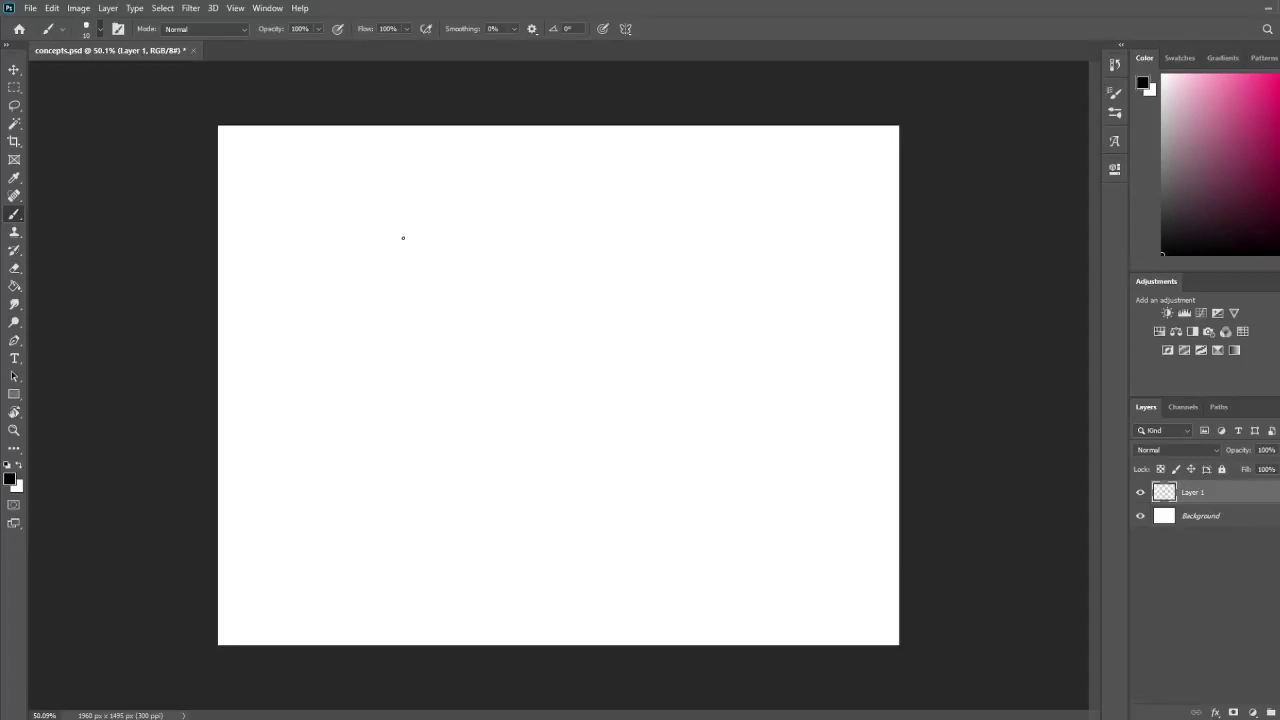
Set the brush size to 25, undoing the oversized trial stroke on the canvas
key(bracketright)
key(bracketright)
key(bracketright)
key(bracketright)
key(bracketright)
key(bracketright)
drag(443, 243, 656, 290)
key(ctrl+z)
key(bracketleft)
key(bracketleft)
key(bracketleft)
key(bracketleft)
key(bracketleft)
Set the brush flow to 37% and let pen pressure control its size, testing strokes and undoing them
drag(366, 29, 303, 29)
mouse_move(403, 200)
mouse_down()
mouse_move(439, 183)
mouse_move(414, 198)
mouse_move(450, 265)
mouse_up()
key(ctrl+z)
click(602, 30)
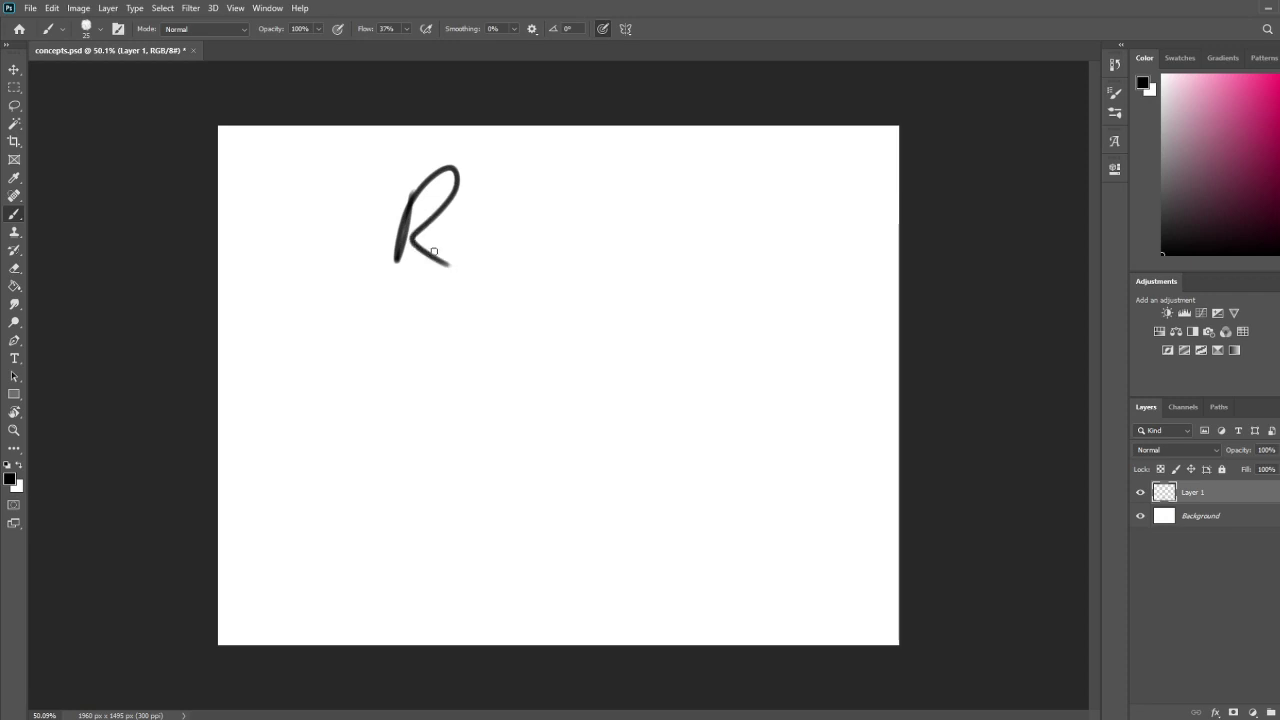
key(ctrl+z)
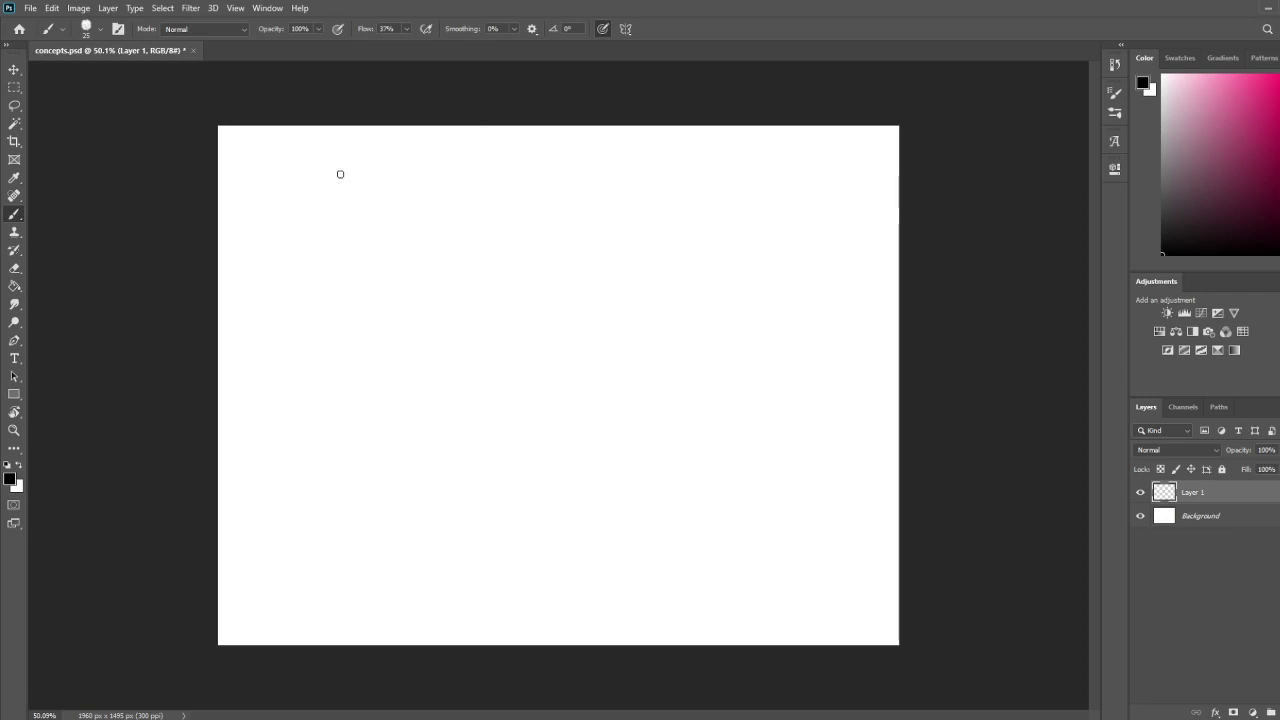
Hand-letter the title "Pokoman" in outlined bubble letters across the upper part of the canvas
mouse_move(322, 175)
mouse_down()
mouse_move(318, 213)
mouse_move(329, 169)
mouse_move(356, 158)
mouse_move(325, 244)
mouse_move(346, 221)
mouse_move(338, 190)
mouse_move(335, 244)
mouse_move(347, 172)
mouse_move(372, 208)
mouse_up()
key(ctrl+z)
mouse_move(414, 163)
mouse_down()
mouse_move(405, 228)
mouse_move(423, 238)
mouse_move(422, 225)
mouse_move(444, 234)
mouse_move(427, 190)
mouse_move(435, 155)
mouse_move(420, 170)
mouse_move(432, 200)
mouse_up()
mouse_move(469, 198)
mouse_down()
mouse_move(456, 204)
mouse_move(470, 194)
mouse_move(464, 210)
mouse_move(540, 240)
mouse_move(568, 236)
mouse_move(517, 192)
mouse_up()
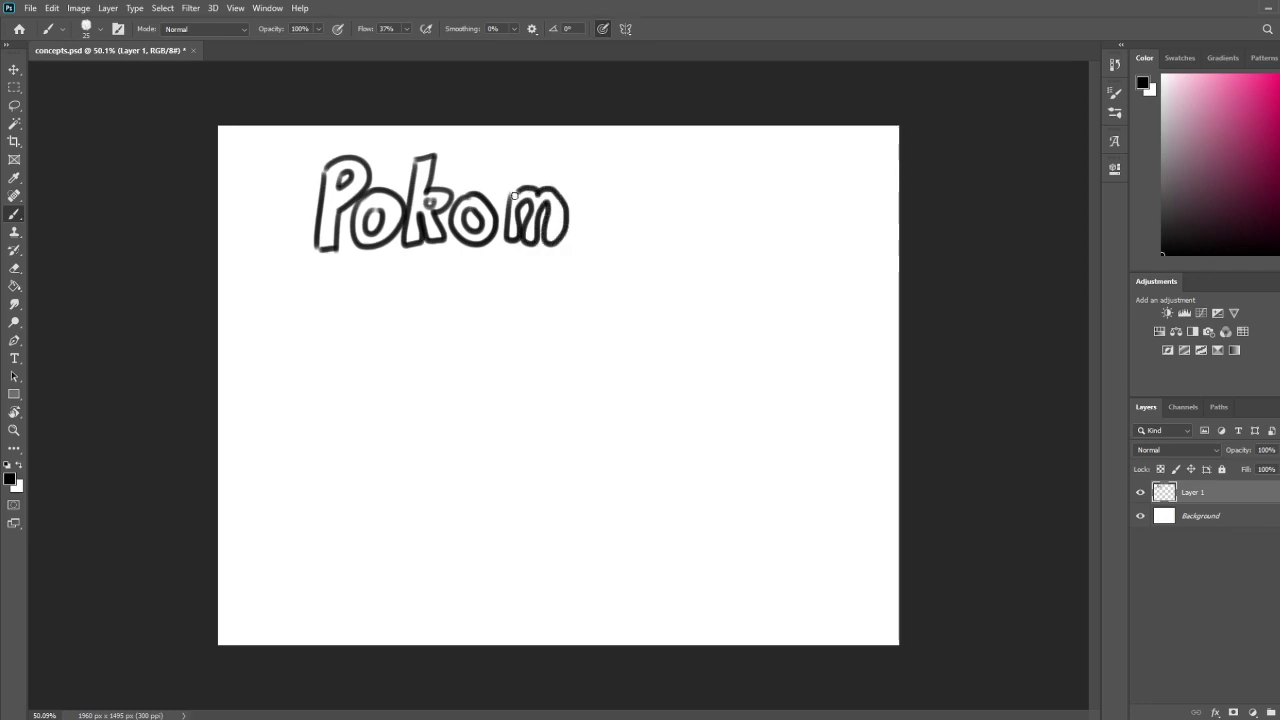
mouse_move(604, 192)
mouse_down()
mouse_move(584, 243)
mouse_move(614, 212)
mouse_move(587, 218)
mouse_move(631, 194)
mouse_move(651, 232)
mouse_move(642, 192)
mouse_move(656, 194)
mouse_up()
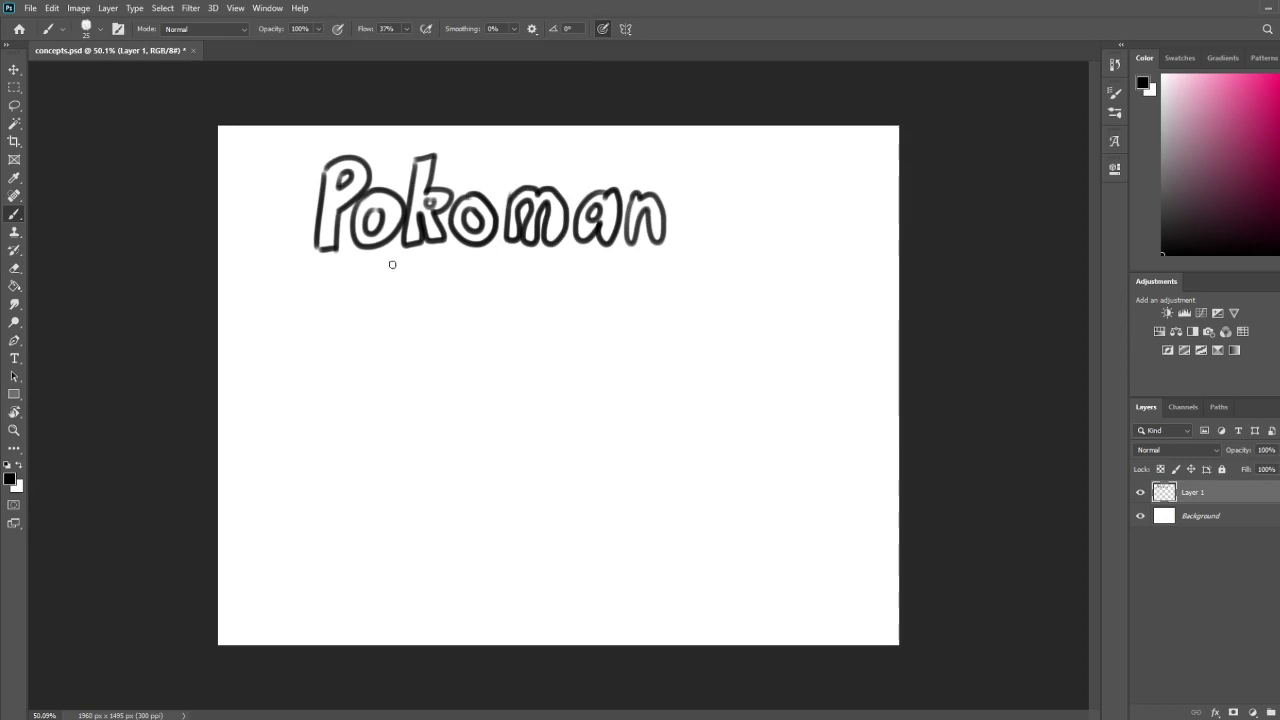
Write the subtitle "Beige Edition" beneath the title and underline it with a wavy stroke curling at both ends
mouse_move(378, 276)
mouse_down()
mouse_move(378, 292)
mouse_move(510, 296)
mouse_move(534, 294)
mouse_move(556, 264)
mouse_move(566, 292)
mouse_up()
drag(575, 268, 582, 292)
mouse_move(576, 280)
mouse_down()
mouse_move(592, 278)
mouse_move(590, 296)
mouse_move(640, 296)
mouse_up()
drag(381, 300, 672, 296)
key(ctrl+z)
mouse_move(383, 318)
mouse_down()
mouse_move(678, 308)
mouse_move(665, 304)
mouse_up()
key(ctrl+z)
mouse_move(385, 318)
mouse_down()
mouse_move(372, 342)
mouse_move(346, 300)
mouse_move(367, 313)
mouse_move(355, 308)
mouse_up()
key(ctrl+z)
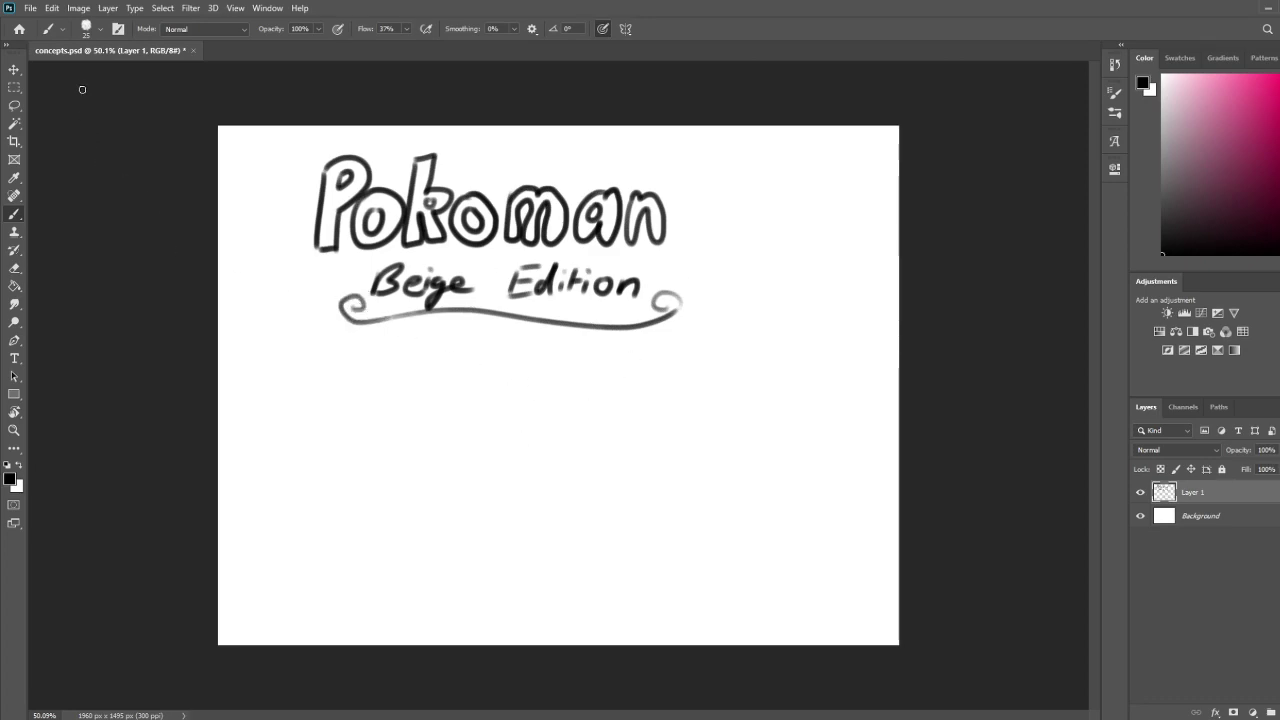
Lasso only the "Pokoman" lettering, leaving out the subtitle, and move it slightly down and to the right
click(14, 105)
mouse_move(278, 140)
mouse_down()
mouse_move(305, 271)
mouse_move(555, 265)
mouse_move(714, 202)
mouse_move(445, 128)
mouse_up()
key(alt)
mouse_move(385, 288)
mouse_down()
mouse_move(429, 260)
mouse_move(436, 278)
mouse_up()
key(alt)
mouse_move(590, 266)
mouse_down()
mouse_move(556, 259)
mouse_move(577, 286)
mouse_up()
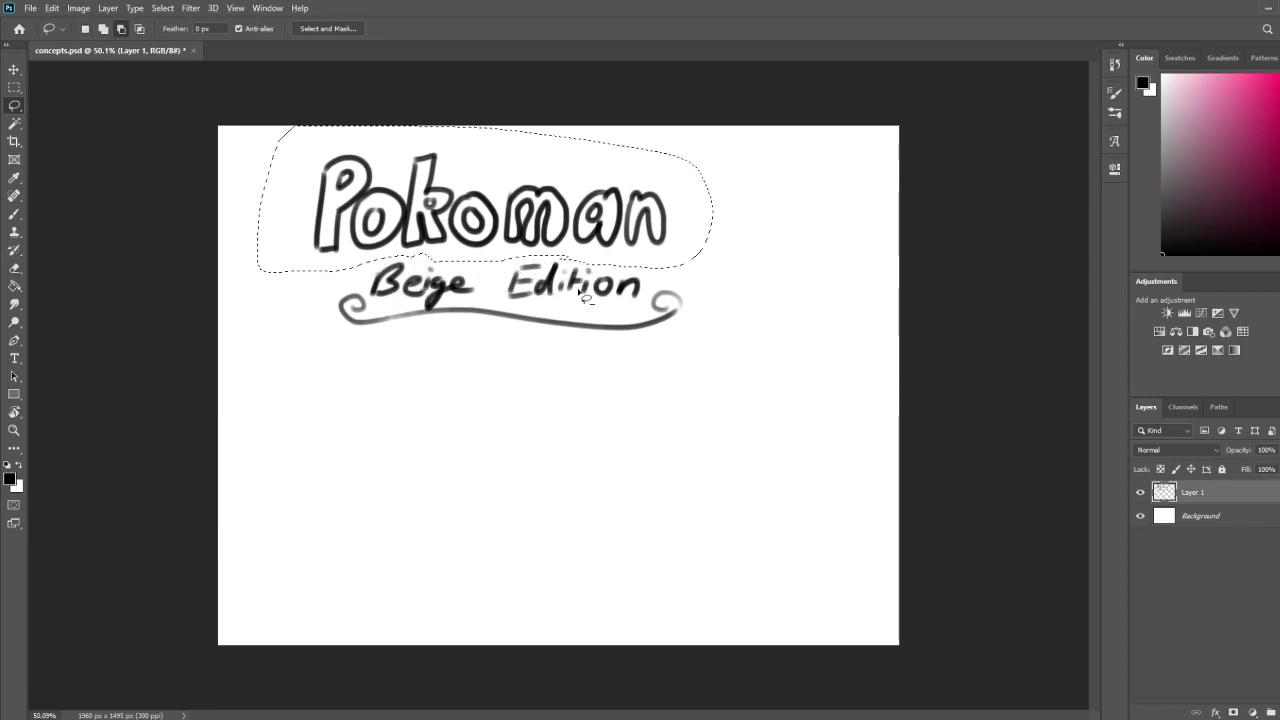
click(14, 69)
drag(623, 230, 638, 239)
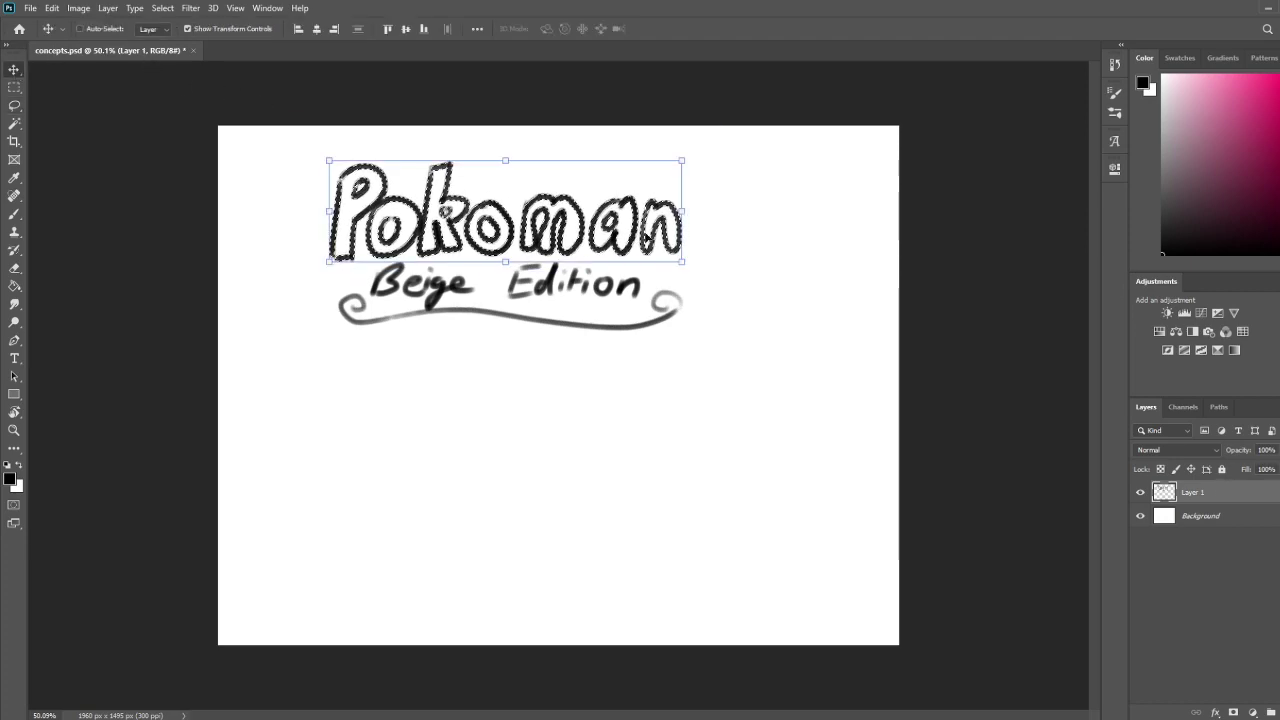
Select the entire layer and move all the lettering up and right to centre it on the canvas
click(14, 87)
key(ctrl+a)
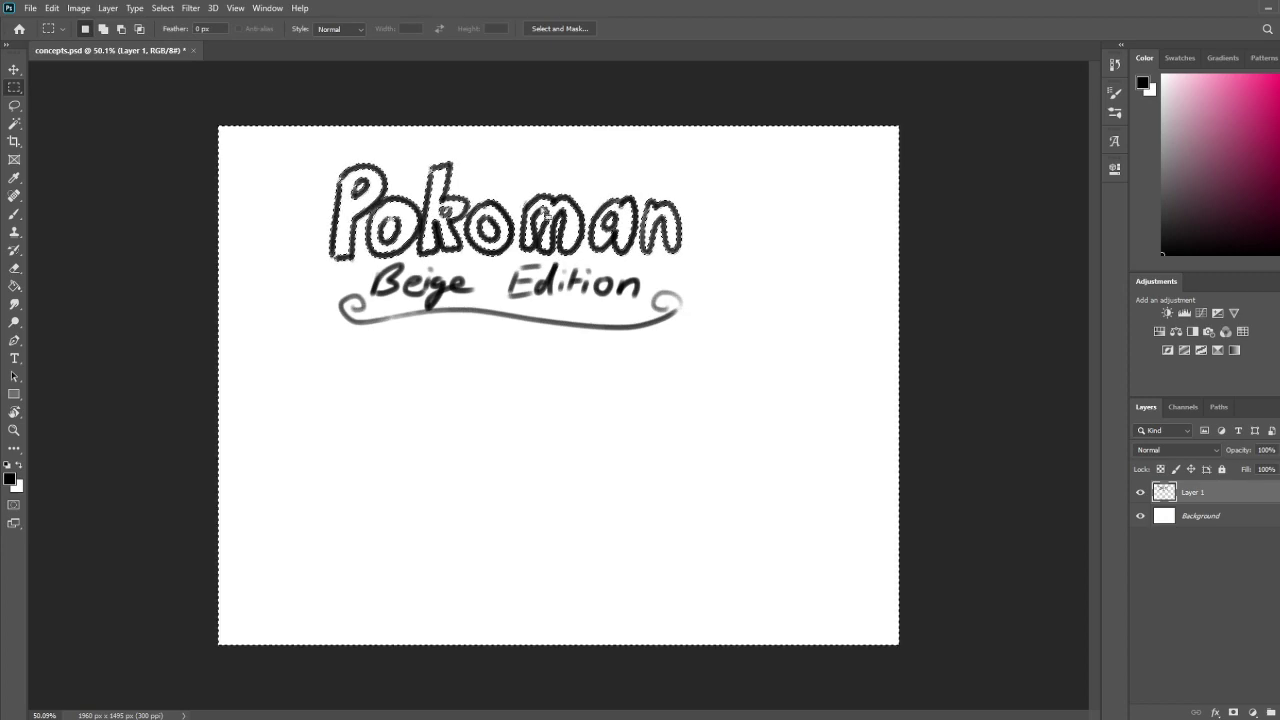
key(v)
mouse_move(616, 253)
mouse_down()
mouse_move(682, 293)
mouse_move(659, 236)
mouse_up()
Paint three short radiating accent dashes on each side of the "Pokoman" title
key(b)
mouse_move(744, 184)
mouse_down()
mouse_move(766, 172)
mouse_move(768, 242)
mouse_up()
key(ctrl+z)
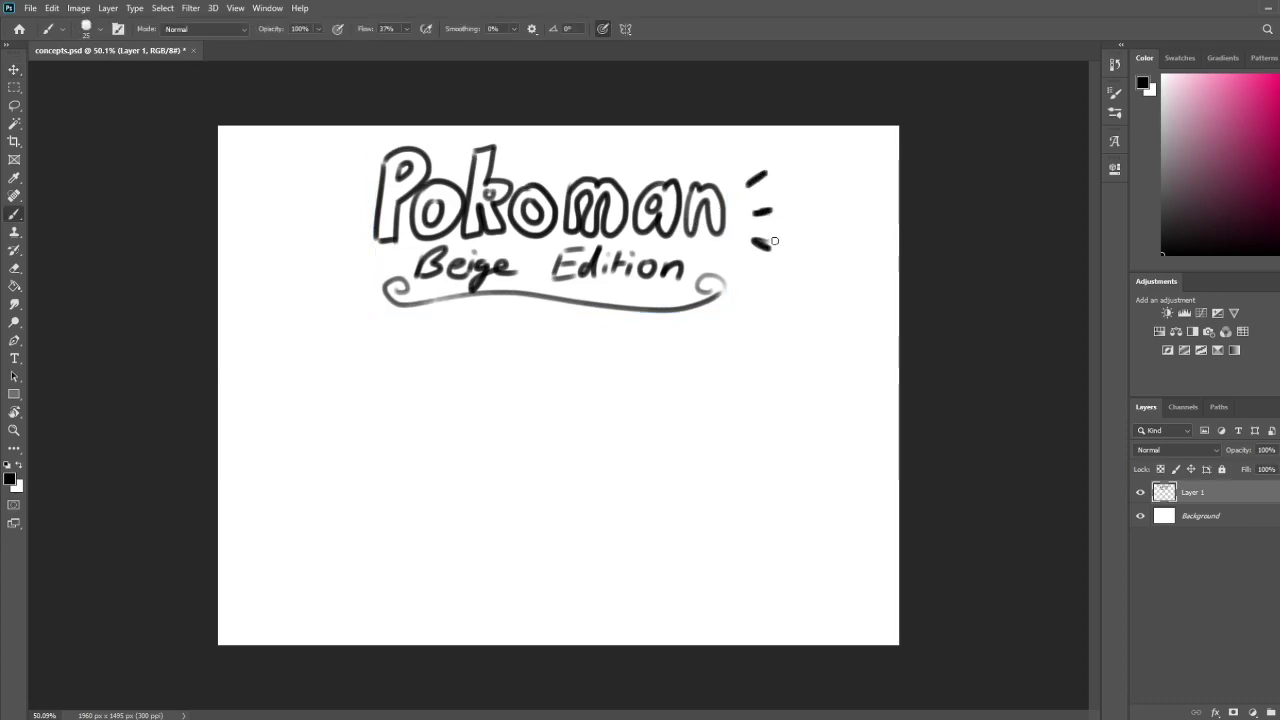
mouse_move(351, 170)
mouse_down()
mouse_move(339, 158)
mouse_move(323, 196)
mouse_move(328, 240)
mouse_move(348, 236)
mouse_up()
key(ctrl+z)
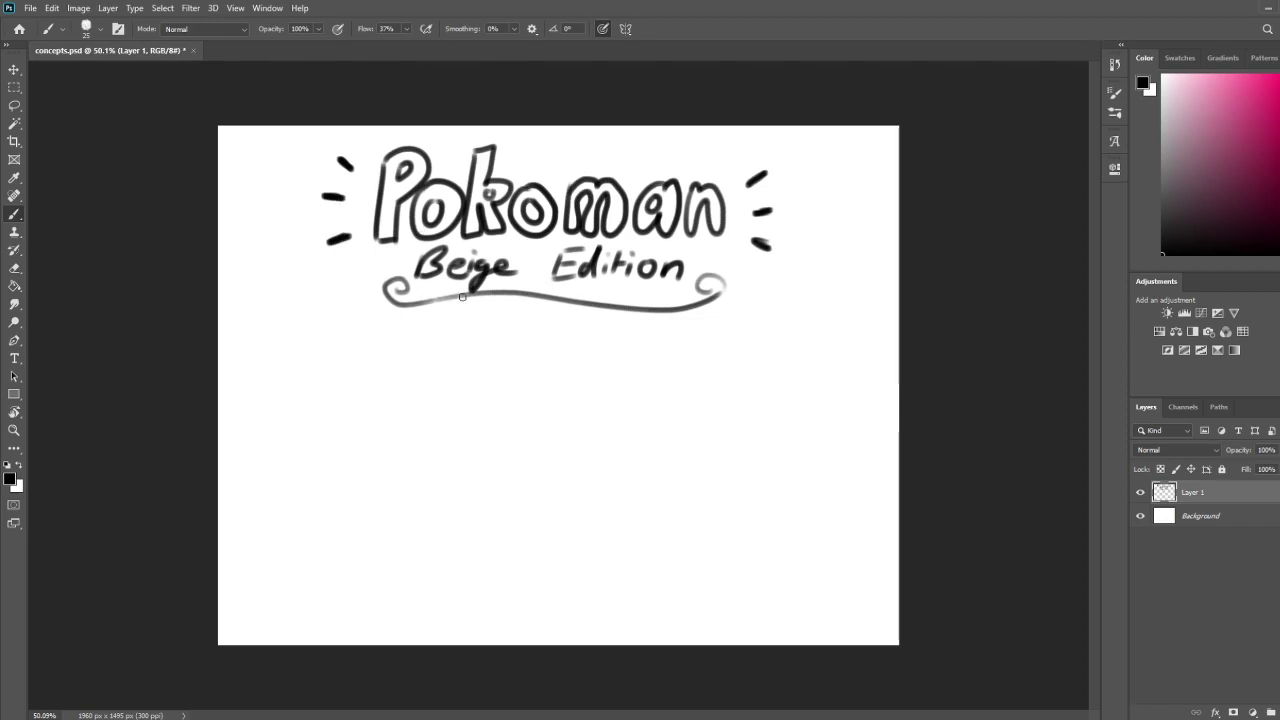
Extend the canvas at its bottom edge with the Crop tool to a height of 1745 px
key(c)
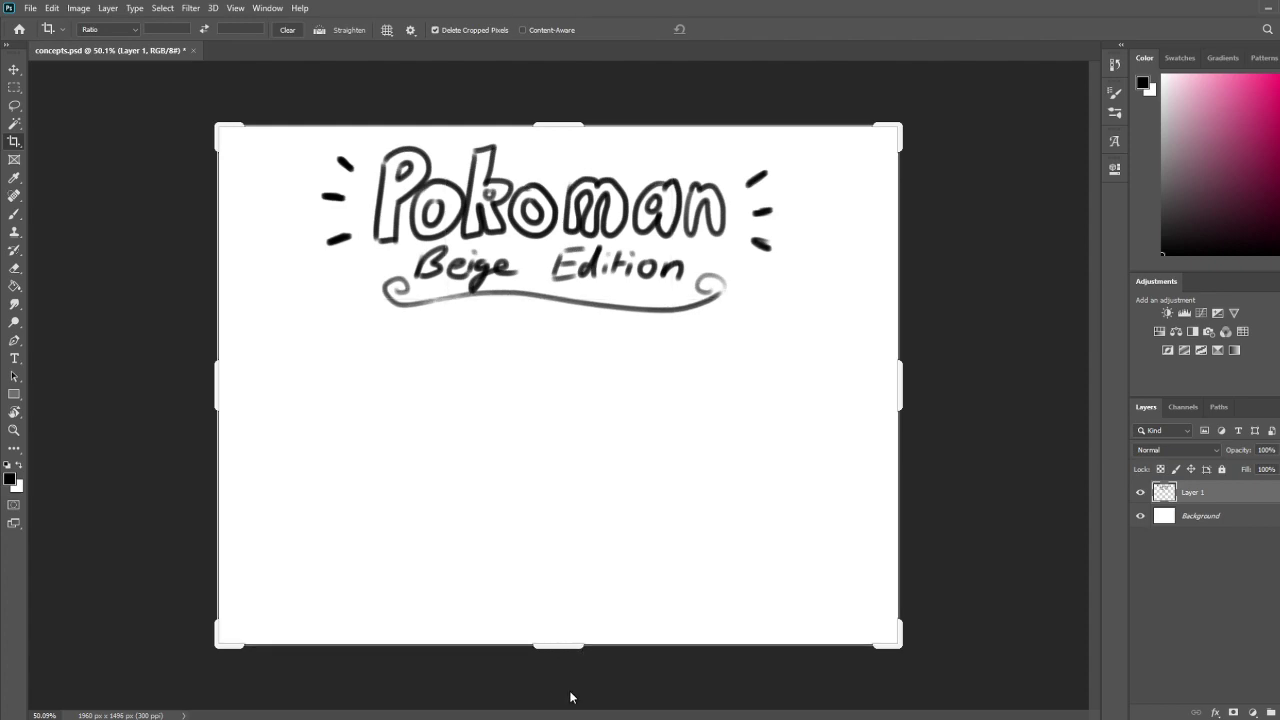
drag(548, 648, 565, 689)
key(Return)
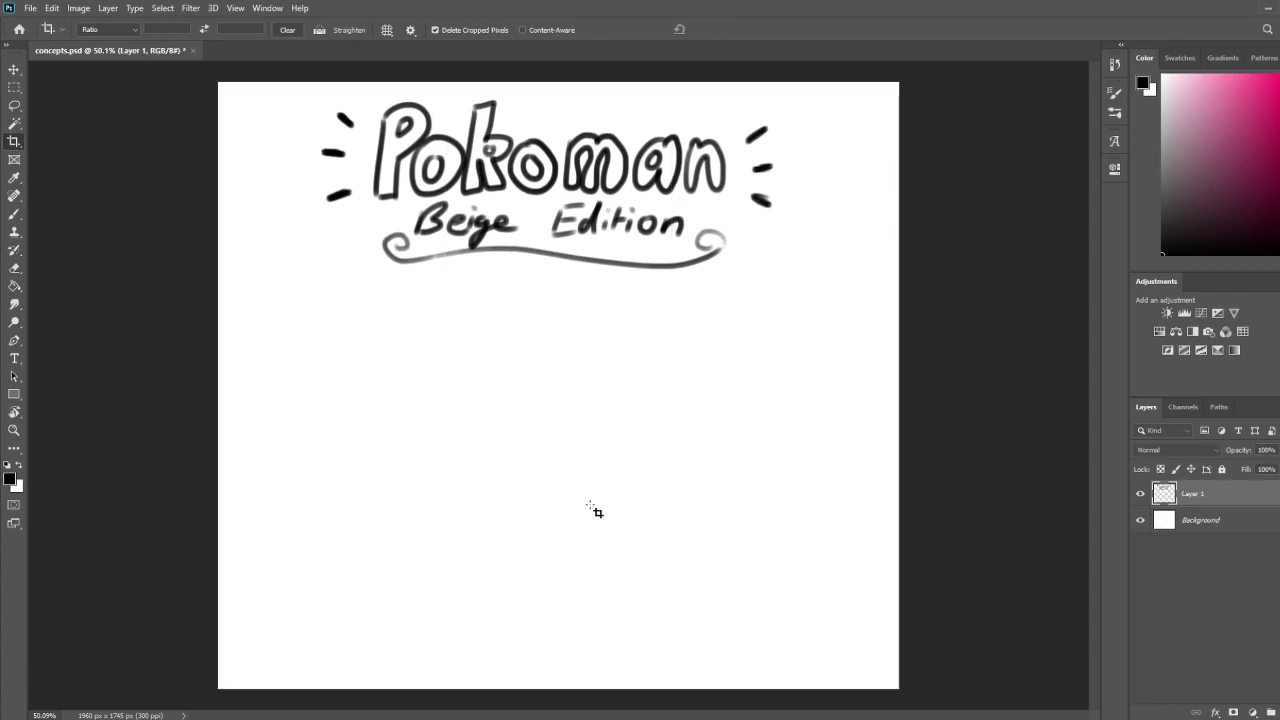
Set the brush size to 9 for fine line work in the blank area below the title
key(b)
key(bracketleft)
key(bracketleft)
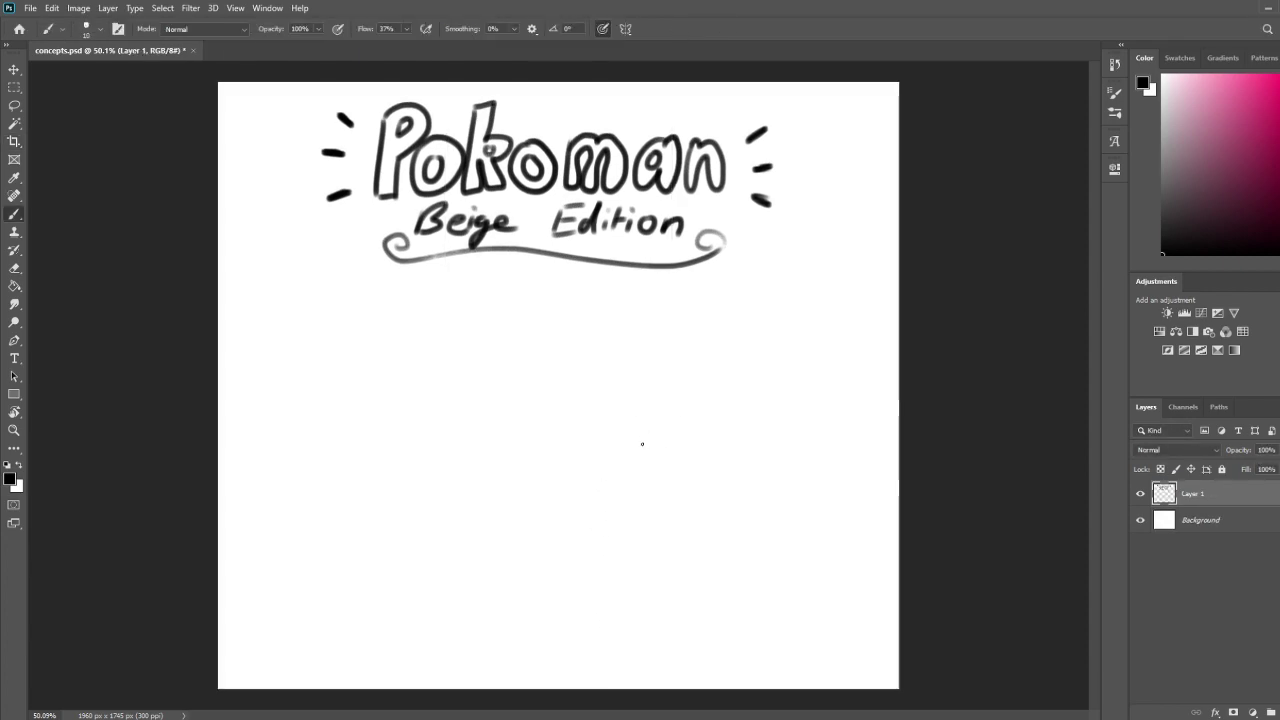
alt+scroll(535, 430, up, 2)
drag(617, 326, 647, 388)
mouse_move(412, 460)
mouse_down()
mouse_move(403, 406)
mouse_move(379, 413)
mouse_up()
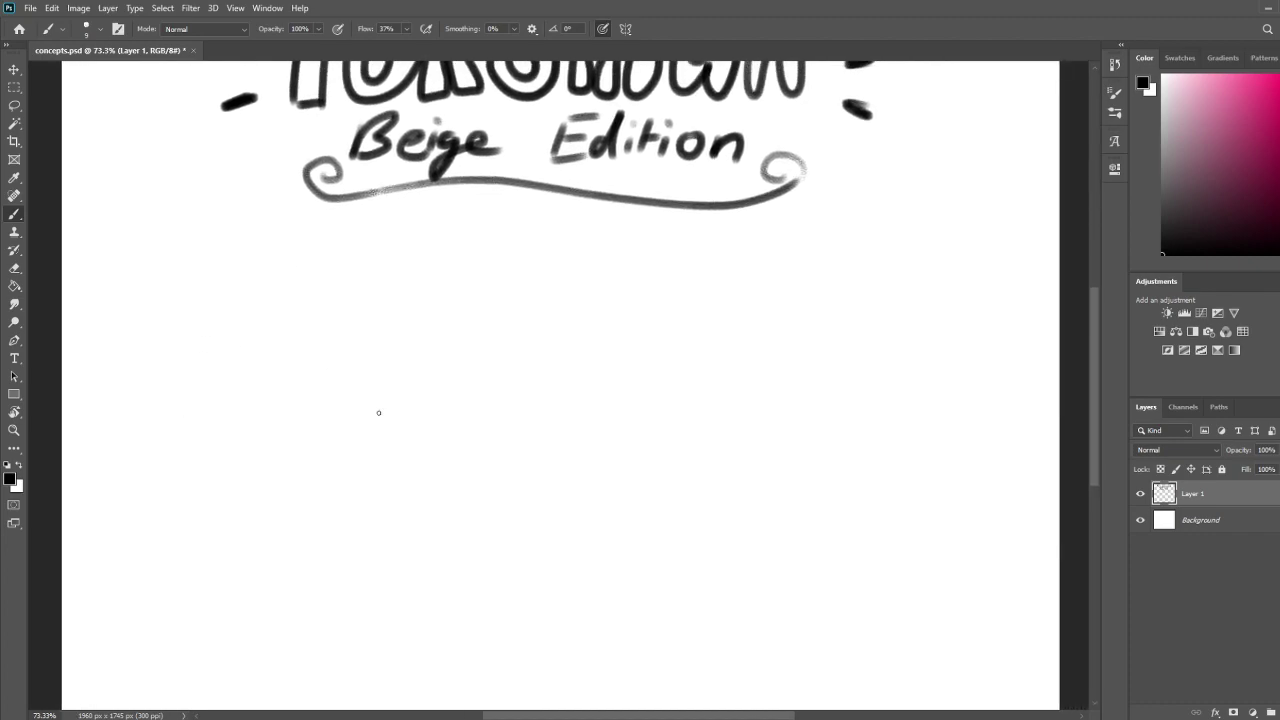
drag(351, 333, 460, 378)
key(ctrl+z)
mouse_move(569, 290)
mouse_down()
mouse_move(563, 477)
mouse_move(567, 380)
mouse_up()
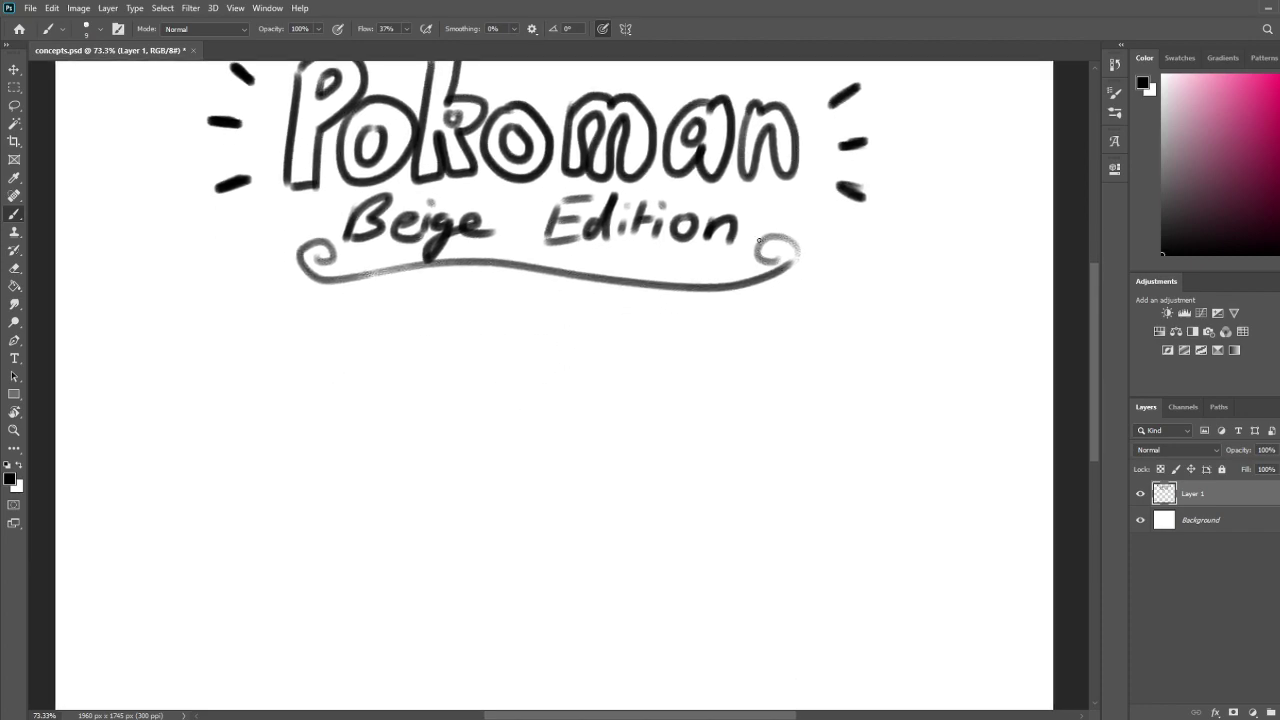
mouse_move(455, 443)
mouse_down()
mouse_move(509, 329)
mouse_move(513, 398)
mouse_up()
mouse_move(300, 192)
mouse_down()
mouse_move(428, 325)
mouse_move(359, 372)
mouse_move(355, 430)
mouse_move(371, 438)
mouse_move(350, 487)
mouse_move(406, 528)
mouse_move(498, 518)
mouse_move(710, 548)
mouse_move(739, 425)
mouse_up()
mouse_move(665, 366)
mouse_down()
mouse_move(705, 395)
mouse_move(893, 251)
mouse_up()
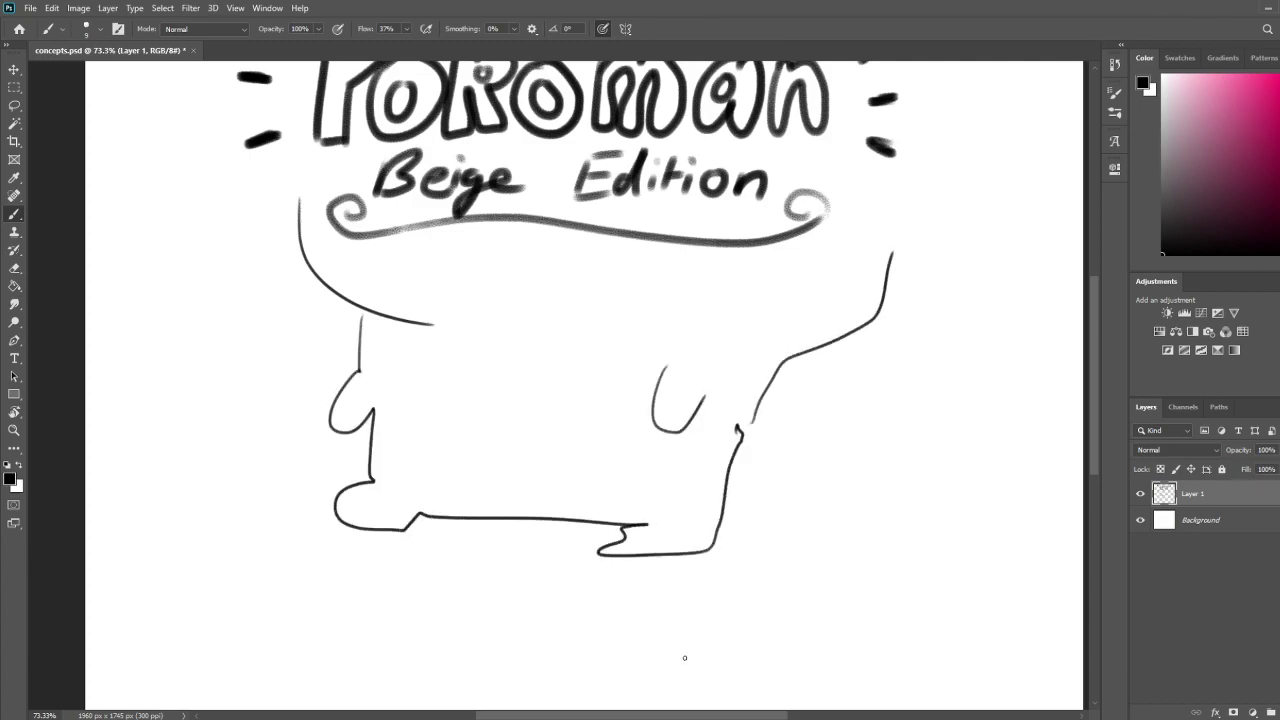
key(ctrl+z)
key(ctrl+z)
key(ctrl+z)
key(ctrl+z)
mouse_move(770, 584)
mouse_down()
mouse_move(875, 413)
mouse_move(840, 437)
mouse_move(729, 629)
mouse_move(820, 500)
mouse_move(798, 548)
mouse_up()
mouse_move(323, 320)
mouse_down()
mouse_move(426, 292)
mouse_move(454, 403)
mouse_move(439, 298)
mouse_move(445, 424)
mouse_up()
key(ctrl+z)
mouse_move(349, 294)
mouse_down()
mouse_move(289, 366)
mouse_move(310, 418)
mouse_up()
key(ctrl+z)
key(ctrl+z)
mouse_move(472, 313)
mouse_down()
mouse_move(310, 422)
mouse_move(390, 398)
mouse_up()
key(ctrl+z)
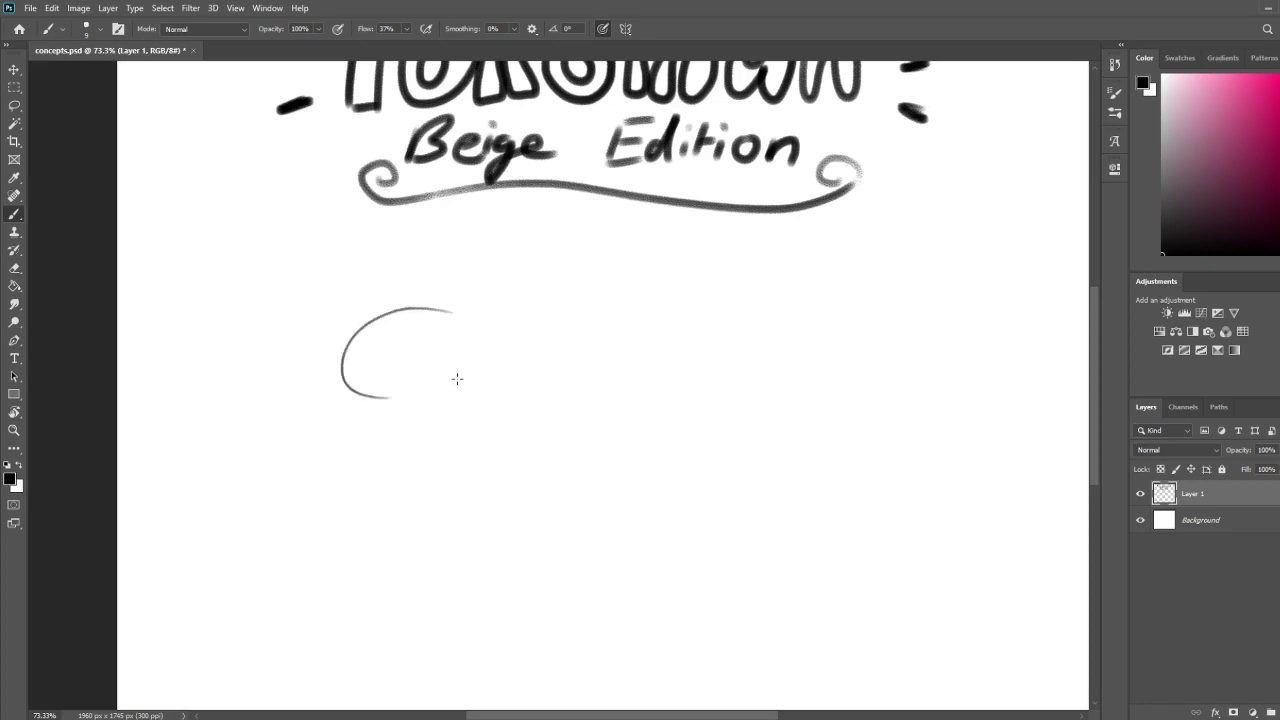
drag(376, 316, 461, 412)
key(ctrl+z)
key(ctrl+z)
Sketch a wide oval head outline below the title's left half, leaving a gap at its lower edge
drag(505, 319, 394, 411)
mouse_move(442, 310)
mouse_down()
mouse_move(537, 388)
mouse_move(514, 417)
mouse_up()
key(ctrl+z)
key(ctrl+z)
mouse_move(464, 305)
mouse_down()
mouse_move(476, 412)
mouse_move(556, 387)
mouse_move(497, 420)
mouse_up()
key(ctrl+z)
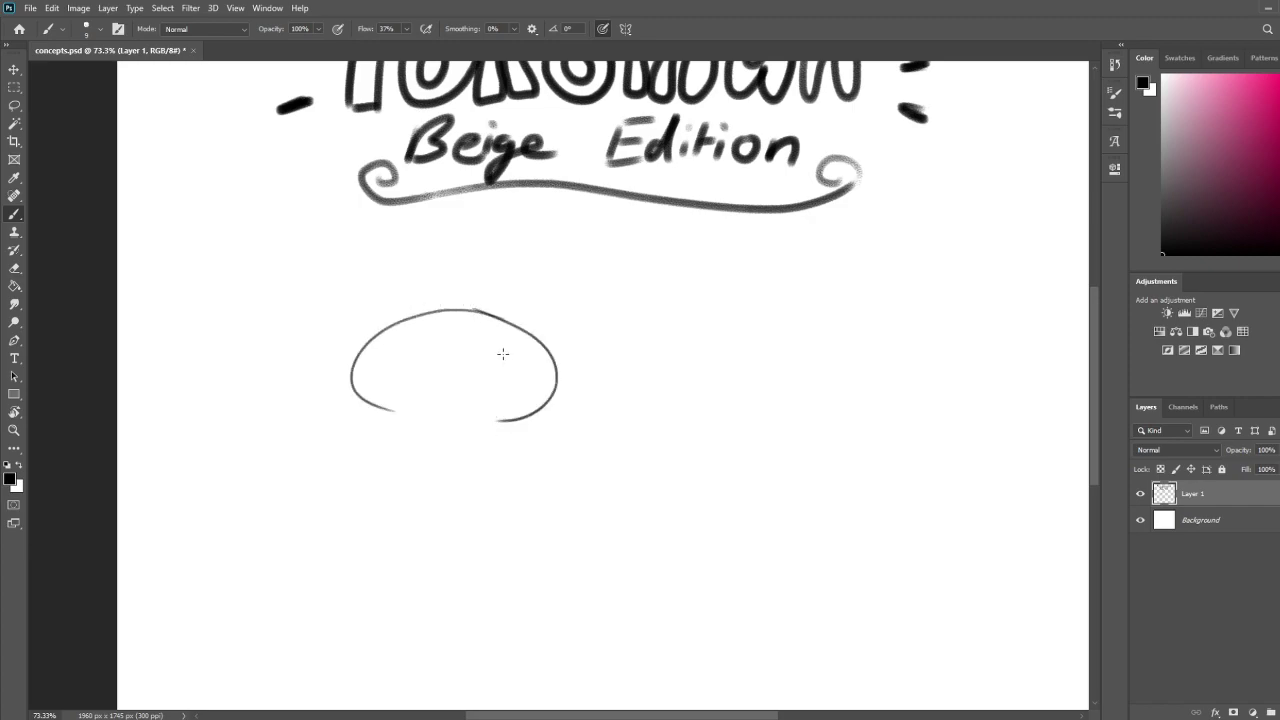
Draw a wavy mouth with curled ends and two small oval eyes above it inside the head
mouse_move(482, 366)
mouse_down()
mouse_move(403, 361)
mouse_move(414, 357)
mouse_move(364, 379)
mouse_move(462, 396)
mouse_up()
key(ctrl+z)
key(ctrl+z)
mouse_move(367, 373)
mouse_down()
mouse_move(546, 394)
mouse_move(538, 374)
mouse_move(528, 390)
mouse_up()
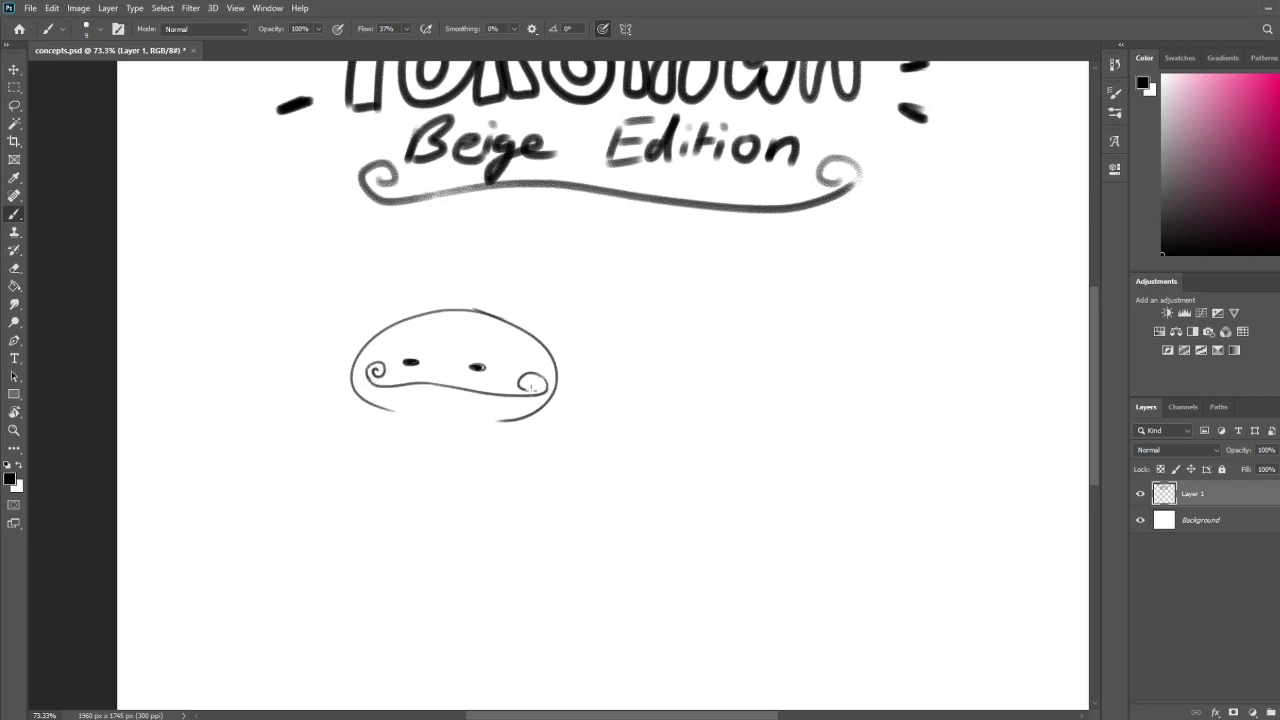
key(ctrl+z)
mouse_move(432, 383)
mouse_down()
mouse_move(527, 369)
mouse_move(513, 377)
mouse_up()
key(e)
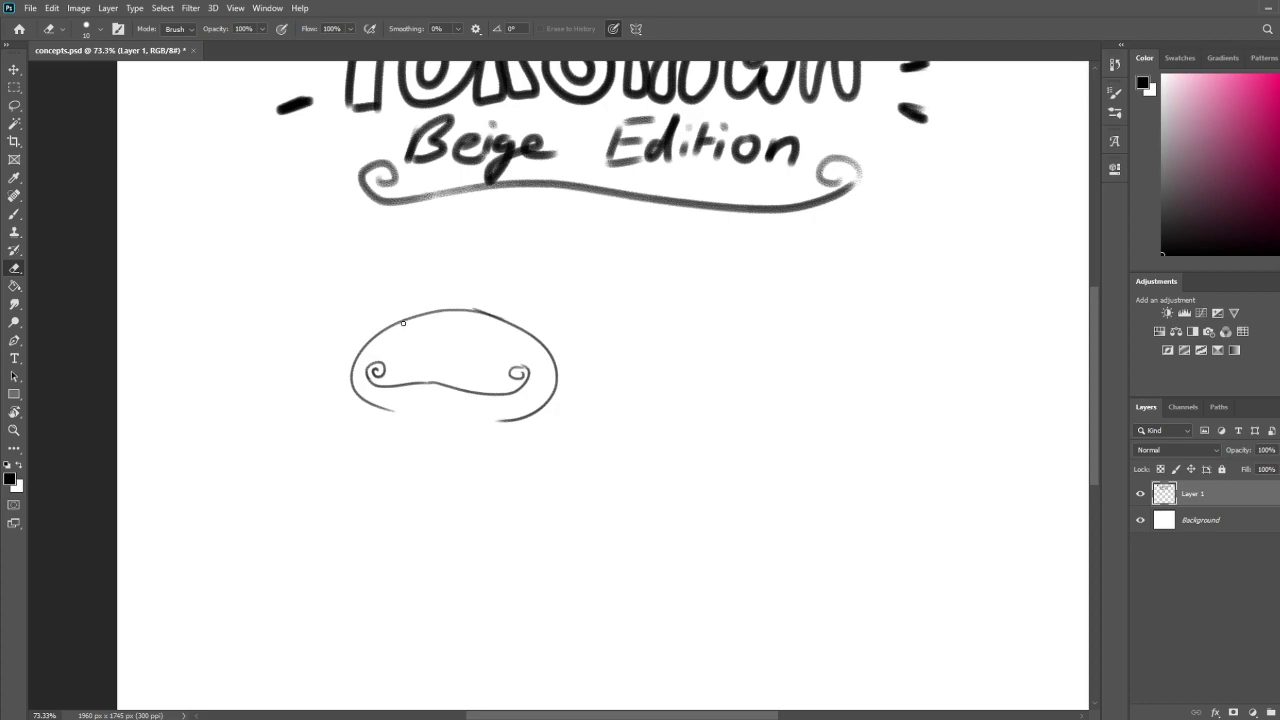
key(b)
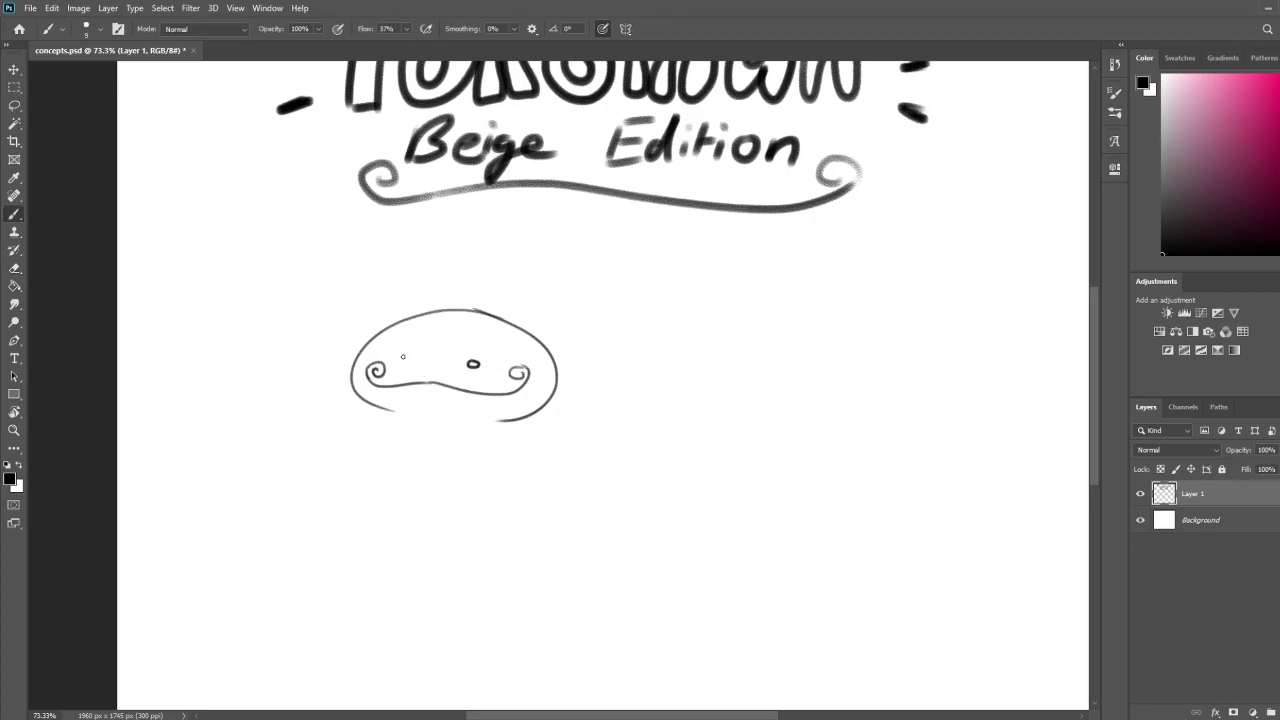
Try opening the head outline at the top and drawing two pointed ears there
key(e)
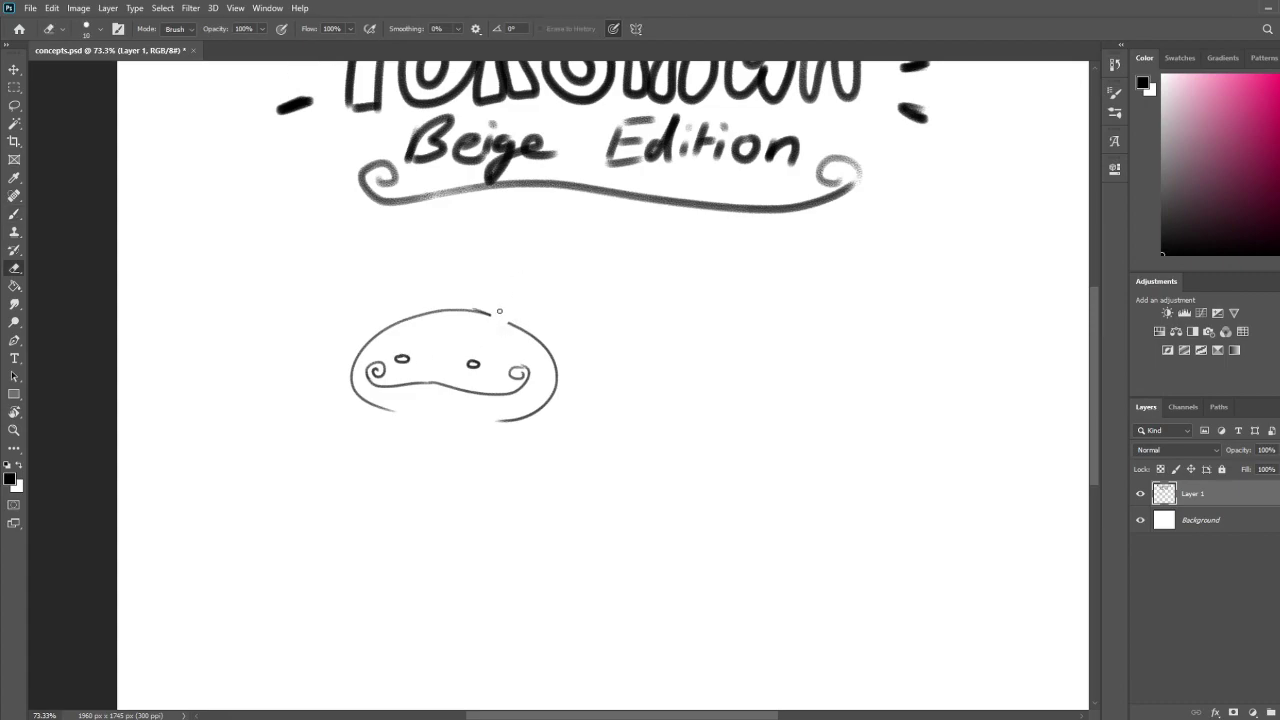
key(b)
drag(491, 316, 518, 328)
key(ctrl+z)
key(e)
click(476, 310)
key(b)
mouse_move(467, 313)
mouse_down()
mouse_move(474, 303)
mouse_move(491, 320)
mouse_move(452, 311)
mouse_up()
key(e)
key(b)
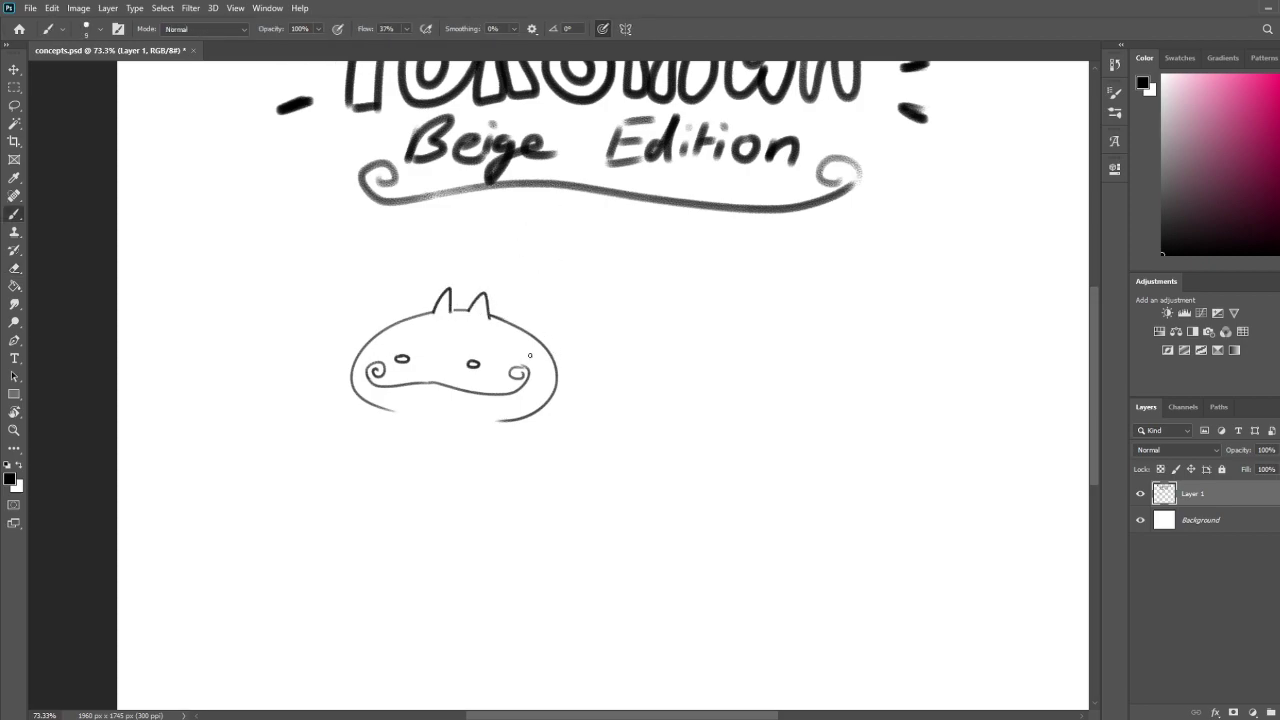
Draw faint curved marking lines down the face near both eyes
drag(527, 339, 499, 414)
key(ctrl+z)
drag(534, 339, 502, 420)
key(ctrl+z)
drag(377, 335, 383, 400)
key(ctrl+z)
key(ctrl+z)
Draw a rounded, pear-shaped body with two flat feet beneath the head
drag(543, 503, 604, 478)
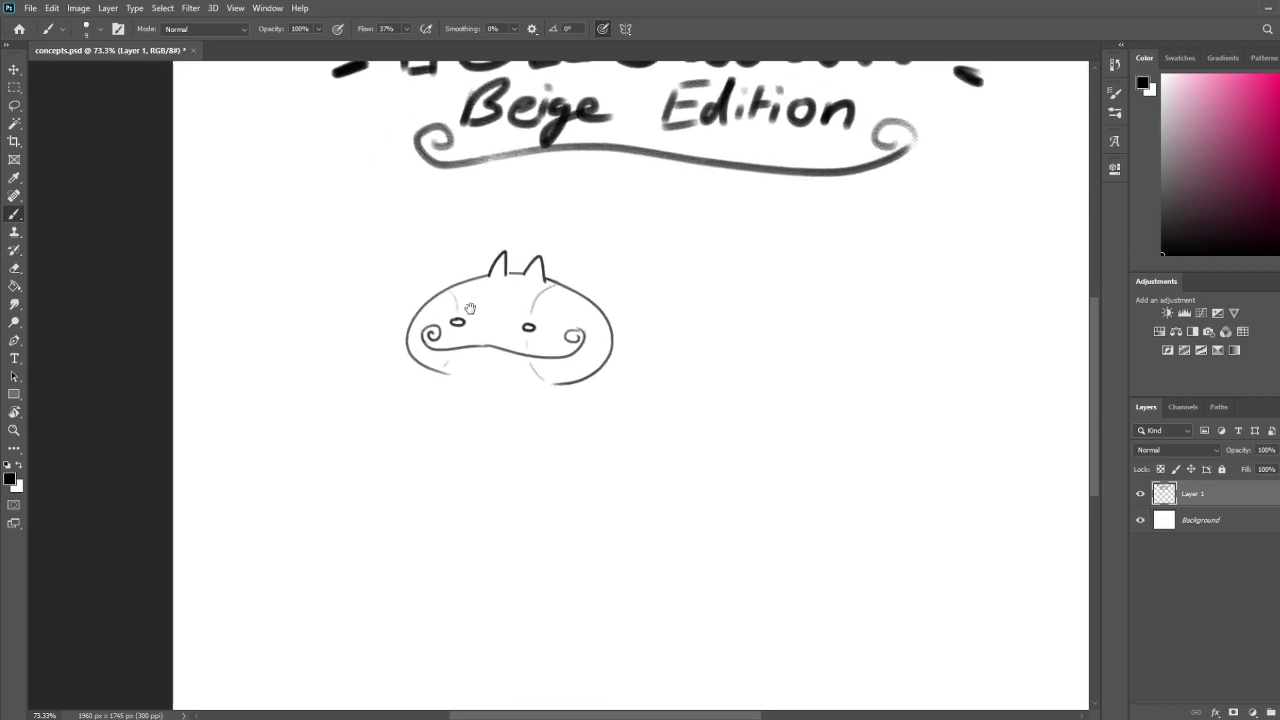
drag(575, 384, 553, 447)
mouse_move(430, 370)
mouse_down()
mouse_move(452, 448)
mouse_move(433, 378)
mouse_move(452, 447)
mouse_move(514, 463)
mouse_move(564, 451)
mouse_move(566, 465)
mouse_up()
key(ctrl+z)
key(ctrl+z)
key(ctrl+z)
key(ctrl+z)
key(ctrl+z)
key(ctrl+z)
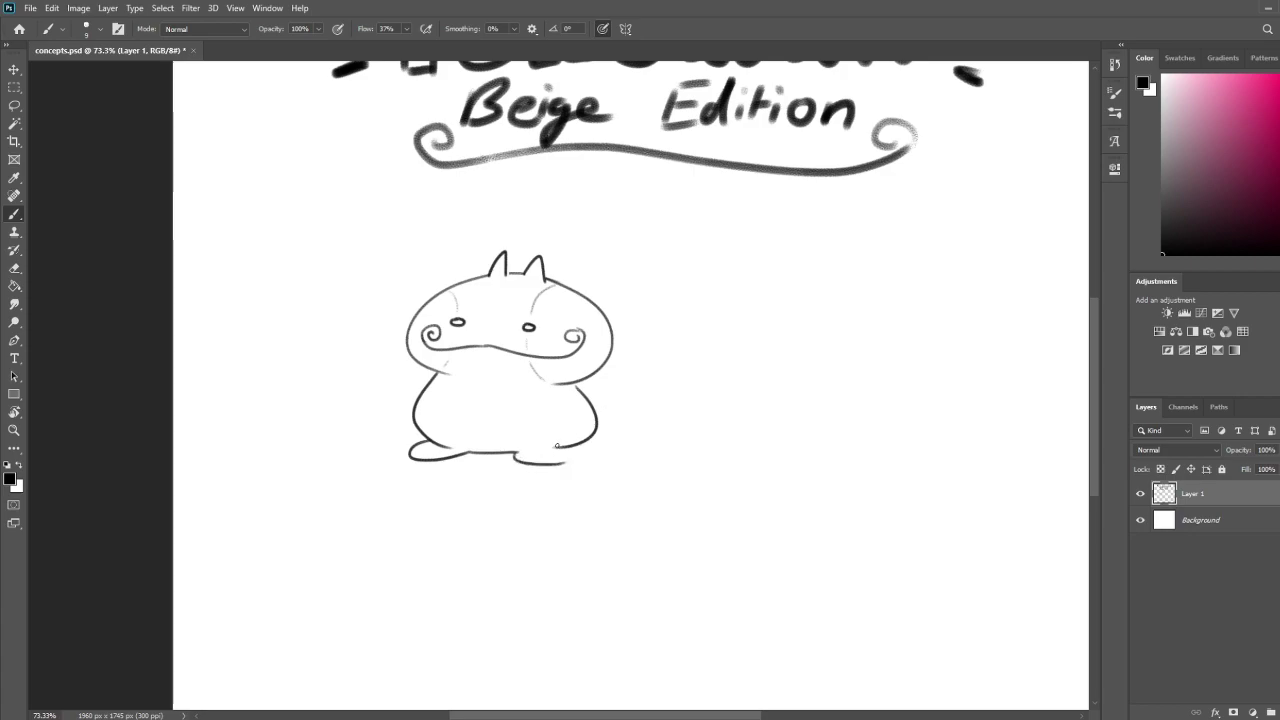
Close the creature's right-hand foot and sketch two small U-shaped arms on its belly
drag(513, 409, 536, 411)
drag(445, 408, 466, 410)
key(ctrl+z)
key(ctrl+z)
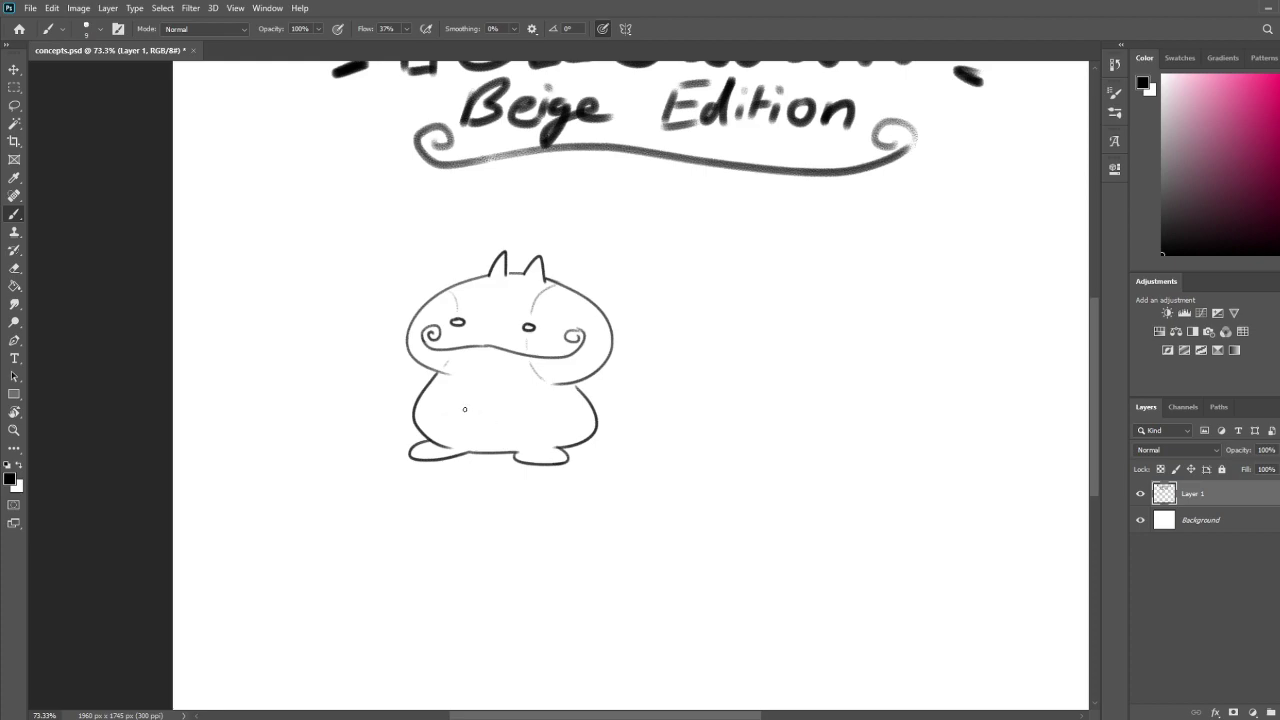
Draw curved inner contour lines from the head to the feet along both sides of the belly
mouse_move(541, 389)
mouse_down()
mouse_move(518, 420)
mouse_move(530, 450)
mouse_up()
key(ctrl+z)
key(ctrl+z)
drag(543, 385, 555, 453)
drag(446, 373, 453, 442)
Erase the two pointed ears and redraw the smooth top of the head outline
key(e)
mouse_move(492, 262)
mouse_down()
mouse_move(539, 259)
mouse_move(467, 281)
mouse_move(536, 276)
mouse_move(481, 279)
mouse_up()
key(b)
key(ctrl+z)
key(ctrl+z)
key(e)
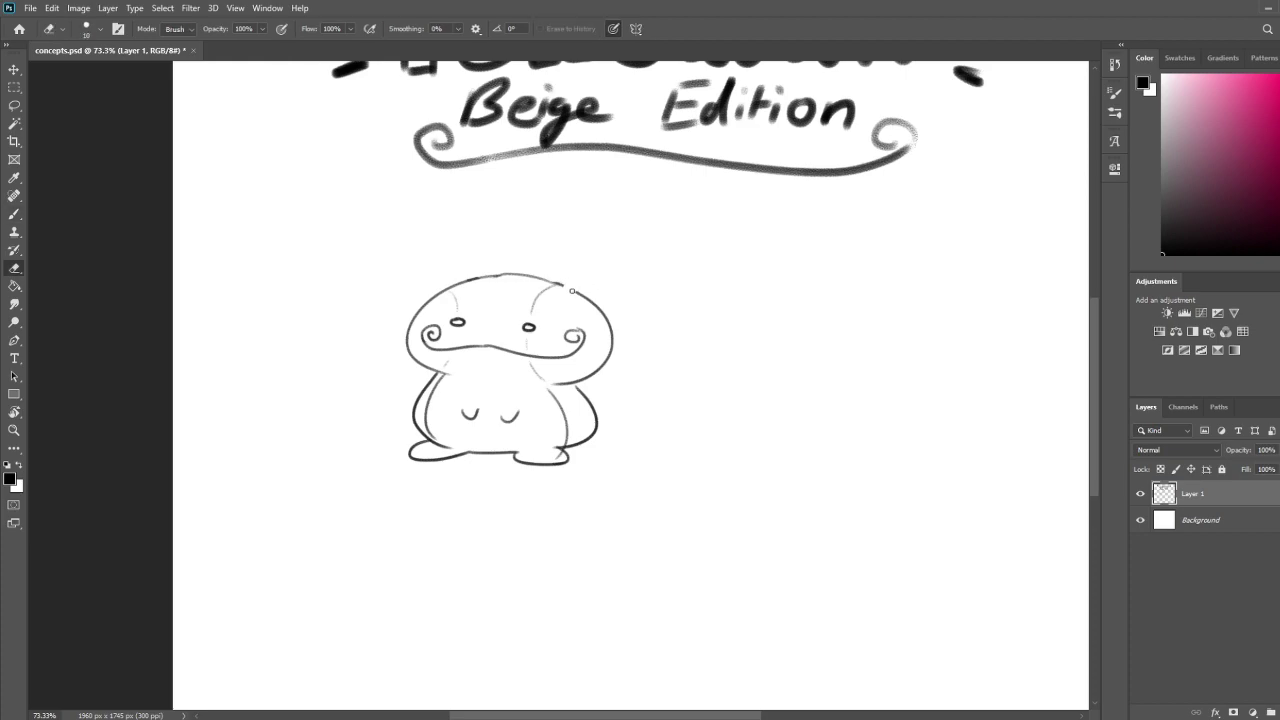
Erase small gaps in the sides of the head and draw two pointed gill-like fins on each side
mouse_move(612, 361)
mouse_down()
mouse_move(592, 367)
mouse_move(608, 373)
mouse_up()
key(b)
key(ctrl+z)
mouse_move(409, 339)
mouse_down()
mouse_move(395, 355)
mouse_move(412, 360)
mouse_up()
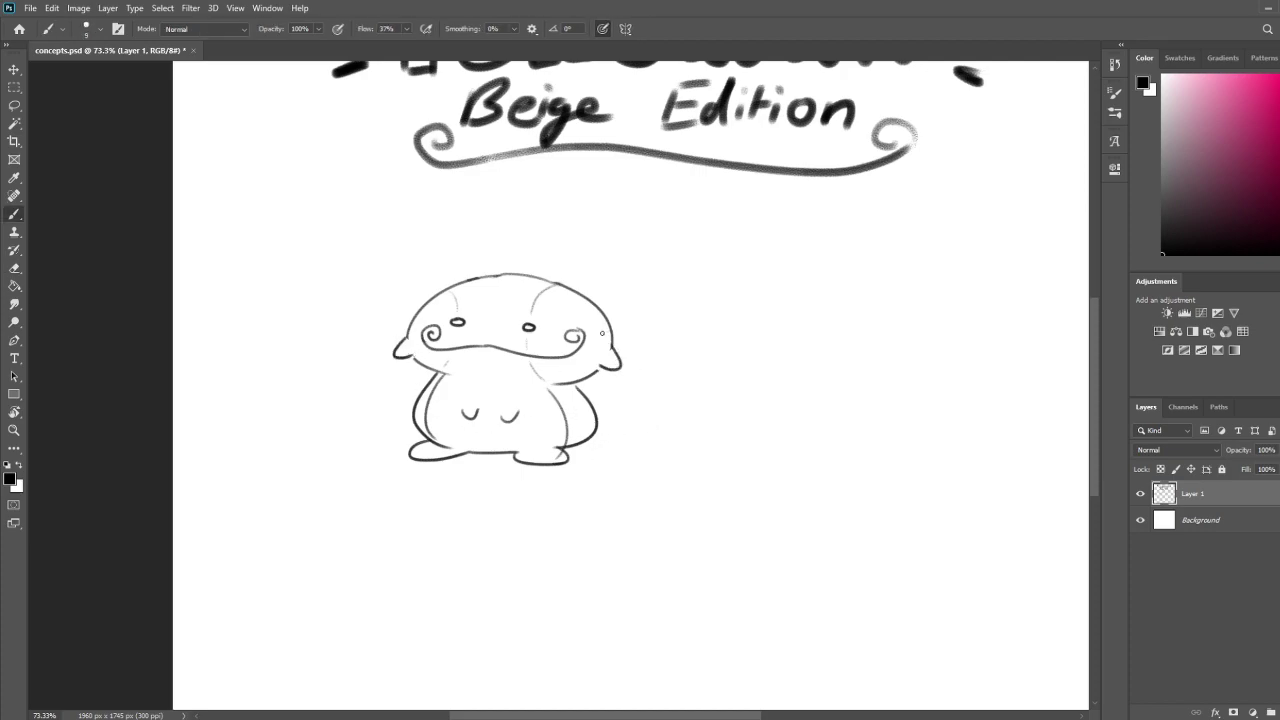
drag(606, 316, 616, 340)
drag(424, 299, 427, 322)
key(ctrl+z)
Draw a short pointed tail extending from behind the body's lower right side
mouse_move(597, 420)
mouse_down()
mouse_move(570, 440)
mouse_move(623, 442)
mouse_move(564, 456)
mouse_move(623, 449)
mouse_move(566, 456)
mouse_up()
key(ctrl+z)
key(ctrl+z)
key(ctrl+z)
key(ctrl+z)
mouse_move(462, 384)
mouse_down()
mouse_move(543, 390)
mouse_move(535, 403)
mouse_up()
key(ctrl+z)
key(ctrl+z)
Clean up the creature's feet by erasing stray lines and redrawing their outlines where they join the body
key(e)
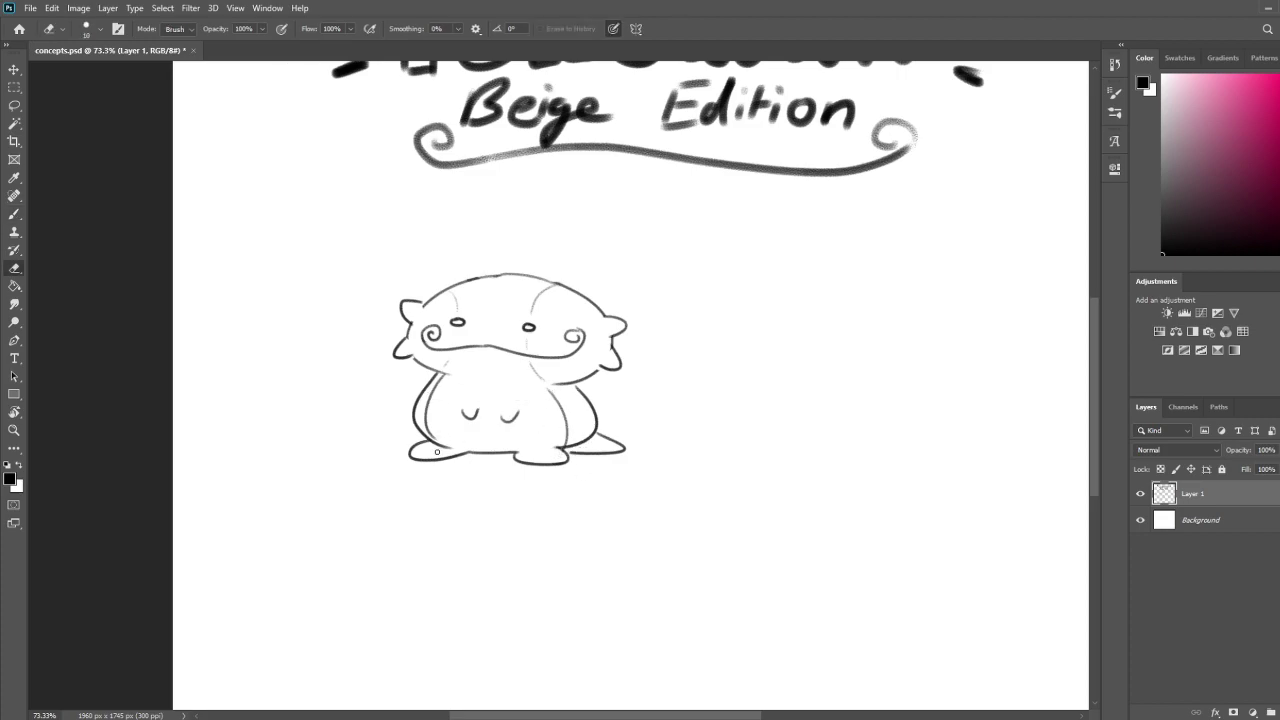
key(b)
key(space)
mouse_move(637, 466)
mouse_down()
mouse_move(597, 431)
mouse_move(620, 446)
mouse_up()
key(e)
mouse_move(538, 456)
mouse_down()
mouse_move(535, 438)
mouse_move(490, 449)
mouse_move(547, 439)
mouse_move(534, 437)
mouse_up()
key(b)
key(ctrl+z)
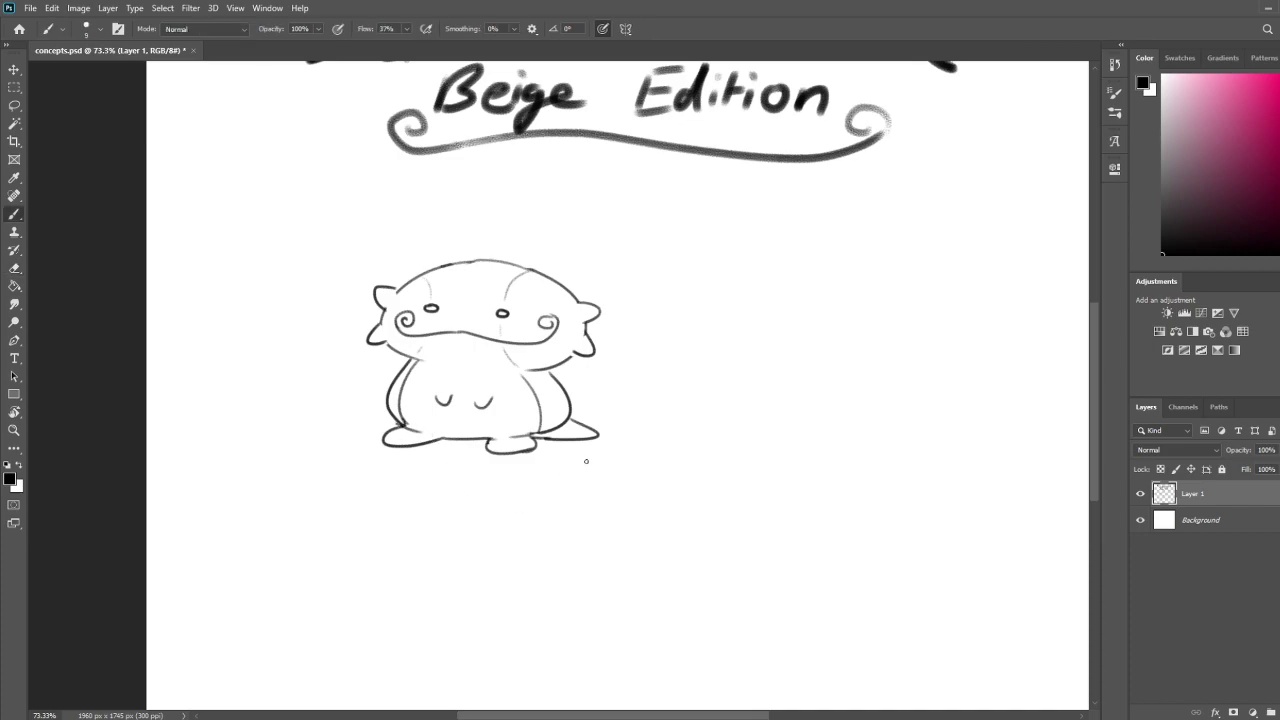
drag(608, 473, 550, 465)
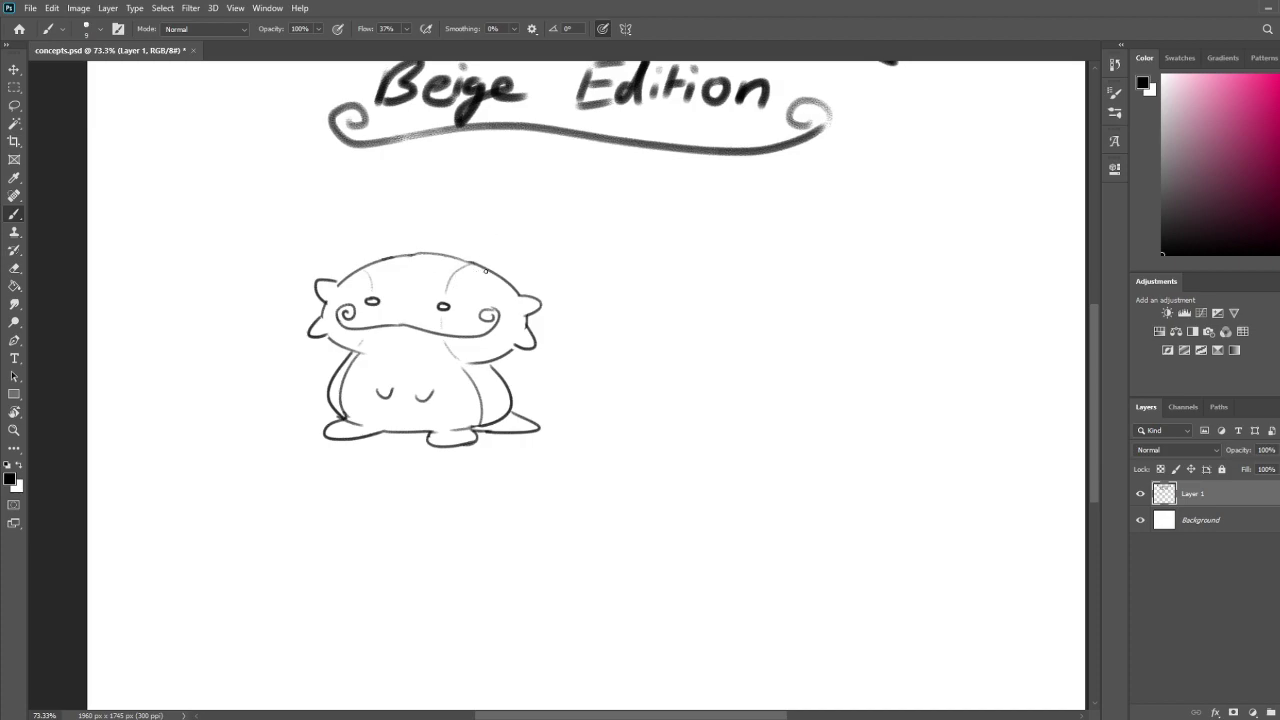
Add diagonal hatch shading to the creature's back, tail and the sides of its head
mouse_move(492, 293)
mouse_down()
mouse_move(537, 327)
mouse_move(481, 390)
mouse_up()
drag(498, 395, 487, 413)
drag(493, 417, 484, 425)
mouse_move(505, 418)
mouse_down()
mouse_move(492, 428)
mouse_move(506, 427)
mouse_up()
drag(334, 288, 326, 314)
mouse_move(340, 304)
mouse_down()
mouse_move(322, 330)
mouse_move(338, 338)
mouse_up()
Darken the creature's eyes and draw a small oval ring on its forehead, undoing rejected strokes
key(e)
mouse_move(441, 305)
mouse_down()
mouse_move(366, 298)
mouse_move(440, 320)
mouse_move(370, 314)
mouse_move(448, 303)
mouse_move(395, 286)
mouse_move(410, 298)
mouse_move(432, 282)
mouse_move(401, 290)
mouse_move(410, 270)
mouse_move(398, 292)
mouse_move(412, 270)
mouse_move(341, 186)
mouse_up()
key(b)
key(ctrl+z)
key(ctrl+z)
key(ctrl+z)
key(ctrl+z)
key(ctrl+z)
key(ctrl+z)
key(ctrl+z)
drag(388, 290, 320, 259)
key(ctrl+z)
key(ctrl+z)
key(space)
mouse_move(550, 210)
mouse_down()
mouse_move(543, 420)
mouse_move(603, 371)
mouse_move(608, 251)
mouse_move(586, 243)
mouse_up()
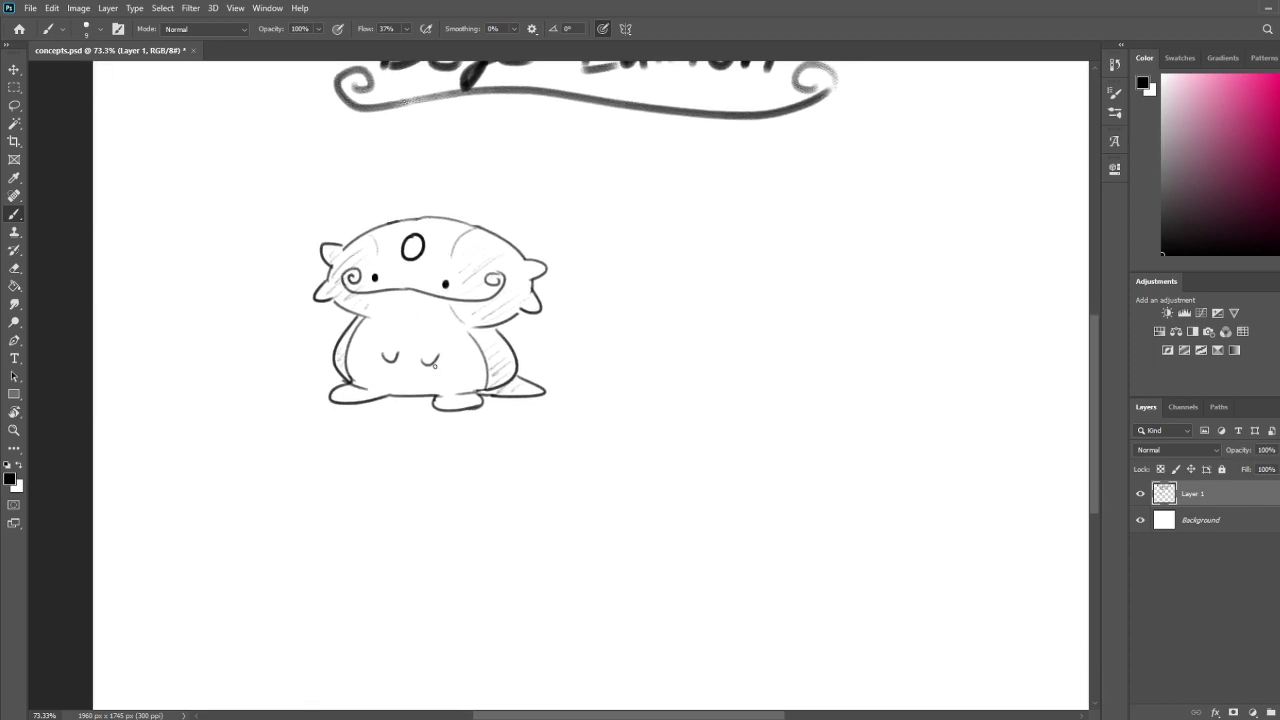
Cut the creature onto its own new layer and move it to the right side of the canvas below the title
key(space)
drag(521, 384, 477, 391)
click(13, 70)
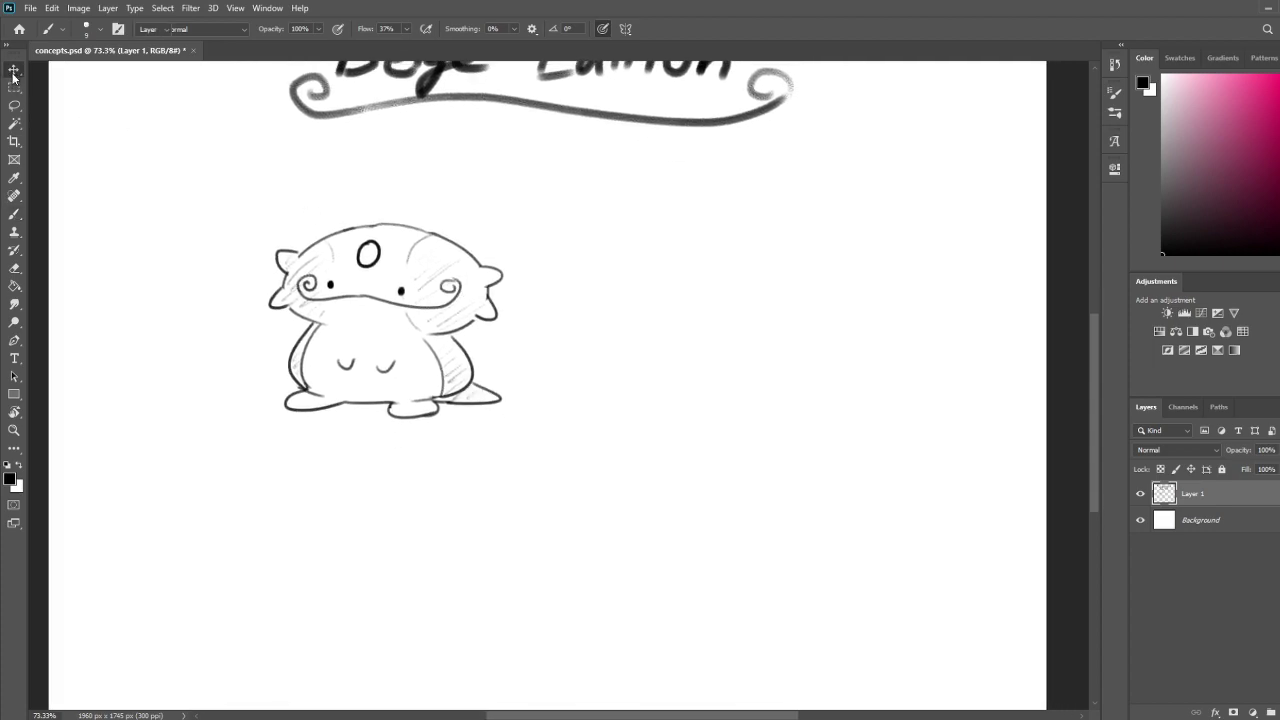
click(13, 86)
mouse_move(217, 203)
mouse_down()
mouse_move(534, 454)
mouse_move(554, 446)
mouse_up()
key(ctrl+x)
key(ctrl+v)
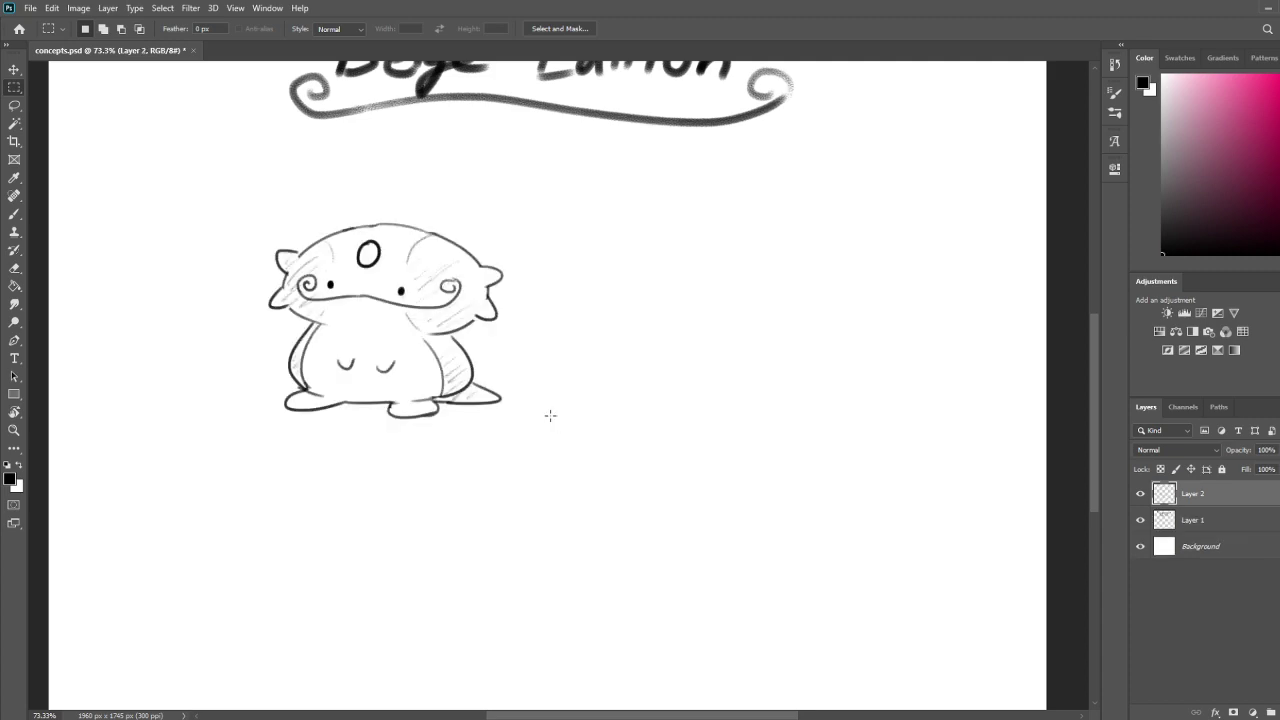
click(13, 70)
mouse_move(398, 330)
mouse_down()
mouse_move(833, 304)
mouse_move(892, 262)
mouse_move(858, 281)
mouse_up()
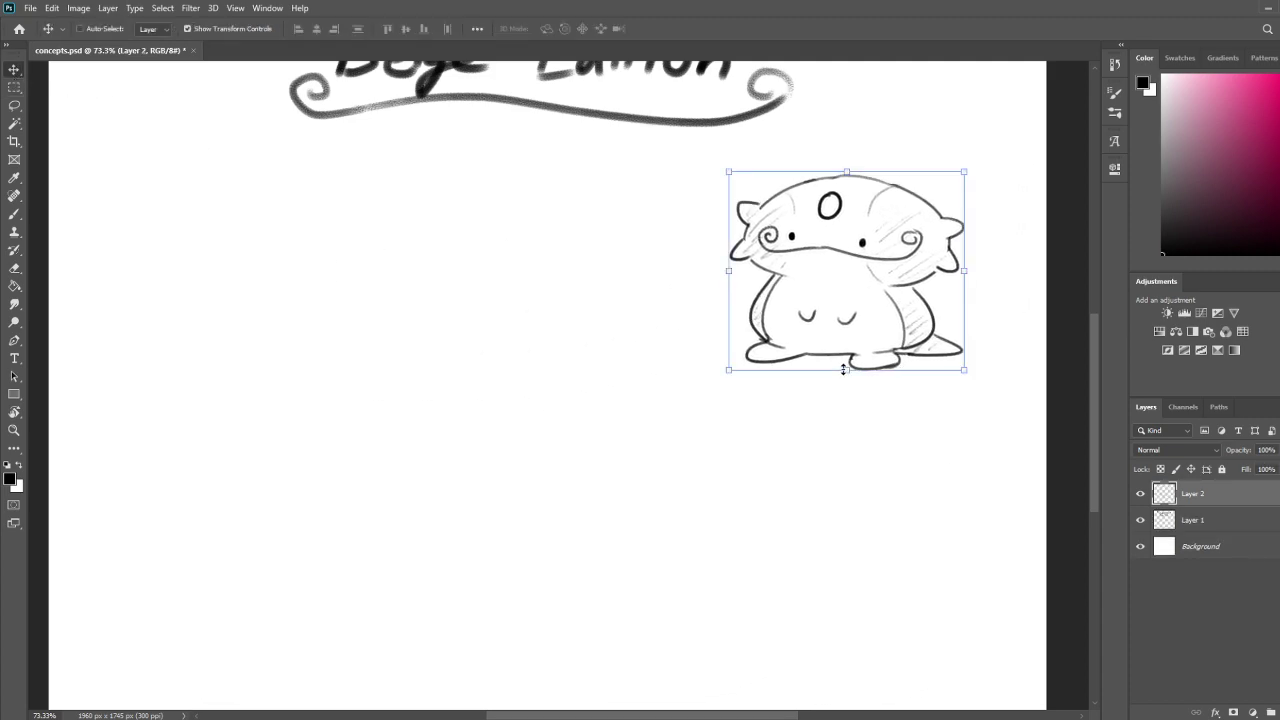
Erase the stray line where the creature's left foot meets the body and tidy the outline
key(b)
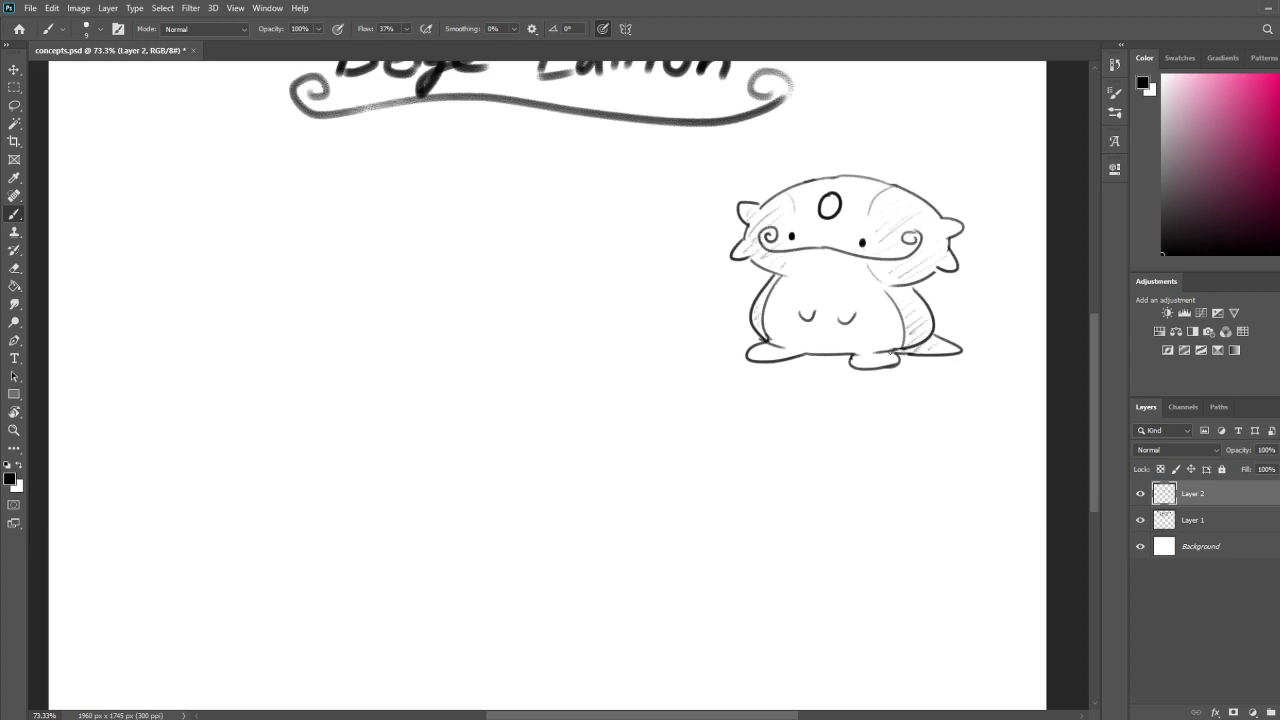
key(e)
mouse_move(879, 354)
mouse_down()
mouse_move(898, 348)
mouse_move(880, 351)
mouse_up()
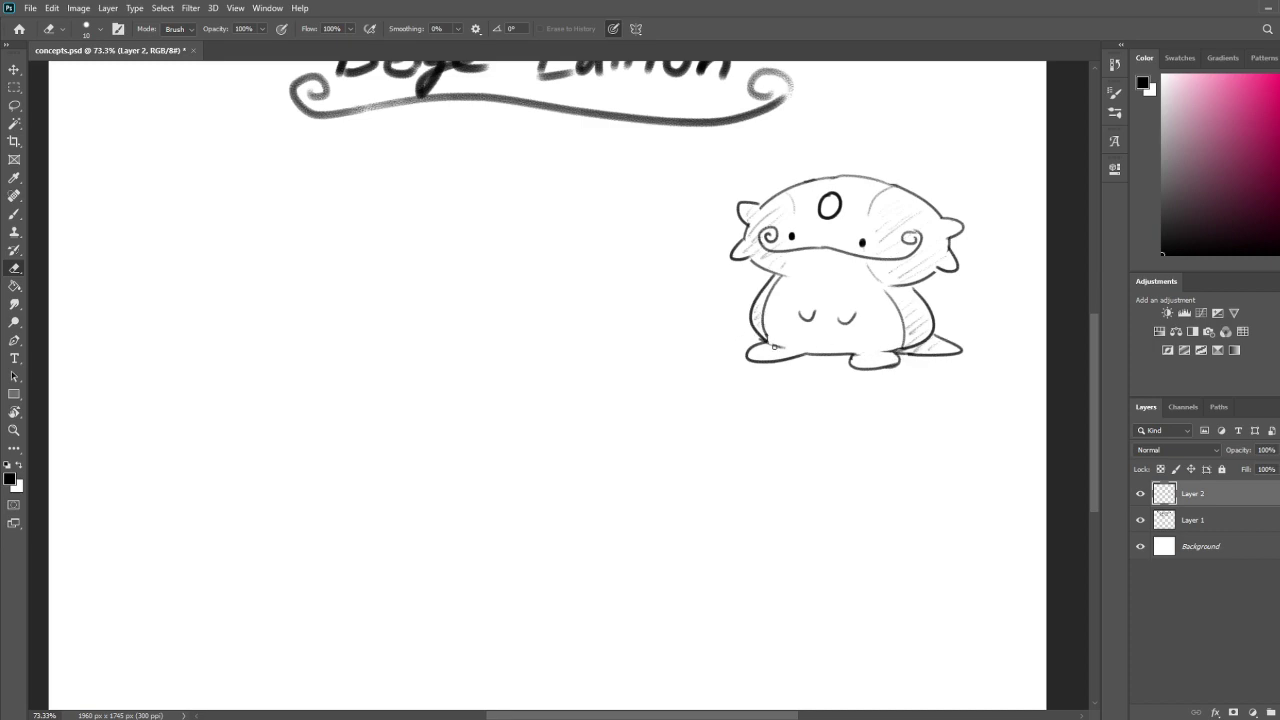
key(b)
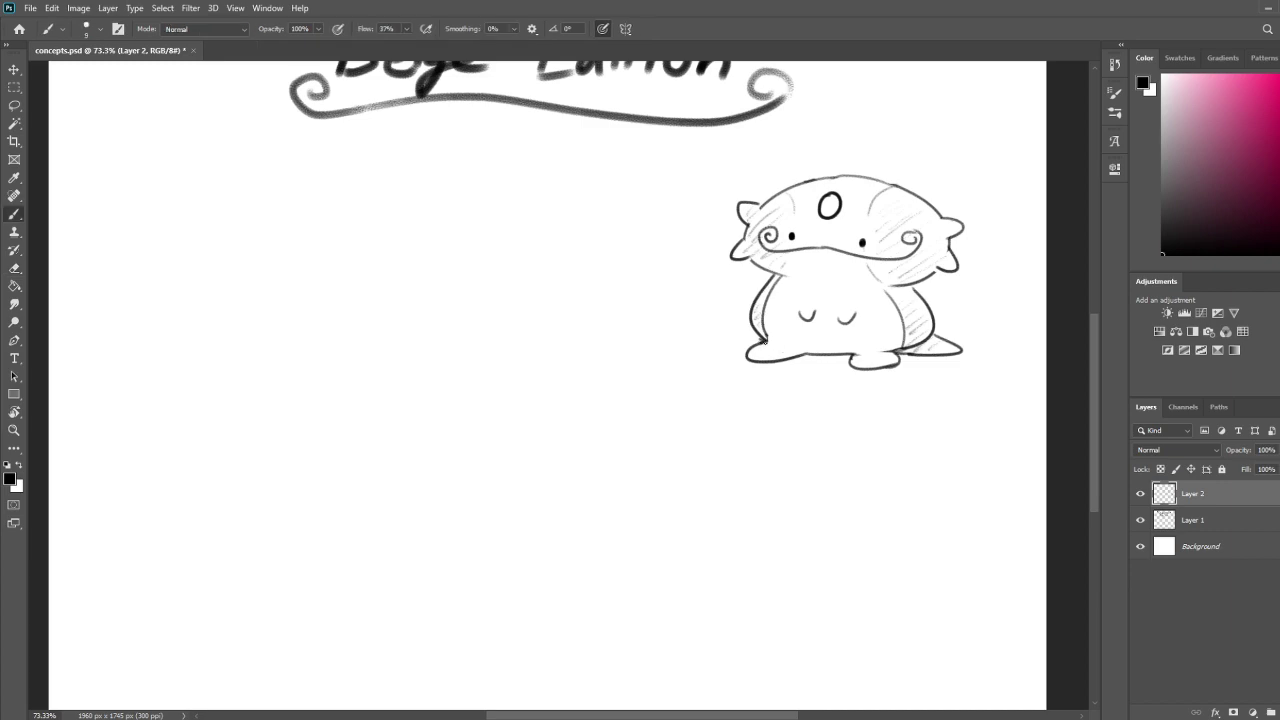
drag(936, 391, 905, 408)
key(e)
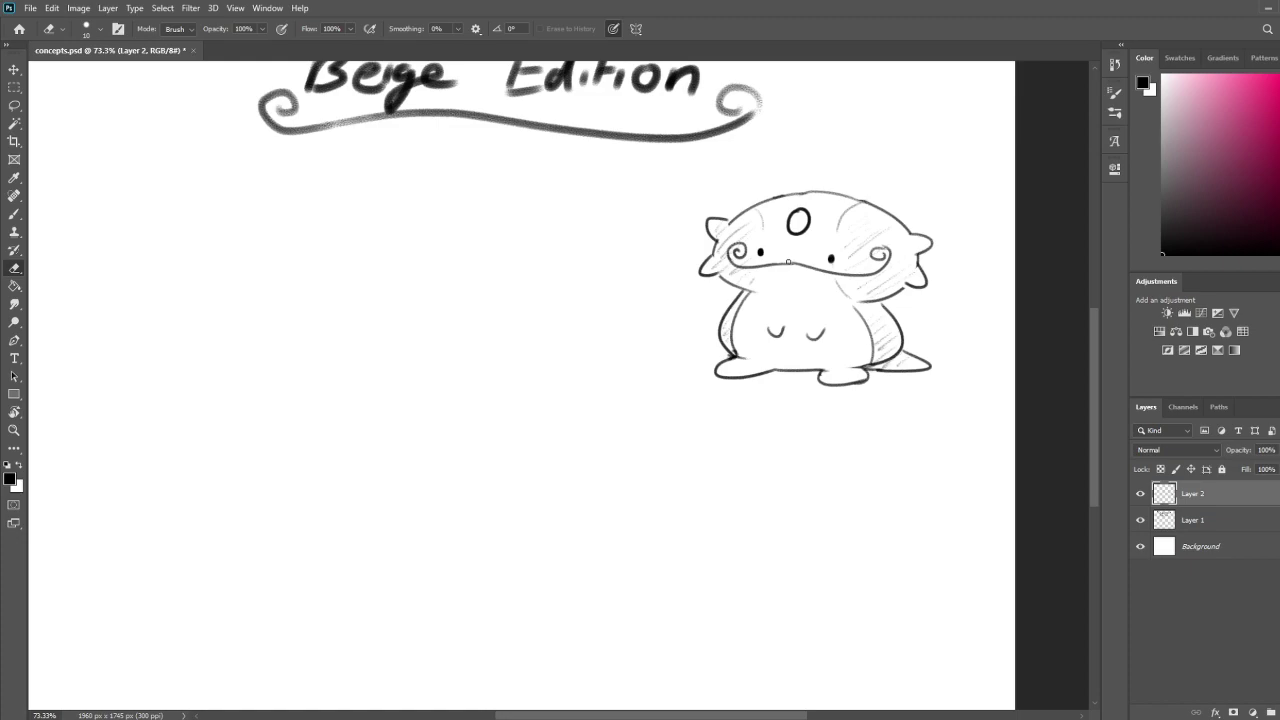
key(b)
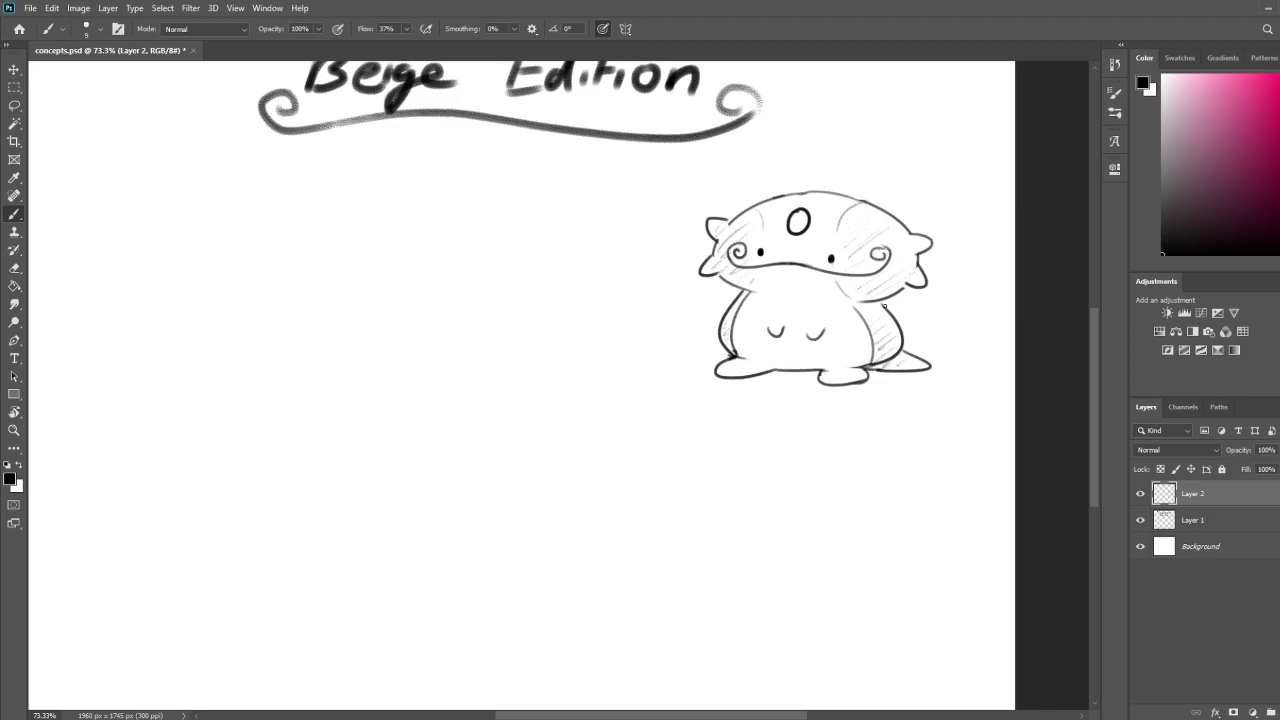
mouse_move(852, 369)
mouse_down()
mouse_move(821, 389)
mouse_move(824, 379)
mouse_up()
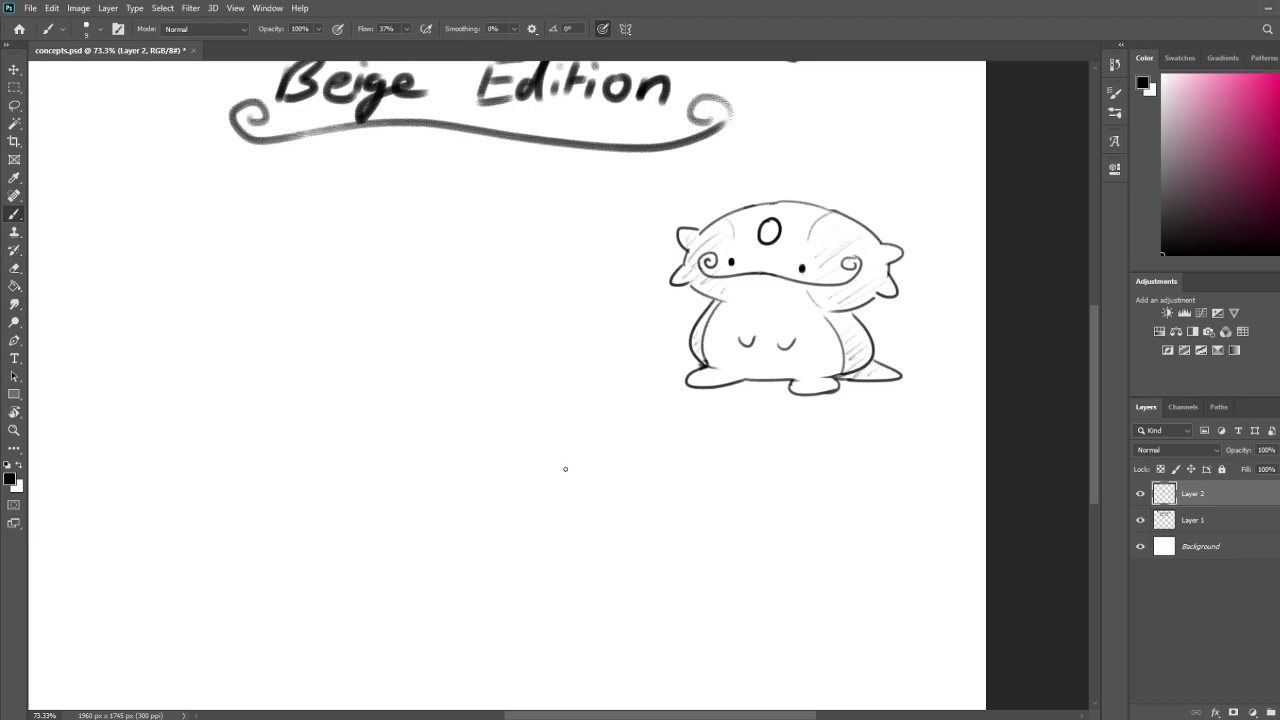
Rename the creature's layer "pokoman 01"
mouse_move(607, 491)
mouse_down()
mouse_move(697, 537)
mouse_move(709, 506)
mouse_move(714, 527)
mouse_up()
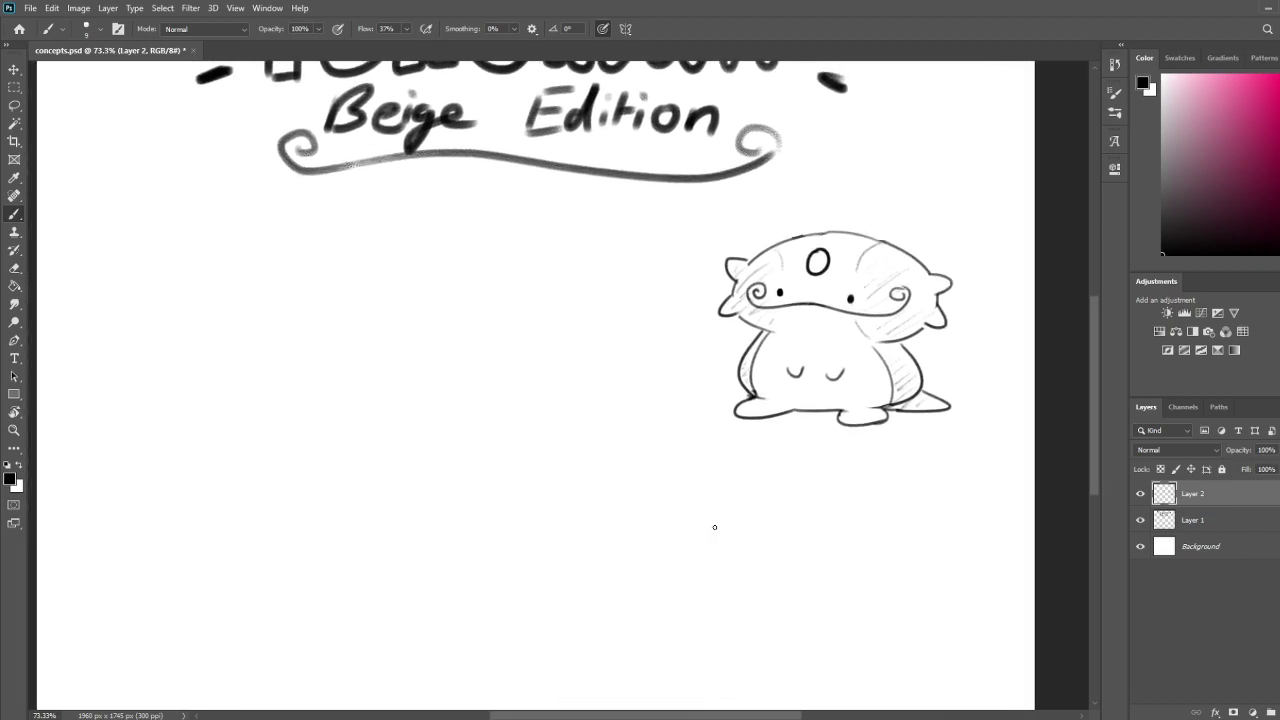
mouse_move(711, 454)
mouse_down()
mouse_move(723, 597)
mouse_move(715, 416)
mouse_up()
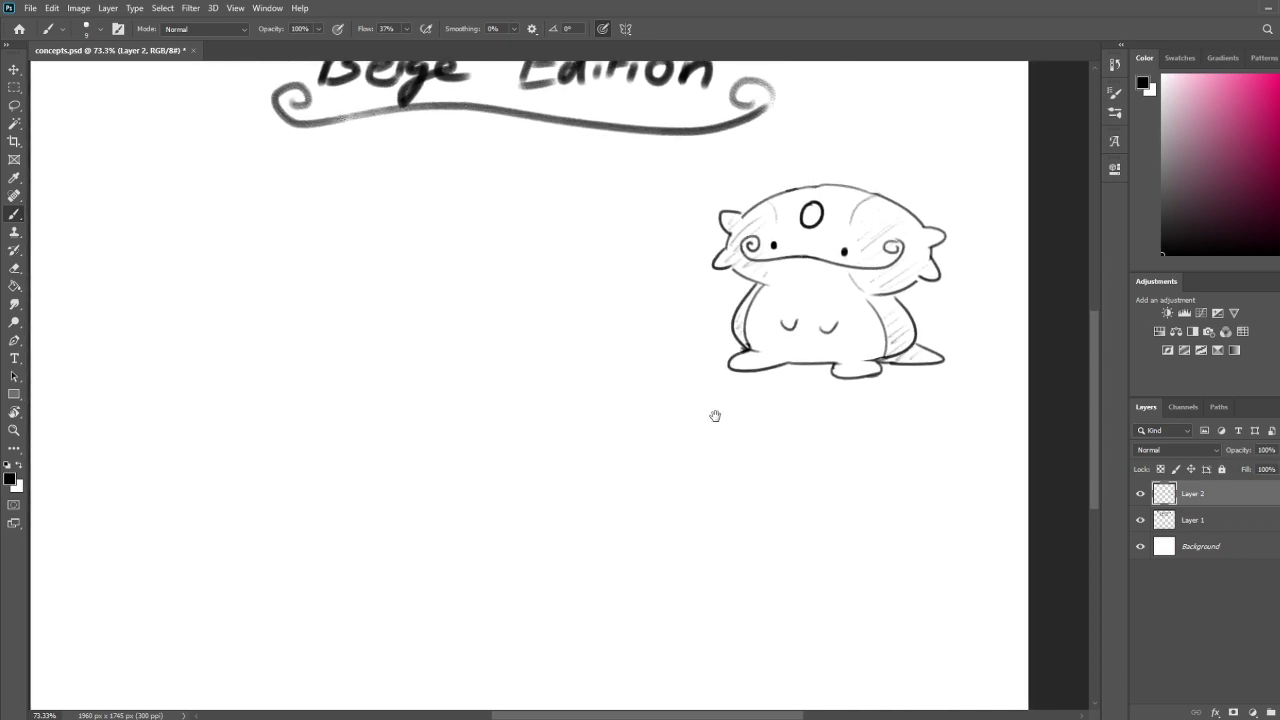
double_click(1193, 500)
text(pkoman 01)
key(Return)
double_click(1199, 494)
click(1188, 493)
text(o)
key(Return)
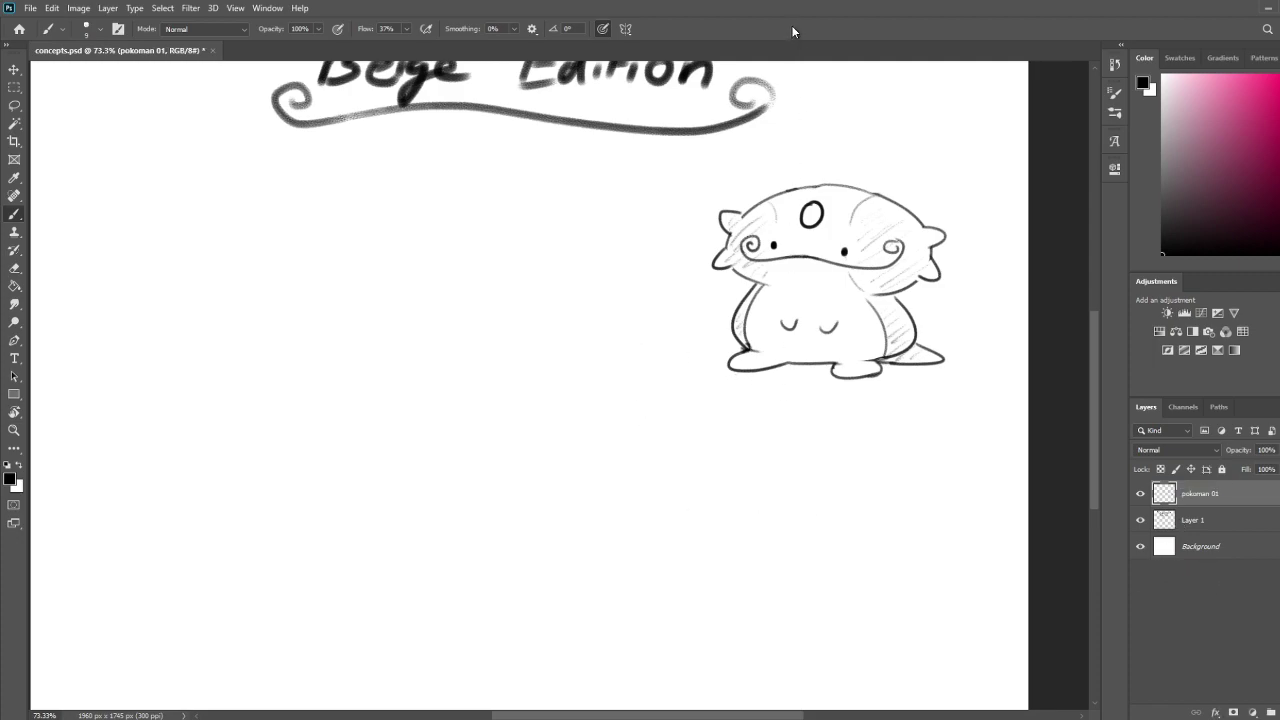
Handwrite the type names "Thot", "Simp" and "Creep" in a column on the left of the canvas
drag(905, 282, 852, 330)
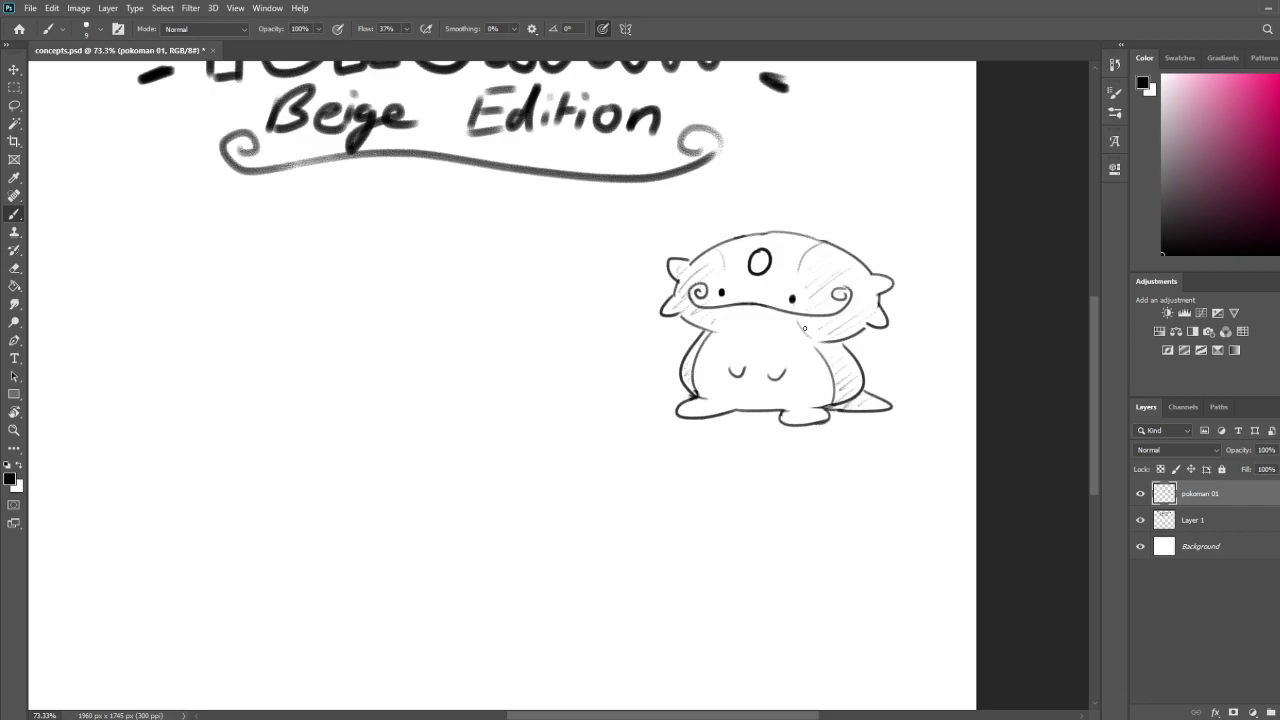
mouse_move(497, 491)
mouse_down()
mouse_move(554, 454)
mouse_move(500, 503)
mouse_move(529, 497)
mouse_up()
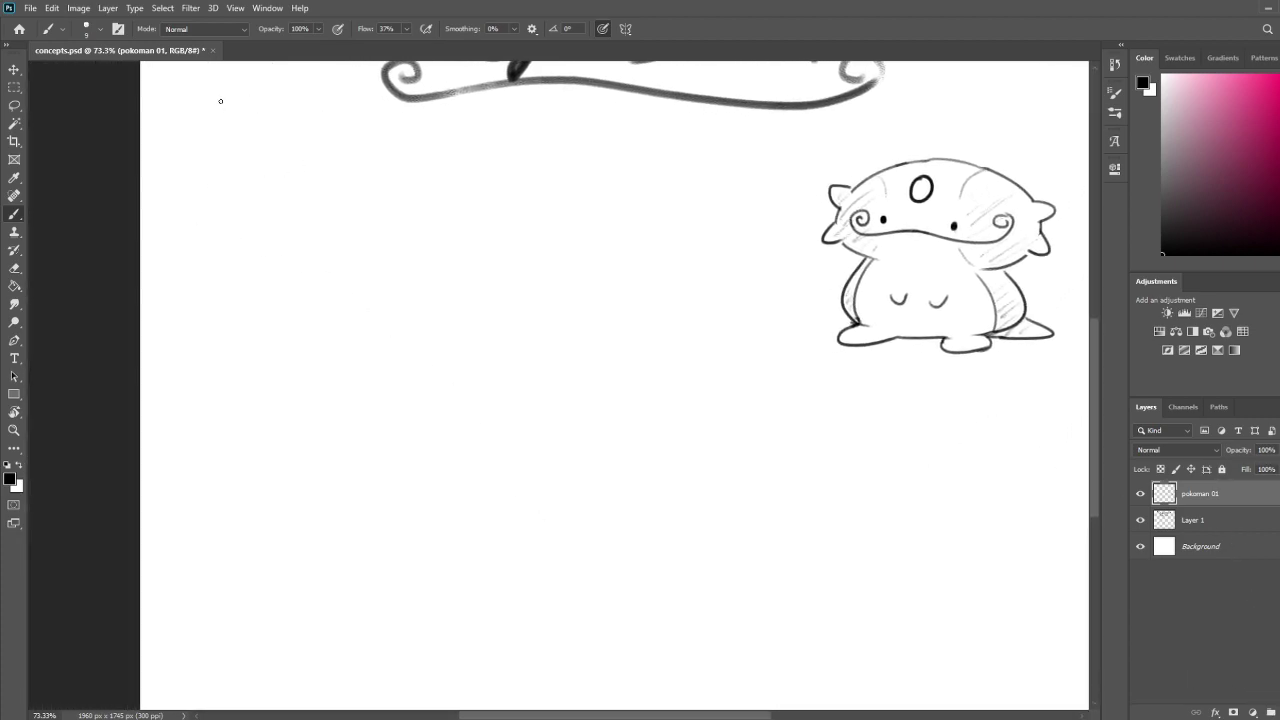
mouse_move(241, 194)
mouse_down()
mouse_move(240, 224)
mouse_move(256, 190)
mouse_move(259, 222)
mouse_up()
mouse_move(260, 212)
mouse_down()
mouse_move(270, 222)
mouse_move(283, 208)
mouse_up()
mouse_move(296, 186)
mouse_down()
mouse_move(295, 214)
mouse_move(316, 199)
mouse_up()
mouse_move(249, 243)
mouse_down()
mouse_move(231, 268)
mouse_move(258, 268)
mouse_up()
drag(267, 260, 291, 270)
mouse_move(297, 262)
mouse_down()
mouse_move(298, 285)
mouse_move(299, 268)
mouse_up()
click(253, 246)
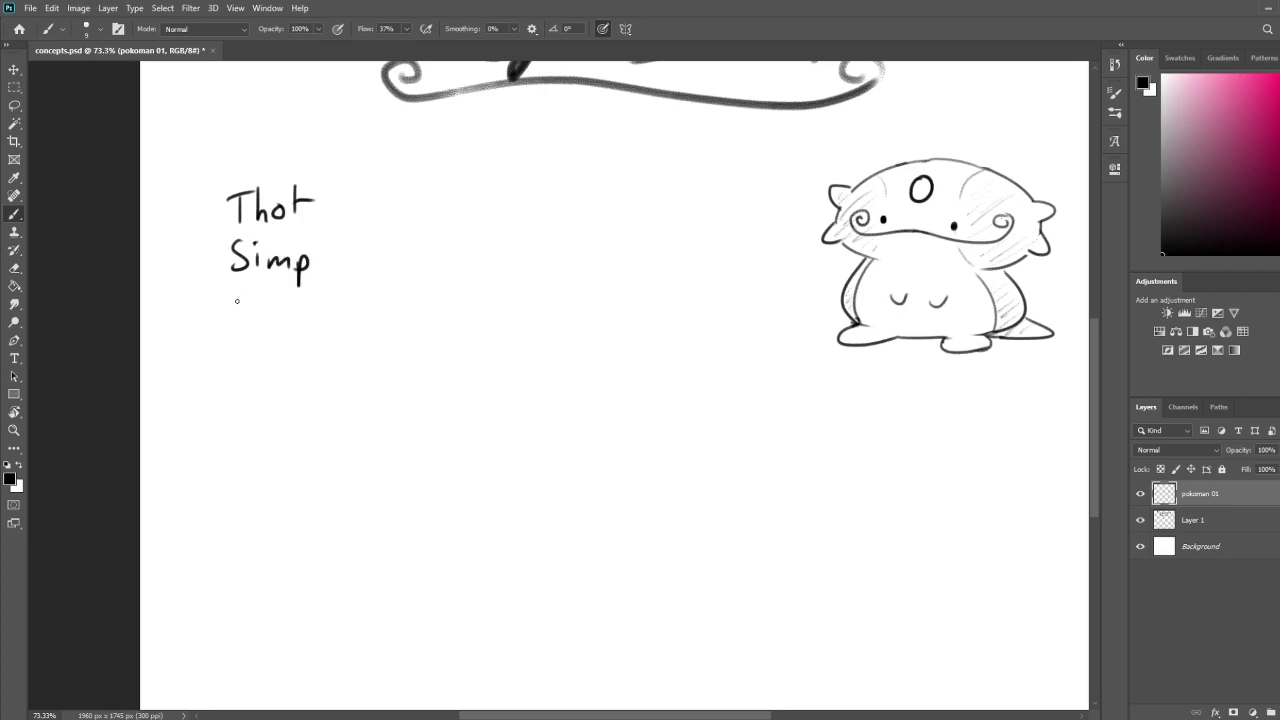
mouse_move(240, 297)
mouse_down()
mouse_move(229, 313)
mouse_move(246, 327)
mouse_up()
drag(252, 313, 253, 327)
mouse_move(253, 318)
mouse_down()
mouse_move(291, 305)
mouse_move(287, 322)
mouse_move(305, 333)
mouse_move(280, 312)
mouse_up()
key(e)
key(b)
Try a curved arrow linking "Simp" to "Thot" beside the handwritten list, and undo it
drag(212, 259, 214, 216)
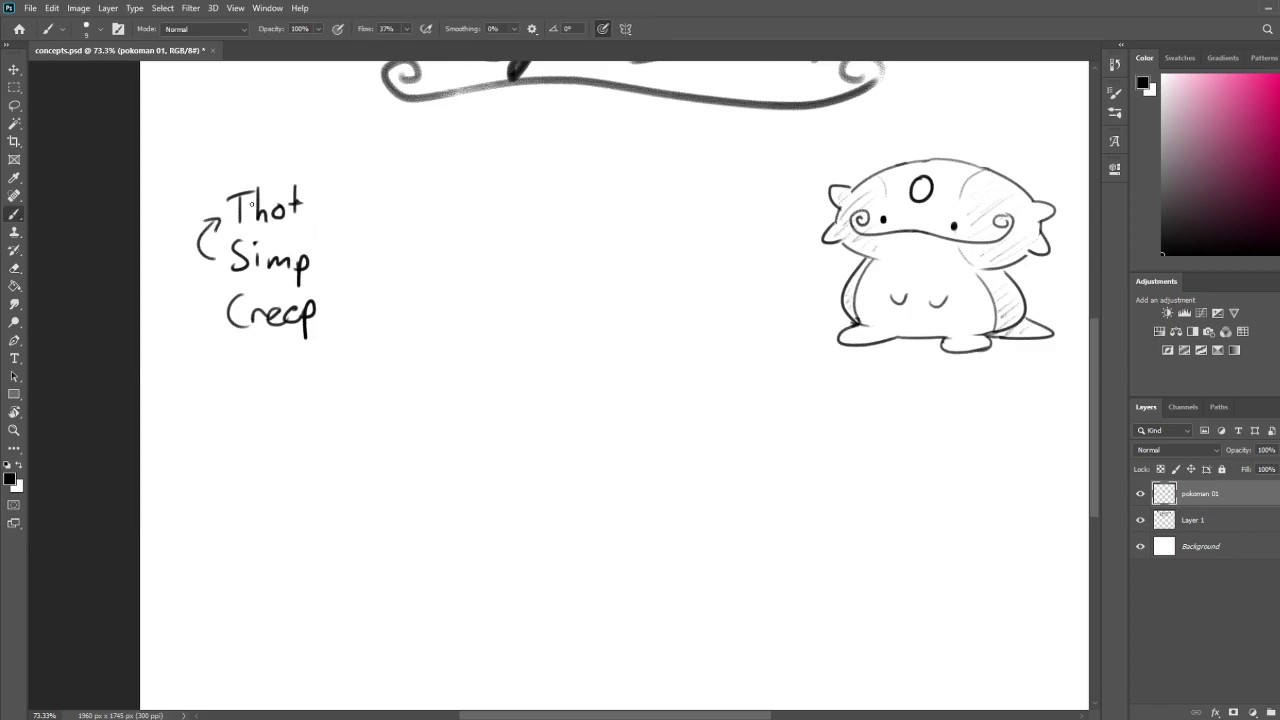
key(ctrl+z)
drag(221, 214, 209, 249)
key(ctrl+z)
key(ctrl+z)
Erase the handwritten type list with an enlarged eraser
key(e)
mouse_move(312, 304)
mouse_down()
mouse_move(290, 326)
mouse_move(240, 322)
mouse_up()
key(bracketright)
key(bracketright)
key(bracketright)
key(bracketright)
key(bracketright)
key(bracketright)
mouse_move(337, 277)
mouse_down()
mouse_move(306, 277)
mouse_move(239, 227)
mouse_move(342, 186)
mouse_move(418, 211)
mouse_move(366, 201)
mouse_move(371, 225)
mouse_move(393, 222)
mouse_up()
Draw a cycle diagram of circled words "THOTS", "SIMPS" and "CREEPS" connected by curved arrows
key(b)
mouse_move(385, 223)
mouse_down()
mouse_move(385, 241)
mouse_move(498, 316)
mouse_move(438, 351)
mouse_move(488, 337)
mouse_move(500, 347)
mouse_up()
drag(513, 335, 502, 352)
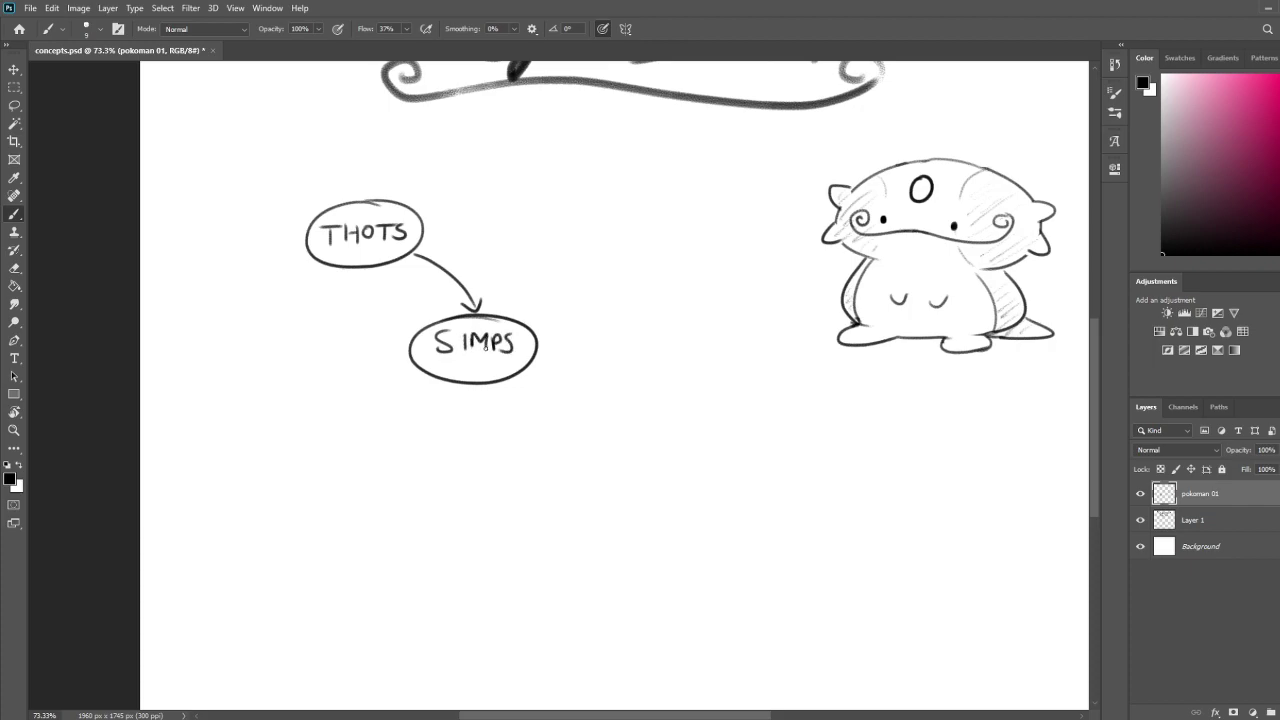
mouse_move(413, 380)
mouse_down()
mouse_move(282, 384)
mouse_move(290, 394)
mouse_up()
mouse_move(294, 319)
mouse_down()
mouse_move(200, 328)
mouse_move(222, 356)
mouse_move(243, 341)
mouse_move(283, 354)
mouse_up()
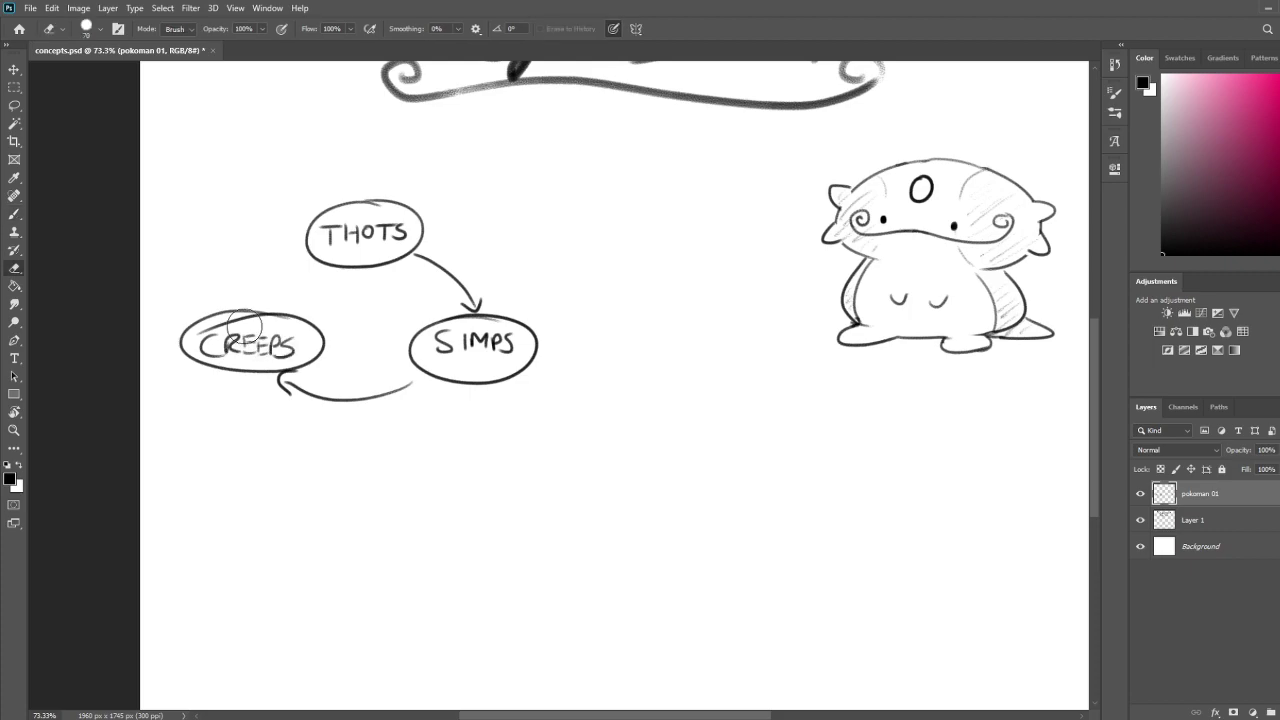
drag(248, 296, 294, 270)
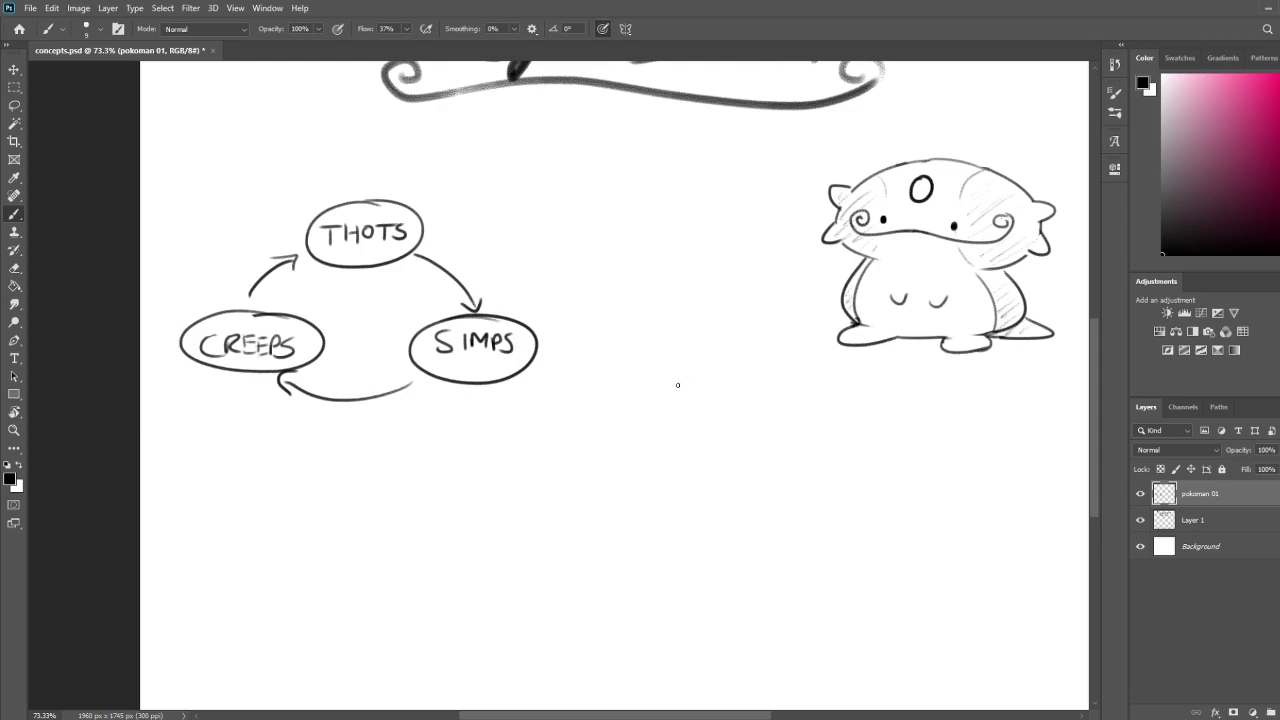
Erase the whole cycle diagram of circled type names
key(e)
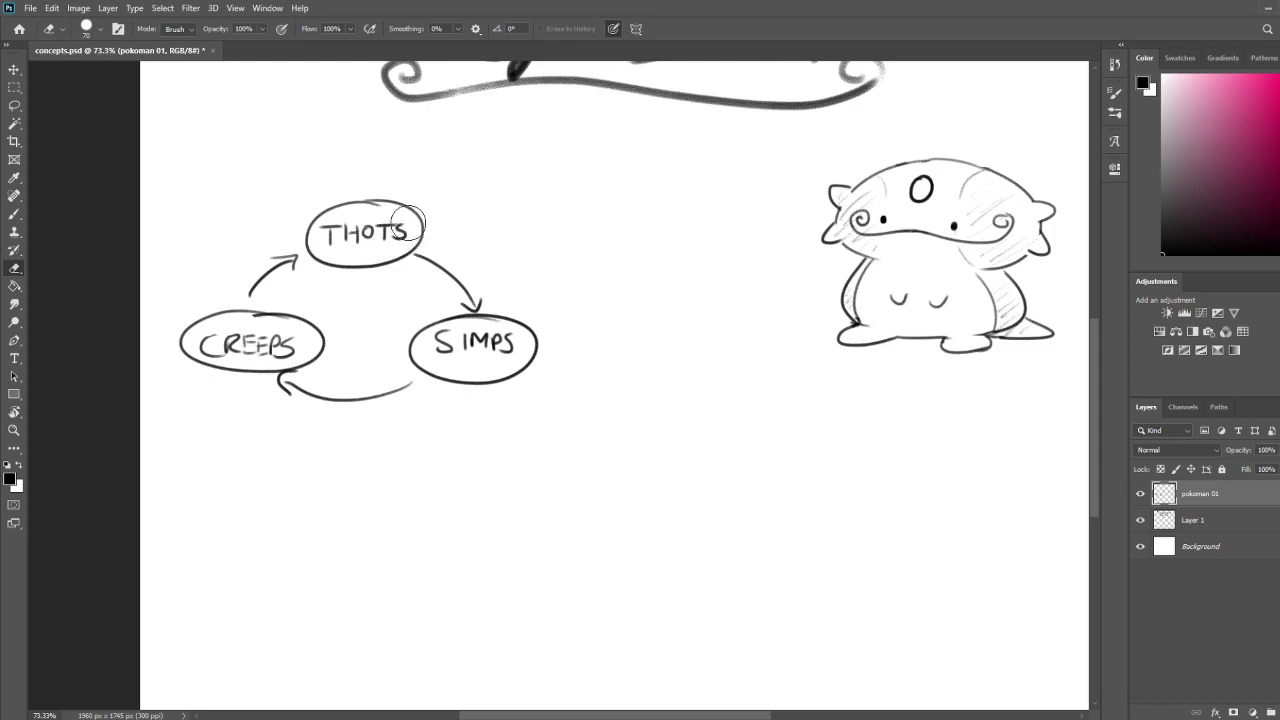
drag(404, 230, 320, 232)
mouse_move(540, 378)
mouse_down()
mouse_move(419, 379)
mouse_move(597, 361)
mouse_move(562, 320)
mouse_move(427, 290)
mouse_move(287, 284)
mouse_move(269, 259)
mouse_move(406, 194)
mouse_up()
Handwrite a boxed "CREEP" label at the canvas's left, followed by a dash and "suspicious pokomen"
key(b)
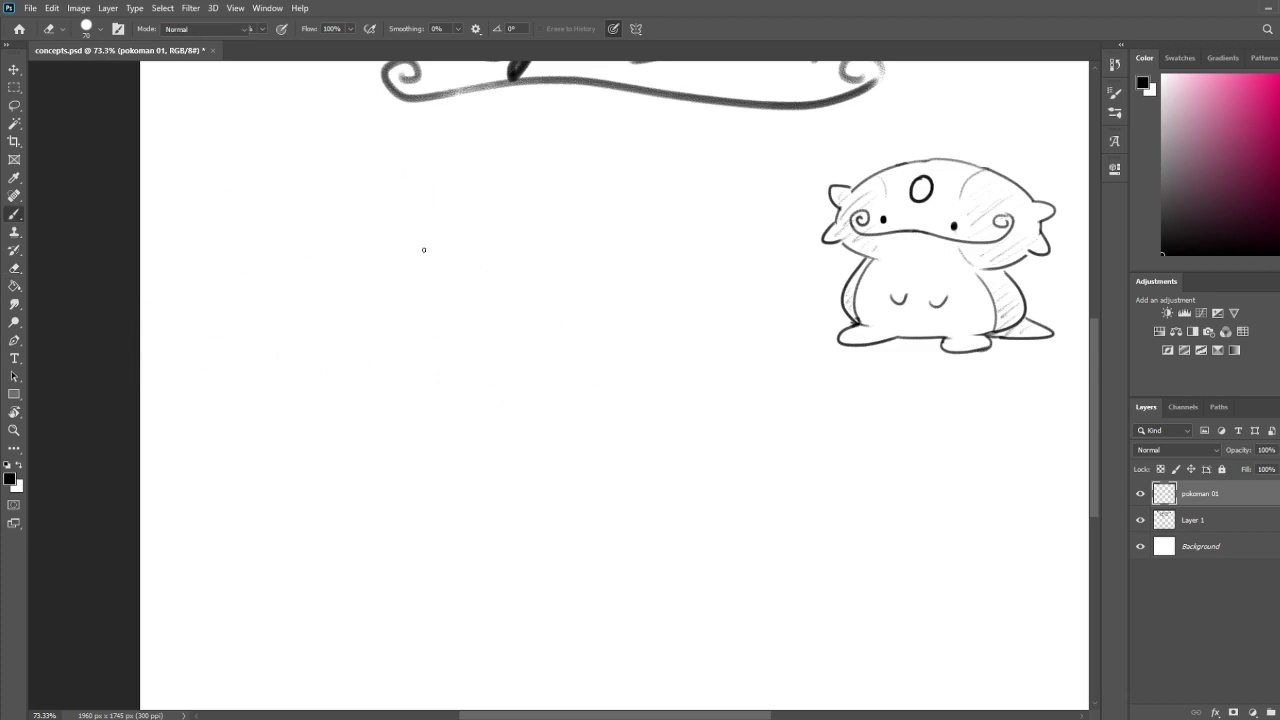
mouse_move(447, 349)
mouse_down()
mouse_move(354, 389)
mouse_move(389, 514)
mouse_move(423, 409)
mouse_move(473, 375)
mouse_move(452, 413)
mouse_up()
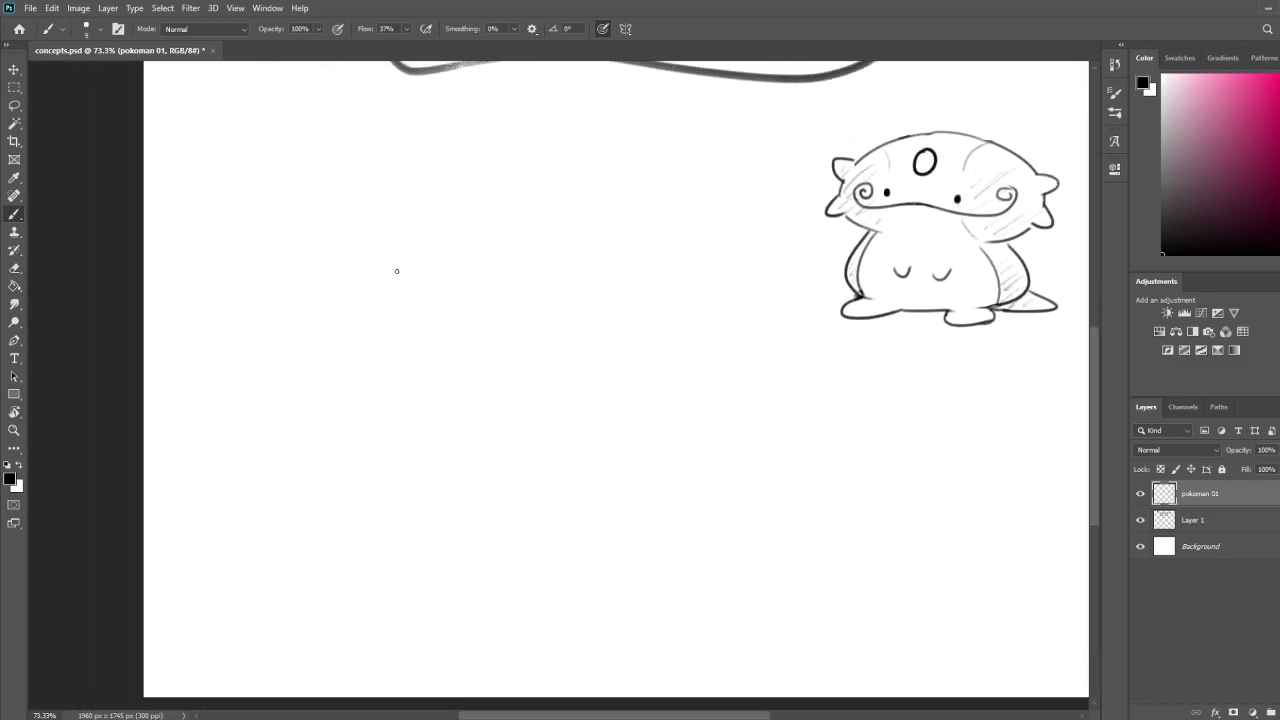
mouse_move(195, 129)
mouse_down()
mouse_move(193, 147)
mouse_move(258, 133)
mouse_up()
drag(182, 165, 279, 158)
mouse_move(275, 105)
mouse_down()
mouse_move(166, 113)
mouse_move(190, 163)
mouse_up()
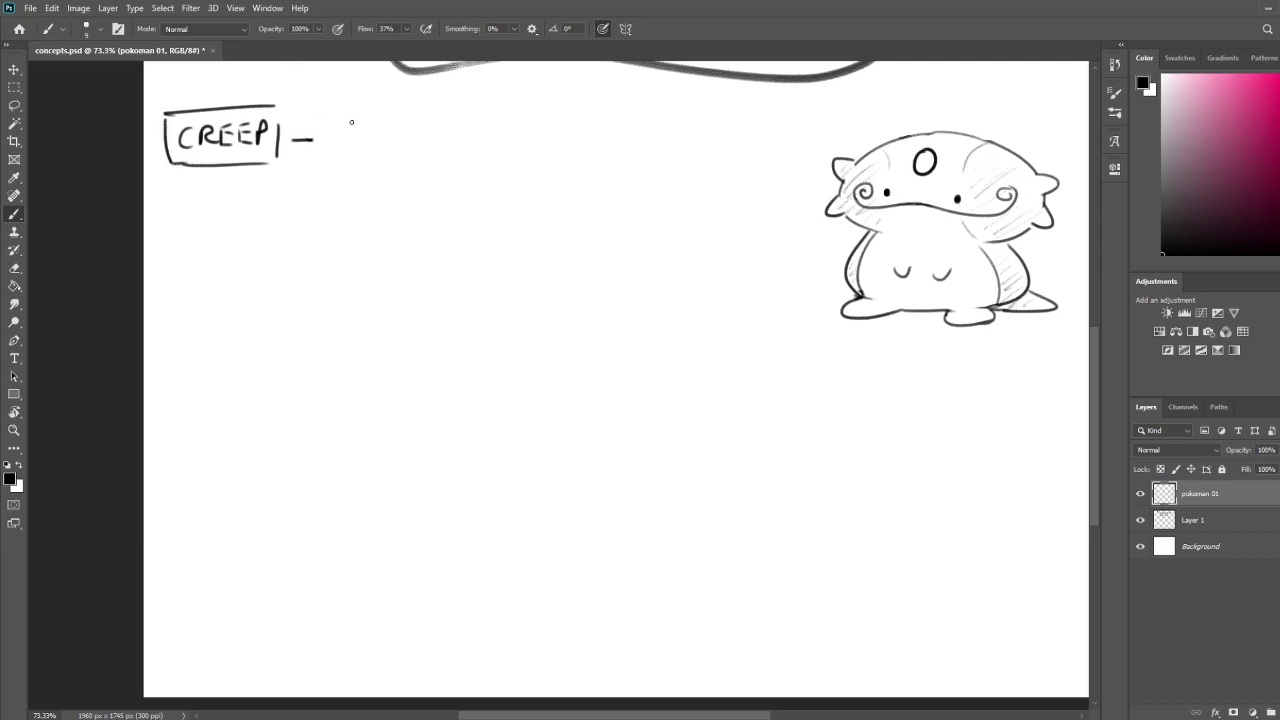
mouse_move(345, 118)
mouse_down()
mouse_move(338, 133)
mouse_move(384, 127)
mouse_up()
drag(352, 150, 371, 153)
drag(381, 140, 381, 161)
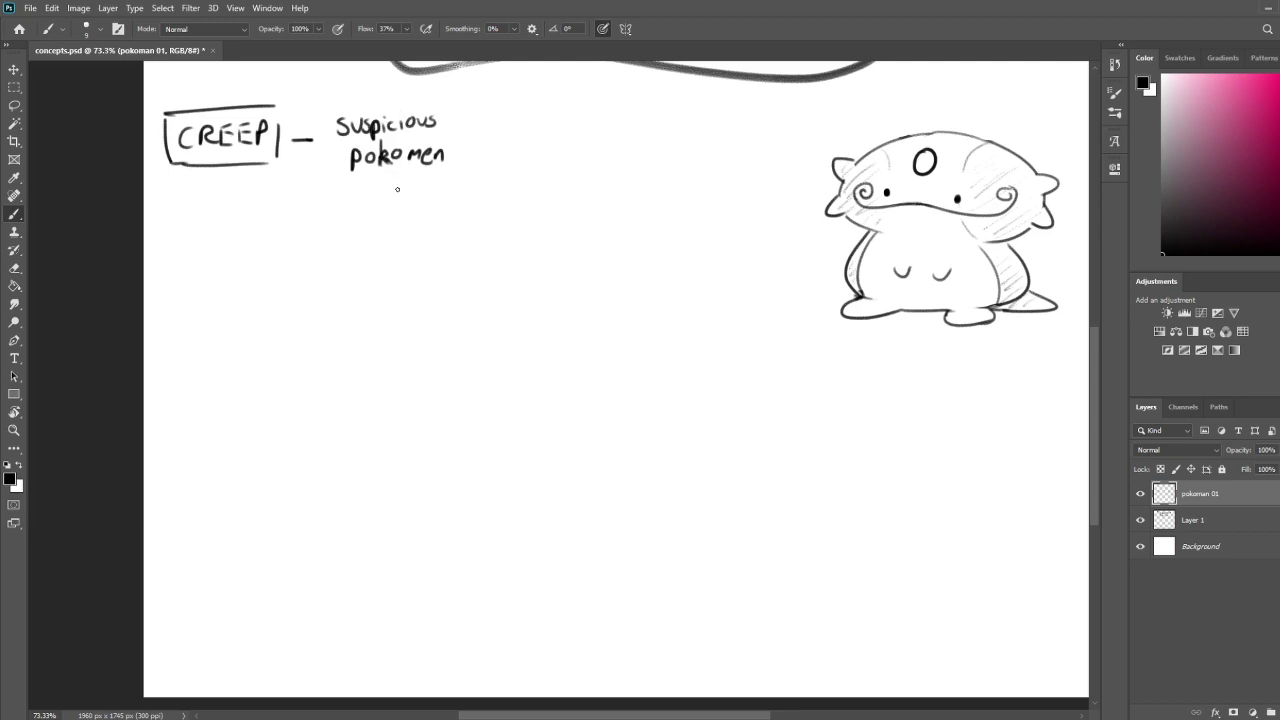
Place the "Real Rob 01" image, scale it down and position it beside the "suspicious pokomen" note
drag(409, 240, 428, 262)
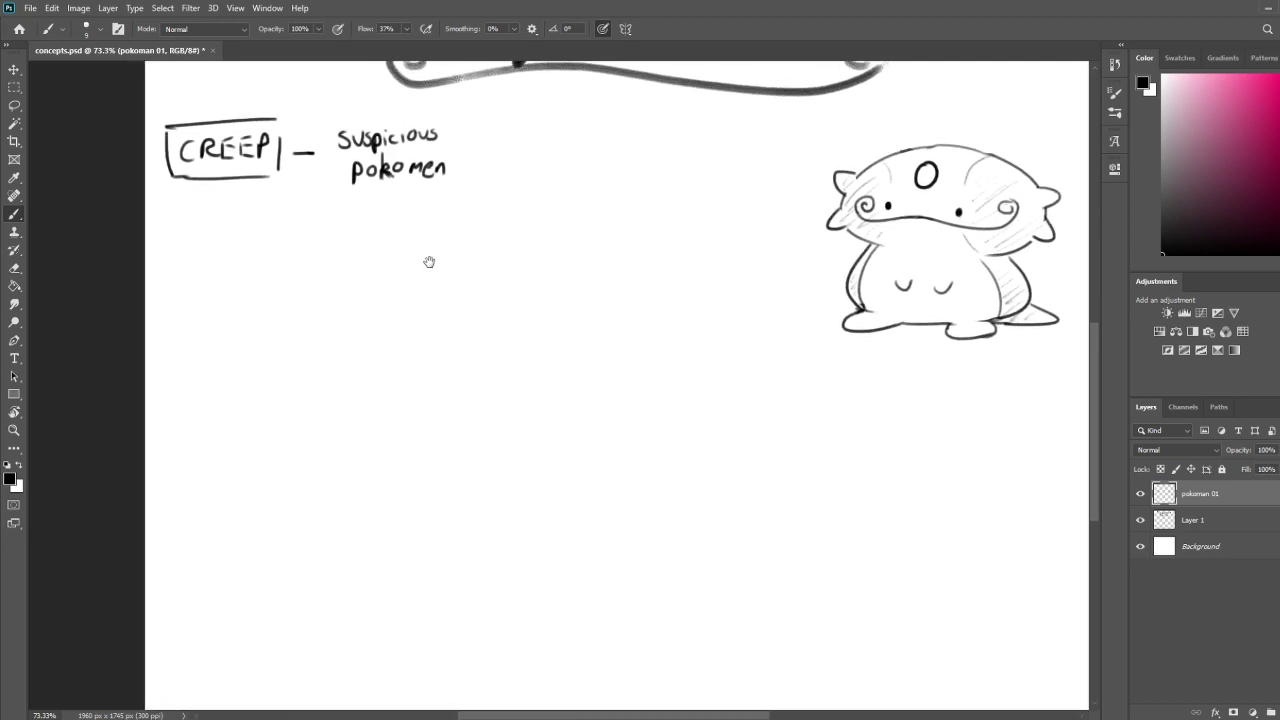
mouse_move(602, 294)
mouse_down()
mouse_move(560, 409)
mouse_move(606, 229)
mouse_move(600, 294)
mouse_move(629, 234)
mouse_move(603, 240)
mouse_up()
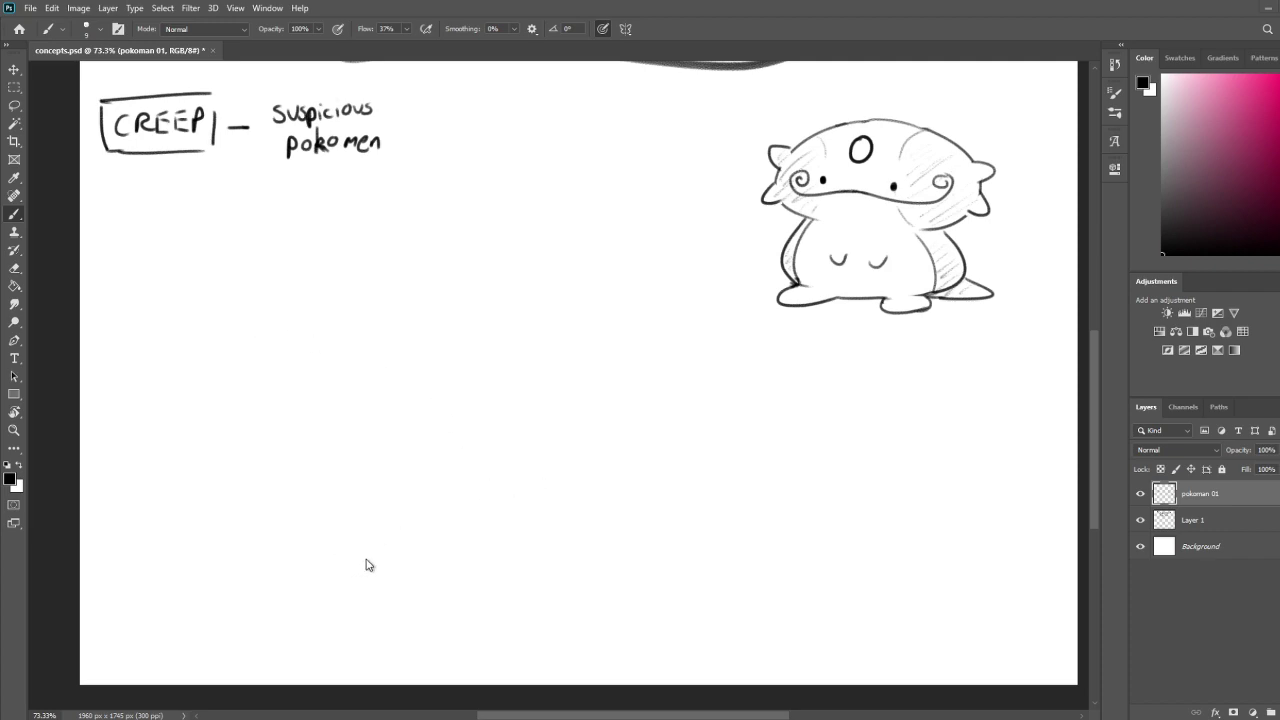
drag(510, 229, 518, 364)
key(ctrl+0)
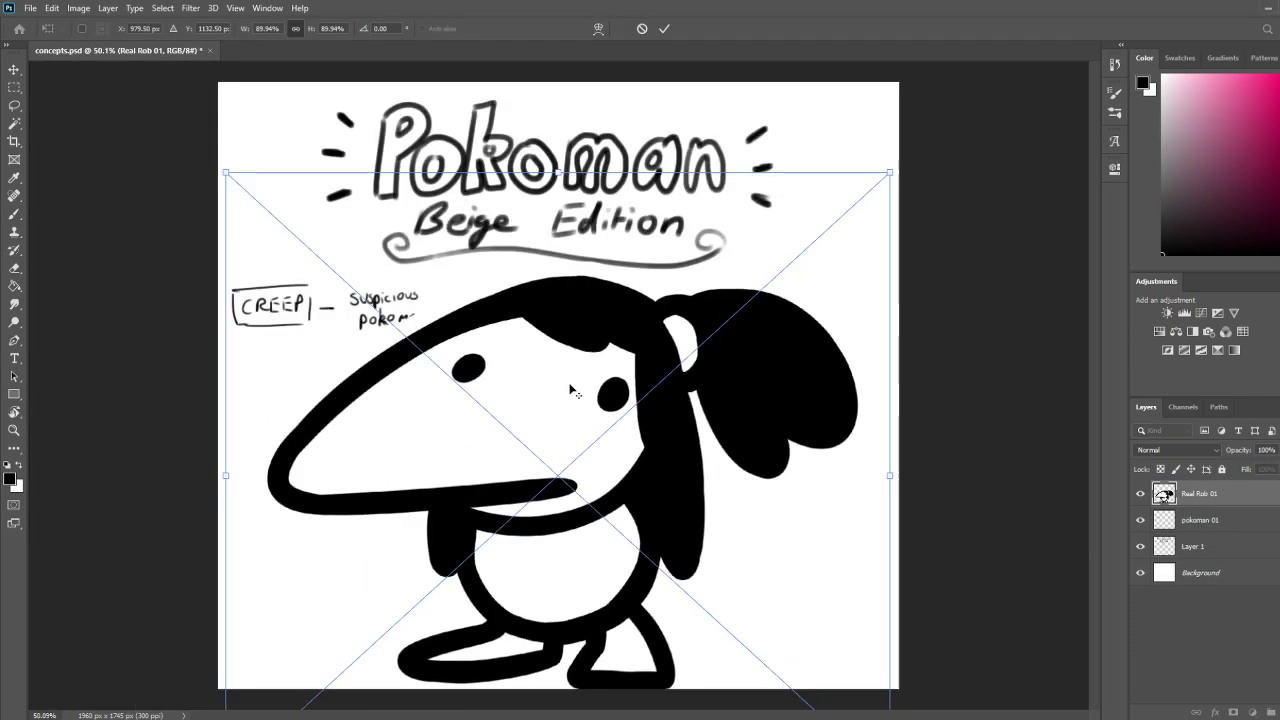
mouse_move(893, 168)
mouse_down()
mouse_move(494, 491)
mouse_move(463, 531)
mouse_up()
drag(441, 594, 519, 367)
drag(558, 317, 466, 389)
mouse_move(456, 486)
mouse_down()
mouse_move(544, 397)
mouse_move(577, 338)
mouse_up()
key(Return)
key(b)
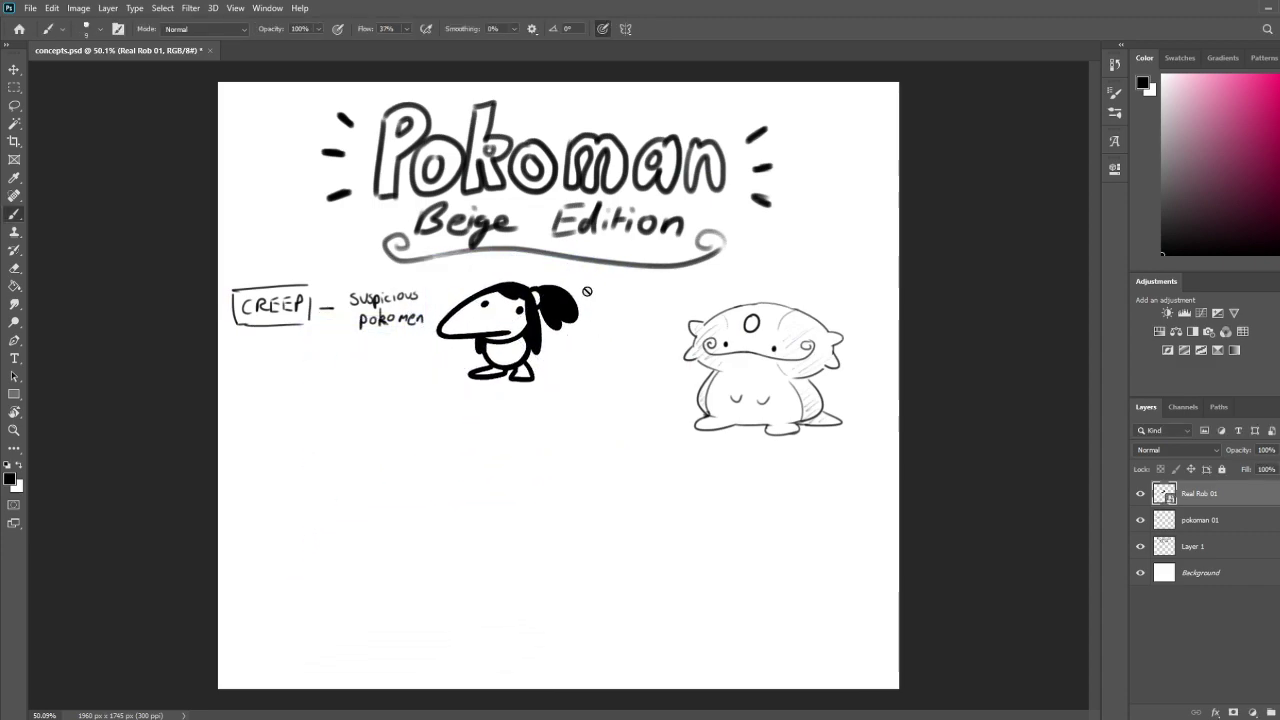
scroll(594, 300, up, 6)
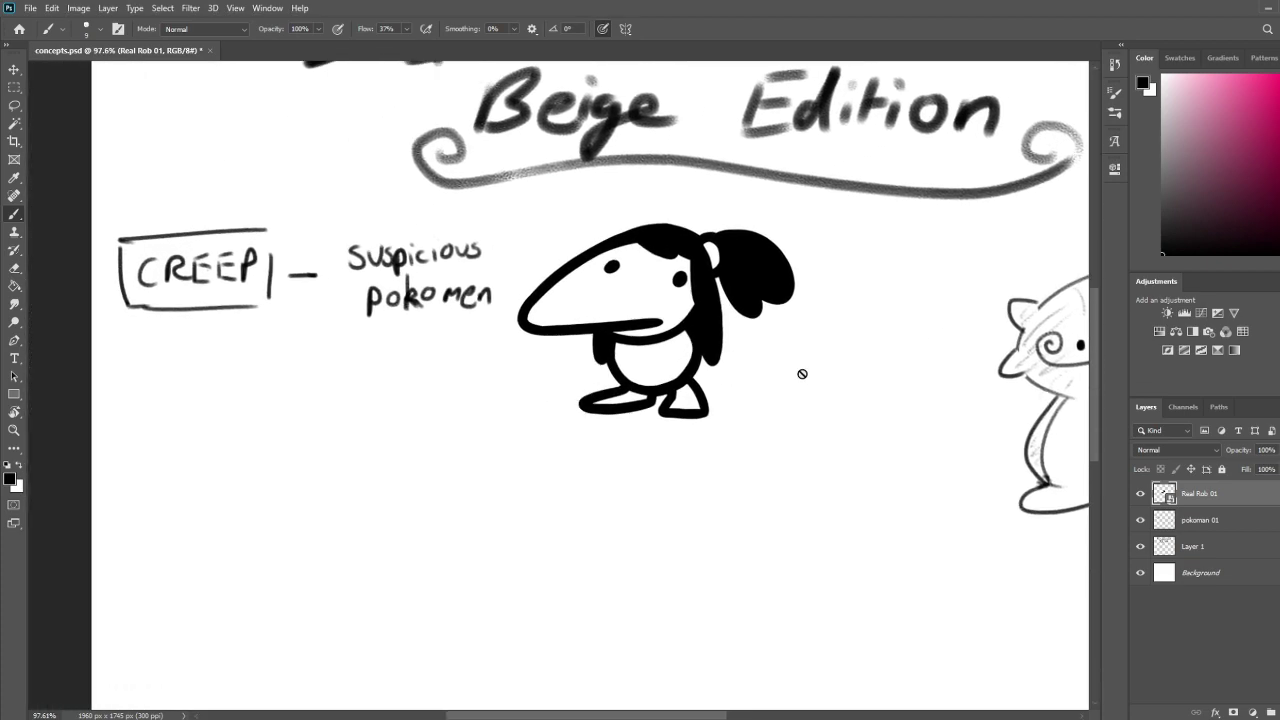
scroll(802, 374, down, 3)
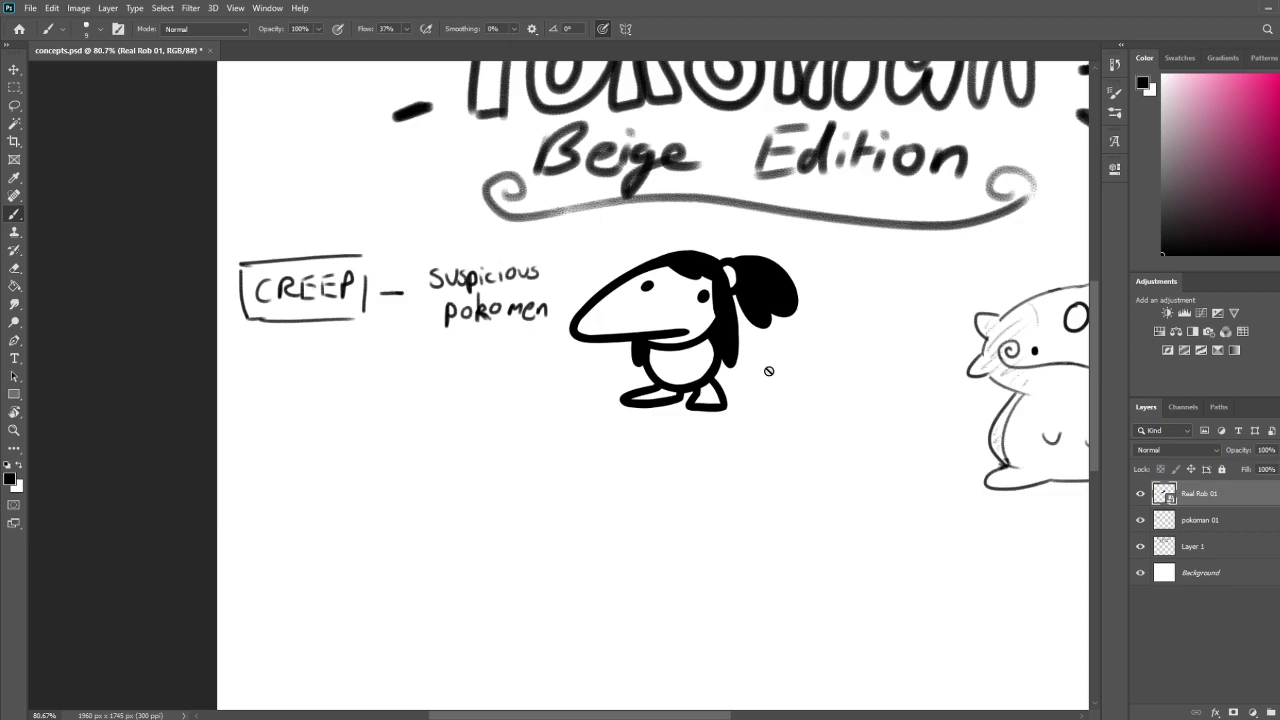
scroll(808, 366, down, 4)
scroll(886, 427, up, 4)
drag(876, 398, 652, 394)
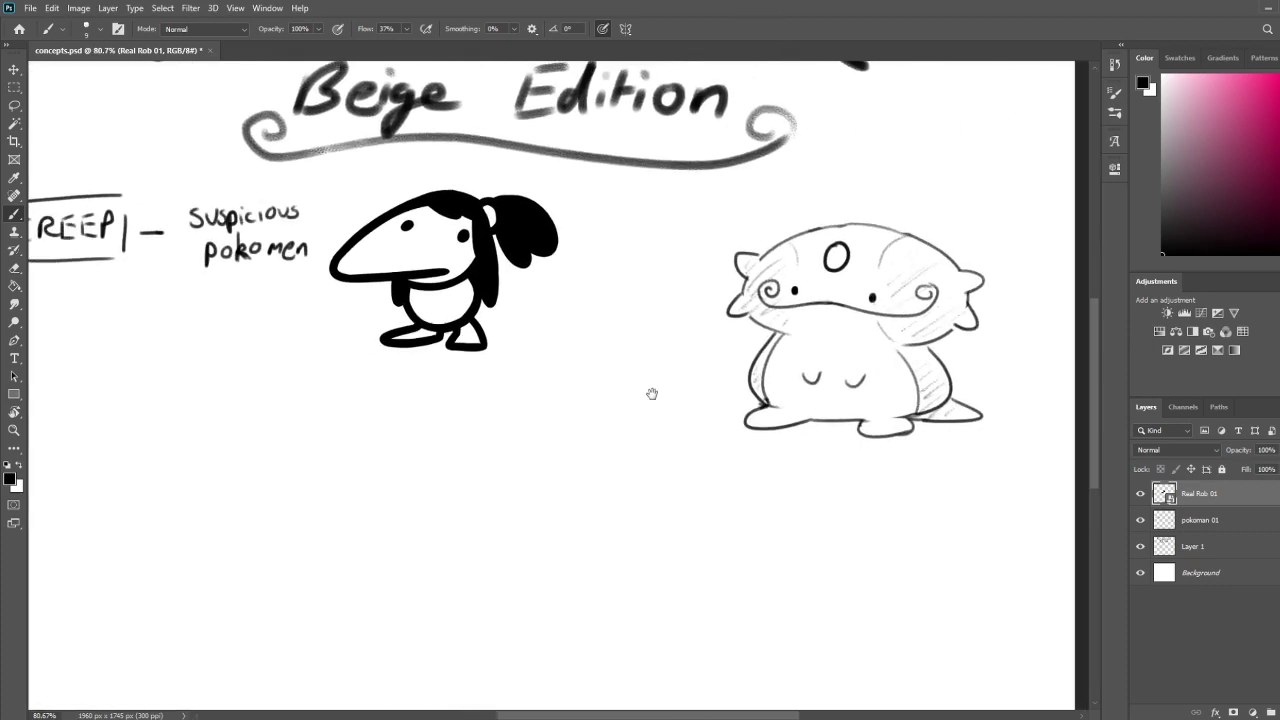
mouse_move(781, 472)
mouse_down()
mouse_move(777, 441)
mouse_move(824, 417)
mouse_up()
drag(1203, 191, 1158, 258)
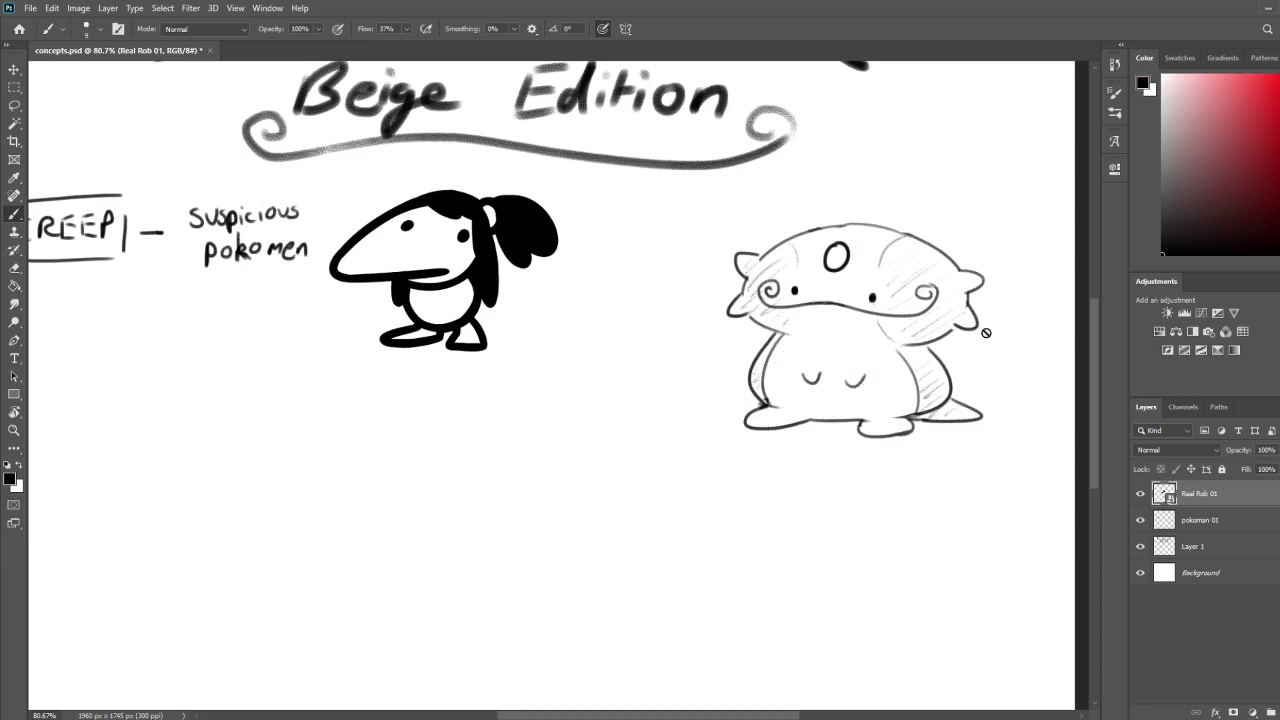
drag(258, 357, 499, 376)
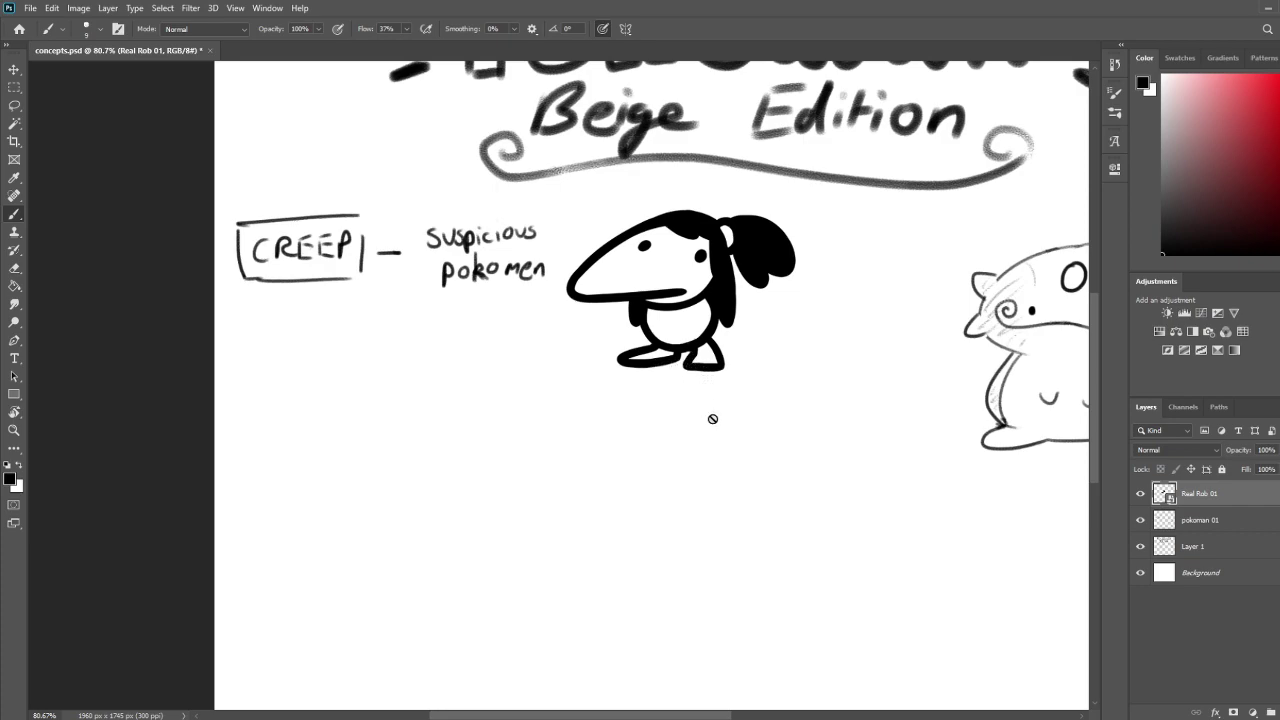
Make Layer 1 the active layer
click(1210, 531)
click(1198, 492)
click(1216, 528)
click(1214, 545)
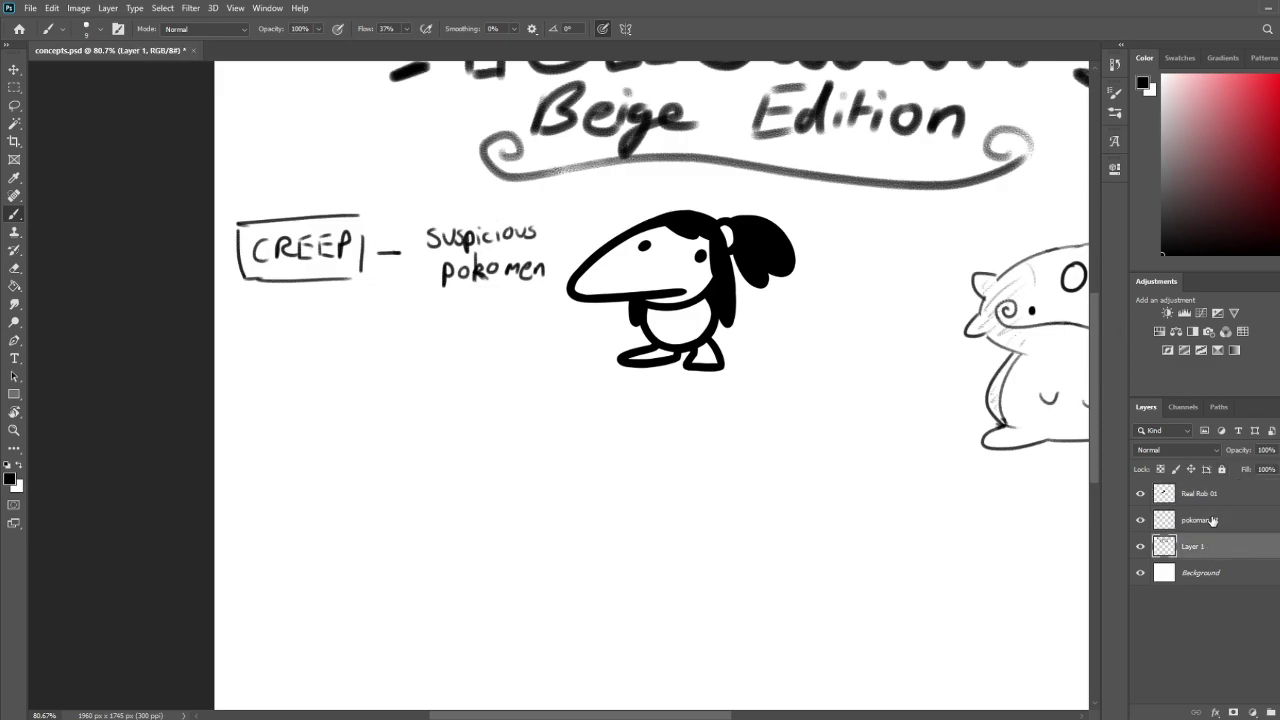
click(1205, 493)
key(ctrl+shift+alt+n)
scroll(760, 500, down, 4)
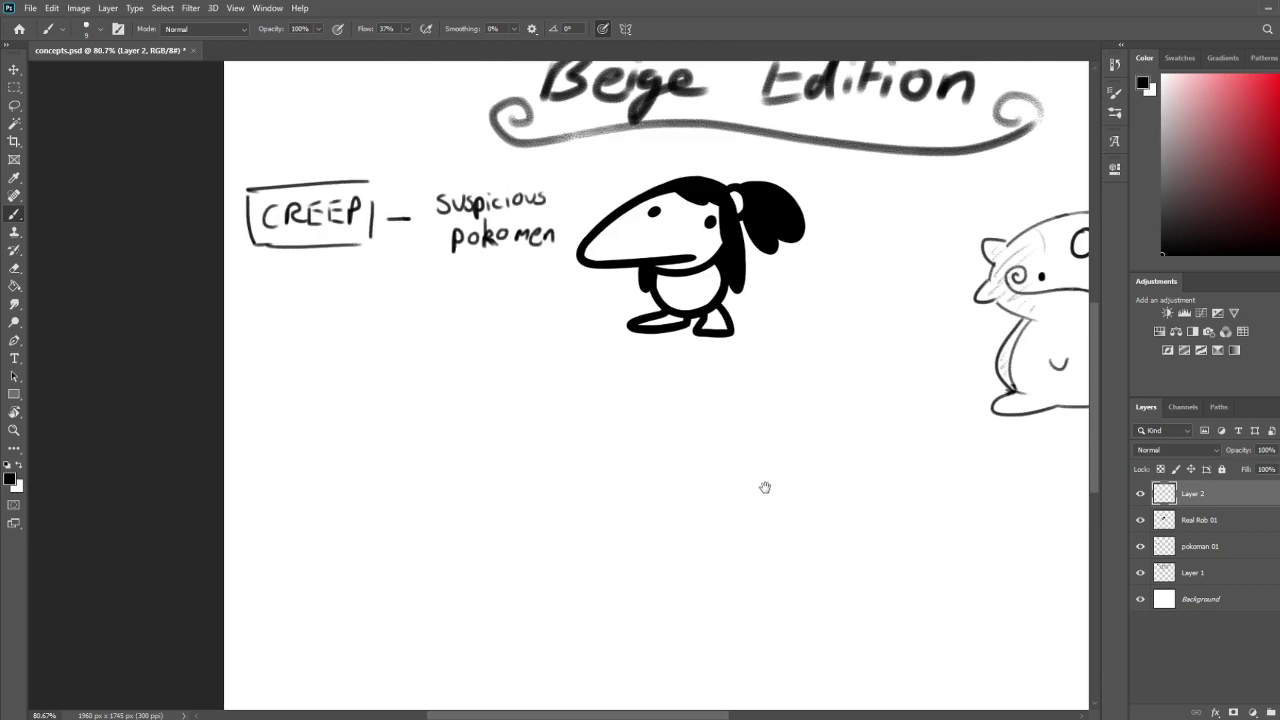
double_click(1195, 493)
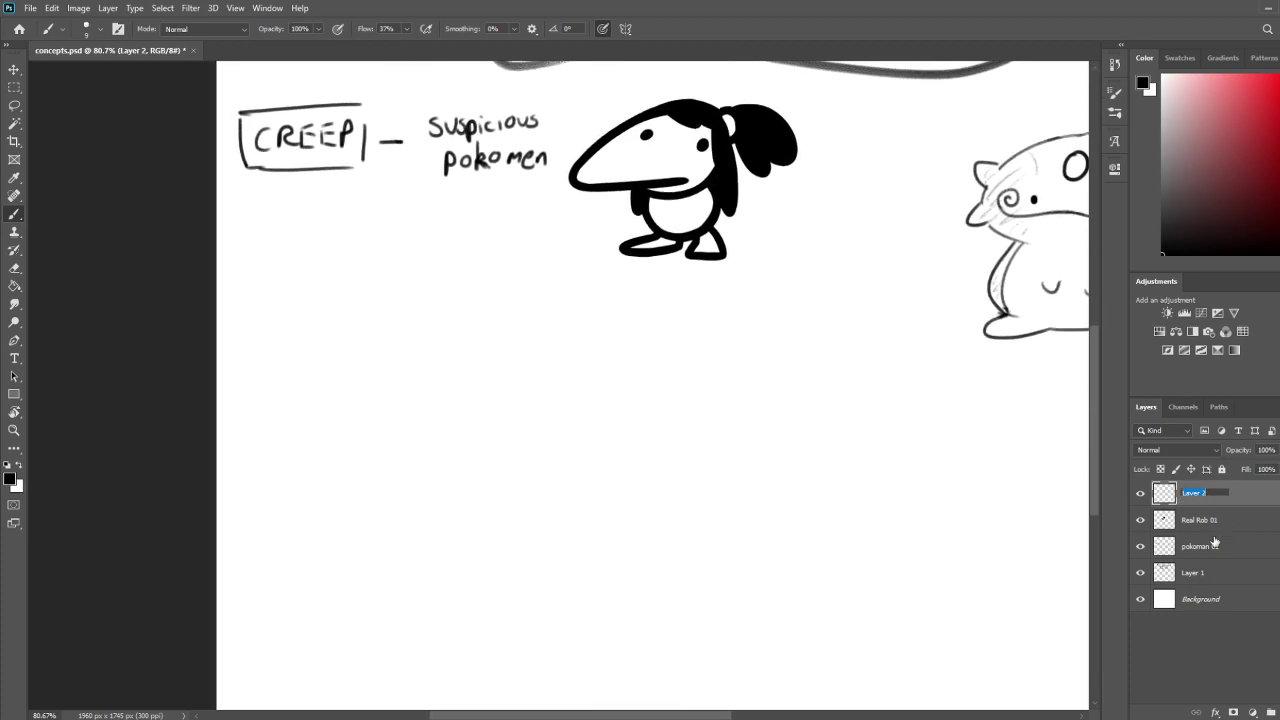
click(1234, 530)
click(1246, 500)
key(Delete)
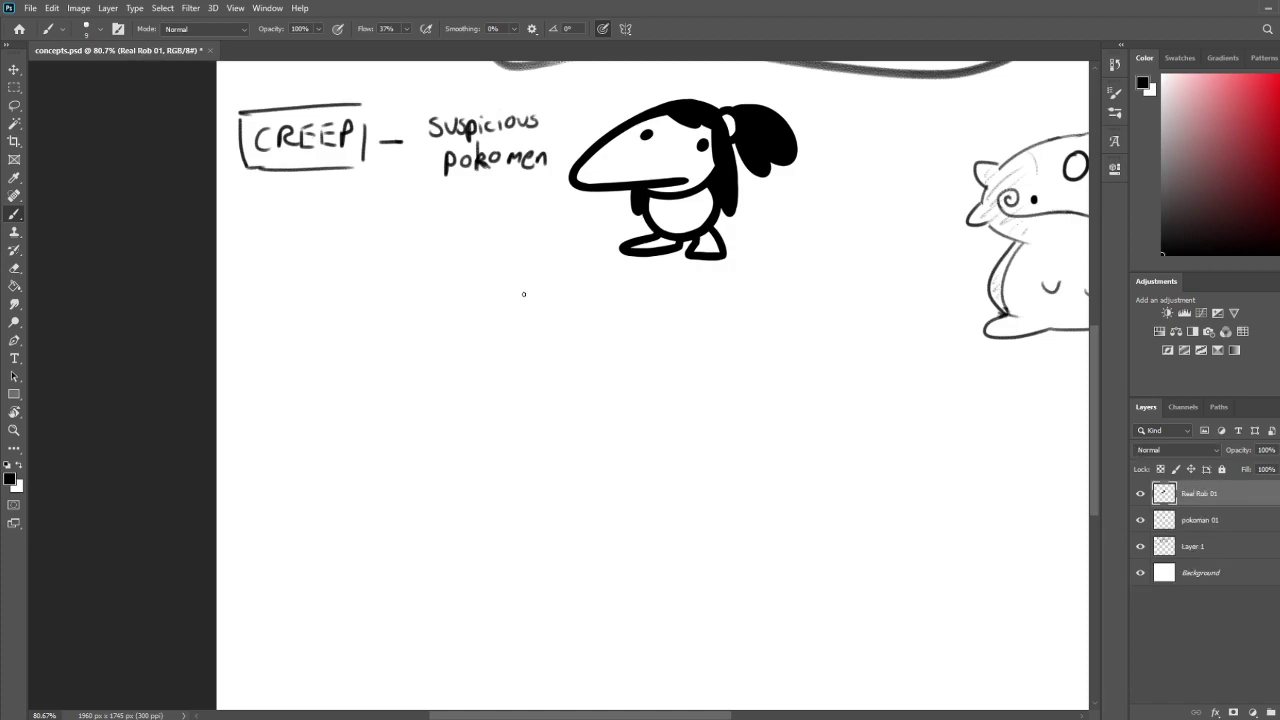
Create a large paragraph text box below the "CREEP" note, clear its placeholder text and set the size to 11 pt
click(14, 358)
mouse_move(233, 338)
mouse_down()
mouse_move(622, 650)
mouse_move(729, 695)
mouse_move(737, 634)
mouse_move(751, 651)
mouse_move(835, 653)
mouse_up()
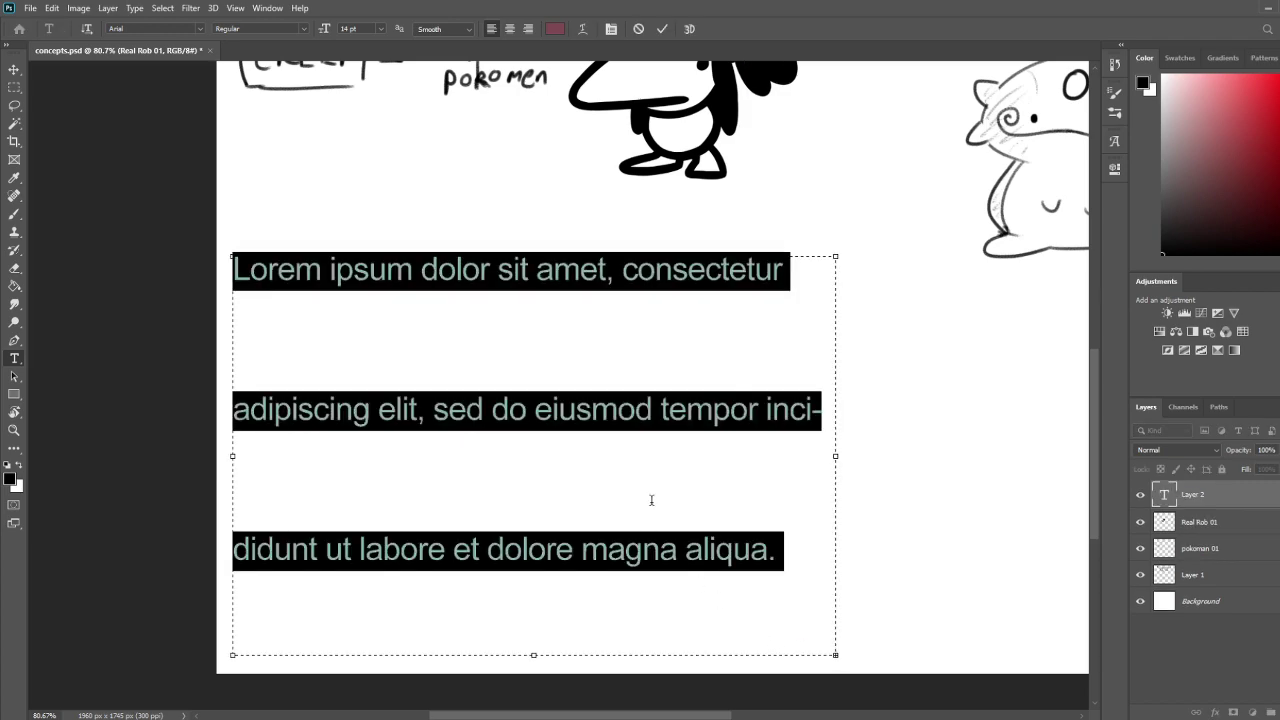
key(BackSpace)
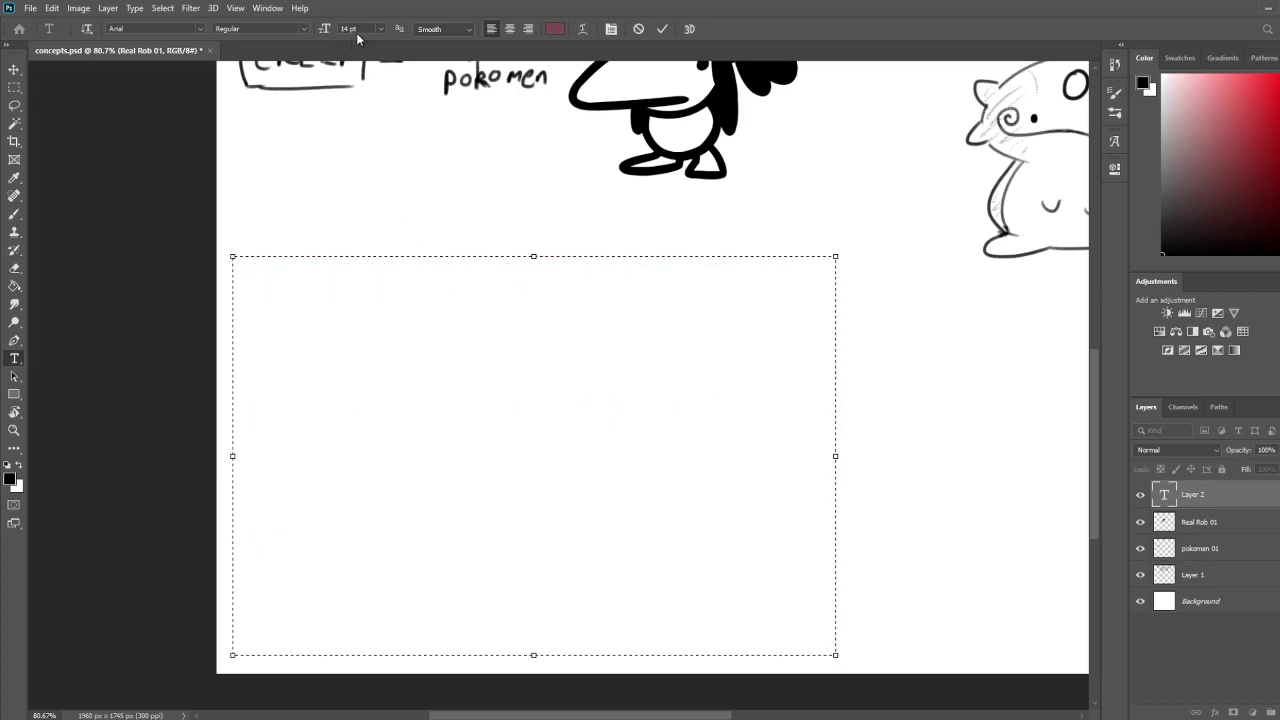
click(379, 29)
click(378, 107)
text(dfsfsdsf)
key(BackSpace)
key(BackSpace)
key(BackSpace)
key(BackSpace)
key(BackSpace)
key(BackSpace)
key(BackSpace)
key(BackSpace)
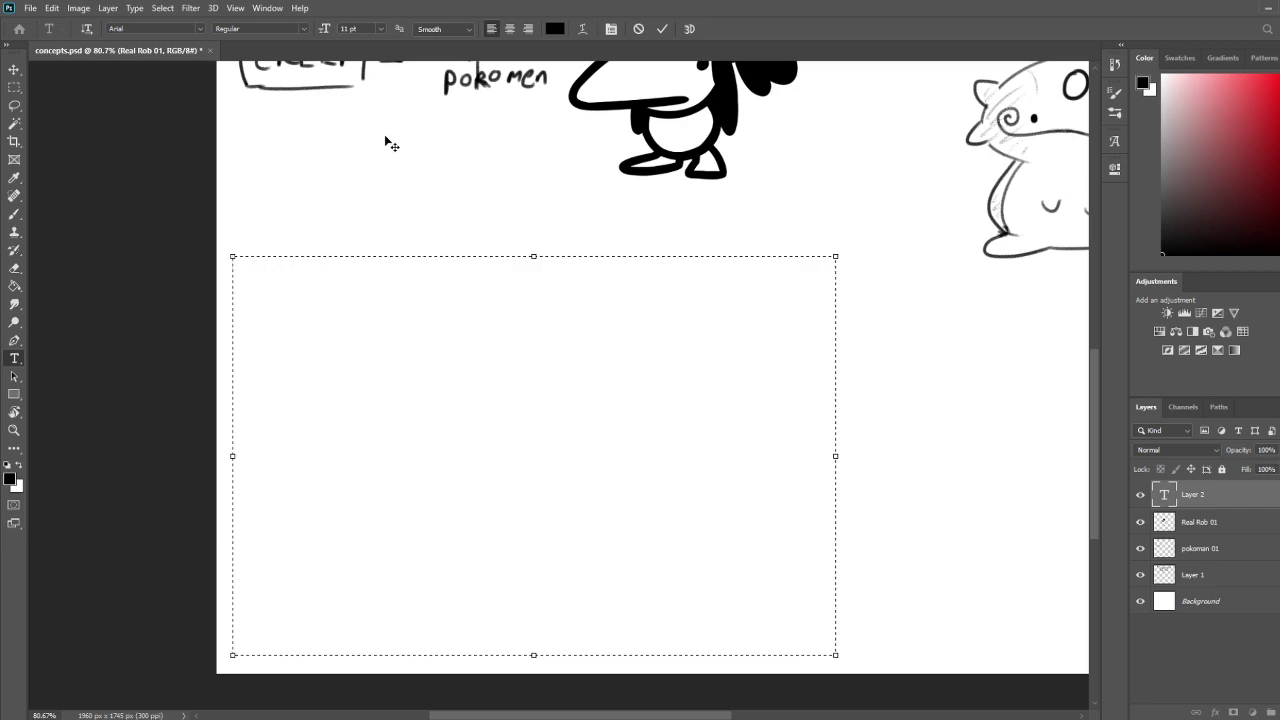
Set the text box's font to Comic Sans MS
key(Down)
key(Down)
key(Down)
key(Down)
key(Down)
key(Down)
key(Down)
key(Down)
key(Down)
key(Return)
Enter the heading "Gyms:" on the first line of the empty text box
text(Gyms)
key(BackSpace)
key(BackSpace)
key(BackSpace)
key(BackSpace)
text(Gyms)
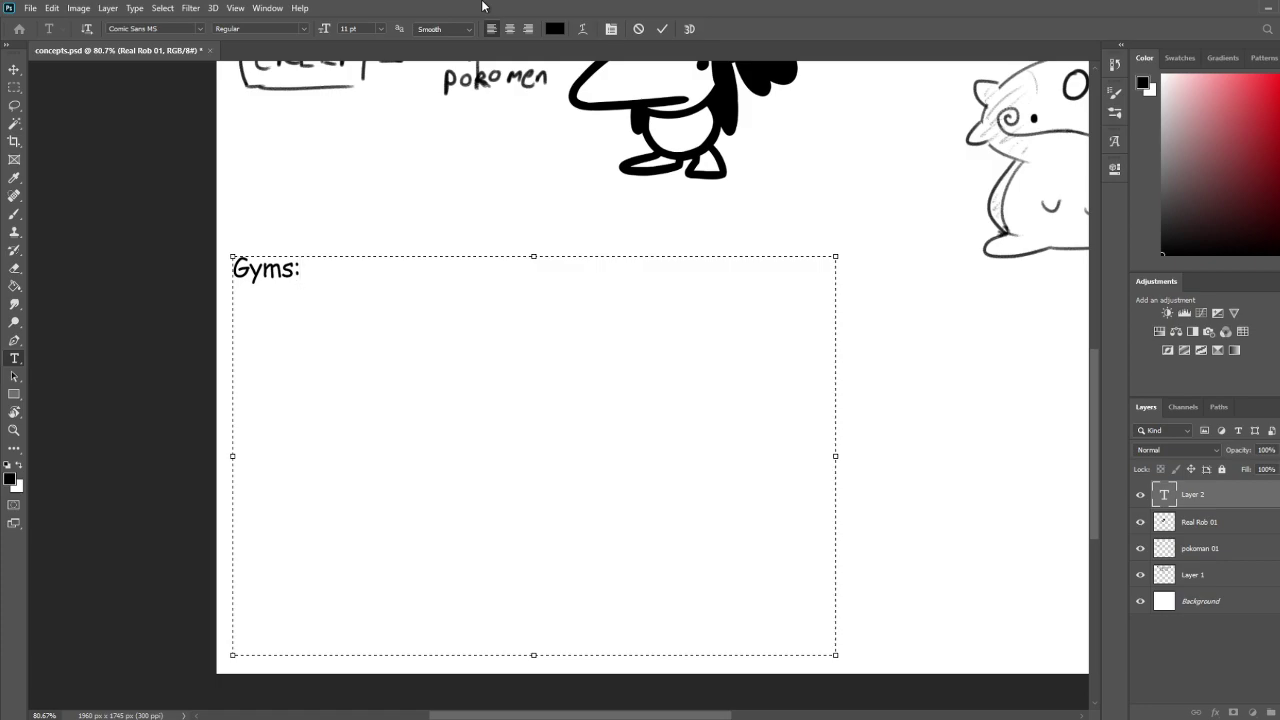
Select the "Gyms:" text and tighten its line spacing in the character settings
key(ctrl+a)
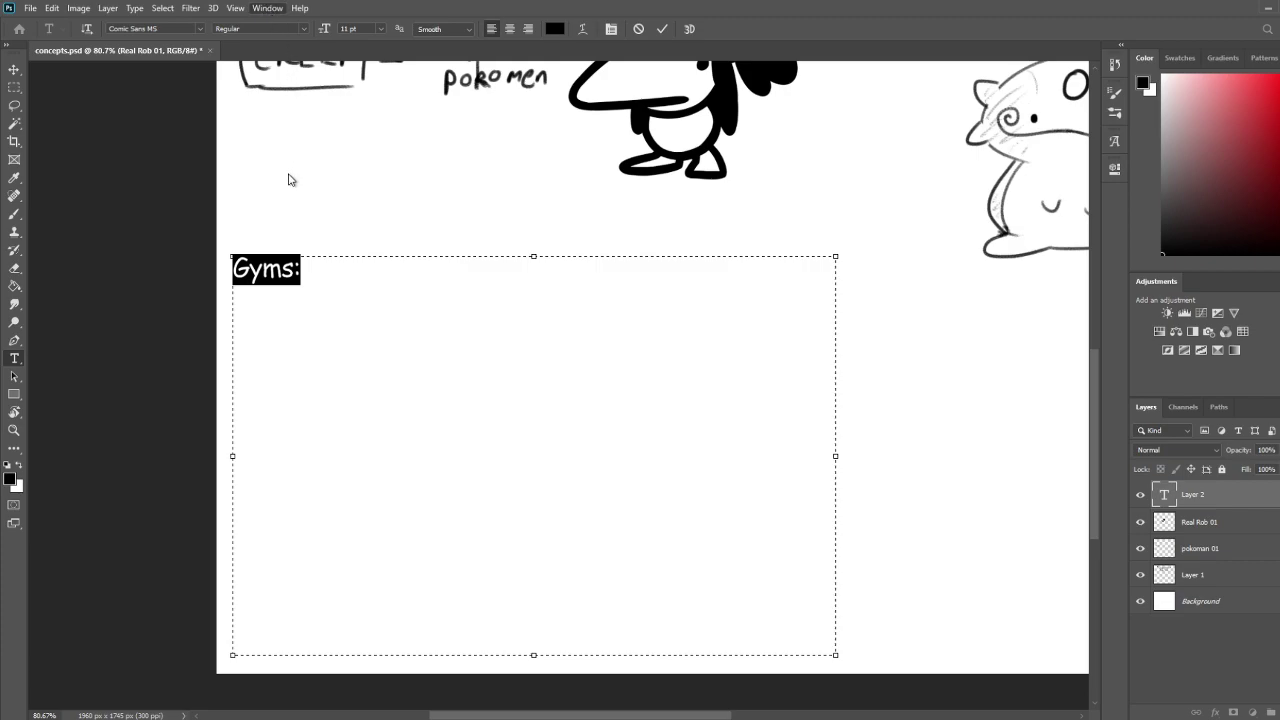
click(294, 400)
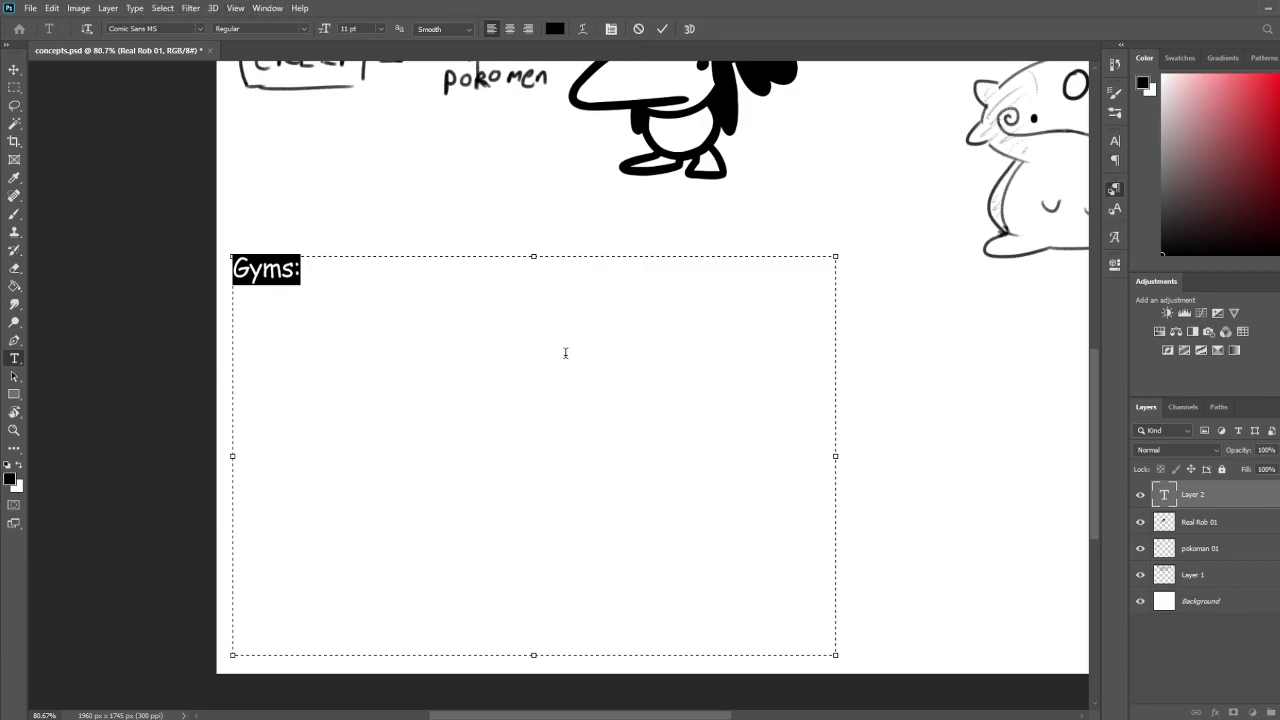
right_click(1118, 195)
click(1134, 197)
right_click(1117, 191)
click(1138, 197)
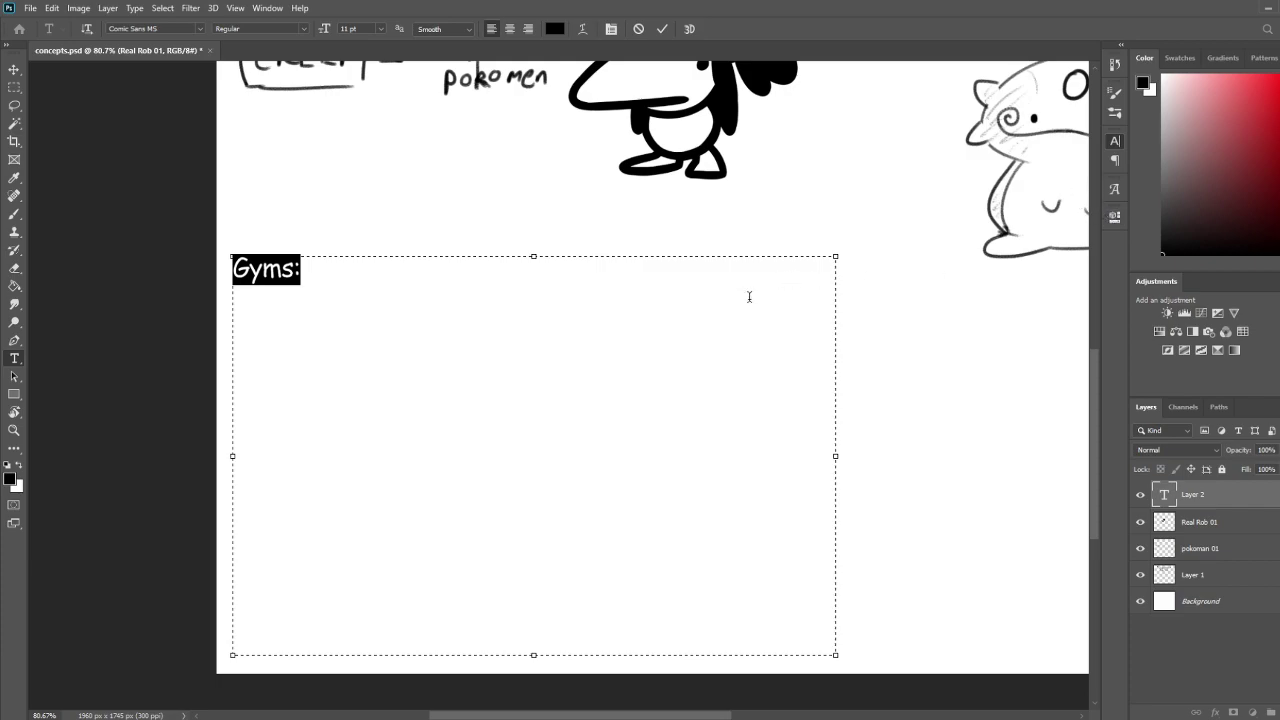
click(347, 296)
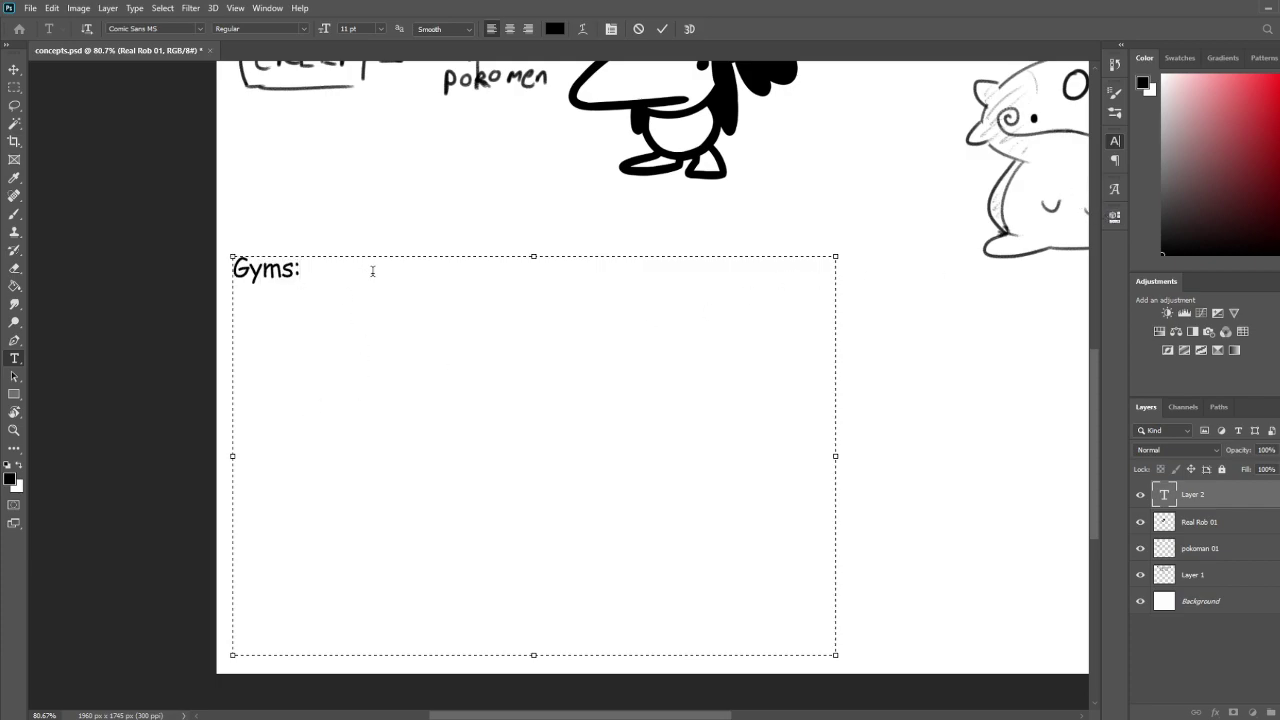
Add the heading "Elite Four:" below "Gyms:", with a blank line between them
key(Return)
text(Elite F)
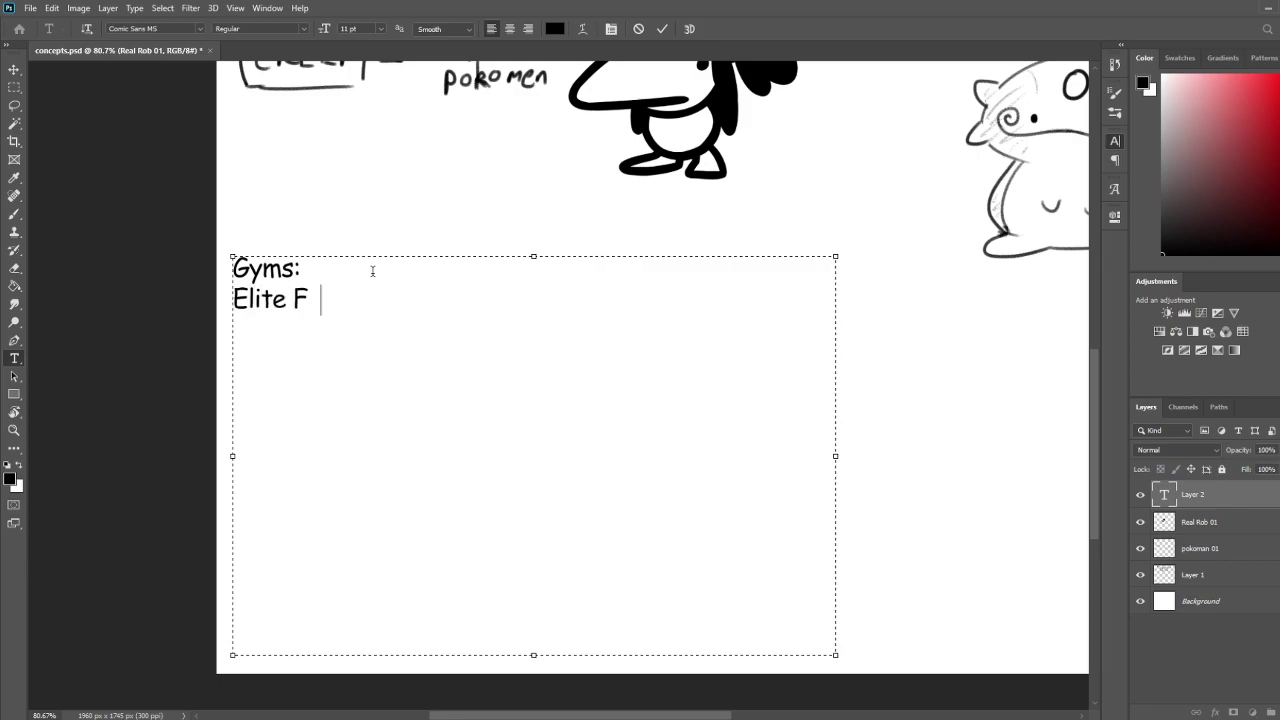
text(our:)
click(372, 270)
key(Return)
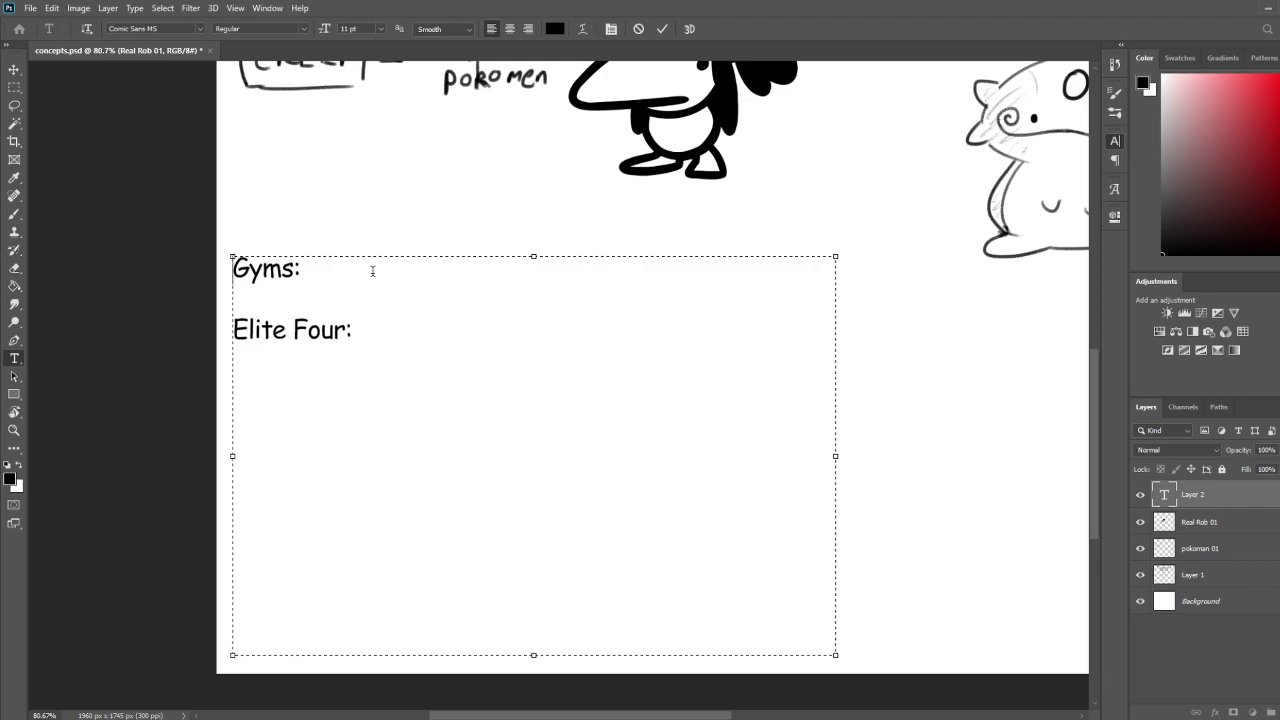
Insert the line "Rival: Bear Grylls" above the "Gyms:" heading, followed by a blank line
key(Return)
key(Return)
text(Rival:")
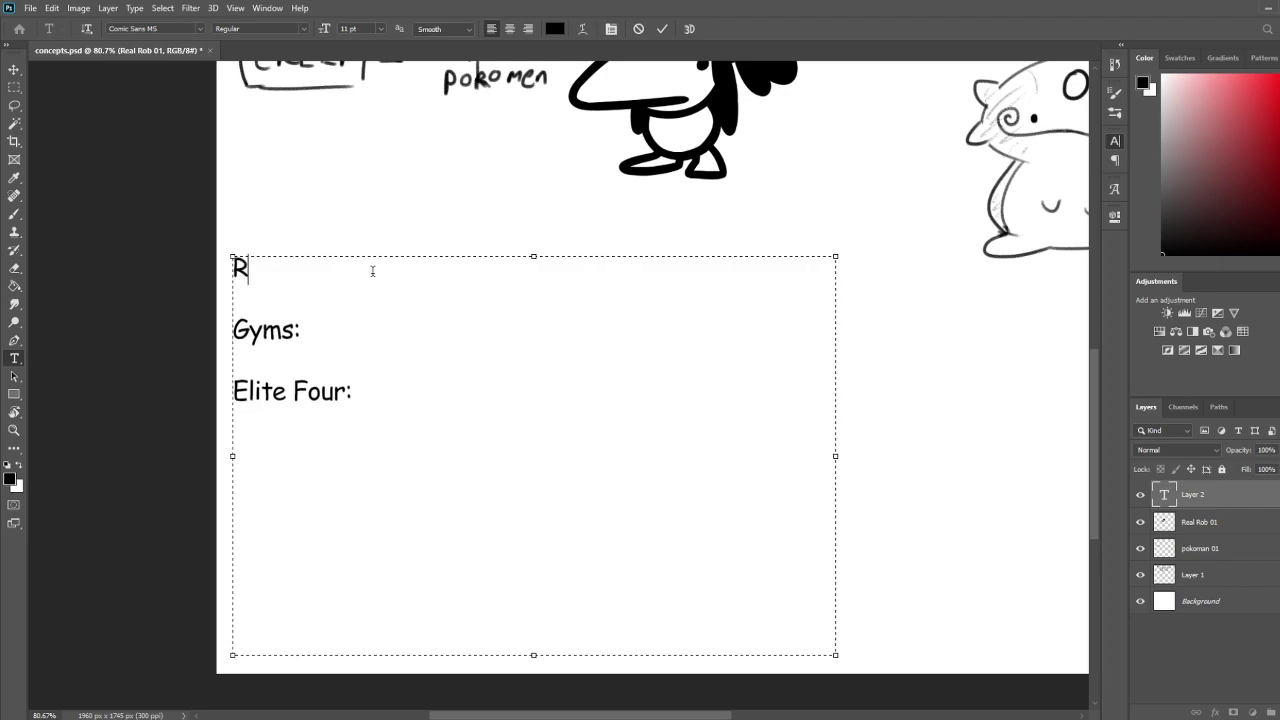
key(BackSpace)
text(B)
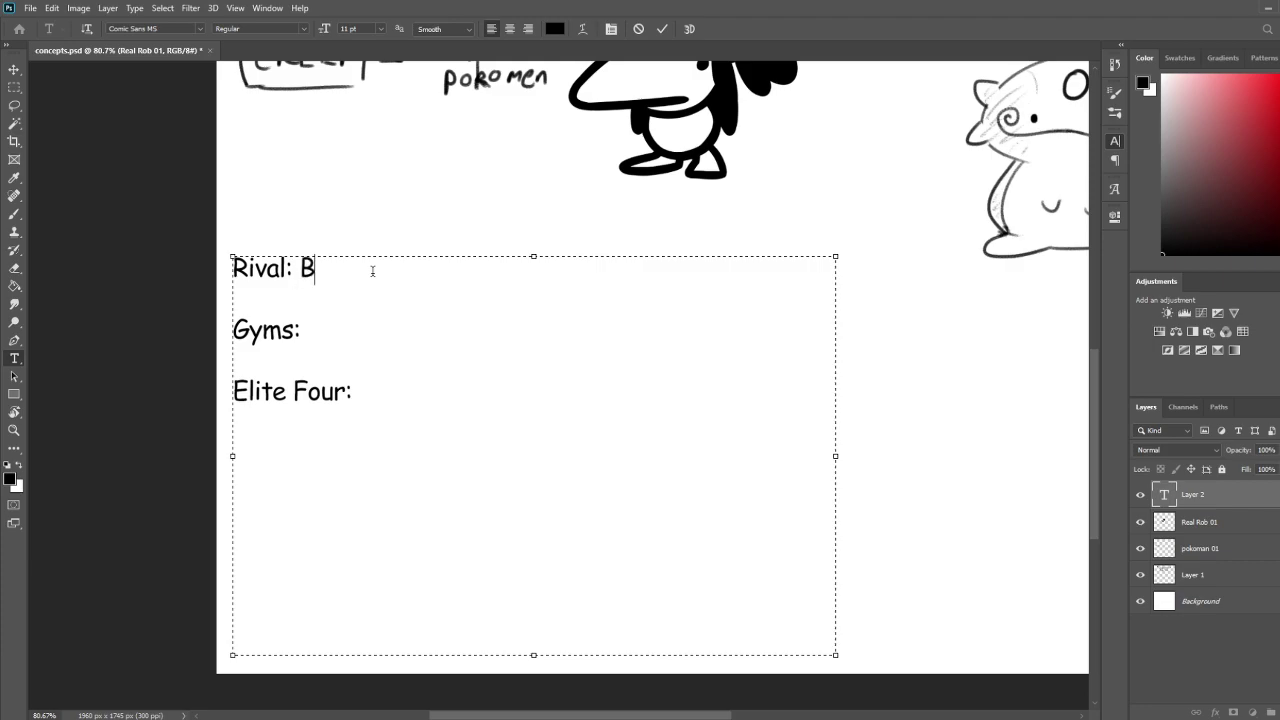
text(ear grylls)
key(Left)
key(Left)
key(Left)
key(Left)
key(Left)
key(Left)
key(Delete)
text(G)
key(Right)
key(Right)
key(Right)
key(Right)
key(Right)
Add the heading "Champion:" below "Elite Four:", separated by a blank line
key(Down)
key(Down)
key(Down)
key(Down)
key(Down)
text(Champion:)
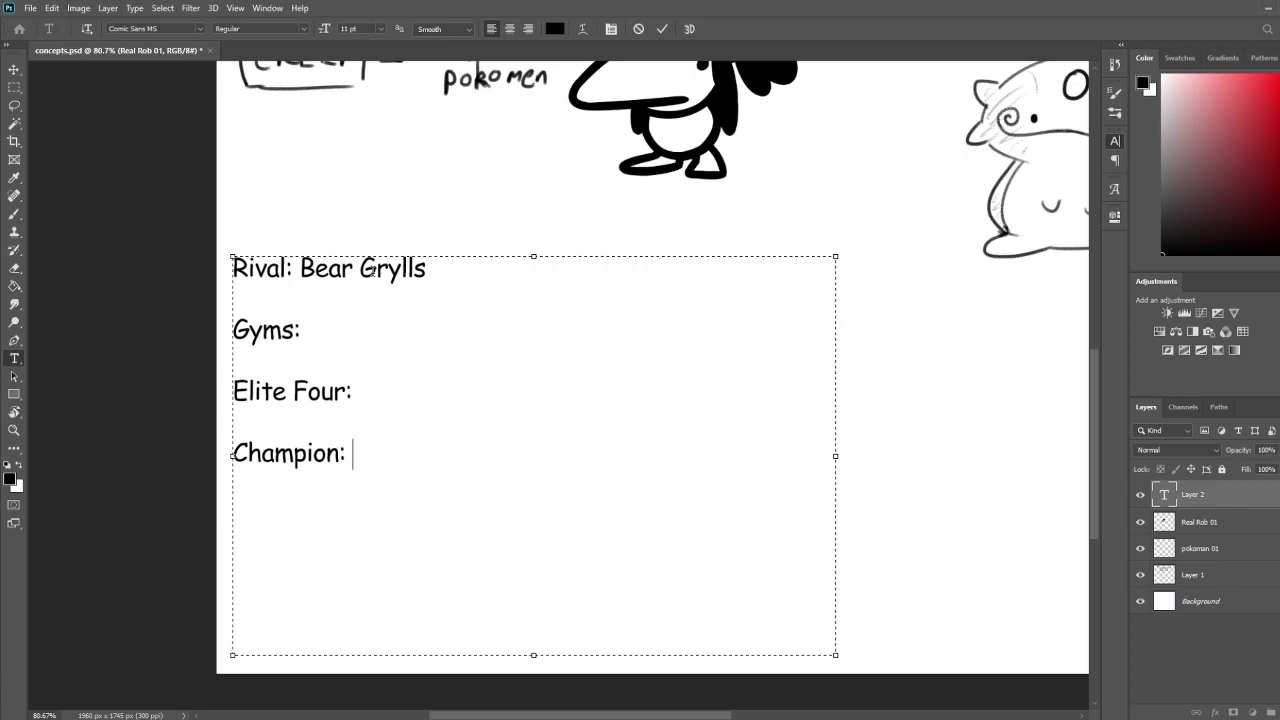
key(Return)
text(Bad Guy:)
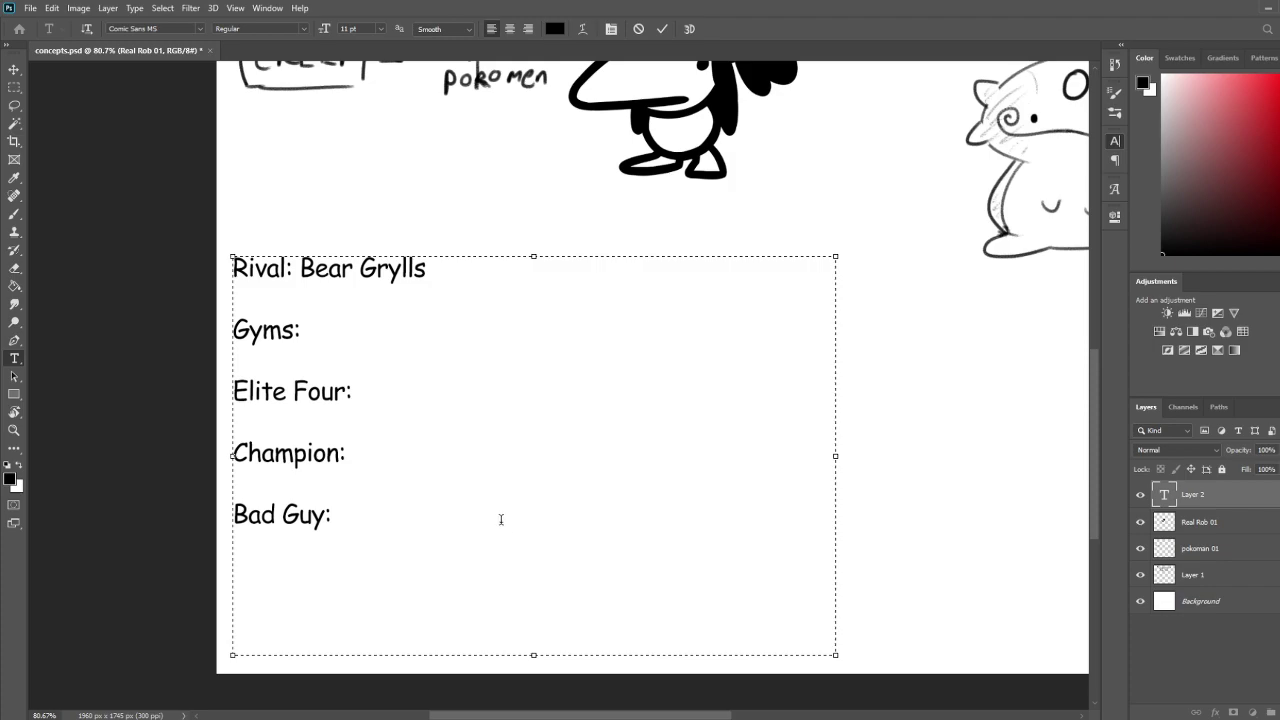
key(BackSpace)
key(BackSpace)
key(BackSpace)
key(BackSpace)
key(Left)
key(Delete)
key(BackSpace)
key(BackSpace)
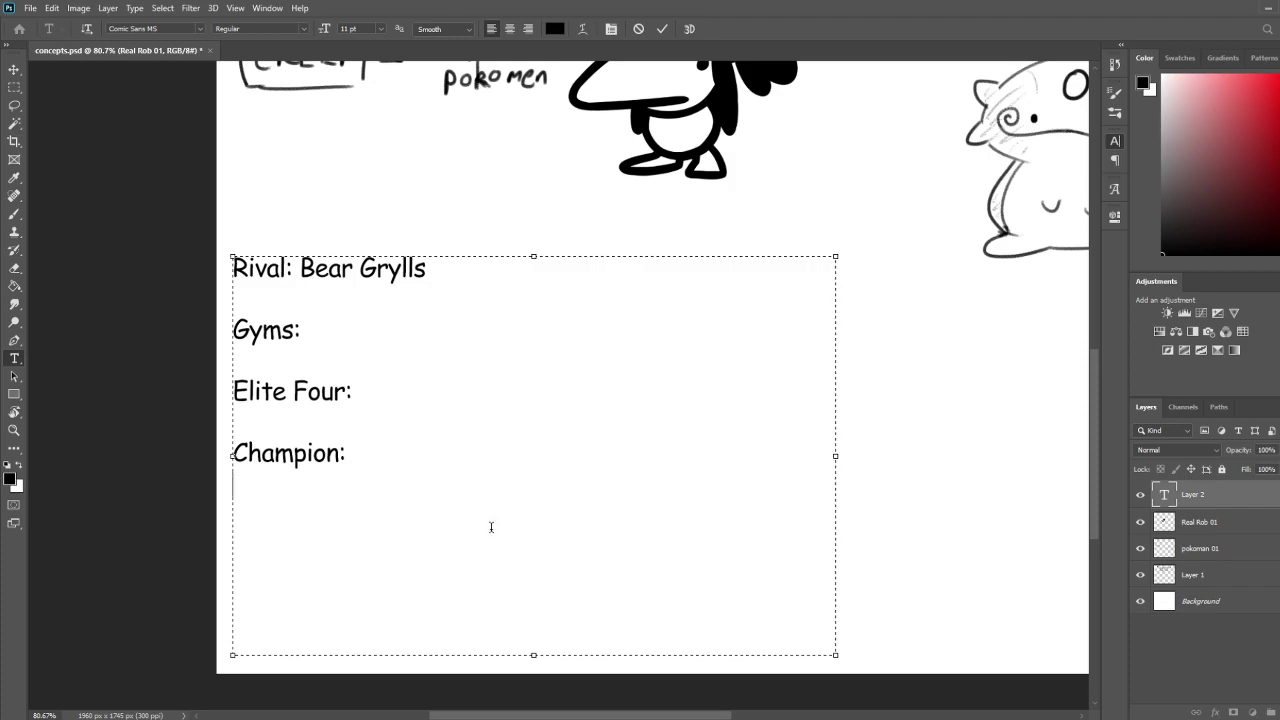
Enter "Bentley" after the "Champion:" heading
click(484, 271)
click(468, 320)
click(501, 266)
click(457, 314)
key(Right)
key(Right)
key(Right)
key(Right)
key(Right)
key(Right)
key(Right)
key(Right)
key(Right)
key(Right)
key(Right)
key(Right)
key(Down)
text(Bentley)
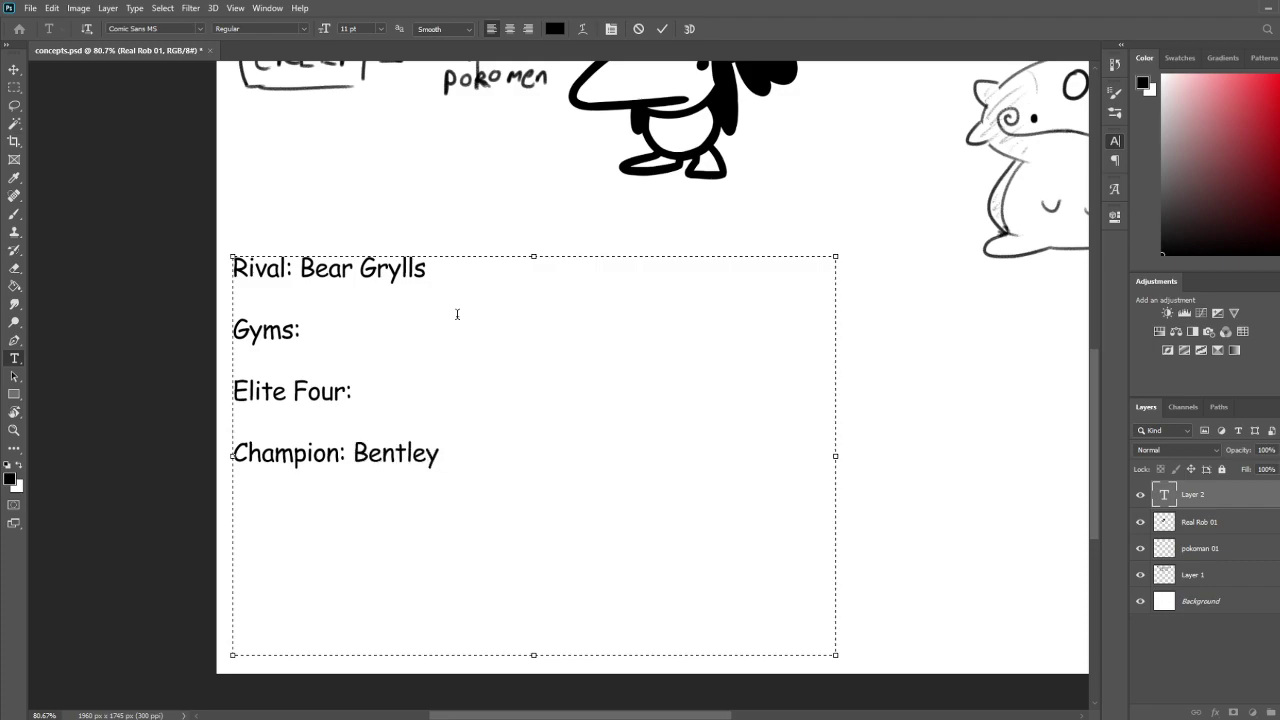
Extend the champion entry with "/Bear Grylls" after "Bentley"
key(Left)
click(457, 314)
click(457, 314)
key(Down)
key(Up)
key(Up)
key(BackSpace)
key(Down)
key(Down)
key(Right)
key(Right)
key(Right)
key(Right)
key(Right)
key(Right)
key(Right)
key(Right)
key(Right)
key(Right)
key(Right)
key(Right)
text(/bear Grylls)
key(Left)
key(Left)
key(Left)
key(Left)
key(Left)
key(Left)
key(Left)
key(Left)
key(Left)
key(Left)
key(Delete)
text(B)
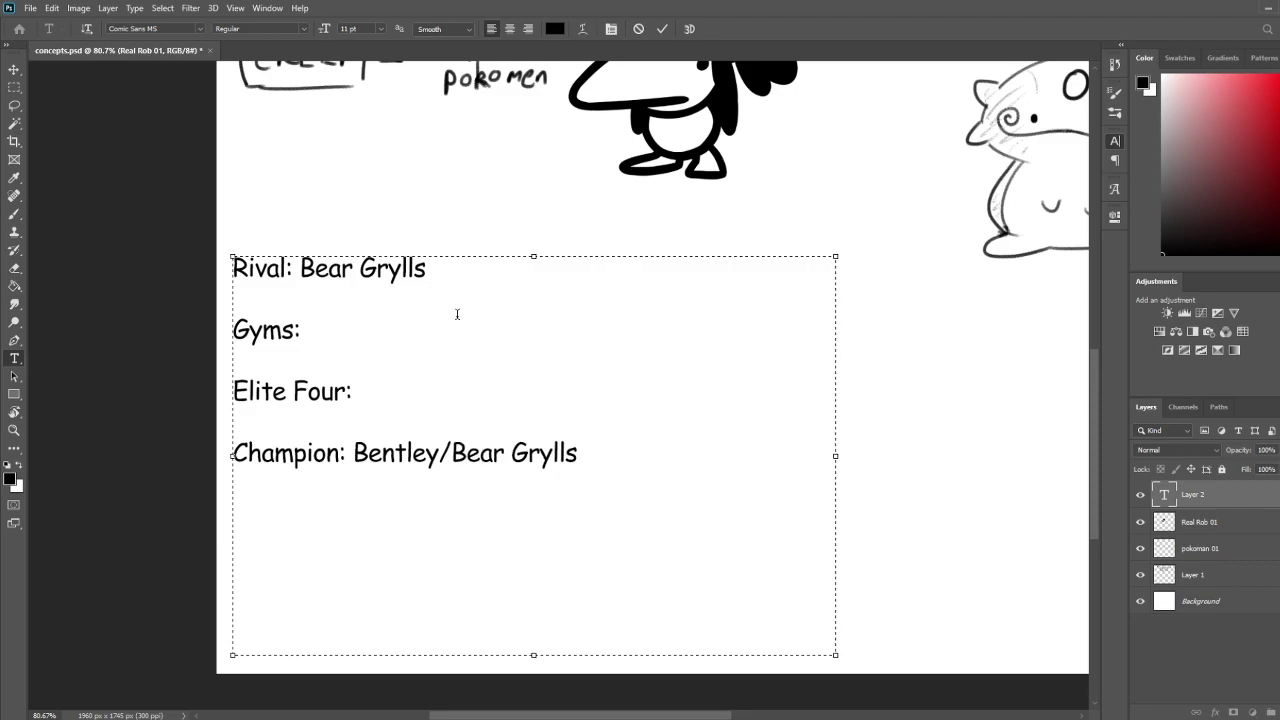
List "Poppy" on its own line directly below "Elite Four:" and leave blank lines before the "Champion:" line
key(Up)
key(Up)
key(Up)
key(Down)
key(End)
text(Poppy)
key(Left)
key(Left)
key(Left)
key(Left)
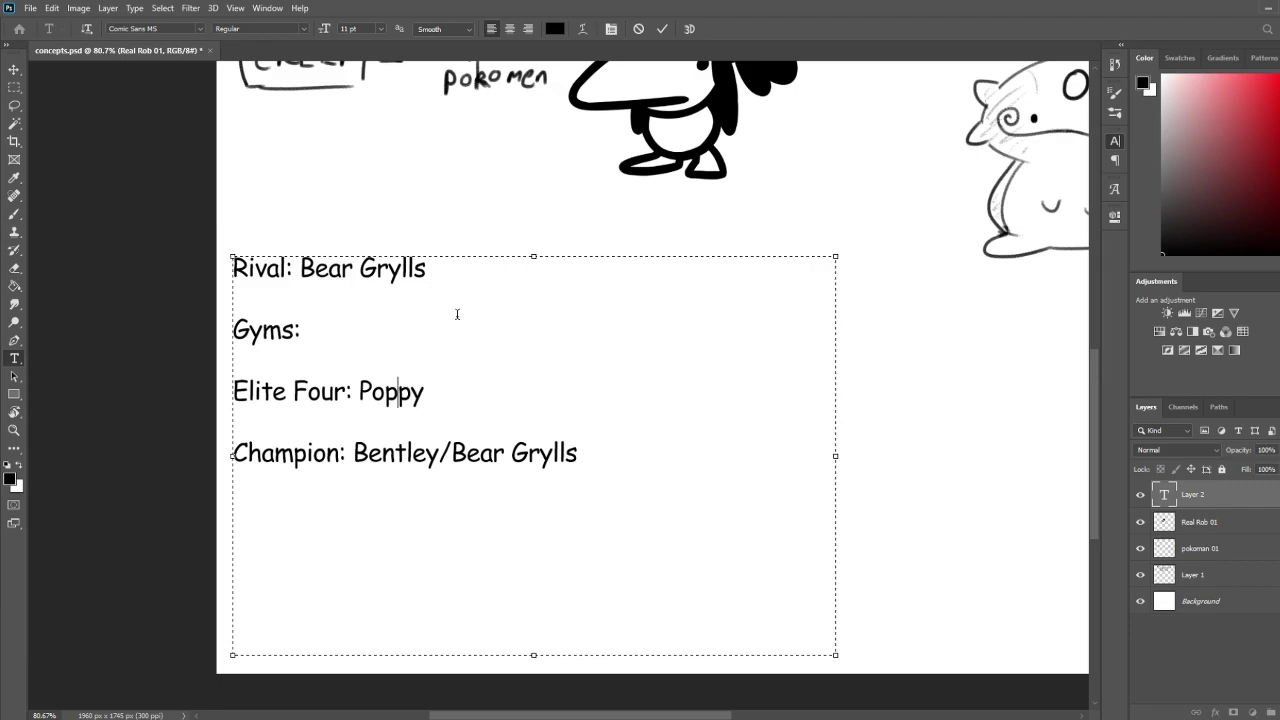
key(Return)
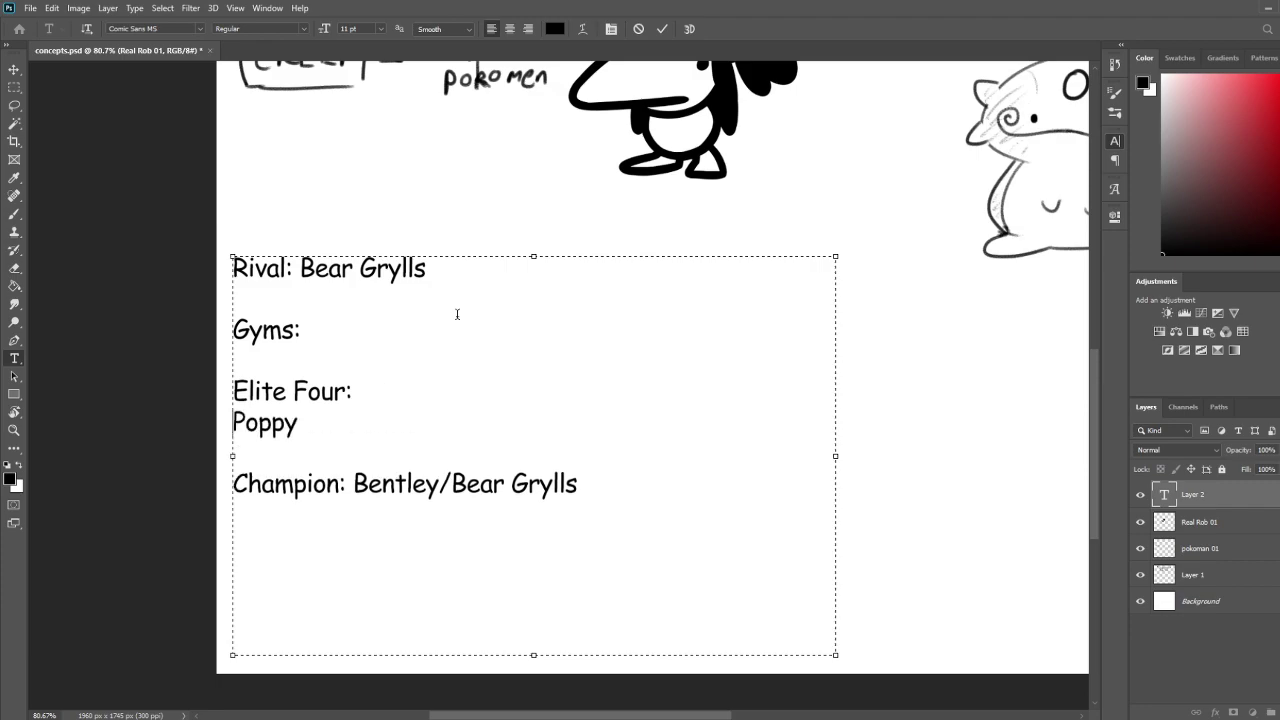
key(Return)
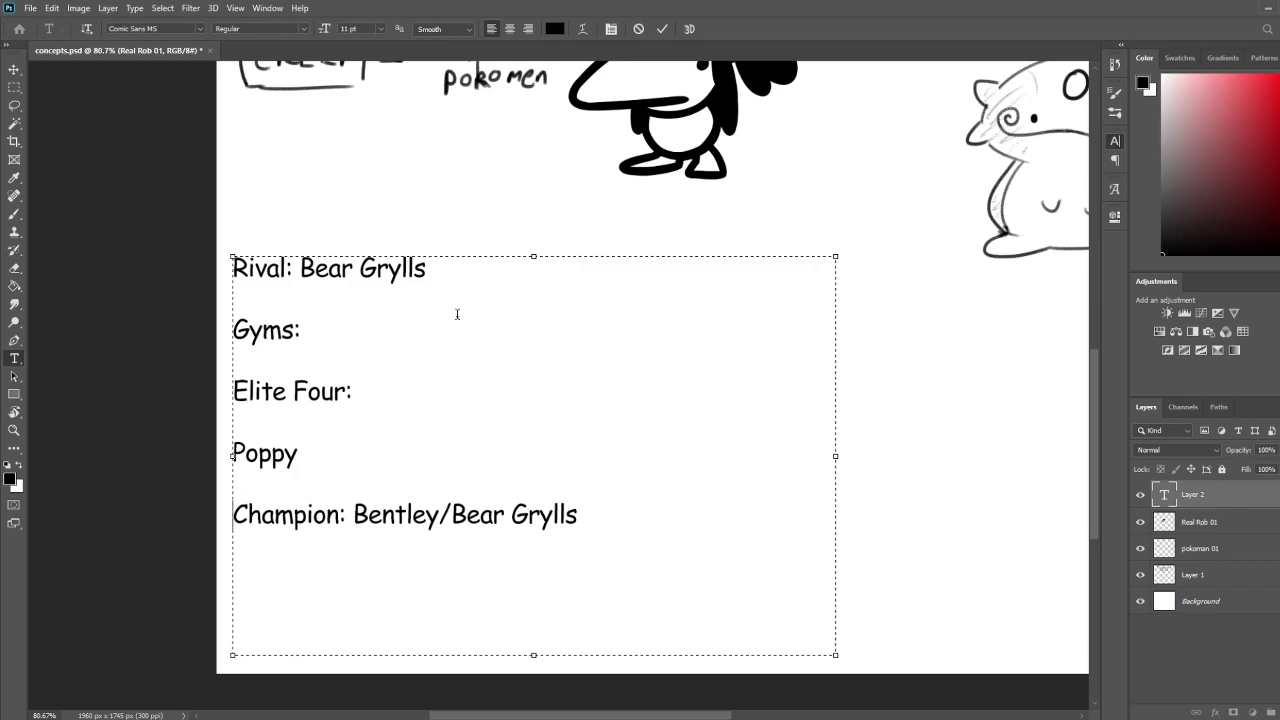
key(Return)
key(Return)
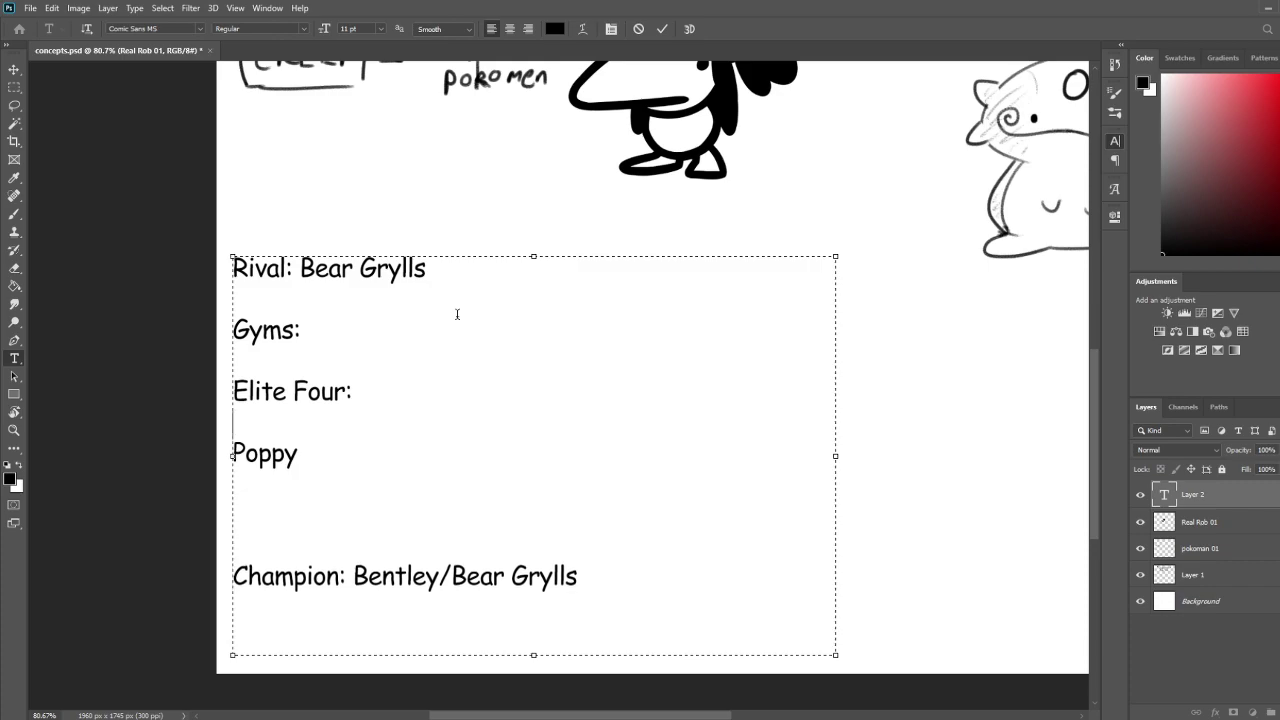
key(BackSpace)
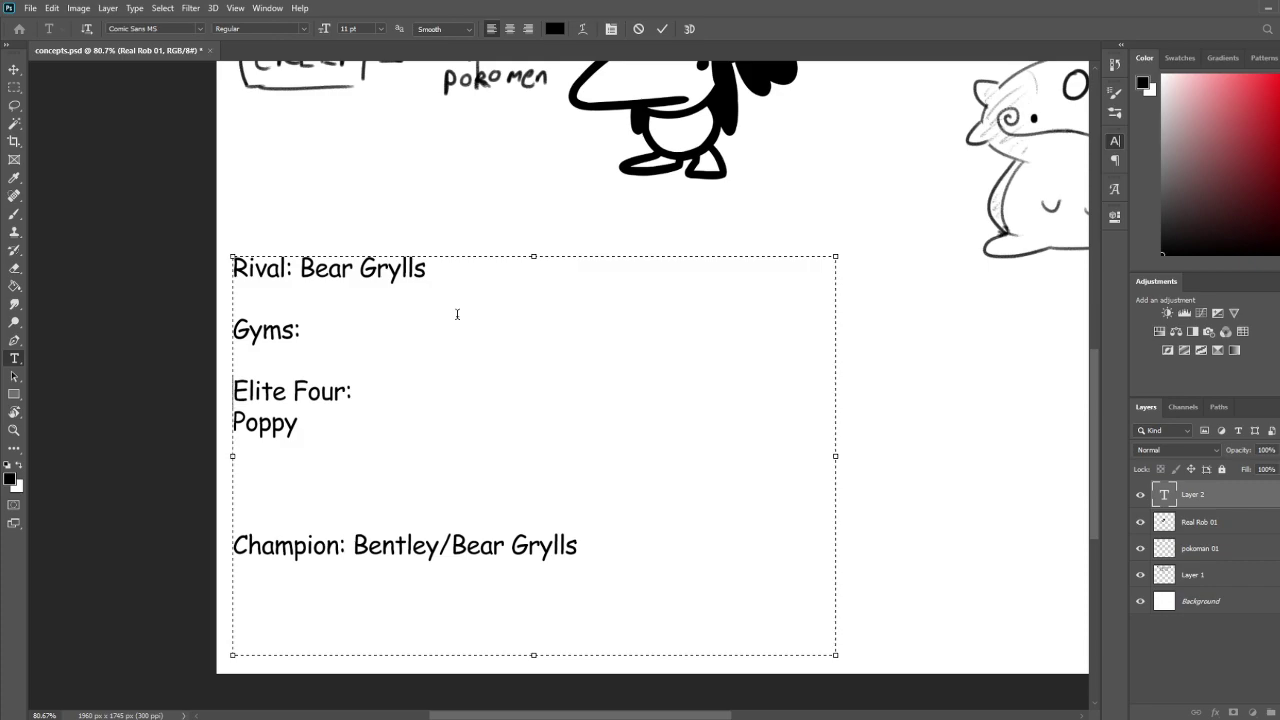
List "Petitata" under "Gyms:" and "Rapping Sorcerer" below "Poppy" under "Elite Four:"
key(Return)
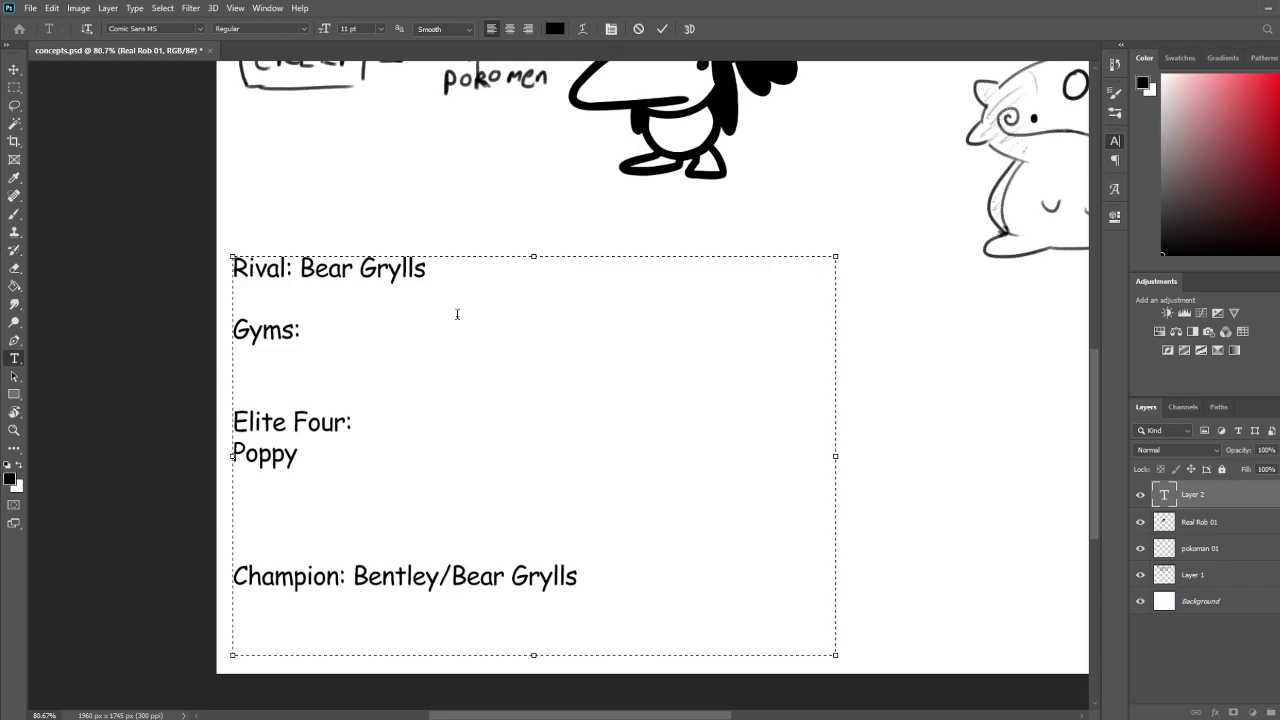
text(Petitata)
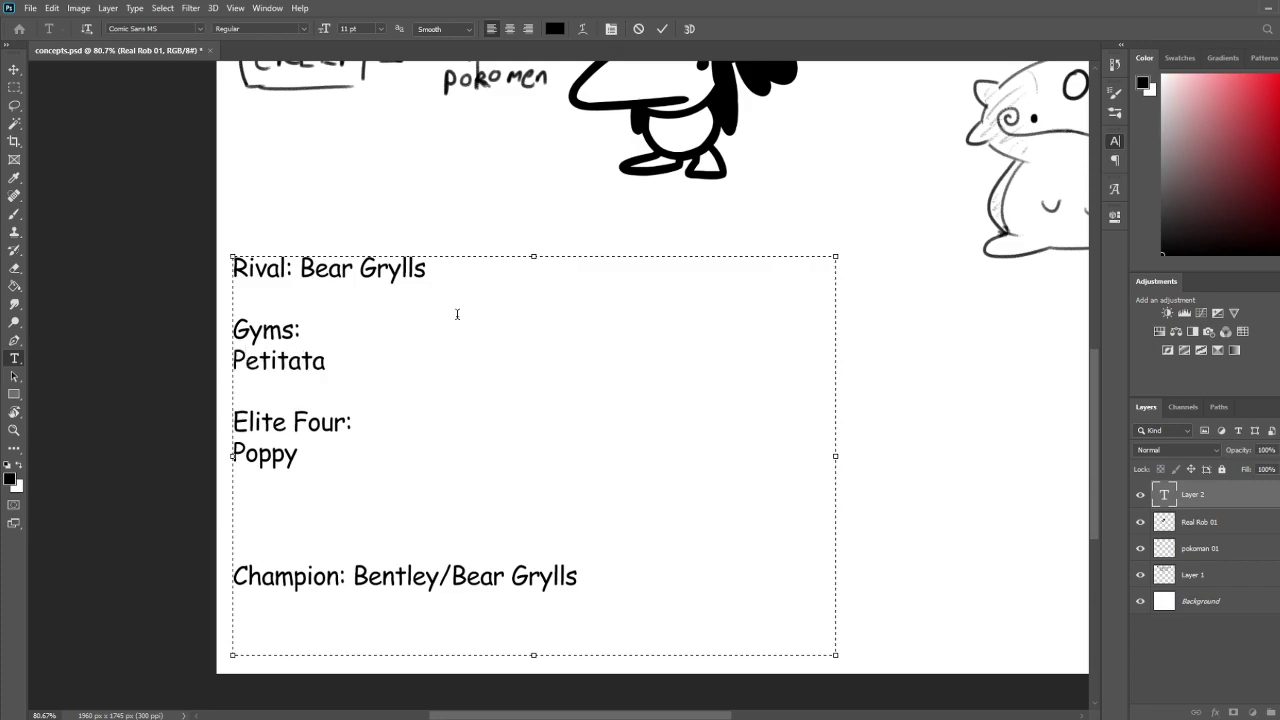
key(Down)
text(Rapping S orcerer)
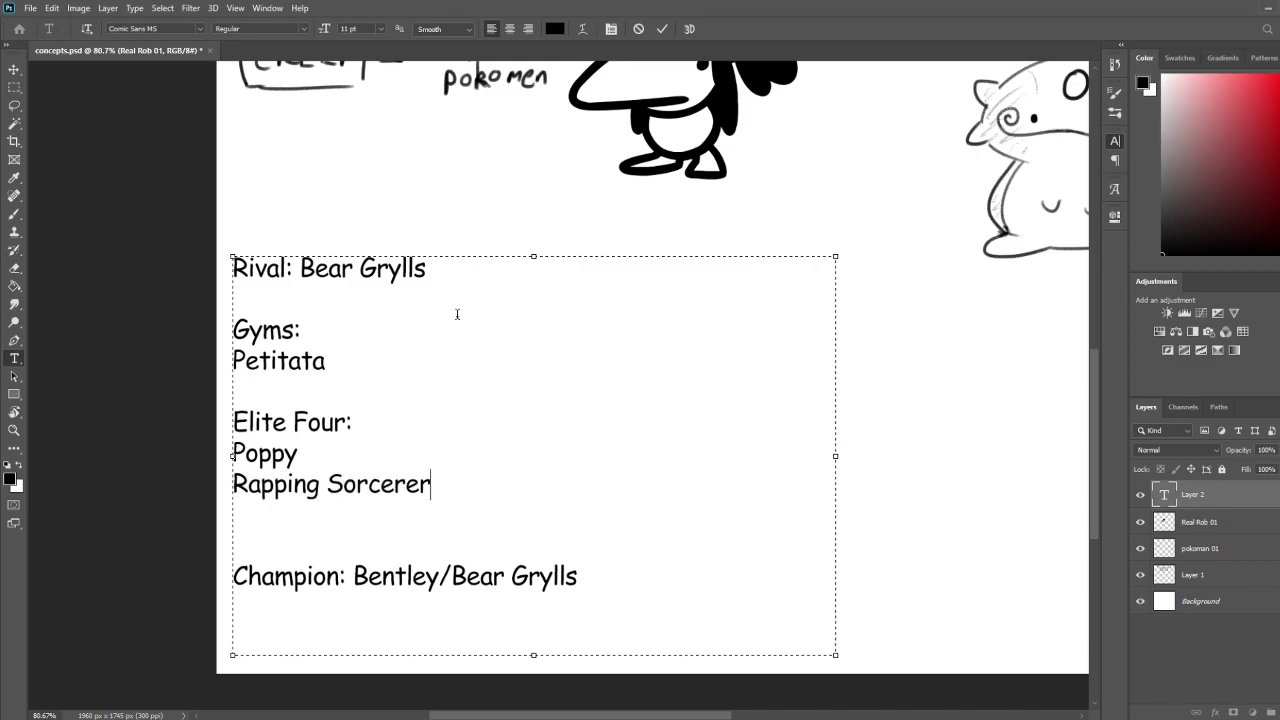
key(Return)
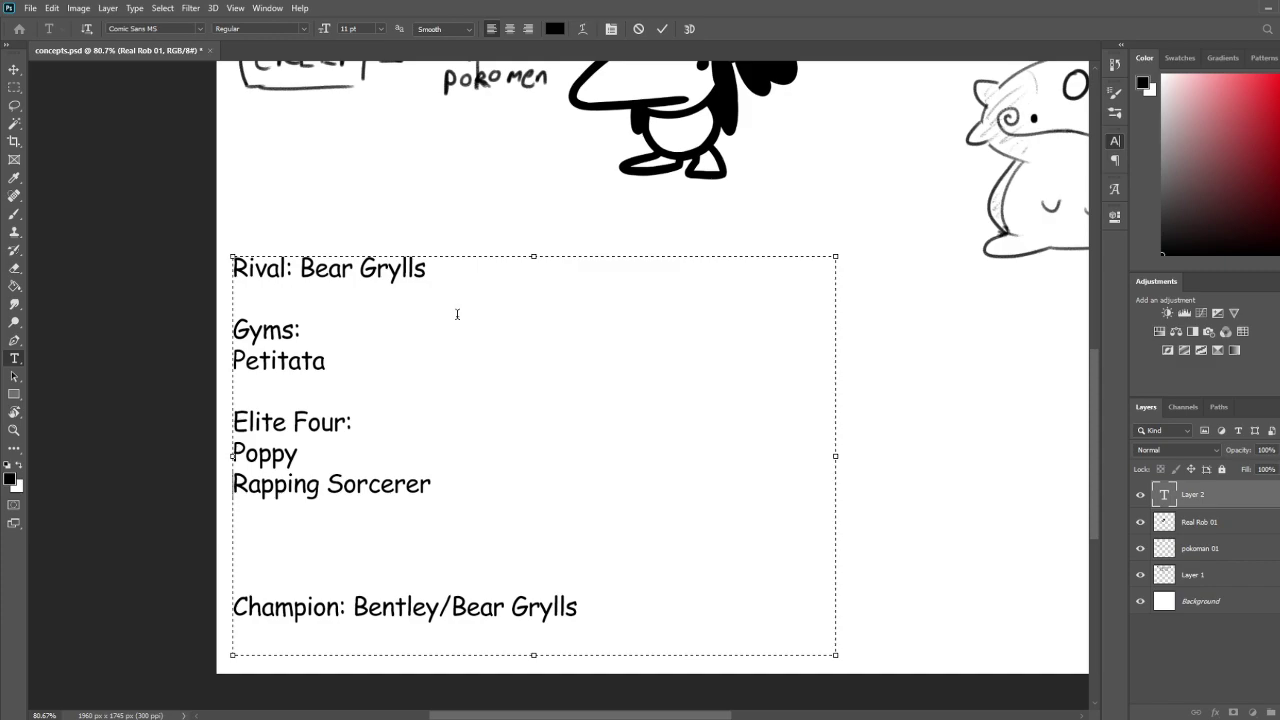
key(Return)
key(BackSpace)
Reduce the font size of the entire rival, gyms and champion text block to 8 pt
drag(729, 637, 361, 528)
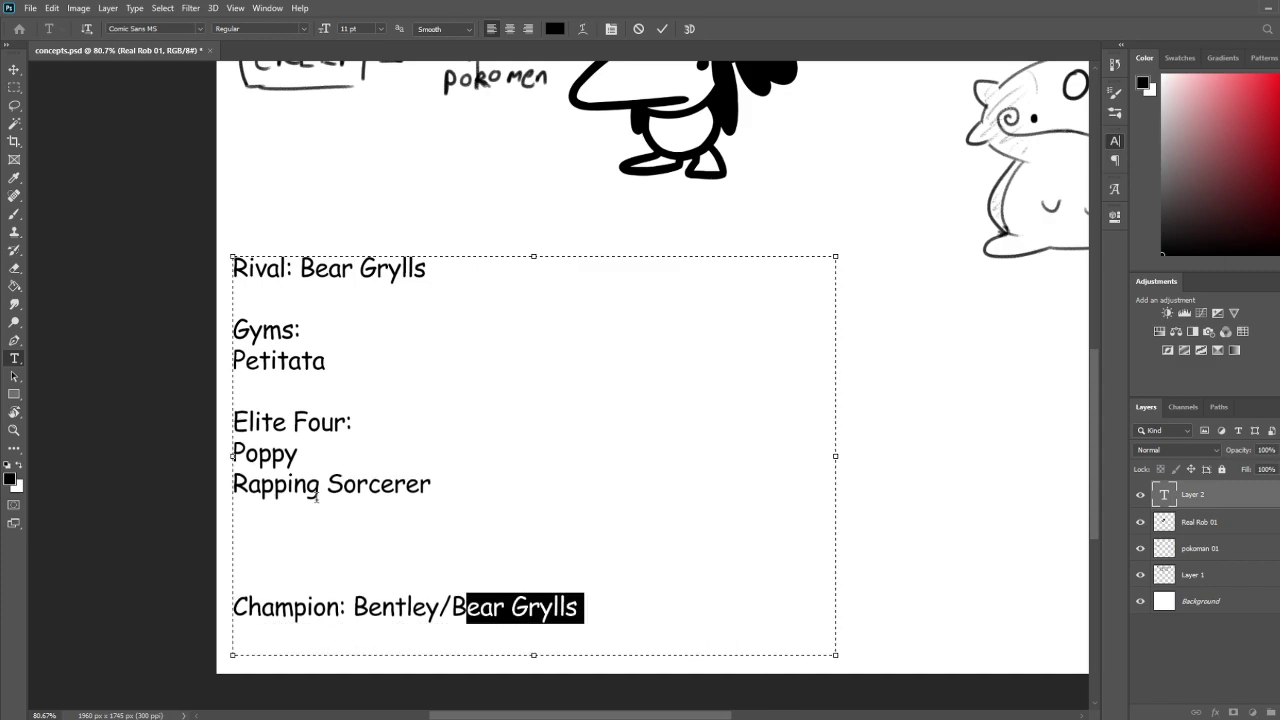
key(ctrl+a)
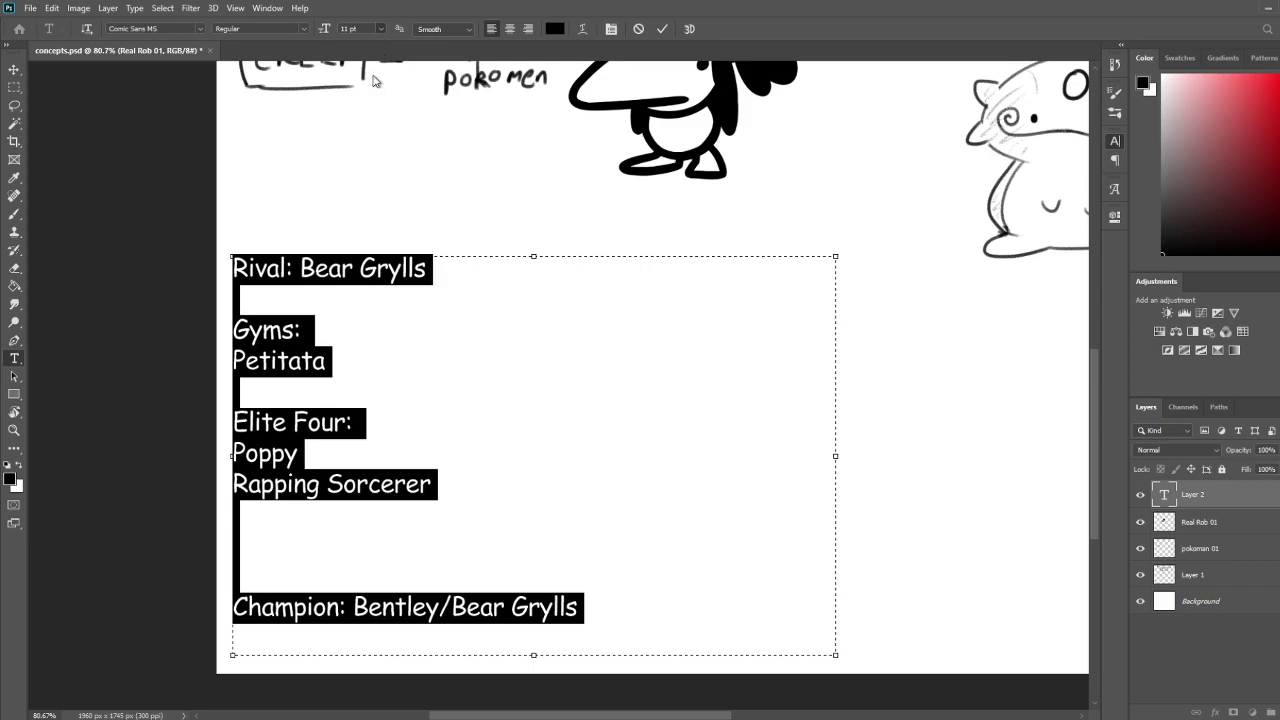
key(ctrl+shift+comma)
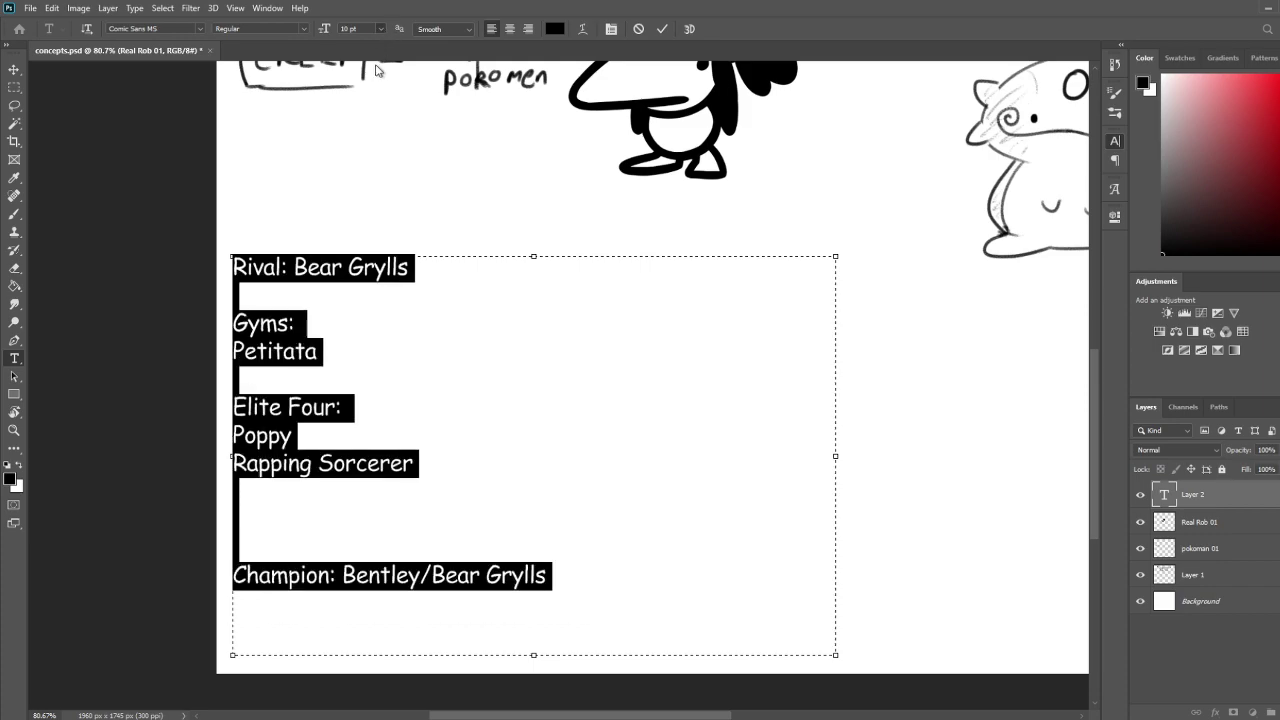
key(ctrl+shift+comma)
key(ctrl+Return)
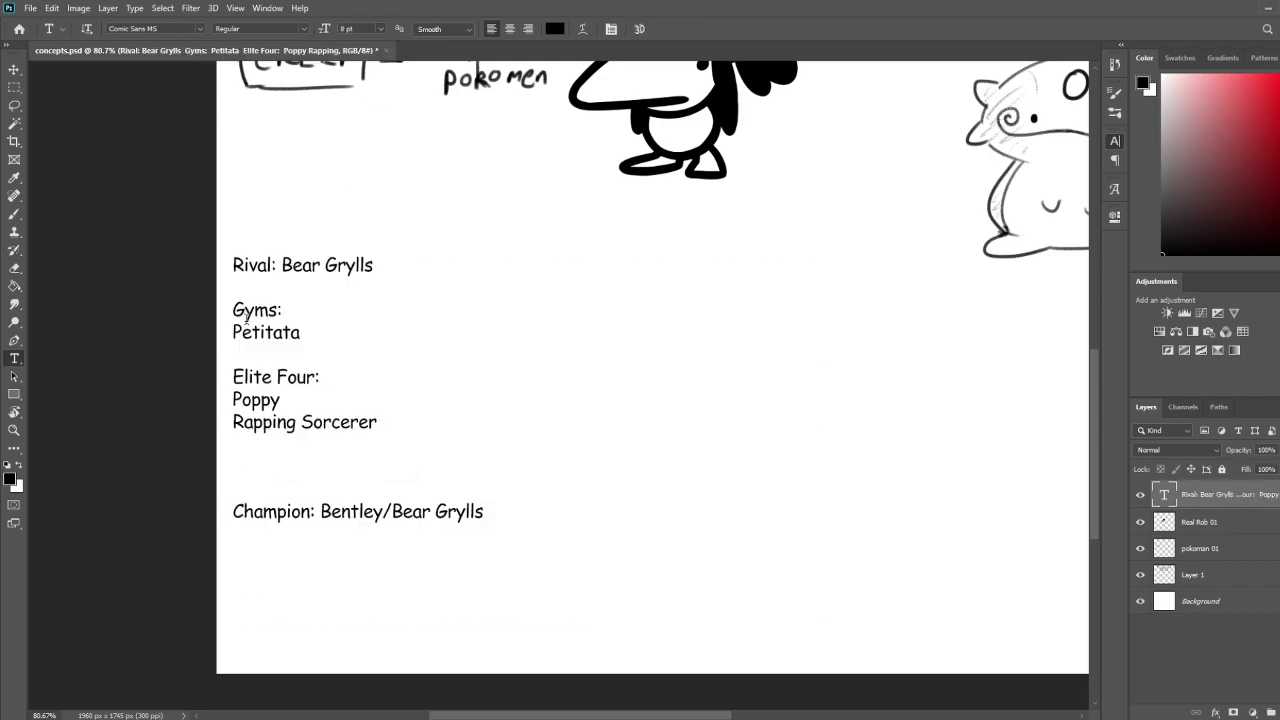
Add "Mr. Incredibazinga" on a new line below "Petitata" under "Gyms:"
click(292, 333)
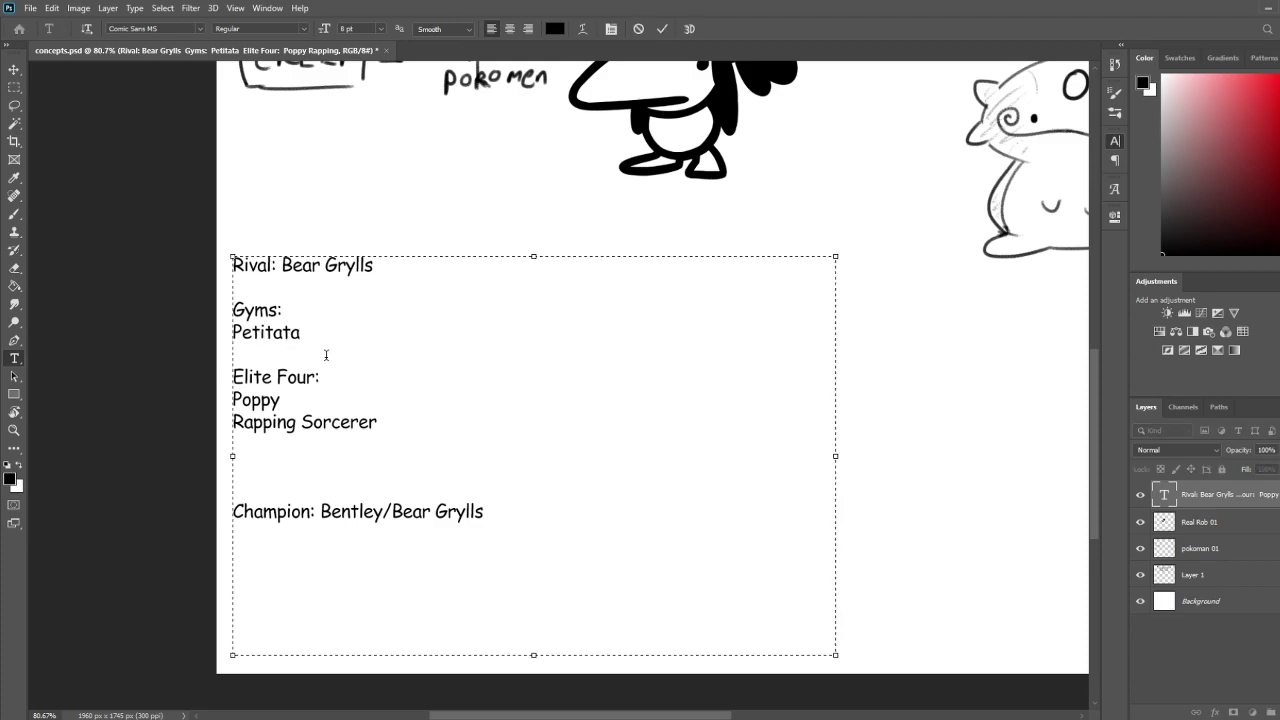
key(Return)
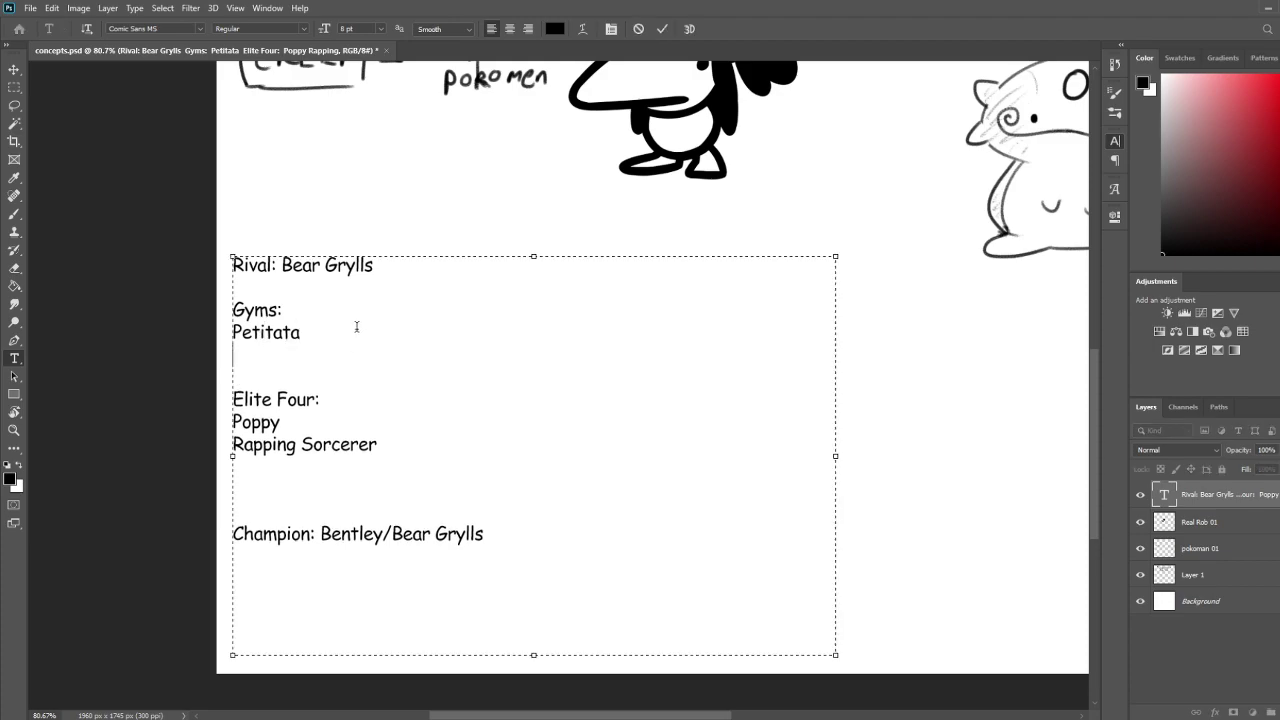
text(Mr.Incrediba zinga)
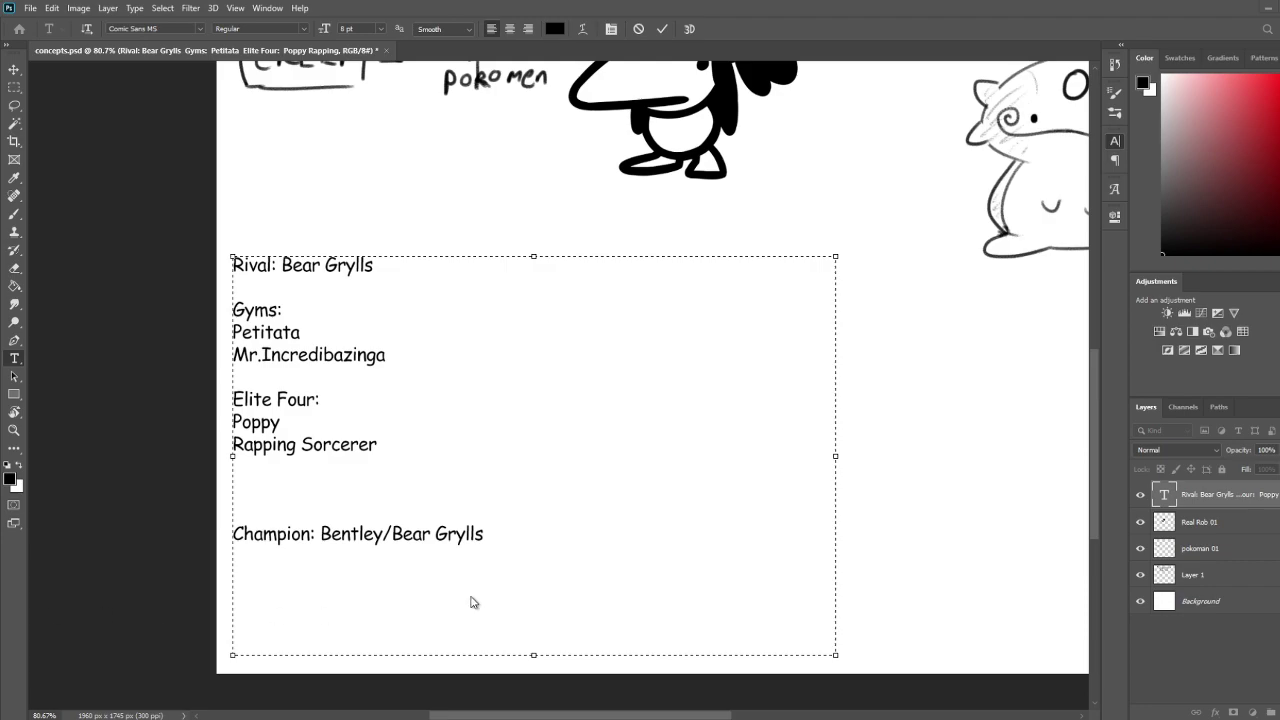
click(262, 355)
click(429, 356)
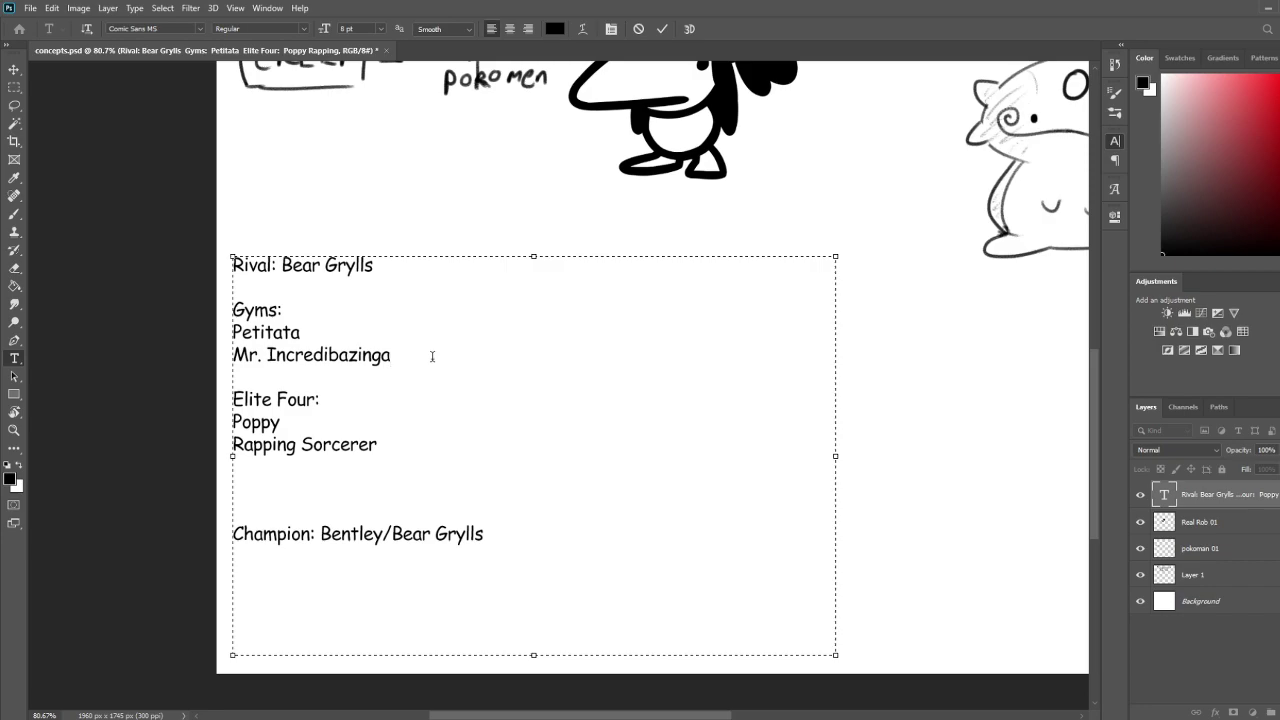
key(Up)
key(Up)
key(Return)
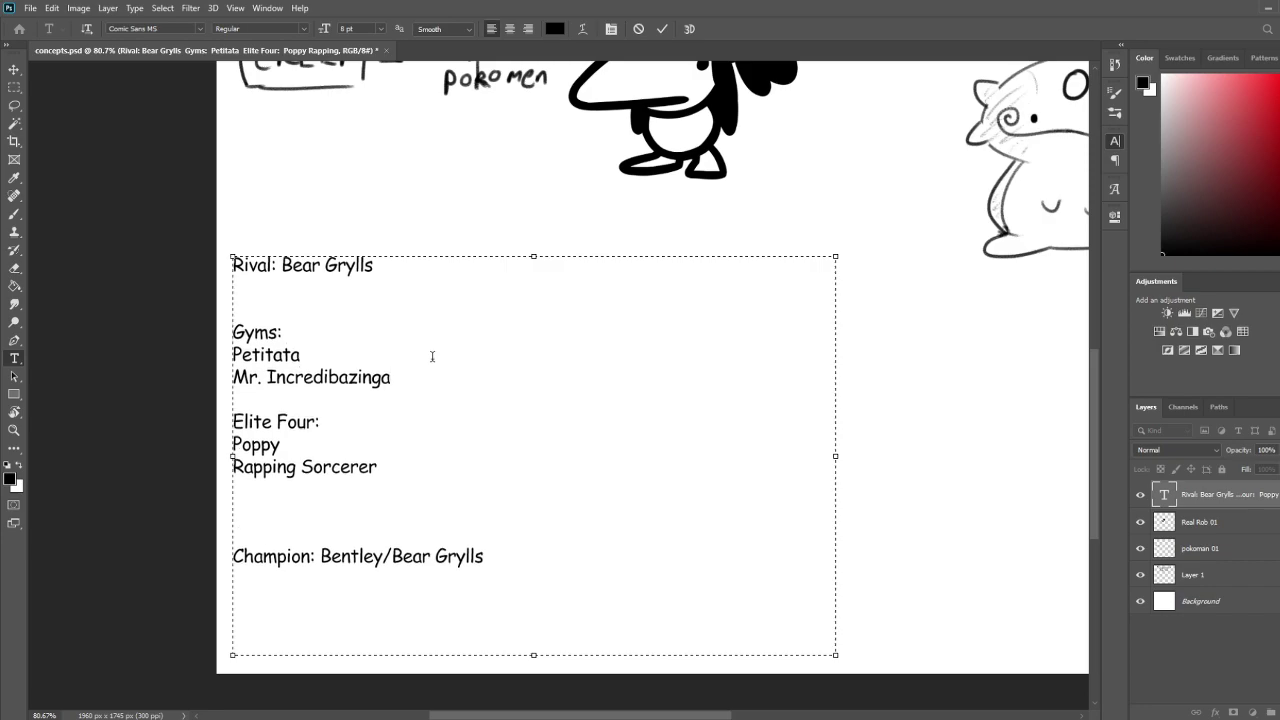
key(BackSpace)
Remove the extra blank lines above "Champion:" so a single blank line separates it from "Rapping Sorcerer"
click(479, 511)
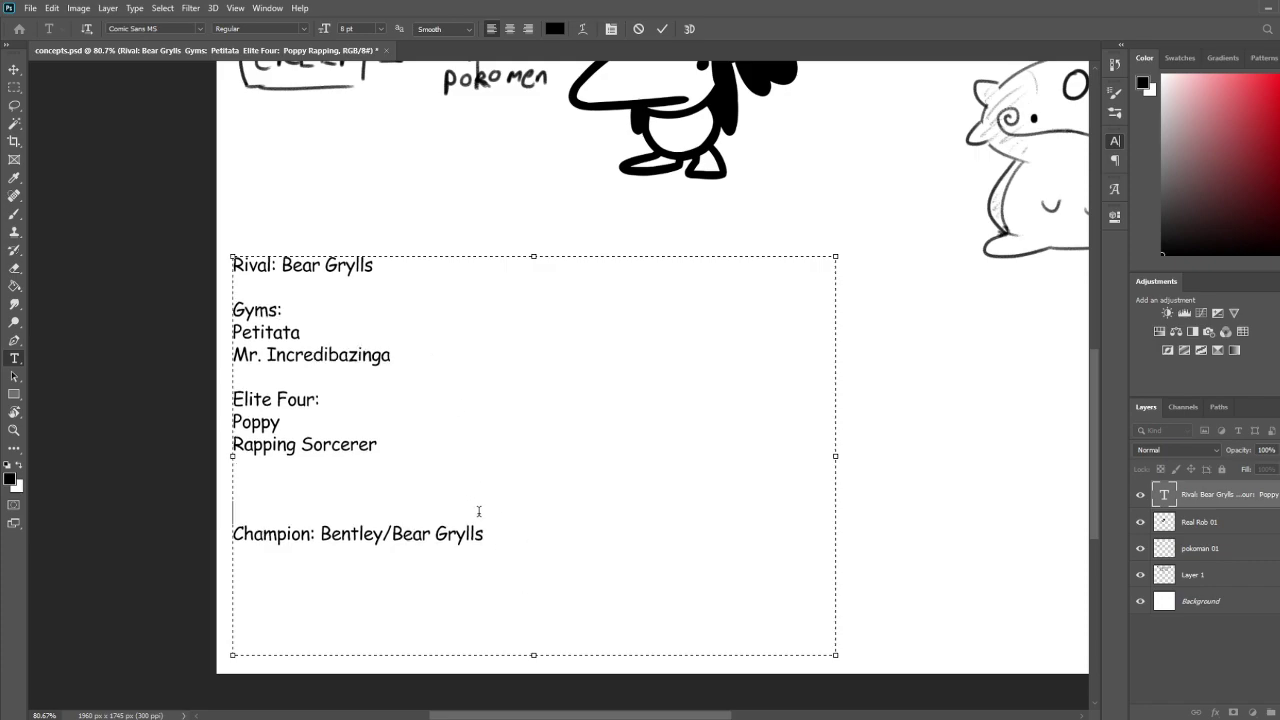
key(BackSpace)
key(BackSpace)
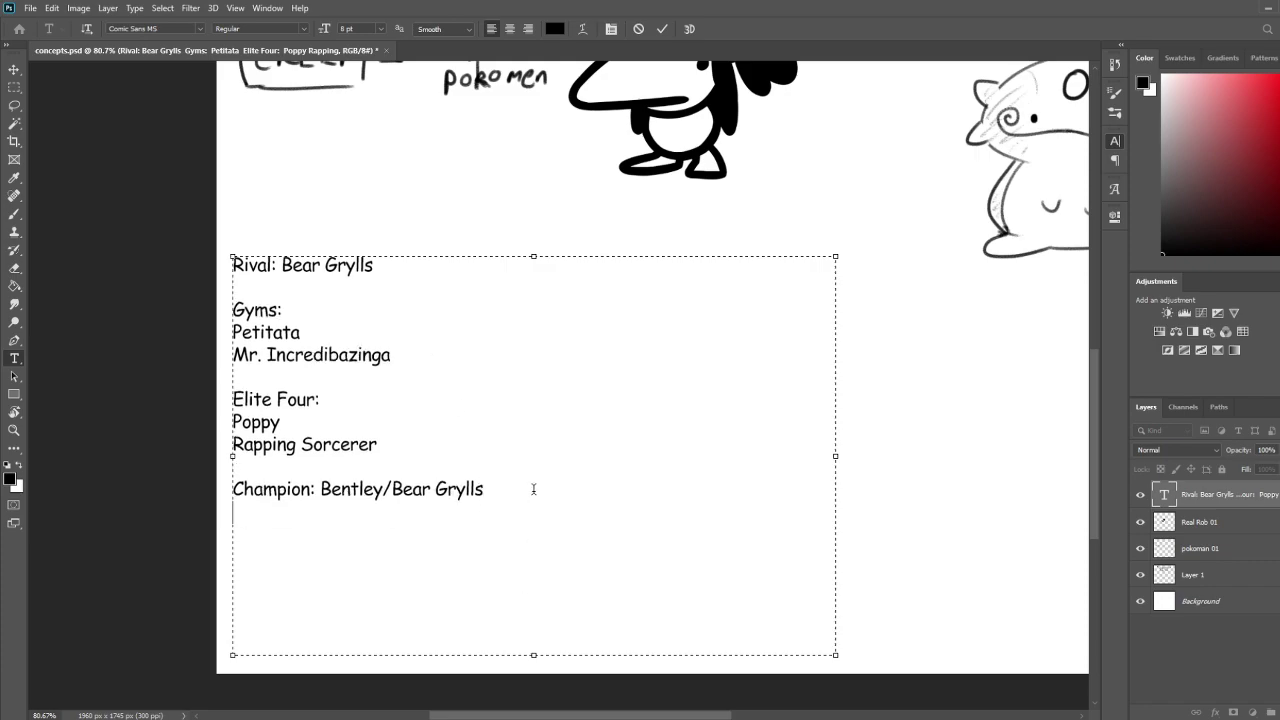
Add a "Key items:" heading below the champion line with "Shrek 2 on VHS" listed under it
text(Key items:)
key(Return)
text(S)
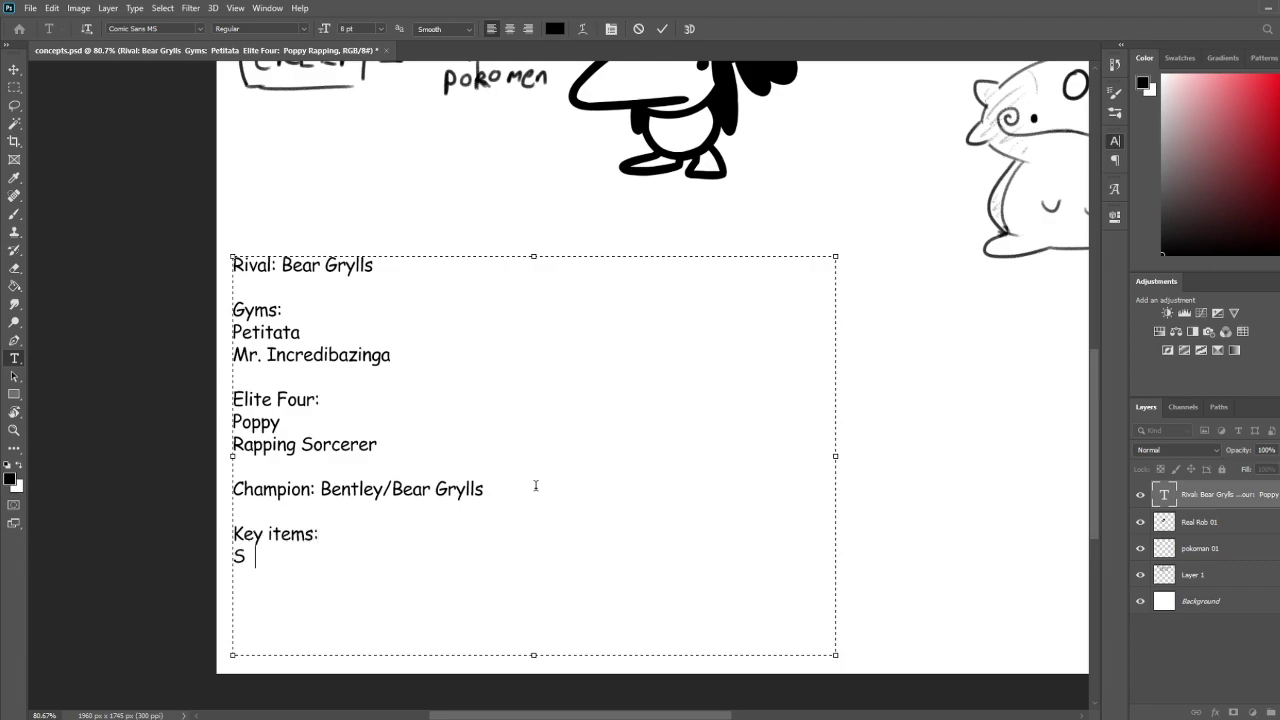
text(hrek 2 on VHS)
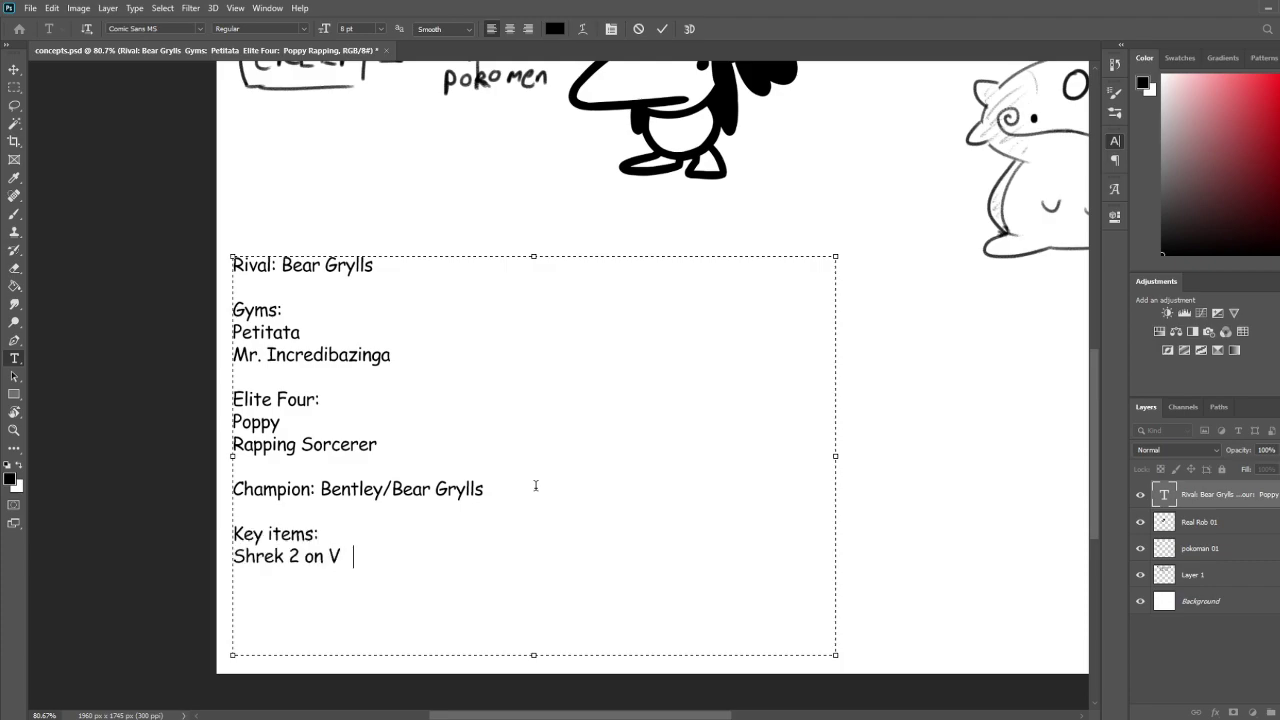
click(582, 489)
click(608, 471)
click(624, 444)
click(573, 480)
mouse_move(374, 265)
mouse_down()
mouse_move(289, 267)
mouse_move(388, 266)
mouse_up()
click(285, 266)
click(392, 266)
Add "Violet Demon" on a new line below "Rapping Sorcerer" under "Elite Four:"
click(503, 446)
key(Return)
text(Violet Demon)
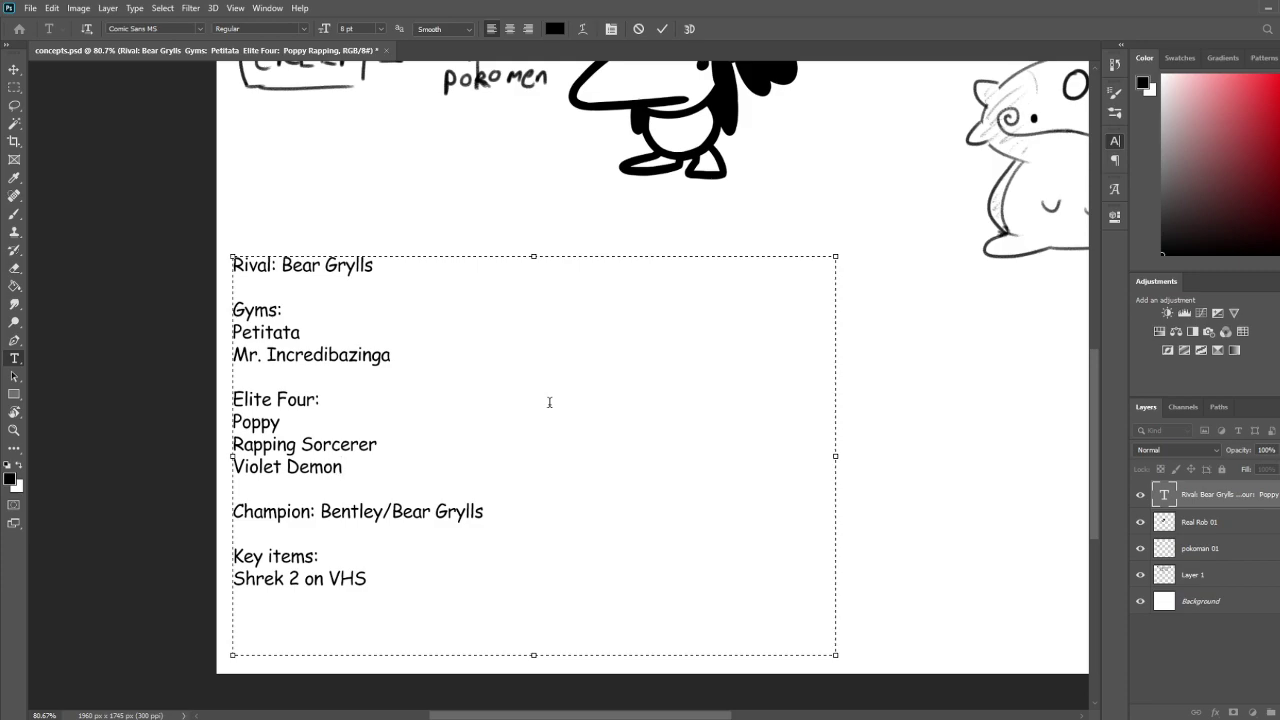
Add "Poorly Printed Knuckles" below the key items, separated from "Shrek 2 on VHS" by a blank line
key(Down)
key(Down)
key(Down)
key(Down)
key(Up)
key(Up)
key(Up)
key(Up)
key(Up)
key(Up)
key(Up)
key(Up)
key(Up)
key(Up)
key(Down)
key(Down)
key(Down)
key(Down)
text(Poorly P       )
text(Knuckles)
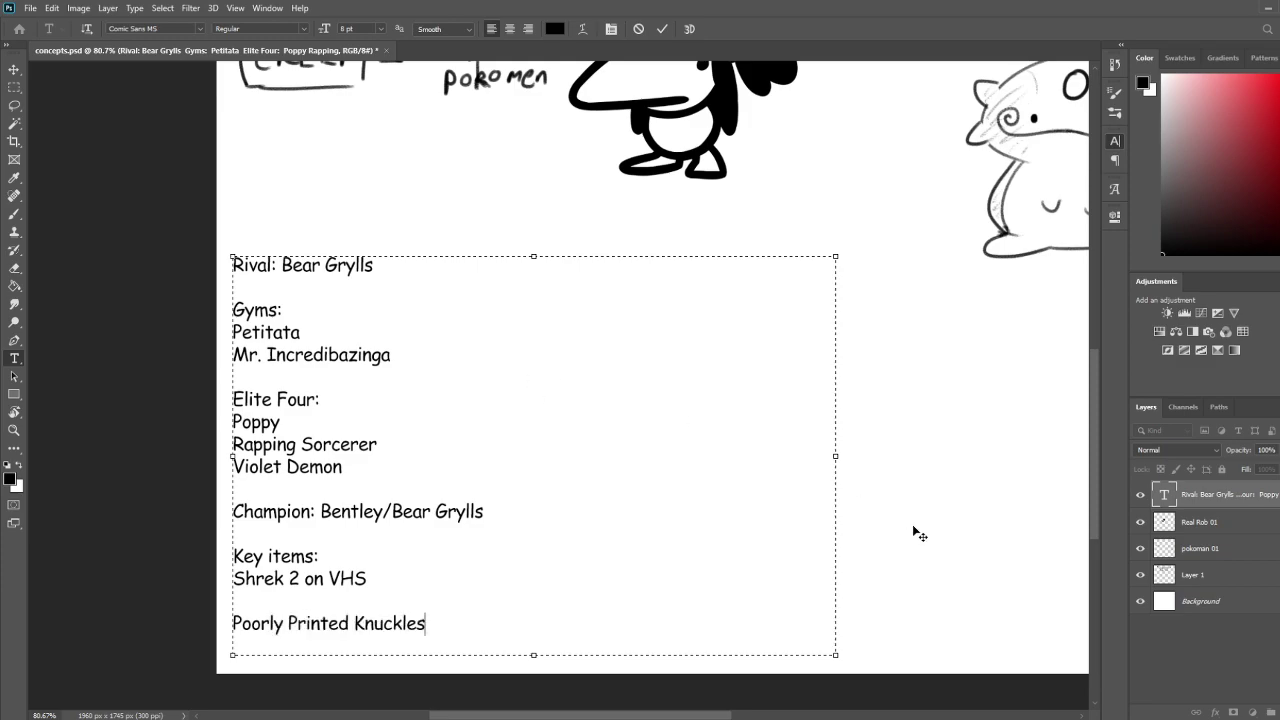
Extend the canvas downward with the Crop tool in stages until it measures 1960 x 2435 px
click(1234, 547)
key(c)
drag(761, 680, 761, 706)
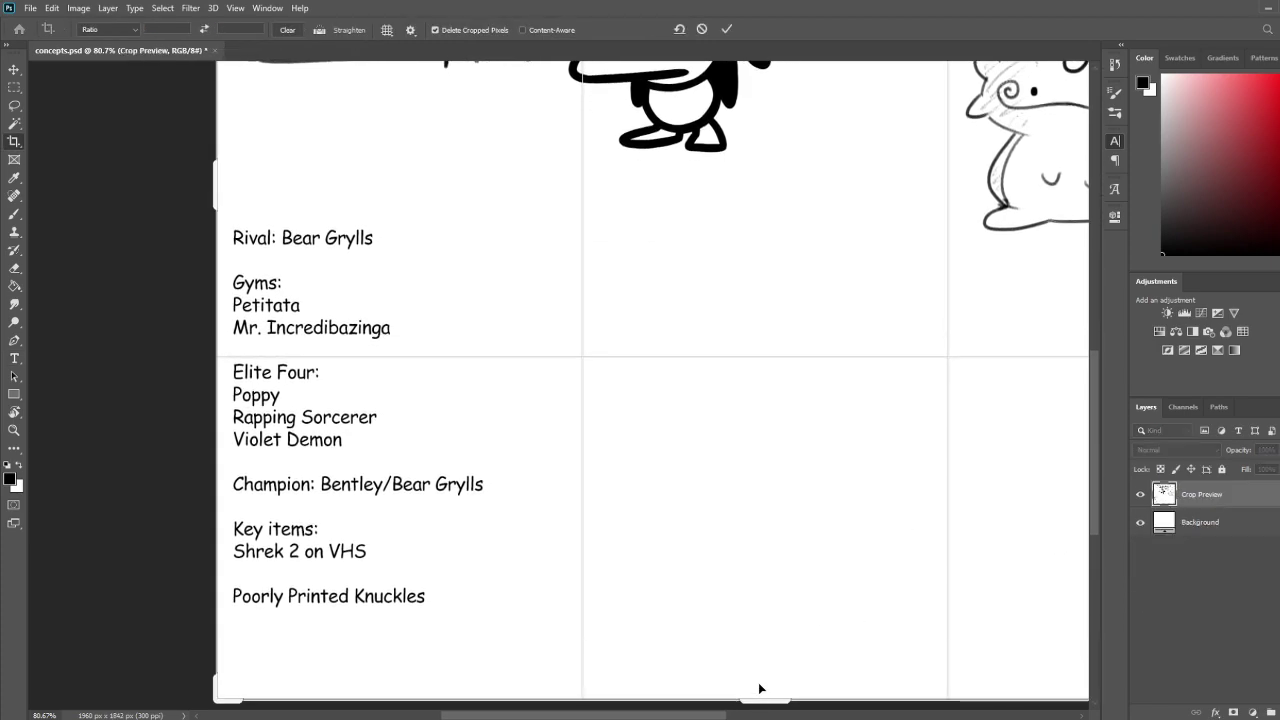
key(Return)
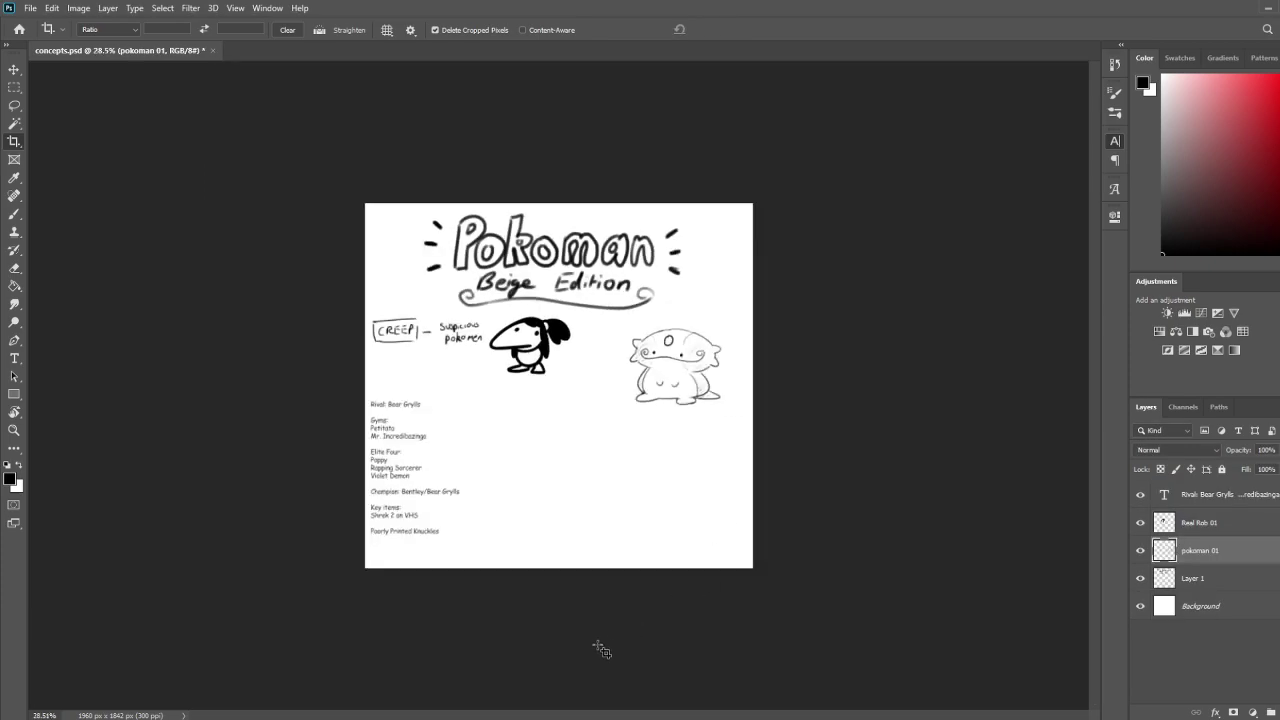
drag(558, 620, 579, 698)
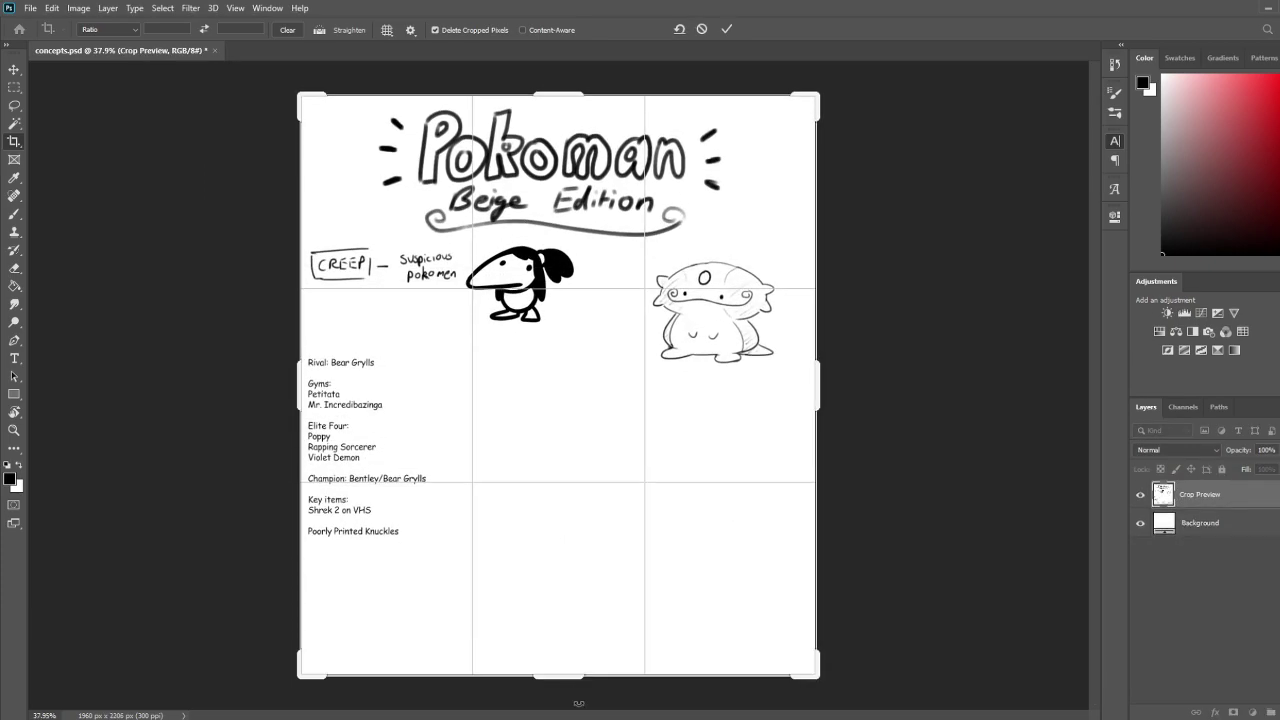
key(Return)
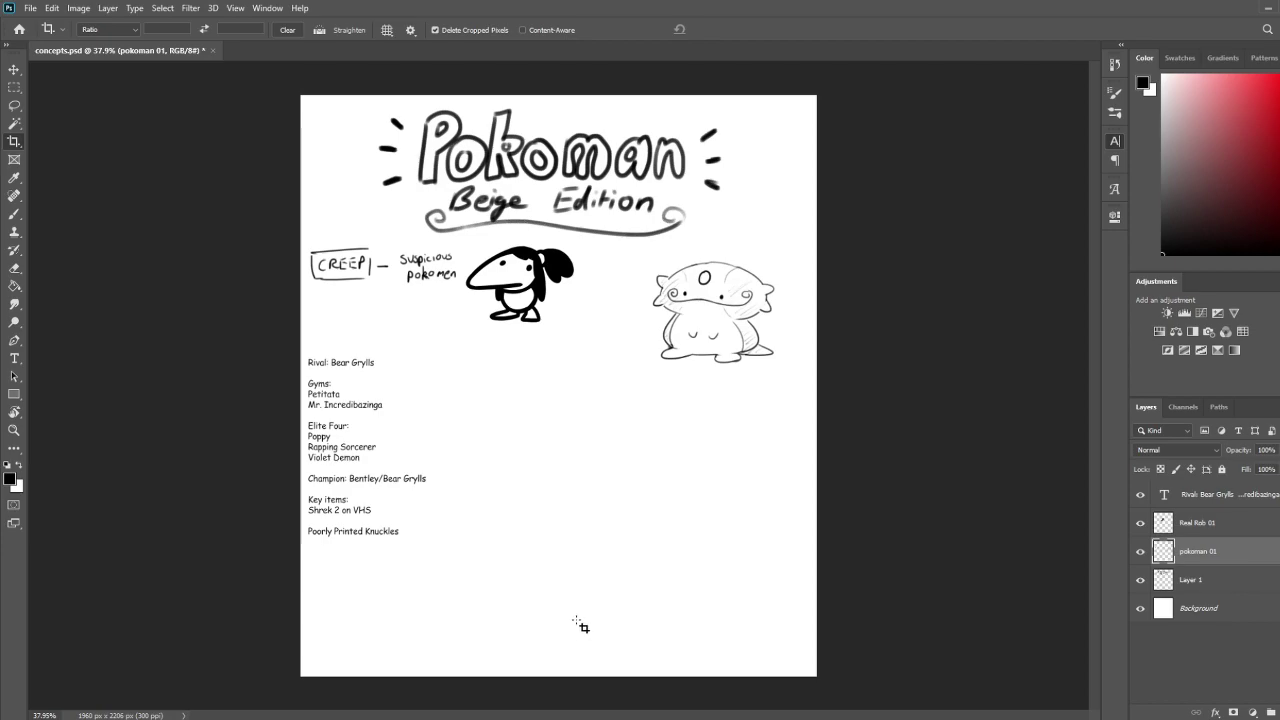
click(536, 640)
drag(559, 684, 561, 704)
key(Return)
Reopen the list text for editing and stretch its text box downward into the new canvas space
scroll(459, 584, up, 6)
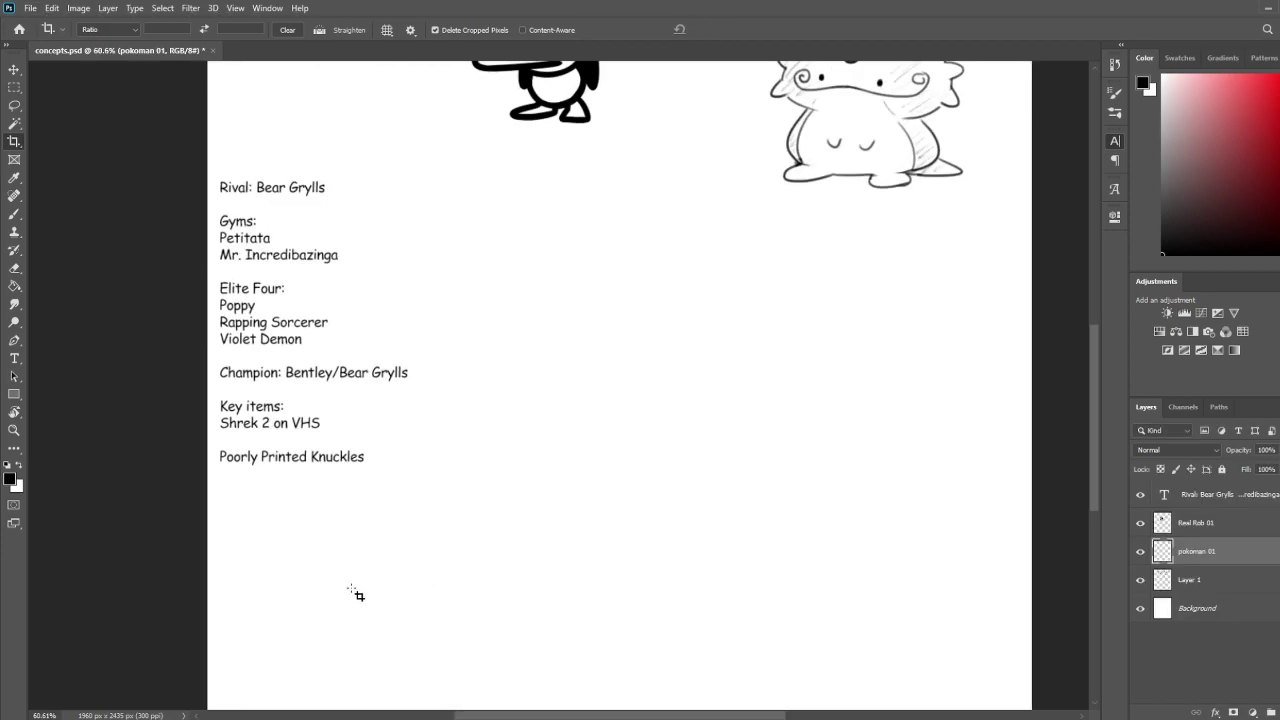
drag(439, 580, 489, 537)
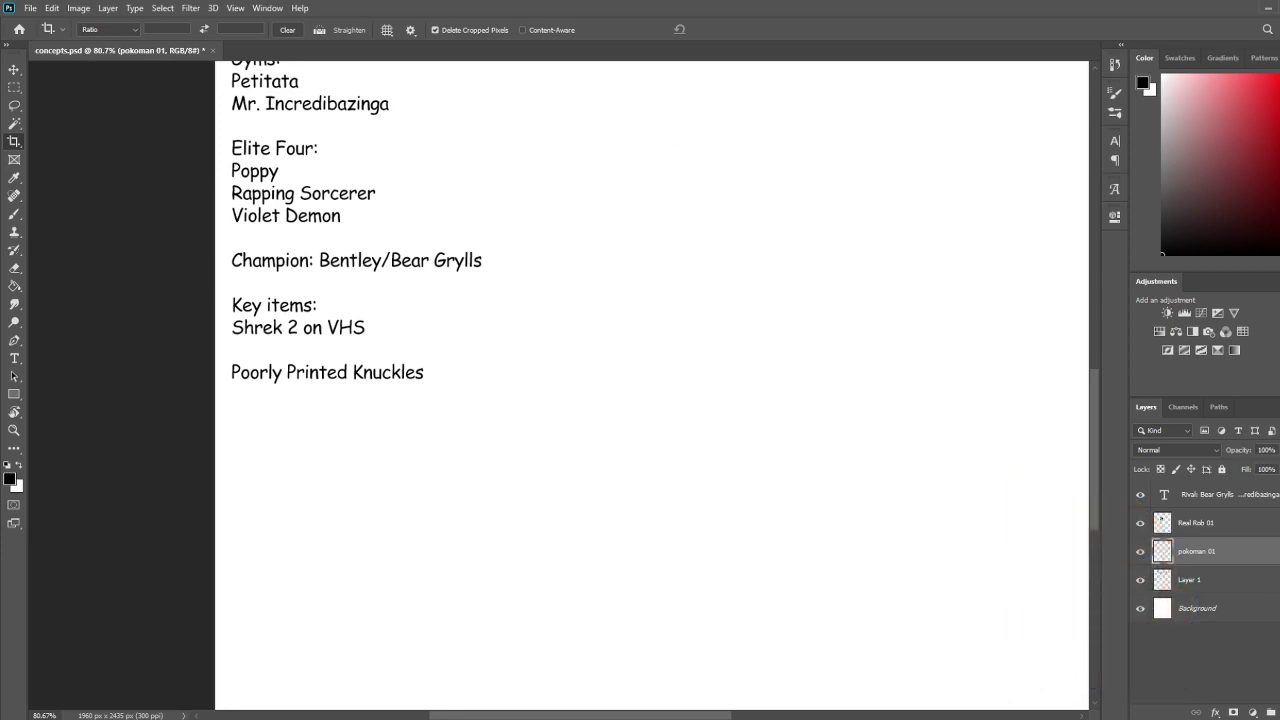
click(14, 358)
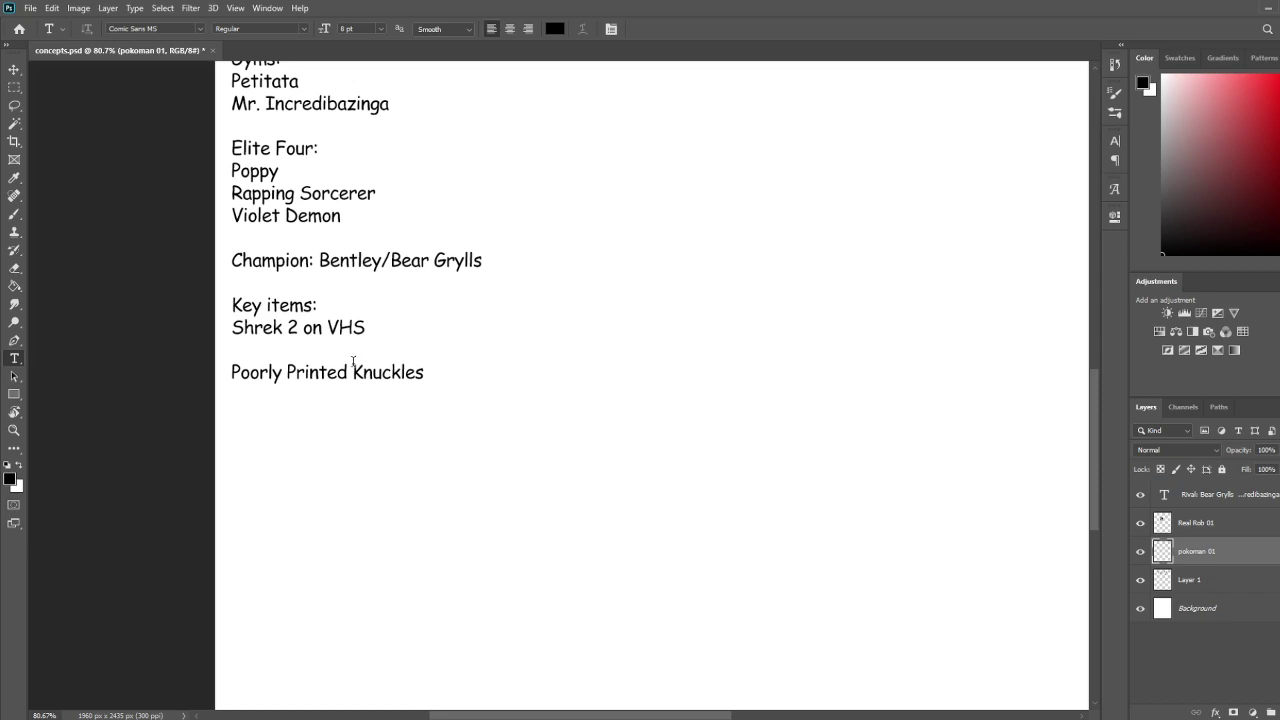
click(417, 377)
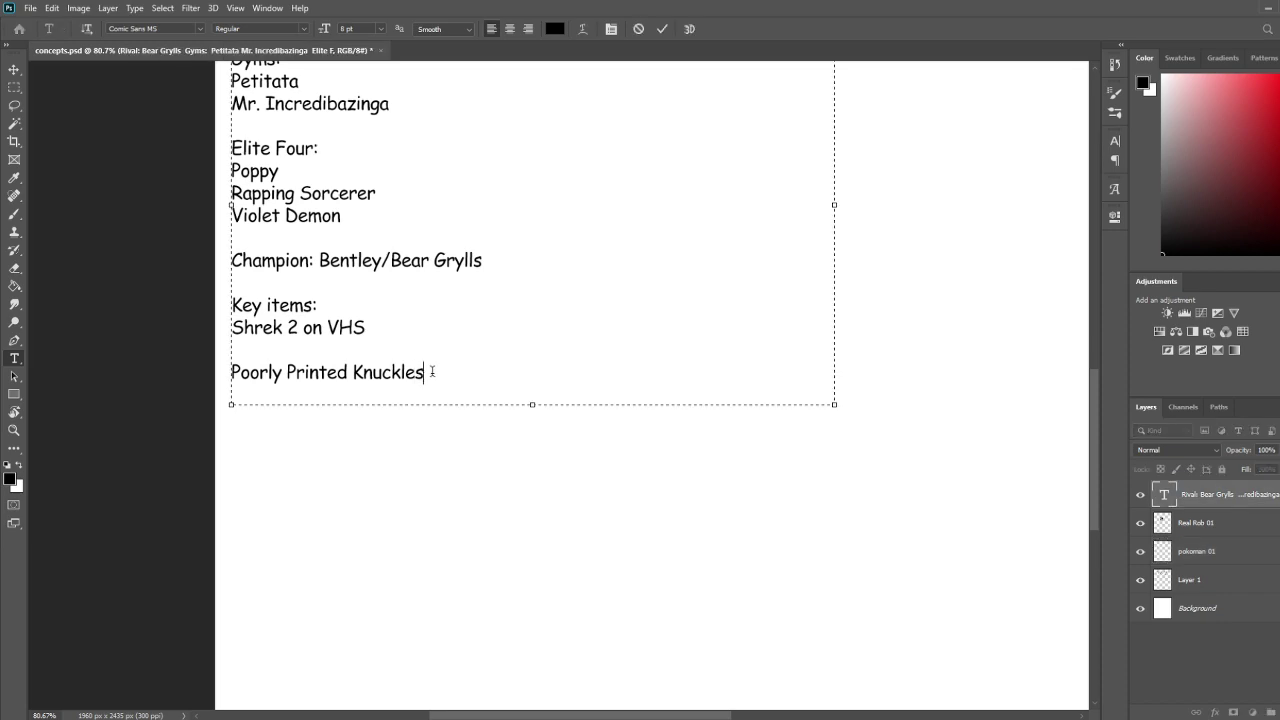
drag(532, 404, 525, 636)
Add the lines "Beepo the Wrestling Clown" and "Freddy (Forces)" below "Poorly Printed Knuckles"
text(Beepo t)
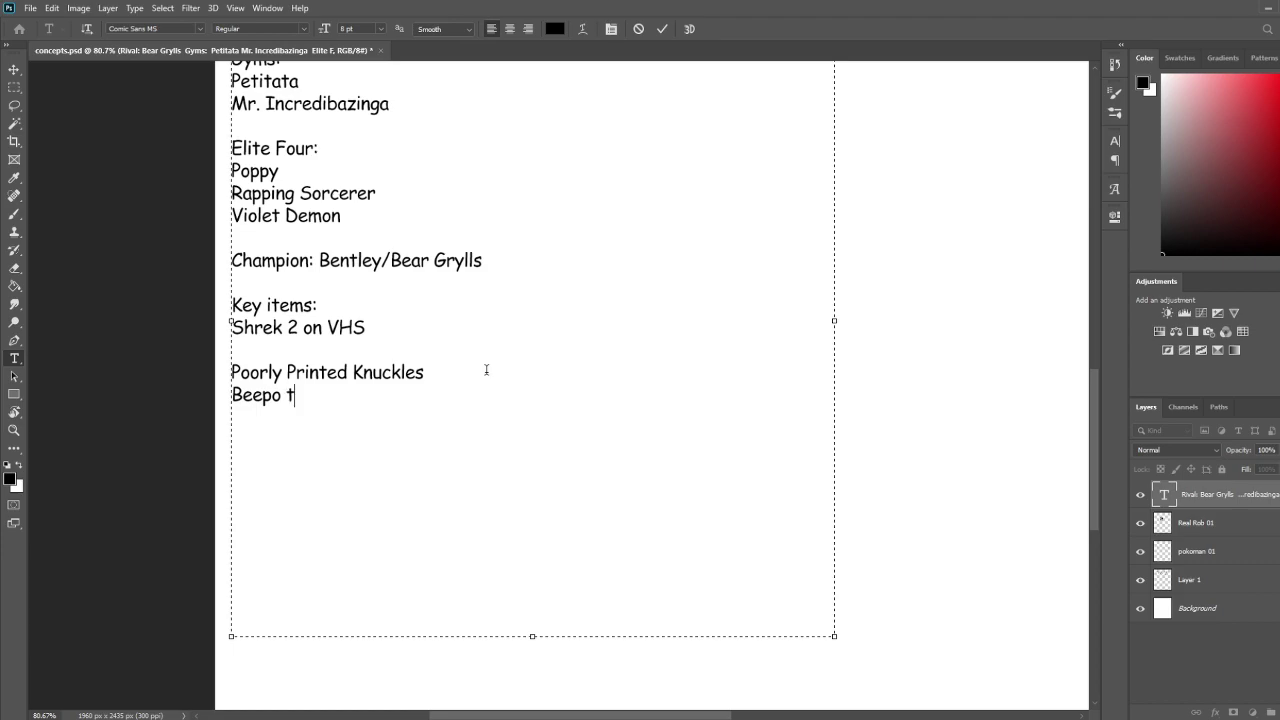
text(he Wrestli)
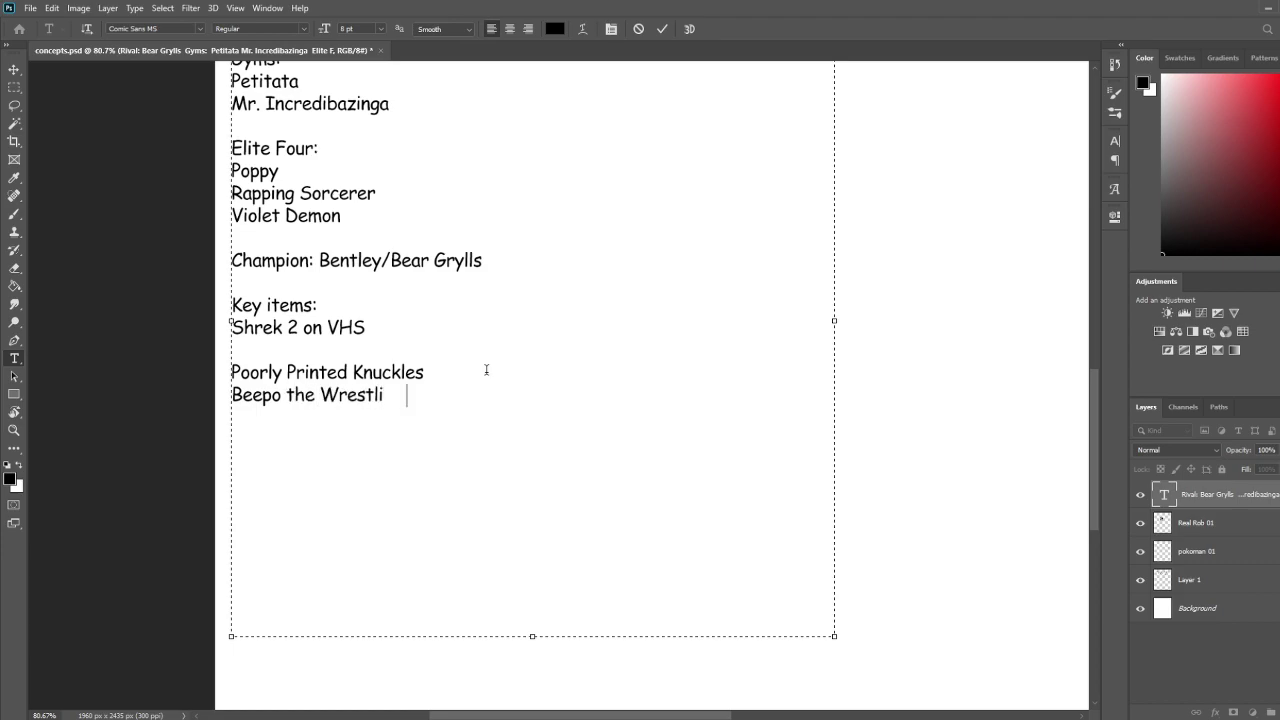
text(ng Cl own)
key(Return)
text(Fre)
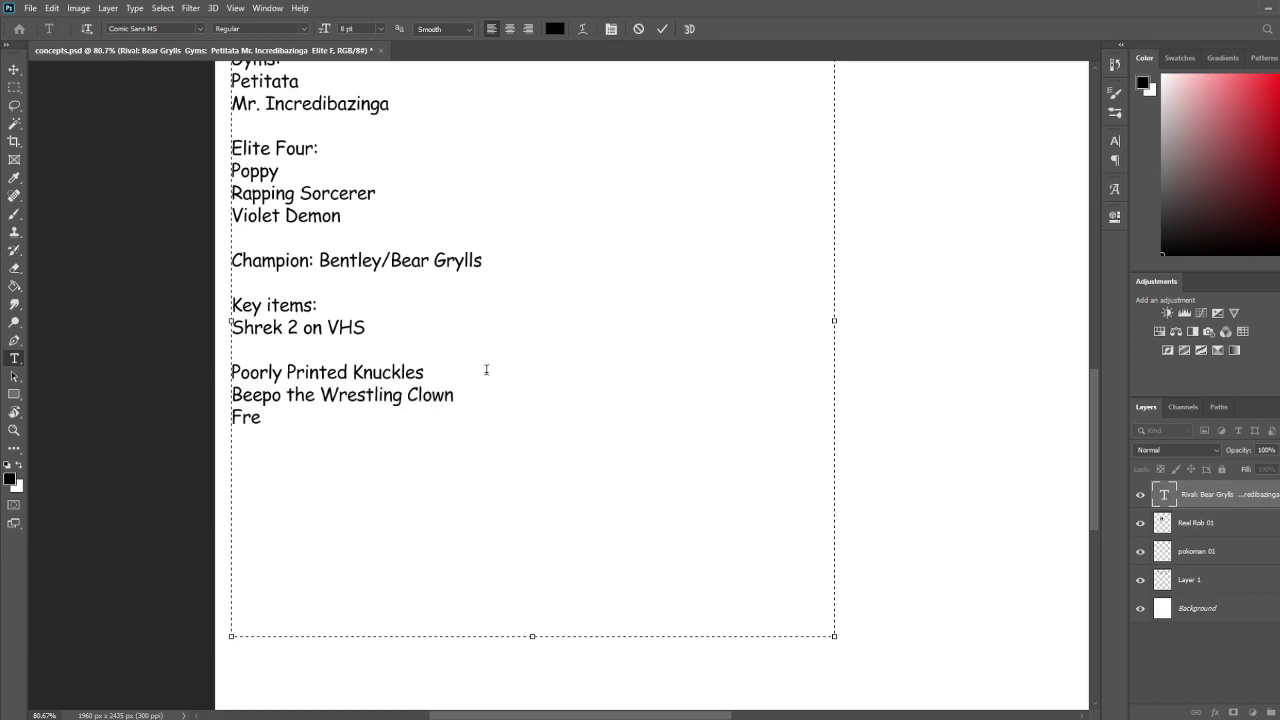
text(ddy (F orces))
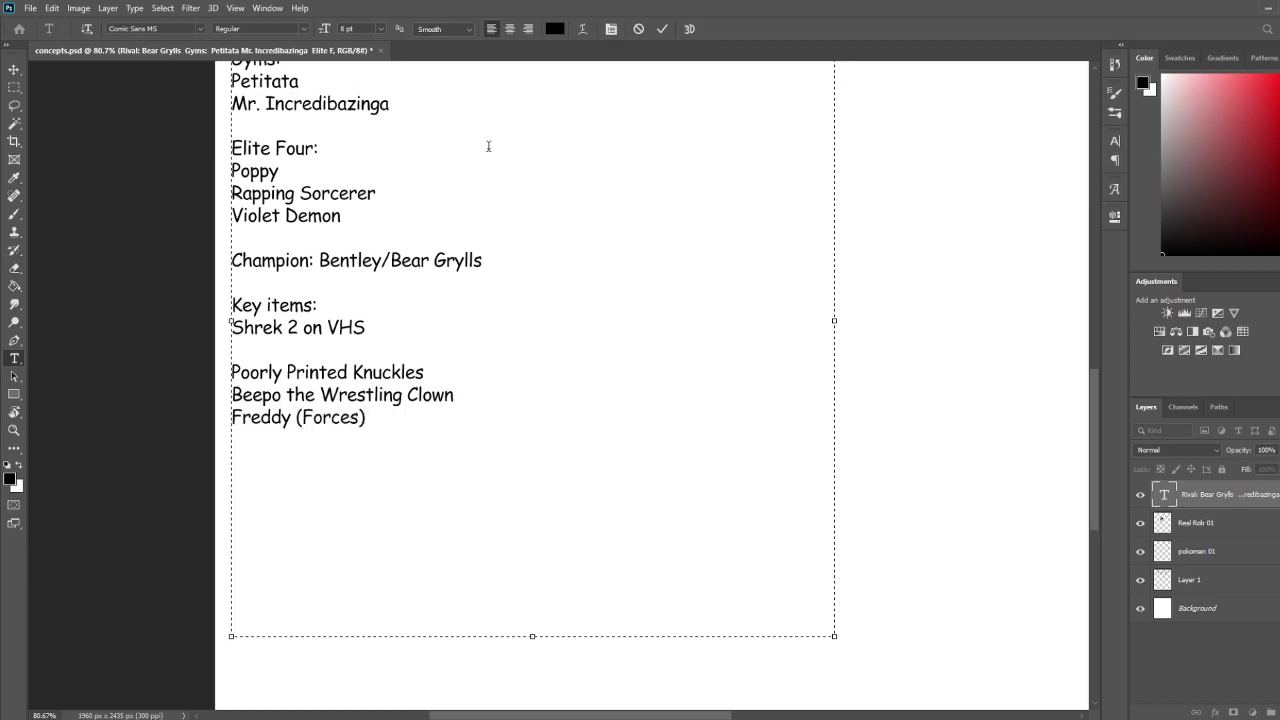
Continue the list below "Freddy (Forces)" with "Robber", "Policeman" and "Quip" on separate lines
scroll(403, 518, up, 1)
scroll(403, 518, up, 2)
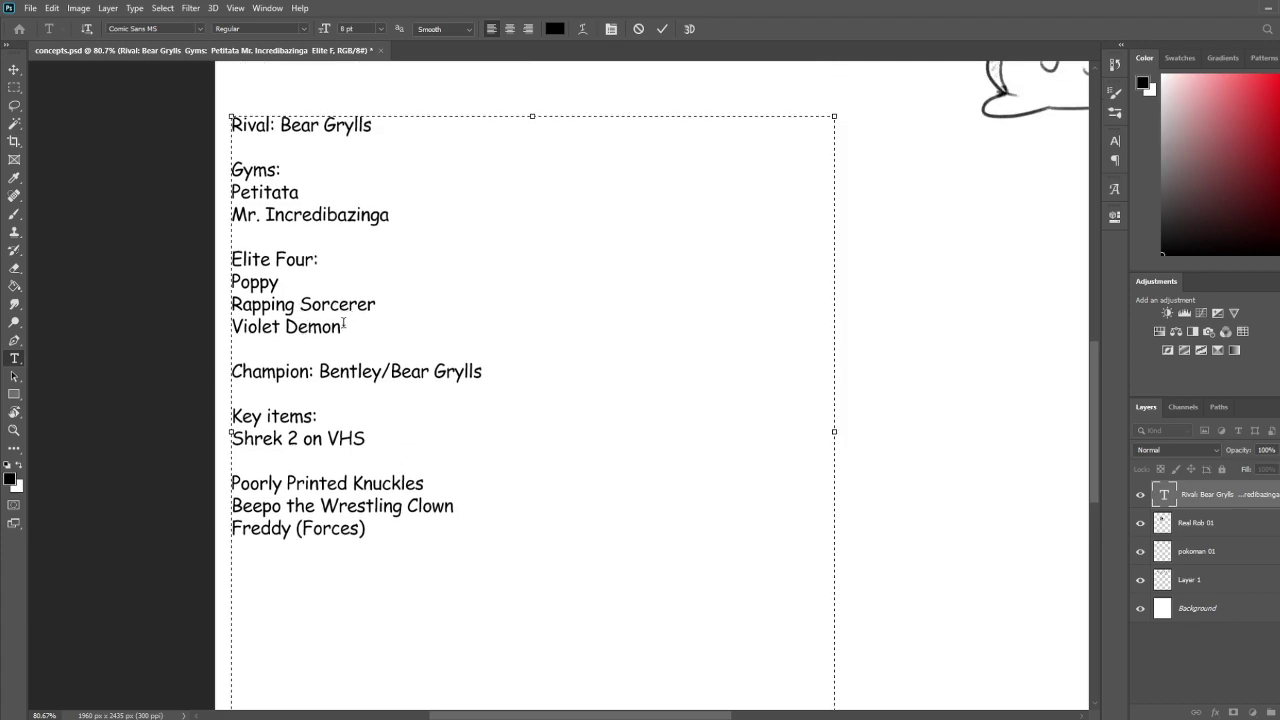
key(Return)
text(Robber)
text(Policeman)
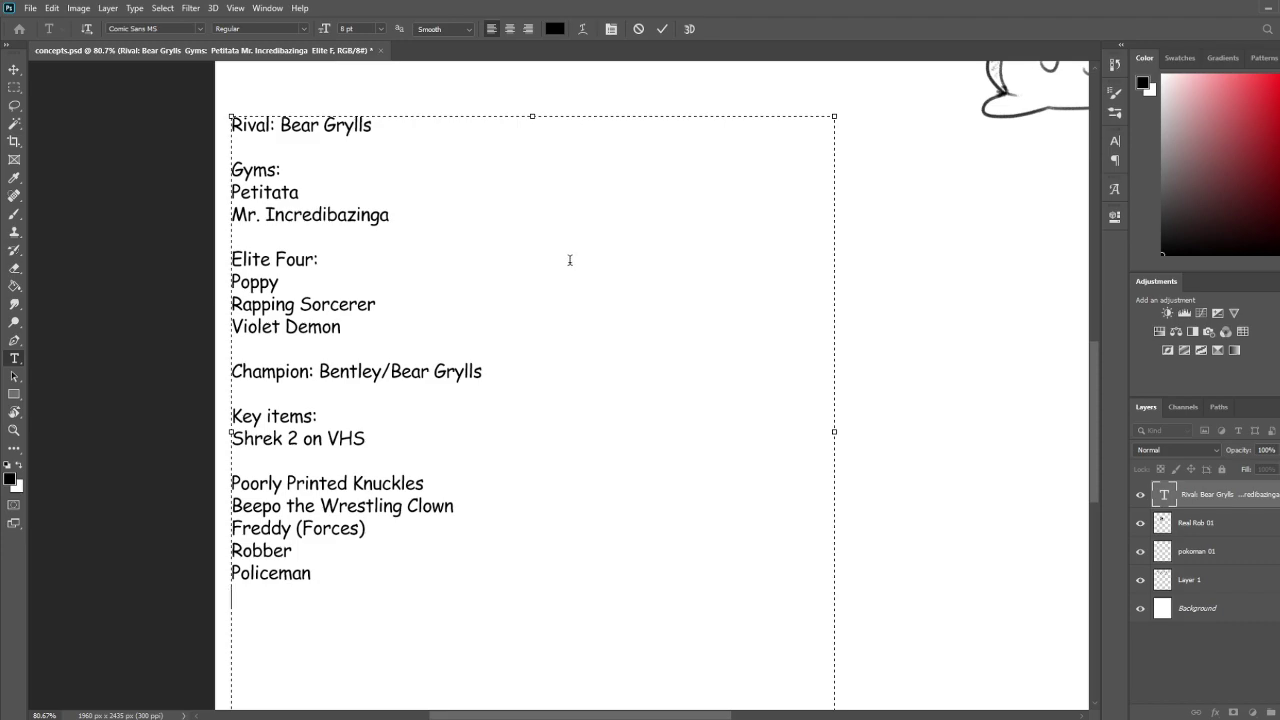
text(Quip)
Add "Cold Dad" on a new line below "Mr. Incredibazinga" under "Gyms:"
scroll(530, 505, up, 1)
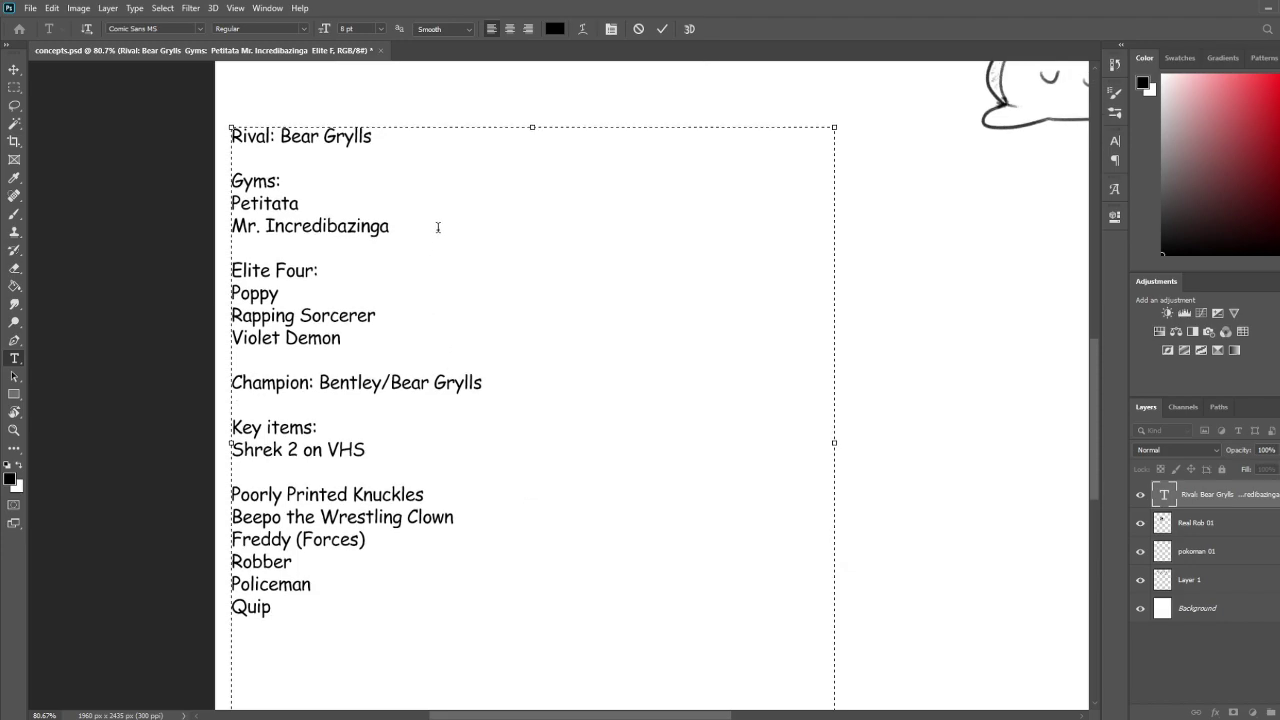
click(395, 225)
key(Return)
text(Cold Dad)
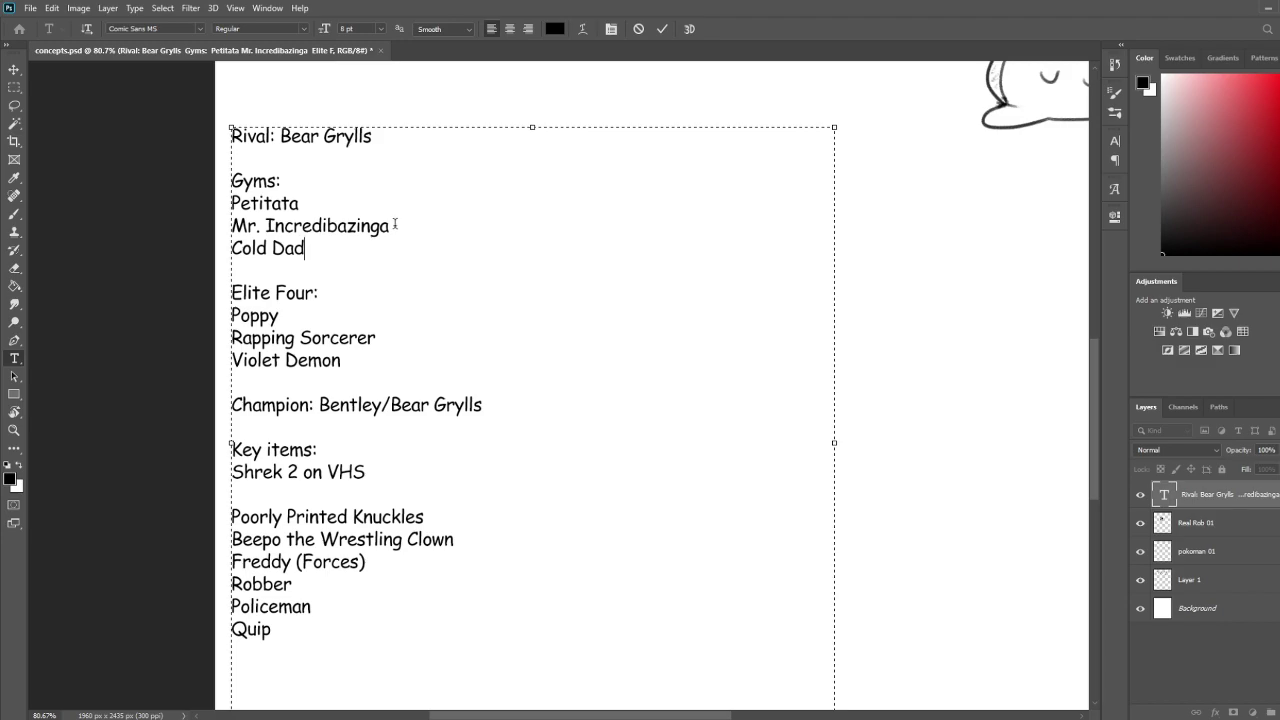
Add the line "Tails and Patrick Kissing" below "Quip", capitalising the T, and start a new line
click(274, 629)
text(tails and)
key(Left)
key(Left)
key(Left)
key(Left)
key(Left)
key(Left)
key(Left)
key(BackSpace)
text(T)
key(End)
text(Patrick Kissing)
key(Return)
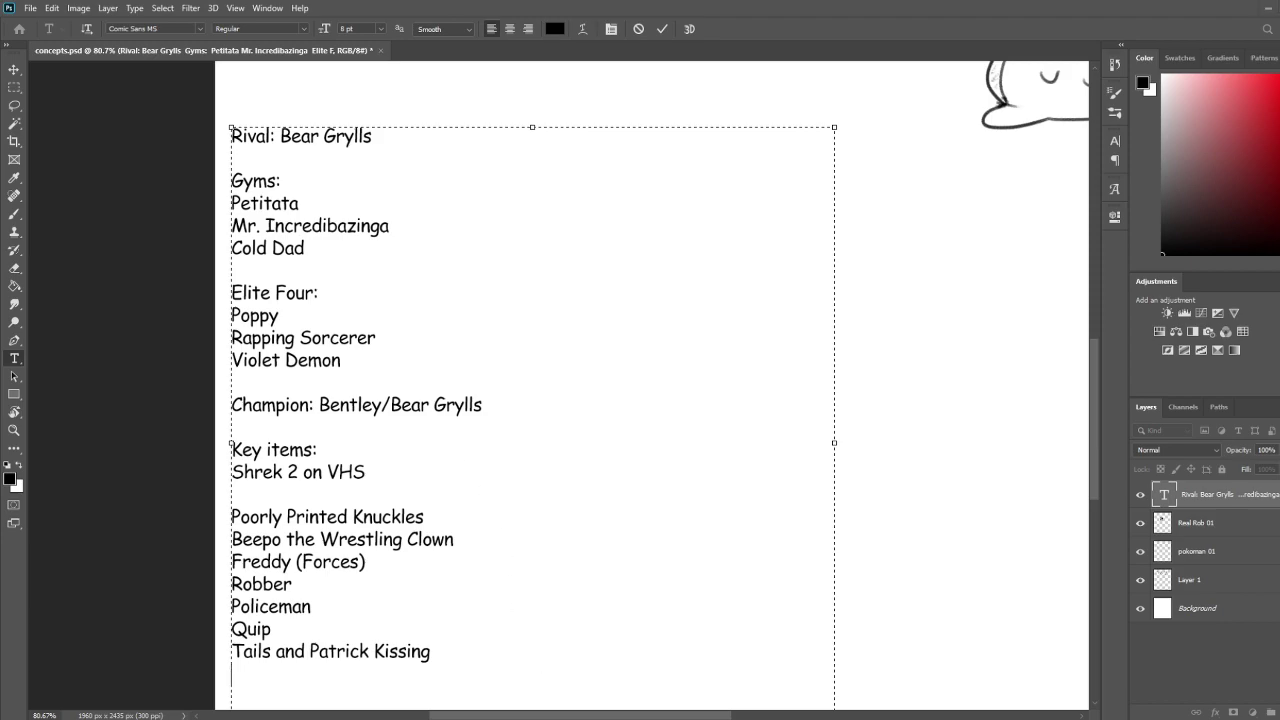
Add "Monika" on the line below "Tails and Patrick Kissing"
click(445, 656)
click(428, 653)
text(Monika)
Add "Sharlo" on a new line below "Cold Dad" under "Gyms:"
scroll(342, 668, down, 2)
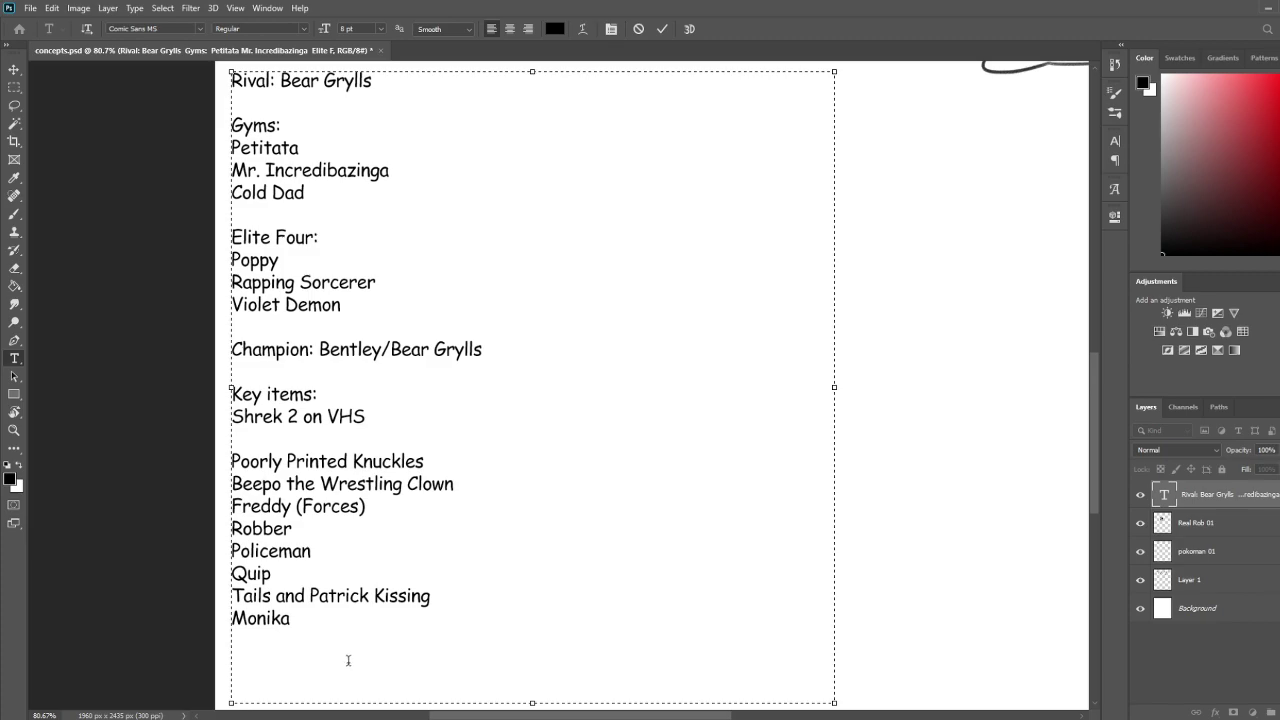
scroll(346, 663, up, 1)
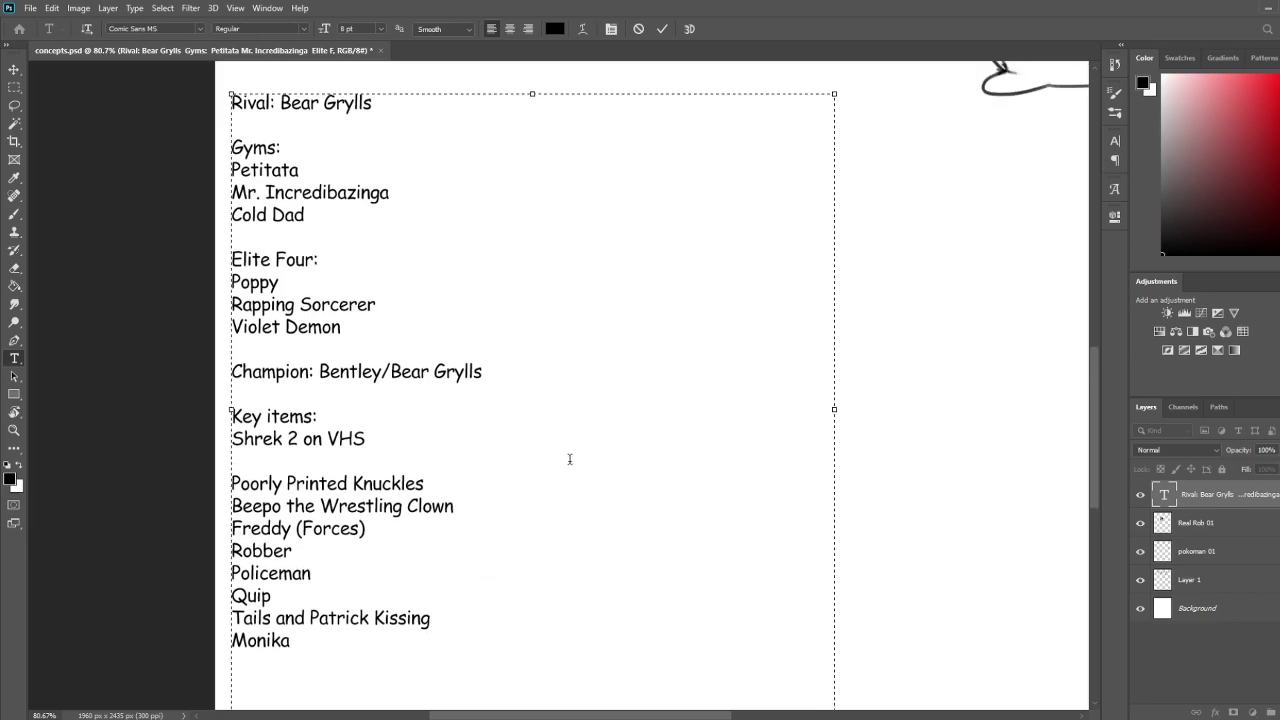
click(345, 210)
key(Return)
text(Sharlo)
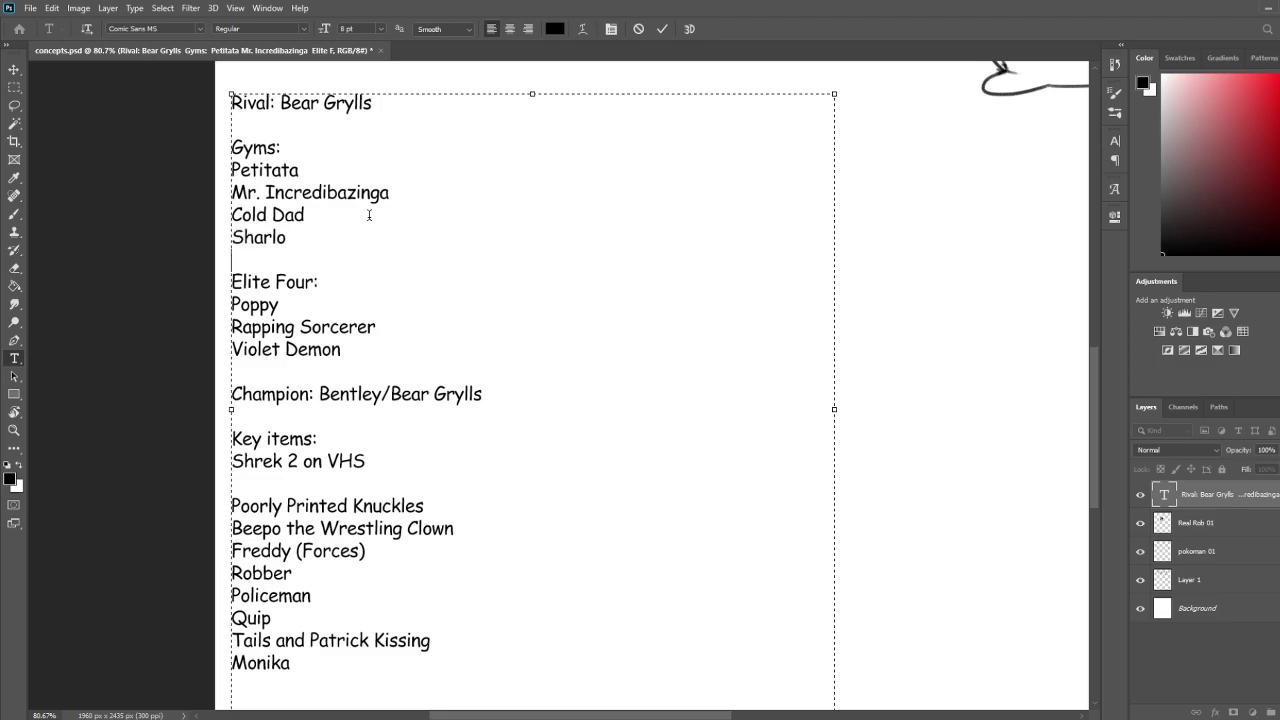
Add "RadicalSoda" on a new line below "Sharlo" under "Gyms:"
key(Return)
text(Rober)
key(BackSpace)
key(BackSpace)
key(BackSpace)
key(BackSpace)
text(adical)
key(BackSpace)
text(Soda)
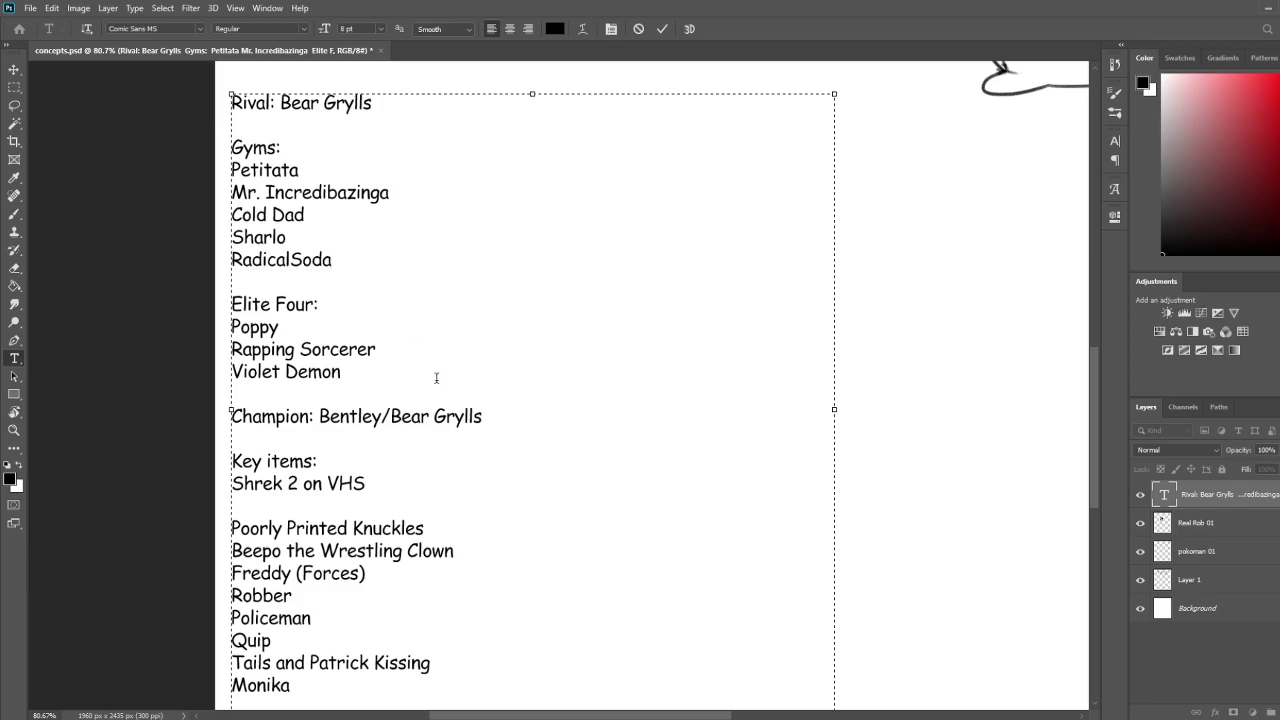
Add "Holly" on the line below "Monika" and extend the text box downward to make more room
scroll(434, 375, down, 2)
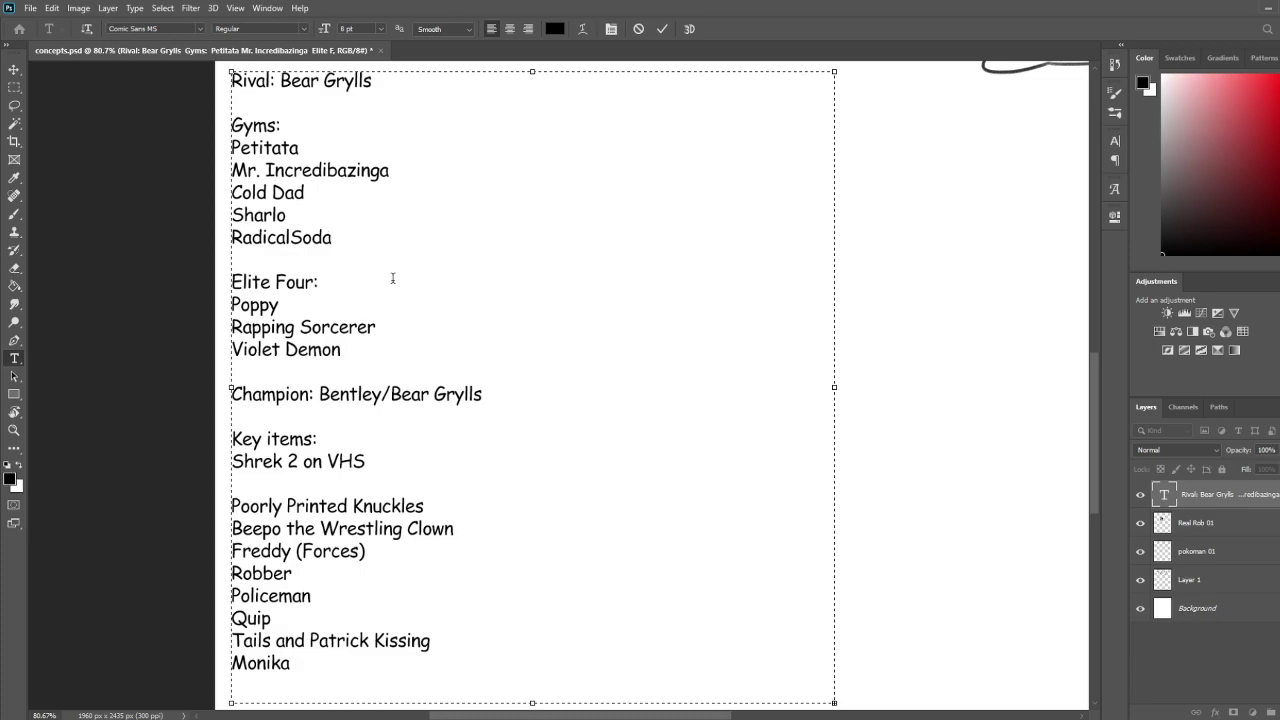
click(356, 676)
text(Holly)
scroll(685, 542, down, 1)
scroll(685, 542, down, 2)
drag(532, 489, 519, 647)
scroll(509, 557, up, 4)
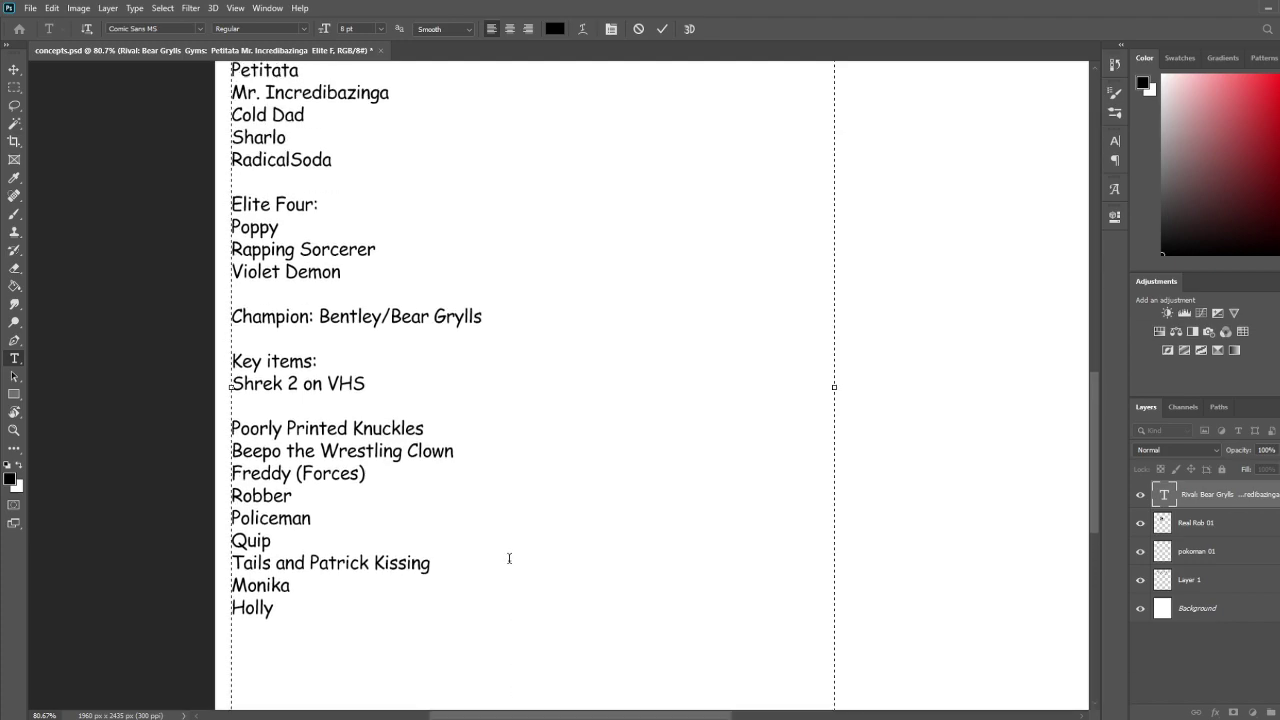
scroll(508, 564, down, 1)
scroll(508, 563, up, 1)
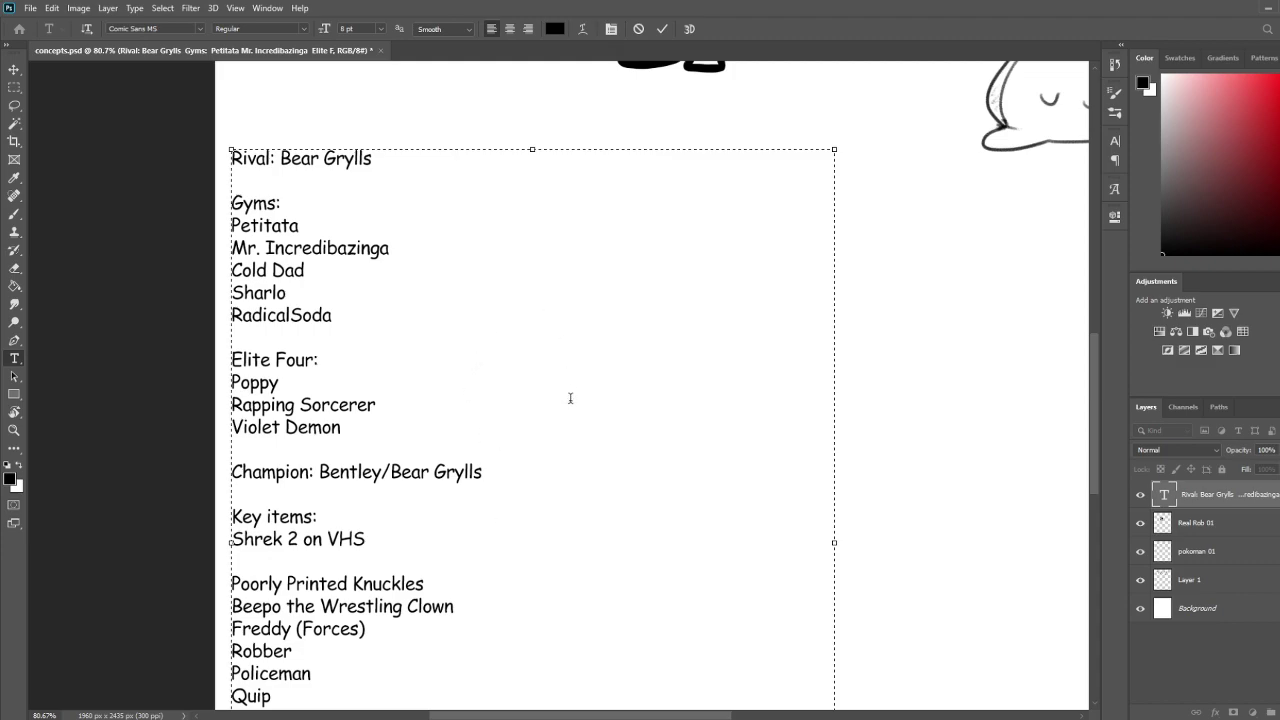
Add "Zeti Zlammin Zandwitch" on a new line below "Shrek 2 on VHS" under "Key items:"
scroll(575, 400, down, 3)
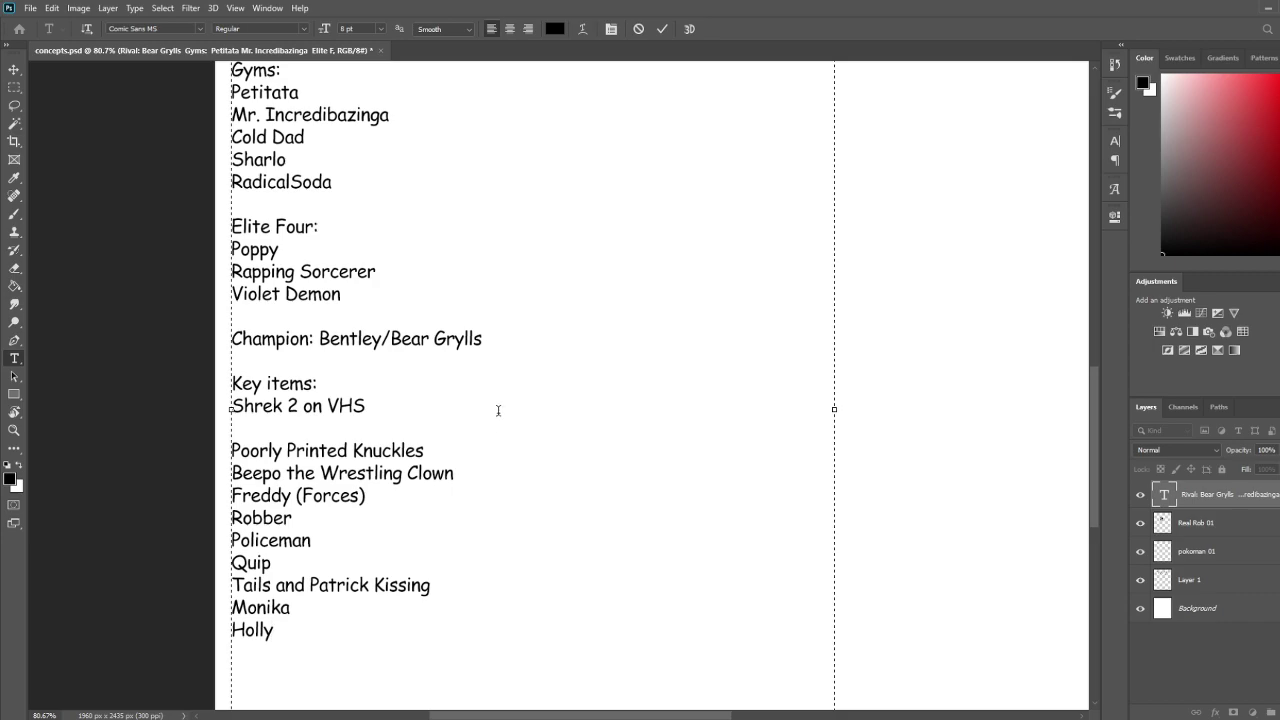
click(418, 407)
key(Return)
text(Zet)
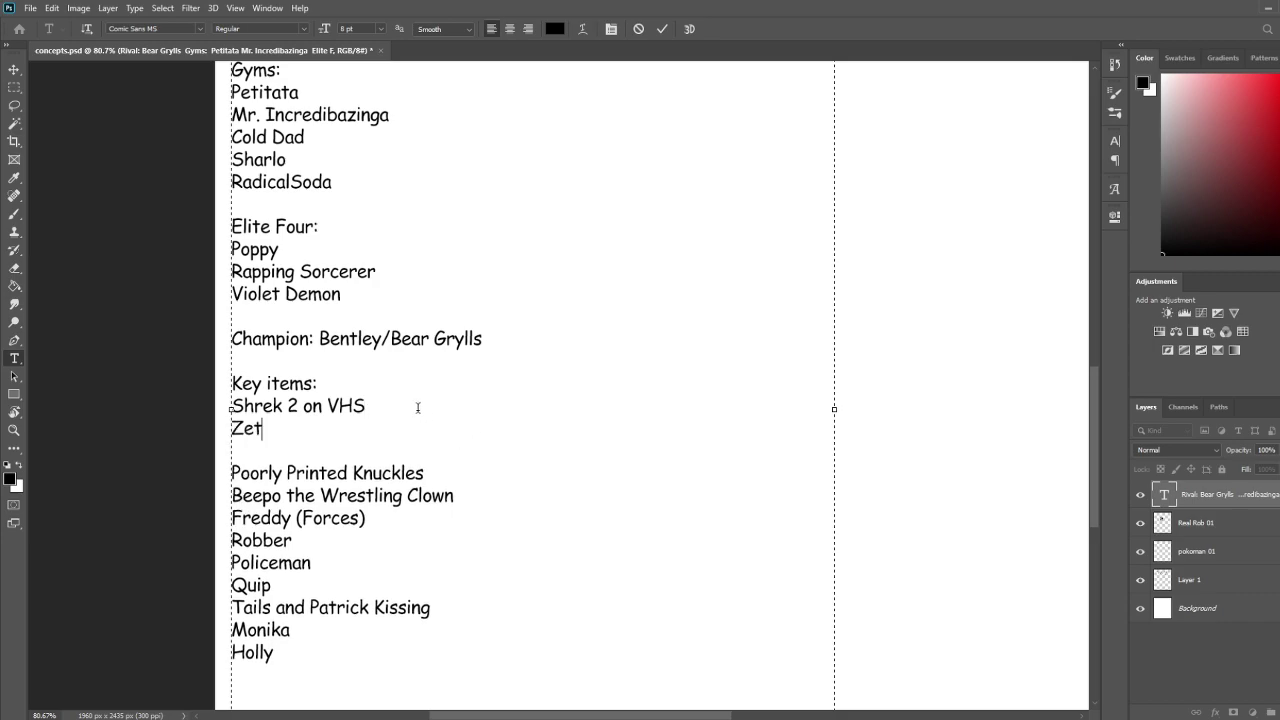
text(i Zlammin Zand)
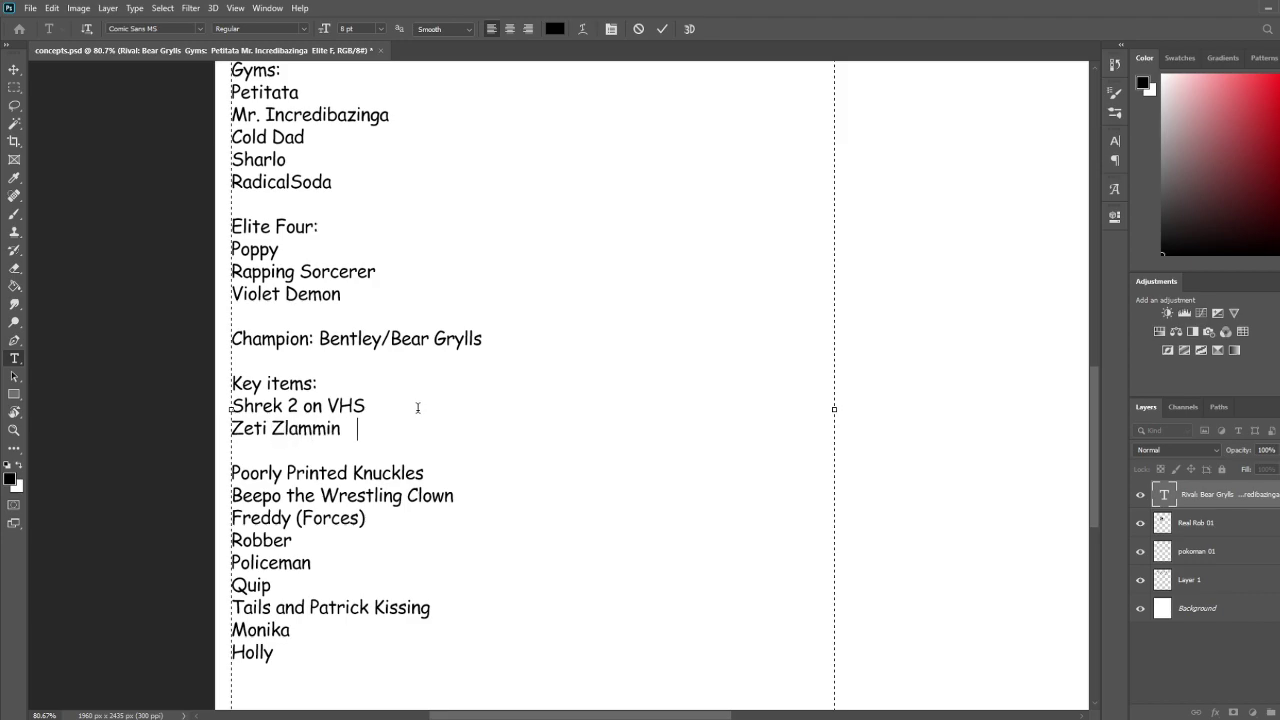
key(BackSpace)
text(which)
key(Left)
key(Left)
key(Left)
key(BackSpace)
key(Right)
text(t)
Commit the text edit and save the document
click(29, 9)
click(47, 162)
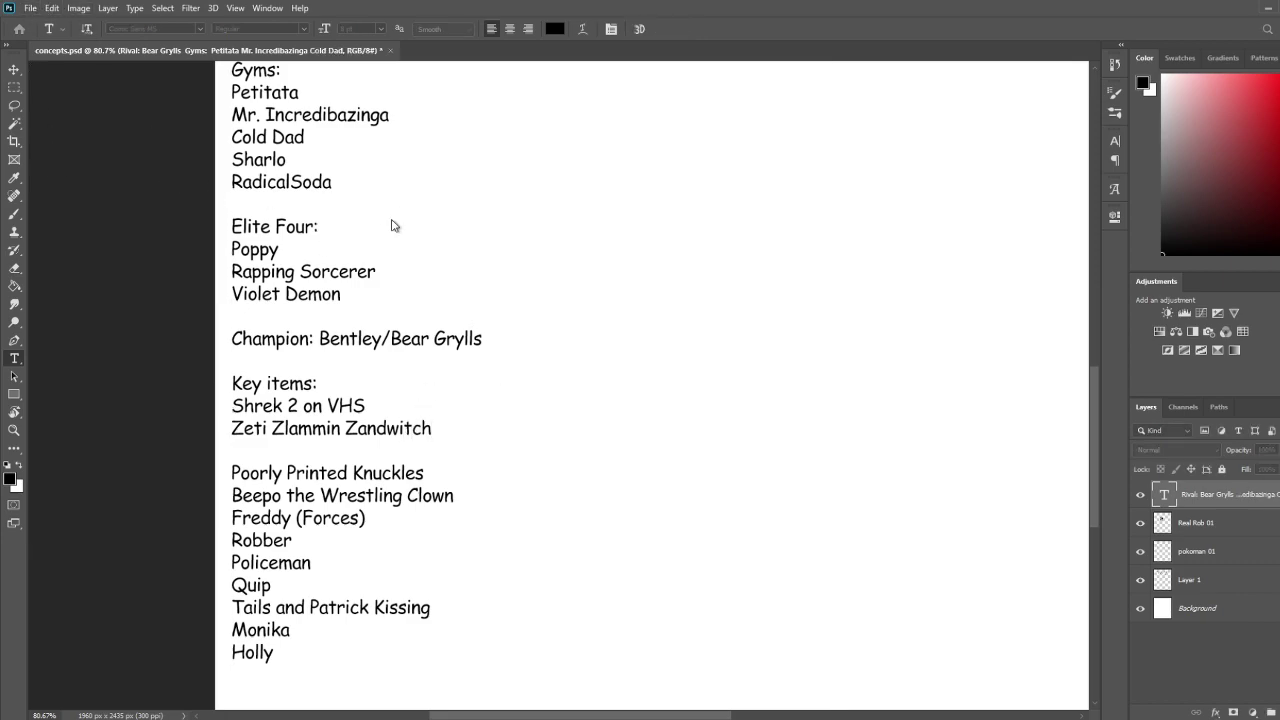
key(ctrl+s)
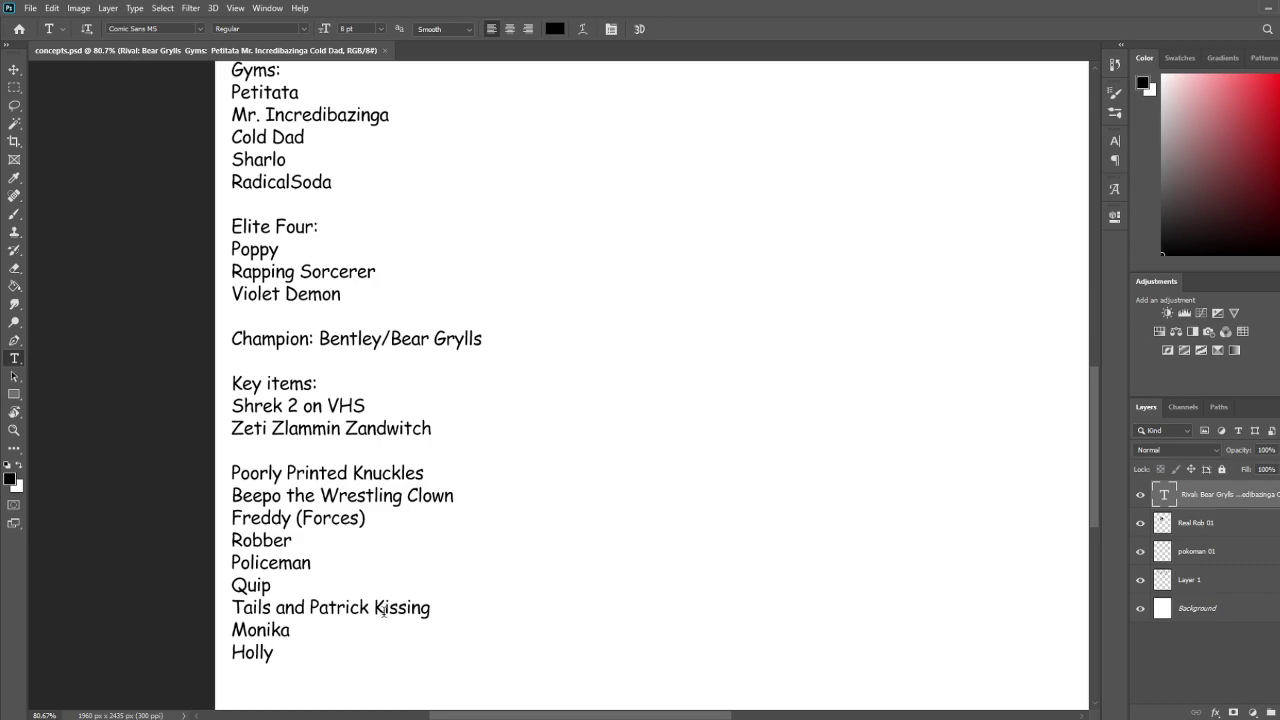
click(365, 677)
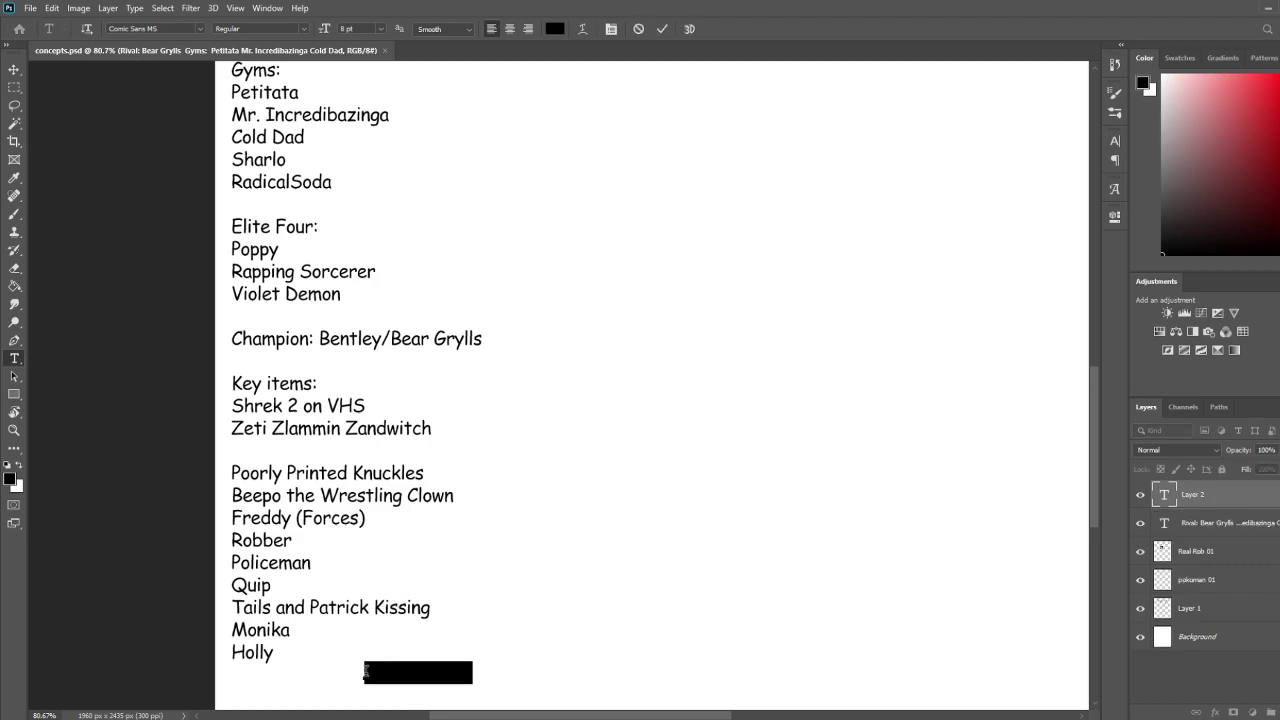
key(BackSpace)
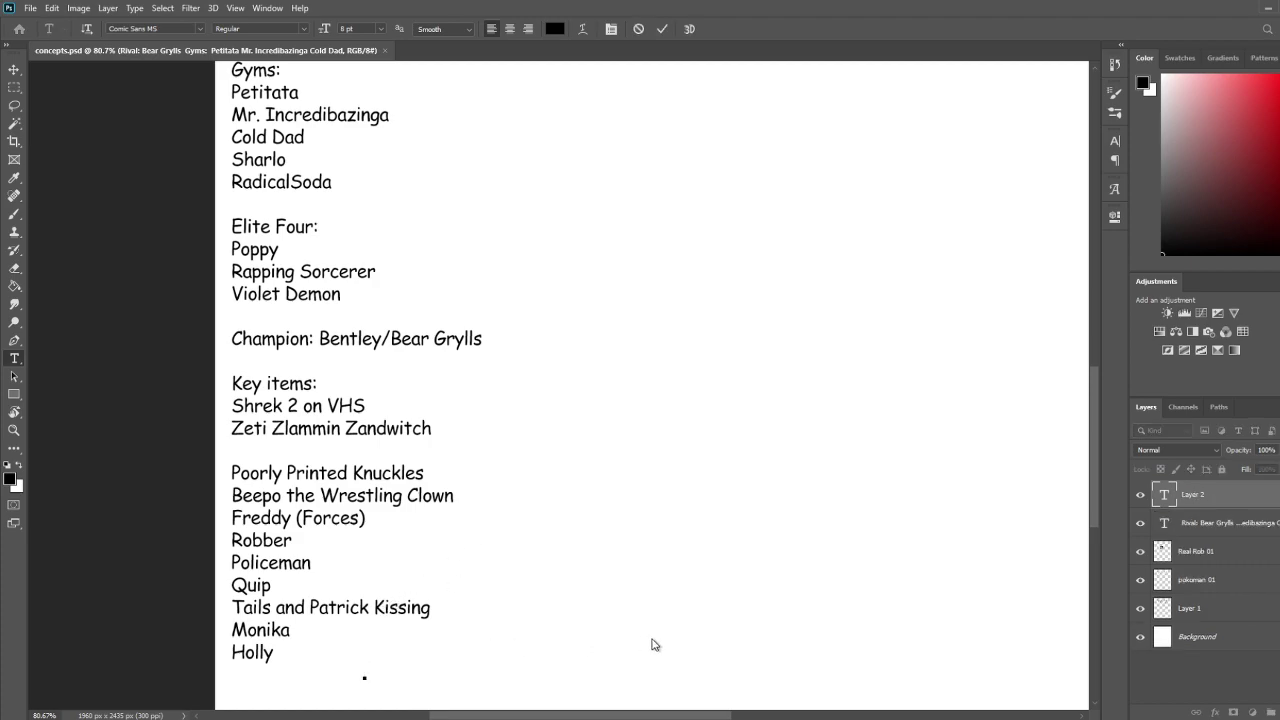
click(1240, 496)
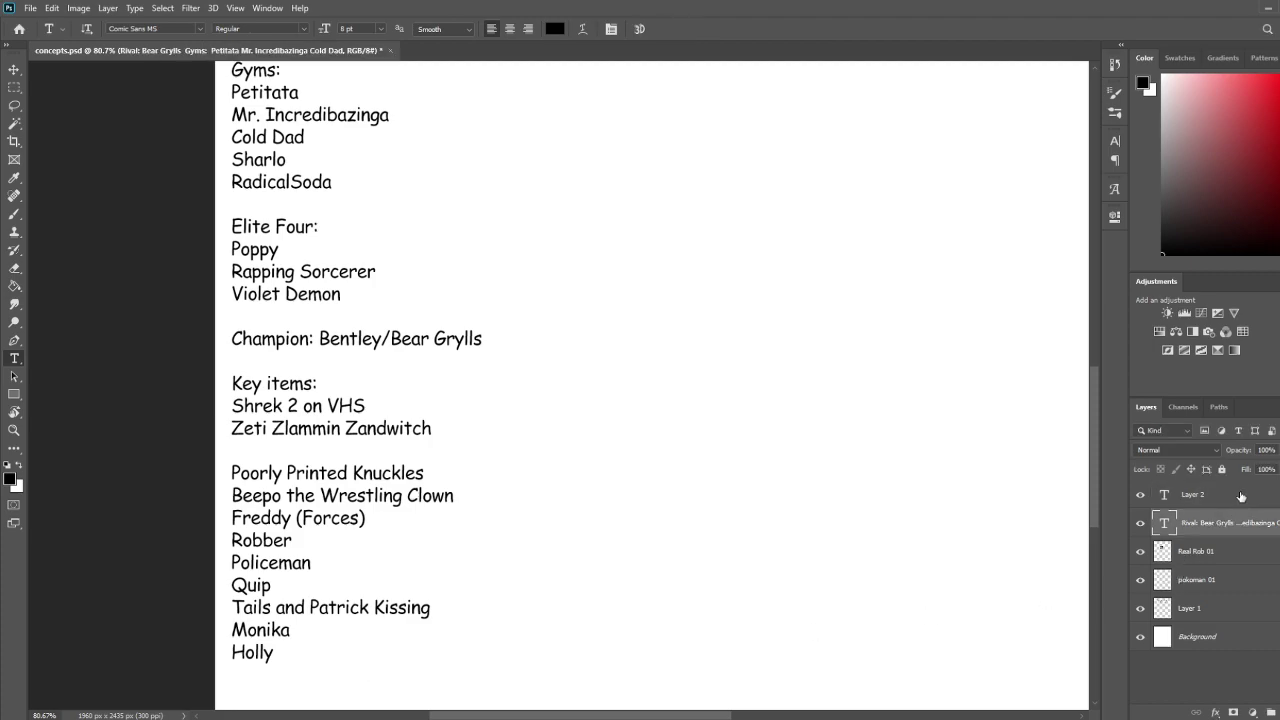
Create a large text box beside the lists, below the horned creature sketch, containing "Moves: Dragon Slam", and commit it
scroll(726, 209, down, 5)
scroll(516, 428, up, 3)
scroll(516, 428, up, 1)
drag(523, 316, 874, 713)
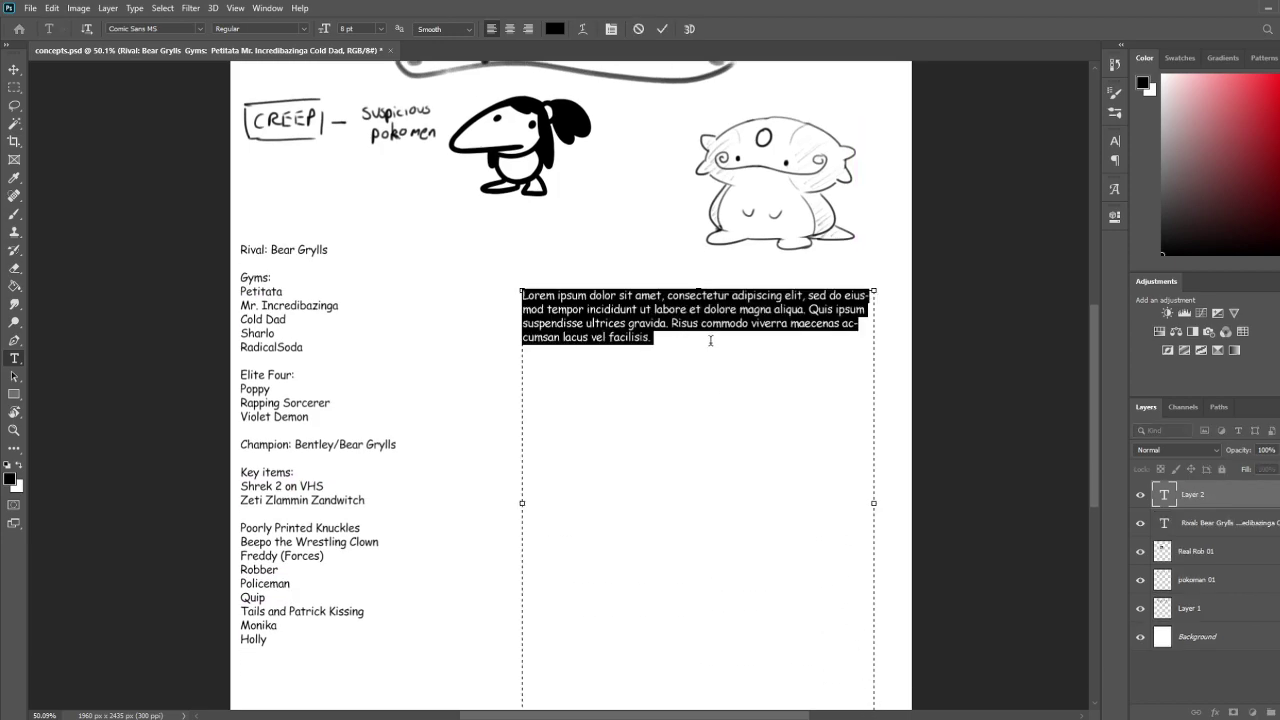
key(BackSpace)
text(Moves)
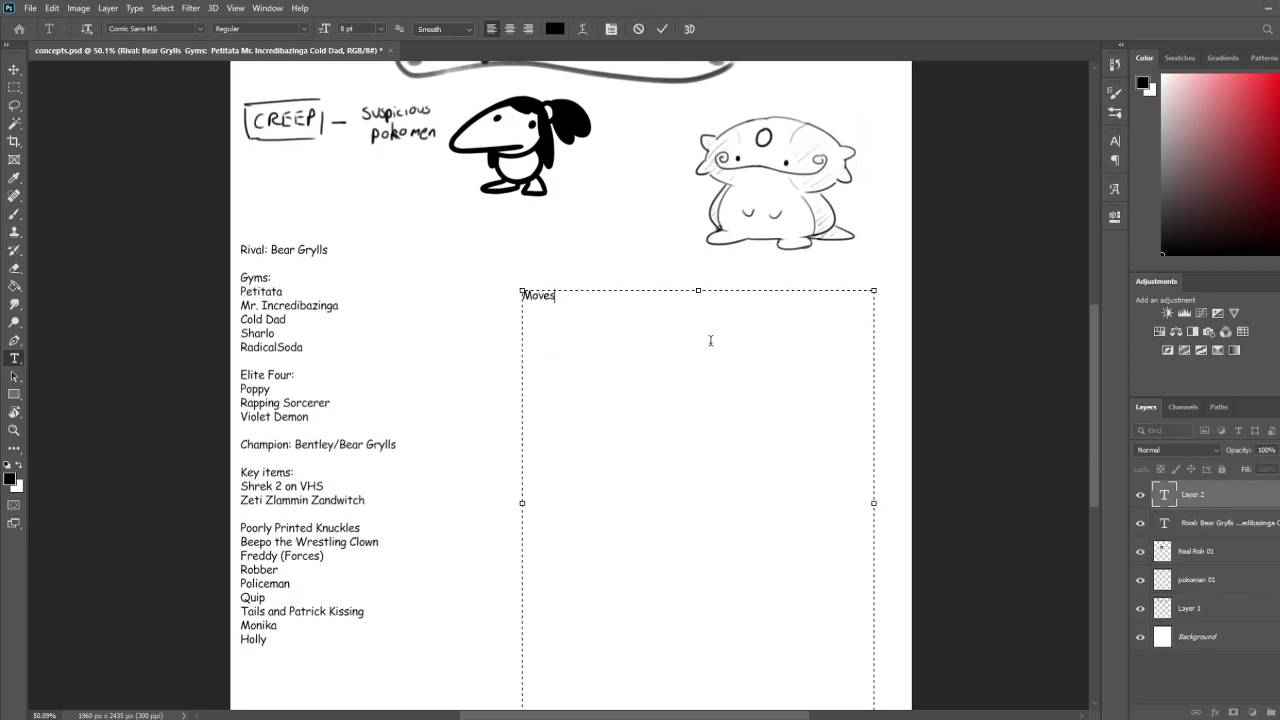
text(: Dragon Slam)
scroll(466, 249, down, 2)
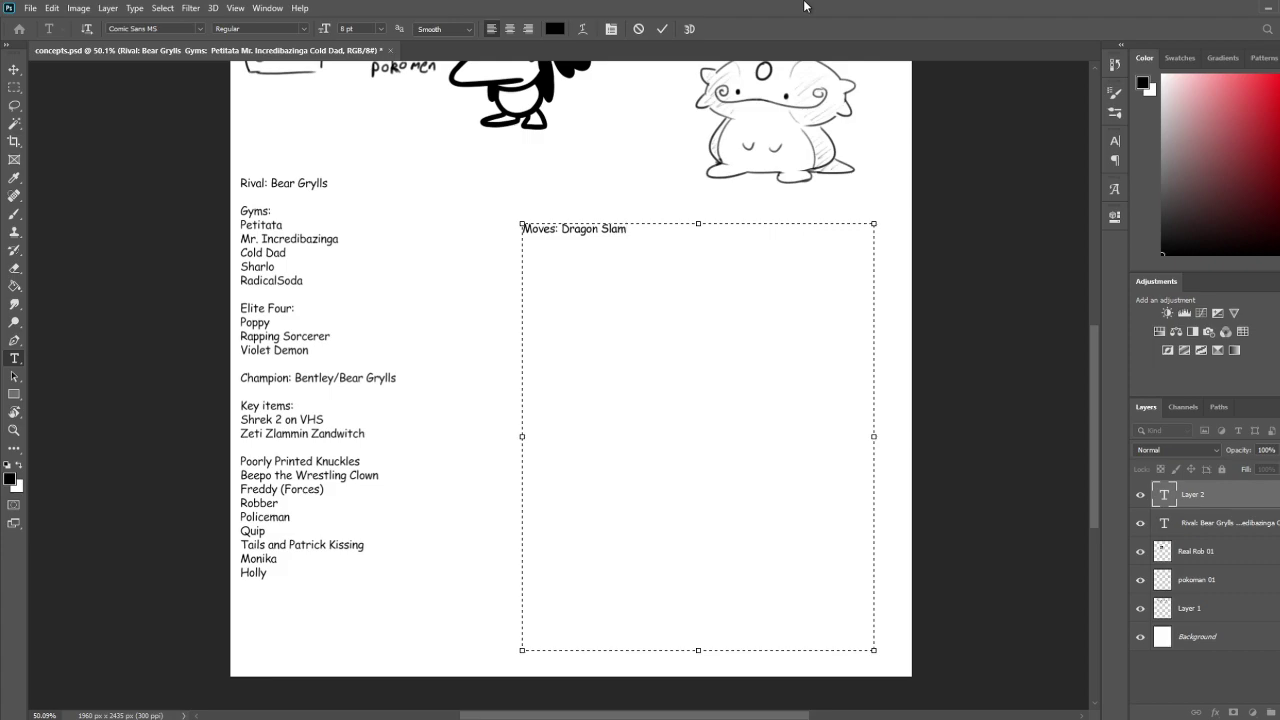
scroll(778, 303, up, 3)
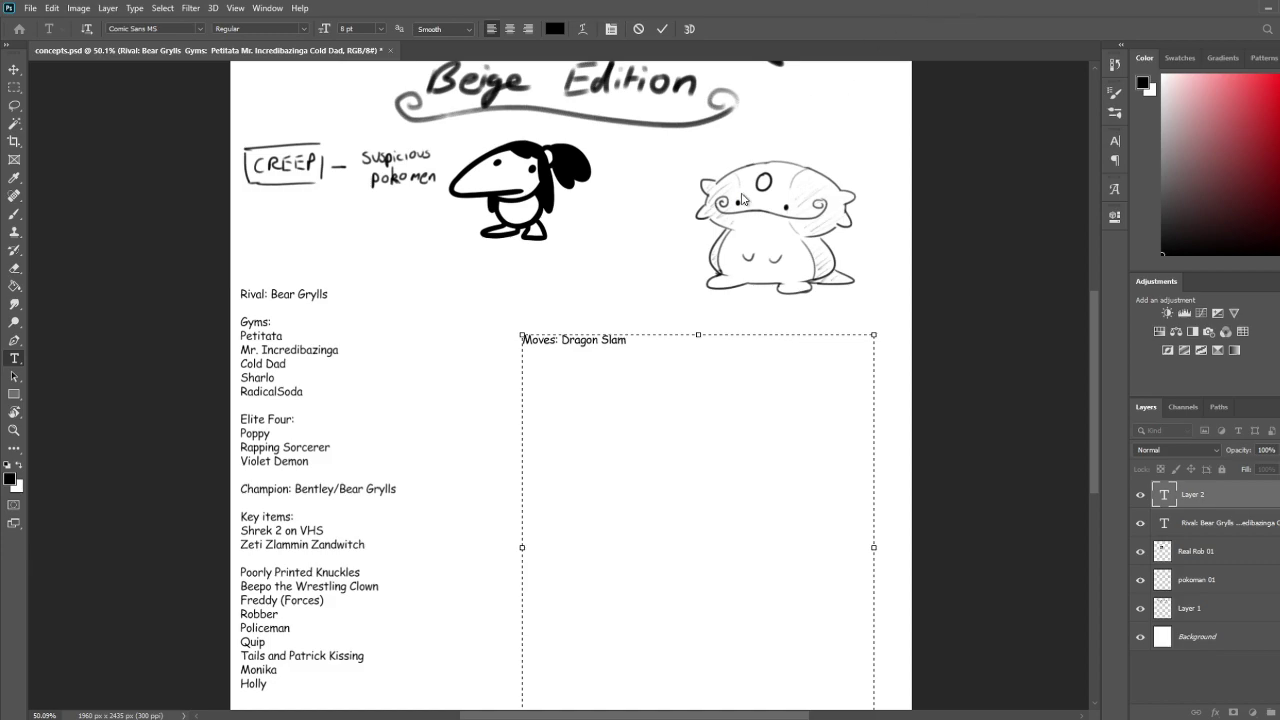
scroll(741, 200, down, 2)
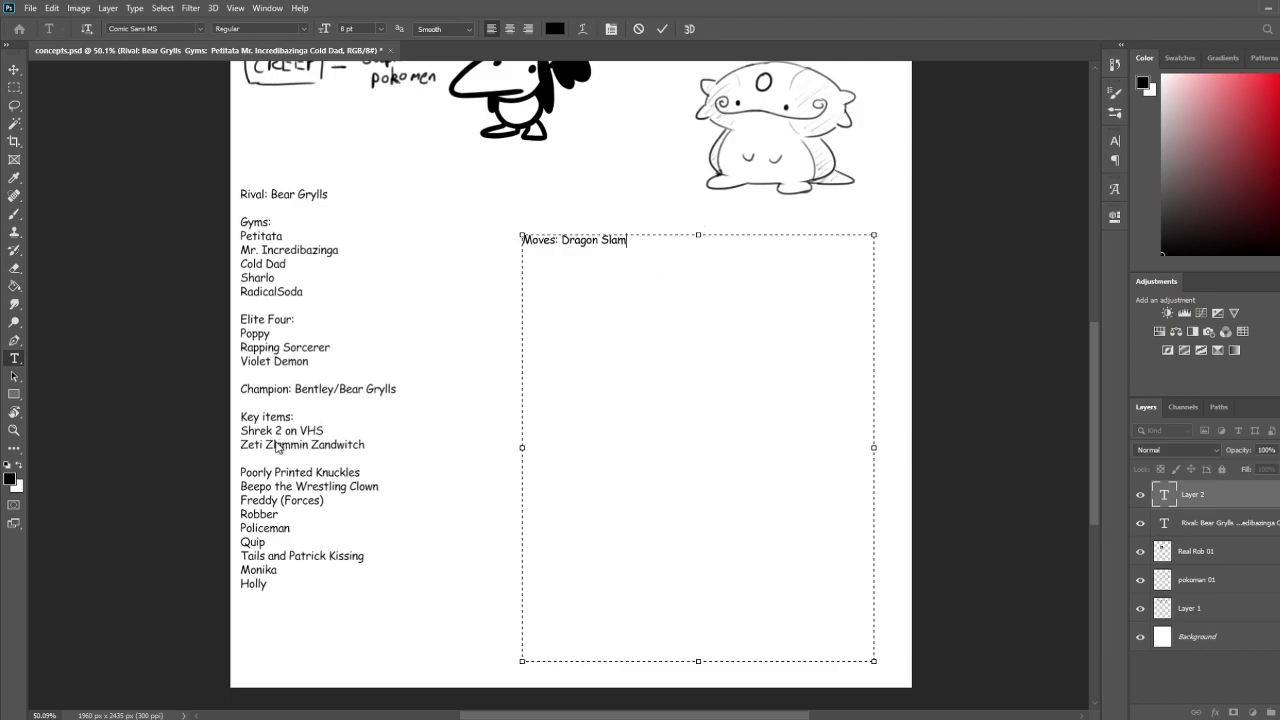
click(13, 366)
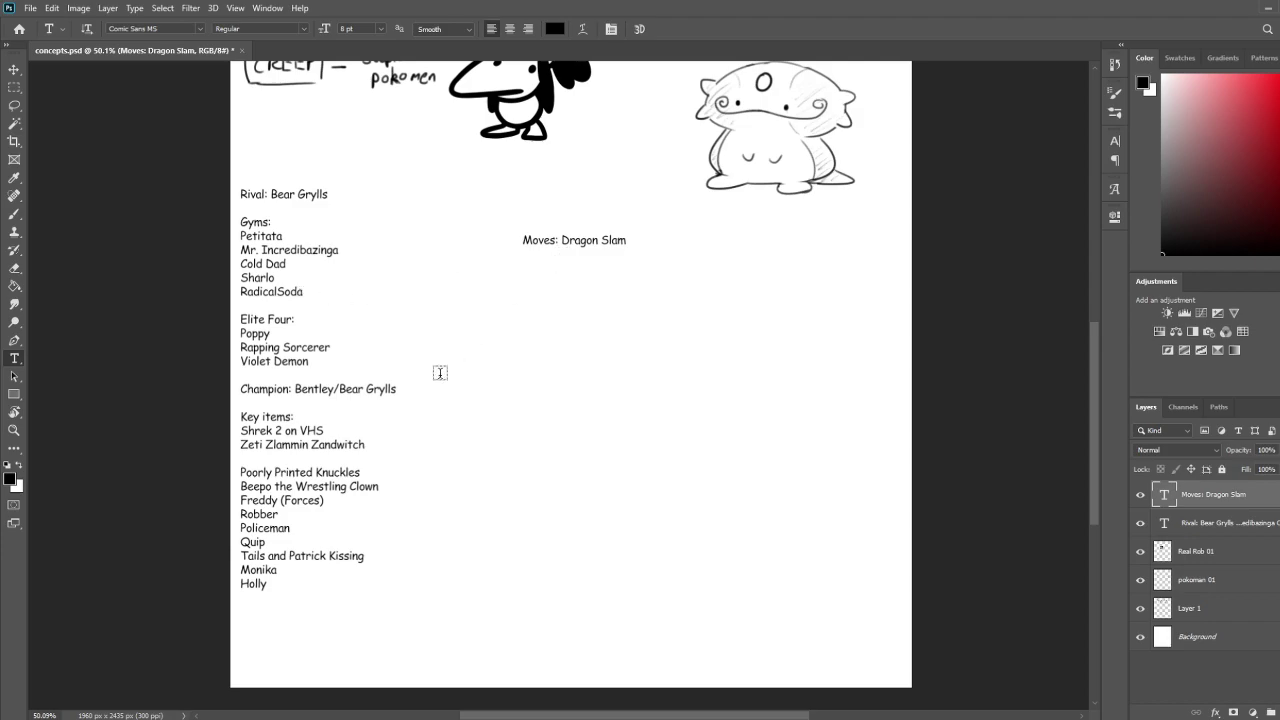
Add "Grand Metropolis" on a new line below "Holly" and save the document
click(258, 585)
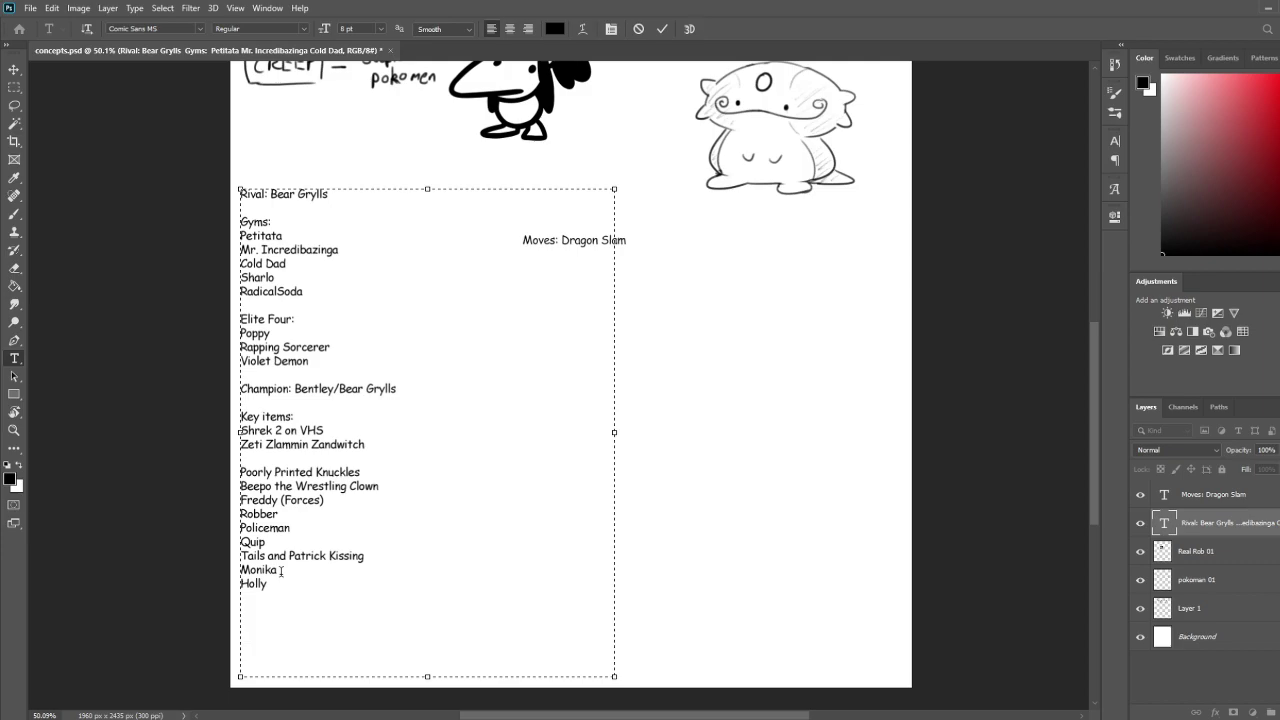
text(Grand Metropolis)
drag(330, 600, 239, 470)
click(257, 488)
click(343, 595)
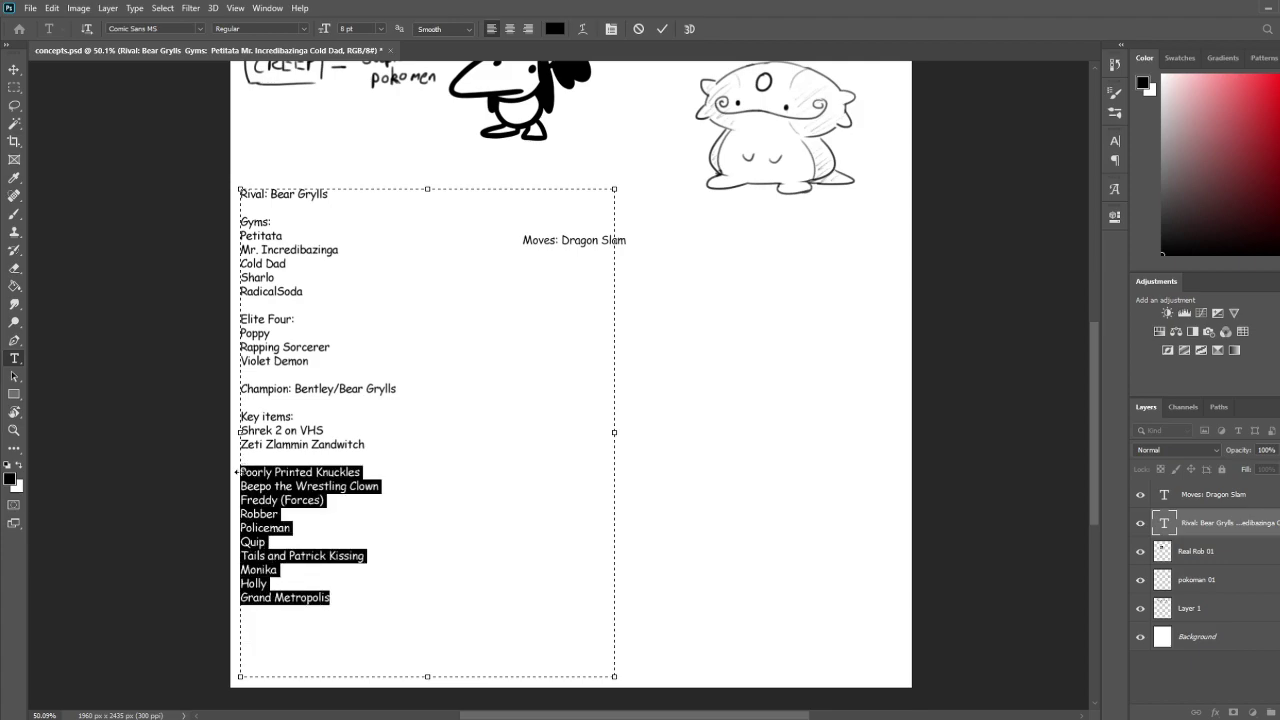
click(325, 494)
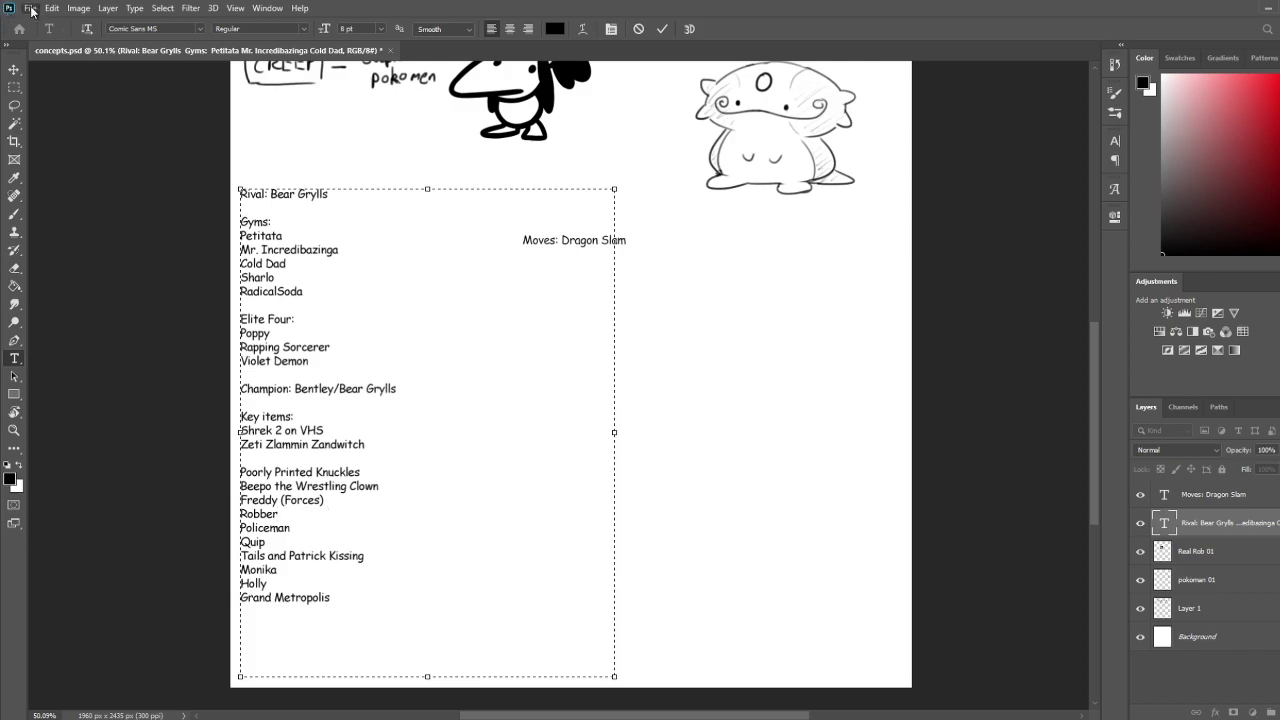
click(100, 193)
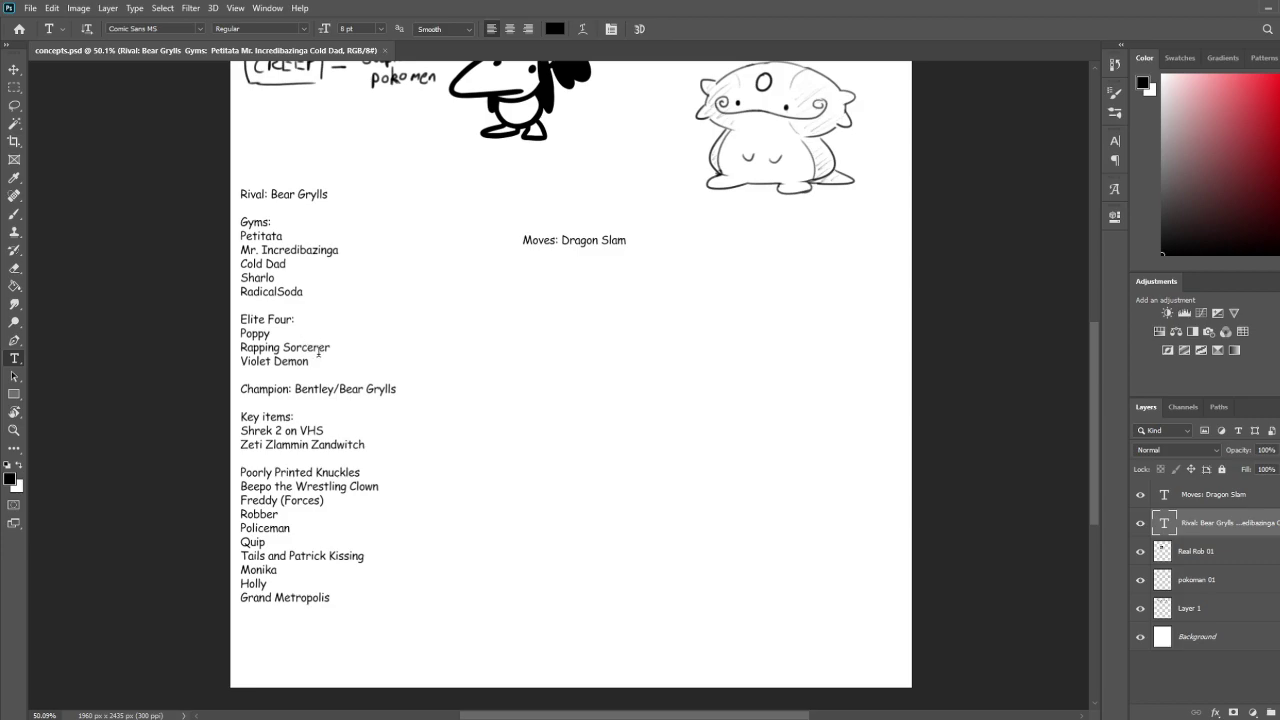
drag(322, 360, 238, 365)
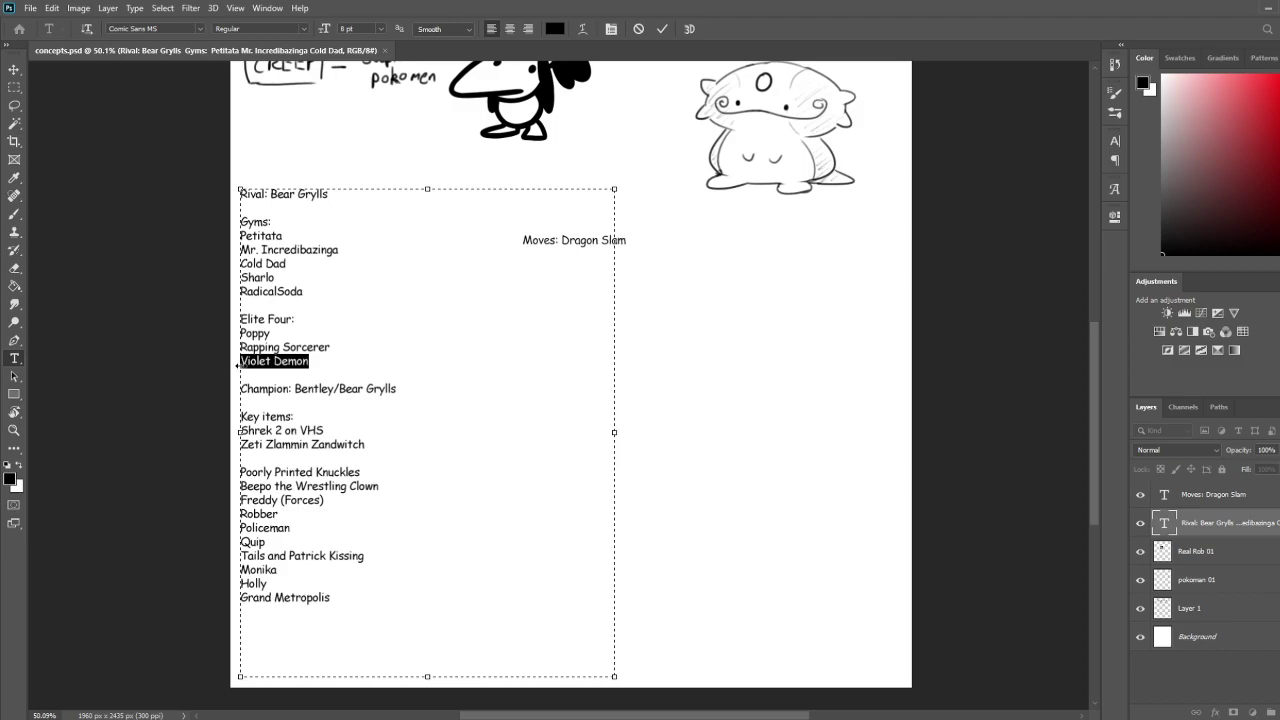
click(323, 364)
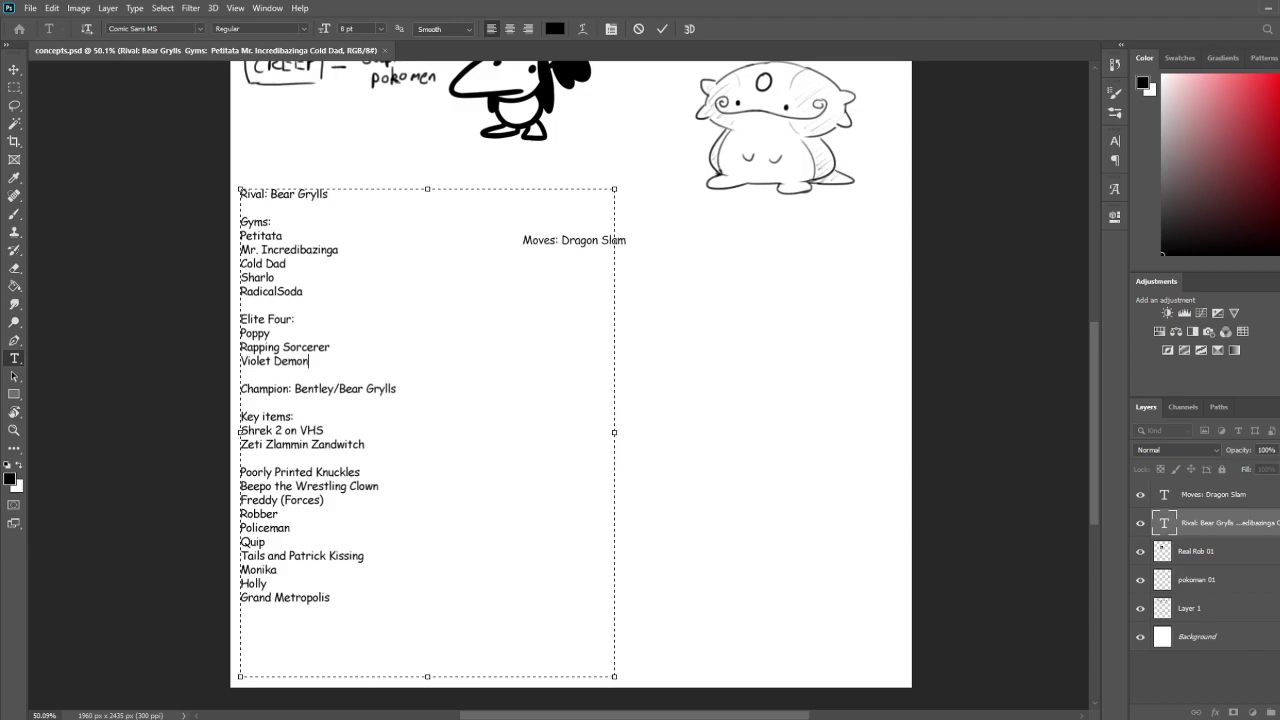
scroll(655, 535, up, 5)
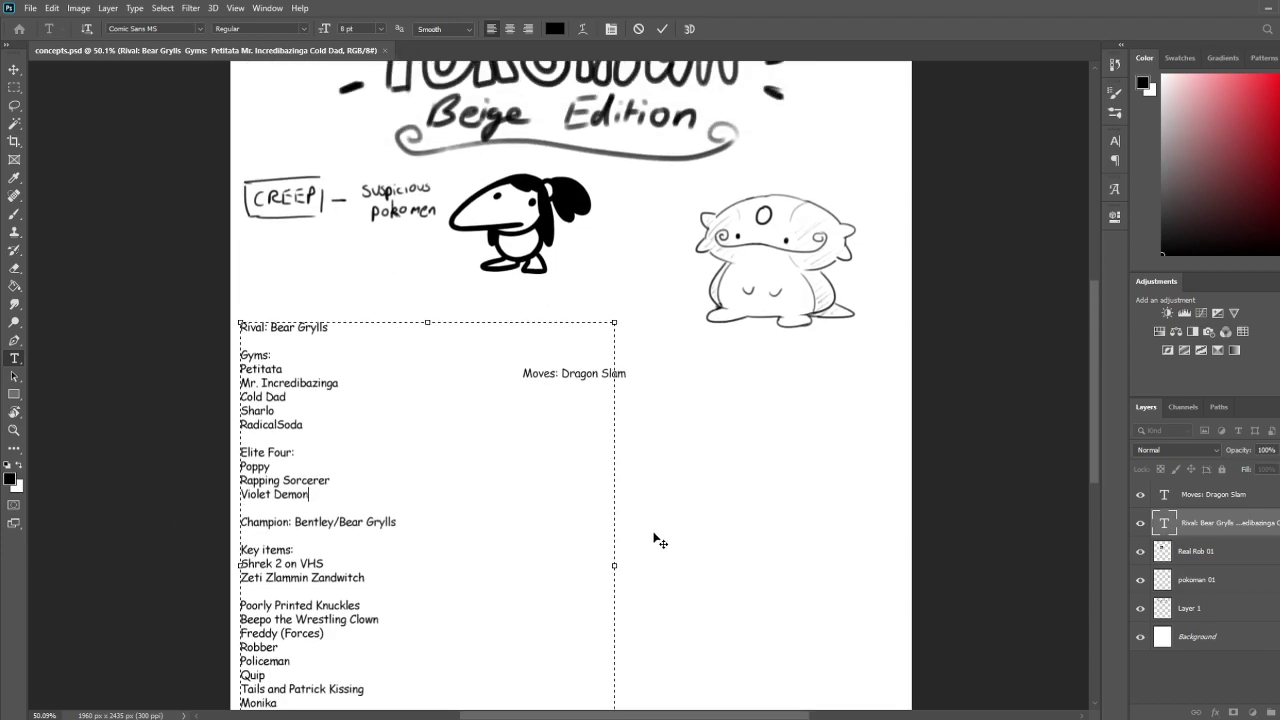
scroll(910, 480, down, 6)
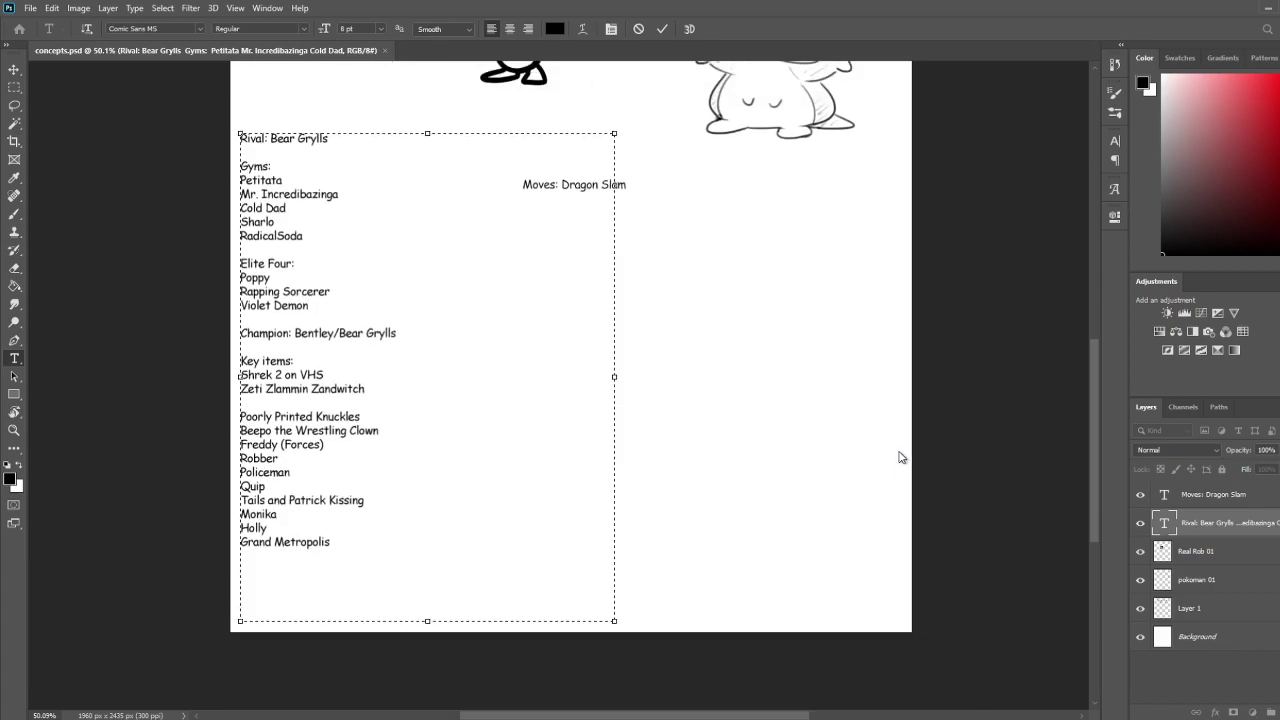
Add the lines "Generic the fish" and "Swim through all the rings" below "Grand Metropolis" and save the document
click(346, 551)
text(generic the fish )
text(Swim through )
text(all the rings)
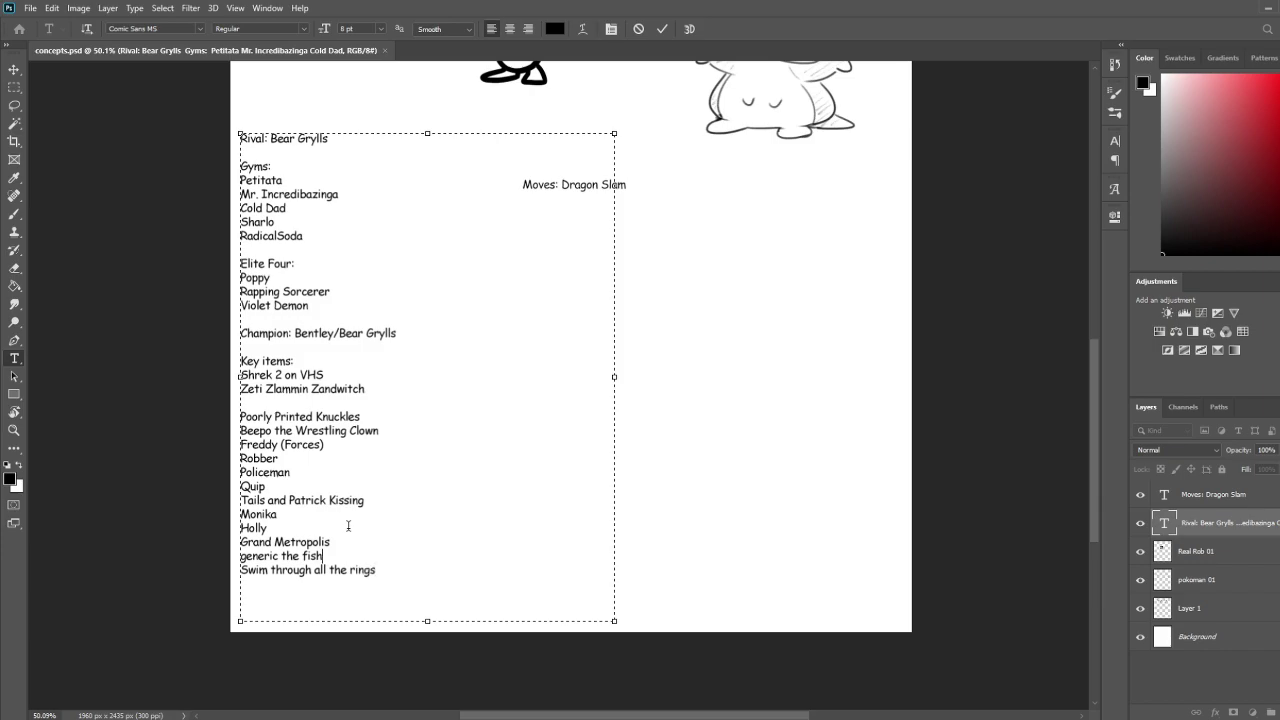
key(Left)
key(BackSpace)
text(G)
key(Down)
key(Down)
click(373, 572)
click(63, 162)
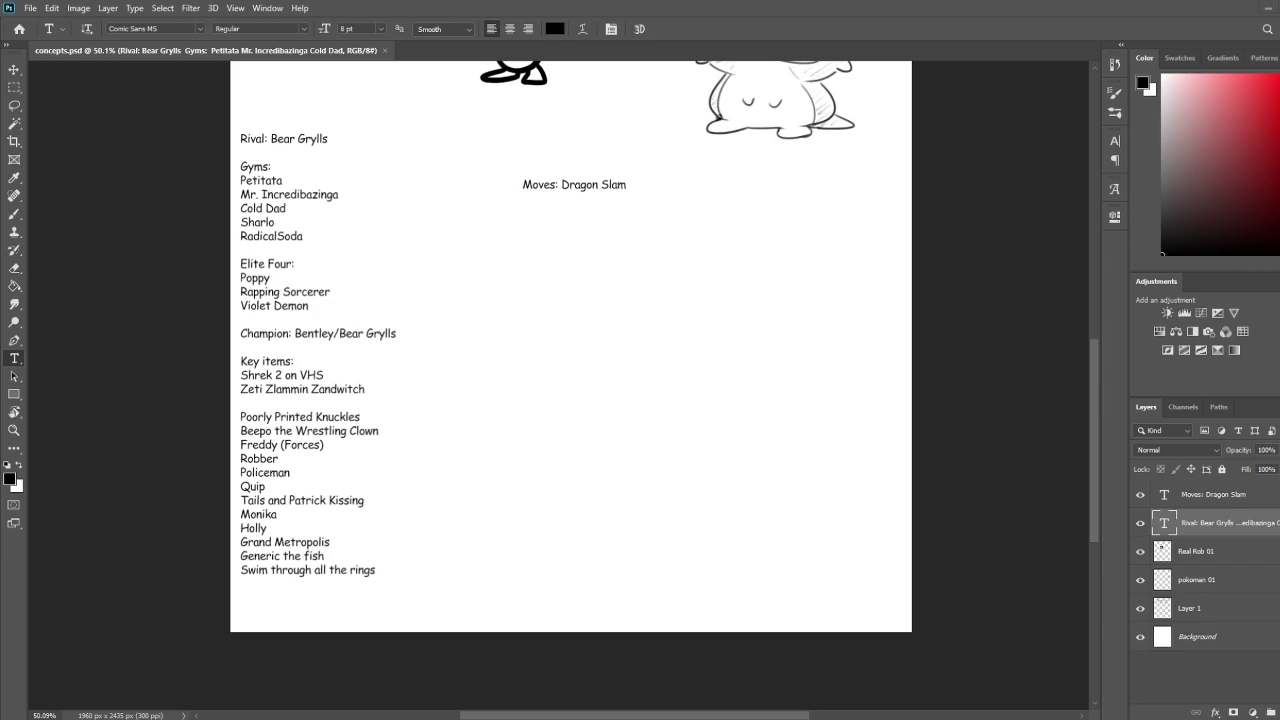
click(372, 567)
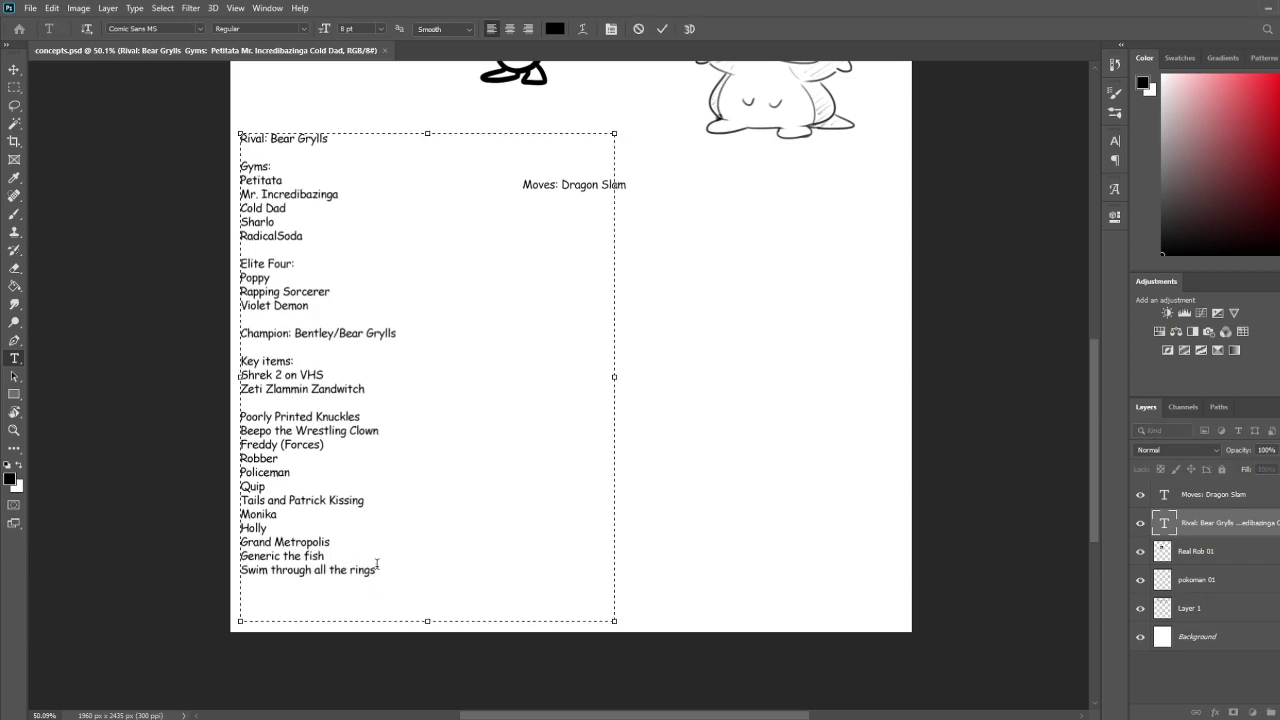
key(Return)
text(Ghost dog)
key(ctrl+shift+Left)
key(ctrl+shift+Left)
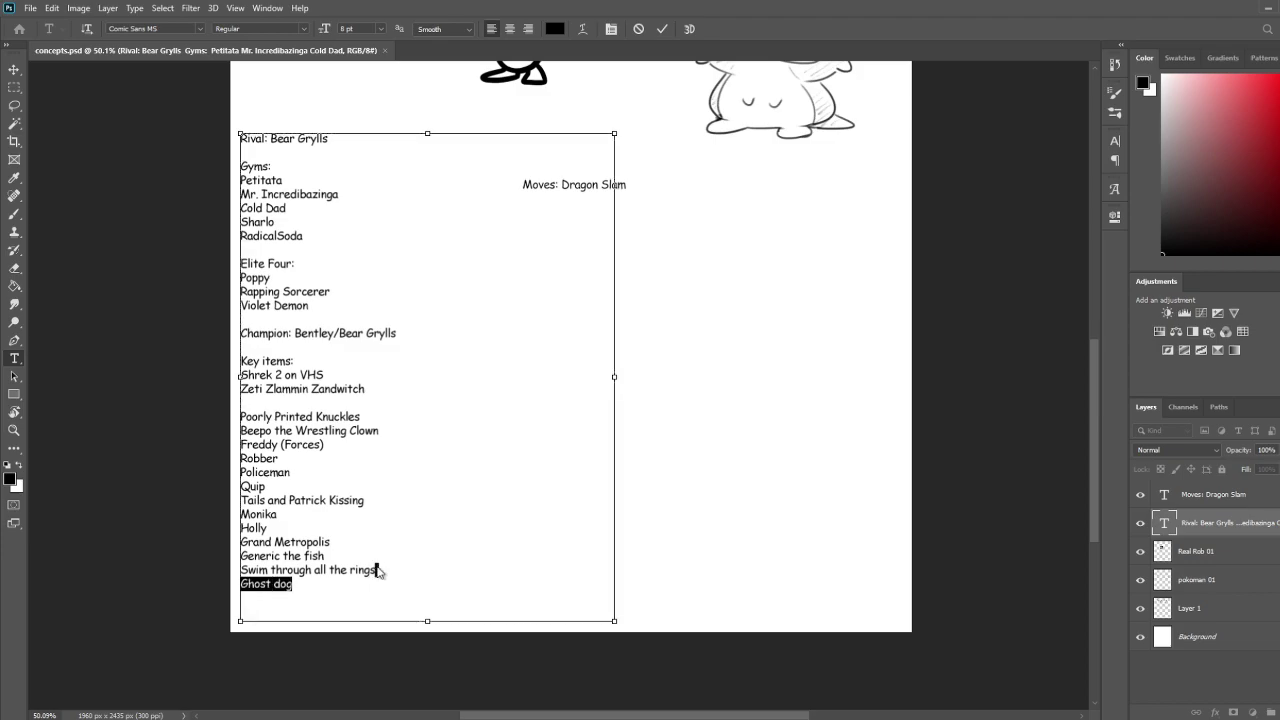
key(BackSpace)
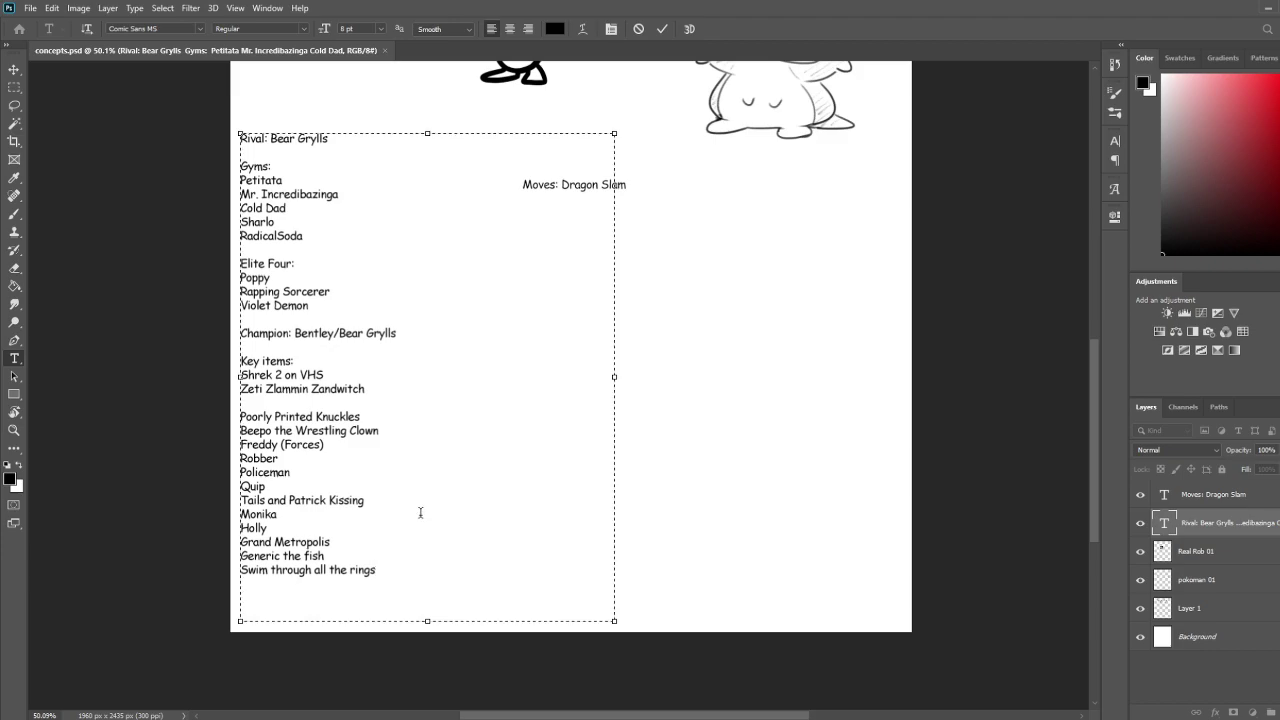
Add the heading "Pokoman:" with "Ghost Dog" beneath it, several blank lines below "Moves: Dragon Slam", and commit the text
click(1266, 500)
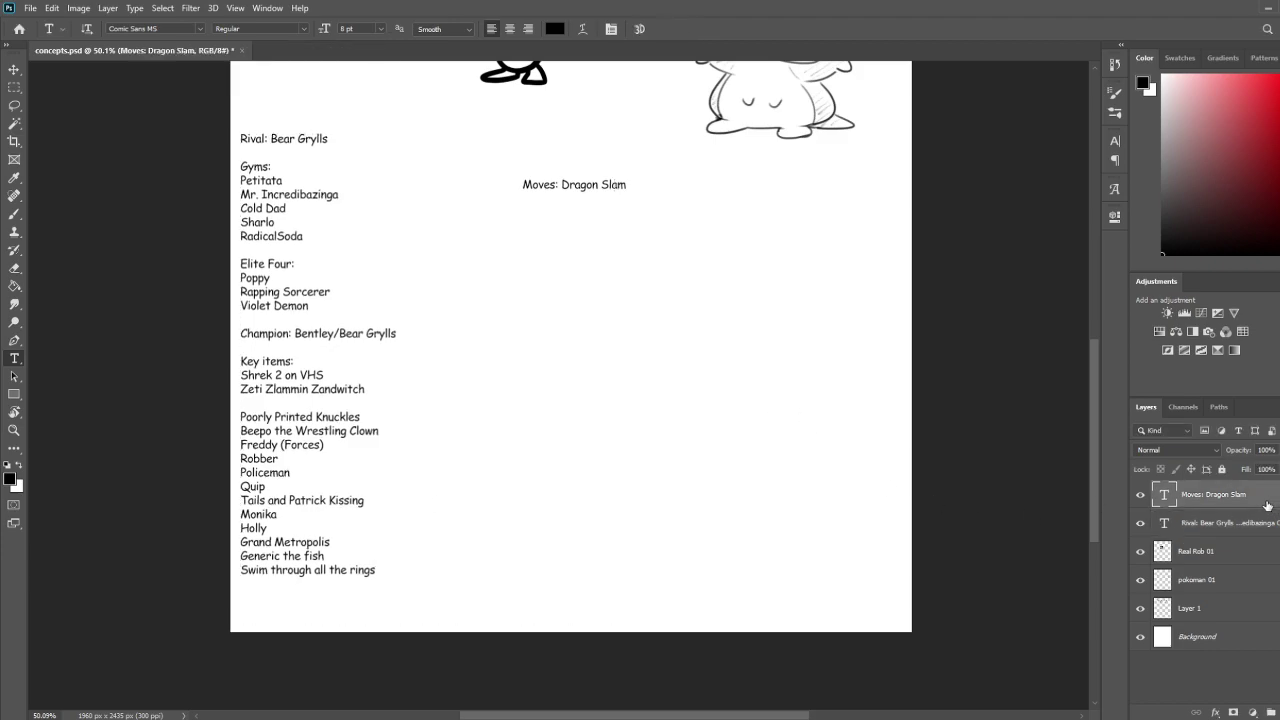
click(567, 186)
key(Return)
key(Return)
key(Return)
key(Return)
key(Return)
key(Return)
text(Pokoman:)
key(Return)
text(Ghost Dog)
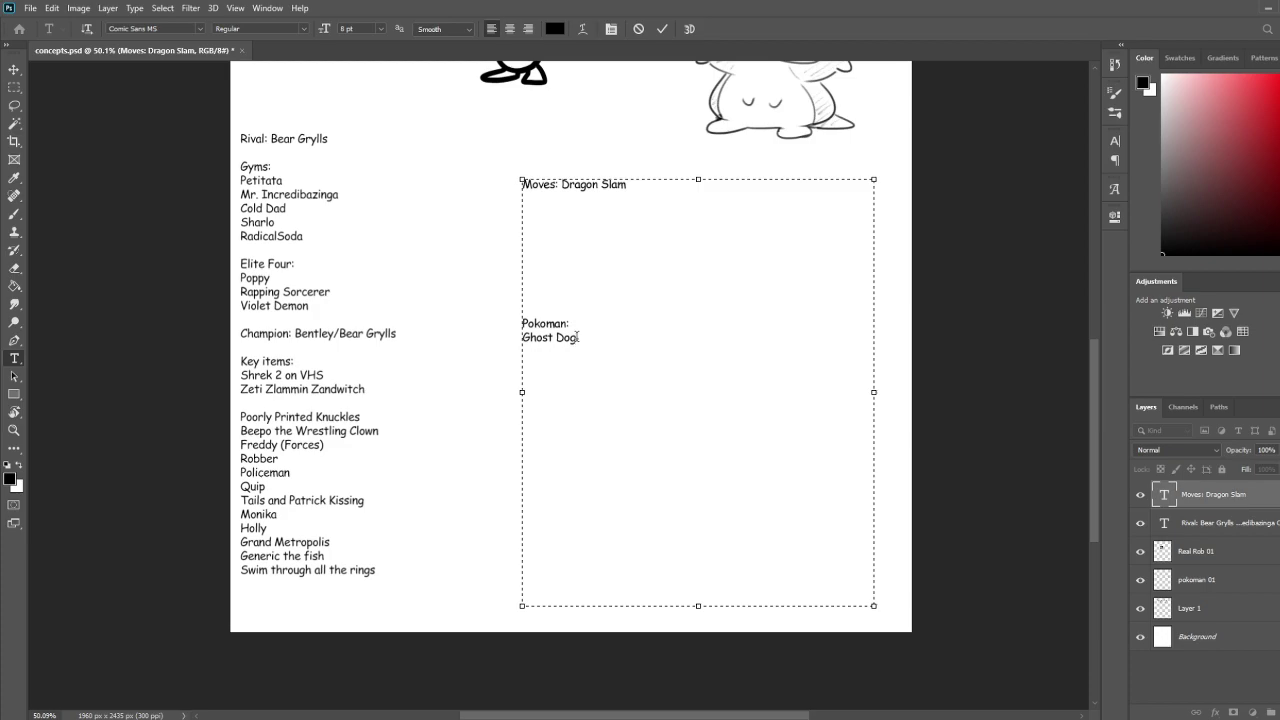
click(17, 342)
click(15, 358)
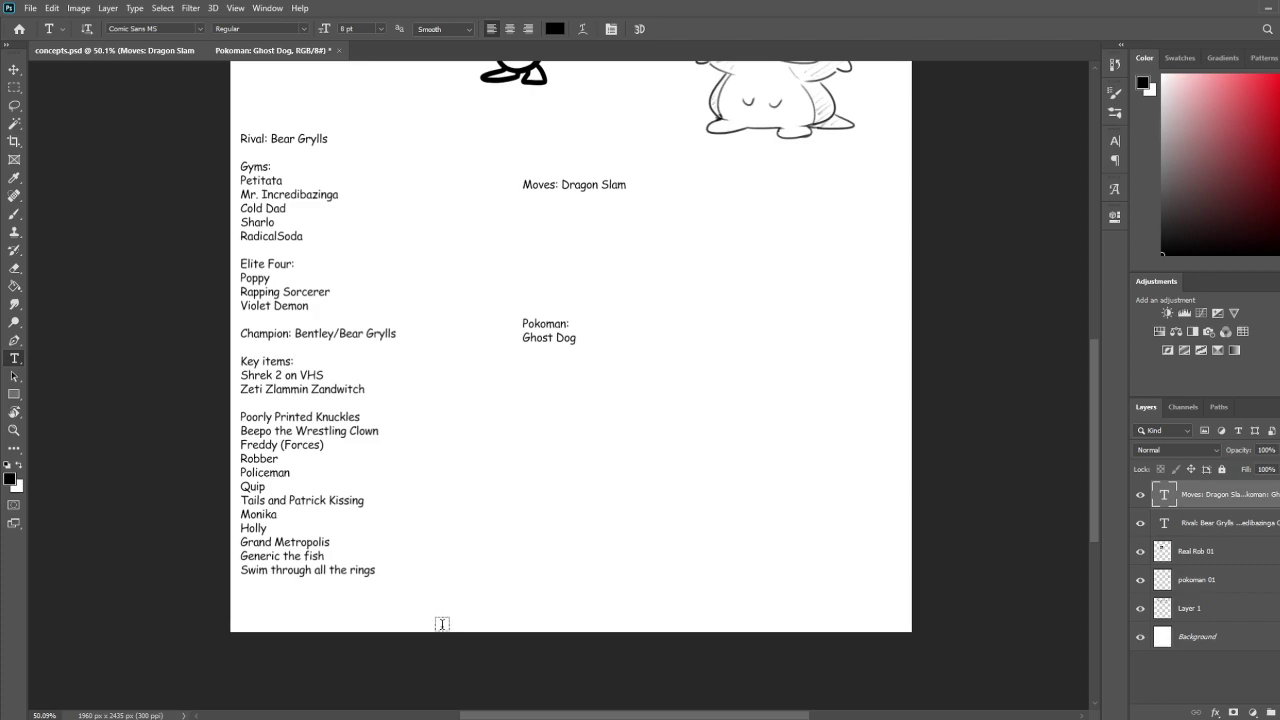
Correct the last word of the "Zeti Zlammin" key item to "Zandwich"
click(351, 390)
key(BackSpace)
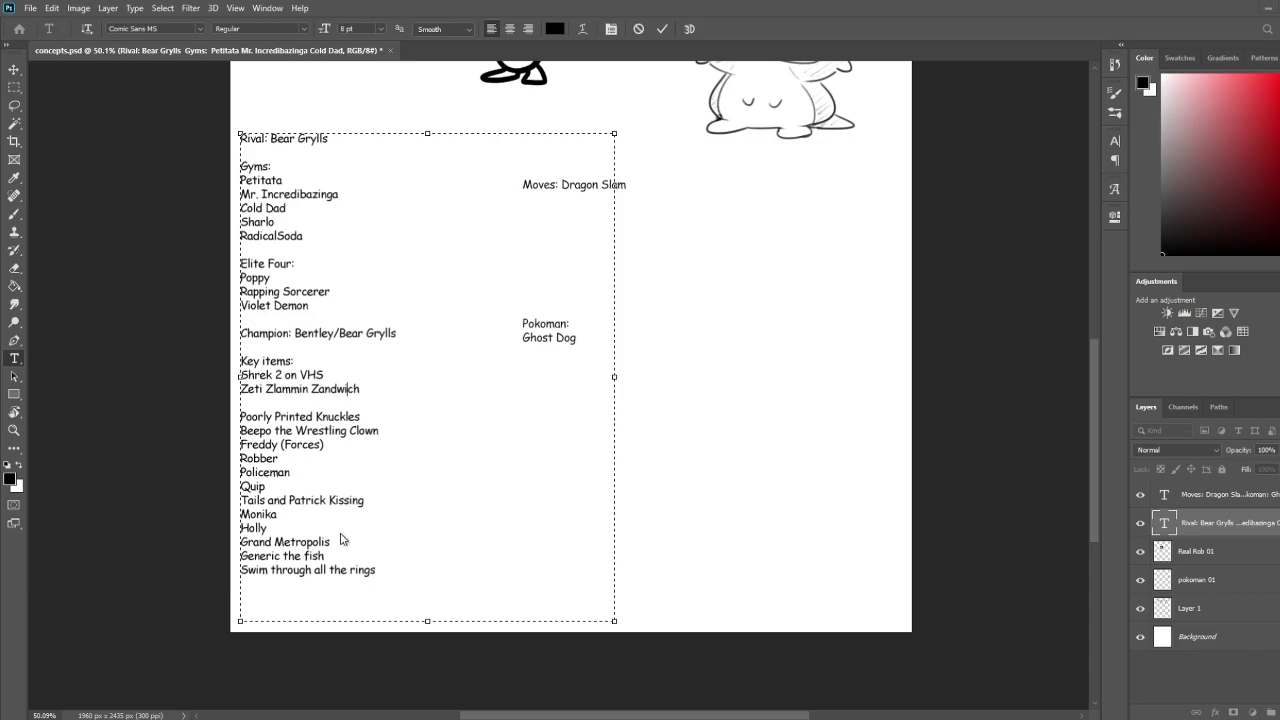
Add "BOWSUH", "Zeti Girls", "talking radio" and "radicalsoda spongebob reference" below "Swim through all the rings", extending the text box to fit
text(BOWSUH)
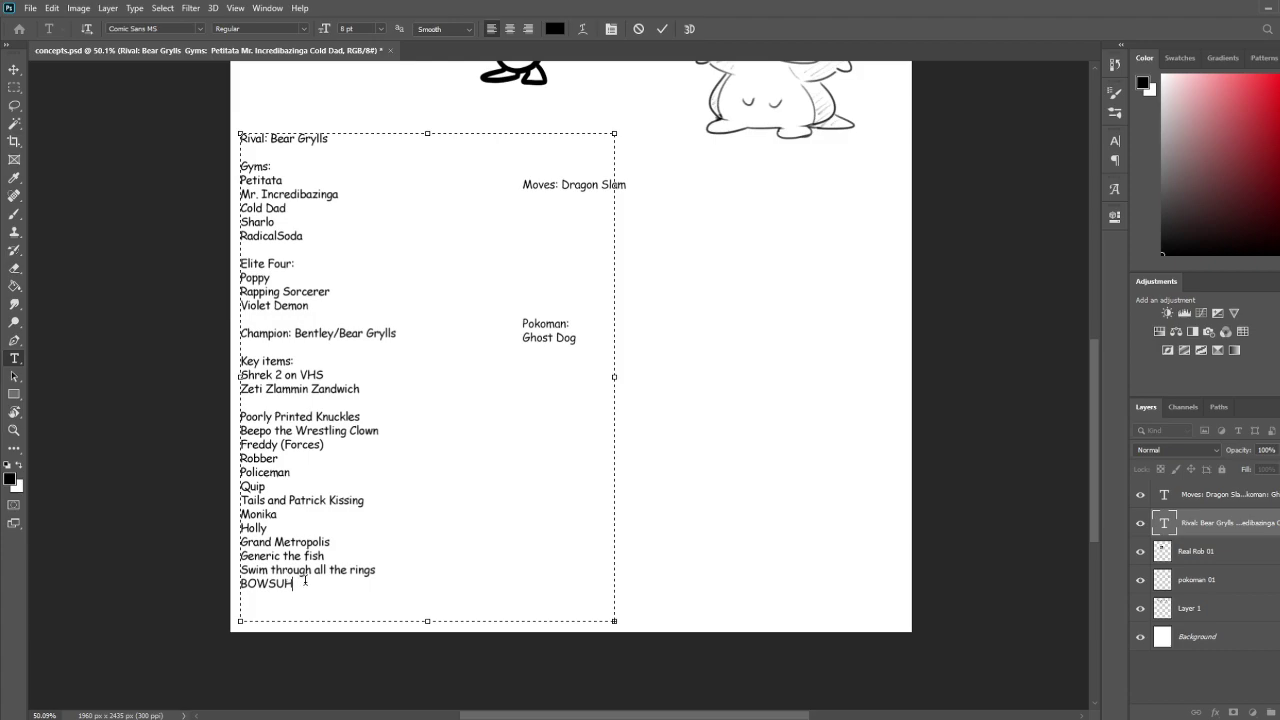
text(Zeti Girls)
drag(428, 621, 428, 632)
text(ta)
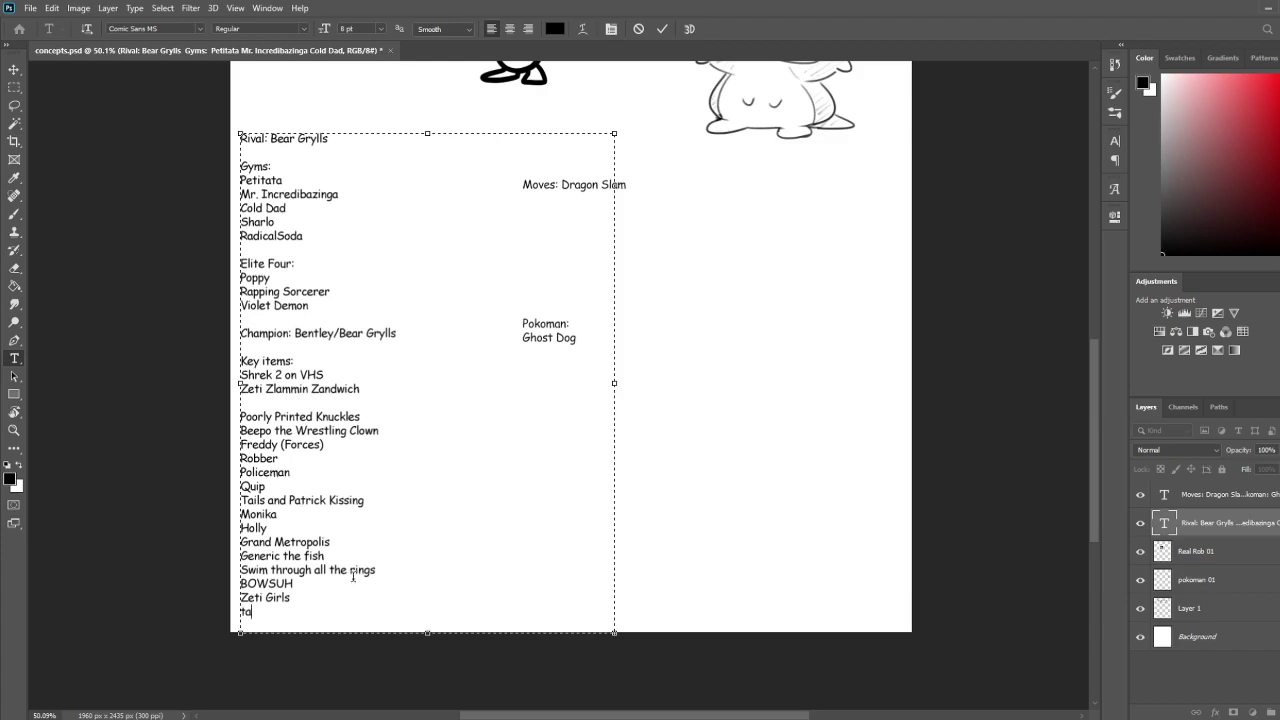
text(lking radio)
key(Return)
text(radicalso)
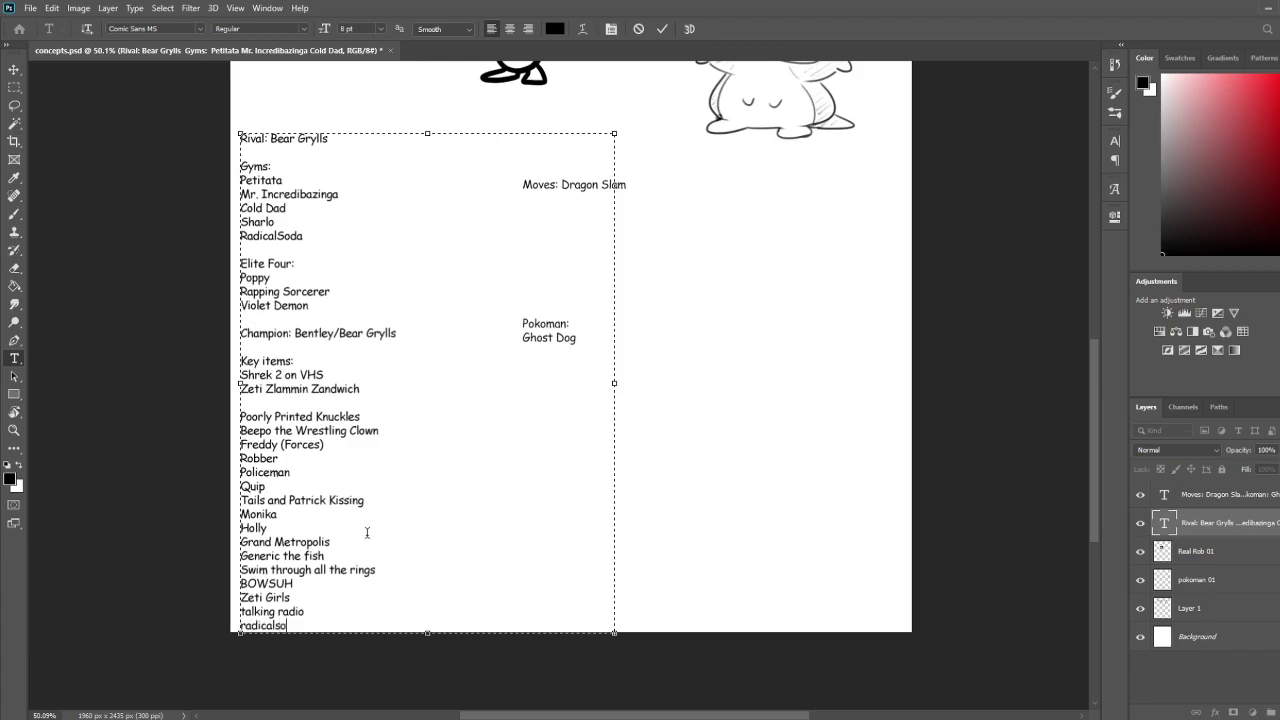
text(da spongebob reference)
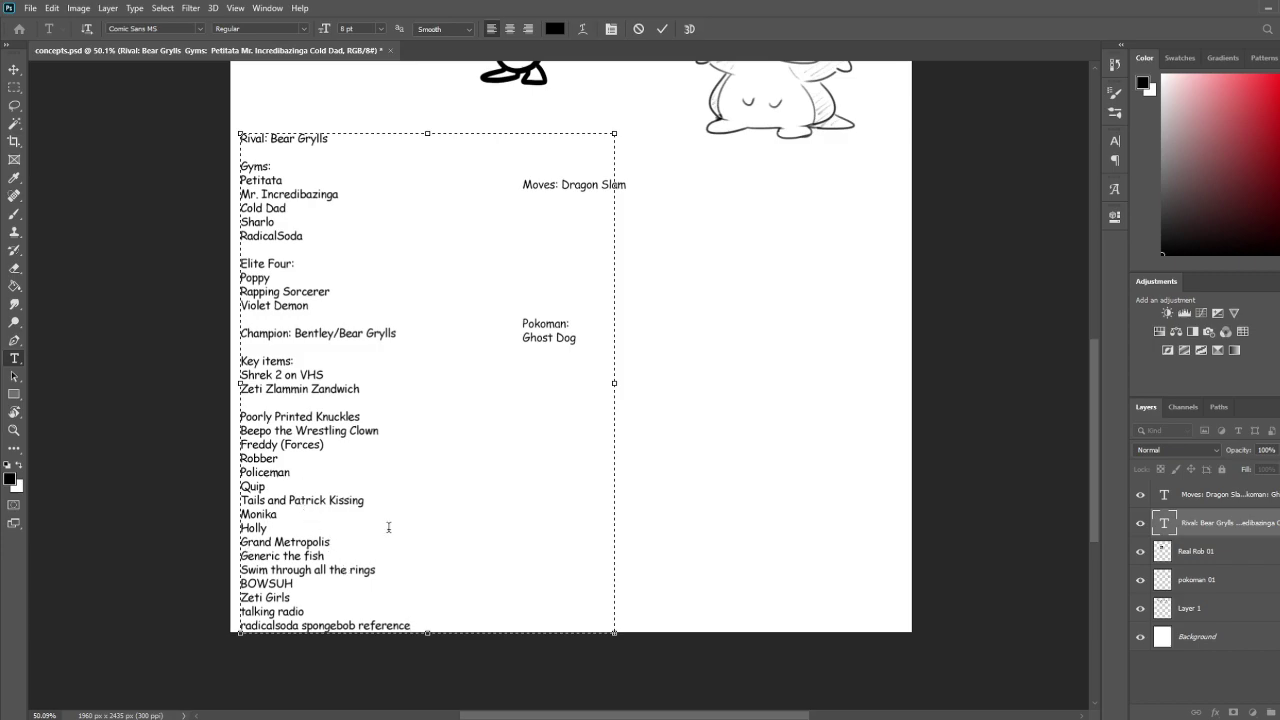
Move the Rival/Gyms text block up on the canvas and extend its text box down to near the canvas's lower edge
click(14, 69)
drag(364, 299, 372, 250)
click(14, 358)
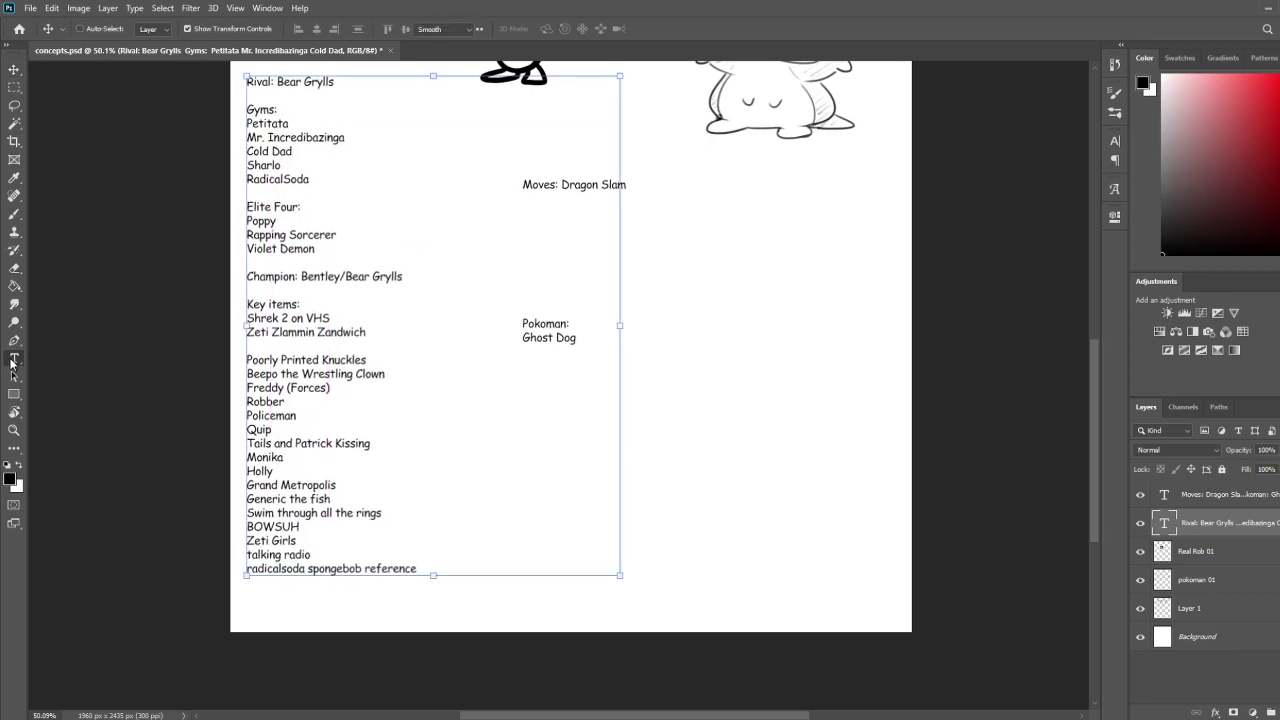
click(336, 572)
drag(434, 576, 434, 627)
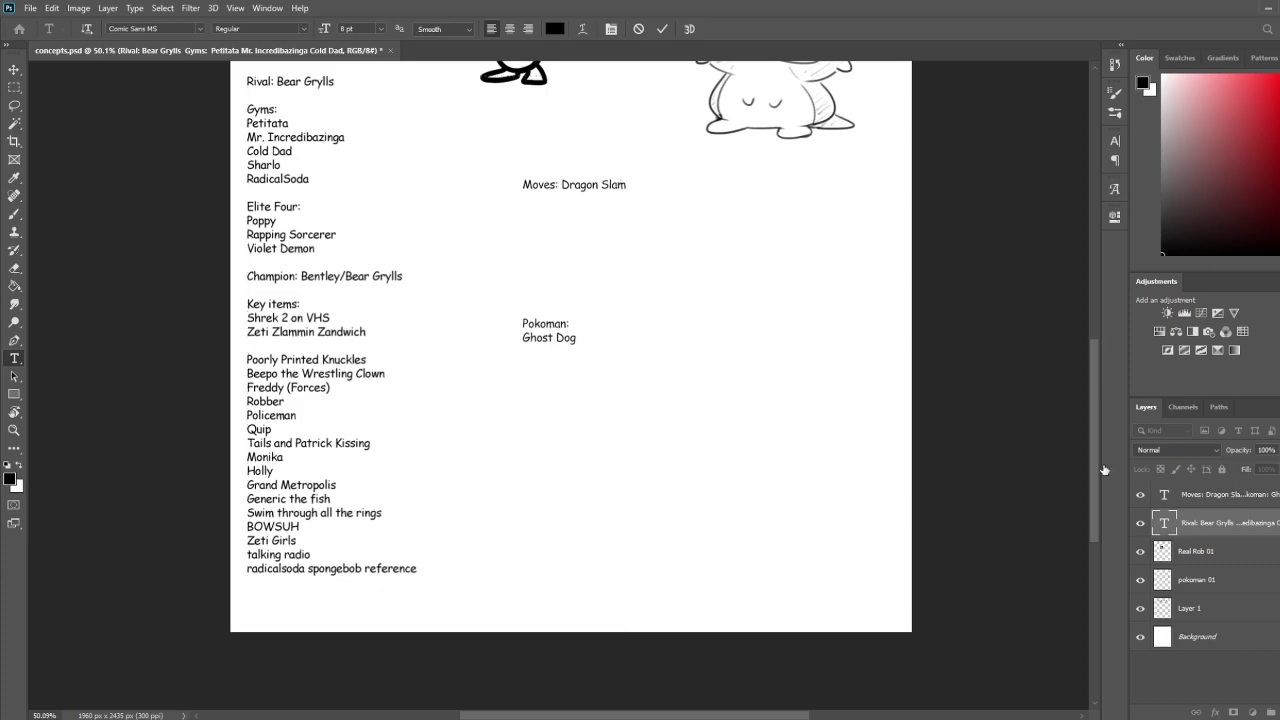
Add "Greg" on a new line below "Ghost Dog" in the Pokoman list
click(1225, 495)
click(541, 338)
click(582, 340)
key(Return)
text(Greg)
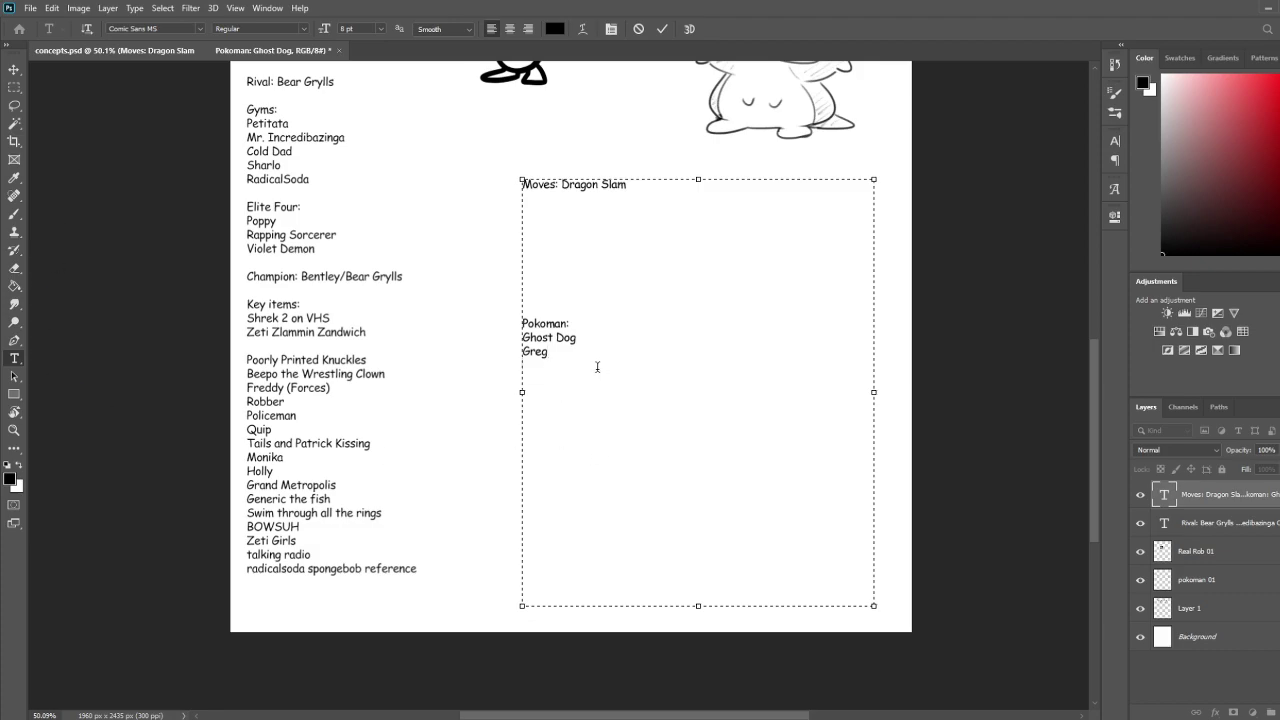
Add "Dark Souls 3 Character" below "Greg", correcting its misspellings
text(Drak Souls 3)
text( Charcater)
click(626, 366)
key(BackSpace)
click(614, 364)
text(a)
click(538, 363)
key(BackSpace)
text(r)
Add "Poppy eevee equivalent" below "Dark Souls 3 Character" in the Pokoman list
click(657, 366)
text(Poog)
key(BackSpace)
key(BackSpace)
text(ppy eevee equivalent)
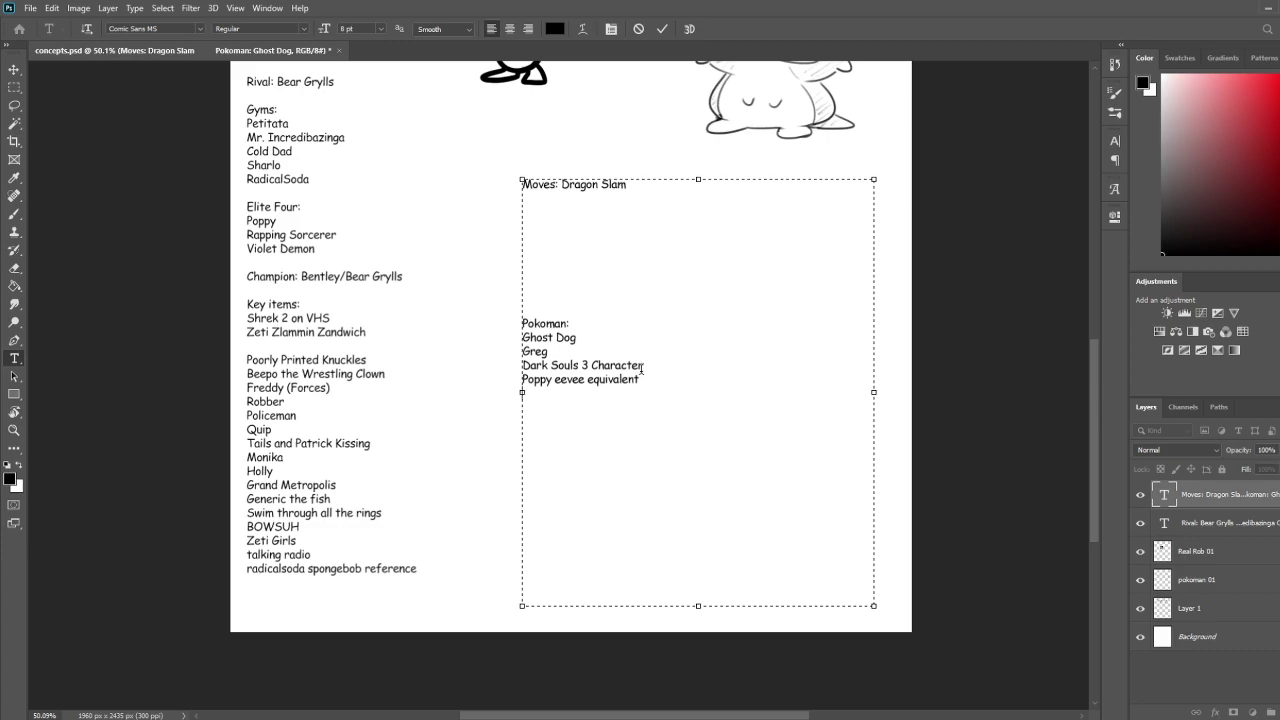
Add "Plops", "Chicken" and "Balloon Johnny" on separate lines below "Poppy eevee equivalent" in the Pokoman list
key(Return)
text(Plops)
key(Return)
text(Chicken)
key(Return)
text(Balloon Jhonny)
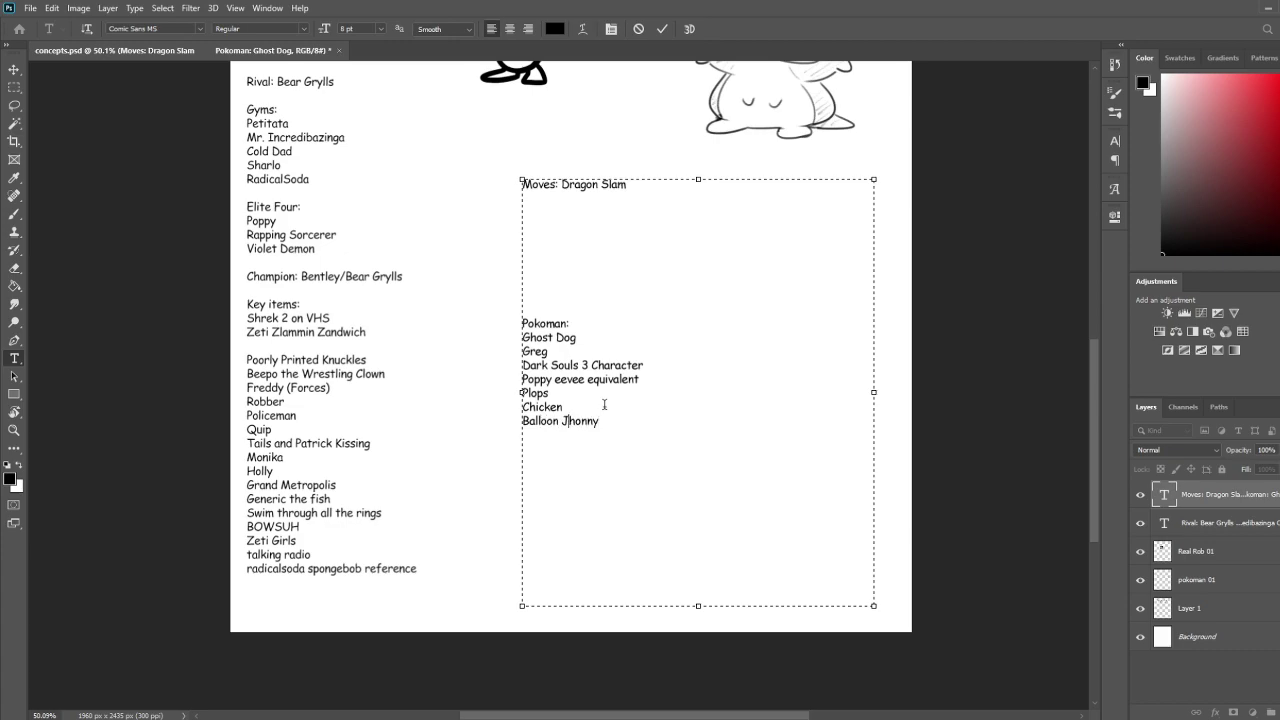
key(Delete)
key(Right)
text(h)
Add "Coco Rectangle Head" below "Balloon Johnny" in the Pokoman list
key(Return)
key(Return)
text(Coco R ectangle Head)
key(Return)
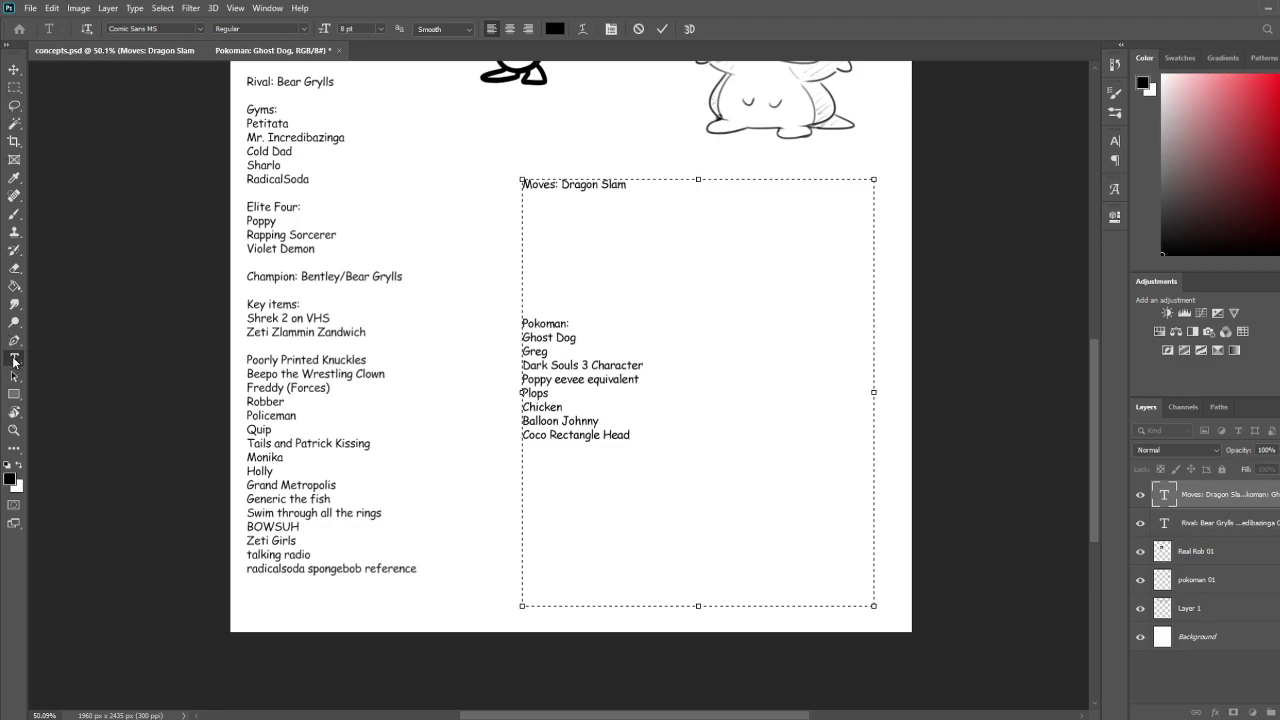
Add "Super Rad" as the last entry of the Elite Four list, below "Violet Demon"
click(1256, 527)
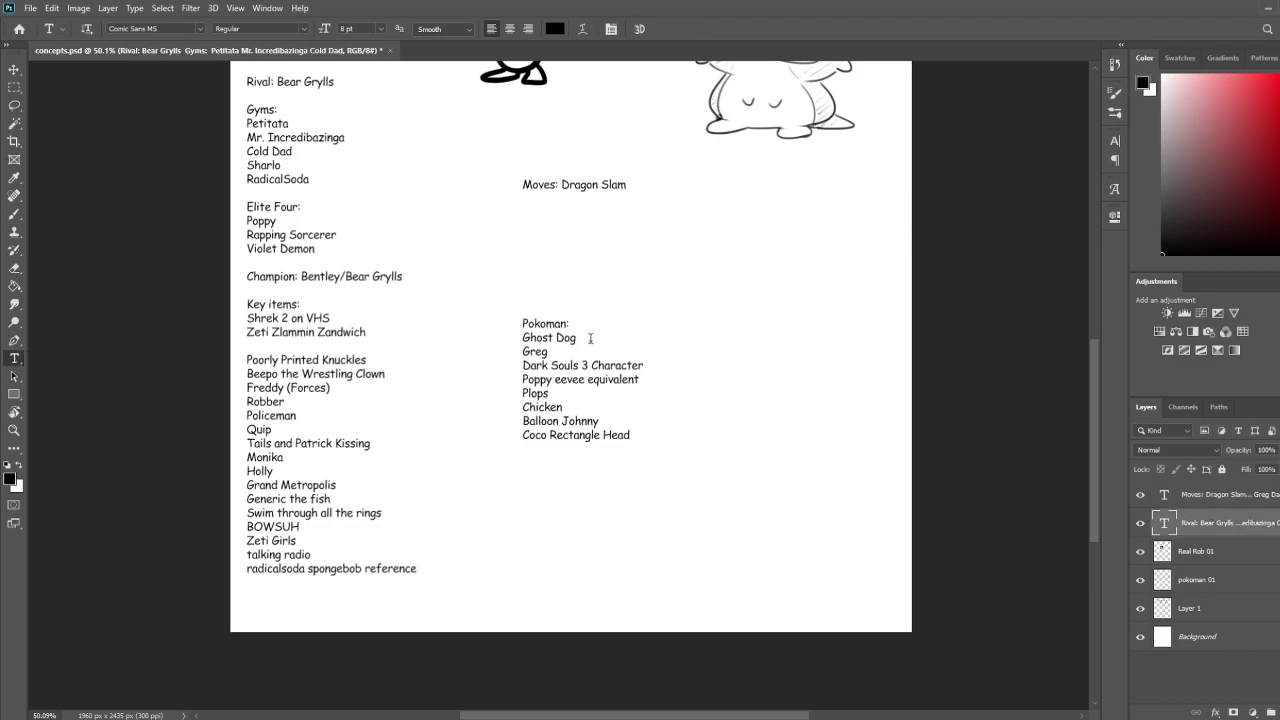
click(312, 180)
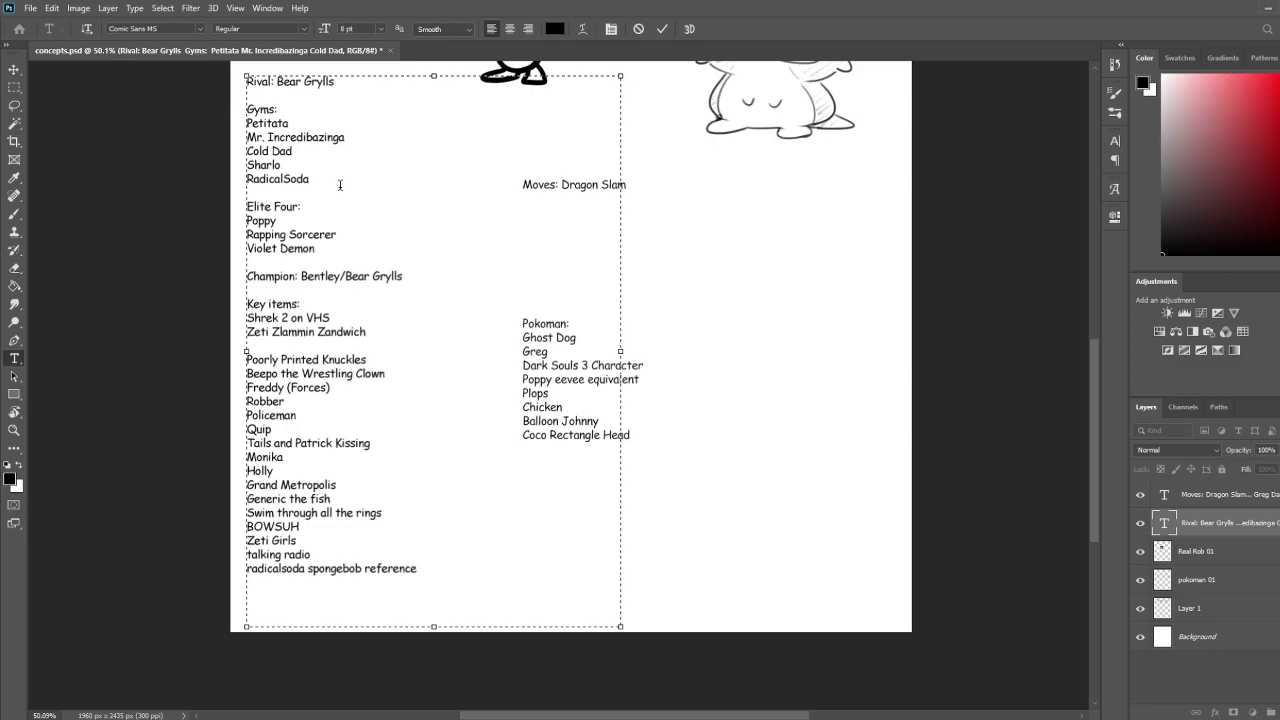
click(334, 248)
key(Return)
text(Super Rad)
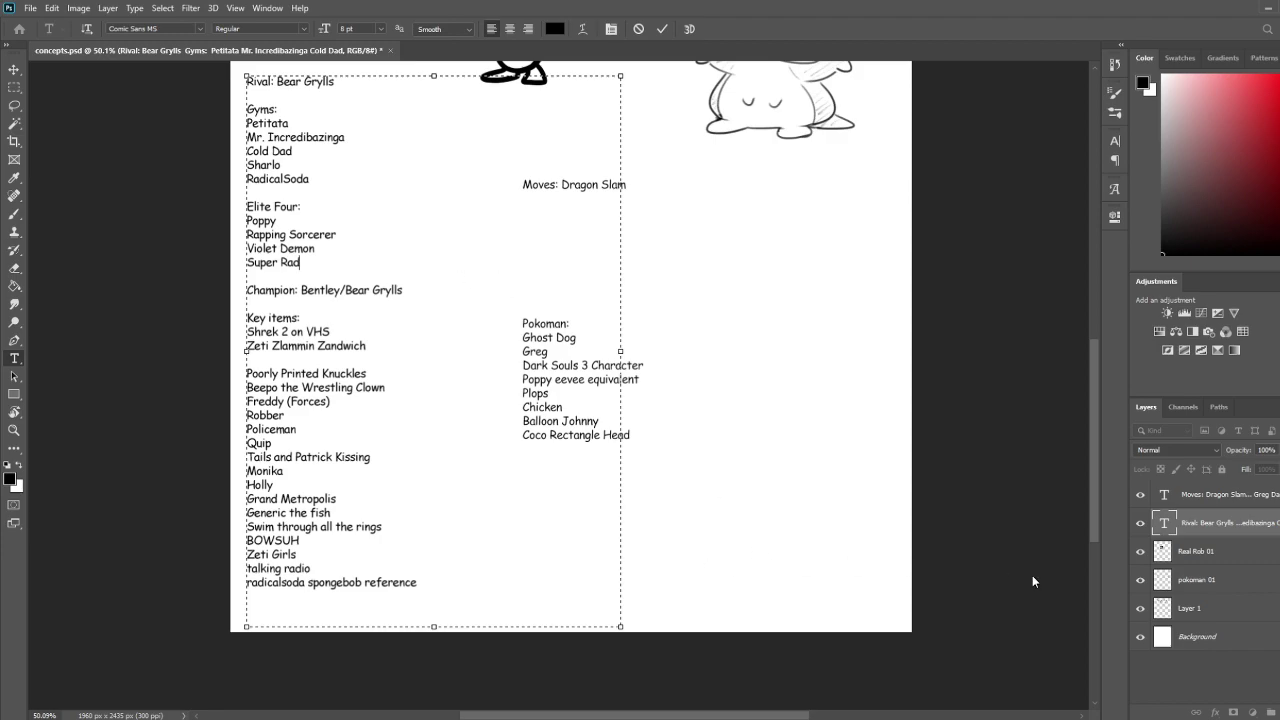
Add "Wisp pokoman (but not wisps, different, lemon)" below "Coco Rectangle Head" in the Pokoman list
click(1256, 497)
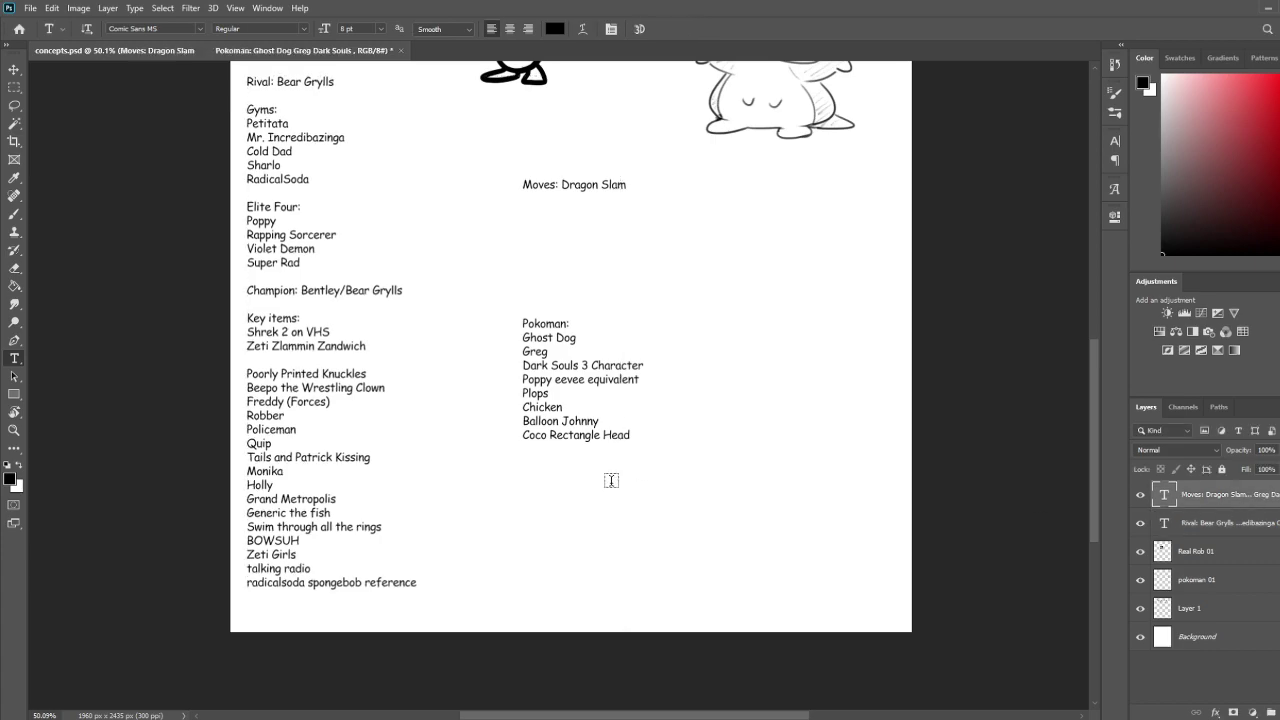
click(617, 433)
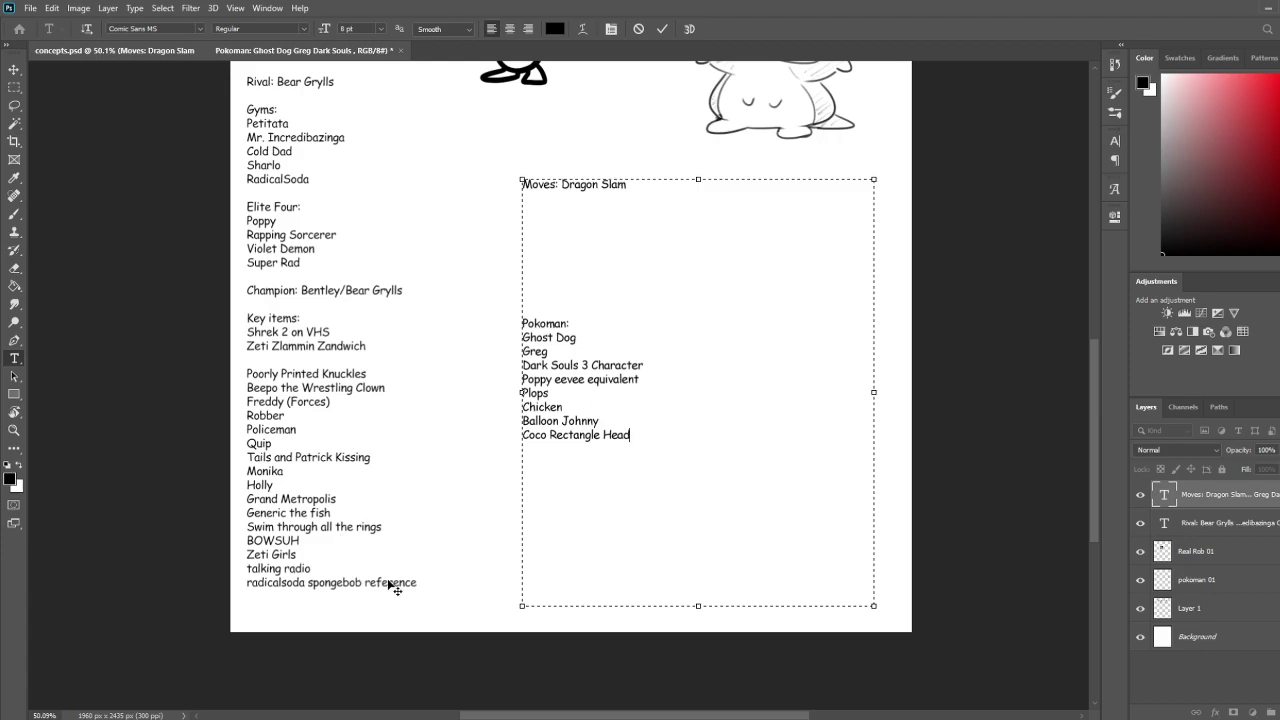
text(Wisp pokemon (but not wisps)
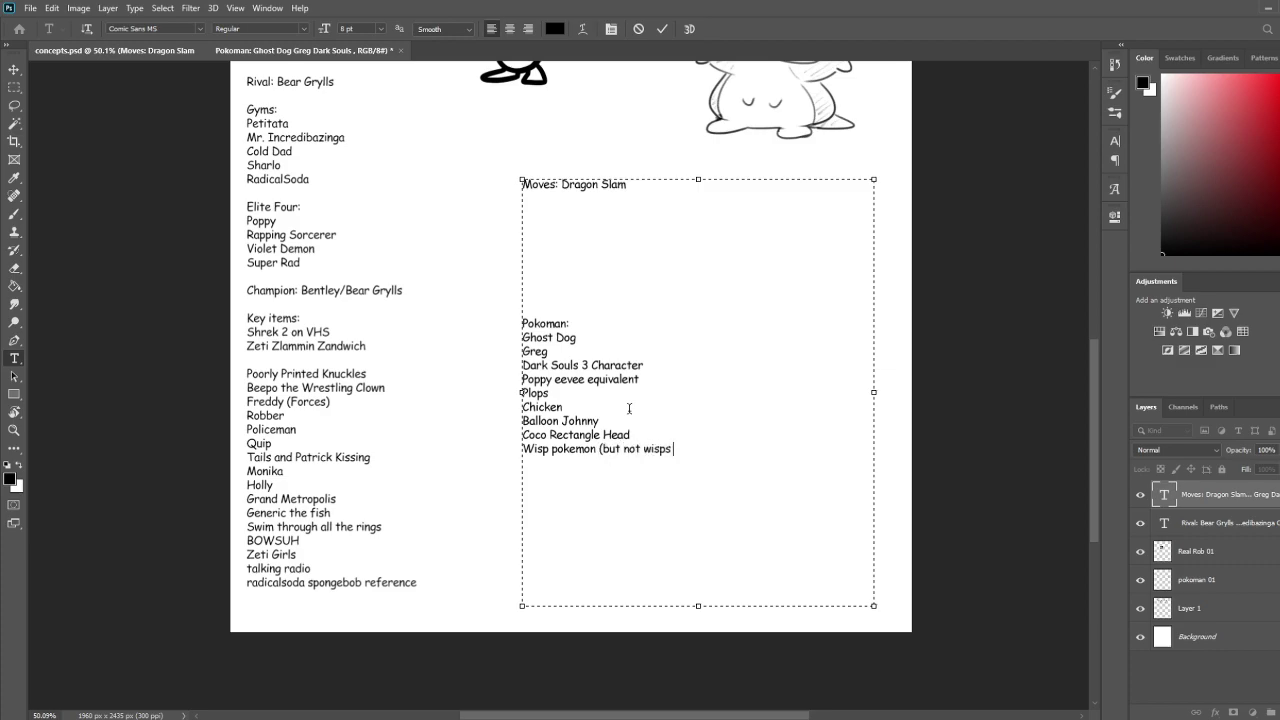
text(, different))
text(, lwemon)
key(BackSpace)
click(576, 446)
key(BackSpace)
text(é)
key(BackSpace)
text(a)
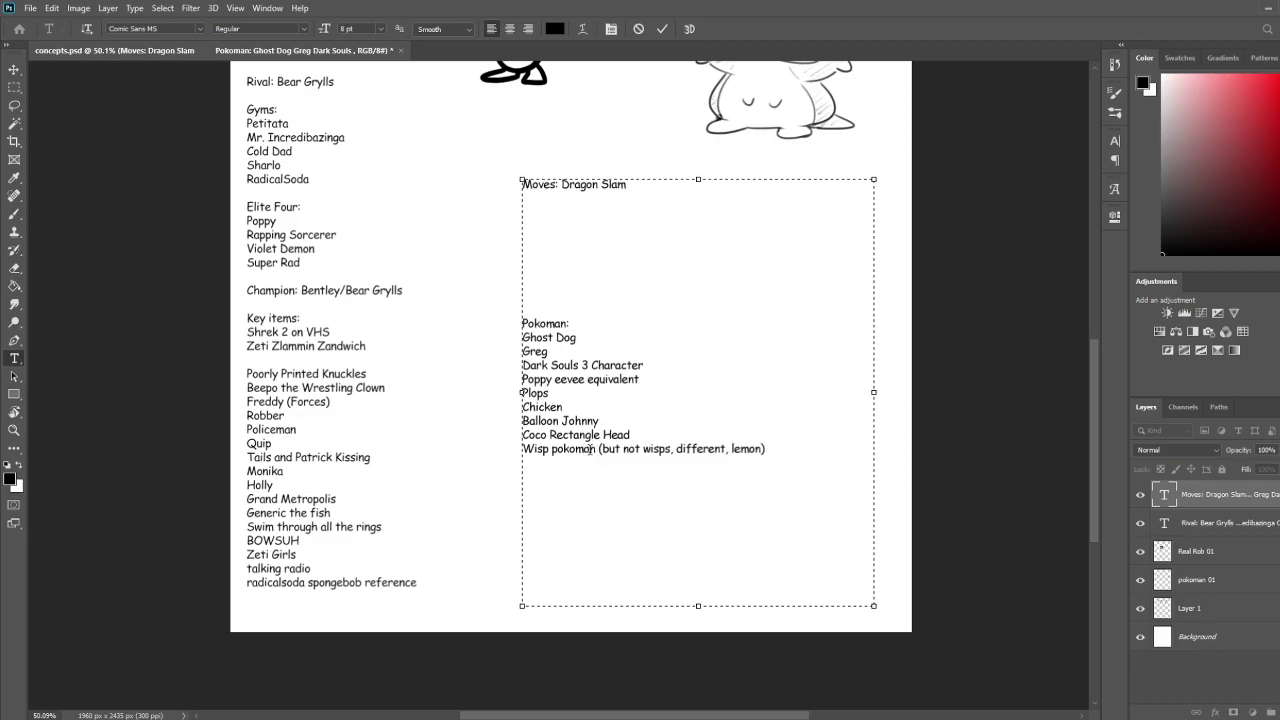
click(787, 451)
click(774, 449)
Add "7-up" to the key items below "Zeti Zlammin Zandwich" and commit the text
click(352, 344)
click(372, 346)
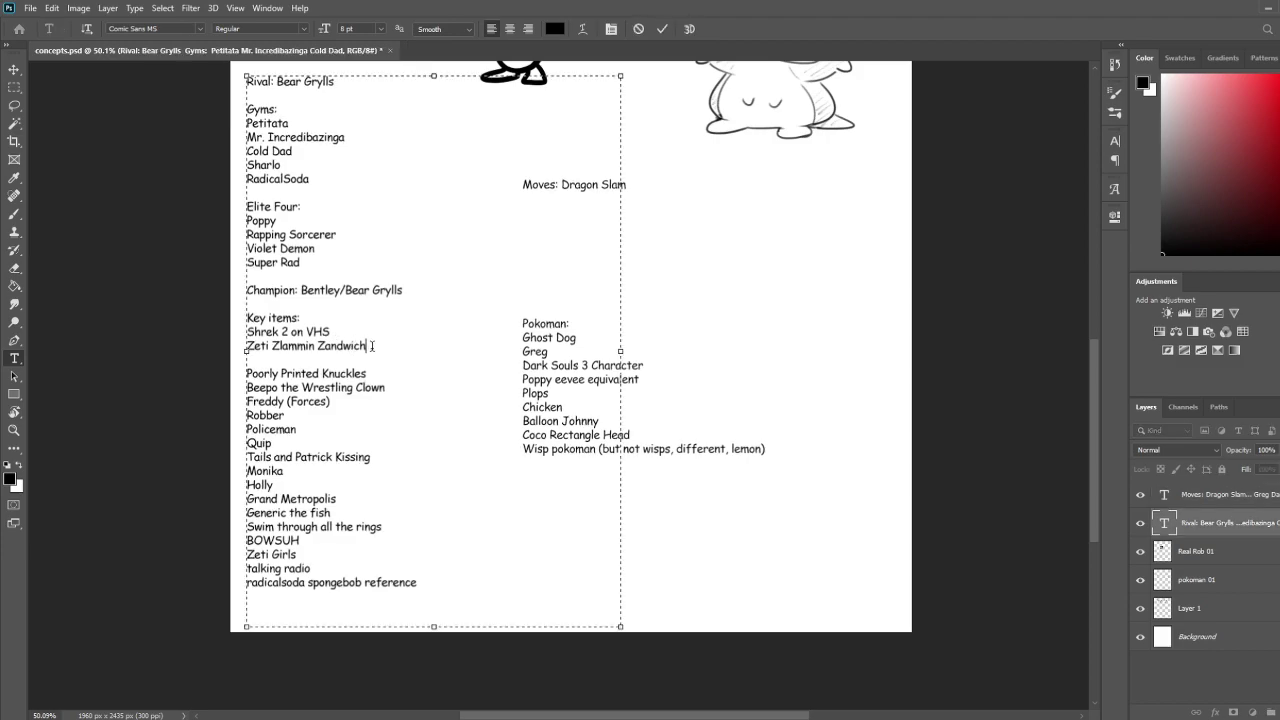
key(Return)
text(7-up)
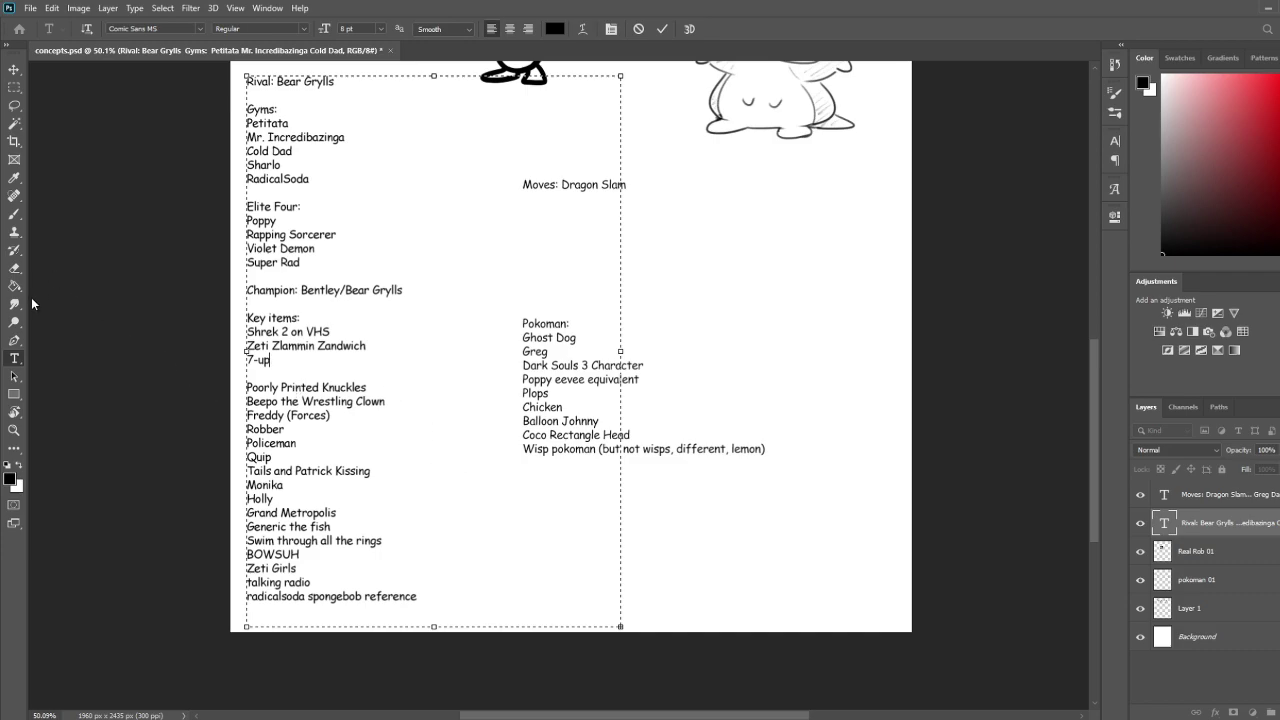
click(16, 358)
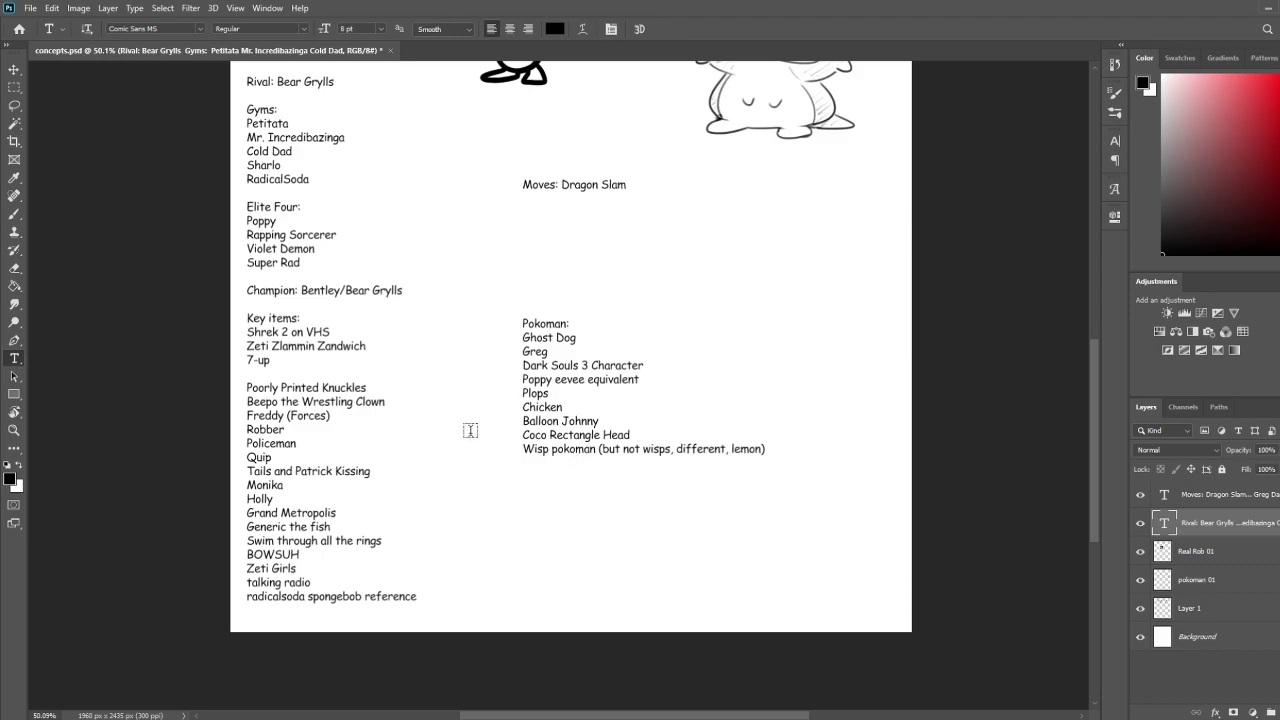
click(665, 461)
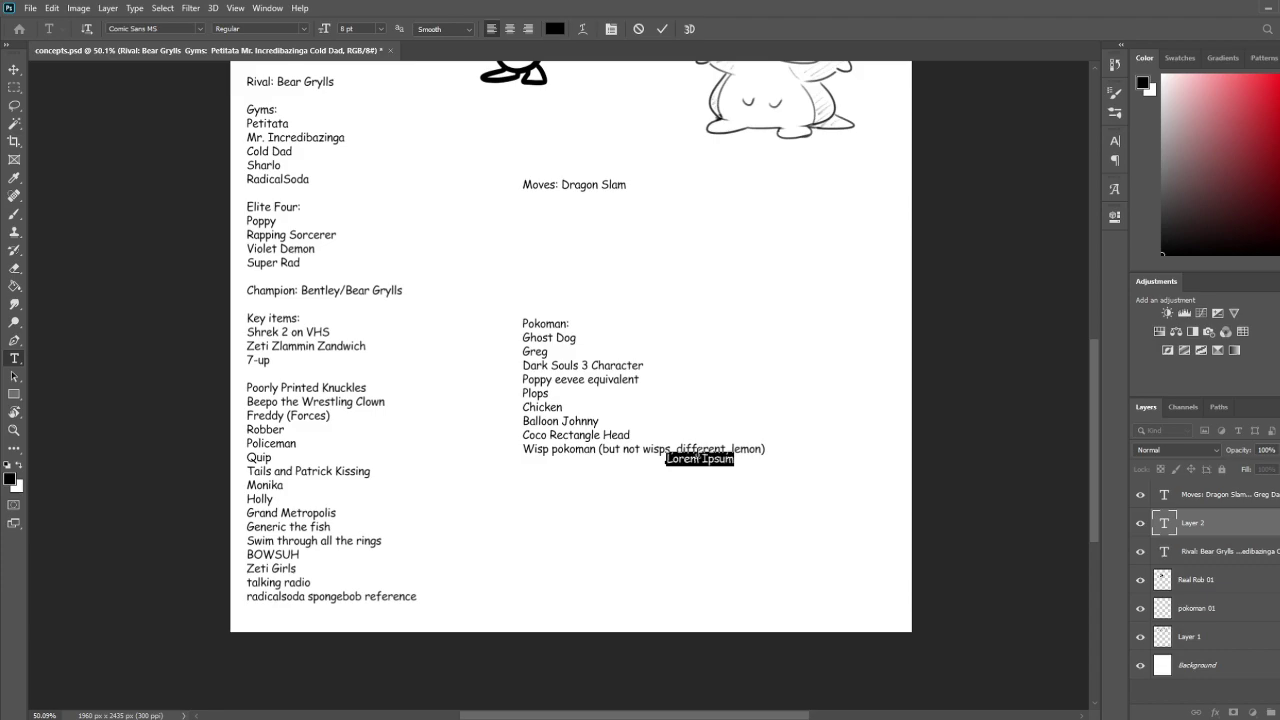
click(1209, 542)
click(1234, 547)
click(1247, 518)
key(Delete)
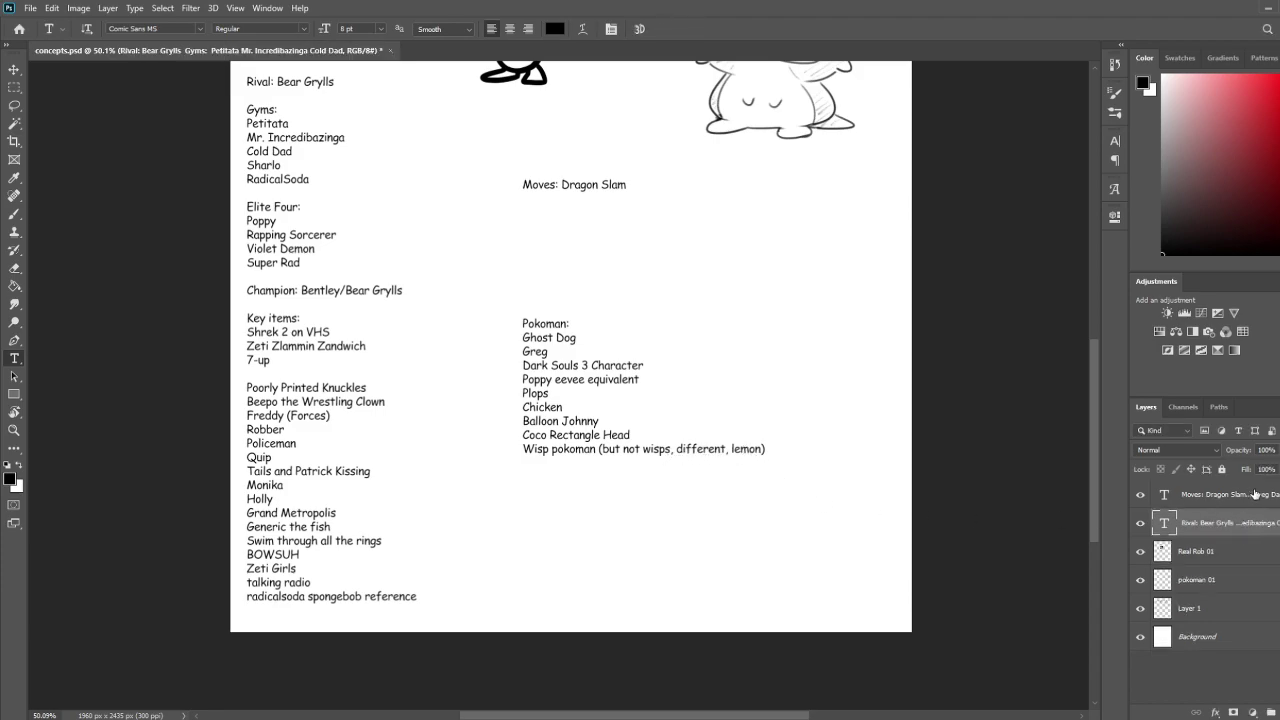
Add "Big Thicc --- Giga Thicc" below the Wisp pokoman line, commit the text and save the document
click(1252, 494)
click(706, 449)
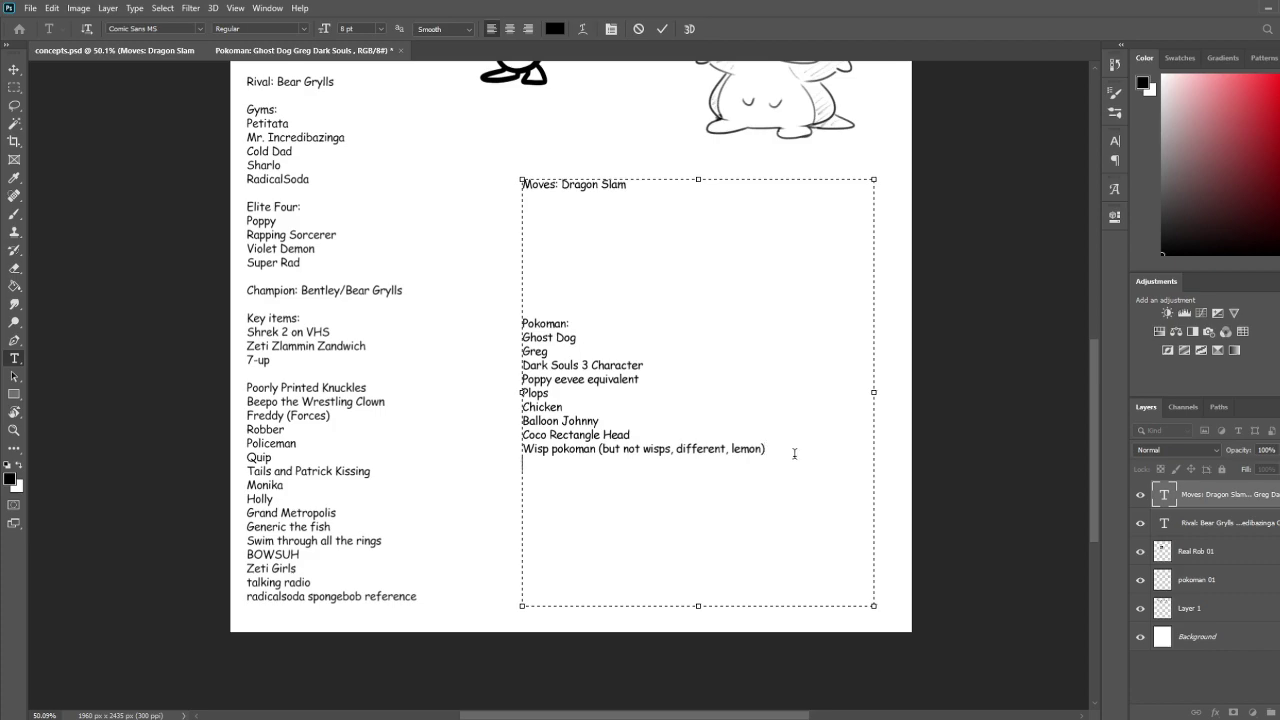
key(Return)
text(Big Thicc)
key(Return)
key(BackSpace)
text(--- Giga Thicc)
key(ctrl+Return)
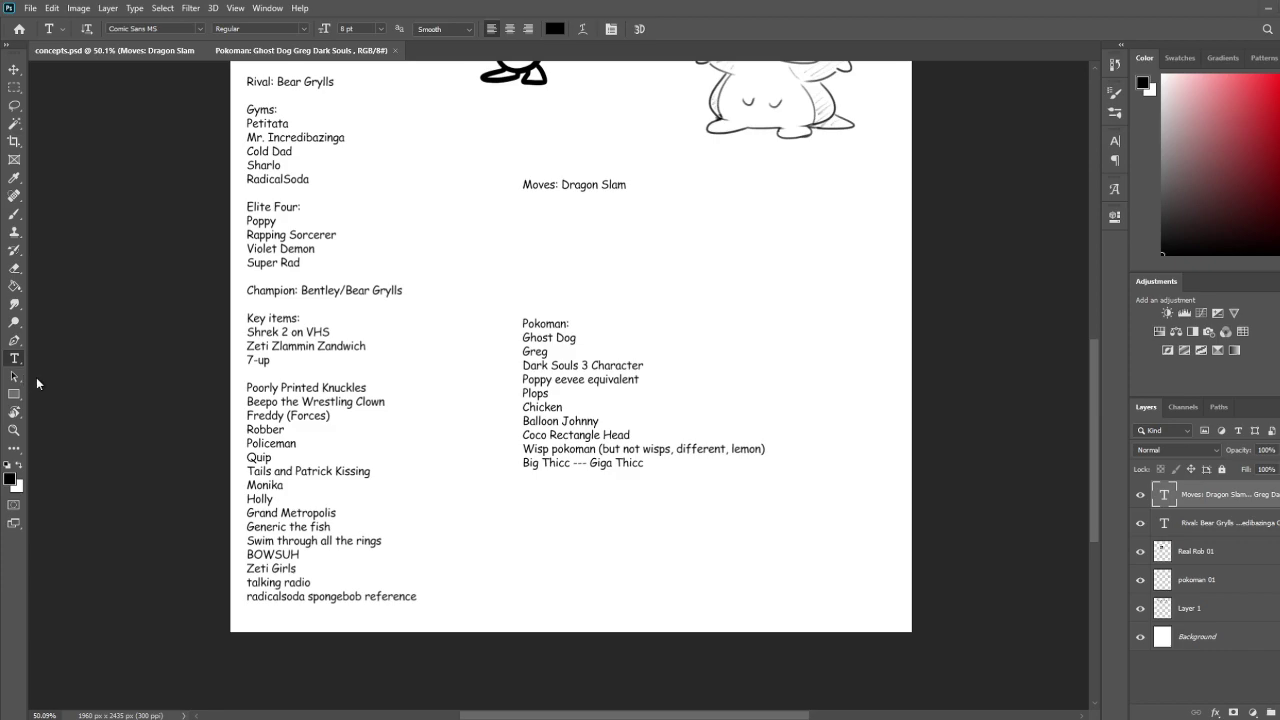
Add "DDLC Pokomen" below "Big Thicc --- Giga Thicc" and commit the text
click(653, 469)
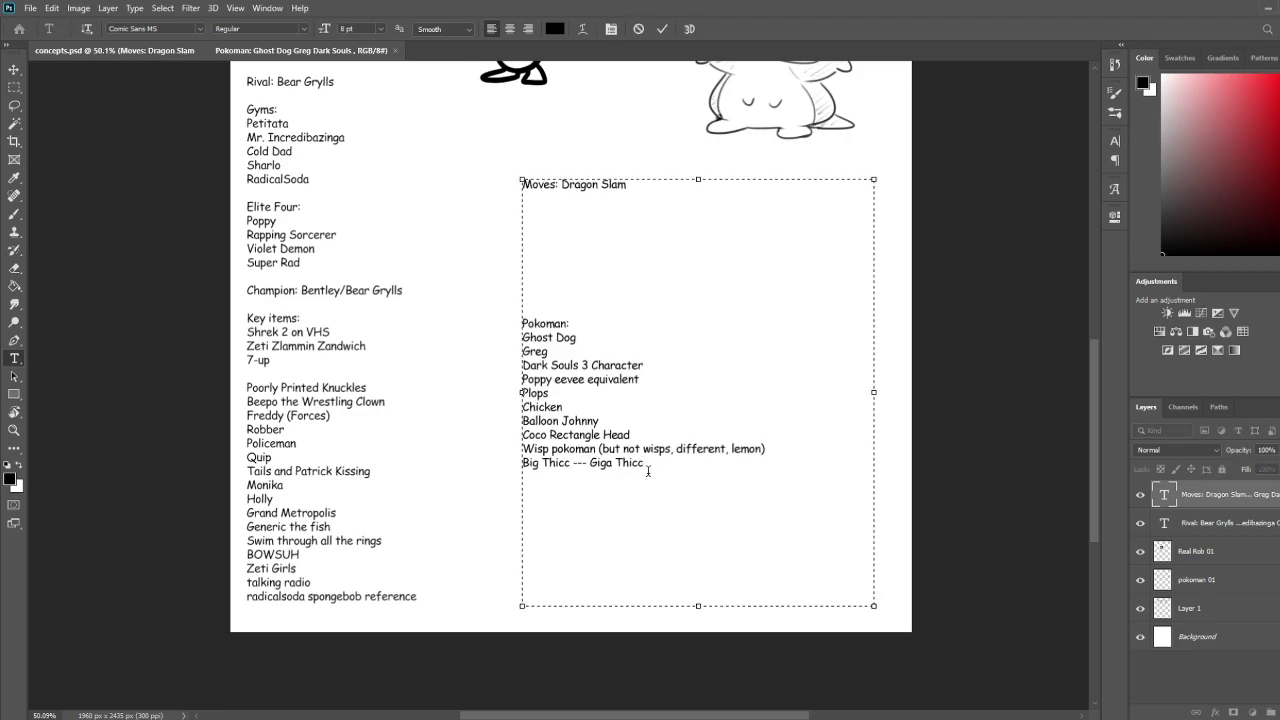
key(Return)
text(DDLC)
text( Pokom)
text(er)
key(ctrl+Return)
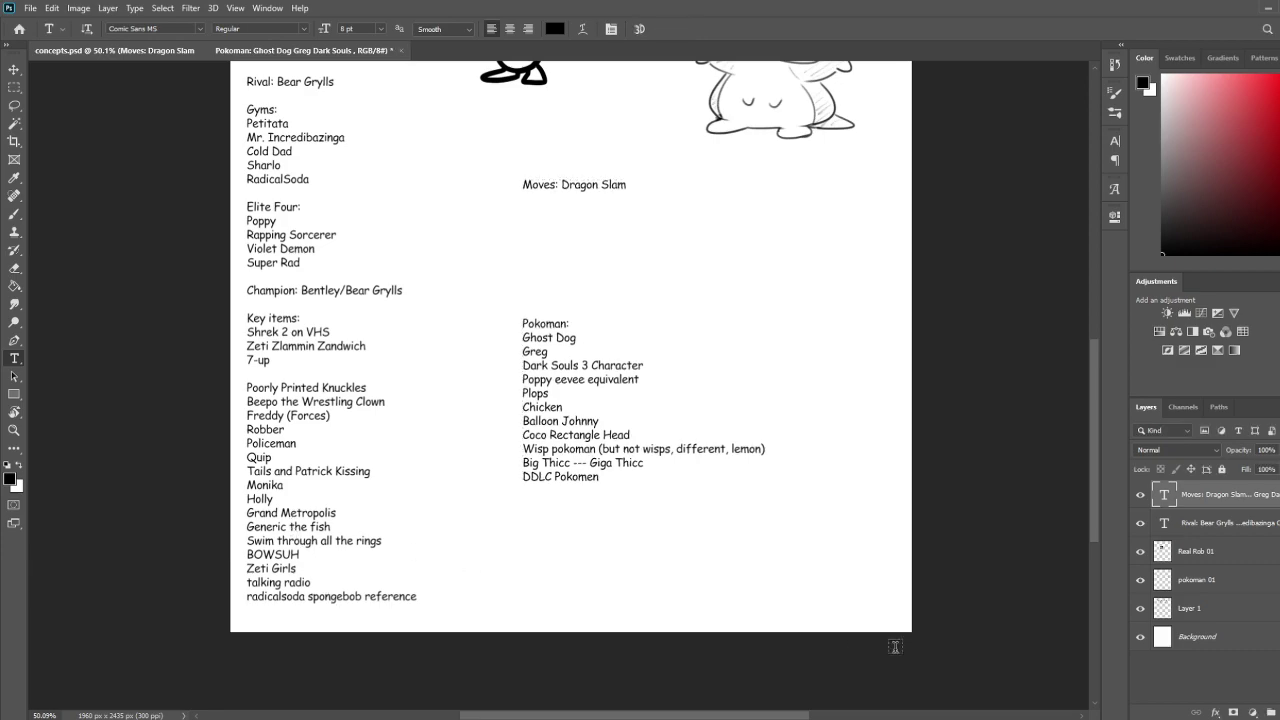
Extend the "Monika" entry to read "Monika based pokoman body pillow" and commit the text
click(1270, 525)
click(288, 486)
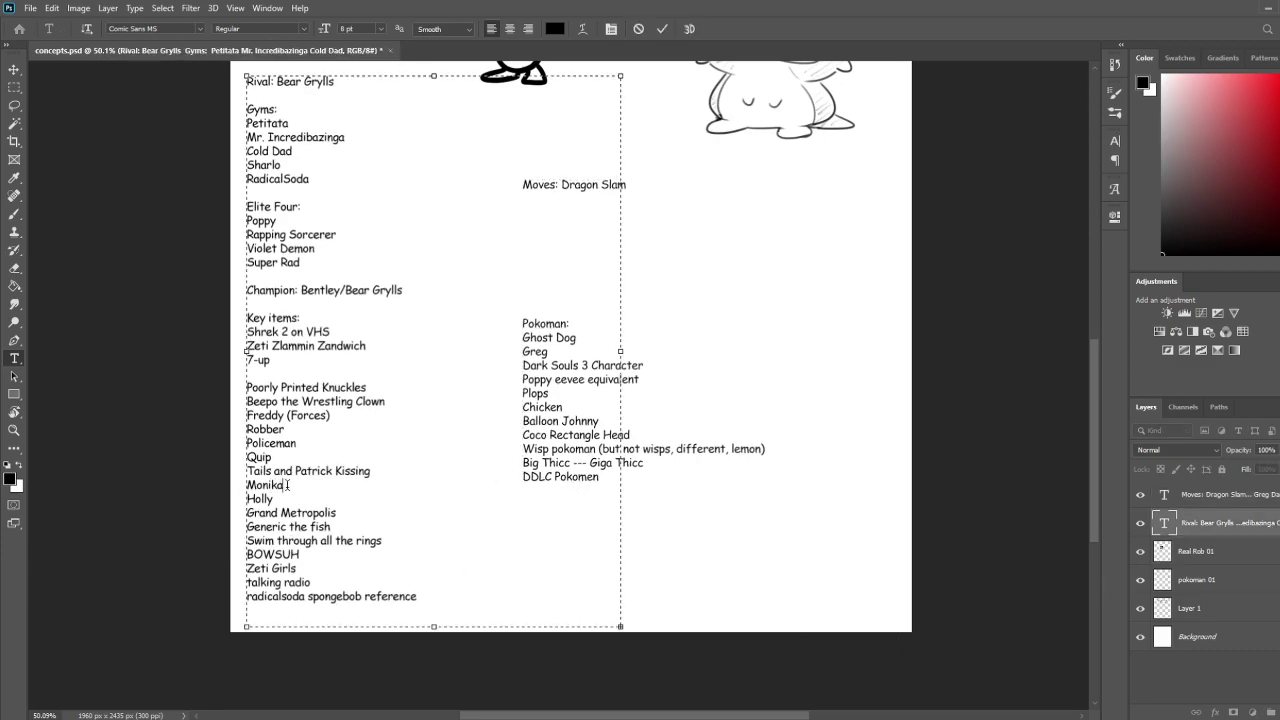
text(based pokoman body pillow)
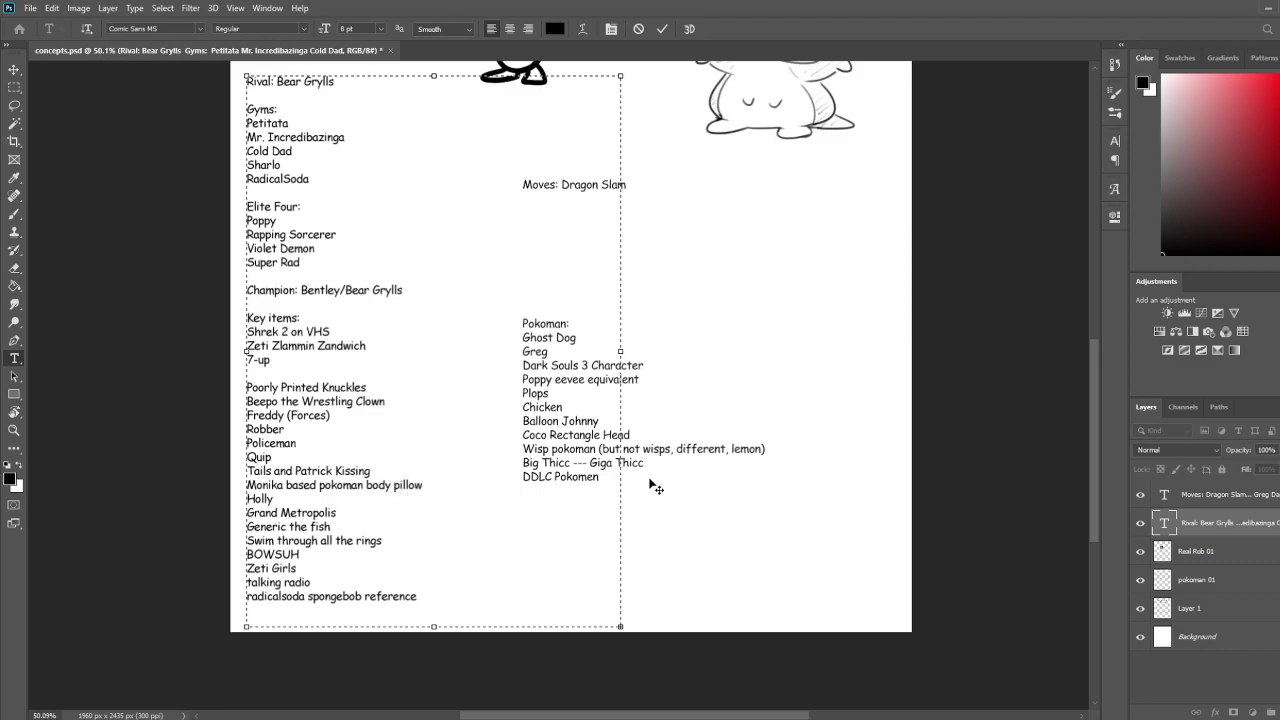
click(17, 393)
click(14, 358)
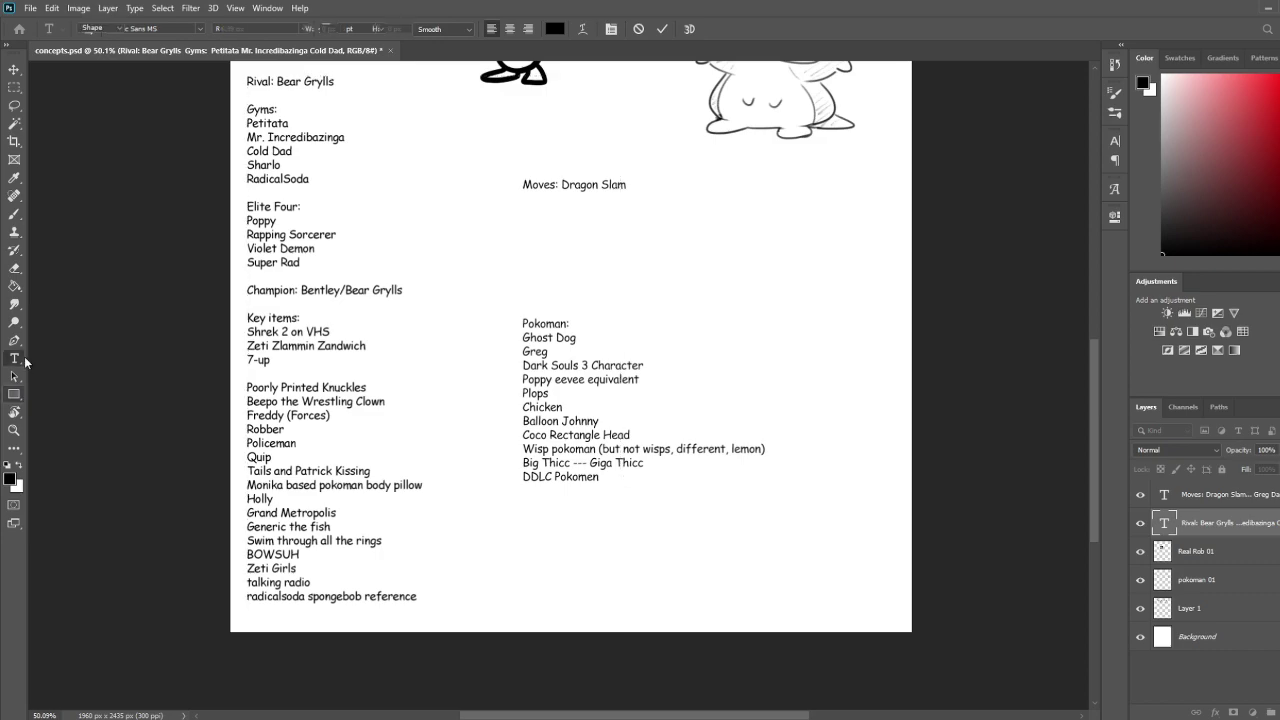
click(575, 477)
click(602, 478)
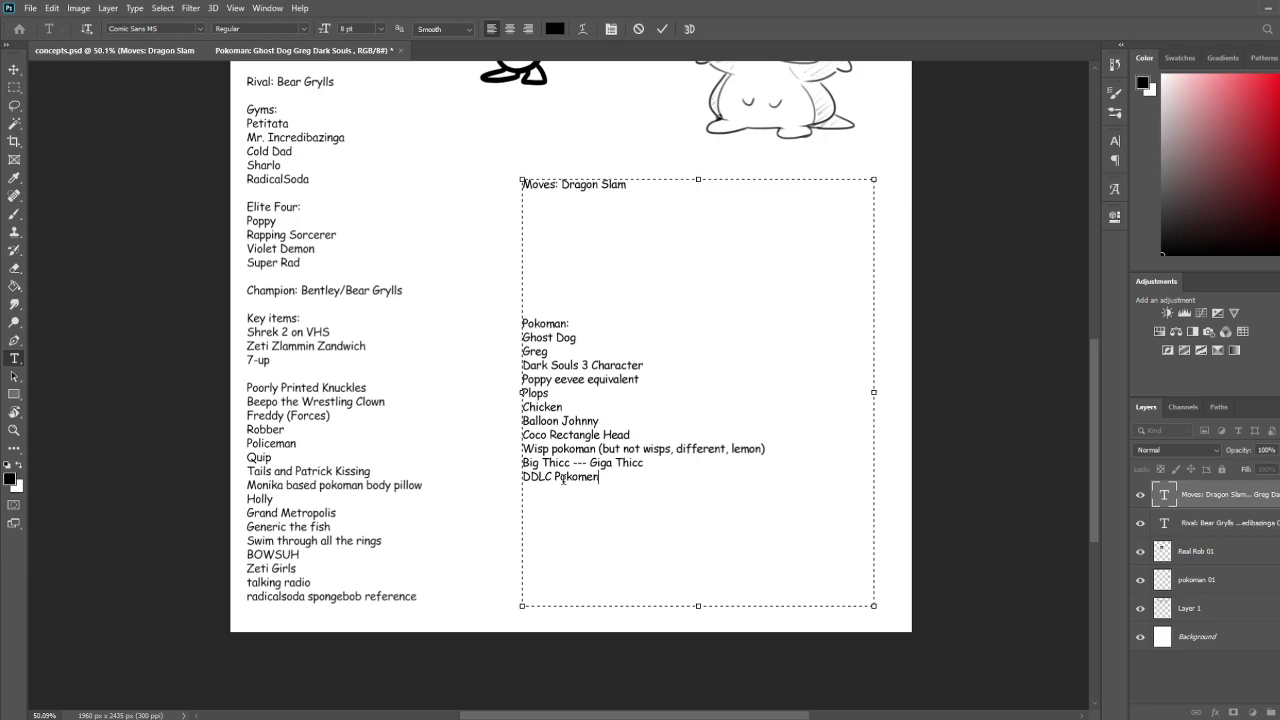
text(Creepig)
key(BackSpace)
key(BackSpace)
key(BackSpace)
key(BackSpace)
key(BackSpace)
Add "Pasta Bake" to the key items below "7-up" and commit the text
click(1266, 523)
click(261, 360)
key(Return)
text(P)
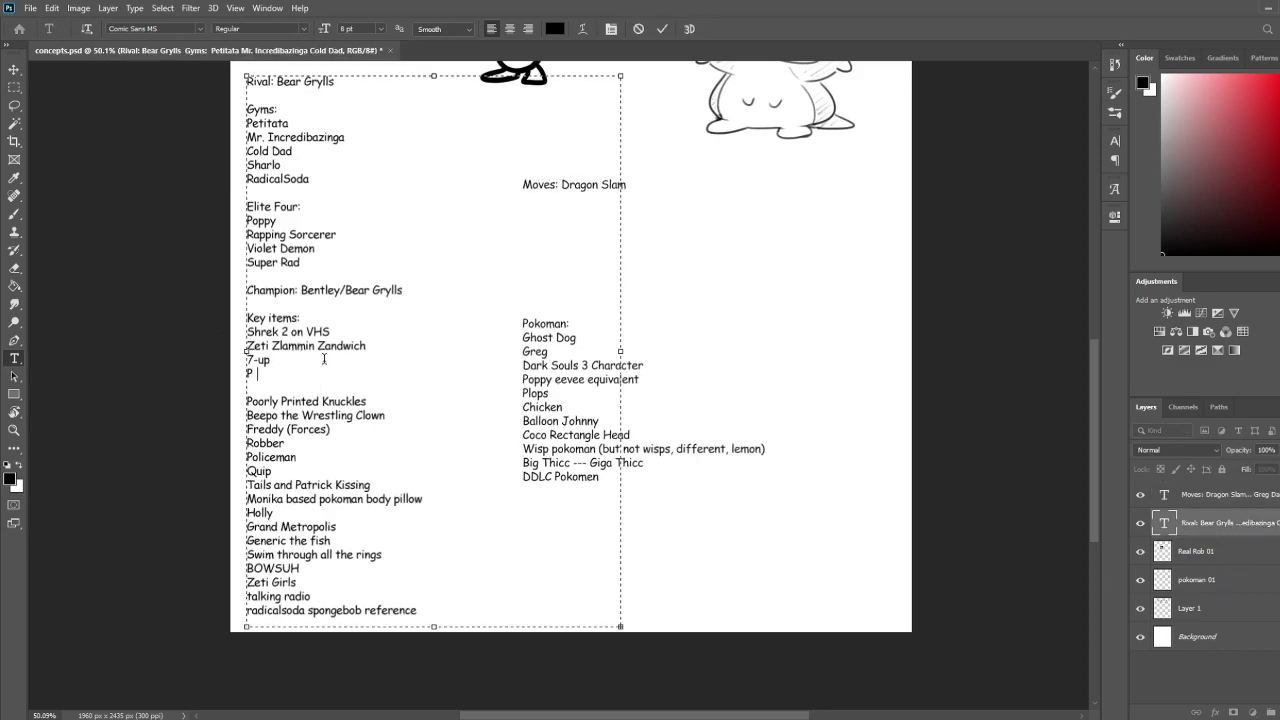
text(asto Bake)
click(20, 362)
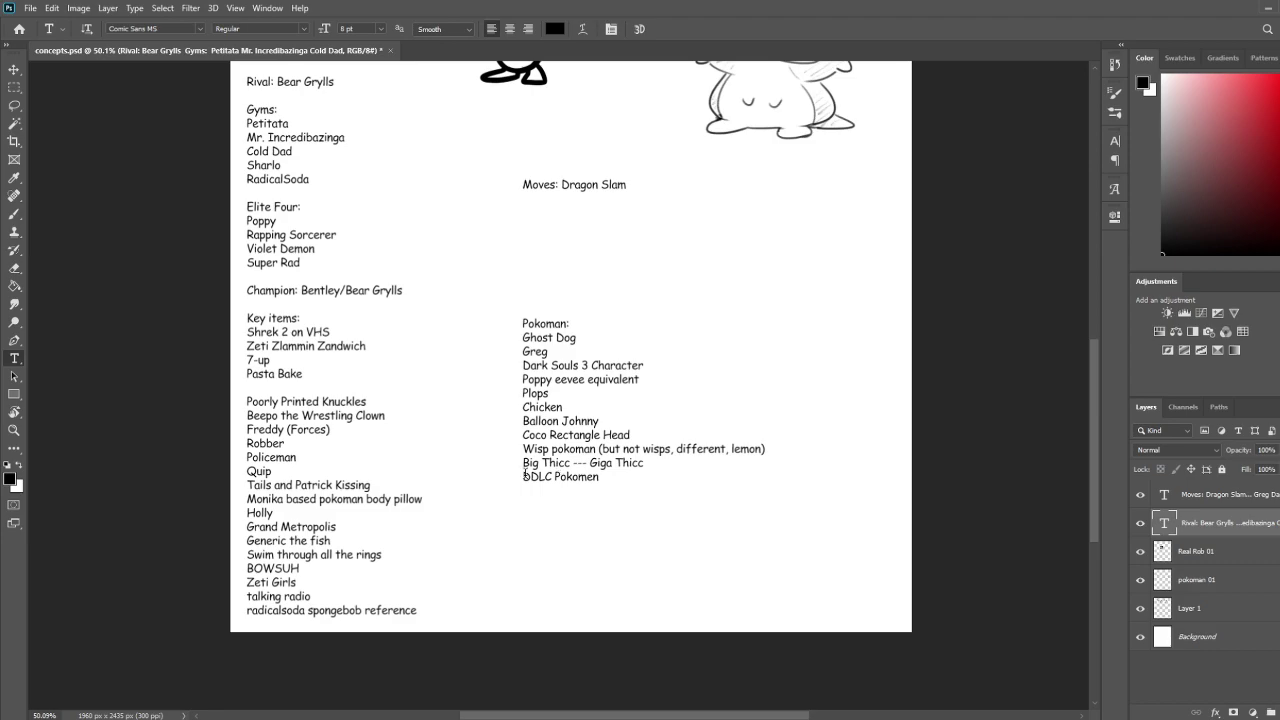
Add "Honeybun" below "Pasta Bake" in the key items and extend the text box downward to fit the whole list
click(318, 377)
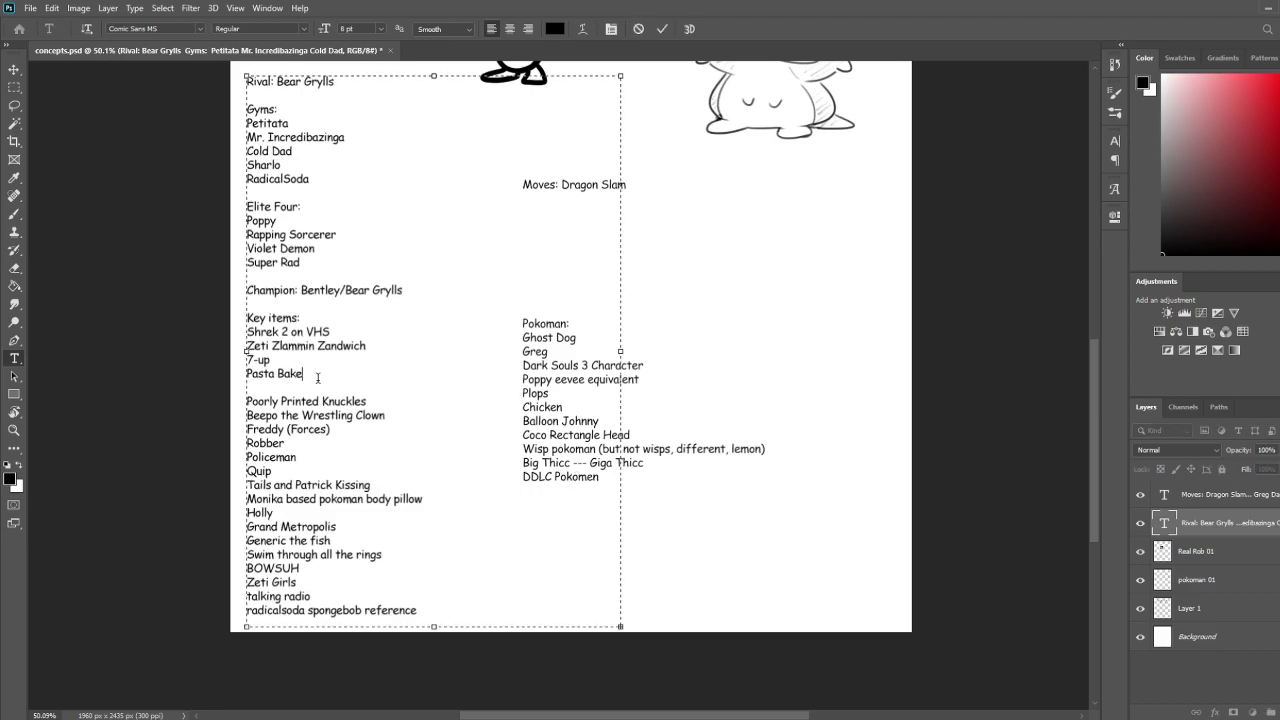
key(Return)
text(Honeybun)
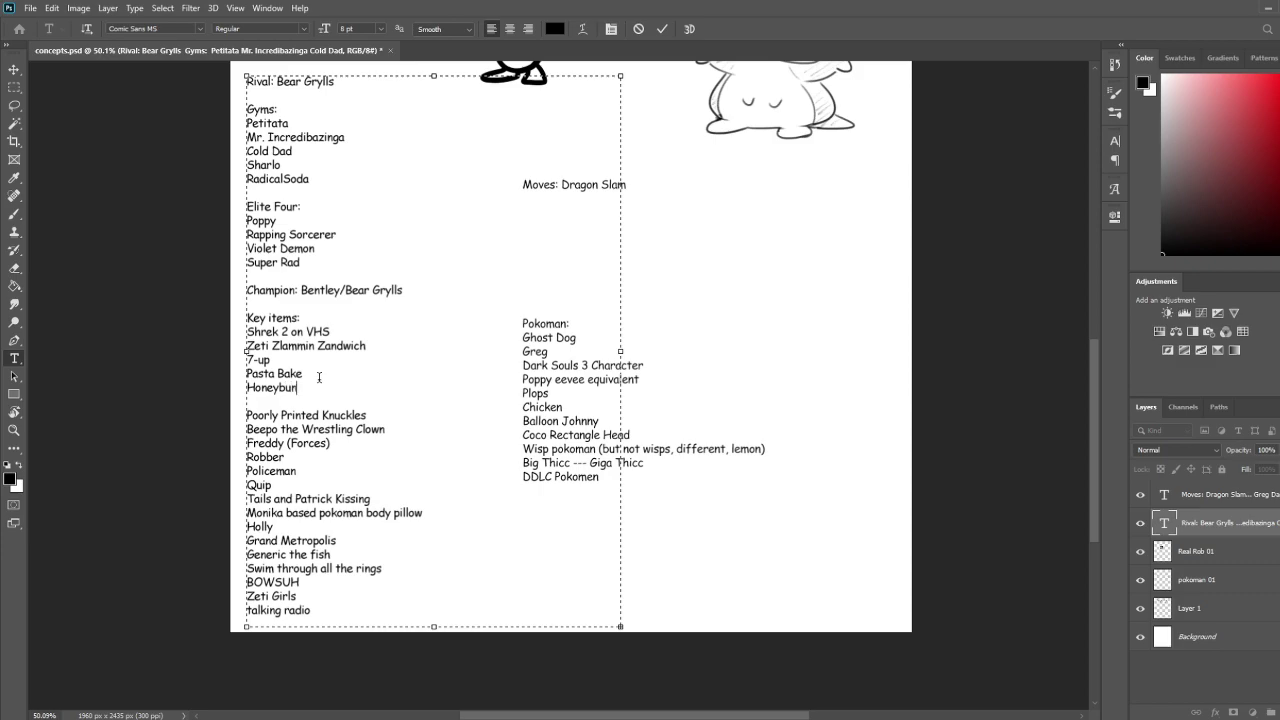
drag(434, 628, 441, 681)
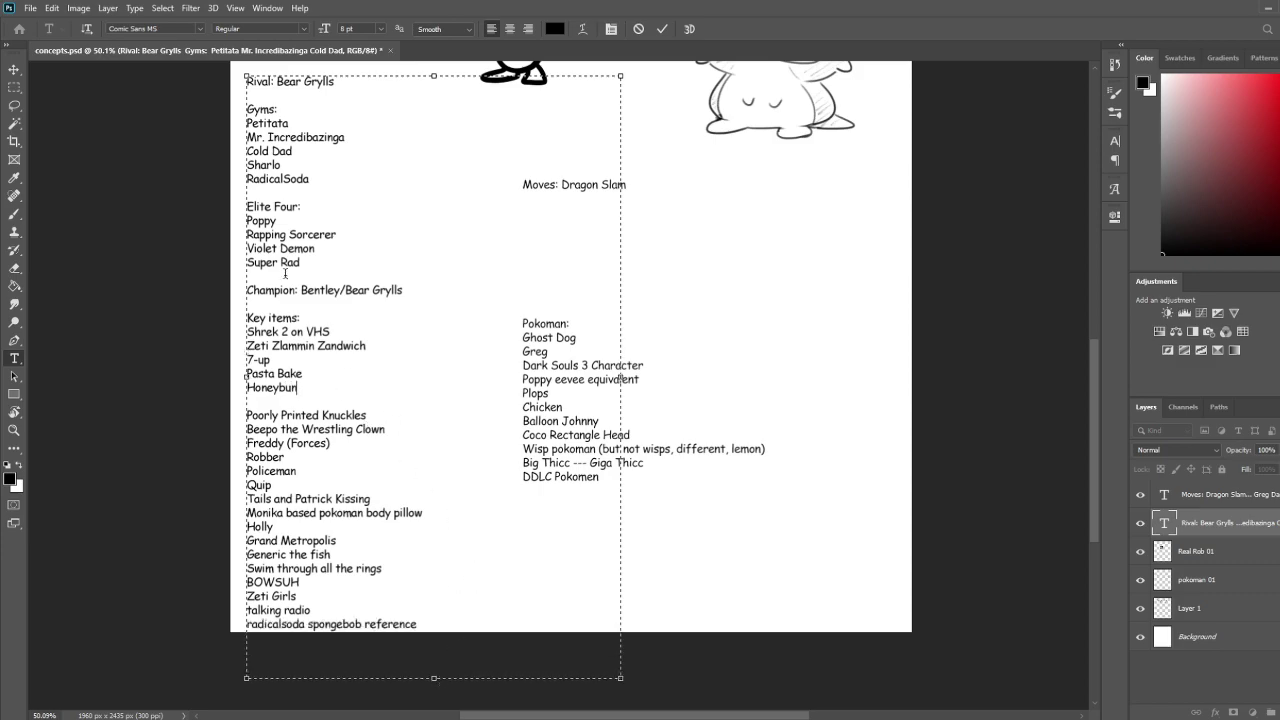
Crop the canvas outward at its lower edge to extend it to 2972 px tall, adding blank space below the lists
scroll(622, 205, down, 3)
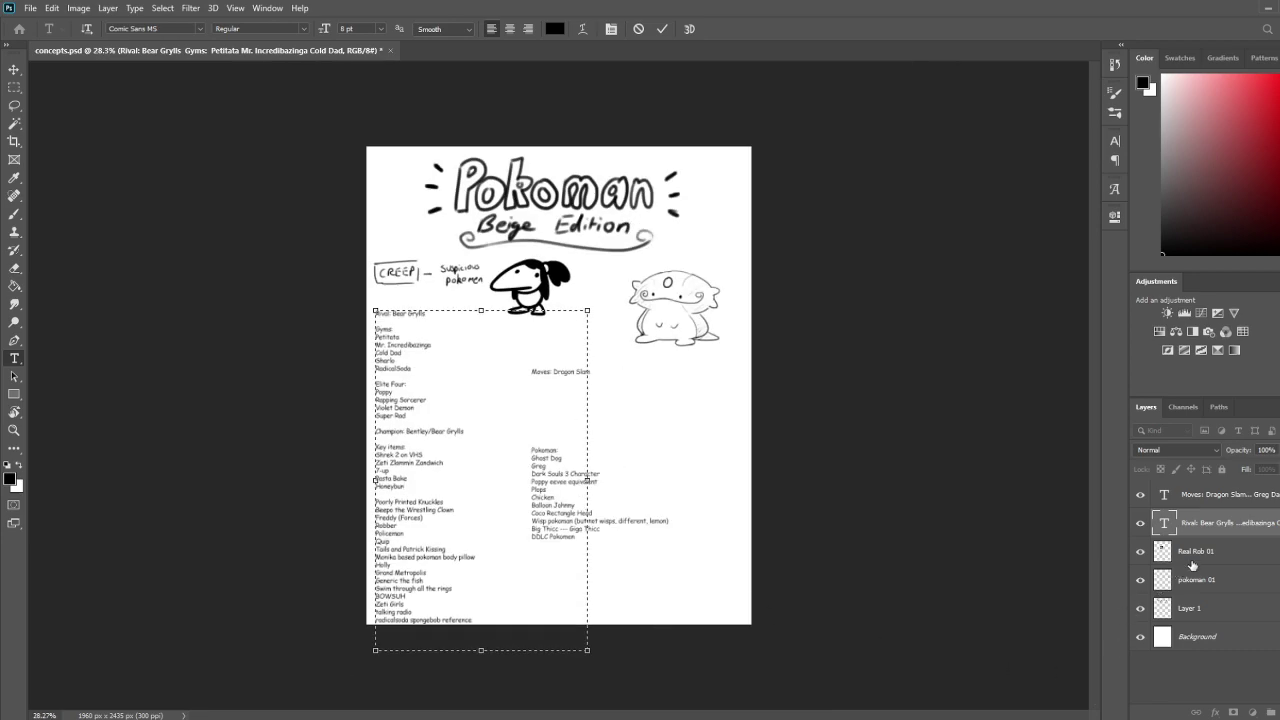
click(1210, 550)
key(c)
drag(545, 628, 543, 680)
key(Return)
scroll(503, 612, up, 3)
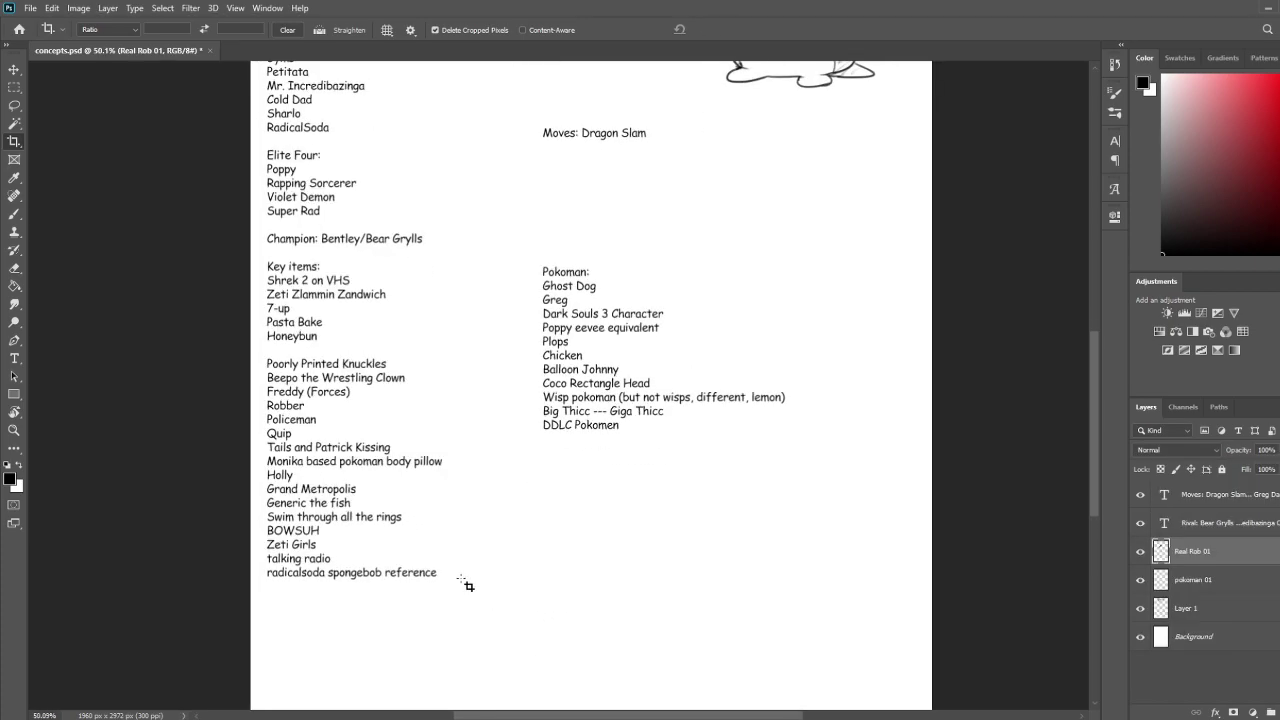
Add "radical city" below "radicalsoda spongebob reference" in the character list and commit the text
click(15, 358)
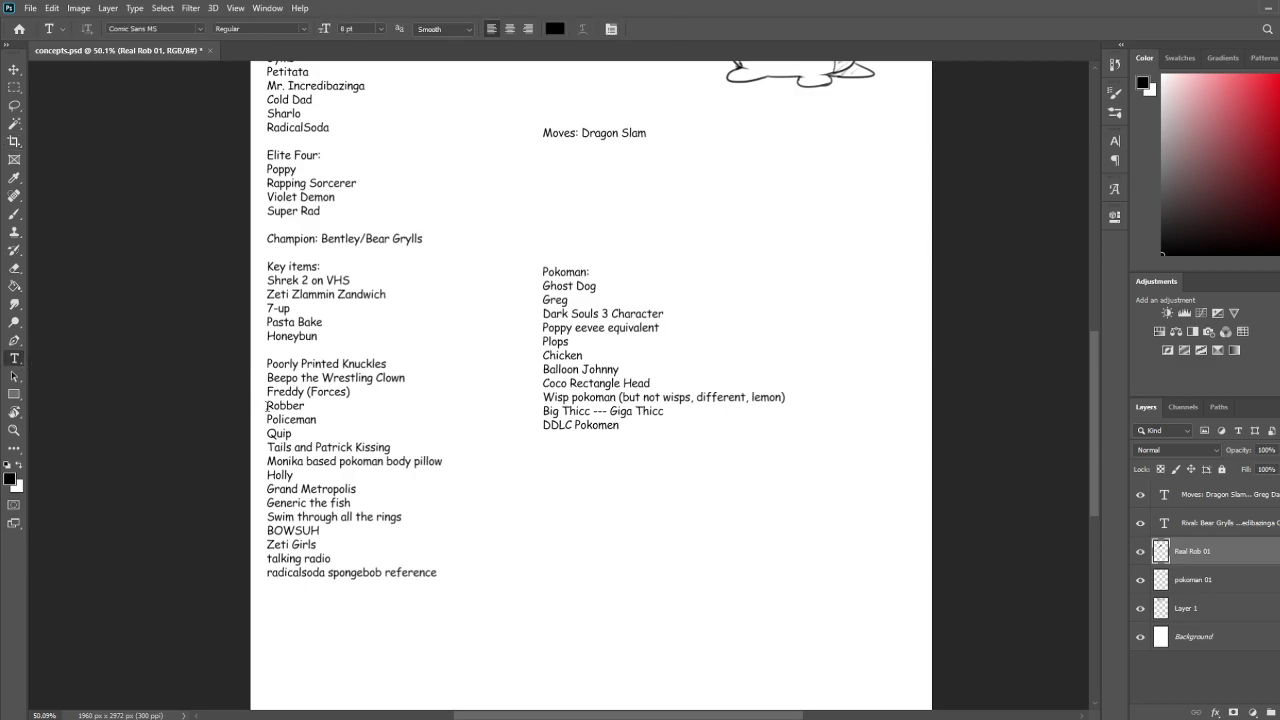
click(1246, 528)
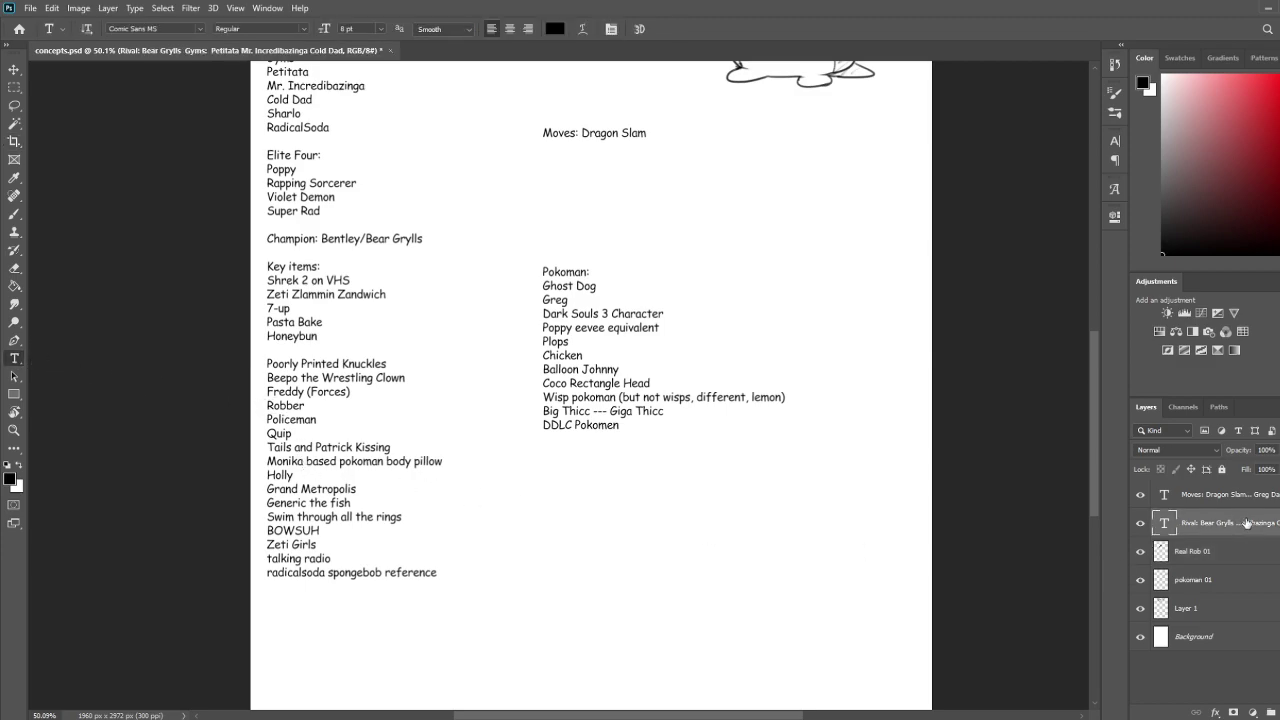
click(1260, 500)
click(1258, 530)
click(1202, 506)
click(1214, 521)
click(1214, 504)
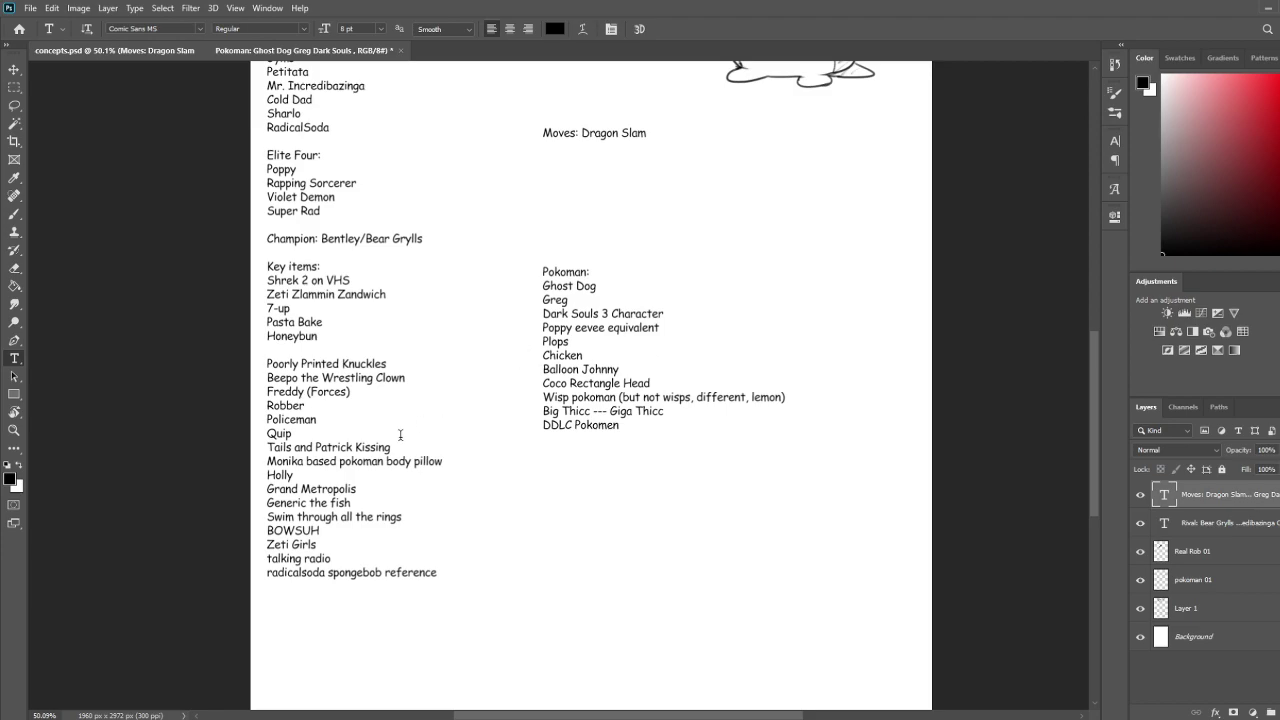
click(366, 570)
click(458, 572)
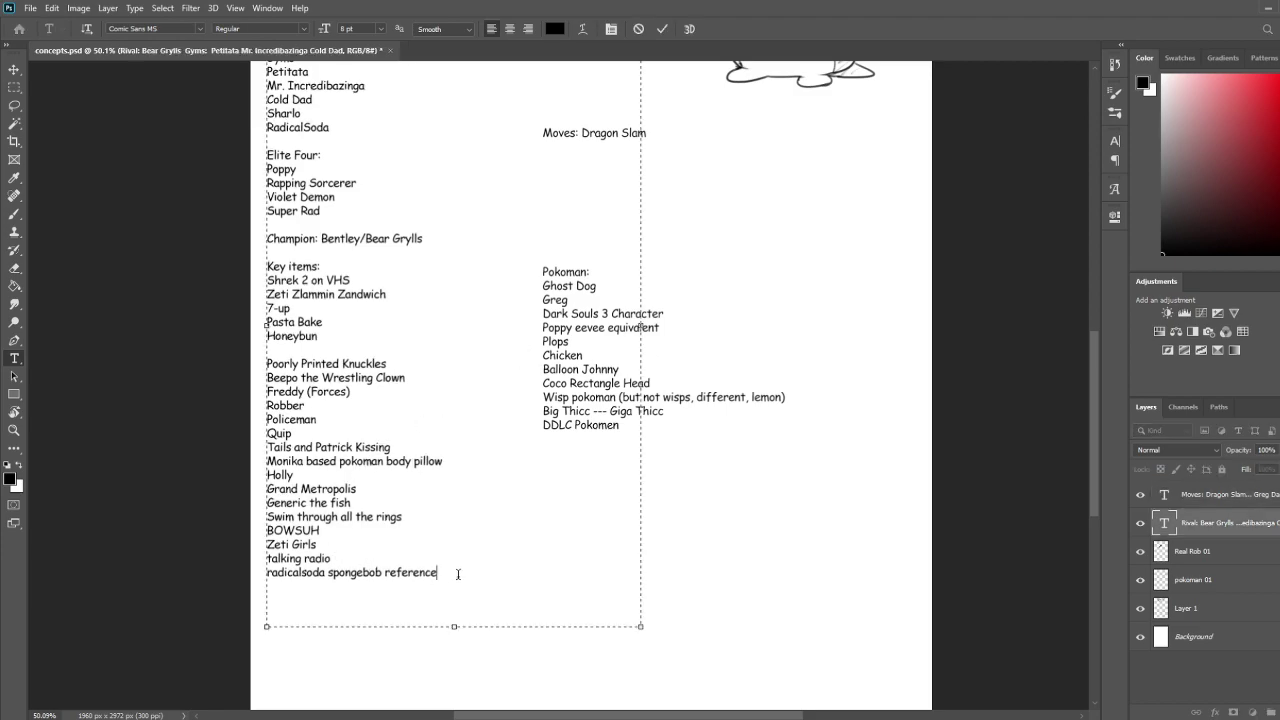
text(radical city)
click(14, 358)
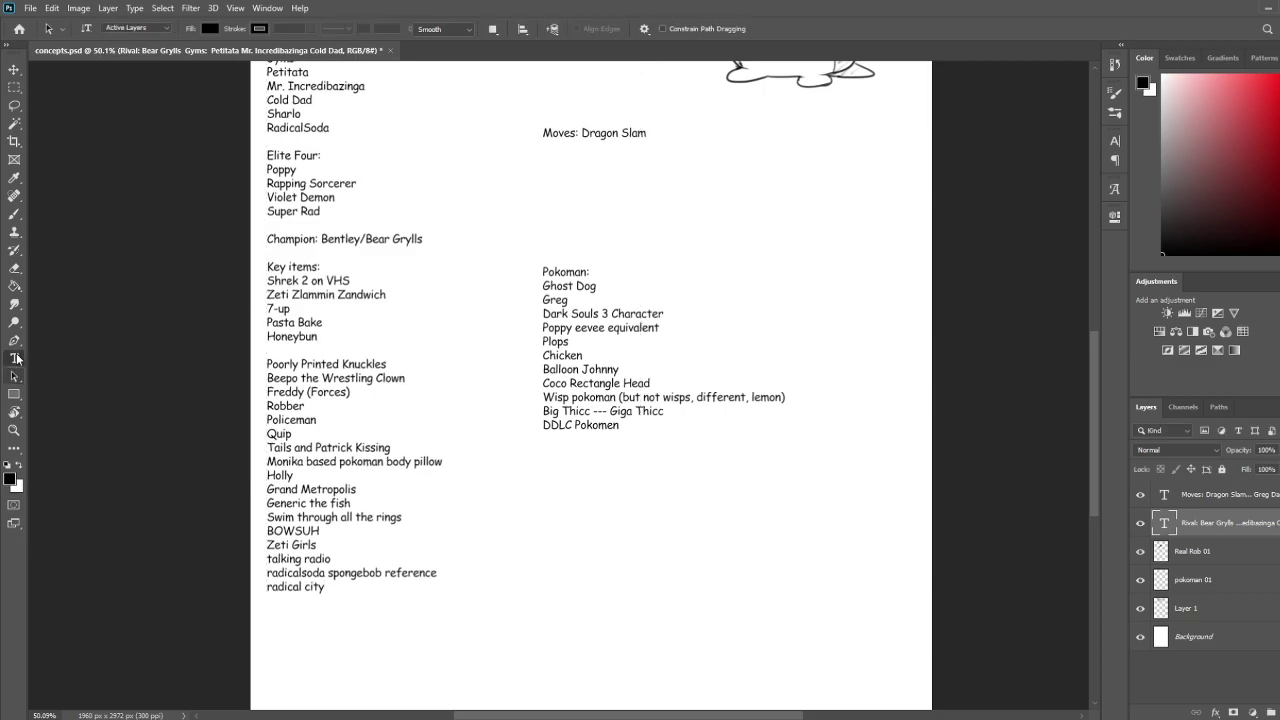
Append ", Like a roller coaster" after "Dragon Slam" in the moves line and commit the text
click(660, 133)
text(, Like a roller c oaster)
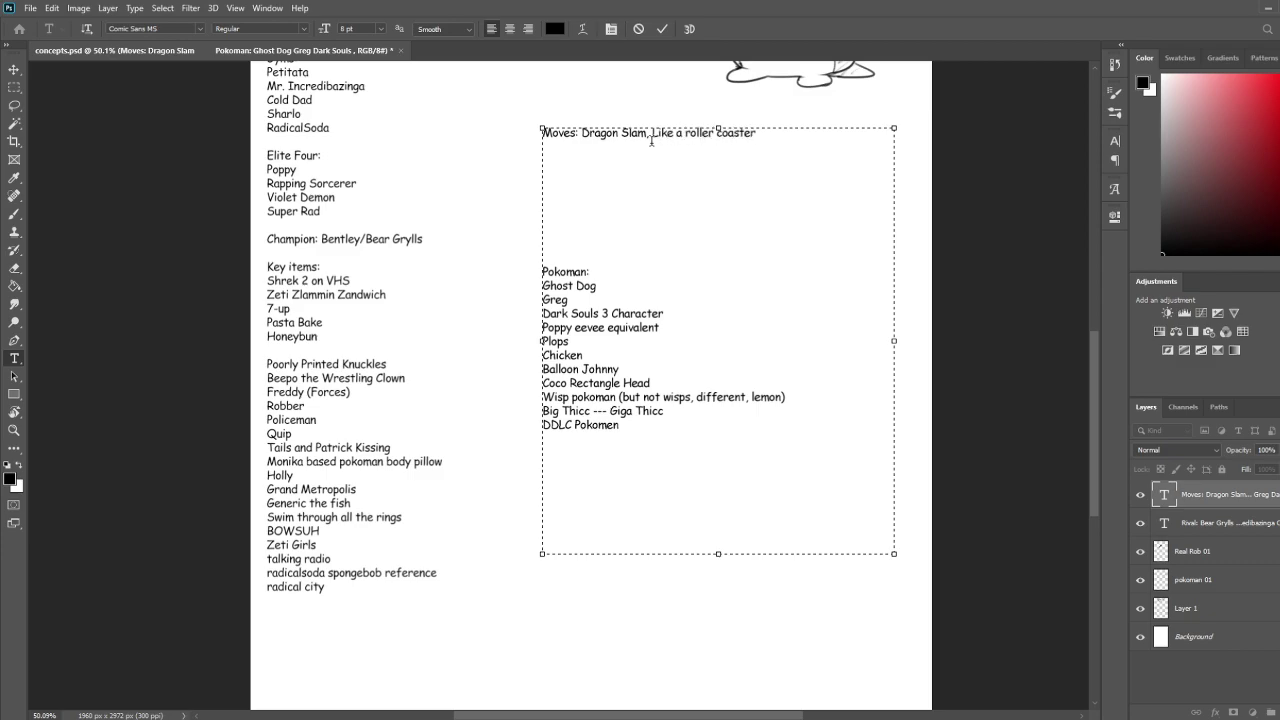
click(14, 105)
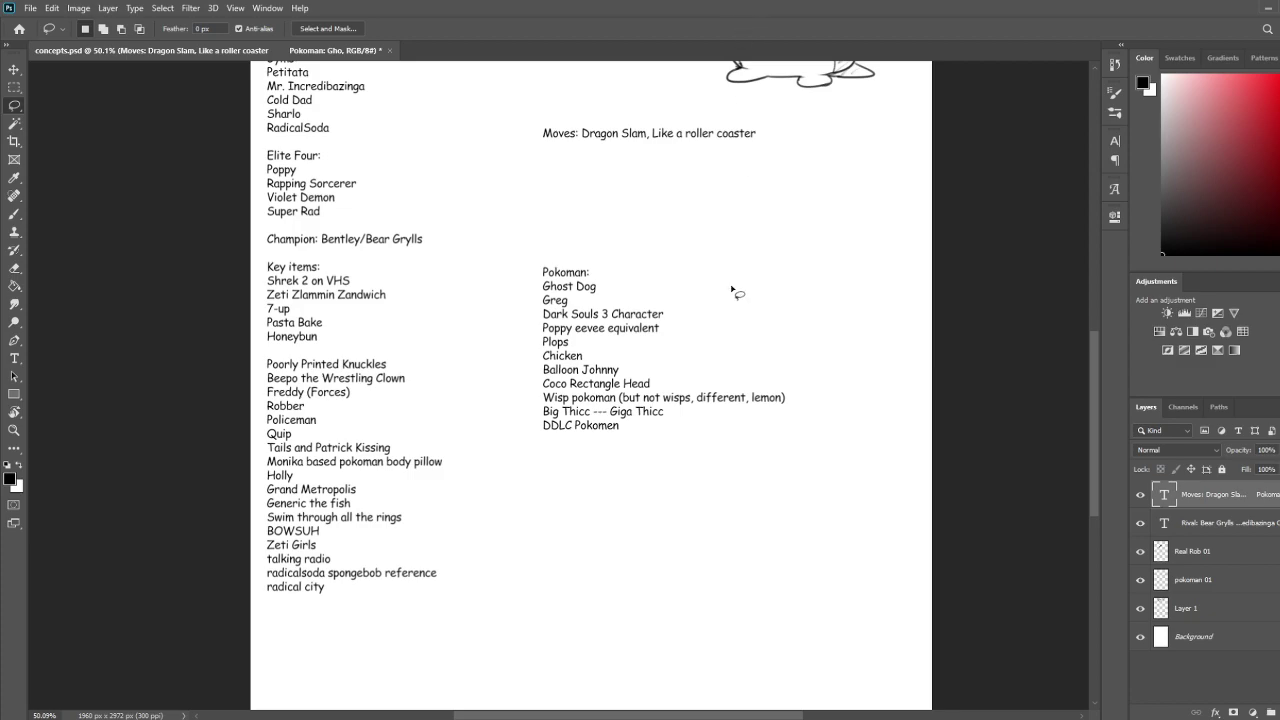
Add "Sonicorgi" and "Zeti Girls" on separate lines below "DDLC Pokomen" in the Pokoman list and commit the text
scroll(720, 325, down, 3)
scroll(712, 508, up, 2)
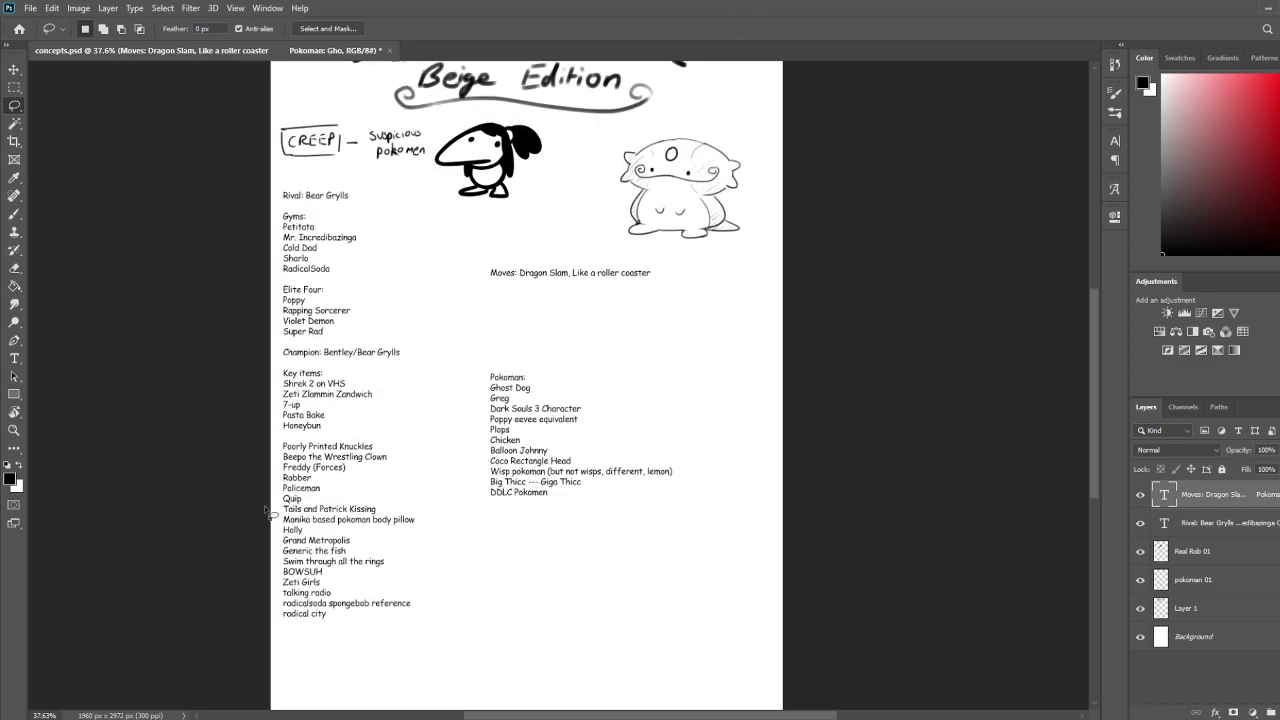
scroll(208, 500, up, 2)
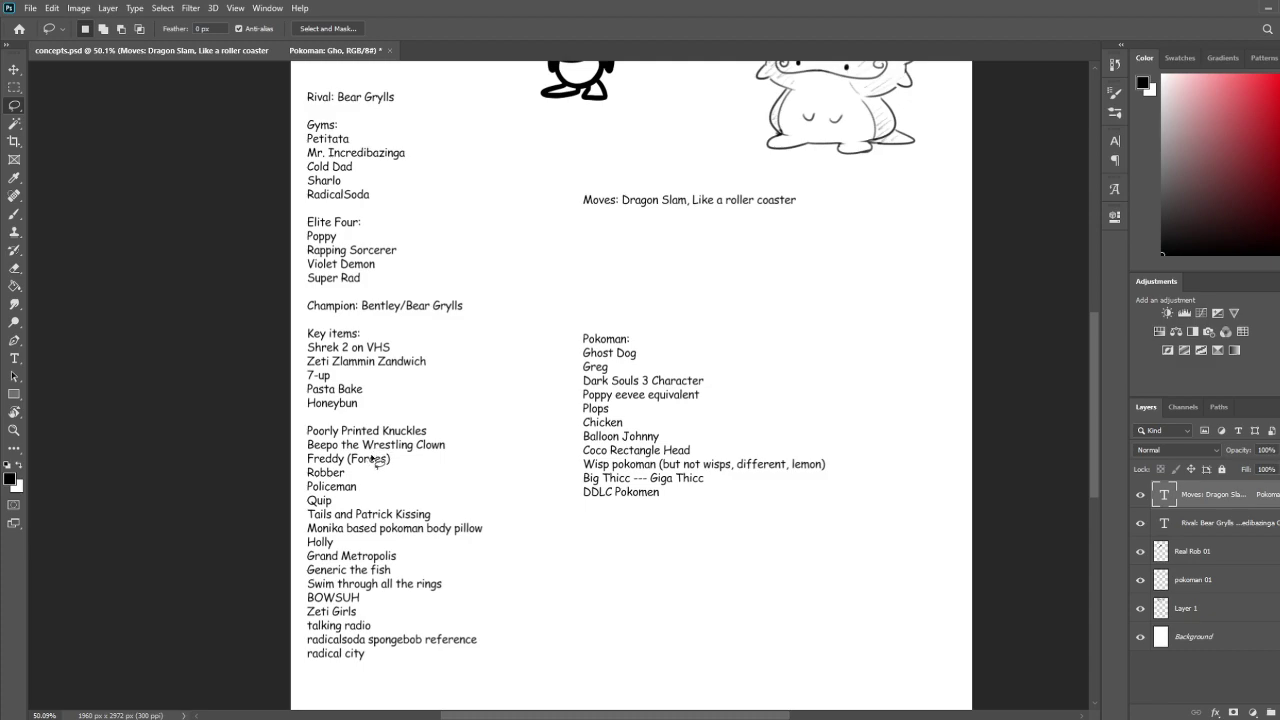
click(15, 342)
click(15, 358)
click(650, 492)
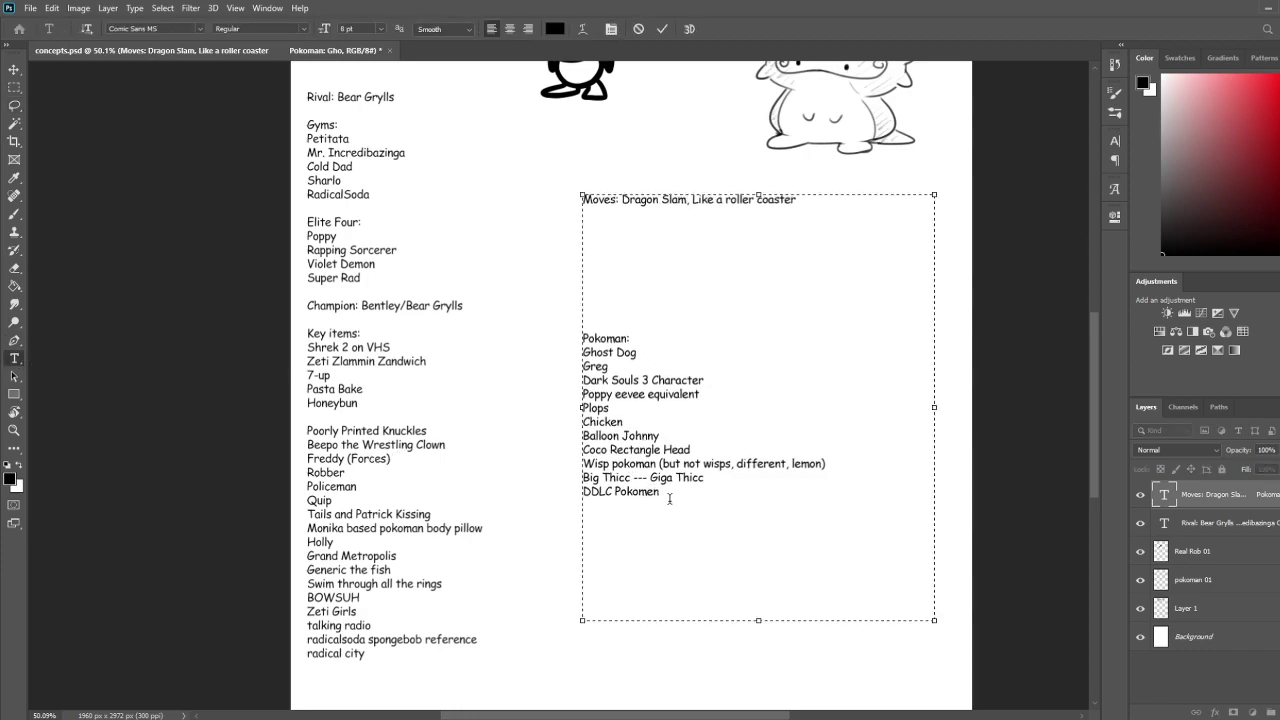
text(Sonicorgi)
key(Return)
text(Zeti Girls)
click(16, 376)
click(14, 358)
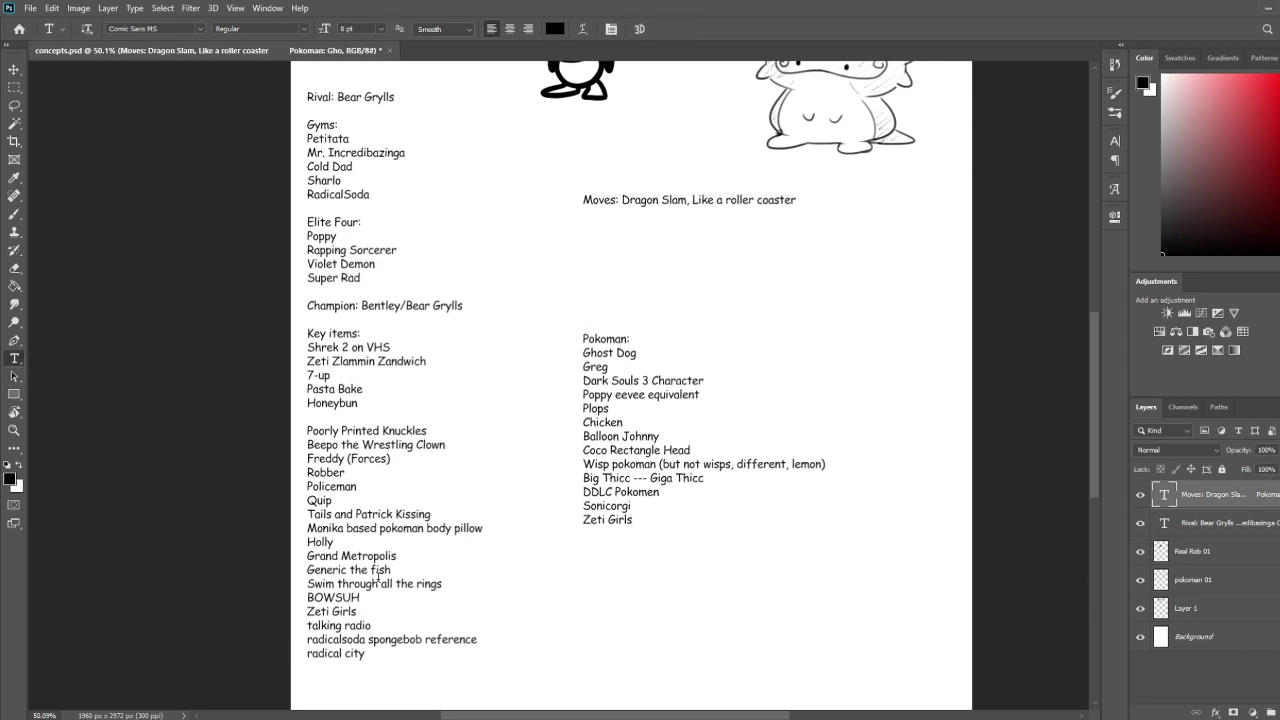
Remove the "Zeti Girls" line between "BOWSUH" and "talking radio" and commit the text
click(364, 611)
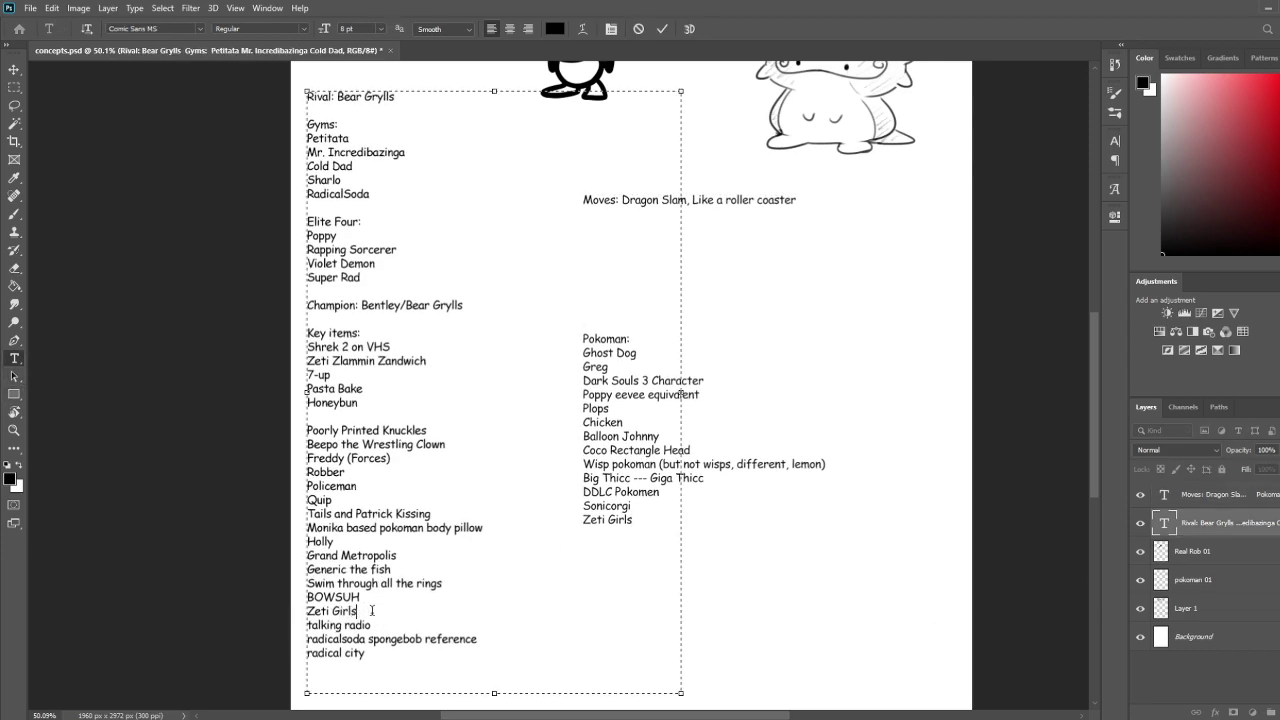
drag(380, 610, 310, 611)
key(BackSpace)
key(BackSpace)
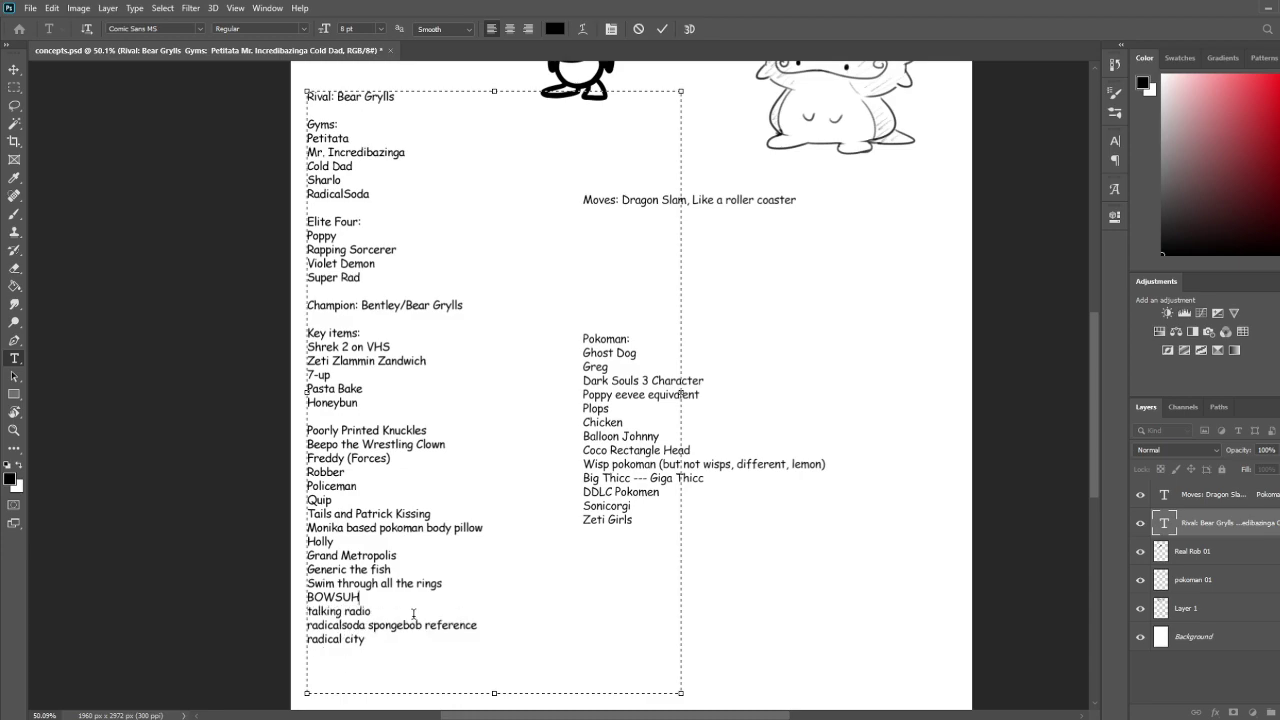
drag(488, 641, 317, 292)
drag(314, 300, 497, 629)
click(495, 631)
click(14, 358)
Add "demonetize" below "radical city", commit the text and save the document
click(337, 404)
click(17, 358)
click(382, 645)
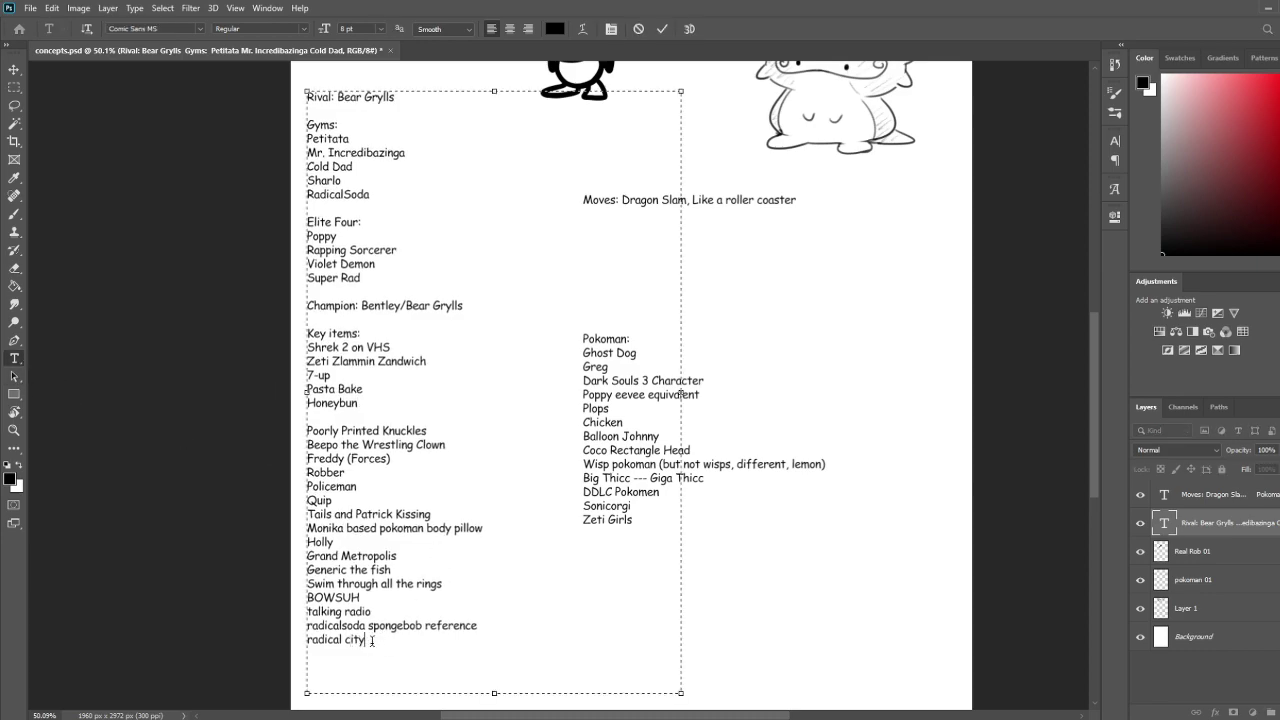
text(demone)
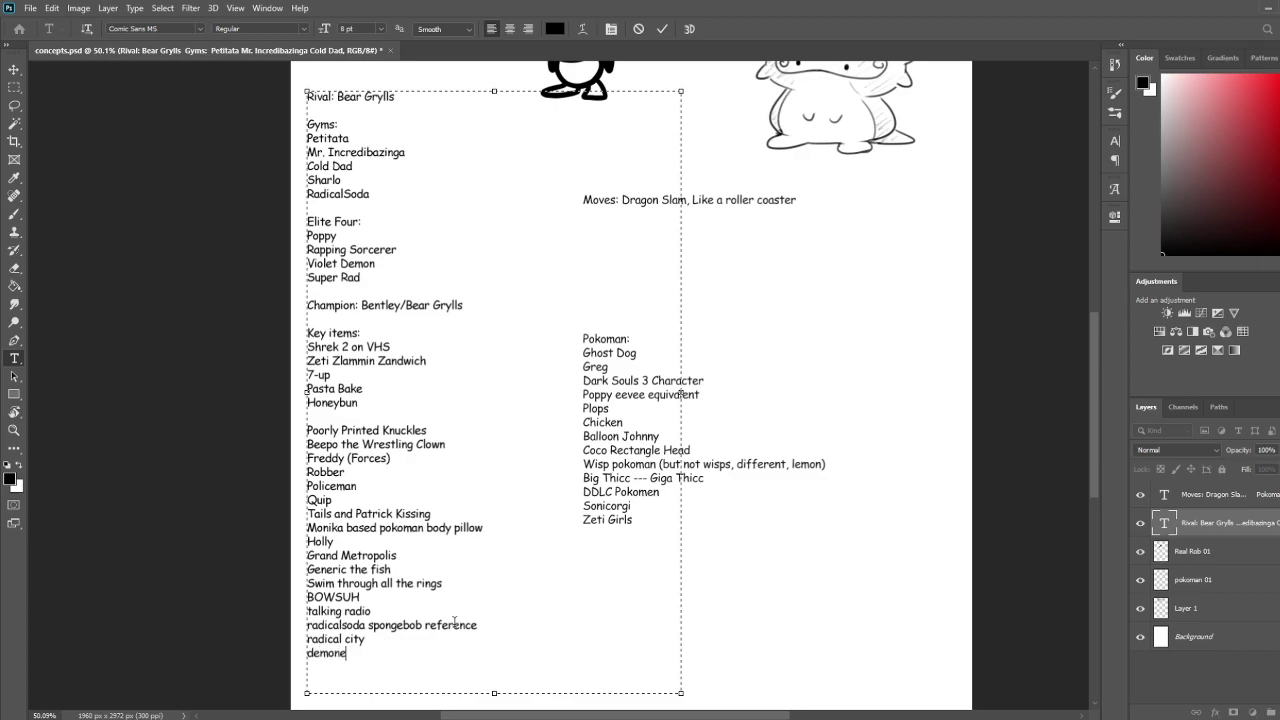
text(tize)
click(12, 106)
key(ctrl+s)
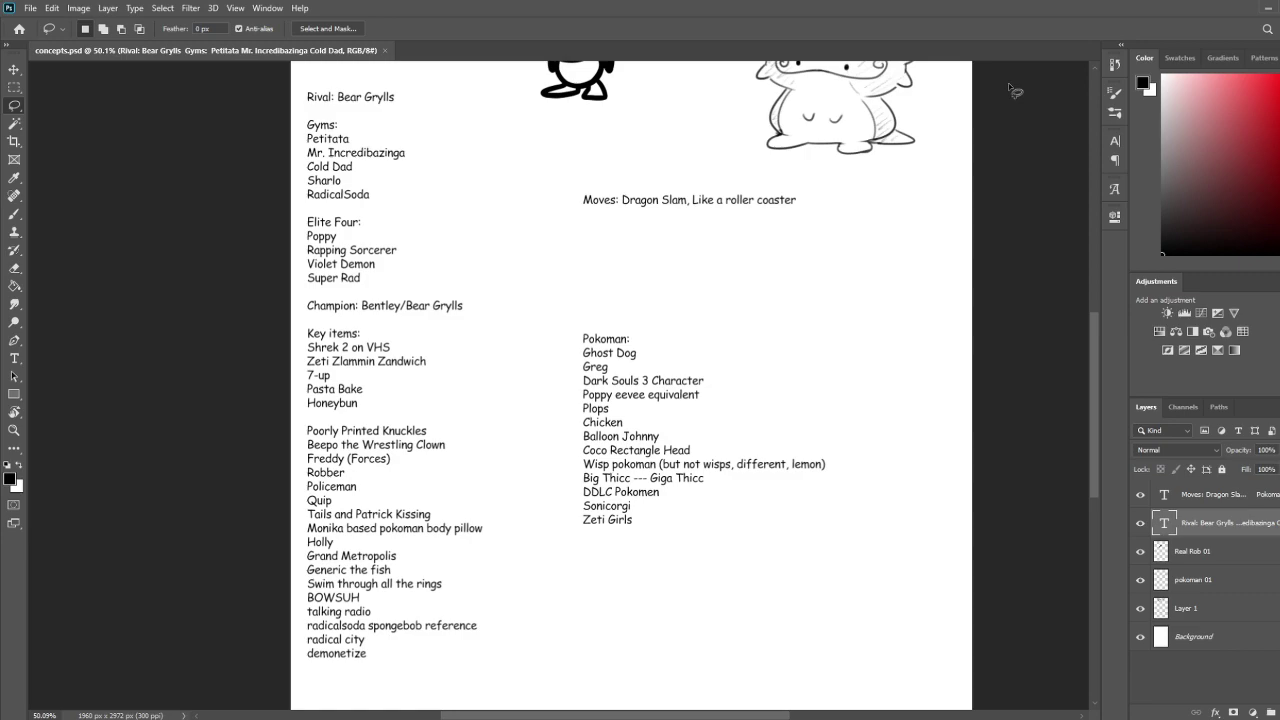
Add "apple juice" in quotation marks below "Honeybun" in the key items and commit the text
click(20, 359)
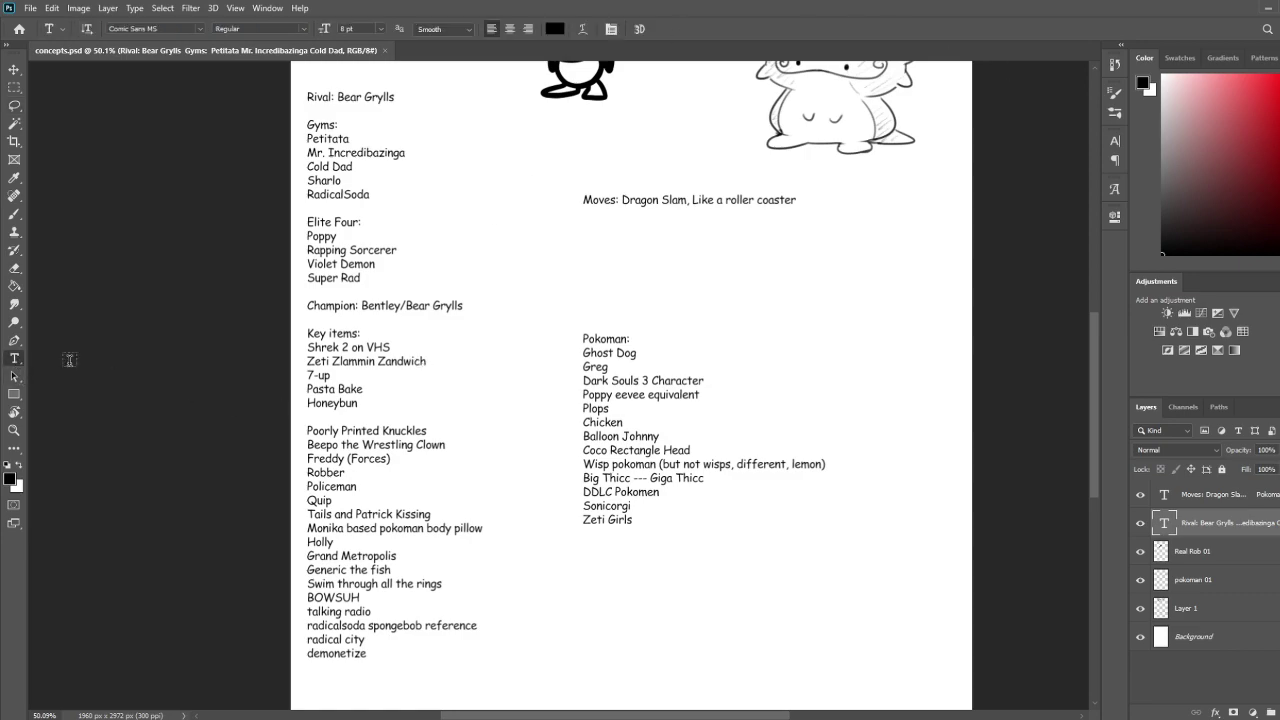
click(378, 401)
key(Return)
text("apple ju)
key(BackSpace)
text(ice")
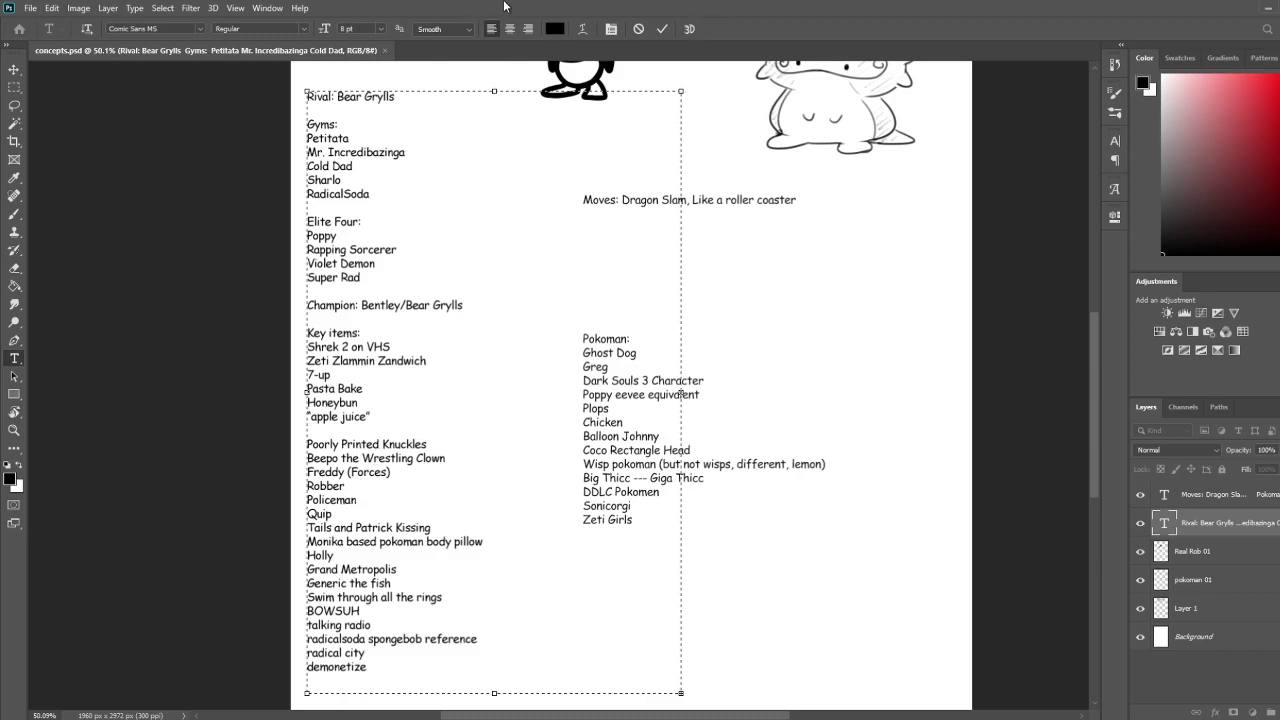
click(193, 166)
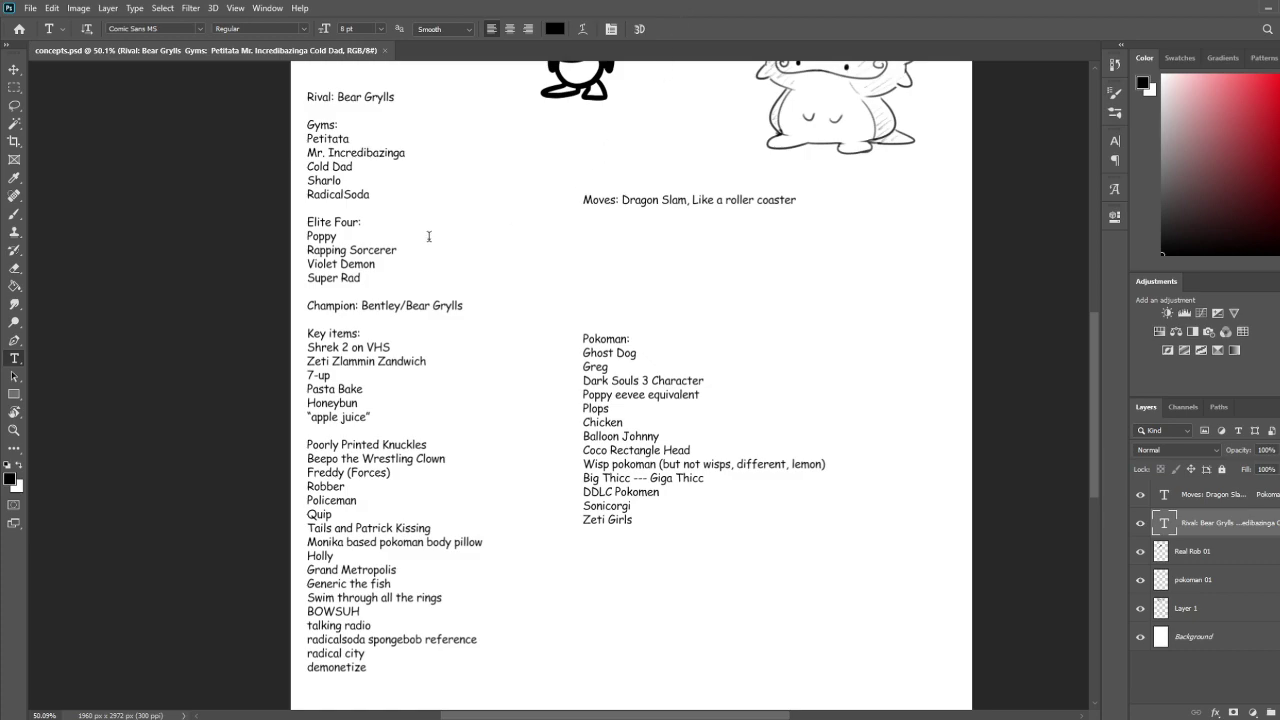
click(612, 525)
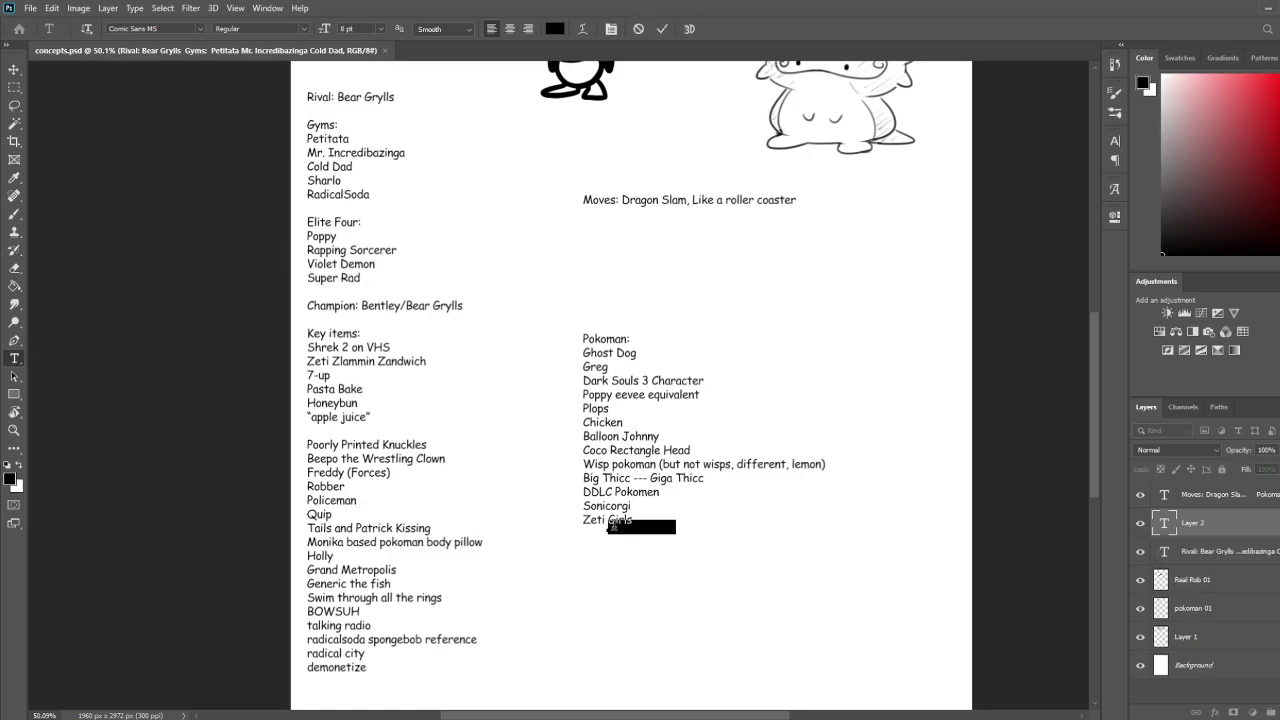
click(1233, 550)
click(1205, 523)
key(Delete)
Add "Dert" below "Zeti Girls" in the Pokoman list and commit the text
click(1223, 496)
click(1204, 522)
click(1224, 498)
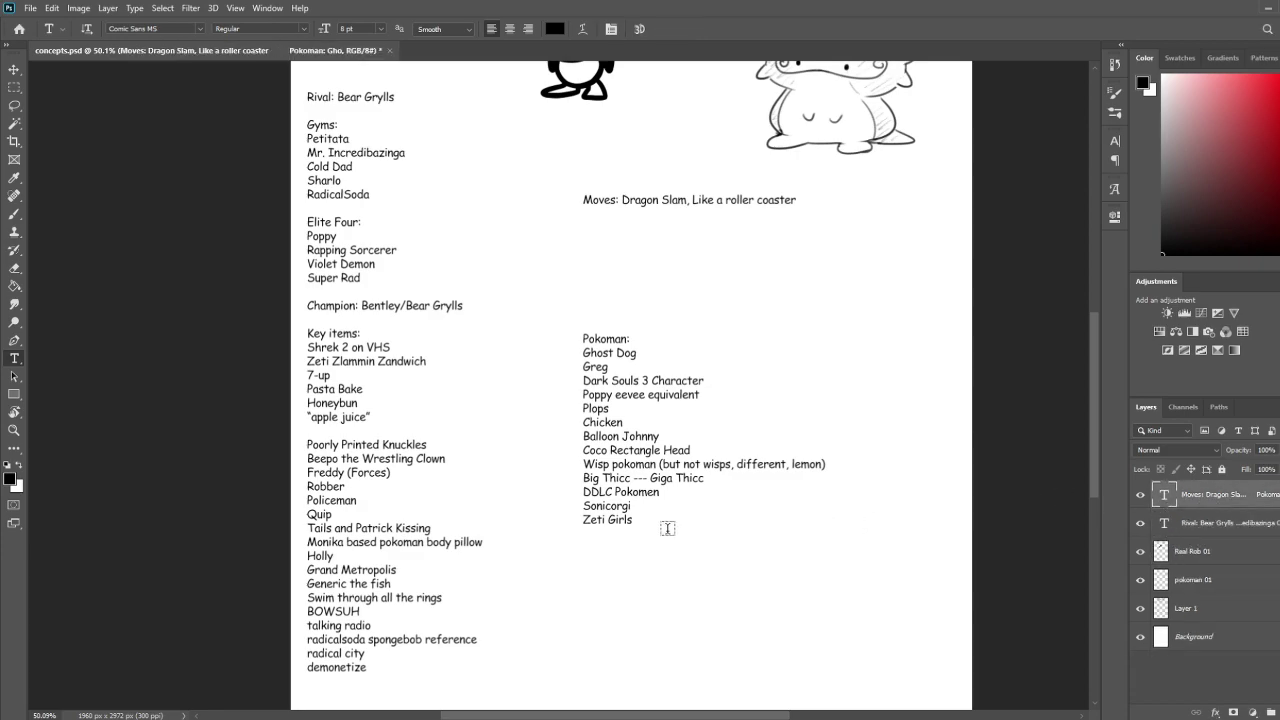
click(626, 506)
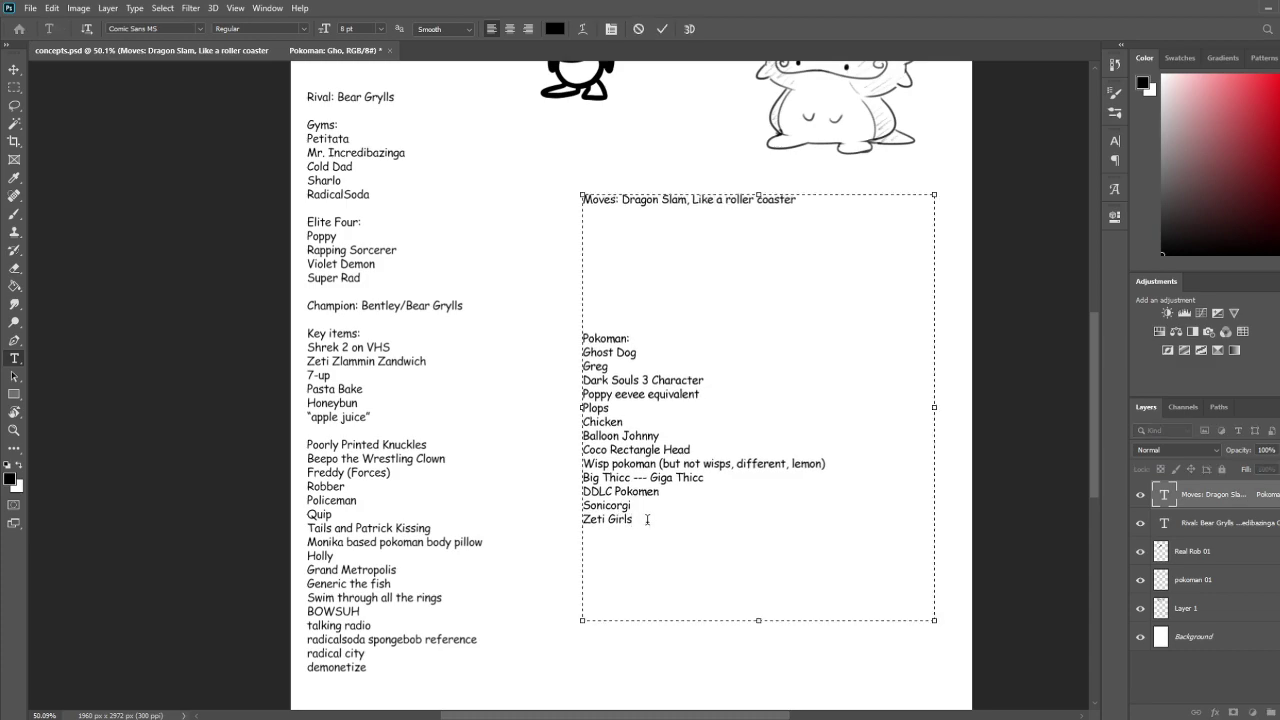
key(Return)
text(DFerty)
key(Left)
key(Left)
key(Left)
key(Left)
key(Left)
key(Delete)
key(End)
key(BackSpace)
click(661, 28)
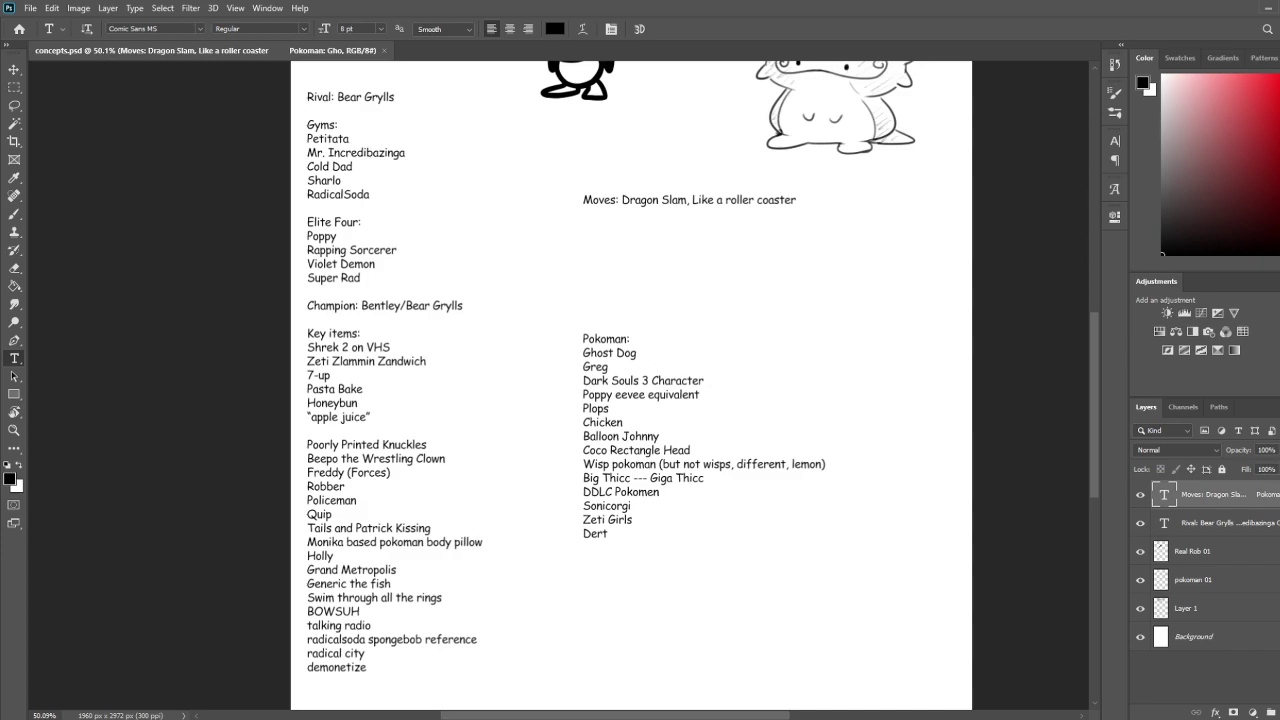
click(346, 675)
key(BackSpace)
click(1206, 527)
click(1229, 497)
Add "caught a" and "wreck it ralph.exe" below "demonetize", extending the text box downward, and commit the text
click(357, 668)
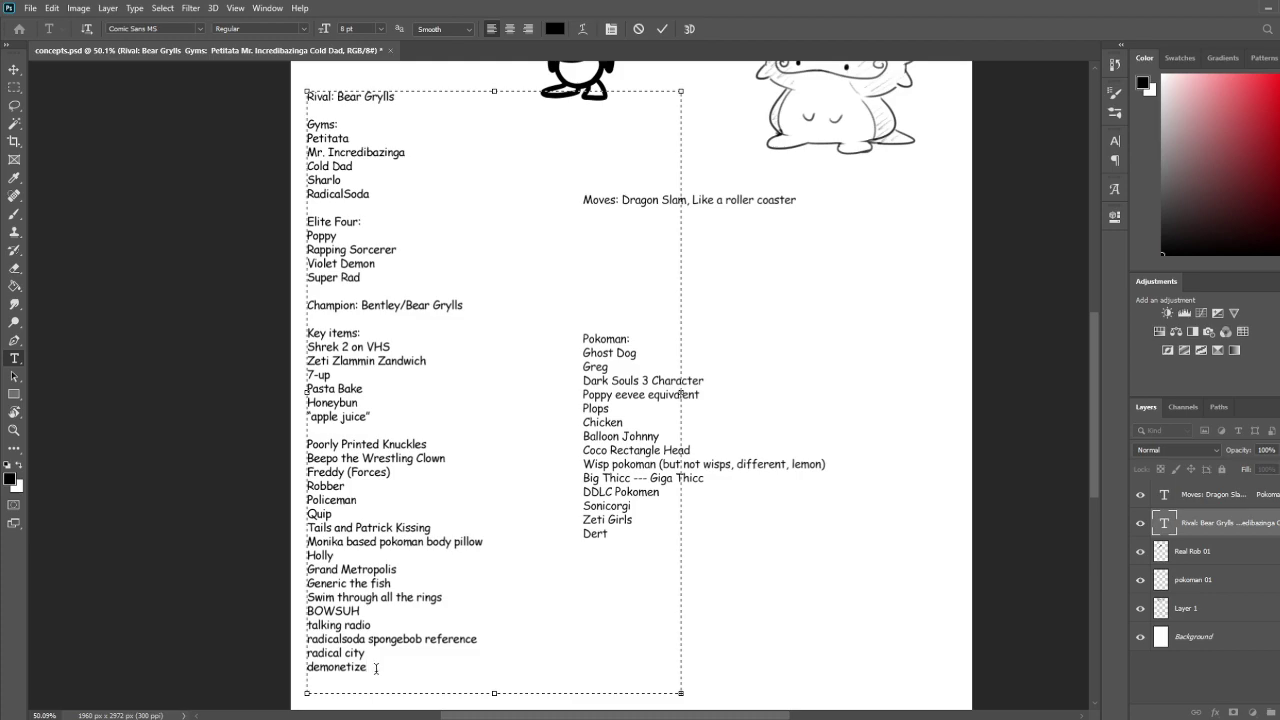
text(caught a)
scroll(501, 628, down, 1)
drag(494, 637, 494, 715)
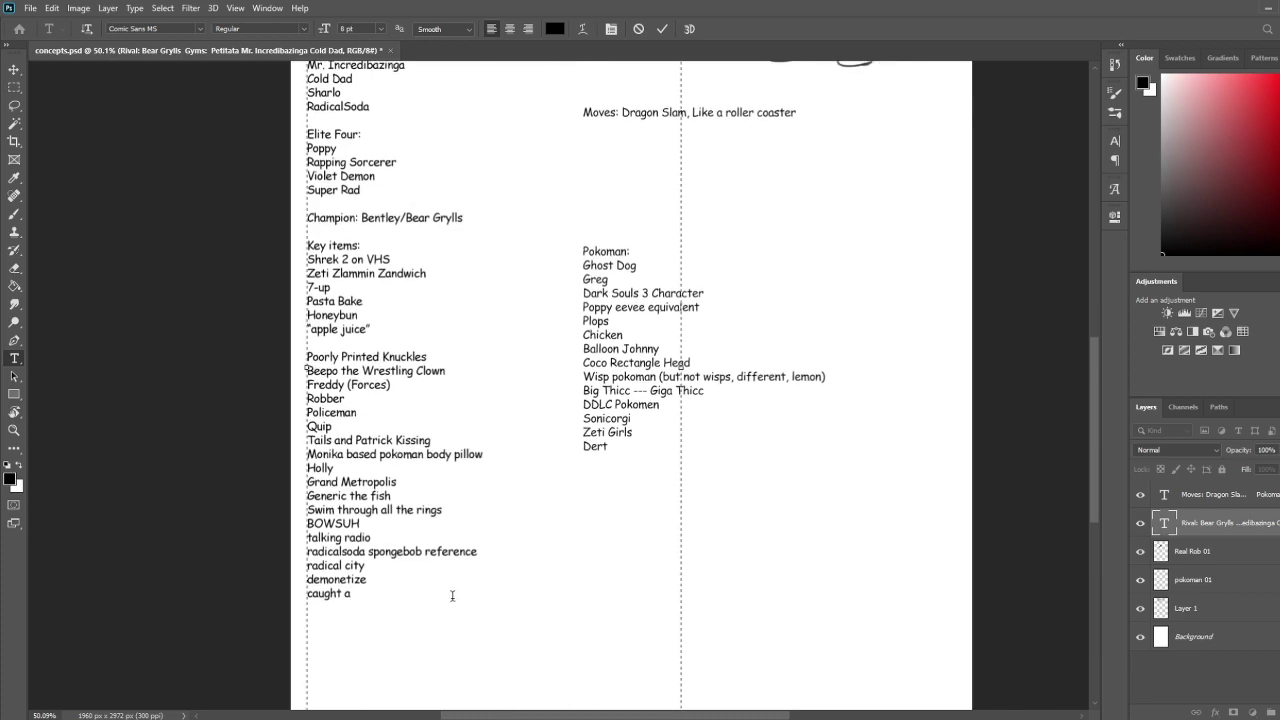
key(Return)
text(wreck it ralph.exe)
key(ctrl+Return)
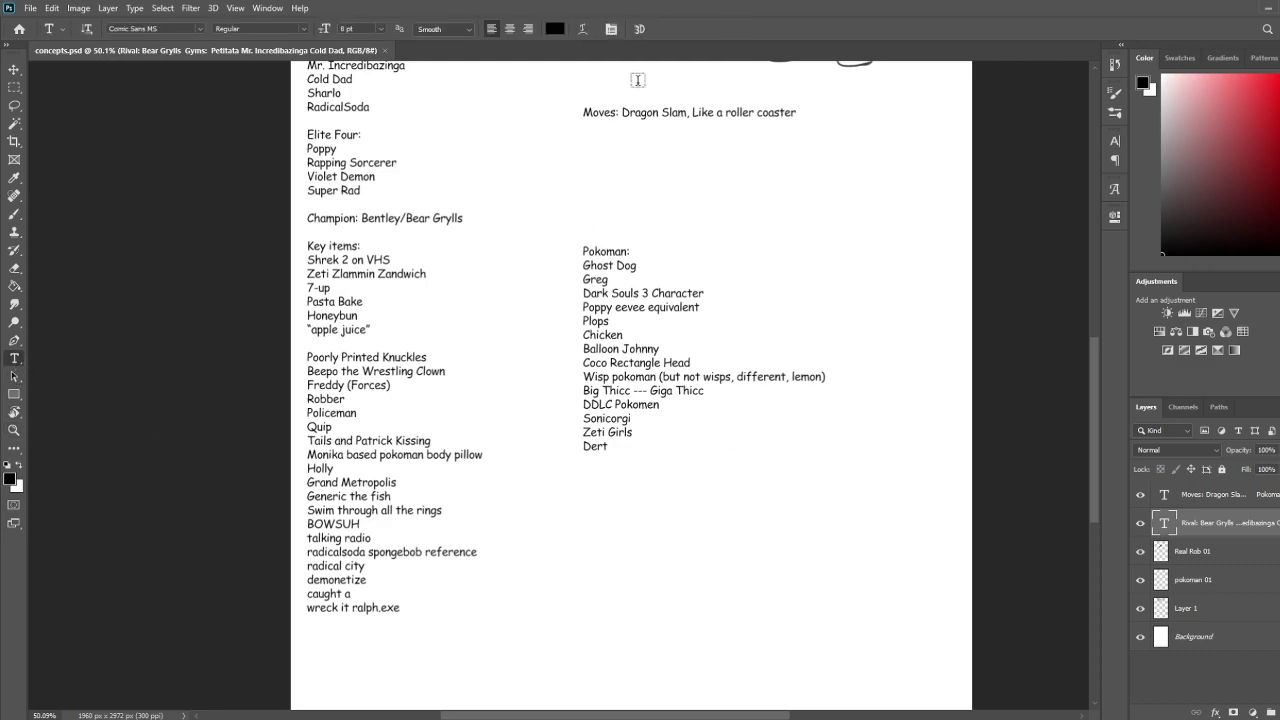
Append ", Sonic Help me" to the moves line after "Like a roller coaster" and commit the text
click(796, 112)
text(, )
text(Sonic Help m,e)
key(BackSpace)
key(BackSpace)
text(e)
key(Return)
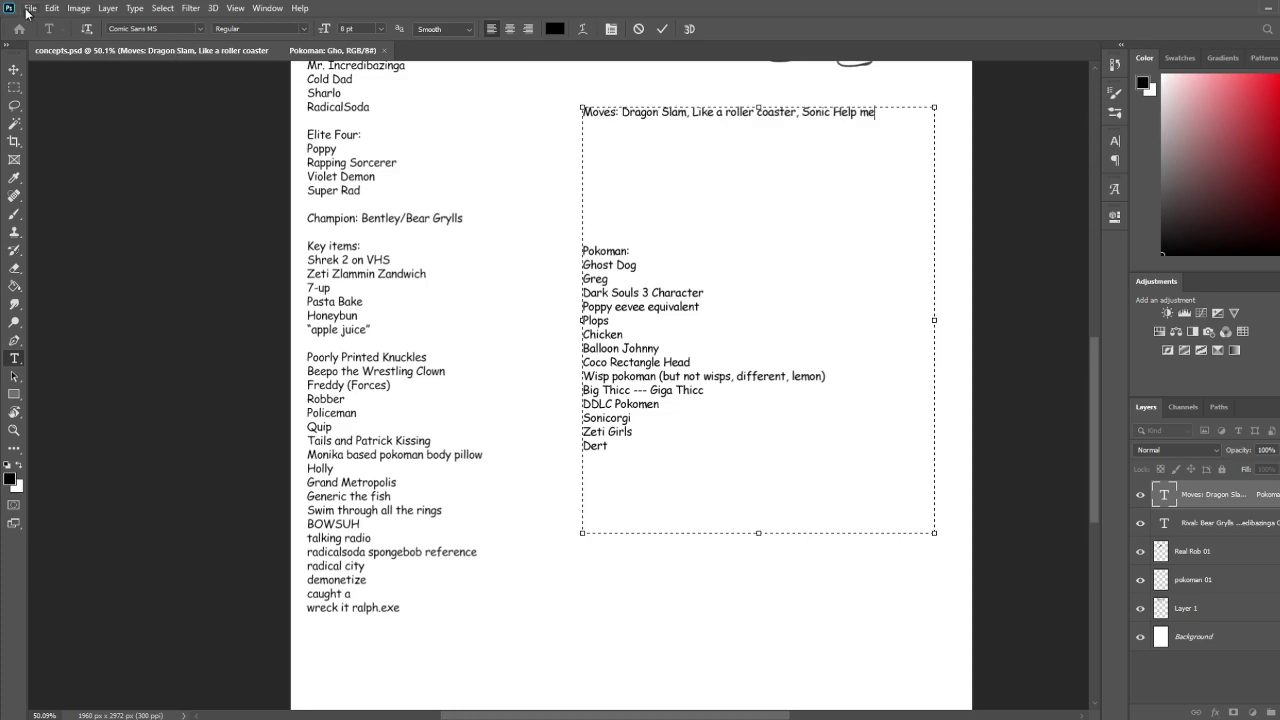
click(662, 28)
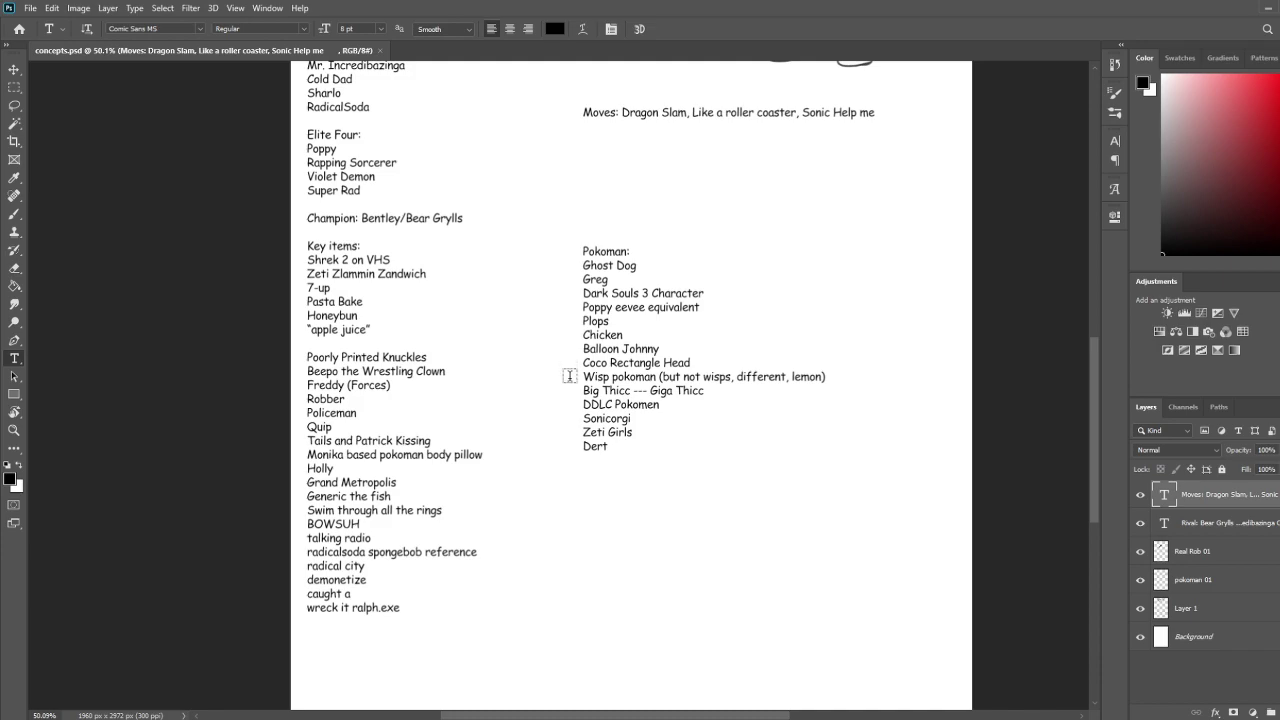
Add "tips n tricks", "labyrinth" and "B.O.N.R" on separate lines below "wreck it ralph.exe" and commit the text
click(428, 607)
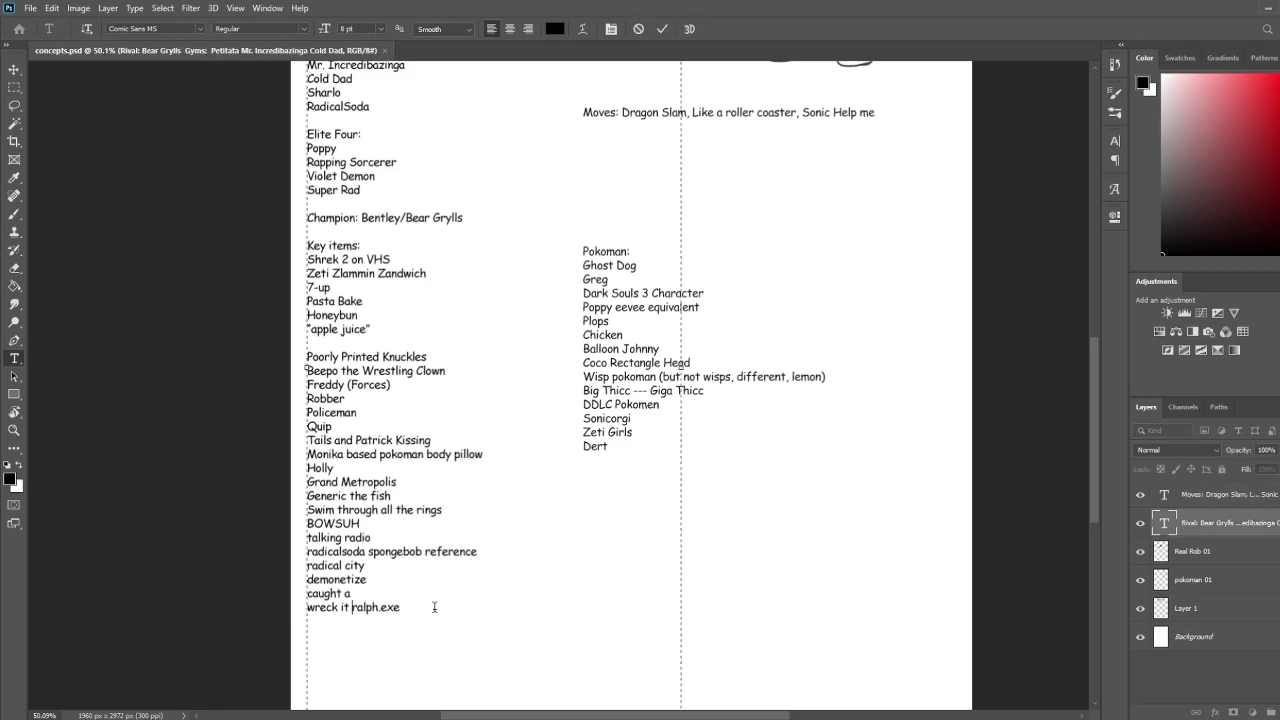
text(tips n tricks)
key(Return)
text(labyrinth)
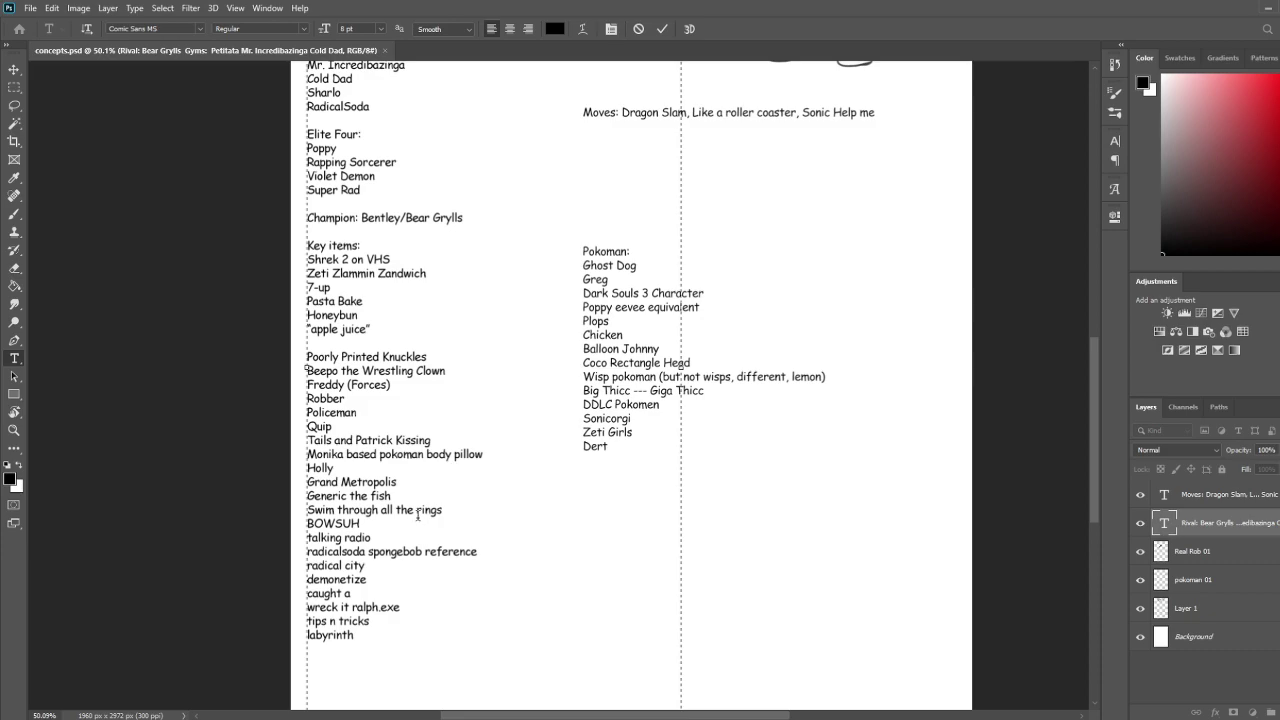
key(Return)
text(B.O.N.R)
click(661, 28)
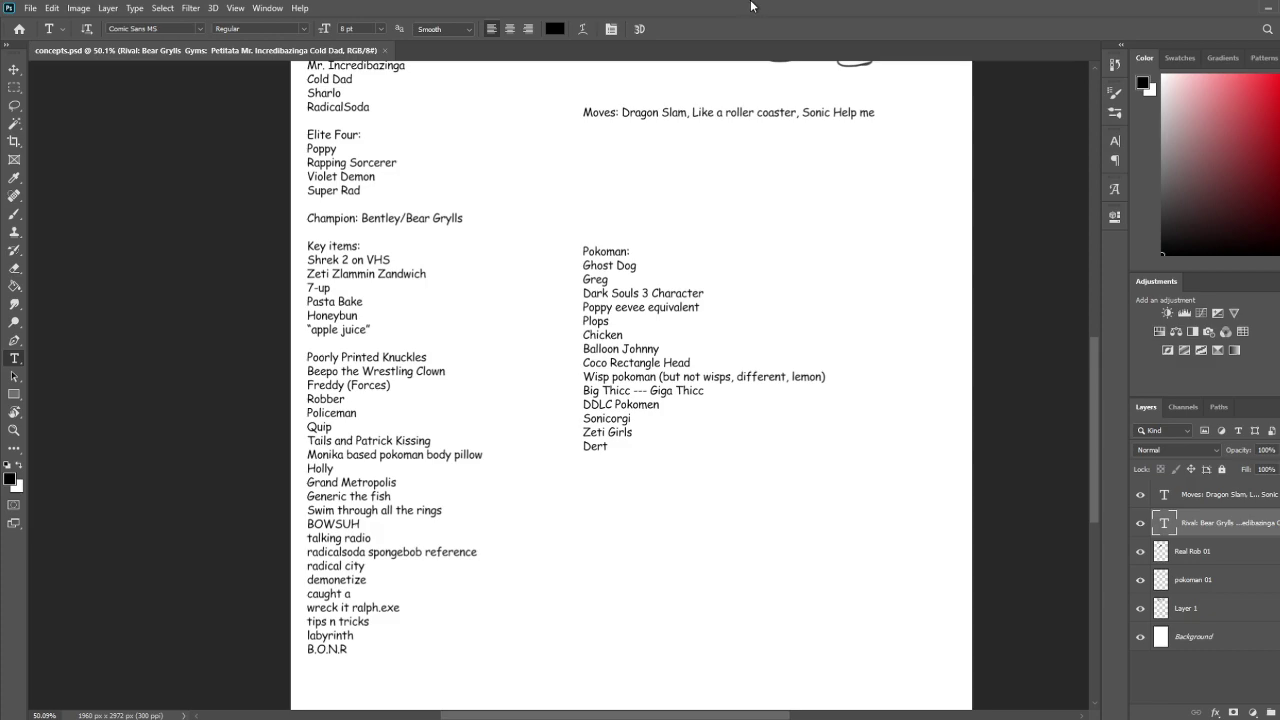
Add "Game Theories" below "B.O.N.R" and commit the text
click(381, 654)
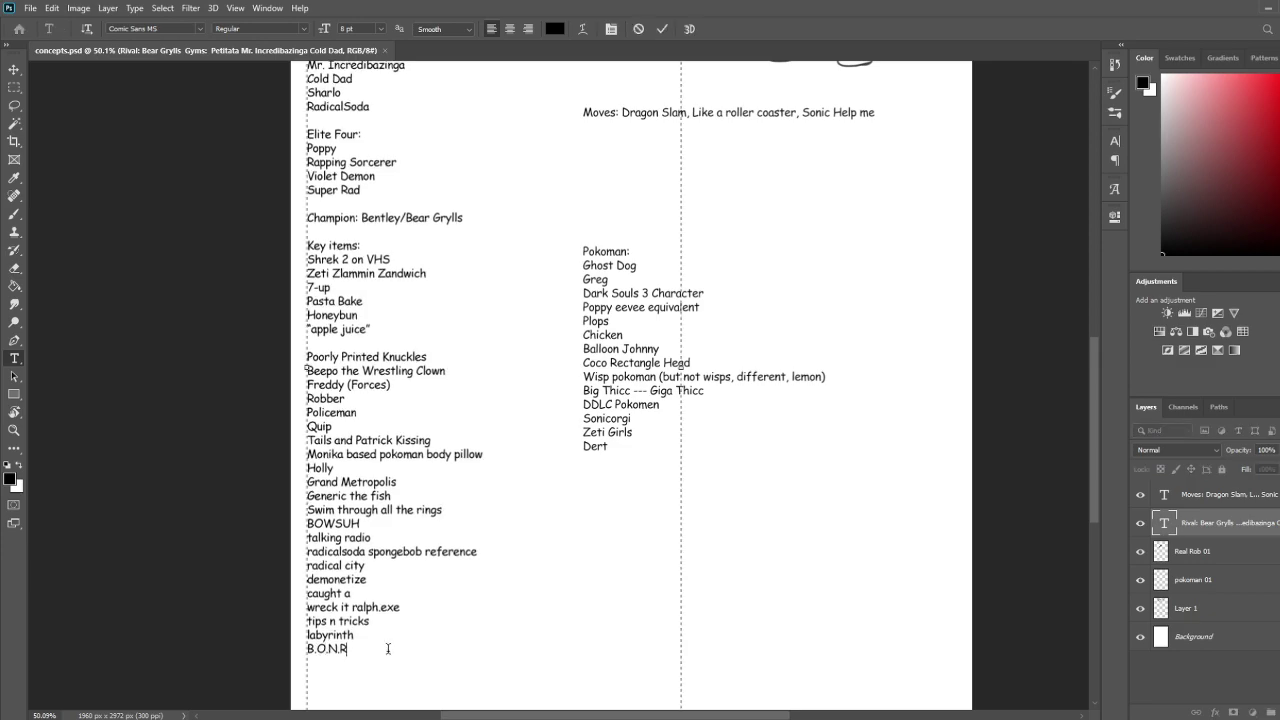
text(Game T)
key(BackSpace)
text(T^h)
key(BackSpace)
text(eories)
key(BackSpace)
key(Right)
key(Right)
key(Escape)
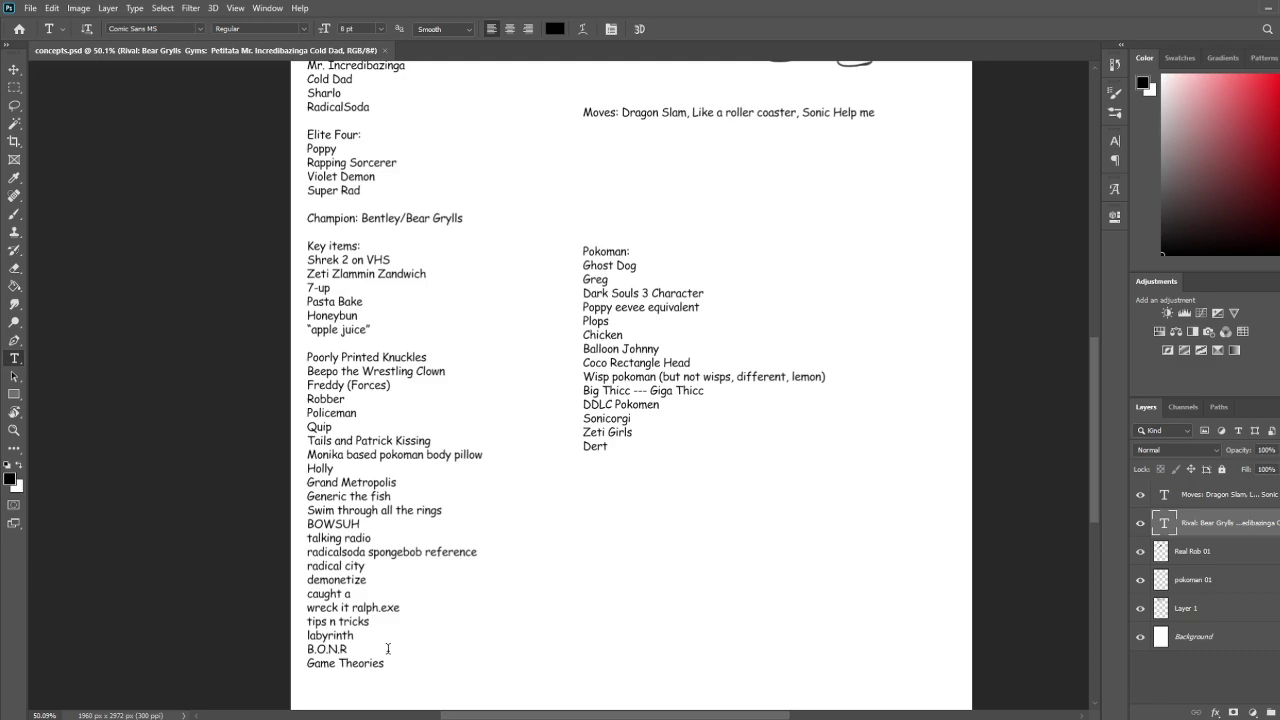
Add "Jon Tron Clone #37", "WAM" and "Umbran Witch" on separate lines below "Game Theories", extending the text box downward, and commit the text
click(396, 650)
text(Jon Tron Clone)
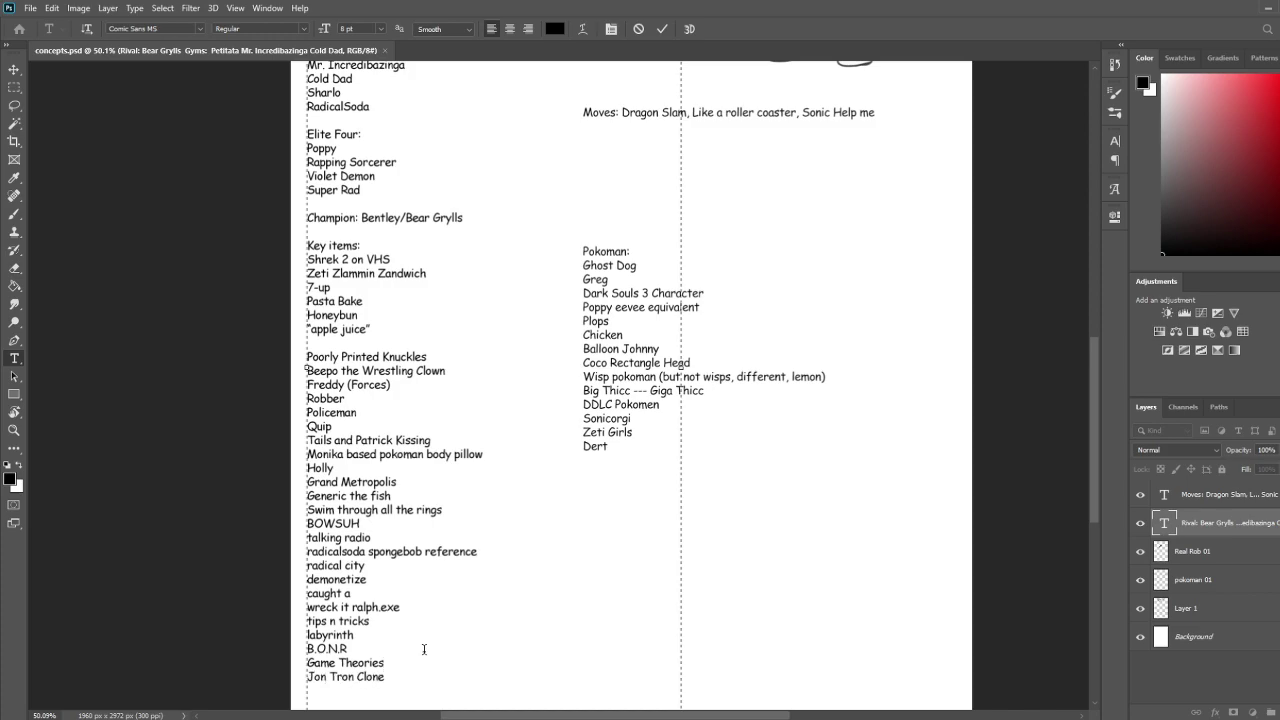
text( #37)
key(Return)
text(WAM)
scroll(480, 585, down, 3)
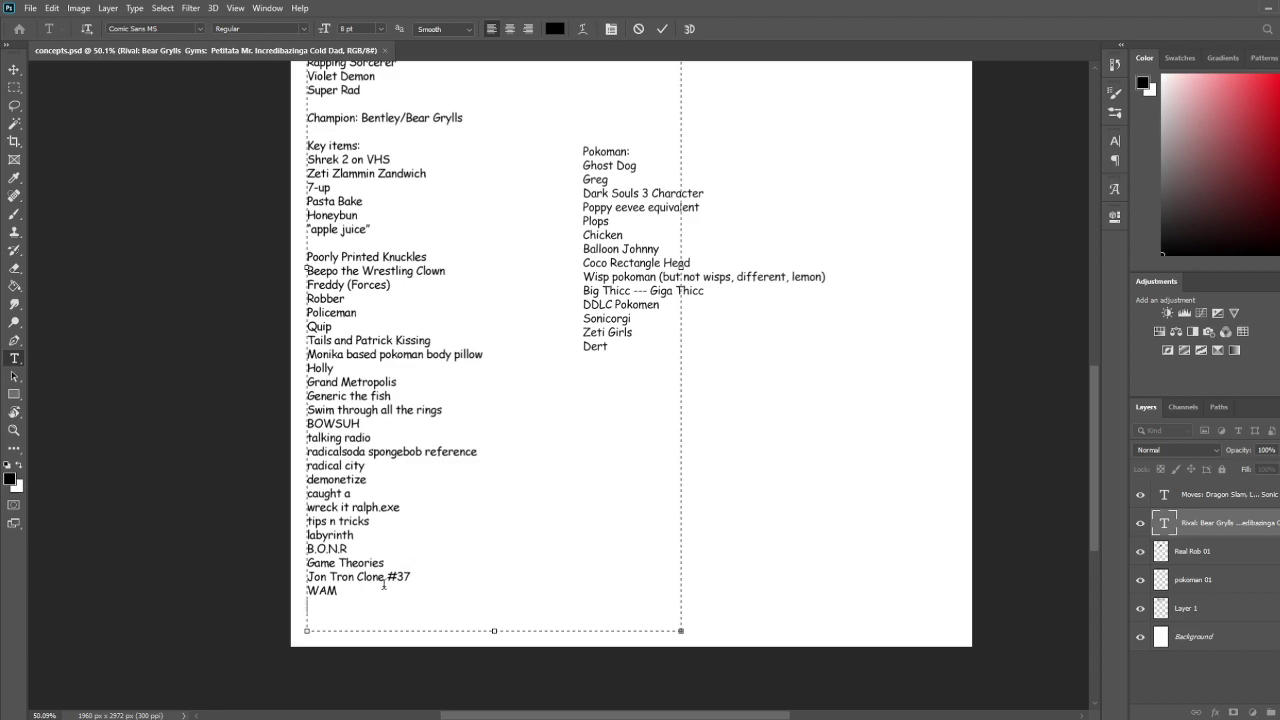
text(Umbreon)
text( Witch)
drag(494, 632, 494, 646)
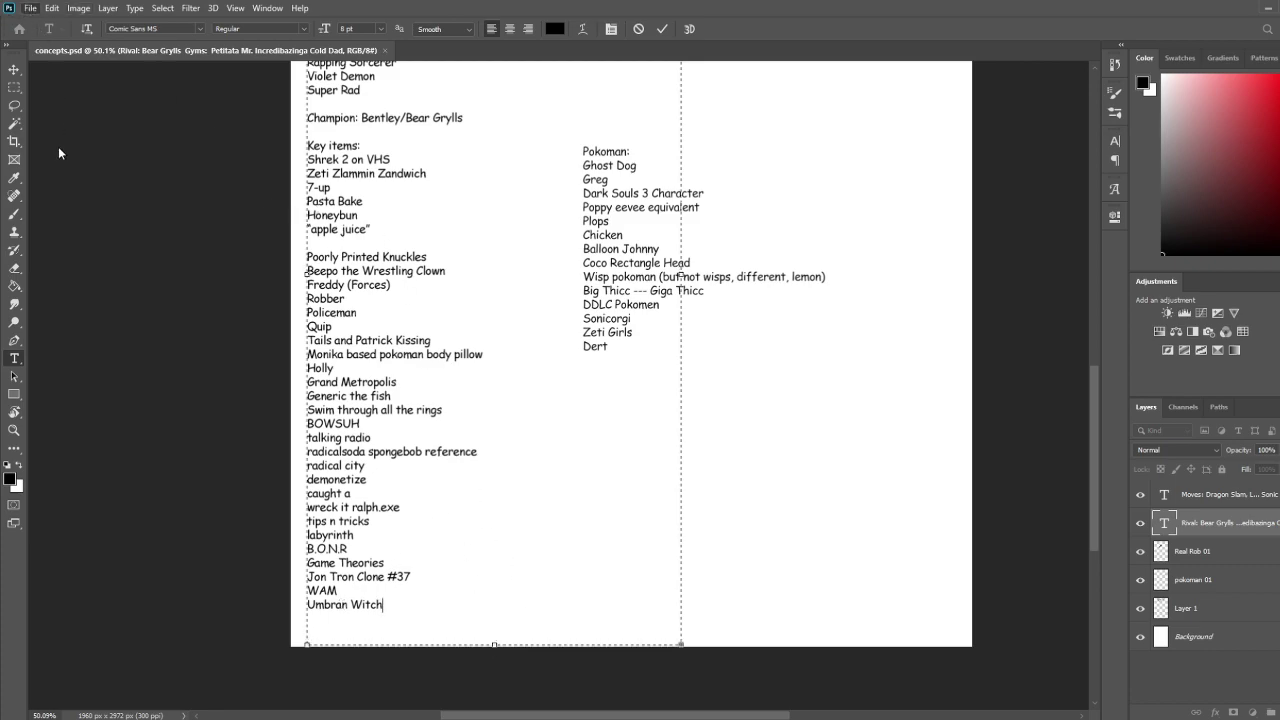
click(662, 29)
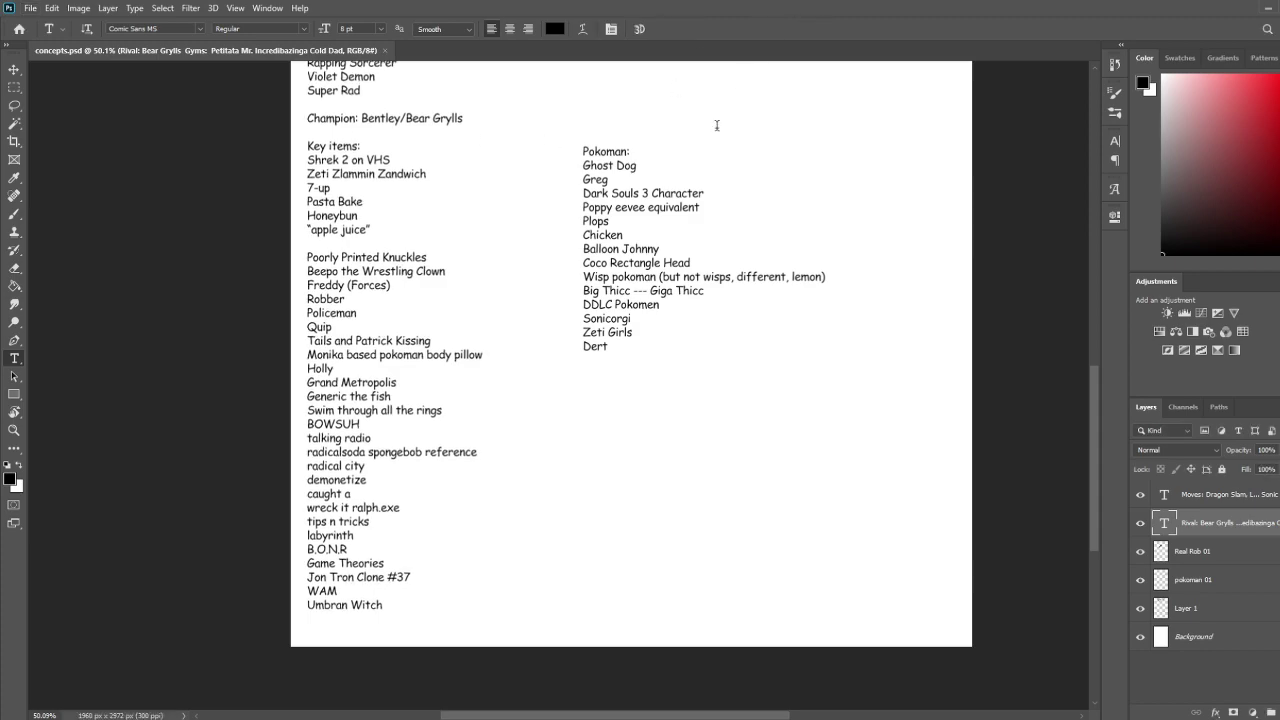
Delete the "Dark Souls 3 Character" line from the Pokoman list and commit the text
scroll(479, 390, up, 4)
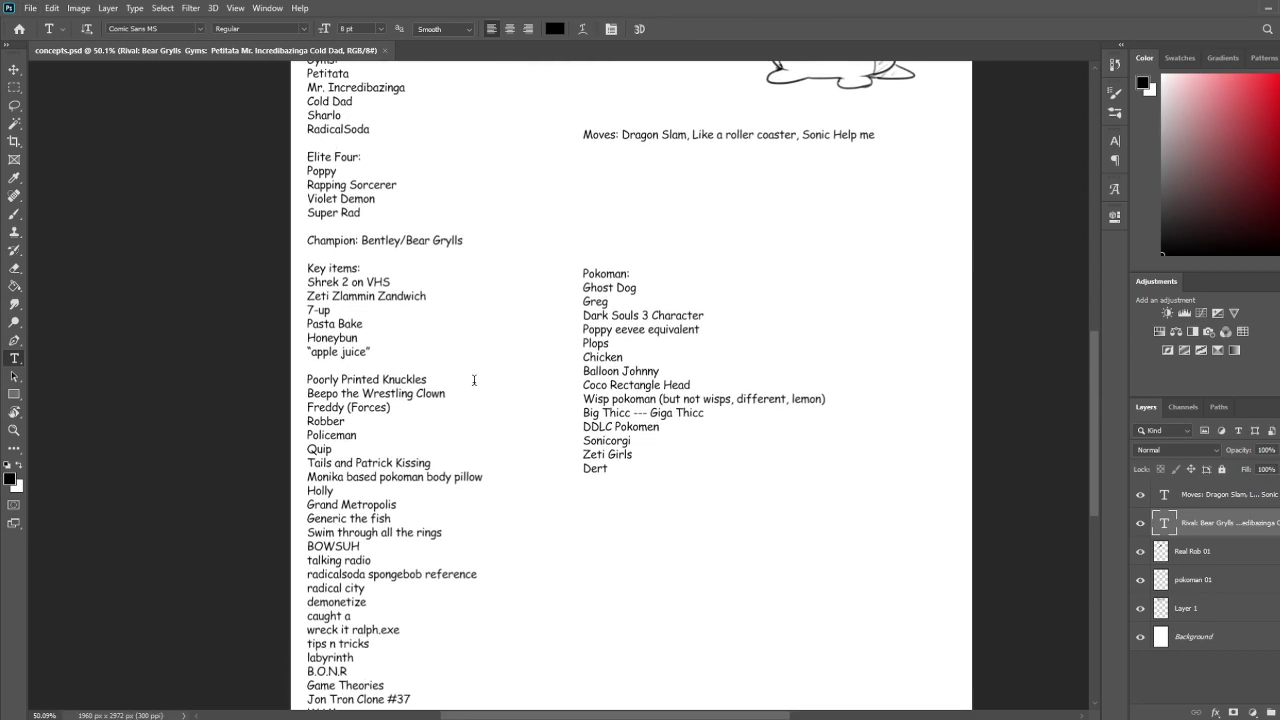
scroll(478, 342, up, 3)
scroll(593, 215, down, 4)
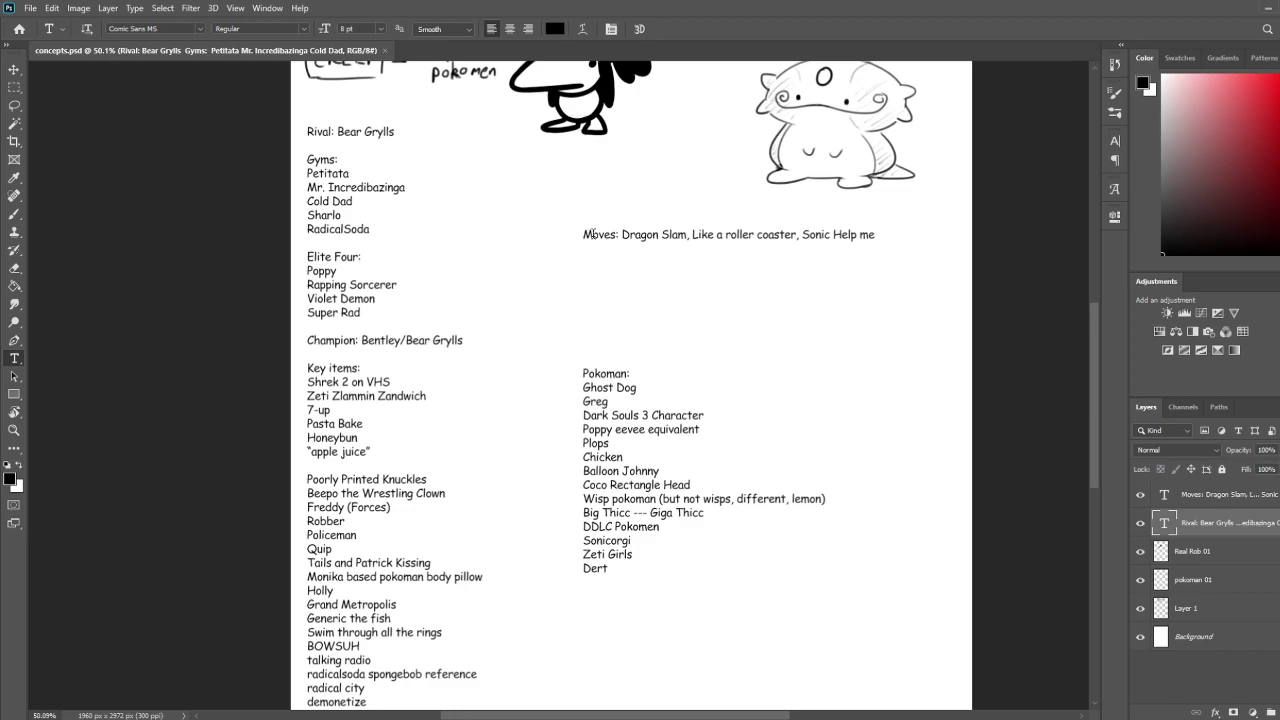
drag(703, 360, 521, 362)
key(BackSpace)
key(BackSpace)
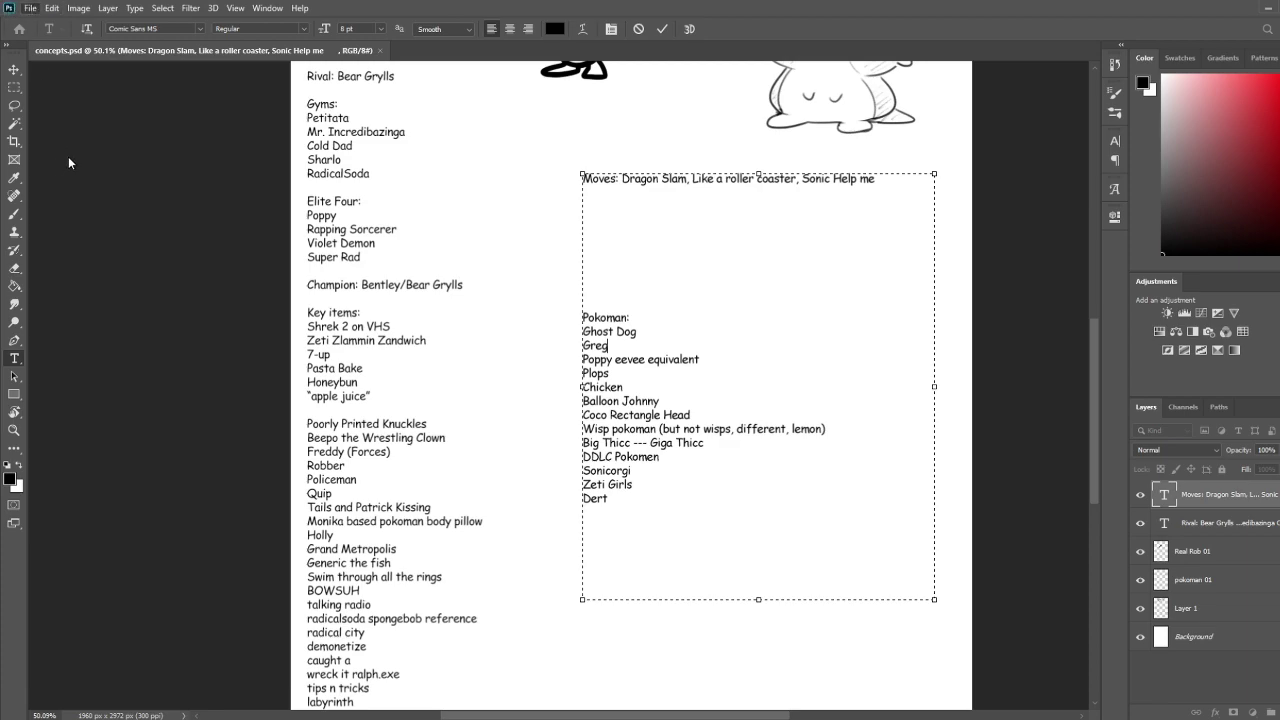
click(443, 258)
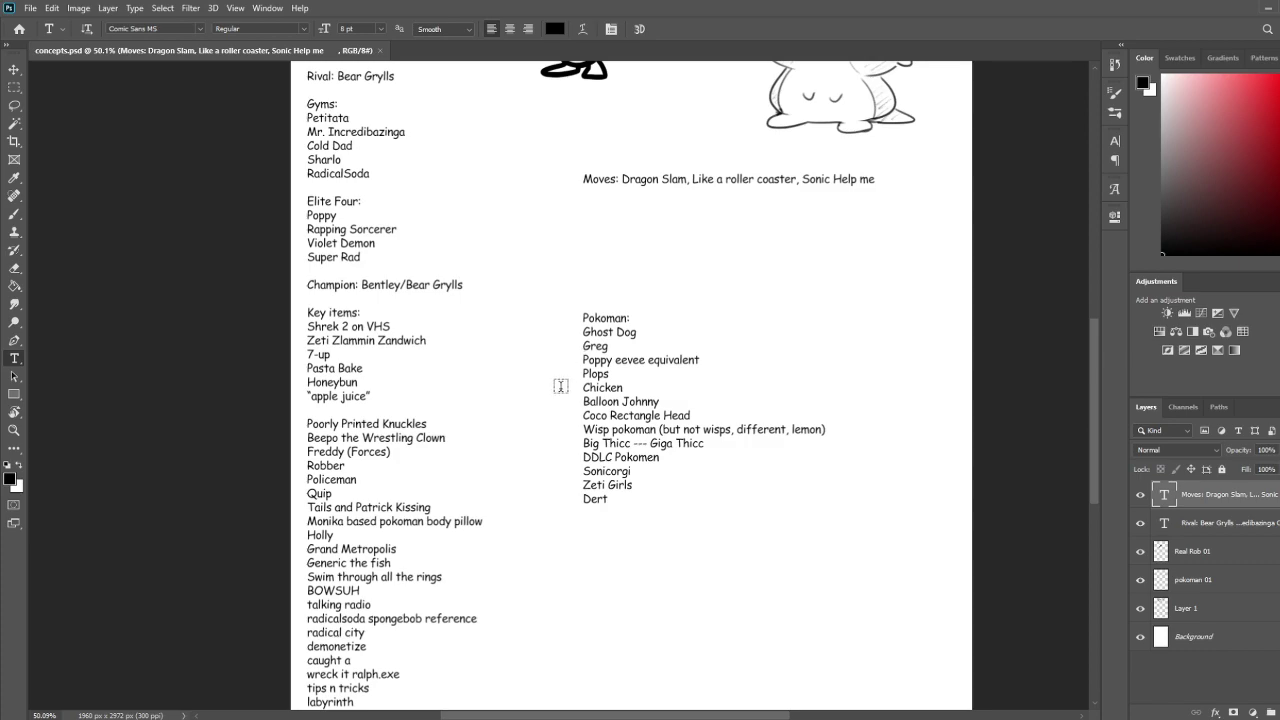
Add "Green Hill" below "Umbran Witch" in the character list and commit the text
scroll(354, 643, down, 3)
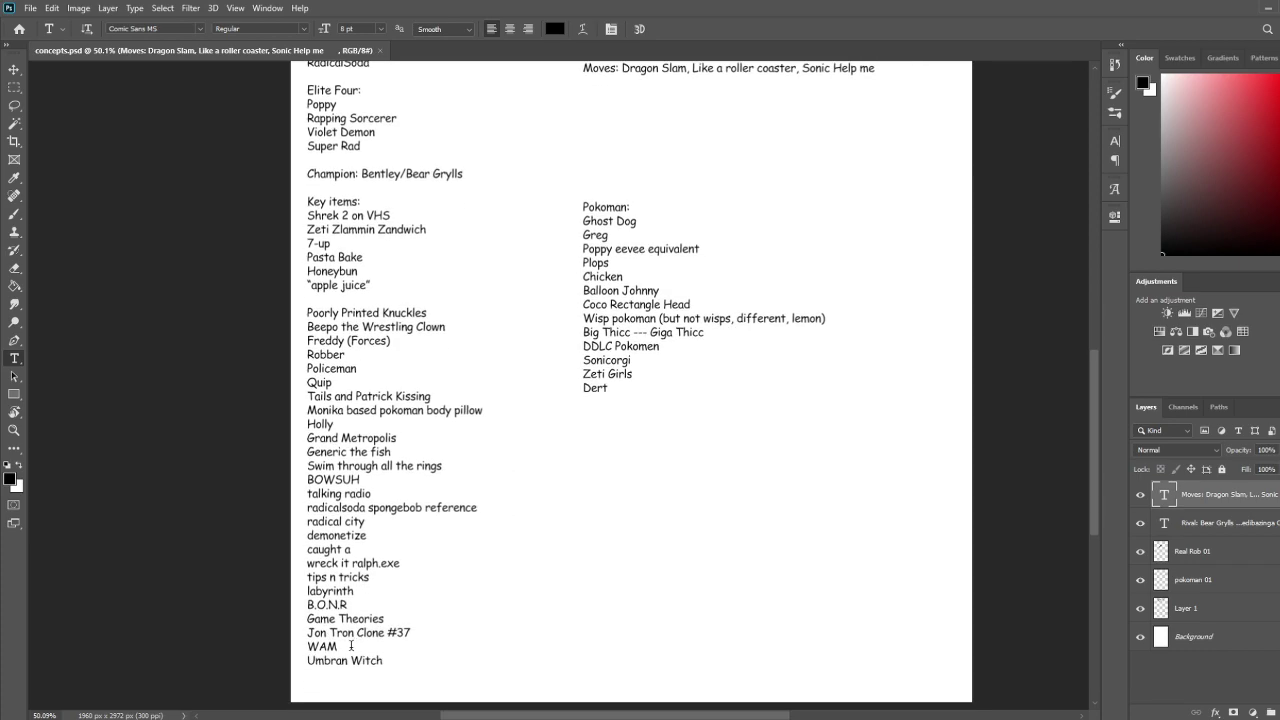
scroll(354, 643, down, 1)
click(385, 617)
key(Return)
text(Green Hill)
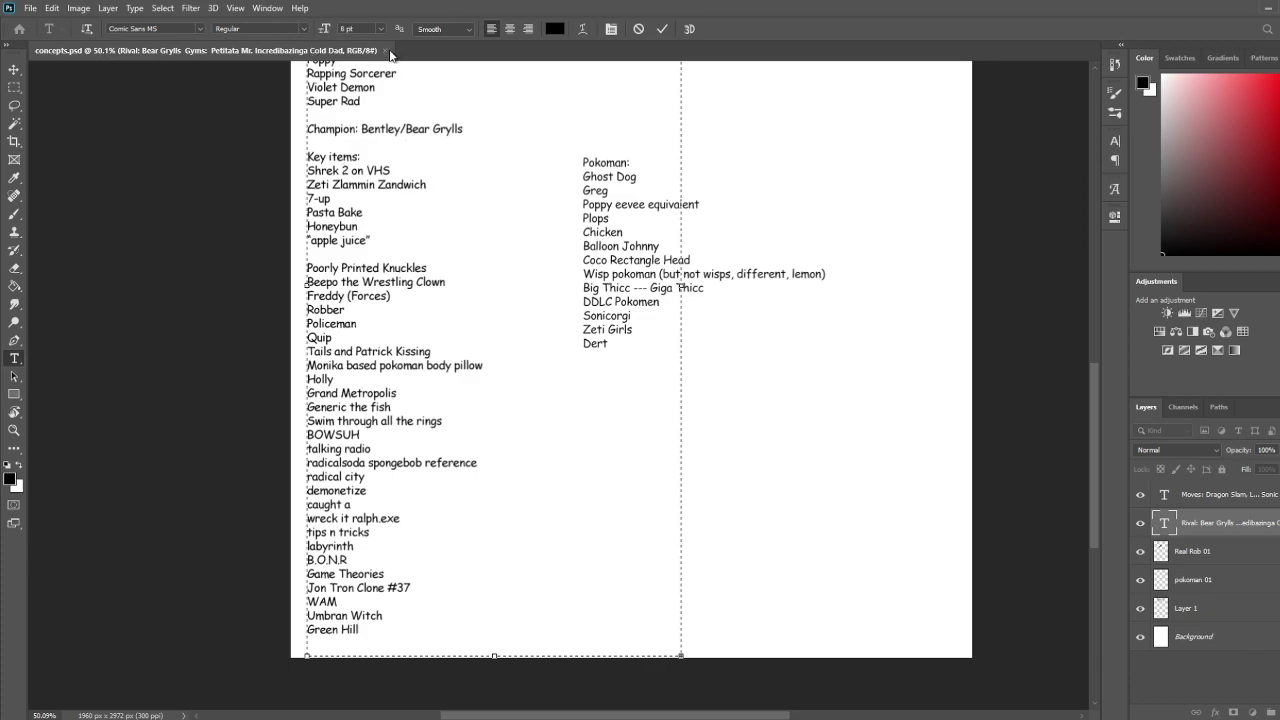
click(72, 160)
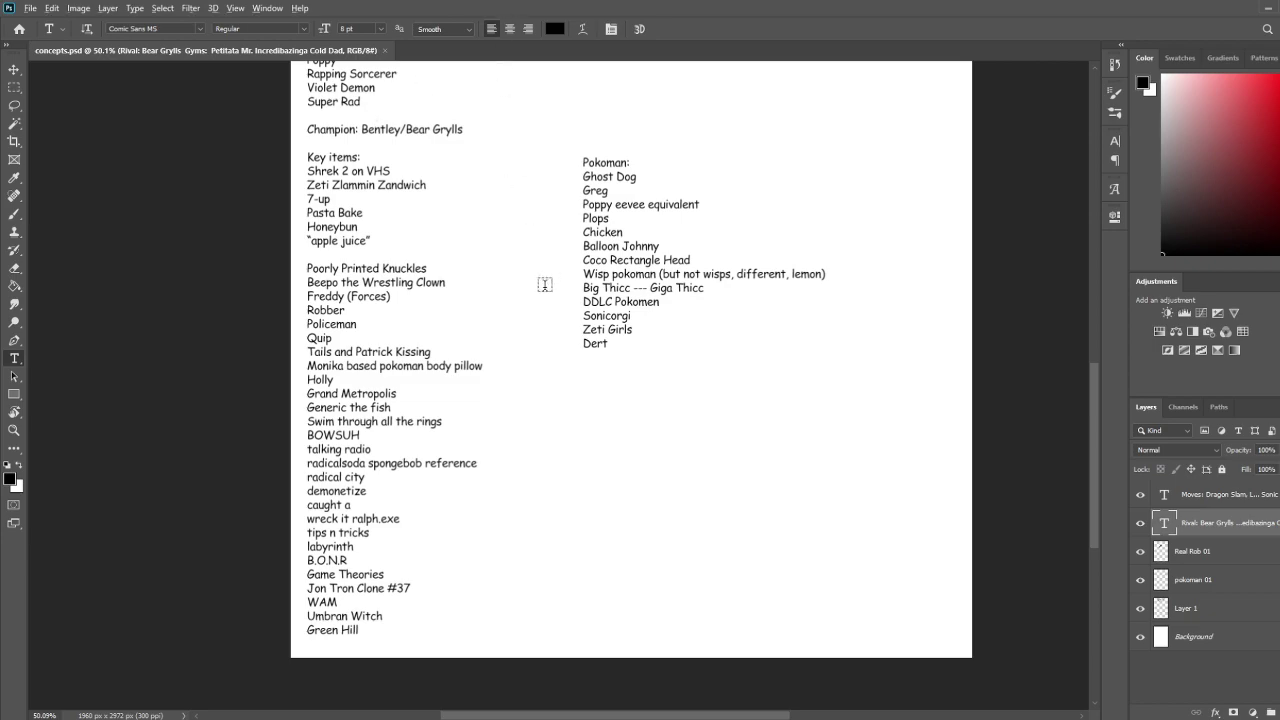
Crop outward to widen the canvas to 3500 px, adding blank space to the right of the existing concepts
scroll(544, 285, down, 5)
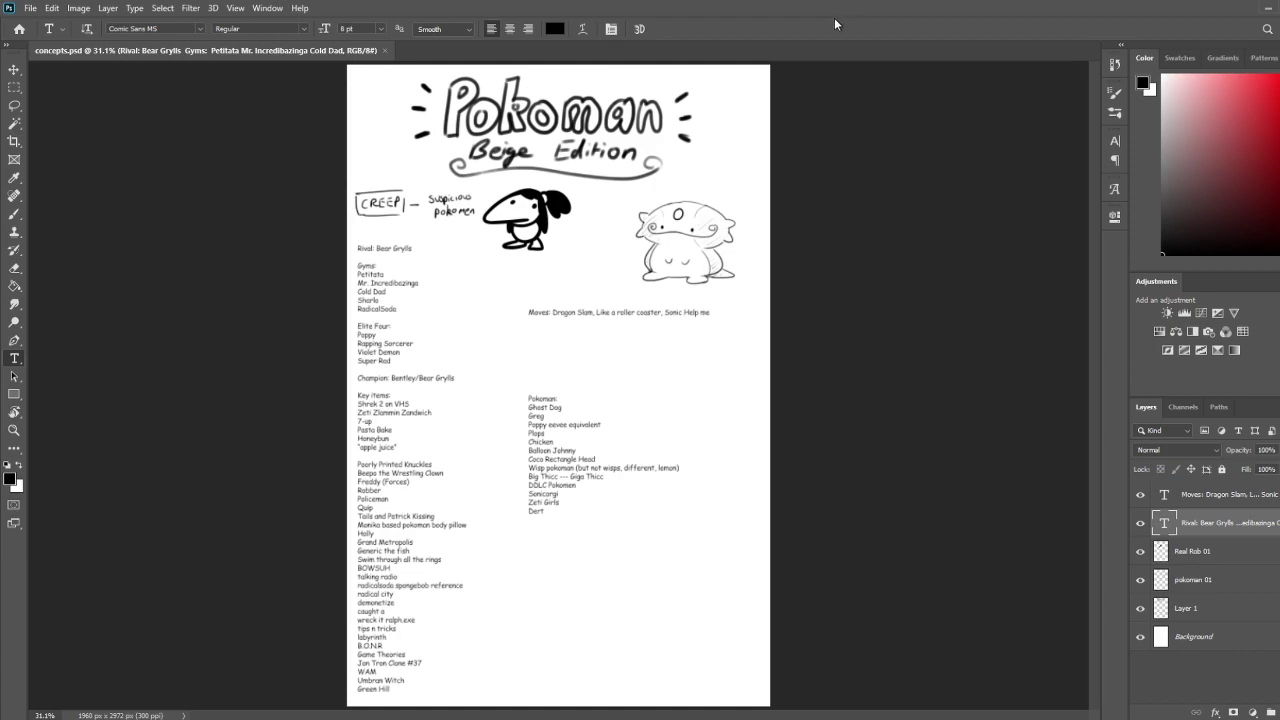
scroll(808, 298, down, 3)
scroll(819, 468, up, 2)
key(c)
drag(770, 399, 899, 363)
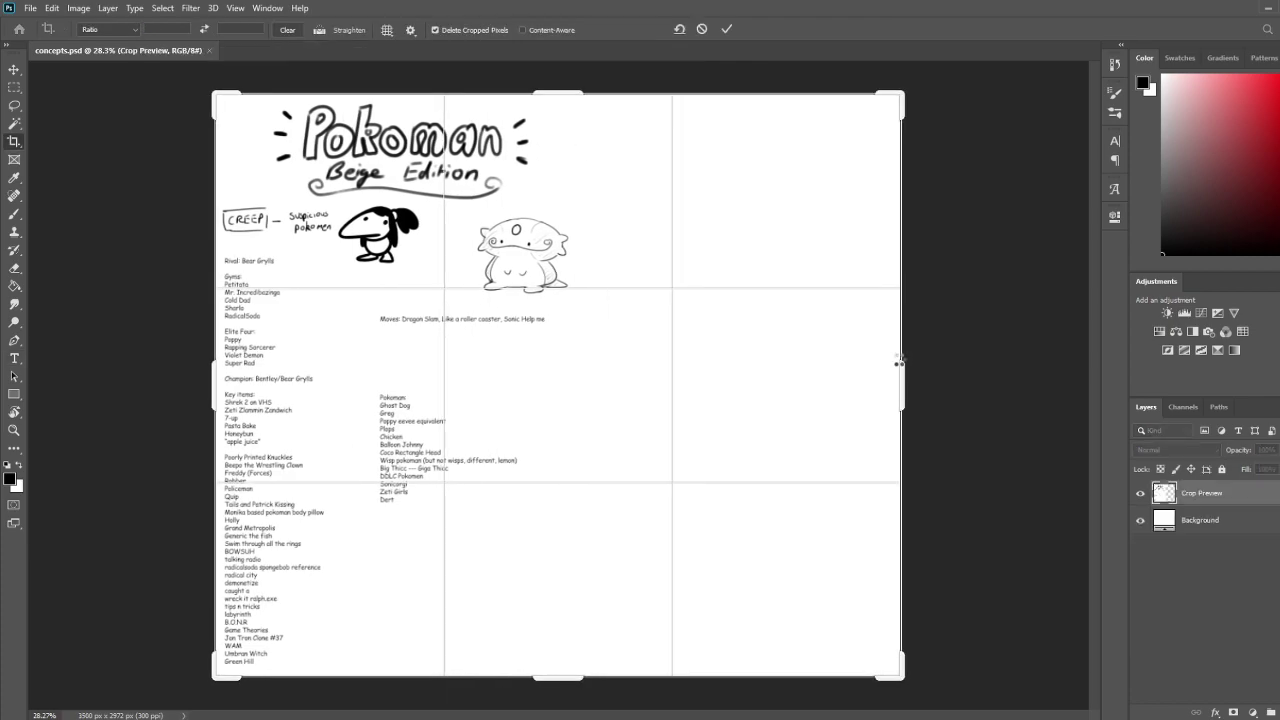
key(Return)
Create a new layer above the moves text layer and choose the Brush tool
scroll(770, 165, up, 4)
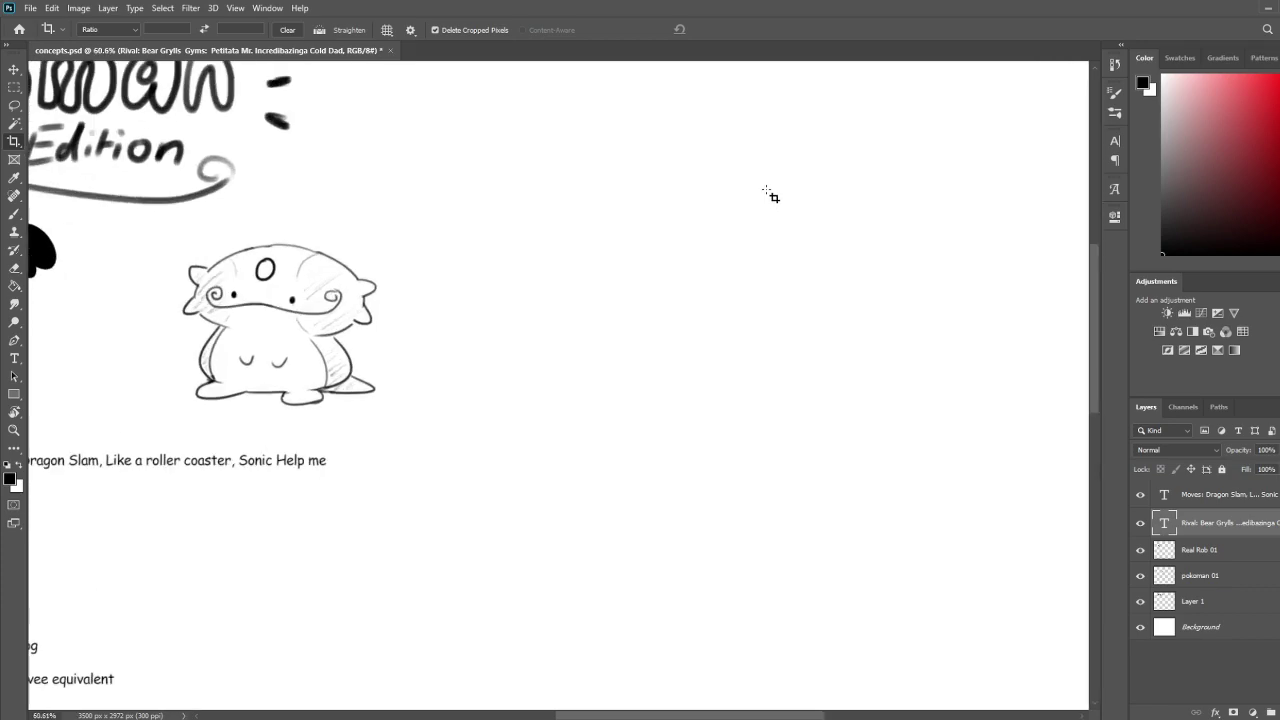
drag(766, 246, 688, 327)
scroll(692, 288, down, 1)
scroll(700, 285, up, 1)
click(1237, 502)
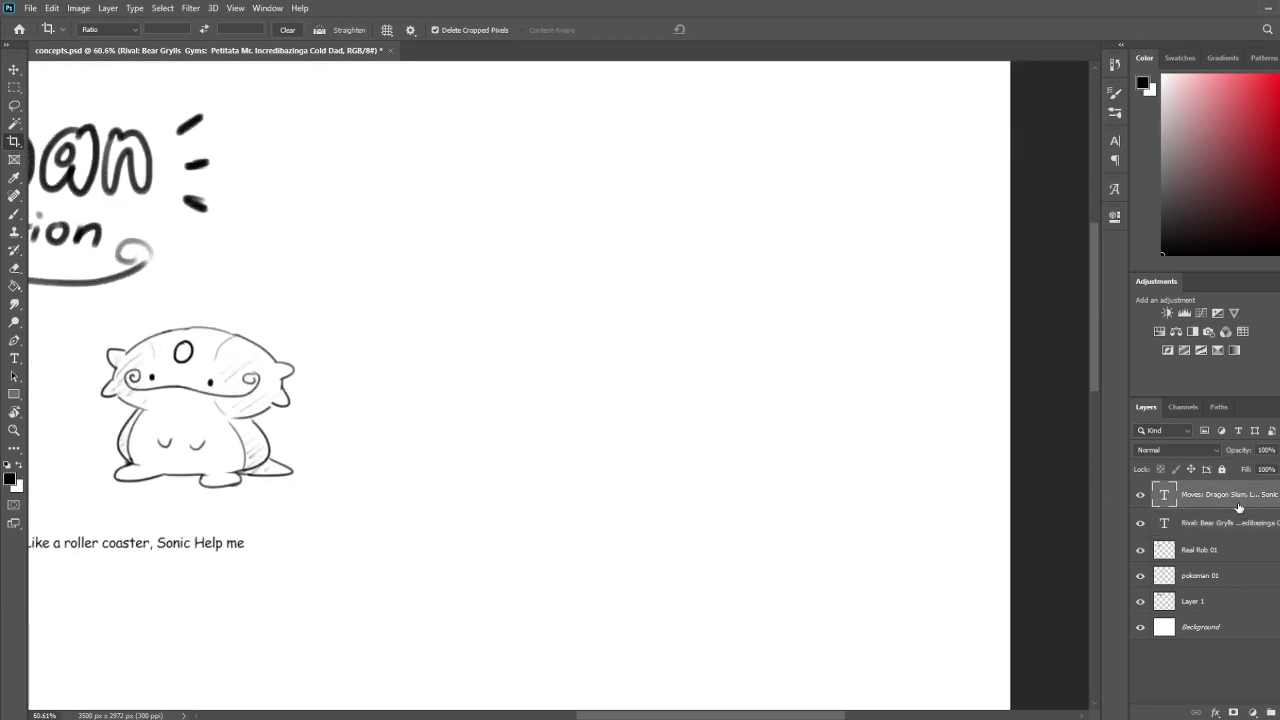
key(ctrl+shift+alt+n)
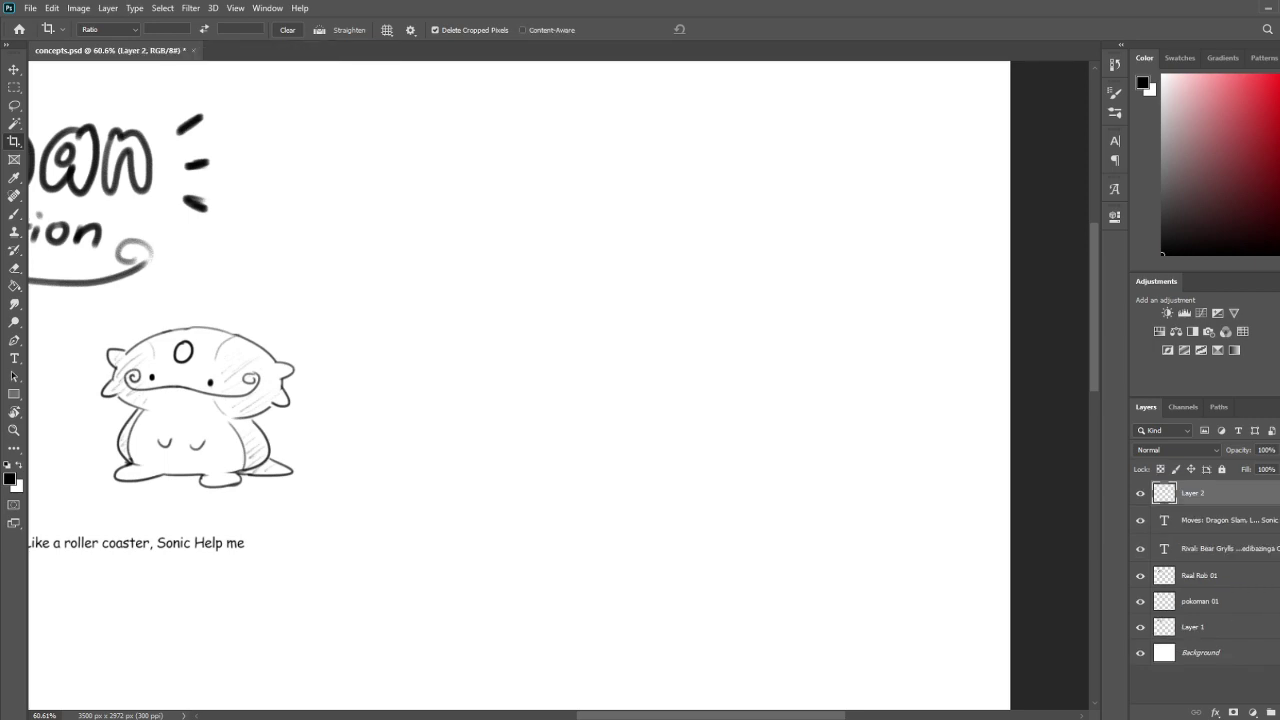
key(b)
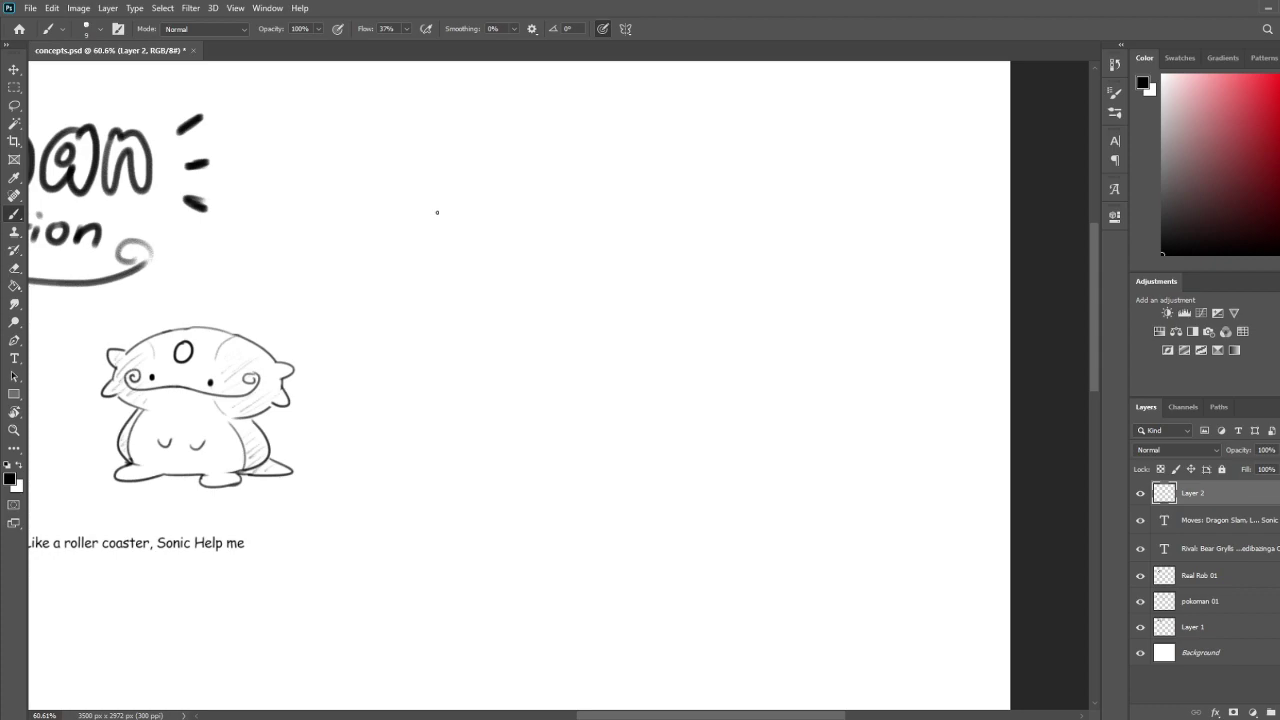
Handwrite "CREEP" in the blank canvas area to the right of the logo and rough in a frame around it
drag(374, 229, 629, 286)
scroll(600, 280, right, 10)
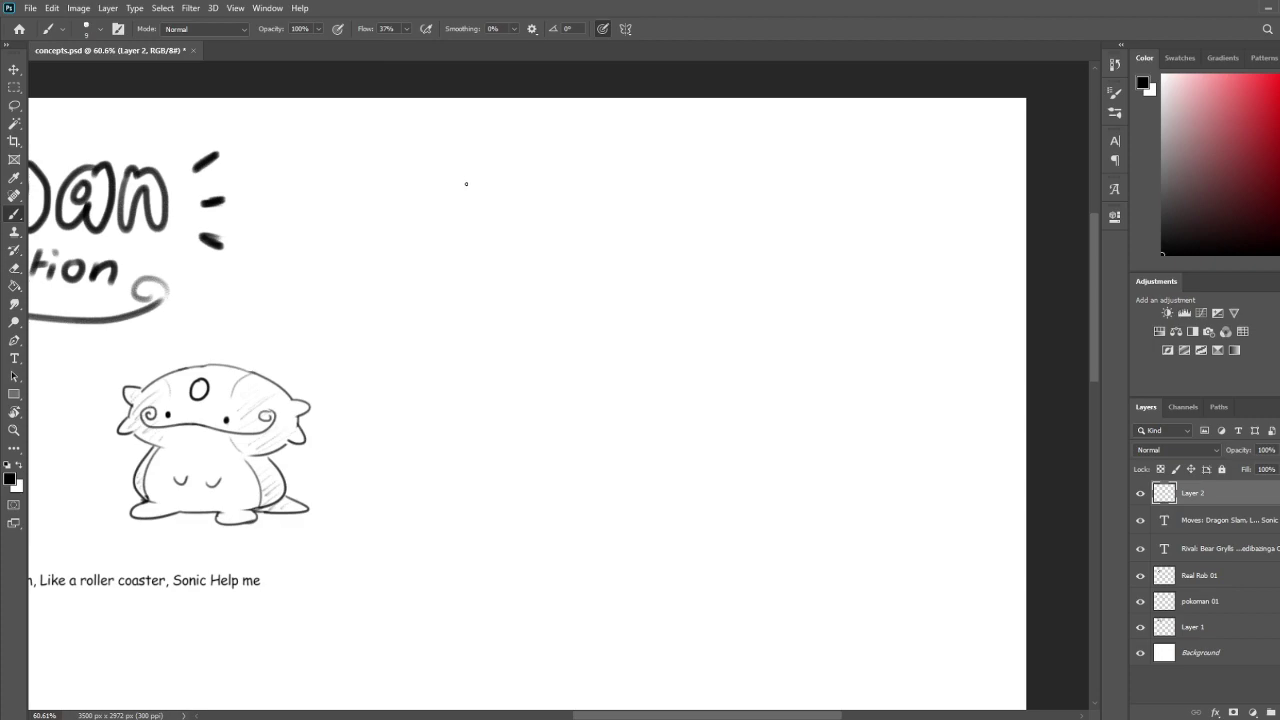
mouse_move(513, 187)
mouse_down()
mouse_move(510, 210)
mouse_move(530, 198)
mouse_move(536, 210)
mouse_up()
drag(542, 190, 542, 208)
mouse_move(541, 189)
mouse_down()
mouse_move(555, 187)
mouse_move(551, 197)
mouse_up()
drag(539, 208, 564, 208)
drag(565, 186, 577, 182)
drag(565, 196, 580, 204)
mouse_move(577, 192)
mouse_down()
mouse_move(577, 210)
mouse_move(579, 198)
mouse_up()
drag(502, 226, 608, 222)
mouse_move(600, 167)
mouse_down()
mouse_move(479, 173)
mouse_move(475, 230)
mouse_move(504, 229)
mouse_up()
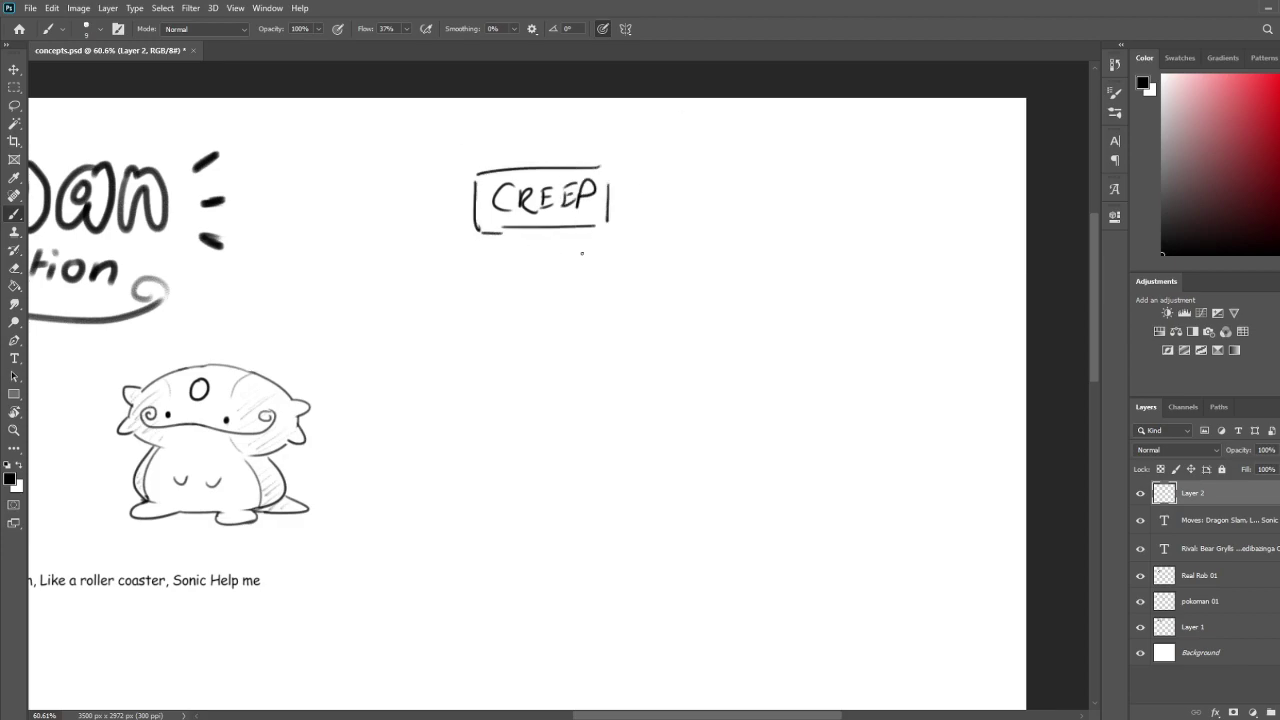
Redraw the frame edges around "CREEP" to close the box and clean up stray strokes
key(ctrl+z)
mouse_move(576, 224)
mouse_down()
mouse_move(609, 224)
mouse_move(576, 224)
mouse_up()
key(ctrl+z)
mouse_move(477, 228)
mouse_down()
mouse_move(505, 227)
mouse_move(474, 227)
mouse_up()
drag(477, 174, 476, 188)
mouse_move(596, 167)
mouse_down()
mouse_move(608, 194)
mouse_move(604, 160)
mouse_move(546, 166)
mouse_move(600, 237)
mouse_up()
key(e)
key(b)
key(ctrl+z)
key(e)
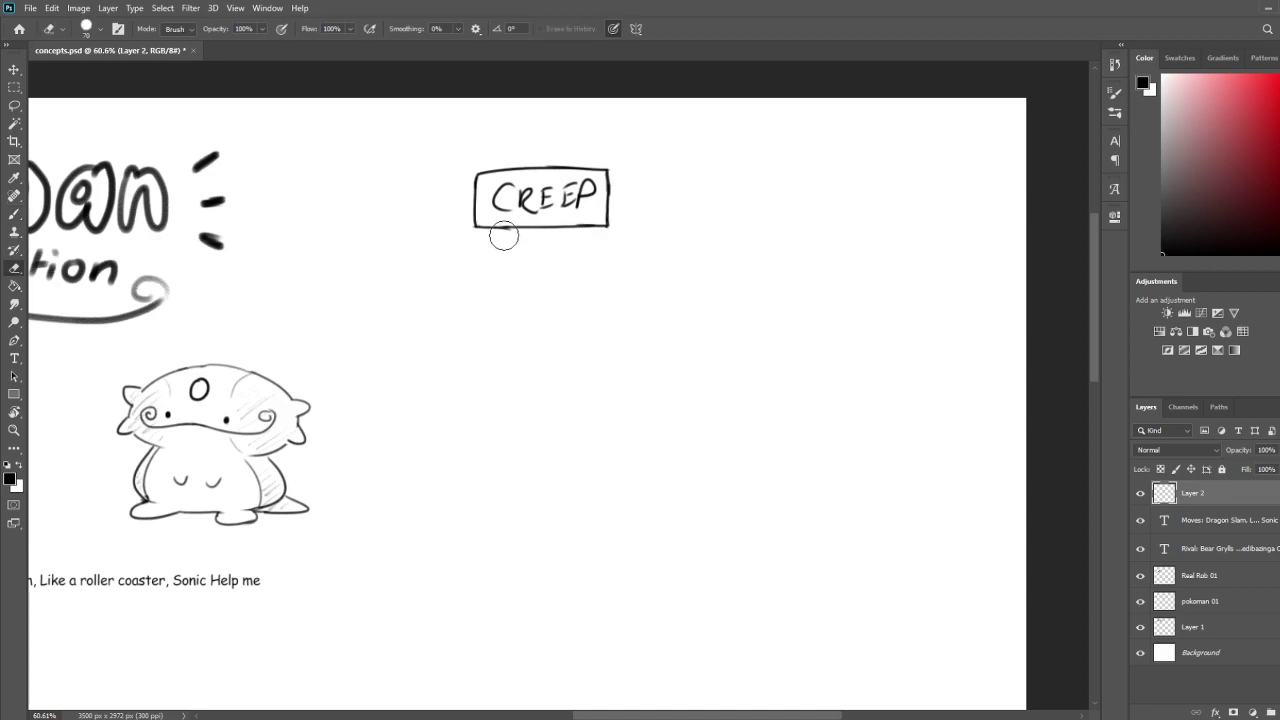
key(b)
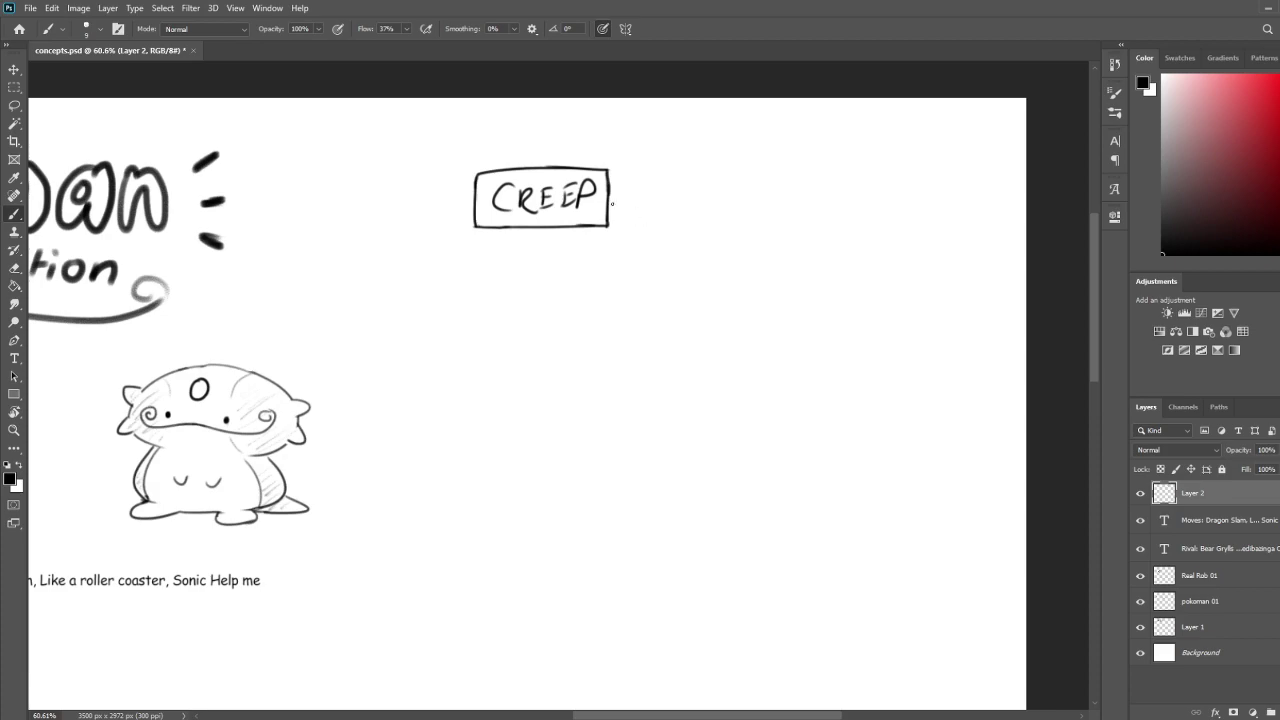
drag(618, 201, 733, 201)
drag(626, 194, 628, 211)
key(ctrl+z)
key(ctrl+z)
drag(522, 193, 521, 215)
key(ctrl+z)
drag(522, 190, 521, 207)
Add "Scaler" below "Dert" in the Pokoman list and commit the text
drag(421, 515, 677, 206)
mouse_move(300, 683)
mouse_down()
mouse_move(720, 240)
mouse_move(716, 226)
mouse_up()
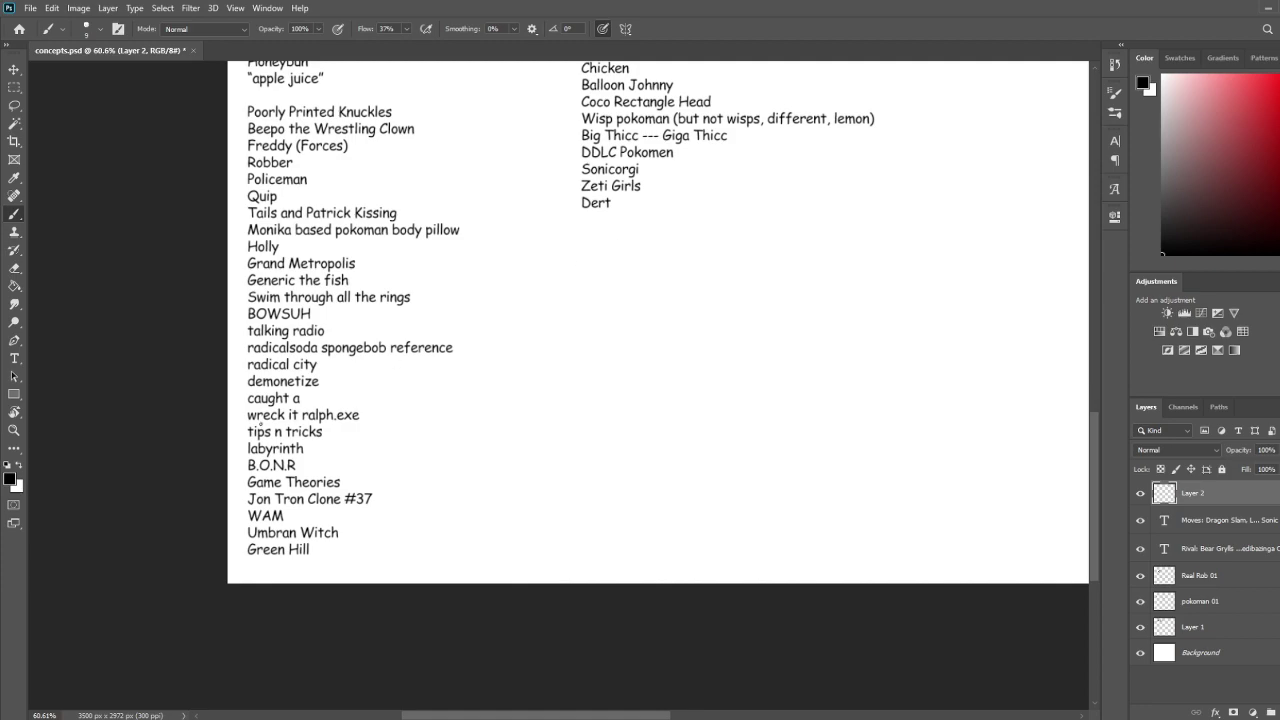
click(14, 358)
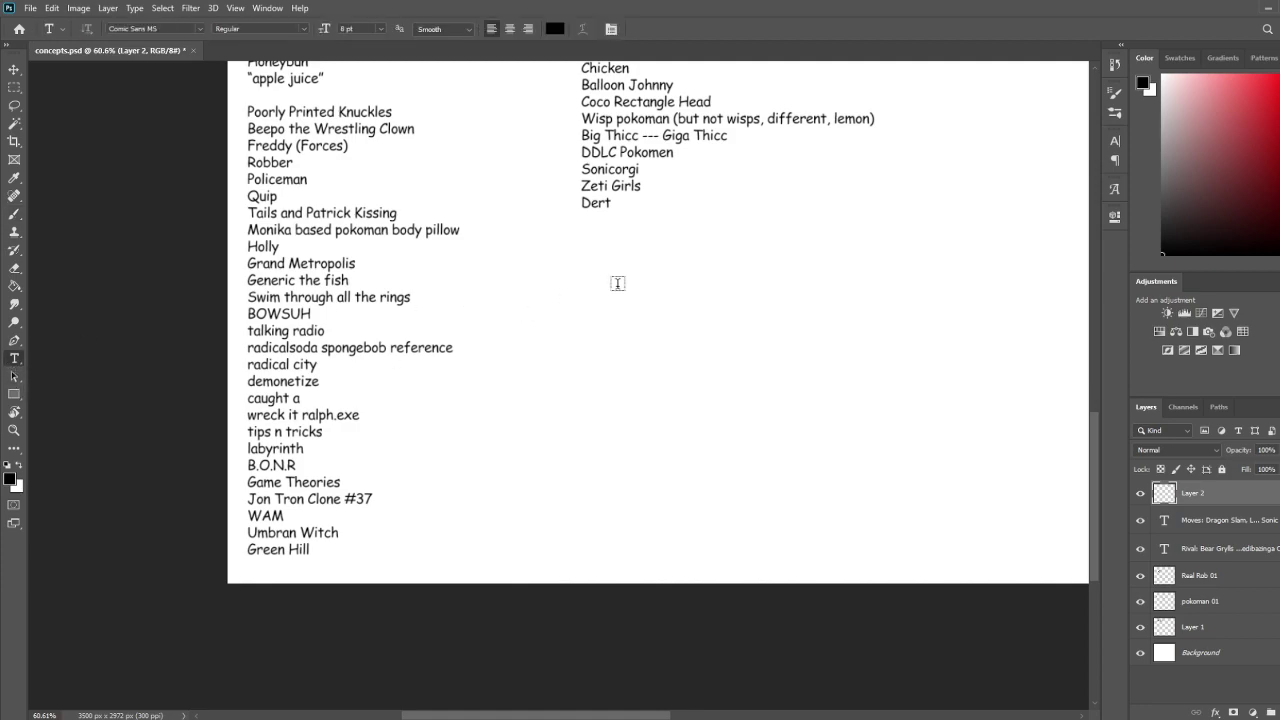
click(604, 203)
text(SCaler)
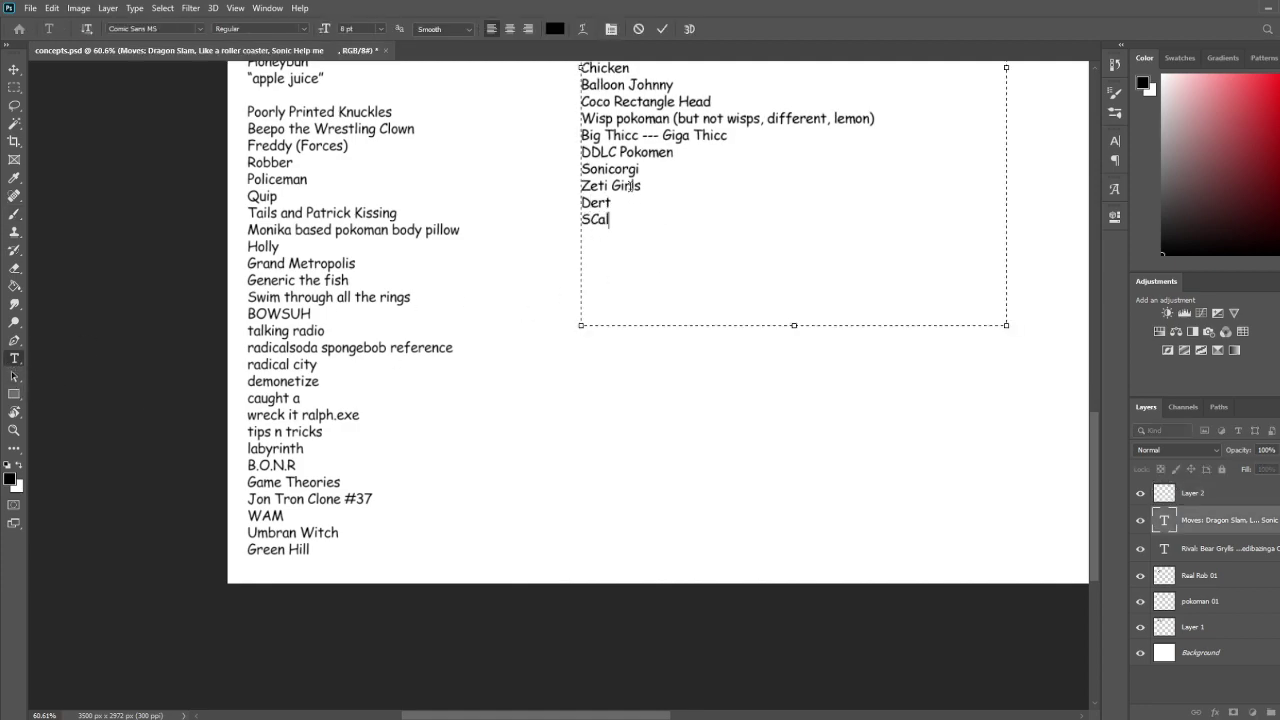
click(601, 222)
key(BackSpace)
text(c)
click(1246, 550)
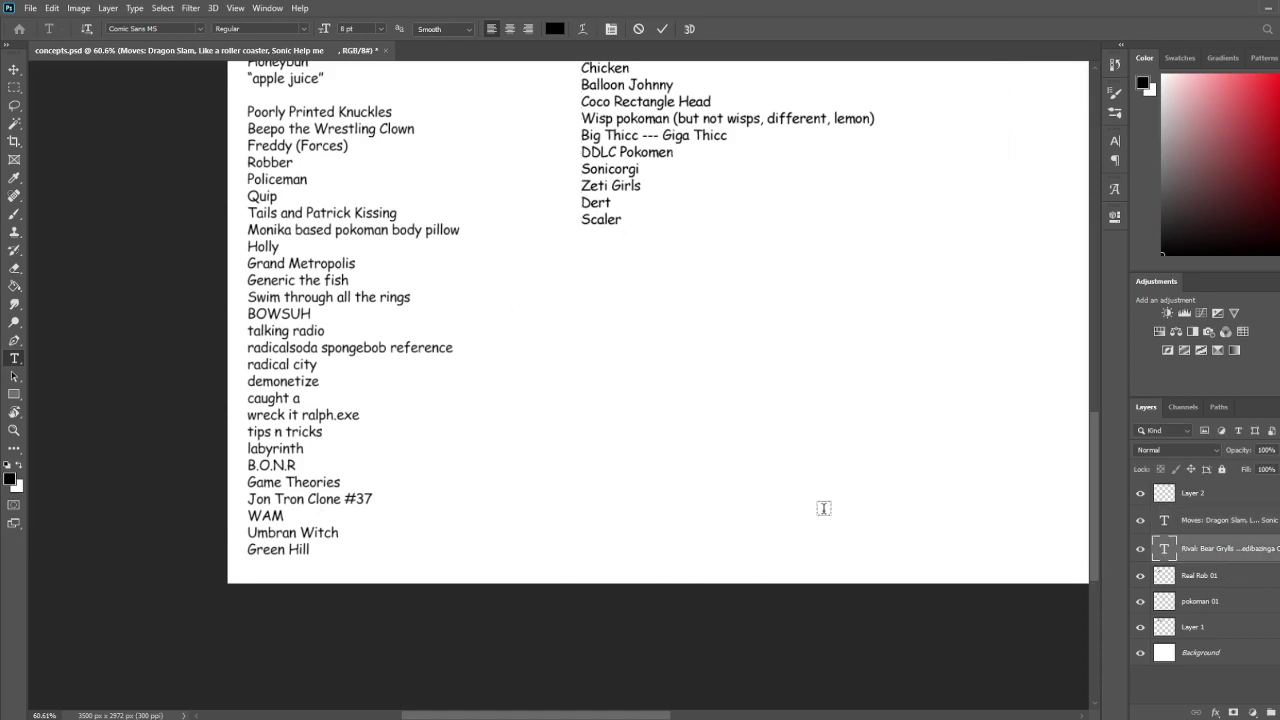
click(290, 554)
click(1233, 576)
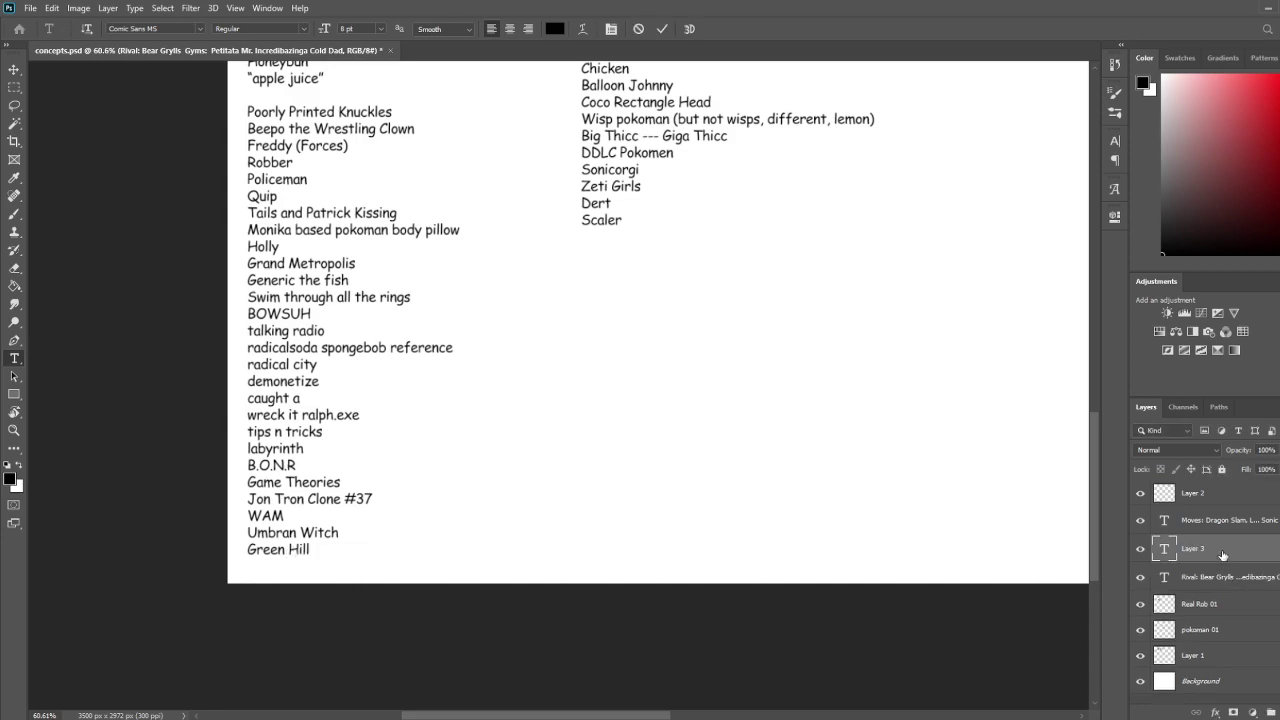
Append ", Yayayayahooo" to the moves line after "Sonic Help me", widen the text box to fit it on one line, and commit
scroll(743, 344, up, 2)
scroll(743, 344, up, 5)
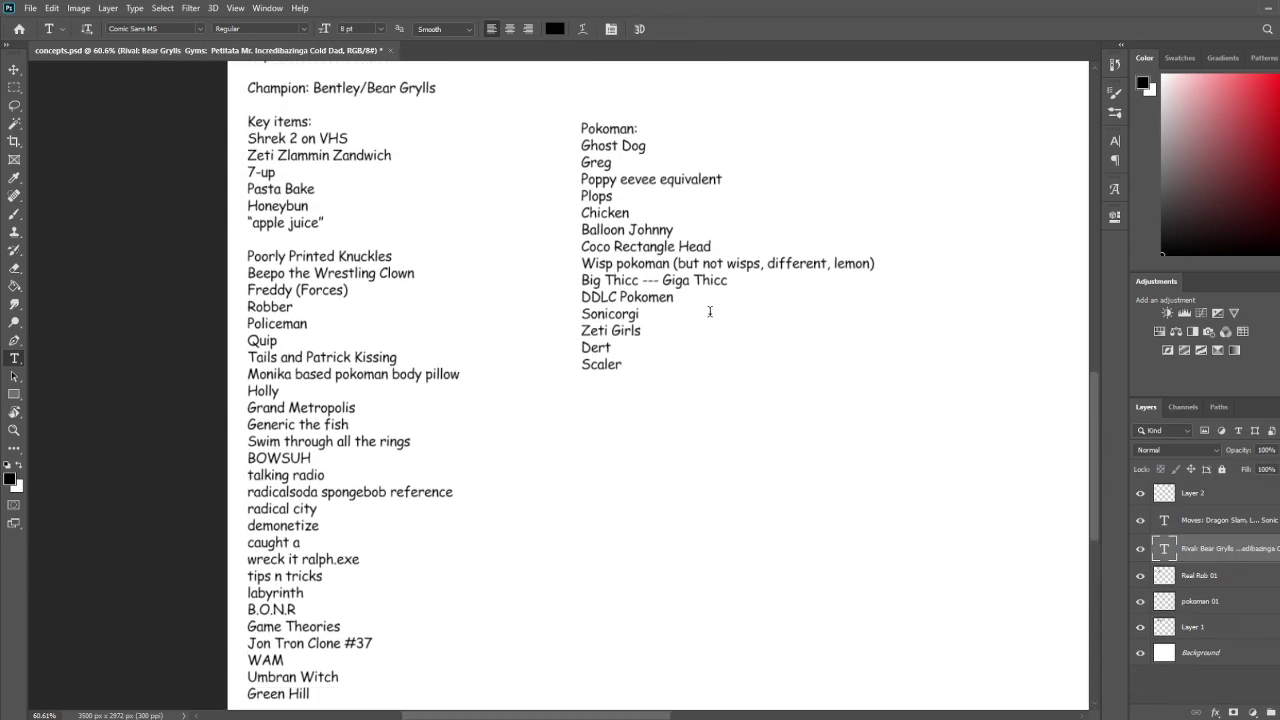
click(916, 179)
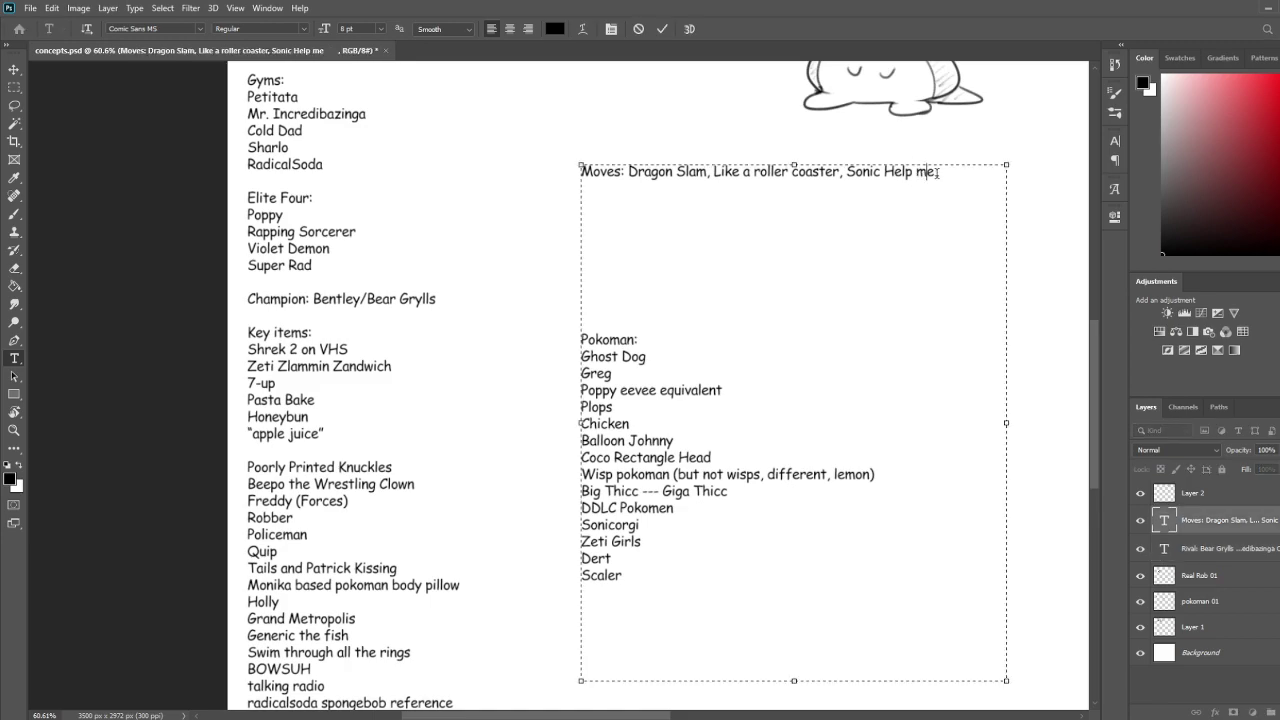
text(, Yaya)
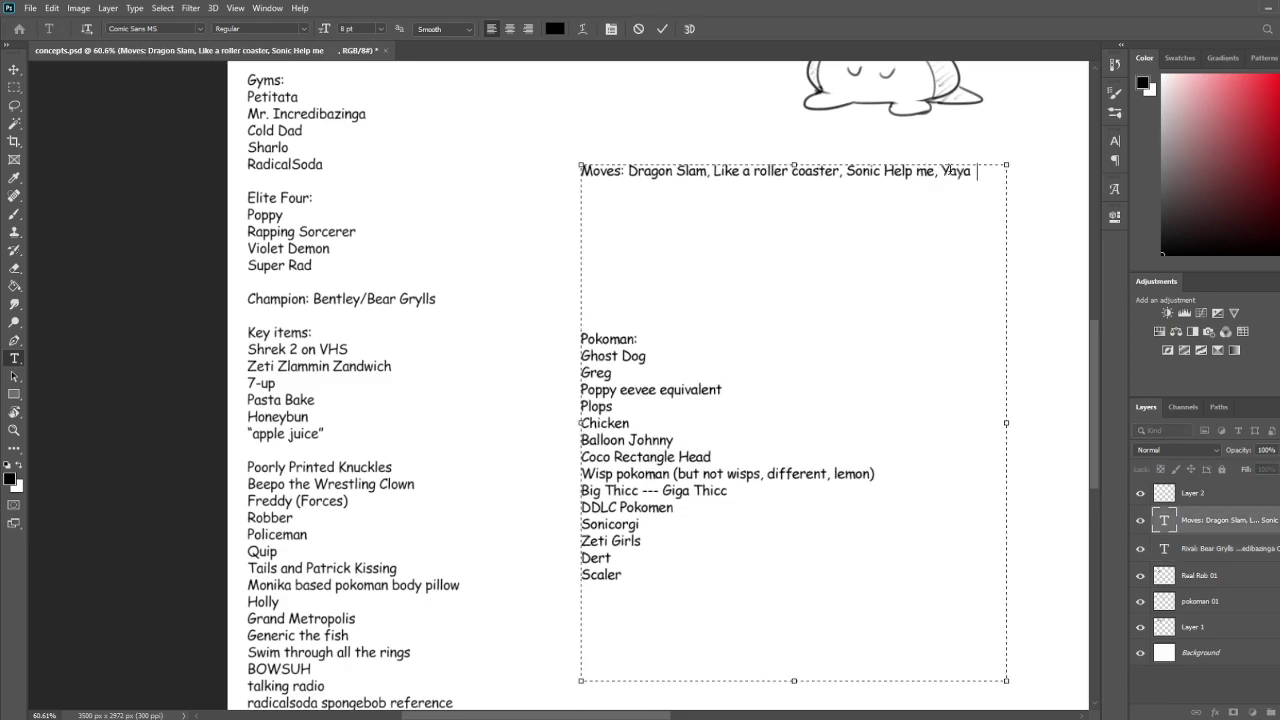
text(yayahooo)
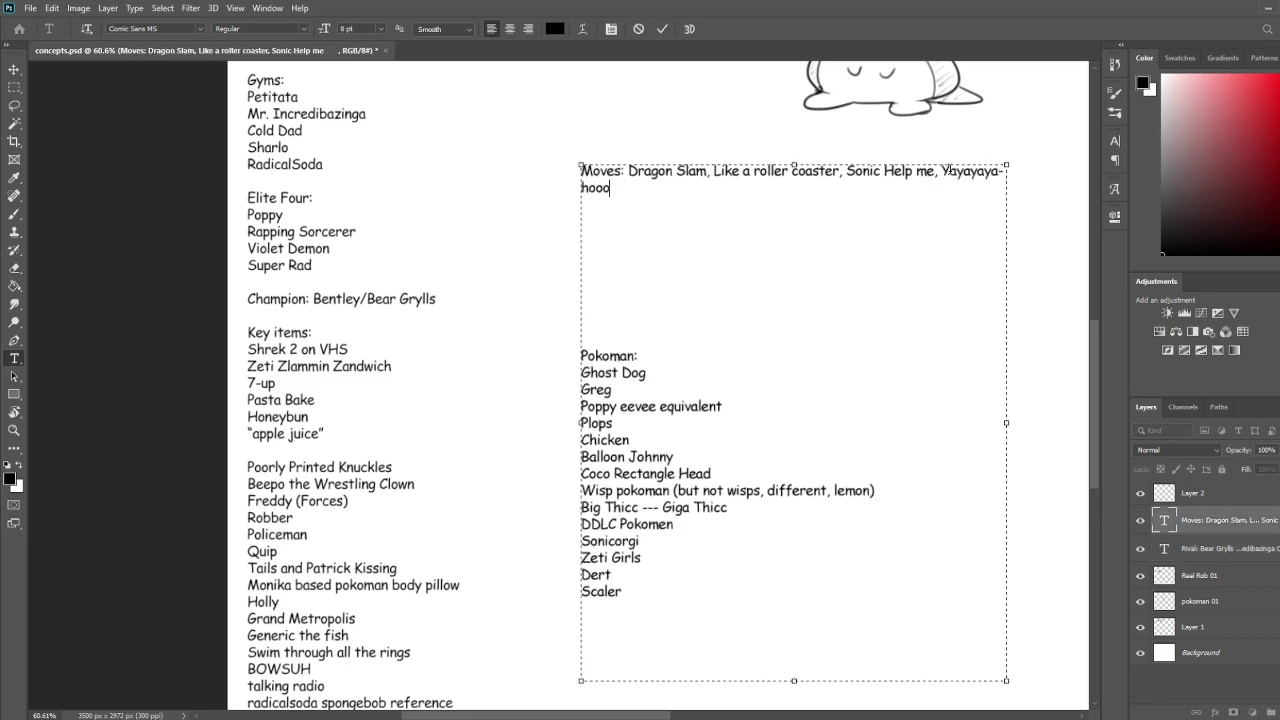
drag(1020, 424, 1046, 423)
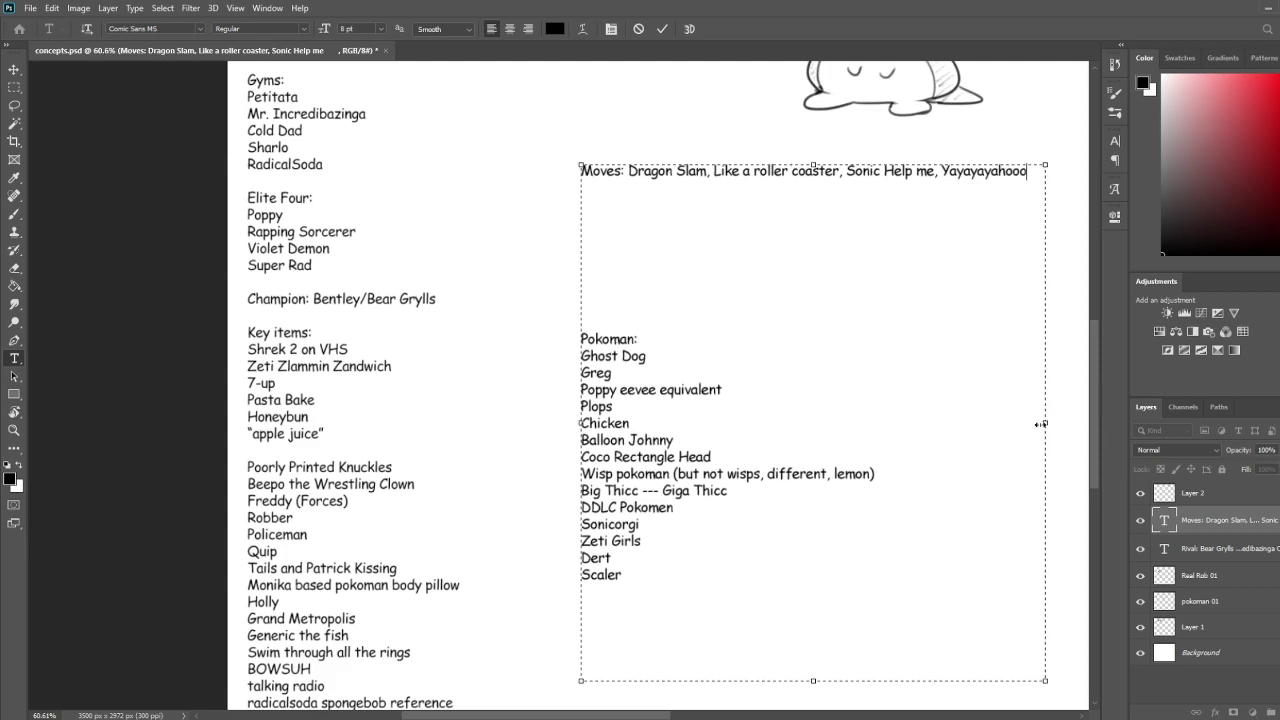
click(14, 87)
Rename Layer 2 as "trypes"
scroll(389, 337, right, 10)
scroll(389, 337, up, 3)
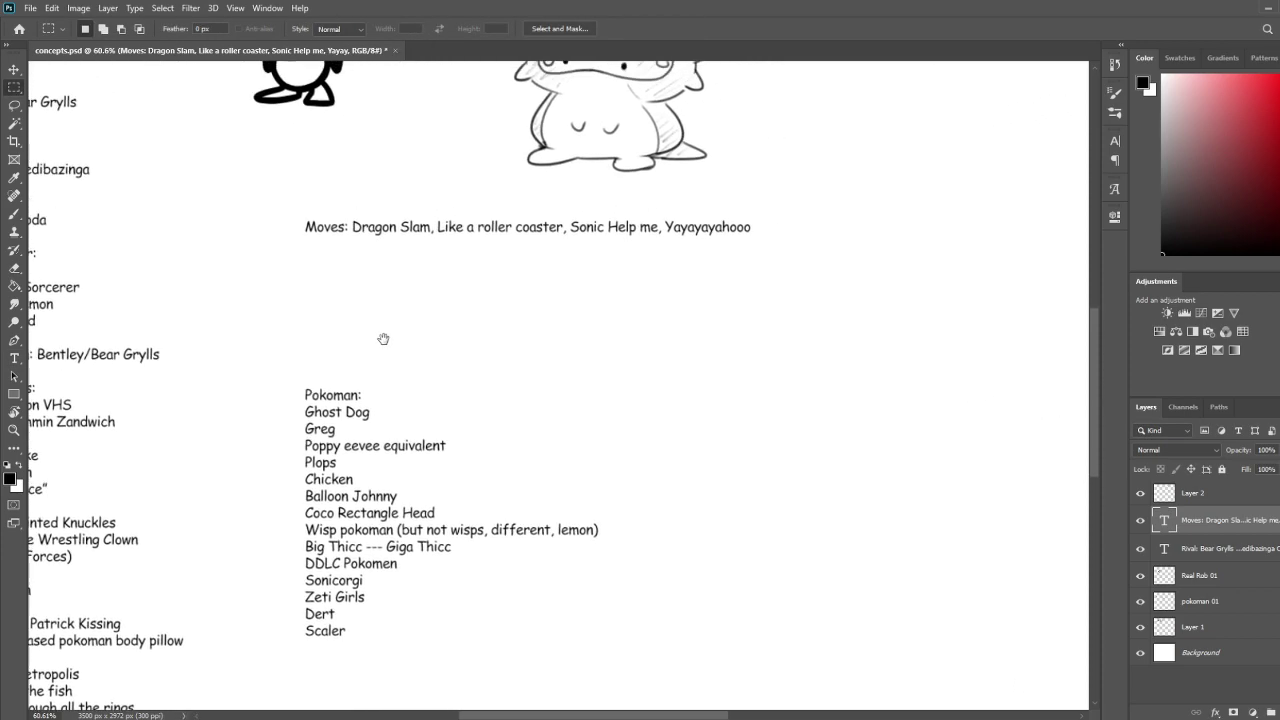
drag(546, 341, 688, 272)
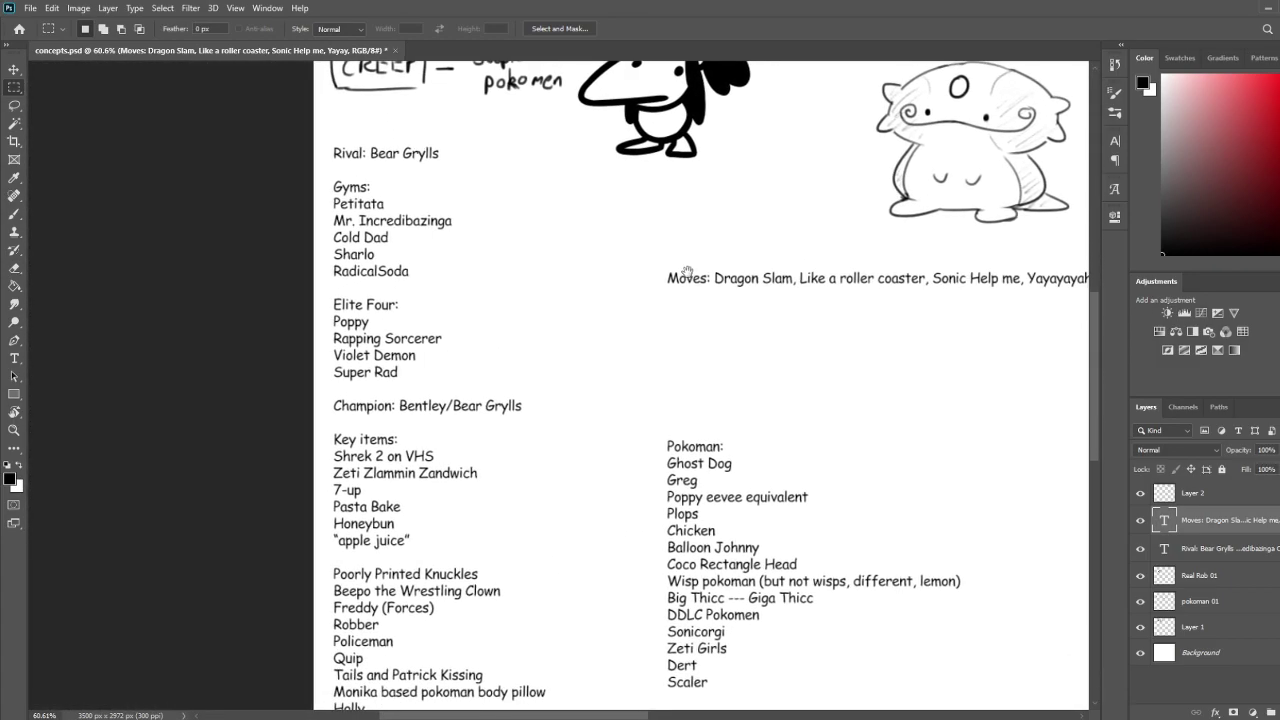
scroll(688, 272, right, 10)
scroll(688, 272, down, 1)
scroll(588, 269, right, 15)
scroll(549, 314, up, 8)
drag(577, 407, 628, 447)
scroll(617, 446, down, 1)
scroll(617, 446, left, 2)
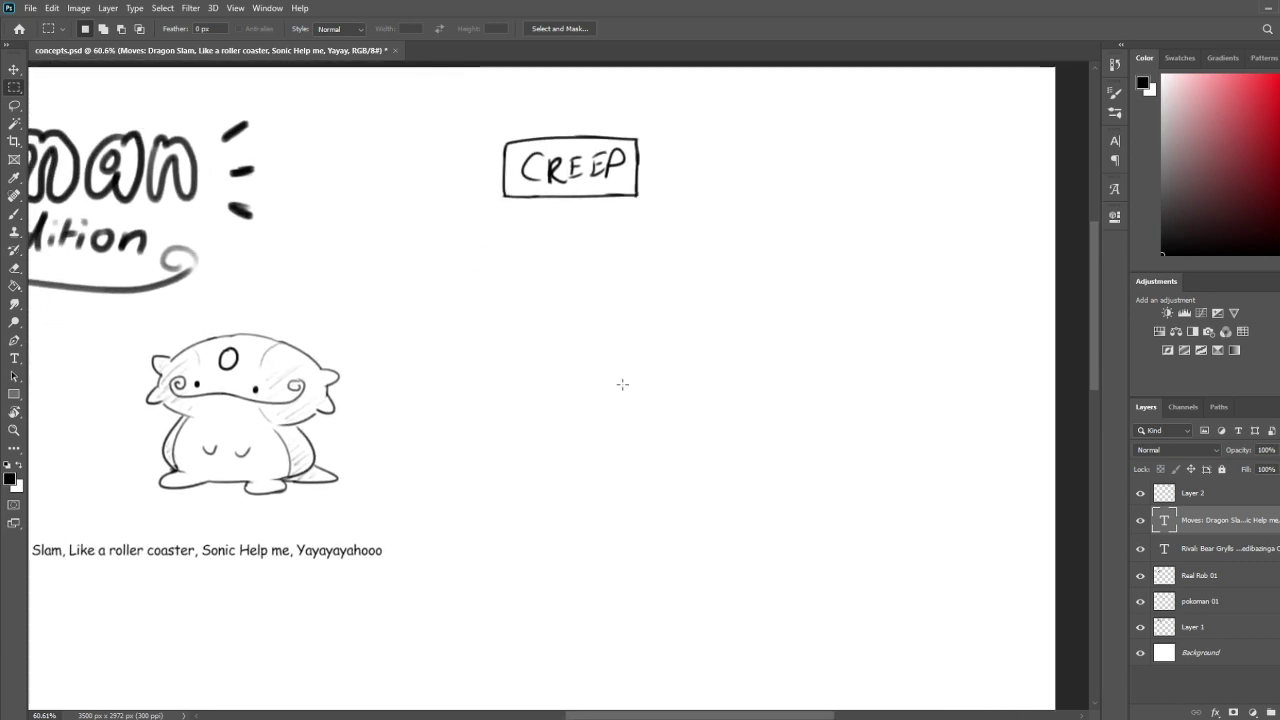
key(b)
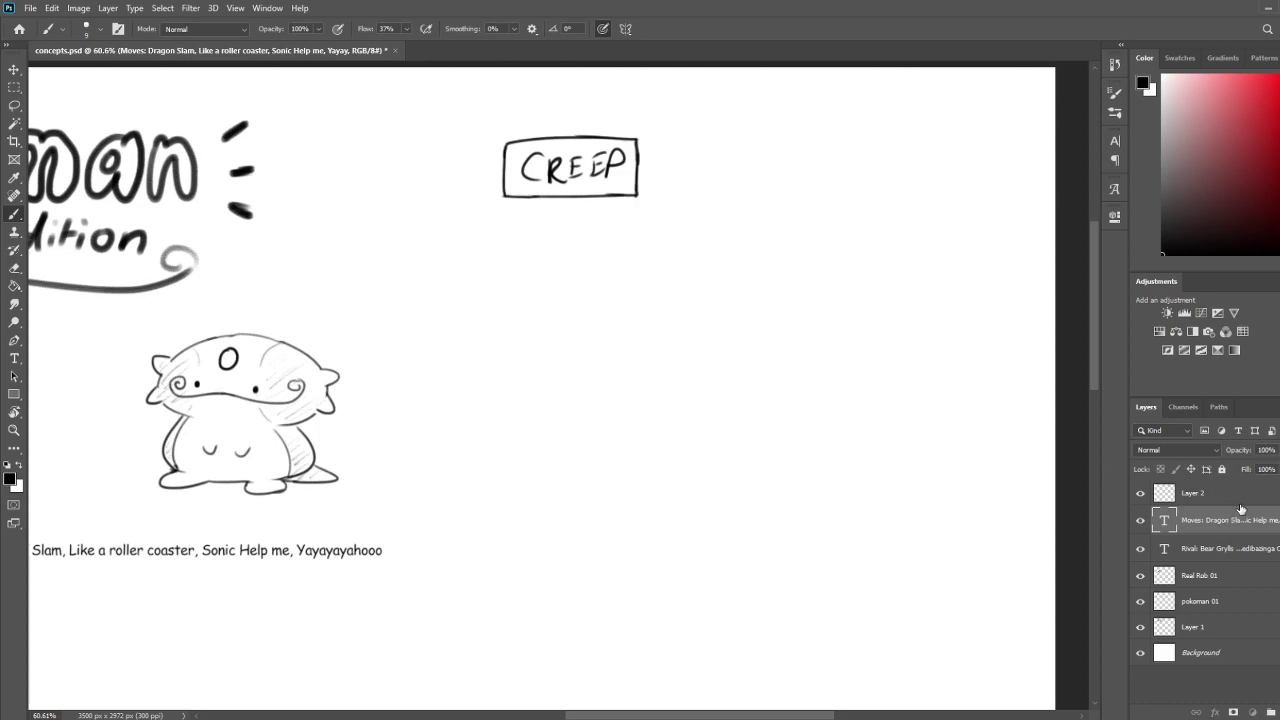
click(1178, 496)
double_click(1190, 494)
text(trypes)
key(Return)
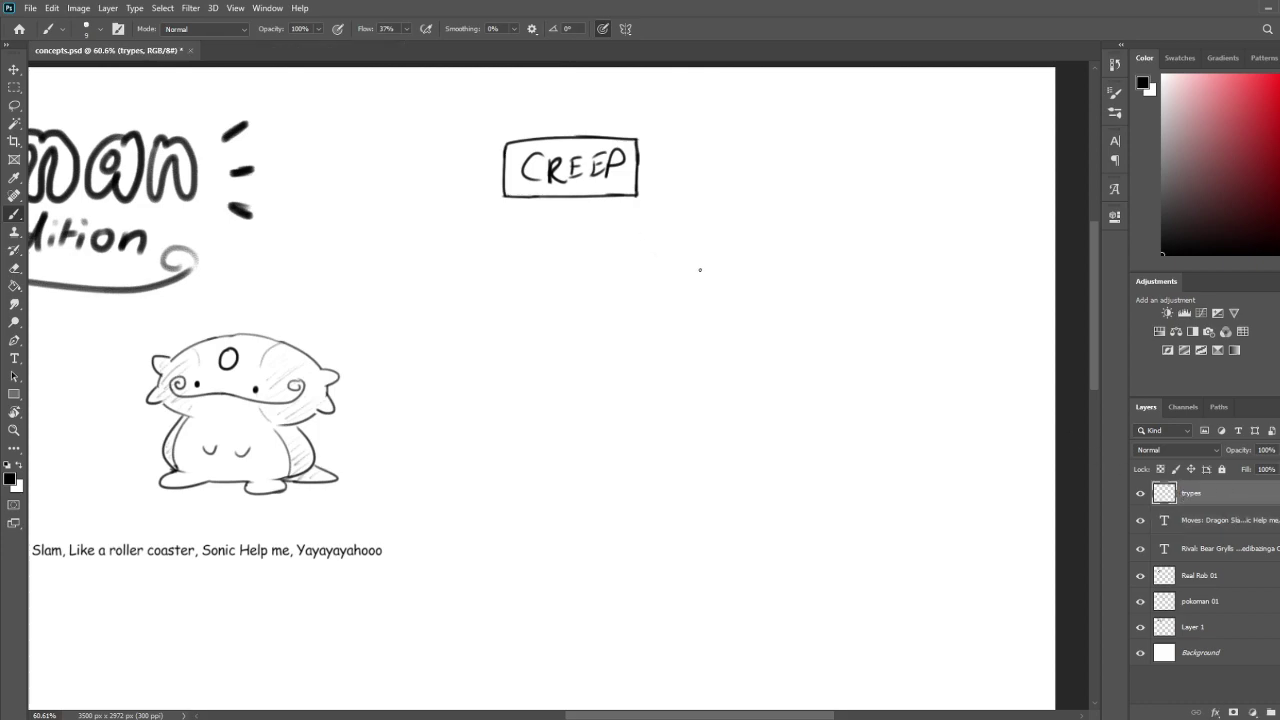
Erase the frame around the handwritten "CREEP" to the right of the logo
key(e)
mouse_move(637, 200)
mouse_down()
mouse_move(510, 202)
mouse_move(506, 135)
mouse_move(660, 130)
mouse_move(553, 132)
mouse_move(643, 133)
mouse_move(640, 220)
mouse_up()
key(b)
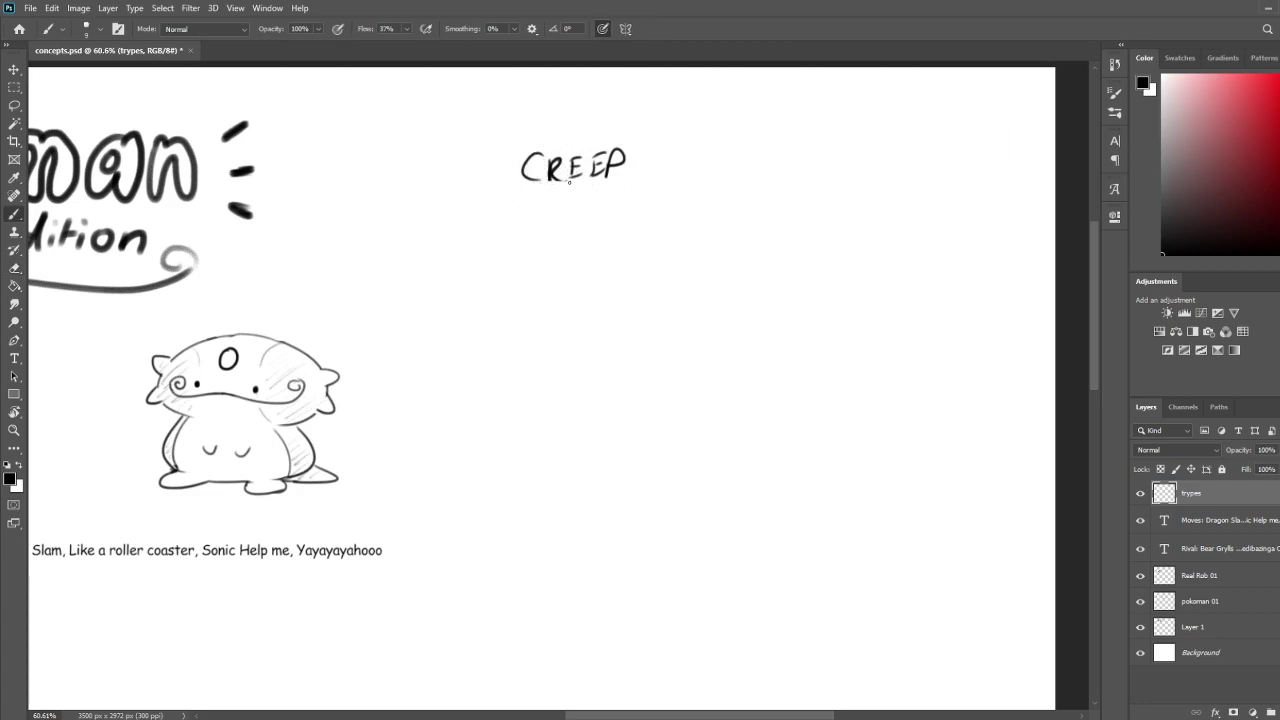
mouse_move(572, 155)
mouse_down()
mouse_move(571, 180)
mouse_move(551, 186)
mouse_up()
Add "Hold still you devil" below "Scaler" in the Pokoman list, with a lowercase "still"
key(space)
drag(369, 577, 620, 270)
drag(342, 653, 606, 300)
click(14, 358)
click(478, 302)
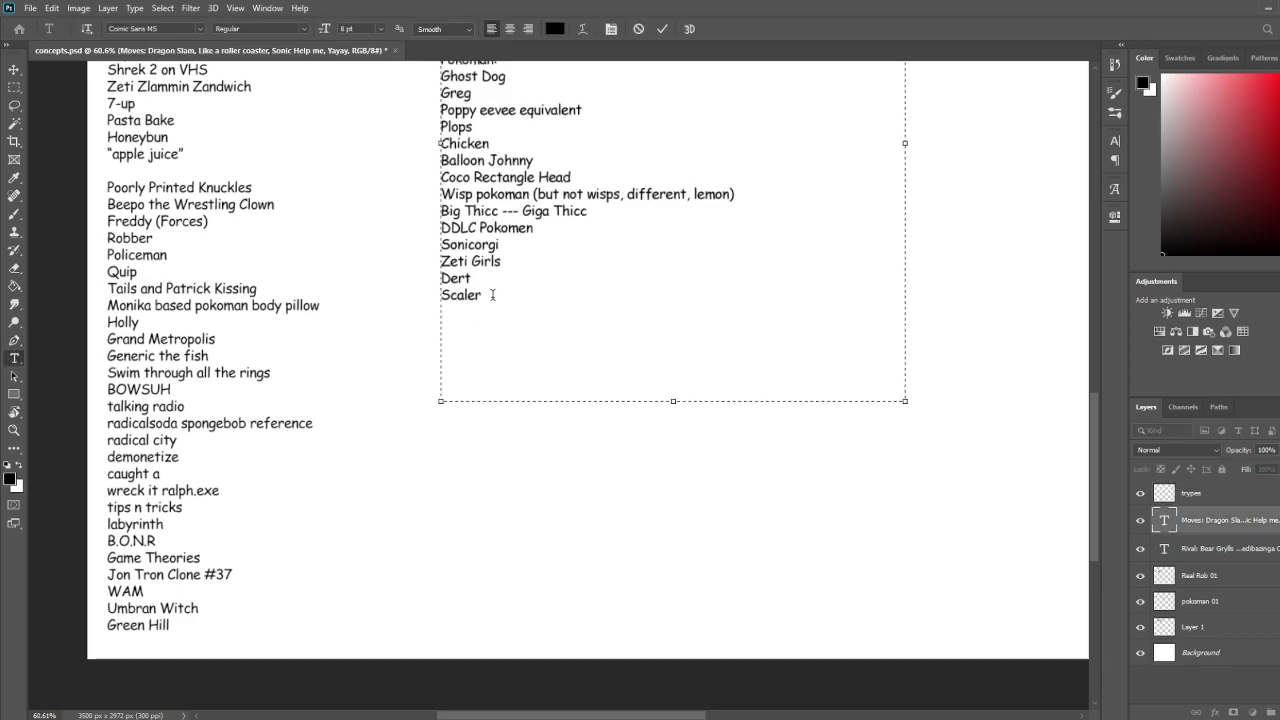
text(Hold Stil l you devil)
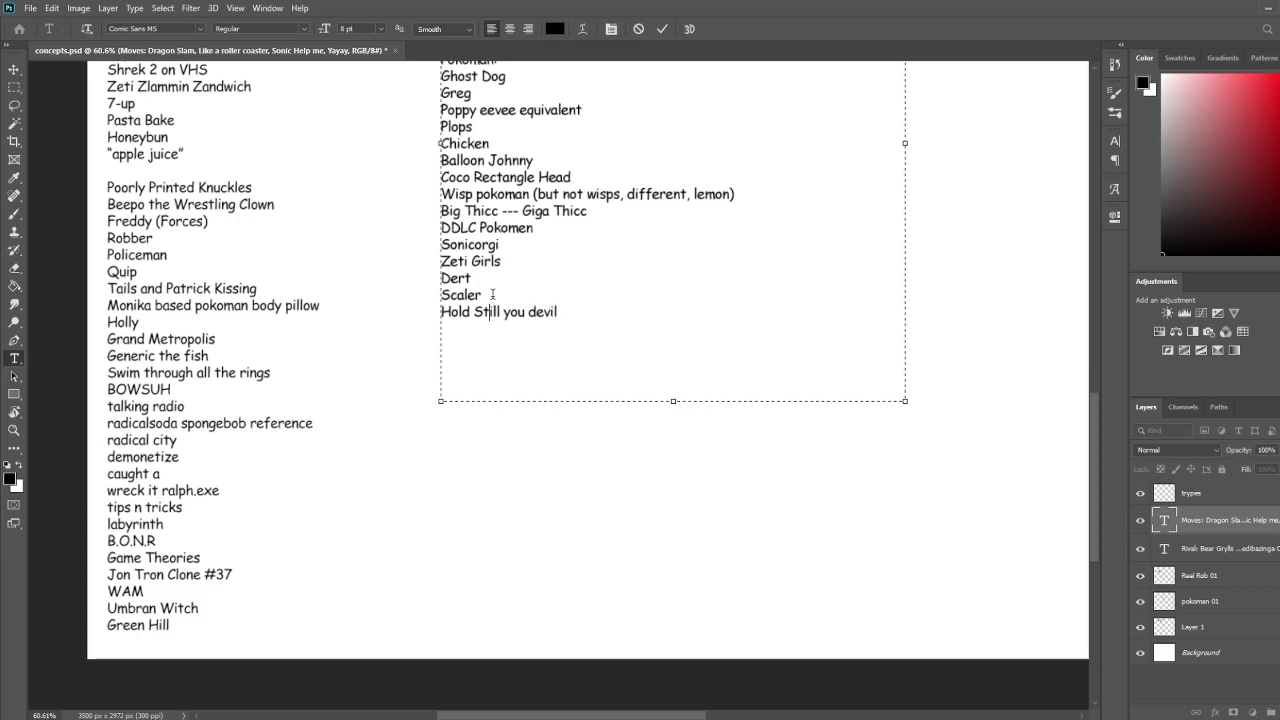
key(BackSpace)
text(s)
key(Right)
key(Right)
key(Right)
key(Right)
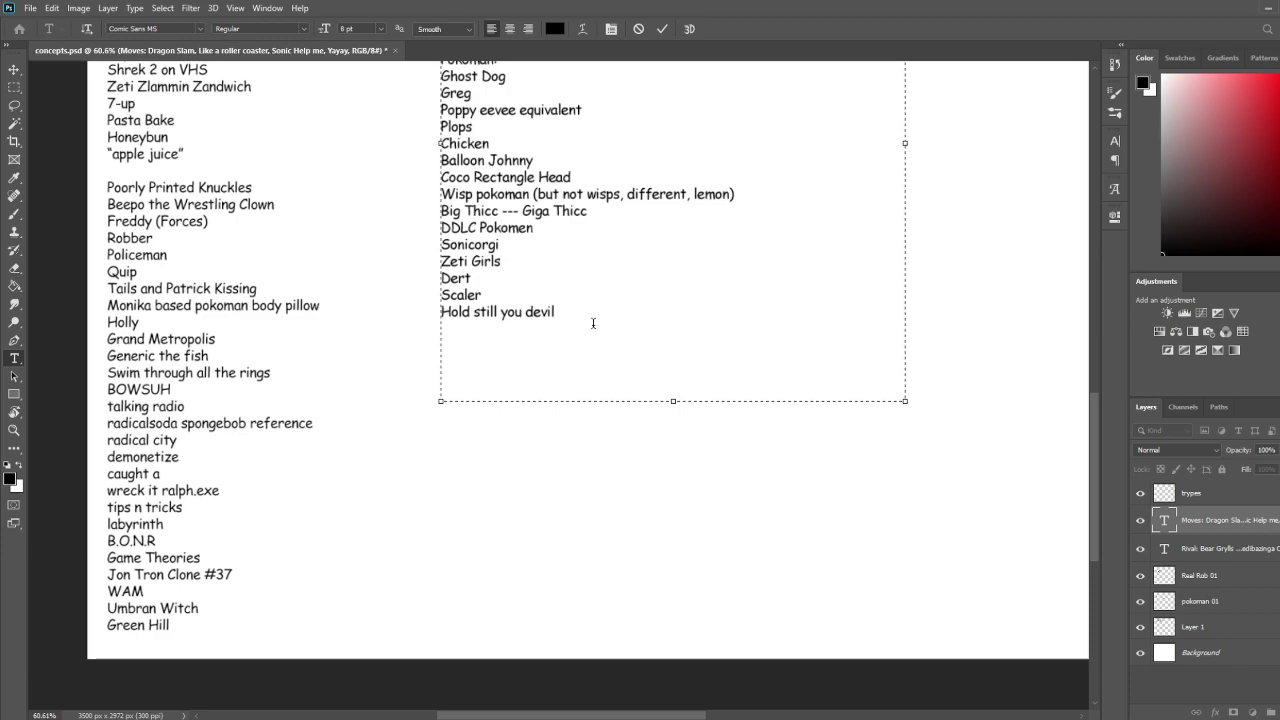
Extend the text box downward and delete the "Hold still you devil" line from the Pokoman list
drag(672, 401, 640, 519)
scroll(570, 415, up, 2)
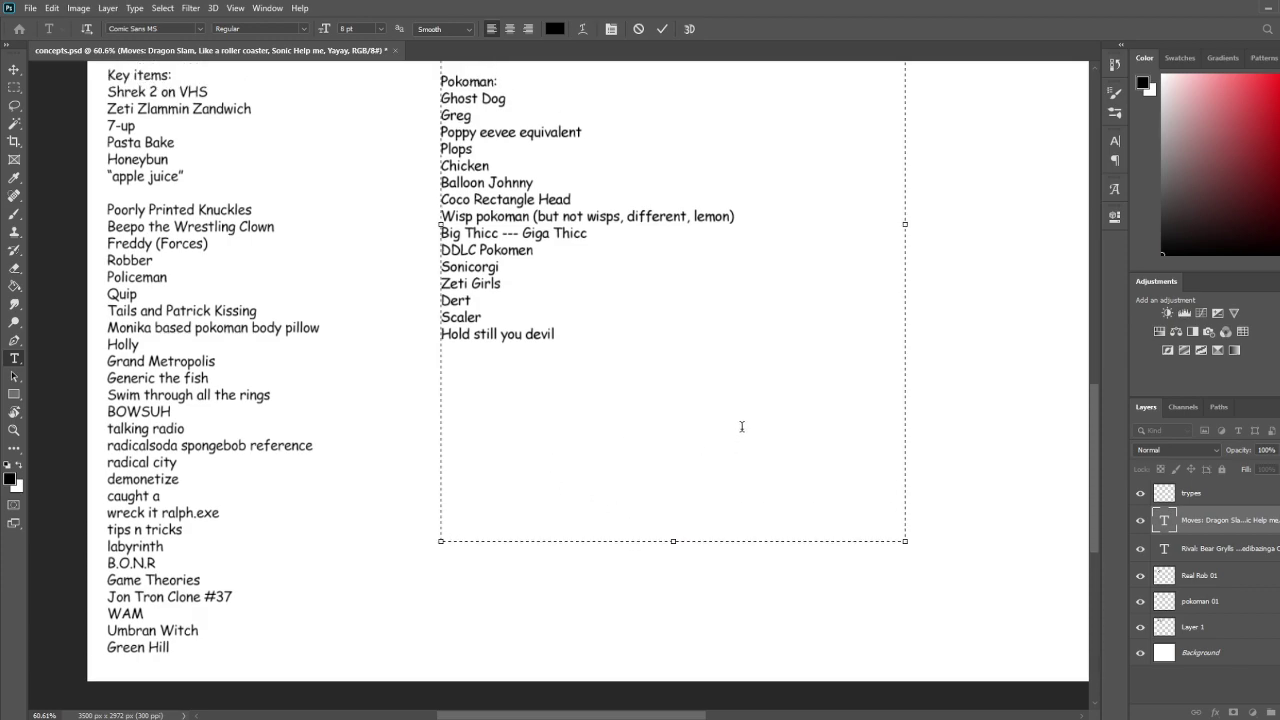
drag(795, 366, 690, 408)
key(BackSpace)
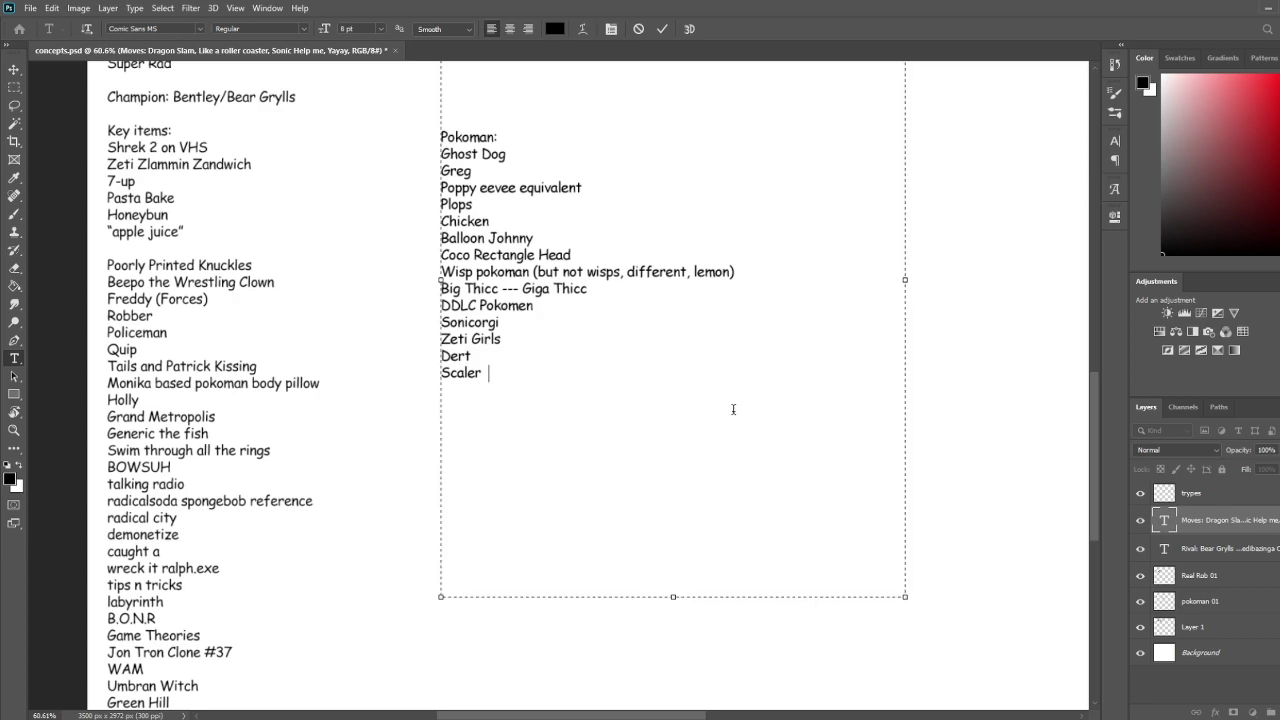
Undo the recent edits back to before "Scaler" and "Yayayayahooo" were added, including the layer rename and the frame erasure
click(14, 105)
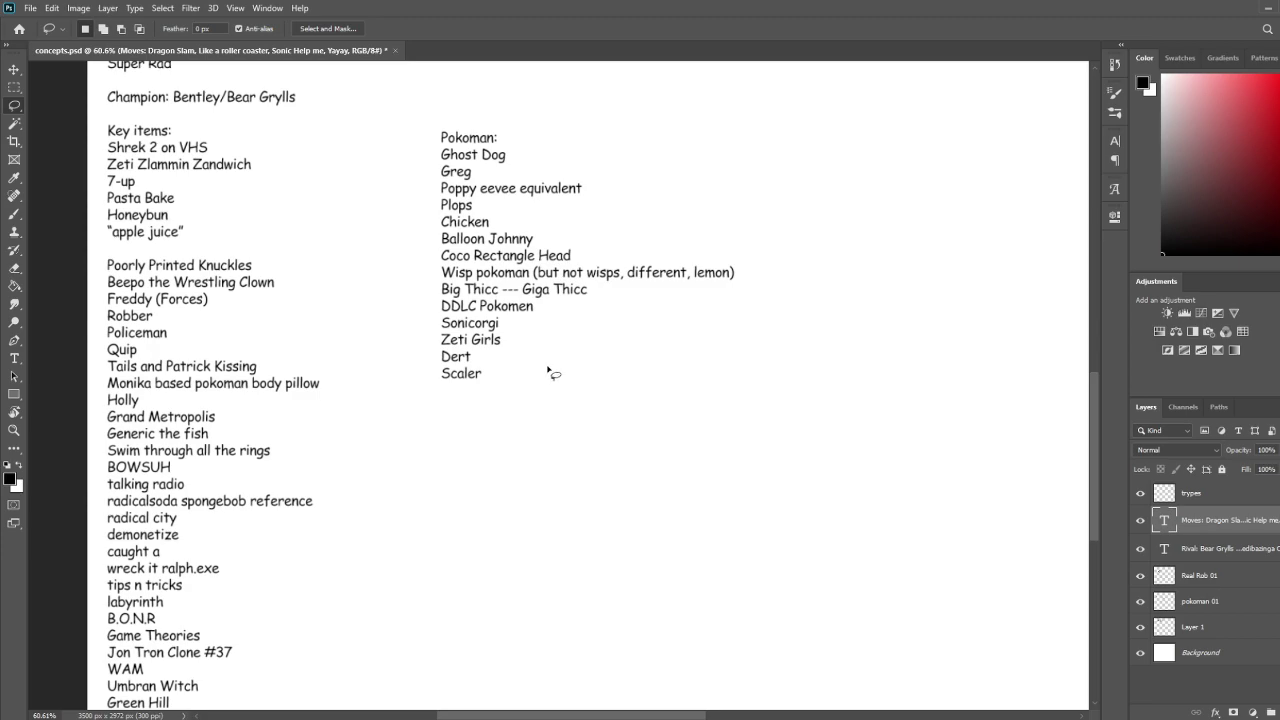
drag(549, 369, 400, 559)
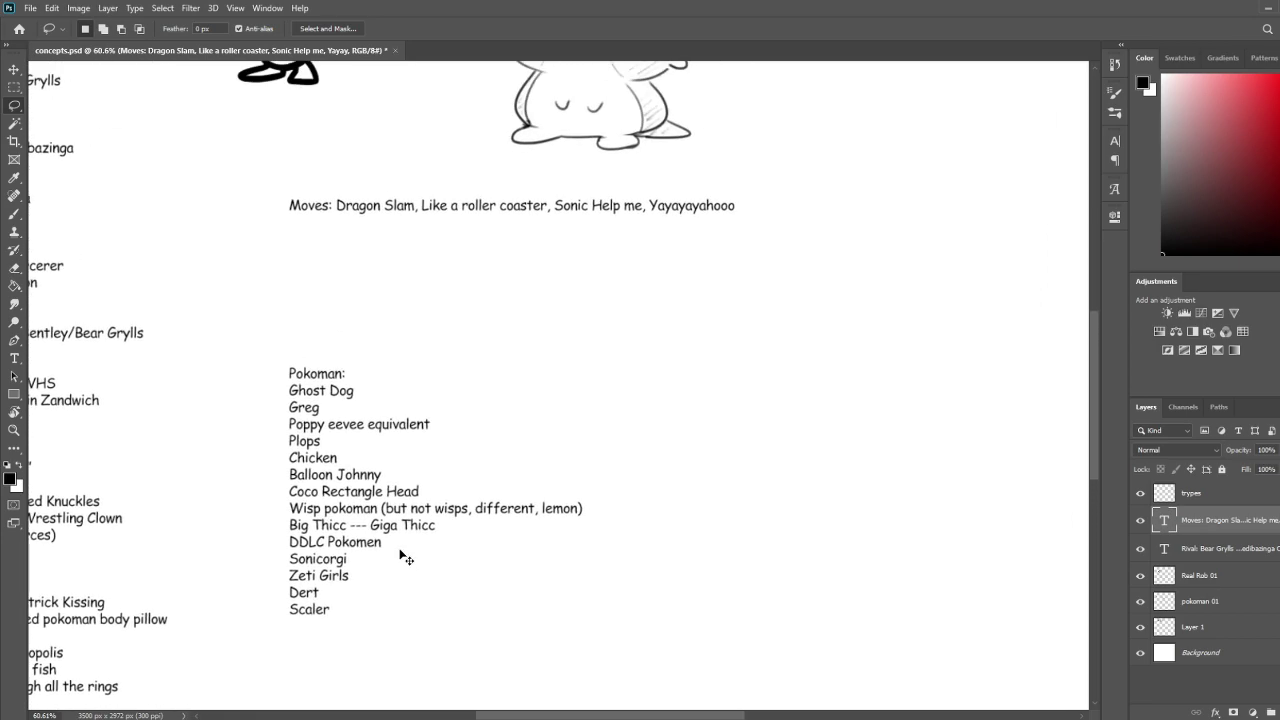
key(ctrl+z)
key(ctrl+z)
key(ctrl+z)
key(ctrl+z)
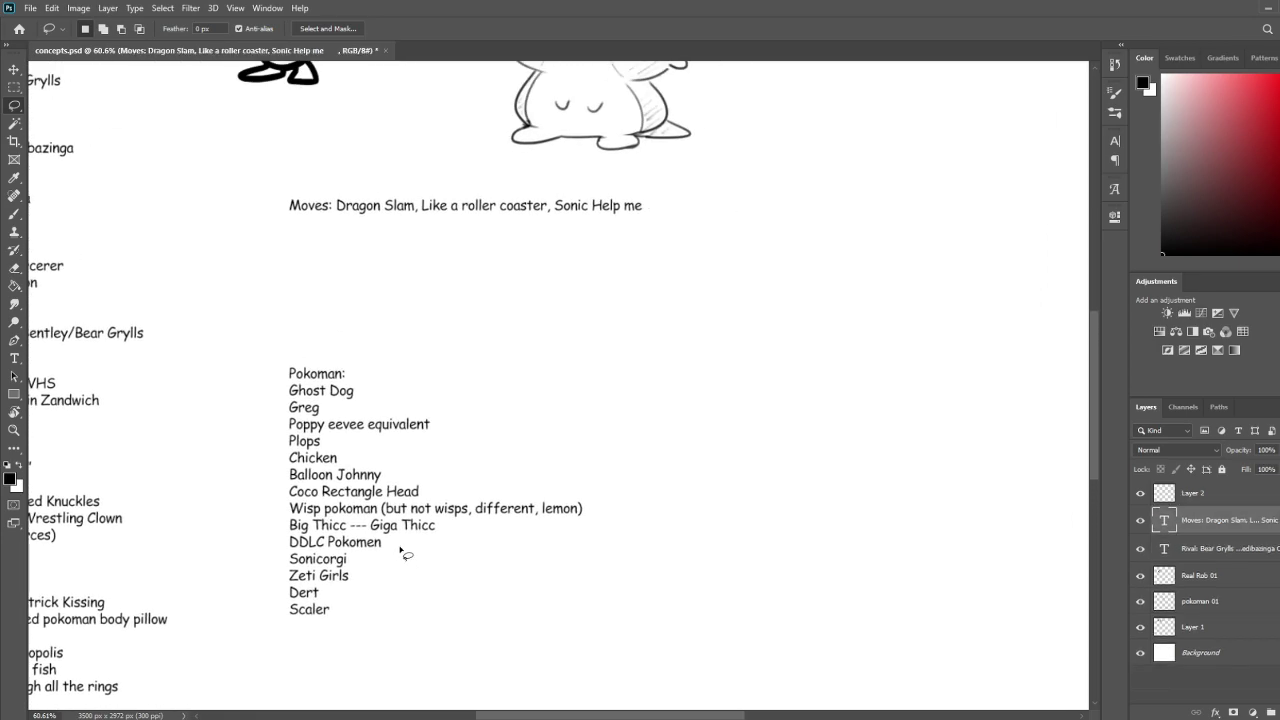
mouse_move(405, 555)
mouse_down()
mouse_move(489, 391)
mouse_move(443, 507)
mouse_move(512, 381)
mouse_up()
key(ctrl+0)
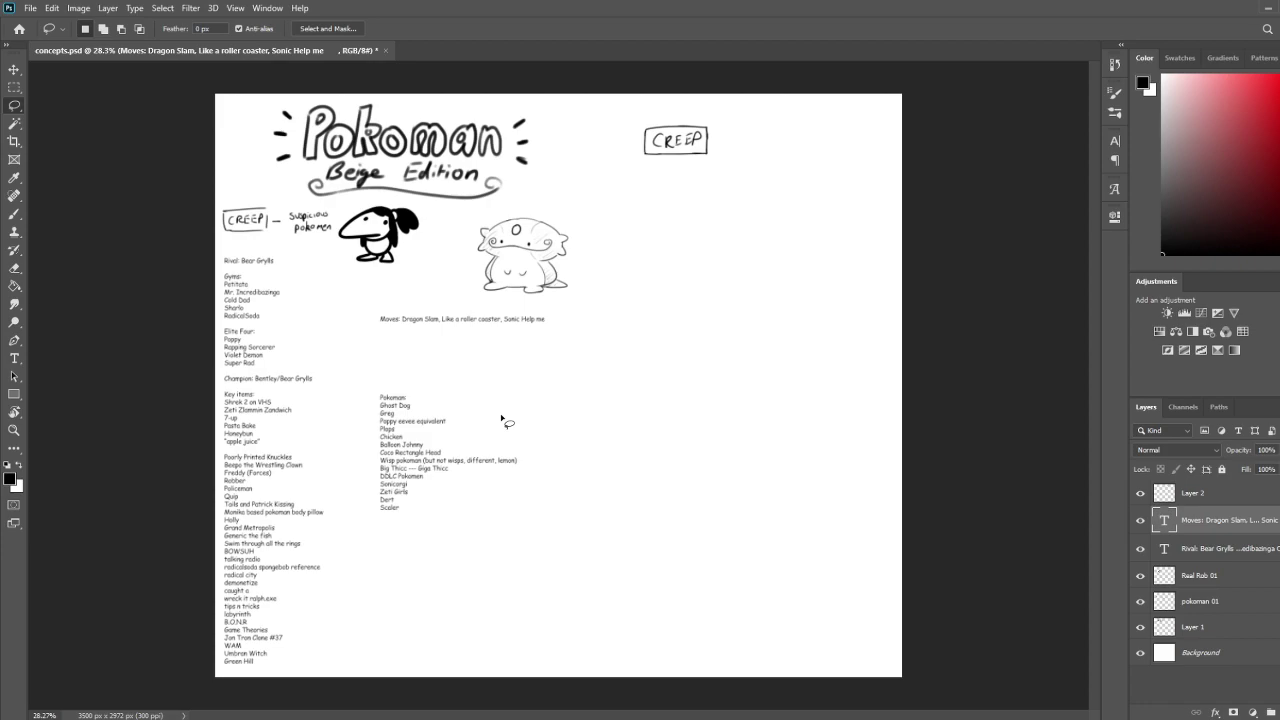
scroll(503, 420, up, 1)
key(ctrl+z)
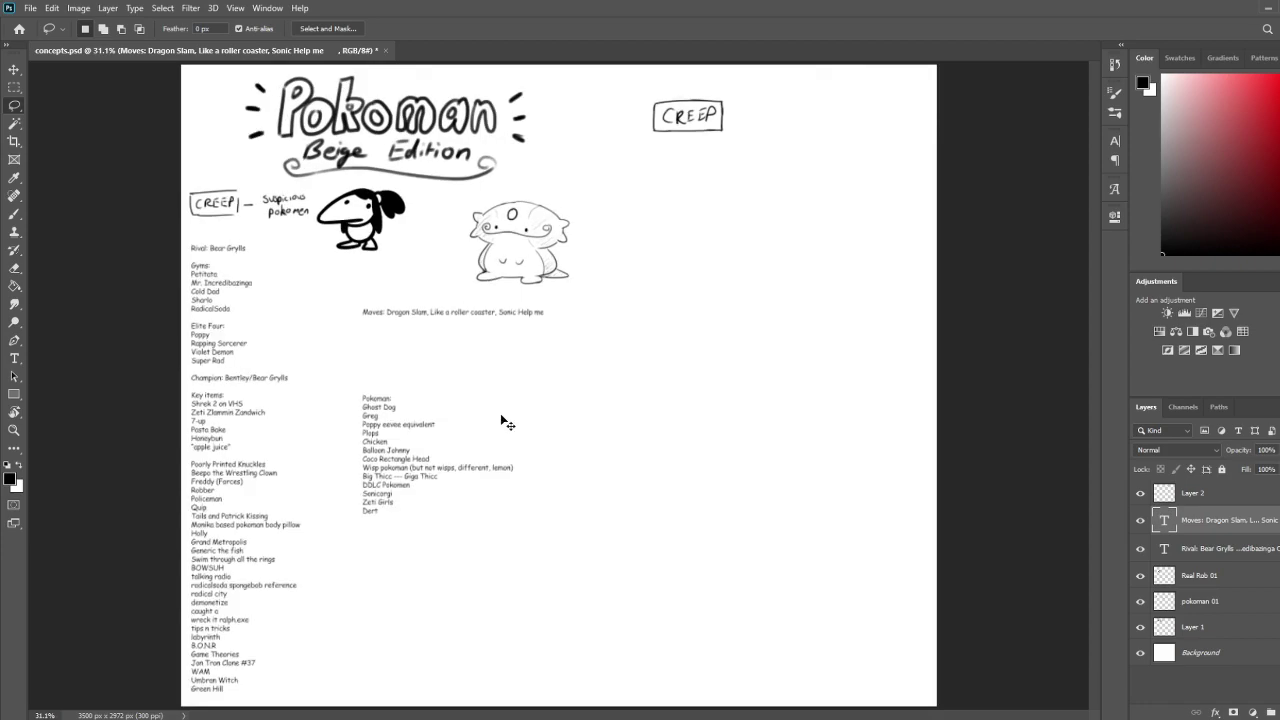
Add "Scaler" and "Commander" on separate lines below "Dert" in the Pokoman list
scroll(371, 527, up, 8)
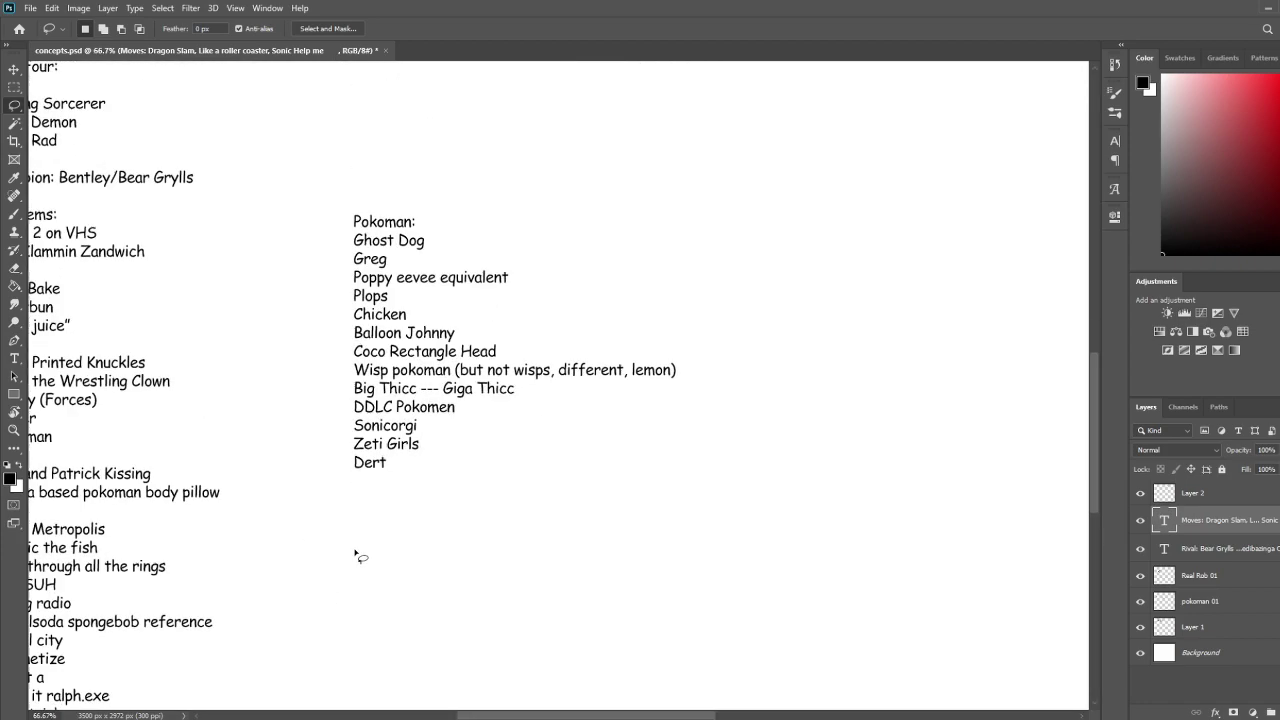
key(t)
click(386, 471)
key(Return)
text(Scaler )
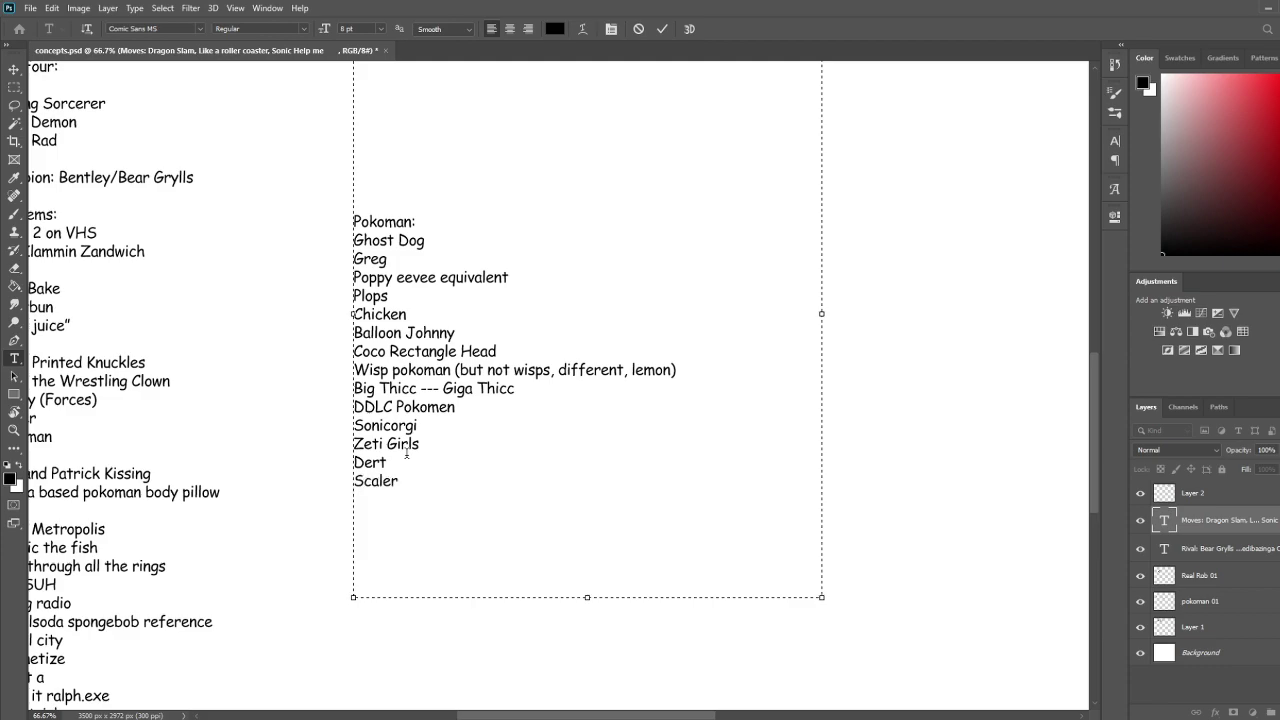
text(Commander)
Append ", yayayyayoo" to the moves line after "Sonic Help me", widen the text box, and commit
scroll(419, 441, up, 5)
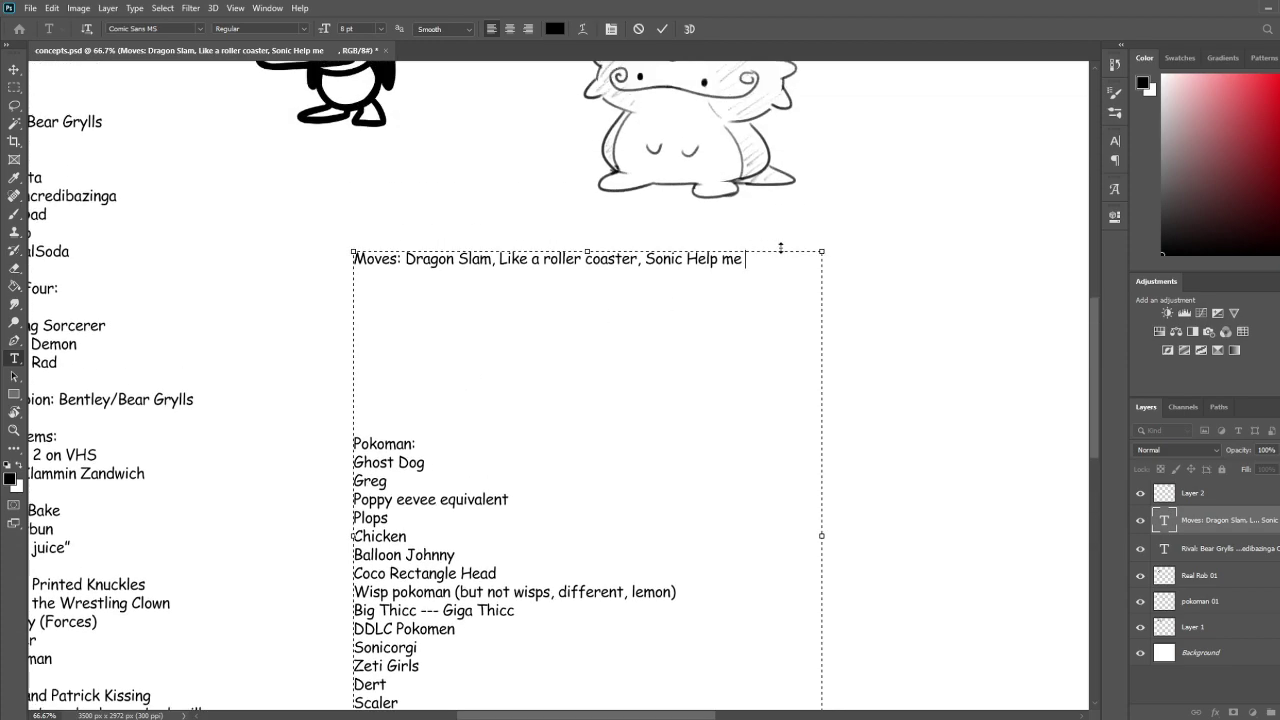
text(yayayyayoo)
drag(822, 533, 876, 535)
click(14, 104)
Add "Migelo" below "Commander" in the Pokoman list and commit the text
scroll(580, 491, down, 10)
scroll(529, 640, up, 11)
click(14, 359)
click(444, 391)
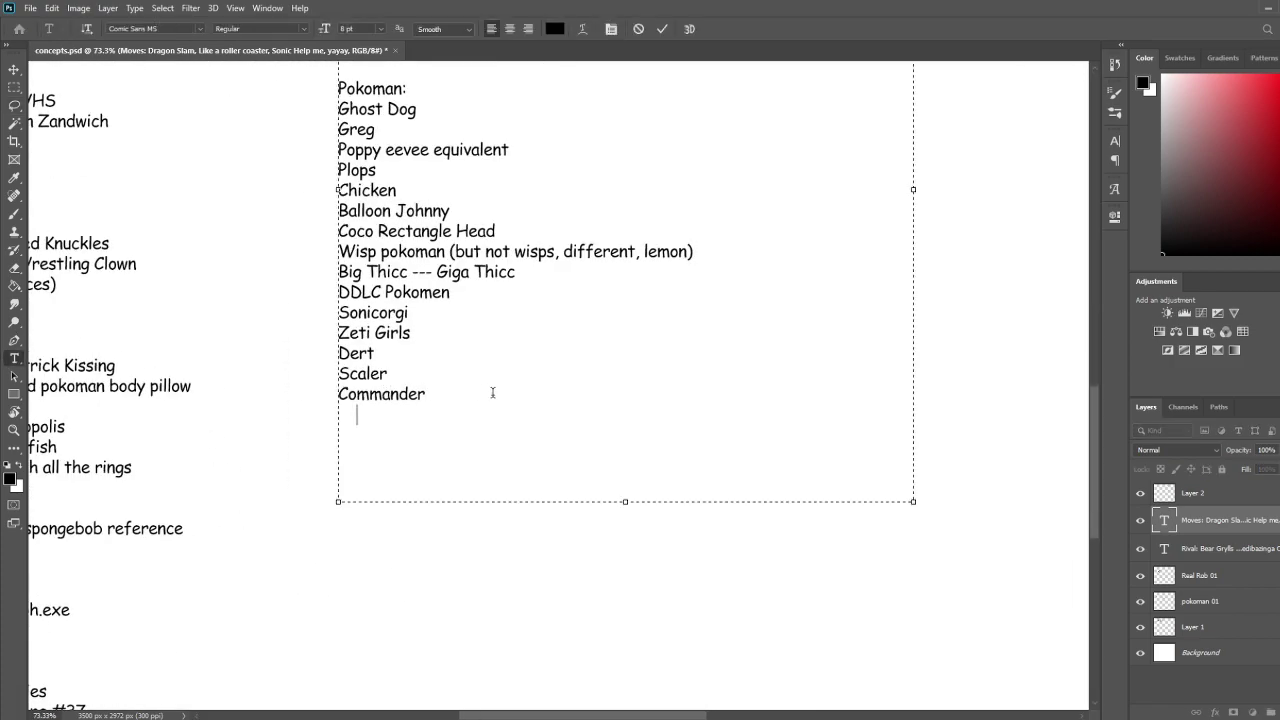
text(Migelo)
click(14, 104)
Rename Layer 2 as "types"
scroll(605, 410, down, 5)
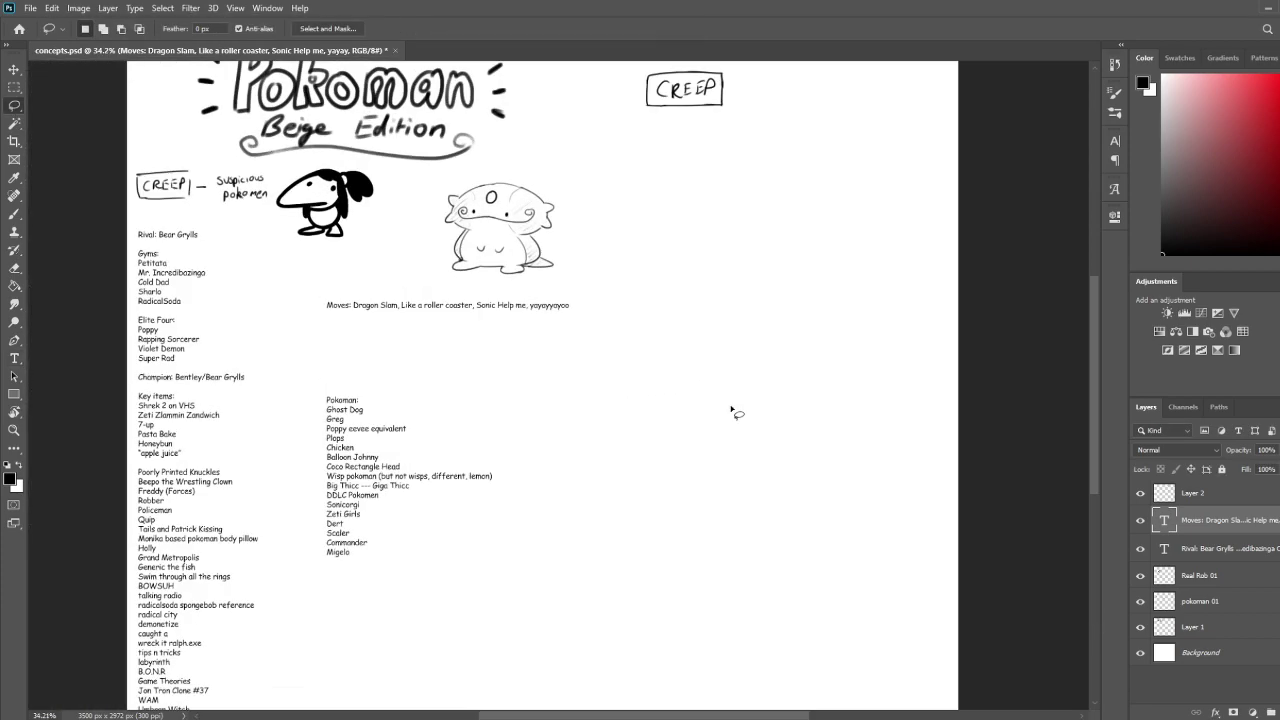
scroll(735, 404, up, 4)
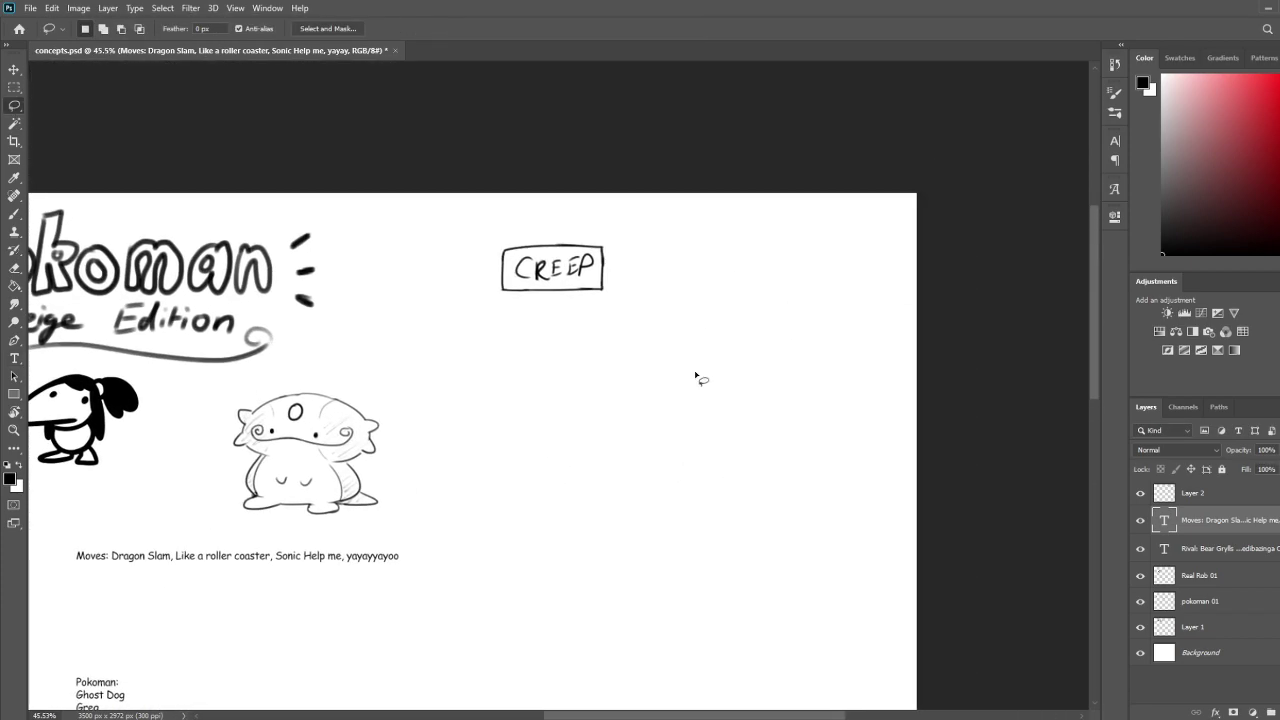
click(1240, 500)
double_click(1194, 493)
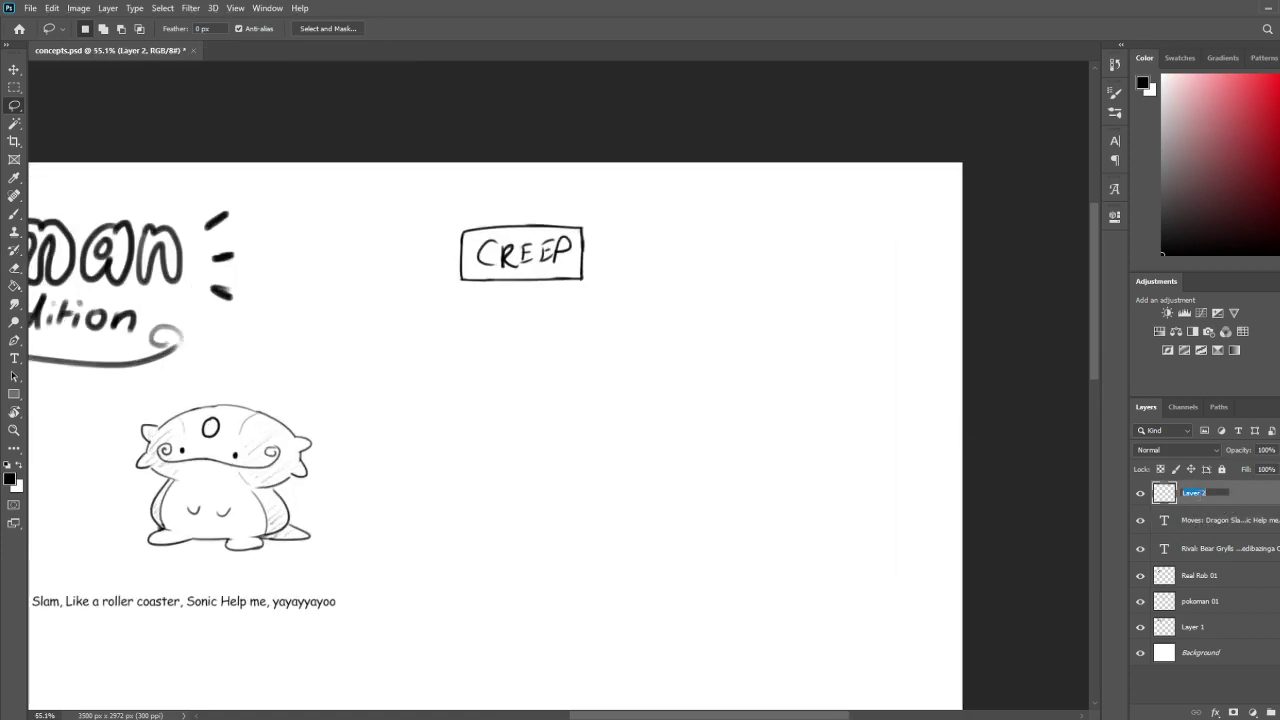
text(tvpes)
key(Return)
Handwrite "Girl" directly under the "CREEP" box on the types layer and draw a frame around it
key(b)
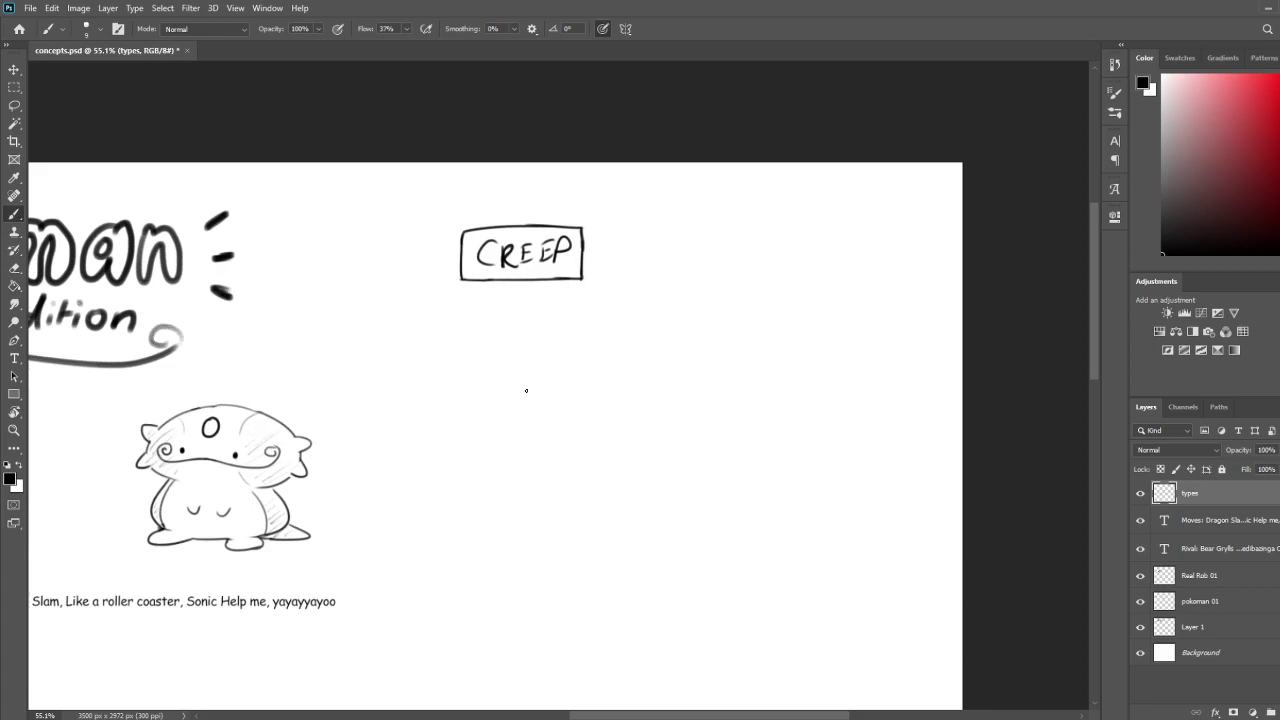
mouse_move(492, 294)
mouse_down()
mouse_move(476, 318)
mouse_move(500, 316)
mouse_up()
mouse_move(507, 308)
mouse_down()
mouse_move(507, 325)
mouse_move(531, 305)
mouse_move(539, 328)
mouse_up()
mouse_move(460, 281)
mouse_down()
mouse_move(464, 333)
mouse_move(600, 335)
mouse_up()
drag(585, 274, 597, 343)
Clean up the "Girl" box's left edge and redraw one continuous right edge along both type boxes
key(e)
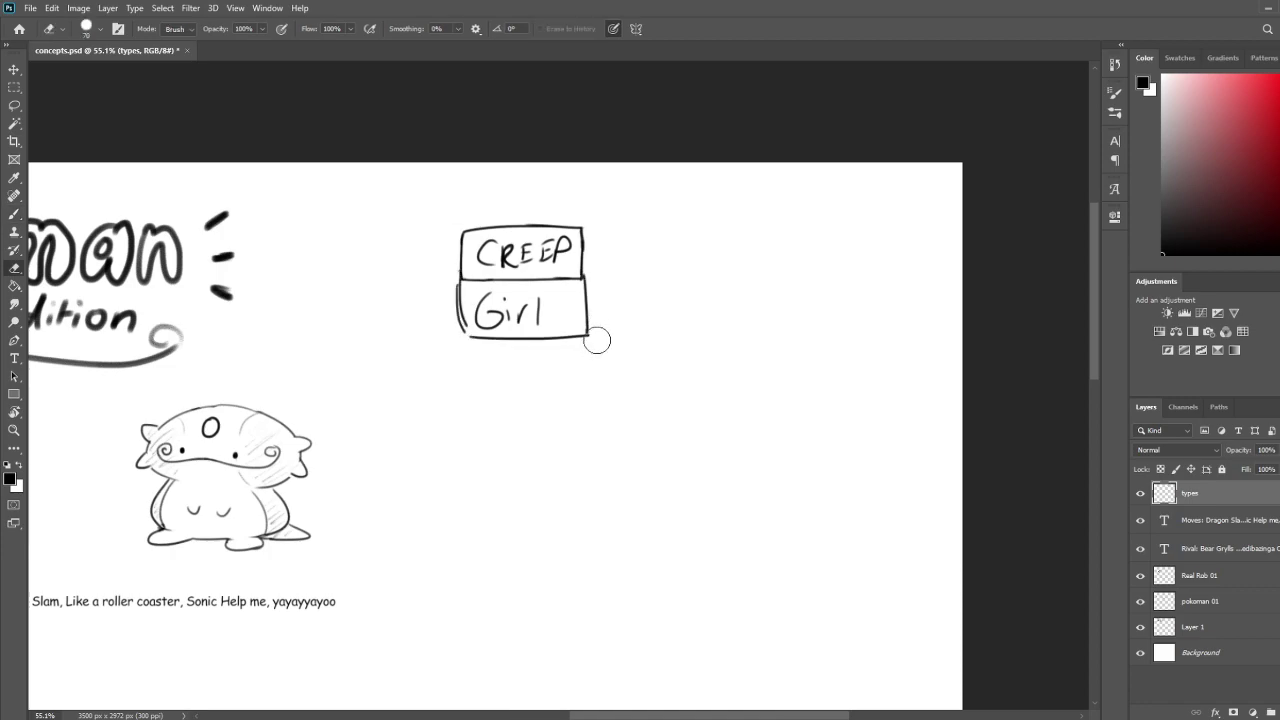
mouse_move(457, 300)
mouse_down()
mouse_move(460, 288)
mouse_move(468, 338)
mouse_move(484, 337)
mouse_up()
key(b)
mouse_move(582, 232)
mouse_down()
mouse_move(586, 338)
mouse_move(584, 326)
mouse_up()
key(ctrl+z)
key(ctrl+z)
drag(582, 244, 583, 325)
key(ctrl+z)
drag(582, 232, 586, 332)
drag(582, 278, 585, 298)
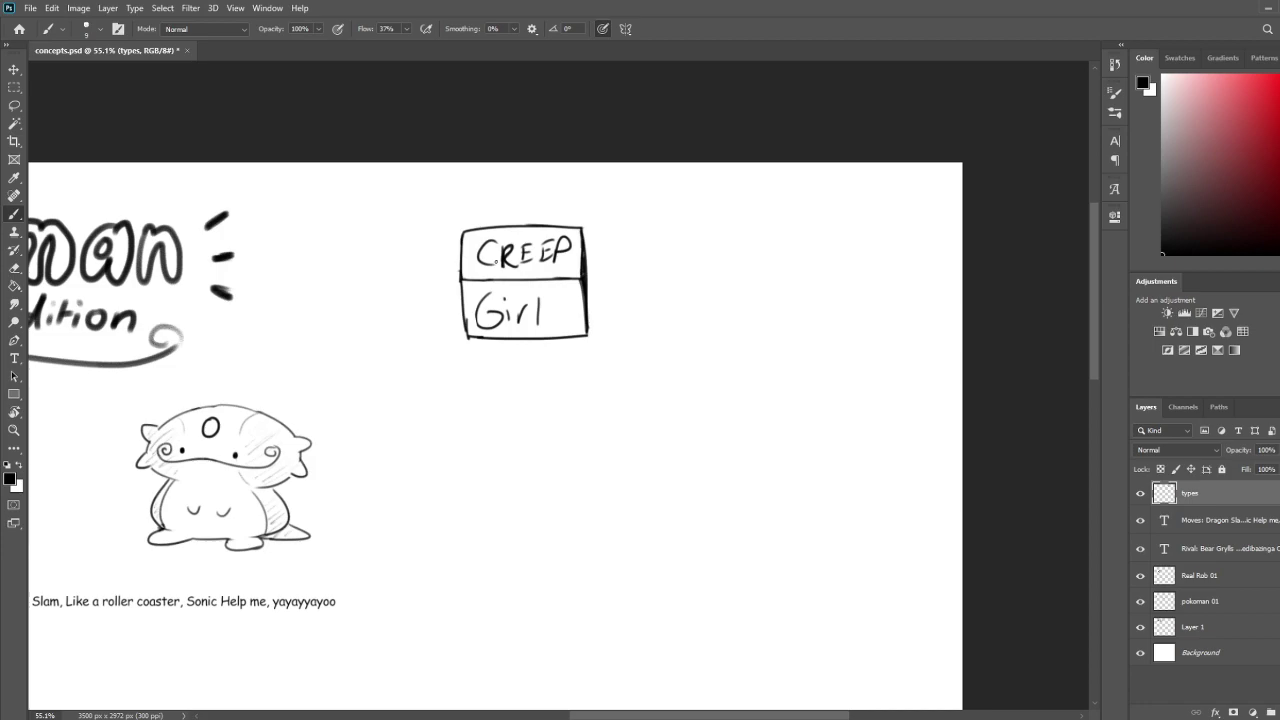
Add "Pete" below "RadicalSoda" in the Gyms list and commit the text
key(space)
mouse_move(583, 569)
mouse_down()
mouse_move(697, 406)
mouse_move(806, 457)
mouse_move(739, 487)
mouse_up()
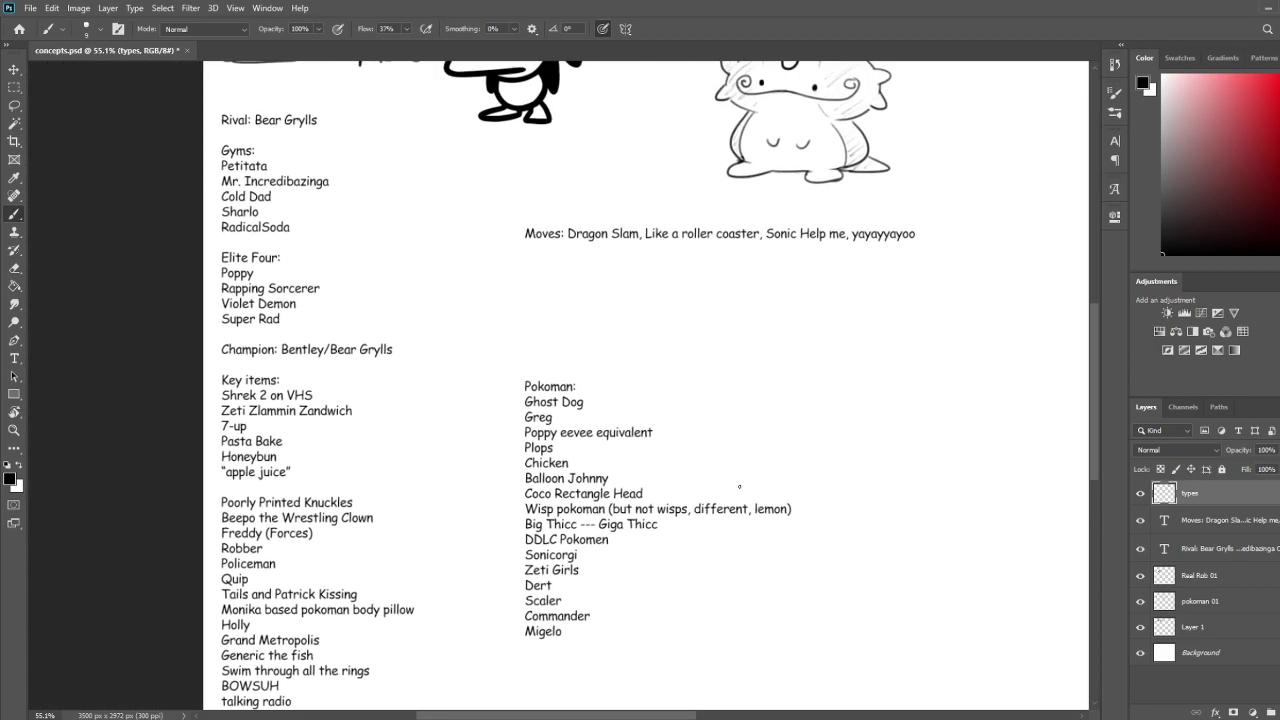
click(14, 358)
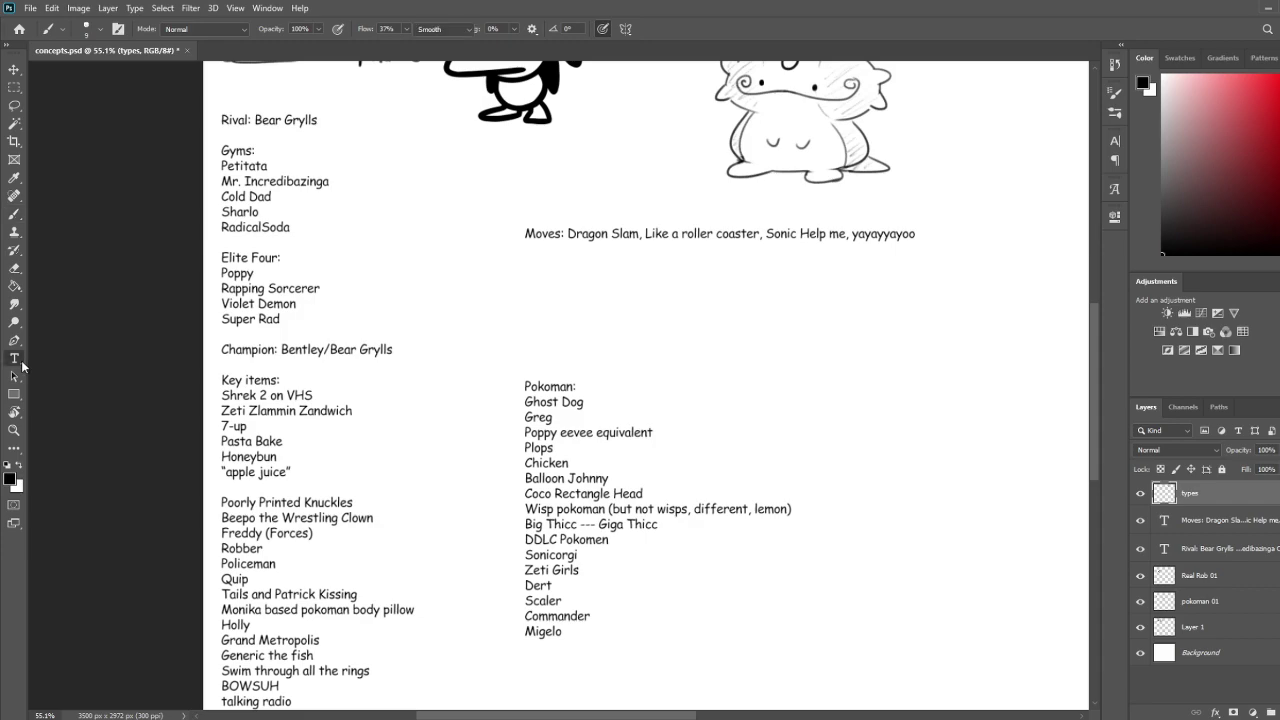
click(276, 234)
click(292, 228)
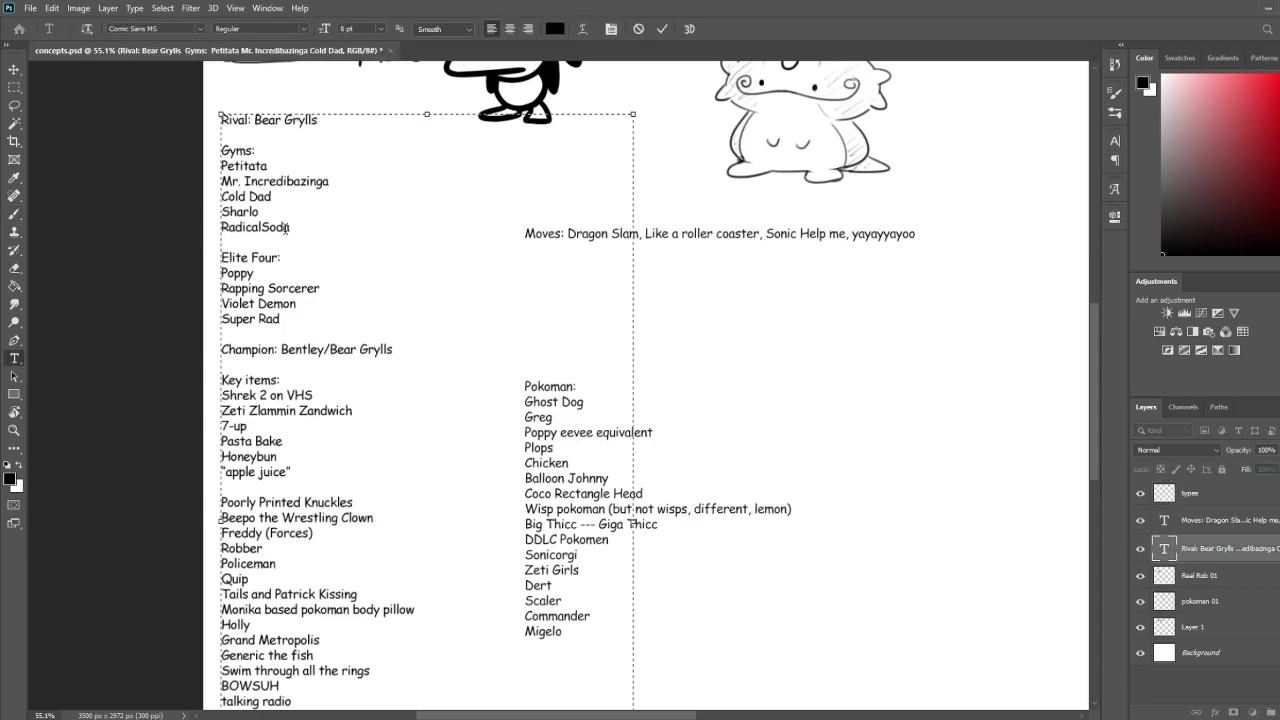
key(Return)
text(pete)
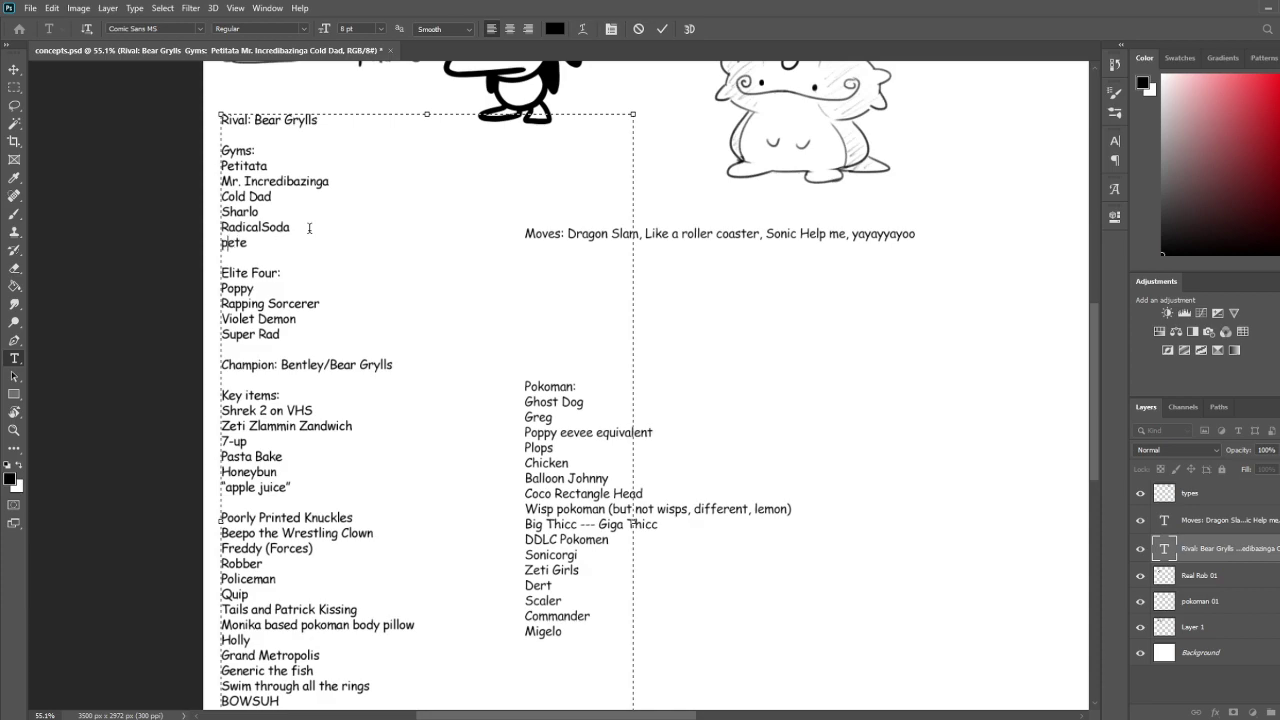
key(BackSpace)
key(BackSpace)
key(BackSpace)
key(BackSpace)
text(Pete)
click(14, 106)
Add "Ghoulfield" below "Migelo" in the Pokoman list and commit the text
drag(430, 295, 177, 322)
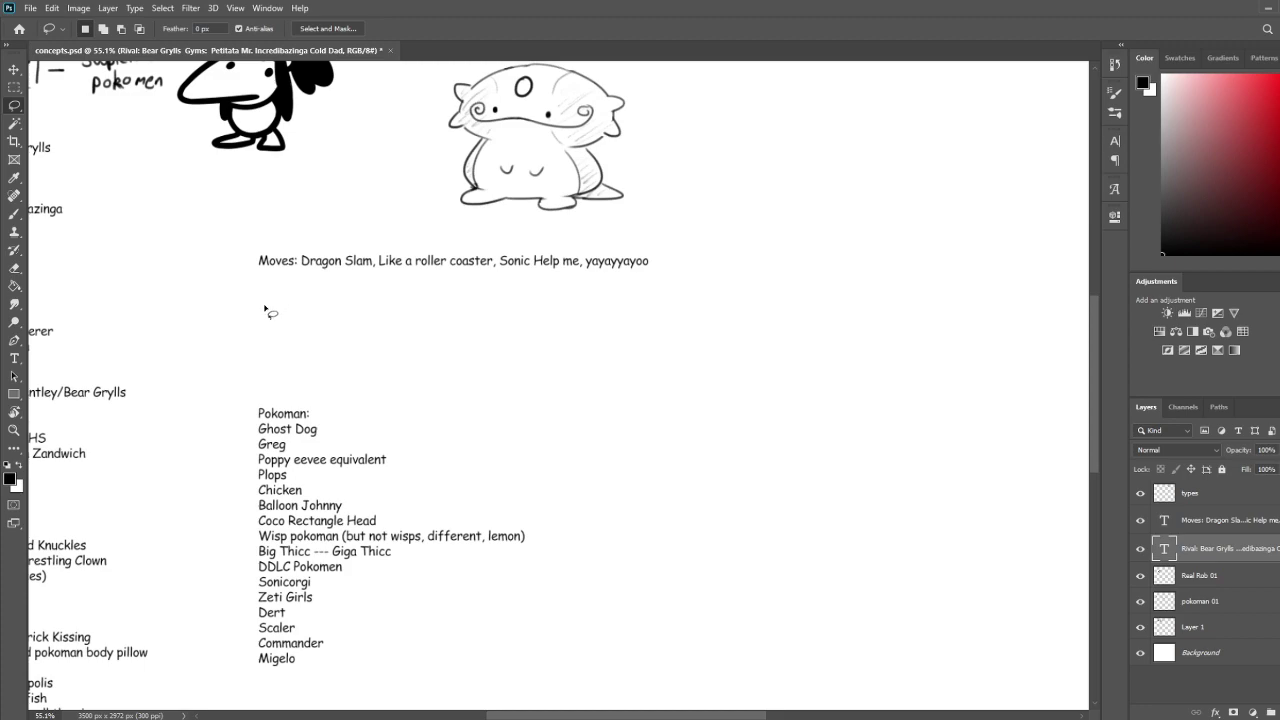
scroll(249, 404, down, 3)
drag(190, 510, 348, 350)
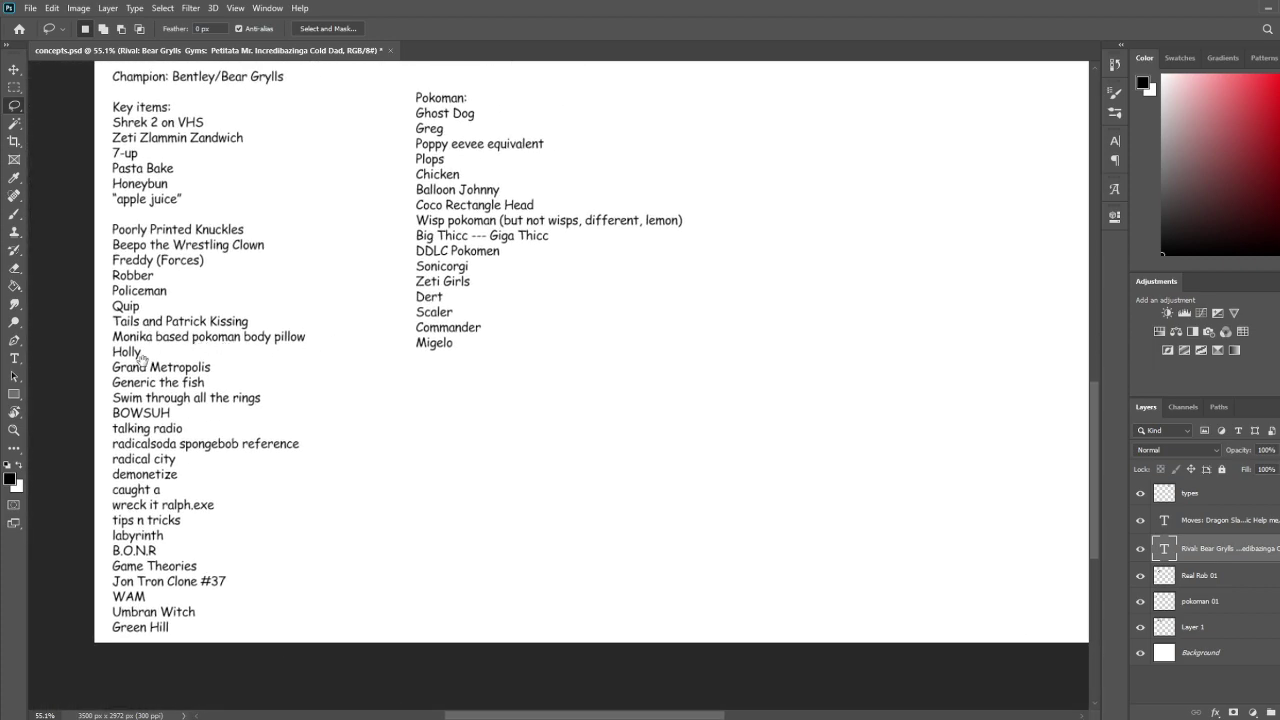
click(14, 358)
click(455, 345)
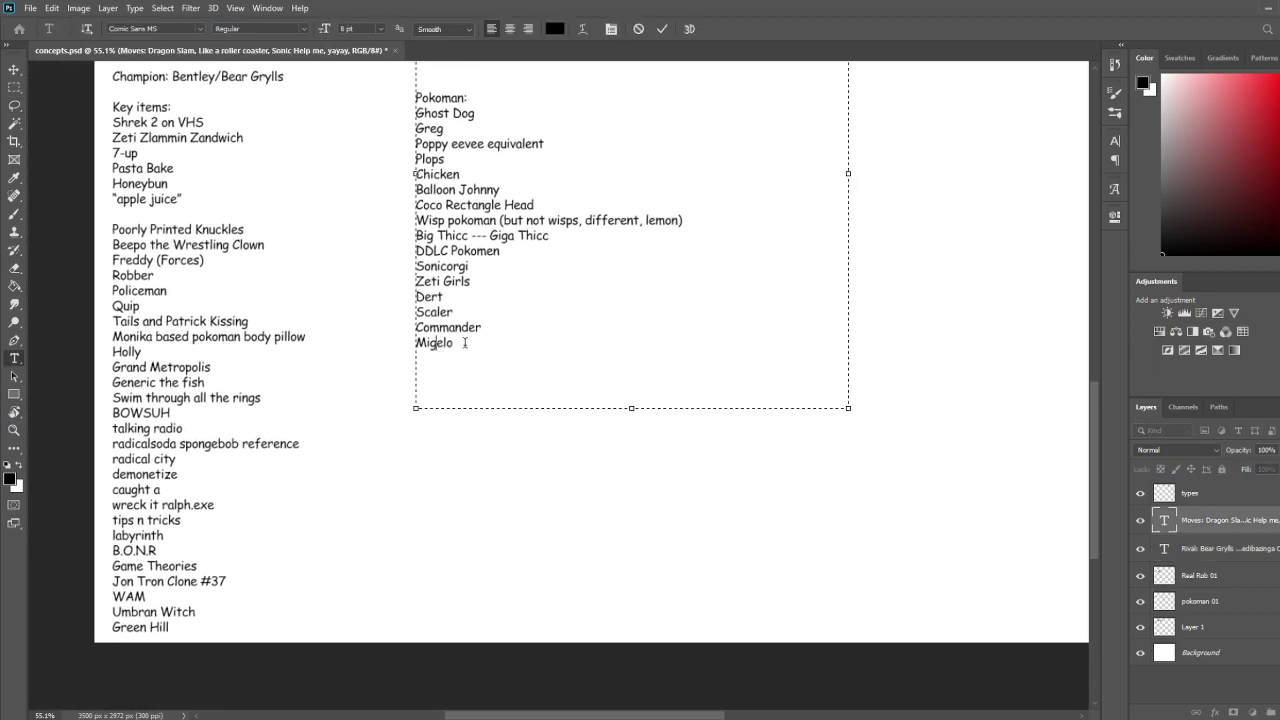
key(Return)
text(Ghoulfield)
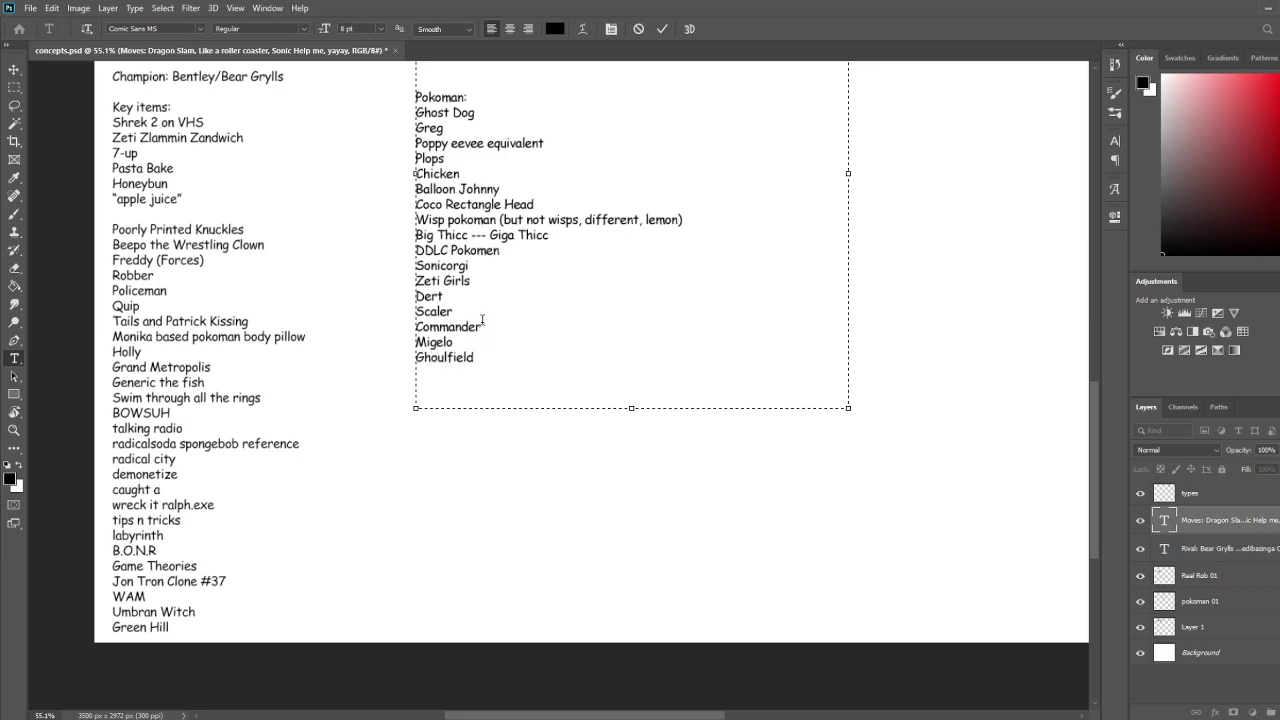
click(21, 88)
Handwrite "Ghoul" below the "Girl" box on the types layer, draw a frame around it and trim its lower corners
drag(561, 237, 451, 437)
key(b)
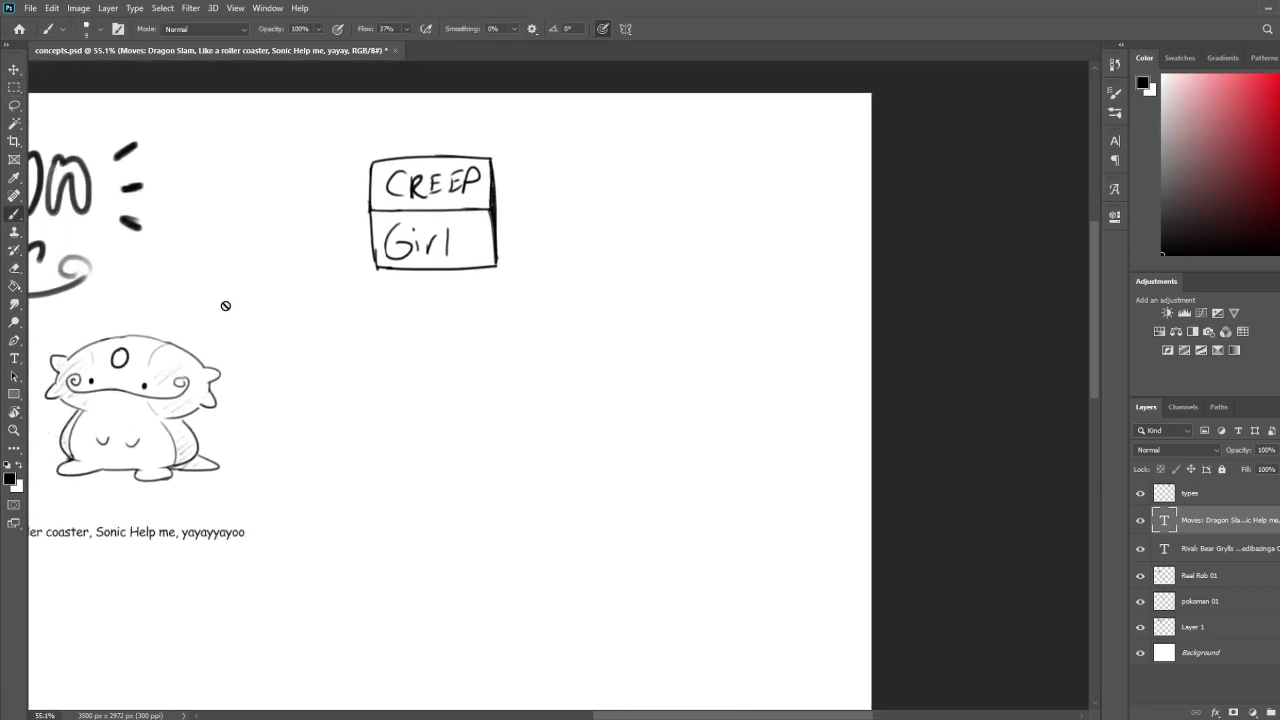
click(1218, 501)
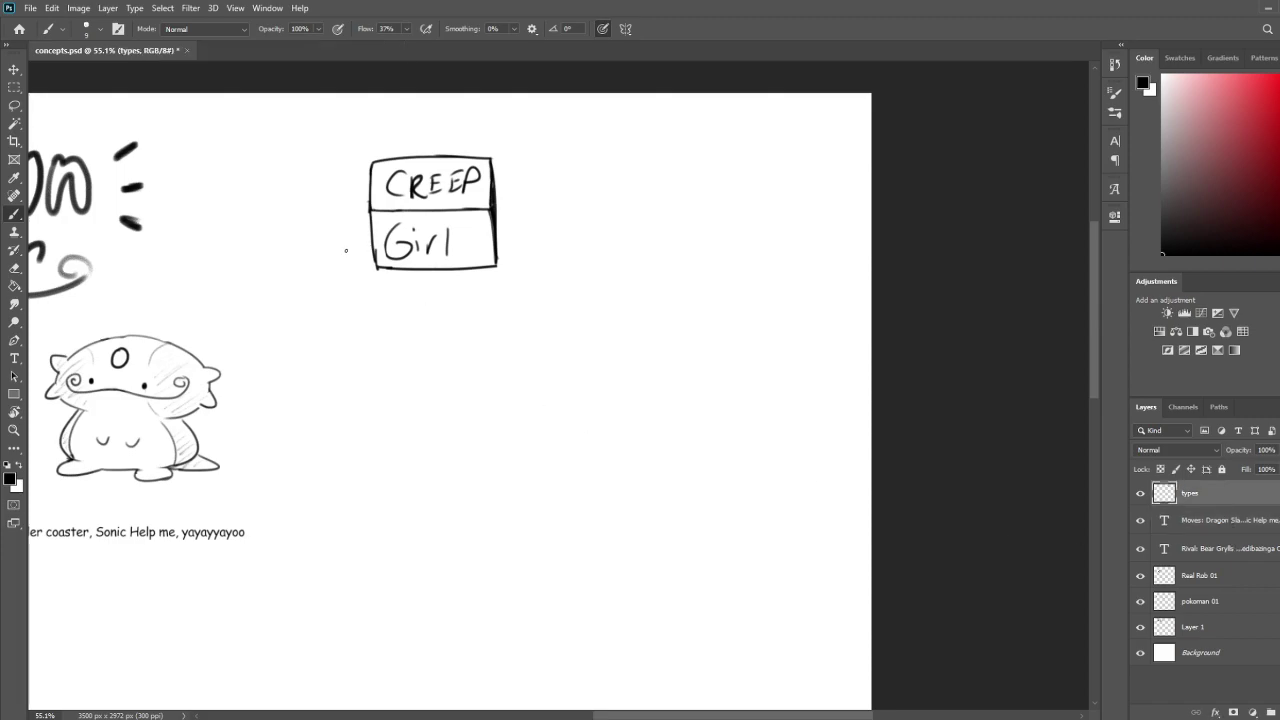
mouse_move(400, 284)
mouse_down()
mouse_move(406, 299)
mouse_move(440, 312)
mouse_move(444, 302)
mouse_up()
drag(452, 299, 470, 312)
mouse_move(376, 257)
mouse_down()
mouse_move(376, 330)
mouse_move(491, 322)
mouse_up()
drag(499, 253, 500, 325)
key(ctrl+z)
drag(494, 252, 494, 328)
key(e)
drag(380, 334, 377, 330)
drag(494, 329, 496, 326)
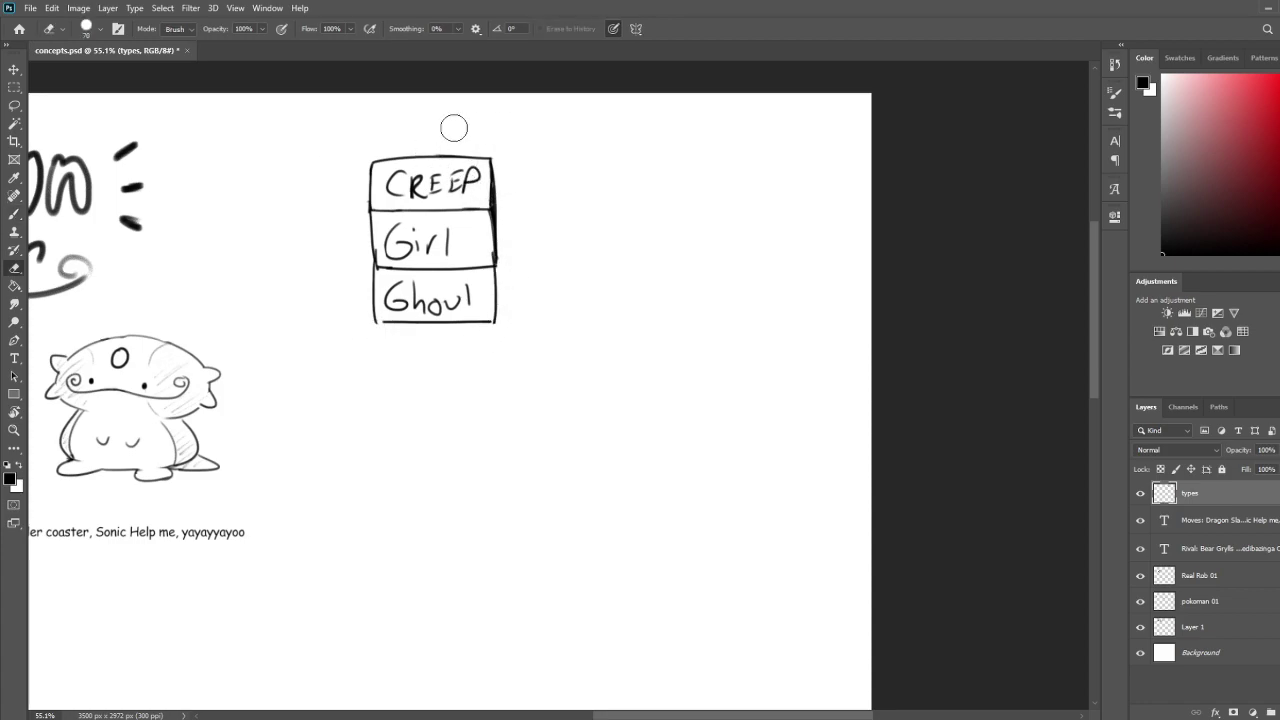
Erase the "CREEP" box and the word "Girl", and redraw the upper and left edges of the emptied second box
mouse_move(475, 160)
mouse_down()
mouse_move(318, 184)
mouse_move(369, 197)
mouse_up()
mouse_move(414, 238)
mouse_down()
mouse_move(414, 249)
mouse_move(444, 244)
mouse_up()
key(b)
drag(364, 213, 498, 207)
drag(366, 214, 370, 282)
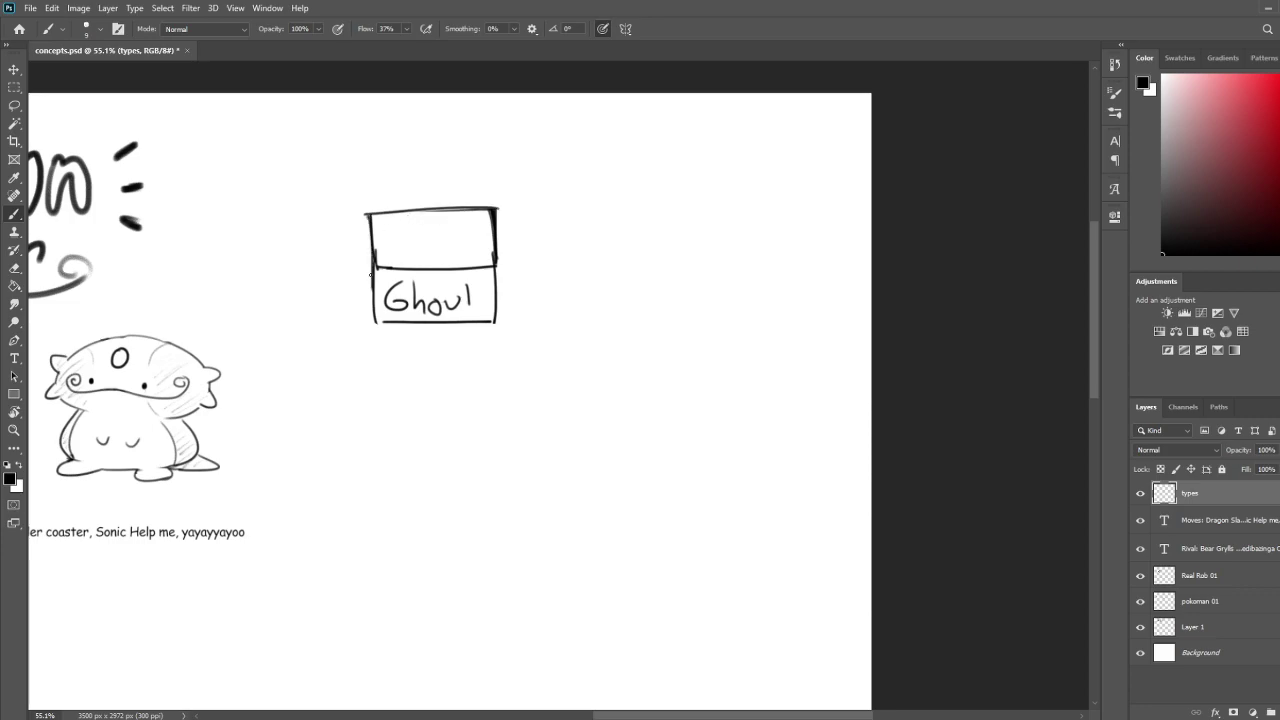
Handwrite "Femme" in the empty box above "Ghoul", keeping the letters small enough to fit, and reinforce the F
drag(386, 227, 385, 258)
drag(385, 225, 397, 236)
mouse_move(395, 247)
mouse_down()
mouse_move(400, 238)
mouse_move(408, 254)
mouse_up()
mouse_move(411, 256)
mouse_down()
mouse_move(422, 241)
mouse_move(428, 257)
mouse_up()
mouse_move(434, 245)
mouse_down()
mouse_move(435, 256)
mouse_move(478, 258)
mouse_up()
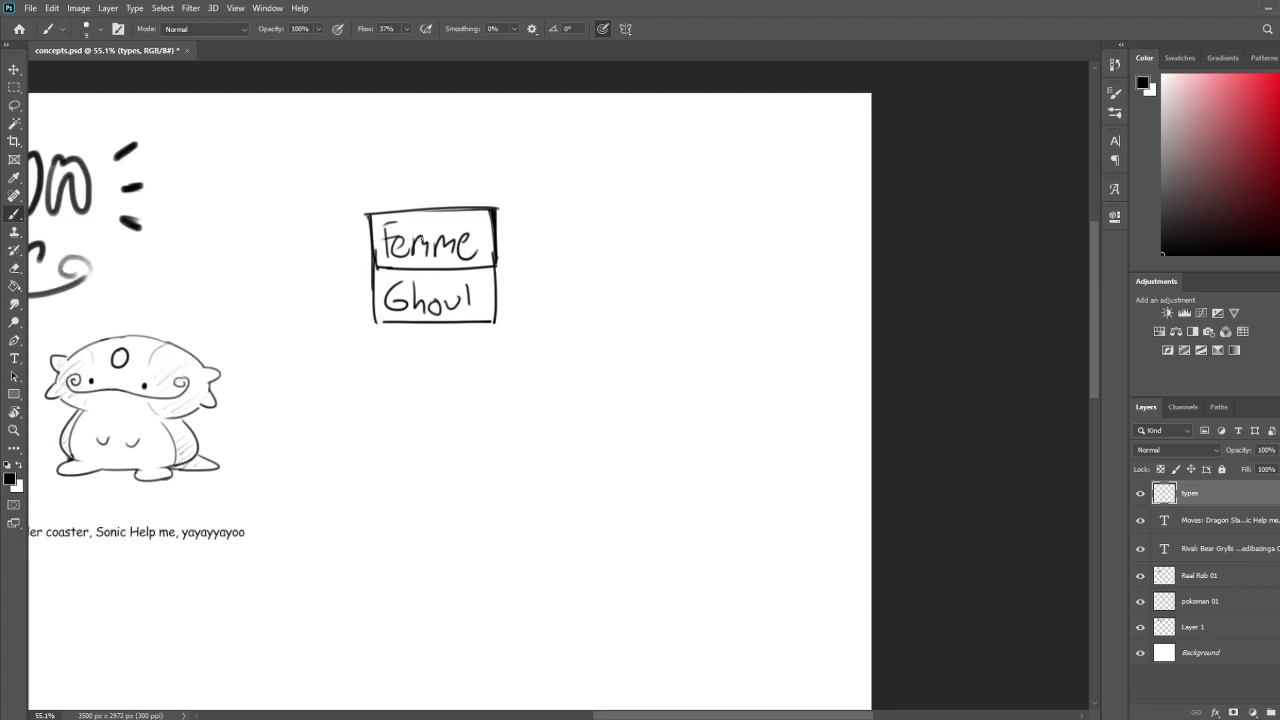
key(ctrl+z)
key(ctrl+z)
key(ctrl+z)
mouse_move(412, 256)
mouse_down()
mouse_move(418, 240)
mouse_move(431, 254)
mouse_move(462, 244)
mouse_up()
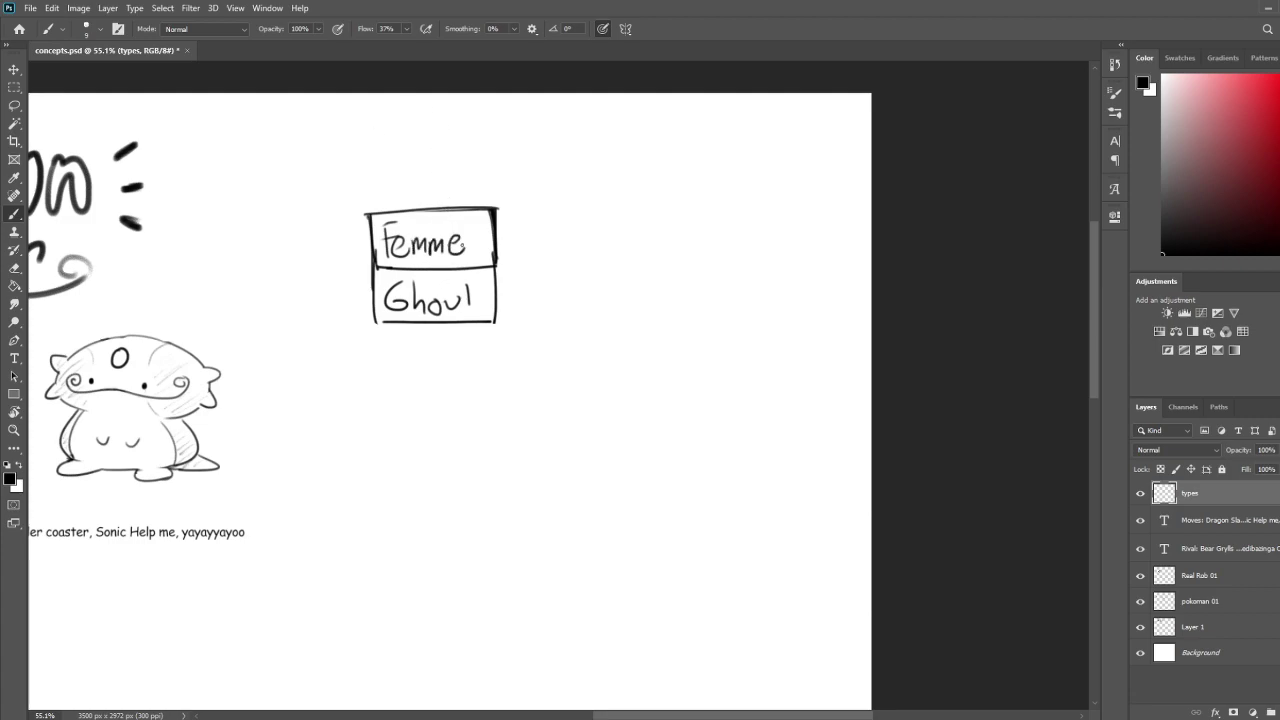
drag(385, 223, 386, 259)
drag(385, 223, 399, 231)
Add "Stewie" below "Ghoulfield" in the Pokoman list and commit the text
drag(380, 563, 543, 420)
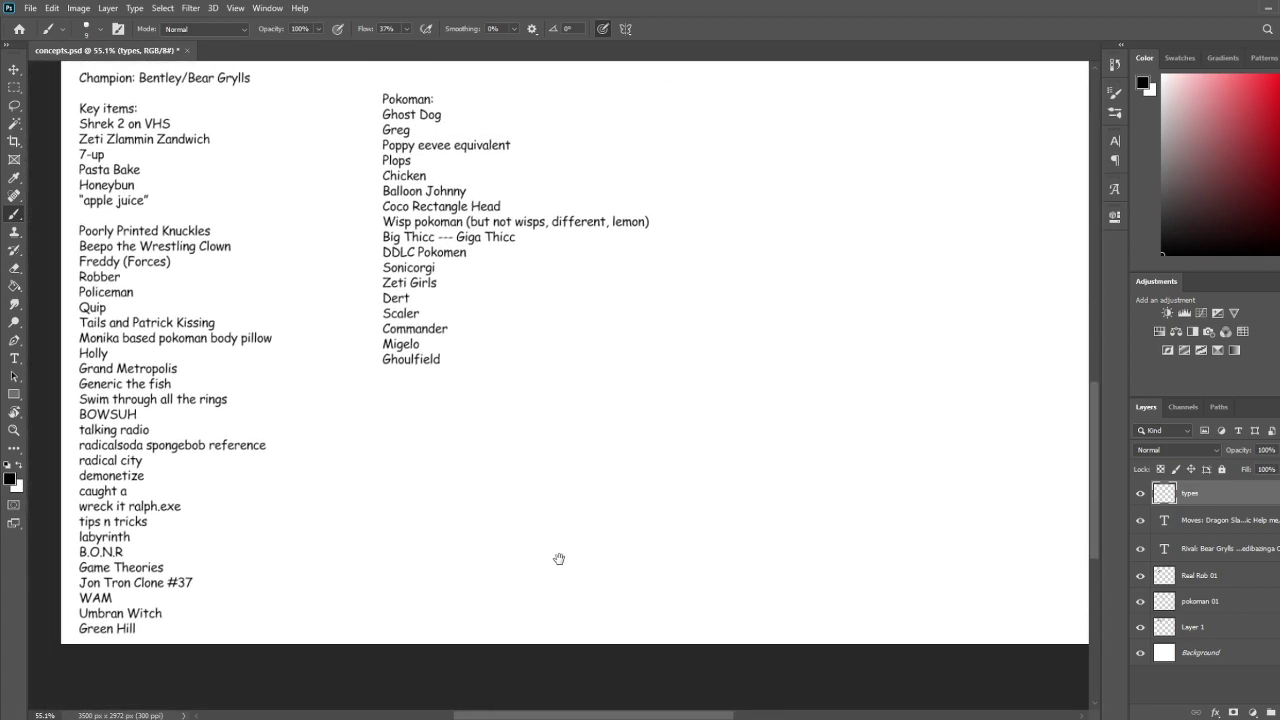
drag(673, 427, 560, 559)
drag(804, 145, 549, 540)
mouse_move(649, 403)
mouse_down()
mouse_move(503, 540)
mouse_move(502, 474)
mouse_up()
scroll(470, 500, down, 6)
scroll(470, 500, left, 5)
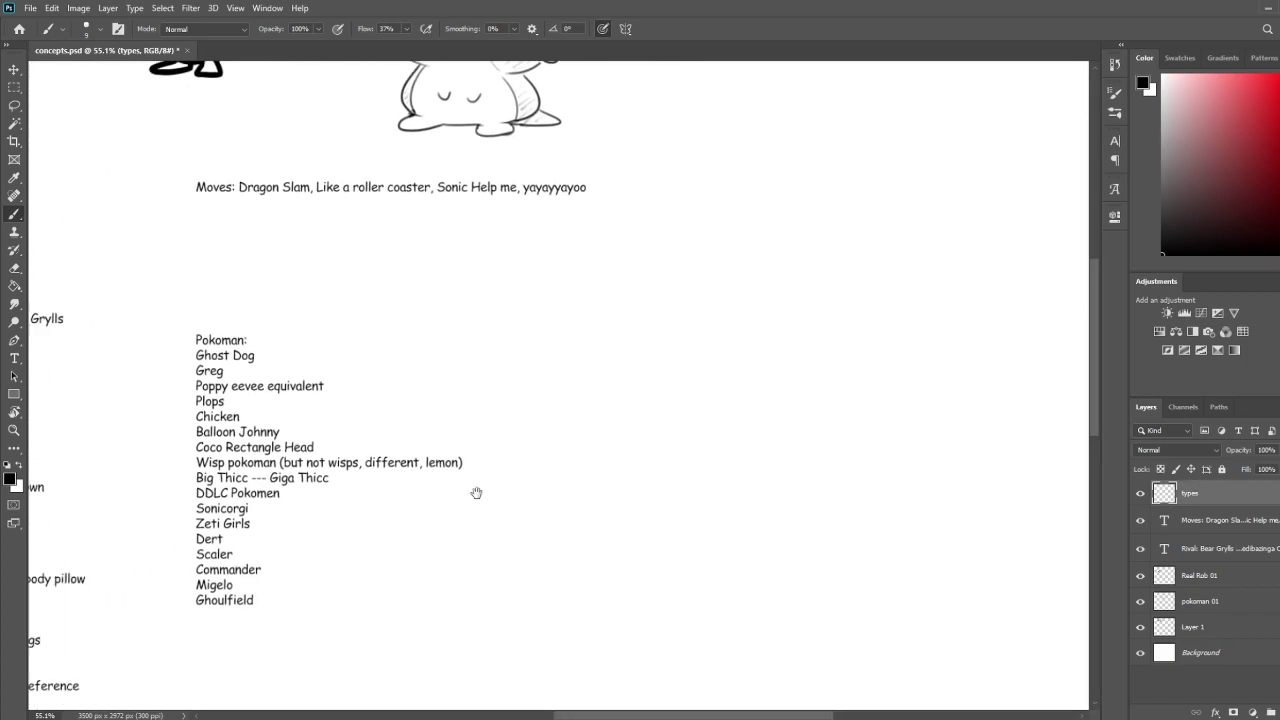
click(20, 360)
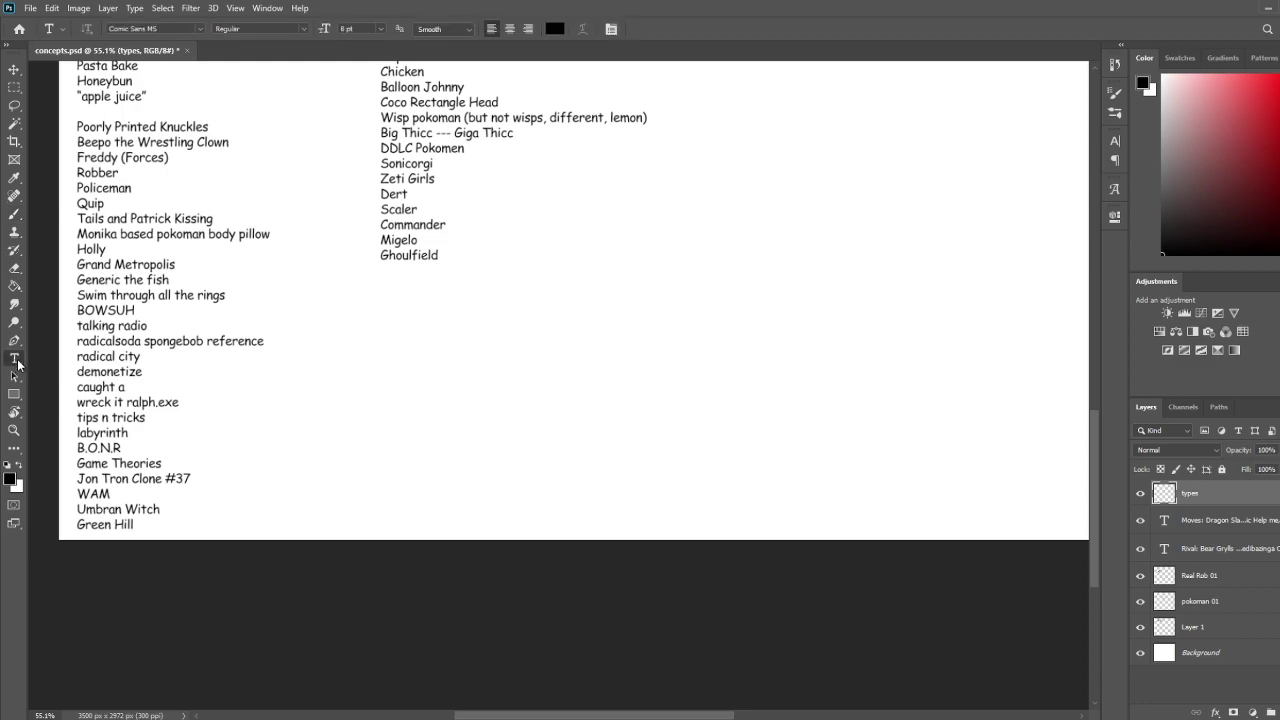
click(436, 254)
text(Stweiw)
key(BackSpace)
key(BackSpace)
key(BackSpace)
key(BackSpace)
text(ew)
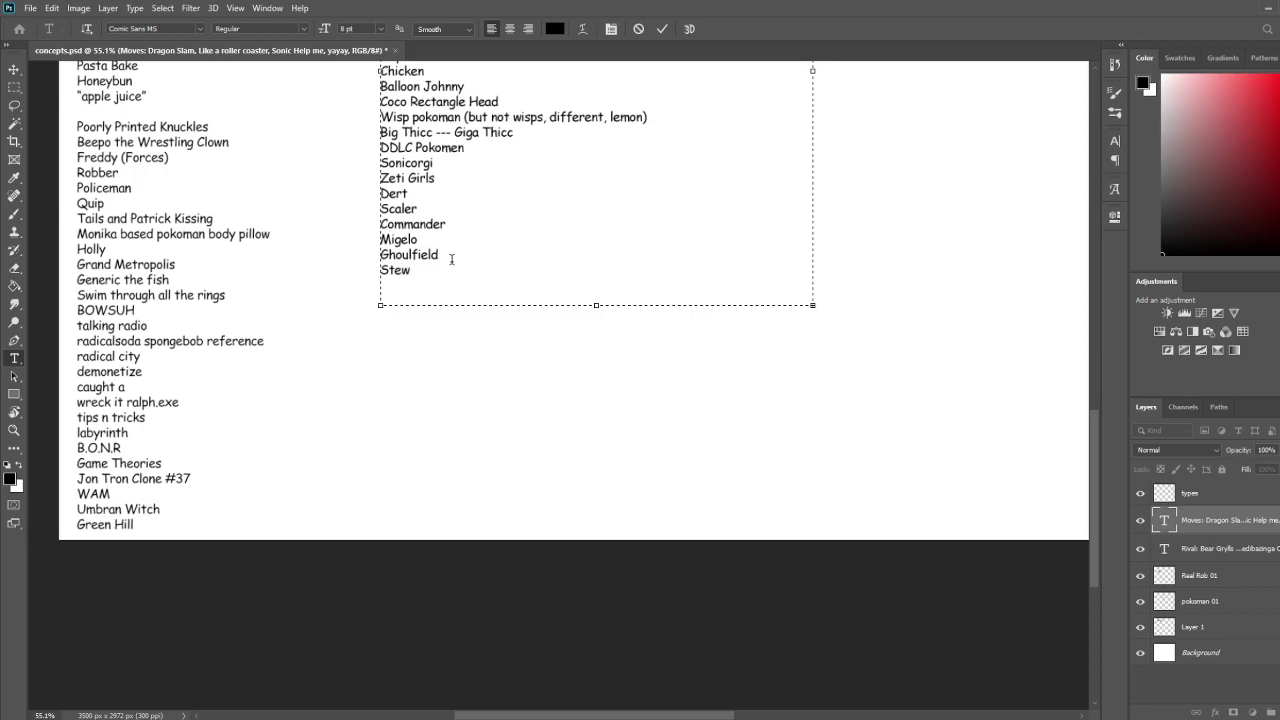
text(ie)
click(14, 105)
Create a layer above the types layer and sketch a boxy creature head beside the Pokoman list
mouse_move(617, 346)
mouse_down()
mouse_move(751, 520)
mouse_move(743, 463)
mouse_up()
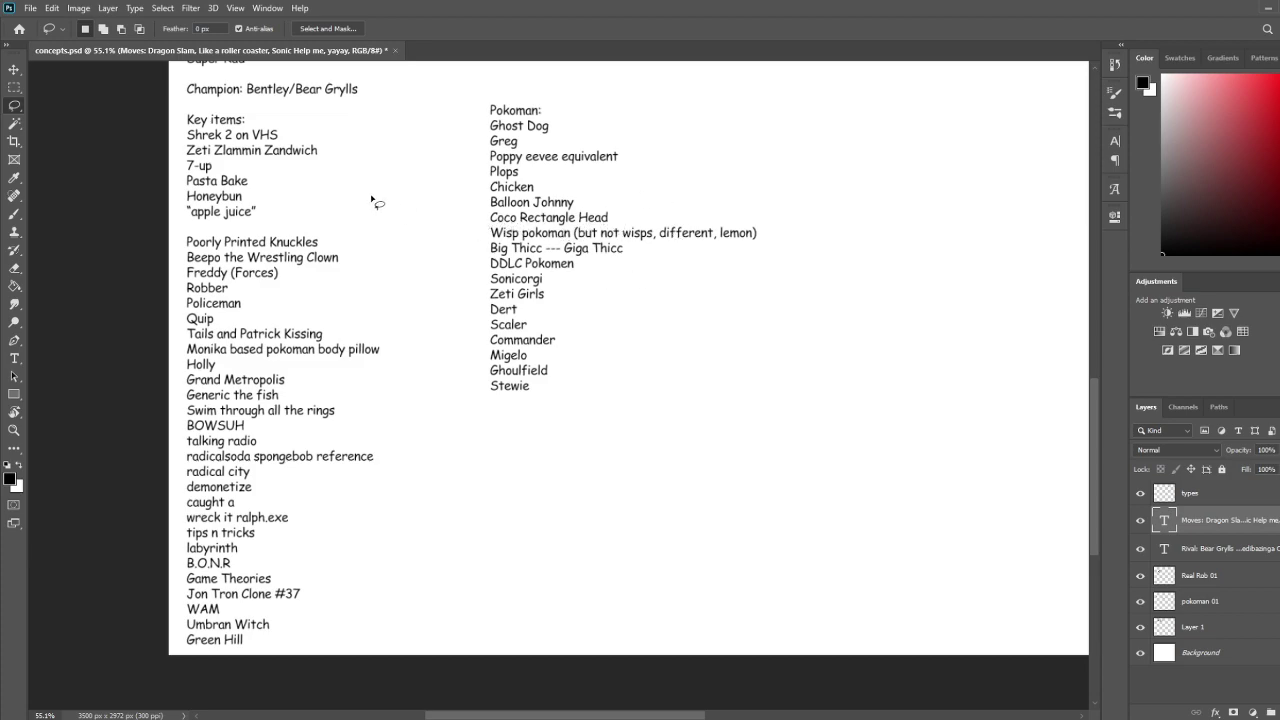
key(b)
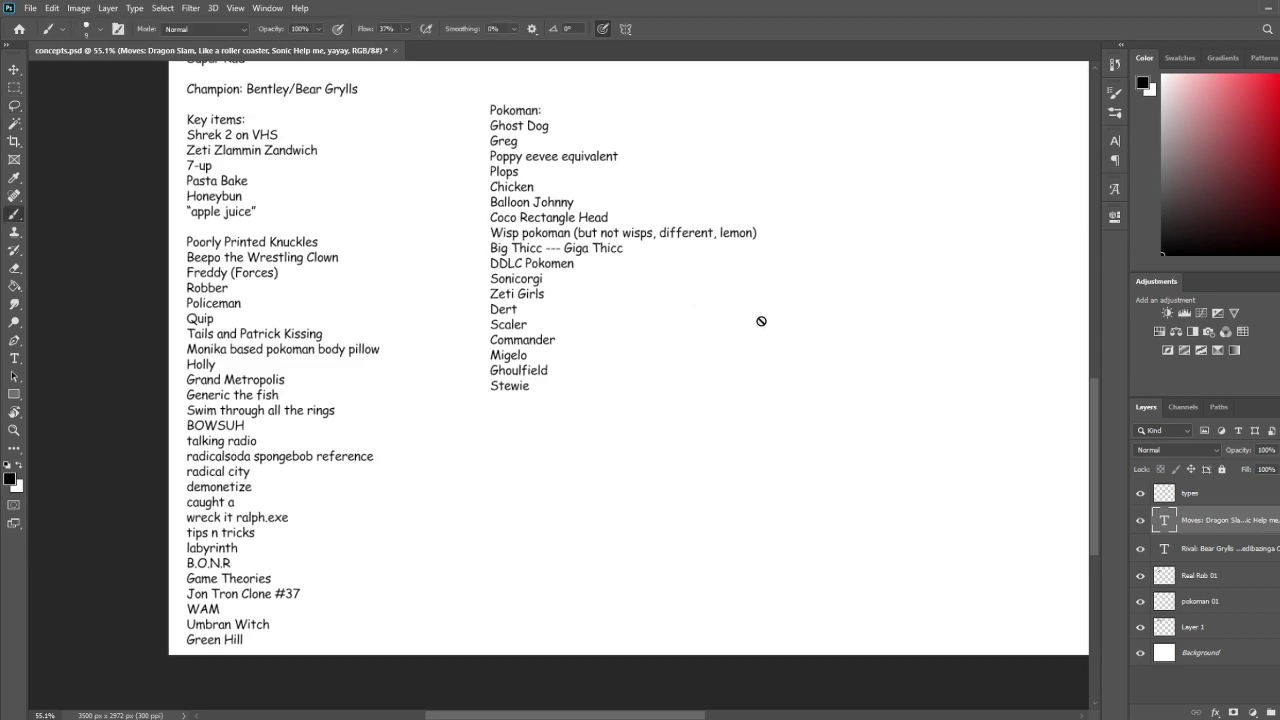
click(1215, 494)
key(ctrl+shift+alt+n)
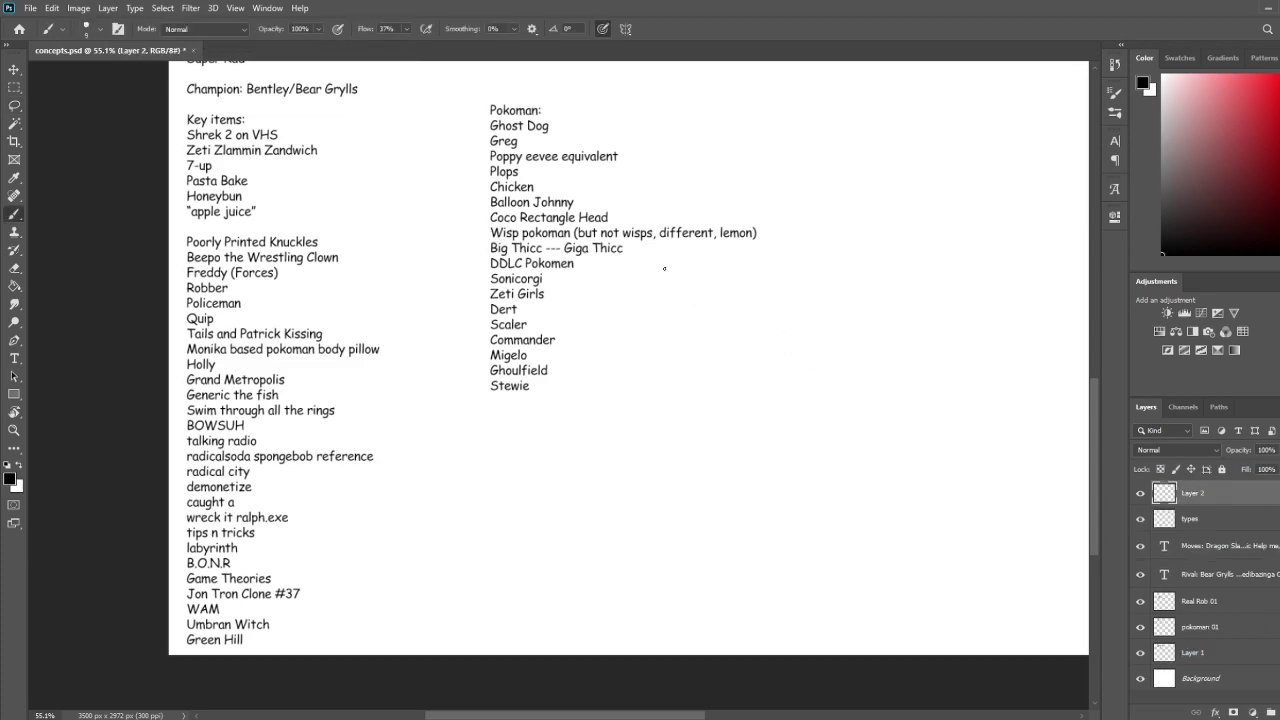
drag(852, 305, 742, 308)
key(ctrl+z)
mouse_move(858, 306)
mouse_down()
mouse_move(756, 307)
mouse_move(708, 335)
mouse_up()
key(ctrl+z)
mouse_move(884, 311)
mouse_down()
mouse_move(752, 299)
mouse_move(735, 395)
mouse_move(888, 407)
mouse_move(885, 362)
mouse_move(885, 385)
mouse_up()
mouse_move(889, 318)
mouse_down()
mouse_move(909, 357)
mouse_move(906, 395)
mouse_move(880, 410)
mouse_up()
key(e)
mouse_move(829, 296)
mouse_down()
mouse_move(865, 307)
mouse_move(856, 289)
mouse_move(853, 302)
mouse_move(986, 333)
mouse_move(957, 332)
mouse_move(911, 271)
mouse_move(855, 299)
mouse_up()
Sketch the boxy creature's face and small body with feet, and discard the sketch layer
key(b)
mouse_move(831, 352)
mouse_down()
mouse_move(866, 362)
mouse_move(834, 368)
mouse_move(849, 357)
mouse_move(755, 345)
mouse_move(785, 362)
mouse_move(766, 362)
mouse_move(749, 334)
mouse_up()
mouse_move(866, 314)
mouse_down()
mouse_move(778, 373)
mouse_move(810, 397)
mouse_up()
mouse_move(788, 352)
mouse_down()
mouse_move(832, 386)
mouse_move(832, 404)
mouse_move(782, 420)
mouse_up()
drag(786, 431, 800, 435)
drag(816, 437, 828, 445)
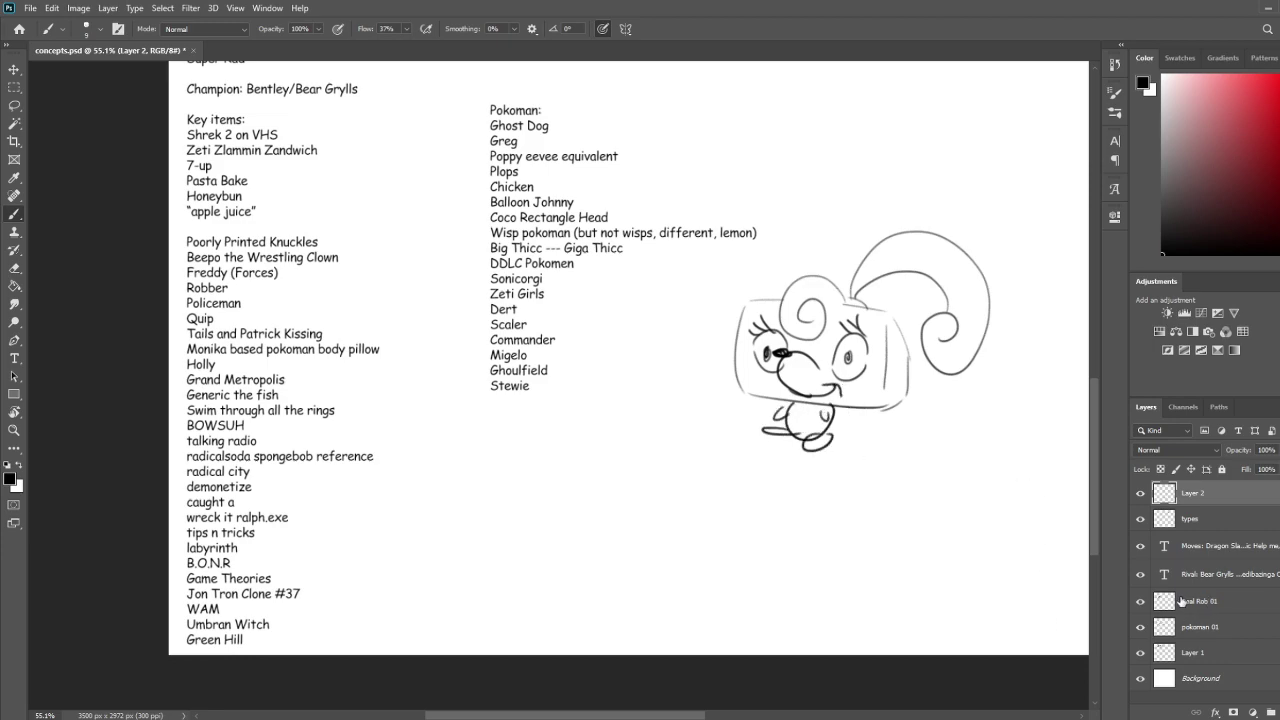
mouse_move(888, 335)
mouse_down()
mouse_move(906, 350)
mouse_move(882, 359)
mouse_up()
drag(743, 327, 745, 344)
key(Delete)
Tidy the lower corners of the "Ghoul" box on the types layer
drag(909, 386, 800, 516)
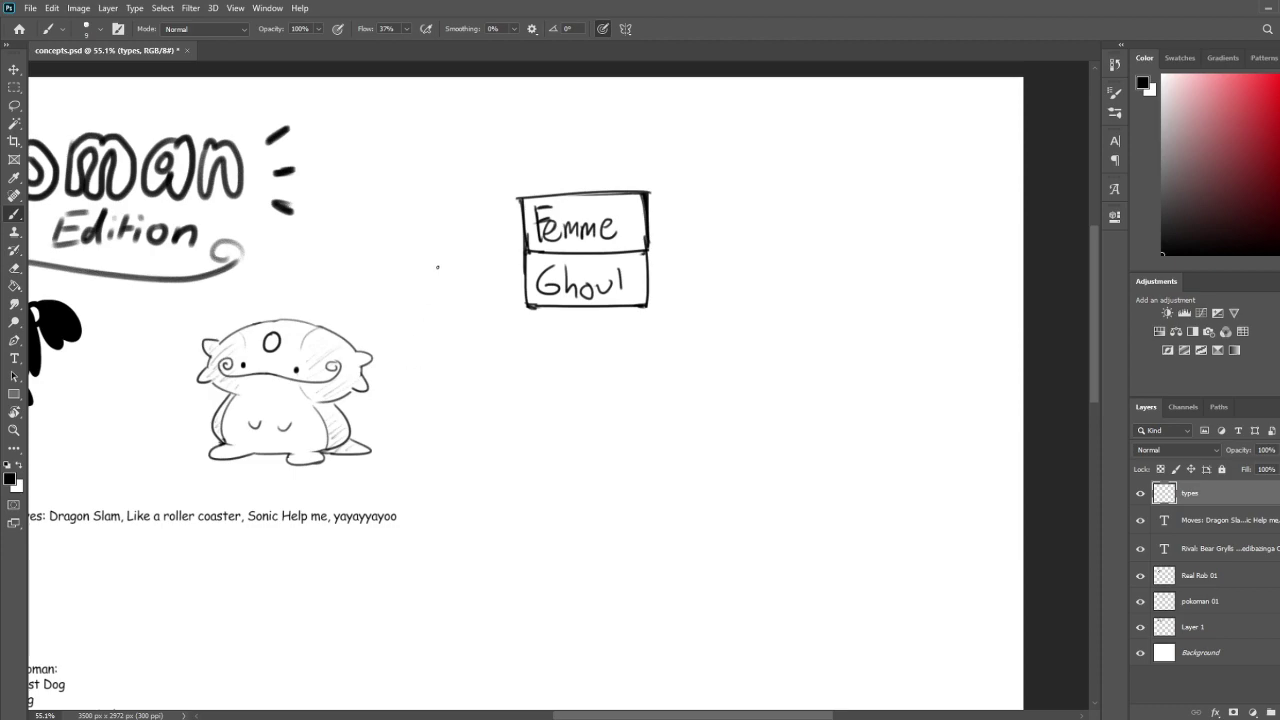
drag(314, 268, 348, 283)
key(ctrl+z)
key(ctrl+z)
key(e)
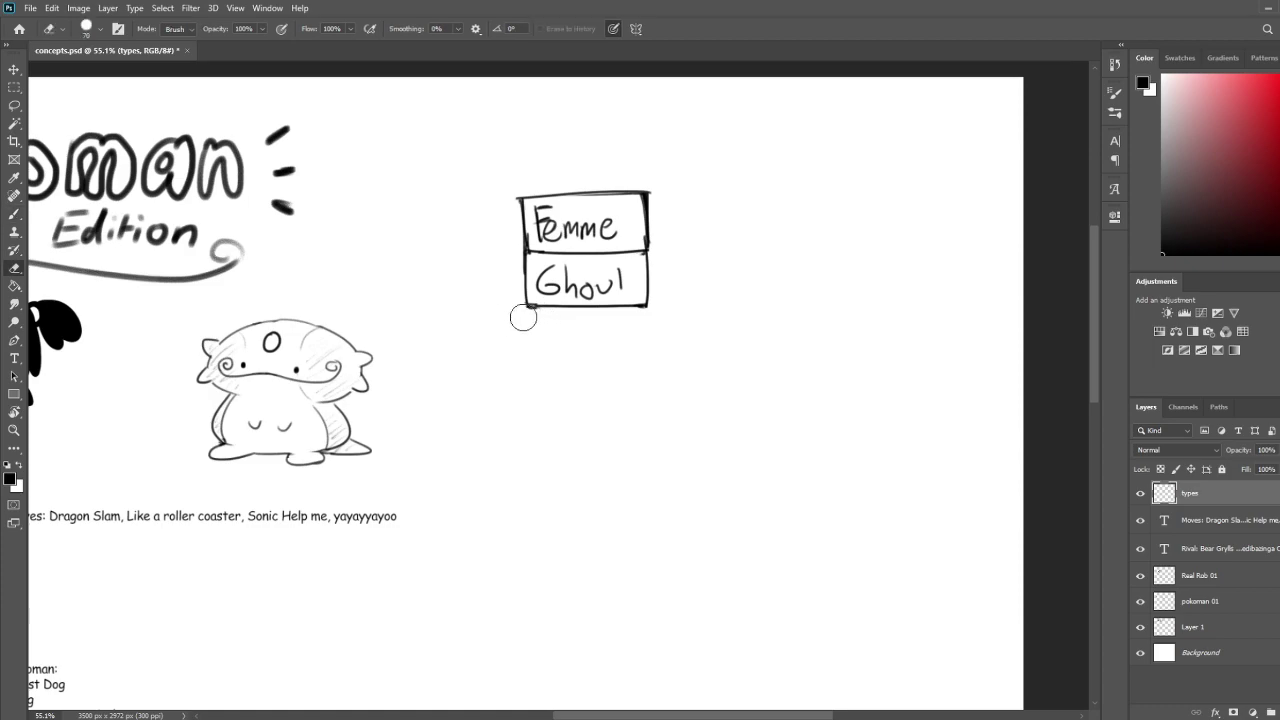
key(b)
drag(632, 305, 636, 305)
mouse_move(526, 303)
mouse_down()
mouse_move(538, 305)
mouse_move(525, 294)
mouse_up()
key(e)
key(b)
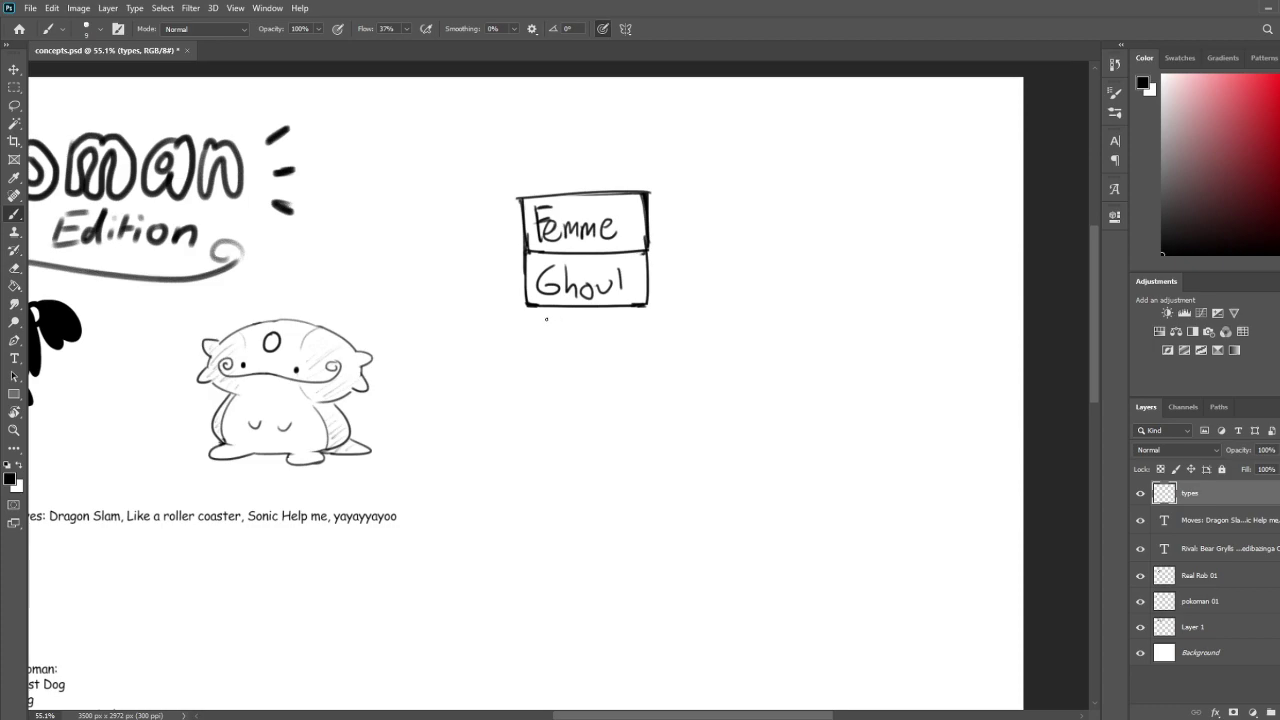
Handwrite "Wott" below "Ghoul", draw a frame around it and clean up its second letter
drag(550, 320, 538, 346)
key(ctrl+z)
mouse_move(548, 321)
mouse_down()
mouse_move(580, 323)
mouse_move(580, 340)
mouse_move(601, 347)
mouse_move(626, 330)
mouse_up()
drag(527, 302, 528, 358)
mouse_move(528, 302)
mouse_down()
mouse_move(531, 362)
mouse_move(657, 364)
mouse_up()
drag(540, 360, 640, 358)
mouse_move(645, 306)
mouse_down()
mouse_move(648, 359)
mouse_move(612, 372)
mouse_move(648, 359)
mouse_up()
key(e)
key(b)
key(e)
mouse_move(576, 328)
mouse_down()
mouse_move(600, 350)
mouse_move(586, 348)
mouse_move(594, 334)
mouse_up()
key(b)
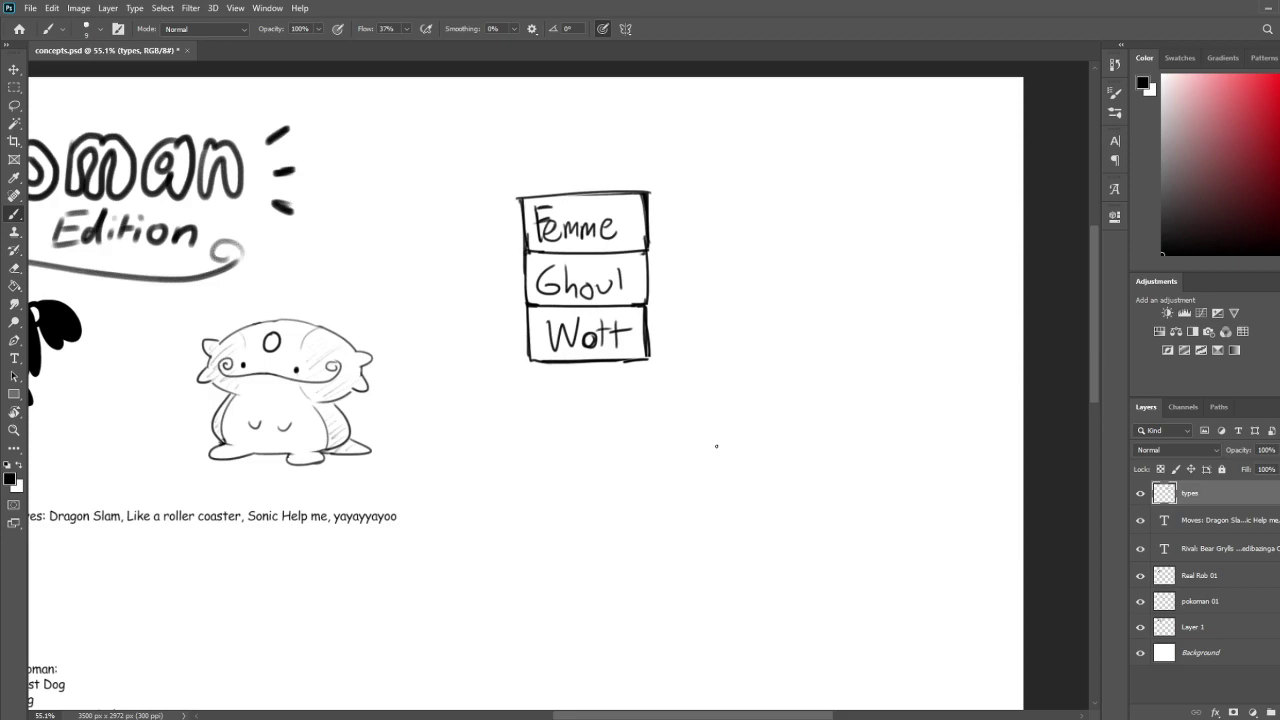
Handwrite "Glide" below the "Wott" box and draw a frame around it
mouse_move(556, 373)
mouse_down()
mouse_move(541, 389)
mouse_move(586, 404)
mouse_up()
key(ctrl+z)
mouse_move(592, 372)
mouse_down()
mouse_move(592, 407)
mouse_move(612, 398)
mouse_up()
drag(528, 357, 534, 415)
key(ctrl+z)
key(ctrl+z)
mouse_move(528, 356)
mouse_down()
mouse_move(528, 426)
mouse_move(640, 418)
mouse_up()
drag(536, 427, 638, 418)
drag(645, 356, 648, 418)
Start a small handwritten type list near the canvas's right edge with "Grass", "Fire", "Water" and "Rock"
mouse_move(741, 355)
mouse_down()
mouse_move(626, 371)
mouse_move(600, 362)
mouse_up()
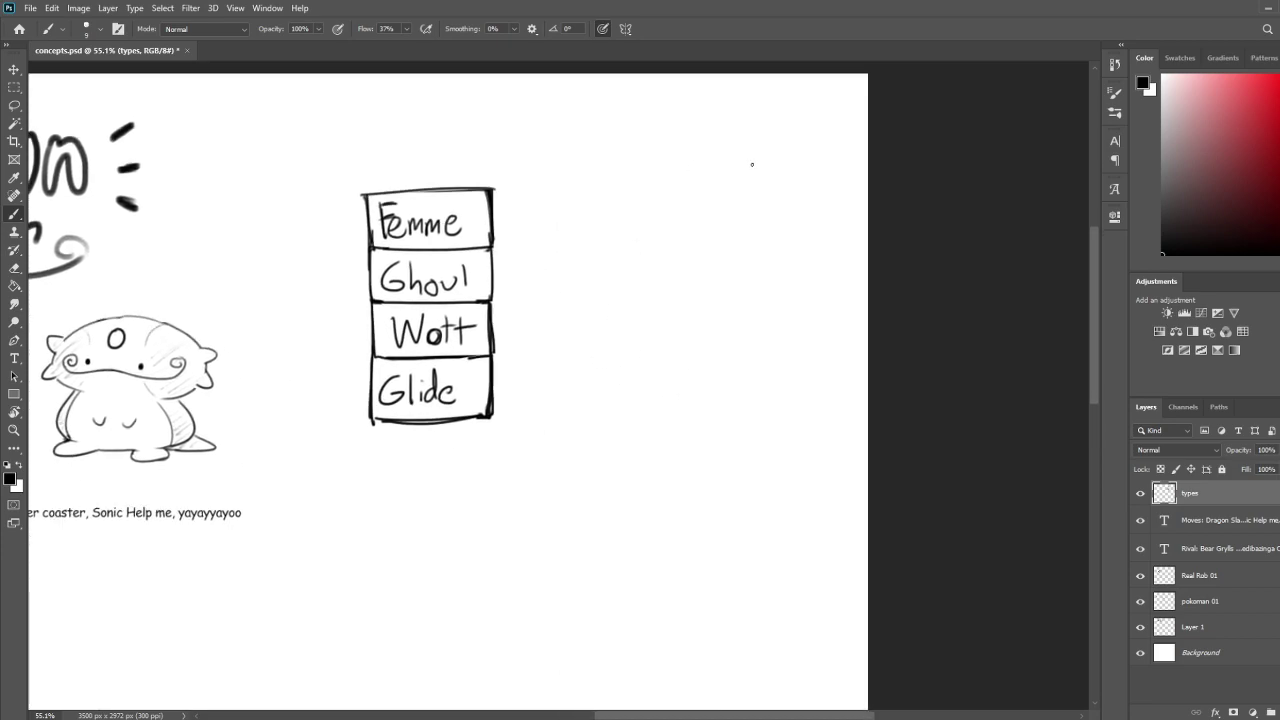
drag(758, 166, 753, 178)
mouse_move(764, 186)
mouse_down()
mouse_move(769, 174)
mouse_move(787, 186)
mouse_up()
drag(755, 211, 765, 203)
mouse_move(771, 197)
mouse_down()
mouse_move(771, 211)
mouse_move(789, 213)
mouse_move(779, 199)
mouse_move(760, 234)
mouse_move(801, 223)
mouse_up()
drag(751, 268, 751, 247)
drag(752, 247, 772, 262)
drag(783, 258, 786, 264)
drag(792, 255, 758, 288)
Continue the handwritten type list with "Ground", "Steel" and "Dark" below "Rock"
drag(768, 286, 784, 284)
drag(786, 277, 796, 283)
mouse_move(806, 278)
mouse_down()
mouse_move(807, 293)
mouse_move(760, 320)
mouse_move(774, 320)
mouse_up()
drag(778, 314, 798, 318)
mouse_move(800, 298)
mouse_down()
mouse_move(801, 320)
mouse_move(767, 352)
mouse_up()
drag(767, 335, 787, 351)
mouse_move(786, 350)
mouse_down()
mouse_move(796, 342)
mouse_move(801, 354)
mouse_up()
Handwrite "Ghost", "Dragon", "Fairy" and "Ice" below "Dark" in the type list
mouse_move(803, 348)
mouse_down()
mouse_move(813, 354)
mouse_move(770, 389)
mouse_up()
drag(782, 362, 799, 385)
drag(807, 377, 807, 388)
mouse_move(802, 377)
mouse_down()
mouse_move(814, 375)
mouse_move(781, 393)
mouse_up()
mouse_move(768, 384)
mouse_down()
mouse_move(782, 381)
mouse_move(769, 419)
mouse_up()
mouse_move(771, 402)
mouse_down()
mouse_move(772, 418)
mouse_move(789, 410)
mouse_up()
mouse_move(797, 410)
mouse_down()
mouse_move(800, 432)
mouse_move(810, 418)
mouse_up()
mouse_move(818, 418)
mouse_down()
mouse_move(802, 417)
mouse_move(766, 458)
mouse_move(805, 446)
mouse_up()
mouse_move(801, 442)
mouse_down()
mouse_move(815, 448)
mouse_move(781, 486)
mouse_move(796, 486)
mouse_up()
drag(801, 482, 812, 488)
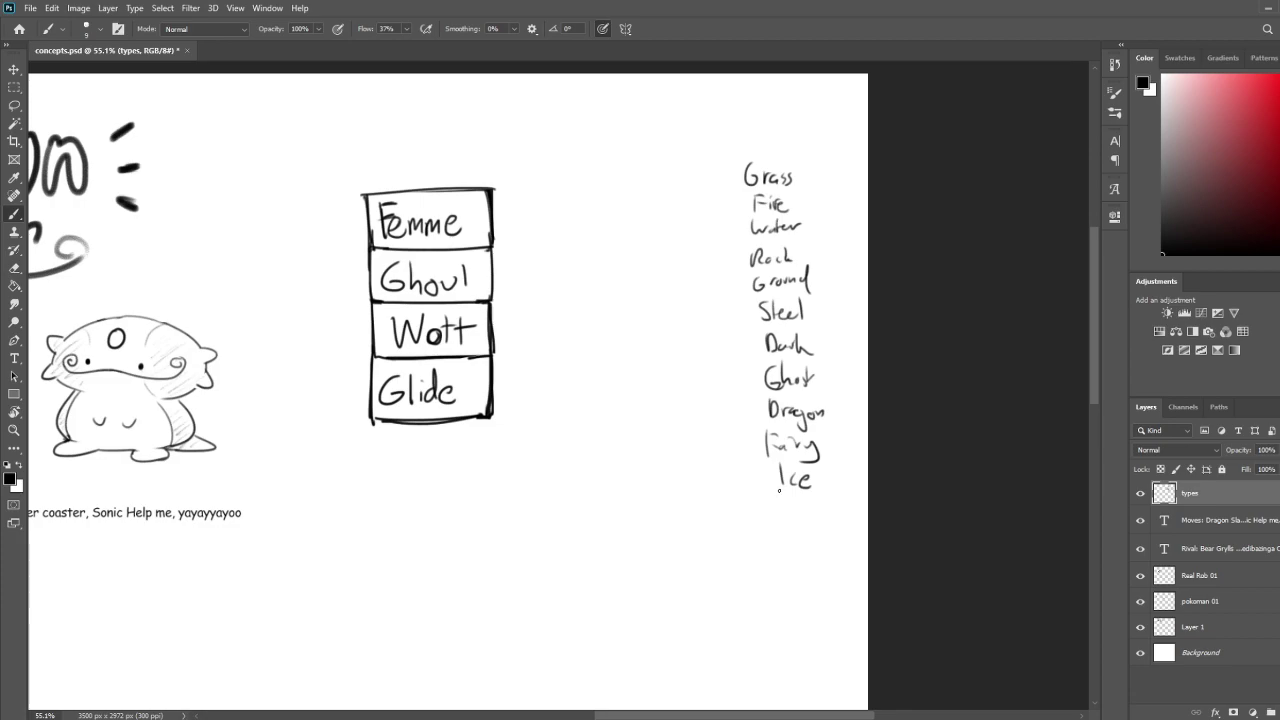
Handwrite "Psychic", "Bug", "Electric", "Poison" and "Normal" below "Ice" in the type list
mouse_move(781, 476)
mouse_down()
mouse_move(779, 506)
mouse_move(834, 515)
mouse_move(792, 557)
mouse_move(818, 560)
mouse_move(806, 570)
mouse_move(797, 556)
mouse_move(788, 586)
mouse_move(806, 587)
mouse_up()
drag(812, 578, 826, 588)
drag(820, 586, 844, 586)
mouse_move(834, 578)
mouse_down()
mouse_move(848, 588)
mouse_move(824, 578)
mouse_move(823, 483)
mouse_move(757, 530)
mouse_move(766, 522)
mouse_up()
drag(768, 514, 791, 529)
mouse_move(793, 516)
mouse_down()
mouse_move(807, 529)
mouse_move(760, 542)
mouse_up()
drag(762, 541, 790, 552)
drag(786, 550, 806, 544)
drag(808, 546, 813, 553)
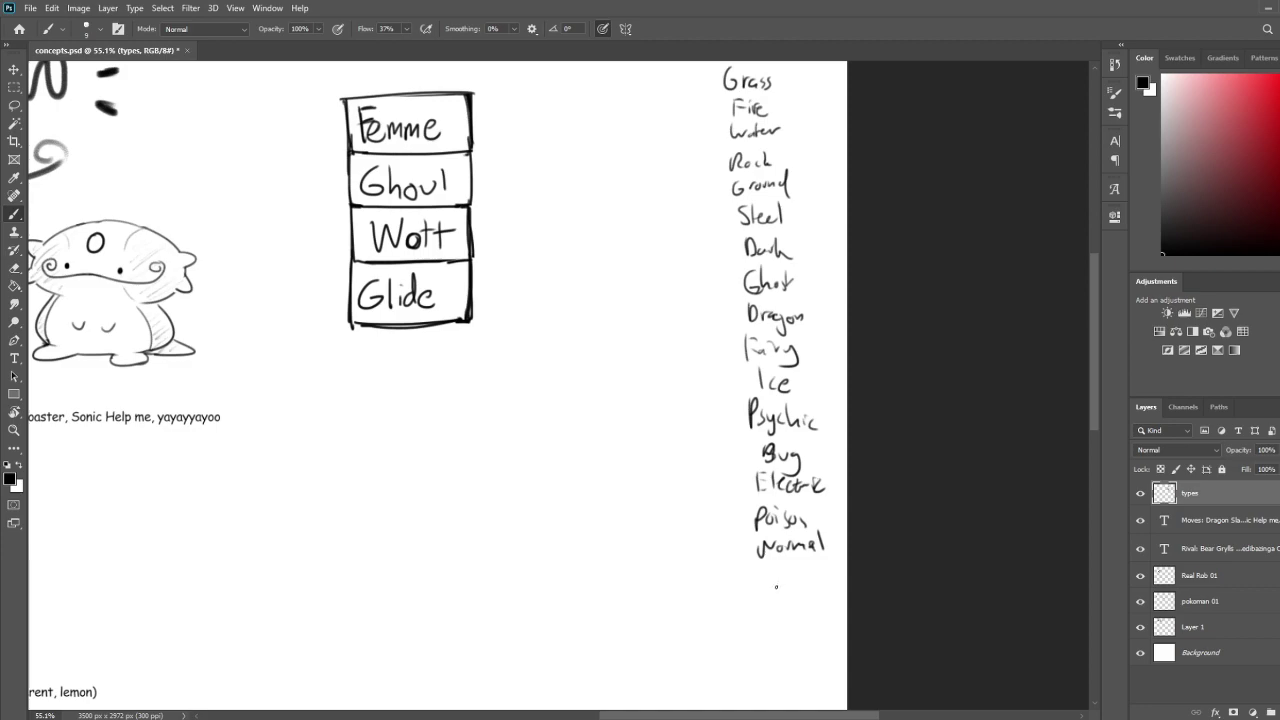
Finish the handwritten type list with "Flying" and "Fighting" below "Normal"
mouse_move(756, 567)
mouse_down()
mouse_move(757, 594)
mouse_move(776, 567)
mouse_up()
drag(762, 578, 775, 590)
mouse_move(778, 578)
mouse_down()
mouse_move(784, 600)
mouse_move(806, 586)
mouse_move(808, 604)
mouse_move(771, 574)
mouse_move(776, 592)
mouse_up()
key(ctrl+z)
mouse_move(748, 634)
mouse_down()
mouse_move(763, 609)
mouse_move(784, 626)
mouse_move(814, 622)
mouse_move(788, 662)
mouse_up()
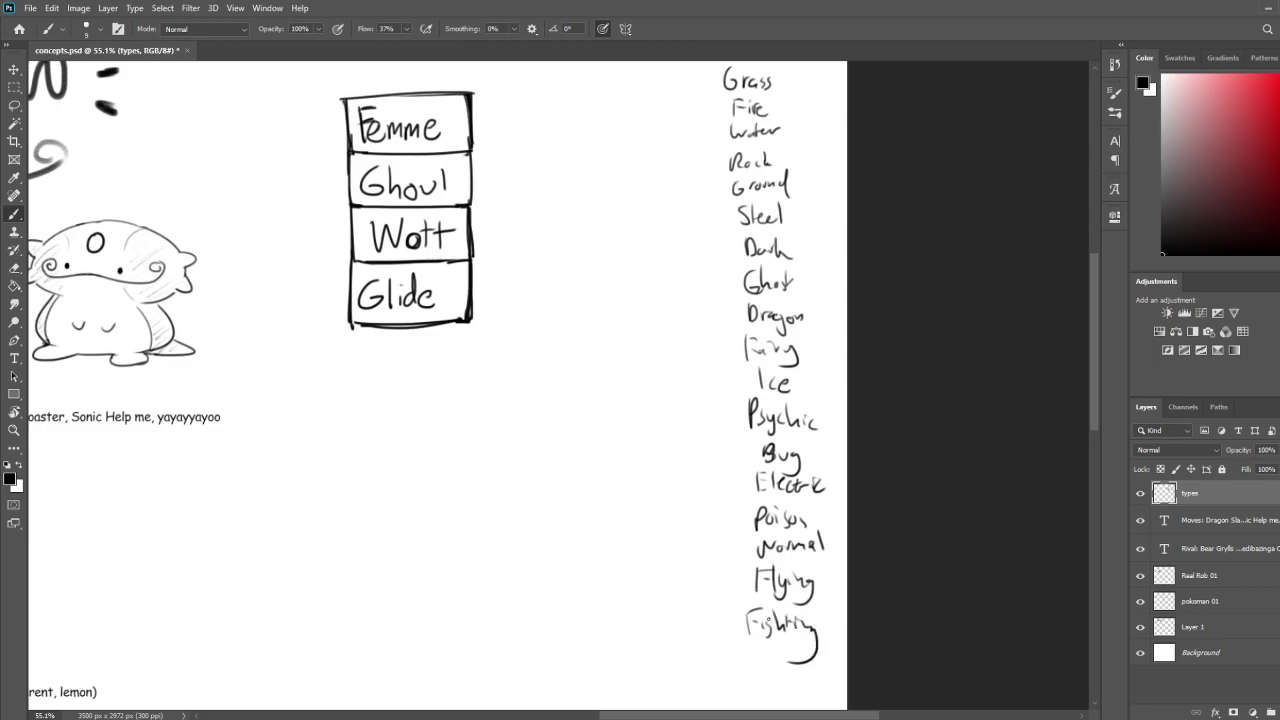
Draw a short dash in front of every entry in the handwritten type list, from "Grass" to "Fighting"
drag(747, 339, 721, 379)
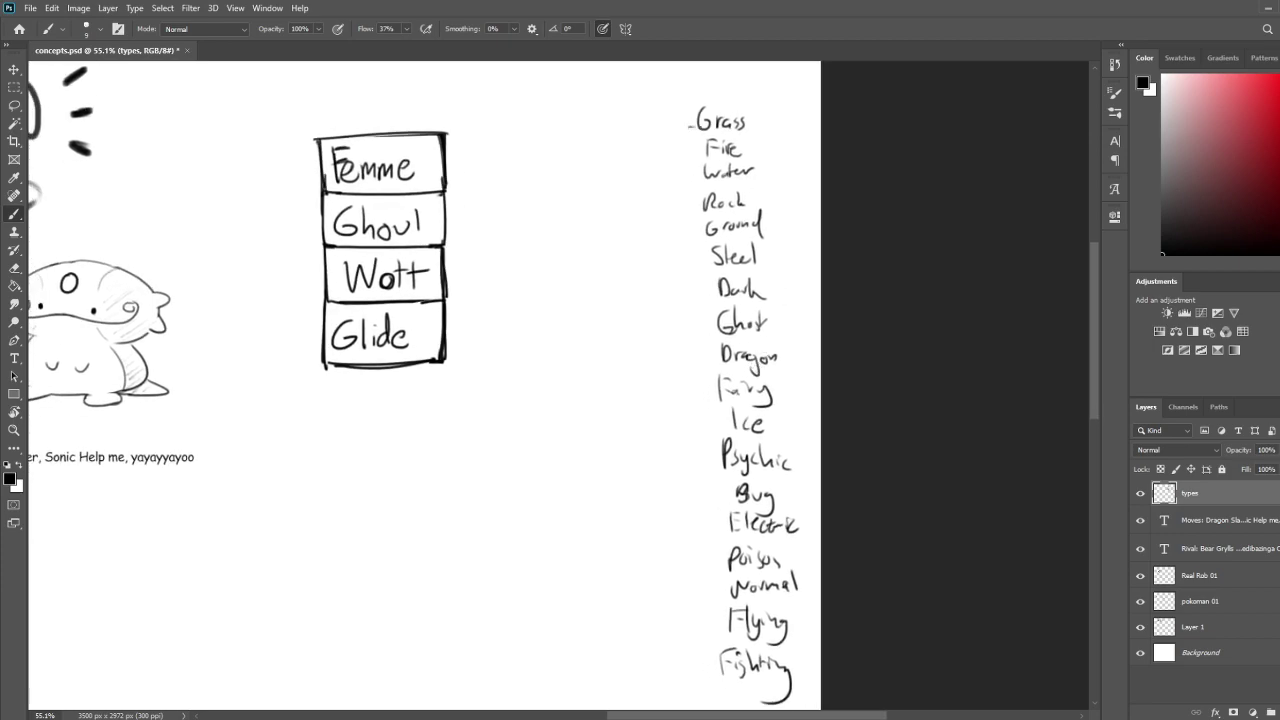
drag(695, 262, 705, 260)
drag(703, 391, 712, 390)
drag(703, 424, 710, 446)
drag(711, 490, 719, 489)
mouse_move(829, 571)
mouse_down()
mouse_move(849, 451)
mouse_move(846, 560)
mouse_move(838, 549)
mouse_up()
drag(871, 589, 869, 539)
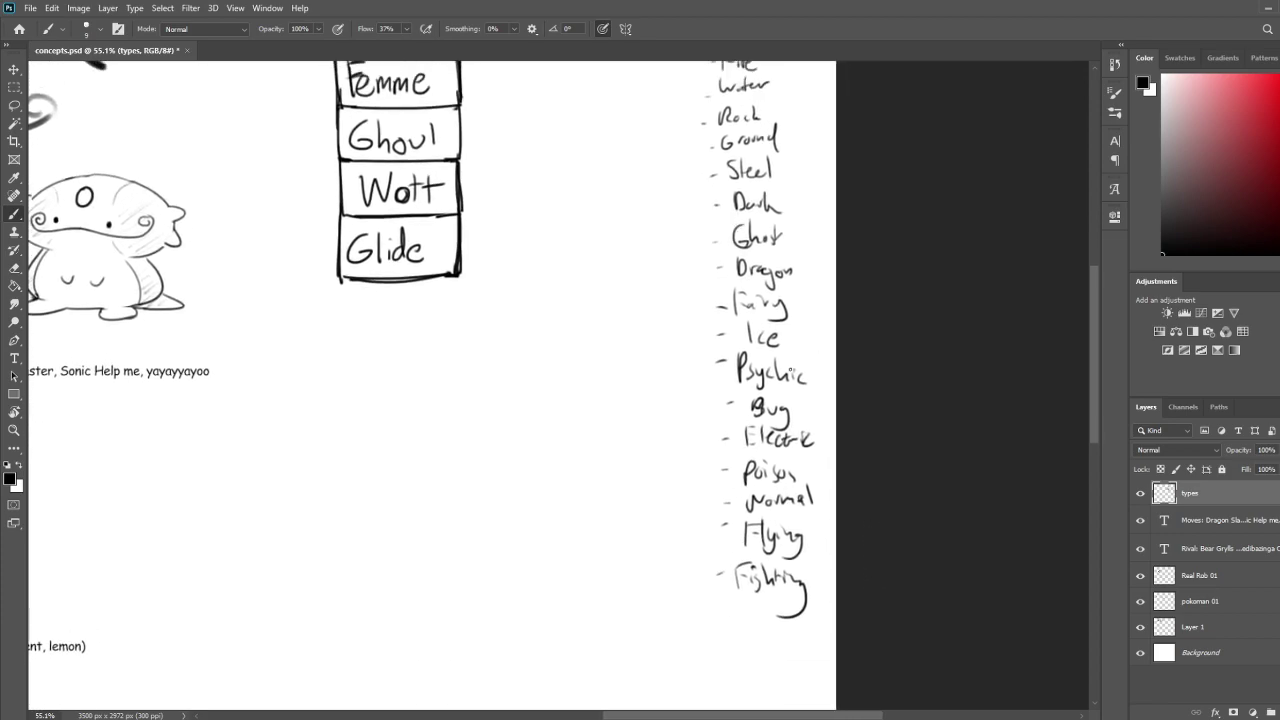
Try crossing out "Steel", "Dark" and "Fairy" in the handwritten type list
drag(790, 328, 780, 384)
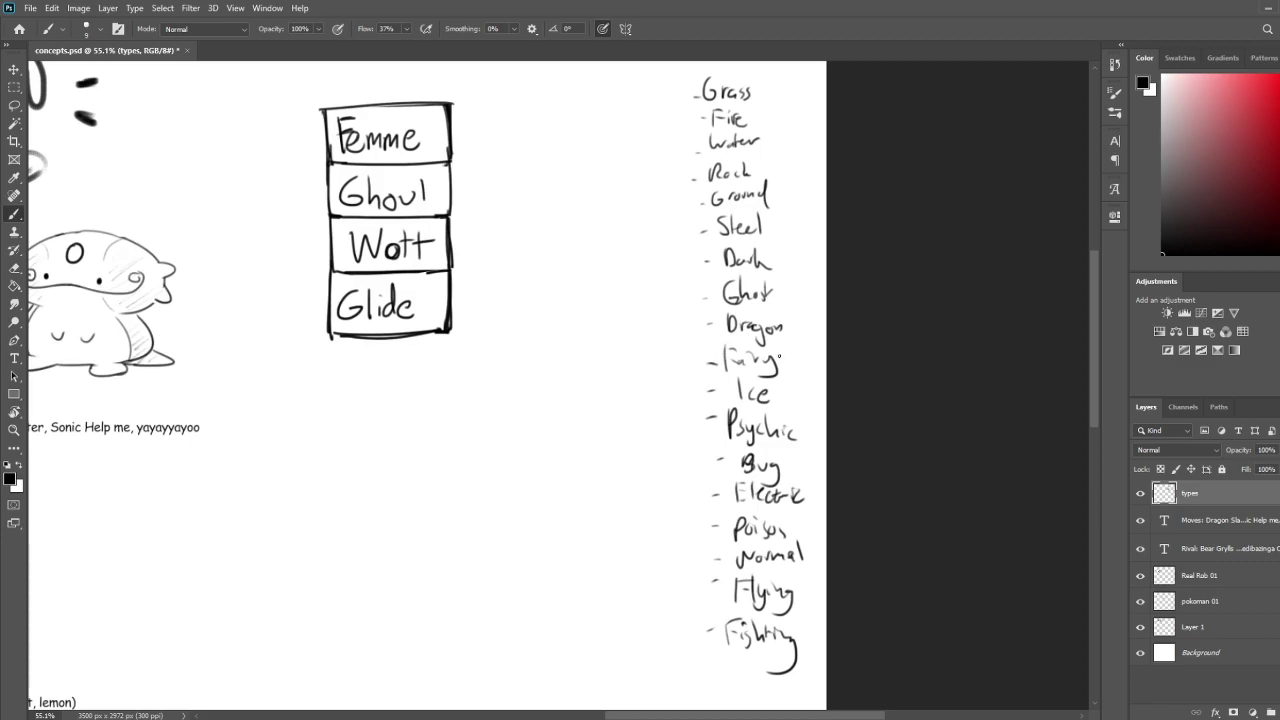
mouse_move(708, 362)
mouse_down()
mouse_move(778, 352)
mouse_move(710, 350)
mouse_up()
drag(704, 262, 766, 214)
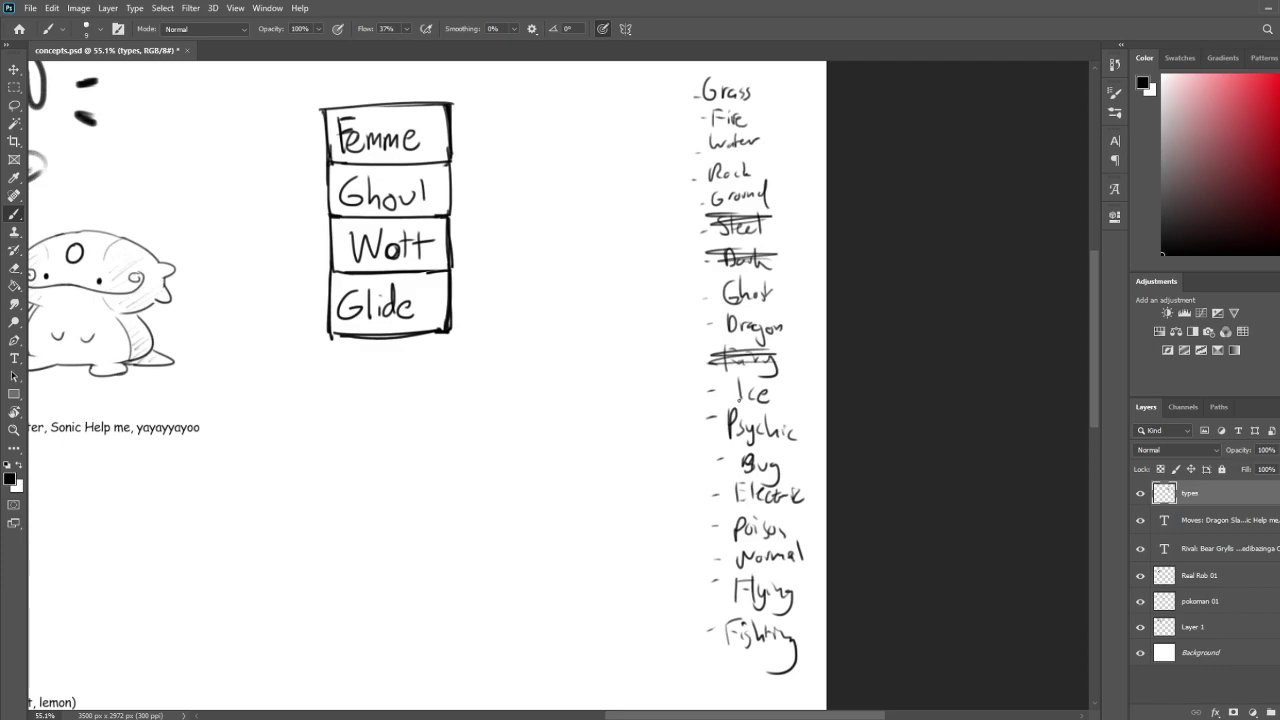
key(ctrl+z)
key(ctrl+z)
key(ctrl+z)
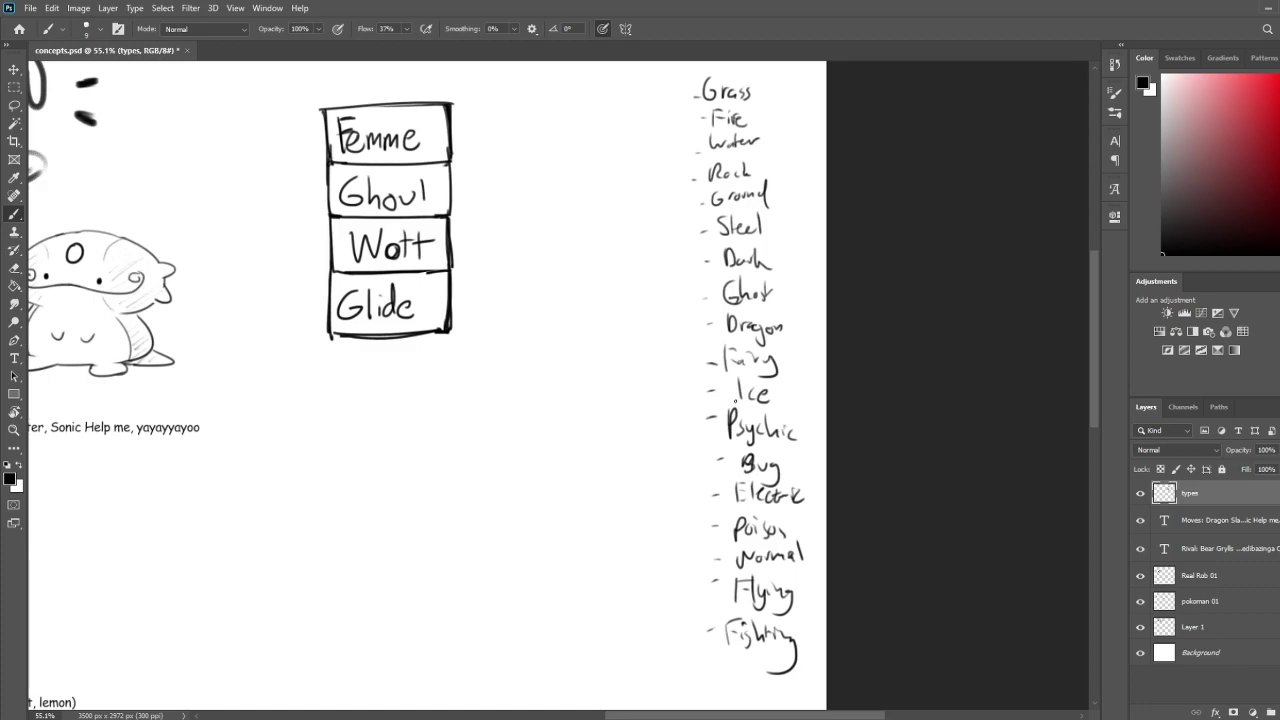
Draw a frame below the "Glide" box and handwrite "Salad" inside it
drag(517, 333, 543, 334)
drag(378, 334, 381, 330)
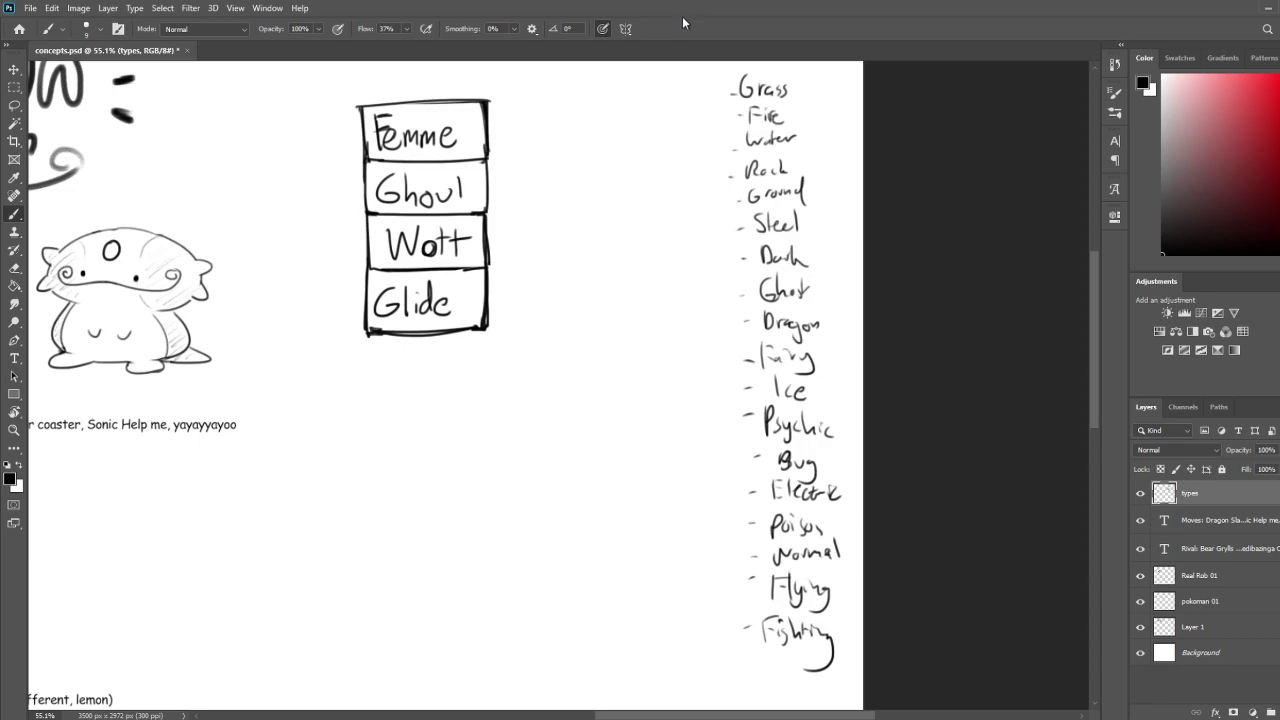
drag(363, 318, 367, 408)
mouse_move(474, 397)
mouse_down()
mouse_move(370, 400)
mouse_move(489, 397)
mouse_up()
drag(485, 326, 486, 400)
mouse_move(389, 356)
mouse_down()
mouse_move(379, 381)
mouse_move(407, 386)
mouse_up()
mouse_move(429, 372)
mouse_down()
mouse_move(420, 380)
mouse_move(434, 386)
mouse_up()
drag(448, 372, 452, 384)
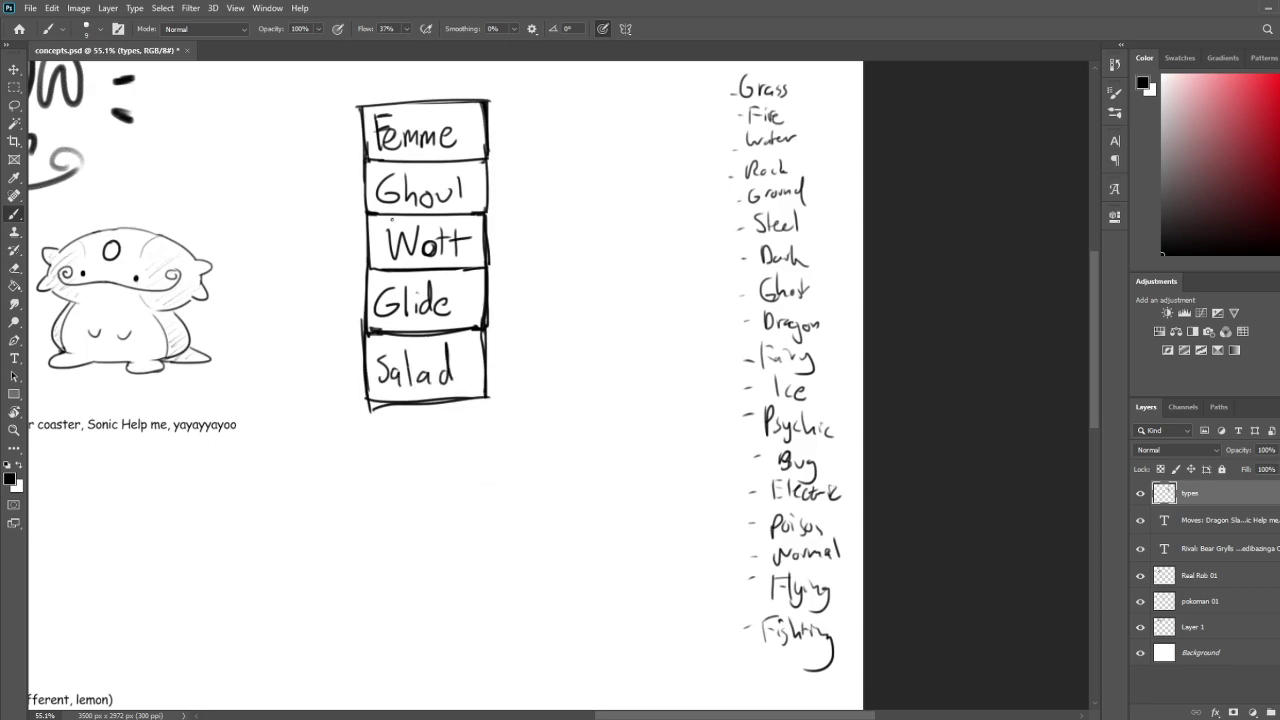
Redraw the bottom edge of the frame around "Salad" and erase the overshooting strokes
mouse_move(337, 369)
mouse_down()
mouse_move(327, 190)
mouse_move(322, 222)
mouse_up()
drag(340, 326, 330, 382)
key(ctrl+z)
key(ctrl+z)
key(ctrl+z)
mouse_move(388, 403)
mouse_down()
mouse_move(372, 406)
mouse_move(420, 417)
mouse_move(361, 398)
mouse_up()
key(e)
key(b)
drag(478, 399, 378, 399)
key(e)
drag(490, 401, 343, 400)
key(b)
drag(488, 397, 356, 398)
Redraw the left edge of the type box column from "Femme" down to "Salad" and erase the stray marks
key(e)
mouse_move(358, 313)
mouse_down()
mouse_move(359, 384)
mouse_move(348, 317)
mouse_move(351, 373)
mouse_move(358, 323)
mouse_move(364, 400)
mouse_up()
key(b)
drag(363, 340, 365, 402)
drag(367, 146, 374, 294)
key(ctrl+z)
drag(358, 104, 364, 350)
key(ctrl+z)
drag(357, 118, 362, 336)
mouse_move(359, 116)
mouse_down()
mouse_move(360, 400)
mouse_move(365, 244)
mouse_up()
mouse_move(362, 316)
mouse_down()
mouse_move(361, 398)
mouse_move(364, 310)
mouse_move(361, 400)
mouse_up()
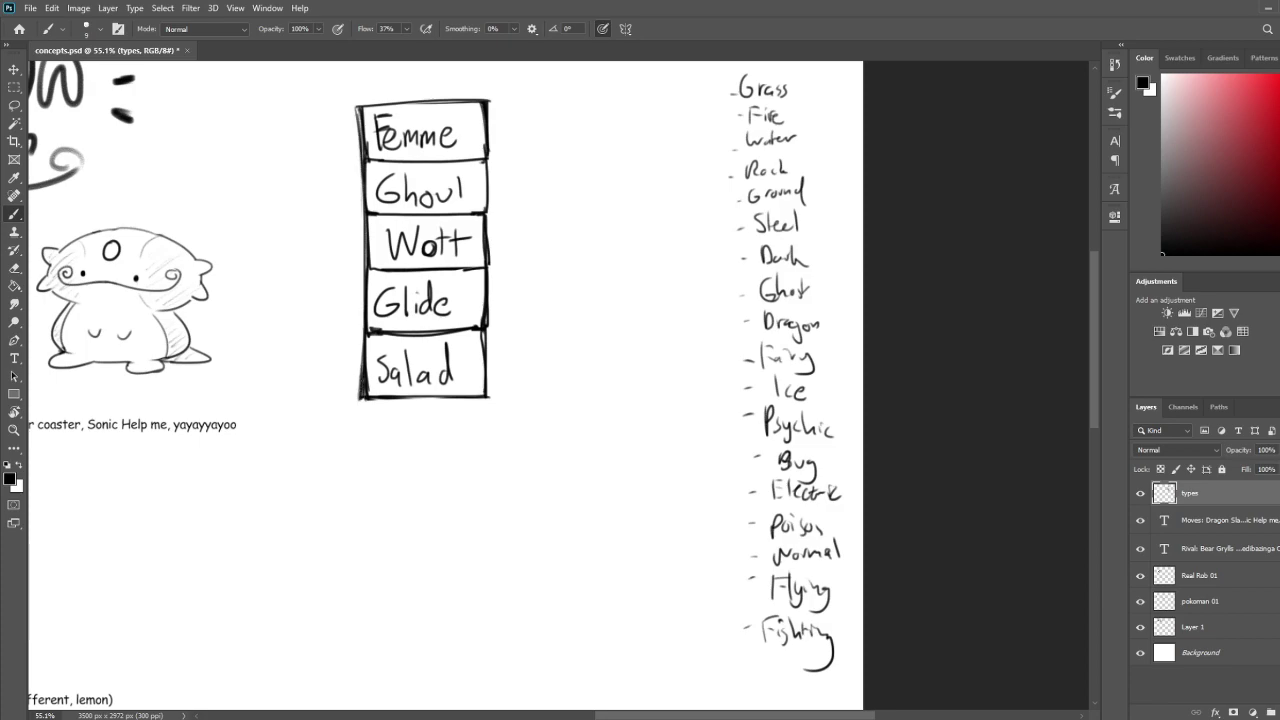
key(e)
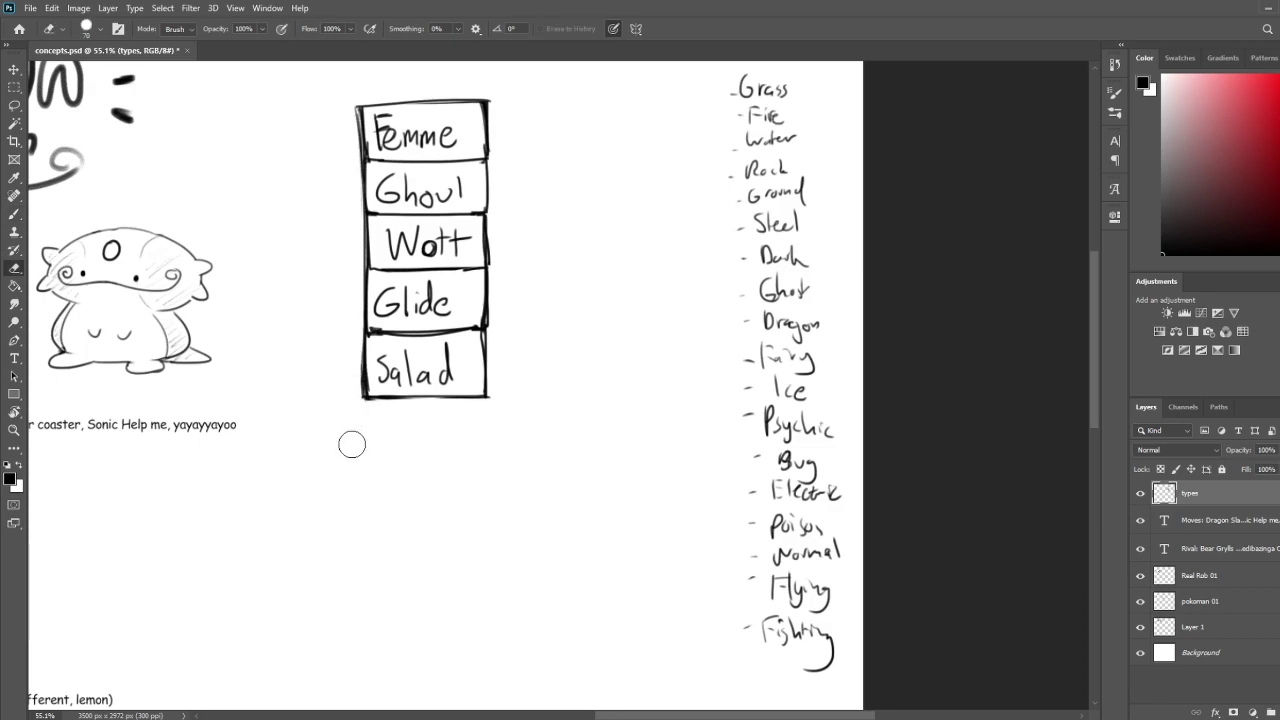
key(b)
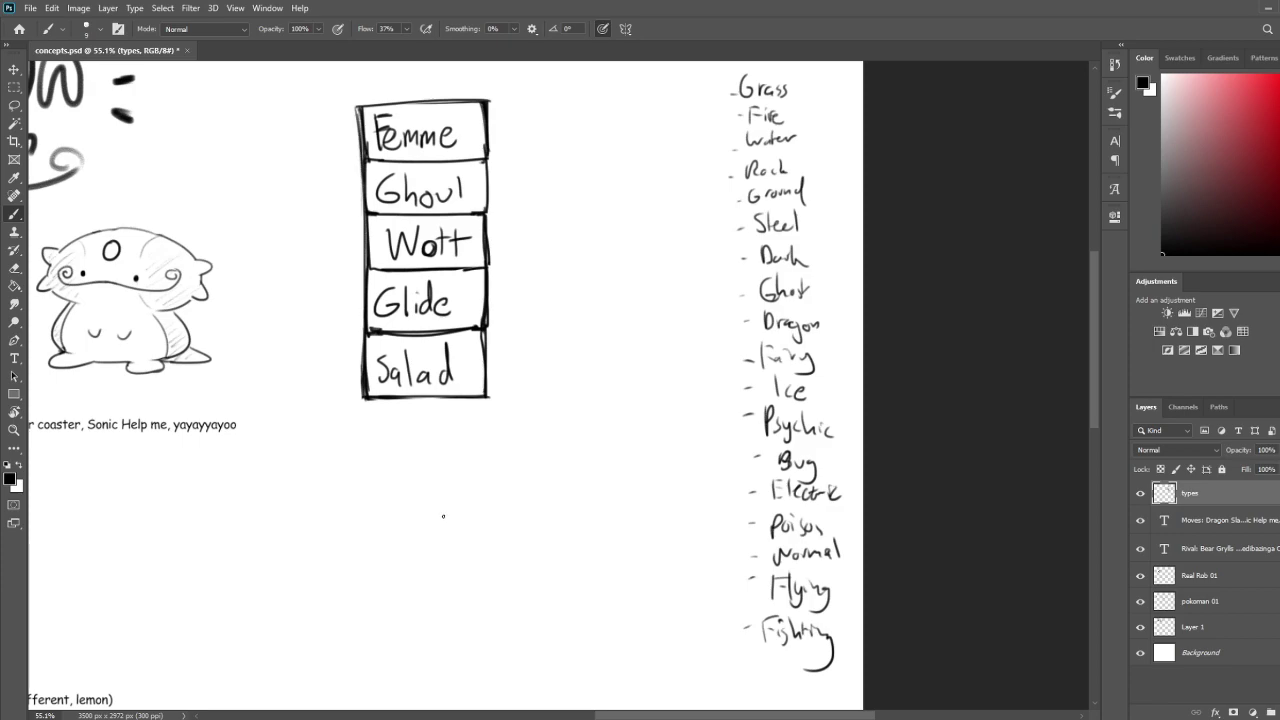
Handwrite "Empty" below the "Salad" box
mouse_move(480, 471)
mouse_down()
mouse_move(626, 537)
mouse_move(543, 437)
mouse_move(547, 550)
mouse_move(500, 554)
mouse_move(523, 517)
mouse_move(537, 536)
mouse_move(554, 514)
mouse_move(549, 570)
mouse_up()
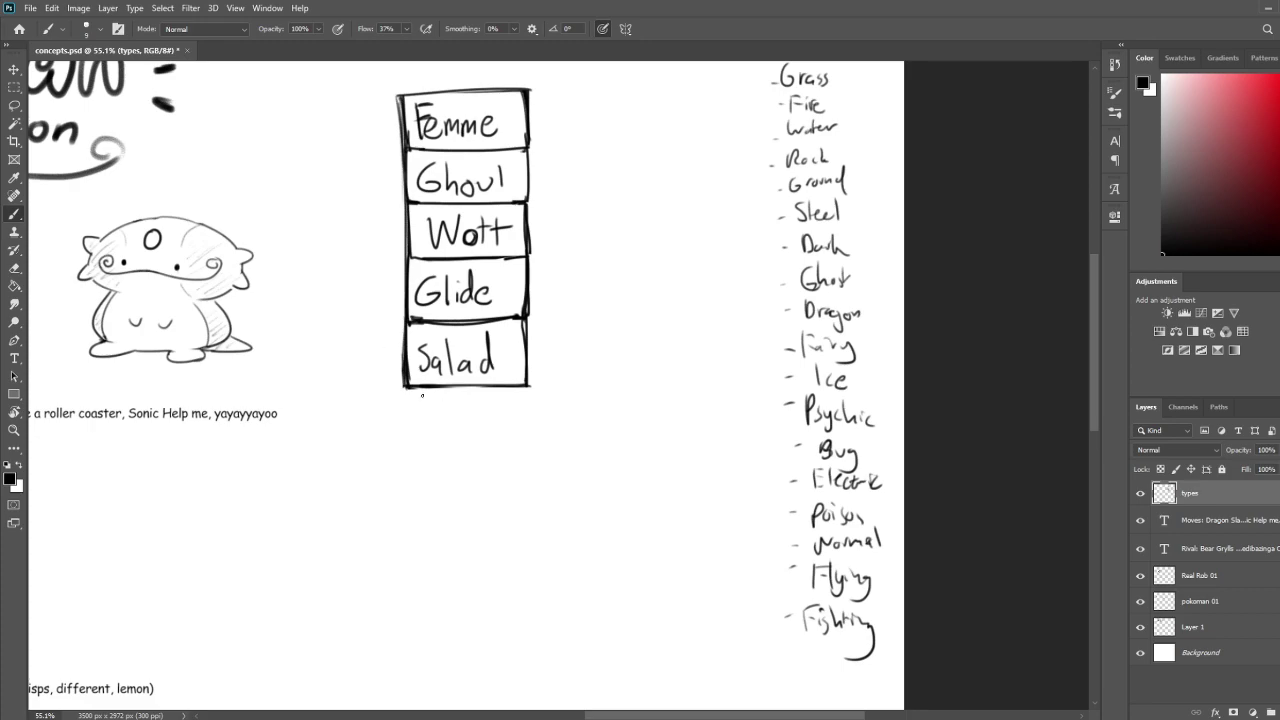
drag(416, 402, 416, 445)
mouse_move(417, 405)
mouse_down()
mouse_move(432, 403)
mouse_move(434, 442)
mouse_up()
mouse_move(434, 440)
mouse_down()
mouse_move(438, 427)
mouse_move(455, 446)
mouse_up()
mouse_move(455, 424)
mouse_down()
mouse_move(458, 440)
mouse_move(473, 436)
mouse_up()
drag(483, 422, 476, 457)
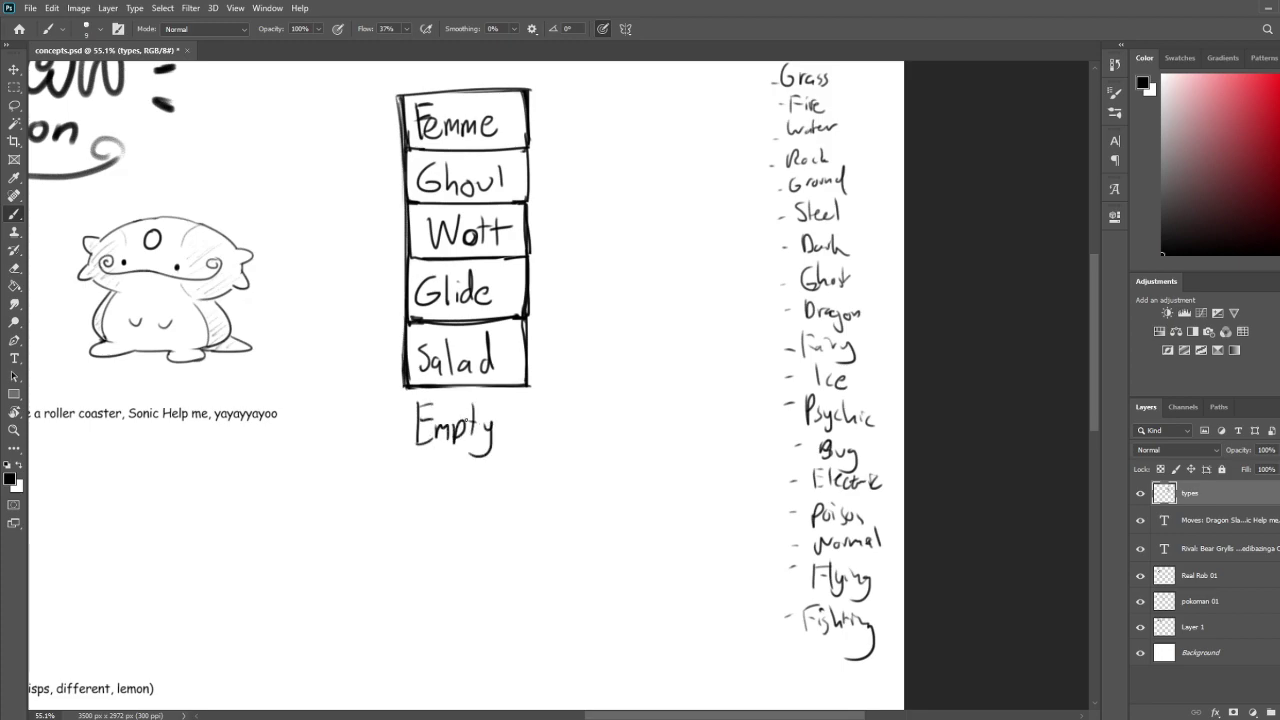
Draw a frame around "Empty" that continues the column of type boxes
mouse_move(404, 376)
mouse_down()
mouse_move(404, 453)
mouse_move(403, 442)
mouse_move(516, 449)
mouse_up()
key(ctrl+z)
drag(404, 453, 524, 454)
mouse_move(525, 388)
mouse_down()
mouse_move(524, 458)
mouse_move(524, 406)
mouse_up()
drag(523, 402, 520, 458)
mouse_move(524, 387)
mouse_down()
mouse_move(442, 387)
mouse_move(511, 386)
mouse_move(442, 388)
mouse_move(472, 389)
mouse_up()
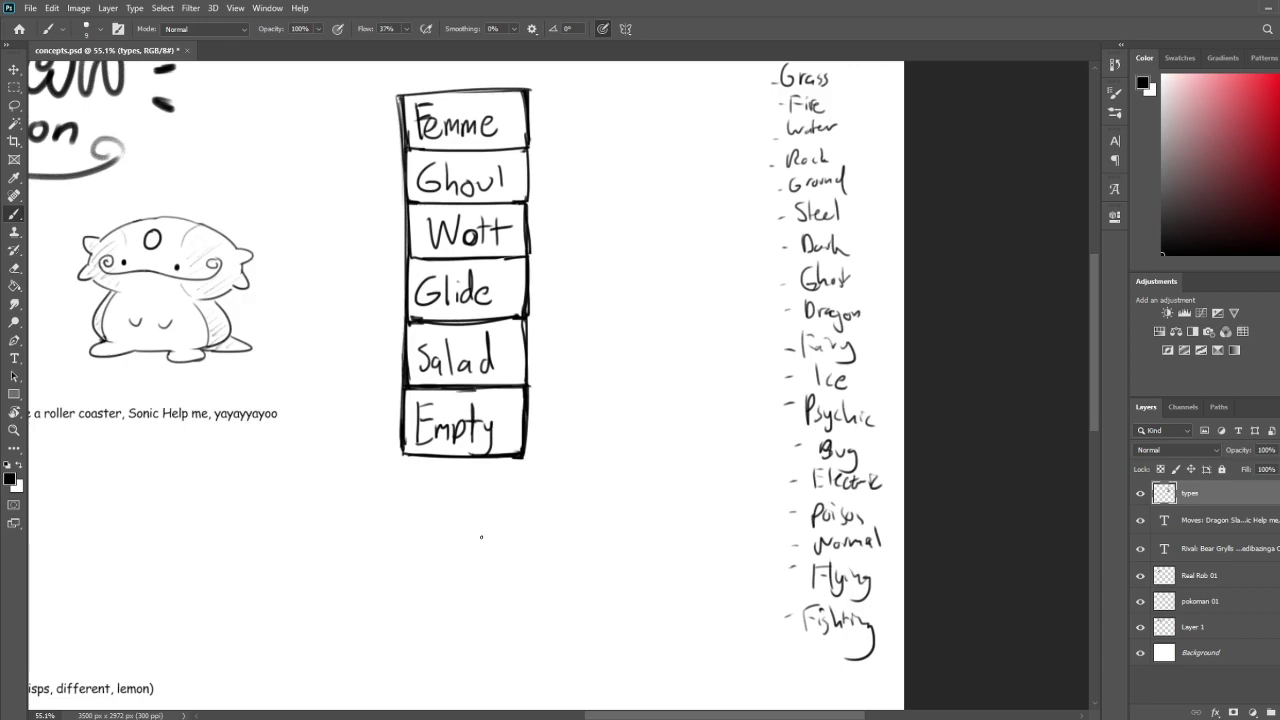
Add "Null Space" to the end of the Moves text line and widen its text box to fit the line
scroll(714, 437, up, 3)
scroll(563, 377, down, 3)
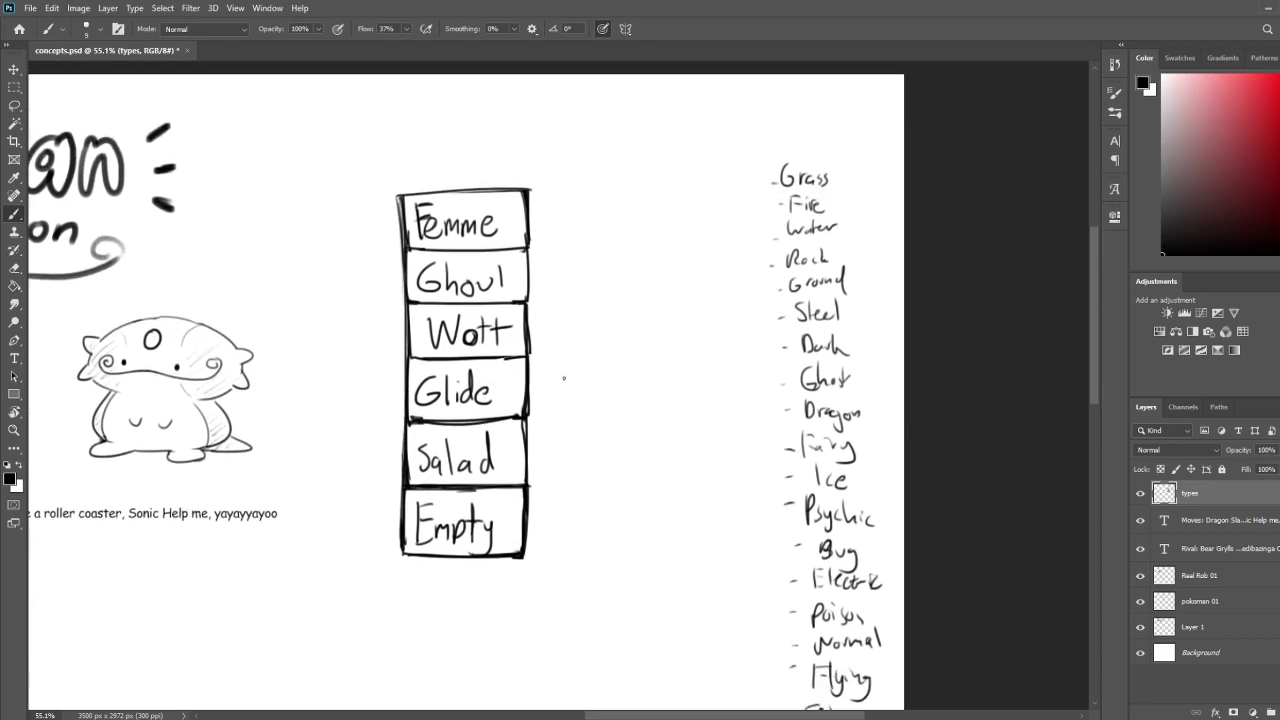
scroll(516, 490, down, 5)
scroll(346, 515, up, 5)
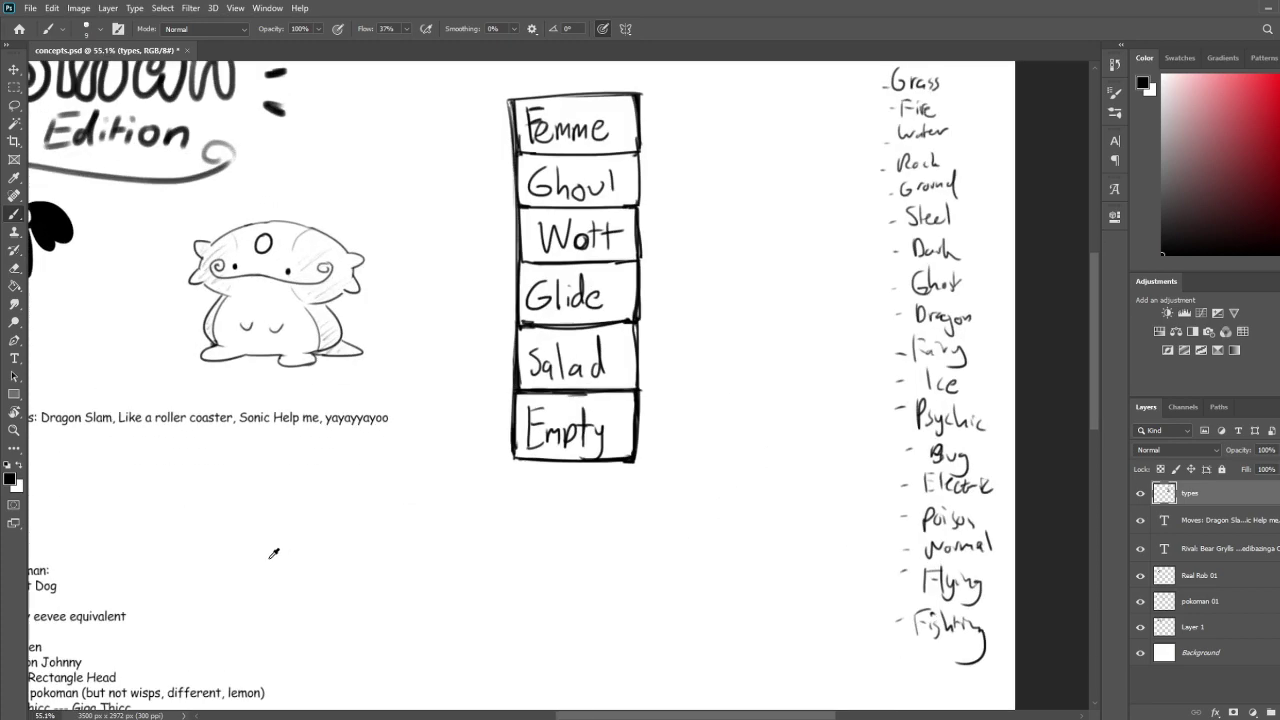
click(14, 358)
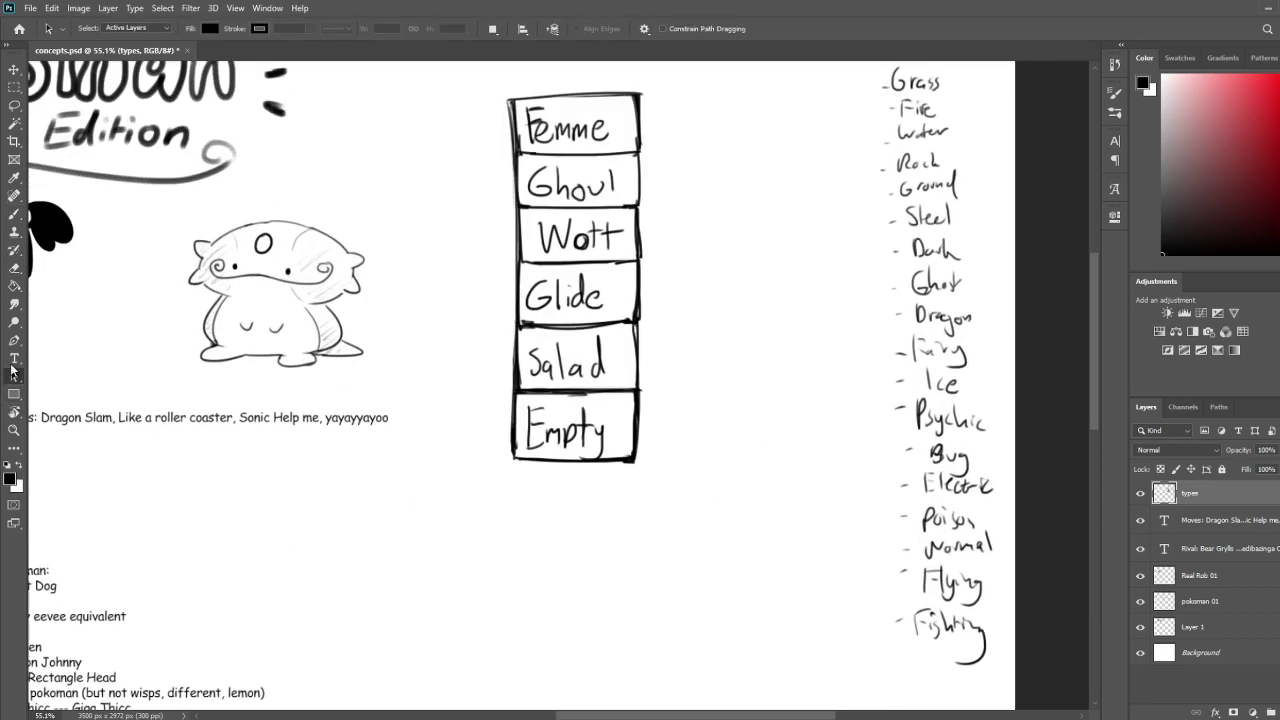
click(386, 417)
text(Null)
key(Return)
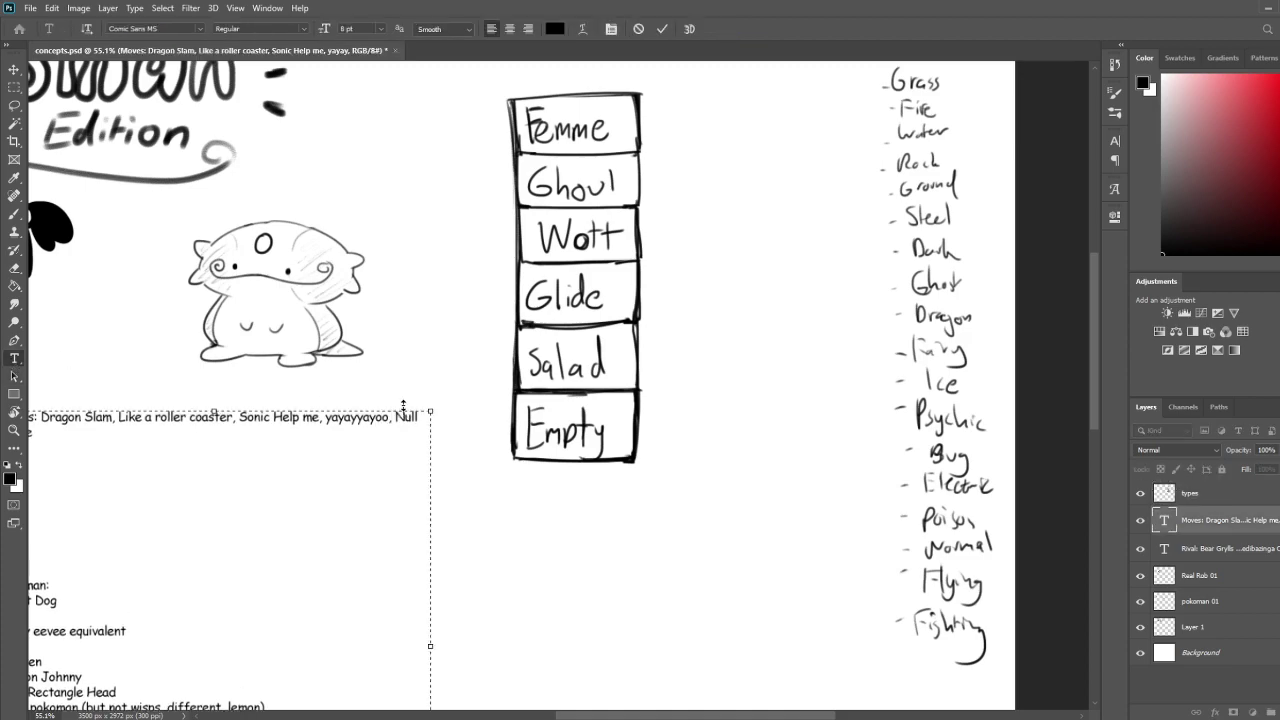
scroll(480, 450, down, 5)
scroll(414, 611, up, 2)
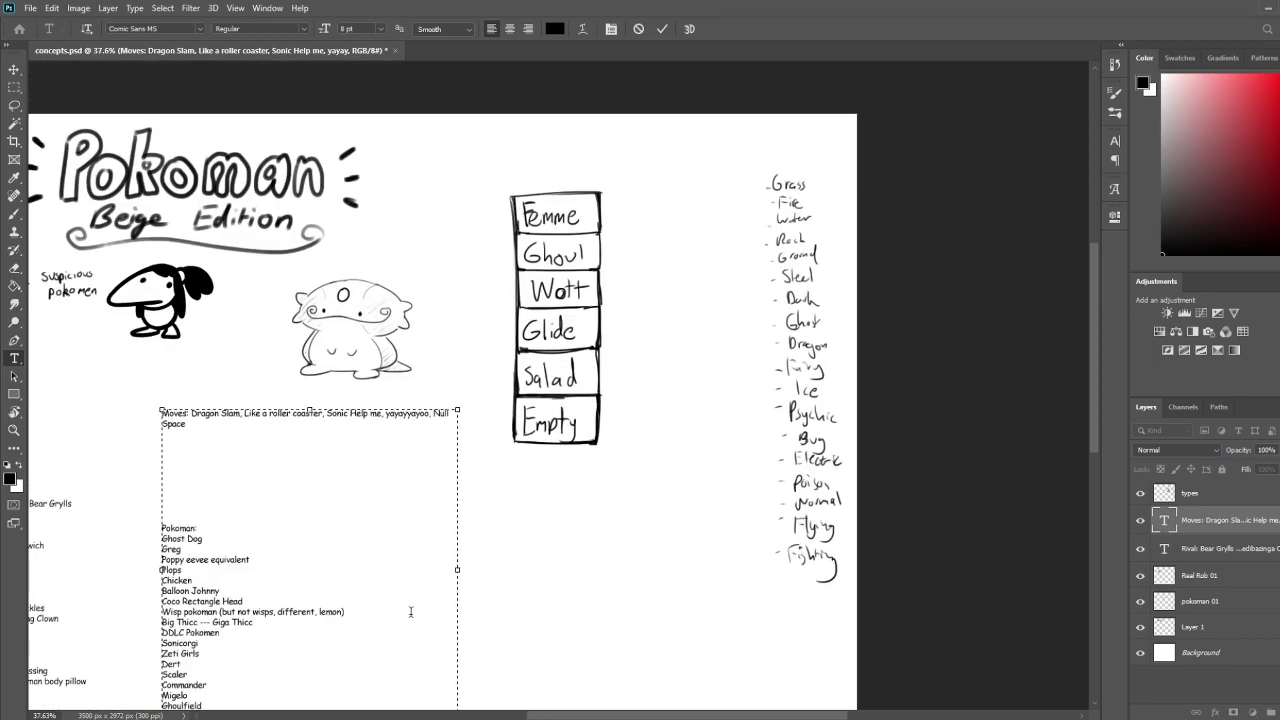
drag(463, 565, 483, 565)
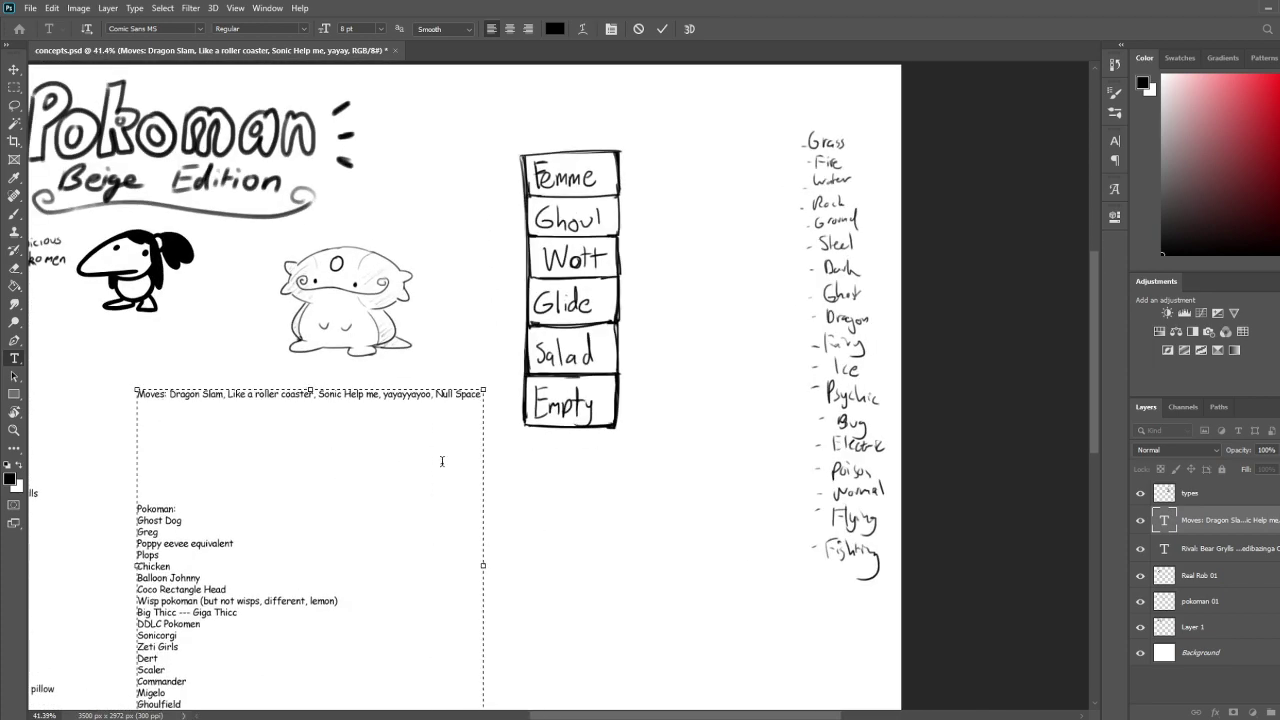
click(14, 87)
Return to the types layer and touch up the lower-left corner and bottom edge of the "Empty" box
drag(628, 480, 486, 341)
scroll(372, 249, up, 3)
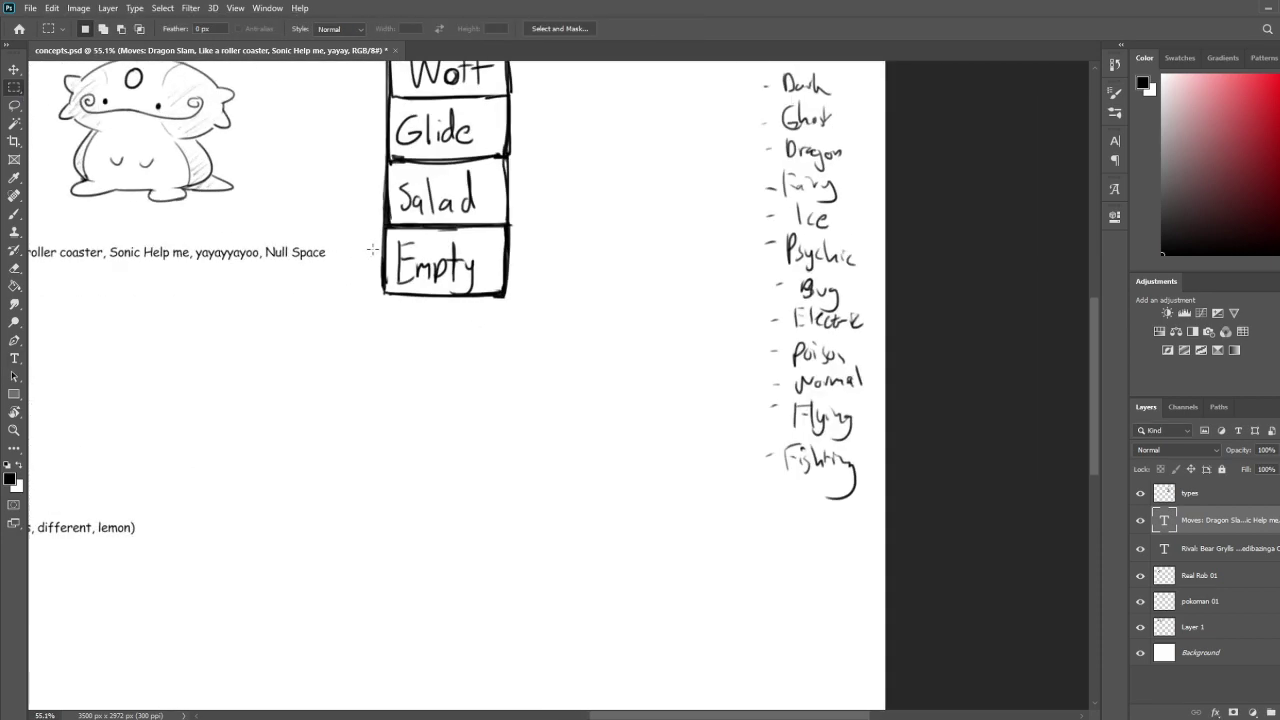
key(b)
scroll(474, 340, up, 3)
click(1226, 500)
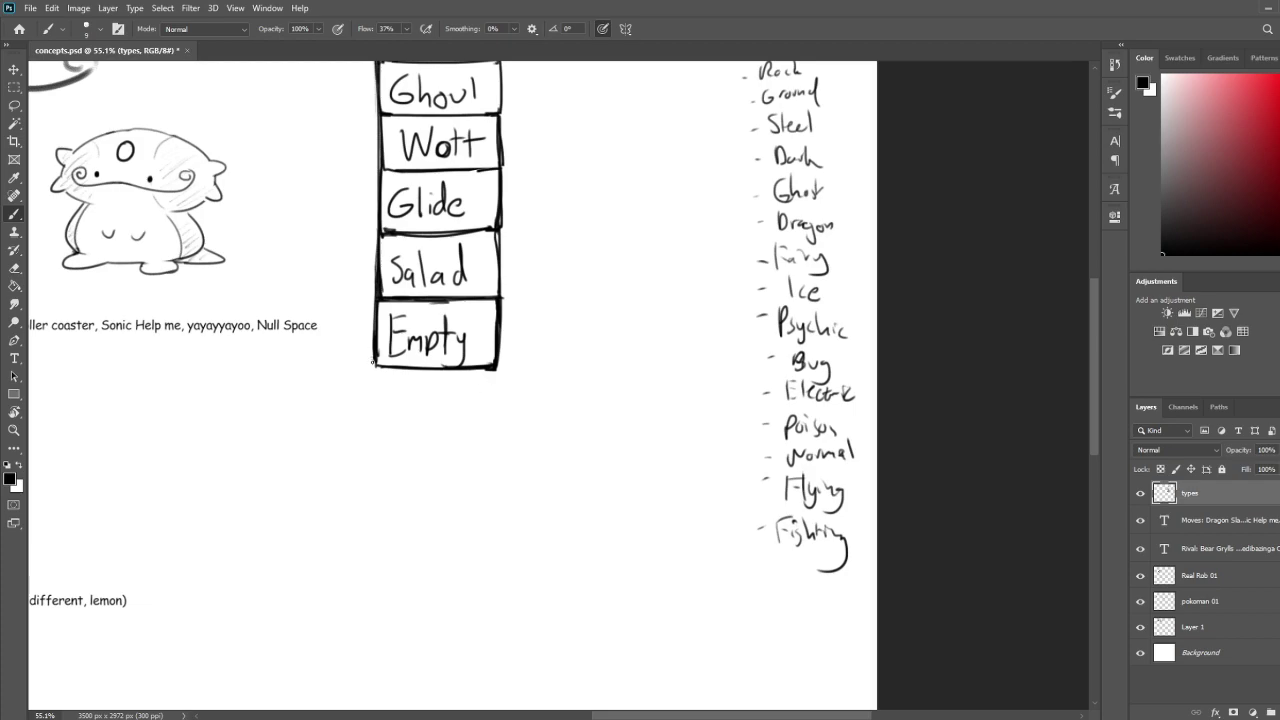
mouse_move(376, 356)
mouse_down()
mouse_move(378, 369)
mouse_move(477, 363)
mouse_up()
key(ctrl+z)
mouse_move(378, 363)
mouse_down()
mouse_move(444, 367)
mouse_move(436, 374)
mouse_up()
key(e)
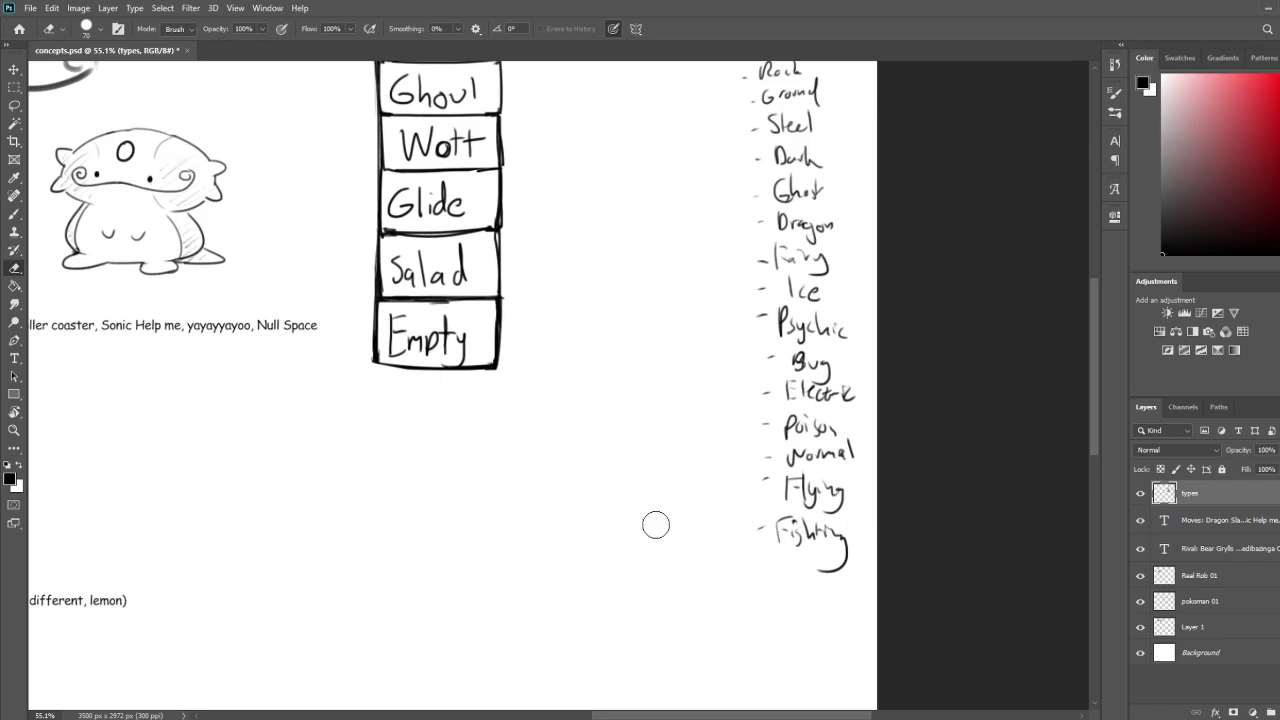
key(b)
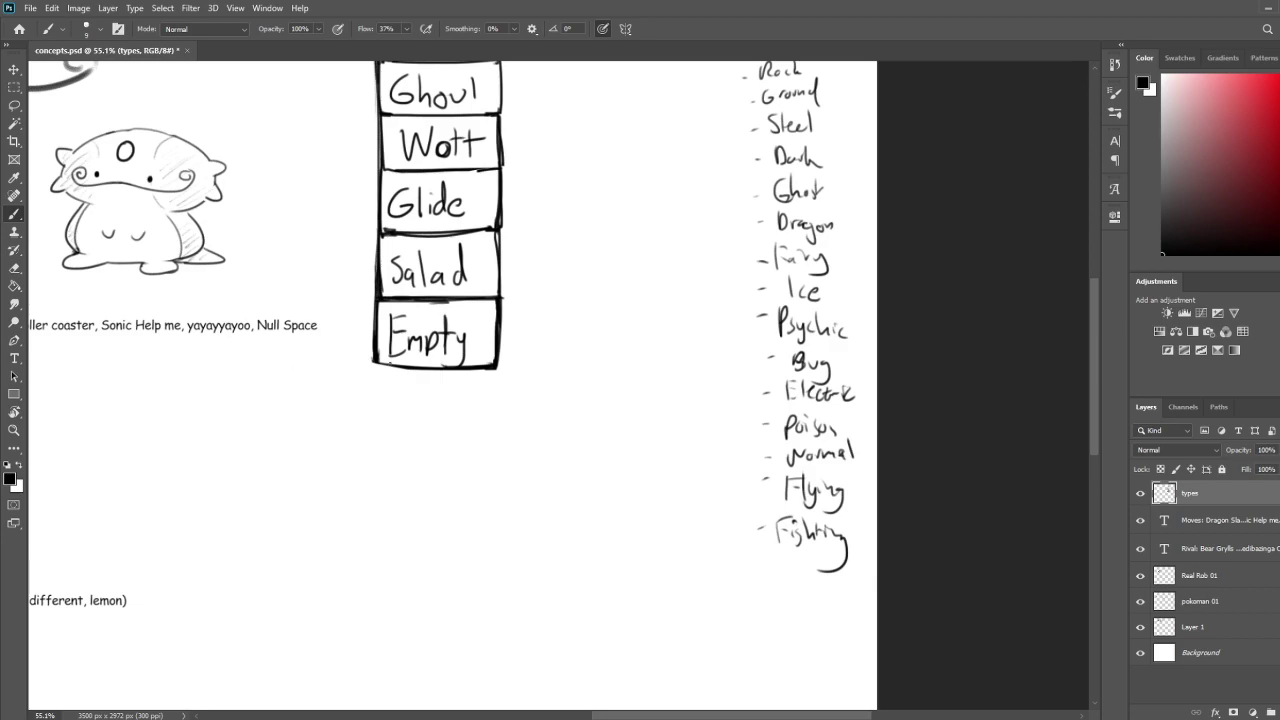
Draw a blank box below "Empty", tidy its corners and save the document
drag(377, 364, 379, 415)
key(ctrl+z)
mouse_move(375, 361)
mouse_down()
mouse_move(379, 426)
mouse_move(491, 426)
mouse_up()
drag(381, 427, 491, 426)
key(ctrl+z)
key(ctrl+z)
mouse_move(381, 427)
mouse_down()
mouse_move(513, 426)
mouse_move(503, 417)
mouse_up()
key(e)
key(b)
drag(494, 366, 498, 428)
key(e)
click(499, 433)
key(b)
mouse_move(378, 365)
mouse_down()
mouse_move(406, 368)
mouse_move(387, 367)
mouse_up()
key(ctrl+s)
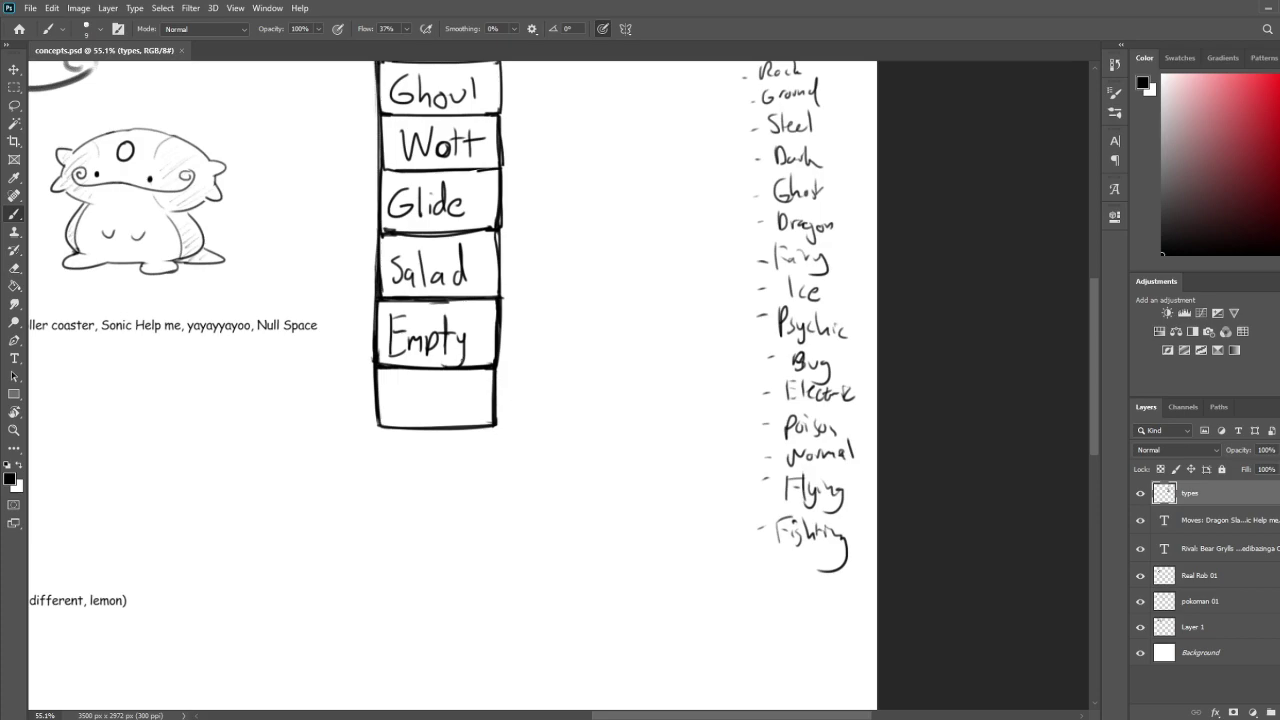
mouse_move(384, 365)
mouse_down()
mouse_move(486, 364)
mouse_move(368, 368)
mouse_up()
key(ctrl+z)
key(ctrl+z)
key(ctrl+z)
Handwrite "Boost" in the blank box below "Empty"
key(e)
mouse_move(411, 312)
mouse_down()
mouse_move(406, 423)
mouse_move(421, 388)
mouse_up()
key(b)
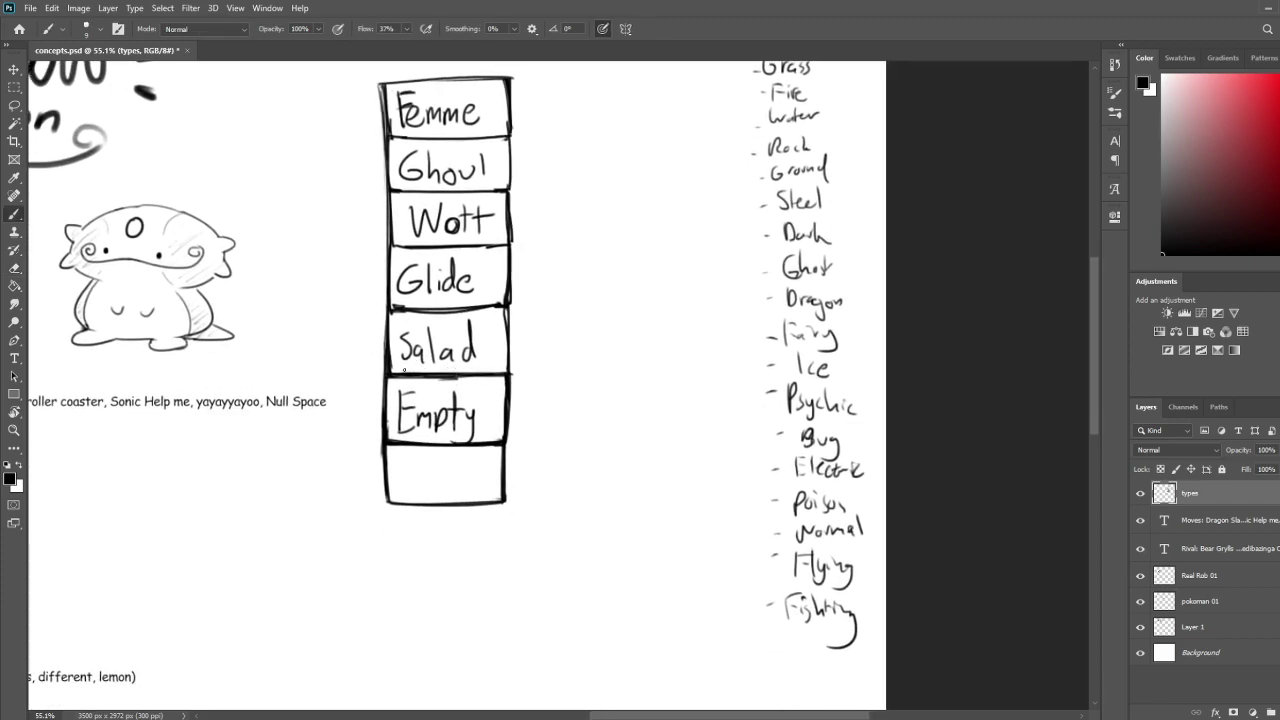
mouse_move(403, 460)
mouse_down()
mouse_move(404, 494)
mouse_move(429, 472)
mouse_up()
mouse_move(445, 470)
mouse_down()
mouse_move(440, 482)
mouse_move(444, 471)
mouse_up()
mouse_move(462, 468)
mouse_down()
mouse_move(452, 490)
mouse_move(480, 472)
mouse_up()
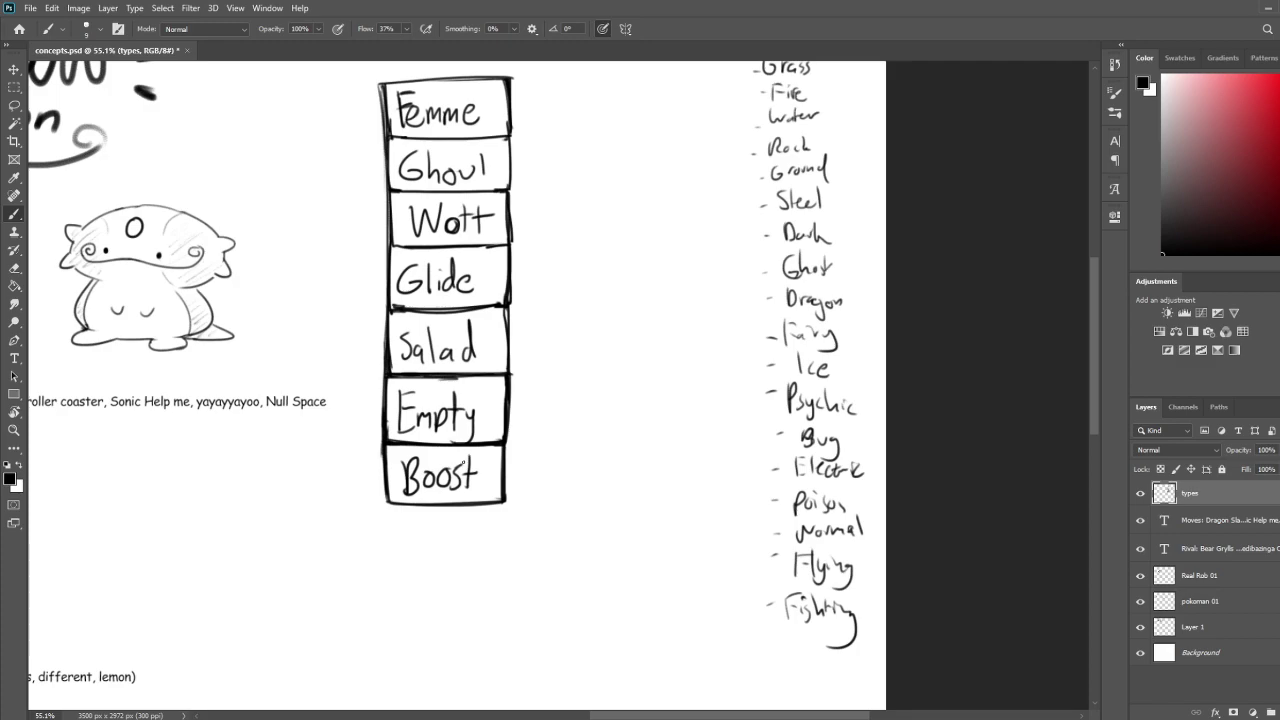
Draw another blank box directly below the "Boost" box
scroll(457, 467, down, 4)
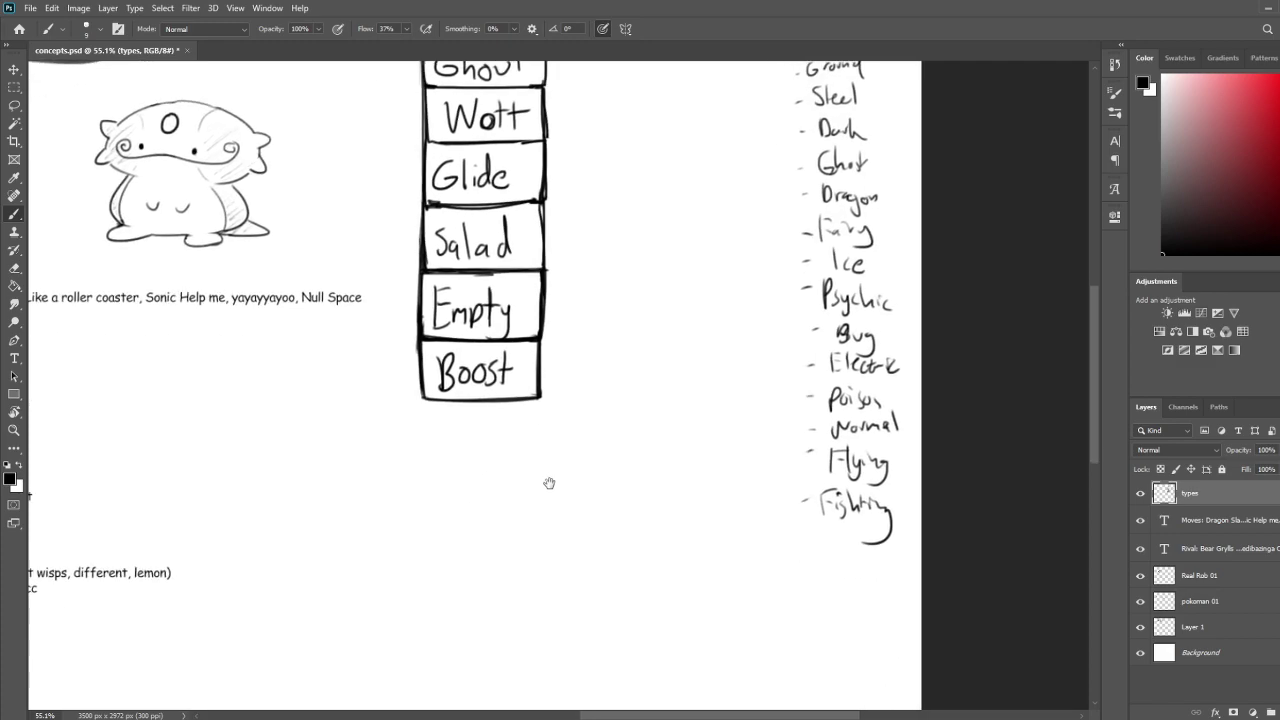
drag(427, 392, 428, 480)
key(ctrl+z)
drag(427, 434, 428, 476)
mouse_move(524, 322)
mouse_down()
mouse_move(512, 402)
mouse_move(520, 361)
mouse_up()
key(e)
mouse_move(446, 551)
mouse_down()
mouse_move(391, 545)
mouse_move(525, 524)
mouse_up()
key(b)
key(ctrl+z)
key(ctrl+z)
drag(420, 526, 543, 525)
mouse_move(536, 457)
mouse_down()
mouse_move(536, 524)
mouse_move(533, 458)
mouse_up()
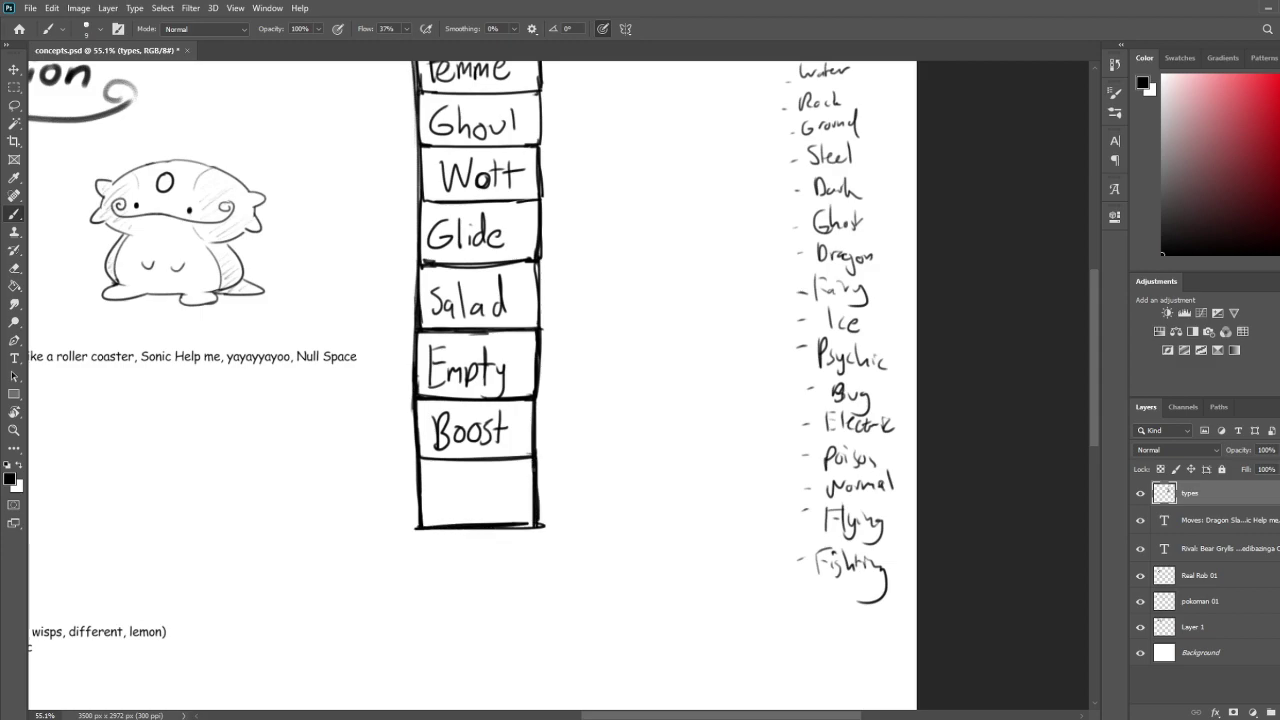
Reinforce the bottom edge of the box below "Boost" and erase the overshoot at both lower corners
drag(516, 525, 532, 526)
key(e)
click(547, 527)
key(b)
key(e)
click(413, 533)
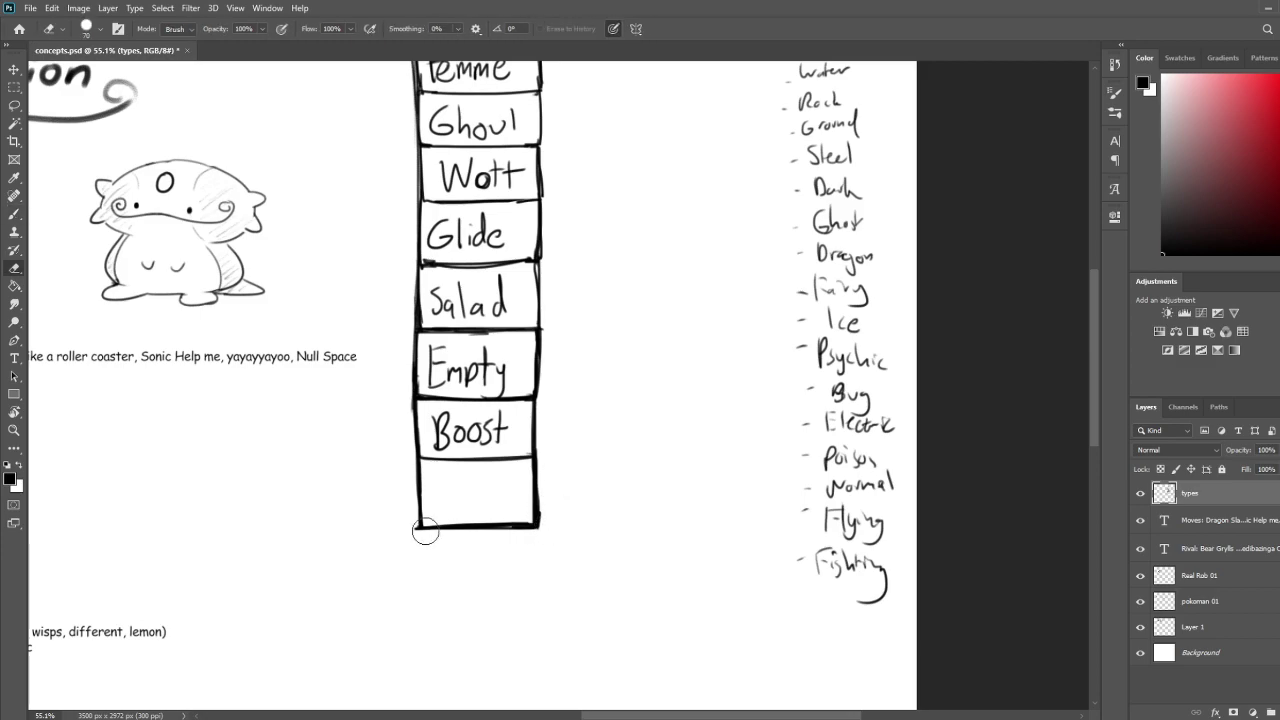
key(b)
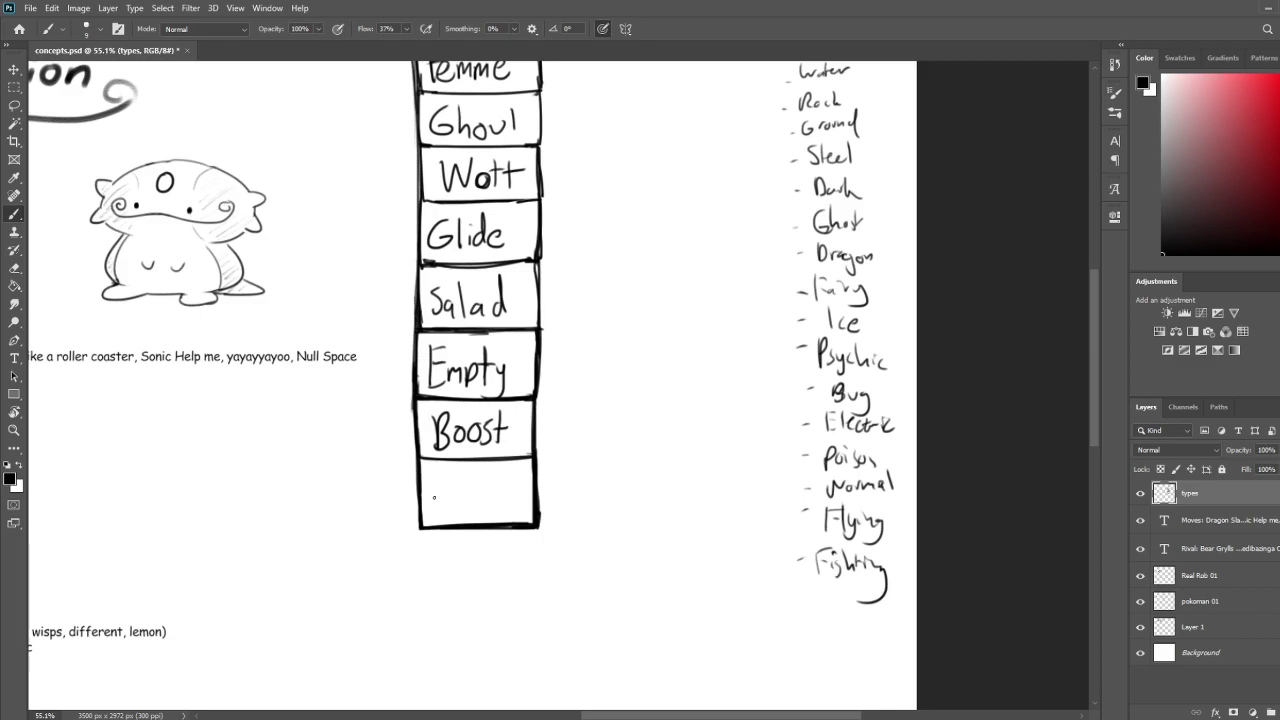
Handwrite "Spicy" in the blank box below "Boost"
mouse_move(435, 479)
mouse_down()
mouse_move(430, 498)
mouse_move(457, 514)
mouse_up()
drag(457, 484, 456, 517)
key(ctrl+z)
key(ctrl+z)
drag(458, 494, 457, 507)
mouse_move(473, 492)
mouse_down()
mouse_move(472, 508)
mouse_move(496, 502)
mouse_up()
mouse_move(506, 486)
mouse_down()
mouse_move(492, 516)
mouse_move(423, 560)
mouse_move(421, 595)
mouse_up()
Draw a blank box directly below the "Spicy" box
mouse_move(422, 534)
mouse_down()
mouse_move(422, 605)
mouse_move(545, 598)
mouse_up()
mouse_move(545, 598)
mouse_down()
mouse_move(434, 604)
mouse_move(458, 618)
mouse_move(530, 598)
mouse_up()
key(ctrl+z)
mouse_move(530, 598)
mouse_down()
mouse_move(426, 601)
mouse_move(493, 602)
mouse_up()
drag(537, 528, 537, 599)
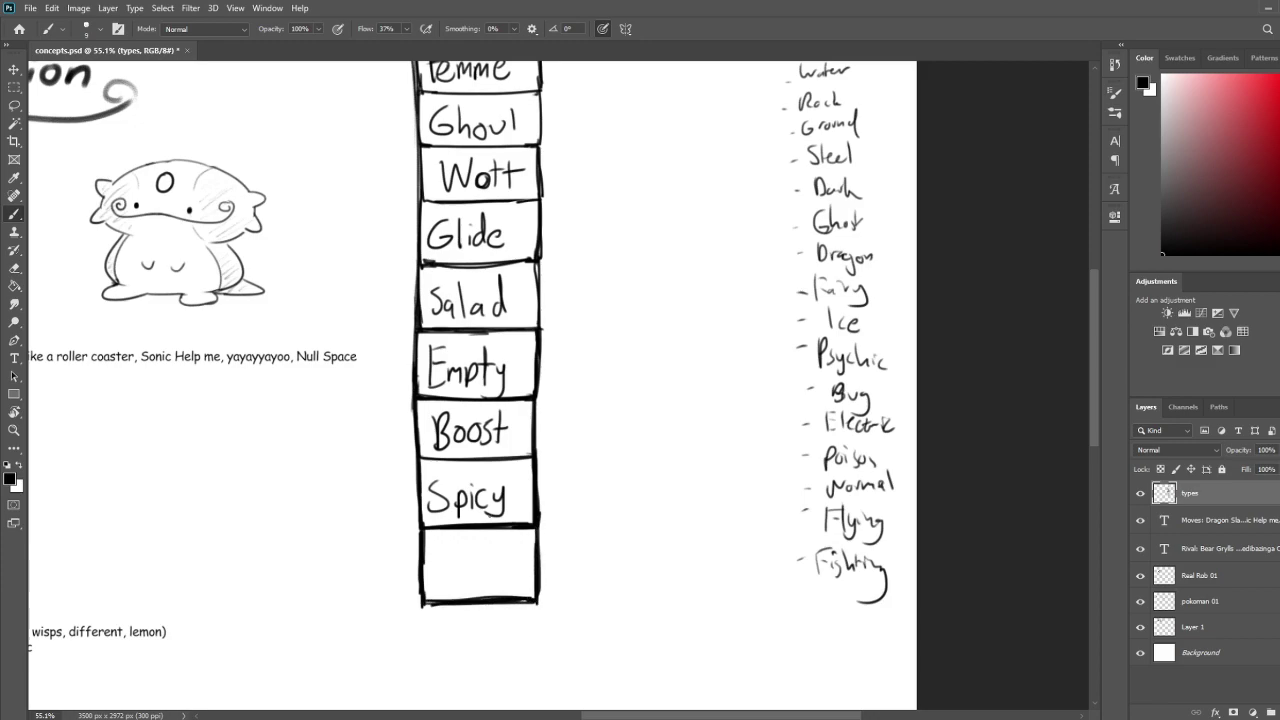
Handwrite the note "- Girl" beside the "Femme" box
drag(541, 285, 518, 397)
drag(536, 154, 551, 153)
drag(572, 148, 600, 162)
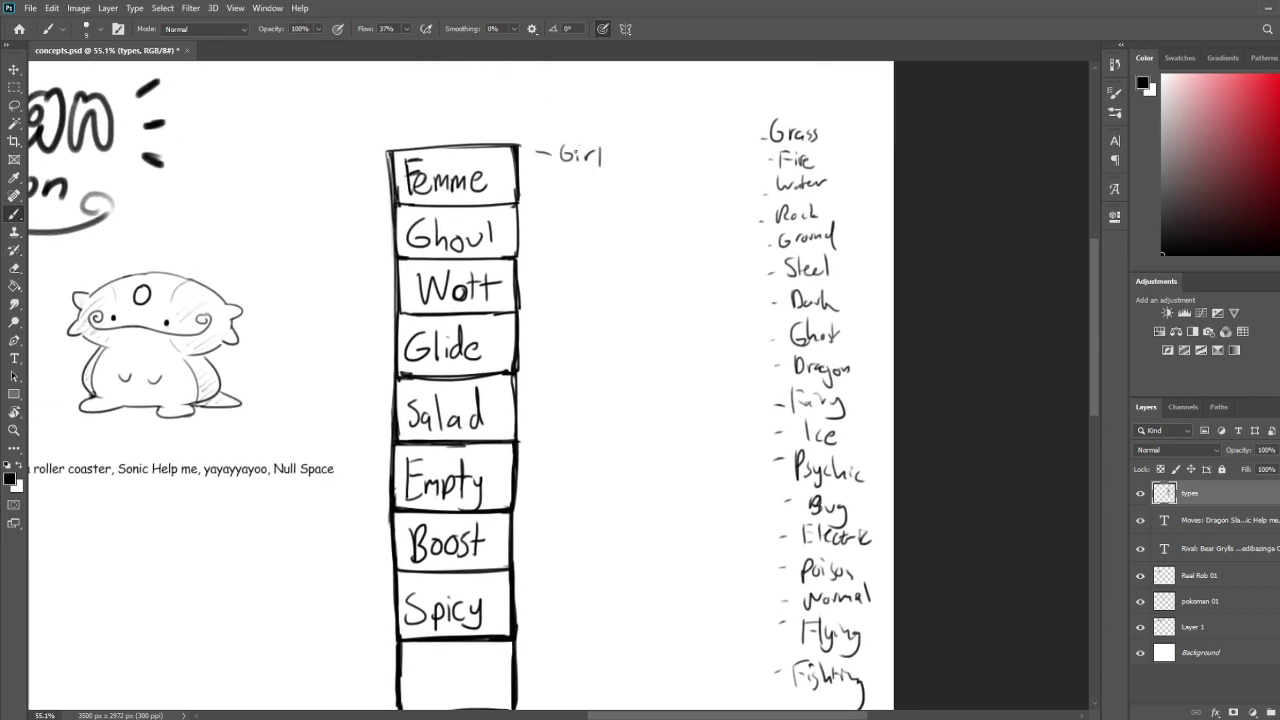
Handwrite the dashed notes "Girl", "Dark" and "Ghosts" beside the "Ghoul" box
drag(531, 194, 592, 186)
drag(599, 176, 600, 195)
drag(530, 220, 544, 219)
mouse_move(556, 209)
mouse_down()
mouse_move(560, 224)
mouse_move(590, 210)
mouse_move(596, 224)
mouse_move(551, 241)
mouse_up()
drag(566, 234, 566, 244)
drag(571, 234, 588, 246)
drag(592, 239, 589, 251)
drag(603, 229, 604, 244)
mouse_move(600, 236)
mouse_down()
mouse_move(611, 234)
mouse_move(609, 250)
mouse_up()
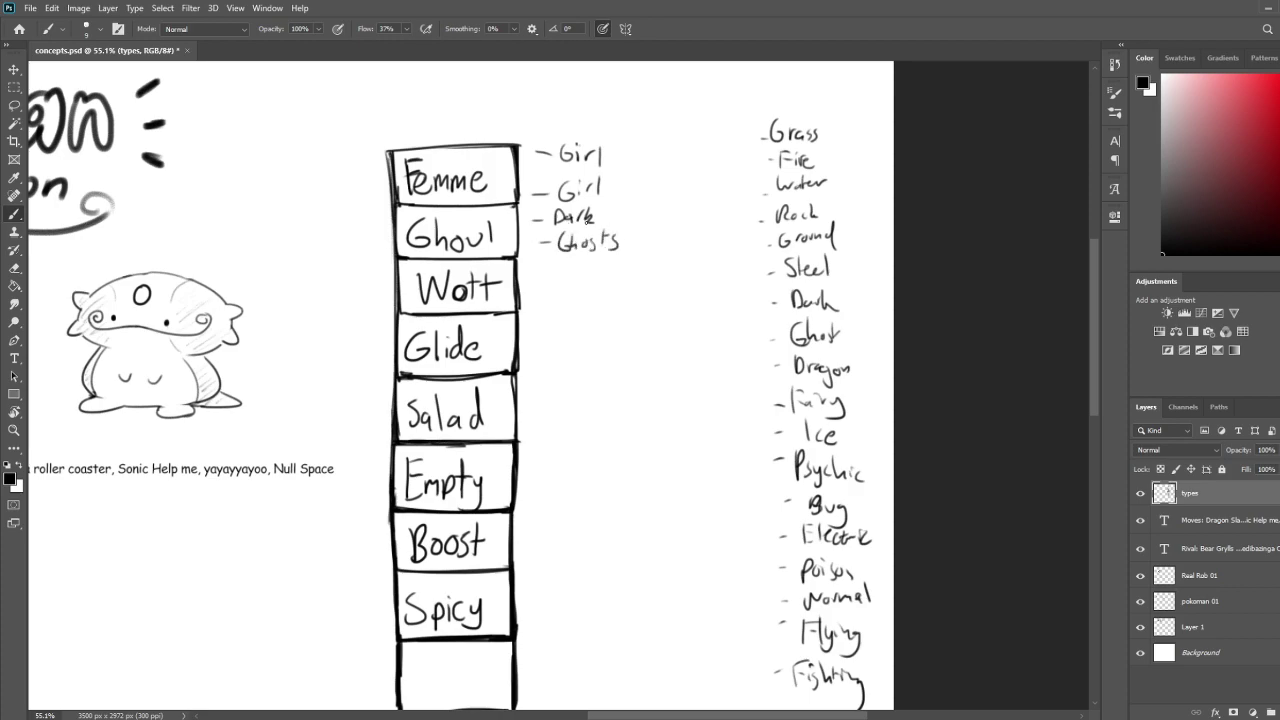
Handwrite the dashed notes "Light" and "Electric" beside the "Wott" box
drag(560, 323, 574, 265)
drag(549, 214, 563, 213)
drag(570, 207, 586, 228)
drag(595, 206, 606, 223)
mouse_move(601, 215)
mouse_down()
mouse_move(571, 236)
mouse_move(591, 247)
mouse_up()
drag(594, 242, 611, 245)
drag(616, 232, 618, 242)
drag(613, 236, 630, 243)
Handwrite the note "Flying" beside the "Glide" box, and "vege, fruit" and "vegetation" beside the "Salad" box
mouse_move(631, 236)
mouse_down()
mouse_move(558, 265)
mouse_move(566, 273)
mouse_up()
drag(567, 259, 591, 272)
mouse_move(595, 265)
mouse_down()
mouse_move(588, 284)
mouse_move(601, 273)
mouse_up()
drag(605, 273, 612, 267)
drag(615, 266, 609, 280)
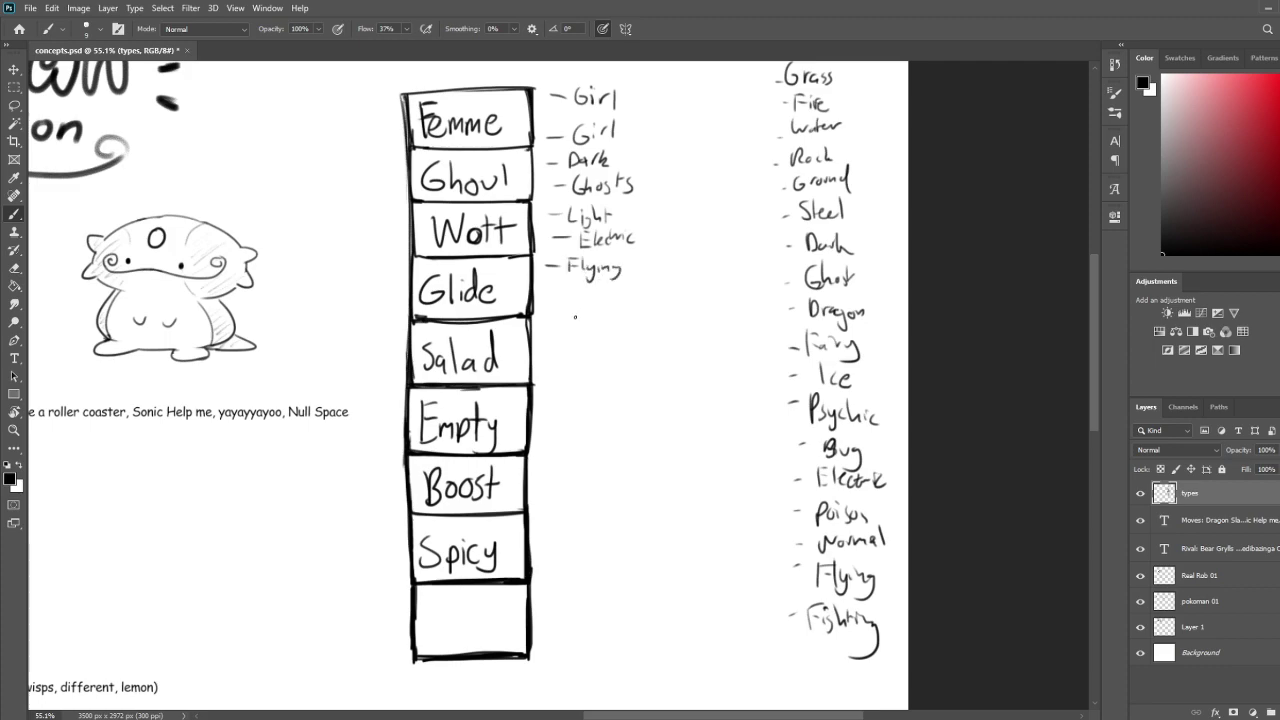
drag(547, 339, 671, 328)
drag(552, 369, 680, 362)
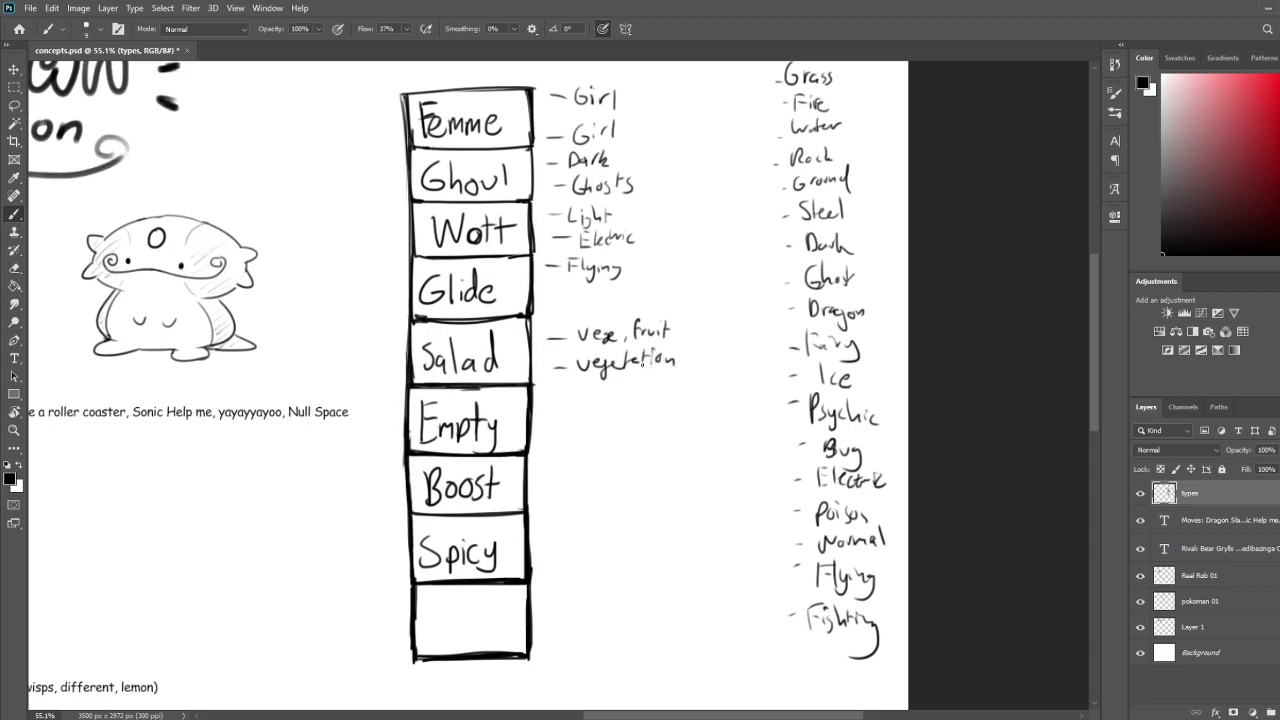
Handwrite the notes "sound", "space" and "sadness" beside the Empty box
mouse_move(635, 357)
mouse_down()
mouse_move(639, 371)
mouse_move(636, 355)
mouse_up()
drag(545, 404, 586, 399)
mouse_move(592, 397)
mouse_down()
mouse_move(620, 404)
mouse_move(573, 425)
mouse_up()
mouse_move(586, 412)
mouse_down()
mouse_move(584, 430)
mouse_move(590, 419)
mouse_up()
drag(602, 415, 608, 421)
mouse_move(614, 419)
mouse_down()
mouse_move(574, 424)
mouse_move(571, 440)
mouse_up()
drag(584, 434, 589, 440)
mouse_move(598, 421)
mouse_down()
mouse_move(600, 441)
mouse_move(612, 438)
mouse_up()
drag(614, 437, 625, 442)
drag(637, 430, 632, 442)
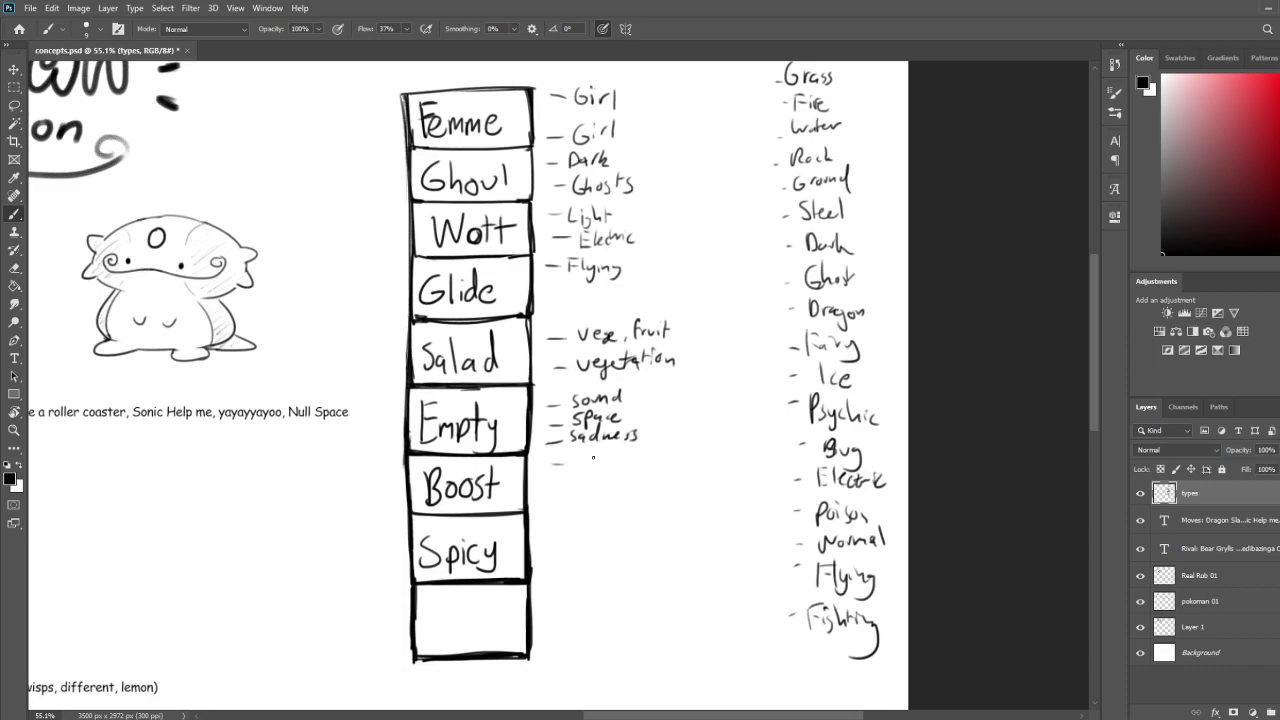
Handwrite "speed", "support/strength" and "upbeat" beside the Boost box, and "hot" beside Spicy
drag(545, 463, 563, 463)
drag(575, 461, 621, 458)
drag(546, 483, 706, 477)
drag(558, 502, 574, 502)
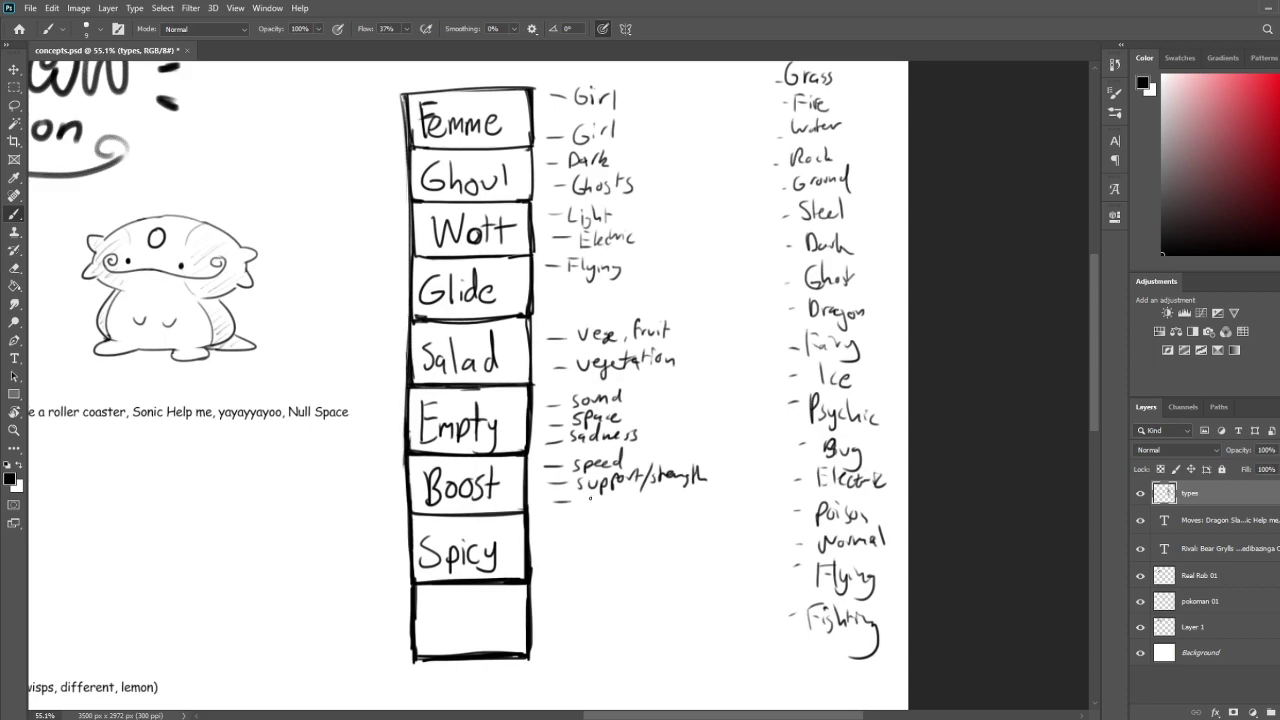
key(ctrl+z)
drag(548, 501, 622, 505)
mouse_move(550, 532)
mouse_down()
mouse_move(596, 530)
mouse_move(563, 550)
mouse_move(588, 566)
mouse_up()
key(ctrl+z)
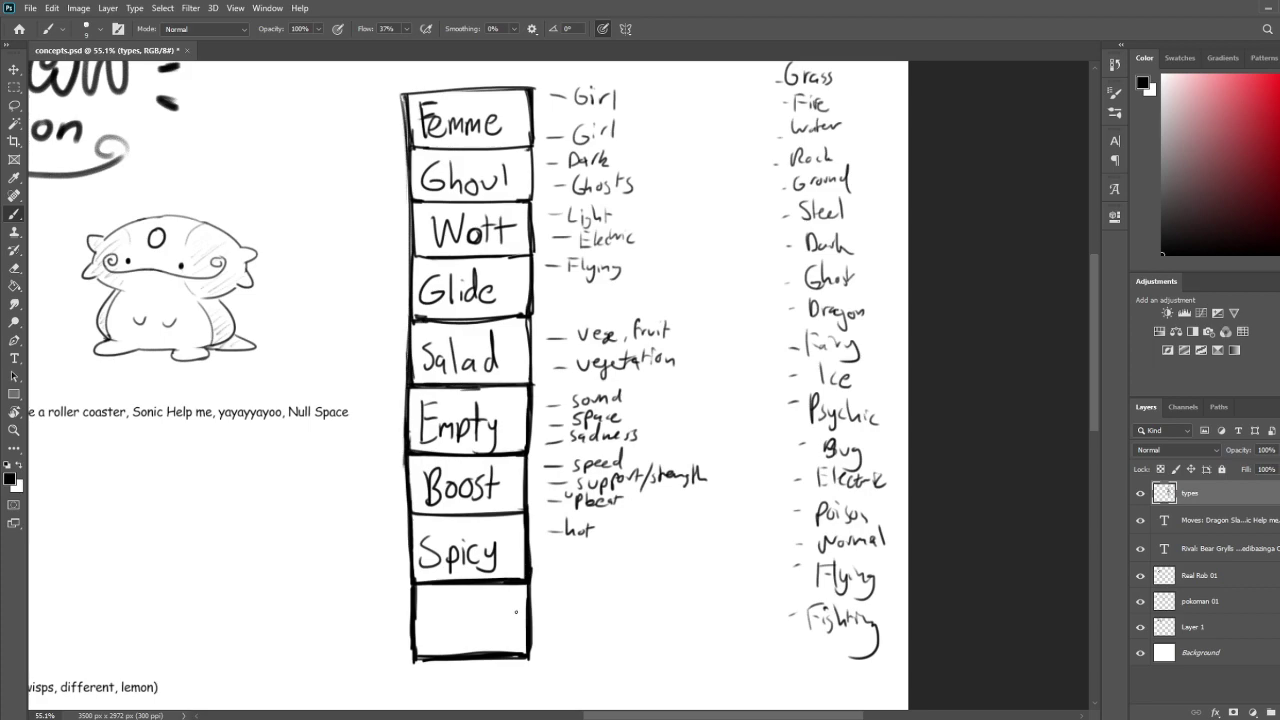
Draw another empty box with thick black outlines below the last box of the type column
scroll(579, 569, down, 5)
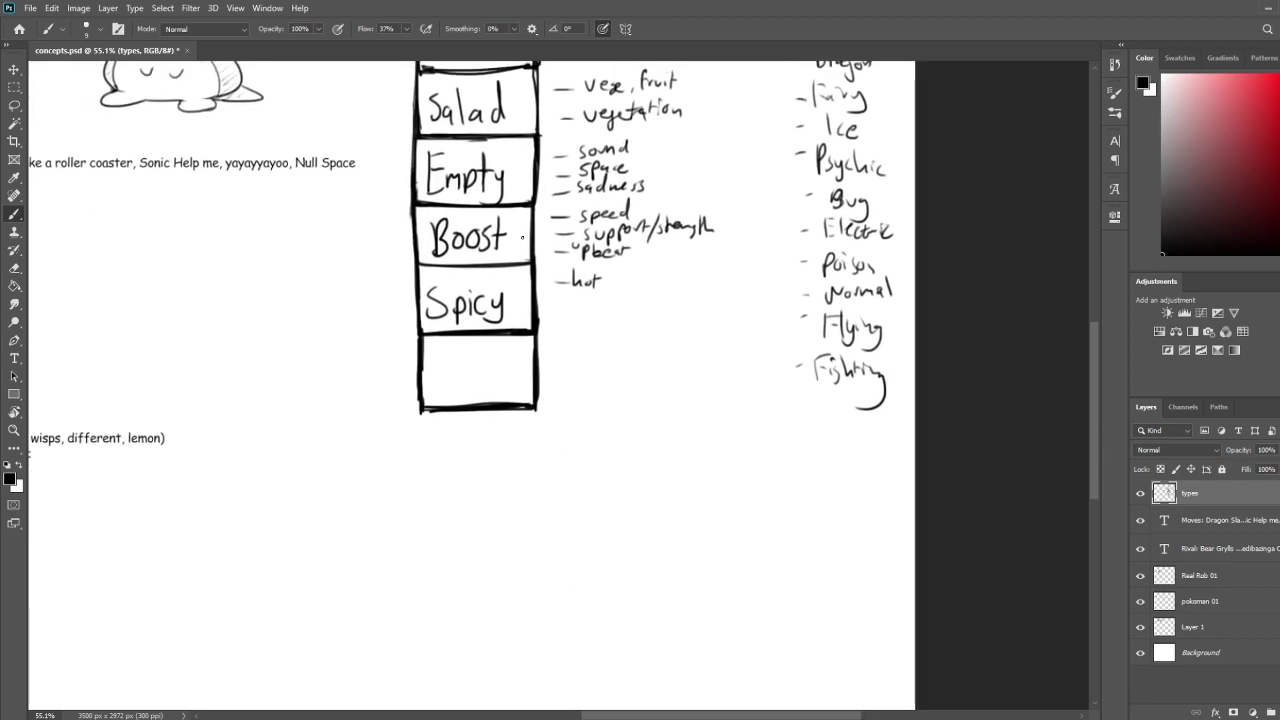
mouse_move(419, 400)
mouse_down()
mouse_move(424, 483)
mouse_move(520, 471)
mouse_up()
drag(425, 476, 528, 474)
mouse_move(535, 407)
mouse_down()
mouse_move(539, 482)
mouse_move(434, 472)
mouse_up()
mouse_move(512, 472)
mouse_down()
mouse_move(424, 472)
mouse_move(520, 463)
mouse_move(423, 470)
mouse_move(529, 460)
mouse_up()
key(e)
key(b)
key(e)
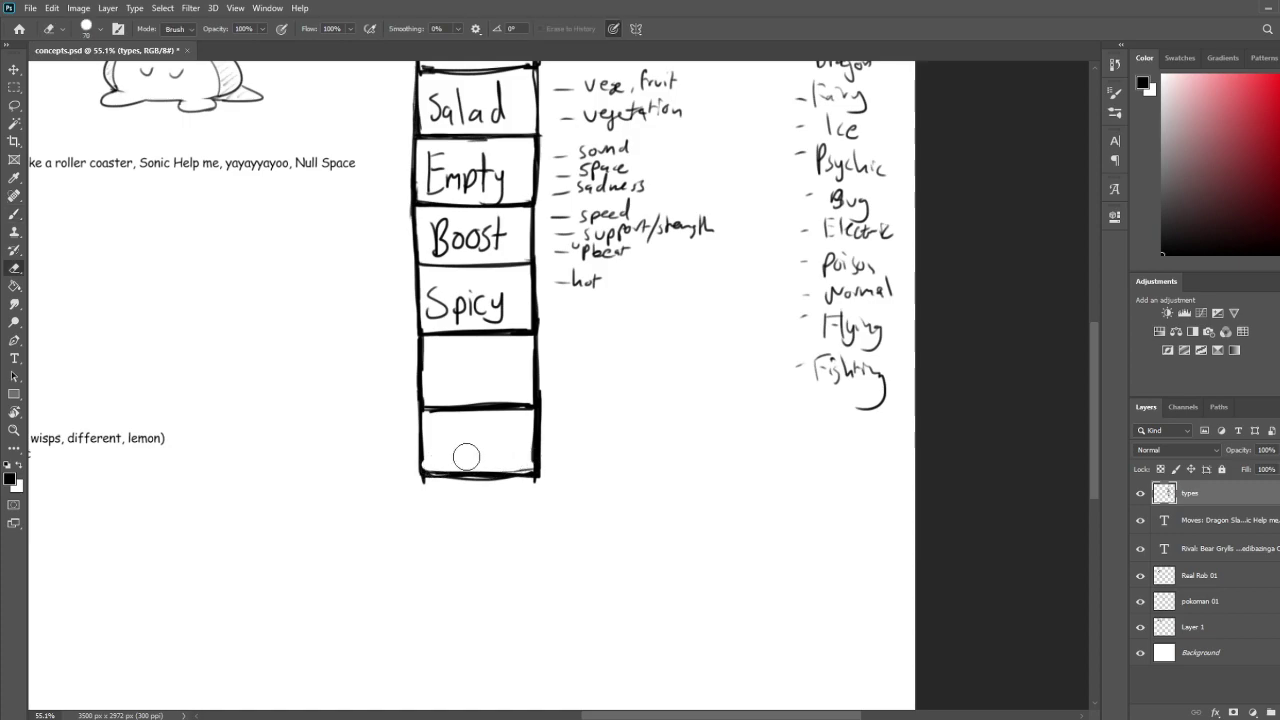
key(b)
drag(423, 410, 423, 458)
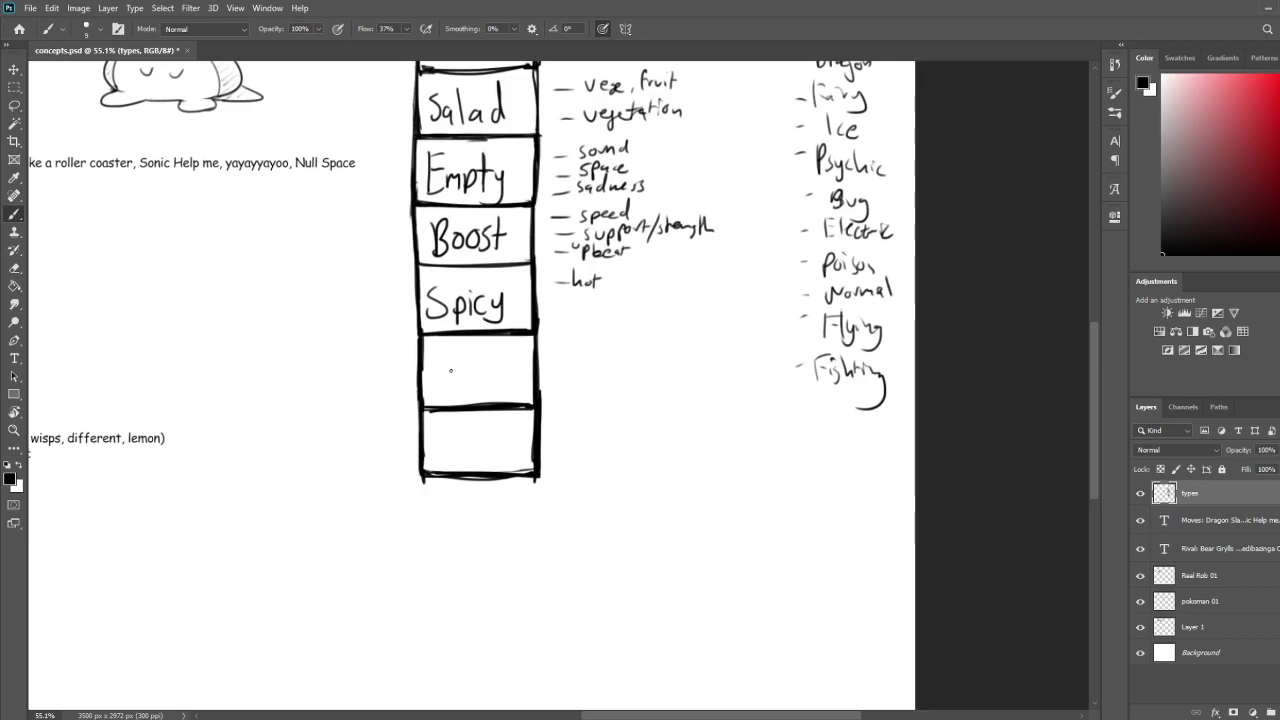
Handwrite the type names "Cold" and "Liquid" in the two empty boxes below Spicy
mouse_move(452, 362)
mouse_down()
mouse_move(450, 392)
mouse_move(464, 380)
mouse_up()
mouse_move(481, 352)
mouse_down()
mouse_move(481, 388)
mouse_move(494, 350)
mouse_move(497, 393)
mouse_up()
mouse_move(431, 424)
mouse_down()
mouse_move(456, 462)
mouse_move(510, 460)
mouse_up()
drag(516, 412, 518, 462)
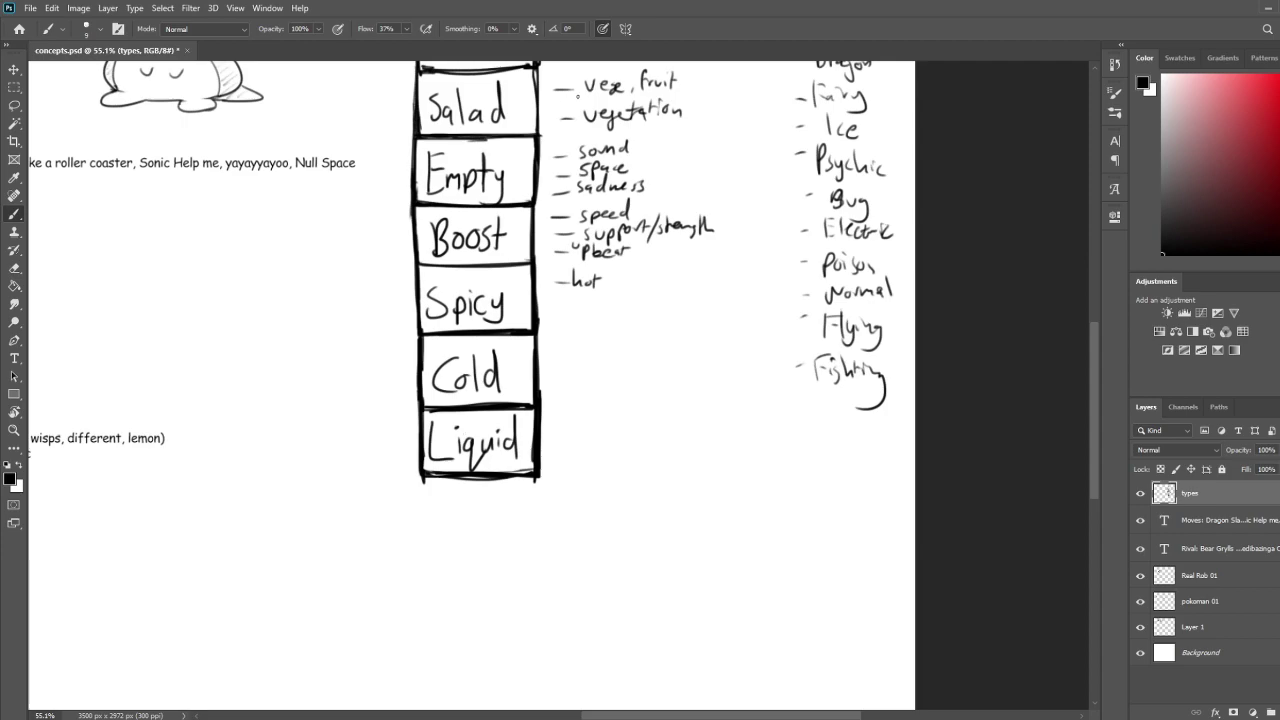
Erase the line ends overshooting the bottom of the Liquid box and touch up its lower corner
scroll(570, 296, down, 1)
scroll(525, 240, up, 3)
drag(598, 210, 483, 343)
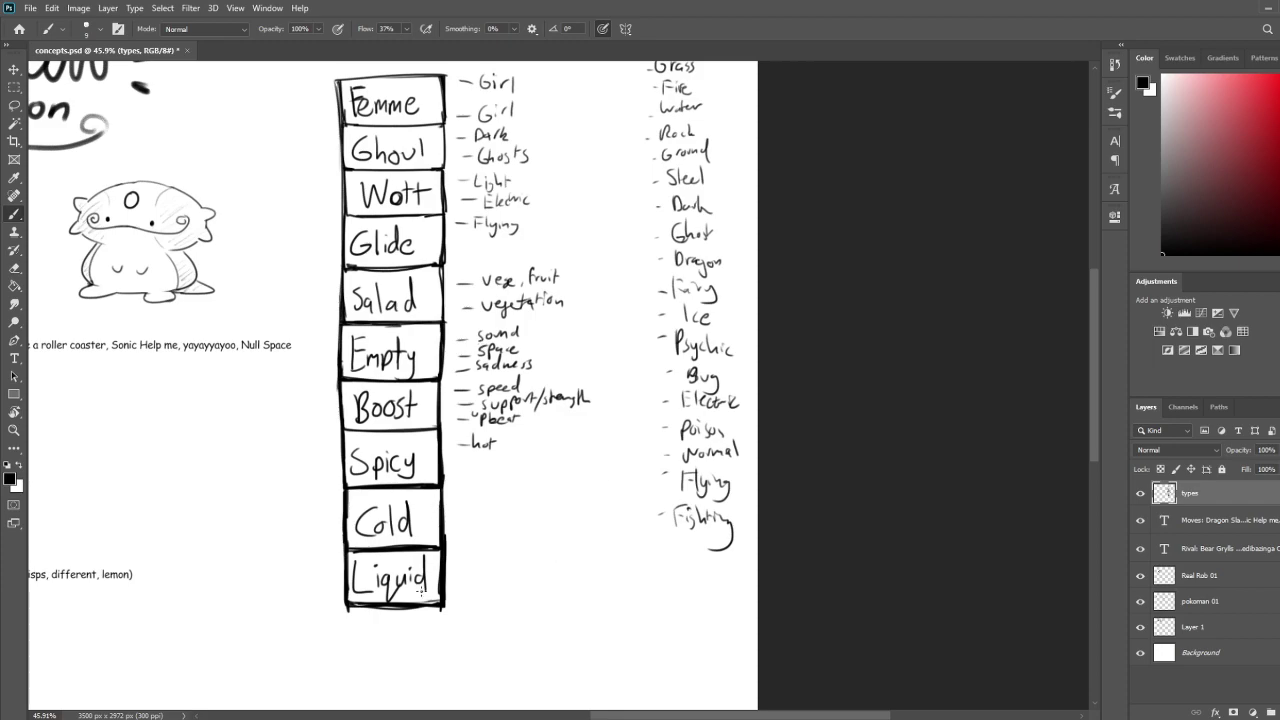
key(e)
drag(471, 617, 428, 618)
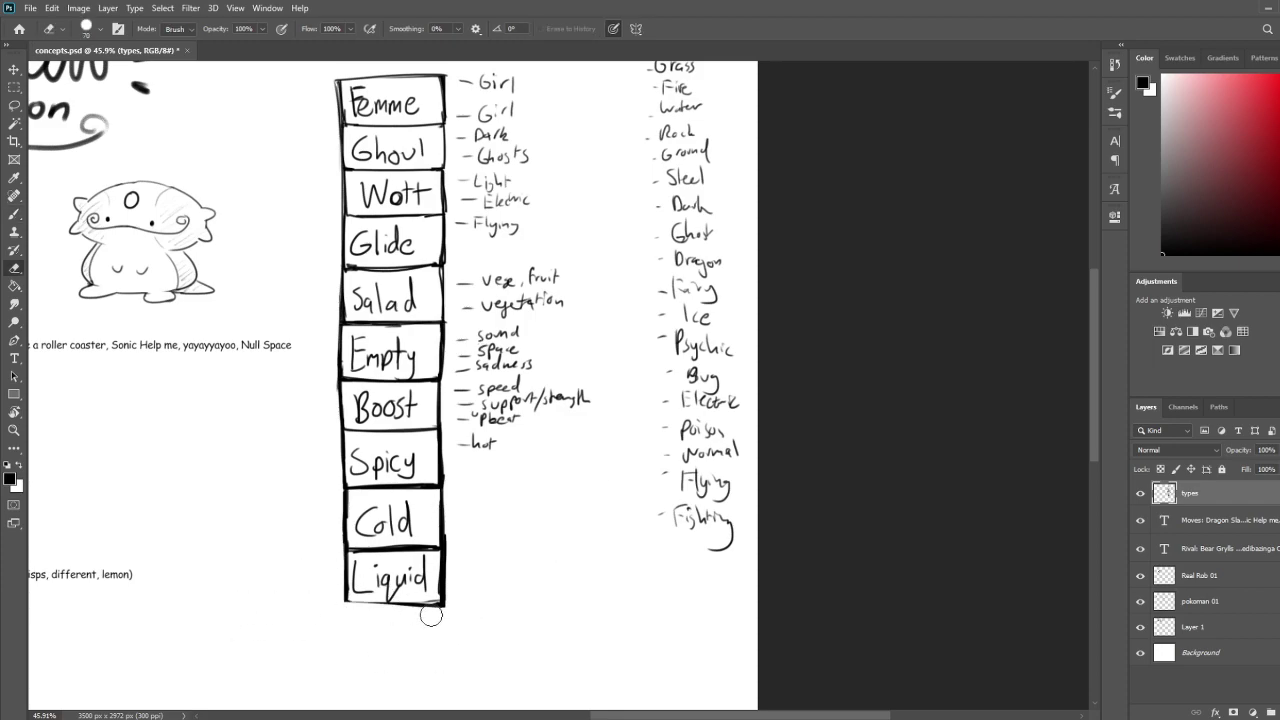
key(b)
mouse_move(348, 606)
mouse_down()
mouse_move(414, 606)
mouse_move(350, 605)
mouse_up()
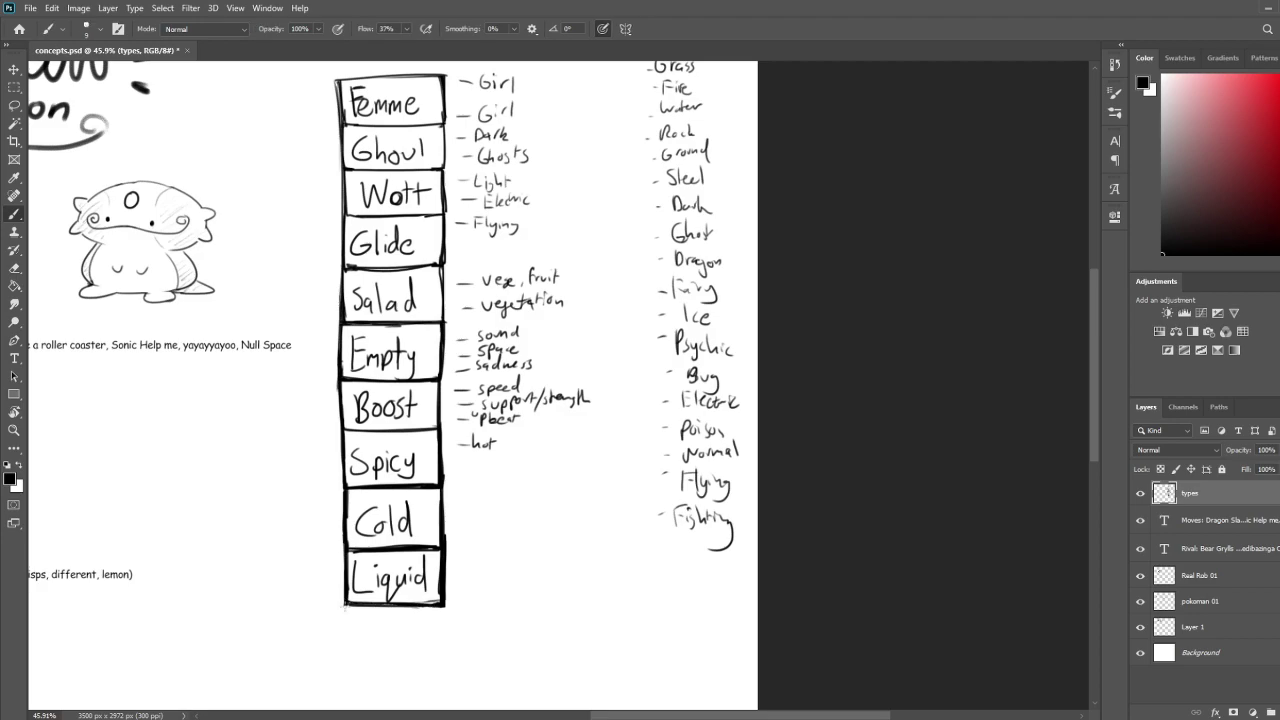
Handwrite the notes "icey" and "emotionally" beside the Cold box
drag(441, 671, 443, 476)
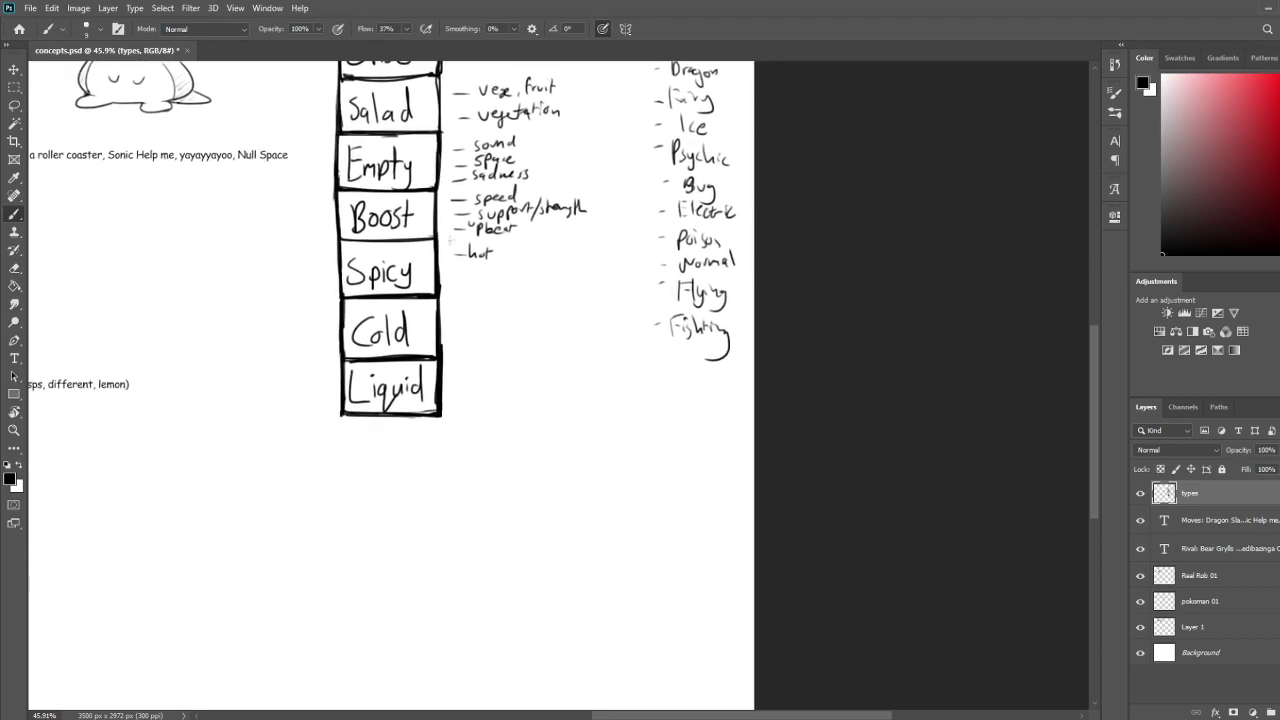
drag(455, 302, 465, 307)
key(ctrl+z)
mouse_move(481, 302)
mouse_down()
mouse_move(479, 313)
mouse_move(504, 314)
mouse_up()
drag(506, 306, 472, 335)
mouse_move(478, 334)
mouse_down()
mouse_move(565, 329)
mouse_move(562, 342)
mouse_up()
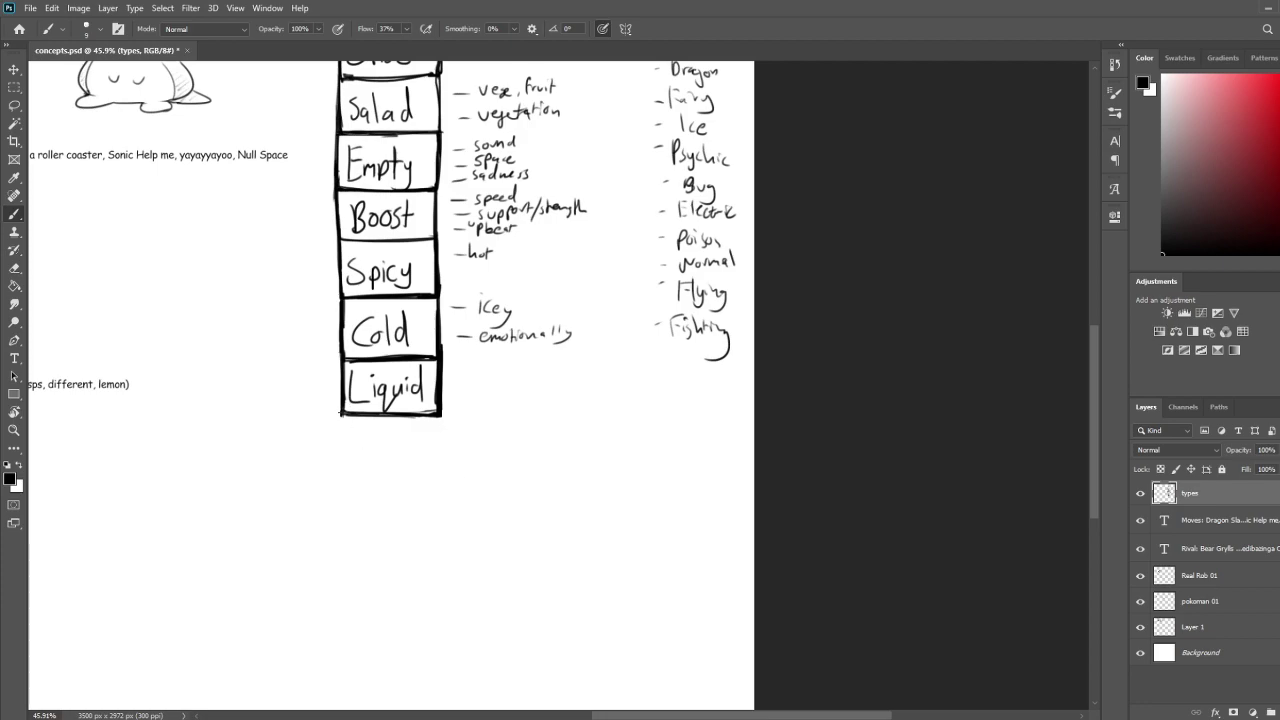
Handwrite the notes "water" and "liquids" beside the Liquid box
drag(451, 371, 482, 368)
mouse_move(489, 368)
mouse_down()
mouse_move(522, 369)
mouse_move(467, 389)
mouse_up()
mouse_move(476, 382)
mouse_down()
mouse_move(510, 394)
mouse_move(522, 380)
mouse_move(530, 394)
mouse_move(480, 386)
mouse_up()
Draw another thick-outlined empty box directly below the Liquid box
drag(343, 412, 343, 462)
mouse_move(343, 416)
mouse_down()
mouse_move(342, 467)
mouse_move(432, 462)
mouse_up()
drag(439, 414, 440, 458)
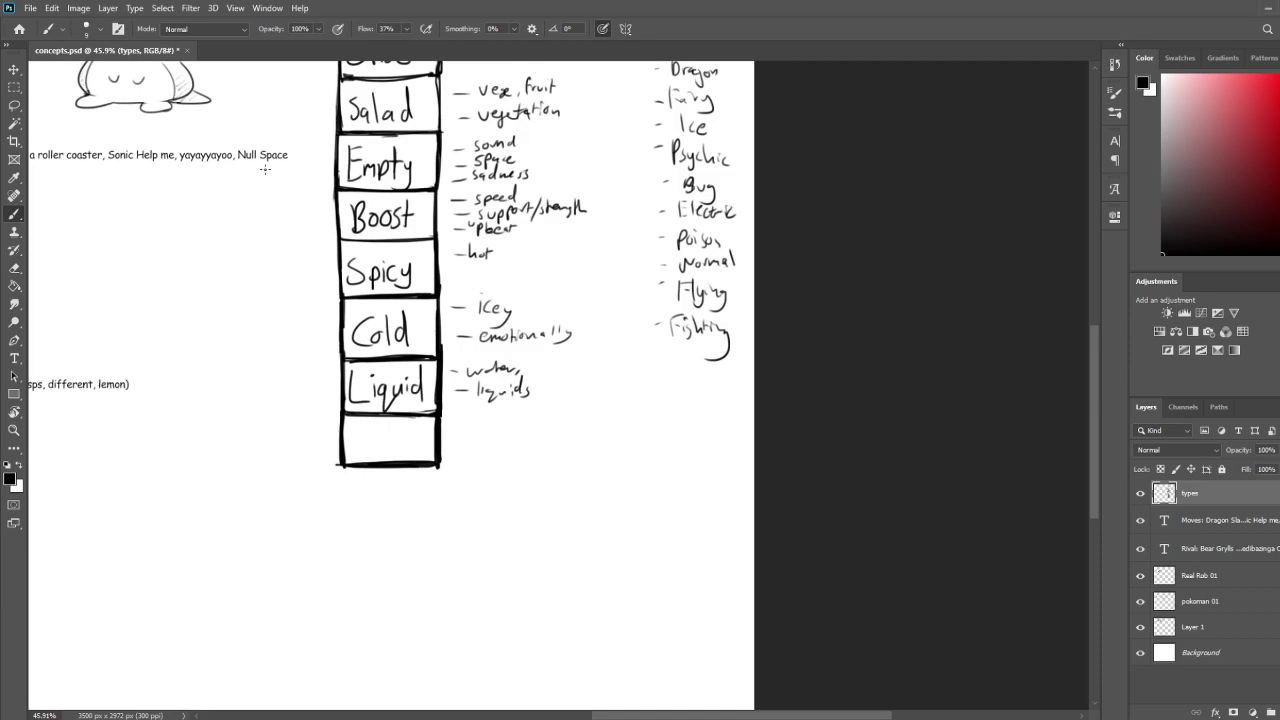
Doodle a box with an arrow pointing to it below the type column, and undo the doodle
mouse_move(582, 189)
mouse_down()
mouse_move(560, 344)
mouse_move(601, 333)
mouse_move(595, 310)
mouse_move(484, 437)
mouse_move(517, 306)
mouse_up()
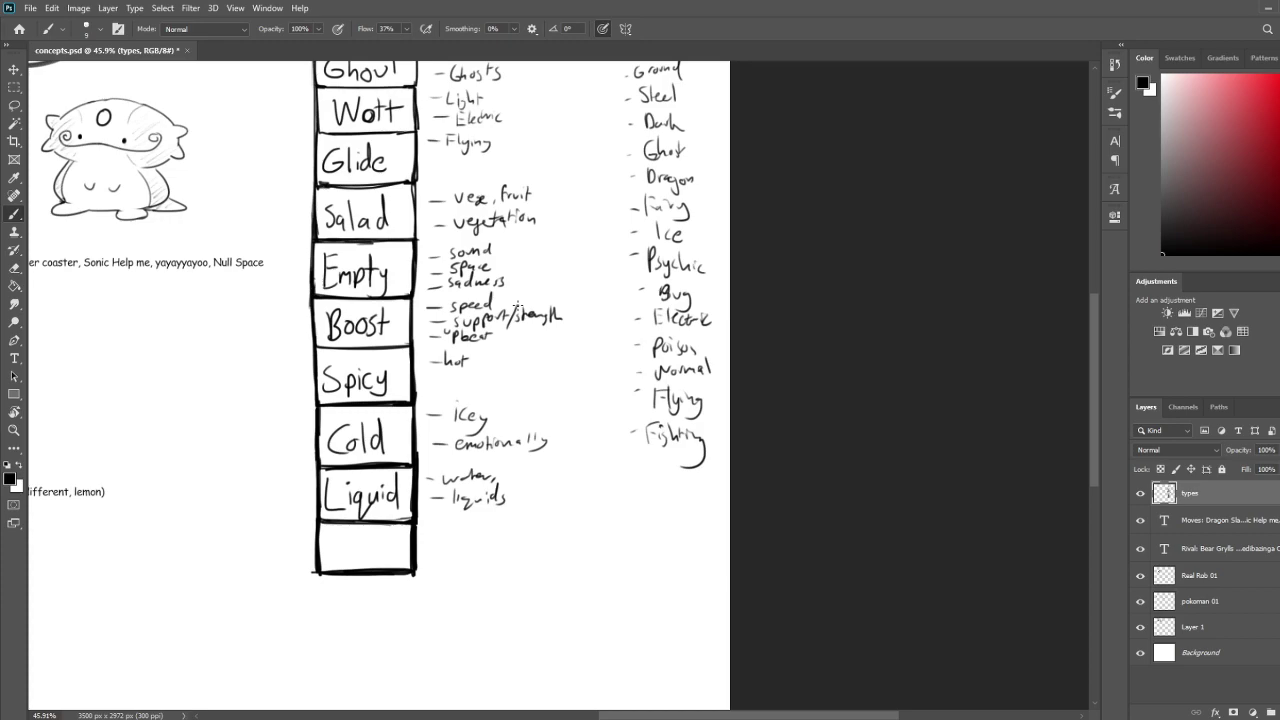
scroll(560, 338, up, 3)
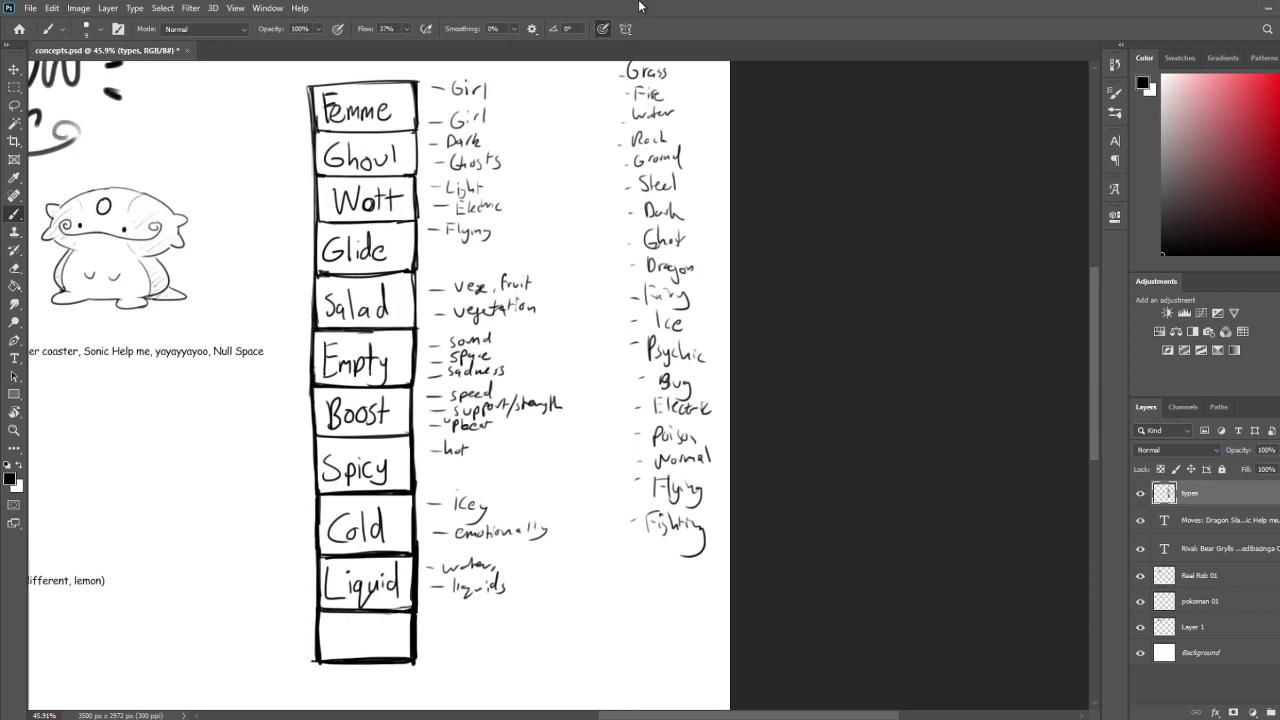
mouse_move(529, 463)
mouse_down()
mouse_move(794, 123)
mouse_move(831, 410)
mouse_move(888, 494)
mouse_move(943, 382)
mouse_move(815, 245)
mouse_move(727, 226)
mouse_up()
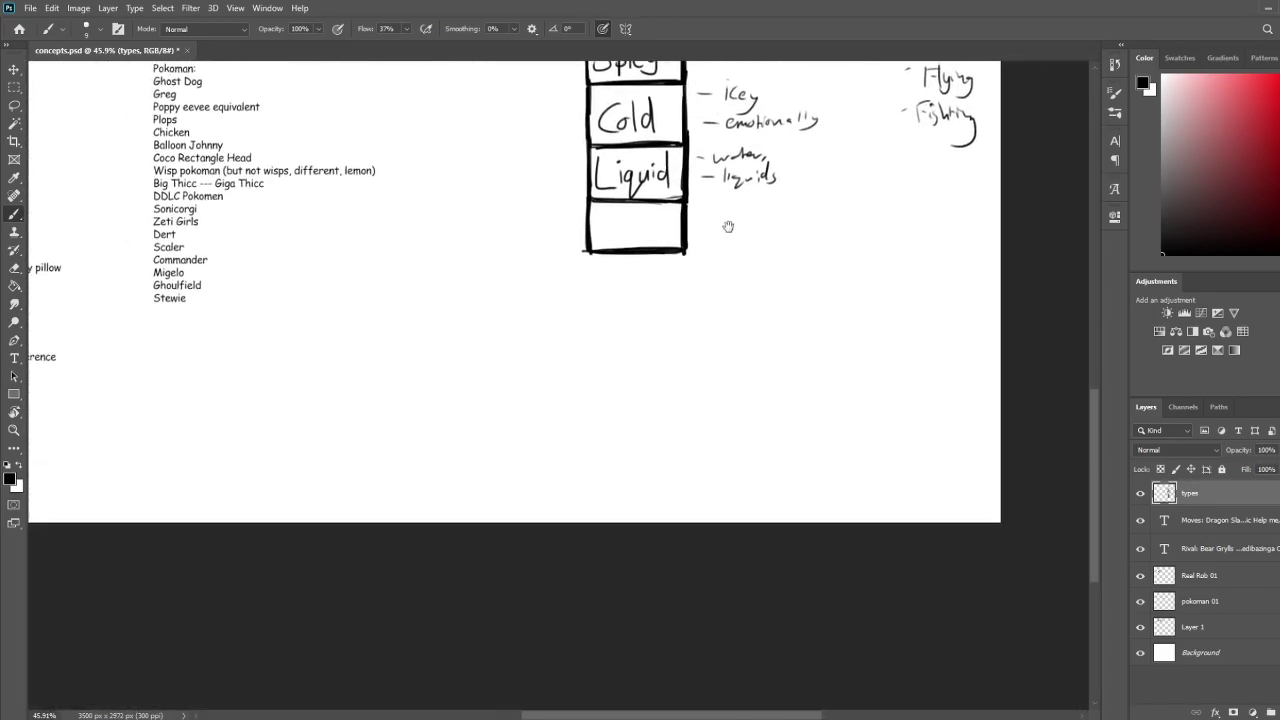
mouse_move(563, 316)
mouse_down()
mouse_move(451, 317)
mouse_move(414, 340)
mouse_up()
key(ctrl+z)
mouse_move(581, 325)
mouse_down()
mouse_move(458, 430)
mouse_move(580, 438)
mouse_up()
mouse_move(618, 333)
mouse_down()
mouse_move(615, 418)
mouse_move(587, 437)
mouse_move(510, 323)
mouse_up()
drag(688, 341, 651, 371)
drag(651, 357, 698, 366)
drag(712, 356, 763, 369)
drag(482, 272, 588, 297)
drag(495, 250, 405, 357)
drag(490, 276, 430, 372)
drag(552, 265, 511, 377)
mouse_move(586, 298)
mouse_down()
mouse_move(545, 310)
mouse_move(562, 405)
mouse_up()
key(ctrl+z)
key(ctrl+z)
key(ctrl+z)
key(ctrl+z)
key(ctrl+z)
key(ctrl+z)
key(ctrl+z)
key(ctrl+z)
key(ctrl+z)
key(ctrl+z)
key(ctrl+z)
key(ctrl+z)
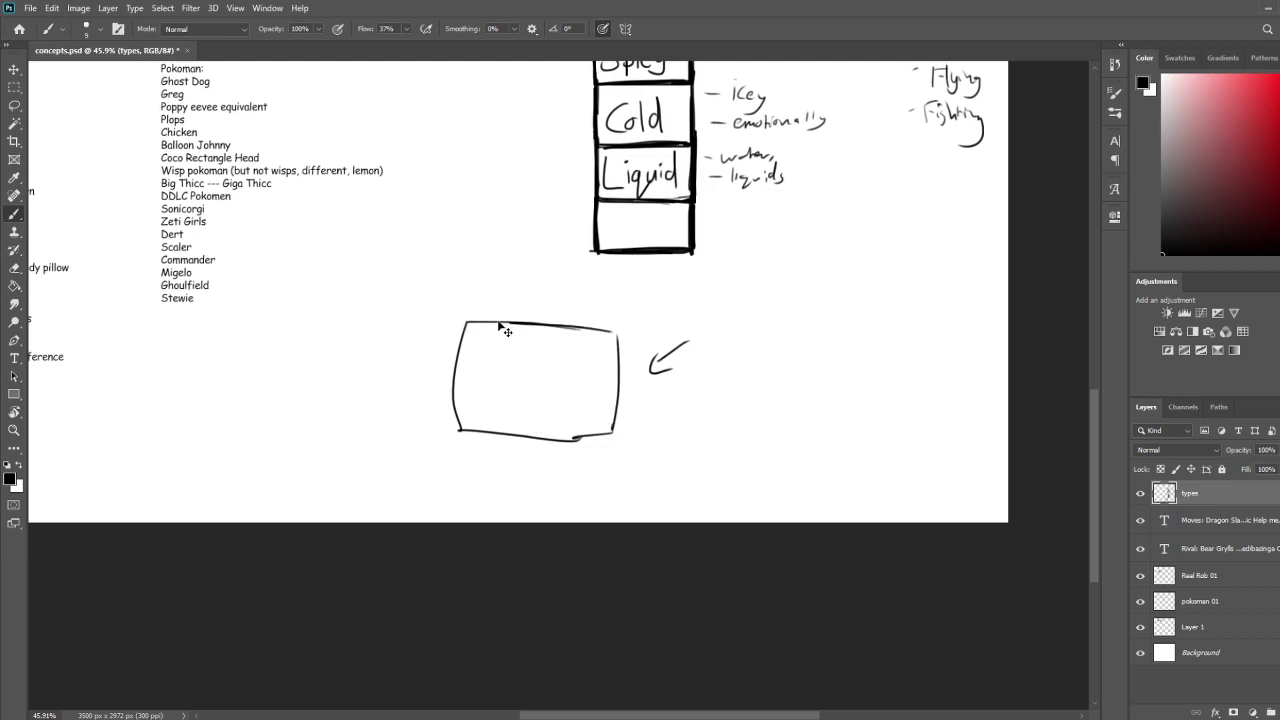
key(ctrl+z)
key(ctrl+z)
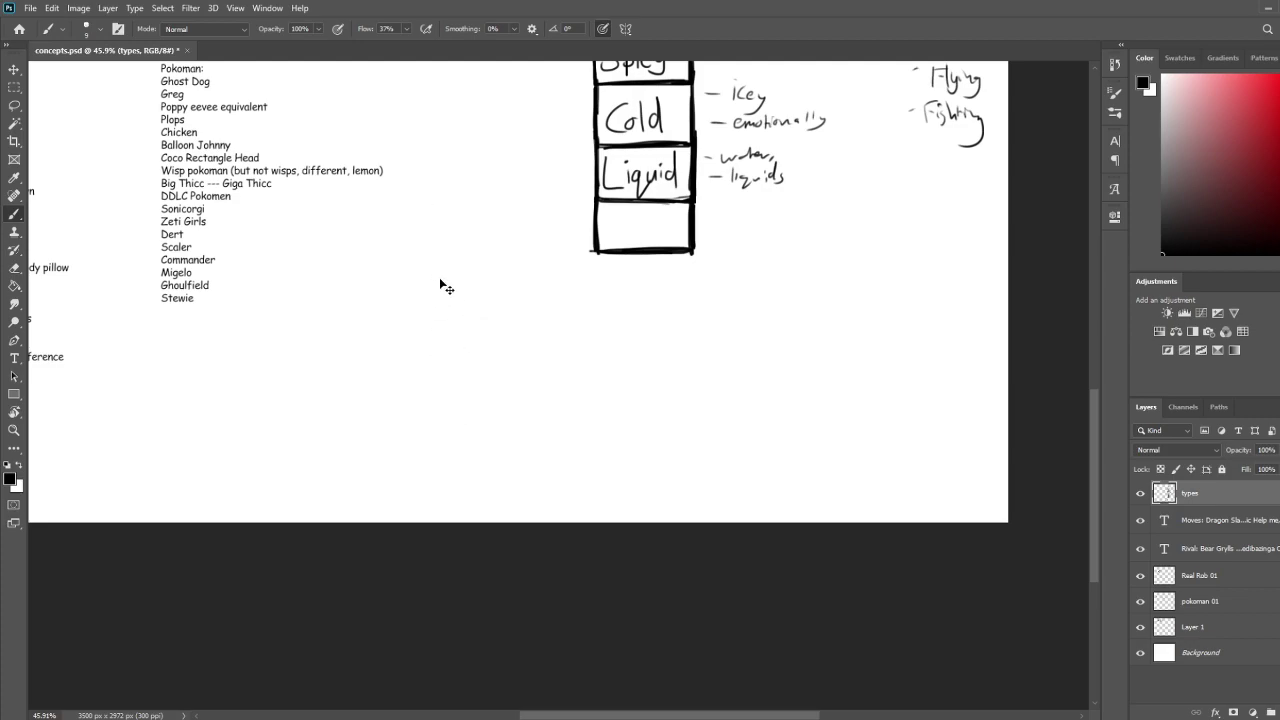
Doodle a pointed-chin face with eyes, nose and smile below the type column, and undo all its strokes
mouse_move(516, 276)
mouse_down()
mouse_move(457, 371)
mouse_move(490, 438)
mouse_move(563, 306)
mouse_move(530, 272)
mouse_up()
drag(494, 280, 489, 455)
mouse_move(465, 388)
mouse_down()
mouse_move(509, 396)
mouse_move(480, 371)
mouse_move(529, 350)
mouse_move(478, 349)
mouse_move(534, 351)
mouse_move(546, 417)
mouse_up()
mouse_move(676, 354)
mouse_down()
mouse_move(591, 352)
mouse_move(618, 405)
mouse_move(620, 372)
mouse_up()
mouse_move(614, 367)
mouse_down()
mouse_move(597, 369)
mouse_move(678, 379)
mouse_up()
mouse_move(553, 347)
mouse_down()
mouse_move(542, 316)
mouse_move(523, 398)
mouse_up()
key(ctrl+z)
key(ctrl+z)
key(ctrl+z)
key(ctrl+z)
key(ctrl+z)
key(ctrl+z)
key(ctrl+z)
key(ctrl+z)
key(ctrl+z)
key(ctrl+z)
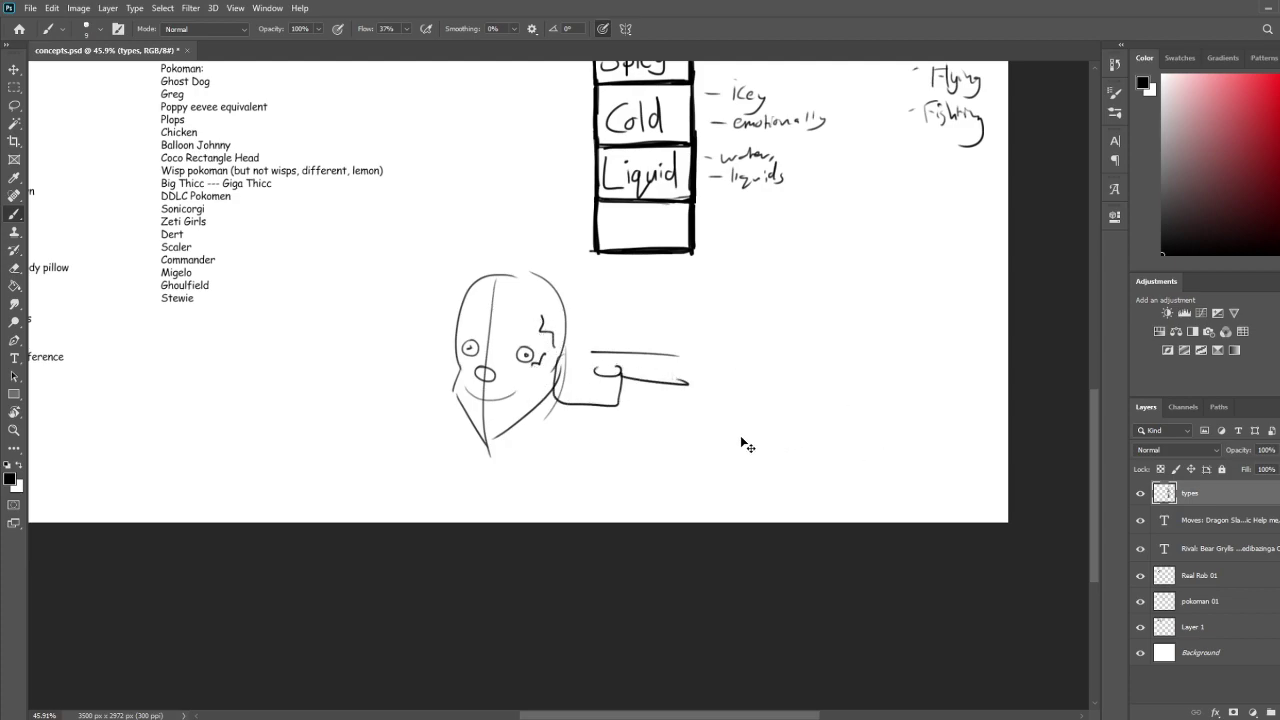
key(ctrl+z)
key(ctrl+z)
key(ctrl+z)
key(ctrl+z)
key(ctrl+z)
key(ctrl+z)
key(ctrl+z)
key(ctrl+z)
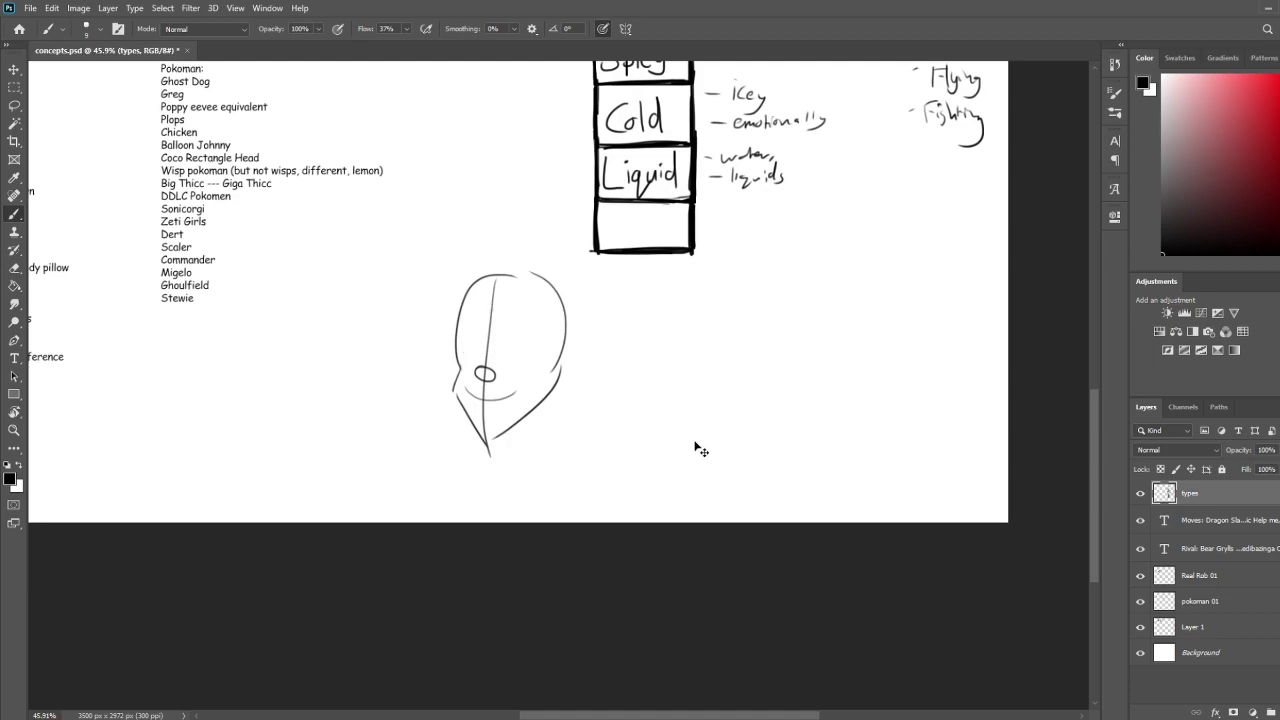
key(ctrl+z)
key(ctrl+z)
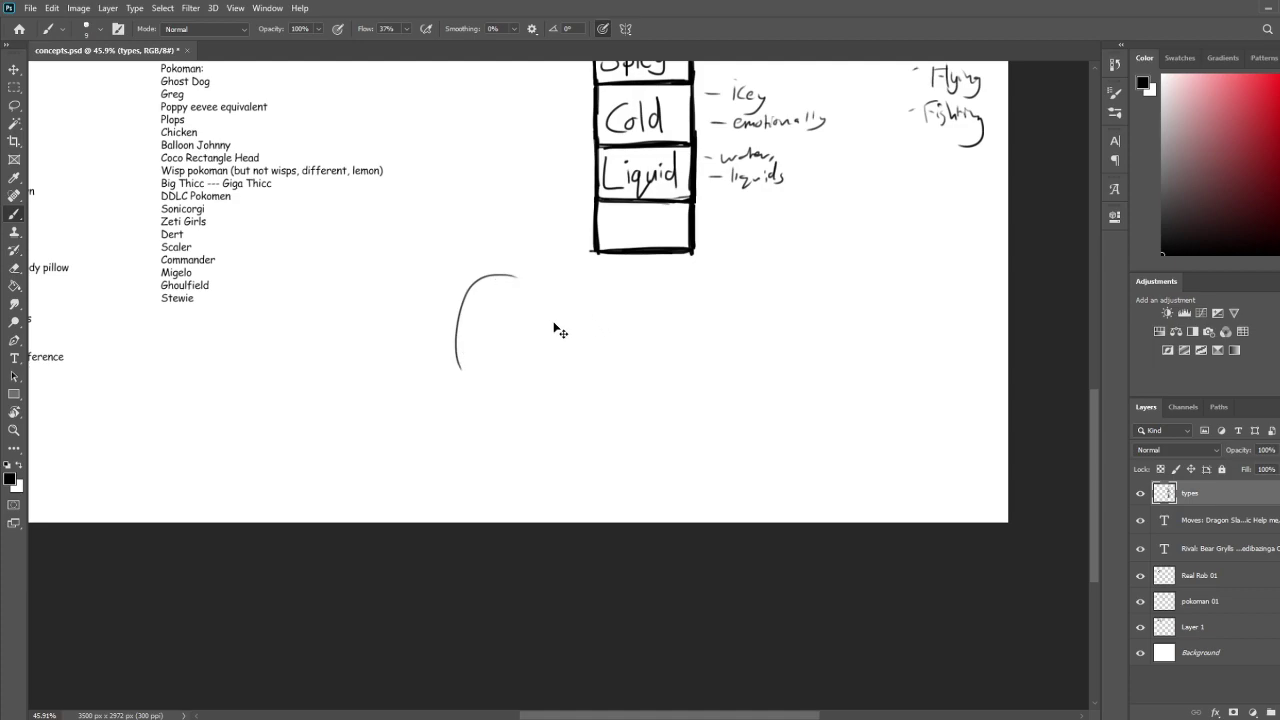
Doodle a rounded box with inner details below the type column, and erase it
mouse_move(591, 330)
mouse_down()
mouse_move(420, 414)
mouse_move(606, 432)
mouse_move(602, 340)
mouse_move(612, 353)
mouse_move(604, 436)
mouse_up()
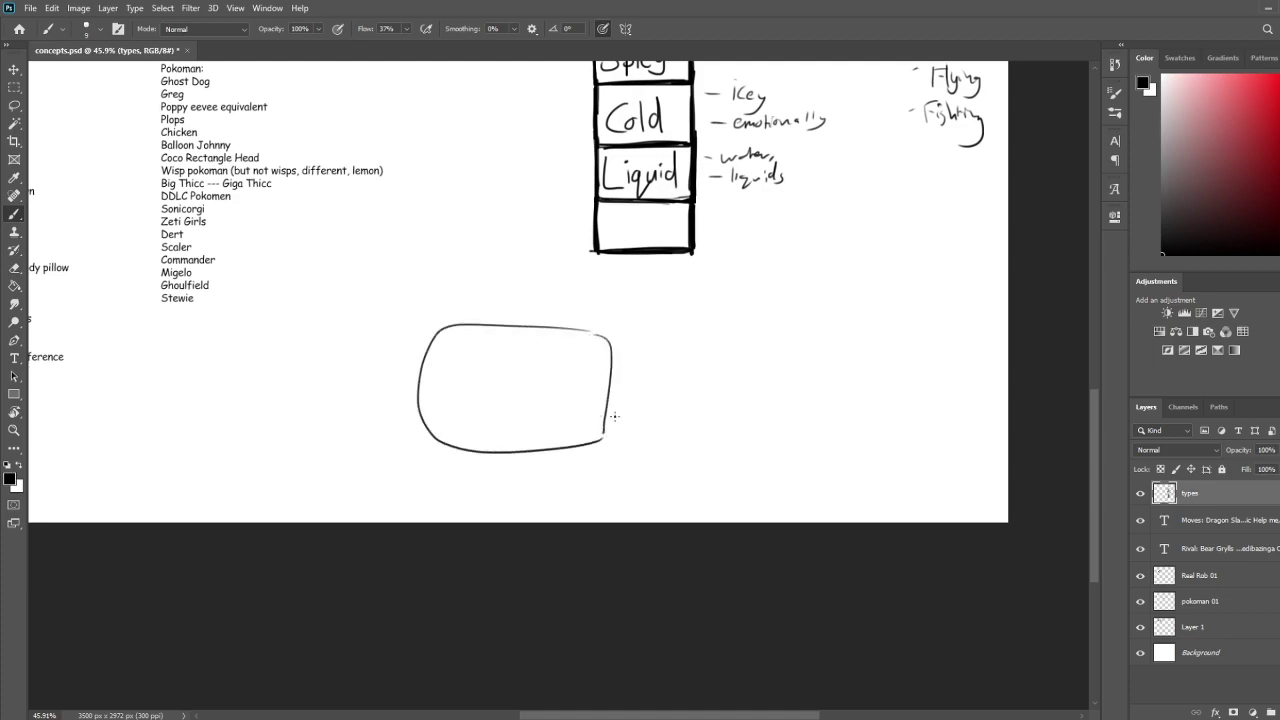
mouse_move(650, 369)
mouse_down()
mouse_move(590, 372)
mouse_move(614, 425)
mouse_up()
drag(589, 333, 597, 350)
mouse_move(574, 420)
mouse_down()
mouse_move(563, 425)
mouse_move(590, 447)
mouse_up()
drag(570, 339, 562, 333)
drag(575, 355, 567, 349)
mouse_move(497, 398)
mouse_down()
mouse_move(480, 399)
mouse_move(549, 385)
mouse_up()
drag(438, 397, 462, 410)
mouse_move(452, 362)
mouse_down()
mouse_move(432, 368)
mouse_move(458, 372)
mouse_move(446, 374)
mouse_up()
mouse_move(553, 361)
mouse_down()
mouse_move(540, 375)
mouse_move(552, 372)
mouse_up()
key(e)
mouse_move(480, 398)
mouse_down()
mouse_move(439, 335)
mouse_move(486, 321)
mouse_move(601, 353)
mouse_move(703, 391)
mouse_move(720, 420)
mouse_move(440, 456)
mouse_move(377, 386)
mouse_up()
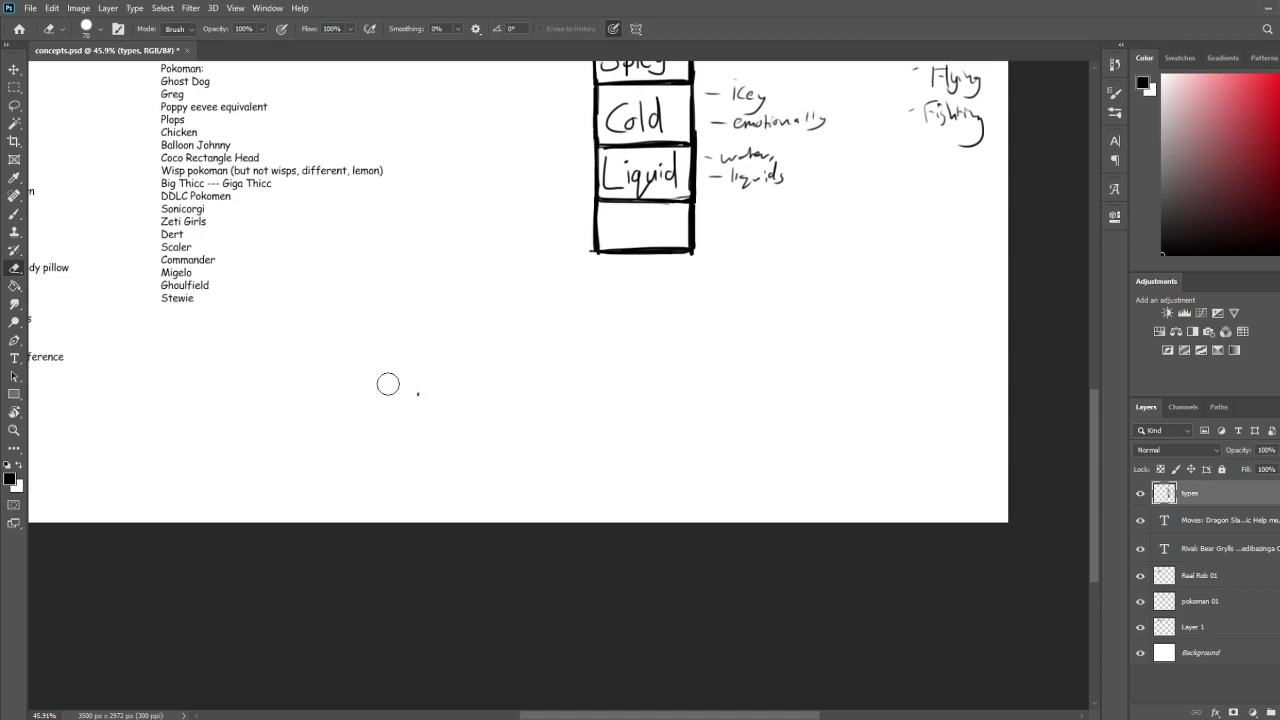
Erase the word "Liquid" from its box and handwrite it again so that it fits inside the outline
drag(551, 323, 507, 397)
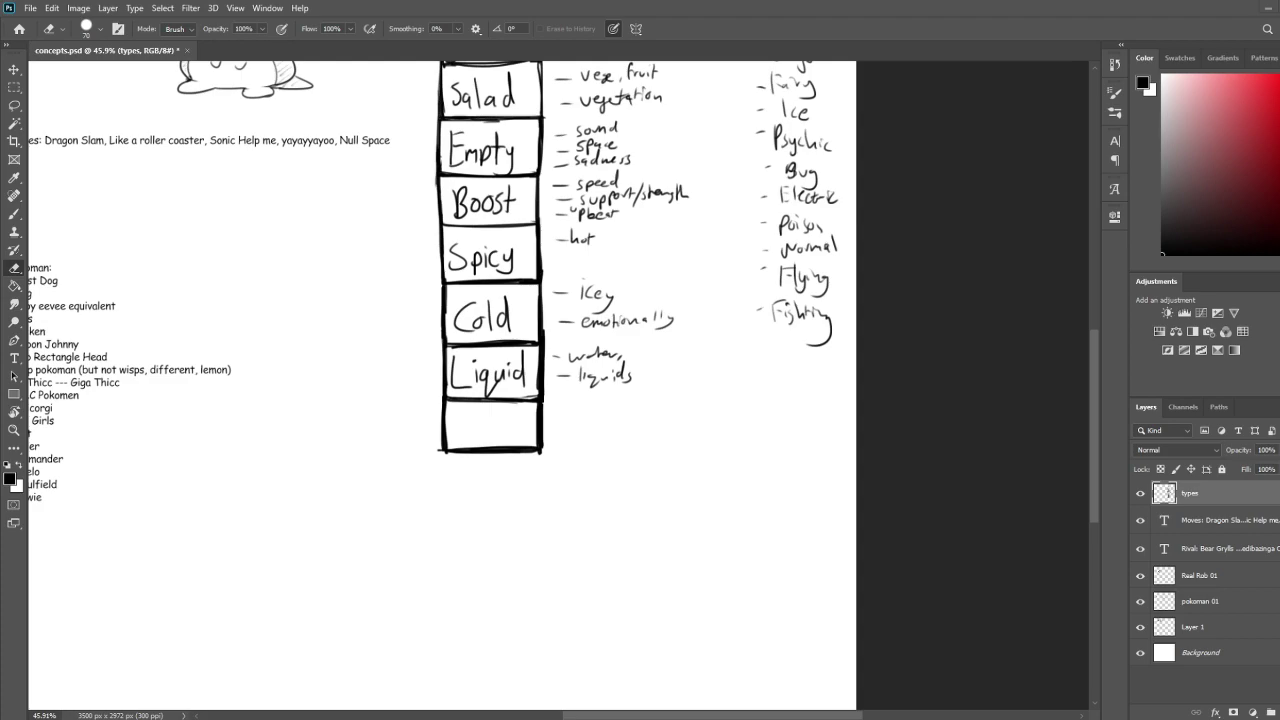
scroll(511, 474, up, 2)
scroll(344, 451, down, 3)
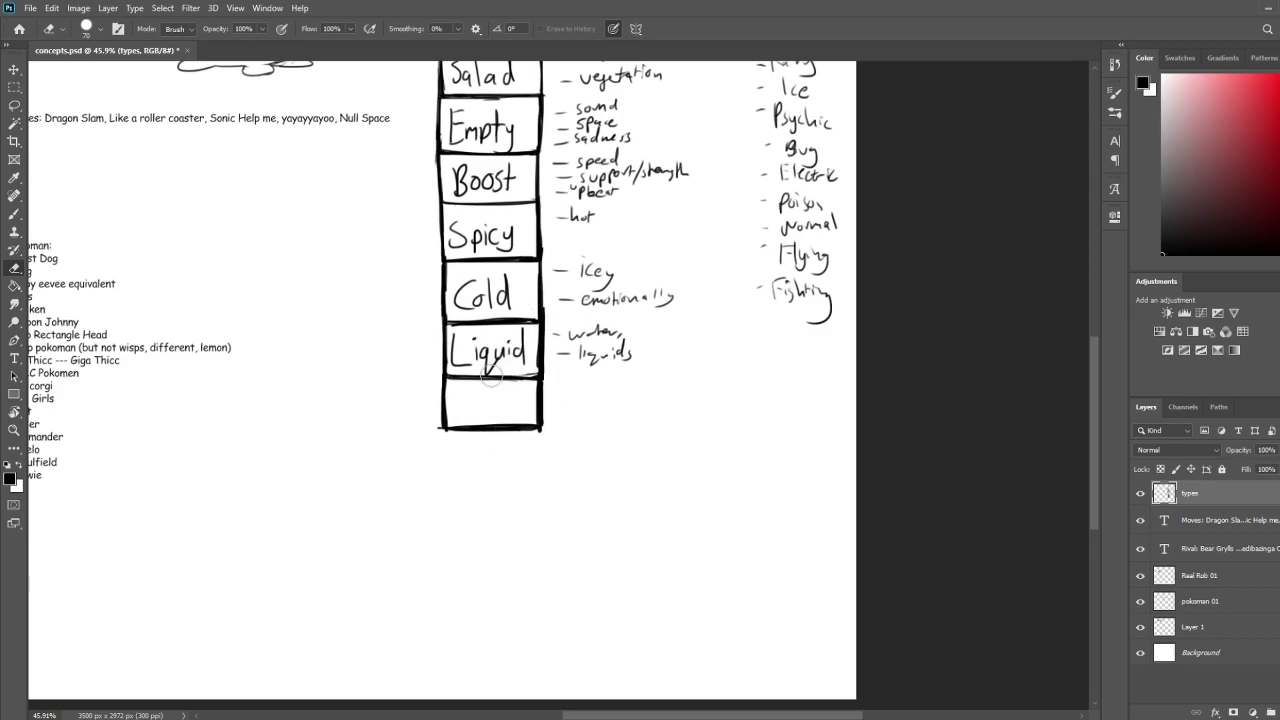
mouse_move(472, 337)
mouse_down()
mouse_move(458, 352)
mouse_move(516, 362)
mouse_up()
key(b)
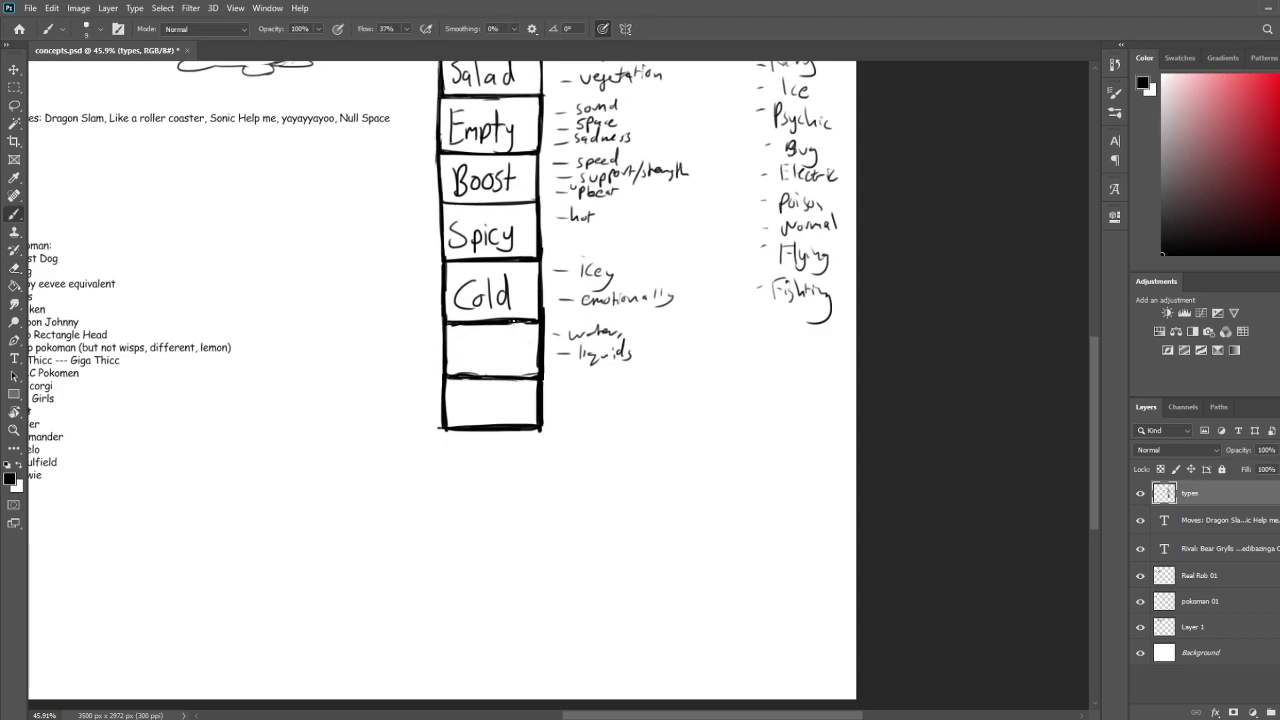
mouse_move(455, 343)
mouse_down()
mouse_move(454, 362)
mouse_move(468, 343)
mouse_move(490, 366)
mouse_move(508, 346)
mouse_move(522, 360)
mouse_up()
key(ctrl+z)
key(ctrl+z)
key(ctrl+z)
click(502, 347)
click(469, 341)
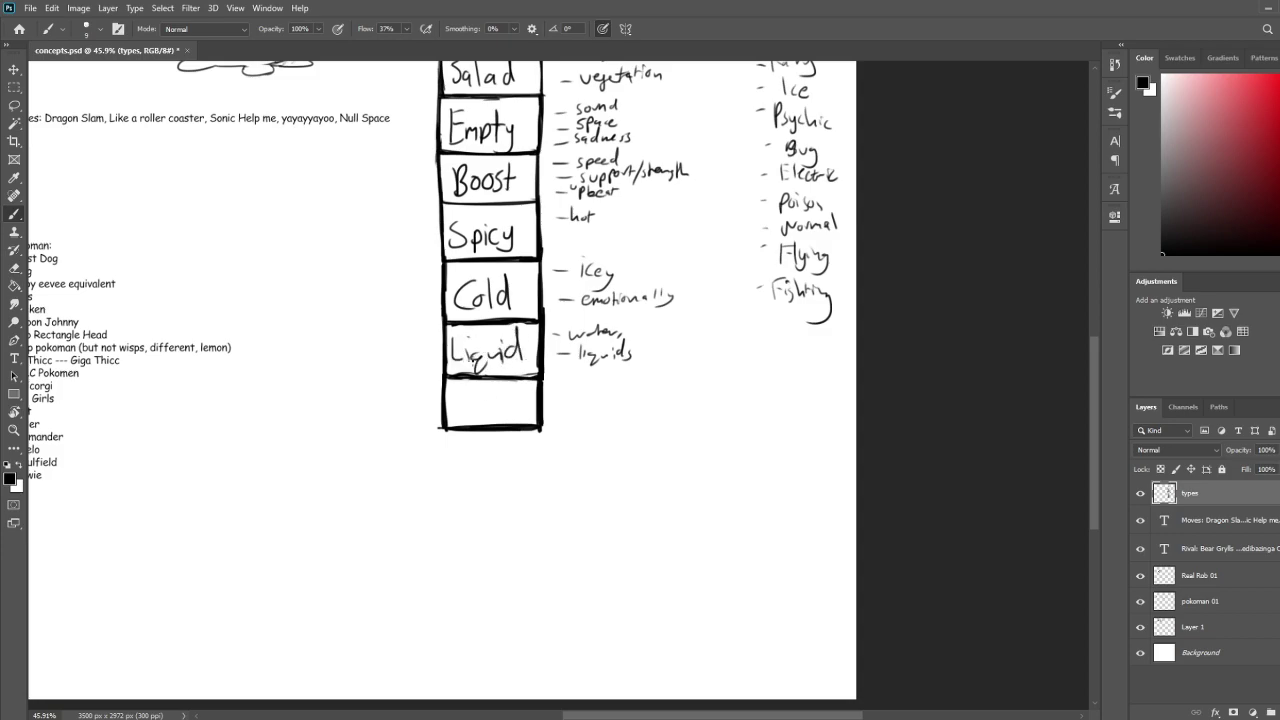
Handwrite the type name "Thique" in the empty box below Liquid
mouse_move(458, 390)
mouse_down()
mouse_move(460, 424)
mouse_move(474, 388)
mouse_up()
mouse_move(466, 378)
mouse_down()
mouse_move(468, 422)
mouse_move(488, 422)
mouse_up()
drag(496, 400, 506, 418)
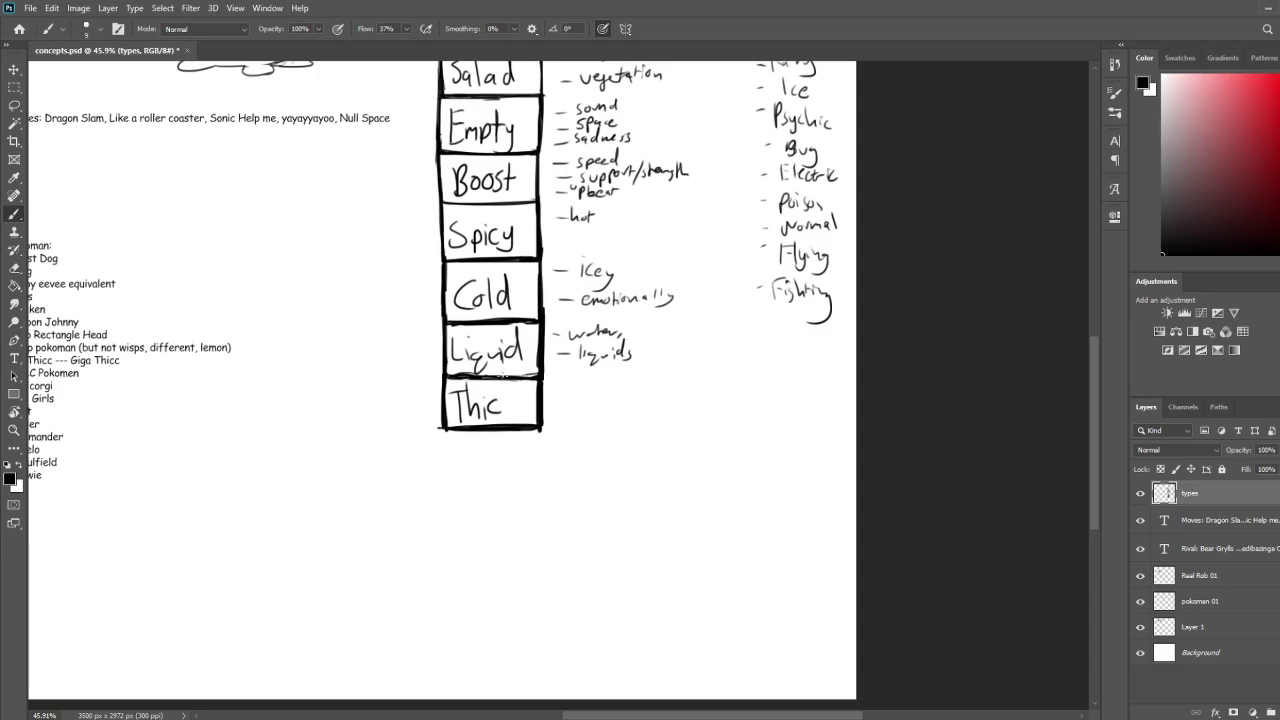
drag(502, 384, 505, 416)
drag(518, 398, 512, 420)
key(ctrl+z)
key(ctrl+z)
key(ctrl+z)
key(ctrl+z)
mouse_move(490, 402)
mouse_down()
mouse_move(508, 424)
mouse_move(536, 416)
mouse_up()
Draw a new thick-outlined empty box directly below the Thique box
key(e)
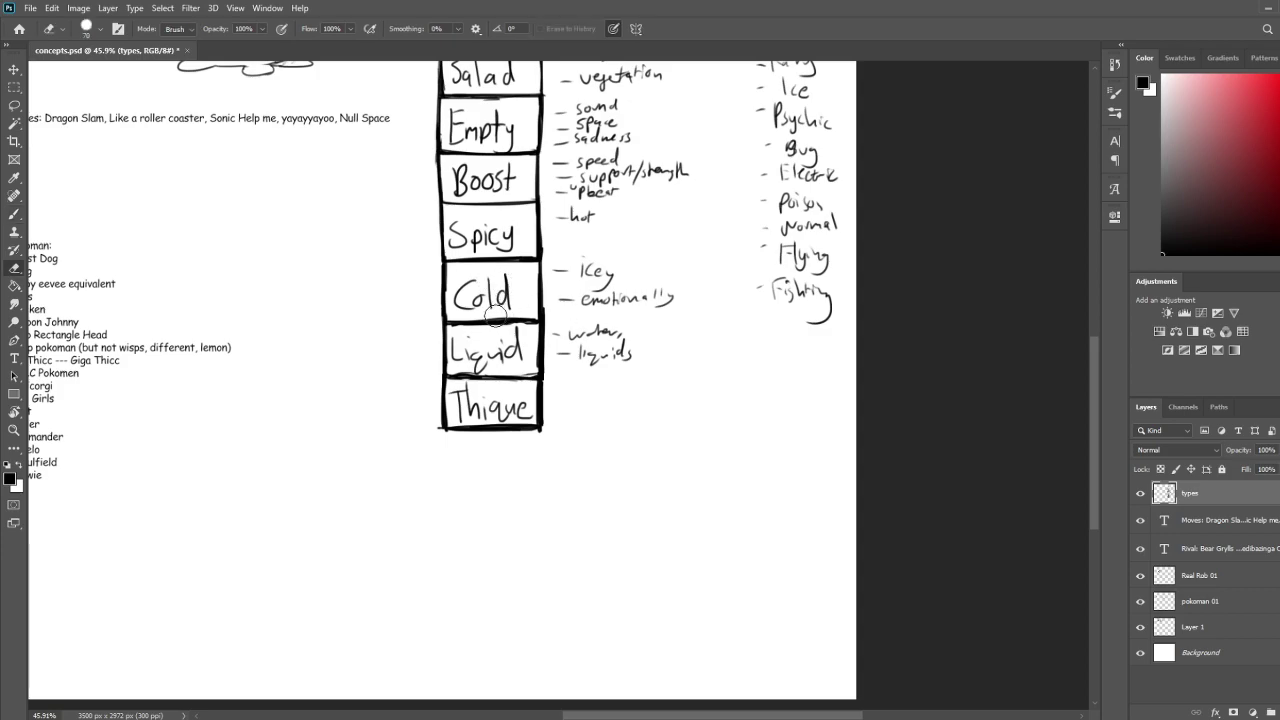
key(b)
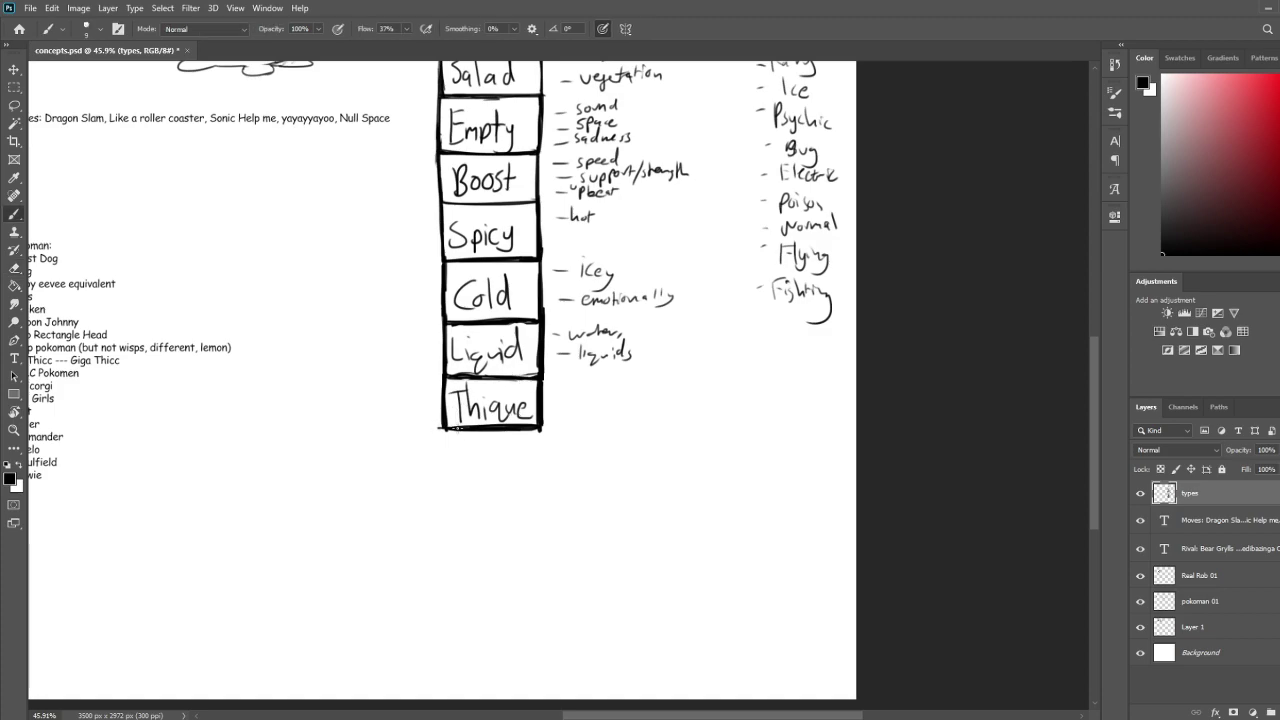
mouse_move(445, 424)
mouse_down()
mouse_move(449, 489)
mouse_move(540, 487)
mouse_up()
drag(540, 426, 540, 491)
drag(541, 434, 540, 491)
Handwrite the notes "Solid" and "Wall" beside the Thique box
drag(554, 388, 569, 393)
drag(587, 384, 596, 396)
drag(602, 388, 569, 415)
key(e)
click(596, 380)
key(b)
click(595, 379)
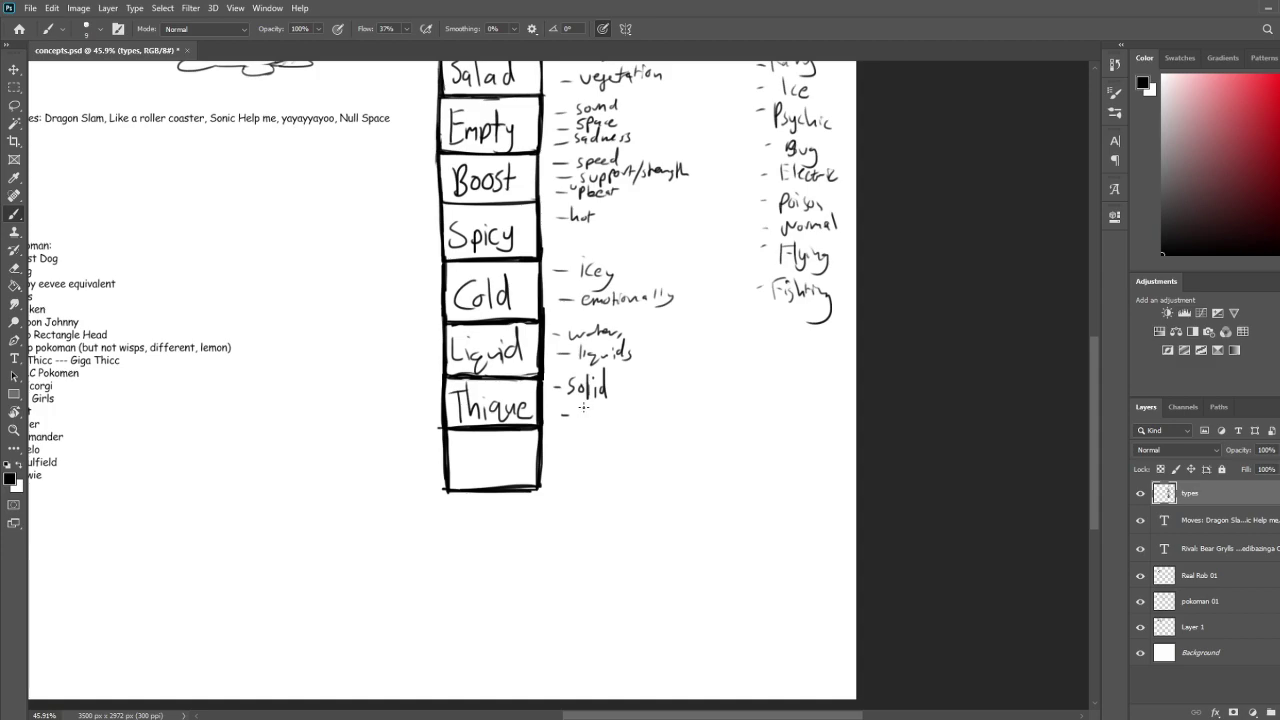
drag(583, 408, 619, 419)
scroll(677, 331, up, 6)
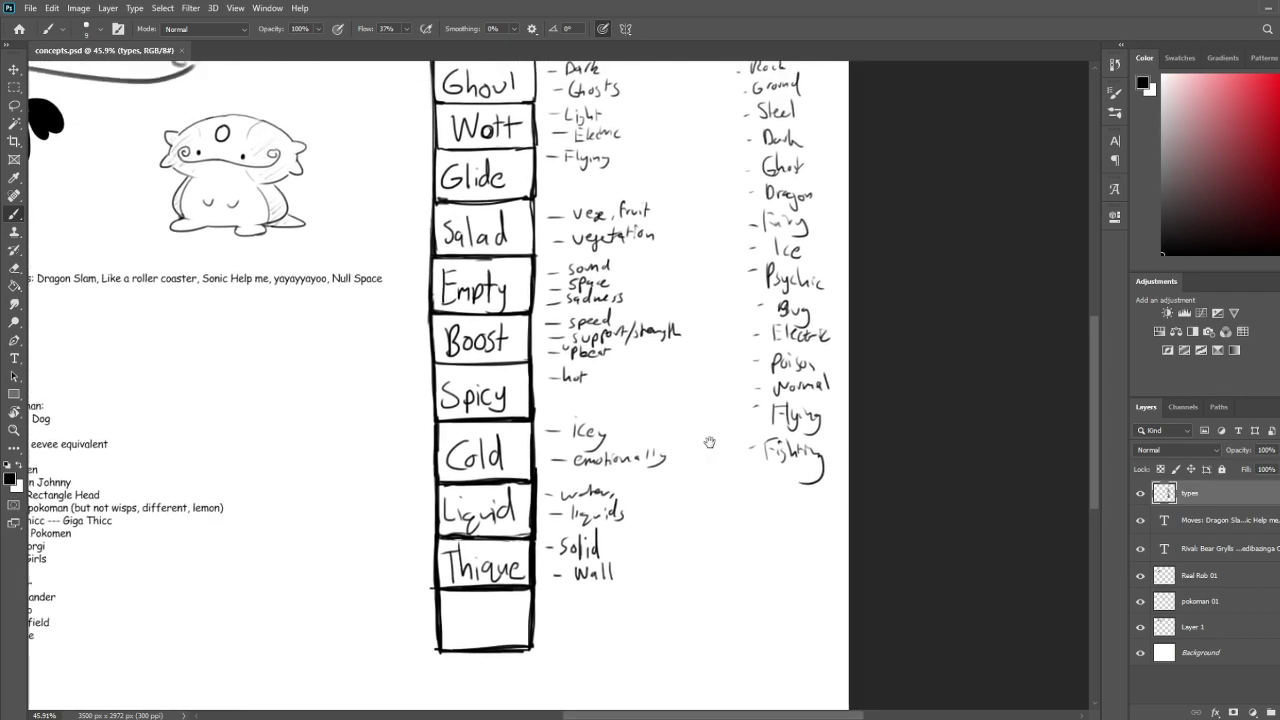
drag(708, 395, 729, 279)
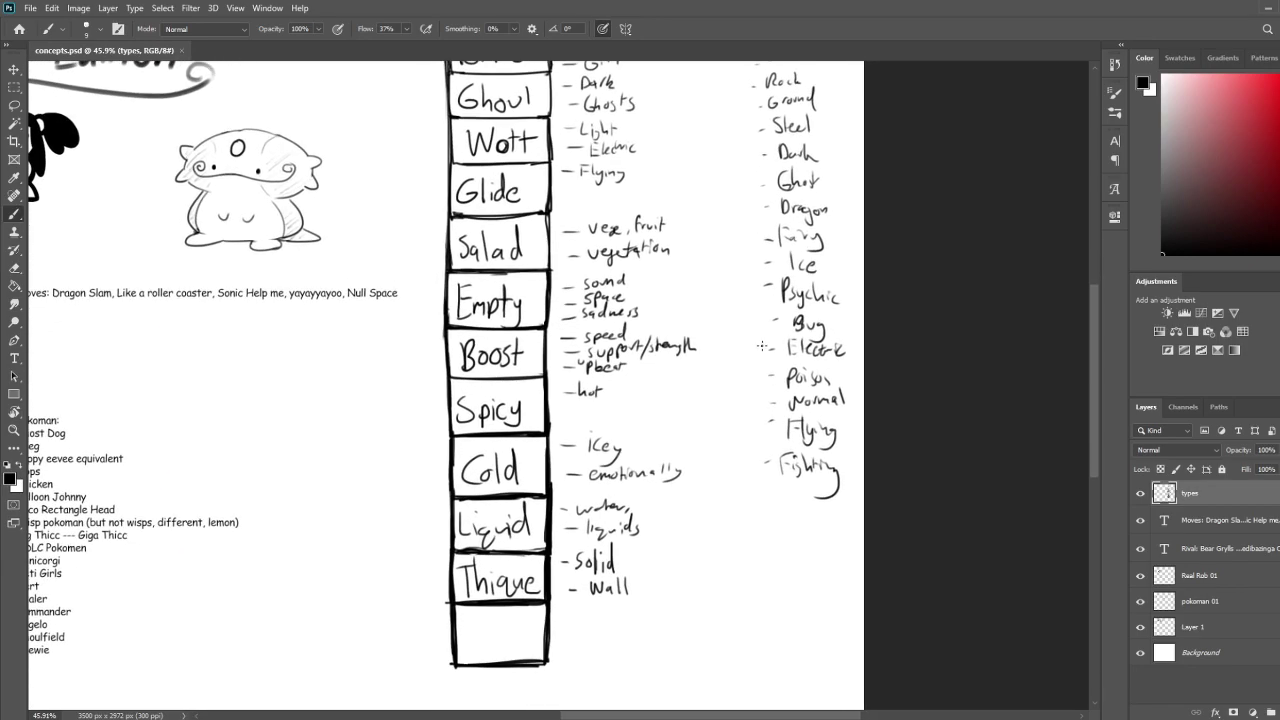
scroll(711, 360, down, 4)
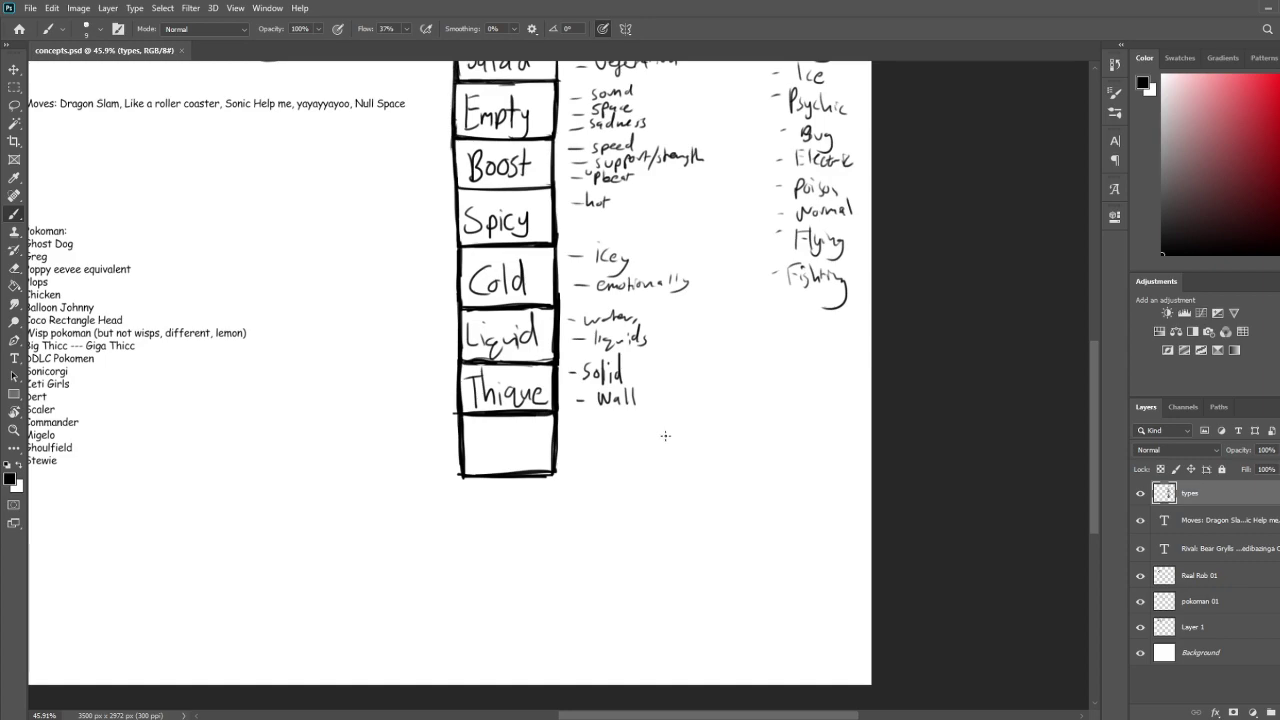
drag(658, 462, 672, 379)
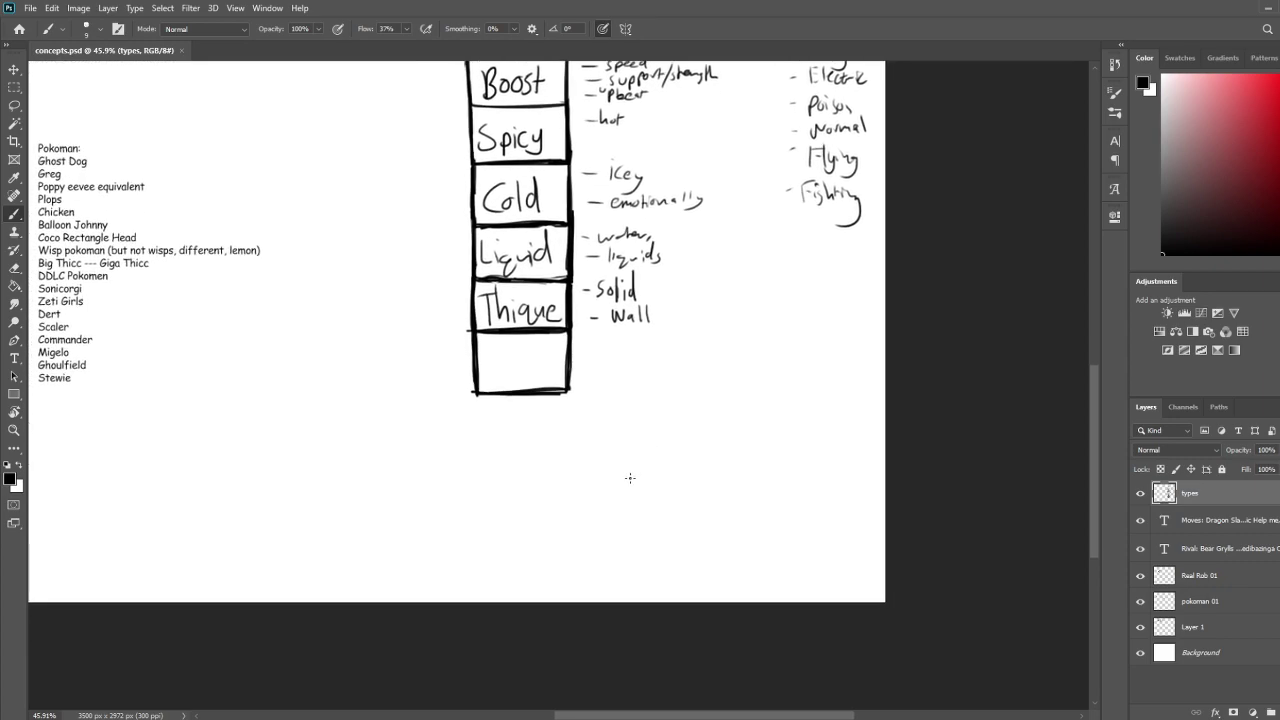
drag(735, 350, 686, 485)
drag(686, 456, 706, 432)
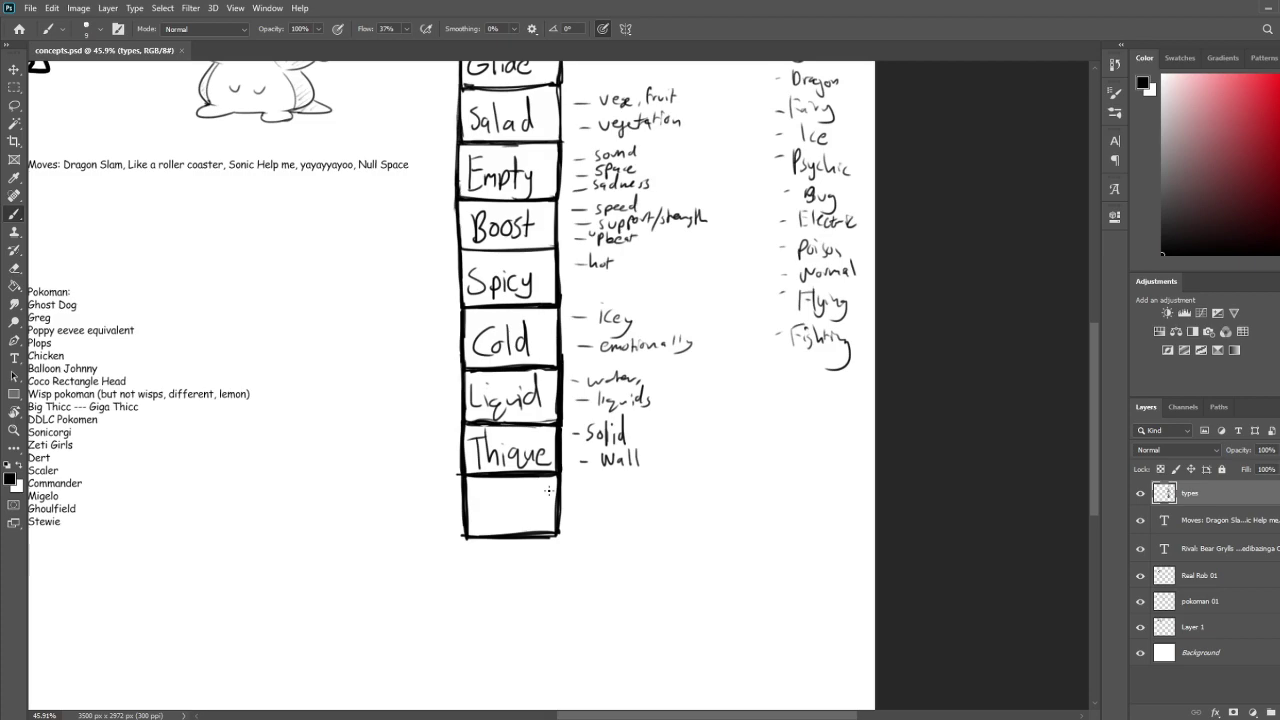
key(bracketright)
mouse_move(481, 490)
mouse_down()
mouse_move(482, 527)
mouse_move(521, 526)
mouse_move(520, 510)
mouse_up()
mouse_move(525, 495)
mouse_down()
mouse_move(525, 525)
mouse_move(509, 511)
mouse_move(518, 526)
mouse_up()
key(ctrl+z)
key(ctrl+z)
key(ctrl+z)
key(ctrl+z)
key(ctrl+z)
mouse_move(532, 494)
mouse_down()
mouse_move(533, 528)
mouse_move(534, 514)
mouse_up()
key(ctrl+z)
key(ctrl+z)
key(ctrl+z)
key(ctrl+z)
key(ctrl+z)
key(ctrl+z)
Handwrite the type name "Eurgh" with a bold E in the empty box below Thique
mouse_move(457, 457)
mouse_down()
mouse_move(471, 586)
mouse_move(503, 460)
mouse_move(573, 521)
mouse_move(500, 506)
mouse_move(557, 551)
mouse_move(519, 569)
mouse_move(494, 614)
mouse_move(574, 594)
mouse_move(546, 526)
mouse_move(551, 543)
mouse_move(526, 569)
mouse_move(531, 496)
mouse_move(494, 506)
mouse_move(506, 531)
mouse_move(479, 577)
mouse_up()
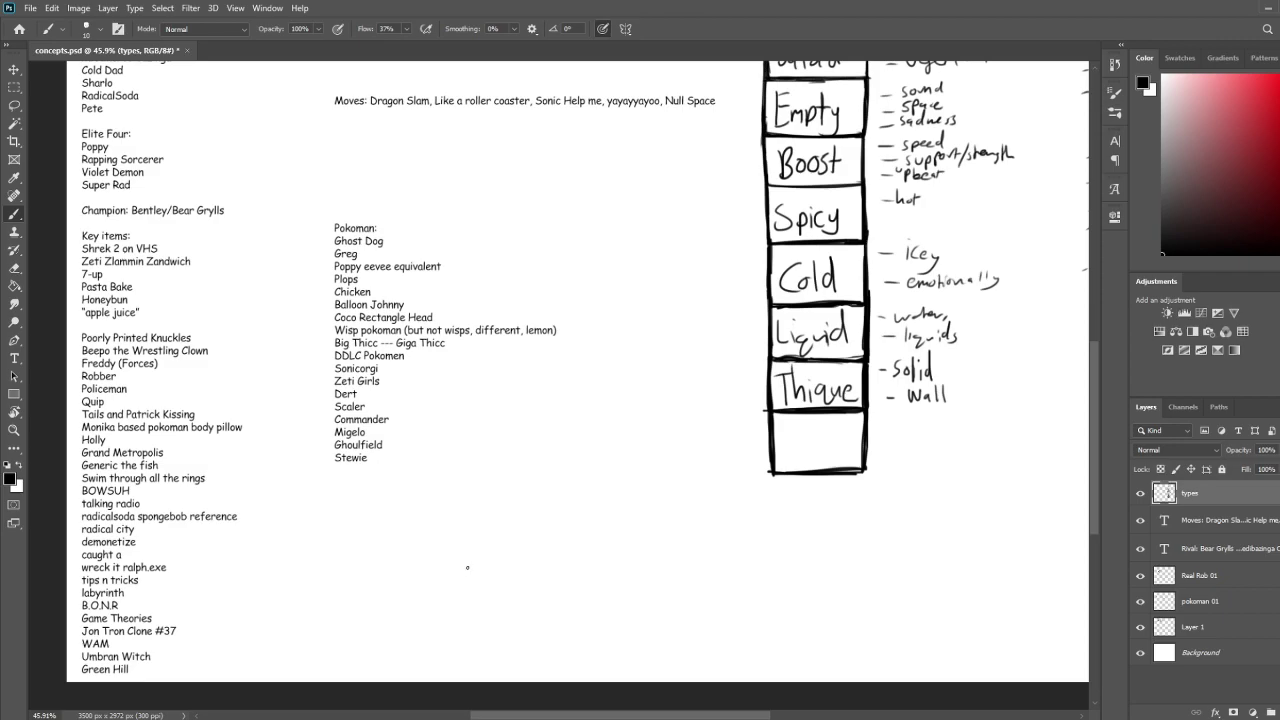
drag(563, 546, 420, 574)
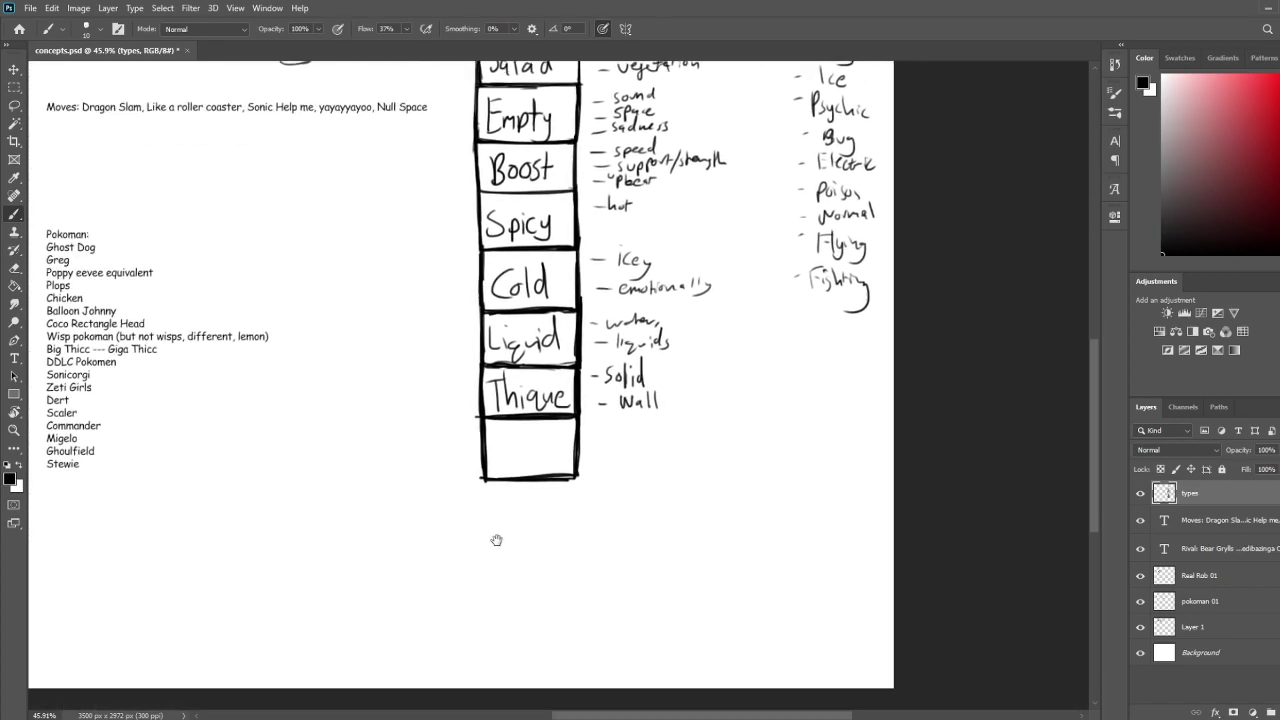
drag(482, 519, 483, 514)
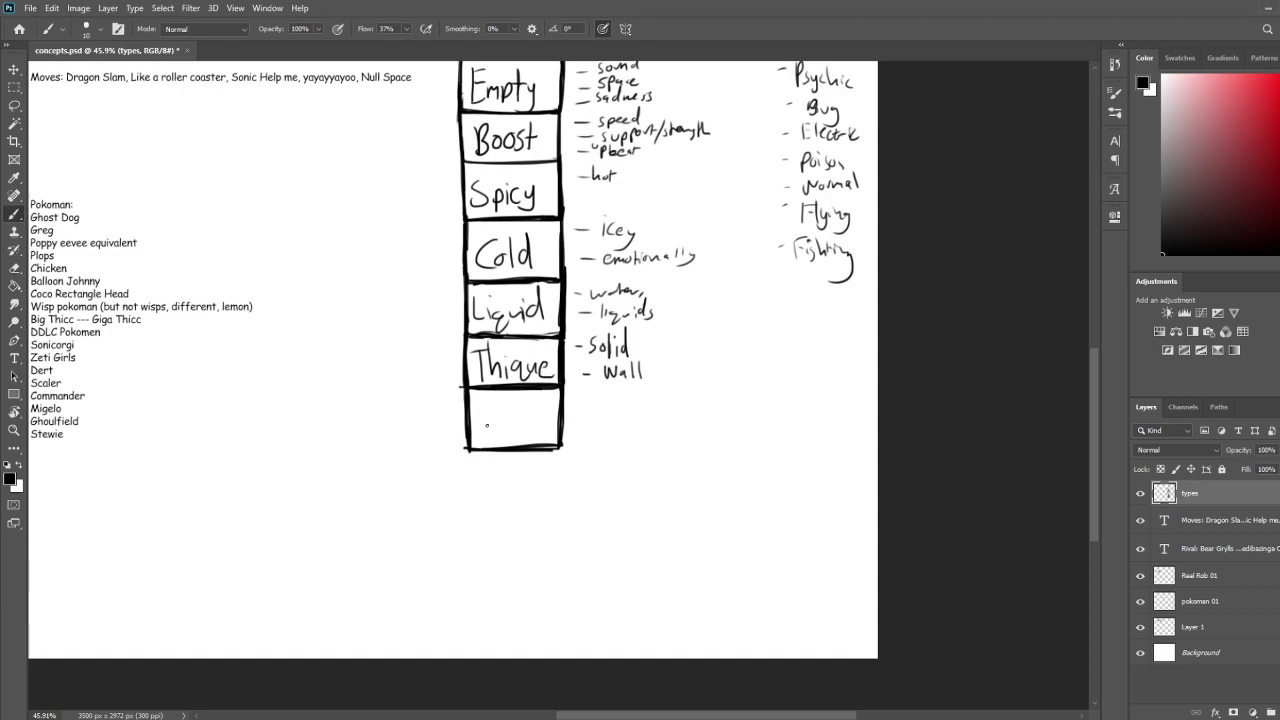
mouse_move(478, 413)
mouse_down()
mouse_move(478, 442)
mouse_move(491, 416)
mouse_up()
drag(477, 425, 505, 436)
mouse_move(504, 434)
mouse_down()
mouse_move(516, 424)
mouse_move(503, 446)
mouse_up()
mouse_move(526, 401)
mouse_down()
mouse_move(525, 432)
mouse_move(540, 434)
mouse_move(522, 417)
mouse_move(521, 437)
mouse_move(551, 430)
mouse_move(484, 442)
mouse_move(498, 405)
mouse_up()
key(ctrl+z)
key(ctrl+z)
key(e)
key(b)
mouse_move(481, 415)
mouse_down()
mouse_move(492, 434)
mouse_move(491, 405)
mouse_up()
key(e)
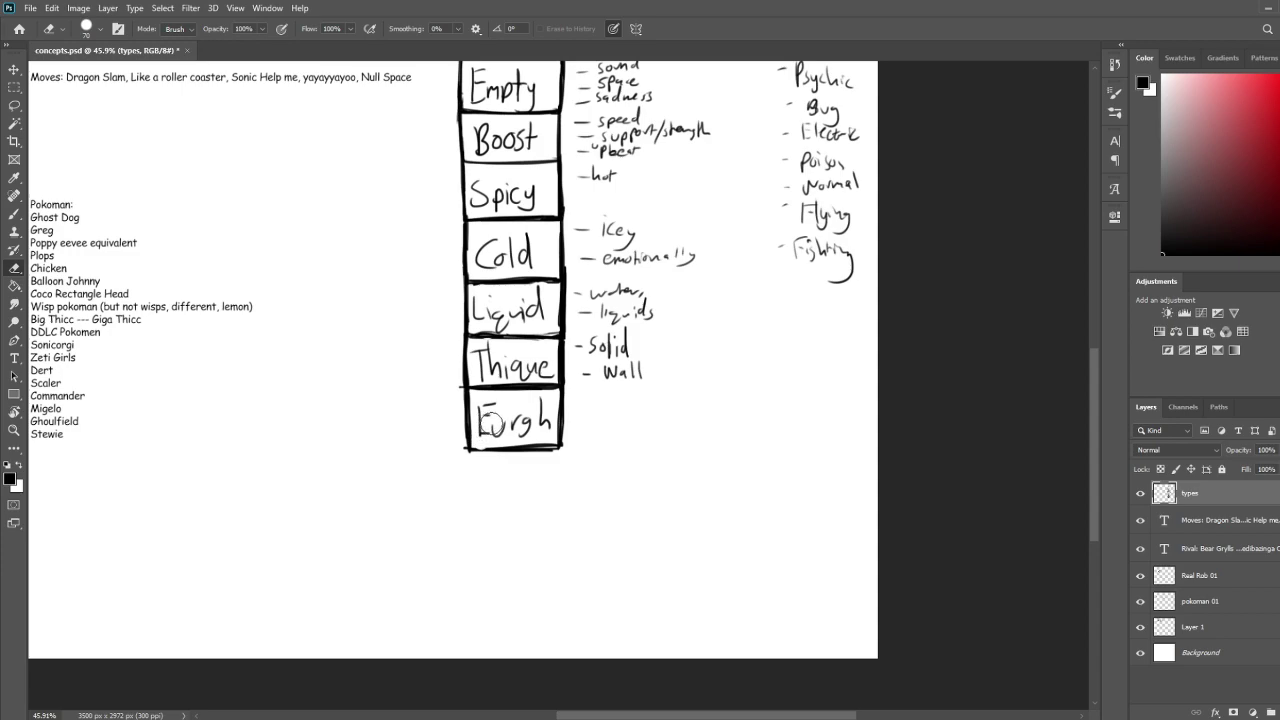
key(b)
mouse_move(478, 408)
mouse_down()
mouse_move(495, 404)
mouse_move(490, 434)
mouse_up()
mouse_move(479, 409)
mouse_down()
mouse_move(478, 439)
mouse_move(474, 404)
mouse_move(487, 404)
mouse_up()
drag(473, 407, 487, 405)
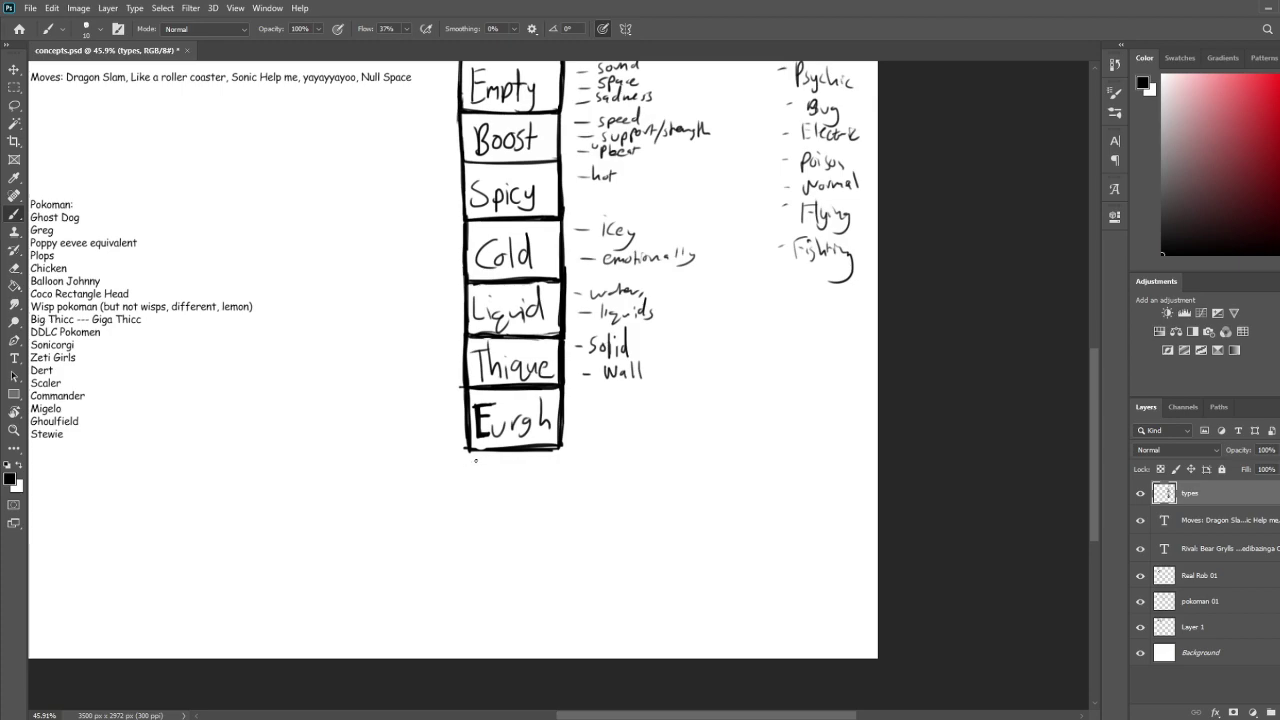
Thicken the bottom outline of the box below Thique with an extra brush stroke
mouse_move(486, 450)
mouse_down()
mouse_move(472, 450)
mouse_move(556, 448)
mouse_move(534, 448)
mouse_up()
key(e)
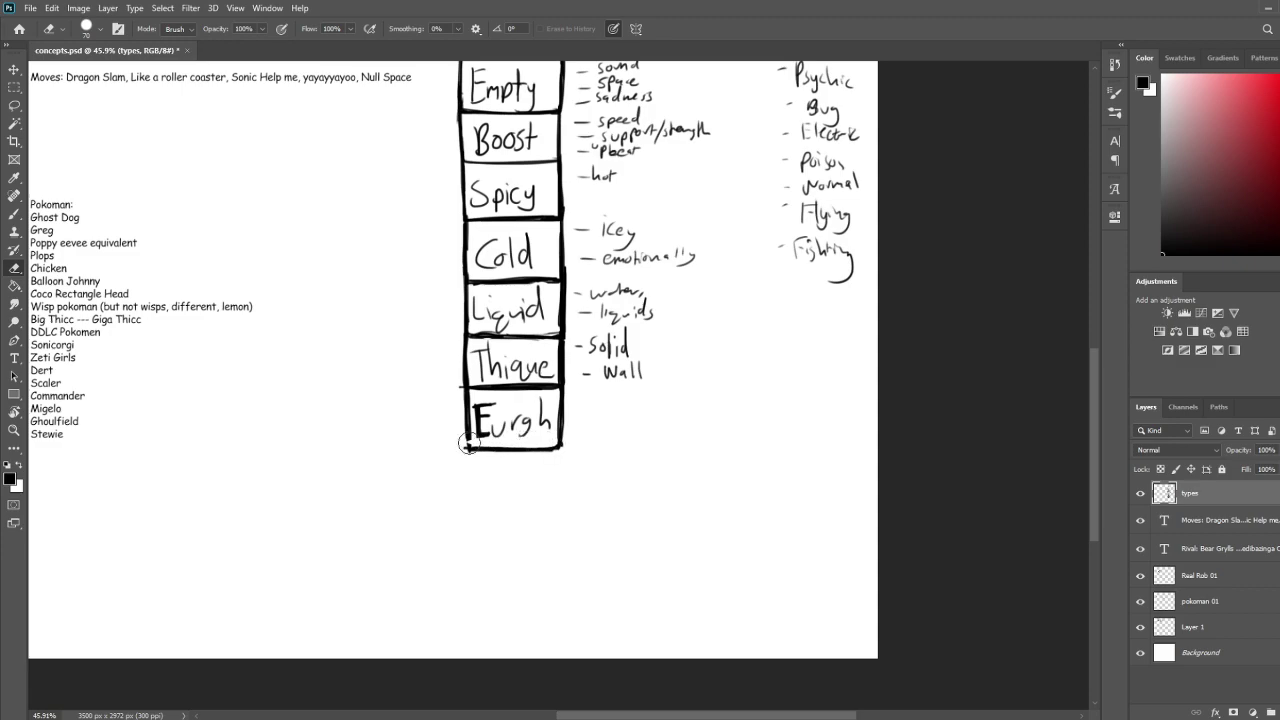
key(b)
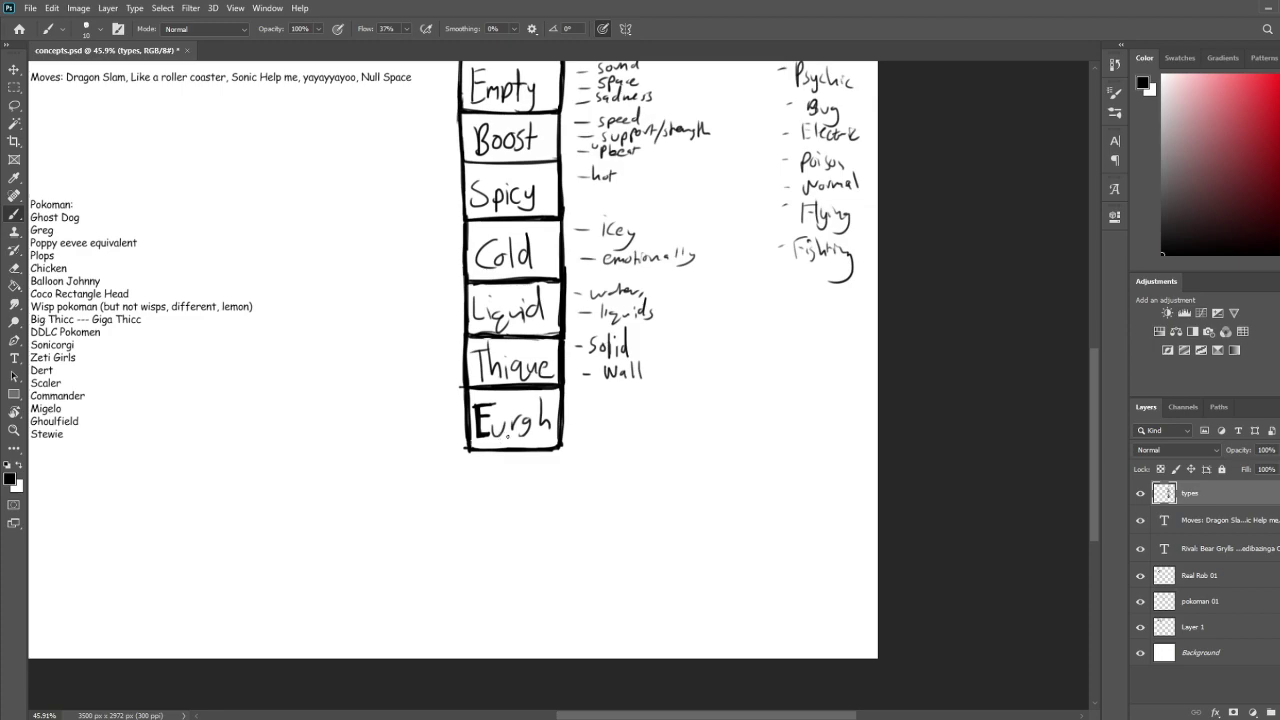
key(e)
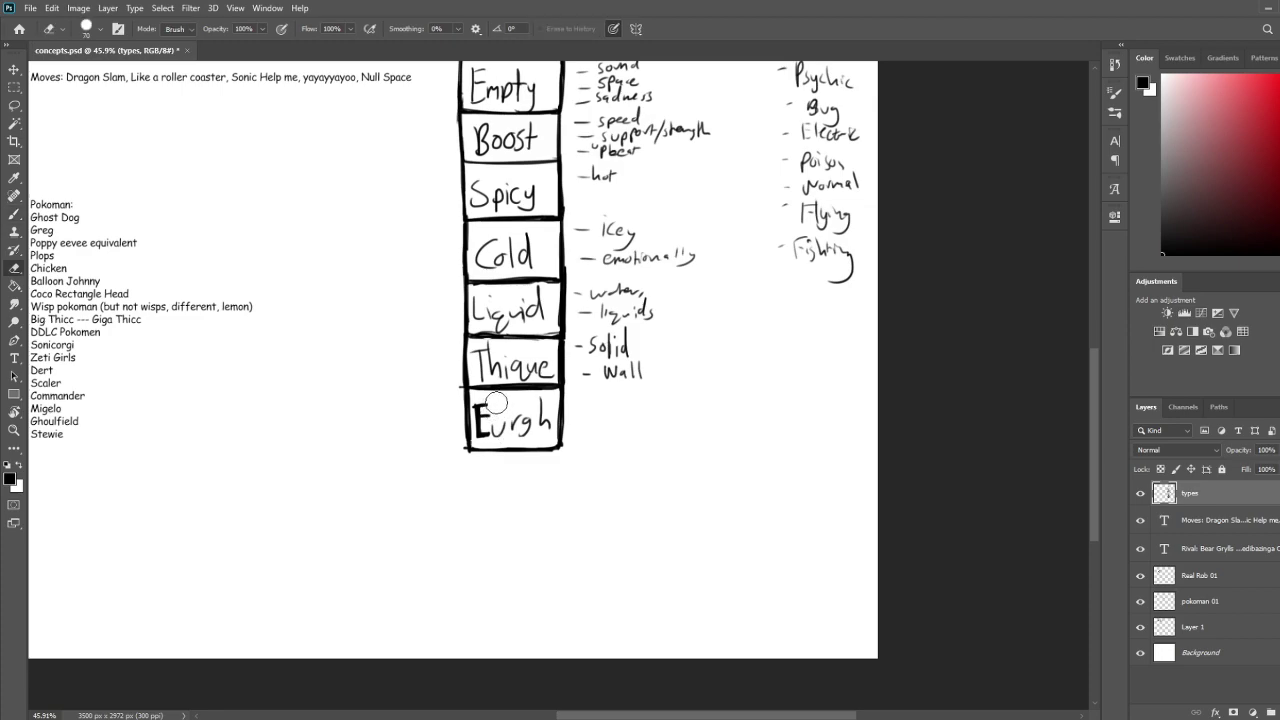
key(b)
key(e)
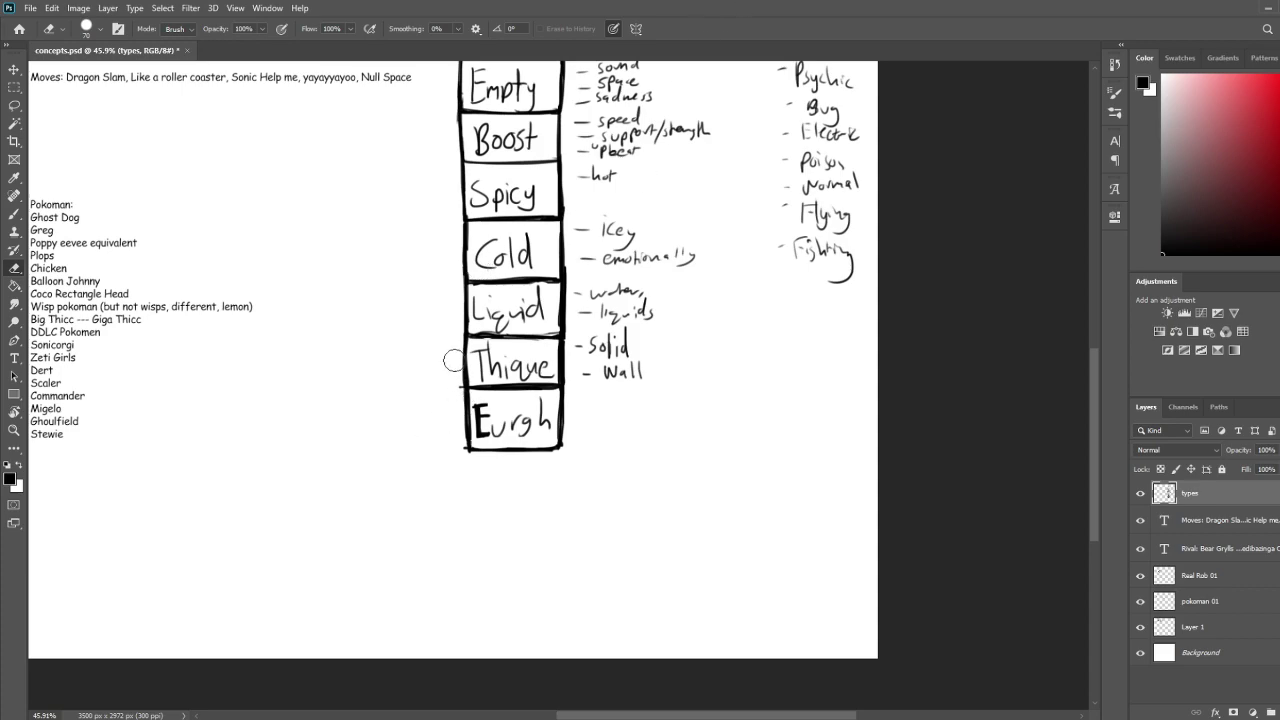
Erase the word "Eurgh" from the last box and handwrite "Vile" in its place
mouse_move(486, 406)
mouse_down()
mouse_move(480, 438)
mouse_move(515, 415)
mouse_move(539, 420)
mouse_up()
key(b)
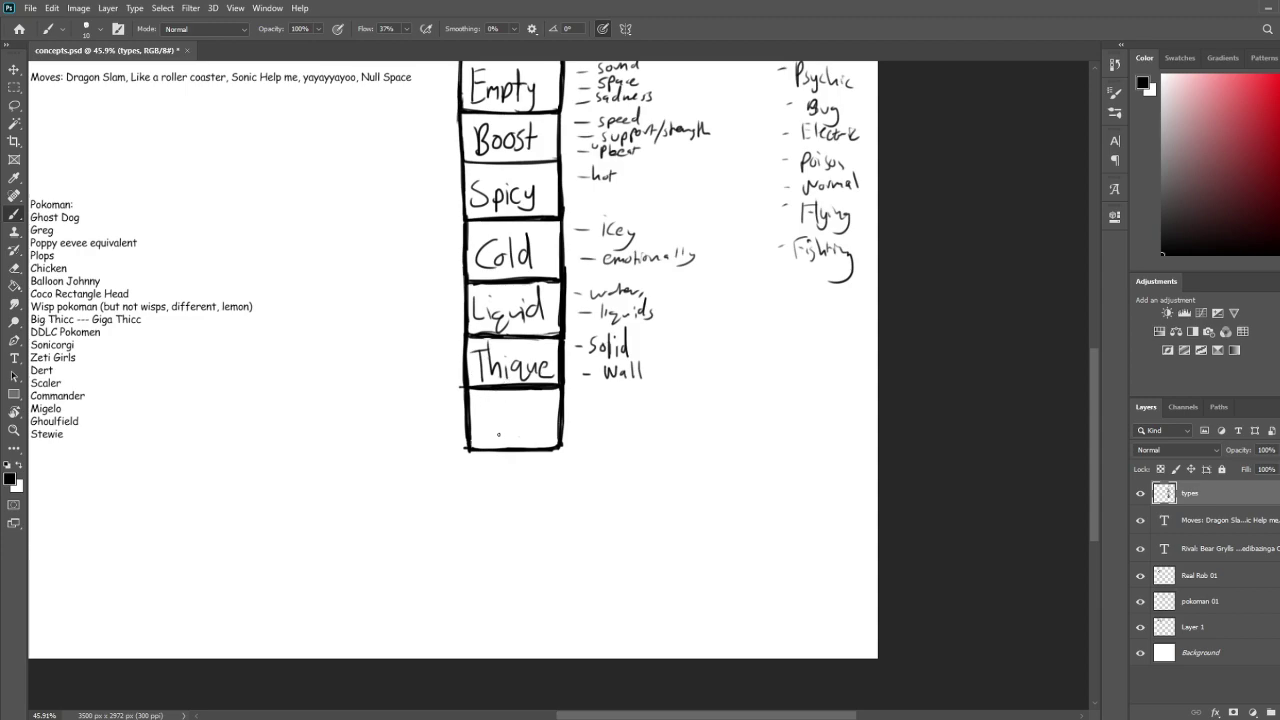
mouse_move(481, 405)
mouse_down()
mouse_move(490, 440)
mouse_move(499, 398)
mouse_move(517, 440)
mouse_up()
click(506, 404)
drag(530, 416, 541, 437)
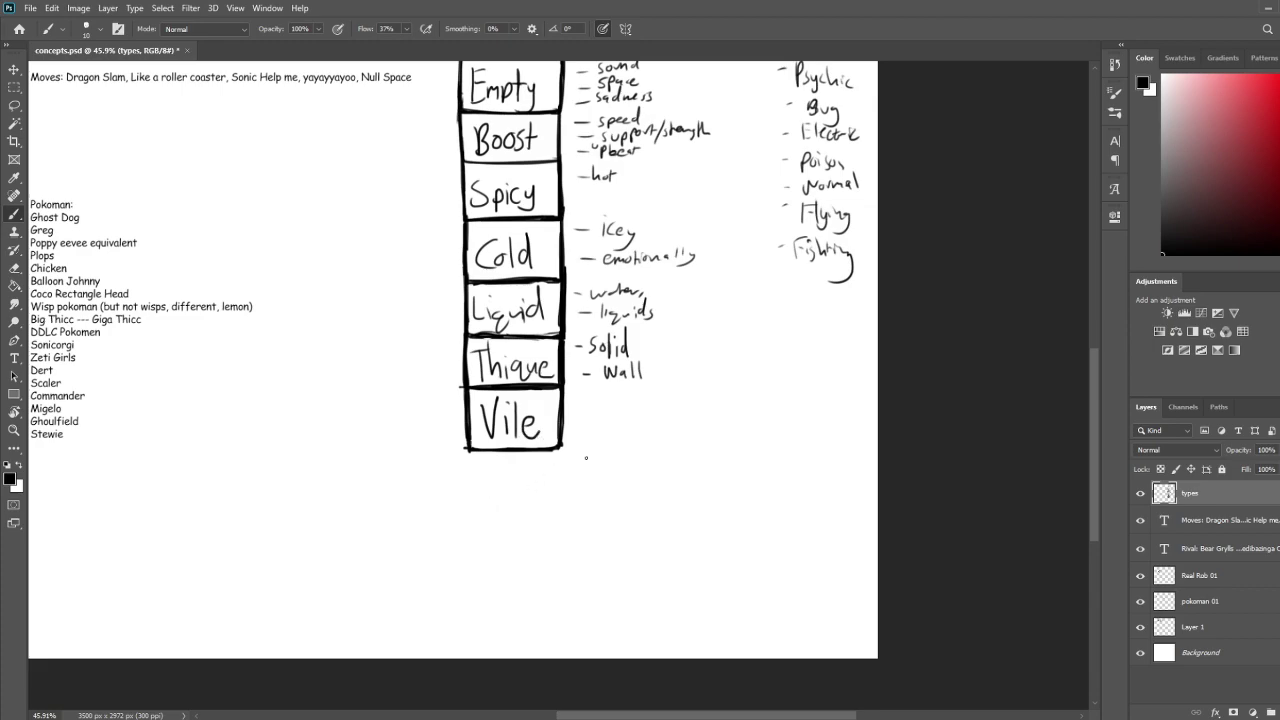
Erase "Vile" from the last box and handwrite "Ew" instead
key(e)
mouse_move(495, 424)
mouse_down()
mouse_move(480, 405)
mouse_move(486, 420)
mouse_move(540, 429)
mouse_move(497, 403)
mouse_move(488, 412)
mouse_move(505, 405)
mouse_move(503, 420)
mouse_up()
key(b)
drag(491, 437, 531, 423)
key(e)
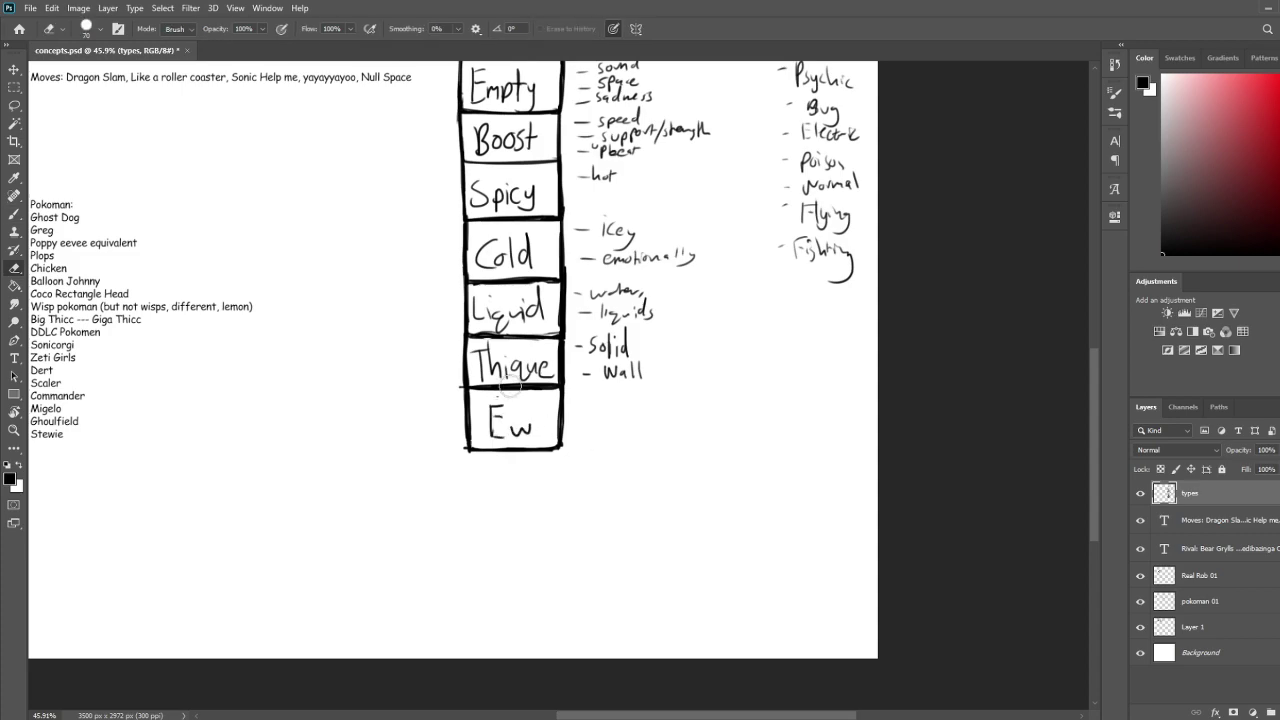
Erase "Ew" from the last box and handwrite the type name "Eurgh" in its place
drag(529, 418, 528, 450)
key(b)
key(space)
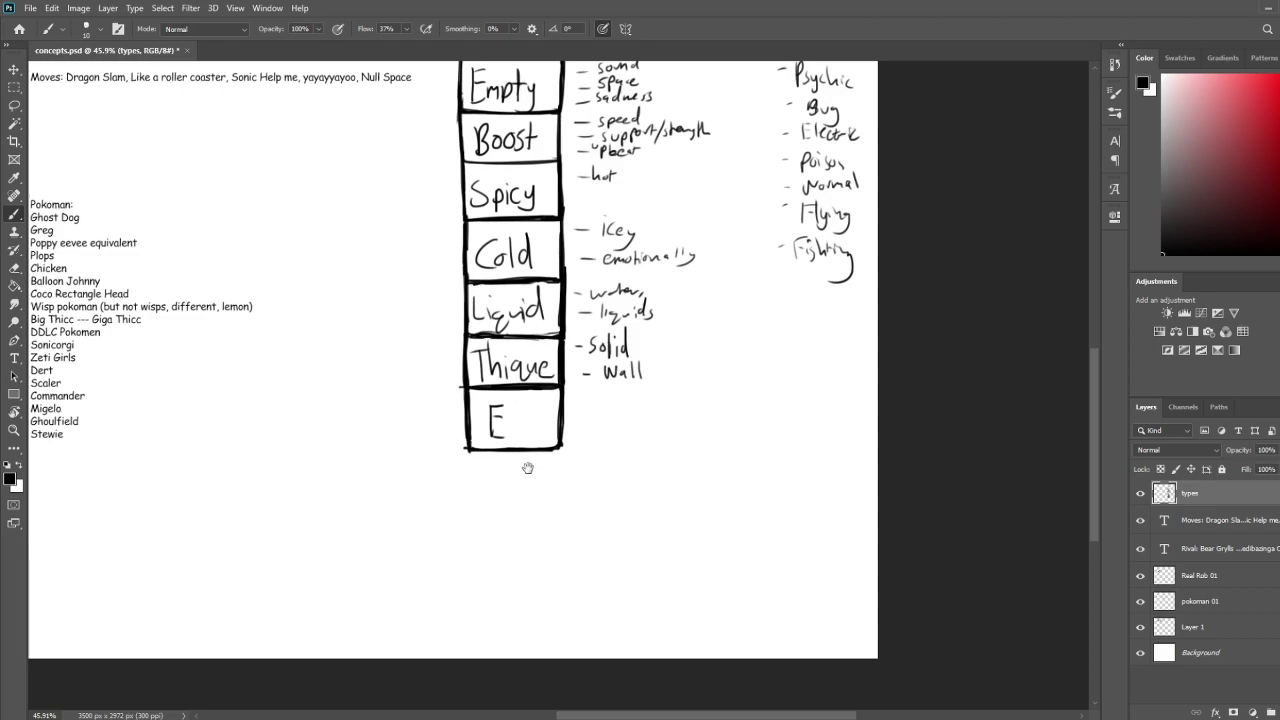
drag(520, 467, 497, 537)
mouse_move(554, 480)
mouse_down()
mouse_move(526, 598)
mouse_move(517, 529)
mouse_move(526, 589)
mouse_move(569, 526)
mouse_move(558, 542)
mouse_up()
key(e)
mouse_move(428, 392)
mouse_down()
mouse_move(434, 420)
mouse_move(429, 406)
mouse_move(417, 431)
mouse_up()
key(b)
mouse_move(415, 400)
mouse_down()
mouse_move(428, 398)
mouse_move(437, 426)
mouse_move(455, 413)
mouse_up()
mouse_move(461, 416)
mouse_down()
mouse_move(455, 438)
mouse_move(476, 426)
mouse_up()
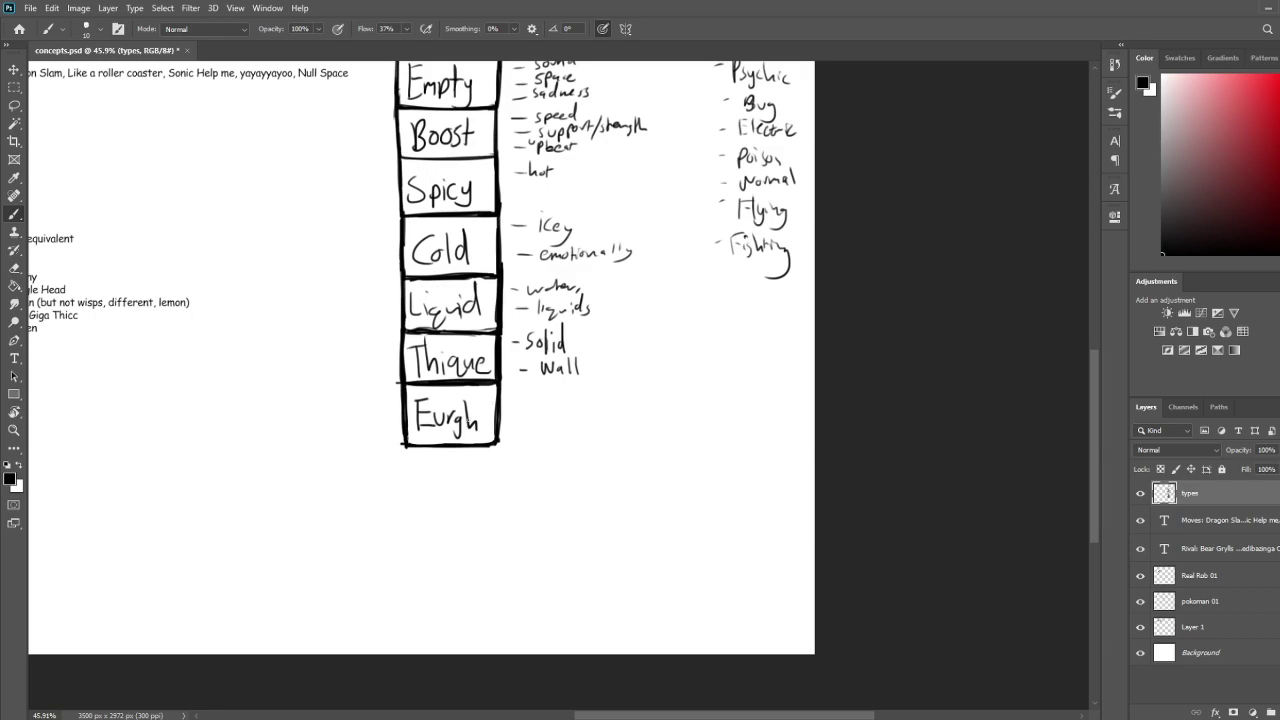
Rewrite "Thique" as "Thick" and redraw the divider line slightly lower between that box and Eurgh
key(e)
mouse_move(500, 383)
mouse_down()
mouse_move(405, 383)
mouse_move(498, 389)
mouse_move(402, 391)
mouse_move(494, 389)
mouse_move(414, 391)
mouse_up()
key(b)
key(e)
drag(448, 352, 482, 377)
key(b)
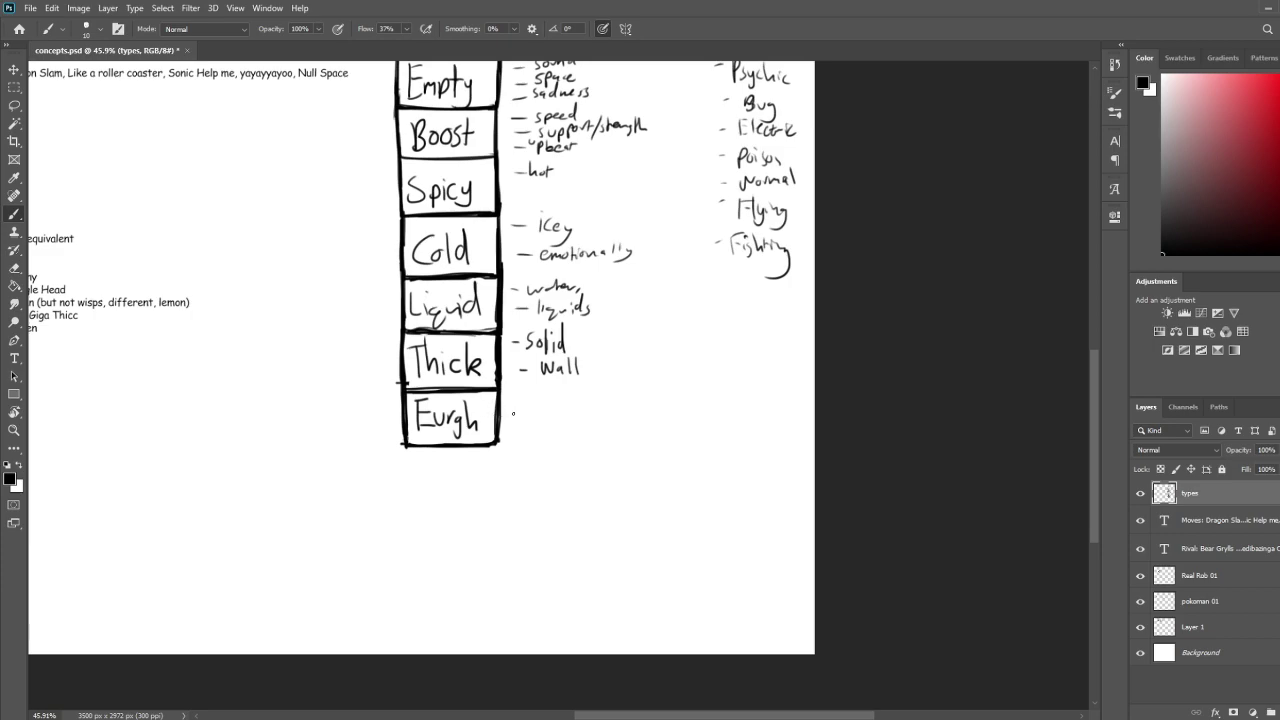
key(e)
drag(486, 348, 486, 383)
key(b)
Handwrite the notes "virus" and "Fleshly" beside the Eurgh box
drag(523, 399, 536, 398)
mouse_move(541, 400)
mouse_down()
mouse_move(567, 407)
mouse_move(526, 427)
mouse_move(543, 422)
mouse_up()
mouse_move(547, 413)
mouse_down()
mouse_move(546, 432)
mouse_move(559, 432)
mouse_up()
drag(567, 420, 590, 451)
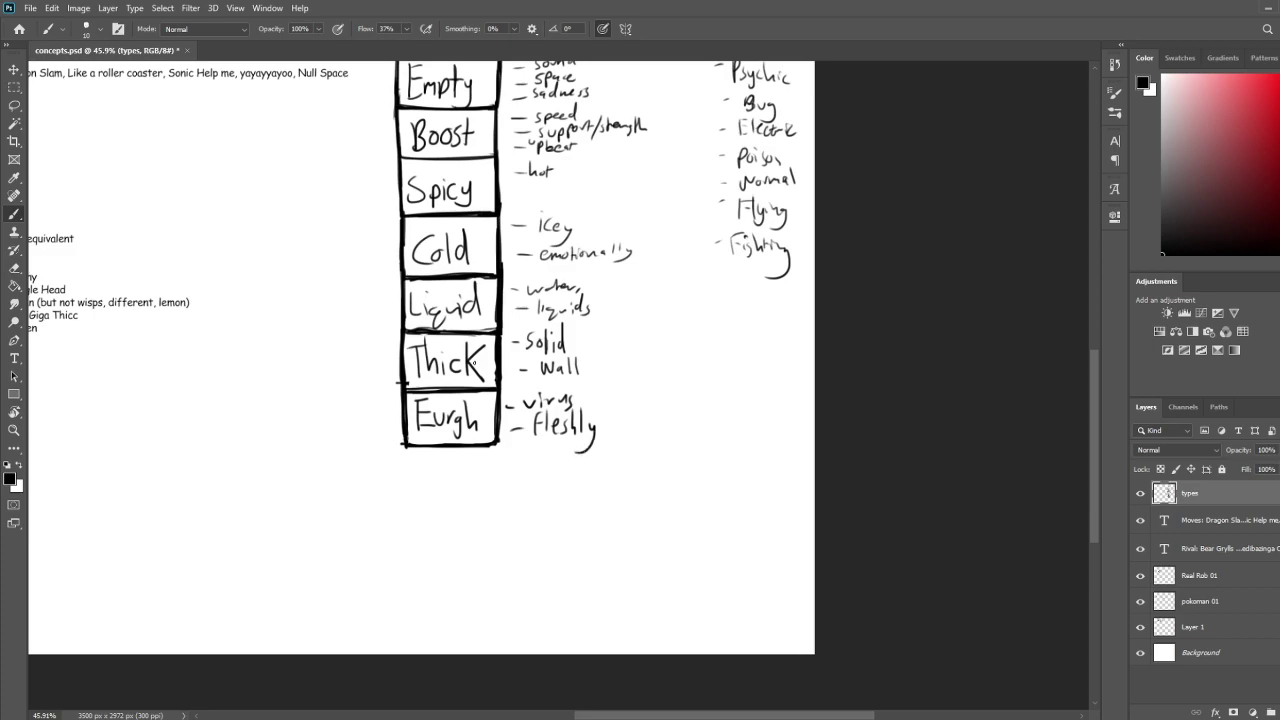
Erase and redraw the last letters of "Thick" so that the word fits inside its box
drag(485, 357, 485, 374)
drag(494, 358, 494, 372)
key(ctrl+z)
key(ctrl+z)
key(ctrl+z)
key(e)
mouse_move(455, 364)
mouse_down()
mouse_move(454, 380)
mouse_move(452, 362)
mouse_up()
key(b)
drag(452, 362, 464, 378)
key(ctrl+z)
key(ctrl+z)
key(ctrl+z)
key(ctrl+z)
key(e)
mouse_move(470, 350)
mouse_down()
mouse_move(462, 368)
mouse_move(478, 362)
mouse_move(467, 367)
mouse_move(480, 377)
mouse_move(468, 374)
mouse_move(487, 378)
mouse_up()
key(b)
key(ctrl+z)
Draw a new thick-outlined empty box directly below the Eurgh box
mouse_move(403, 444)
mouse_down()
mouse_move(404, 514)
mouse_move(500, 501)
mouse_up()
mouse_move(494, 440)
mouse_down()
mouse_move(497, 506)
mouse_move(417, 491)
mouse_move(497, 500)
mouse_up()
key(e)
key(b)
key(ctrl+z)
mouse_move(494, 448)
mouse_down()
mouse_move(495, 500)
mouse_move(432, 509)
mouse_move(453, 510)
mouse_up()
key(ctrl+z)
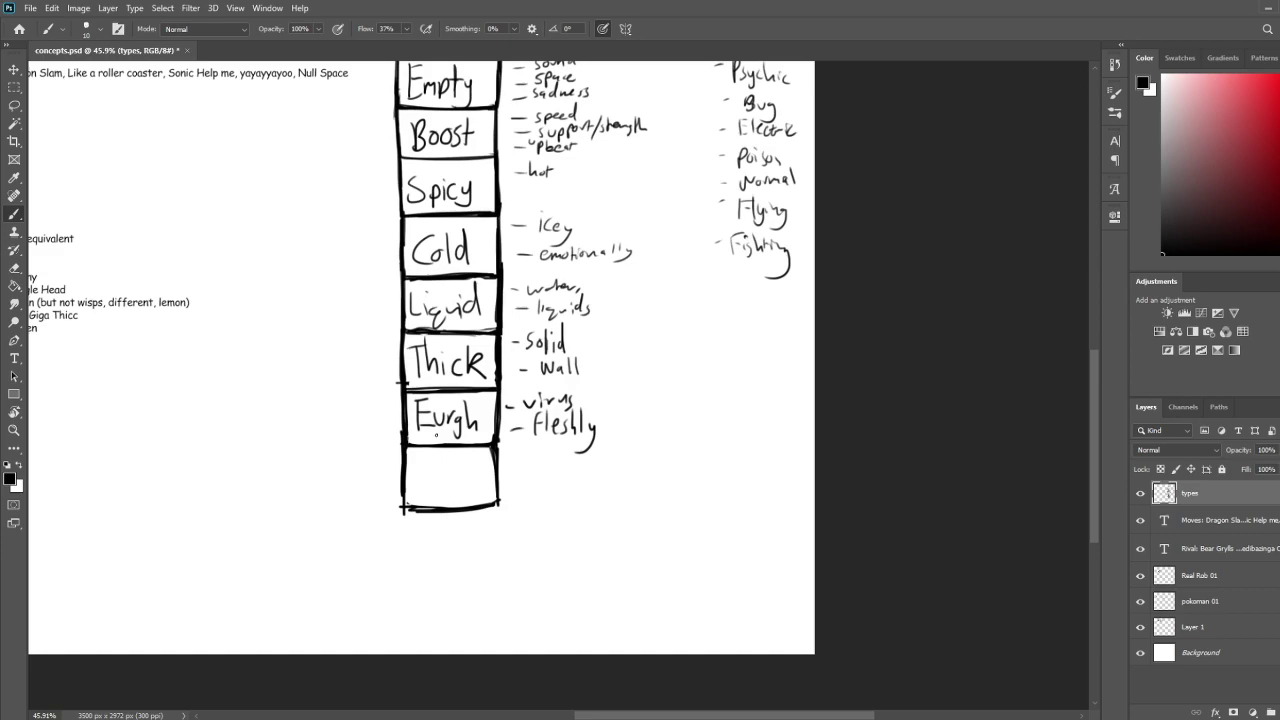
Handwrite the numbers 1 to 12 beside the type boxes, from Femme down to Eurgh
scroll(652, 339, up, 5)
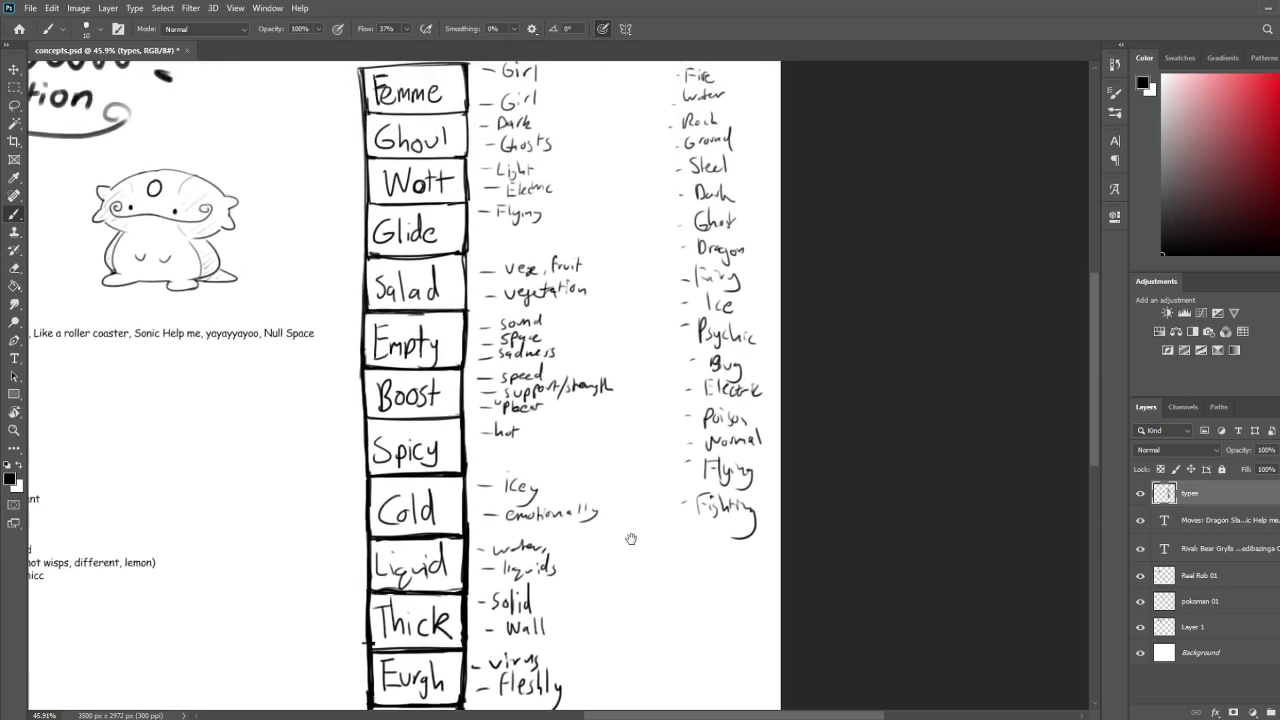
drag(347, 108, 356, 253)
drag(355, 283, 346, 296)
drag(355, 345, 354, 356)
key(ctrl+z)
key(ctrl+z)
drag(346, 298, 337, 312)
drag(344, 352, 341, 366)
mouse_move(363, 396)
mouse_down()
mouse_move(400, 252)
mouse_move(379, 281)
mouse_move(379, 322)
mouse_up()
drag(370, 424, 370, 446)
mouse_move(380, 436)
mouse_down()
mouse_move(376, 446)
mouse_move(380, 436)
mouse_up()
drag(380, 490, 387, 506)
drag(369, 552, 369, 567)
drag(374, 552, 392, 566)
drag(436, 472, 374, 250)
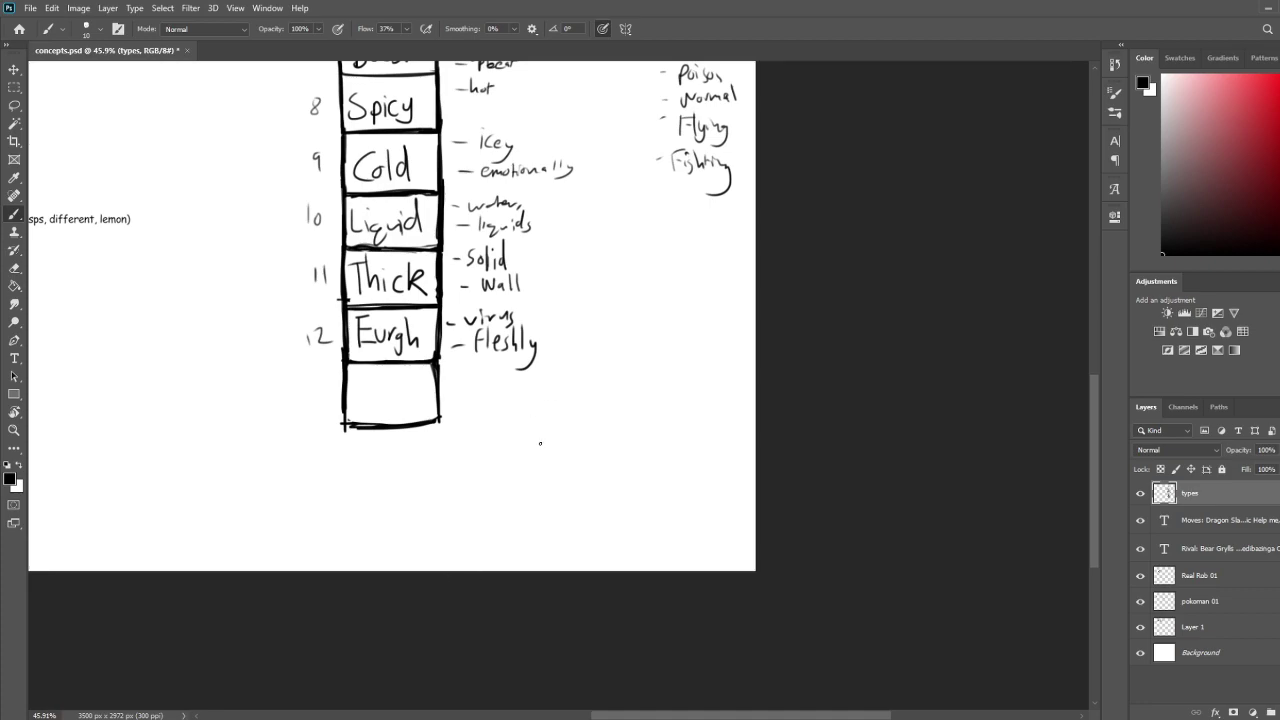
Handwrite the number 13 beside the empty box below Eurgh
scroll(543, 450, right, 2)
scroll(543, 460, up, 2)
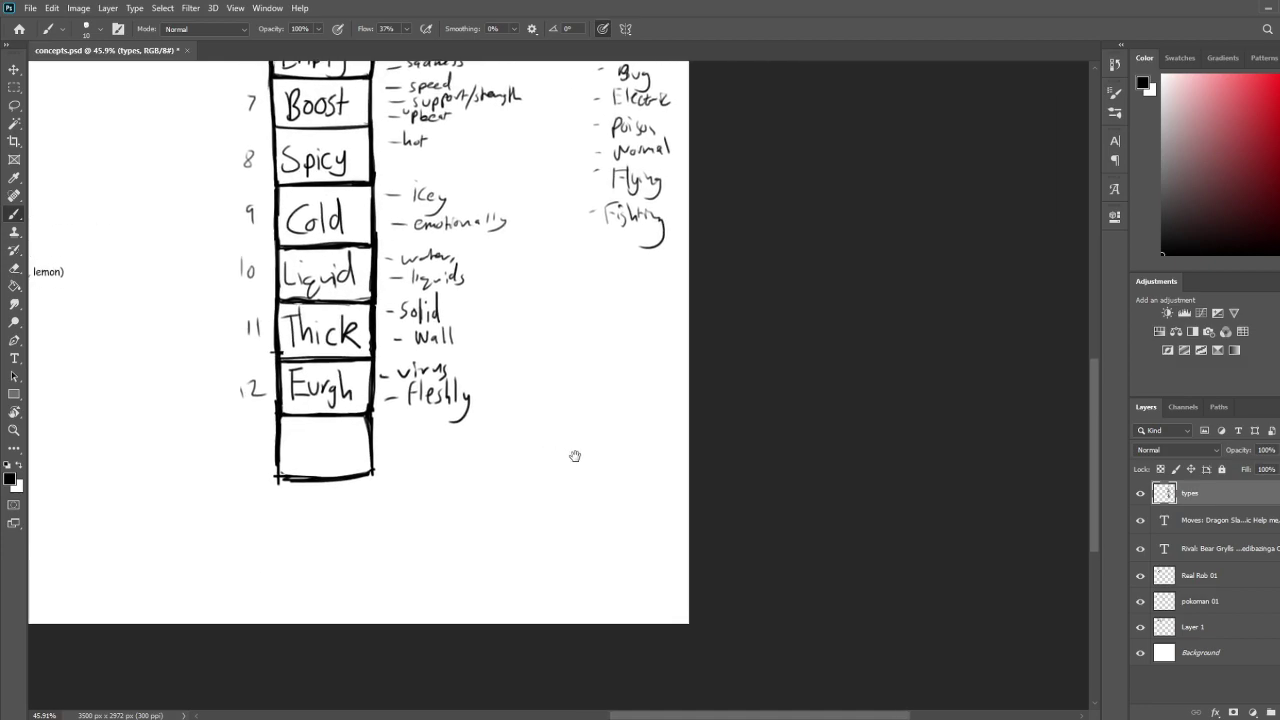
scroll(591, 363, up, 6)
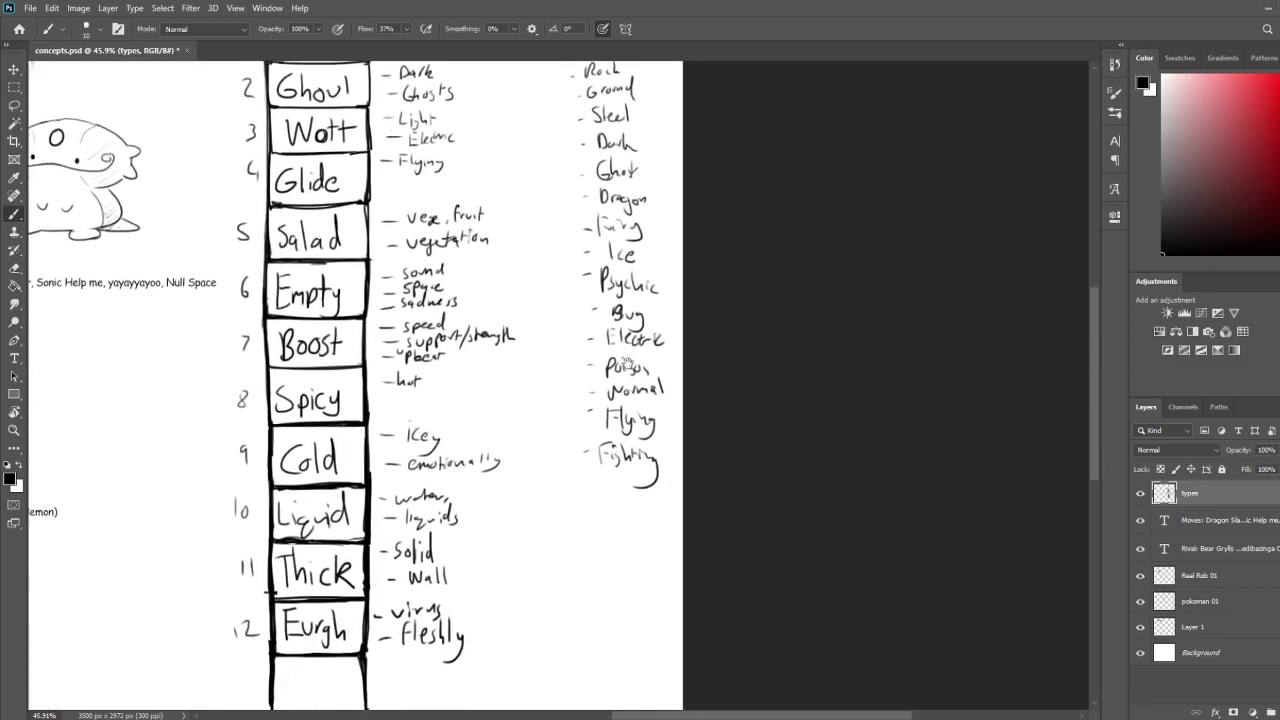
scroll(626, 370, up, 2)
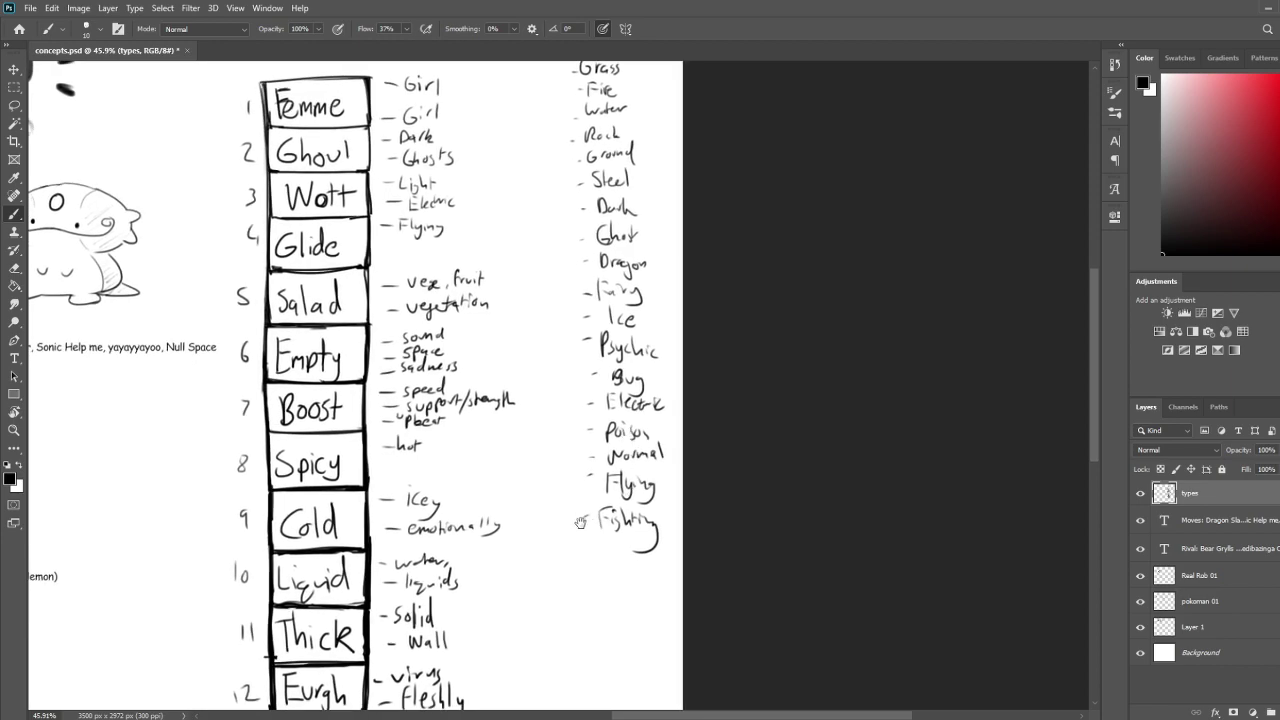
drag(579, 567, 564, 530)
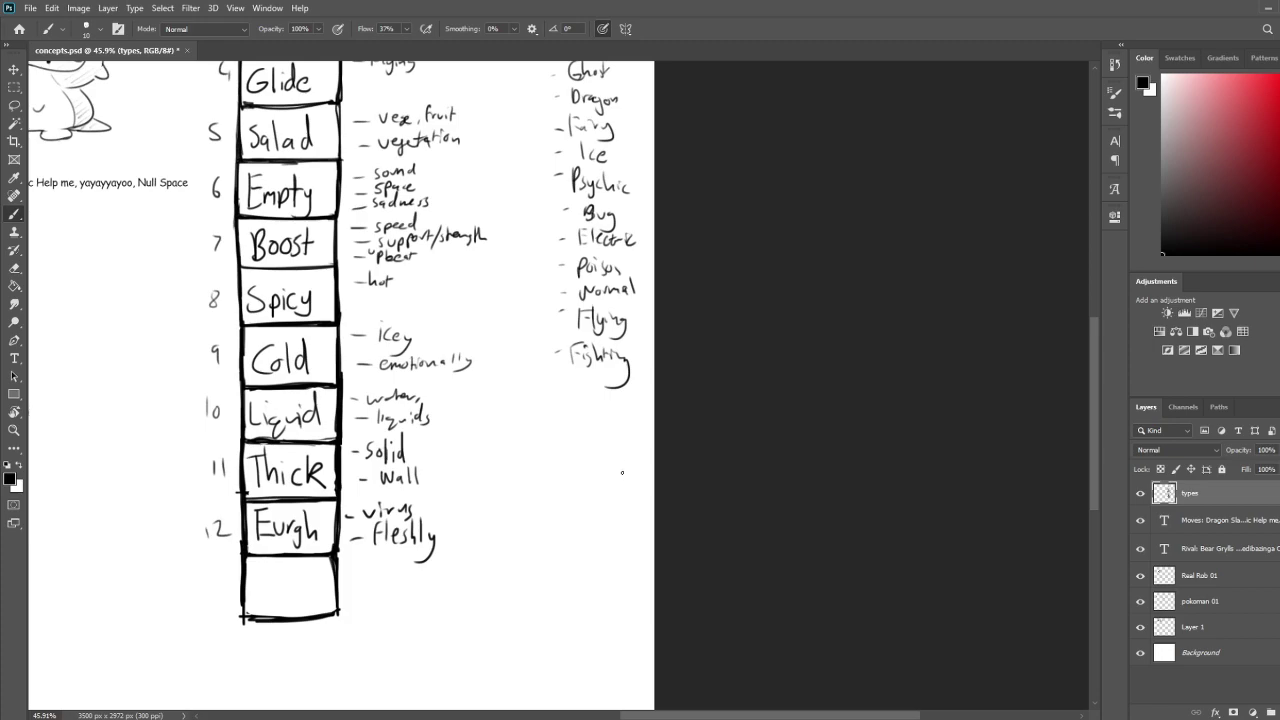
drag(614, 466, 566, 479)
drag(588, 414, 540, 605)
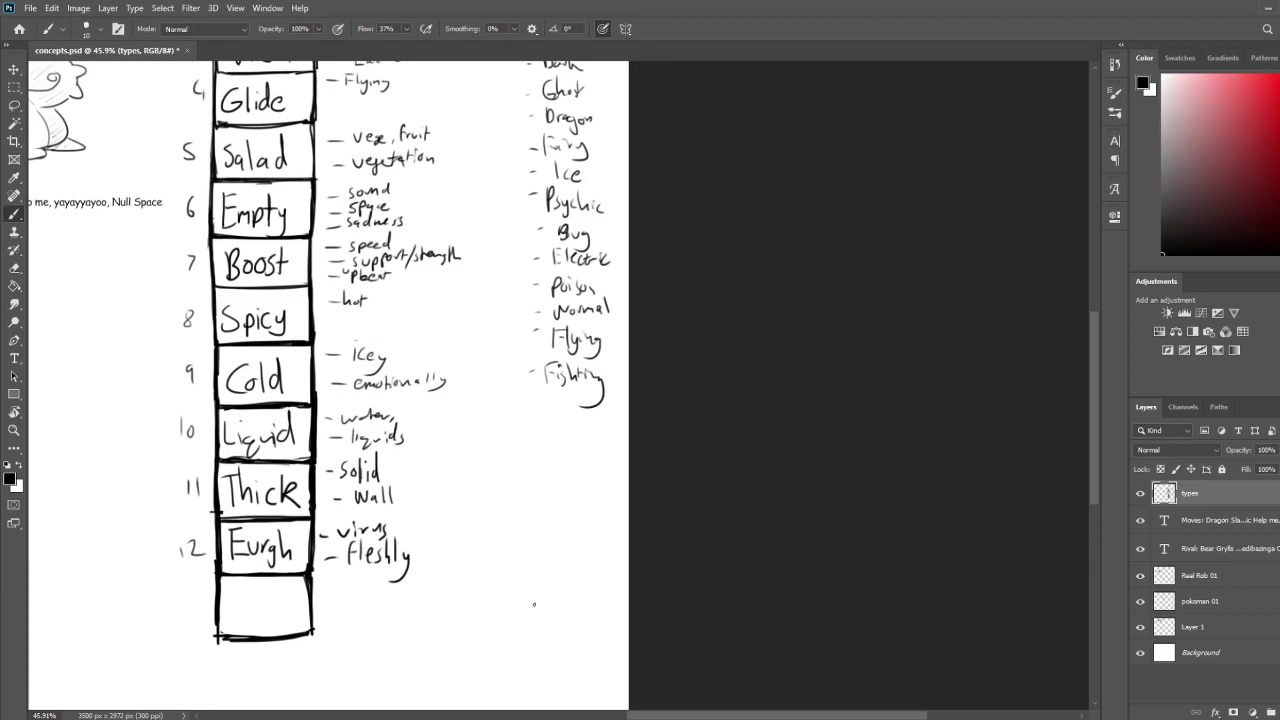
mouse_move(543, 606)
mouse_down()
mouse_move(609, 480)
mouse_move(603, 554)
mouse_move(608, 541)
mouse_up()
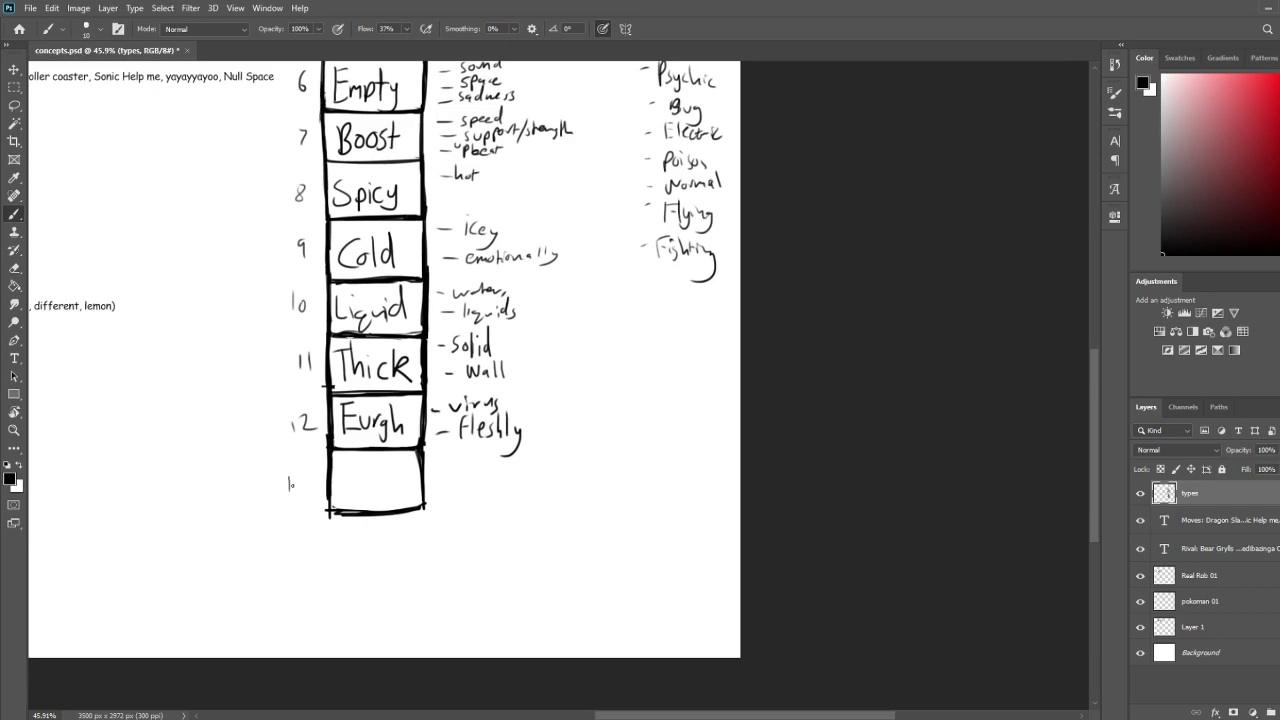
drag(290, 477, 296, 490)
Review the numbered type chart, the reference list of standard types and the other concept notes for a thirteenth type
drag(548, 445, 551, 466)
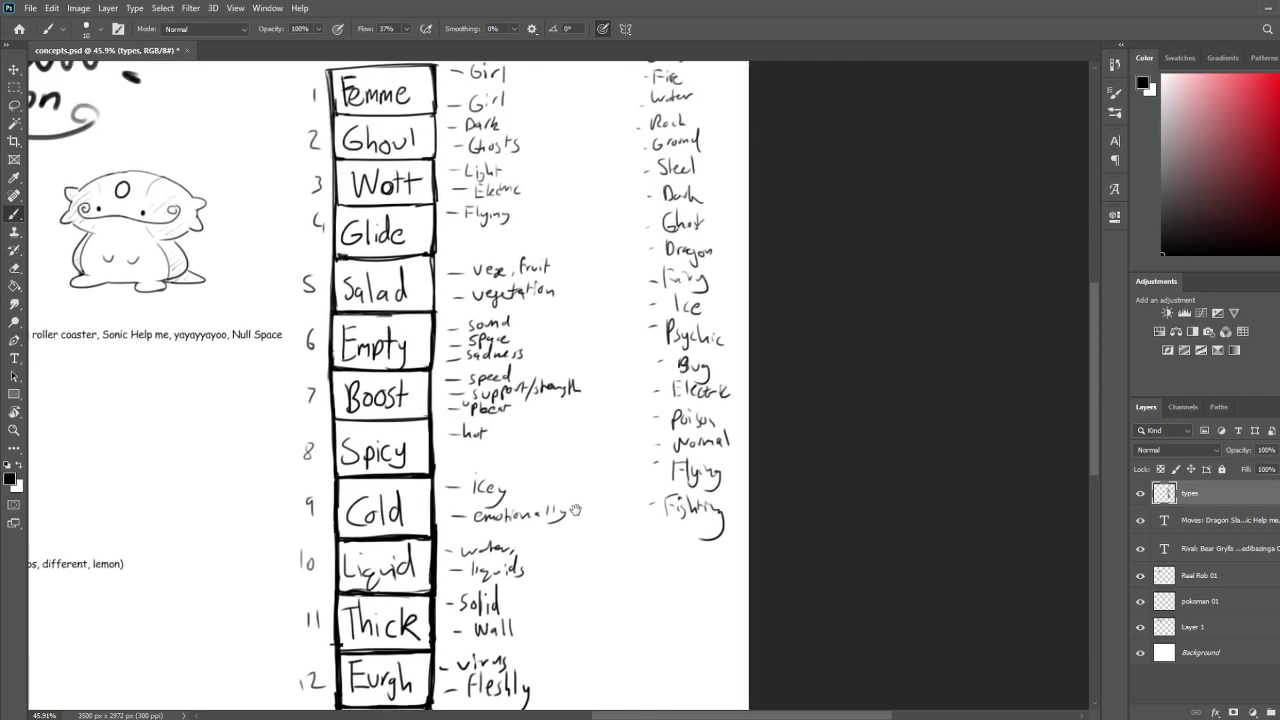
mouse_move(576, 525)
mouse_down()
mouse_move(574, 503)
mouse_move(560, 523)
mouse_up()
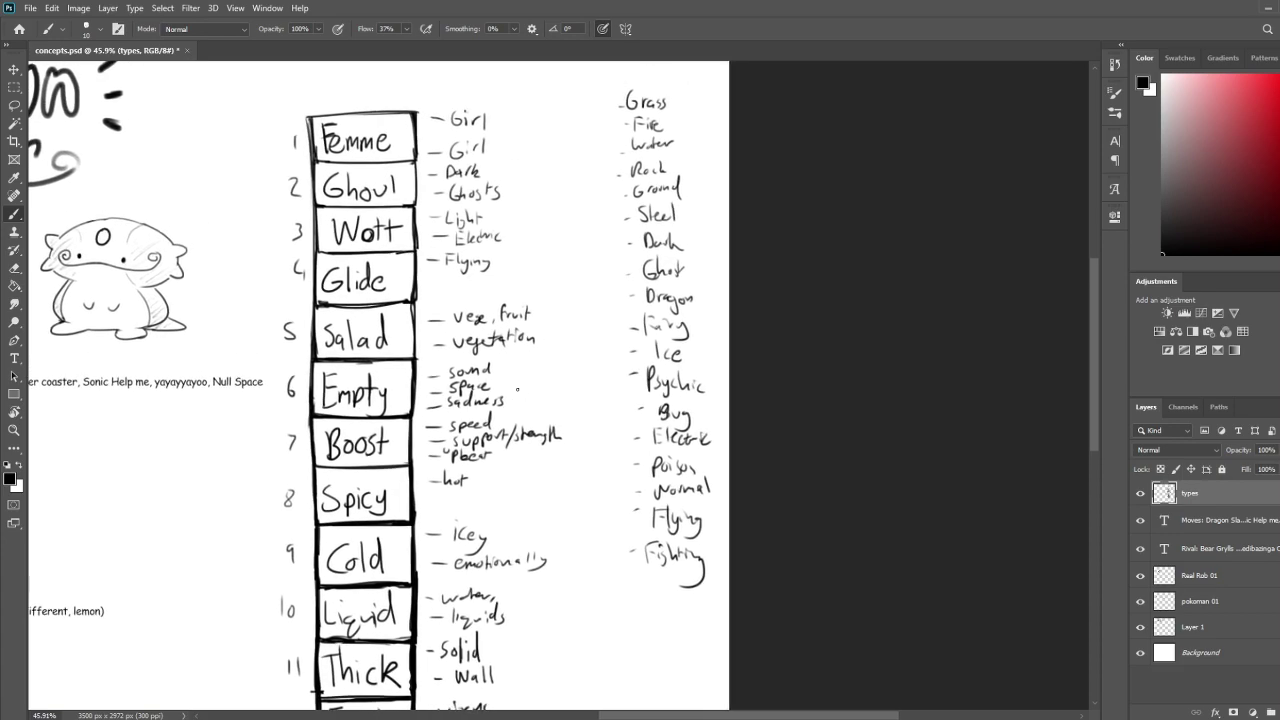
drag(522, 471, 556, 394)
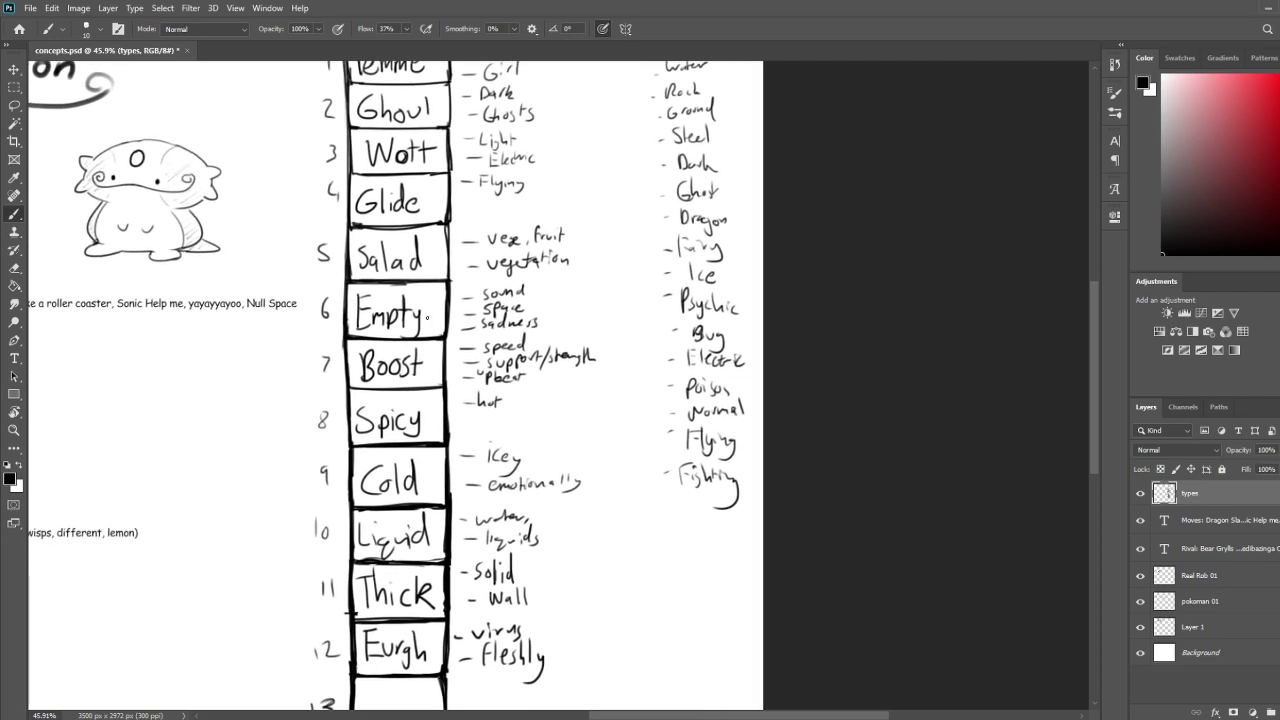
drag(563, 401, 531, 411)
drag(534, 503, 534, 475)
drag(557, 543, 565, 386)
drag(552, 471, 555, 400)
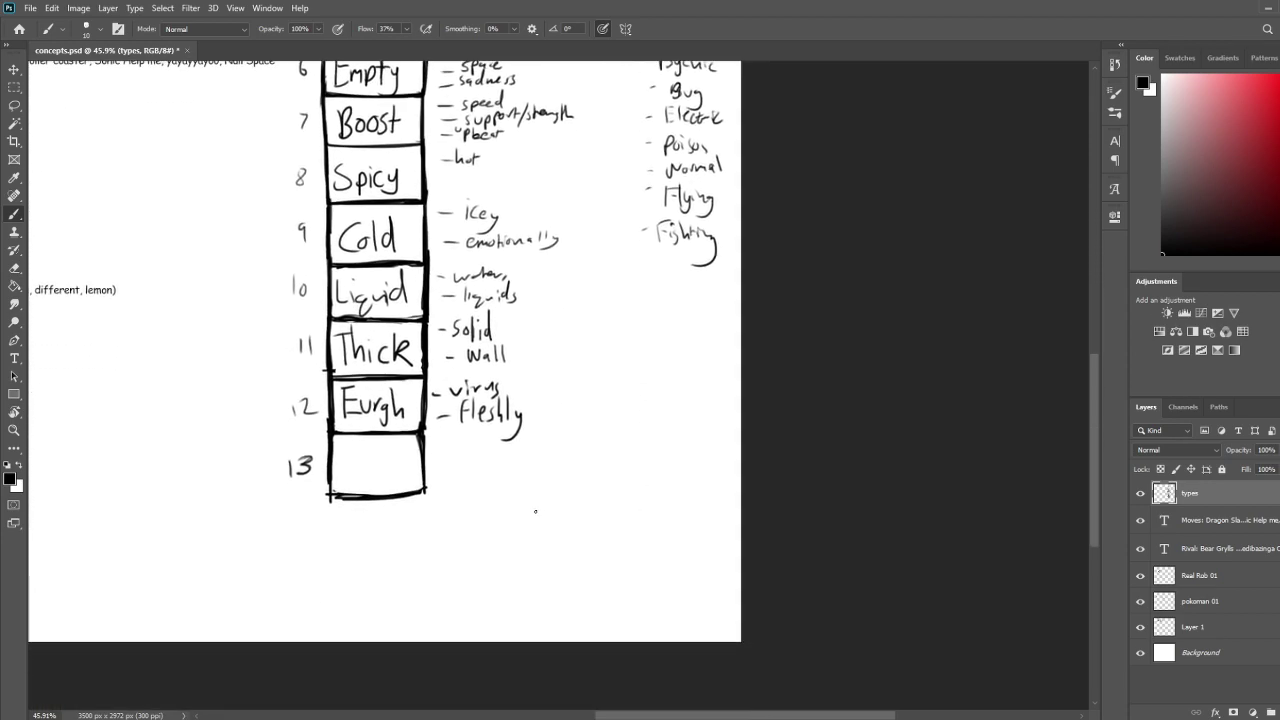
drag(540, 517, 560, 460)
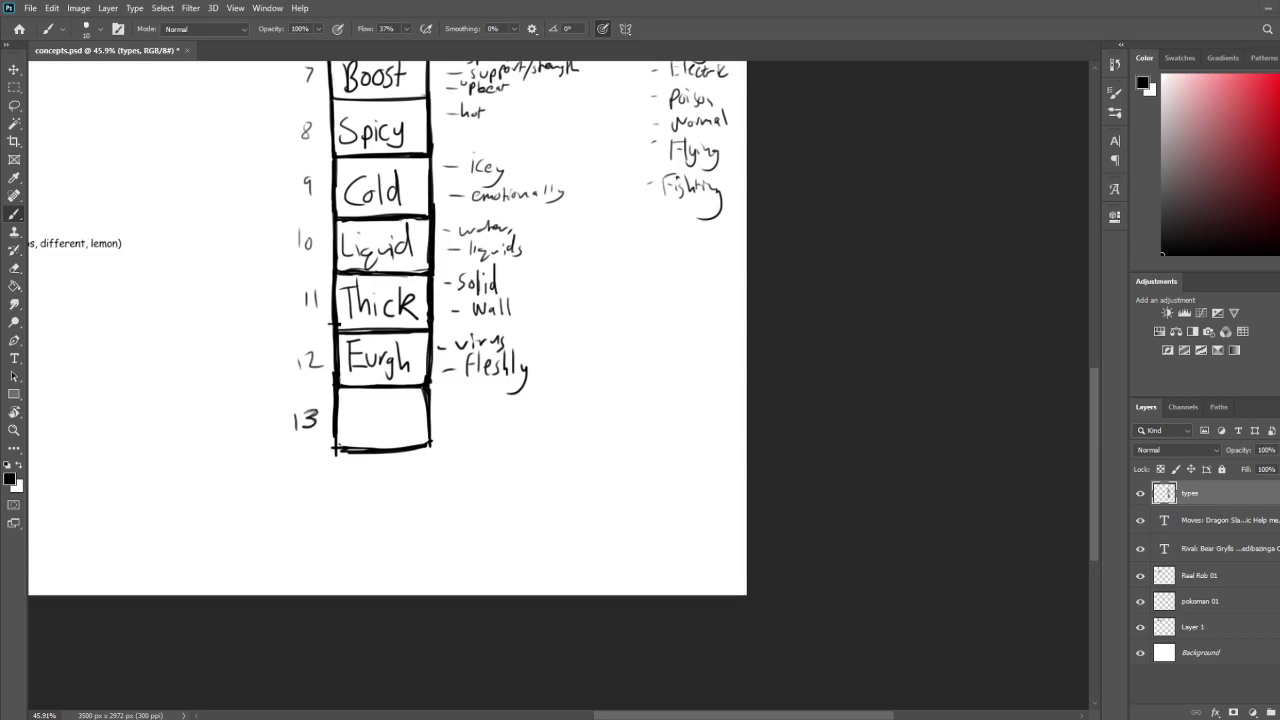
scroll(208, 378, up, 3)
scroll(210, 380, down, 3)
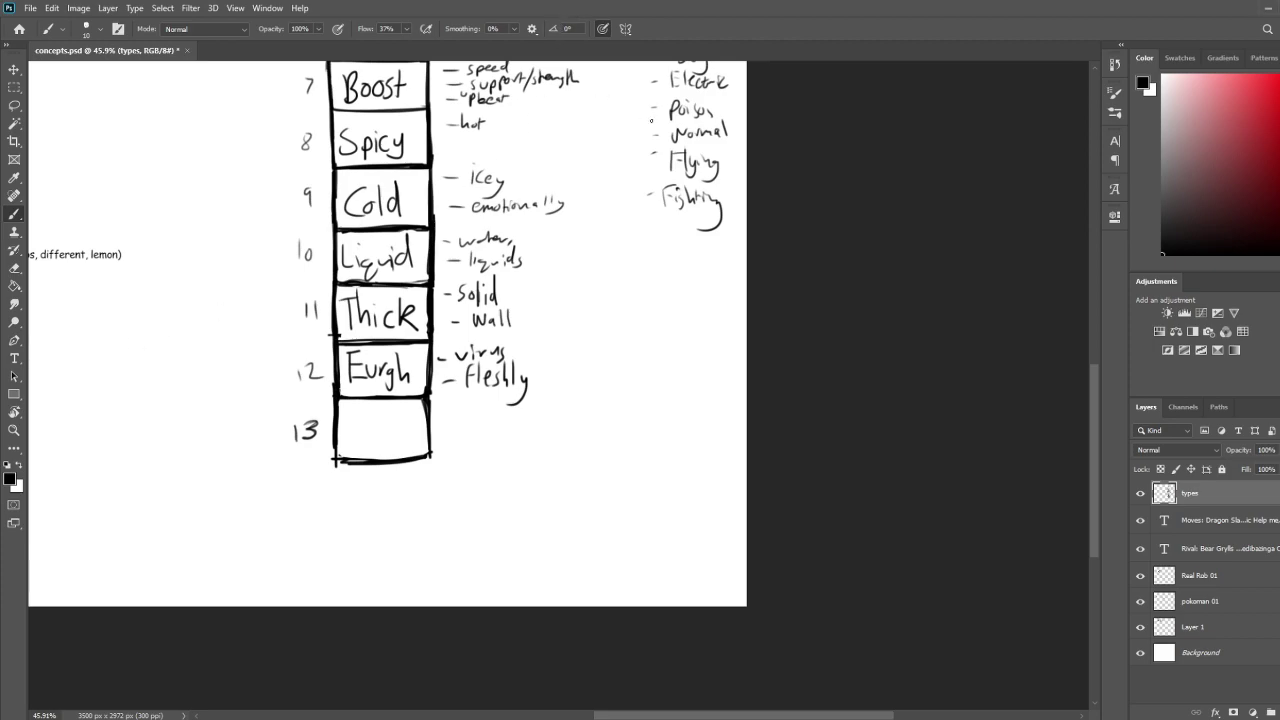
scroll(385, 265, down, 4)
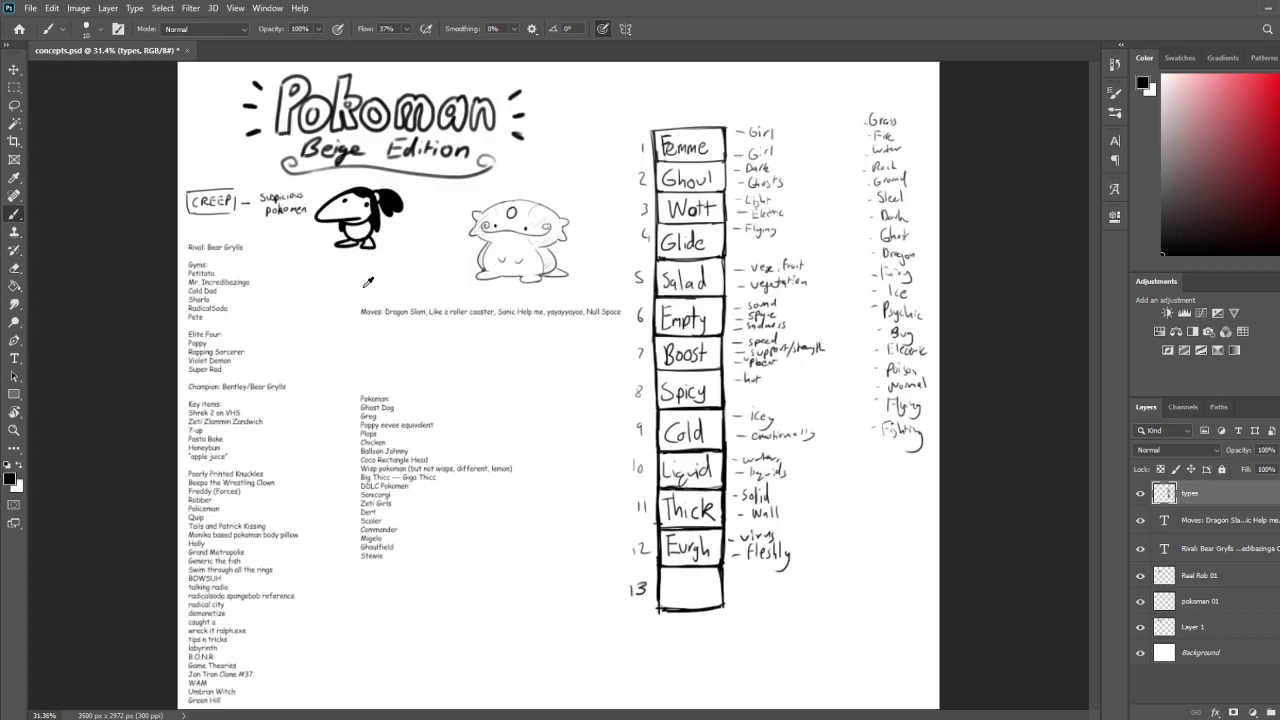
scroll(365, 286, up, 5)
drag(668, 440, 463, 169)
scroll(700, 505, up, 5)
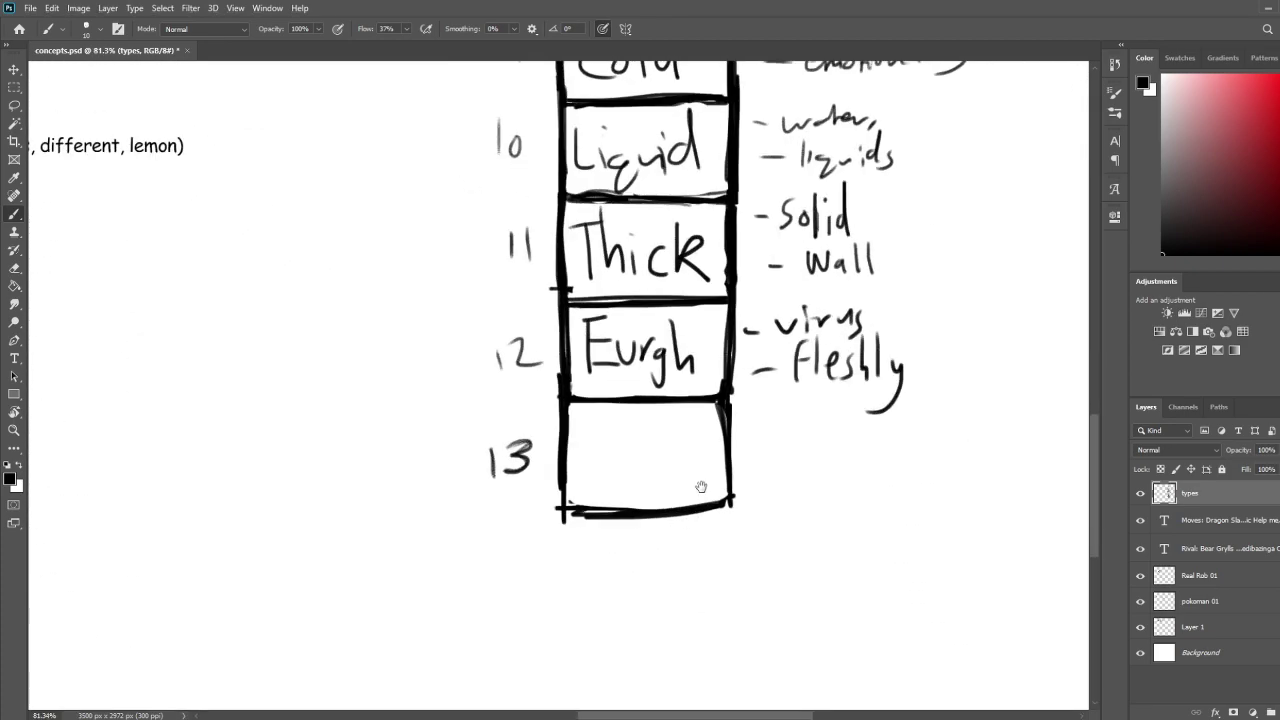
drag(700, 491, 612, 377)
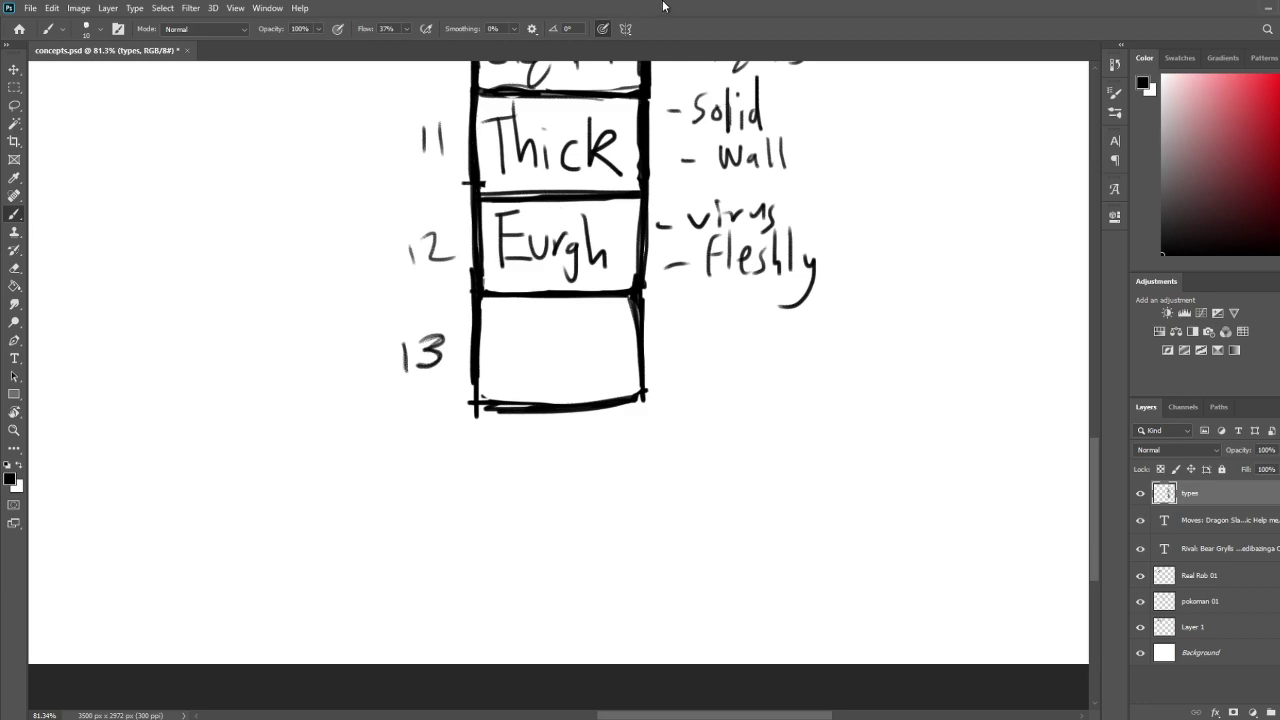
Examine the lower rows of the type chart and their notes, from Spicy down to the empty thirteenth box
scroll(688, 261, down, 5)
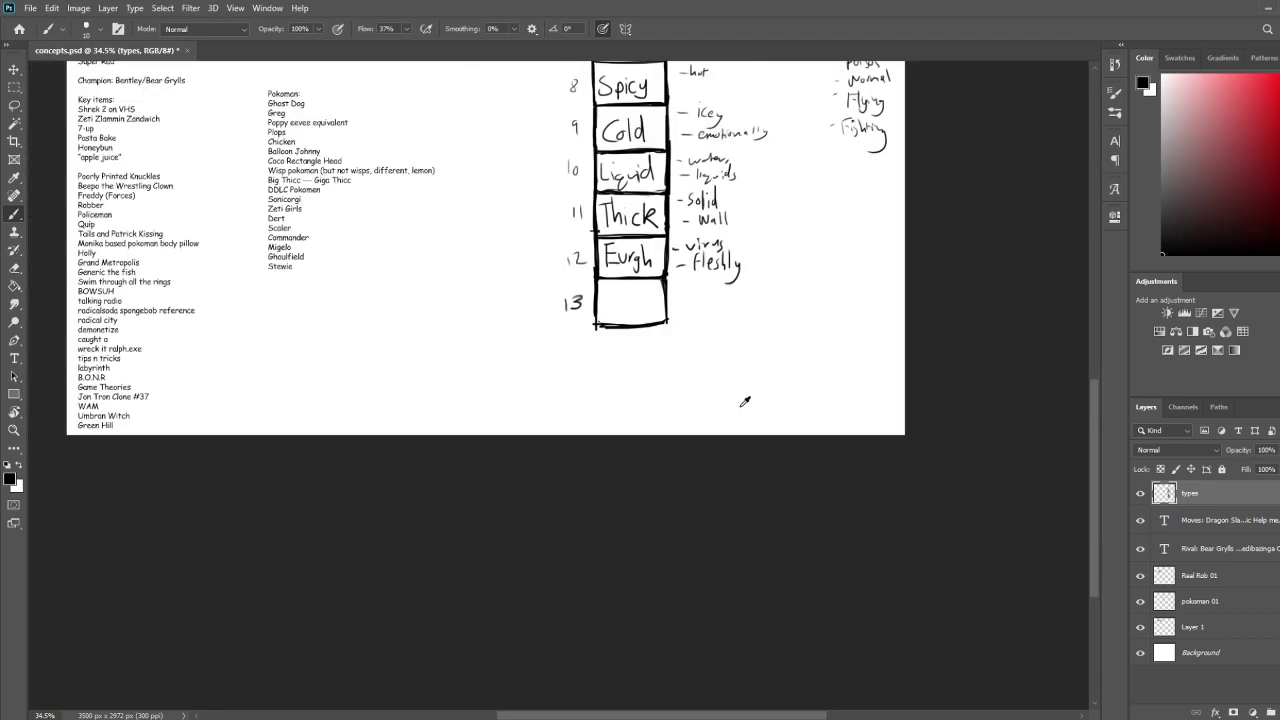
scroll(706, 337, up, 5)
drag(702, 208, 654, 490)
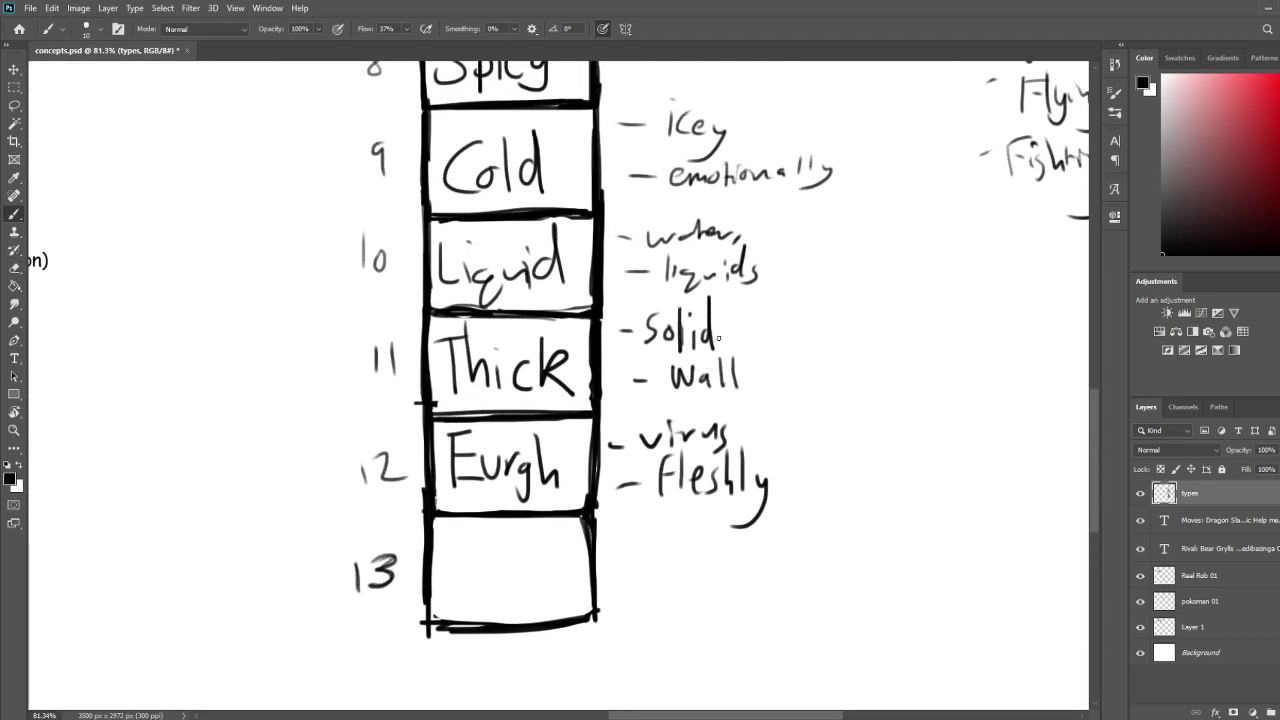
scroll(714, 334, down, 6)
scroll(751, 486, up, 4)
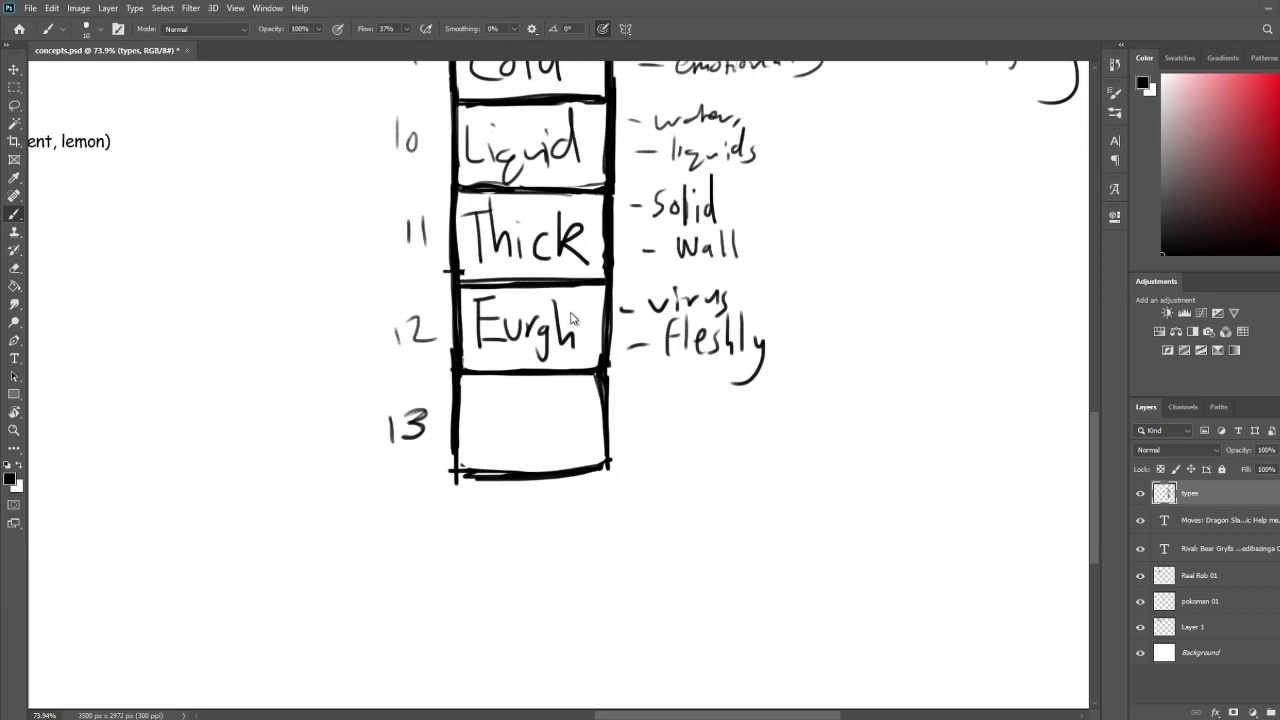
scroll(326, 352, up, 3)
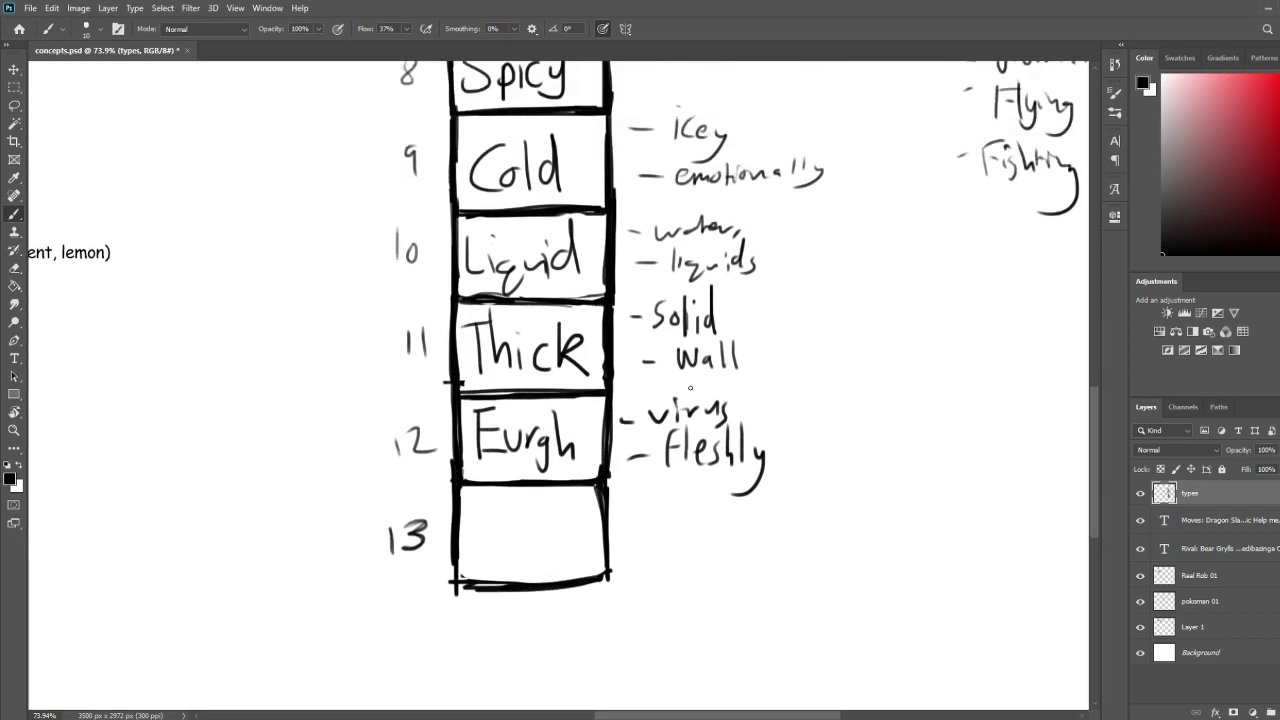
drag(1094, 436, 1072, 330)
scroll(1072, 330, down, 4)
scroll(834, 560, up, 4)
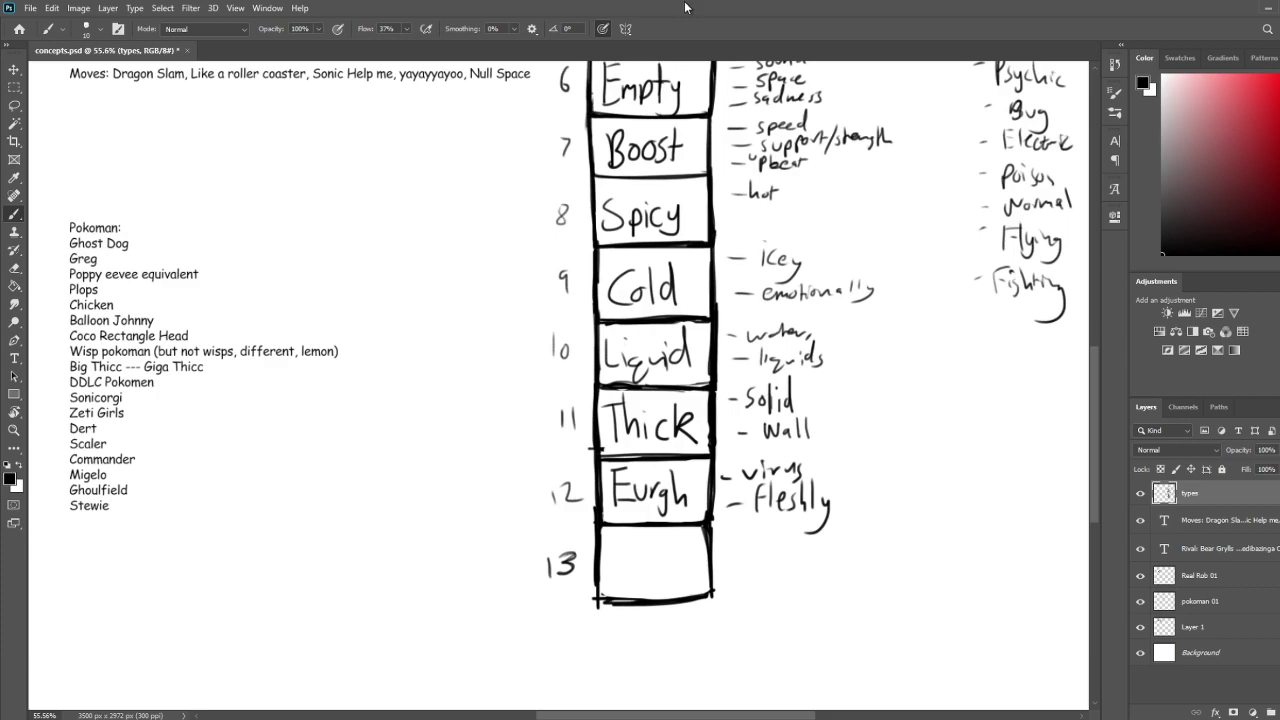
scroll(726, 509, down, 4)
scroll(674, 563, up, 5)
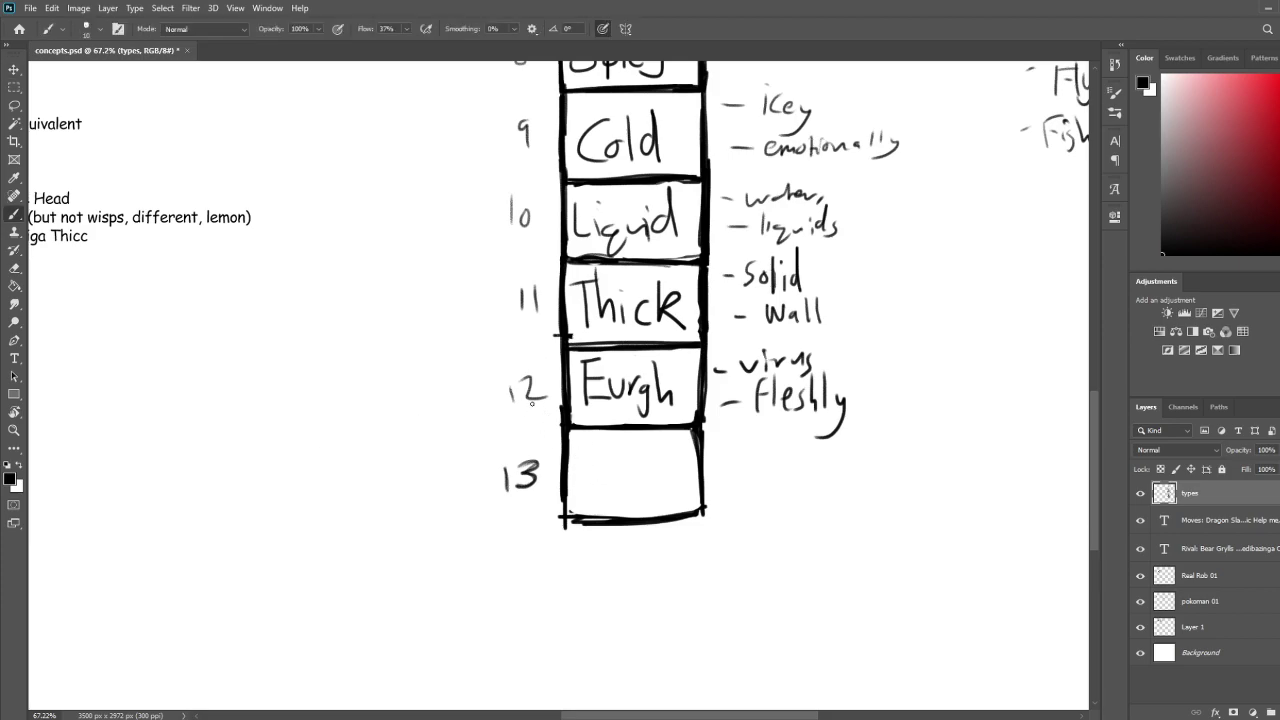
Handwrite the type name "Virgin" inside the empty box numbered 13
mouse_move(576, 450)
mouse_down()
mouse_move(596, 450)
mouse_move(604, 488)
mouse_up()
key(ctrl+z)
drag(610, 472, 621, 470)
mouse_move(634, 472)
mouse_down()
mouse_move(619, 505)
mouse_move(661, 486)
mouse_up()
key(ctrl+z)
key(ctrl+z)
key(ctrl+z)
click(639, 460)
Handwrite the dashed notes "clean", "pure" and "Holy" beside the Virgin box
drag(718, 454, 760, 459)
mouse_move(766, 436)
mouse_down()
mouse_move(769, 460)
mouse_move(806, 469)
mouse_up()
drag(738, 490, 754, 490)
drag(764, 483, 764, 506)
drag(765, 485, 790, 496)
drag(789, 487, 814, 504)
drag(731, 526, 753, 526)
mouse_move(765, 513)
mouse_down()
mouse_move(765, 536)
mouse_move(776, 523)
mouse_up()
drag(779, 510, 789, 534)
drag(800, 511, 808, 533)
drag(813, 524, 788, 572)
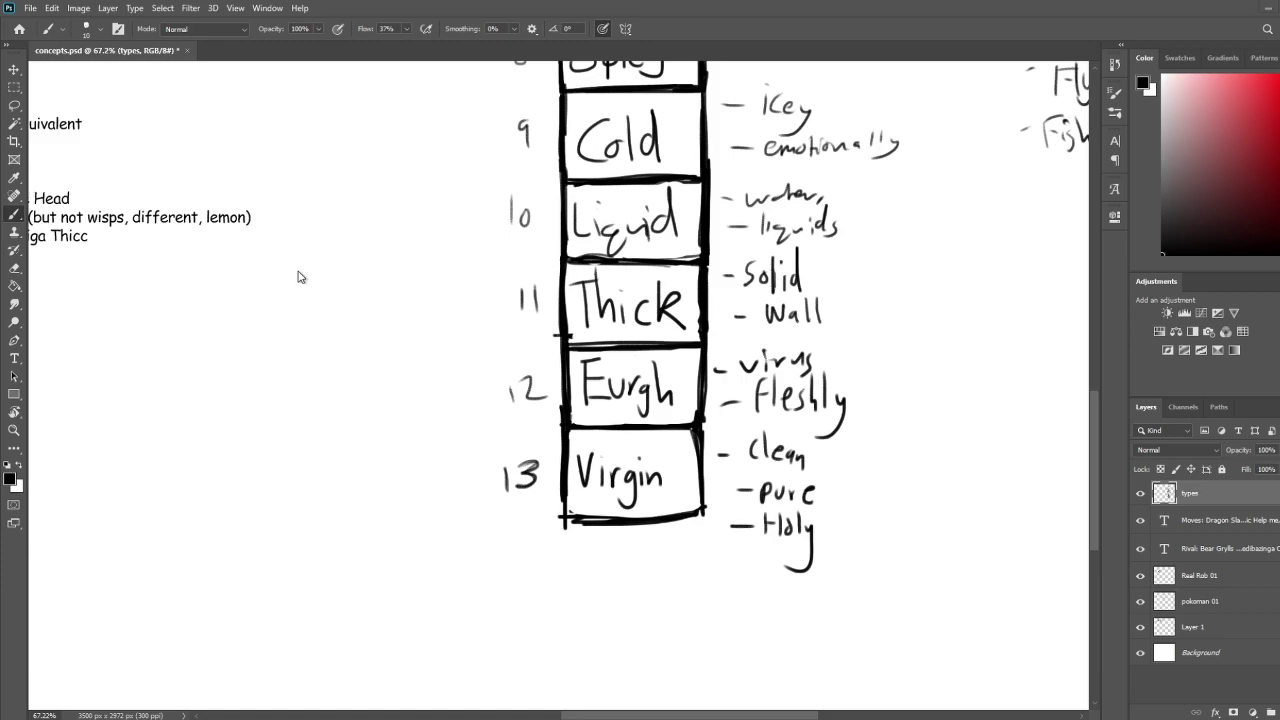
Extend the canvas to the right with the Crop tool, to a width of about 4981 px
scroll(424, 344, down, 12)
key(ctrl+0)
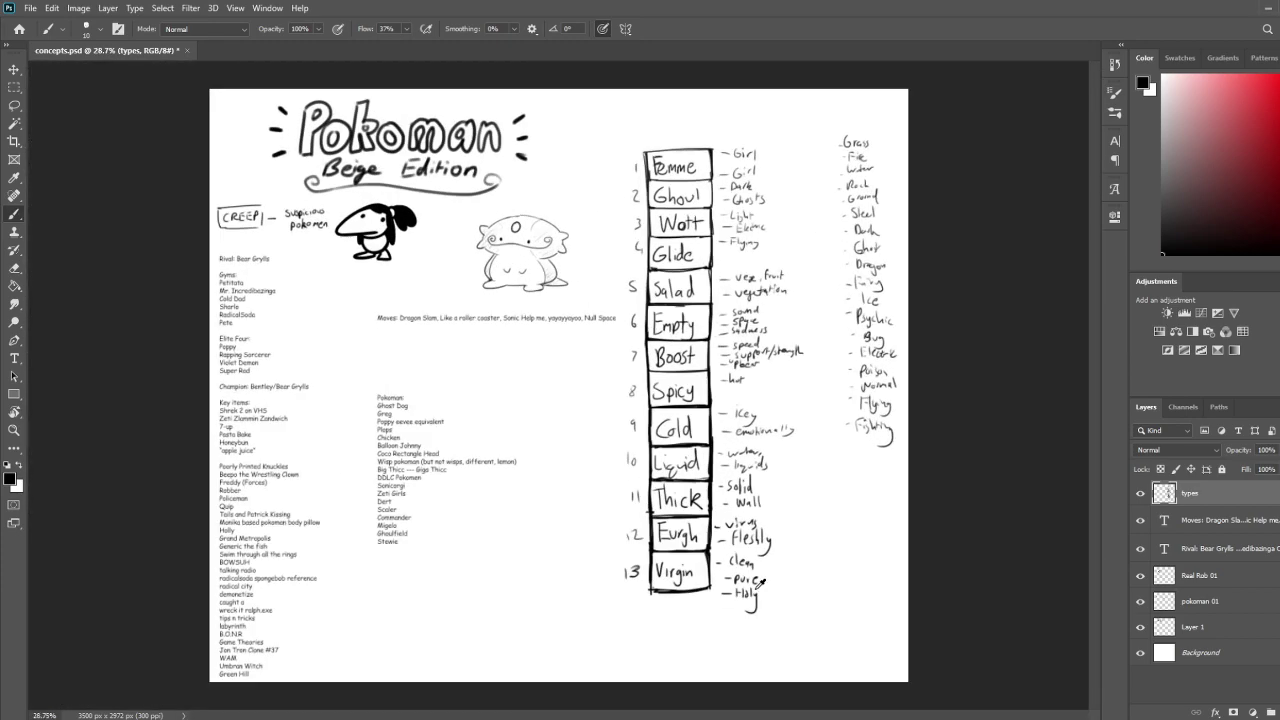
key(c)
drag(909, 394, 1083, 424)
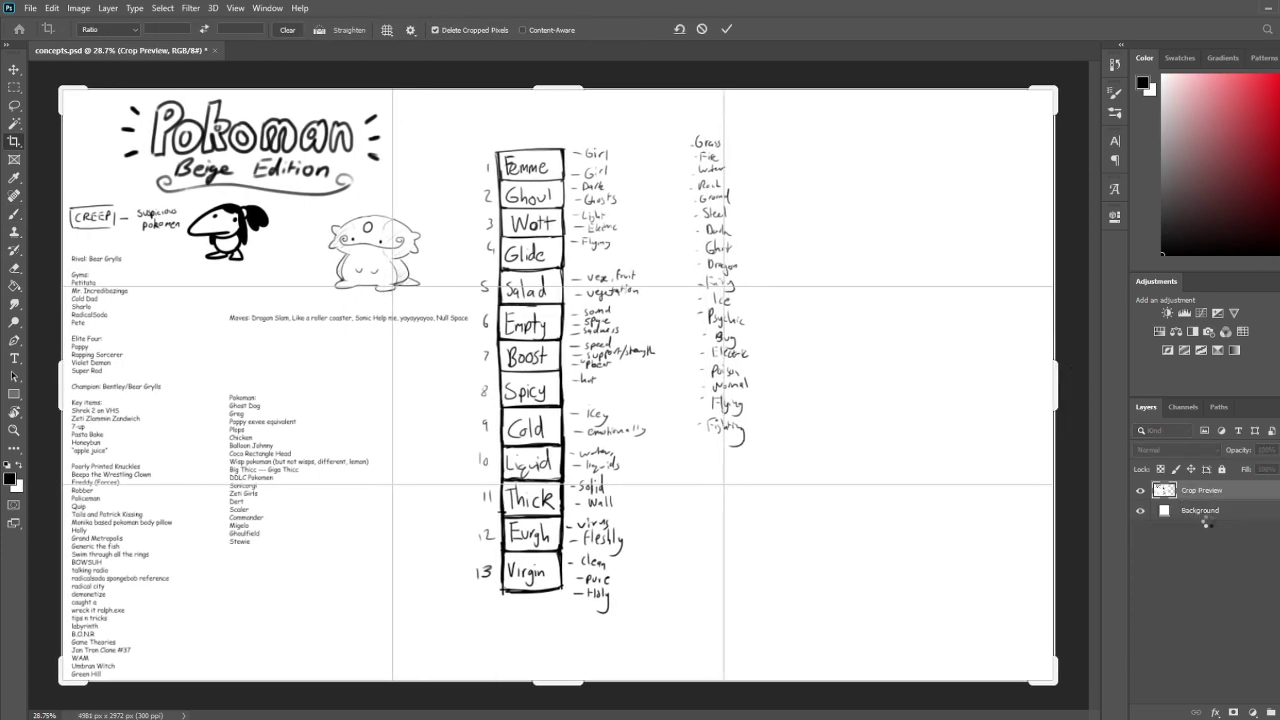
key(Return)
Erase the handwritten reference list of standard types, from Grass to Fighting, beside the chart on the types layer
key(e)
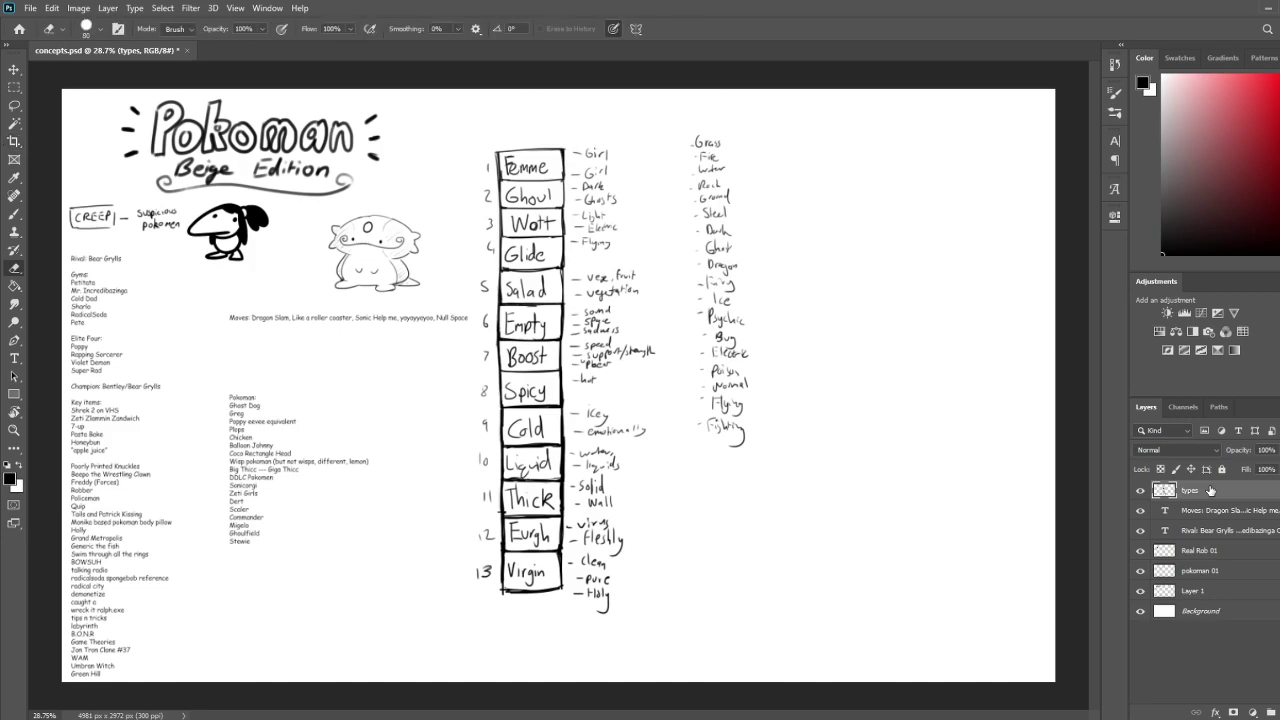
mouse_move(710, 175)
mouse_down()
mouse_move(724, 319)
mouse_move(711, 321)
mouse_move(719, 382)
mouse_move(703, 427)
mouse_move(738, 430)
mouse_move(740, 320)
mouse_move(703, 423)
mouse_up()
key(b)
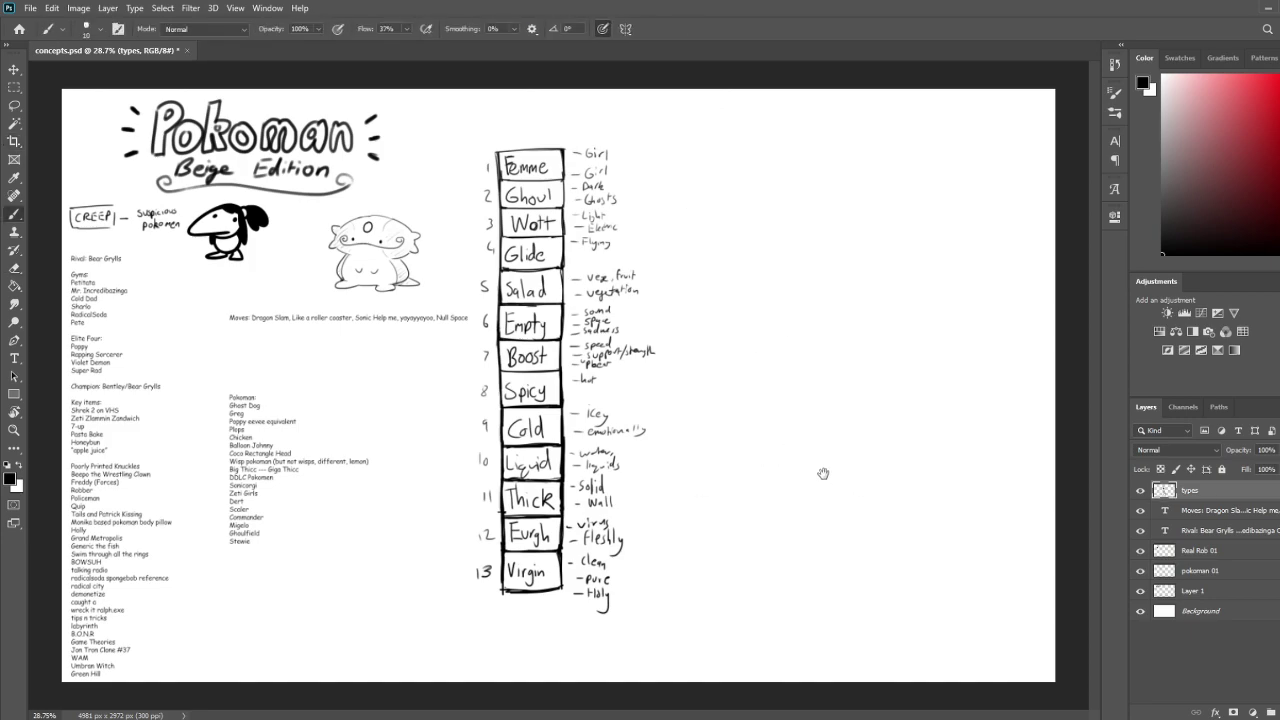
Look over the completed thirteen-type chart and the blank canvas area beside it
scroll(802, 366, up, 3)
drag(732, 344, 666, 357)
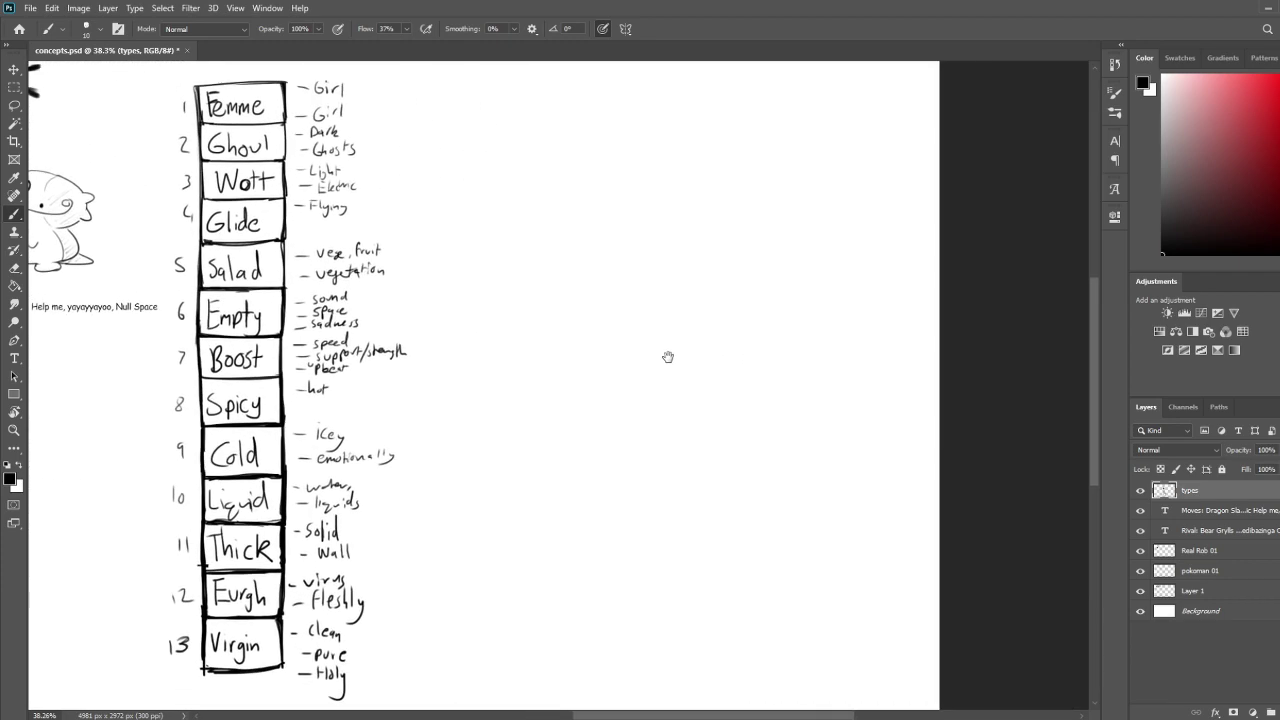
scroll(662, 526, down, 2)
scroll(676, 521, up, 2)
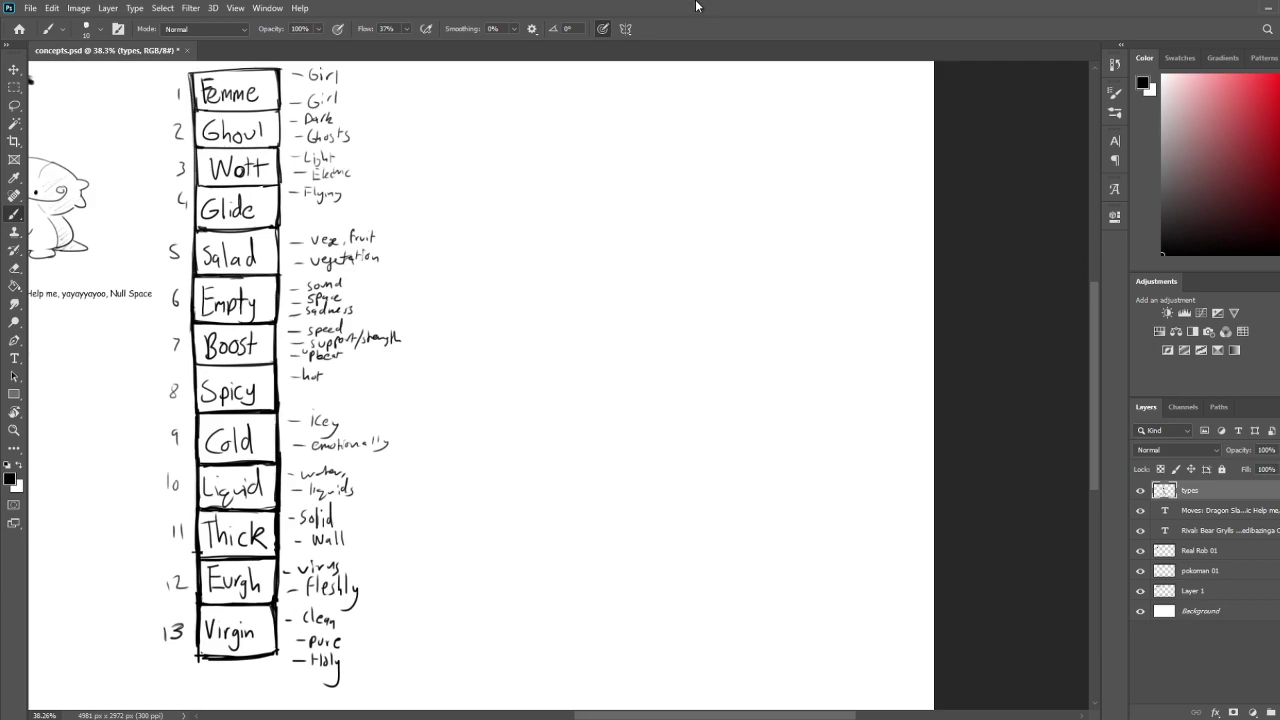
scroll(686, 363, down, 1)
scroll(706, 386, up, 1)
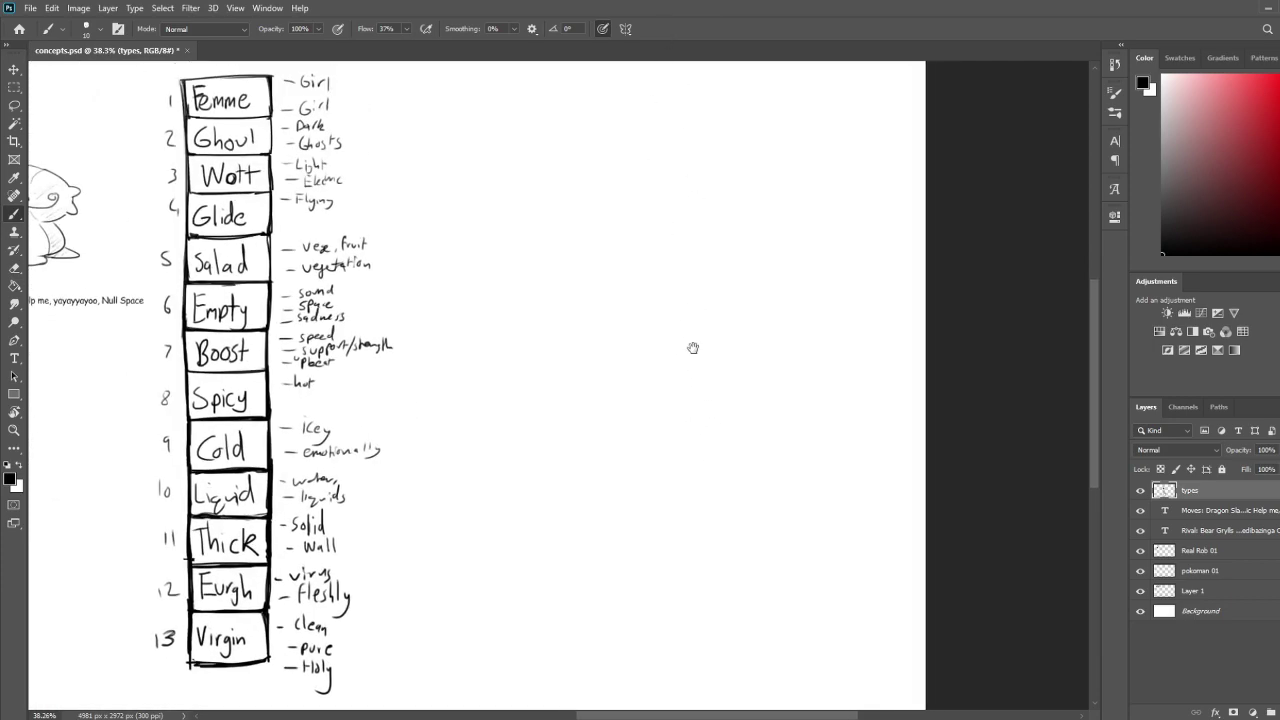
scroll(692, 347, down, 1)
scroll(692, 347, up, 1)
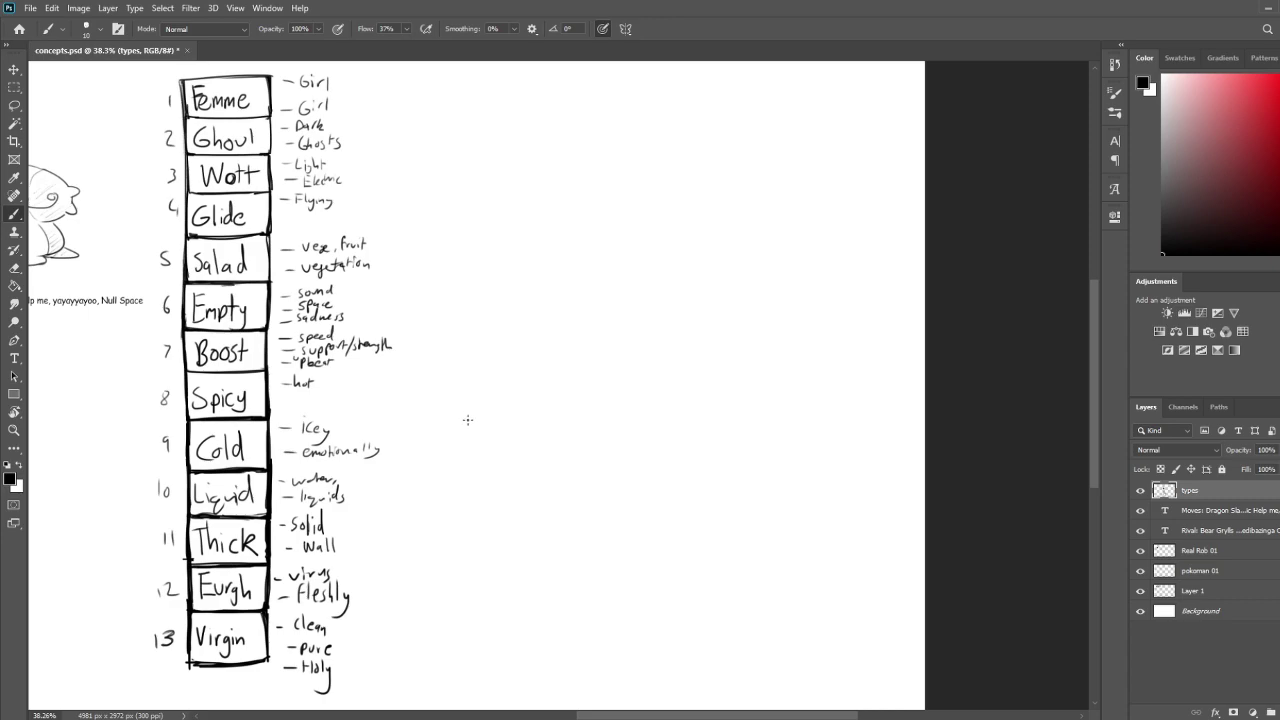
drag(477, 471, 547, 386)
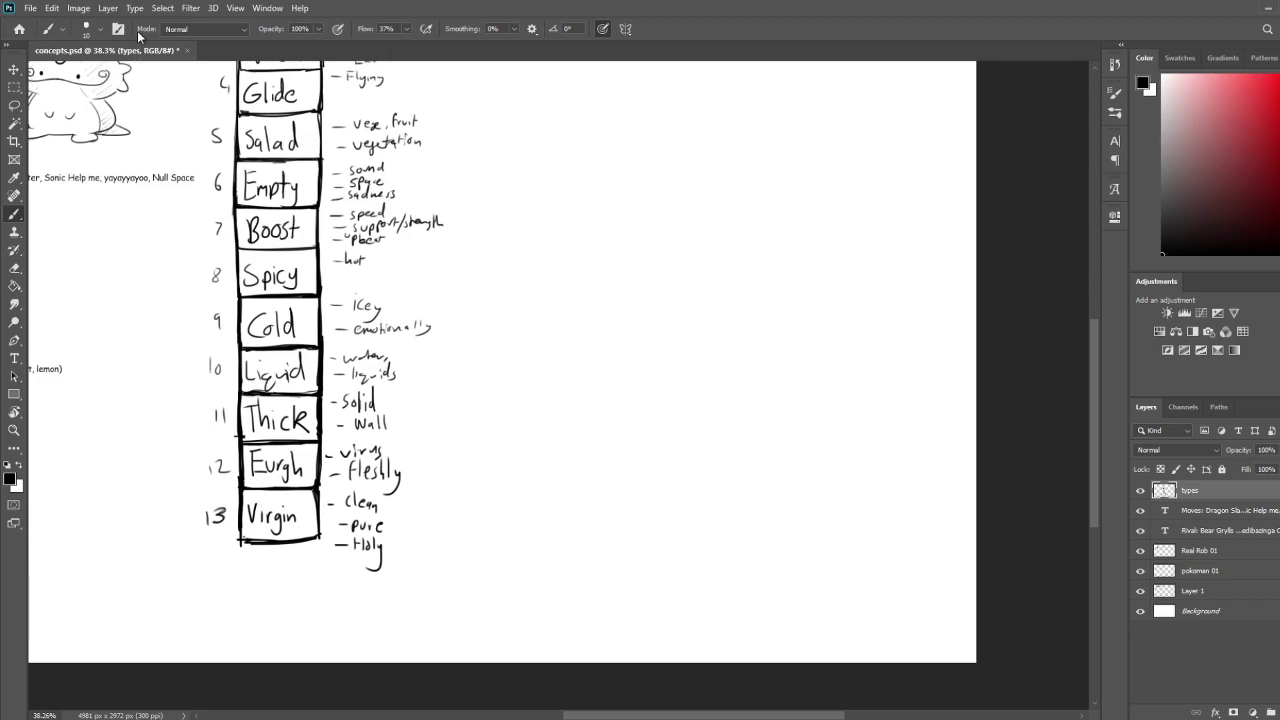
scroll(674, 366, down, 3)
scroll(763, 388, up, 3)
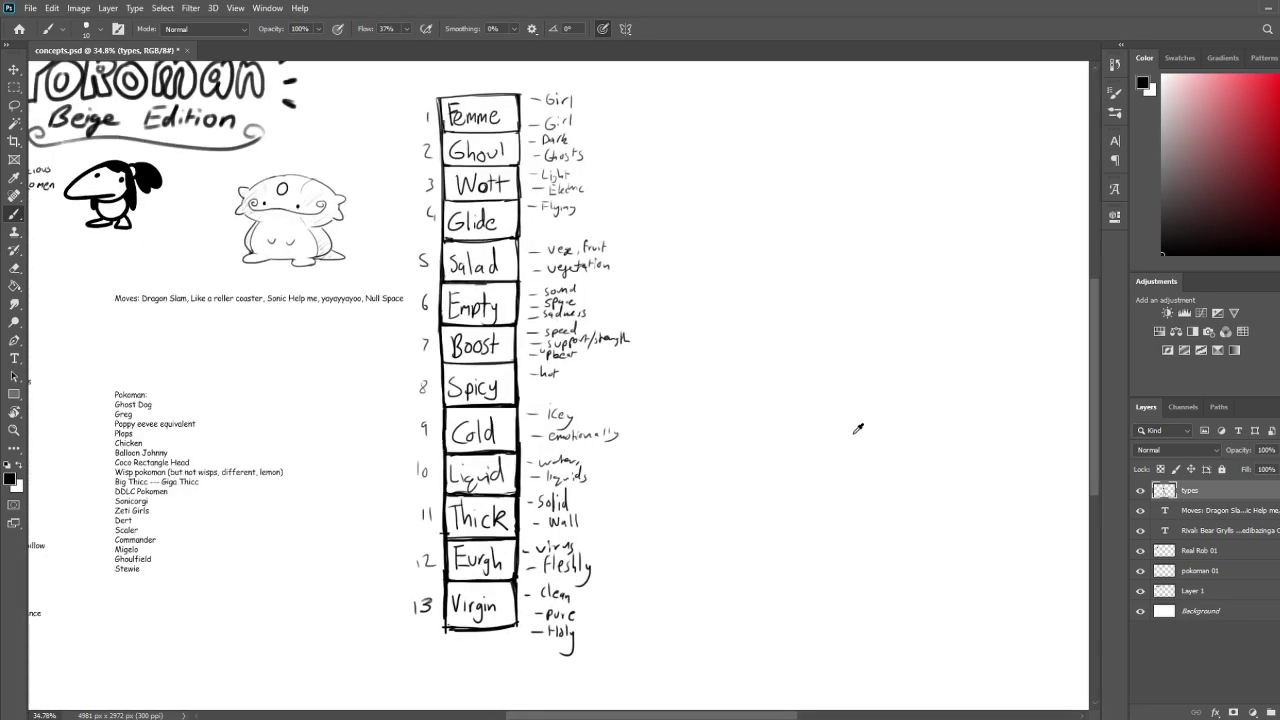
drag(769, 343, 653, 370)
drag(569, 356, 574, 356)
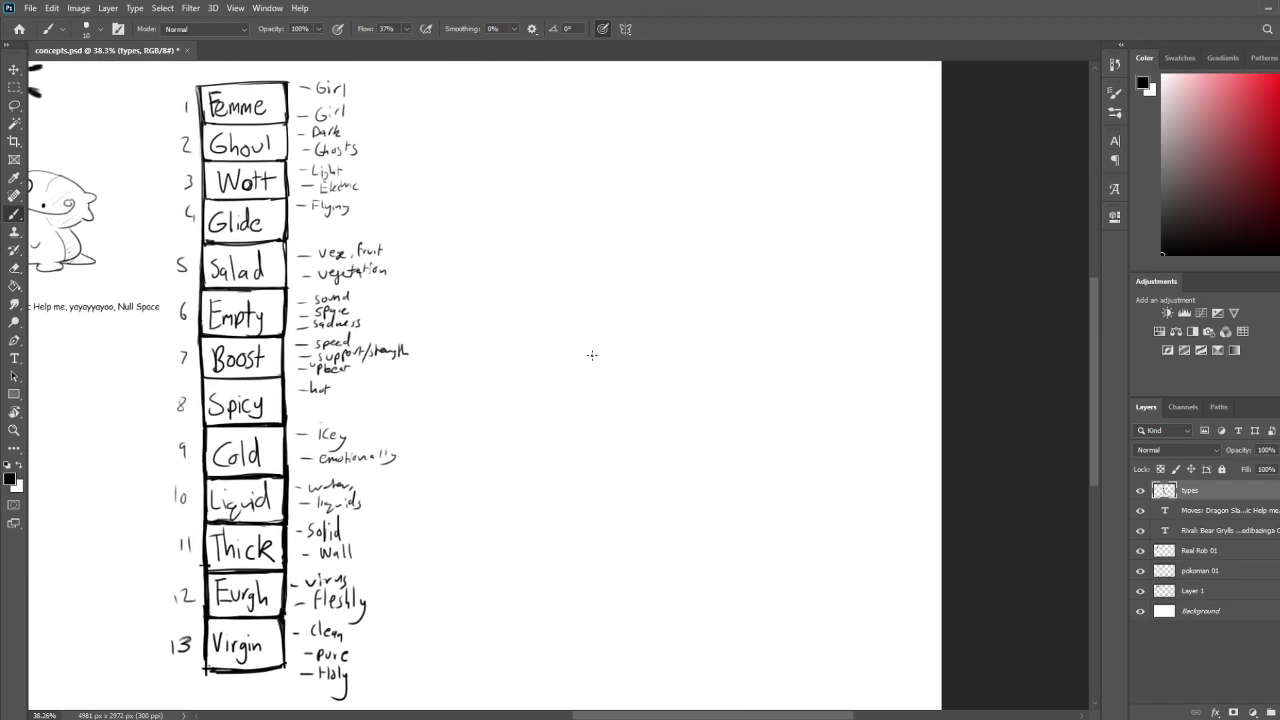
scroll(654, 308, down, 3)
scroll(668, 296, up, 3)
drag(790, 270, 624, 250)
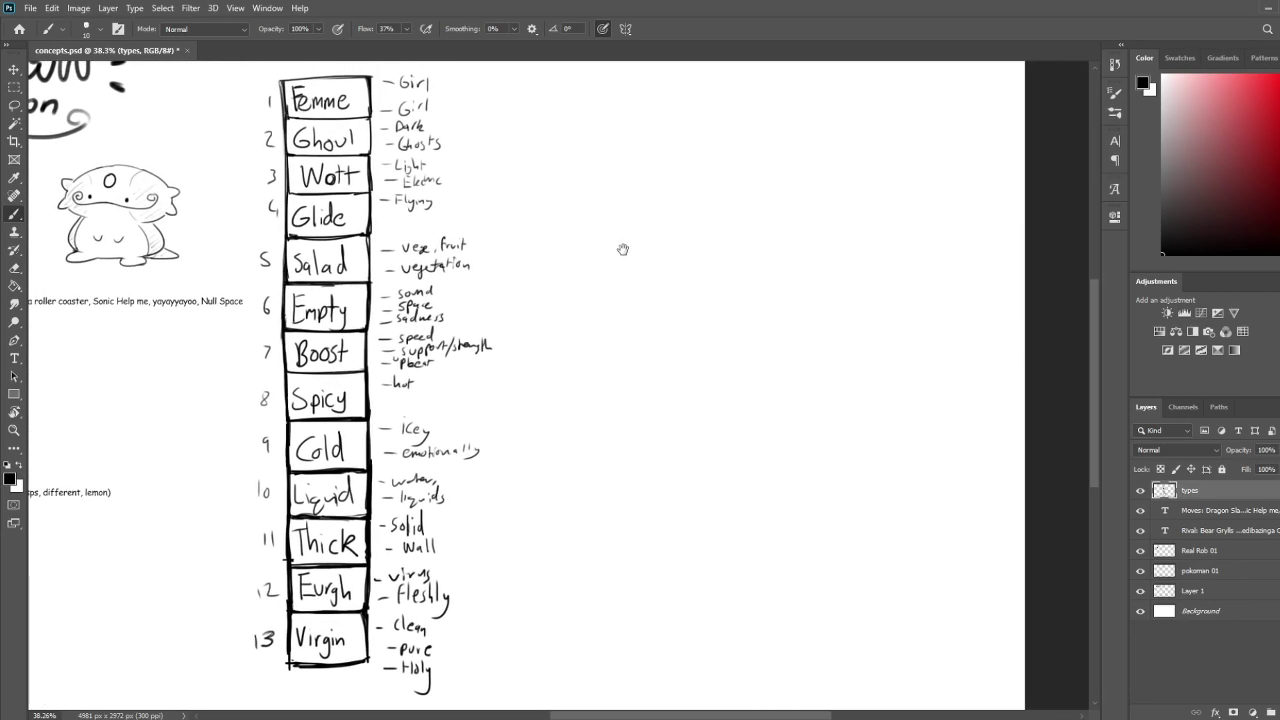
scroll(674, 233, down, 1)
scroll(813, 208, up, 1)
drag(618, 198, 565, 237)
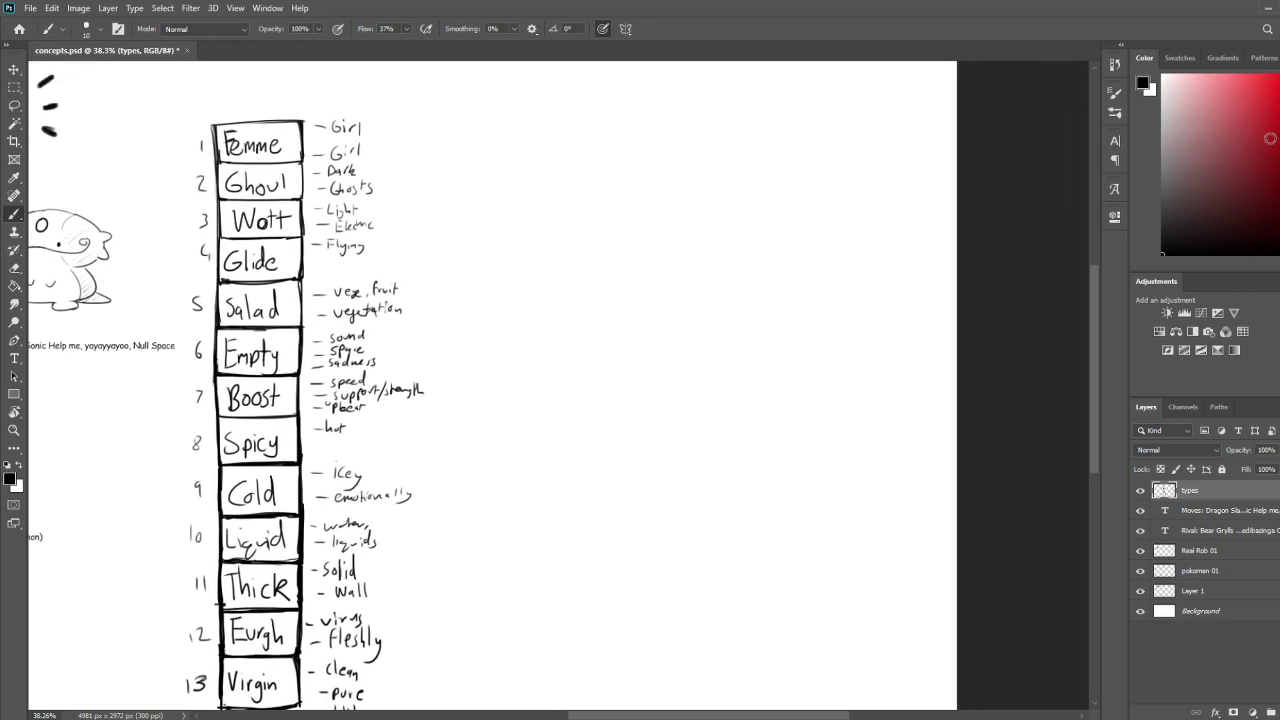
Paint a pink dot over the number beside Femme and a muted purple dot over the number beside Ghoul
drag(724, 350, 865, 328)
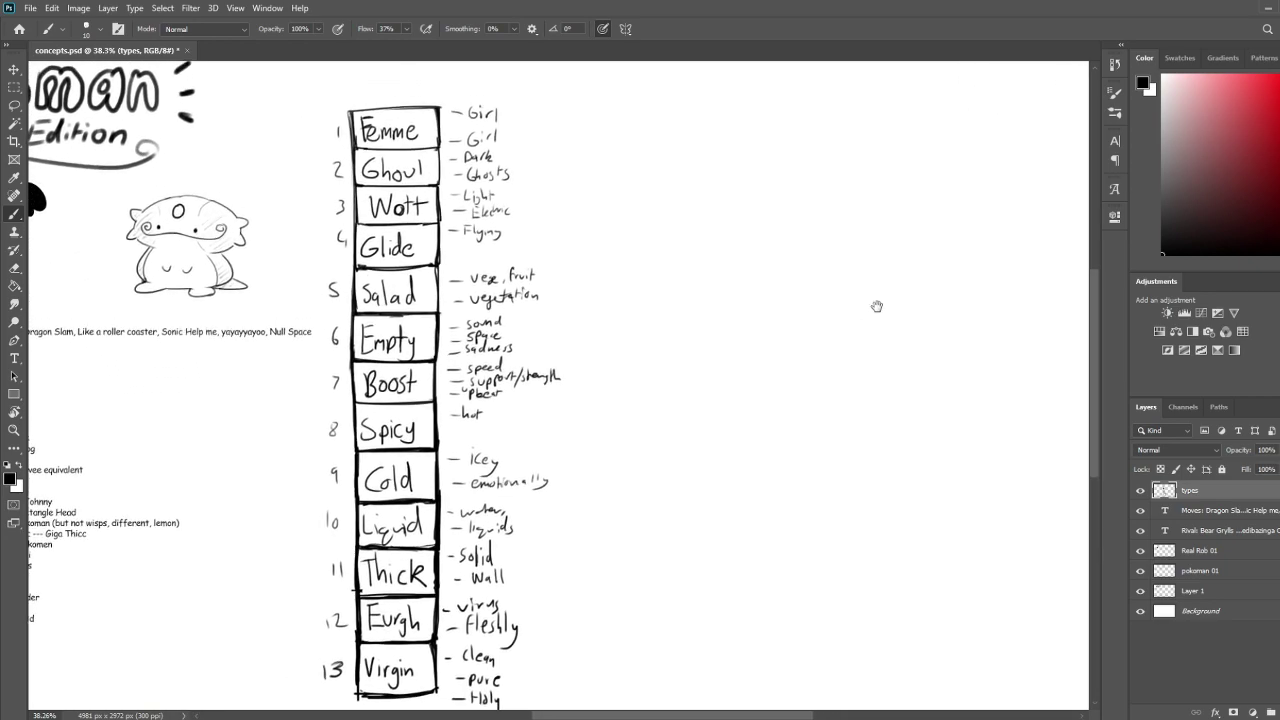
drag(1226, 94, 1210, 73)
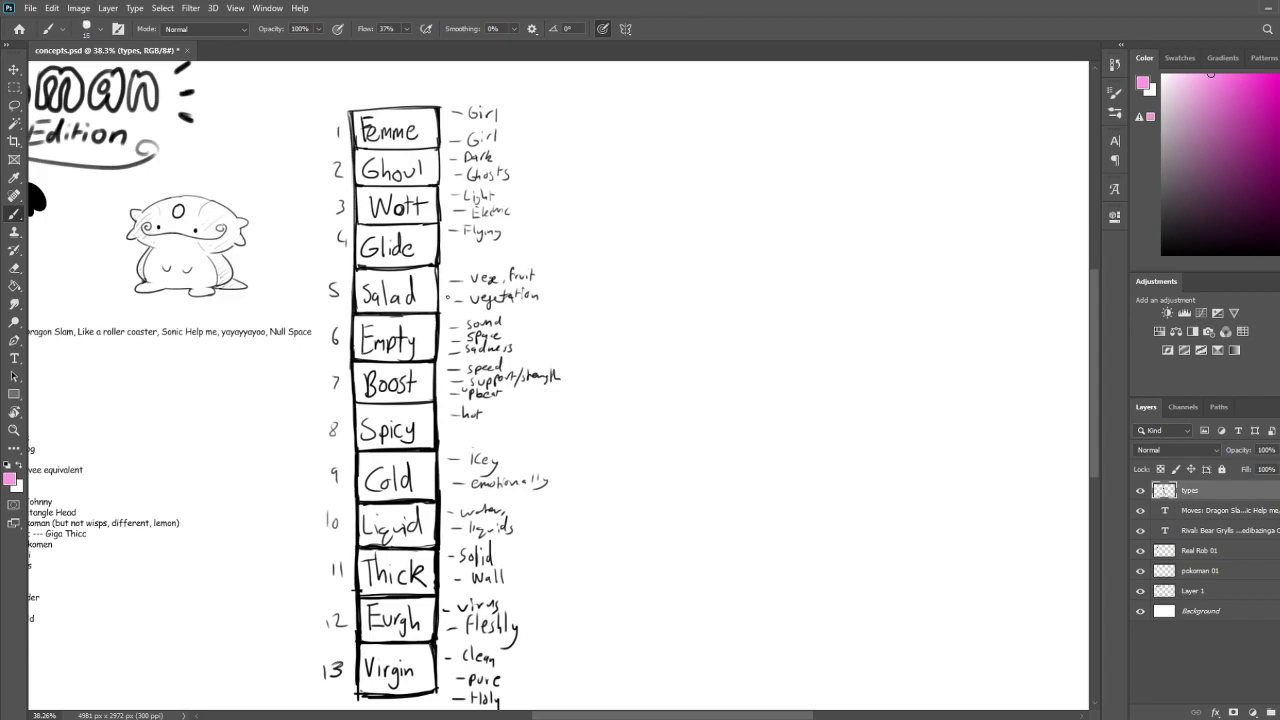
drag(327, 133, 325, 130)
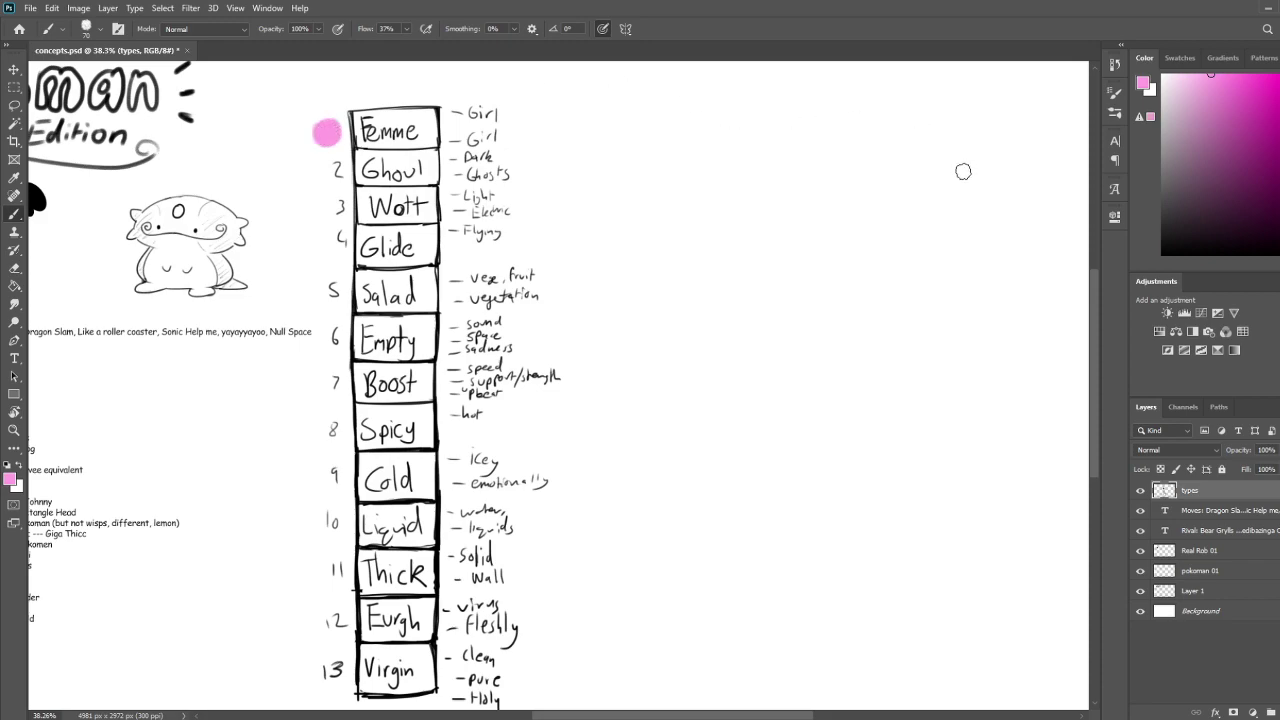
click(1279, 128)
drag(1203, 87, 1199, 137)
drag(330, 171, 324, 176)
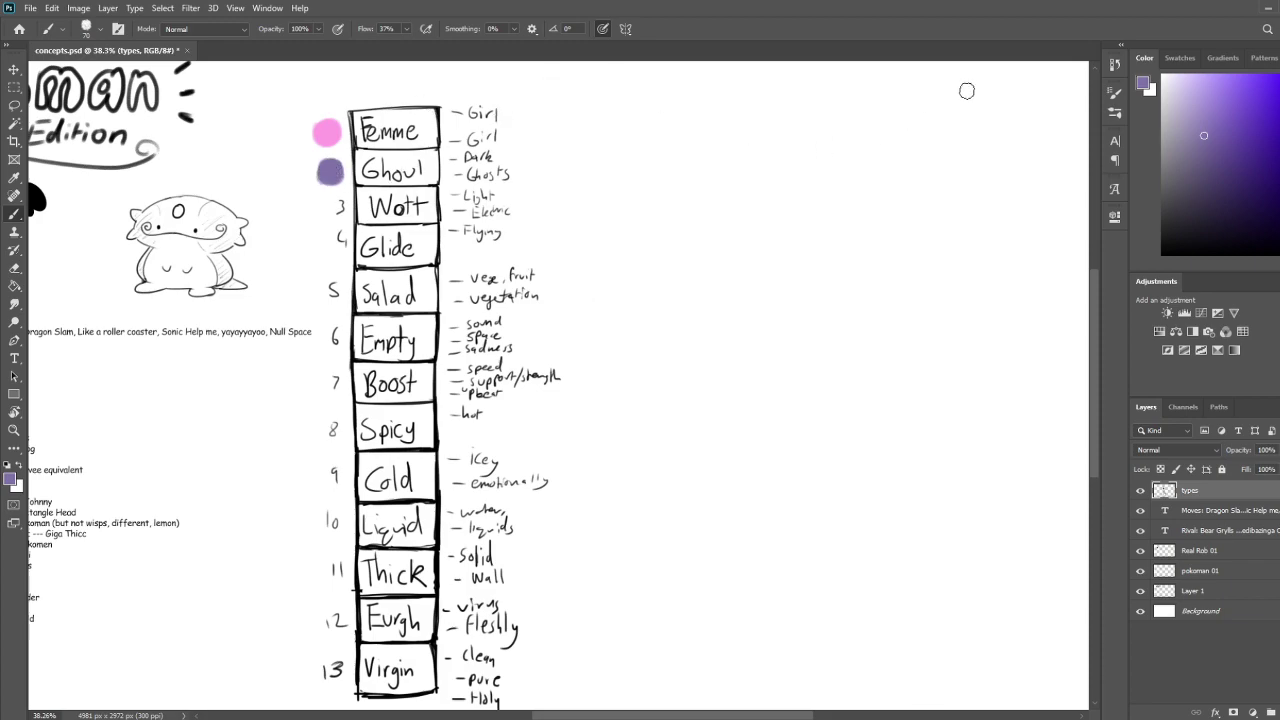
Paint a pale yellow dot beside the Watt box and a light blue dot beside the Glide box
click(1277, 225)
drag(1204, 134, 1196, 72)
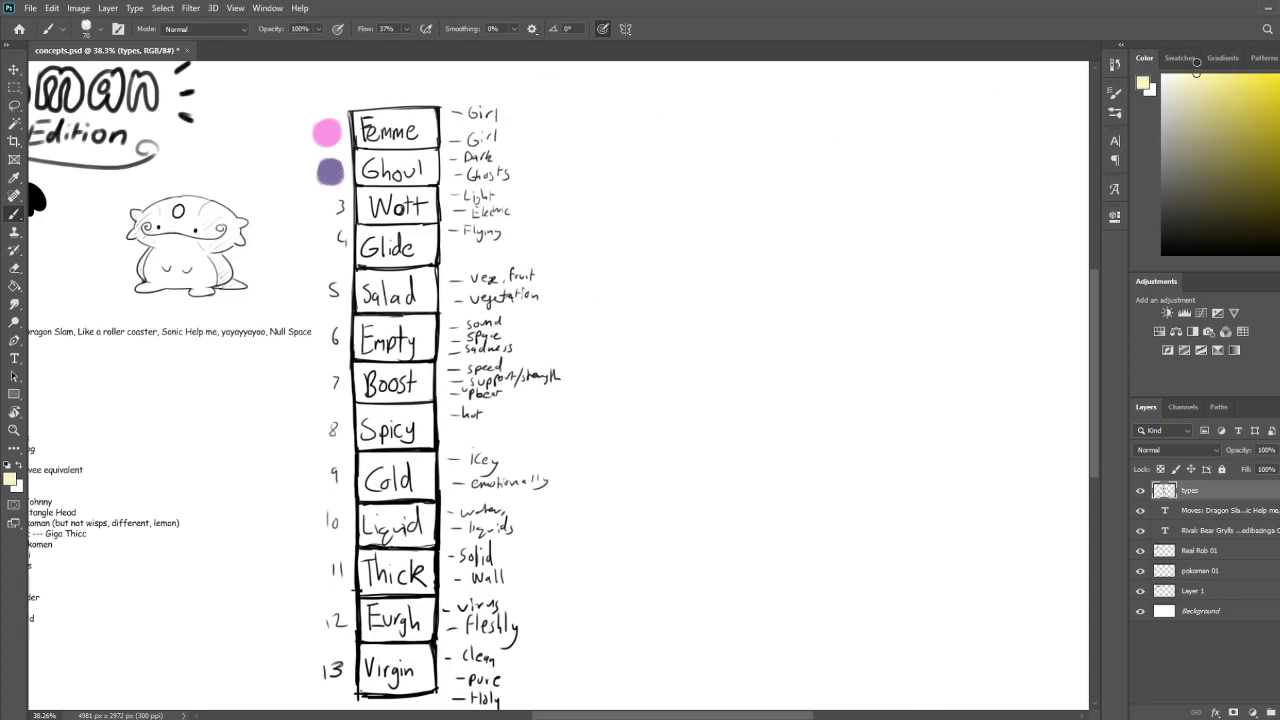
drag(336, 204, 331, 207)
key(ctrl+z)
click(1216, 73)
click(1185, 83)
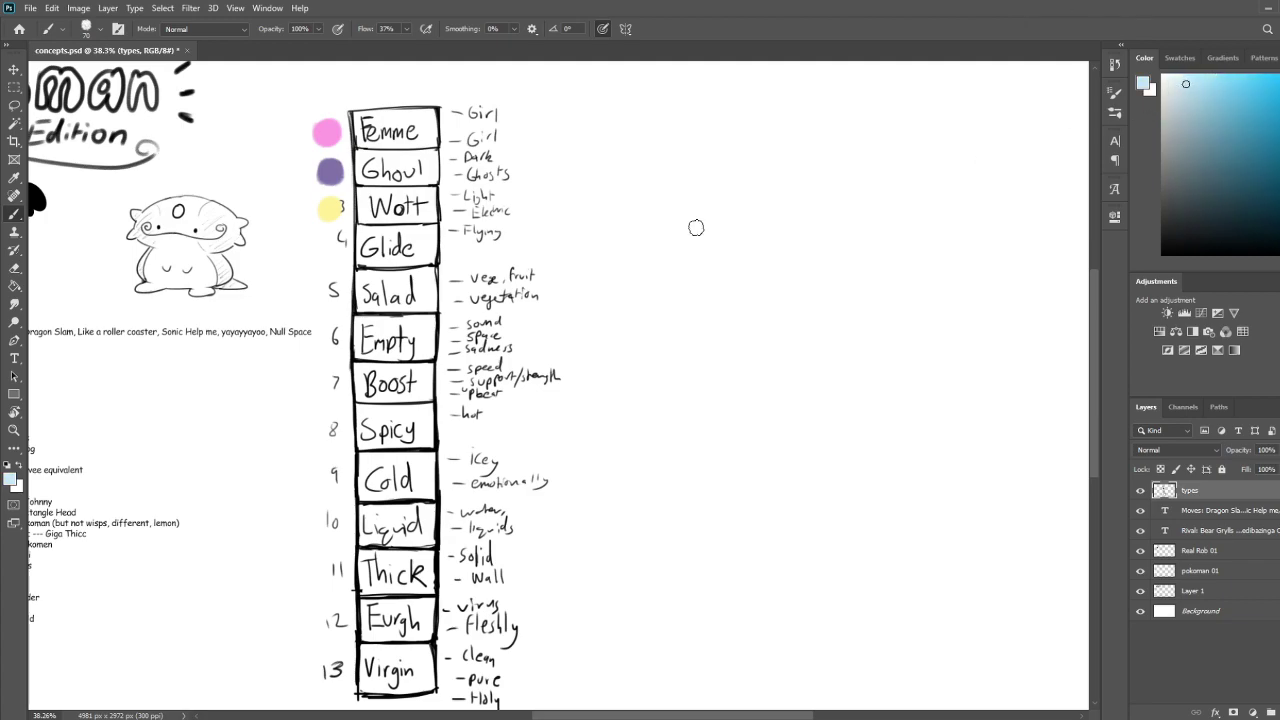
drag(330, 253, 332, 245)
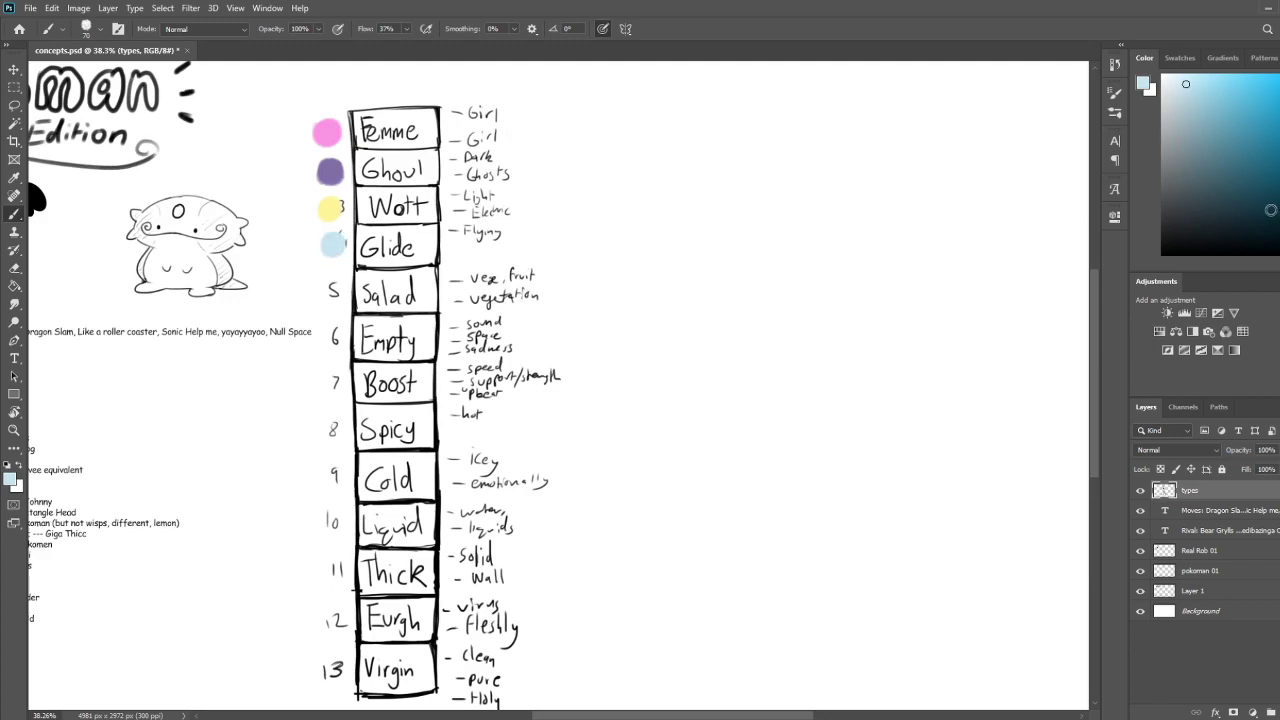
Paint a medium green dot over the number beside the Salad box
click(1279, 140)
drag(1279, 200, 1279, 188)
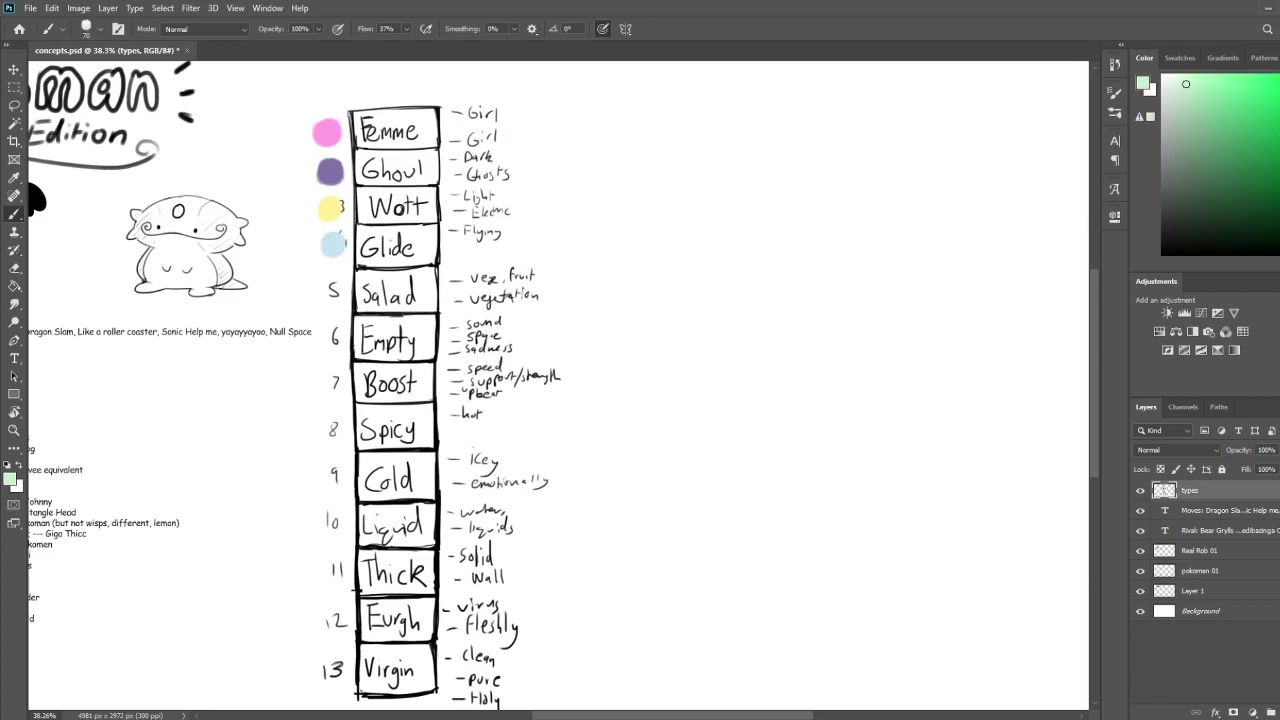
drag(1216, 122, 1210, 104)
drag(336, 294, 334, 288)
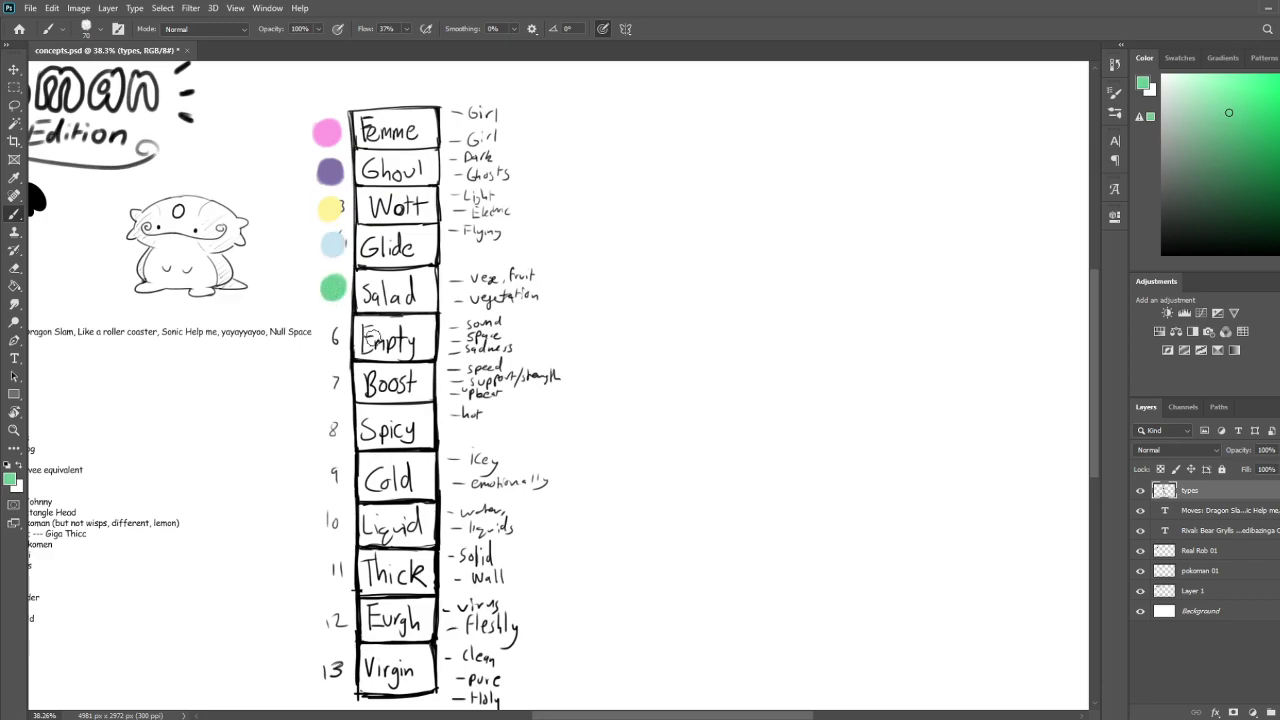
Paint a near-black purple dot over the number beside the Empty box
scroll(731, 400, down, 2)
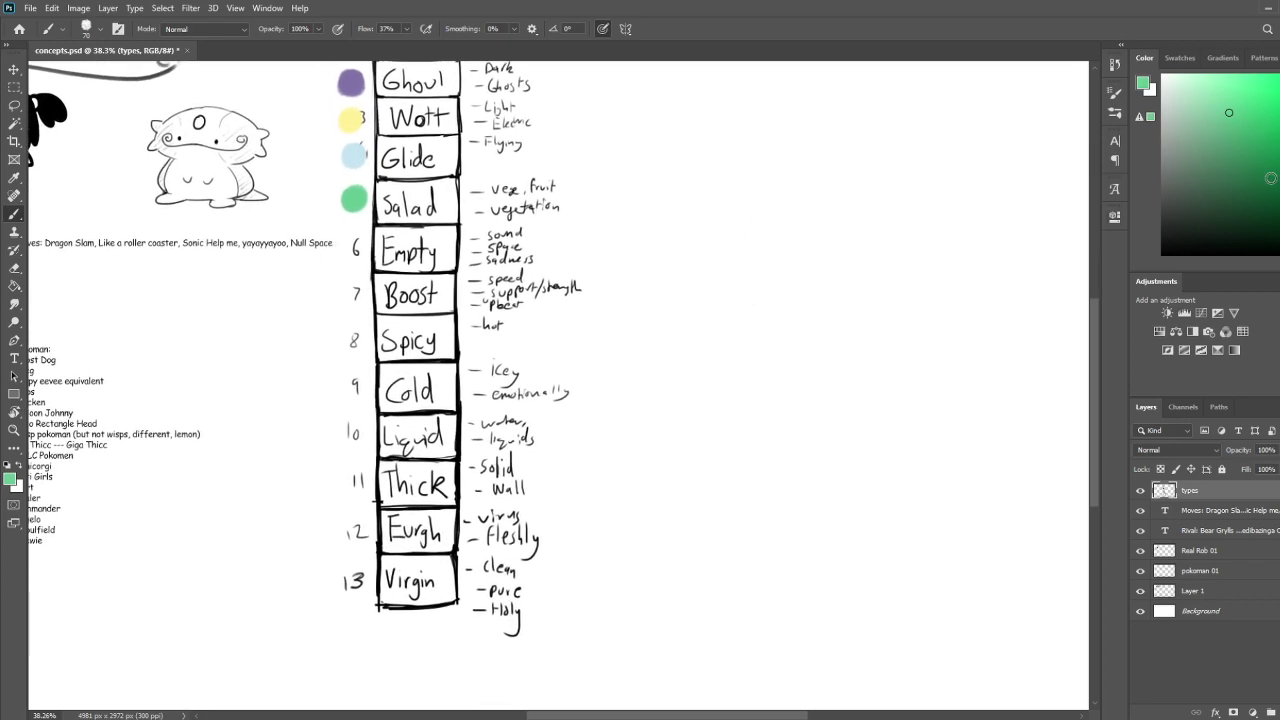
mouse_move(1279, 185)
mouse_down()
mouse_move(1279, 127)
mouse_move(1232, 165)
mouse_move(1233, 185)
mouse_up()
drag(357, 252, 354, 242)
key(ctrl+z)
drag(1194, 166, 1213, 208)
drag(350, 254, 352, 250)
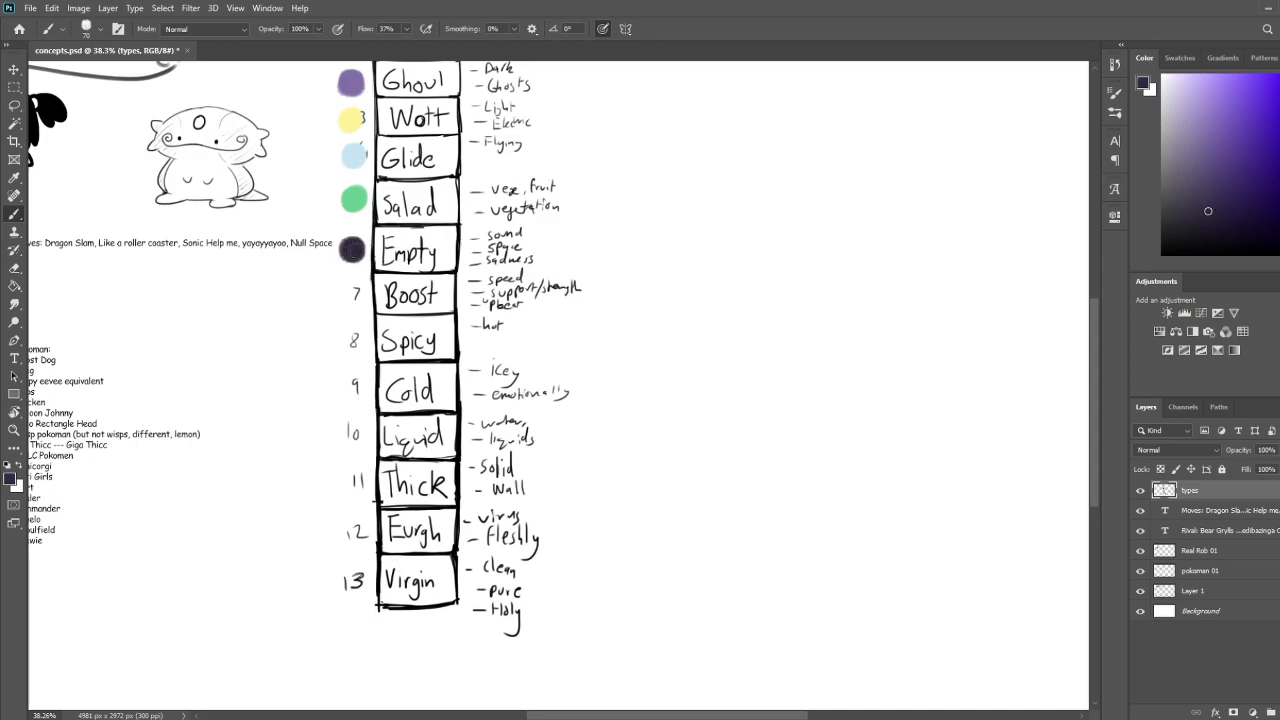
drag(637, 192, 684, 232)
key(ctrl+z)
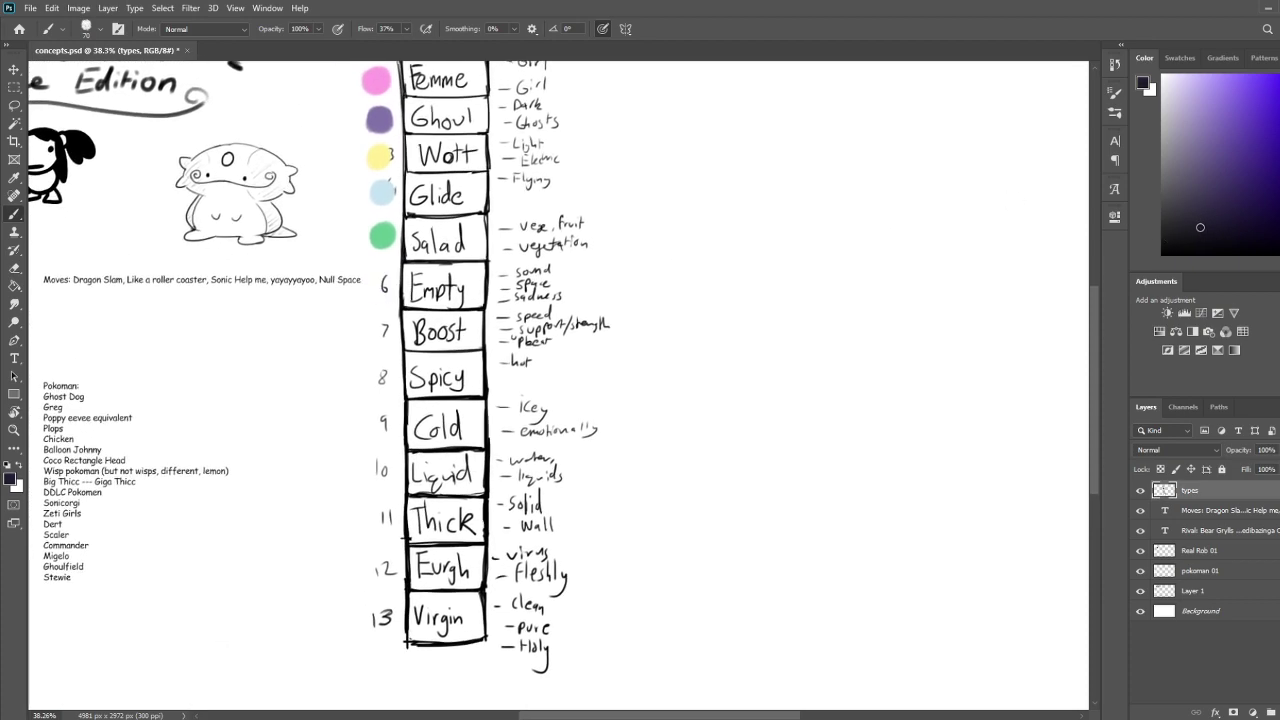
drag(378, 285, 380, 284)
Try a different colour for the dot beside the Empty box
mouse_move(687, 250)
mouse_down()
mouse_move(669, 246)
mouse_move(671, 211)
mouse_up()
click(1210, 131)
drag(1210, 132, 1019, 5)
drag(368, 254, 371, 246)
key(ctrl+z)
click(1198, 248)
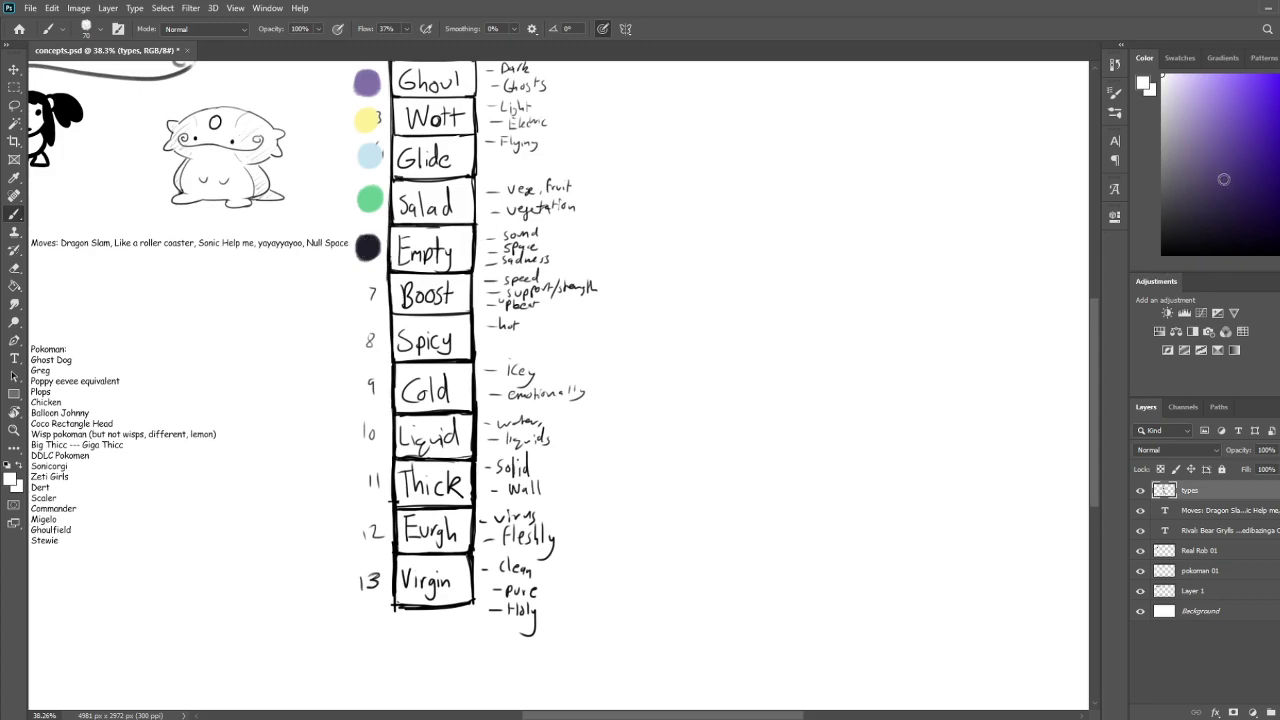
Paint a strong blue dot over the number beside the Boost box
mouse_move(1279, 126)
mouse_down()
mouse_move(1279, 166)
mouse_move(1279, 154)
mouse_up()
drag(1218, 116, 1250, 61)
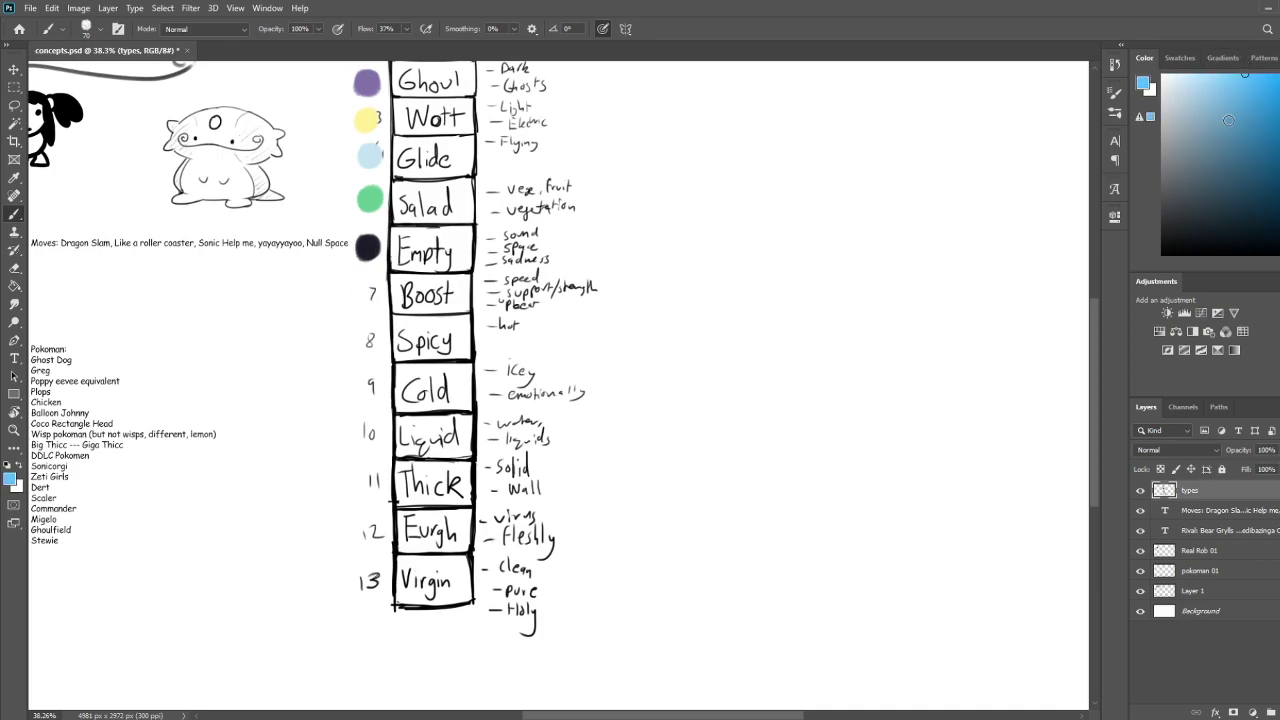
click(1279, 142)
mouse_move(1246, 78)
mouse_down()
mouse_move(1256, 96)
mouse_move(1271, 86)
mouse_up()
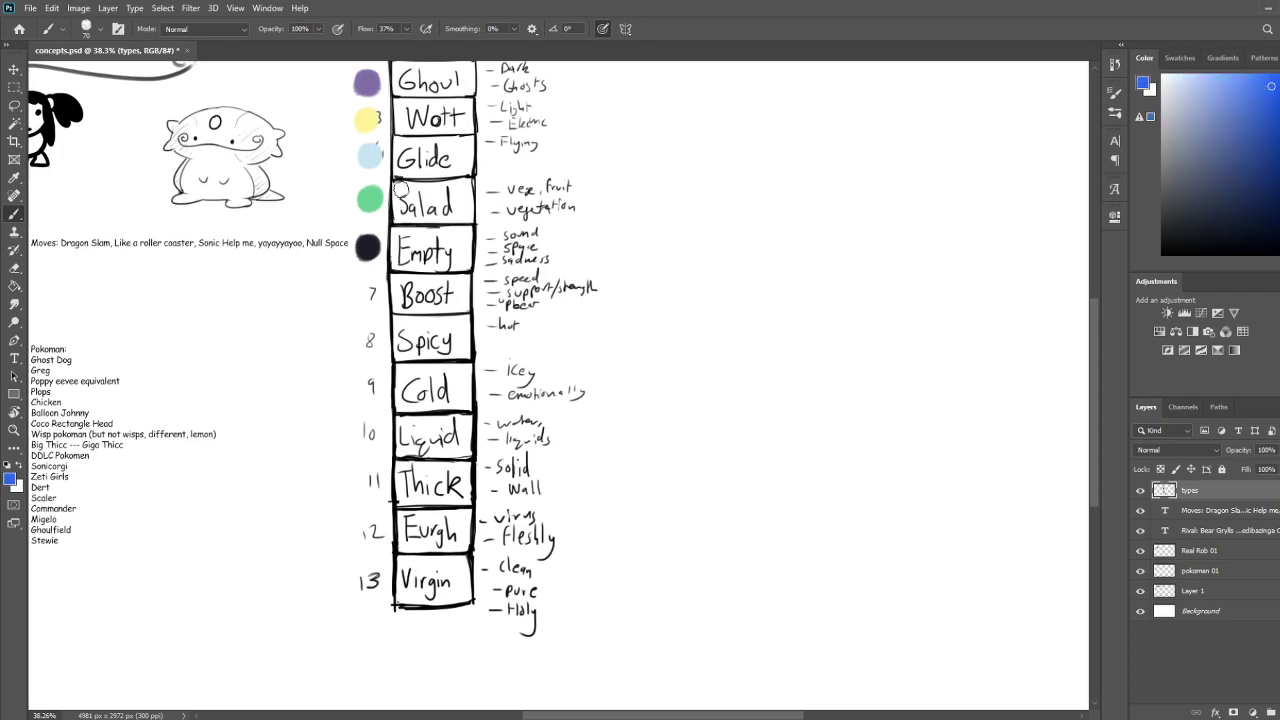
click(367, 289)
scroll(367, 289, up, 2)
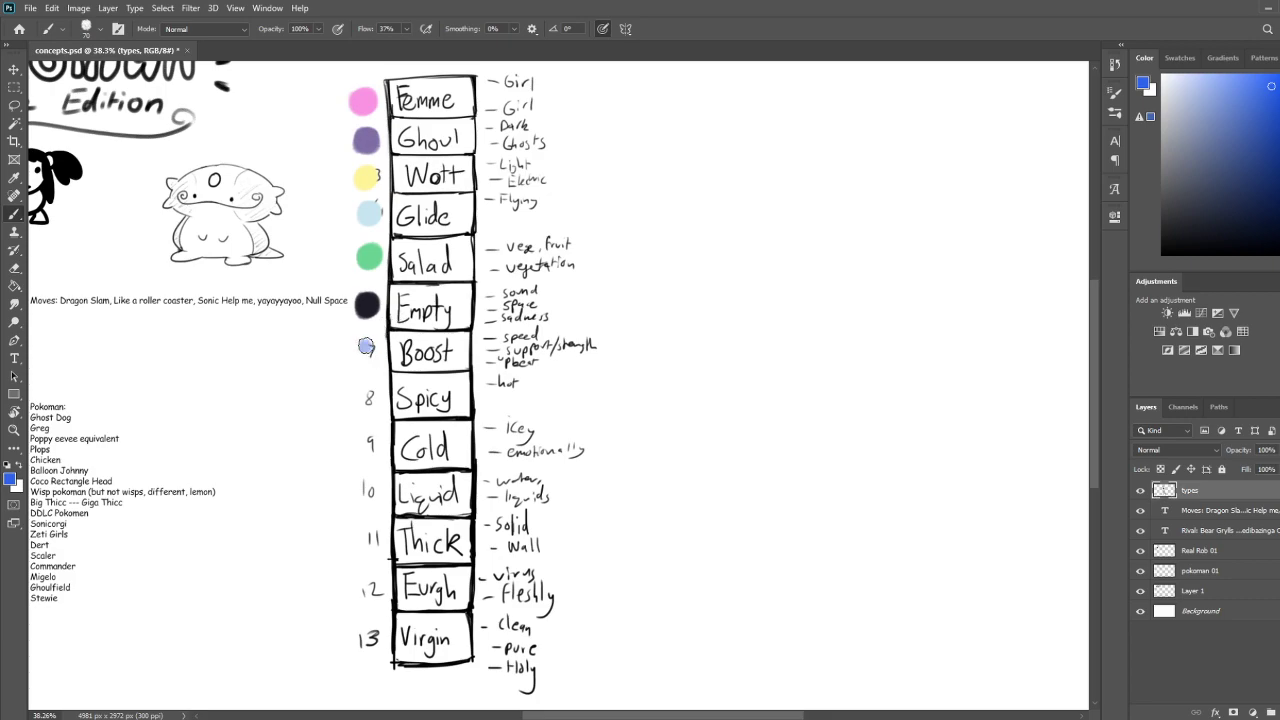
drag(624, 371, 671, 406)
Paint a light grey dot over the number beside the Liquid box
drag(1168, 106, 1134, 130)
drag(414, 457, 415, 458)
mouse_move(705, 362)
mouse_down()
mouse_move(673, 455)
mouse_move(713, 390)
mouse_up()
key(ctrl+z)
drag(1164, 122, 1141, 109)
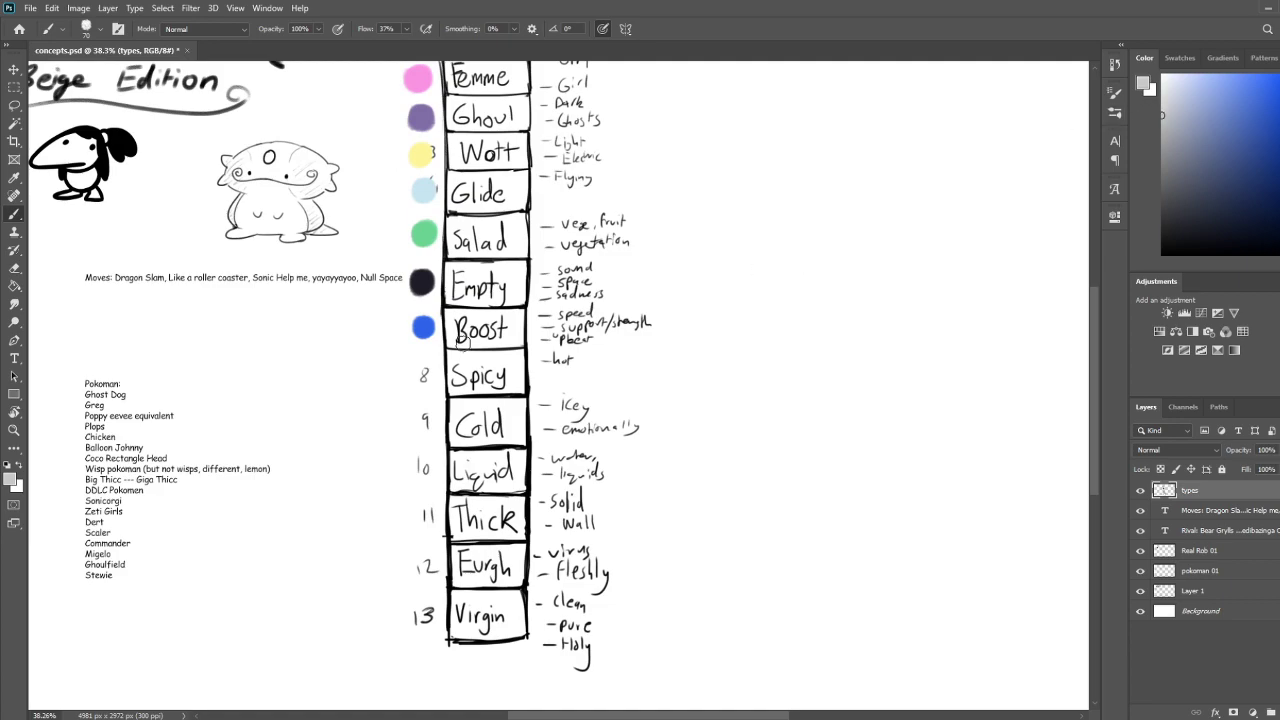
click(424, 470)
drag(629, 343, 599, 390)
Paint a red dot over the number beside the Spicy box
click(1279, 78)
drag(1230, 92, 1273, 104)
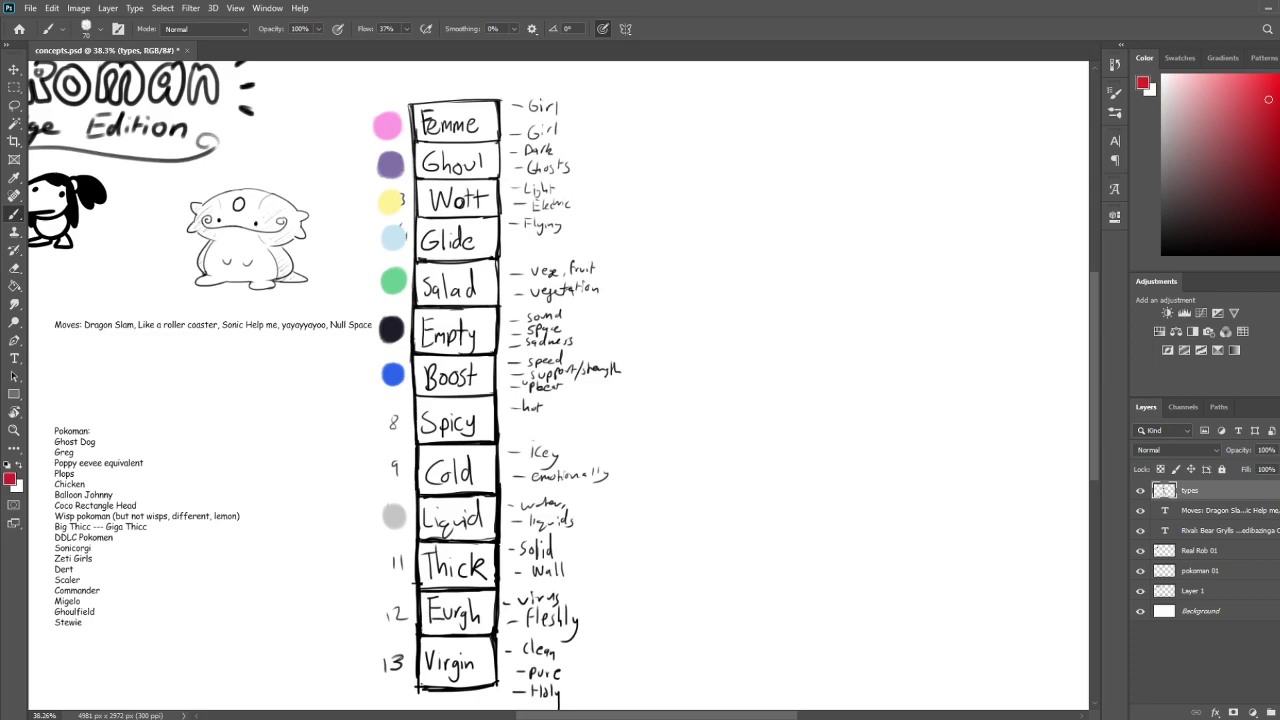
click(1279, 76)
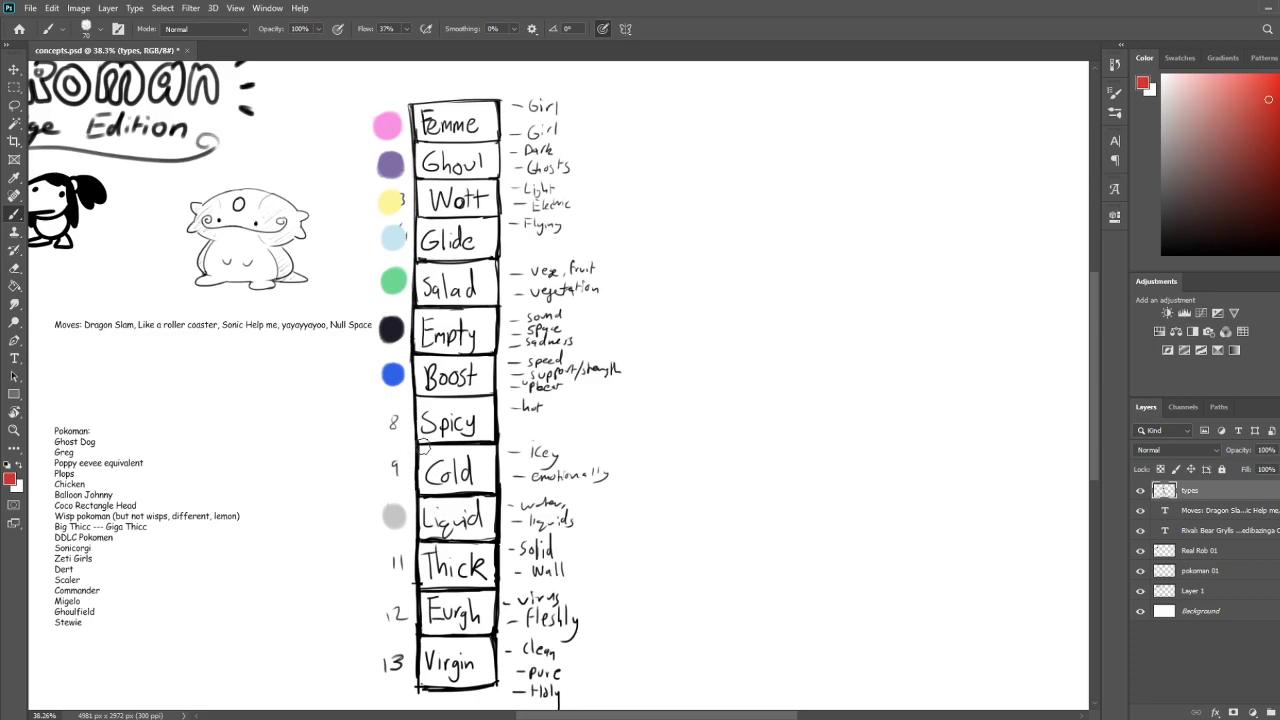
drag(395, 425, 392, 424)
drag(657, 416, 681, 388)
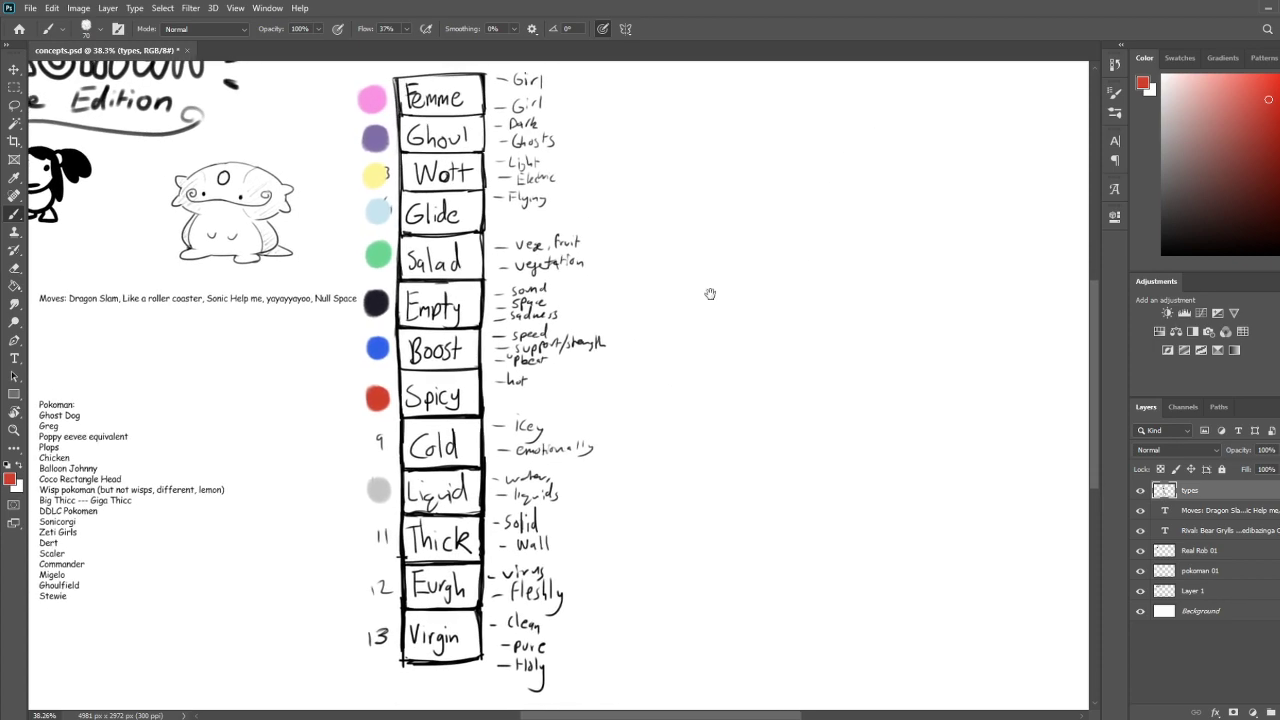
Cover the number beside the Cold box with a white dot and outline it with a thin grey circle
mouse_move(1279, 209)
mouse_down()
mouse_move(1279, 160)
mouse_move(1095, 18)
mouse_up()
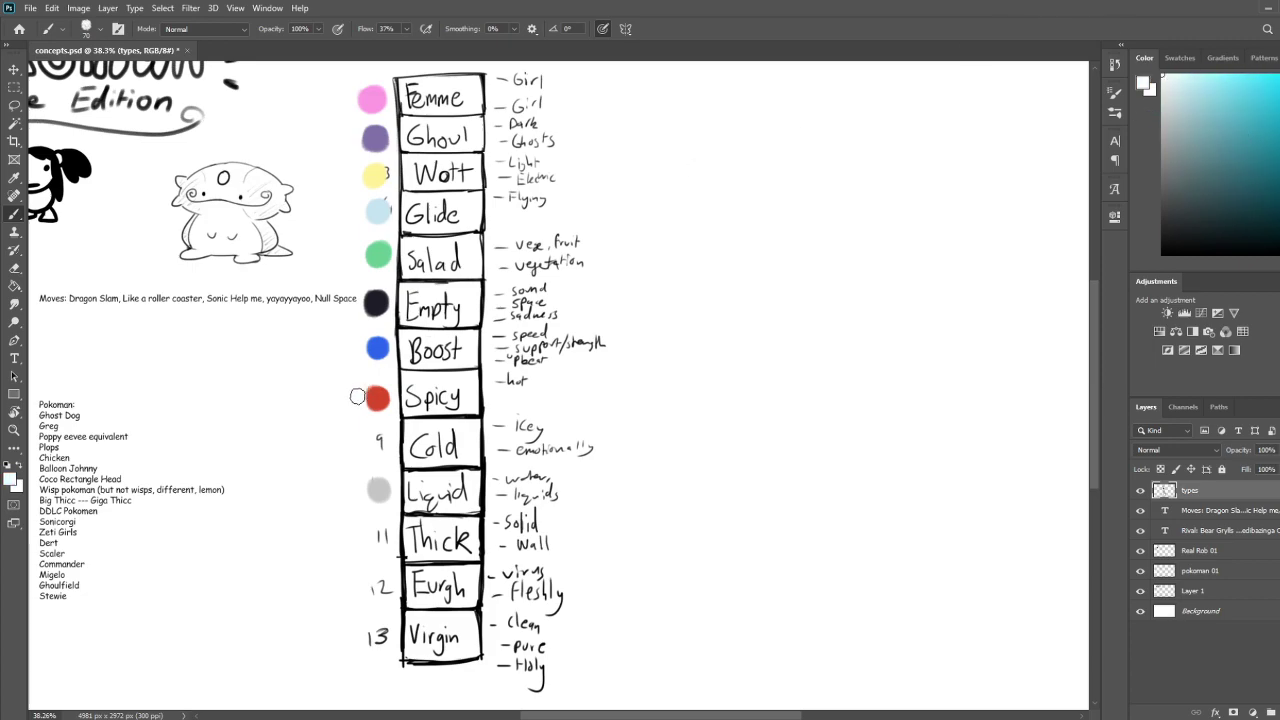
drag(372, 443, 383, 439)
drag(1186, 120, 1174, 57)
drag(378, 446, 382, 437)
scroll(657, 429, down, 5)
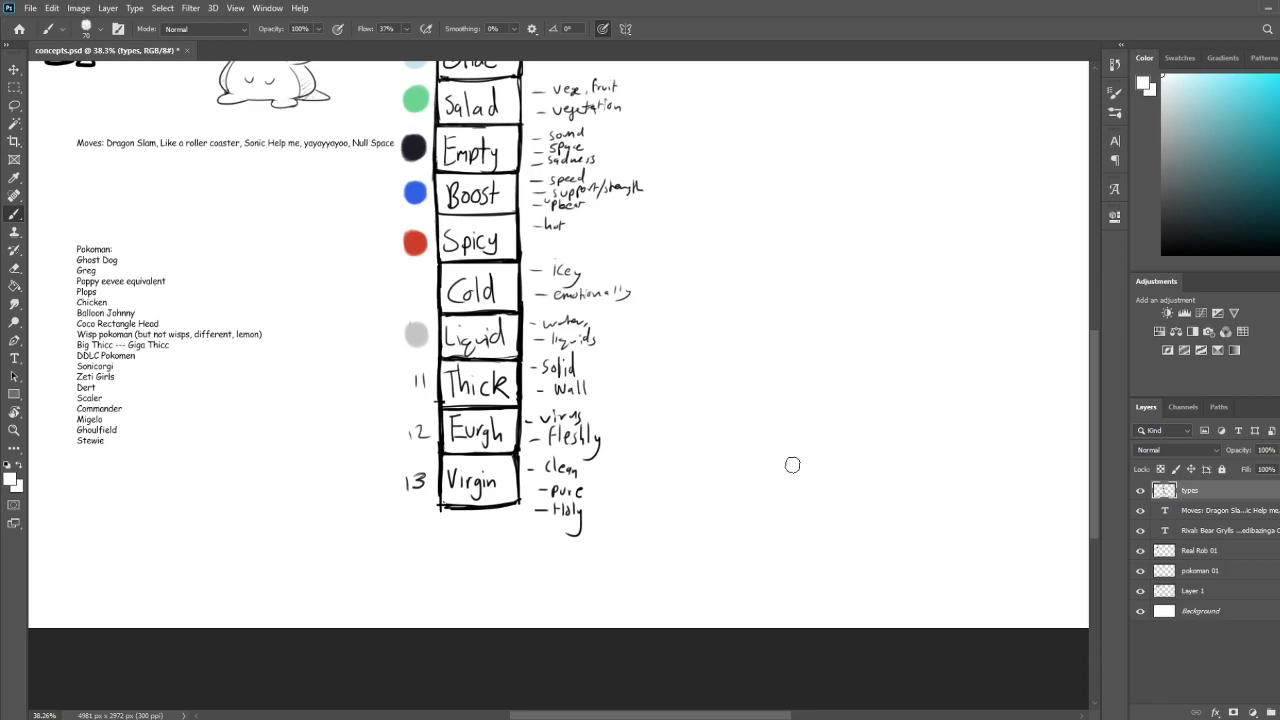
key(x)
drag(1204, 167, 1134, 147)
scroll(741, 308, up, 2)
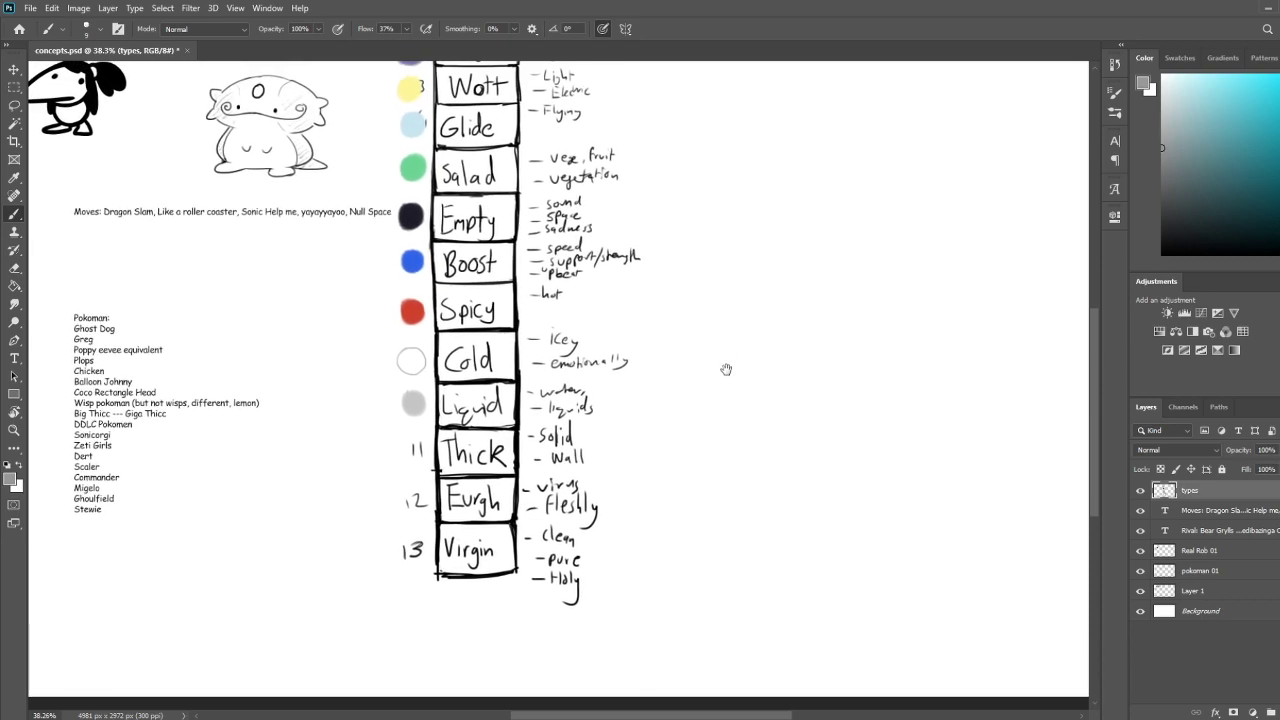
Try a crimson dot over the number beside the Thick box
drag(1265, 189, 1206, 114)
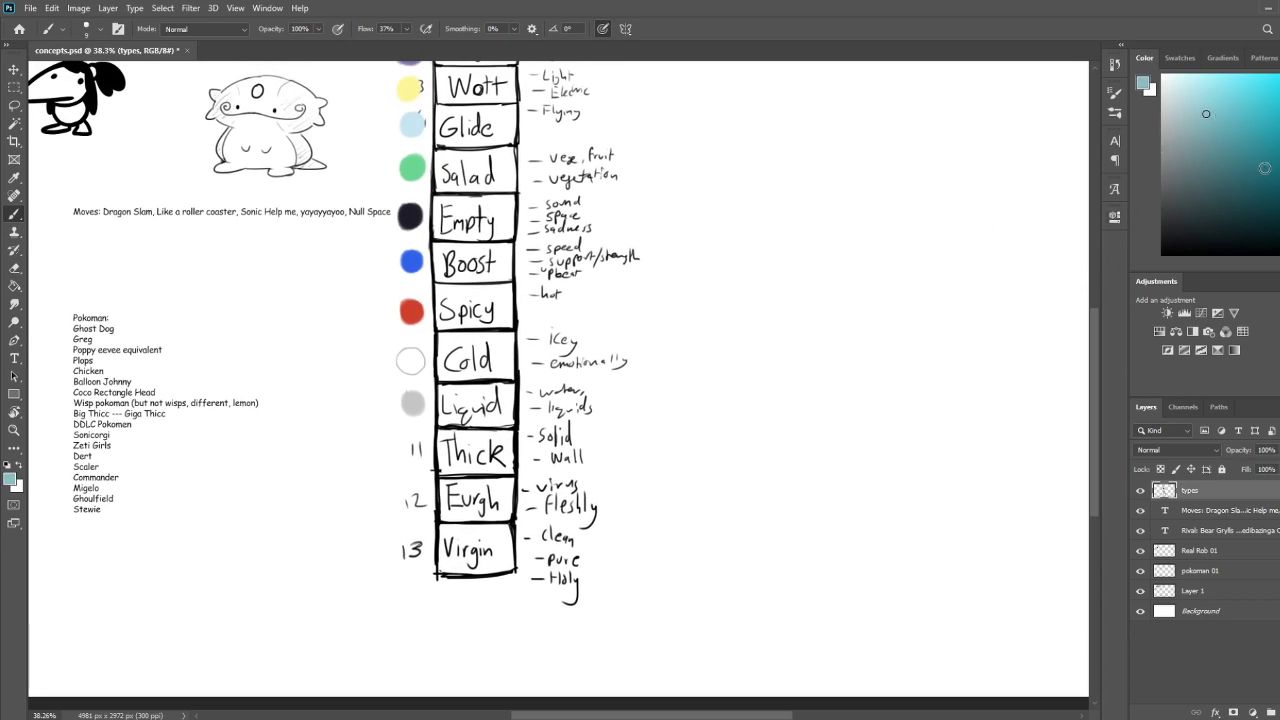
drag(837, 283, 791, 354)
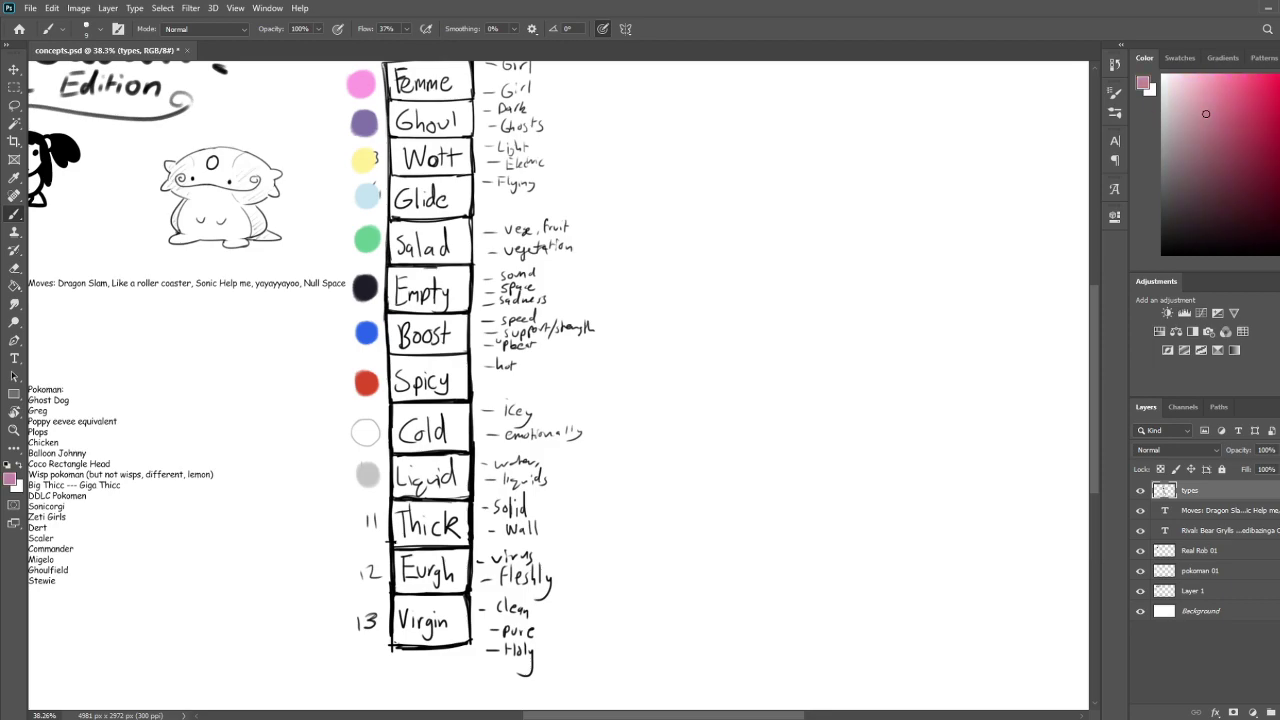
click(1238, 96)
drag(1246, 92, 1251, 91)
drag(377, 535, 365, 522)
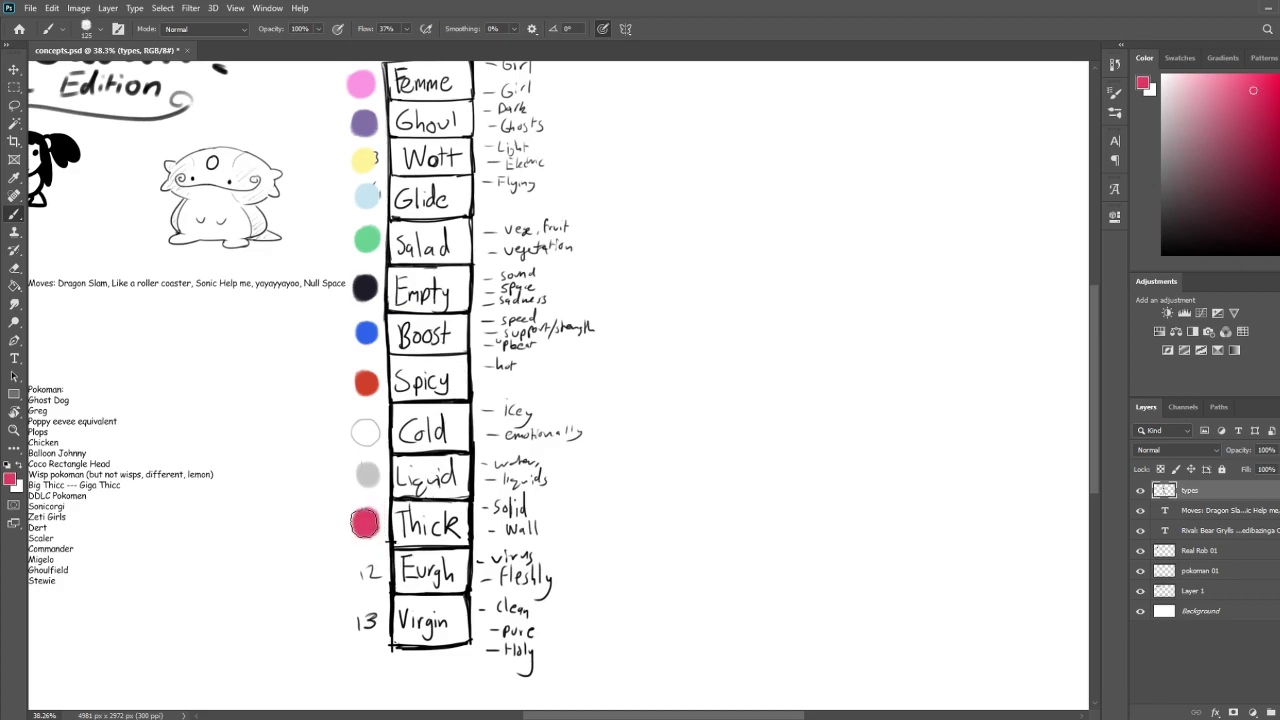
drag(538, 406, 565, 425)
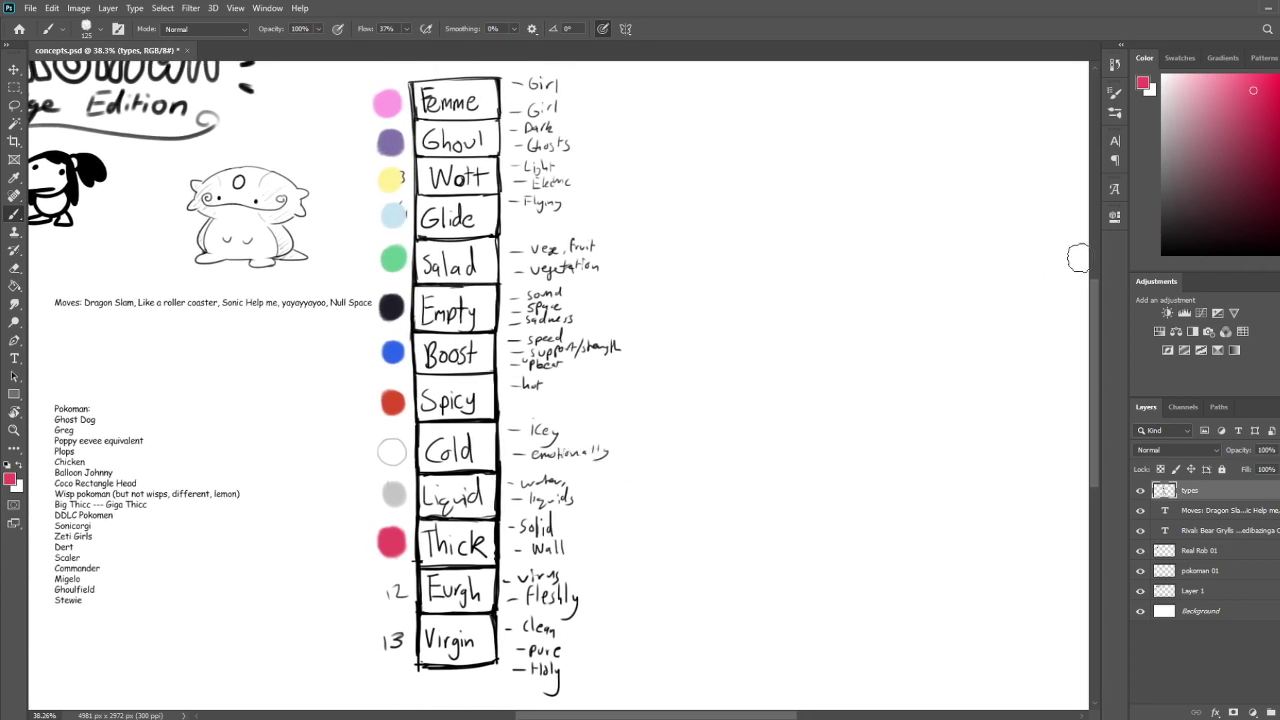
key(ctrl+z)
Paint a vivid magenta dot over the number beside the Thick box
drag(1253, 90, 1266, 82)
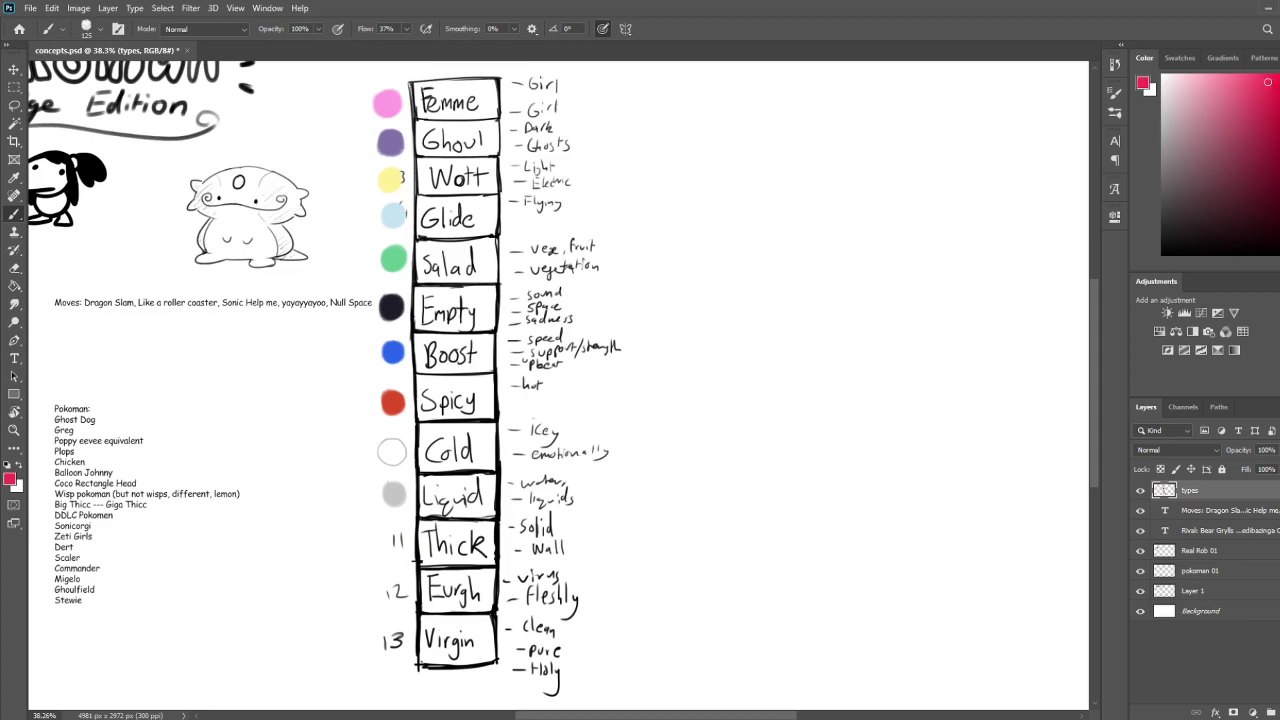
drag(389, 538, 393, 540)
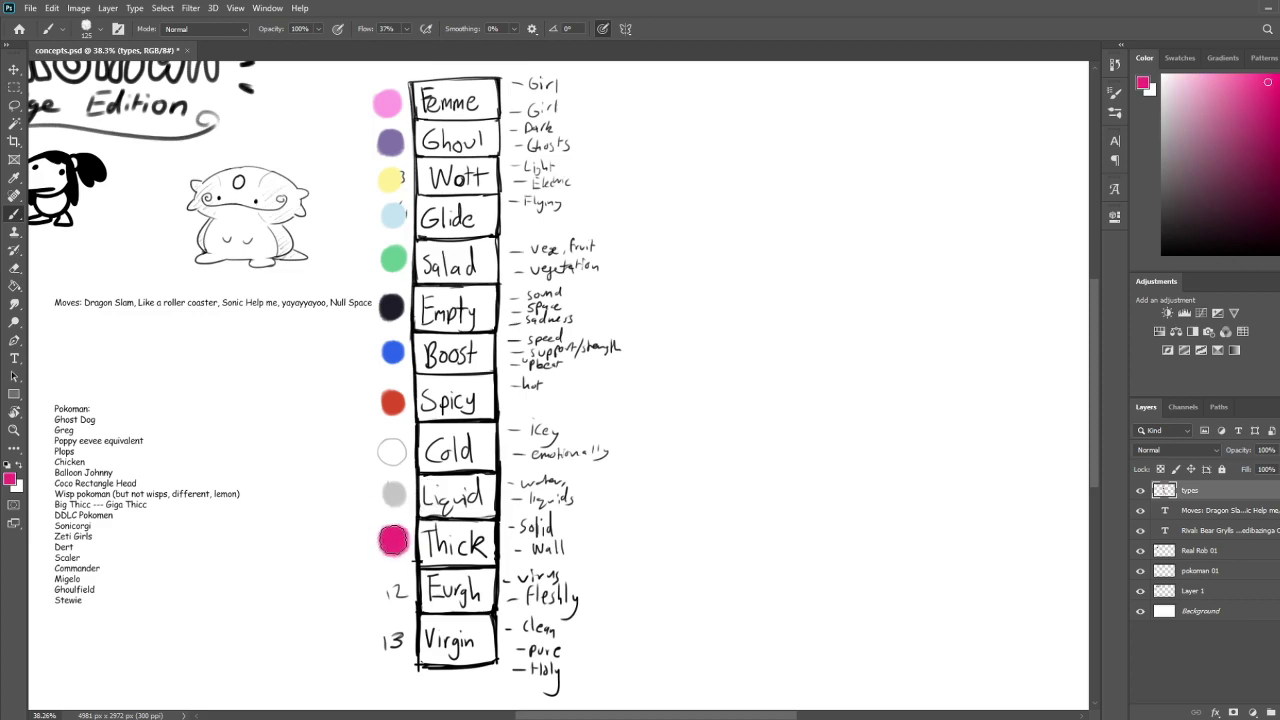
mouse_move(705, 547)
mouse_down()
mouse_move(686, 523)
mouse_move(694, 494)
mouse_up()
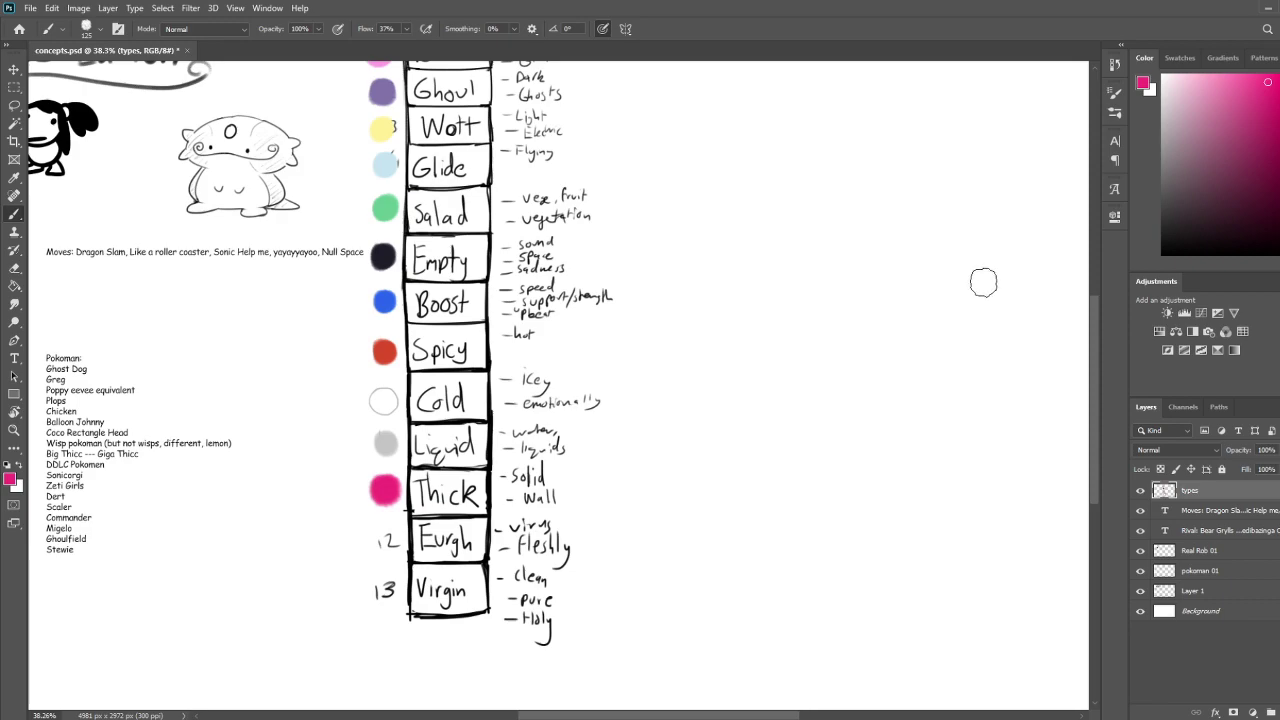
Try a muted reddish-brown dot over the number beside the Eurgh box
click(1279, 230)
drag(1279, 230, 1279, 255)
click(1198, 135)
drag(1198, 135, 1215, 176)
click(383, 538)
drag(383, 538, 385, 540)
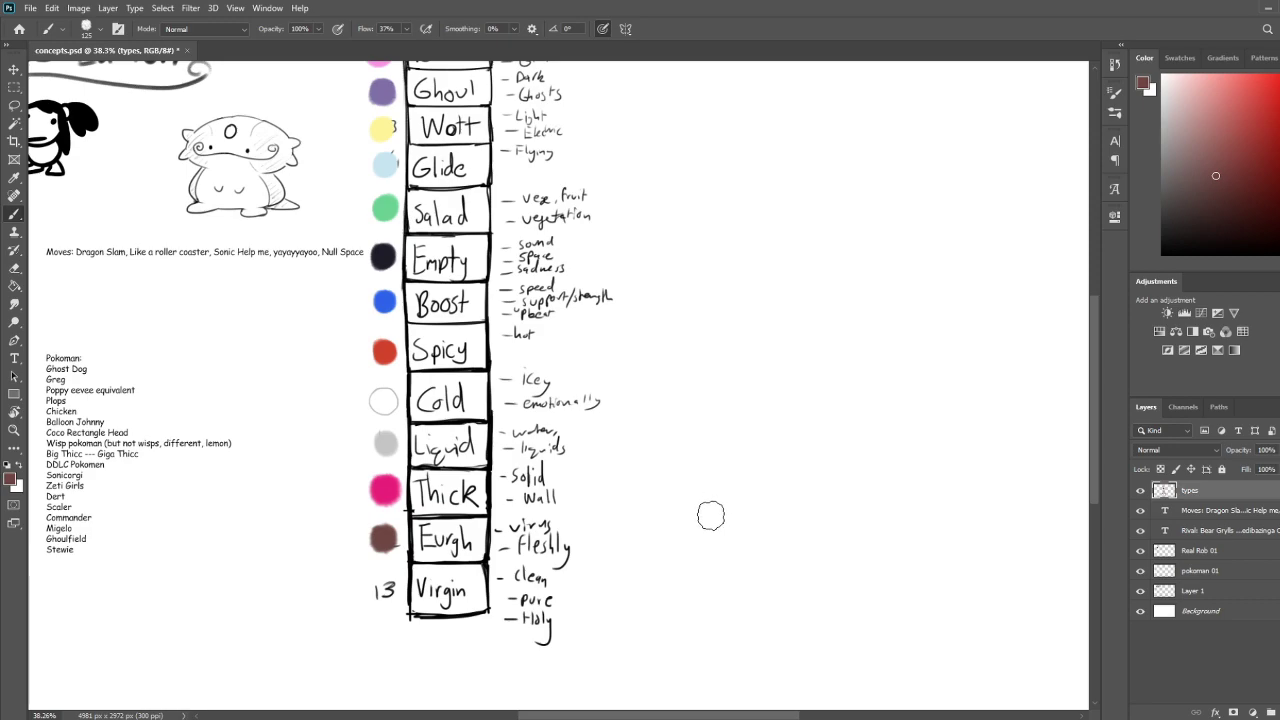
key(ctrl+z)
Paint a dark olive green dot over the number beside the Eurgh box
click(1279, 212)
drag(1279, 212, 1279, 219)
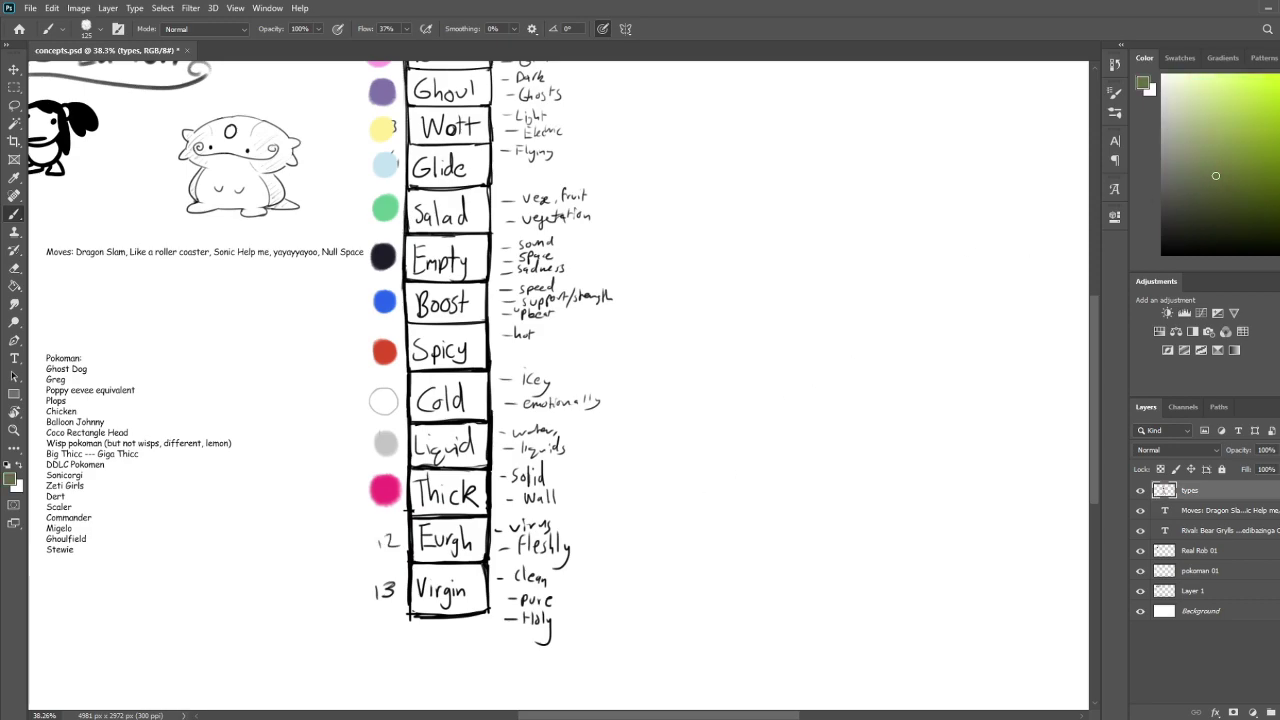
click(1203, 196)
drag(384, 547, 386, 545)
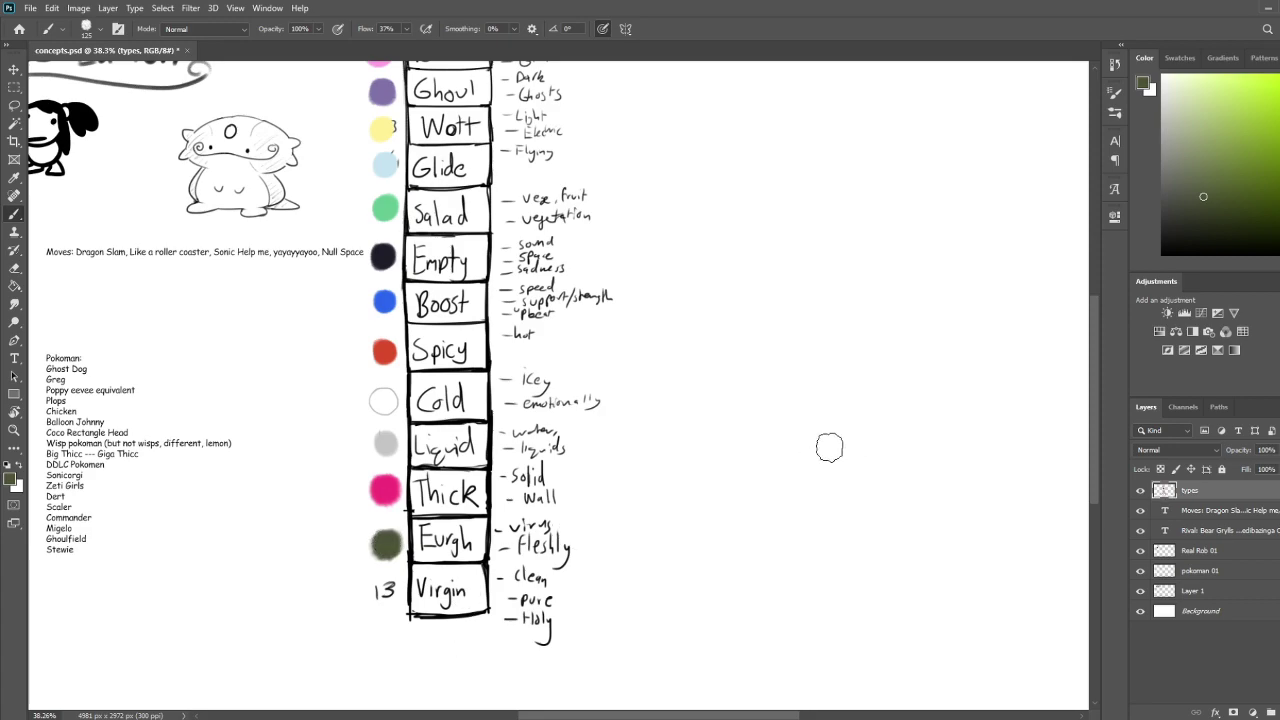
Reduce the brush size to 50 and repaint the dot beside the Ghoul box in greyish purple
key(bracketleft)
key(bracketleft)
key(bracketleft)
key(x)
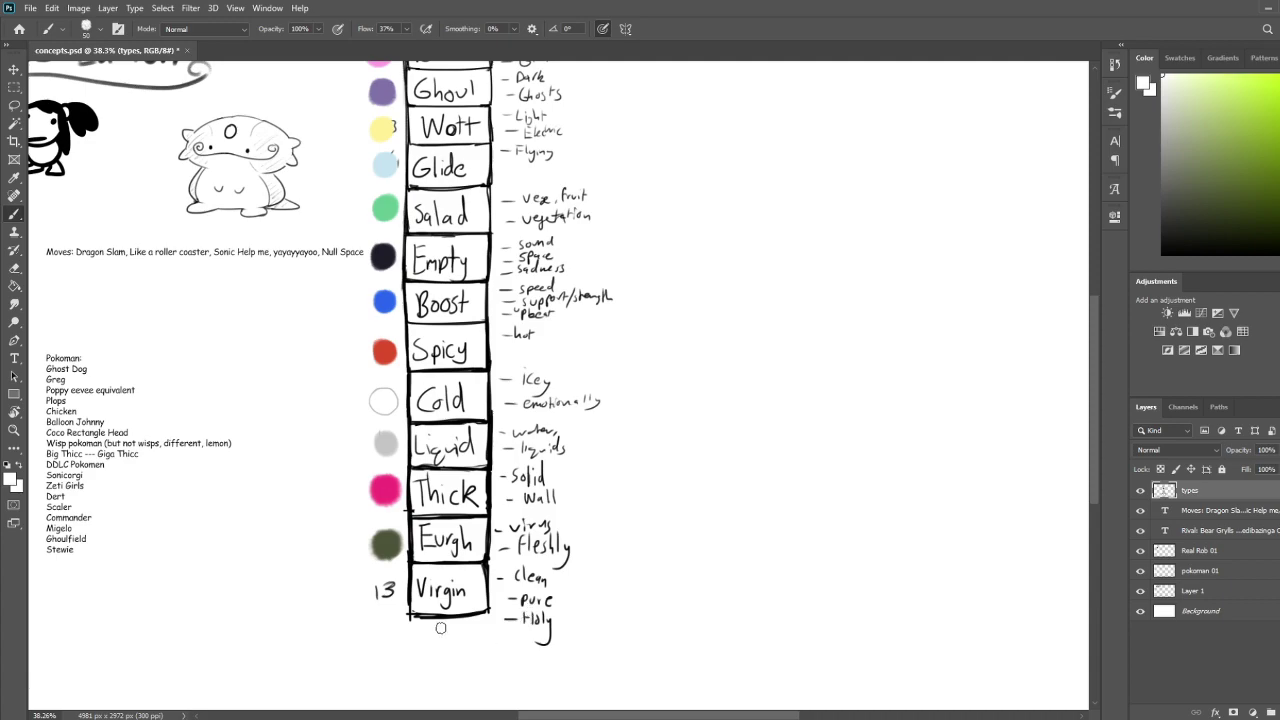
drag(653, 275, 698, 375)
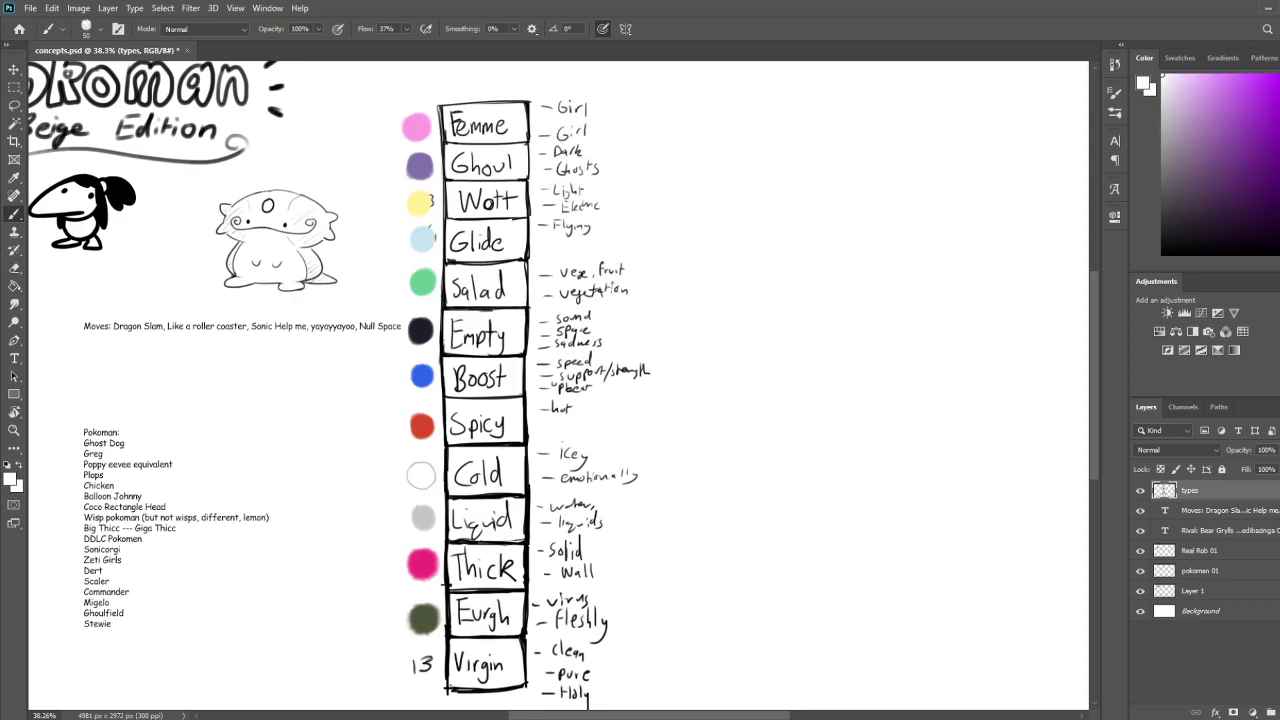
click(1181, 133)
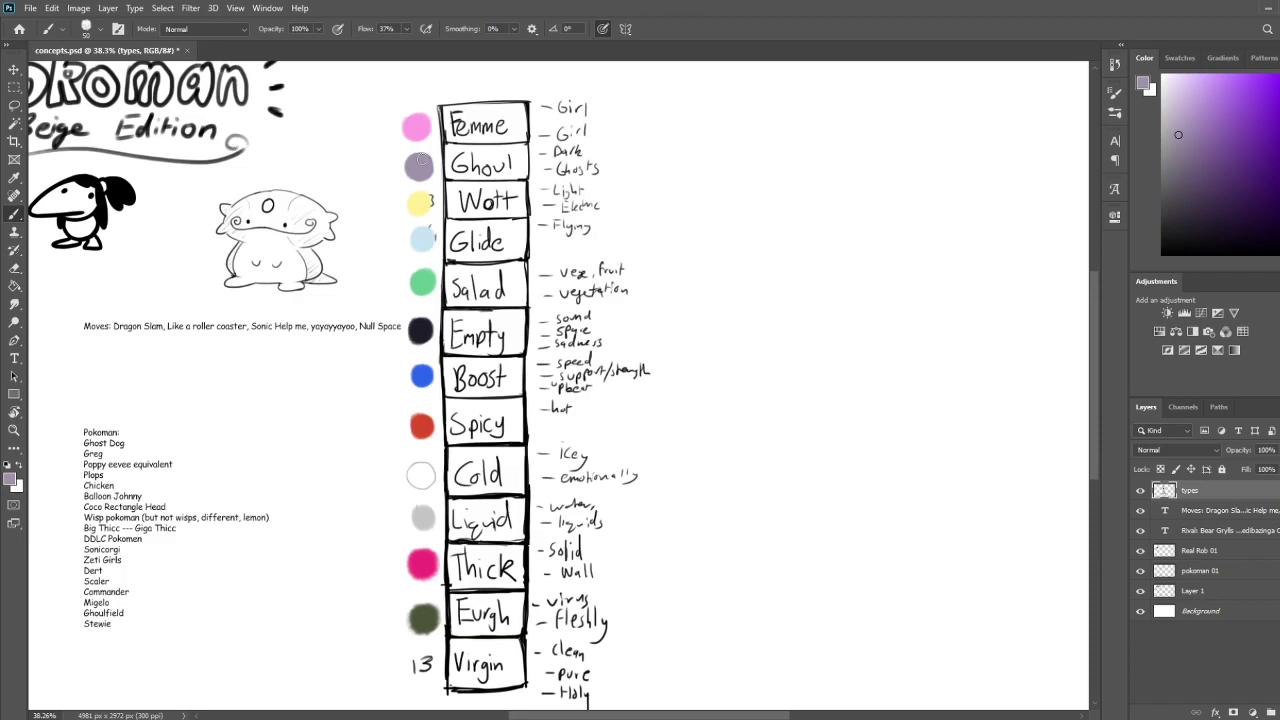
Cover the number beside the Virgin box with white and outline a light grey circle in its place
drag(651, 475, 677, 284)
key(x)
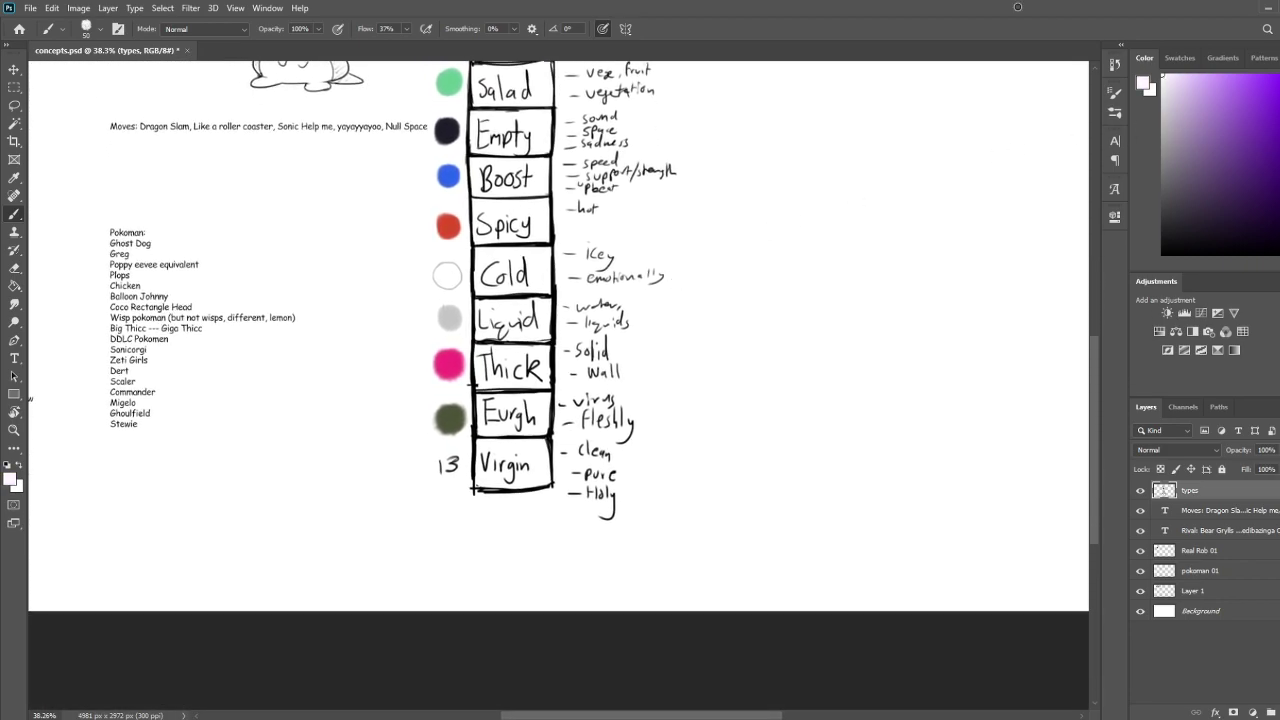
mouse_move(440, 452)
mouse_down()
mouse_move(448, 468)
mouse_move(453, 458)
mouse_up()
click(1162, 122)
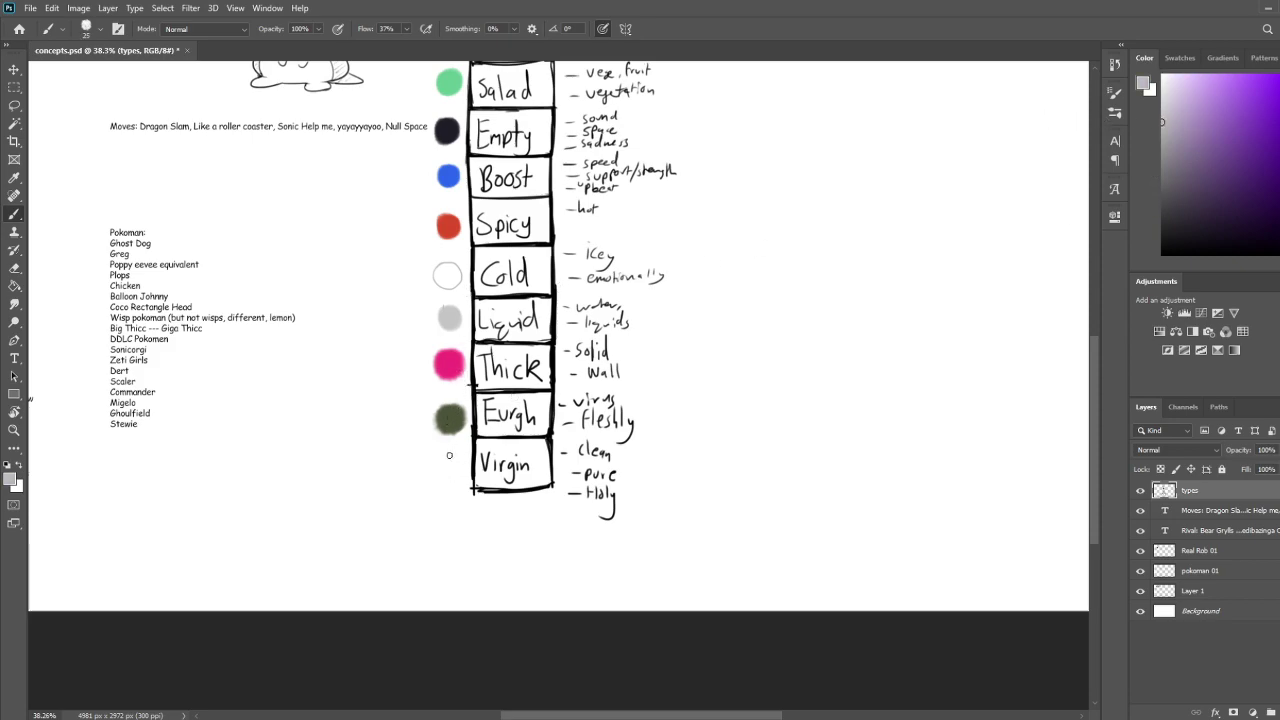
mouse_move(447, 452)
mouse_down()
mouse_move(463, 474)
mouse_move(433, 478)
mouse_move(430, 462)
mouse_up()
drag(622, 341, 595, 444)
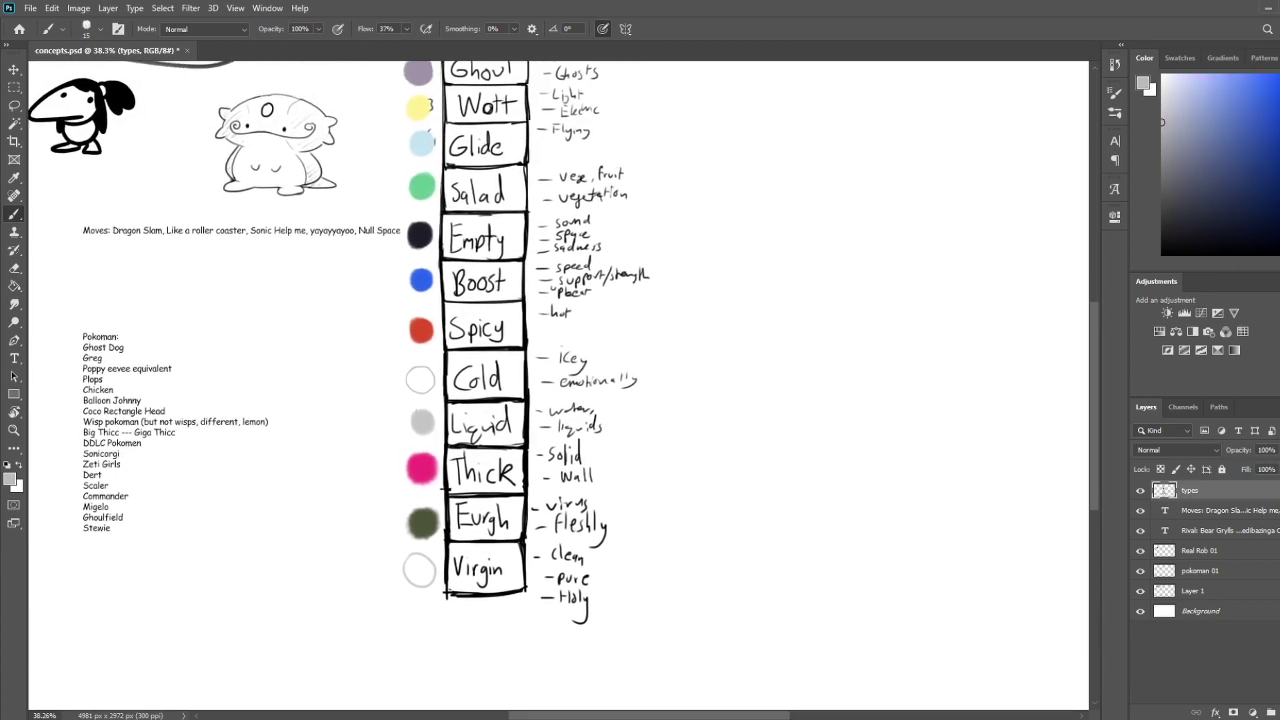
Fill the circle beside the Cold box with a light violet-blue dot
mouse_move(1243, 127)
mouse_down()
mouse_move(1225, 94)
mouse_move(1202, 91)
mouse_up()
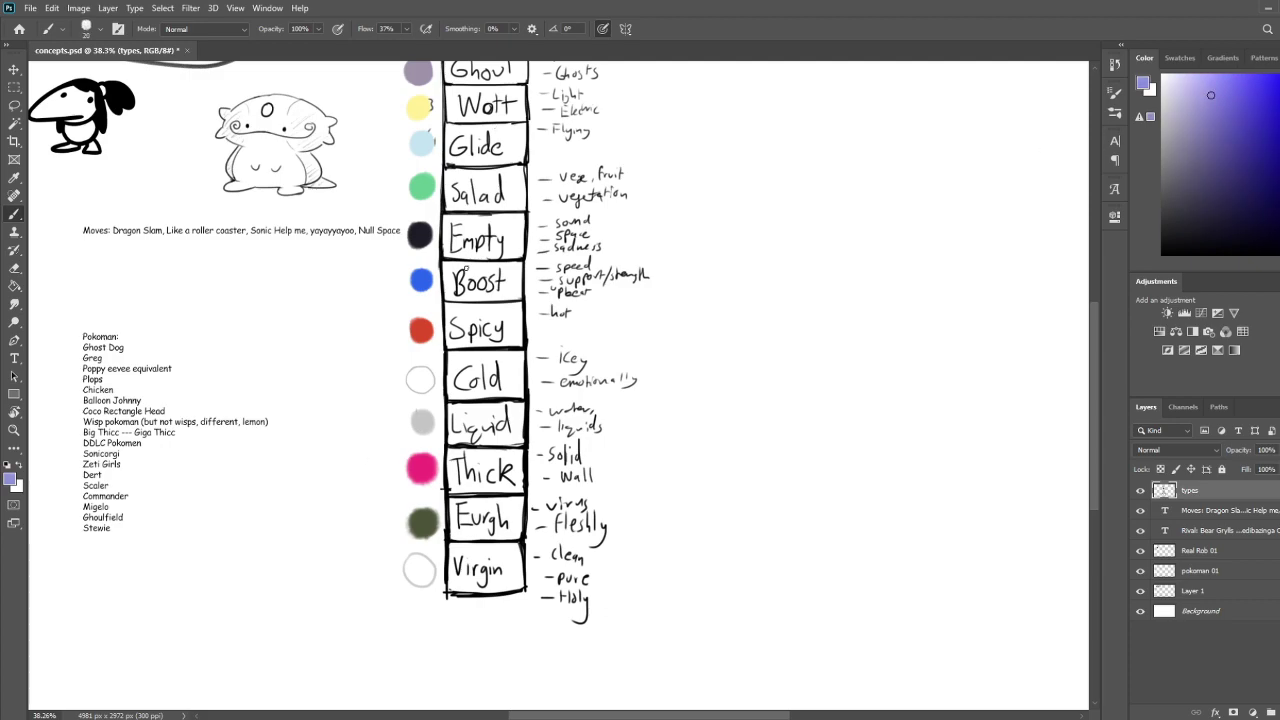
drag(430, 380, 424, 379)
drag(793, 180, 801, 258)
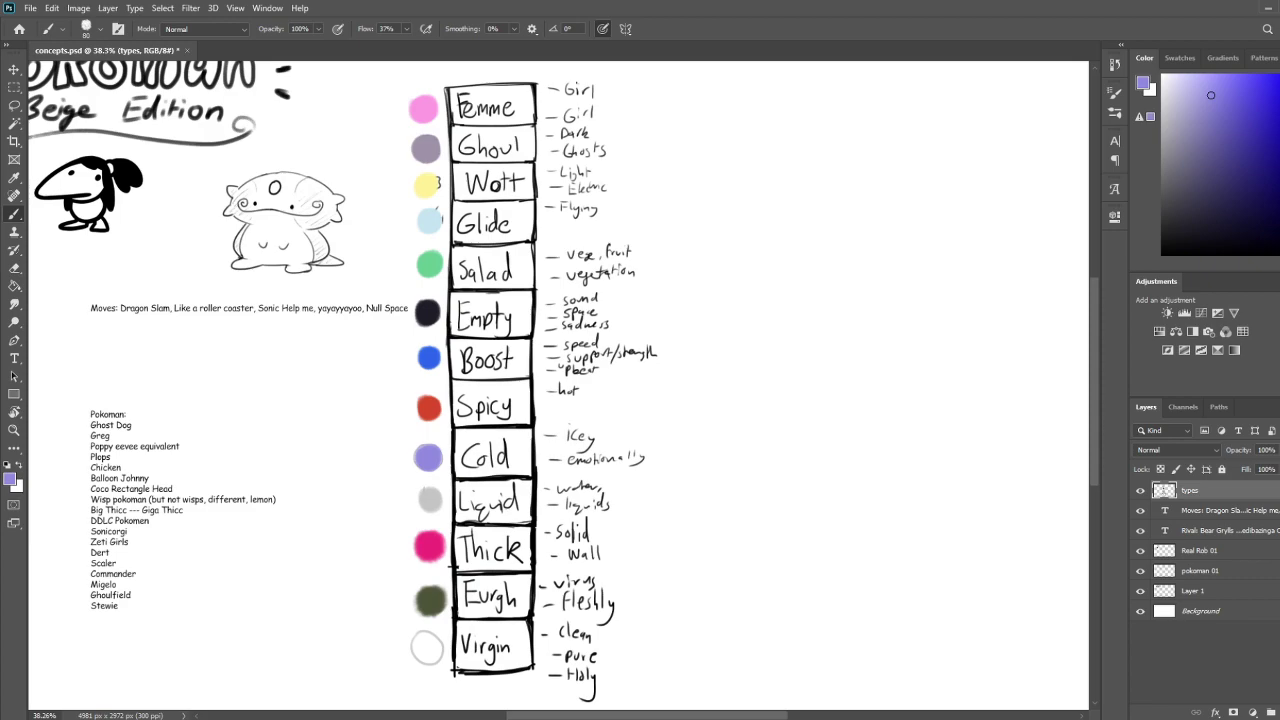
Repaint the dot beside the Boost box in a lighter sky blue
drag(1279, 129, 1279, 146)
drag(1246, 100, 1260, 99)
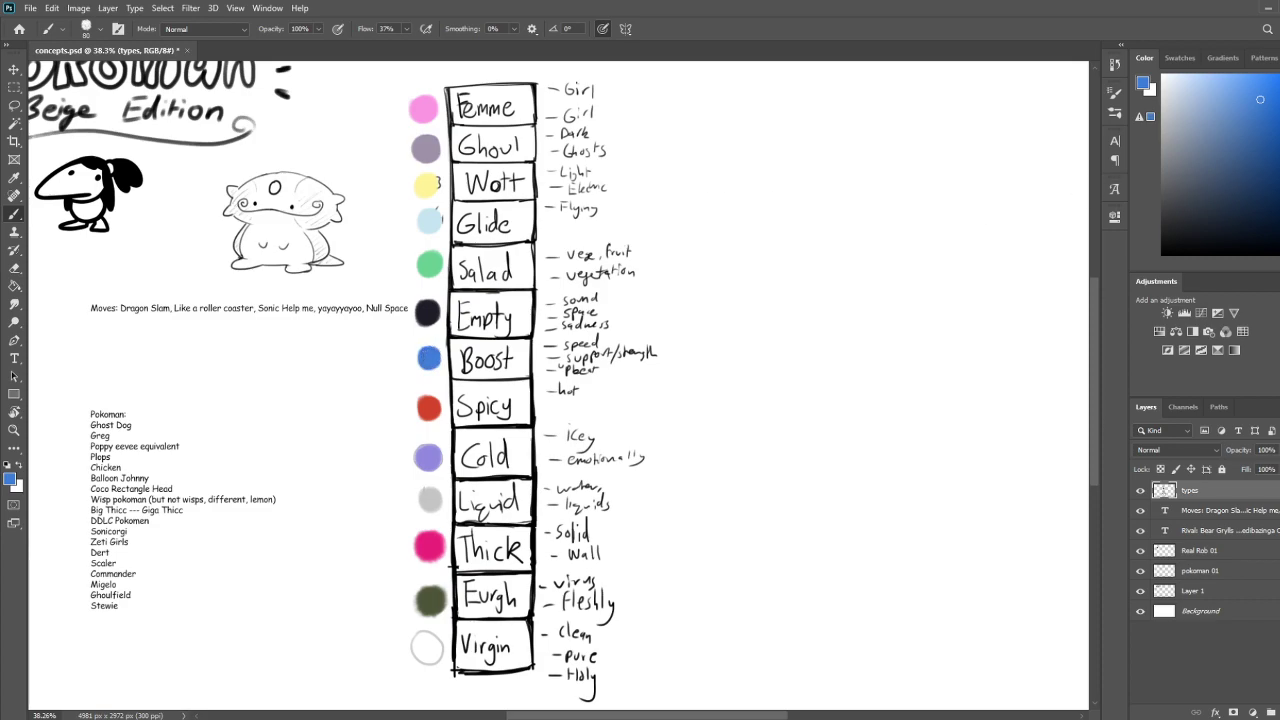
click(1279, 149)
drag(430, 355, 428, 359)
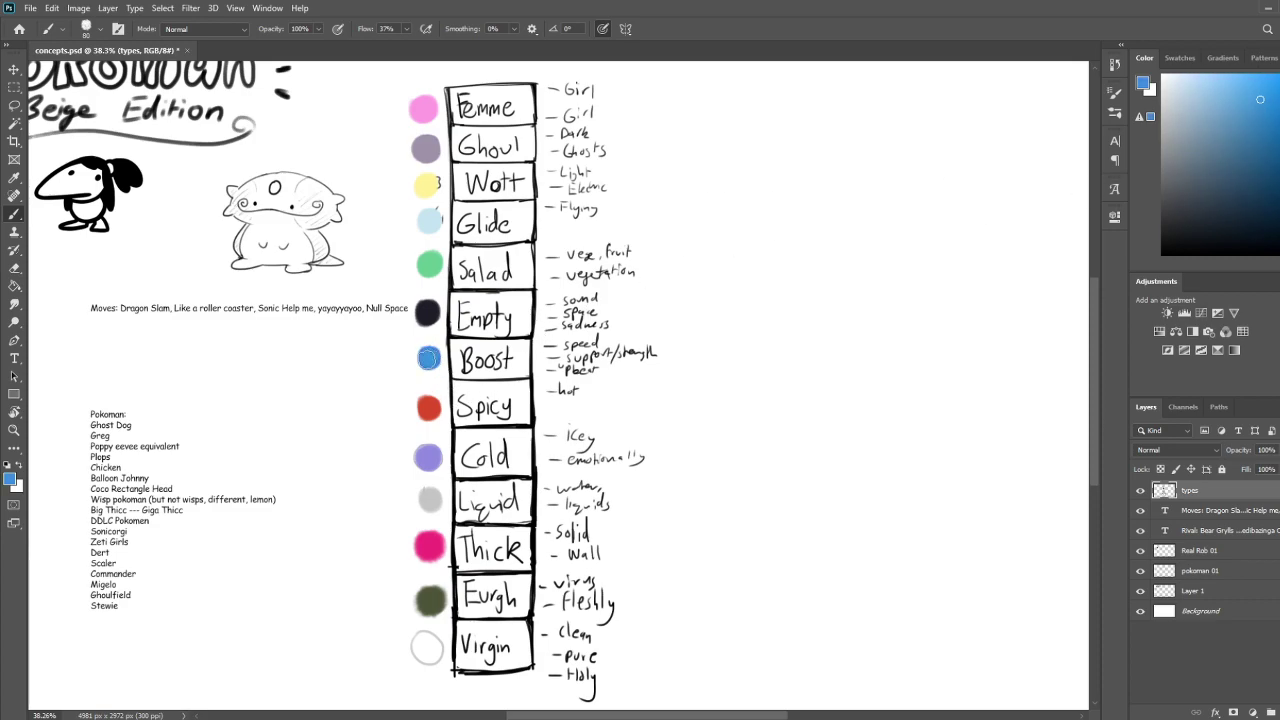
click(1264, 85)
Look over the whole type chart with its notes and colour dots
mouse_move(687, 265)
mouse_down()
mouse_move(694, 303)
mouse_move(674, 201)
mouse_up()
scroll(675, 202, down, 5)
scroll(840, 420, up, 4)
drag(837, 362, 677, 392)
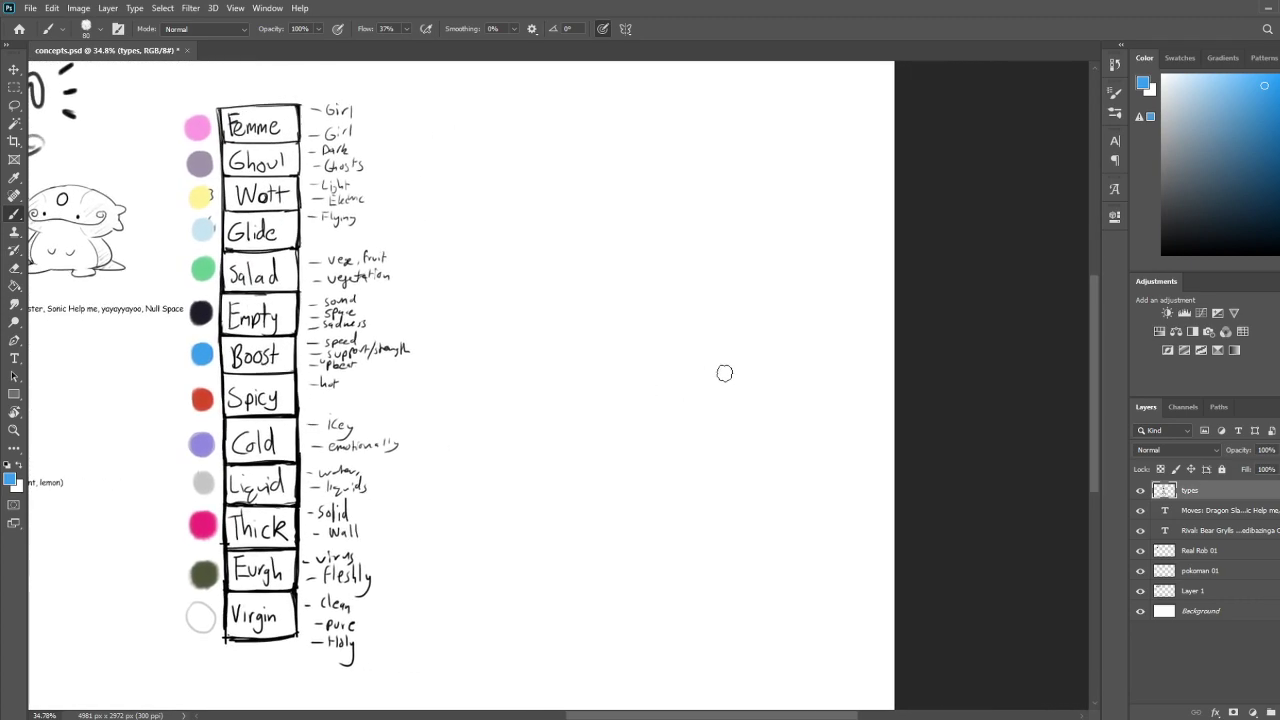
scroll(846, 349, down, 3)
scroll(903, 314, up, 3)
drag(903, 314, 734, 319)
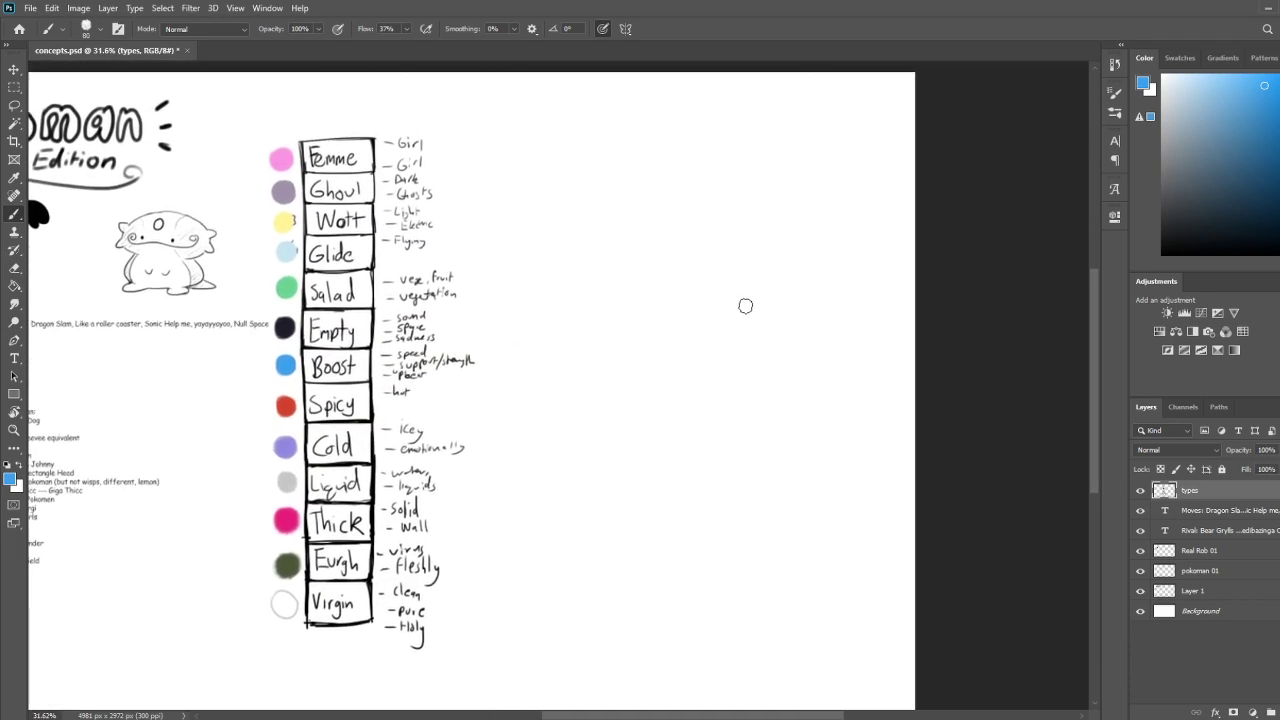
scroll(795, 240, down, 1)
scroll(793, 243, up, 2)
drag(899, 359, 689, 323)
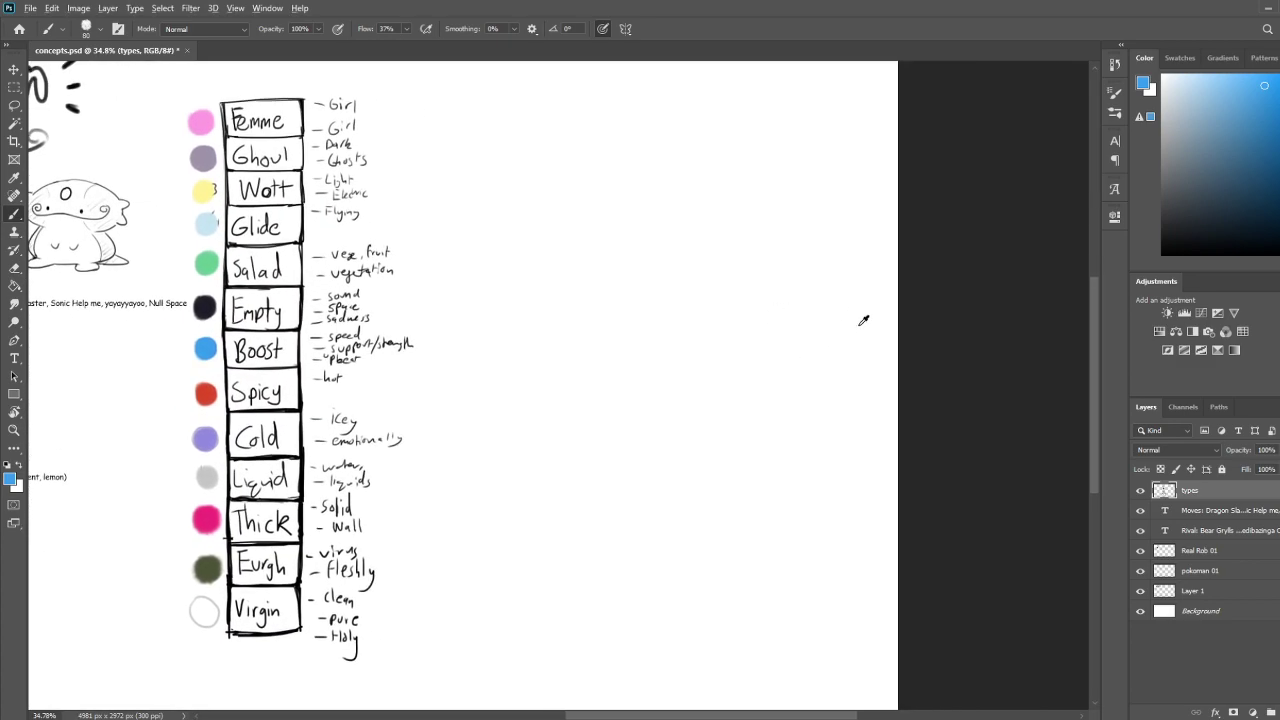
scroll(866, 322, down, 1)
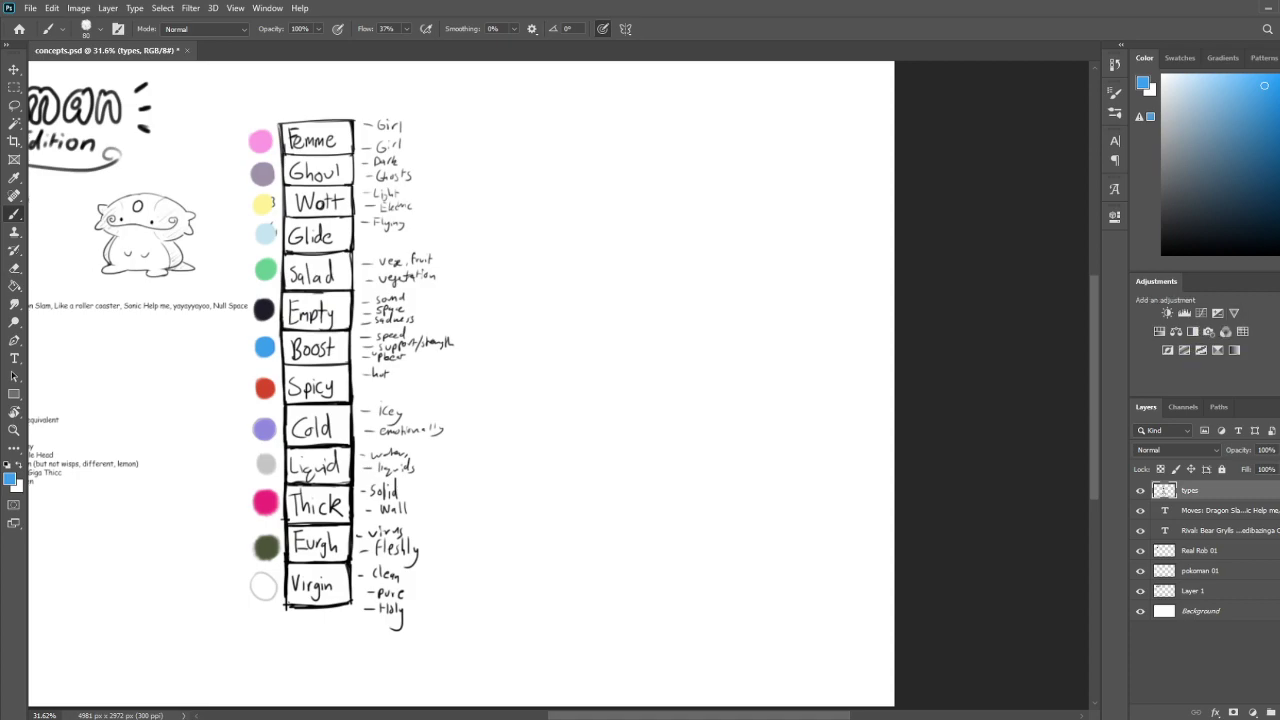
Repaint the dot beside the Thick box in reddish brown and save the document
drag(1279, 232, 1279, 246)
drag(1219, 161, 1193, 155)
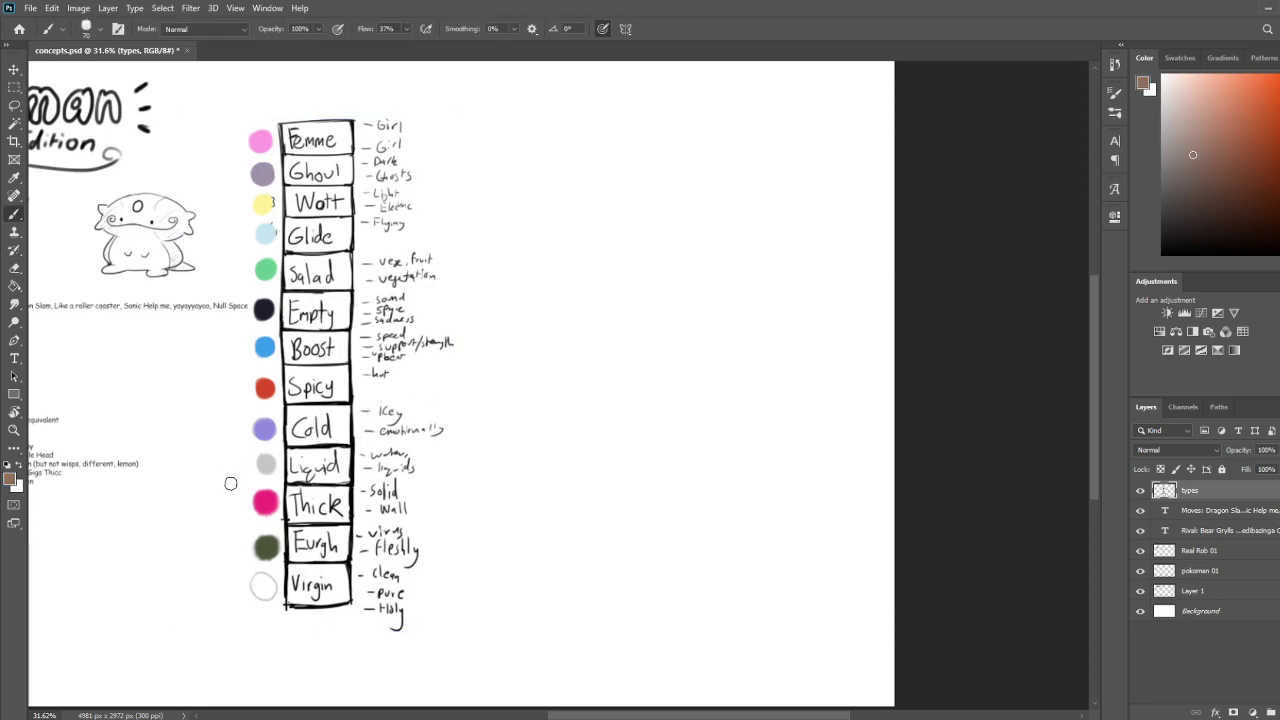
drag(267, 549, 259, 551)
key(ctrl+z)
drag(275, 506, 260, 508)
key(ctrl+z)
click(1223, 152)
drag(270, 501, 268, 508)
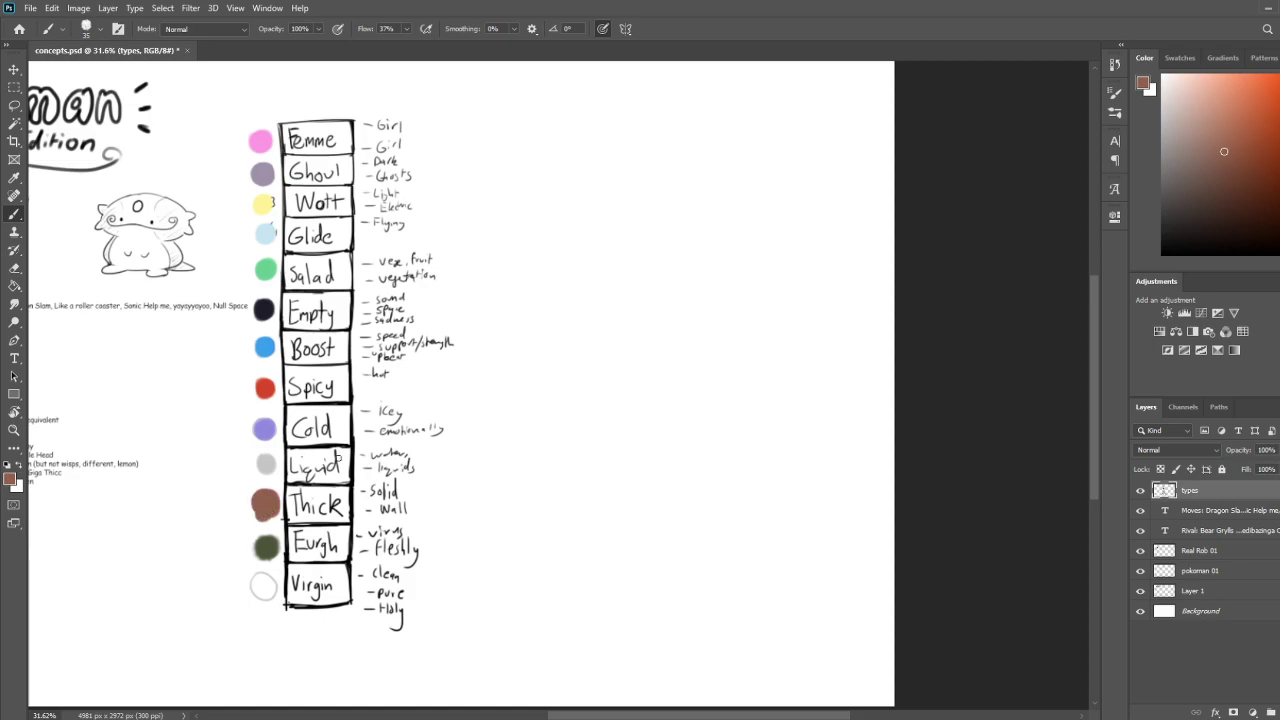
key(ctrl+s)
Repaint the dot beside the Ghoul box in a darker greyish purple
drag(584, 420, 723, 441)
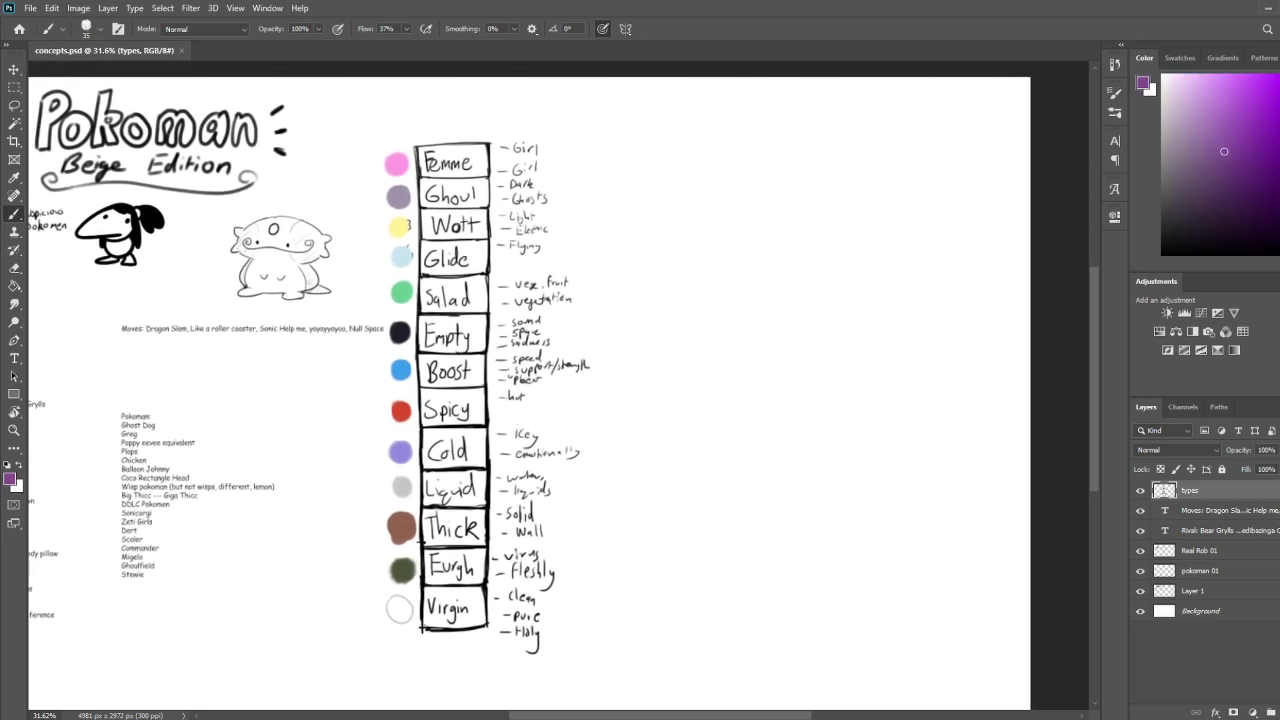
drag(1223, 151, 1141, 189)
drag(401, 194, 398, 197)
key(ctrl+z)
click(1180, 183)
drag(401, 195, 397, 191)
key(ctrl+z)
drag(396, 197, 402, 188)
click(404, 193)
scroll(792, 326, down, 6)
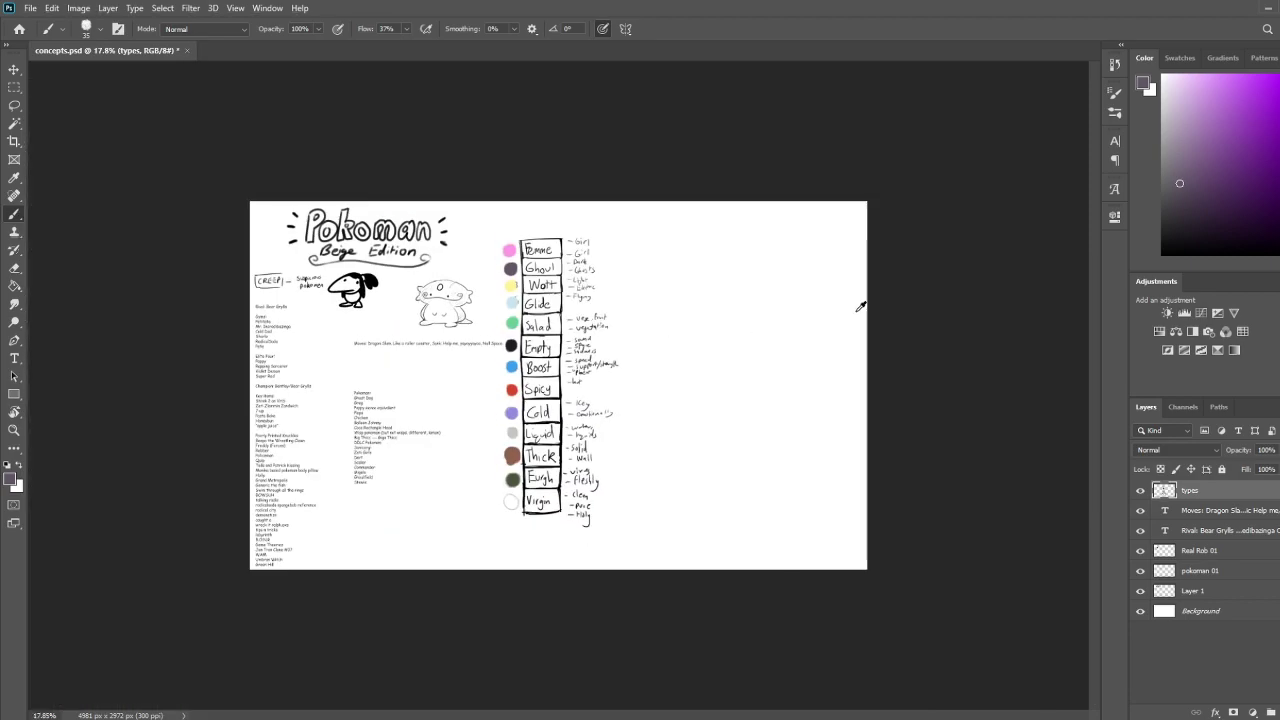
Sample the pink of the Femme dot and add a new layer named "type combos"
scroll(862, 326, up, 7)
drag(855, 275, 676, 254)
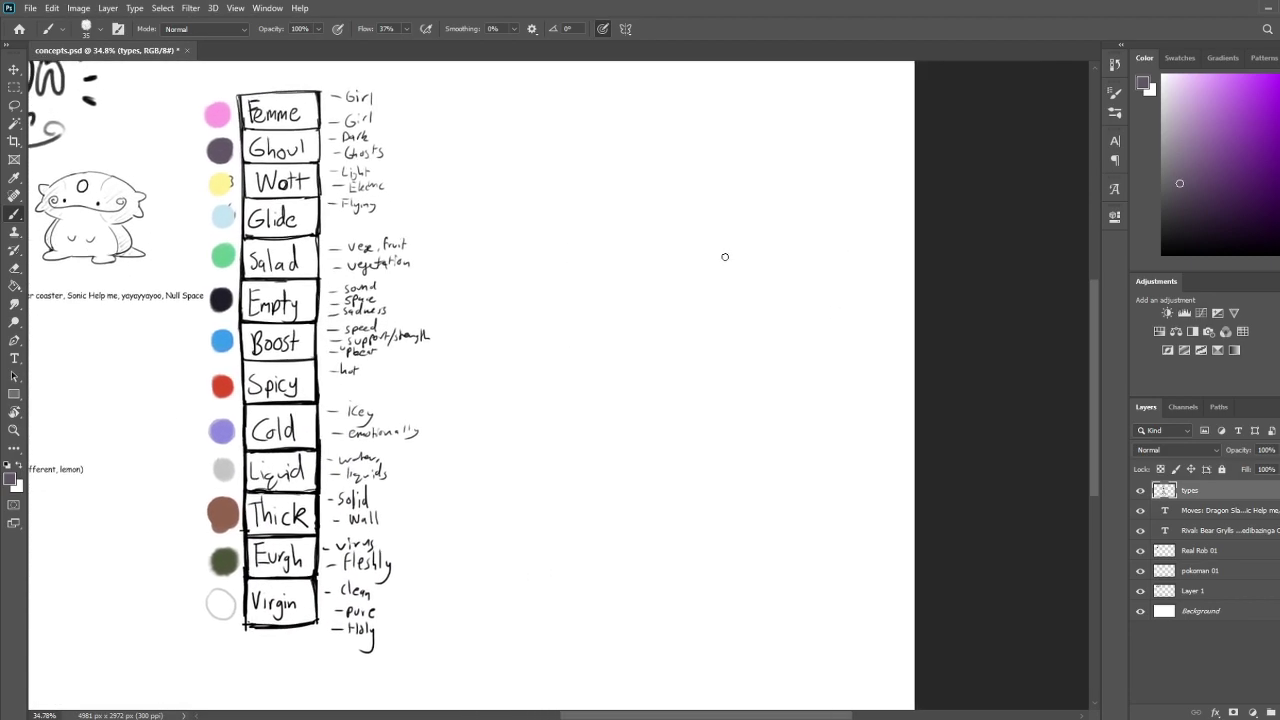
scroll(878, 243, down, 3)
scroll(878, 243, up, 2)
drag(756, 240, 634, 220)
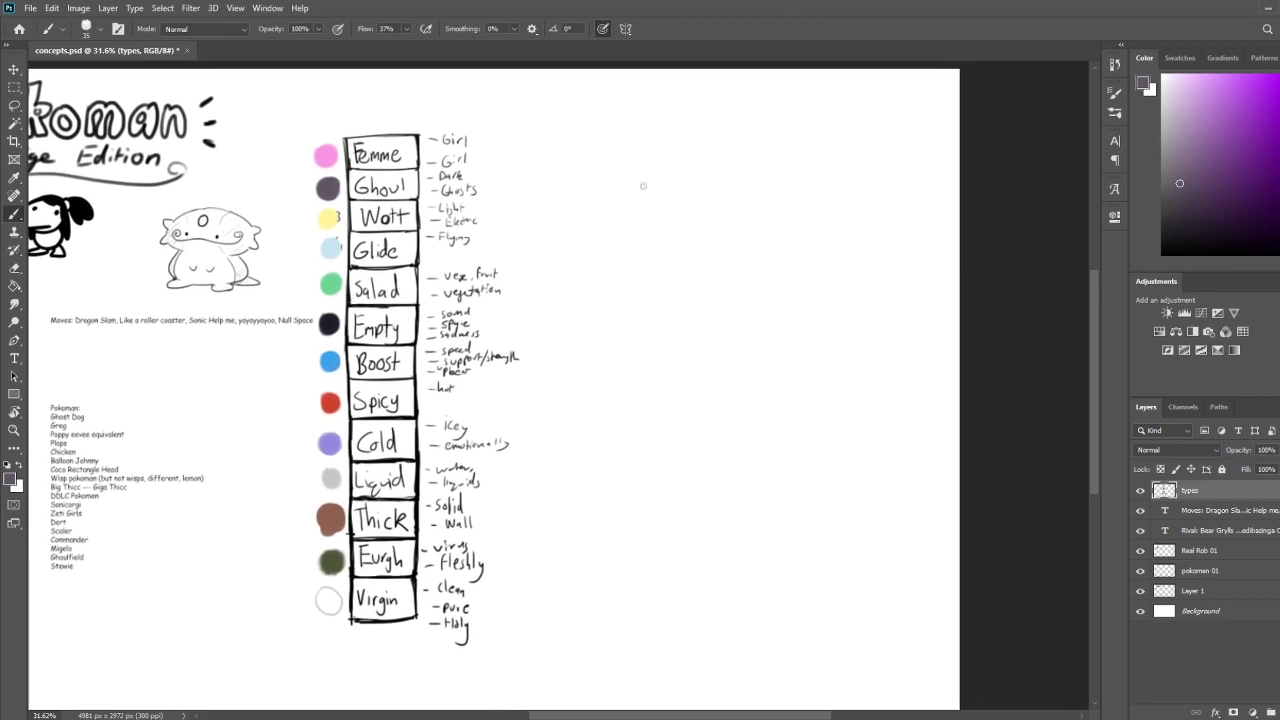
alt+click(325, 155)
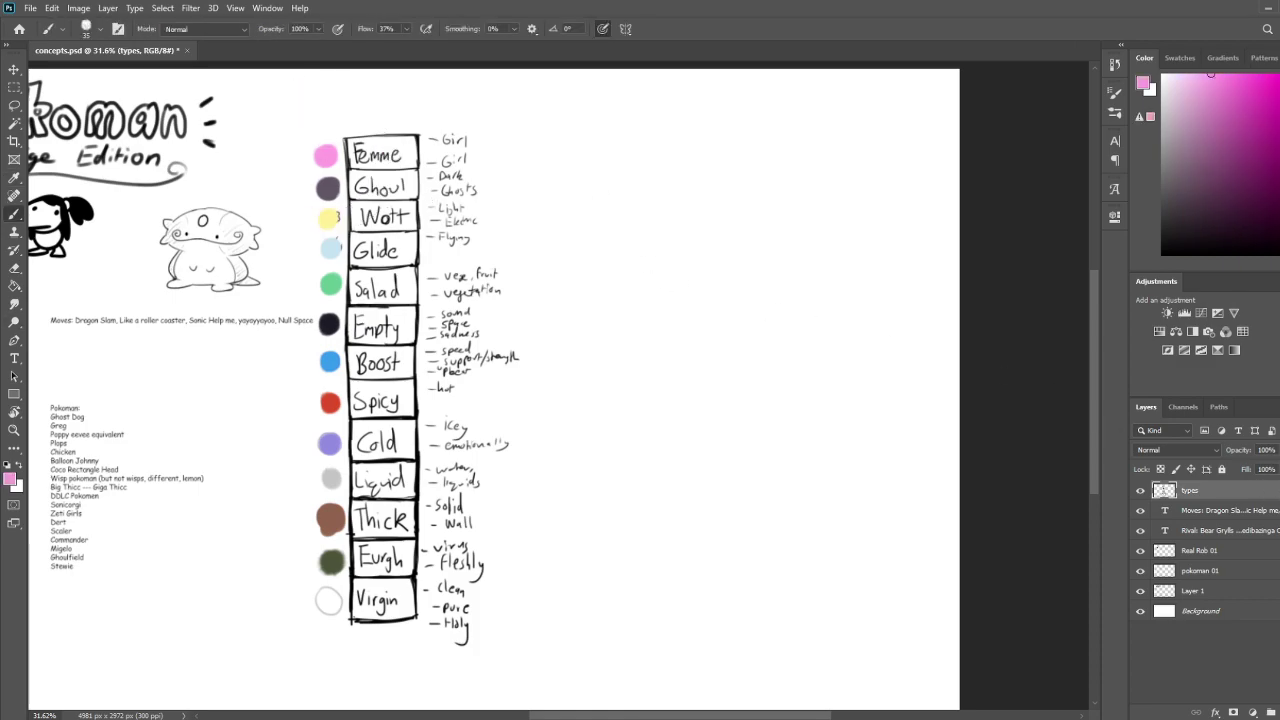
click(1279, 712)
double_click(1190, 491)
text(type combos)
key(Return)
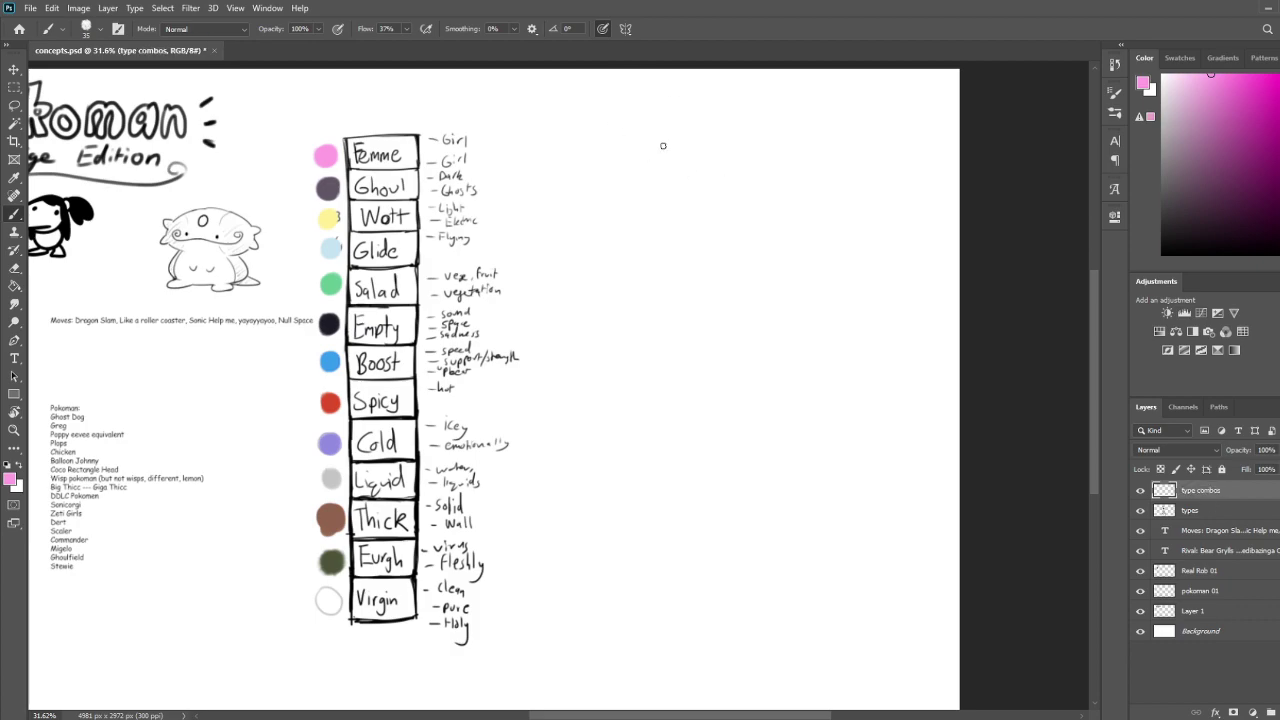
Crop the canvas outward beyond its right edge to widen it to 5956 px
drag(659, 250, 591, 214)
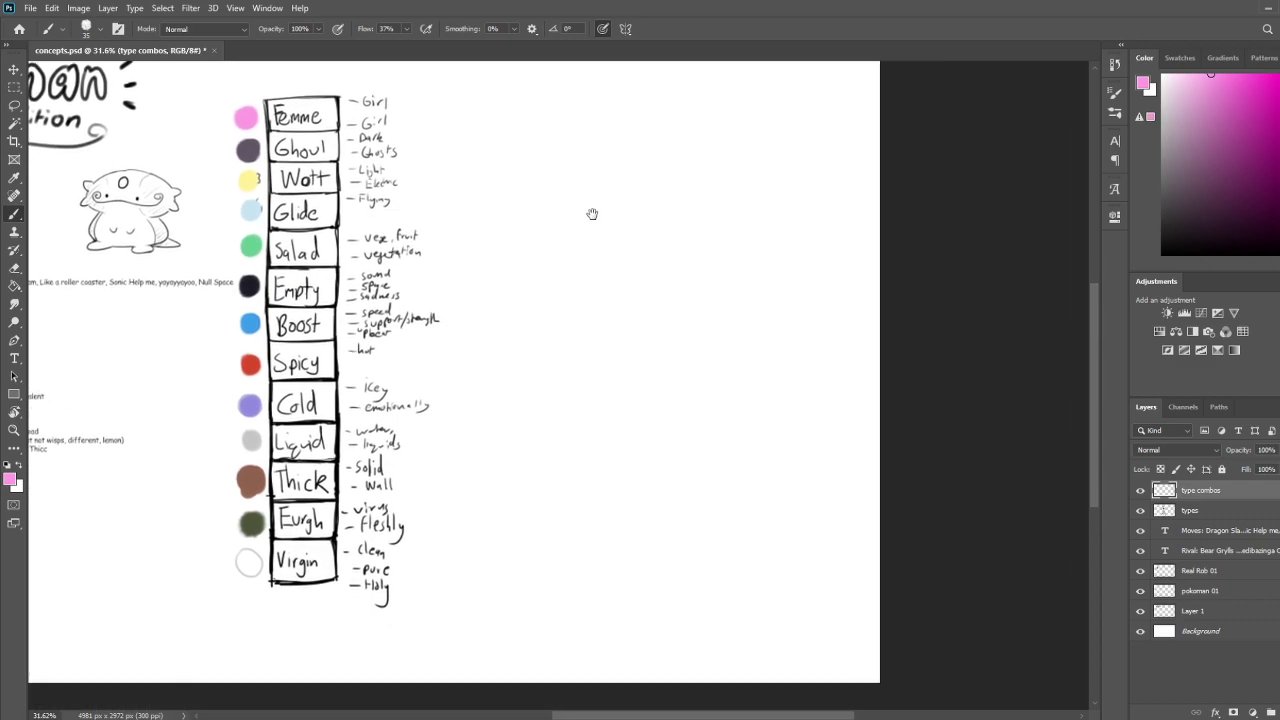
scroll(583, 211, down, 3)
scroll(800, 280, up, 2)
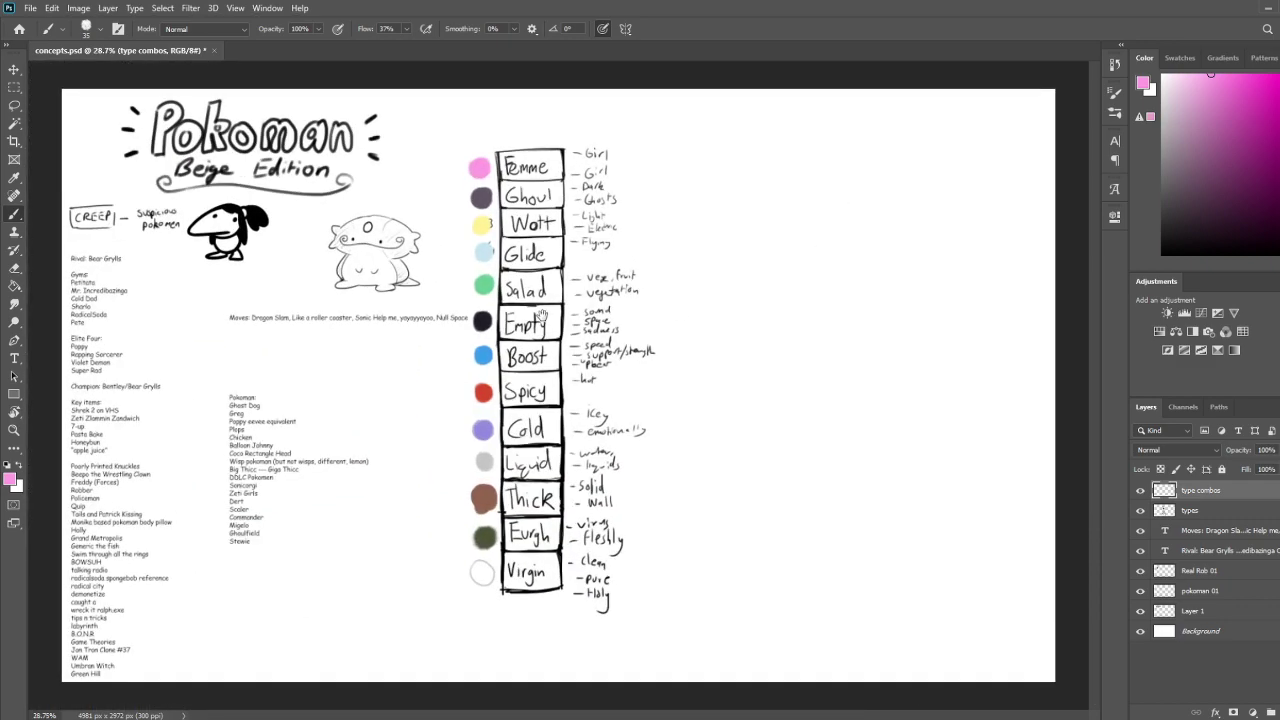
scroll(908, 318, up, 2)
mouse_move(857, 318)
mouse_down()
mouse_move(698, 319)
mouse_move(652, 333)
mouse_up()
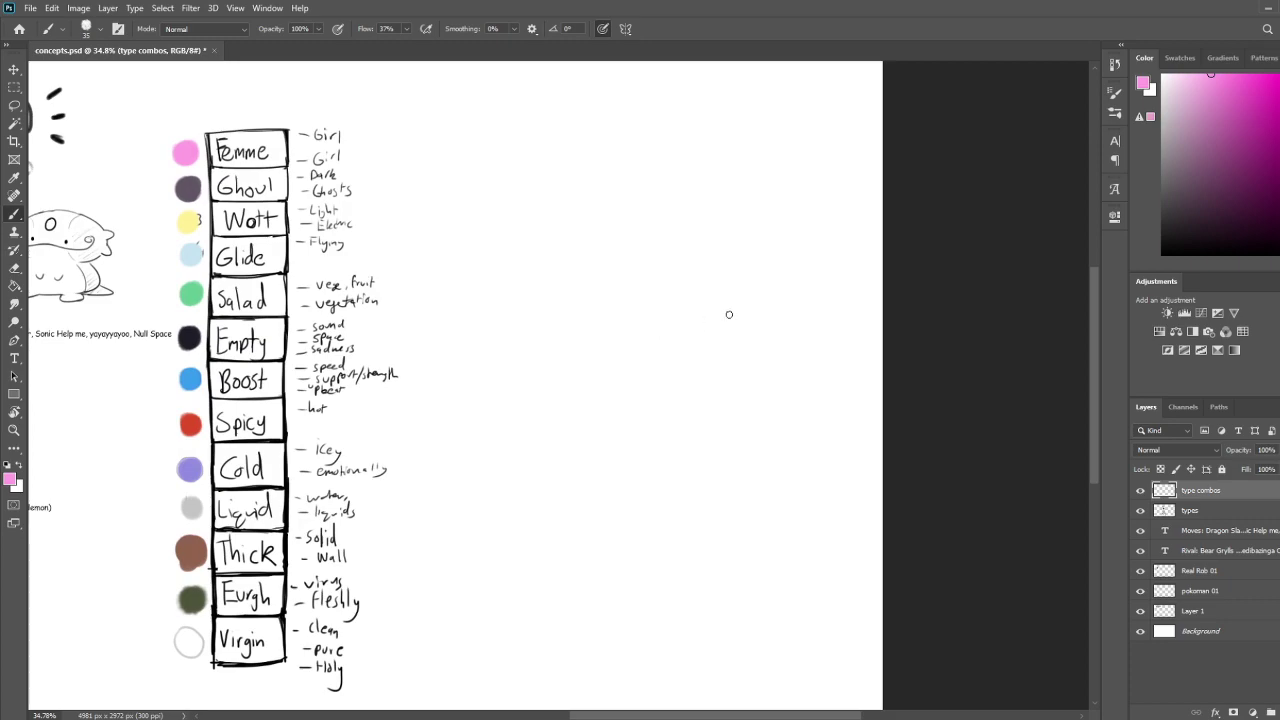
drag(730, 311, 704, 301)
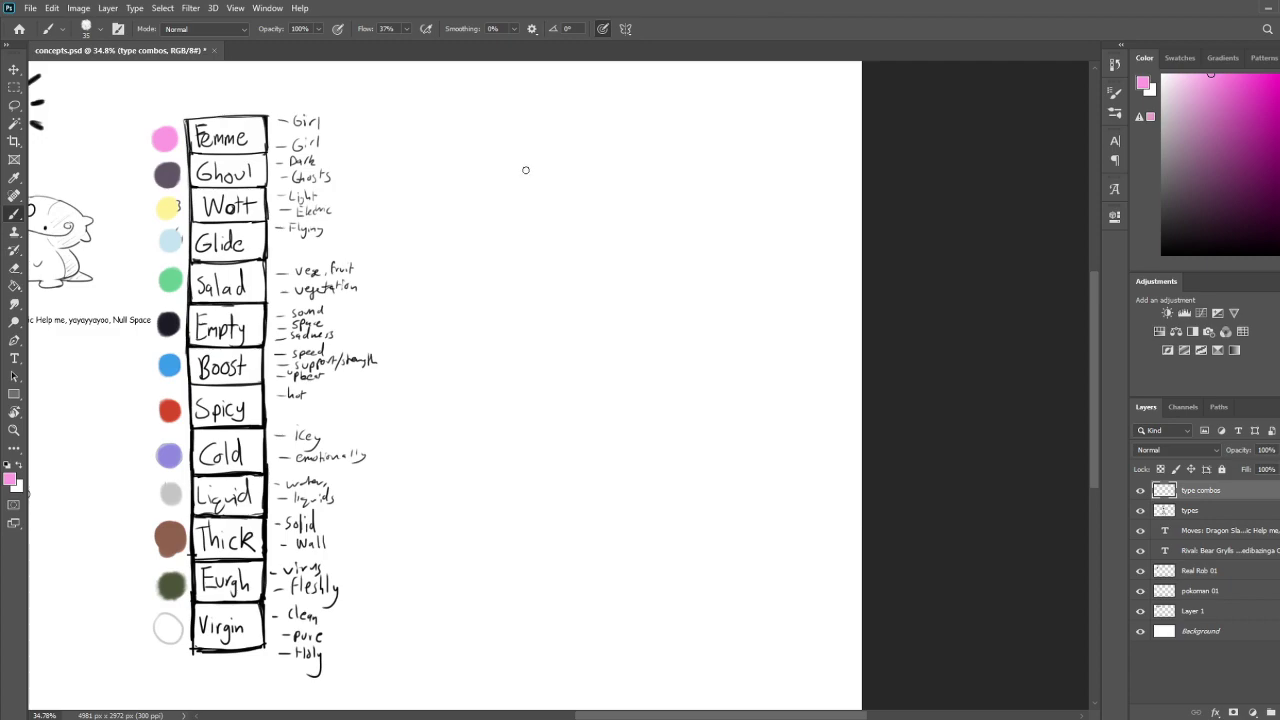
key(c)
drag(860, 390, 978, 402)
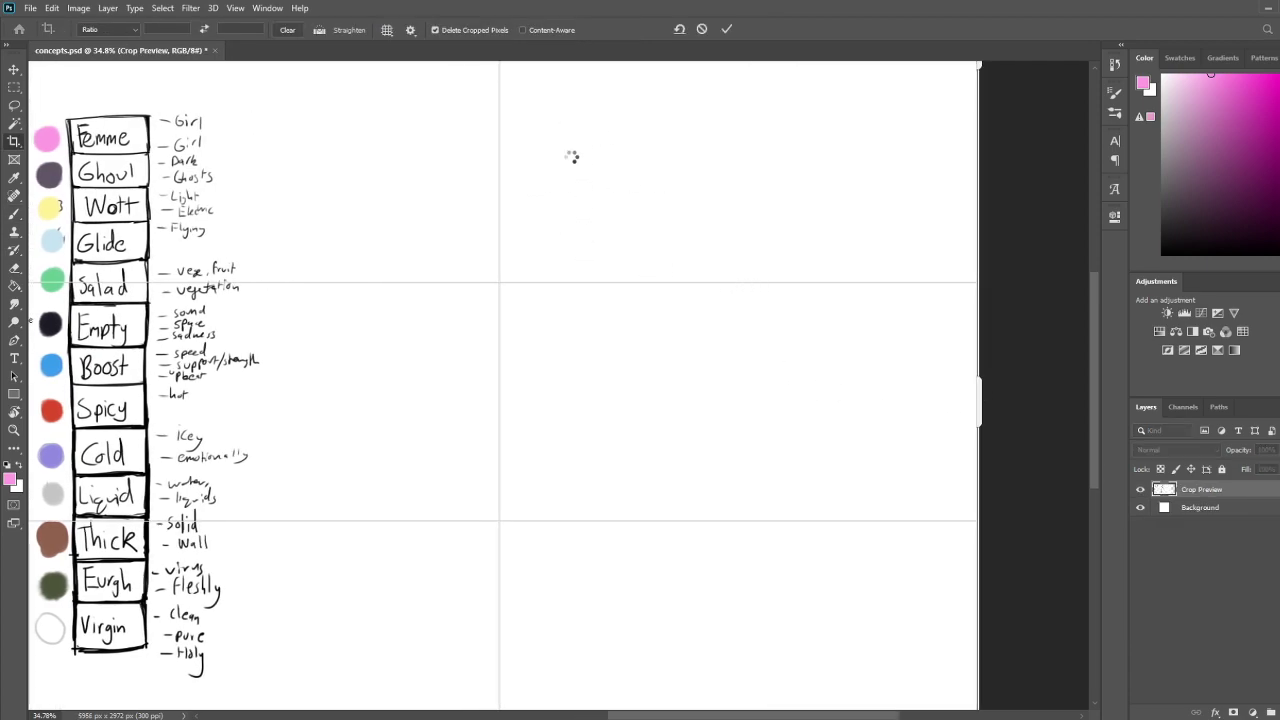
key(Return)
Paint a pink oval in the blank area beside the chart and letter "Femme" over it in black
key(b)
drag(603, 140, 569, 145)
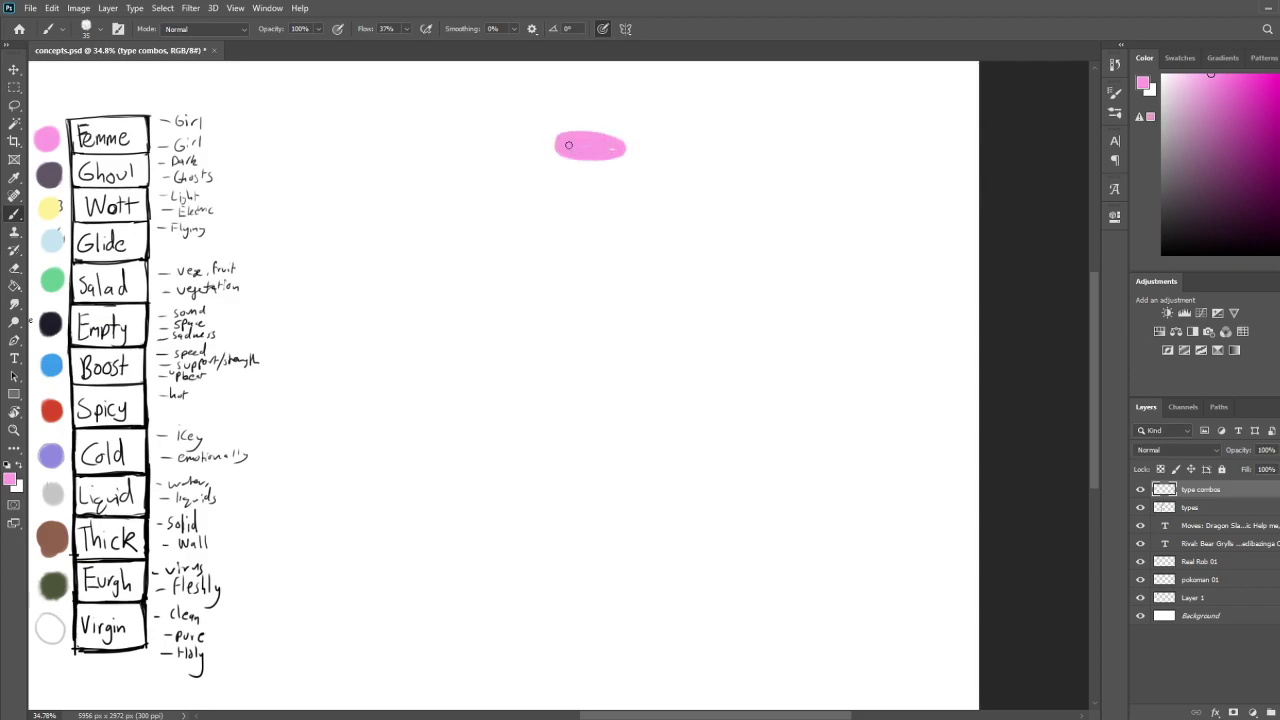
key(d)
drag(567, 140, 575, 135)
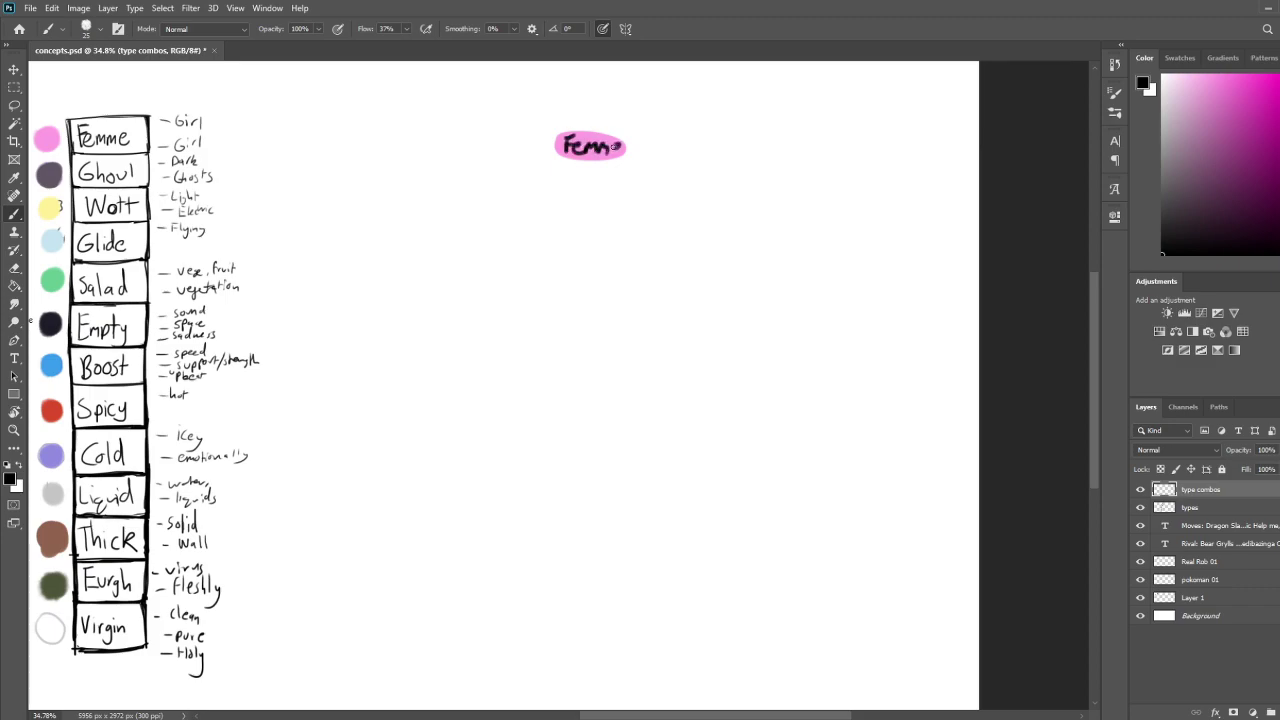
drag(552, 377, 609, 362)
drag(537, 138, 551, 488)
drag(753, 146, 763, 474)
drag(882, 134, 896, 500)
drag(506, 284, 964, 308)
drag(532, 370, 990, 393)
drag(506, 480, 1006, 484)
key(ctrl+z)
key(ctrl+z)
key(ctrl+z)
key(ctrl+z)
key(ctrl+z)
key(ctrl+z)
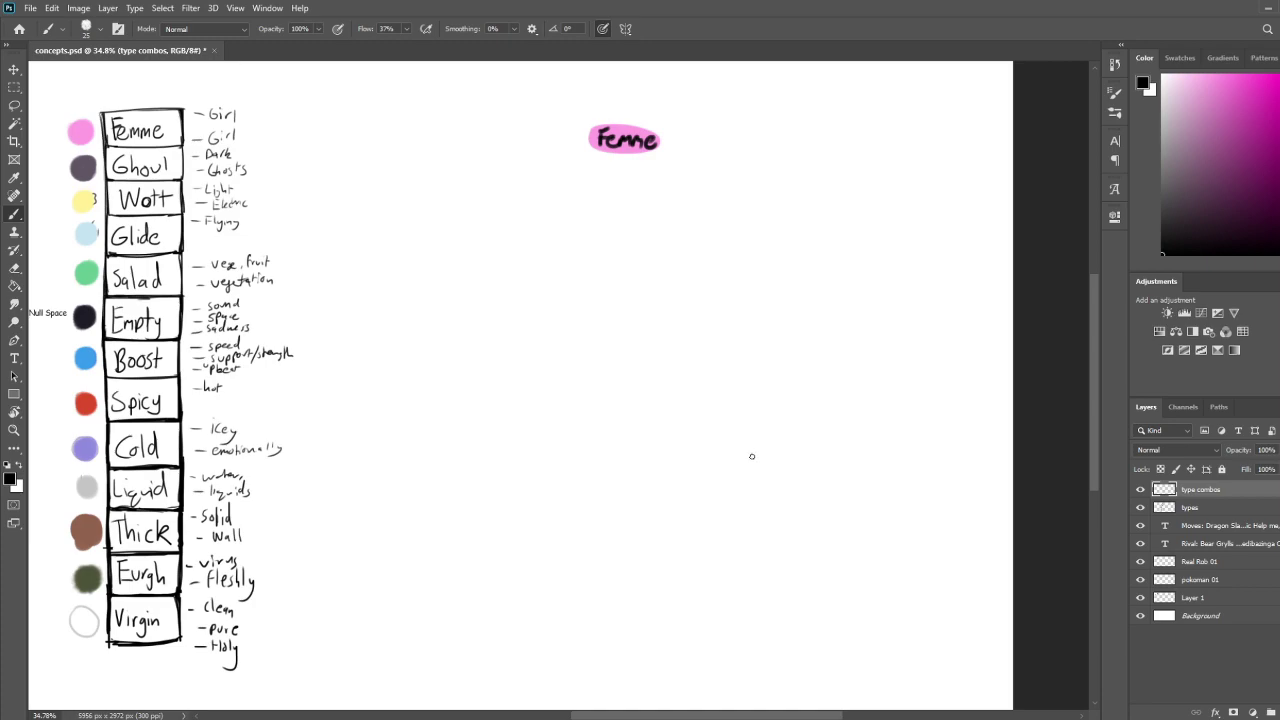
drag(654, 168, 741, 321)
drag(706, 292, 740, 320)
drag(605, 170, 604, 500)
drag(591, 440, 618, 476)
mouse_move(574, 156)
mouse_down()
mouse_move(439, 269)
mouse_move(420, 302)
mouse_up()
key(ctrl+z)
key(ctrl+z)
key(ctrl+z)
key(ctrl+z)
key(ctrl+z)
key(ctrl+z)
drag(550, 212, 730, 549)
mouse_move(582, 470)
mouse_down()
mouse_move(664, 449)
mouse_move(770, 212)
mouse_move(847, 463)
mouse_move(876, 453)
mouse_up()
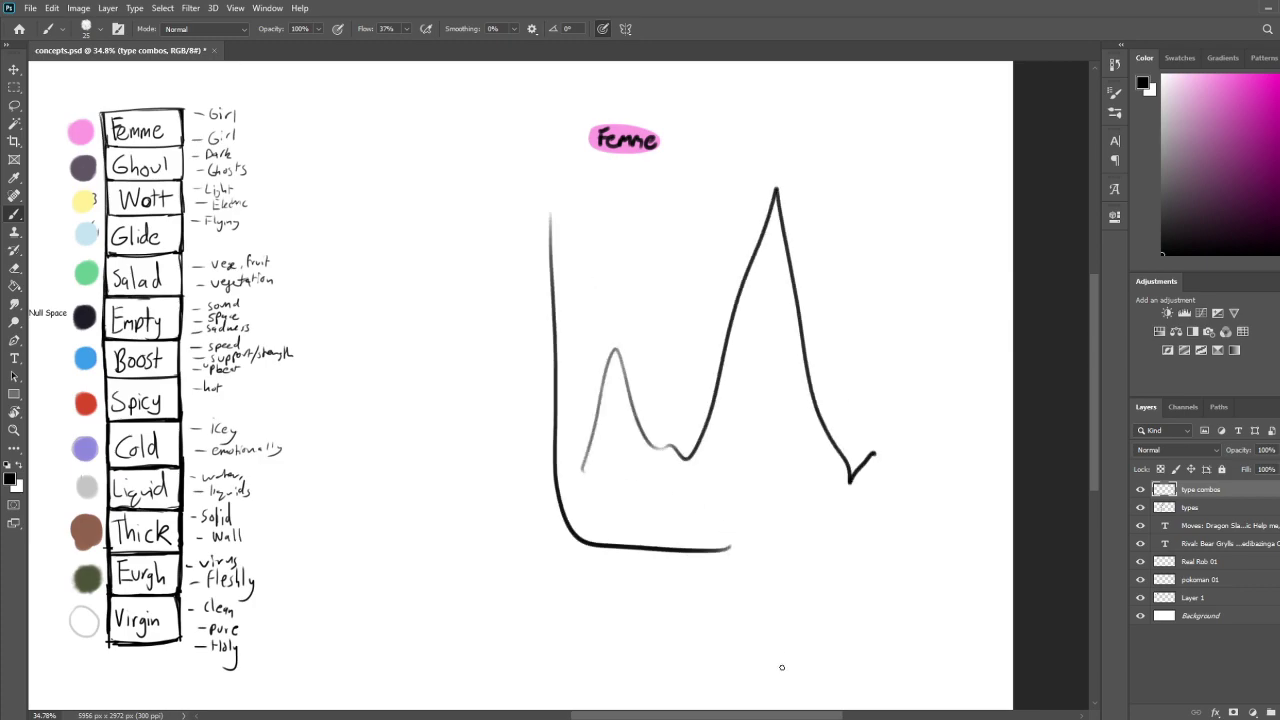
key(ctrl+z)
key(ctrl+z)
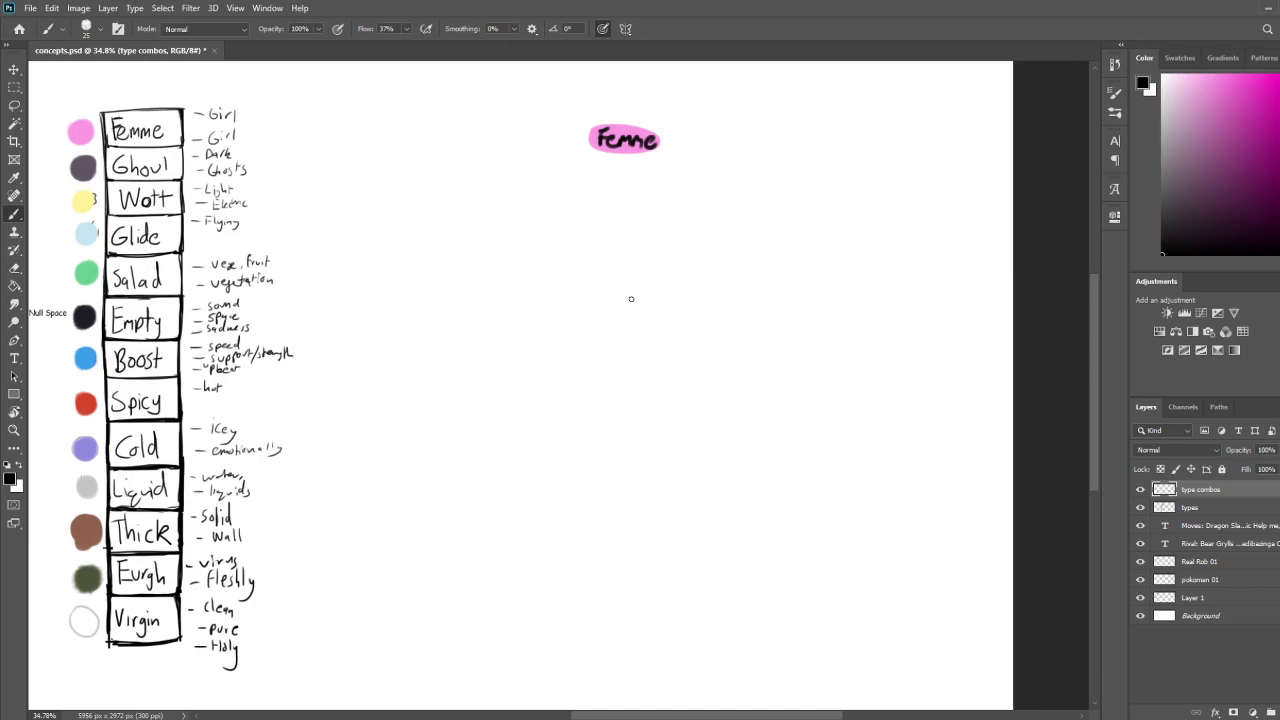
Erase the pink Femme label from the type combos layer
key(e)
drag(614, 150, 689, 134)
key(b)
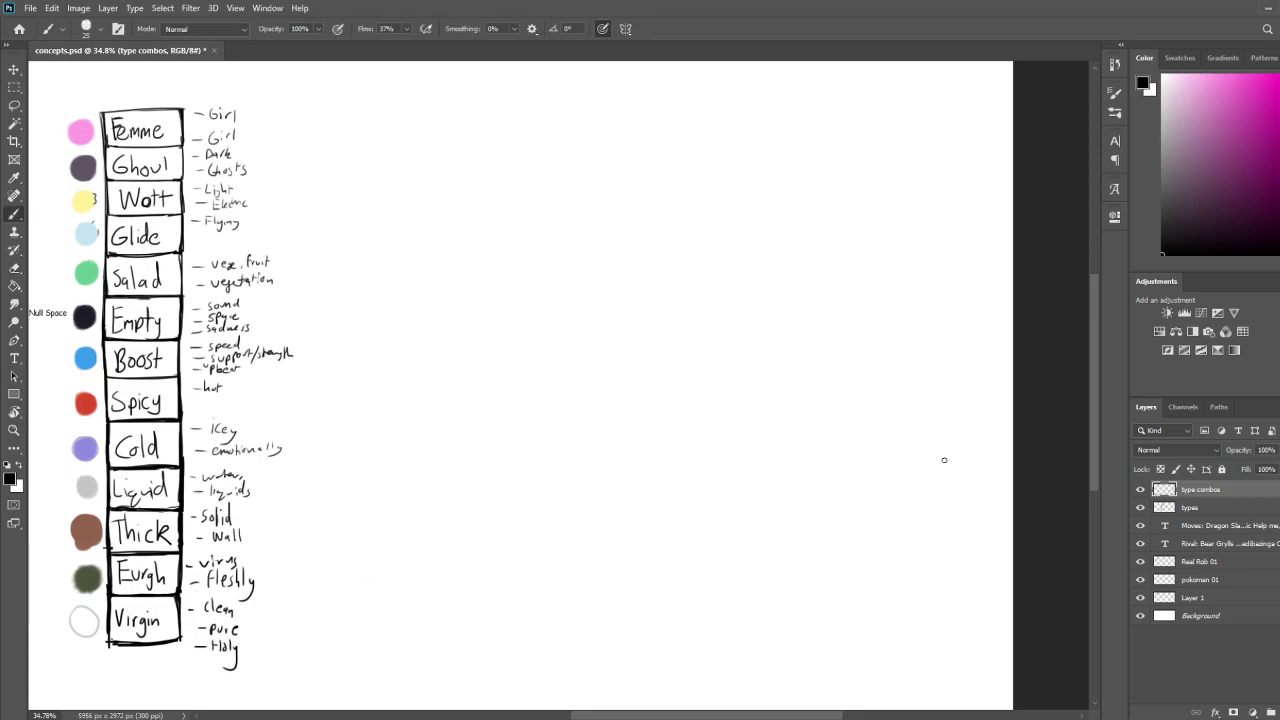
Erase the handwritten descriptive notes beside the type boxes on the types layer
click(1215, 508)
click(1236, 526)
click(1210, 507)
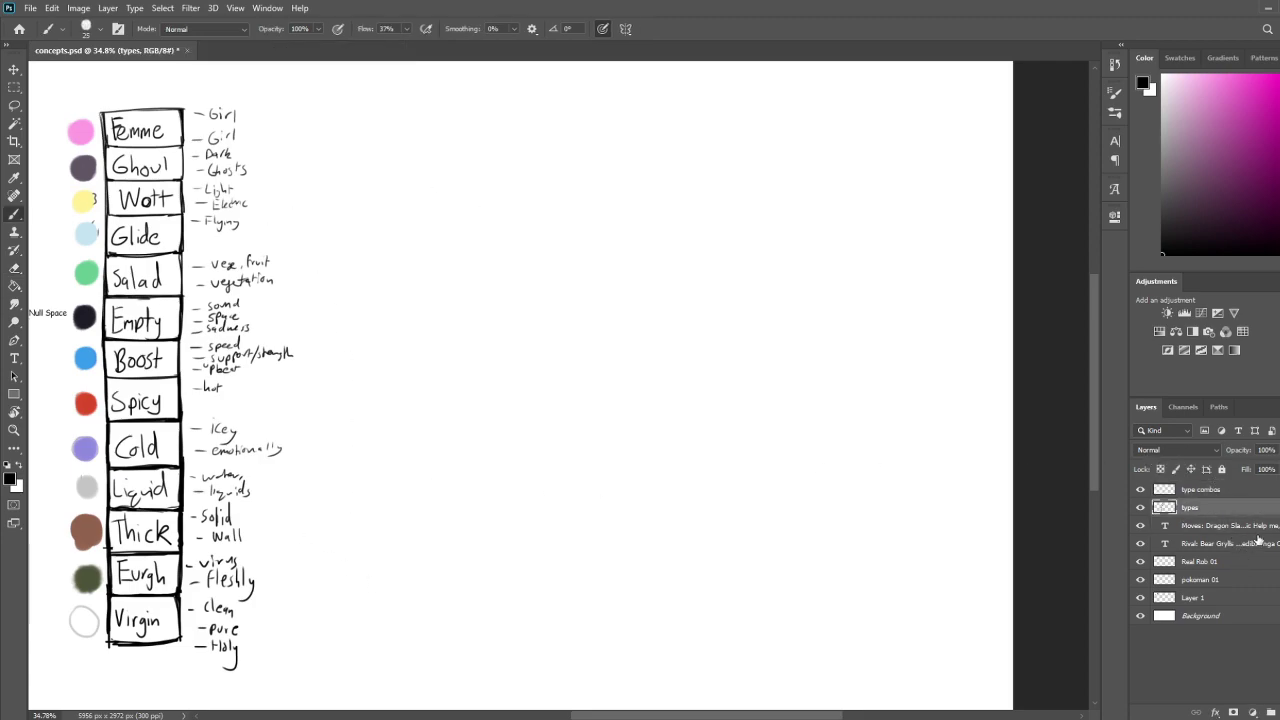
key(e)
mouse_move(306, 137)
mouse_down()
mouse_move(245, 259)
mouse_move(221, 205)
mouse_move(218, 230)
mouse_move(218, 102)
mouse_move(229, 281)
mouse_move(214, 326)
mouse_move(207, 256)
mouse_move(212, 494)
mouse_move(224, 300)
mouse_move(283, 229)
mouse_move(280, 386)
mouse_move(251, 568)
mouse_move(211, 539)
mouse_move(219, 667)
mouse_up()
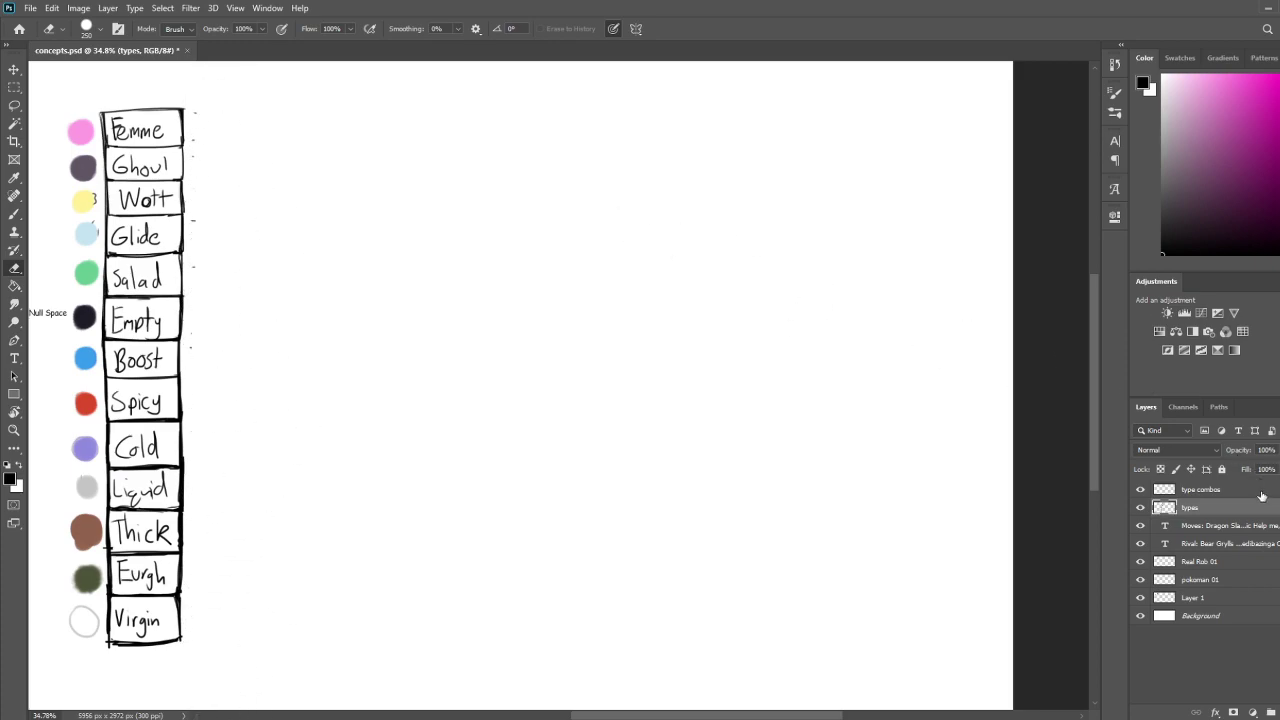
click(1205, 490)
shift+click(1207, 507)
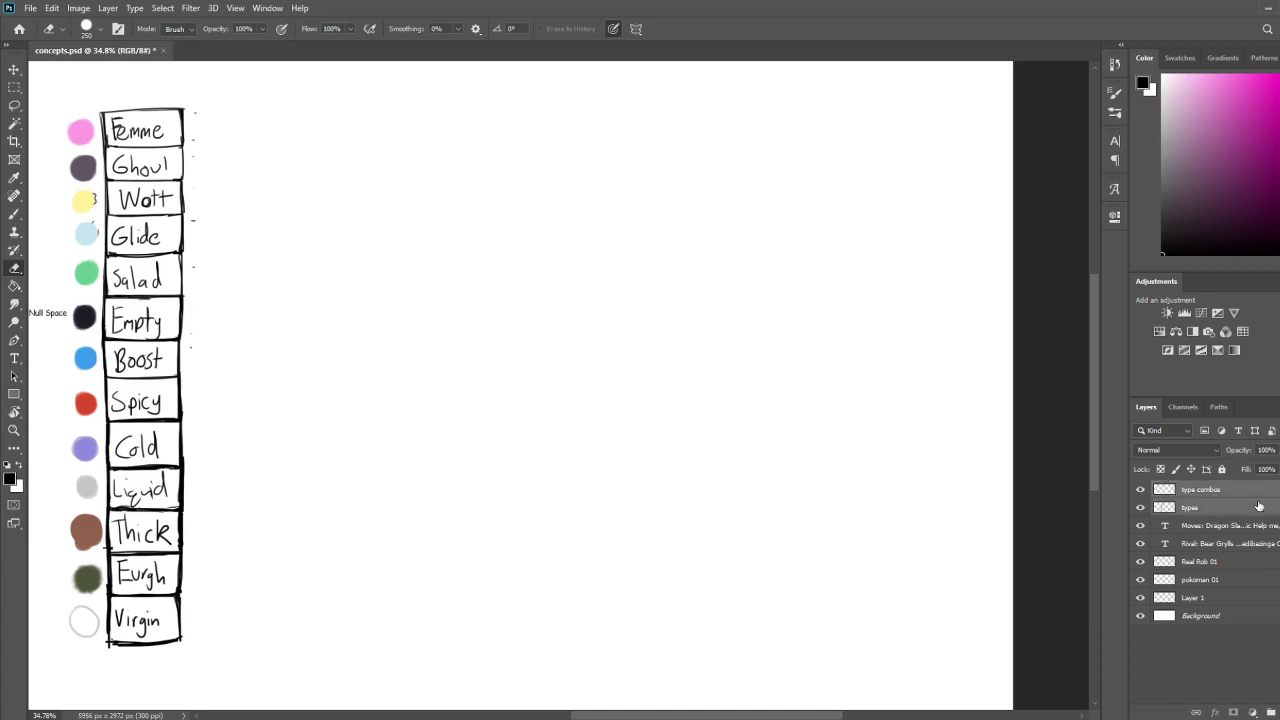
click(1140, 489)
click(1140, 490)
click(1141, 491)
click(1141, 491)
Duplicate the types layer, rotate the copy 90° and place it as a header row above the type column
click(1201, 511)
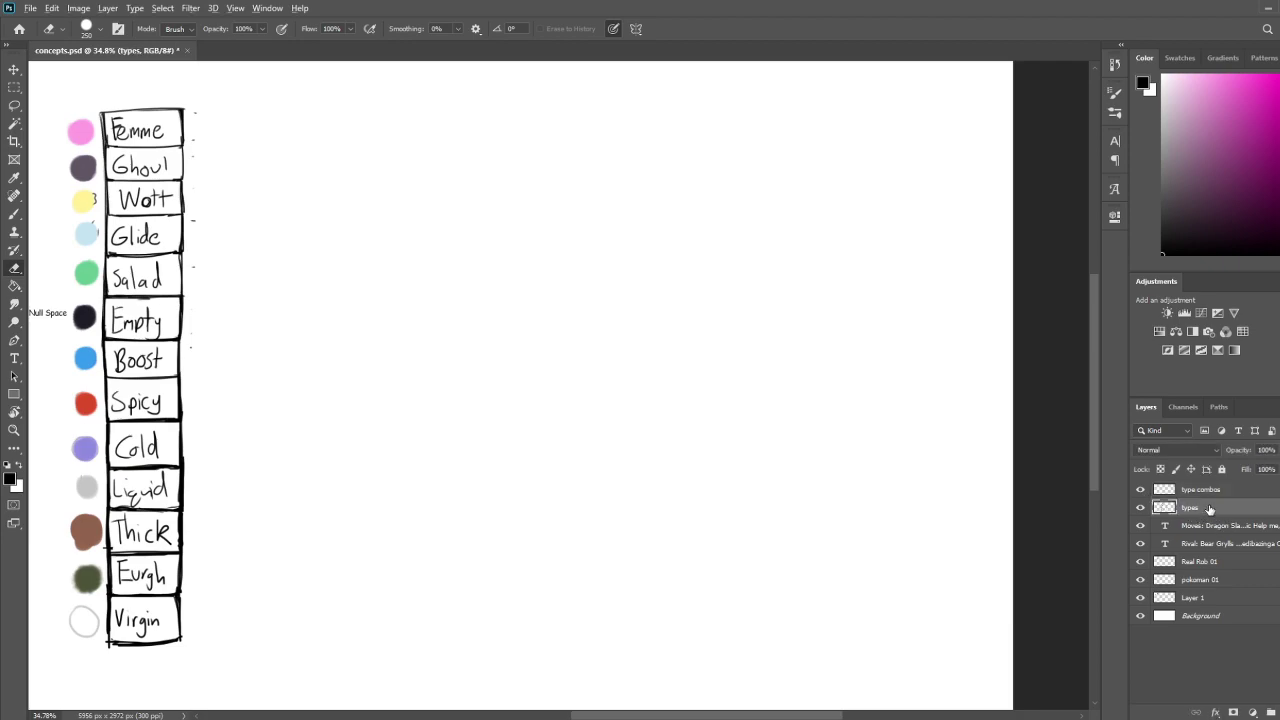
key(ctrl+j)
click(12, 67)
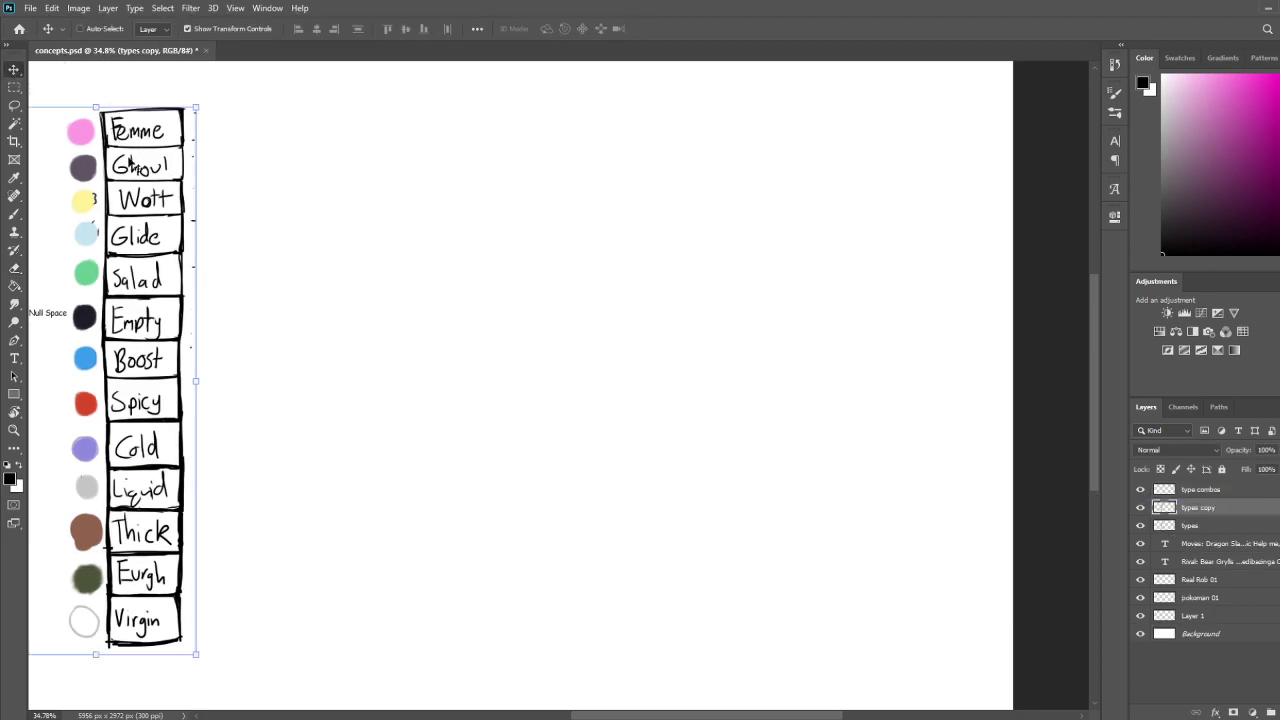
drag(210, 105, 375, 95)
drag(370, 197, 600, 414)
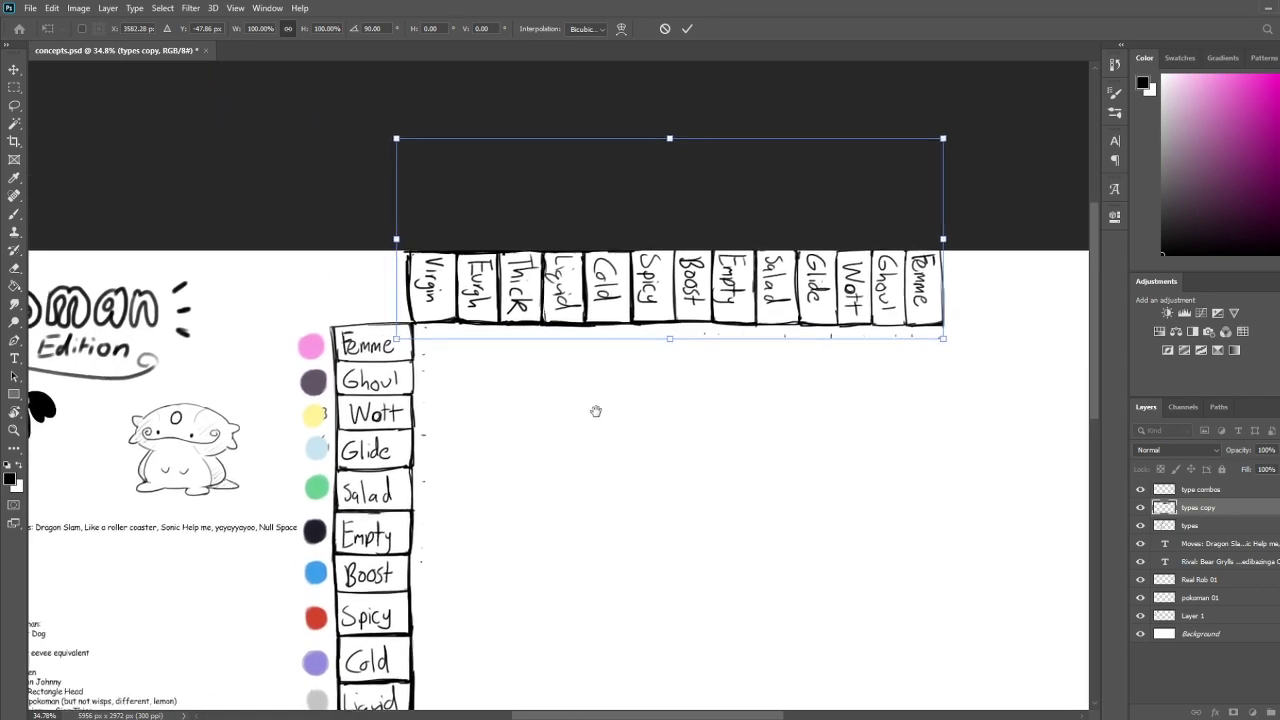
Crop the canvas outward beyond its top edge to a height of 3228 px to fit the header row's dots
key(c)
drag(521, 242, 530, 214)
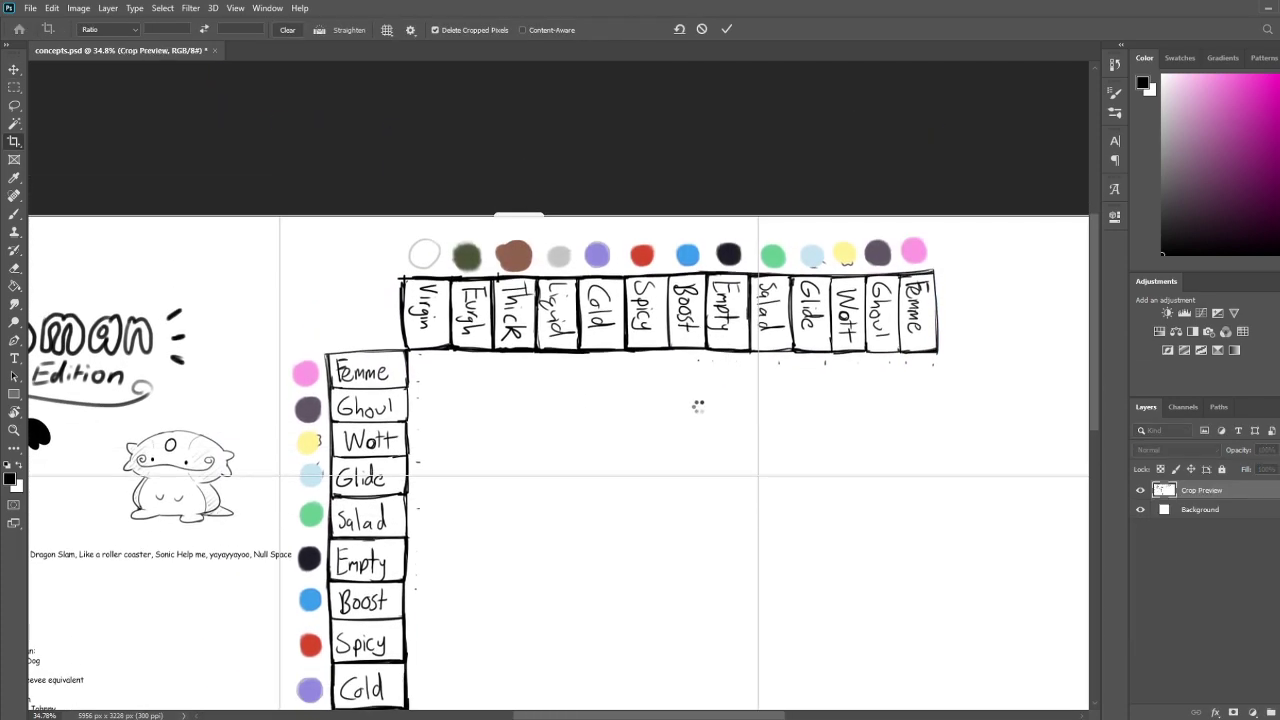
drag(726, 451, 638, 372)
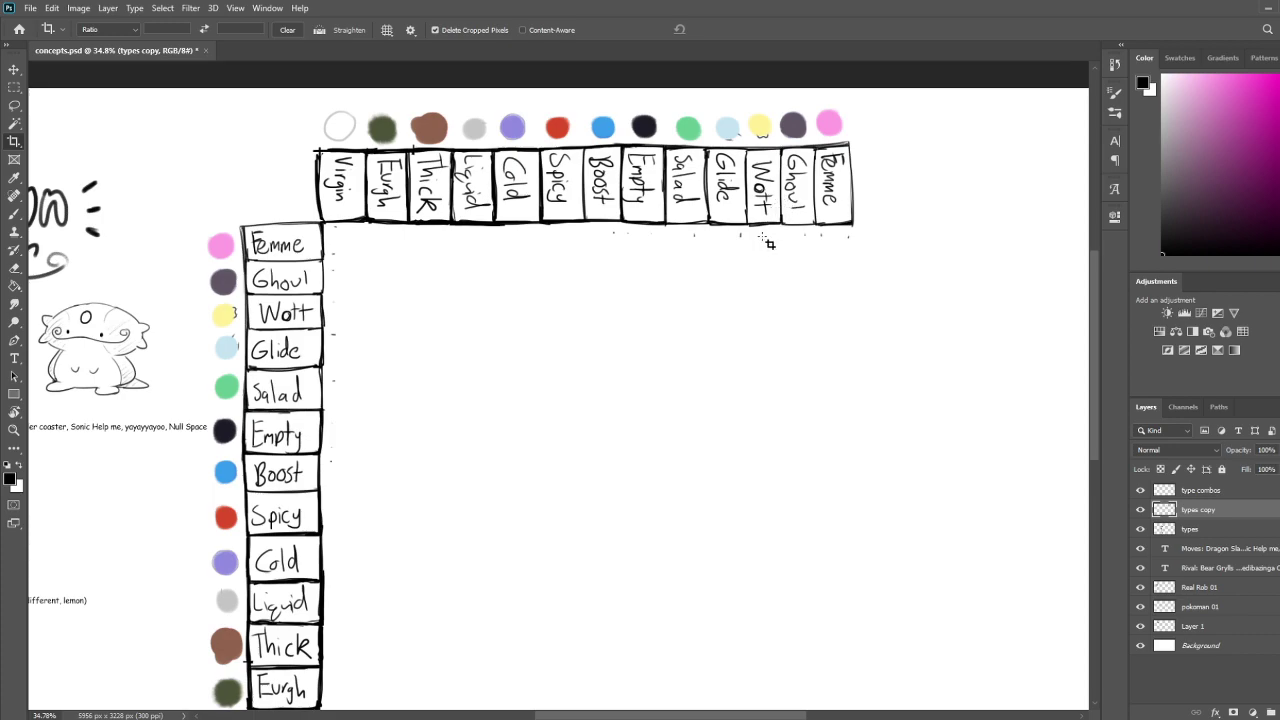
On the type combos layer, draw the black divider between the Virgin and Eurgh columns and the grid's bottom and right borders
drag(666, 460, 680, 377)
click(1200, 490)
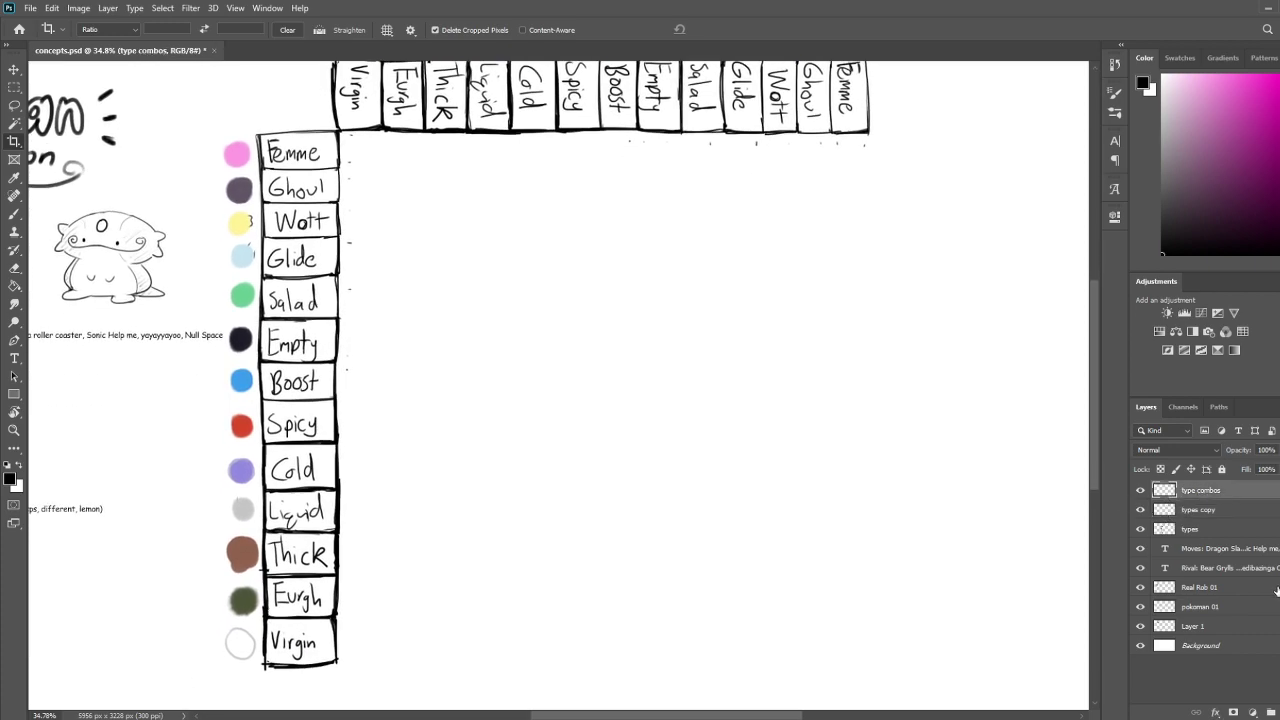
key(b)
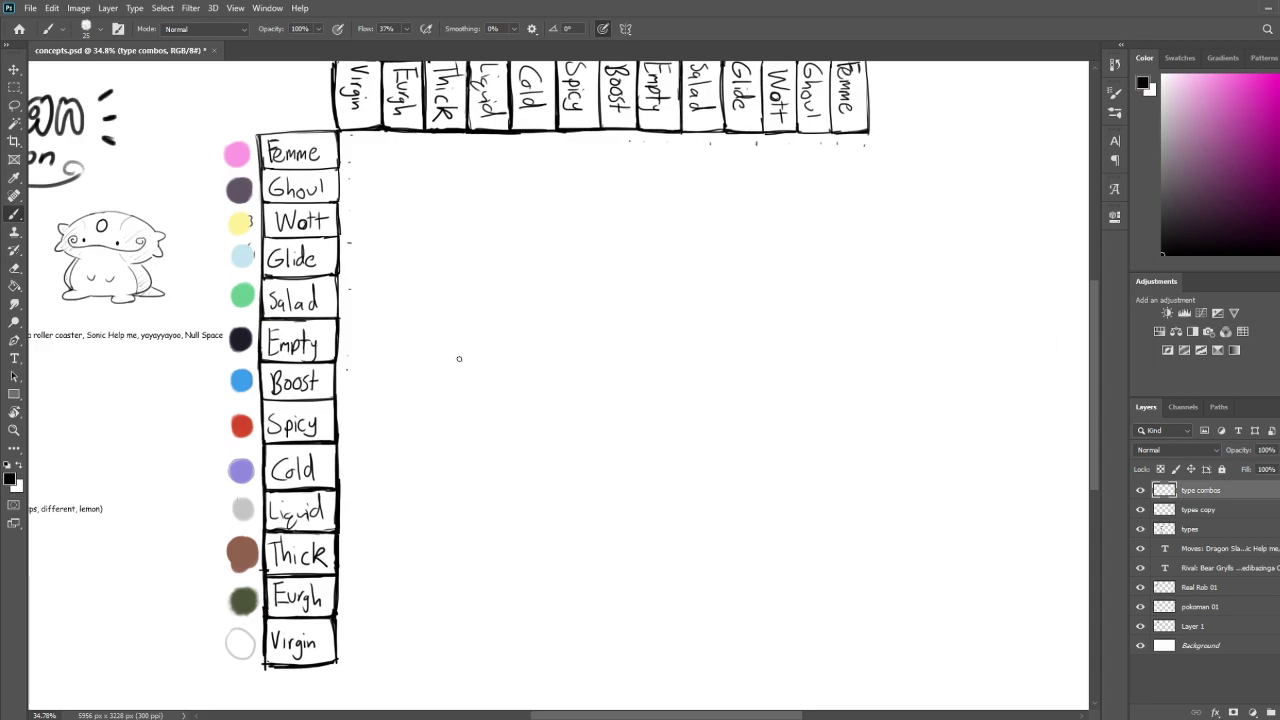
drag(385, 130, 385, 474)
key(ctrl+z)
mouse_move(382, 133)
mouse_down()
mouse_move(348, 429)
mouse_move(381, 565)
mouse_move(381, 662)
mouse_up()
drag(266, 667, 870, 668)
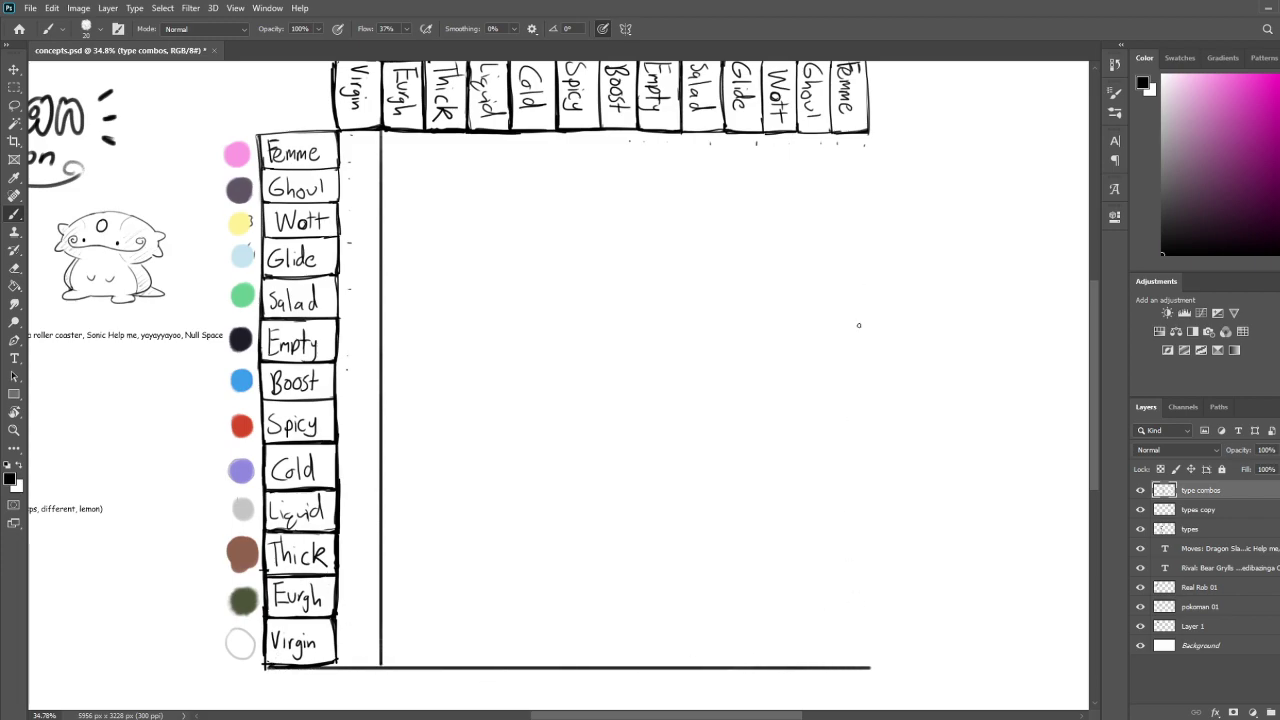
mouse_move(867, 72)
mouse_down()
mouse_move(854, 570)
mouse_move(868, 664)
mouse_up()
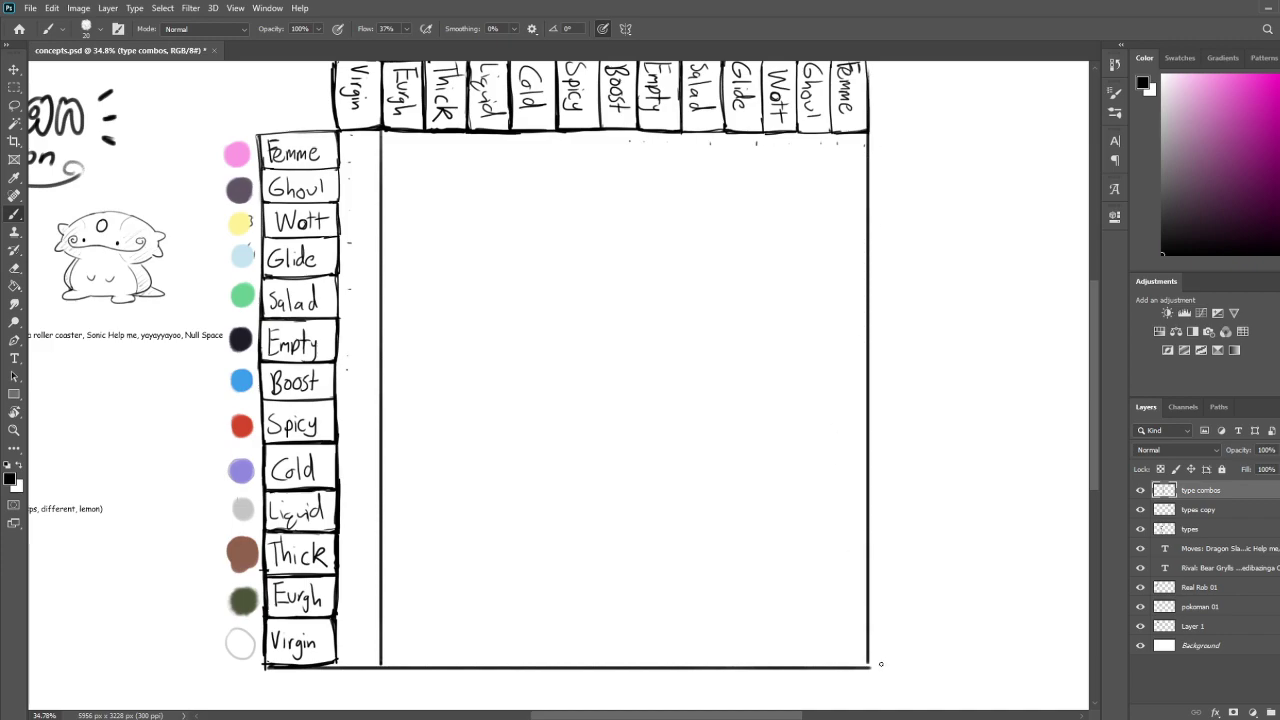
Draw the grid's remaining black vertical dividers, from the Eurgh/Thick boundary across to the Ghoul/Femme boundary
drag(424, 130, 424, 664)
mouse_move(470, 126)
mouse_down()
mouse_move(453, 557)
mouse_move(466, 664)
mouse_up()
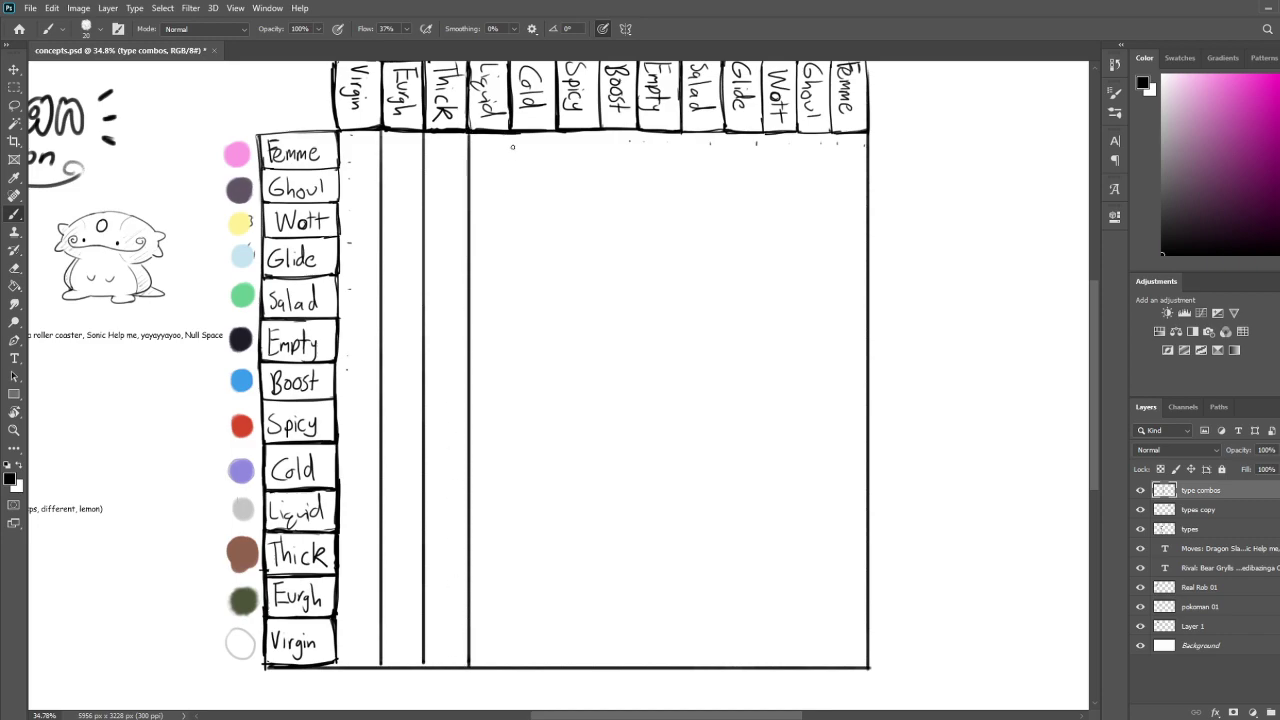
drag(511, 128, 511, 664)
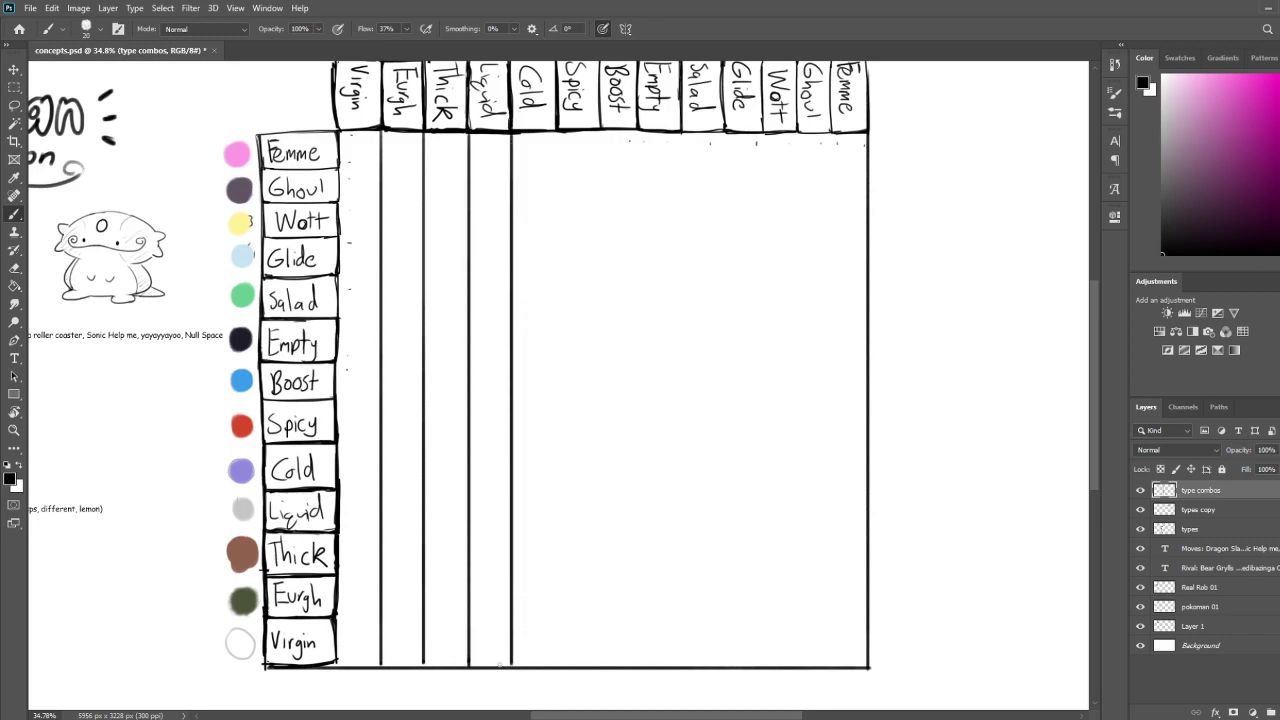
drag(556, 130, 557, 664)
drag(599, 130, 599, 664)
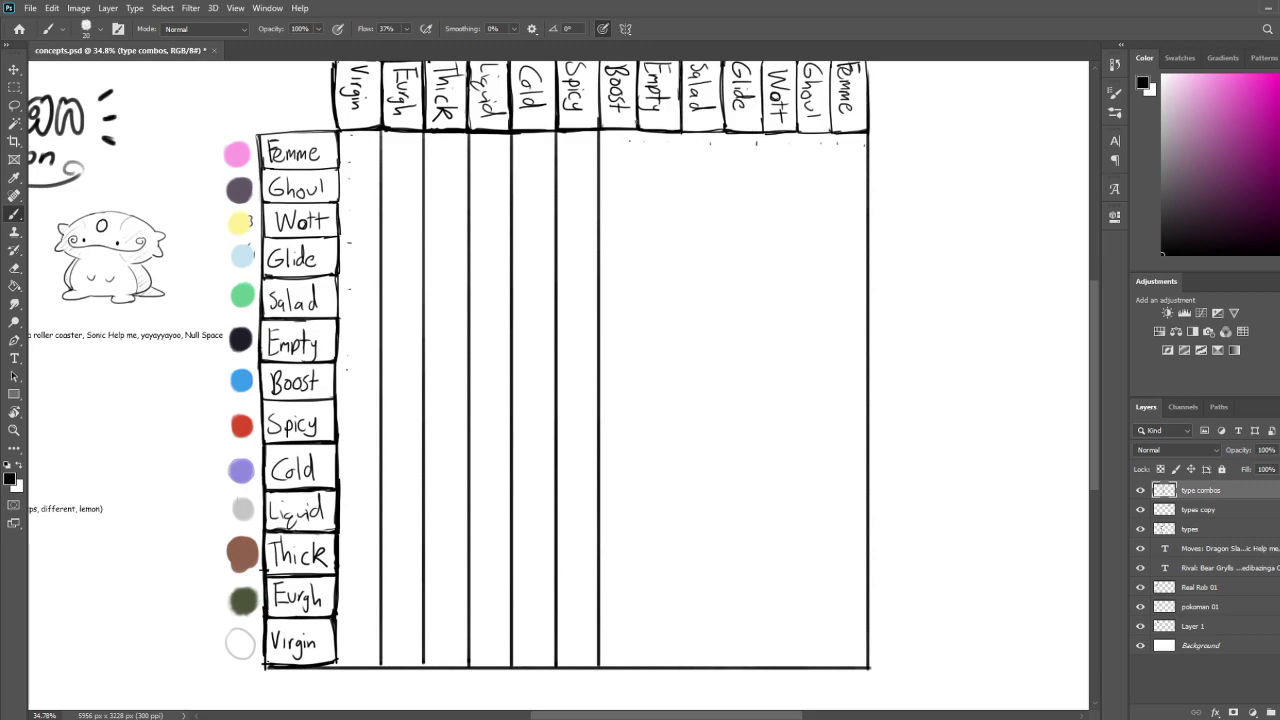
drag(636, 128, 636, 664)
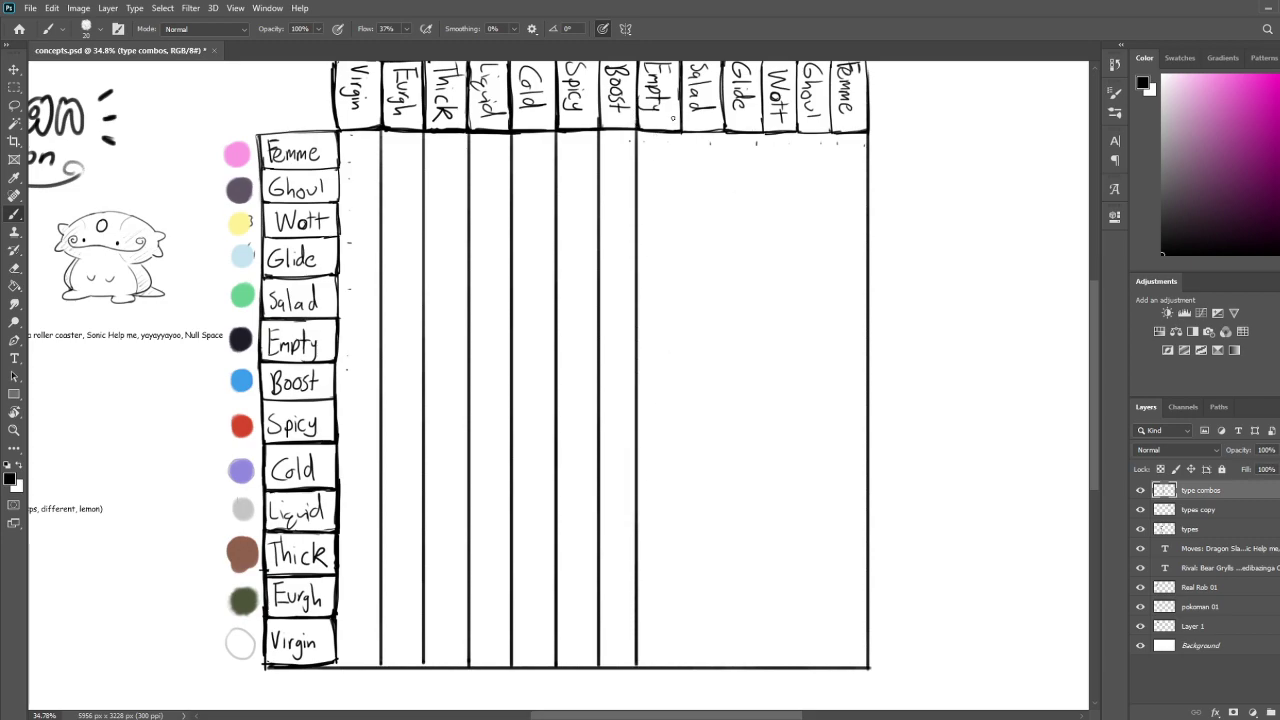
drag(681, 114, 683, 668)
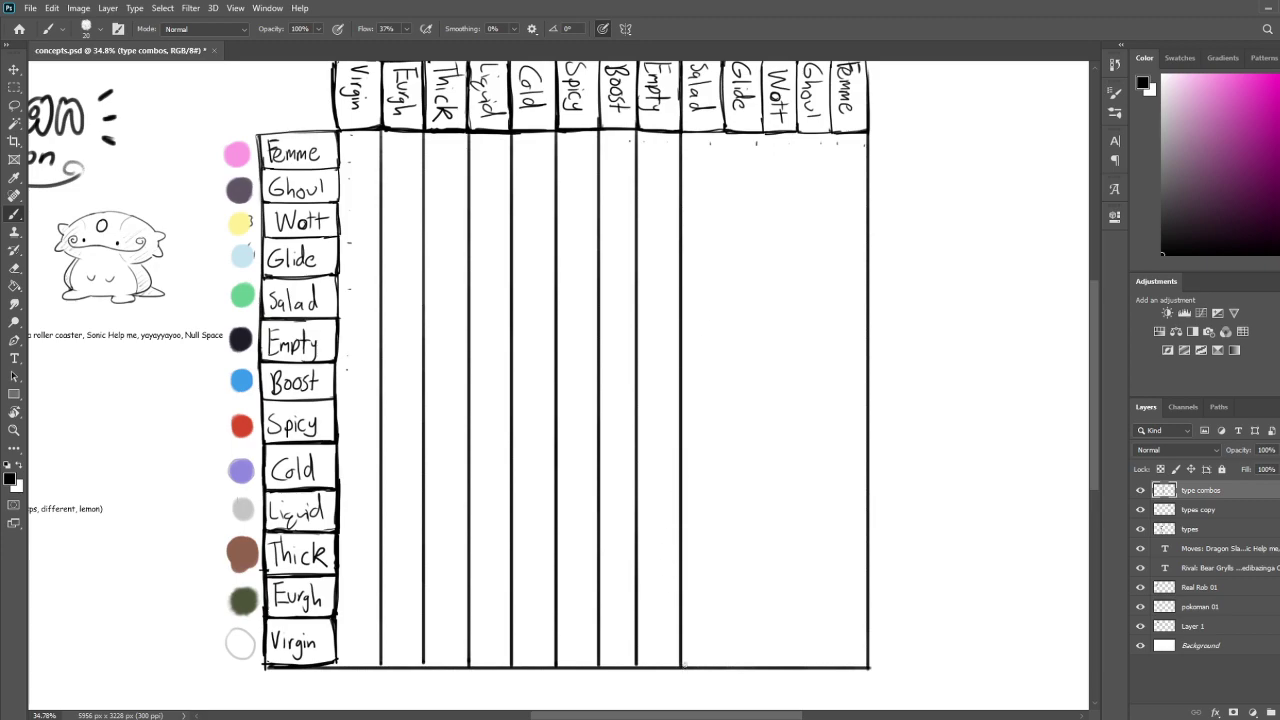
drag(723, 121, 725, 672)
drag(760, 124, 761, 670)
drag(797, 120, 797, 670)
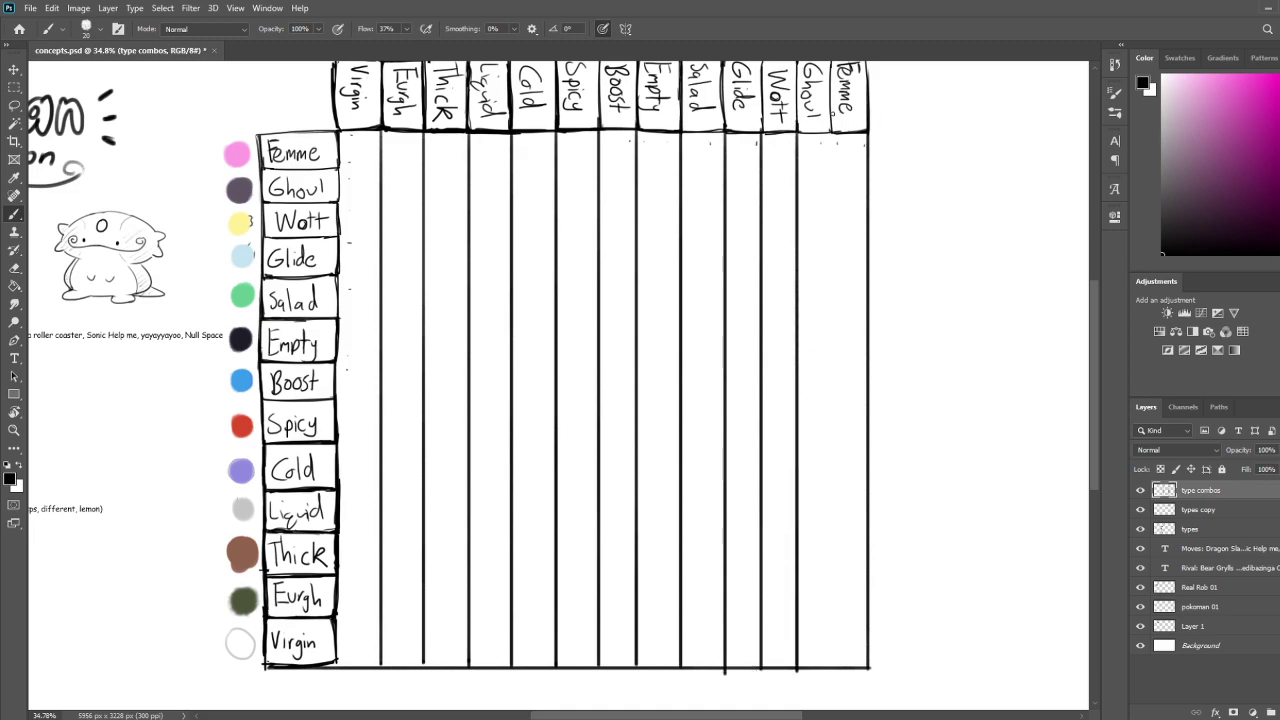
drag(829, 112, 829, 668)
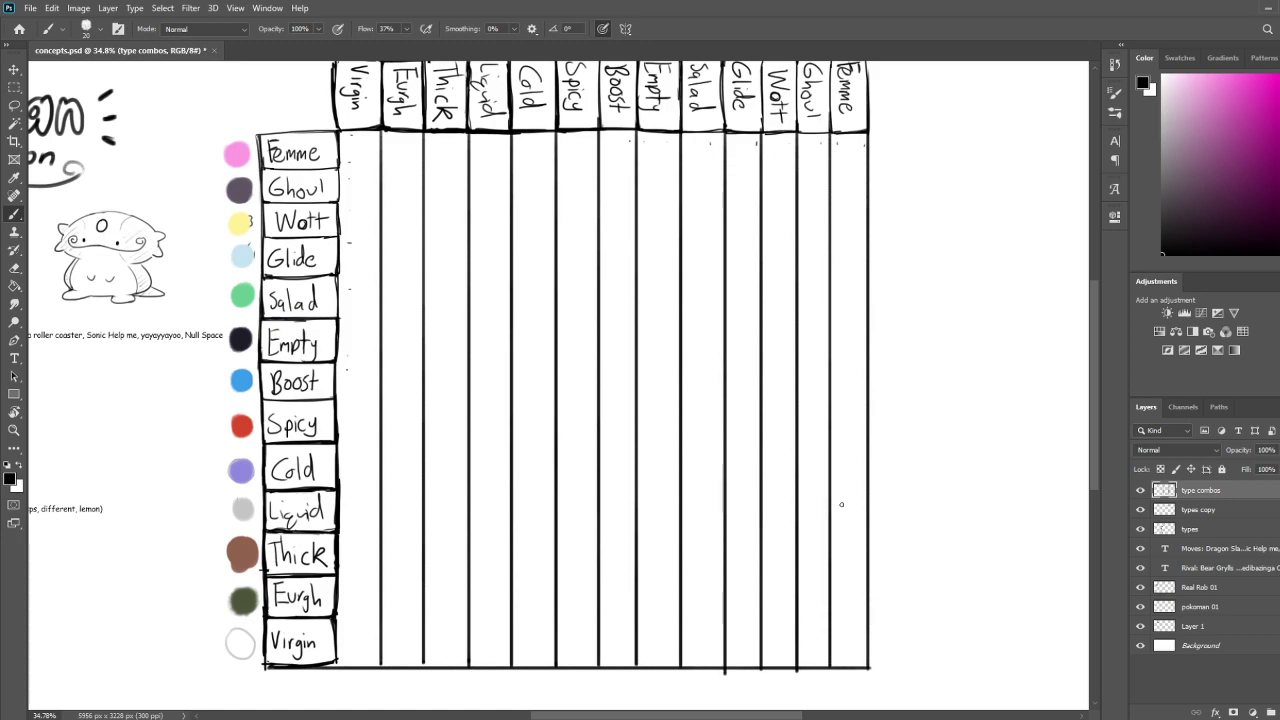
Draw the grid's twelve black horizontal dividers, from the Femme/Ghoul row boundary down to the Eurgh/Virgin boundary
drag(336, 167, 864, 167)
mouse_move(336, 203)
mouse_down()
mouse_move(617, 190)
mouse_move(870, 203)
mouse_up()
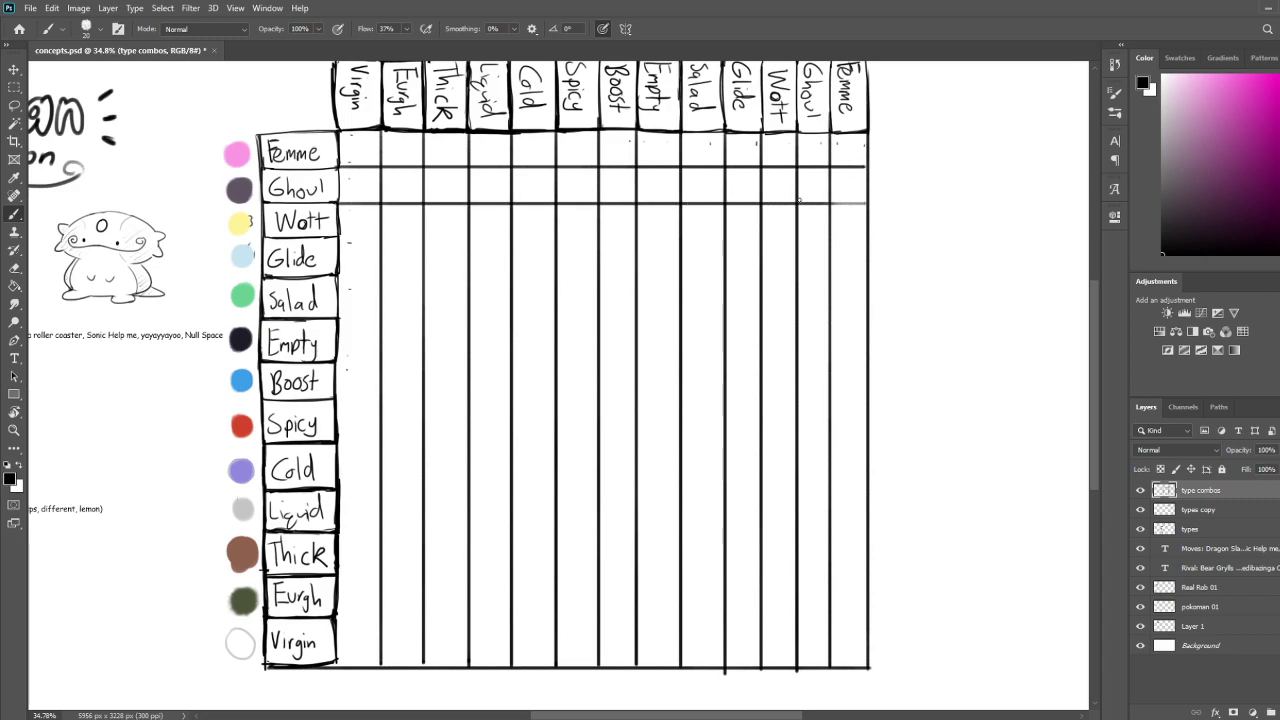
drag(336, 236, 870, 235)
mouse_move(336, 272)
mouse_down()
mouse_move(517, 281)
mouse_move(866, 272)
mouse_up()
drag(338, 318, 866, 318)
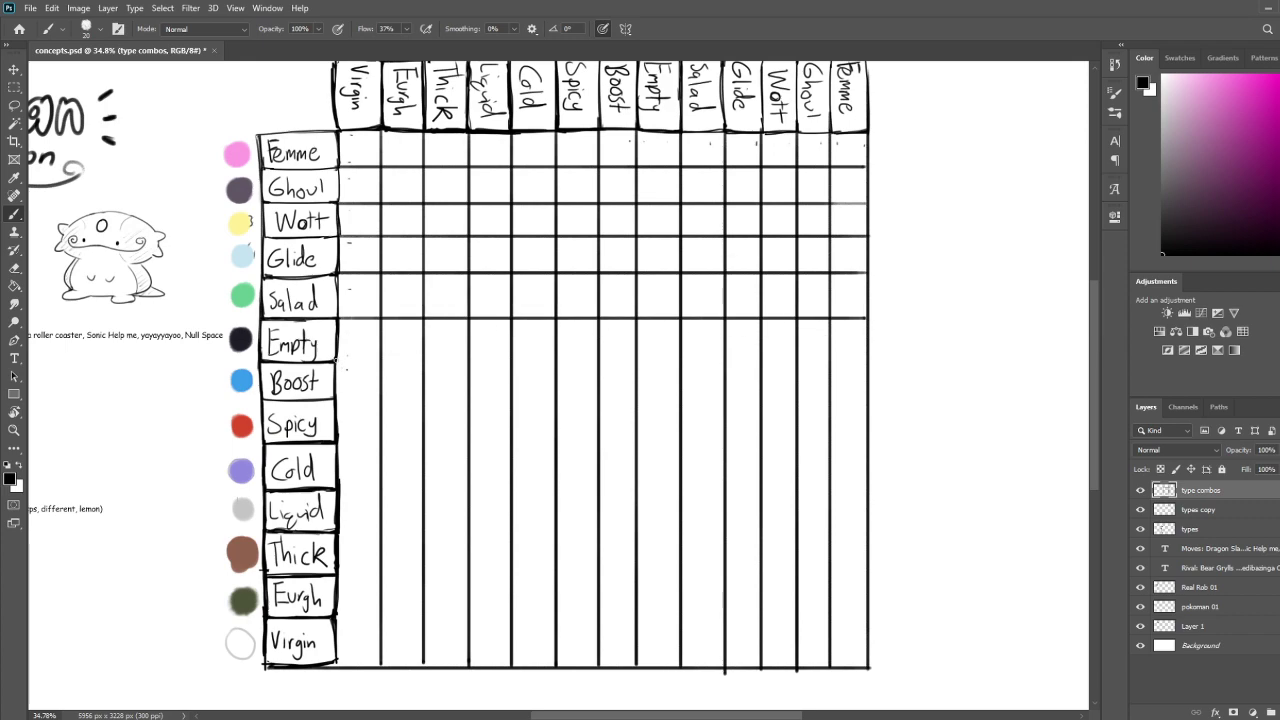
drag(348, 361, 866, 361)
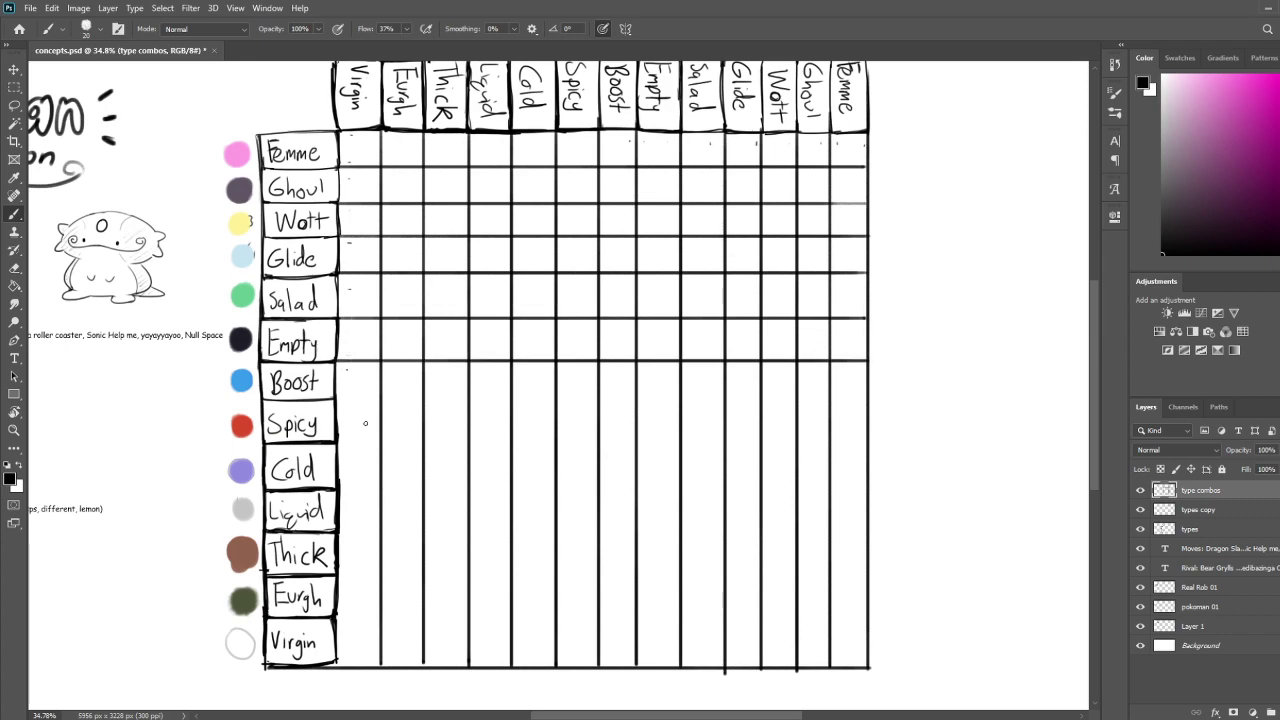
drag(338, 398, 868, 398)
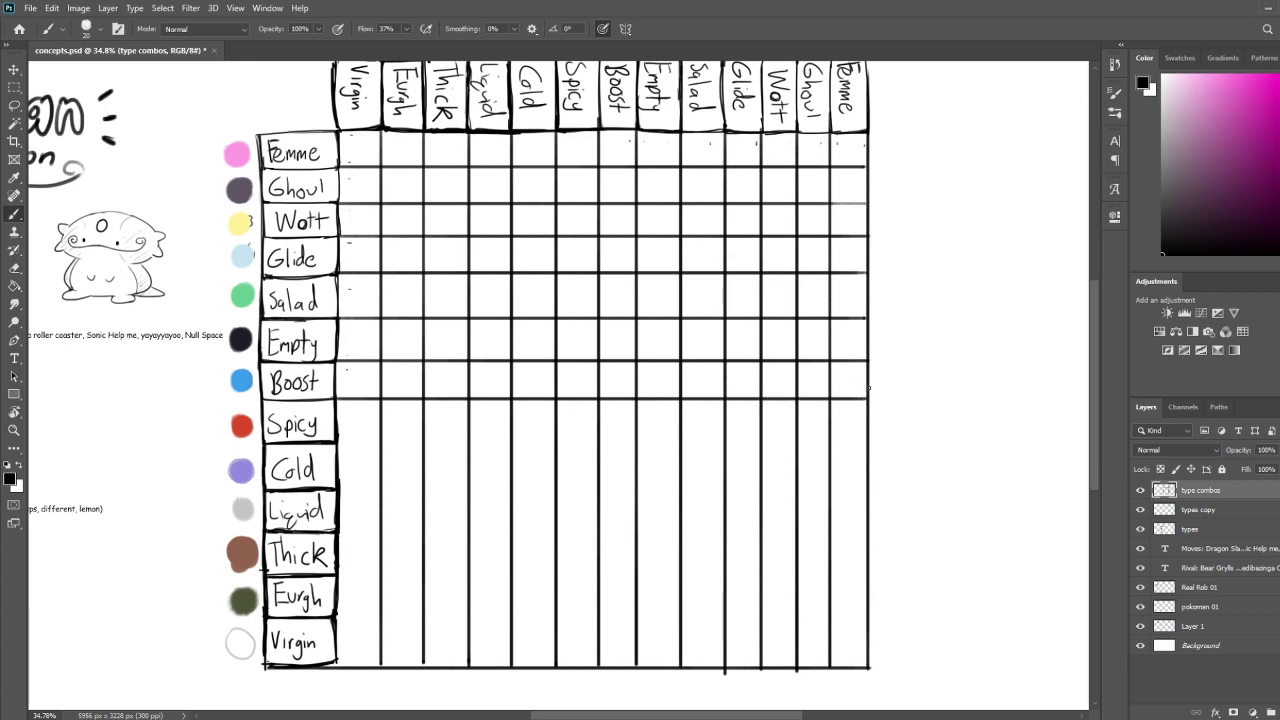
drag(334, 442, 874, 443)
drag(338, 490, 860, 490)
drag(335, 530, 874, 531)
drag(334, 573, 868, 573)
drag(335, 614, 872, 614)
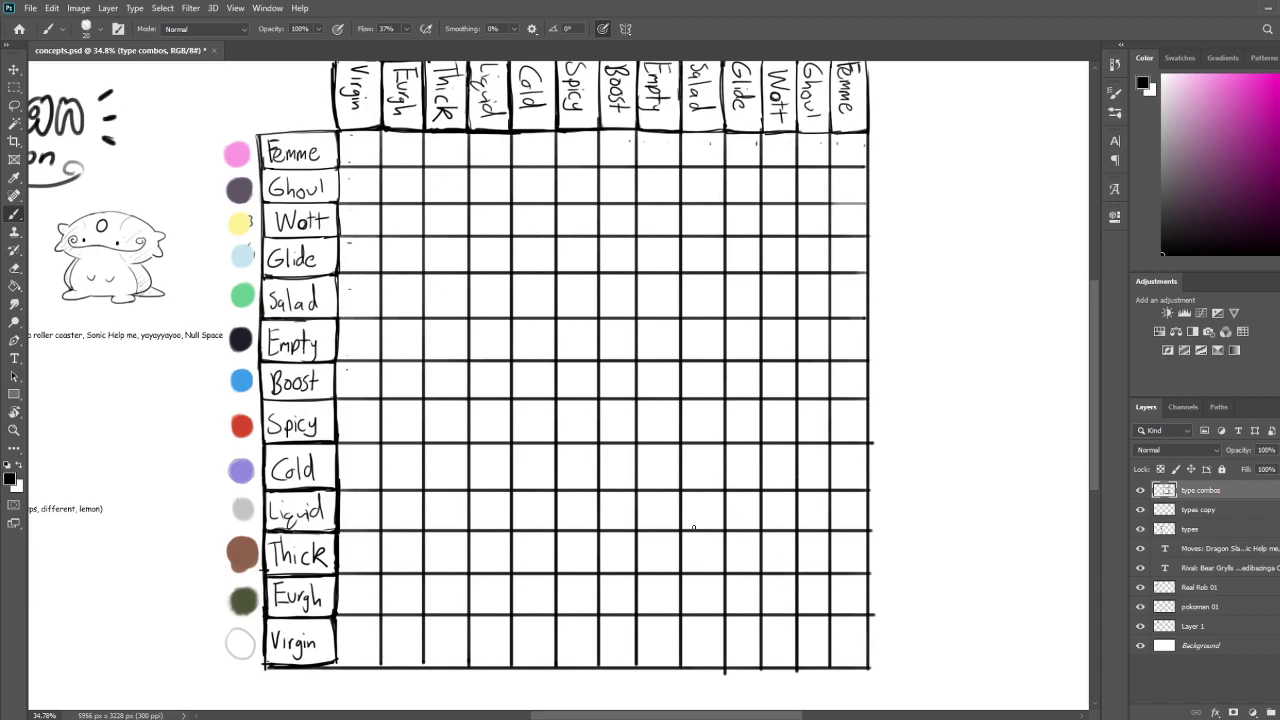
Add a new layer above types copy, handwrite "Yummi" below the Virgin row and draw the sides of its box
drag(632, 566, 696, 474)
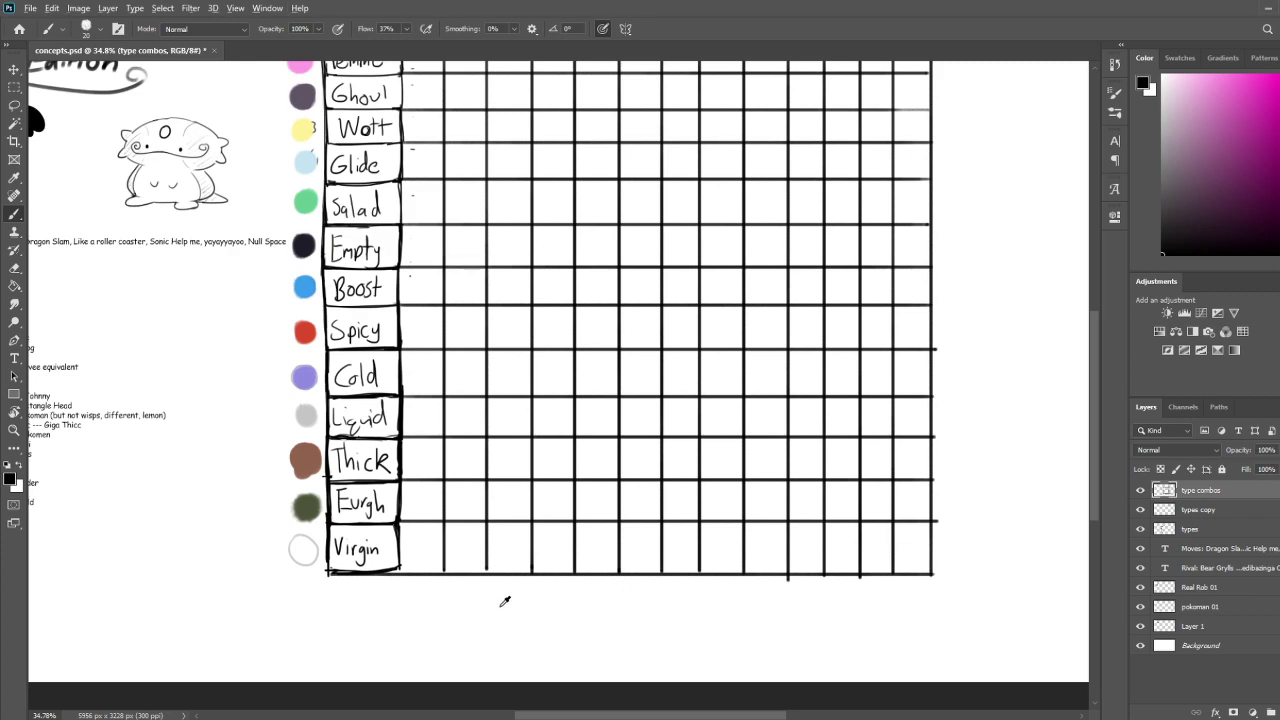
scroll(540, 509, up, 2)
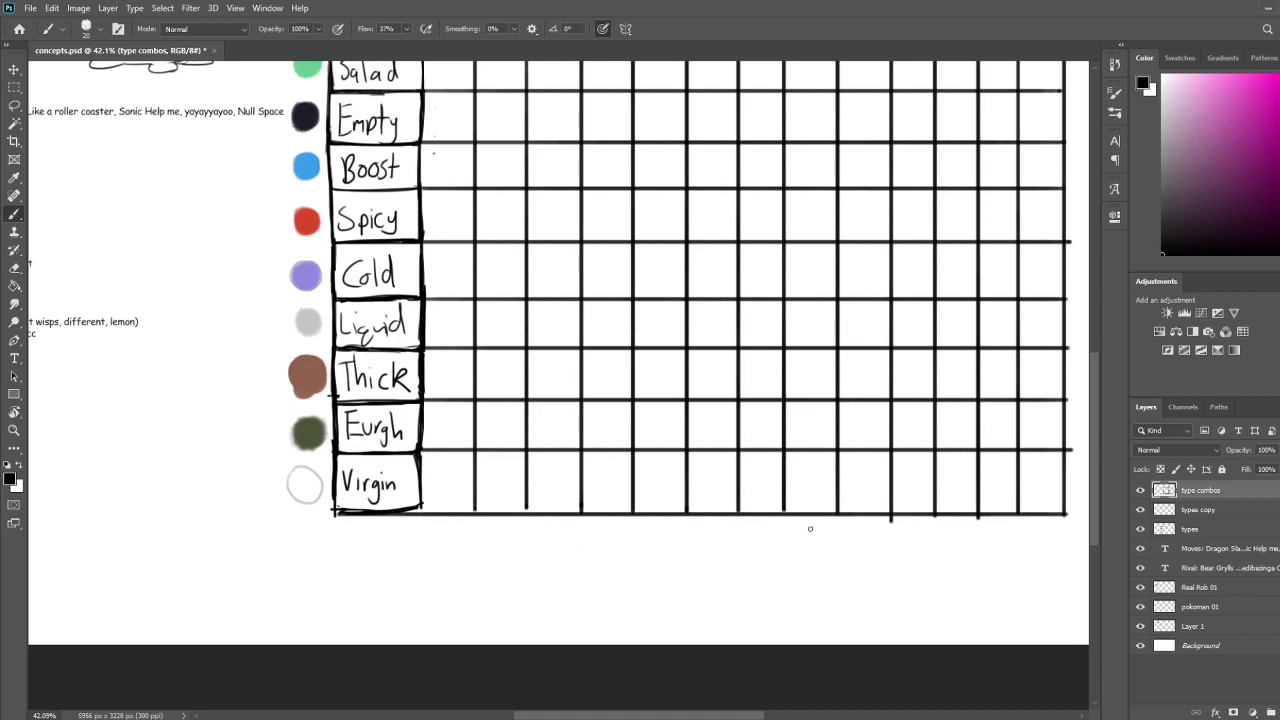
click(1206, 513)
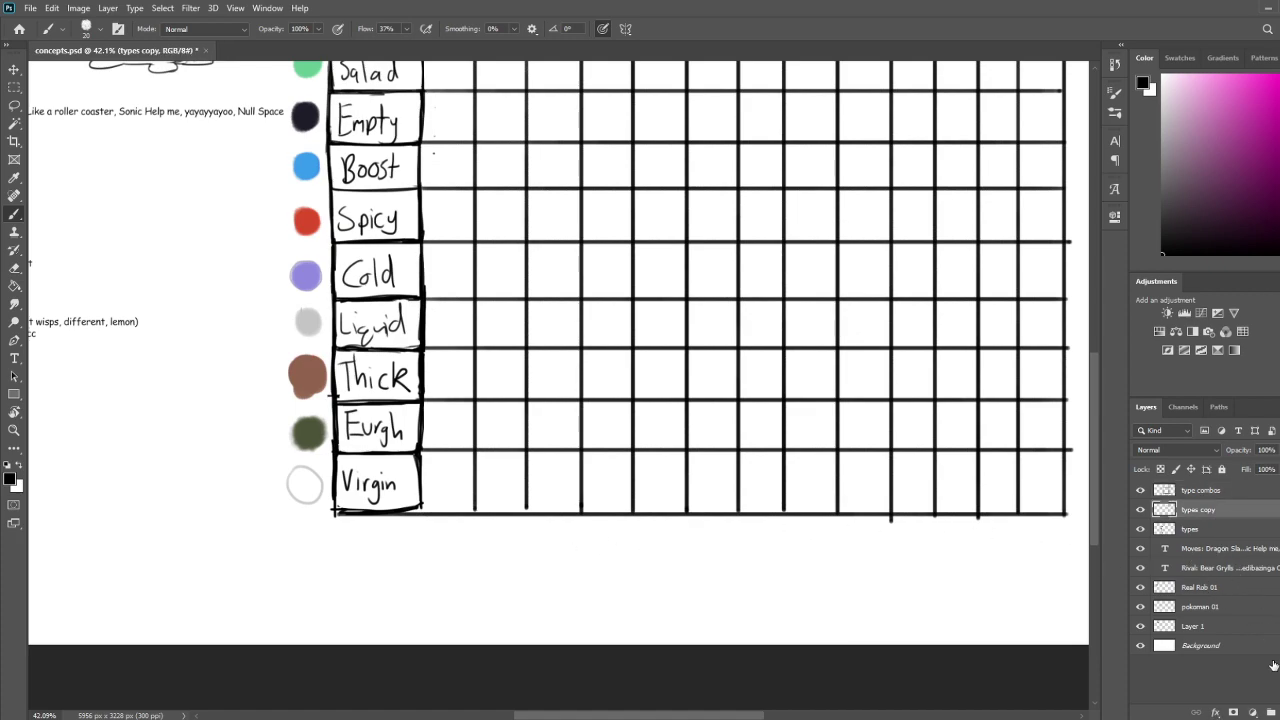
click(1279, 712)
drag(342, 530, 354, 545)
mouse_move(360, 528)
mouse_down()
mouse_move(350, 560)
mouse_move(398, 546)
mouse_move(409, 556)
mouse_up()
drag(334, 492, 335, 568)
key(ctrl+z)
drag(334, 502, 334, 562)
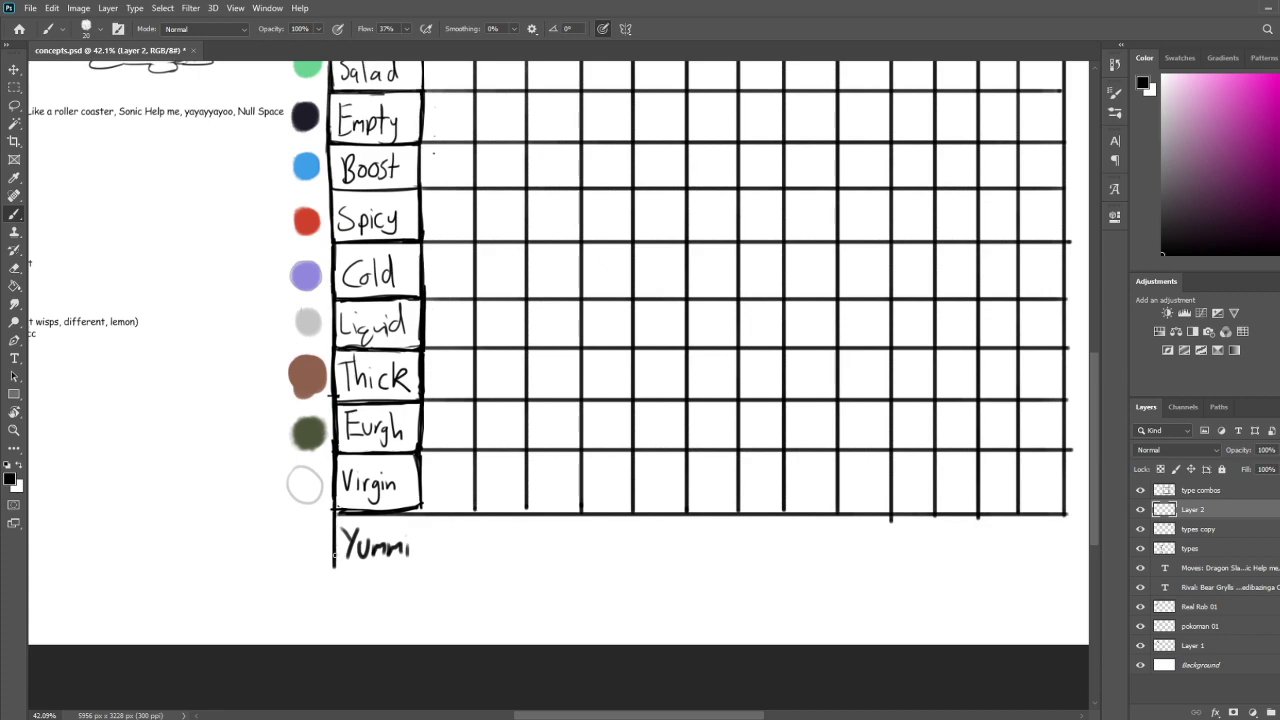
drag(419, 484, 419, 563)
Draw the bottom border of the Yummi row and the outer border of an extra column beside Femme
mouse_move(334, 568)
mouse_down()
mouse_move(767, 589)
mouse_move(1016, 569)
mouse_move(944, 552)
mouse_move(630, 553)
mouse_move(788, 571)
mouse_move(680, 563)
mouse_up()
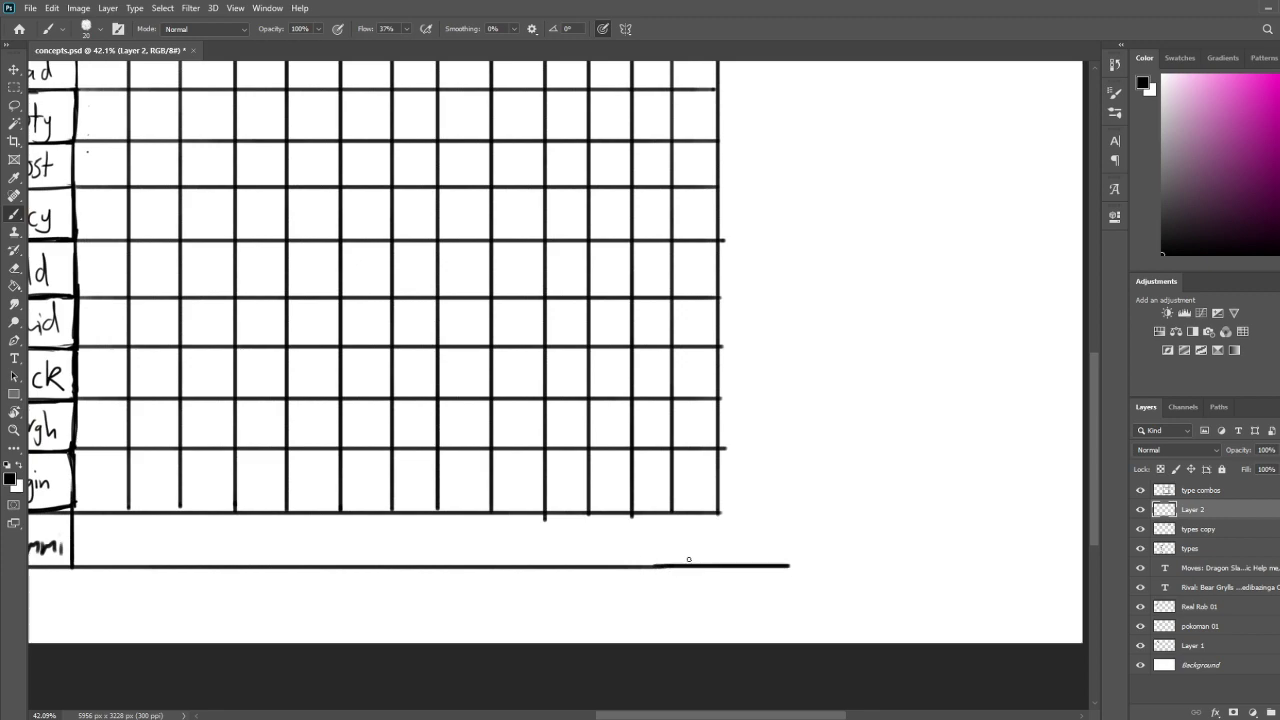
mouse_move(770, 567)
mouse_down()
mouse_move(778, 357)
mouse_move(822, 121)
mouse_move(813, 46)
mouse_move(808, 78)
mouse_up()
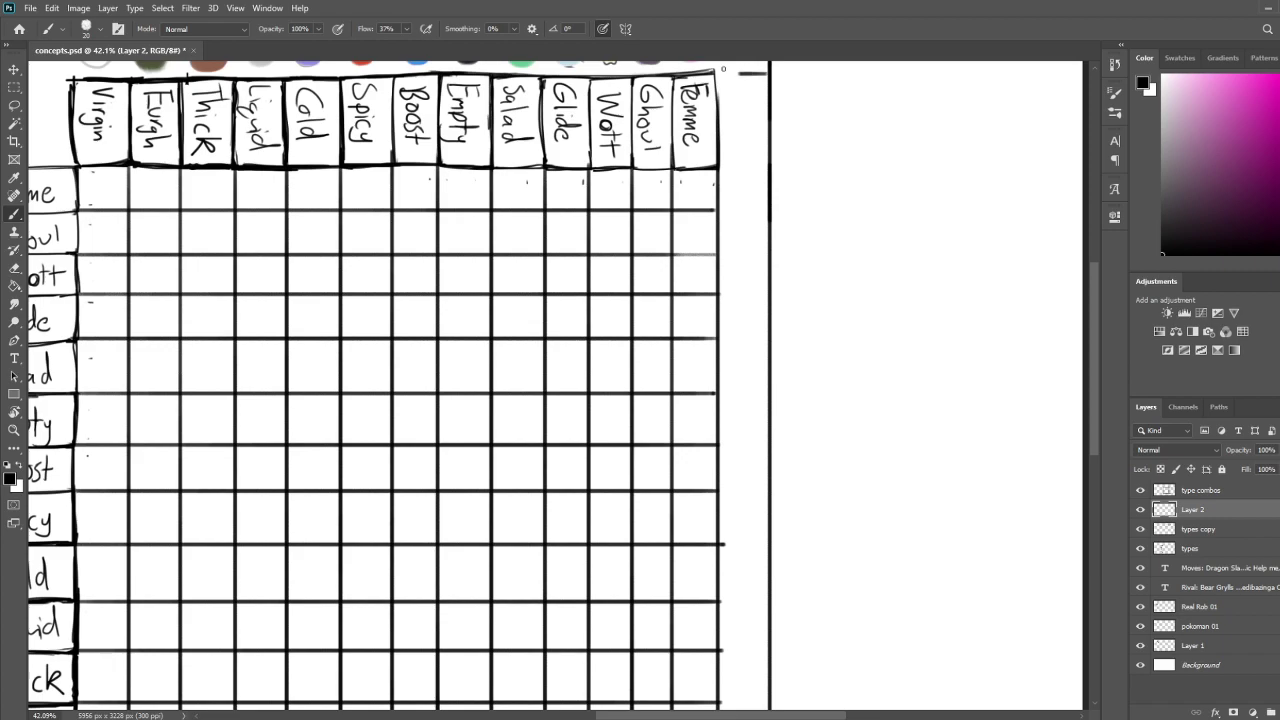
scroll(688, 268, up, 1)
Extend the horizontal dividers into the extra column from the header's base to the Salad/Empty boundary, erasing stray marks
drag(731, 252, 670, 252)
drag(732, 289, 676, 290)
drag(731, 335, 672, 336)
drag(732, 376, 681, 376)
mouse_move(732, 421)
mouse_down()
mouse_move(674, 421)
mouse_move(708, 452)
mouse_move(678, 476)
mouse_up()
drag(710, 530, 740, 401)
key(e)
mouse_move(743, 323)
mouse_down()
mouse_move(731, 314)
mouse_move(746, 296)
mouse_up()
key(b)
Extend the horizontal dividers into the extra column from the Empty/Boost boundary down to the Virgin/Yummi boundary
drag(708, 393, 760, 394)
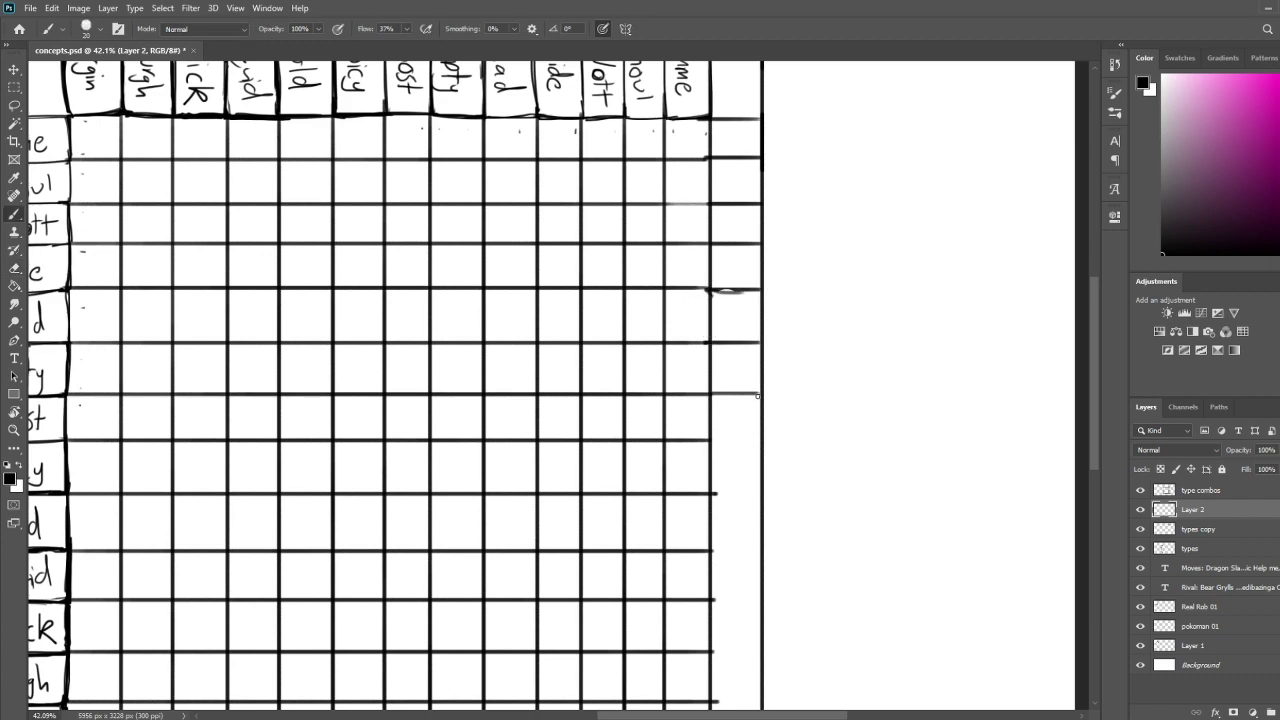
drag(706, 444, 761, 440)
key(ctrl+z)
mouse_move(737, 488)
mouse_down()
mouse_move(761, 377)
mouse_move(782, 383)
mouse_up()
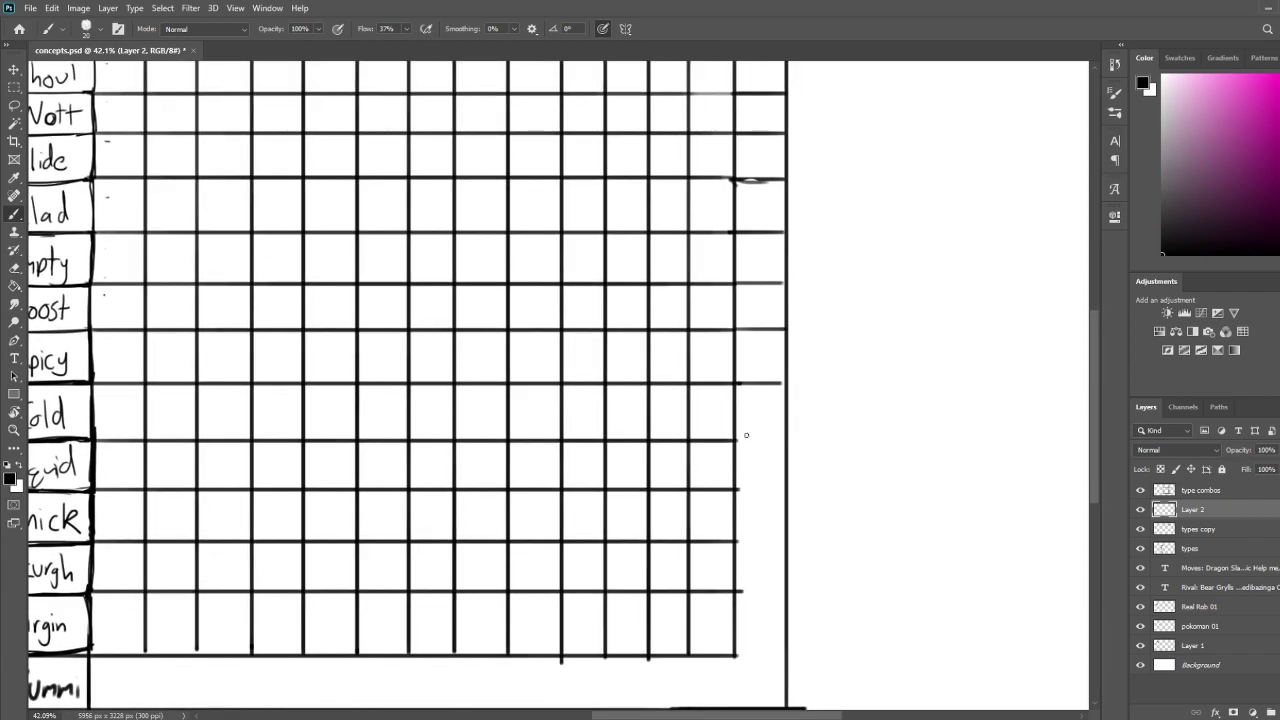
drag(738, 441, 786, 441)
mouse_move(736, 487)
mouse_down()
mouse_move(786, 487)
mouse_move(776, 374)
mouse_move(818, 374)
mouse_up()
drag(764, 424, 816, 424)
drag(771, 474, 818, 474)
key(ctrl+z)
key(ctrl+z)
Draw vertical dividers in the Yummi row from the extra column's boundary back to the Cold/Spicy boundary
mouse_move(770, 538)
mouse_down()
mouse_move(818, 536)
mouse_move(770, 590)
mouse_up()
drag(722, 535, 723, 590)
drag(683, 540, 683, 591)
drag(638, 540, 638, 592)
drag(593, 540, 593, 590)
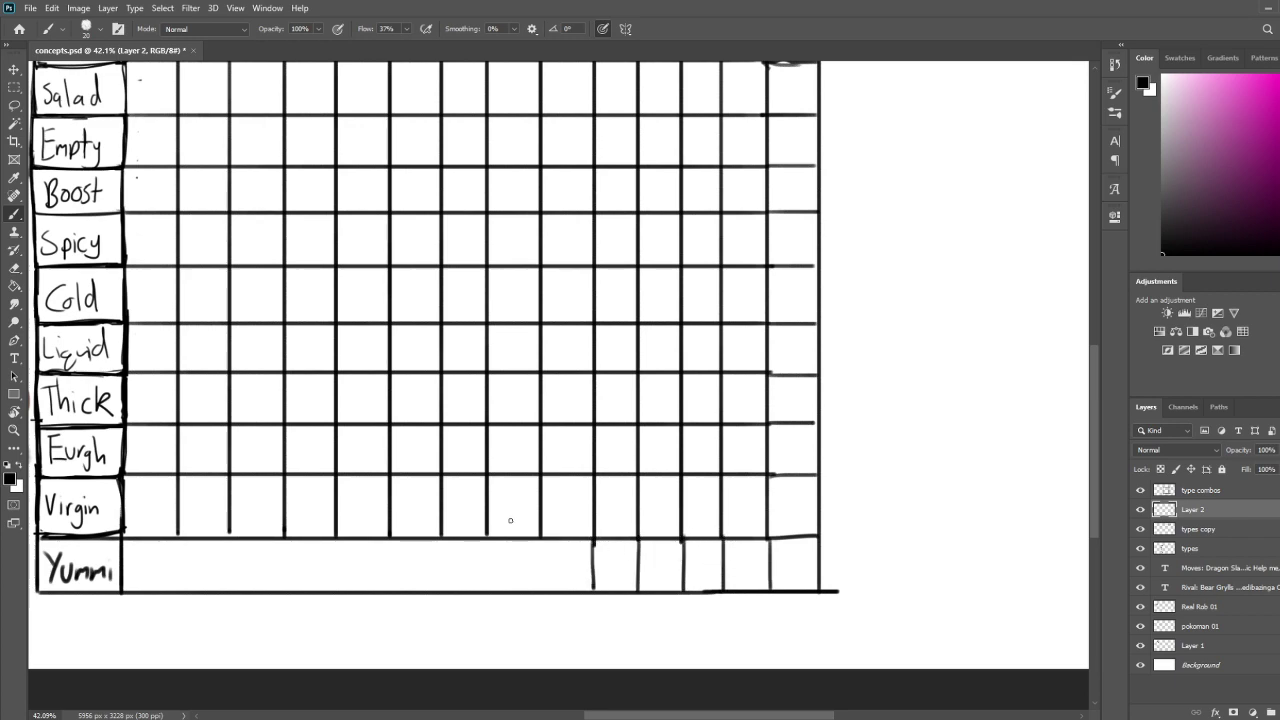
drag(540, 537, 540, 591)
drag(486, 538, 486, 598)
drag(441, 538, 441, 600)
drag(387, 540, 387, 598)
Draw the Yummi row's last four vertical dividers, from the Liquid/Cold boundary to the Virgin/Eurgh boundary
drag(338, 540, 338, 597)
drag(285, 536, 285, 594)
key(ctrl+z)
key(ctrl+z)
drag(335, 539, 330, 593)
key(ctrl+z)
drag(333, 533, 331, 591)
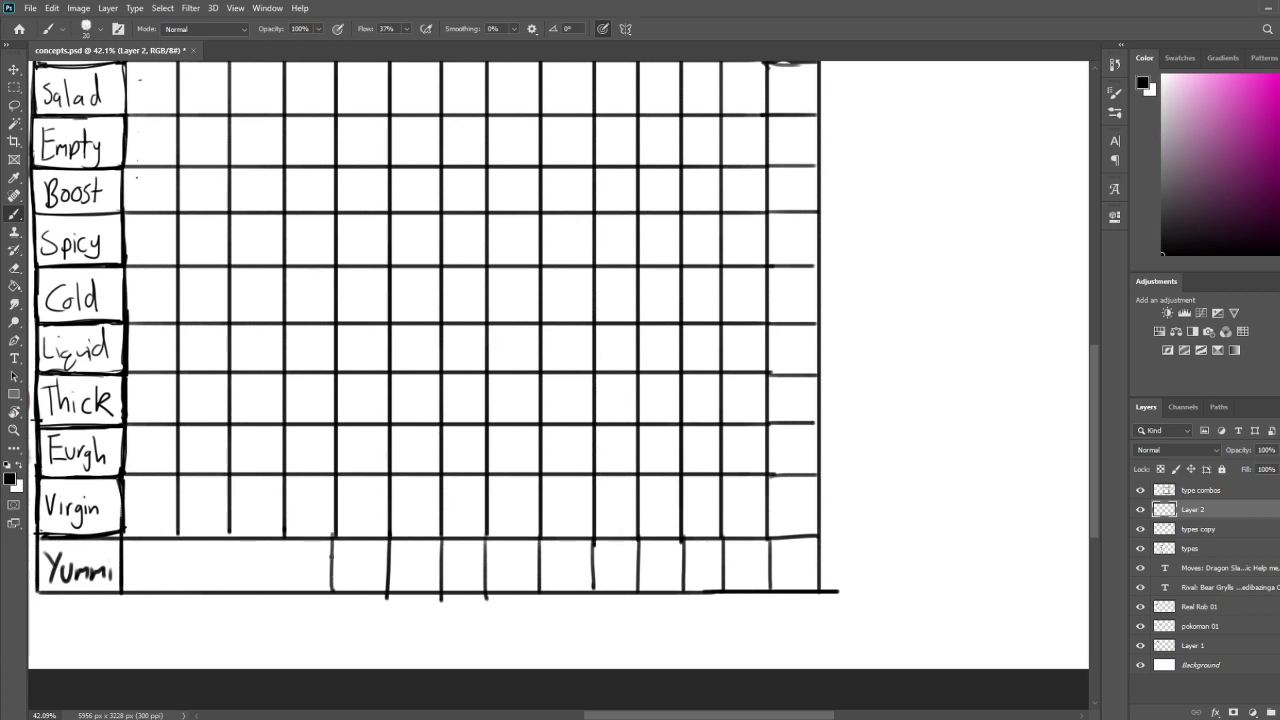
drag(285, 534, 284, 601)
drag(231, 533, 229, 580)
drag(174, 533, 172, 600)
key(ctrl+z)
drag(179, 537, 177, 597)
Erase the divider ends sticking out below the Yummi row and redraw its bottom border in black
mouse_move(572, 458)
mouse_down()
mouse_move(586, 508)
mouse_move(671, 386)
mouse_up()
key(e)
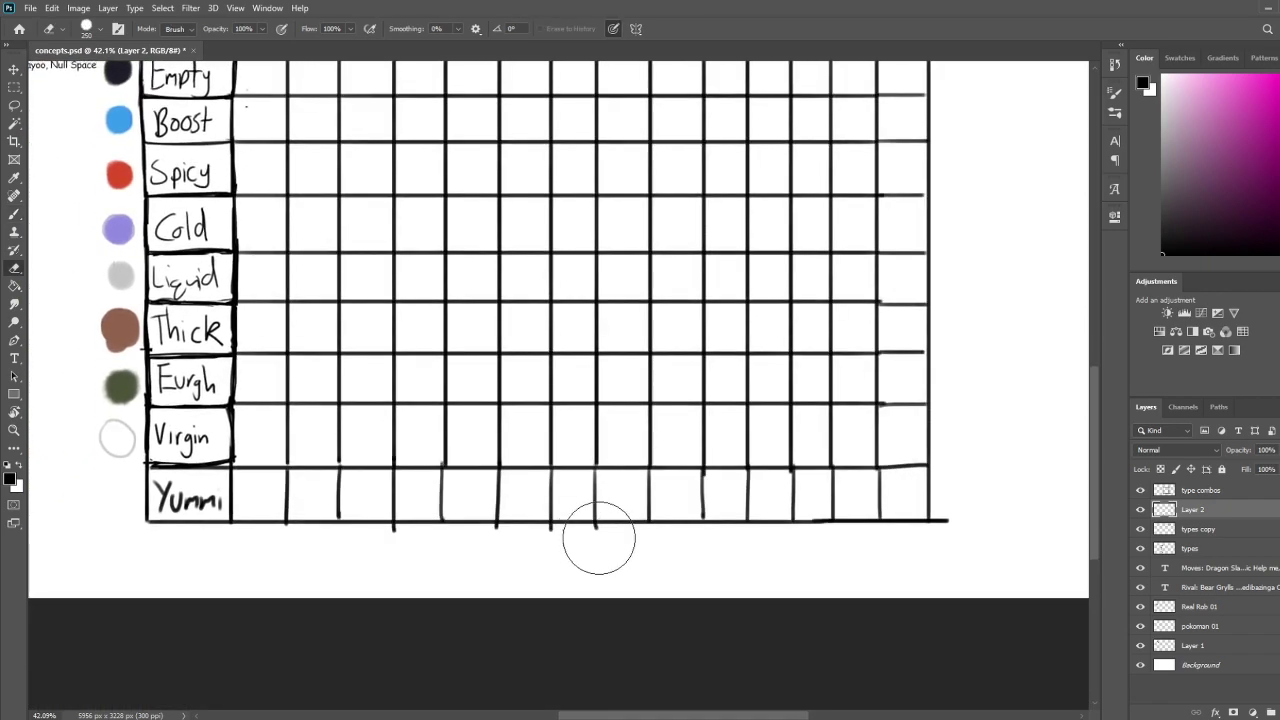
drag(584, 541, 522, 542)
key(ctrl+z)
mouse_move(386, 538)
mouse_down()
mouse_move(642, 547)
mouse_move(610, 526)
mouse_move(388, 520)
mouse_up()
key(b)
drag(388, 520, 686, 523)
Choose a vivid pink and paint a colour dot beside the Yummi row label
mouse_move(691, 209)
mouse_down()
mouse_move(722, 494)
mouse_move(776, 232)
mouse_up()
drag(686, 340, 700, 417)
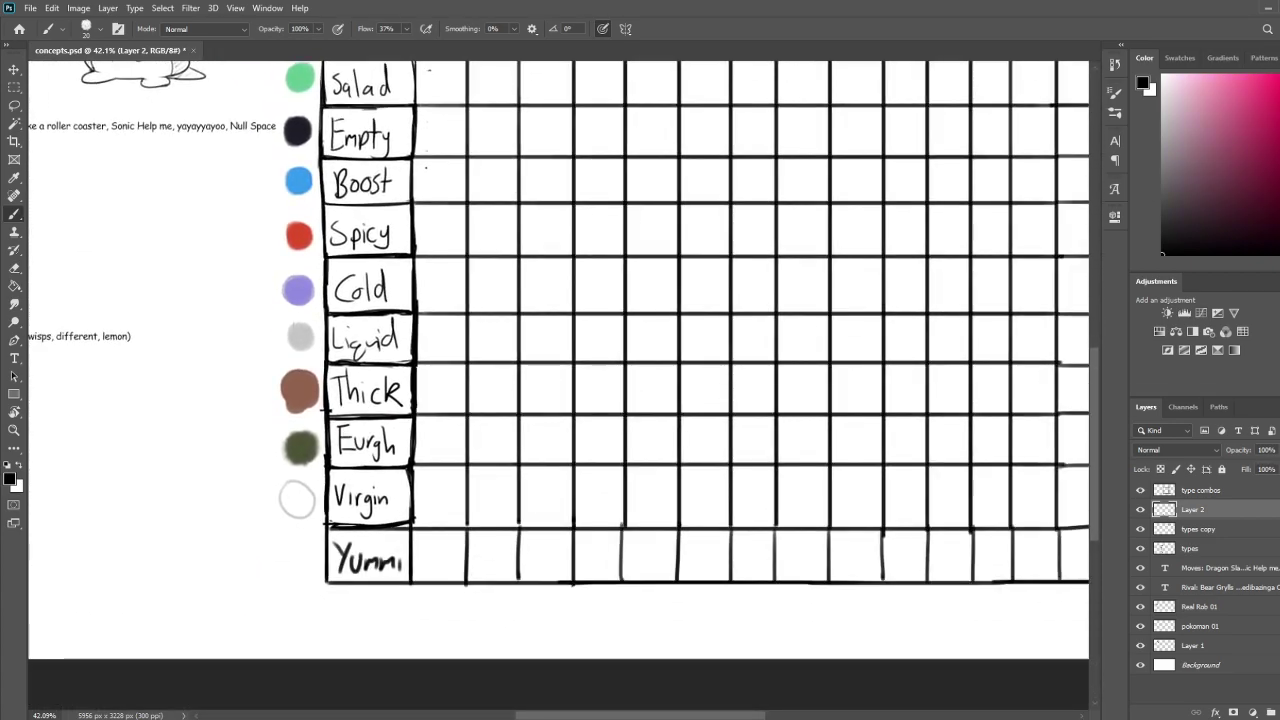
drag(1258, 112, 1261, 75)
drag(302, 555, 304, 560)
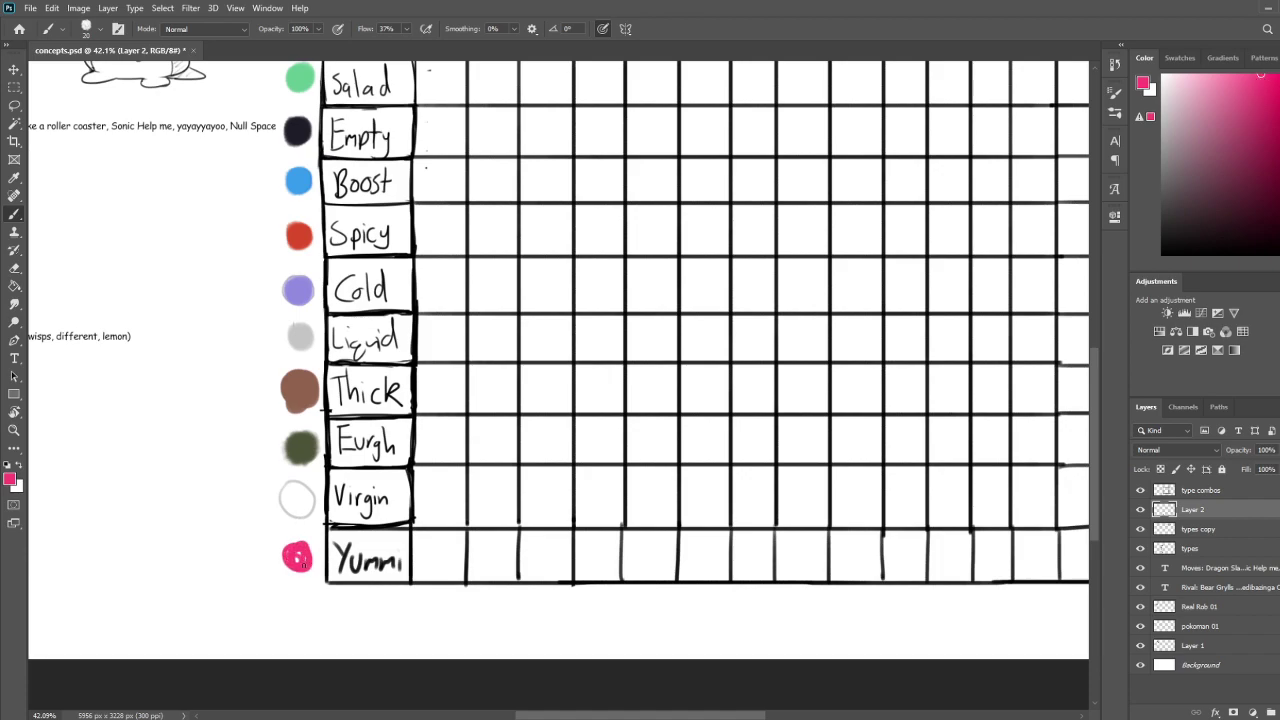
Handwrite a rotated black "Yummi" in the header of the extra column, using a size 10 brush
drag(736, 424, 628, 640)
drag(1185, 235, 1163, 258)
key(bracketleft)
mouse_move(546, 208)
mouse_down()
mouse_move(544, 258)
mouse_move(563, 258)
mouse_up()
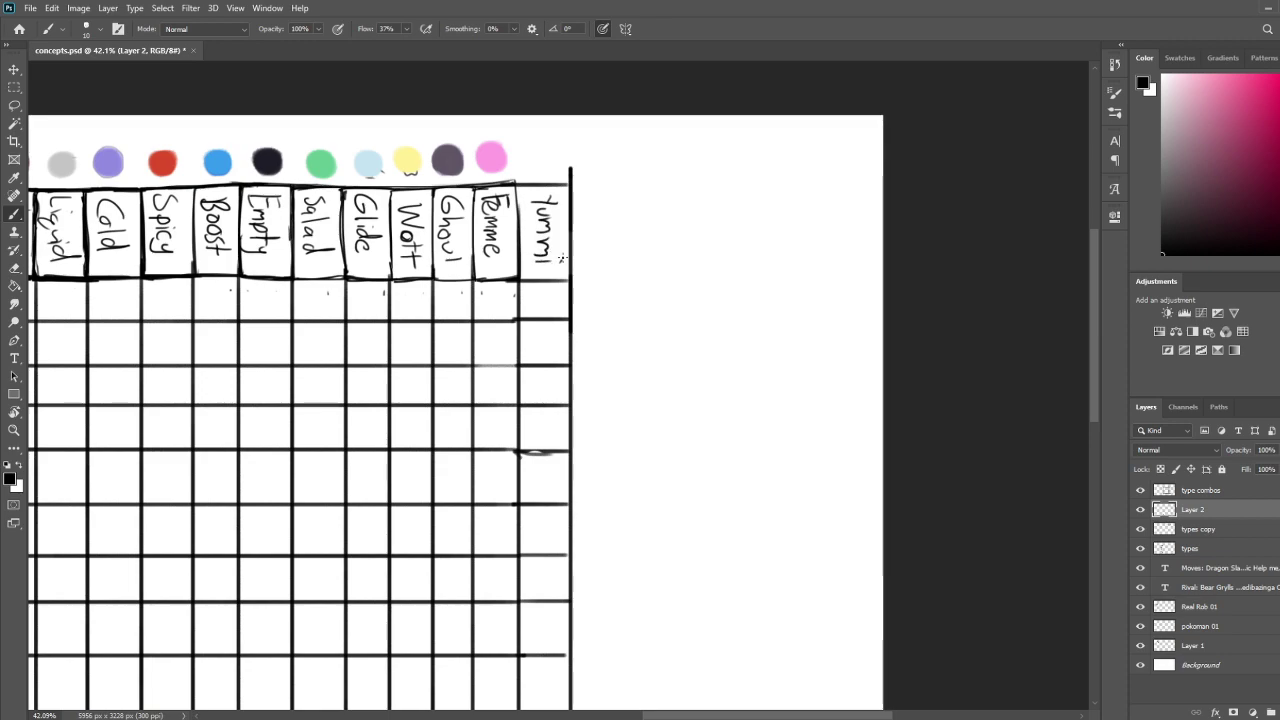
drag(608, 308, 694, 321)
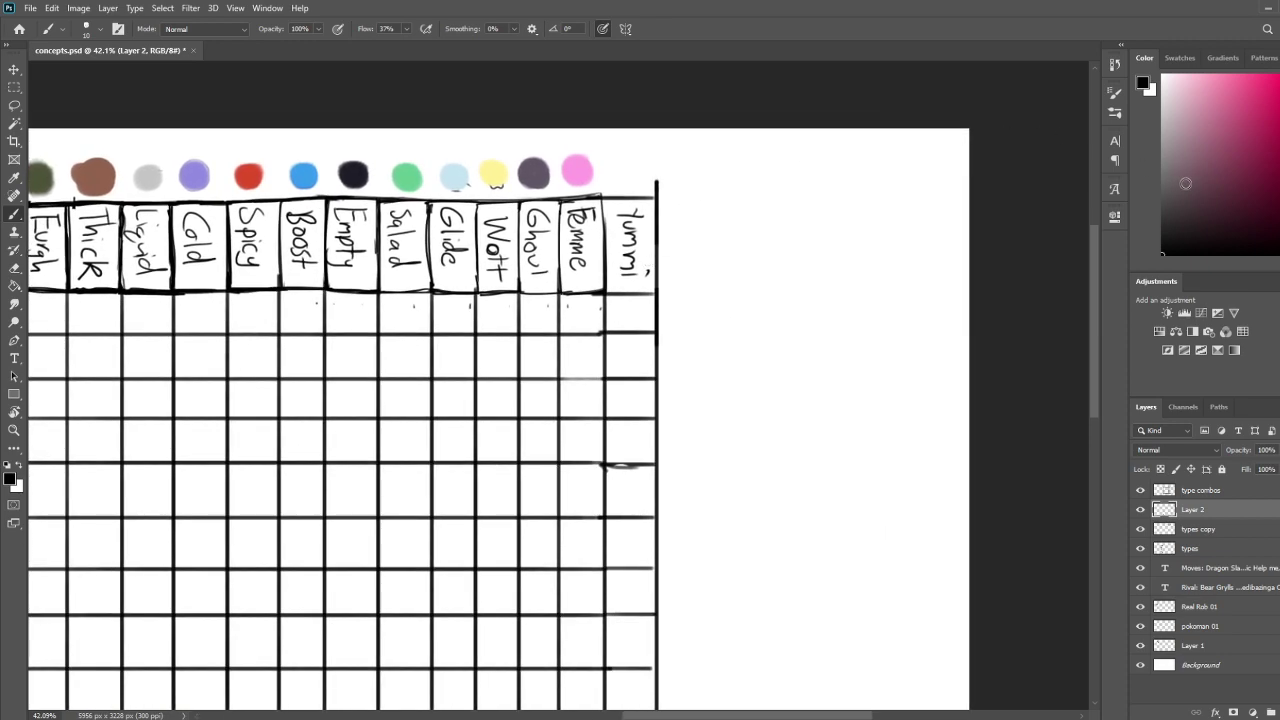
Sample the pink from the Yummi row's dot and paint a matching dot above the Yummi column header
drag(521, 412, 643, 337)
key(p)
key(i)
click(481, 437)
drag(970, 150, 654, 371)
drag(659, 117, 633, 221)
key(b)
mouse_move(600, 120)
mouse_down()
mouse_move(584, 130)
mouse_move(600, 118)
mouse_up()
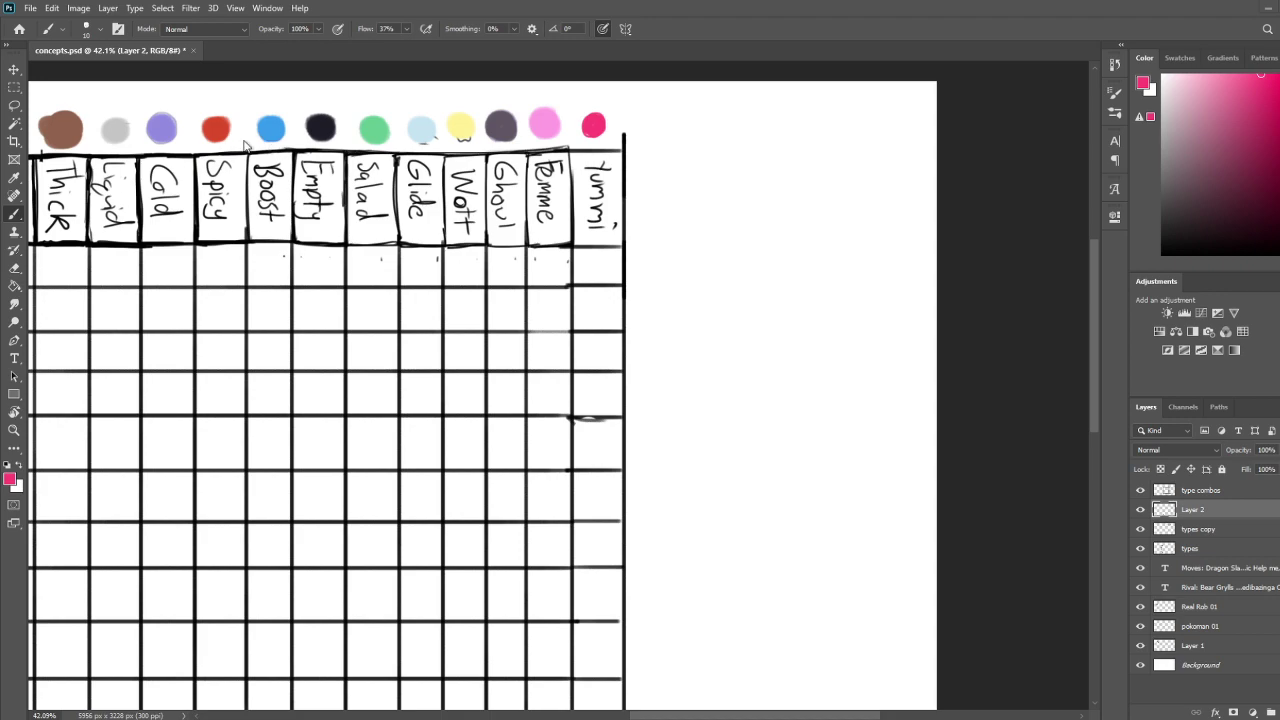
Crop the canvas outward beyond the grid's Yummi column to a width of 8056 px
scroll(455, 441, down, 6)
scroll(377, 477, up, 2)
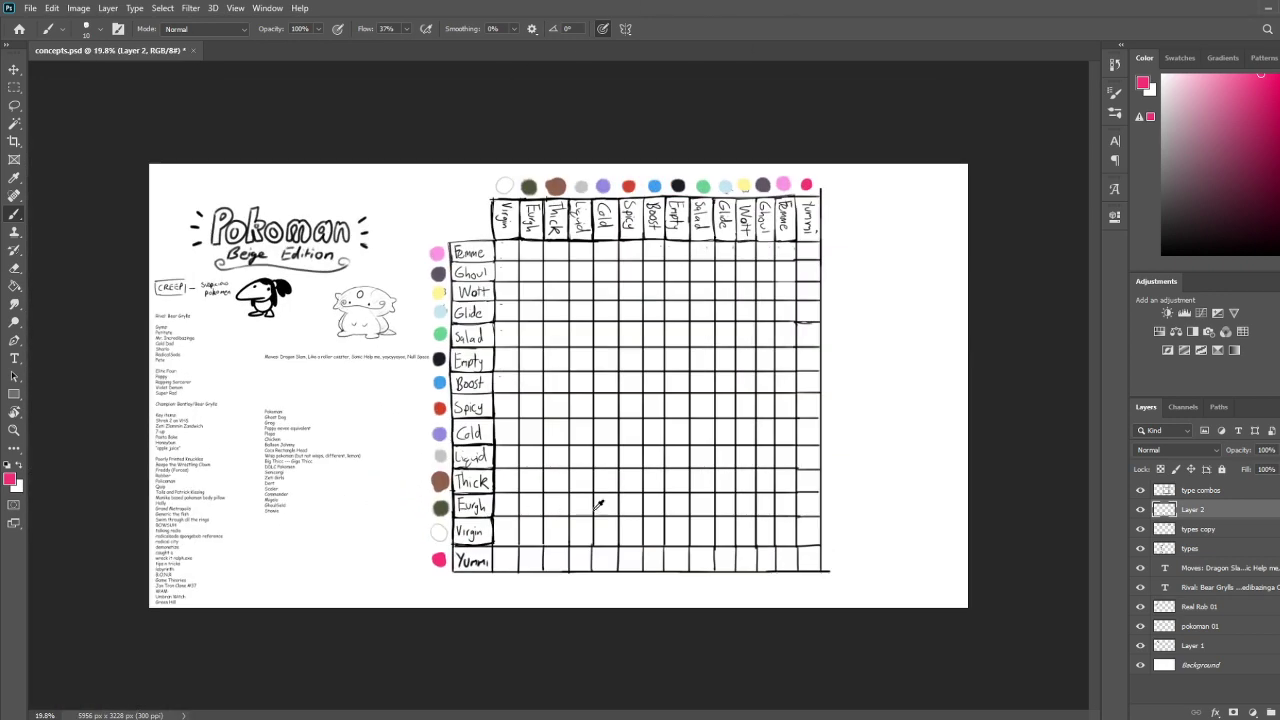
key(c)
drag(970, 400, 1080, 400)
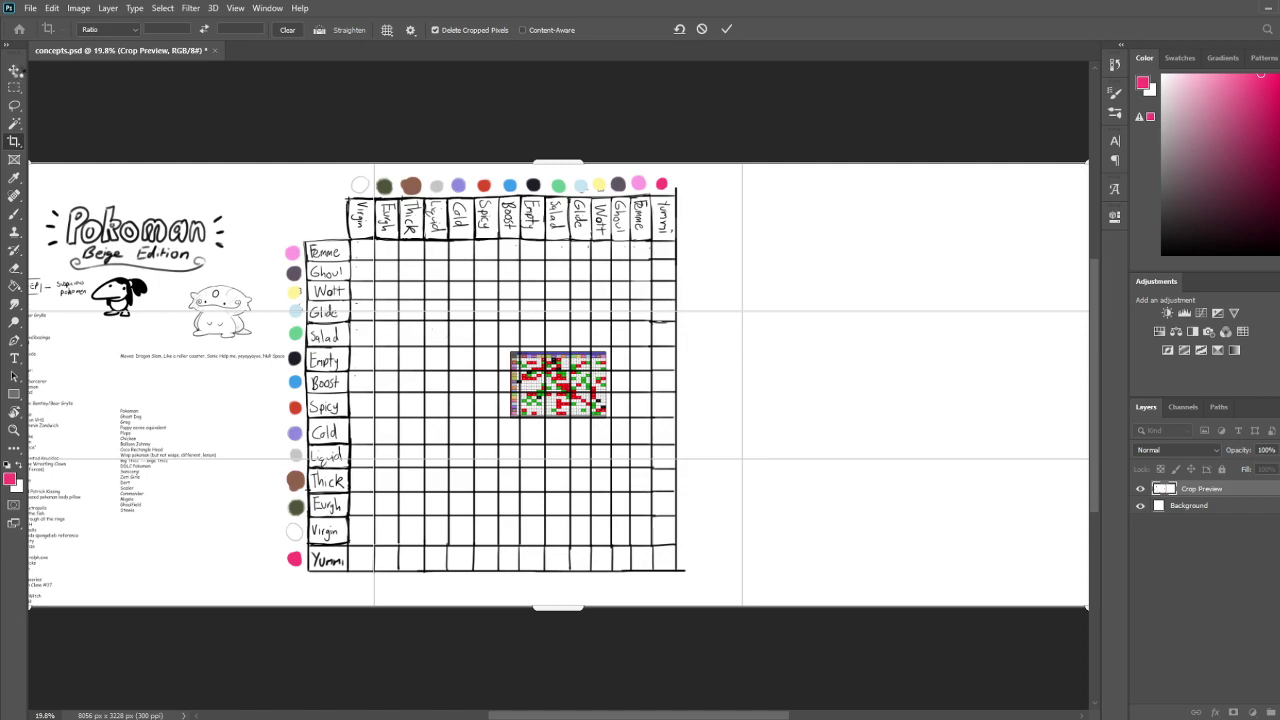
Place the attacking/defending type matchup chart in the blank area beside the grid and enlarge it
click(14, 70)
drag(588, 382, 785, 227)
scroll(890, 372, down, 2)
drag(766, 284, 980, 500)
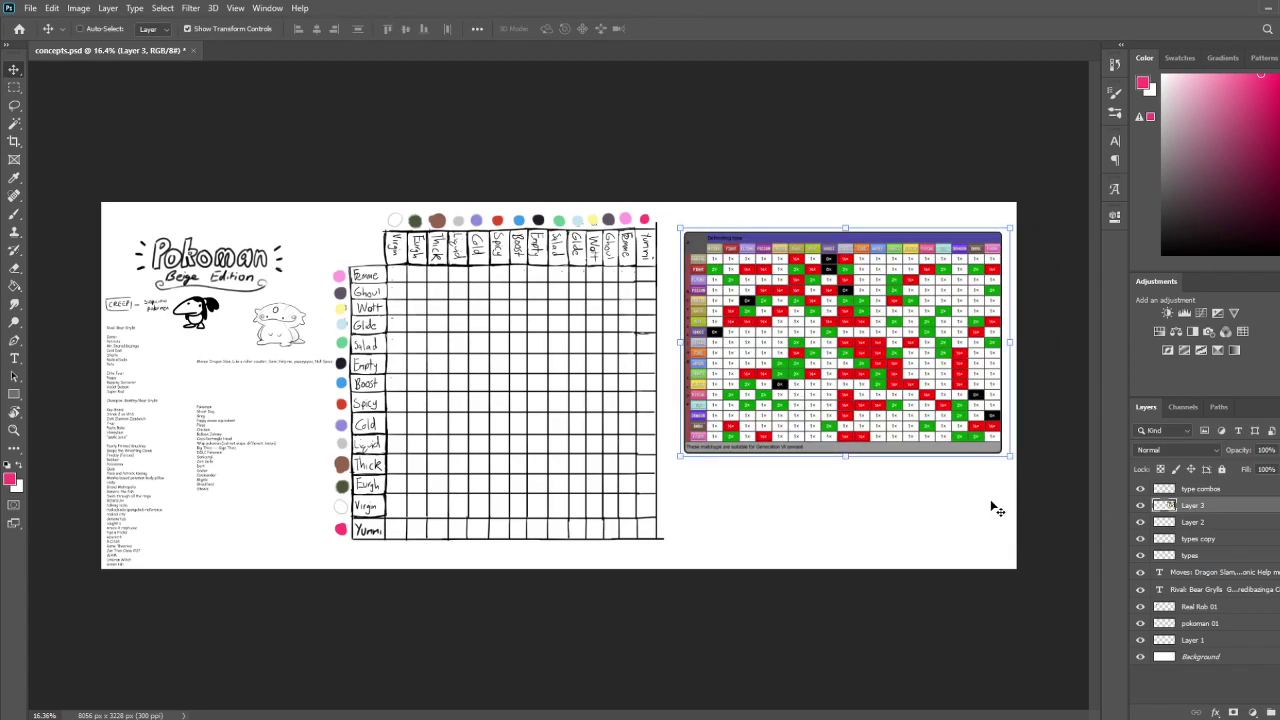
Move the matchup chart's layer to just above Background and add a new layer above type combos
scroll(700, 246, up, 2)
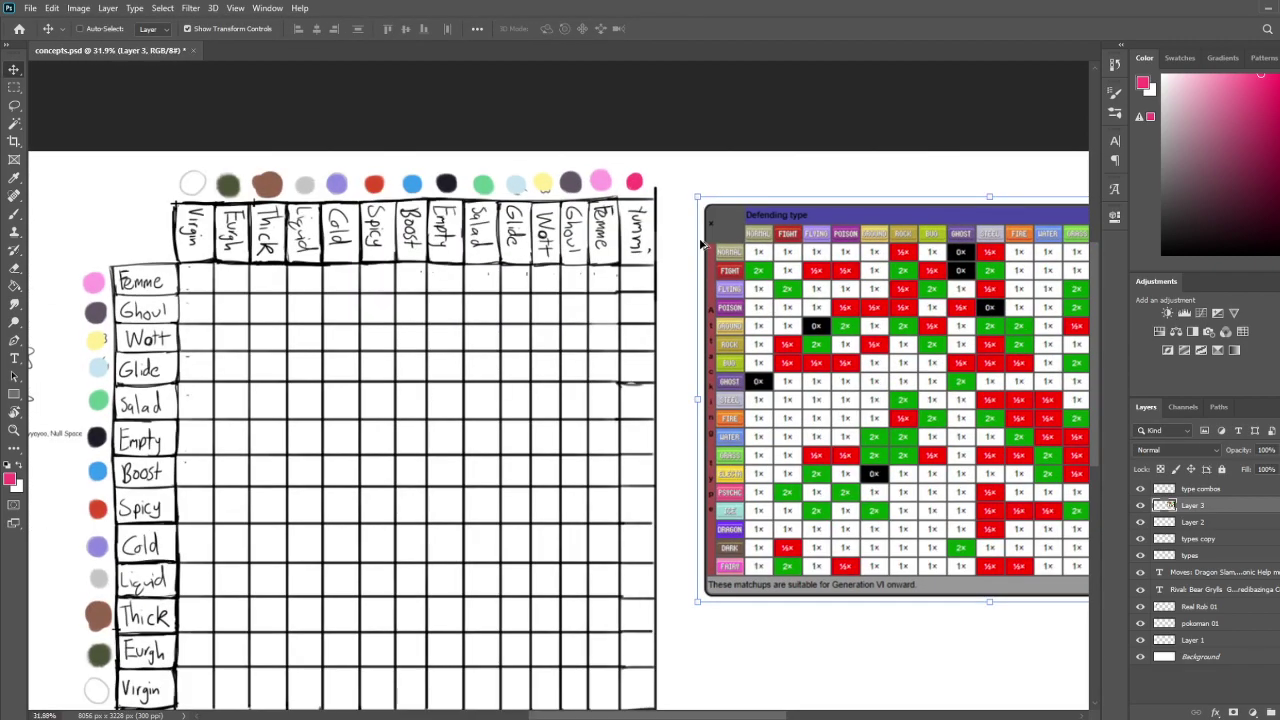
scroll(702, 244, up, 1)
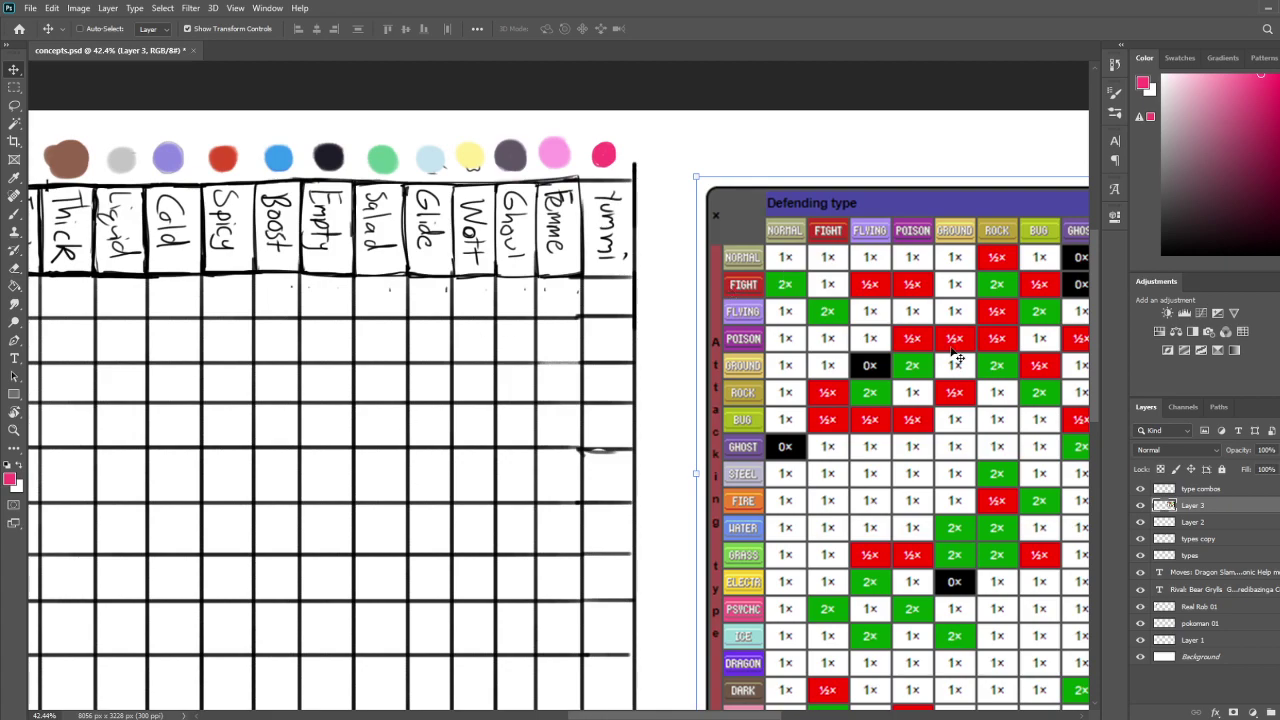
drag(1200, 506, 1212, 645)
click(1204, 493)
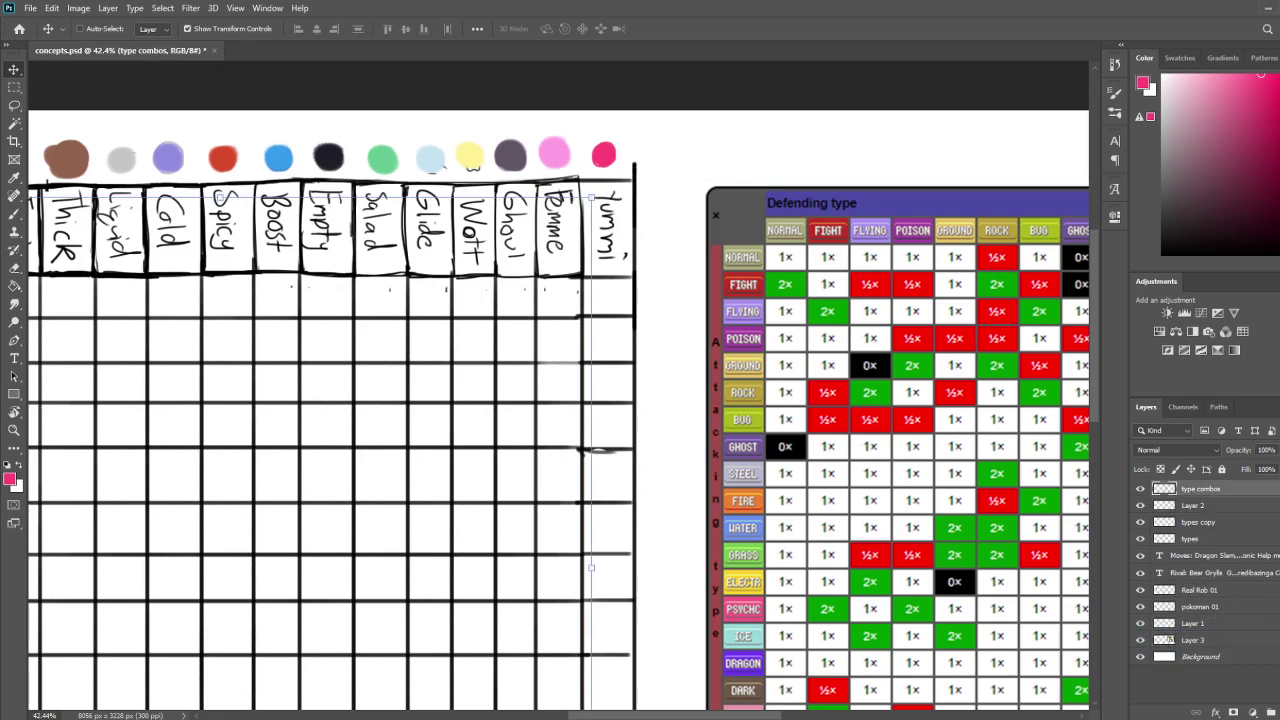
click(1271, 712)
drag(618, 441, 958, 478)
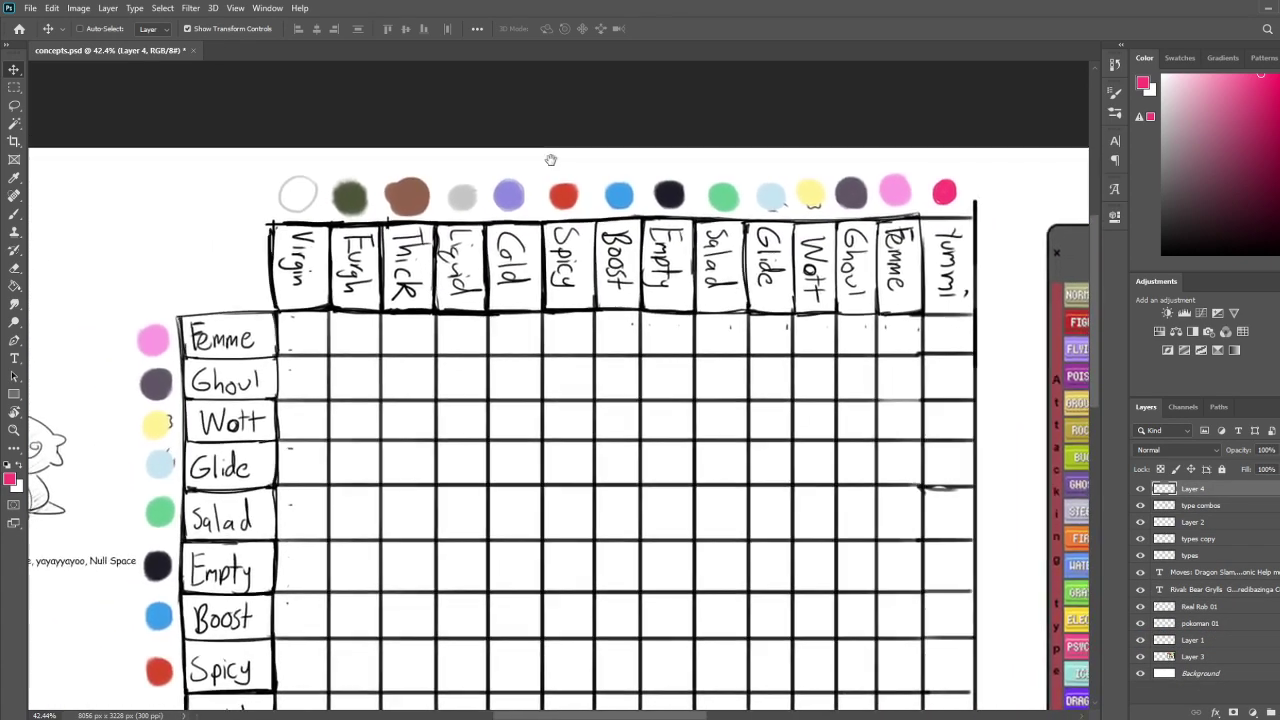
Handwrite the label "Defending" in pink with the Brush above the colour dots of the grid's column headers
key(b)
drag(509, 174, 532, 168)
mouse_move(538, 154)
mouse_down()
mouse_move(534, 172)
mouse_move(546, 170)
mouse_up()
drag(550, 164, 533, 180)
key(ctrl+z)
key(ctrl+z)
key(ctrl+z)
key(ctrl+z)
key(ctrl+z)
mouse_move(534, 156)
mouse_down()
mouse_move(536, 175)
mouse_move(562, 178)
mouse_up()
drag(573, 165, 577, 167)
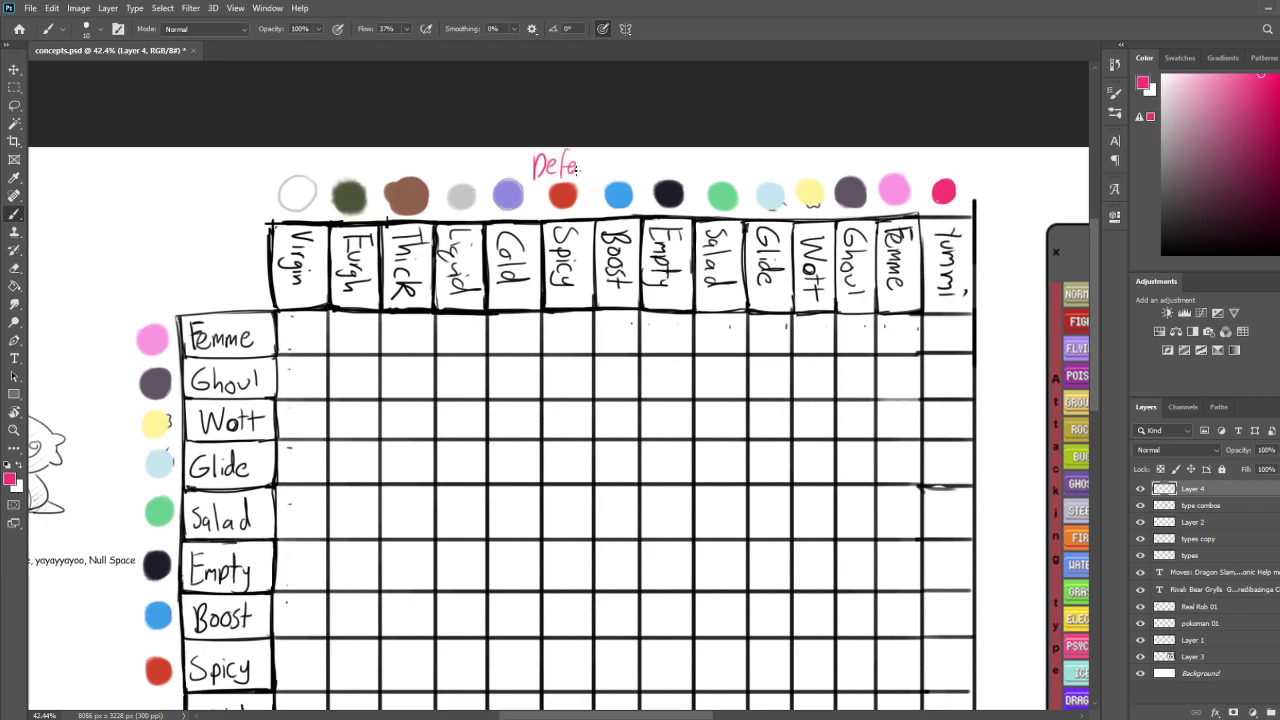
Handwrite the label "Attacking" vertically in pink beside the colour dots of the grid's row headers
drag(435, 545, 760, 195)
drag(462, 269, 435, 278)
drag(448, 267, 461, 291)
mouse_move(453, 286)
mouse_down()
mouse_move(436, 323)
mouse_move(440, 384)
mouse_move(405, 390)
mouse_up()
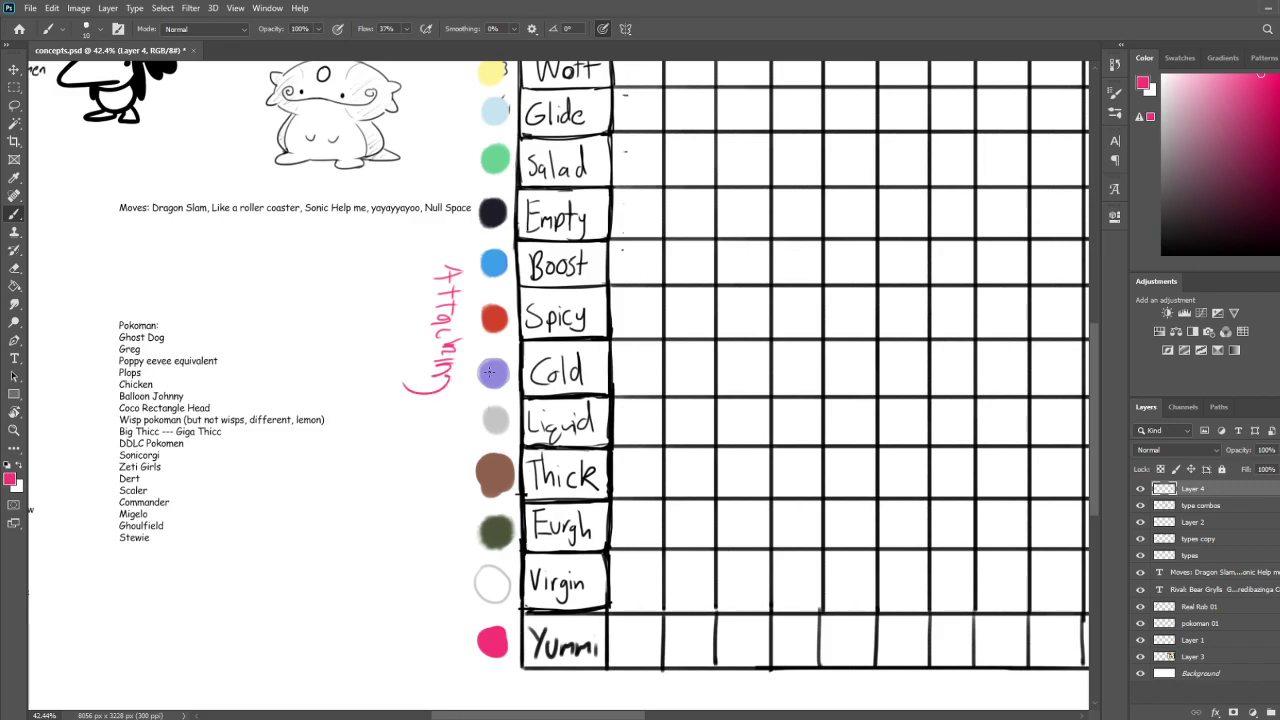
Compare the layout of the type grid with the attacking rows and defending columns of the matchup chart
scroll(489, 372, down, 5)
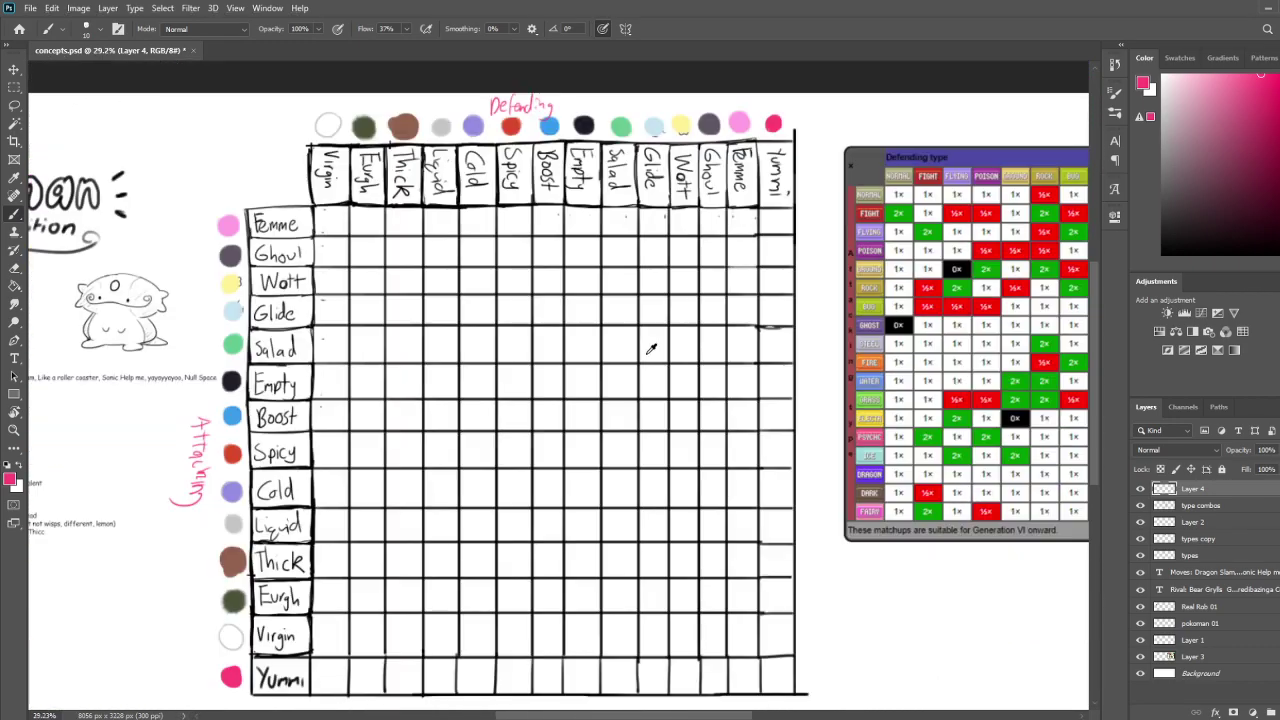
scroll(371, 414, down, 2)
scroll(400, 430, up, 1)
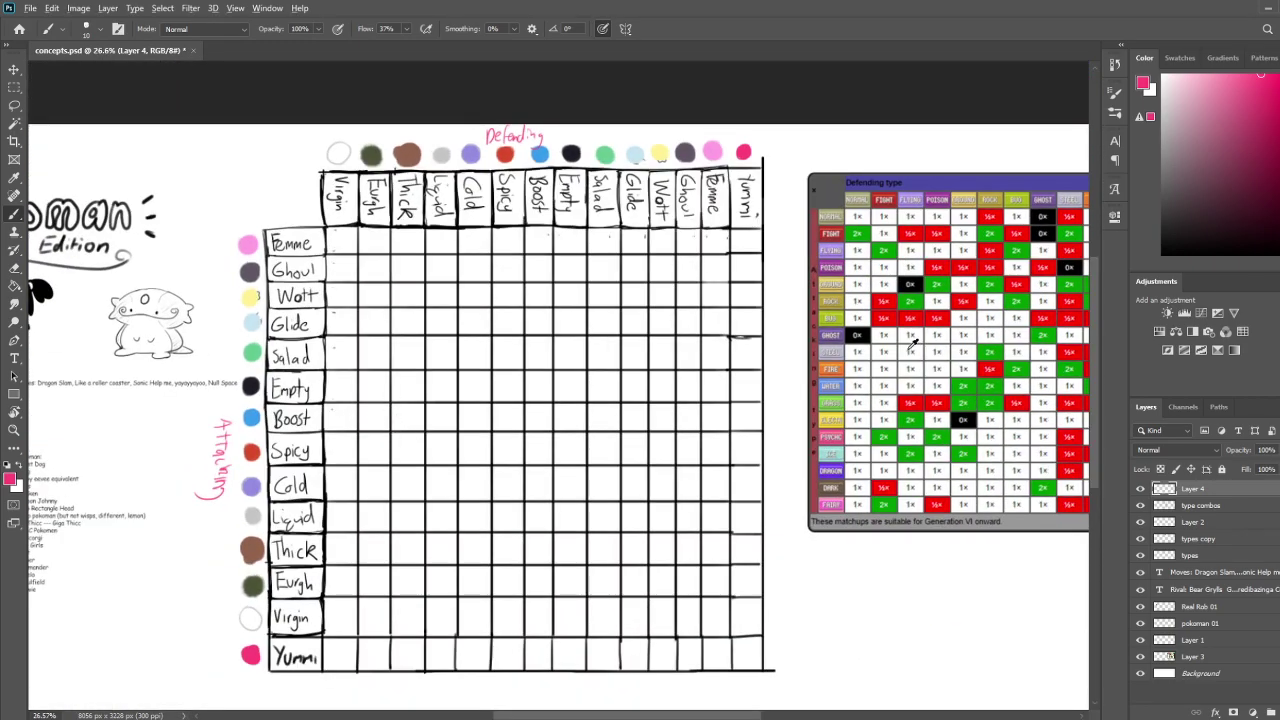
scroll(912, 343, up, 6)
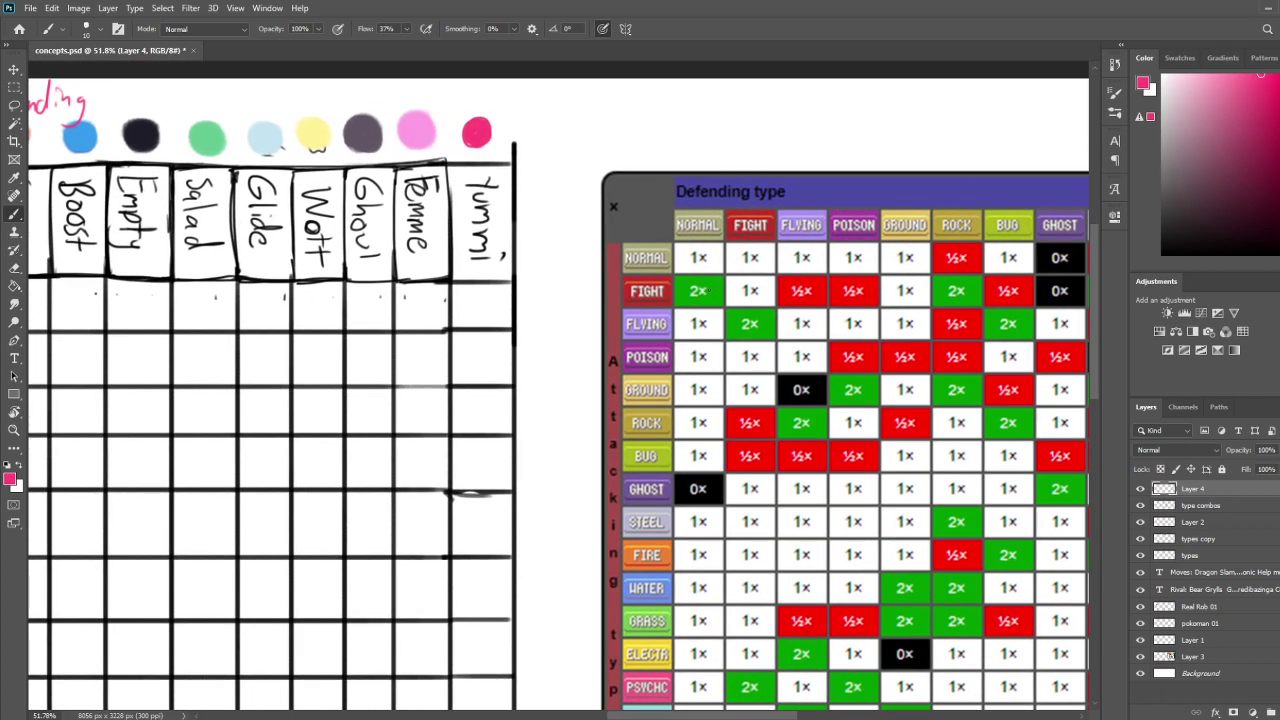
drag(755, 324, 691, 247)
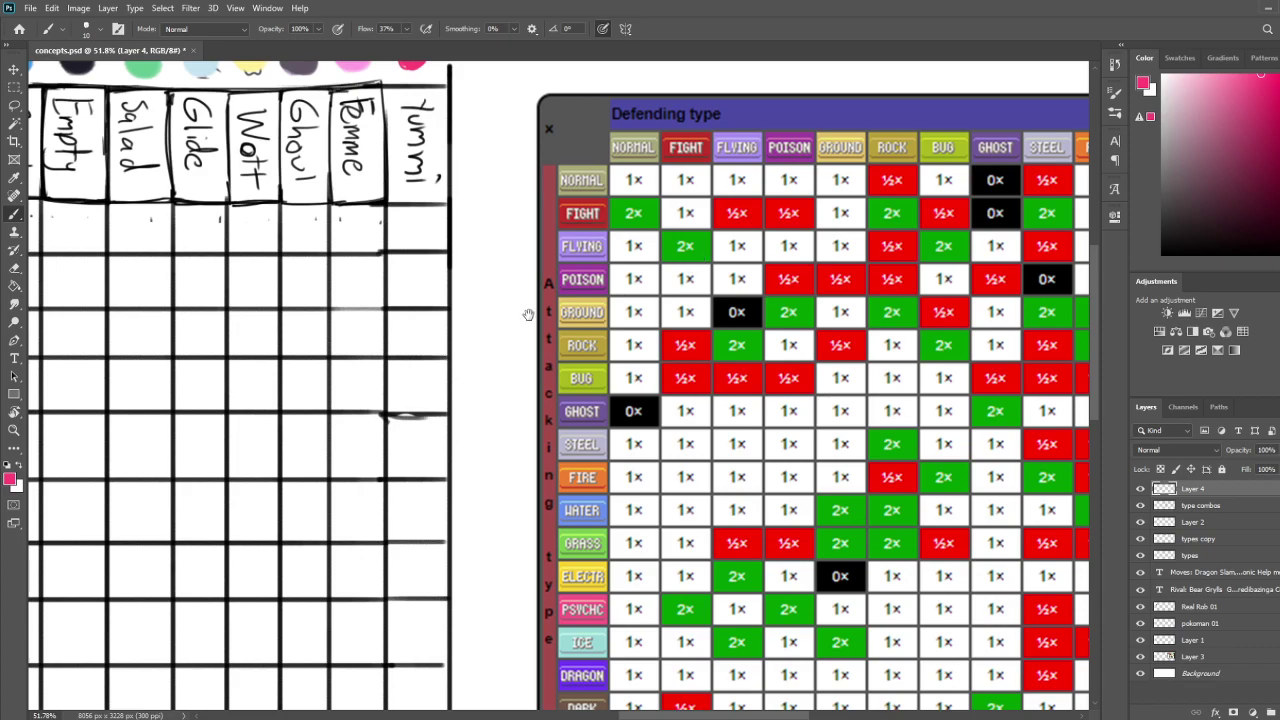
scroll(548, 313, down, 6)
scroll(565, 262, up, 5)
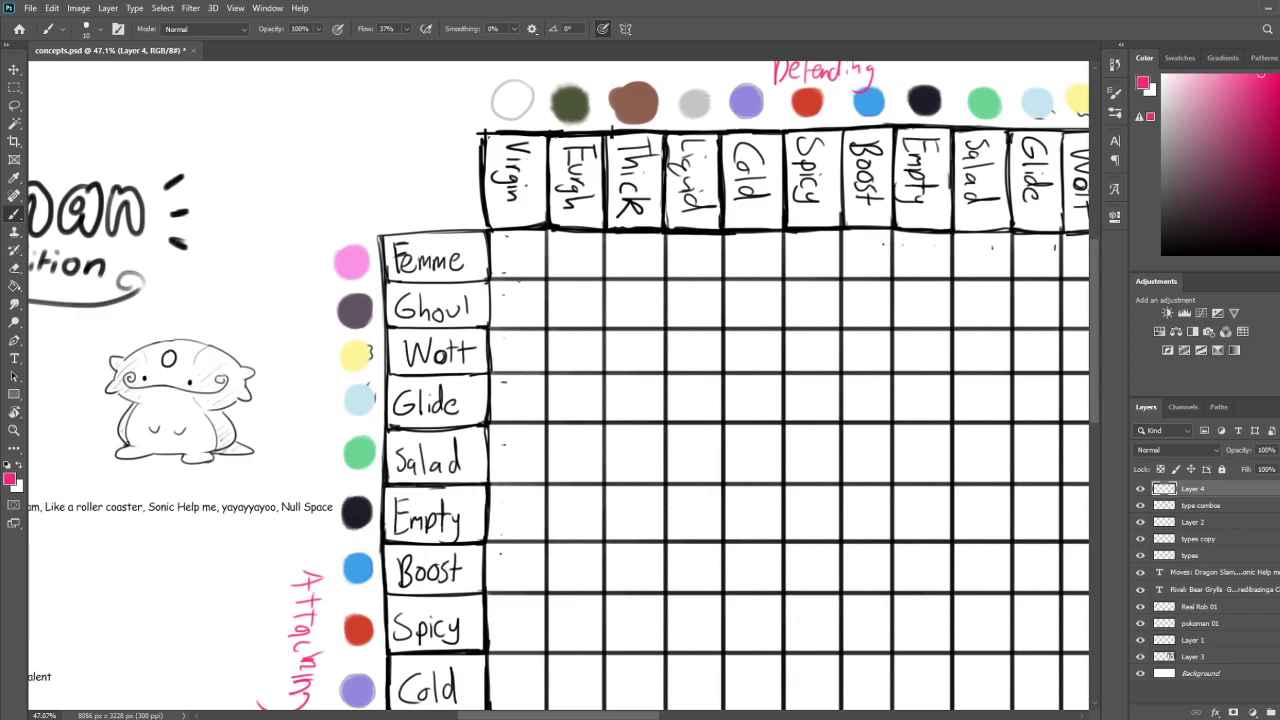
drag(556, 349, 371, 291)
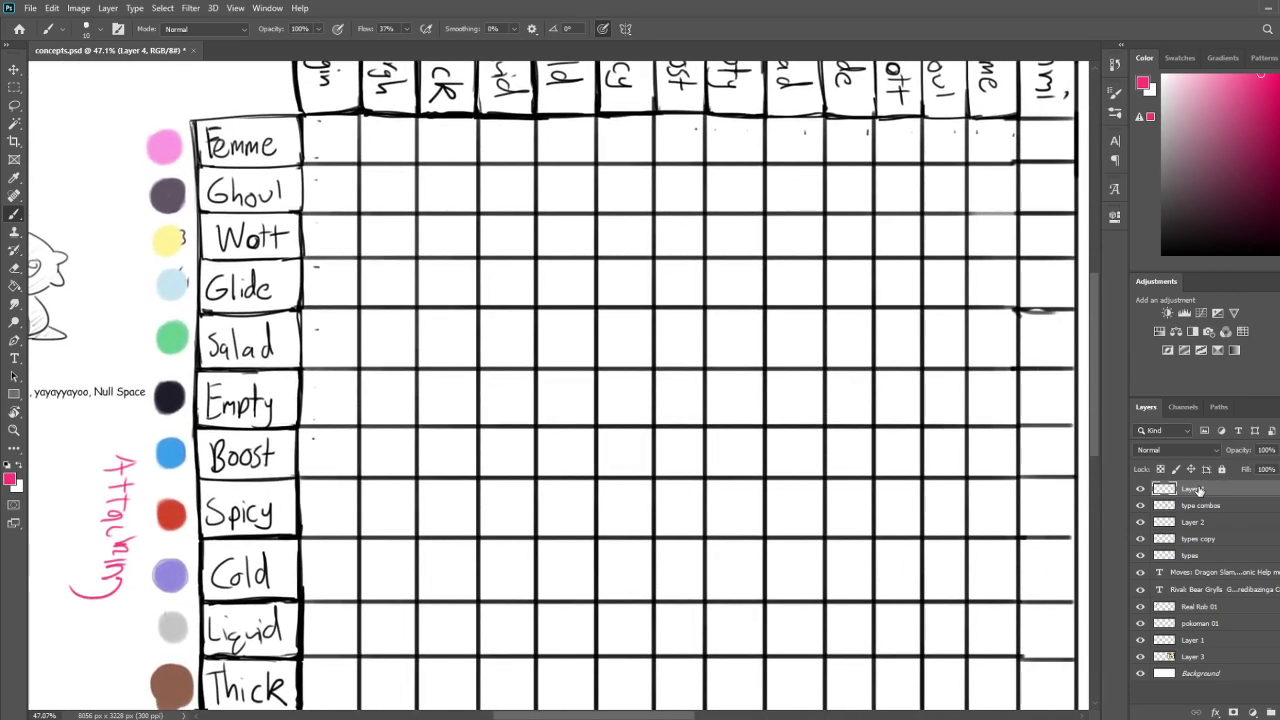
scroll(910, 403, down, 8)
scroll(950, 423, up, 4)
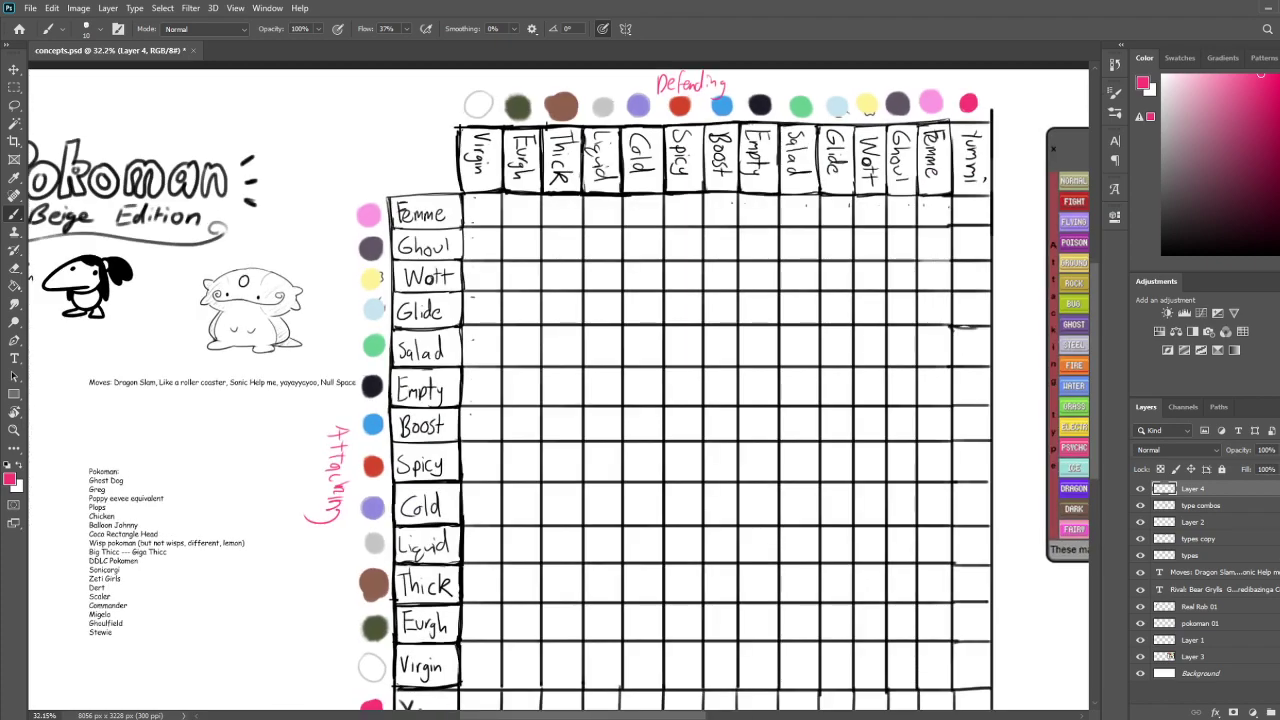
Add a new layer above the handwritten axis labels and rename the labels' layer as names
key(ctrl+shift+alt+n)
double_click(1192, 508)
text(names)
key(Return)
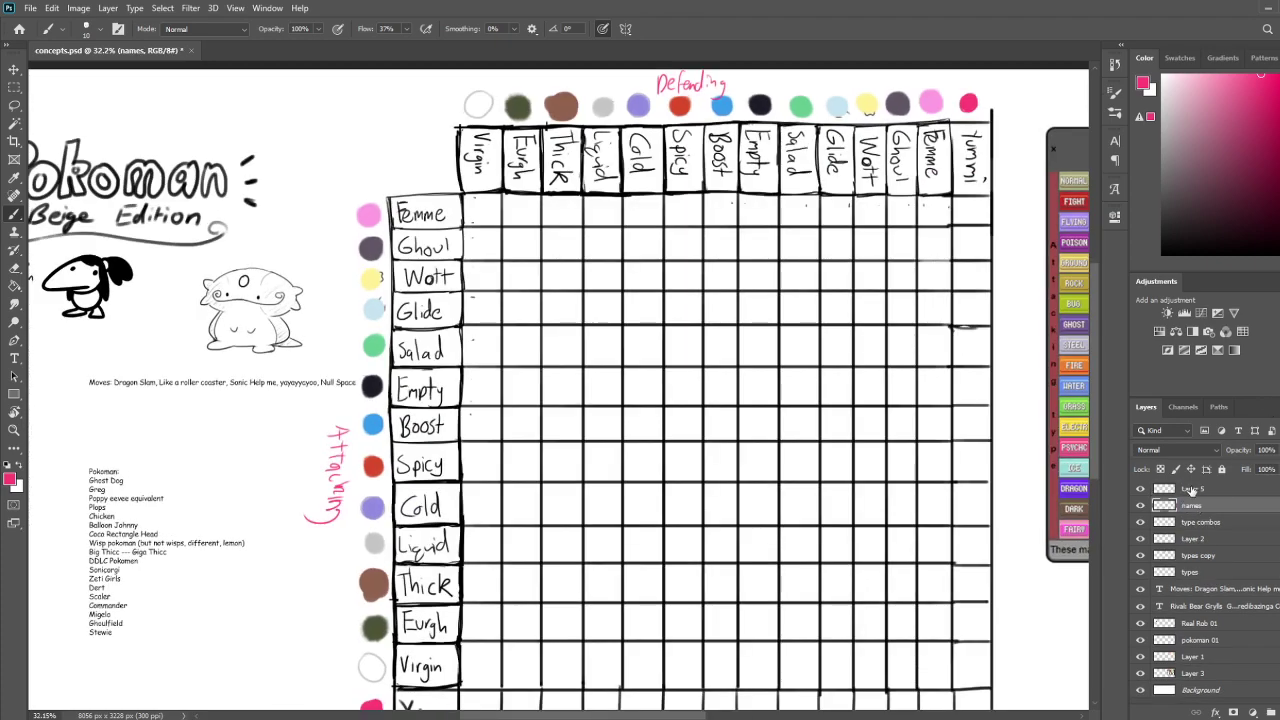
Rename the new layer above names as times amount
double_click(1192, 488)
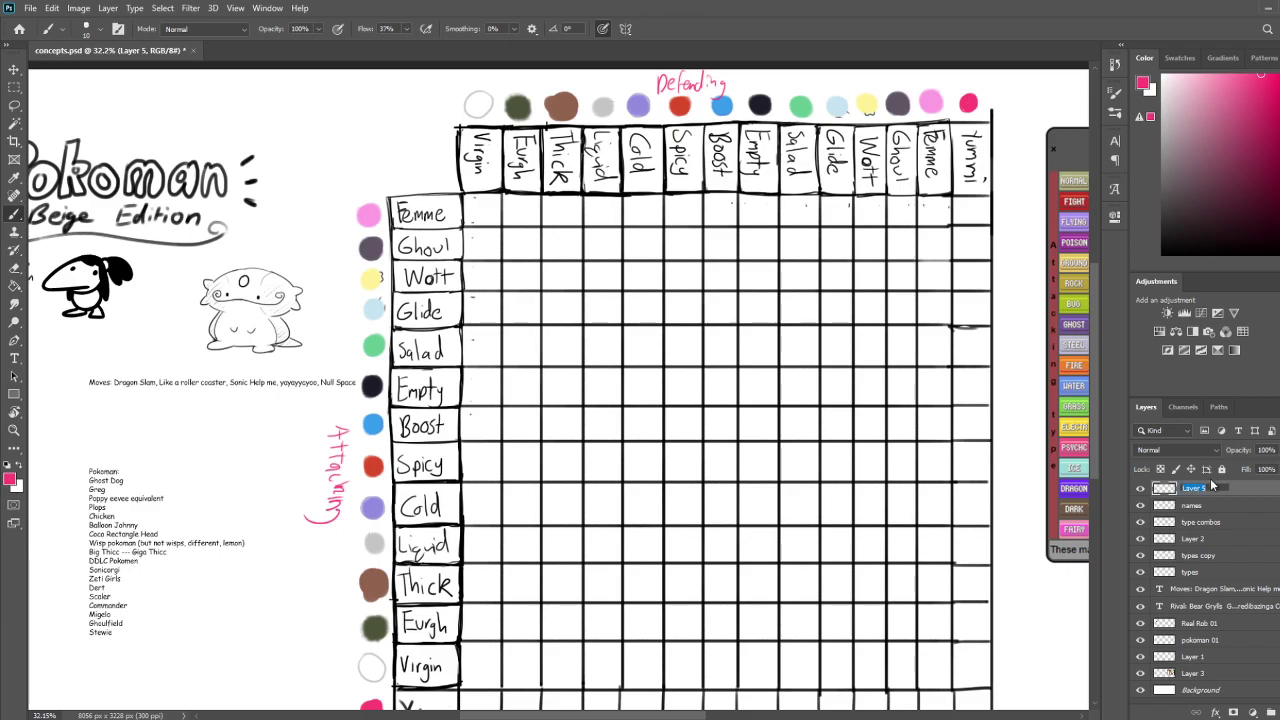
text(times amount)
key(Return)
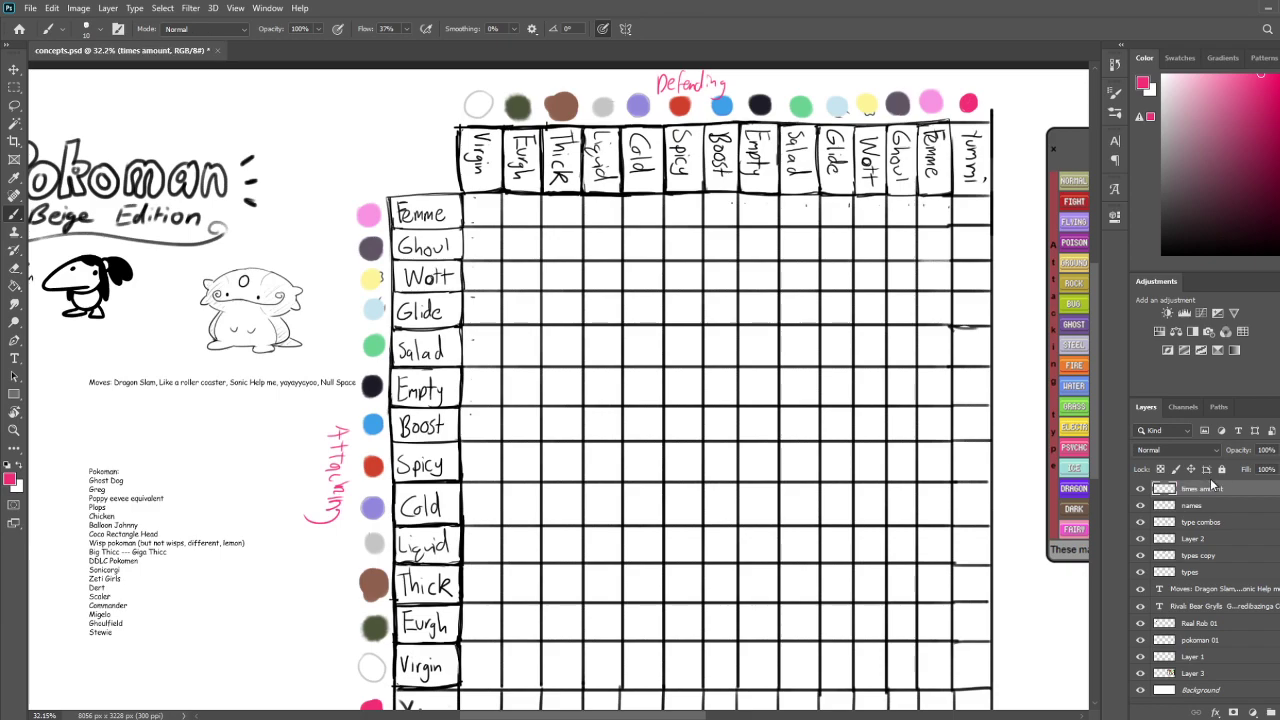
Toggle the visibility of the times amount layer and undo the layer's renaming
drag(892, 268, 724, 238)
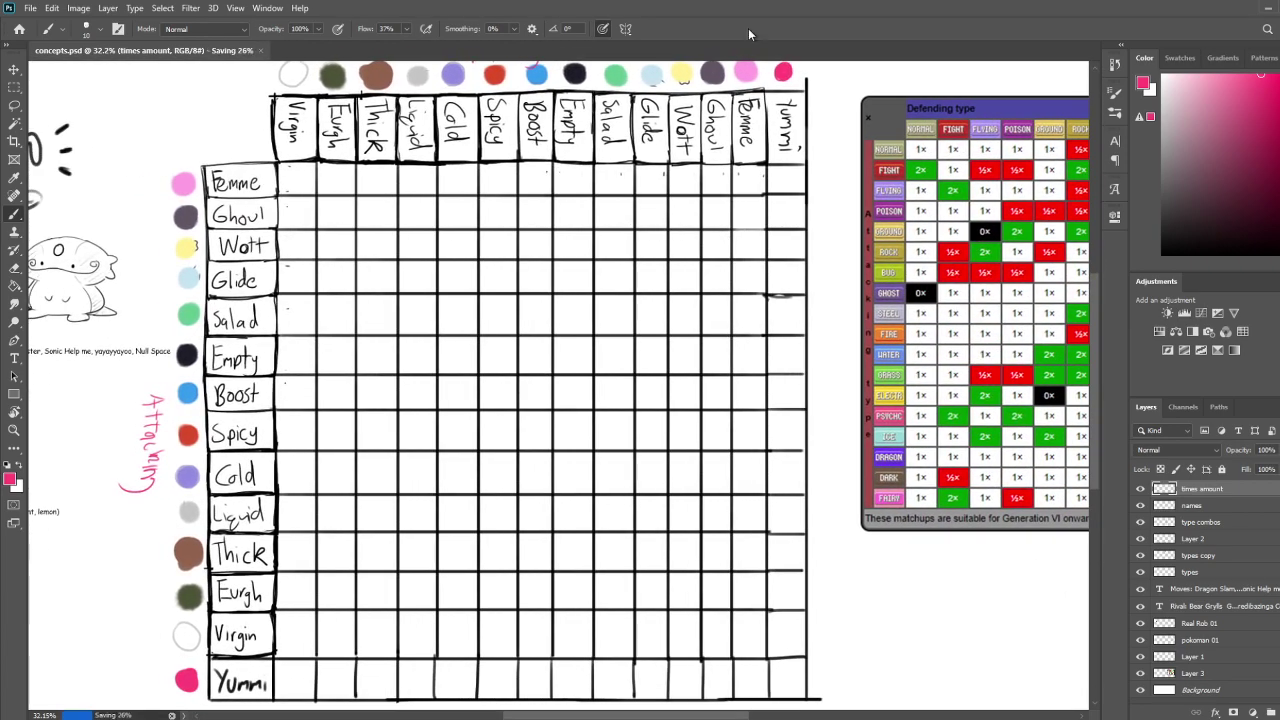
mouse_move(515, 275)
mouse_down()
mouse_move(700, 255)
mouse_move(740, 165)
mouse_move(800, 518)
mouse_up()
click(1139, 490)
click(1139, 490)
click(1139, 490)
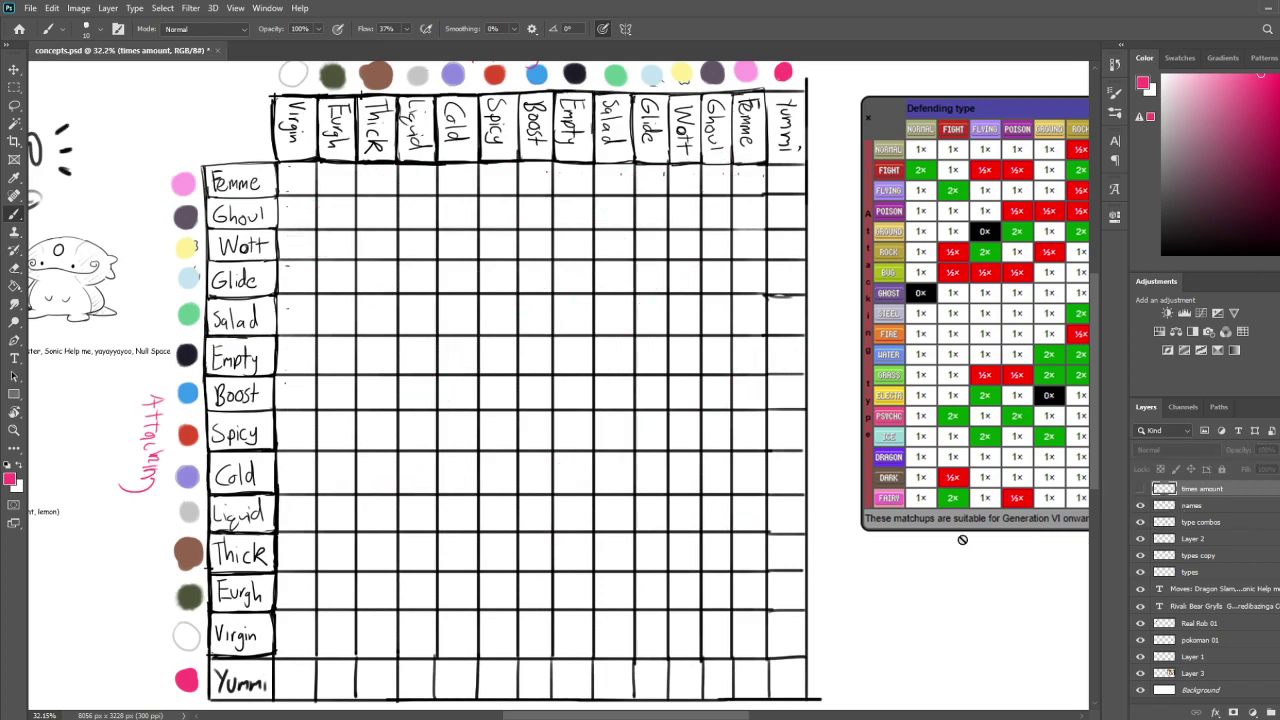
click(1140, 489)
key(ctrl+z)
key(ctrl+z)
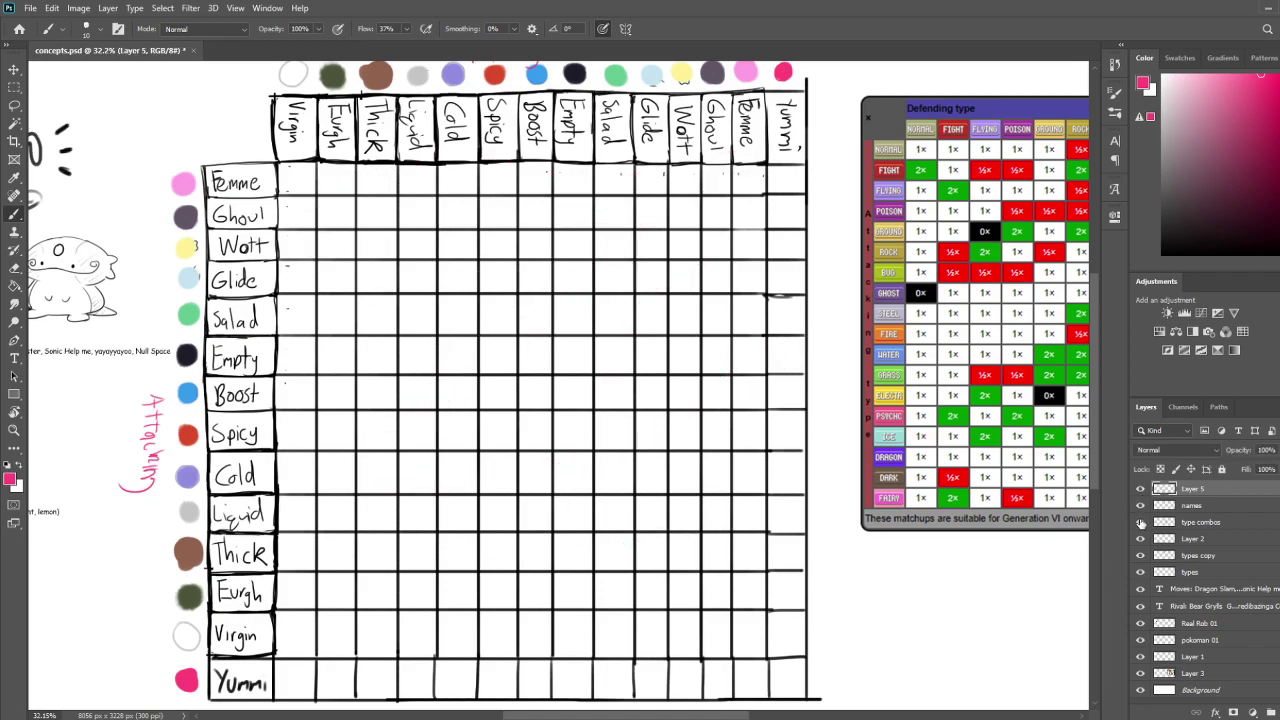
Try writing x2 in black where the Thick row meets the Virgin column, and undo the strokes
drag(717, 431, 697, 442)
drag(1223, 181, 1150, 262)
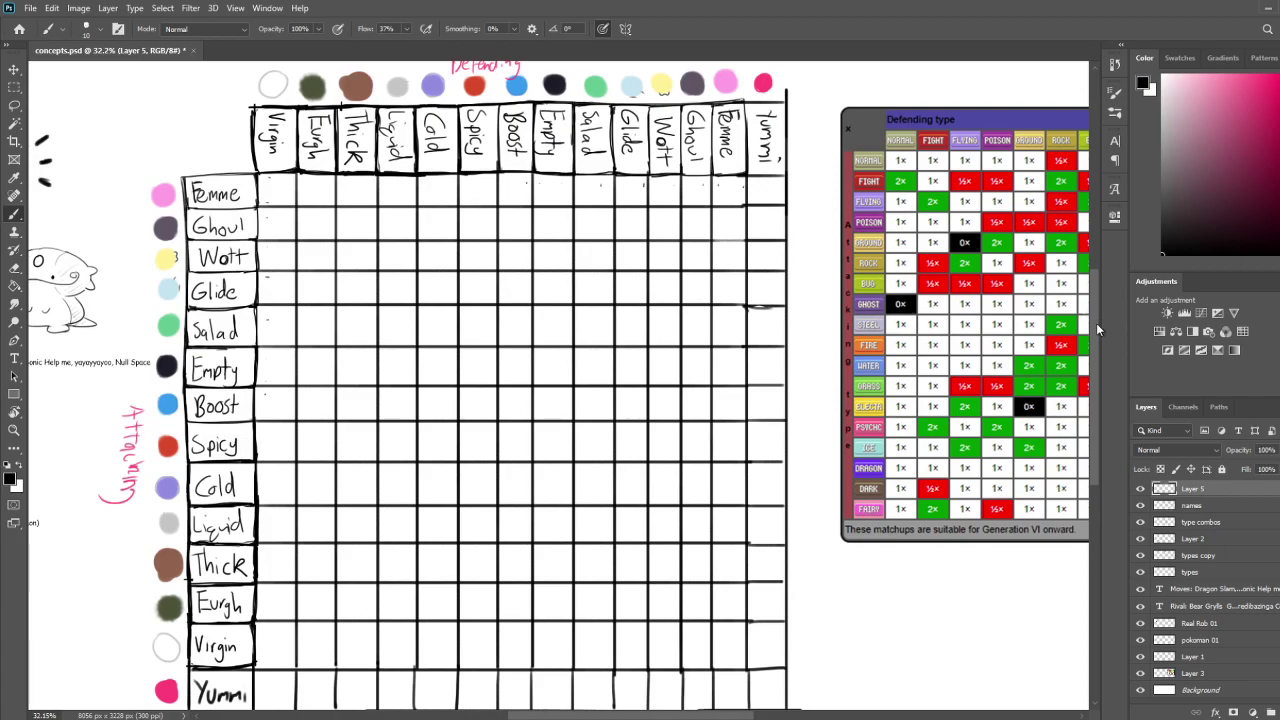
mouse_move(634, 454)
mouse_down()
mouse_move(666, 400)
mouse_move(640, 500)
mouse_move(646, 434)
mouse_move(660, 460)
mouse_move(643, 514)
mouse_move(718, 471)
mouse_up()
drag(665, 503, 742, 462)
mouse_move(284, 488)
mouse_down()
mouse_move(305, 530)
mouse_move(301, 518)
mouse_up()
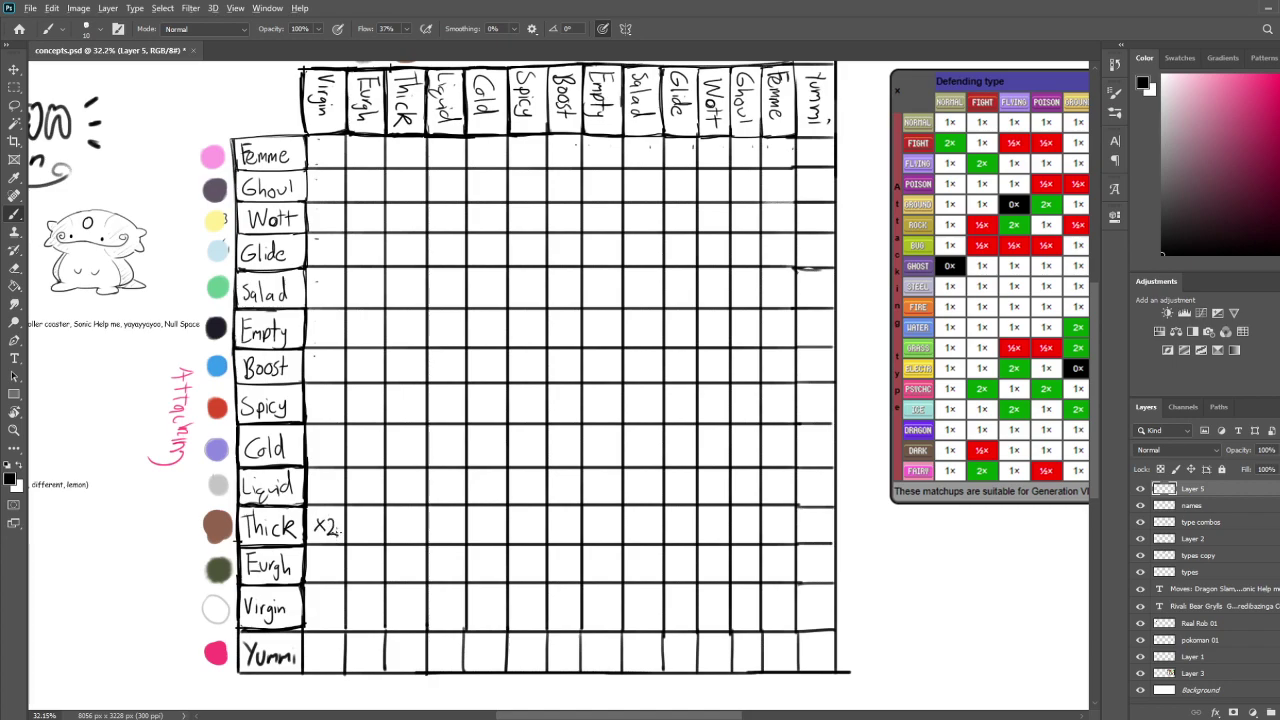
scroll(318, 518, up, 2)
key(ctrl+z)
key(ctrl+z)
key(ctrl+z)
Set the foreground colour to bright green and move Layer 5 to just below the types layer
click(1279, 192)
drag(1279, 140, 1279, 76)
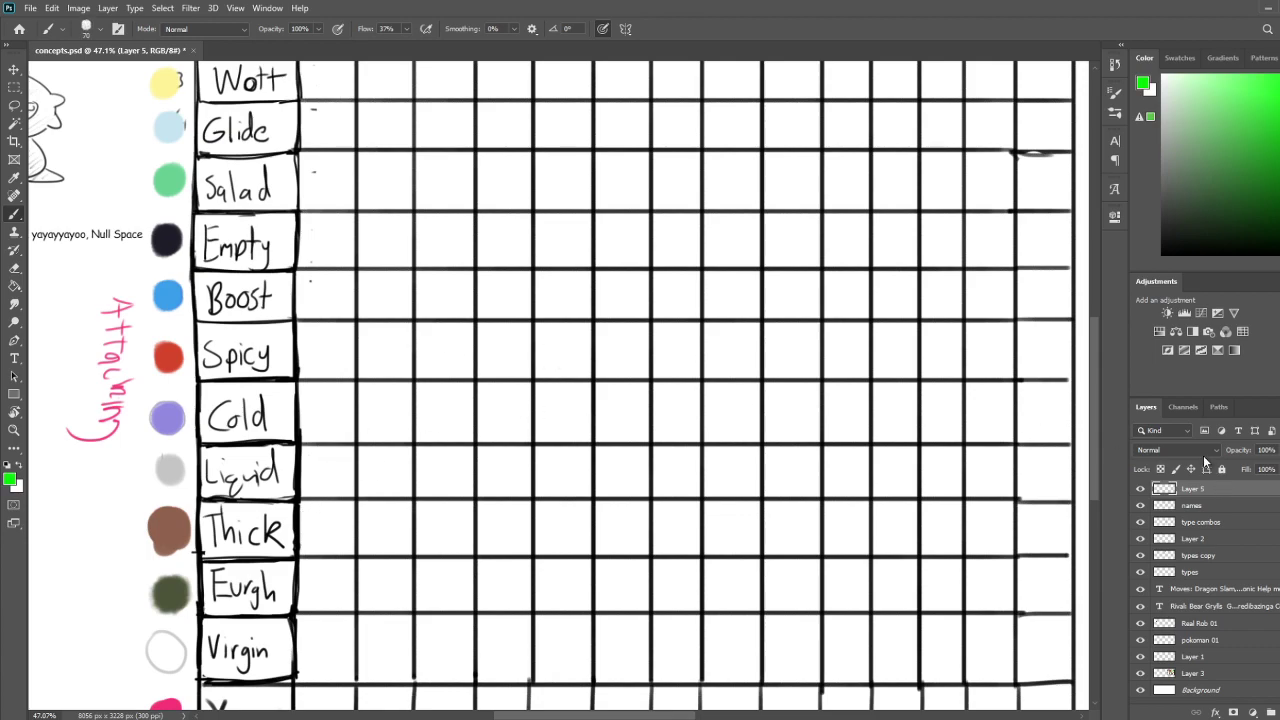
drag(1205, 489, 1206, 578)
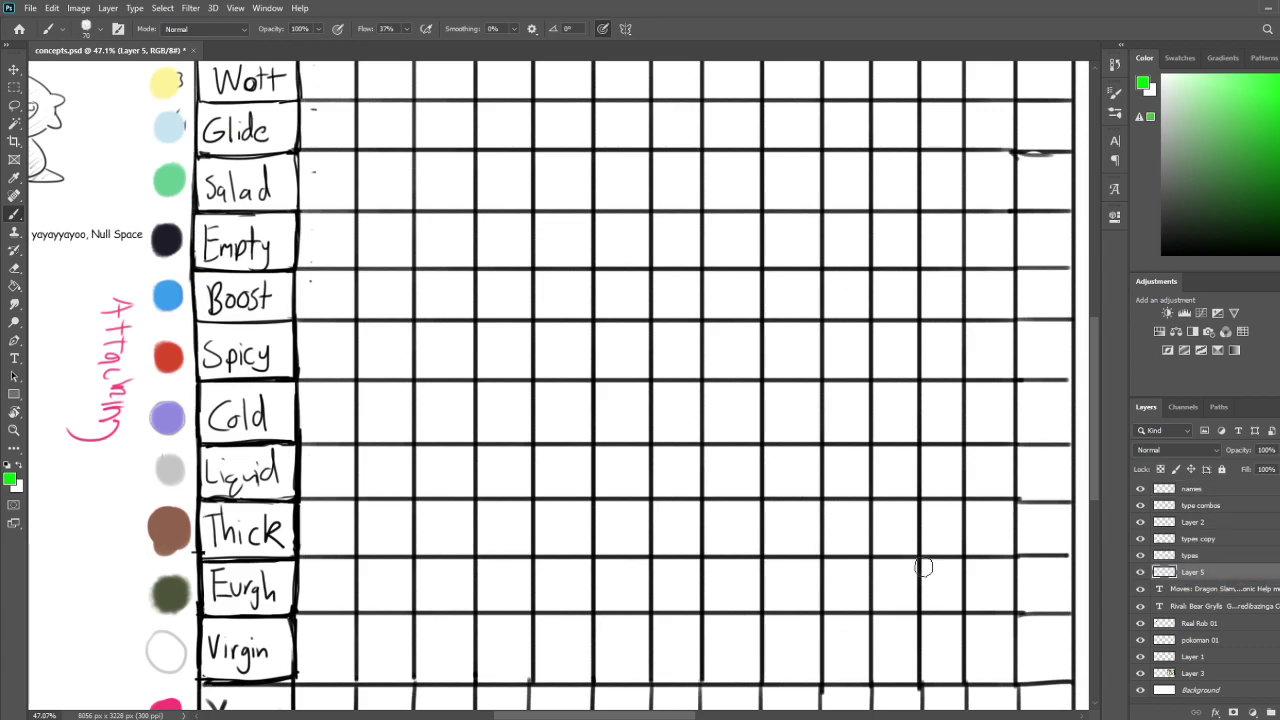
Paint the cell at the Thick row and Virgin column green and write x2 in it in black
mouse_move(304, 511)
mouse_down()
mouse_move(340, 530)
mouse_move(347, 552)
mouse_up()
key(d)
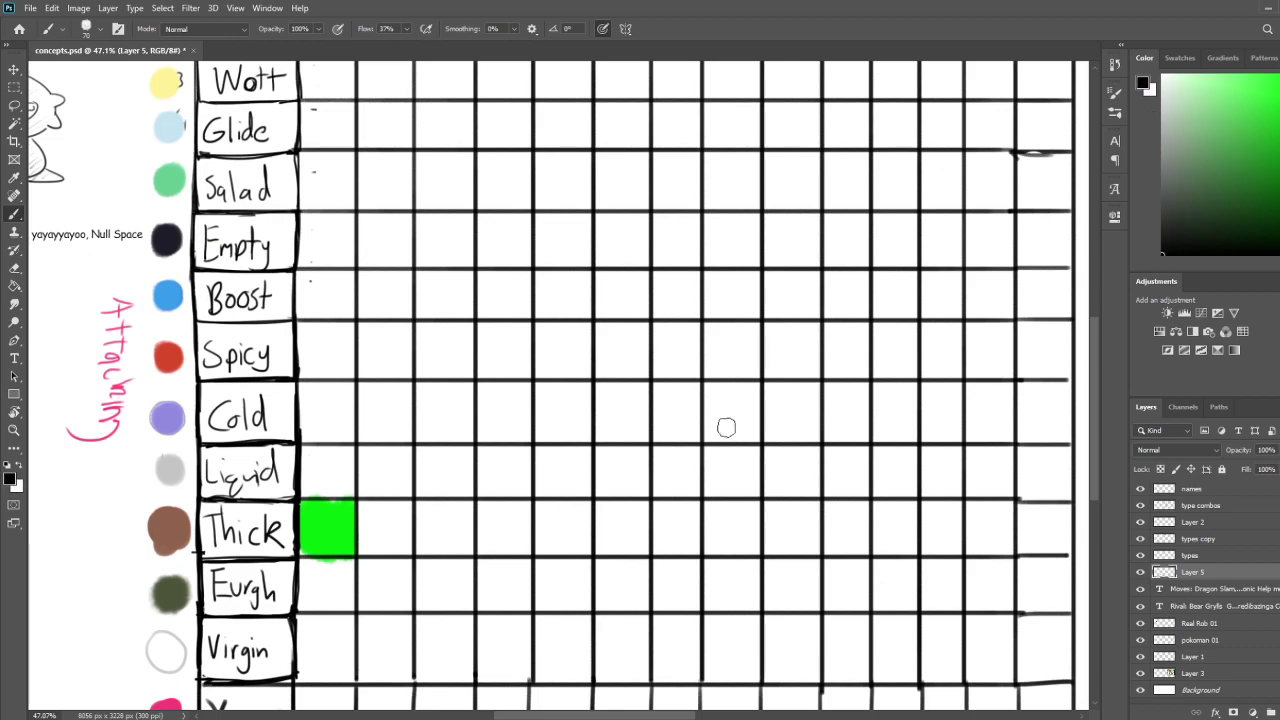
drag(313, 522, 325, 538)
mouse_move(325, 521)
mouse_down()
mouse_move(312, 533)
mouse_move(343, 540)
mouse_up()
Sample the green from the x2 cell, paint the Virgin row's Ghoul cell with it, and write x2 there in black
scroll(392, 479, down, 6)
scroll(270, 486, up, 2)
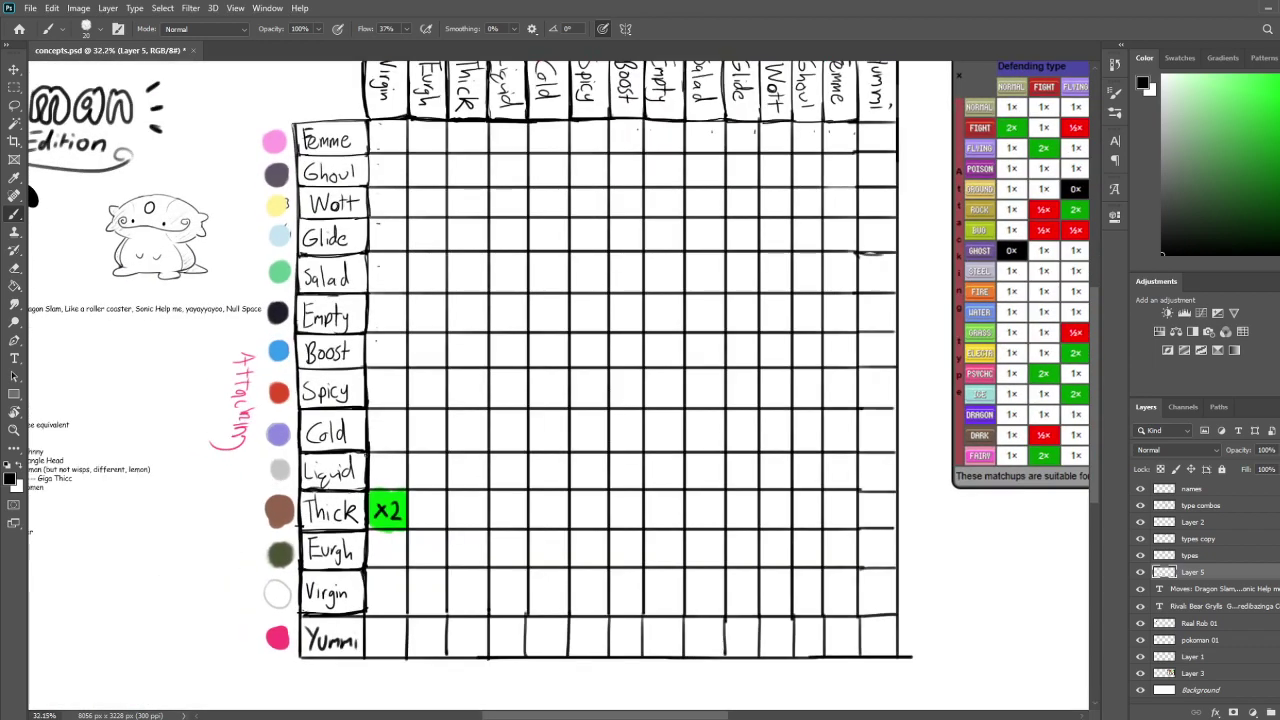
drag(431, 389, 467, 438)
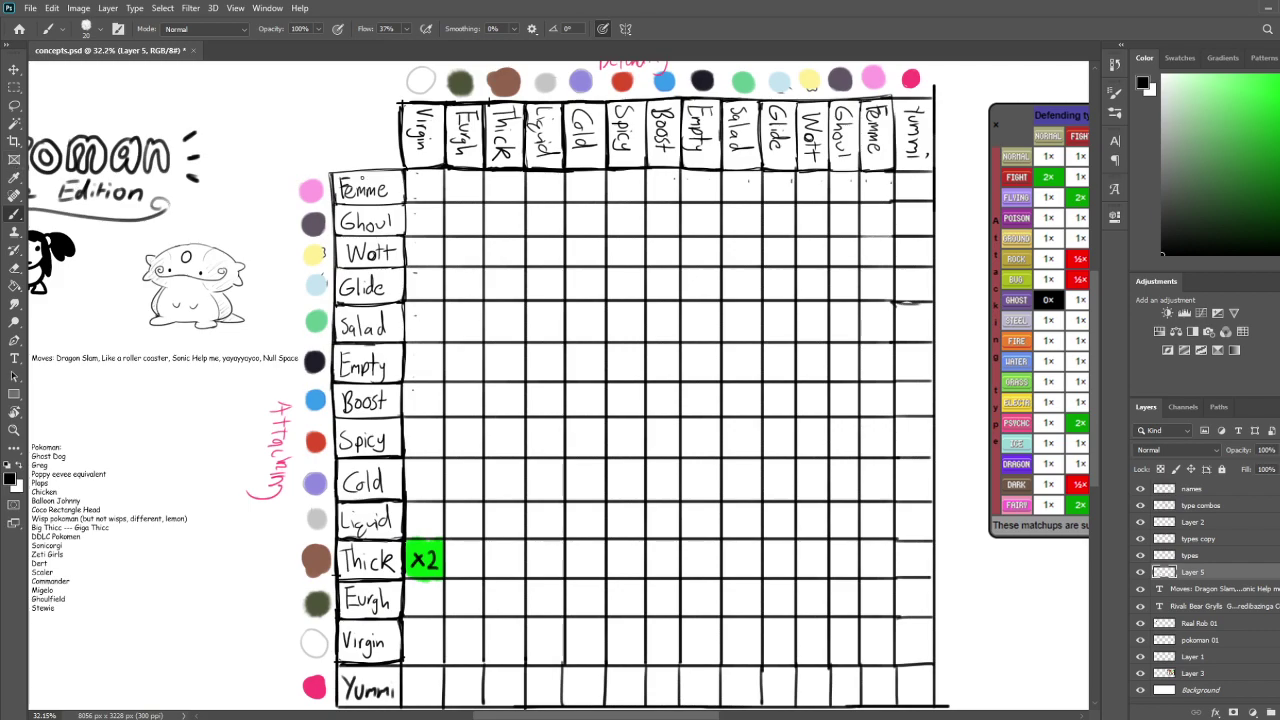
drag(594, 365, 600, 307)
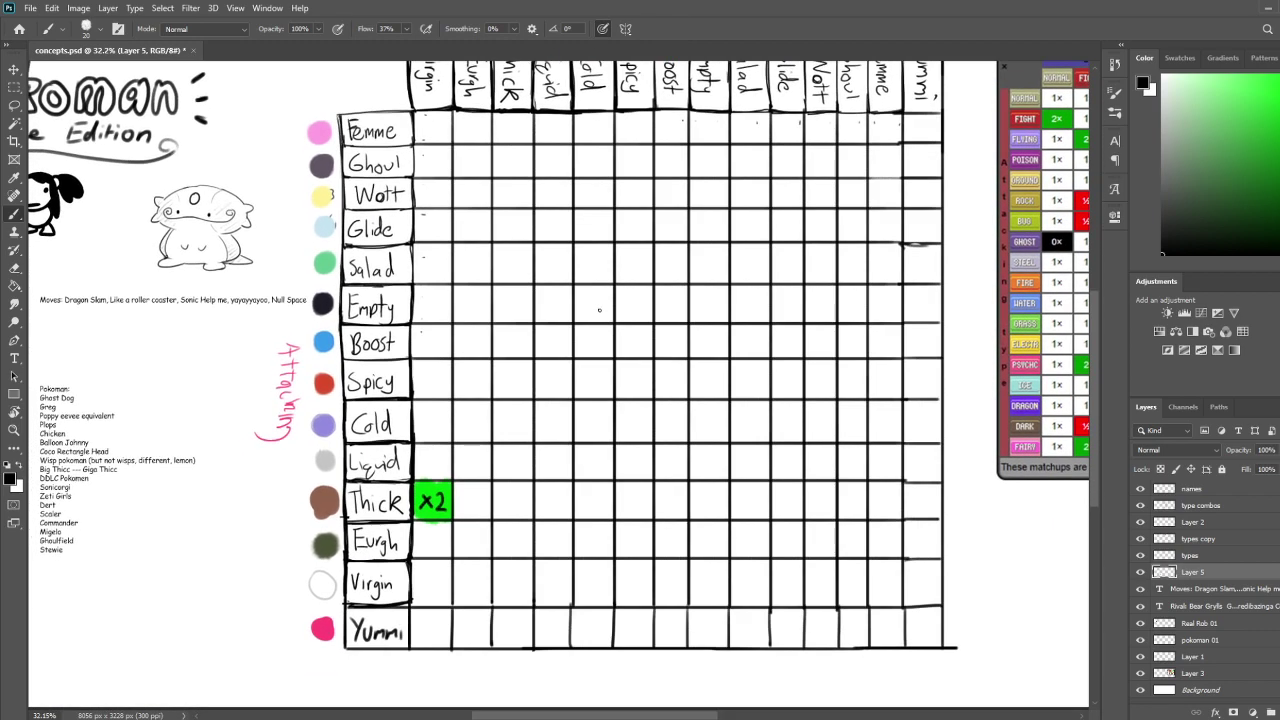
scroll(393, 214, up, 1)
drag(482, 175, 517, 123)
scroll(560, 577, up, 1)
drag(597, 431, 458, 388)
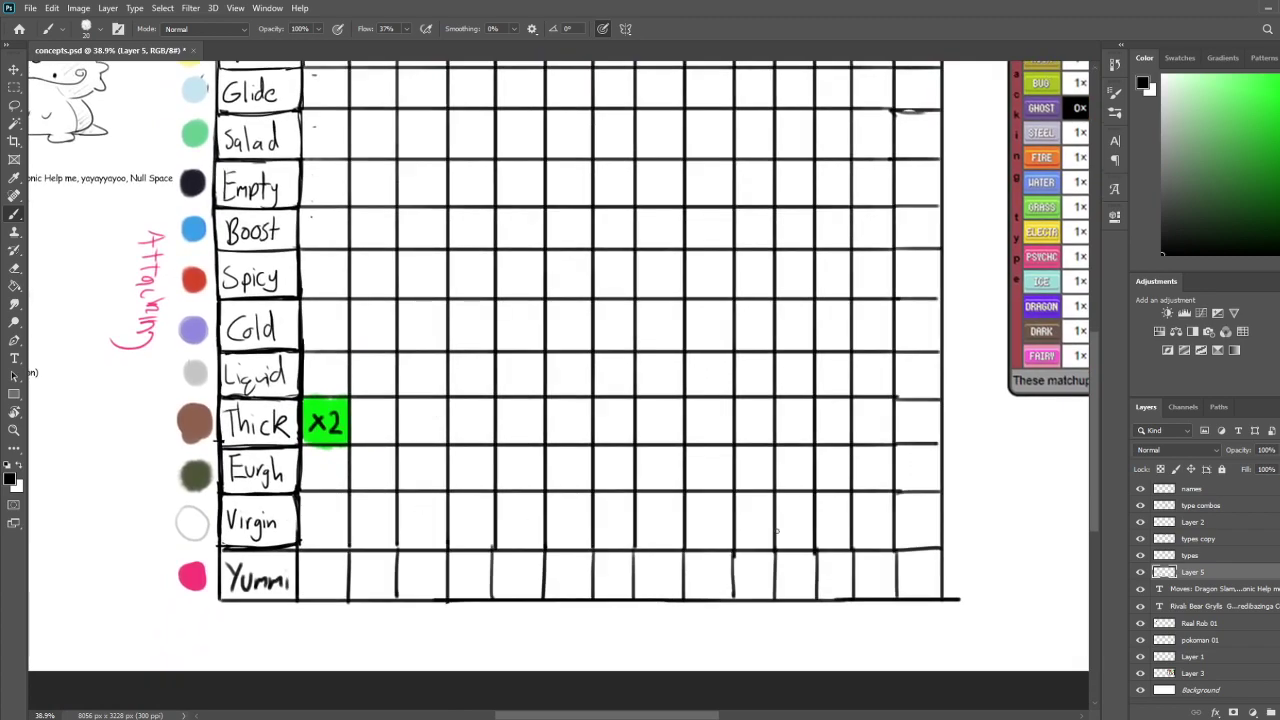
click(1223, 149)
key(i)
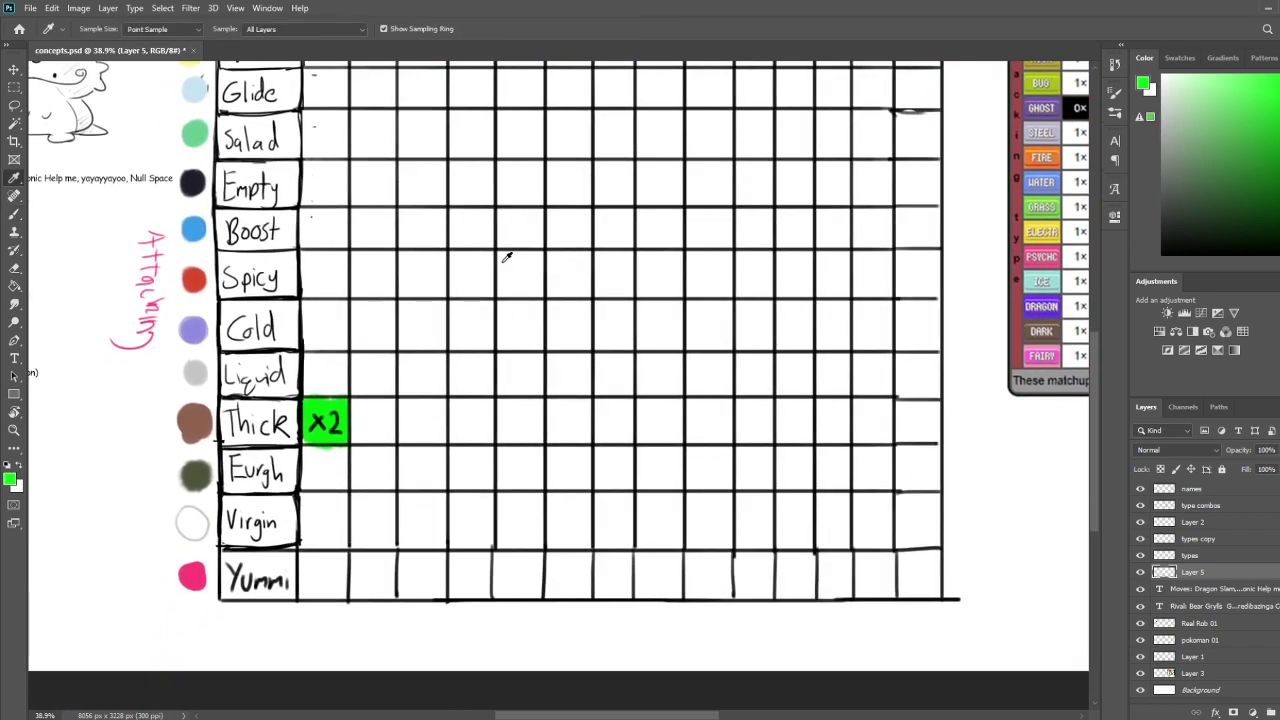
click(340, 408)
key(b)
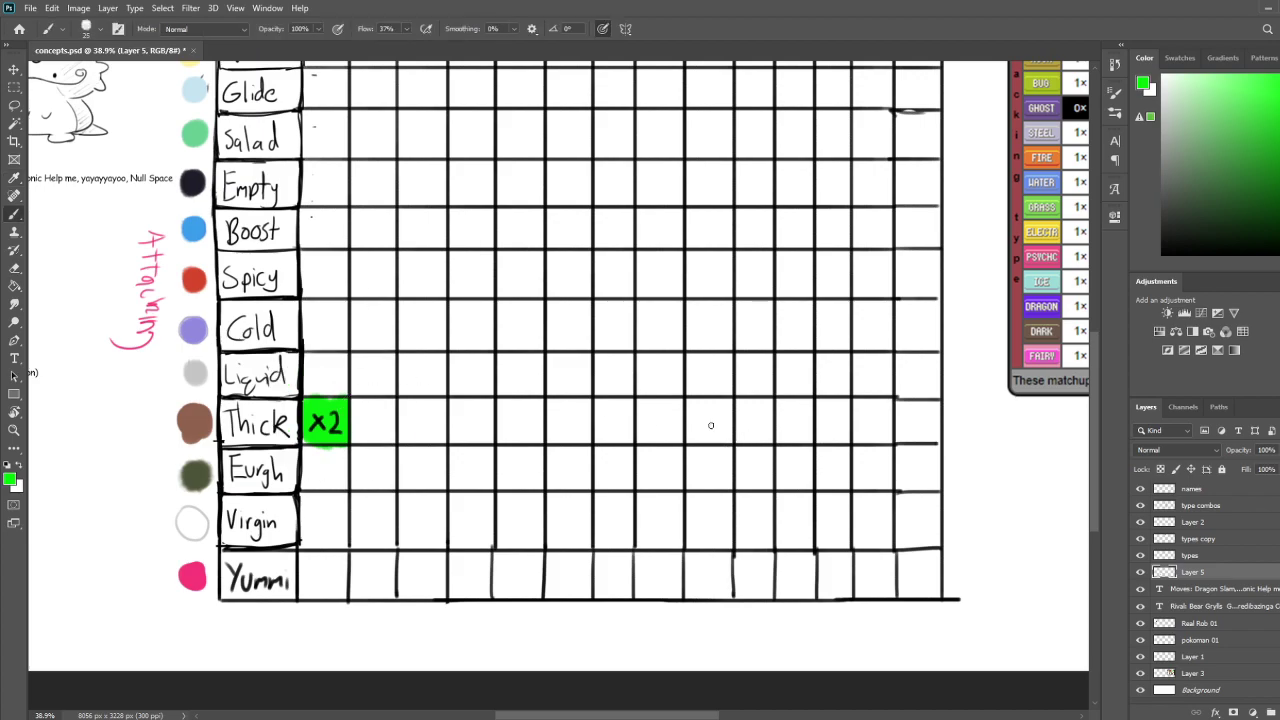
mouse_move(820, 497)
mouse_down()
mouse_move(843, 540)
mouse_move(818, 535)
mouse_move(840, 511)
mouse_move(846, 534)
mouse_up()
key(d)
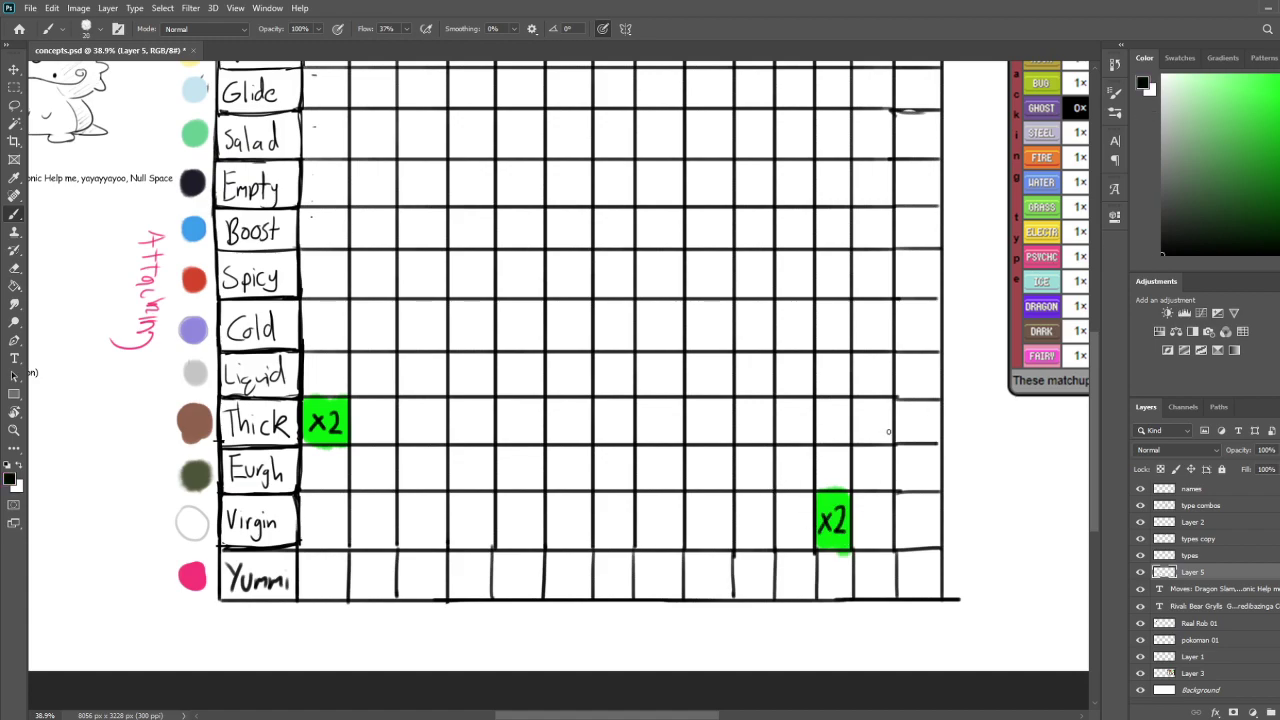
Examine the attacking and defending type pairs across the grid alongside the reference matchup chart
scroll(800, 356, down, 9)
scroll(469, 440, up, 5)
drag(449, 319, 481, 325)
scroll(555, 362, down, 2)
scroll(553, 368, up, 2)
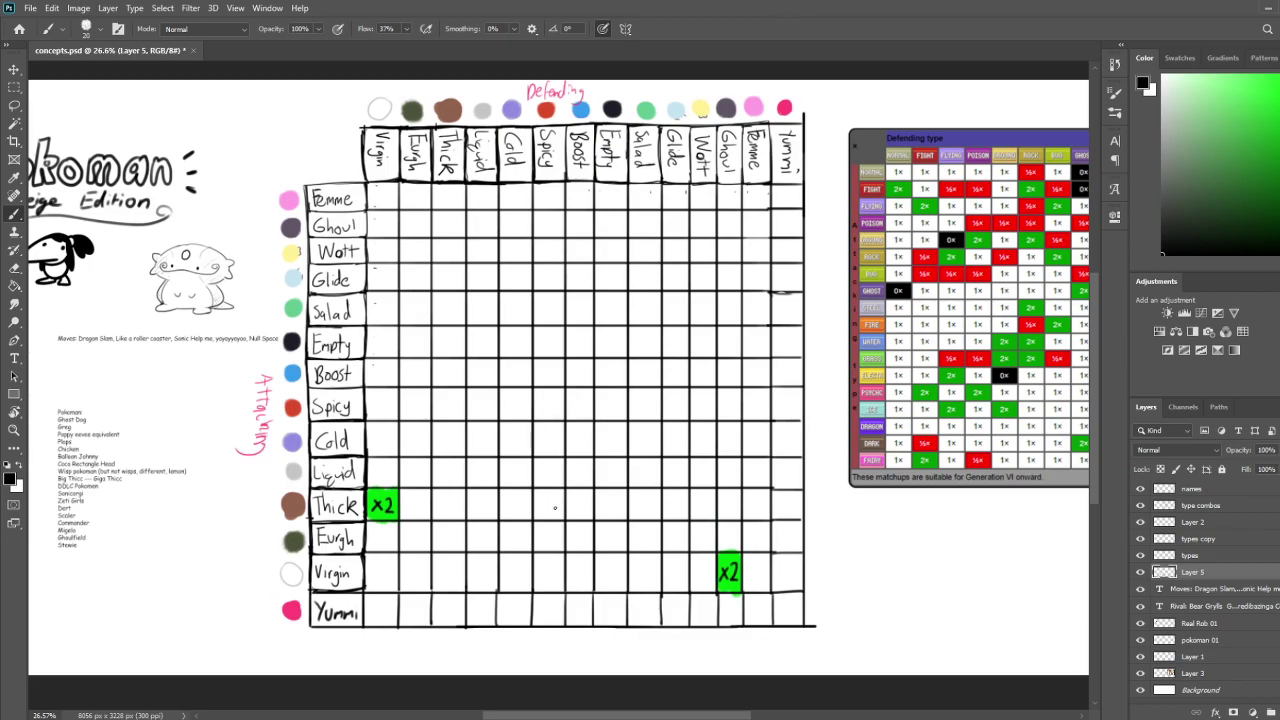
scroll(512, 606, up, 2)
drag(478, 453, 583, 484)
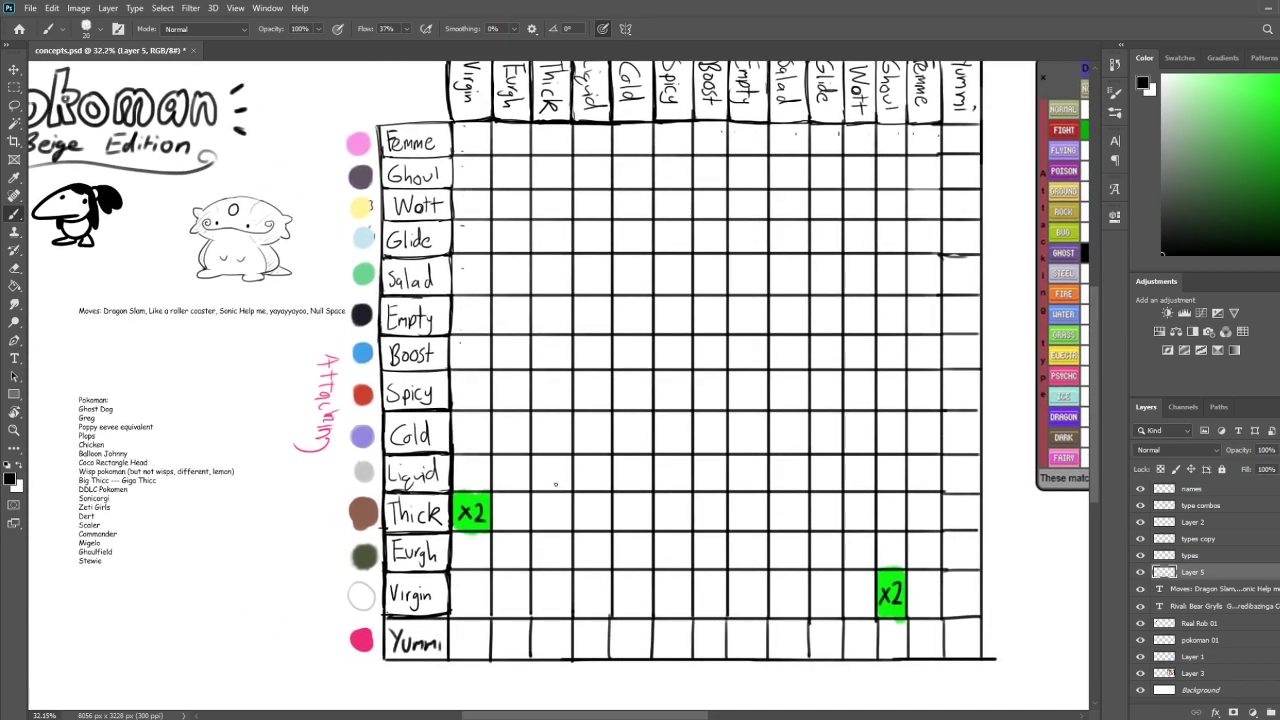
scroll(552, 346, up, 1)
scroll(534, 403, down, 1)
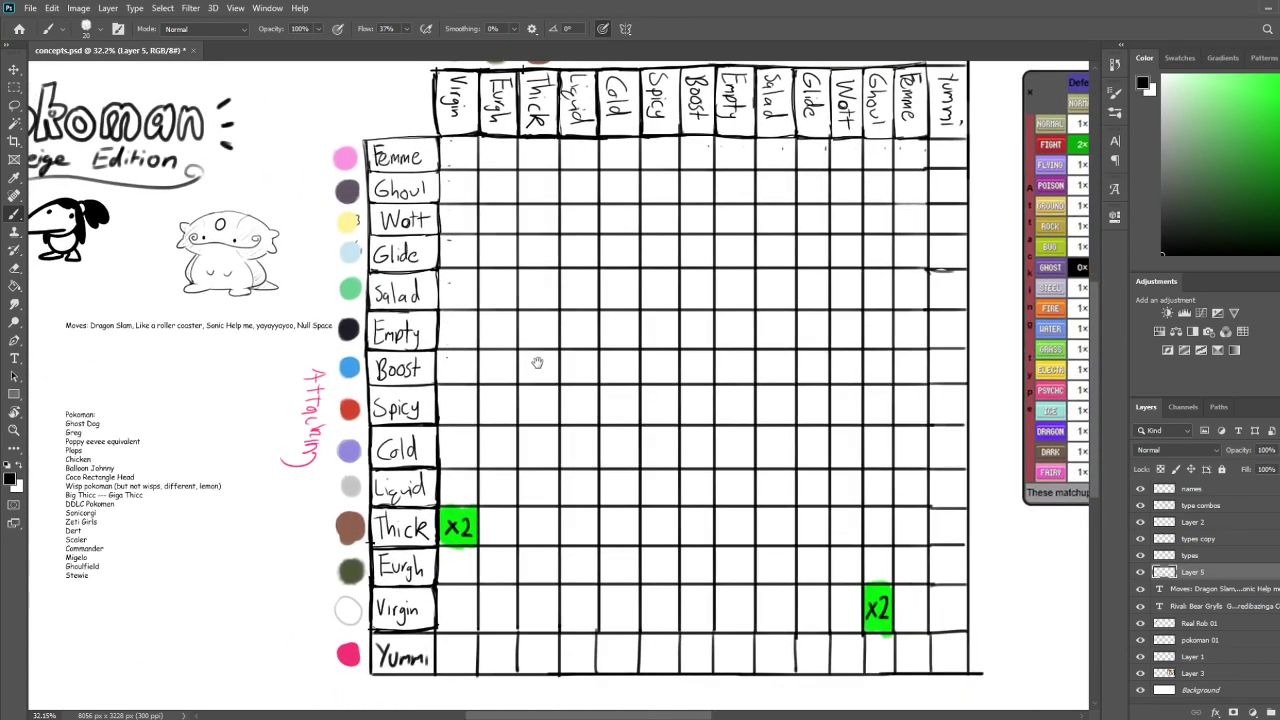
drag(537, 363, 548, 344)
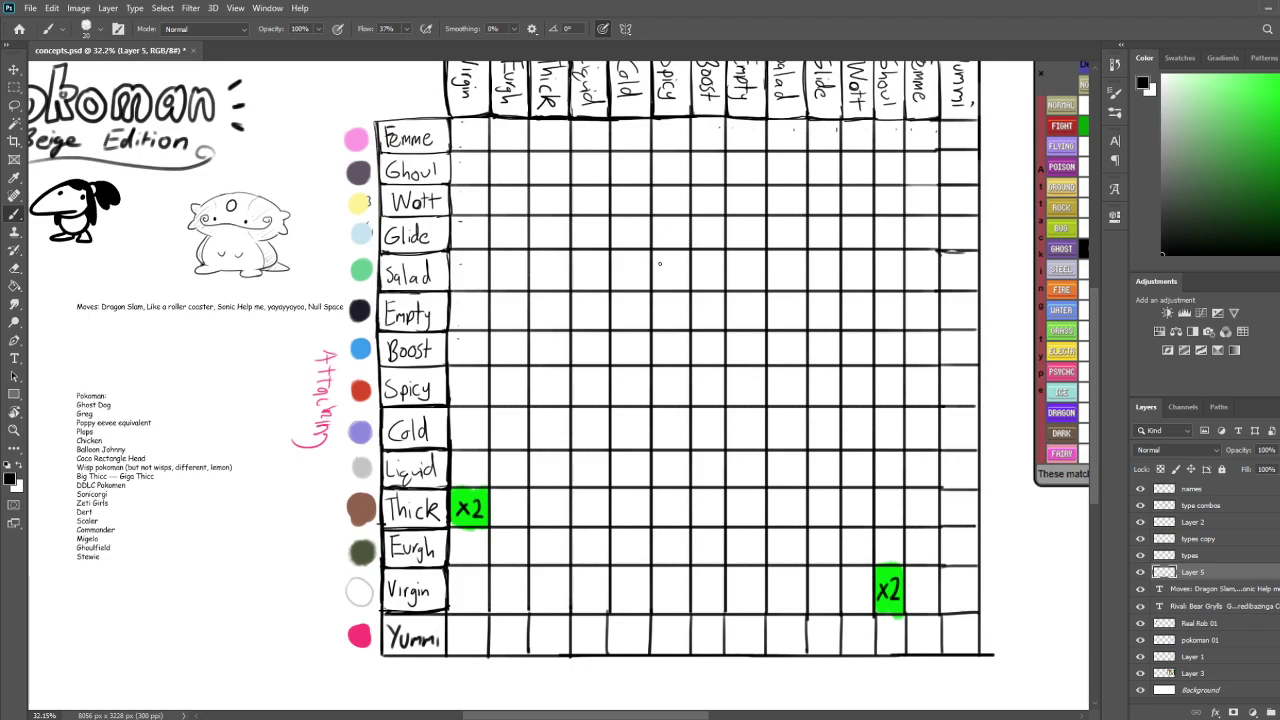
drag(638, 185, 636, 249)
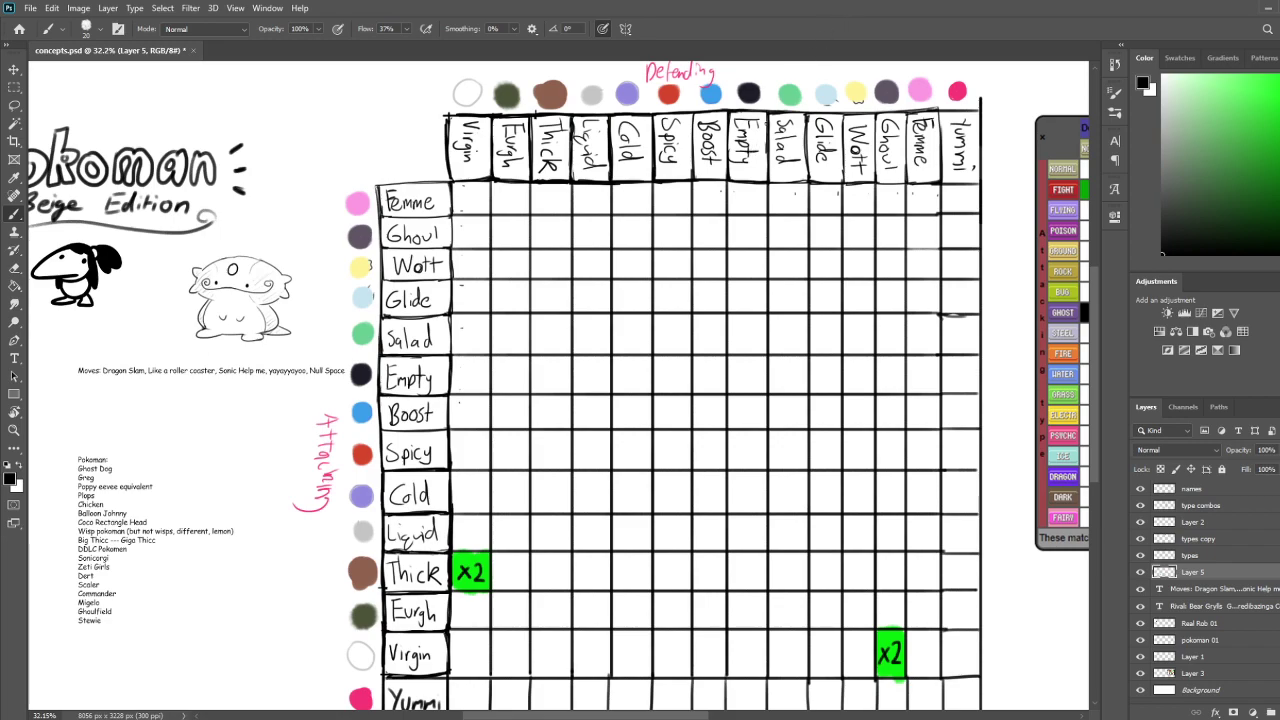
scroll(418, 220, up, 1)
scroll(413, 218, down, 2)
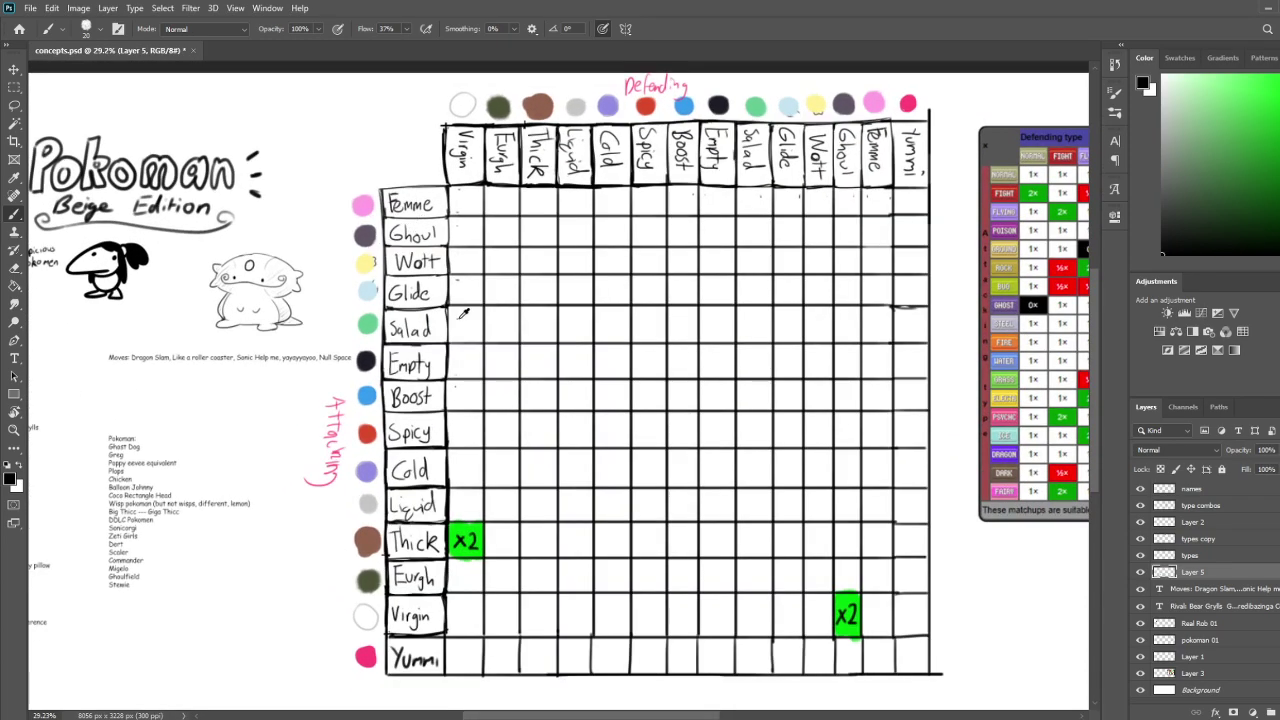
scroll(514, 326, up, 1)
scroll(580, 337, down, 2)
scroll(560, 351, up, 1)
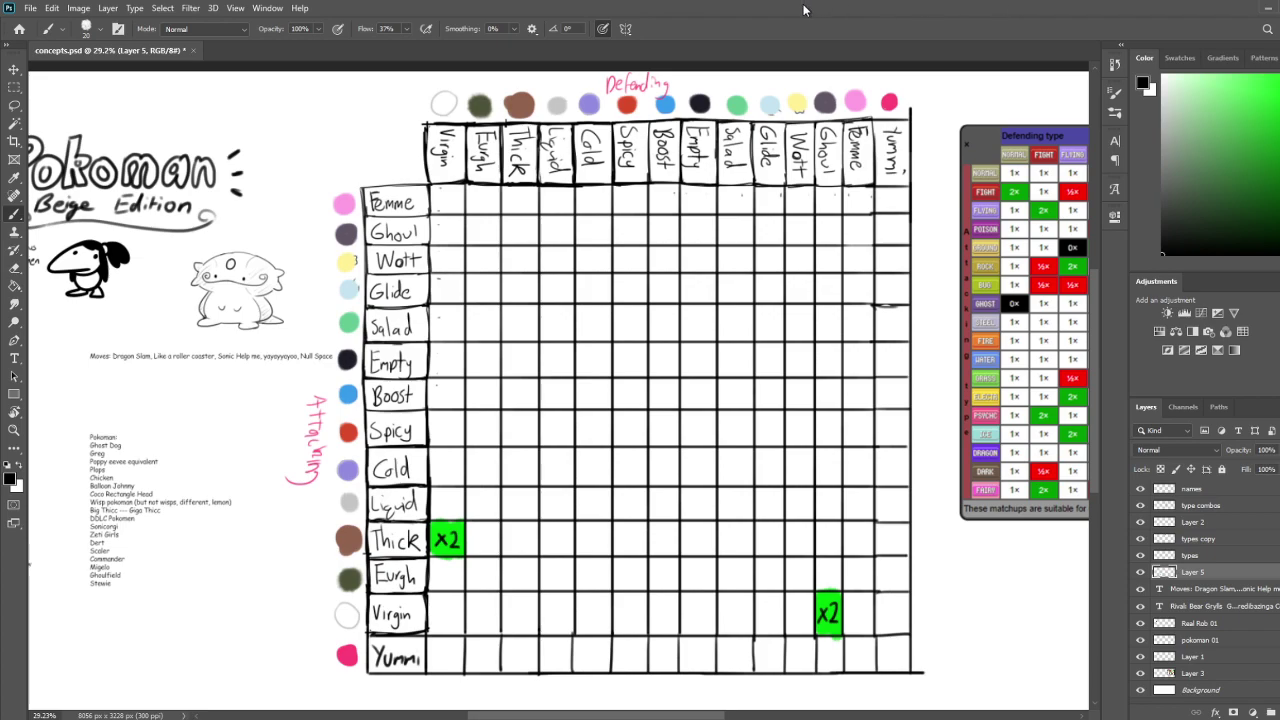
scroll(476, 400, down, 3)
scroll(410, 425, up, 3)
scroll(450, 400, up, 2)
scroll(460, 390, down, 5)
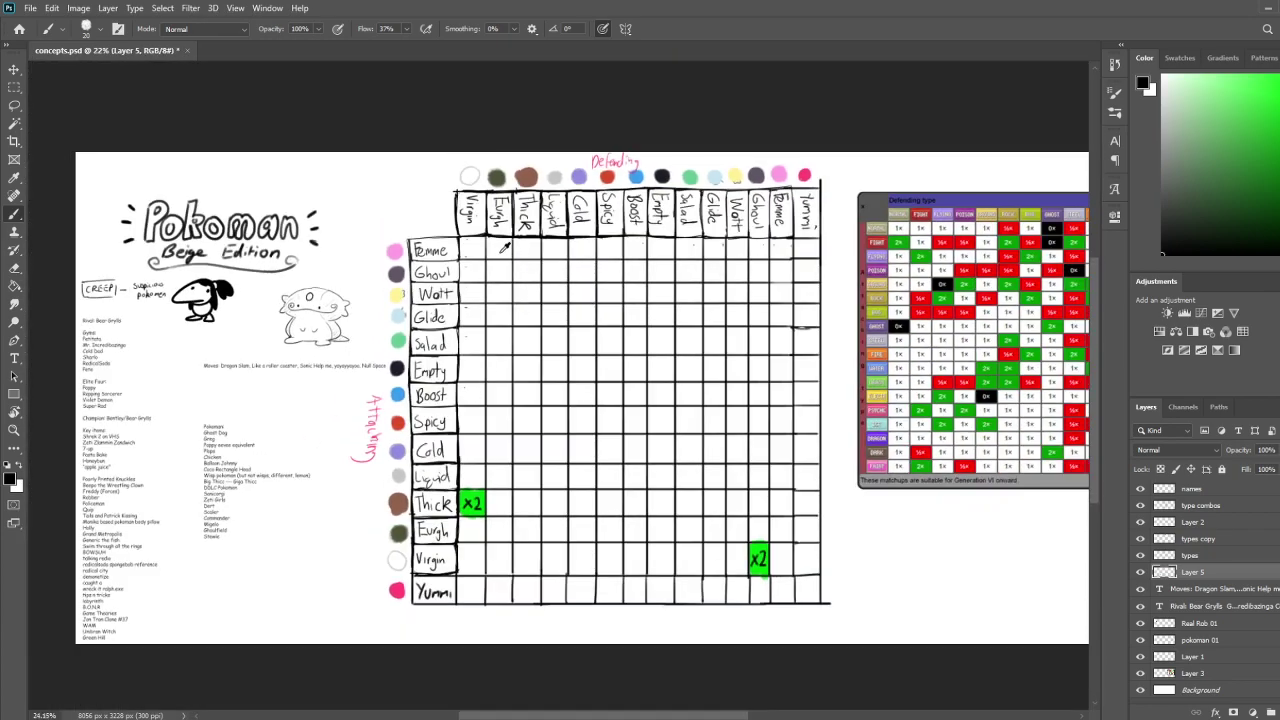
Rename Layer 5, which holds the x2 multiplier cells, as timeses
scroll(502, 247, up, 3)
scroll(540, 282, up, 2)
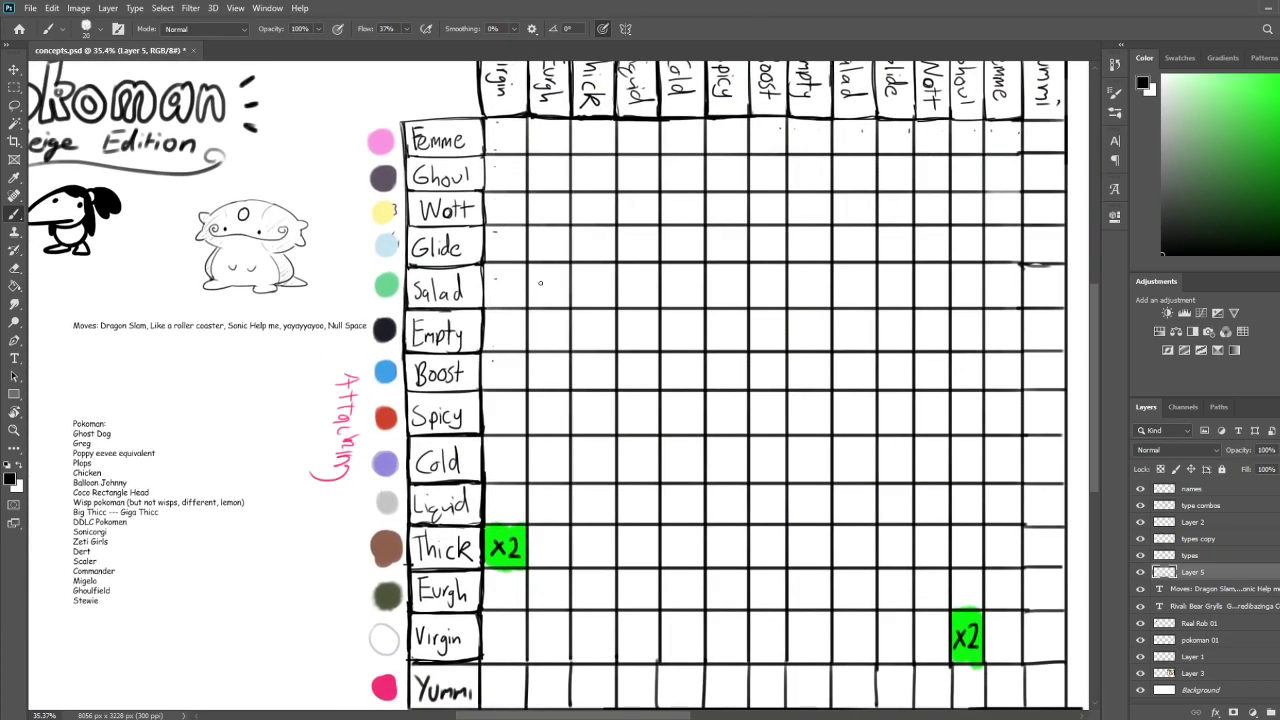
double_click(1194, 571)
text(timeses)
key(Return)
Enlarge the brush to 60 px and sample the bright green from the x2 cell in the Thick row
drag(711, 530, 626, 437)
drag(717, 488, 733, 650)
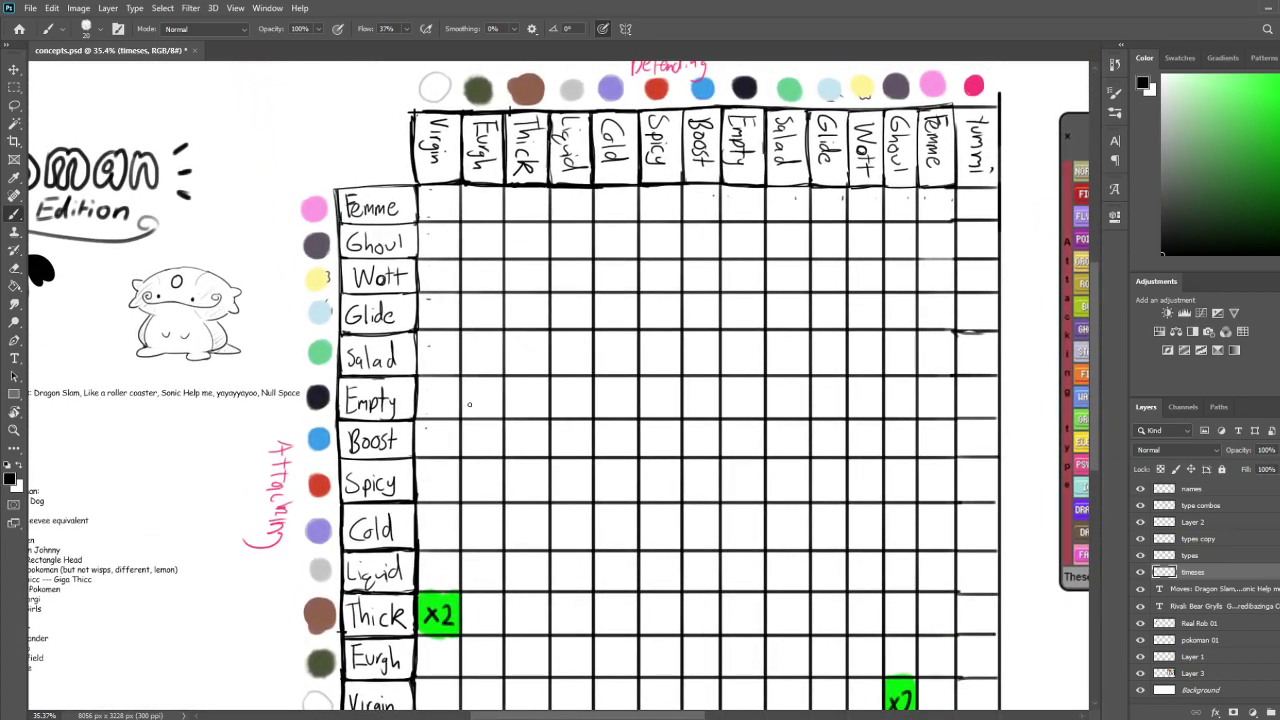
key(bracketright)
key(bracketright)
key(bracketright)
key(bracketright)
key(u)
key(i)
click(448, 599)
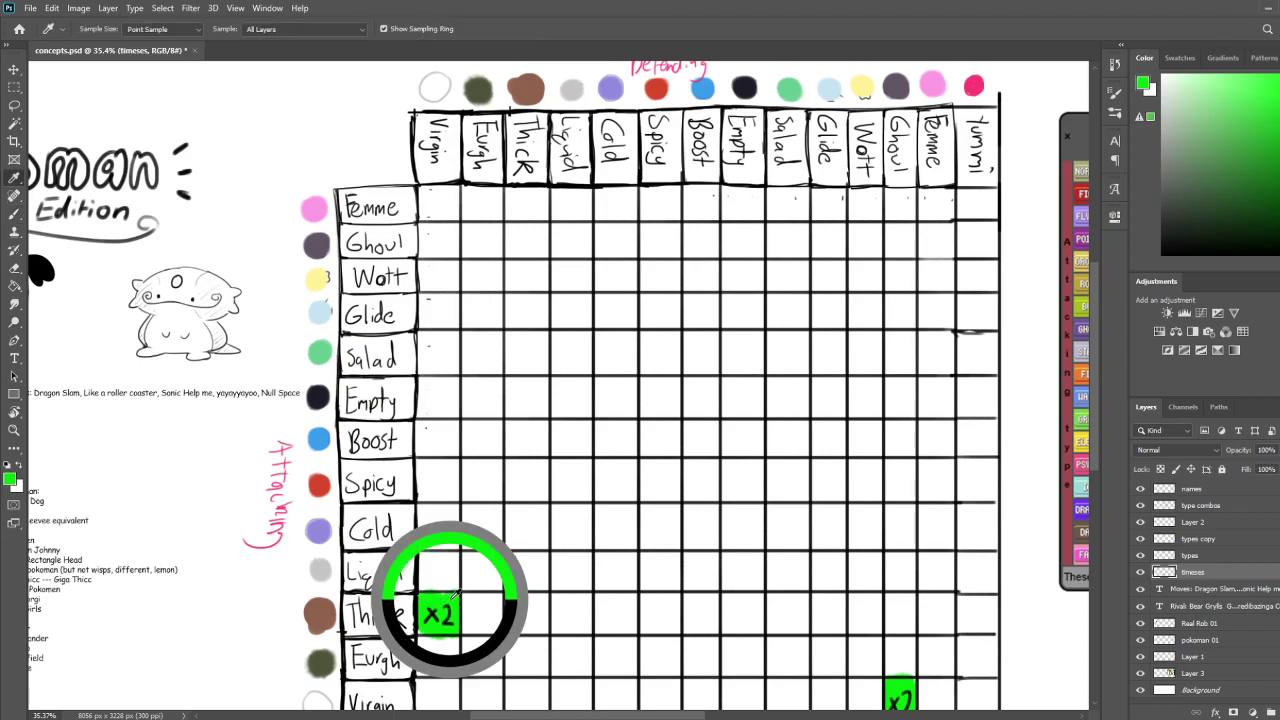
Write Pokko in thick green brush letters just above the Pokoman title
mouse_move(382, 386)
mouse_down()
mouse_move(606, 542)
mouse_move(610, 428)
mouse_move(634, 451)
mouse_move(626, 486)
mouse_move(666, 540)
mouse_move(676, 476)
mouse_move(682, 576)
mouse_up()
key(b)
drag(334, 139, 336, 186)
mouse_move(336, 140)
mouse_down()
mouse_move(340, 164)
mouse_move(364, 152)
mouse_up()
drag(390, 122, 388, 190)
drag(426, 150, 416, 188)
mouse_move(424, 118)
mouse_down()
mouse_move(420, 184)
mouse_move(442, 188)
mouse_up()
mouse_move(462, 152)
mouse_down()
mouse_move(450, 180)
mouse_move(462, 150)
mouse_up()
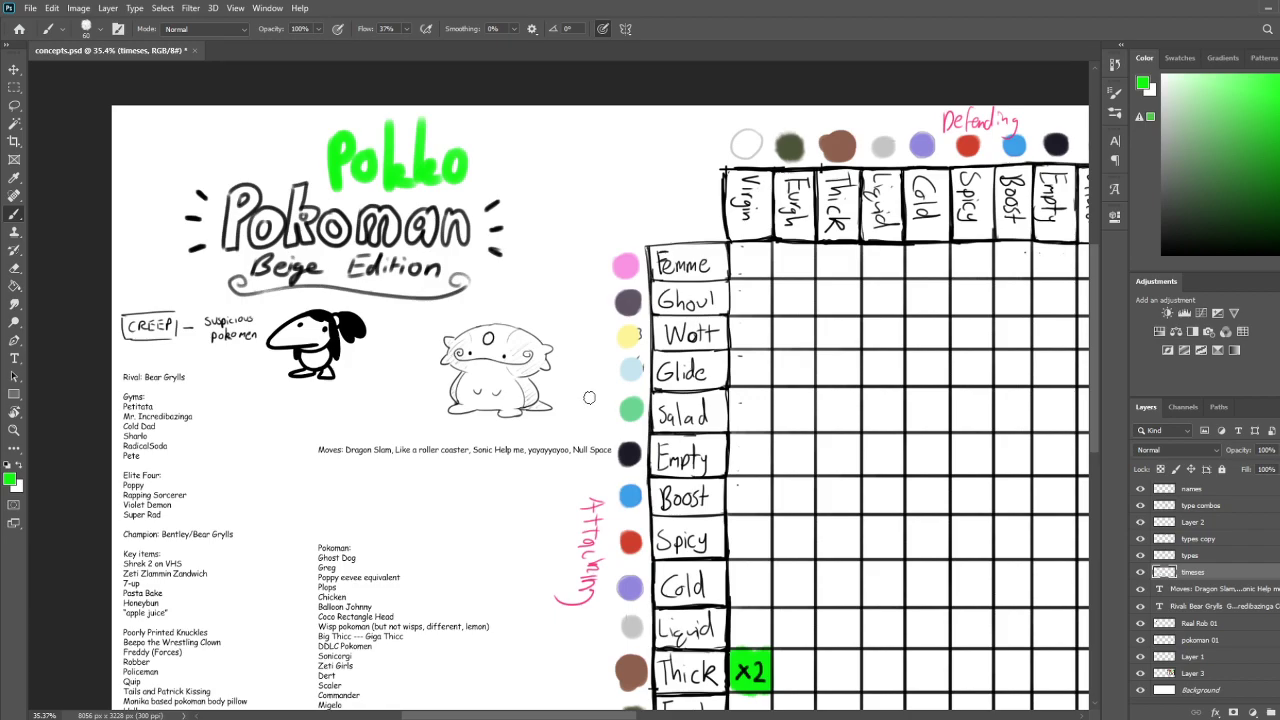
Undo the green Pokko lettering above the title
drag(730, 496, 539, 414)
key(ctrl+z)
key(ctrl+z)
key(ctrl+z)
key(ctrl+z)
key(ctrl+z)
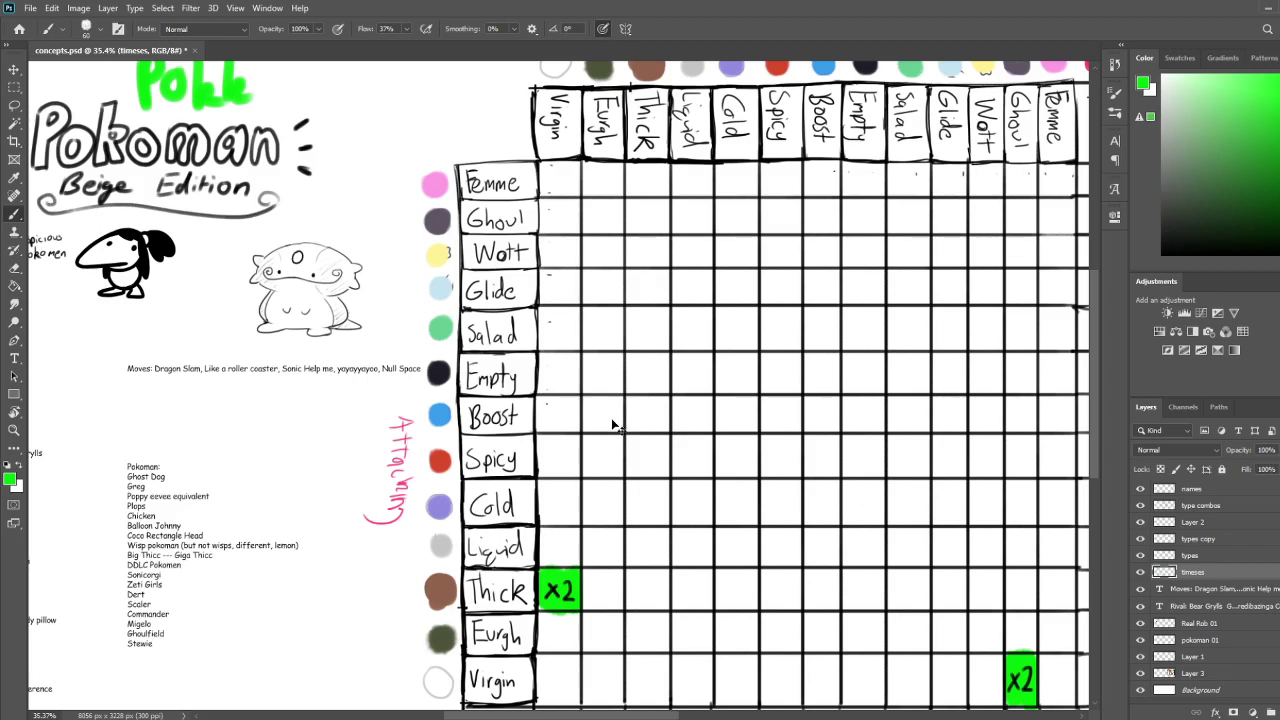
Paint the cell at the Virgin row and Empty column black and tidy its edges with the Eraser
drag(677, 408, 659, 455)
scroll(659, 455, down, 5)
scroll(659, 455, right, 4)
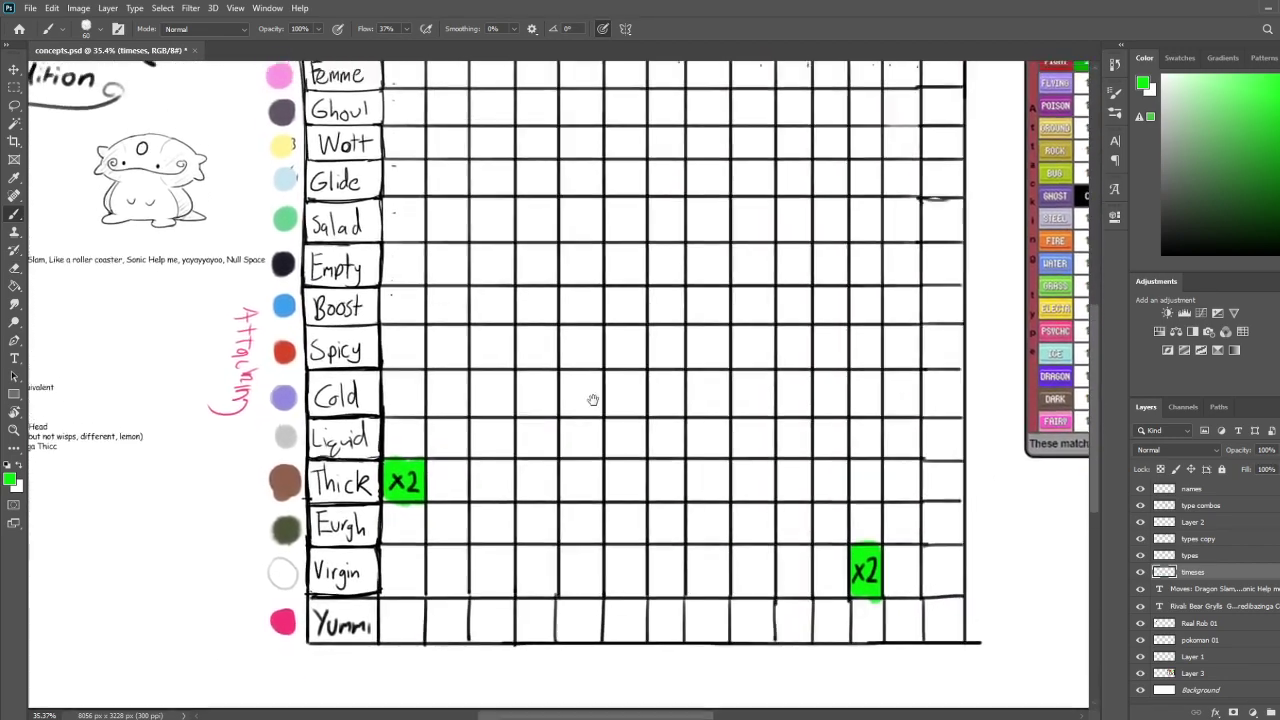
drag(593, 400, 586, 423)
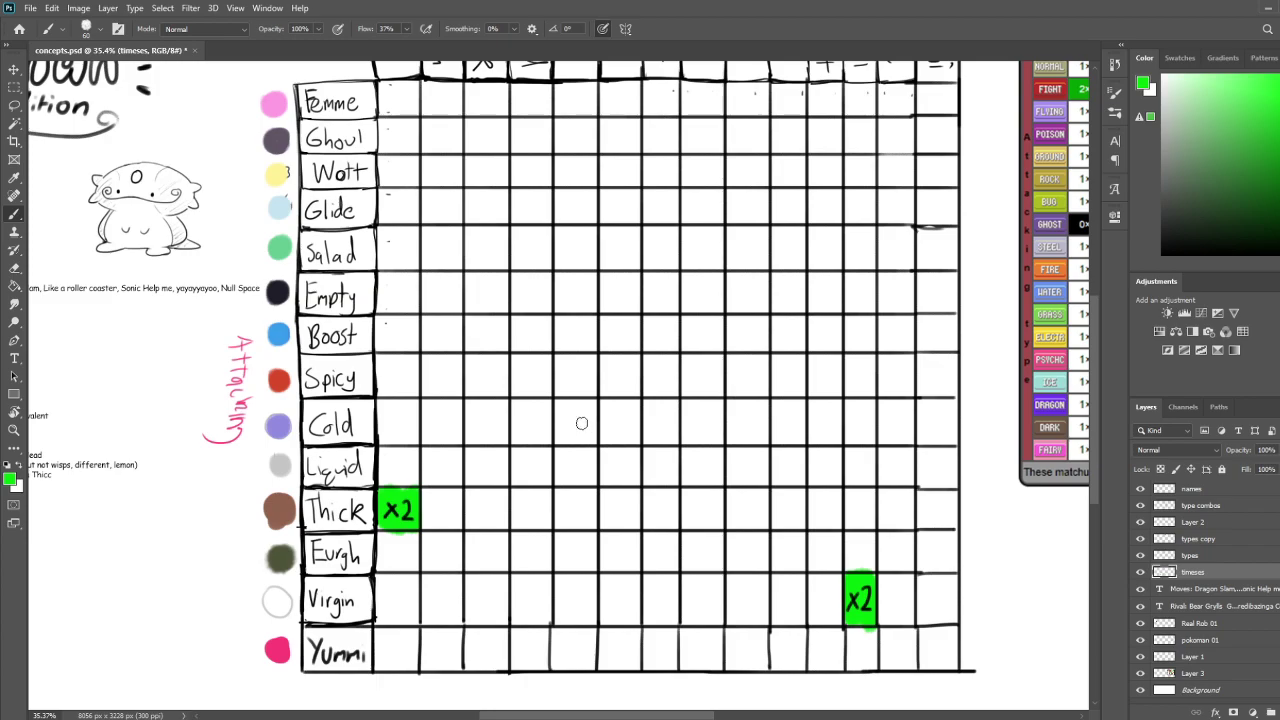
drag(645, 380, 679, 455)
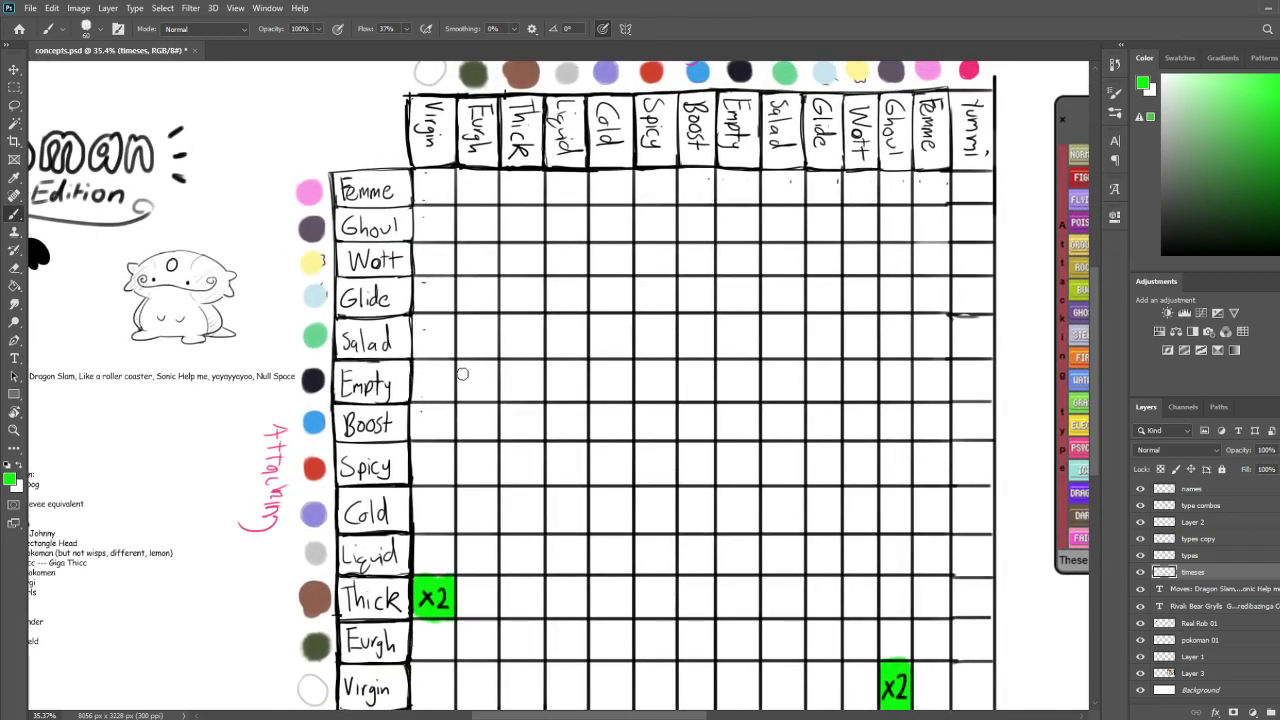
mouse_move(483, 527)
mouse_down()
mouse_move(478, 444)
mouse_move(456, 536)
mouse_move(409, 491)
mouse_move(400, 458)
mouse_up()
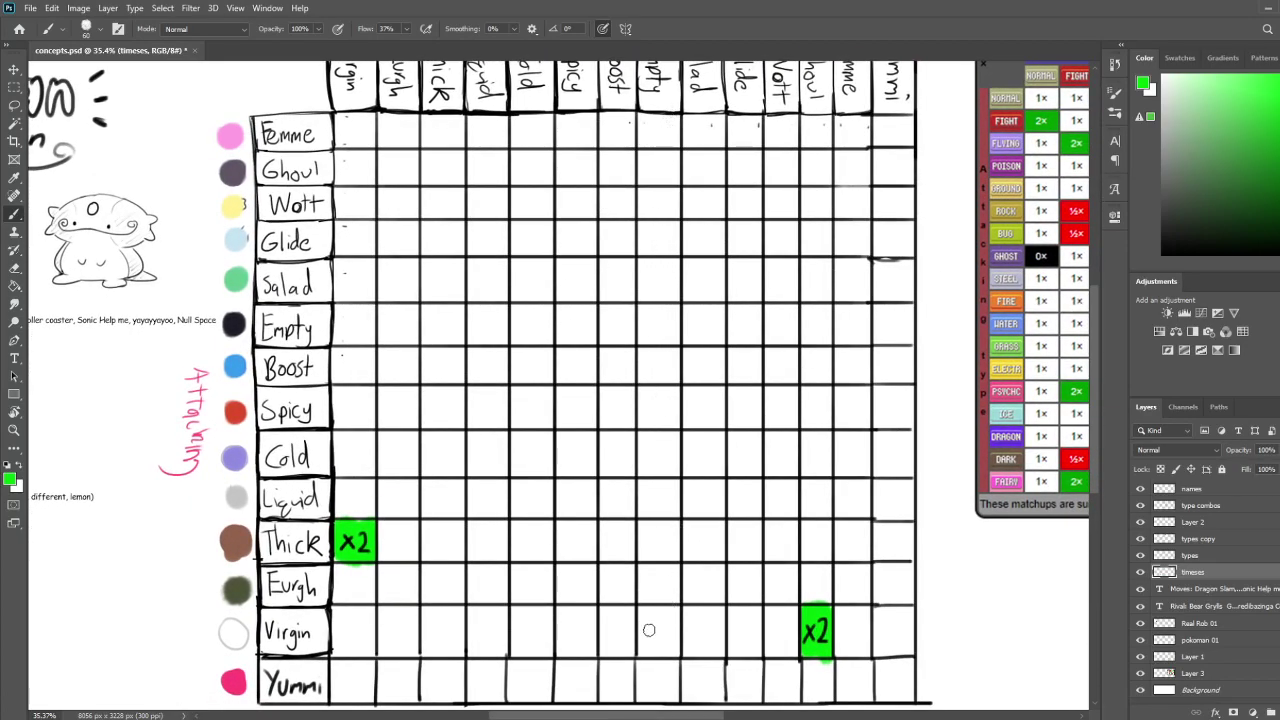
mouse_move(648, 629)
mouse_down()
mouse_move(651, 646)
mouse_move(648, 610)
mouse_move(660, 653)
mouse_move(676, 608)
mouse_move(638, 610)
mouse_move(645, 651)
mouse_up()
key(d)
key(e)
mouse_move(633, 591)
mouse_down()
mouse_move(680, 592)
mouse_move(628, 607)
mouse_move(625, 657)
mouse_move(639, 605)
mouse_move(642, 651)
mouse_move(641, 615)
mouse_move(671, 615)
mouse_move(640, 612)
mouse_move(677, 610)
mouse_move(676, 649)
mouse_move(645, 654)
mouse_up()
key(b)
key(space)
Write x0 in white in the Virgin row's black Empty cell and save the document
mouse_move(773, 603)
mouse_down()
mouse_move(627, 569)
mouse_move(514, 602)
mouse_move(546, 521)
mouse_up()
mouse_move(425, 540)
mouse_down()
mouse_move(422, 556)
mouse_move(425, 539)
mouse_move(440, 556)
mouse_up()
drag(440, 545, 432, 556)
mouse_move(517, 489)
mouse_down()
mouse_move(698, 443)
mouse_move(650, 490)
mouse_move(636, 470)
mouse_move(632, 484)
mouse_move(651, 470)
mouse_up()
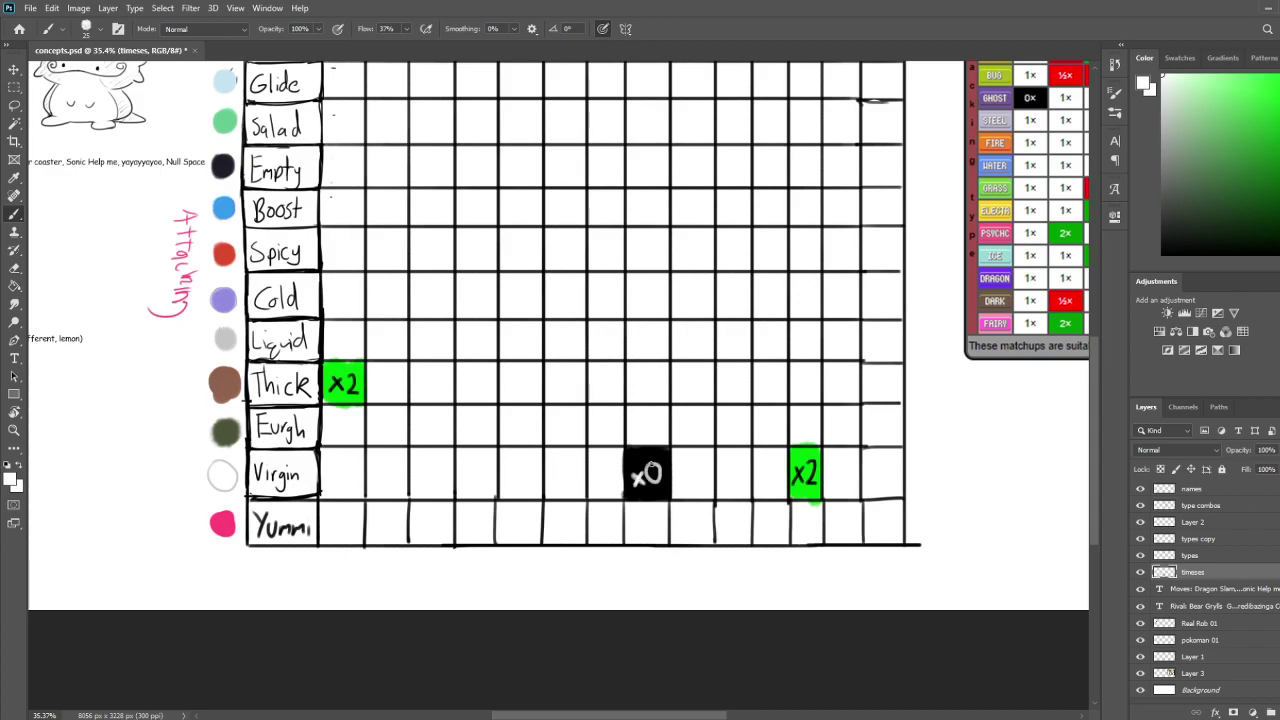
drag(743, 394, 725, 444)
key(ctrl+s)
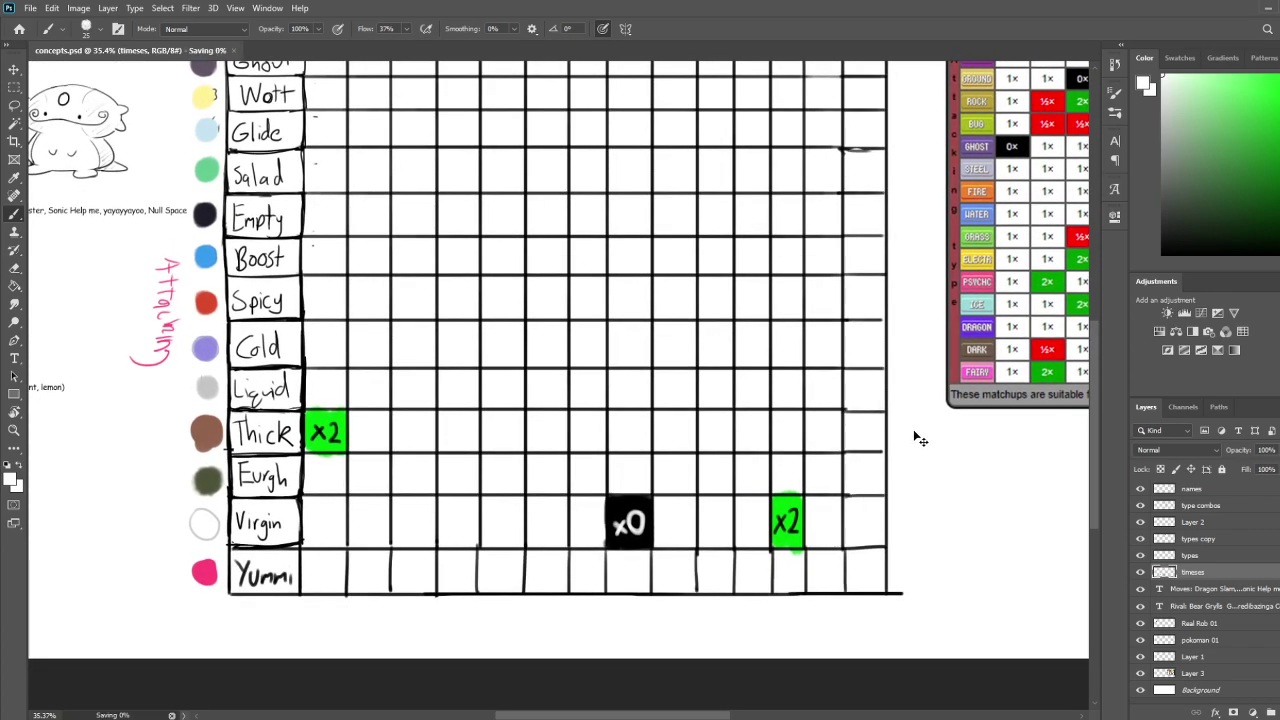
Try to erase the stray specks in the Virgin column between the Salad and Boost rows
mouse_move(732, 326)
mouse_down()
mouse_move(783, 584)
mouse_move(790, 441)
mouse_up()
key(e)
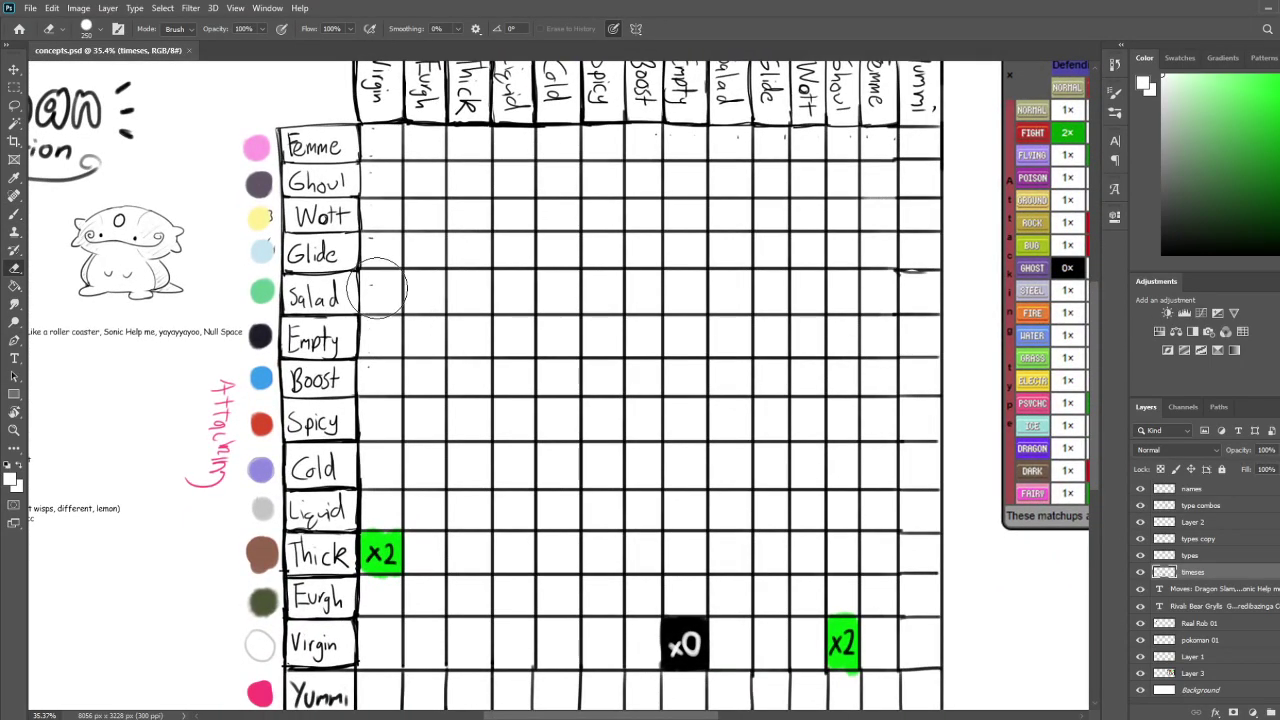
drag(375, 291, 373, 366)
mouse_move(470, 443)
mouse_down()
mouse_move(477, 354)
mouse_move(460, 423)
mouse_move(474, 477)
mouse_move(480, 383)
mouse_move(463, 417)
mouse_move(477, 420)
mouse_move(431, 462)
mouse_move(431, 450)
mouse_up()
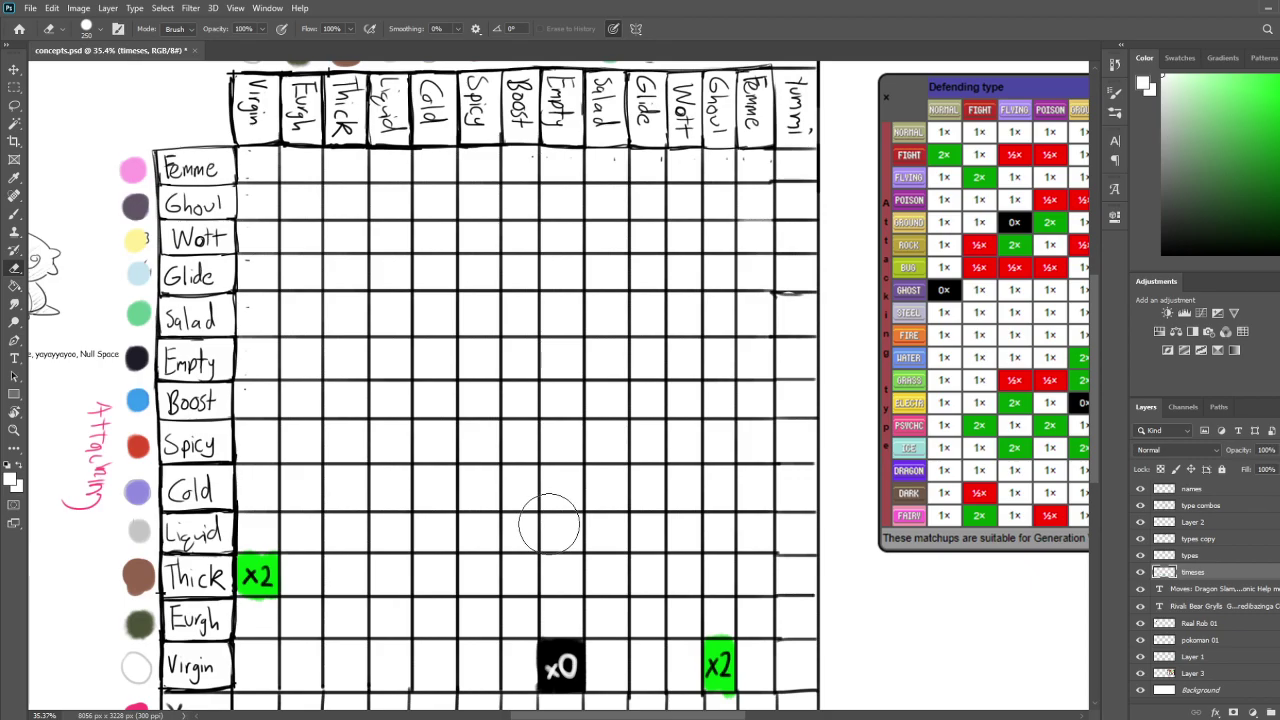
Choose bright red, fill the cell at the Virgin row and Thick column with it, and trim the overspill
drag(561, 600, 566, 489)
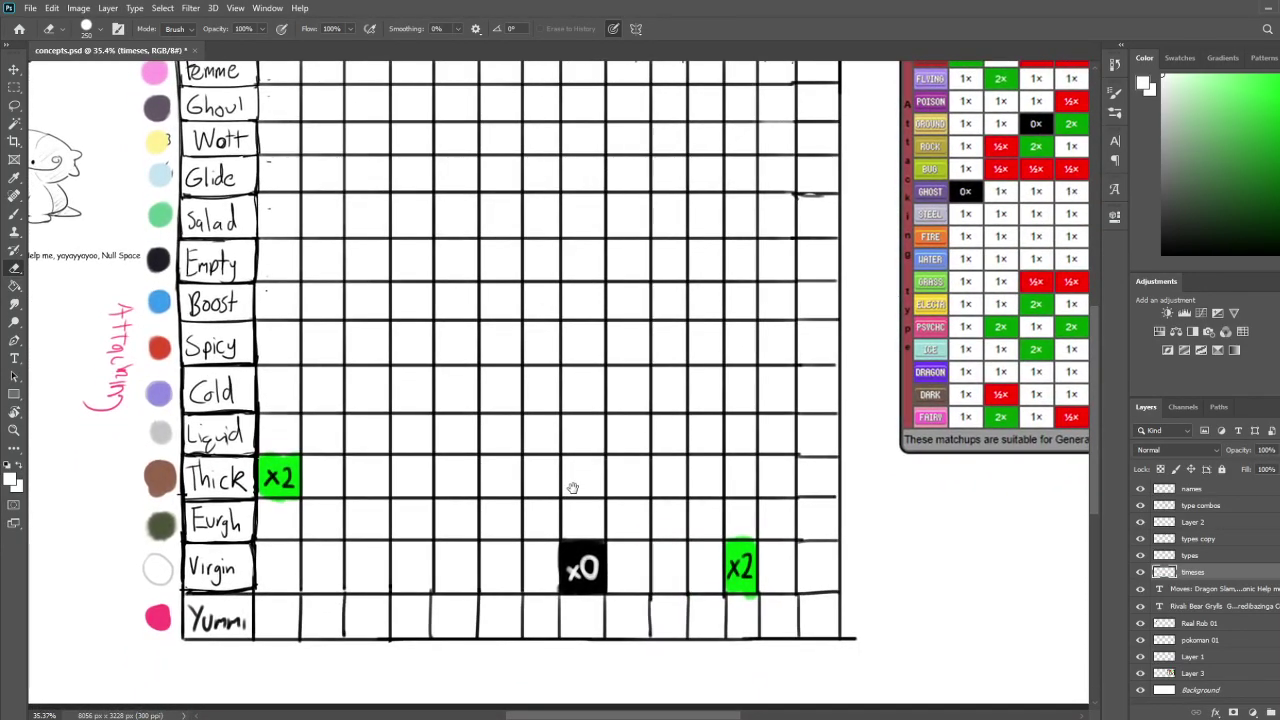
mouse_move(565, 443)
mouse_down()
mouse_move(560, 471)
mouse_move(574, 429)
mouse_up()
key(b)
mouse_move(377, 463)
mouse_down()
mouse_move(366, 620)
mouse_move(370, 515)
mouse_move(380, 580)
mouse_move(374, 474)
mouse_up()
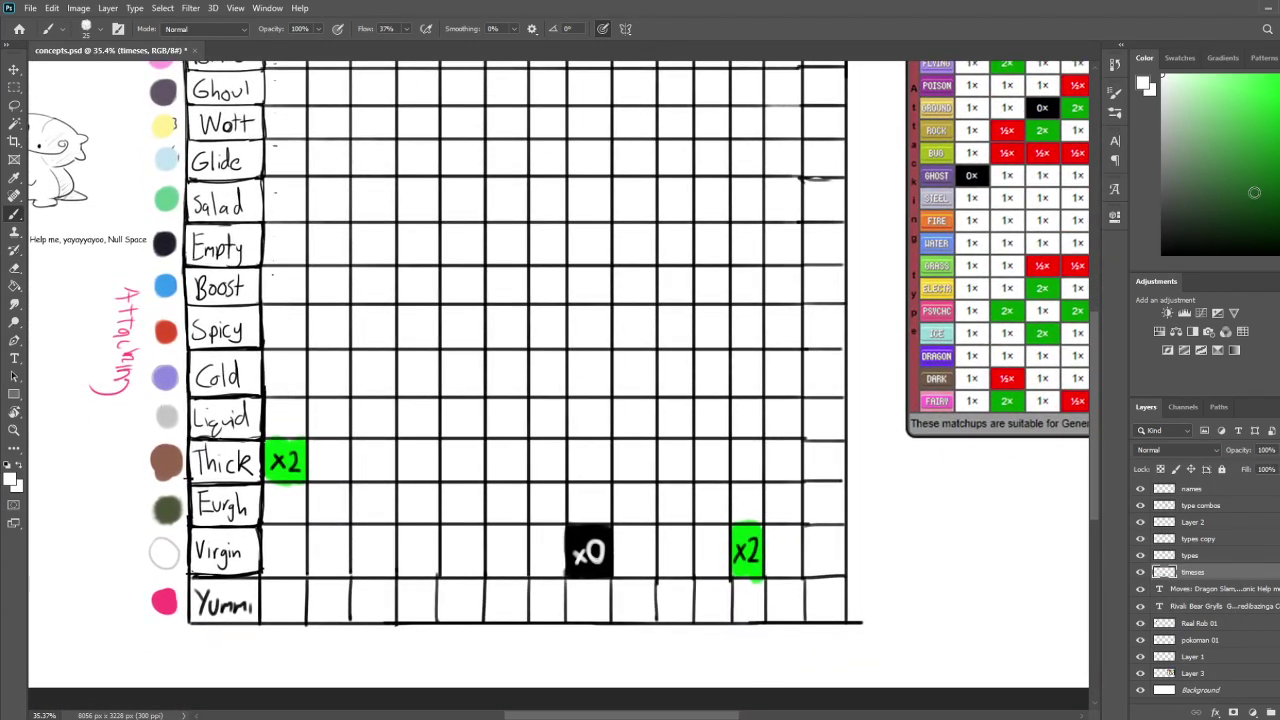
click(1279, 240)
click(1279, 100)
mouse_move(356, 545)
mouse_down()
mouse_move(355, 566)
mouse_move(354, 529)
mouse_up()
mouse_move(406, 451)
mouse_down()
mouse_move(402, 494)
mouse_move(411, 415)
mouse_up()
mouse_move(357, 490)
mouse_down()
mouse_move(403, 490)
mouse_move(400, 540)
mouse_move(375, 541)
mouse_move(363, 492)
mouse_move(371, 516)
mouse_move(394, 518)
mouse_move(392, 538)
mouse_move(396, 495)
mouse_up()
key(e)
click(409, 486)
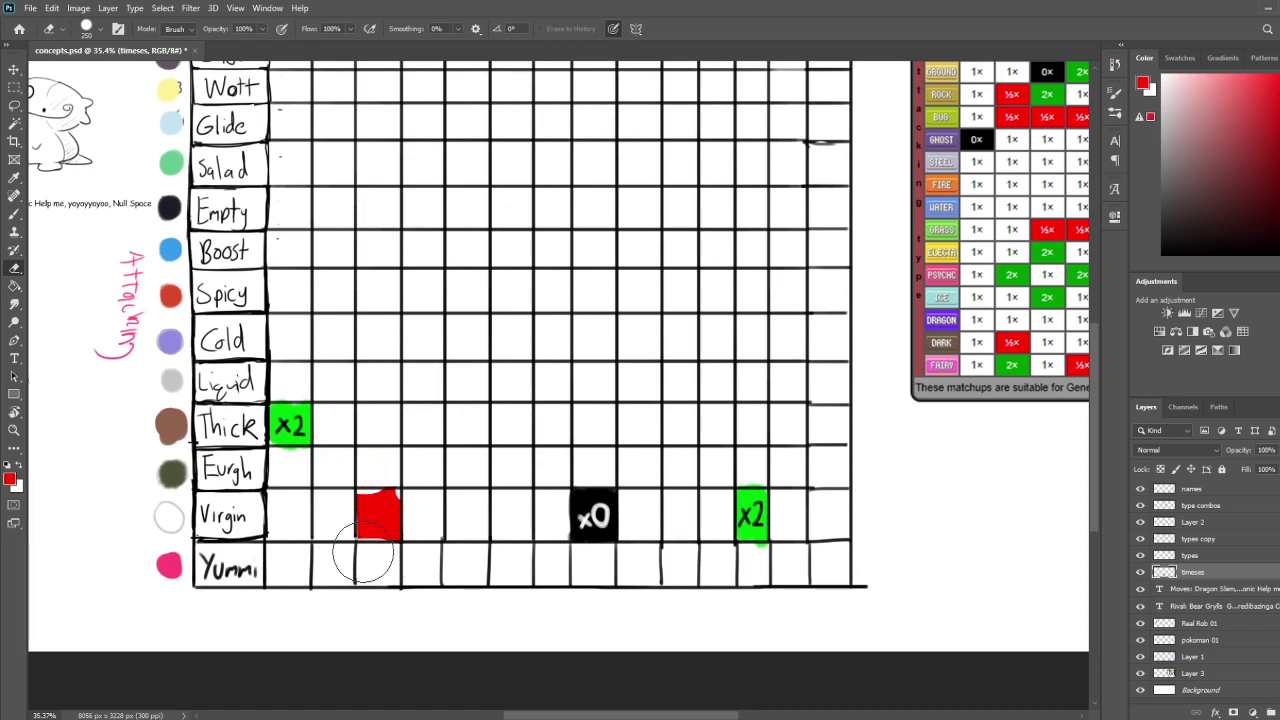
key(b)
mouse_move(359, 505)
mouse_down()
mouse_move(359, 533)
mouse_move(382, 490)
mouse_up()
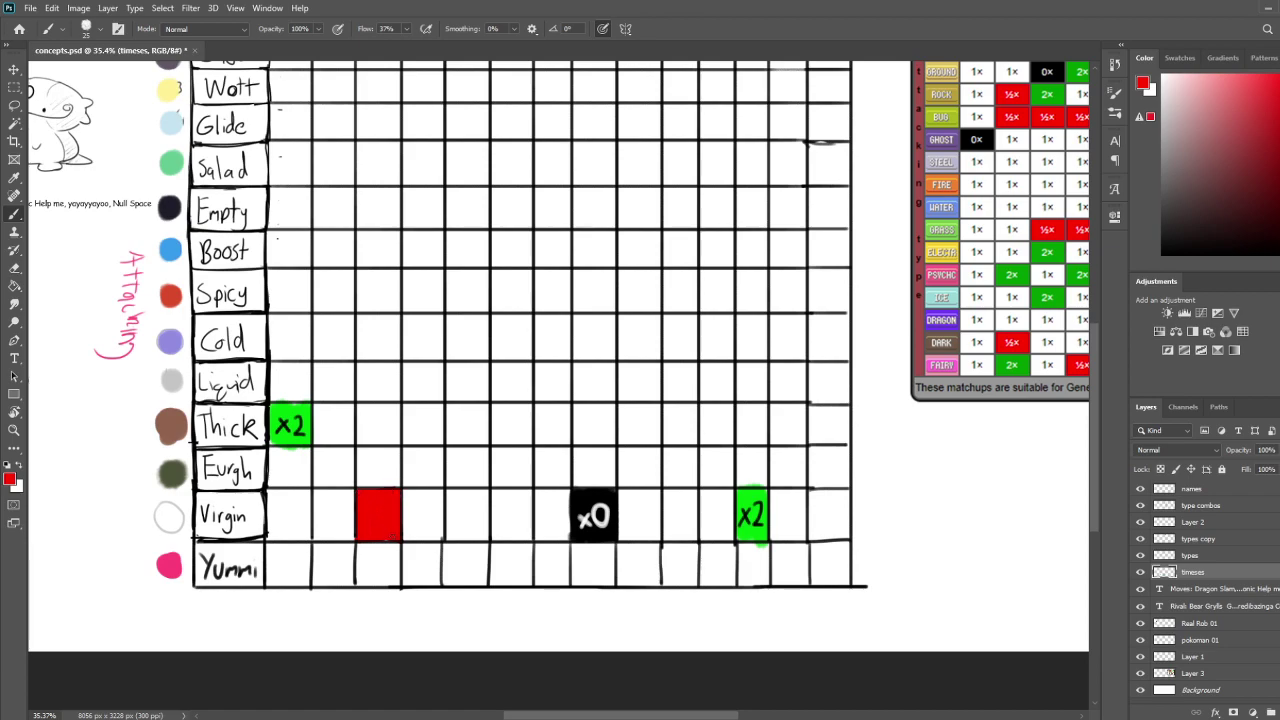
Write x1/2 in white in the red cell at the Virgin row and Thick column
drag(503, 473, 497, 520)
key(x)
mouse_move(352, 554)
mouse_down()
mouse_move(351, 566)
mouse_move(385, 569)
mouse_up()
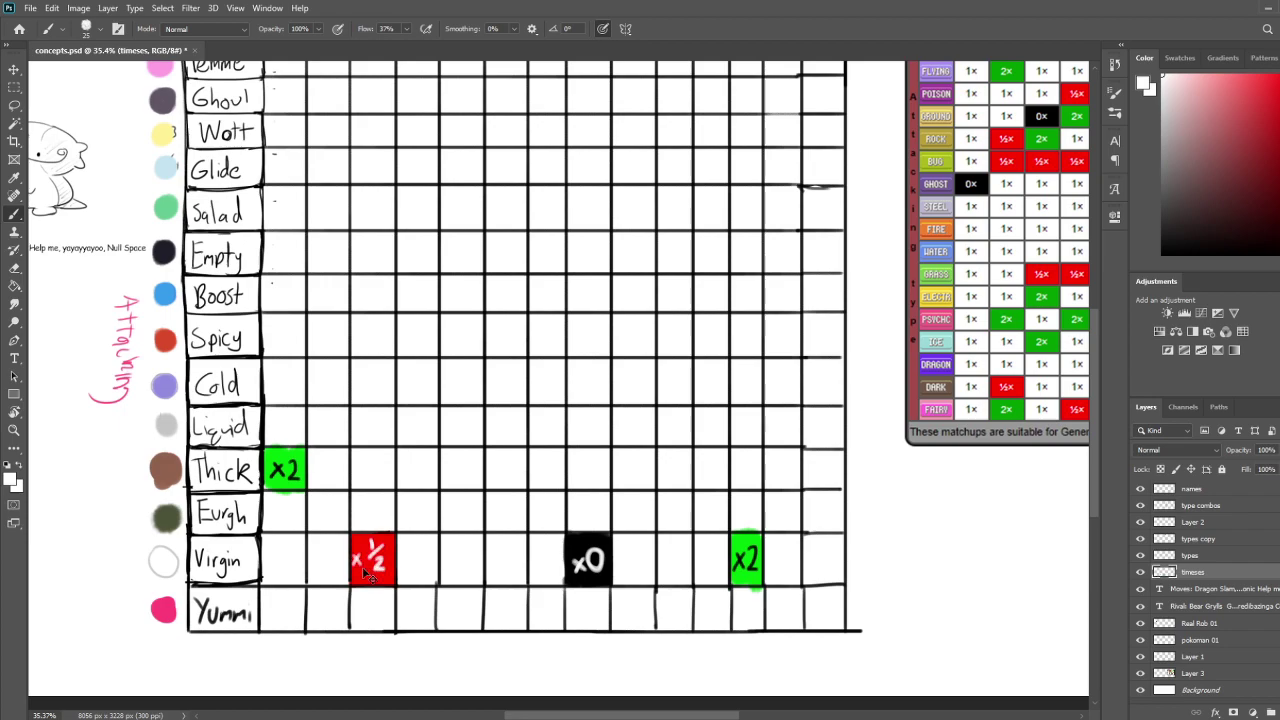
Sample the green from an x2 cell, fill the Virgin row's Virgin cell with it, and write x2 there in black
drag(616, 446, 610, 472)
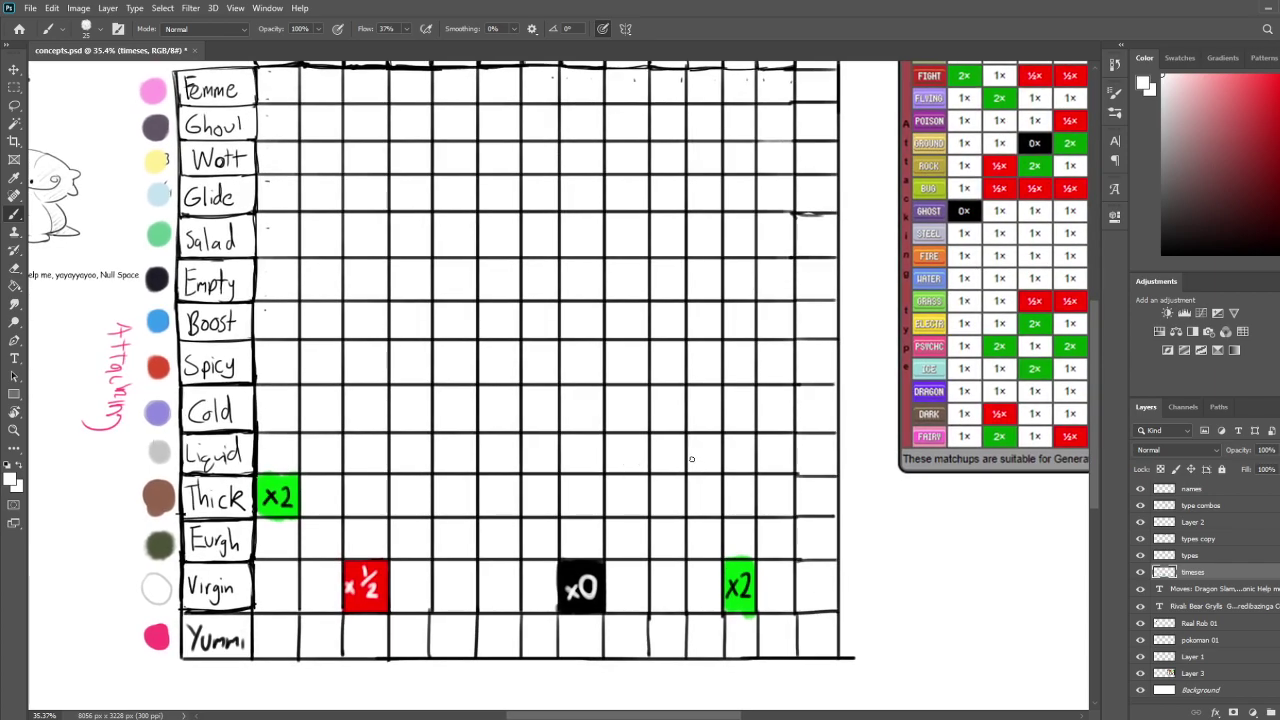
drag(684, 462, 661, 500)
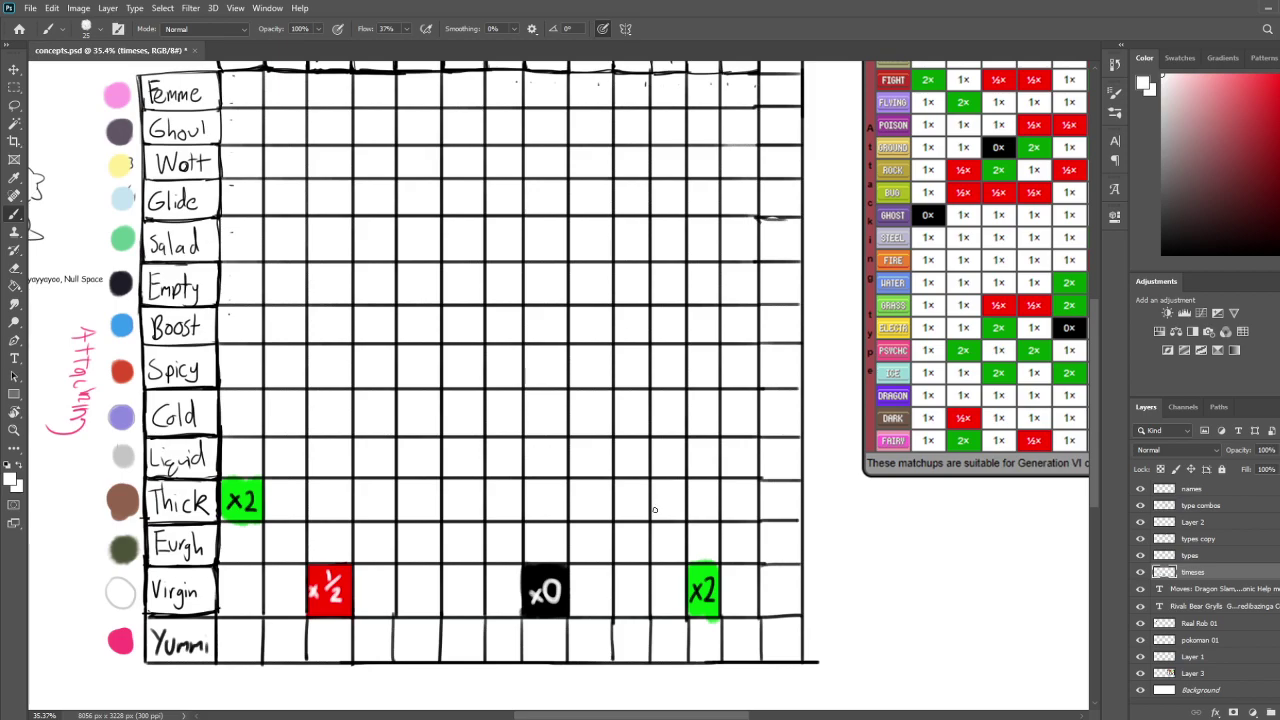
drag(623, 490, 657, 489)
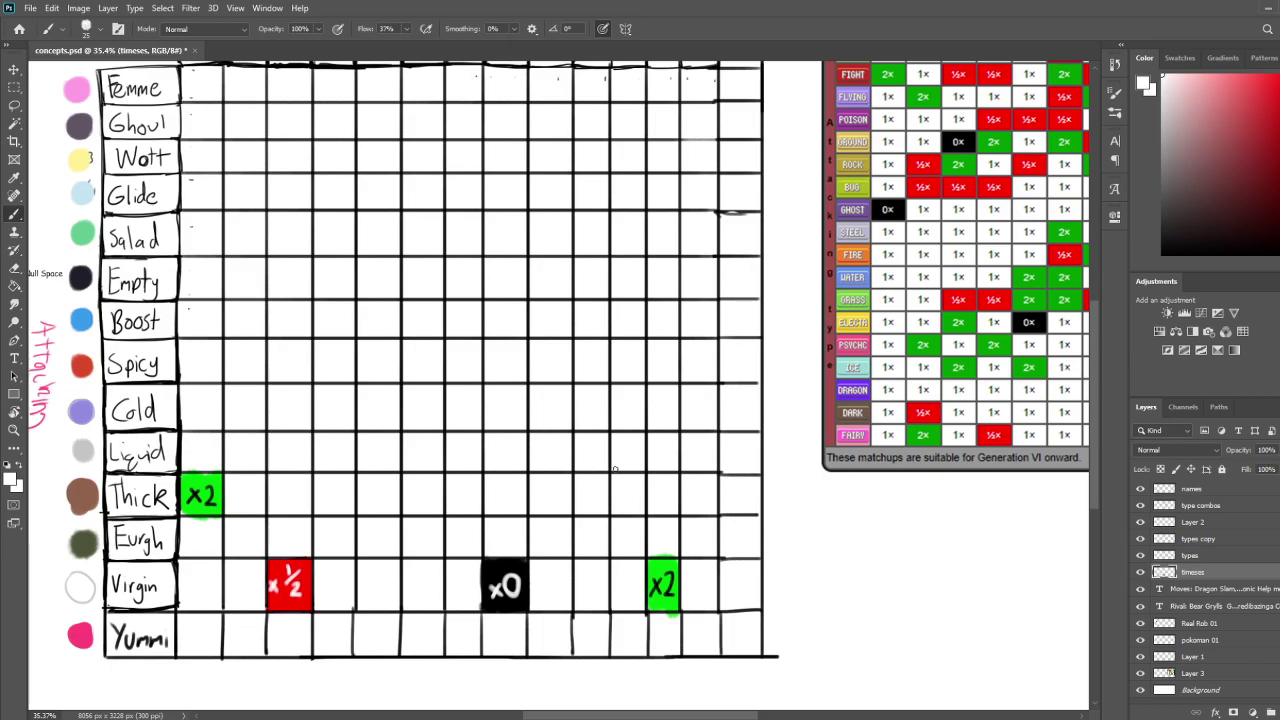
drag(648, 436, 686, 428)
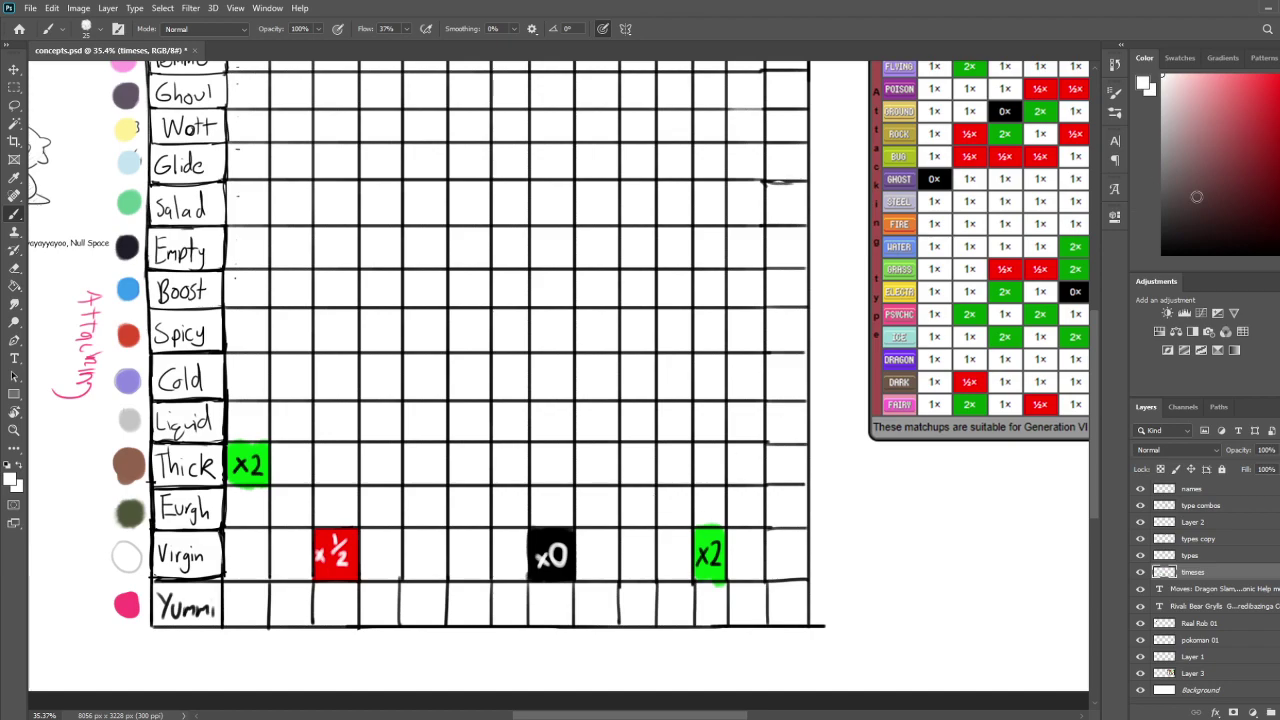
alt+click(716, 570)
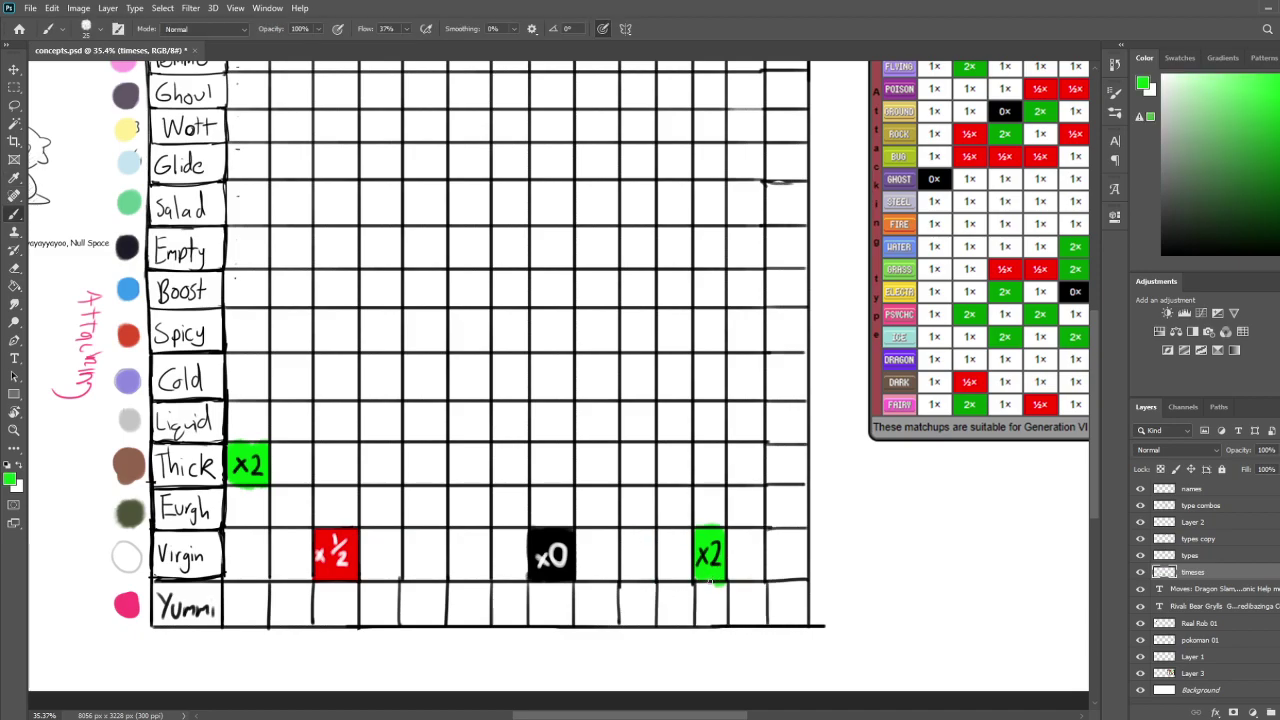
mouse_move(308, 483)
mouse_down()
mouse_move(346, 614)
mouse_move(339, 479)
mouse_up()
mouse_move(260, 537)
mouse_down()
mouse_move(259, 572)
mouse_move(297, 574)
mouse_move(295, 528)
mouse_move(263, 527)
mouse_move(295, 528)
mouse_move(258, 556)
mouse_move(293, 539)
mouse_move(269, 571)
mouse_move(296, 563)
mouse_move(260, 570)
mouse_up()
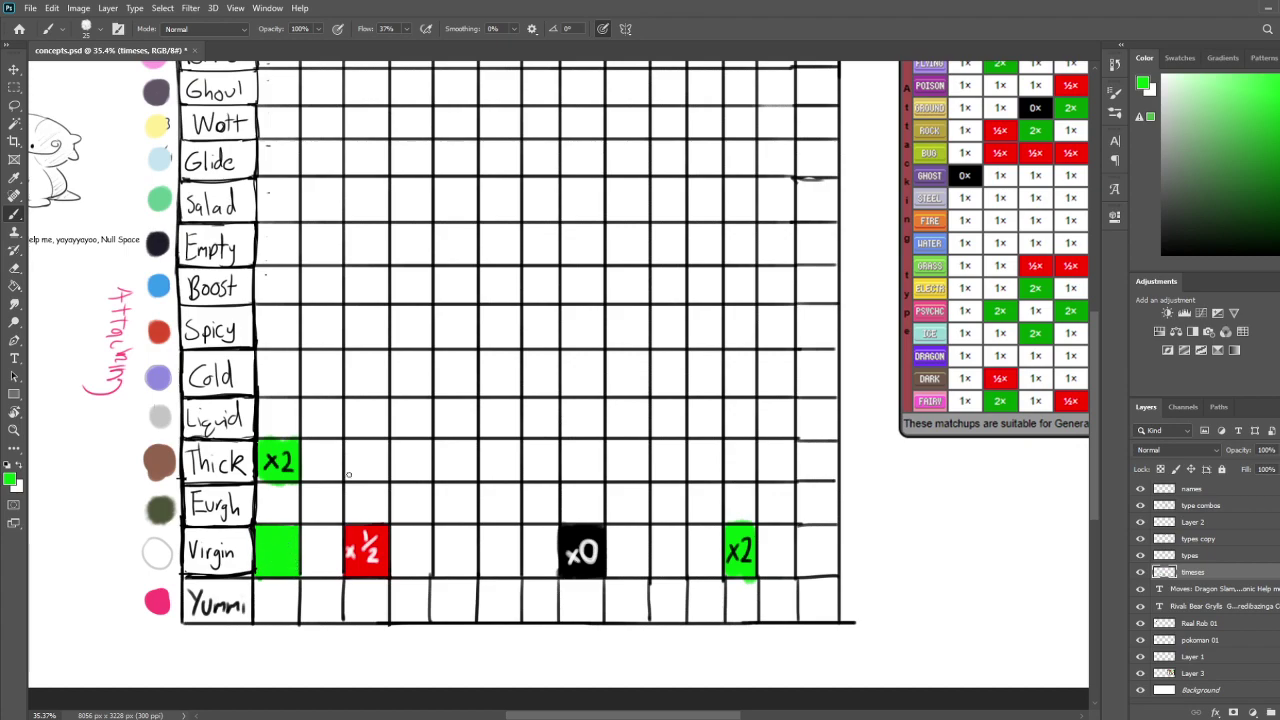
key(d)
drag(281, 541, 286, 563)
Examine the remaining empty attacking and defending type pairs in the grid against the reference matchup chart
drag(412, 424, 435, 465)
drag(674, 390, 595, 424)
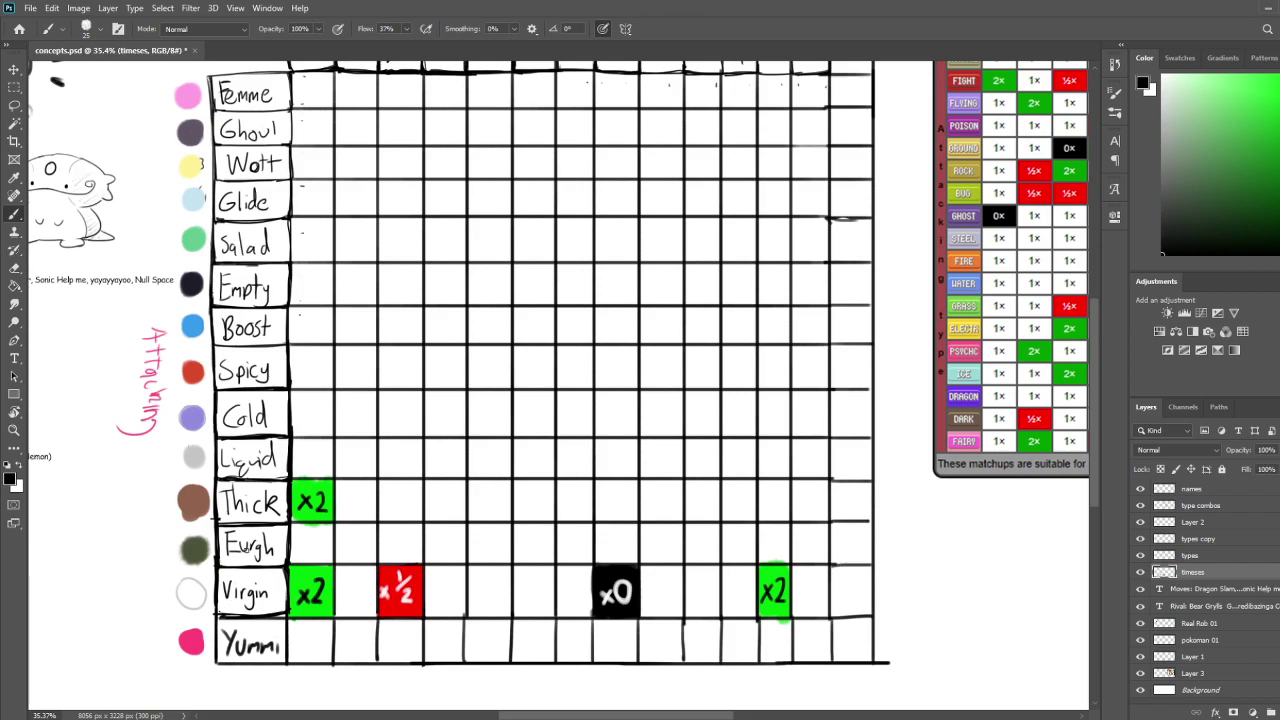
drag(463, 455, 468, 386)
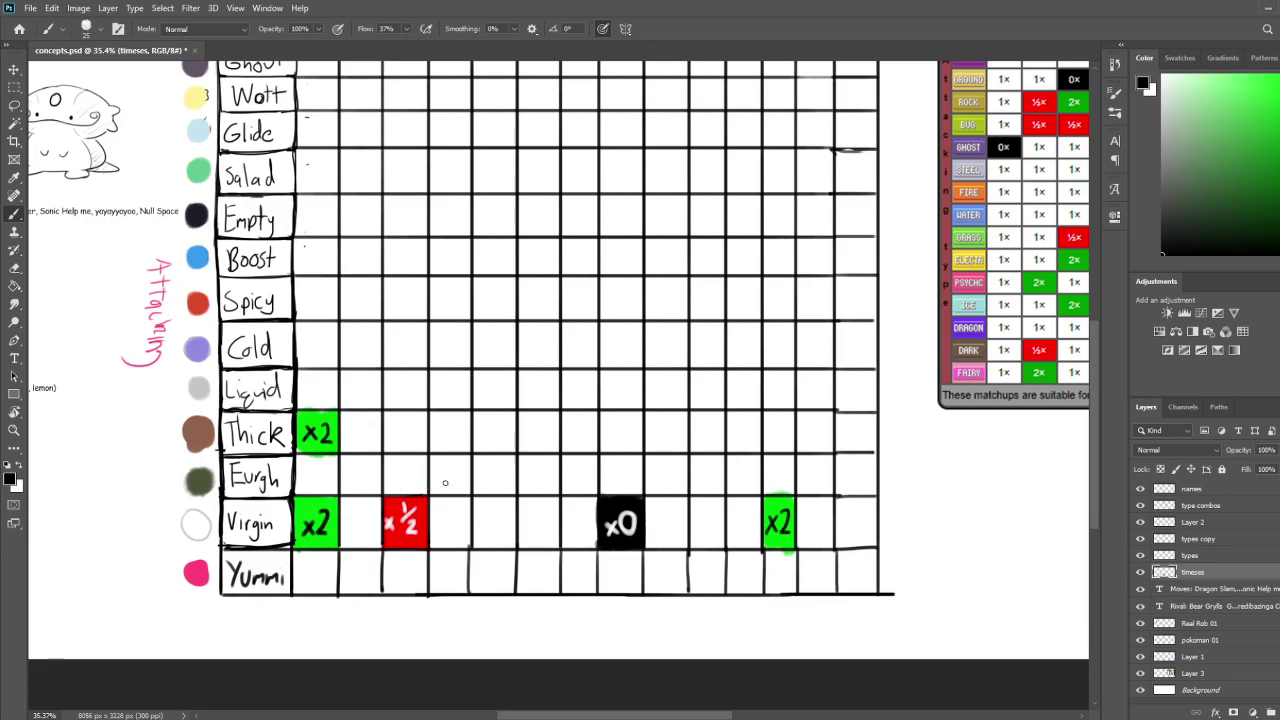
drag(459, 447, 320, 657)
mouse_move(424, 532)
mouse_down()
mouse_move(471, 431)
mouse_move(463, 514)
mouse_move(477, 451)
mouse_up()
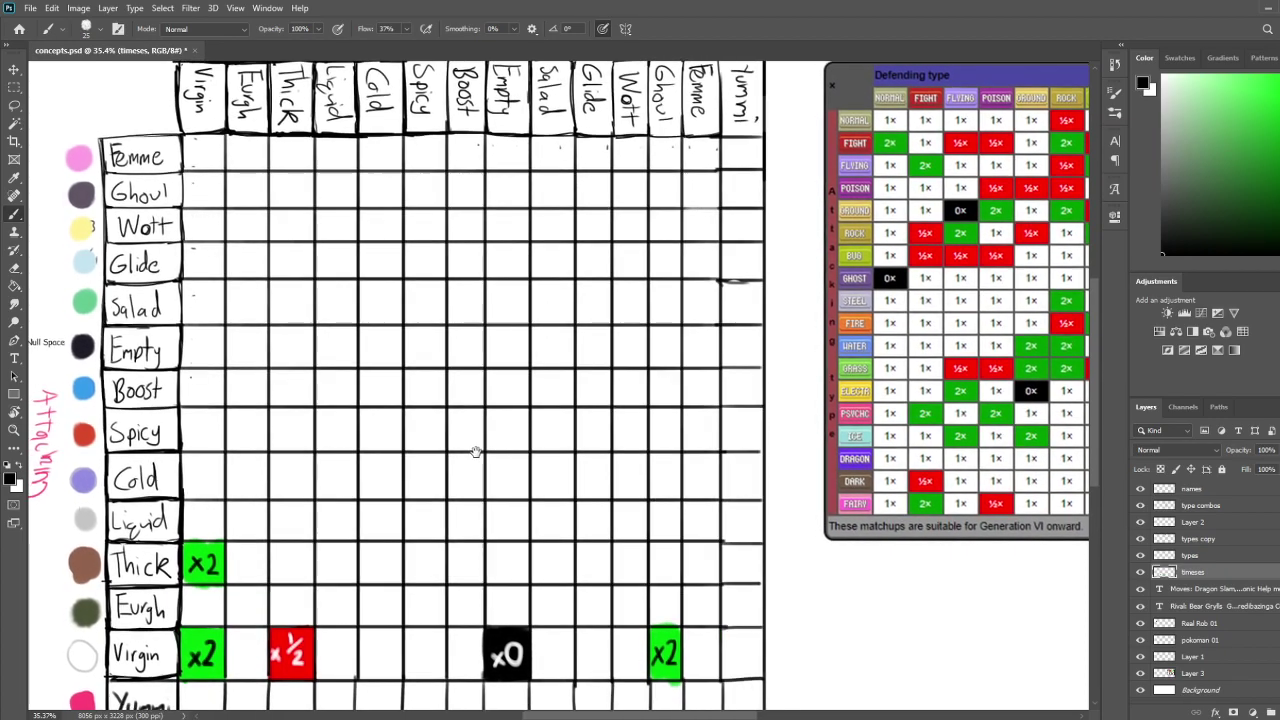
mouse_move(458, 568)
mouse_down()
mouse_move(466, 449)
mouse_move(471, 534)
mouse_move(500, 480)
mouse_move(514, 403)
mouse_move(514, 524)
mouse_move(498, 572)
mouse_move(506, 411)
mouse_move(500, 525)
mouse_move(484, 511)
mouse_up()
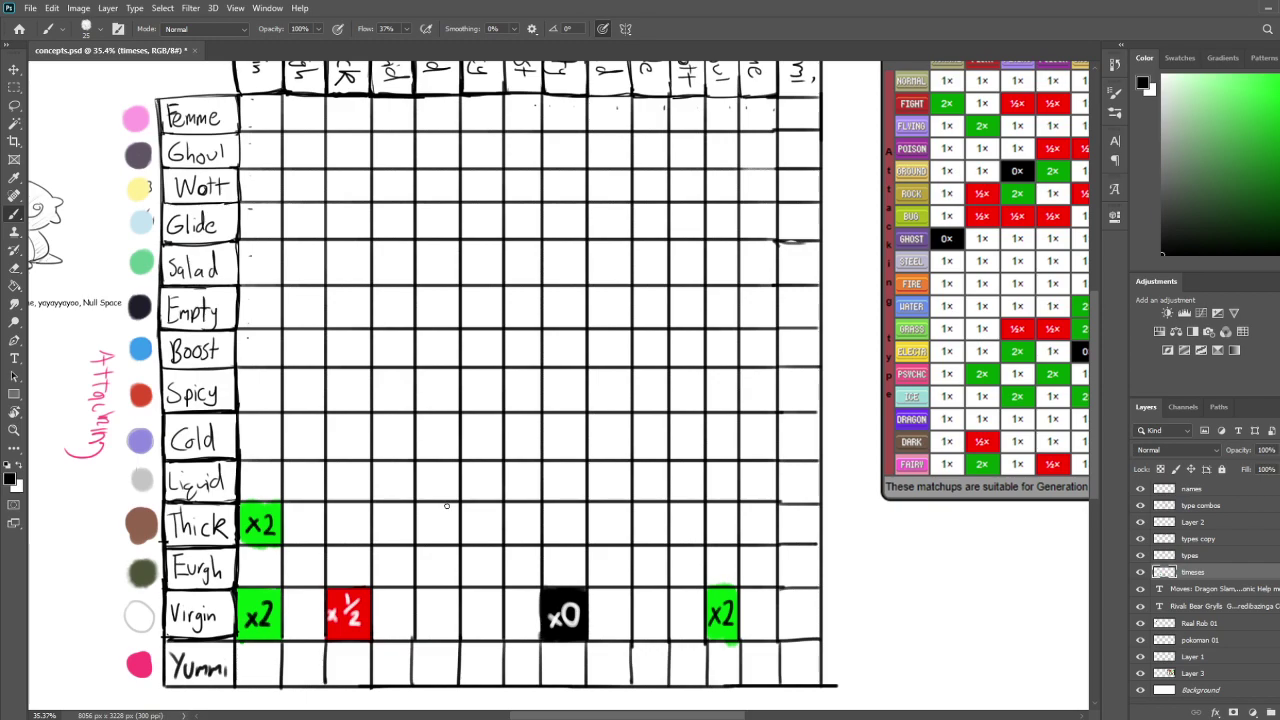
drag(513, 526, 520, 480)
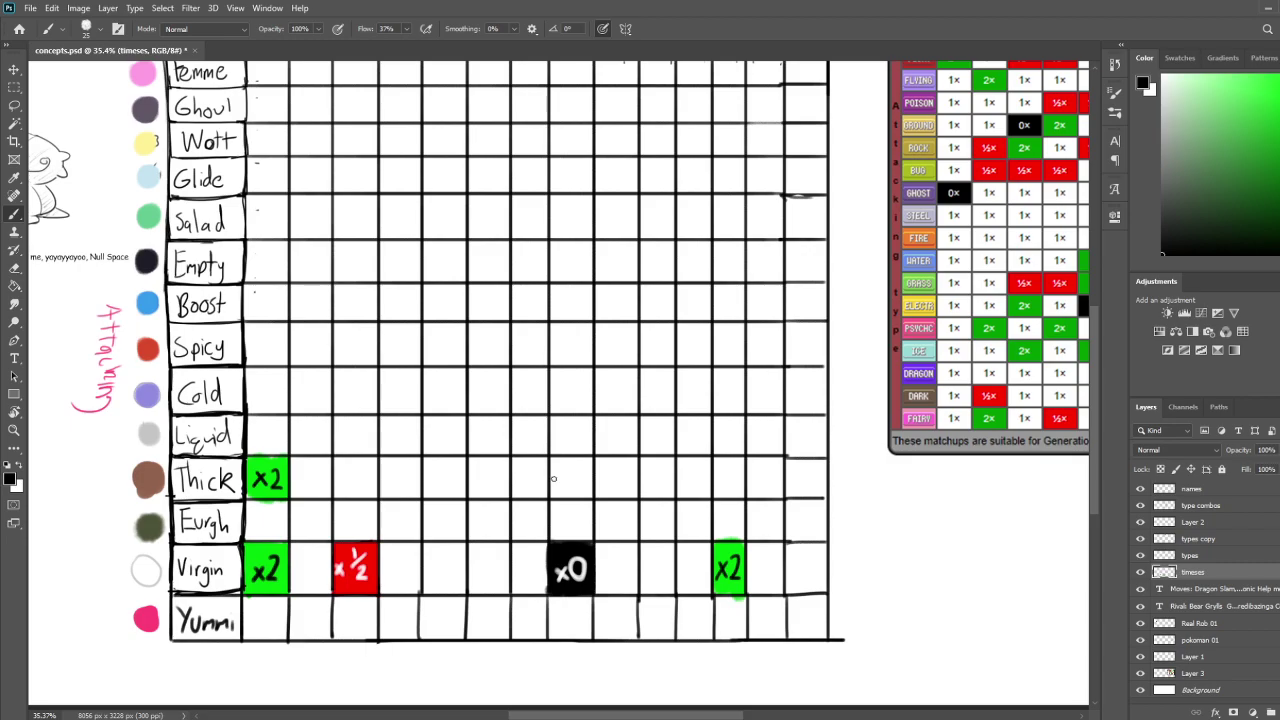
drag(491, 401, 493, 517)
drag(496, 580, 537, 553)
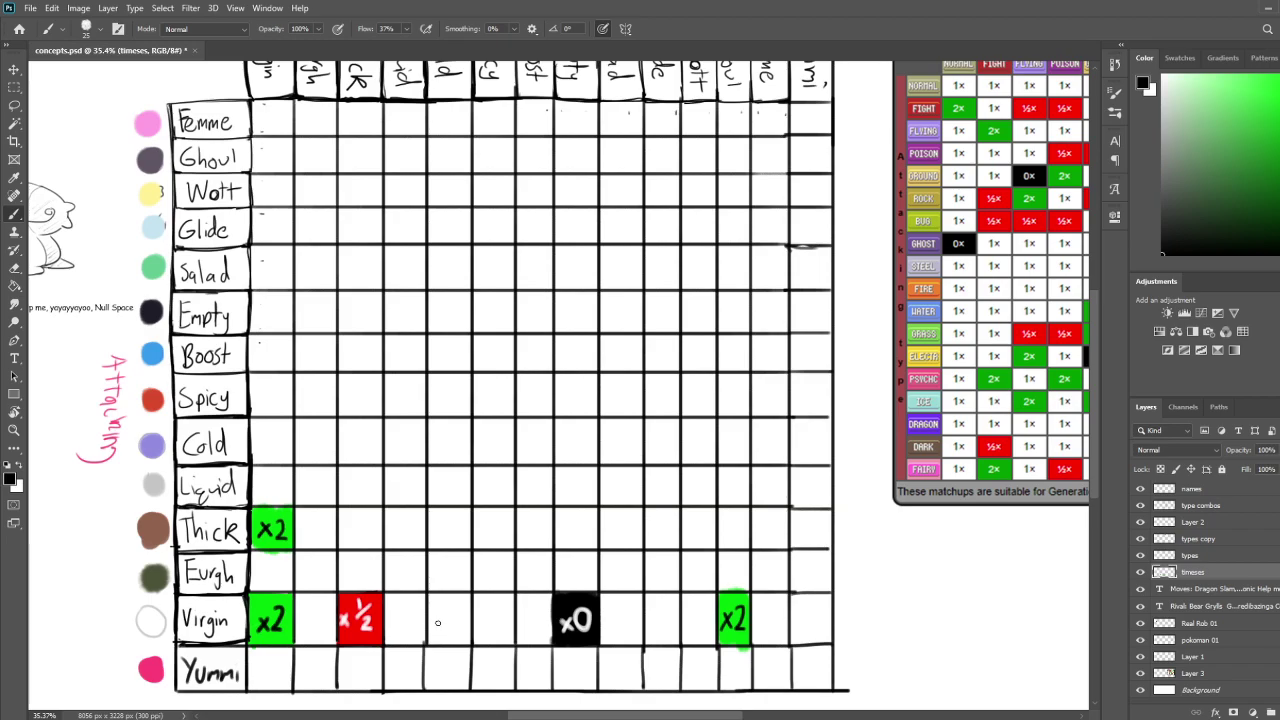
Sketch a small eared creature below the reference chart in black, with a fringe, large eyes, striped collar and one arm
drag(471, 597, 137, 351)
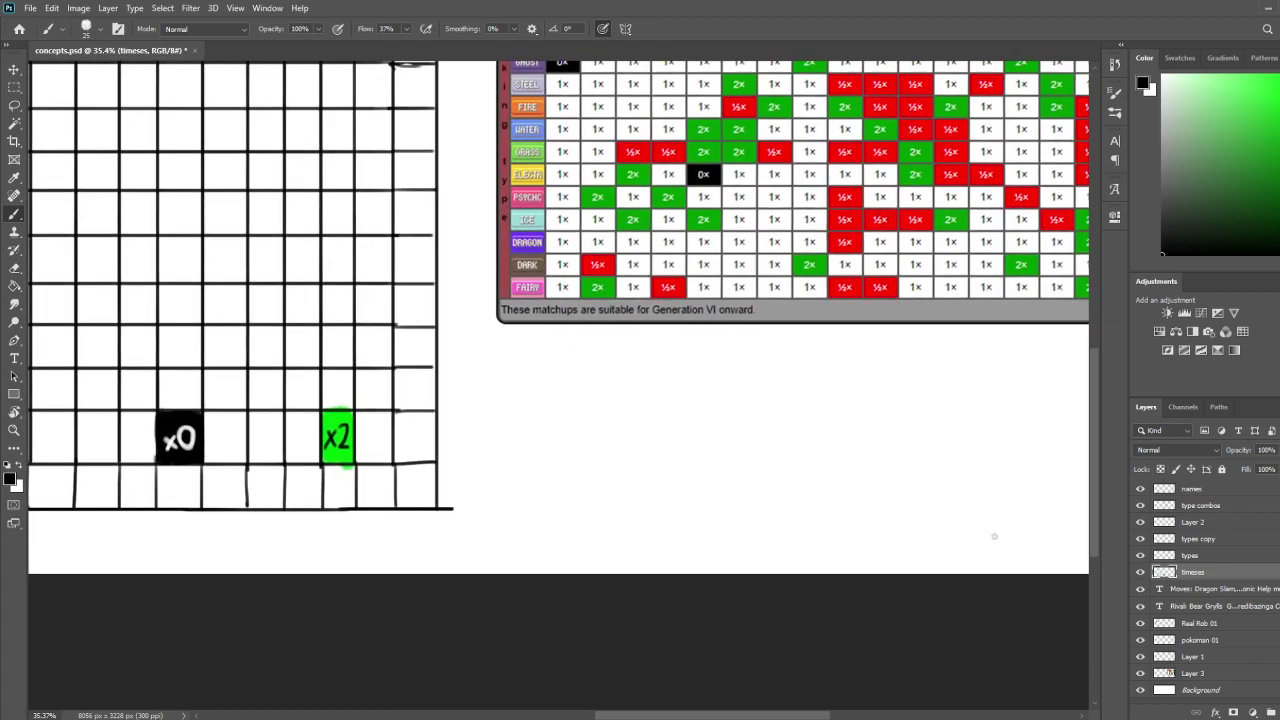
mouse_move(676, 360)
mouse_down()
mouse_move(655, 407)
mouse_move(649, 390)
mouse_move(696, 420)
mouse_up()
drag(685, 397, 712, 417)
mouse_move(671, 358)
mouse_down()
mouse_move(700, 368)
mouse_move(720, 400)
mouse_up()
drag(630, 380, 628, 386)
mouse_move(682, 426)
mouse_down()
mouse_move(702, 458)
mouse_move(698, 404)
mouse_up()
drag(702, 419, 714, 410)
drag(699, 455, 693, 466)
drag(687, 457, 683, 467)
mouse_move(628, 414)
mouse_down()
mouse_move(620, 440)
mouse_move(640, 448)
mouse_move(630, 436)
mouse_move(644, 416)
mouse_move(618, 458)
mouse_move(630, 460)
mouse_up()
mouse_move(650, 446)
mouse_down()
mouse_move(704, 462)
mouse_move(670, 494)
mouse_up()
mouse_move(652, 472)
mouse_down()
mouse_move(643, 492)
mouse_move(716, 512)
mouse_move(706, 524)
mouse_move(722, 514)
mouse_move(712, 524)
mouse_up()
Extend the canvas downward with the Crop tool to a height of 3860 px, adding space below the creature sketch
key(c)
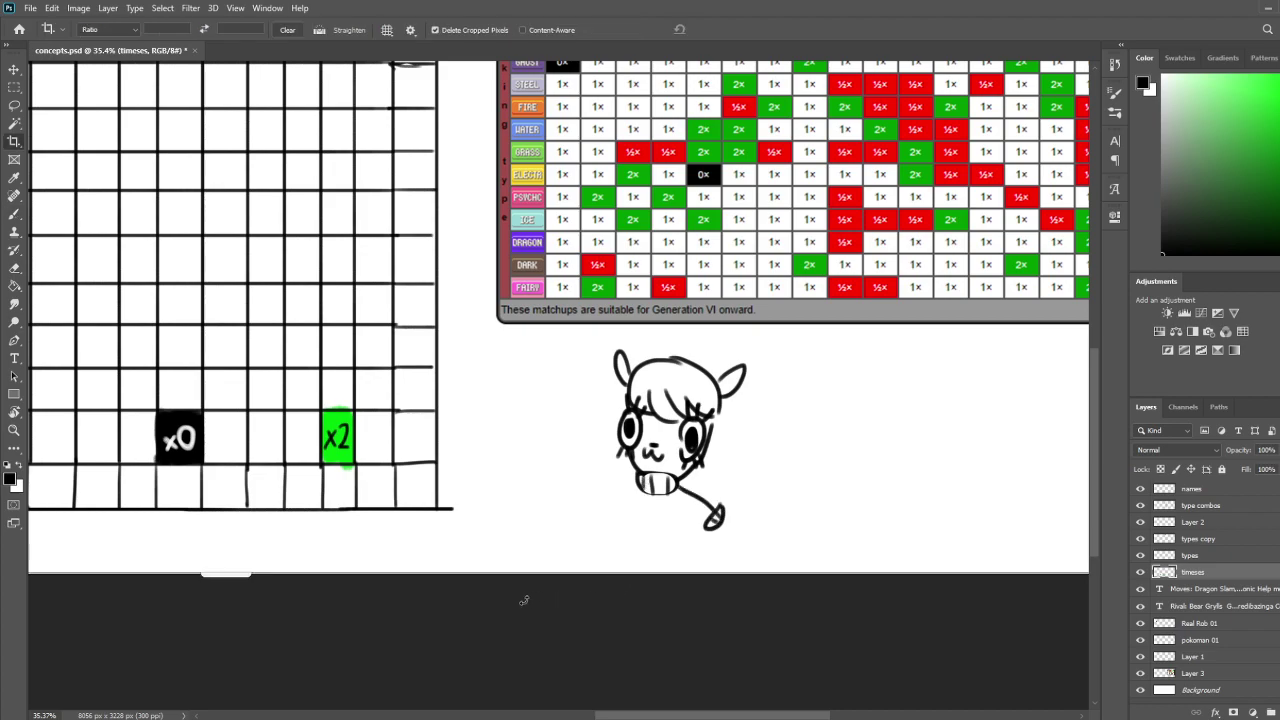
drag(257, 580, 255, 650)
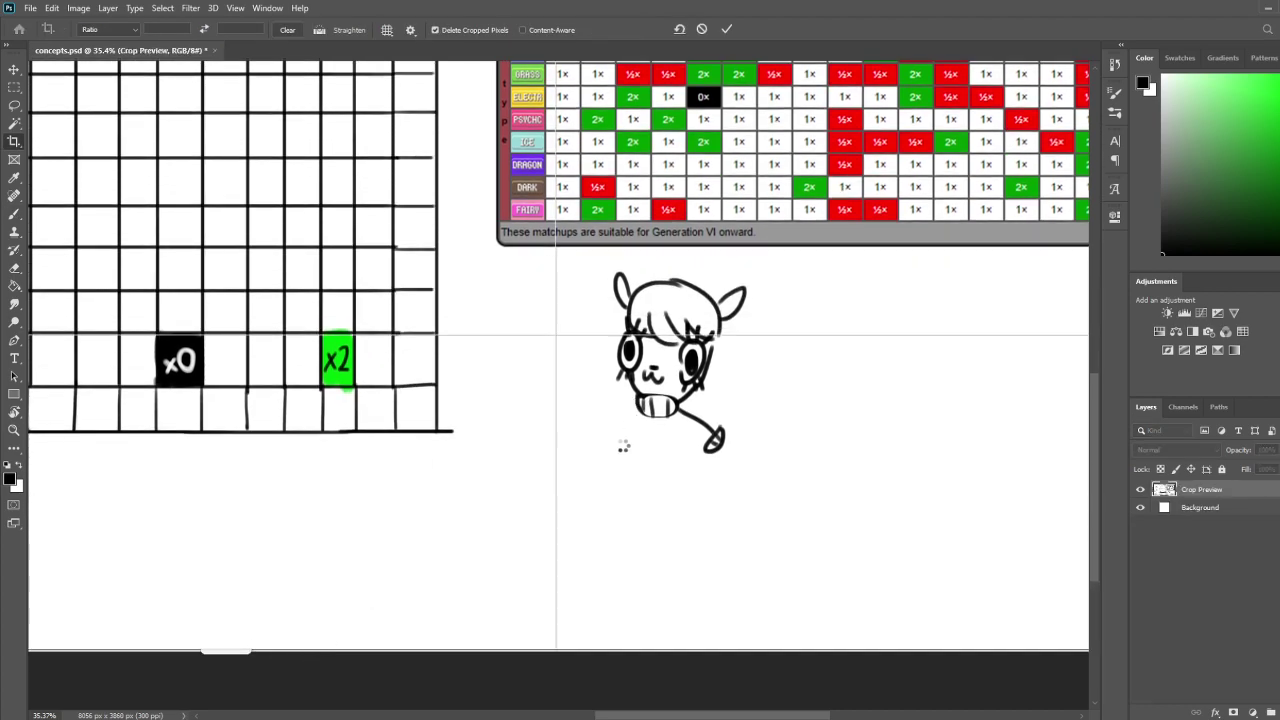
key(Return)
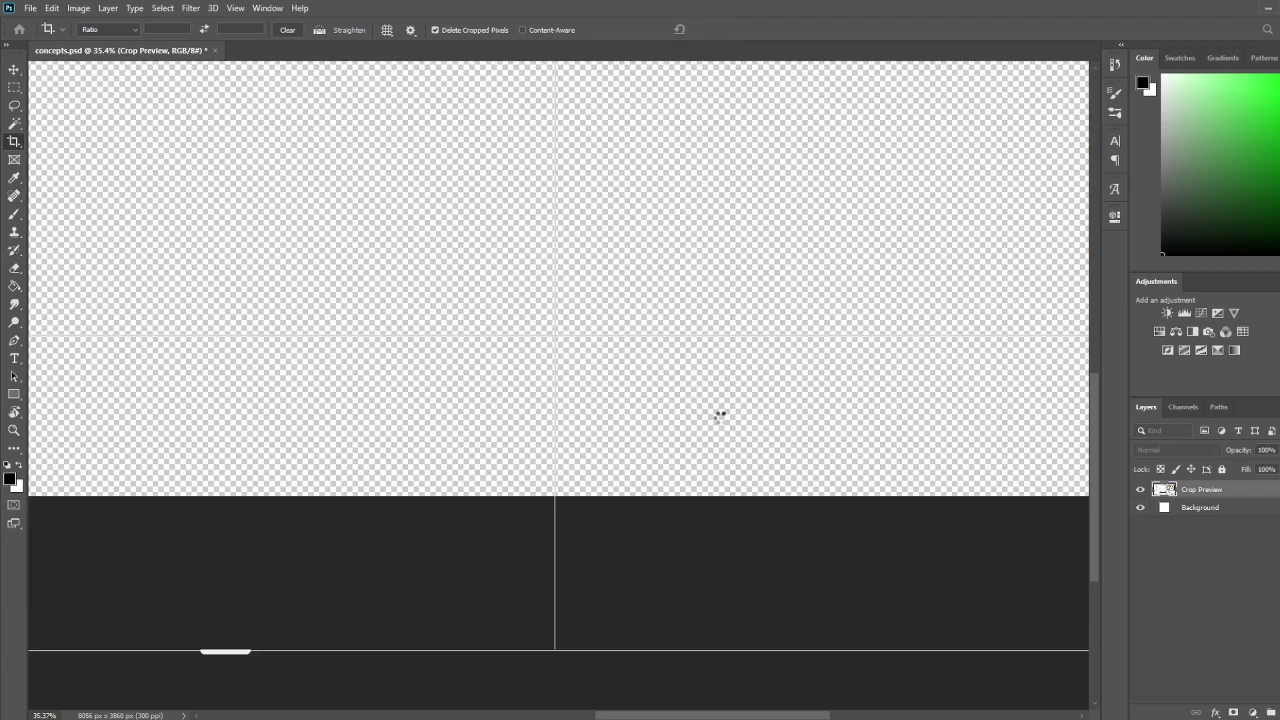
Complete the creature sketch in black with a second arm, side hair, a sweater body, curling legs and small detached feet
key(b)
mouse_move(710, 446)
mouse_down()
mouse_move(677, 418)
mouse_move(572, 430)
mouse_move(580, 415)
mouse_move(556, 428)
mouse_up()
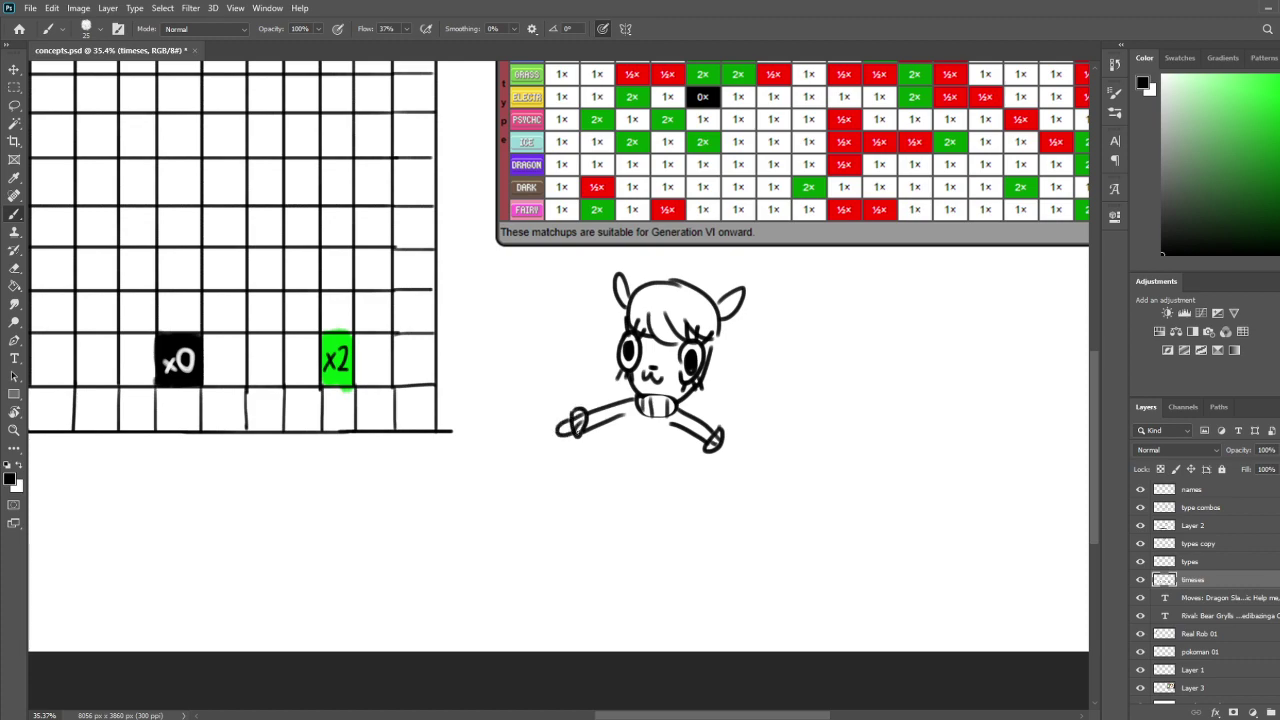
drag(728, 437, 724, 456)
mouse_move(714, 322)
mouse_down()
mouse_move(728, 387)
mouse_move(697, 404)
mouse_up()
mouse_move(617, 322)
mouse_down()
mouse_move(611, 450)
mouse_move(669, 461)
mouse_move(644, 475)
mouse_move(606, 453)
mouse_move(634, 471)
mouse_up()
drag(652, 459, 651, 472)
mouse_move(672, 424)
mouse_down()
mouse_move(675, 467)
mouse_move(649, 448)
mouse_move(658, 437)
mouse_move(671, 463)
mouse_move(608, 444)
mouse_move(625, 454)
mouse_up()
key(e)
key(b)
drag(639, 436, 654, 456)
mouse_move(672, 449)
mouse_down()
mouse_move(668, 461)
mouse_move(716, 484)
mouse_move(675, 479)
mouse_move(658, 460)
mouse_move(650, 480)
mouse_move(630, 452)
mouse_move(626, 476)
mouse_move(634, 460)
mouse_move(586, 482)
mouse_move(618, 472)
mouse_move(596, 538)
mouse_move(640, 458)
mouse_move(641, 542)
mouse_move(668, 492)
mouse_move(654, 466)
mouse_move(700, 545)
mouse_move(645, 466)
mouse_up()
drag(584, 549, 572, 563)
drag(552, 499, 534, 506)
mouse_move(660, 551)
mouse_down()
mouse_move(660, 567)
mouse_move(710, 560)
mouse_up()
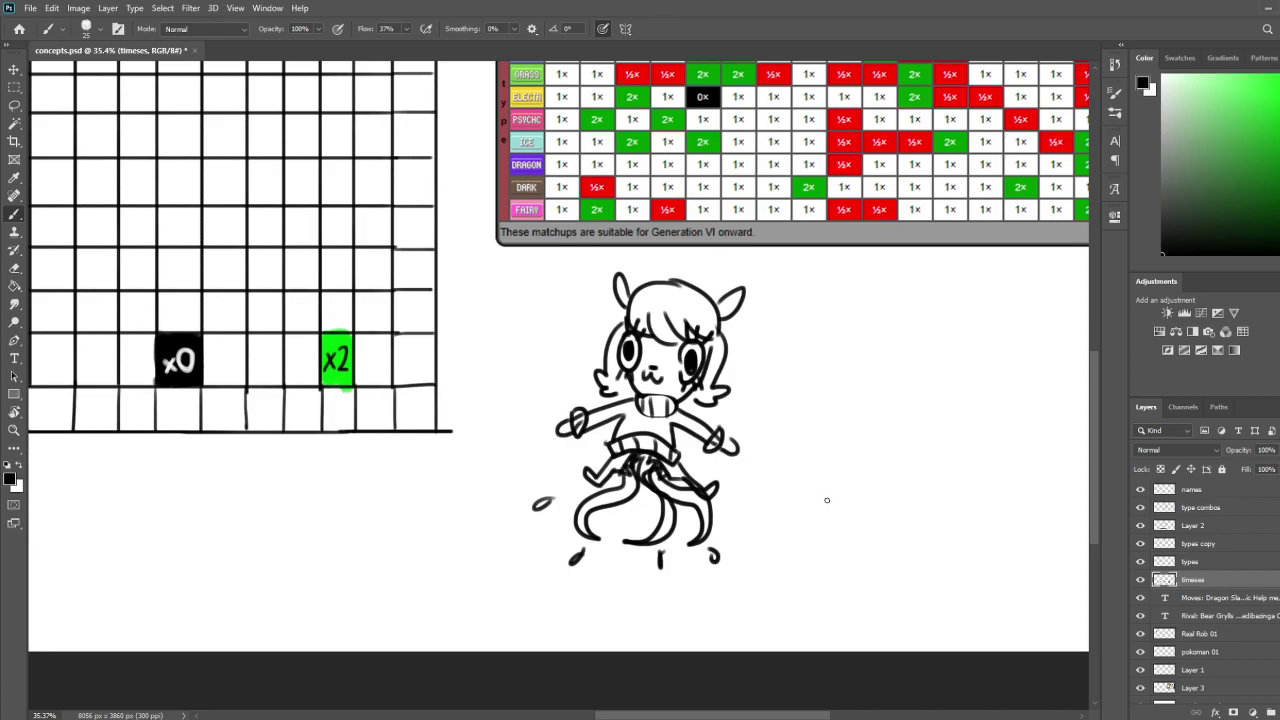
Erase the whole creature sketch below the reference chart and save the document
key(e)
mouse_move(746, 526)
mouse_down()
mouse_move(566, 557)
mouse_move(497, 471)
mouse_move(862, 325)
mouse_move(636, 289)
mouse_up()
key(space)
mouse_move(420, 230)
mouse_down()
mouse_move(717, 477)
mouse_move(823, 383)
mouse_move(811, 451)
mouse_up()
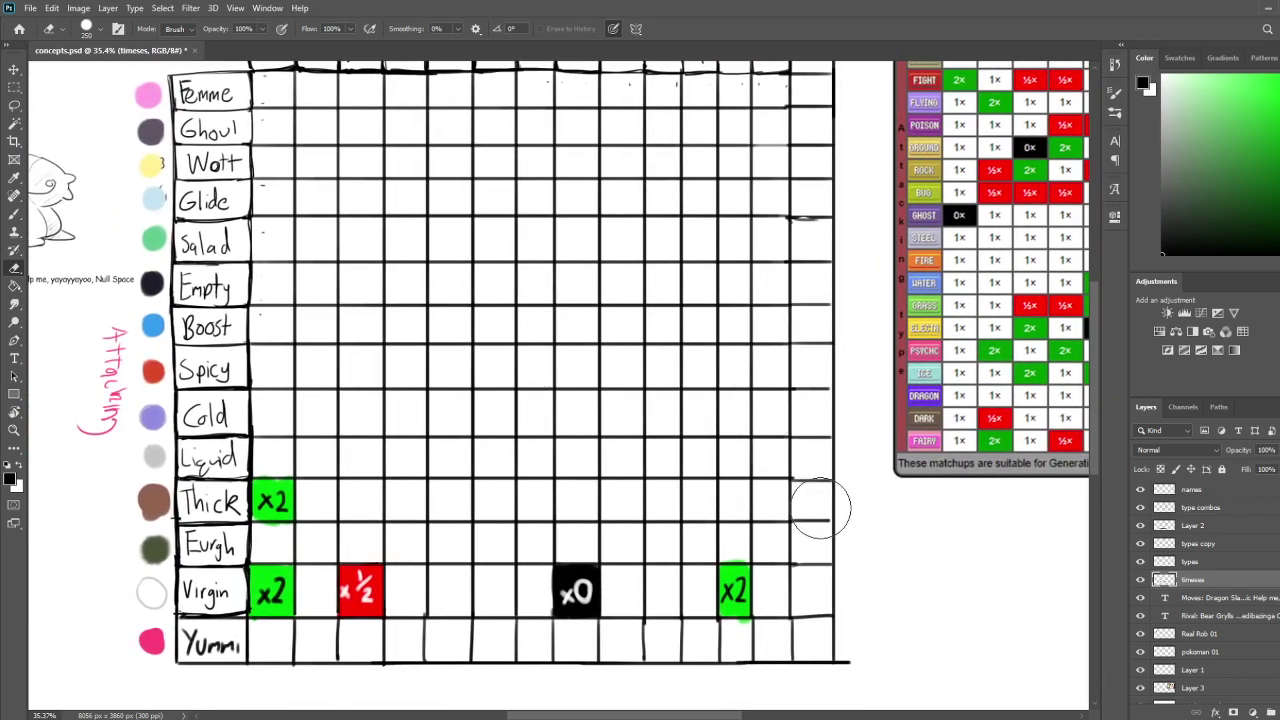
mouse_move(689, 452)
mouse_down()
mouse_move(694, 500)
mouse_move(696, 470)
mouse_move(726, 537)
mouse_move(740, 449)
mouse_move(760, 417)
mouse_move(754, 563)
mouse_move(772, 428)
mouse_up()
key(ctrl+s)
drag(599, 573, 617, 534)
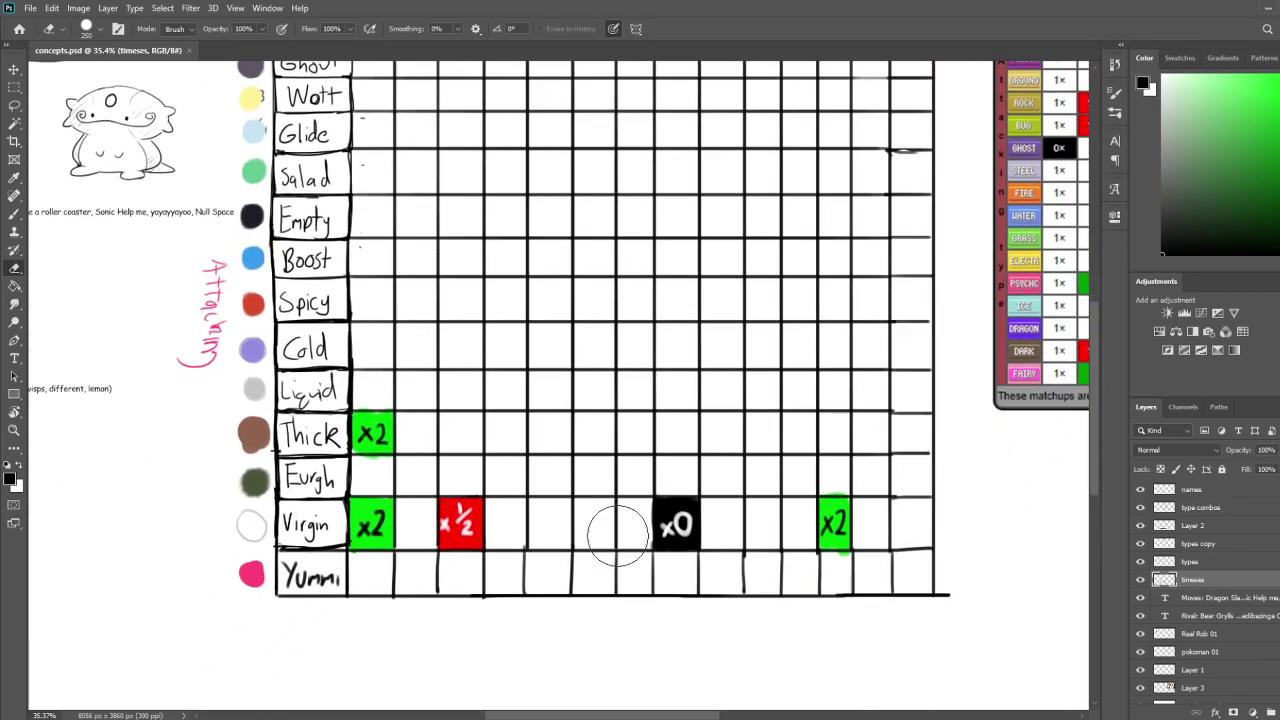
key(b)
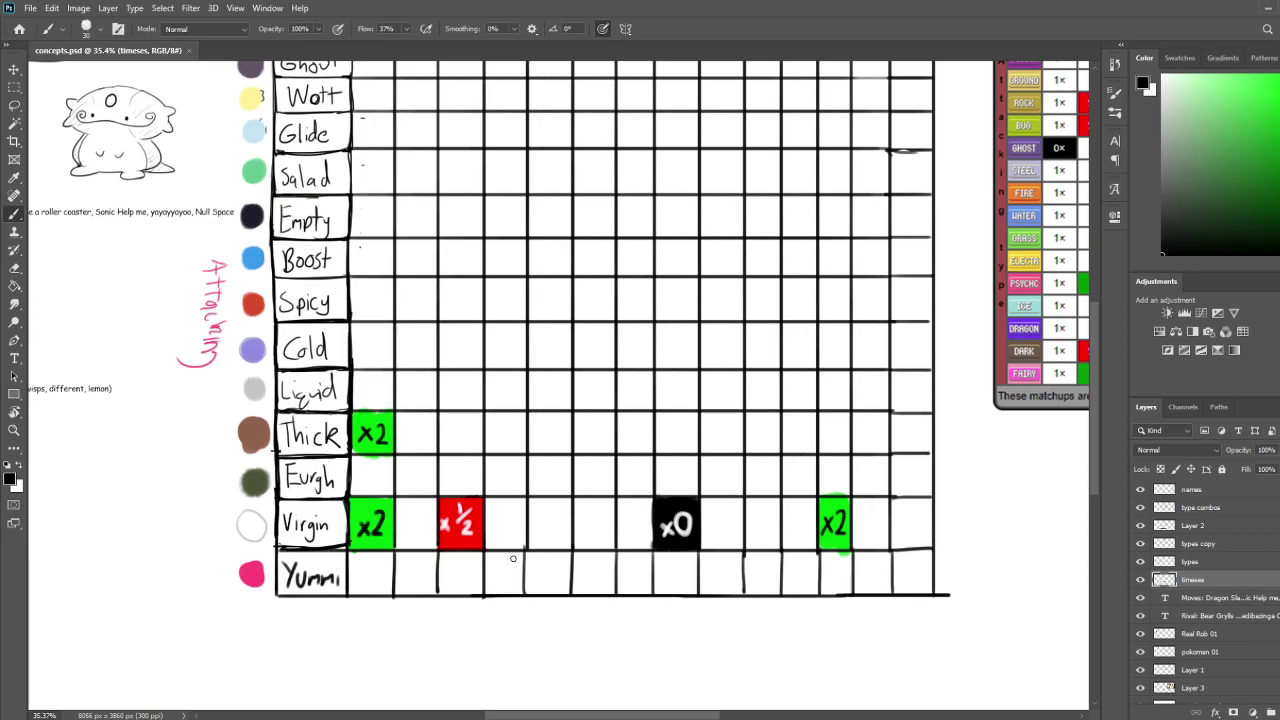
drag(625, 442, 738, 491)
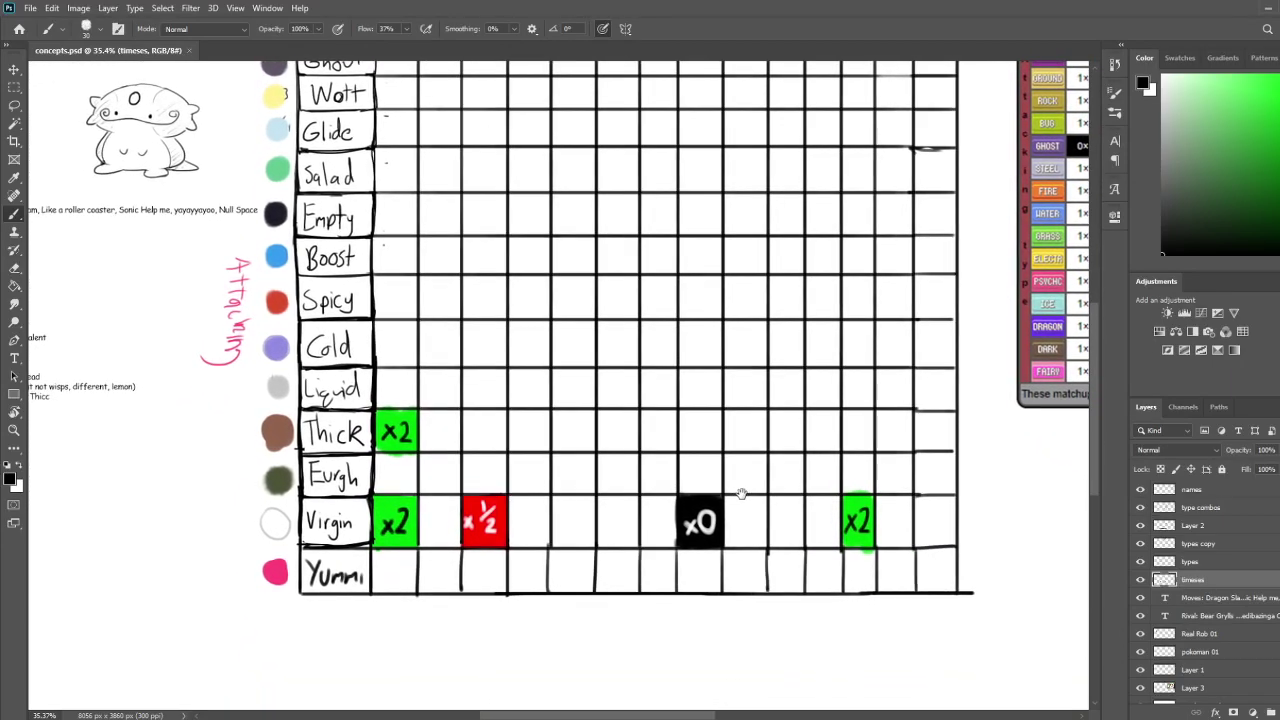
key(i)
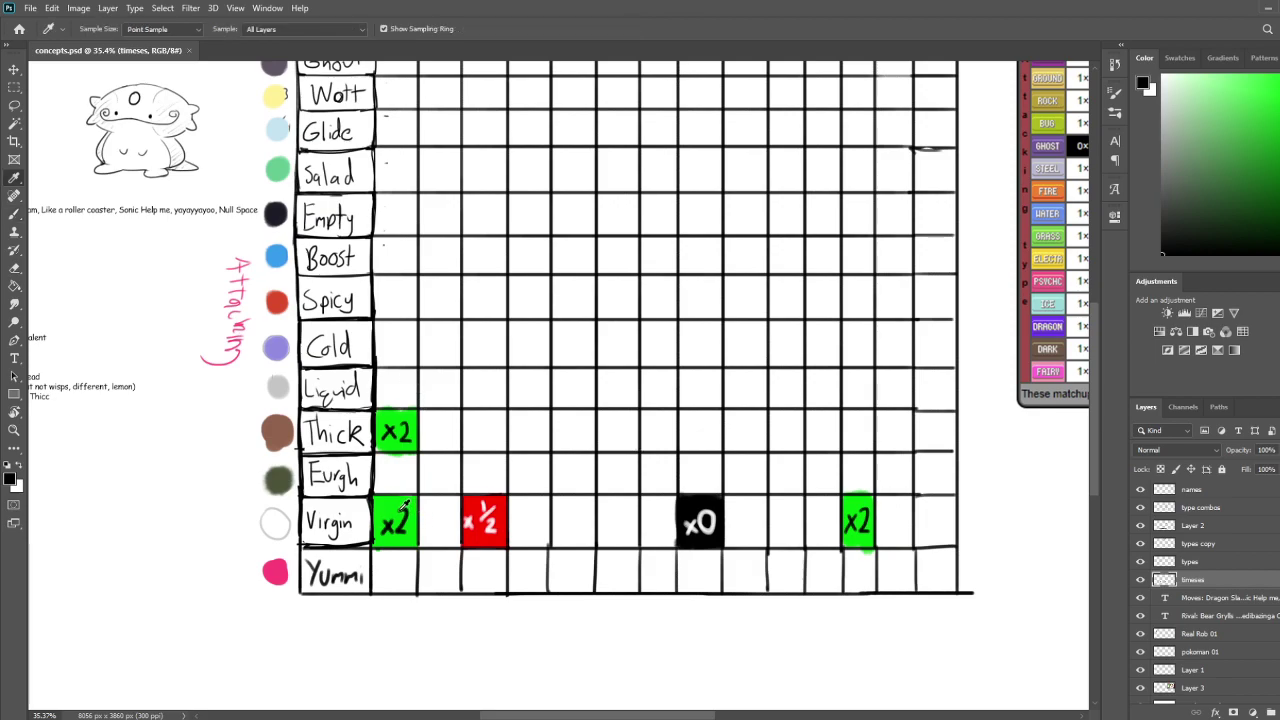
key(b)
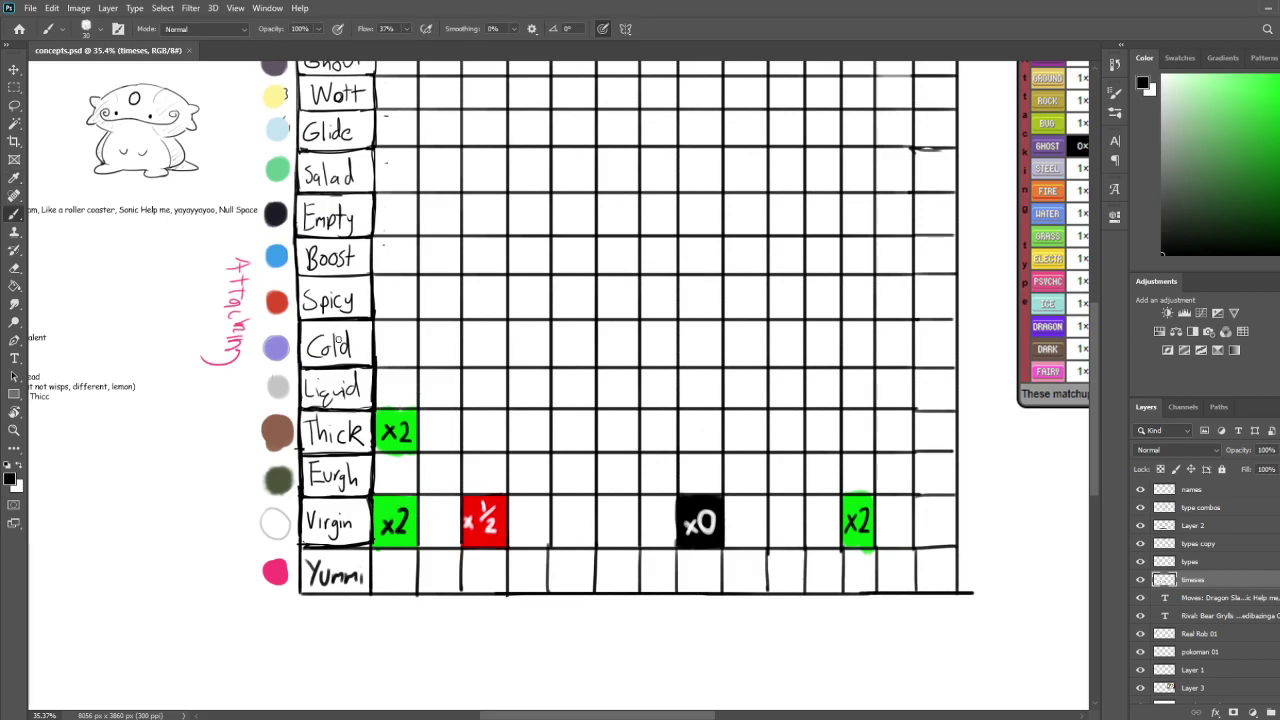
Try to move the Virgin row's red x1/2 cell from the Thick column to the Eurgh column
click(14, 89)
drag(424, 492, 441, 514)
click(14, 69)
drag(582, 373, 572, 421)
drag(442, 565, 396, 565)
drag(561, 462, 463, 481)
drag(637, 463, 668, 459)
drag(329, 582, 330, 586)
mouse_move(498, 472)
mouse_down()
mouse_move(503, 534)
mouse_move(509, 497)
mouse_up()
key(b)
key(l)
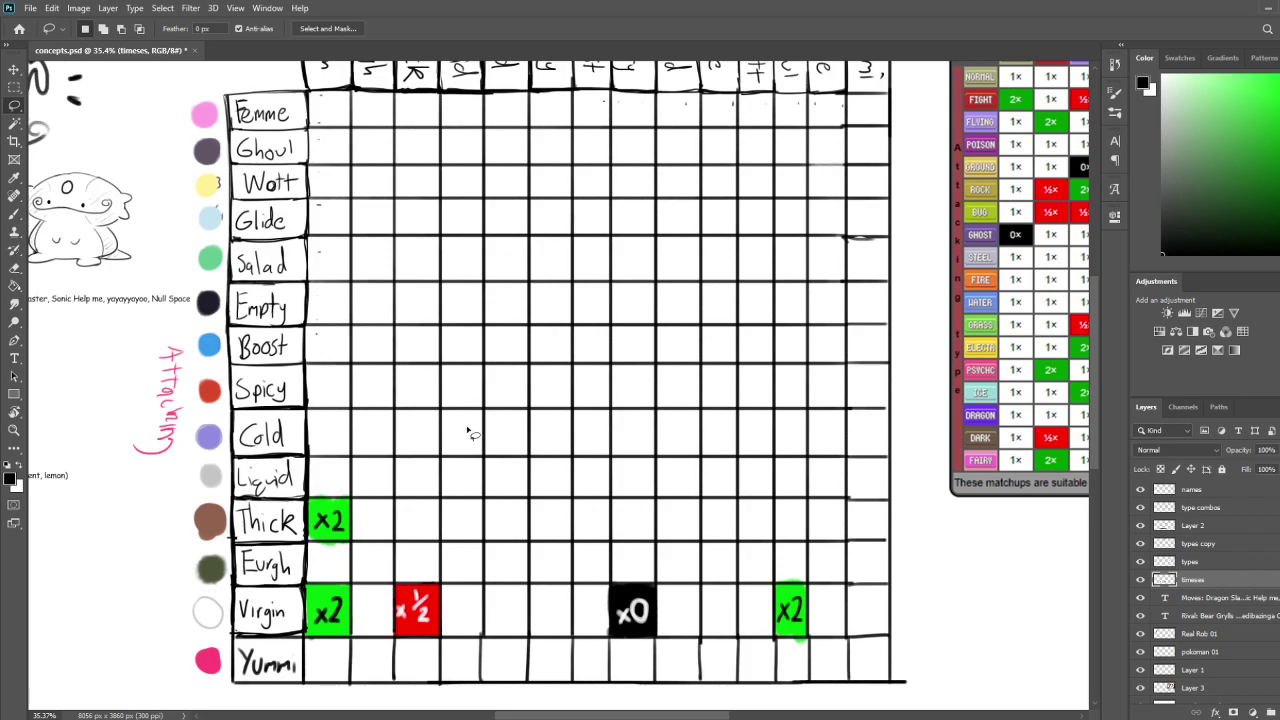
Erase the green x2 cell from the Thick row's Virgin column
key(e)
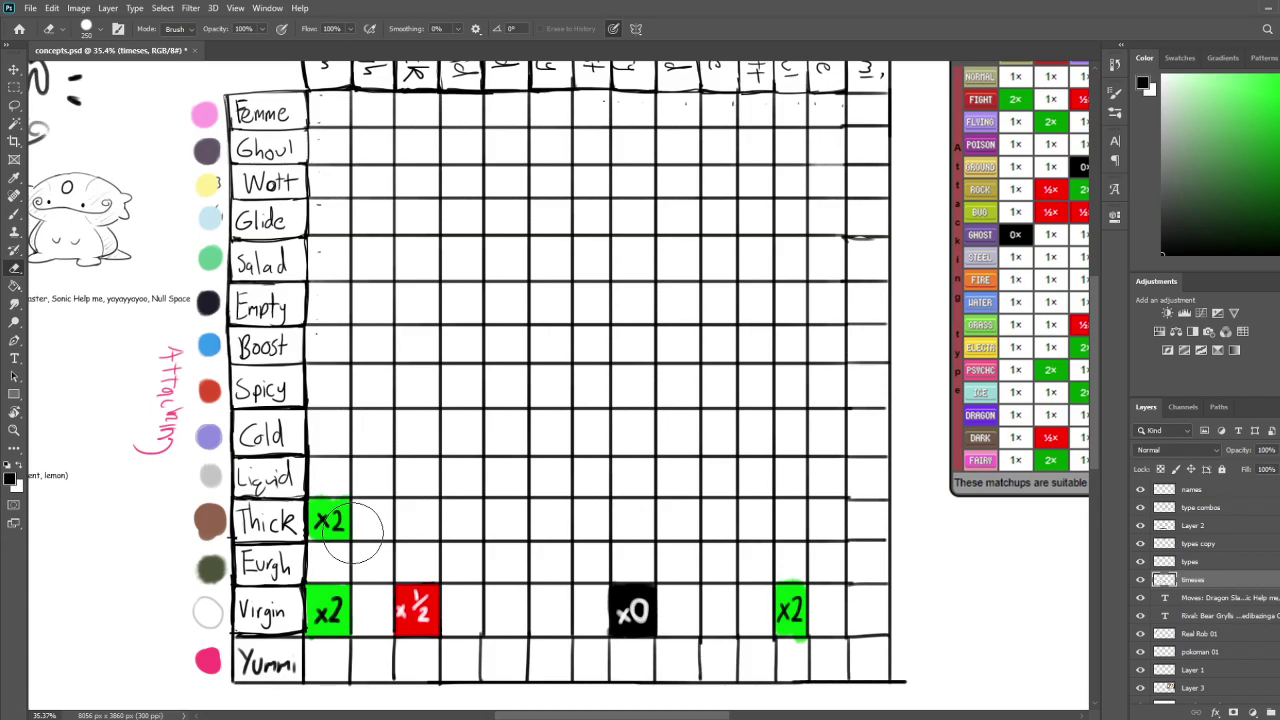
mouse_move(389, 565)
mouse_down()
mouse_move(386, 660)
mouse_move(397, 589)
mouse_up()
mouse_move(332, 540)
mouse_down()
mouse_move(345, 550)
mouse_move(338, 530)
mouse_move(321, 530)
mouse_up()
mouse_move(400, 558)
mouse_down()
mouse_move(400, 501)
mouse_move(371, 593)
mouse_move(380, 541)
mouse_move(378, 574)
mouse_up()
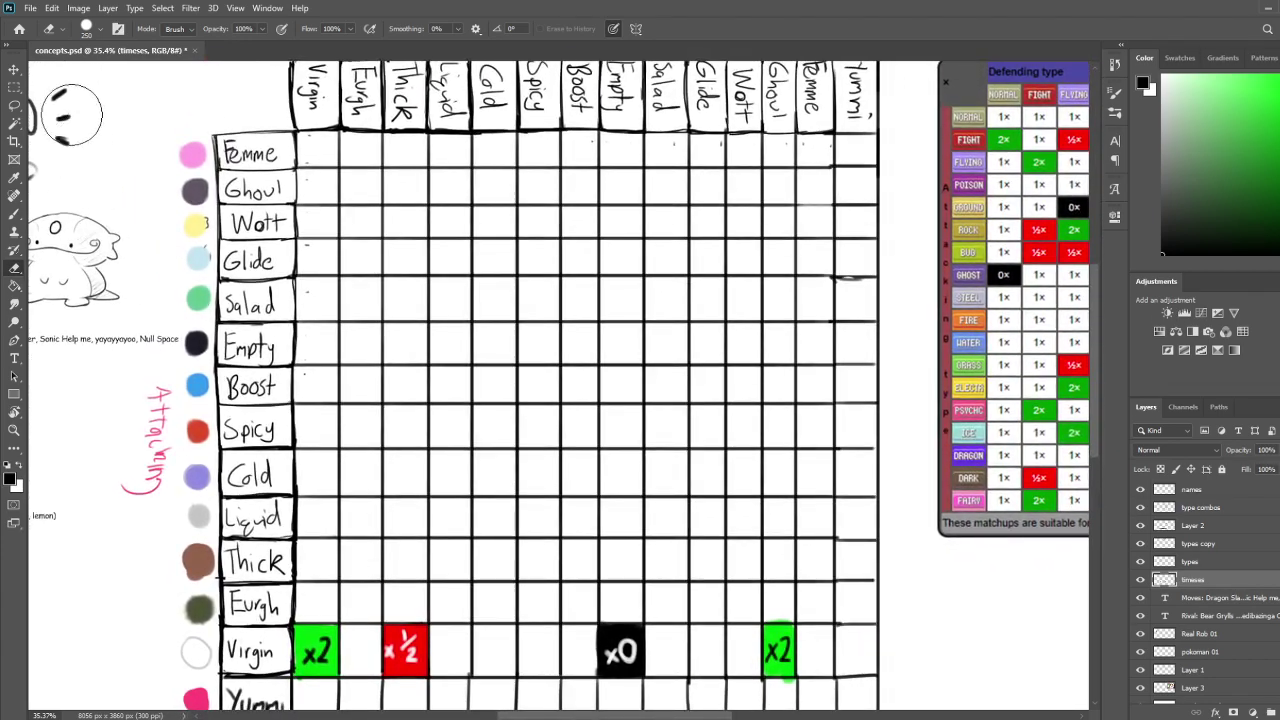
Select the Virgin row's red x1/2 cell and move it from the Thick column into the Eurgh column
click(13, 88)
drag(473, 453, 506, 288)
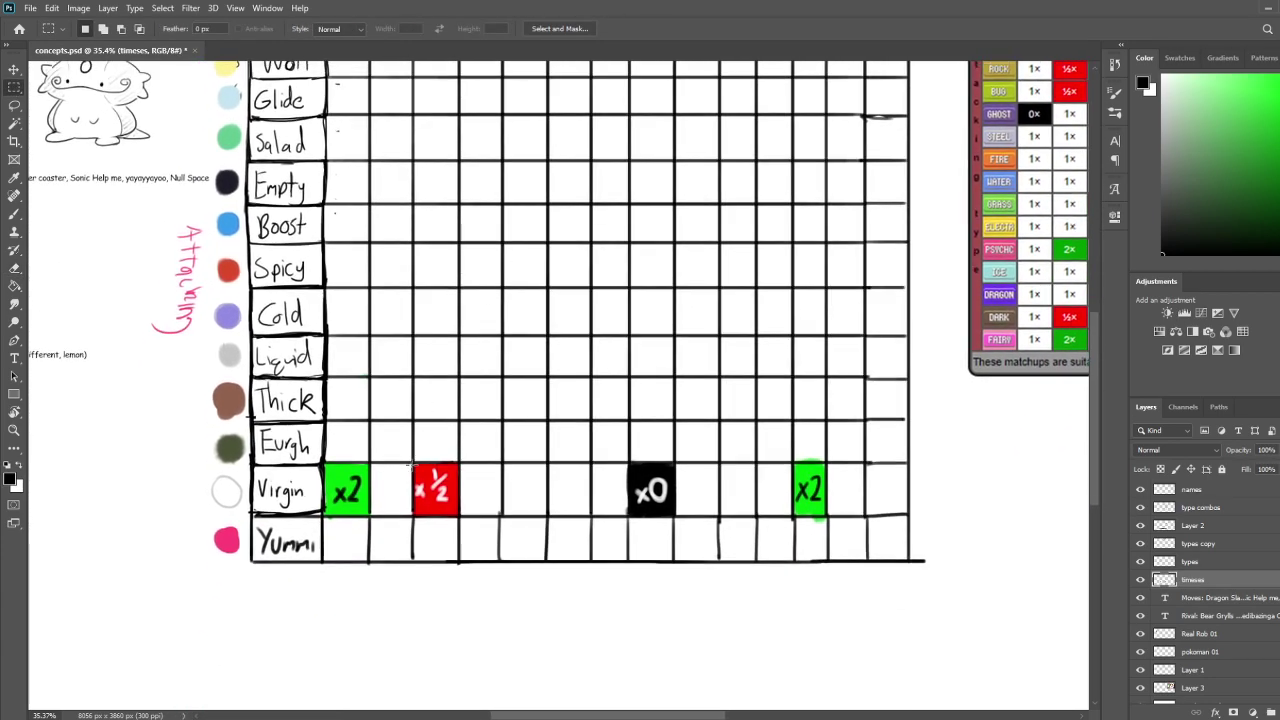
drag(412, 463, 460, 517)
click(14, 69)
drag(579, 341, 577, 401)
drag(437, 558, 482, 558)
drag(533, 435, 559, 413)
drag(500, 537, 413, 531)
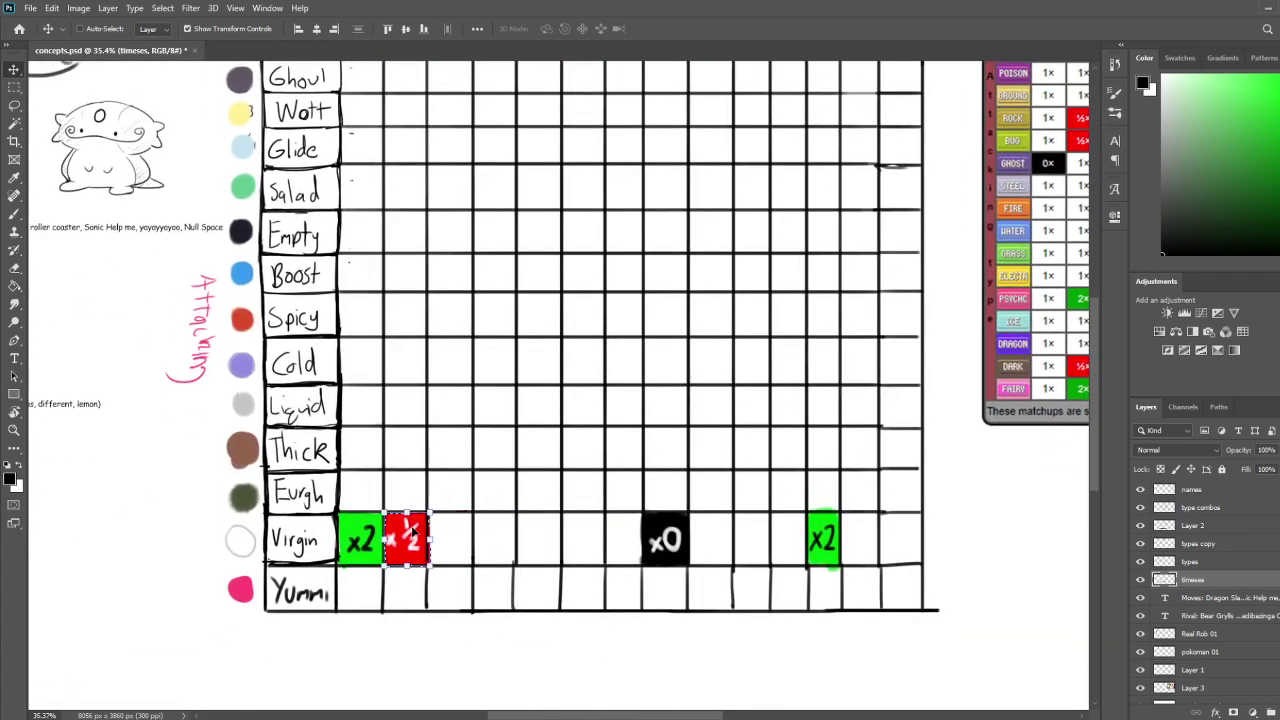
key(l)
Sample the green from an x2 cell, fill the Eurgh row's Virgin cell with it, and write x2 there in black
drag(538, 280, 582, 260)
click(1211, 148)
key(i)
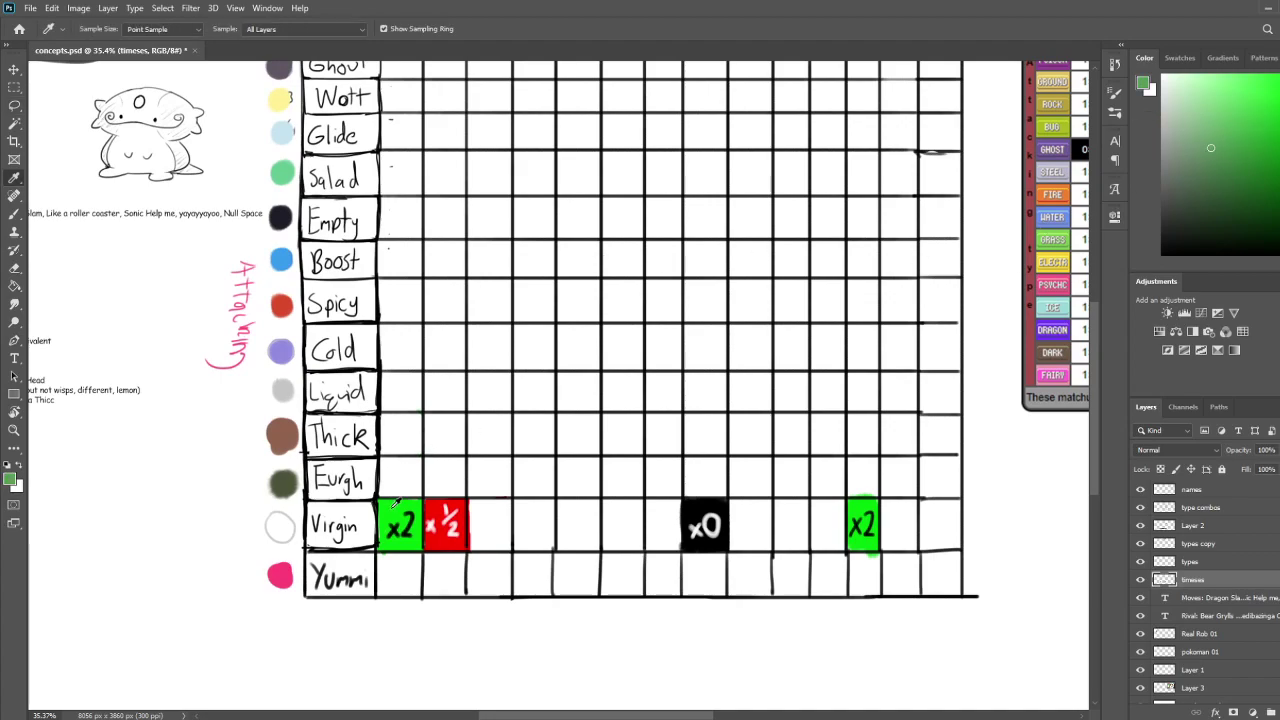
key(b)
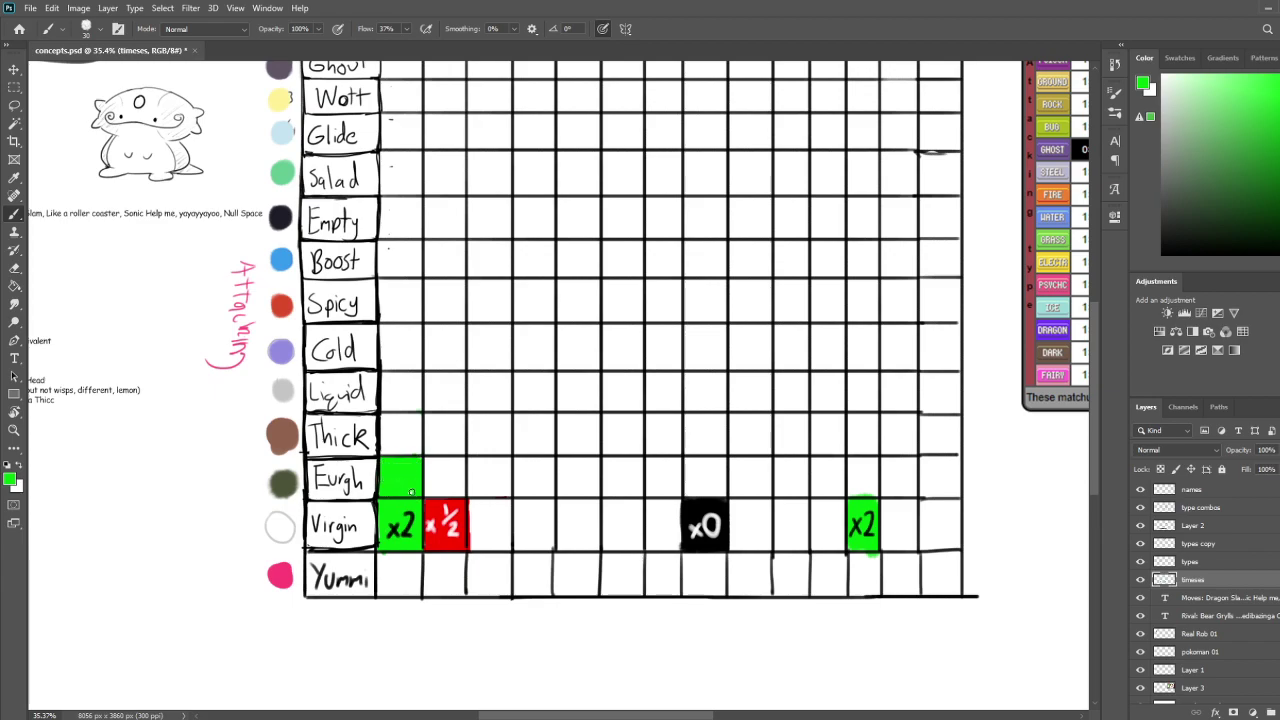
scroll(474, 399, up, 2)
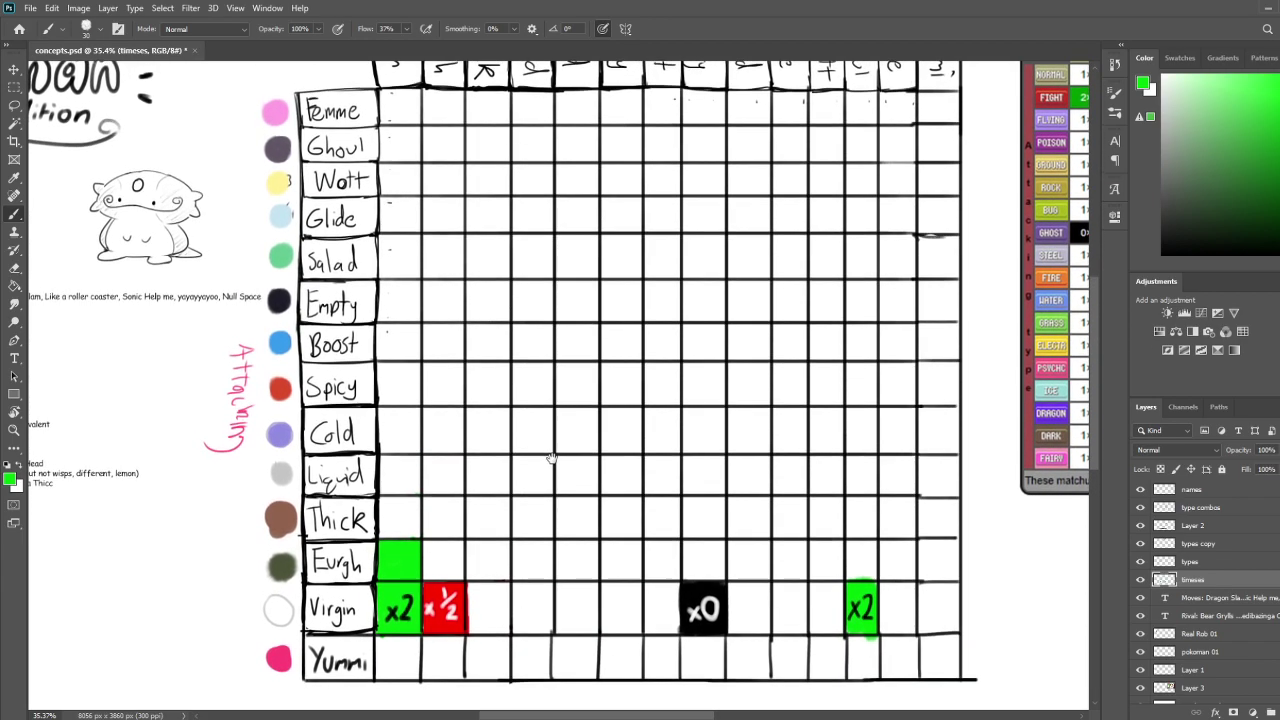
key(d)
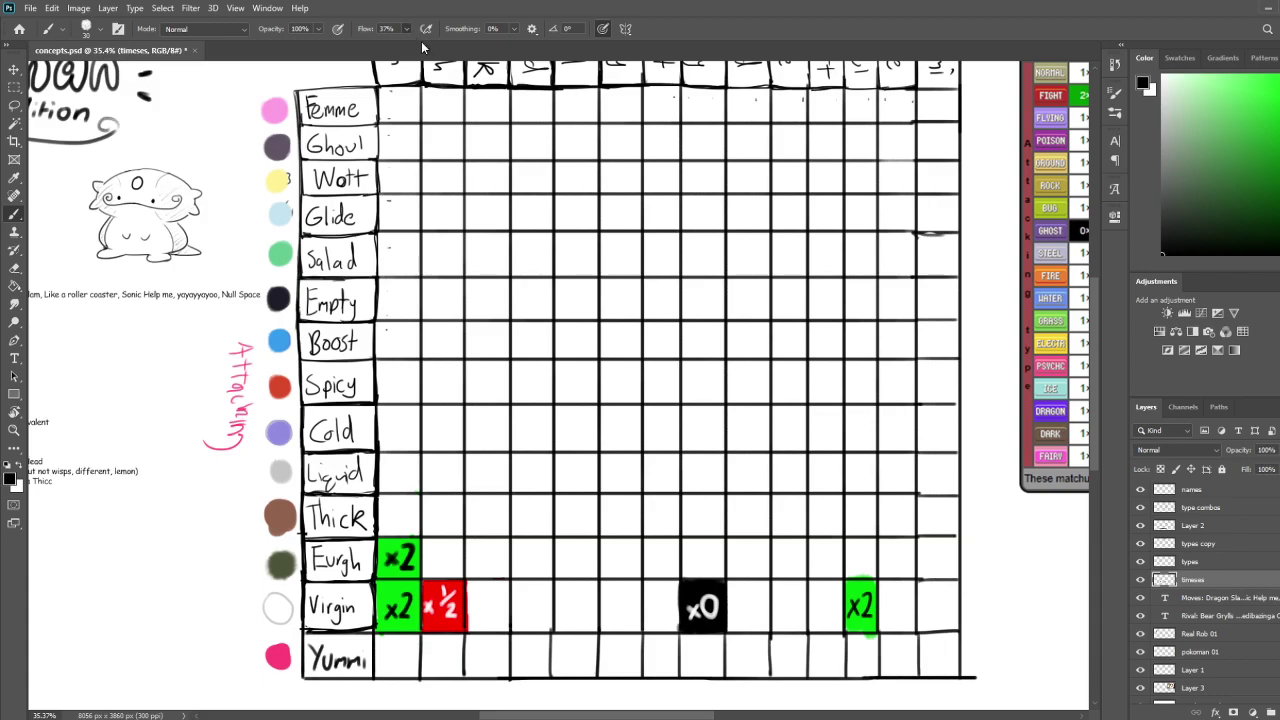
Set the brush flow to 65% and write x1 in black in every remaining empty cell of the Virgin row
mouse_move(584, 405)
mouse_down()
mouse_move(554, 463)
mouse_move(529, 357)
mouse_move(480, 479)
mouse_move(480, 357)
mouse_up()
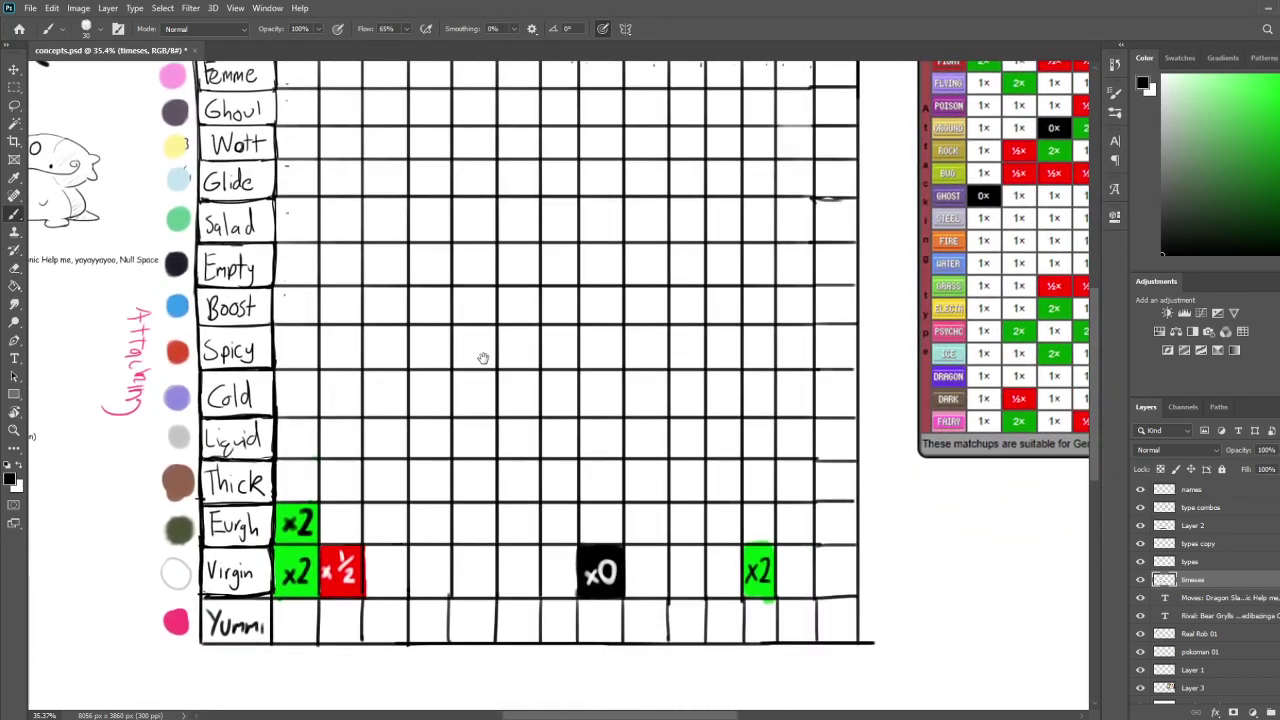
drag(534, 391, 544, 309)
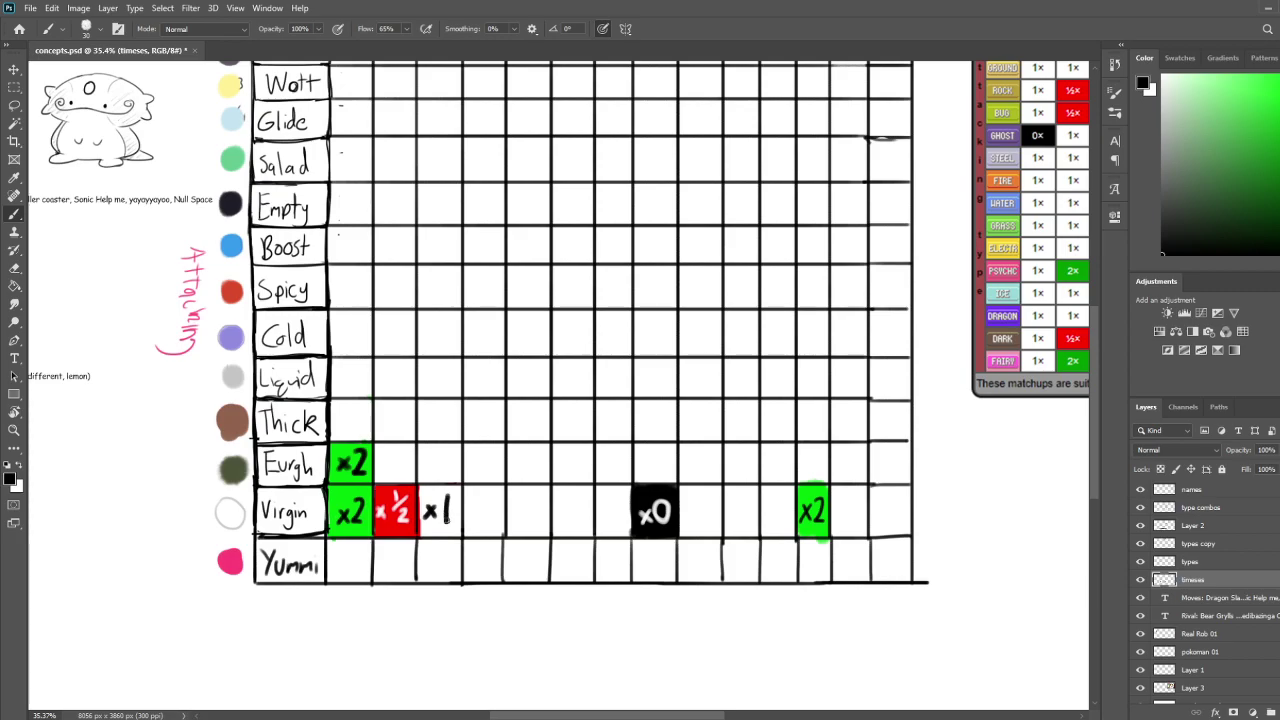
mouse_move(469, 452)
mouse_down()
mouse_move(571, 417)
mouse_move(554, 503)
mouse_move(560, 406)
mouse_move(465, 577)
mouse_move(484, 570)
mouse_up()
mouse_move(560, 469)
mouse_down()
mouse_move(526, 603)
mouse_move(527, 472)
mouse_move(568, 455)
mouse_move(538, 454)
mouse_move(525, 474)
mouse_move(551, 457)
mouse_move(544, 407)
mouse_move(560, 485)
mouse_move(534, 426)
mouse_up()
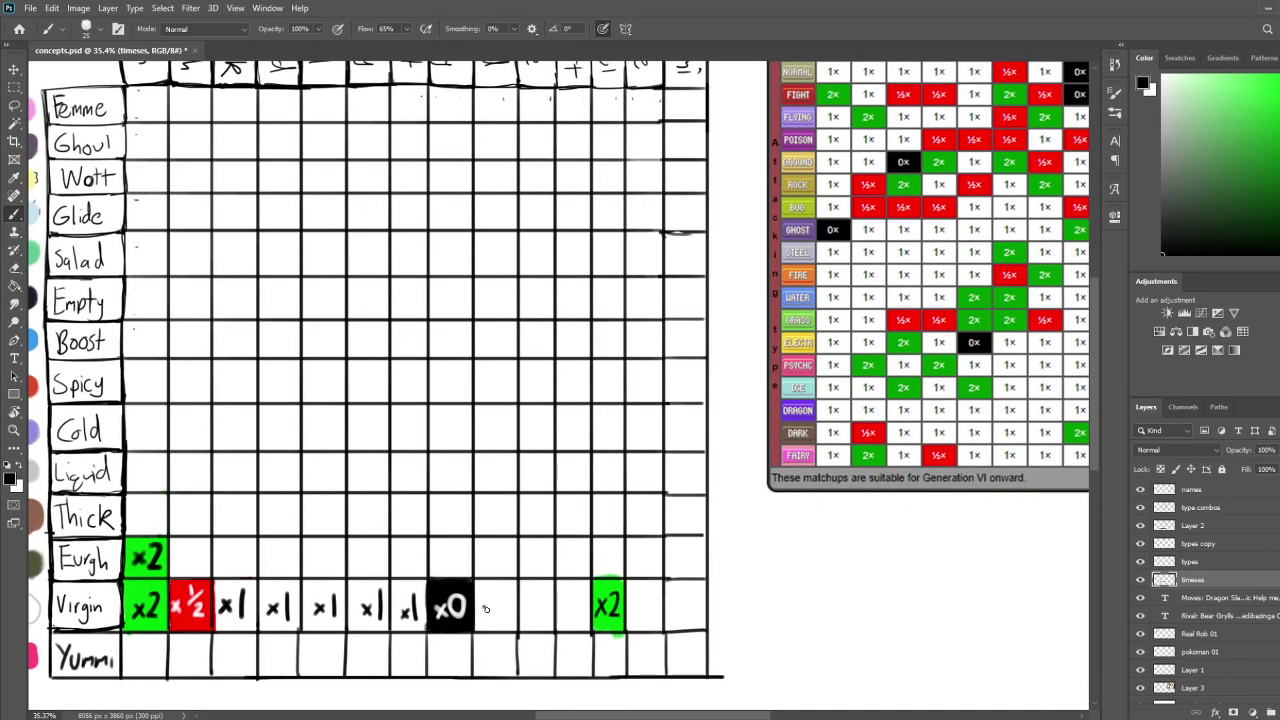
mouse_move(530, 524)
mouse_down()
mouse_move(527, 628)
mouse_move(551, 609)
mouse_move(543, 537)
mouse_move(525, 496)
mouse_move(546, 617)
mouse_move(508, 493)
mouse_up()
drag(538, 593, 562, 415)
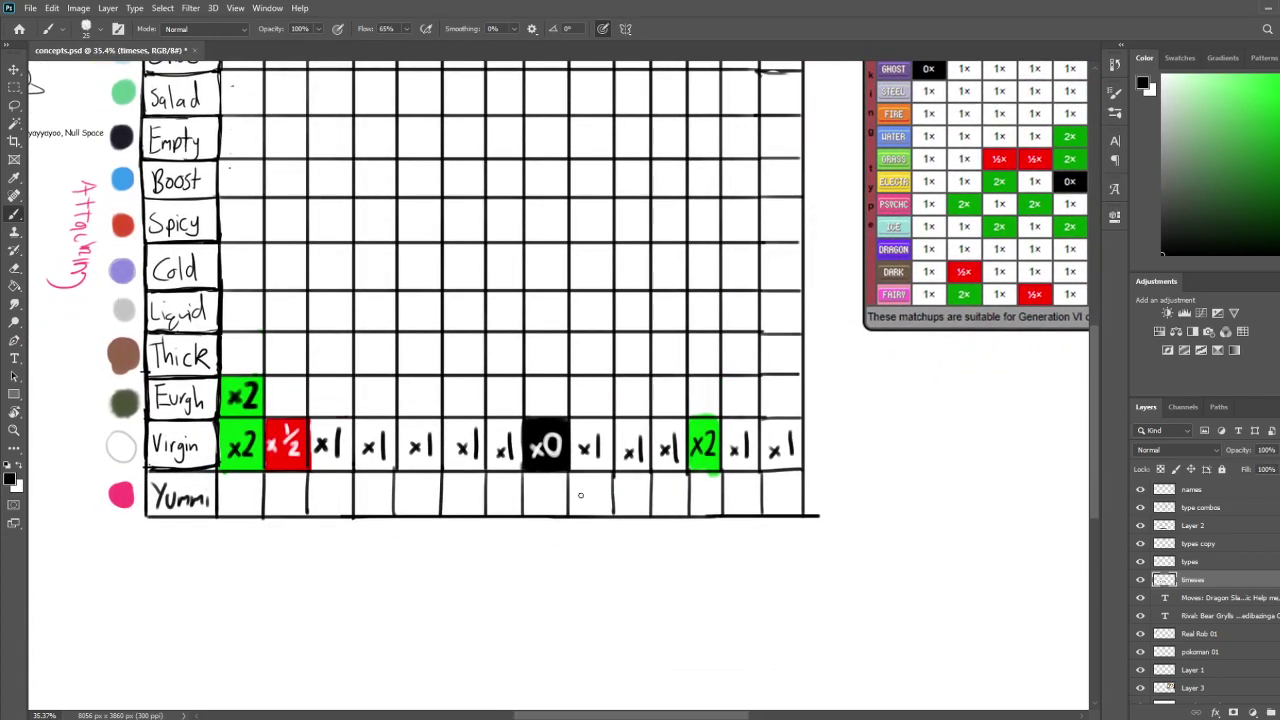
Write x1 in black in the Femme row's Virgin cell
drag(577, 468, 573, 700)
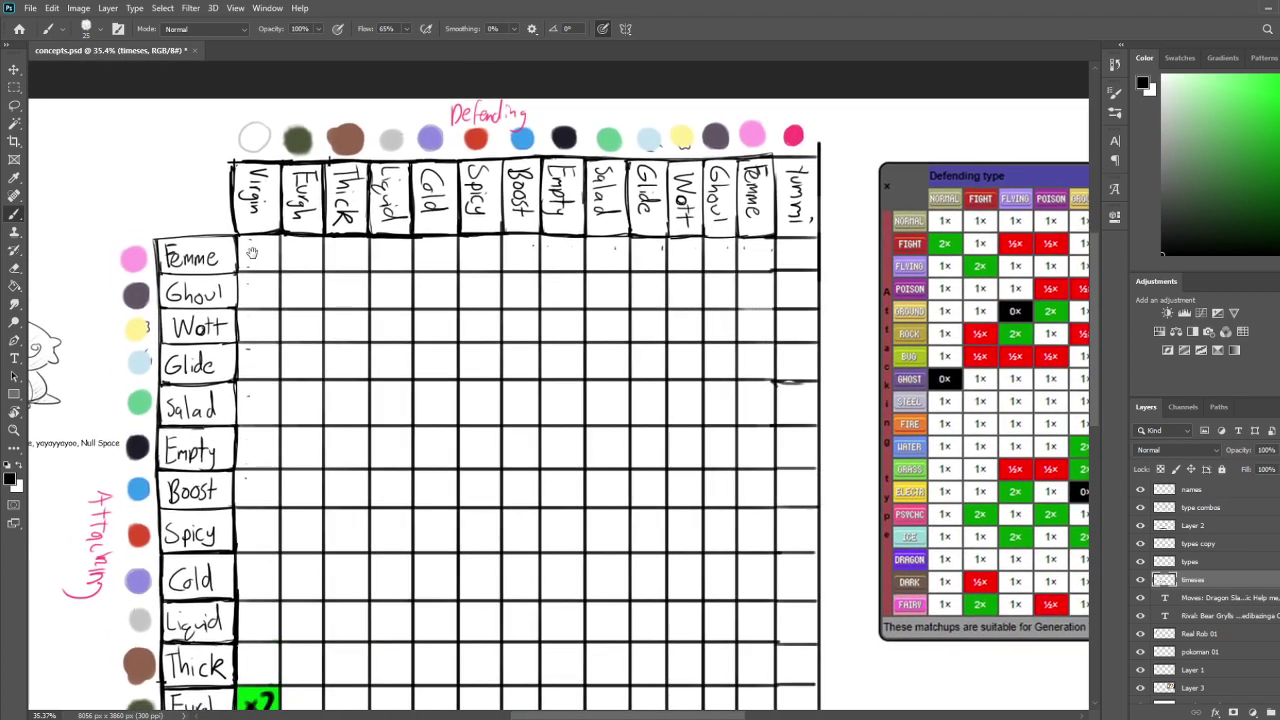
mouse_move(252, 253)
mouse_down()
mouse_move(360, 146)
mouse_move(345, 211)
mouse_move(344, 165)
mouse_move(347, 210)
mouse_move(355, 135)
mouse_up()
key(e)
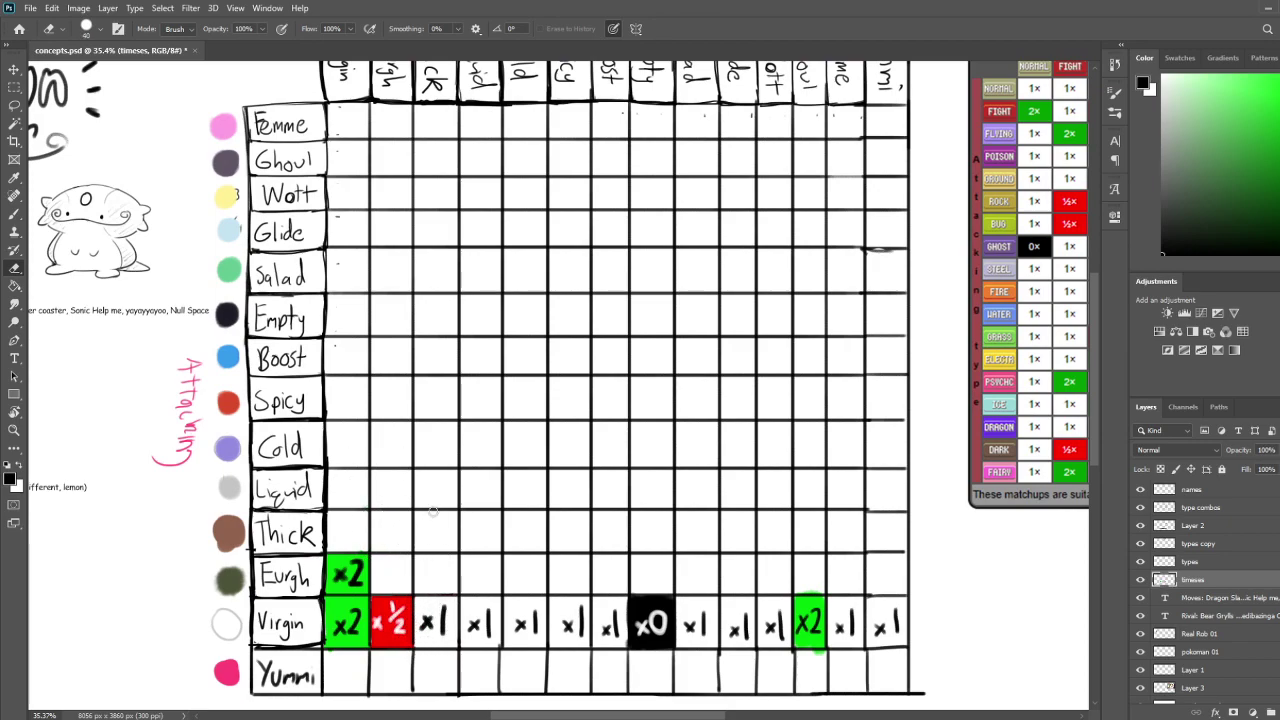
scroll(465, 575, up, 2)
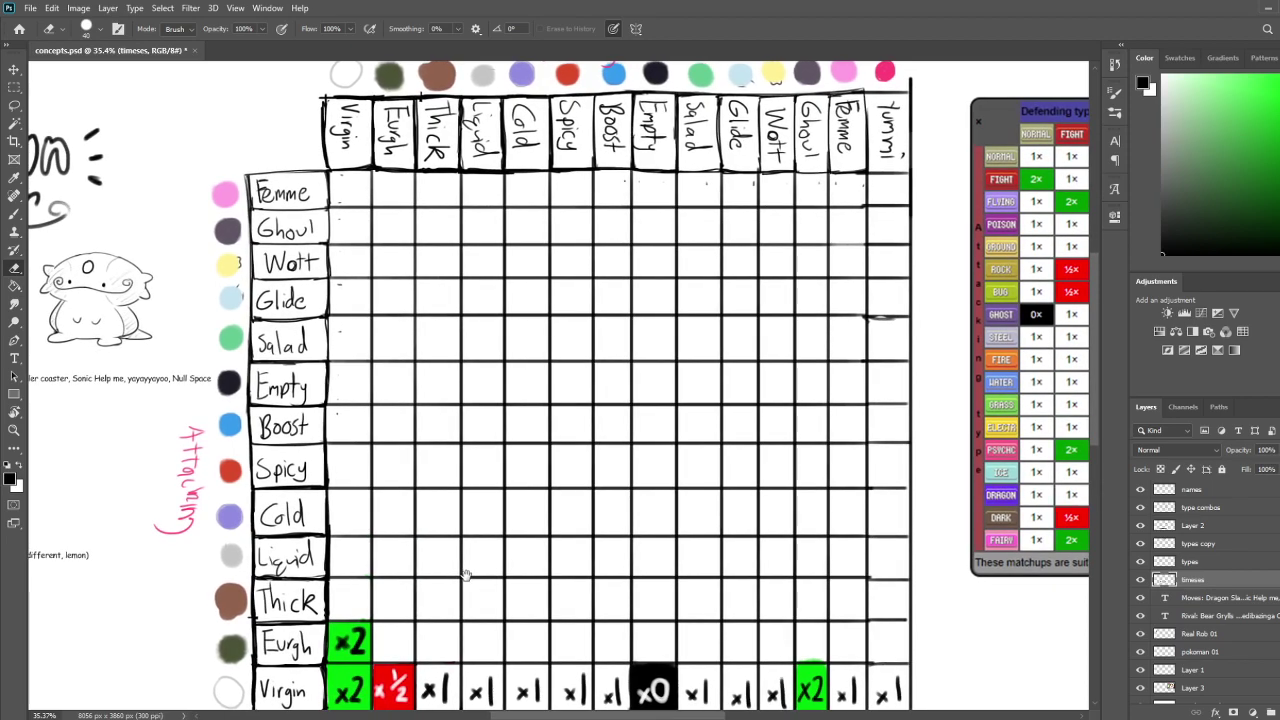
mouse_move(465, 575)
mouse_down()
mouse_move(435, 491)
mouse_move(446, 568)
mouse_up()
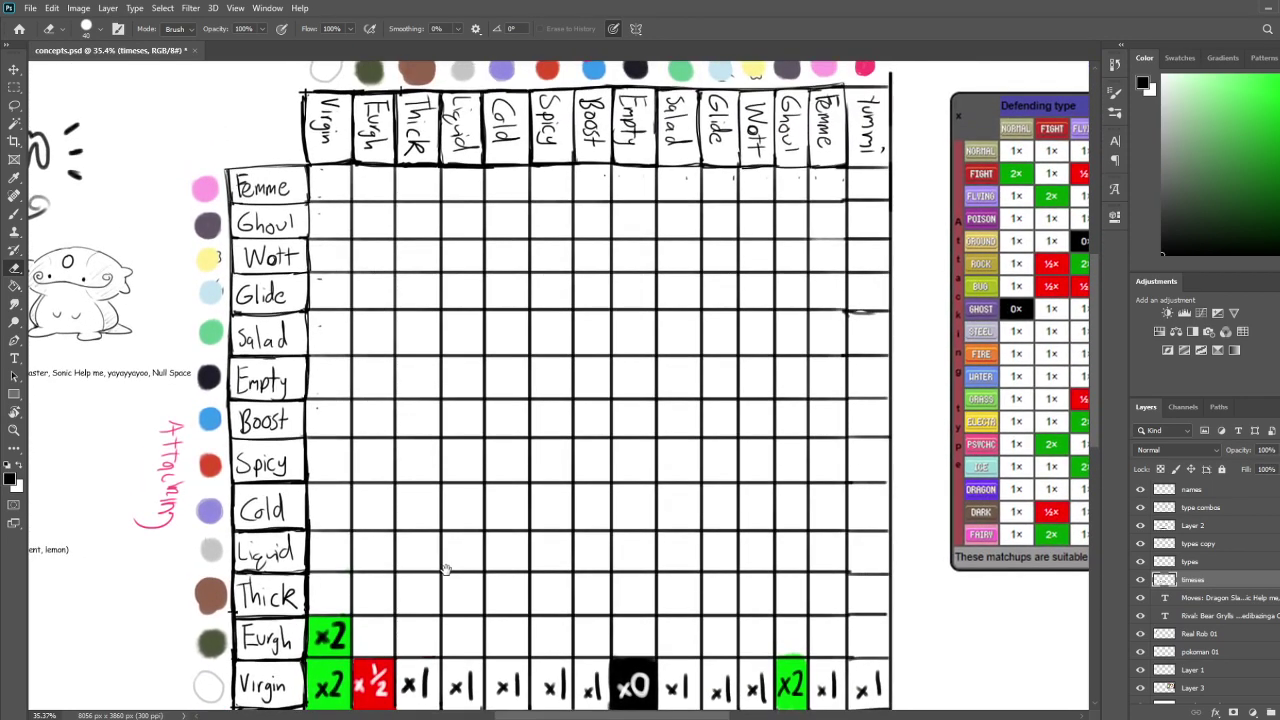
key(b)
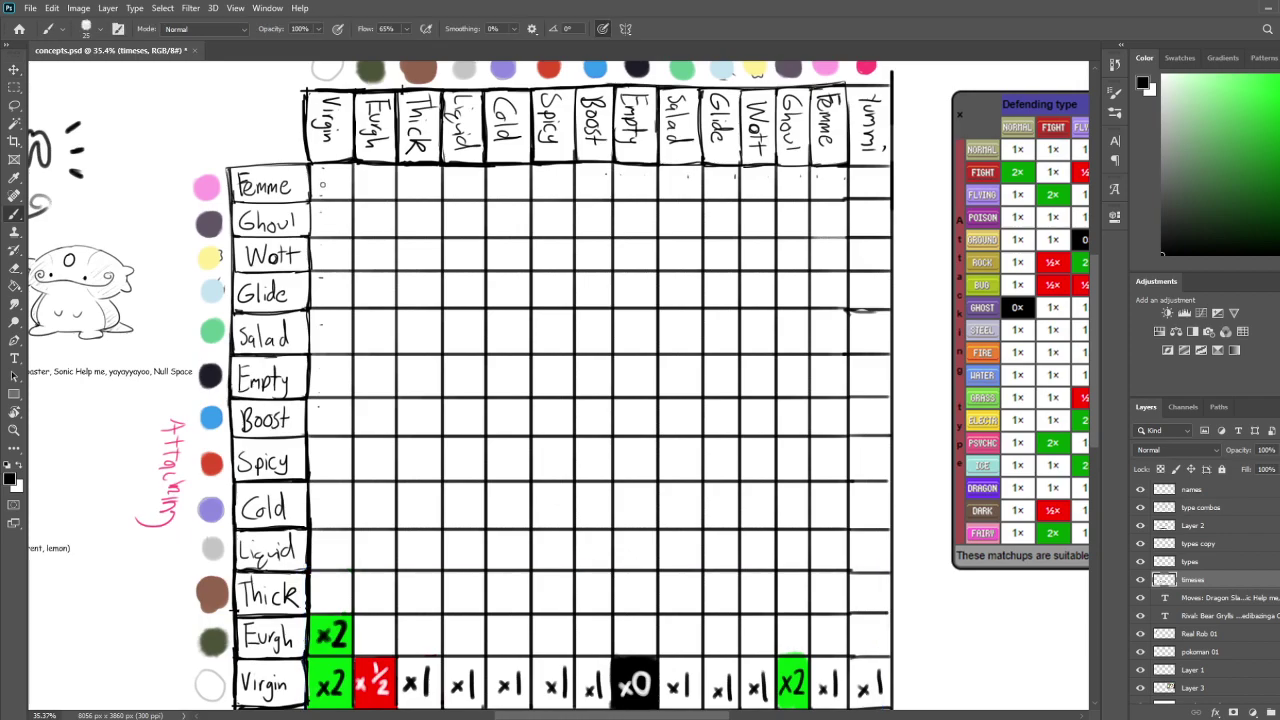
mouse_move(316, 177)
mouse_down()
mouse_move(327, 191)
mouse_move(315, 191)
mouse_up()
drag(334, 169, 336, 198)
Compare the Femme row's matchups with the attacking and defending multipliers in the reference type chart
mouse_move(746, 267)
mouse_down()
mouse_move(177, 272)
mouse_move(147, 288)
mouse_up()
drag(572, 300, 492, 267)
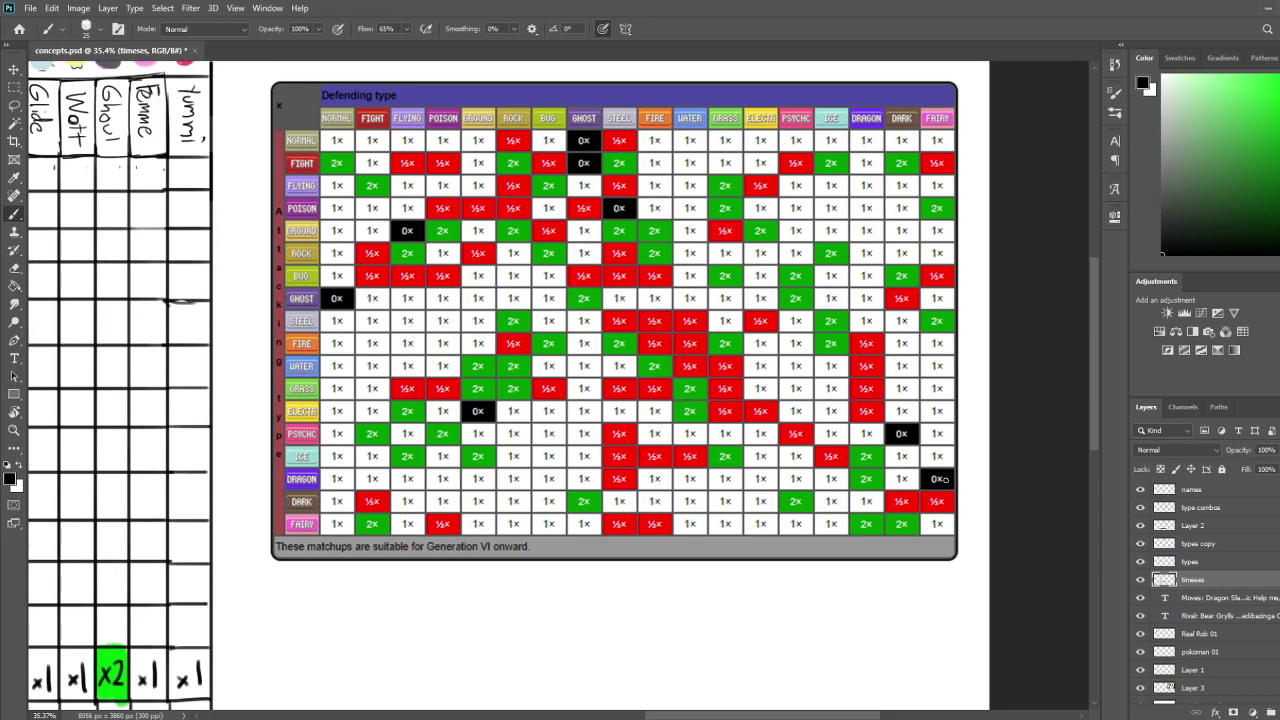
drag(594, 594, 740, 516)
mouse_move(583, 372)
mouse_down()
mouse_move(740, 531)
mouse_move(755, 528)
mouse_up()
key(ctrl+z)
drag(285, 161, 283, 186)
key(ctrl+z)
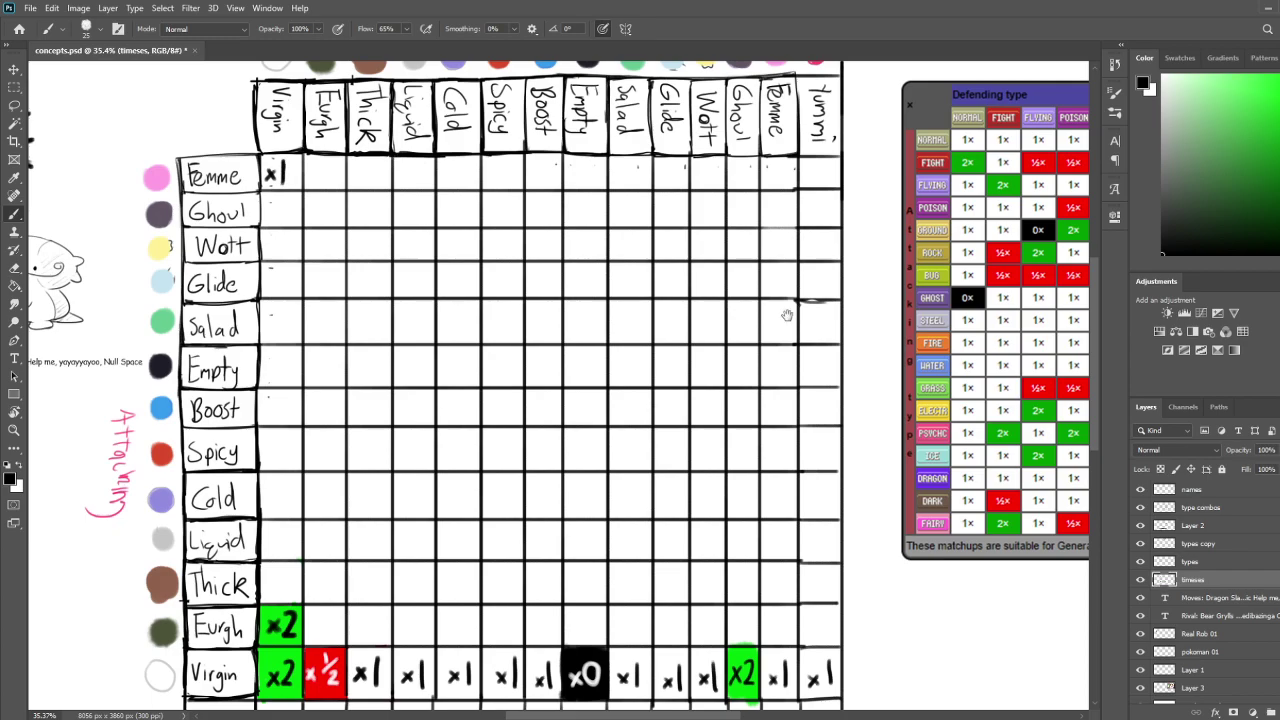
drag(1074, 346, 606, 304)
scroll(606, 302, up, 2)
scroll(606, 302, right, 2)
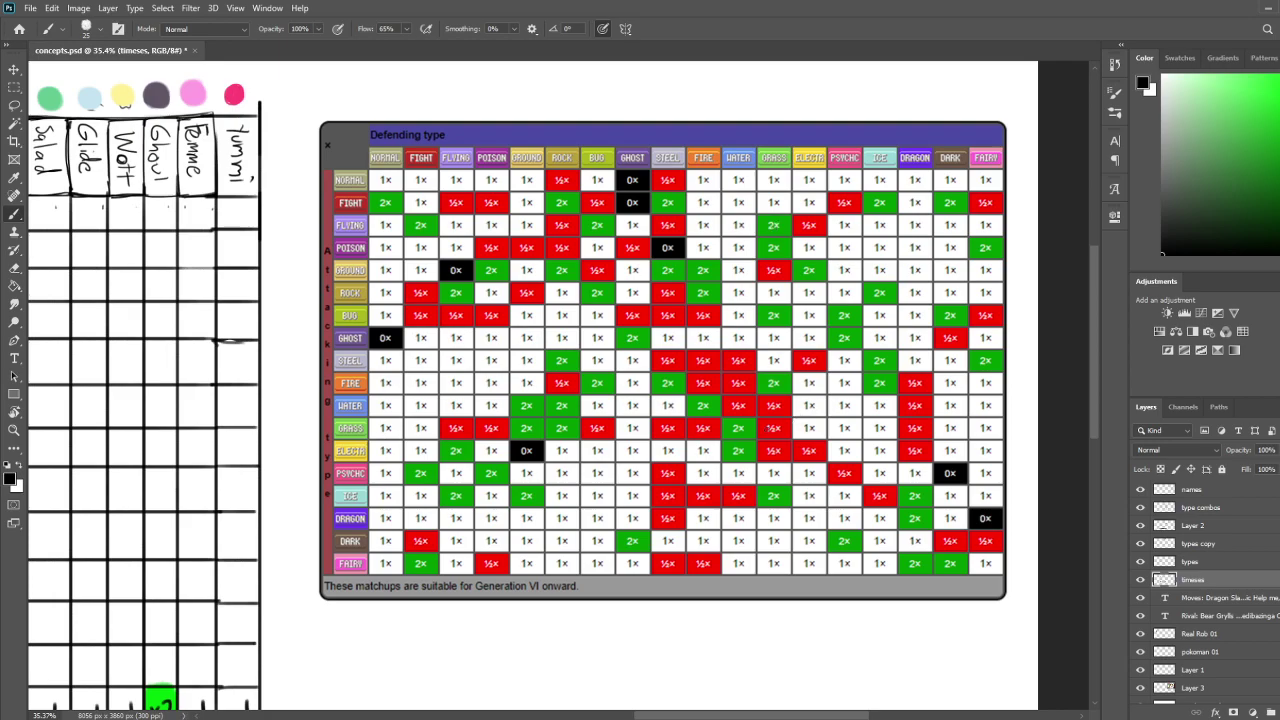
drag(110, 510, 700, 426)
mouse_move(546, 442)
mouse_down()
mouse_move(603, 451)
mouse_move(549, 451)
mouse_up()
key(e)
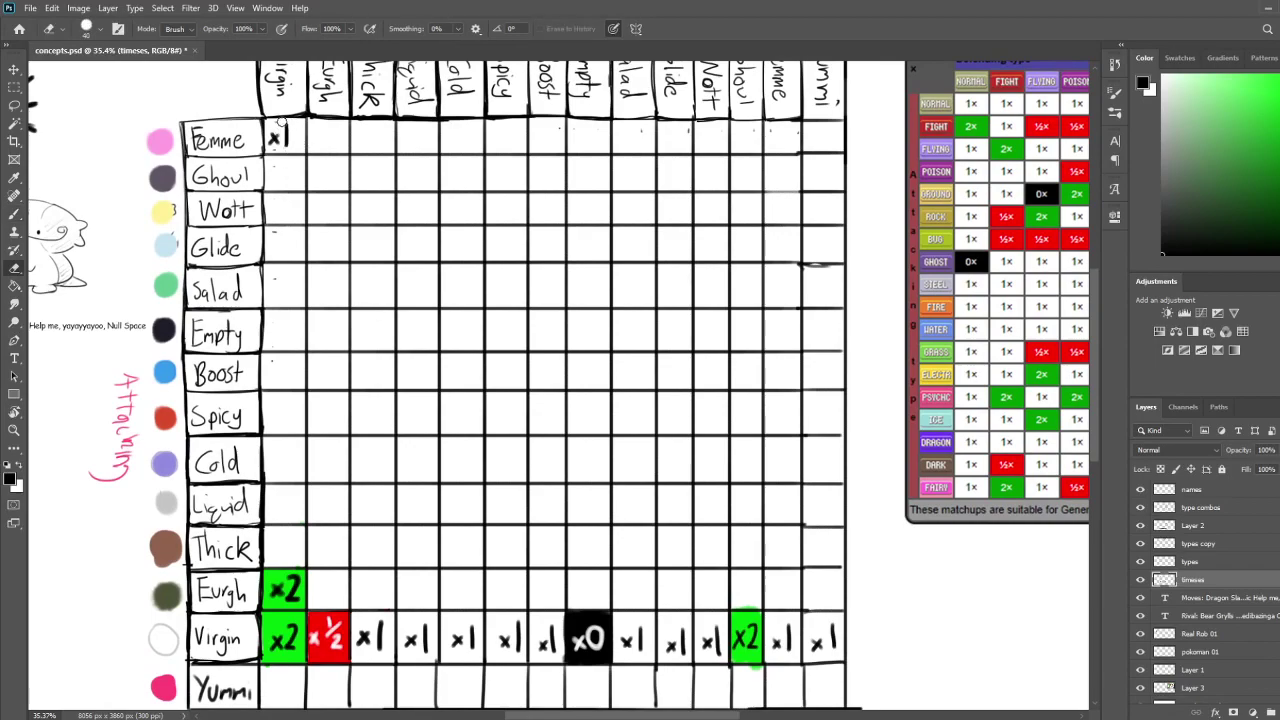
key(b)
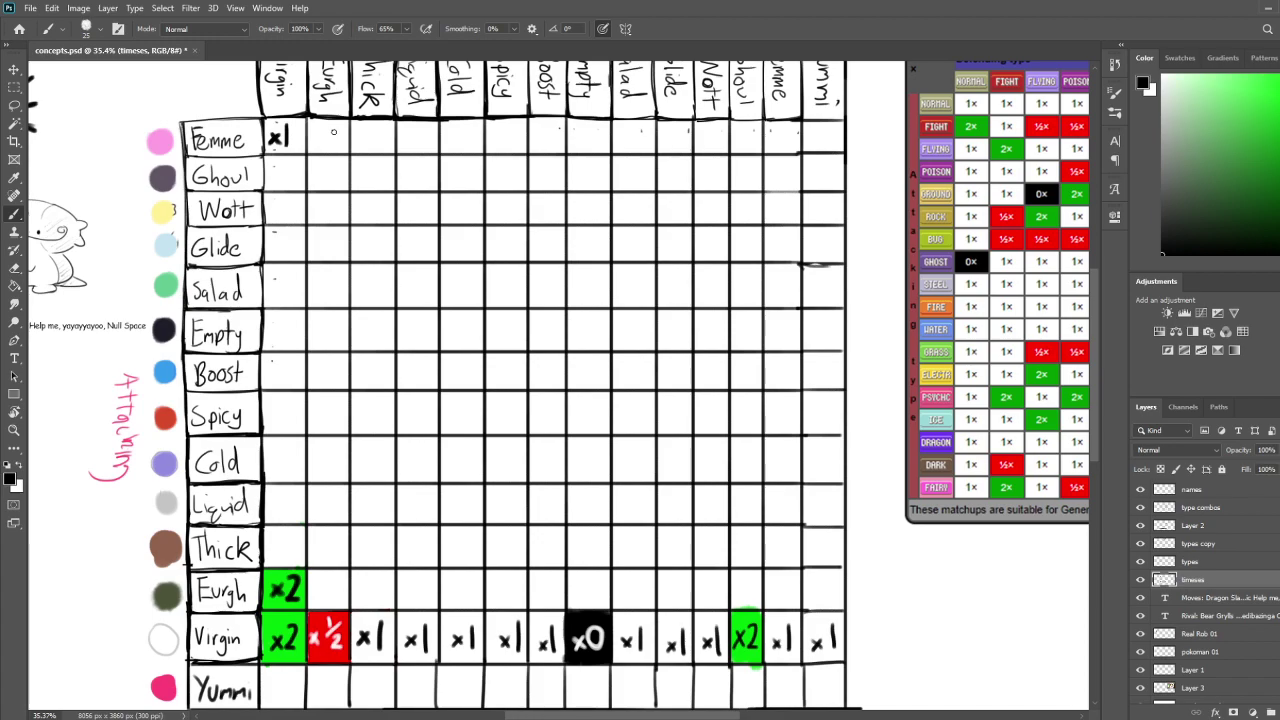
Fill the Femme row's Eurgh cell with red
drag(861, 462, 411, 498)
key(e)
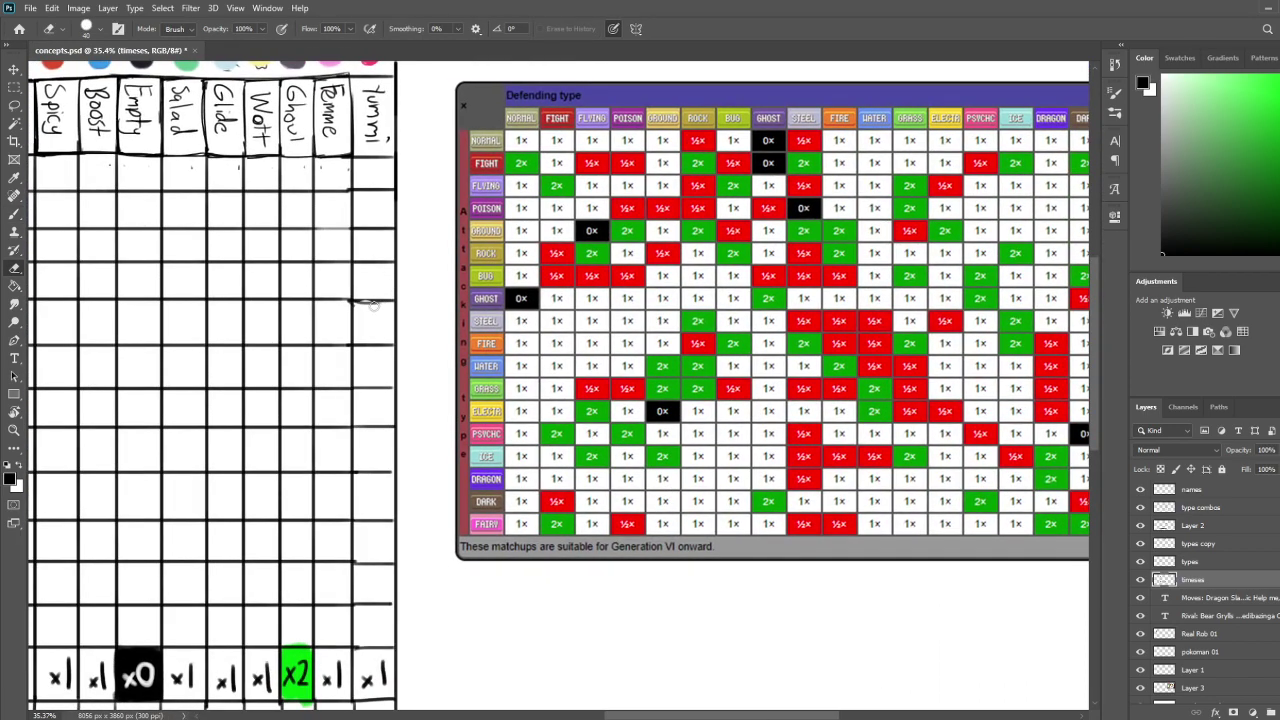
drag(355, 345, 667, 377)
drag(391, 390, 577, 369)
key(b)
mouse_move(385, 293)
mouse_down()
mouse_move(449, 293)
mouse_move(446, 340)
mouse_move(414, 294)
mouse_move(454, 363)
mouse_move(471, 343)
mouse_up()
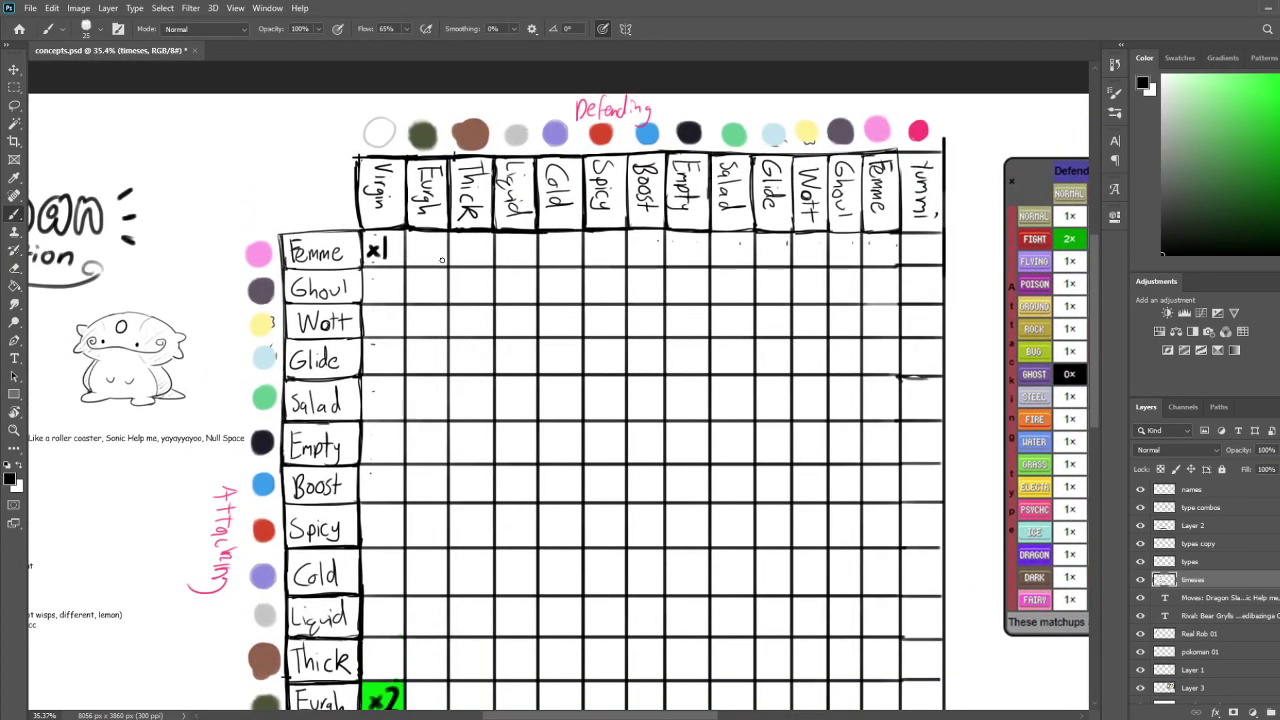
drag(463, 332, 477, 308)
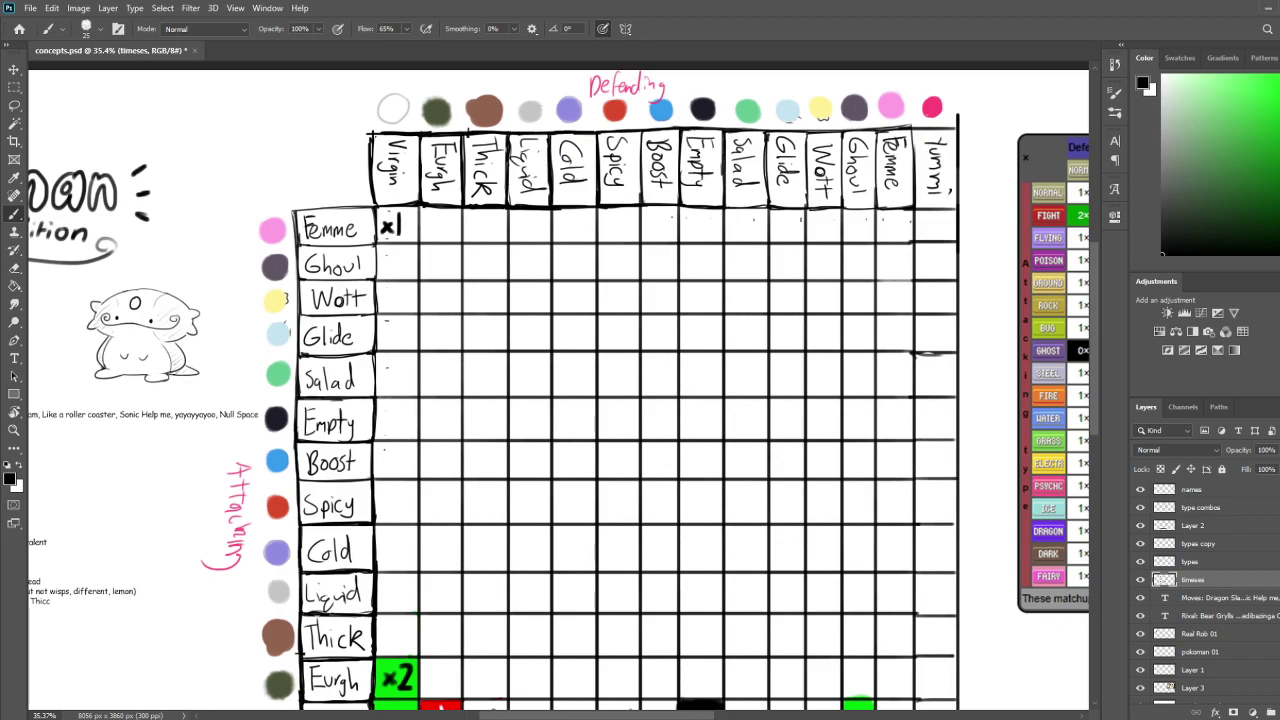
alt+click(895, 110)
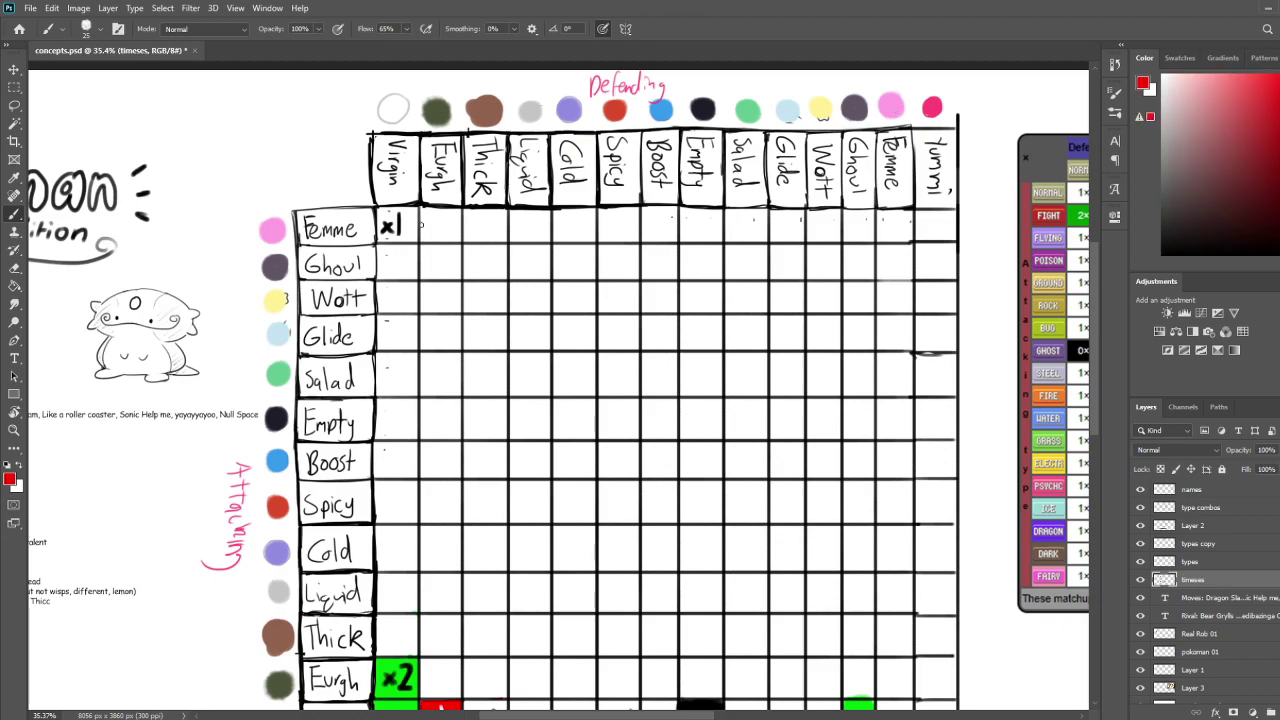
mouse_move(422, 210)
mouse_down()
mouse_move(421, 240)
mouse_move(450, 210)
mouse_move(460, 238)
mouse_move(427, 238)
mouse_move(423, 213)
mouse_move(455, 236)
mouse_up()
mouse_move(607, 354)
mouse_down()
mouse_move(608, 321)
mouse_move(612, 339)
mouse_up()
Write x1/2 in white in the Femme row's red Eurgh cell
drag(1181, 127, 966, 5)
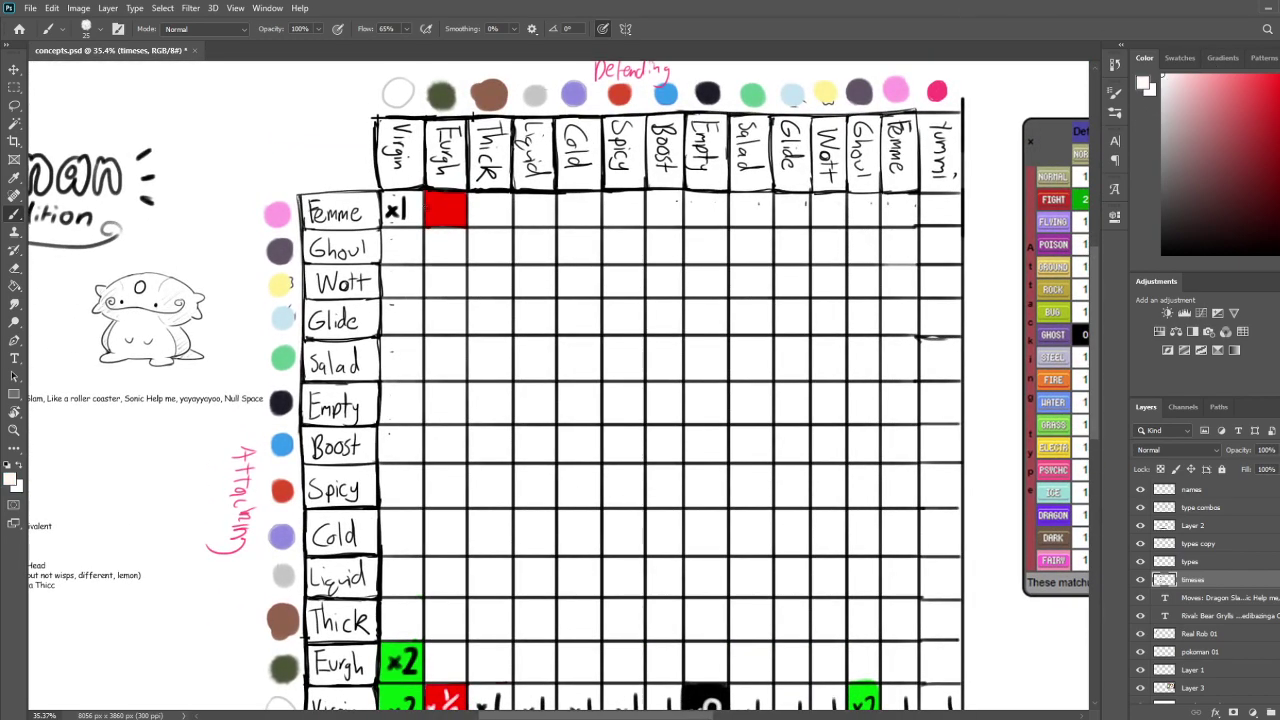
drag(431, 203, 442, 216)
mouse_move(442, 203)
mouse_down()
mouse_move(430, 217)
mouse_move(462, 204)
mouse_move(463, 221)
mouse_up()
drag(628, 222, 545, 248)
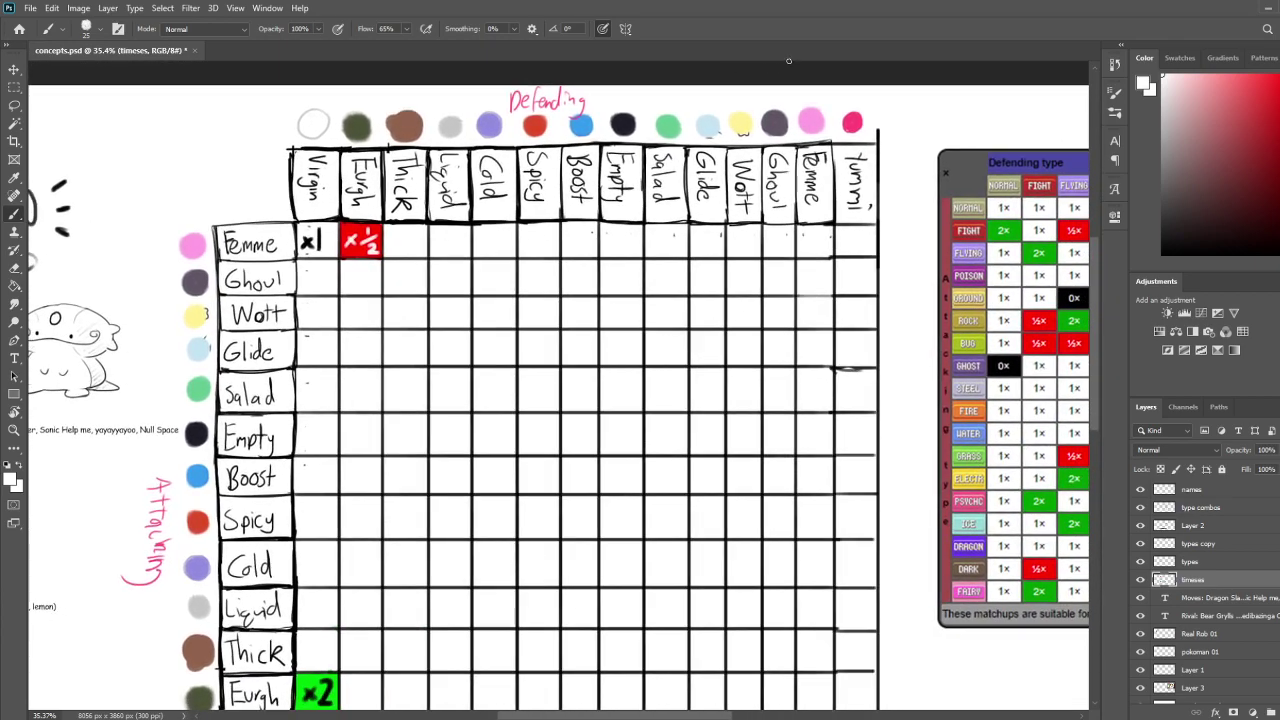
Write x1 in black in the Femme row's cells from the Thick column through the Ghoul column
drag(757, 209, 782, 196)
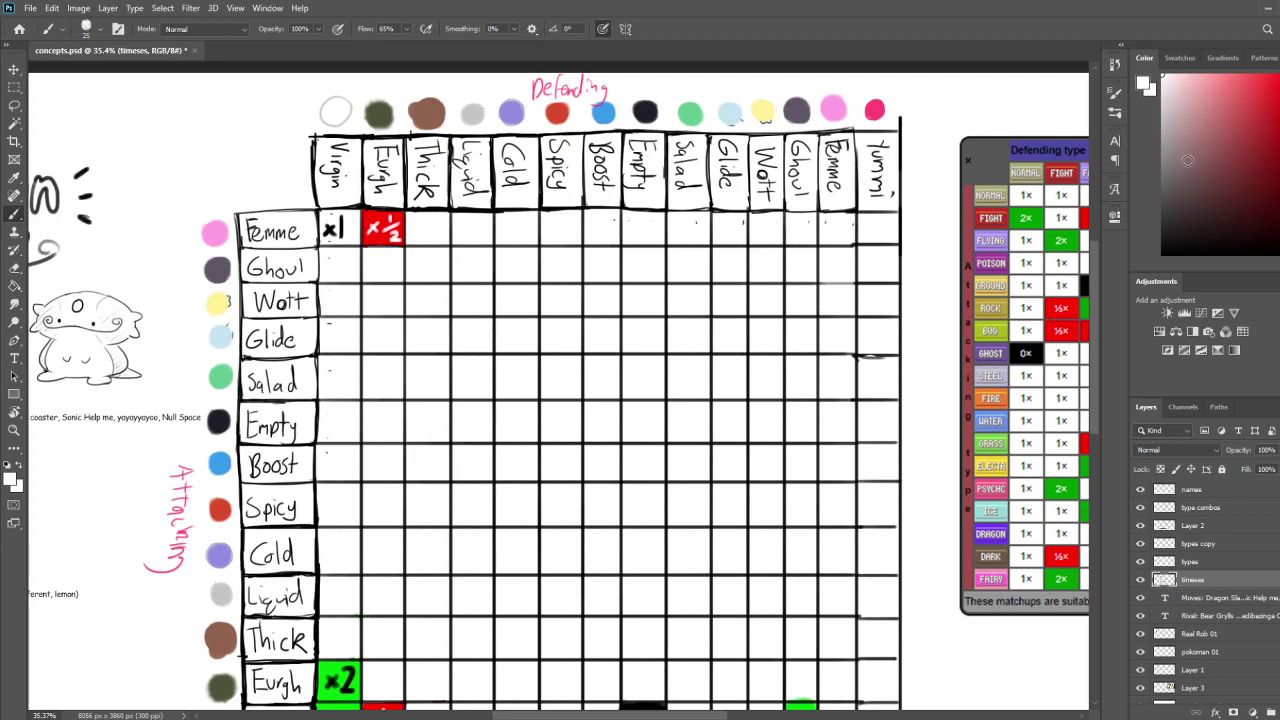
click(1162, 257)
mouse_move(411, 225)
mouse_down()
mouse_move(424, 240)
mouse_move(412, 241)
mouse_move(432, 229)
mouse_move(426, 238)
mouse_up()
key(ctrl+z)
key(ctrl+z)
key(ctrl+z)
mouse_move(426, 222)
mouse_down()
mouse_move(500, 233)
mouse_move(411, 254)
mouse_move(422, 242)
mouse_move(457, 261)
mouse_up()
mouse_move(457, 249)
mouse_down()
mouse_move(447, 261)
mouse_move(489, 262)
mouse_up()
mouse_move(505, 243)
mouse_down()
mouse_move(505, 263)
mouse_move(587, 265)
mouse_up()
mouse_move(587, 251)
mouse_down()
mouse_move(576, 265)
mouse_move(630, 266)
mouse_up()
mouse_move(630, 252)
mouse_down()
mouse_move(619, 268)
mouse_move(670, 266)
mouse_move(659, 266)
mouse_up()
mouse_move(679, 246)
mouse_down()
mouse_move(679, 268)
mouse_move(710, 268)
mouse_move(699, 268)
mouse_up()
mouse_move(714, 248)
mouse_down()
mouse_move(714, 270)
mouse_move(613, 224)
mouse_move(632, 225)
mouse_up()
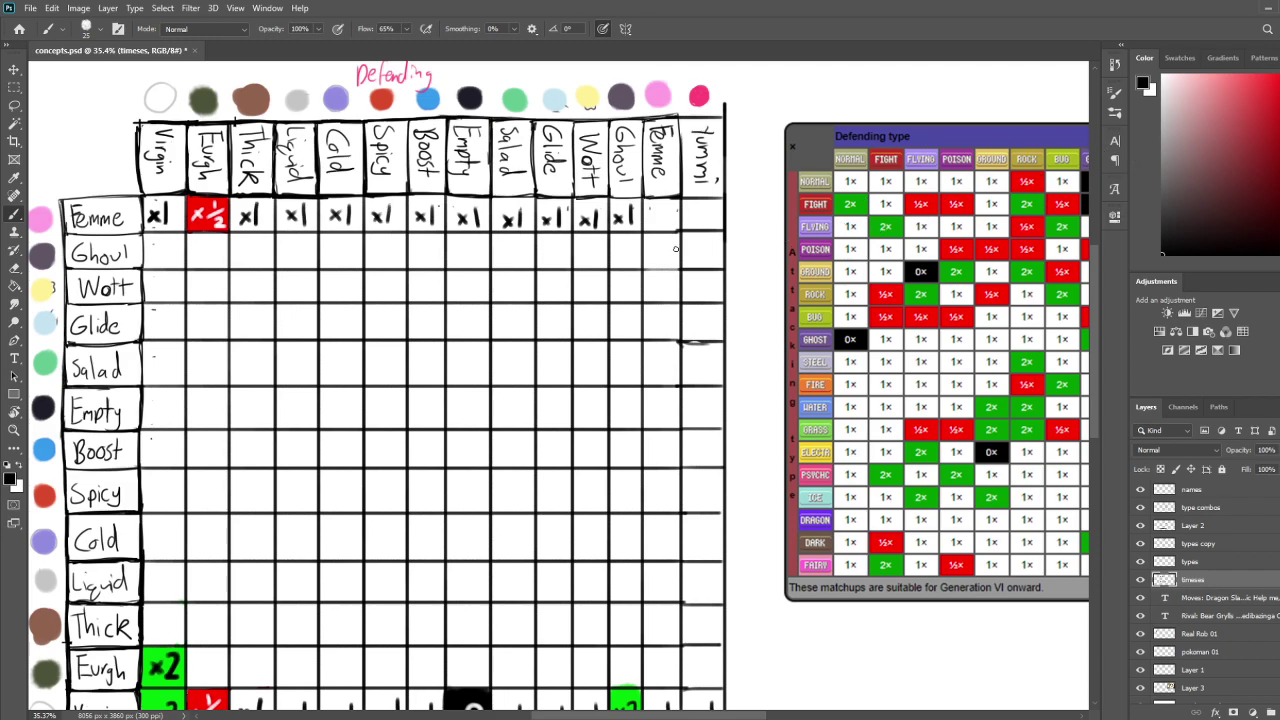
Fill the Femme row's Femme cell with red sampled from the x1/2 cell, and write x1/2 there in white
key(i)
click(207, 216)
key(b)
mouse_move(649, 214)
mouse_down()
mouse_move(649, 200)
mouse_move(649, 231)
mouse_move(683, 230)
mouse_move(679, 200)
mouse_move(651, 201)
mouse_move(676, 226)
mouse_up()
key(e)
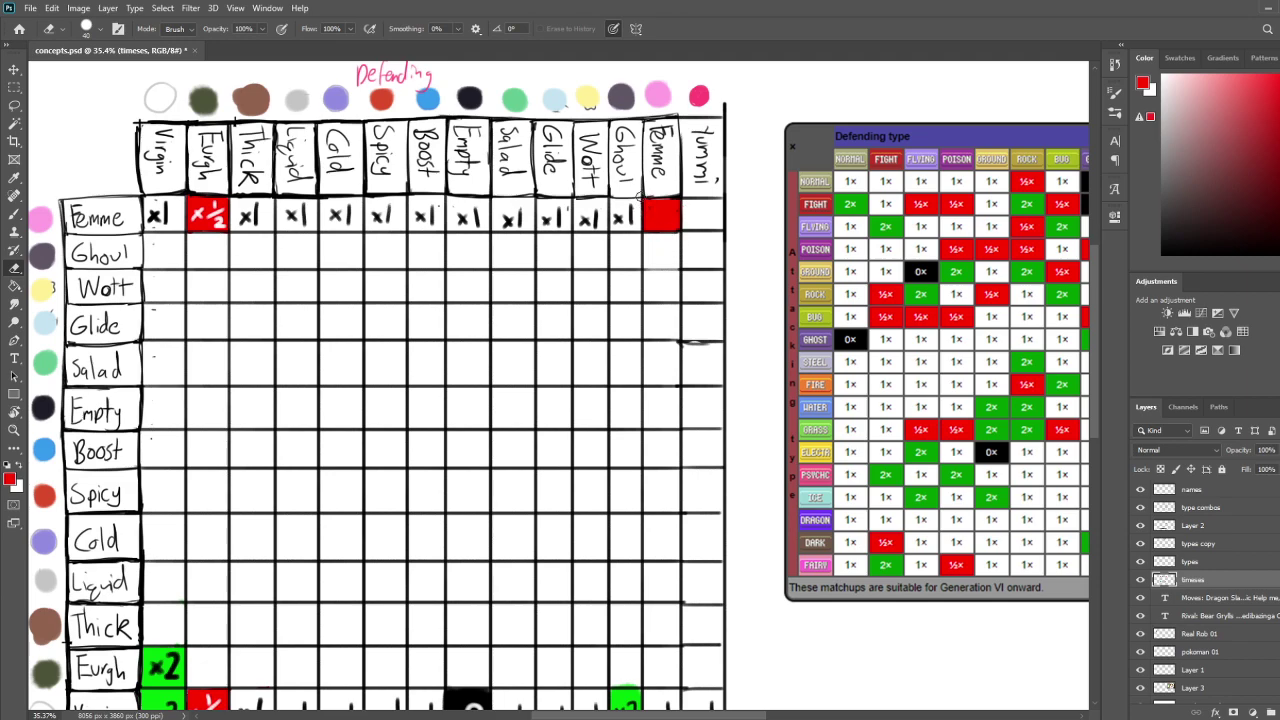
key(b)
drag(1213, 129, 977, 23)
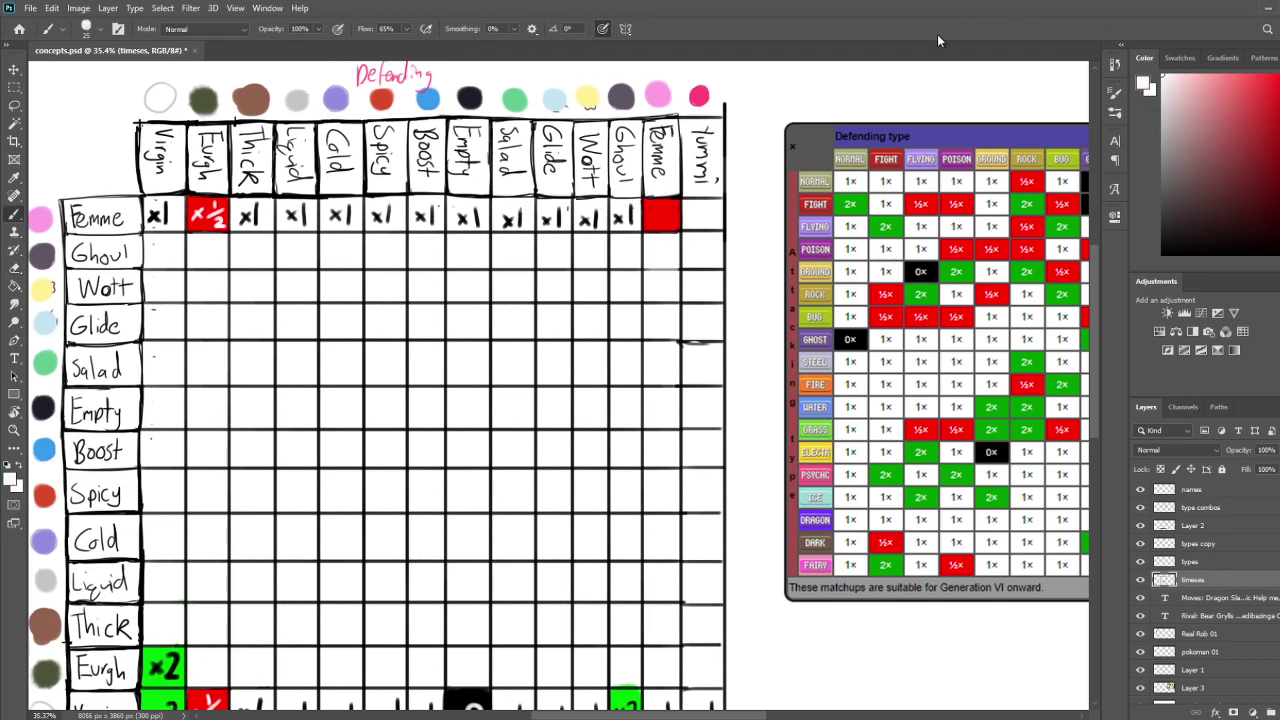
drag(652, 210, 680, 230)
Fill the Femme row's Yummi cell with green sampled from an x2 cell, and write x2 there in black
alt+click(152, 664)
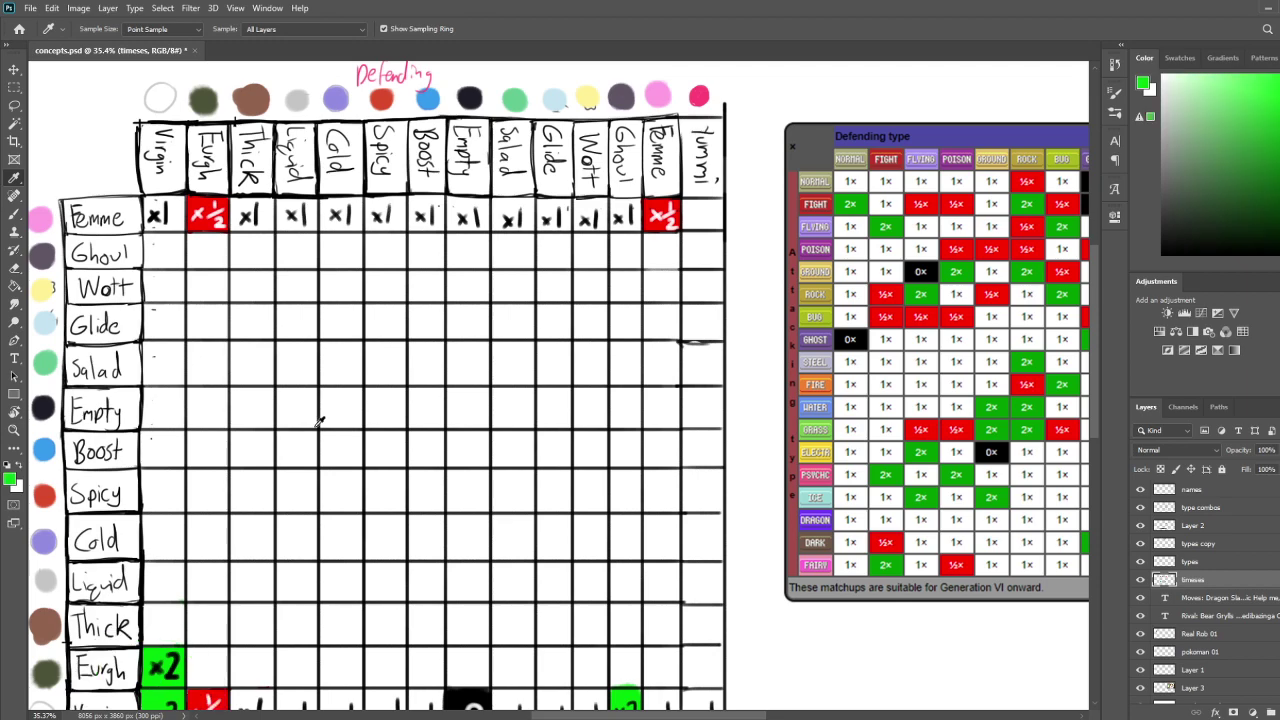
mouse_move(688, 211)
mouse_down()
mouse_move(720, 202)
mouse_move(690, 208)
mouse_move(714, 216)
mouse_move(688, 226)
mouse_move(712, 228)
mouse_move(720, 203)
mouse_up()
key(d)
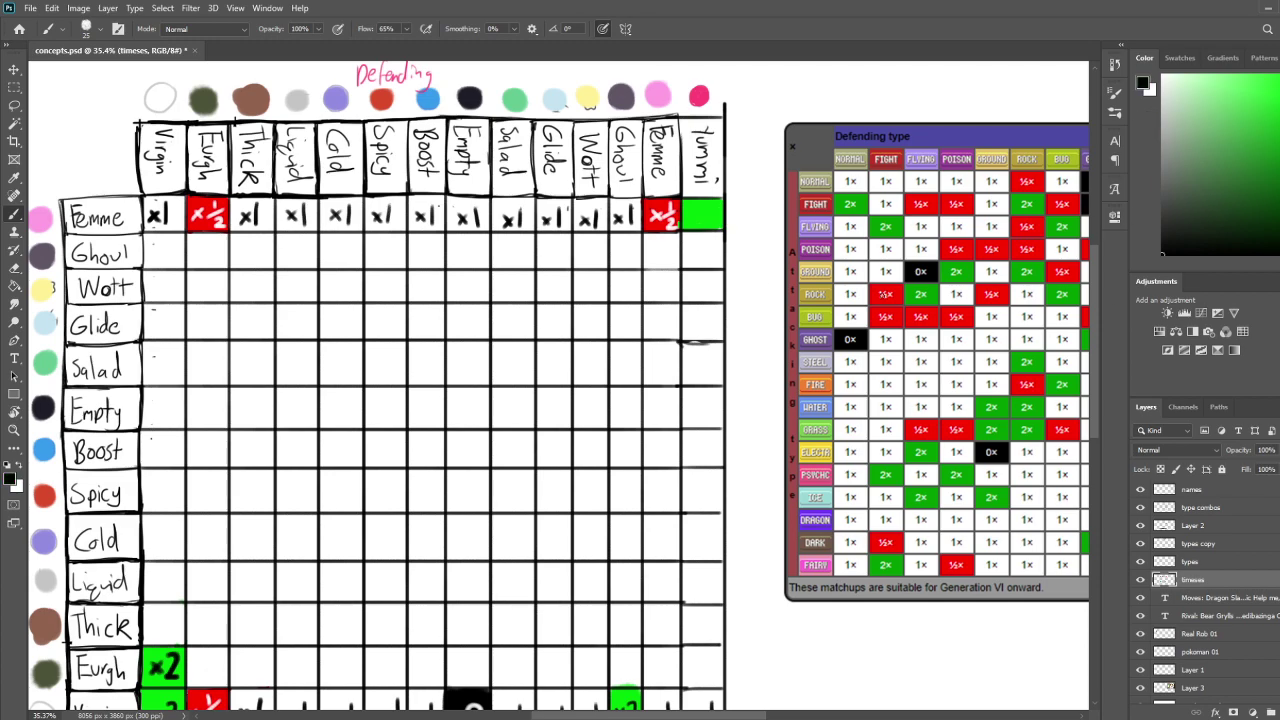
mouse_move(690, 212)
mouse_down()
mouse_move(702, 226)
mouse_move(689, 225)
mouse_up()
drag(705, 207, 720, 228)
Erase the x1/2 entry in the Femme row's Femme cell, refill it with the x2 green, and write x2 in black
key(e)
mouse_move(648, 204)
mouse_down()
mouse_move(664, 236)
mouse_move(680, 195)
mouse_up()
key(o)
key(b)
alt+click(695, 208)
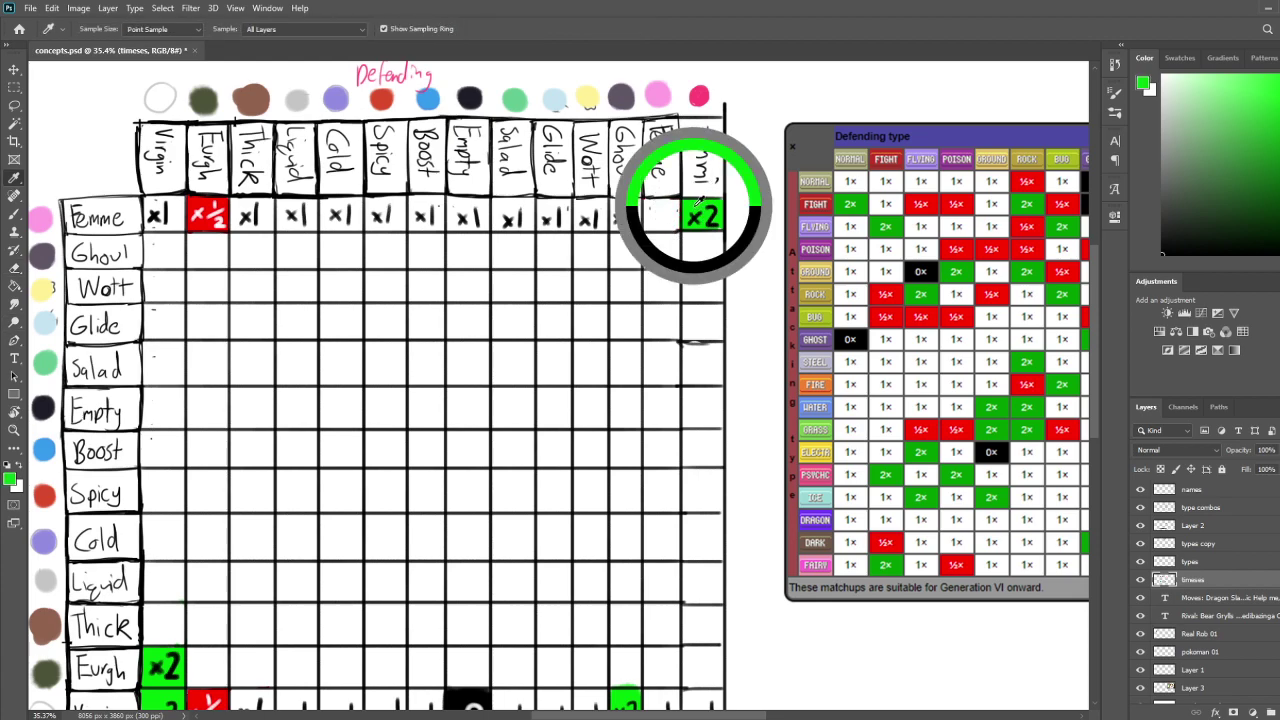
drag(650, 206, 679, 224)
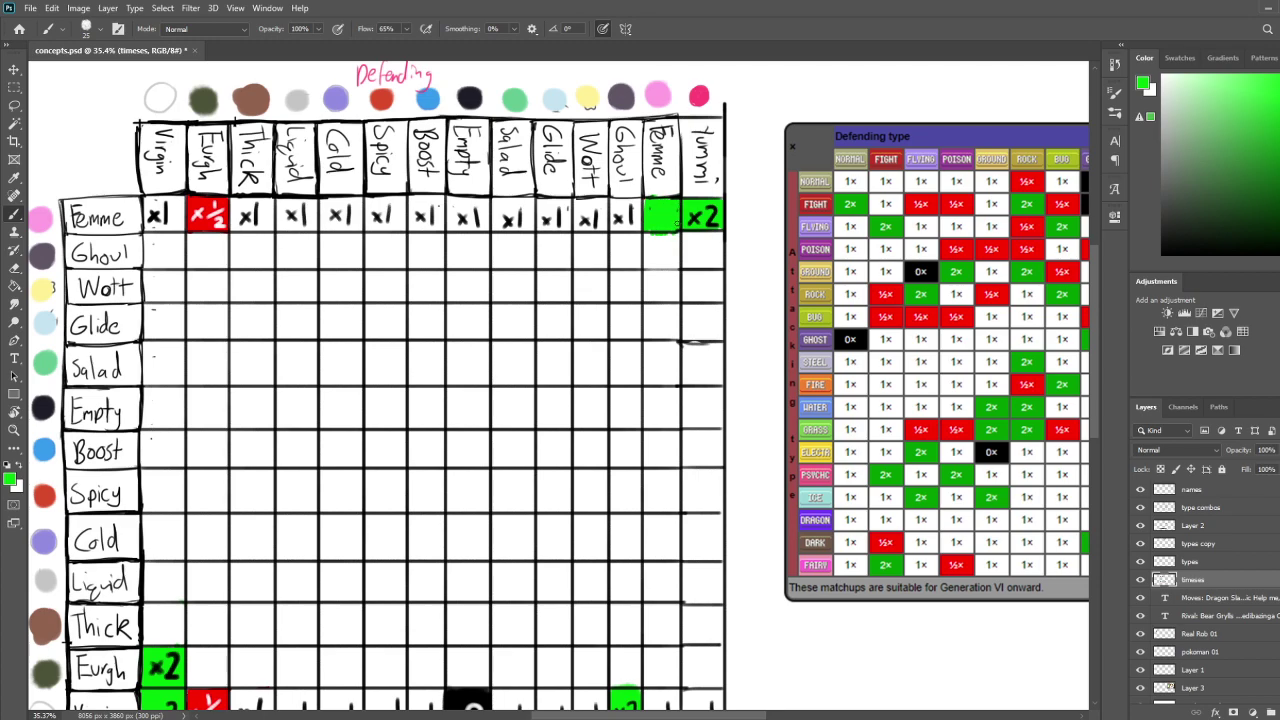
key(e)
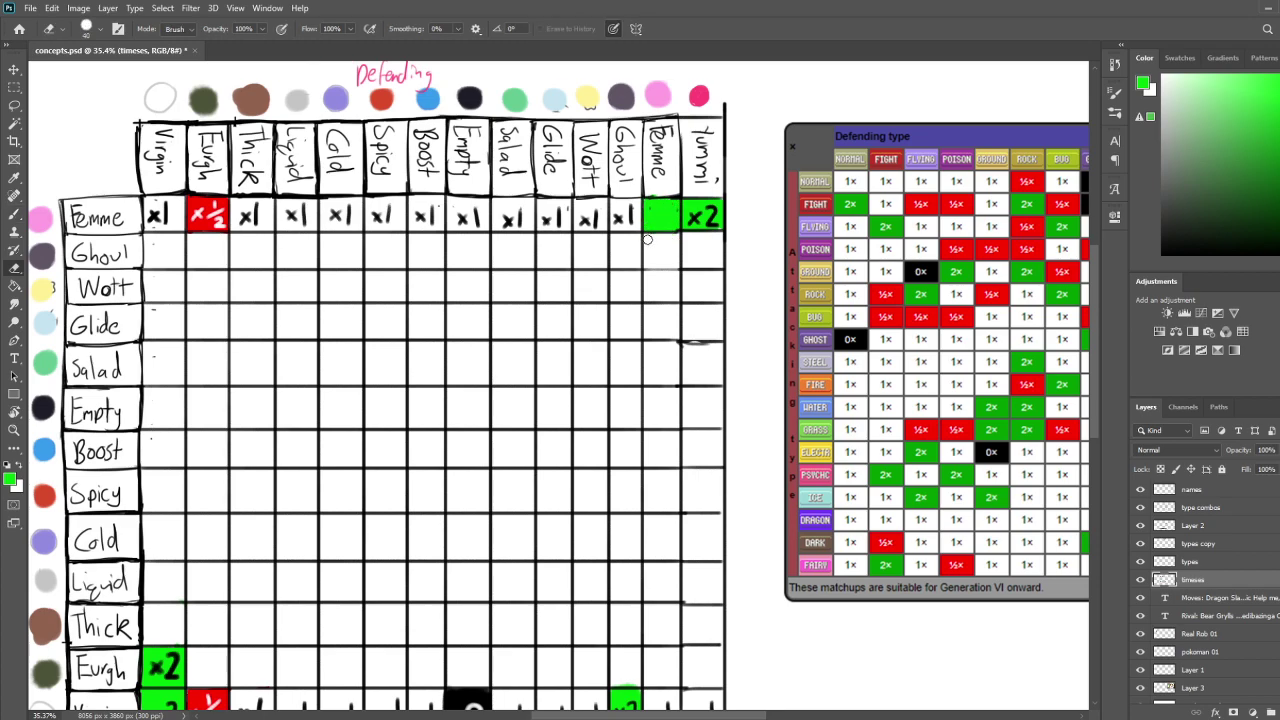
key(d)
key(b)
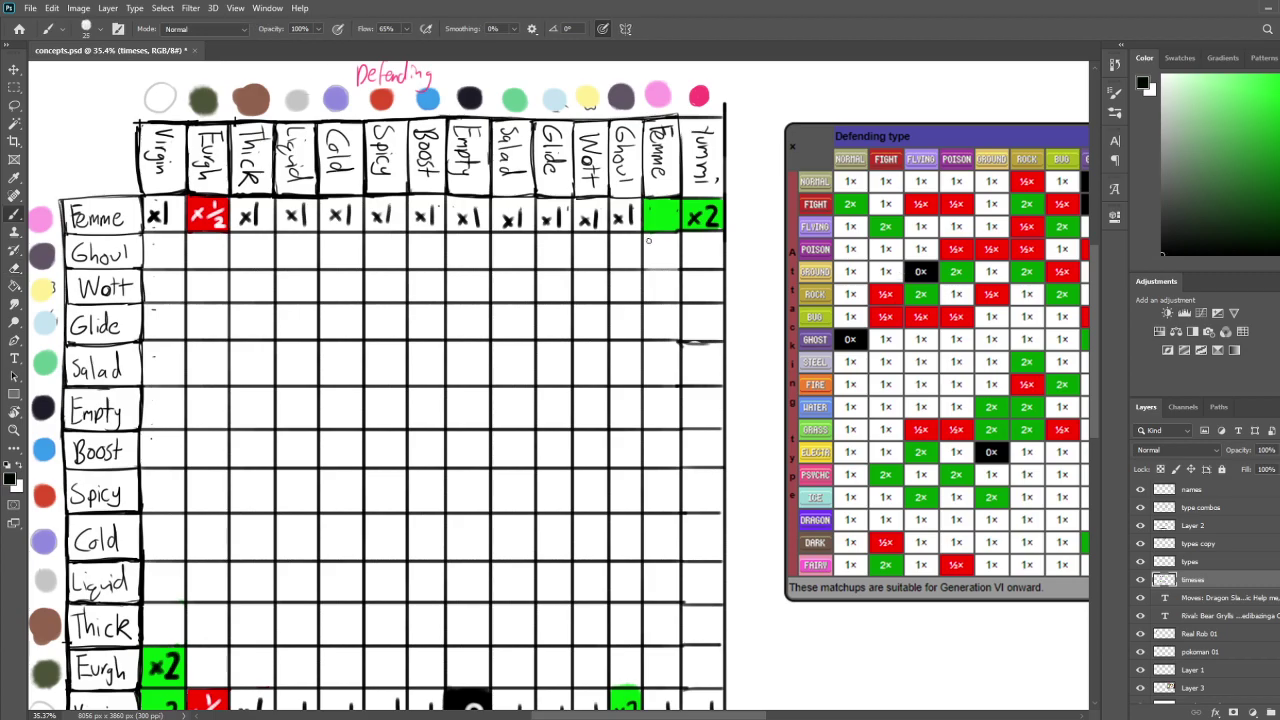
drag(819, 293, 694, 349)
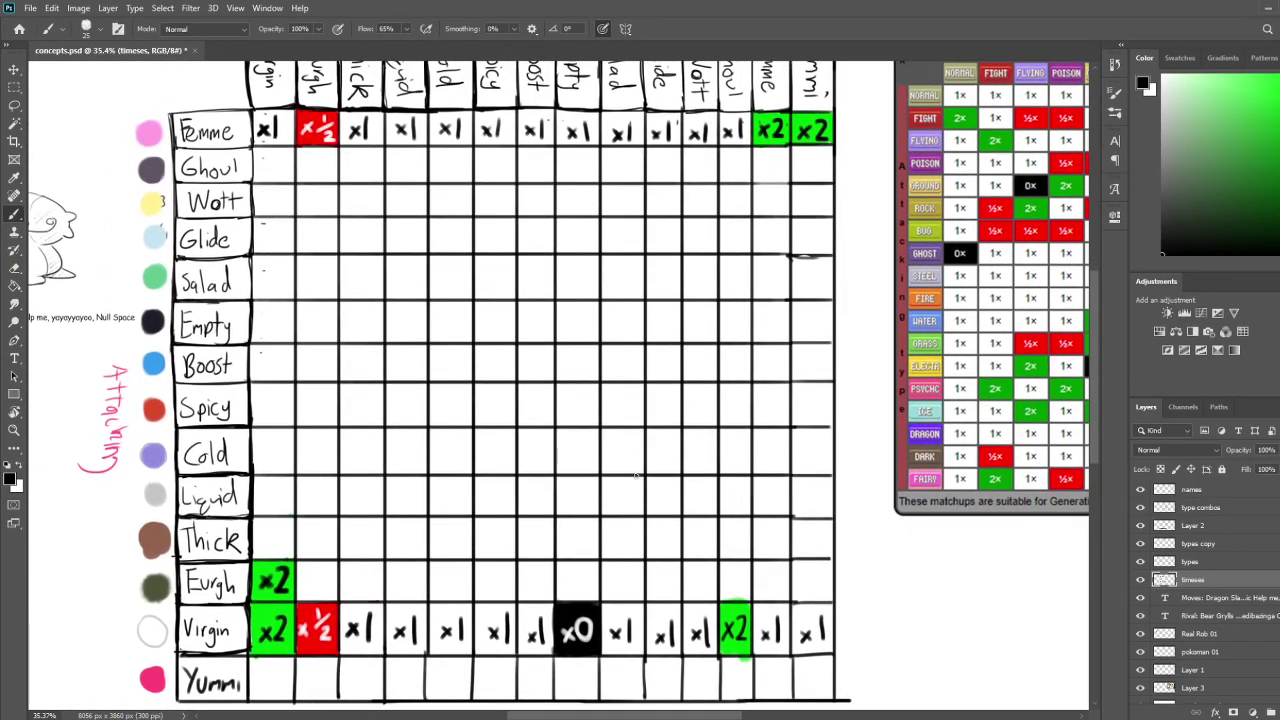
mouse_move(703, 424)
mouse_down()
mouse_move(680, 451)
mouse_move(694, 449)
mouse_move(698, 416)
mouse_move(755, 374)
mouse_up()
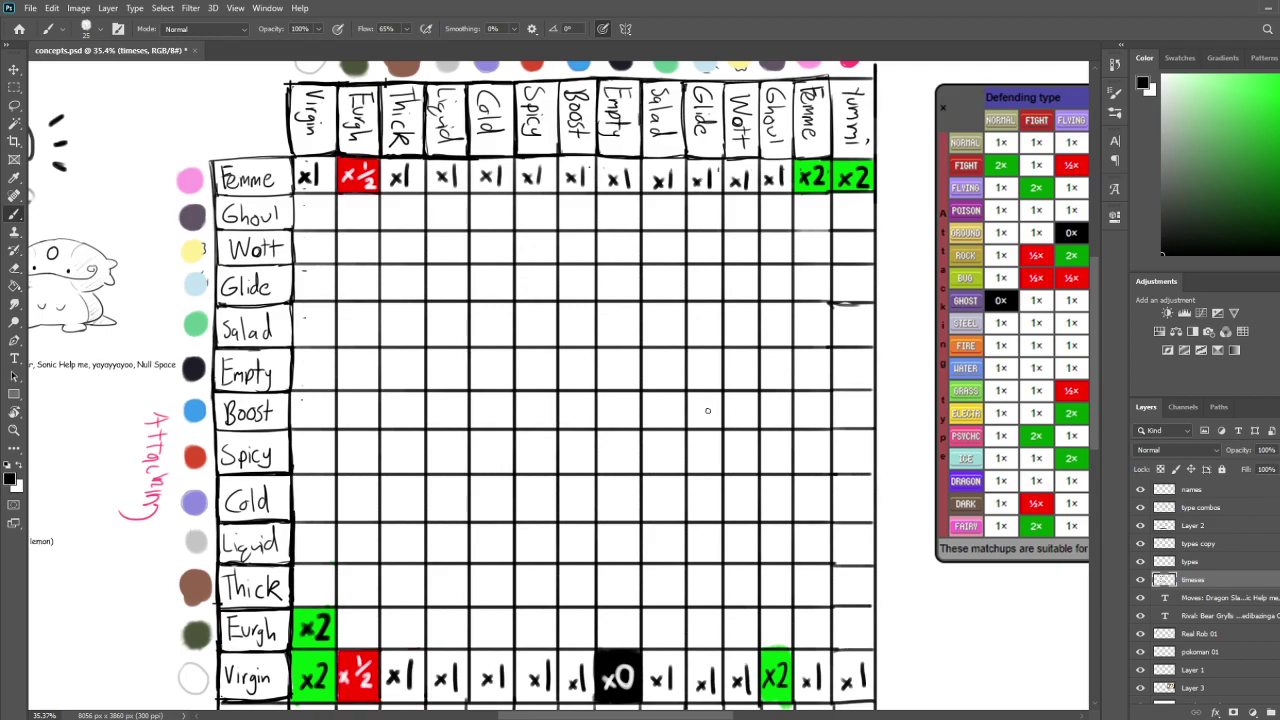
drag(679, 499, 685, 451)
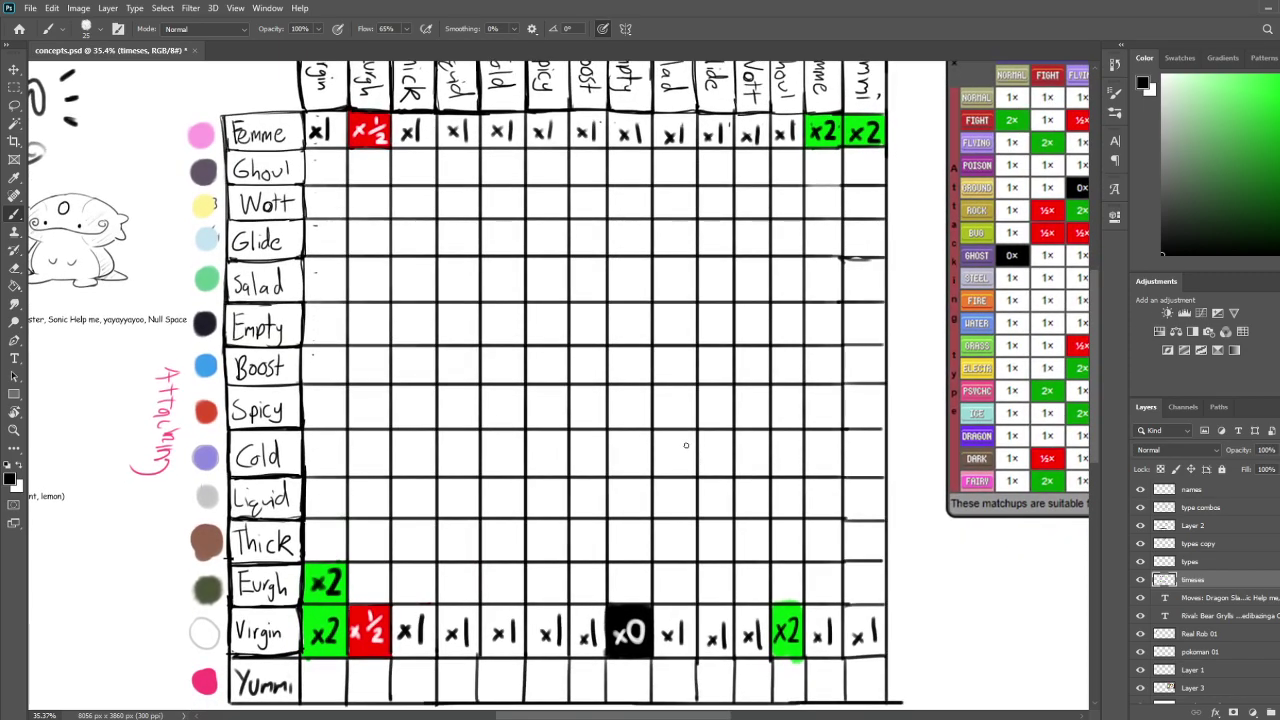
drag(663, 520, 817, 443)
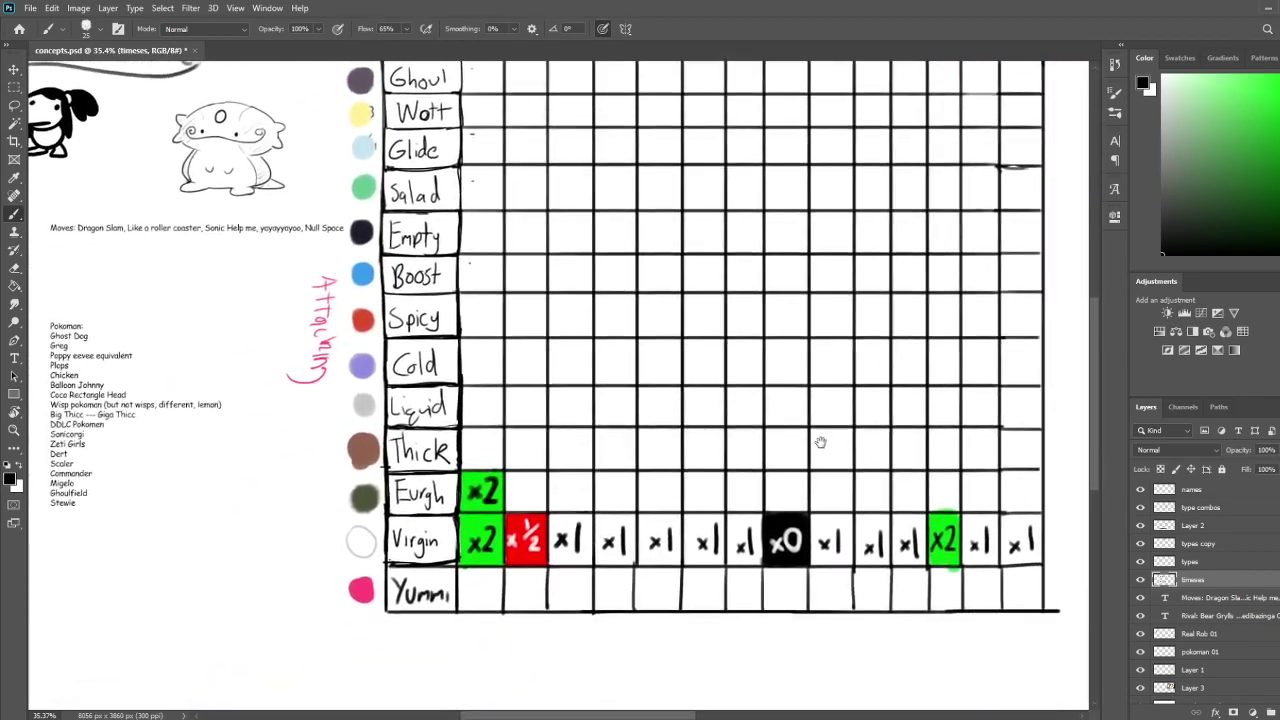
drag(462, 590, 475, 603)
mouse_move(474, 590)
mouse_down()
mouse_move(461, 606)
mouse_move(486, 607)
mouse_up()
key(ctrl+z)
key(ctrl+z)
key(ctrl+z)
mouse_move(583, 480)
mouse_down()
mouse_move(549, 670)
mouse_move(551, 478)
mouse_move(585, 503)
mouse_move(580, 552)
mouse_up()
key(ctrl+z)
key(ctrl+z)
key(ctrl+z)
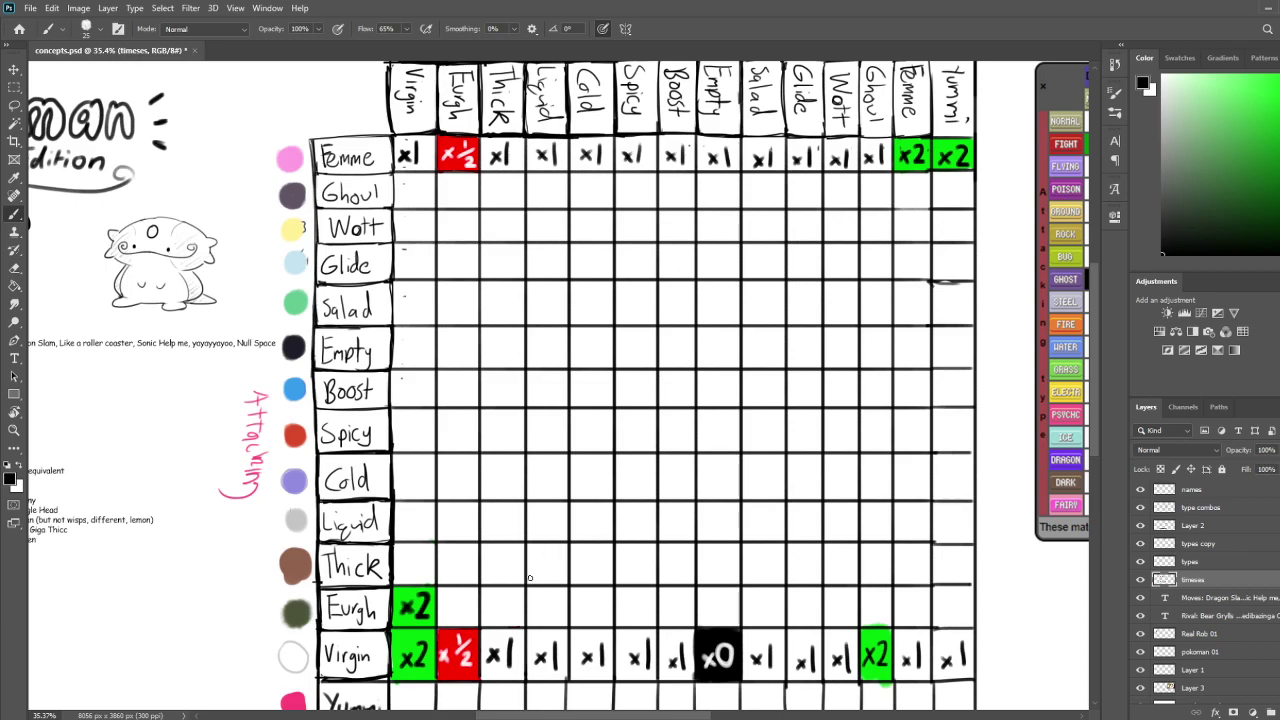
Examine the Yummi row against the defending column headings and the reference chart to decide its matchups
drag(536, 567, 547, 475)
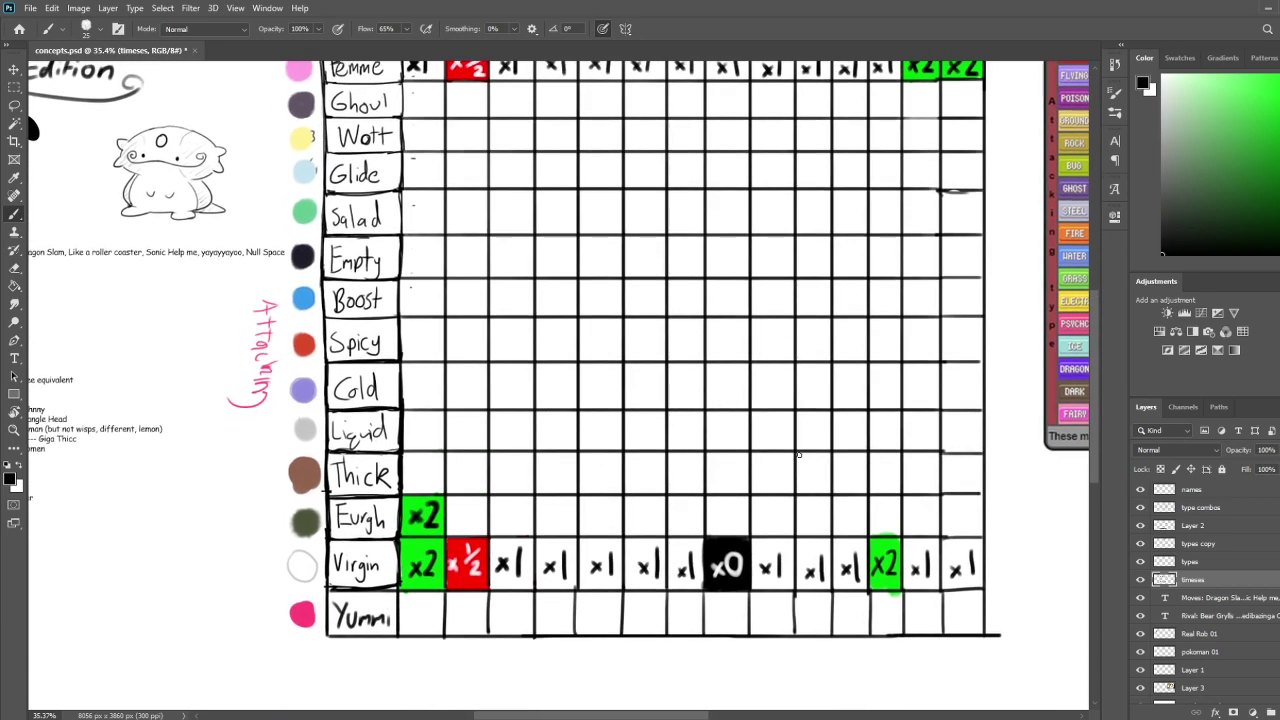
key(e)
drag(849, 572, 835, 700)
key(b)
mouse_move(830, 642)
mouse_down()
mouse_move(834, 560)
mouse_move(826, 612)
mouse_move(834, 591)
mouse_move(817, 559)
mouse_move(820, 662)
mouse_move(829, 604)
mouse_move(811, 674)
mouse_move(820, 618)
mouse_move(817, 636)
mouse_up()
drag(788, 528, 786, 590)
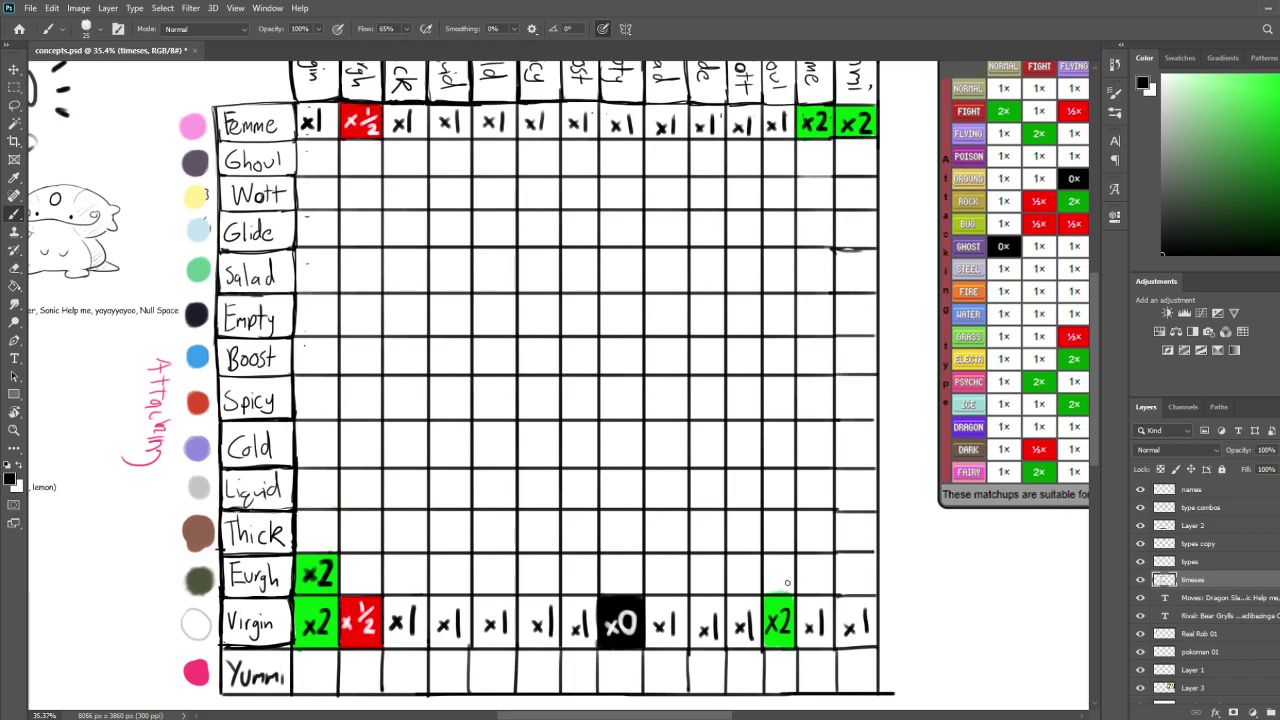
drag(829, 539, 803, 586)
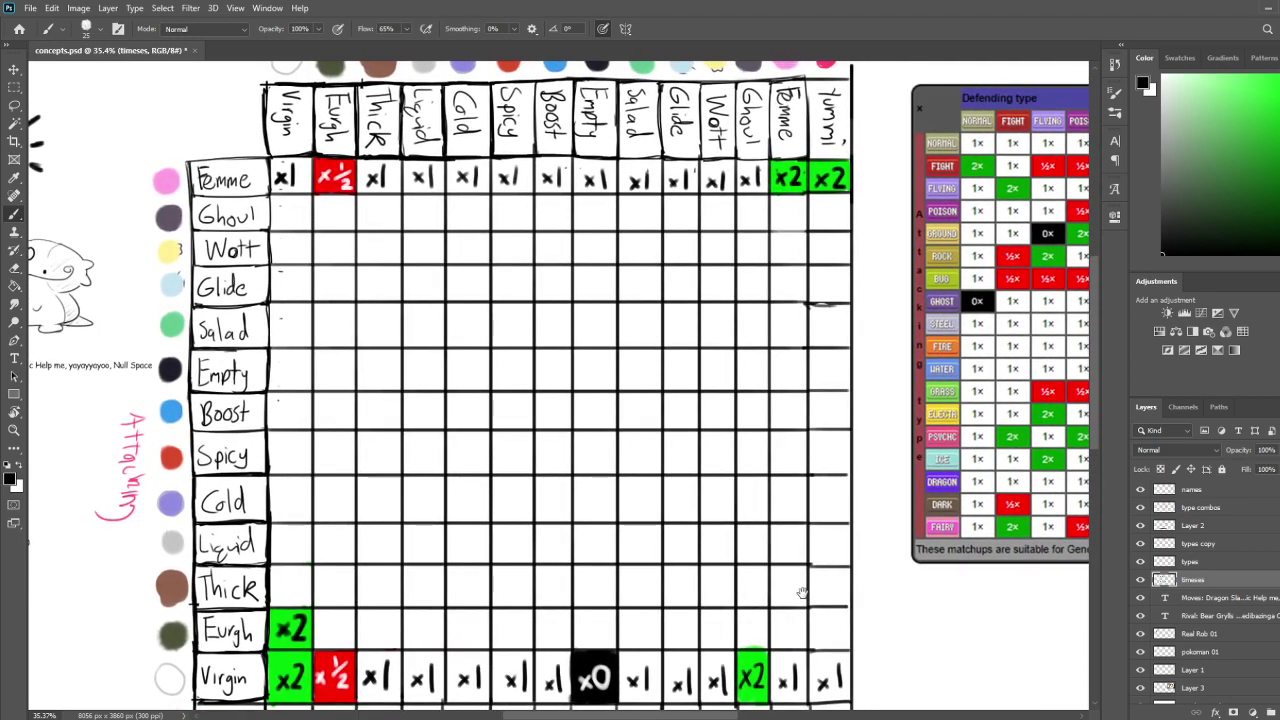
drag(797, 611, 786, 516)
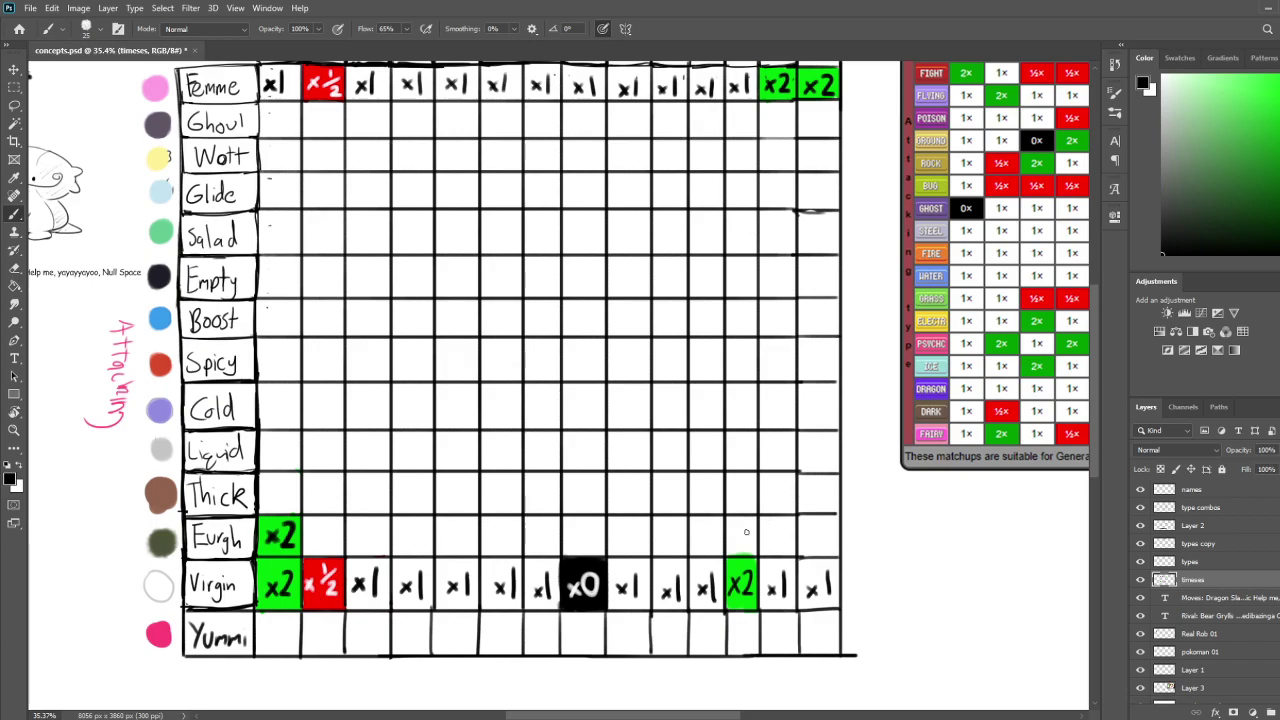
drag(705, 494, 665, 536)
drag(724, 571, 734, 518)
drag(746, 600, 694, 570)
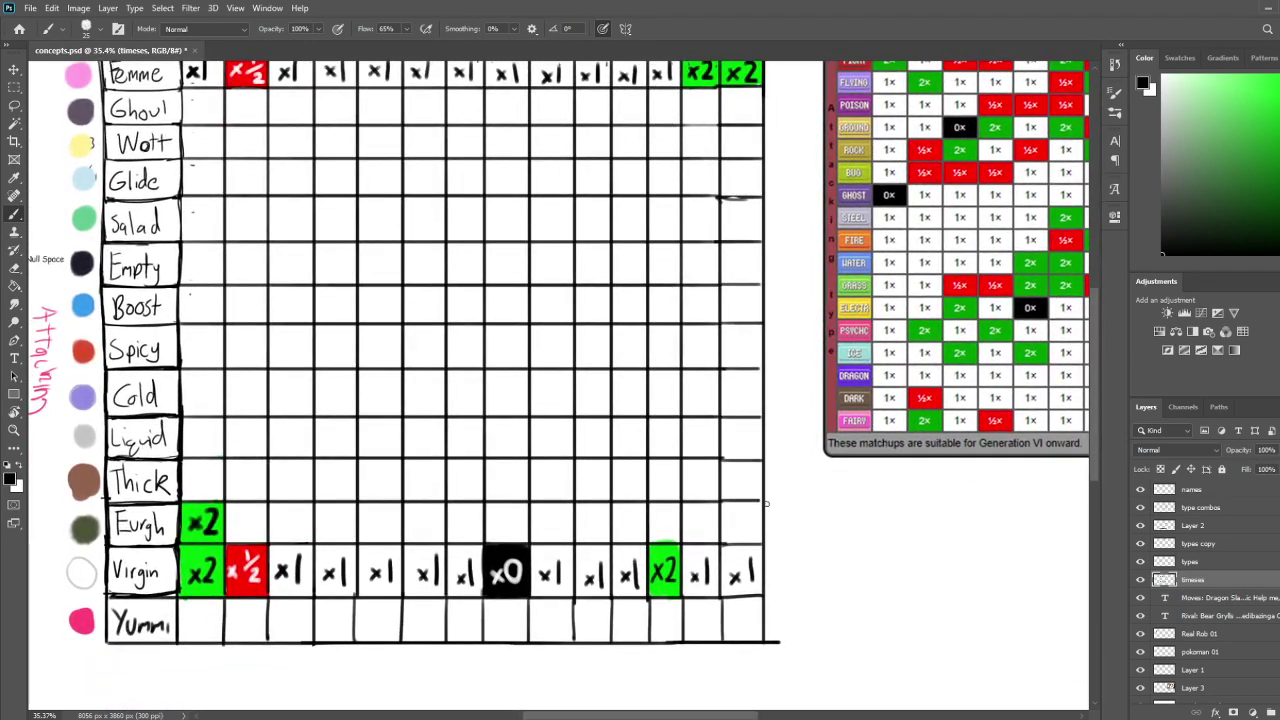
Set the brush color to red and fill the Yummi row's Femme and Yummi cells with it
drag(671, 362, 685, 280)
drag(1279, 200, 1279, 250)
click(1276, 82)
mouse_move(706, 522)
mouse_down()
mouse_move(690, 658)
mouse_move(682, 453)
mouse_move(653, 537)
mouse_move(680, 498)
mouse_move(684, 540)
mouse_move(655, 538)
mouse_move(672, 501)
mouse_move(683, 540)
mouse_move(671, 493)
mouse_move(725, 497)
mouse_move(707, 499)
mouse_move(726, 541)
mouse_move(704, 541)
mouse_move(690, 502)
mouse_move(698, 534)
mouse_move(710, 519)
mouse_move(688, 520)
mouse_move(717, 517)
mouse_move(734, 549)
mouse_move(655, 546)
mouse_up()
key(e)
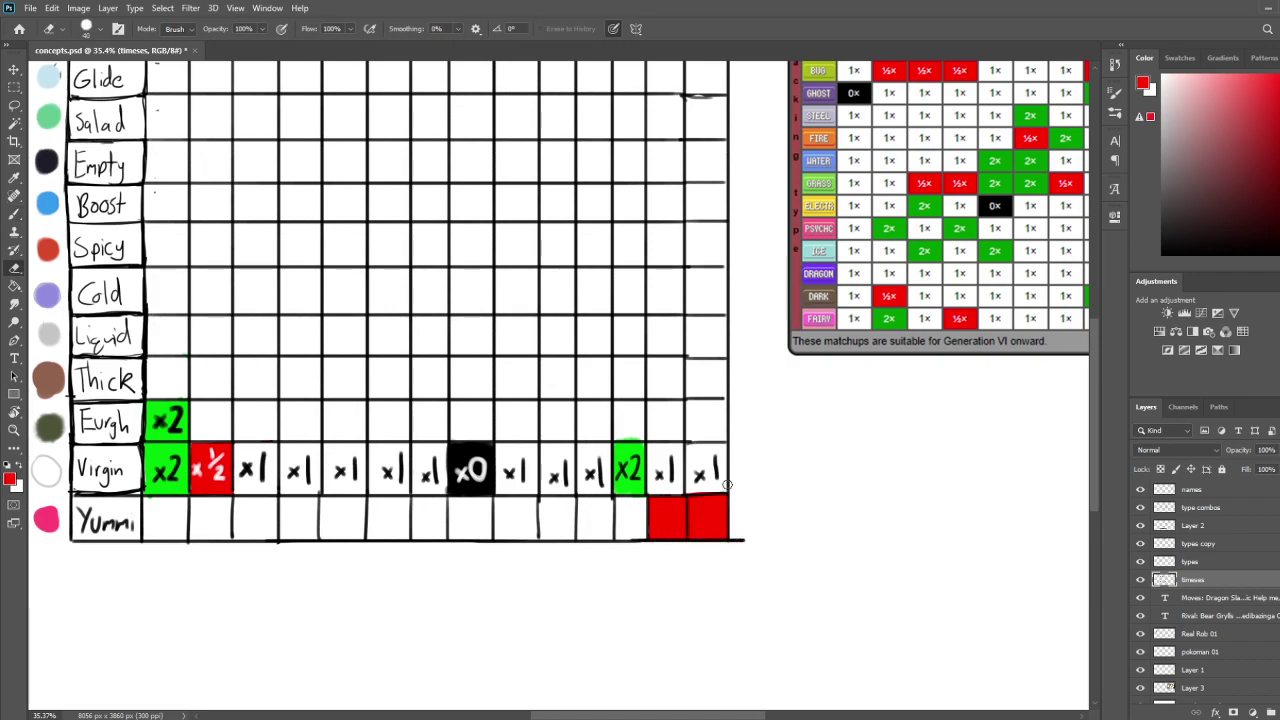
Write x1/2 in white in the Yummi row's red Femme and Yummi cells
key(x)
key(b)
drag(676, 507, 664, 521)
drag(669, 519, 697, 521)
mouse_move(698, 512)
mouse_down()
mouse_move(688, 527)
mouse_move(709, 511)
mouse_up()
key(ctrl+z)
mouse_move(718, 508)
mouse_down()
mouse_move(700, 526)
mouse_move(721, 529)
mouse_up()
drag(708, 463, 762, 591)
mouse_move(739, 463)
mouse_down()
mouse_move(743, 508)
mouse_move(757, 511)
mouse_move(781, 473)
mouse_up()
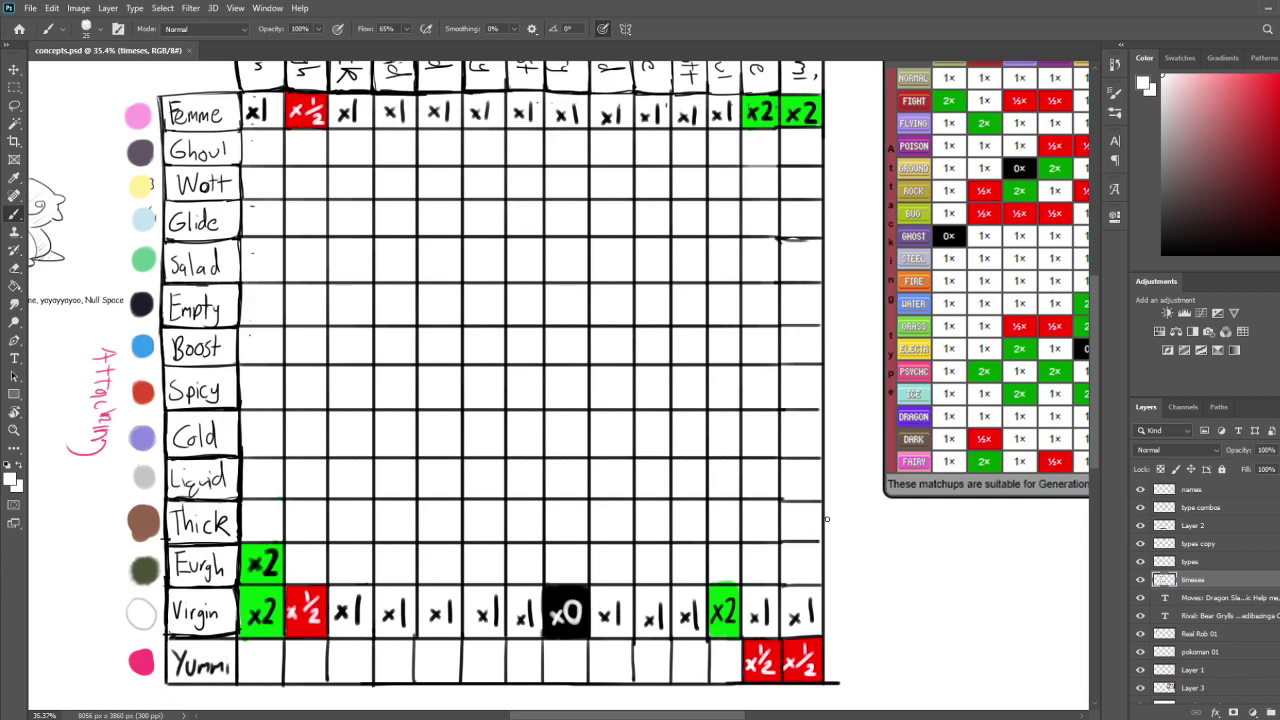
Fill the Cold row's Thick cell with red and write x1/2 there in white
drag(825, 449, 894, 507)
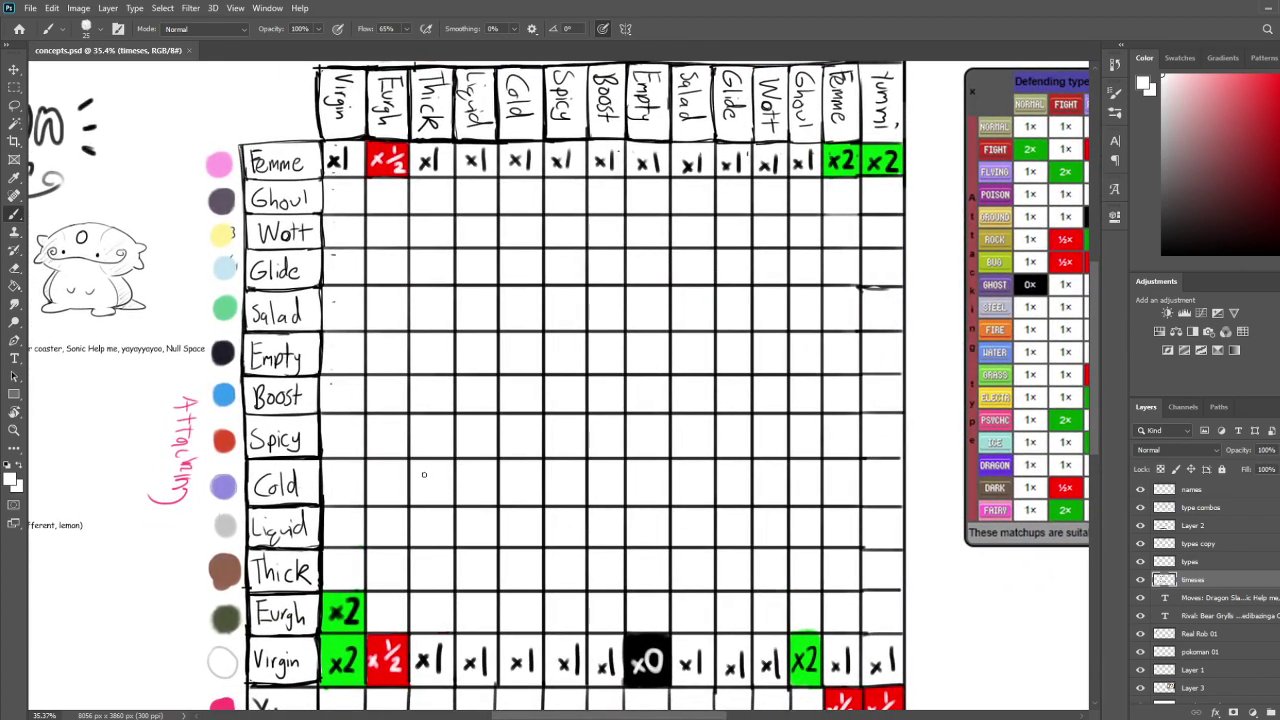
click(1232, 157)
mouse_move(415, 466)
mouse_down()
mouse_move(415, 494)
mouse_move(413, 463)
mouse_move(447, 462)
mouse_move(452, 506)
mouse_move(414, 500)
mouse_up()
mouse_move(427, 465)
mouse_down()
mouse_move(417, 485)
mouse_move(440, 500)
mouse_move(422, 505)
mouse_move(438, 500)
mouse_up()
key(e)
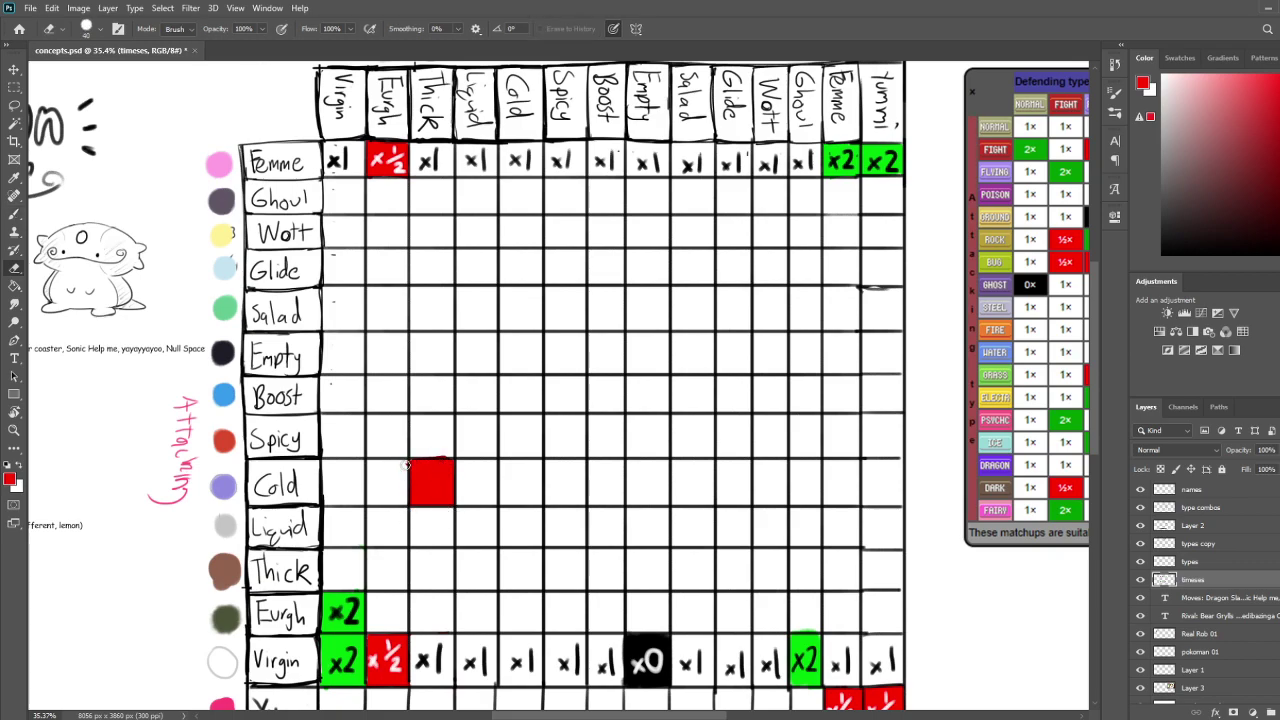
key(d)
key(x)
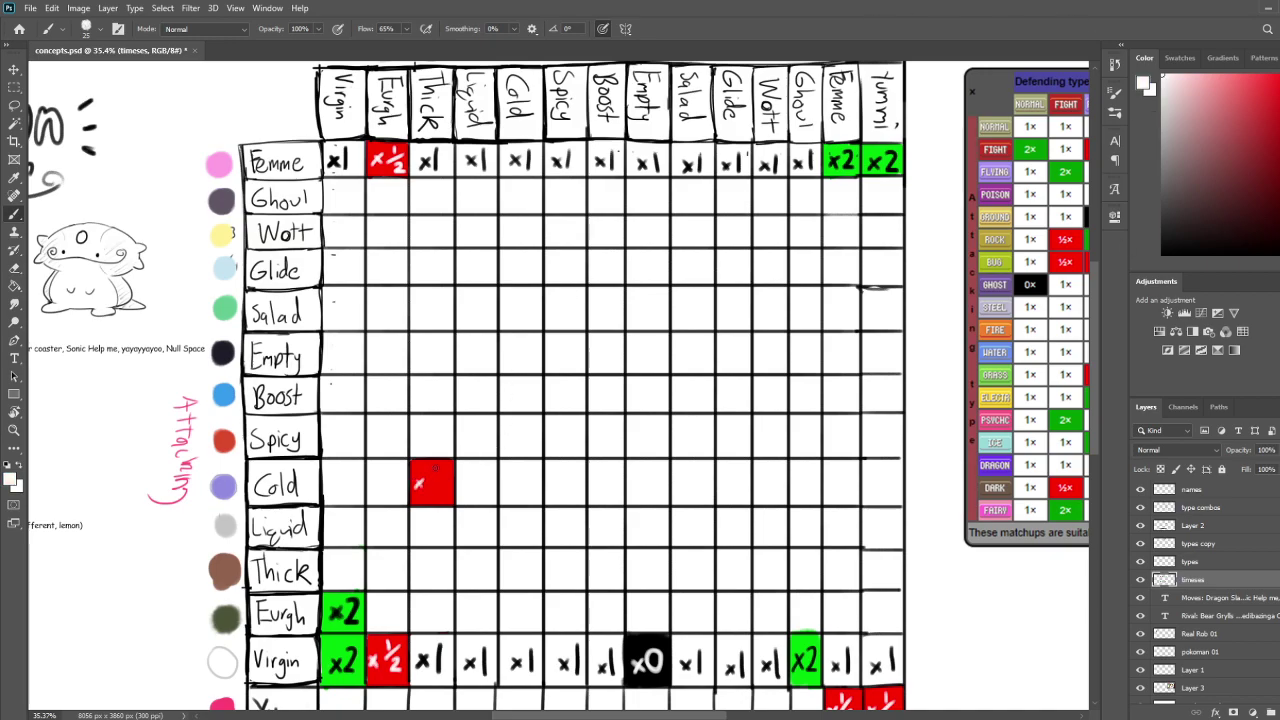
drag(443, 477, 428, 486)
drag(438, 488, 450, 499)
Finish the white x1/2 in the Cold row's Thick cell and fill the Thick row's Cold cell with the sampled green
mouse_move(480, 564)
mouse_down()
mouse_move(506, 458)
mouse_move(487, 577)
mouse_up()
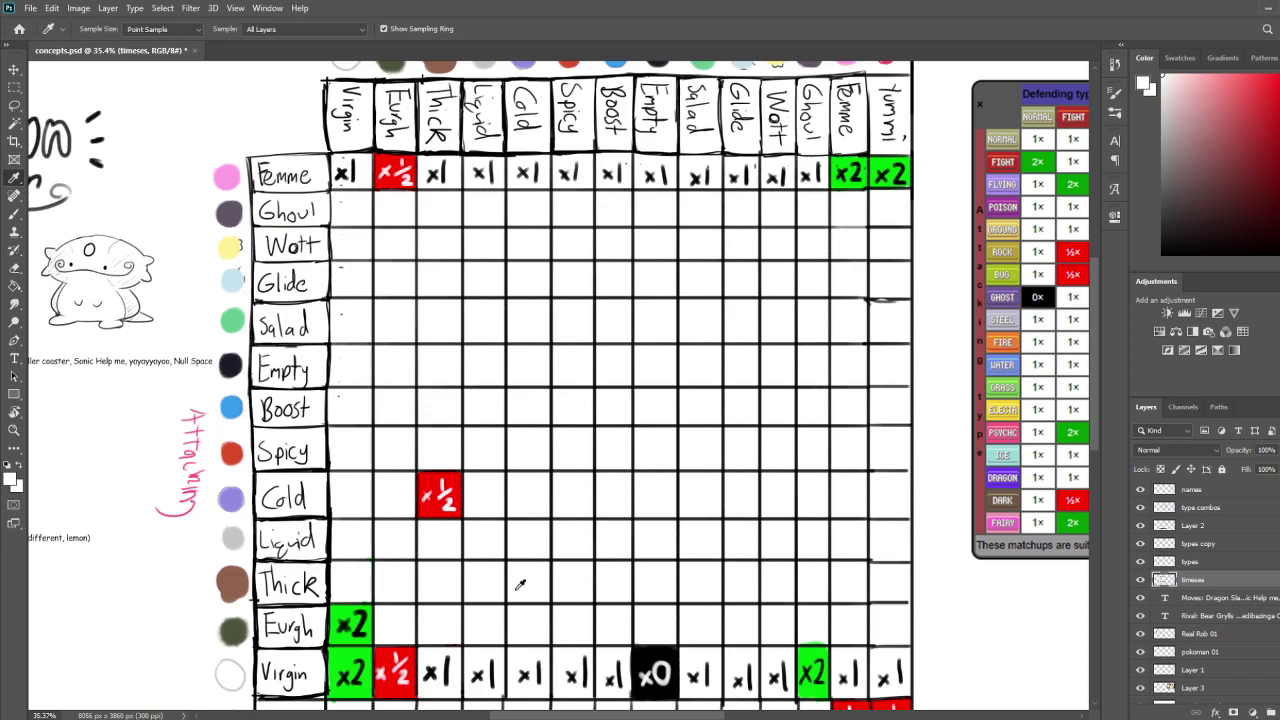
alt+click(366, 636)
mouse_move(515, 563)
mouse_down()
mouse_move(512, 595)
mouse_move(508, 566)
mouse_move(540, 564)
mouse_move(545, 595)
mouse_move(512, 600)
mouse_move(513, 584)
mouse_up()
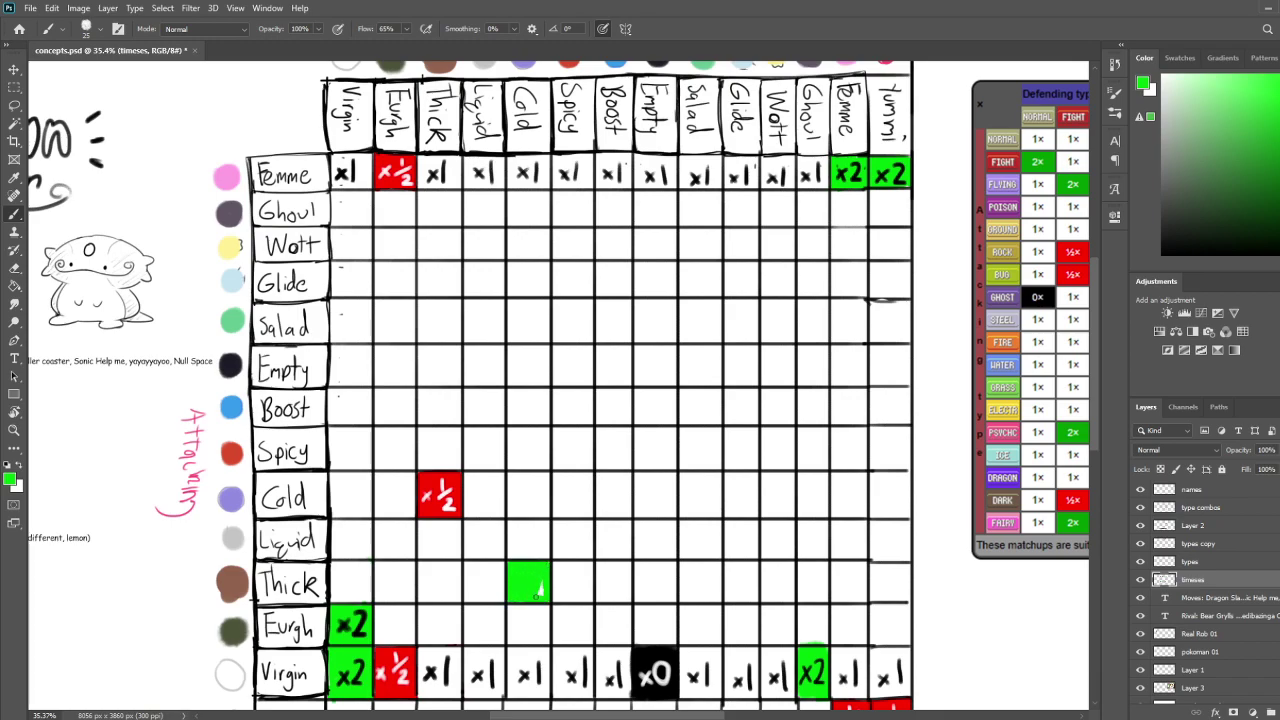
drag(548, 562, 556, 462)
key(e)
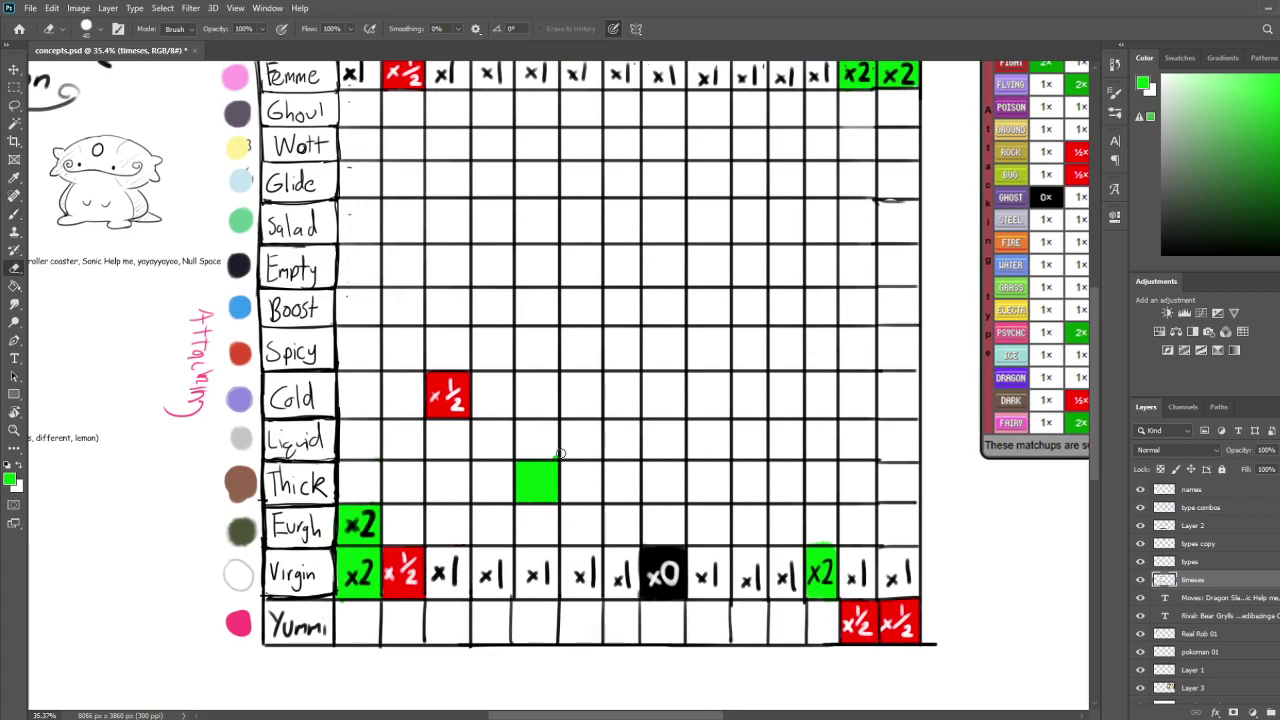
Write x2 in black in the Thick row's green Cold cell
key(d)
key(b)
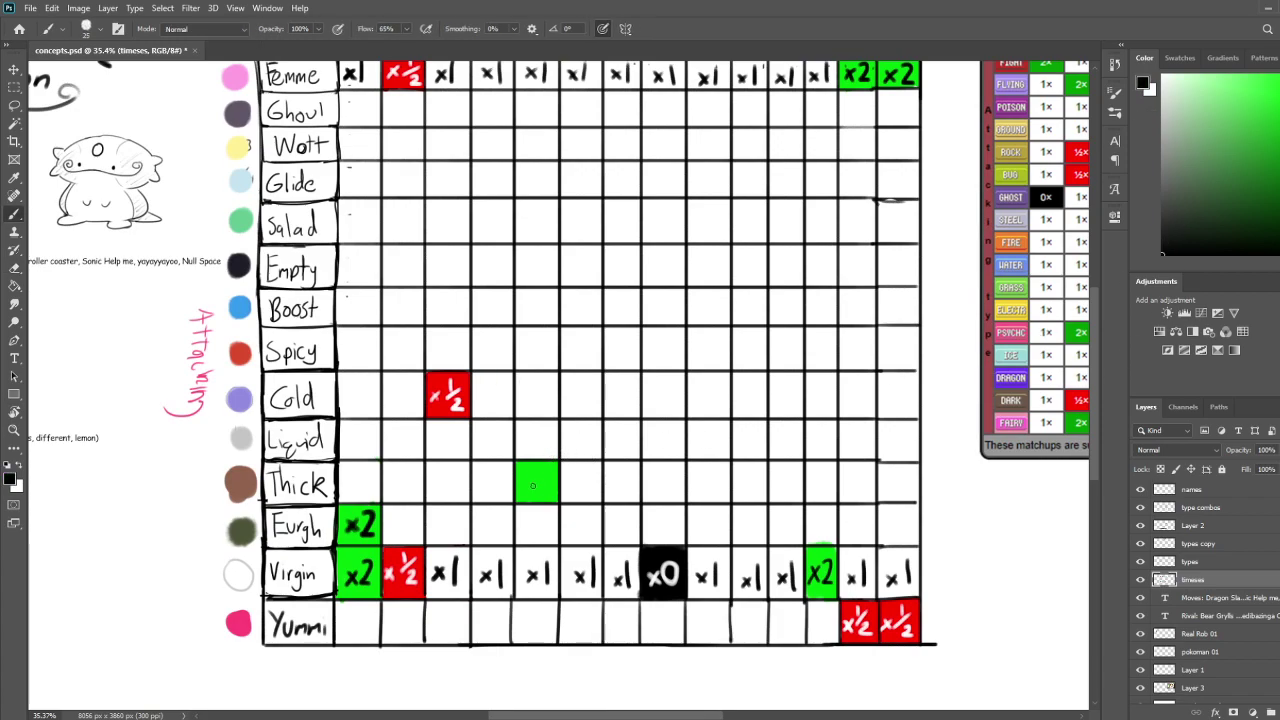
mouse_move(540, 476)
mouse_down()
mouse_move(540, 492)
mouse_move(555, 492)
mouse_up()
Examine the grid's empty rows against the defending column headings and the reference chart to decide the next matchups
mouse_move(652, 393)
mouse_down()
mouse_move(574, 514)
mouse_move(592, 477)
mouse_up()
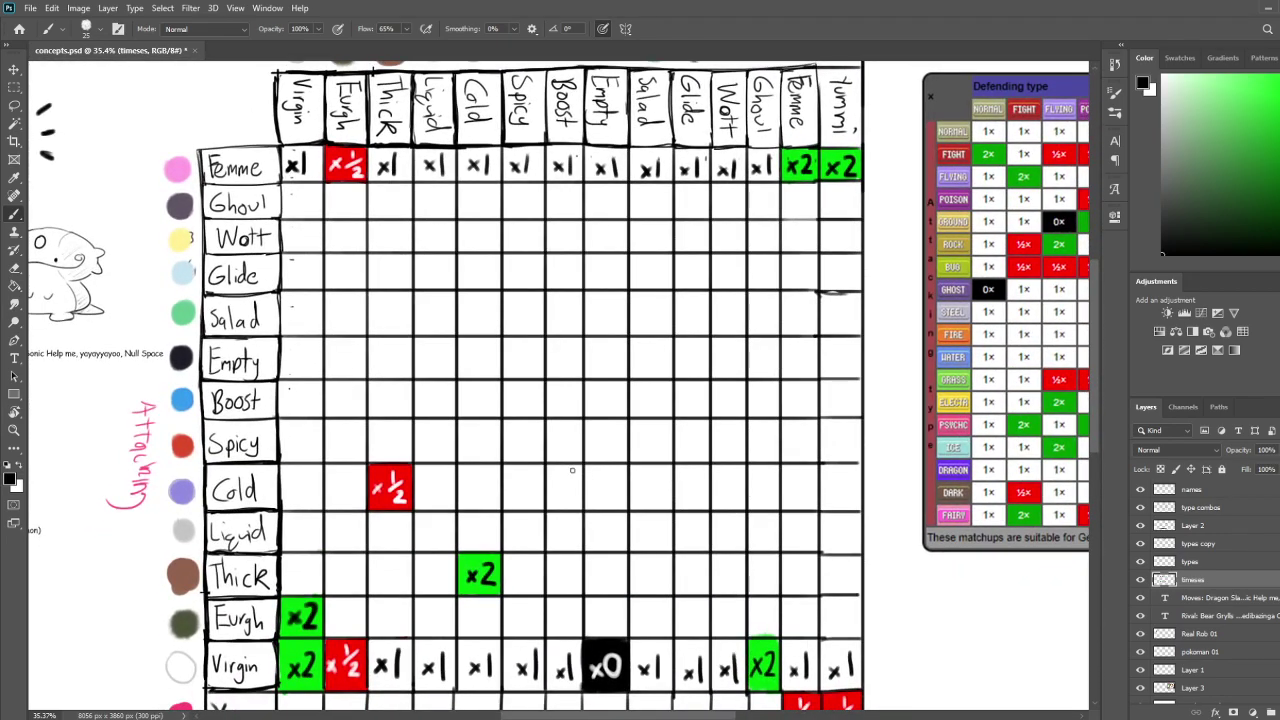
drag(718, 469, 727, 417)
drag(714, 509, 274, 540)
mouse_move(572, 475)
mouse_down()
mouse_move(493, 547)
mouse_move(606, 509)
mouse_move(677, 574)
mouse_move(666, 433)
mouse_move(636, 507)
mouse_move(634, 458)
mouse_move(616, 498)
mouse_up()
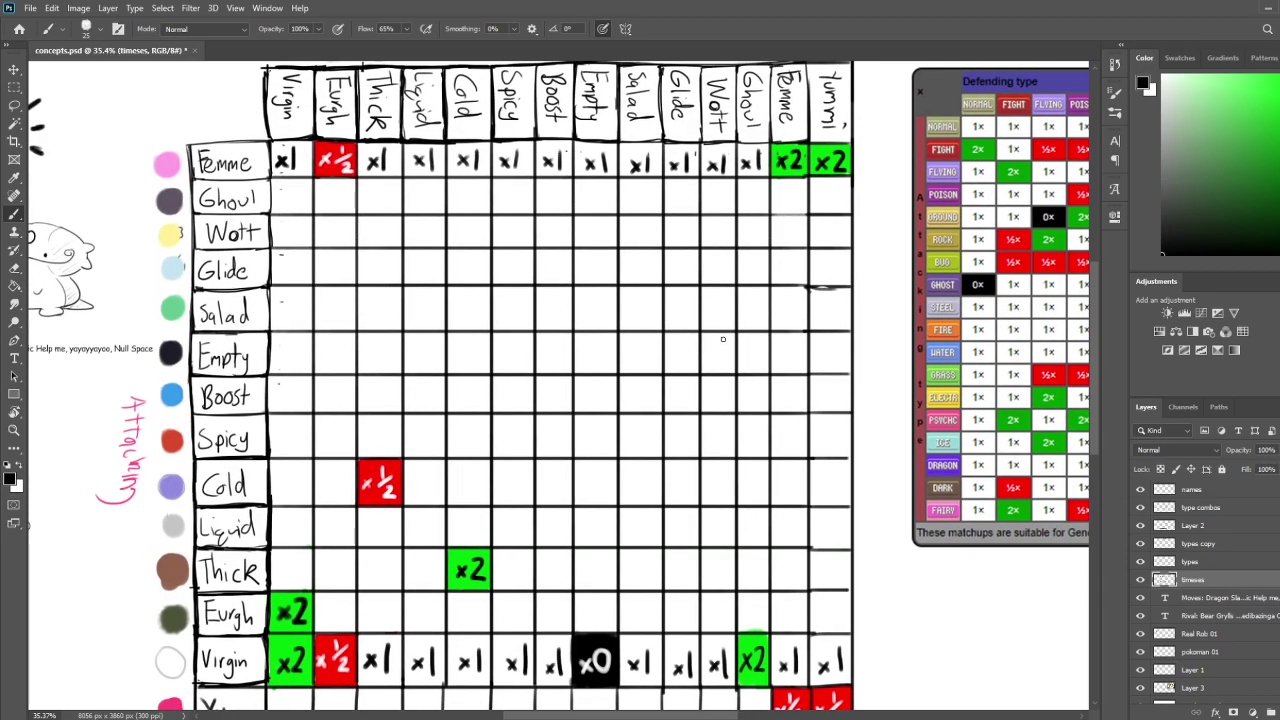
drag(714, 448, 761, 427)
drag(720, 514, 664, 594)
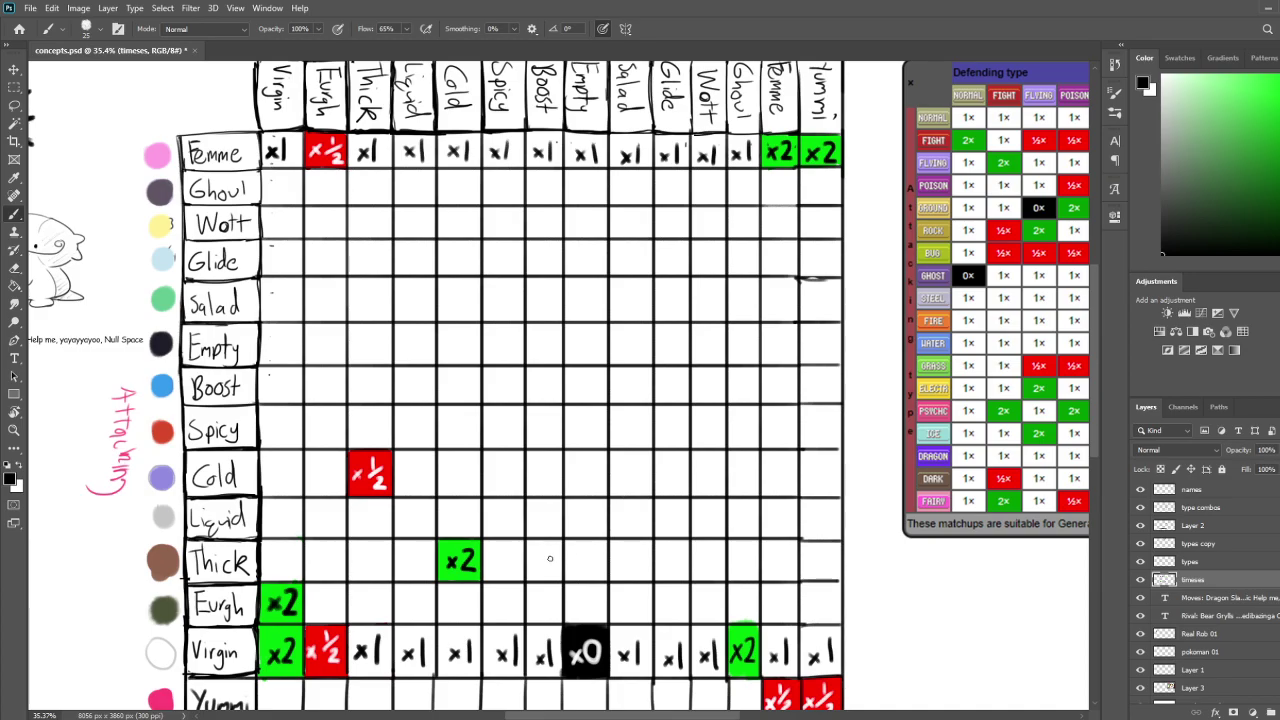
mouse_move(555, 556)
mouse_down()
mouse_move(569, 478)
mouse_move(603, 457)
mouse_move(603, 543)
mouse_move(581, 582)
mouse_move(590, 576)
mouse_up()
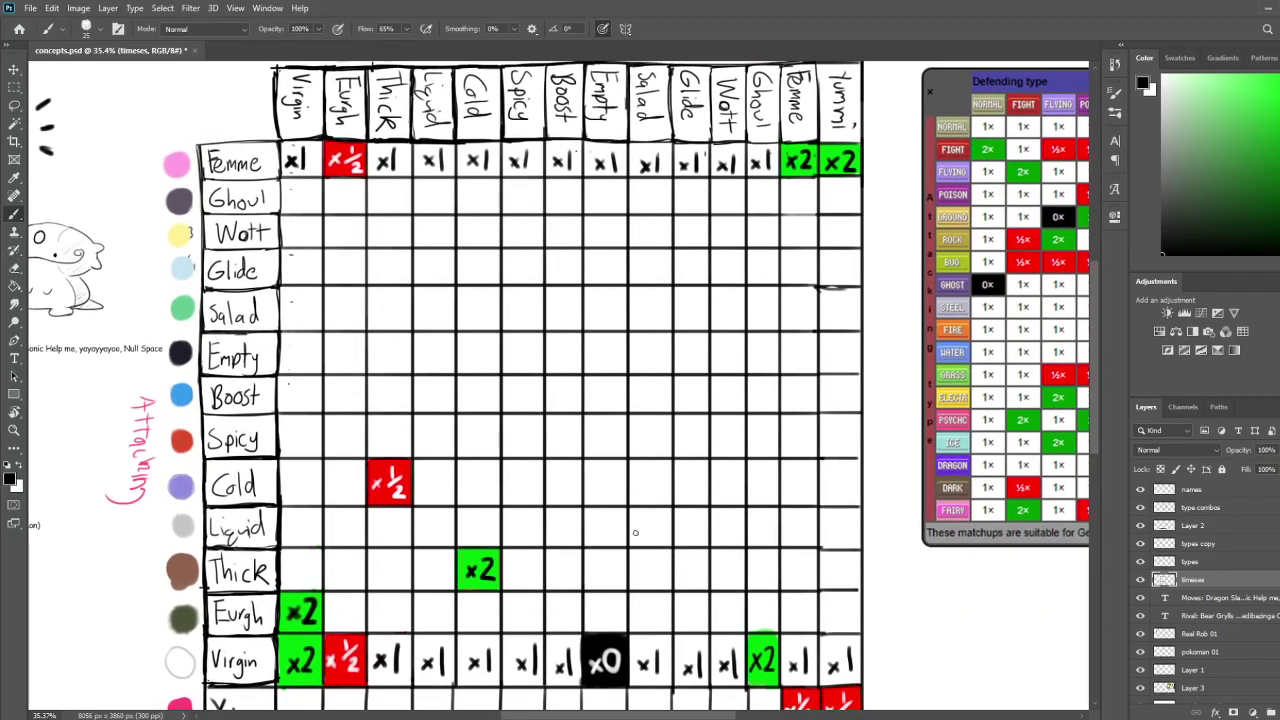
drag(640, 569, 685, 549)
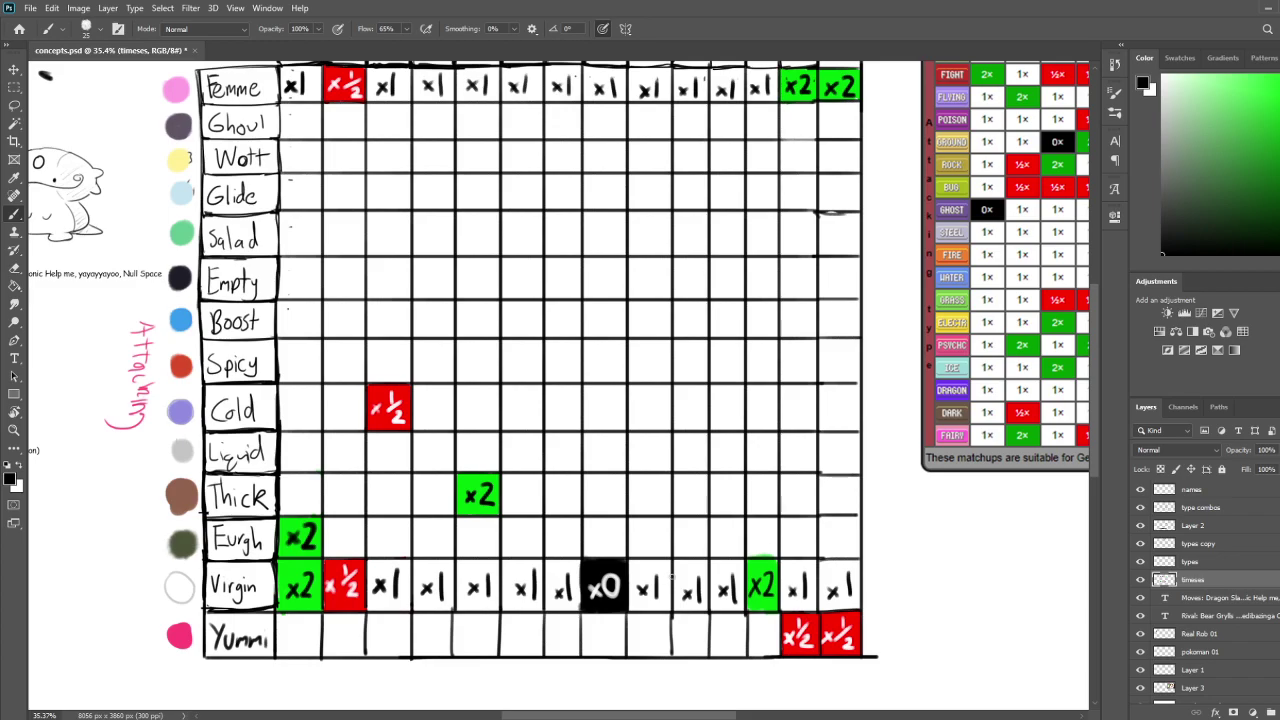
mouse_move(664, 535)
mouse_down()
mouse_move(657, 599)
mouse_move(667, 547)
mouse_move(656, 510)
mouse_move(655, 598)
mouse_move(666, 515)
mouse_move(669, 571)
mouse_move(666, 532)
mouse_up()
scroll(670, 550, up, 2)
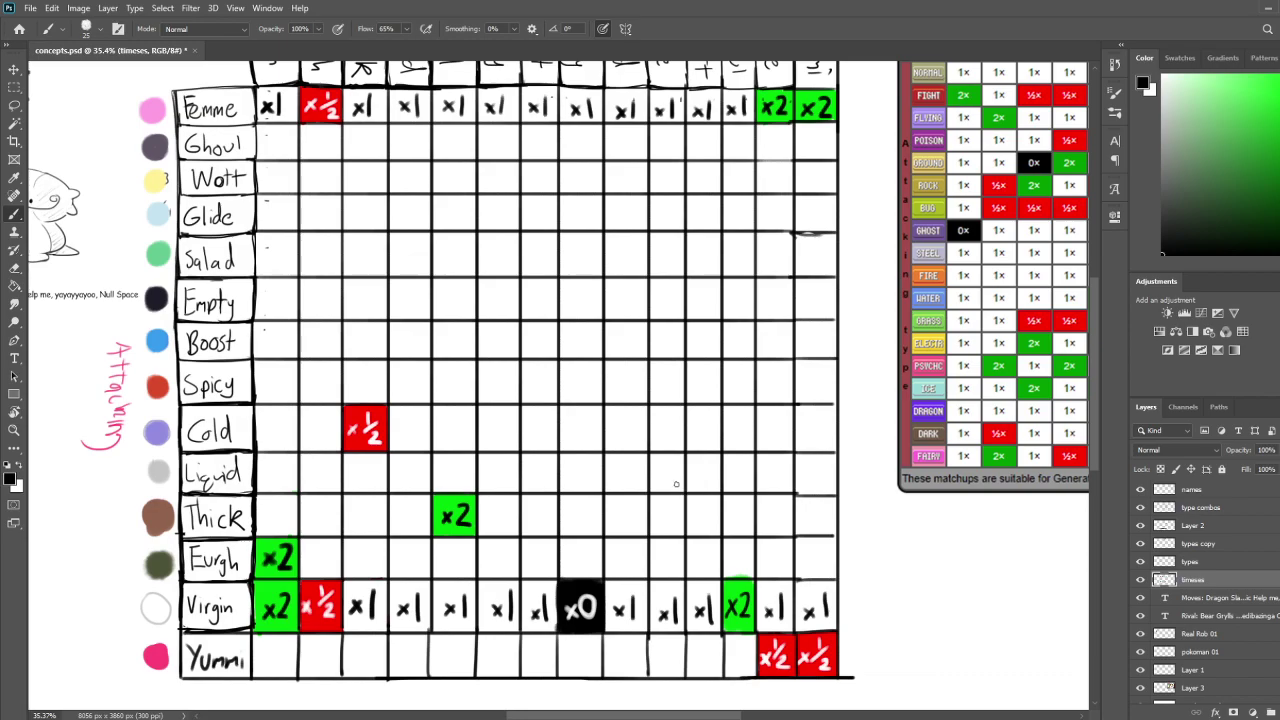
scroll(676, 495, up, 3)
scroll(680, 505, down, 2)
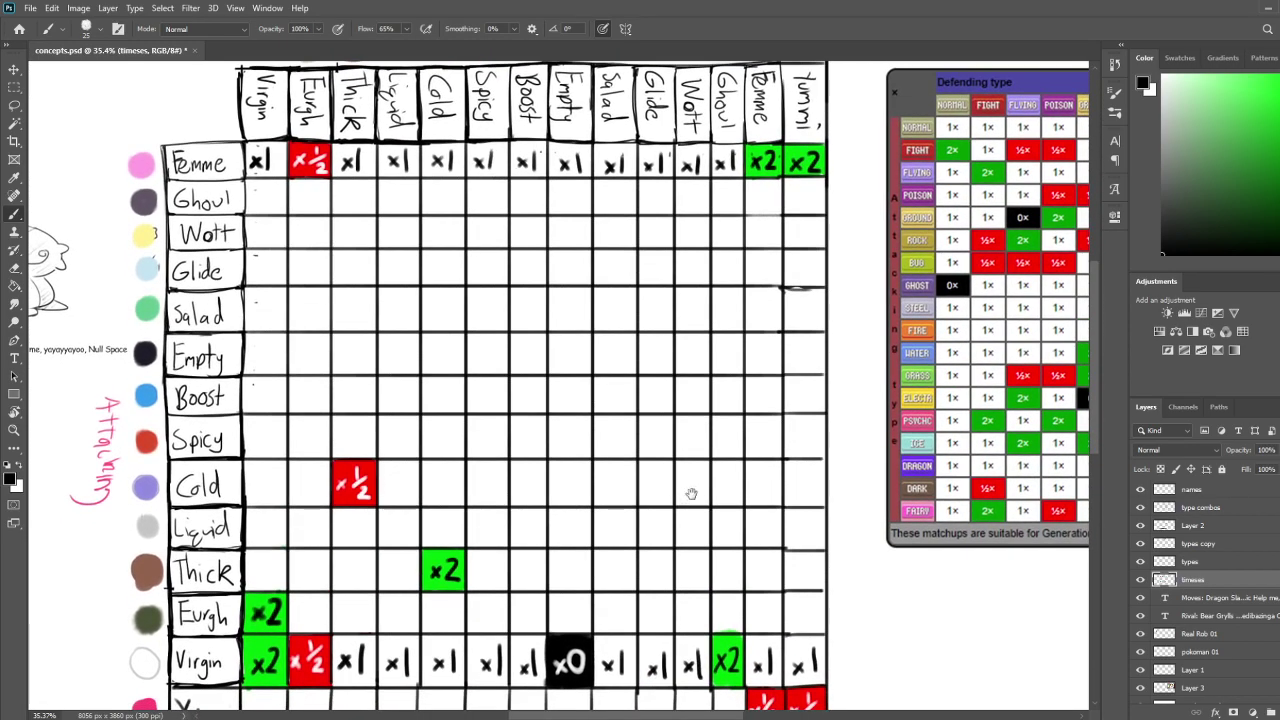
scroll(695, 460, down, 2)
scroll(694, 534, up, 2)
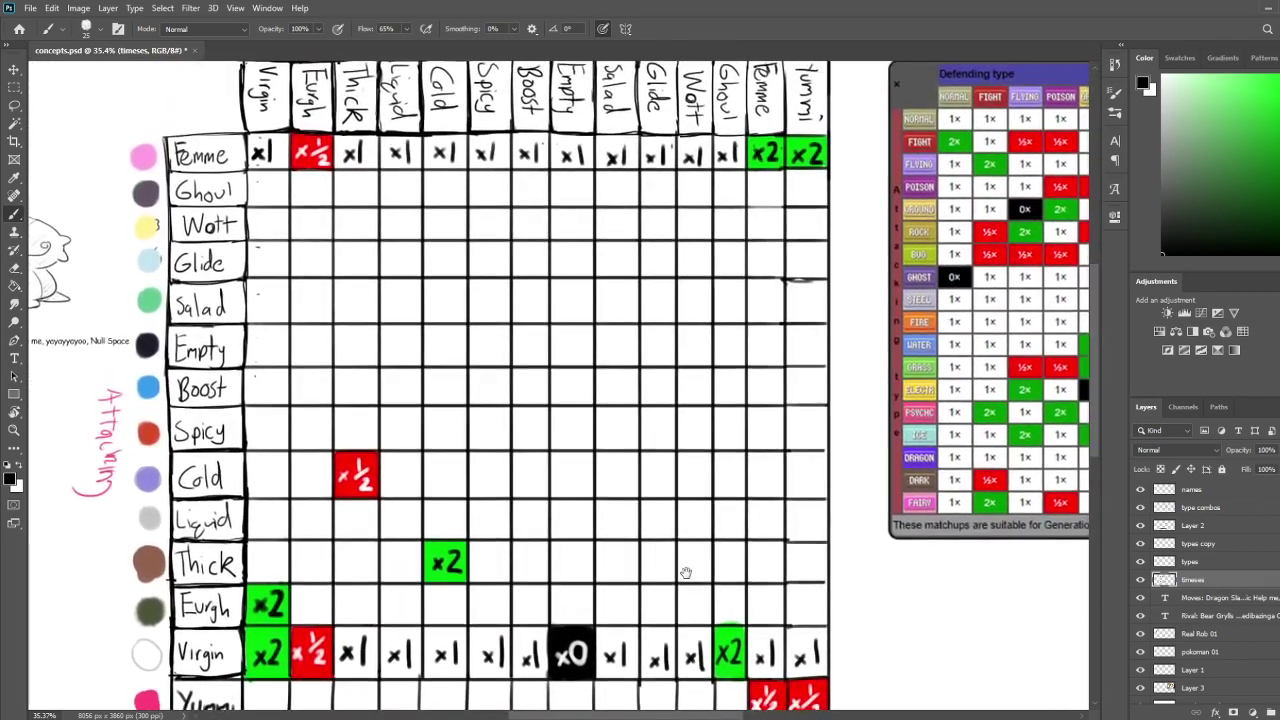
drag(685, 577, 708, 551)
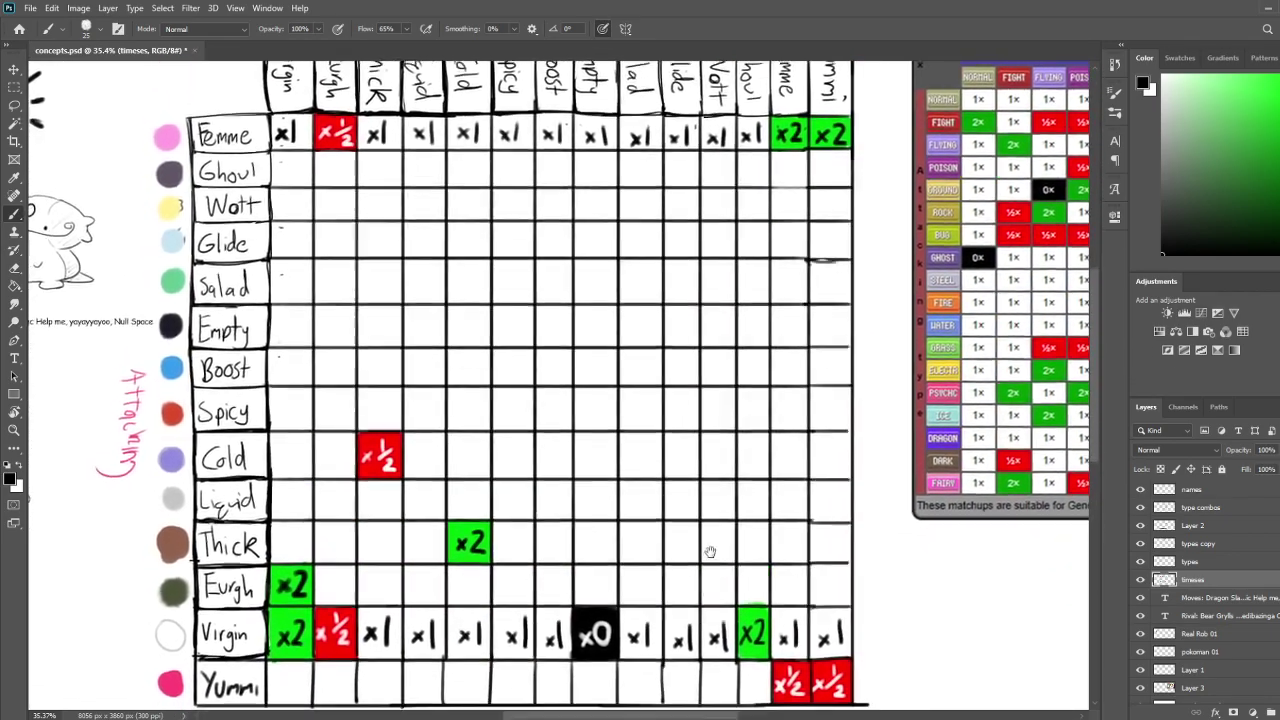
drag(472, 287, 494, 357)
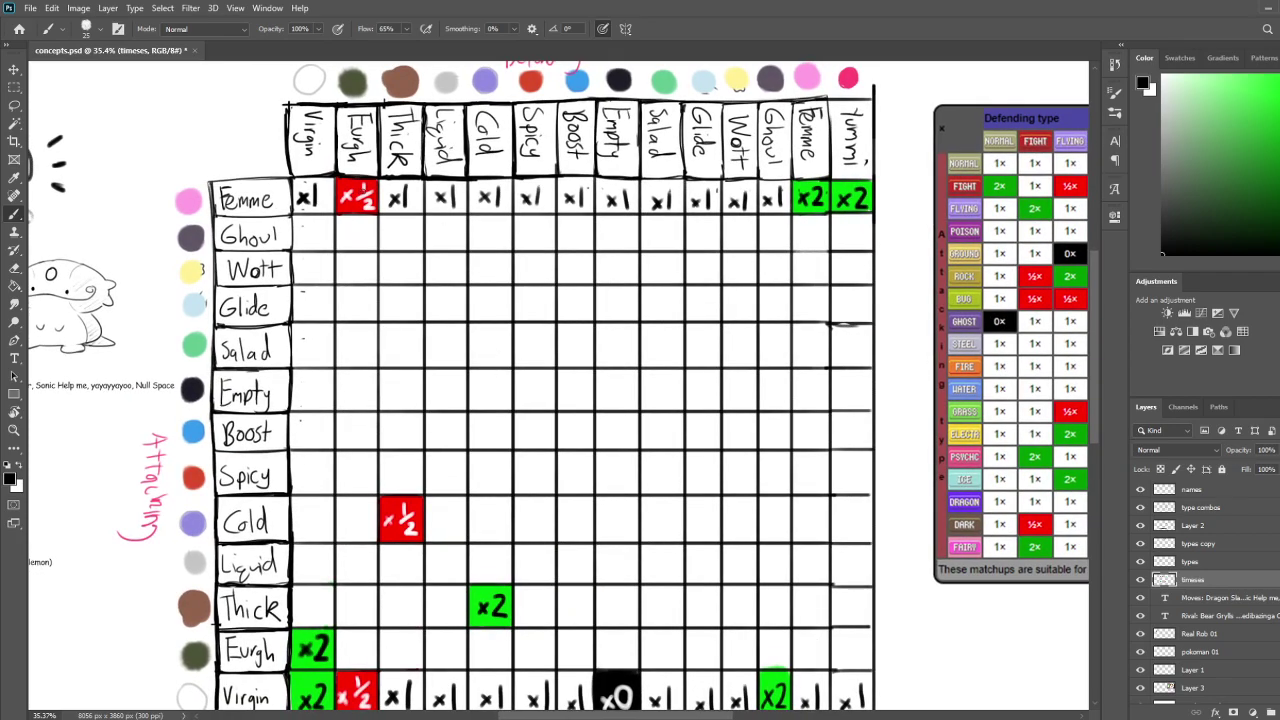
drag(677, 514, 491, 466)
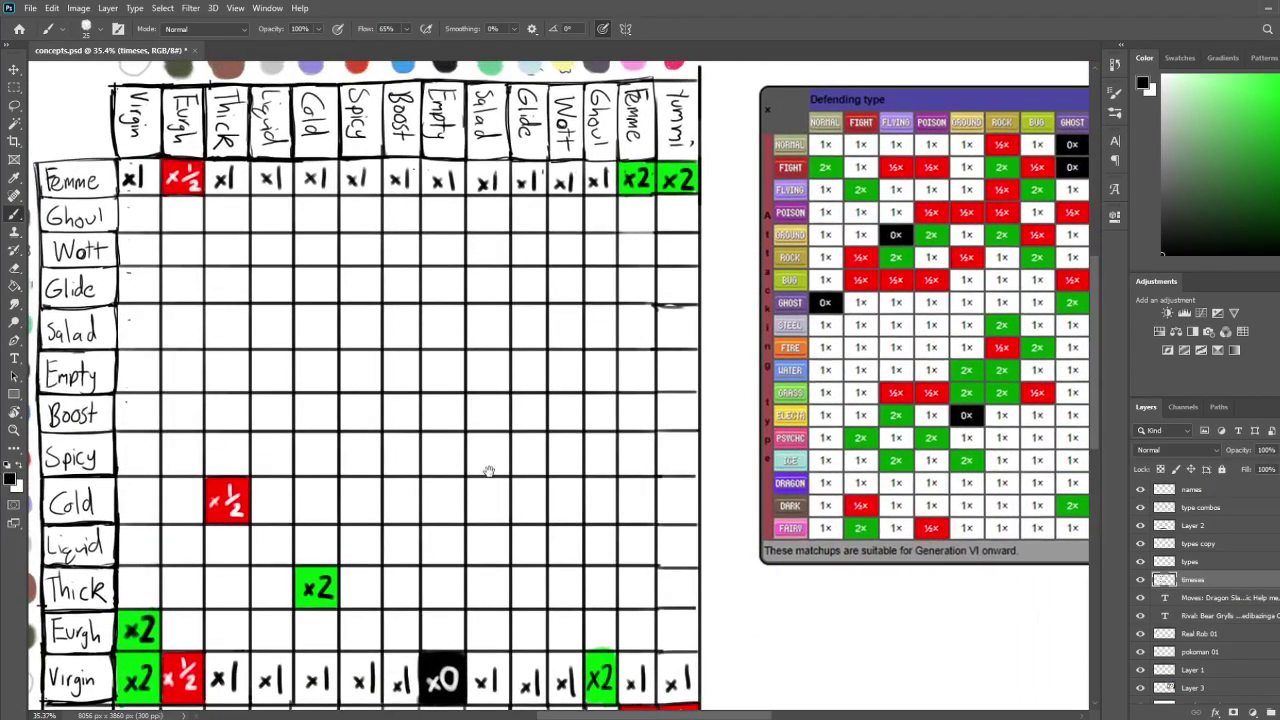
Sample the green of an existing x2 cell and fill the Eurgh row's Femme cell with it
key(i)
click(600, 667)
key(b)
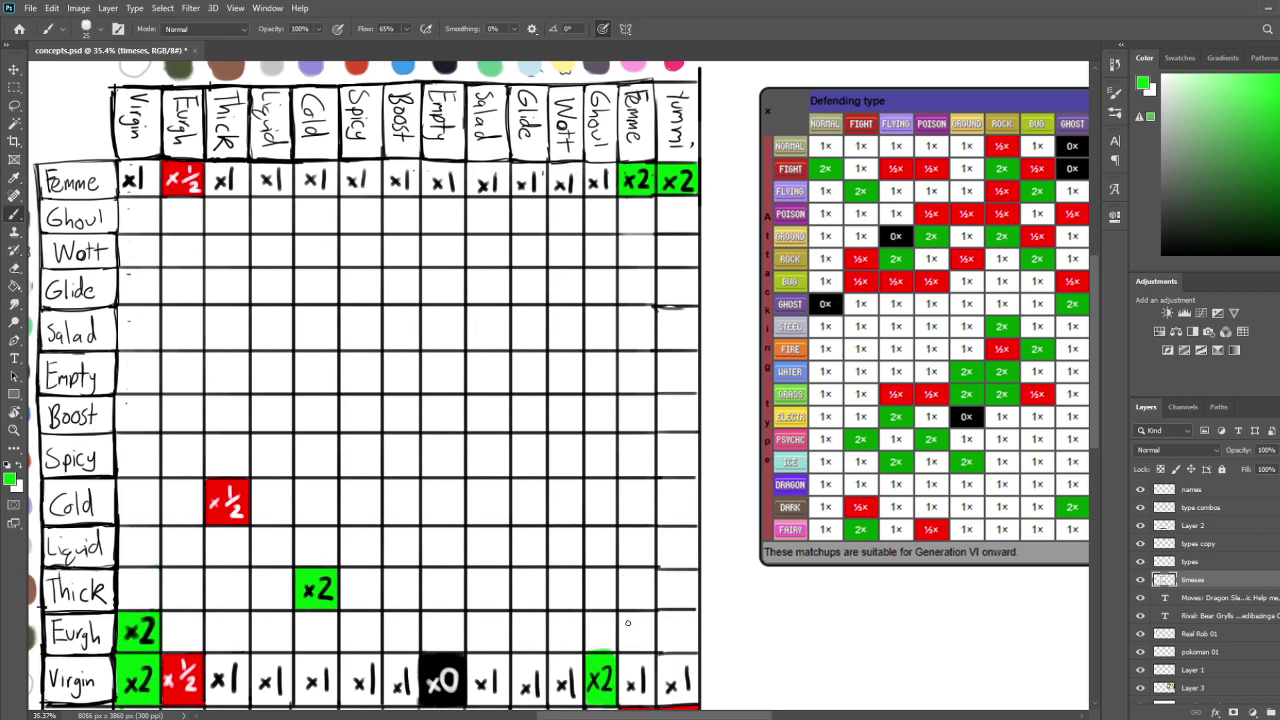
mouse_move(620, 643)
mouse_down()
mouse_move(626, 612)
mouse_move(649, 613)
mouse_move(652, 650)
mouse_move(634, 655)
mouse_move(648, 634)
mouse_move(629, 637)
mouse_move(635, 616)
mouse_move(629, 631)
mouse_move(649, 626)
mouse_move(656, 657)
mouse_up()
key(e)
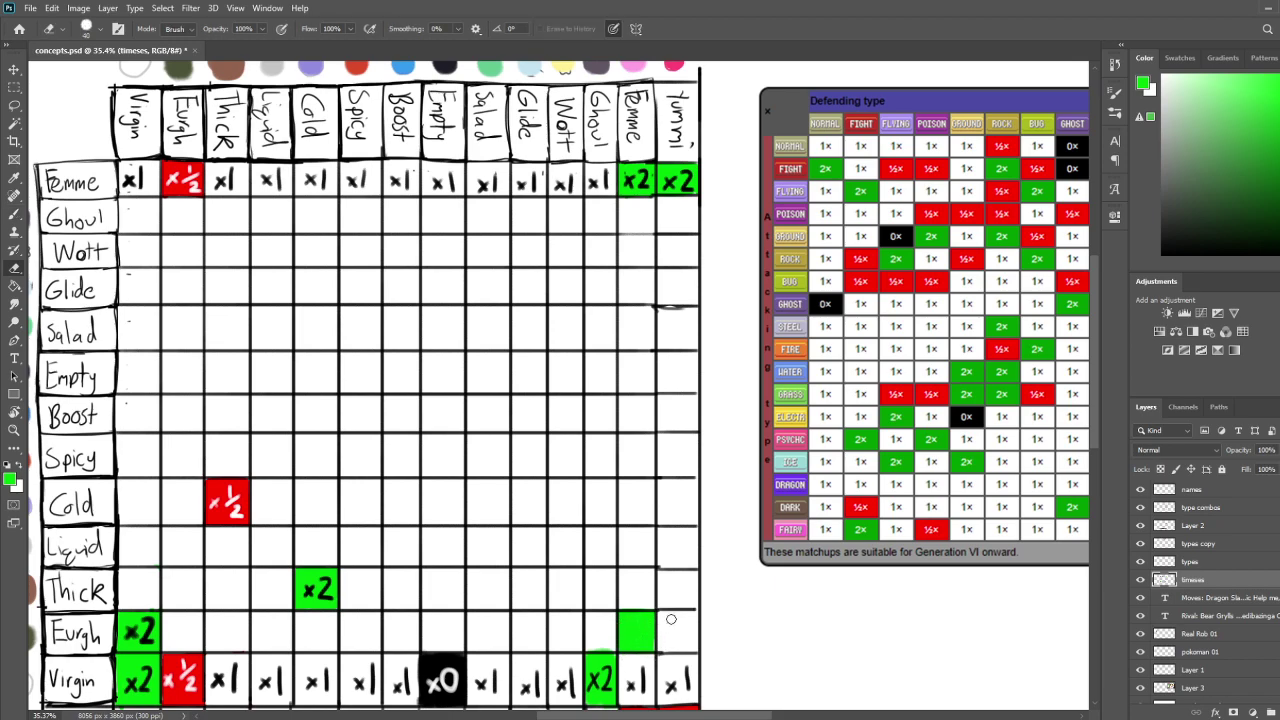
Write x2 in black in the Eurgh row's green Femme cell and save the document
key(b)
key(d)
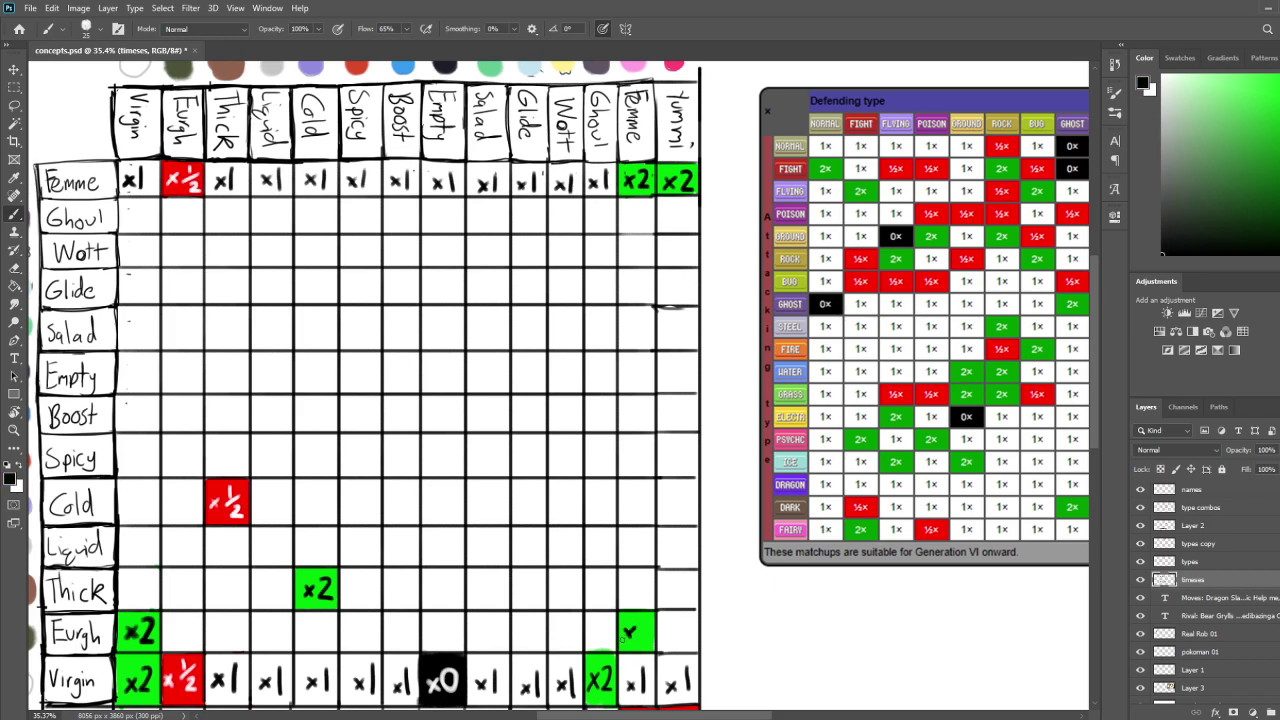
drag(643, 619, 652, 641)
drag(416, 492, 521, 474)
key(ctrl+s)
Sample the red of an existing x1/2 cell and fill the Cold row's Spicy cell with it, keeping the edges clean
mouse_move(619, 566)
mouse_down()
mouse_move(634, 560)
mouse_move(633, 585)
mouse_move(649, 541)
mouse_move(677, 523)
mouse_move(677, 568)
mouse_up()
mouse_move(503, 463)
mouse_down()
mouse_move(537, 494)
mouse_move(494, 494)
mouse_move(520, 508)
mouse_move(520, 470)
mouse_move(557, 472)
mouse_move(558, 512)
mouse_move(546, 486)
mouse_move(548, 505)
mouse_up()
key(i)
click(416, 480)
key(b)
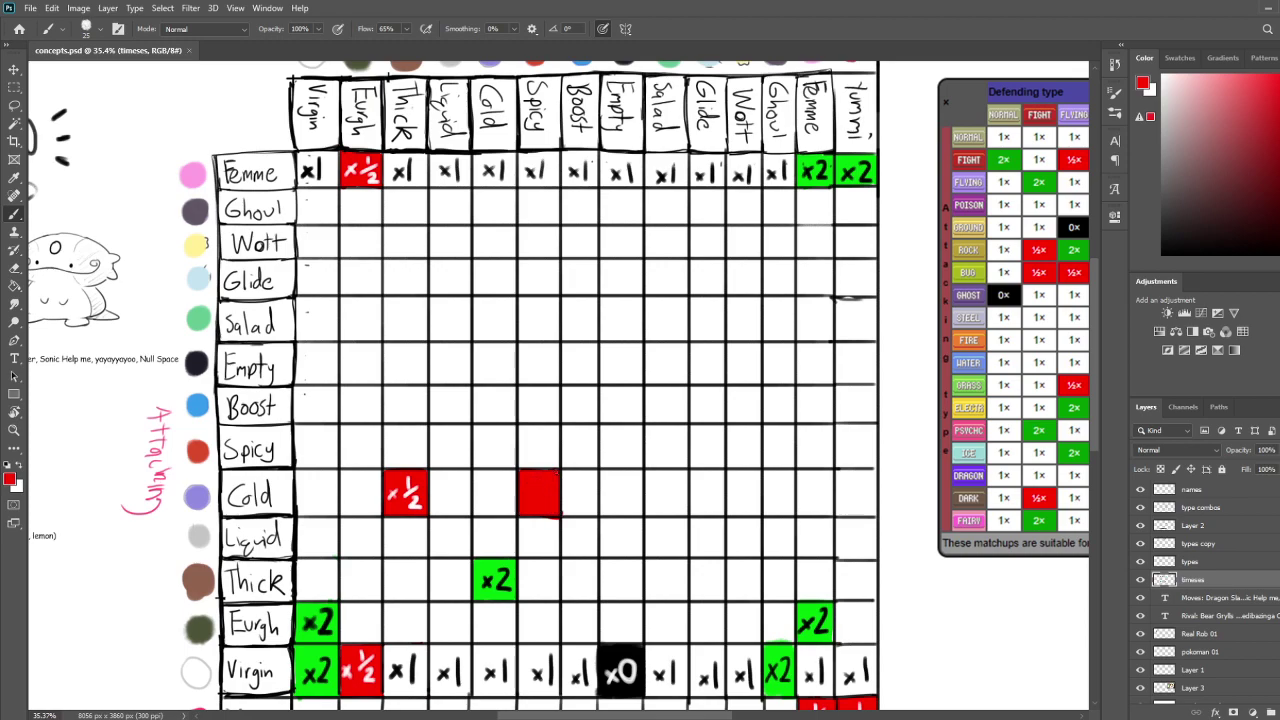
key(e)
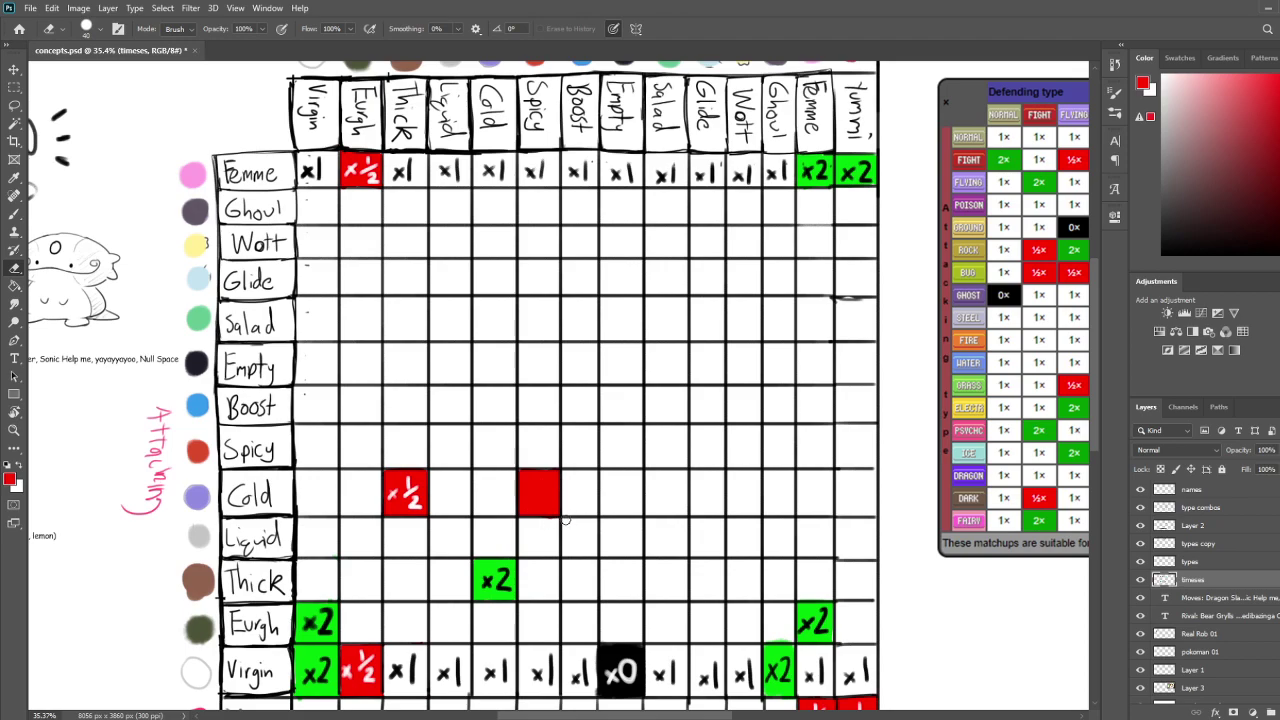
drag(584, 540, 593, 513)
Write x1/2 in white in the Cold row's red Spicy cell
key(u)
drag(1217, 193, 1108, 45)
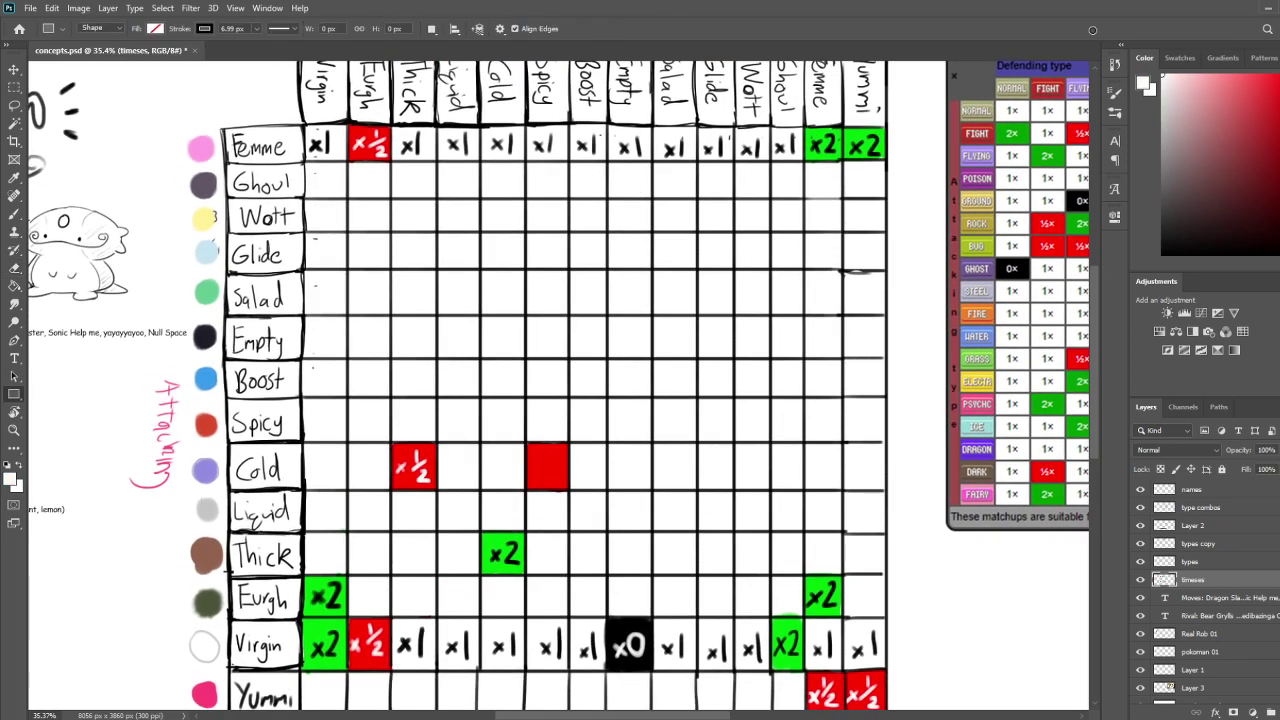
key(b)
drag(549, 453, 551, 466)
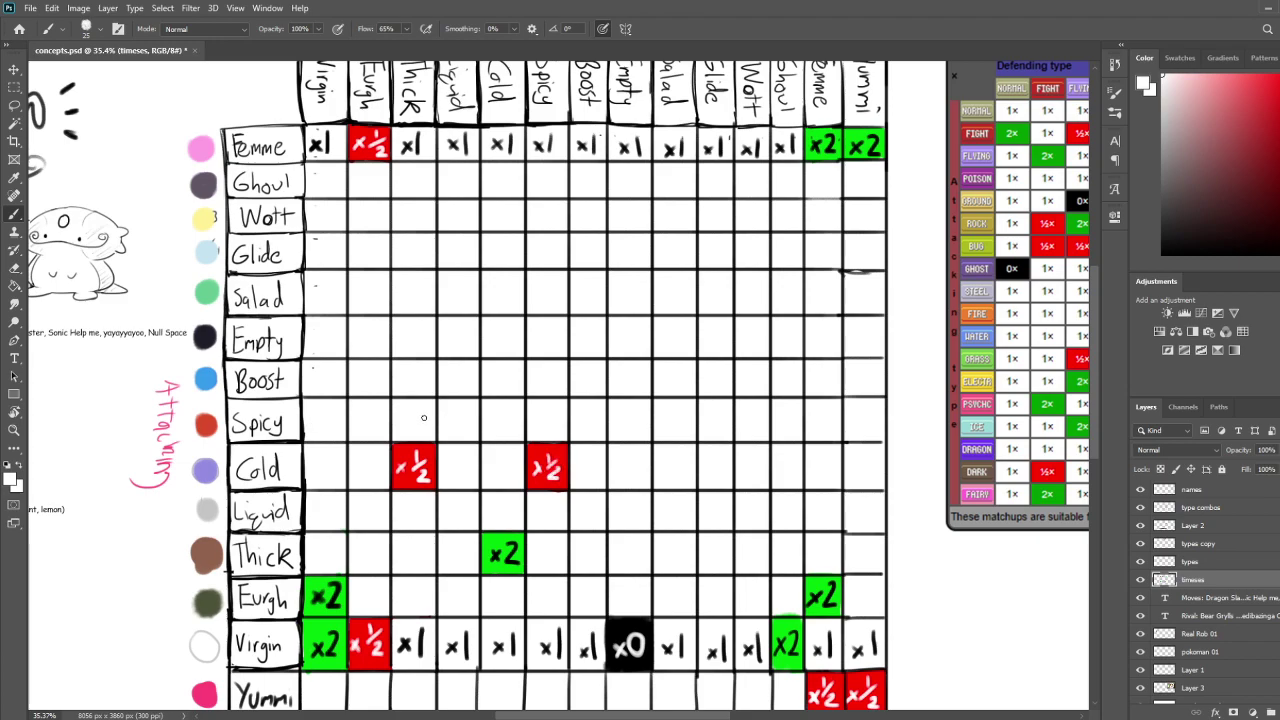
Sample the green of the Thick row's x2 cell and fill the Spicy row's Cold cell with it
alt+click(500, 538)
mouse_move(491, 408)
mouse_down()
mouse_move(491, 430)
mouse_move(486, 402)
mouse_move(518, 401)
mouse_move(519, 428)
mouse_move(488, 438)
mouse_move(518, 413)
mouse_up()
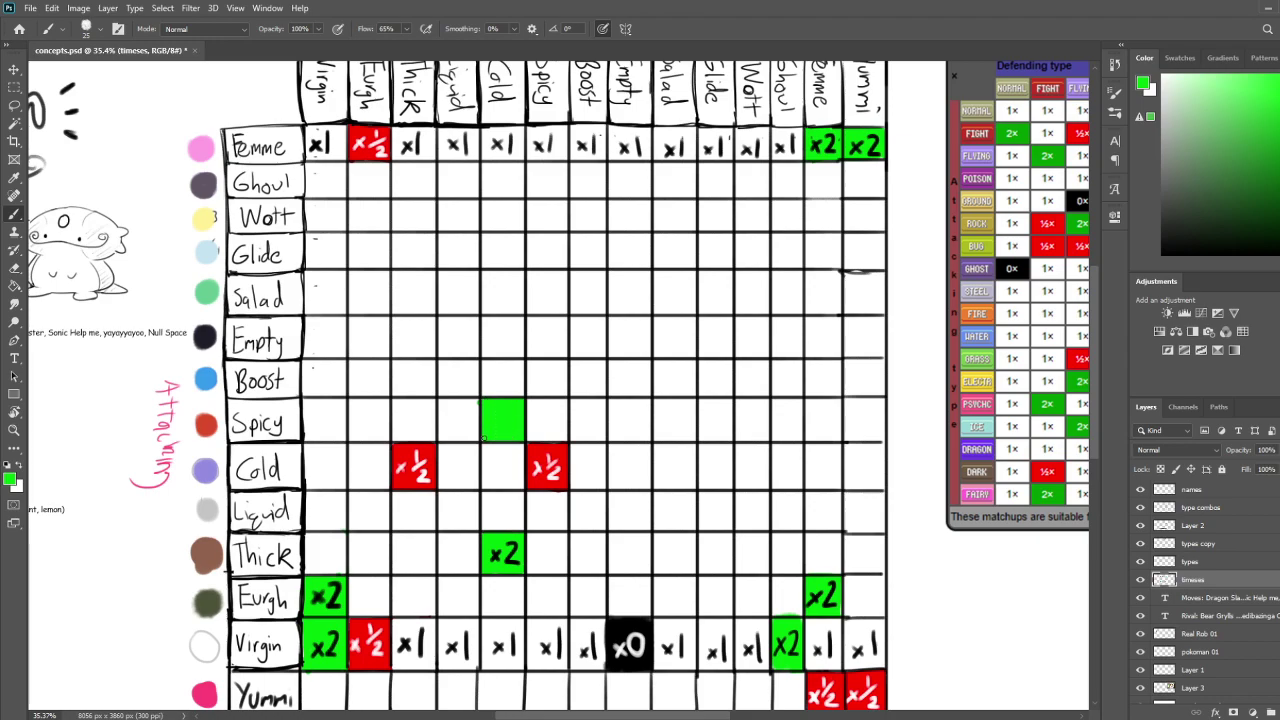
Write "×2" in black on the green cell in the Spicy row under the Cold column
drag(1233, 241, 1158, 258)
mouse_move(497, 414)
mouse_down()
mouse_move(488, 425)
mouse_move(515, 428)
mouse_up()
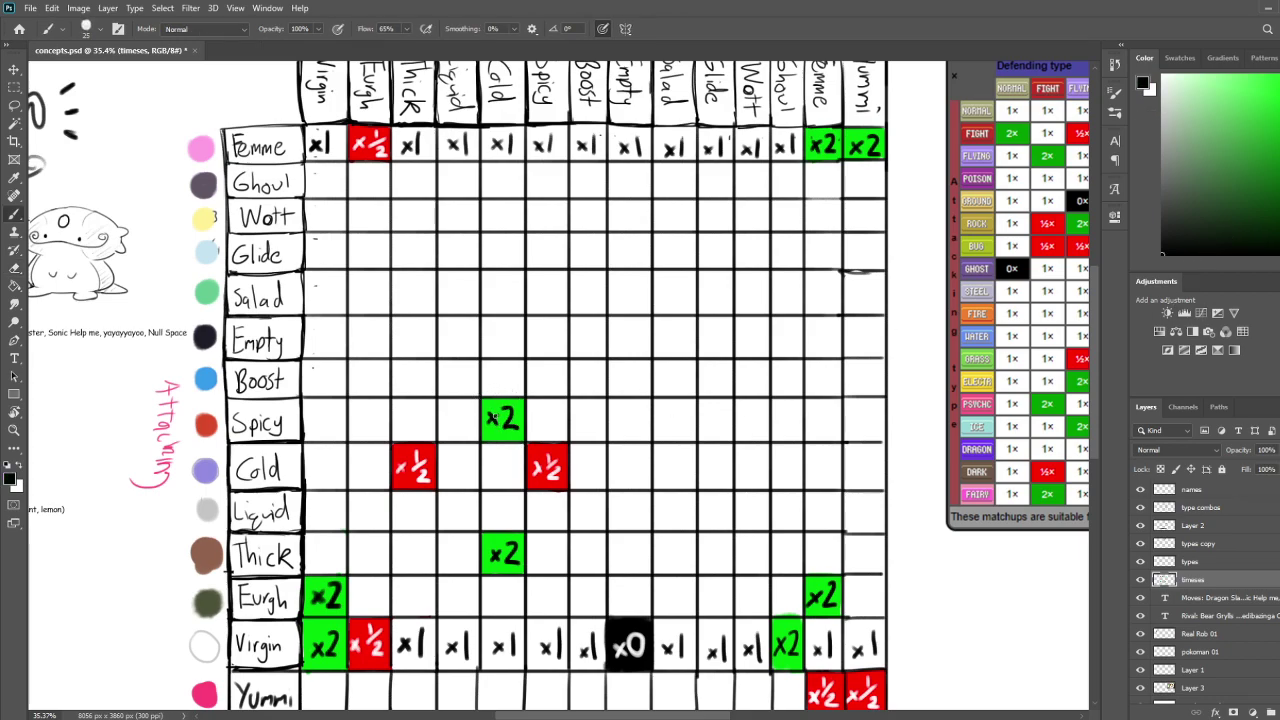
Fill the cell in the Wott row under the Cold column with red sampled from an existing ×½ cell
mouse_move(636, 396)
mouse_down()
mouse_move(628, 423)
mouse_move(640, 390)
mouse_up()
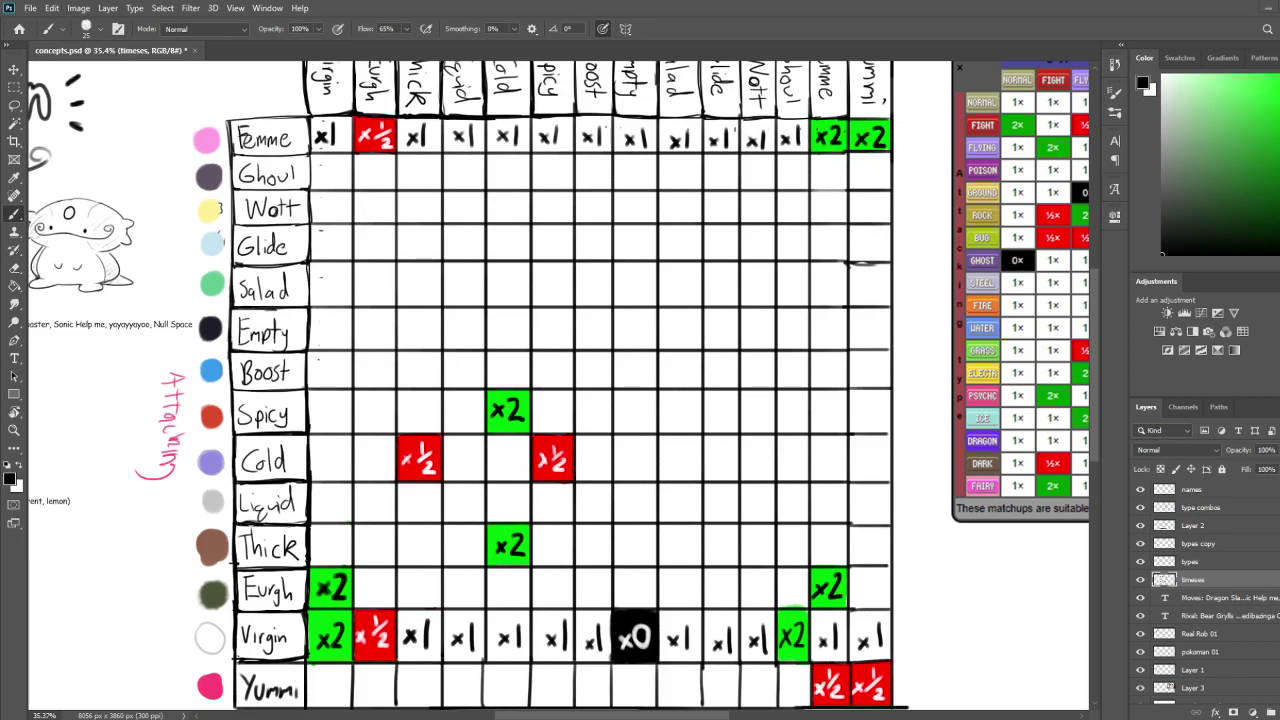
alt+scroll(651, 240, down, 1)
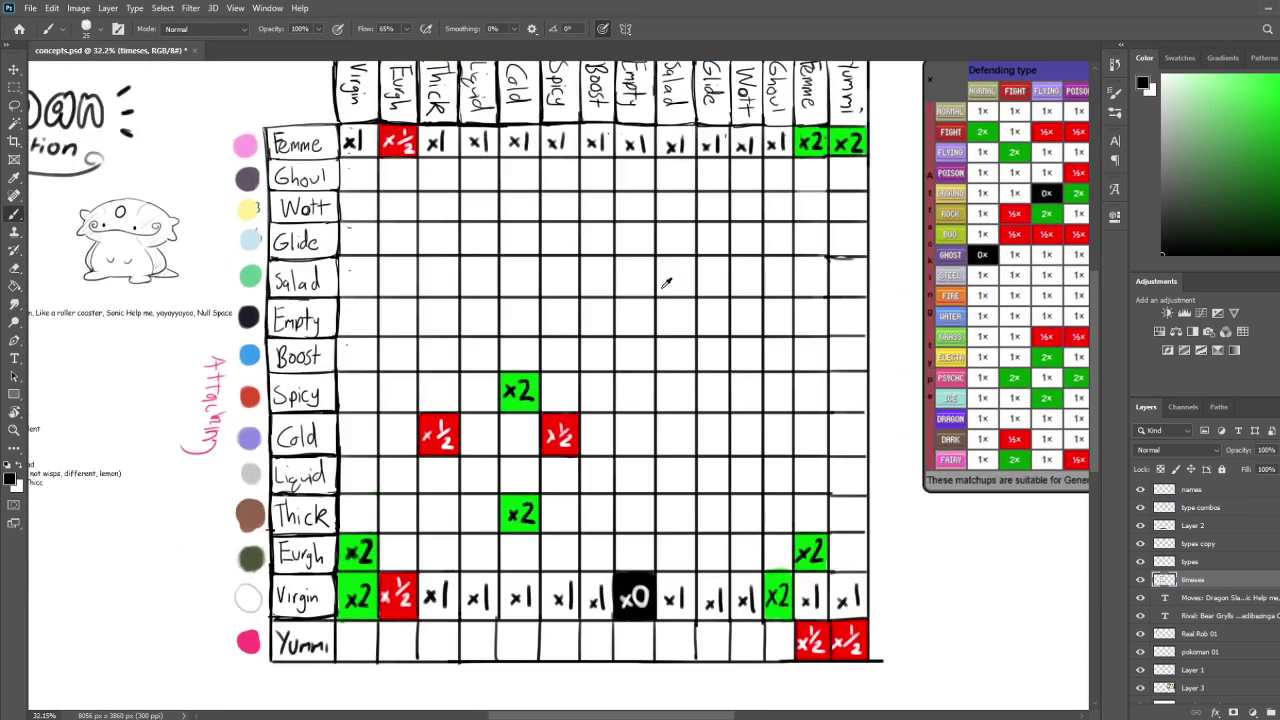
scroll(649, 241, up, 1)
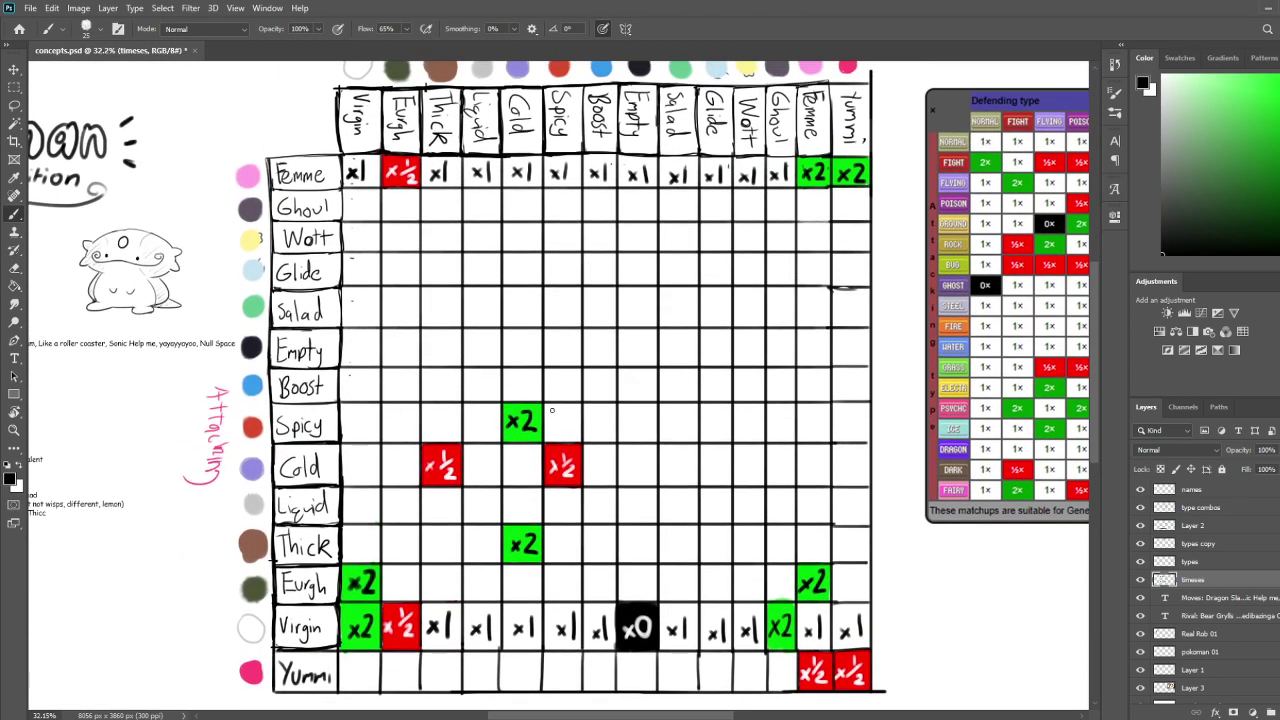
key(i)
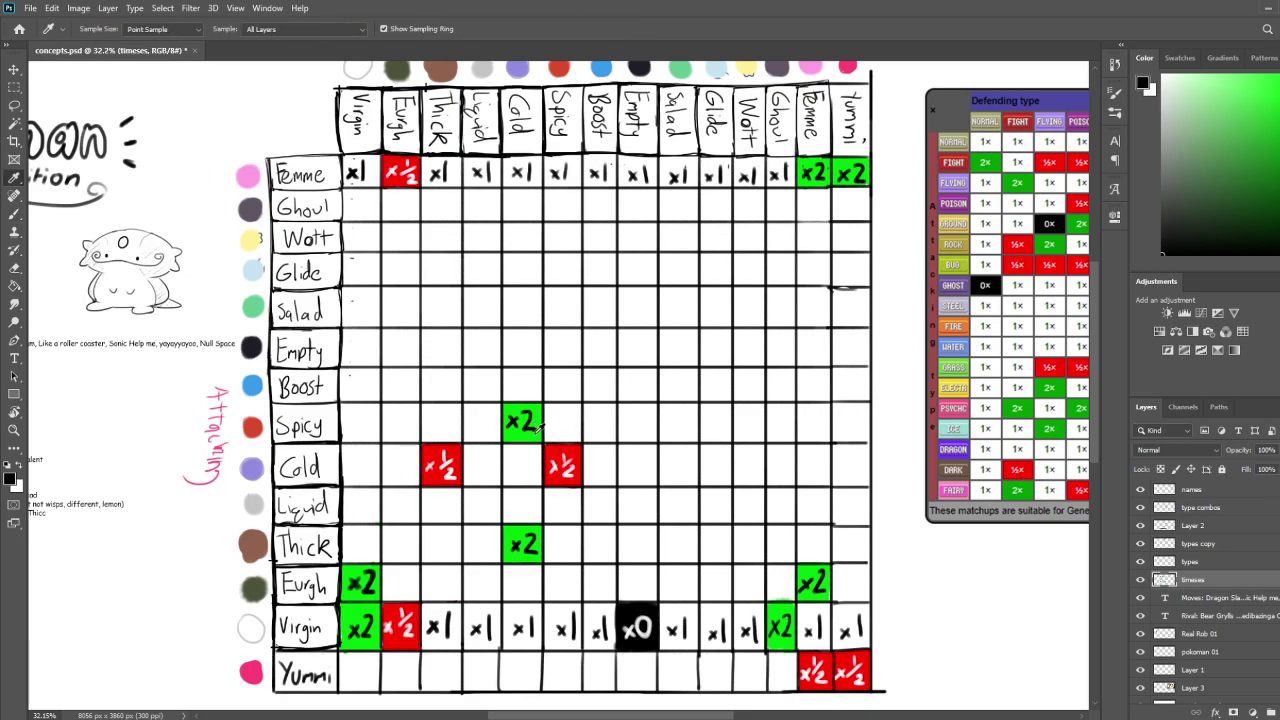
click(570, 455)
key(v)
key(b)
mouse_move(512, 227)
mouse_down()
mouse_move(506, 248)
mouse_move(504, 224)
mouse_move(538, 227)
mouse_move(541, 250)
mouse_move(514, 249)
mouse_move(544, 244)
mouse_move(516, 240)
mouse_move(536, 235)
mouse_move(520, 230)
mouse_up()
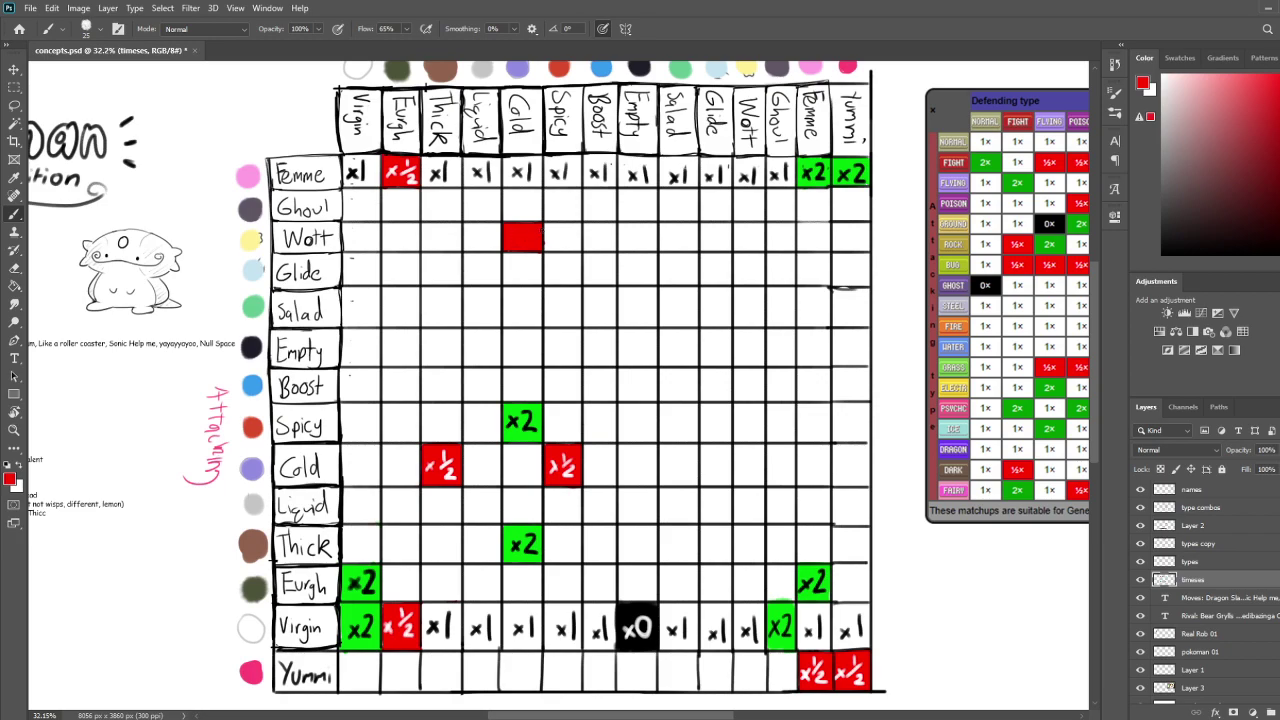
key(w)
click(550, 243)
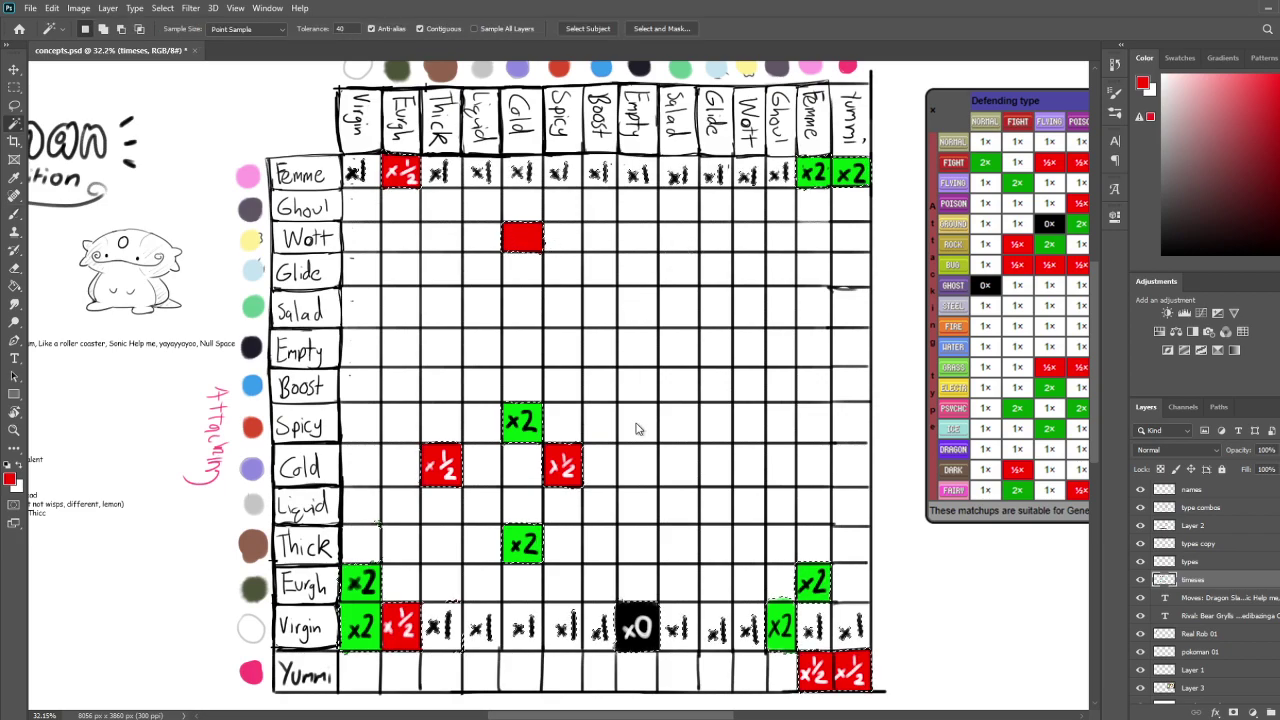
key(ctrl+d)
key(e)
Write "×½" in white on the red cell in the Wott row under the Cold column
drag(1190, 92, 1138, 42)
key(b)
drag(504, 230, 516, 242)
mouse_move(516, 230)
mouse_down()
mouse_move(505, 242)
mouse_move(529, 236)
mouse_move(523, 247)
mouse_move(543, 253)
mouse_up()
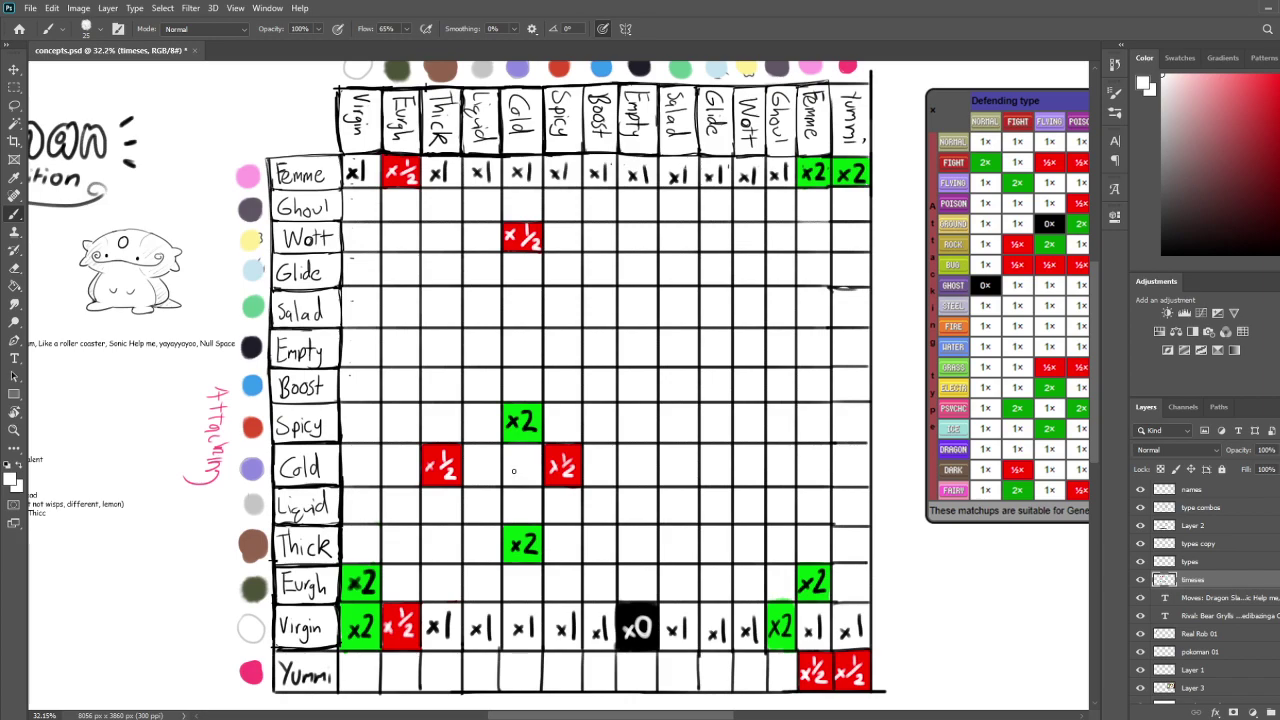
Fill the cell in the Cold row under the Cold column with green sampled from the Spicy row's ×2 cell
drag(518, 472, 537, 430)
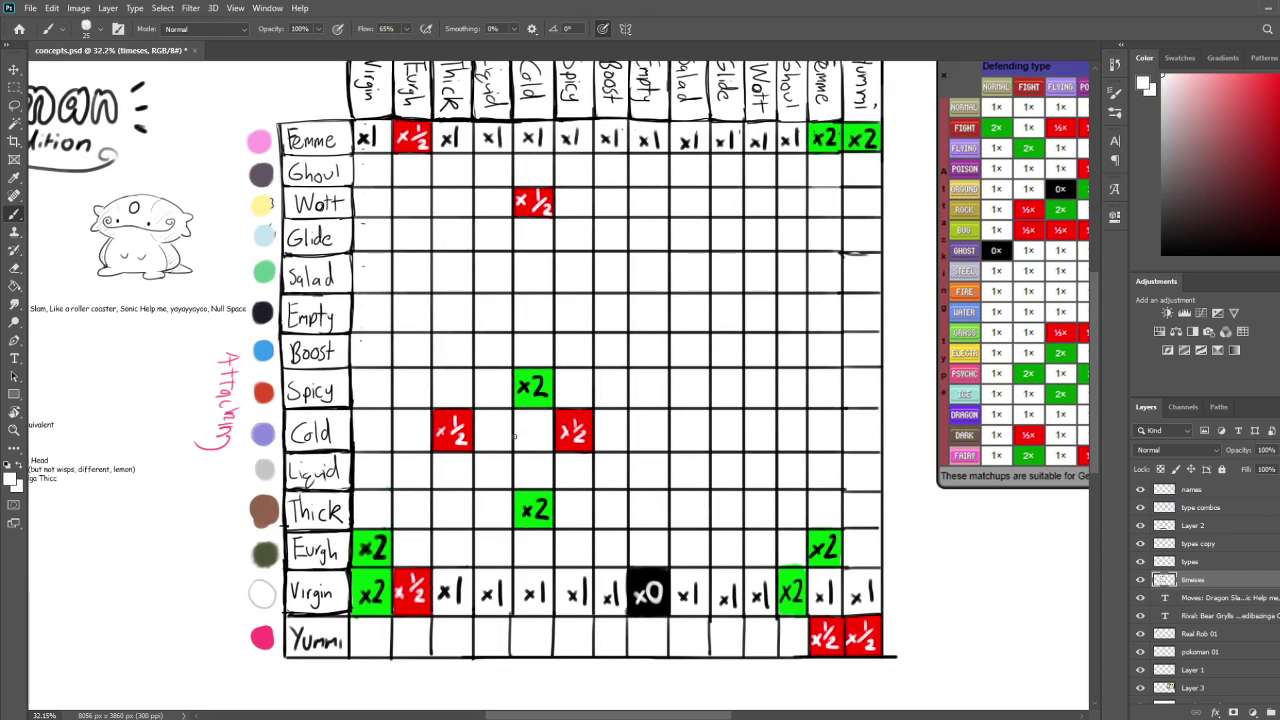
key(i)
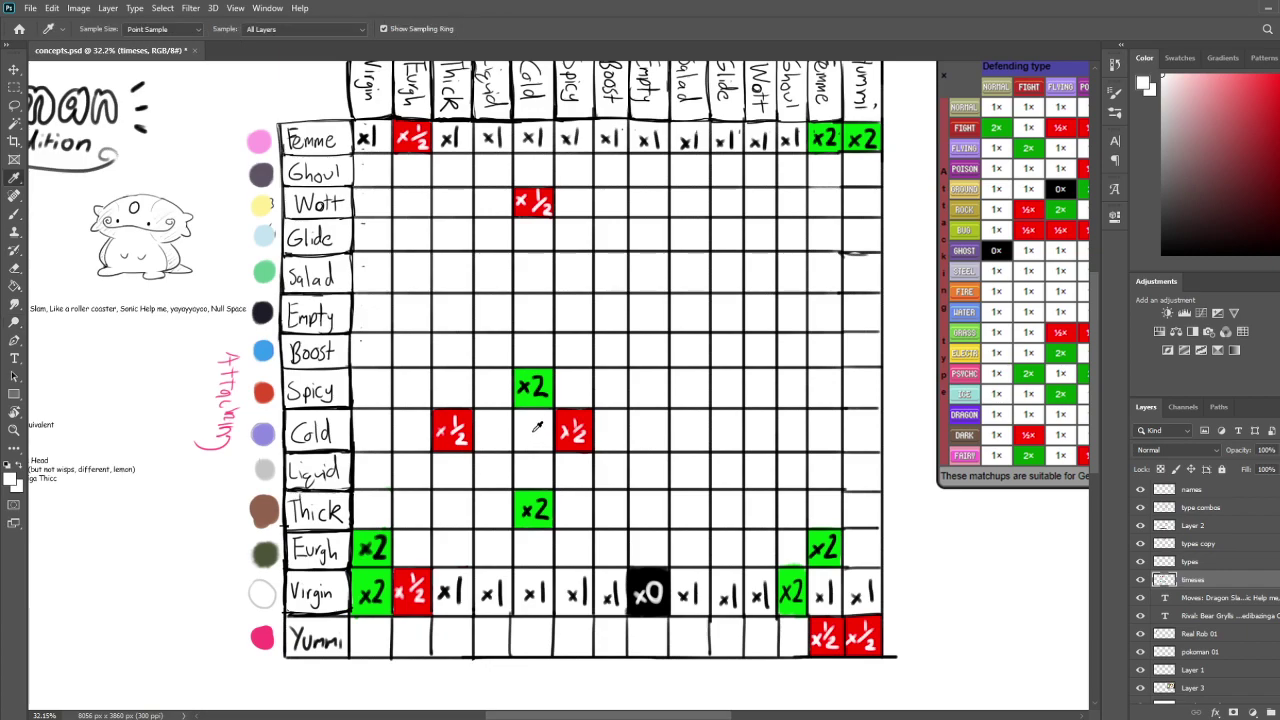
click(533, 396)
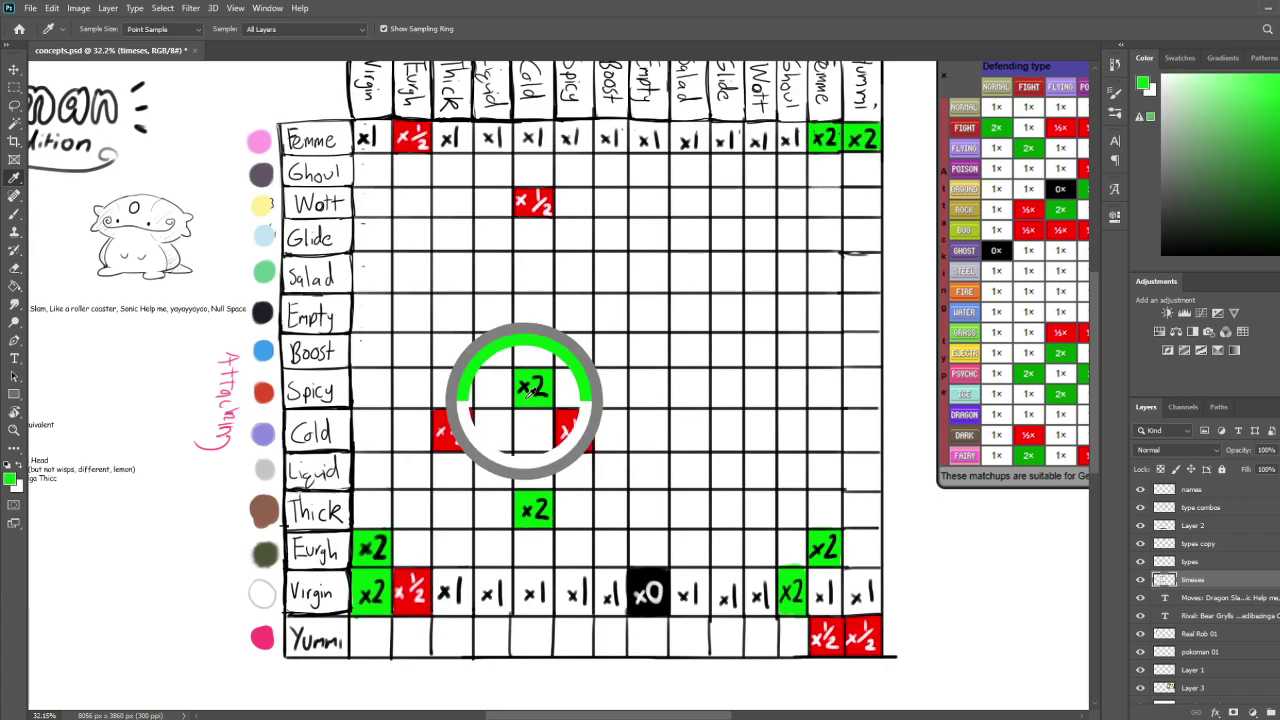
key(b)
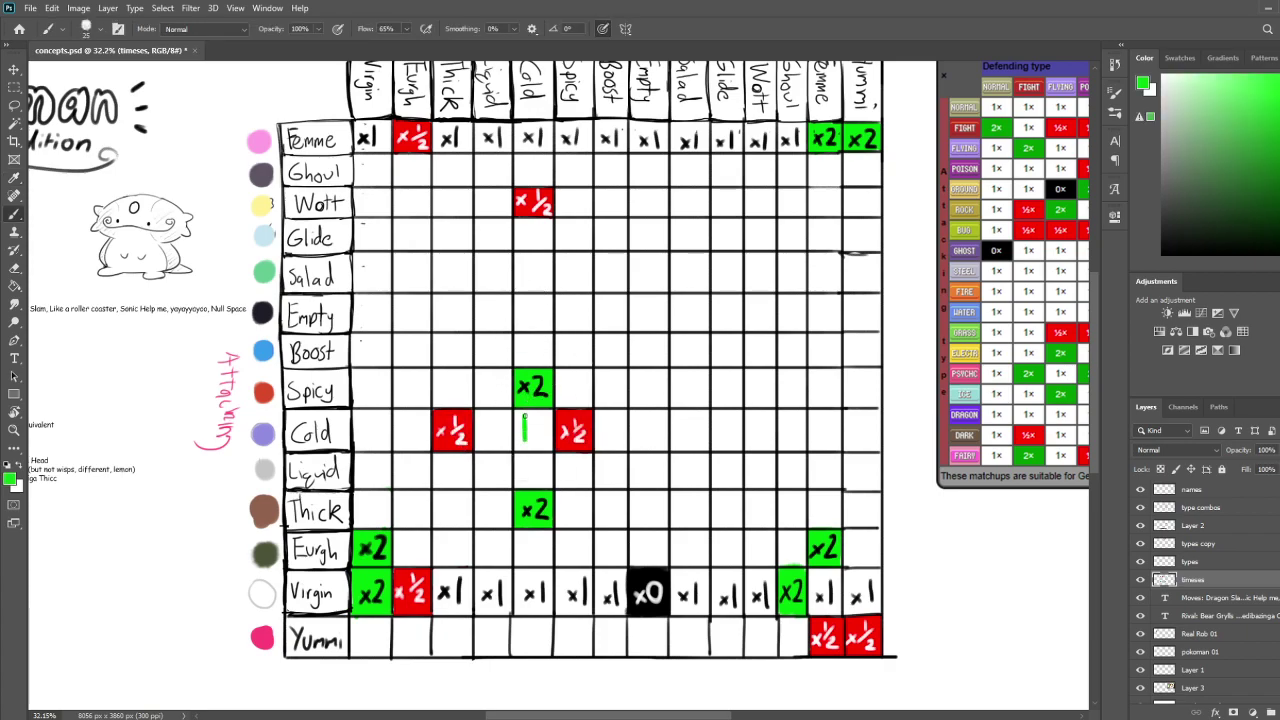
mouse_move(521, 422)
mouse_down()
mouse_move(542, 410)
mouse_move(552, 420)
mouse_move(537, 452)
mouse_move(548, 446)
mouse_up()
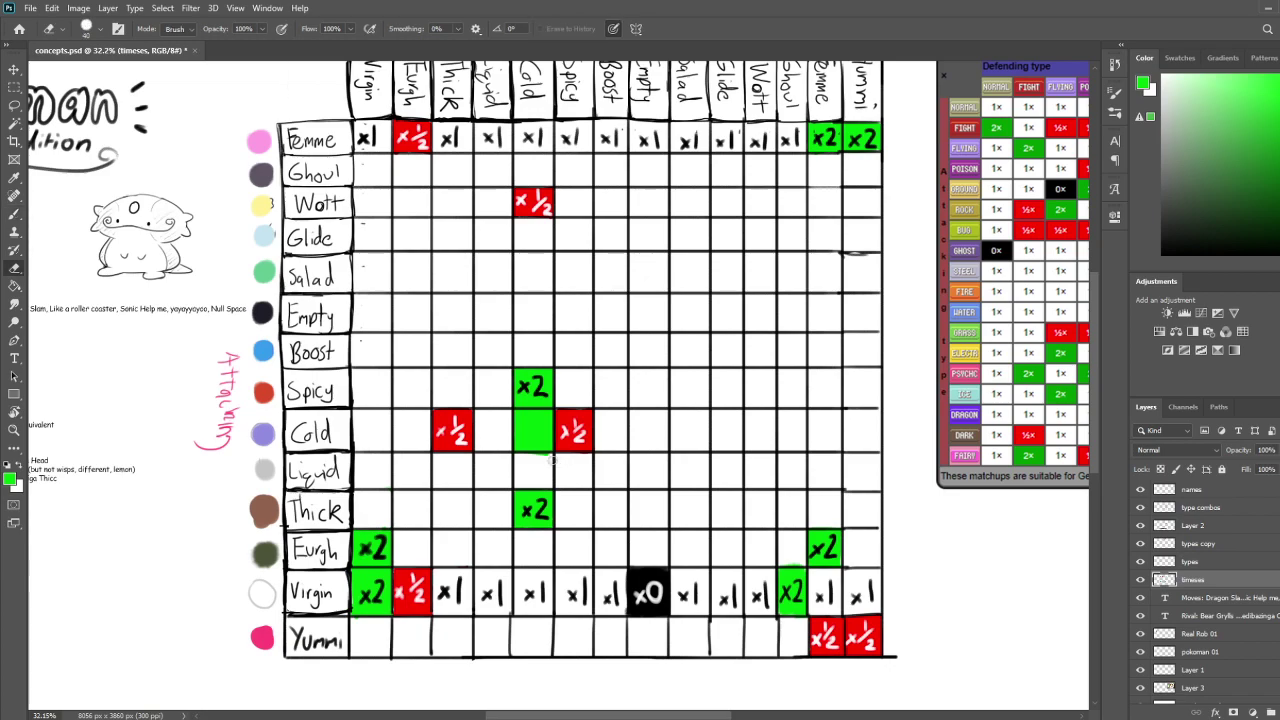
Write "×2" in black on the green Cold-versus-Cold cell and save the document
key(v)
key(d)
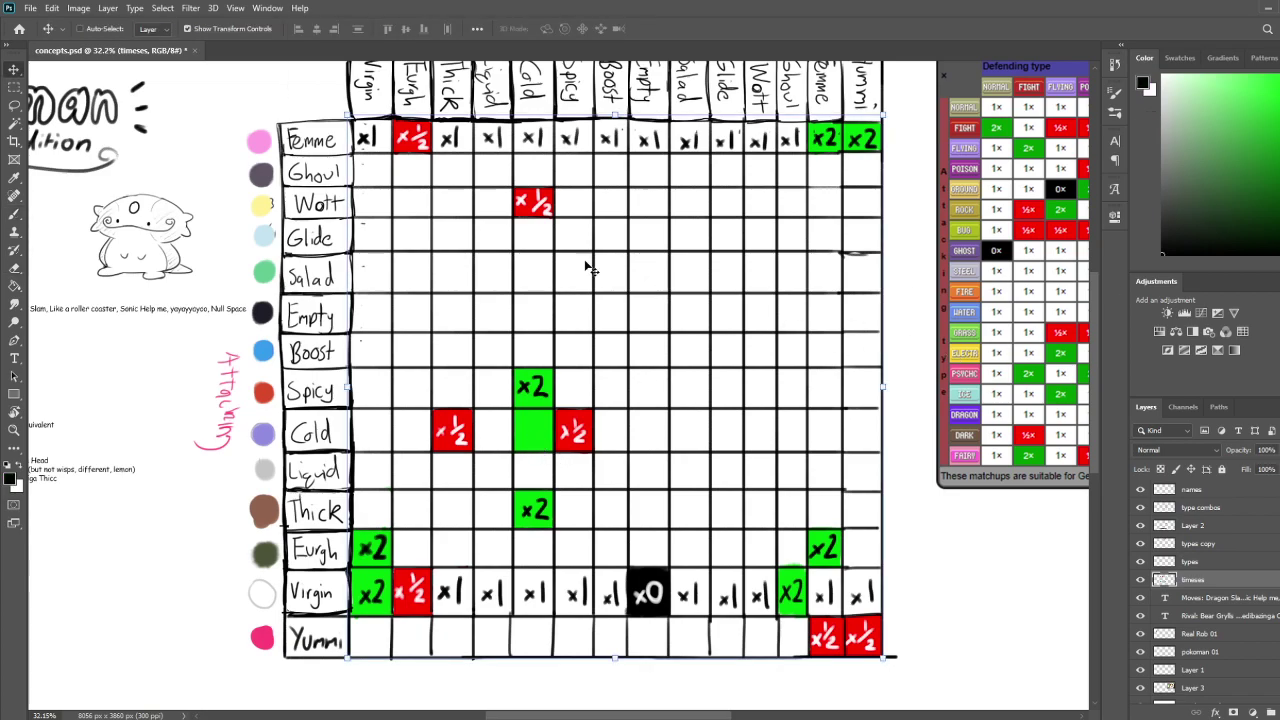
key(b)
drag(520, 425, 528, 437)
mouse_move(528, 425)
mouse_down()
mouse_move(519, 437)
mouse_move(548, 441)
mouse_up()
scroll(620, 345, up, 2)
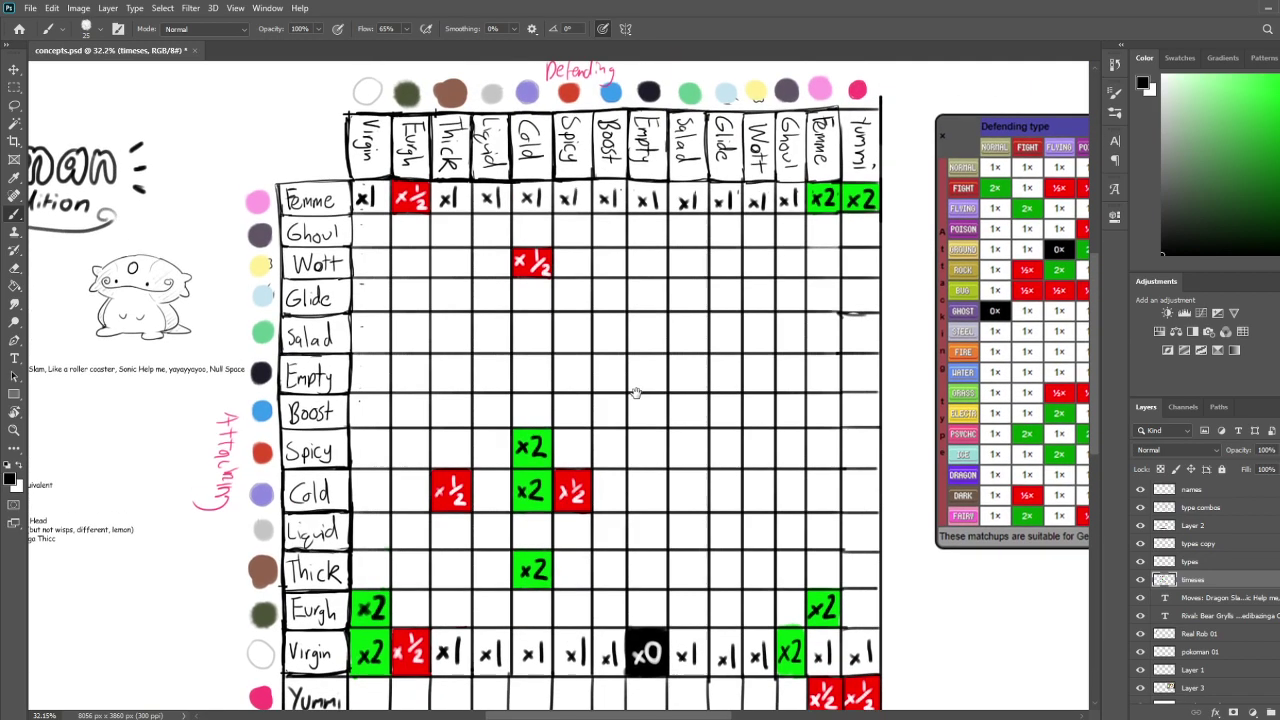
key(ctrl+s)
Move the green ×2 block from the Cold column to the Wott column within the Cold row, then clear the selection
drag(620, 474, 641, 417)
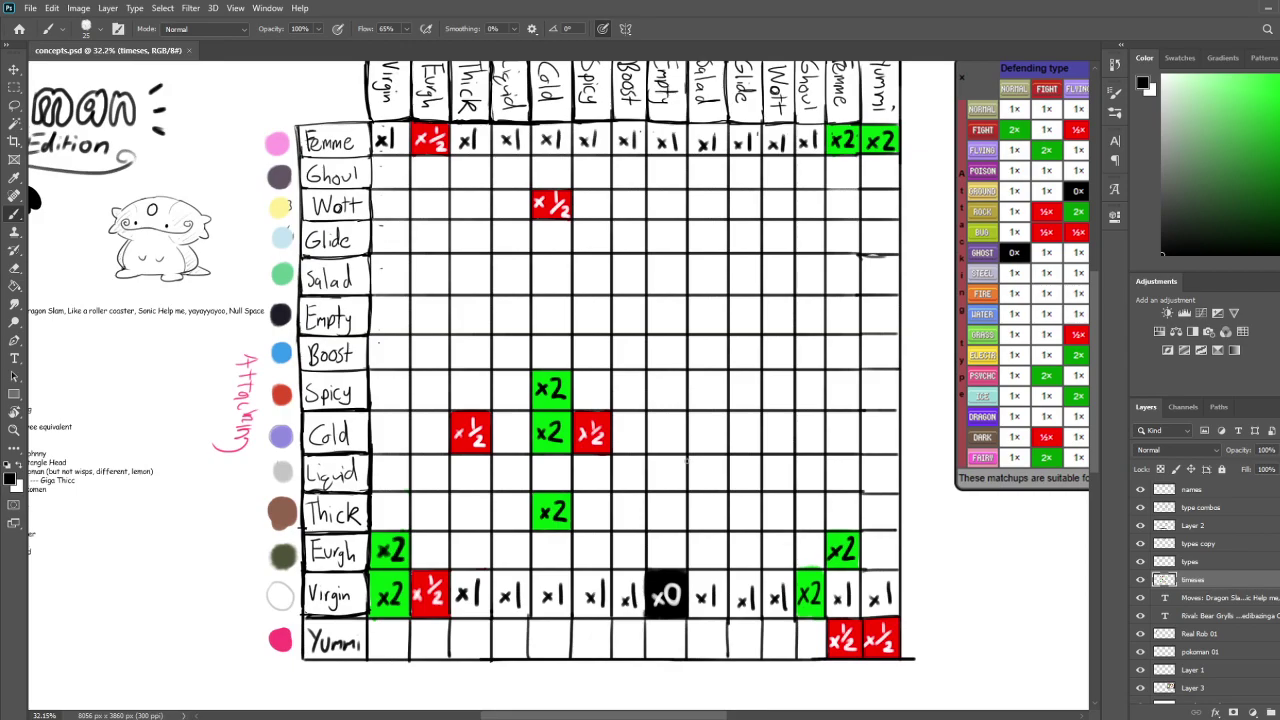
mouse_move(686, 460)
mouse_down()
mouse_move(672, 495)
mouse_move(677, 423)
mouse_move(674, 509)
mouse_move(680, 480)
mouse_up()
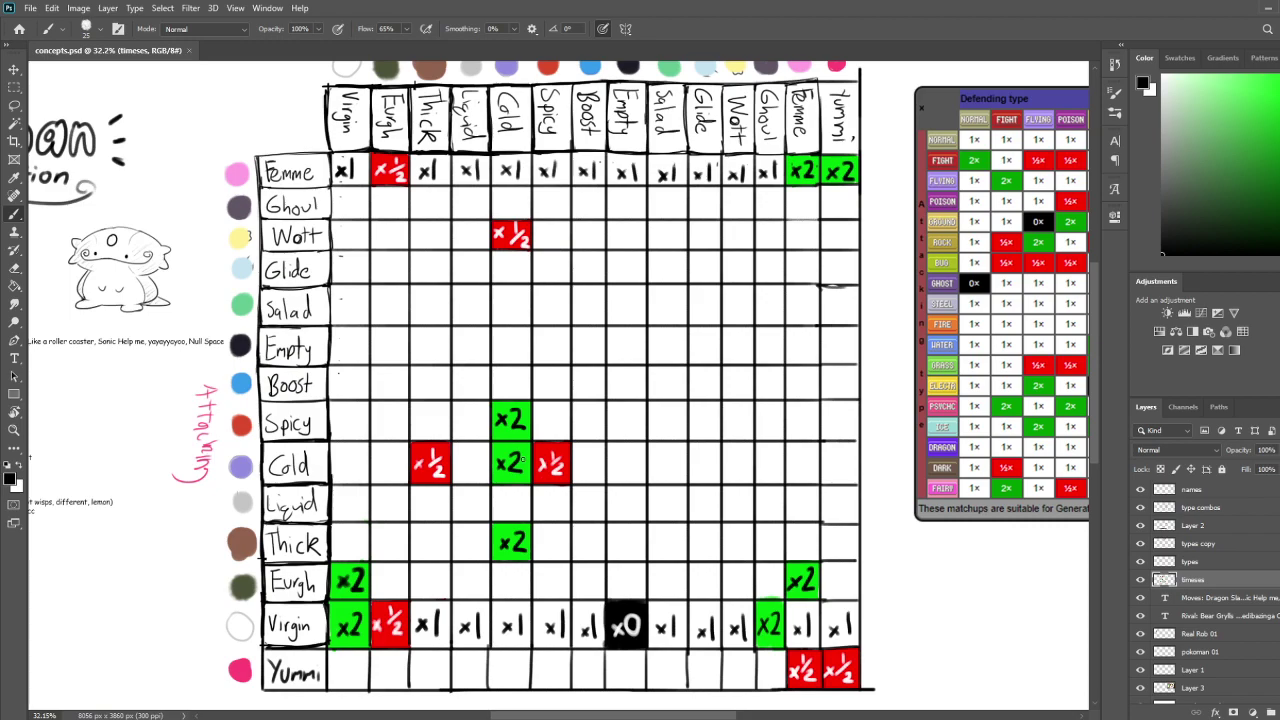
click(14, 87)
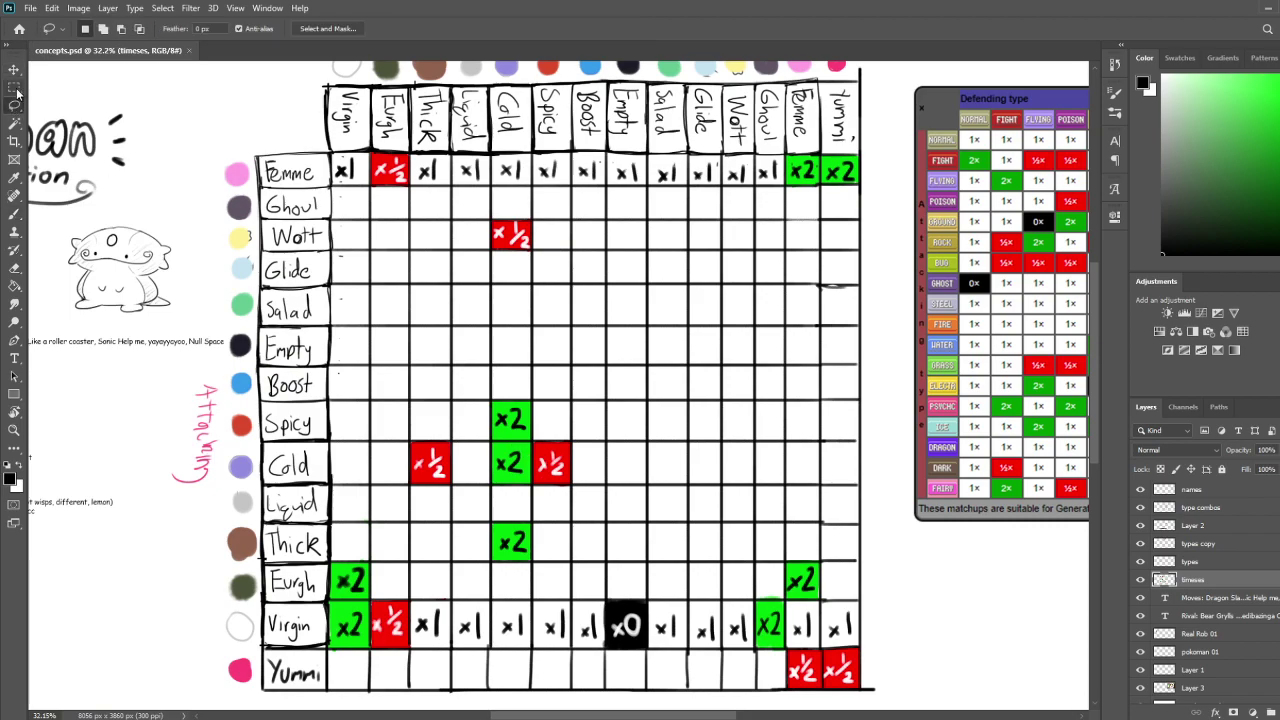
drag(491, 443, 532, 485)
key(v)
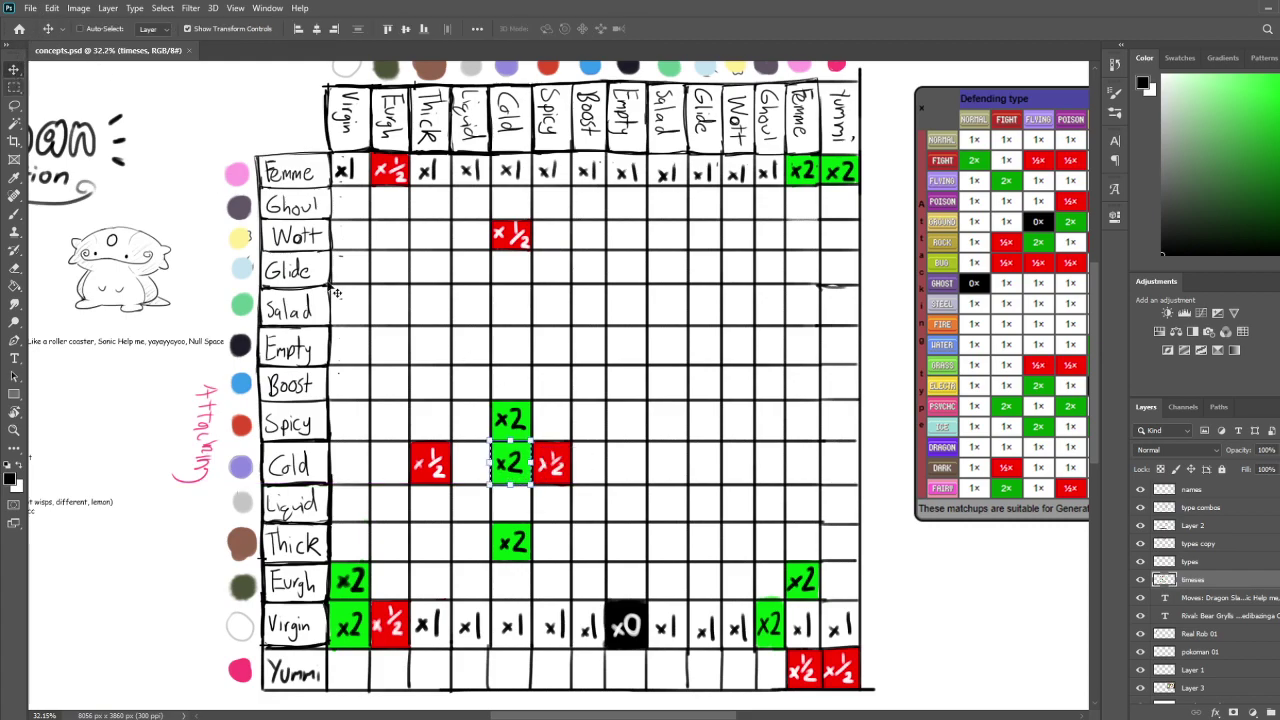
drag(509, 467, 742, 473)
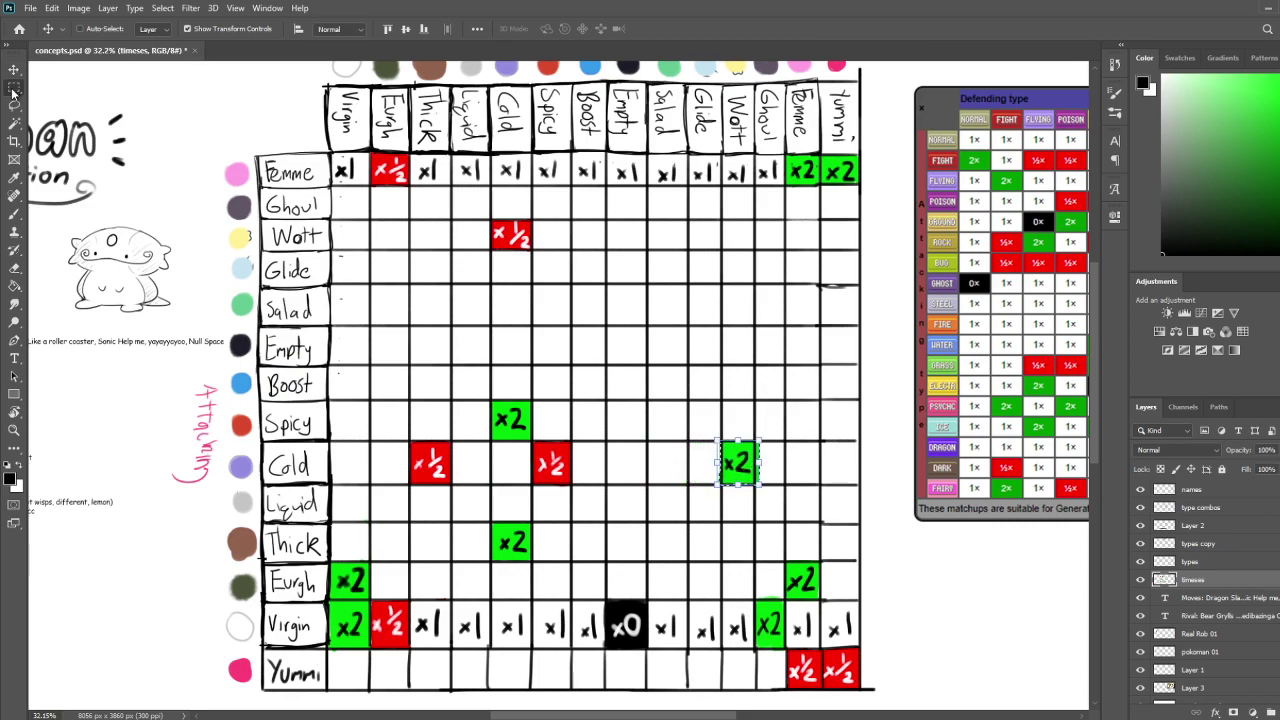
key(m)
key(ctrl+d)
Erase the excess along the right edge of the moved ×2 block in the Wott column and sample its green for painting
key(e)
drag(760, 443, 760, 481)
key(b)
key(i)
click(741, 477)
key(b)
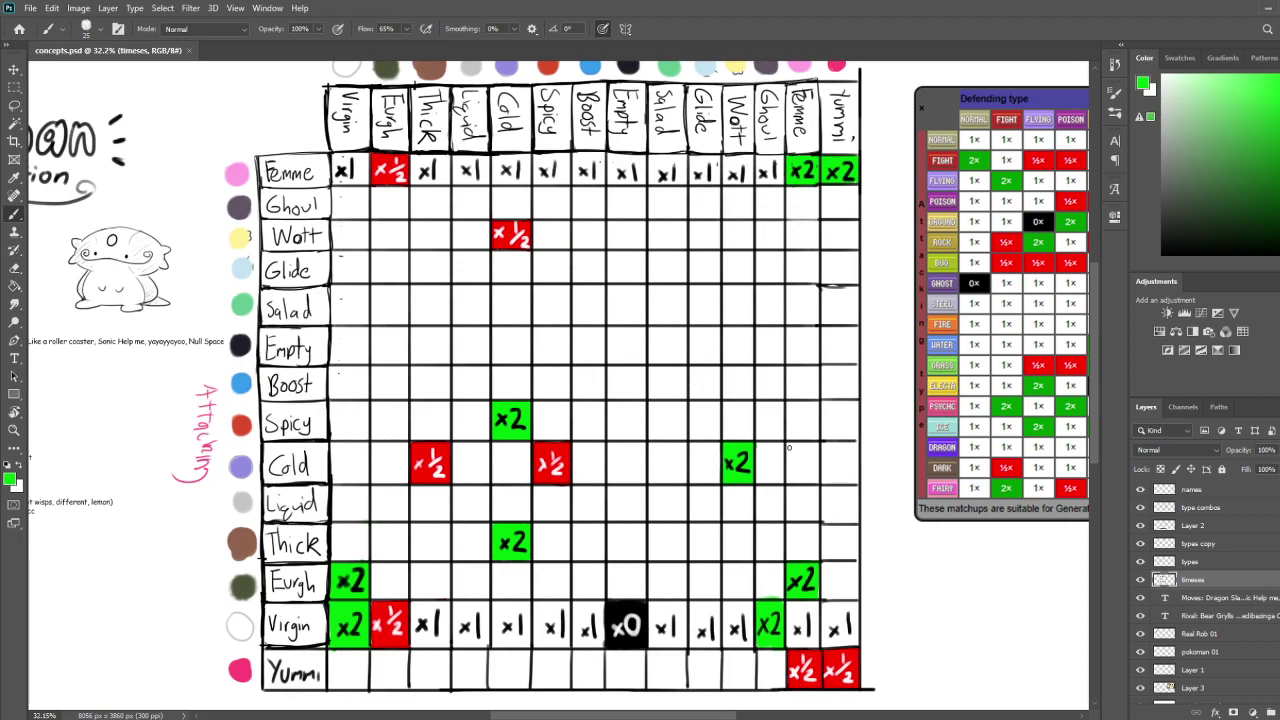
Fill the Eurgh row's cell under the Yummi column with the sampled green and write "×2" on it in black
mouse_move(663, 500)
mouse_down()
mouse_move(666, 471)
mouse_move(702, 465)
mouse_up()
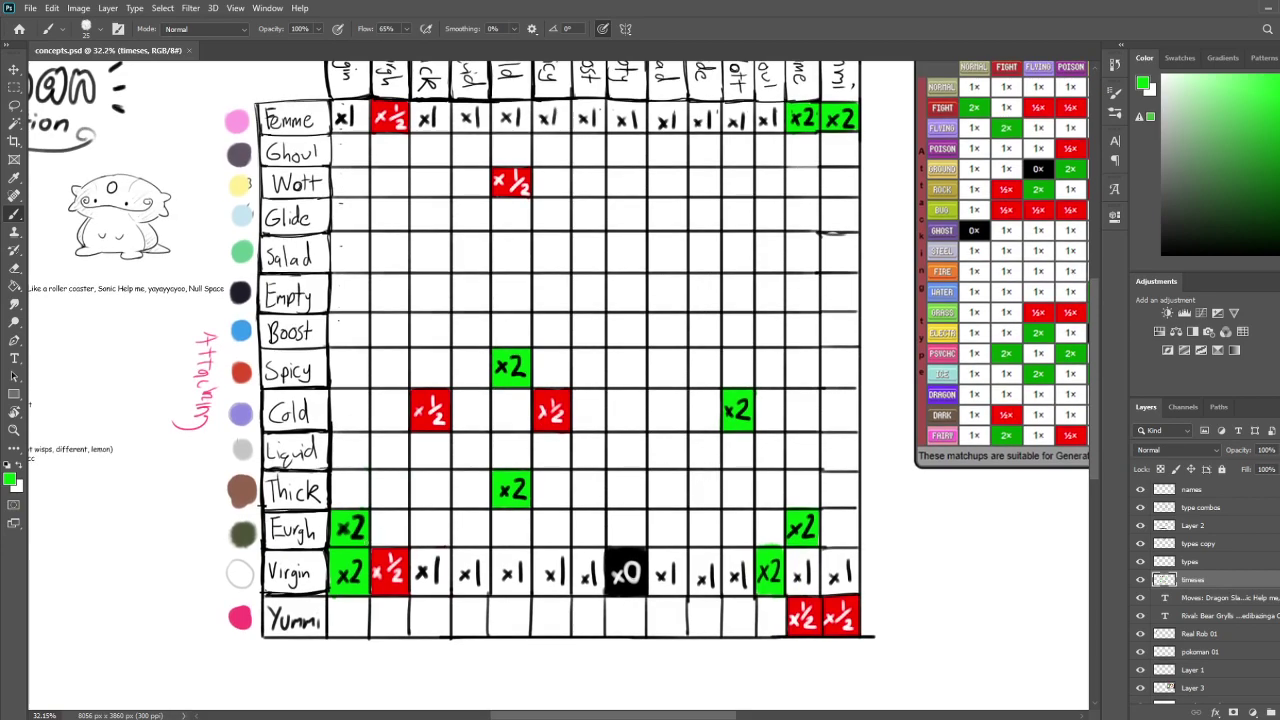
key(i)
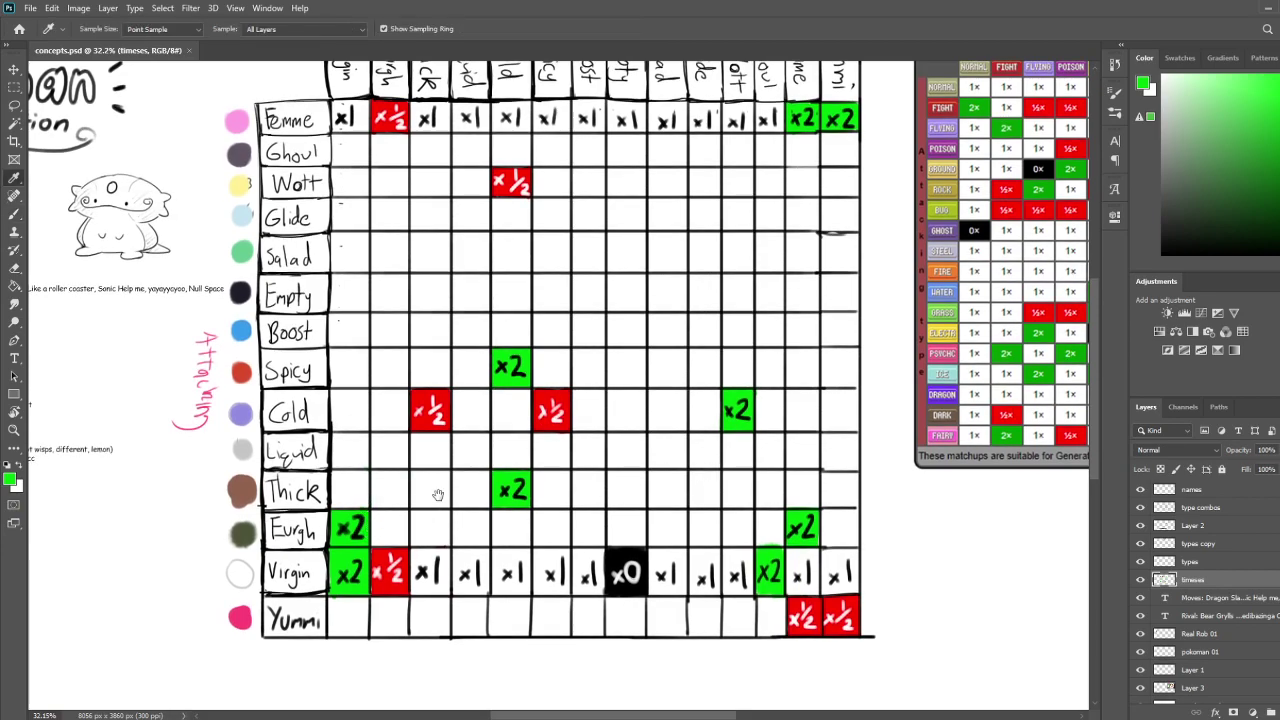
drag(437, 491, 417, 530)
click(327, 573)
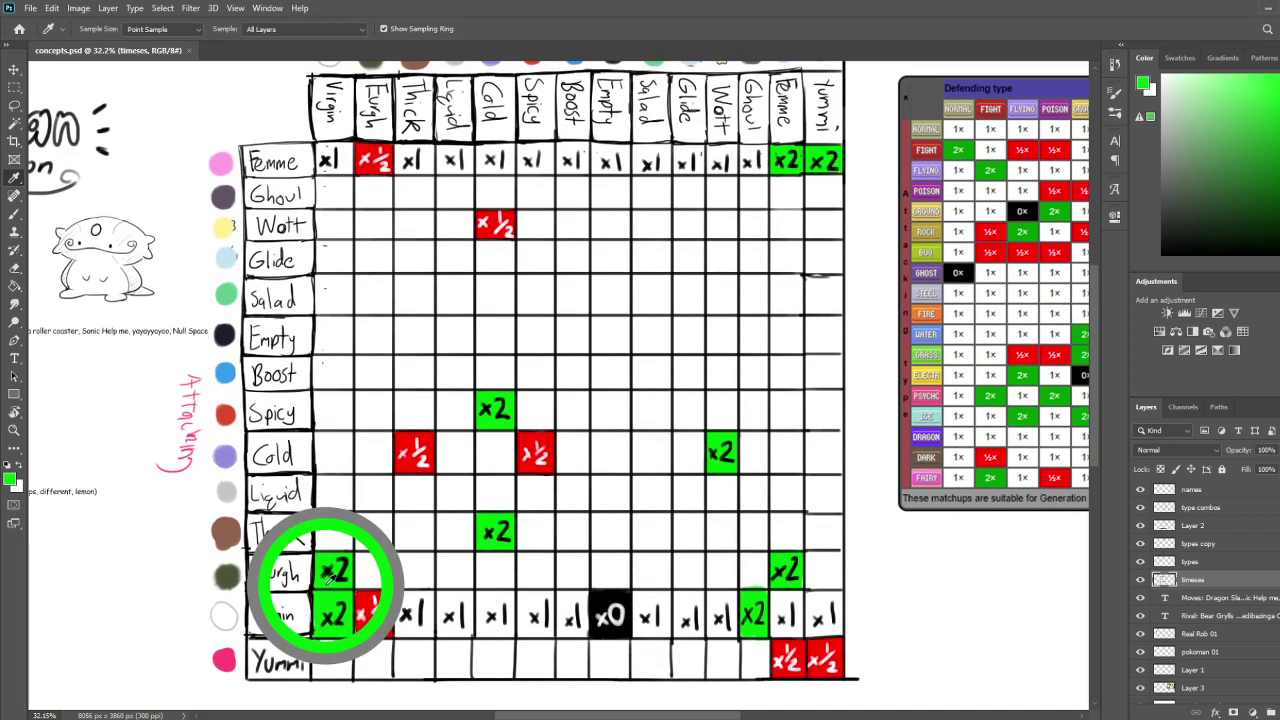
key(b)
mouse_move(810, 588)
mouse_down()
mouse_move(840, 553)
mouse_move(824, 591)
mouse_move(838, 579)
mouse_move(806, 584)
mouse_move(844, 564)
mouse_move(812, 558)
mouse_up()
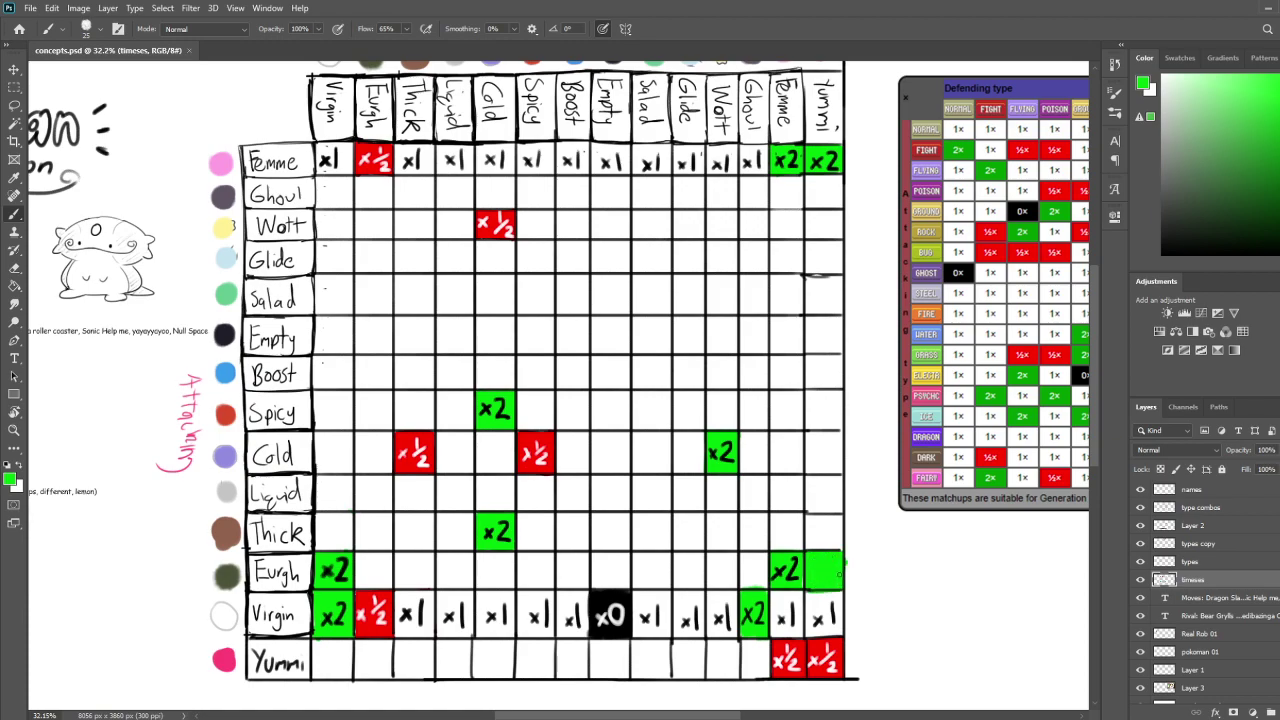
key(e)
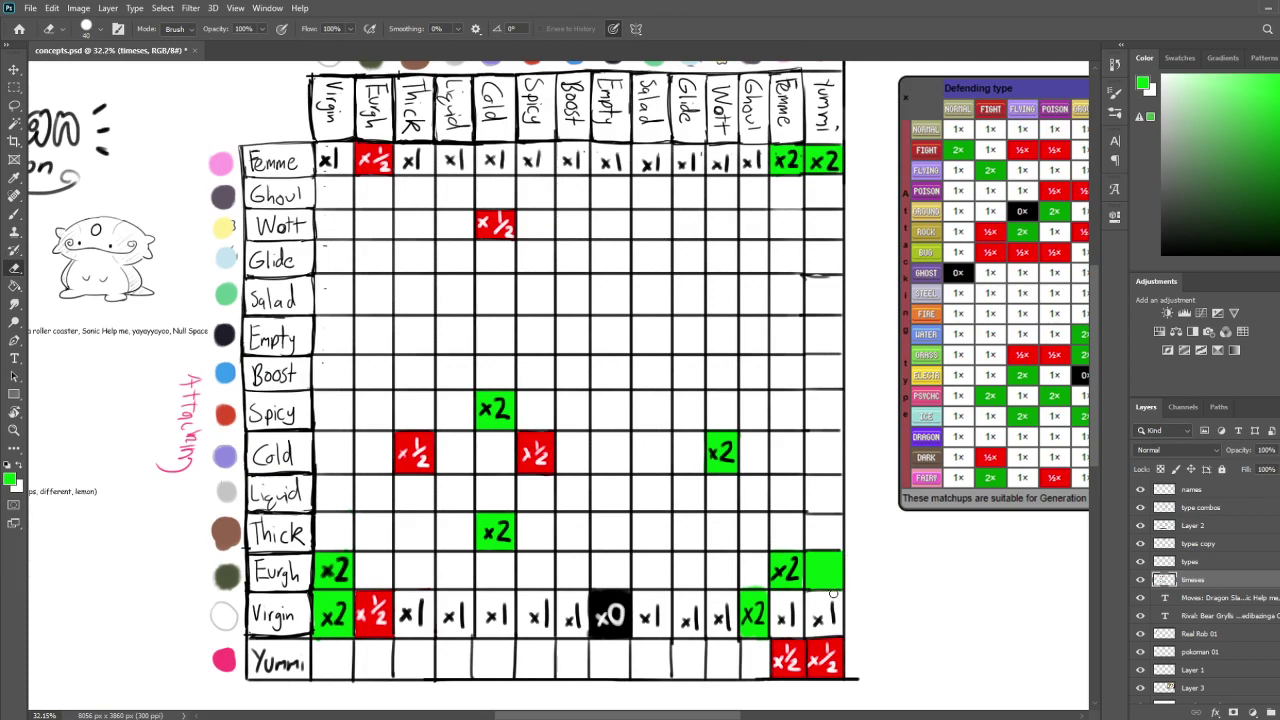
key(b)
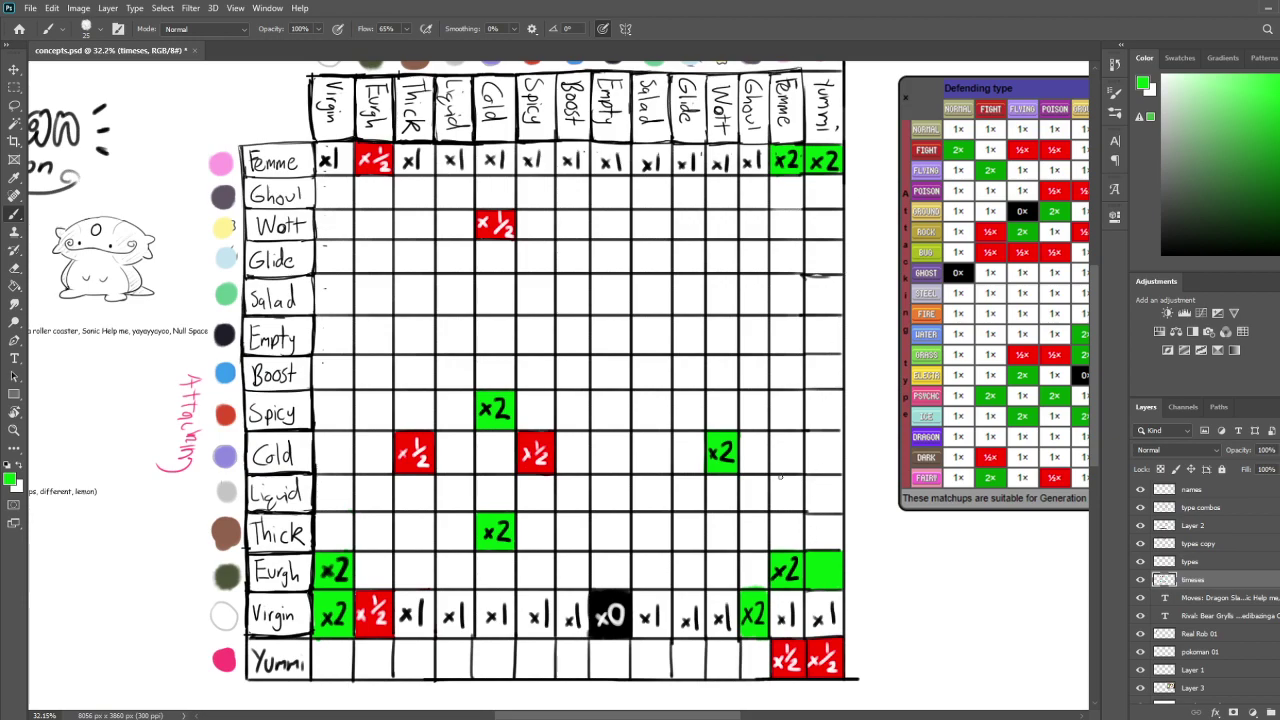
key(d)
mouse_move(812, 562)
mouse_down()
mouse_move(814, 578)
mouse_move(839, 578)
mouse_move(854, 616)
mouse_up()
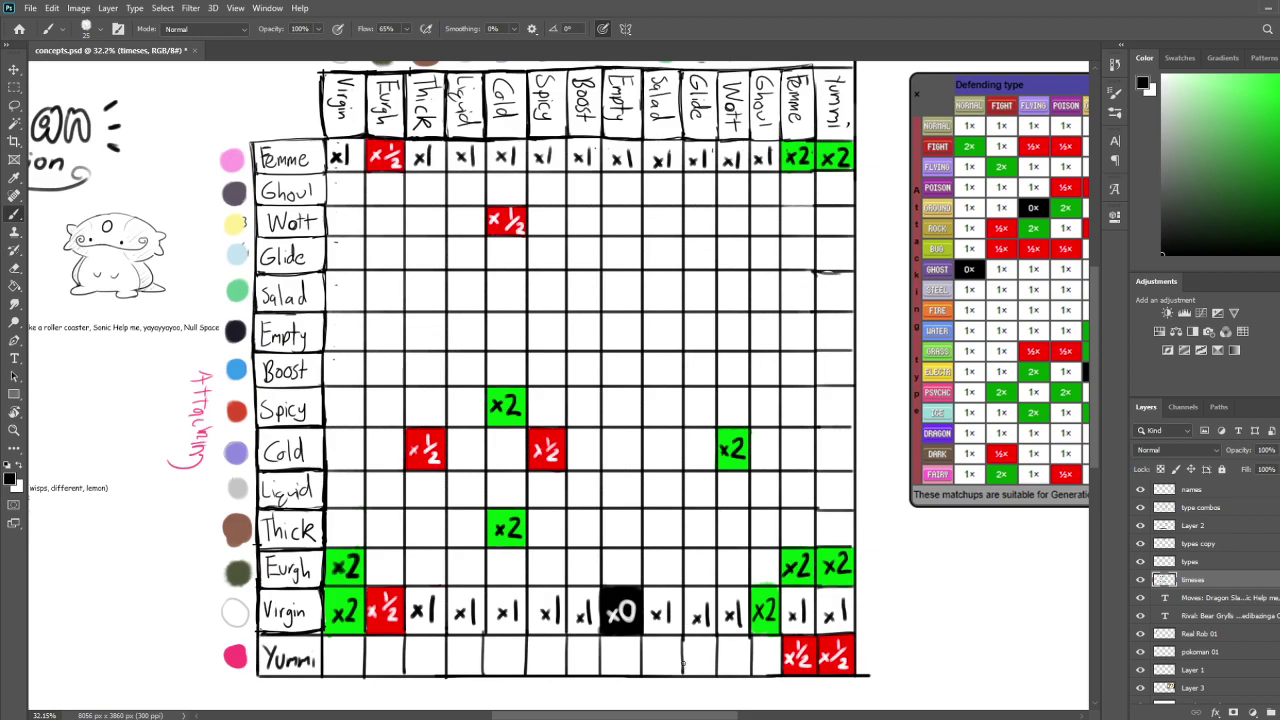
Fill the Yummi row's cell under the Glide column with the sampled green and write "×2" on it in black
key(i)
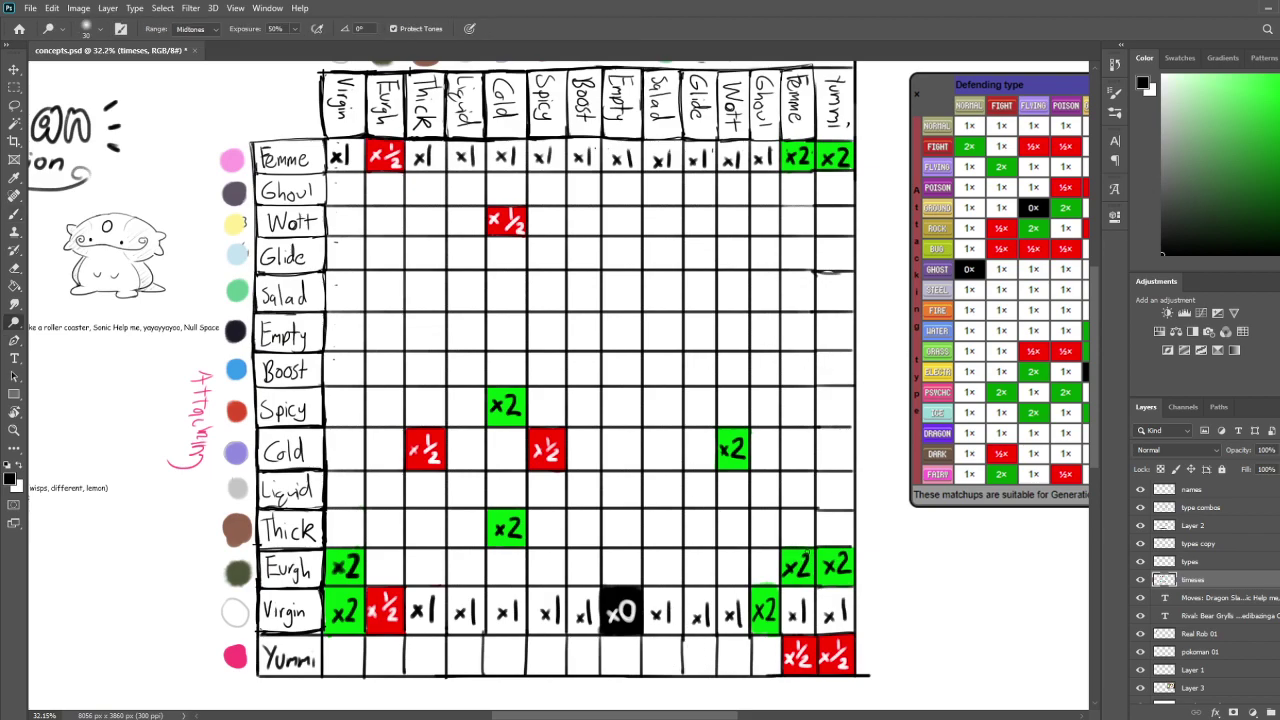
click(838, 574)
key(b)
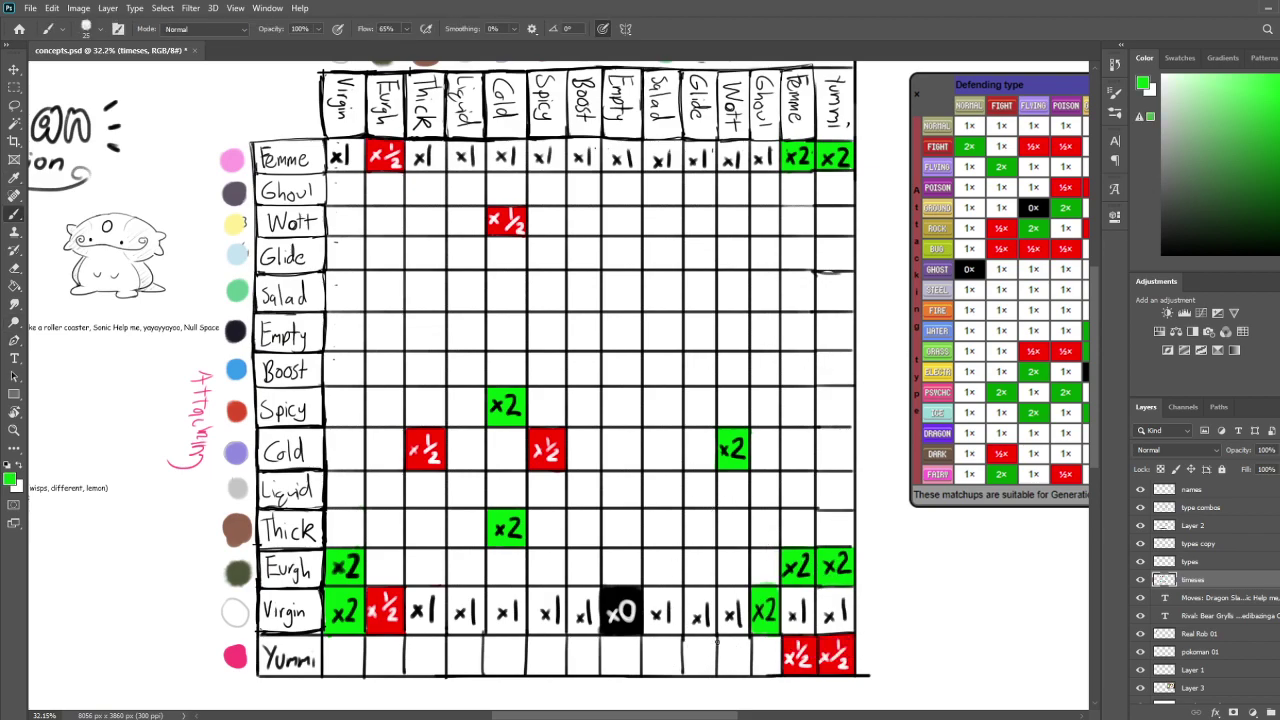
mouse_move(709, 643)
mouse_down()
mouse_move(710, 674)
mouse_move(713, 655)
mouse_move(685, 639)
mouse_move(691, 662)
mouse_move(712, 640)
mouse_move(715, 658)
mouse_move(697, 672)
mouse_up()
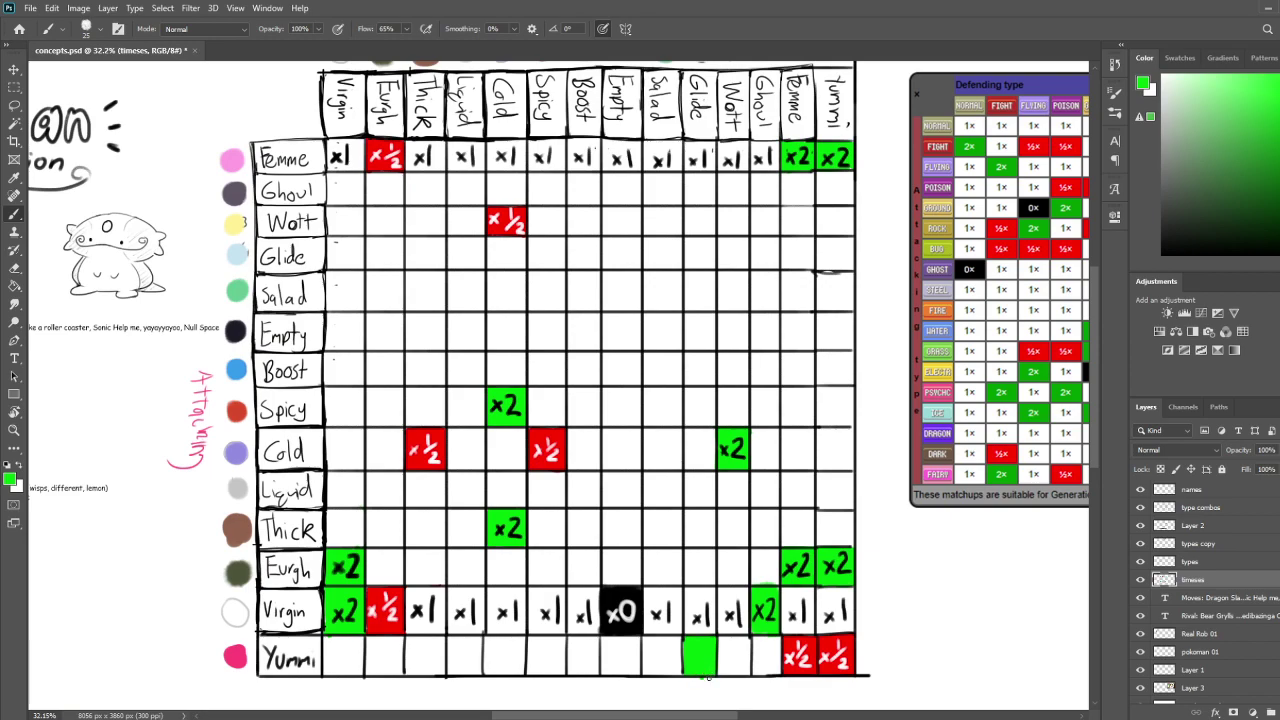
key(d)
mouse_move(687, 651)
mouse_down()
mouse_move(699, 668)
mouse_move(686, 669)
mouse_move(713, 666)
mouse_up()
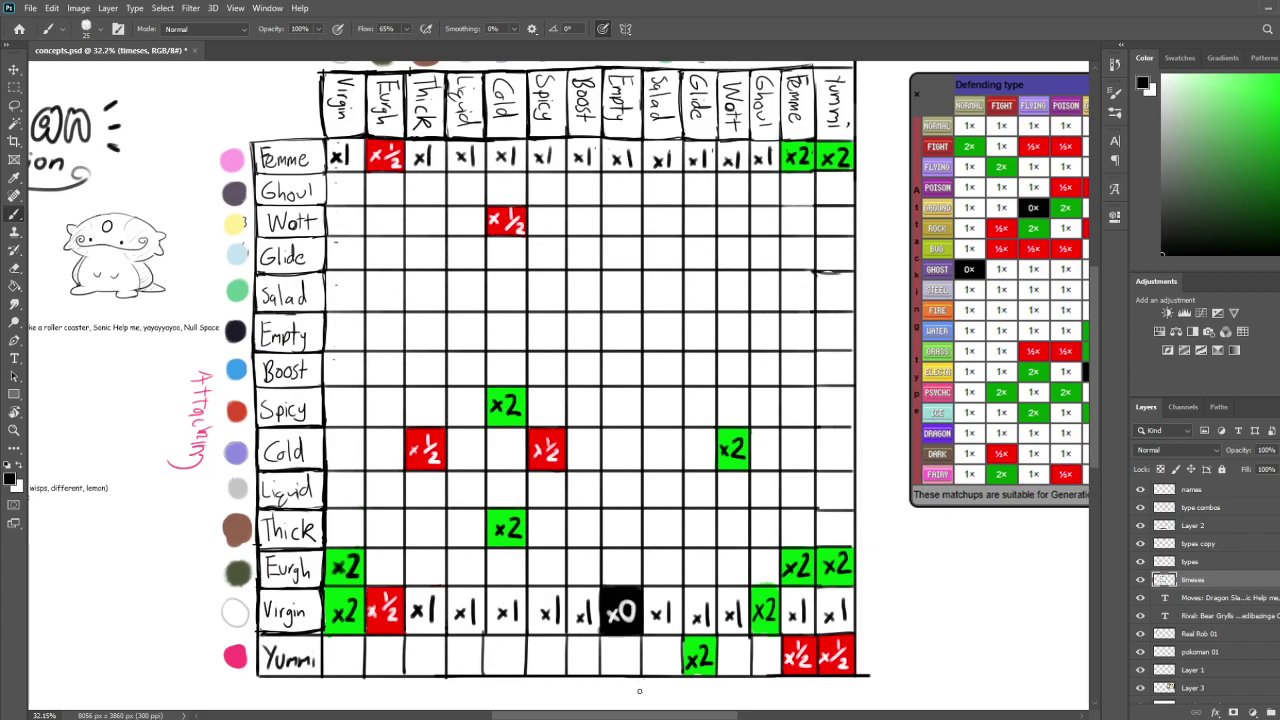
Fill the Yummi row's cell under the Empty column with the chart's ×2 green and write "×2" on it in black
alt+click(710, 645)
mouse_move(610, 662)
mouse_down()
mouse_move(622, 640)
mouse_move(642, 640)
mouse_move(625, 675)
mouse_move(634, 645)
mouse_up()
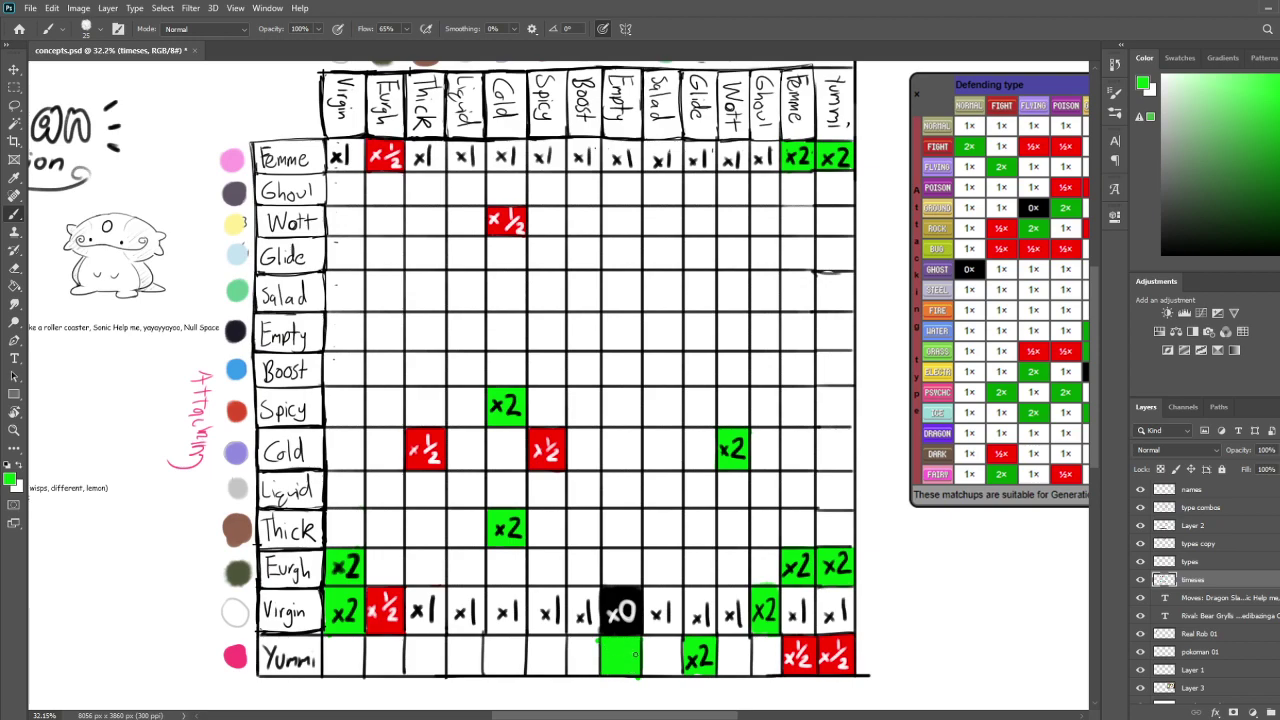
key(w)
click(684, 537)
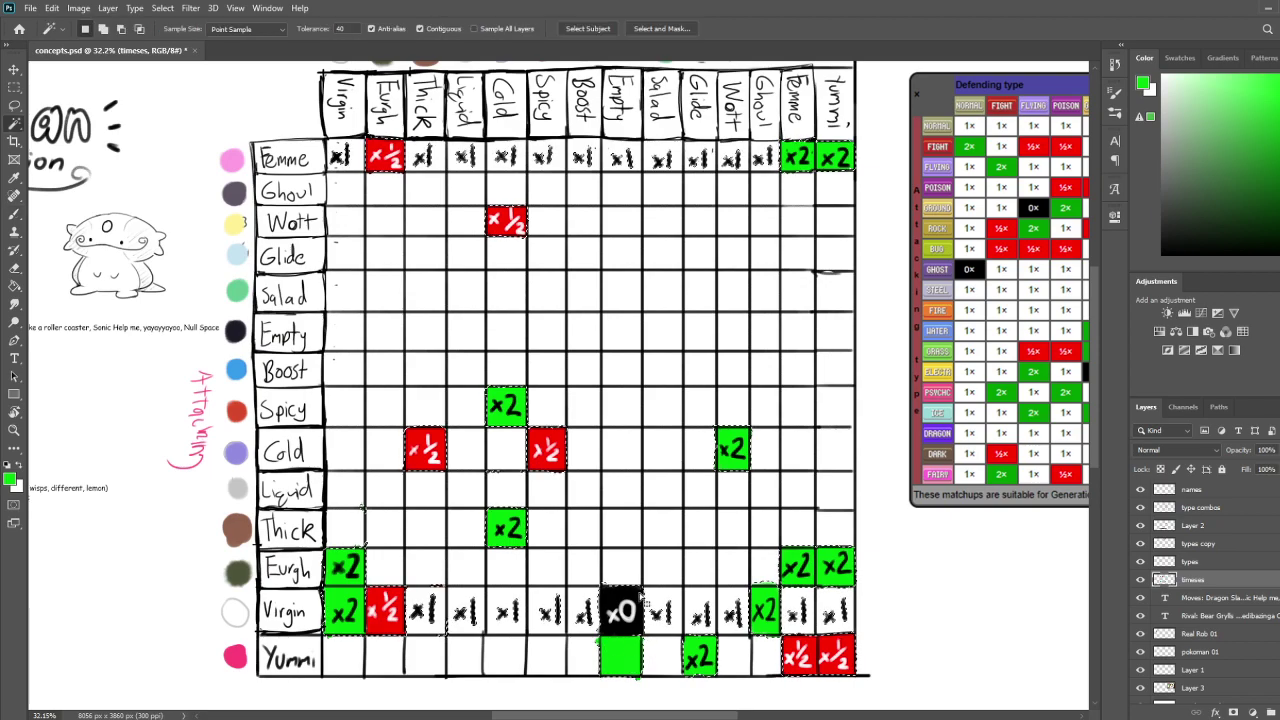
key(ctrl+d)
key(e)
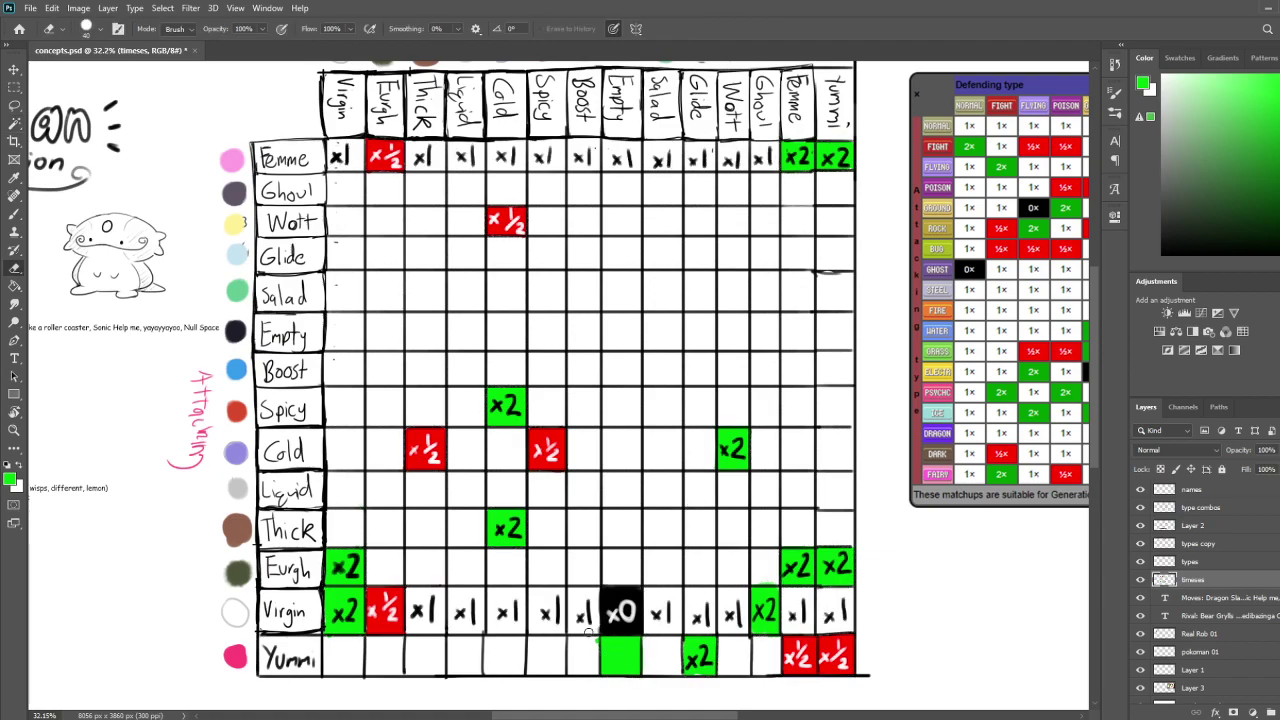
key(d)
key(b)
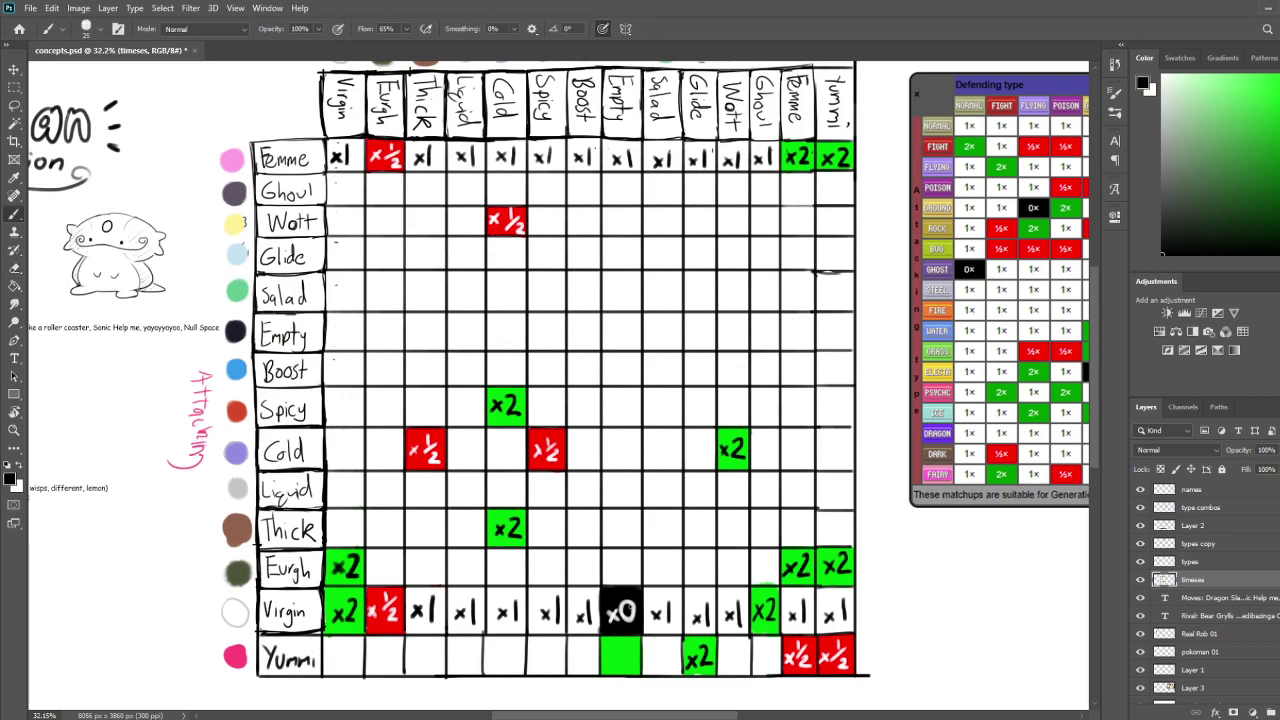
mouse_move(608, 649)
mouse_down()
mouse_move(619, 662)
mouse_move(607, 662)
mouse_move(636, 662)
mouse_up()
Write "×1" in black in the Yummi row's cells under the Ghoul, Wott and Salad columns
drag(757, 652, 774, 667)
key(ctrl+z)
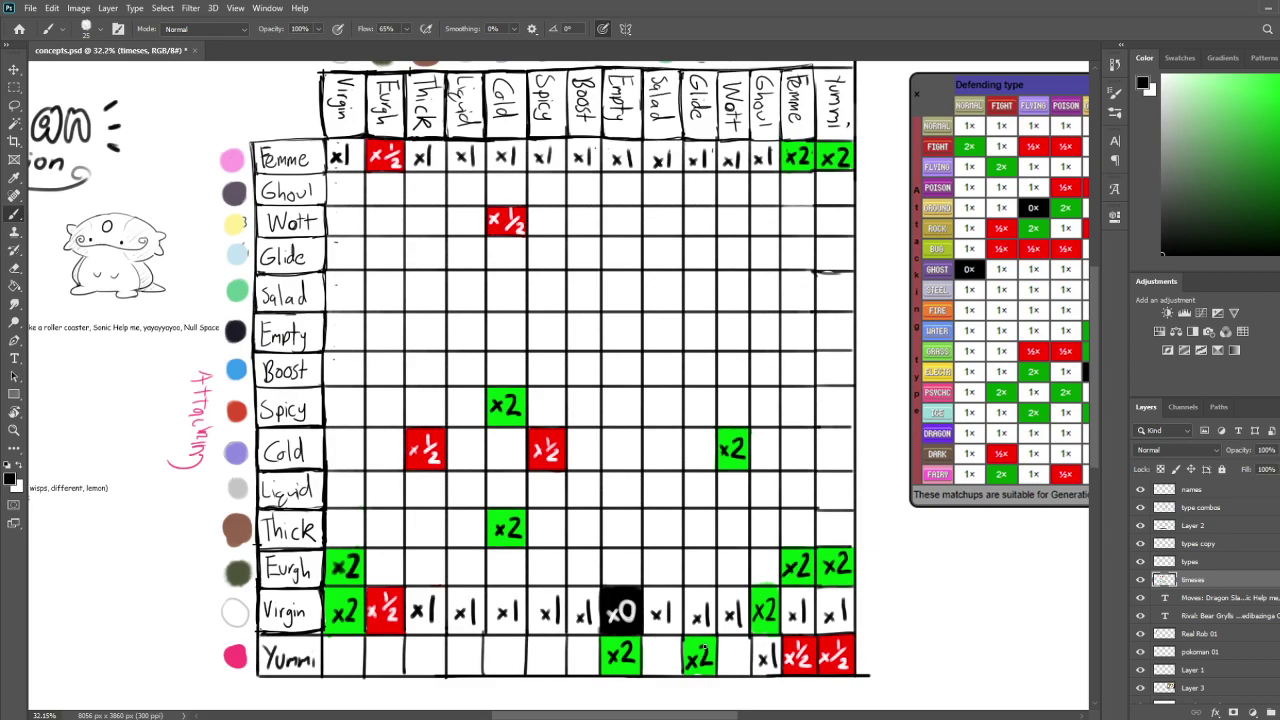
drag(725, 655, 742, 670)
key(space)
mouse_move(894, 543)
mouse_down()
mouse_move(651, 580)
mouse_move(787, 535)
mouse_move(889, 563)
mouse_move(923, 611)
mouse_up()
mouse_move(671, 646)
mouse_down()
mouse_move(689, 661)
mouse_move(728, 619)
mouse_up()
key(space)
mouse_move(648, 607)
mouse_down()
mouse_move(654, 649)
mouse_move(654, 634)
mouse_up()
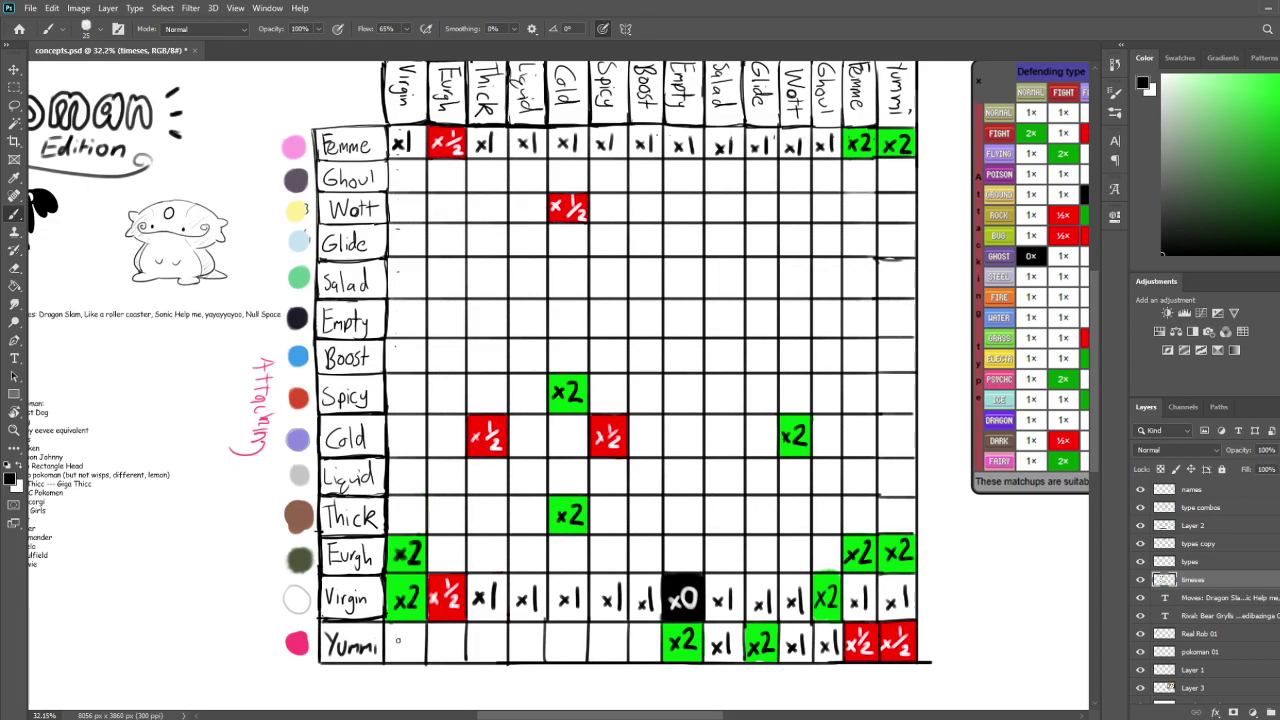
Write "×1" in black in the Yummi row's cell under the Virgin column and save the document
mouse_move(396, 638)
mouse_down()
mouse_move(408, 654)
mouse_move(396, 655)
mouse_move(417, 659)
mouse_up()
key(e)
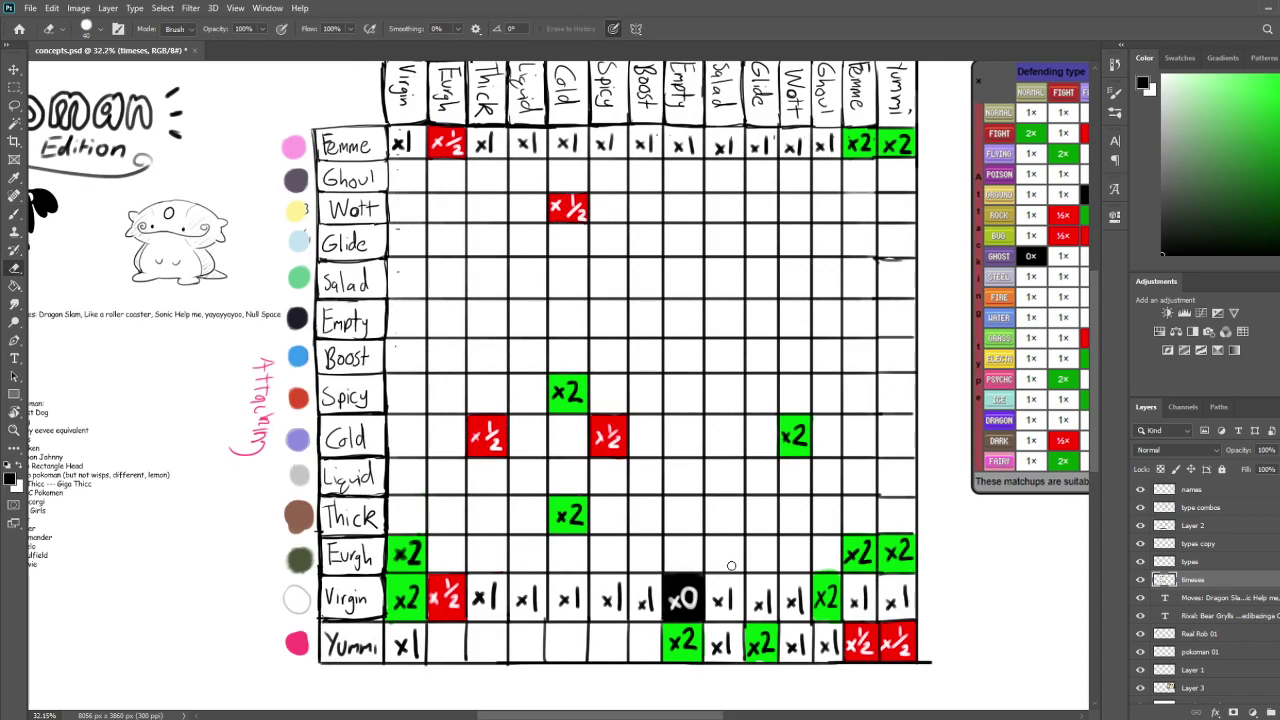
key(ctrl+s)
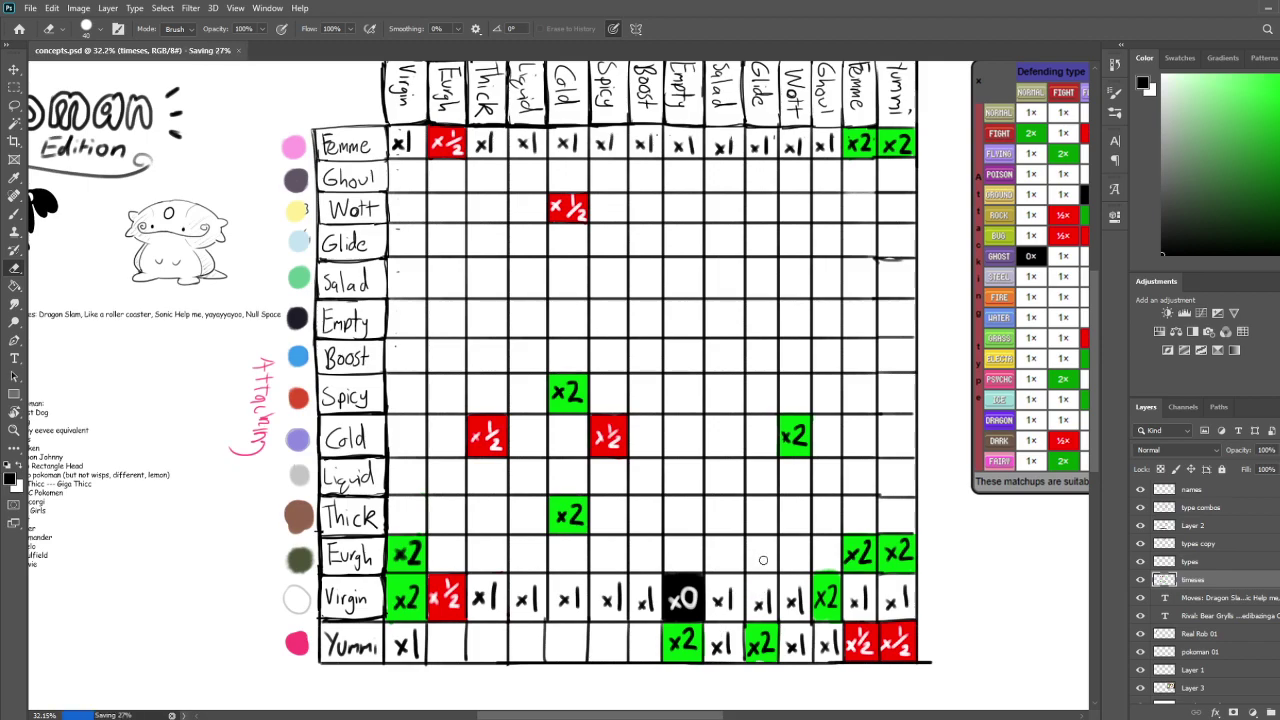
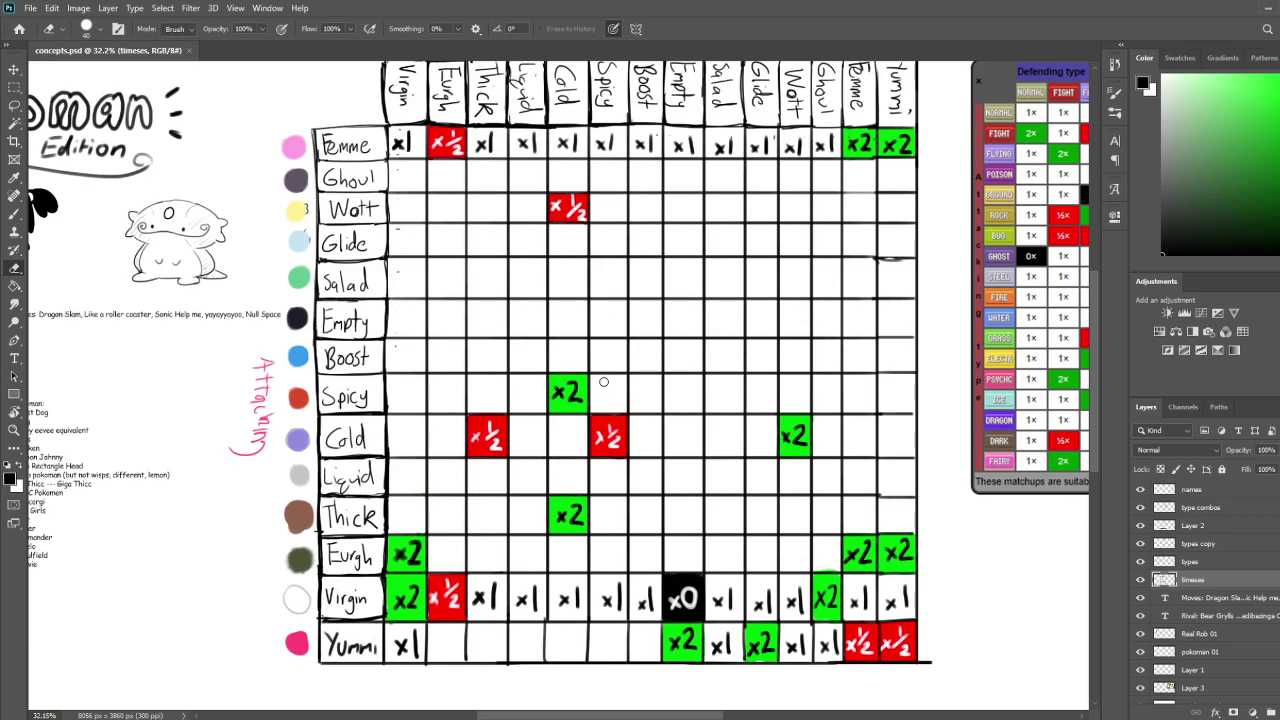
Consult the reference matchup chart and write "×1" in black in the Yummi row's cells under the Boost and Spicy columns
mouse_move(731, 437)
mouse_down()
mouse_move(714, 463)
mouse_move(728, 442)
mouse_up()
mouse_move(718, 501)
mouse_down()
mouse_move(695, 448)
mouse_move(705, 493)
mouse_move(295, 529)
mouse_up()
drag(898, 161, 728, 196)
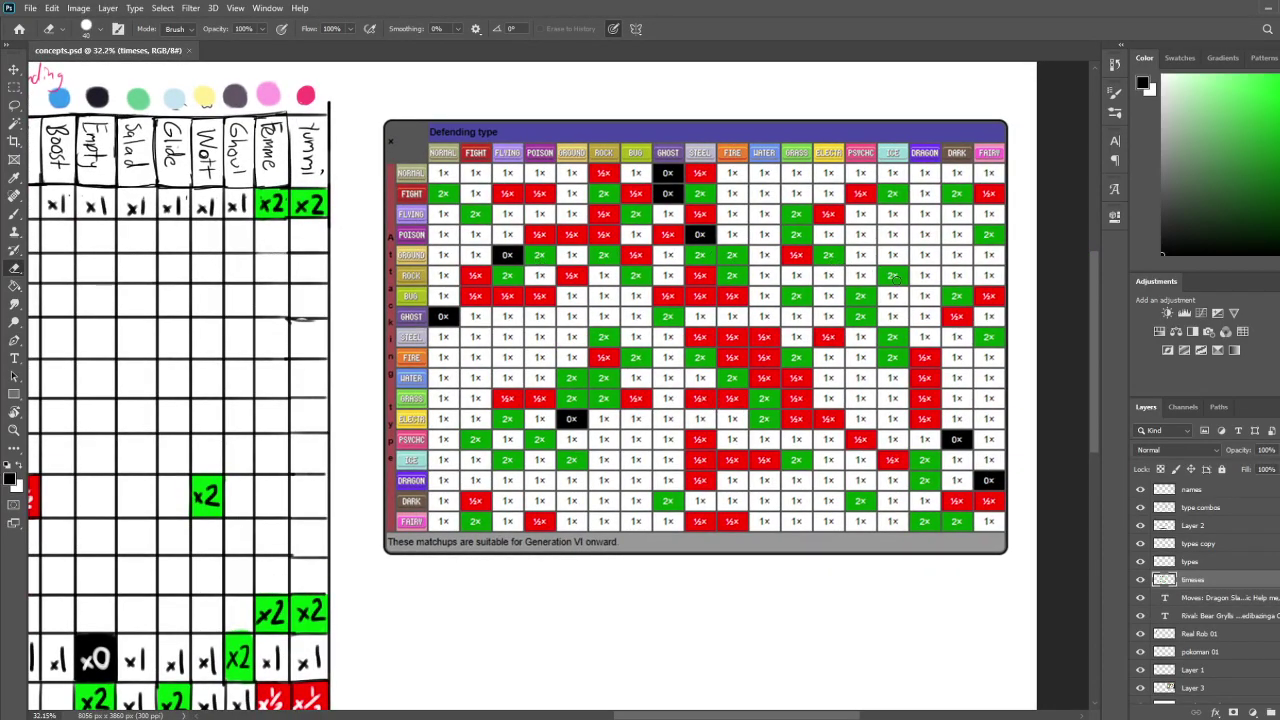
mouse_move(236, 624)
mouse_down()
mouse_move(543, 497)
mouse_move(749, 489)
mouse_move(743, 563)
mouse_move(777, 450)
mouse_up()
drag(645, 403, 654, 490)
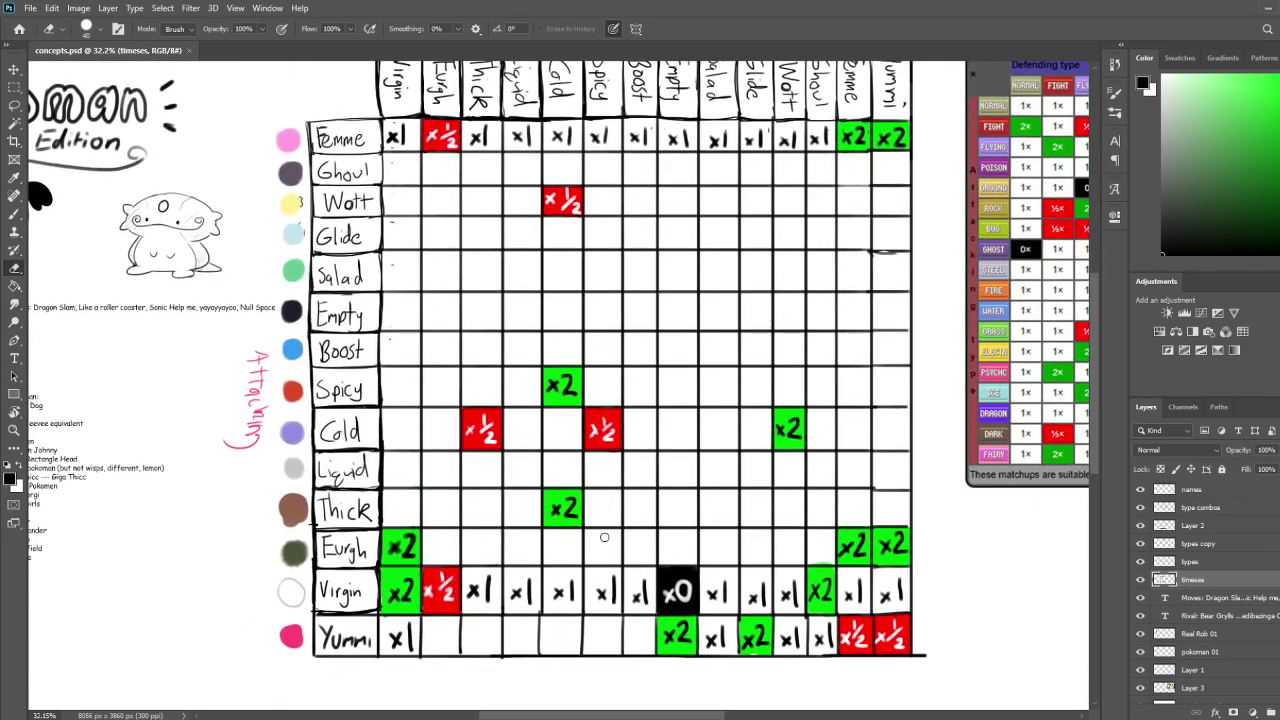
key(b)
mouse_move(640, 633)
mouse_down()
mouse_move(627, 646)
mouse_move(643, 646)
mouse_up()
key(ctrl+z)
key(ctrl+z)
mouse_move(644, 633)
mouse_down()
mouse_move(632, 646)
mouse_move(649, 646)
mouse_up()
mouse_move(684, 554)
mouse_down()
mouse_move(689, 621)
mouse_move(705, 541)
mouse_up()
drag(614, 618, 623, 629)
mouse_move(623, 618)
mouse_down()
mouse_move(613, 629)
mouse_move(631, 630)
mouse_up()
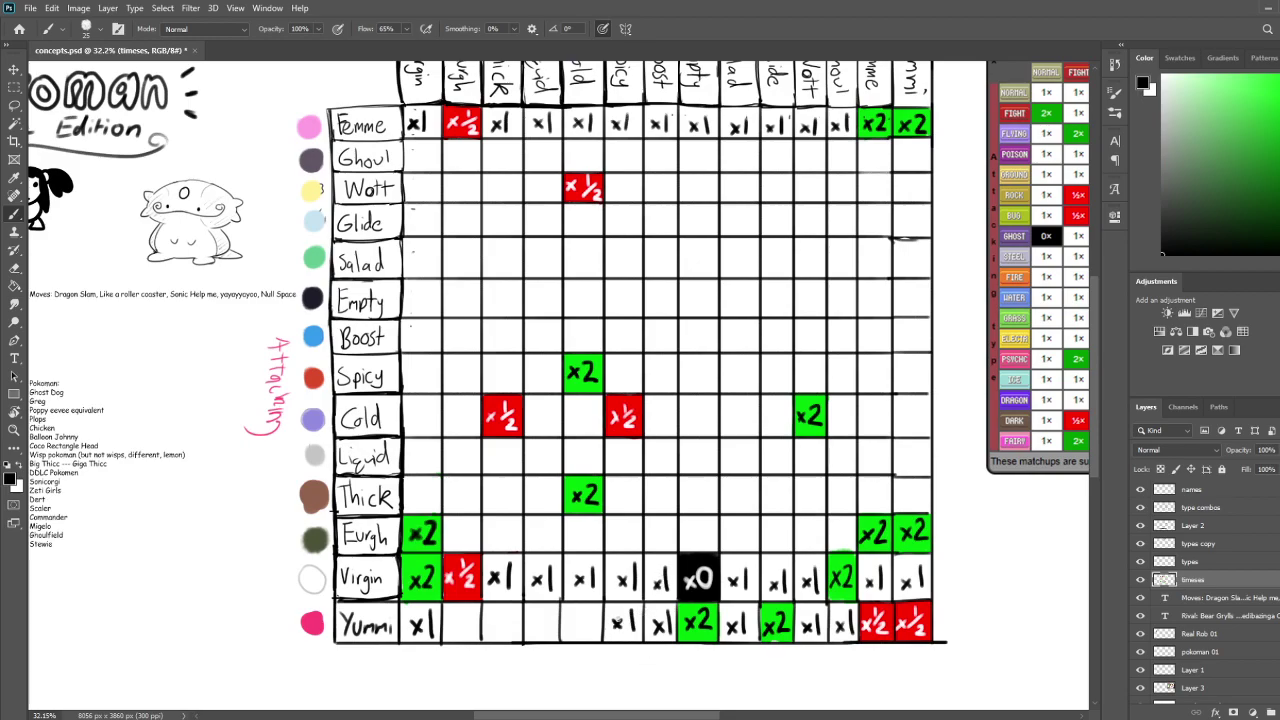
Fill the Yummi row's cell under the Eurgh column with the chart's red and write "×½" on it in white
drag(641, 563, 674, 573)
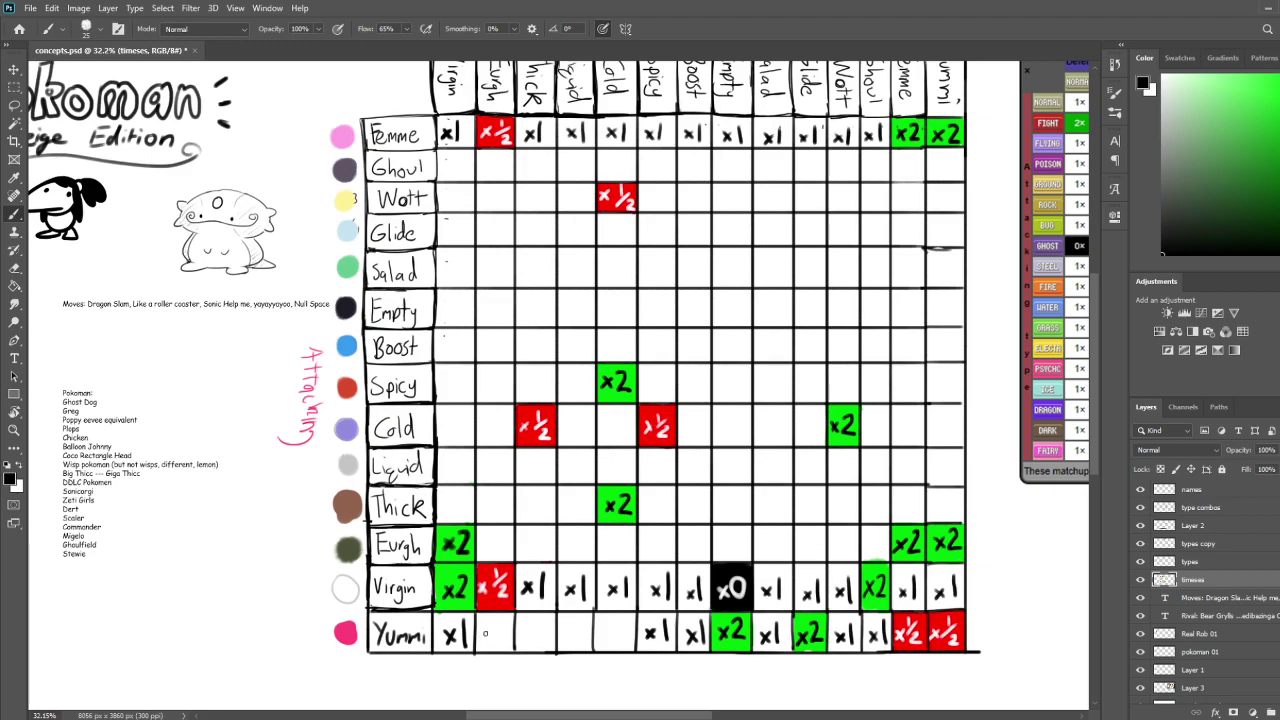
key(i)
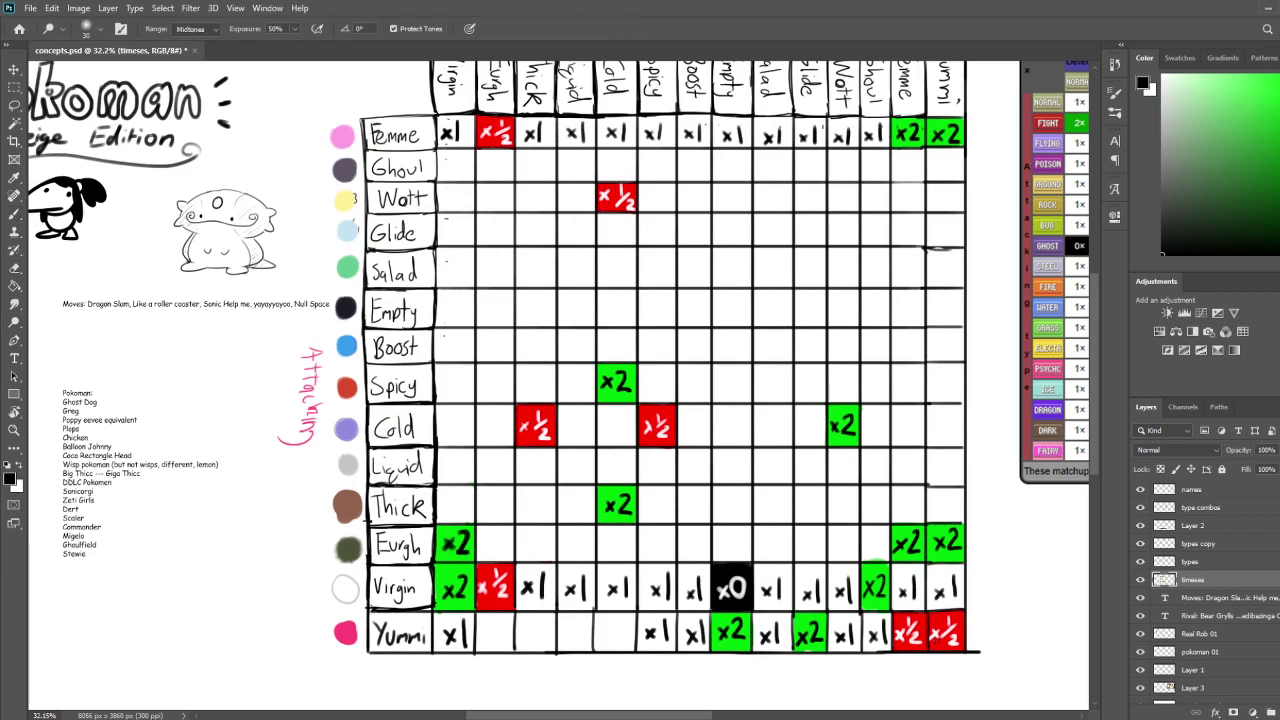
click(945, 617)
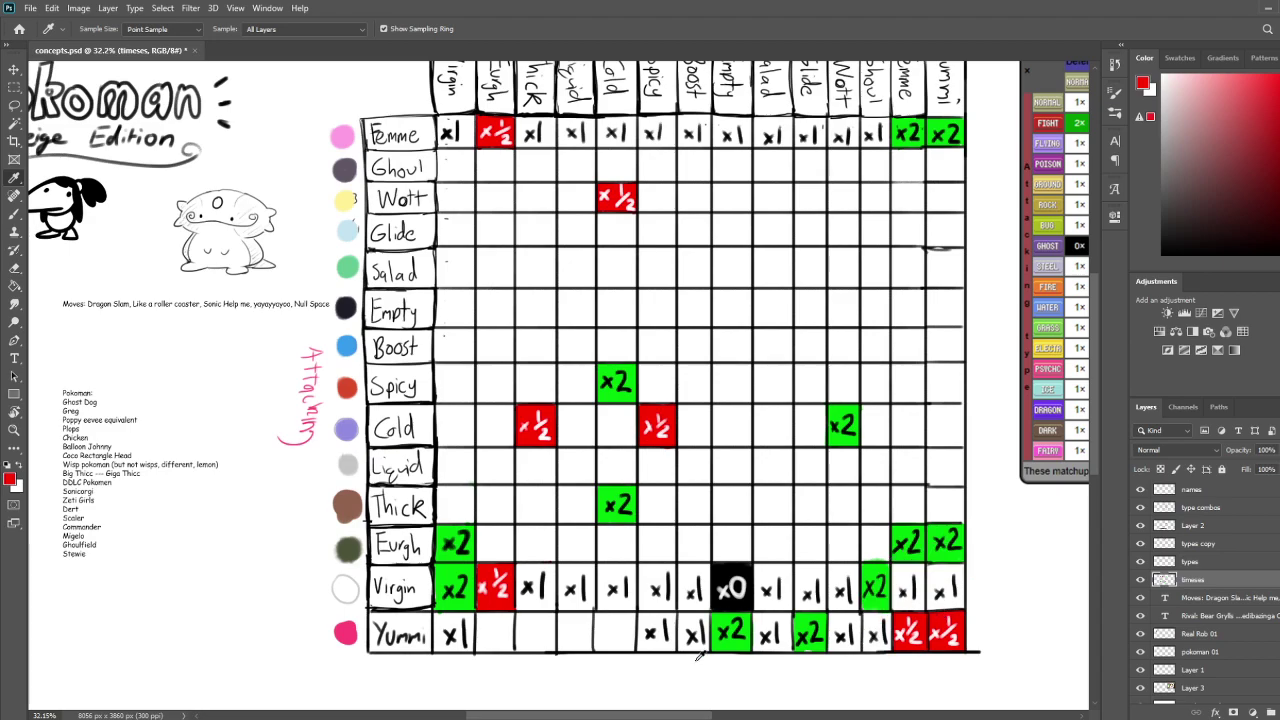
key(b)
mouse_move(479, 620)
mouse_down()
mouse_move(478, 646)
mouse_move(482, 616)
mouse_move(488, 644)
mouse_move(492, 628)
mouse_move(499, 640)
mouse_move(504, 624)
mouse_move(511, 642)
mouse_move(514, 628)
mouse_move(506, 650)
mouse_move(482, 651)
mouse_up()
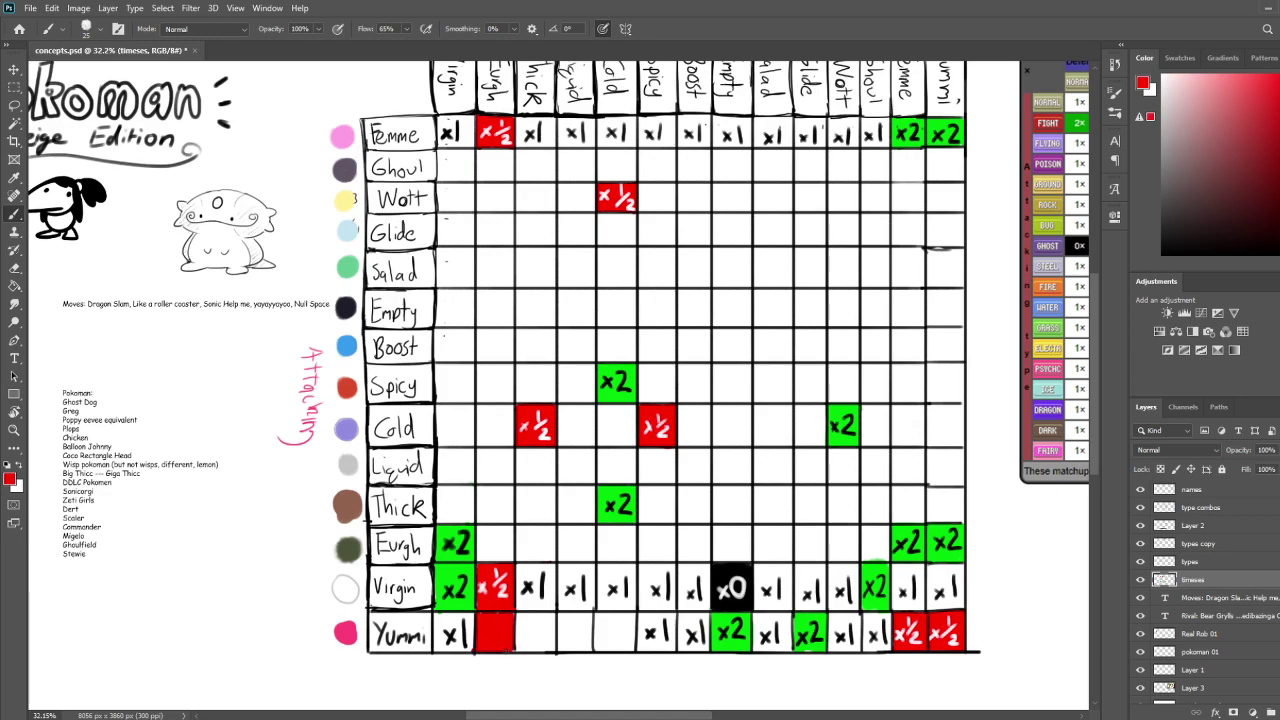
drag(1186, 131, 931, 5)
drag(481, 627, 491, 641)
mouse_move(491, 627)
mouse_down()
mouse_move(481, 641)
mouse_move(501, 625)
mouse_move(511, 645)
mouse_move(491, 640)
mouse_up()
mouse_move(760, 455)
mouse_down()
mouse_move(749, 440)
mouse_move(749, 469)
mouse_move(752, 454)
mouse_up()
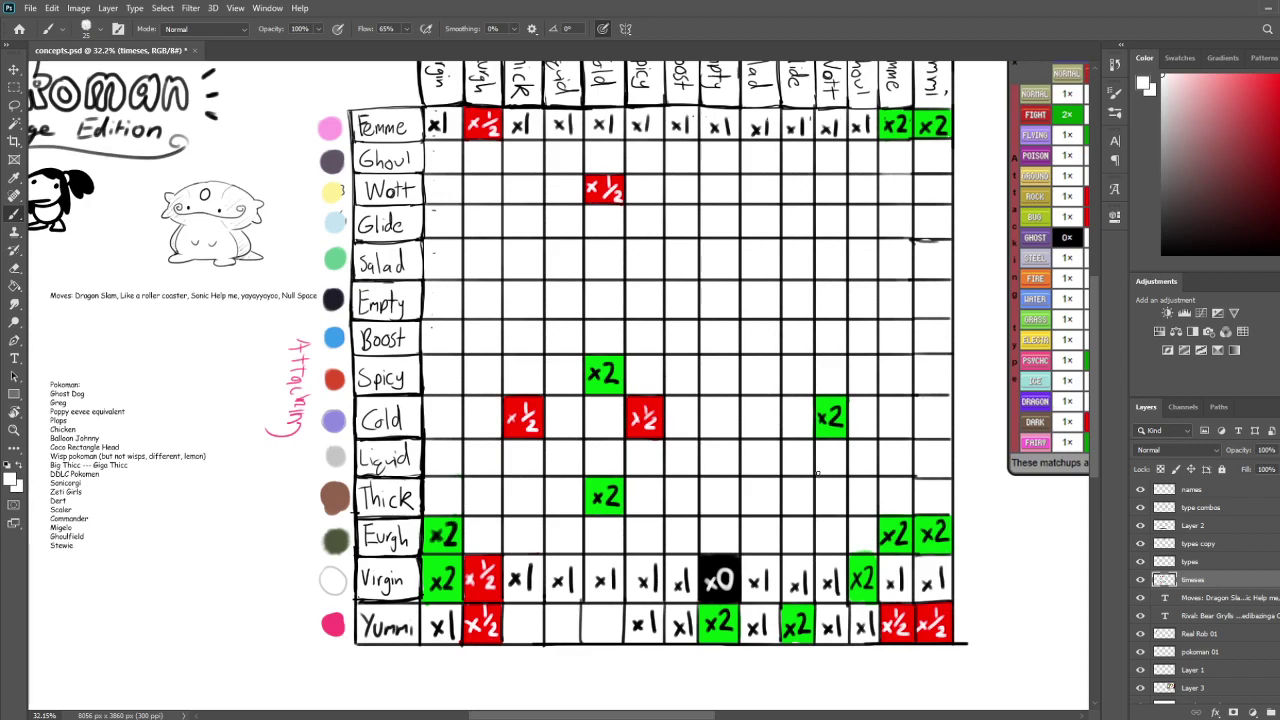
Fill the Yummi row's cell under the Thick column with the chart's red and write "×½" on it in white
click(1279, 195)
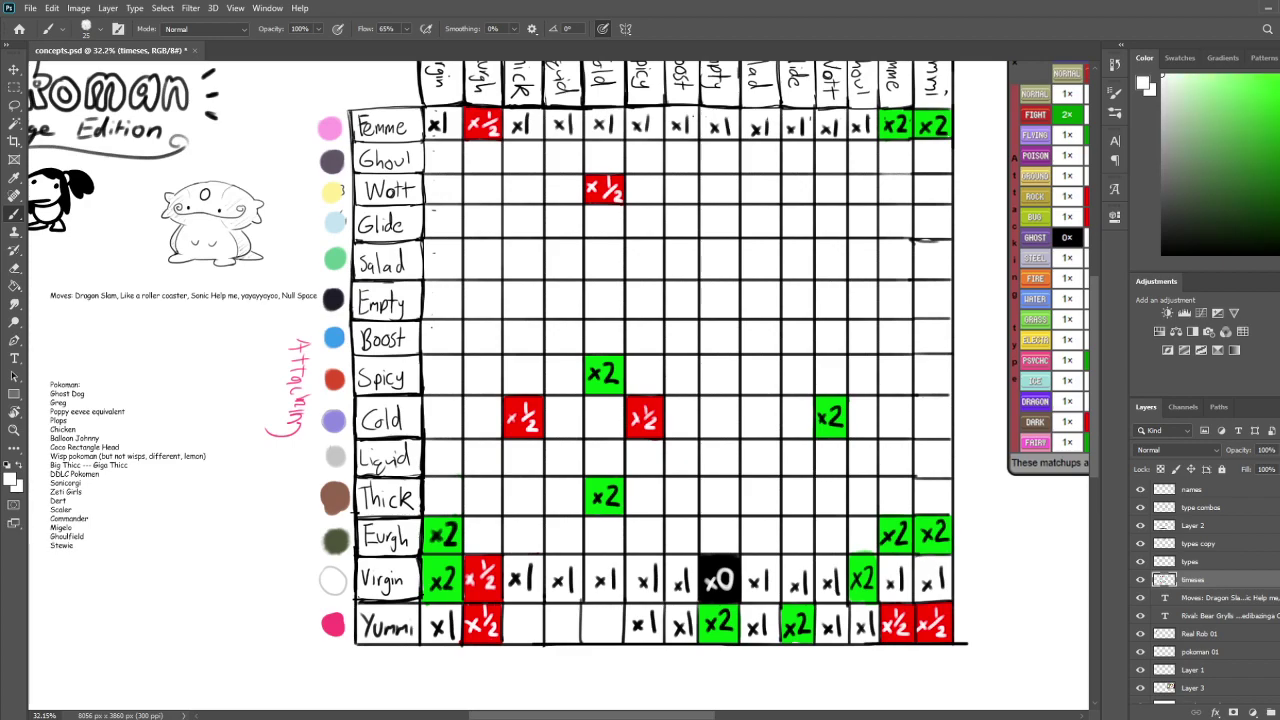
drag(1200, 236, 1258, 88)
key(i)
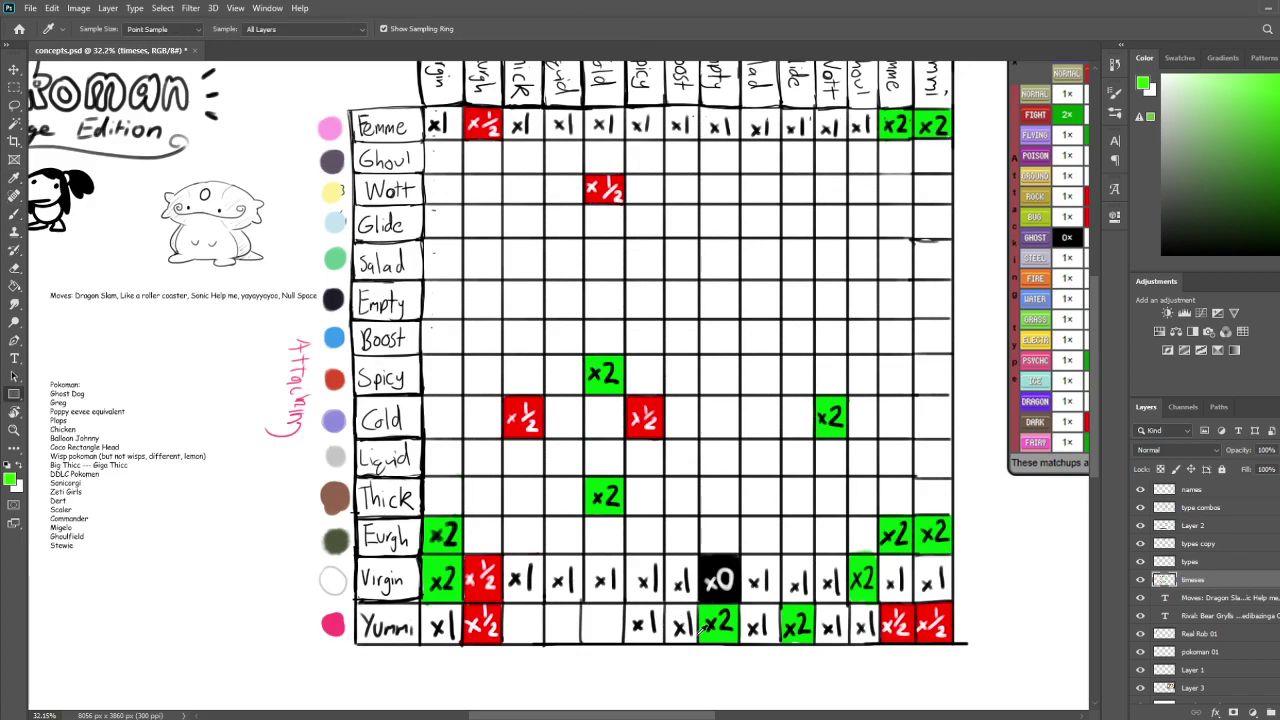
click(490, 626)
key(b)
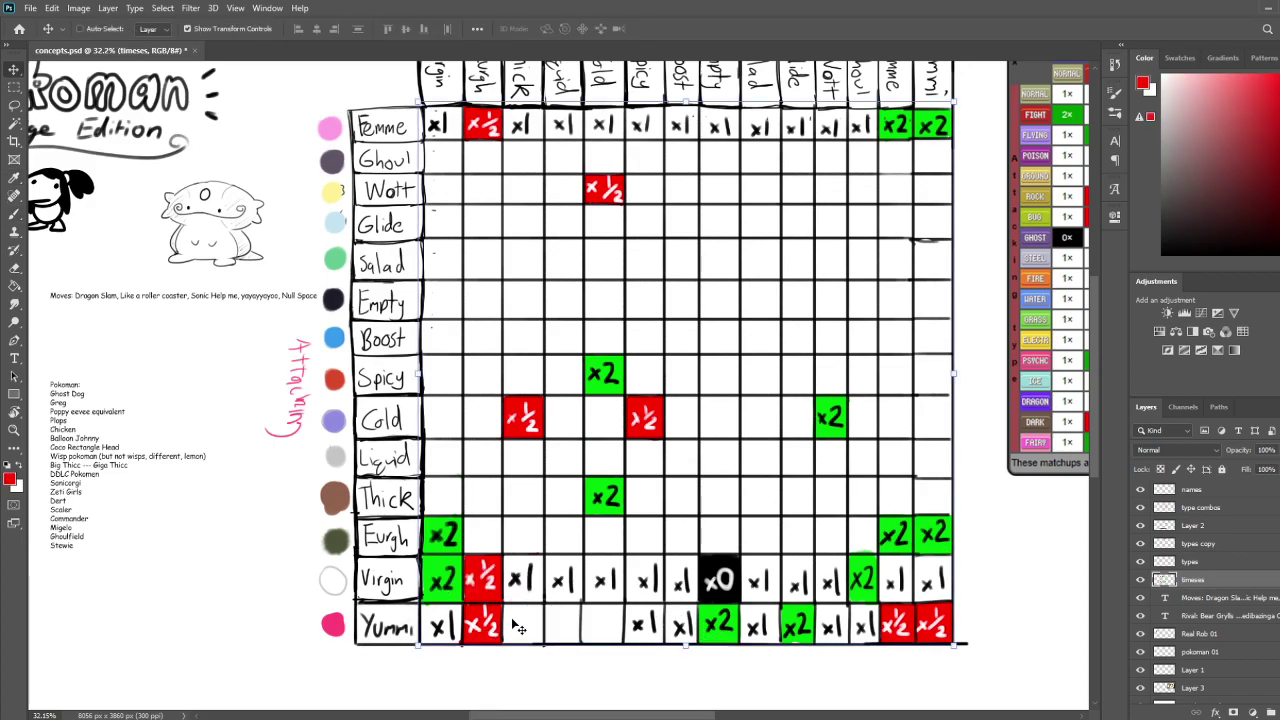
mouse_move(505, 606)
mouse_down()
mouse_move(506, 640)
mouse_move(513, 605)
mouse_move(537, 604)
mouse_move(542, 642)
mouse_move(507, 642)
mouse_move(530, 641)
mouse_move(516, 636)
mouse_move(524, 610)
mouse_move(532, 636)
mouse_move(538, 618)
mouse_move(507, 638)
mouse_move(508, 606)
mouse_move(546, 604)
mouse_move(544, 641)
mouse_move(510, 638)
mouse_up()
key(ctrl+z)
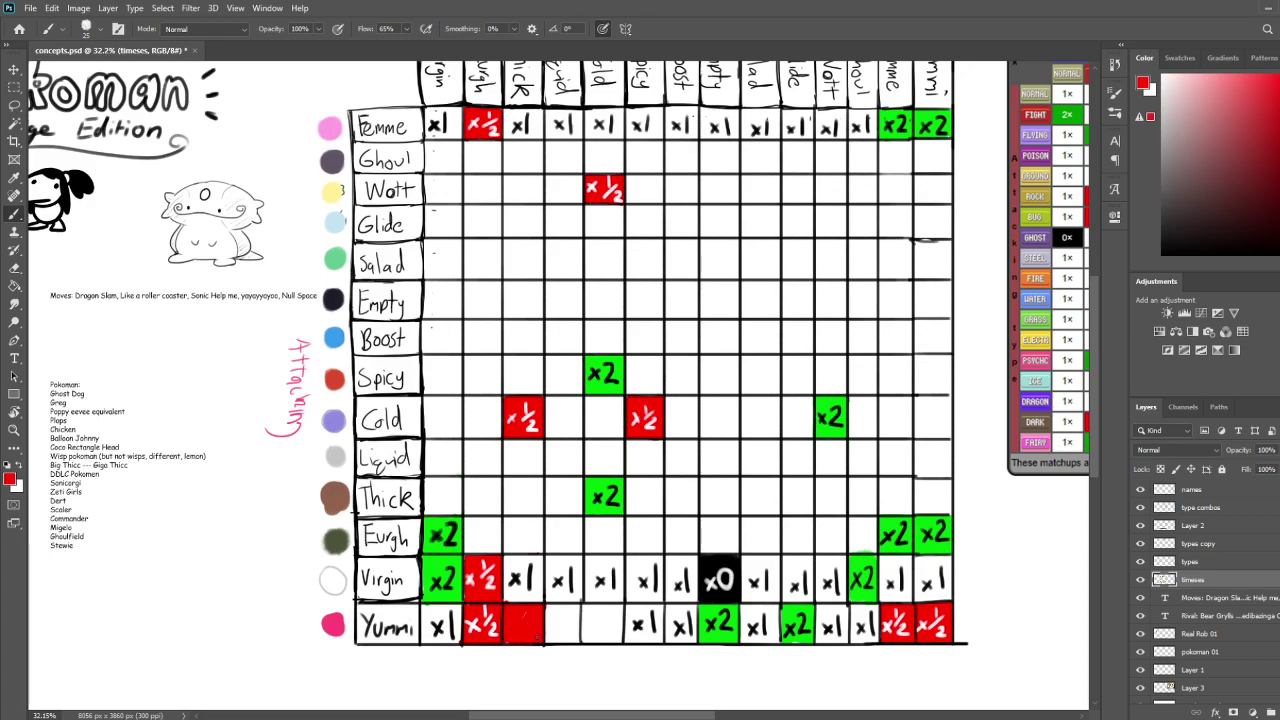
key(e)
key(x)
key(b)
key(space)
mouse_move(677, 519)
mouse_down()
mouse_move(641, 537)
mouse_move(649, 486)
mouse_move(668, 551)
mouse_move(674, 499)
mouse_move(680, 537)
mouse_up()
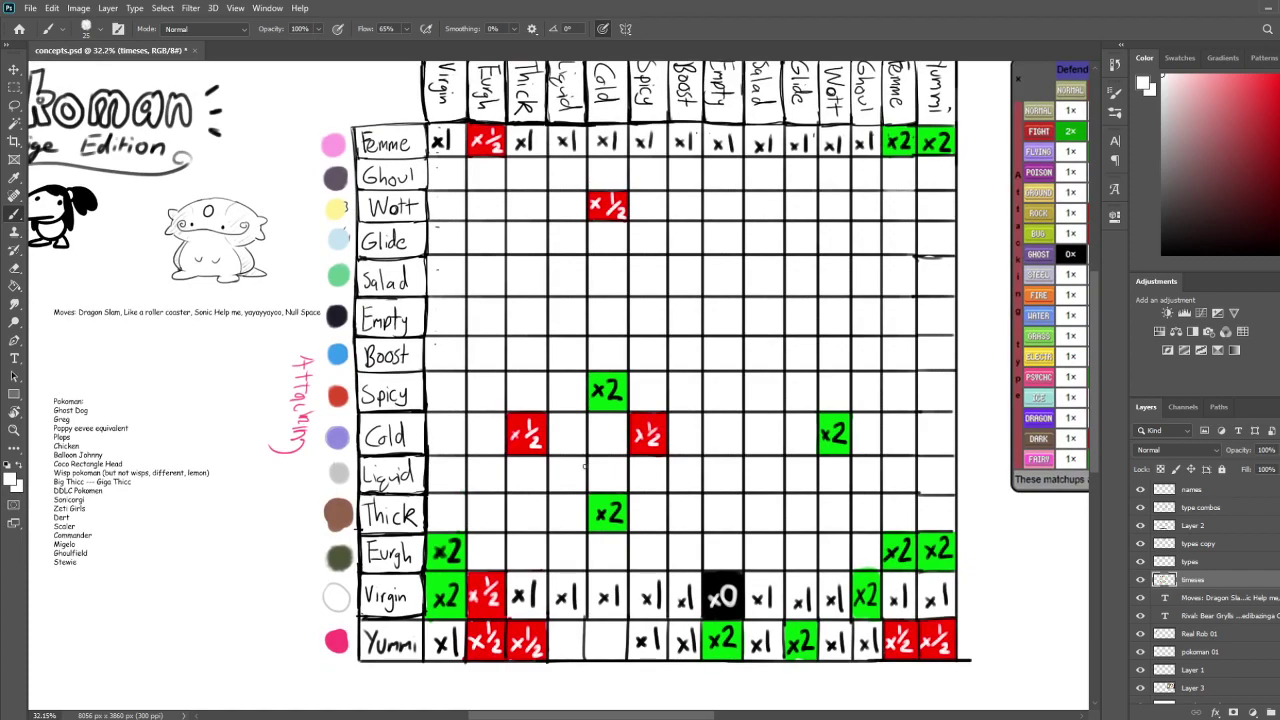
Fill the Thick row's cell under the Thick column with the chart's green and write "×2" on it in black
key(i)
click(435, 582)
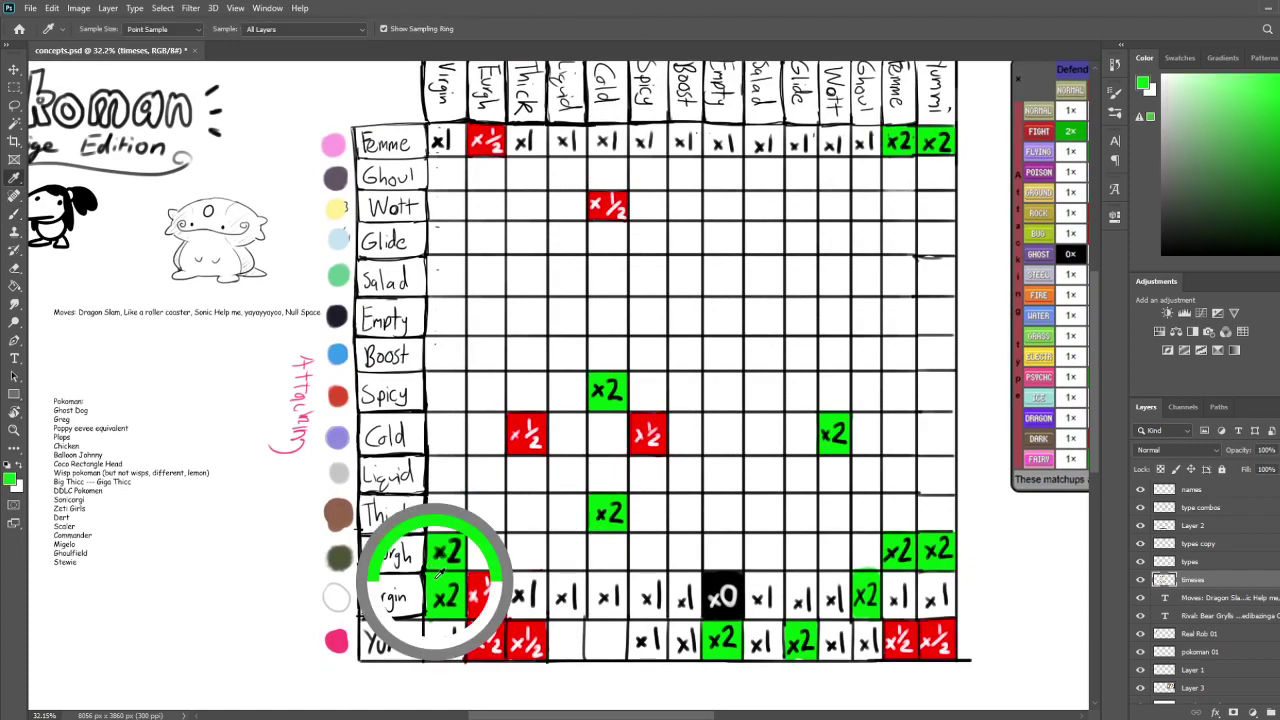
key(b)
mouse_move(509, 499)
mouse_down()
mouse_move(511, 530)
mouse_move(509, 497)
mouse_move(535, 499)
mouse_move(510, 507)
mouse_move(519, 517)
mouse_move(545, 498)
mouse_up()
key(d)
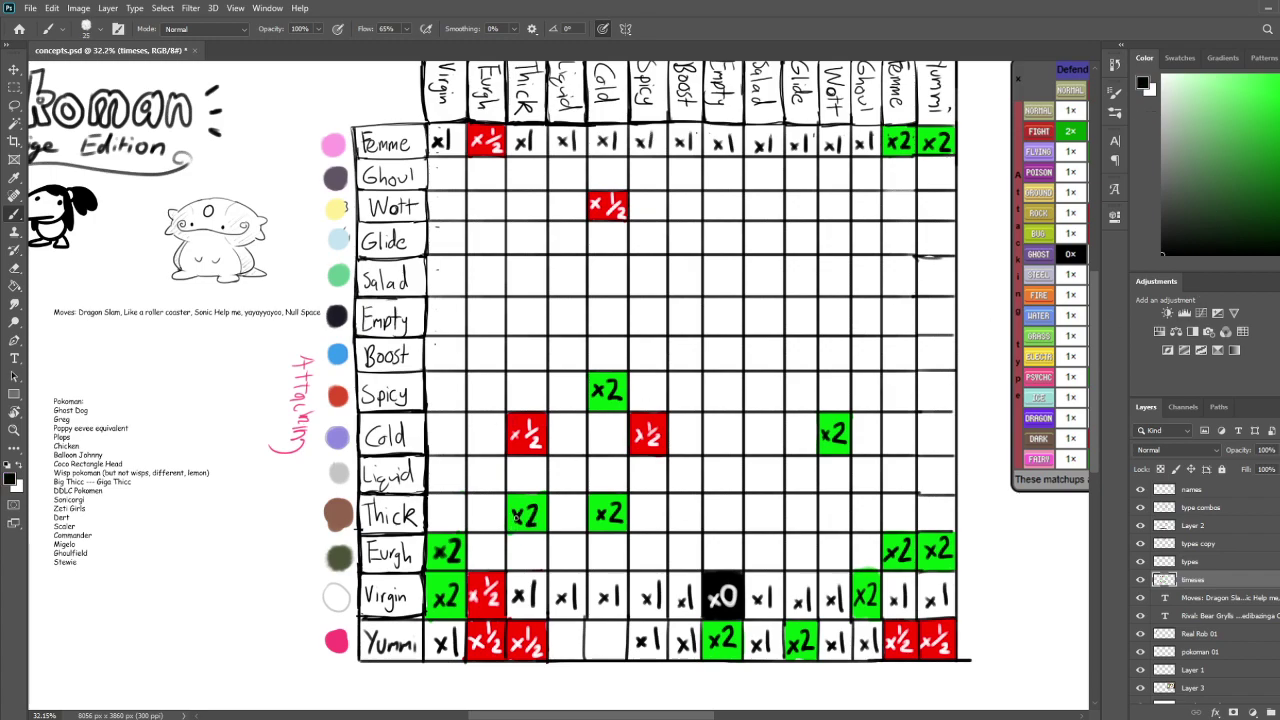
Write "×1" in black in the Yummi row's cells under the Liquid and Cold columns
drag(694, 386, 701, 352)
mouse_move(676, 439)
mouse_down()
mouse_move(686, 417)
mouse_move(674, 506)
mouse_move(674, 428)
mouse_up()
mouse_move(572, 477)
mouse_down()
mouse_move(586, 525)
mouse_move(577, 500)
mouse_move(513, 479)
mouse_move(535, 556)
mouse_move(561, 474)
mouse_up()
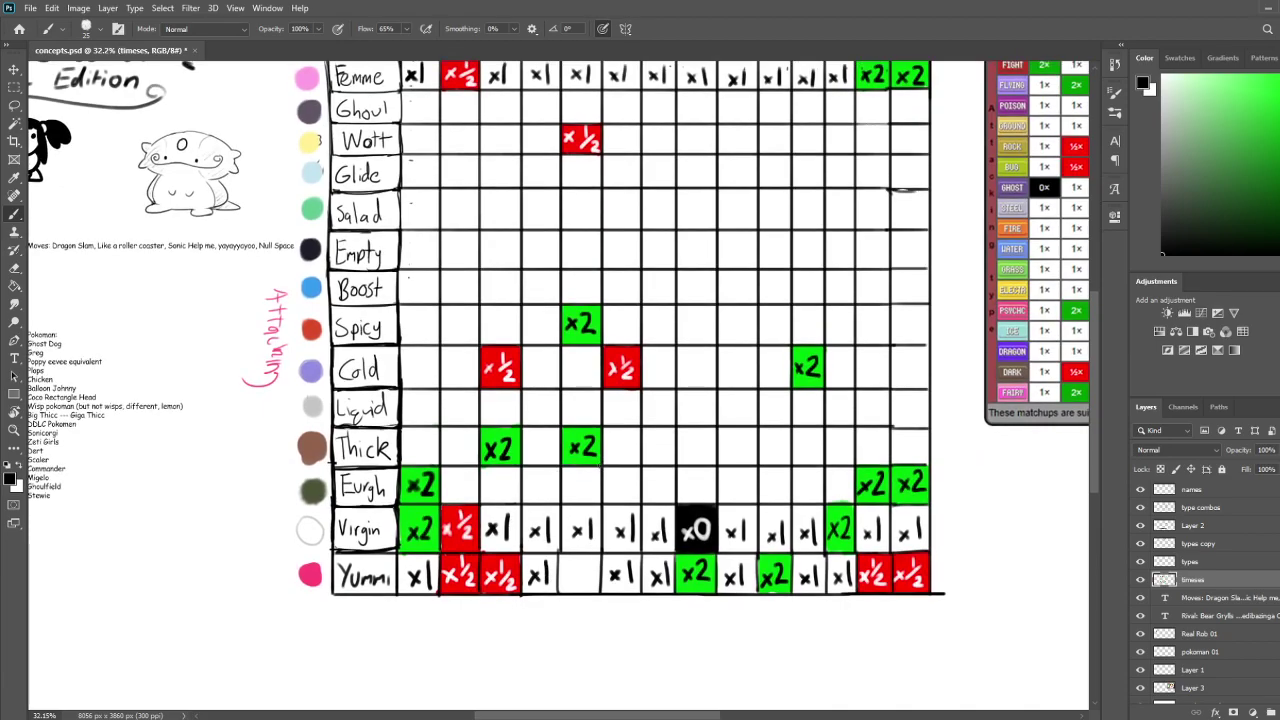
mouse_move(598, 516)
mouse_down()
mouse_move(573, 625)
mouse_move(580, 520)
mouse_up()
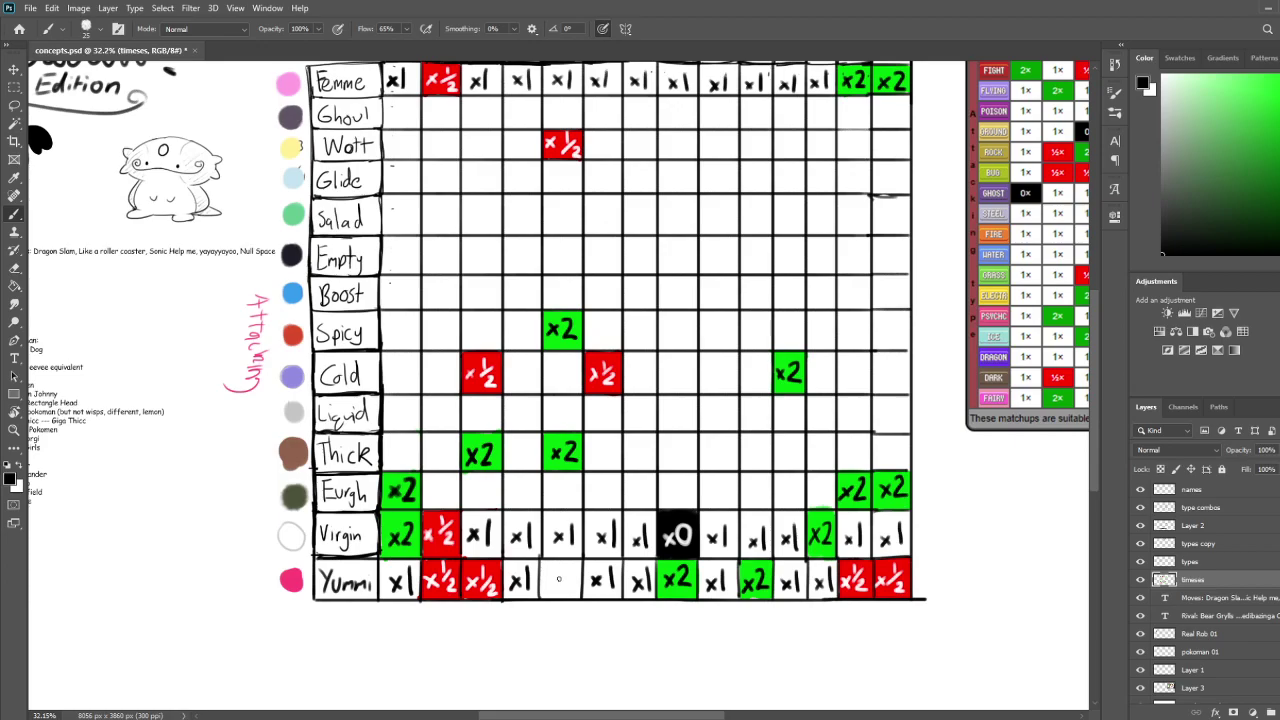
drag(704, 478, 629, 497)
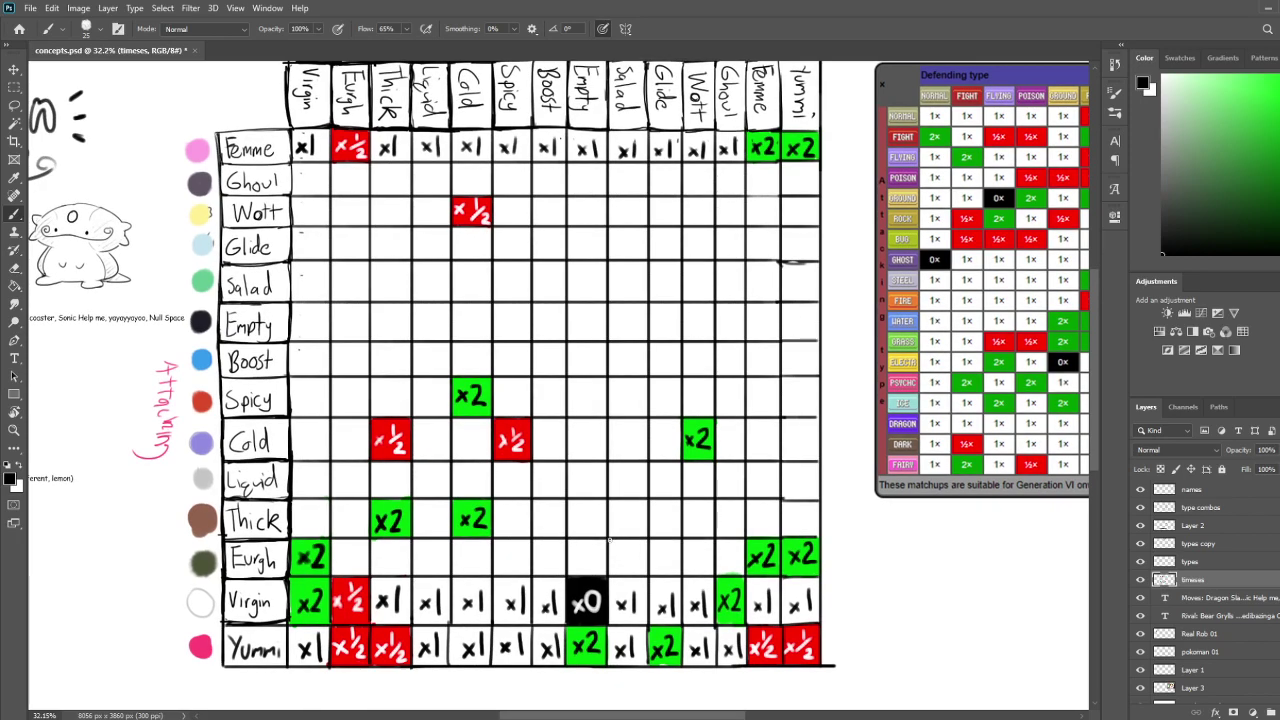
drag(524, 548, 534, 478)
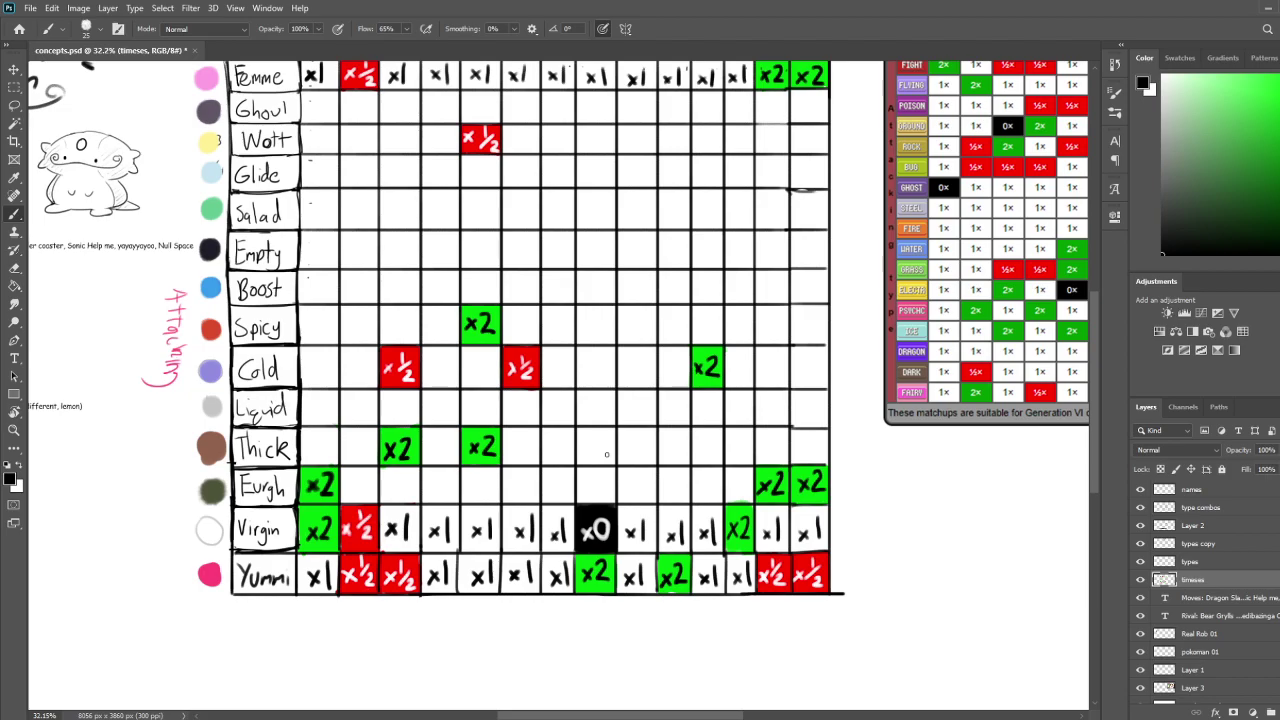
Erase the multiplier in the Yummi row's Spicy cell, fill the cell with the chart's green and write "×1" on it in black
mouse_move(583, 425)
mouse_down()
mouse_move(600, 517)
mouse_move(591, 483)
mouse_up()
key(w)
key(e)
key(b)
alt+click(602, 640)
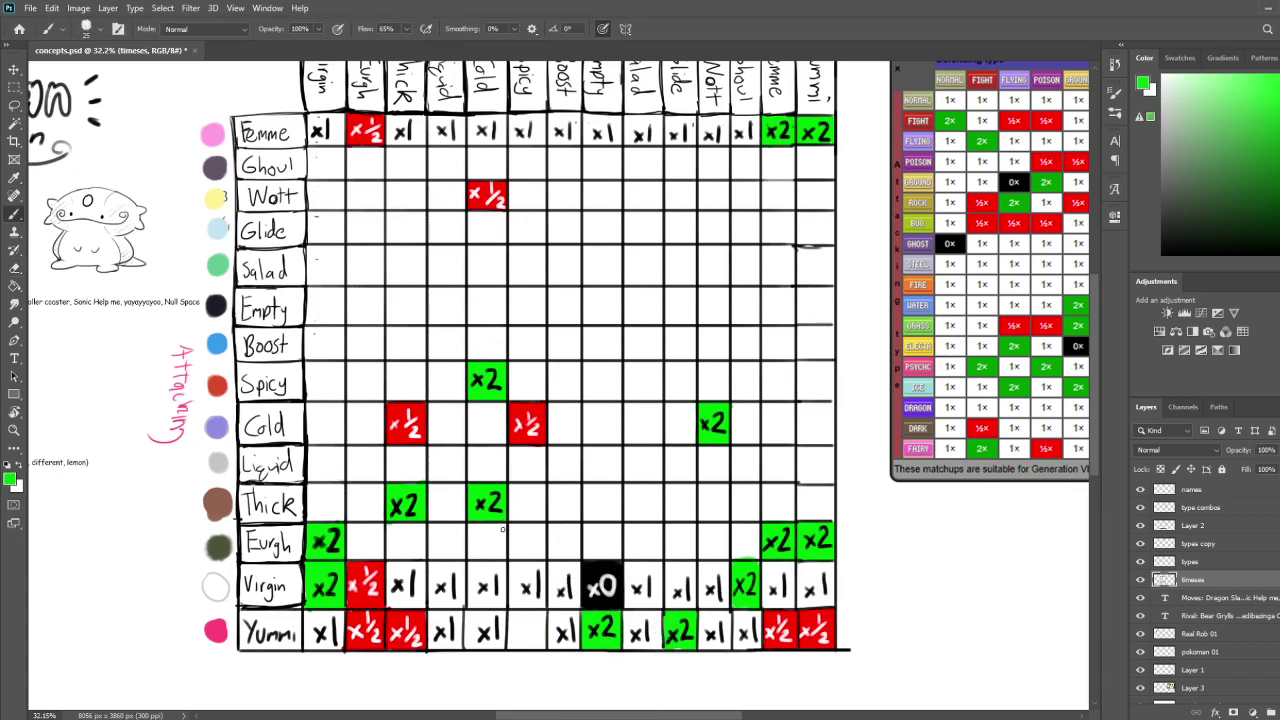
mouse_move(508, 612)
mouse_down()
mouse_move(510, 644)
mouse_move(510, 614)
mouse_move(540, 614)
mouse_move(542, 650)
mouse_move(542, 626)
mouse_move(512, 646)
mouse_move(534, 626)
mouse_move(524, 618)
mouse_move(531, 633)
mouse_move(520, 630)
mouse_up()
click(1174, 232)
drag(1130, 272, 1120, 276)
key(bracketleft)
key(bracketleft)
key(bracketleft)
drag(515, 625, 536, 641)
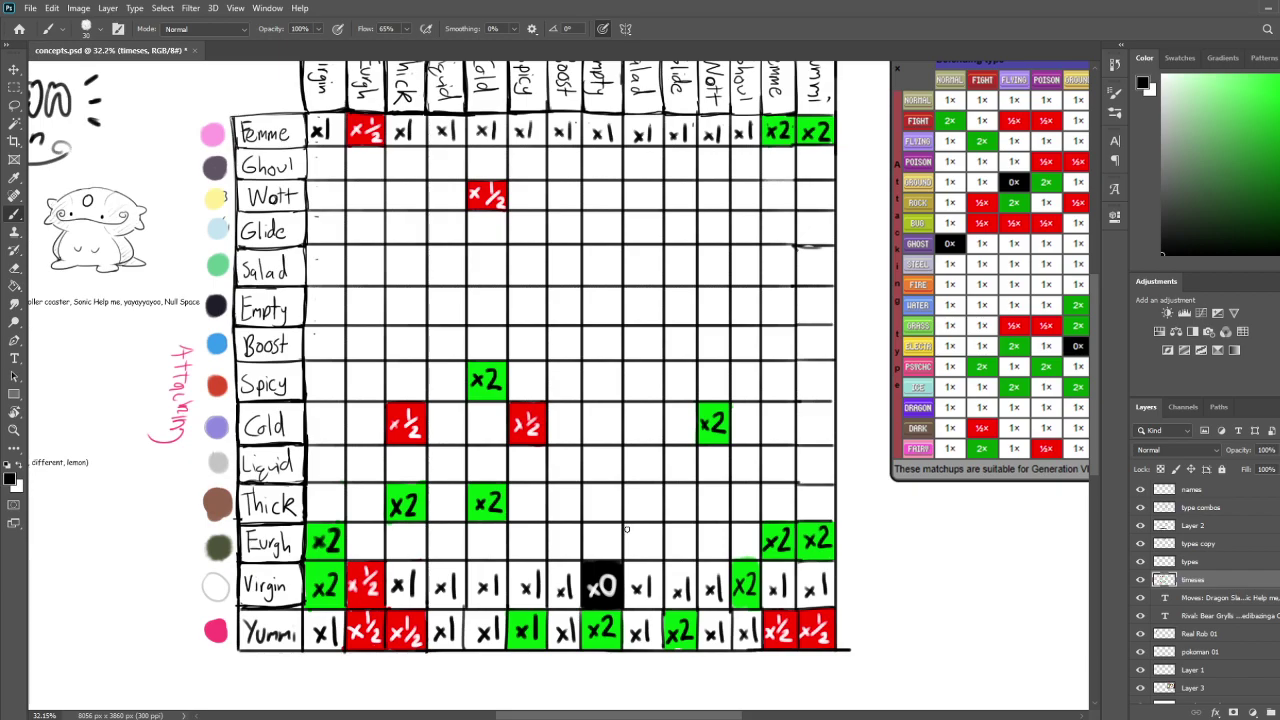
Fill the Spicy row's cell under the Yummi column with the chart's red, clean its edges, and write "×½" on it in white
mouse_move(658, 487)
mouse_down()
mouse_move(662, 524)
mouse_move(666, 482)
mouse_move(623, 463)
mouse_move(658, 479)
mouse_move(655, 512)
mouse_move(652, 487)
mouse_up()
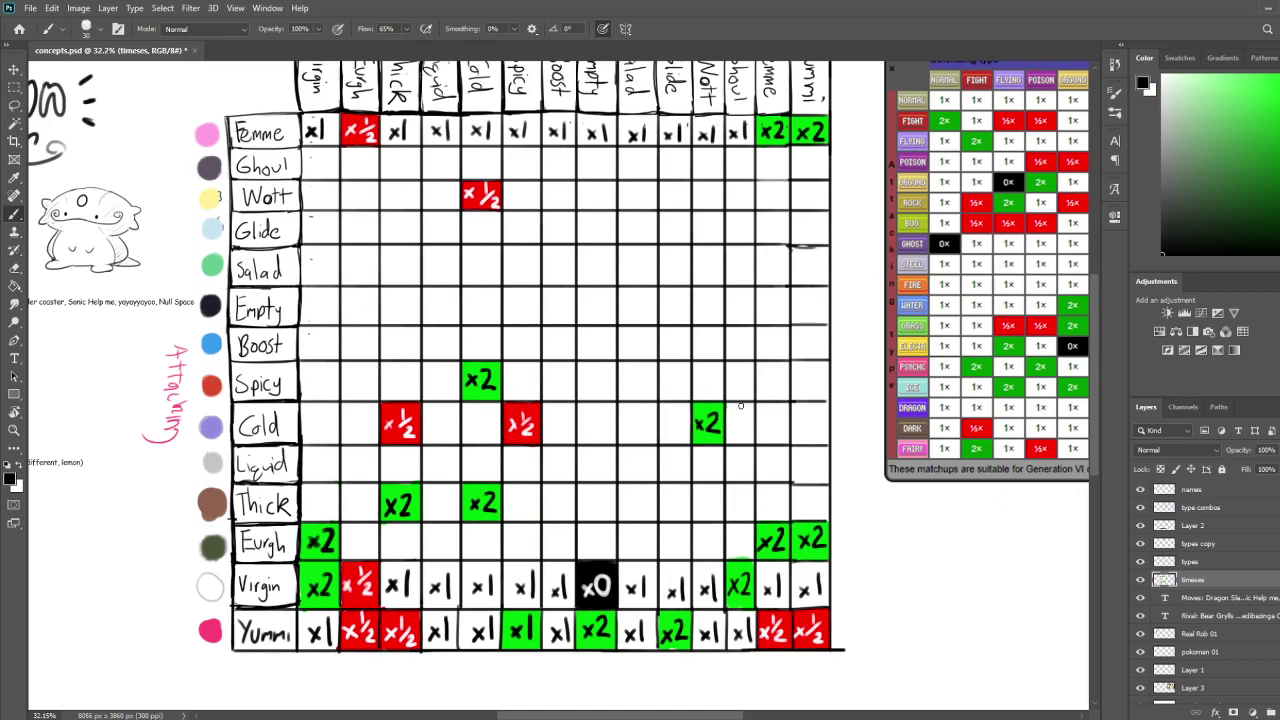
key(i)
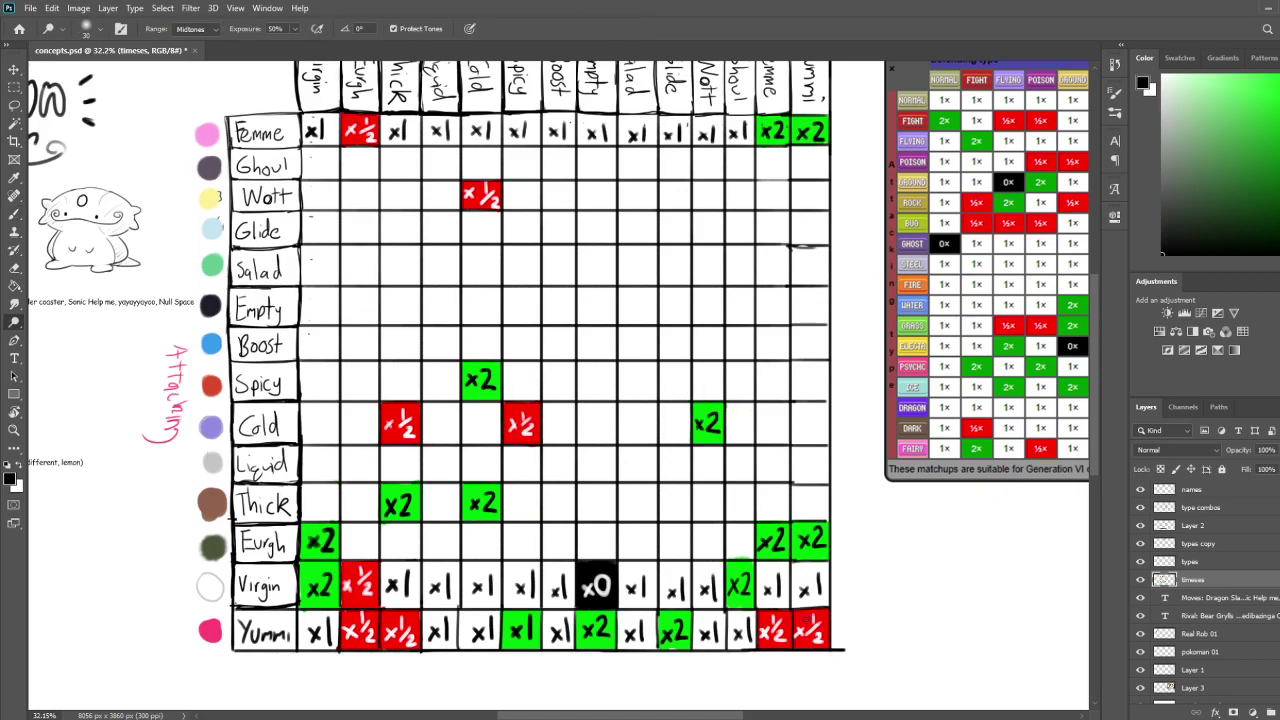
click(812, 612)
key(b)
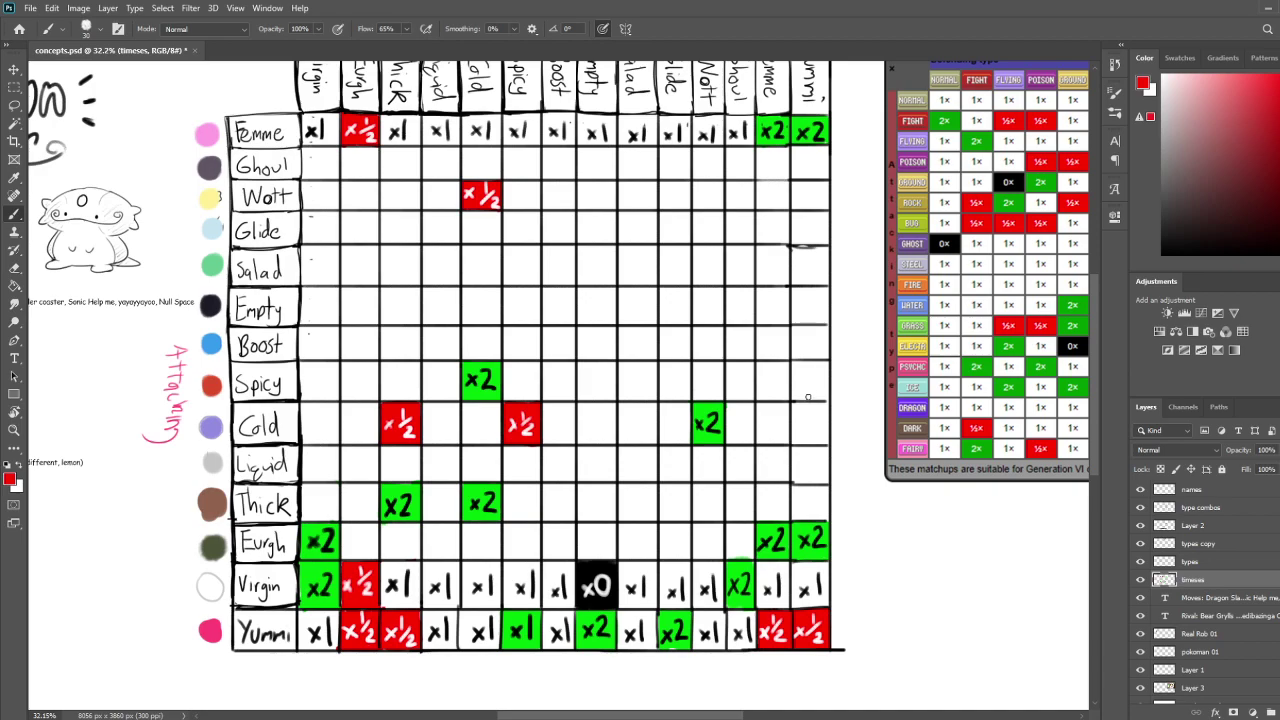
mouse_move(815, 384)
mouse_down()
mouse_move(797, 398)
mouse_move(828, 367)
mouse_move(800, 380)
mouse_move(826, 396)
mouse_move(792, 398)
mouse_up()
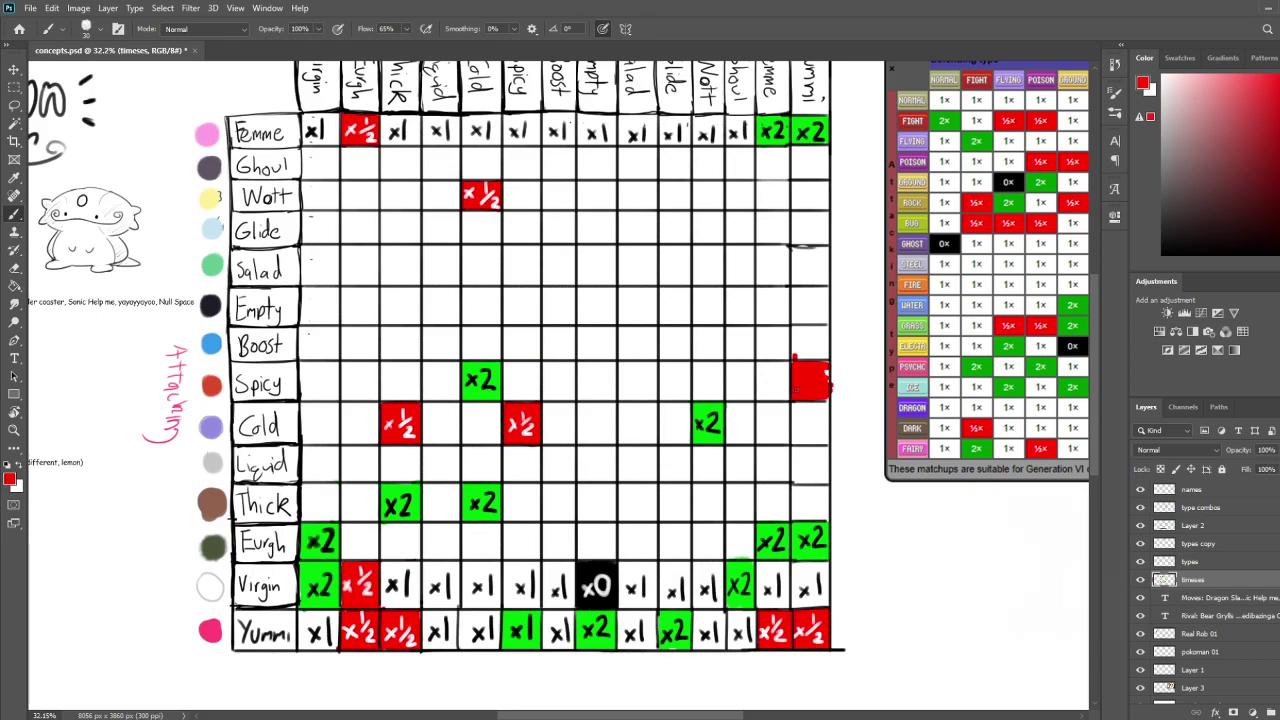
key(w)
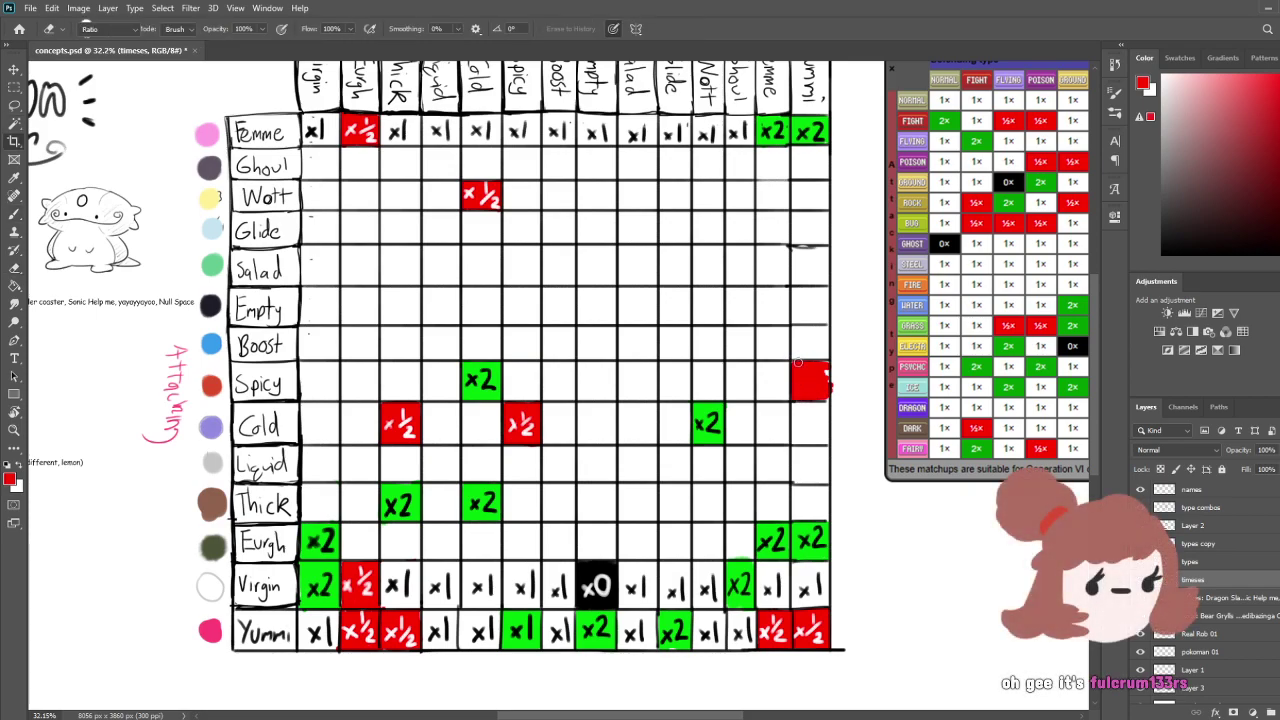
key(v)
key(b)
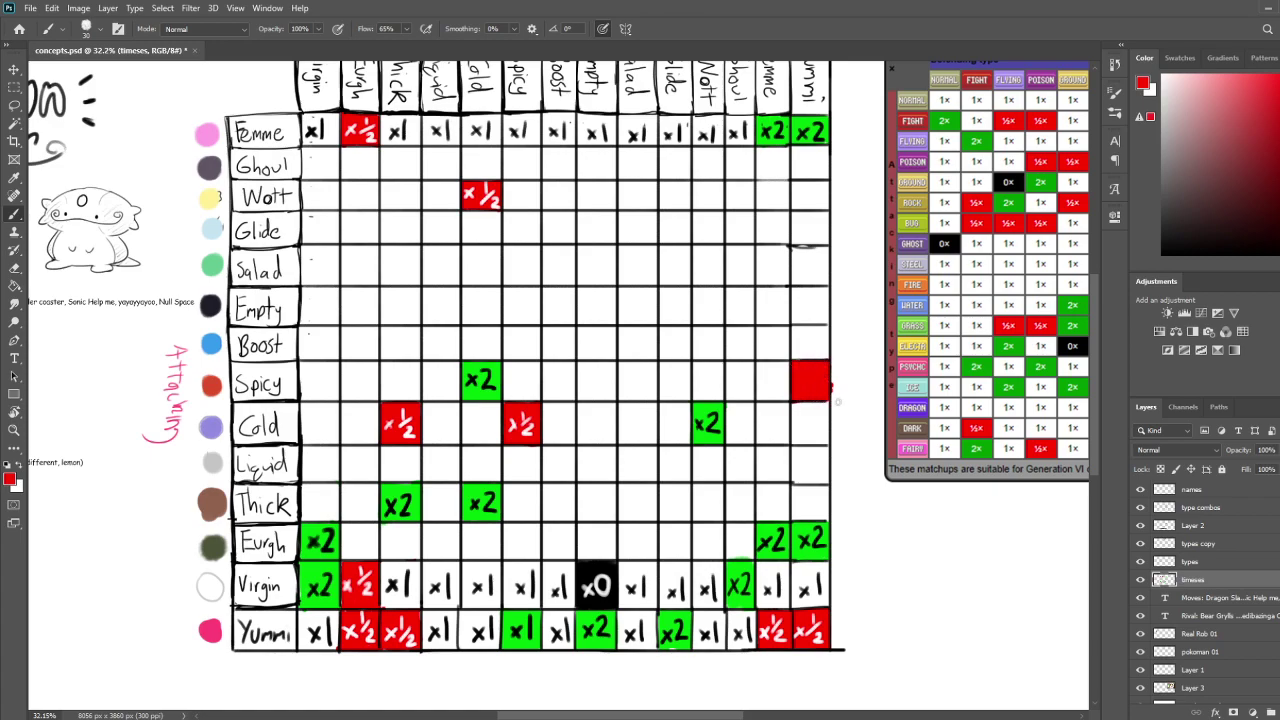
key(e)
key(b)
key(x)
drag(796, 376, 809, 387)
Change the multiplier in the Yummi row's green Spicy cell to "×2" in black
drag(818, 483, 741, 464)
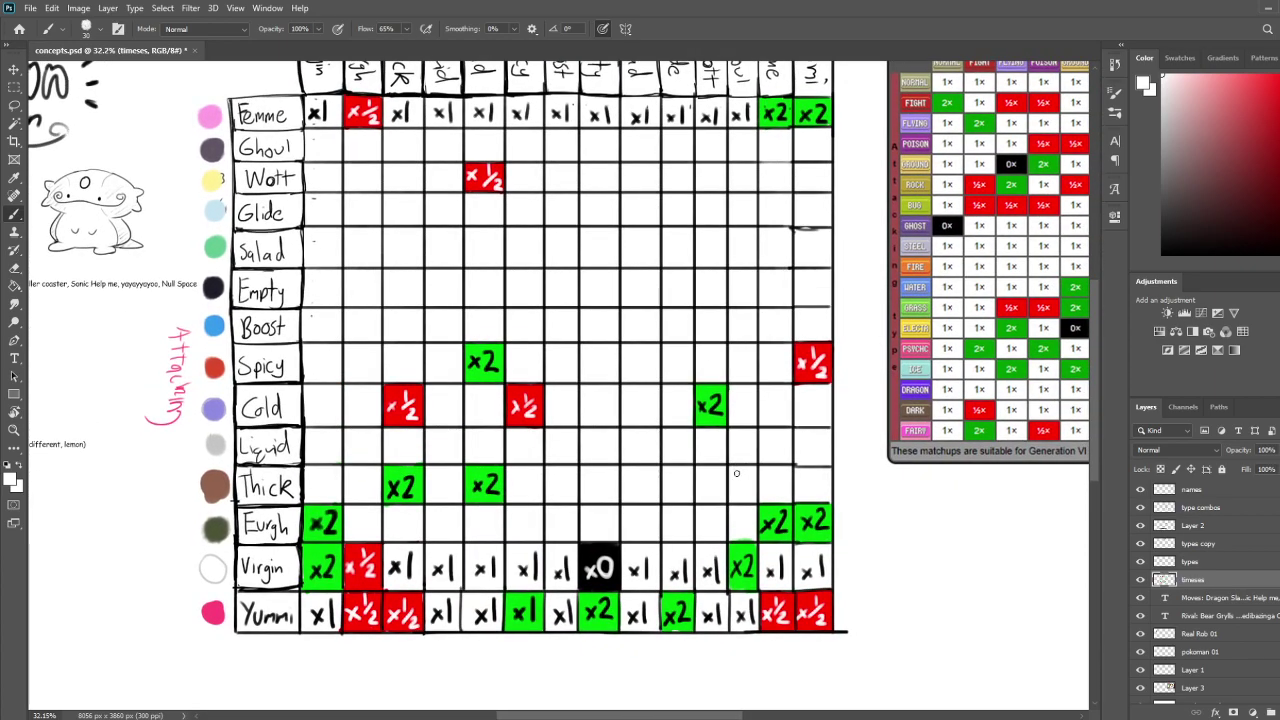
mouse_move(731, 477)
mouse_down()
mouse_move(745, 597)
mouse_move(745, 540)
mouse_move(765, 555)
mouse_move(773, 481)
mouse_move(816, 537)
mouse_up()
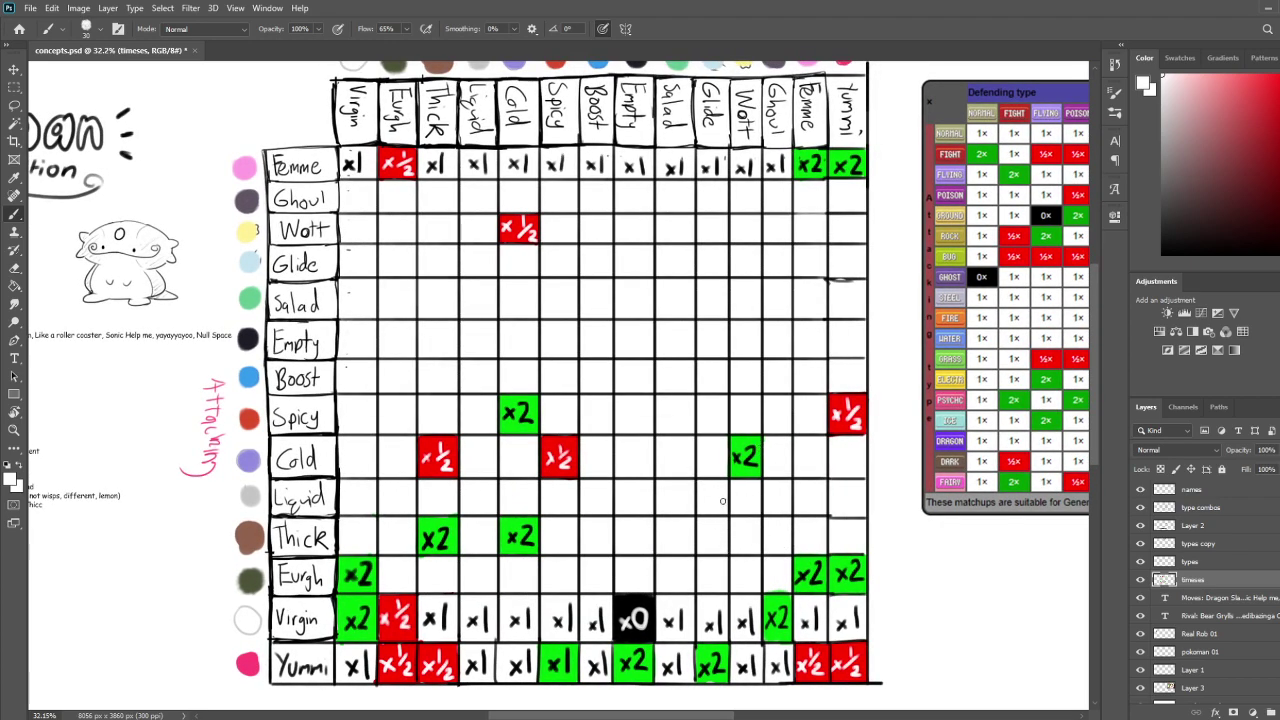
mouse_move(712, 504)
mouse_down()
mouse_move(712, 492)
mouse_move(706, 536)
mouse_up()
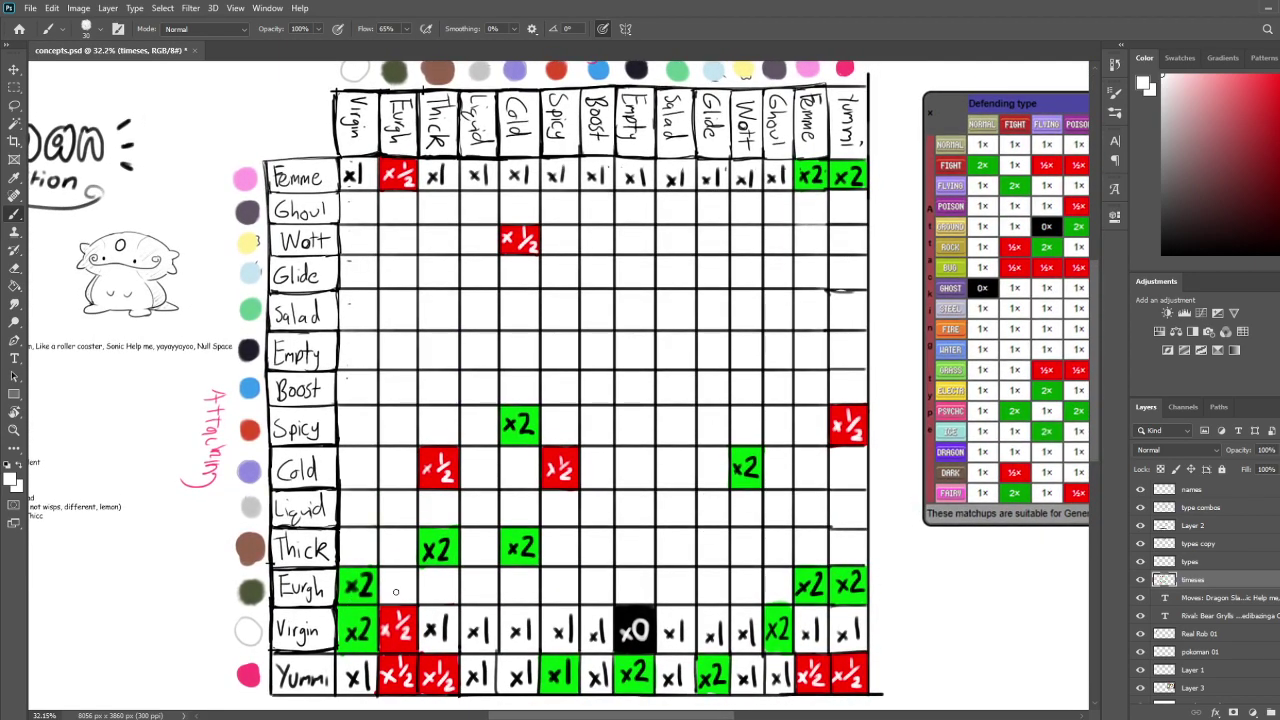
mouse_move(450, 599)
mouse_down()
mouse_move(436, 591)
mouse_move(471, 612)
mouse_move(462, 593)
mouse_up()
mouse_move(531, 469)
mouse_down()
mouse_move(517, 522)
mouse_move(521, 462)
mouse_up()
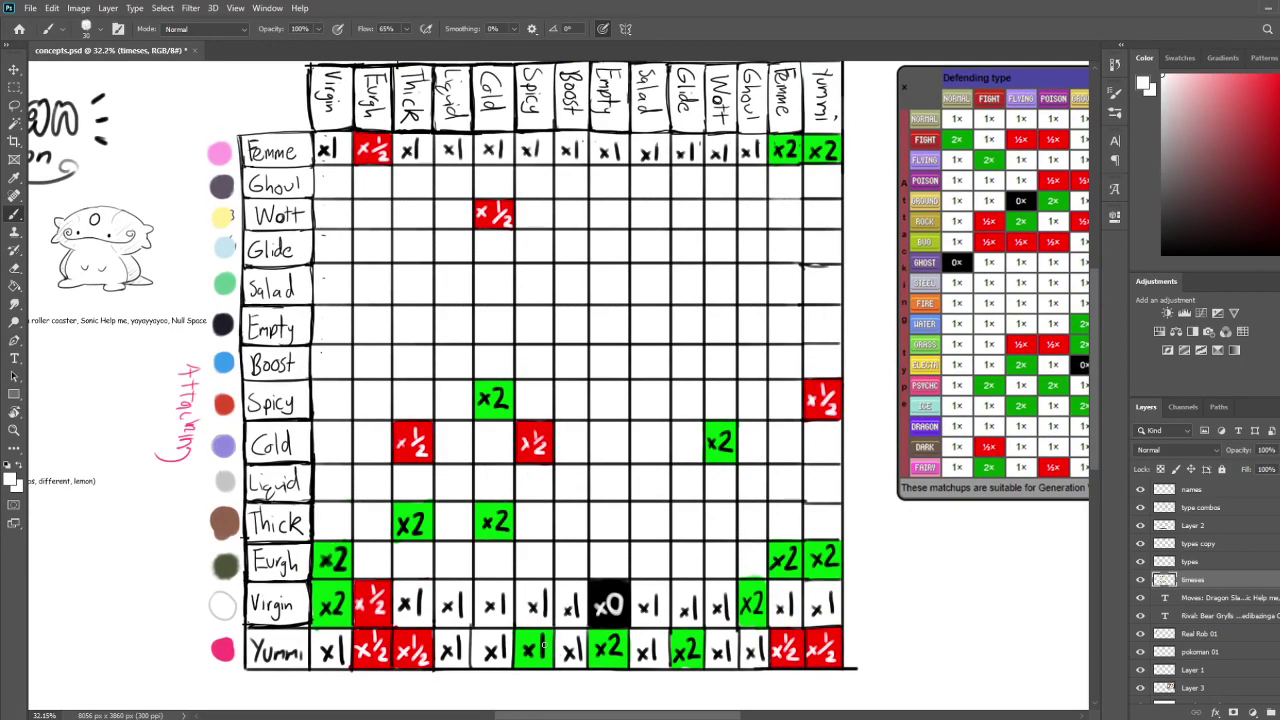
key(x)
mouse_move(535, 633)
mouse_down()
mouse_move(538, 660)
mouse_move(552, 663)
mouse_up()
drag(702, 496, 688, 524)
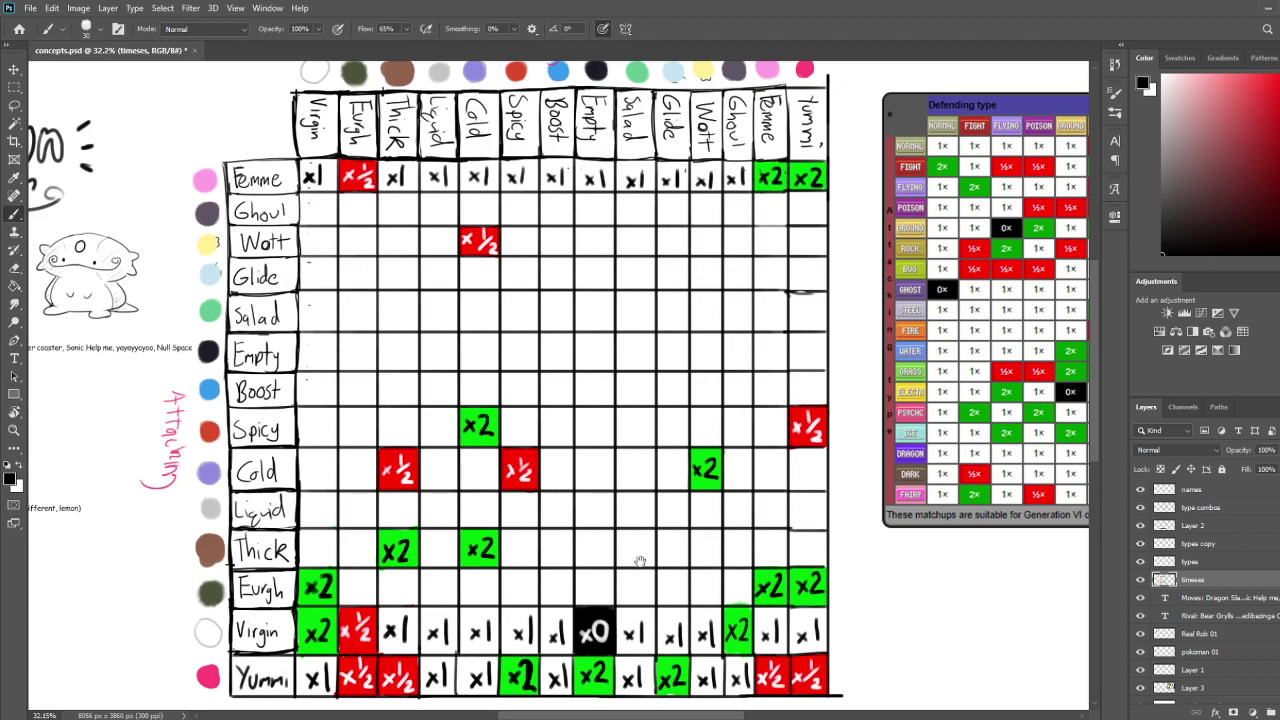
mouse_move(651, 560)
mouse_down()
mouse_move(651, 574)
mouse_move(648, 511)
mouse_up()
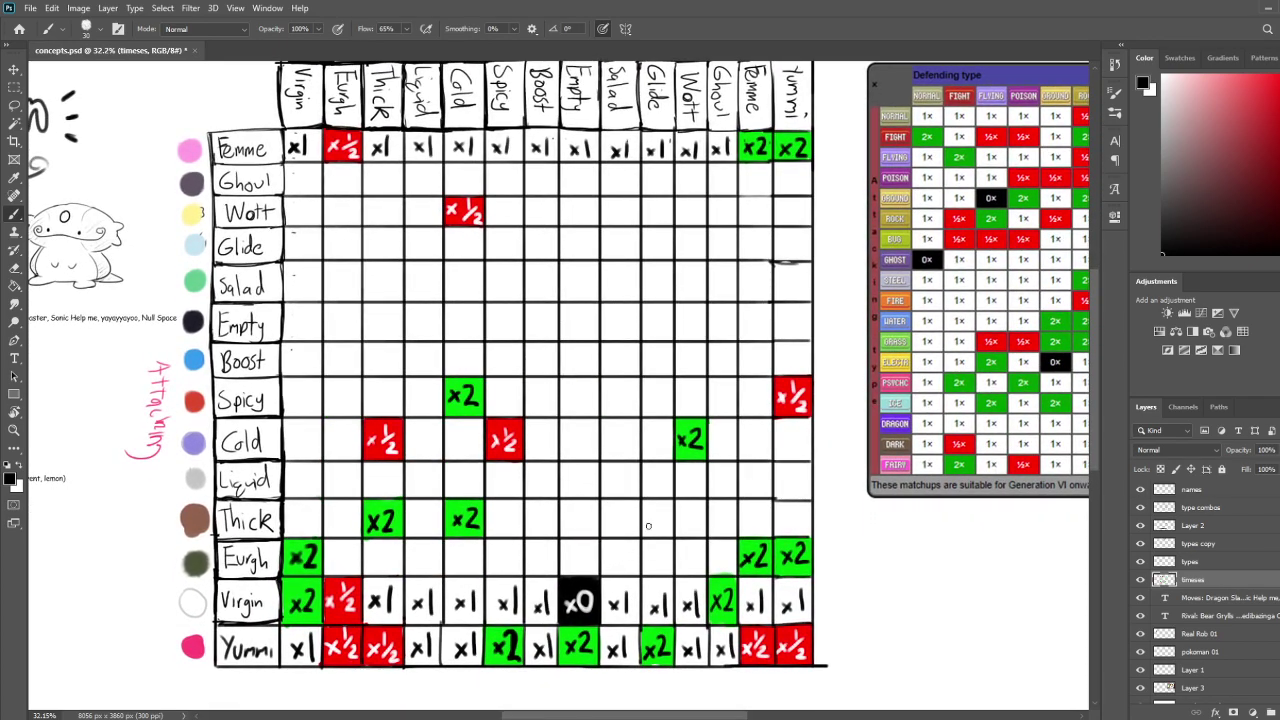
click(1272, 92)
mouse_move(608, 549)
mouse_down()
mouse_move(605, 568)
mouse_move(604, 545)
mouse_move(636, 543)
mouse_move(622, 566)
mouse_move(632, 563)
mouse_up()
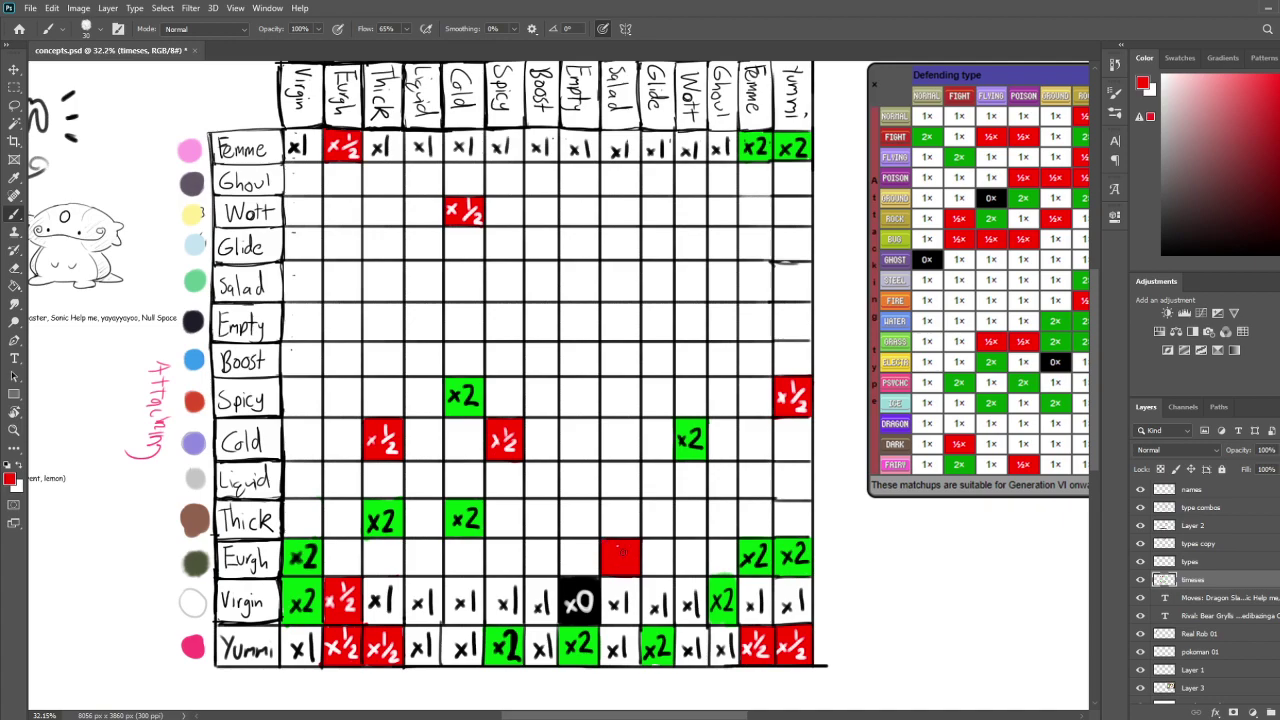
key(d)
key(x)
key(e)
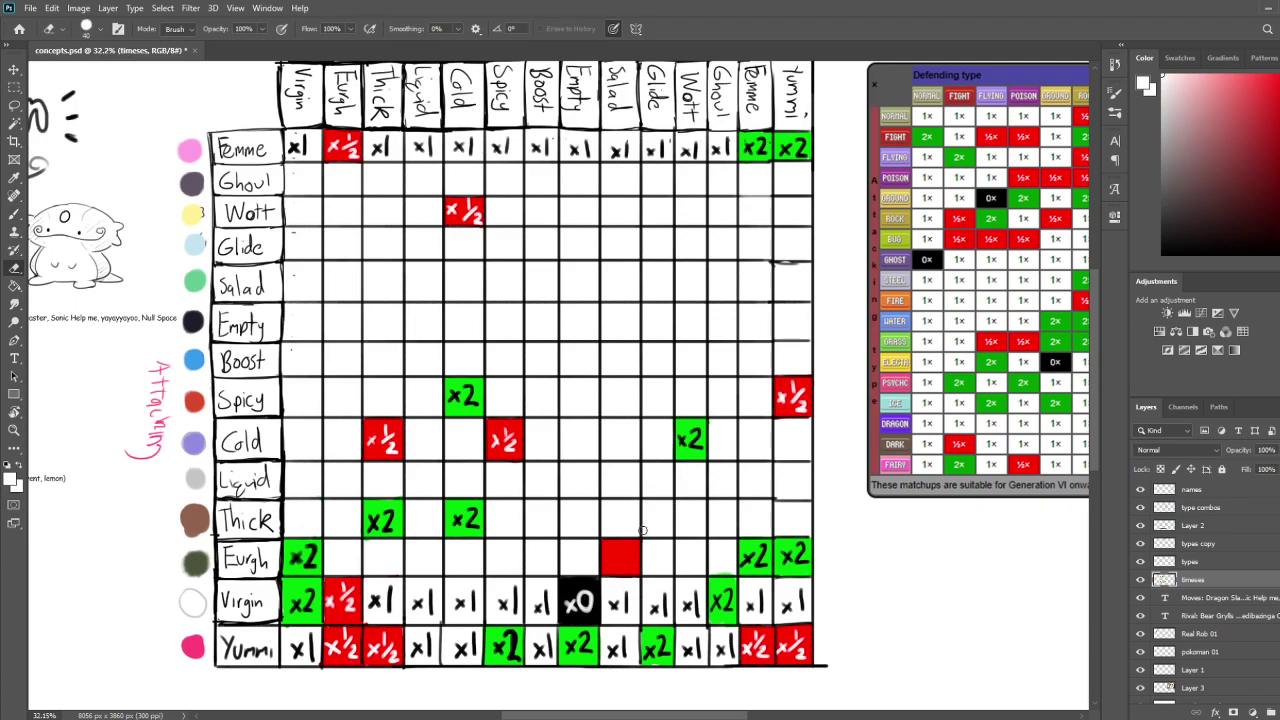
mouse_move(645, 530)
mouse_down()
mouse_move(586, 548)
mouse_move(640, 555)
mouse_move(600, 562)
mouse_move(639, 569)
mouse_move(604, 572)
mouse_up()
drag(604, 572, 647, 576)
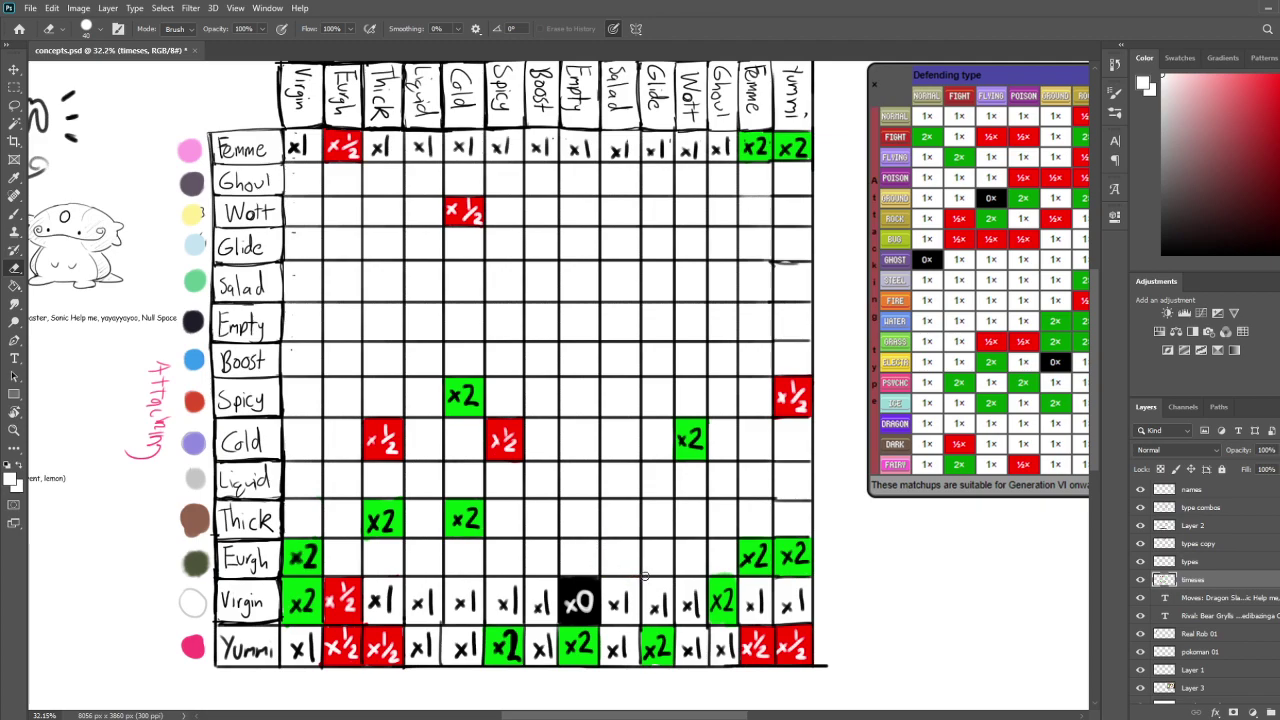
Fill the Eurgh row's cell under the Cold column with the chart's red and write "×½" on it in white
key(b)
mouse_move(560, 506)
mouse_down()
mouse_move(586, 554)
mouse_move(572, 512)
mouse_move(592, 528)
mouse_up()
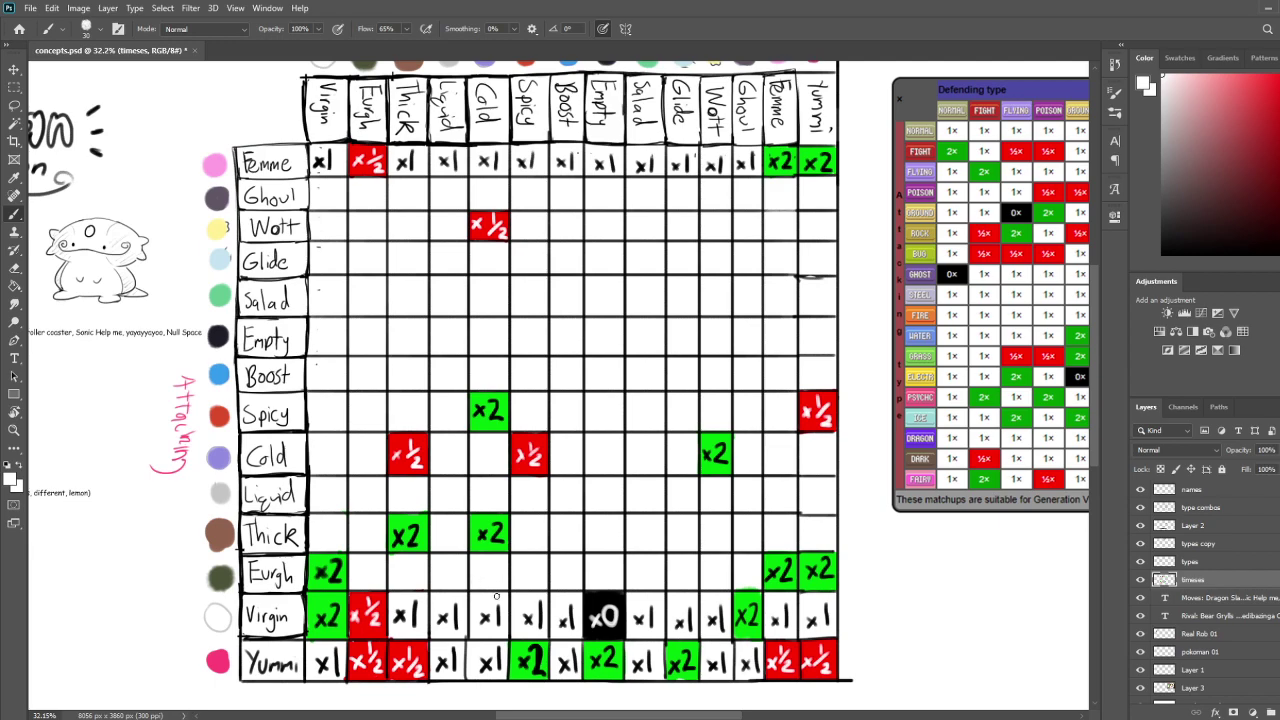
alt+click(376, 600)
mouse_move(480, 561)
mouse_down()
mouse_move(472, 590)
mouse_move(470, 552)
mouse_move(506, 558)
mouse_move(506, 590)
mouse_move(470, 592)
mouse_move(470, 568)
mouse_move(504, 578)
mouse_move(489, 597)
mouse_move(502, 595)
mouse_up()
key(e)
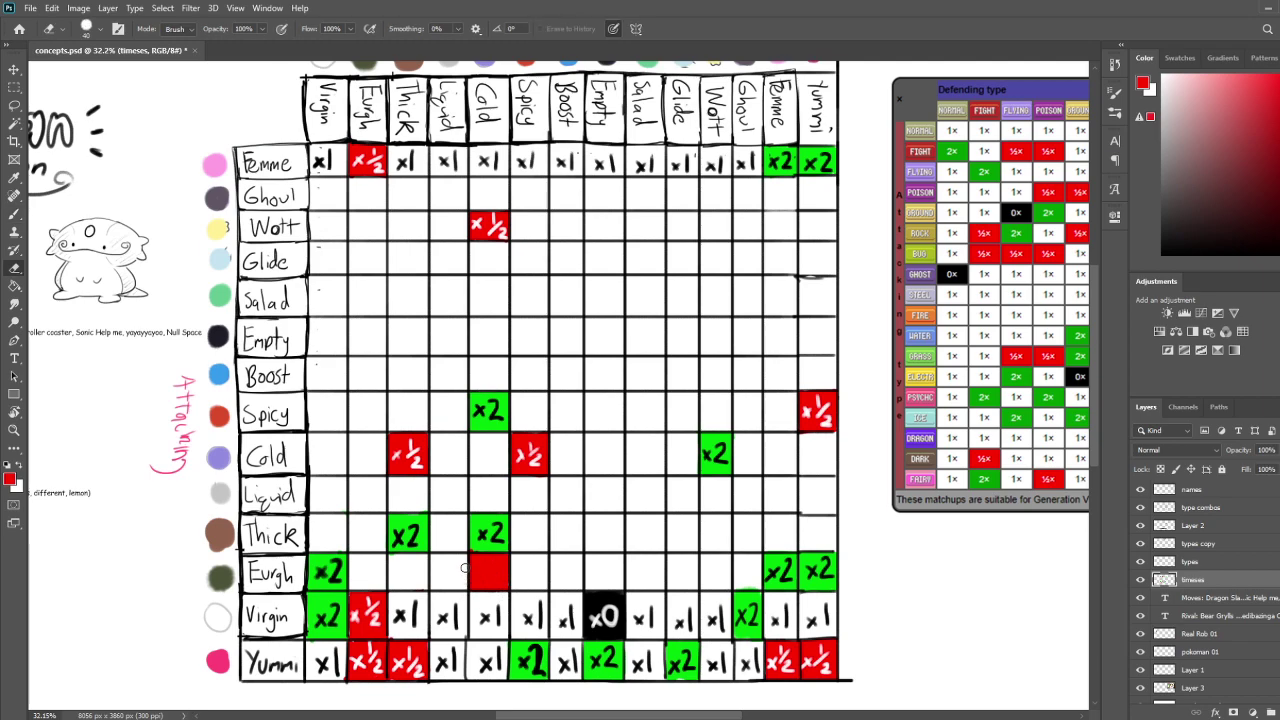
key(b)
click(1162, 74)
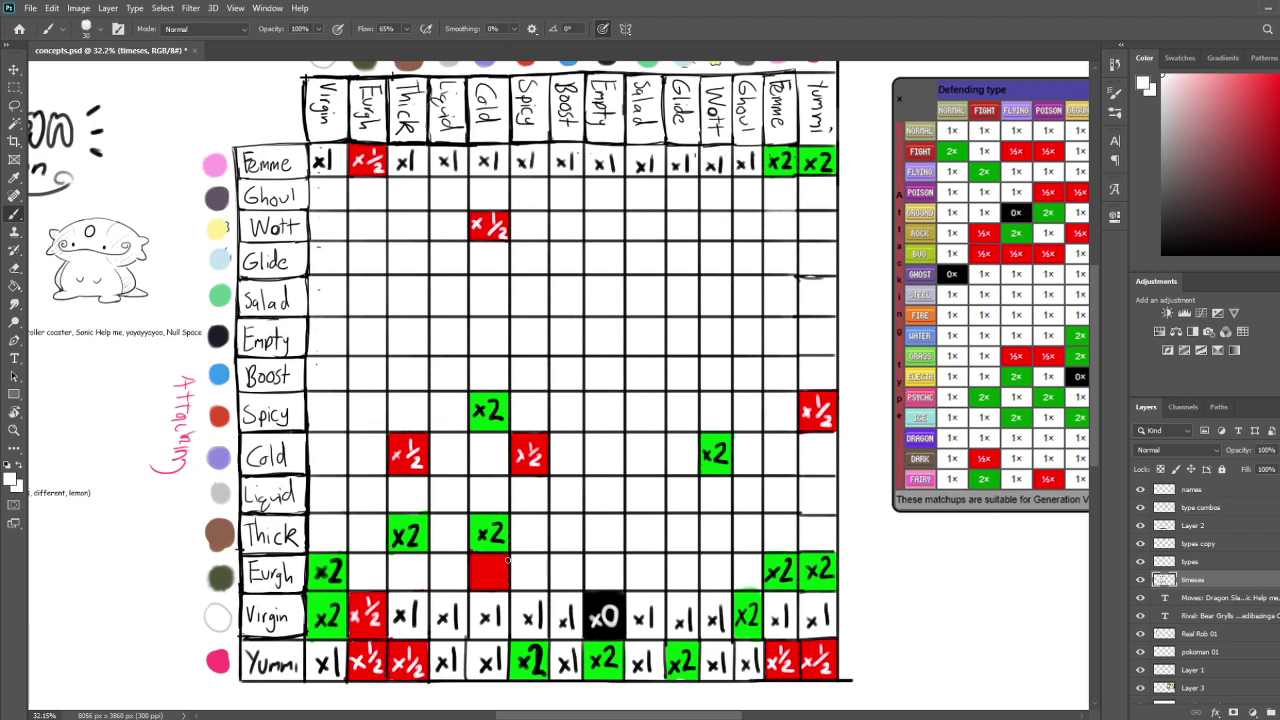
drag(475, 571, 482, 582)
mouse_move(482, 572)
mouse_down()
mouse_move(474, 583)
mouse_move(489, 572)
mouse_up()
drag(484, 574, 498, 586)
Fill the Eurgh row's cell under the Wott column with the chart's red and write "×½" on it in white
drag(647, 491, 609, 523)
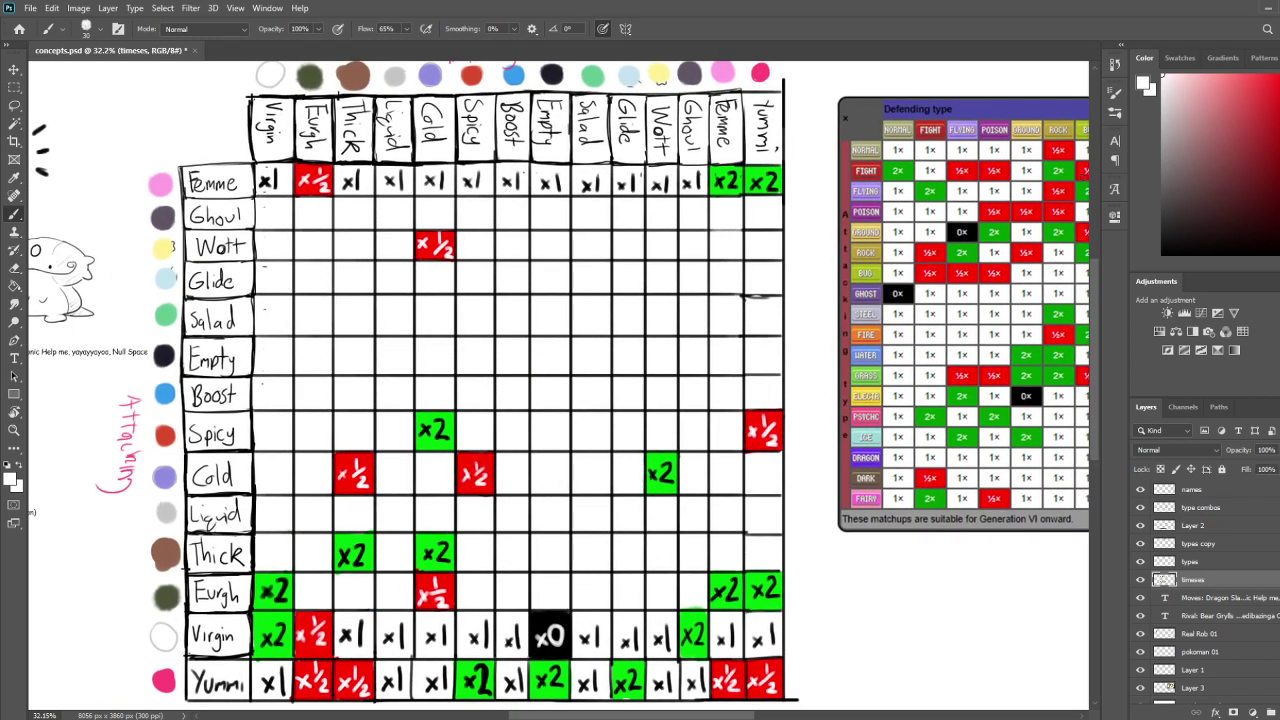
click(1268, 72)
mouse_move(654, 574)
mouse_down()
mouse_move(651, 600)
mouse_move(676, 576)
mouse_move(676, 605)
mouse_move(656, 606)
mouse_move(680, 608)
mouse_move(650, 608)
mouse_move(656, 590)
mouse_move(672, 600)
mouse_up()
key(e)
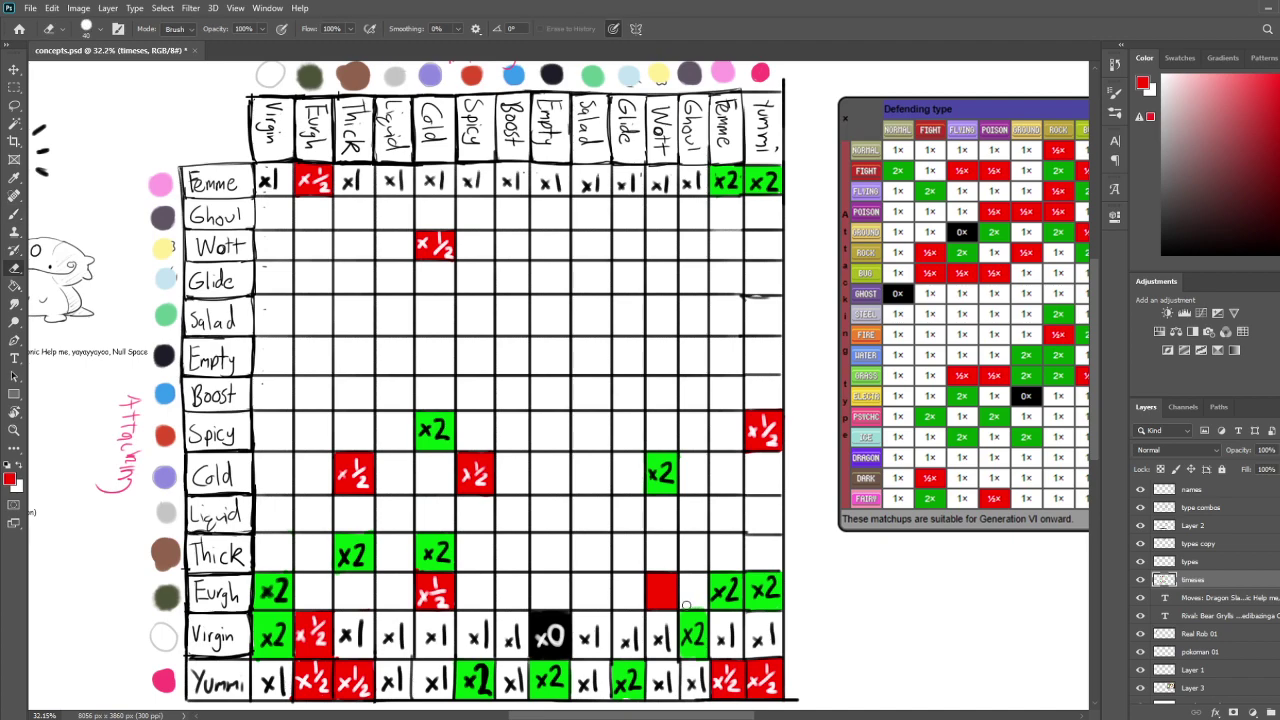
key(b)
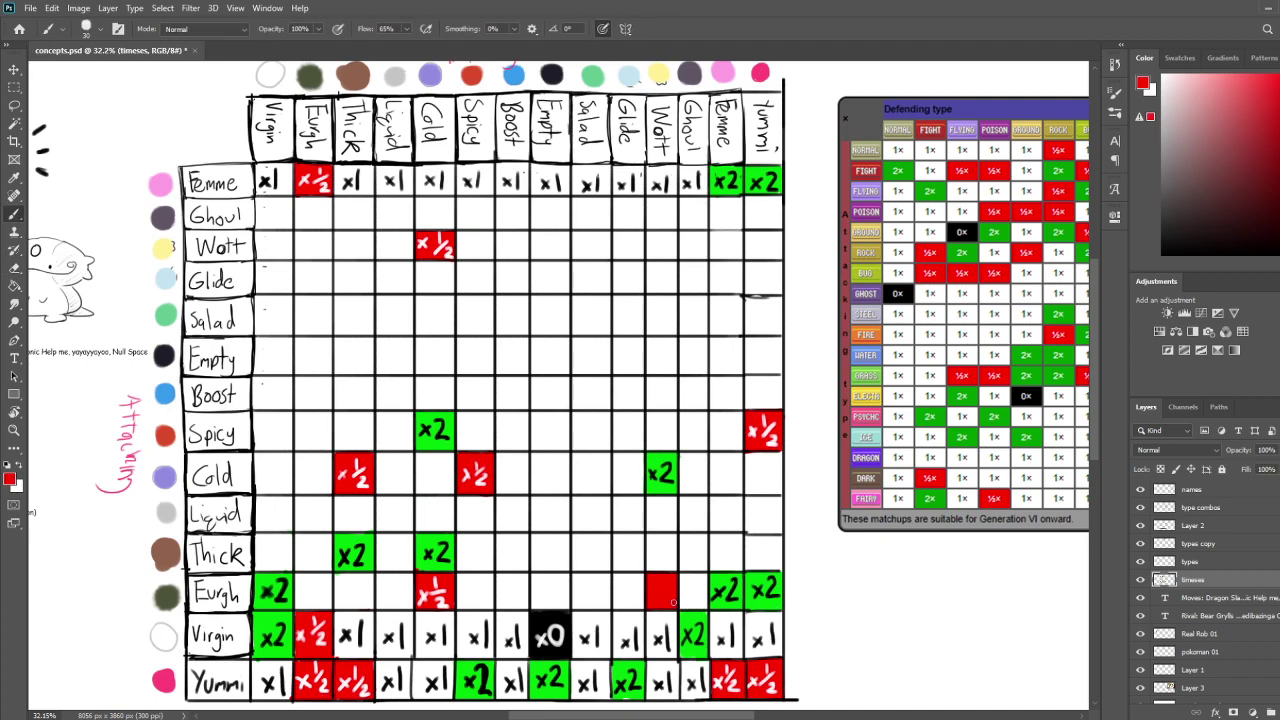
drag(1215, 161, 989, 7)
mouse_move(648, 588)
mouse_down()
mouse_move(662, 596)
mouse_move(647, 601)
mouse_move(664, 591)
mouse_move(676, 604)
mouse_up()
Fill the Eurgh row's cell under the Spicy column with the chart's red and write "×½" on it in white
drag(1225, 130, 1277, 94)
mouse_move(462, 588)
mouse_down()
mouse_move(459, 606)
mouse_move(490, 608)
mouse_move(489, 574)
mouse_move(463, 577)
mouse_move(470, 601)
mouse_move(486, 598)
mouse_up()
key(x)
drag(457, 589, 466, 598)
mouse_move(470, 588)
mouse_down()
mouse_move(458, 605)
mouse_move(490, 587)
mouse_move(492, 605)
mouse_up()
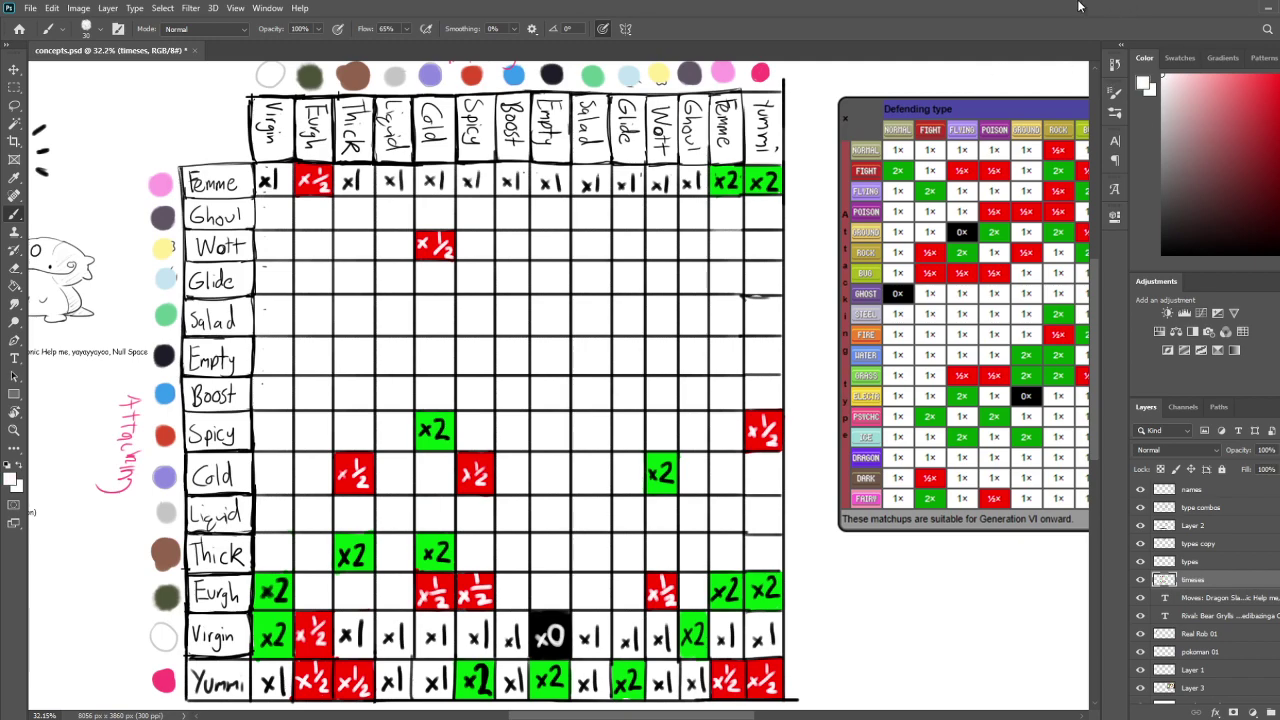
Write "×1" in black in all remaining empty cells of the Eurgh row and in the Cold row's Virgin cell
key(d)
drag(301, 585, 311, 599)
mouse_move(311, 585)
mouse_down()
mouse_move(301, 600)
mouse_move(404, 607)
mouse_up()
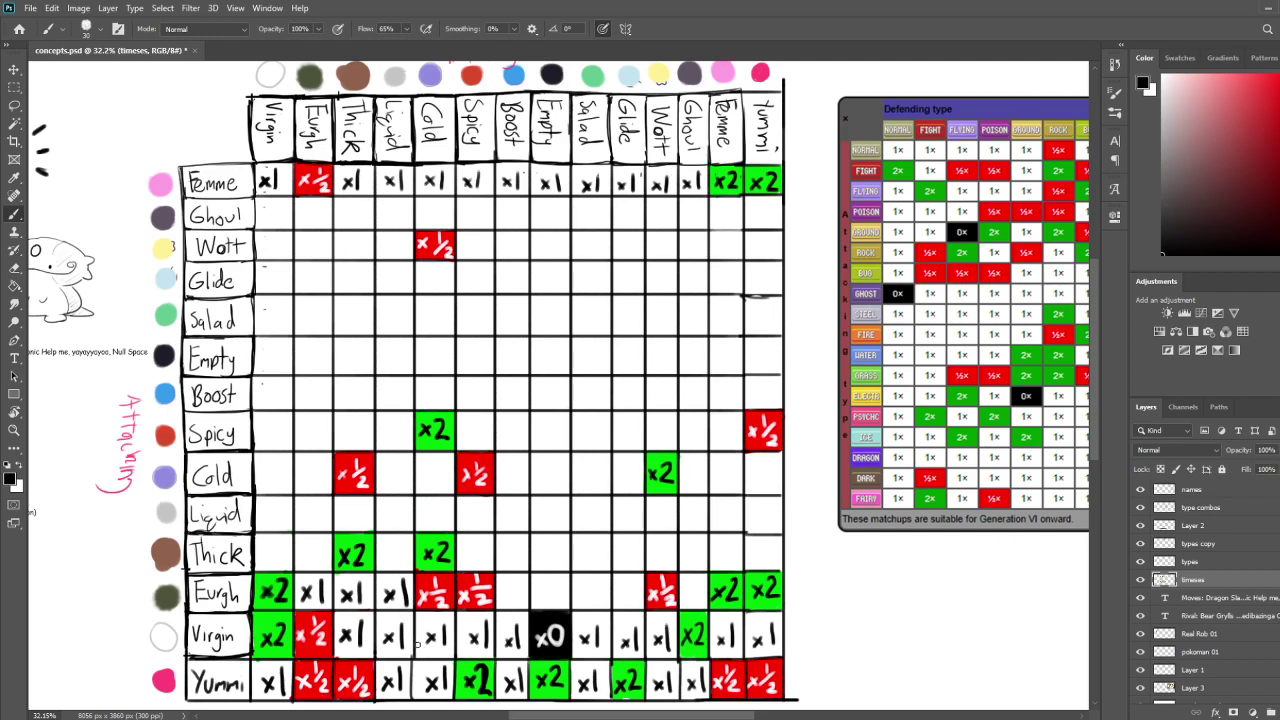
drag(502, 591, 513, 601)
mouse_move(513, 591)
mouse_down()
mouse_move(503, 602)
mouse_move(521, 605)
mouse_up()
mouse_move(541, 586)
mouse_down()
mouse_move(594, 583)
mouse_move(596, 595)
mouse_move(702, 604)
mouse_up()
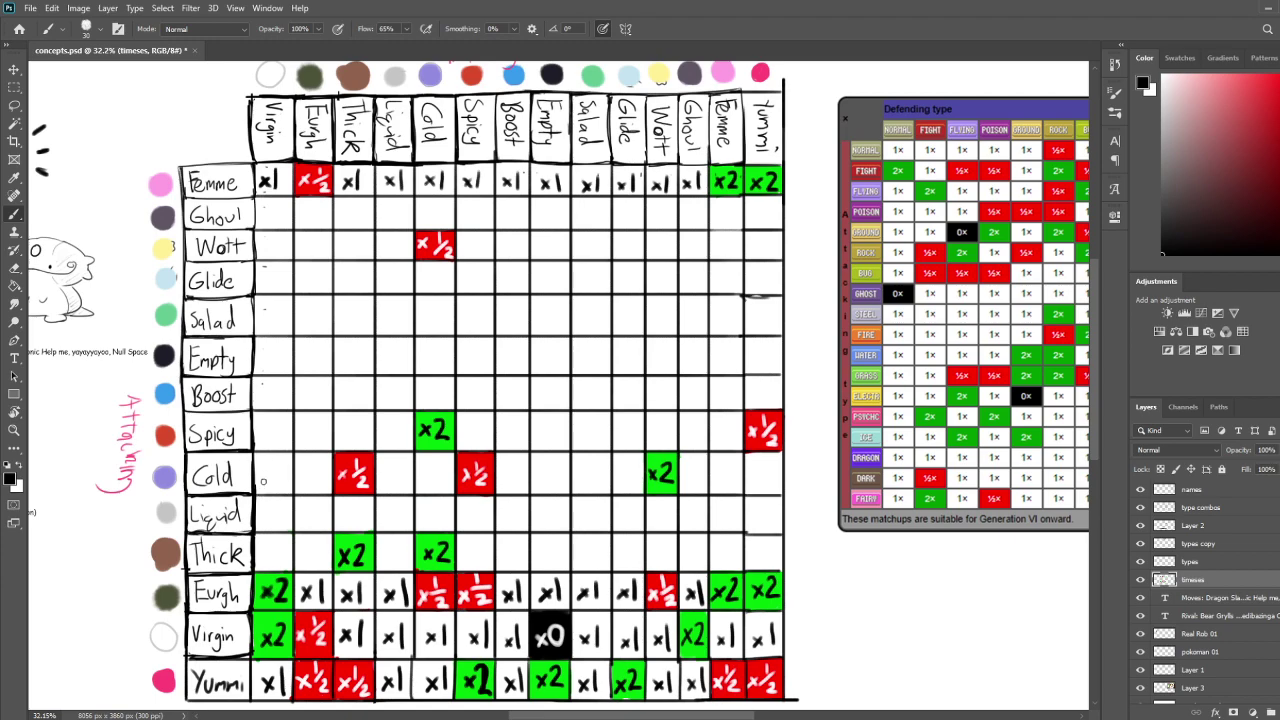
drag(261, 475, 270, 485)
mouse_move(270, 476)
mouse_down()
mouse_move(261, 485)
mouse_move(277, 488)
mouse_up()
Fill the Eurgh column's cells in the Cold, Spicy and Wott rows with the chart's green
alt+click(436, 440)
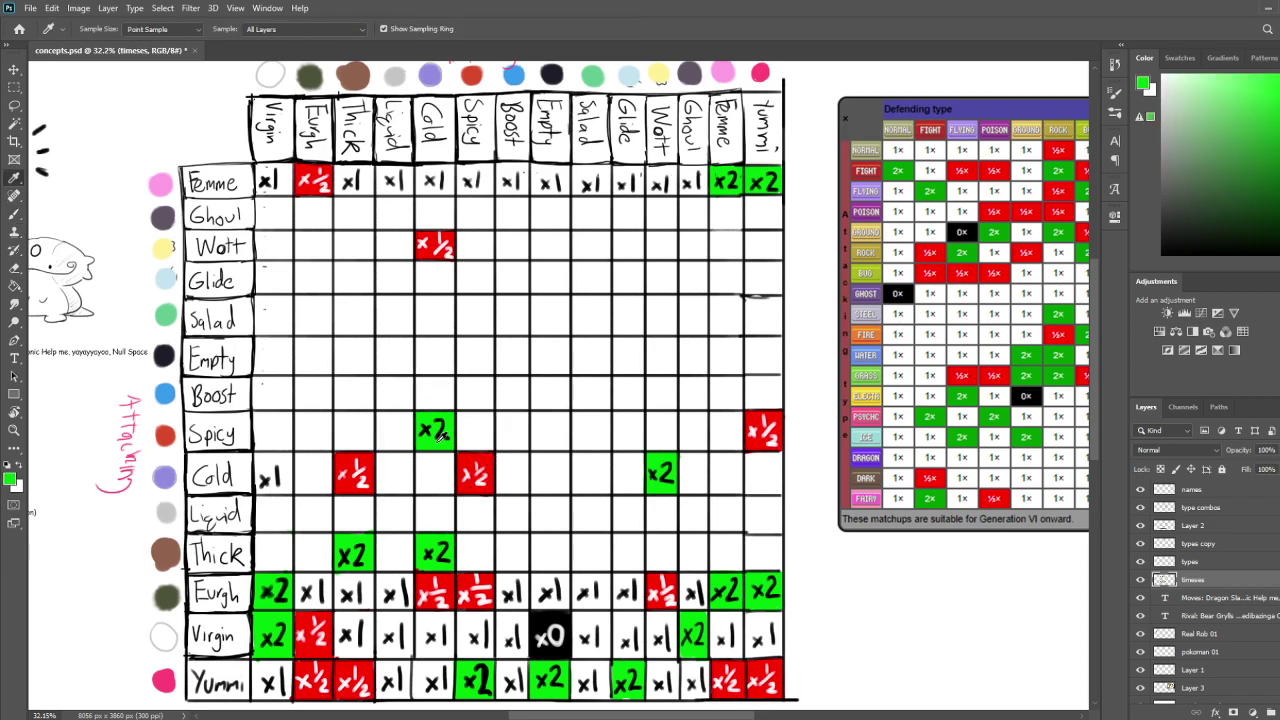
mouse_move(298, 492)
mouse_down()
mouse_move(298, 456)
mouse_move(330, 457)
mouse_move(328, 490)
mouse_move(298, 492)
mouse_move(306, 458)
mouse_move(311, 492)
mouse_move(324, 466)
mouse_up()
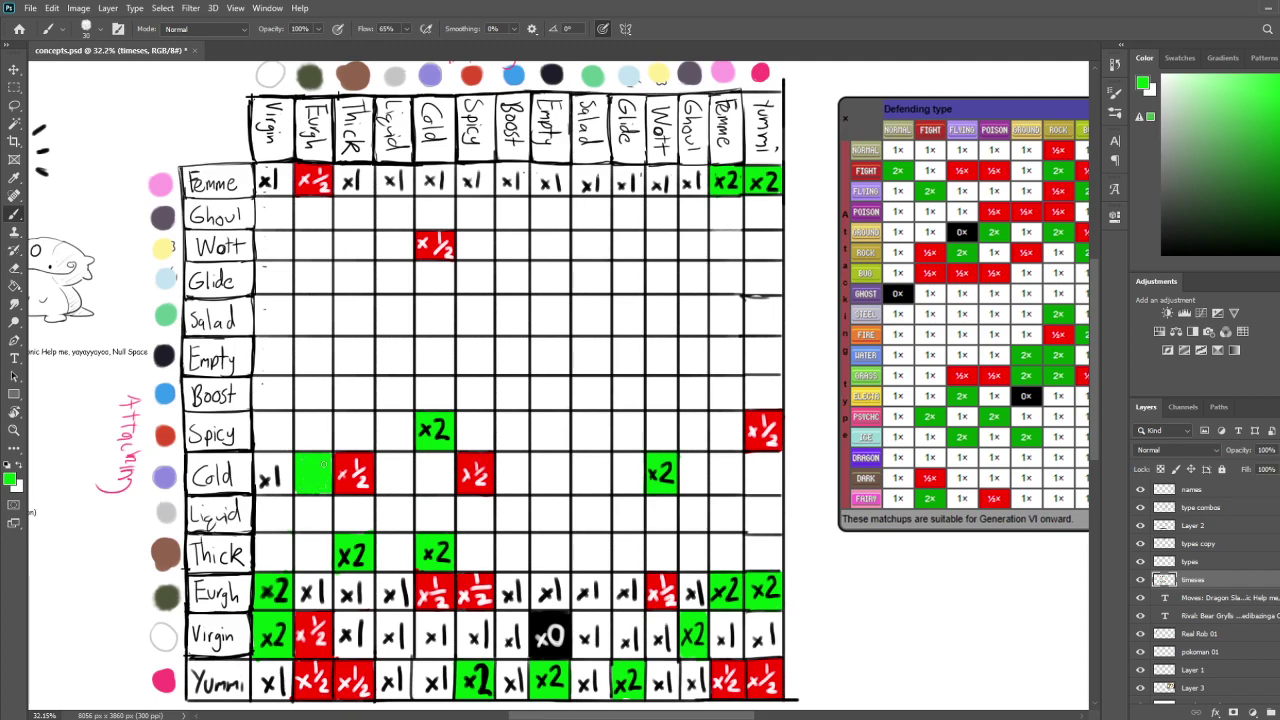
mouse_move(310, 410)
mouse_down()
mouse_move(298, 448)
mouse_move(306, 412)
mouse_move(310, 436)
mouse_move(331, 440)
mouse_move(299, 414)
mouse_up()
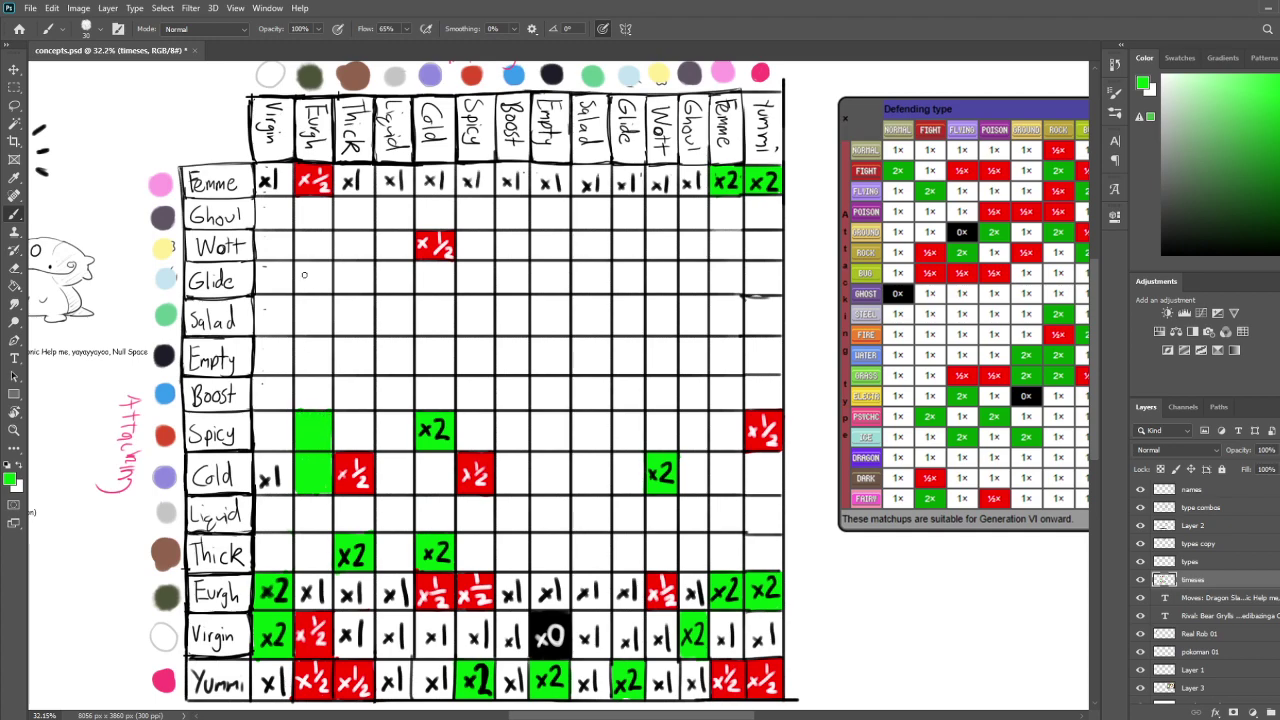
mouse_move(299, 241)
mouse_down()
mouse_move(298, 255)
mouse_move(304, 236)
mouse_move(334, 236)
mouse_move(333, 255)
mouse_move(300, 258)
mouse_move(328, 256)
mouse_move(300, 243)
mouse_move(325, 254)
mouse_move(330, 242)
mouse_up()
key(e)
key(b)
key(e)
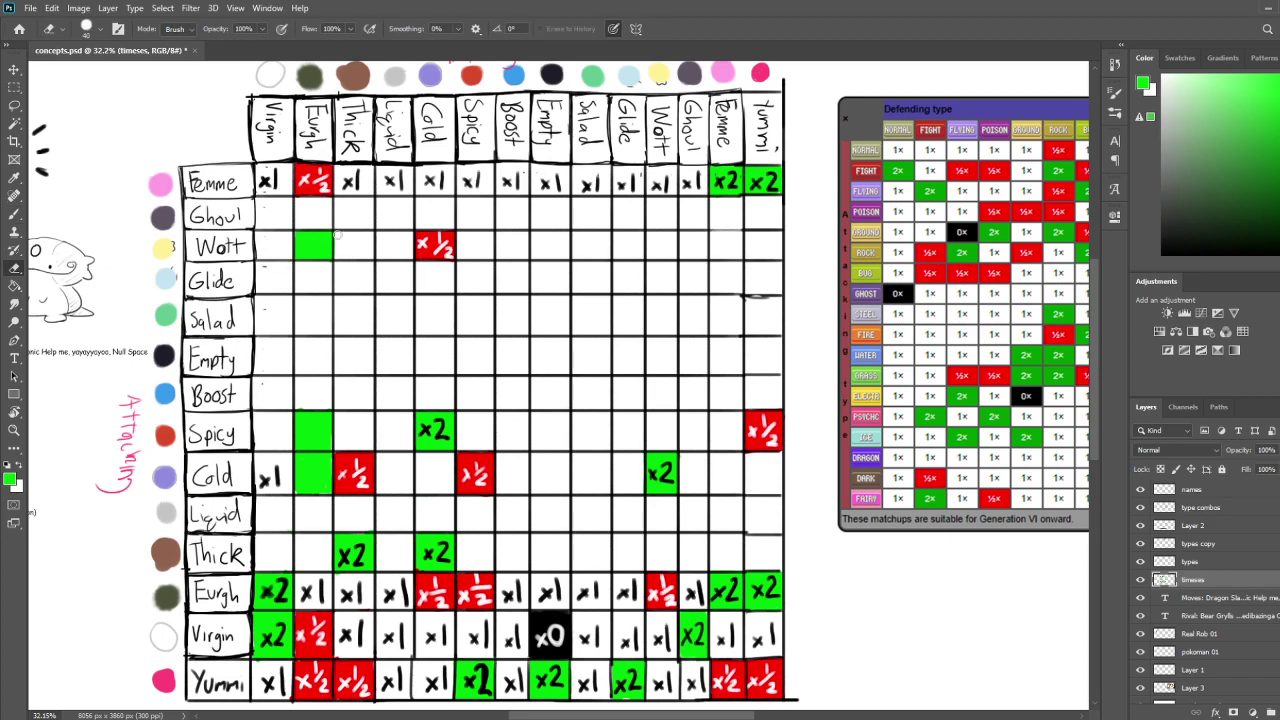
key(b)
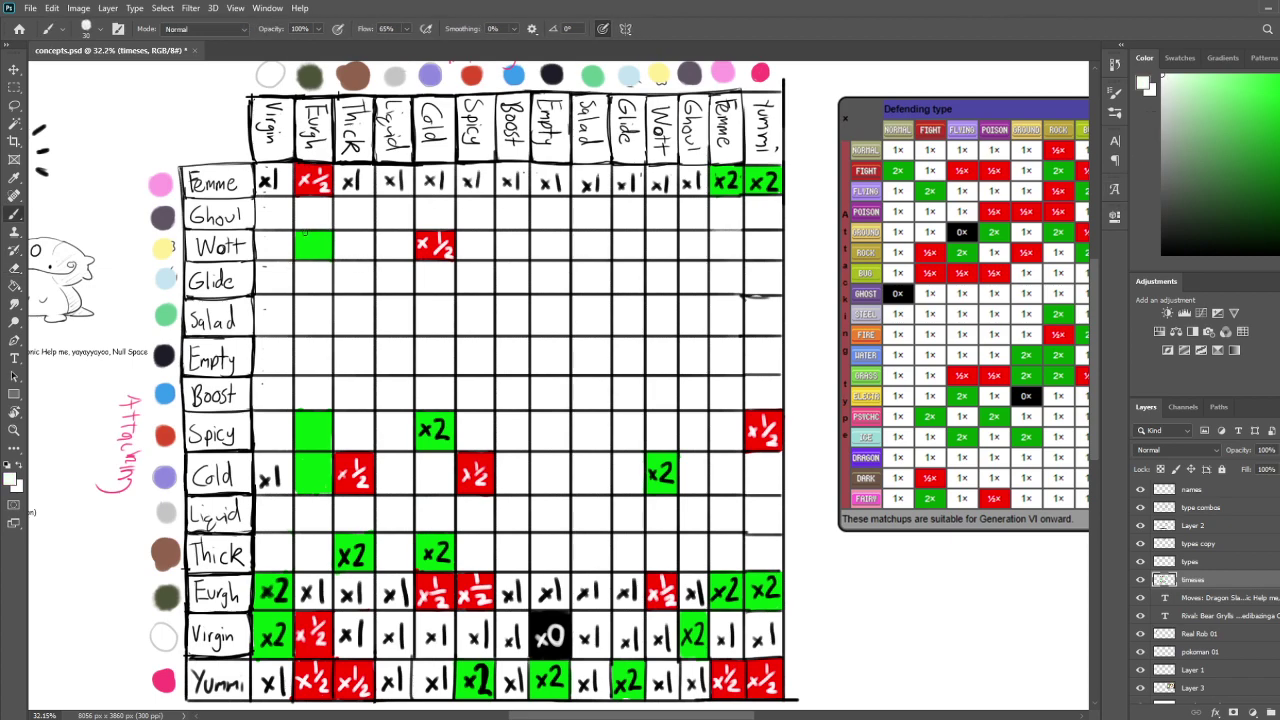
Write "×2" in black on the Eurgh column's green cells in the Wott, Spicy and Cold rows
key(x)
mouse_move(300, 241)
mouse_down()
mouse_move(311, 253)
mouse_move(300, 254)
mouse_move(328, 255)
mouse_up()
drag(301, 424, 313, 438)
mouse_move(313, 424)
mouse_down()
mouse_move(300, 439)
mouse_move(329, 440)
mouse_move(312, 485)
mouse_up()
mouse_move(312, 471)
mouse_down()
mouse_move(302, 486)
mouse_move(328, 486)
mouse_up()
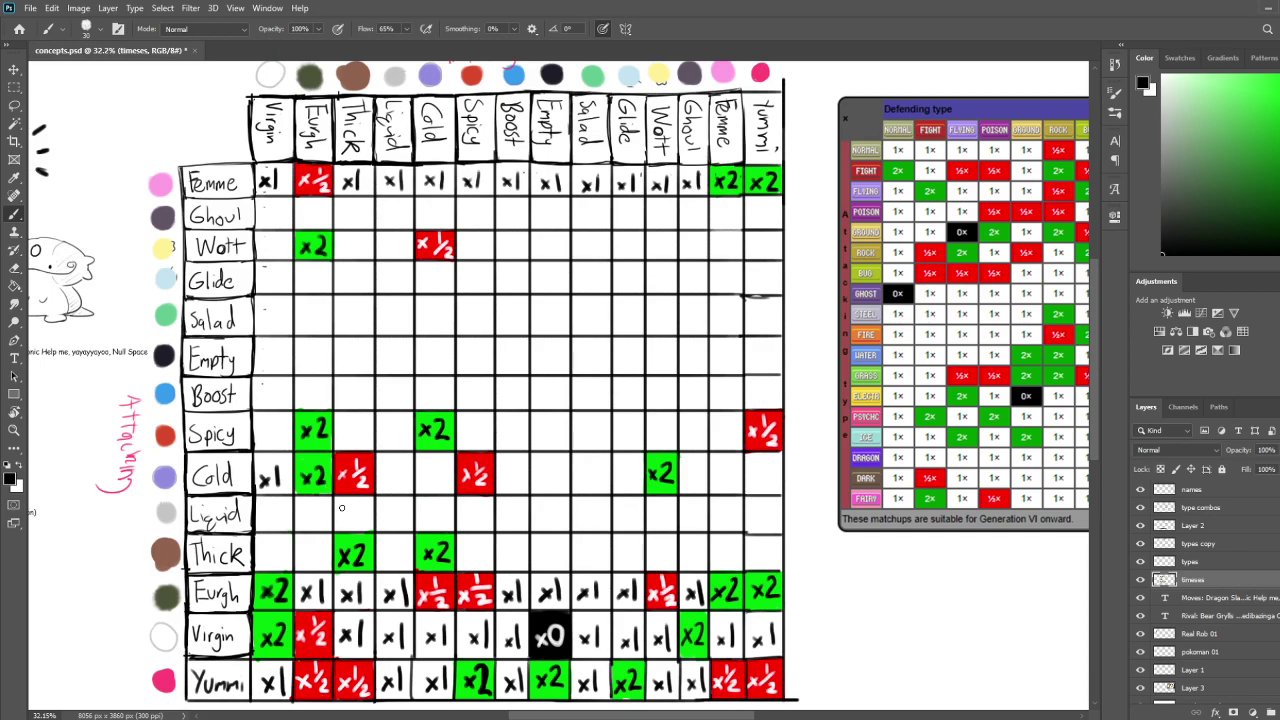
Fill the Cold row's cell under the Liquid column with the chart's green and write "×2" on it in black
scroll(341, 508, down, 1)
scroll(390, 505, up, 2)
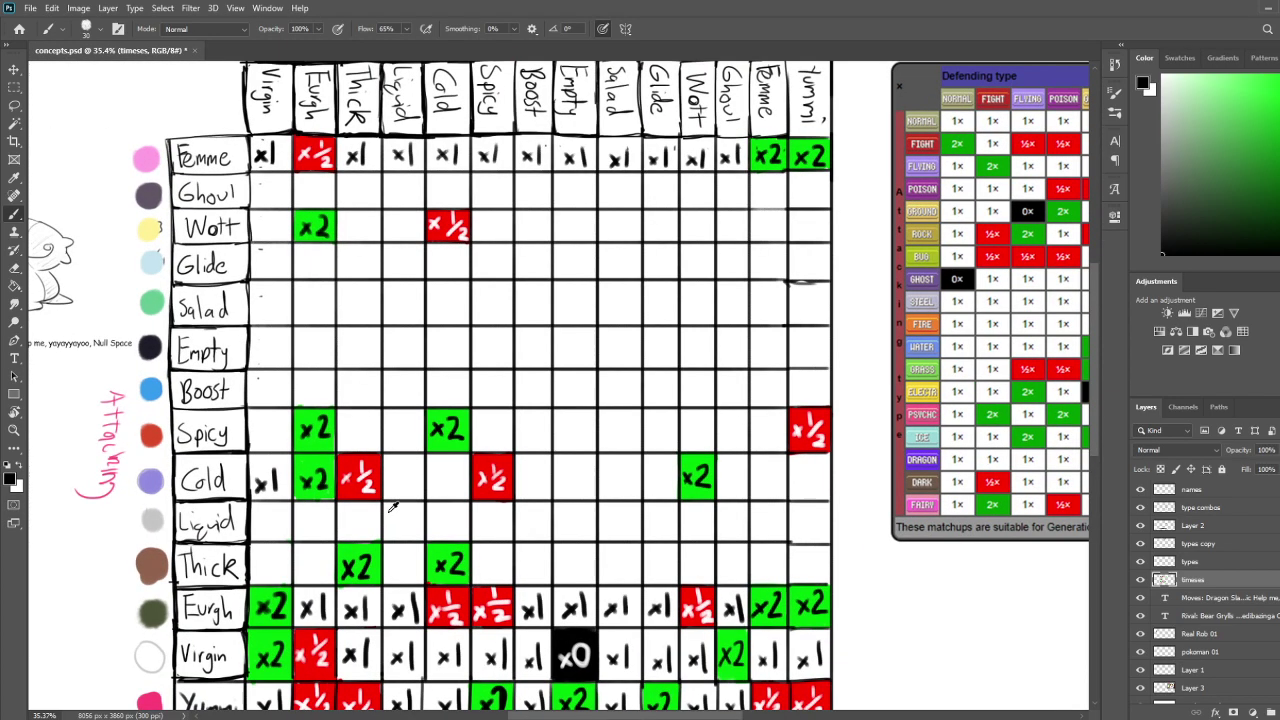
scroll(545, 480, up, 1)
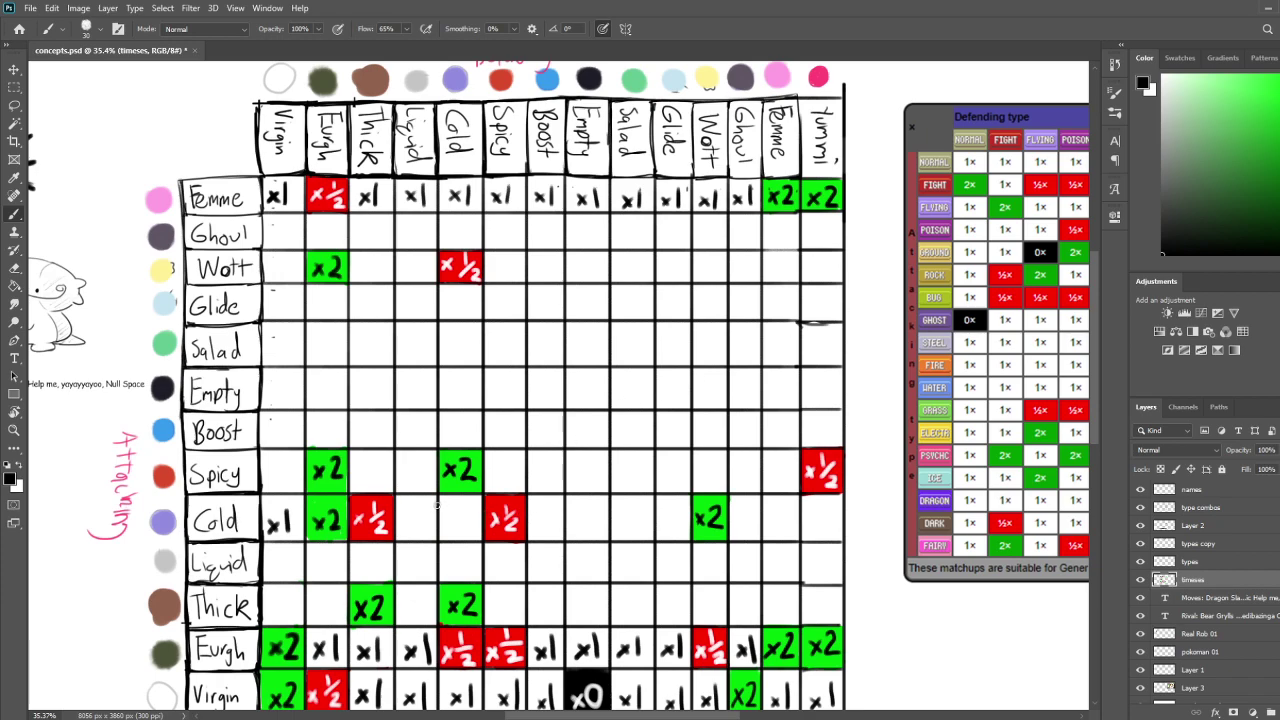
scroll(430, 530, down, 3)
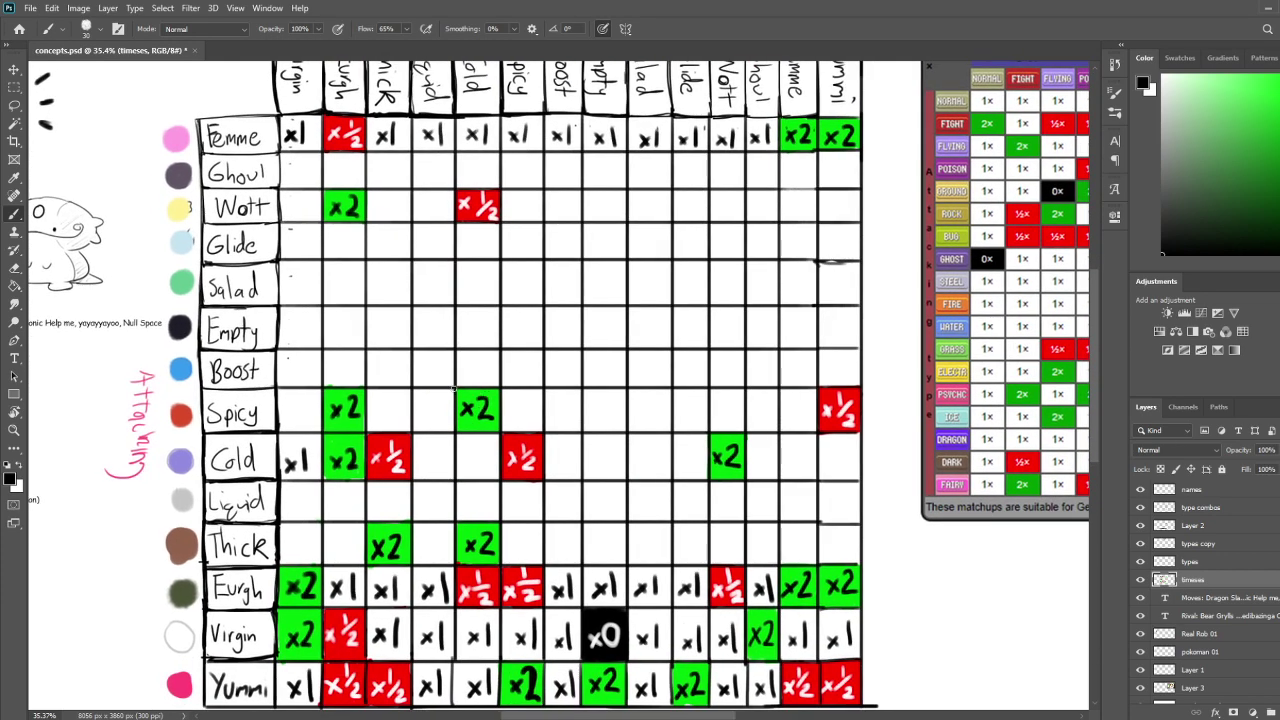
key(i)
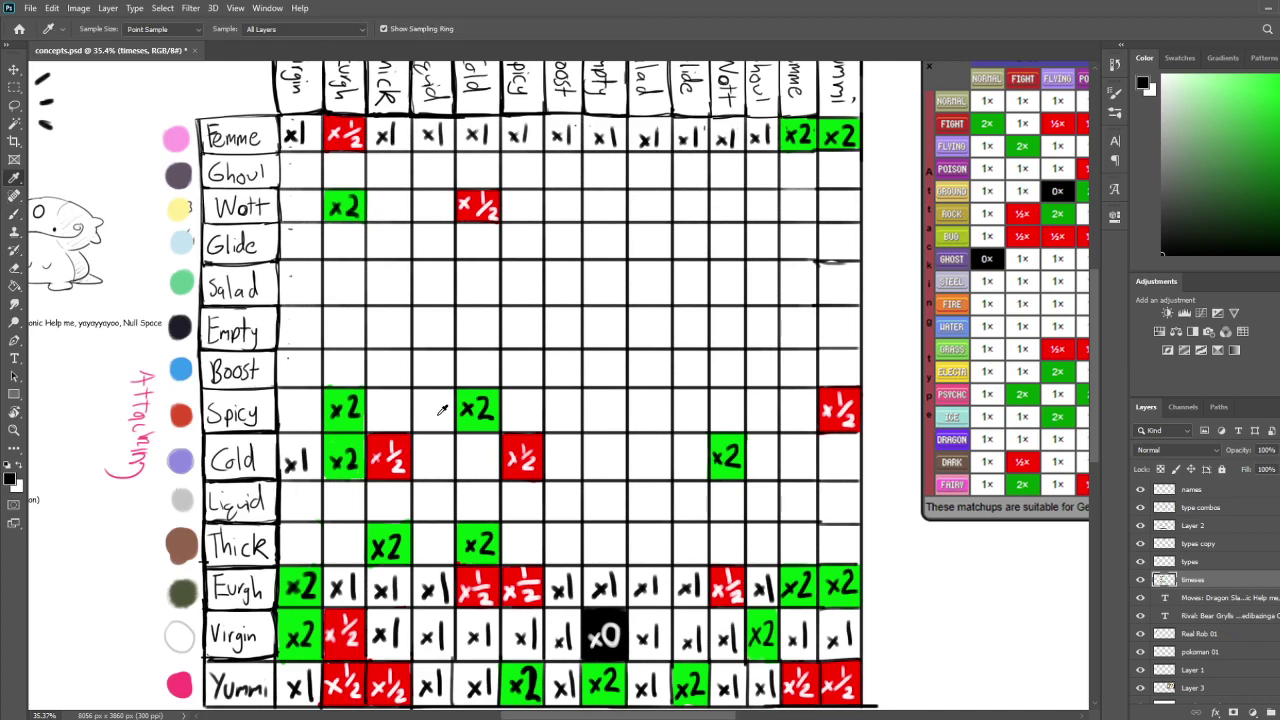
click(352, 441)
key(b)
mouse_move(420, 445)
mouse_down()
mouse_move(451, 438)
mouse_move(453, 464)
mouse_move(453, 476)
mouse_move(415, 476)
mouse_move(440, 476)
mouse_move(421, 457)
mouse_move(435, 439)
mouse_move(452, 472)
mouse_up()
key(e)
key(d)
key(b)
drag(417, 452, 428, 468)
drag(428, 452, 418, 472)
drag(432, 448, 448, 470)
drag(743, 456, 617, 469)
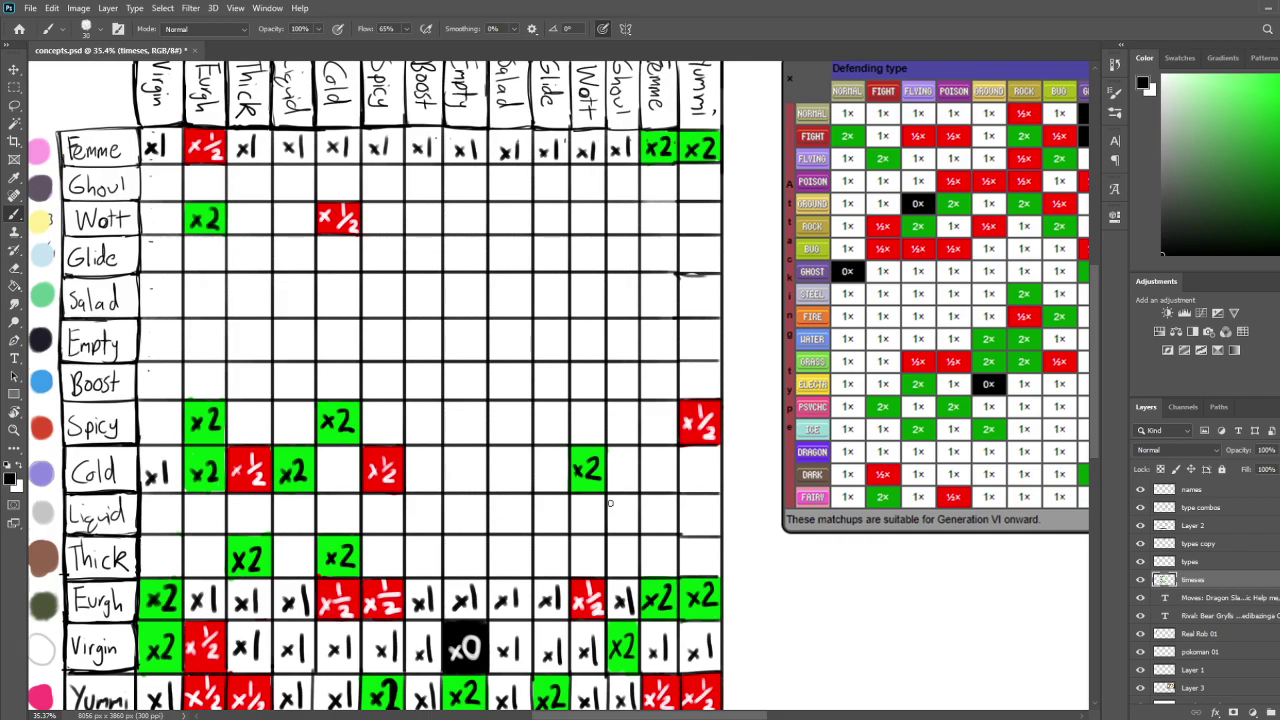
Erase the "×1" from the Cold row's cell under the Virgin column
drag(463, 467, 575, 430)
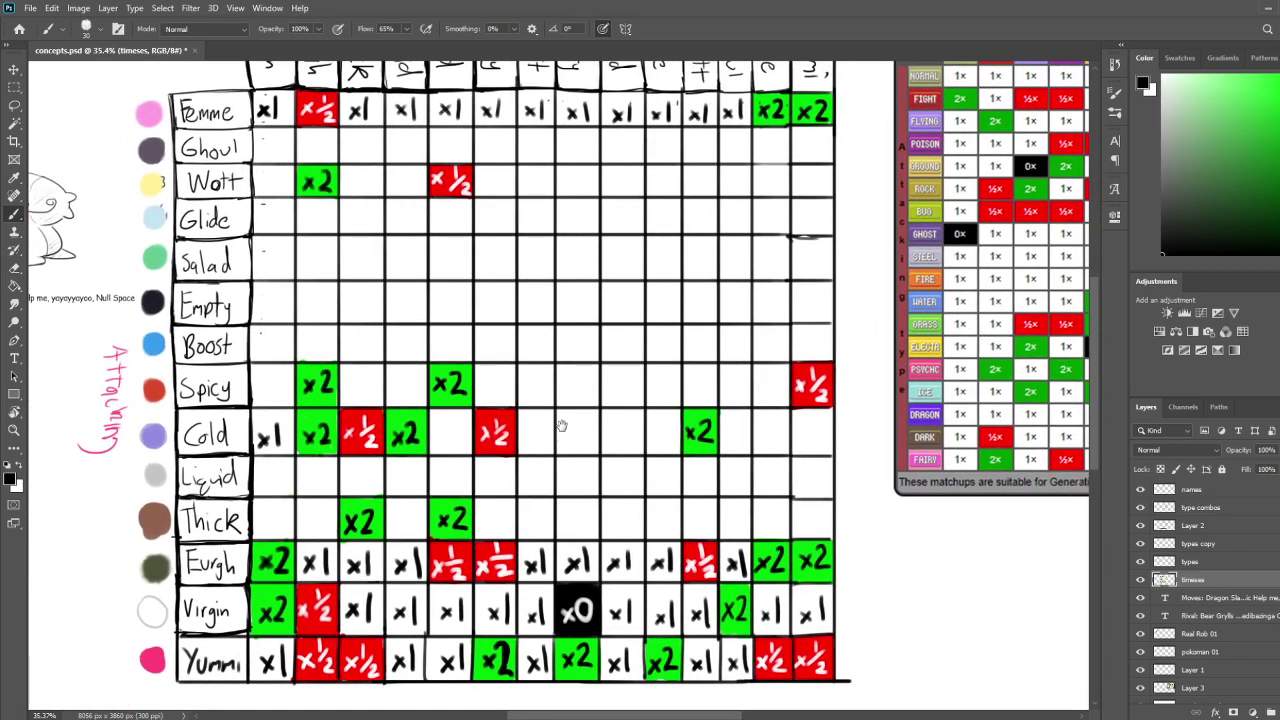
key(e)
drag(280, 420, 262, 440)
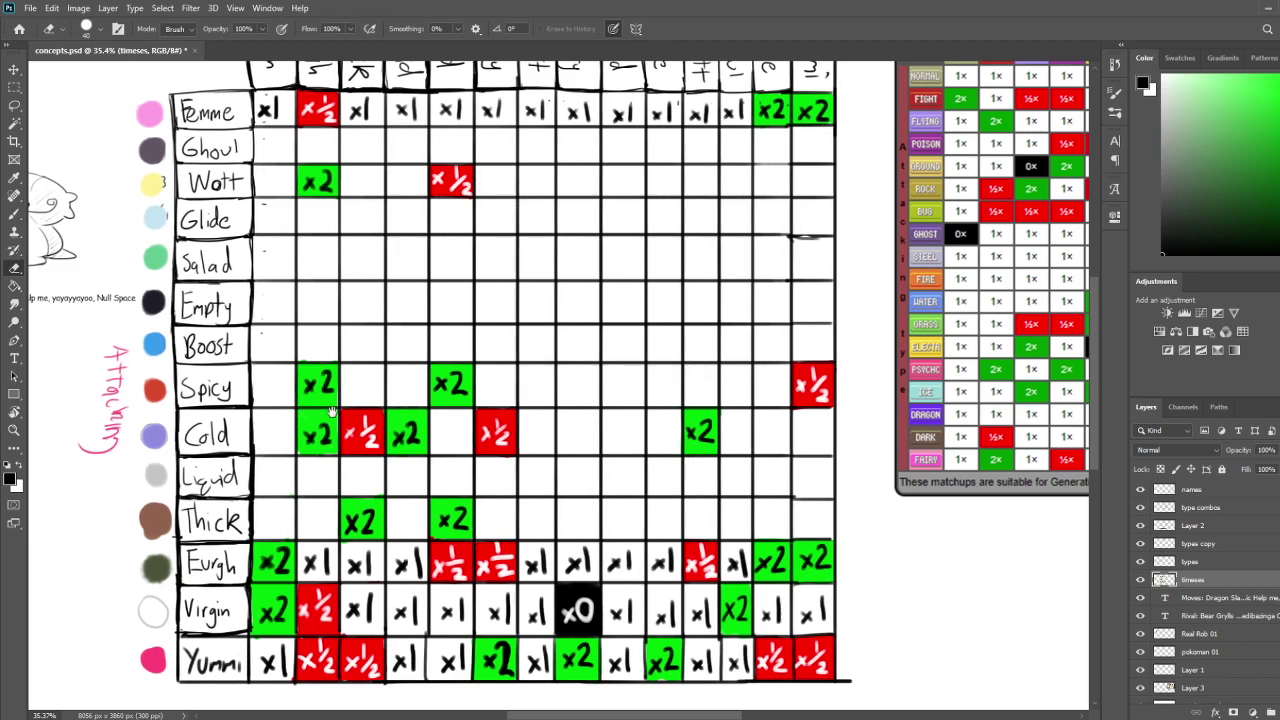
scroll(330, 410, up, 3)
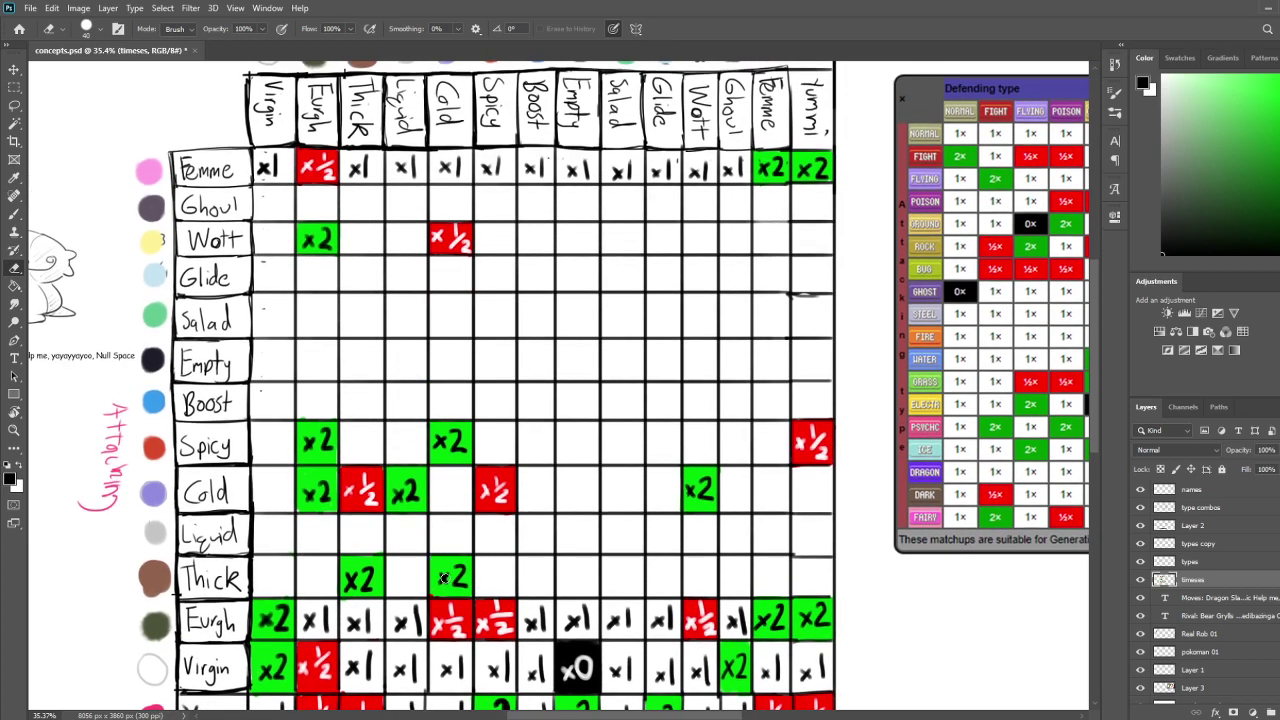
key(b)
alt+click(362, 490)
mouse_move(258, 474)
mouse_down()
mouse_move(258, 506)
mouse_move(290, 468)
mouse_move(291, 510)
mouse_up()
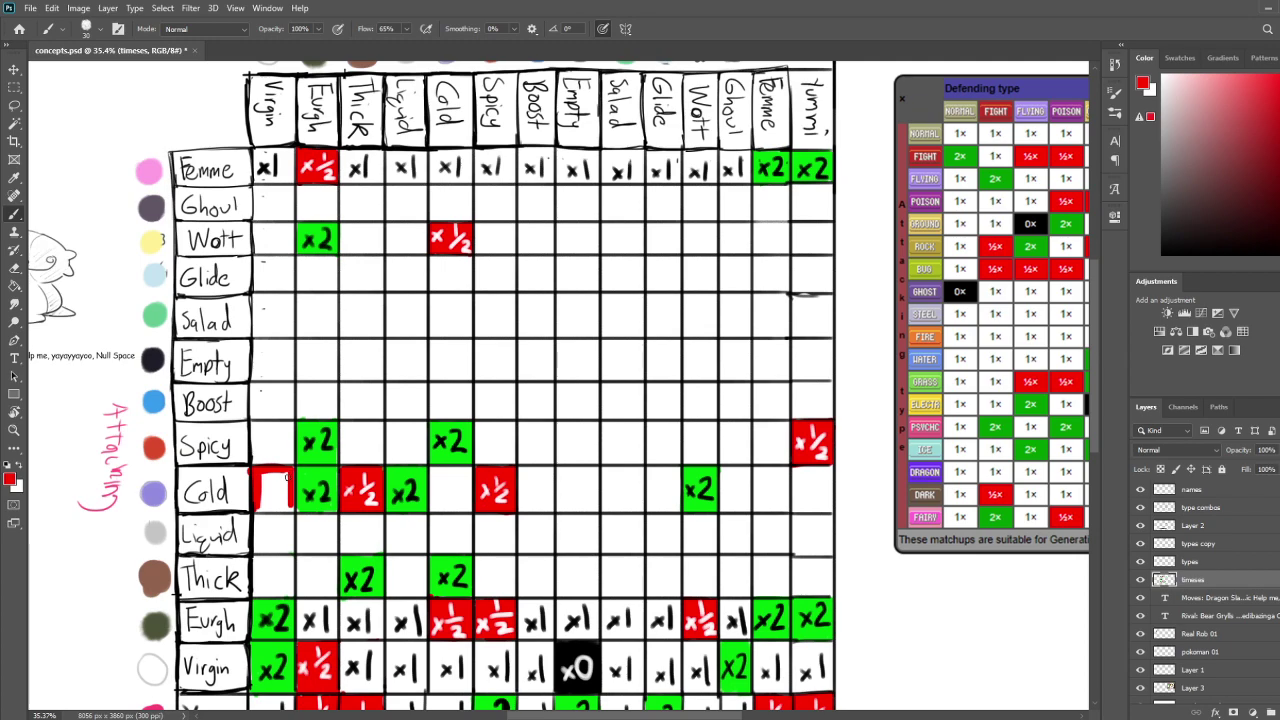
key(ctrl+z)
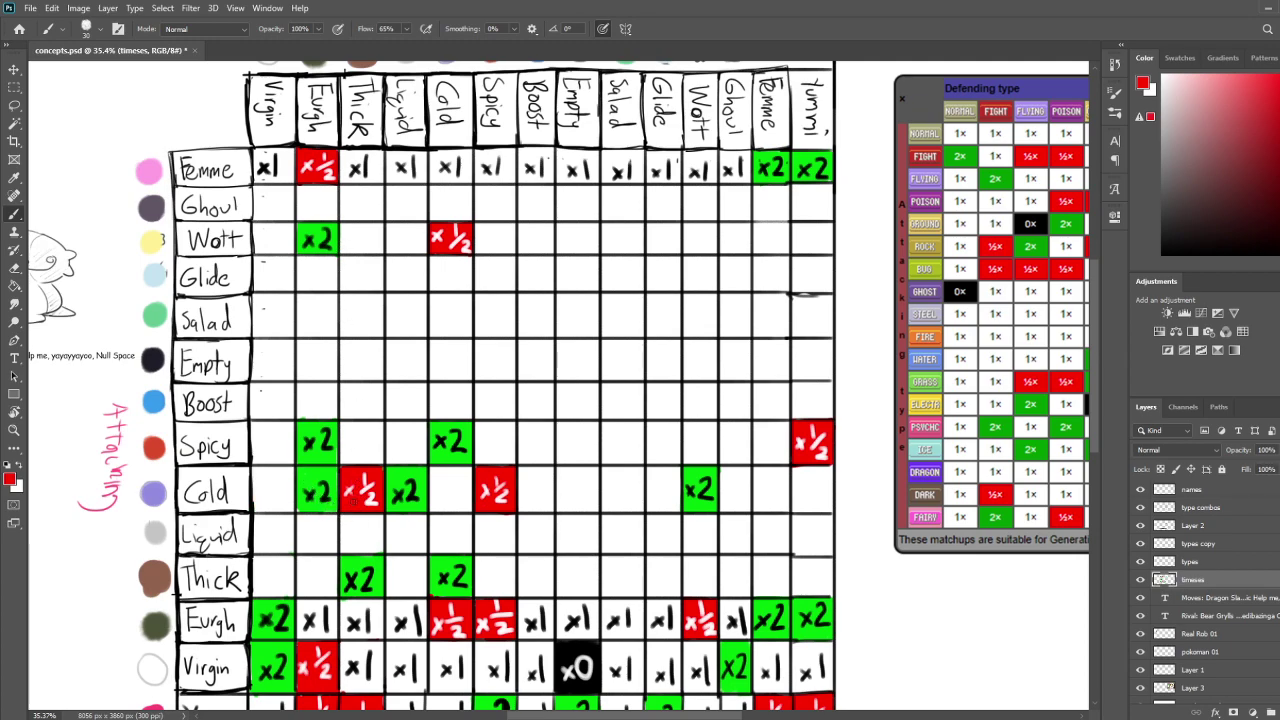
Write "×1" in black in the Cold row's cell under the Virgin column
key(d)
drag(257, 488, 279, 503)
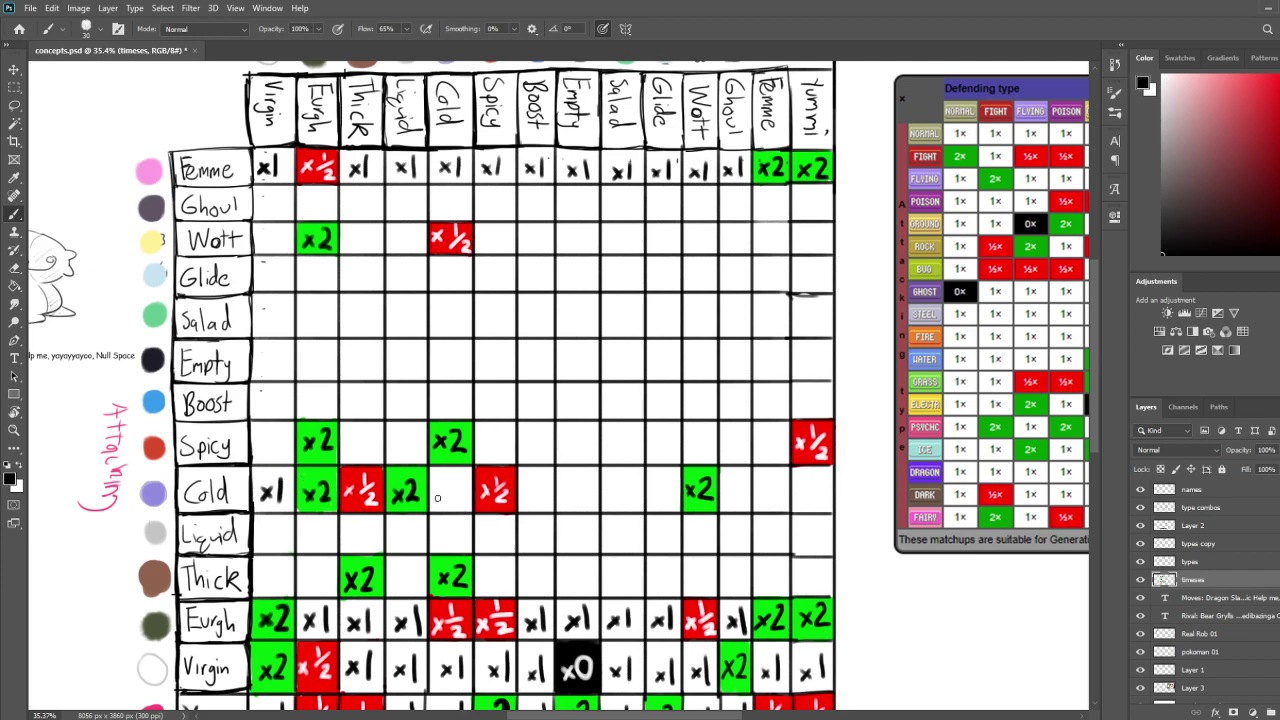
drag(437, 487, 448, 500)
drag(447, 487, 437, 501)
key(ctrl+z)
key(ctrl+z)
Fill the Cold row's cell under the Cold column with red and write "×½" on it in white
drag(1183, 177, 1278, 96)
mouse_move(438, 508)
mouse_down()
mouse_move(434, 475)
mouse_move(466, 468)
mouse_move(472, 512)
mouse_move(442, 510)
mouse_move(452, 472)
mouse_move(456, 508)
mouse_move(466, 472)
mouse_move(466, 506)
mouse_up()
drag(1237, 162, 1161, 74)
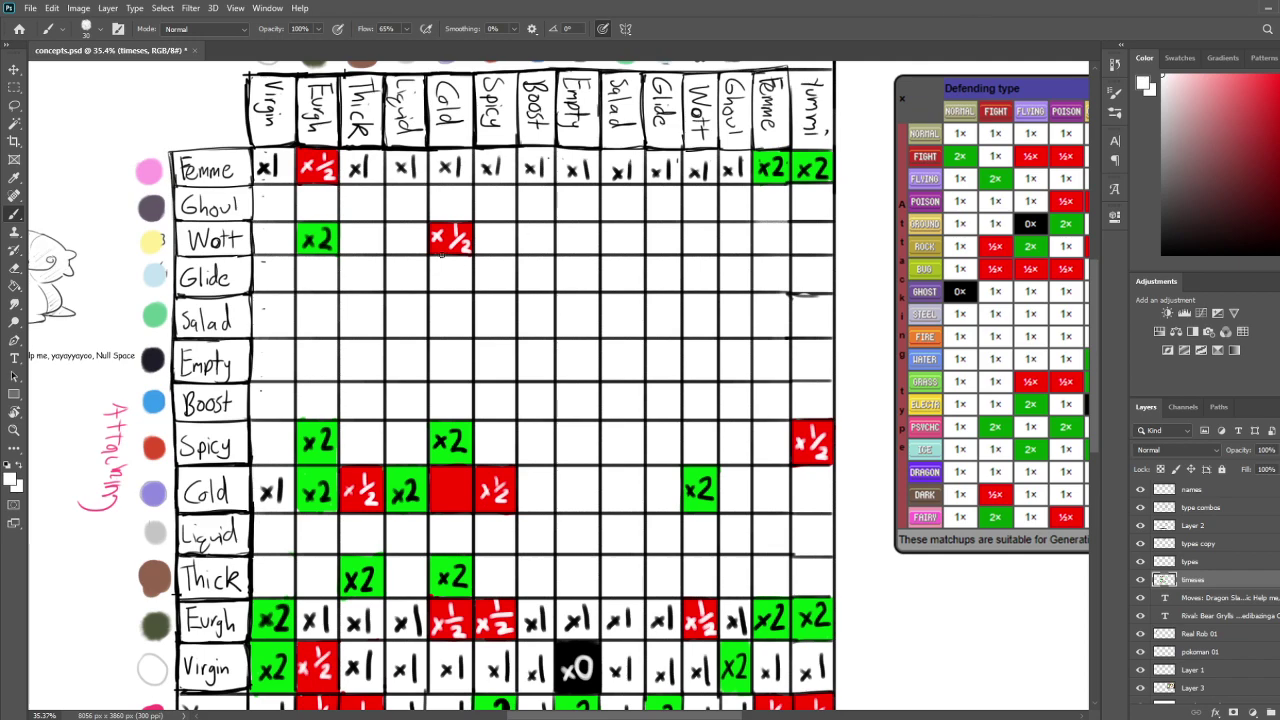
drag(436, 486, 446, 500)
mouse_move(446, 486)
mouse_down()
mouse_move(436, 501)
mouse_move(461, 490)
mouse_move(459, 506)
mouse_up()
Fill the Cold row's cell under the Boost column with the chart's green and write "×2" on it in black
drag(537, 464, 440, 474)
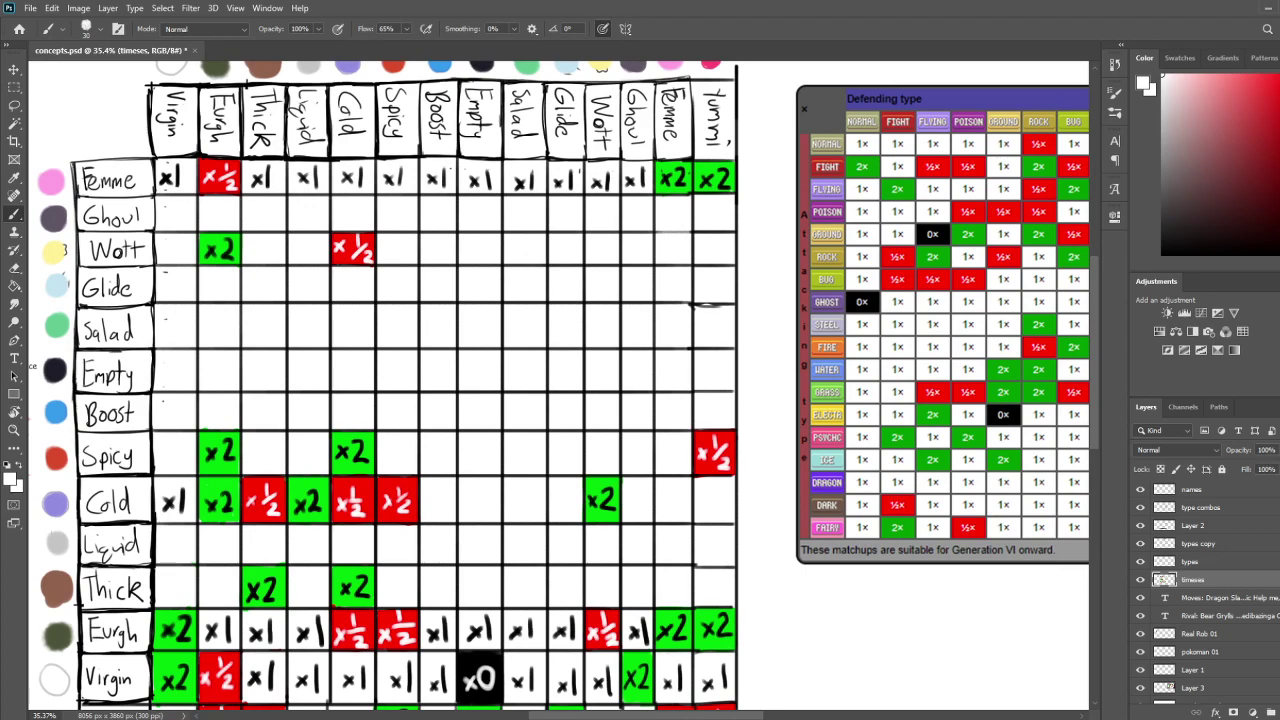
click(1279, 203)
key(i)
click(314, 490)
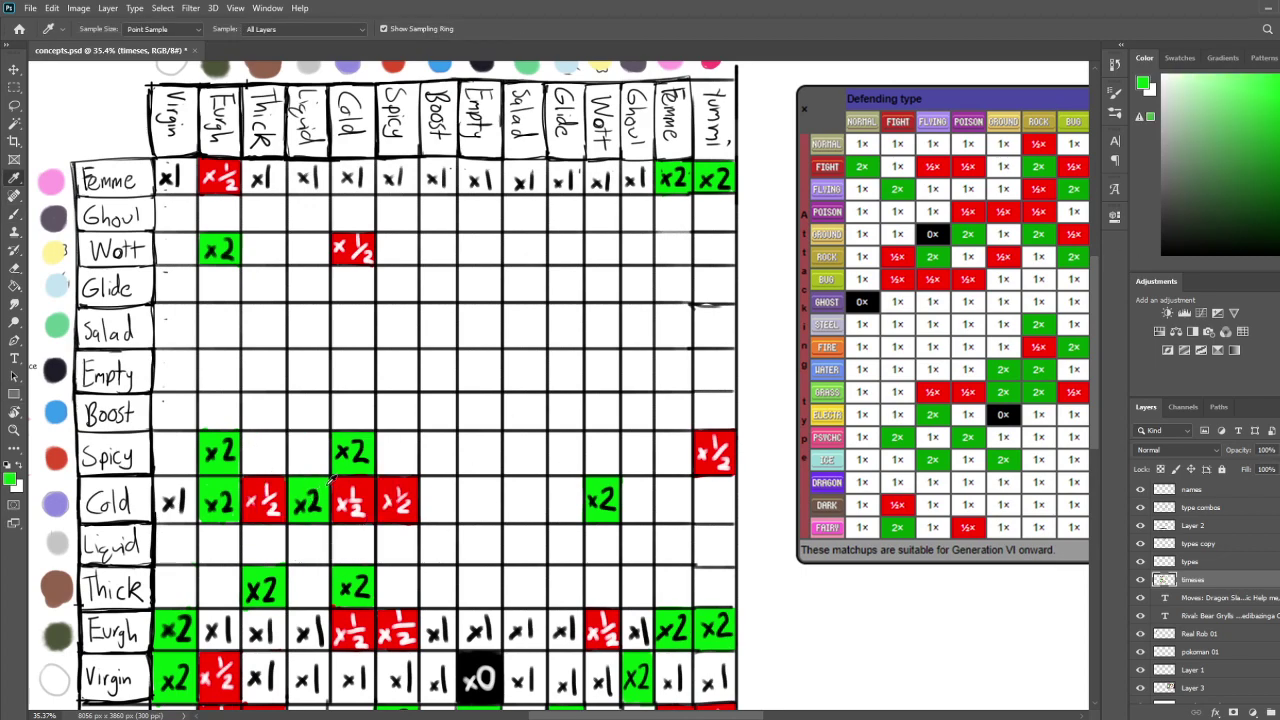
key(b)
mouse_move(421, 484)
mouse_down()
mouse_move(423, 516)
mouse_move(454, 480)
mouse_move(455, 508)
mouse_move(436, 518)
mouse_move(430, 484)
mouse_move(432, 510)
mouse_move(442, 482)
mouse_move(450, 489)
mouse_move(450, 515)
mouse_move(516, 500)
mouse_up()
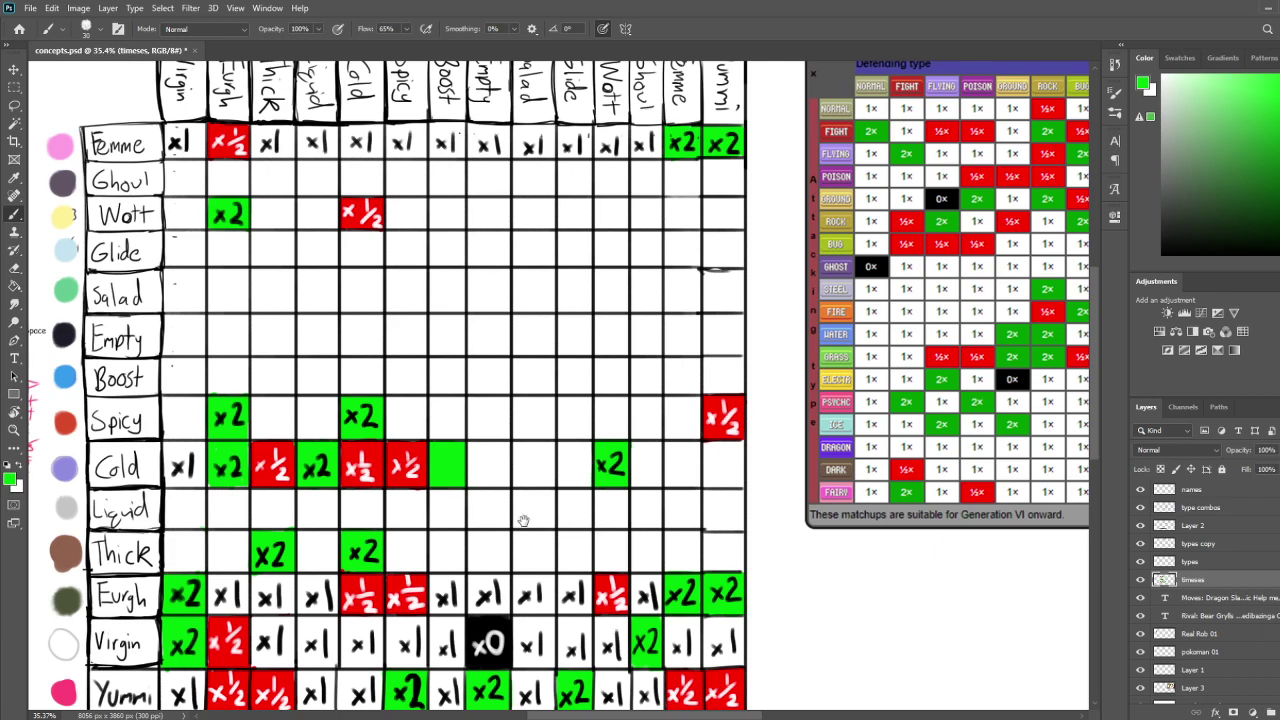
scroll(515, 522, down, 1)
key(d)
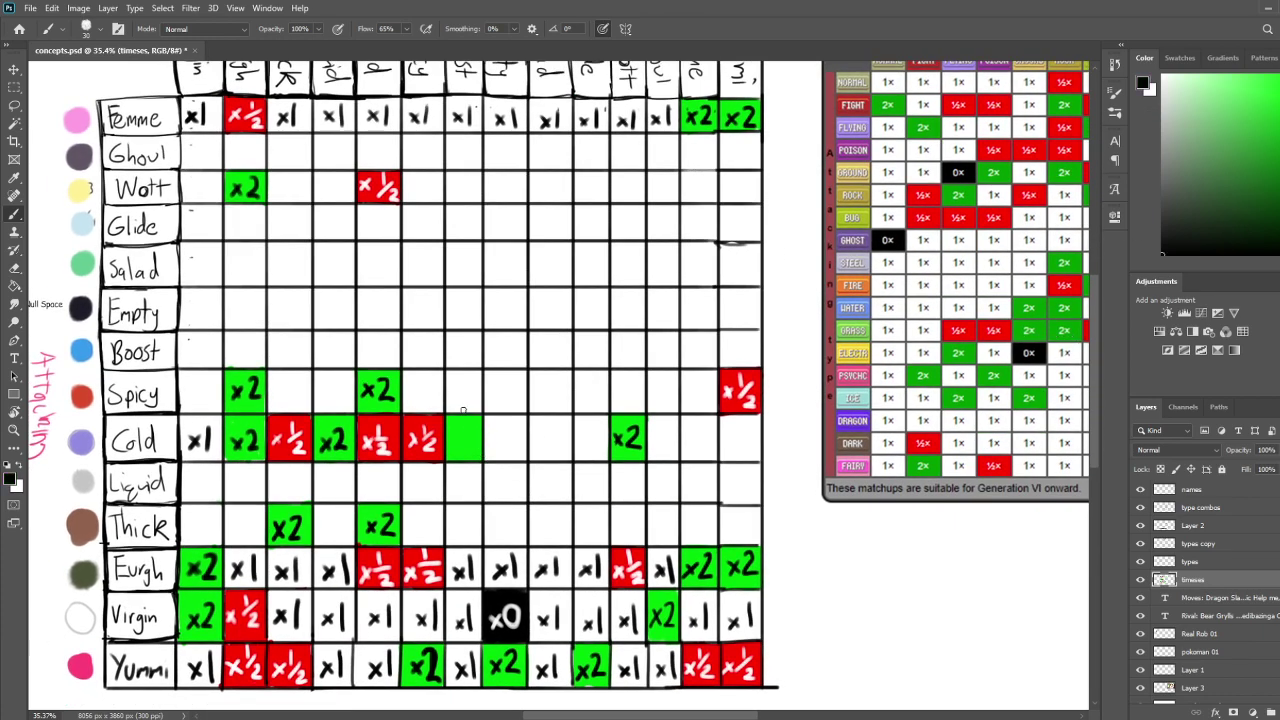
mouse_move(450, 434)
mouse_down()
mouse_move(462, 448)
mouse_move(450, 450)
mouse_move(480, 450)
mouse_up()
Examine the Cold row's remaining empty cells against the defending types in the column headers
scroll(530, 418, left, 3)
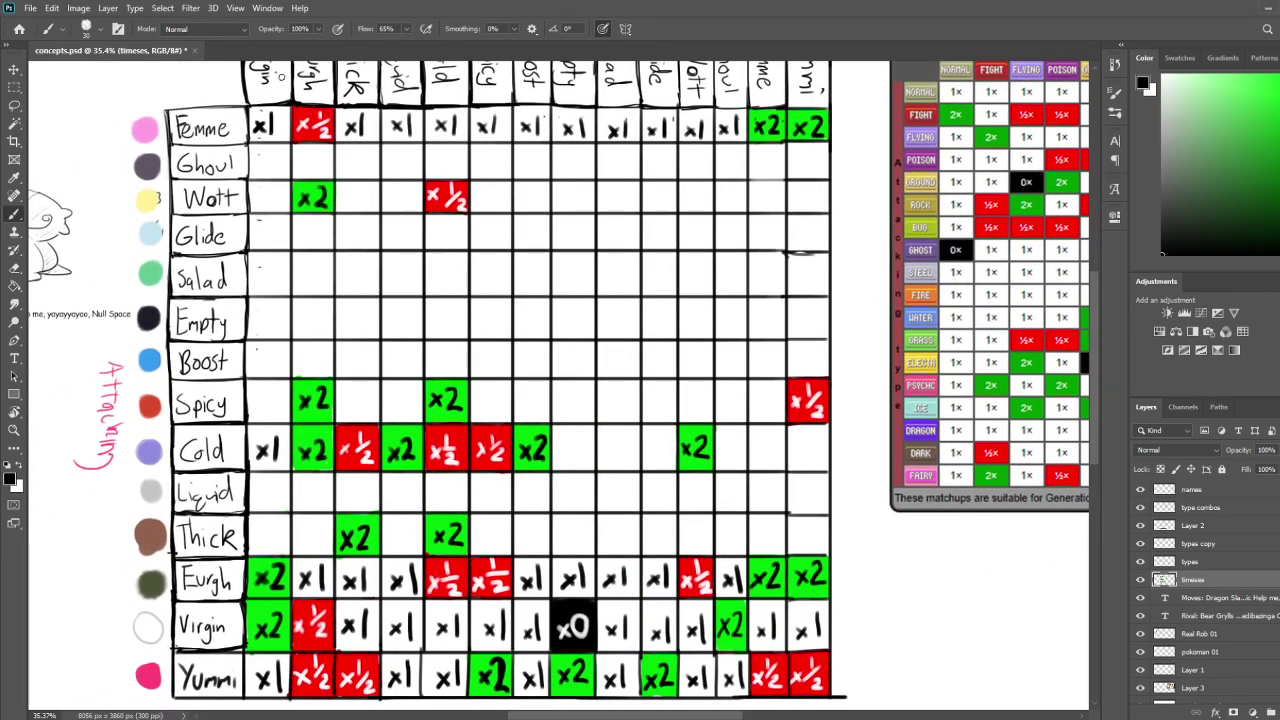
drag(495, 331, 459, 252)
scroll(459, 252, right, 1)
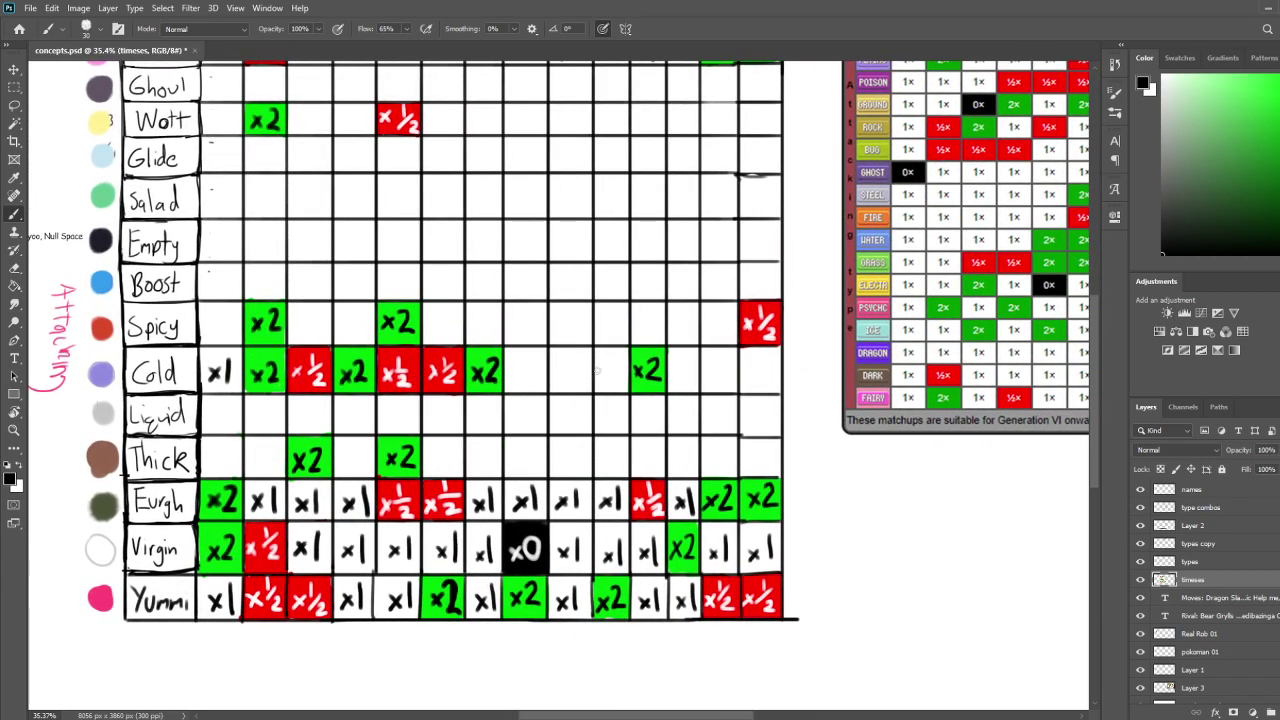
scroll(596, 370, up, 3)
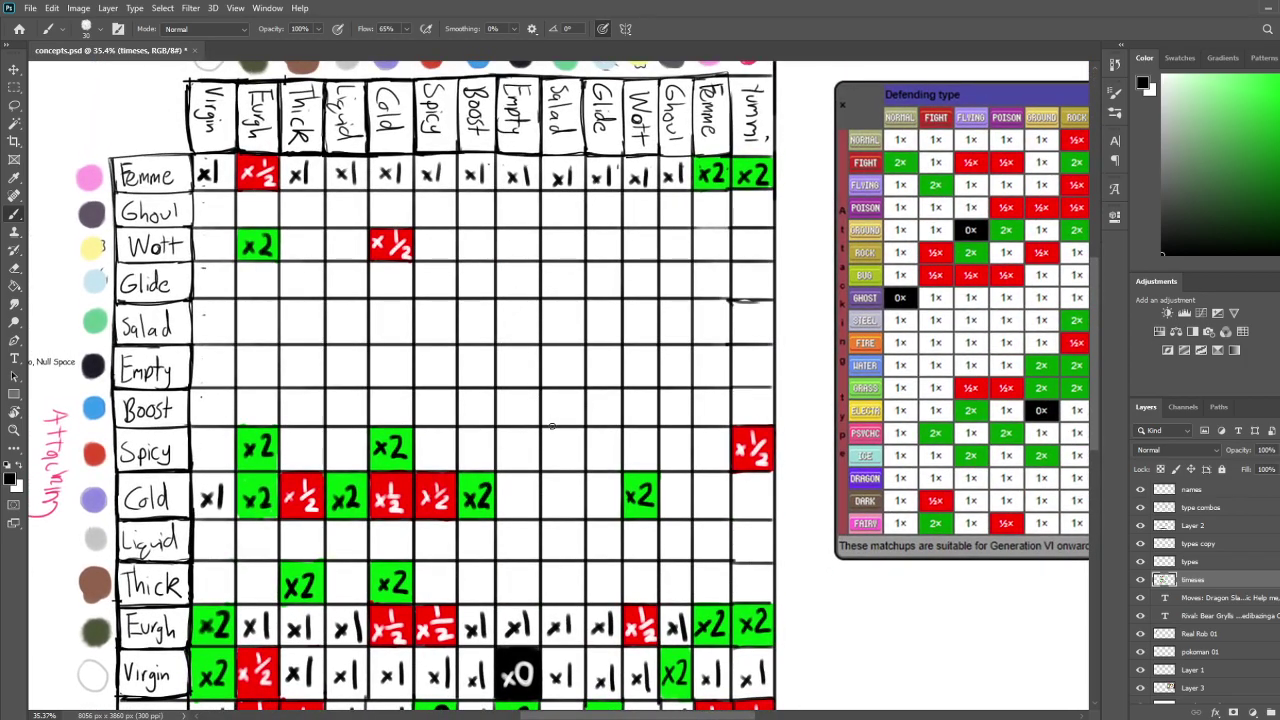
mouse_move(566, 456)
mouse_down()
mouse_move(580, 306)
mouse_move(565, 439)
mouse_up()
drag(467, 489, 490, 394)
drag(603, 506, 649, 624)
scroll(649, 622, down, 2)
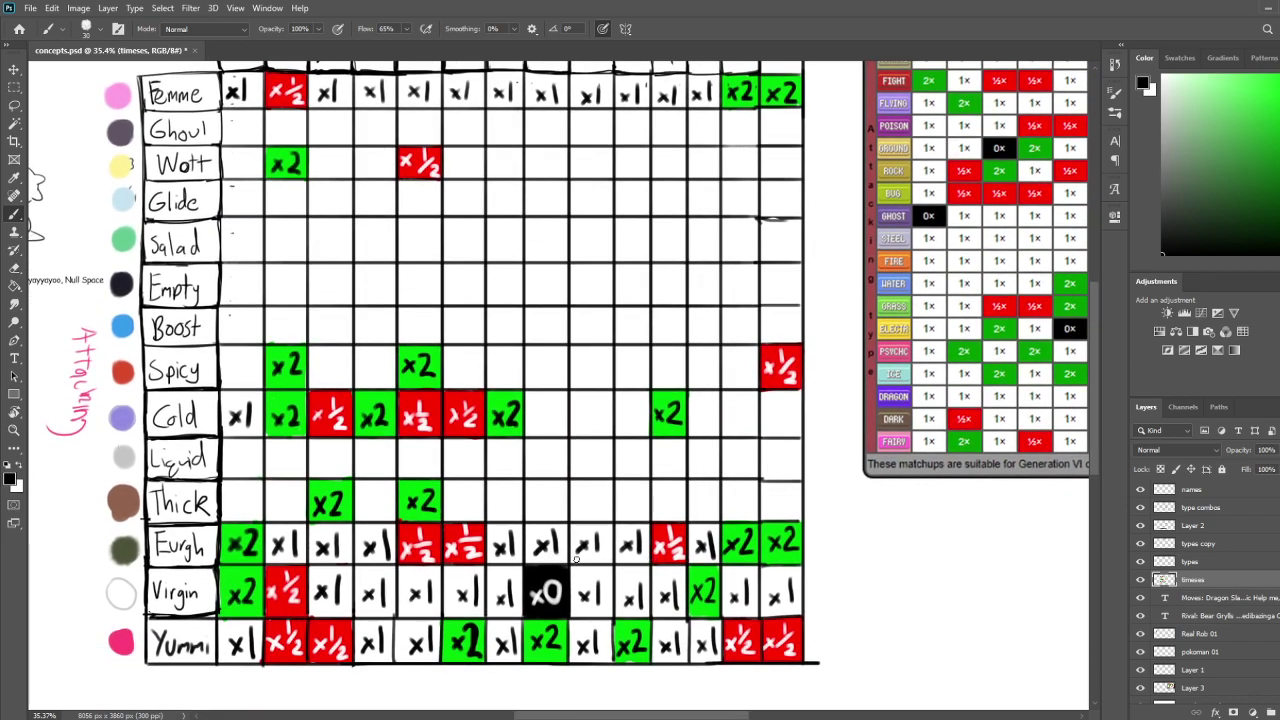
scroll(641, 553, up, 1)
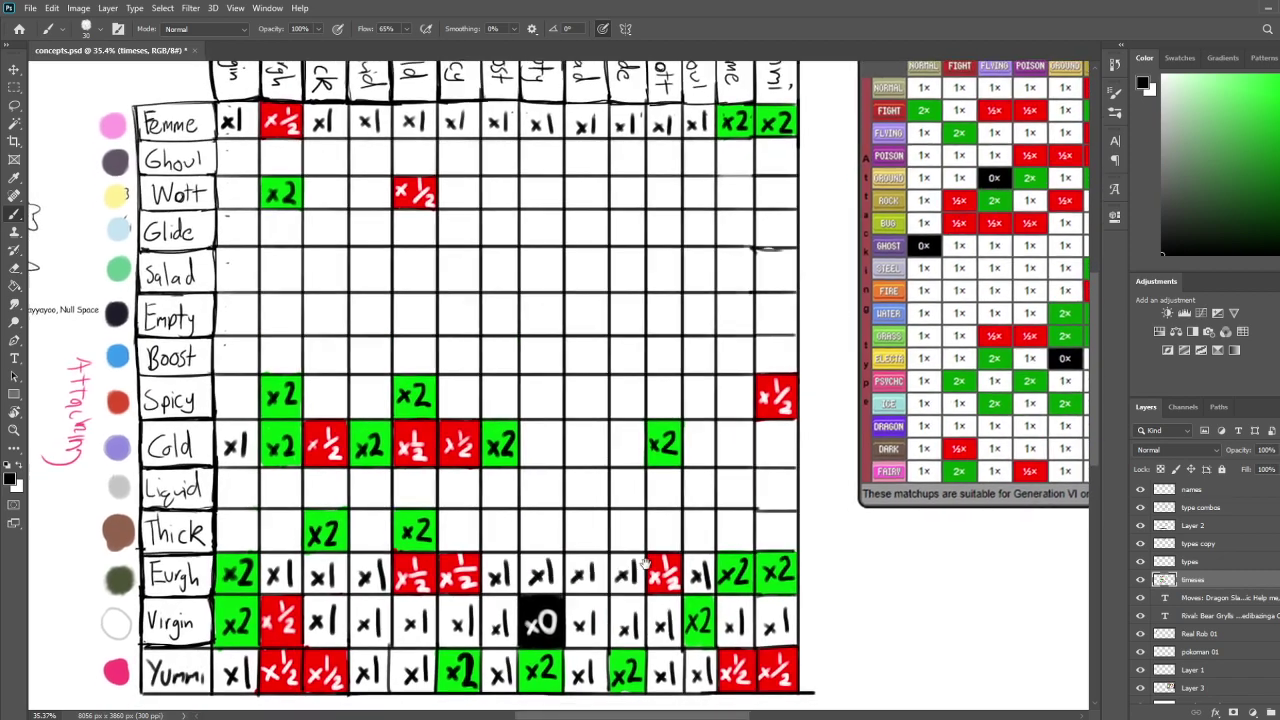
drag(645, 562, 664, 536)
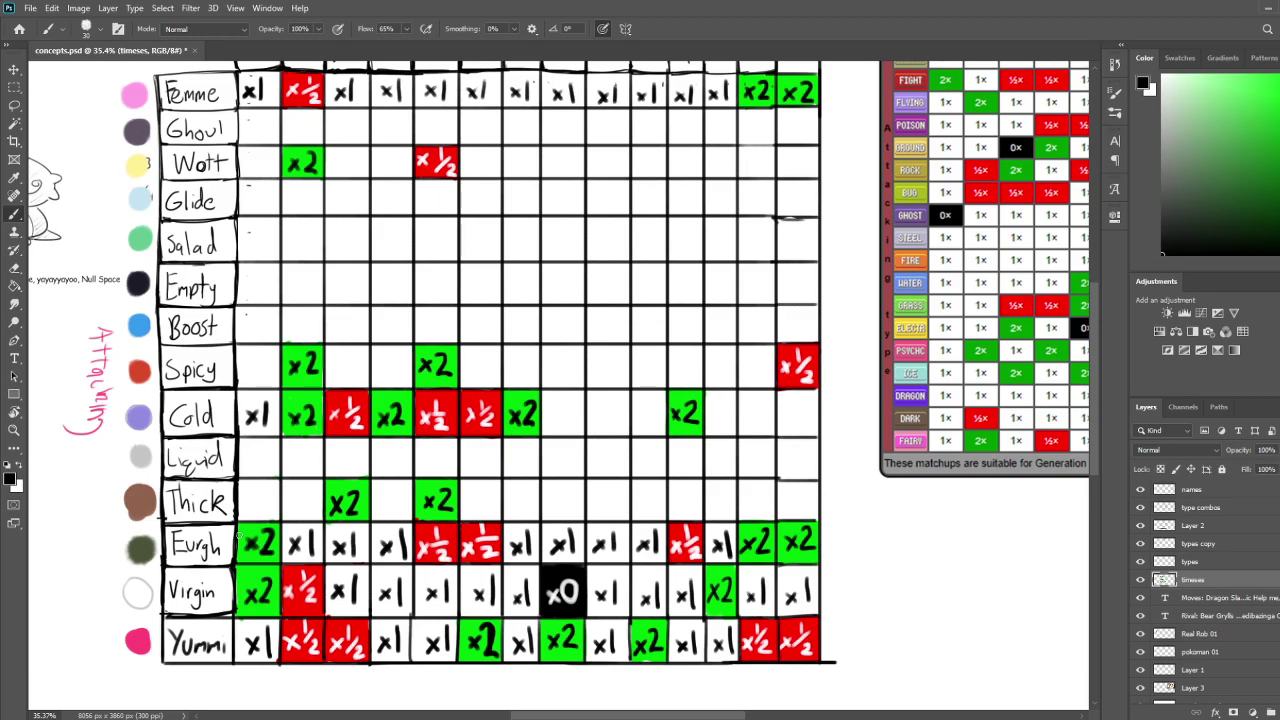
mouse_move(648, 413)
mouse_down()
mouse_move(648, 556)
mouse_move(613, 451)
mouse_move(630, 442)
mouse_move(629, 487)
mouse_move(650, 470)
mouse_move(660, 420)
mouse_move(638, 398)
mouse_up()
drag(715, 443, 671, 477)
drag(699, 459, 737, 464)
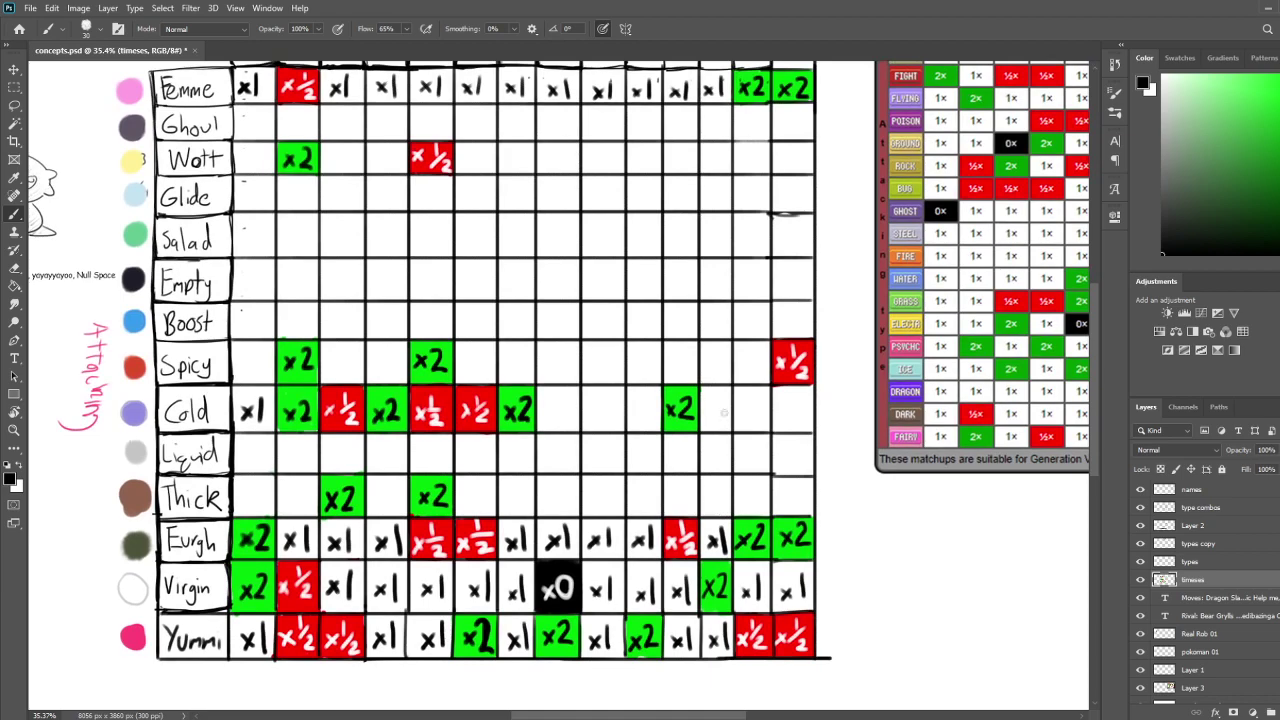
drag(588, 467, 607, 507)
Examine the Thick row's empty cells against the defending types and the rows already filled in
drag(349, 448, 305, 554)
drag(350, 594, 297, 589)
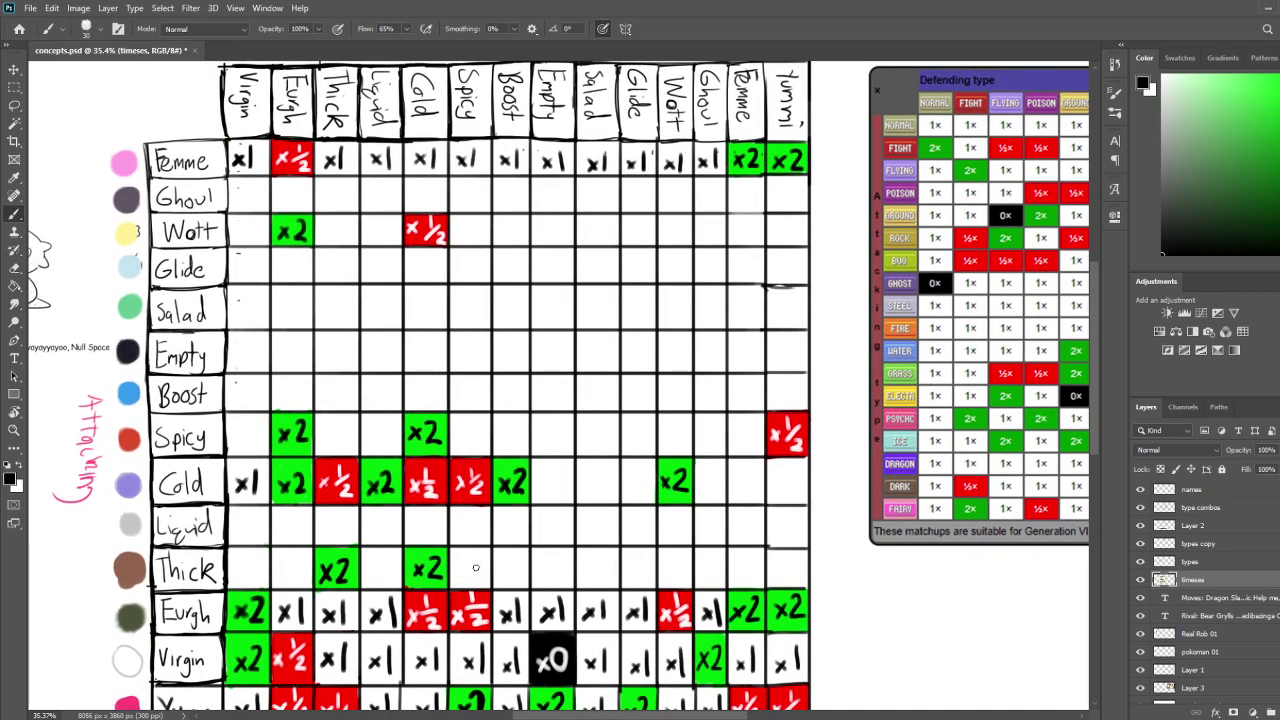
drag(487, 573, 439, 508)
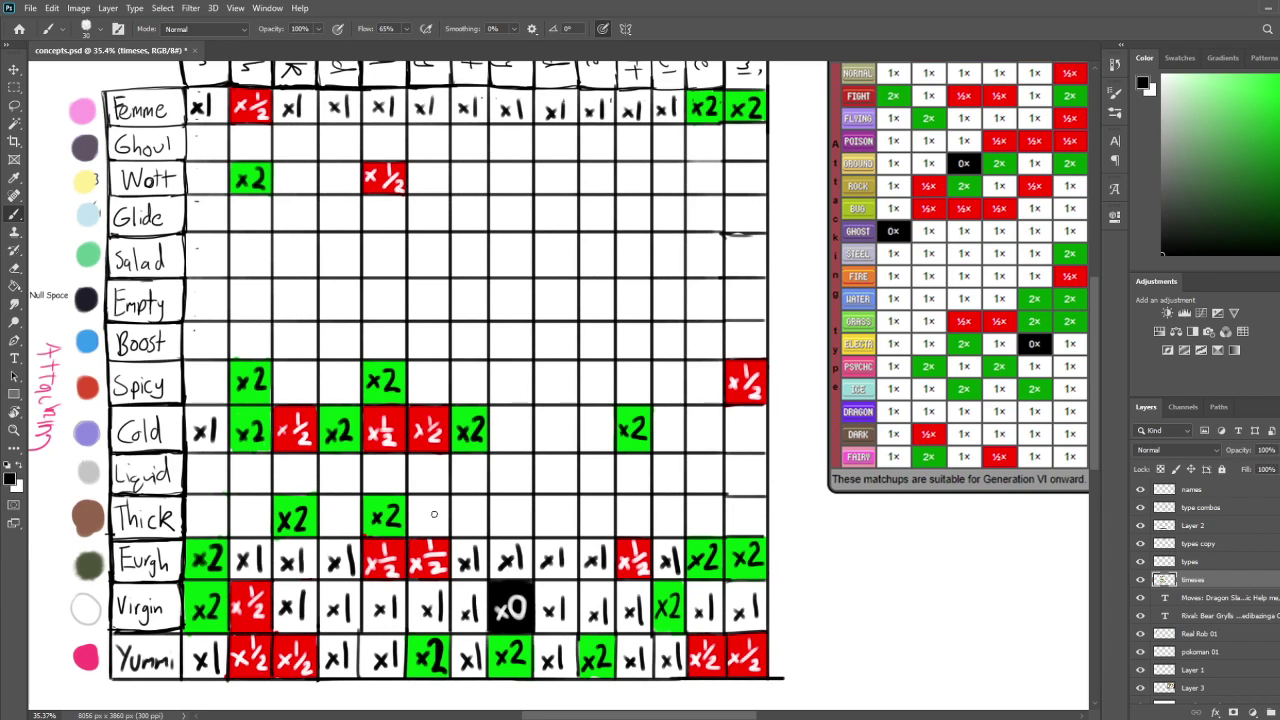
key(i)
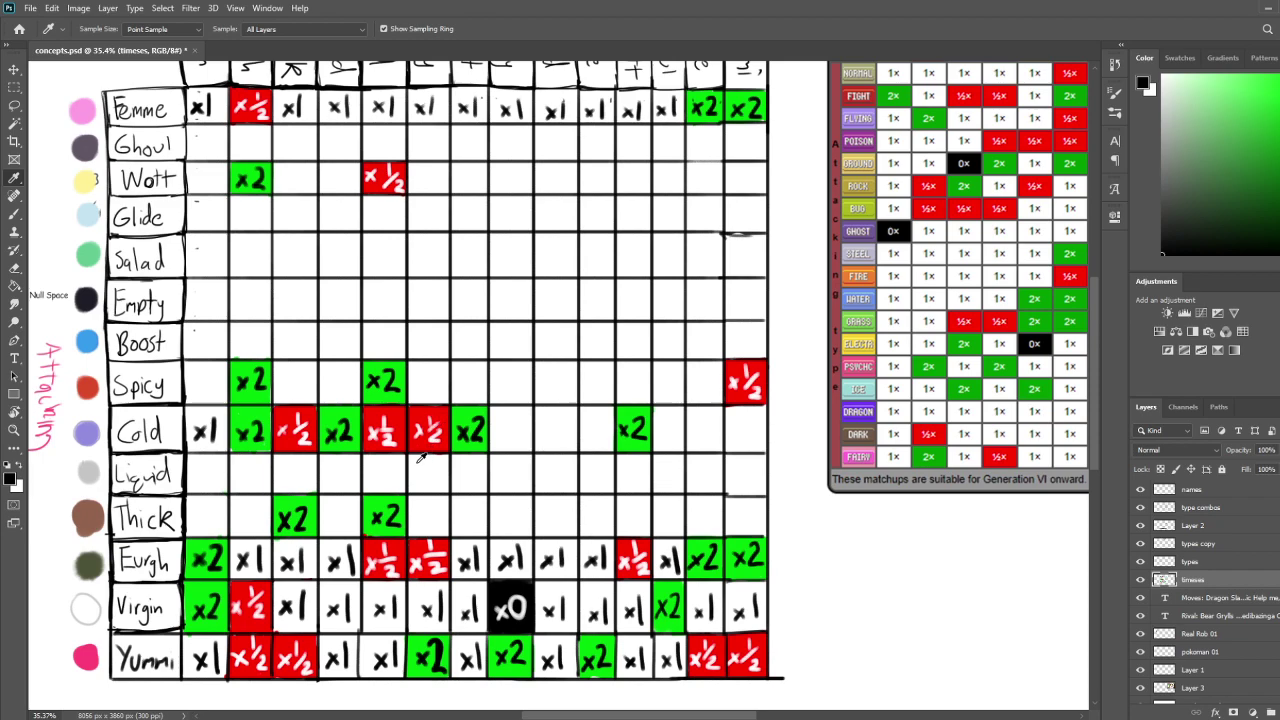
key(space)
drag(520, 473, 471, 486)
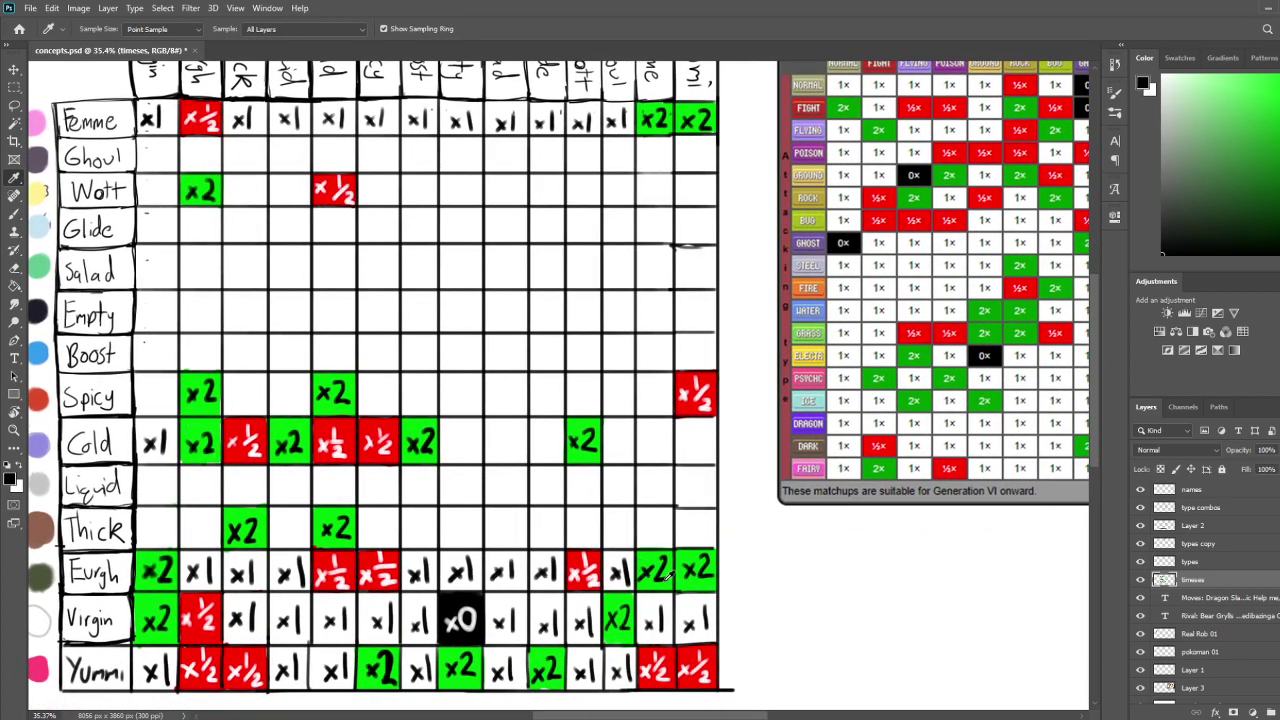
scroll(683, 395, up, 2)
key(b)
scroll(661, 560, down, 6)
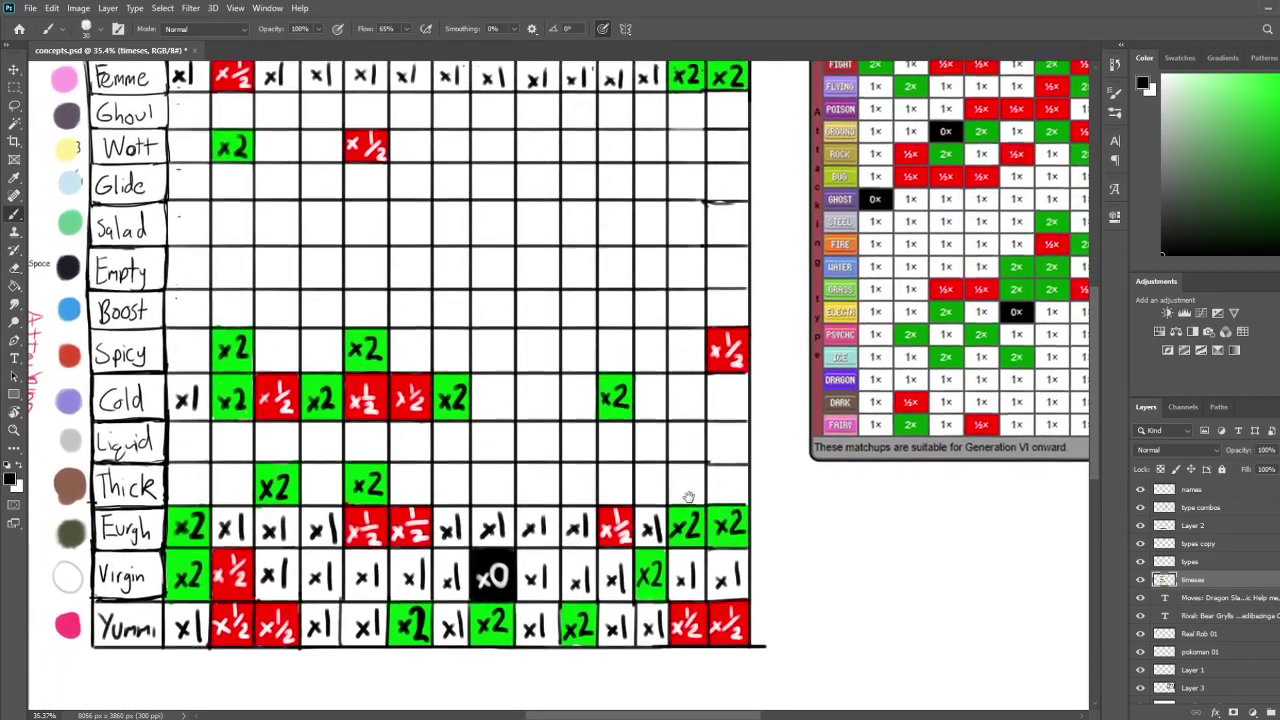
scroll(663, 600, up, 5)
drag(663, 602, 698, 632)
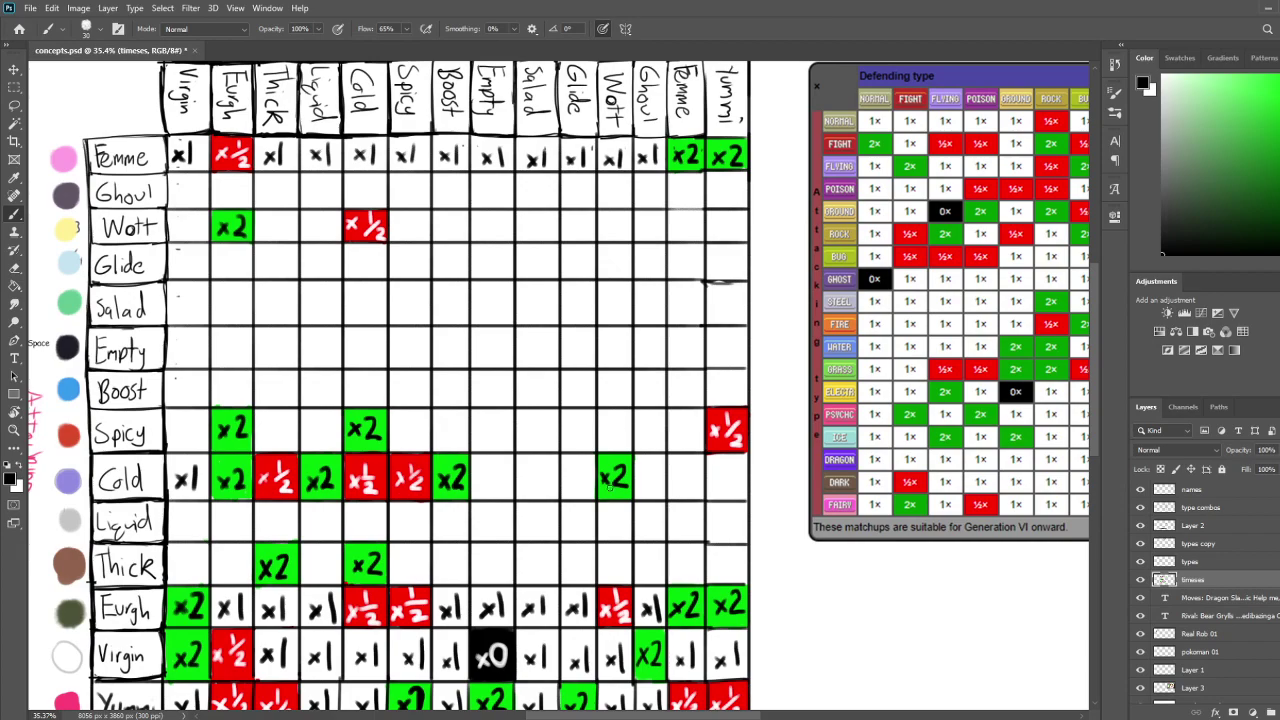
drag(658, 561, 650, 499)
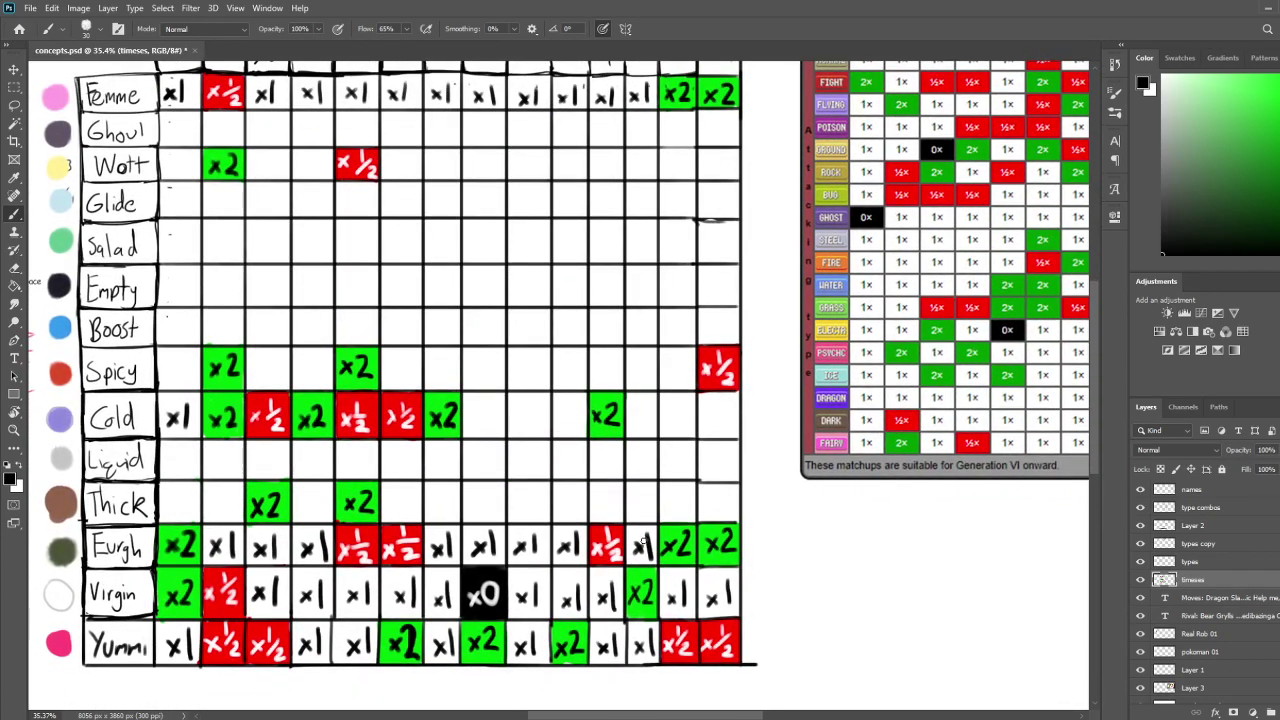
drag(641, 538, 614, 534)
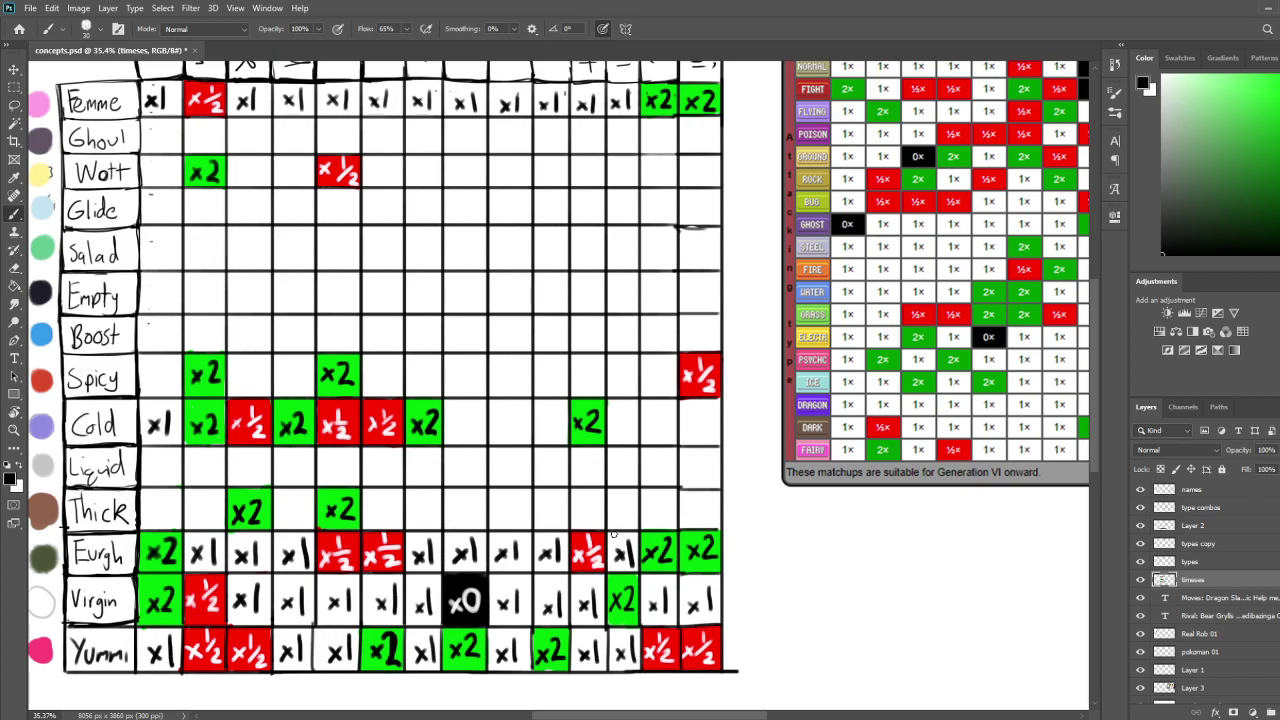
Fill the Thick row's cell under the Spicy column with the chart's red
drag(657, 446, 686, 463)
key(u)
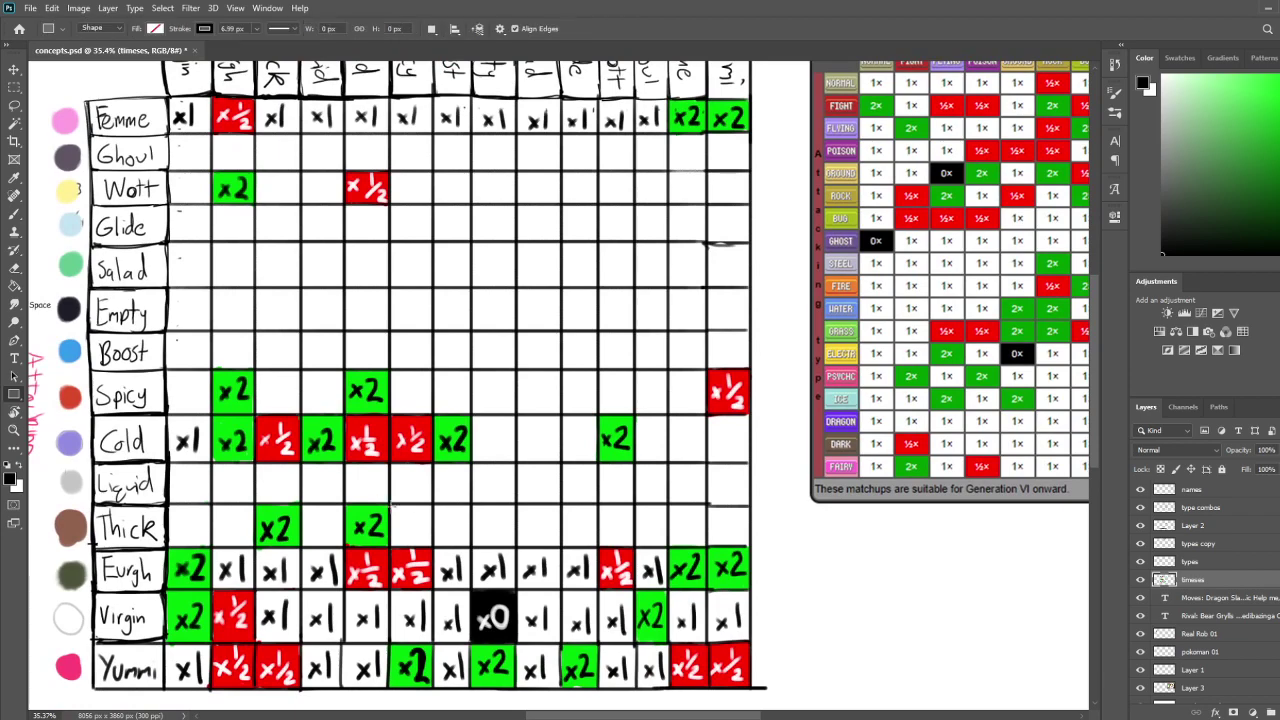
key(i)
click(415, 443)
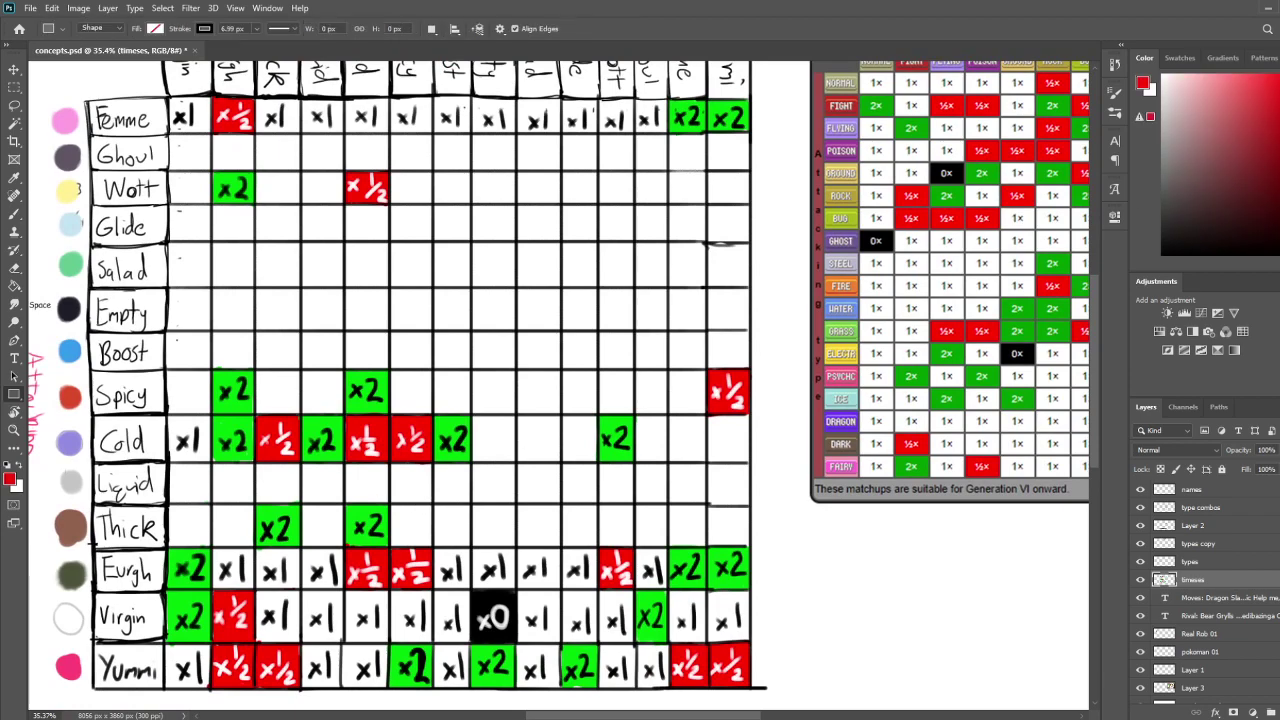
key(b)
mouse_move(401, 511)
mouse_down()
mouse_move(394, 540)
mouse_move(430, 541)
mouse_move(429, 508)
mouse_move(398, 510)
mouse_move(406, 532)
mouse_move(424, 522)
mouse_up()
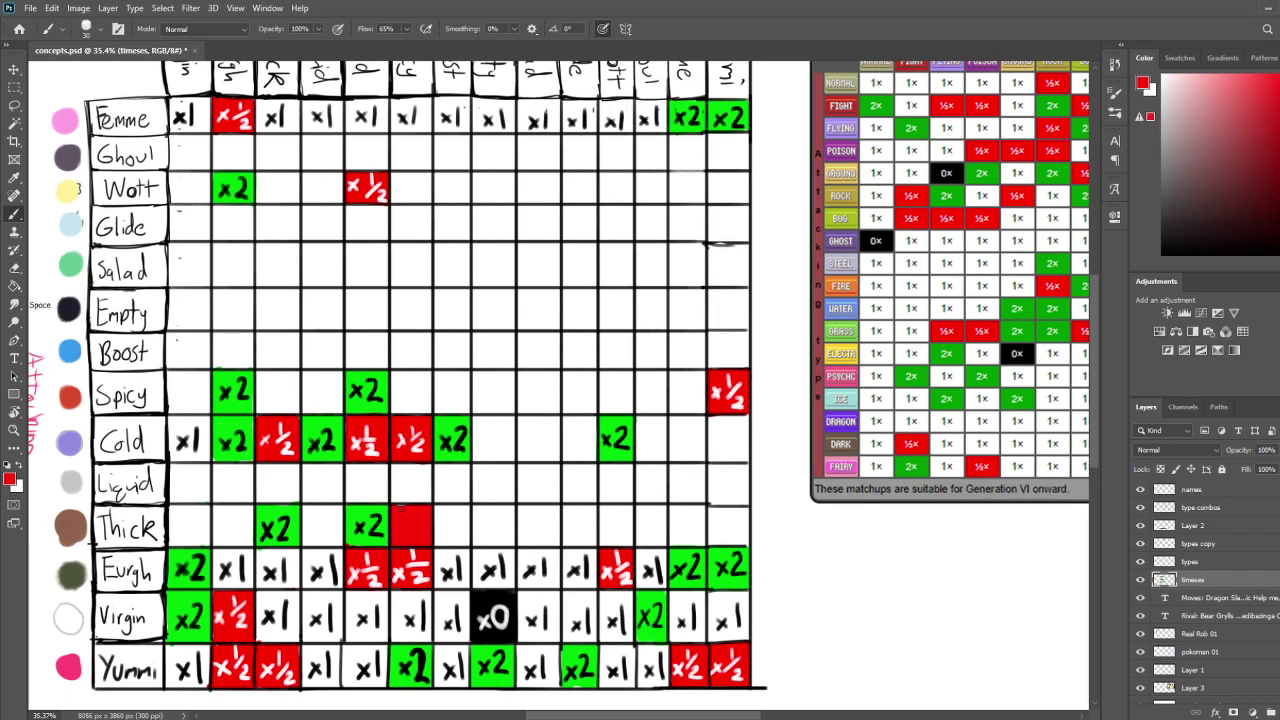
Write "×½" in white on the red cell in the Thick row's Spicy column
mouse_move(456, 466)
mouse_down()
mouse_move(447, 519)
mouse_move(458, 474)
mouse_up()
scroll(414, 446, up, 1)
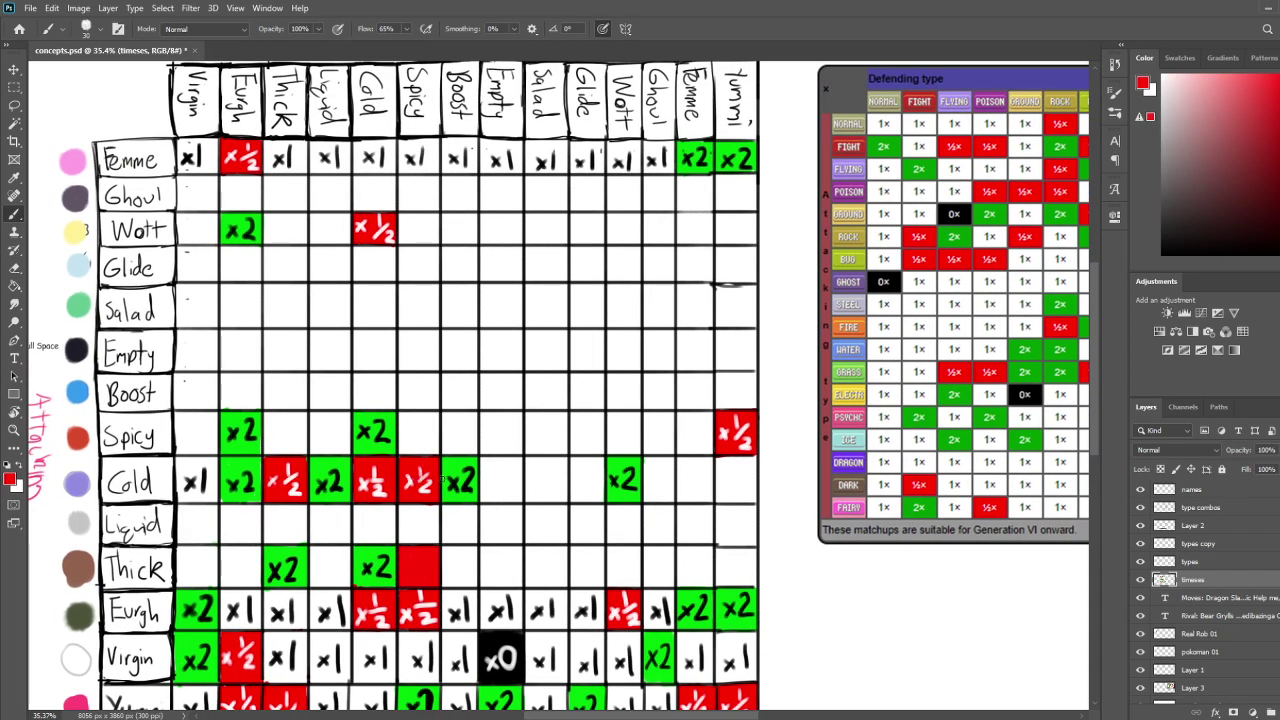
scroll(436, 510, down, 1)
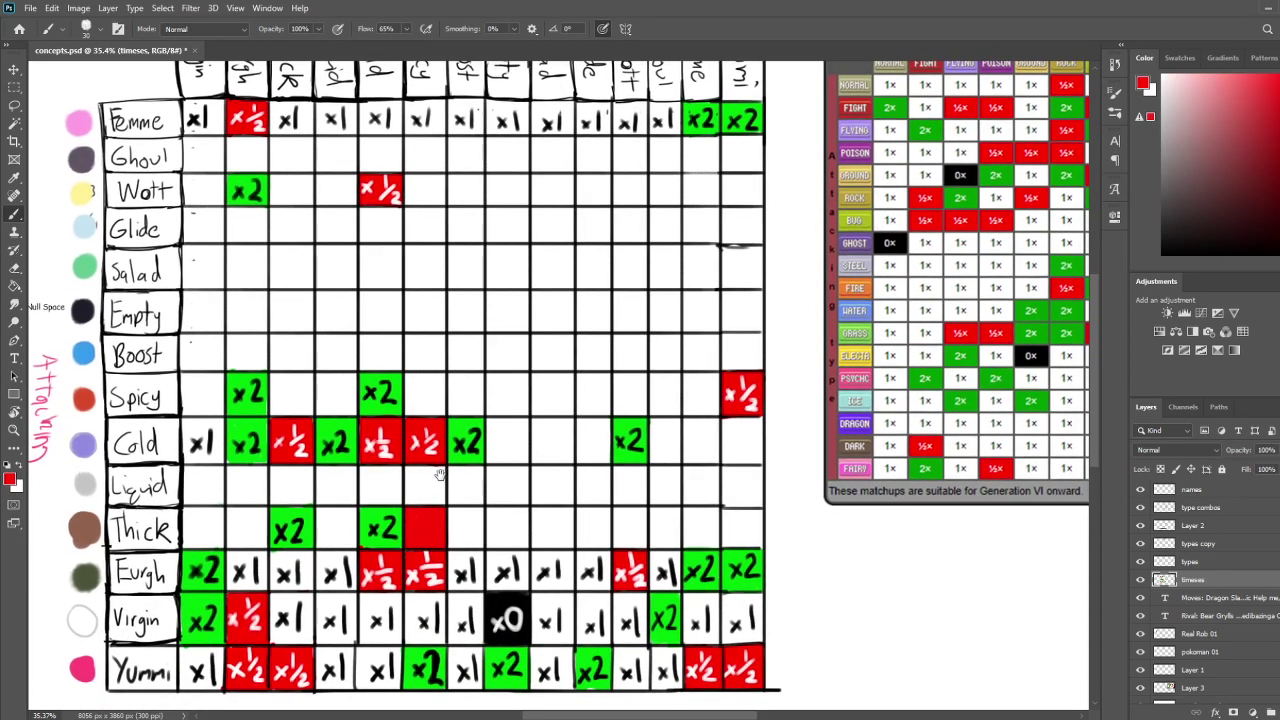
key(x)
drag(407, 522, 417, 535)
mouse_move(417, 522)
mouse_down()
mouse_move(407, 535)
mouse_move(433, 541)
mouse_up()
drag(474, 502, 471, 531)
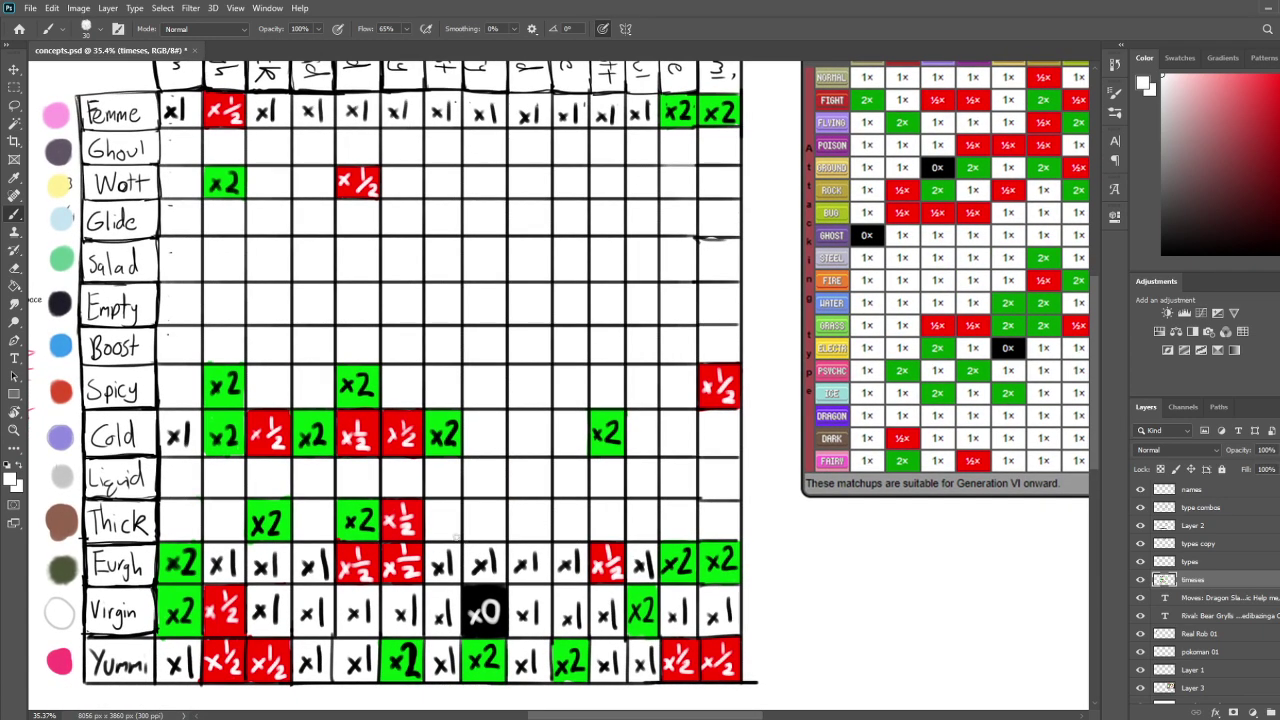
Fill the Thick row's cell under the Boost column with red and write "×½" on it in white
click(1277, 76)
mouse_move(433, 504)
mouse_down()
mouse_move(455, 506)
mouse_move(457, 541)
mouse_move(440, 527)
mouse_move(449, 511)
mouse_up()
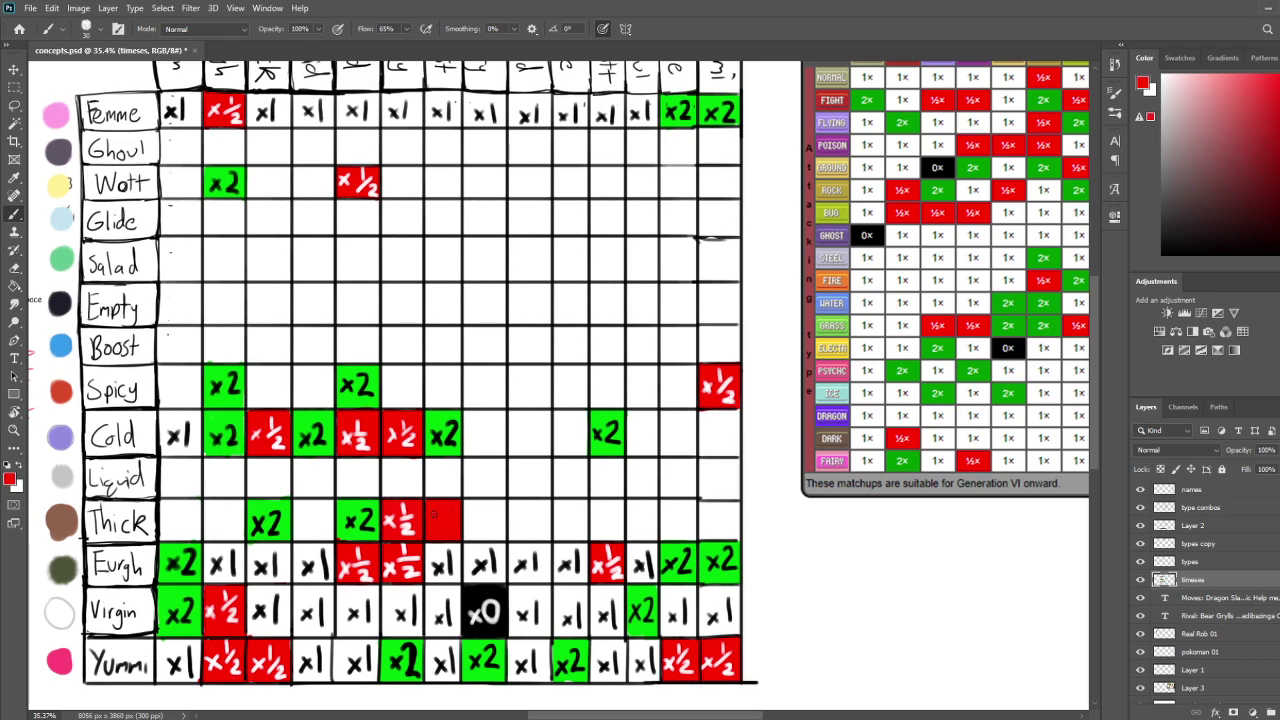
key(x)
drag(450, 500, 451, 514)
drag(445, 518, 456, 533)
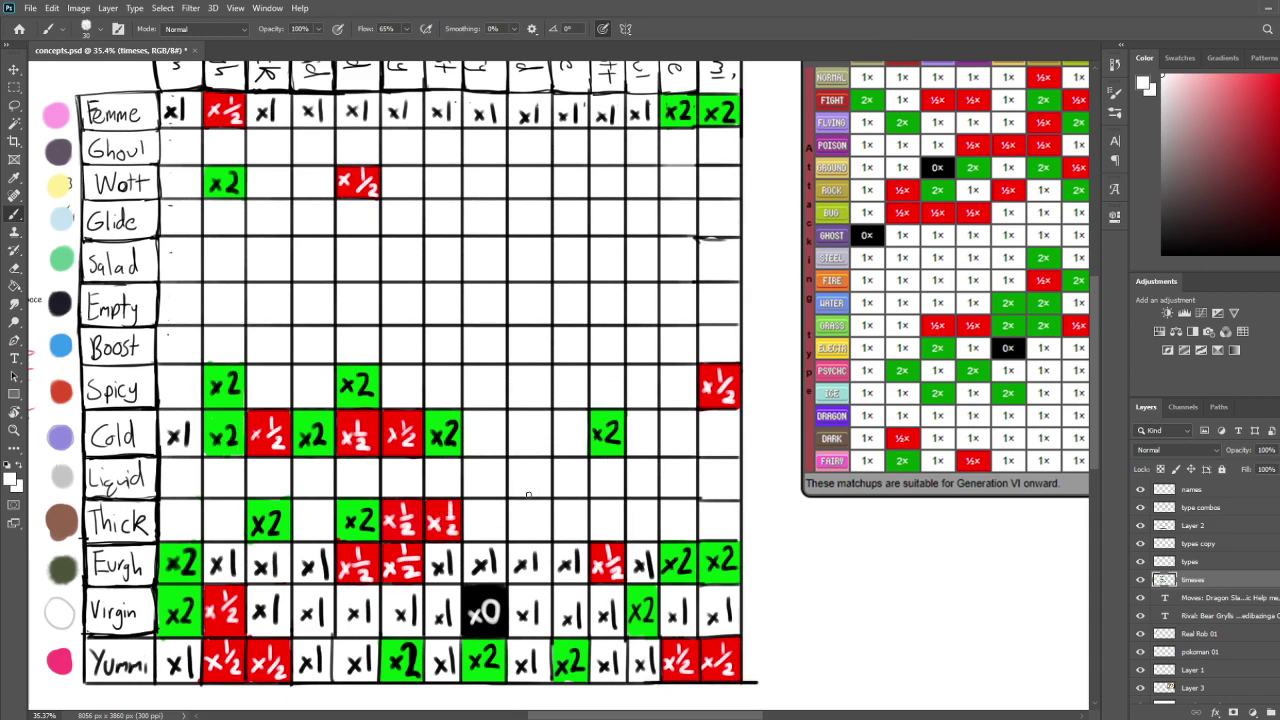
mouse_move(606, 461)
mouse_down()
mouse_move(483, 497)
mouse_move(545, 460)
mouse_move(568, 510)
mouse_move(567, 495)
mouse_move(620, 472)
mouse_move(593, 523)
mouse_move(598, 493)
mouse_up()
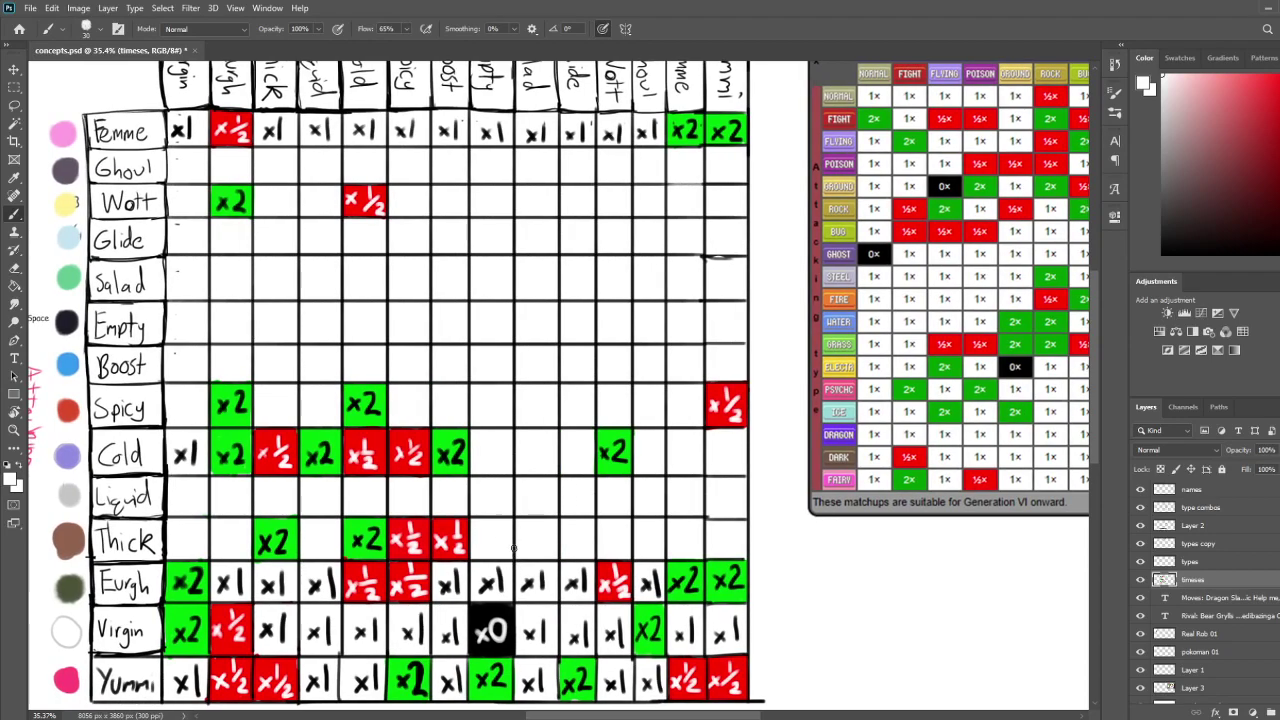
Write "×1" in black in the Thick row's cells under the Empty and Salad columns
key(x)
drag(481, 539, 482, 546)
mouse_move(623, 468)
mouse_down()
mouse_move(617, 510)
mouse_move(620, 467)
mouse_up()
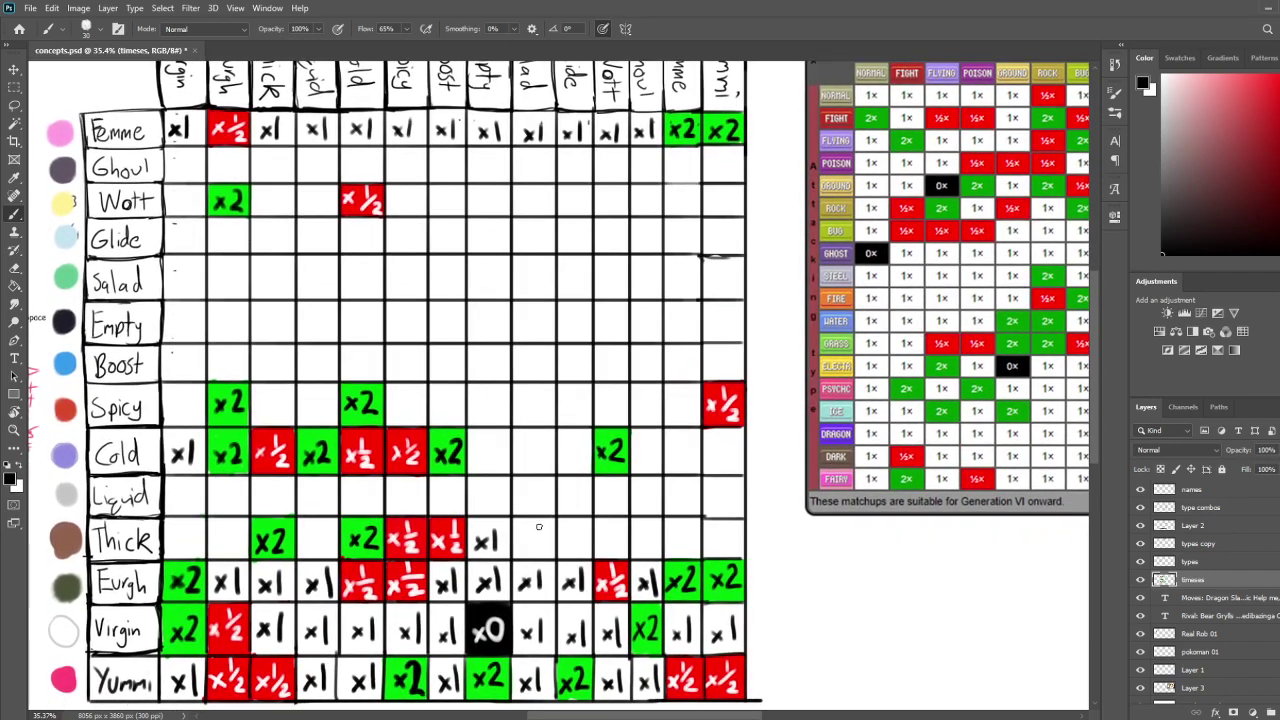
drag(525, 534, 534, 547)
drag(534, 535, 523, 548)
drag(543, 526, 543, 544)
Fill the Thick row's cell under the Glide column with red and write "×½" on it in white
drag(585, 329, 571, 390)
drag(628, 579, 612, 513)
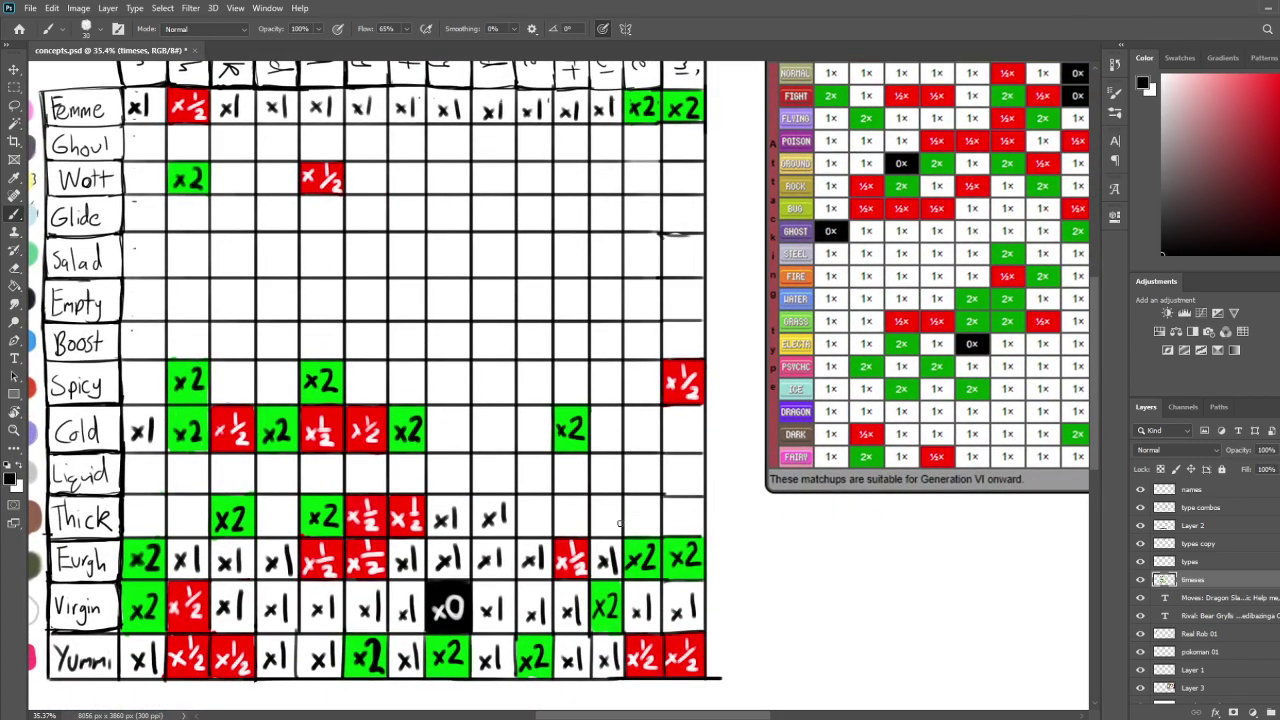
mouse_move(616, 496)
mouse_down()
mouse_move(617, 526)
mouse_move(618, 505)
mouse_up()
click(1275, 91)
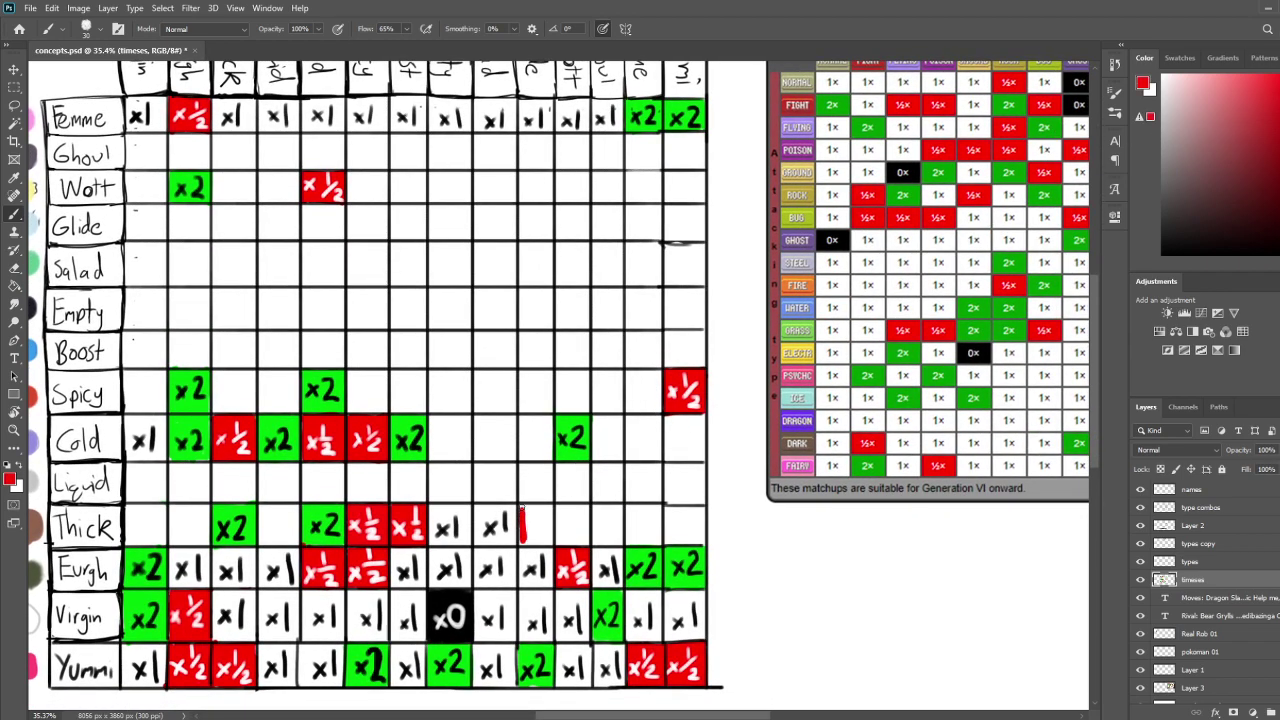
mouse_move(521, 507)
mouse_down()
mouse_move(548, 505)
mouse_move(548, 541)
mouse_move(525, 523)
mouse_move(546, 524)
mouse_up()
alt+click(749, 92)
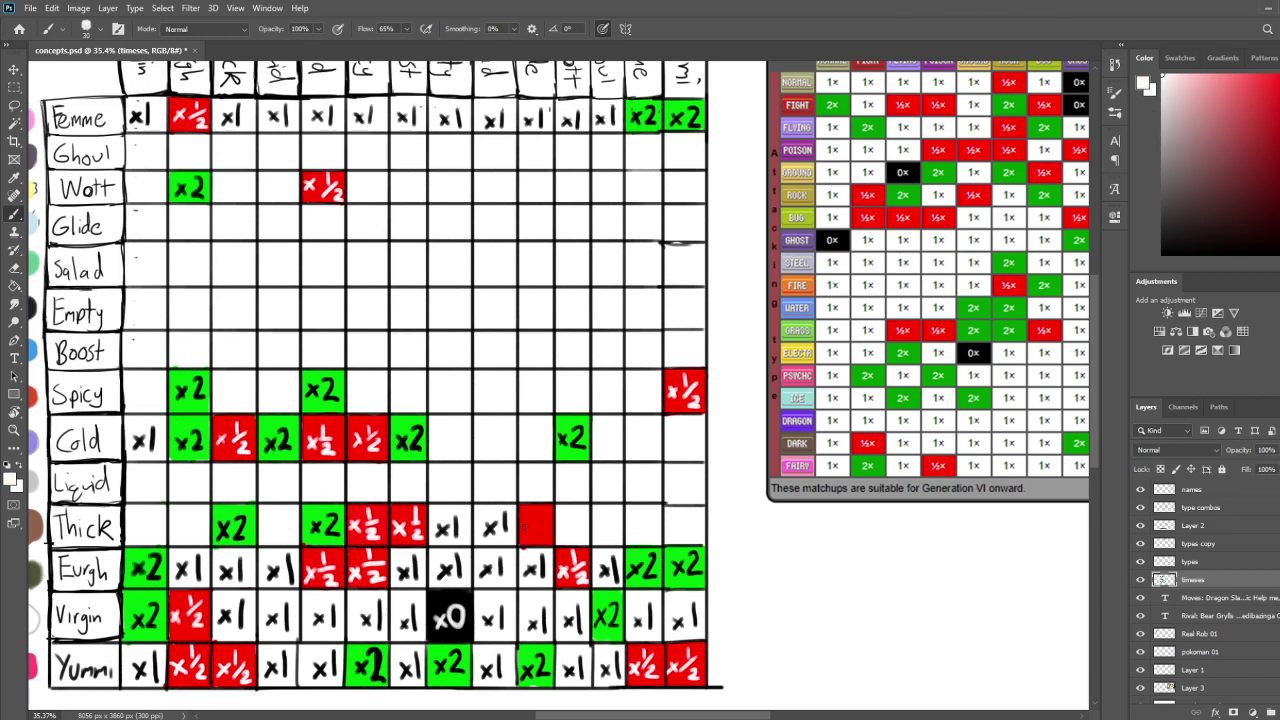
drag(542, 507, 548, 542)
Write "×1" in black in the Thick row's cell under the Wott column
mouse_move(672, 457)
mouse_down()
mouse_move(653, 500)
mouse_move(661, 441)
mouse_up()
mouse_move(623, 505)
mouse_down()
mouse_move(644, 488)
mouse_move(619, 553)
mouse_up()
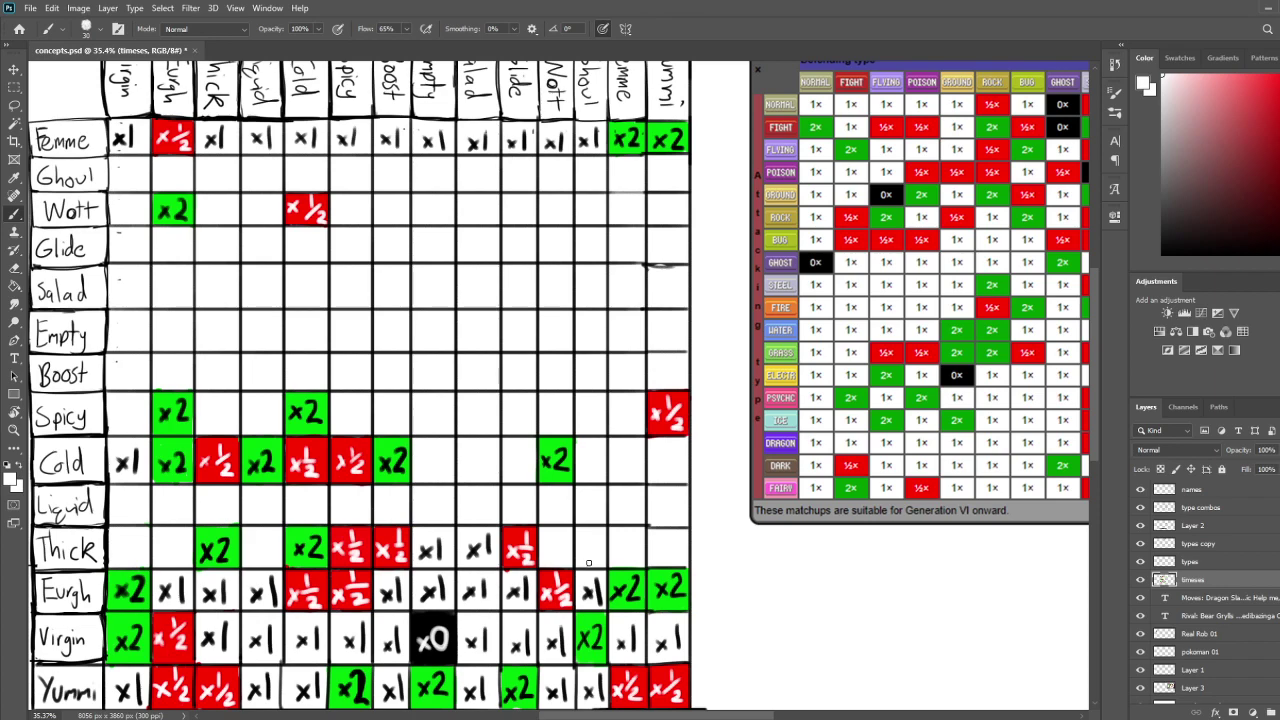
key(x)
mouse_move(543, 545)
mouse_down()
mouse_move(556, 558)
mouse_move(543, 560)
mouse_move(565, 560)
mouse_up()
Fill the Wott row's cell under the Thick column with red and write "×½" on it in white
drag(572, 494, 602, 540)
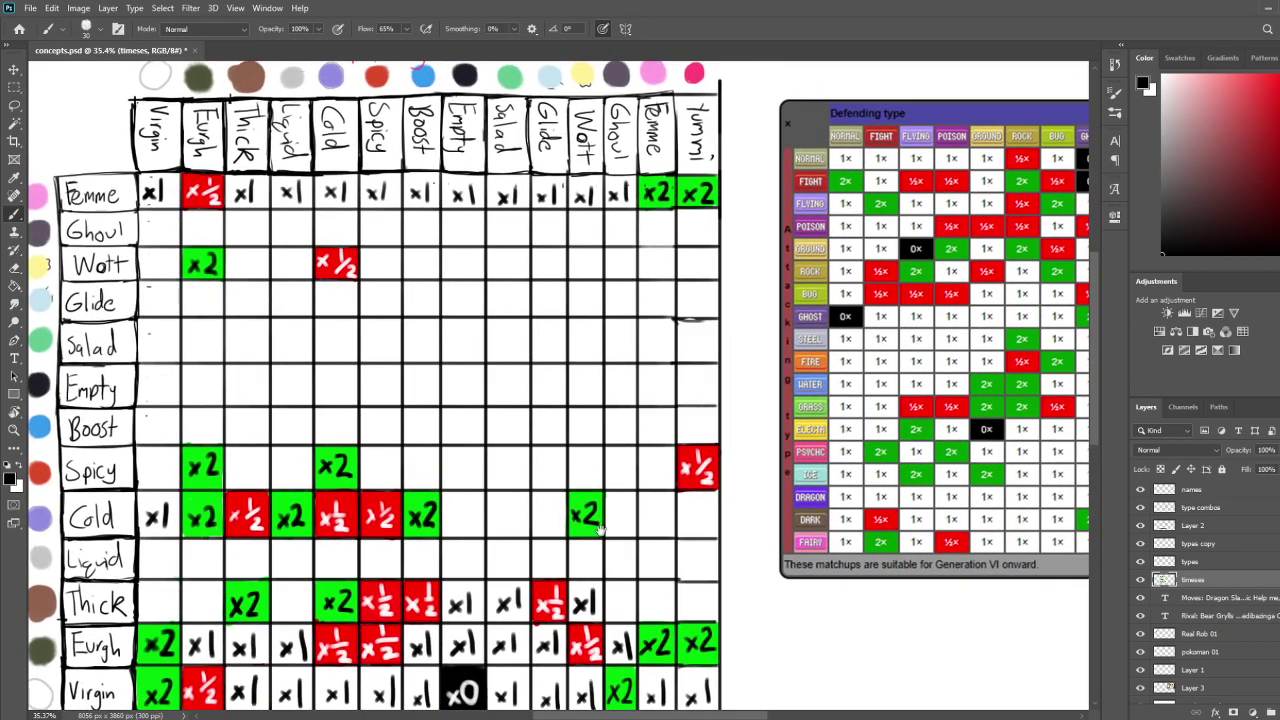
click(1277, 77)
mouse_move(243, 264)
mouse_down()
mouse_move(229, 265)
mouse_move(268, 253)
mouse_move(250, 276)
mouse_move(254, 261)
mouse_up()
click(1162, 75)
drag(233, 258, 245, 270)
mouse_move(245, 258)
mouse_down()
mouse_move(233, 270)
mouse_move(263, 264)
mouse_move(267, 277)
mouse_up()
Write "×1" in black in the Thick row's cell under the Liquid column
drag(654, 516, 611, 448)
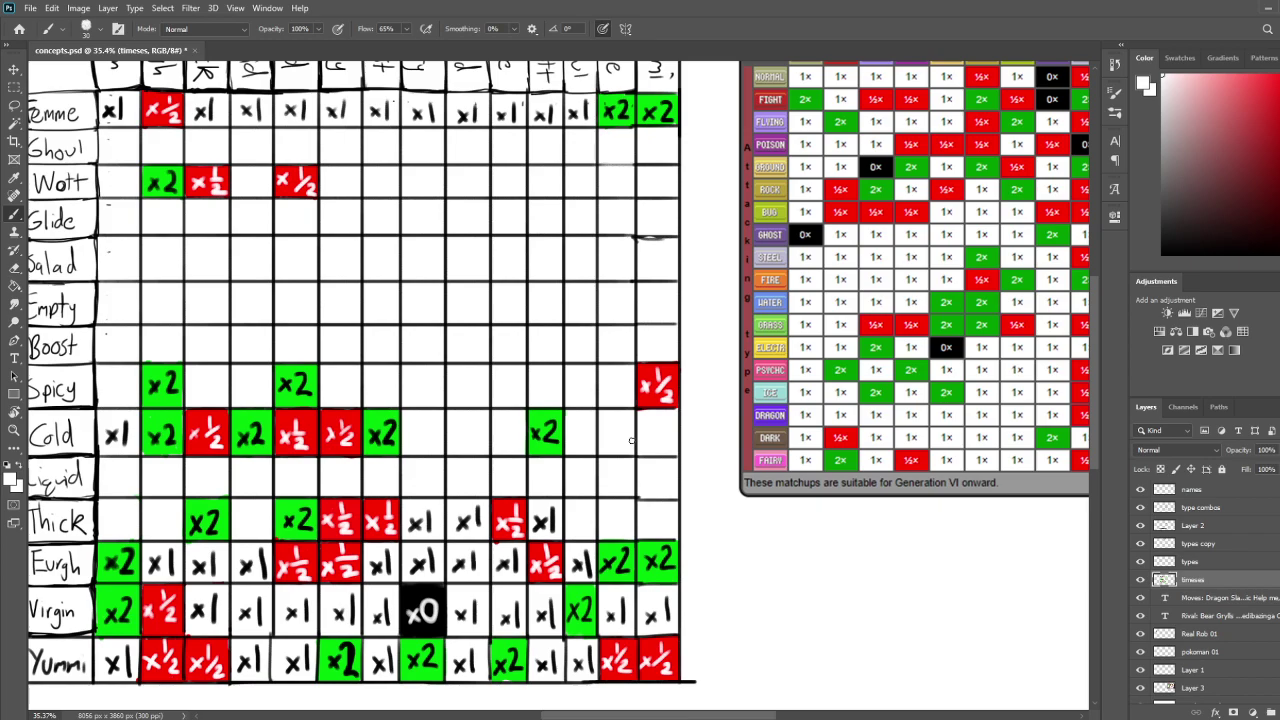
mouse_move(684, 332)
mouse_down()
mouse_move(660, 388)
mouse_move(687, 336)
mouse_up()
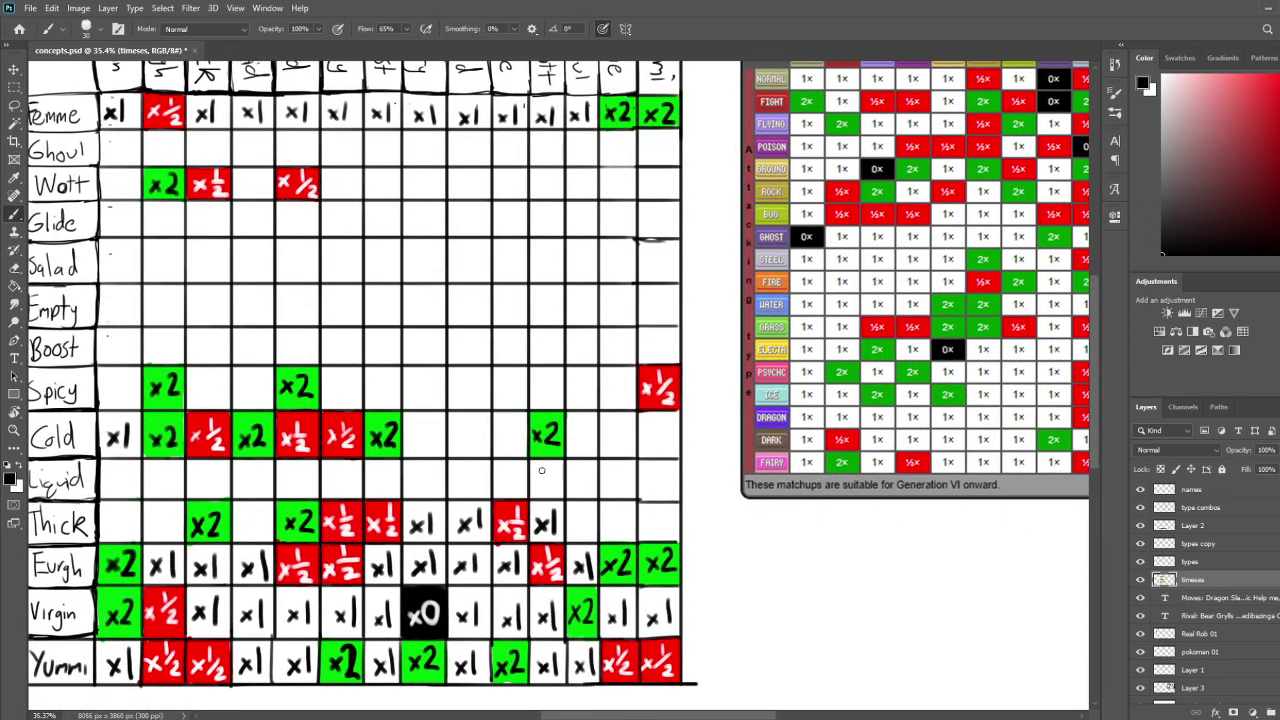
mouse_move(540, 523)
mouse_down()
mouse_move(562, 537)
mouse_move(549, 529)
mouse_up()
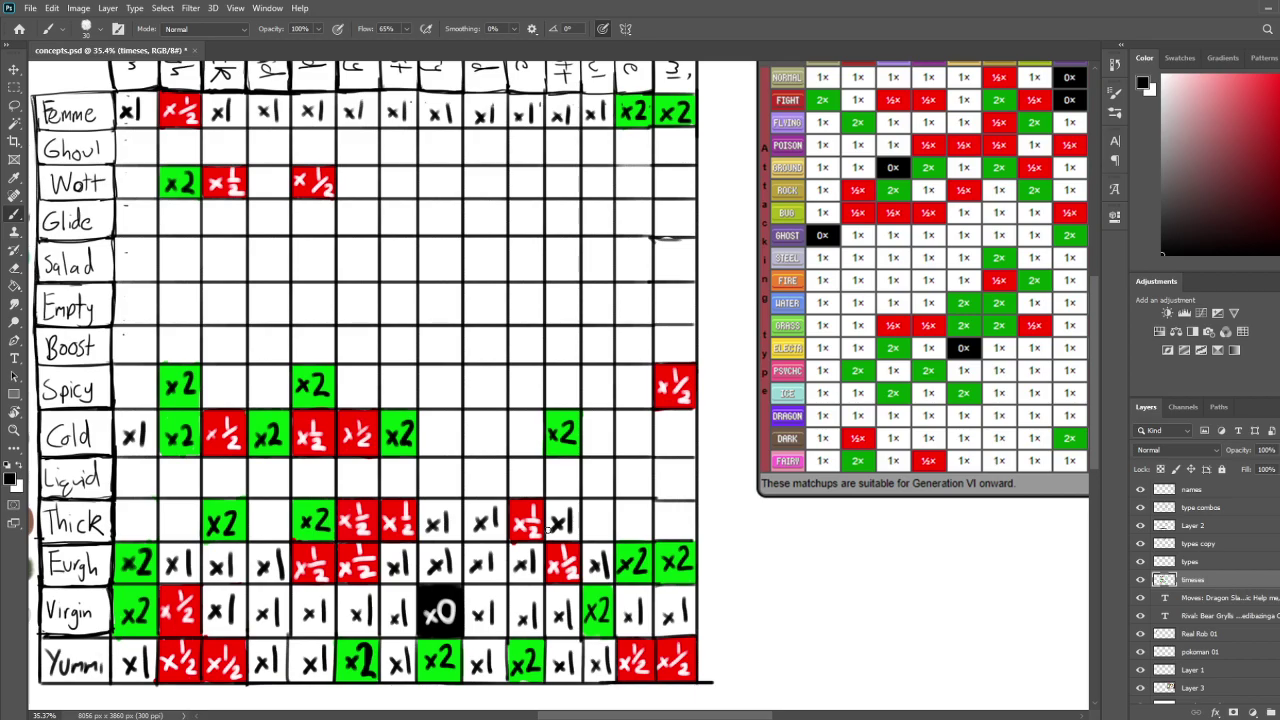
drag(548, 478, 609, 510)
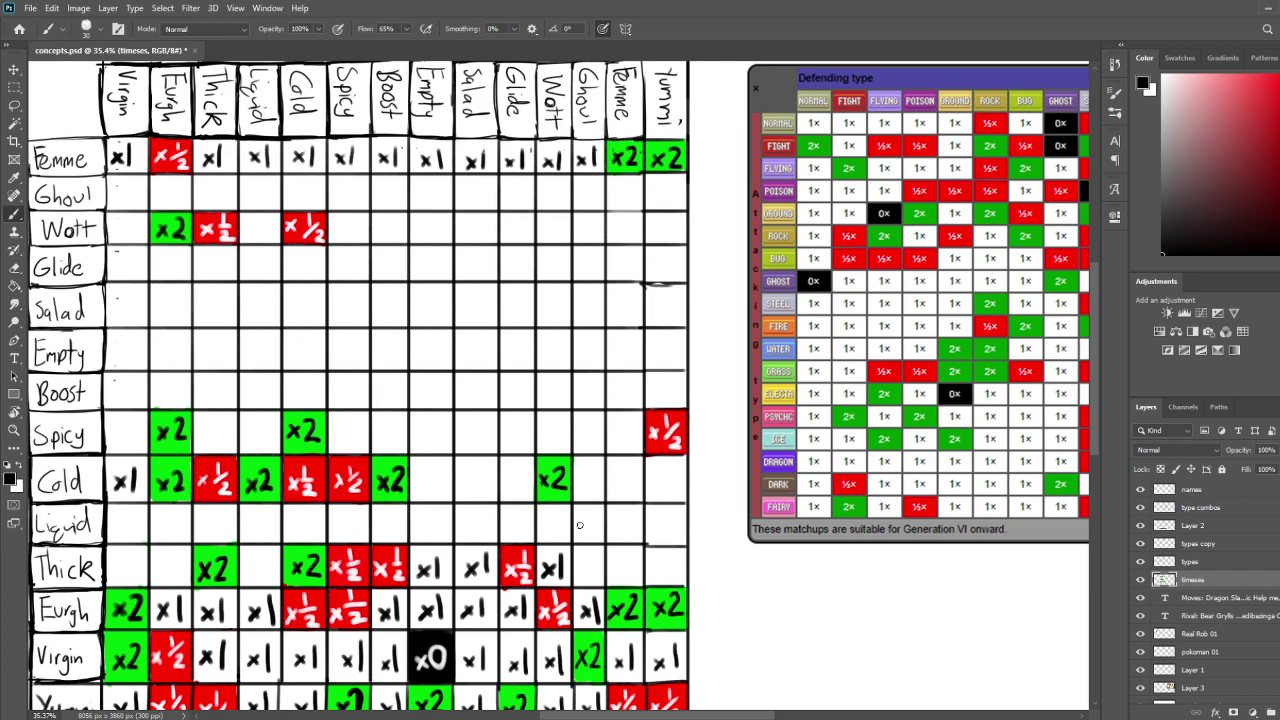
drag(479, 604, 499, 579)
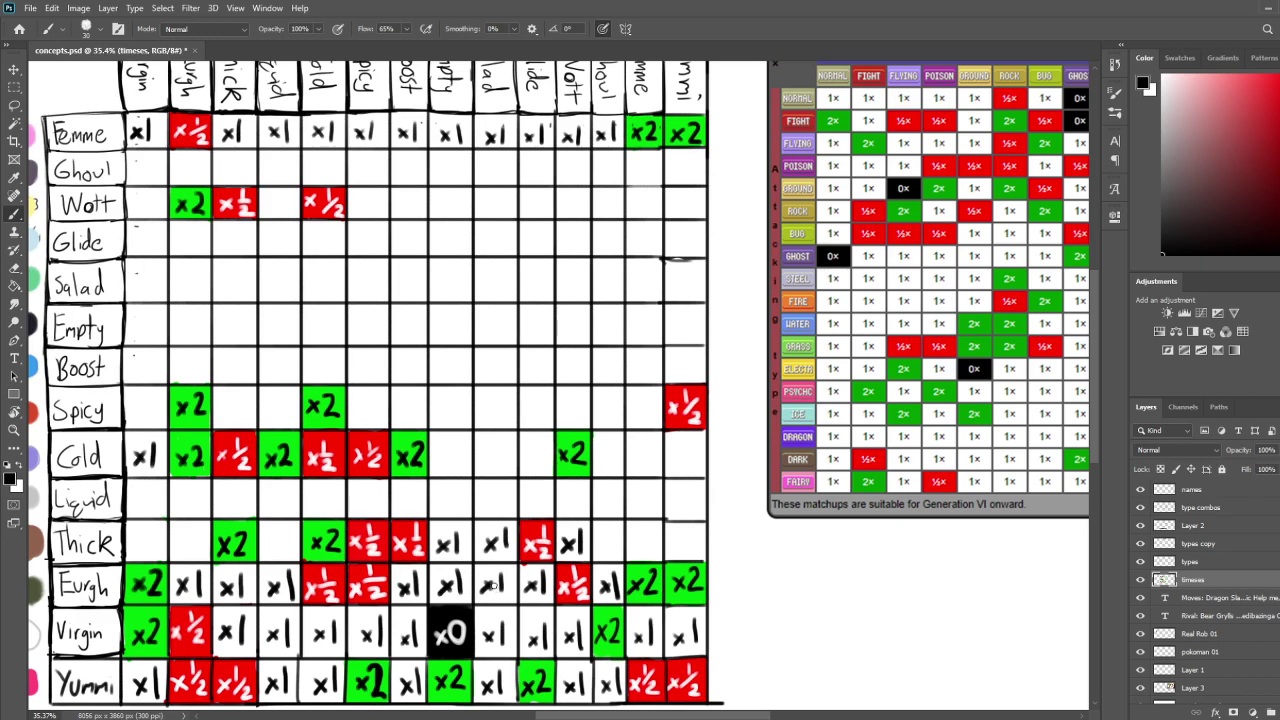
scroll(540, 560, up, 1)
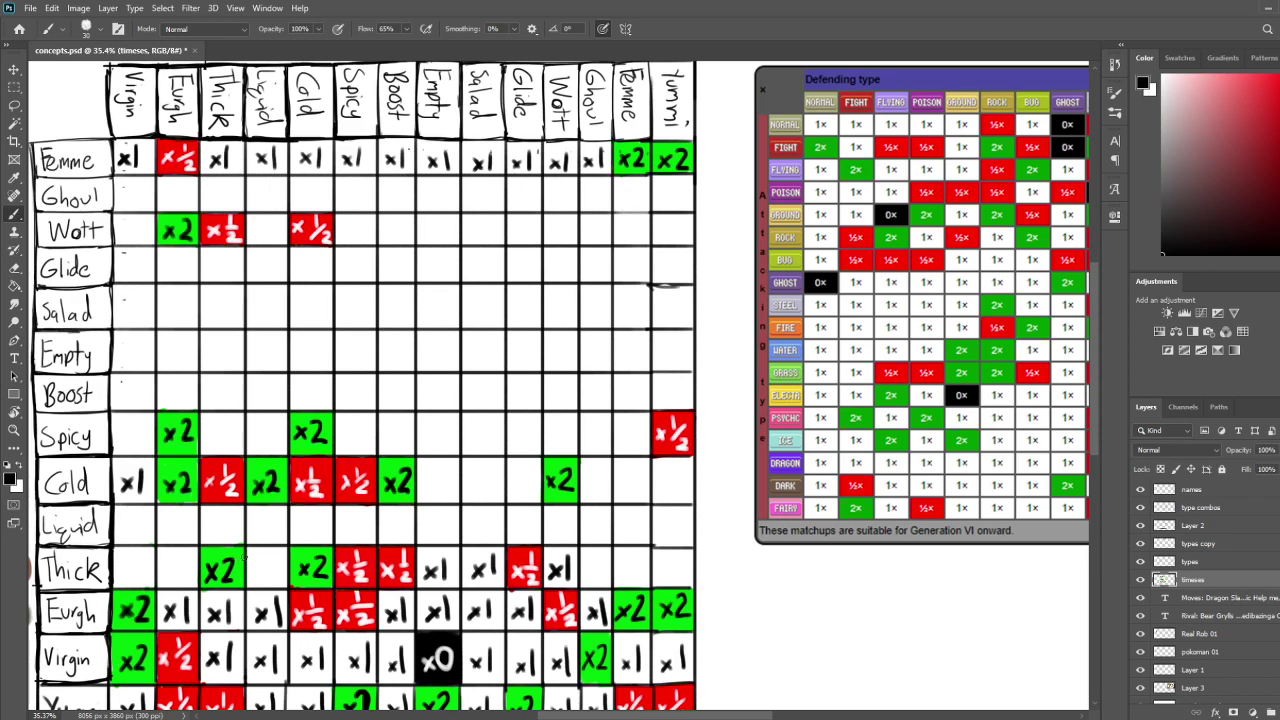
mouse_move(294, 604)
mouse_down()
mouse_move(324, 556)
mouse_move(282, 535)
mouse_move(306, 537)
mouse_up()
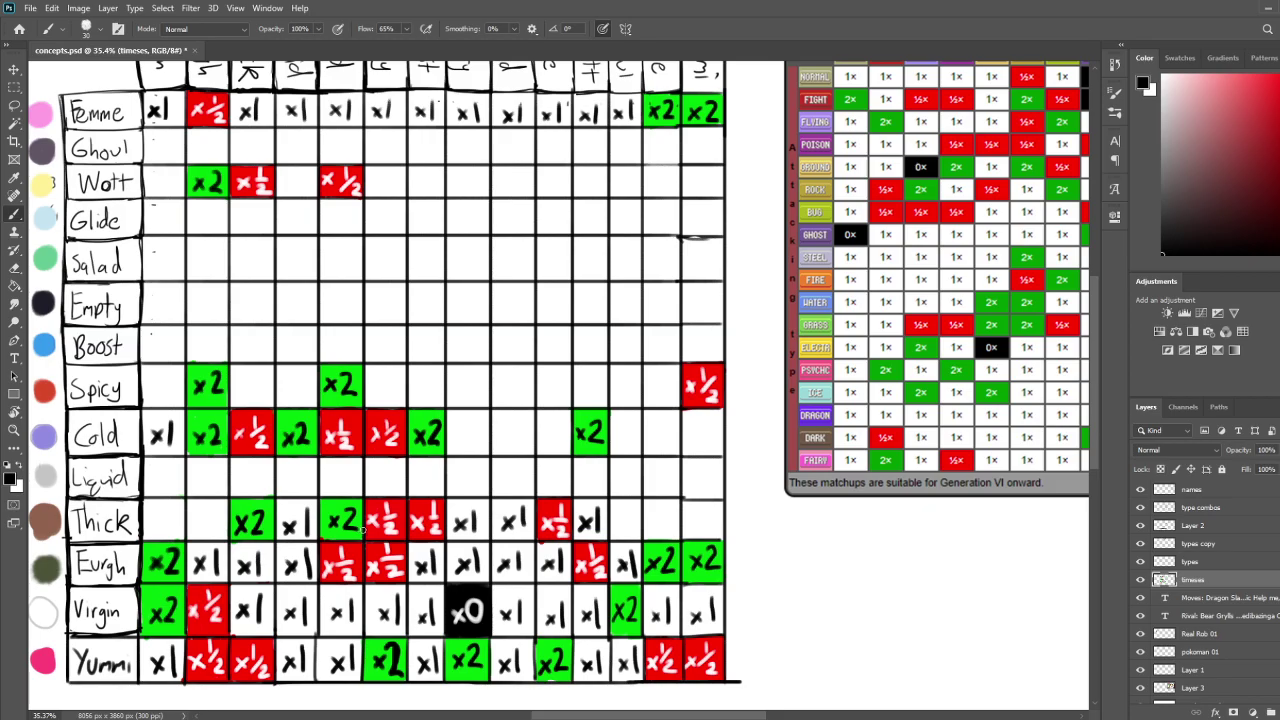
Write "×1" in black in the Thick row's cells under the Virgin and Eurgh columns
mouse_move(541, 475)
mouse_down()
mouse_move(453, 543)
mouse_move(475, 560)
mouse_up()
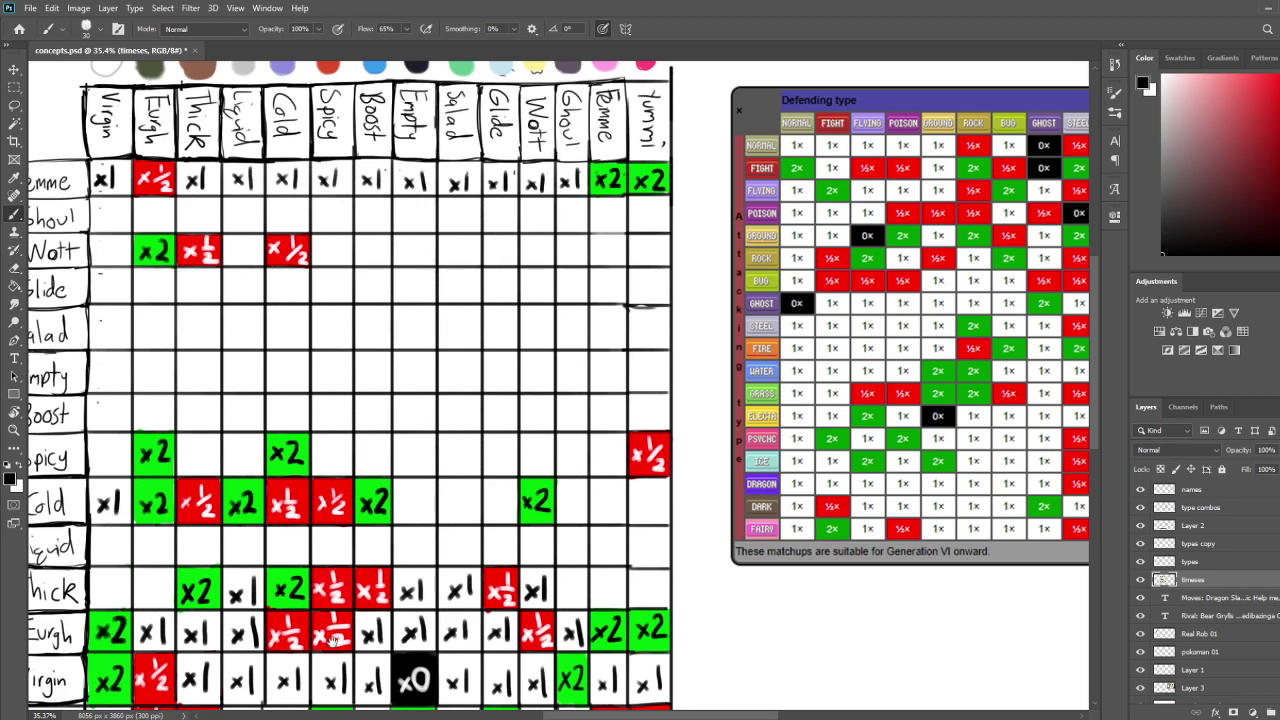
drag(340, 640, 409, 556)
drag(163, 499, 187, 509)
mouse_move(246, 471)
mouse_down()
mouse_move(252, 497)
mouse_move(194, 537)
mouse_up()
key(ctrl+z)
mouse_move(319, 478)
mouse_down()
mouse_move(317, 512)
mouse_move(327, 475)
mouse_up()
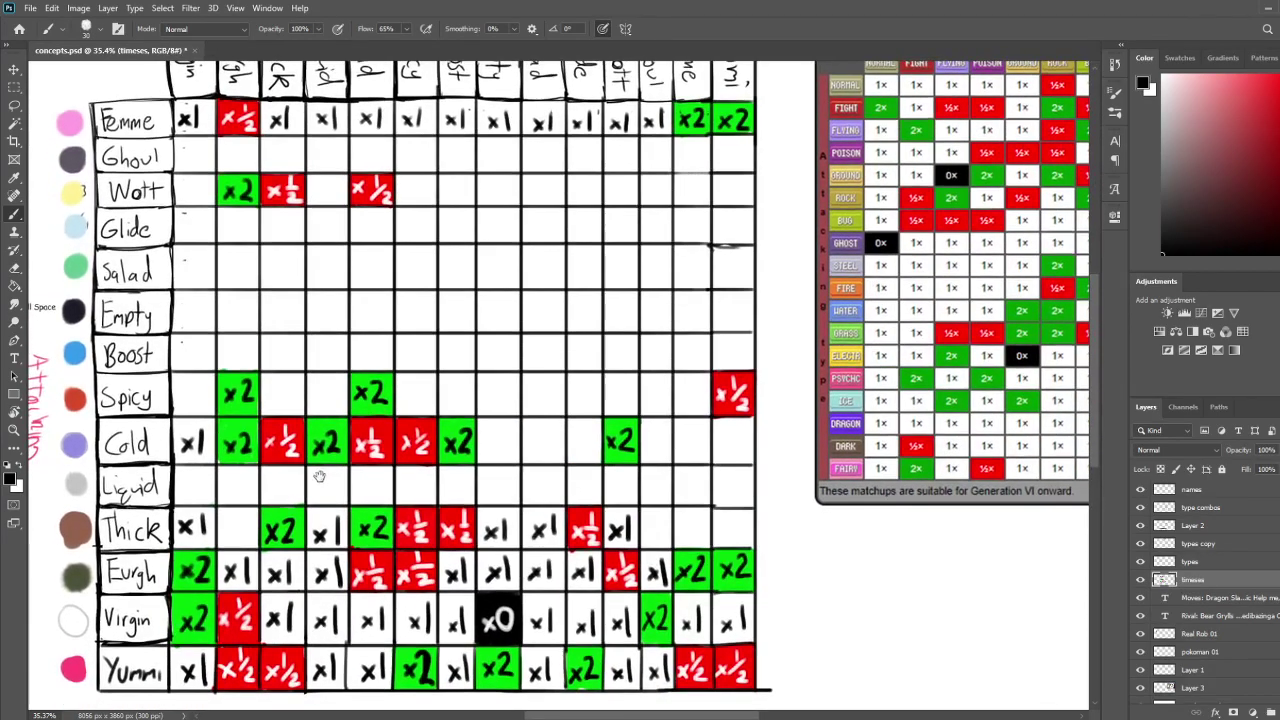
mouse_move(224, 522)
mouse_down()
mouse_move(226, 537)
mouse_move(242, 534)
mouse_up()
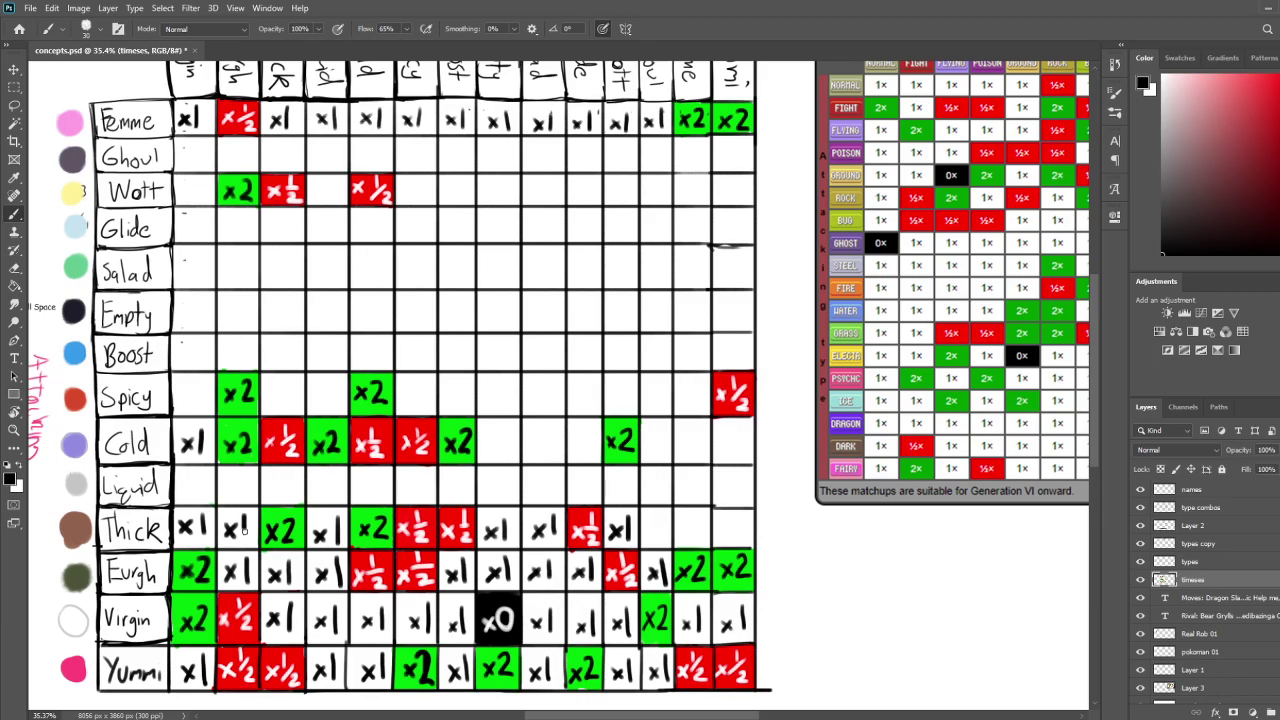
Examine the Thick row's remaining empty cells against the column headings and the Femme row's matchups
drag(551, 494, 405, 522)
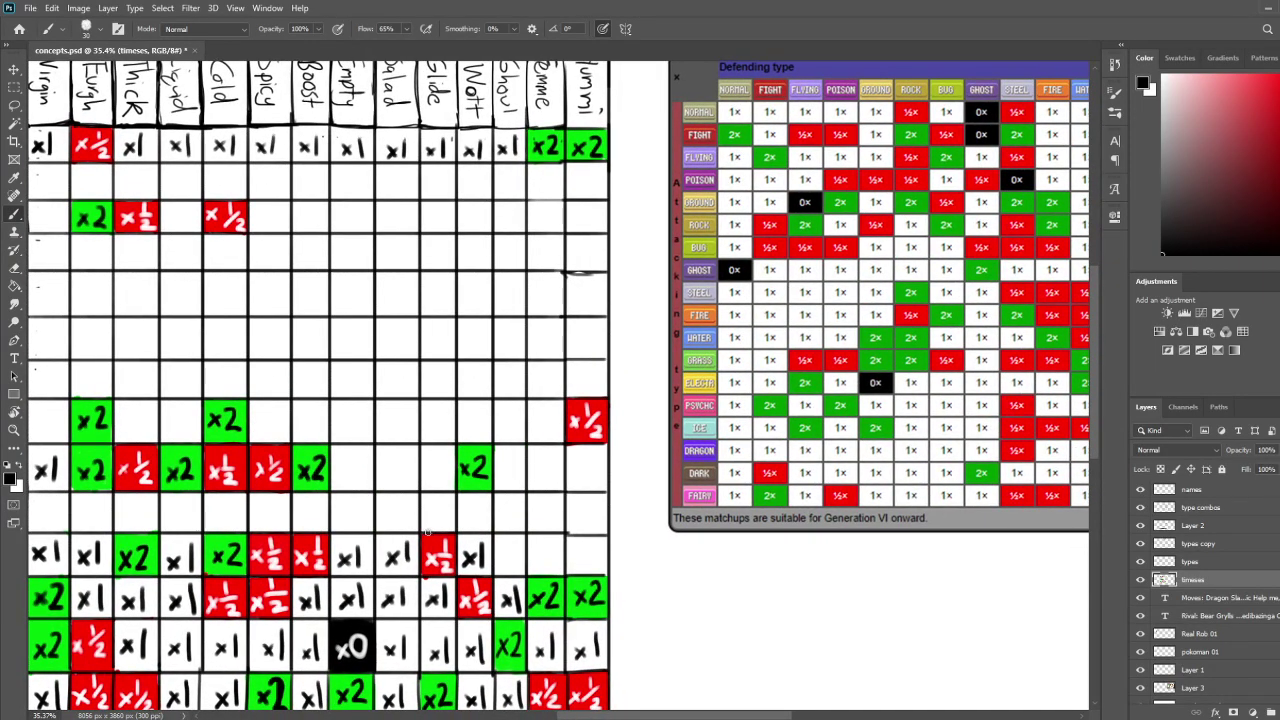
drag(495, 464, 582, 524)
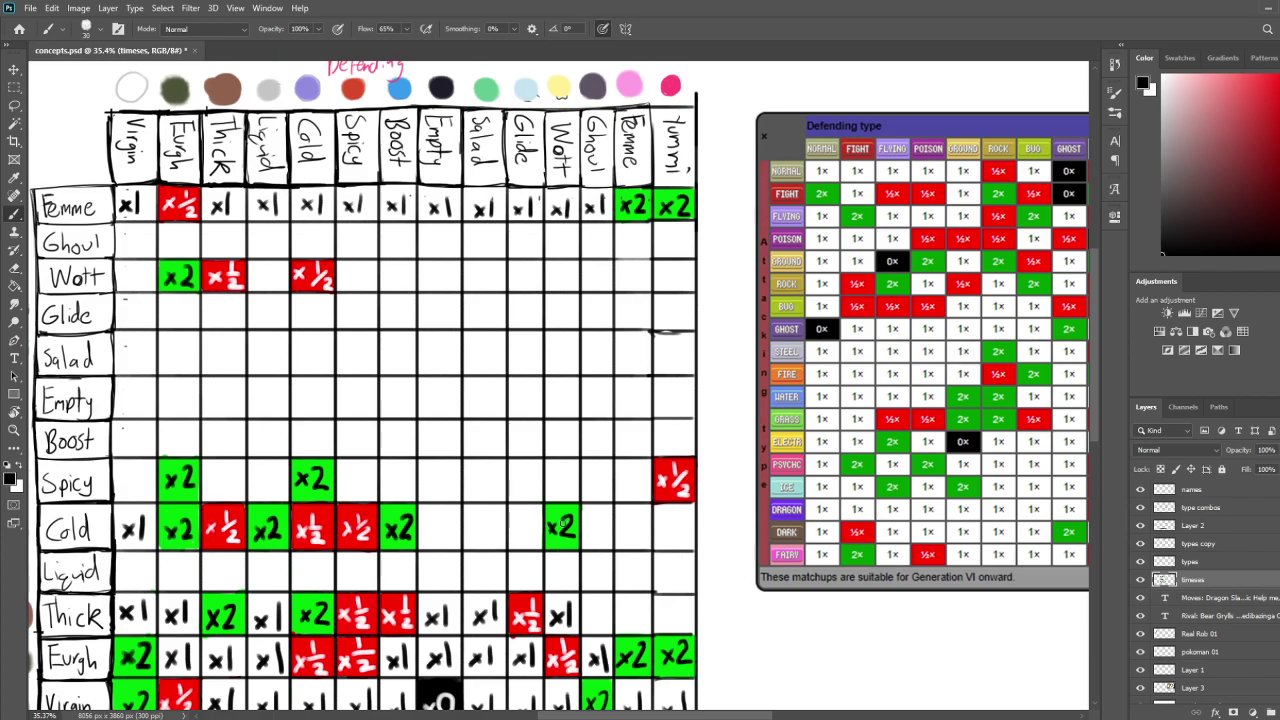
mouse_move(556, 530)
mouse_down()
mouse_move(556, 456)
mouse_move(589, 410)
mouse_move(552, 540)
mouse_up()
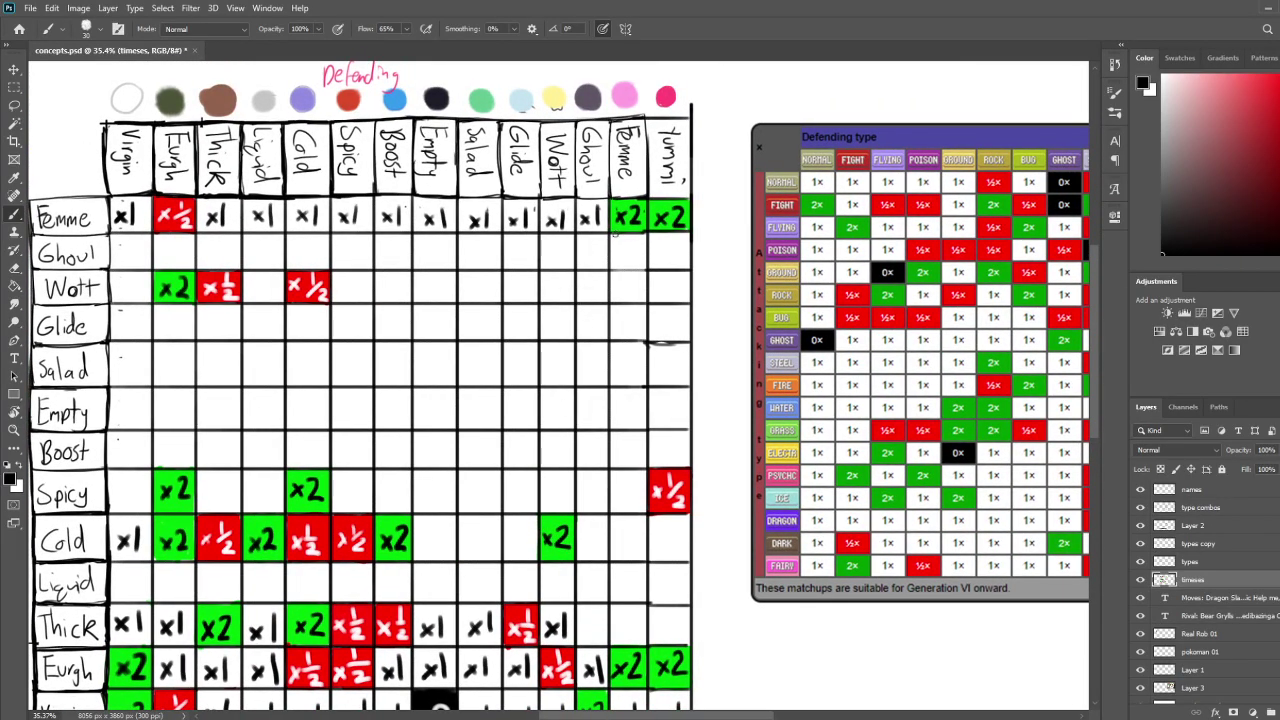
mouse_move(614, 483)
mouse_down()
mouse_move(618, 321)
mouse_move(637, 479)
mouse_up()
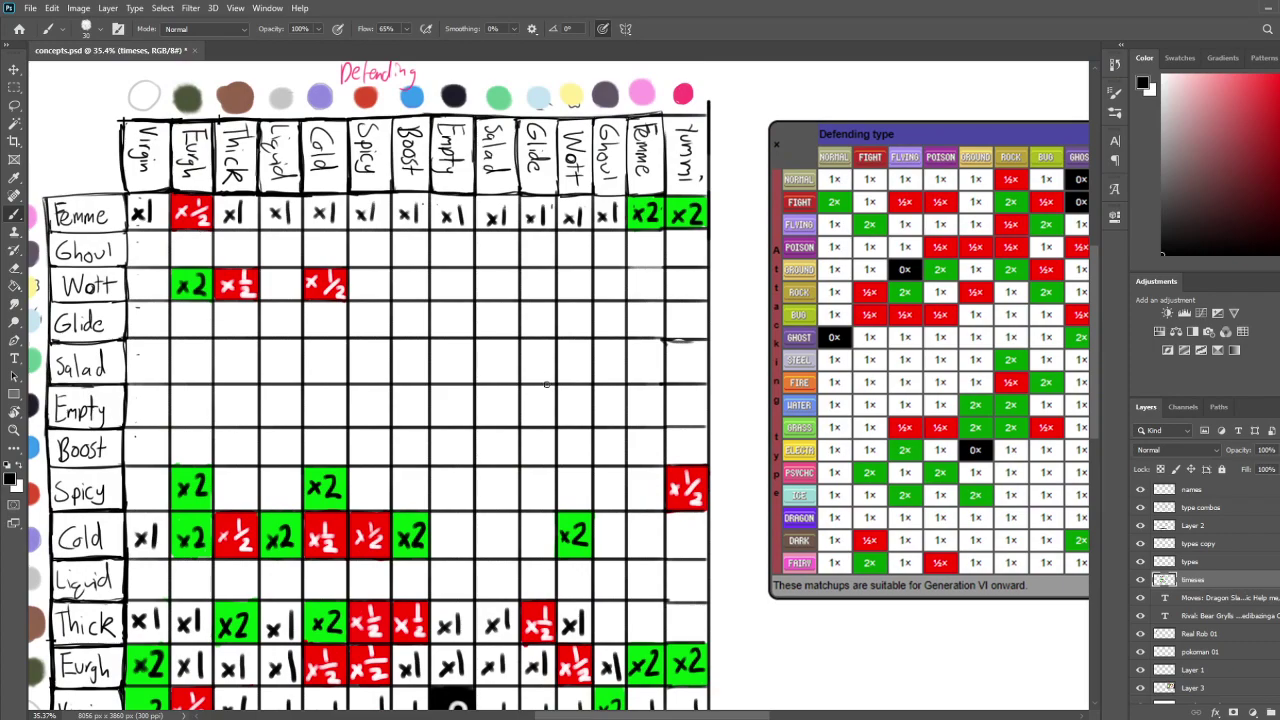
mouse_move(560, 461)
mouse_down()
mouse_move(571, 433)
mouse_move(552, 456)
mouse_move(548, 435)
mouse_up()
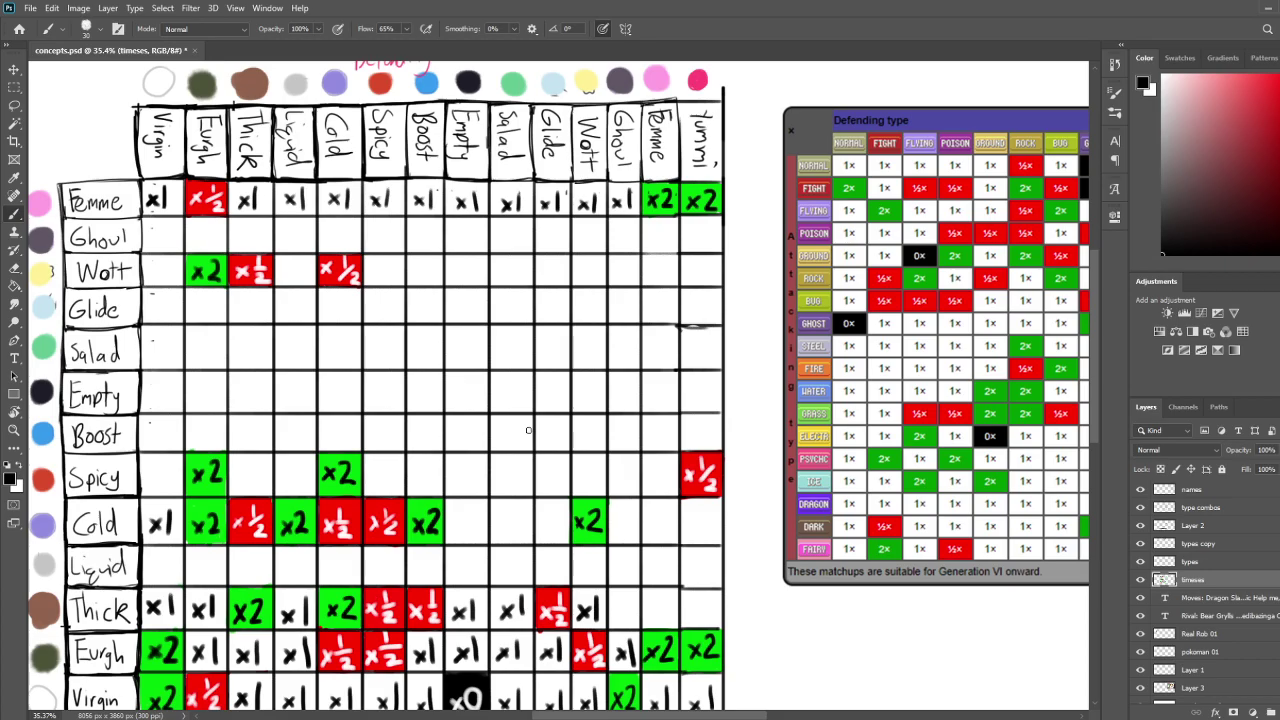
drag(461, 589, 462, 534)
drag(486, 451, 477, 514)
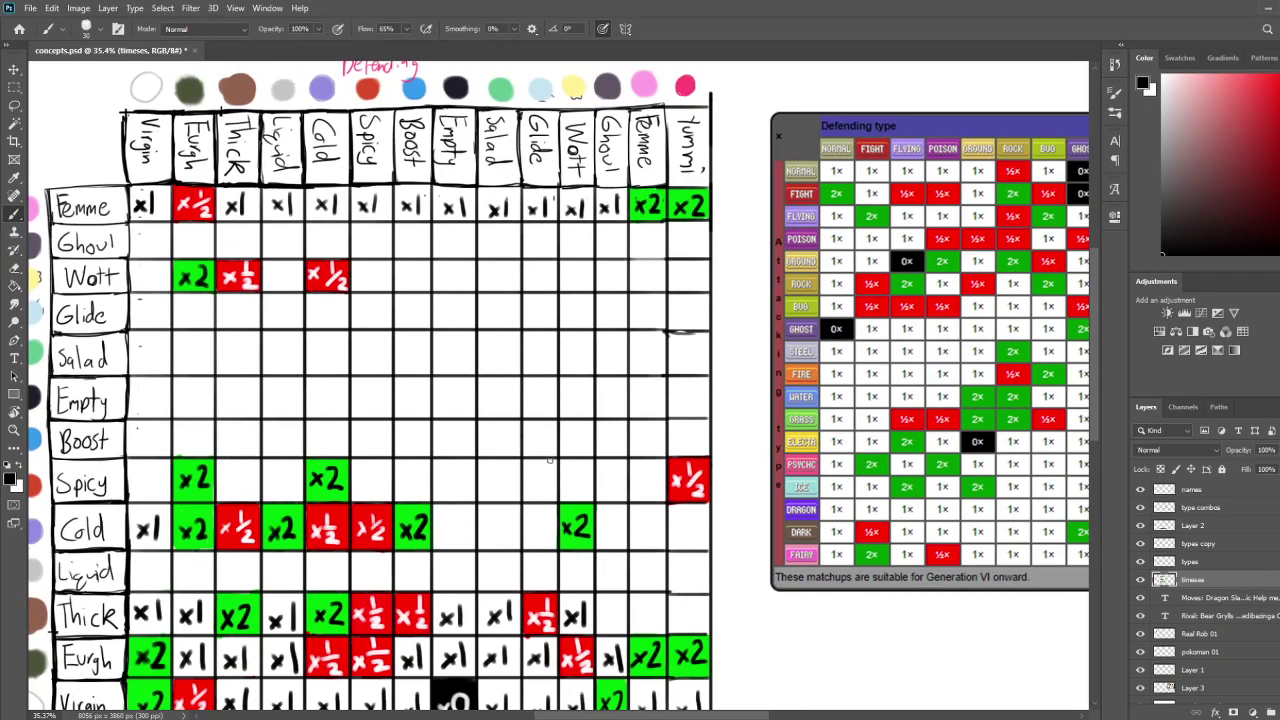
Erase the "×1" in the Femme row's cell under the Thick column and fill that cell with red
key(e)
mouse_move(252, 199)
mouse_down()
mouse_move(228, 211)
mouse_move(244, 205)
mouse_up()
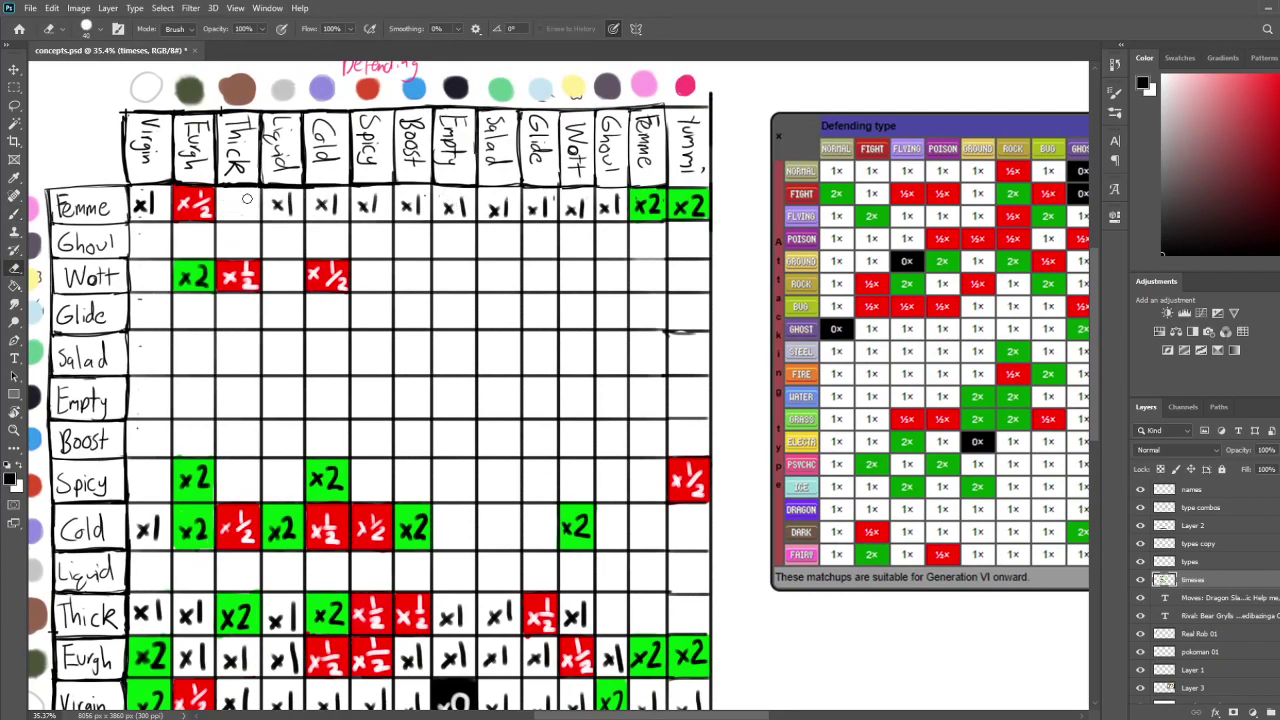
key(x)
key(b)
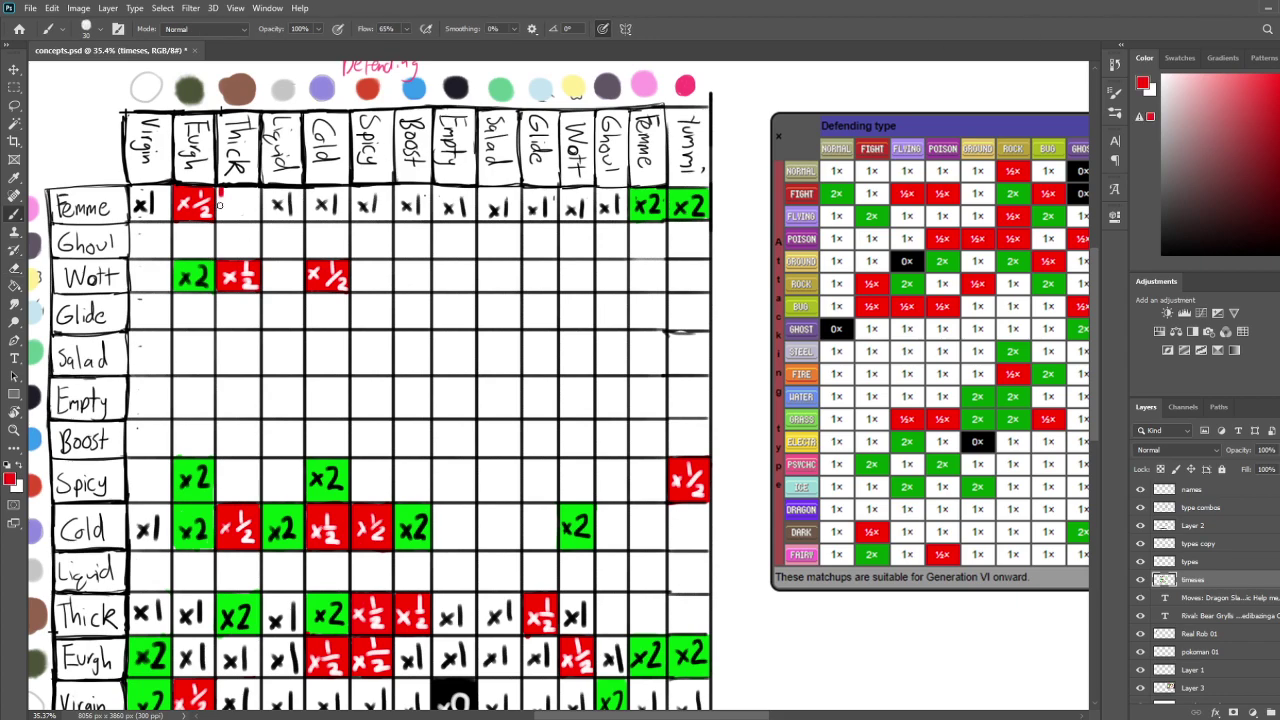
mouse_move(220, 214)
mouse_down()
mouse_move(260, 188)
mouse_move(258, 220)
mouse_up()
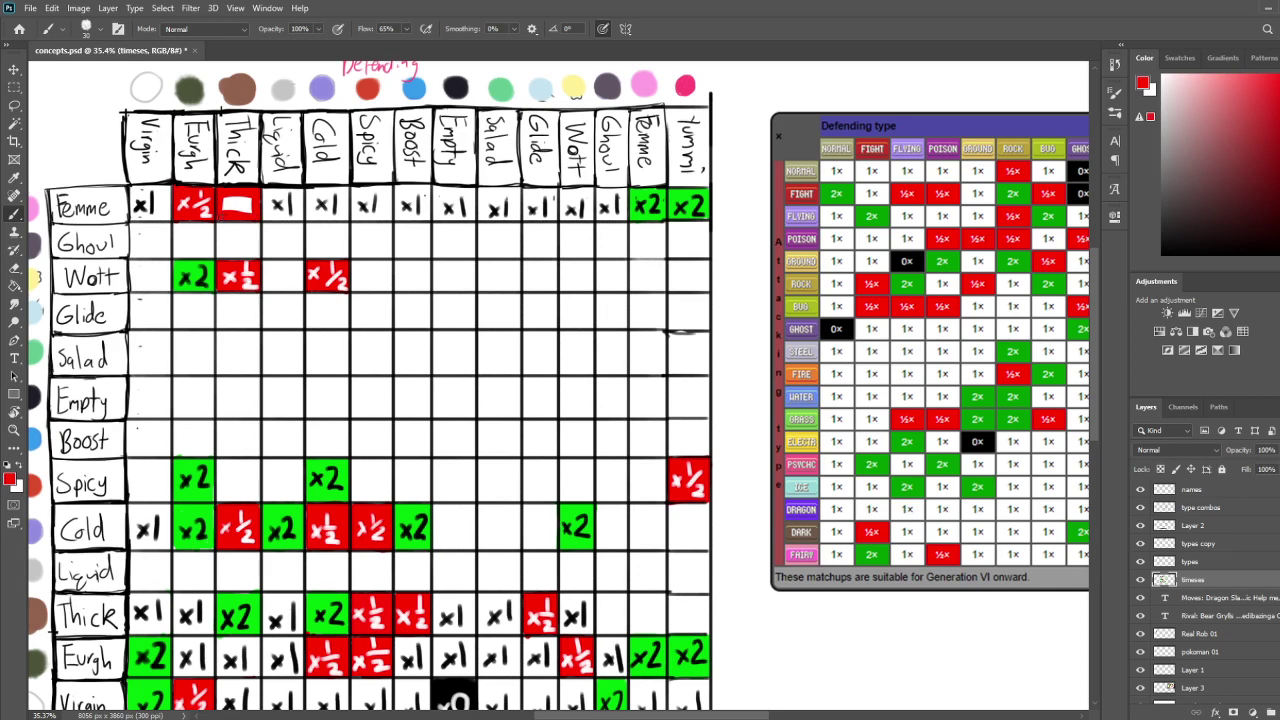
Write "×½" in white on the red cell in the Femme row's Thick column
key(x)
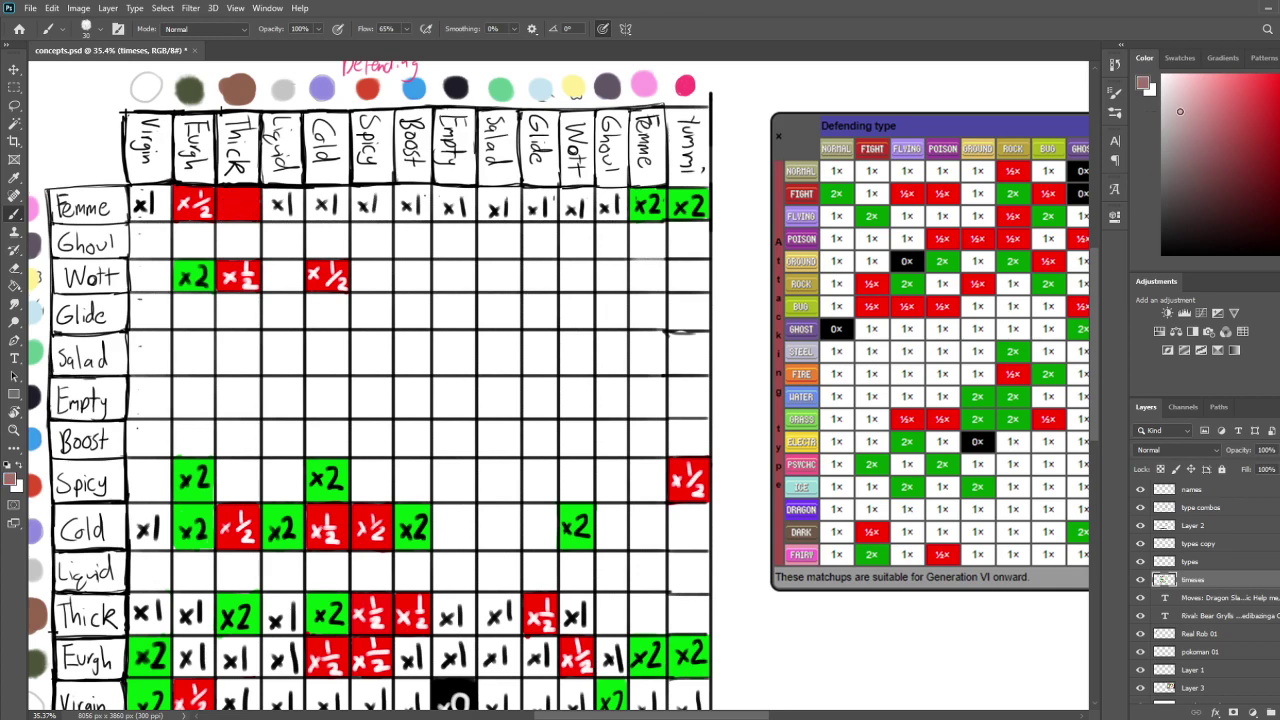
key(ctrl+z)
key(ctrl+z)
drag(222, 203, 221, 213)
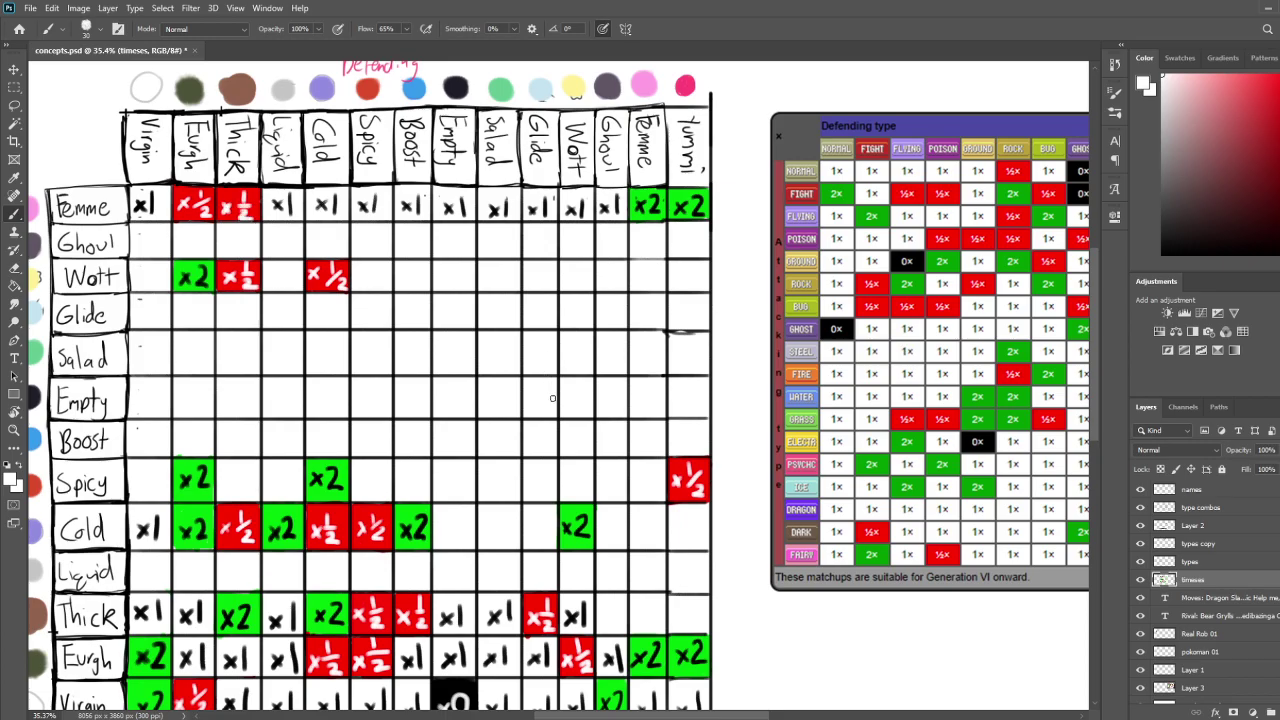
Write "×1" in black in the Thick row's cells under the Ghoul, Femme and Yummi columns
drag(574, 483, 585, 315)
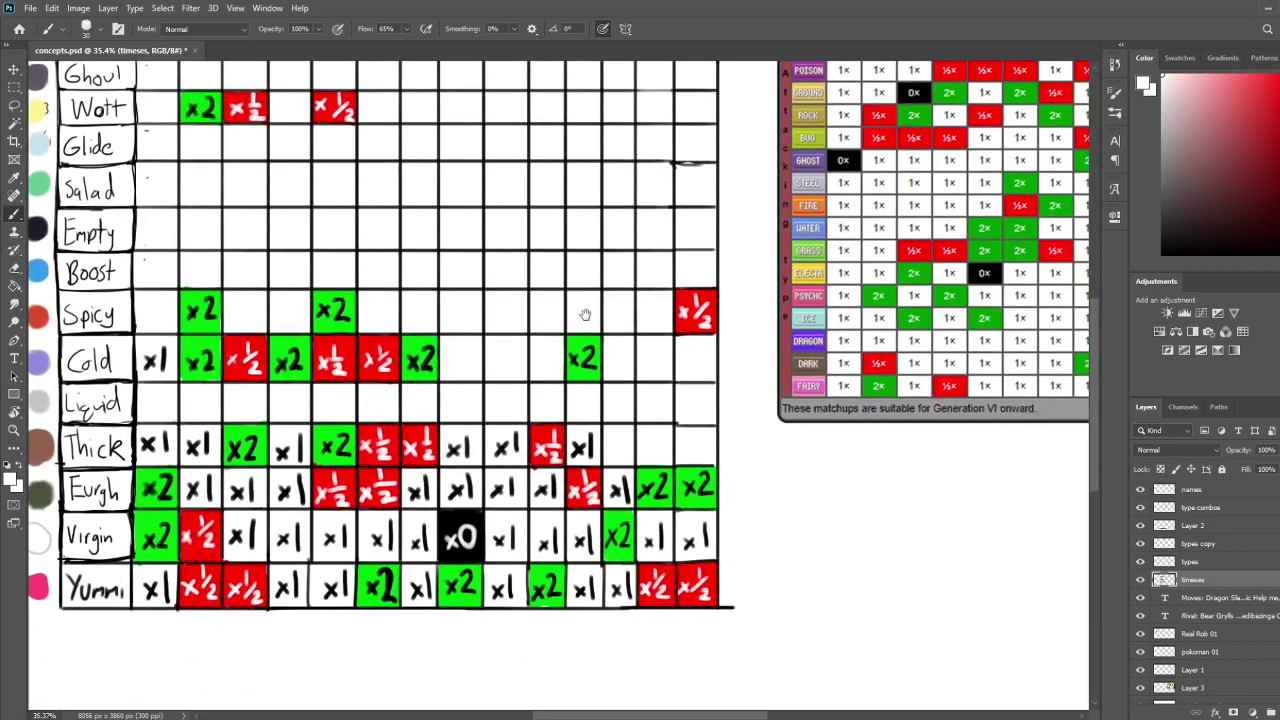
key(d)
mouse_move(603, 437)
mouse_down()
mouse_move(622, 456)
mouse_move(606, 459)
mouse_up()
drag(626, 429, 625, 456)
drag(635, 443, 650, 453)
mouse_move(657, 438)
mouse_down()
mouse_move(642, 456)
mouse_move(656, 457)
mouse_up()
mouse_move(679, 445)
mouse_down()
mouse_move(695, 461)
mouse_move(681, 462)
mouse_up()
drag(705, 431, 703, 459)
Erase the "×1" in the Thick row's cell under the Eurgh column and fill that cell with black
mouse_move(736, 361)
mouse_down()
mouse_move(727, 491)
mouse_move(743, 389)
mouse_move(696, 439)
mouse_move(689, 417)
mouse_up()
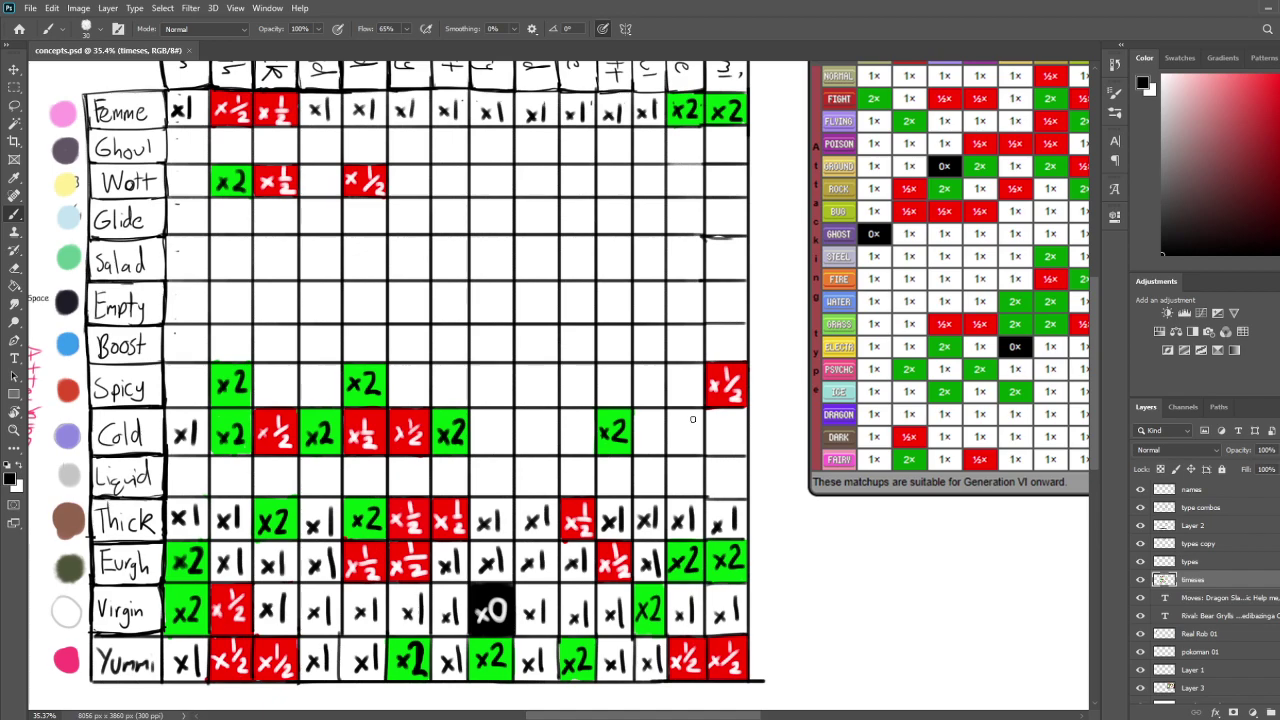
drag(458, 507, 488, 556)
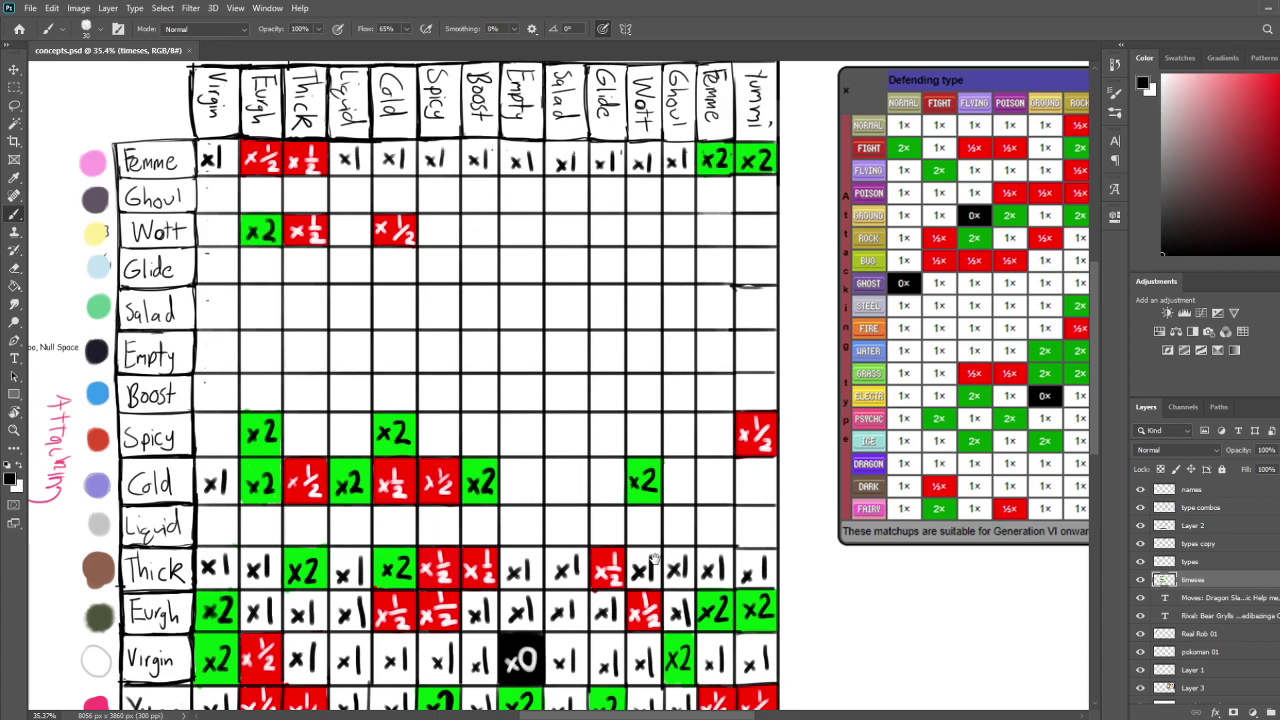
scroll(650, 555, down, 2)
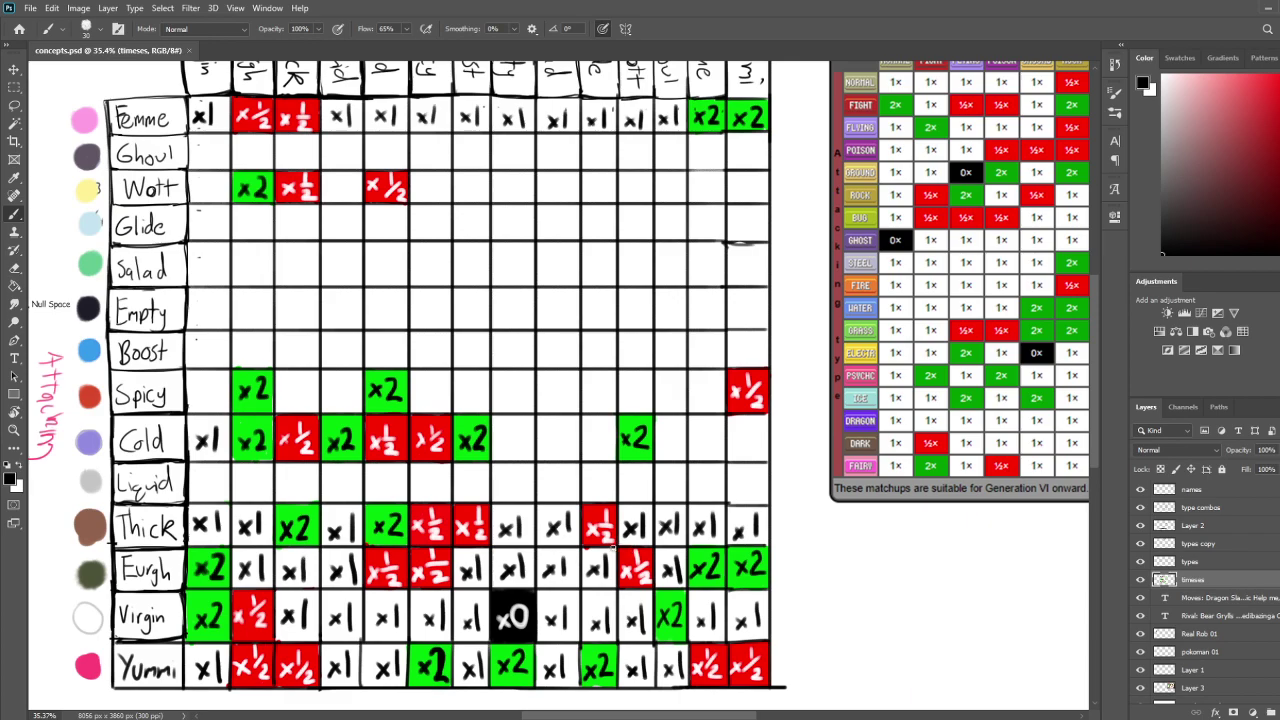
drag(597, 551, 597, 593)
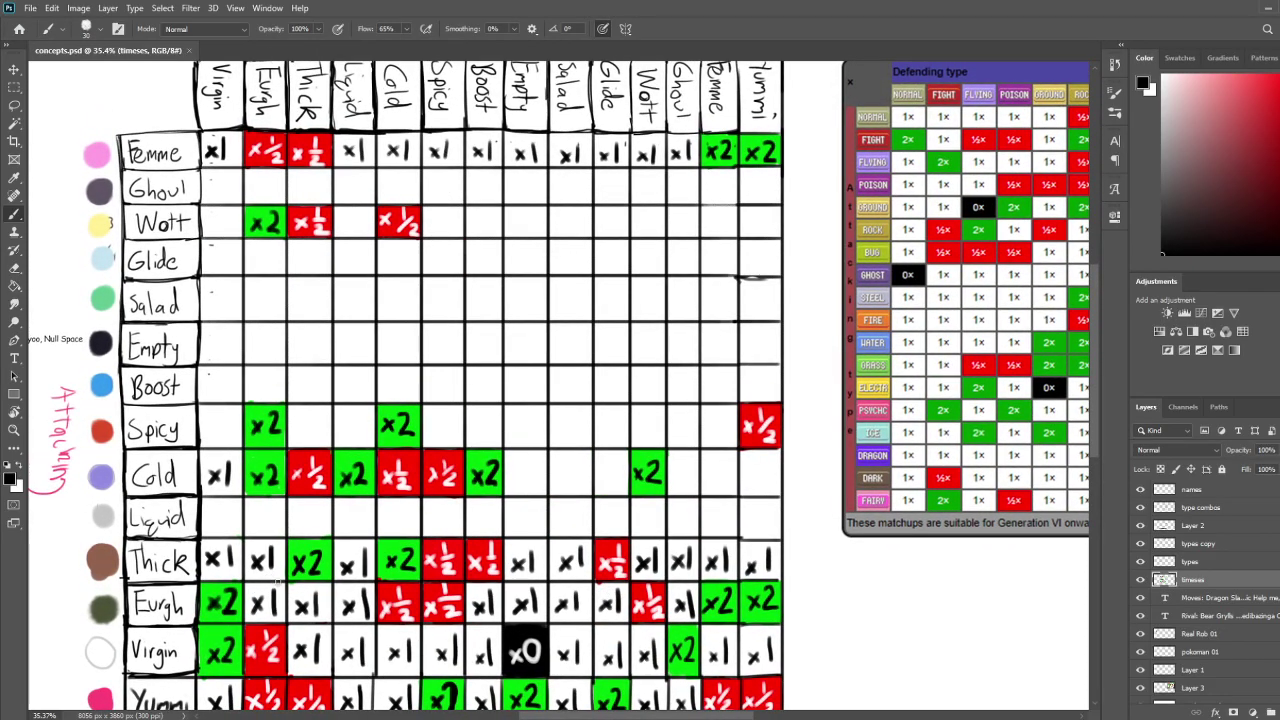
mouse_move(287, 578)
mouse_down()
mouse_move(294, 593)
mouse_move(326, 544)
mouse_move(300, 541)
mouse_up()
key(e)
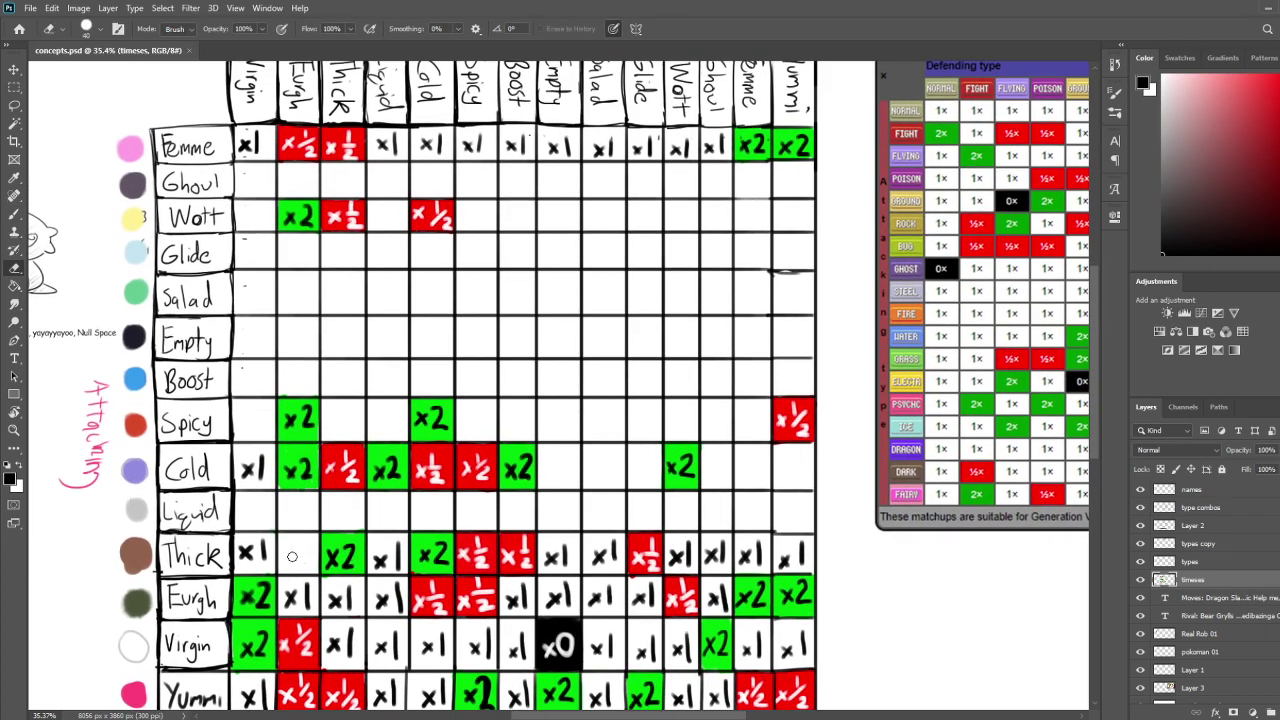
key(b)
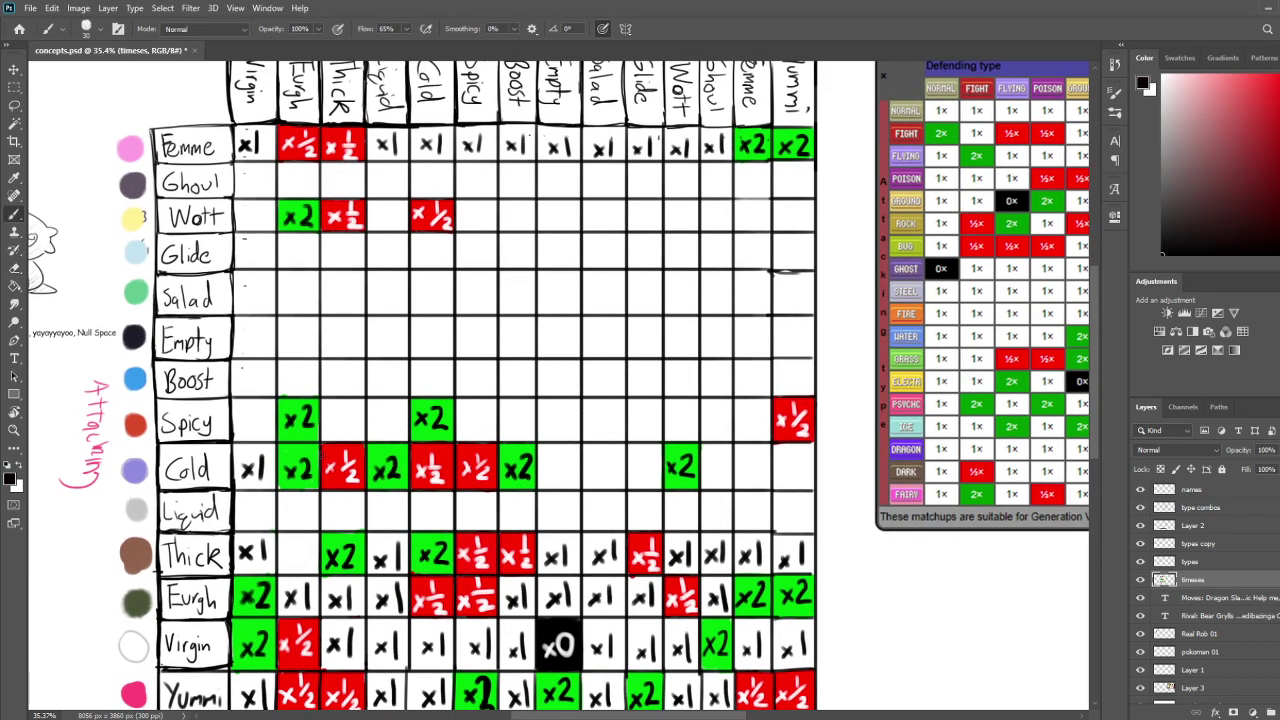
mouse_move(282, 538)
mouse_down()
mouse_move(280, 574)
mouse_move(313, 572)
mouse_move(312, 536)
mouse_move(280, 537)
mouse_move(282, 572)
mouse_move(290, 545)
mouse_up()
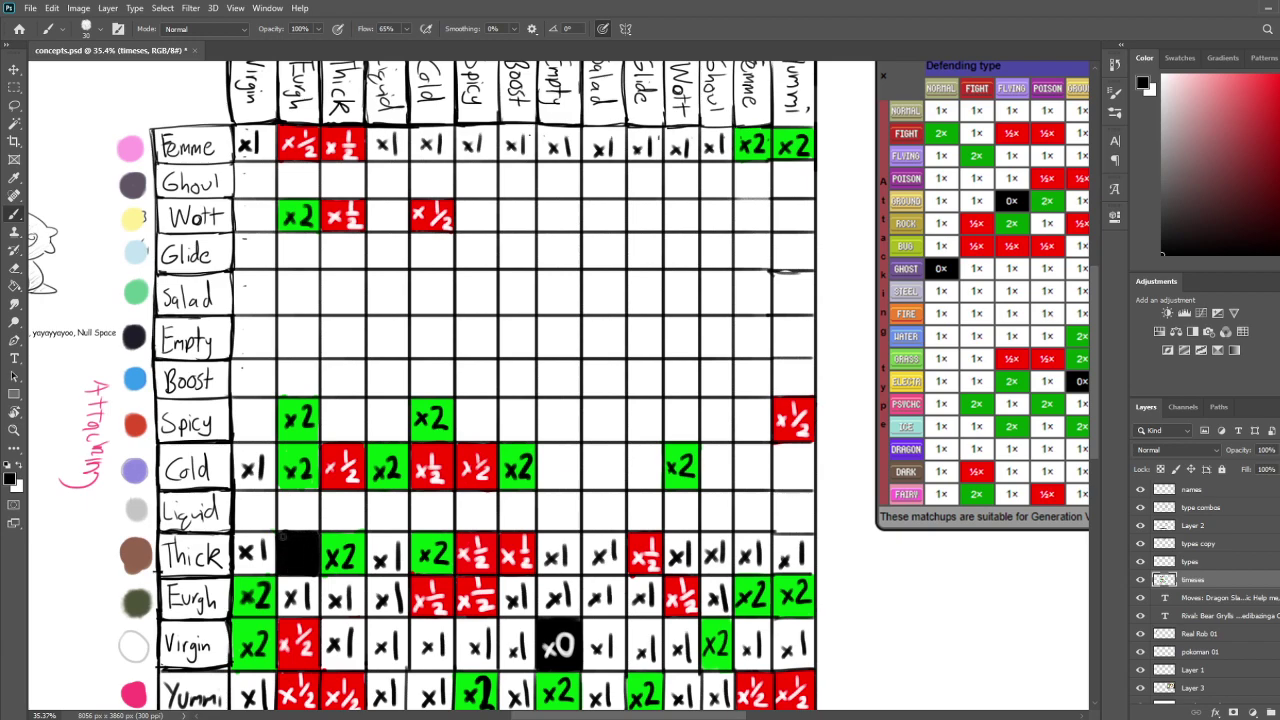
Write "×0" in white on the black cell in the Thick row's Eurgh column
key(e)
key(b)
click(1162, 74)
drag(282, 550, 289, 561)
key(ctrl+z)
drag(305, 545, 306, 542)
mouse_move(589, 563)
mouse_down()
mouse_move(602, 528)
mouse_move(560, 558)
mouse_up()
drag(635, 515, 629, 548)
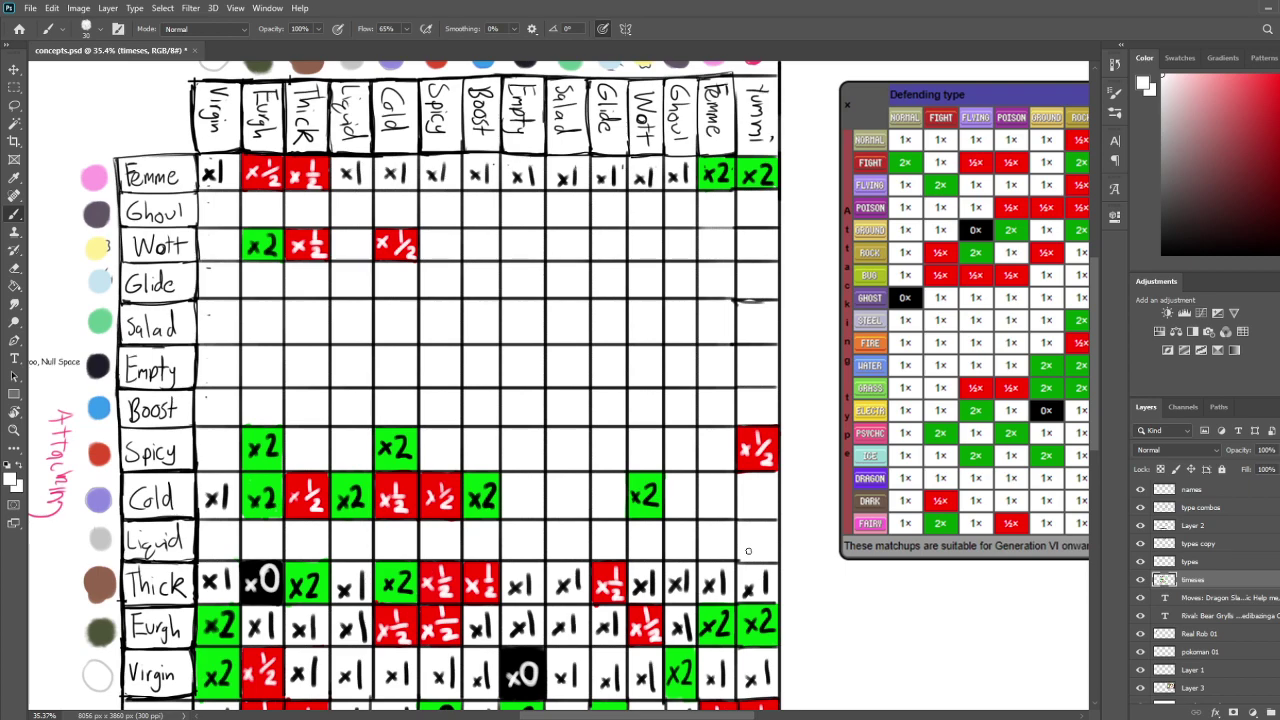
Review the filled and empty cells across the matchup chart's attacking rows, from Femme down to Yummi
mouse_move(409, 638)
mouse_down()
mouse_move(401, 518)
mouse_move(415, 626)
mouse_up()
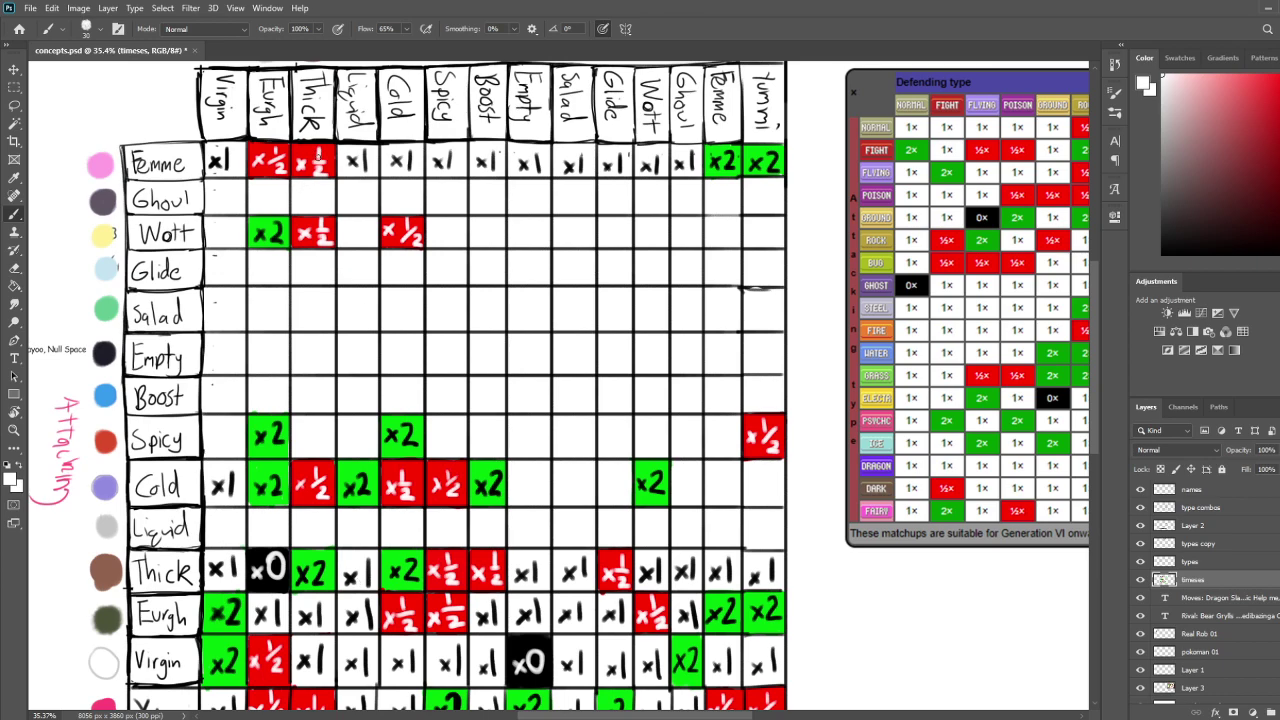
scroll(318, 500, down, 4)
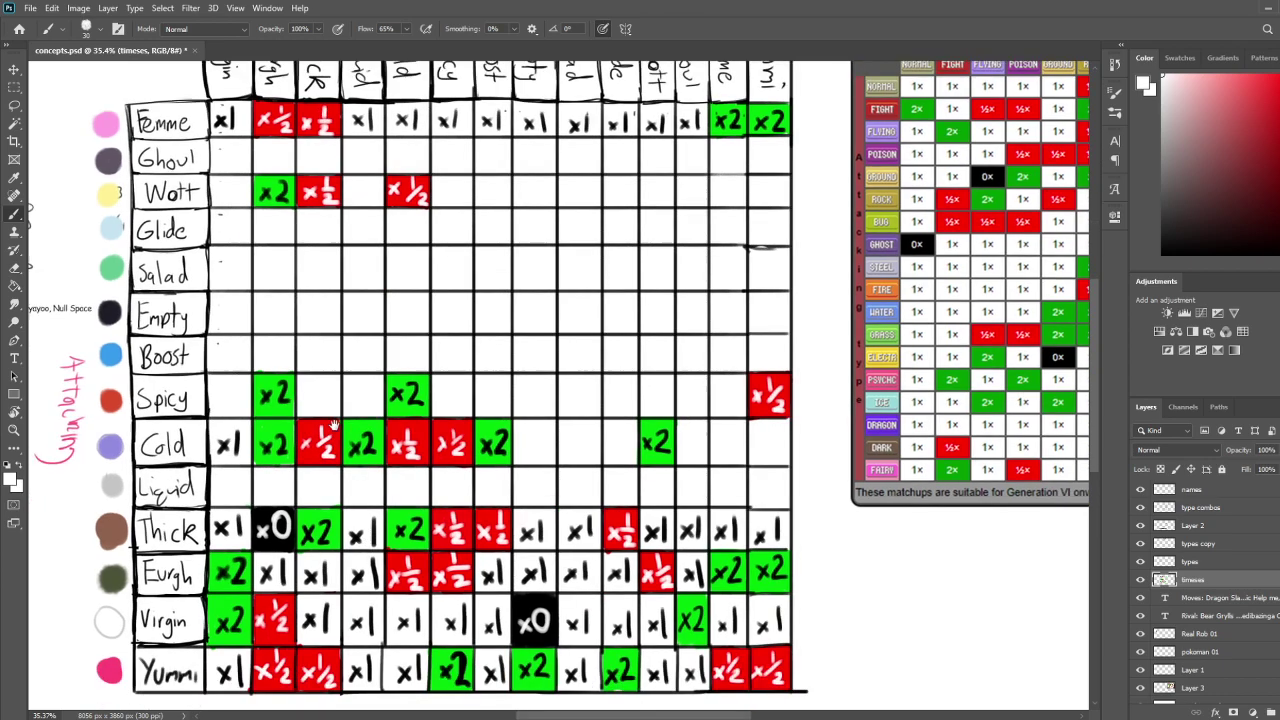
scroll(380, 457, up, 3)
mouse_move(380, 457)
mouse_down()
mouse_move(380, 493)
mouse_move(380, 477)
mouse_up()
scroll(381, 477, up, 1)
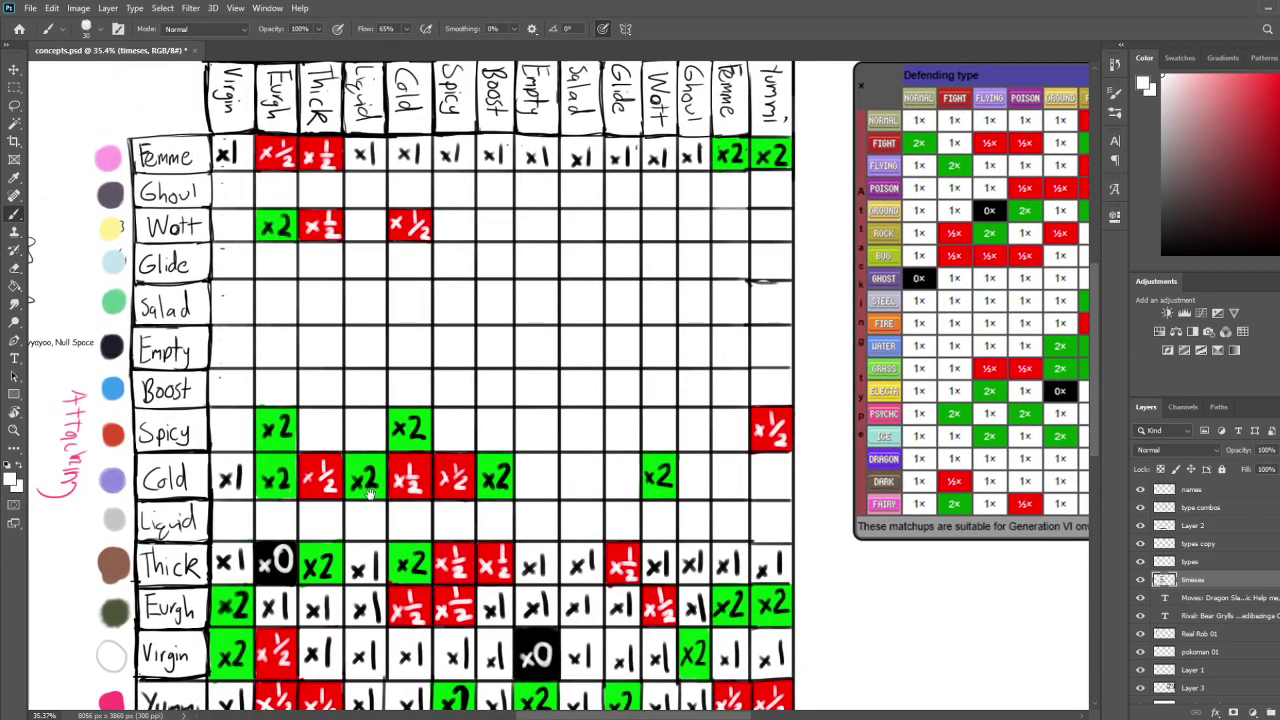
scroll(368, 510, down, 3)
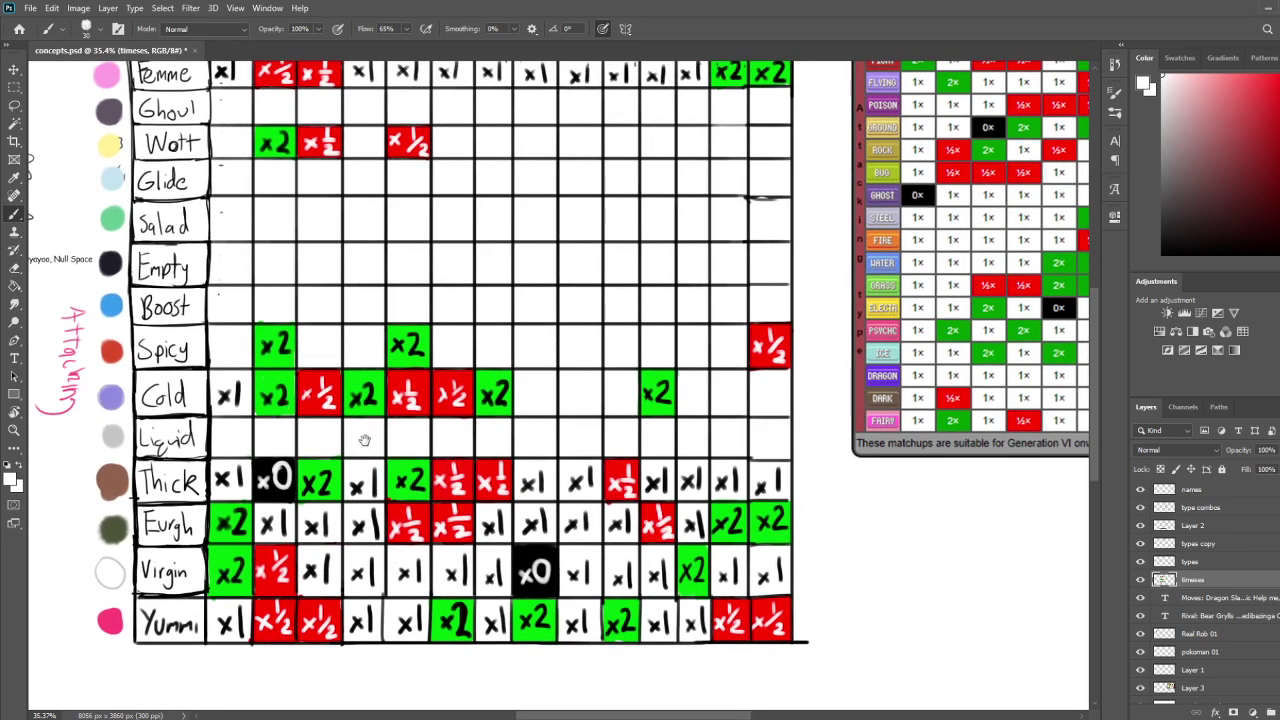
scroll(365, 440, up, 3)
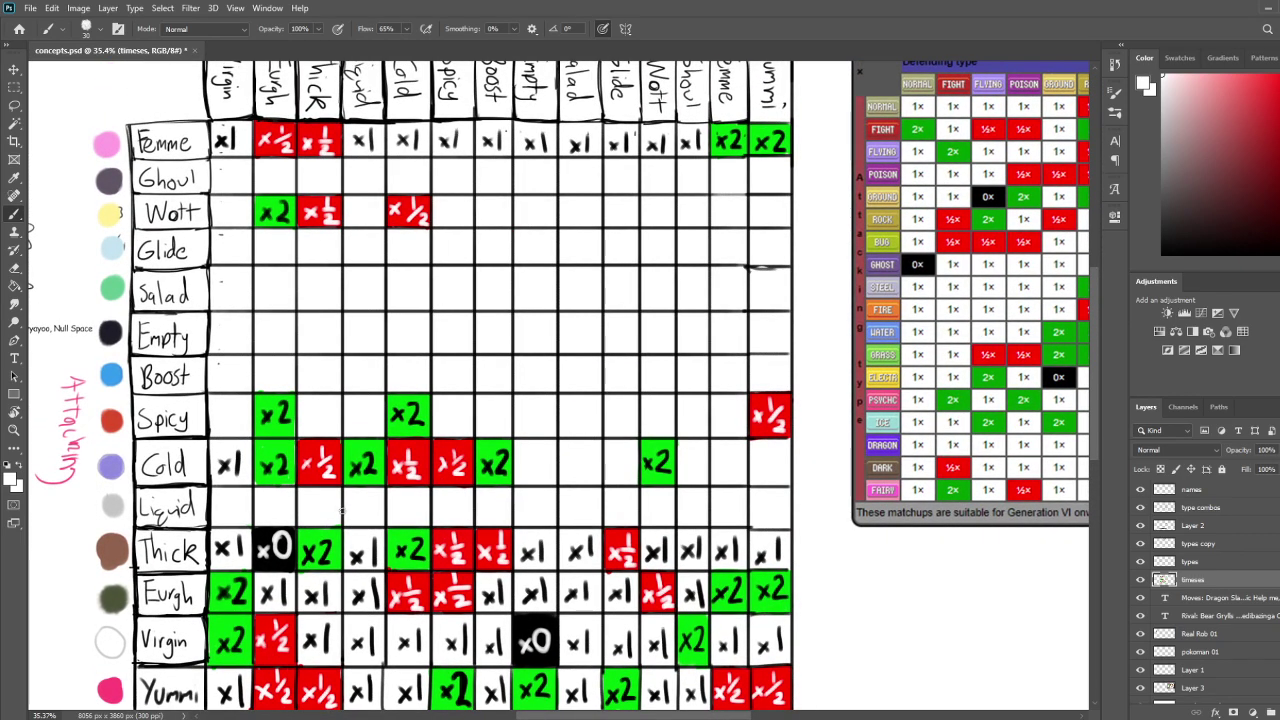
mouse_move(348, 526)
mouse_down()
mouse_move(352, 488)
mouse_move(353, 524)
mouse_move(353, 503)
mouse_up()
drag(360, 391, 352, 451)
Fill the Salad row's cell under the Thick column with red and write "×½" in white on it
mouse_move(306, 326)
mouse_down()
mouse_move(331, 354)
mouse_move(330, 335)
mouse_move(321, 350)
mouse_move(348, 312)
mouse_move(359, 312)
mouse_move(359, 352)
mouse_move(325, 349)
mouse_move(357, 327)
mouse_up()
click(1275, 94)
key(x)
mouse_move(323, 330)
mouse_down()
mouse_move(328, 340)
mouse_move(356, 327)
mouse_move(357, 348)
mouse_up()
drag(519, 427, 509, 306)
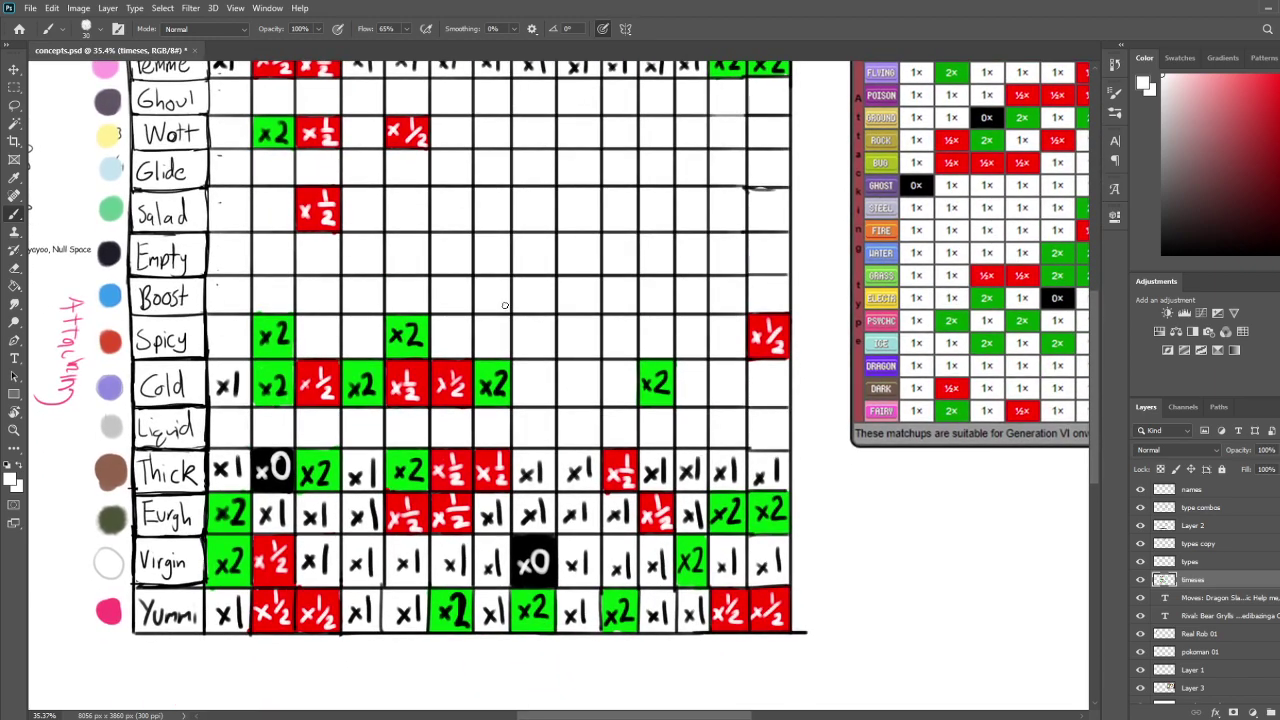
Erase the green "×2" in the Thick row's cell under the Thick column and write "×1" there in black
drag(700, 400, 673, 500)
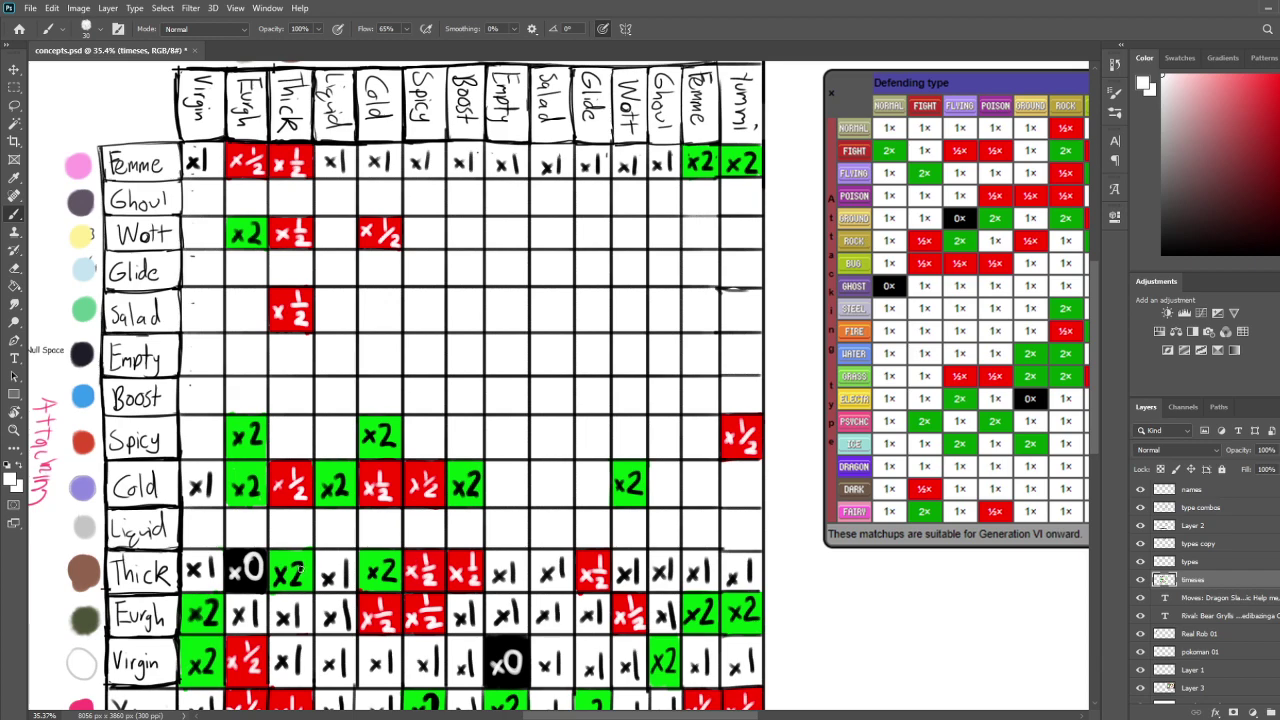
mouse_move(299, 569)
mouse_down()
mouse_move(311, 545)
mouse_move(313, 575)
mouse_move(337, 530)
mouse_move(316, 551)
mouse_up()
key(e)
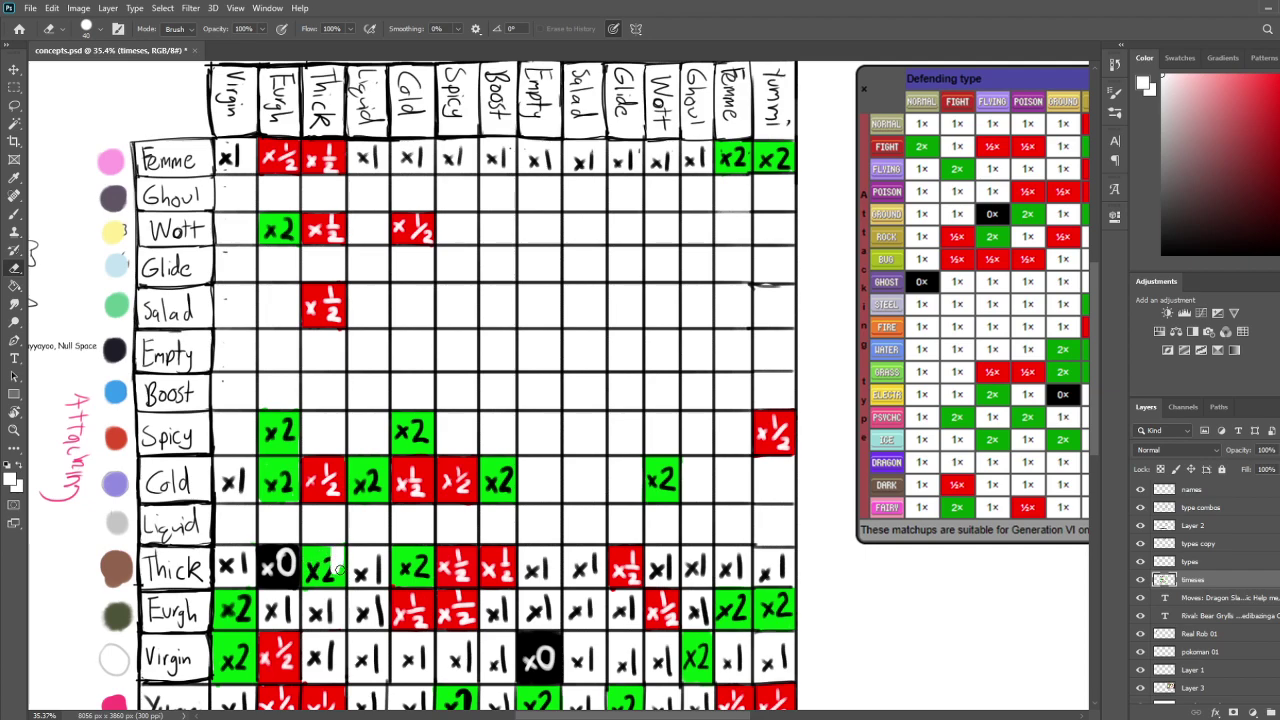
mouse_move(340, 566)
mouse_down()
mouse_move(344, 586)
mouse_move(306, 590)
mouse_move(305, 552)
mouse_move(330, 562)
mouse_up()
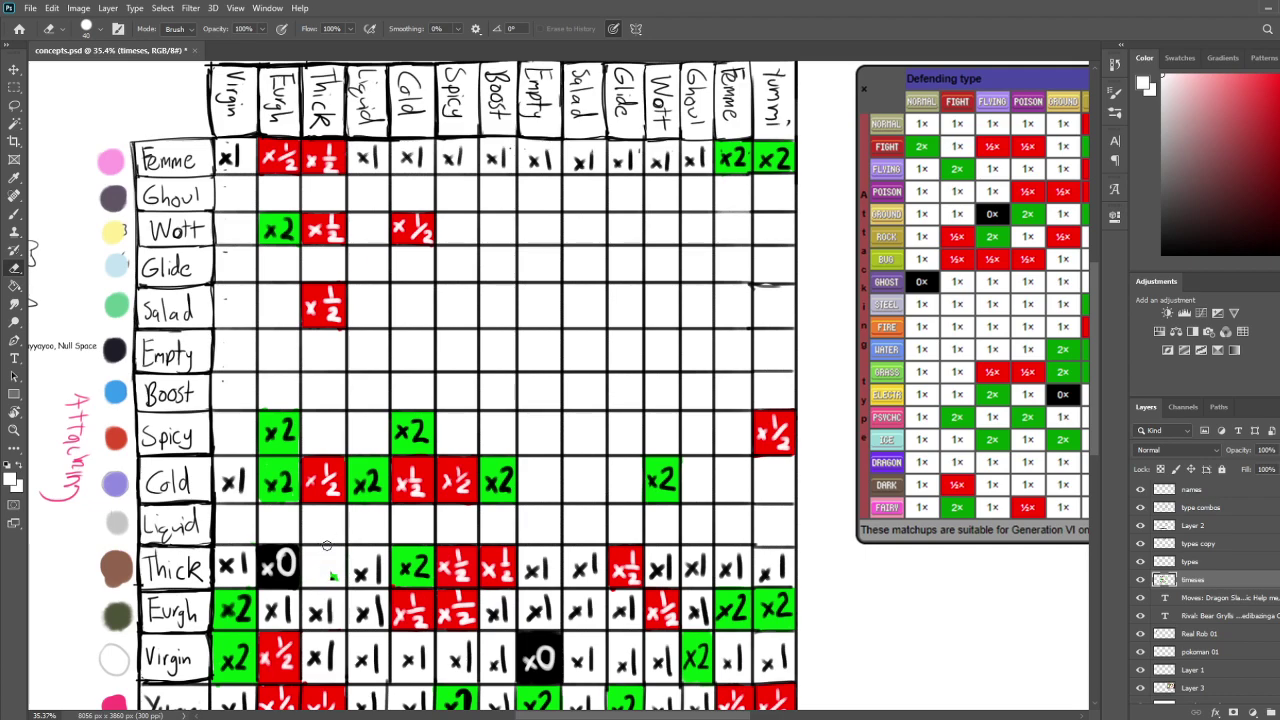
key(b)
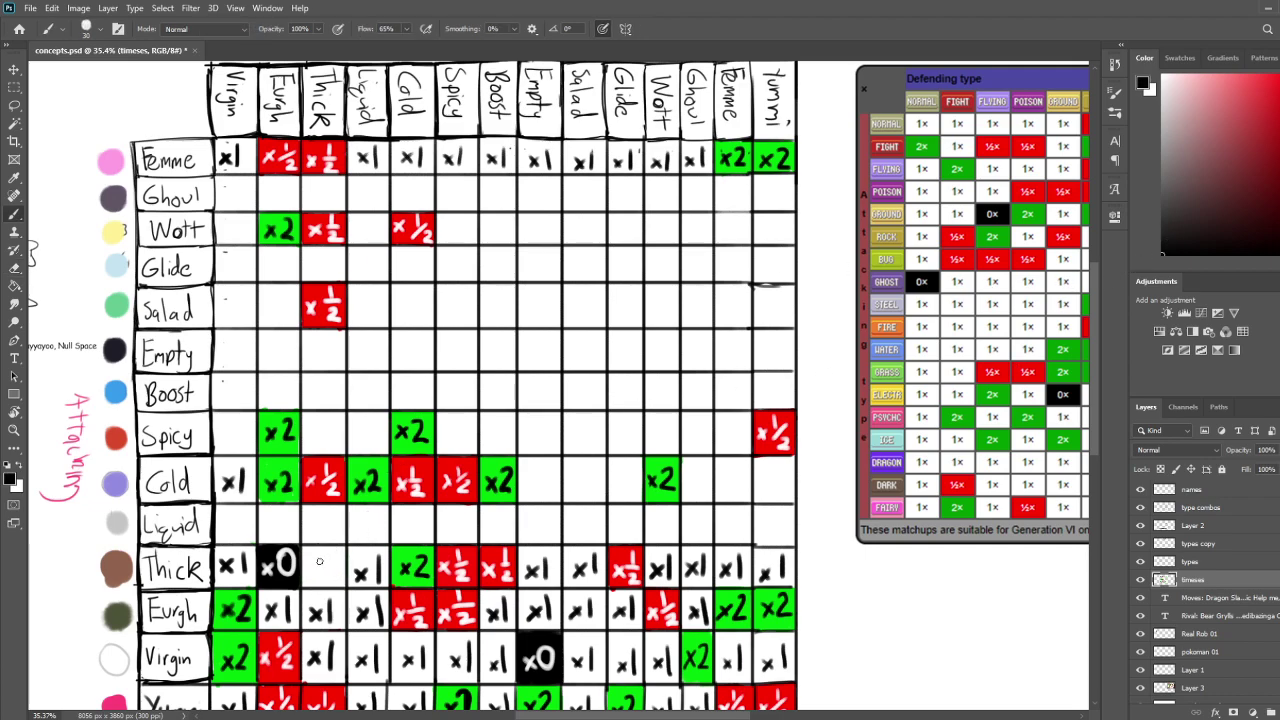
drag(311, 563, 322, 581)
mouse_move(322, 564)
mouse_down()
mouse_move(310, 582)
mouse_move(333, 578)
mouse_up()
Erase the red "×½" from the Salad row's cell under the Thick column
drag(500, 485, 418, 511)
key(e)
mouse_move(218, 312)
mouse_down()
mouse_move(207, 365)
mouse_move(258, 344)
mouse_move(247, 381)
mouse_up()
Fill the Boost row's cell under the Thick column with red and write "×½" in white on it
click(1204, 236)
drag(1204, 236, 1277, 76)
key(b)
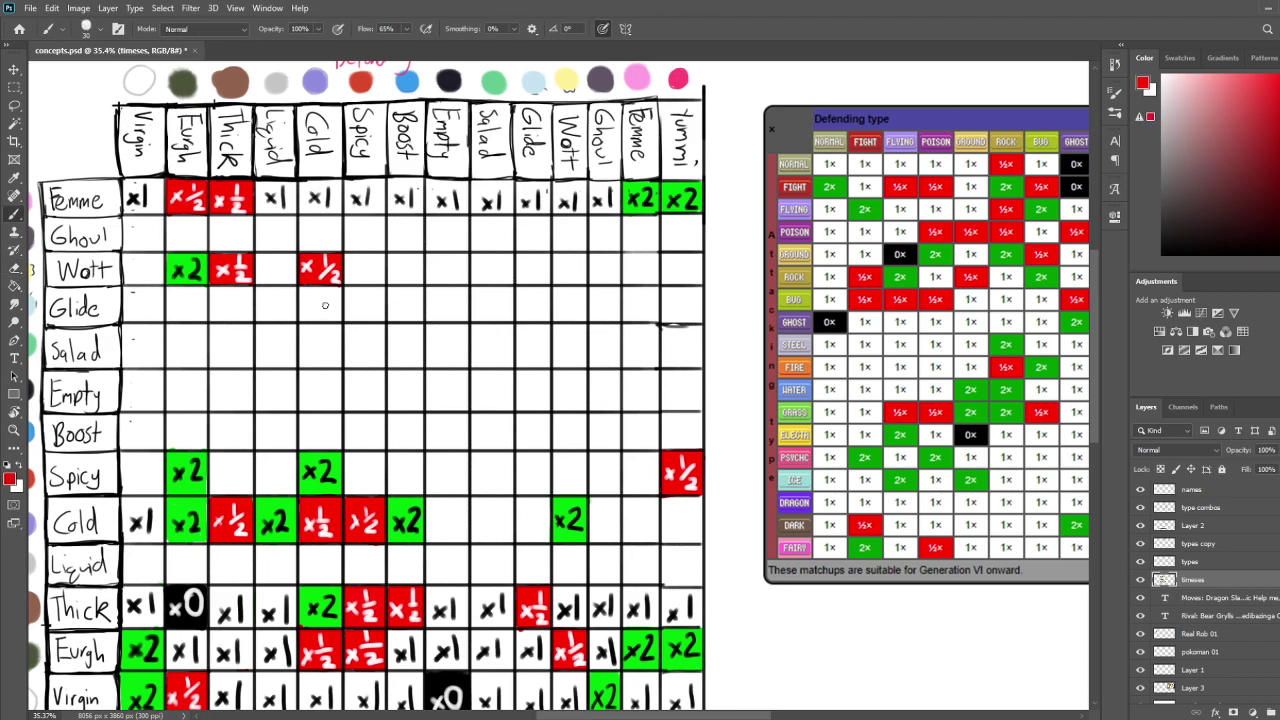
mouse_move(242, 343)
mouse_down()
mouse_move(289, 297)
mouse_move(305, 318)
mouse_up()
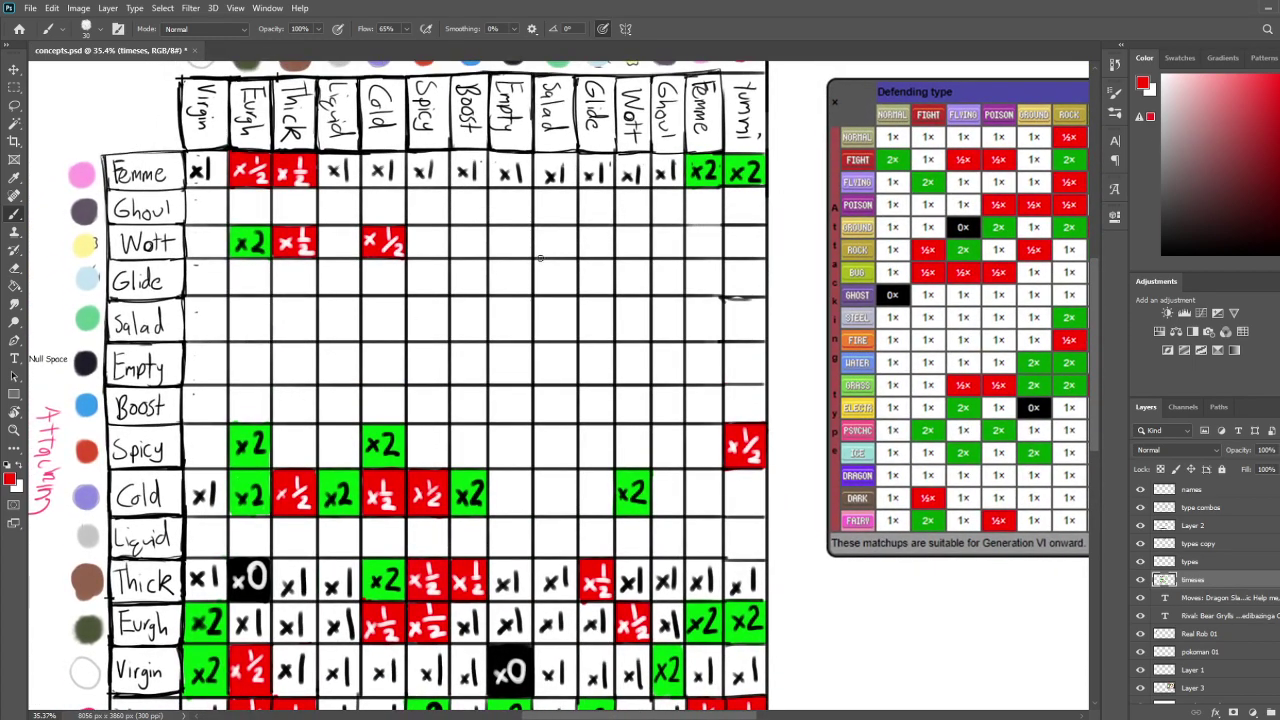
mouse_move(282, 399)
mouse_down()
mouse_move(277, 420)
mouse_move(278, 388)
mouse_move(313, 393)
mouse_move(311, 418)
mouse_move(293, 420)
mouse_move(310, 421)
mouse_move(288, 402)
mouse_move(276, 410)
mouse_move(298, 392)
mouse_move(311, 427)
mouse_move(442, 388)
mouse_up()
key(e)
key(x)
key(b)
drag(343, 346, 353, 357)
mouse_move(353, 346)
mouse_down()
mouse_move(344, 357)
mouse_move(366, 349)
mouse_up()
mouse_move(359, 350)
mouse_down()
mouse_move(376, 347)
mouse_move(378, 366)
mouse_up()
Write "×1" in black in the Cold row's cells under the Empty and Salad columns
drag(464, 411, 466, 357)
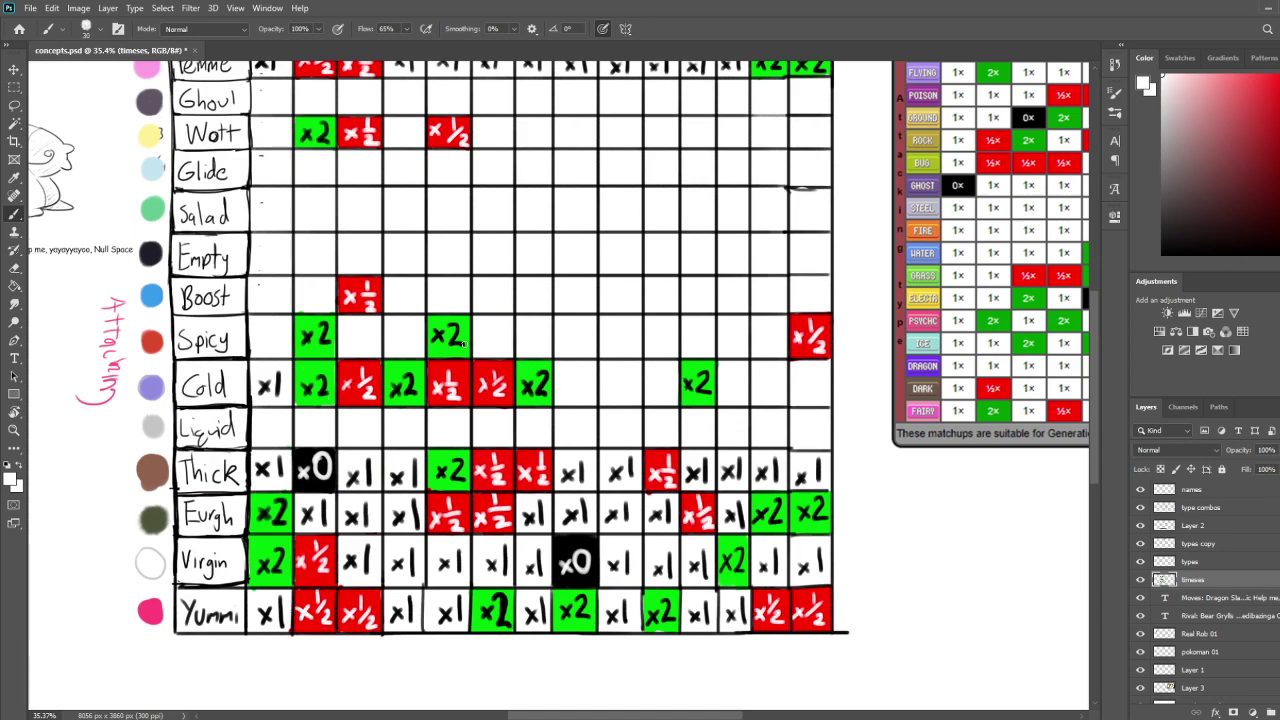
drag(481, 430, 442, 478)
drag(525, 475, 631, 540)
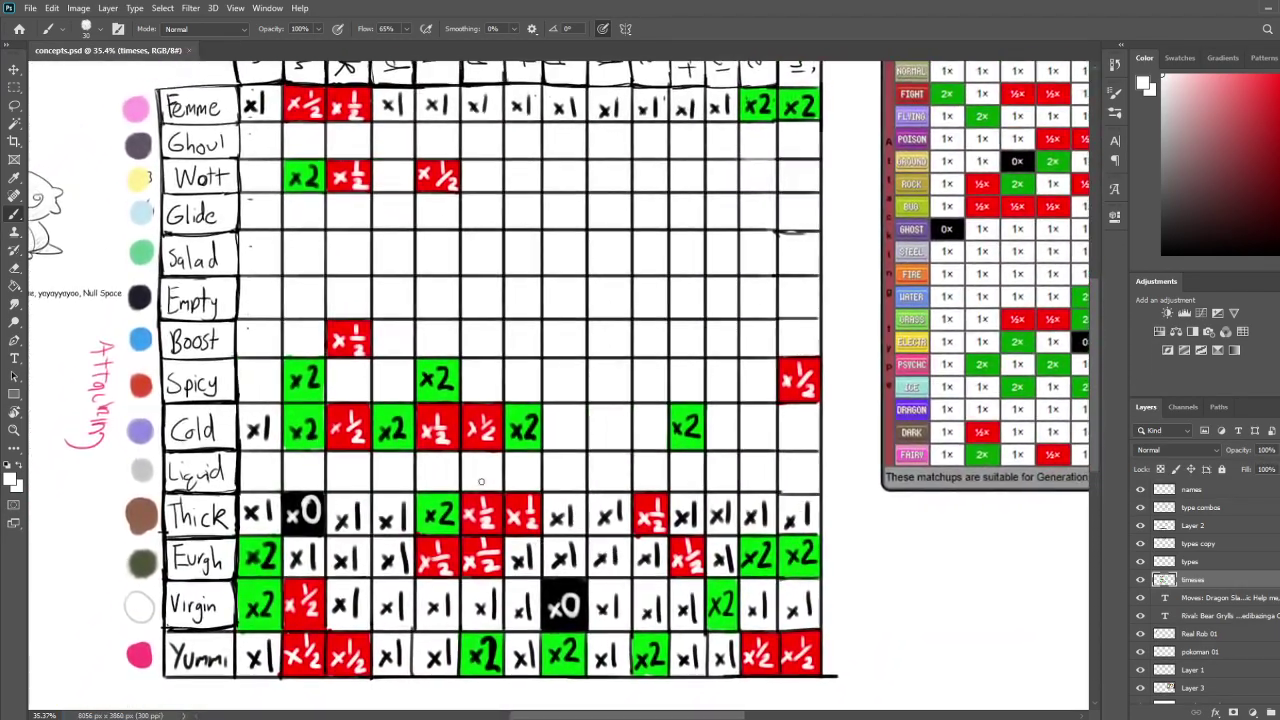
mouse_move(710, 435)
mouse_down()
mouse_move(547, 463)
mouse_move(558, 500)
mouse_move(613, 502)
mouse_move(594, 420)
mouse_move(559, 485)
mouse_move(589, 502)
mouse_up()
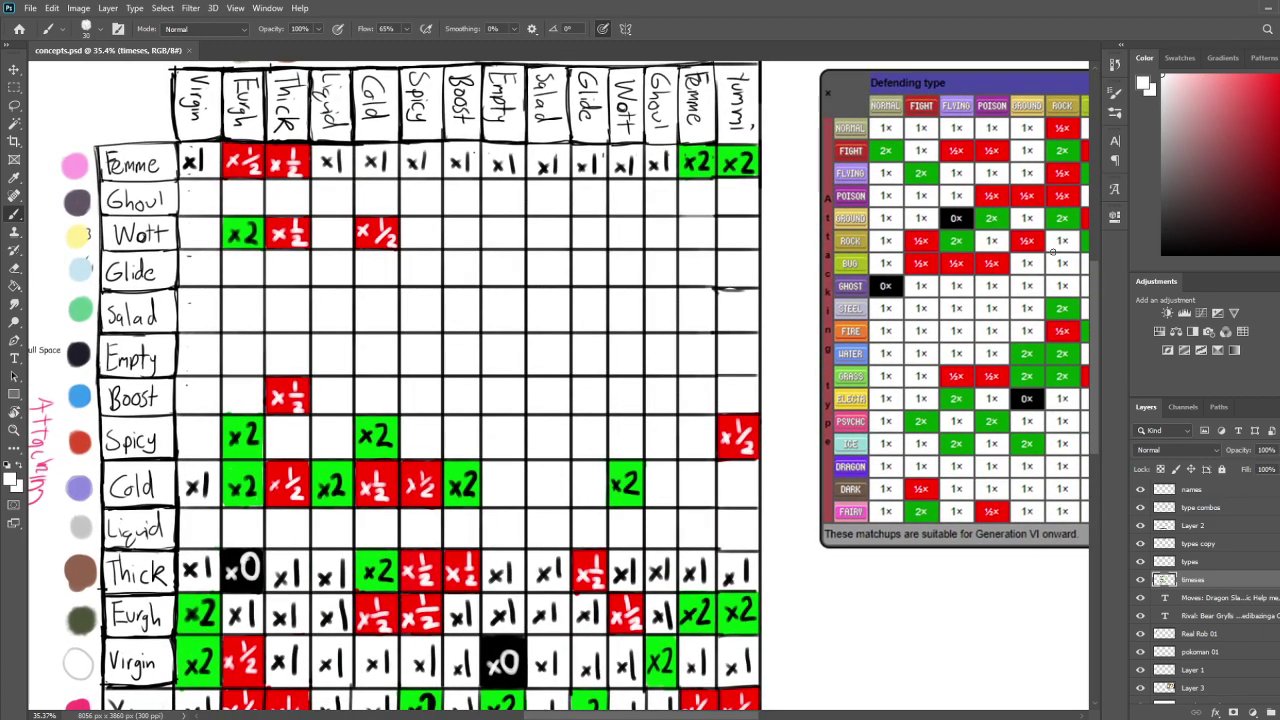
key(x)
mouse_move(489, 479)
mouse_down()
mouse_move(502, 495)
mouse_move(489, 496)
mouse_move(508, 498)
mouse_up()
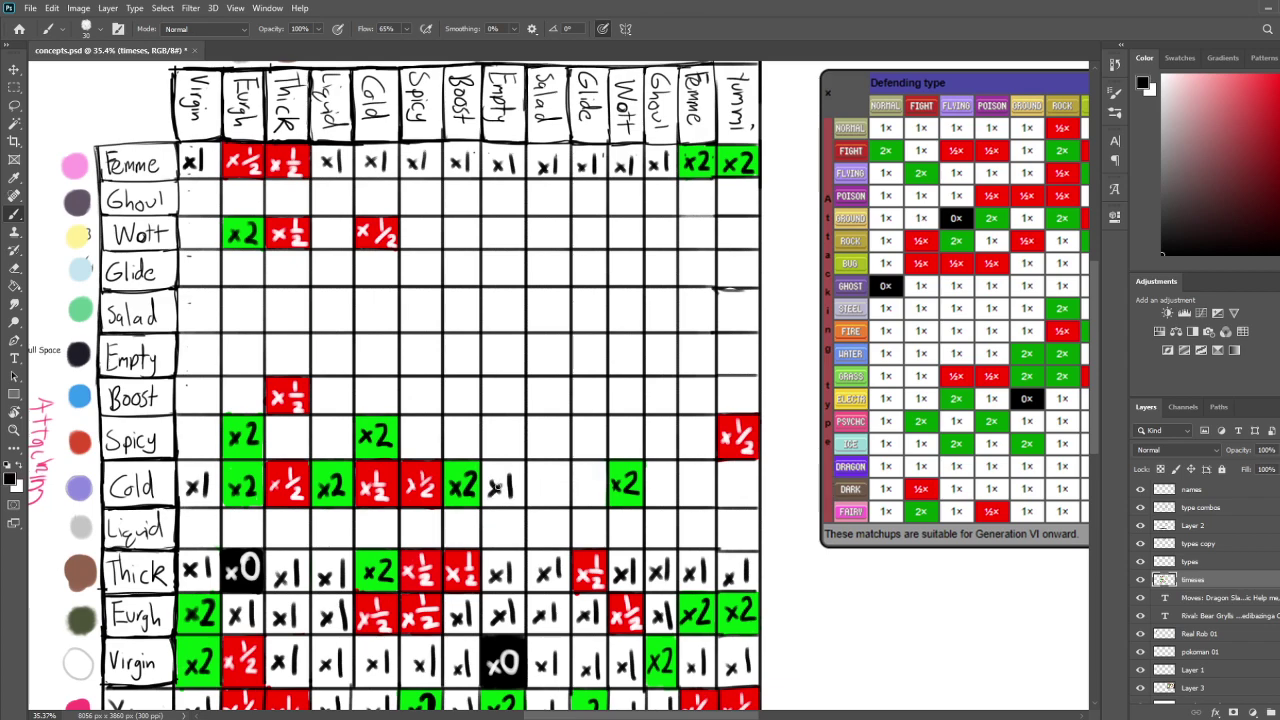
mouse_move(534, 481)
mouse_down()
mouse_move(546, 494)
mouse_move(533, 495)
mouse_move(555, 494)
mouse_up()
Write "×1" in black in the Cold row's cells under the Glide, Ghoul and Femme columns
drag(576, 481, 588, 494)
drag(589, 480, 578, 494)
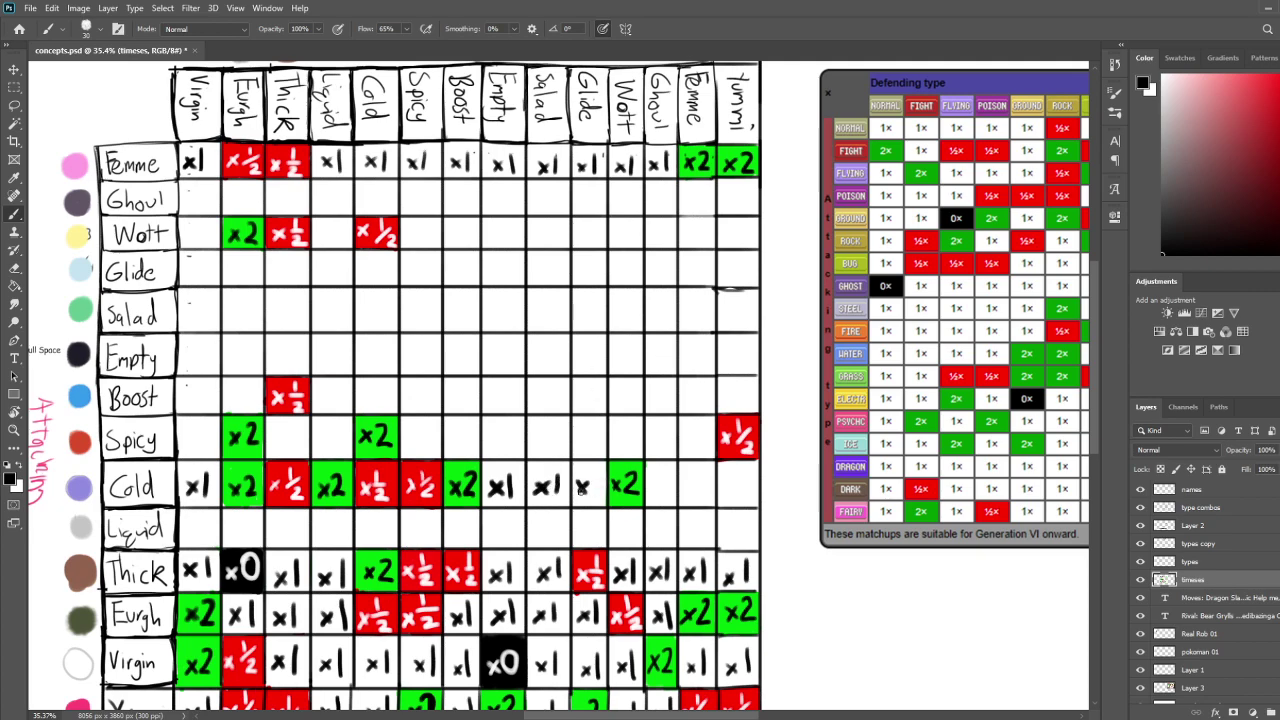
key(ctrl+z)
key(ctrl+z)
mouse_move(579, 480)
mouse_down()
mouse_move(597, 494)
mouse_move(580, 496)
mouse_move(664, 491)
mouse_up()
mouse_move(664, 479)
mouse_down()
mouse_move(653, 491)
mouse_move(710, 492)
mouse_up()
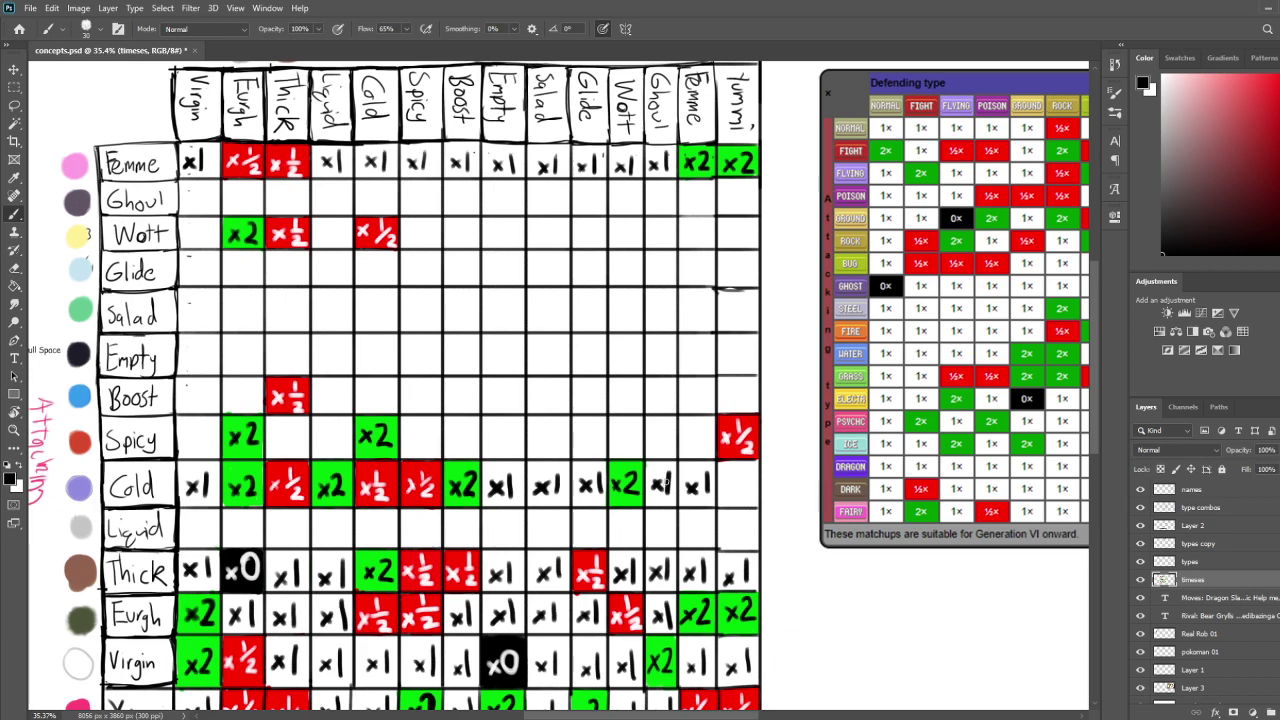
mouse_move(661, 483)
mouse_down()
mouse_move(678, 503)
mouse_move(680, 480)
mouse_up()
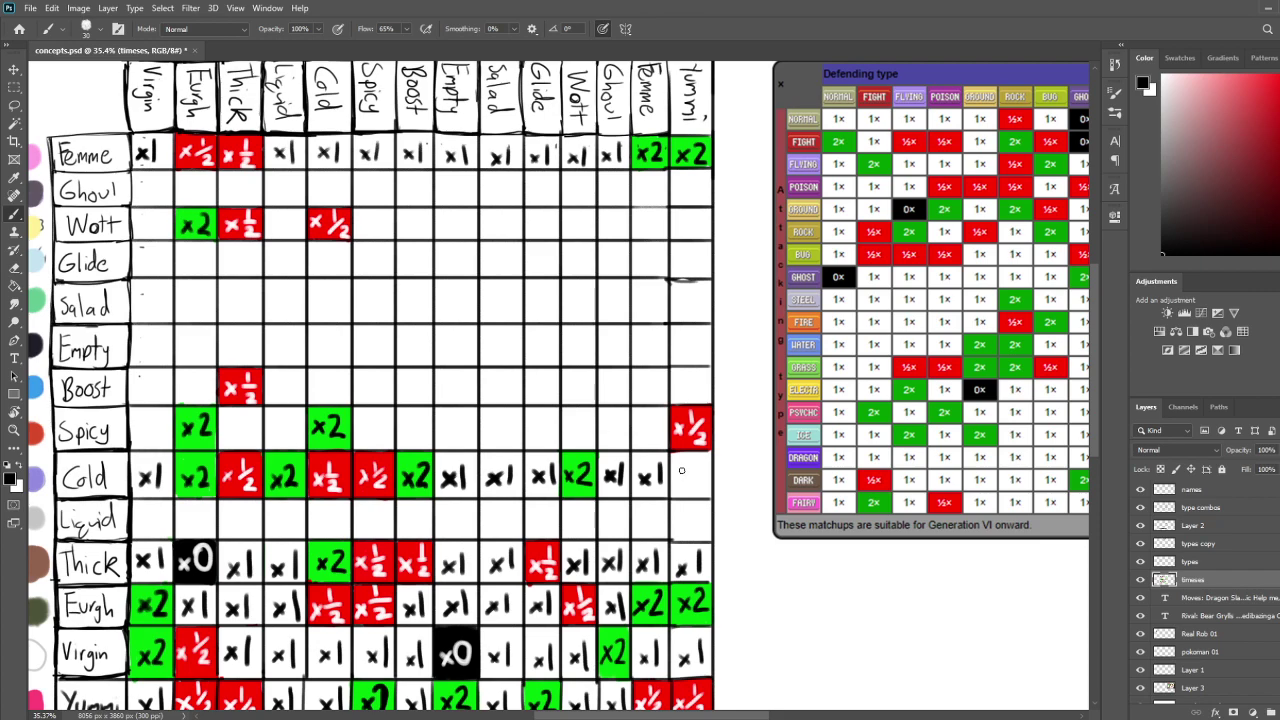
Fill the Cold row's cell under the Yummi column with the chart's green and write "×2" in black on it
key(i)
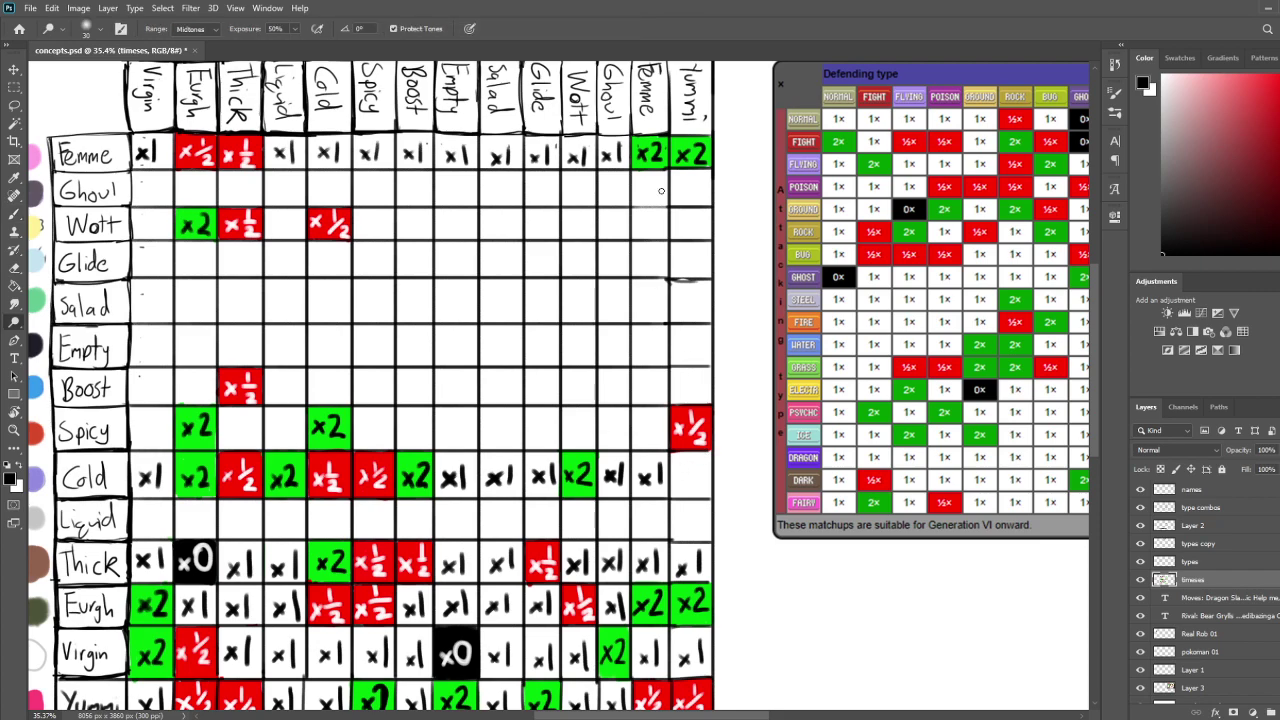
click(683, 145)
key(b)
mouse_move(676, 458)
mouse_down()
mouse_move(674, 492)
mouse_move(710, 455)
mouse_move(707, 498)
mouse_move(668, 494)
mouse_move(680, 460)
mouse_move(686, 494)
mouse_move(696, 460)
mouse_move(683, 496)
mouse_move(708, 473)
mouse_up()
scroll(697, 492, right, 10)
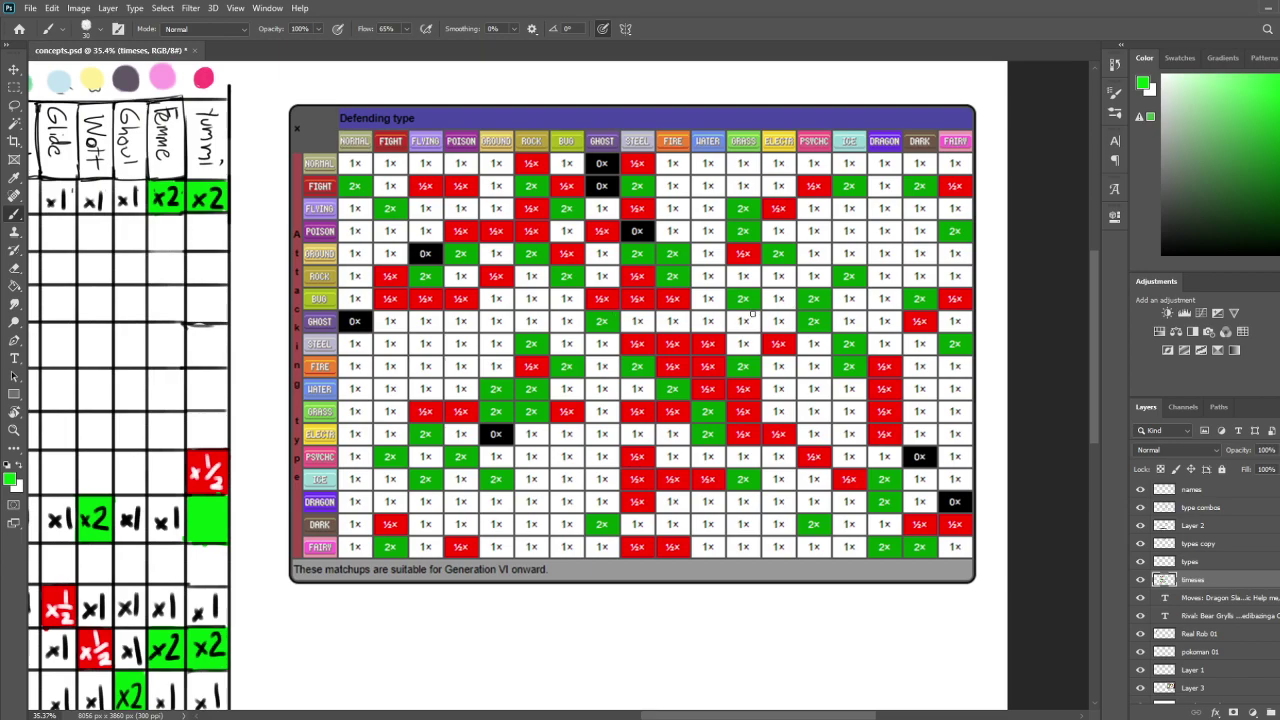
mouse_move(450, 456)
mouse_down()
mouse_move(984, 308)
mouse_move(940, 335)
mouse_up()
drag(1222, 254, 1162, 256)
mouse_move(684, 394)
mouse_down()
mouse_move(696, 410)
mouse_move(684, 410)
mouse_up()
mouse_move(700, 388)
mouse_down()
mouse_move(712, 410)
mouse_move(809, 414)
mouse_move(767, 496)
mouse_up()
Erase the "×1" in the Cold row's cell under the Empty column and fill that cell with red
key(e)
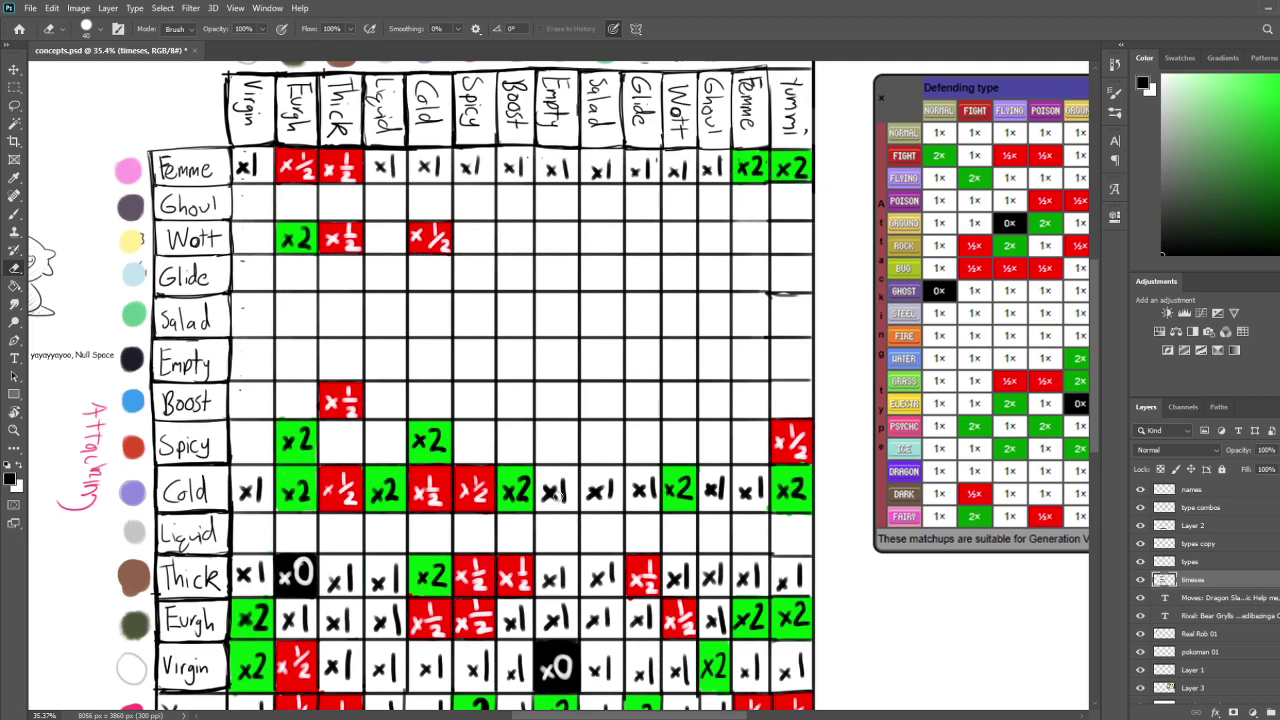
mouse_move(544, 497)
mouse_down()
mouse_move(565, 486)
mouse_move(572, 505)
mouse_up()
drag(1279, 150, 1276, 300)
drag(1235, 129, 1279, 76)
key(b)
mouse_move(540, 485)
mouse_down()
mouse_move(542, 508)
mouse_move(553, 470)
mouse_move(573, 470)
mouse_move(577, 510)
mouse_move(544, 508)
mouse_move(550, 488)
mouse_move(573, 497)
mouse_up()
Write "×½" in white on the red cell in the Cold row's Empty column
key(d)
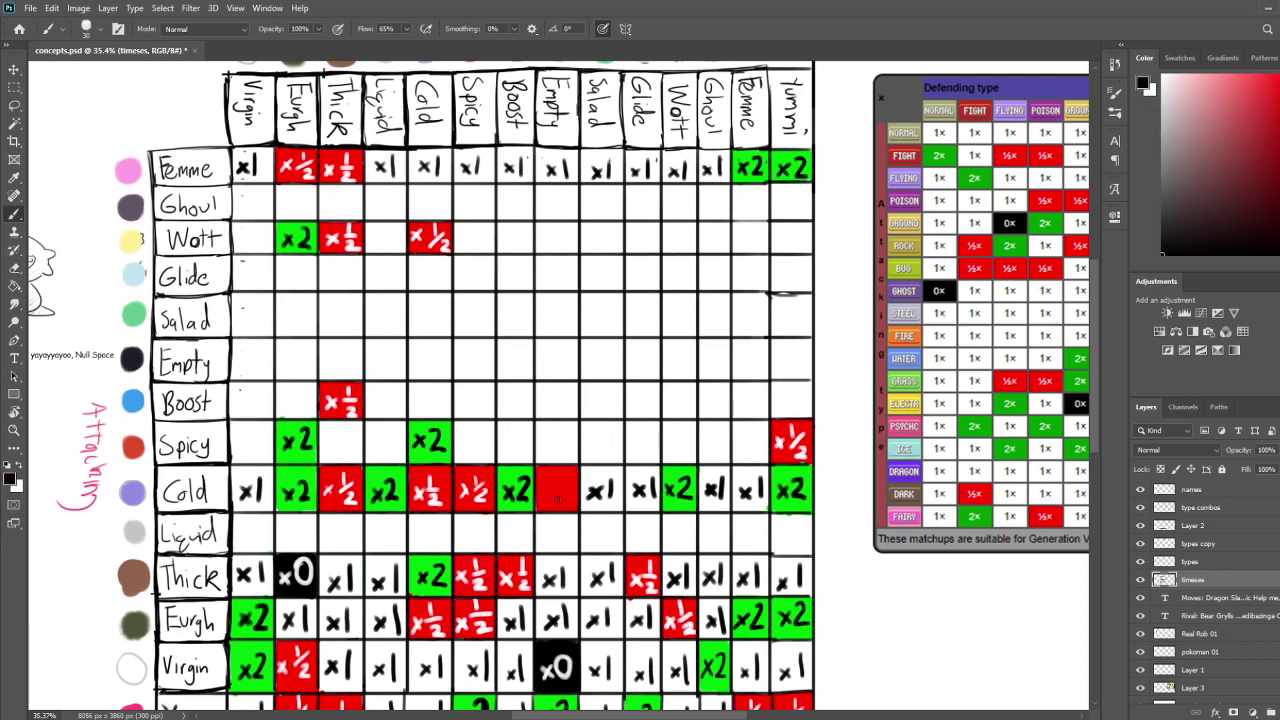
key(x)
drag(541, 487, 565, 488)
mouse_move(557, 492)
mouse_down()
mouse_move(573, 491)
mouse_move(574, 507)
mouse_up()
Write "×1" in black in the Ghoul row's cell under the Thick column
drag(707, 467, 677, 400)
drag(673, 476, 783, 533)
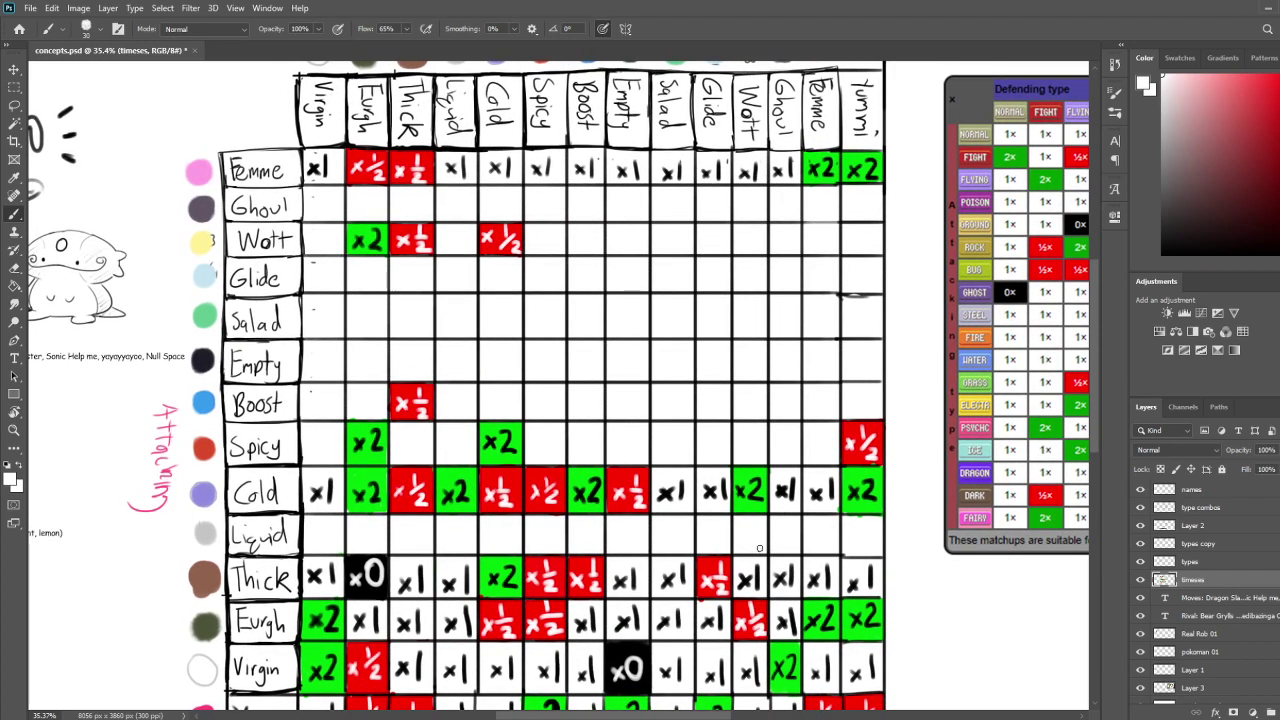
mouse_move(573, 431)
mouse_down()
mouse_move(585, 457)
mouse_move(593, 450)
mouse_up()
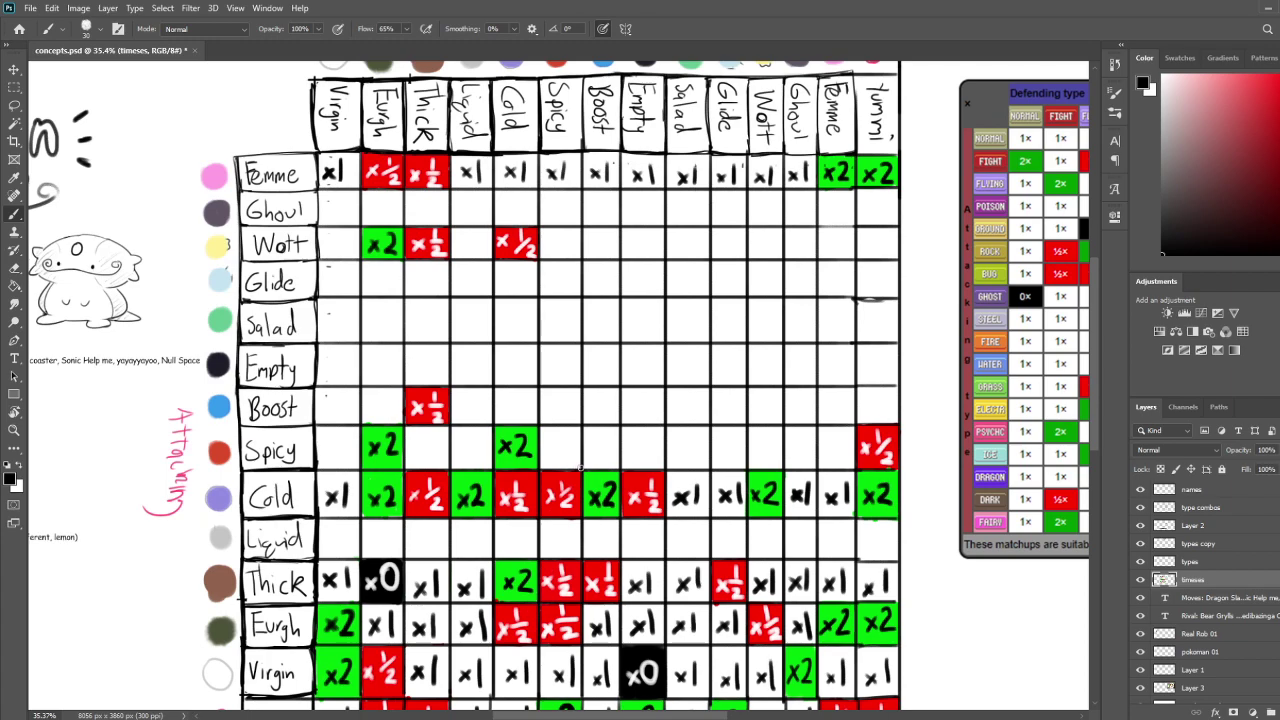
mouse_move(582, 511)
mouse_down()
mouse_move(637, 340)
mouse_move(668, 544)
mouse_move(658, 360)
mouse_move(641, 469)
mouse_up()
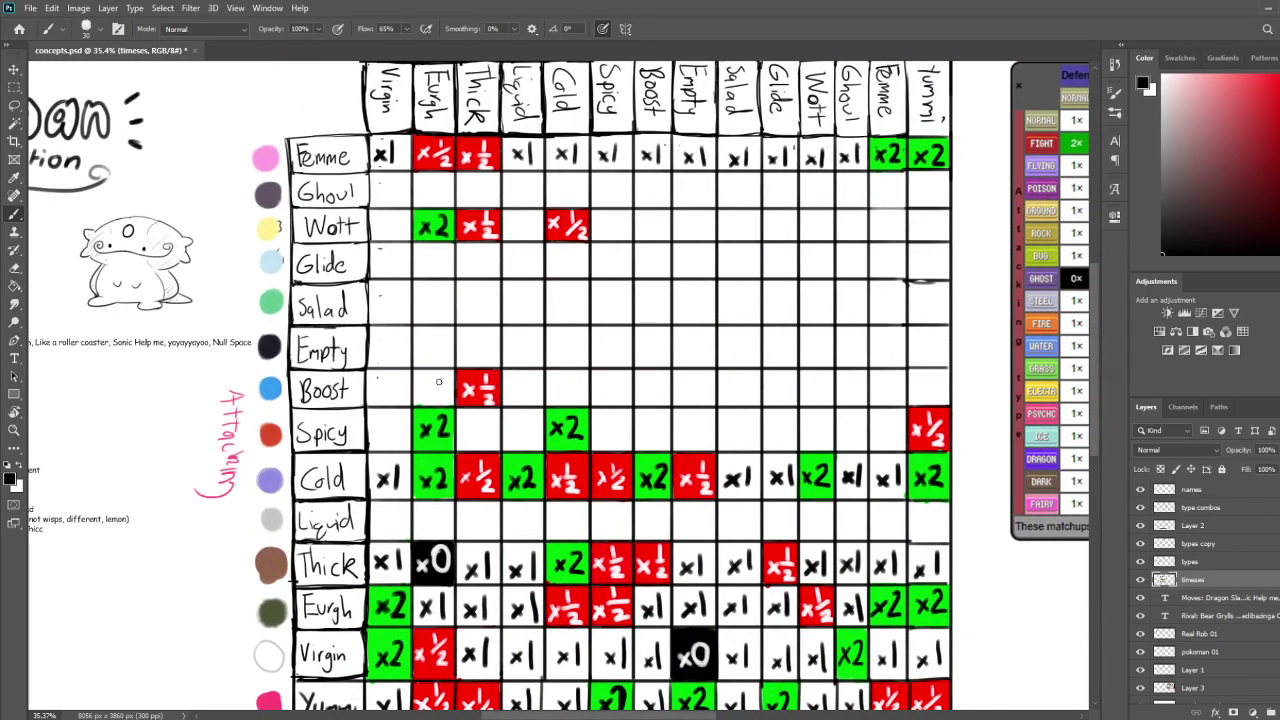
mouse_move(463, 184)
mouse_down()
mouse_move(476, 197)
mouse_move(462, 198)
mouse_move(484, 200)
mouse_up()
drag(463, 254, 477, 269)
mouse_move(477, 254)
mouse_down()
mouse_move(463, 269)
mouse_move(485, 271)
mouse_up()
drag(498, 316, 503, 306)
key(ctrl+z)
key(ctrl+z)
key(ctrl+z)
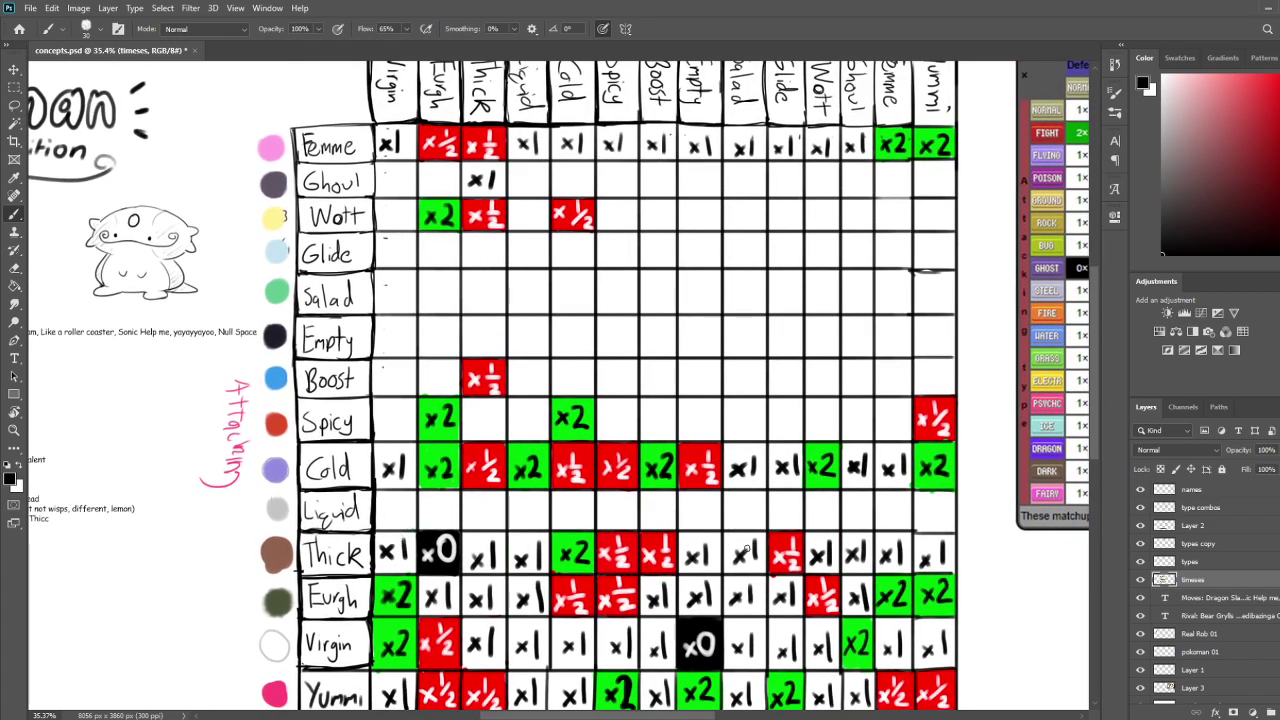
Fill the Glide row's cell under the Thick column with the chart's green and write "×2" in black on it
drag(736, 483, 745, 523)
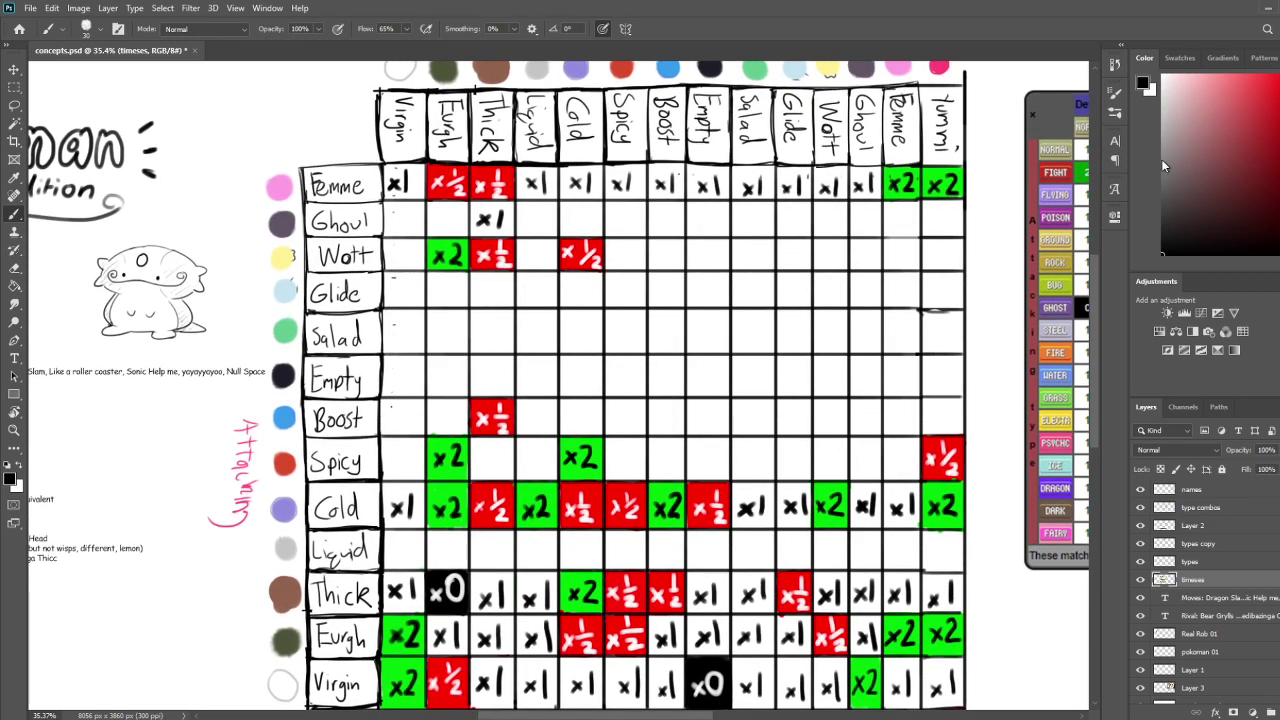
key(i)
click(447, 250)
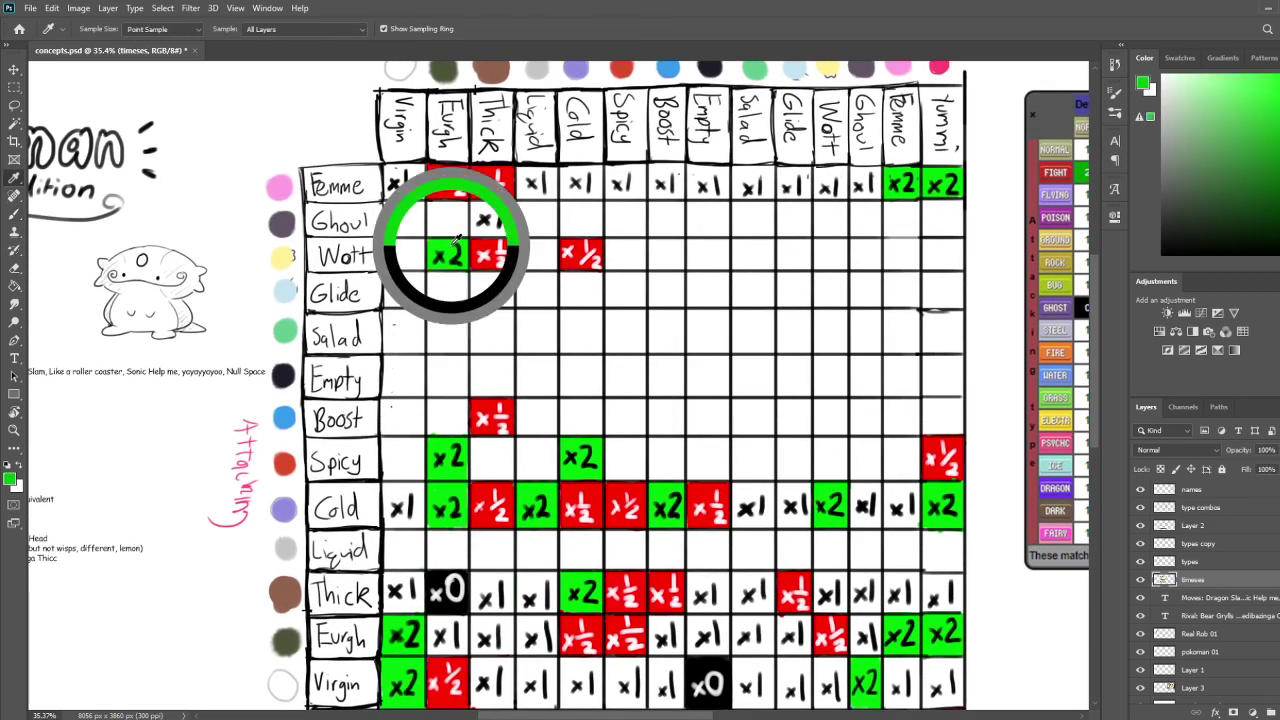
key(b)
mouse_move(479, 280)
mouse_down()
mouse_move(475, 302)
mouse_move(472, 278)
mouse_move(488, 276)
mouse_move(511, 302)
mouse_move(472, 304)
mouse_move(480, 278)
mouse_move(507, 290)
mouse_move(489, 297)
mouse_up()
key(d)
mouse_move(490, 281)
mouse_down()
mouse_move(478, 298)
mouse_move(509, 299)
mouse_up()
mouse_move(709, 315)
mouse_down()
mouse_move(697, 357)
mouse_move(717, 312)
mouse_up()
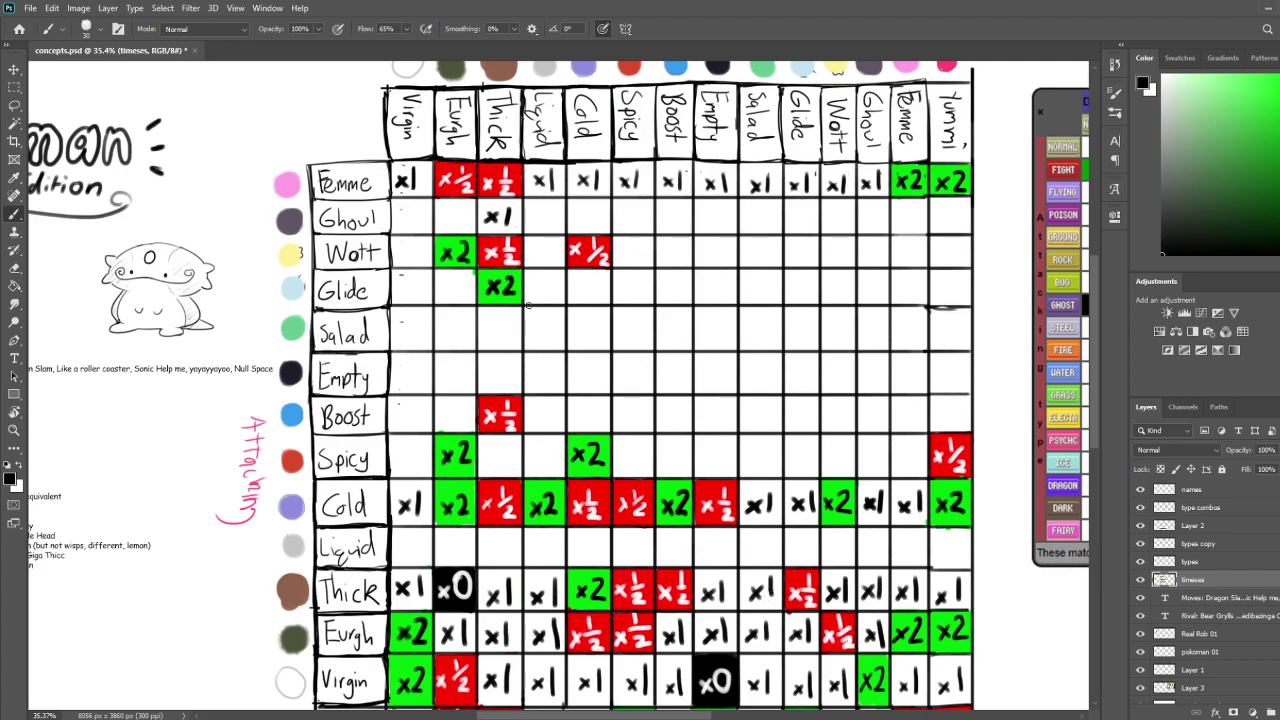
Write "×1" in black in the Salad and Empty rows' cells under the Thick column
mouse_move(483, 323)
mouse_down()
mouse_move(496, 339)
mouse_move(483, 338)
mouse_move(505, 343)
mouse_up()
mouse_move(486, 368)
mouse_down()
mouse_move(500, 386)
mouse_move(485, 386)
mouse_move(505, 384)
mouse_up()
drag(554, 461, 551, 421)
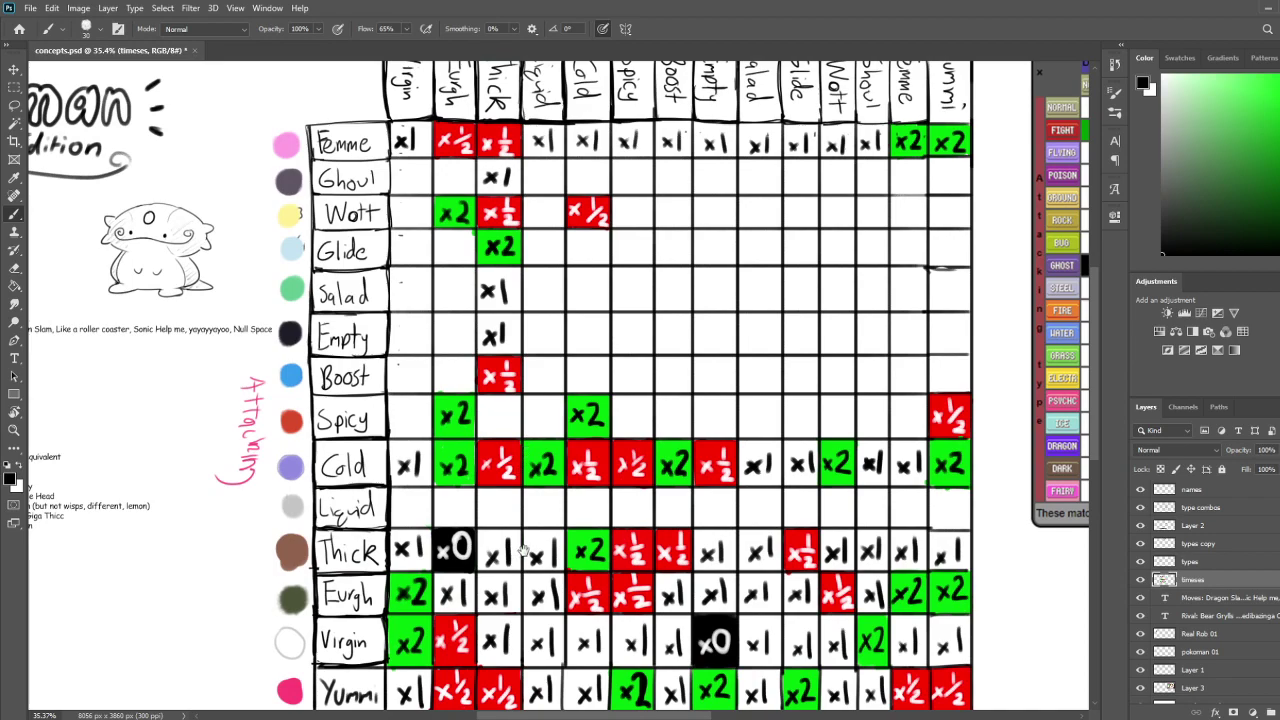
Try replacing the "×1" in the Salad row's cell under the Thick column with a red fill
drag(519, 558, 521, 532)
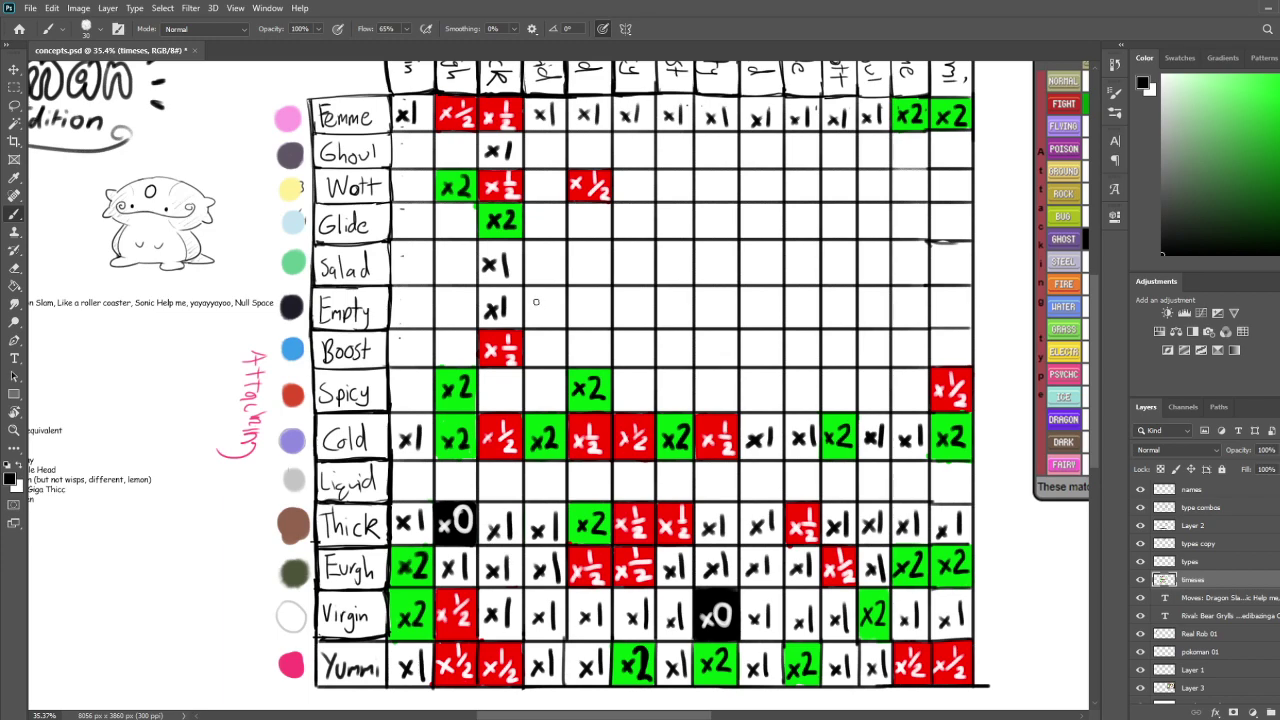
mouse_move(560, 306)
mouse_down()
mouse_move(569, 289)
mouse_move(561, 325)
mouse_up()
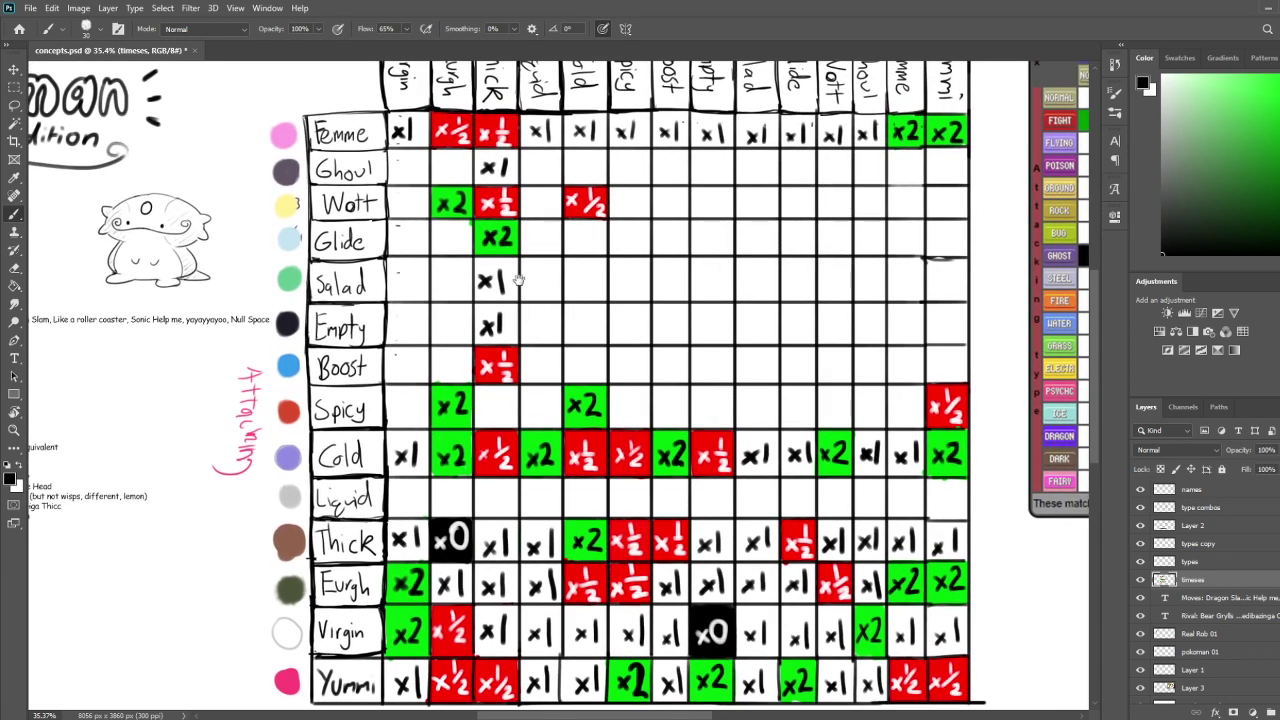
key(e)
mouse_move(465, 281)
mouse_down()
mouse_move(482, 290)
mouse_move(495, 265)
mouse_up()
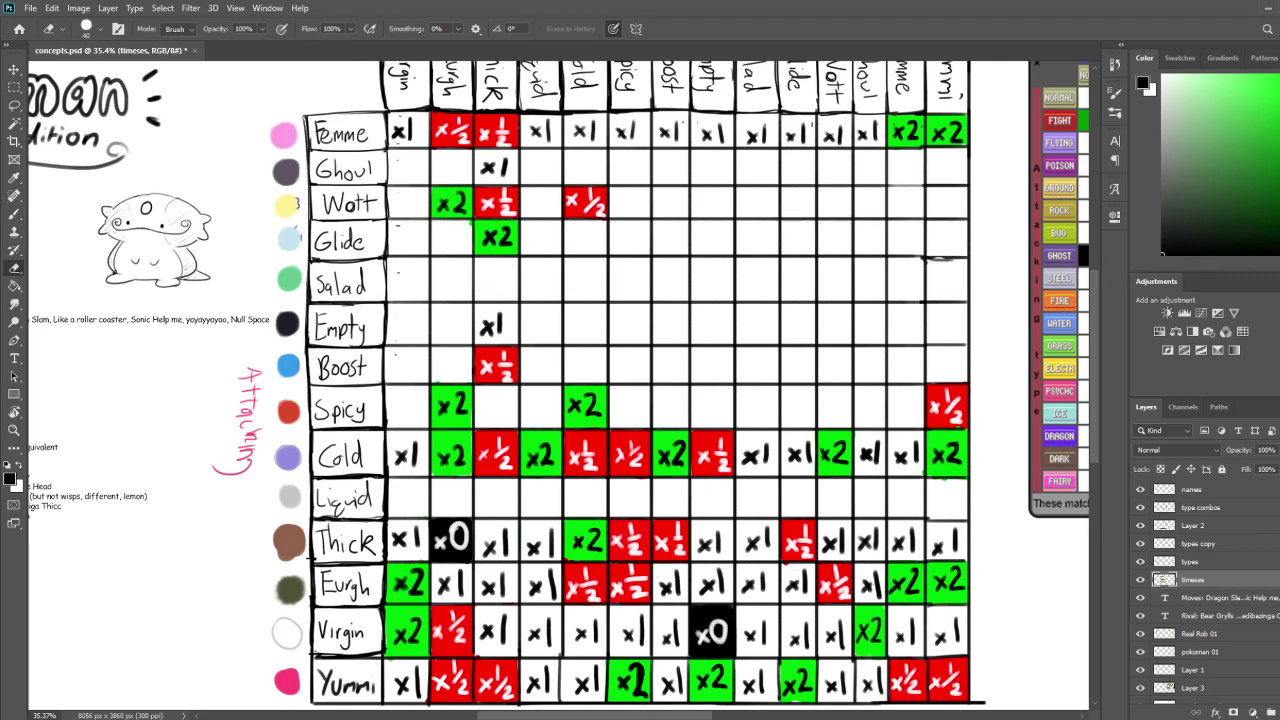
click(1279, 250)
drag(1200, 100, 1279, 75)
key(b)
mouse_move(484, 266)
mouse_down()
mouse_move(478, 298)
mouse_move(515, 262)
mouse_move(480, 261)
mouse_move(510, 292)
mouse_move(516, 282)
mouse_move(482, 300)
mouse_up()
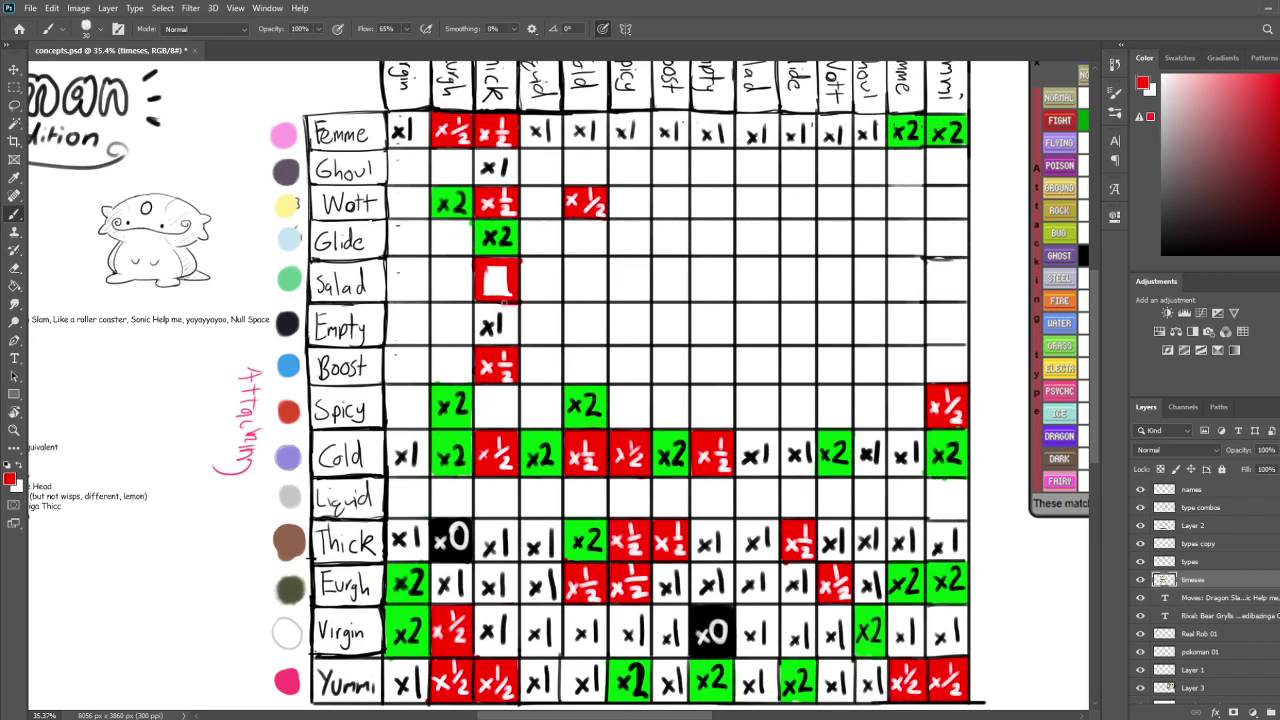
mouse_move(485, 298)
mouse_down()
mouse_move(529, 300)
mouse_move(478, 280)
mouse_move(540, 262)
mouse_move(464, 270)
mouse_up()
key(e)
mouse_move(532, 398)
mouse_down()
mouse_move(534, 260)
mouse_move(525, 415)
mouse_up()
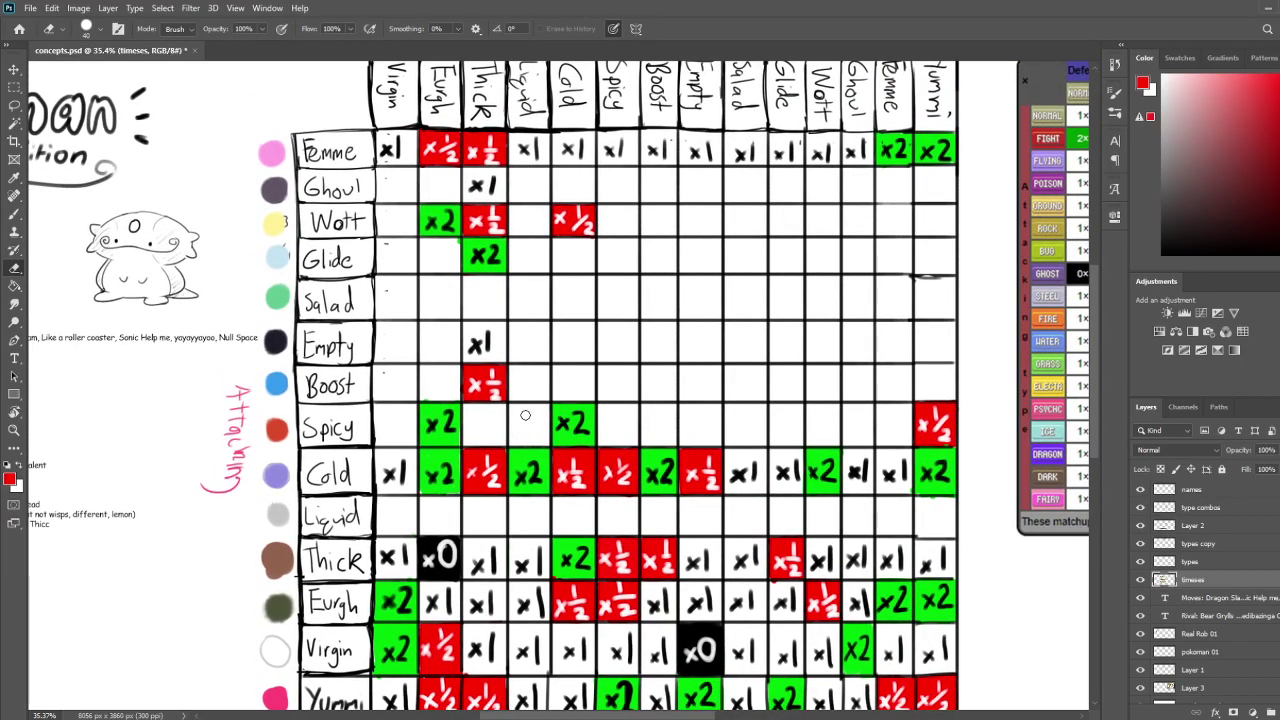
Write "×1" in black again in the Salad row's cell under the Thick column
key(b)
drag(503, 415, 518, 422)
key(d)
drag(482, 305, 495, 321)
mouse_move(495, 305)
mouse_down()
mouse_move(482, 322)
mouse_move(505, 320)
mouse_up()
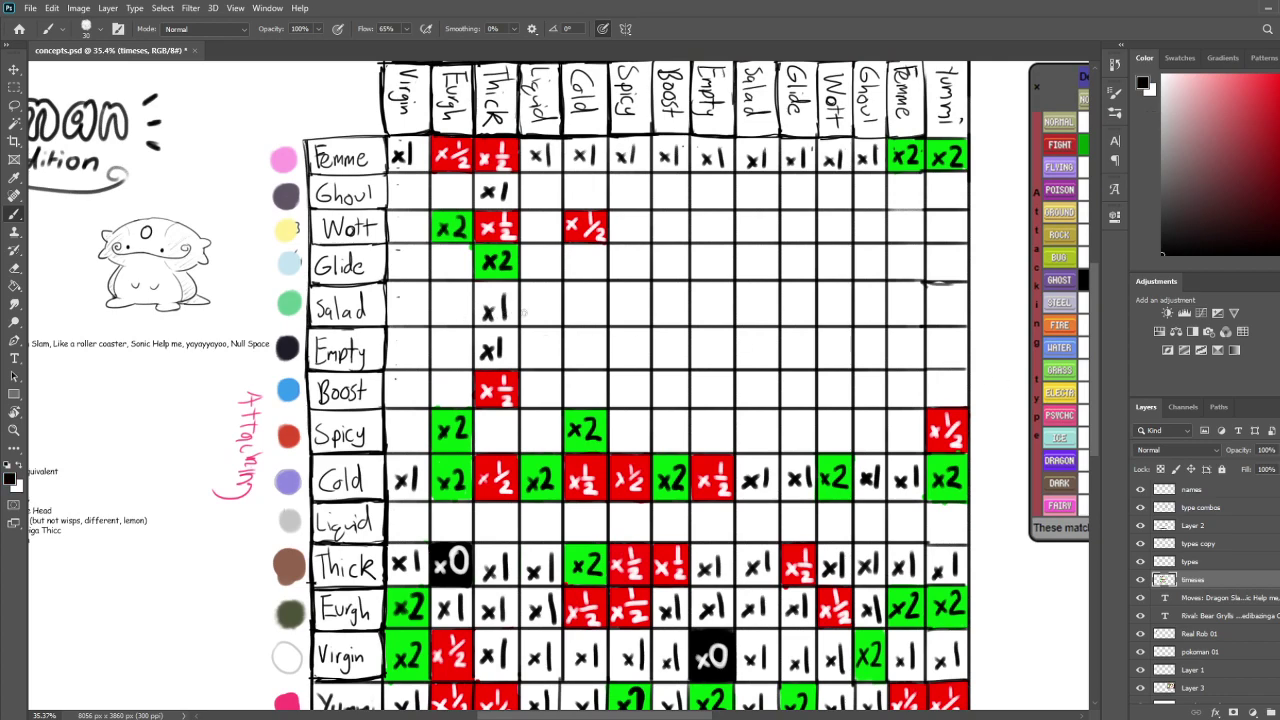
Write "×1" in black in the Spicy and Liquid rows' cells under the Thick column
drag(481, 427, 496, 445)
mouse_move(496, 427)
mouse_down()
mouse_move(481, 445)
mouse_move(505, 443)
mouse_up()
drag(575, 495, 600, 428)
drag(509, 446, 522, 464)
mouse_move(522, 446)
mouse_down()
mouse_move(509, 465)
mouse_move(532, 466)
mouse_up()
Erase the "×1" in the Thick row's cell under the Thick column and fill that cell with red
drag(691, 399, 679, 364)
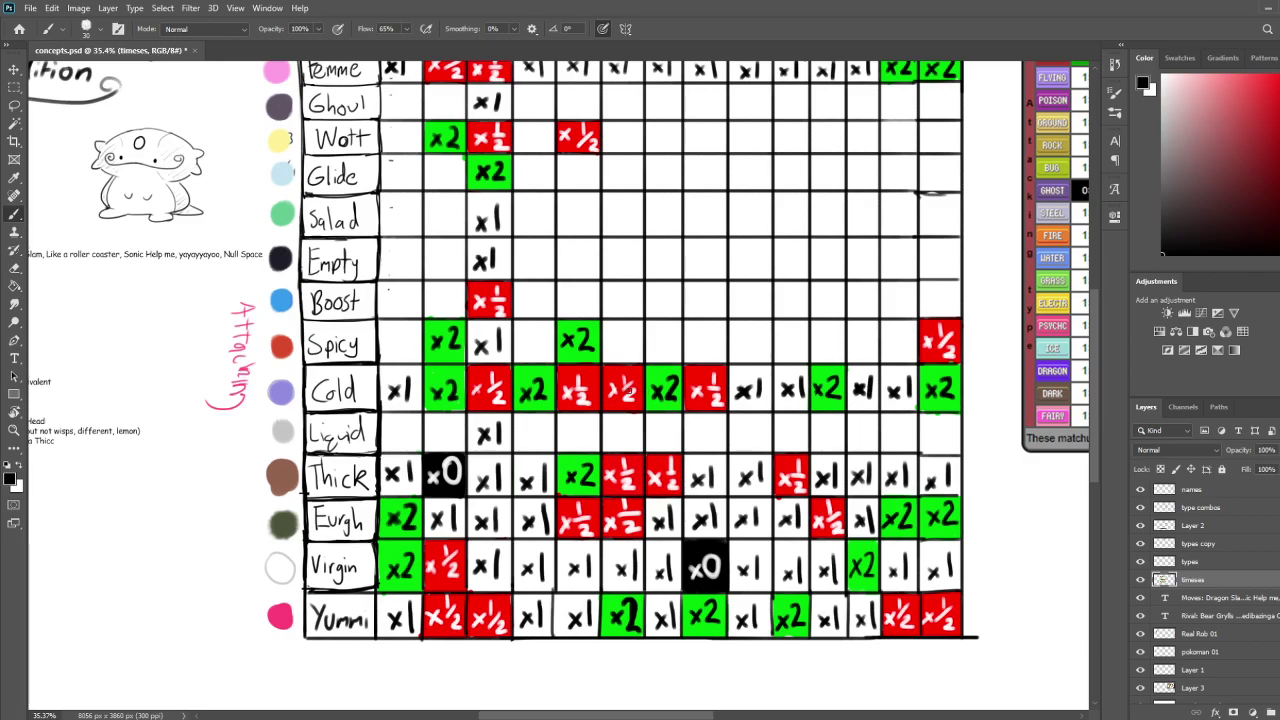
key(e)
mouse_move(549, 428)
mouse_down()
mouse_move(527, 532)
mouse_move(551, 452)
mouse_up()
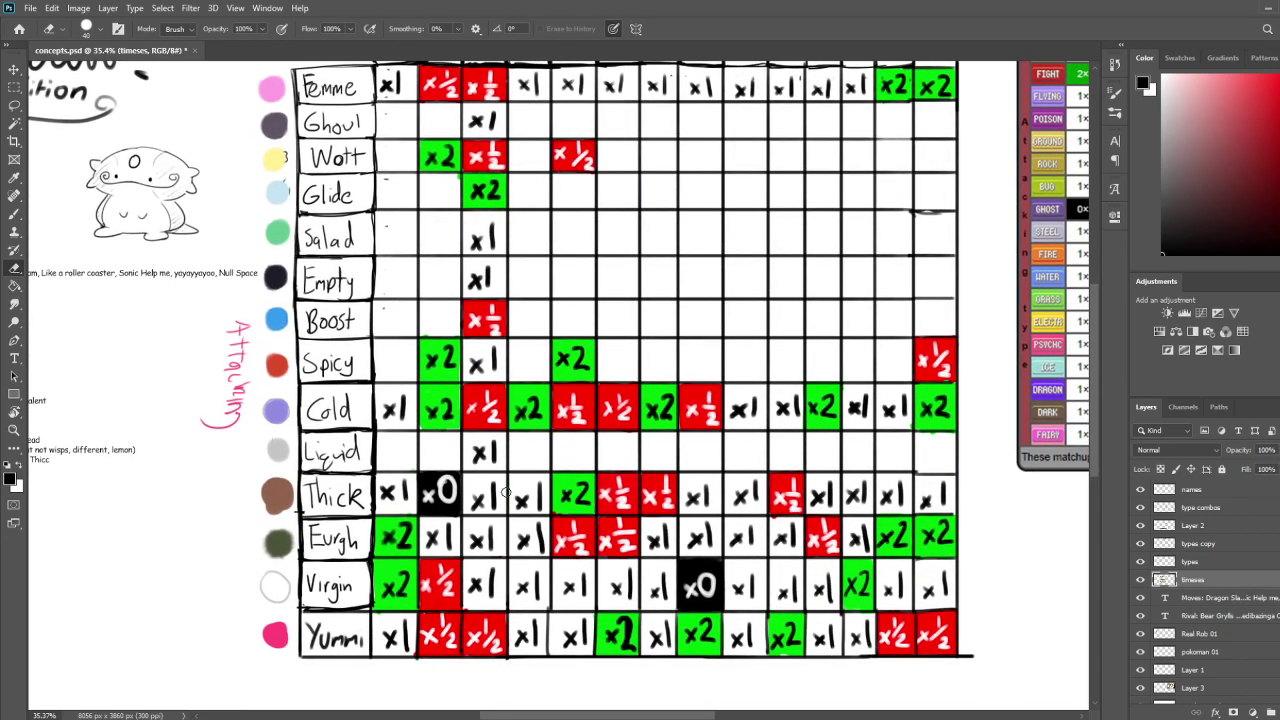
key(b)
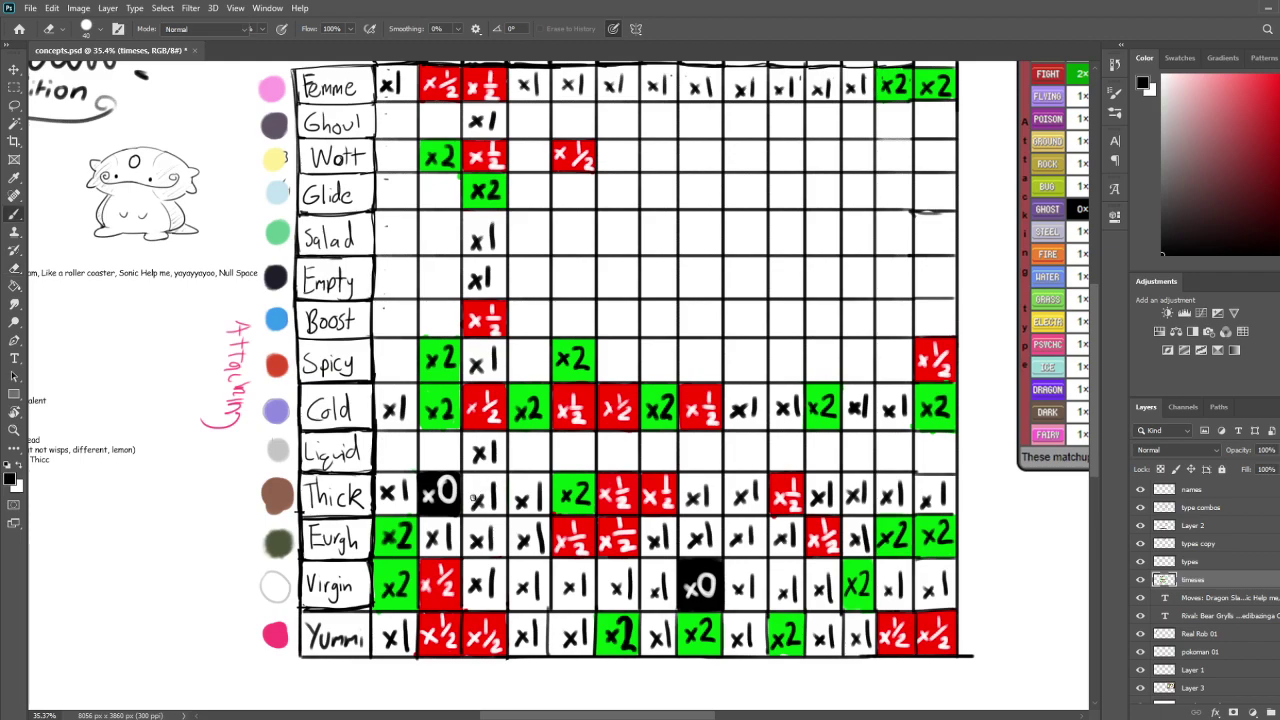
key(e)
drag(476, 500, 479, 503)
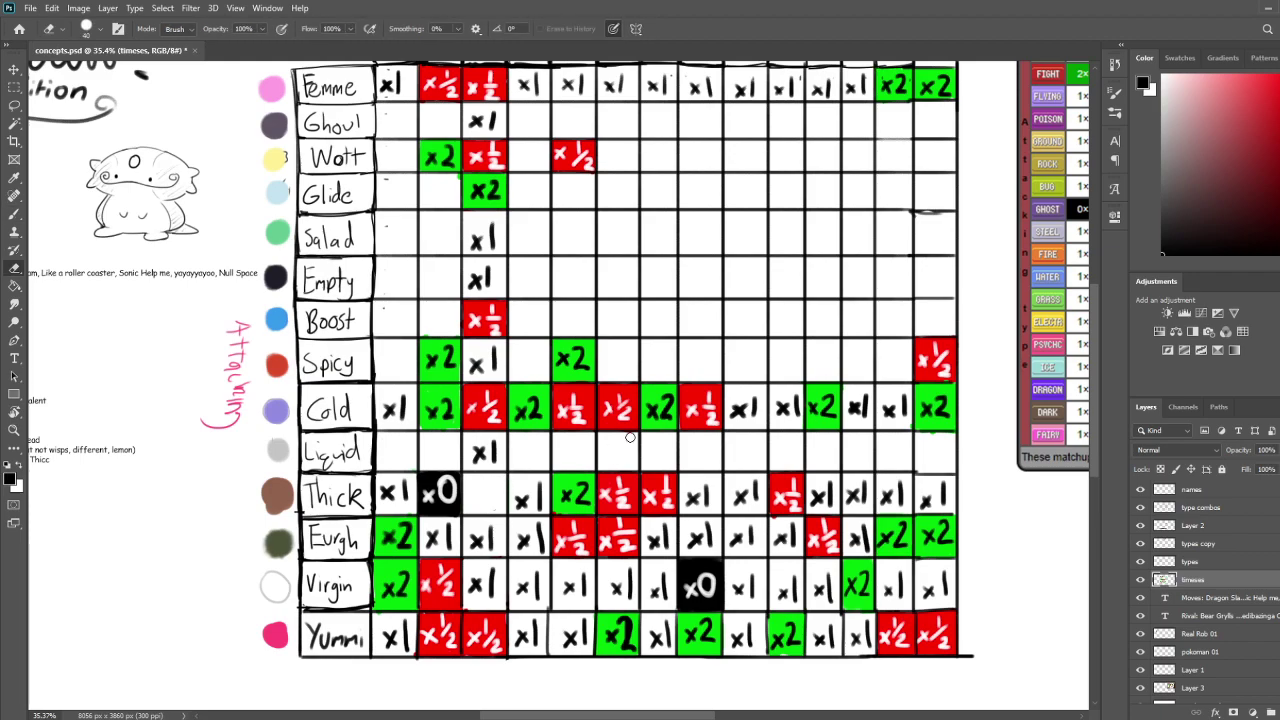
click(1274, 84)
key(b)
mouse_move(467, 483)
mouse_down()
mouse_move(466, 516)
mouse_move(497, 477)
mouse_move(470, 512)
mouse_up()
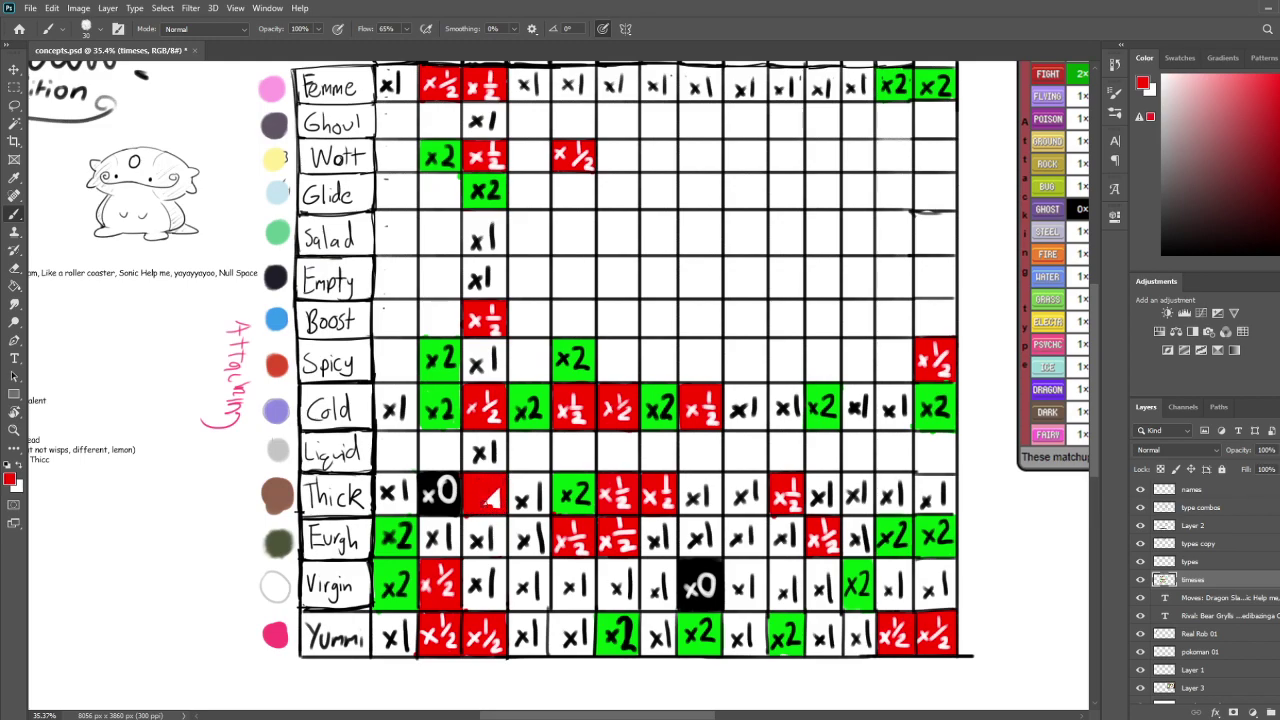
Write "×½" in white on the red cell in the Thick row's Thick column and save the document
drag(1172, 84, 1101, 19)
drag(470, 489, 479, 499)
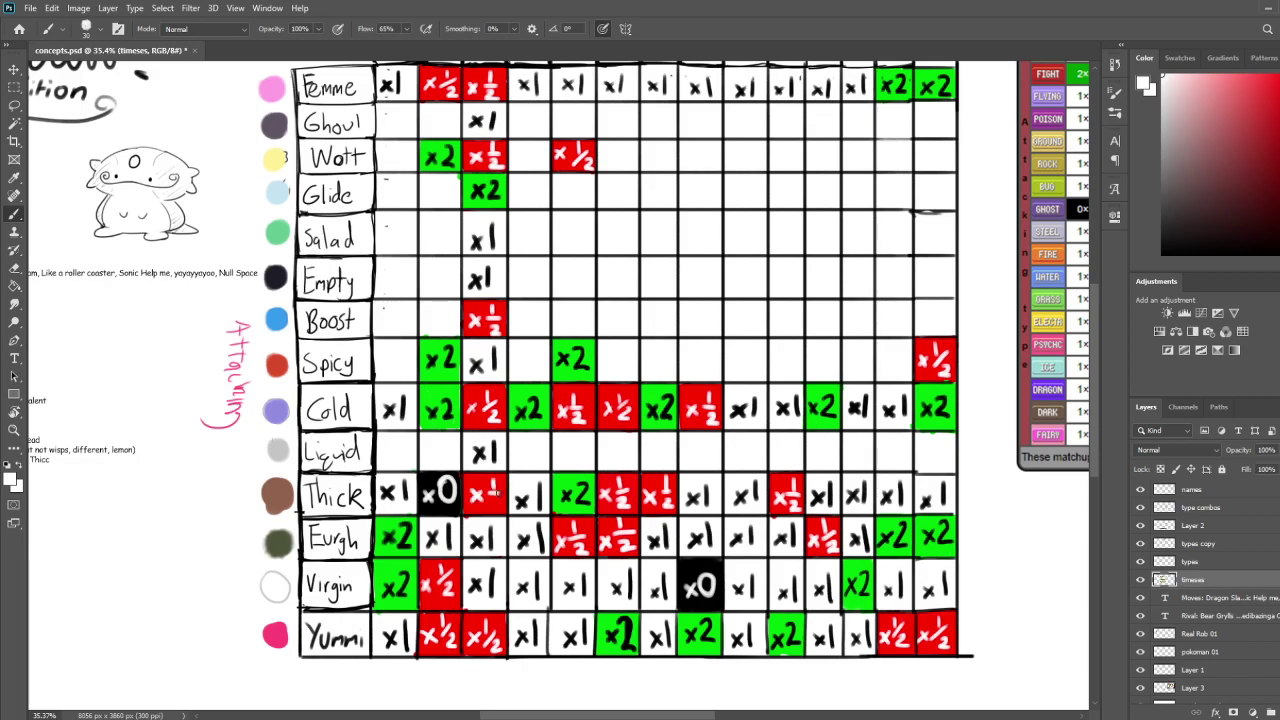
mouse_move(607, 444)
mouse_down()
mouse_move(607, 535)
mouse_move(607, 444)
mouse_up()
key(ctrl+s)
Fill the Glide row's cell under the Virgin column with the chart's red and clean up its edges
mouse_move(713, 408)
mouse_down()
mouse_move(703, 451)
mouse_move(701, 363)
mouse_move(688, 500)
mouse_move(703, 405)
mouse_move(684, 341)
mouse_up()
drag(697, 433, 679, 519)
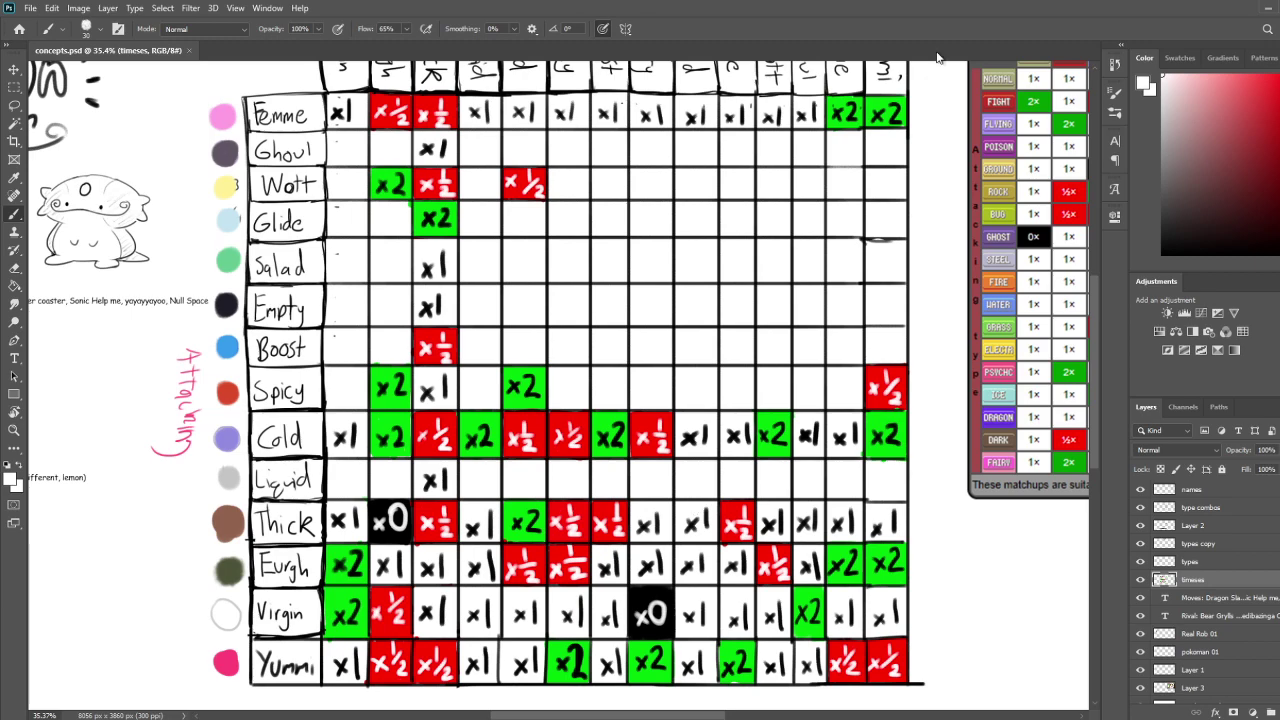
drag(879, 216, 856, 292)
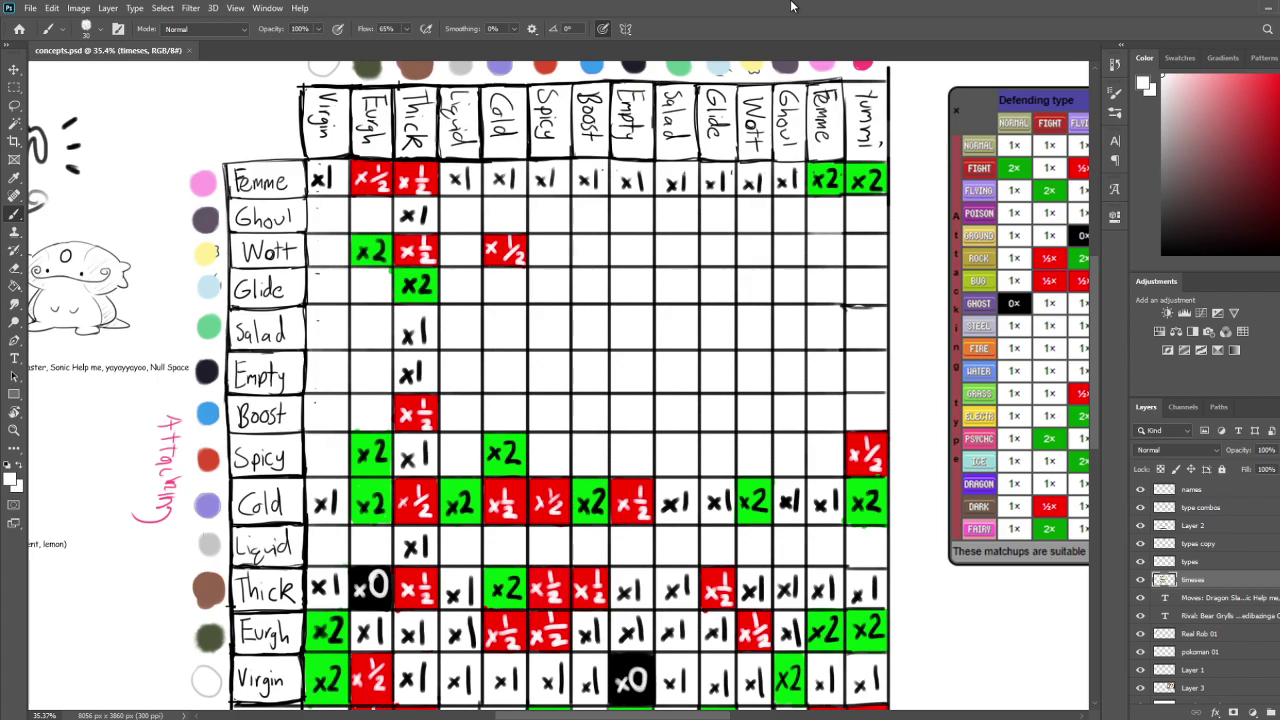
drag(430, 368, 420, 333)
mouse_move(376, 422)
mouse_down()
mouse_move(362, 329)
mouse_move(393, 409)
mouse_up()
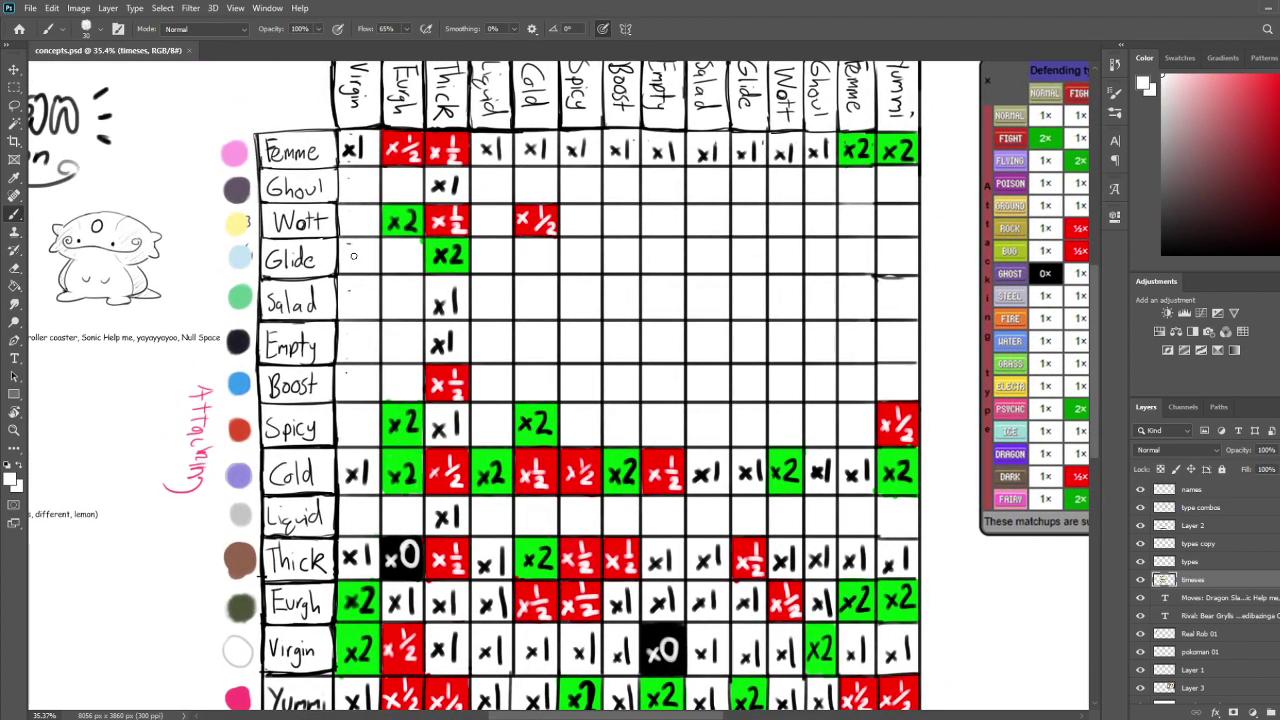
click(1162, 254)
alt+click(529, 227)
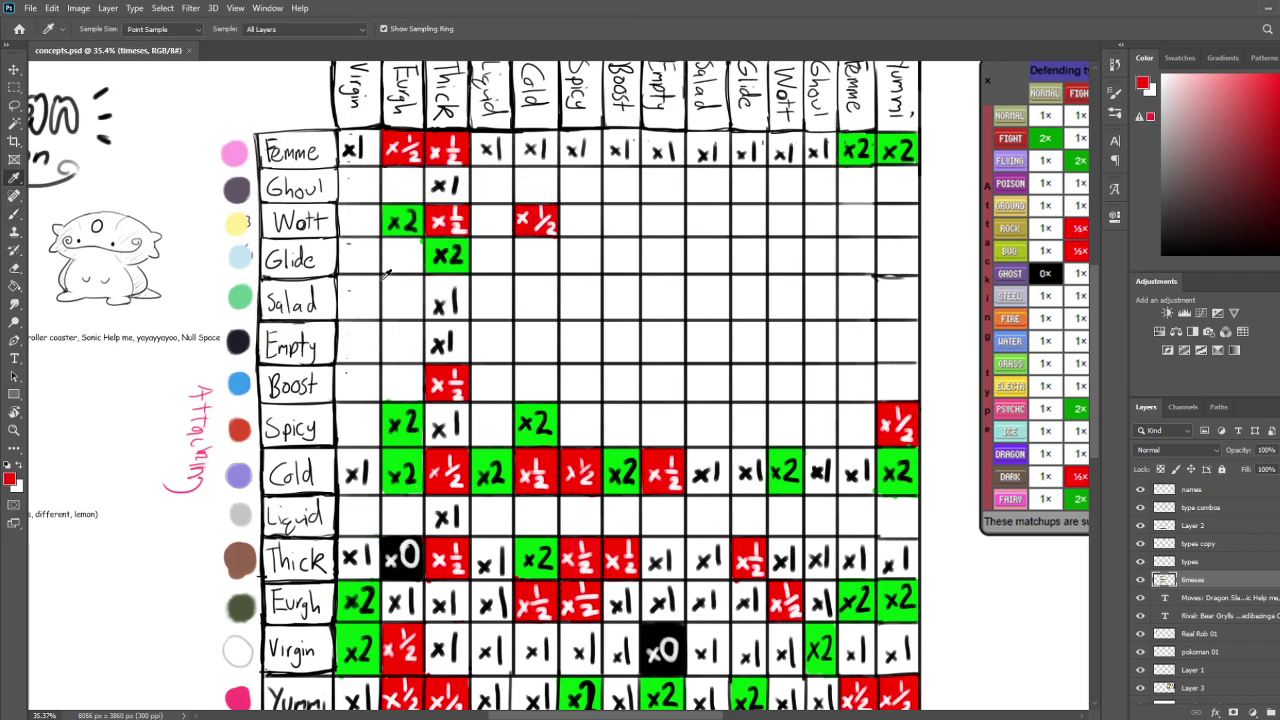
mouse_move(353, 247)
mouse_down()
mouse_move(341, 246)
mouse_move(376, 239)
mouse_move(380, 276)
mouse_move(336, 272)
mouse_move(372, 254)
mouse_move(354, 246)
mouse_move(366, 278)
mouse_up()
key(e)
mouse_move(361, 233)
mouse_down()
mouse_move(376, 232)
mouse_move(344, 233)
mouse_up()
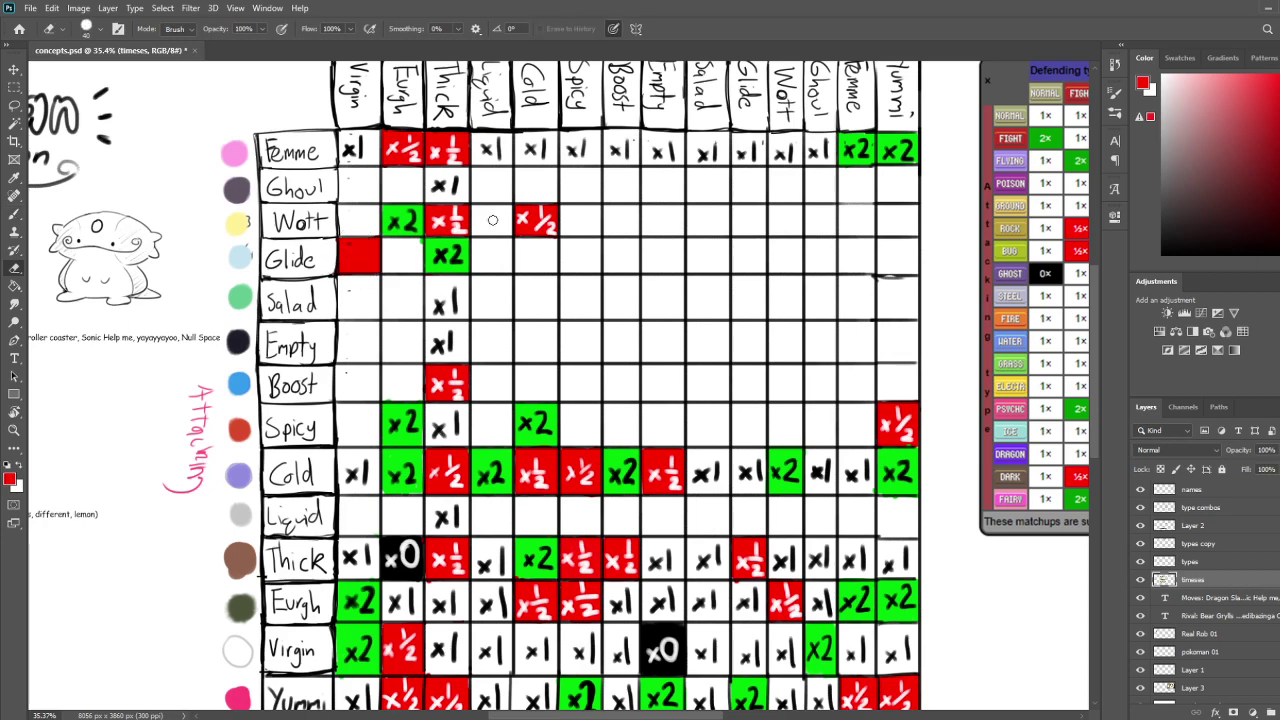
Write "×½" in white on the red cell in the Glide row's Virgin column
drag(1198, 190, 1162, 74)
key(b)
mouse_move(342, 251)
mouse_down()
mouse_move(341, 265)
mouse_move(373, 255)
mouse_move(372, 270)
mouse_up()
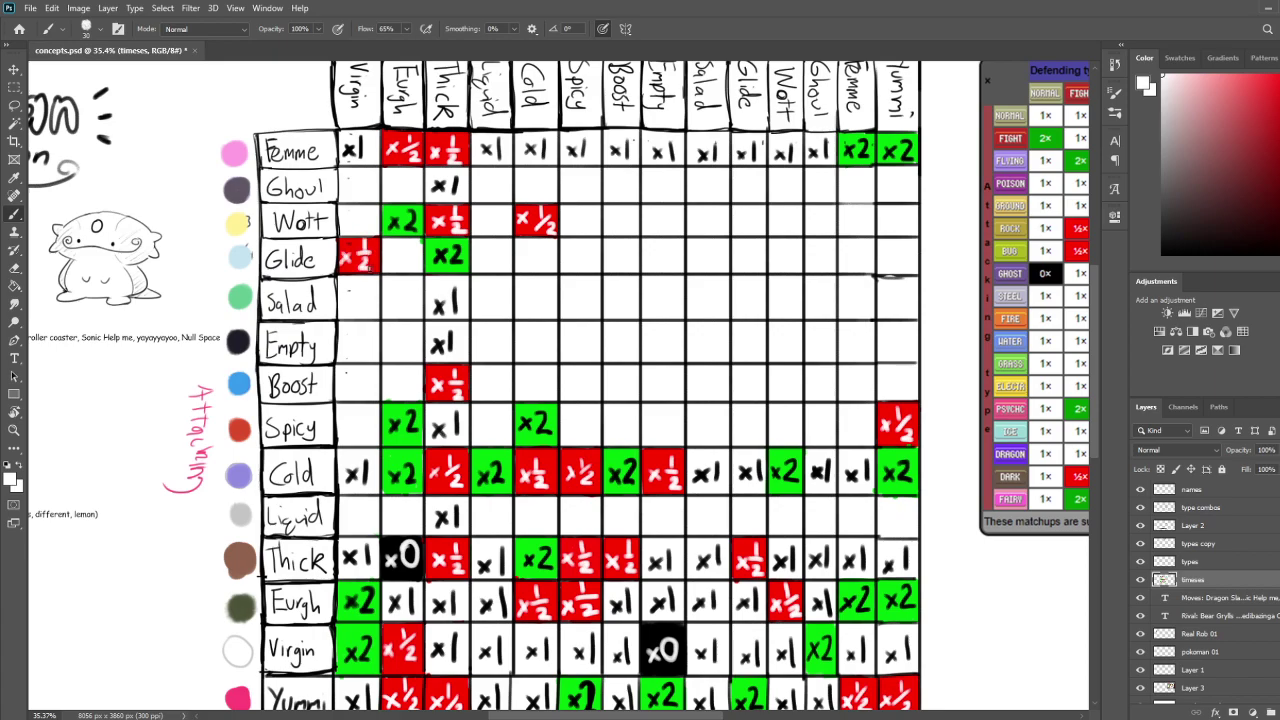
Write "×1" in black in the Glide row's cell under the Eurgh column
mouse_move(552, 254)
mouse_down()
mouse_move(540, 309)
mouse_move(550, 279)
mouse_up()
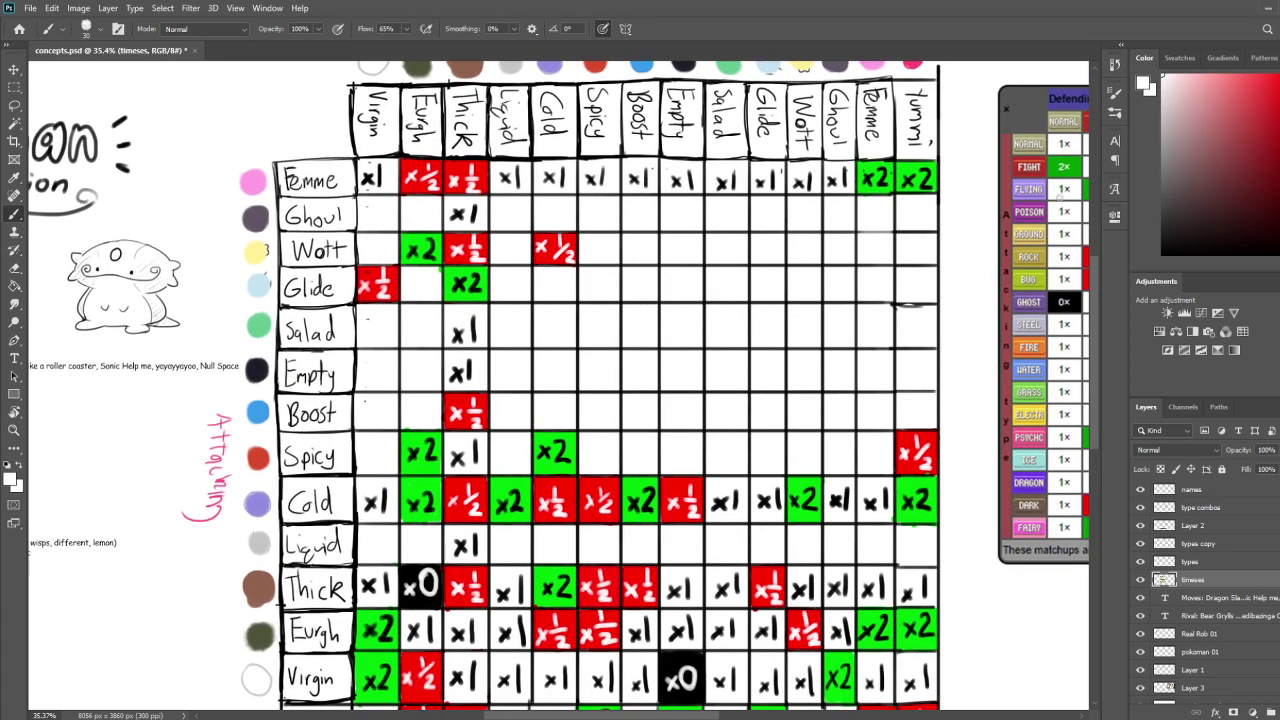
key(x)
mouse_move(405, 280)
mouse_down()
mouse_move(417, 294)
mouse_move(405, 295)
mouse_up()
mouse_move(426, 276)
mouse_down()
mouse_move(431, 295)
mouse_move(389, 281)
mouse_up()
key(e)
key(b)
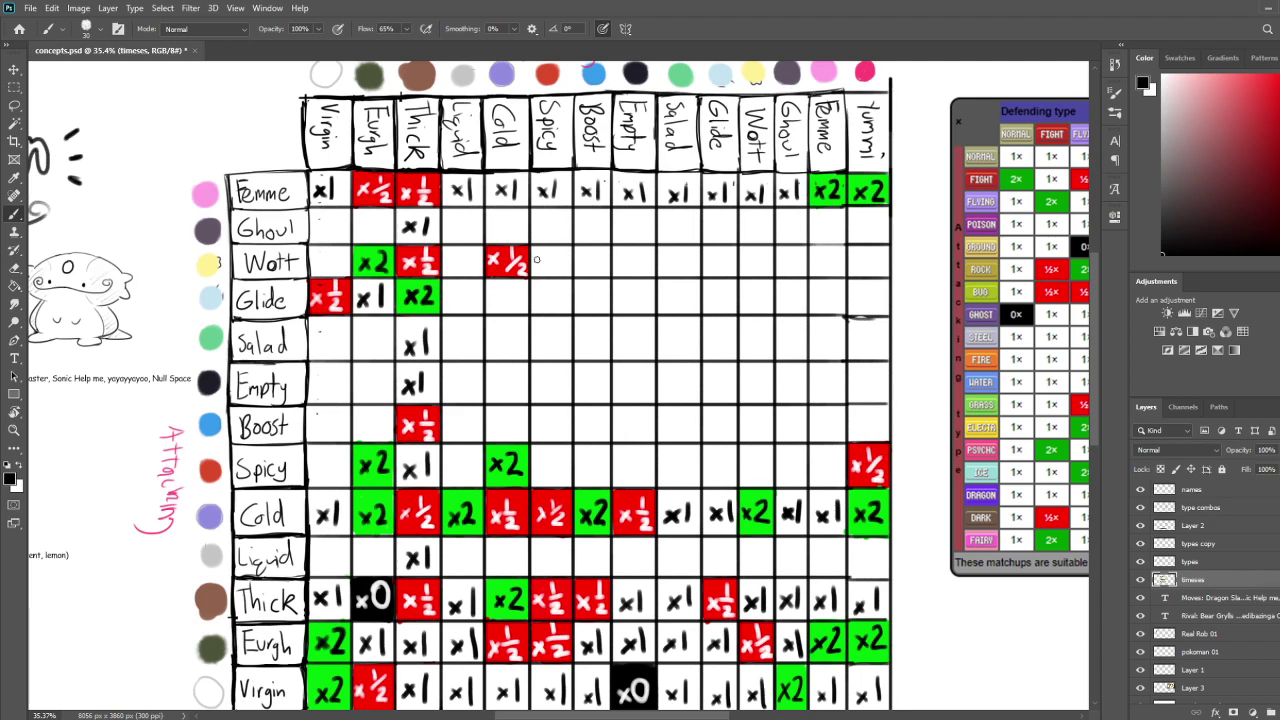
Fill the Glide row's cell under the Liquid column with the chart's red and write "×½" in white on it
alt+click(518, 266)
mouse_move(449, 297)
mouse_down()
mouse_move(447, 284)
mouse_move(483, 285)
mouse_move(482, 312)
mouse_move(452, 313)
mouse_move(478, 304)
mouse_move(452, 298)
mouse_move(478, 290)
mouse_move(452, 288)
mouse_up()
drag(1249, 121, 897, 25)
drag(454, 296, 462, 307)
mouse_move(462, 296)
mouse_down()
mouse_move(452, 308)
mouse_move(476, 292)
mouse_move(479, 310)
mouse_up()
Write "×1" in black in the Glide row's cells under the Cold, Spicy and Boost columns
key(space)
mouse_move(658, 273)
mouse_down()
mouse_move(636, 291)
mouse_move(649, 271)
mouse_up()
key(d)
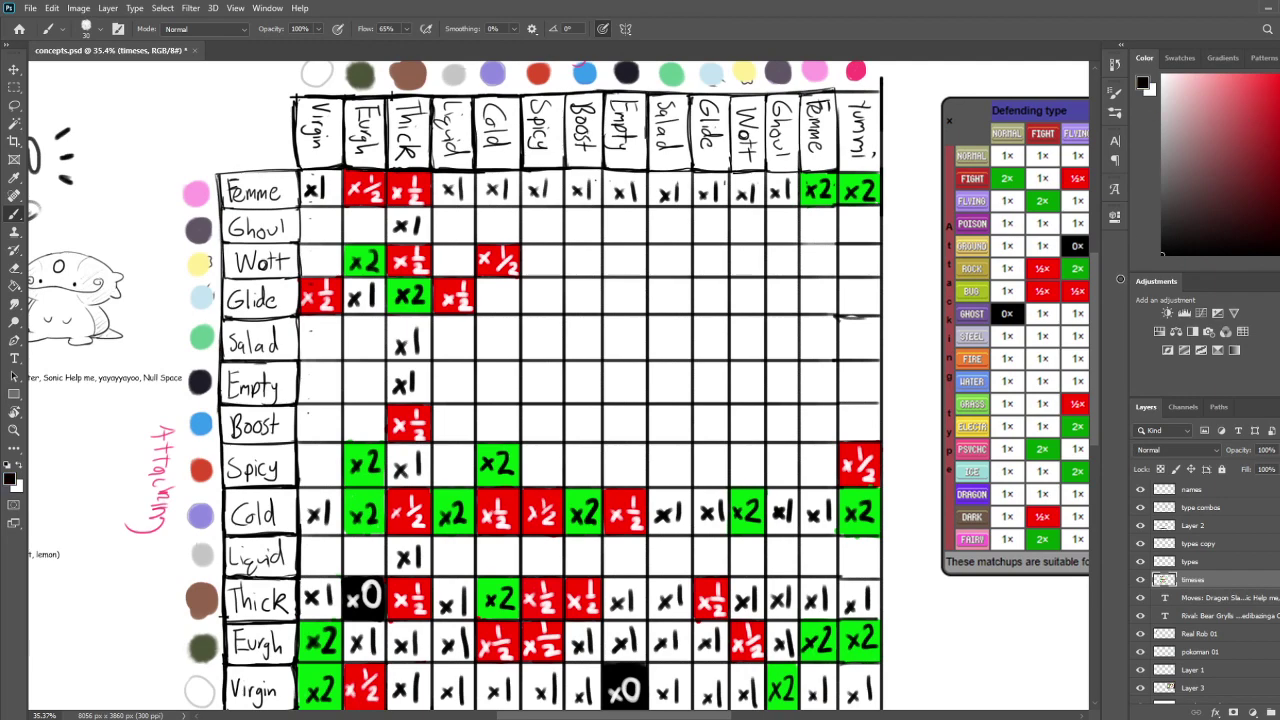
mouse_move(482, 289)
mouse_down()
mouse_move(496, 305)
mouse_move(482, 305)
mouse_move(507, 304)
mouse_up()
mouse_move(529, 295)
mouse_down()
mouse_move(540, 307)
mouse_move(529, 307)
mouse_move(547, 293)
mouse_move(546, 310)
mouse_up()
mouse_move(634, 309)
mouse_down()
mouse_move(616, 341)
mouse_move(557, 338)
mouse_move(573, 340)
mouse_up()
drag(677, 350, 653, 340)
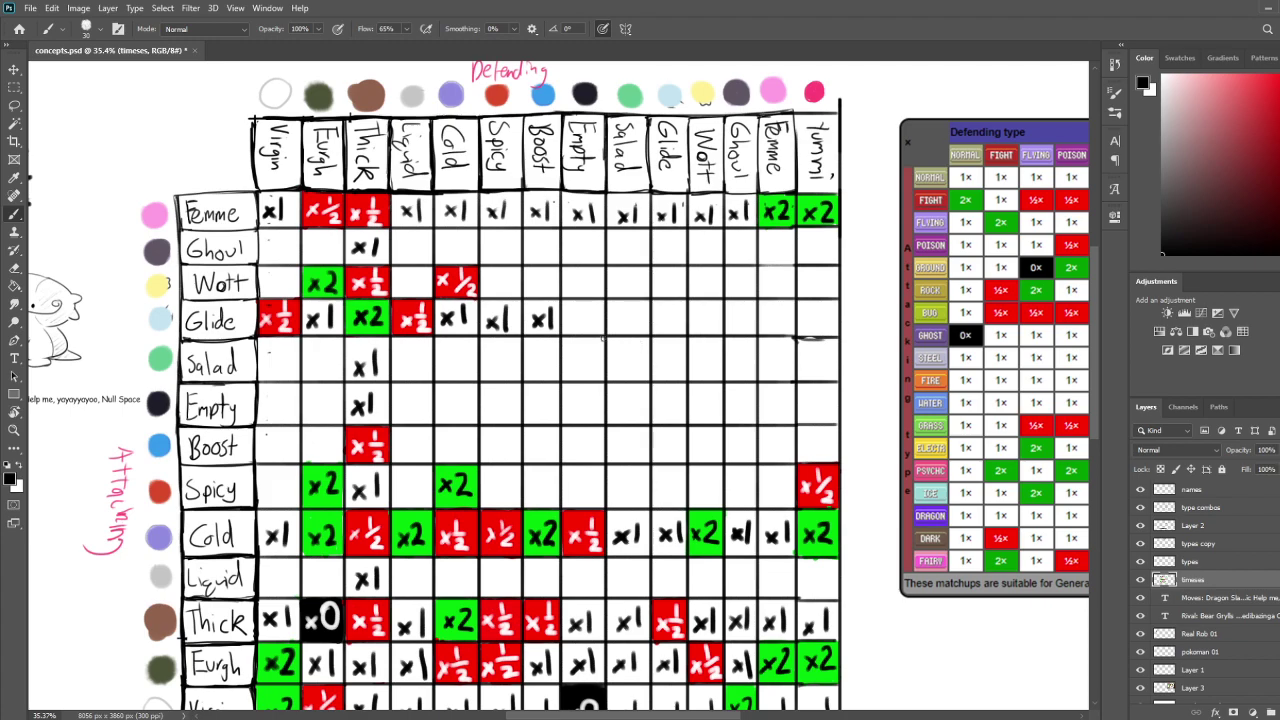
drag(493, 323, 499, 327)
Fill the Glide row's cell under the Empty column with red and write "×½" in white on it
click(1255, 123)
mouse_move(564, 300)
mouse_down()
mouse_move(566, 334)
mouse_move(605, 330)
mouse_move(603, 300)
mouse_move(572, 324)
mouse_move(597, 322)
mouse_up()
key(e)
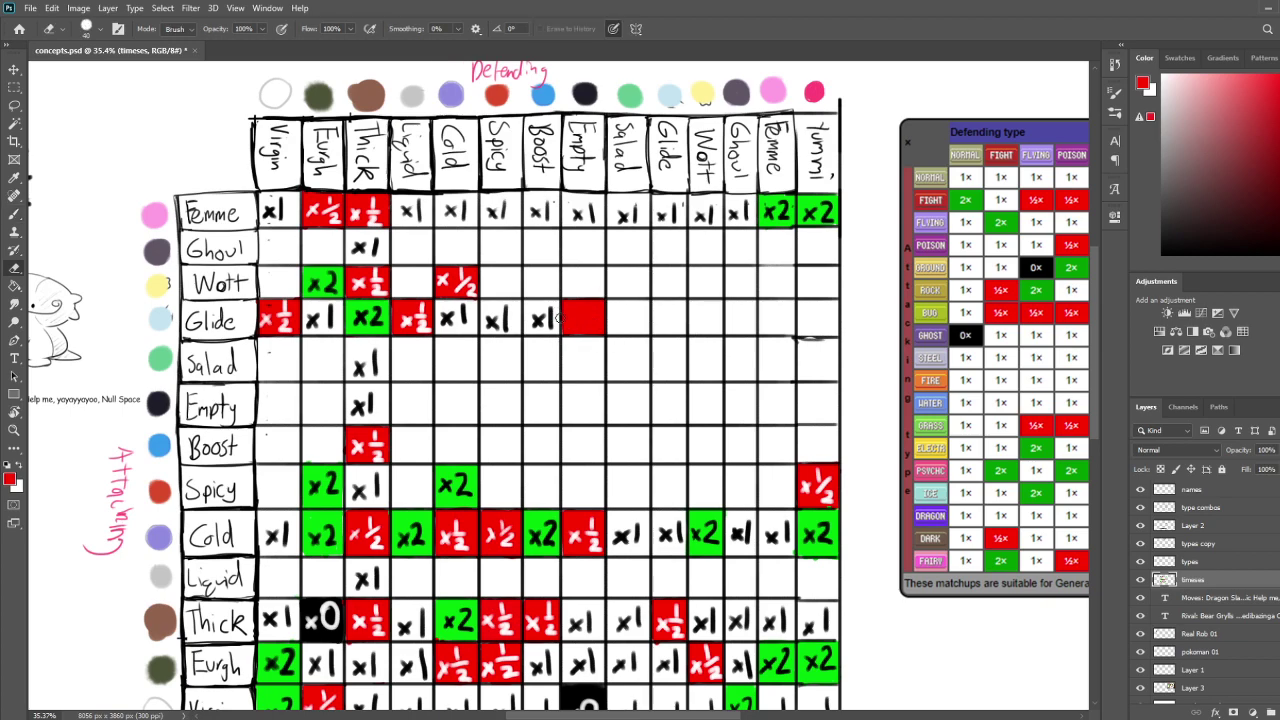
key(x)
key(b)
mouse_move(569, 313)
mouse_down()
mouse_move(583, 327)
mouse_move(569, 327)
mouse_up()
drag(591, 304, 600, 330)
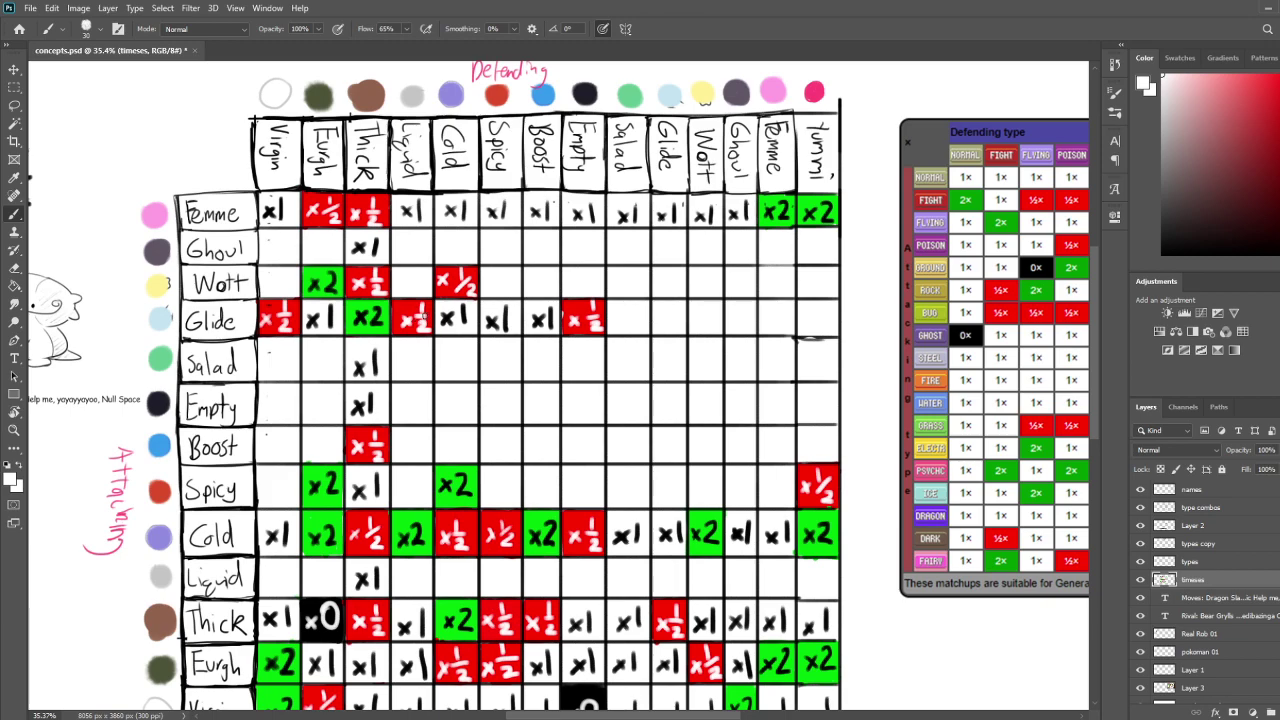
Try filling the Liquid row's cell under the Liquid column with the chart's green
key(i)
click(458, 496)
key(b)
mouse_move(396, 570)
mouse_down()
mouse_move(396, 596)
mouse_move(424, 562)
mouse_move(430, 596)
mouse_up()
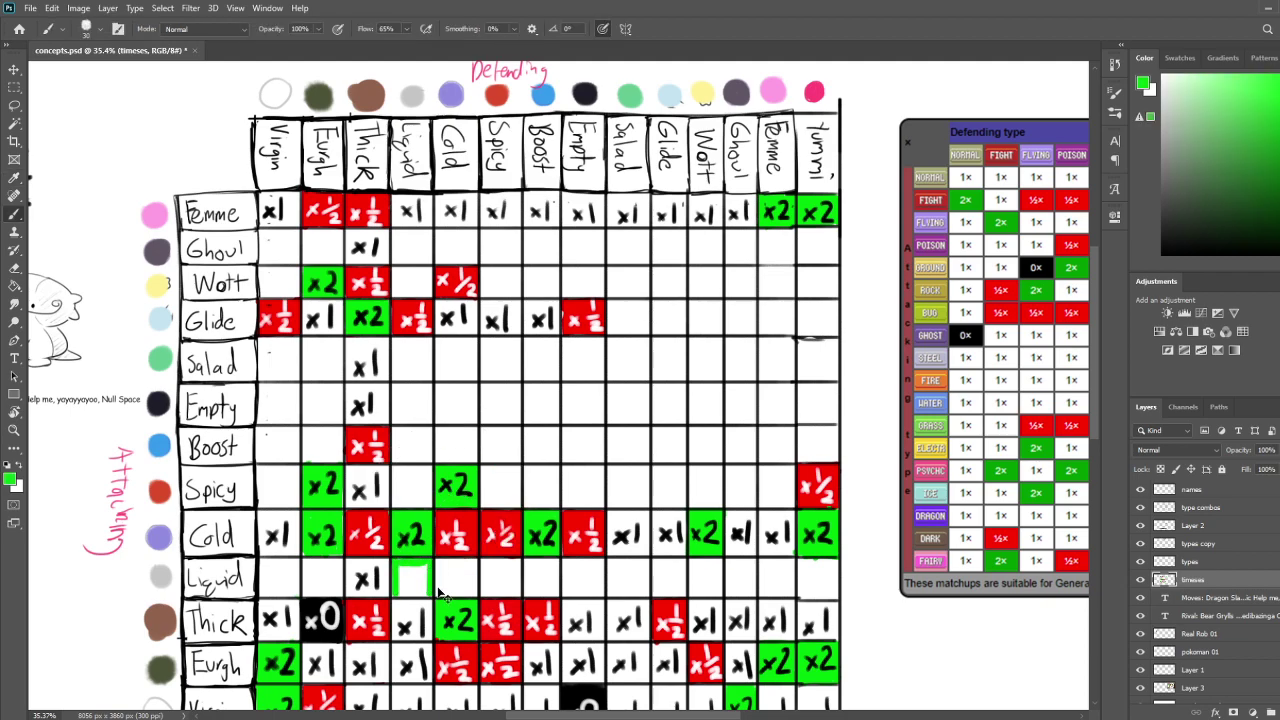
key(ctrl+z)
Fill the Liquid row's cell under the Glide column with green and write "×2" in black on it
drag(660, 566, 652, 588)
mouse_move(655, 560)
mouse_down()
mouse_move(684, 560)
mouse_move(684, 595)
mouse_move(655, 595)
mouse_move(668, 566)
mouse_move(659, 588)
mouse_up()
key(d)
mouse_move(673, 570)
mouse_down()
mouse_move(685, 590)
mouse_move(689, 554)
mouse_up()
key(space)
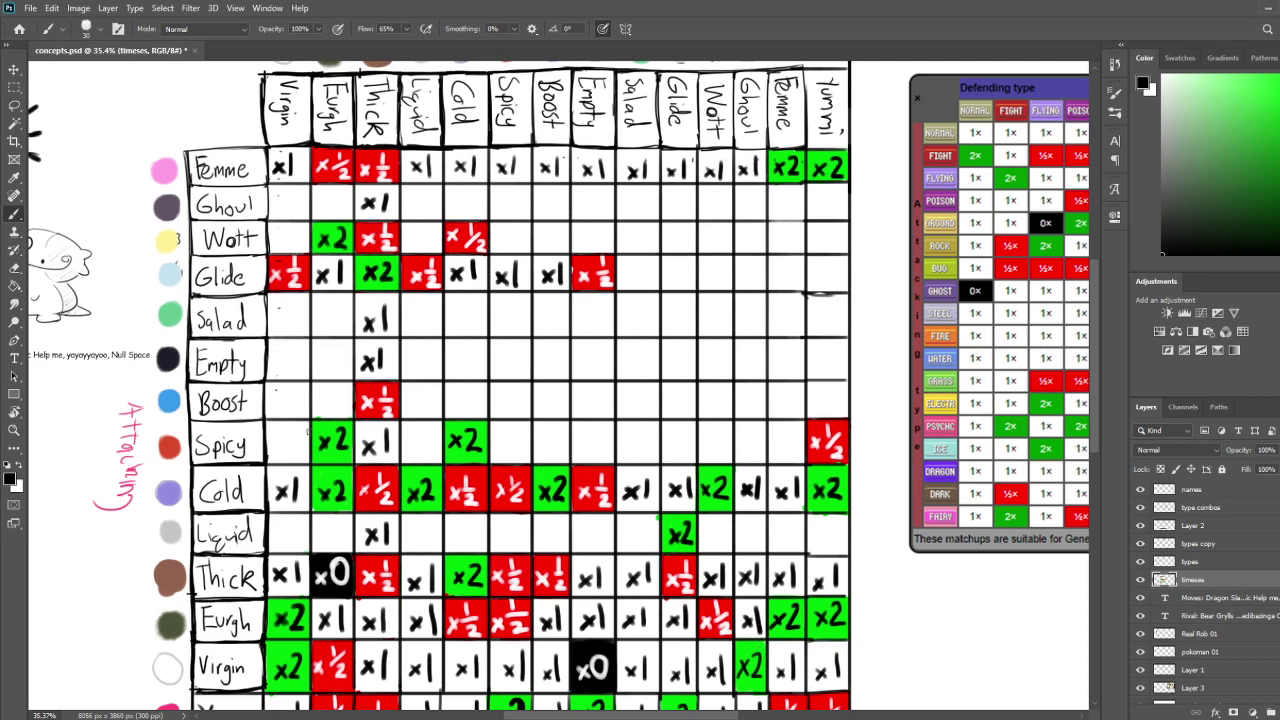
Fill the Empty row's cell under the Glide column with the chart's green
drag(367, 273, 358, 288)
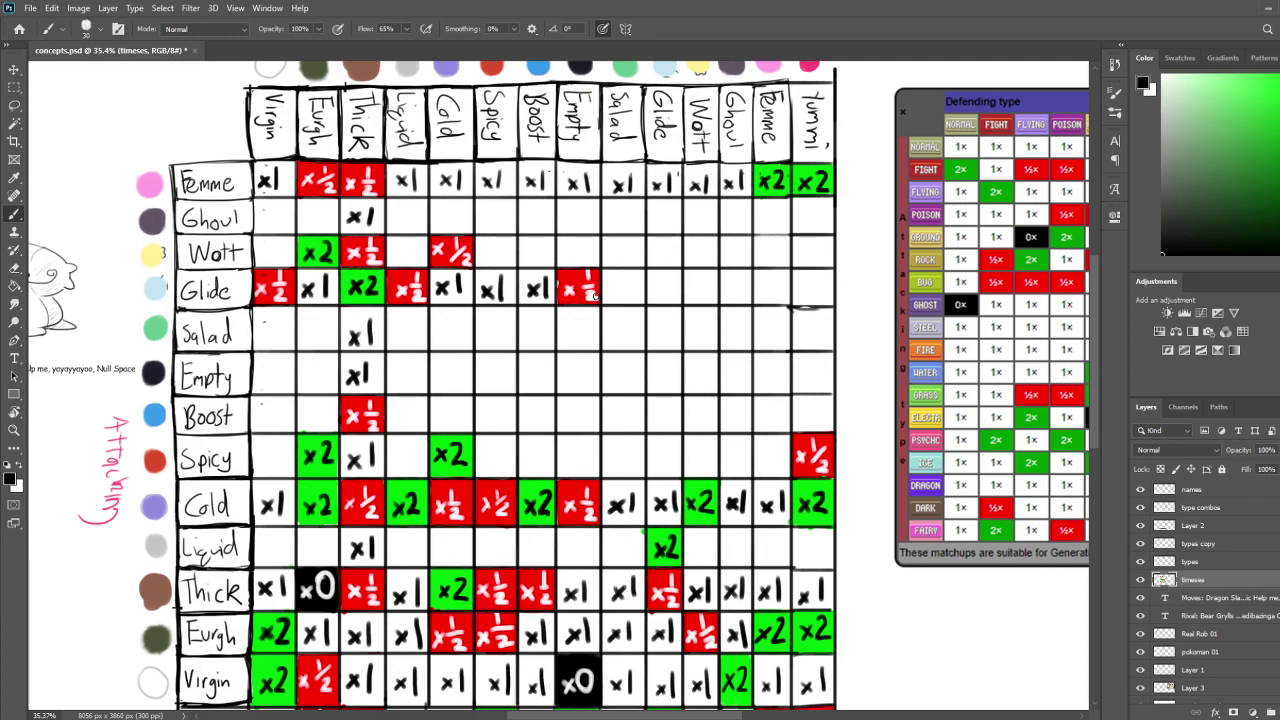
drag(596, 320, 594, 284)
drag(494, 342, 489, 382)
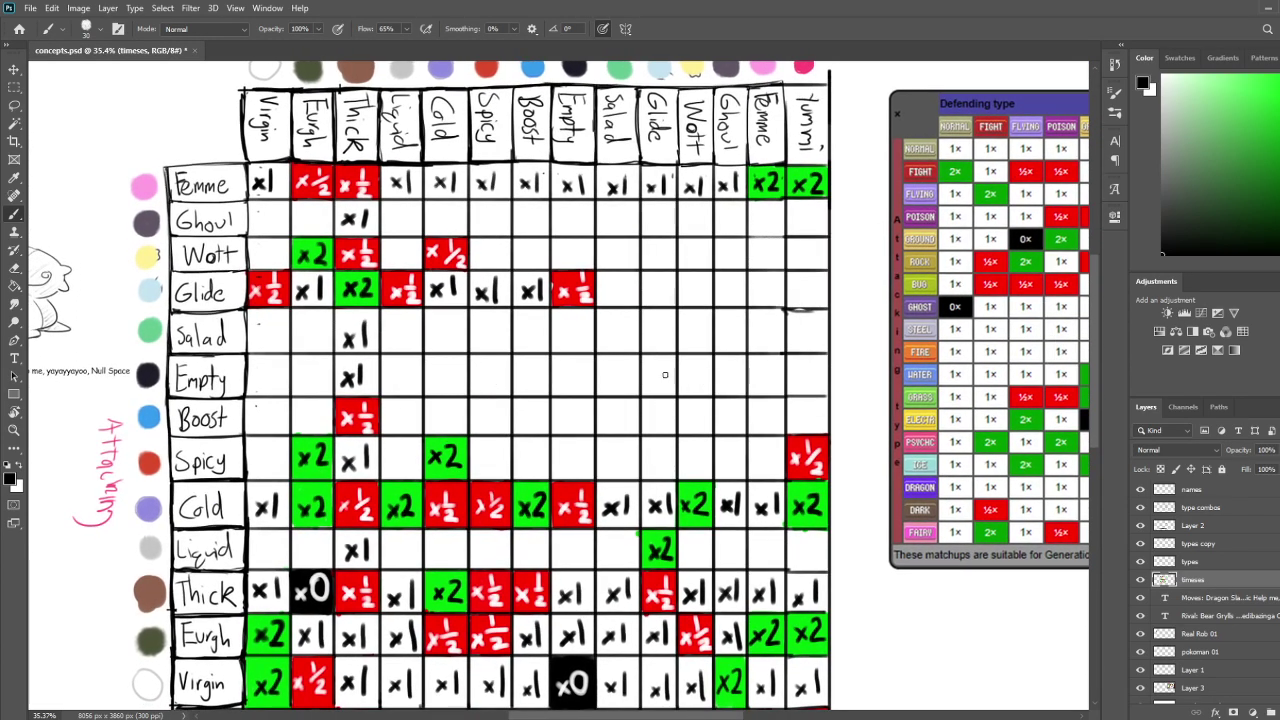
key(i)
click(695, 487)
key(b)
mouse_move(644, 363)
mouse_down()
mouse_move(645, 398)
mouse_move(646, 356)
mouse_move(674, 371)
mouse_move(648, 392)
mouse_move(678, 396)
mouse_move(672, 386)
mouse_up()
key(w)
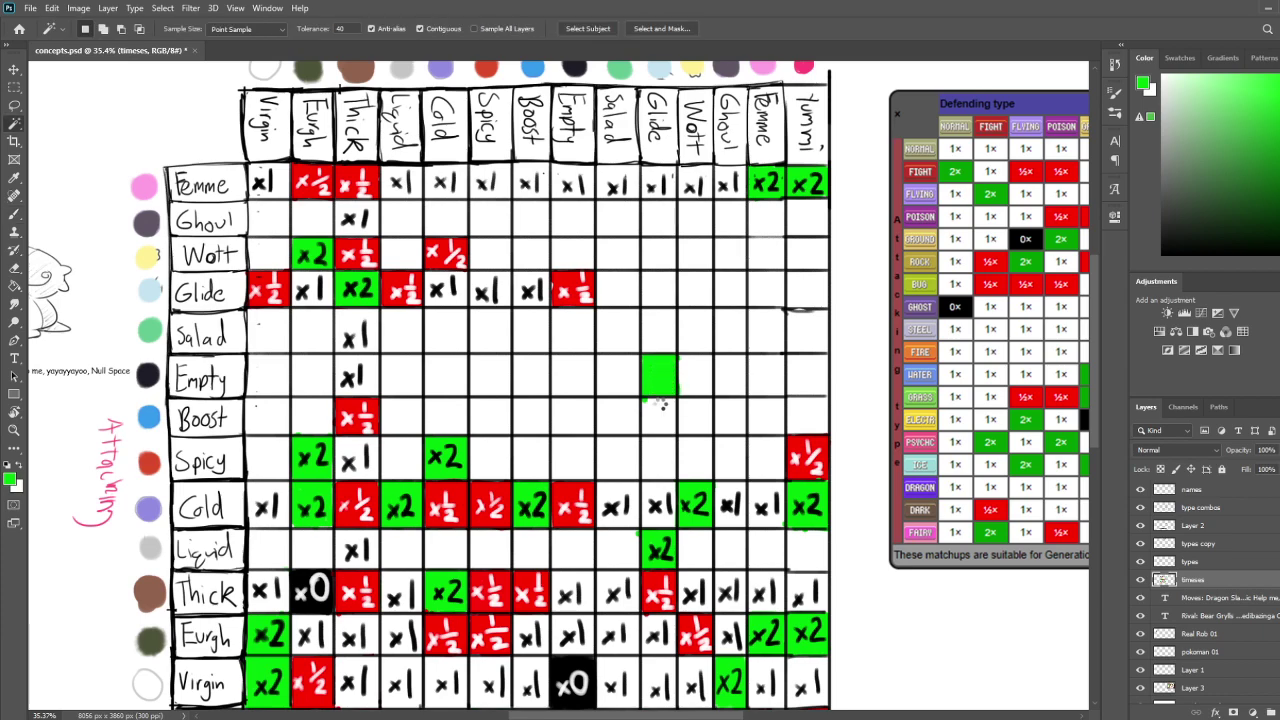
key(e)
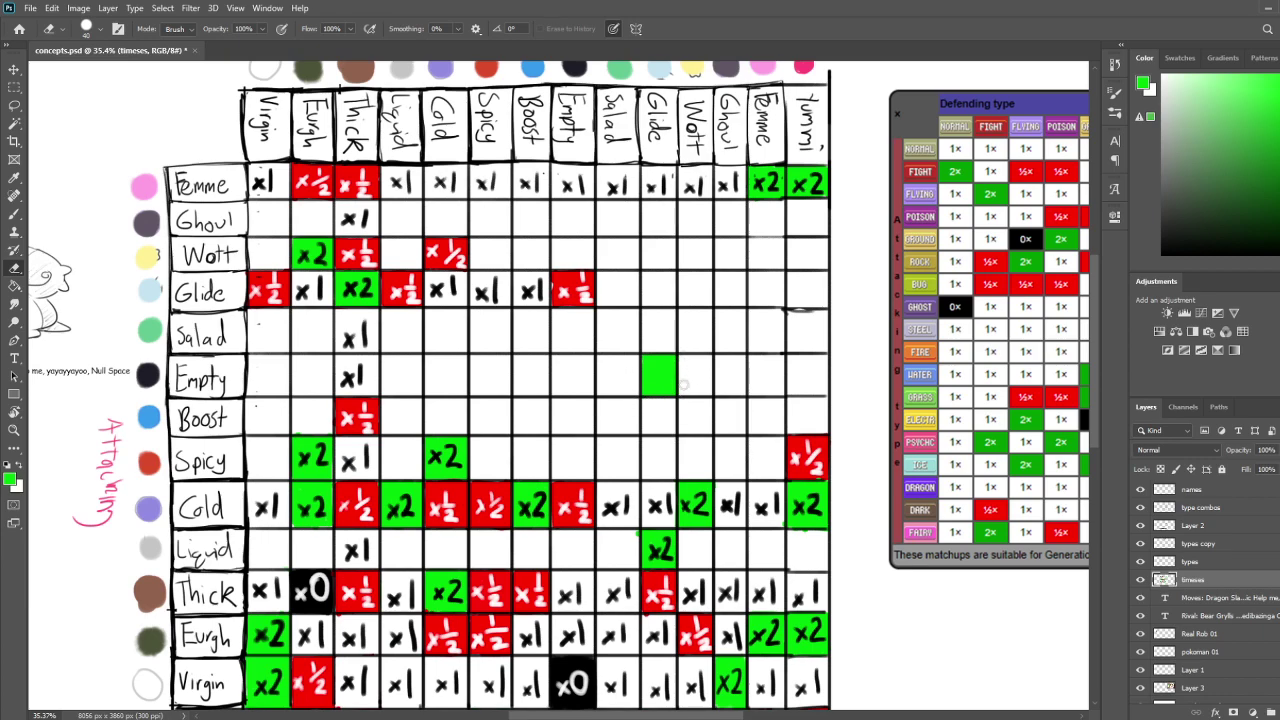
Write "×2" in black on the green cell in the Empty row's Glide column
key(d)
key(b)
drag(645, 372, 656, 388)
mouse_move(656, 372)
mouse_down()
mouse_move(645, 388)
mouse_move(675, 390)
mouse_up()
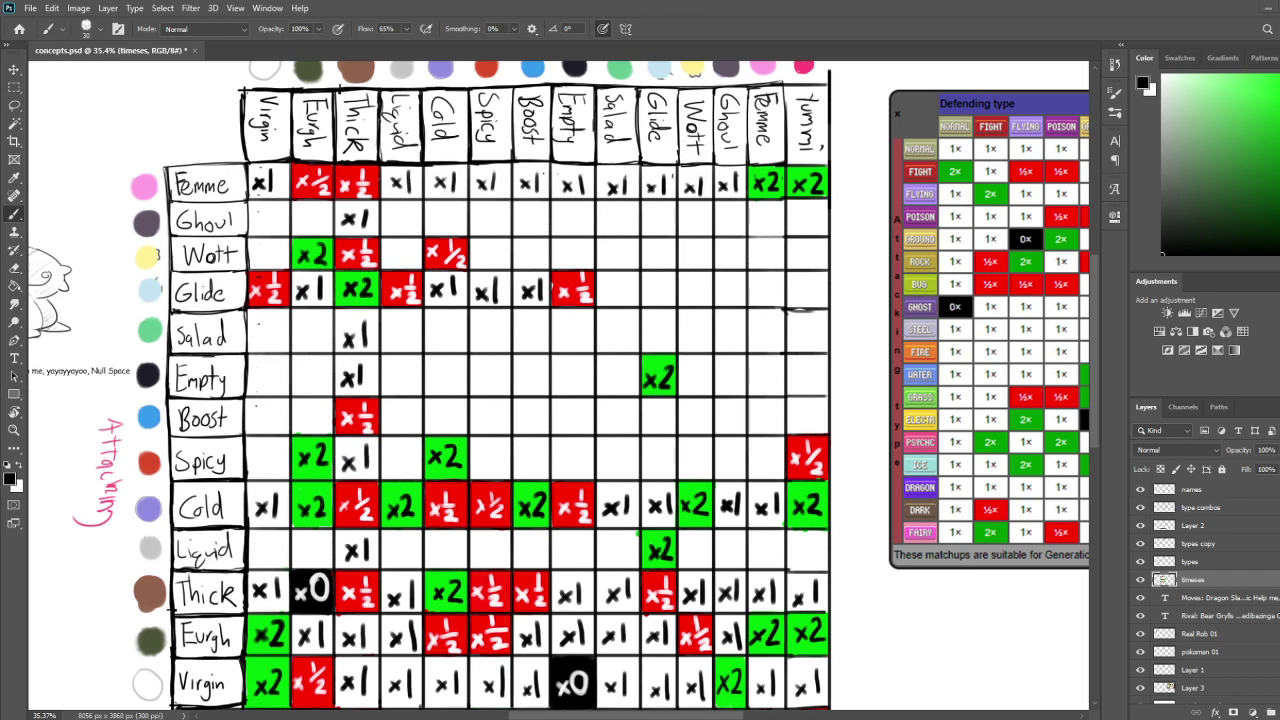
Fill the Glide row's cell under the Salad column with the green sampled from the chart
scroll(668, 338, down, 2)
scroll(663, 352, up, 4)
scroll(660, 382, down, 3)
scroll(660, 369, up, 2)
mouse_move(643, 422)
mouse_down()
mouse_move(650, 372)
mouse_move(646, 409)
mouse_up()
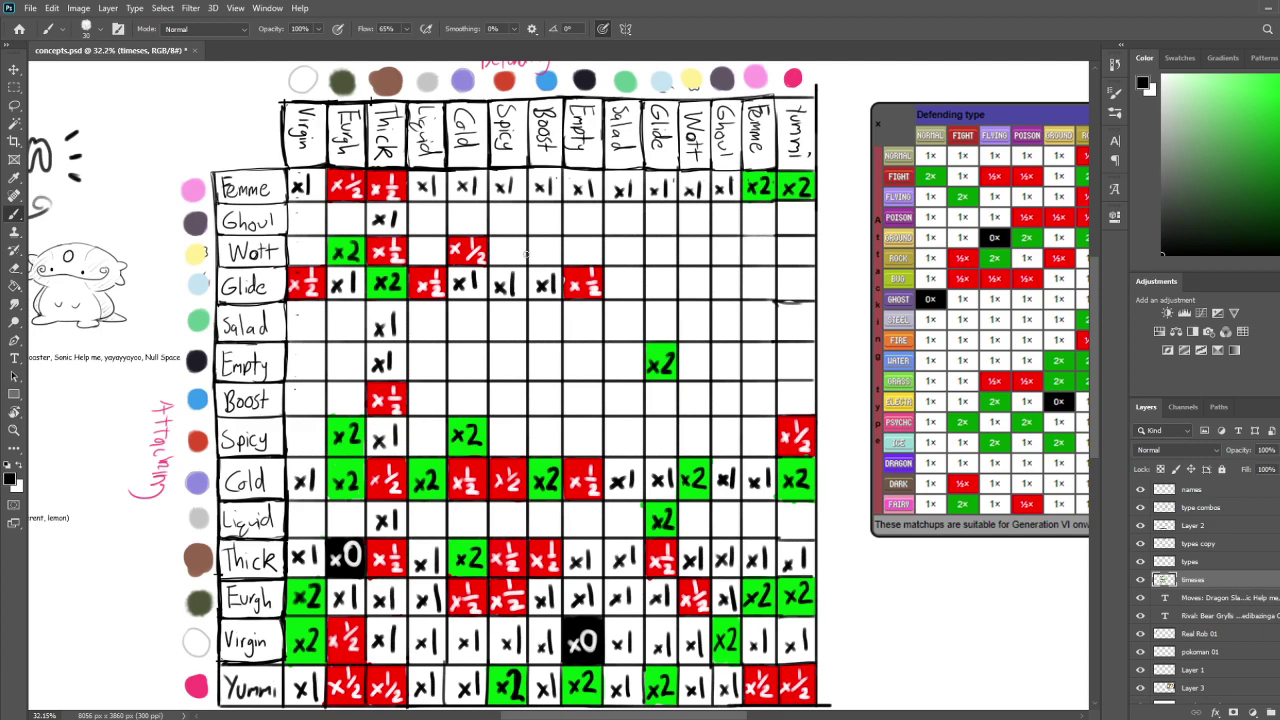
scroll(619, 314, up, 4)
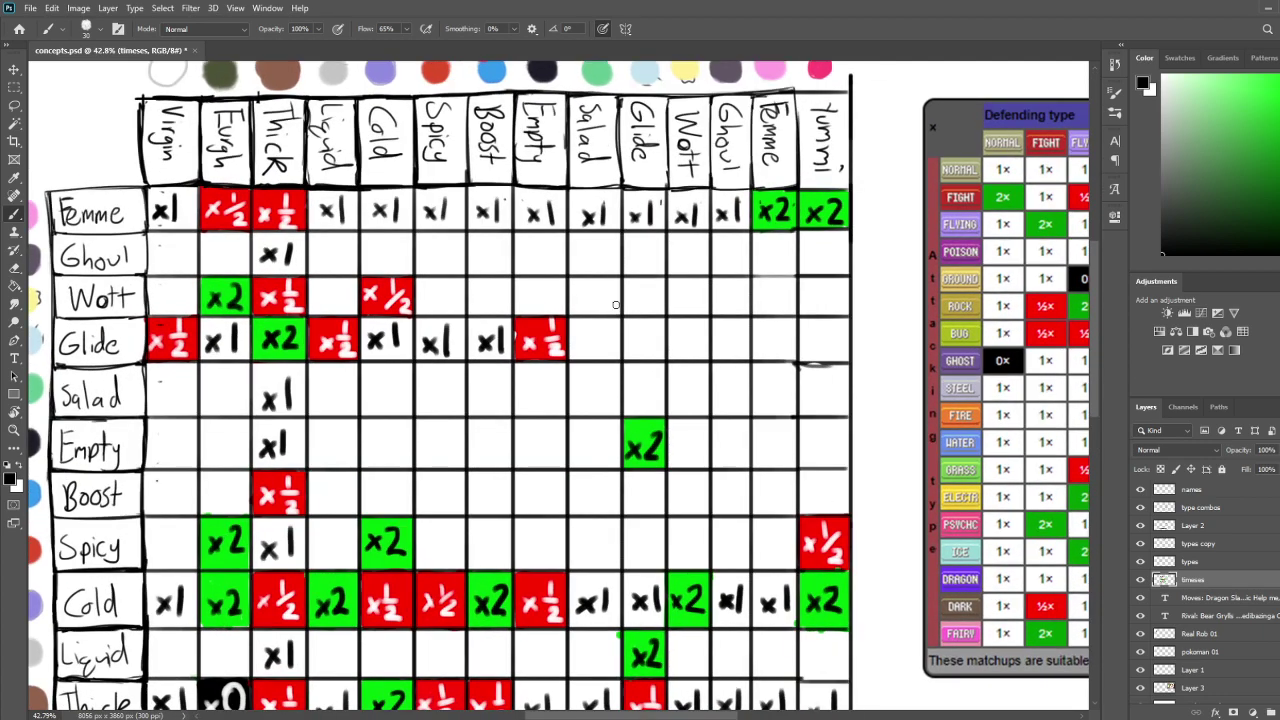
key(u)
key(i)
click(281, 351)
key(v)
key(b)
mouse_move(576, 320)
mouse_down()
mouse_move(573, 355)
mouse_move(616, 358)
mouse_move(614, 330)
mouse_move(617, 343)
mouse_move(576, 323)
mouse_move(610, 327)
mouse_move(582, 342)
mouse_move(615, 353)
mouse_move(561, 366)
mouse_up()
key(e)
Write "×2" in black on the green cell in the Glide row's Salad column
click(1163, 75)
key(b)
key(x)
drag(580, 341, 591, 354)
mouse_move(592, 341)
mouse_down()
mouse_move(581, 354)
mouse_move(612, 356)
mouse_up()
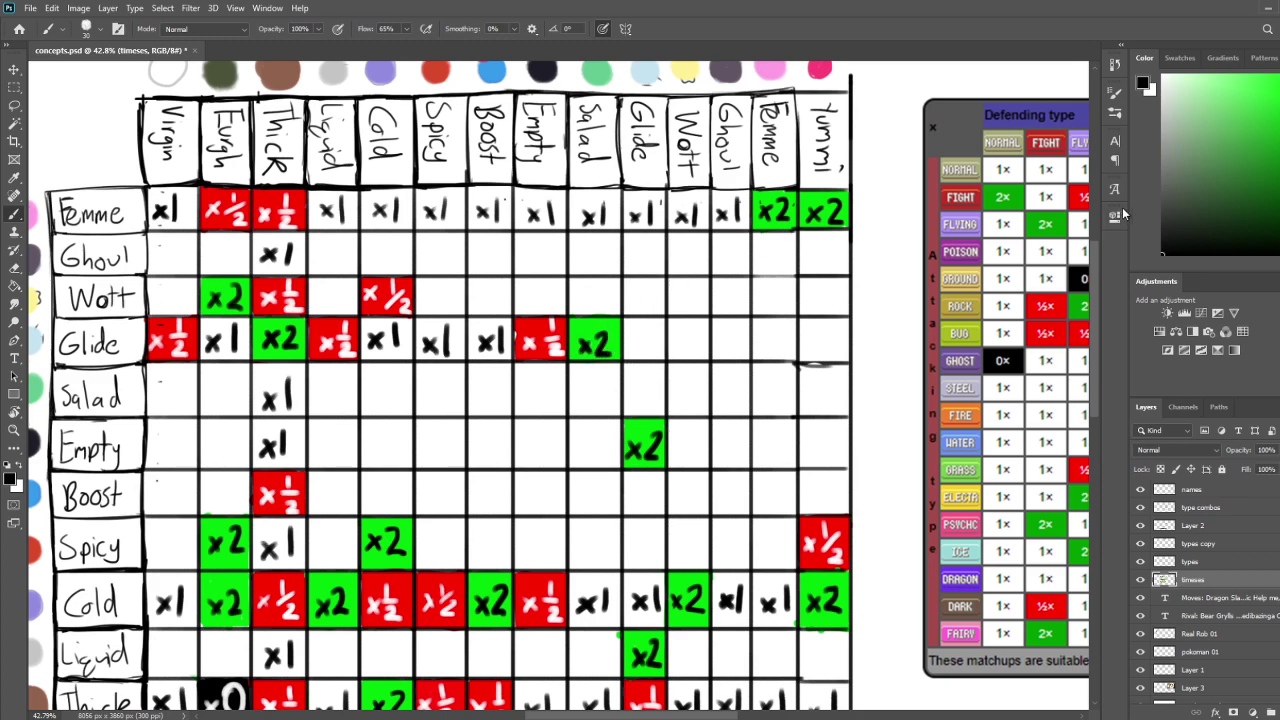
Write "×1" in black in the Glide row's cell under the Glide column
click(1193, 127)
key(d)
mouse_move(636, 334)
mouse_down()
mouse_move(648, 352)
mouse_move(635, 354)
mouse_move(698, 354)
mouse_move(757, 317)
mouse_up()
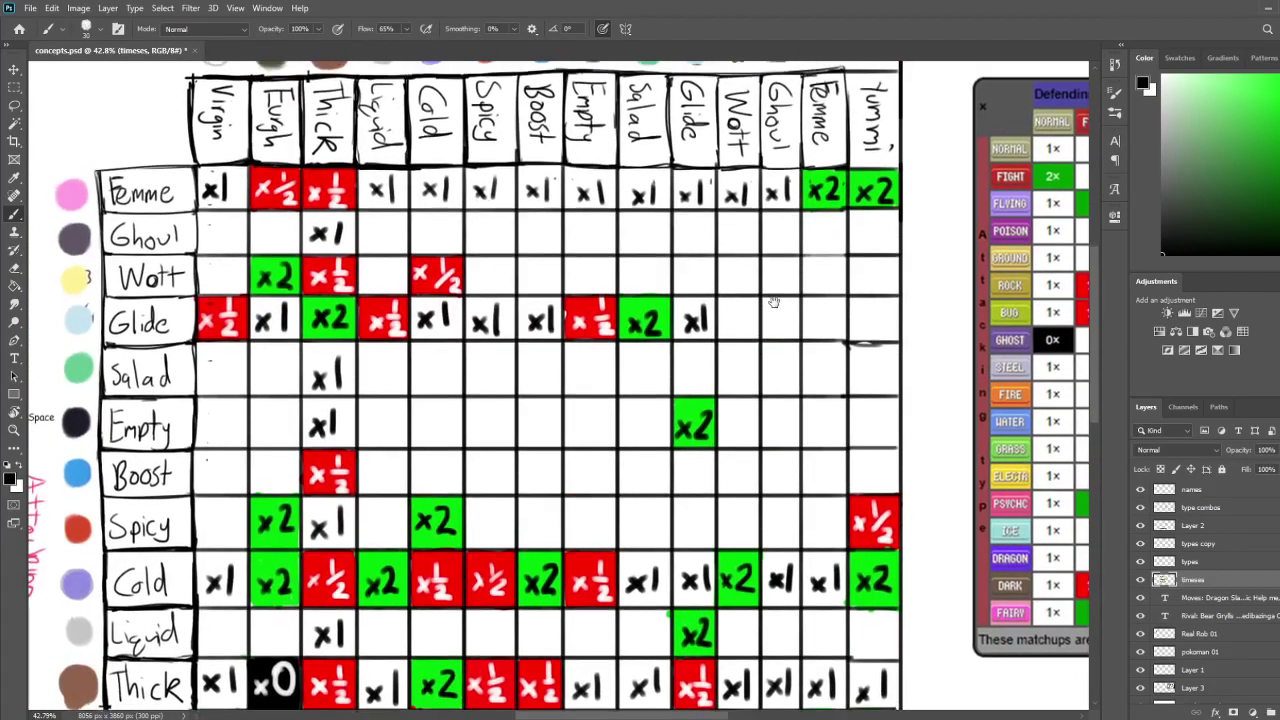
Save the document and fill the Glide row's cell under the Wott column with red
key(ctrl+s)
drag(803, 357, 740, 375)
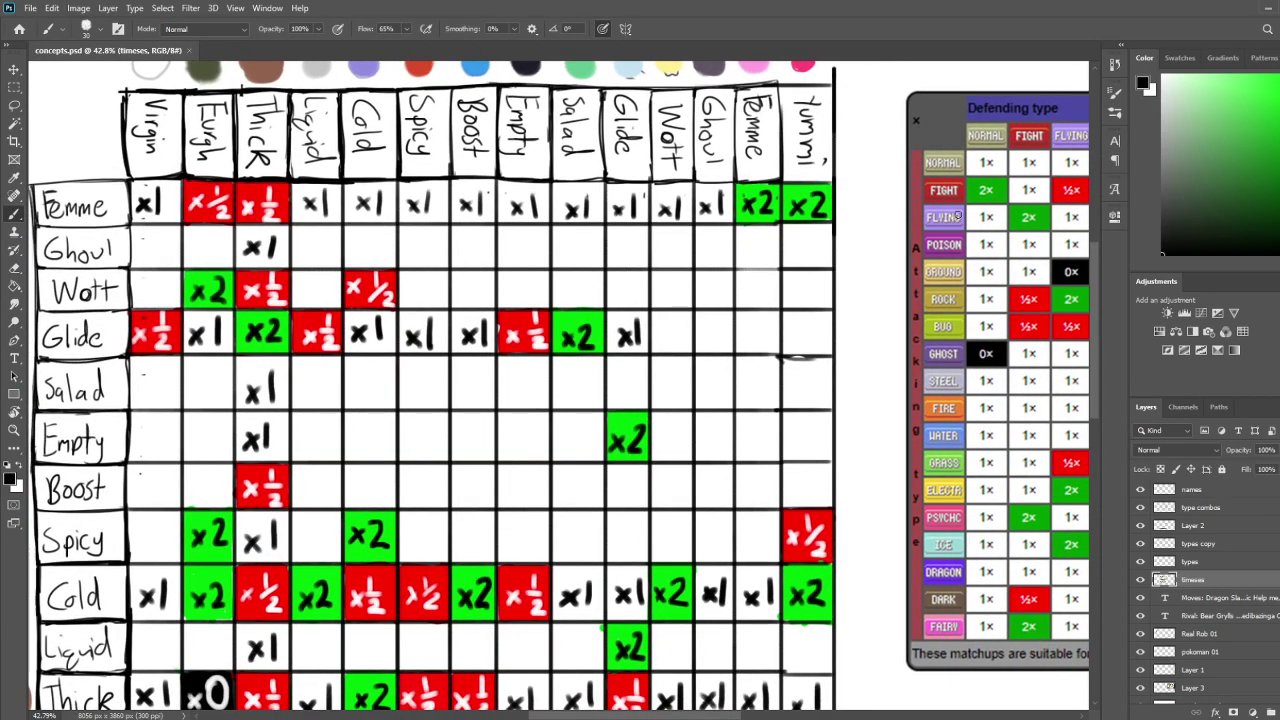
click(1278, 76)
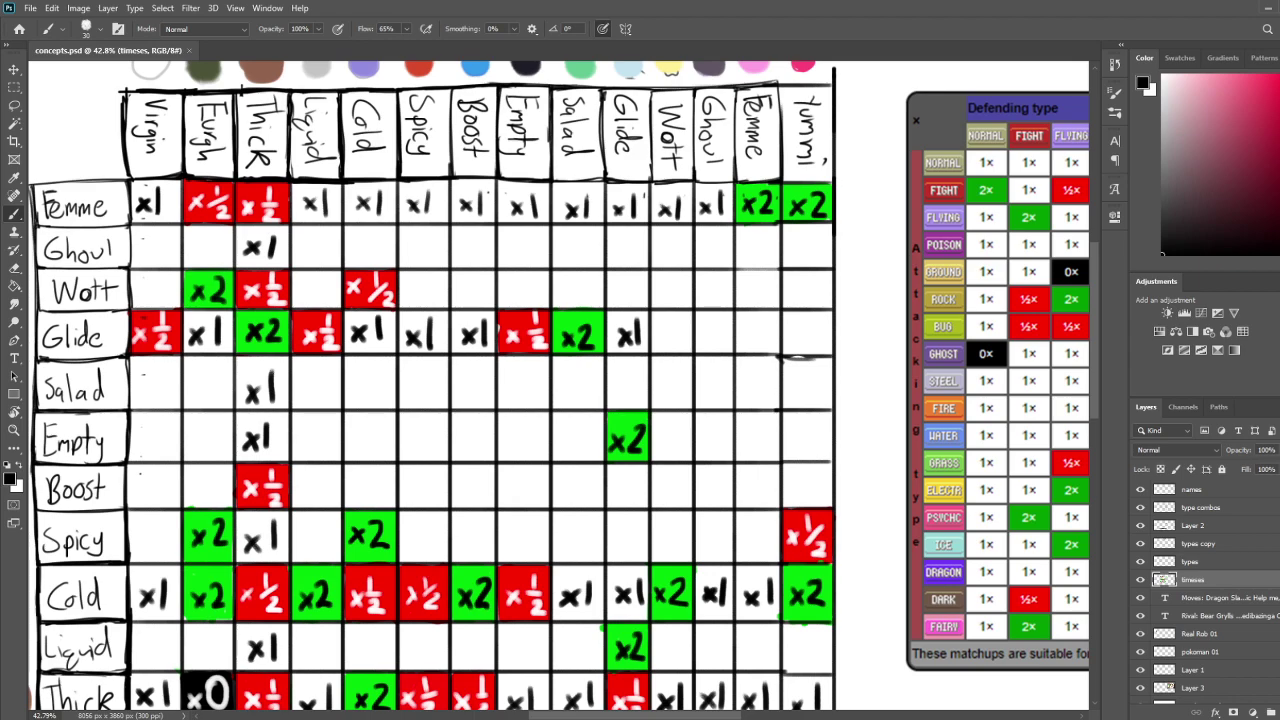
drag(1257, 177, 1278, 92)
mouse_move(656, 310)
mouse_down()
mouse_move(652, 350)
mouse_move(688, 351)
mouse_move(688, 308)
mouse_move(648, 310)
mouse_move(672, 322)
mouse_move(664, 338)
mouse_move(686, 343)
mouse_up()
key(w)
click(694, 352)
key(ctrl+d)
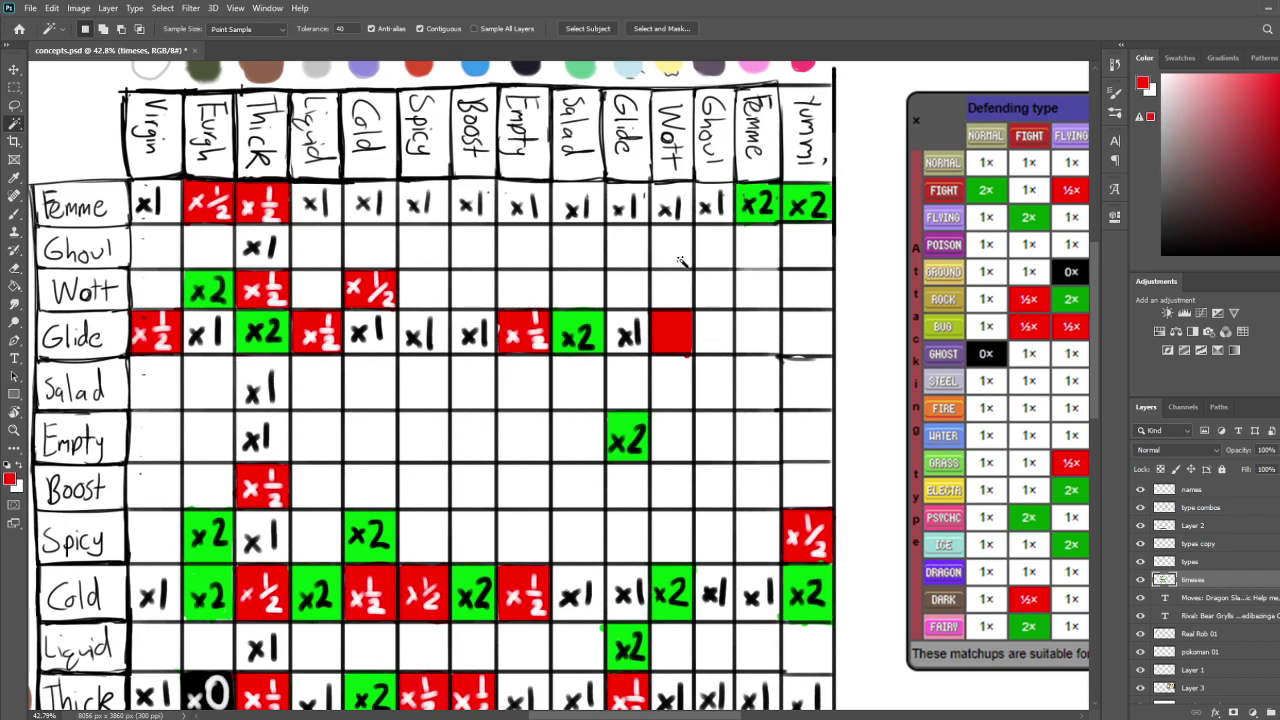
Replace the red multiplier in the Glide row's Liquid column with a black "×1" on white
key(e)
key(b)
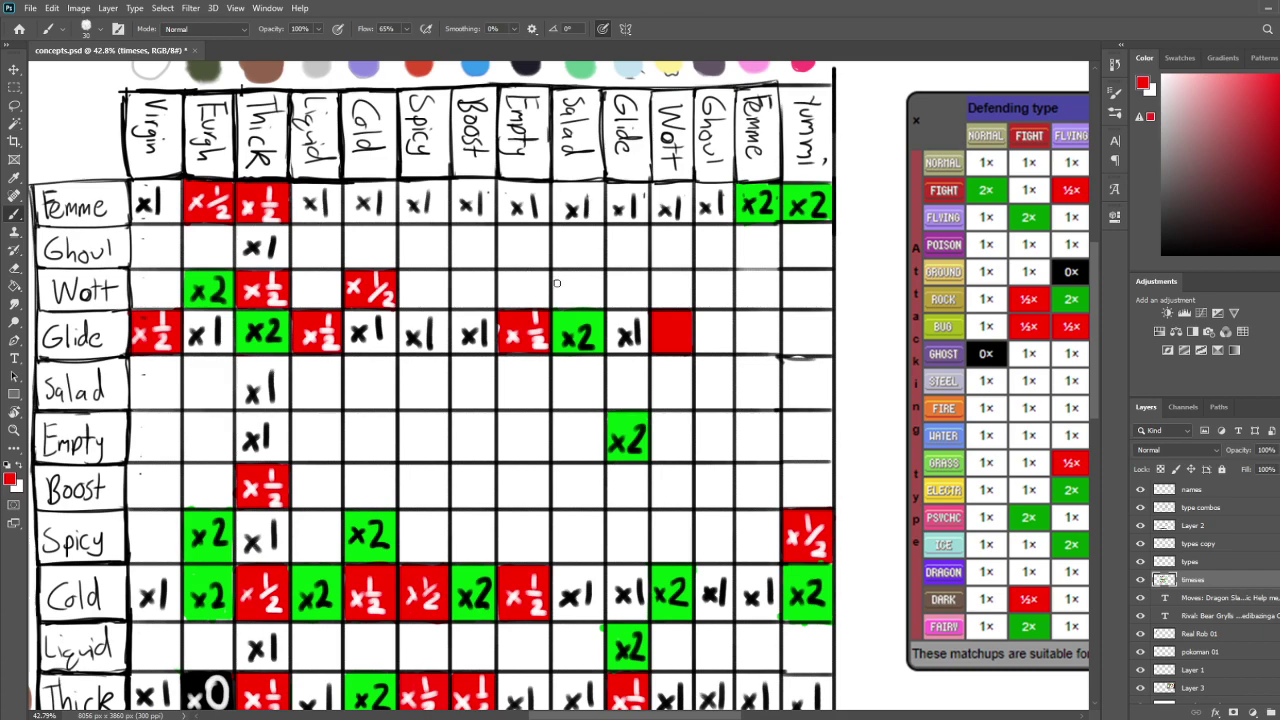
key(e)
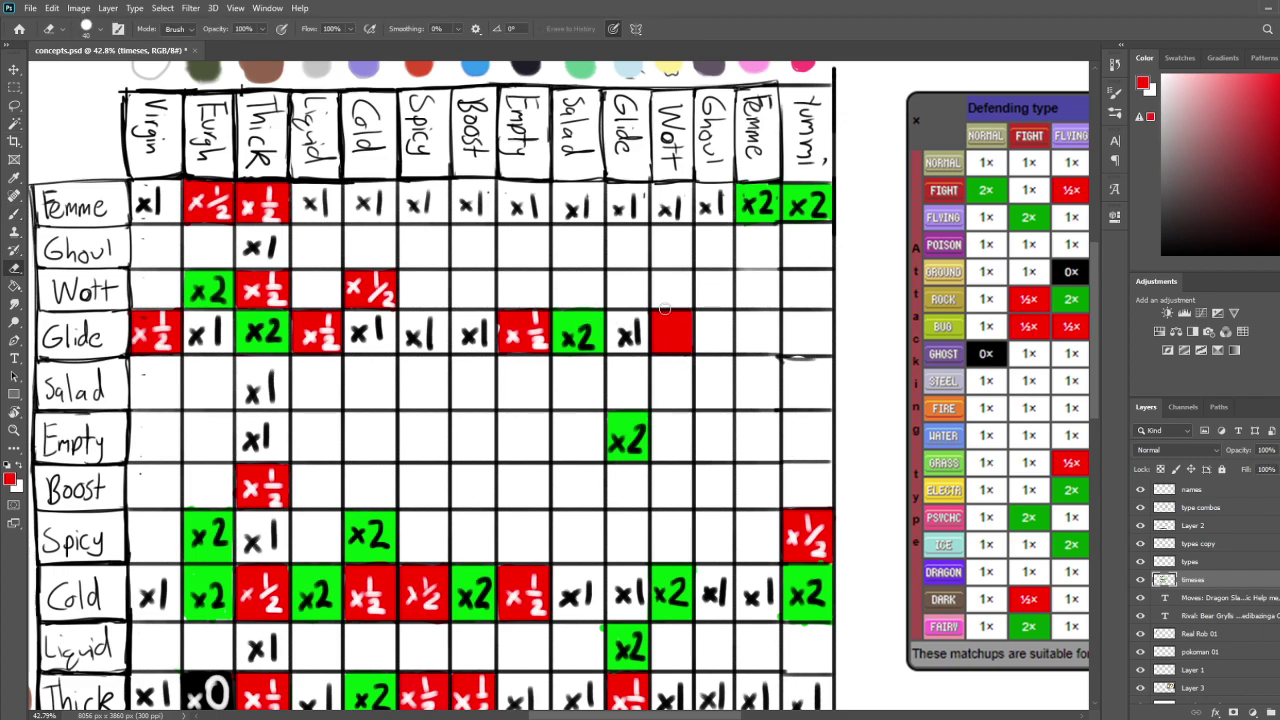
key(b)
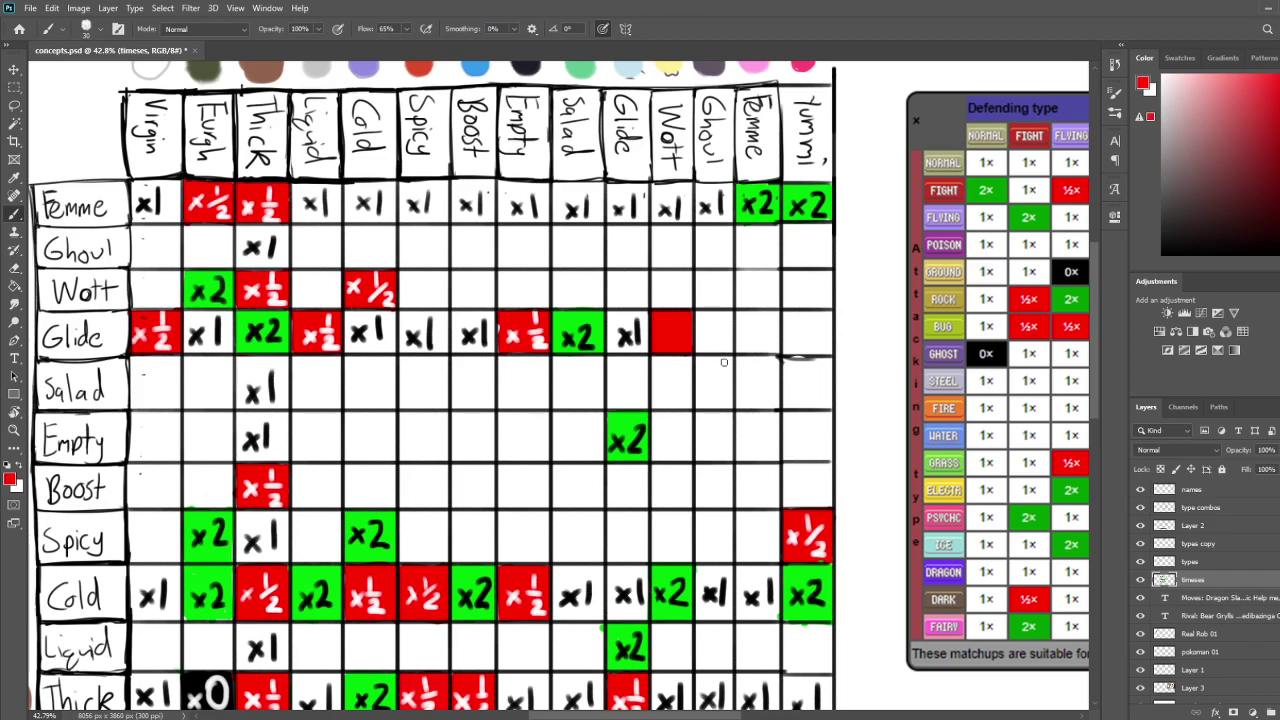
key(e)
mouse_move(309, 340)
mouse_down()
mouse_move(300, 300)
mouse_move(318, 350)
mouse_move(340, 320)
mouse_move(318, 346)
mouse_move(298, 346)
mouse_move(330, 346)
mouse_up()
click(1162, 252)
key(b)
drag(660, 336, 596, 344)
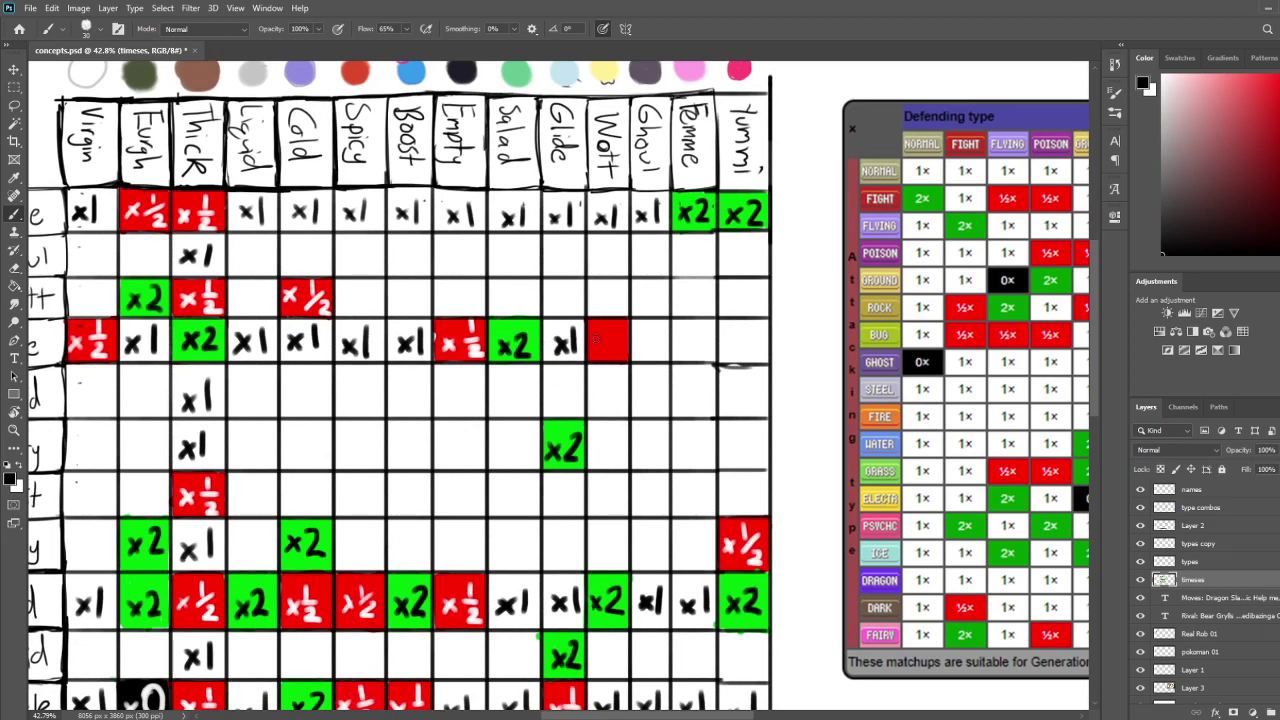
Erase the green "×2" in the Glide row's Salad column and fill that cell with red
key(e)
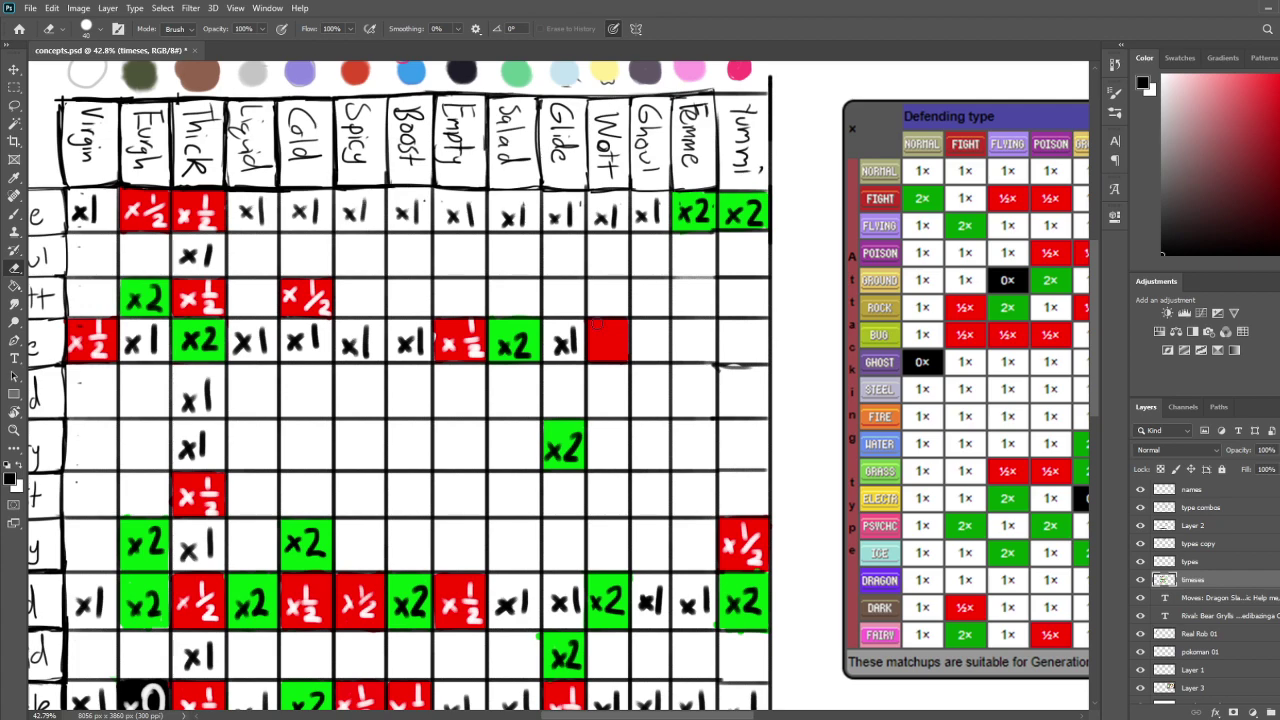
mouse_move(505, 325)
mouse_down()
mouse_move(517, 366)
mouse_move(537, 315)
mouse_move(541, 345)
mouse_up()
click(1272, 92)
key(b)
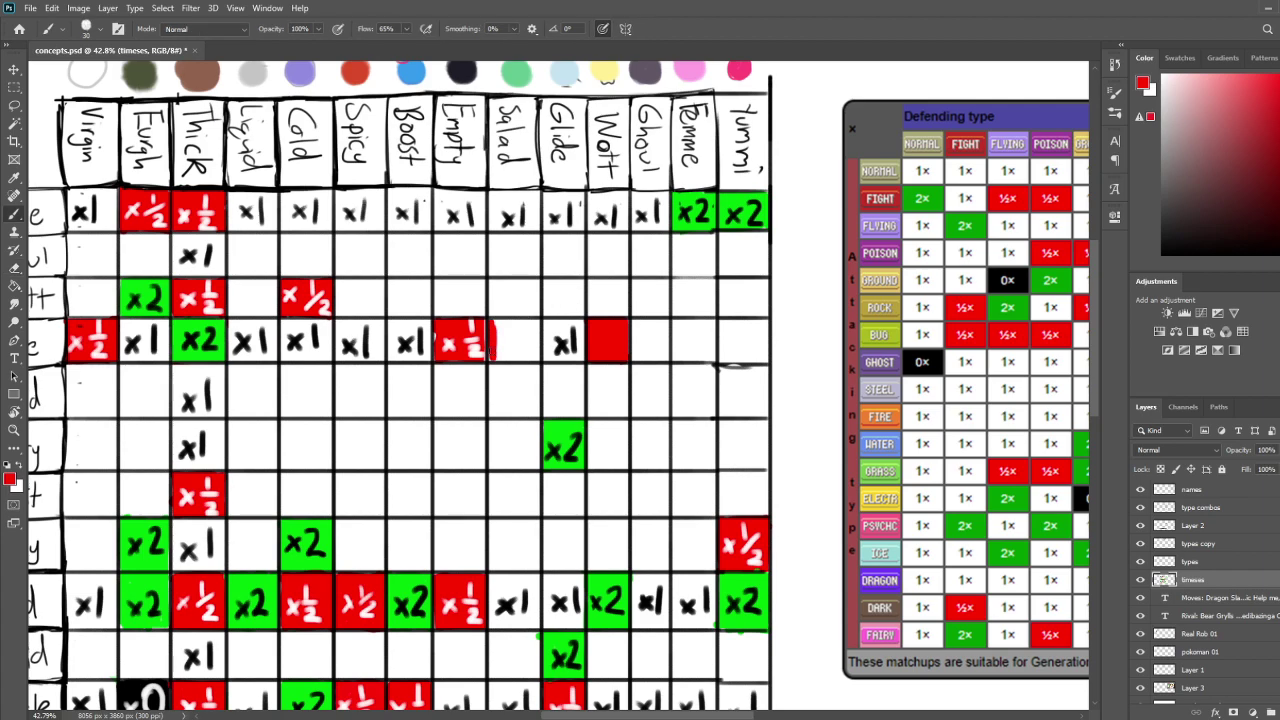
mouse_move(492, 358)
mouse_down()
mouse_move(538, 360)
mouse_move(540, 330)
mouse_move(490, 321)
mouse_move(508, 350)
mouse_move(530, 338)
mouse_move(530, 352)
mouse_up()
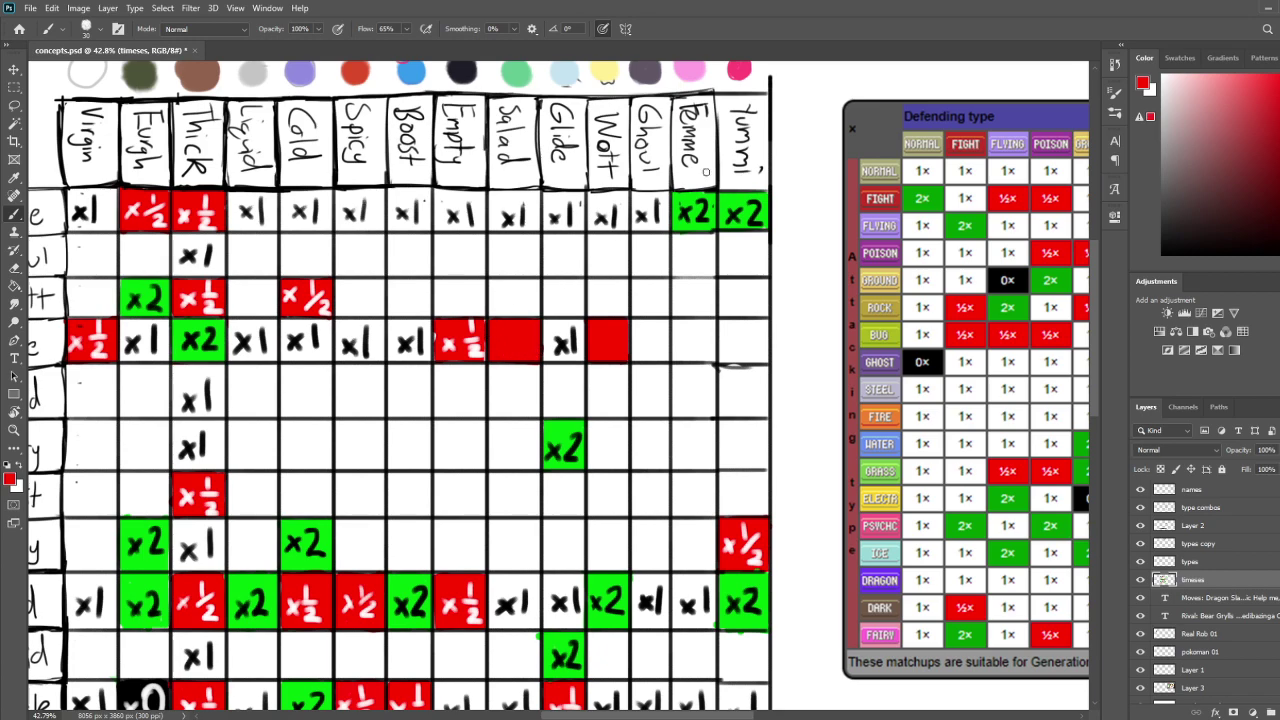
Write "×1/2" in white on the Glide row's red cells under the Salad and Wott columns
key(x)
drag(497, 336, 510, 352)
mouse_move(510, 336)
mouse_down()
mouse_move(497, 352)
mouse_move(532, 338)
mouse_up()
drag(604, 340, 652, 360)
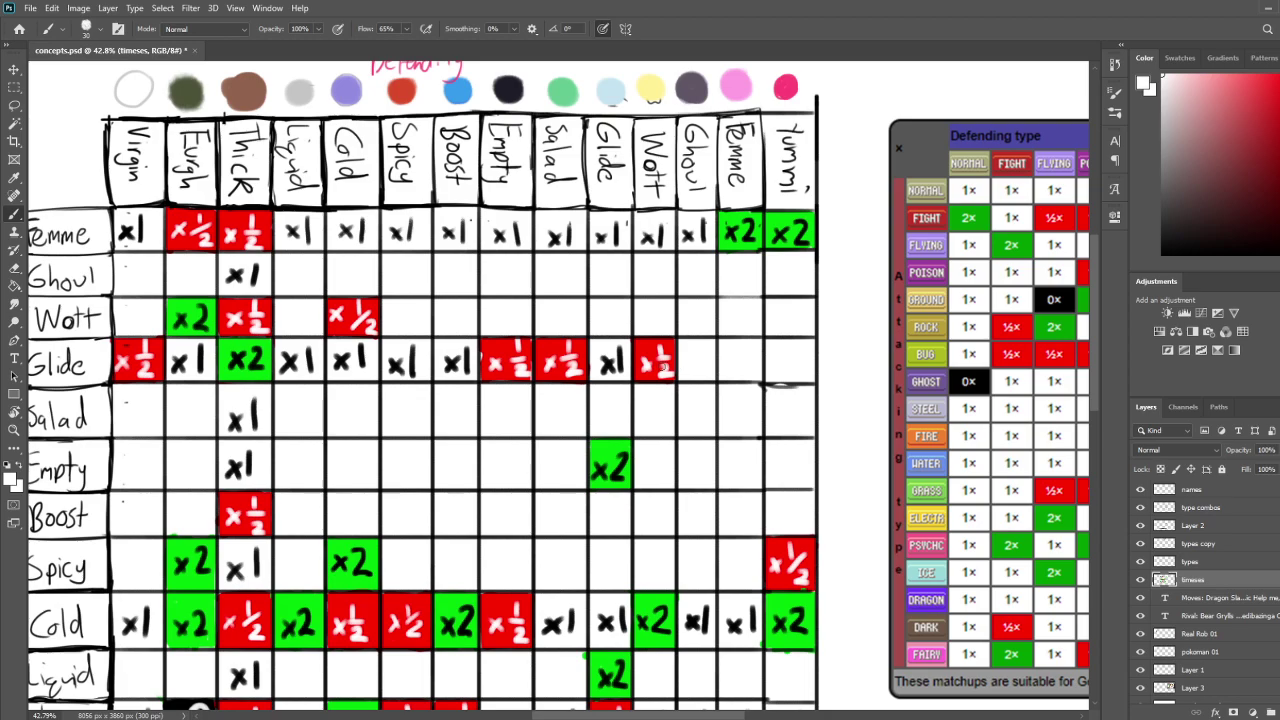
Write "×1" in black in the Glide row's cells under the Ghoul and Femme columns
drag(712, 342, 653, 321)
drag(722, 270, 761, 275)
key(x)
drag(679, 339, 680, 357)
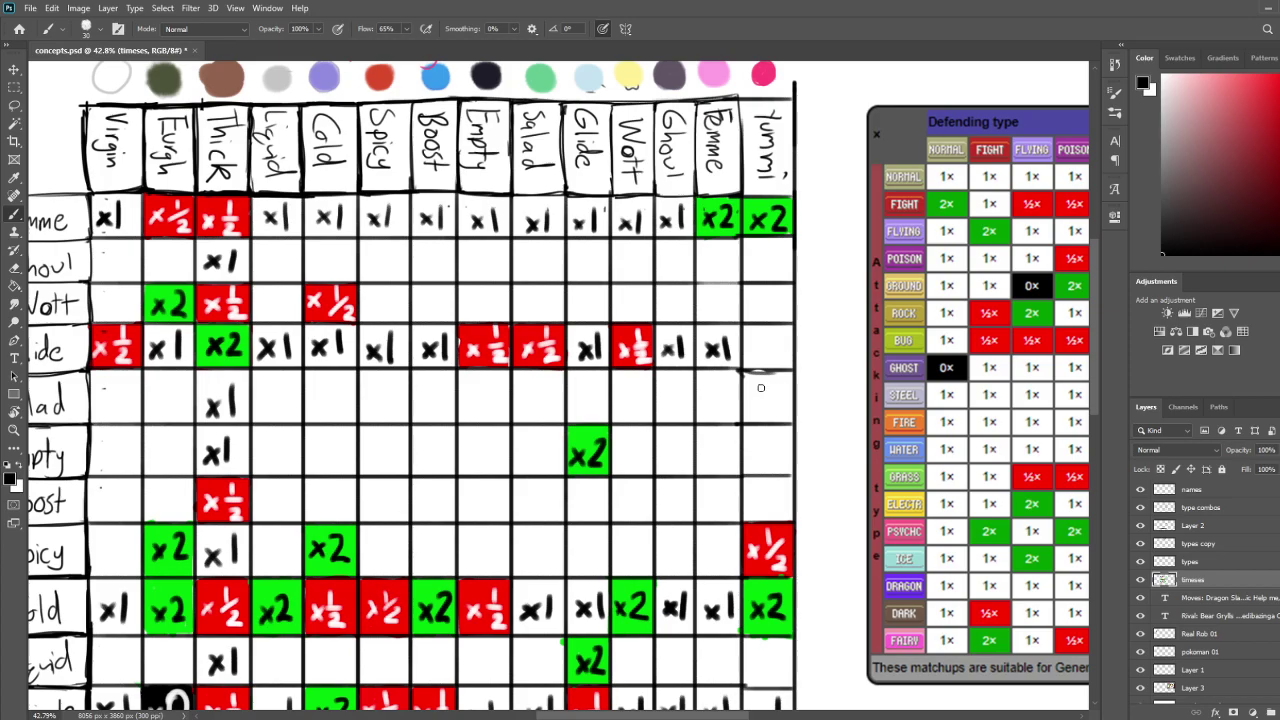
Fill the Glide row's cell under the Yummi column with green sampled from the chart
drag(727, 398, 704, 290)
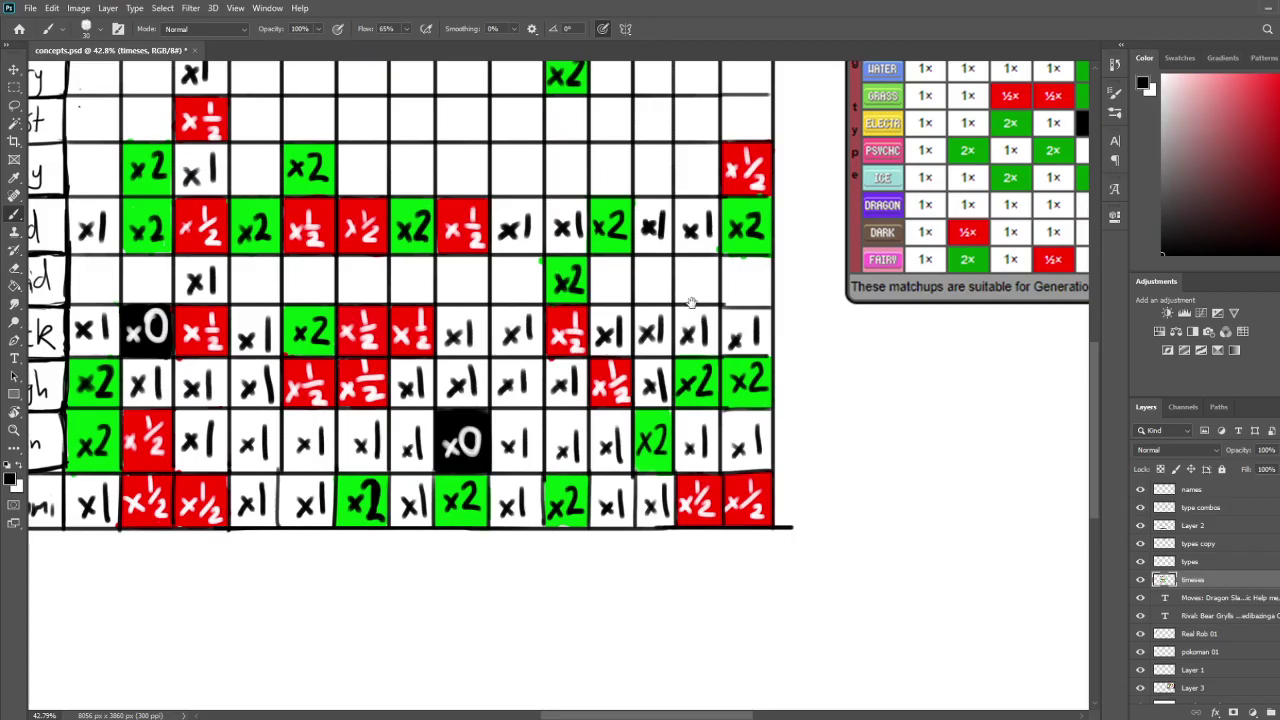
drag(604, 286, 708, 436)
scroll(706, 436, down, 5)
scroll(706, 436, right, 1)
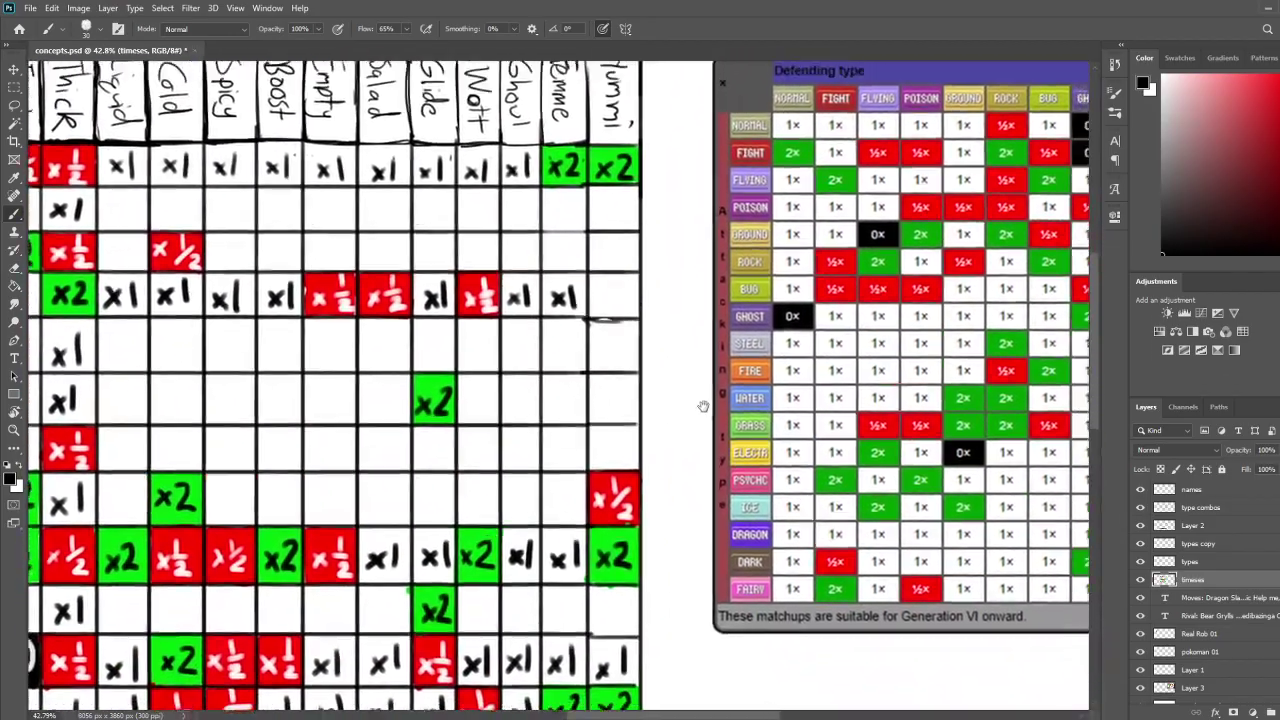
scroll(760, 370, left, 4)
drag(786, 407, 757, 424)
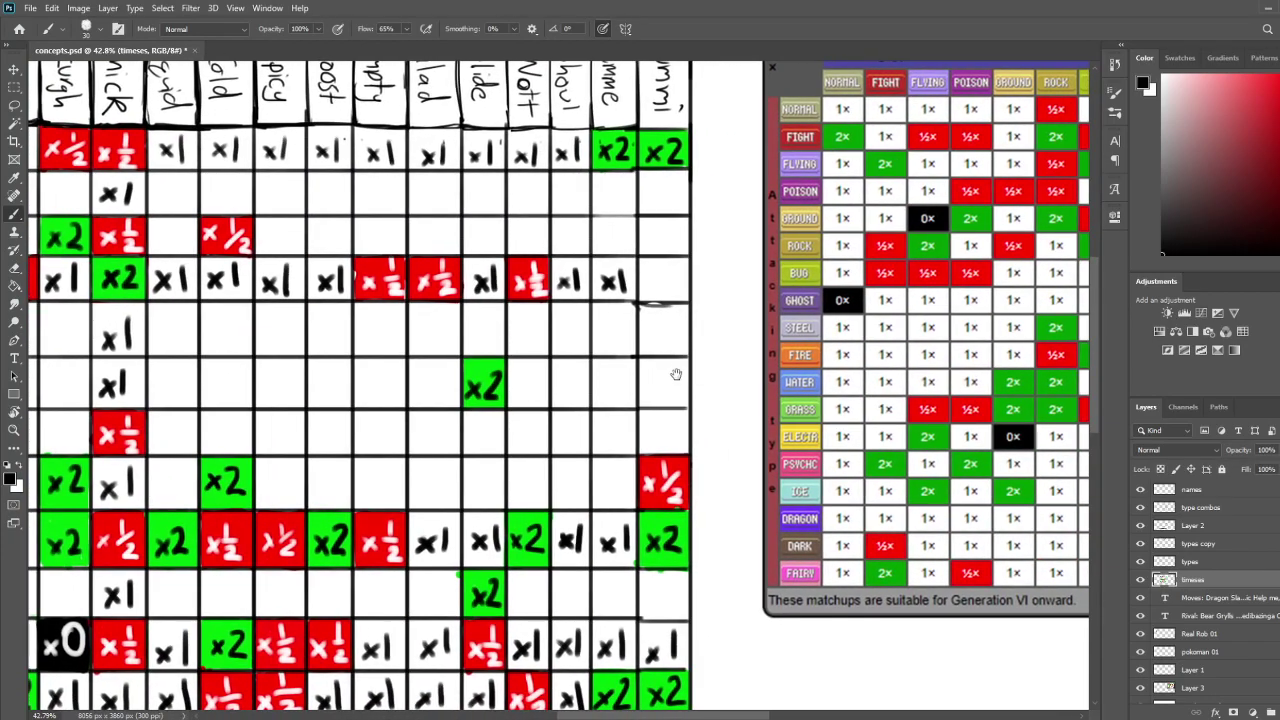
drag(668, 280, 654, 326)
click(1278, 194)
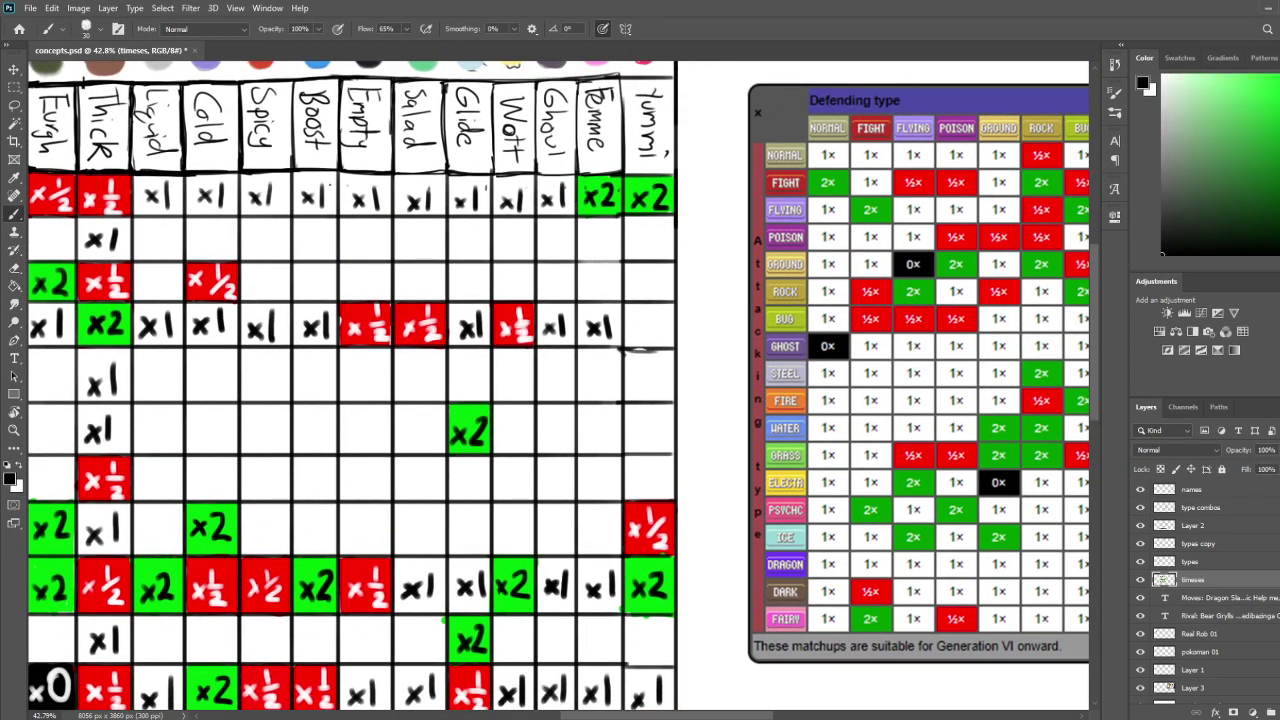
alt+click(650, 180)
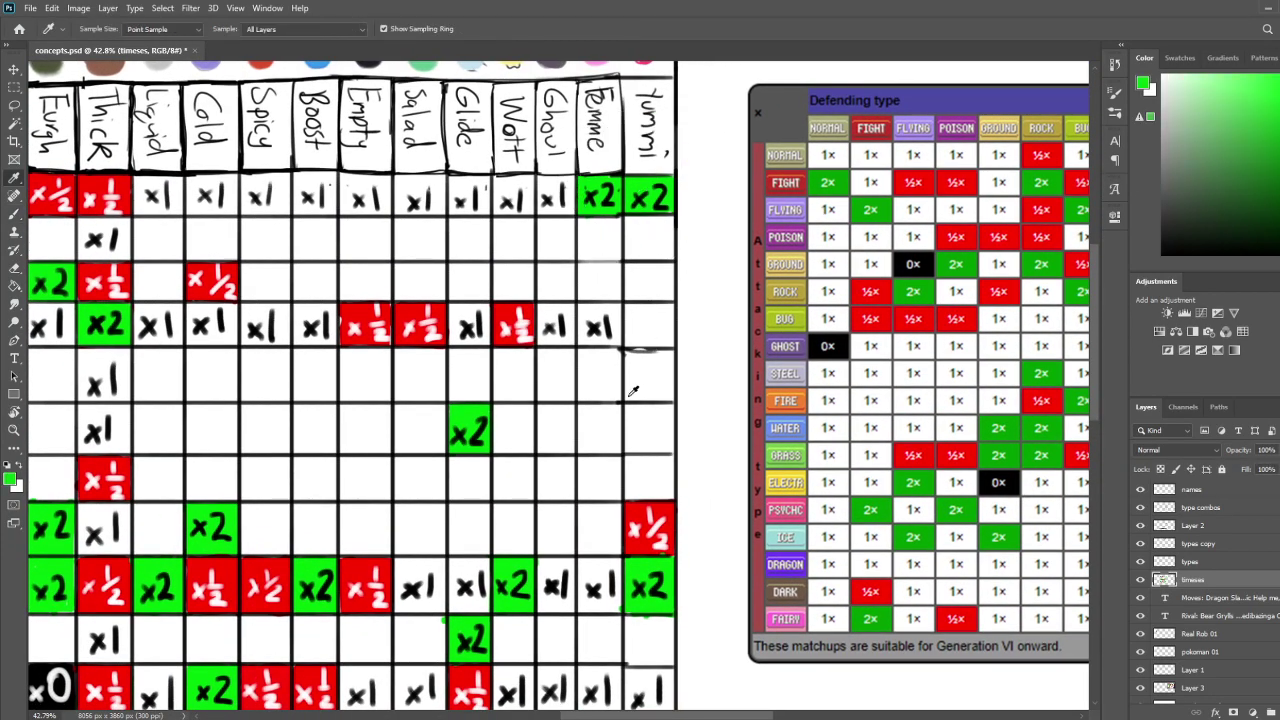
mouse_move(630, 314)
mouse_down()
mouse_move(629, 340)
mouse_move(628, 308)
mouse_move(660, 314)
mouse_move(640, 324)
mouse_move(672, 342)
mouse_up()
Write "×2" in black on the green cell in the Glide row's Yummi column
key(e)
key(d)
key(b)
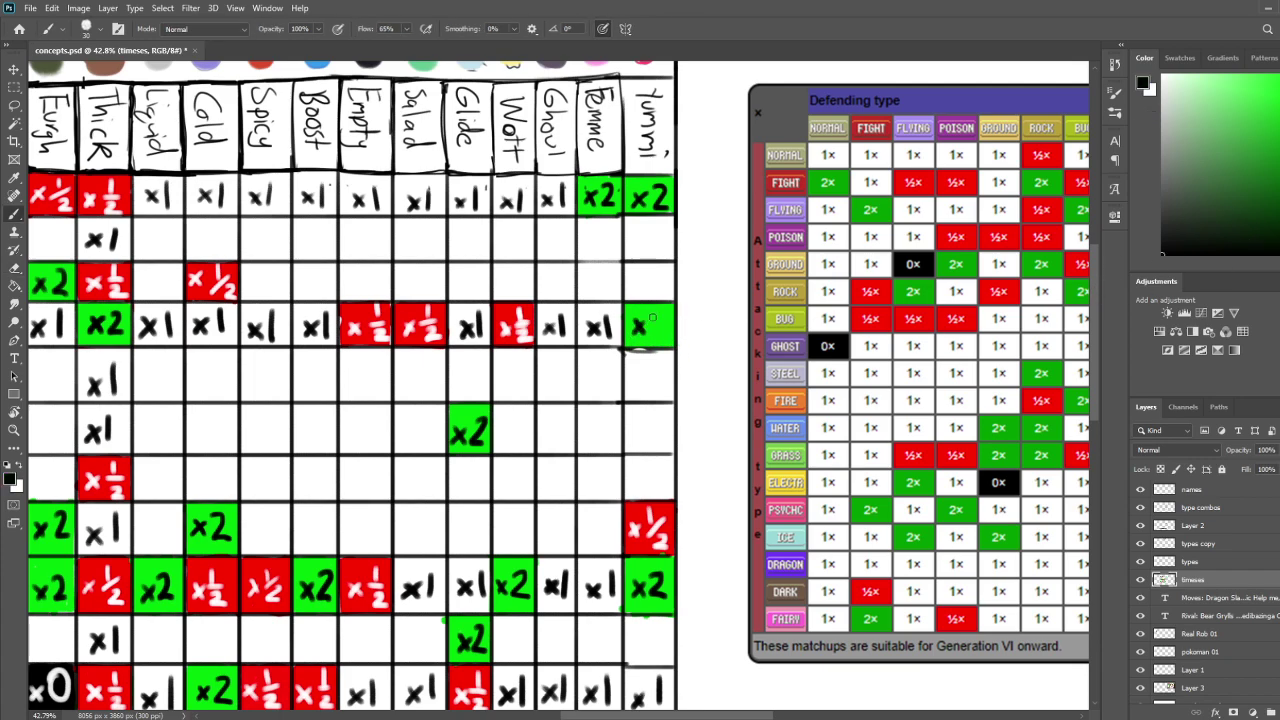
drag(589, 358, 668, 362)
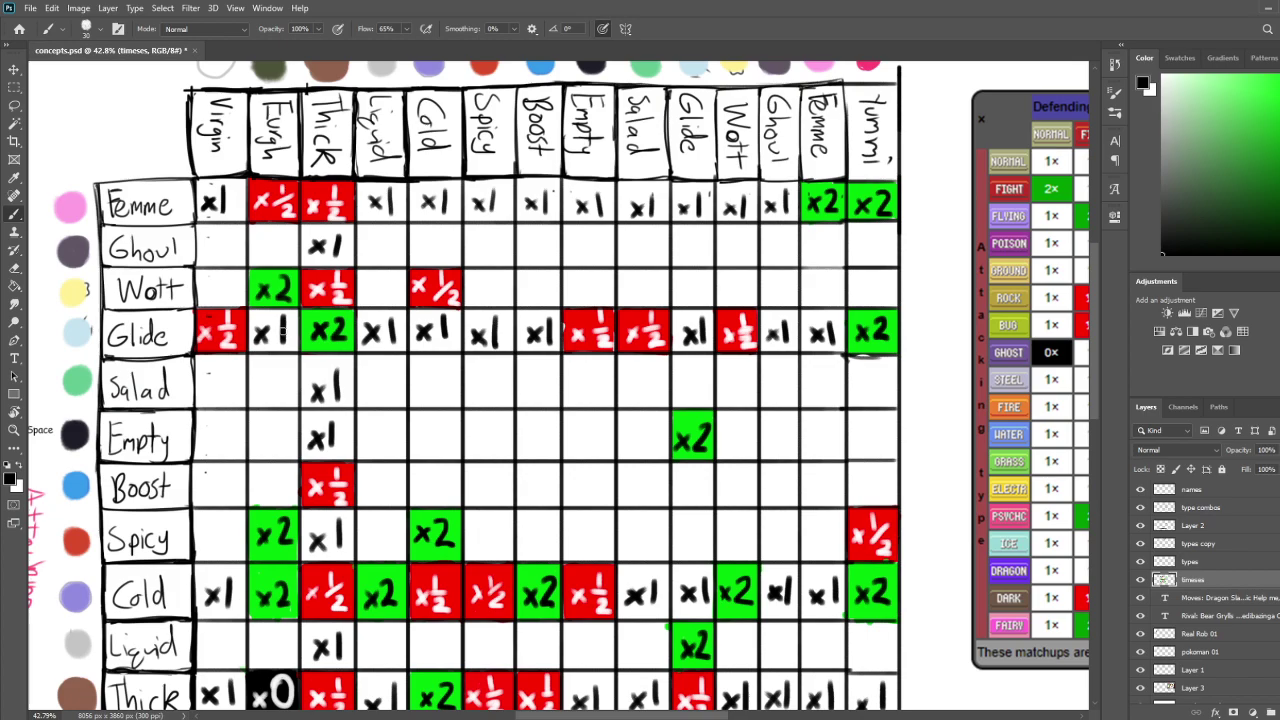
Review the completed and empty rows of the matchup chart against the column headings to choose the next matchup
mouse_move(426, 465)
mouse_down()
mouse_move(376, 369)
mouse_move(370, 415)
mouse_move(344, 397)
mouse_move(371, 449)
mouse_move(369, 494)
mouse_up()
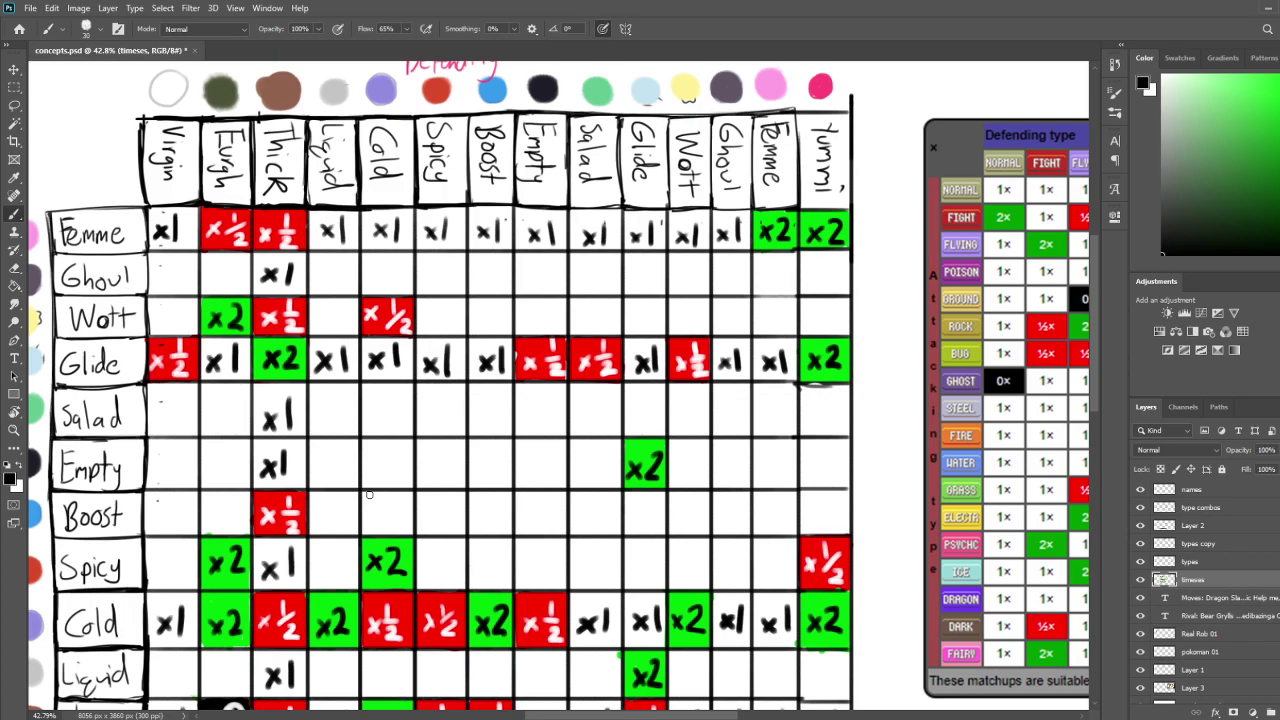
drag(372, 570, 436, 431)
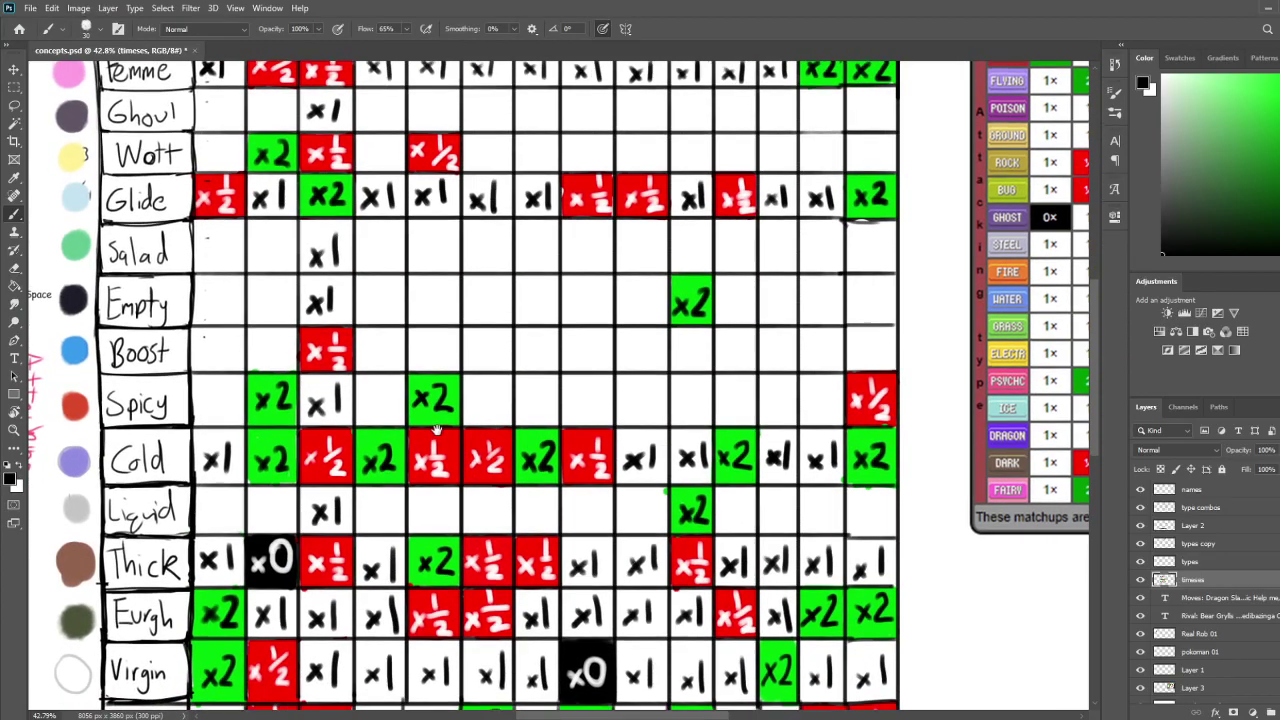
key(e)
mouse_move(288, 487)
mouse_down()
mouse_move(297, 603)
mouse_move(286, 492)
mouse_up()
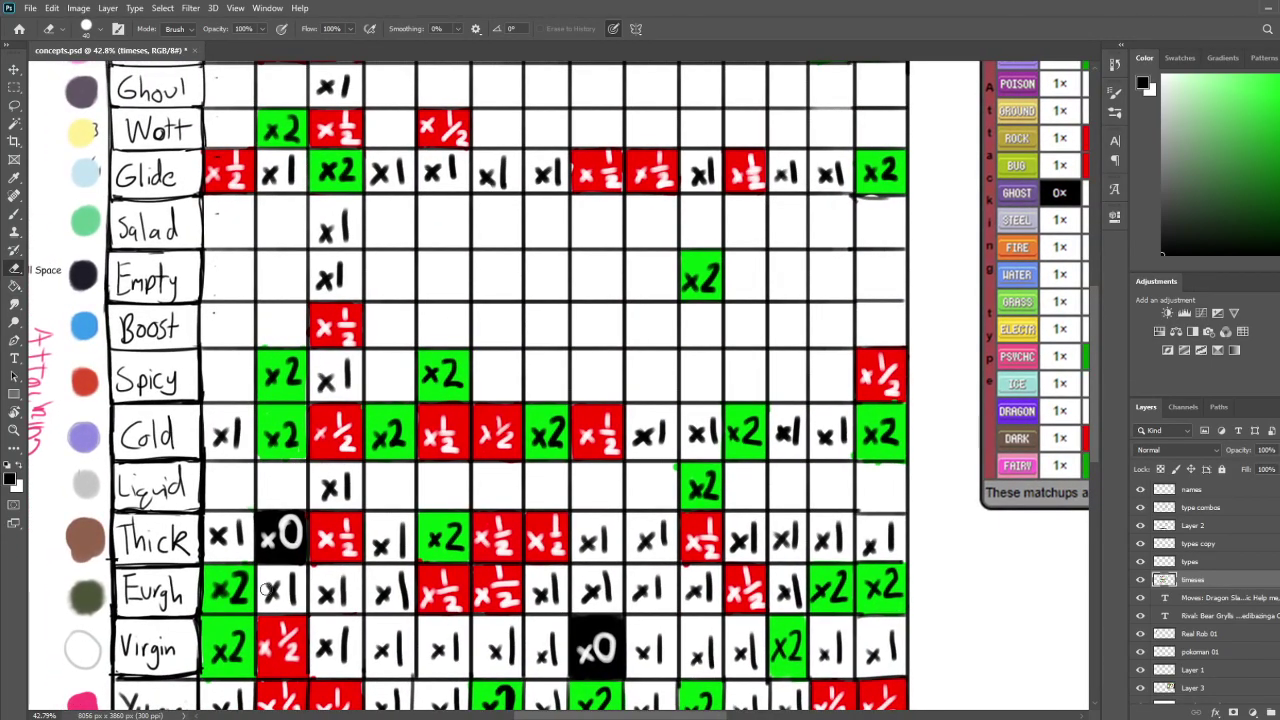
drag(266, 590, 314, 478)
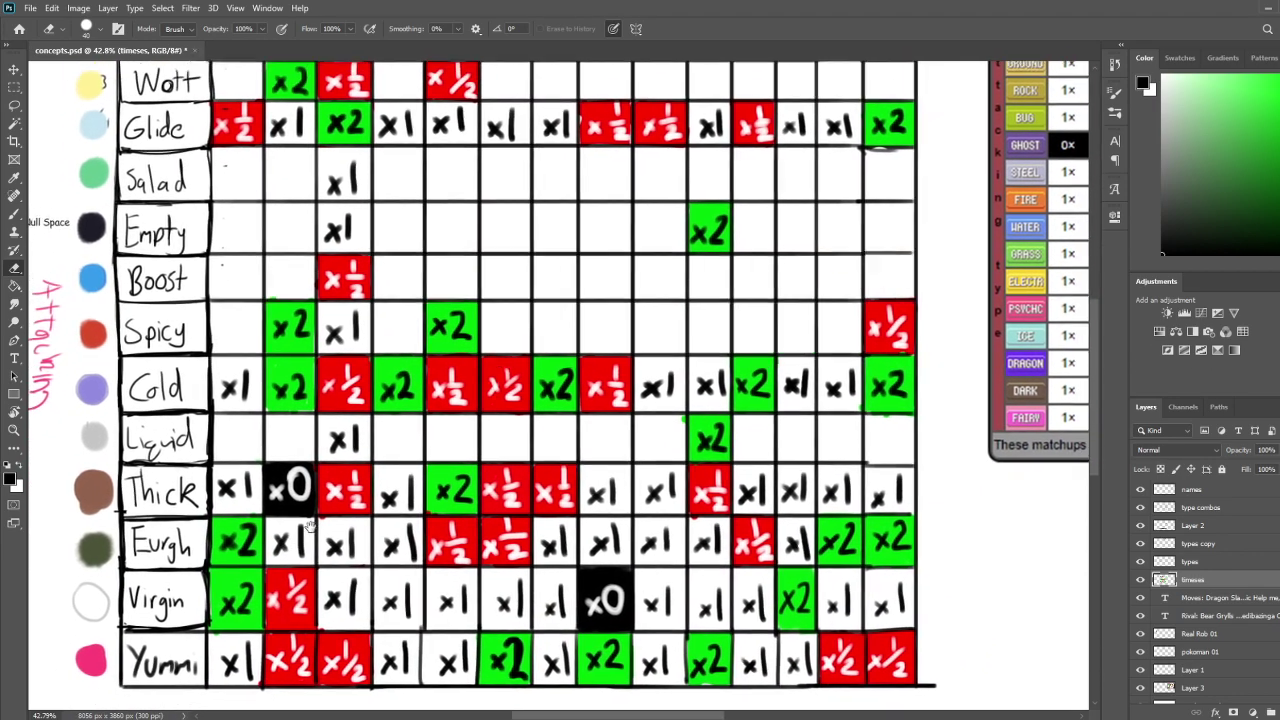
drag(310, 526, 386, 439)
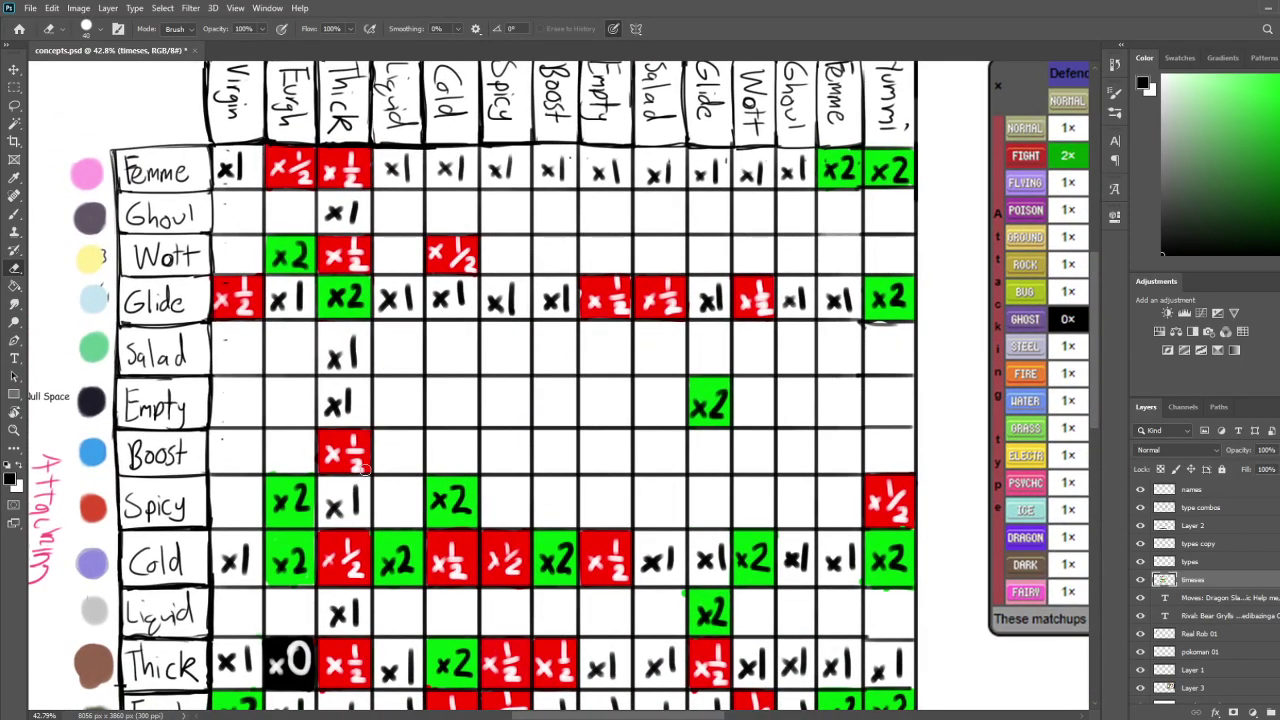
mouse_move(309, 397)
mouse_down()
mouse_move(309, 329)
mouse_move(305, 378)
mouse_up()
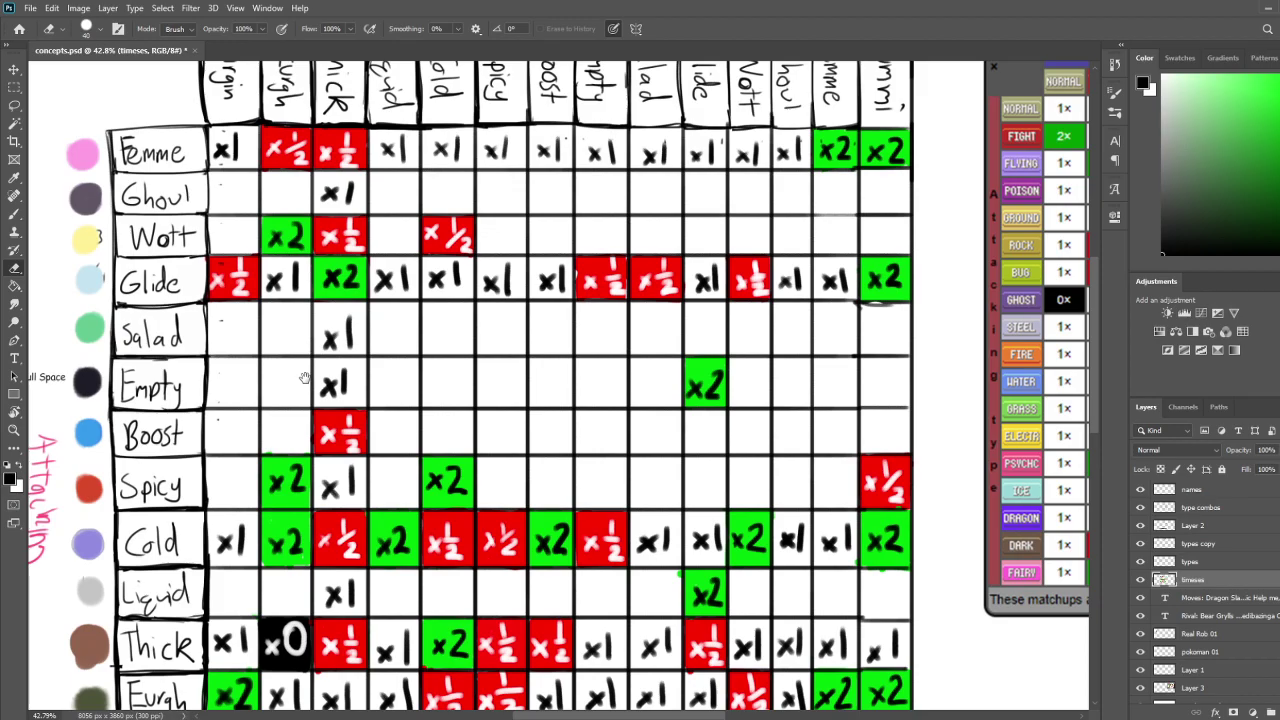
drag(294, 394, 340, 456)
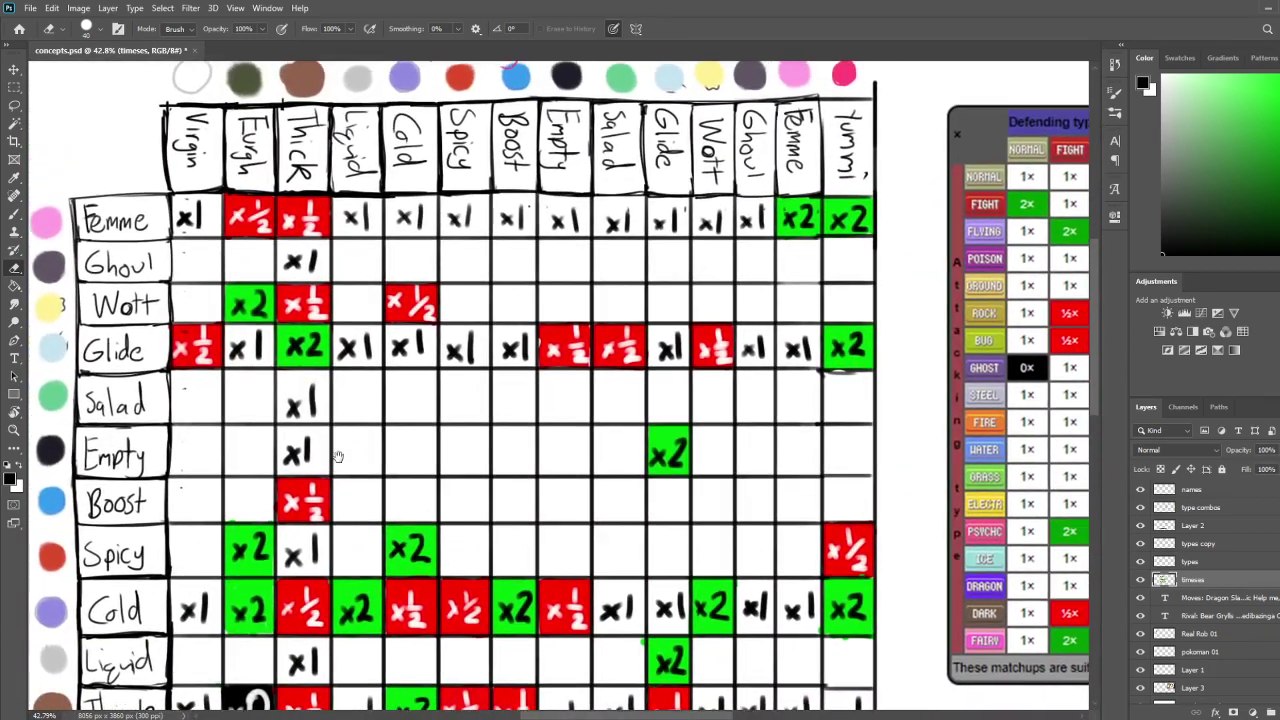
drag(359, 369, 378, 338)
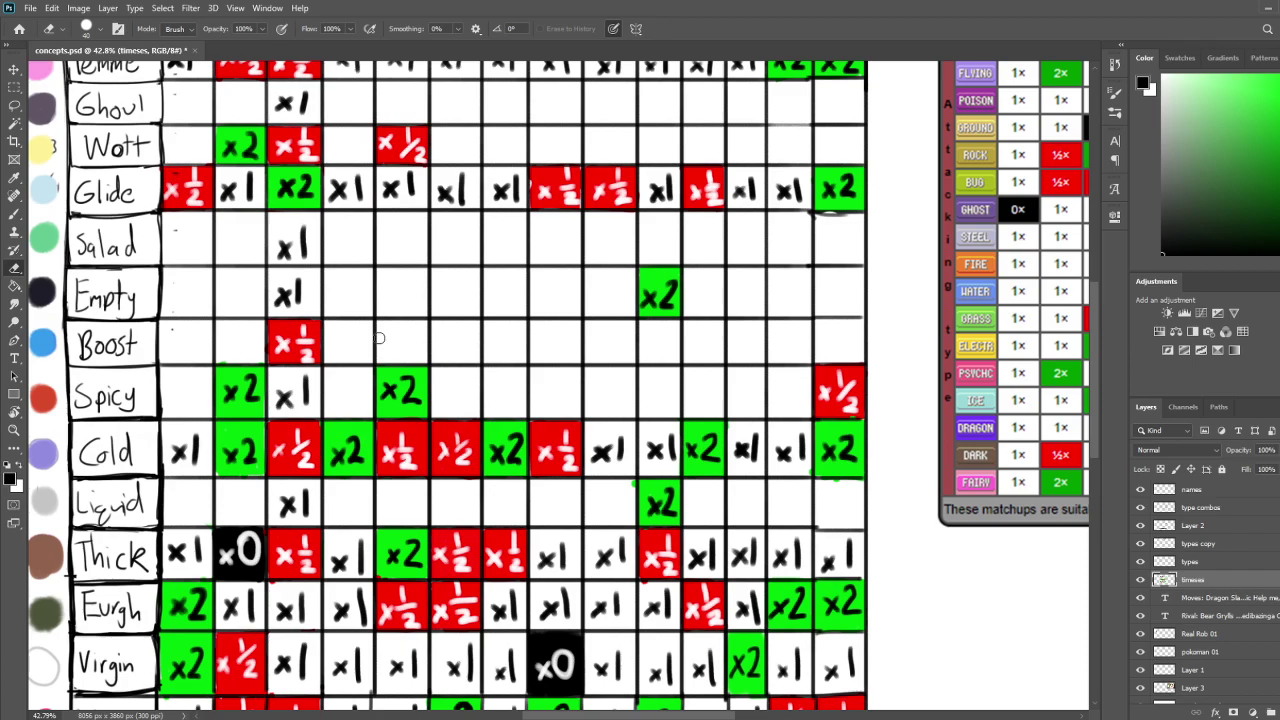
mouse_move(454, 349)
mouse_down()
mouse_move(438, 490)
mouse_move(420, 405)
mouse_up()
Fill the Boost row's cell under the Spicy column with green sampled from the chart and write "×2" on it in black
key(b)
scroll(298, 403, up, 2)
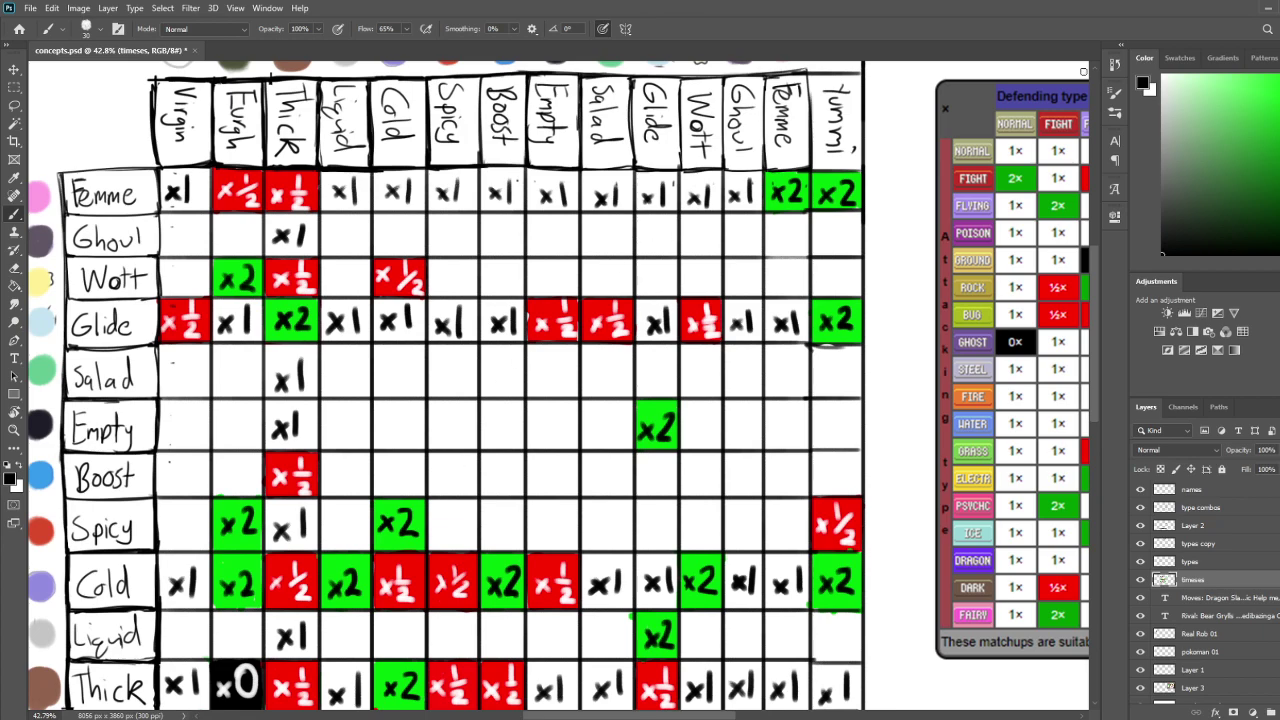
click(1276, 92)
alt+click(654, 428)
mouse_move(438, 466)
mouse_down()
mouse_move(433, 457)
mouse_move(431, 475)
mouse_move(438, 455)
mouse_move(475, 496)
mouse_move(426, 496)
mouse_move(450, 494)
mouse_move(434, 482)
mouse_up()
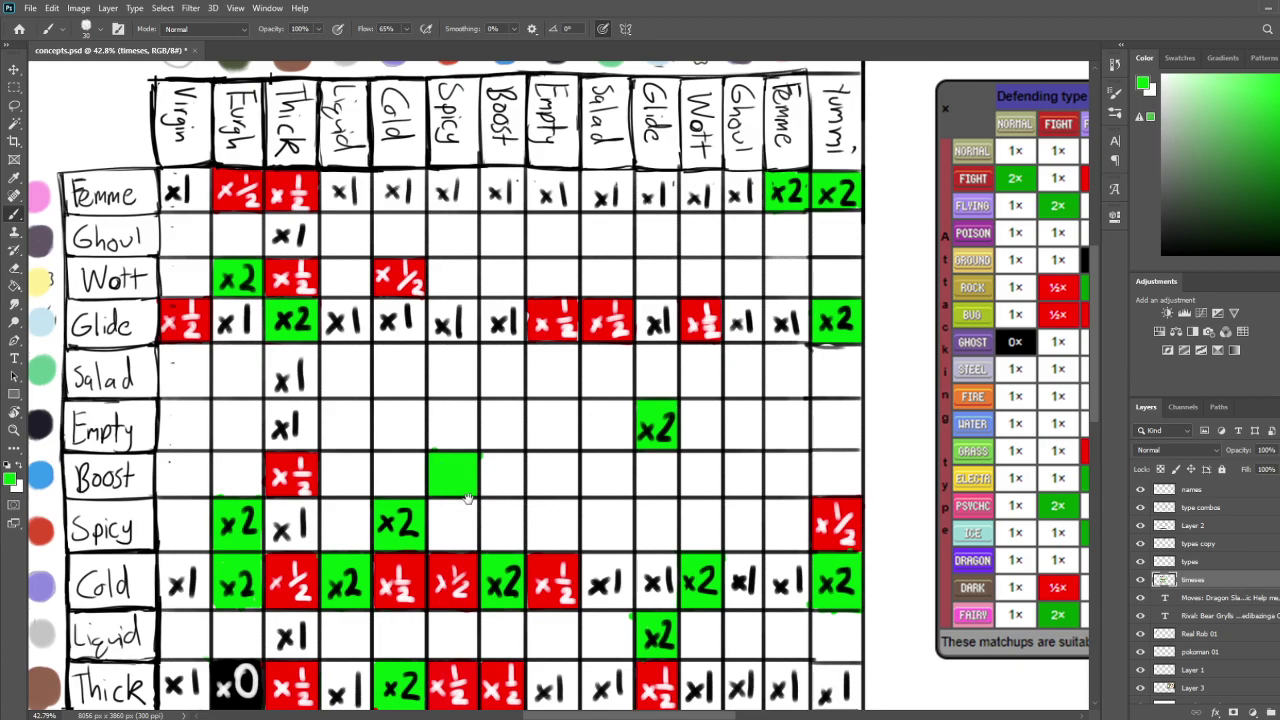
scroll(462, 473, down, 3)
mouse_move(463, 288)
mouse_down()
mouse_move(463, 302)
mouse_move(502, 306)
mouse_up()
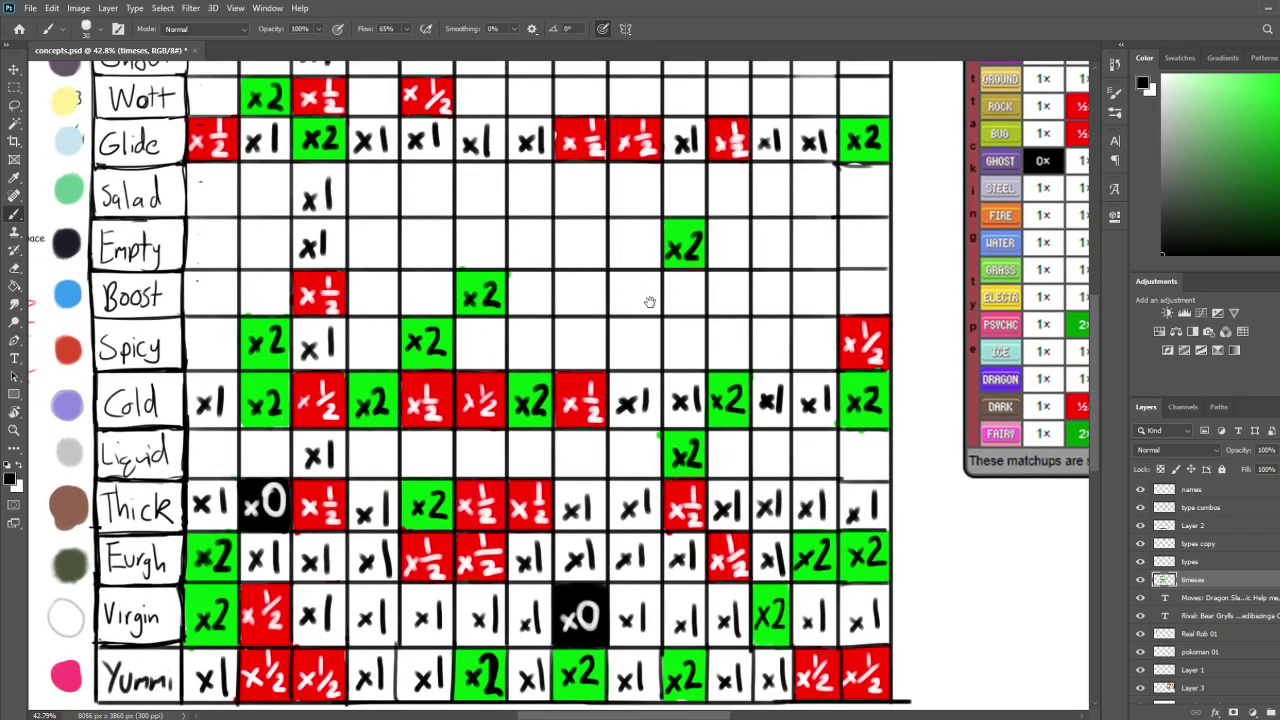
Compare the Boost row's remaining empty cells with the defending column headings and the multipliers in the other rows
scroll(650, 302, up, 1)
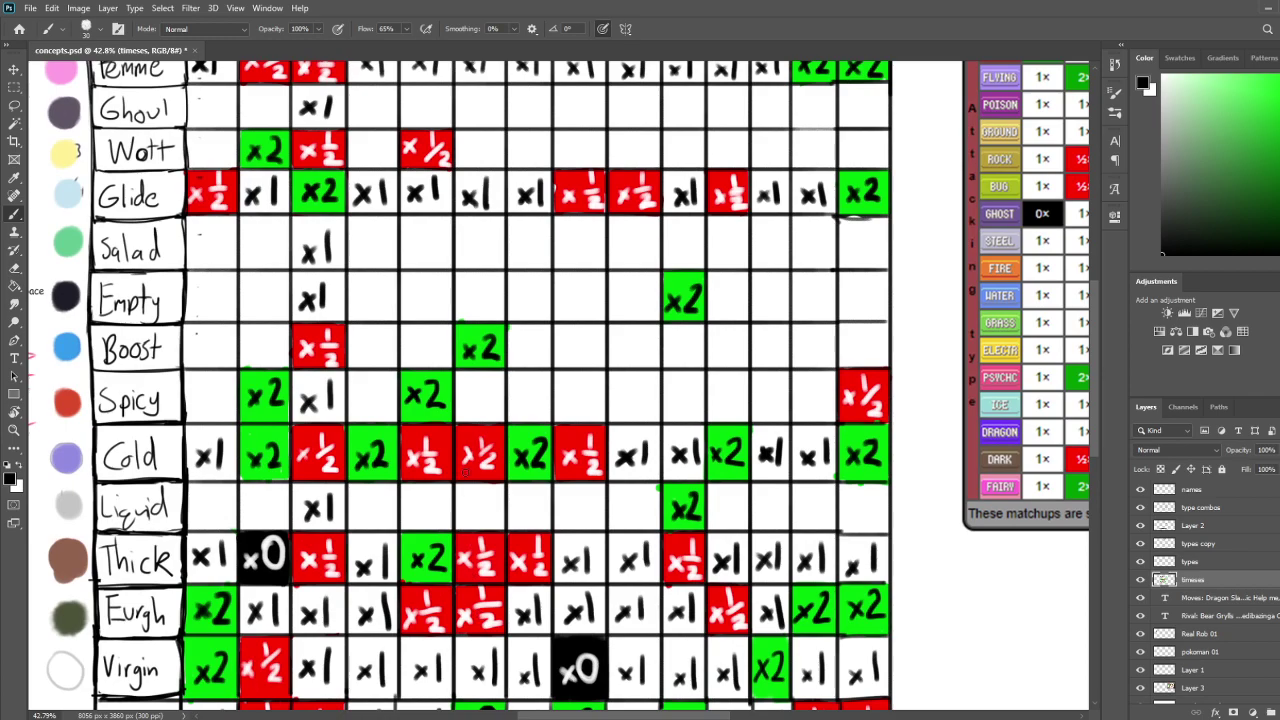
mouse_move(532, 381)
mouse_down()
mouse_move(534, 551)
mouse_move(522, 318)
mouse_up()
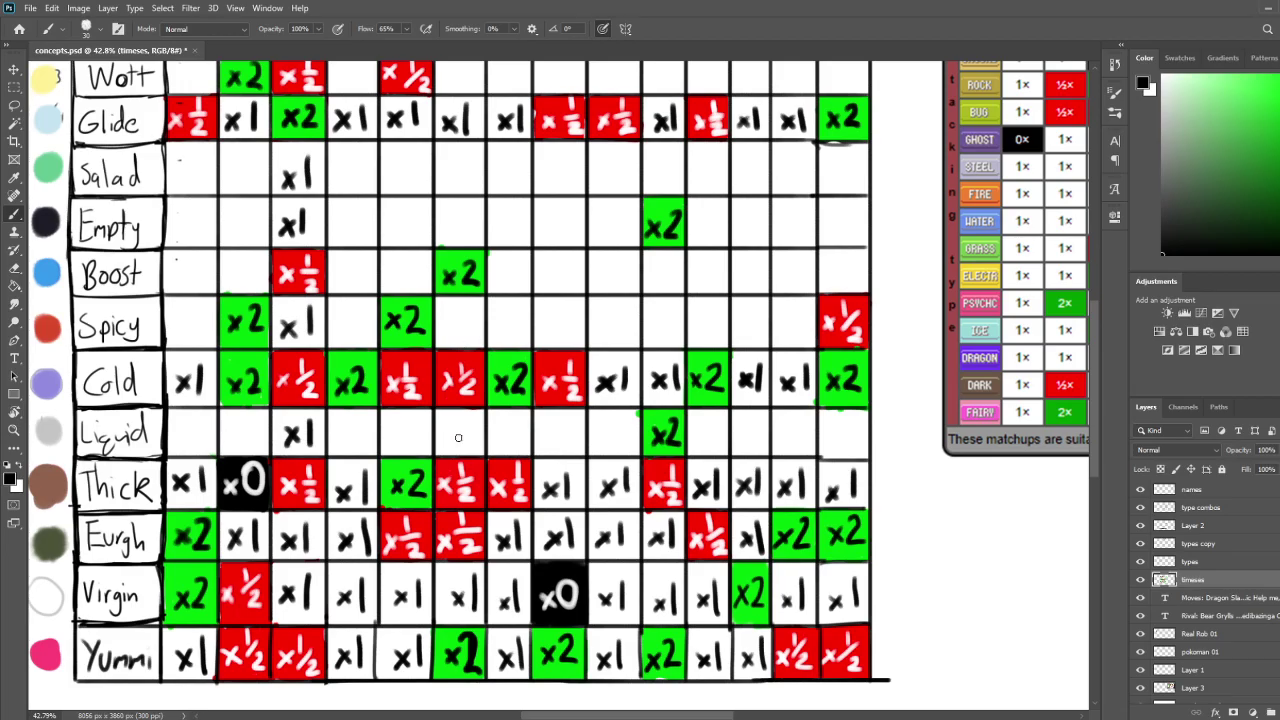
drag(532, 222, 543, 398)
scroll(541, 398, down, 2)
scroll(545, 457, up, 2)
scroll(545, 457, down, 3)
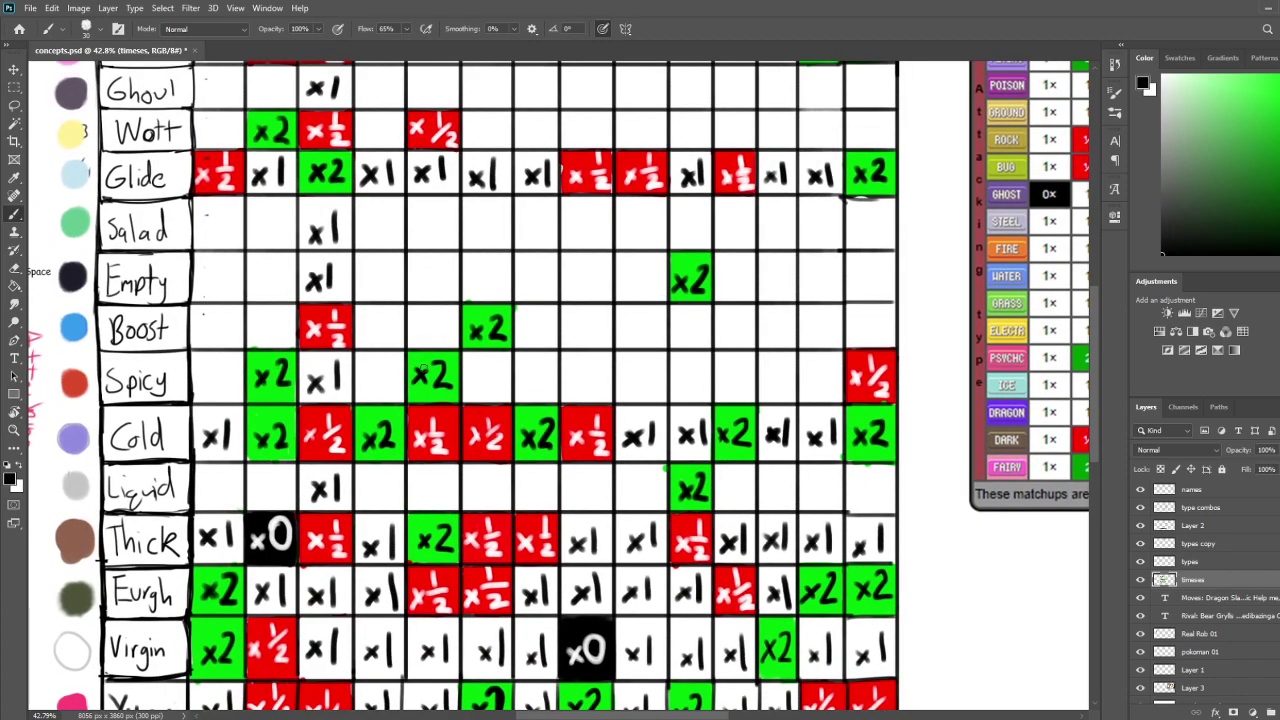
scroll(425, 370, up, 2)
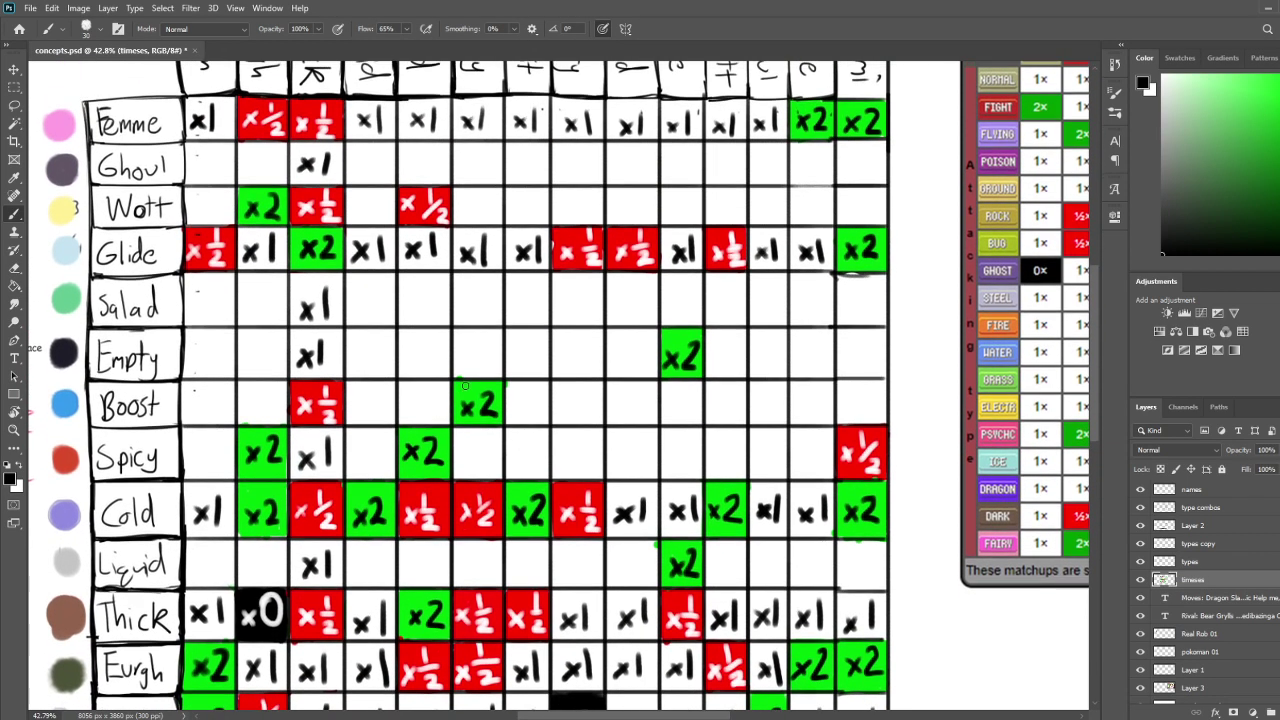
scroll(488, 343, up, 2)
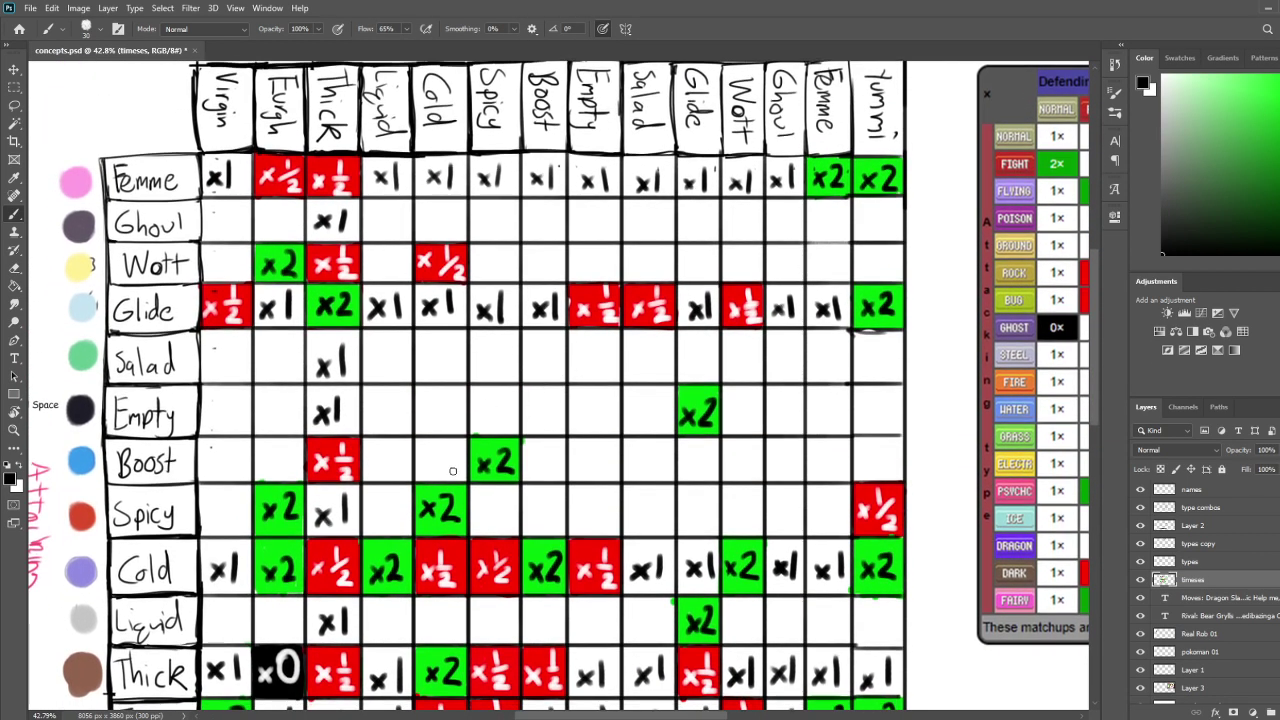
Fill the Boost row's cell under the Cold column with red sampled from the chart and write "×½" on it in white
scroll(478, 462, up, 1)
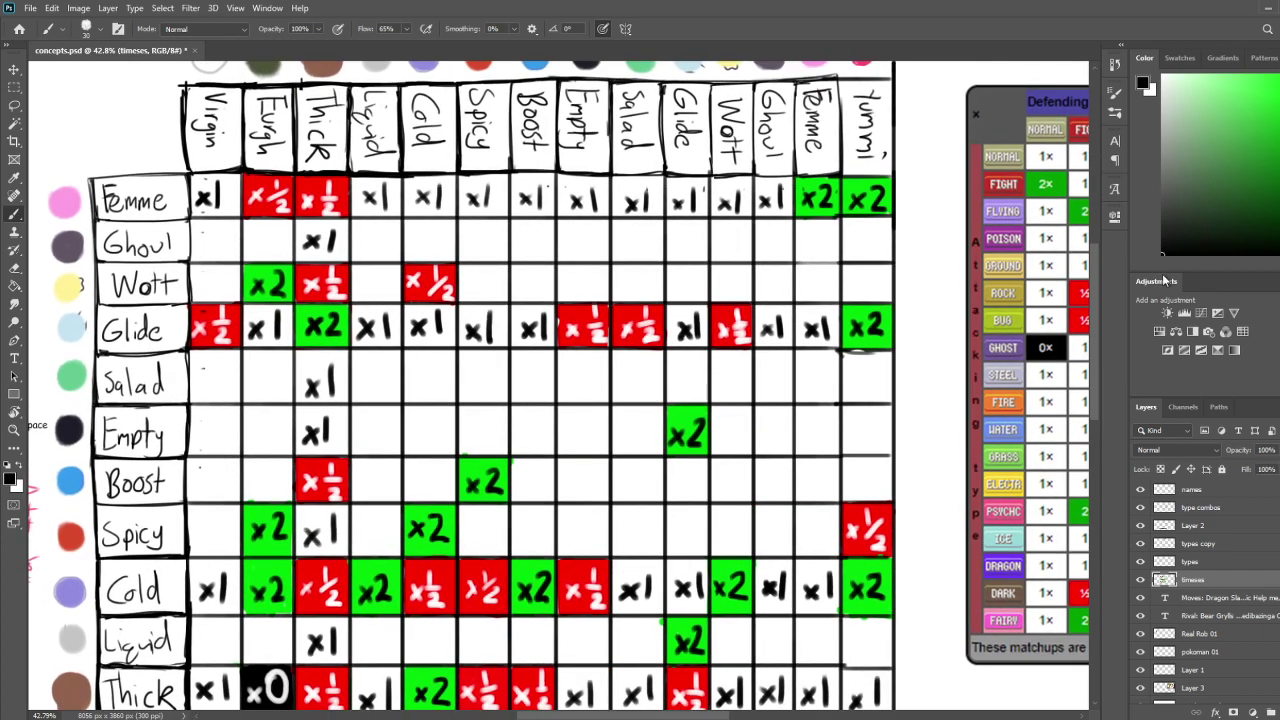
alt+click(339, 469)
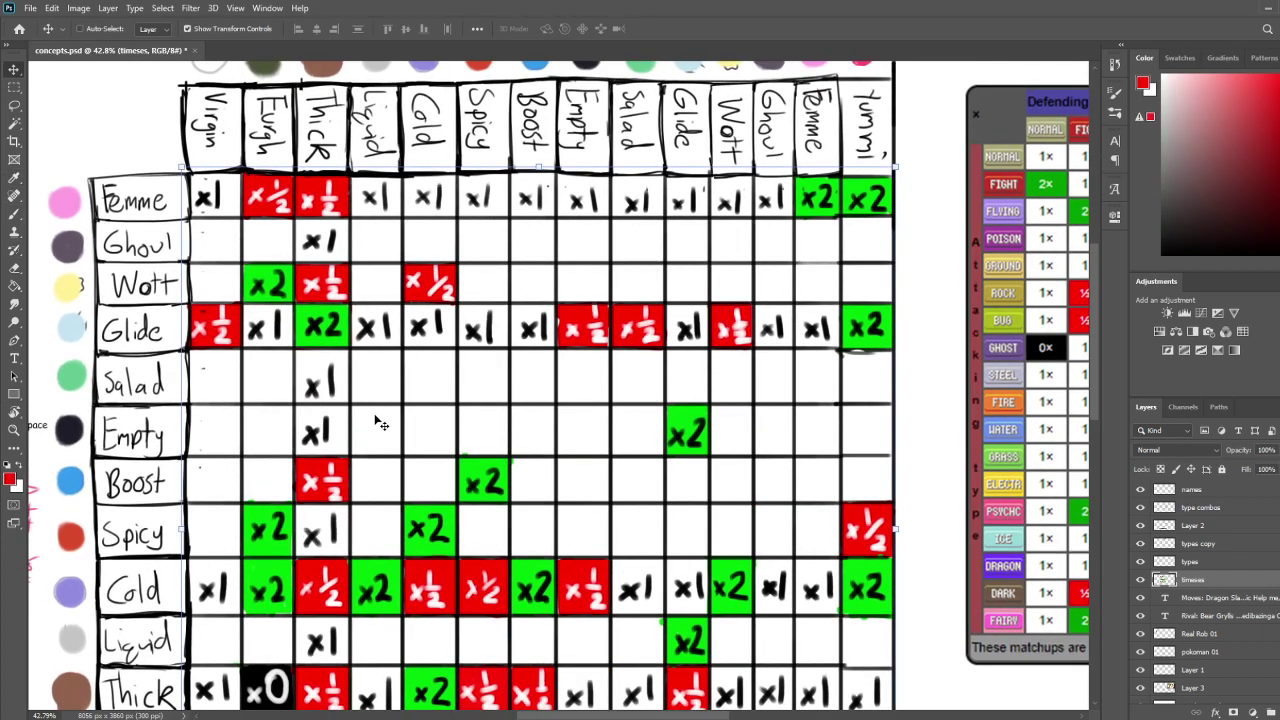
mouse_move(419, 467)
mouse_down()
mouse_move(413, 503)
mouse_move(408, 464)
mouse_move(446, 462)
mouse_move(452, 500)
mouse_move(412, 498)
mouse_move(446, 492)
mouse_move(414, 480)
mouse_move(420, 468)
mouse_up()
alt+click(520, 377)
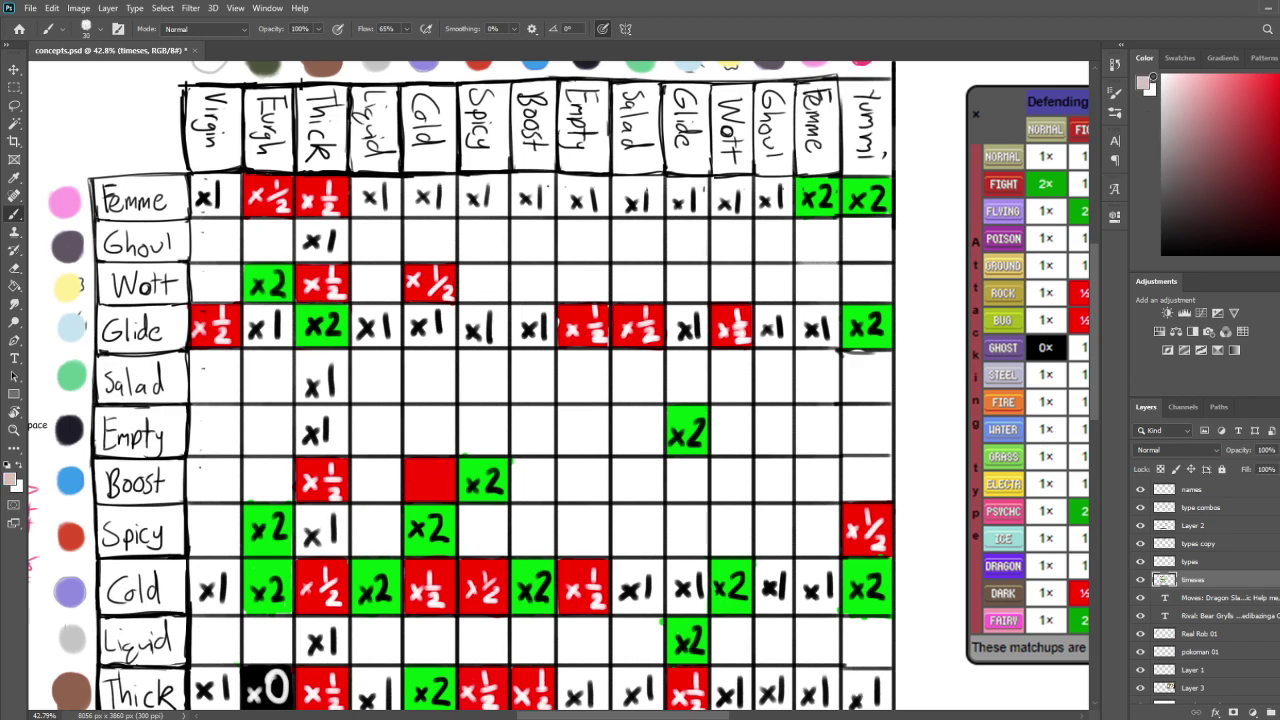
mouse_move(414, 479)
mouse_down()
mouse_move(418, 492)
mouse_move(440, 474)
mouse_move(441, 491)
mouse_up()
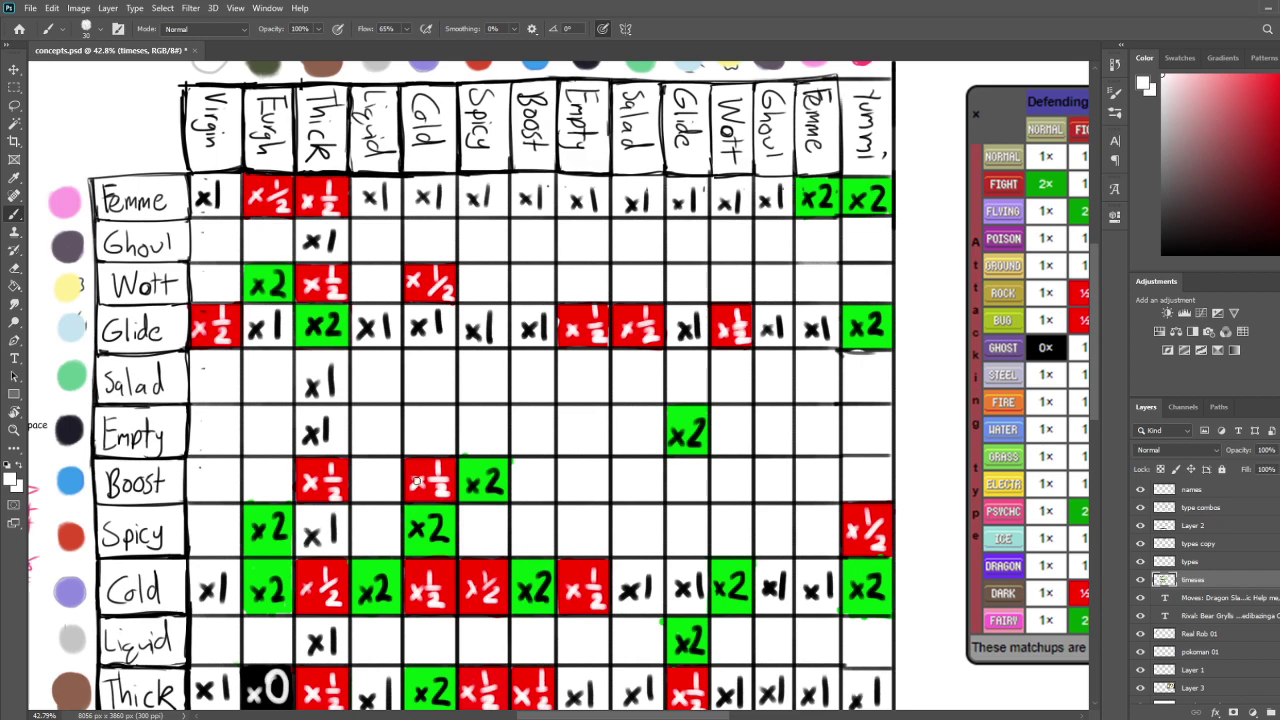
Fill the Boost row's cell under the Liquid column with sampled red and write "×½" on it in white
scroll(520, 473, down, 1)
drag(520, 473, 522, 468)
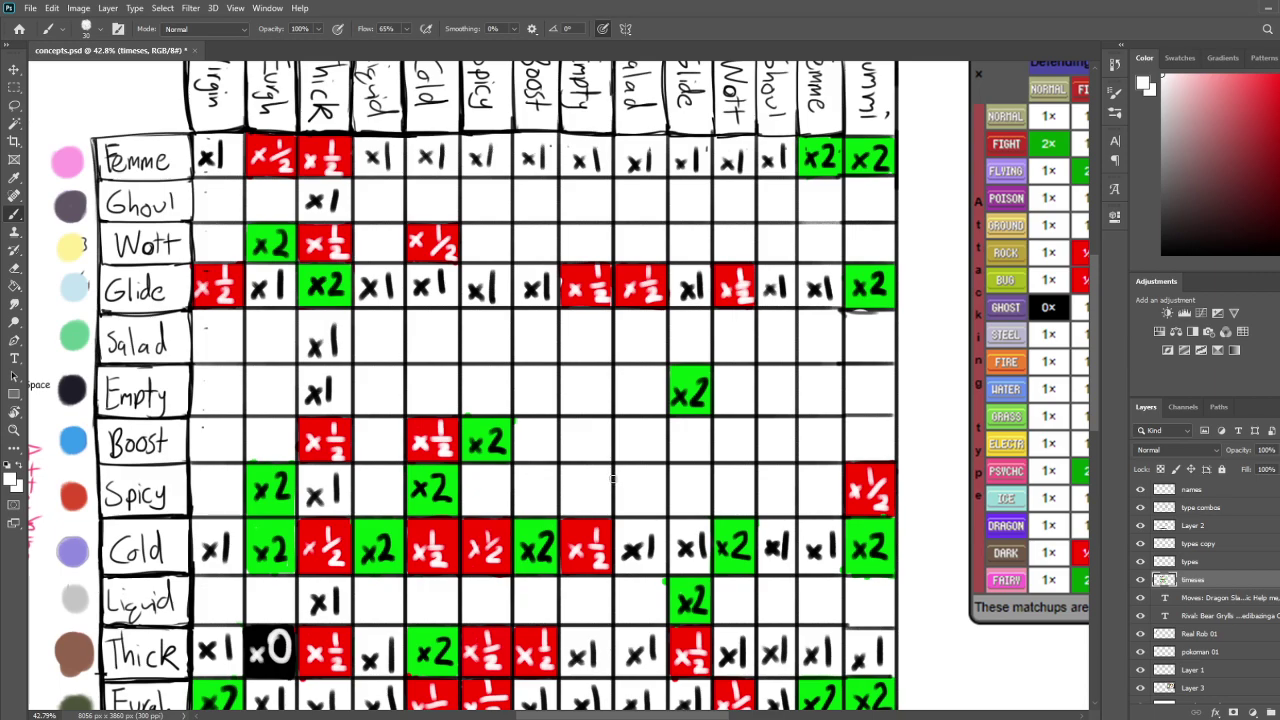
drag(621, 503, 629, 499)
key(u)
key(i)
click(438, 441)
key(v)
key(b)
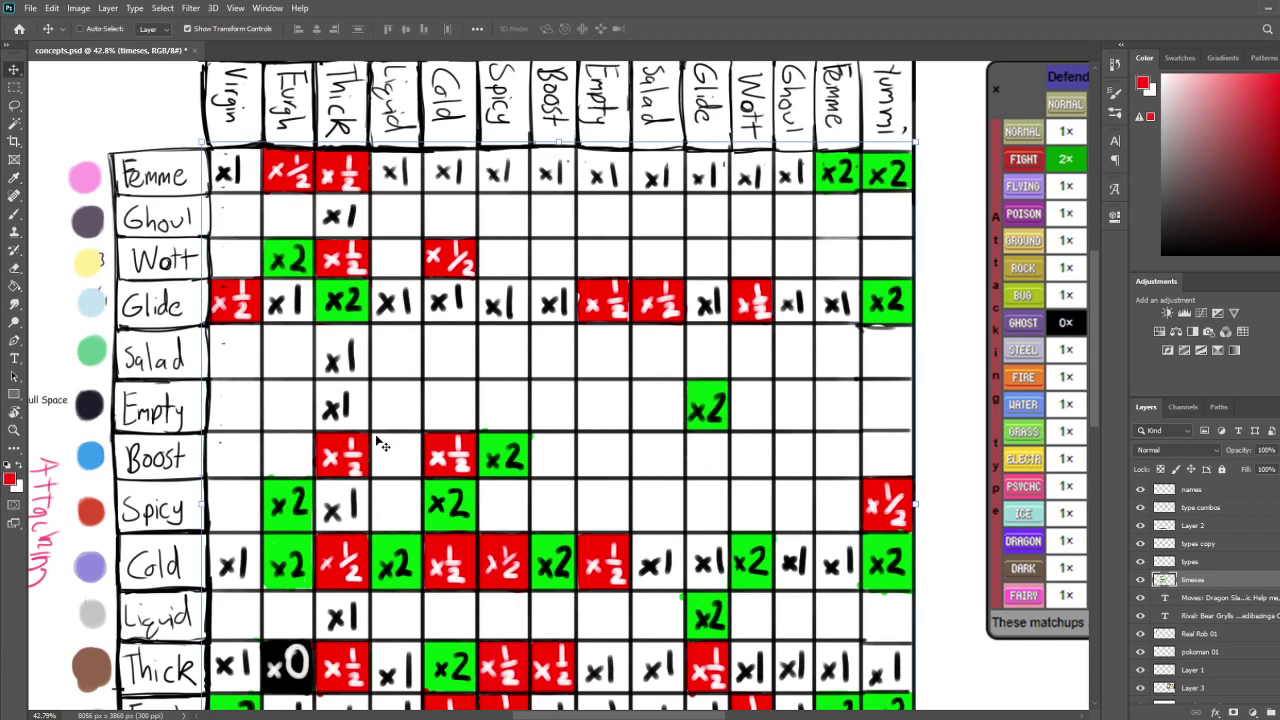
mouse_move(378, 434)
mouse_down()
mouse_move(375, 484)
mouse_move(392, 439)
mouse_move(414, 436)
mouse_move(418, 466)
mouse_move(374, 485)
mouse_move(400, 441)
mouse_move(386, 464)
mouse_move(410, 470)
mouse_move(378, 468)
mouse_move(412, 469)
mouse_up()
key(e)
key(b)
key(x)
mouse_move(591, 401)
mouse_down()
mouse_move(543, 449)
mouse_move(545, 425)
mouse_up()
Fill the Boost row's cell under the Empty column with sampled green and write "×2" on it in black
key(i)
click(458, 470)
scroll(489, 463, down, 2)
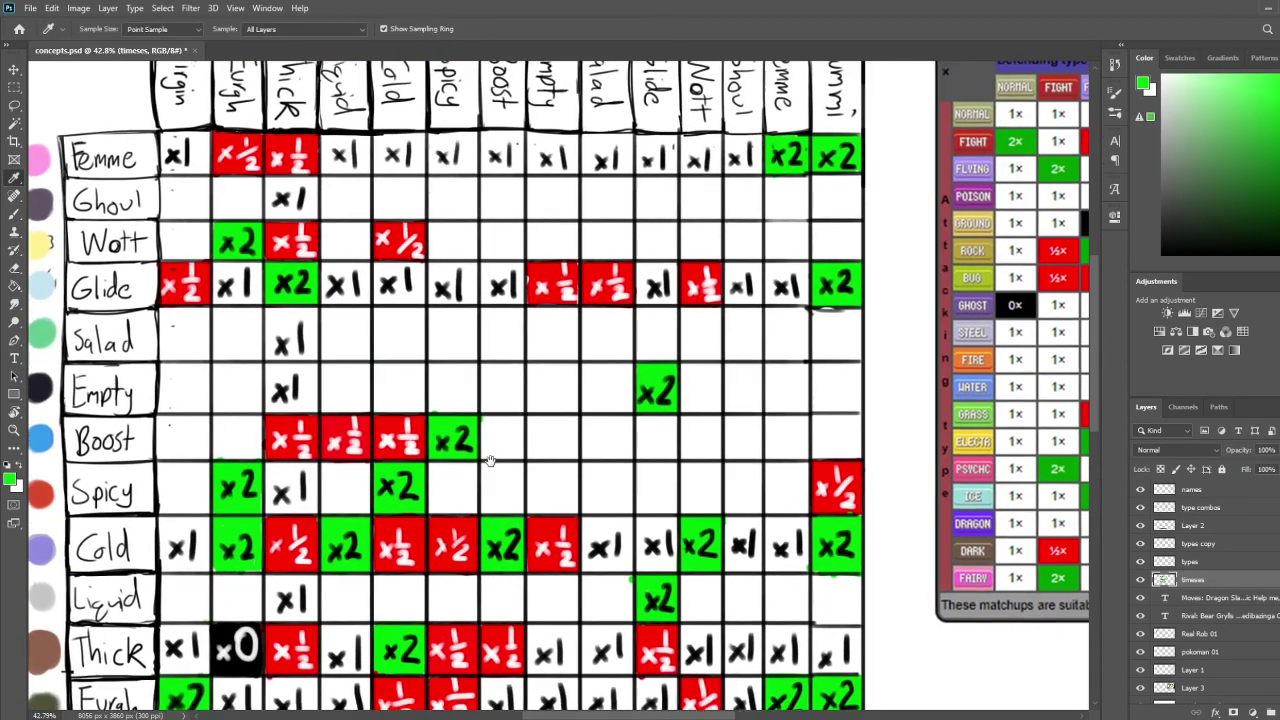
key(b)
mouse_move(529, 429)
mouse_down()
mouse_move(572, 456)
mouse_move(574, 418)
mouse_move(537, 417)
mouse_move(550, 421)
mouse_move(530, 440)
mouse_move(571, 440)
mouse_move(562, 454)
mouse_move(529, 448)
mouse_move(573, 445)
mouse_up()
key(d)
mouse_move(662, 401)
mouse_down()
mouse_move(664, 437)
mouse_move(675, 381)
mouse_move(694, 363)
mouse_move(748, 389)
mouse_move(734, 430)
mouse_up()
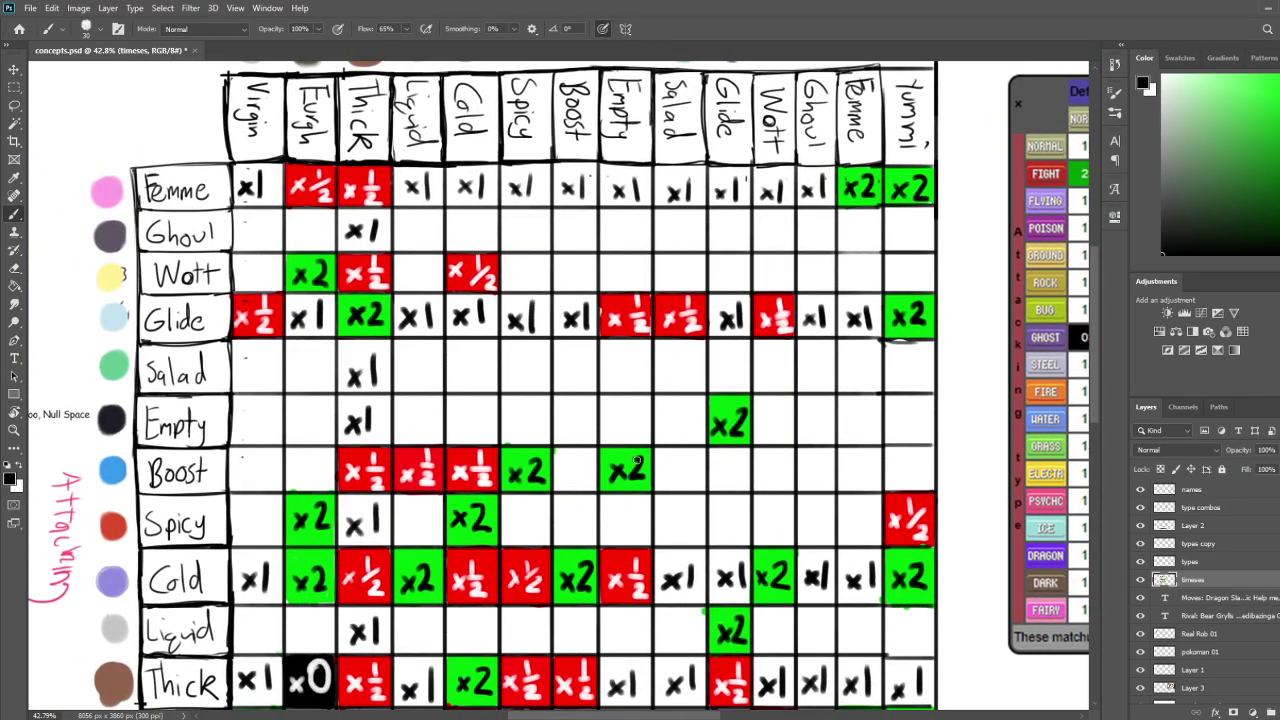
Write "×1" in black in the Boost row's cells under the Virgin and Eurgh columns
mouse_move(832, 406)
mouse_down()
mouse_move(814, 430)
mouse_move(822, 397)
mouse_up()
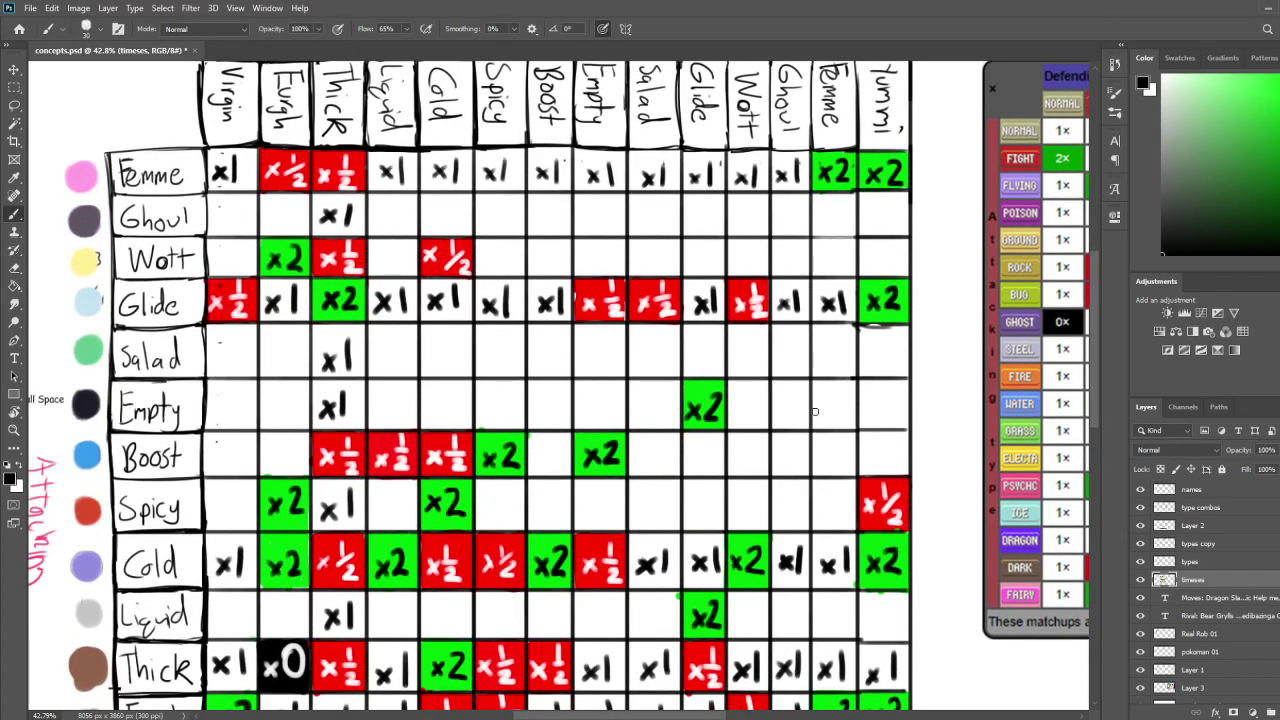
mouse_move(707, 470)
mouse_down()
mouse_move(676, 516)
mouse_move(650, 517)
mouse_move(663, 460)
mouse_move(700, 435)
mouse_move(737, 449)
mouse_move(686, 491)
mouse_move(700, 434)
mouse_move(692, 494)
mouse_move(429, 443)
mouse_move(254, 445)
mouse_move(549, 449)
mouse_move(739, 510)
mouse_move(740, 531)
mouse_move(686, 506)
mouse_move(678, 471)
mouse_move(713, 494)
mouse_up()
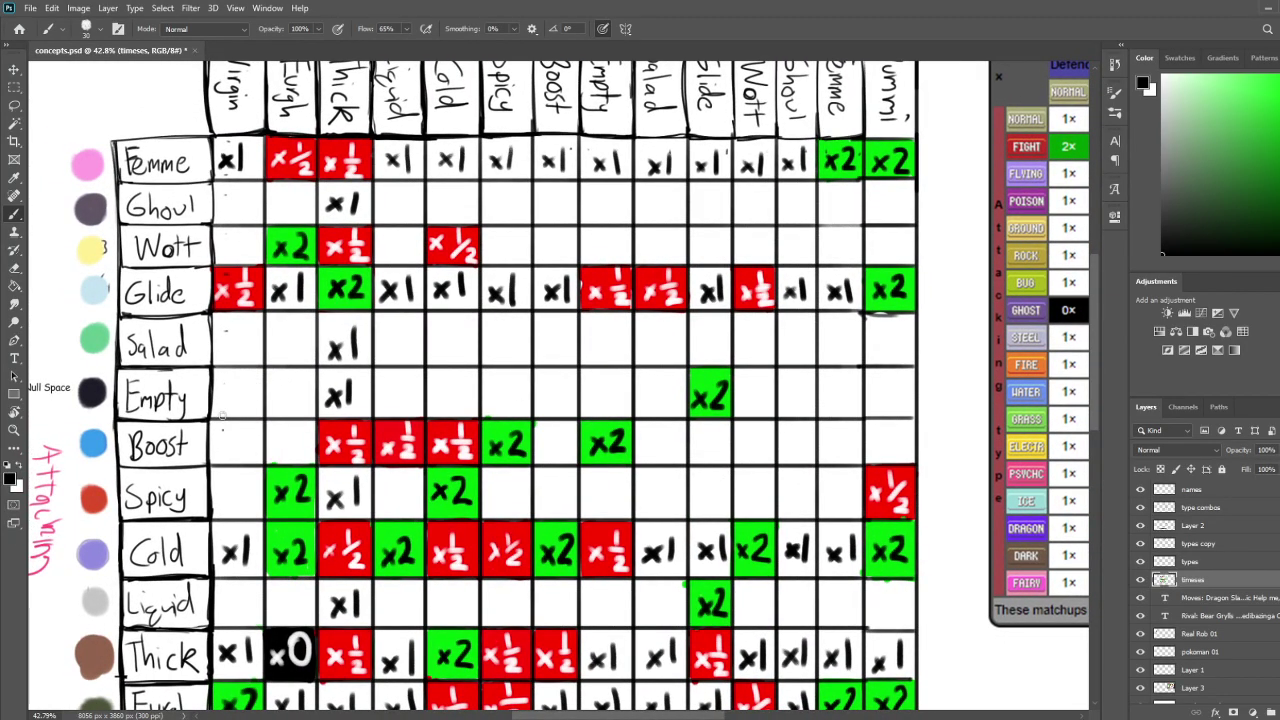
mouse_move(352, 397)
mouse_down()
mouse_move(500, 423)
mouse_move(486, 334)
mouse_move(474, 343)
mouse_up()
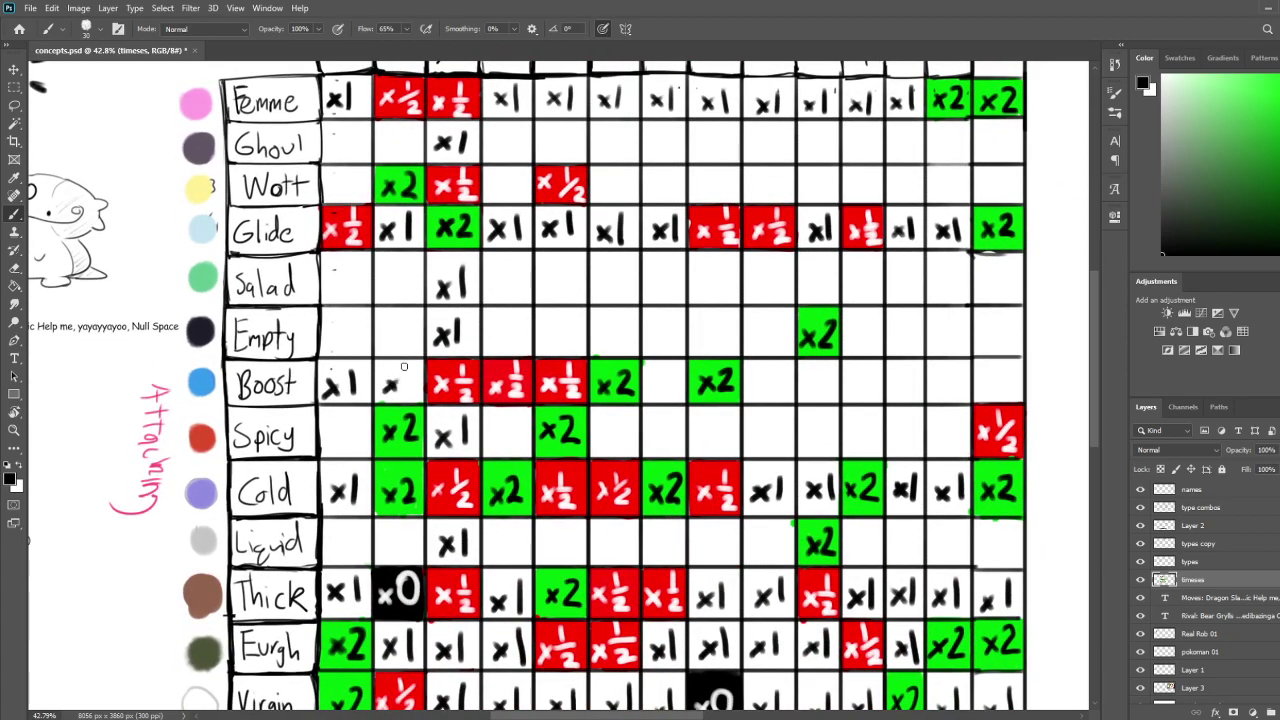
scroll(540, 383, down, 1)
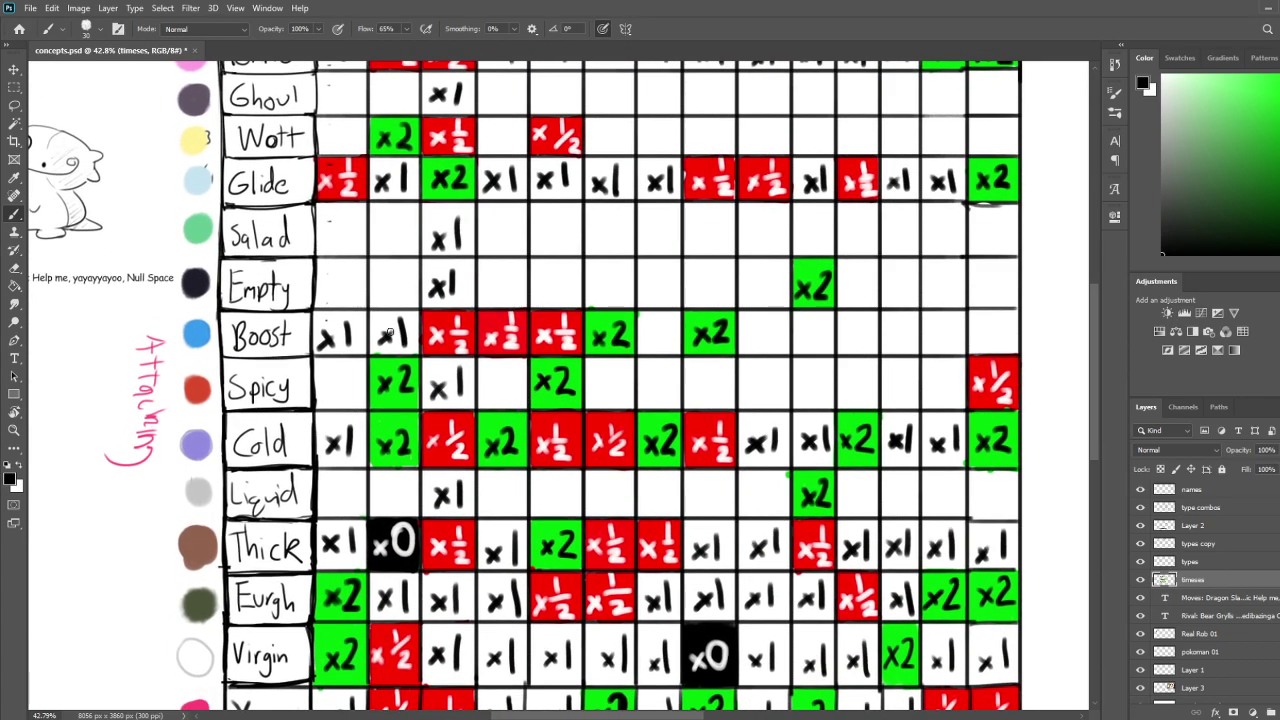
Write "×1" in black in the Boost row's cell under the Boost column
drag(582, 421, 486, 416)
scroll(485, 417, right, 2)
scroll(485, 417, down, 2)
scroll(457, 537, up, 6)
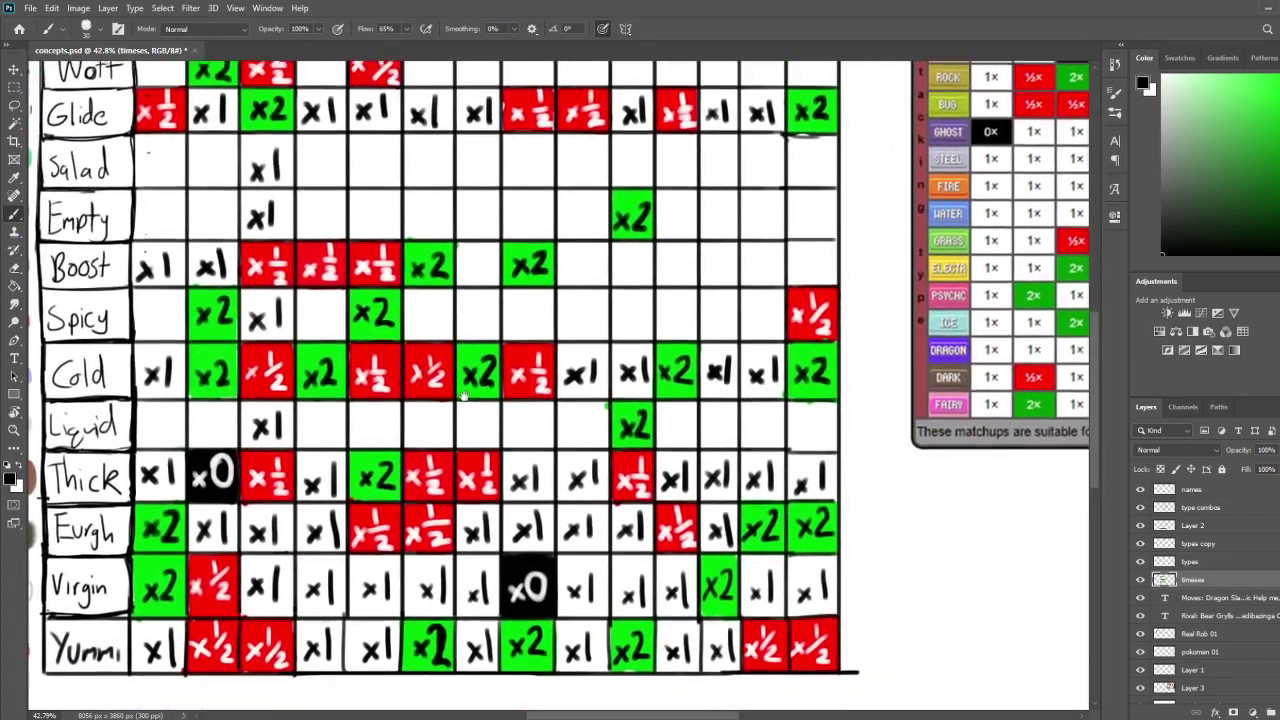
scroll(457, 537, down, 5)
scroll(470, 510, left, 2)
scroll(491, 474, up, 3)
scroll(491, 474, up, 3)
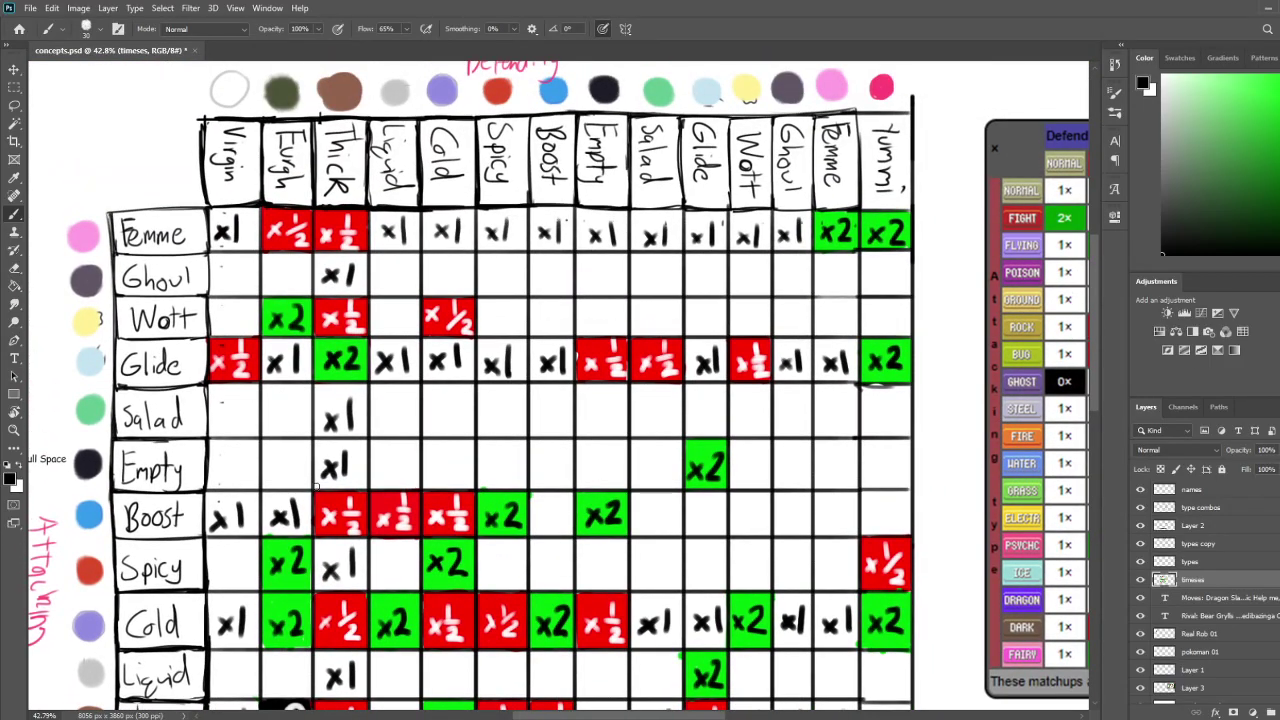
scroll(484, 505, right, 3)
scroll(484, 505, down, 1)
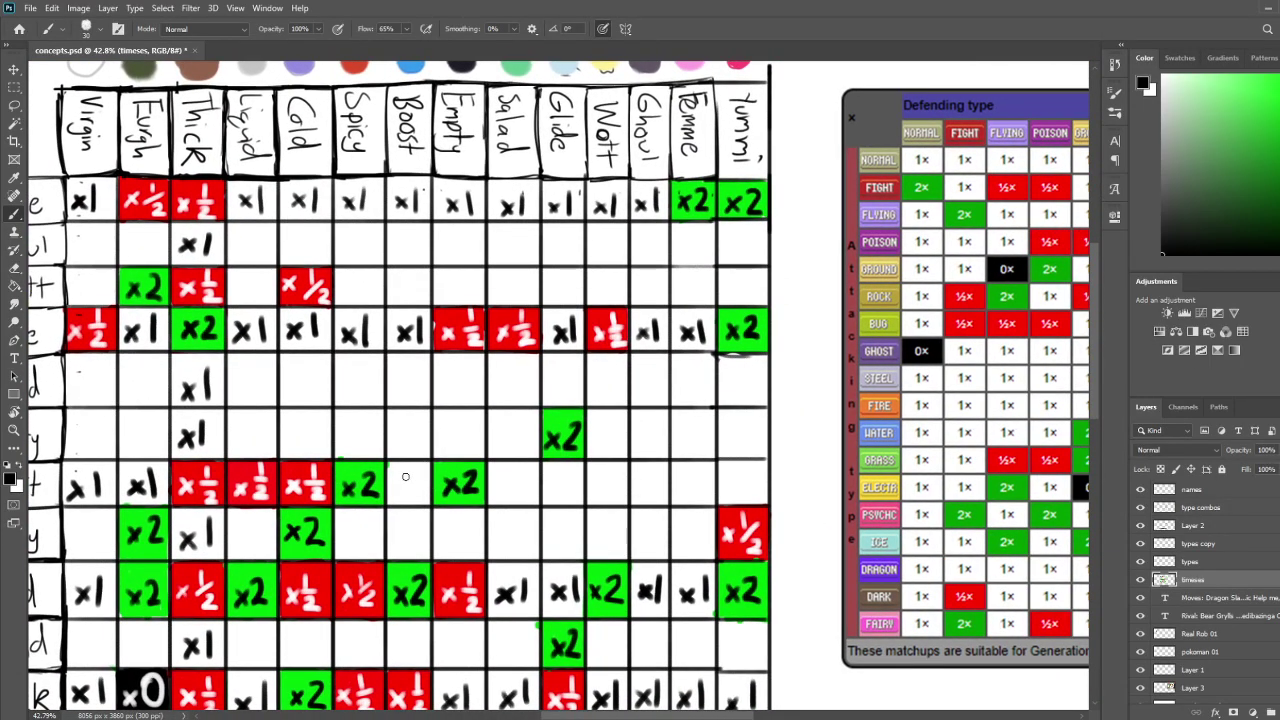
scroll(453, 479, left, 1)
drag(453, 479, 487, 475)
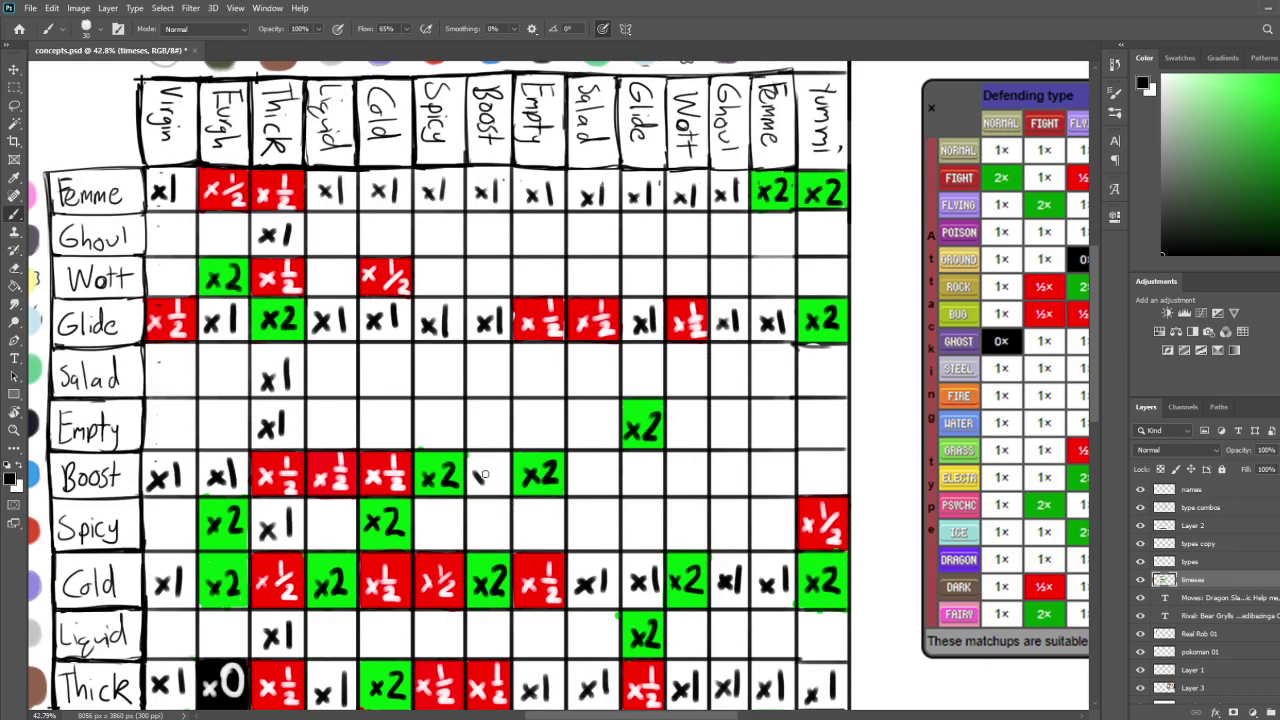
Write "×1" in black in the Boost row's cell under the Salad column and erase it again
drag(757, 525, 669, 503)
scroll(669, 503, left, 2)
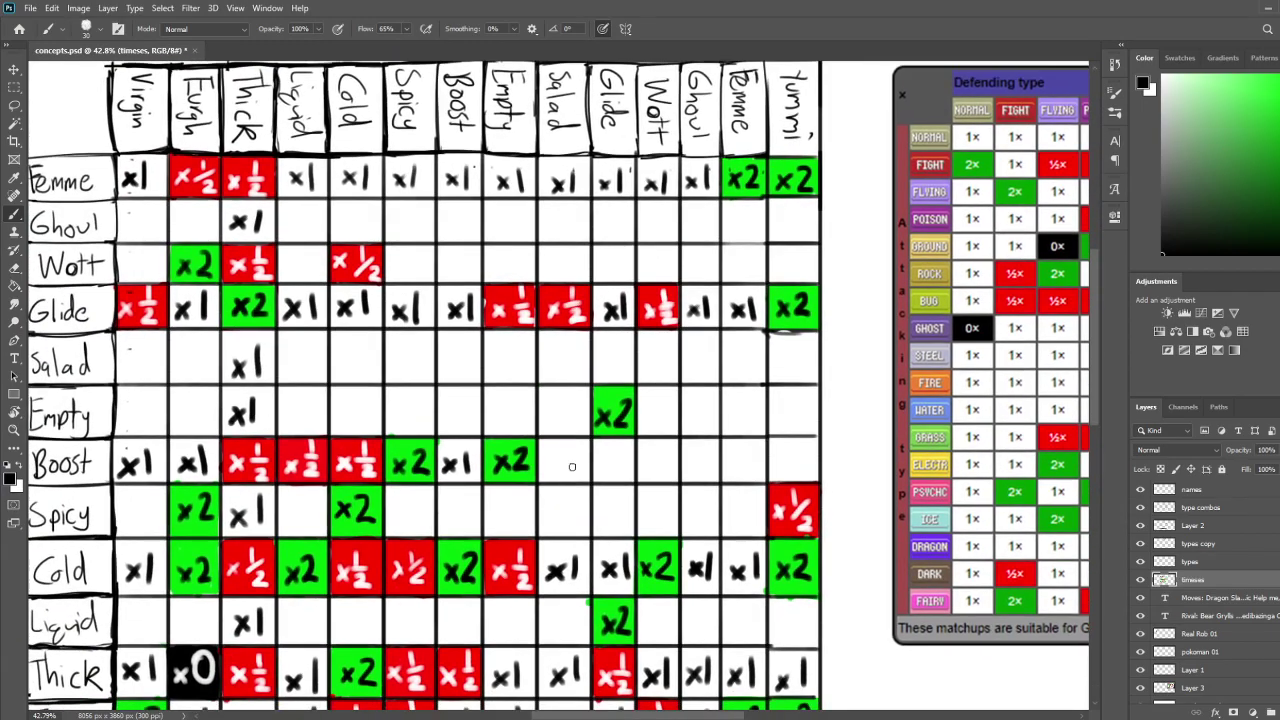
drag(563, 462, 580, 435)
scroll(586, 434, right, 2)
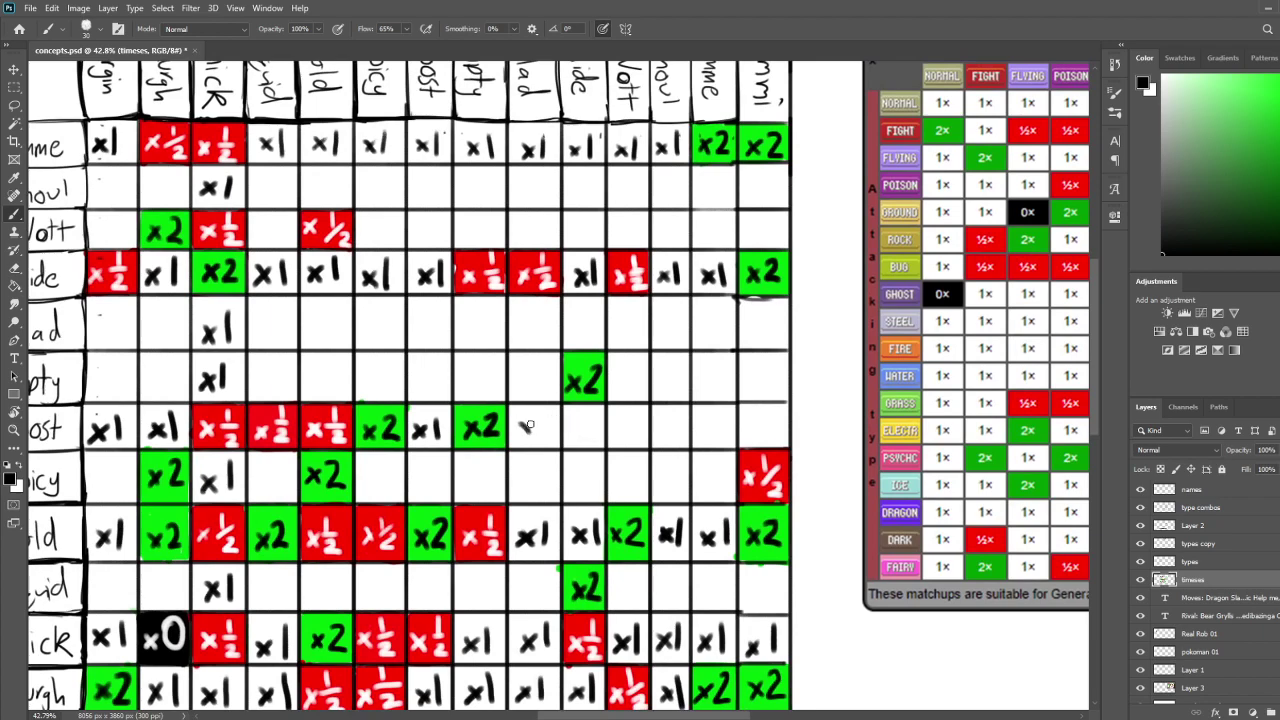
mouse_move(351, 326)
mouse_down()
mouse_move(439, 334)
mouse_move(479, 386)
mouse_move(474, 314)
mouse_move(483, 369)
mouse_move(466, 338)
mouse_move(451, 377)
mouse_move(435, 336)
mouse_up()
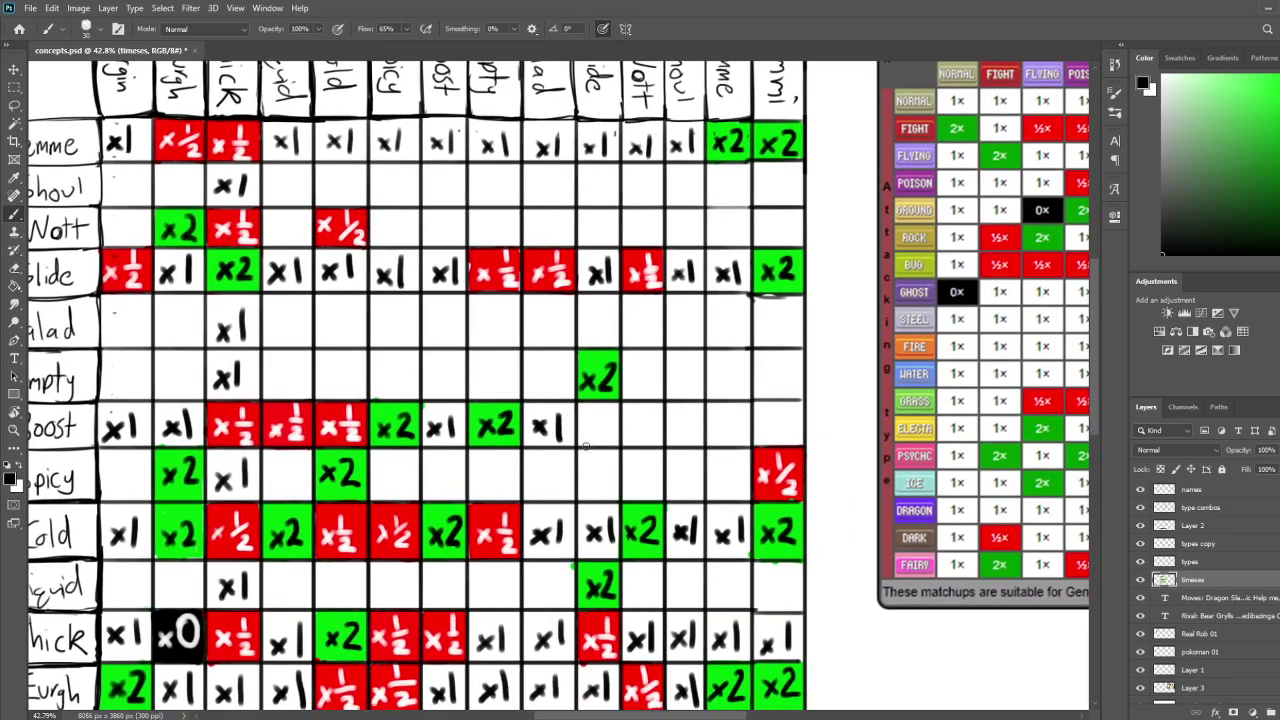
key(e)
mouse_move(557, 440)
mouse_down()
mouse_move(537, 425)
mouse_move(528, 467)
mouse_move(596, 496)
mouse_up()
Write "×1" in black in the Boost row's cells under the Wott, Ghoul, Femme and Yummi columns
key(b)
mouse_move(596, 480)
mouse_down()
mouse_move(584, 496)
mouse_move(646, 496)
mouse_up()
mouse_move(646, 480)
mouse_down()
mouse_move(632, 496)
mouse_move(685, 496)
mouse_move(669, 497)
mouse_up()
mouse_move(691, 476)
mouse_down()
mouse_move(692, 502)
mouse_move(734, 484)
mouse_move(721, 496)
mouse_up()
drag(747, 471, 748, 496)
Write "×1" in black in the Boost row's empty cell under the Salad column
mouse_move(511, 535)
mouse_down()
mouse_move(723, 477)
mouse_move(690, 433)
mouse_up()
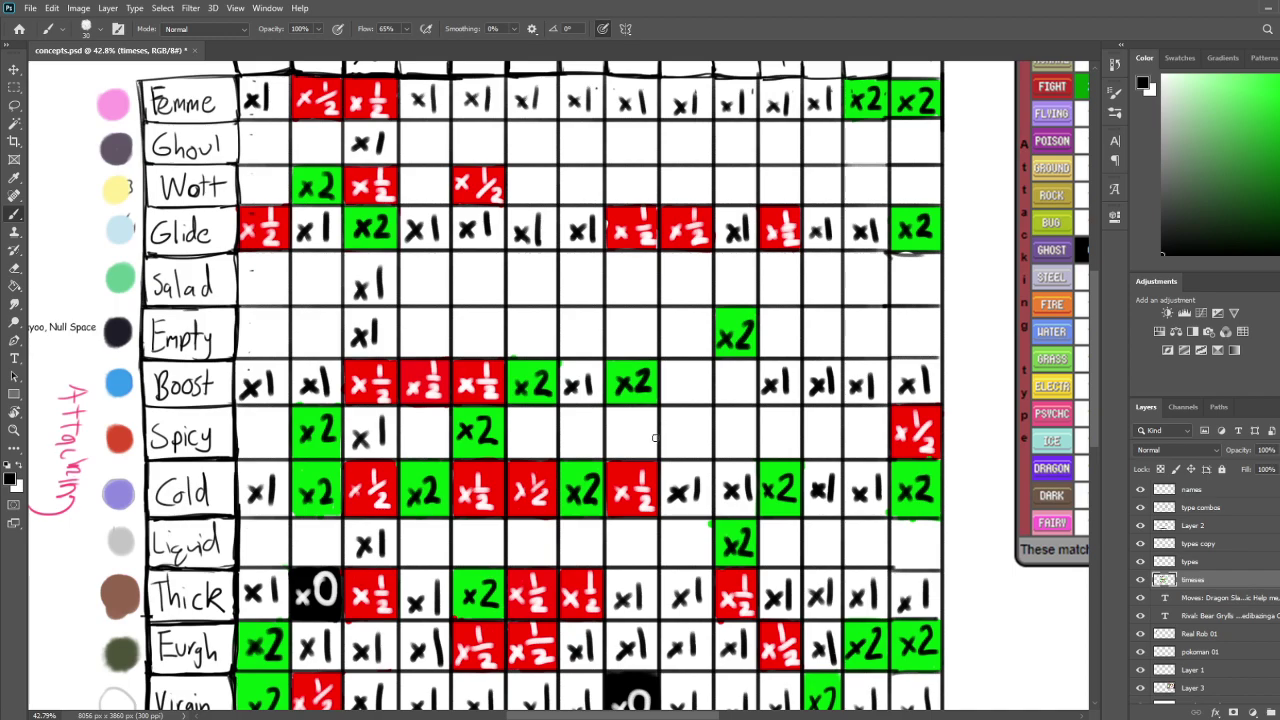
scroll(656, 442, up, 3)
scroll(656, 442, right, 2)
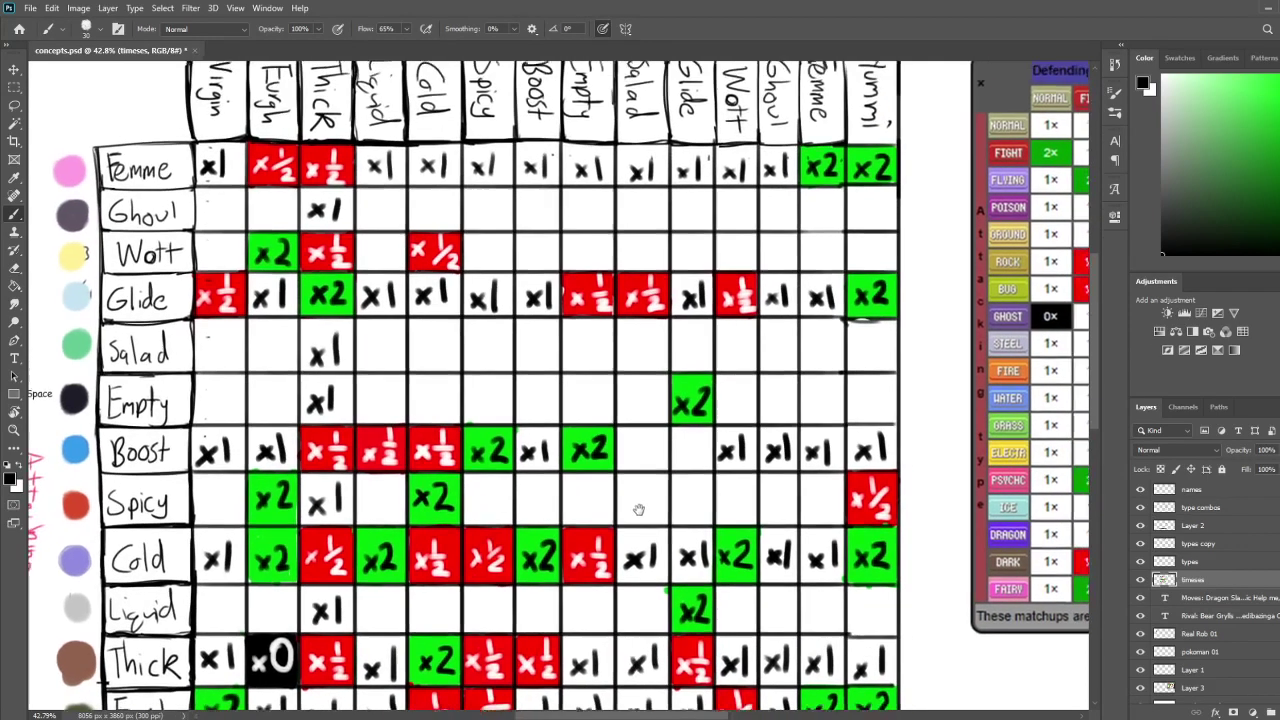
mouse_move(658, 485)
mouse_down()
mouse_move(652, 511)
mouse_move(645, 472)
mouse_move(627, 473)
mouse_move(639, 454)
mouse_move(598, 452)
mouse_move(620, 457)
mouse_up()
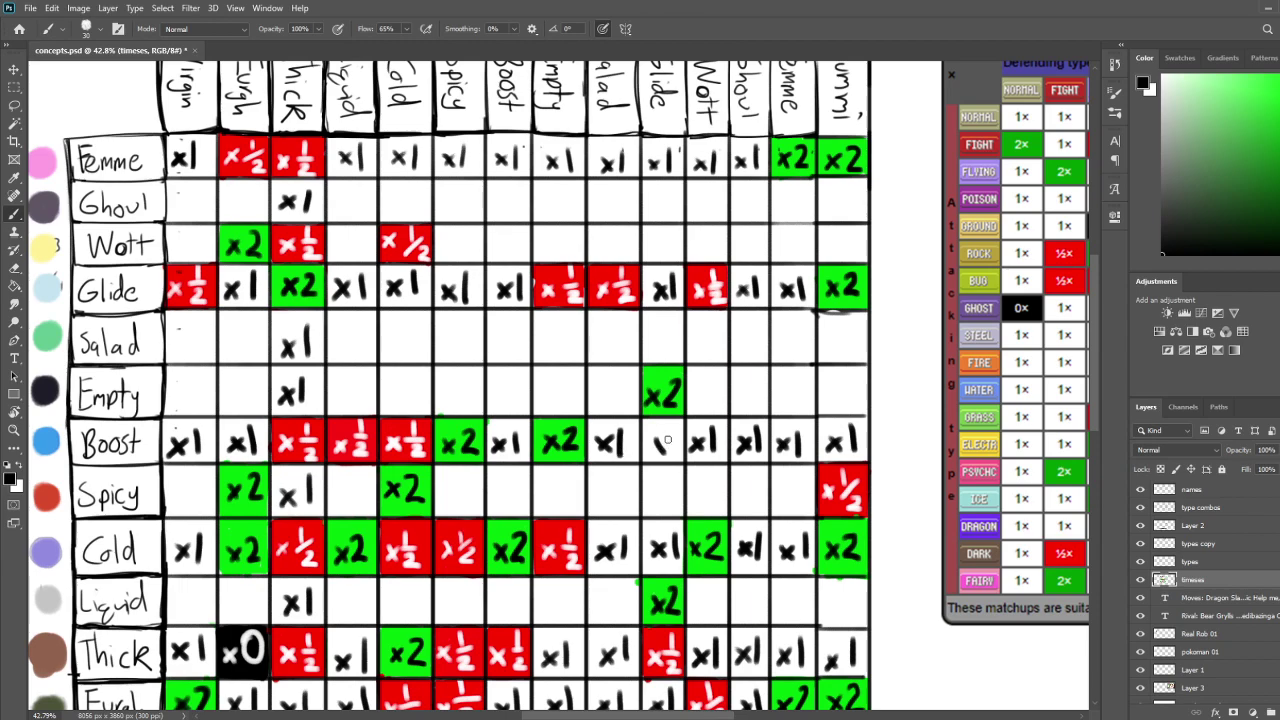
Write "×1" in black in the Boost row's cell under the Glide column and erase it again
drag(674, 426, 678, 463)
key(ctrl+z)
key(ctrl+z)
drag(705, 493, 650, 522)
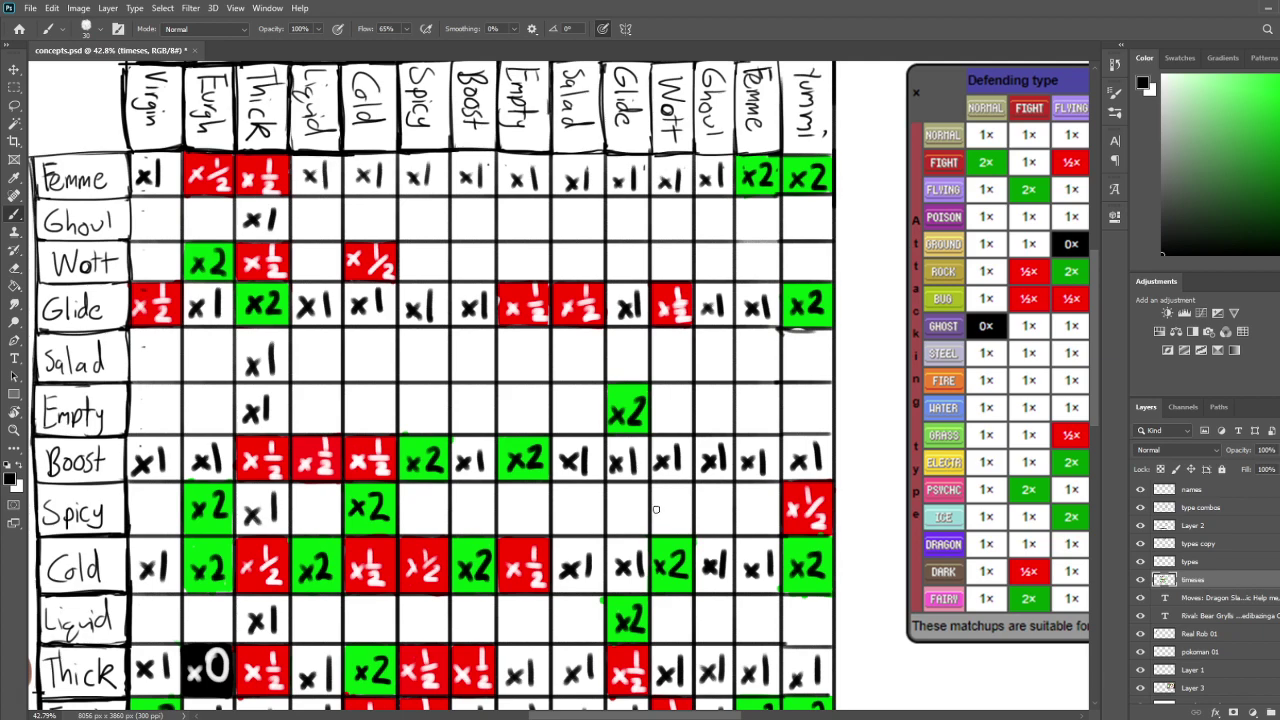
key(e)
drag(637, 446, 617, 468)
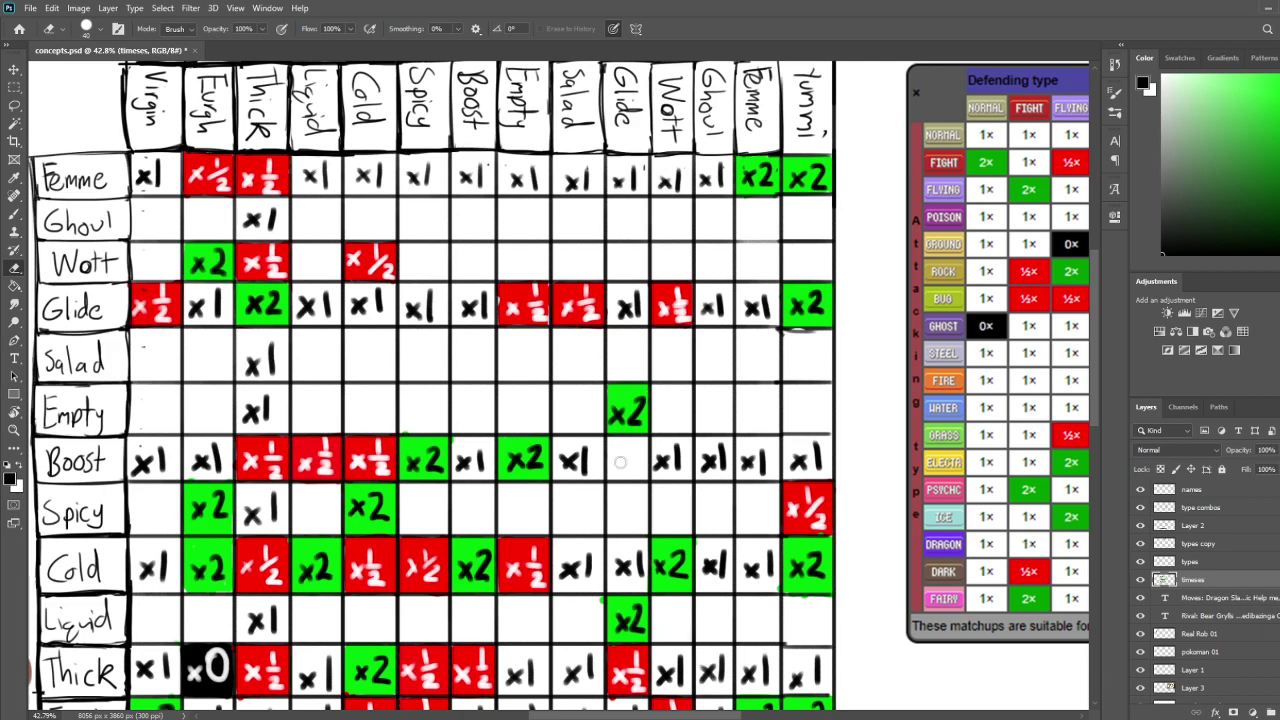
Fill the Boost row's cell under the Glide column with red sampled from the chart and write "×½" on it in white
key(b)
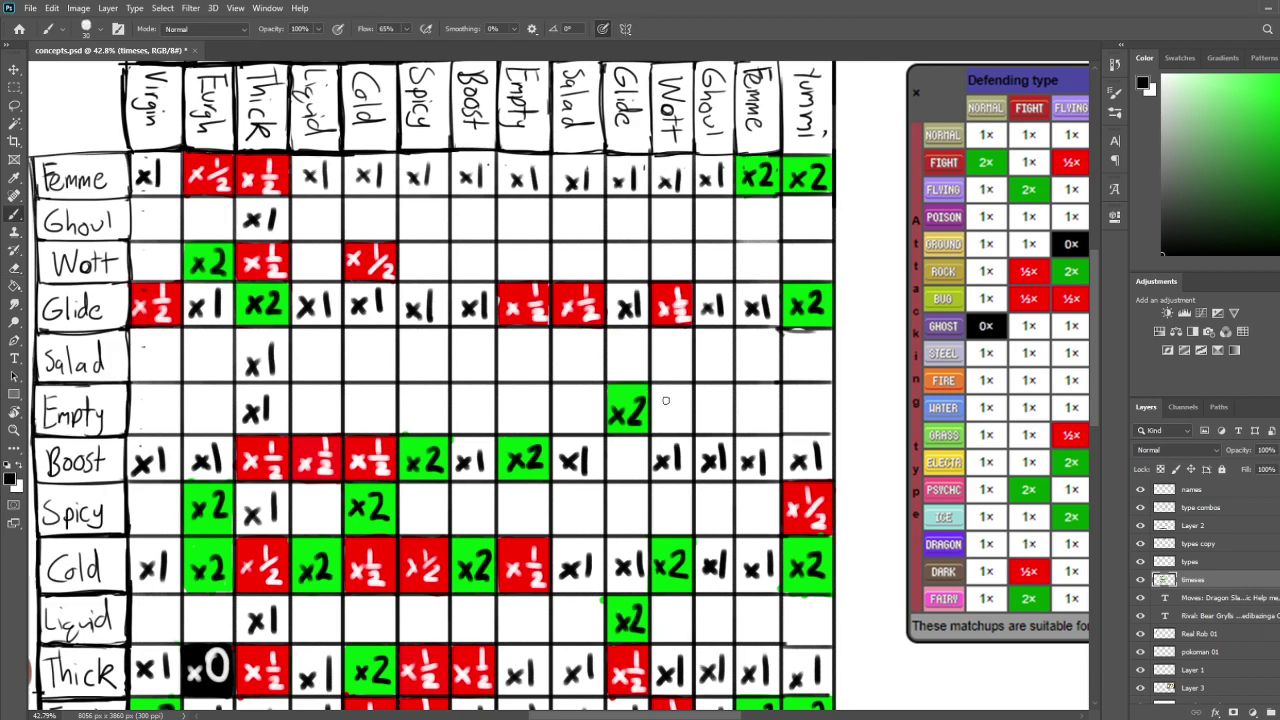
alt+click(668, 295)
mouse_move(611, 440)
mouse_down()
mouse_move(612, 476)
mouse_move(640, 446)
mouse_move(645, 476)
mouse_move(612, 481)
mouse_up()
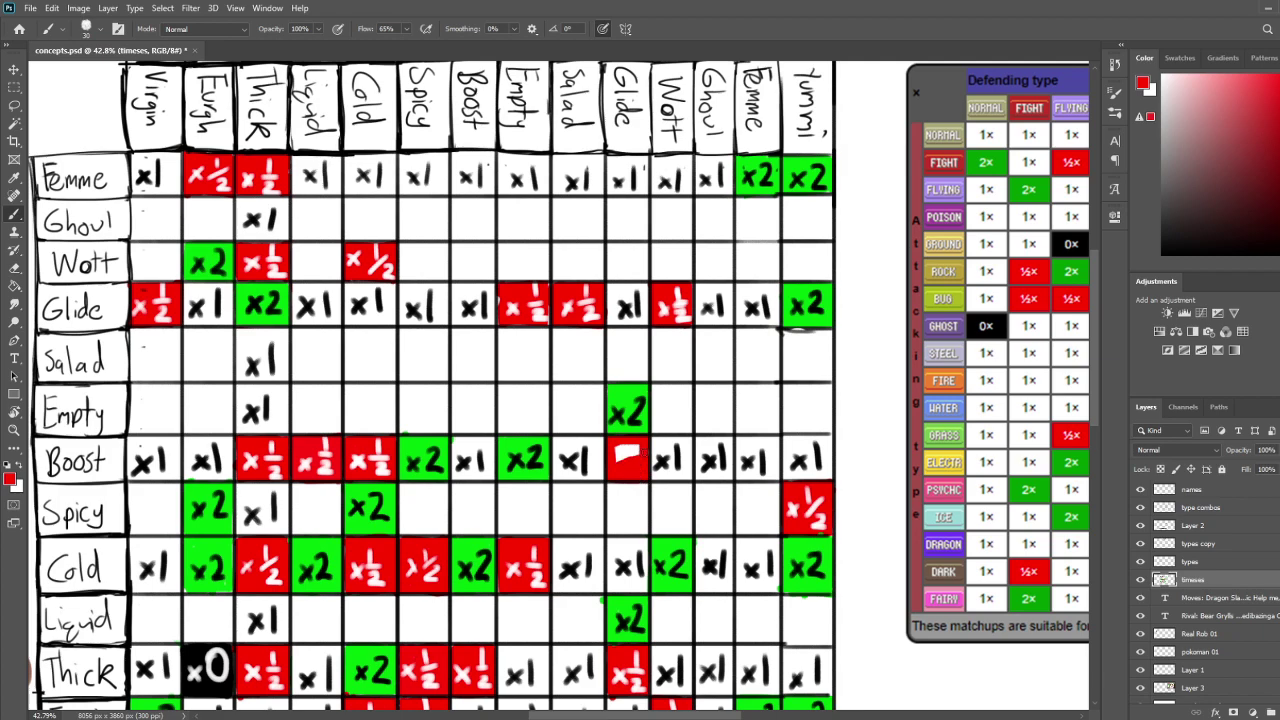
key(x)
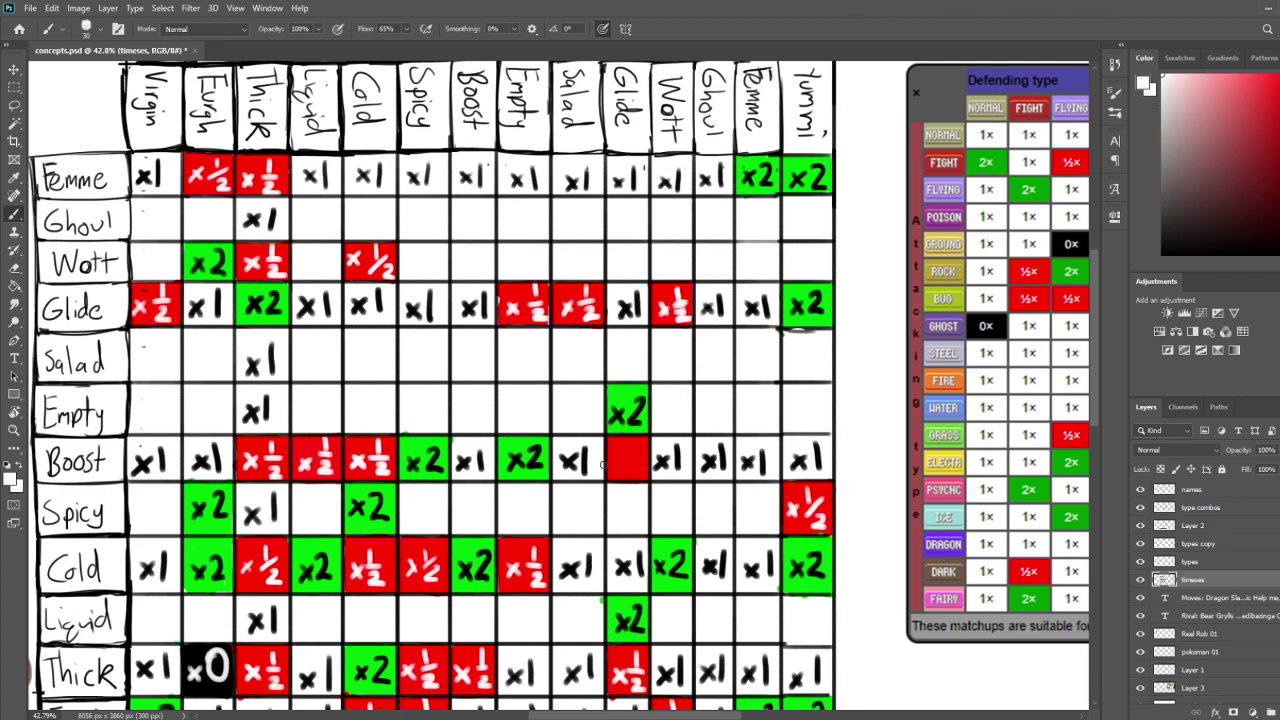
drag(630, 444, 637, 474)
Sample the green of the Boost row's "×2" cell under the Empty column as the brush colour
key(space)
mouse_move(666, 540)
mouse_down()
mouse_move(659, 352)
mouse_move(697, 481)
mouse_move(692, 444)
mouse_move(675, 560)
mouse_move(680, 450)
mouse_move(667, 526)
mouse_move(687, 546)
mouse_move(687, 525)
mouse_move(540, 498)
mouse_move(669, 486)
mouse_move(662, 423)
mouse_move(654, 471)
mouse_up()
key(space)
key(space)
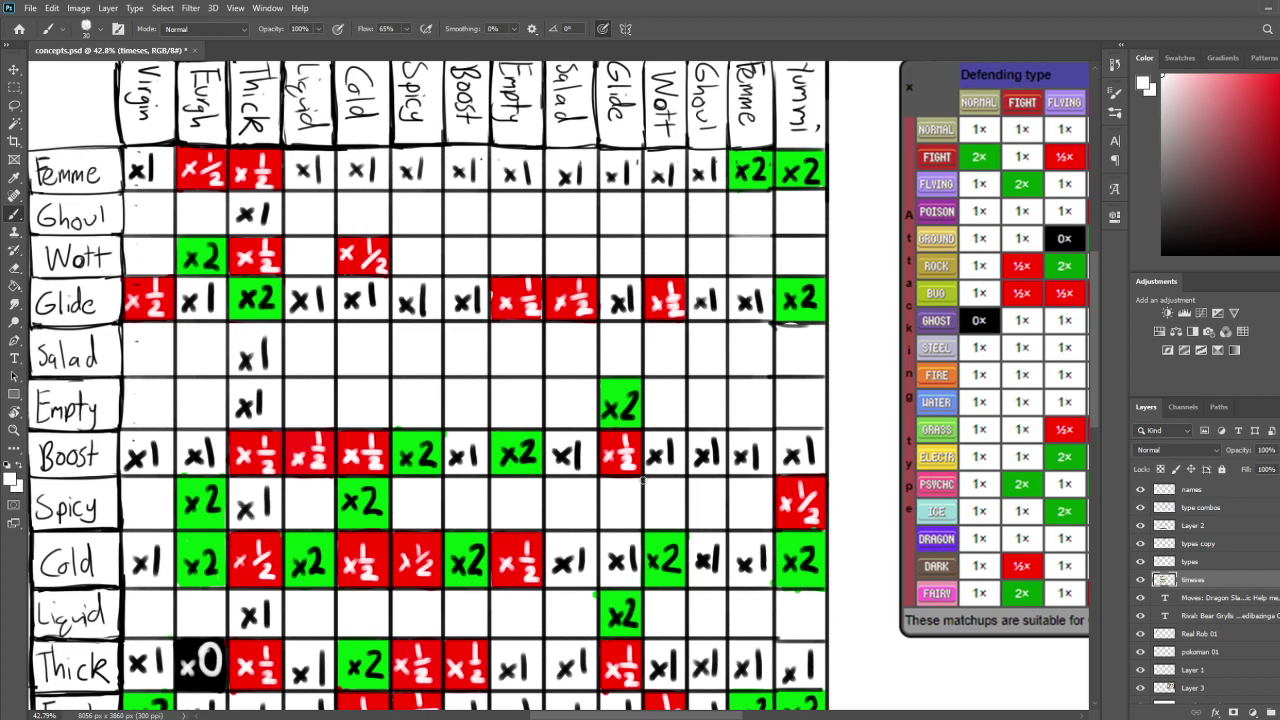
drag(678, 412, 688, 378)
key(i)
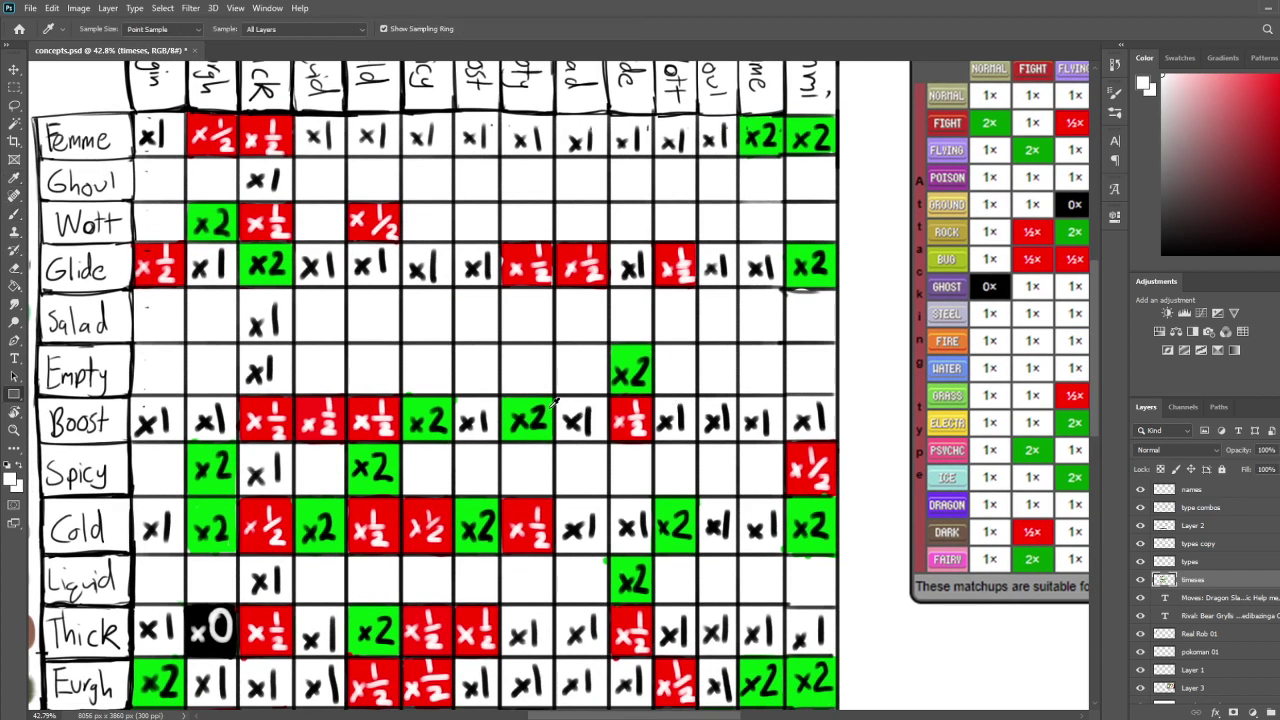
click(524, 405)
key(b)
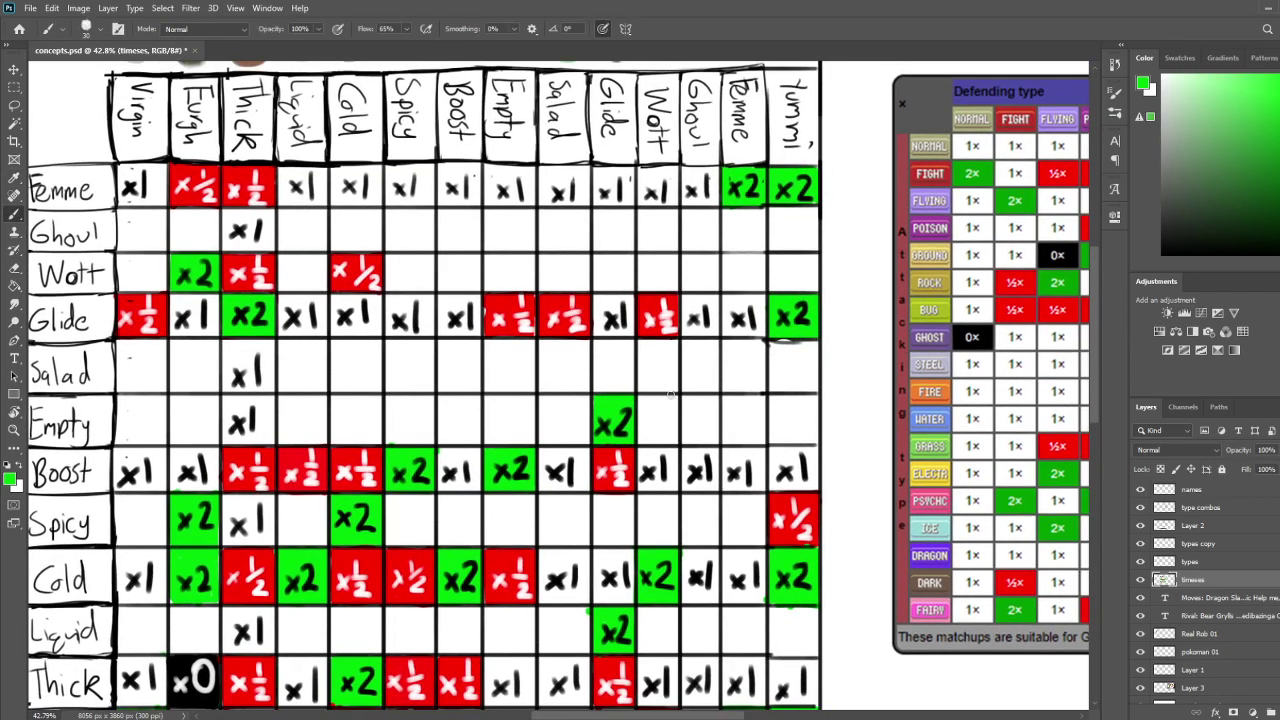
Erase the "×1" in the Boost row's cell under the Ghoul column, fill the cell with green and write "×2" in black
drag(695, 410, 672, 421)
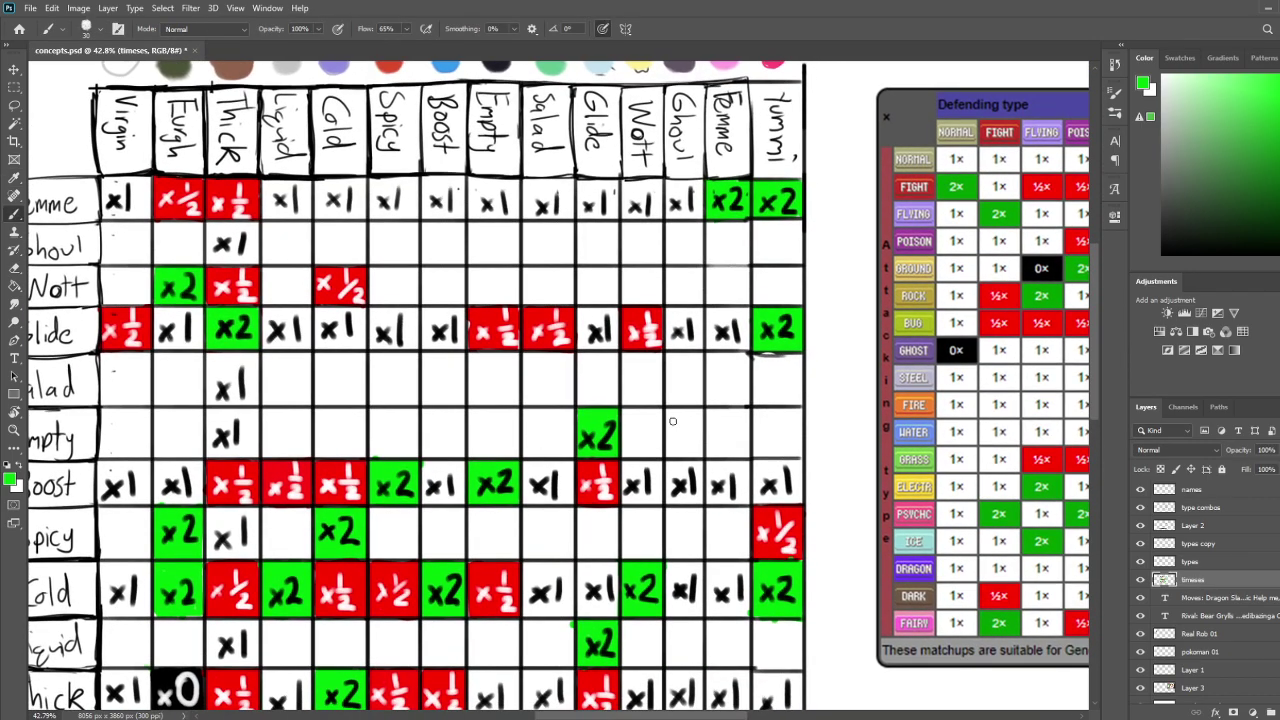
drag(586, 567, 644, 542)
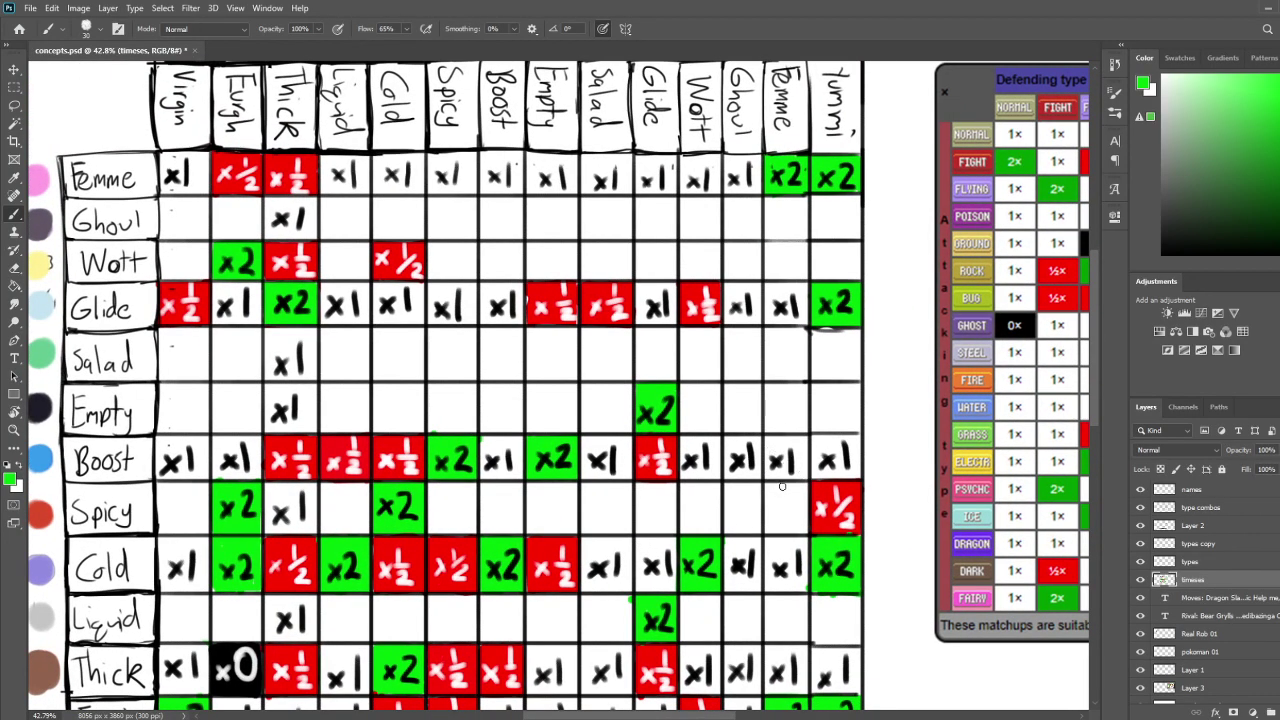
drag(786, 481, 758, 512)
drag(739, 354, 752, 400)
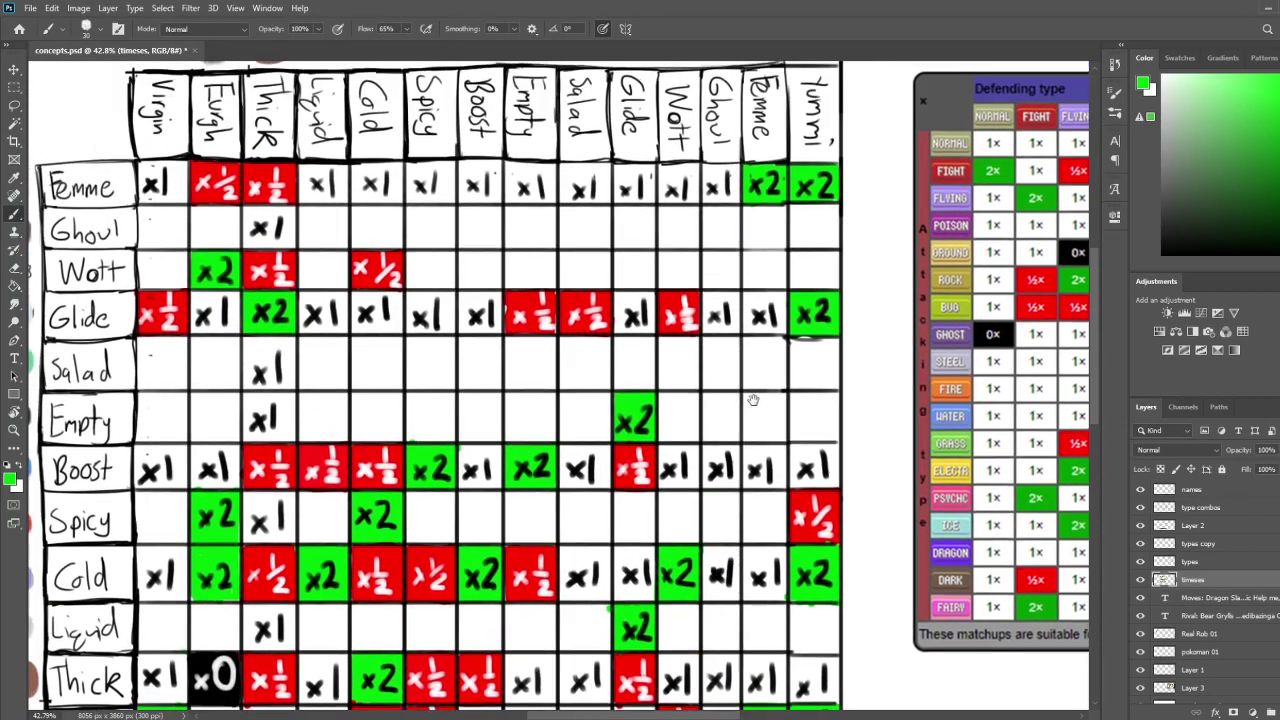
key(w)
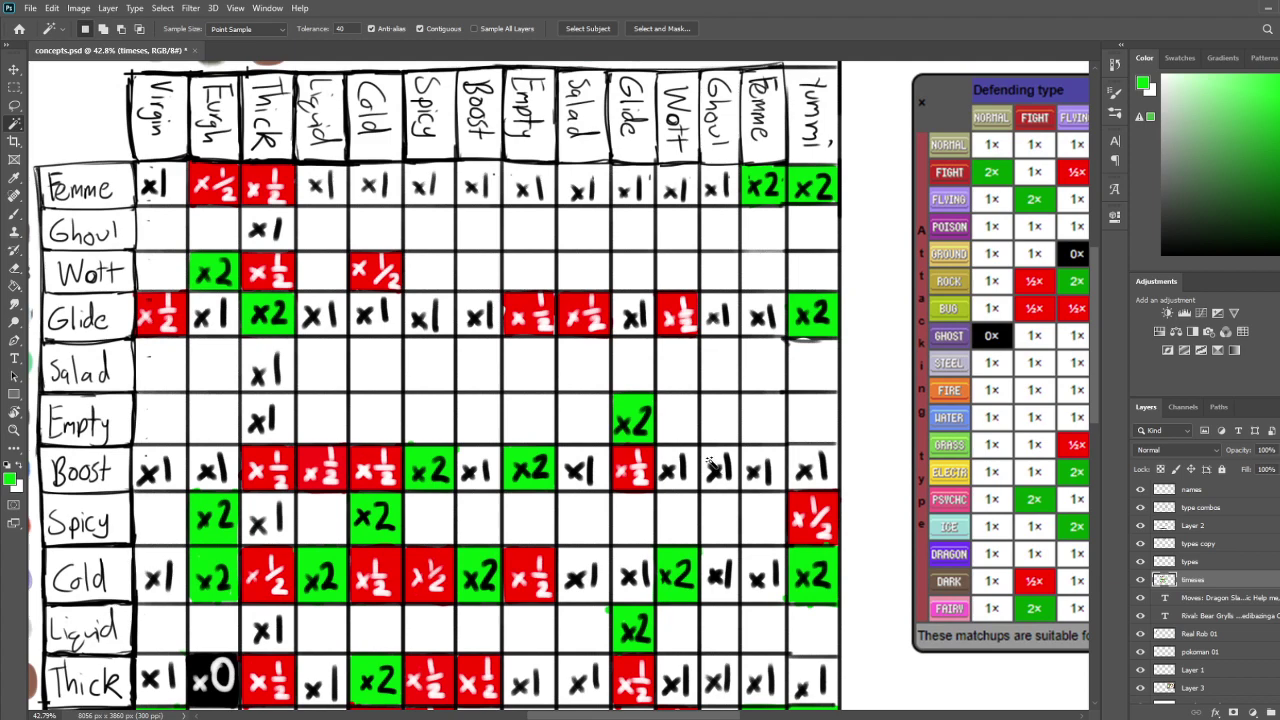
key(e)
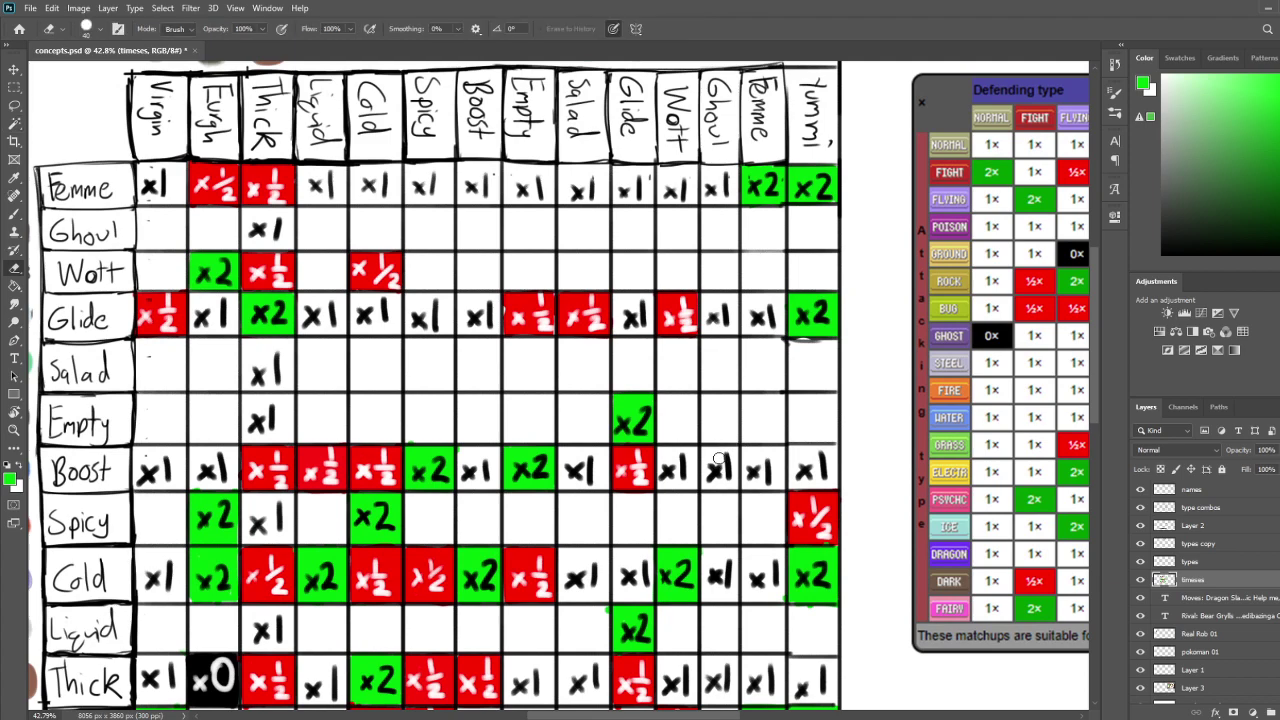
click(712, 468)
key(b)
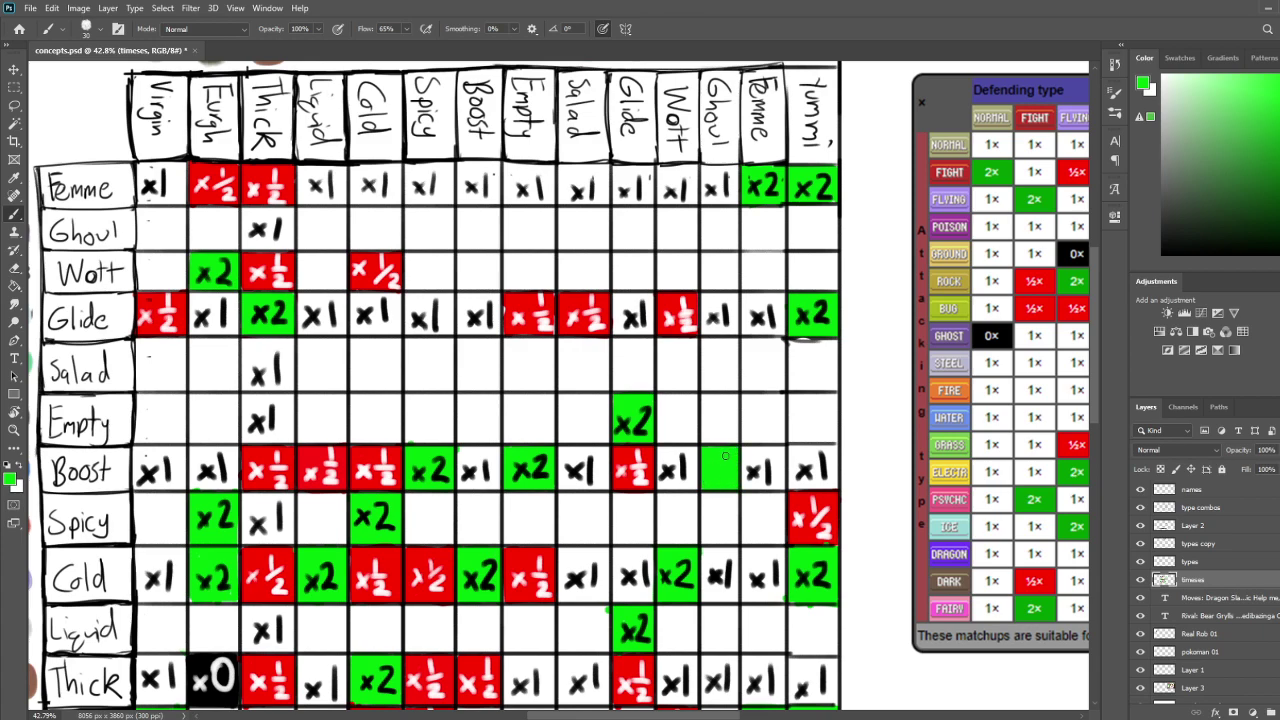
key(d)
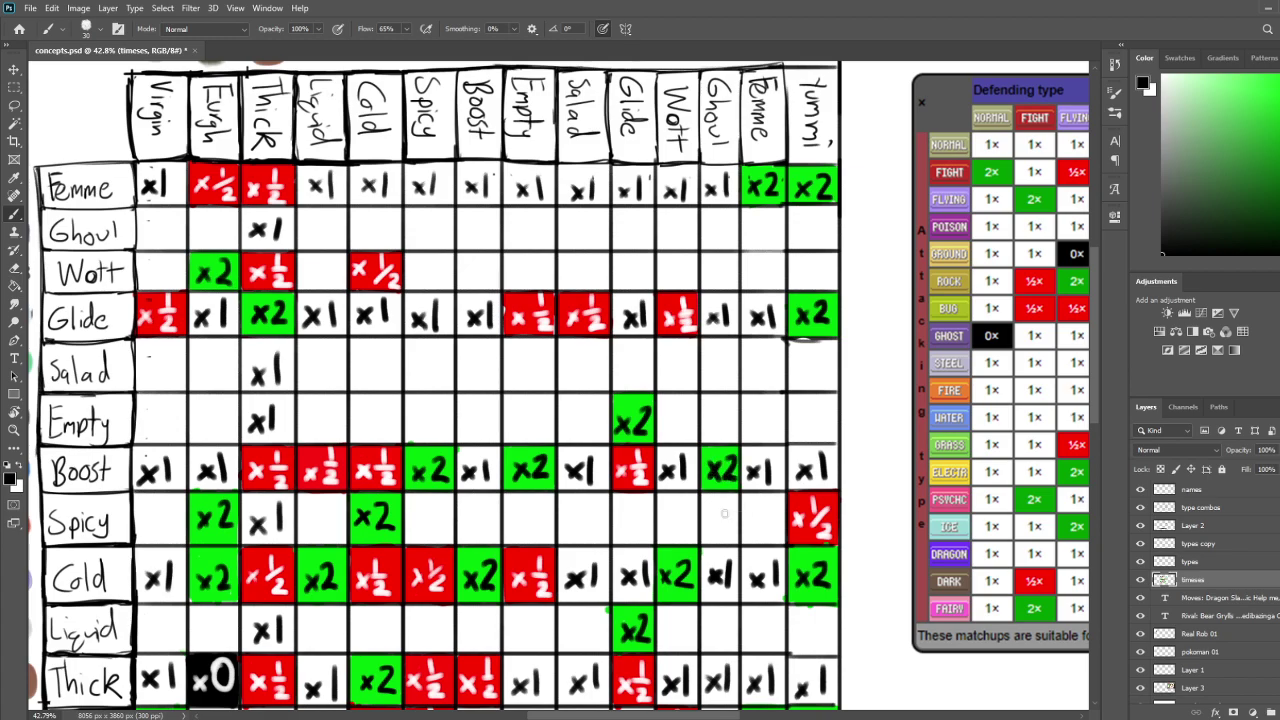
Touch up the thick line below the Glide row's cell under the Yummi column with the eraser and save the file
drag(660, 467, 811, 412)
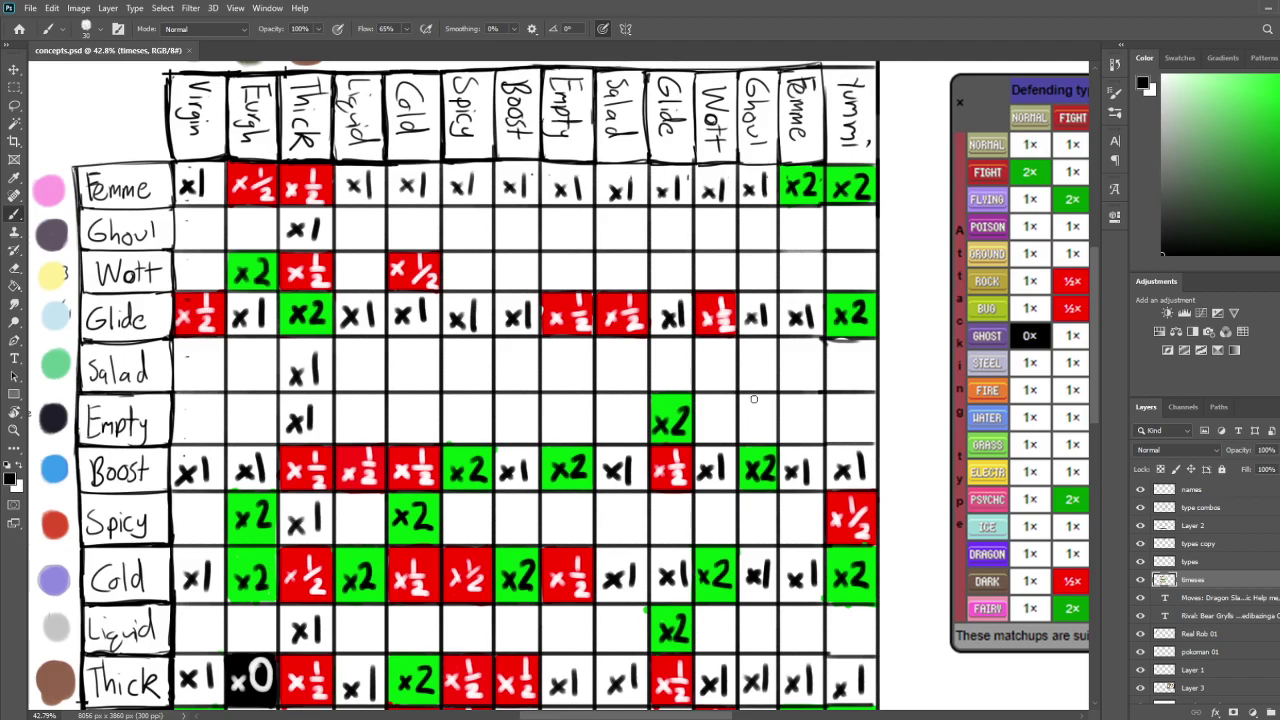
mouse_move(686, 520)
mouse_down()
mouse_move(706, 394)
mouse_move(710, 493)
mouse_up()
key(e)
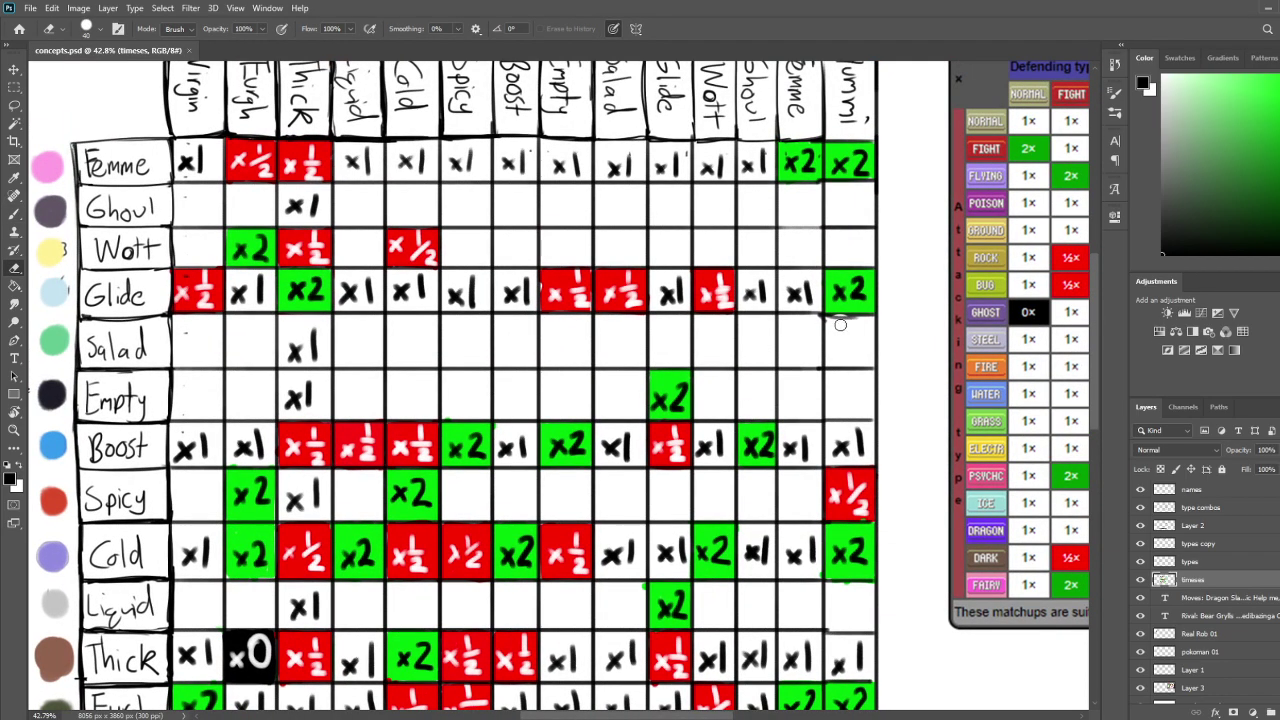
click(839, 321)
drag(828, 380, 829, 451)
key(ctrl+s)
Examine the chart's completed rows and column headings to choose the next matchups to fill in
drag(785, 535, 735, 466)
drag(736, 538, 773, 370)
mouse_move(755, 425)
mouse_down()
mouse_move(748, 365)
mouse_move(752, 609)
mouse_move(740, 480)
mouse_move(781, 398)
mouse_move(766, 532)
mouse_up()
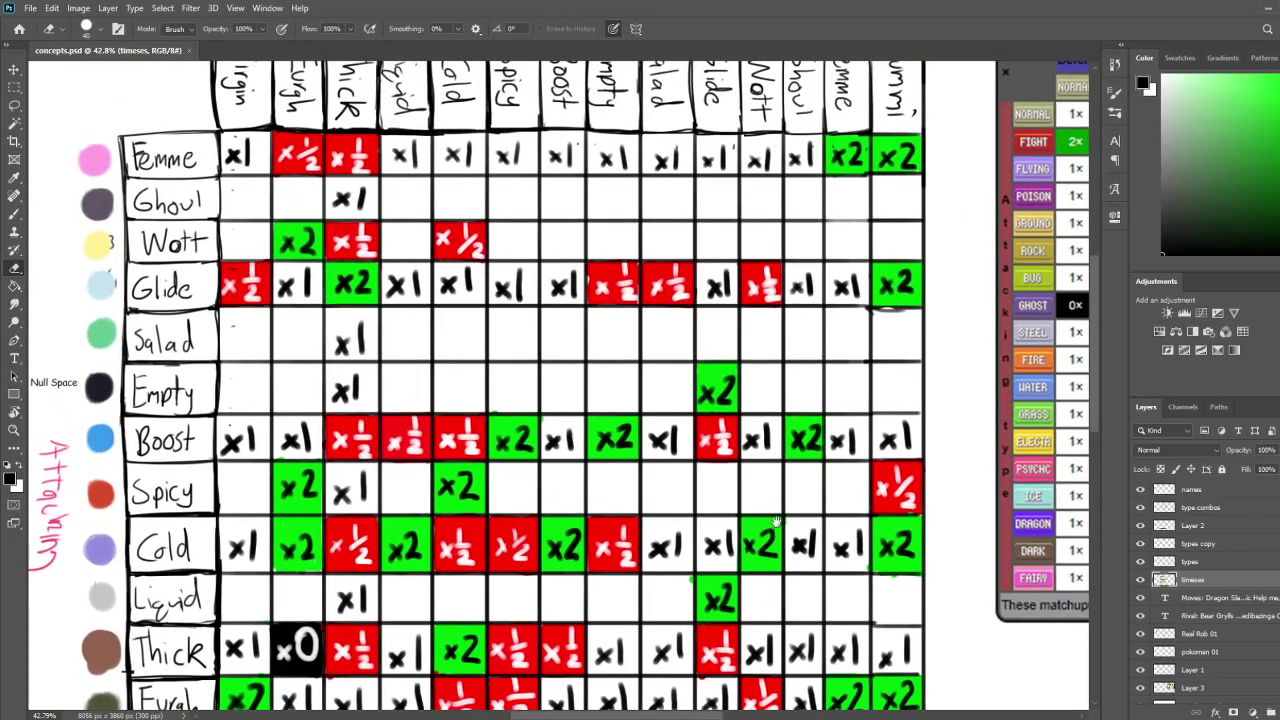
key(b)
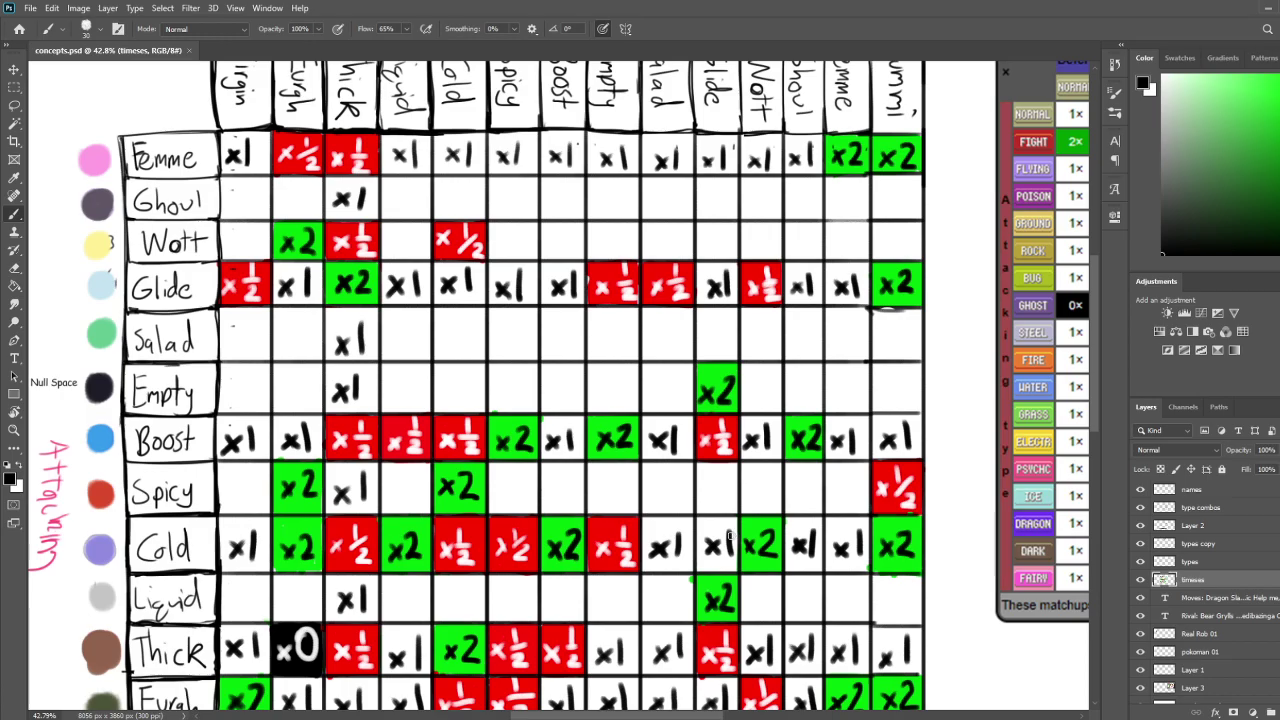
drag(718, 546, 500, 419)
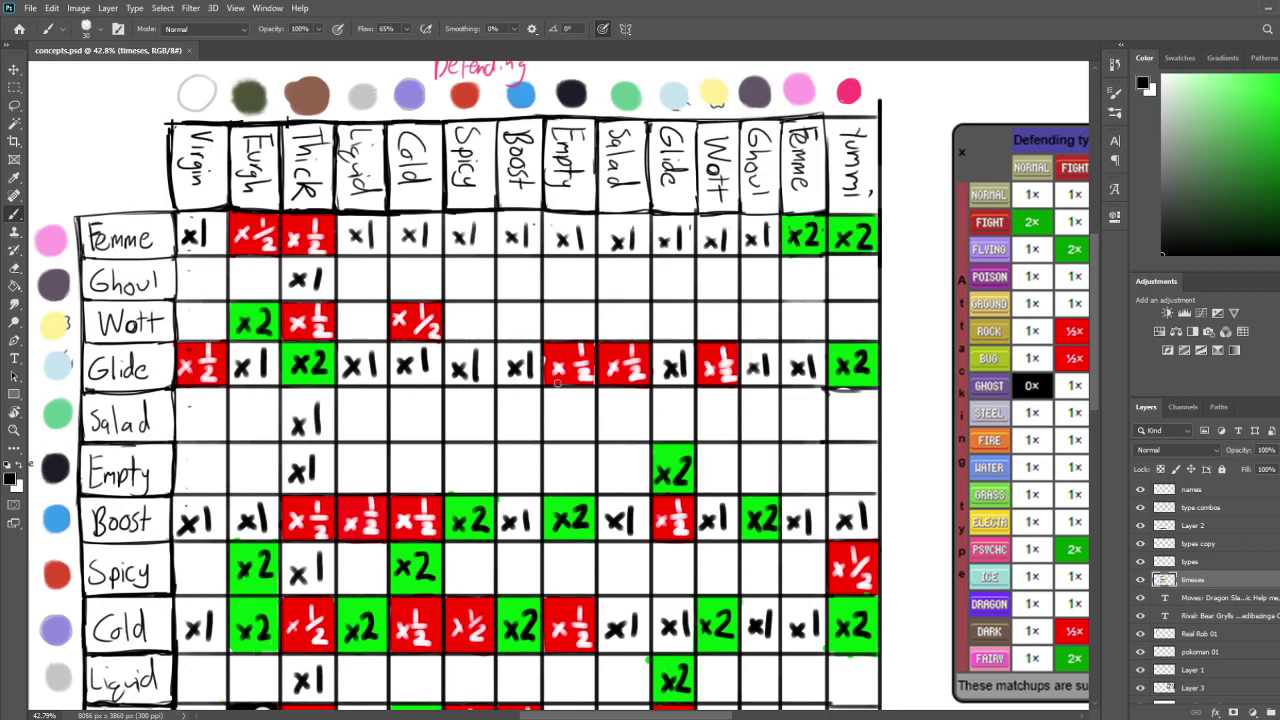
drag(673, 376, 268, 325)
drag(546, 417, 883, 378)
drag(150, 485, 371, 398)
drag(764, 579, 689, 500)
scroll(689, 500, up, 3)
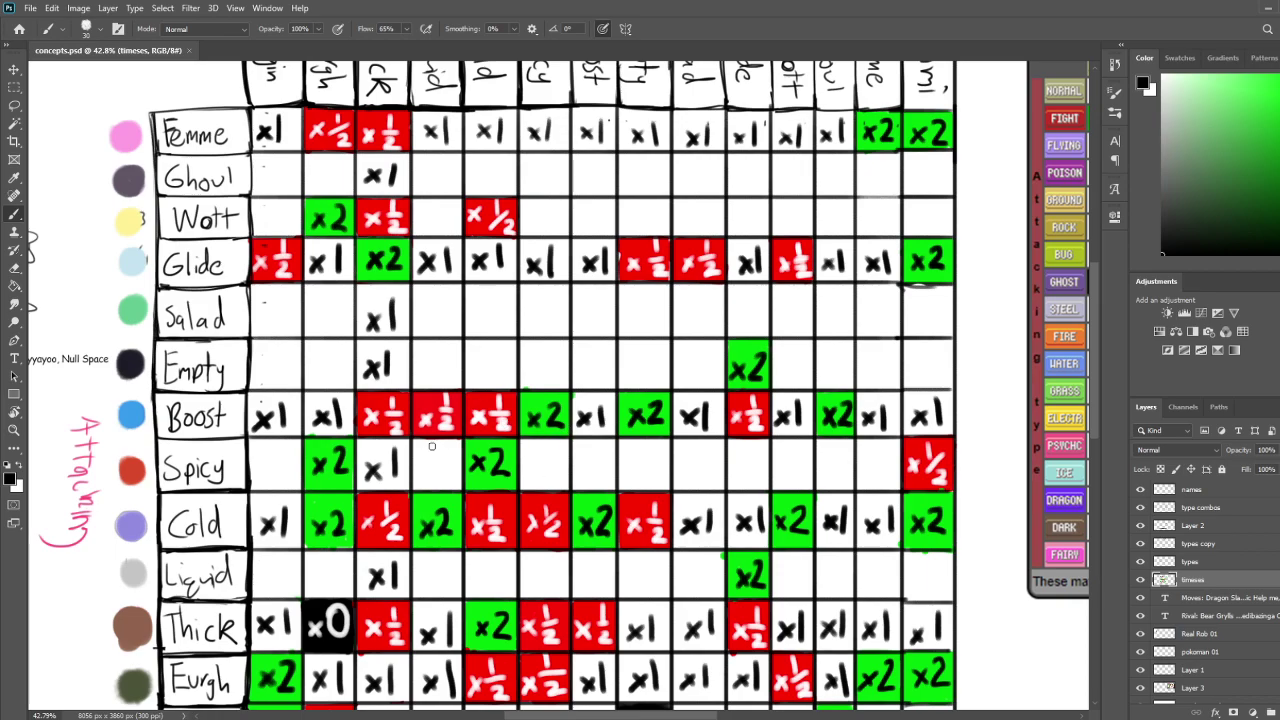
drag(585, 409, 561, 420)
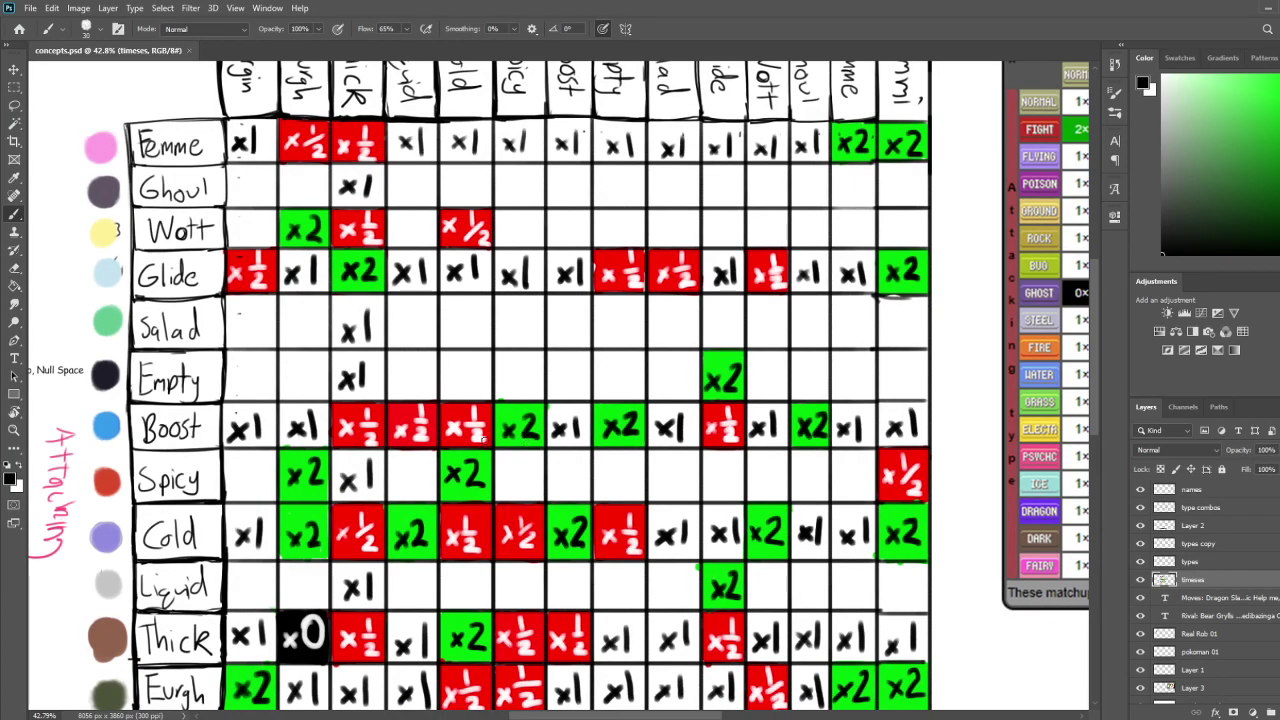
mouse_move(351, 379)
mouse_down()
mouse_move(490, 397)
mouse_move(915, 510)
mouse_up()
mouse_move(496, 252)
mouse_down()
mouse_move(630, 333)
mouse_move(328, 304)
mouse_up()
key(ctrl+z)
scroll(472, 287, right, 5)
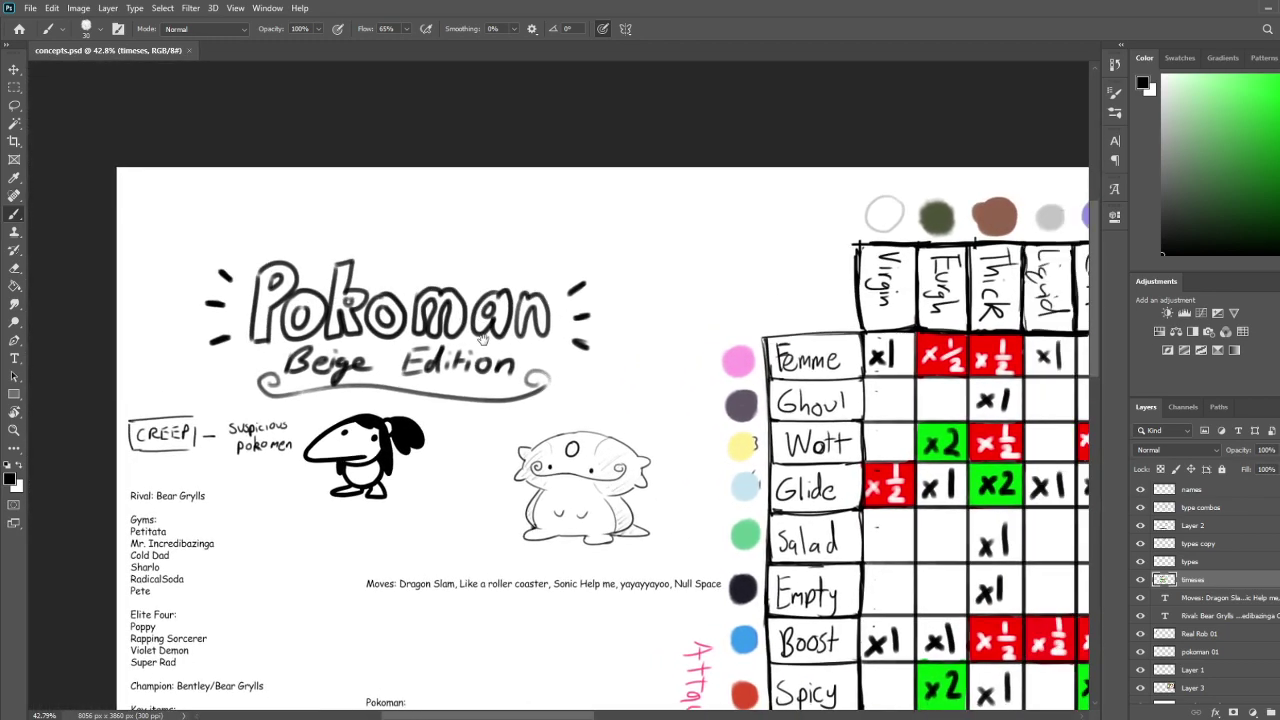
scroll(353, 267, up, 1)
mouse_move(319, 248)
mouse_down()
mouse_move(312, 283)
mouse_move(379, 262)
mouse_move(369, 288)
mouse_move(471, 255)
mouse_move(546, 262)
mouse_up()
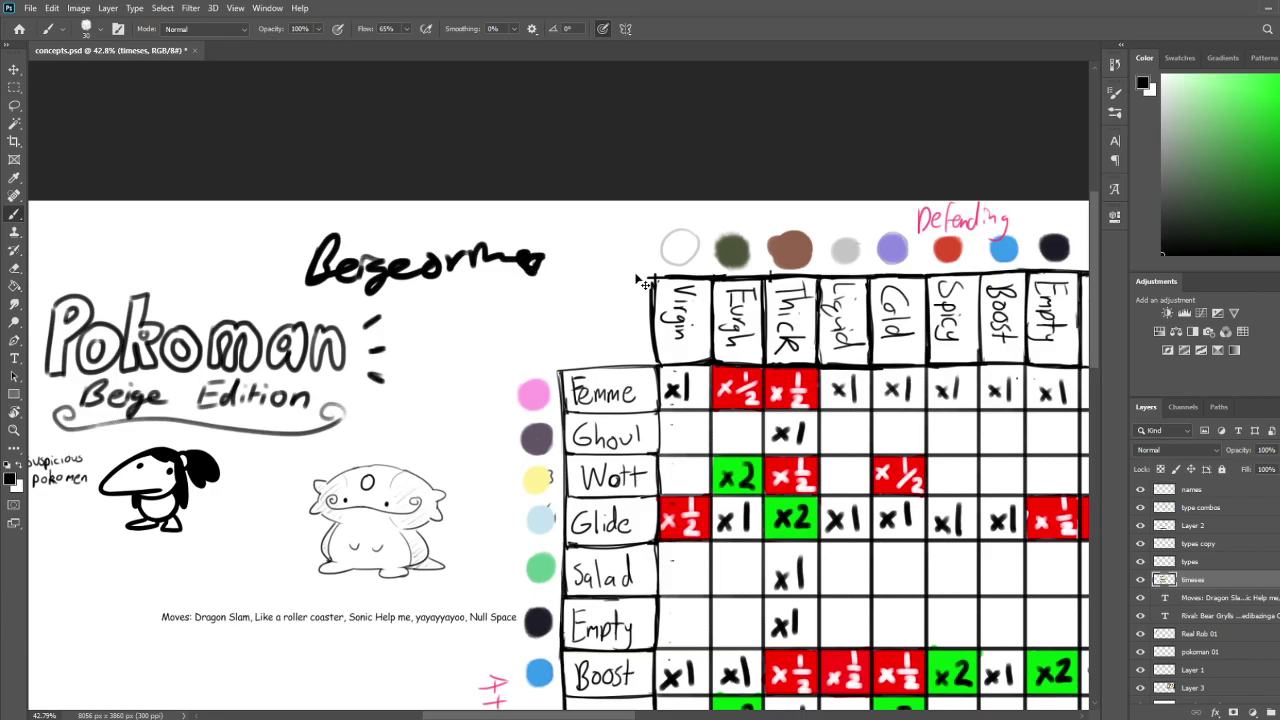
key(ctrl+z)
key(ctrl+z)
Examine the Empty row and the Empty column's existing multipliers across the whole chart
drag(1062, 560, 483, 294)
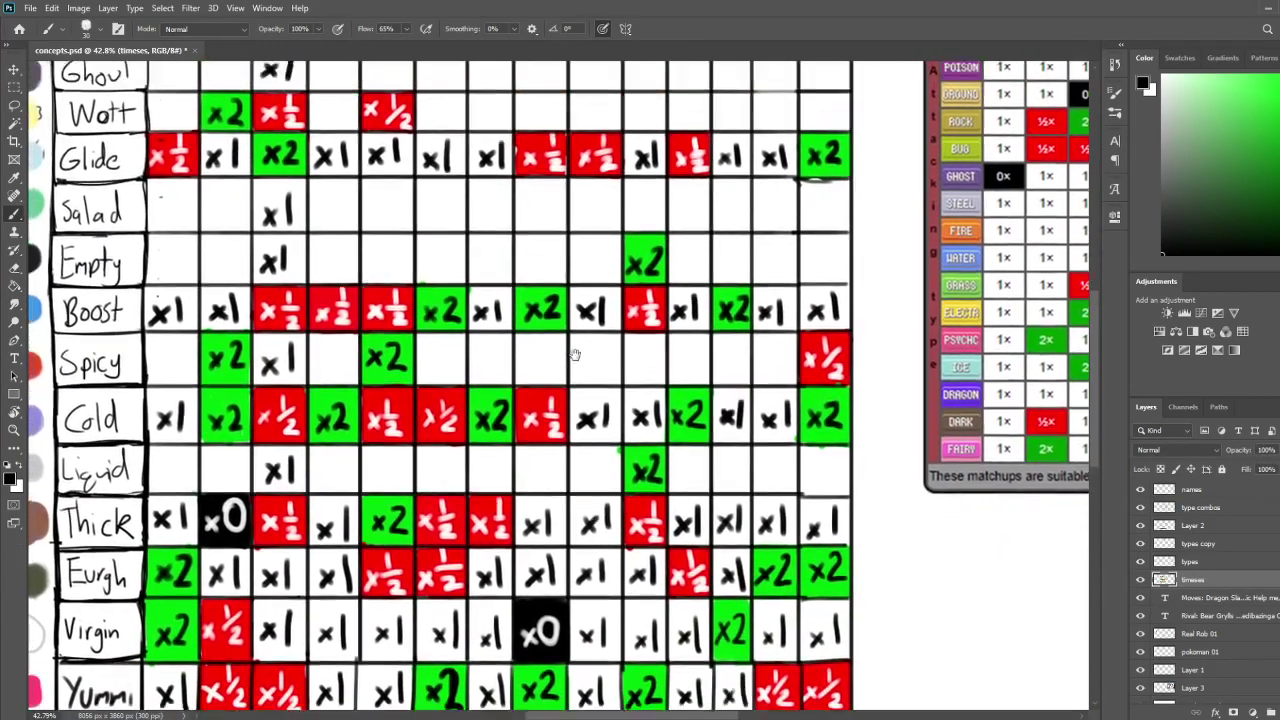
drag(575, 355, 578, 368)
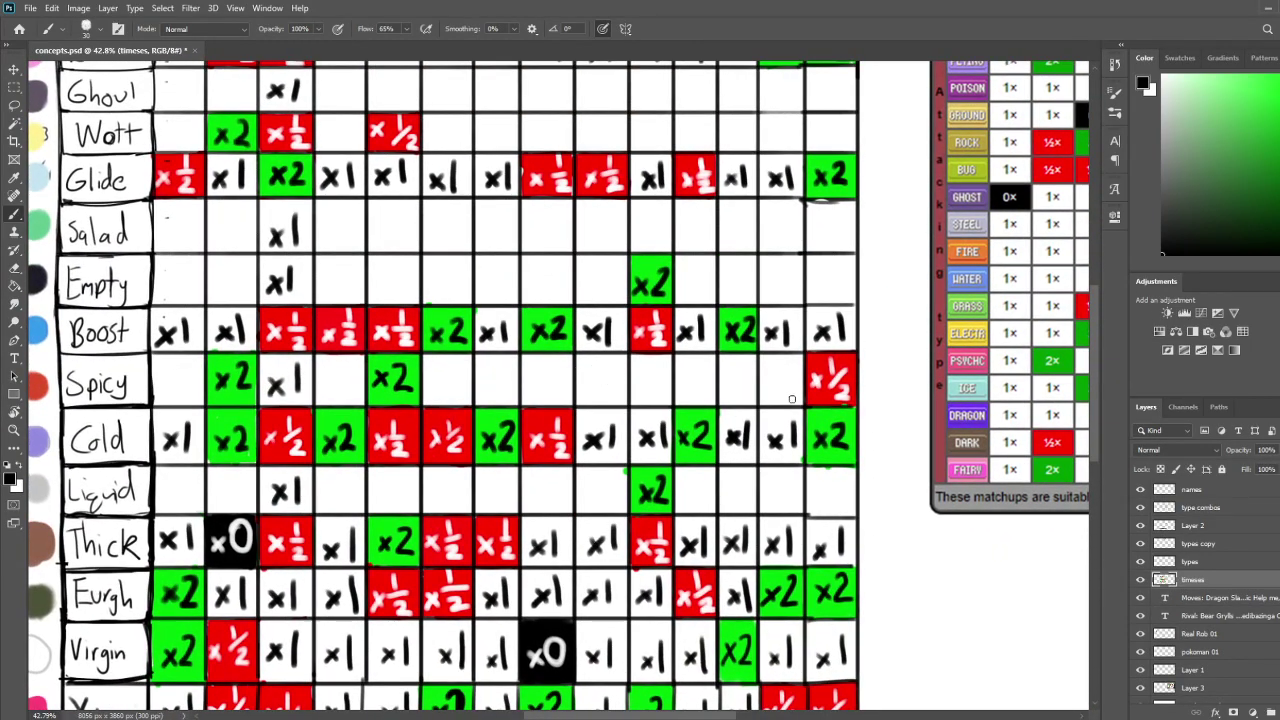
drag(746, 316, 743, 360)
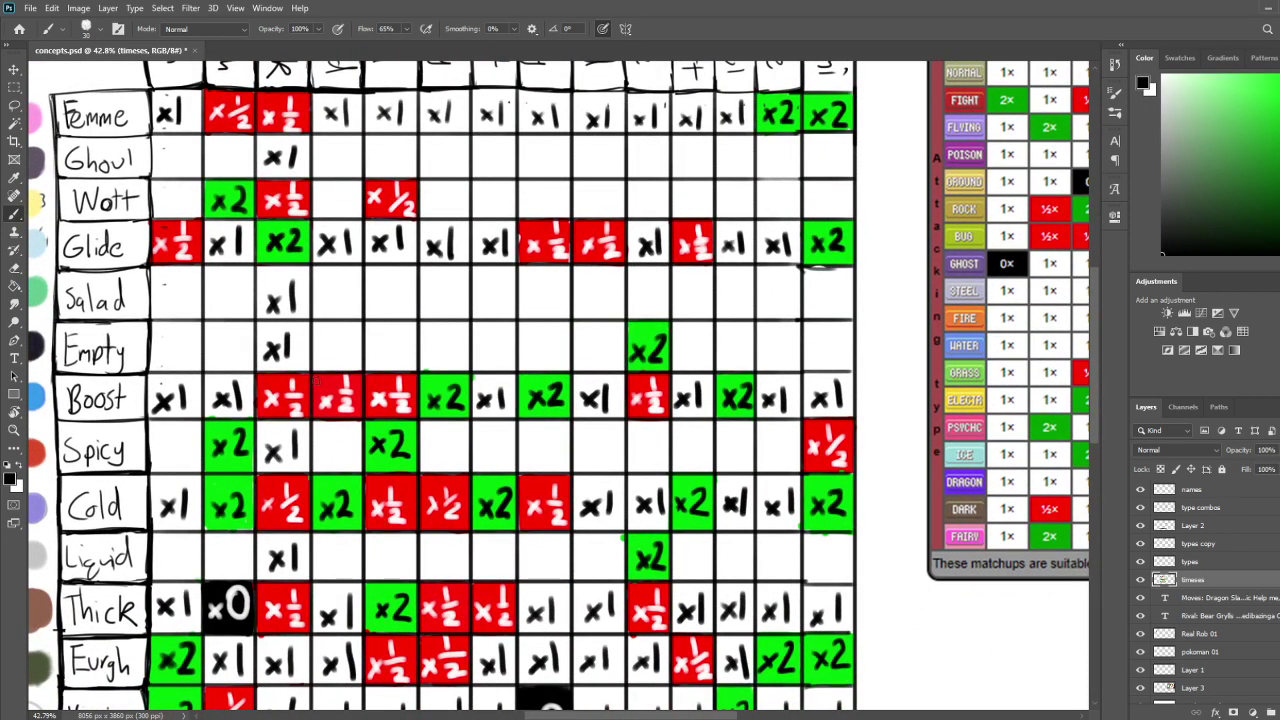
drag(383, 421, 511, 427)
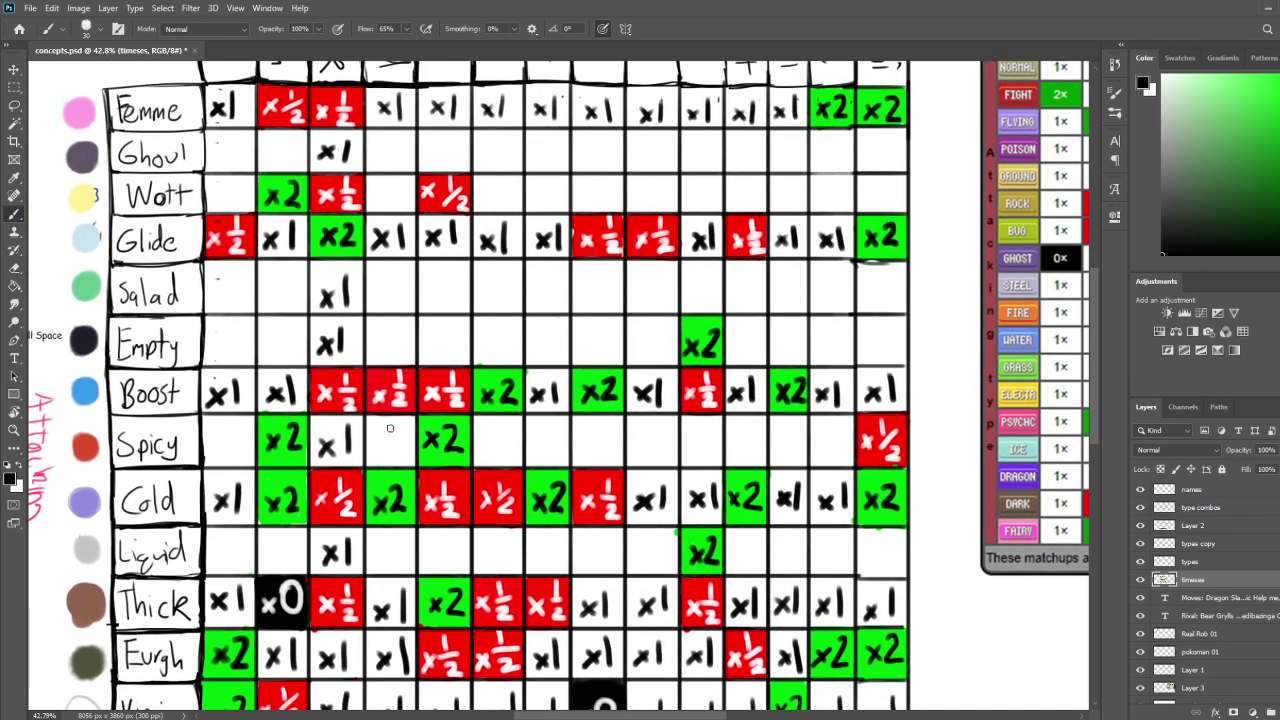
drag(389, 430, 370, 459)
drag(431, 424, 405, 489)
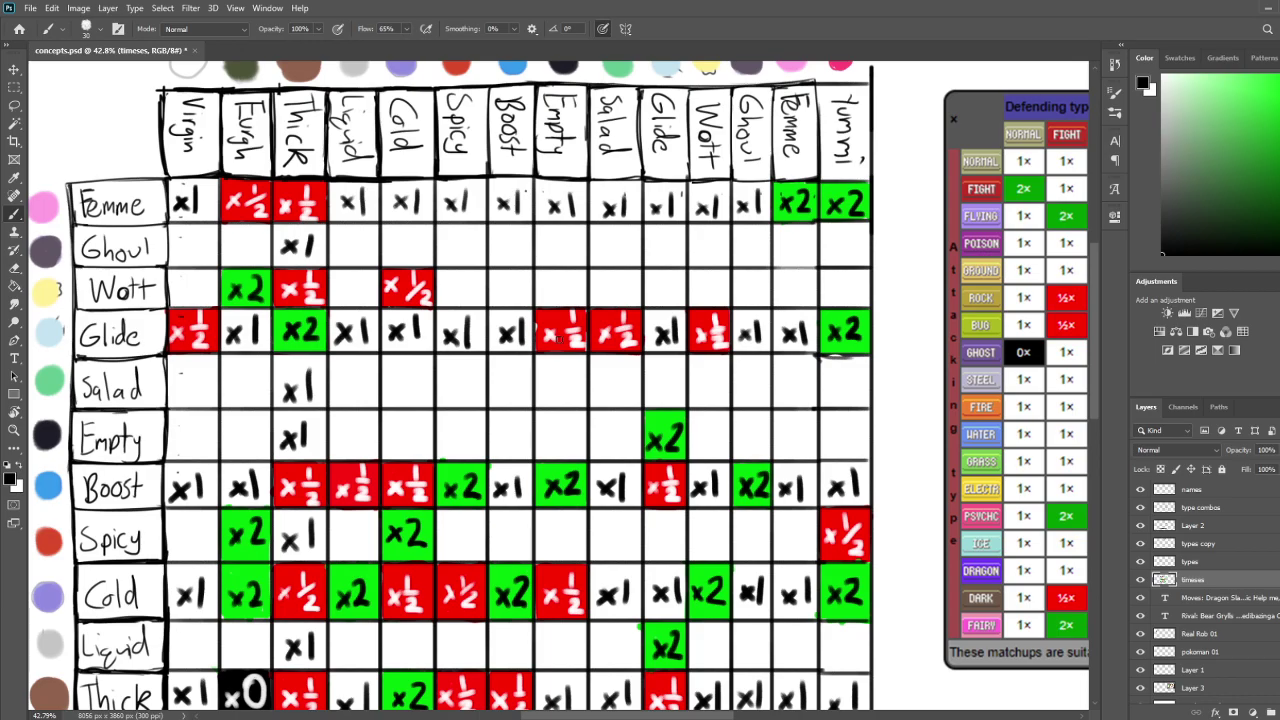
drag(566, 345, 563, 137)
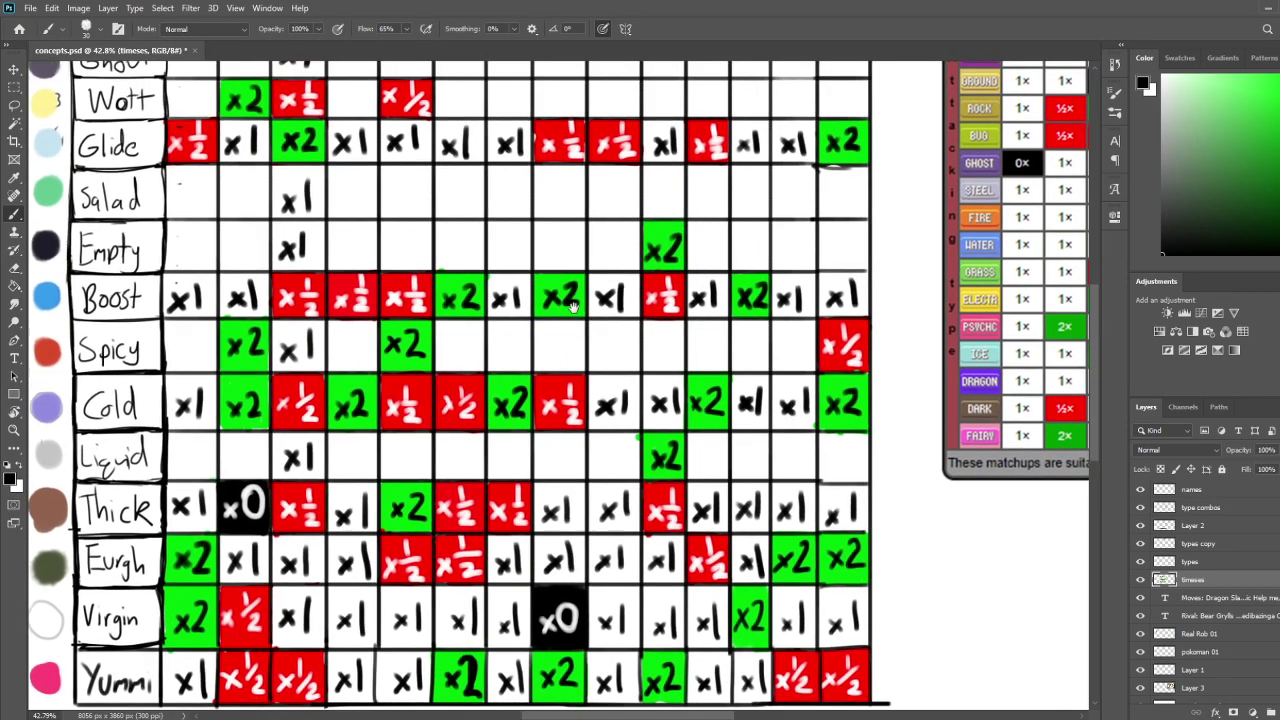
drag(562, 261, 548, 375)
scroll(561, 378, down, 3)
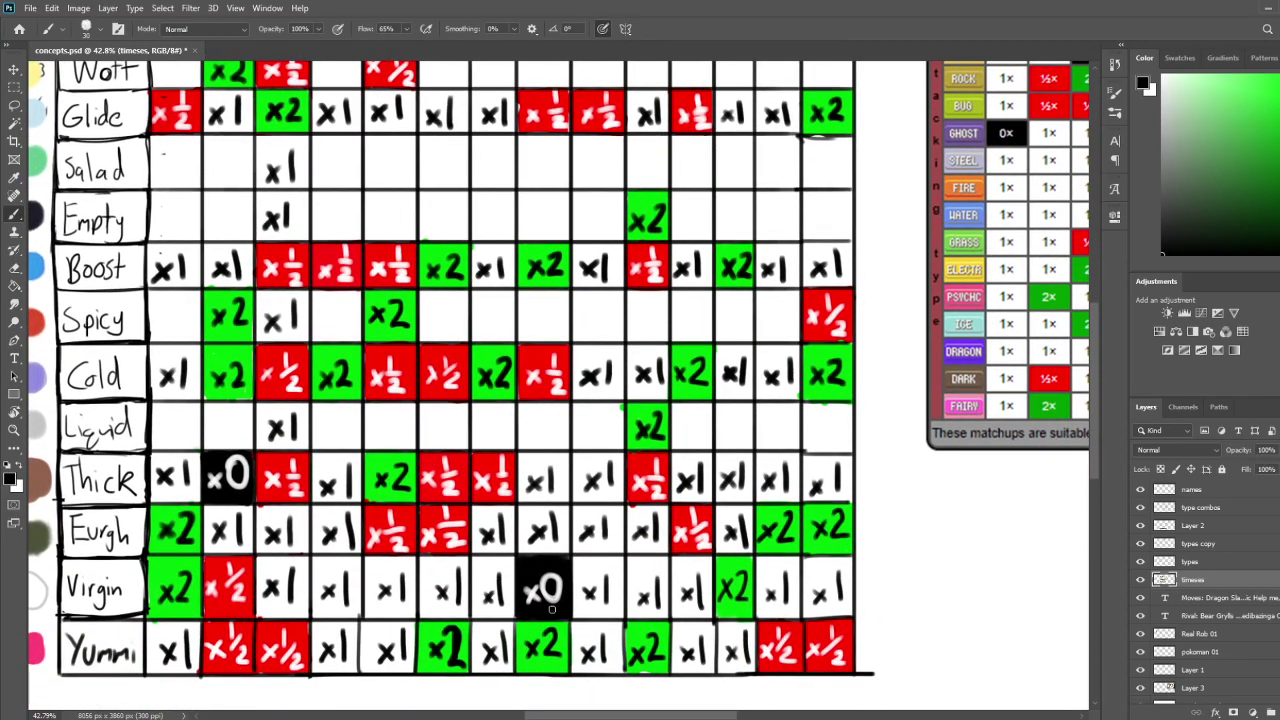
drag(562, 584, 552, 525)
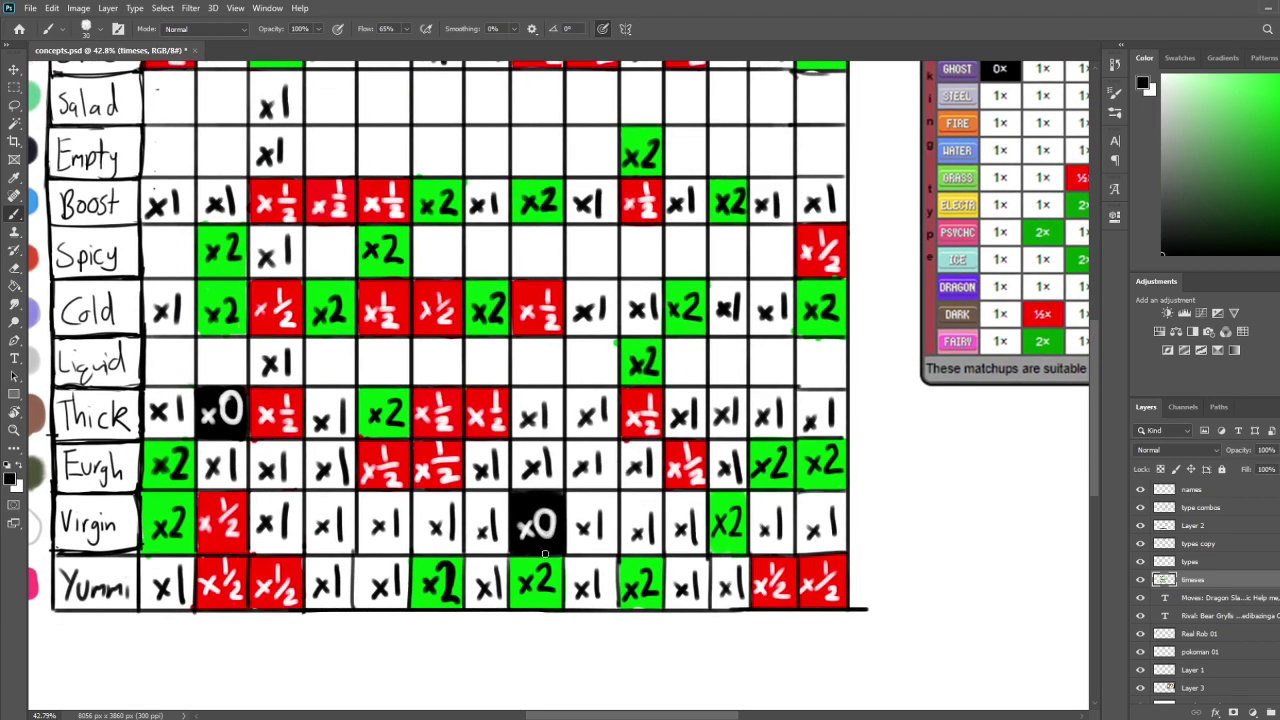
mouse_move(545, 553)
mouse_down()
mouse_move(566, 487)
mouse_move(553, 575)
mouse_up()
drag(543, 509, 556, 590)
scroll(556, 536, up, 2)
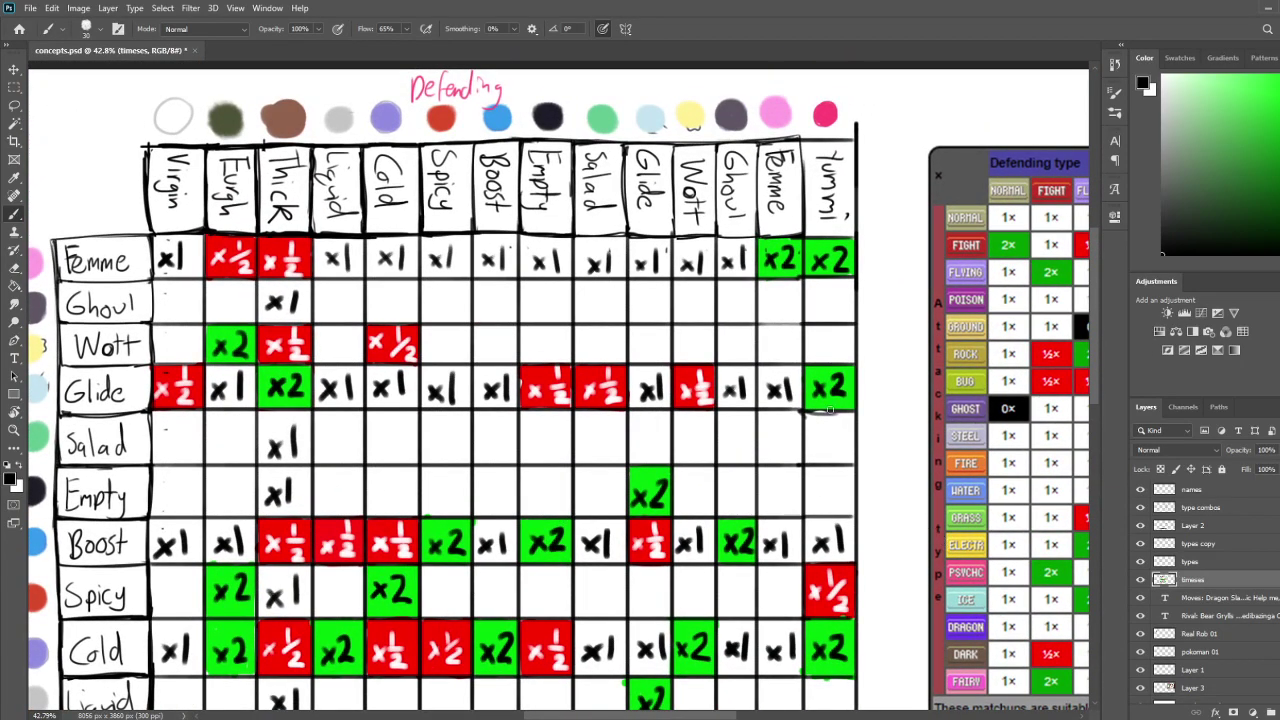
Set the brush colour to red and fill the Empty row's cells under the Yummi and Boost columns
click(1279, 80)
click(1276, 88)
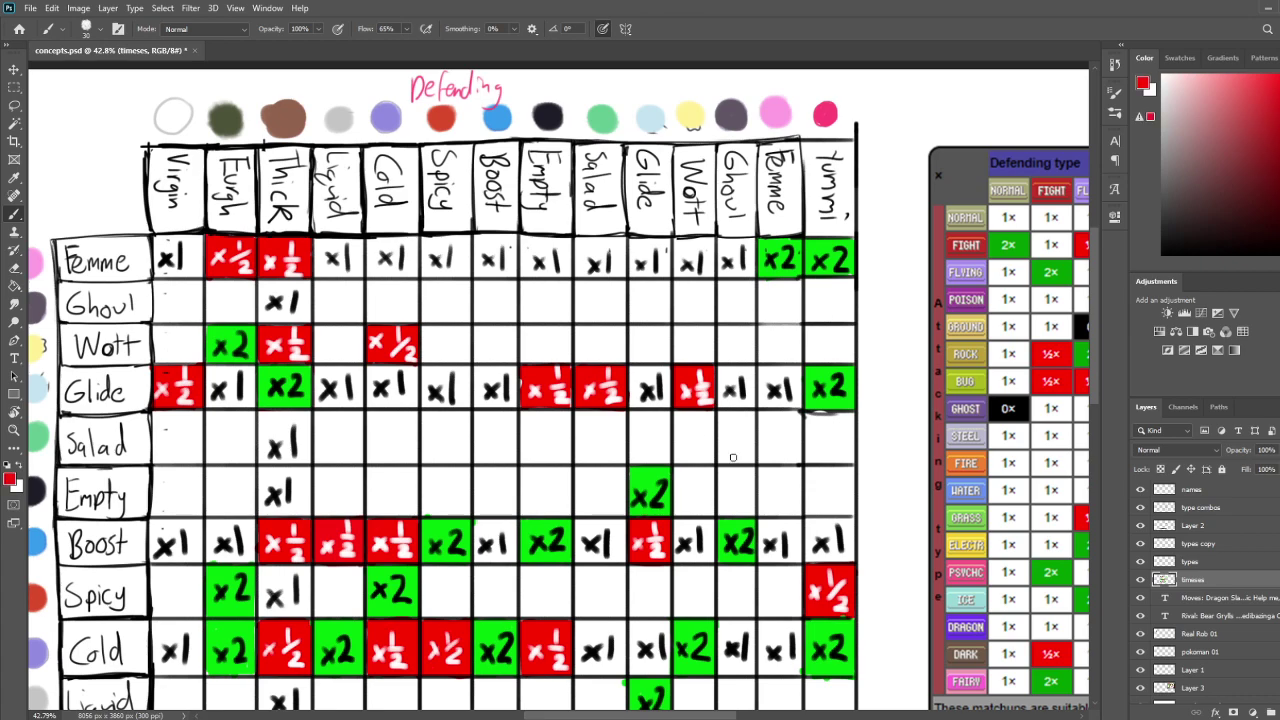
mouse_move(813, 490)
mouse_down()
mouse_move(852, 468)
mouse_move(833, 470)
mouse_move(851, 478)
mouse_move(817, 510)
mouse_move(852, 505)
mouse_up()
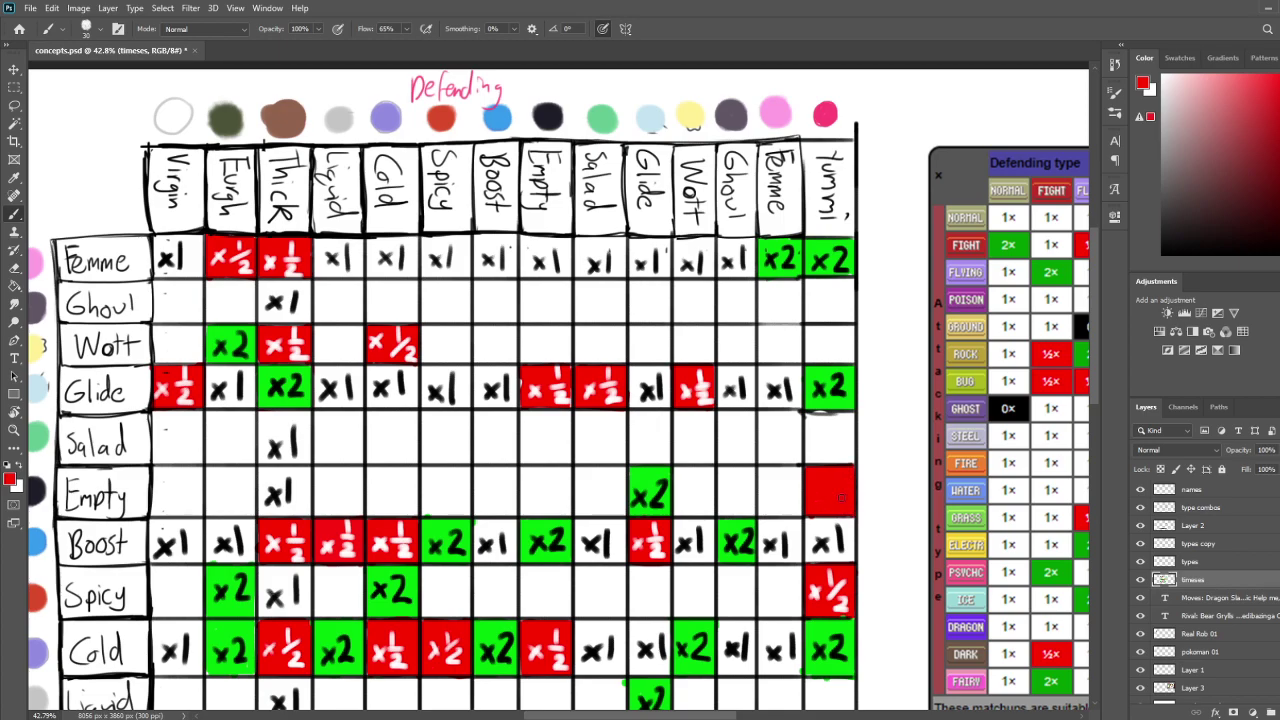
drag(797, 572, 823, 527)
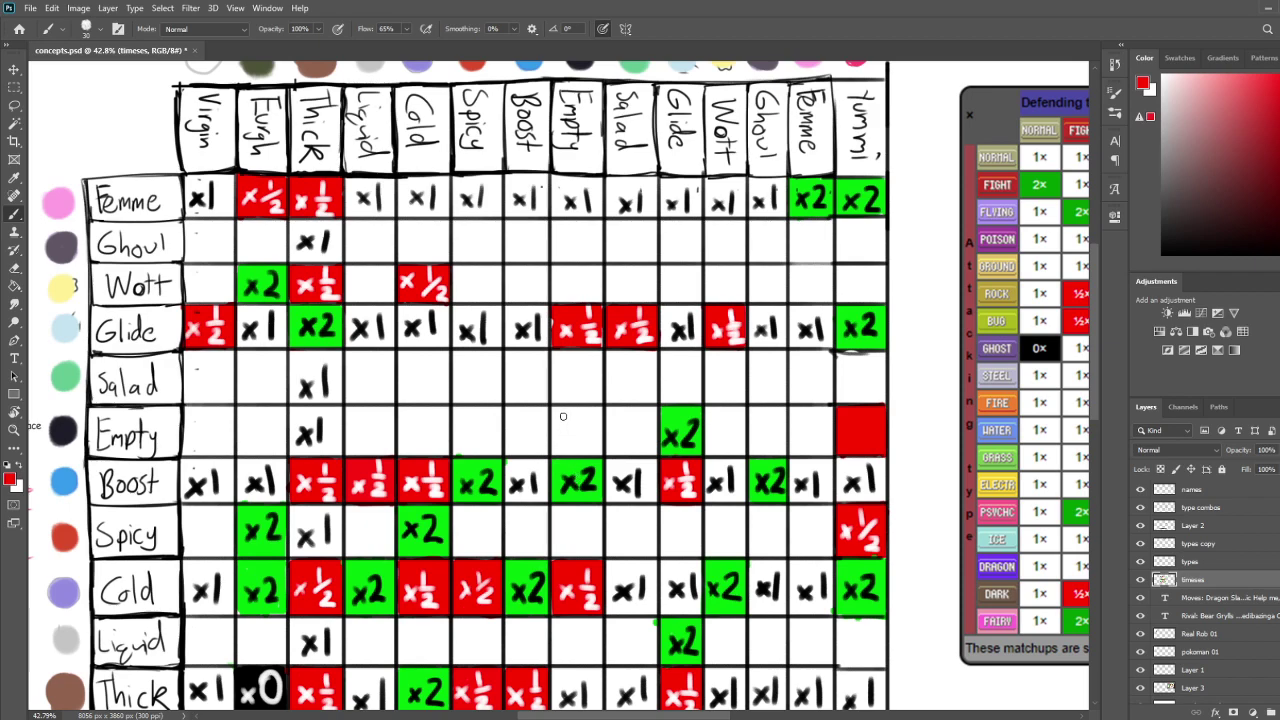
mouse_move(510, 414)
mouse_down()
mouse_move(508, 452)
mouse_move(534, 410)
mouse_move(545, 454)
mouse_move(515, 456)
mouse_move(540, 440)
mouse_move(515, 432)
mouse_move(548, 417)
mouse_up()
key(e)
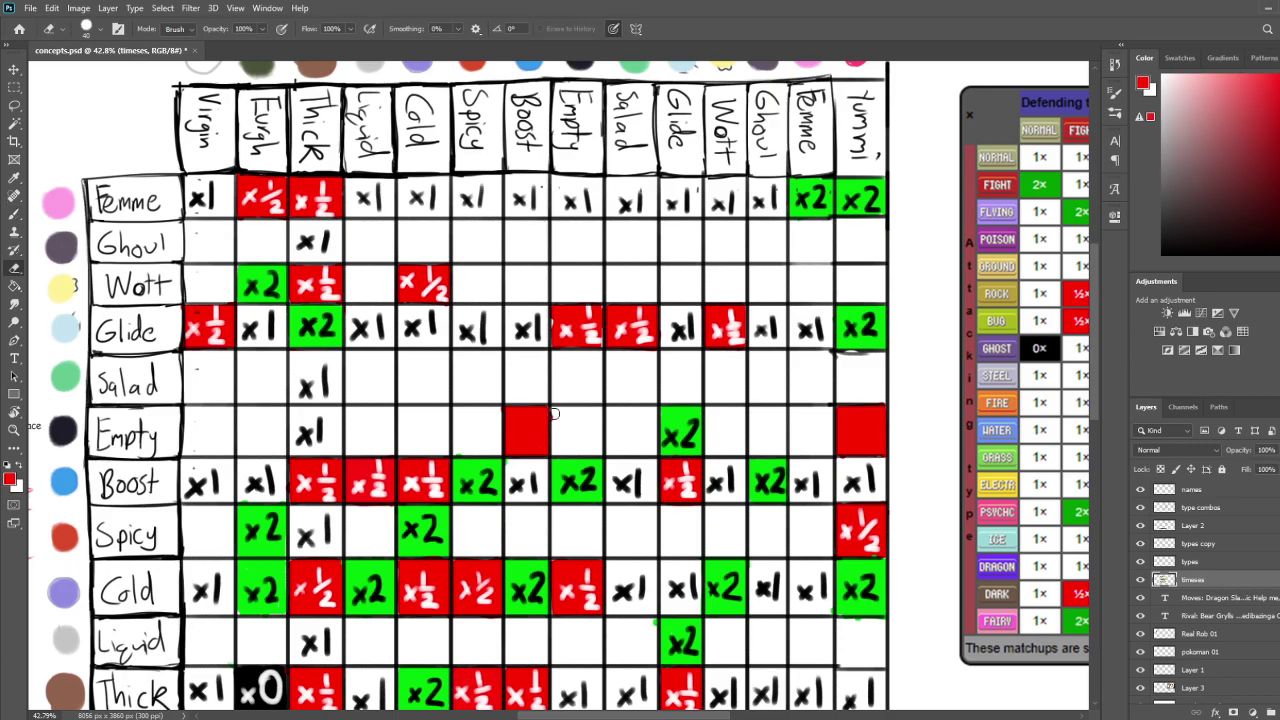
scroll(554, 419, down, 2)
key(b)
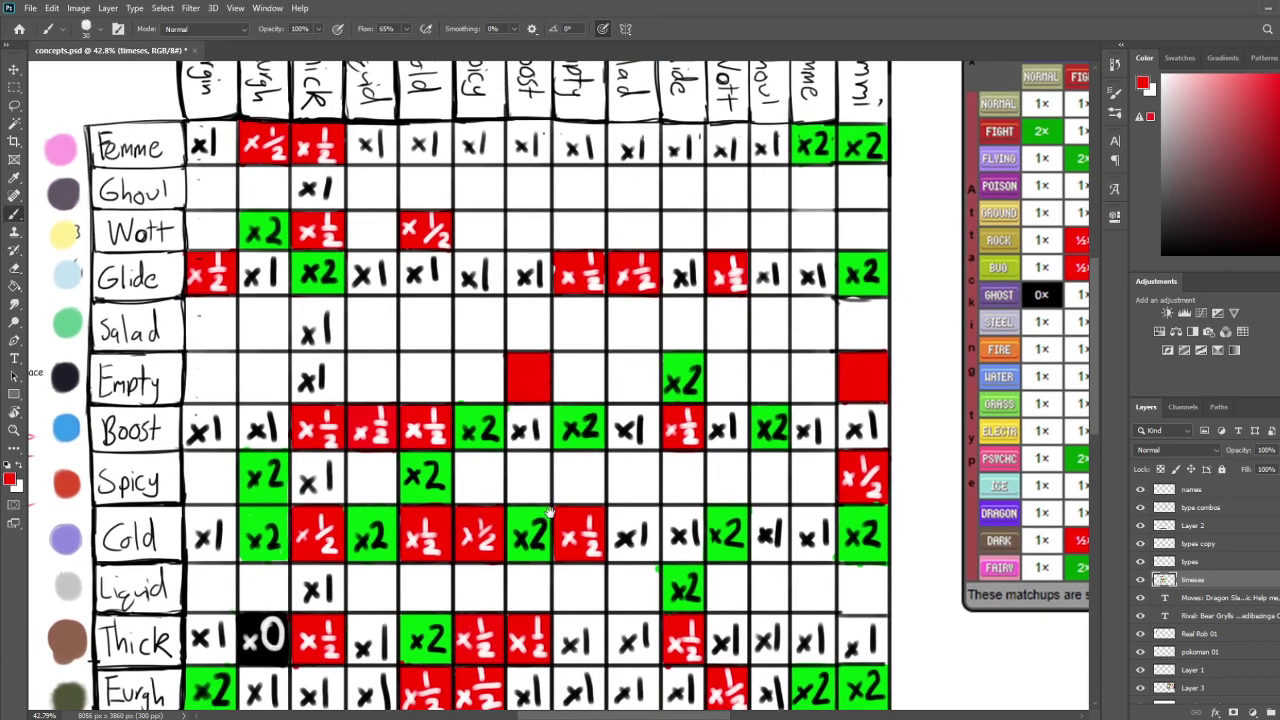
In the Empty row, fill the Cold cell with green sampled from the chart, write "×2" on it in black and "×½" in white on the Boost cell
scroll(545, 530, up, 1)
scroll(546, 537, down, 8)
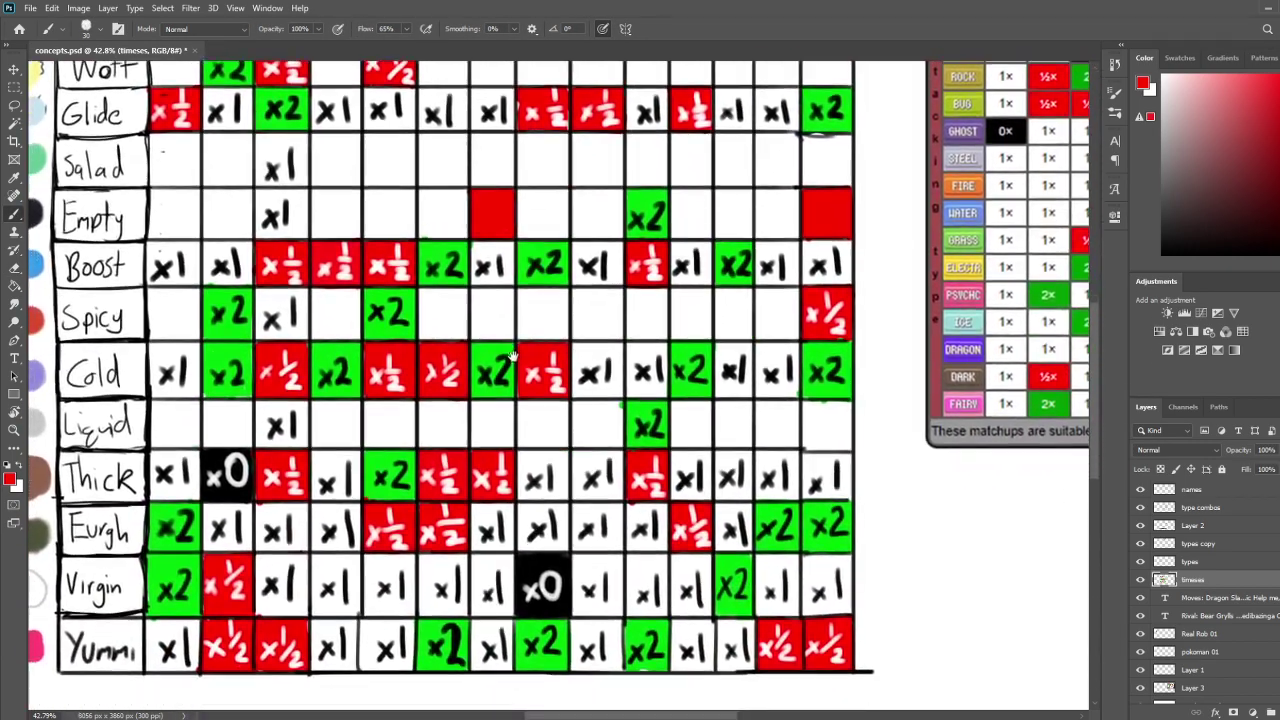
scroll(538, 348, up, 10)
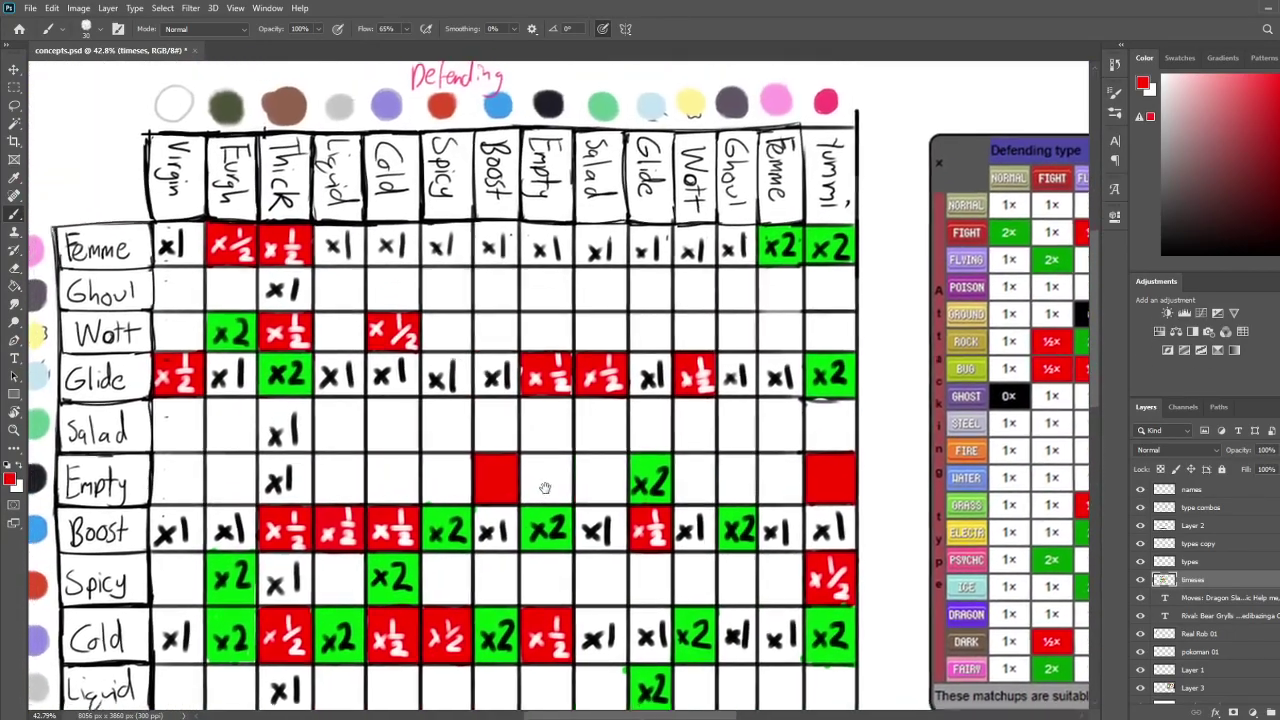
drag(545, 487, 583, 455)
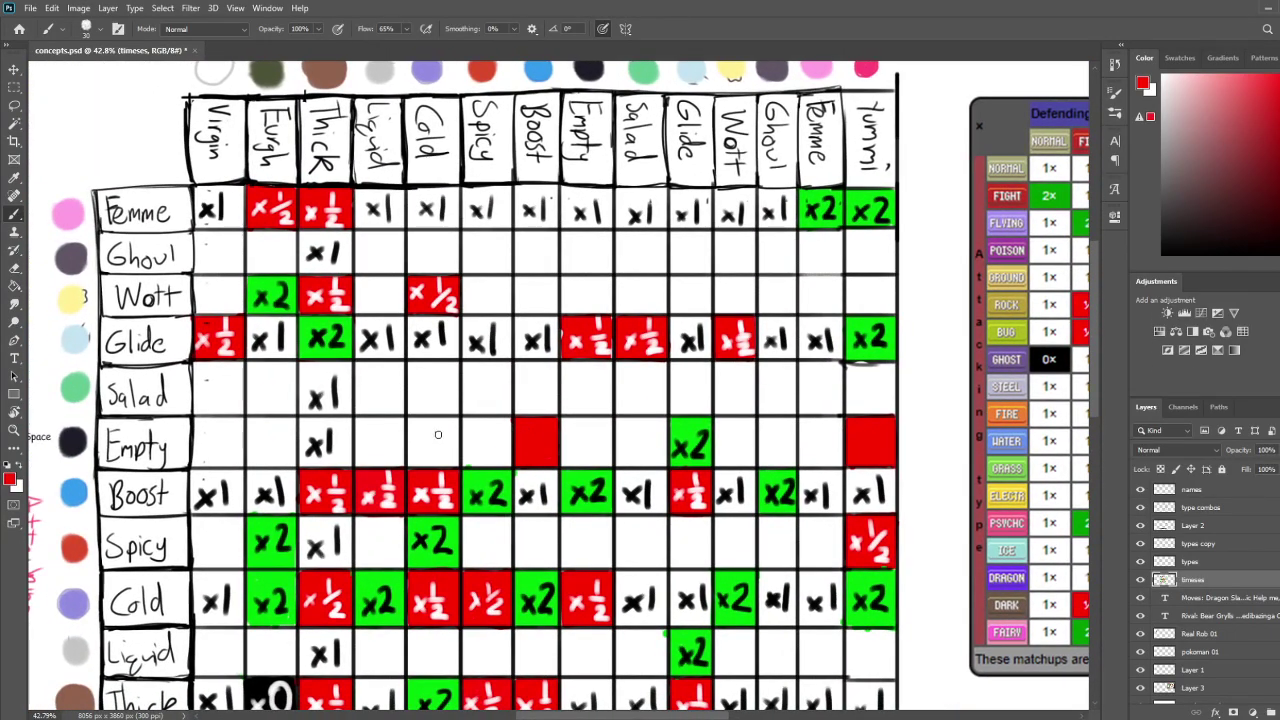
drag(417, 421, 416, 464)
key(ctrl+z)
alt+click(468, 471)
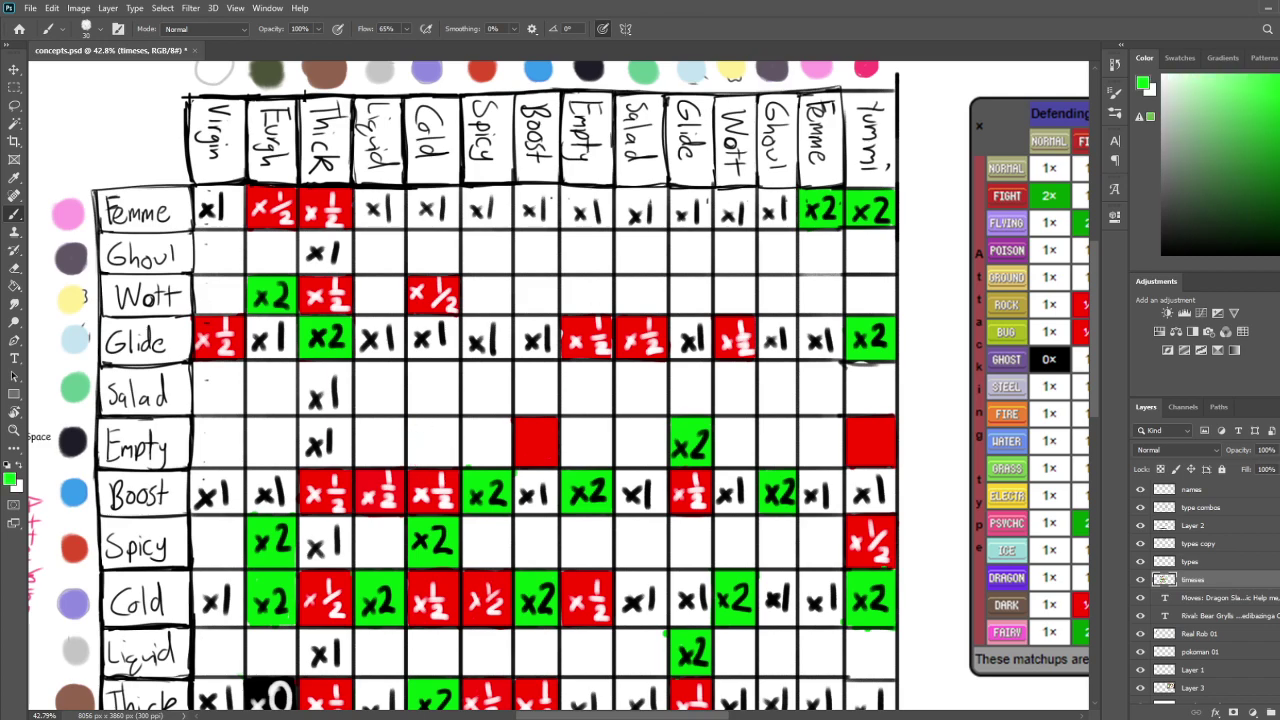
mouse_move(419, 426)
mouse_down()
mouse_move(409, 460)
mouse_move(426, 463)
mouse_move(455, 464)
mouse_move(456, 422)
mouse_move(418, 421)
mouse_move(439, 426)
mouse_move(415, 455)
mouse_move(437, 459)
mouse_move(432, 440)
mouse_move(445, 438)
mouse_move(452, 453)
mouse_move(527, 451)
mouse_up()
key(d)
key(x)
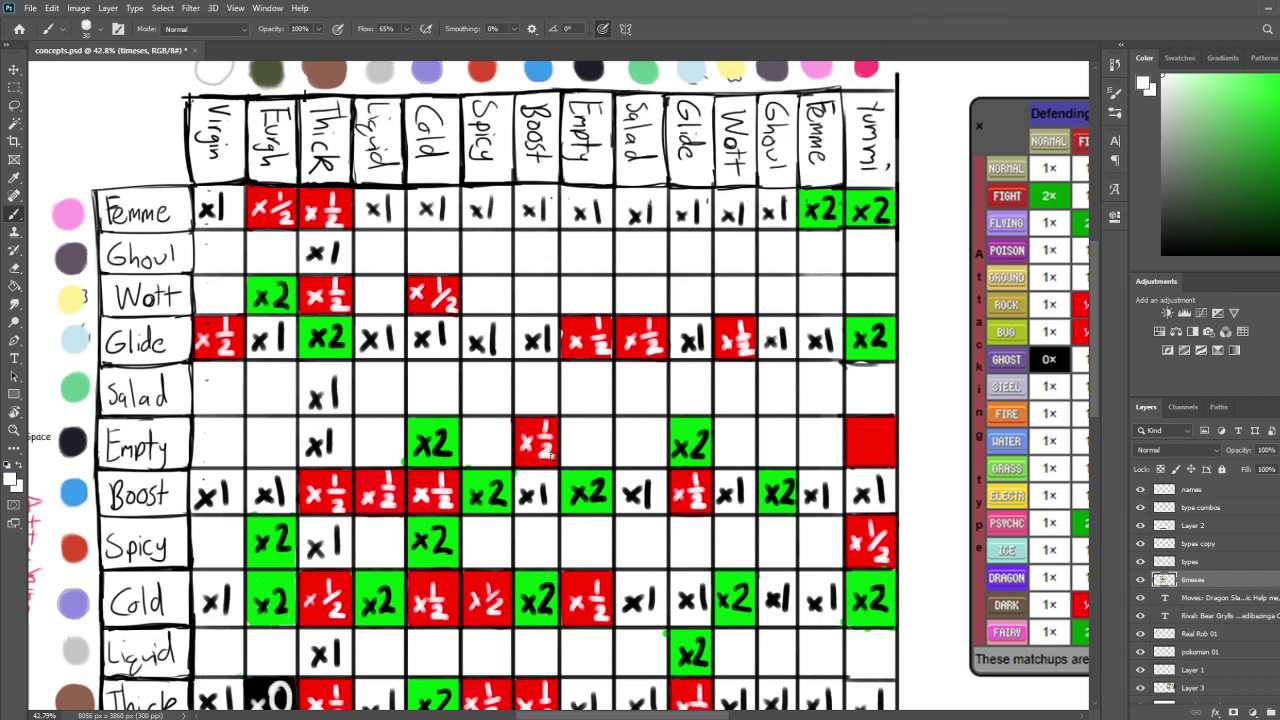
Write "×½" in white on the red cell where the Empty row meets the Yummi column
mouse_move(858, 434)
mouse_down()
mouse_move(875, 456)
mouse_move(857, 459)
mouse_move(884, 441)
mouse_up()
scroll(890, 463, down, 5)
scroll(890, 463, right, 2)
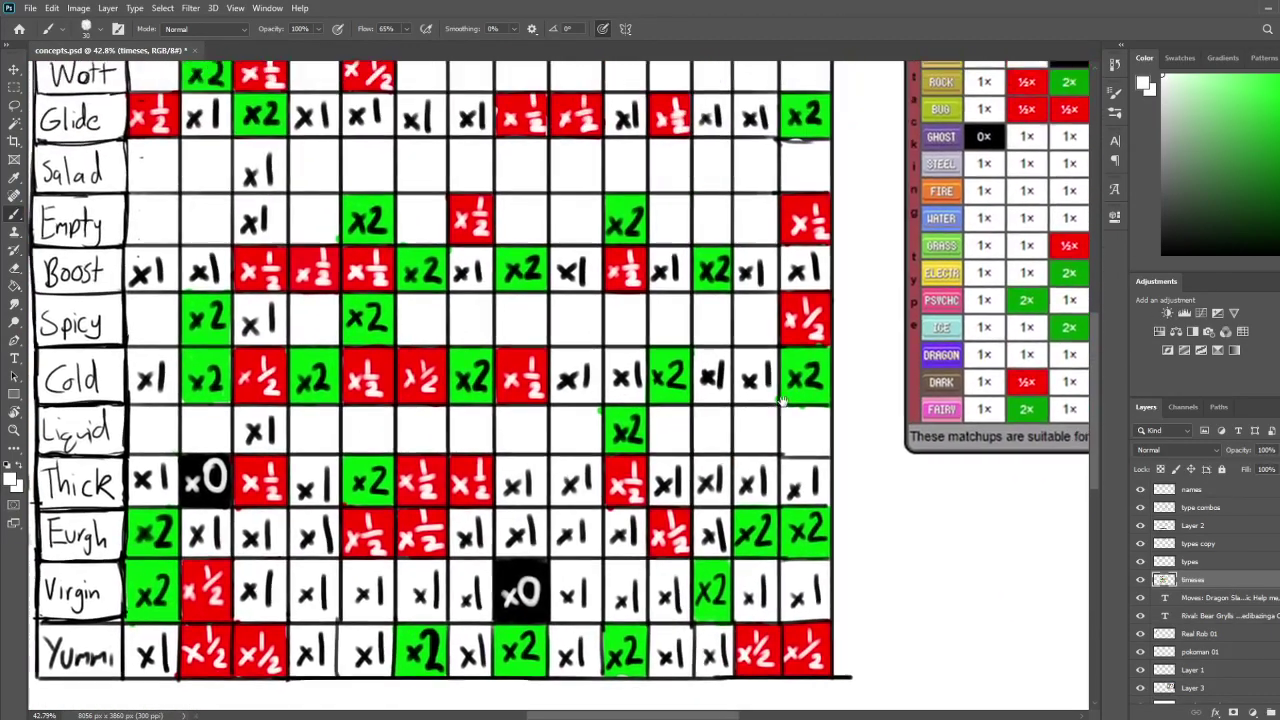
Examine the Empty column's multipliers from the Femme row down to the Yummi row
drag(783, 400, 809, 521)
drag(535, 387, 551, 463)
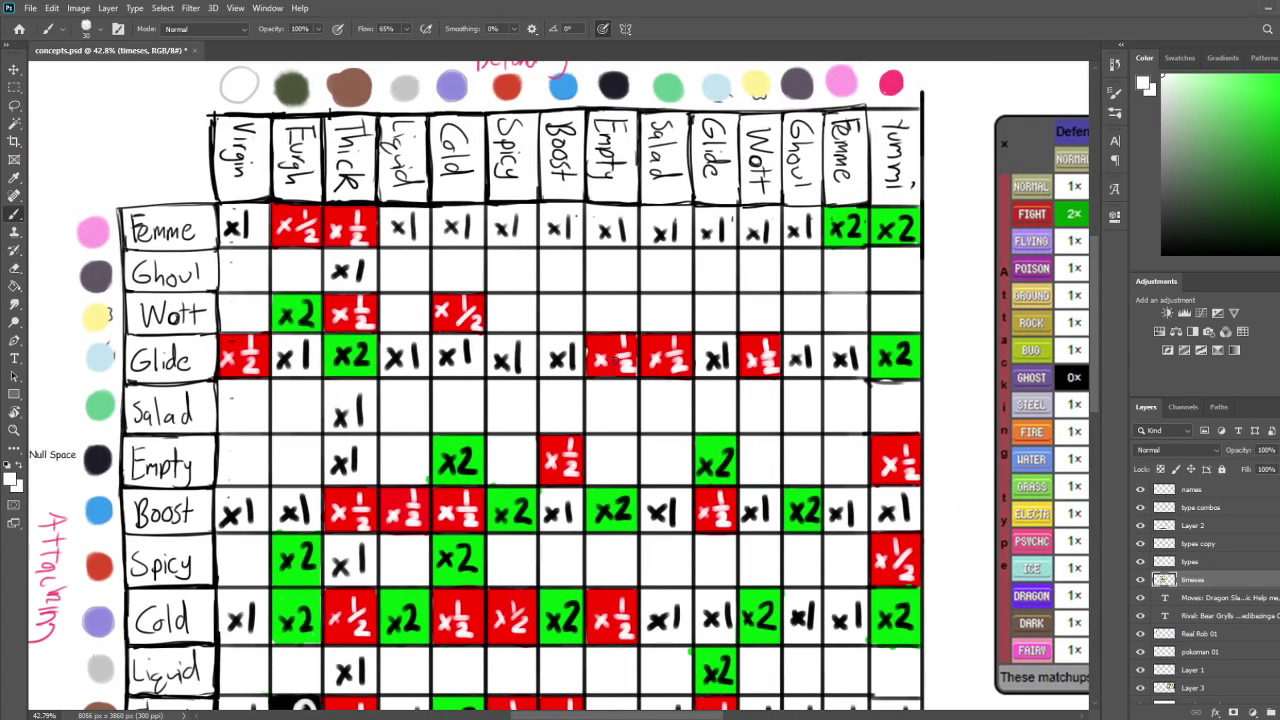
drag(618, 363, 634, 268)
mouse_move(628, 370)
mouse_down()
mouse_move(611, 417)
mouse_move(615, 389)
mouse_up()
drag(619, 467, 620, 386)
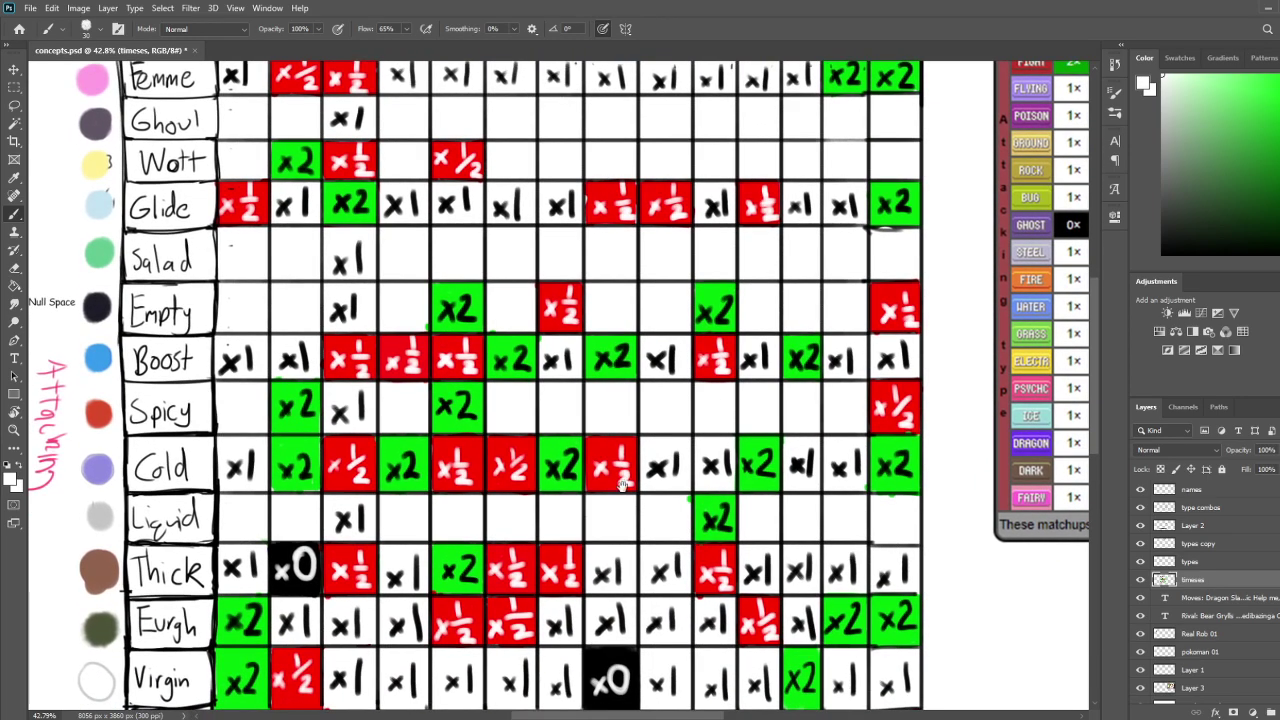
scroll(622, 482, down, 4)
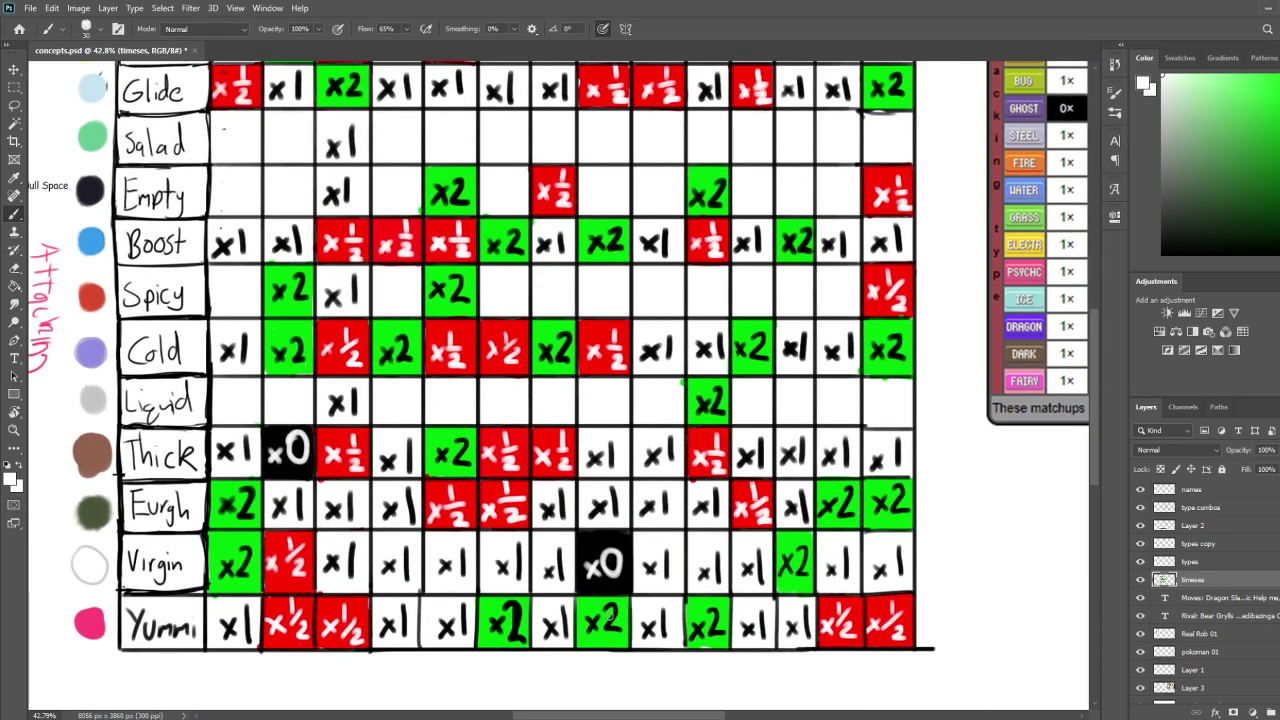
drag(619, 449, 611, 677)
drag(624, 516, 683, 485)
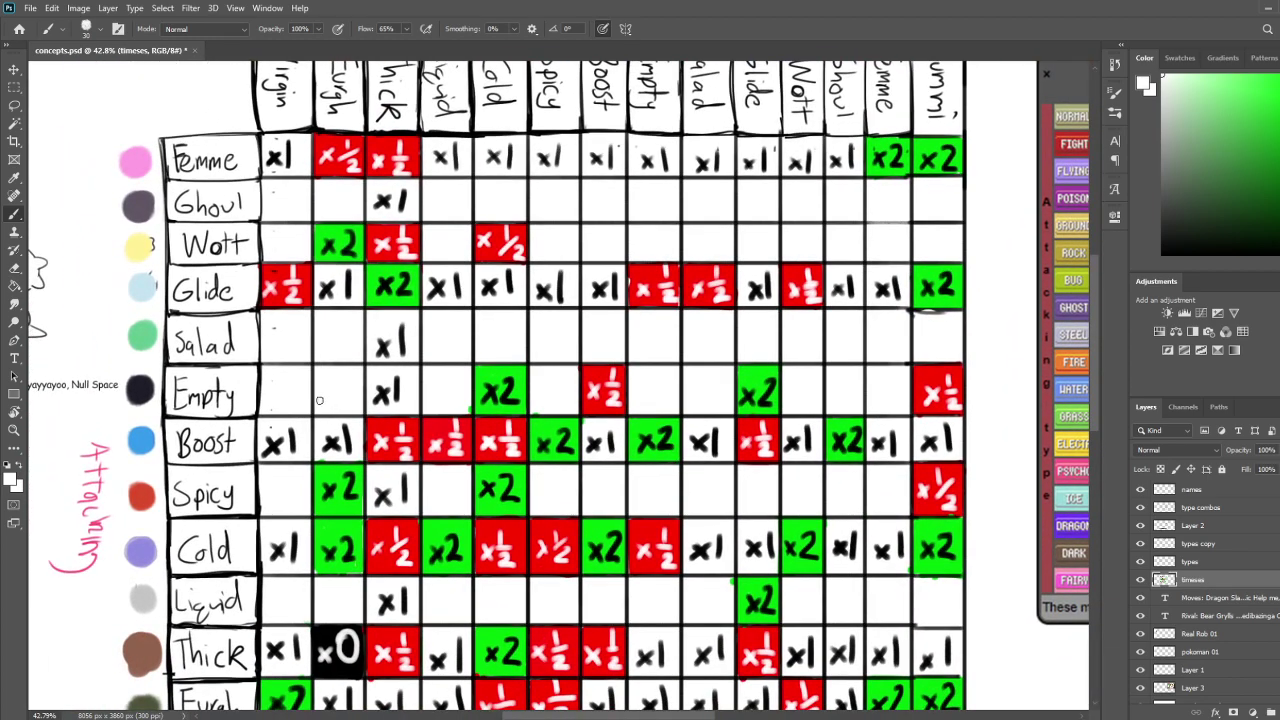
In the Empty row, fill the Virgin cell with green sampled from the chart and write "×2" on it in black
alt+click(522, 370)
mouse_move(282, 387)
mouse_down()
mouse_move(280, 409)
mouse_move(268, 392)
mouse_move(262, 411)
mouse_move(310, 370)
mouse_move(293, 374)
mouse_up()
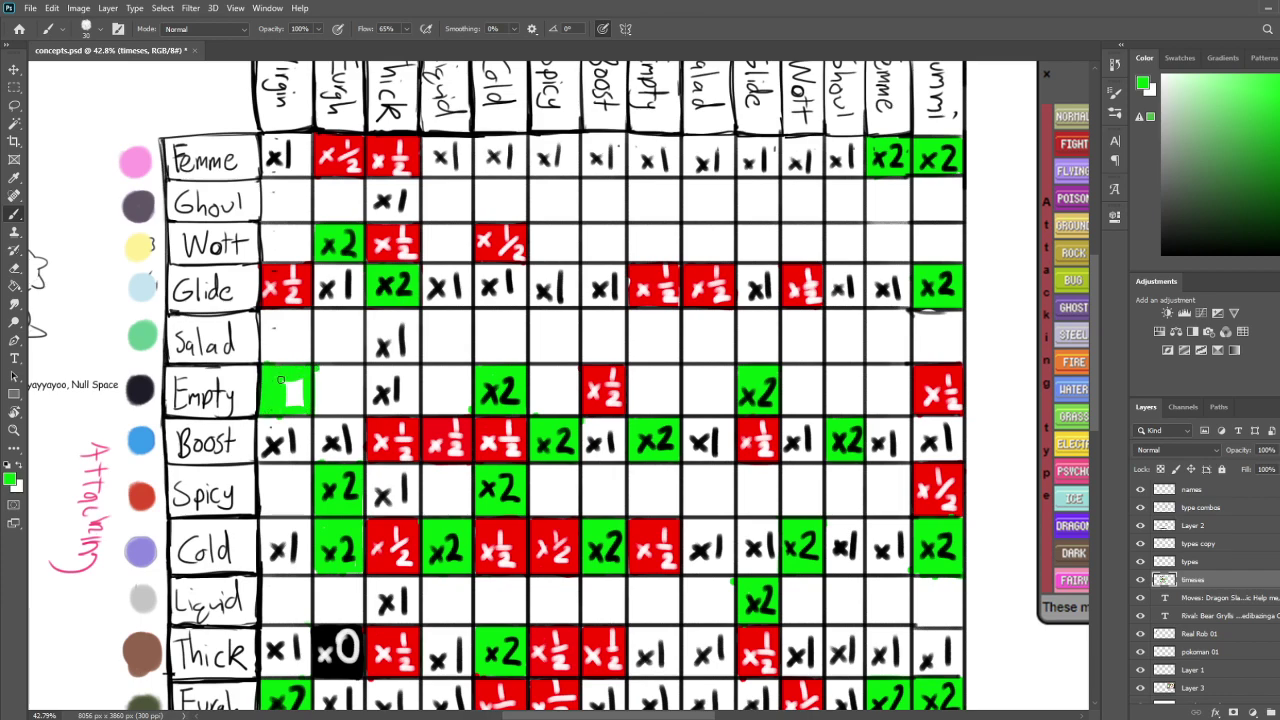
key(d)
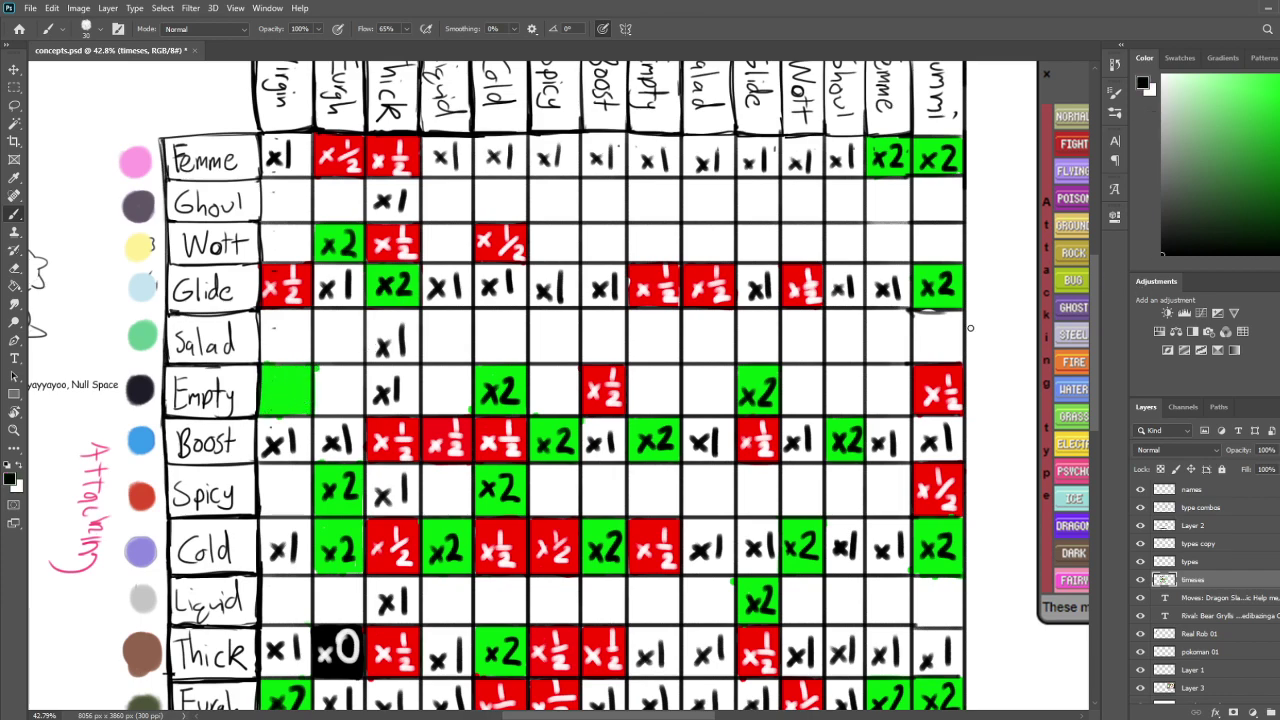
Compare the Empty row's filled matchups with the completed rows below and above it
drag(722, 364, 601, 348)
drag(602, 411, 645, 440)
scroll(676, 443, down, 8)
scroll(676, 443, up, 1)
scroll(697, 497, up, 7)
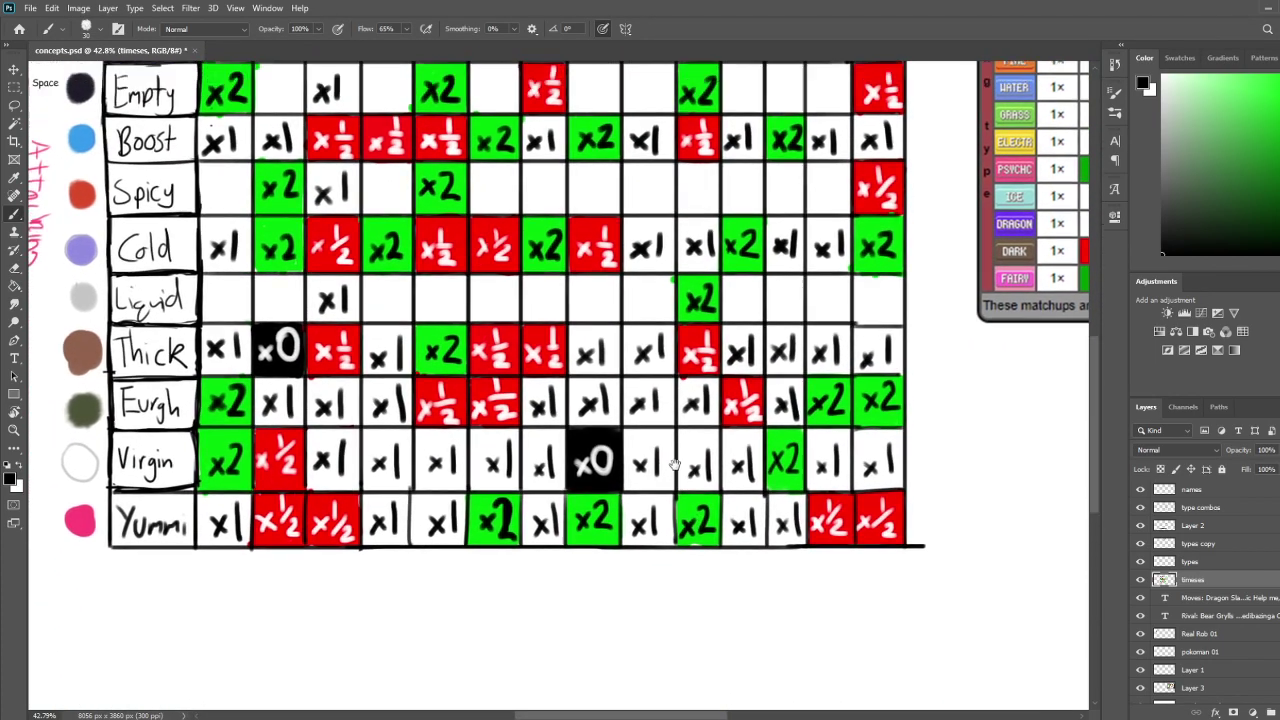
scroll(670, 523, up, 1)
scroll(685, 470, down, 8)
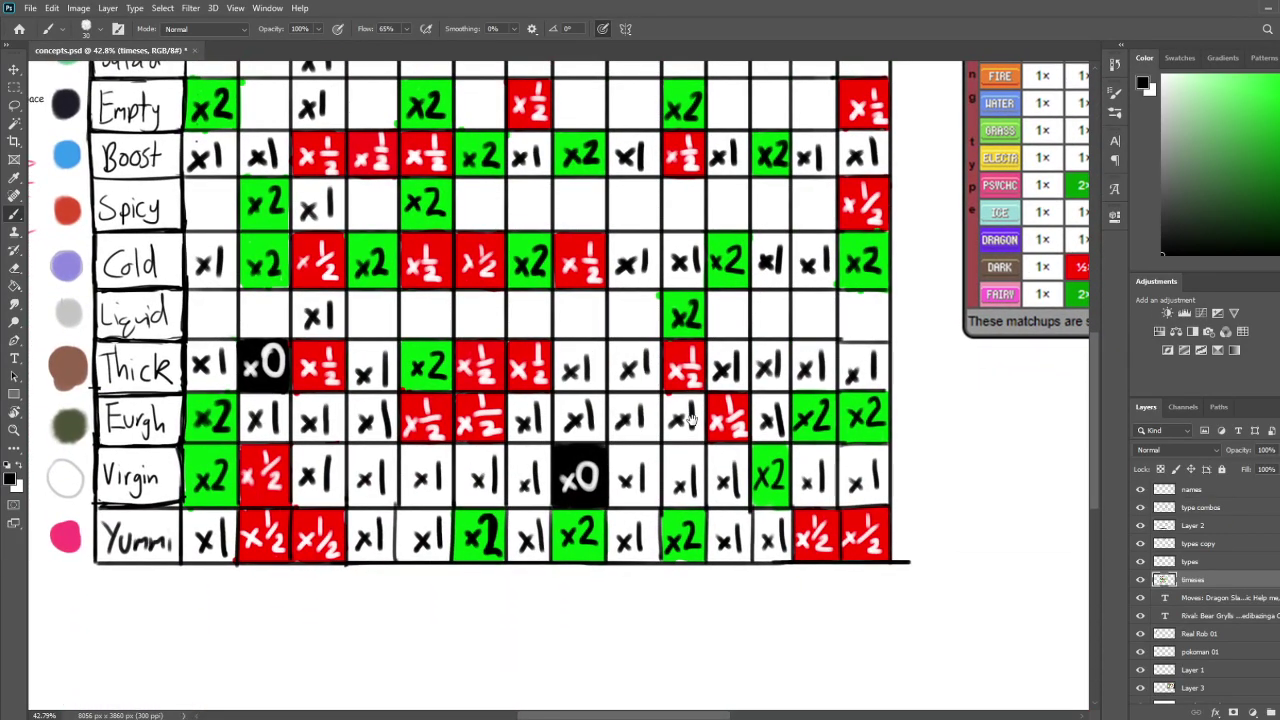
scroll(690, 420, up, 5)
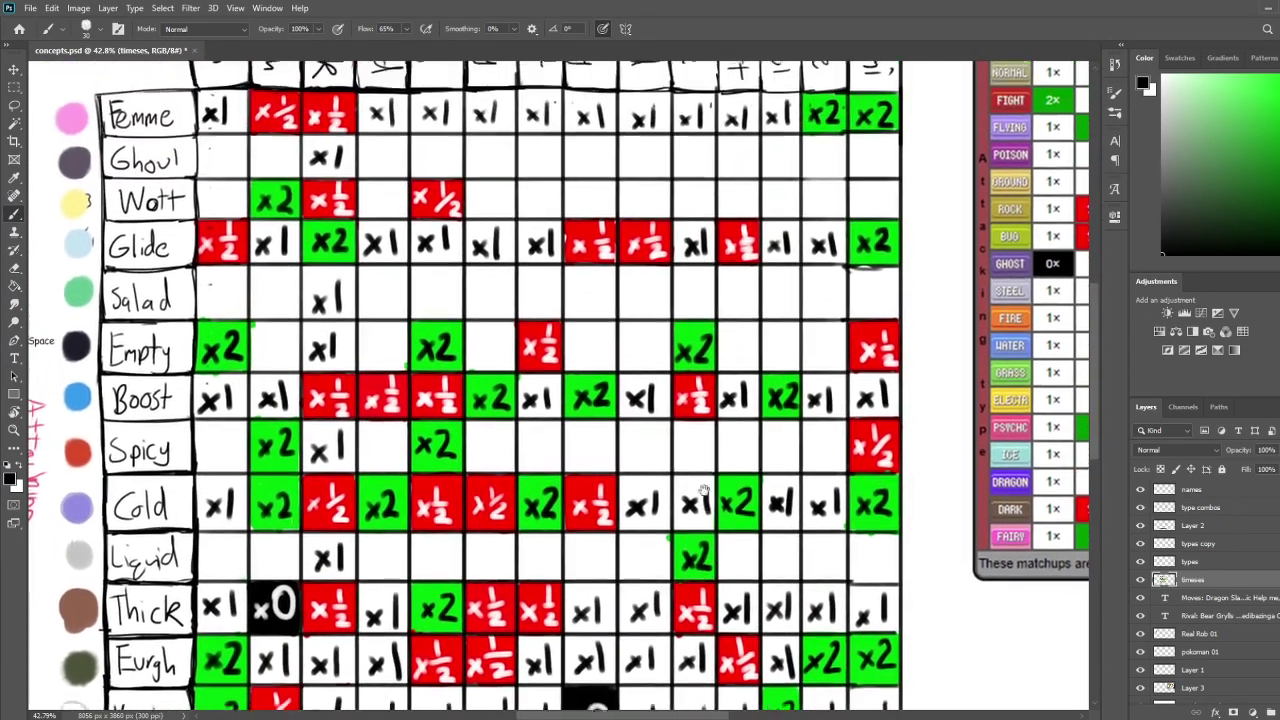
drag(690, 356, 677, 300)
drag(688, 403, 682, 500)
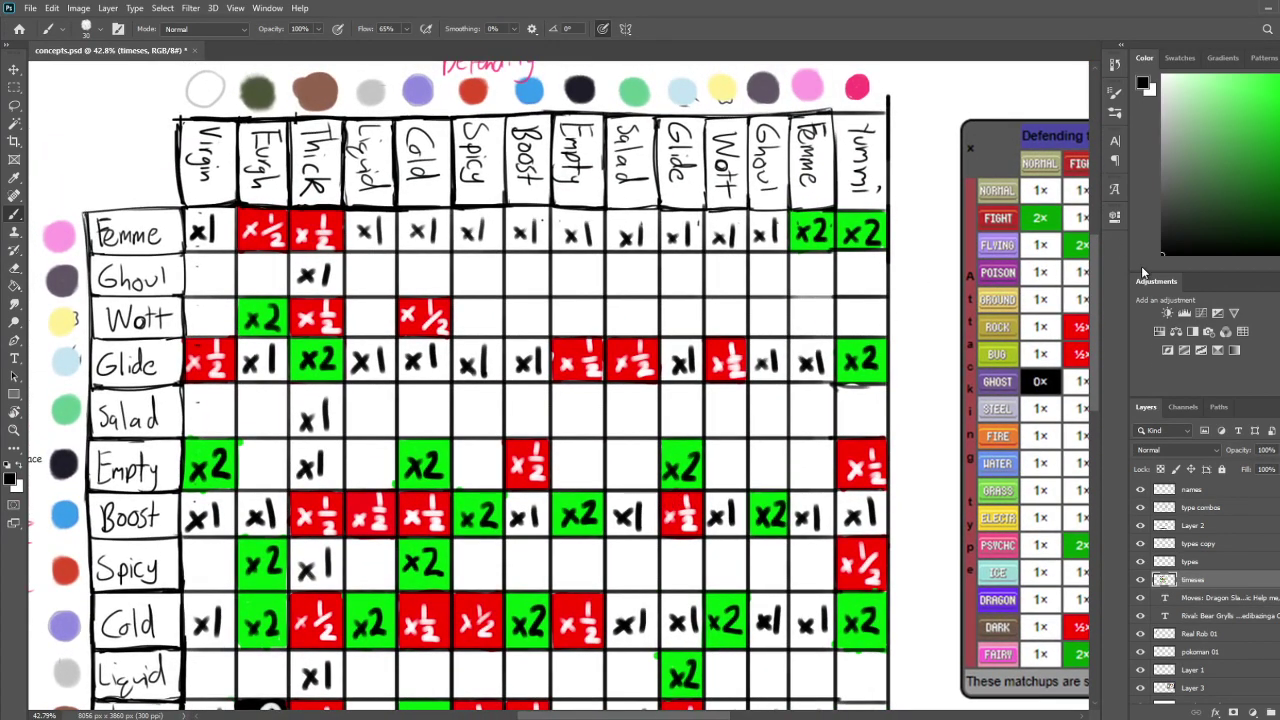
Write "×1" in black in the Empty row's cells under the Eurgh, Liquid and Spicy columns
drag(243, 463, 263, 483)
mouse_move(262, 462)
mouse_down()
mouse_move(245, 486)
mouse_move(272, 482)
mouse_up()
mouse_move(344, 457)
mouse_down()
mouse_move(362, 477)
mouse_move(348, 478)
mouse_up()
drag(370, 448, 372, 480)
mouse_move(493, 441)
mouse_down()
mouse_move(400, 433)
mouse_move(470, 419)
mouse_up()
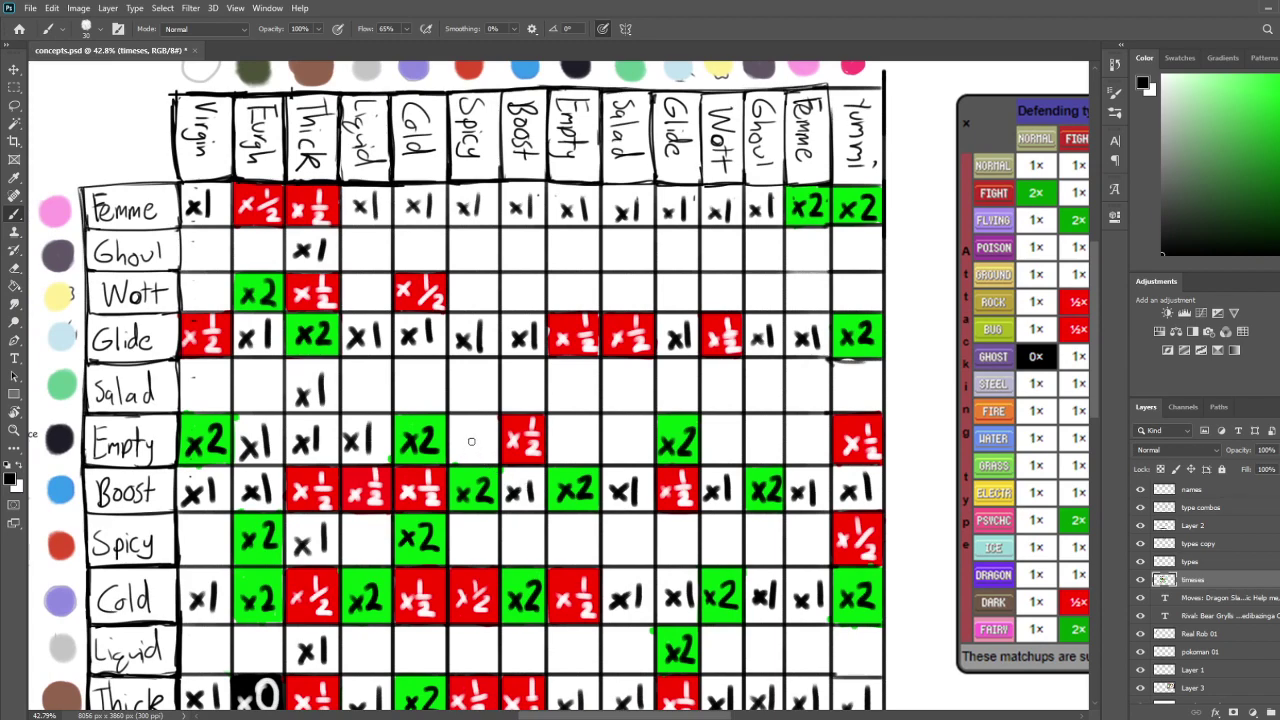
drag(461, 438, 477, 457)
mouse_move(478, 437)
mouse_down()
mouse_move(460, 458)
mouse_move(484, 456)
mouse_up()
Fill the cell where the Empty row meets the Empty column with black, and write "×0" on it in white
drag(620, 450, 525, 403)
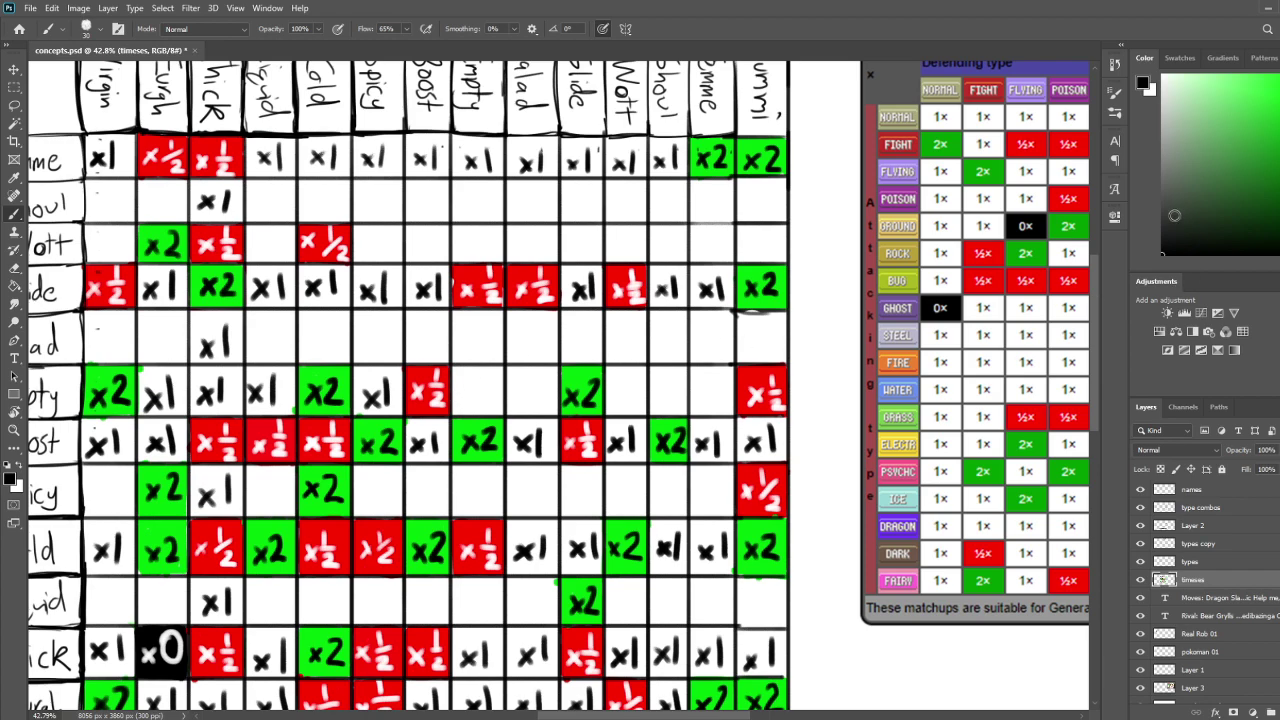
mouse_move(461, 399)
mouse_down()
mouse_move(457, 414)
mouse_move(480, 372)
mouse_move(470, 367)
mouse_move(502, 367)
mouse_move(500, 412)
mouse_move(458, 413)
mouse_move(488, 380)
mouse_move(500, 404)
mouse_up()
key(ctrl+z)
key(e)
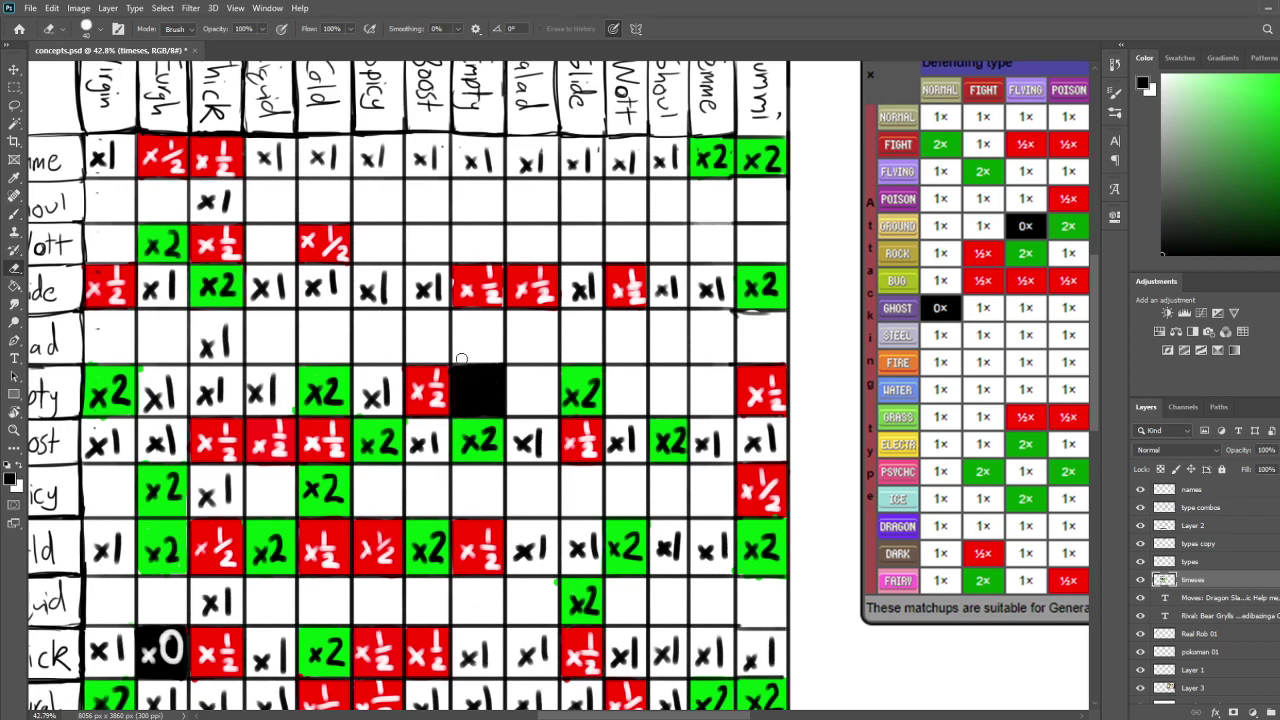
key(x)
key(b)
drag(480, 384, 482, 382)
Write "×1" in black in the Empty row's cells under the Salad, Wott, Ghoul and Femme columns
mouse_move(558, 604)
mouse_down()
mouse_move(671, 365)
mouse_move(604, 535)
mouse_up()
drag(662, 440, 448, 525)
mouse_move(848, 456)
mouse_down()
mouse_move(429, 467)
mouse_move(865, 424)
mouse_up()
mouse_move(323, 429)
mouse_down()
mouse_move(636, 433)
mouse_move(594, 380)
mouse_move(559, 517)
mouse_up()
drag(593, 470, 639, 458)
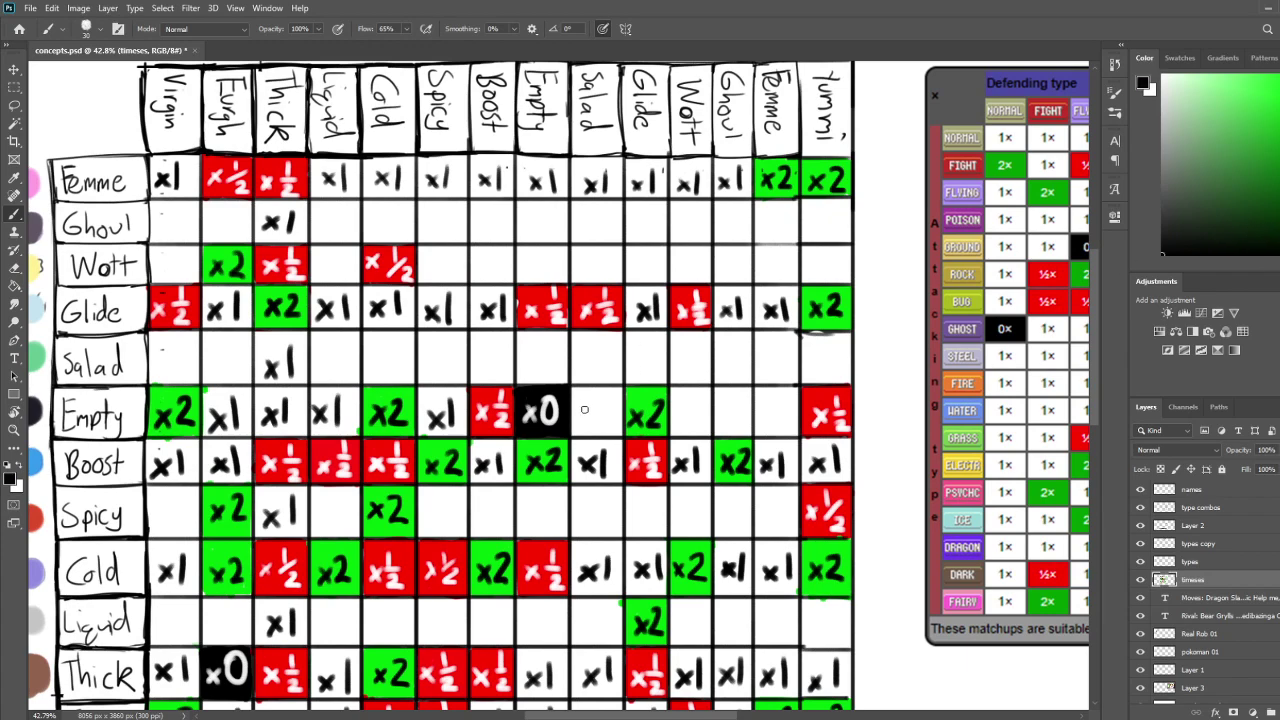
drag(580, 409, 594, 425)
drag(594, 409, 580, 425)
drag(602, 396, 604, 424)
mouse_move(728, 390)
mouse_down()
mouse_move(642, 391)
mouse_move(611, 427)
mouse_move(671, 418)
mouse_up()
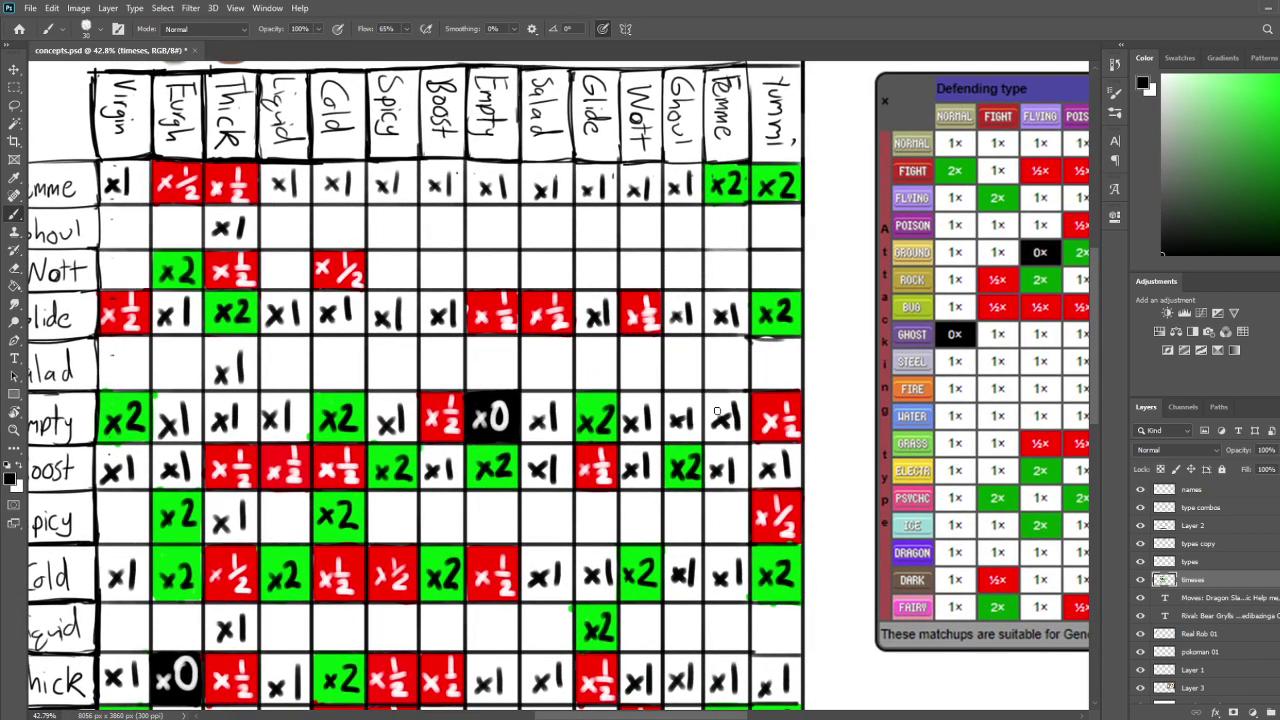
drag(704, 436, 724, 457)
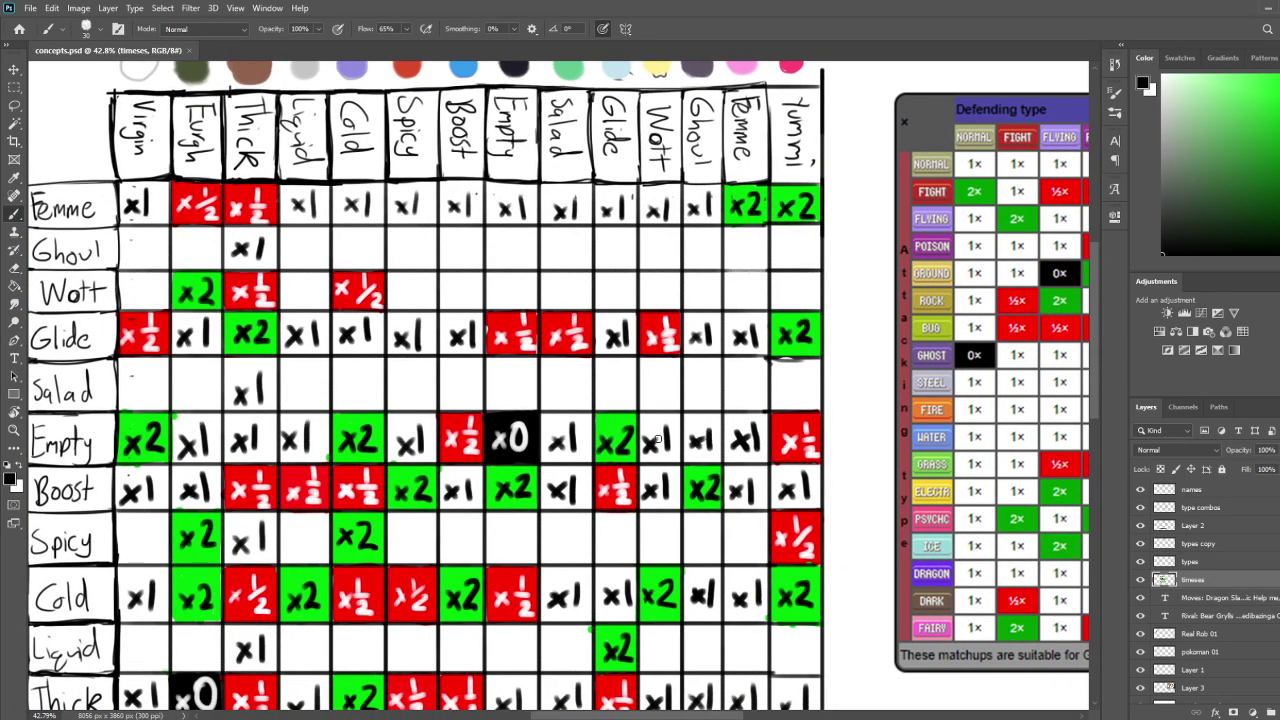
mouse_move(642, 555)
mouse_down()
mouse_move(686, 244)
mouse_move(657, 399)
mouse_move(619, 421)
mouse_move(619, 501)
mouse_move(642, 492)
mouse_move(683, 405)
mouse_move(675, 470)
mouse_move(670, 460)
mouse_move(731, 410)
mouse_move(735, 360)
mouse_move(692, 428)
mouse_move(713, 328)
mouse_move(745, 268)
mouse_up()
drag(687, 365, 657, 553)
drag(678, 444, 653, 553)
mouse_move(661, 480)
mouse_down()
mouse_move(648, 536)
mouse_move(650, 436)
mouse_move(674, 520)
mouse_move(652, 529)
mouse_up()
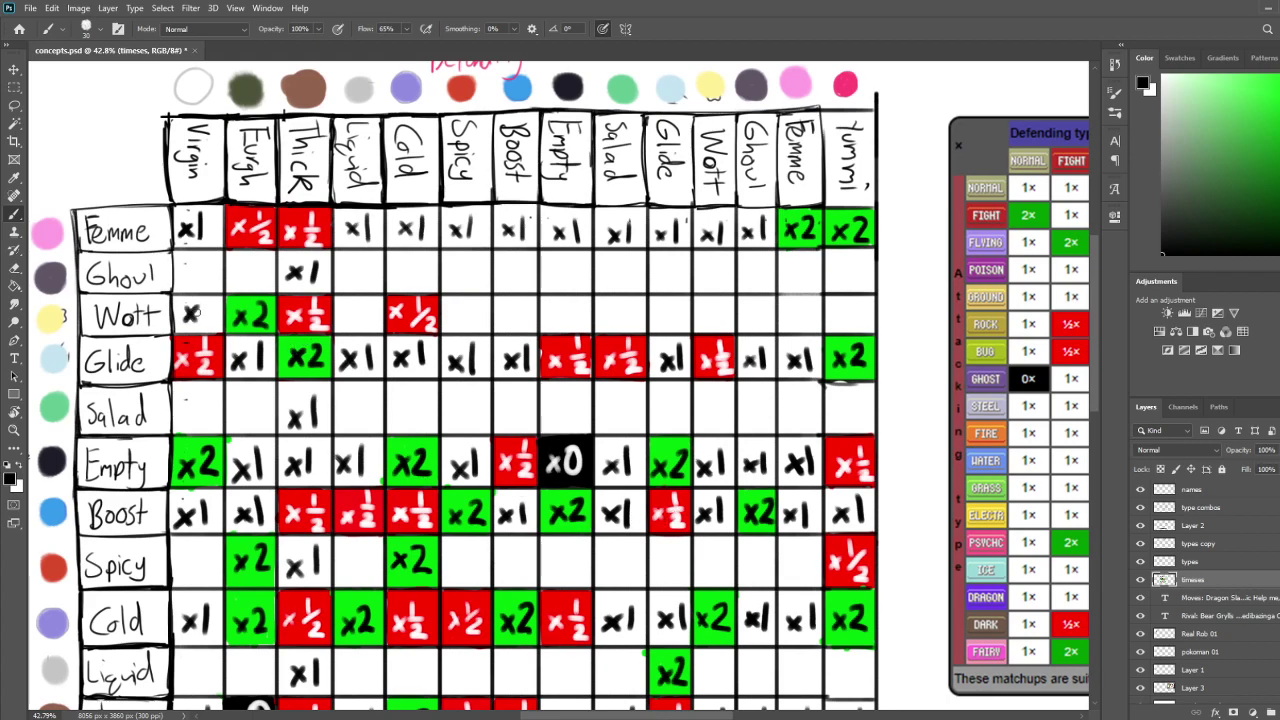
drag(207, 335, 280, 67)
drag(313, 385, 356, 606)
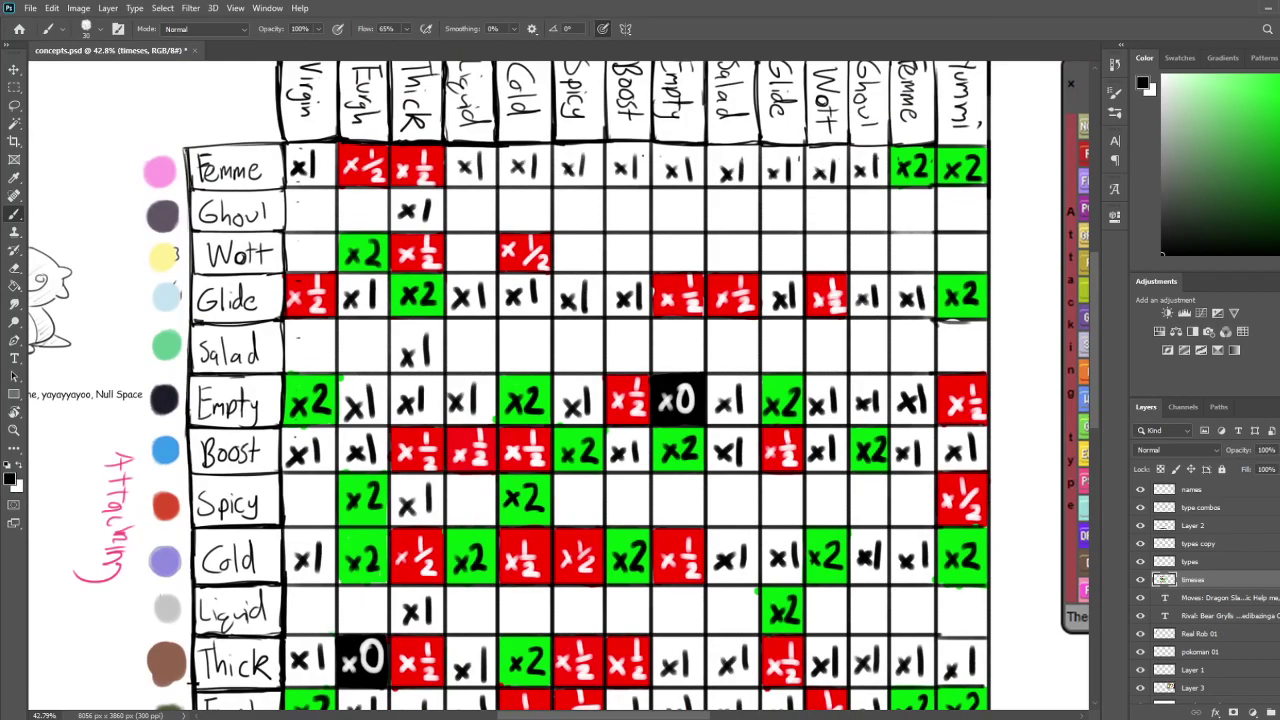
Set the brush colour to red, fill the Ghoul row's Virgin cell, and erase the paint spilling over its borders
drag(1279, 194, 1279, 250)
click(1276, 92)
mouse_move(516, 631)
mouse_down()
mouse_move(674, 328)
mouse_move(619, 350)
mouse_move(557, 470)
mouse_move(551, 520)
mouse_move(503, 627)
mouse_move(637, 193)
mouse_move(614, 507)
mouse_move(624, 356)
mouse_move(612, 288)
mouse_move(622, 480)
mouse_move(627, 440)
mouse_up()
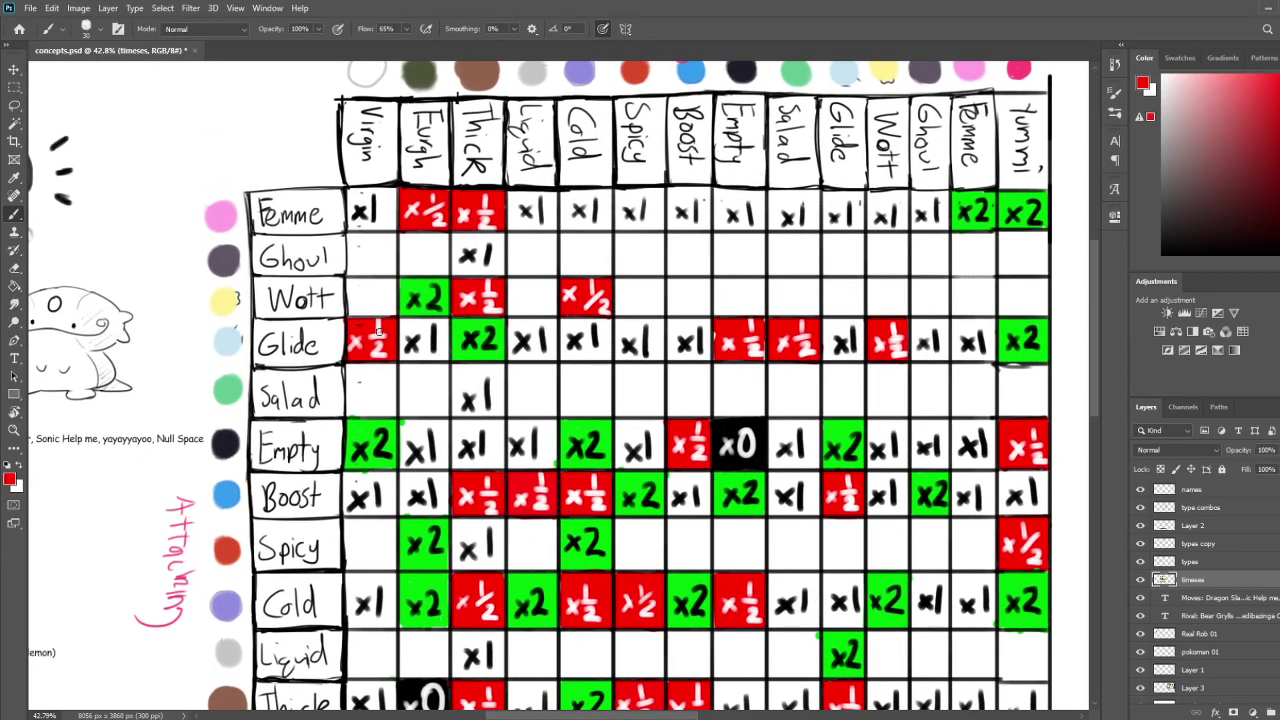
mouse_move(381, 334)
mouse_down()
mouse_move(400, 288)
mouse_move(402, 326)
mouse_up()
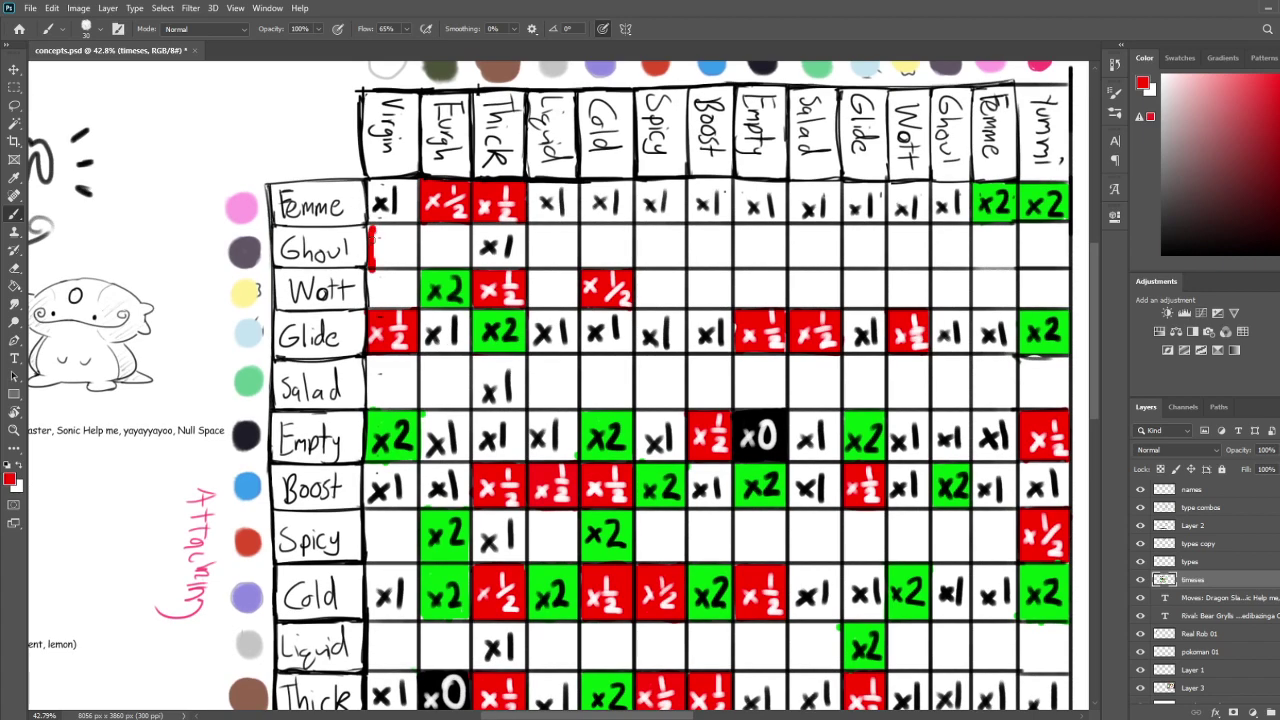
drag(399, 242, 418, 246)
key(e)
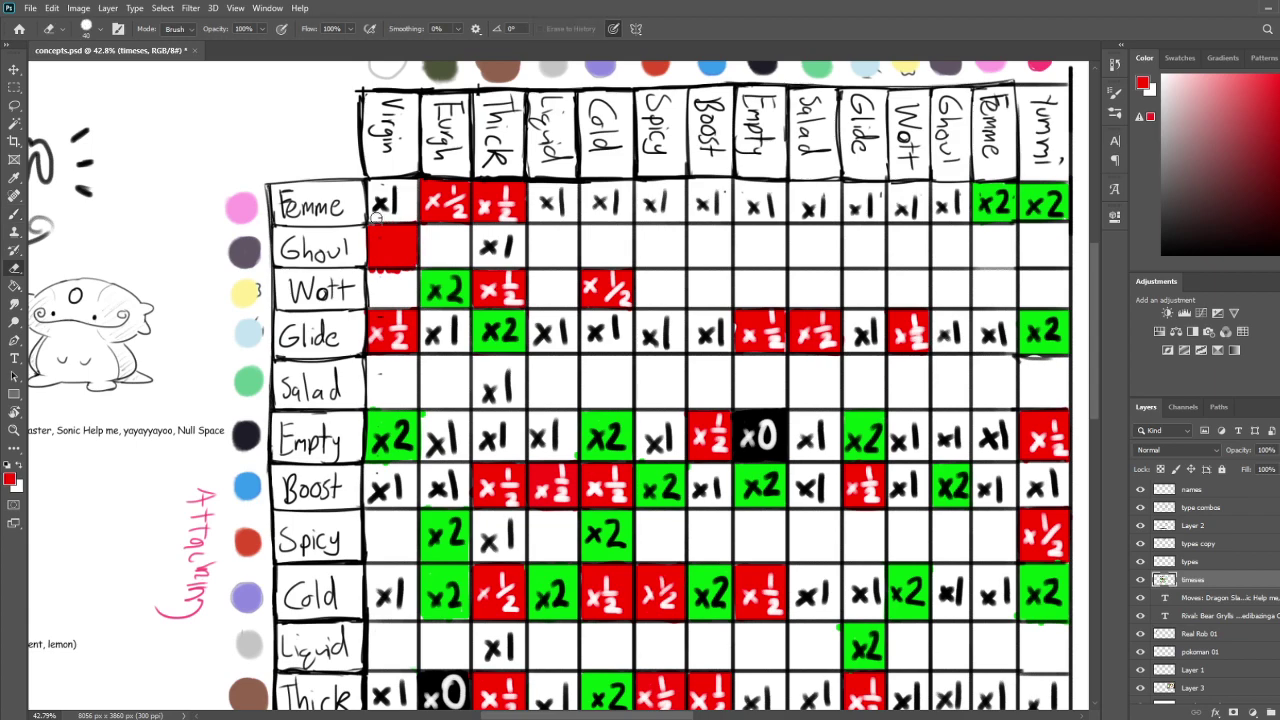
key(b)
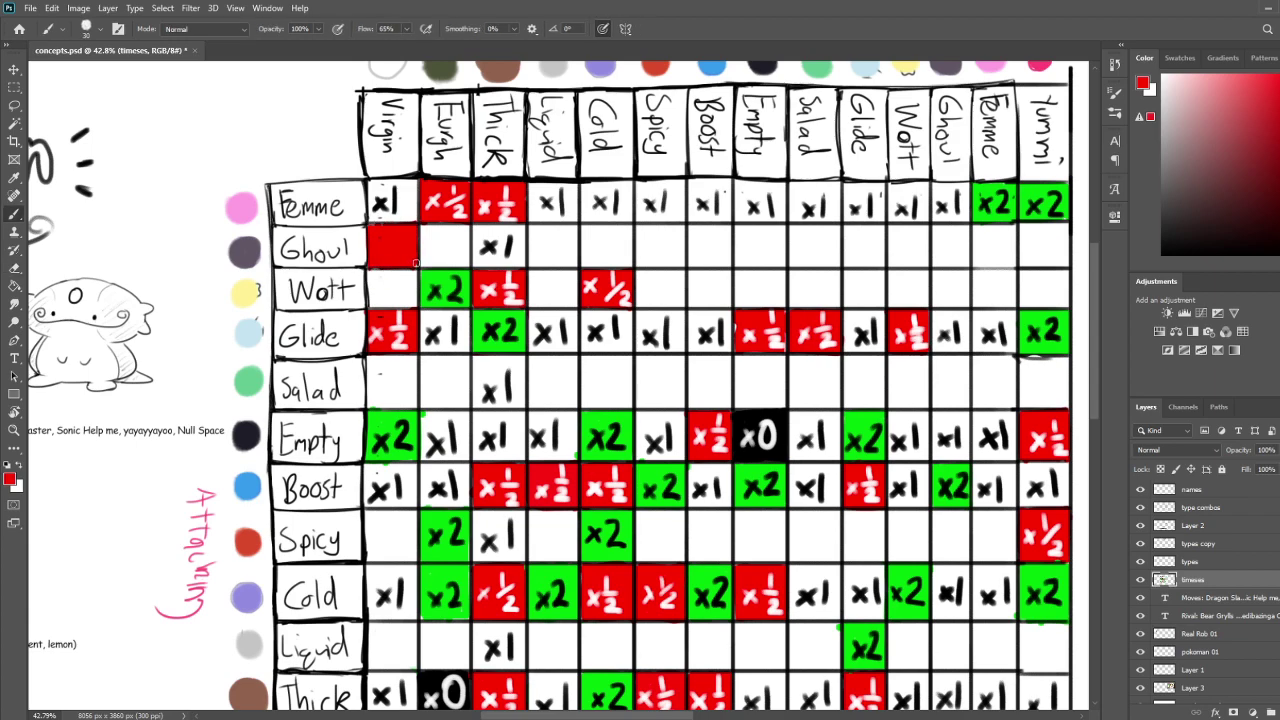
key(e)
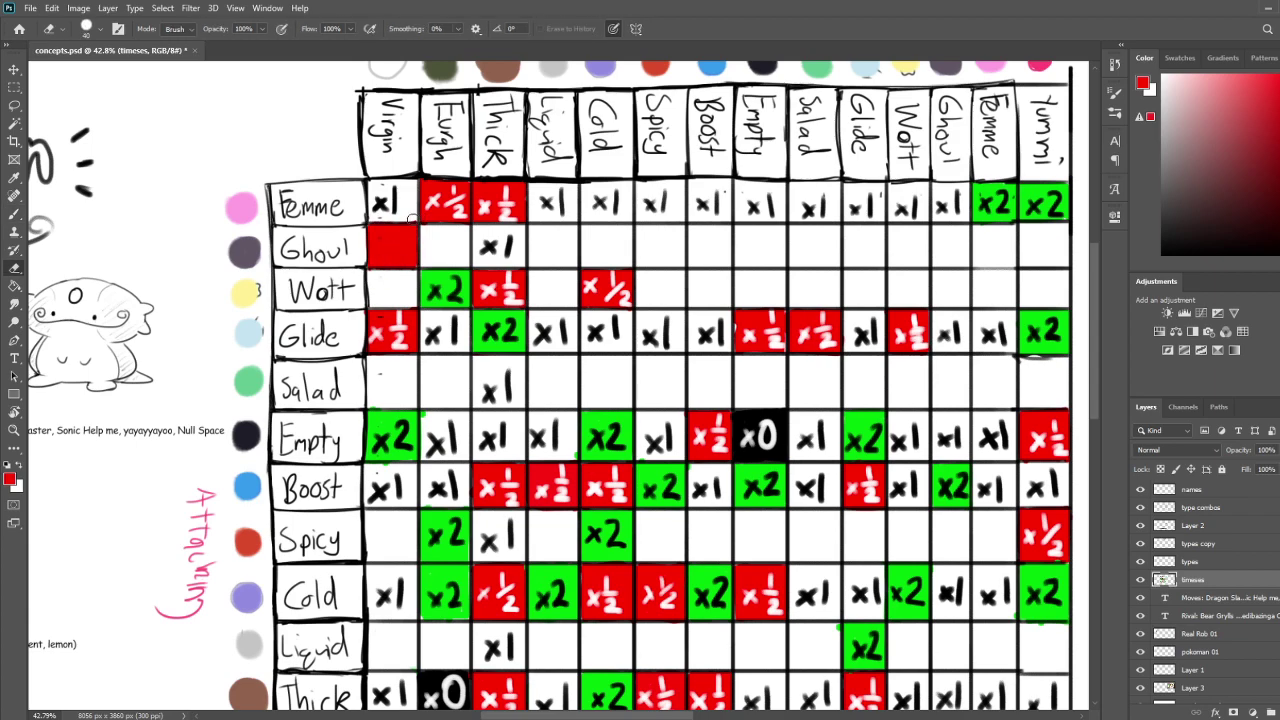
Fill the Virgin column cells of the Spicy and Liquid rows with solid red
scroll(422, 275, down, 2)
key(b)
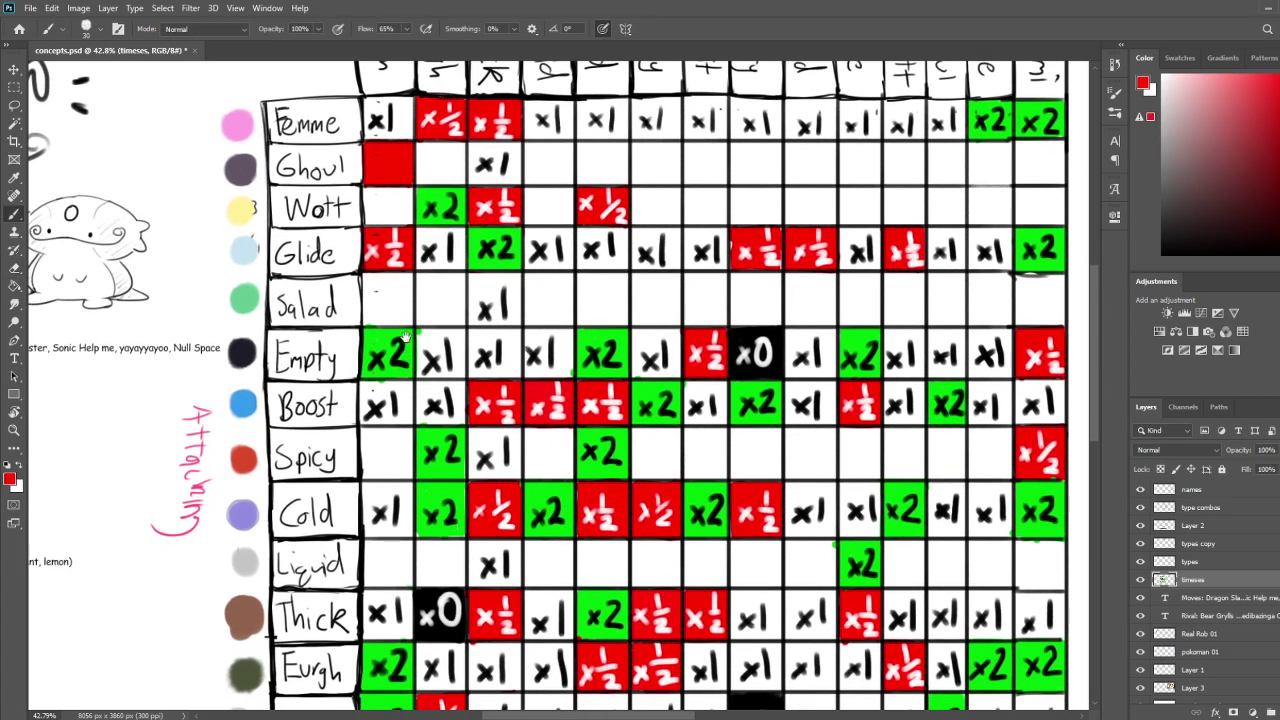
scroll(394, 218, down, 2)
scroll(362, 320, down, 2)
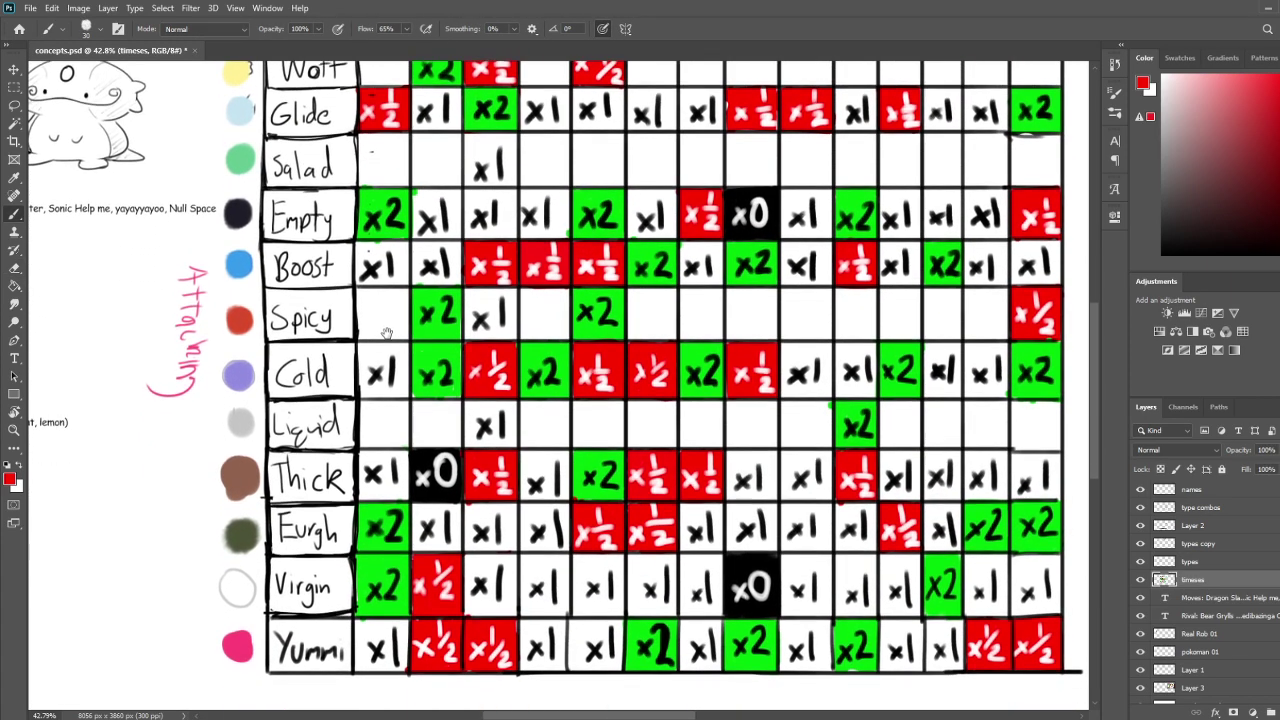
drag(361, 298, 361, 340)
mouse_move(359, 295)
mouse_down()
mouse_move(385, 295)
mouse_move(404, 330)
mouse_move(364, 340)
mouse_move(376, 340)
mouse_move(388, 300)
mouse_move(398, 338)
mouse_move(406, 300)
mouse_up()
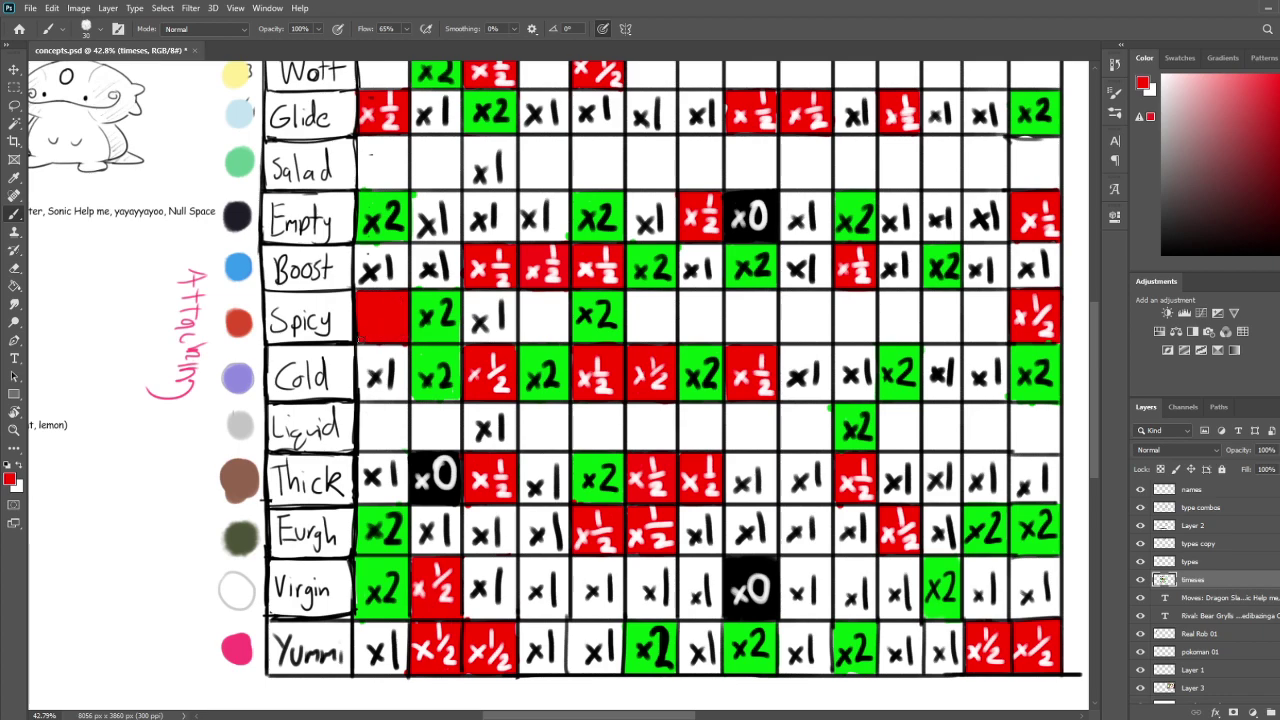
mouse_move(365, 410)
mouse_down()
mouse_move(362, 452)
mouse_move(402, 407)
mouse_move(402, 442)
mouse_up()
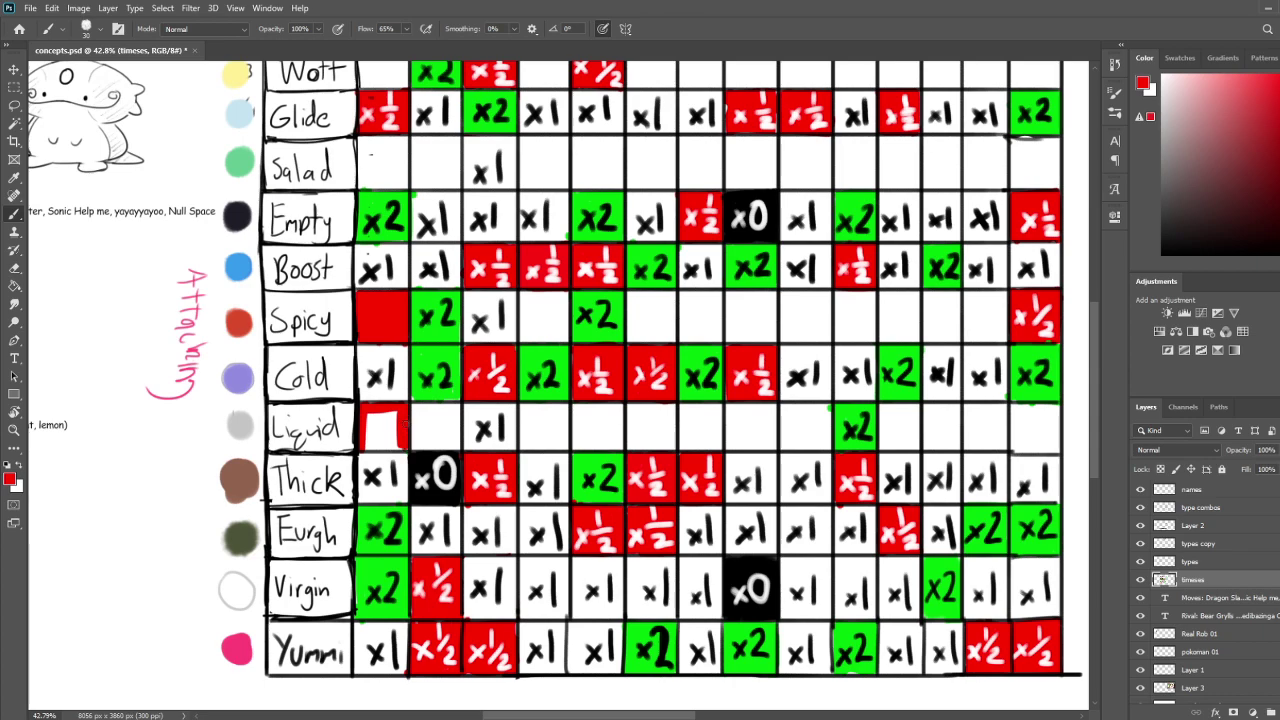
mouse_move(396, 450)
mouse_down()
mouse_move(372, 446)
mouse_move(378, 414)
mouse_up()
key(e)
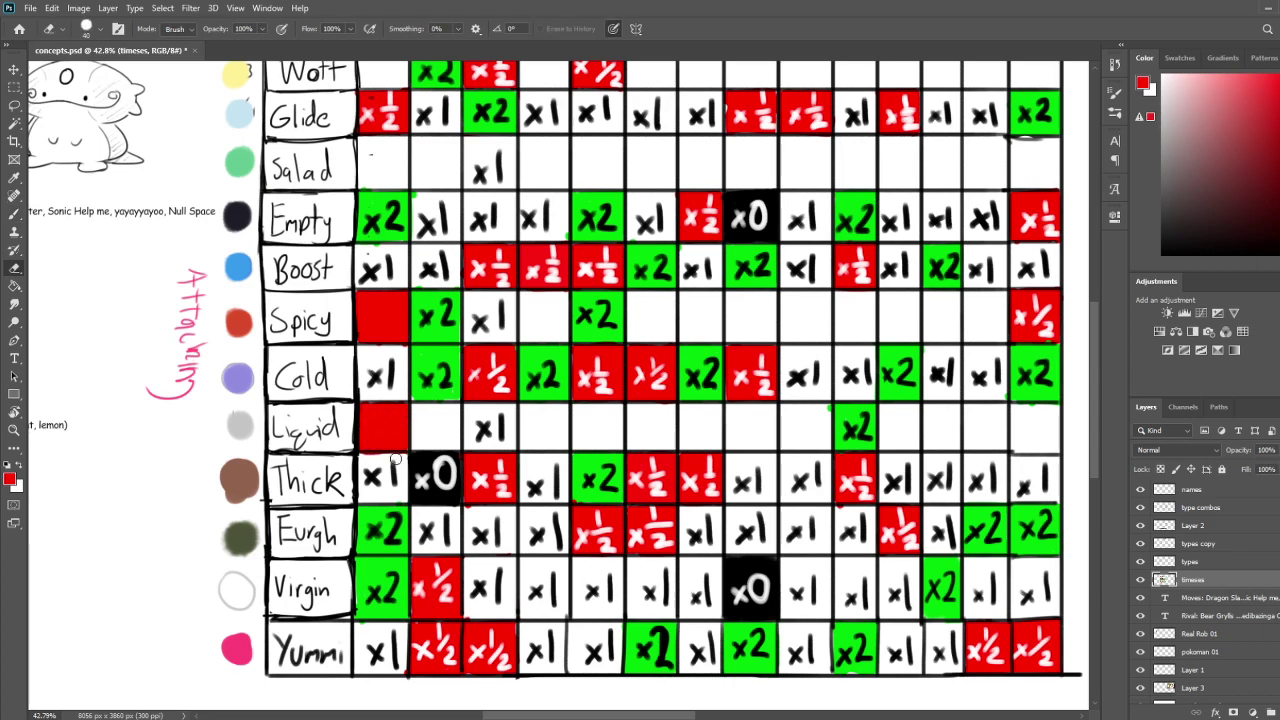
Write a white ×½ in the red Virgin column cells of the Ghoul, Spicy and Liquid rows and save the document
mouse_move(433, 350)
mouse_down()
mouse_move(440, 471)
mouse_move(422, 560)
mouse_up()
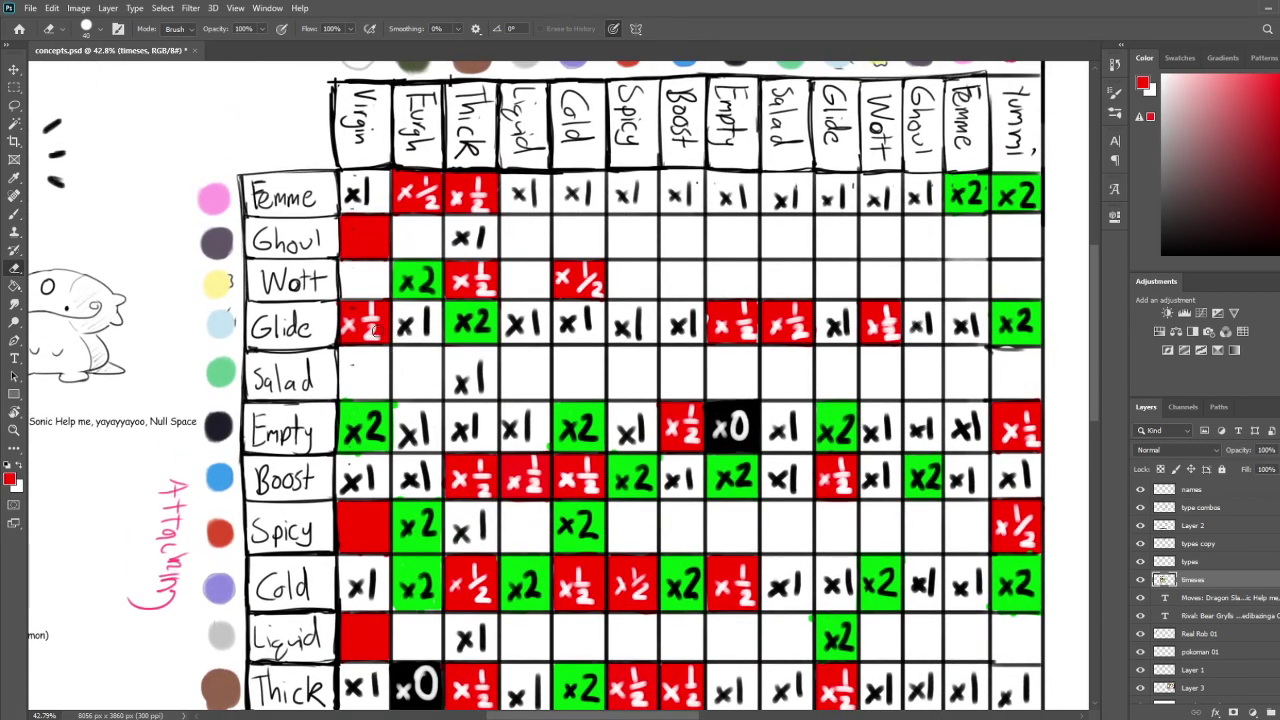
key(b)
mouse_move(371, 371)
mouse_down()
mouse_move(343, 407)
mouse_move(341, 376)
mouse_move(388, 386)
mouse_up()
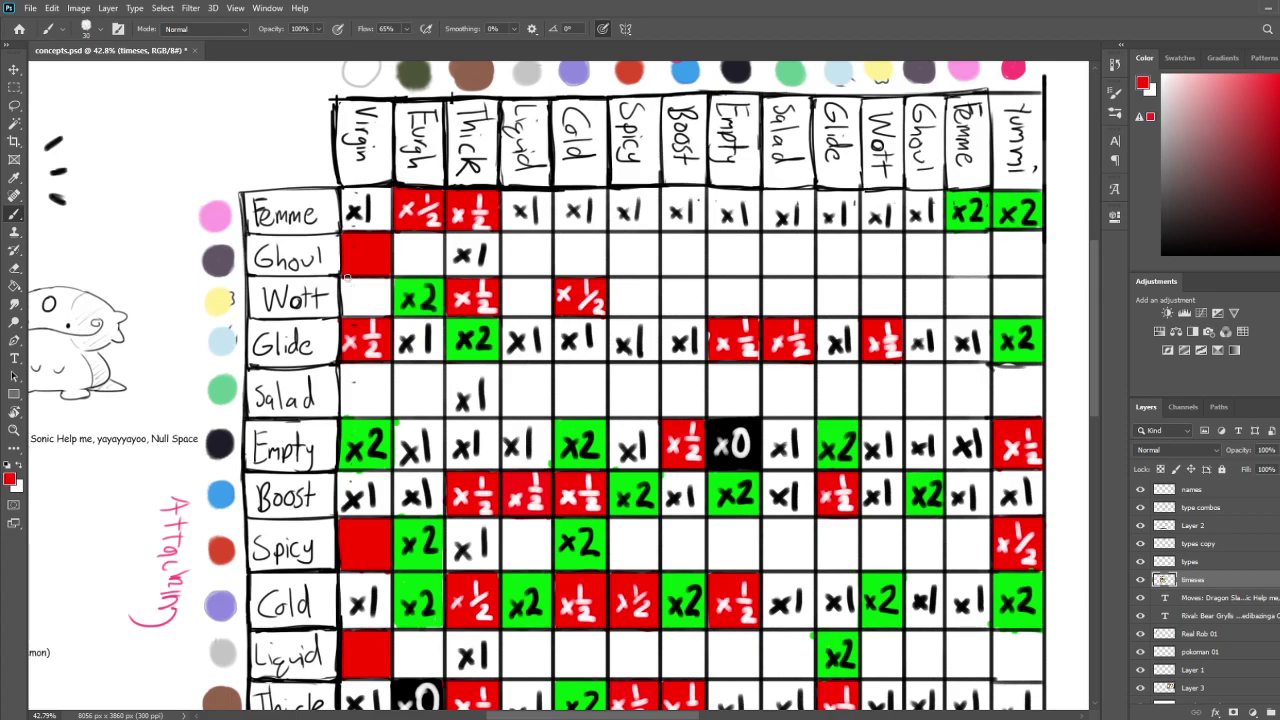
drag(398, 349, 409, 418)
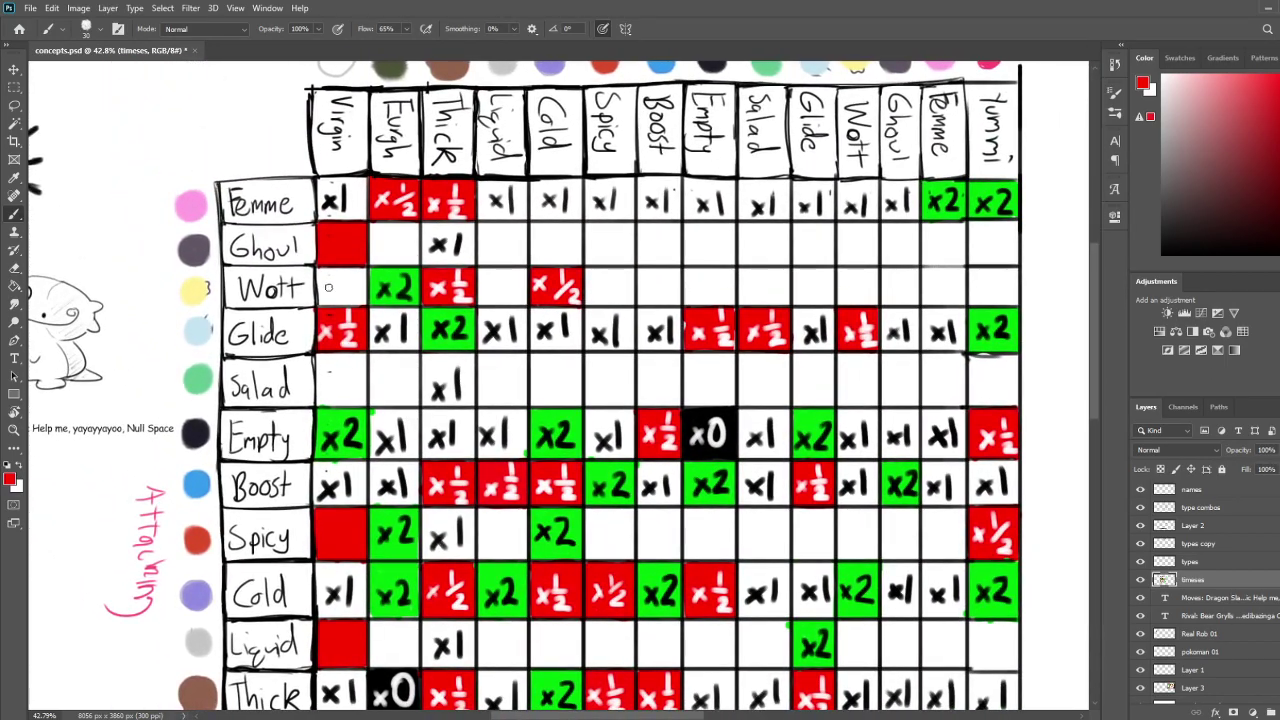
key(x)
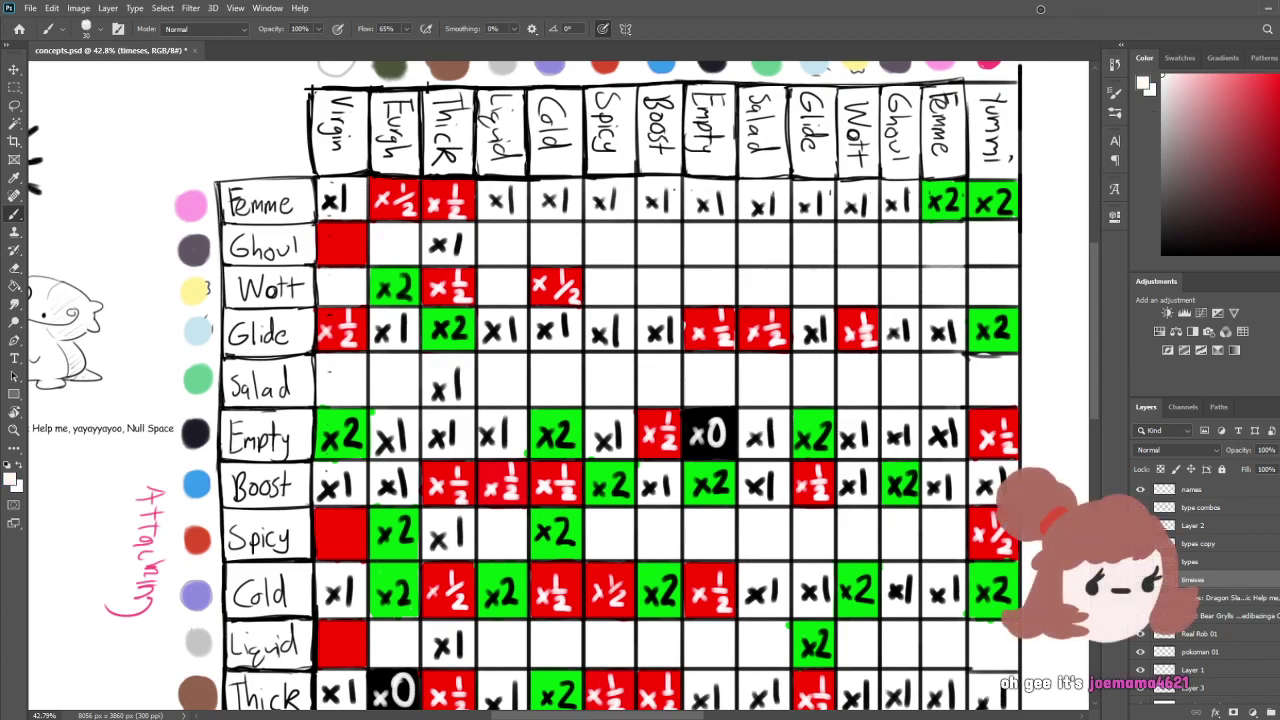
drag(509, 389, 508, 340)
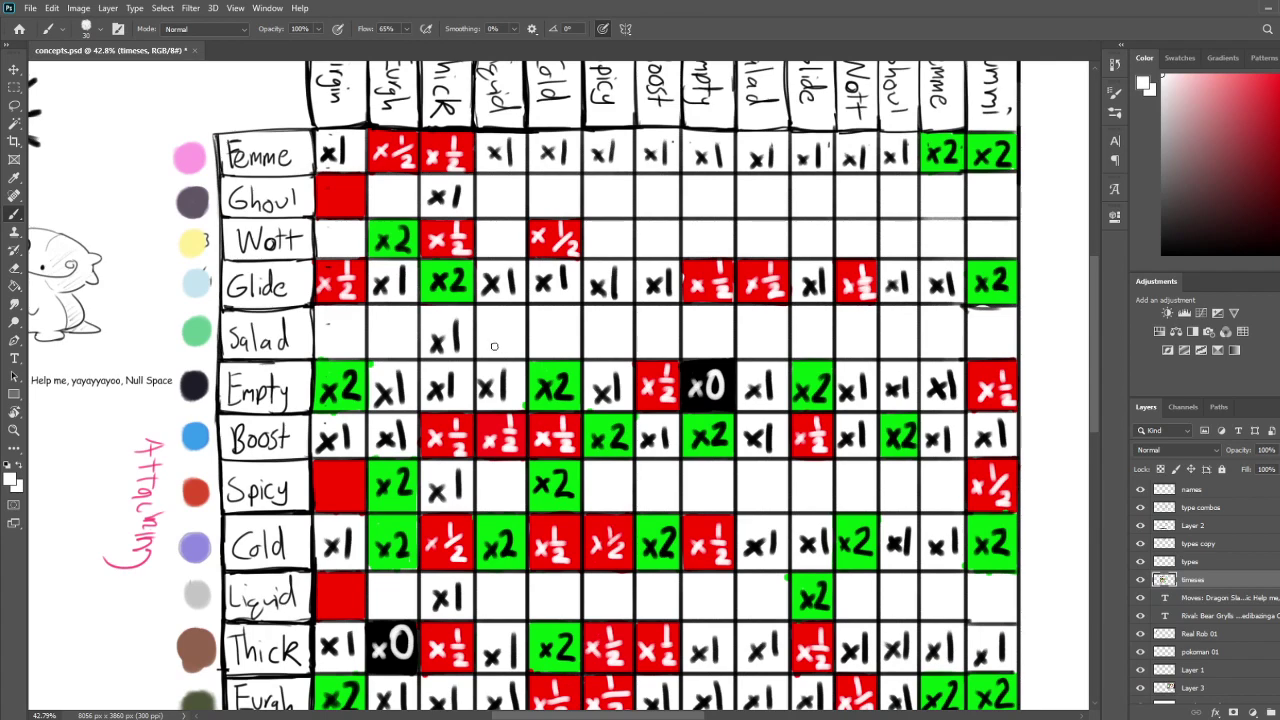
drag(130, 242, 459, 342)
mouse_move(422, 225)
mouse_down()
mouse_move(422, 240)
mouse_move(454, 234)
mouse_up()
drag(441, 239, 455, 248)
mouse_move(418, 516)
mouse_down()
mouse_move(430, 530)
mouse_move(419, 531)
mouse_move(443, 518)
mouse_up()
mouse_move(437, 521)
mouse_down()
mouse_move(449, 520)
mouse_move(449, 538)
mouse_move(456, 362)
mouse_up()
drag(424, 432, 438, 448)
mouse_move(438, 433)
mouse_down()
mouse_move(425, 451)
mouse_move(449, 429)
mouse_move(456, 458)
mouse_up()
drag(670, 312, 410, 398)
key(ctrl+s)
Write a black ×1 in the Virgin column cells of the Wott and Salad rows
mouse_move(928, 166)
mouse_down()
mouse_move(951, 236)
mouse_move(982, 236)
mouse_move(1054, 291)
mouse_up()
key(x)
drag(292, 281, 313, 295)
mouse_move(293, 381)
mouse_down()
mouse_move(304, 394)
mouse_move(293, 395)
mouse_up()
drag(313, 372, 313, 398)
mouse_move(330, 445)
mouse_down()
mouse_move(344, 226)
mouse_move(310, 436)
mouse_up()
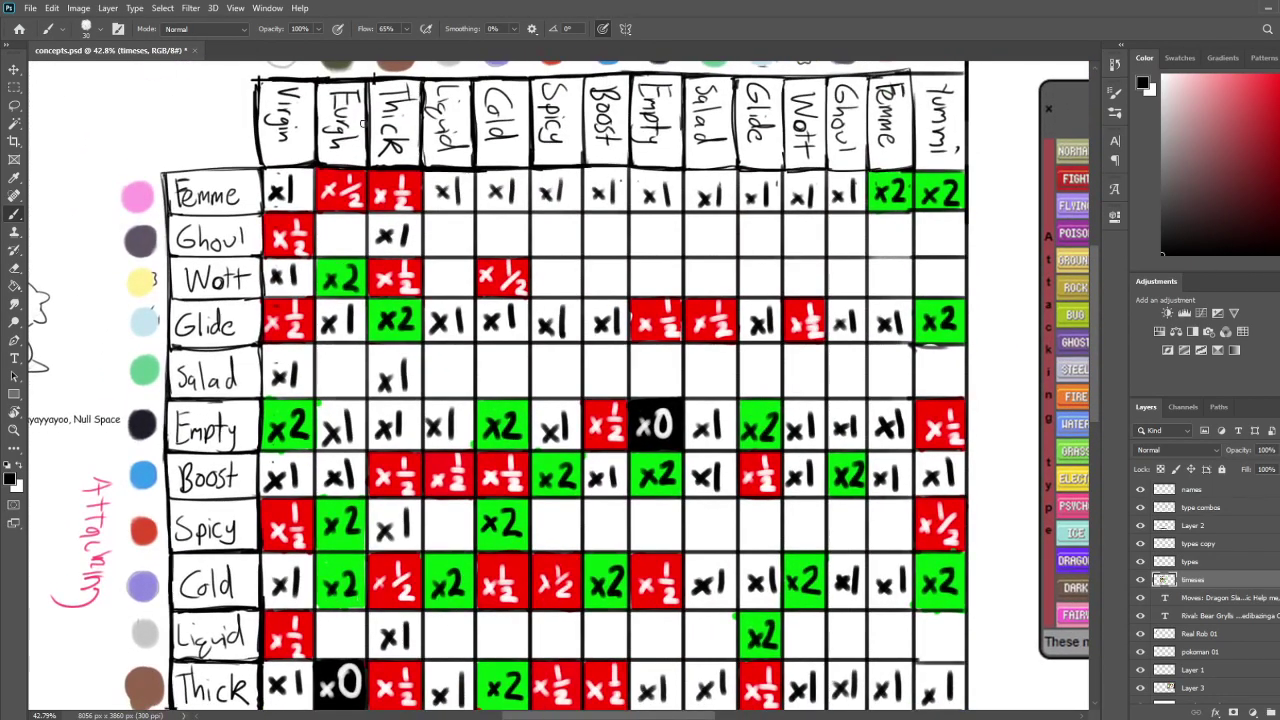
Write a black ×1 in the Eurgh column cells of the Ghoul, Salad and Liquid rows
drag(323, 231, 340, 253)
mouse_move(341, 231)
mouse_down()
mouse_move(323, 253)
mouse_move(349, 253)
mouse_up()
mouse_move(378, 384)
mouse_down()
mouse_move(410, 278)
mouse_move(355, 416)
mouse_move(432, 258)
mouse_move(423, 187)
mouse_move(440, 137)
mouse_move(406, 411)
mouse_move(395, 413)
mouse_up()
drag(415, 394, 416, 417)
mouse_move(579, 207)
mouse_down()
mouse_move(497, 434)
mouse_move(493, 529)
mouse_move(502, 514)
mouse_up()
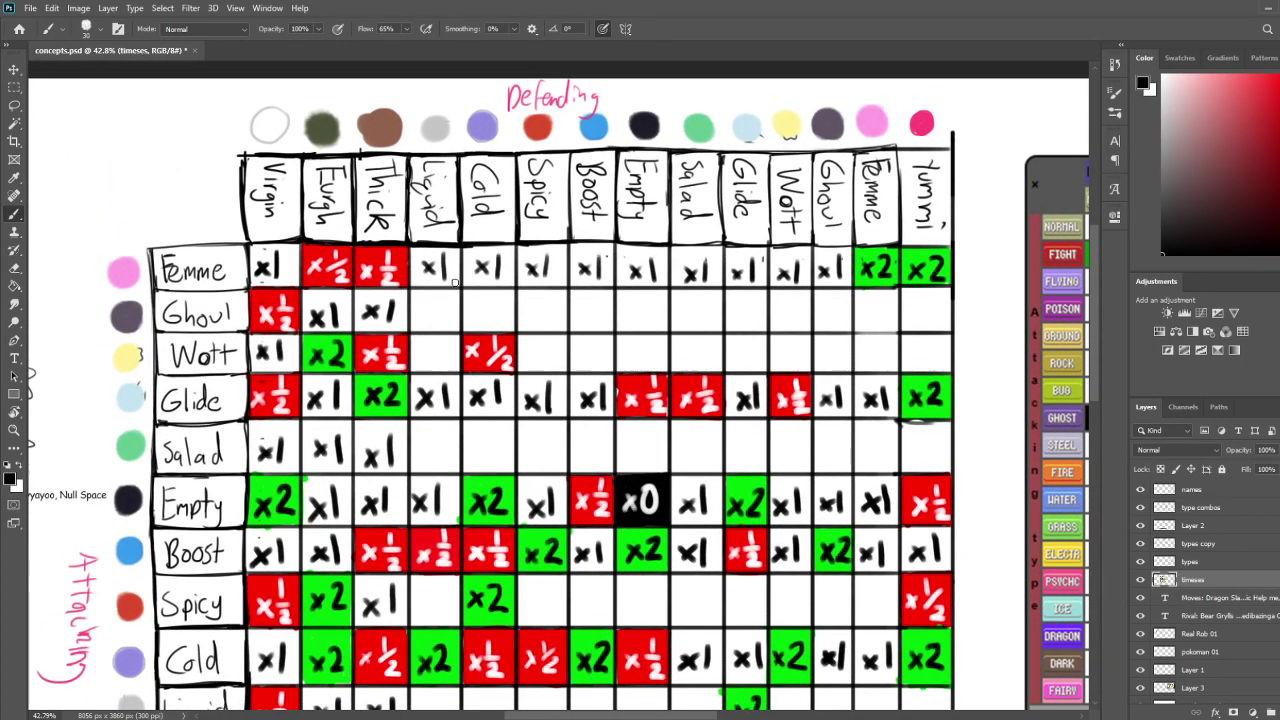
drag(523, 423, 465, 335)
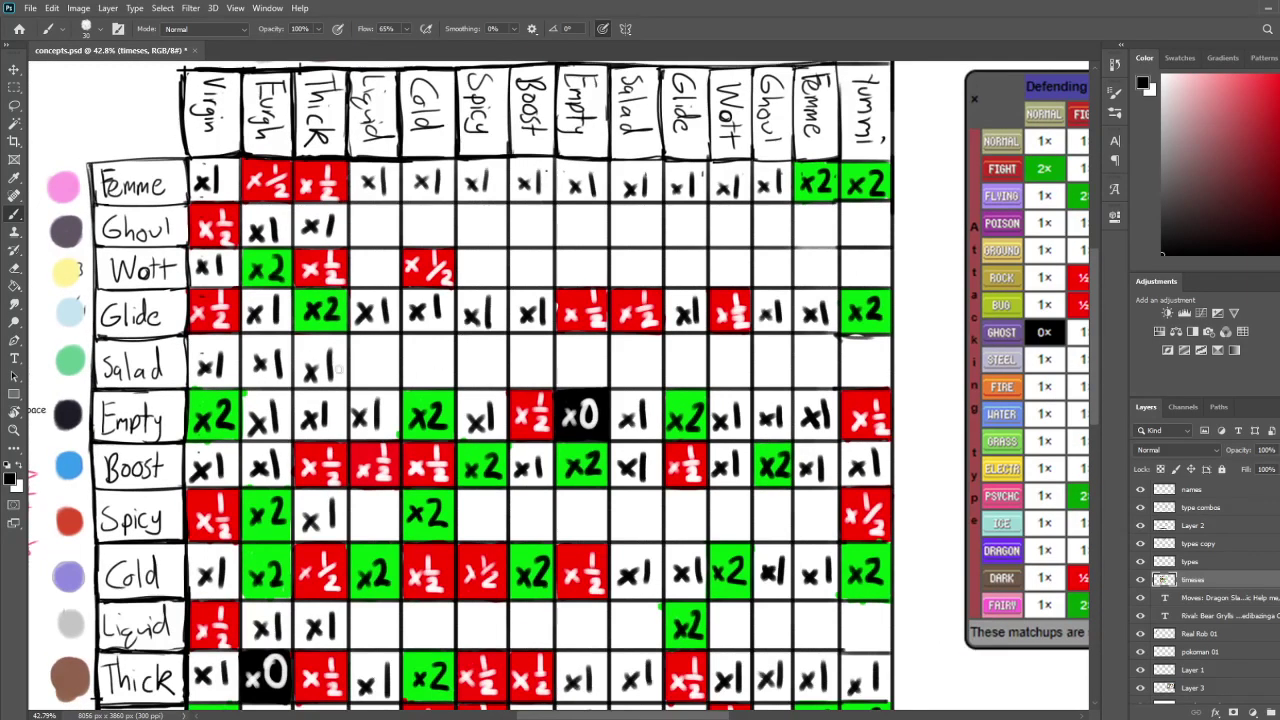
mouse_move(607, 416)
mouse_down()
mouse_move(601, 351)
mouse_move(607, 407)
mouse_up()
scroll(517, 367, up, 3)
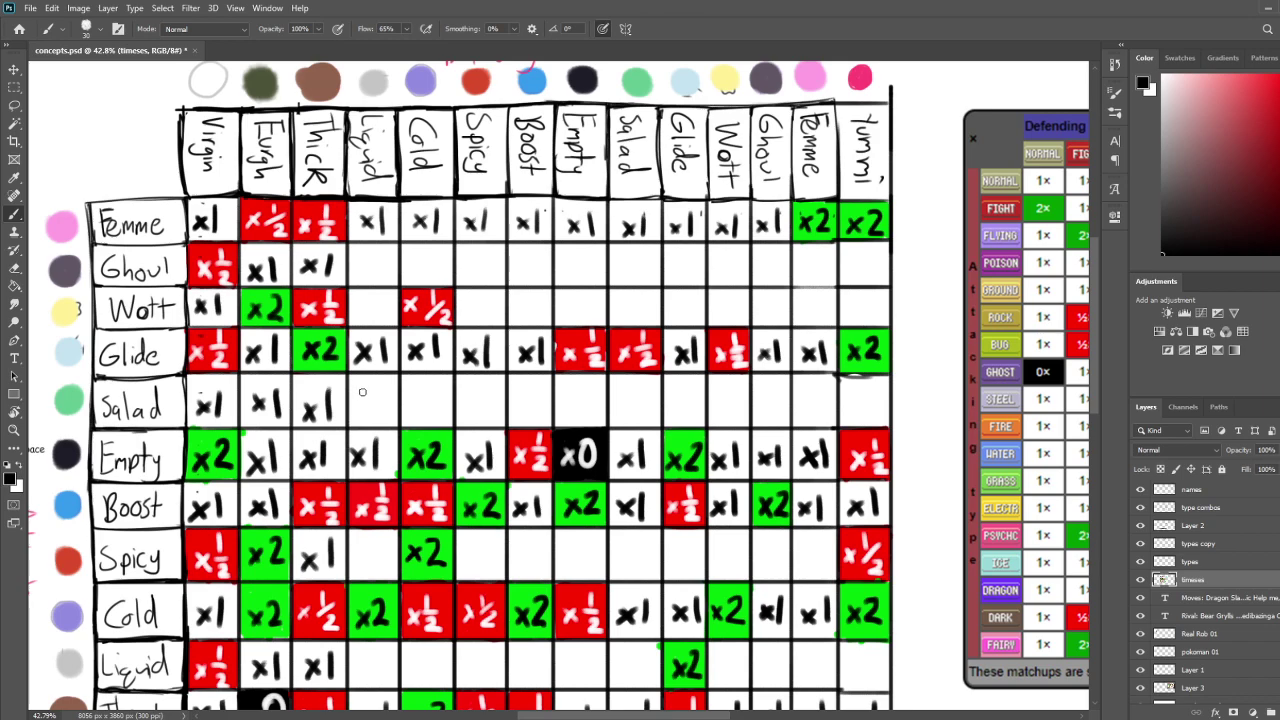
mouse_move(358, 398)
mouse_down()
mouse_move(372, 416)
mouse_move(356, 416)
mouse_move(383, 426)
mouse_up()
key(ctrl+z)
key(ctrl+z)
key(ctrl+z)
Choose red as the foreground color and fill the Salad row's Cold and Spicy cells with it
drag(422, 462, 461, 419)
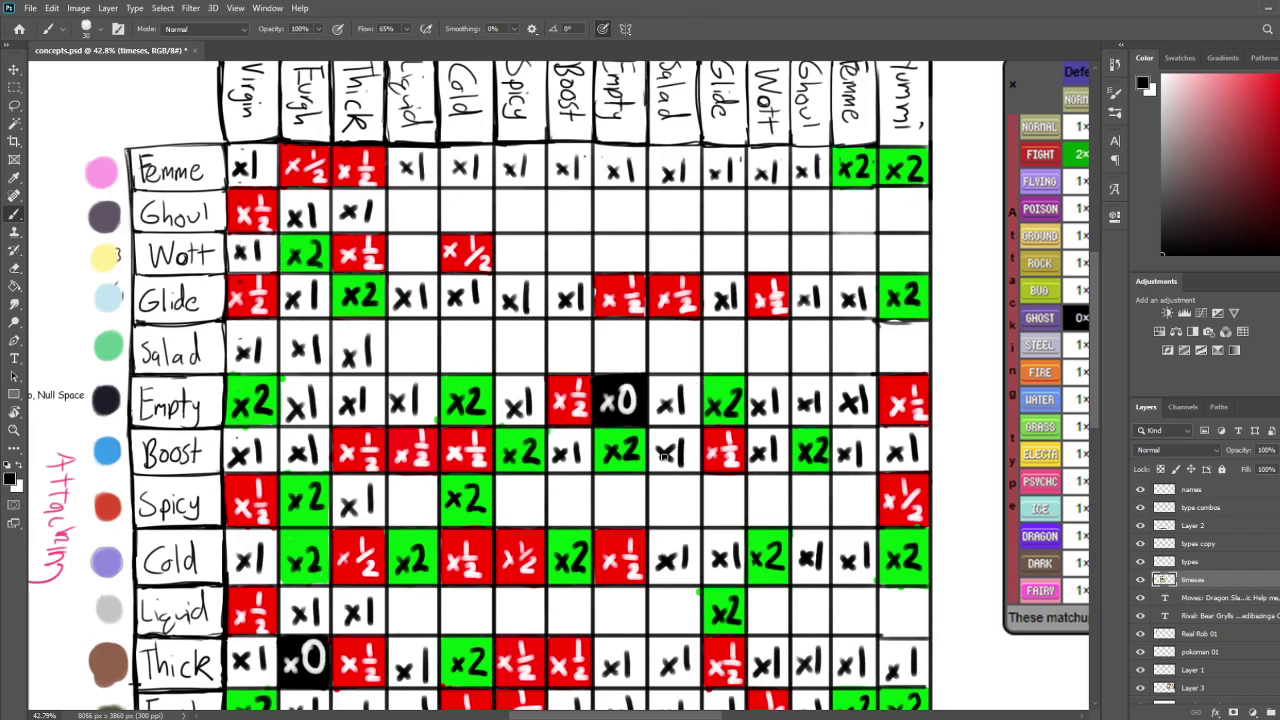
mouse_move(661, 527)
mouse_down()
mouse_move(660, 487)
mouse_move(644, 563)
mouse_up()
mouse_move(513, 433)
mouse_down()
mouse_move(506, 467)
mouse_move(515, 413)
mouse_up()
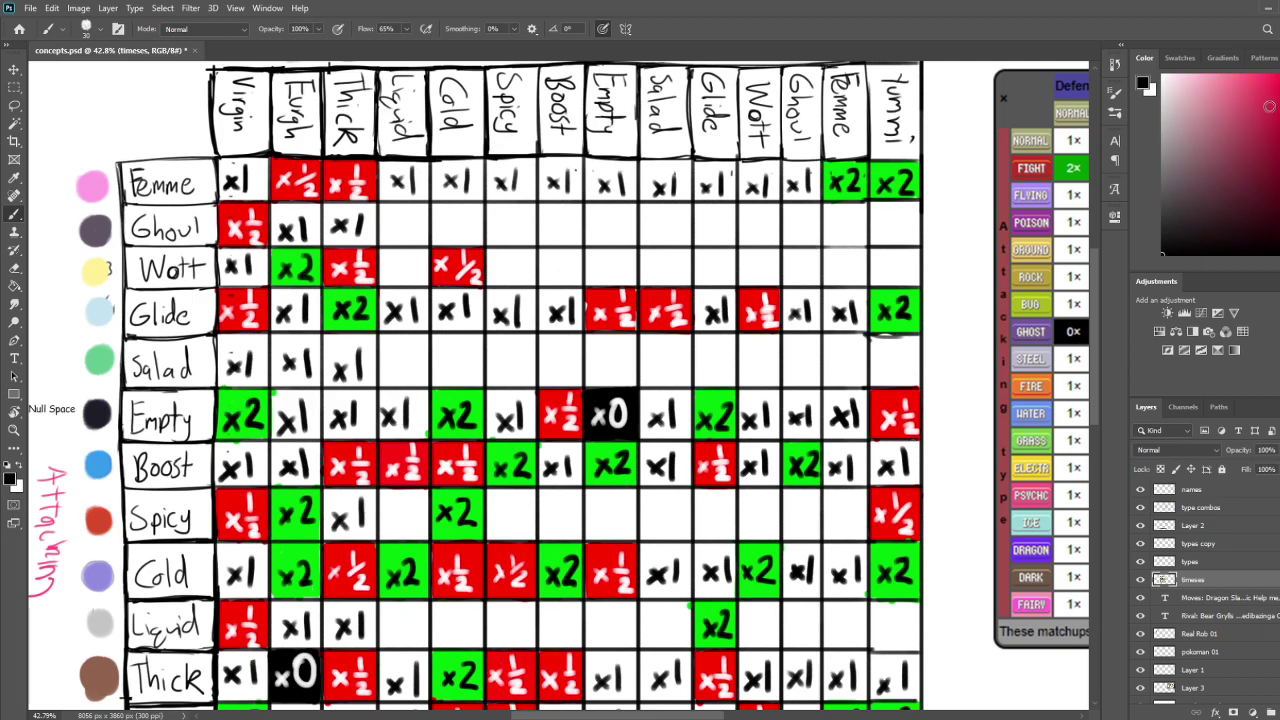
click(1273, 82)
mouse_move(433, 342)
mouse_down()
mouse_move(433, 390)
mouse_move(433, 338)
mouse_move(482, 336)
mouse_move(481, 388)
mouse_move(434, 388)
mouse_move(444, 350)
mouse_move(456, 372)
mouse_move(464, 342)
mouse_move(466, 376)
mouse_move(470, 342)
mouse_move(492, 356)
mouse_move(491, 386)
mouse_up()
mouse_move(490, 340)
mouse_down()
mouse_move(534, 342)
mouse_move(533, 385)
mouse_move(486, 379)
mouse_move(528, 341)
mouse_move(498, 351)
mouse_up()
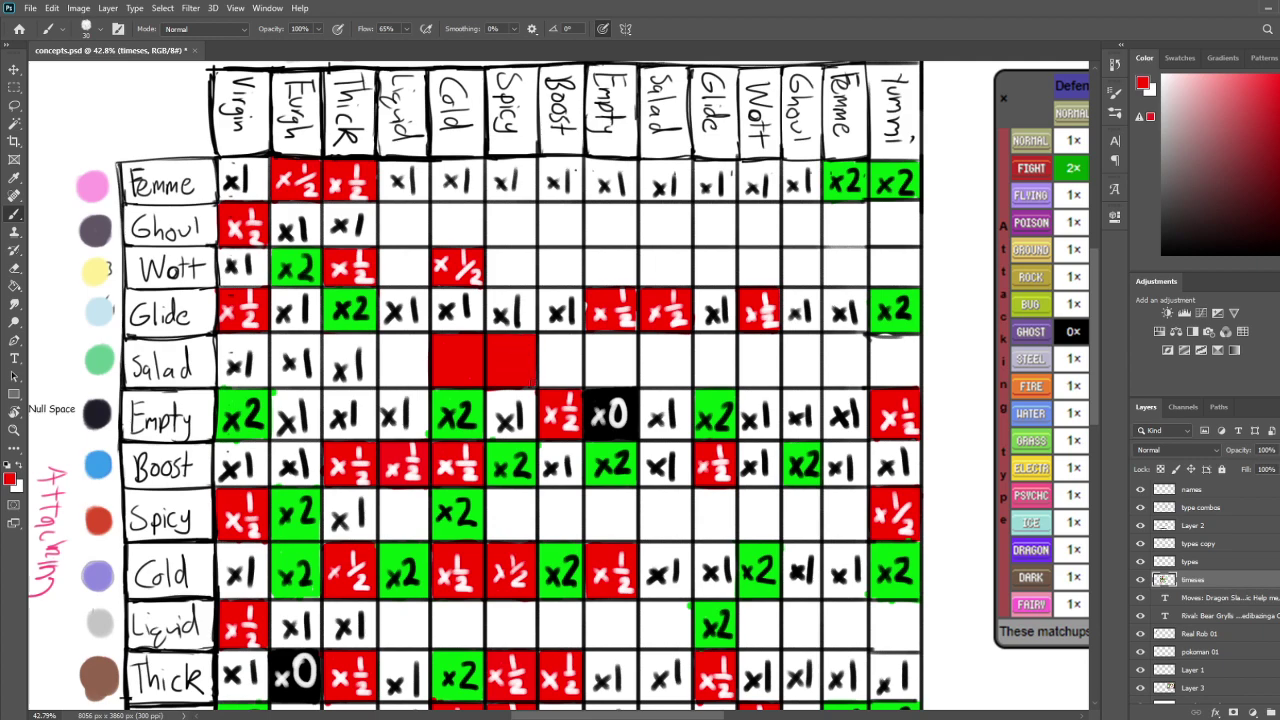
Fill the Salad row's Empty and Salad cells with the same red
scroll(628, 302, right, 3)
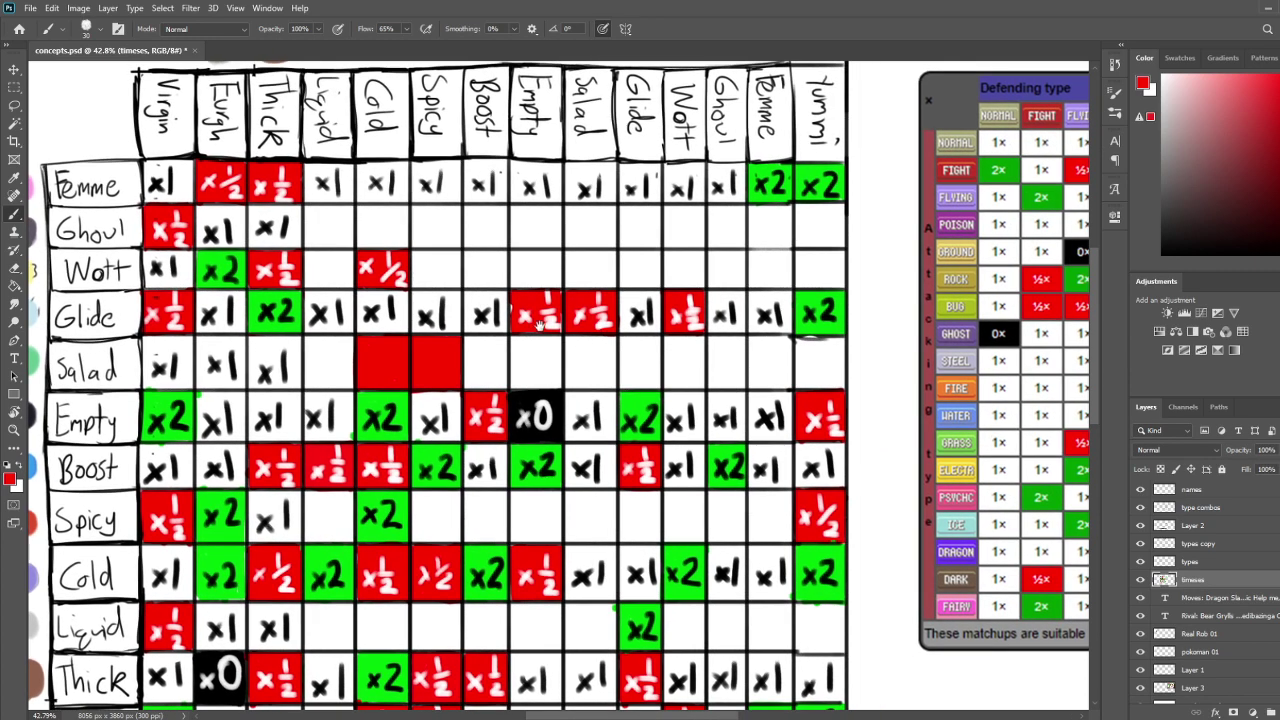
drag(462, 350, 514, 364)
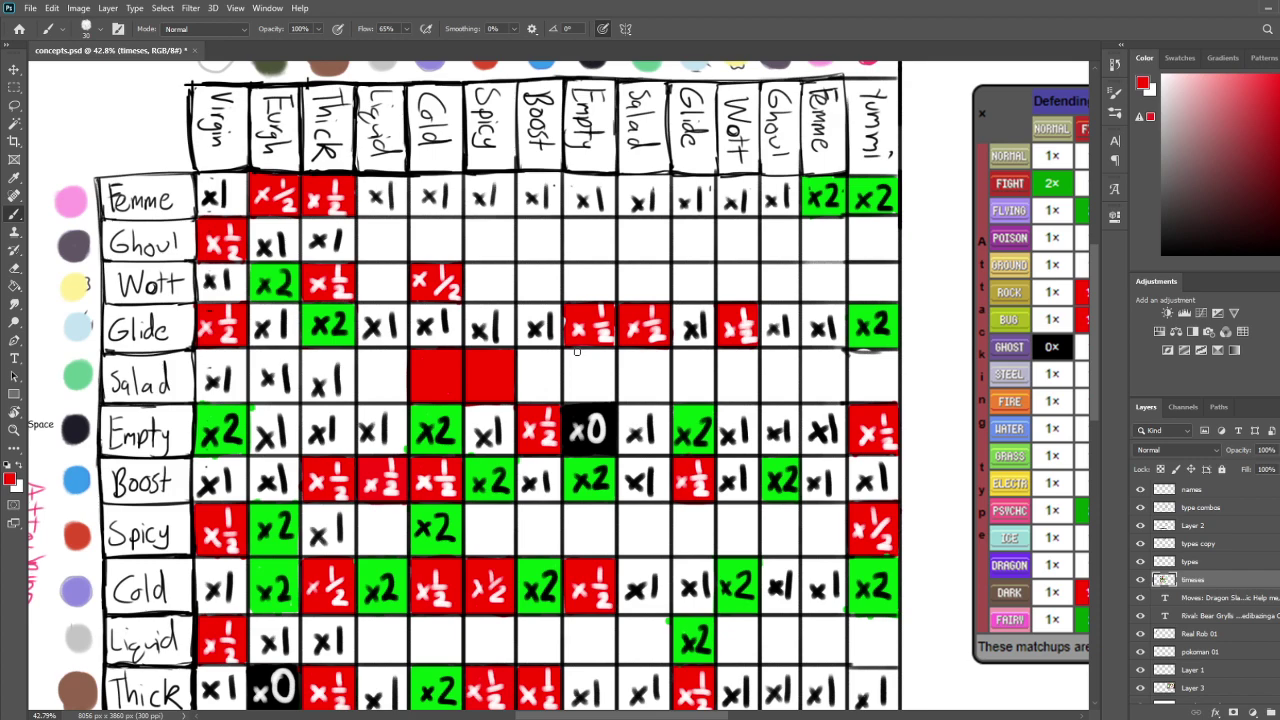
mouse_move(571, 354)
mouse_down()
mouse_move(569, 386)
mouse_move(568, 349)
mouse_move(614, 353)
mouse_move(612, 390)
mouse_move(566, 398)
mouse_up()
mouse_move(576, 392)
mouse_down()
mouse_move(598, 359)
mouse_move(609, 394)
mouse_move(588, 354)
mouse_move(661, 351)
mouse_move(619, 356)
mouse_move(623, 388)
mouse_move(656, 396)
mouse_move(664, 376)
mouse_move(641, 391)
mouse_move(634, 358)
mouse_up()
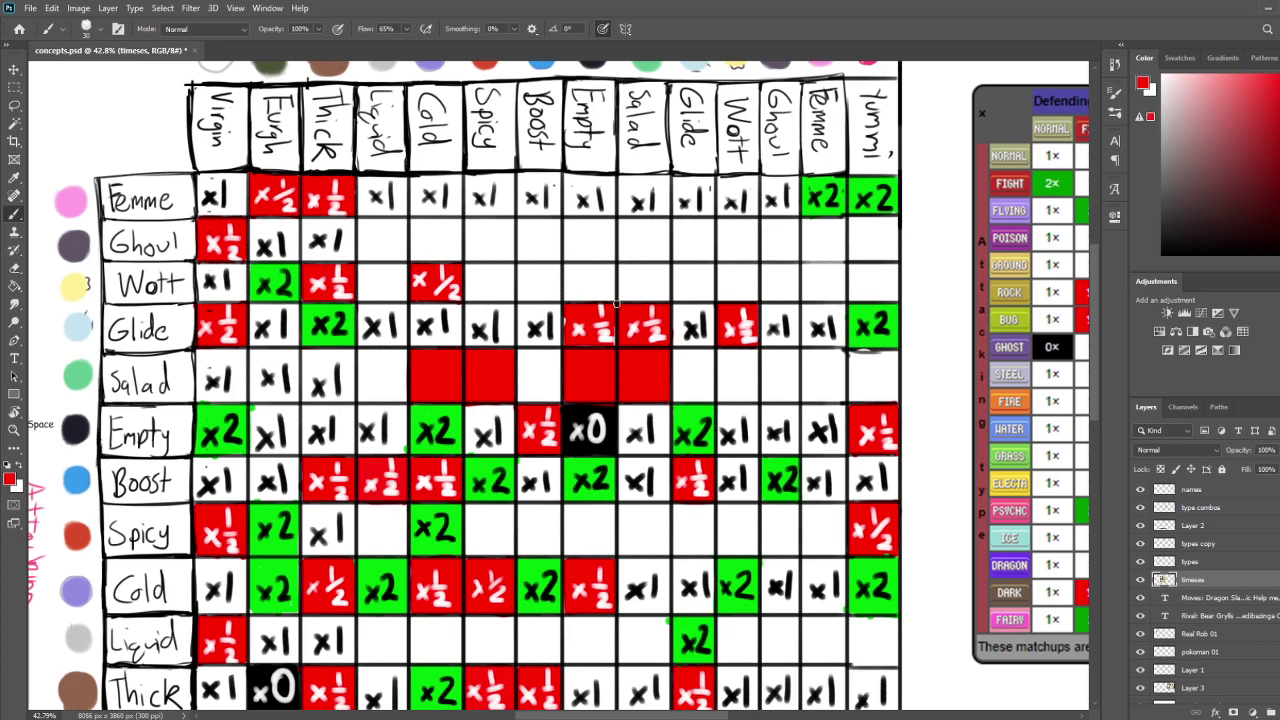
Fill the Salad row's Glide cell with the green sampled from the chart and write a black ×2 in it
scroll(620, 340, right, 3)
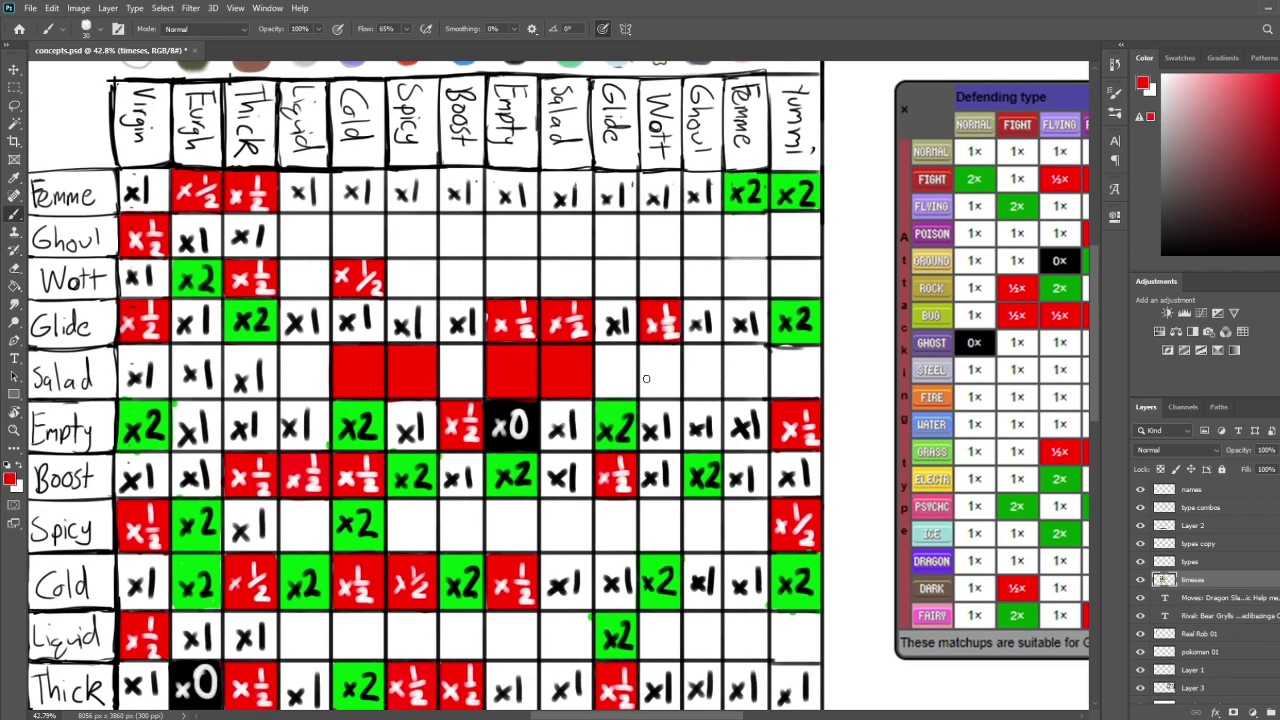
scroll(643, 371, left, 3)
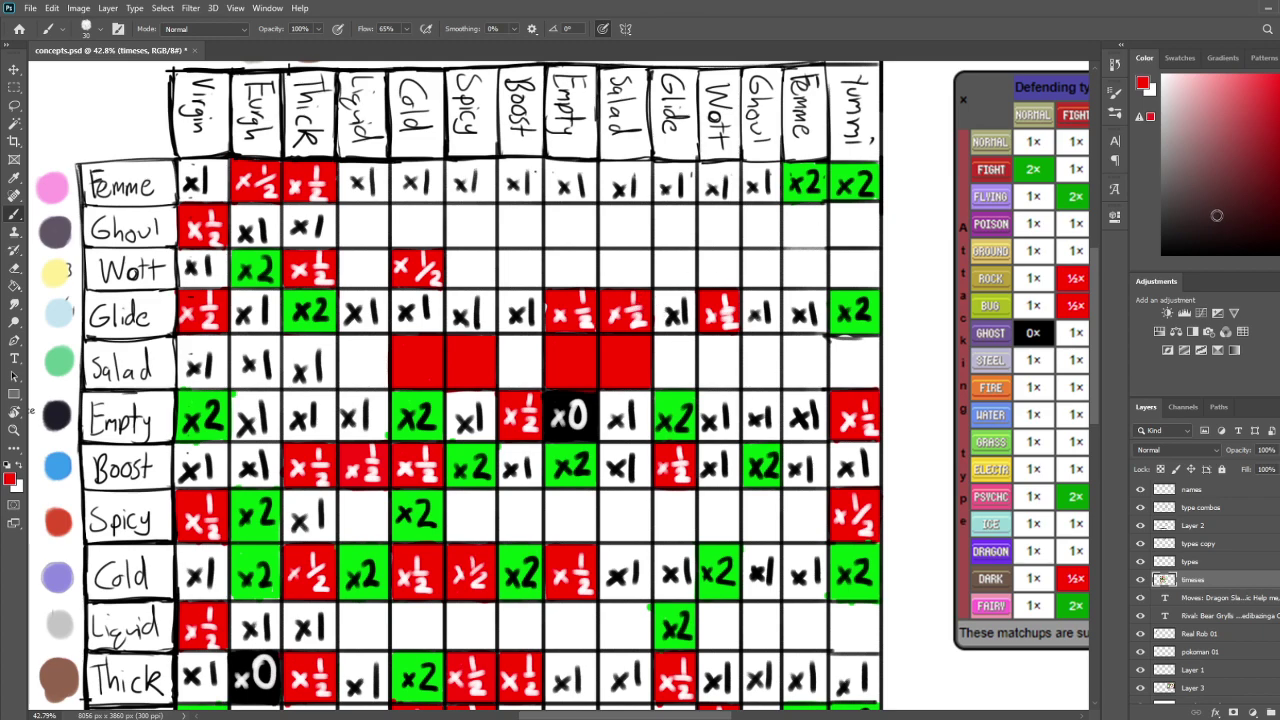
key(i)
click(673, 402)
key(b)
mouse_move(666, 340)
mouse_down()
mouse_move(660, 382)
mouse_move(656, 340)
mouse_move(694, 338)
mouse_move(682, 387)
mouse_move(666, 378)
mouse_move(676, 339)
mouse_up()
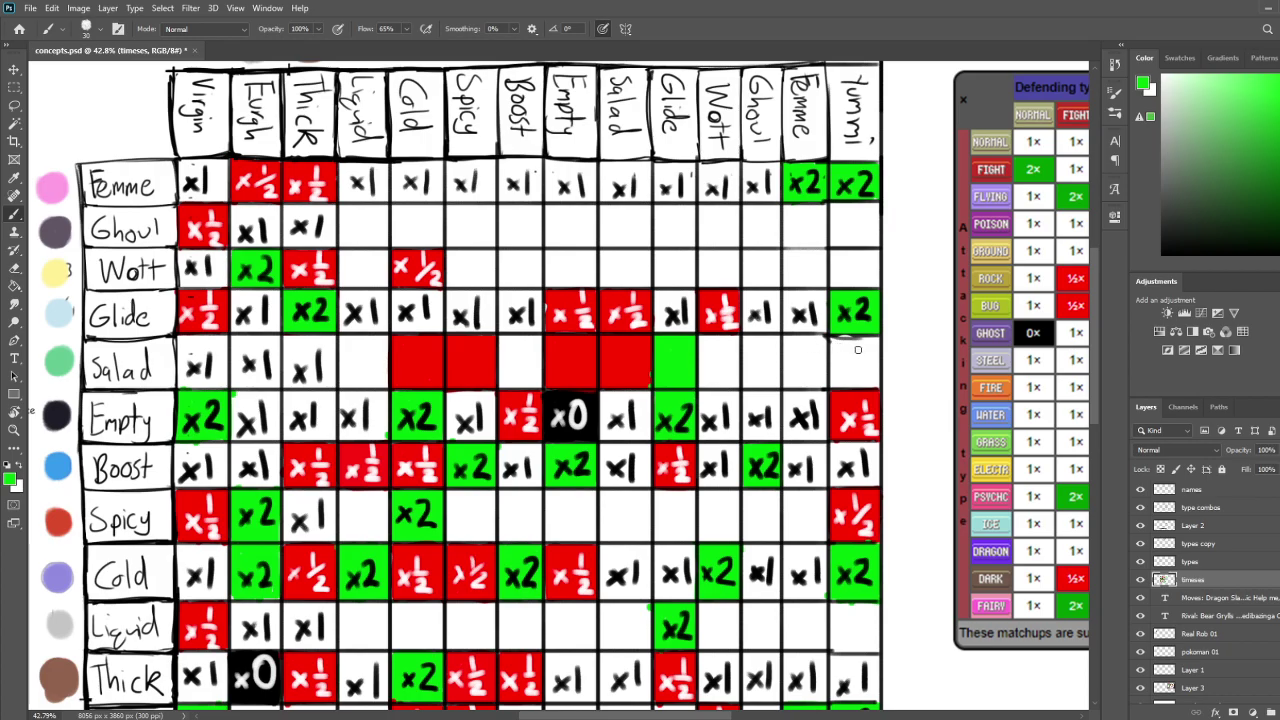
drag(808, 394, 844, 410)
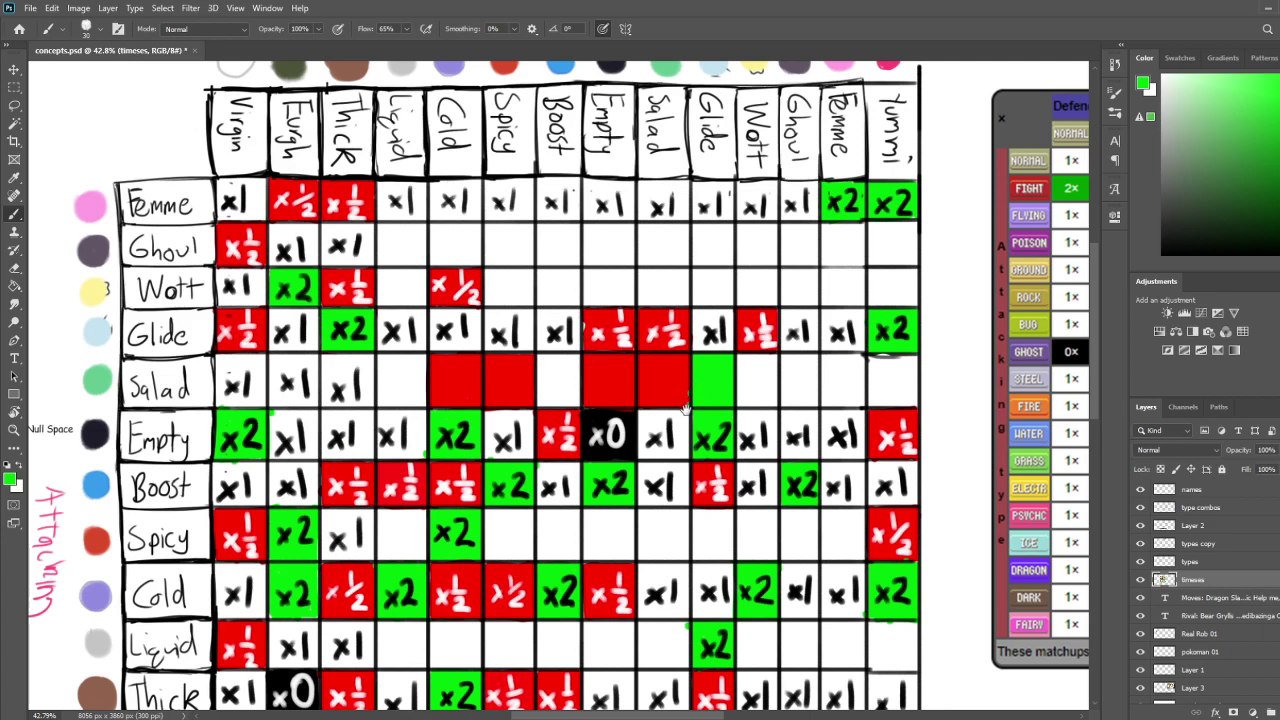
mouse_move(670, 437)
mouse_down()
mouse_move(637, 432)
mouse_move(645, 411)
mouse_move(643, 429)
mouse_up()
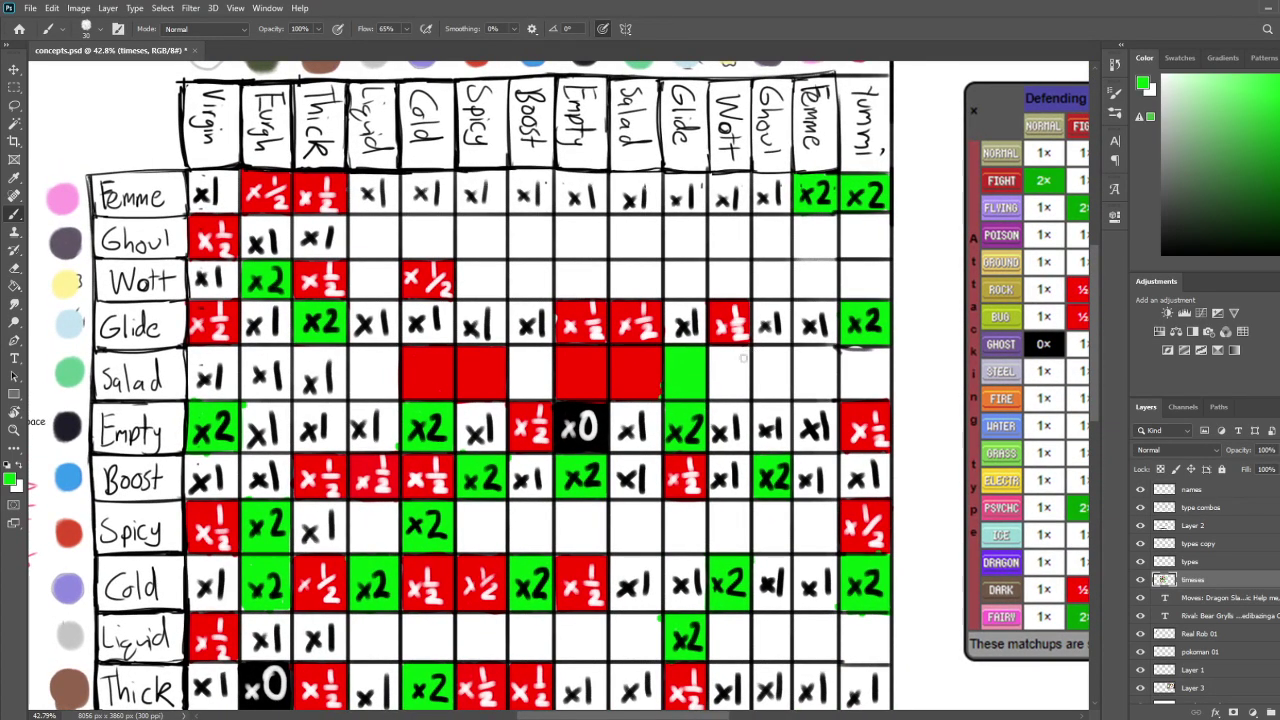
key(d)
mouse_move(670, 370)
mouse_down()
mouse_move(686, 390)
mouse_move(670, 390)
mouse_move(710, 392)
mouse_up()
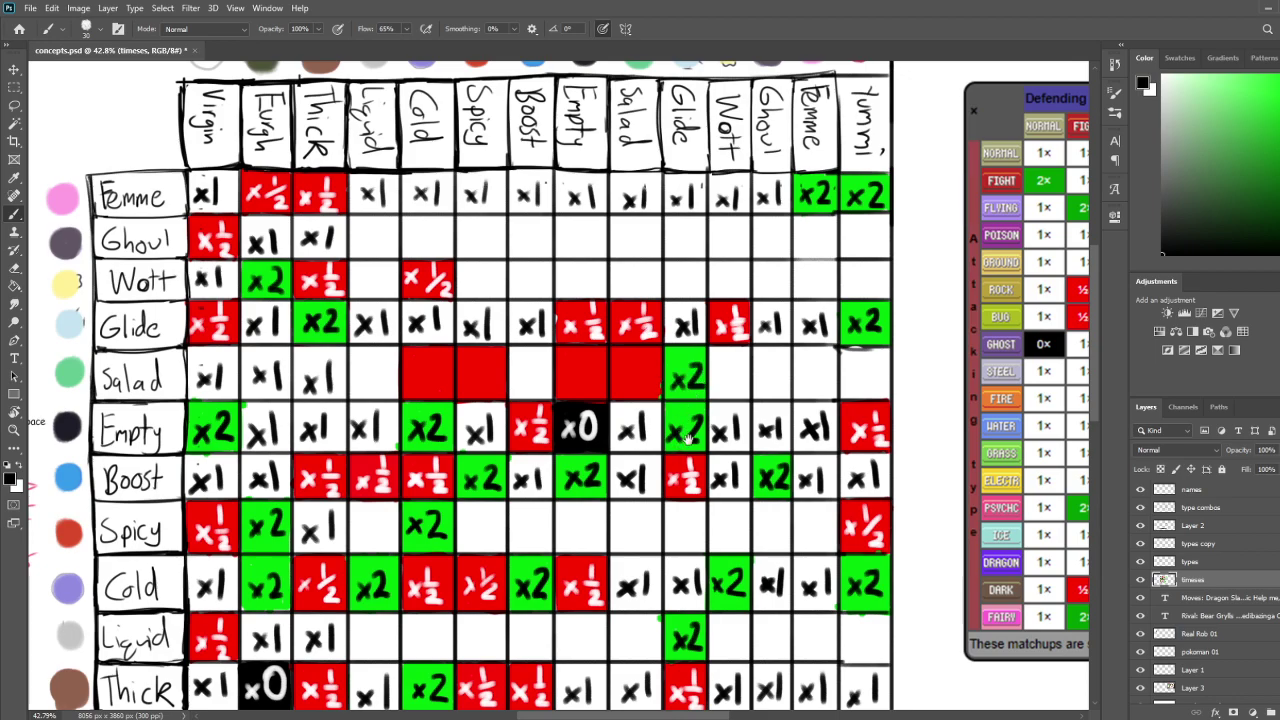
Erase the red from the Salad row's Empty cell and write a black ×1 there instead
drag(684, 445, 728, 380)
drag(681, 321, 669, 372)
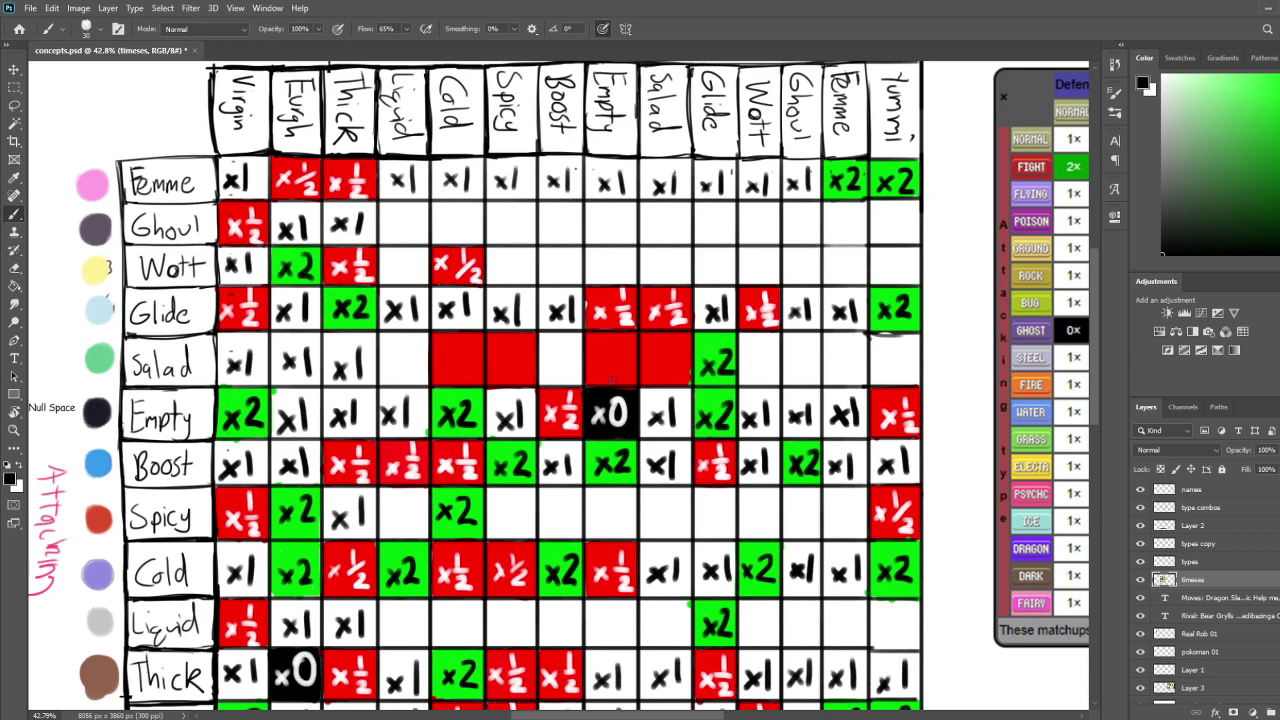
key(e)
mouse_move(620, 349)
mouse_down()
mouse_move(586, 349)
mouse_move(630, 336)
mouse_move(632, 386)
mouse_move(576, 380)
mouse_move(615, 356)
mouse_move(581, 354)
mouse_move(607, 372)
mouse_move(592, 372)
mouse_up()
key(b)
drag(621, 343, 592, 393)
Write a white ×½ in the red cell where the Salad row meets the Salad column
mouse_move(699, 359)
mouse_down()
mouse_move(668, 389)
mouse_move(675, 381)
mouse_move(633, 392)
mouse_up()
key(x)
mouse_move(633, 378)
mouse_down()
mouse_move(620, 392)
mouse_move(646, 381)
mouse_up()
mouse_move(640, 386)
mouse_down()
mouse_move(662, 398)
mouse_move(700, 388)
mouse_move(711, 286)
mouse_up()
drag(708, 190, 688, 400)
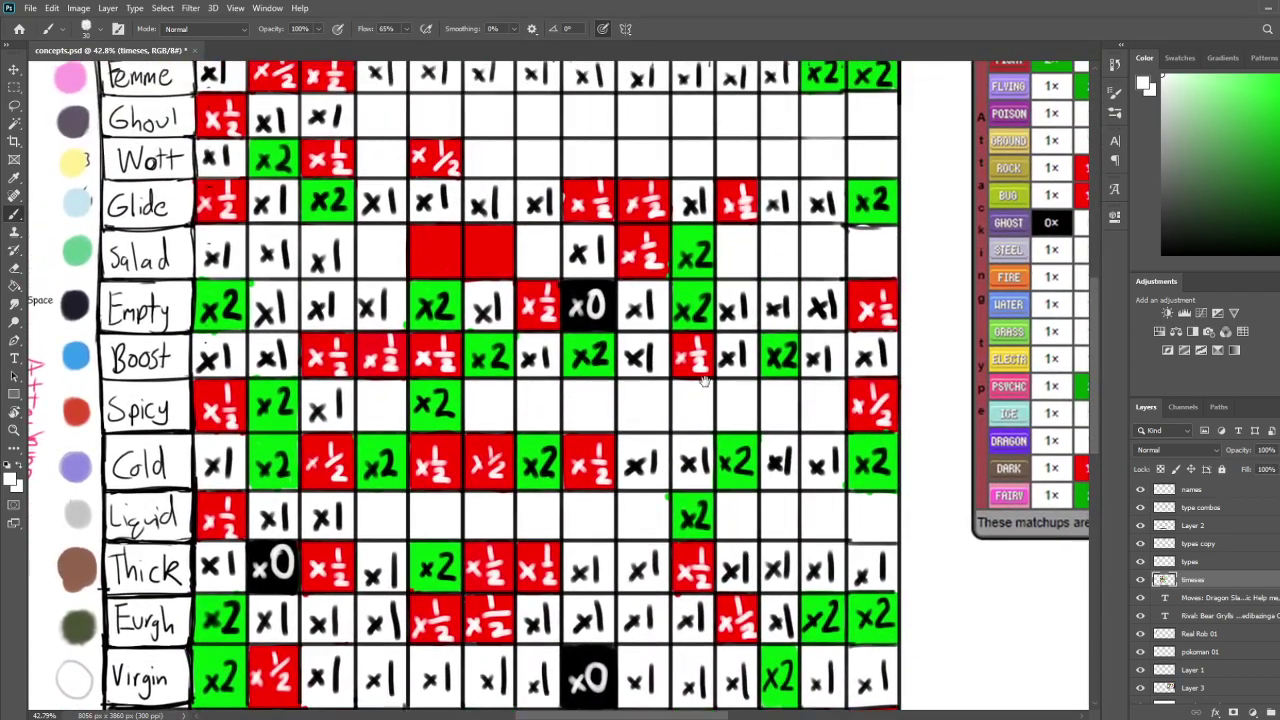
click(1279, 80)
drag(1250, 172, 1279, 76)
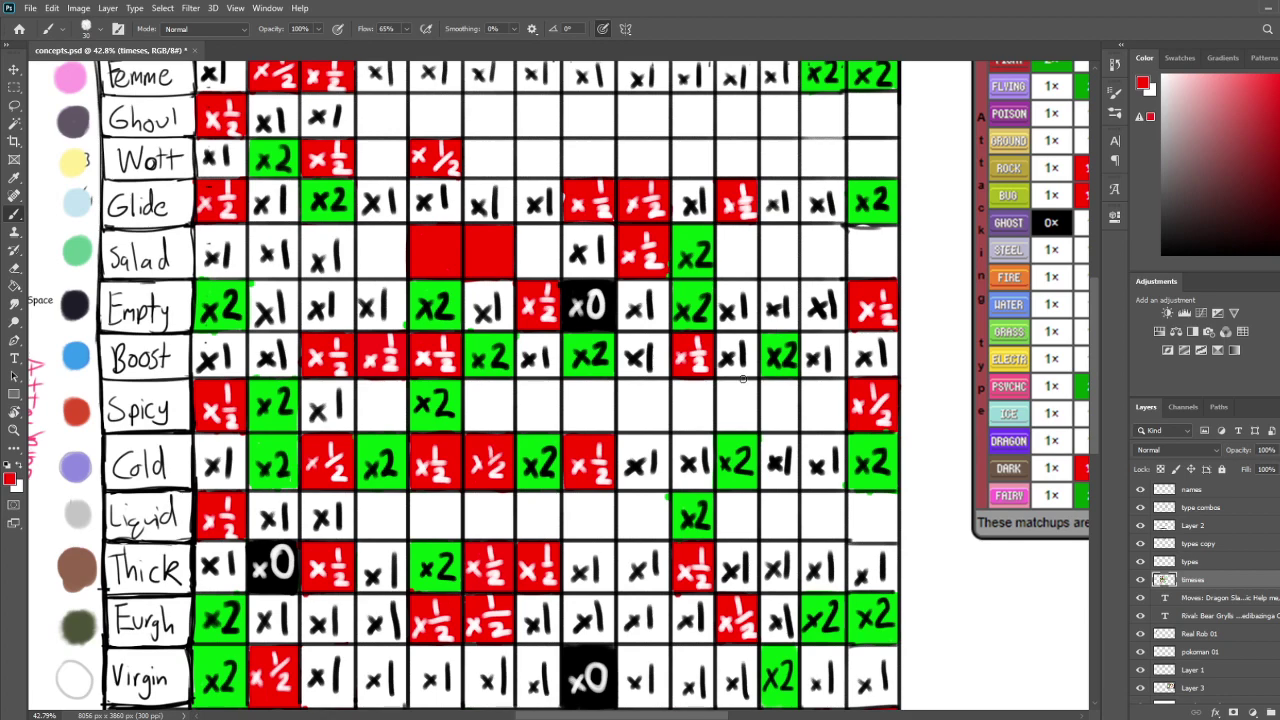
drag(641, 382, 637, 490)
mouse_move(616, 500)
mouse_down()
mouse_move(619, 526)
mouse_move(636, 488)
mouse_move(658, 487)
mouse_move(660, 530)
mouse_move(620, 533)
mouse_move(656, 533)
mouse_up()
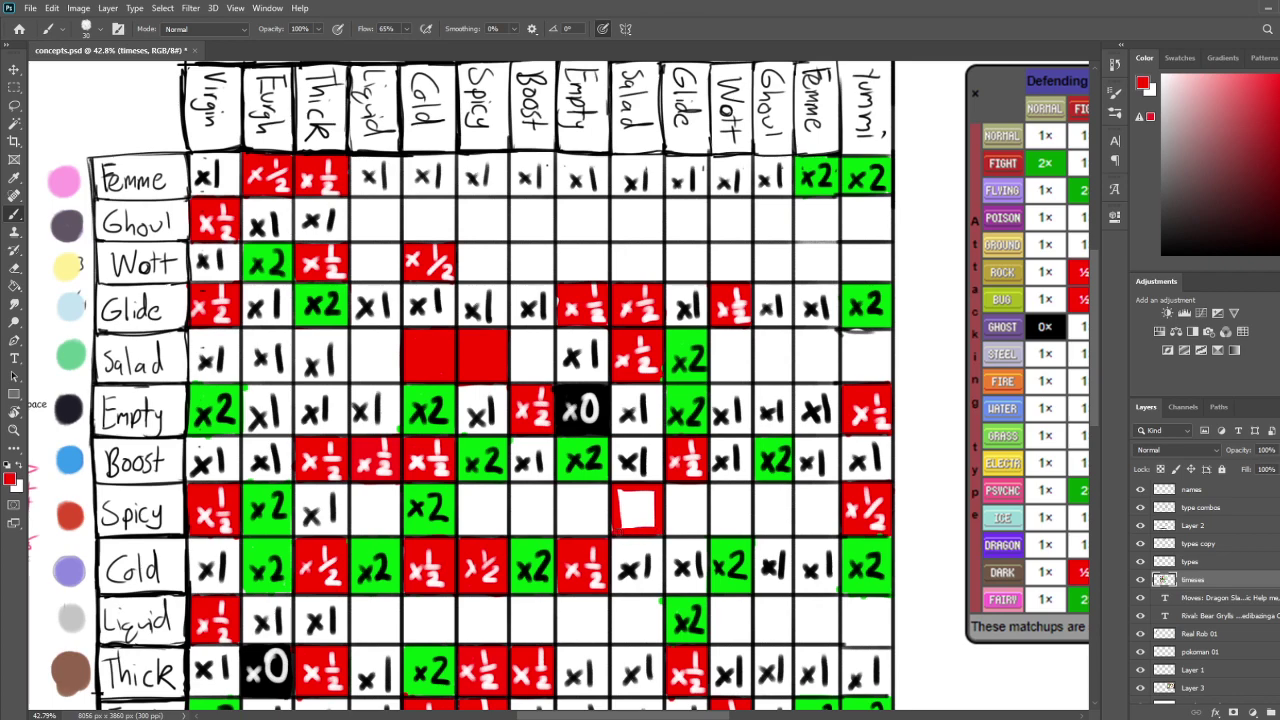
key(ctrl+z)
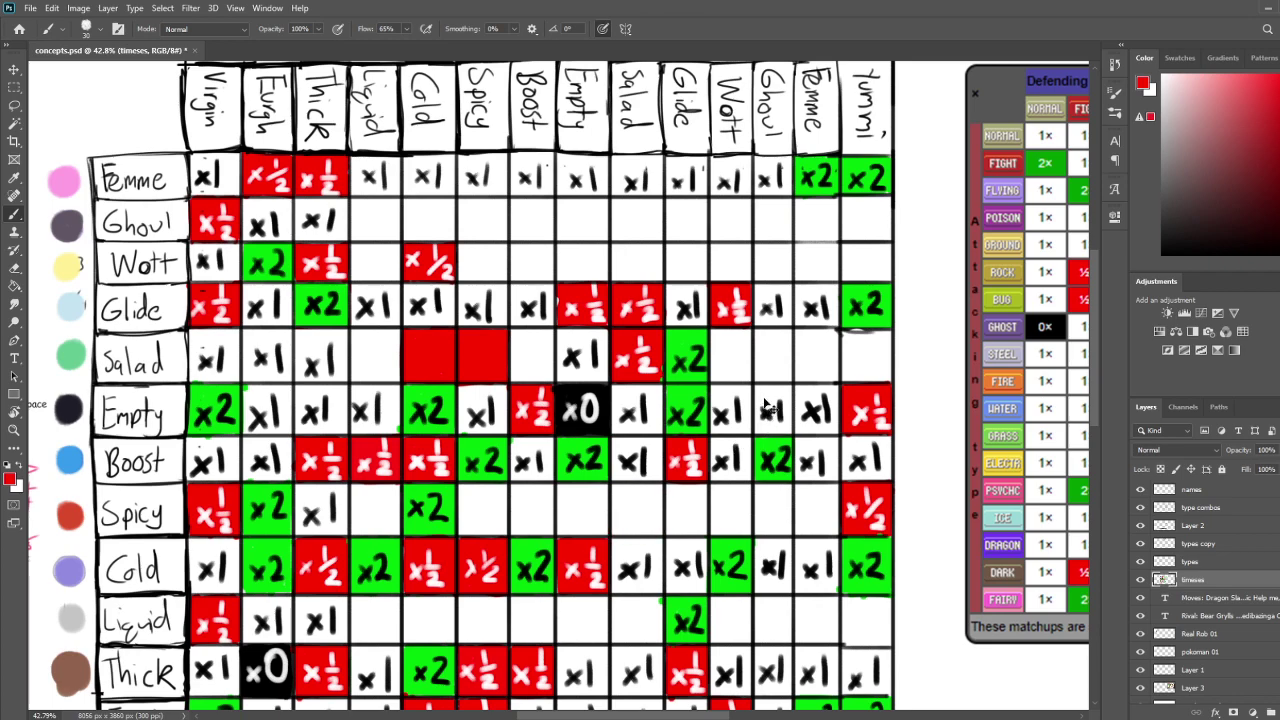
Fill the Spicy row's Salad cell with the green sampled from the chart and write a black ×2 in it
key(i)
click(683, 390)
key(b)
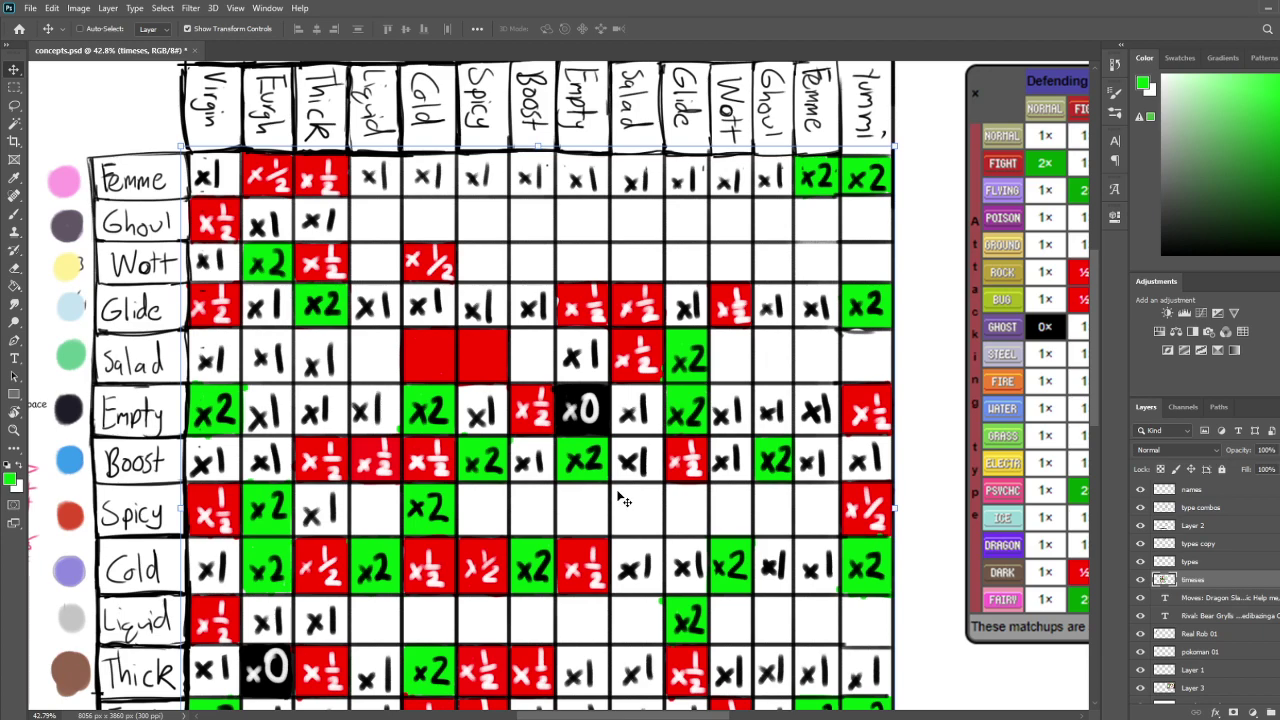
drag(618, 484, 617, 528)
mouse_move(616, 483)
mouse_down()
mouse_move(660, 484)
mouse_move(657, 524)
mouse_move(618, 534)
mouse_move(659, 518)
mouse_move(643, 488)
mouse_move(630, 525)
mouse_move(617, 519)
mouse_up()
drag(1203, 213, 1161, 256)
drag(621, 503, 633, 521)
mouse_move(633, 505)
mouse_down()
mouse_move(619, 523)
mouse_move(656, 518)
mouse_up()
Erase the red fill from the Salad row's Cold cell
mouse_move(739, 412)
mouse_down()
mouse_move(718, 478)
mouse_move(780, 422)
mouse_move(741, 456)
mouse_up()
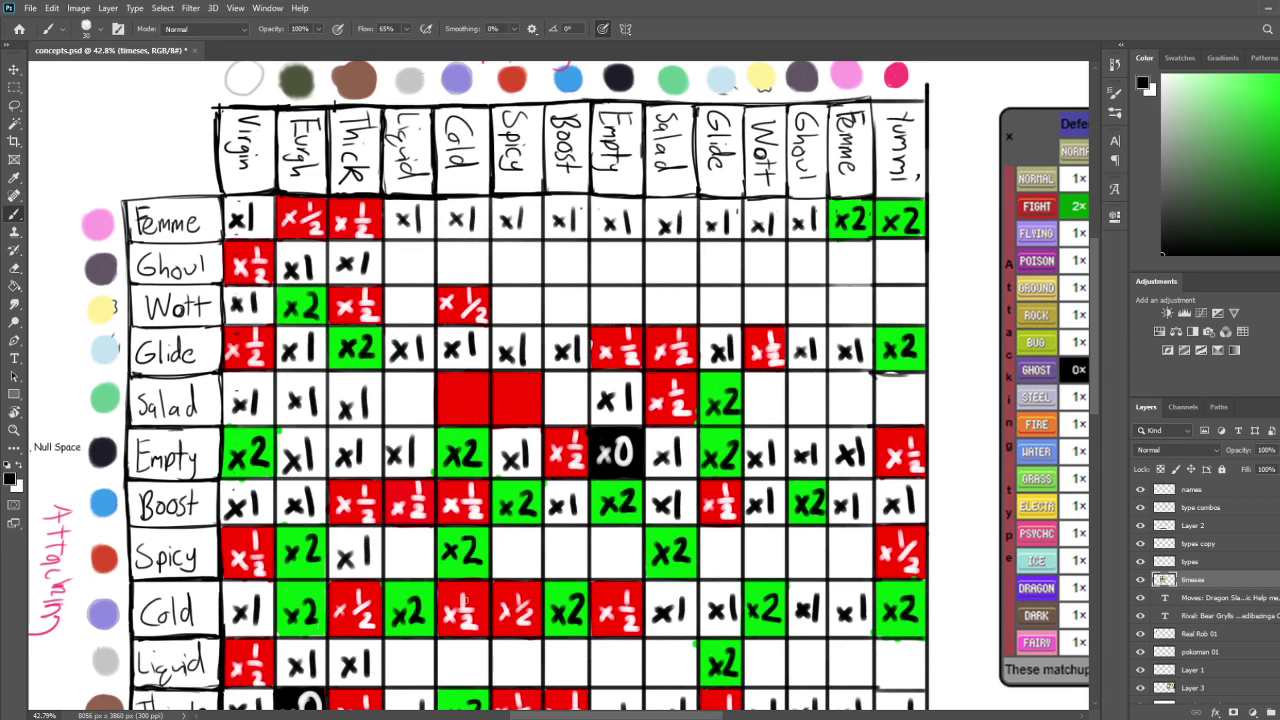
key(e)
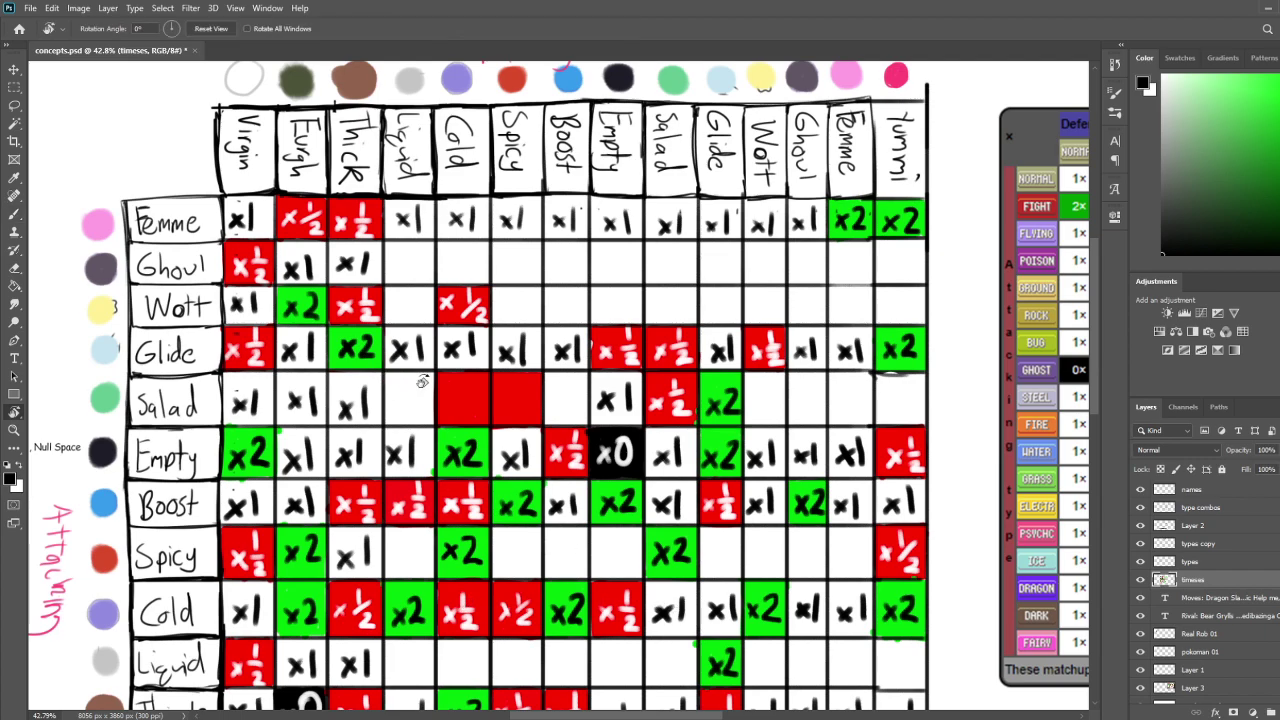
mouse_move(472, 387)
mouse_down()
mouse_move(440, 380)
mouse_move(483, 379)
mouse_move(482, 420)
mouse_move(438, 418)
mouse_move(462, 412)
mouse_move(437, 398)
mouse_up()
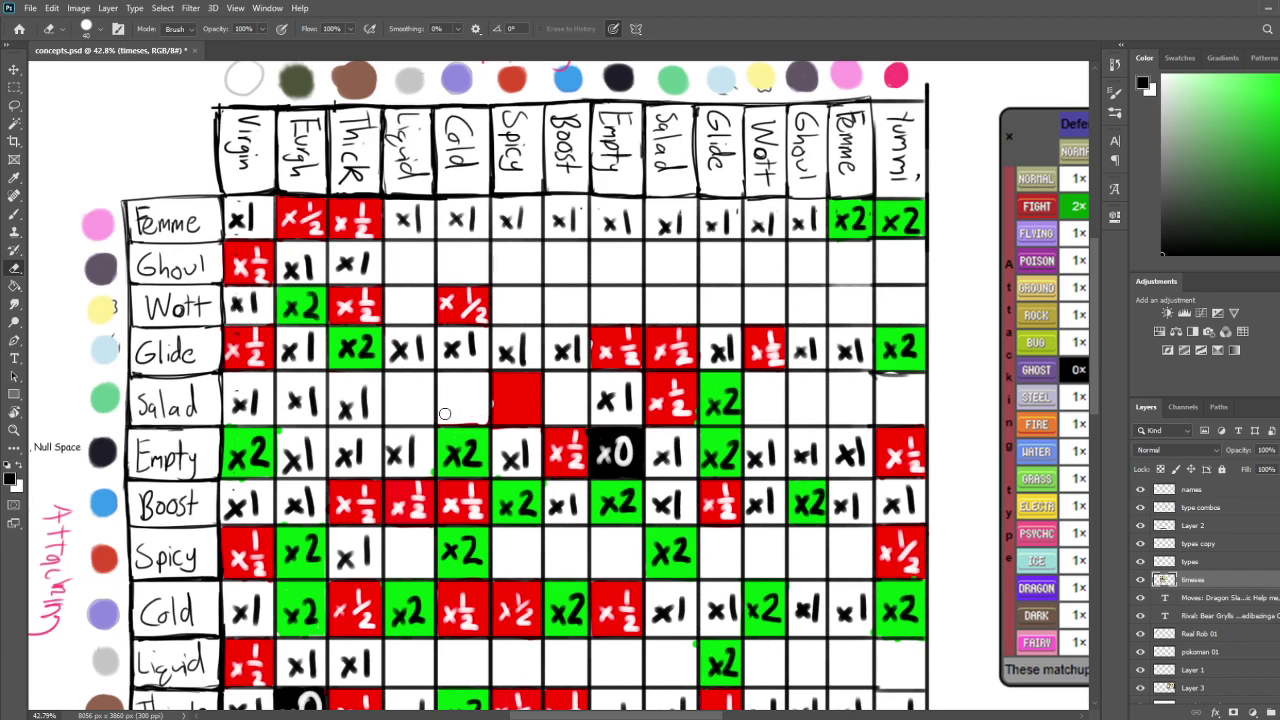
Write a black ×1 in the Salad row's Cold cell and a white ×½ in its red Spicy cell
key(b)
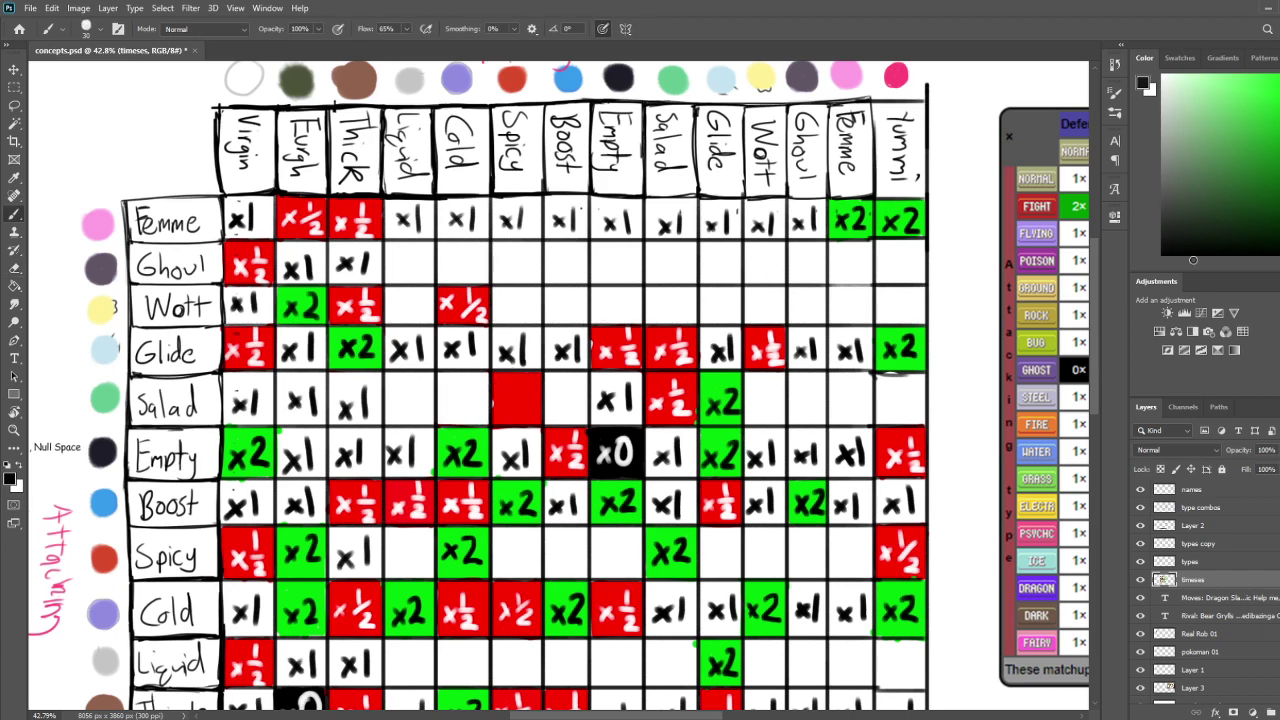
drag(448, 391, 466, 410)
mouse_move(466, 392)
mouse_down()
mouse_move(447, 410)
mouse_move(508, 408)
mouse_move(494, 410)
mouse_move(518, 392)
mouse_move(532, 414)
mouse_up()
key(x)
mouse_move(654, 404)
mouse_down()
mouse_move(600, 361)
mouse_move(629, 286)
mouse_move(644, 478)
mouse_up()
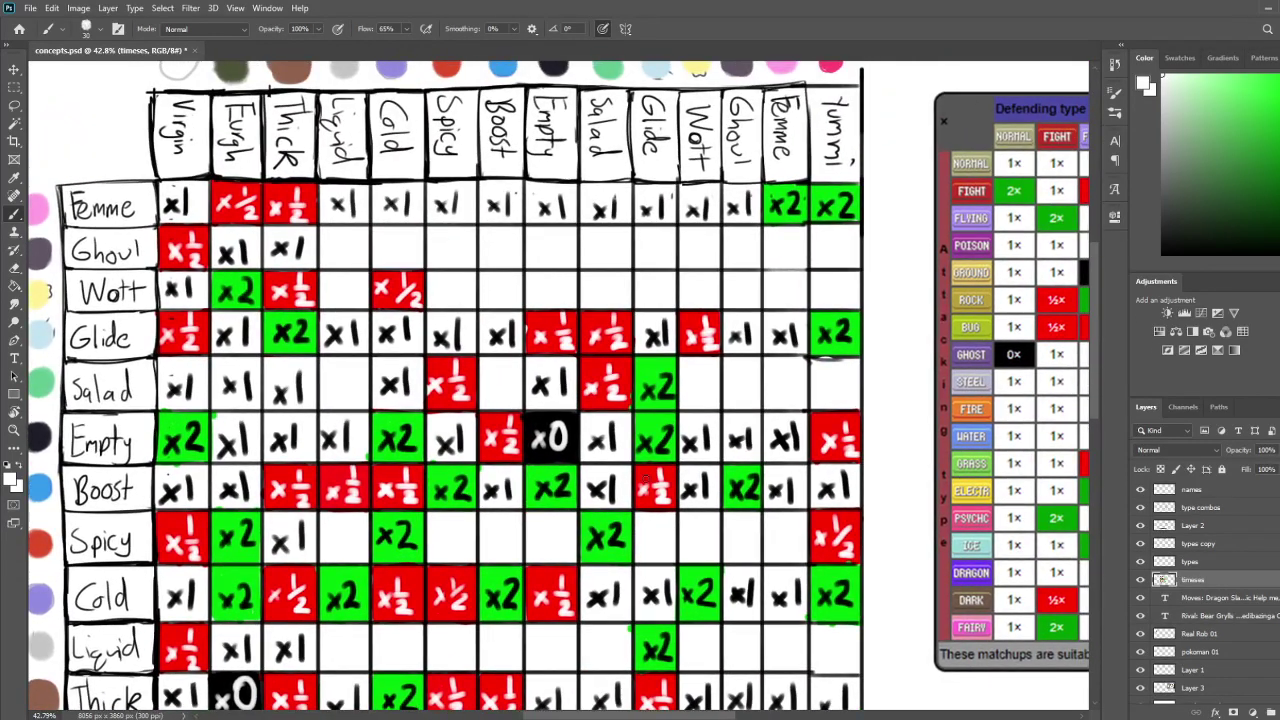
Write a black ×1 in the cell where the Salad row meets the Boost column
key(x)
drag(488, 378, 500, 392)
mouse_move(500, 377)
mouse_down()
mouse_move(488, 392)
mouse_move(510, 392)
mouse_up()
drag(260, 517, 350, 437)
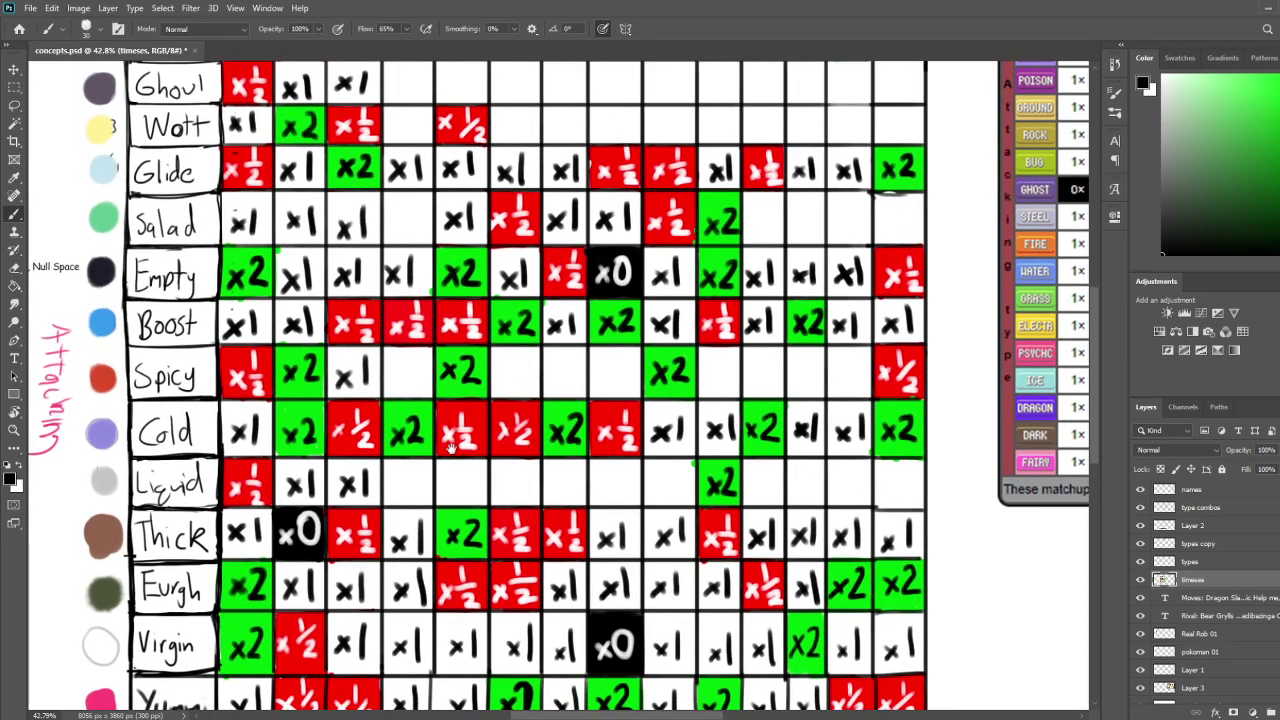
Write a black ×1 in both the Femme and Yummi cells of the Salad row
drag(451, 449, 392, 574)
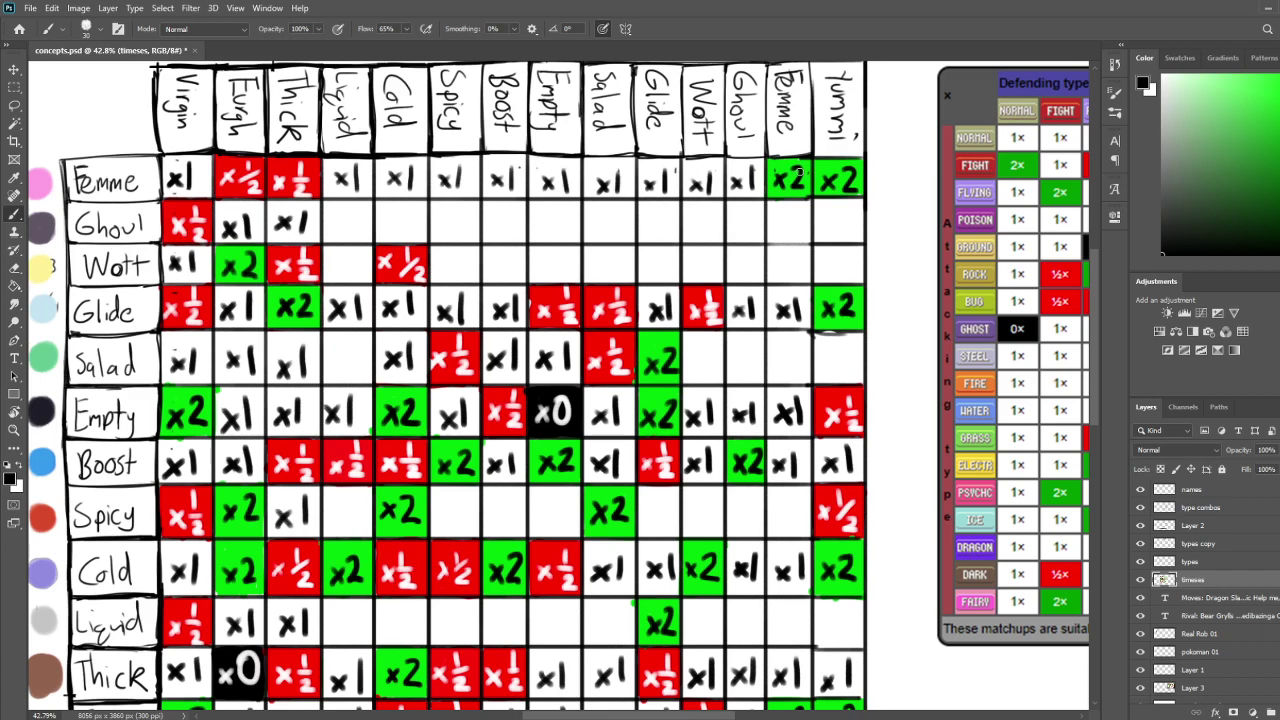
mouse_move(695, 354)
mouse_down()
mouse_move(711, 371)
mouse_move(695, 371)
mouse_move(792, 374)
mouse_up()
key(ctrl+z)
key(ctrl+z)
key(ctrl+z)
drag(814, 442, 741, 447)
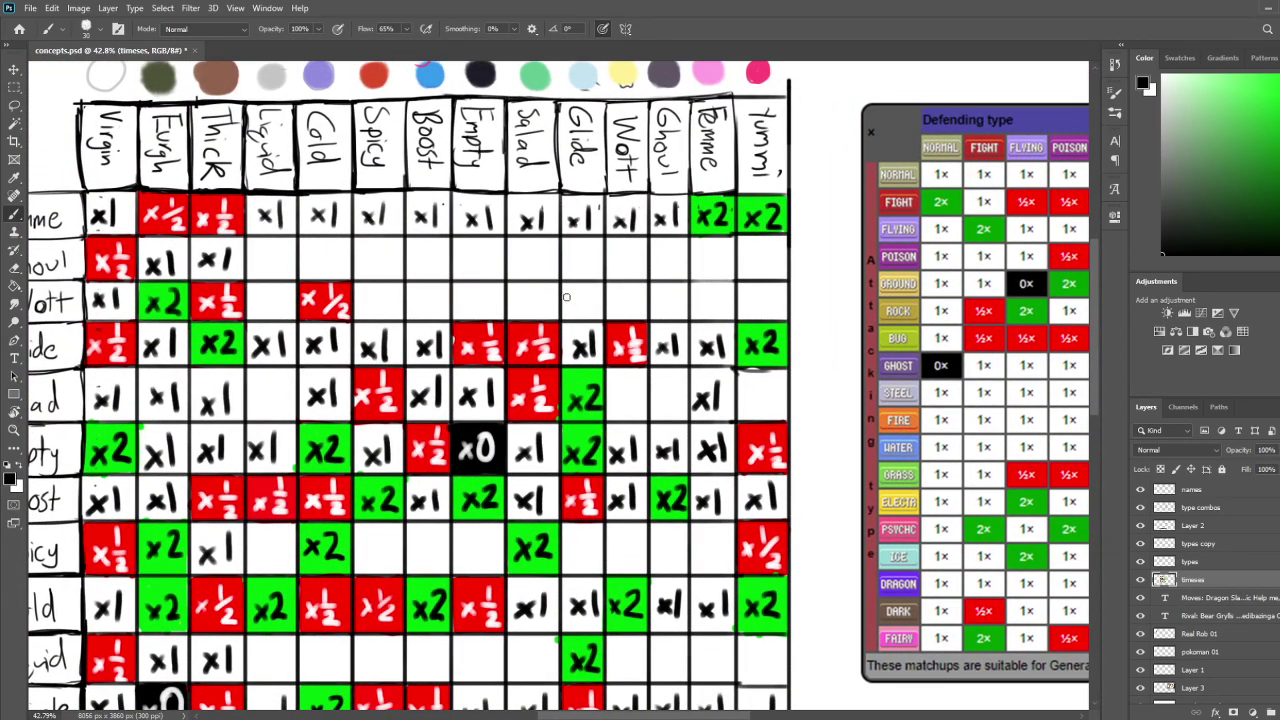
drag(640, 465, 752, 438)
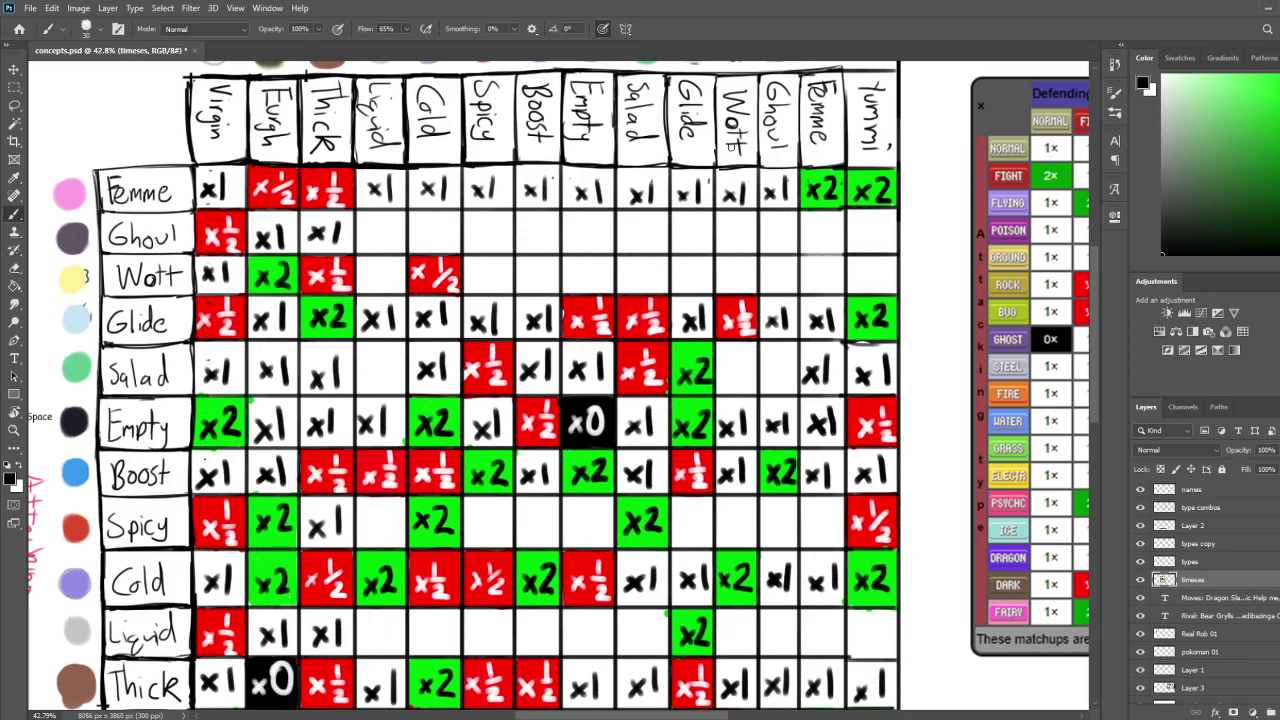
drag(768, 365, 839, 313)
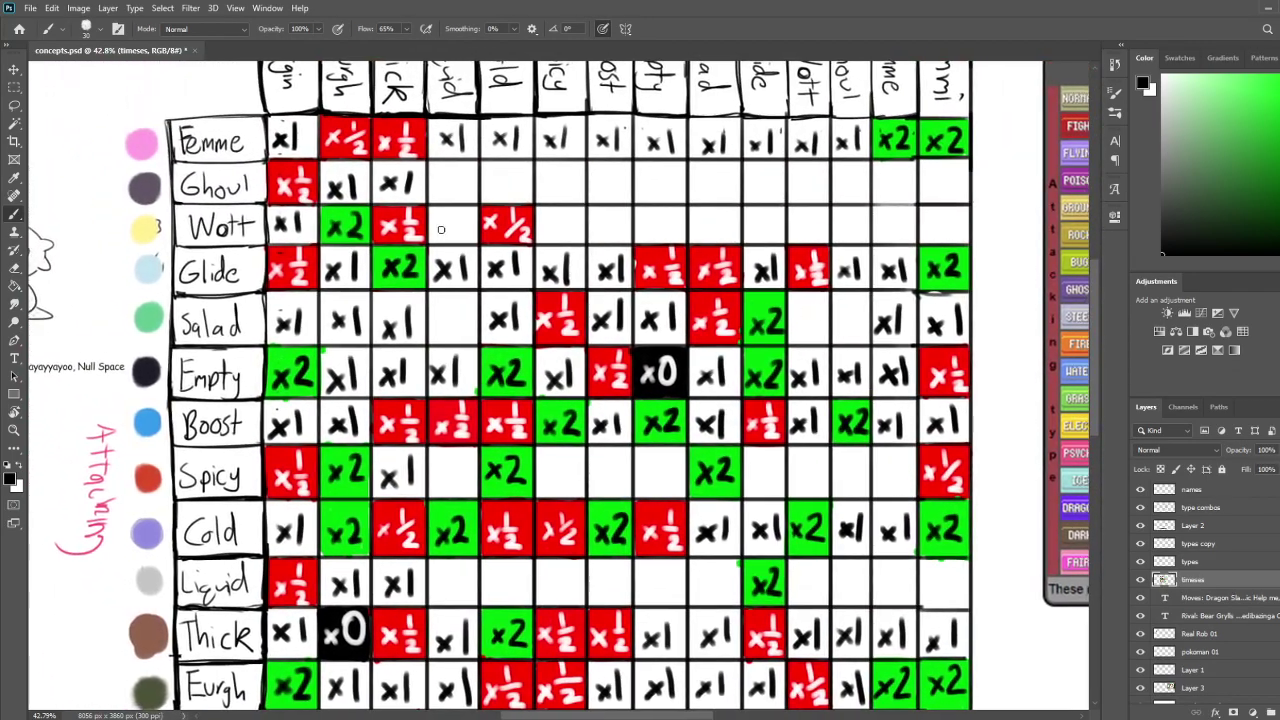
drag(358, 234, 356, 268)
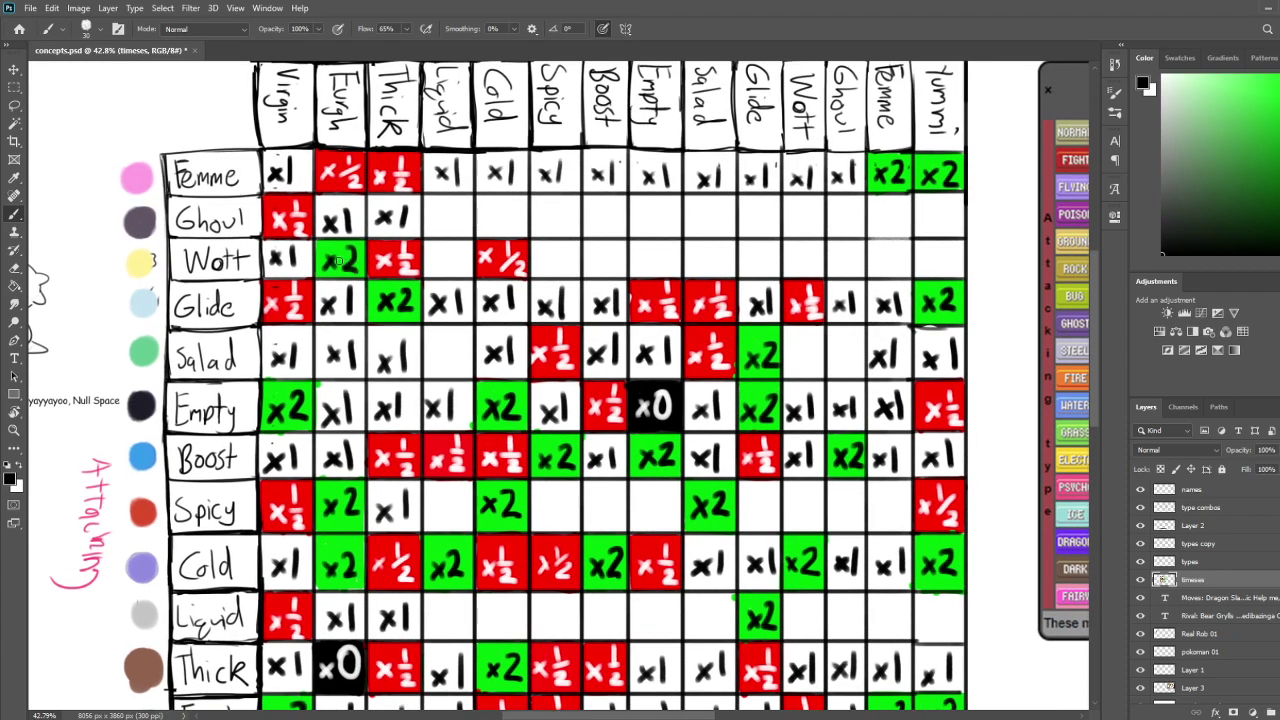
drag(716, 354, 623, 292)
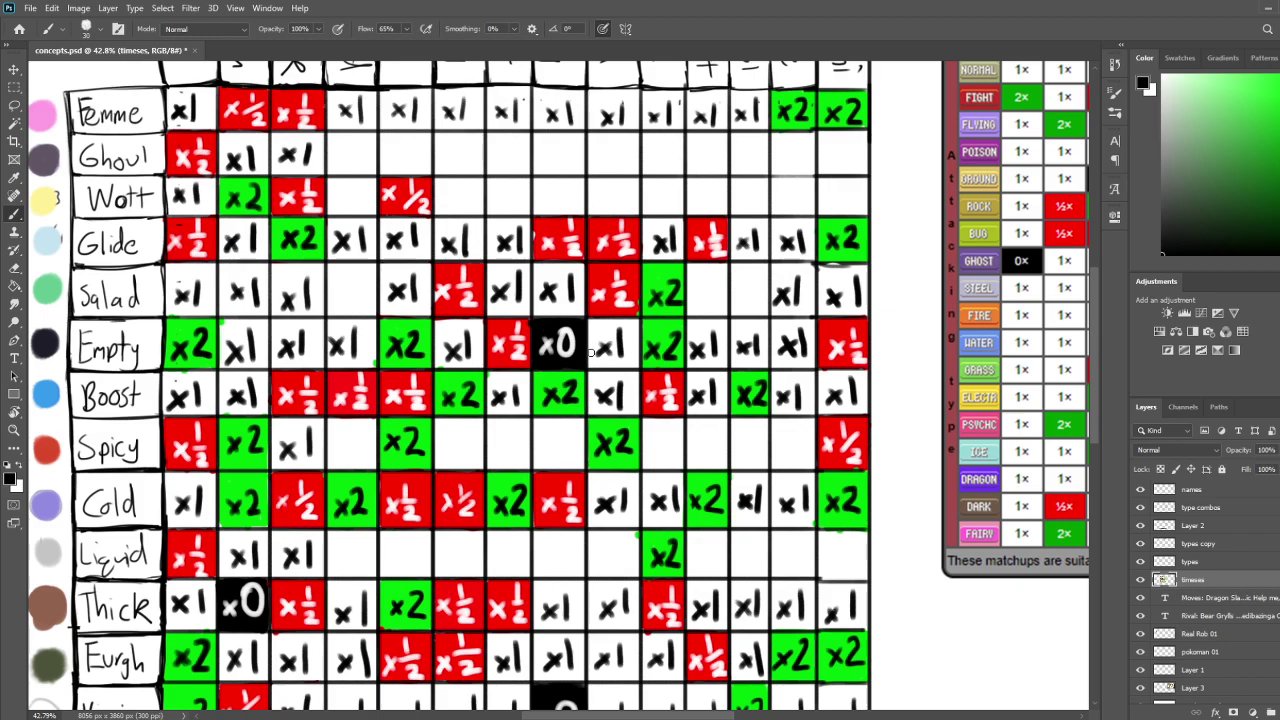
drag(789, 276, 749, 367)
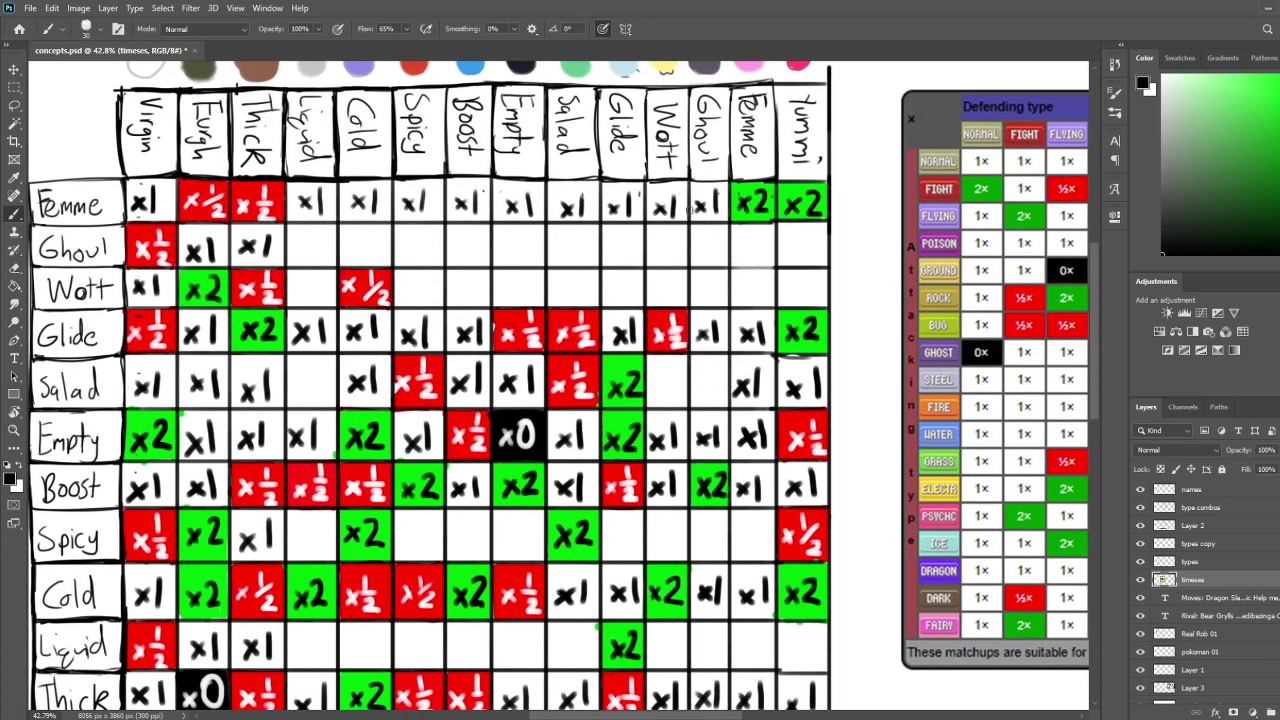
key(i)
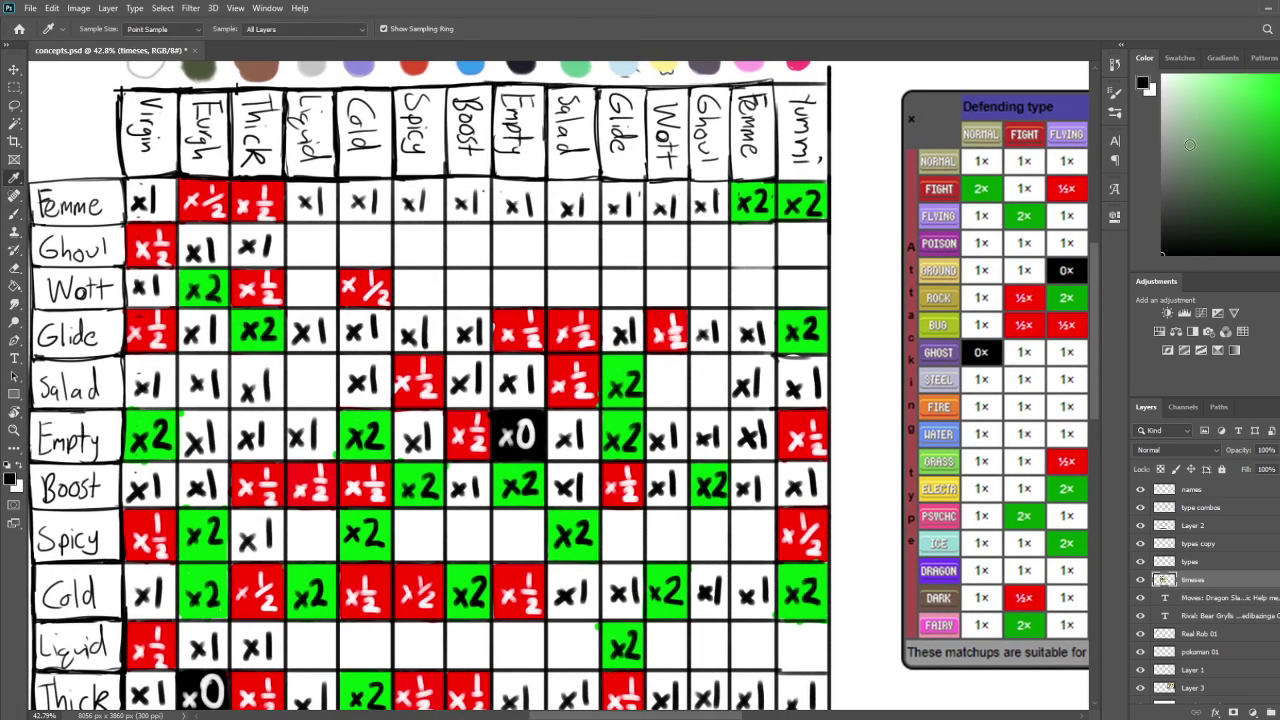
click(1273, 97)
key(b)
drag(656, 362, 650, 398)
key(ctrl+z)
Fill the Salad row's Wott cell with the green sampled from the chart and write a black ×2 in it
alt+click(616, 368)
key(b)
mouse_move(656, 362)
mouse_down()
mouse_move(650, 404)
mouse_move(680, 357)
mouse_move(684, 404)
mouse_move(650, 402)
mouse_move(680, 392)
mouse_move(656, 378)
mouse_move(667, 363)
mouse_move(654, 394)
mouse_move(673, 390)
mouse_up()
key(d)
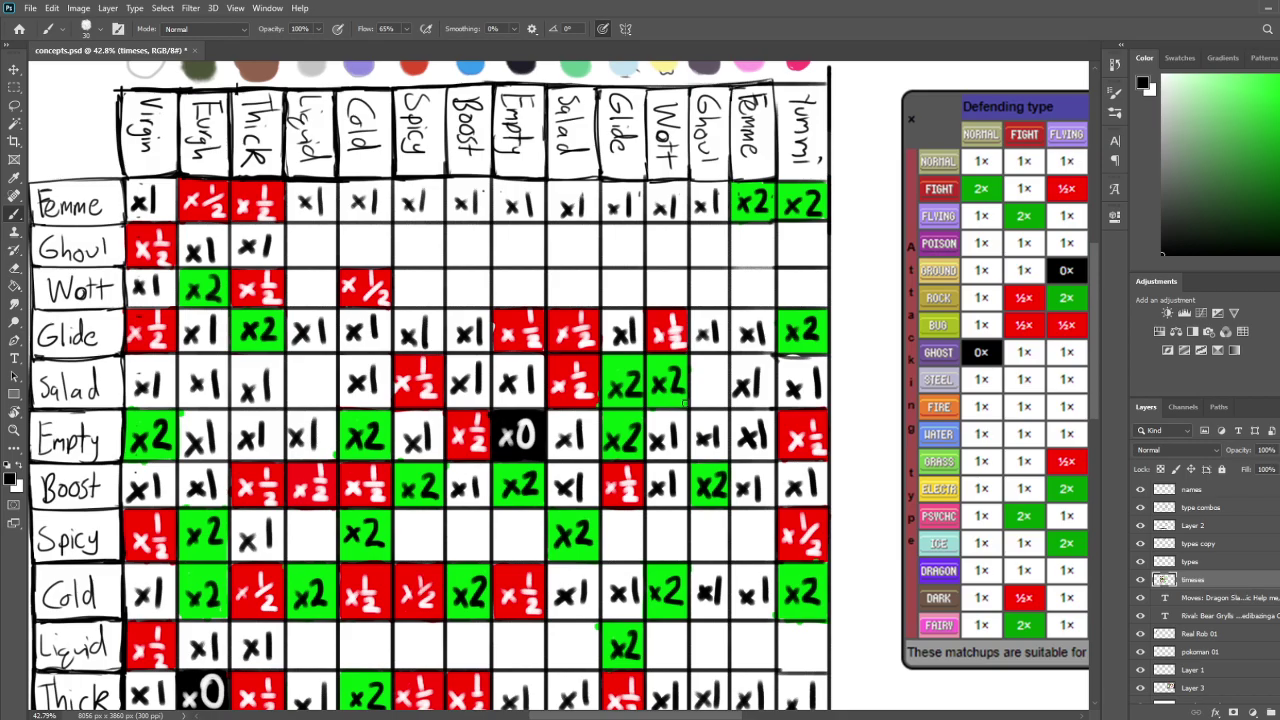
Write a black ×1 in the Salad row's Ghoul and Liquid cells
mouse_move(683, 430)
mouse_down()
mouse_move(763, 360)
mouse_move(760, 422)
mouse_move(744, 434)
mouse_up()
mouse_move(753, 388)
mouse_down()
mouse_move(768, 398)
mouse_move(752, 405)
mouse_move(780, 404)
mouse_up()
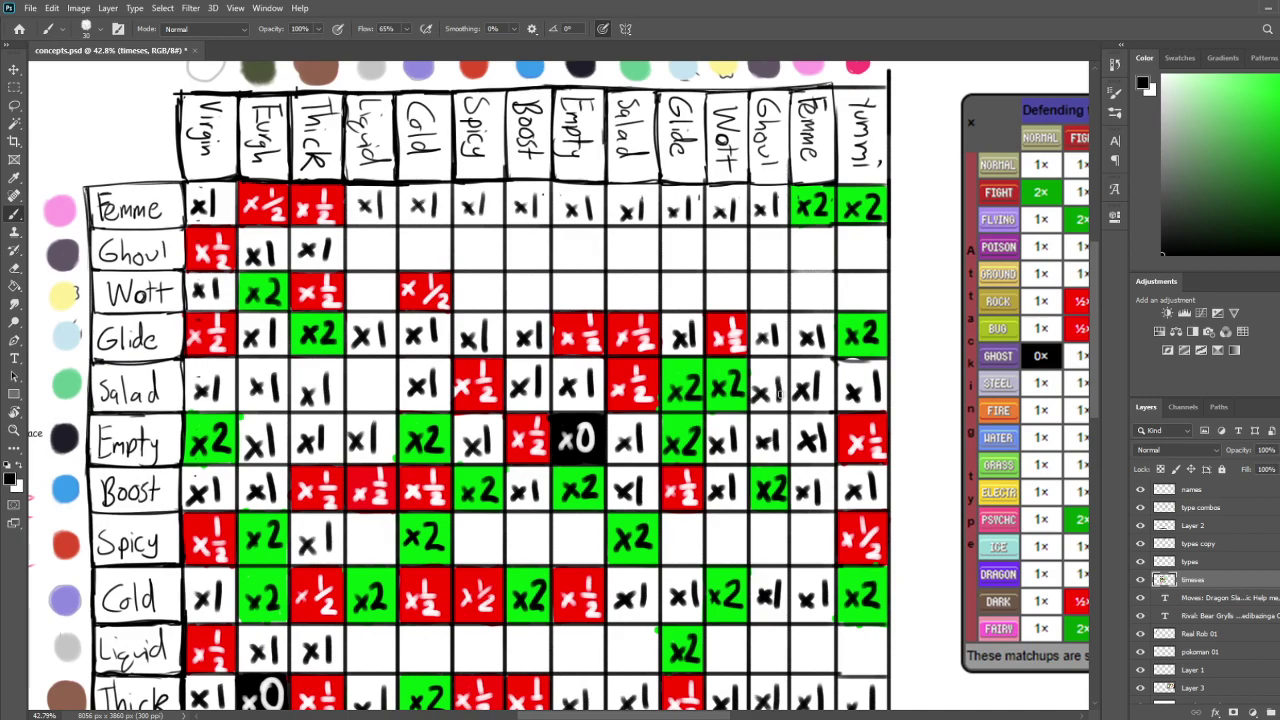
mouse_move(353, 382)
mouse_down()
mouse_move(368, 404)
mouse_move(352, 405)
mouse_move(380, 404)
mouse_up()
Fill the cell where the Wott row meets the Salad column with red and write a white ×½ in it
drag(599, 372, 641, 234)
drag(598, 482, 572, 553)
drag(746, 358, 729, 412)
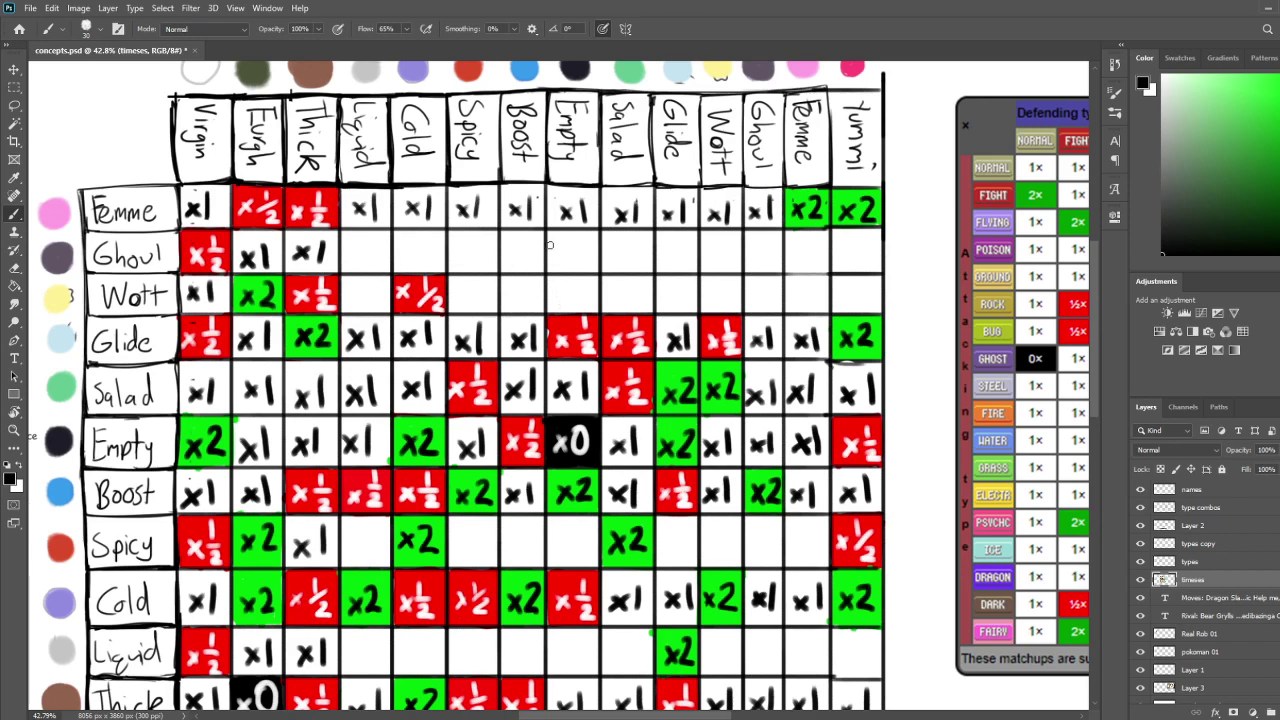
click(1277, 88)
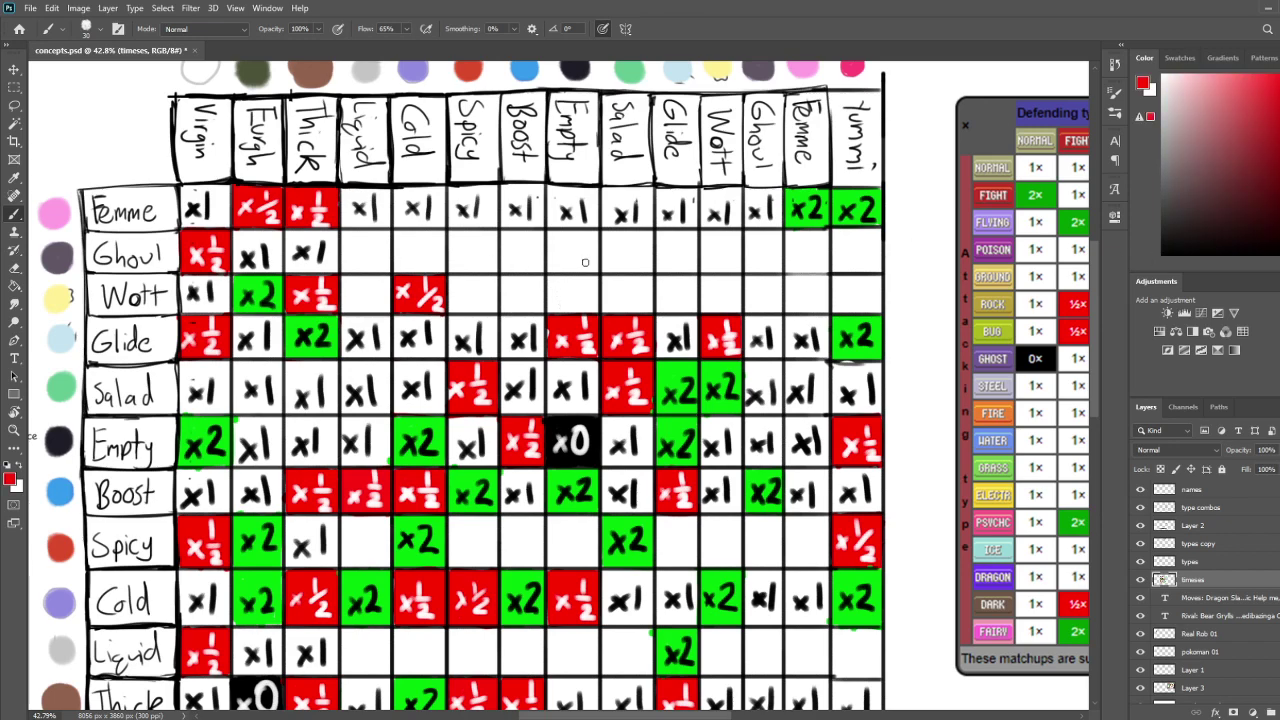
mouse_move(630, 298)
mouse_down()
mouse_move(611, 313)
mouse_move(604, 283)
mouse_move(650, 279)
mouse_move(650, 312)
mouse_move(615, 302)
mouse_up()
key(x)
mouse_move(615, 290)
mouse_down()
mouse_move(606, 302)
mouse_move(640, 298)
mouse_move(640, 314)
mouse_up()
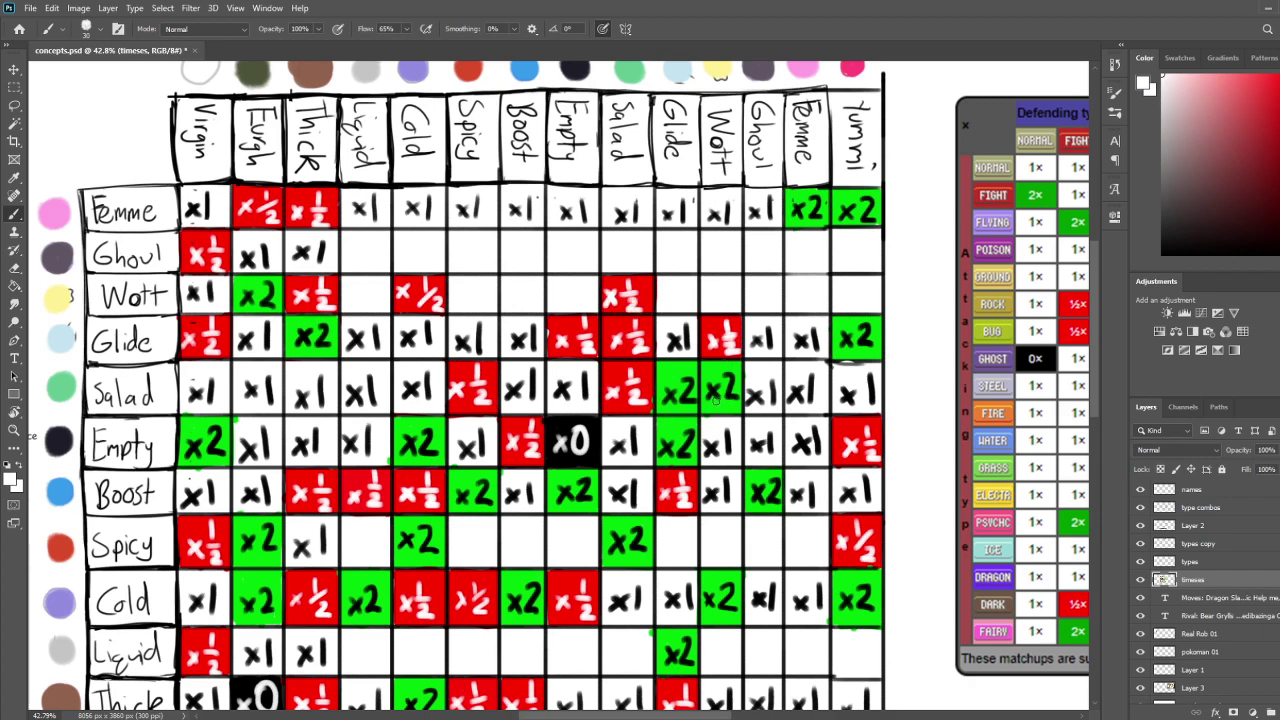
Write a black ×1 in the Salad column cells of the Ghoul and Liquid rows
mouse_move(700, 382)
mouse_down()
mouse_move(714, 397)
mouse_move(714, 379)
mouse_up()
drag(1208, 237, 1162, 255)
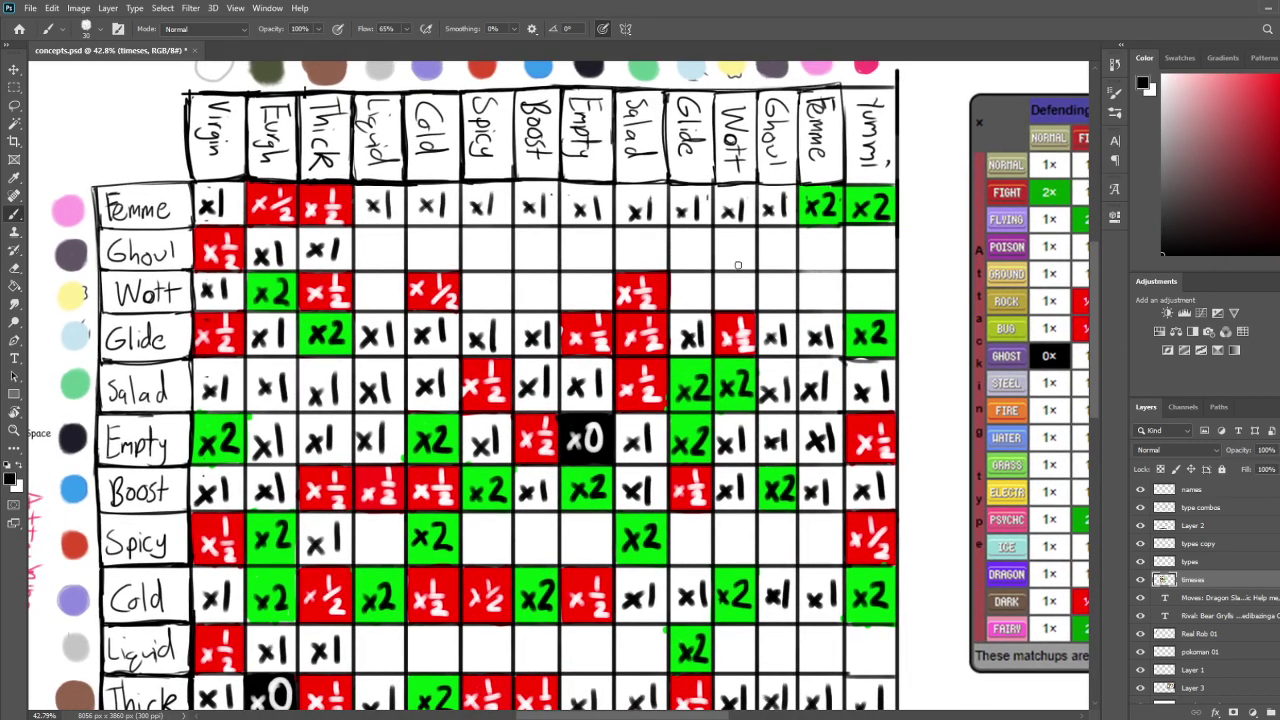
drag(624, 242, 640, 258)
mouse_move(640, 240)
mouse_down()
mouse_move(624, 258)
mouse_move(650, 260)
mouse_up()
mouse_move(775, 407)
mouse_down()
mouse_move(787, 226)
mouse_move(755, 434)
mouse_up()
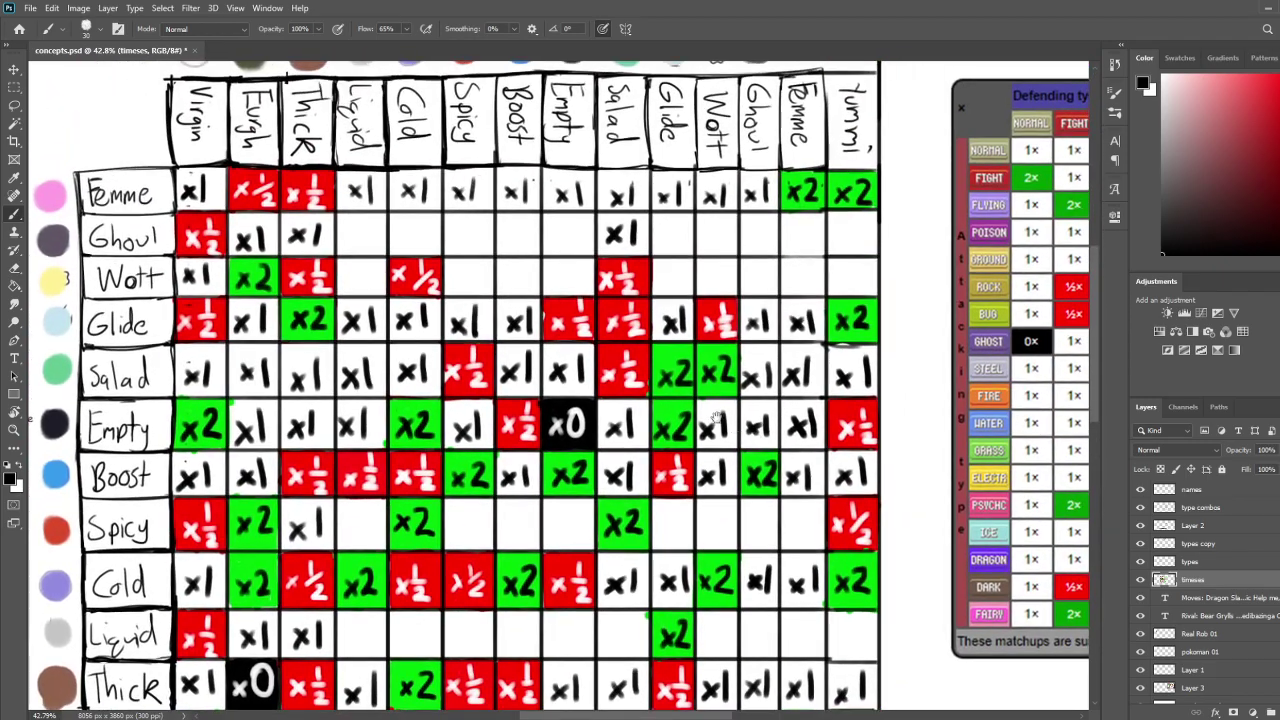
mouse_move(529, 520)
mouse_down()
mouse_move(520, 420)
mouse_move(540, 245)
mouse_up()
drag(618, 356, 632, 376)
drag(632, 360, 618, 378)
mouse_move(644, 342)
mouse_down()
mouse_move(650, 376)
mouse_move(729, 177)
mouse_move(732, 428)
mouse_move(765, 347)
mouse_move(751, 385)
mouse_move(747, 363)
mouse_up()
Examine the chart for the matchup cells that are still empty in the Ghoul, Wott, Spicy and Liquid rows
scroll(700, 400, up, 5)
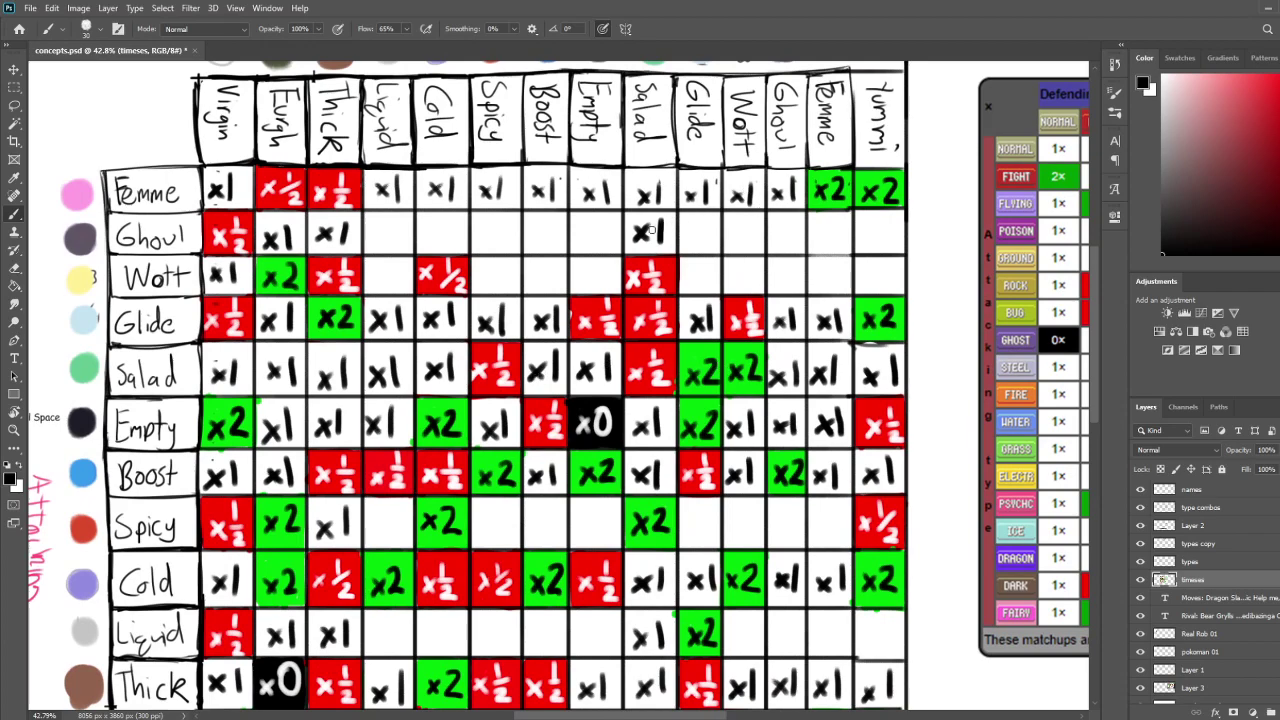
scroll(685, 300, down, 5)
scroll(685, 300, left, 1)
scroll(690, 306, up, 4)
scroll(680, 360, down, 4)
scroll(668, 420, up, 4)
scroll(668, 420, up, 2)
scroll(668, 420, right, 1)
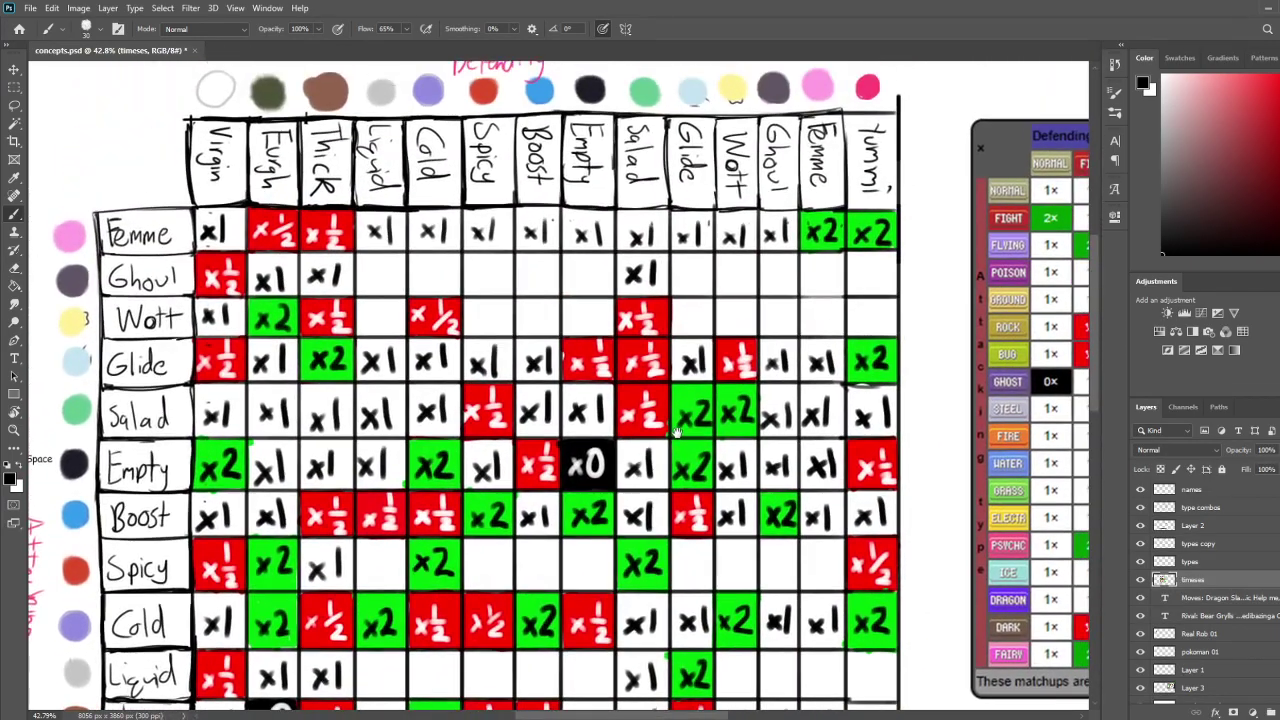
drag(388, 315, 404, 269)
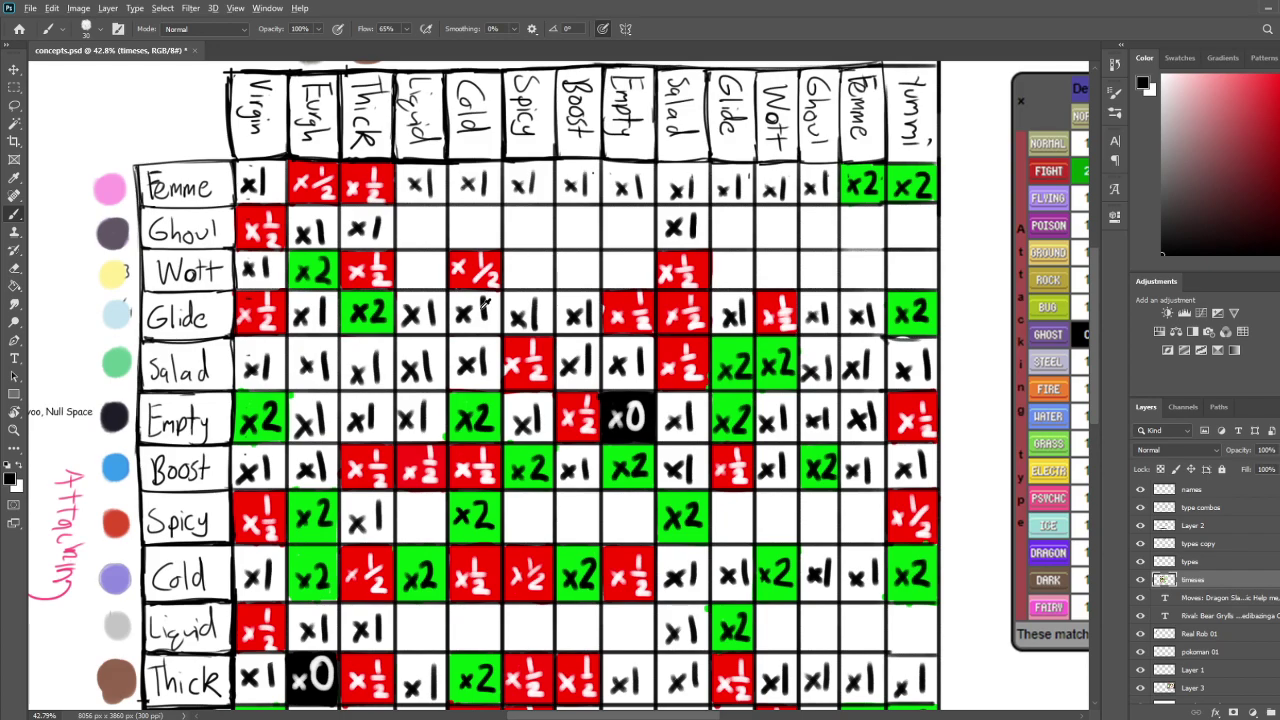
scroll(508, 298, down, 1)
scroll(488, 410, up, 1)
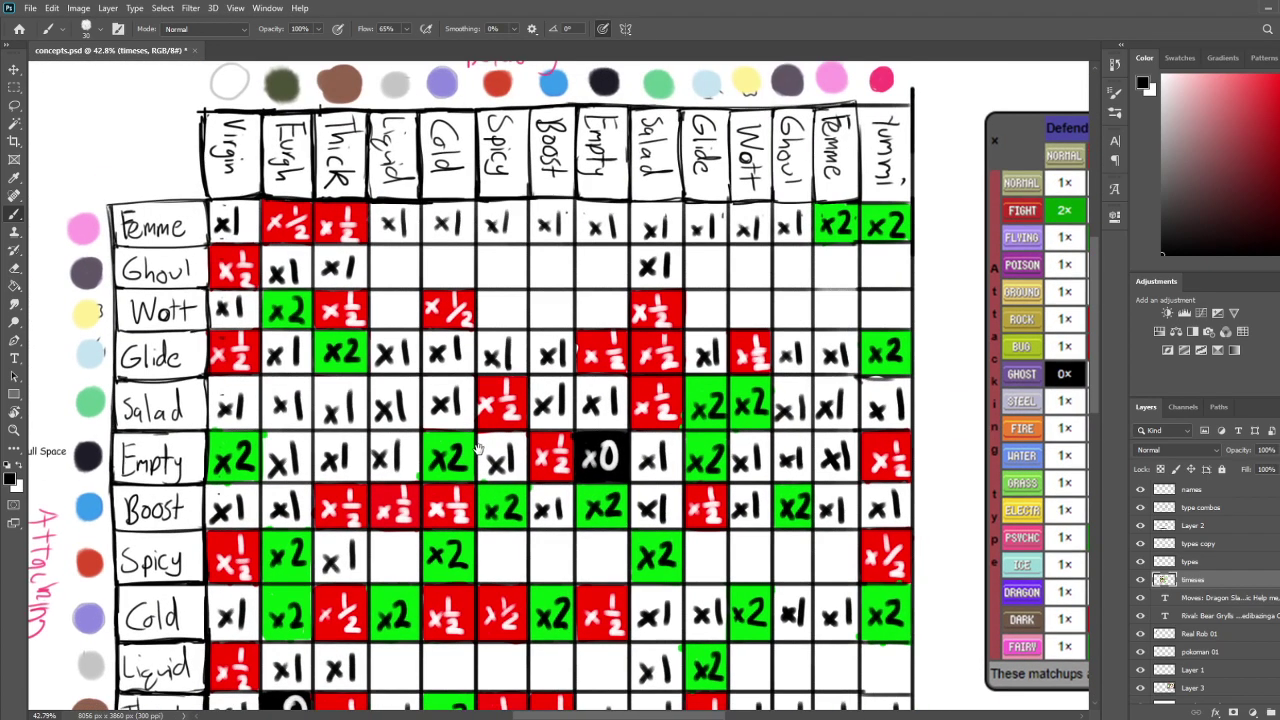
drag(472, 455, 468, 455)
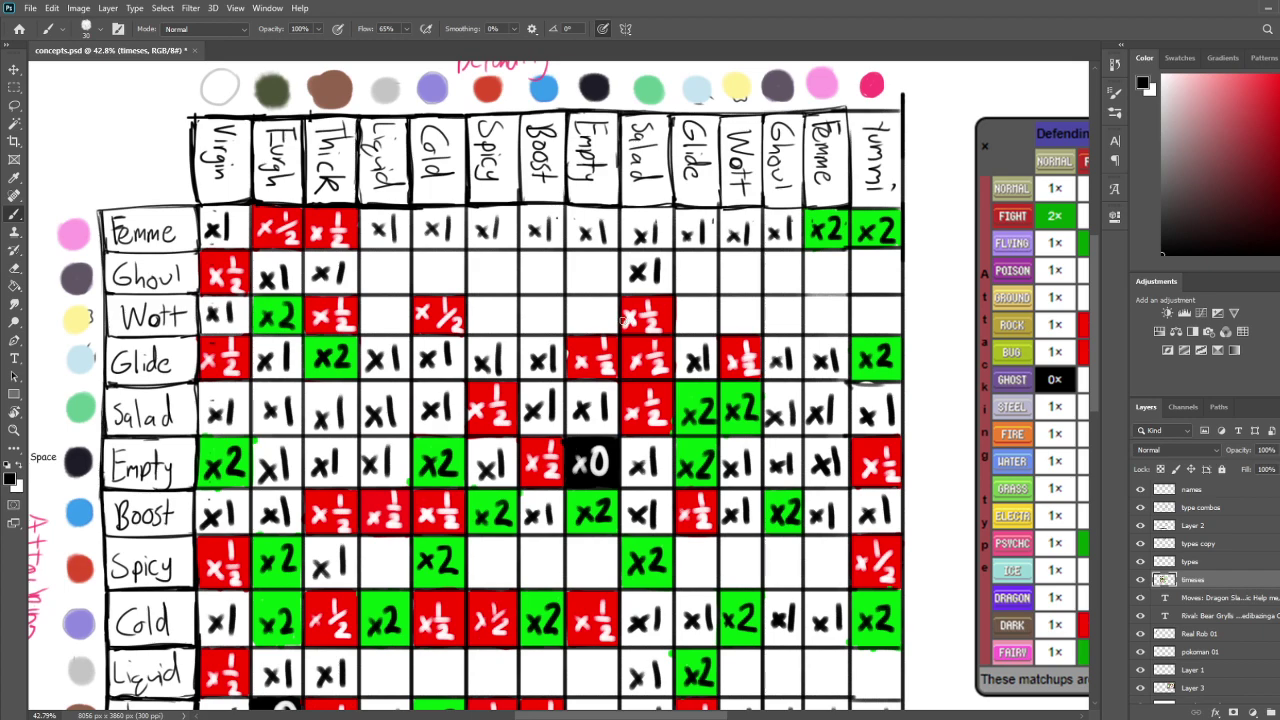
drag(610, 345, 573, 333)
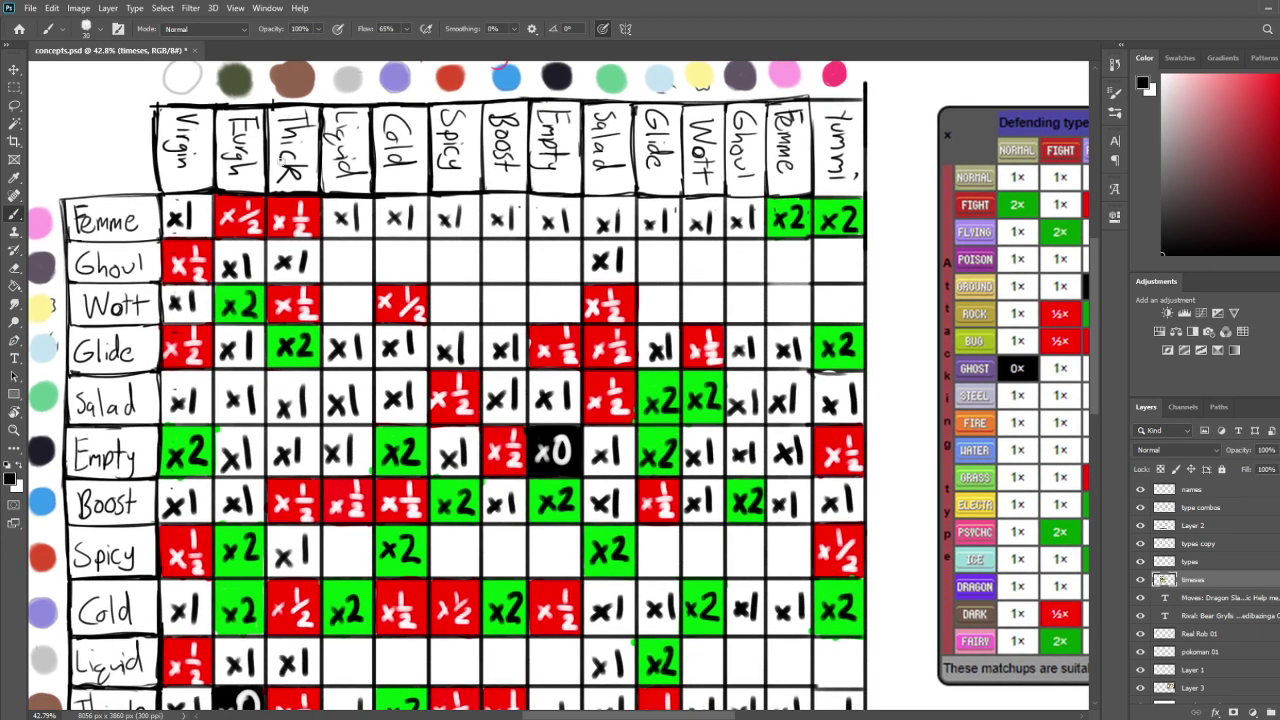
mouse_move(521, 266)
mouse_down()
mouse_move(569, 242)
mouse_move(534, 263)
mouse_move(549, 277)
mouse_move(569, 269)
mouse_move(565, 257)
mouse_move(545, 270)
mouse_move(525, 250)
mouse_move(533, 265)
mouse_up()
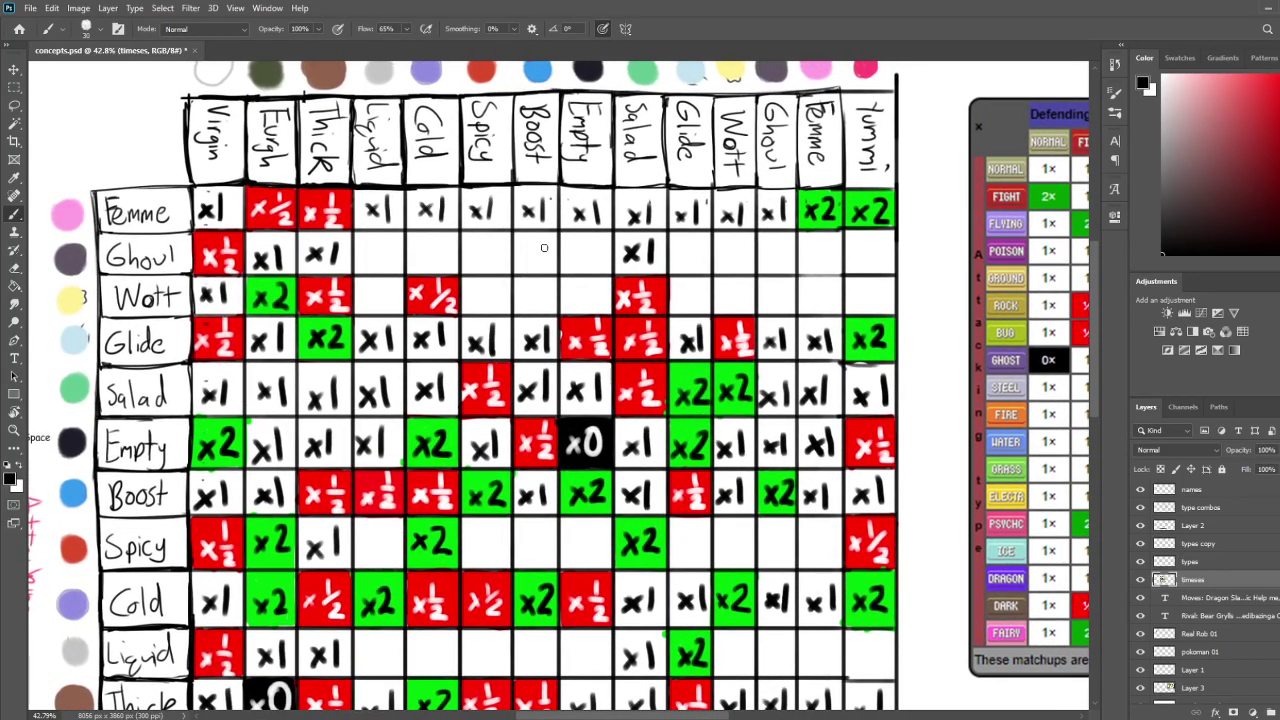
drag(700, 399, 631, 414)
alt+click(672, 345)
mouse_move(679, 299)
mouse_down()
mouse_move(655, 330)
mouse_move(646, 294)
mouse_move(684, 322)
mouse_move(682, 294)
mouse_move(668, 318)
mouse_up()
key(ctrl+z)
key(ctrl+z)
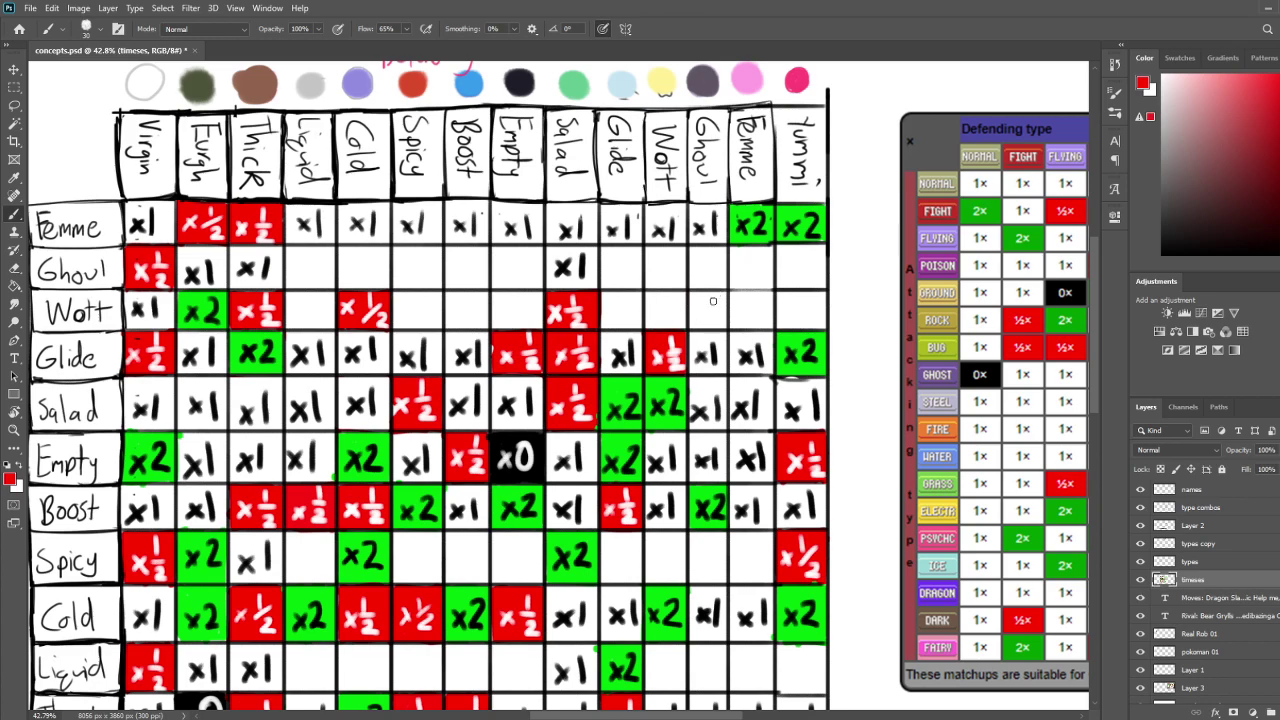
Fill the cell where the Wott row meets the Wott column with the chart's green and write a black ×2 in it
key(i)
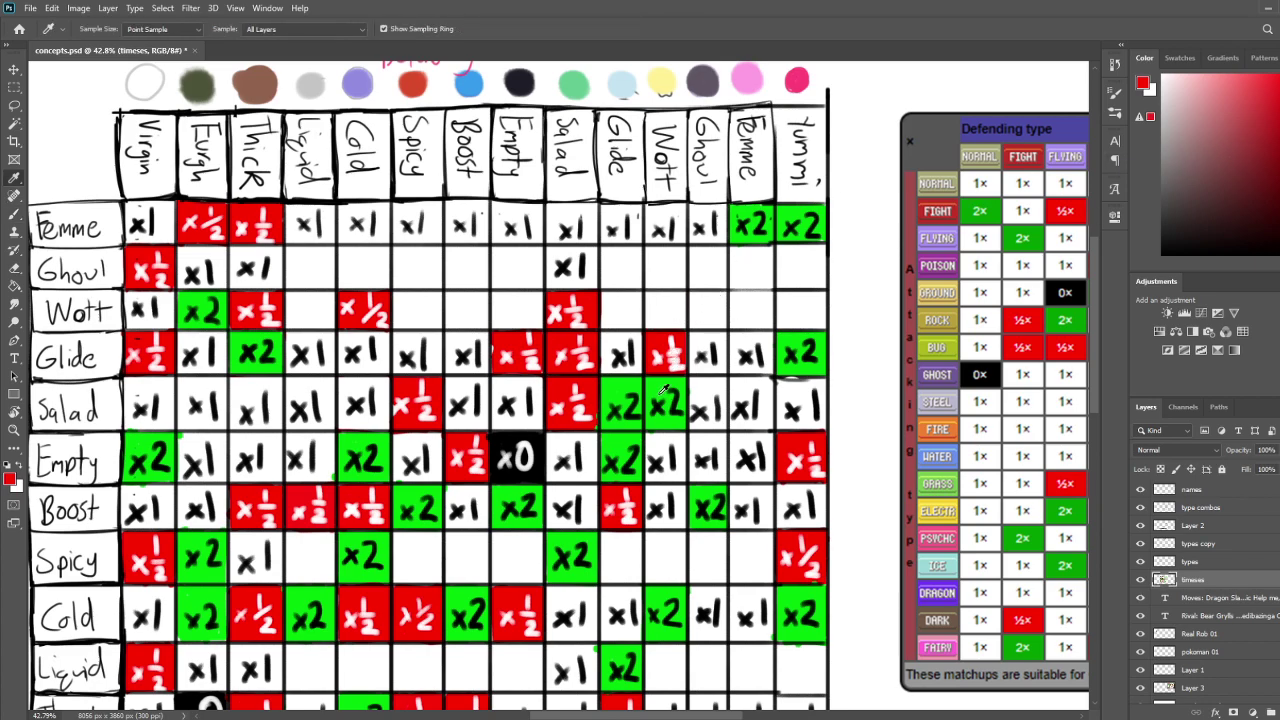
click(662, 390)
key(b)
mouse_move(652, 296)
mouse_down()
mouse_move(650, 325)
mouse_move(682, 326)
mouse_move(678, 293)
mouse_move(665, 300)
mouse_move(677, 315)
mouse_move(651, 320)
mouse_up()
key(d)
drag(669, 299, 684, 320)
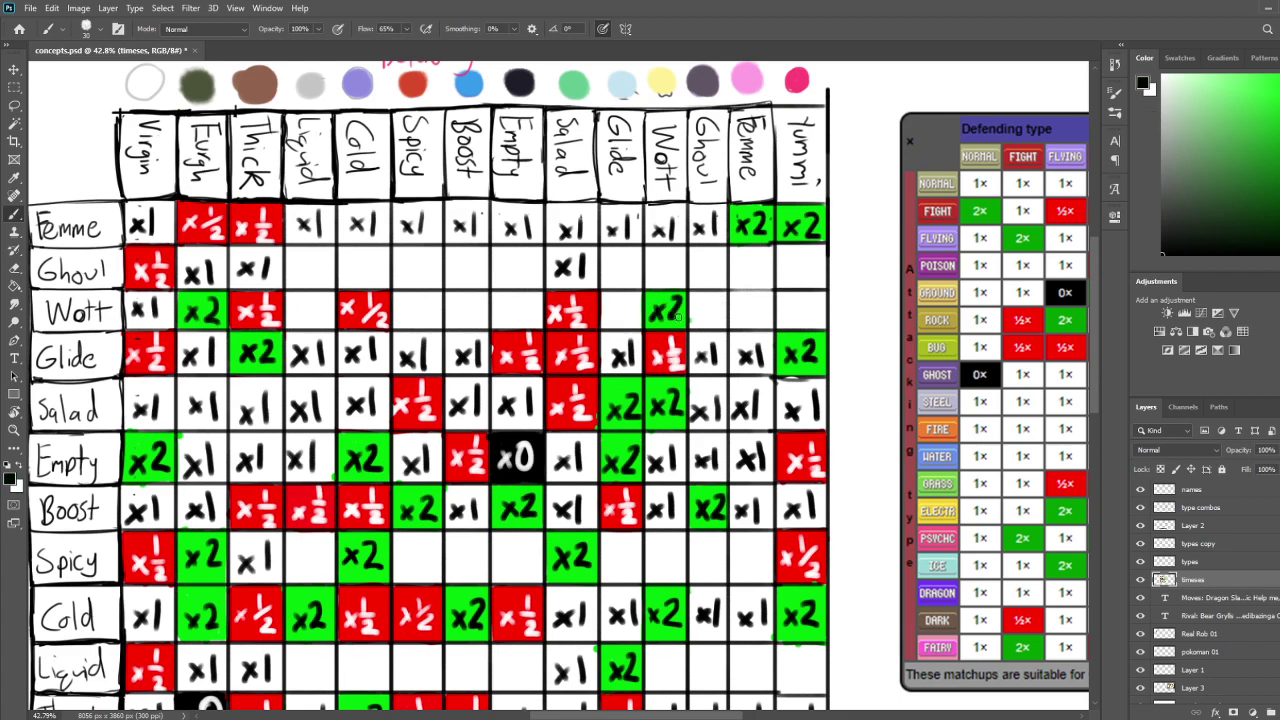
Write a black ×1 in the Wott row's Ghoul cell
key(space)
mouse_move(668, 397)
mouse_down()
mouse_move(730, 389)
mouse_move(753, 409)
mouse_move(743, 412)
mouse_move(777, 409)
mouse_up()
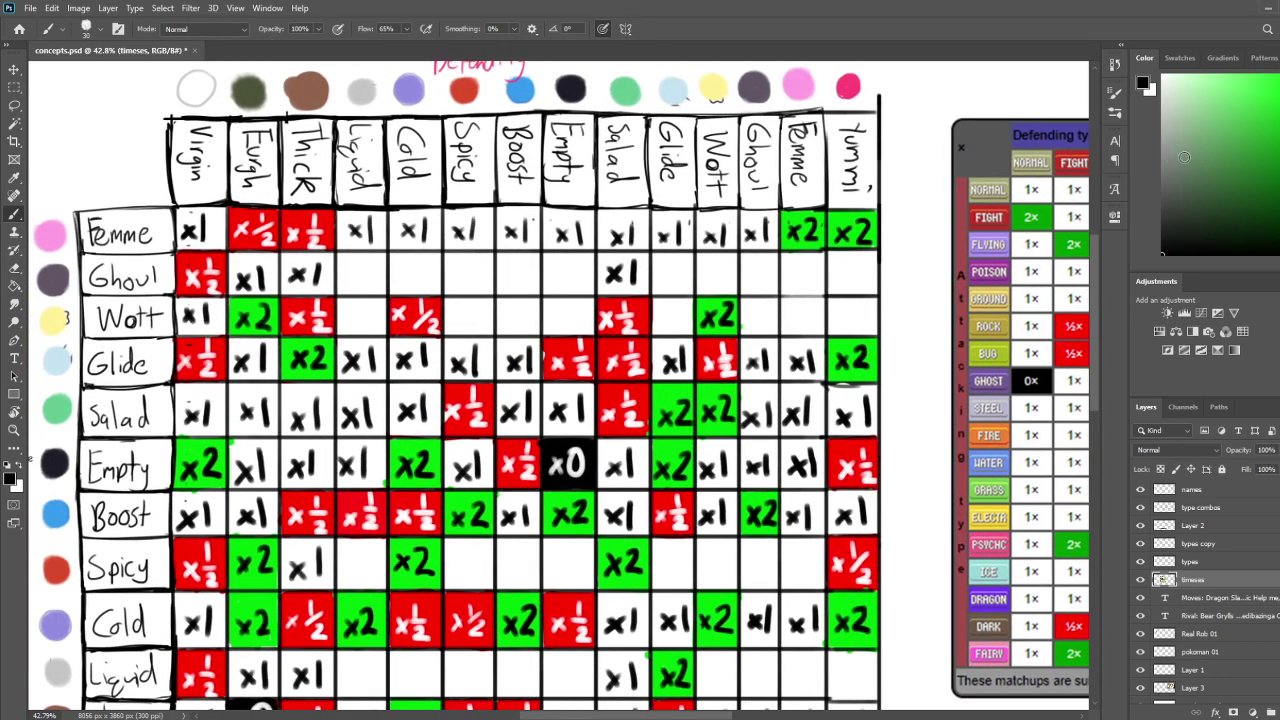
mouse_move(748, 307)
mouse_down()
mouse_move(764, 327)
mouse_move(747, 327)
mouse_up()
drag(767, 300, 772, 328)
Fill the Spicy row's Ghoul cell with red and write a white ×½ in it
mouse_move(795, 397)
mouse_down()
mouse_move(787, 146)
mouse_move(766, 197)
mouse_up()
mouse_move(737, 378)
mouse_down()
mouse_move(710, 694)
mouse_move(743, 467)
mouse_up()
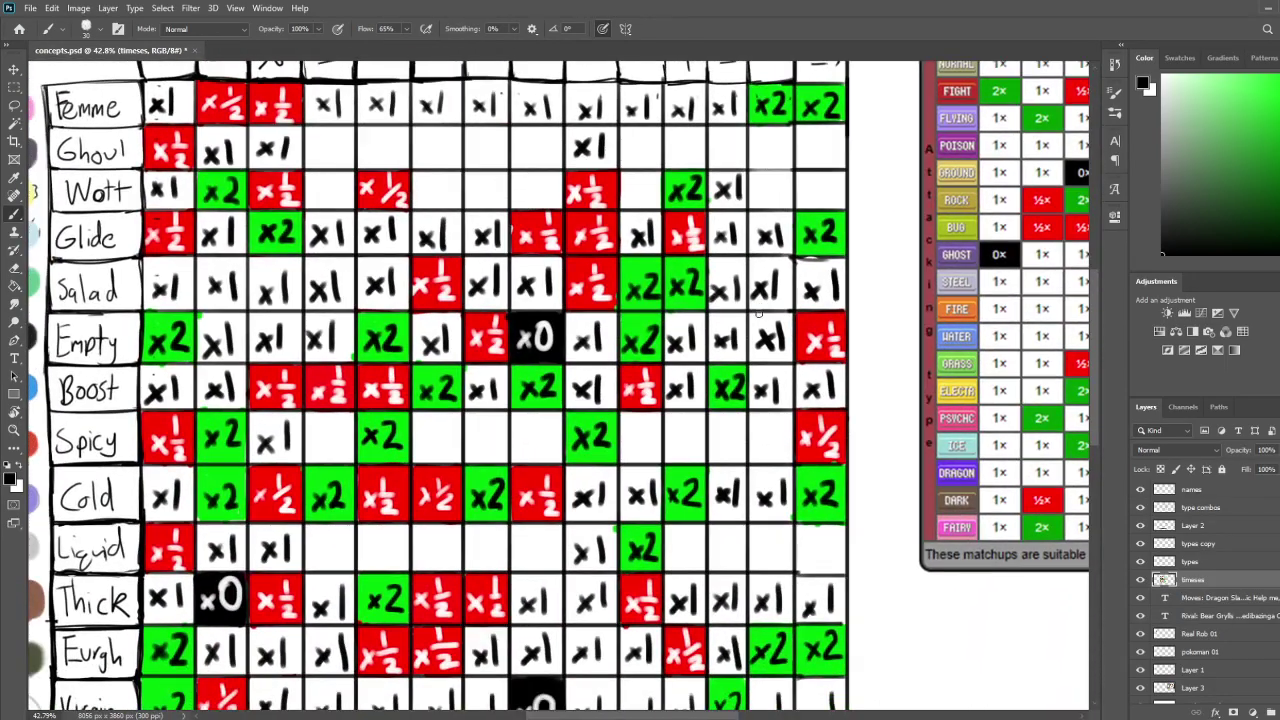
drag(872, 273, 793, 319)
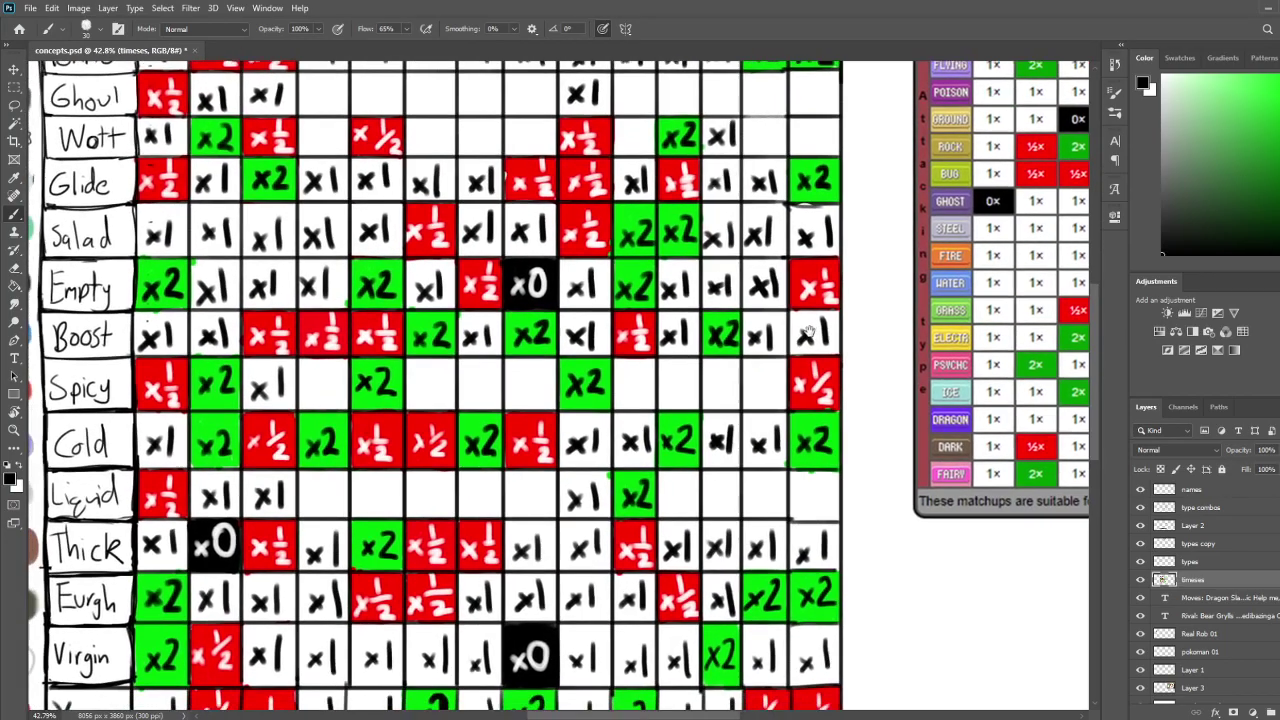
drag(1279, 195, 1279, 254)
click(1278, 76)
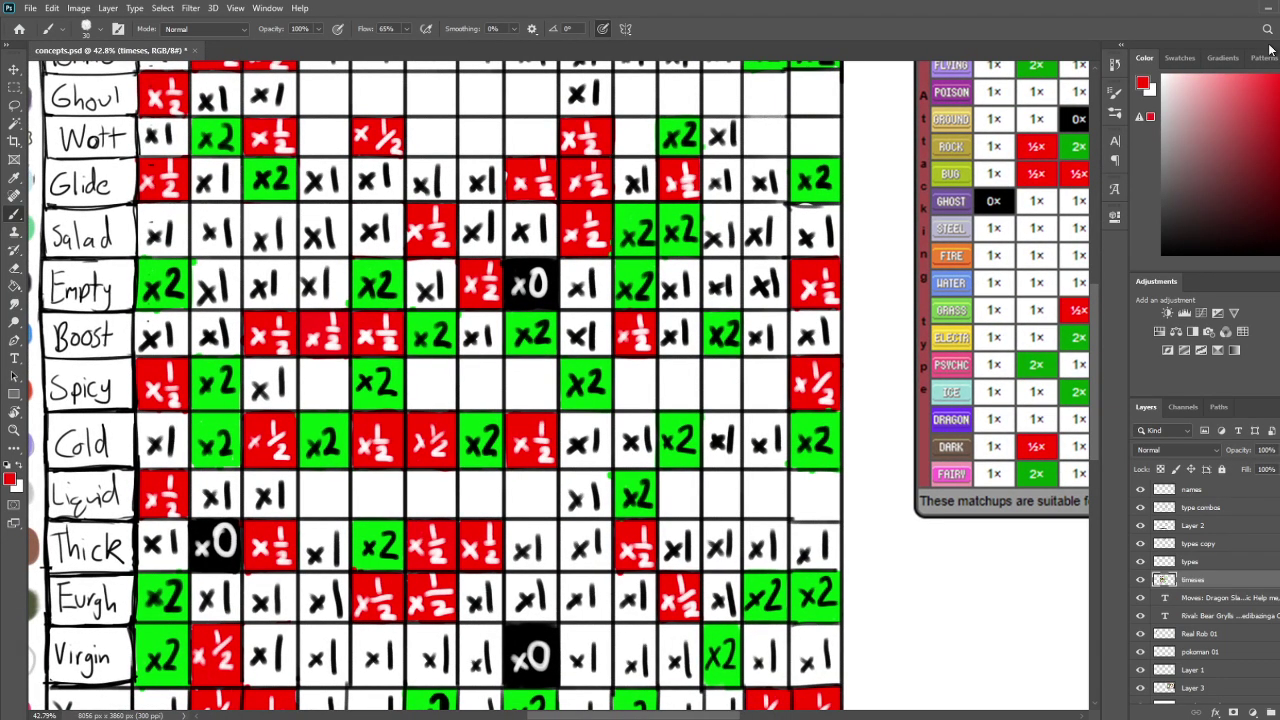
mouse_move(709, 305)
mouse_down()
mouse_move(666, 456)
mouse_move(668, 443)
mouse_up()
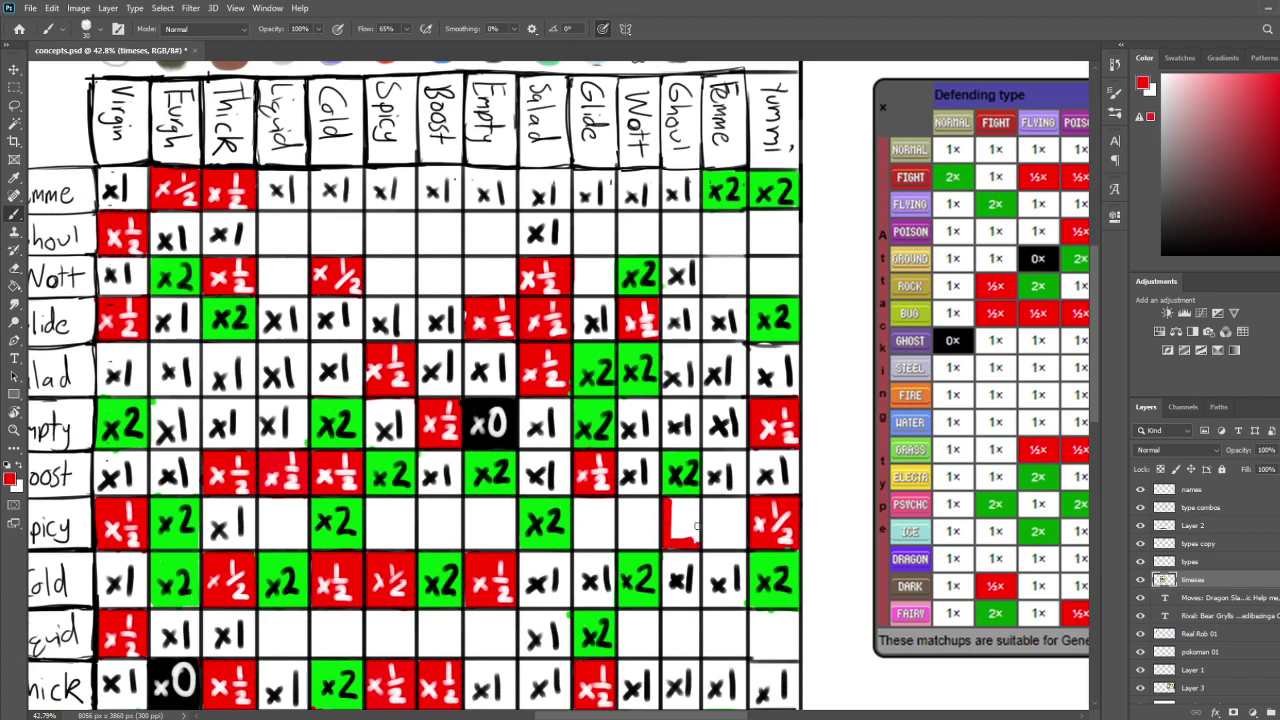
drag(672, 502, 696, 502)
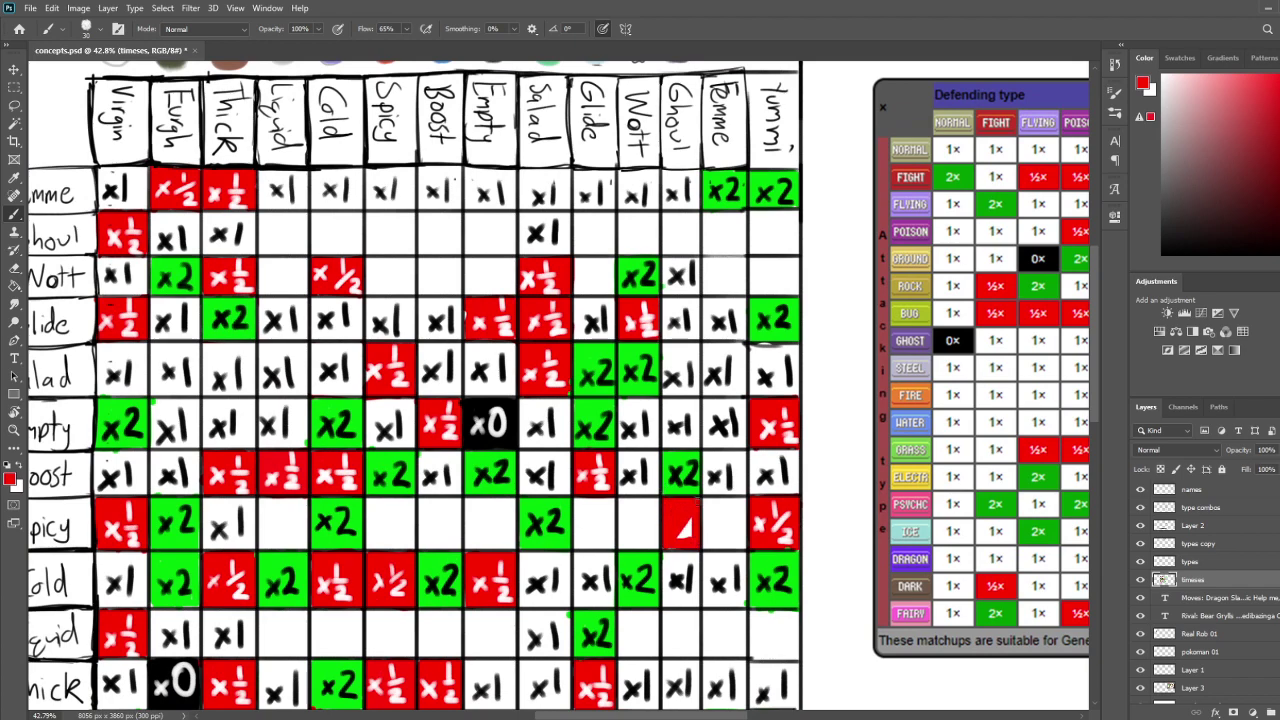
key(x)
mouse_move(666, 522)
mouse_down()
mouse_move(678, 535)
mouse_move(666, 536)
mouse_up()
drag(686, 503, 687, 518)
mouse_move(678, 523)
mouse_down()
mouse_move(695, 521)
mouse_move(692, 540)
mouse_up()
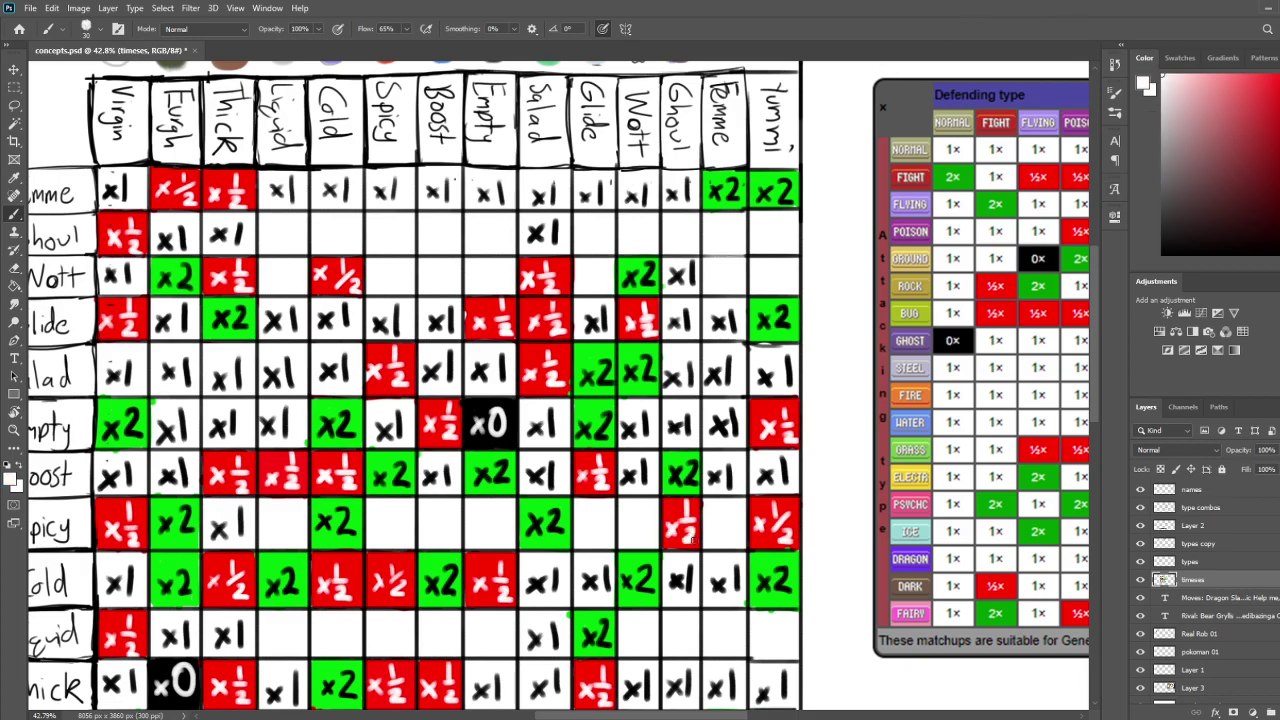
Fill the Ghoul row's Spicy cell with the chart's green and write a black ×2 in it
drag(728, 585, 791, 443)
drag(837, 251, 764, 520)
scroll(762, 515, down, 2)
scroll(756, 400, left, 2)
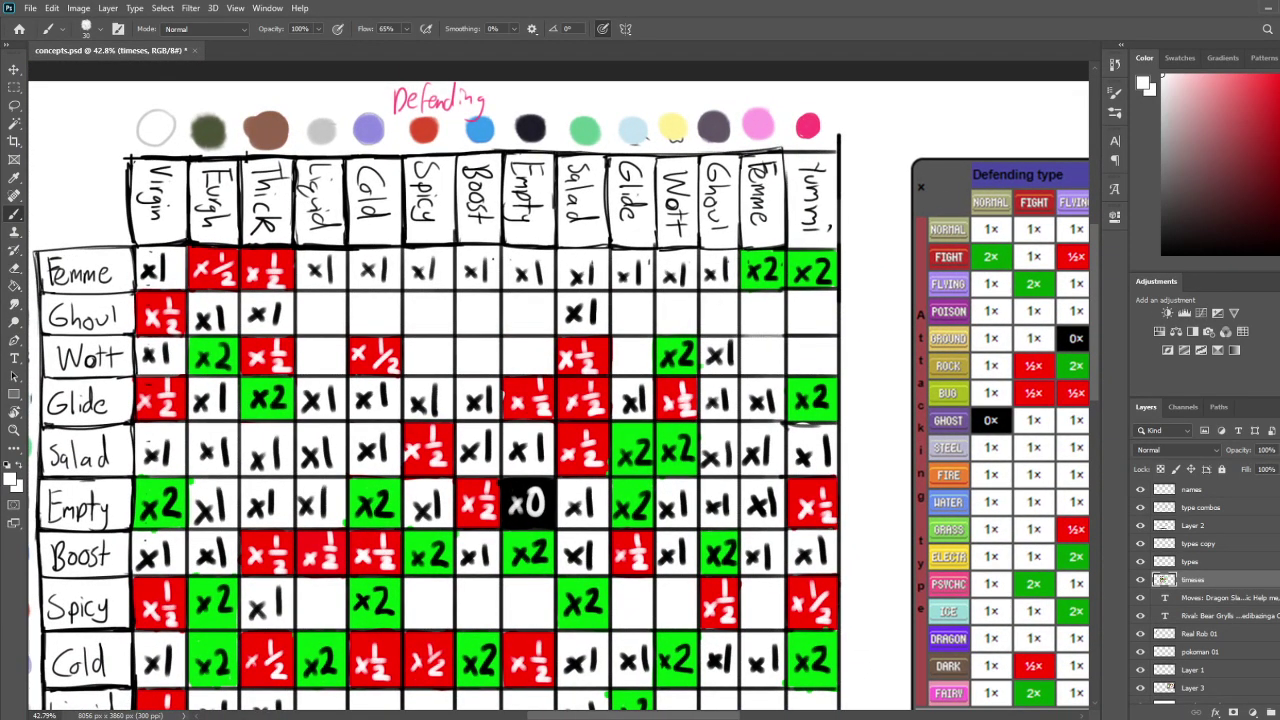
click(1279, 192)
click(1271, 113)
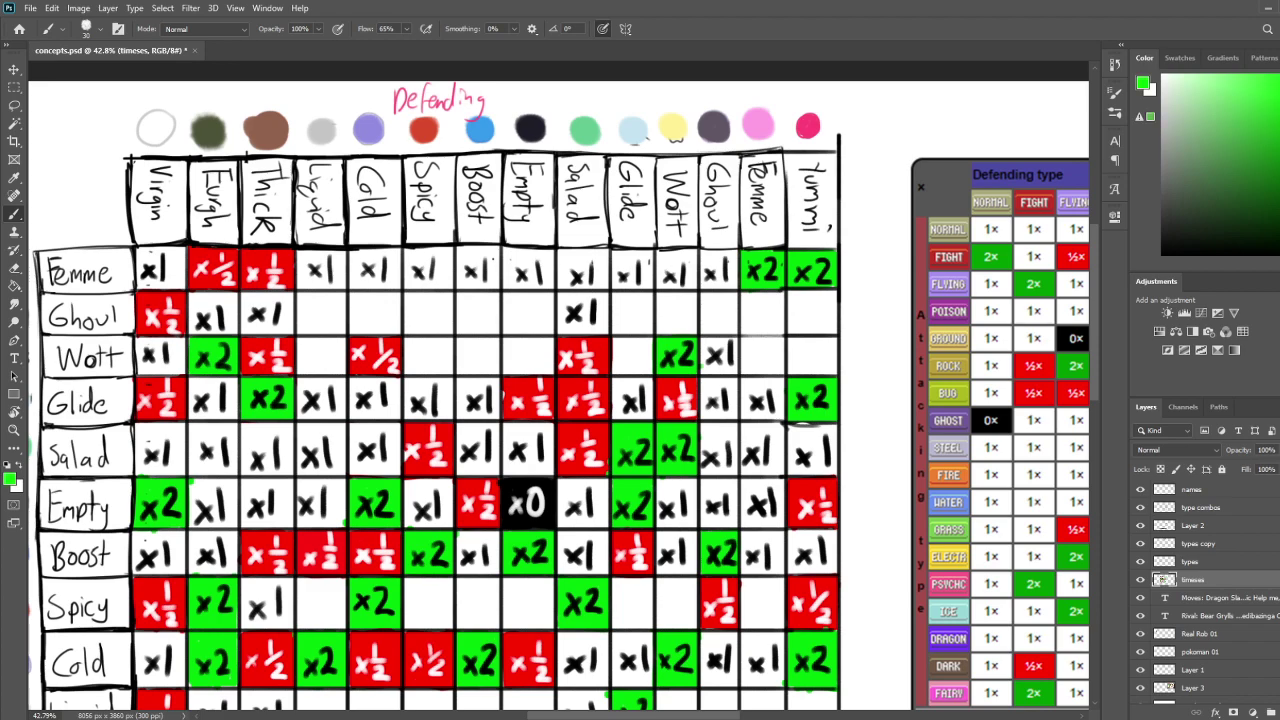
alt+click(764, 276)
click(765, 272)
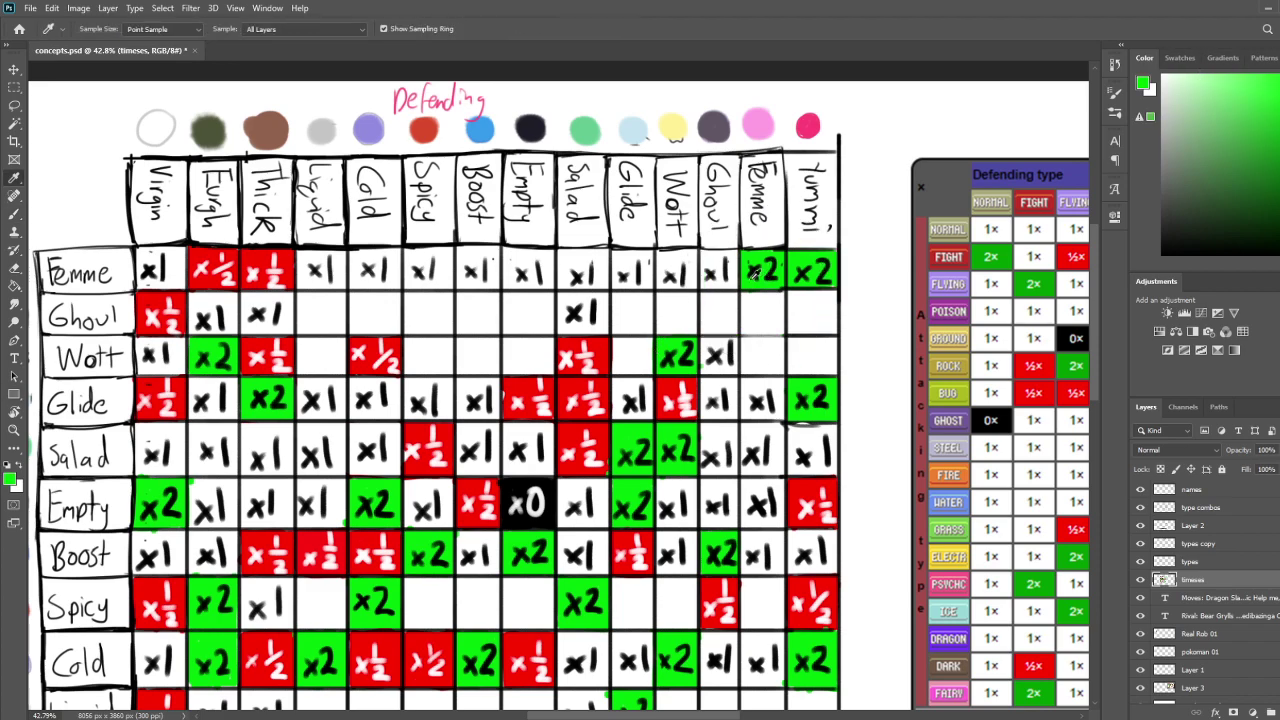
key(b)
mouse_move(712, 300)
mouse_down()
mouse_move(710, 330)
mouse_move(707, 297)
mouse_move(706, 318)
mouse_up()
mouse_move(412, 296)
mouse_down()
mouse_move(450, 296)
mouse_move(449, 330)
mouse_move(404, 329)
mouse_move(441, 316)
mouse_up()
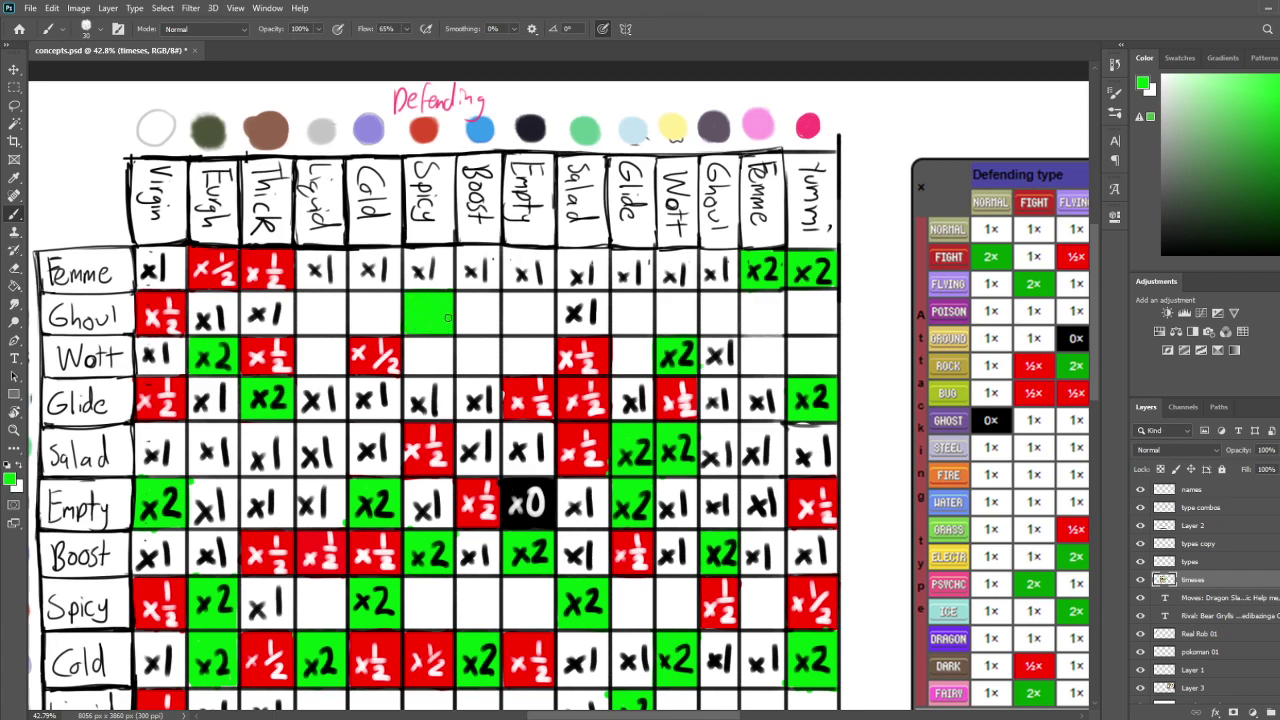
key(d)
mouse_move(411, 308)
mouse_down()
mouse_move(425, 326)
mouse_move(411, 326)
mouse_move(442, 324)
mouse_up()
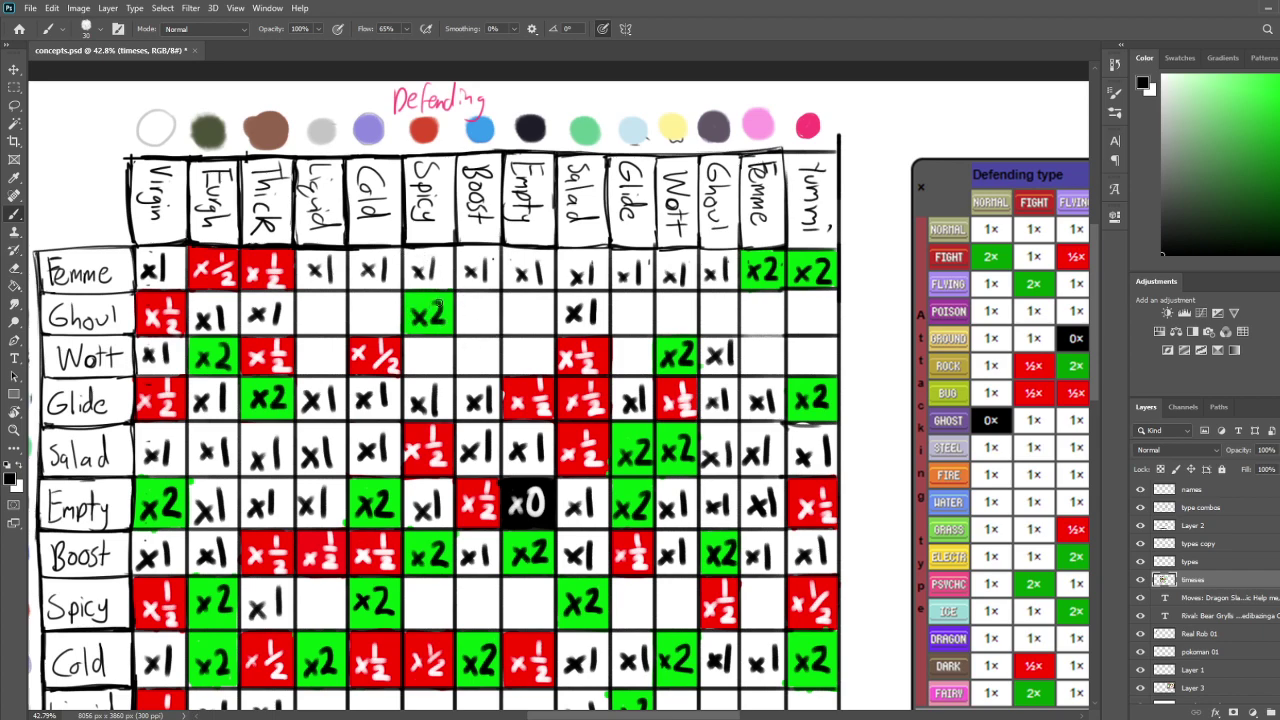
Review the hand-drawn chart's filled and empty matchup cells and compare it with the reference type matchup table beside it
scroll(587, 330, down, 3)
scroll(605, 355, left, 1)
scroll(605, 370, up, 3)
scroll(590, 390, down, 2)
scroll(575, 405, right, 1)
scroll(573, 408, down, 3)
scroll(575, 400, up, 3)
scroll(576, 392, left, 1)
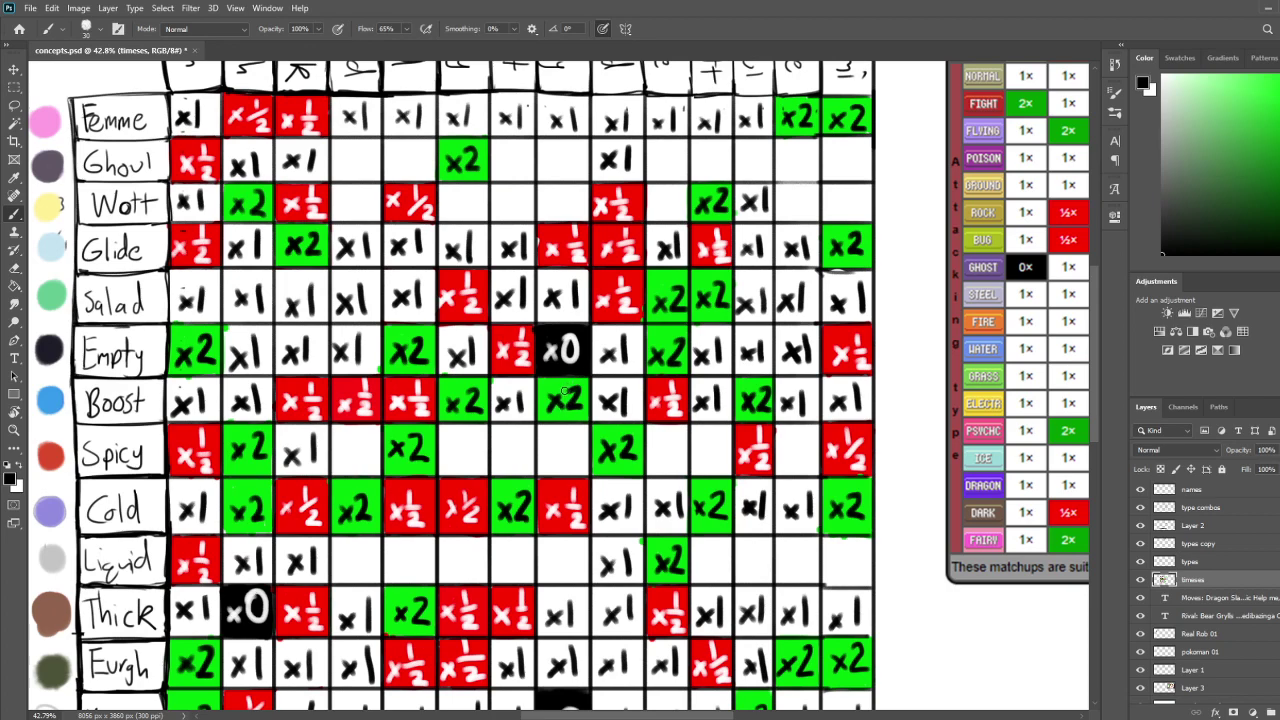
mouse_move(858, 306)
mouse_down()
mouse_move(833, 430)
mouse_move(813, 376)
mouse_move(804, 422)
mouse_up()
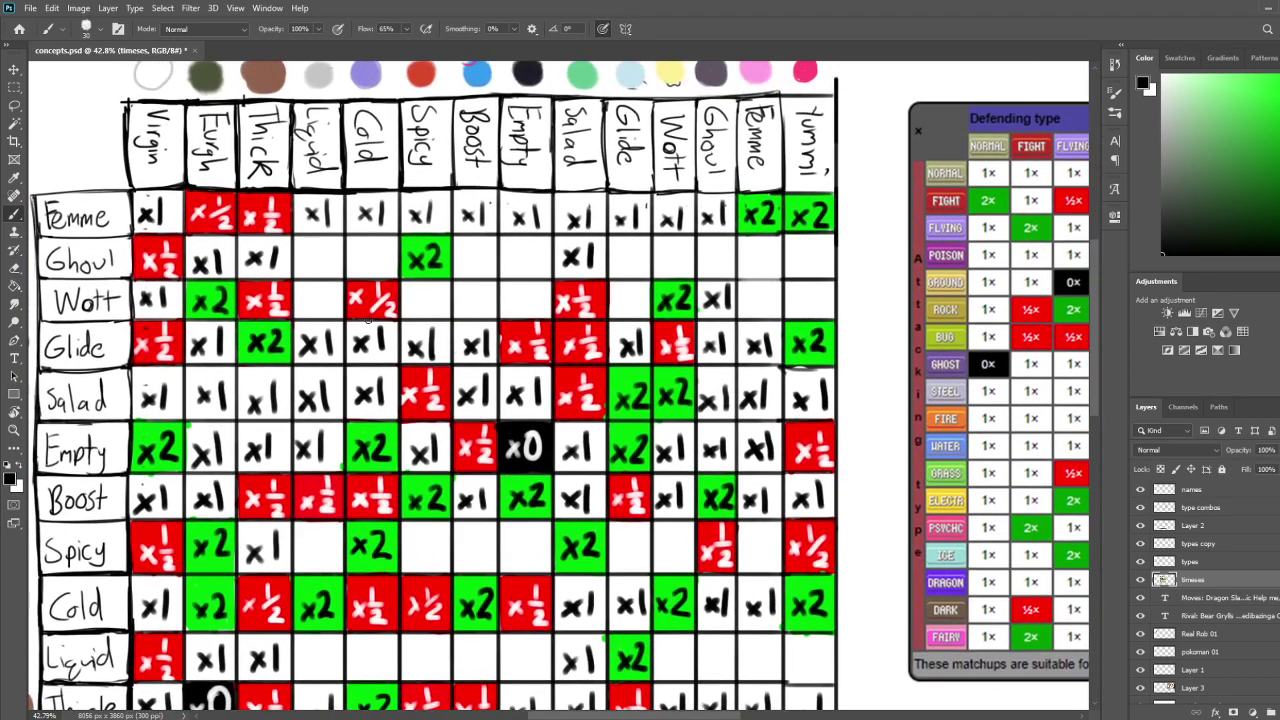
mouse_move(754, 325)
mouse_down()
mouse_move(740, 357)
mouse_move(763, 339)
mouse_up()
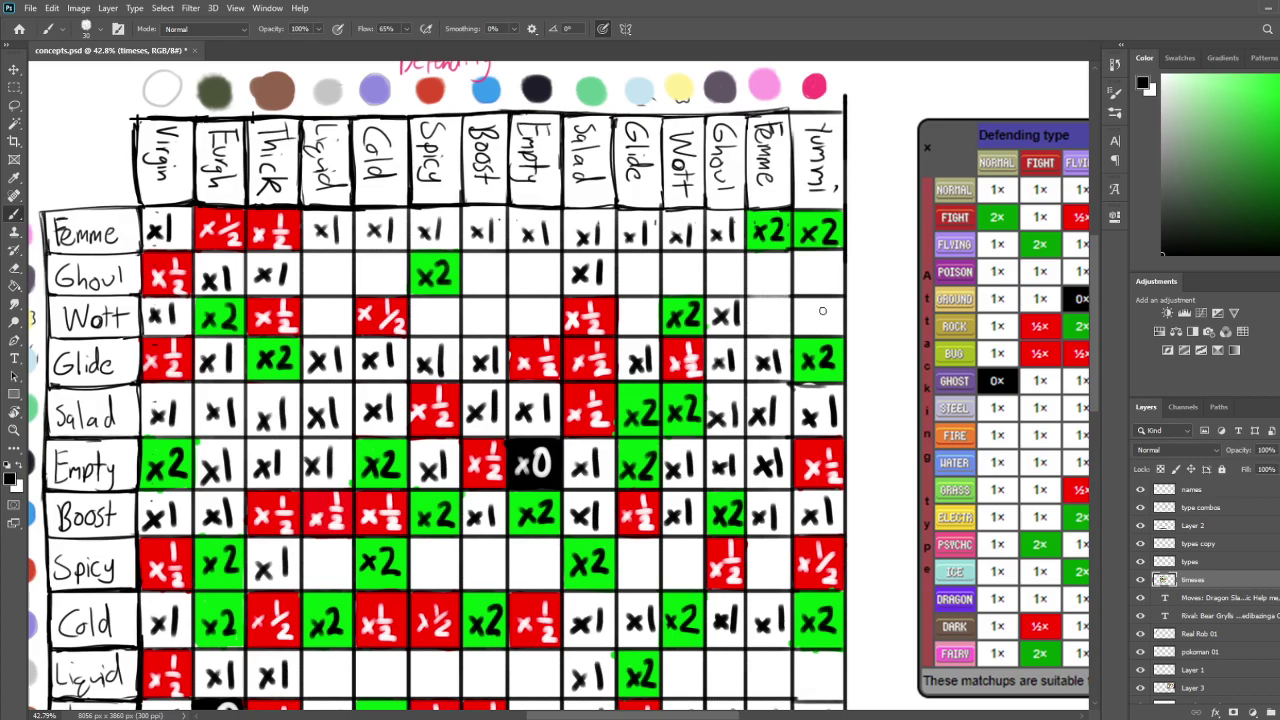
scroll(560, 390, down, 5)
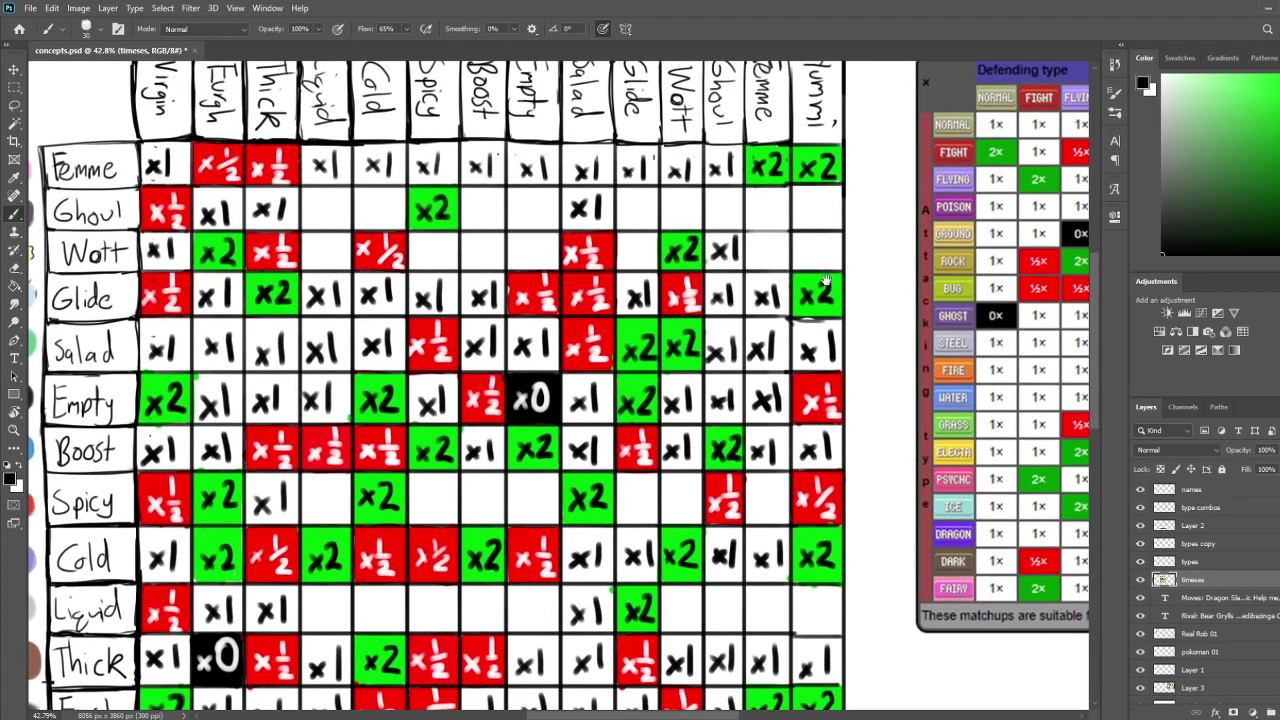
scroll(805, 157, down, 1)
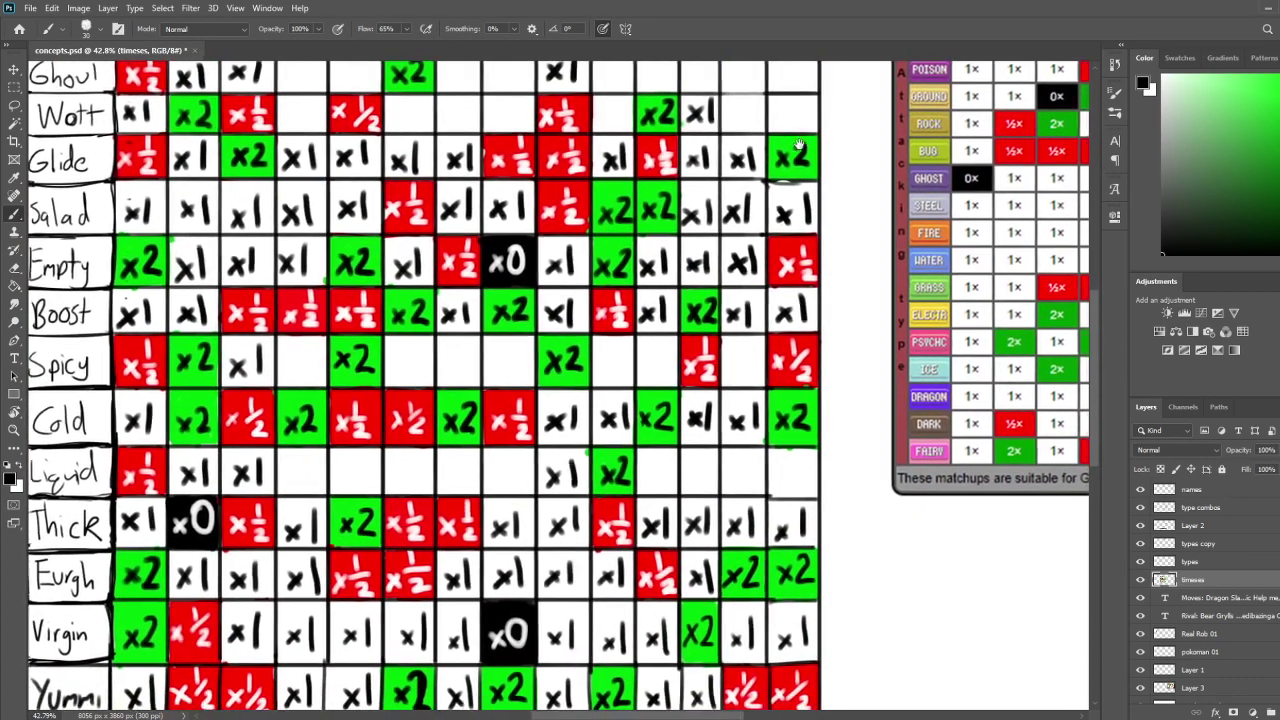
scroll(818, 290, down, 1)
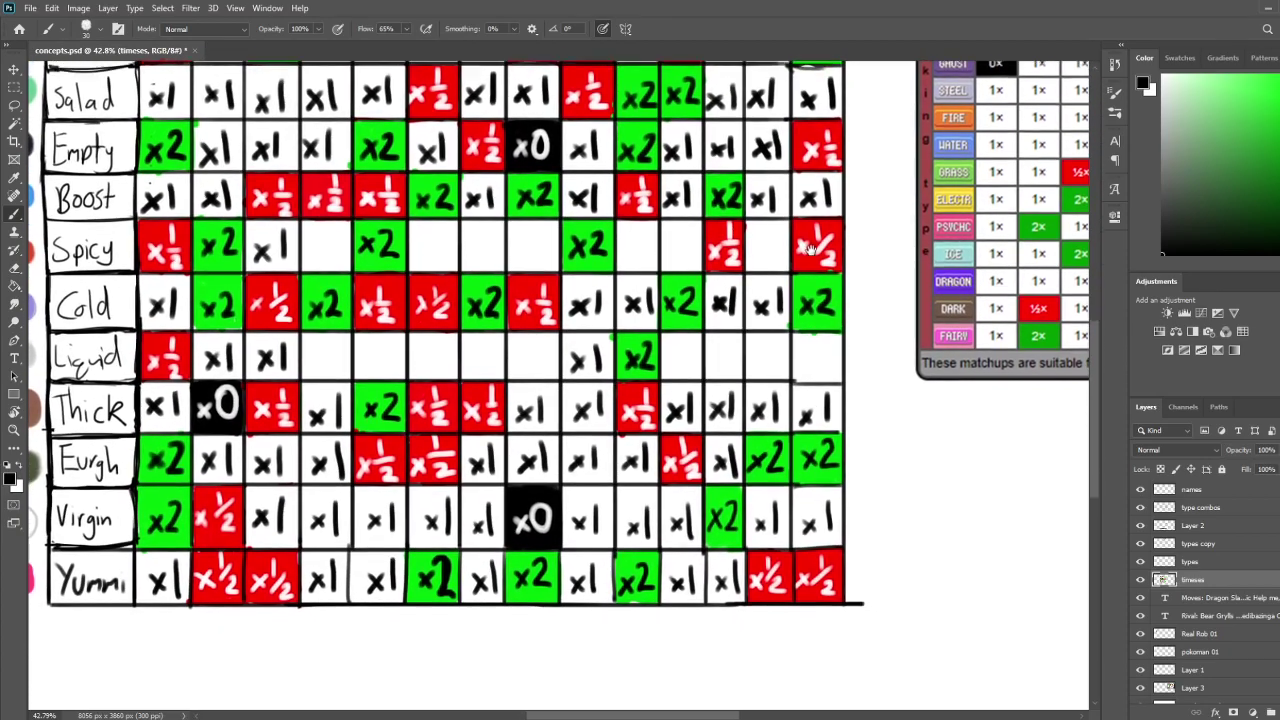
scroll(805, 262, up, 8)
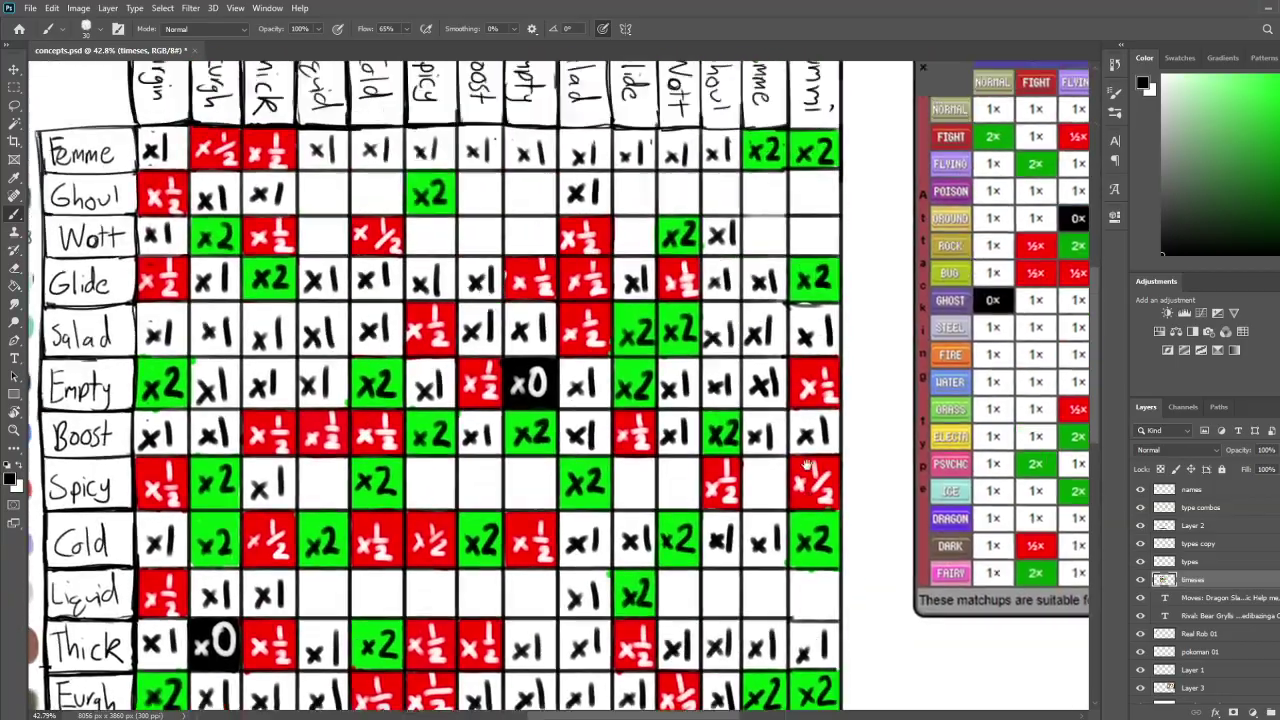
scroll(800, 268, down, 7)
scroll(800, 268, up, 5)
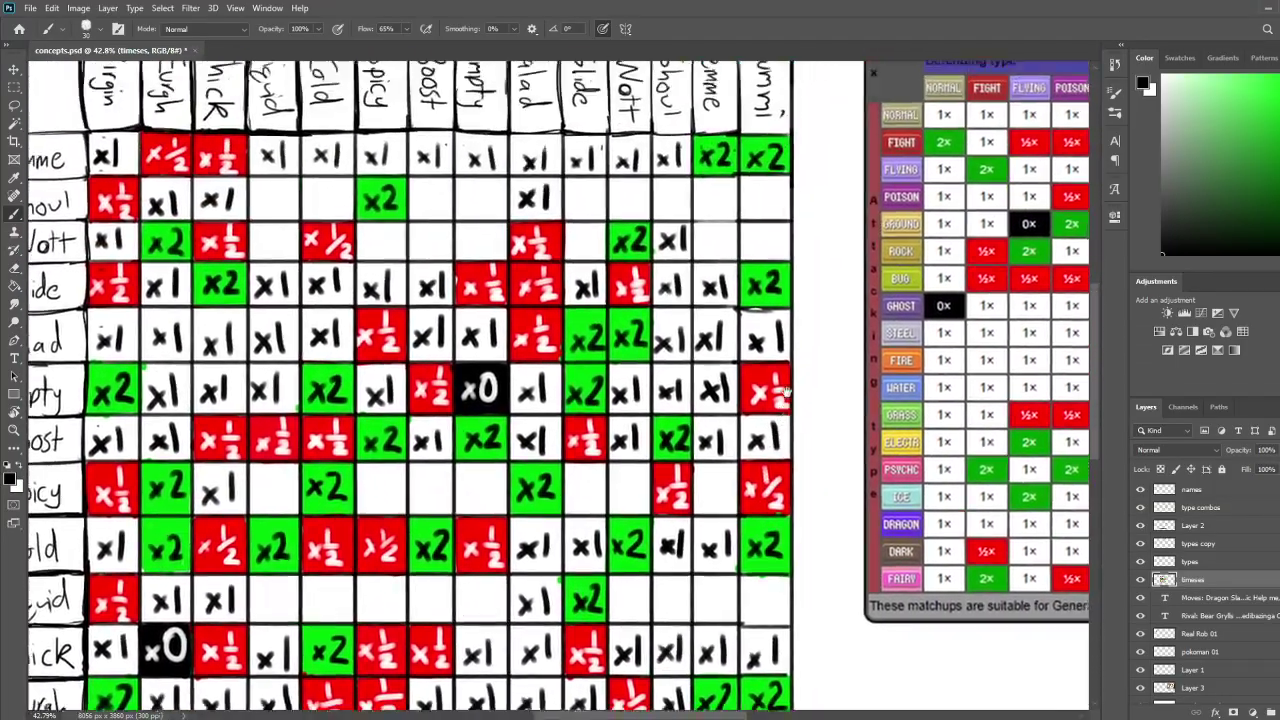
scroll(785, 433, down, 5)
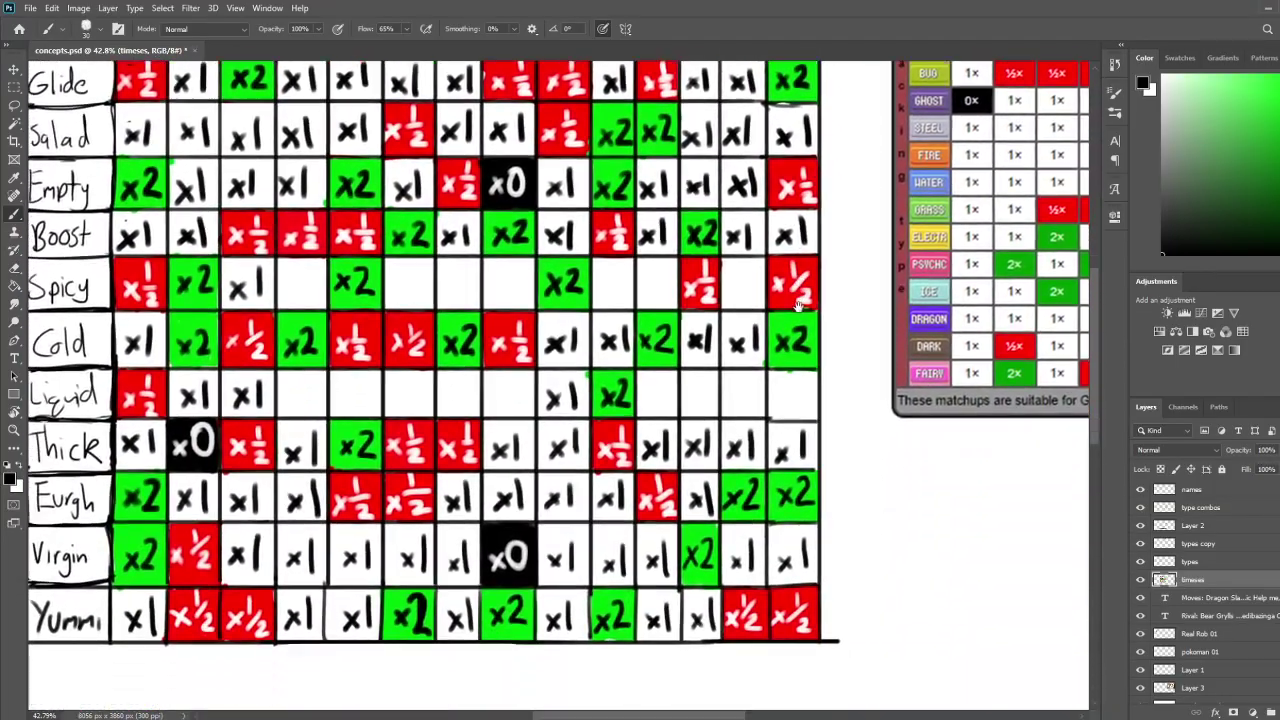
scroll(800, 350, up, 10)
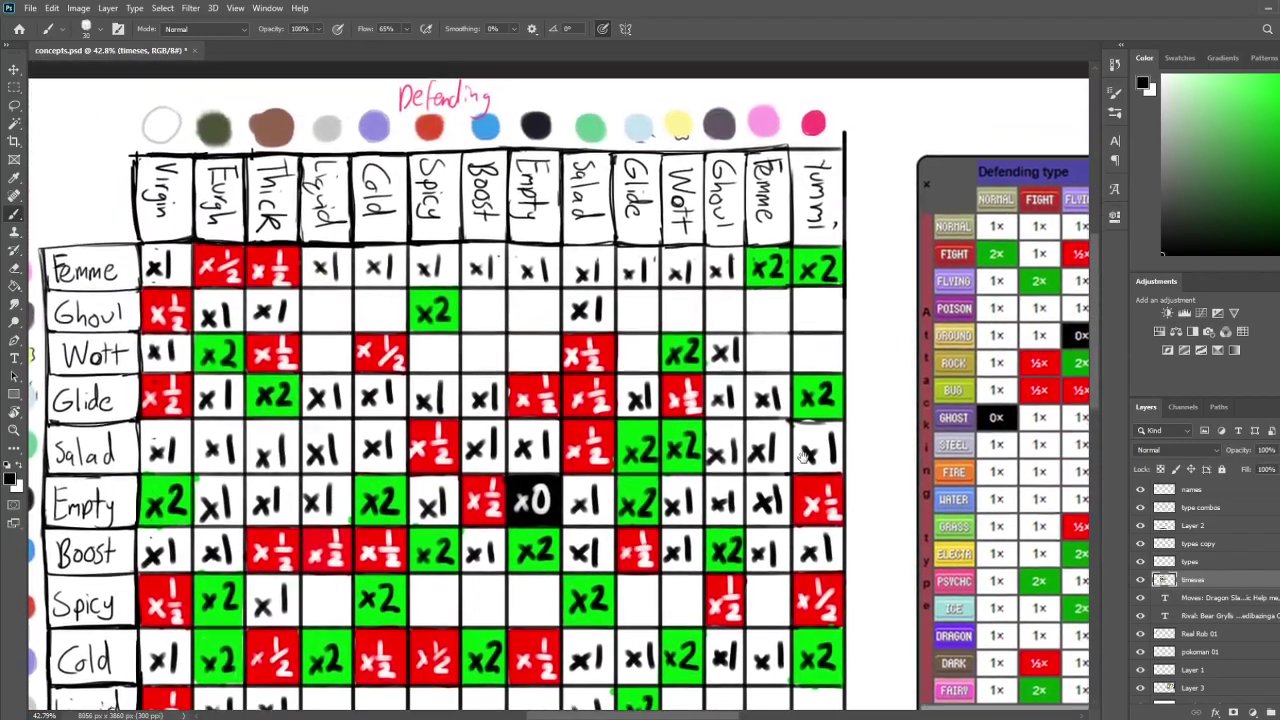
drag(803, 457, 785, 366)
drag(1063, 406, 328, 405)
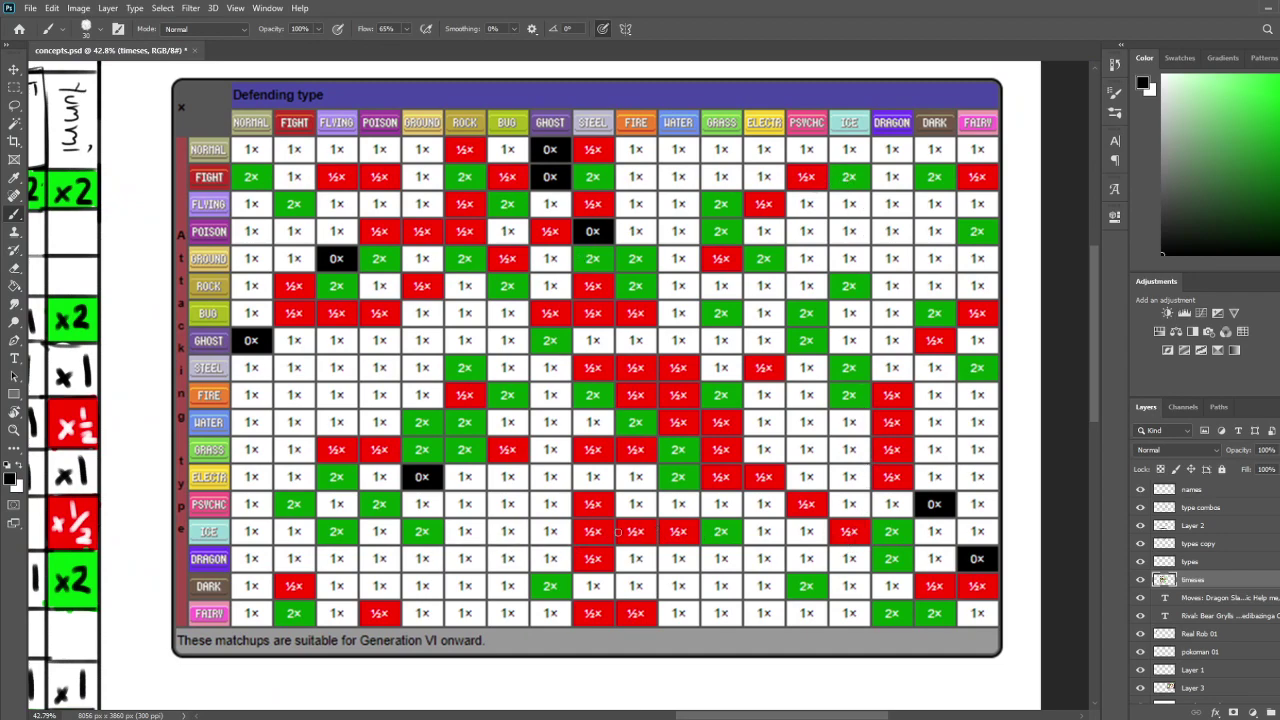
drag(521, 451, 1004, 442)
mouse_move(387, 473)
mouse_down()
mouse_move(734, 469)
mouse_move(695, 383)
mouse_move(659, 459)
mouse_up()
drag(706, 287, 686, 349)
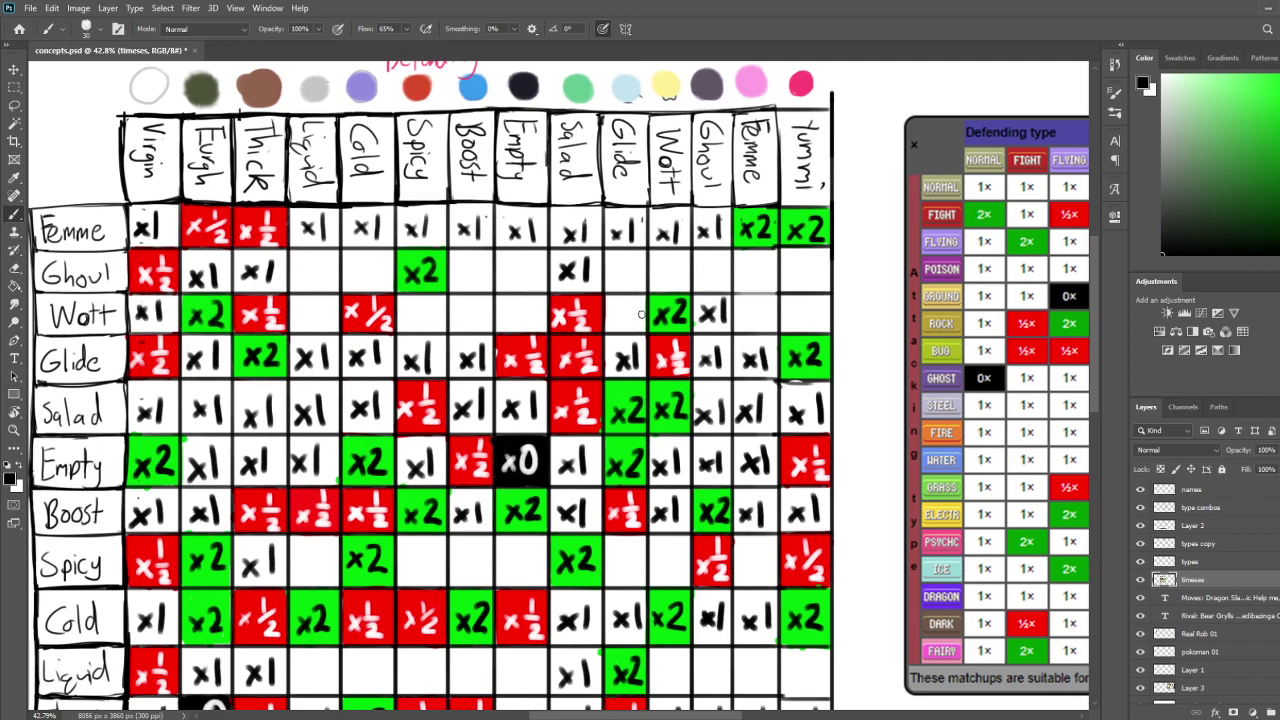
Fill the Wott row's Glide cell with the chart's green and write a black ×2 in it
scroll(641, 314, left, 2)
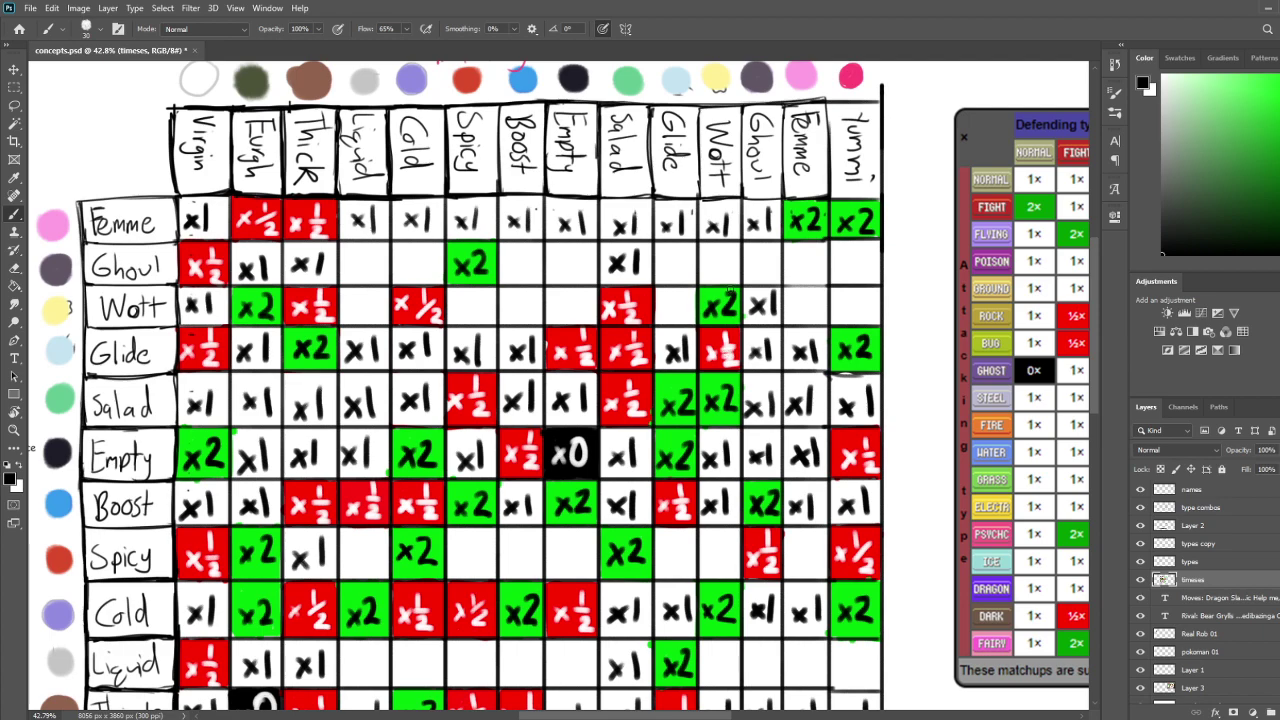
key(i)
click(717, 292)
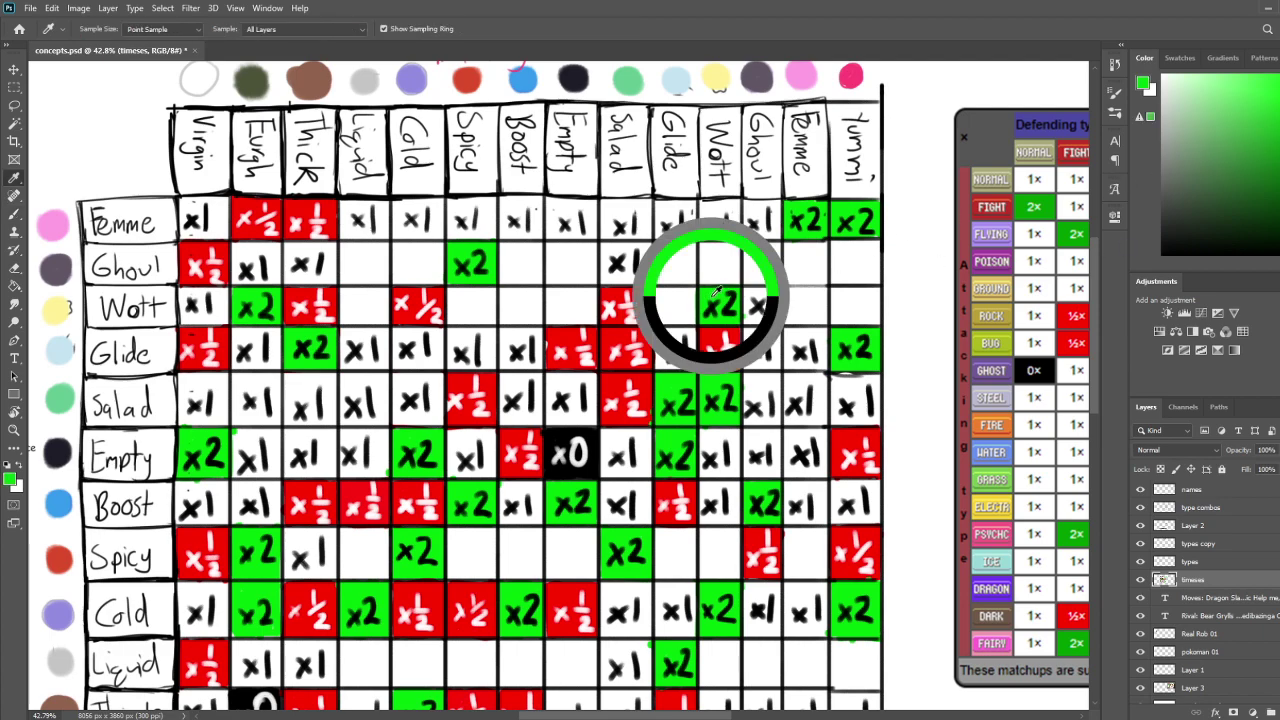
key(b)
mouse_move(660, 288)
mouse_down()
mouse_move(659, 318)
mouse_move(688, 315)
mouse_move(662, 322)
mouse_move(693, 288)
mouse_move(666, 300)
mouse_move(691, 305)
mouse_up()
drag(1200, 216, 1161, 255)
mouse_move(664, 304)
mouse_down()
mouse_move(675, 315)
mouse_move(663, 320)
mouse_move(694, 317)
mouse_up()
Write a black ×1 in the Wott row's Empty cell and another in its Boost cell
drag(709, 403, 755, 372)
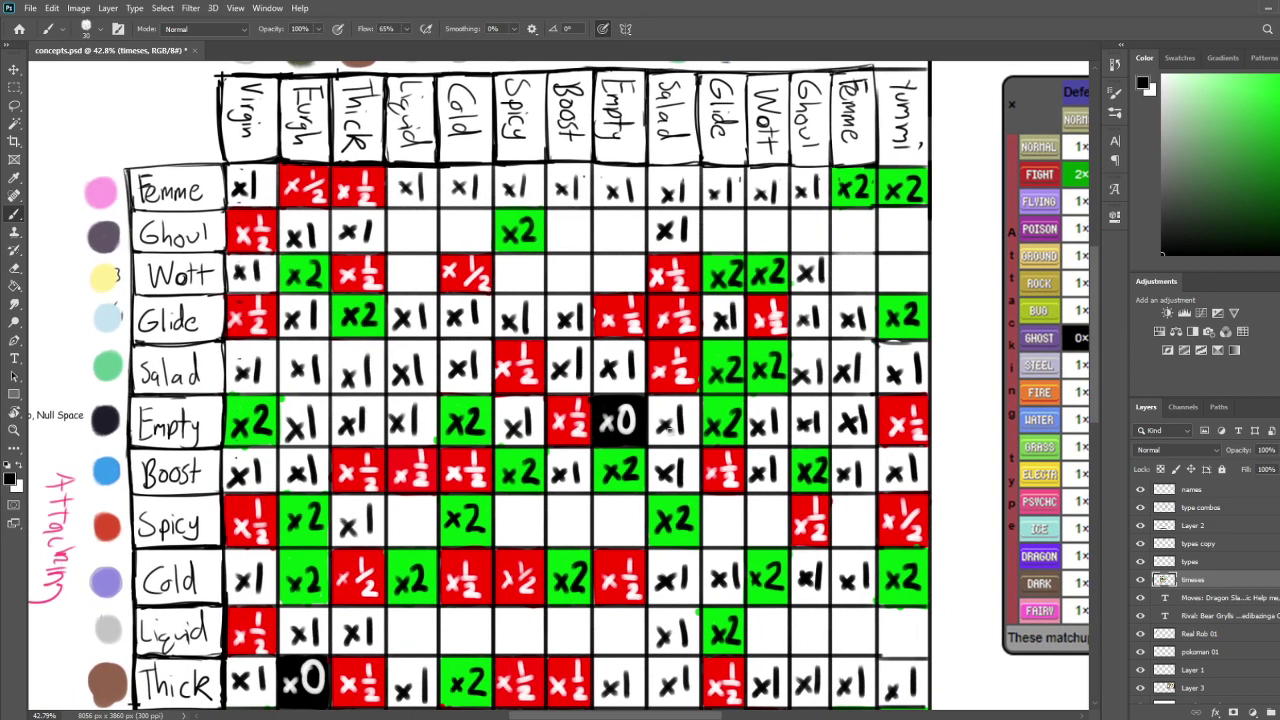
mouse_move(600, 268)
mouse_down()
mouse_move(614, 286)
mouse_move(601, 288)
mouse_move(629, 284)
mouse_up()
mouse_move(656, 355)
mouse_down()
mouse_move(621, 347)
mouse_move(626, 285)
mouse_up()
drag(376, 329, 366, 415)
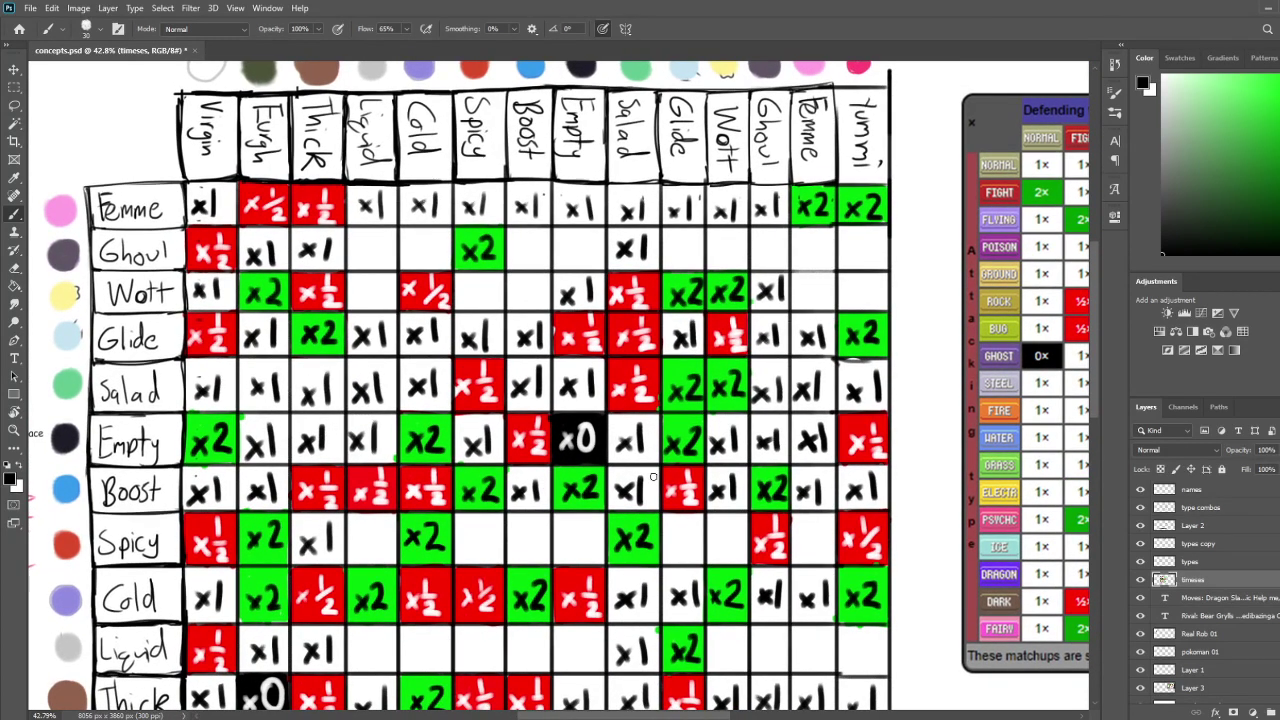
drag(514, 287, 529, 303)
mouse_move(529, 287)
mouse_down()
mouse_move(515, 304)
mouse_move(541, 278)
mouse_move(570, 350)
mouse_move(523, 275)
mouse_up()
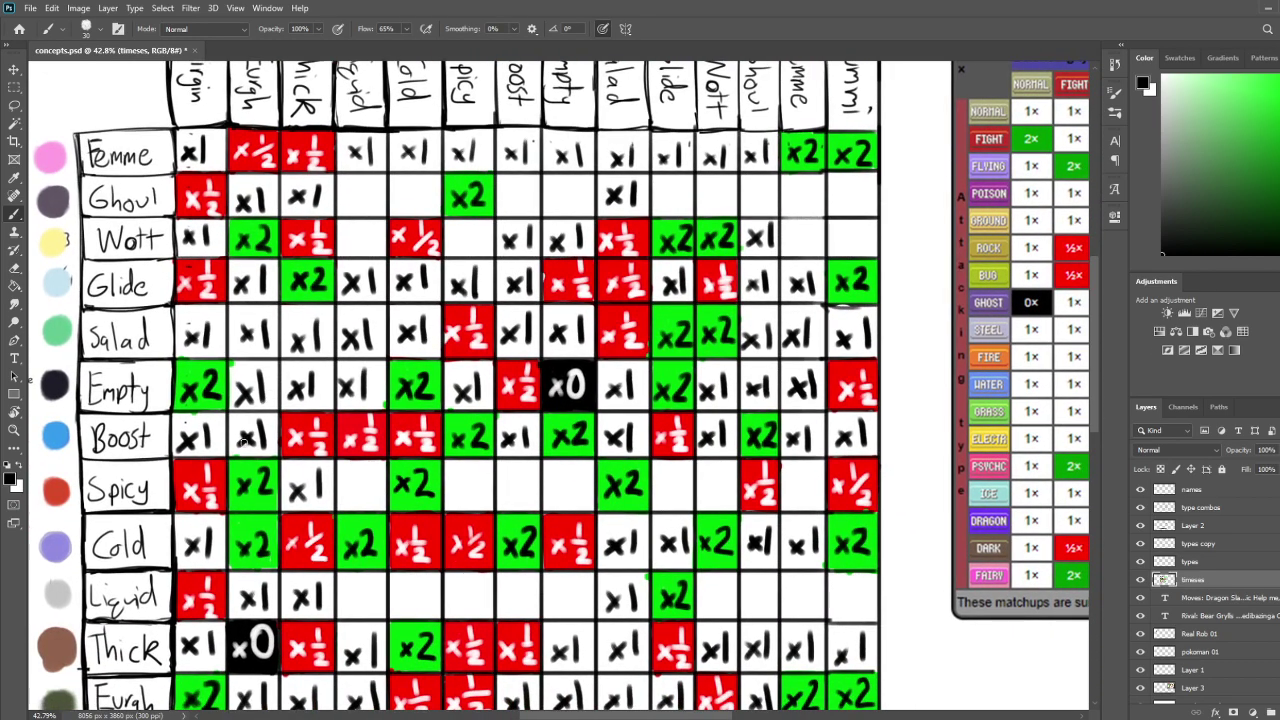
Examine the Wott row's remaining empty cells against the filled matchups in the other rows of the chart
mouse_move(513, 493)
mouse_down()
mouse_move(503, 554)
mouse_move(507, 536)
mouse_up()
drag(691, 515, 617, 333)
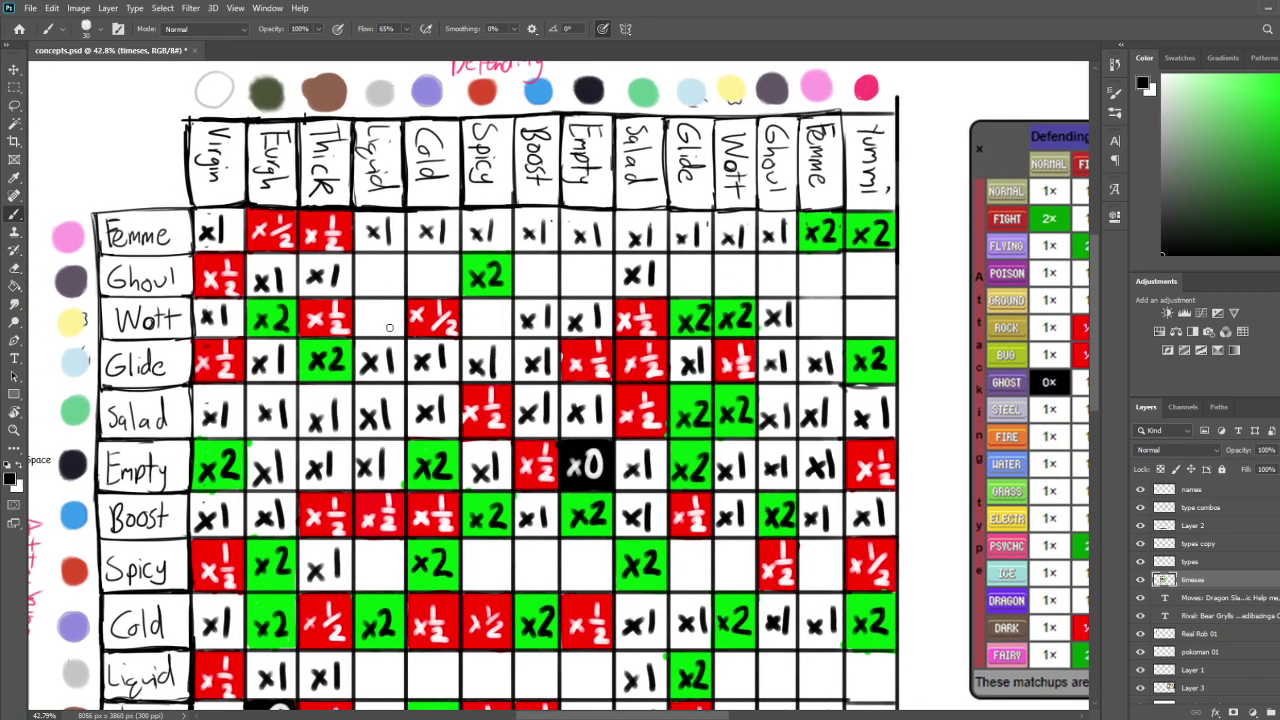
drag(434, 476, 410, 429)
mouse_move(583, 313)
mouse_down()
mouse_move(473, 331)
mouse_move(478, 311)
mouse_move(554, 328)
mouse_move(575, 355)
mouse_up()
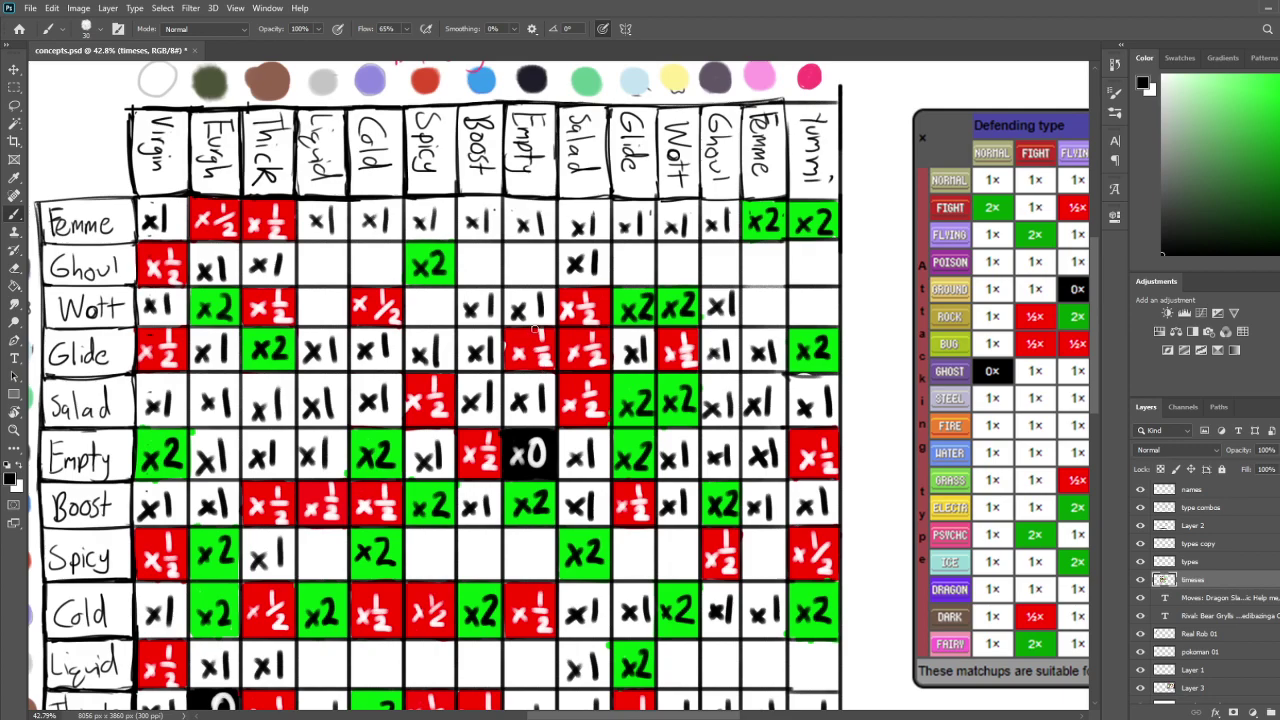
mouse_move(617, 395)
mouse_down()
mouse_move(643, 353)
mouse_move(627, 358)
mouse_move(639, 365)
mouse_up()
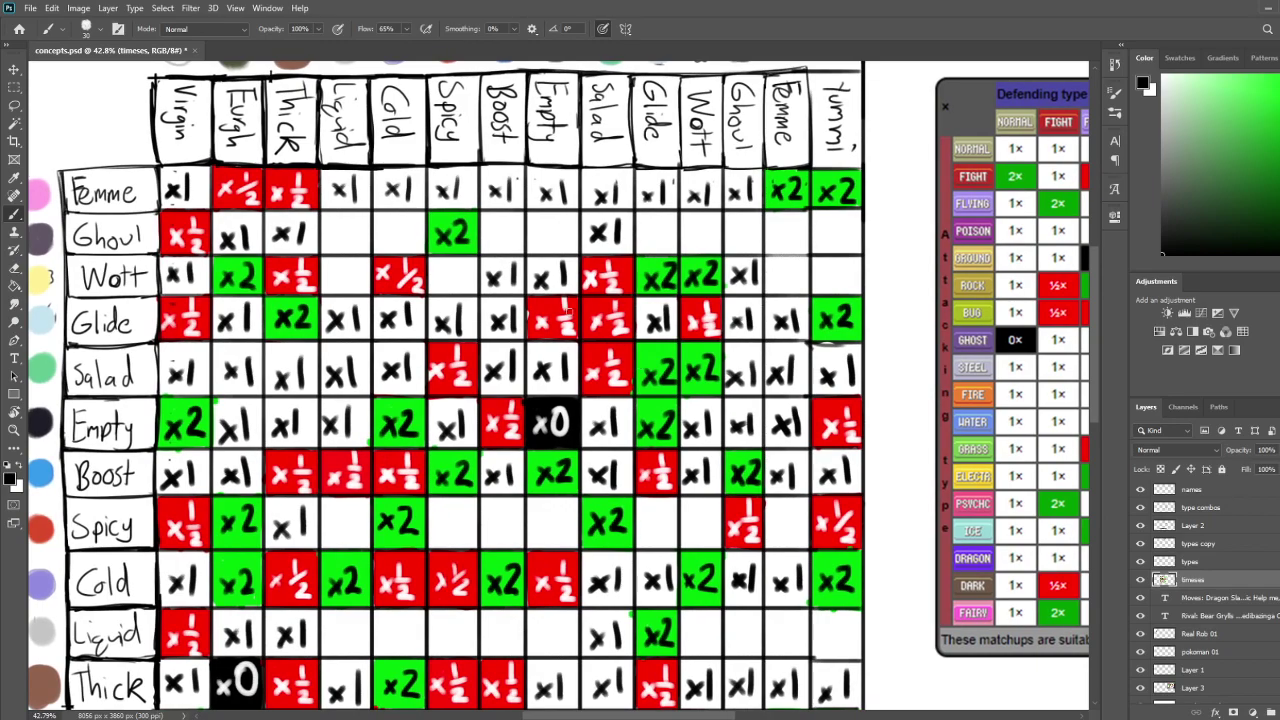
drag(545, 285, 562, 348)
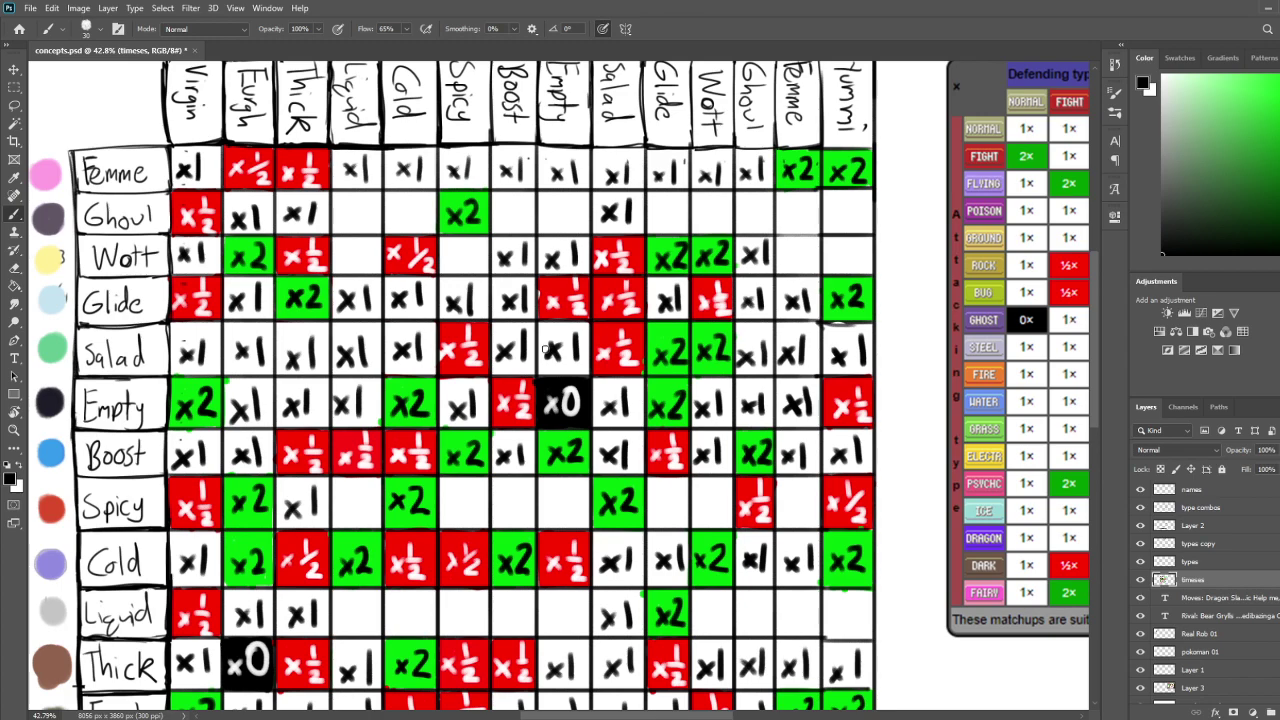
scroll(566, 360, down, 5)
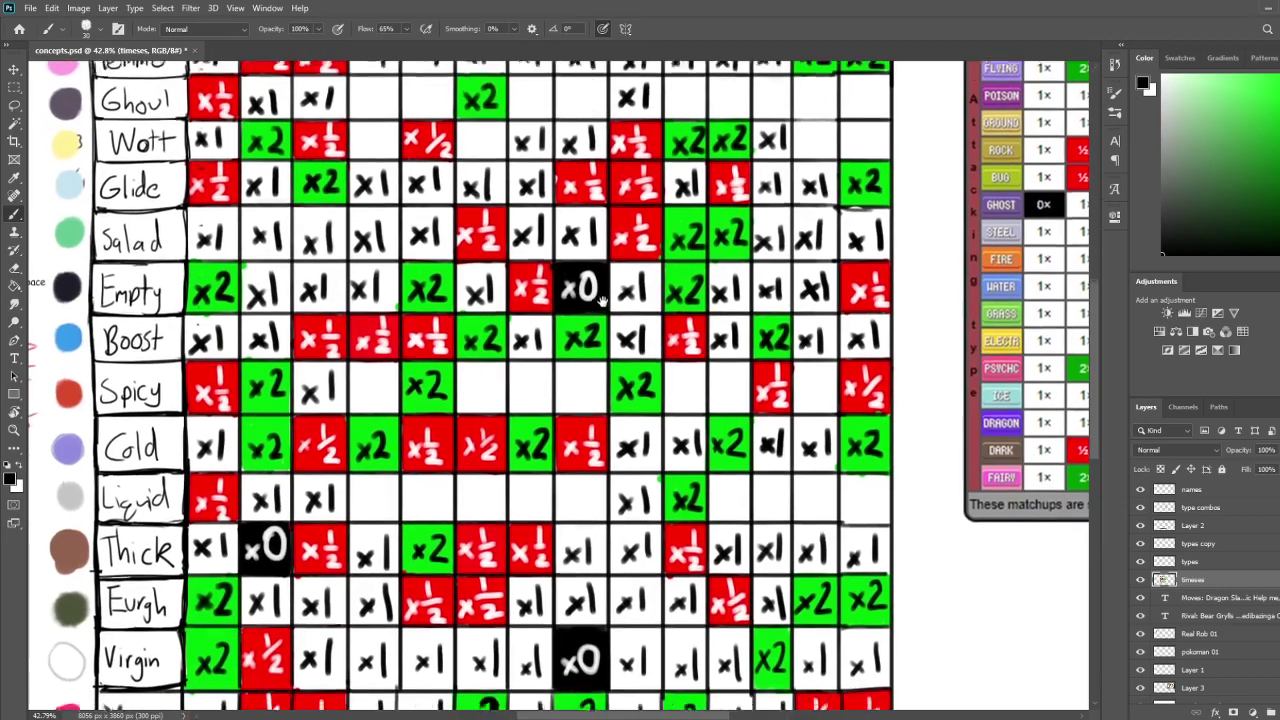
scroll(433, 528, up, 6)
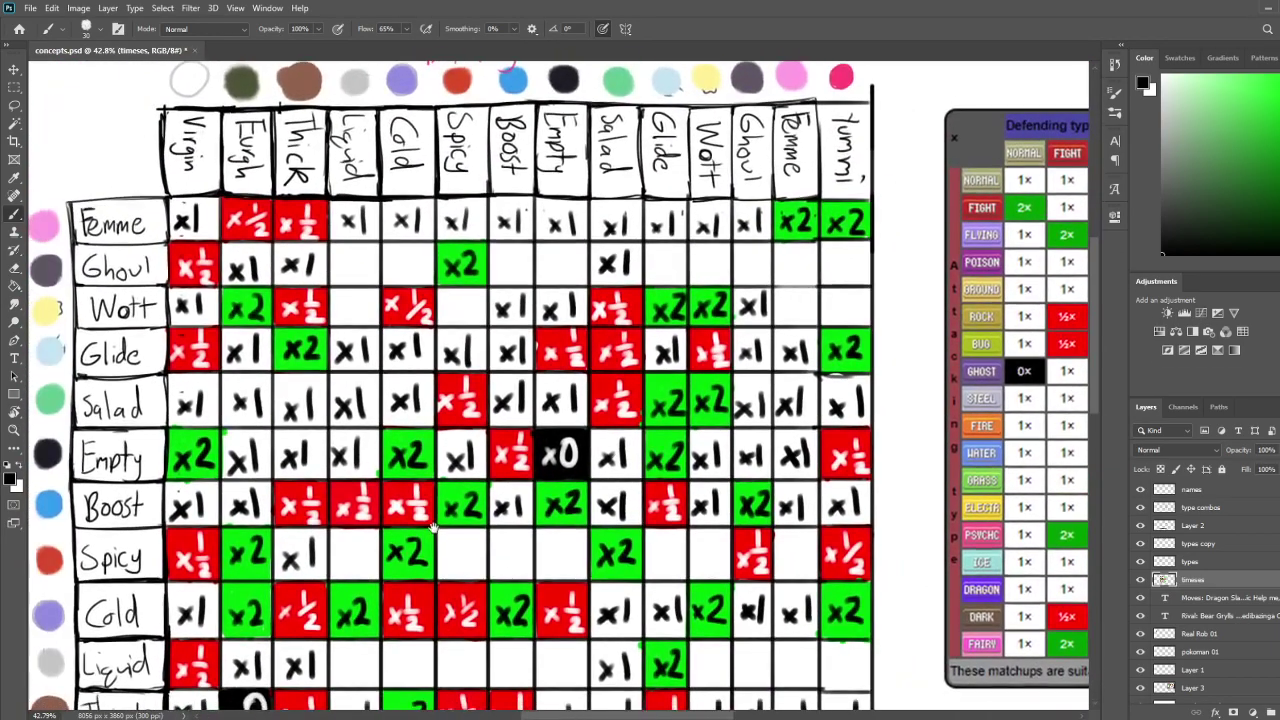
drag(433, 528, 422, 519)
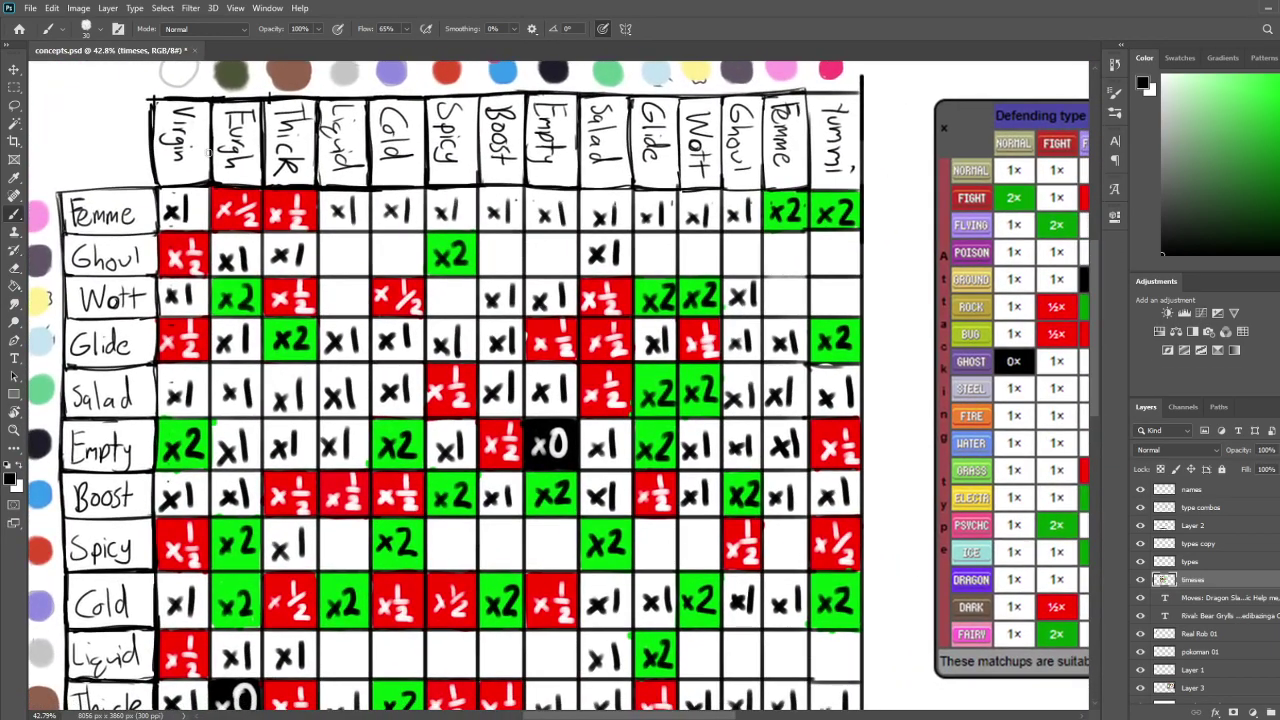
scroll(364, 318, down, 4)
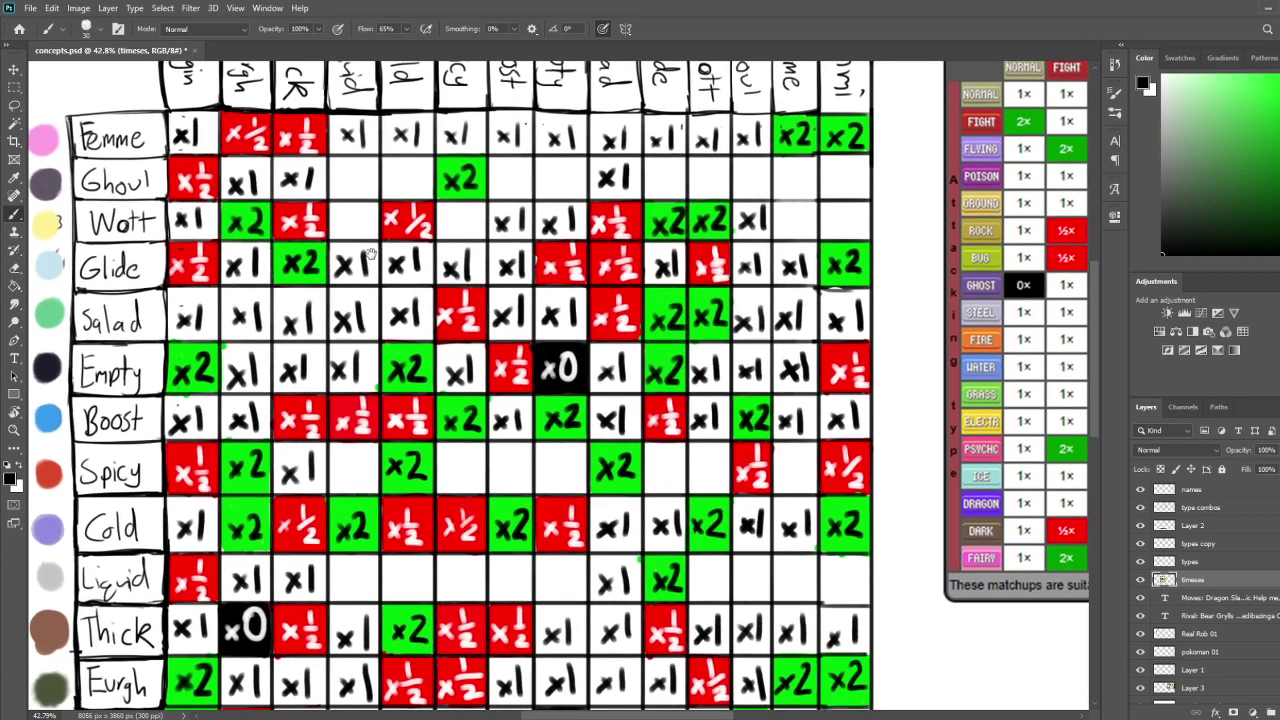
scroll(369, 328, down, 4)
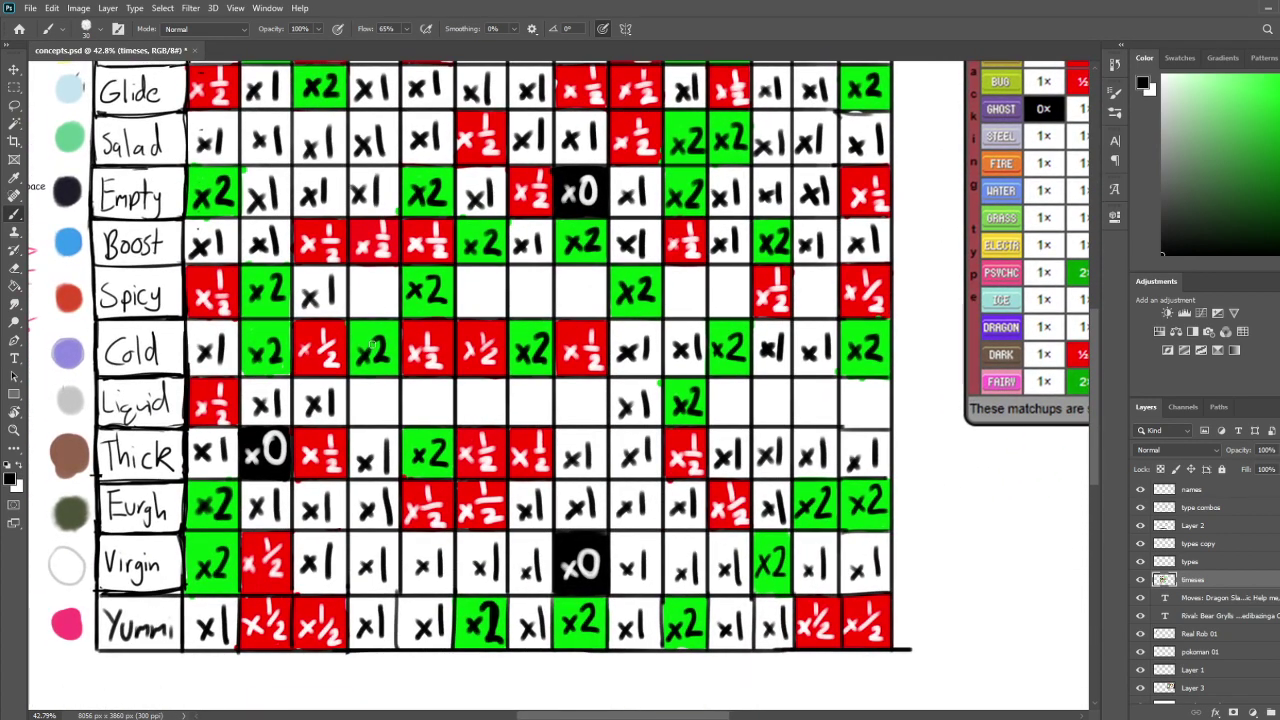
scroll(575, 362, up, 4)
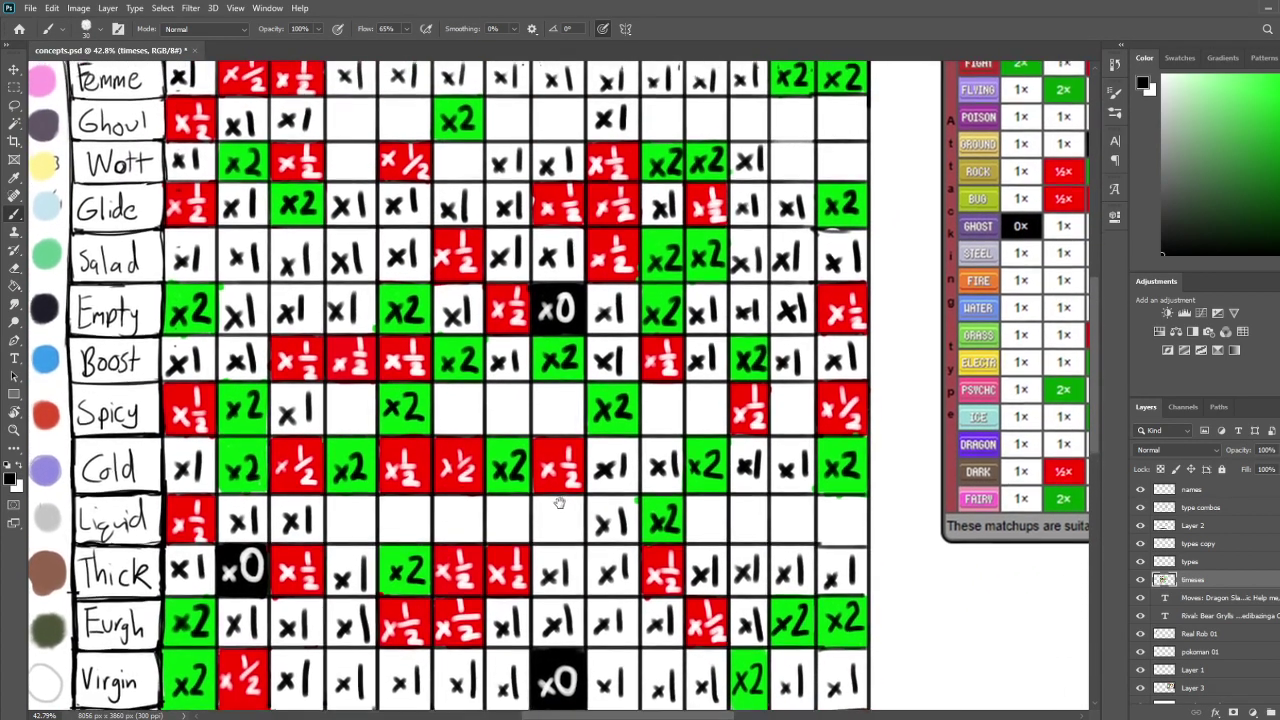
scroll(617, 375, up, 3)
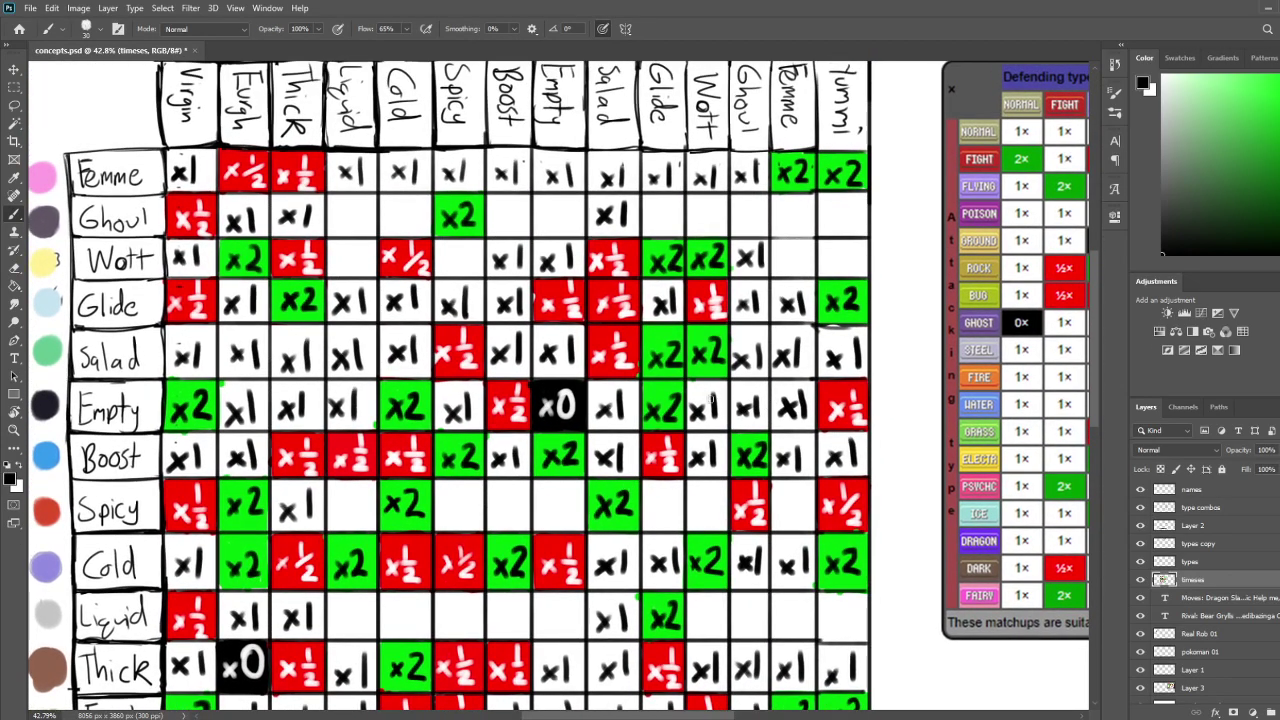
drag(466, 422, 498, 469)
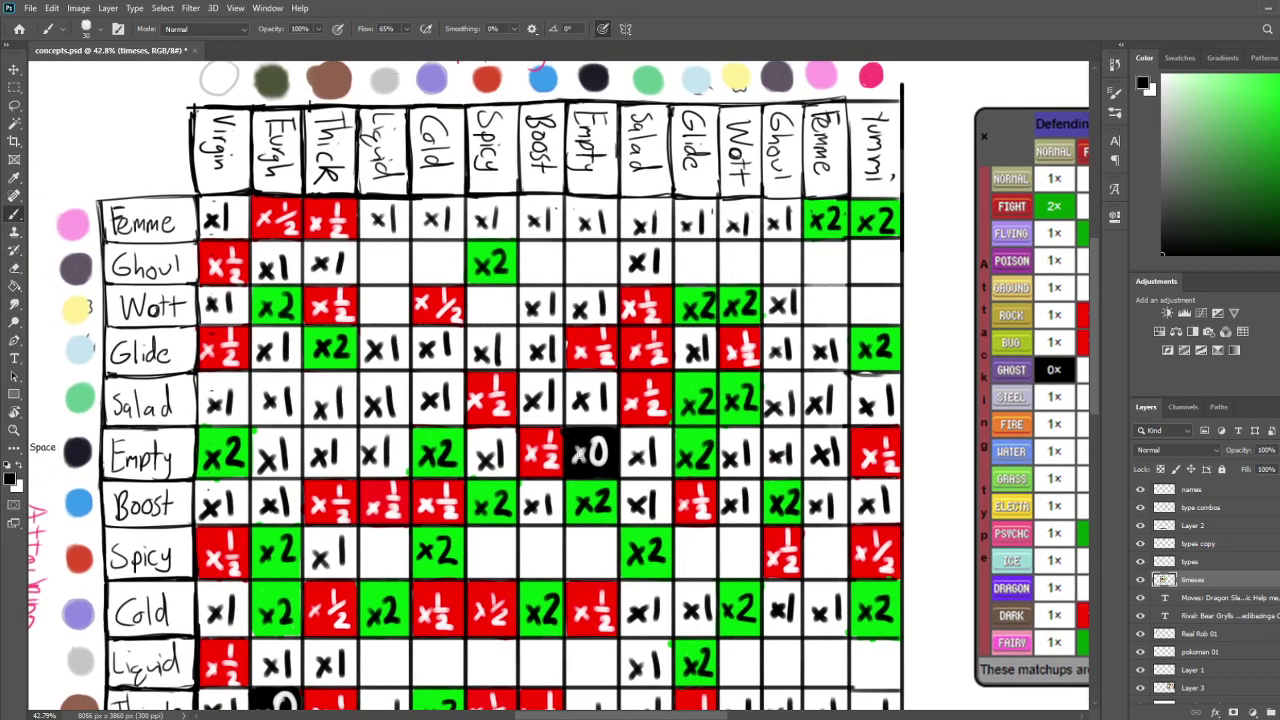
scroll(575, 455, down, 3)
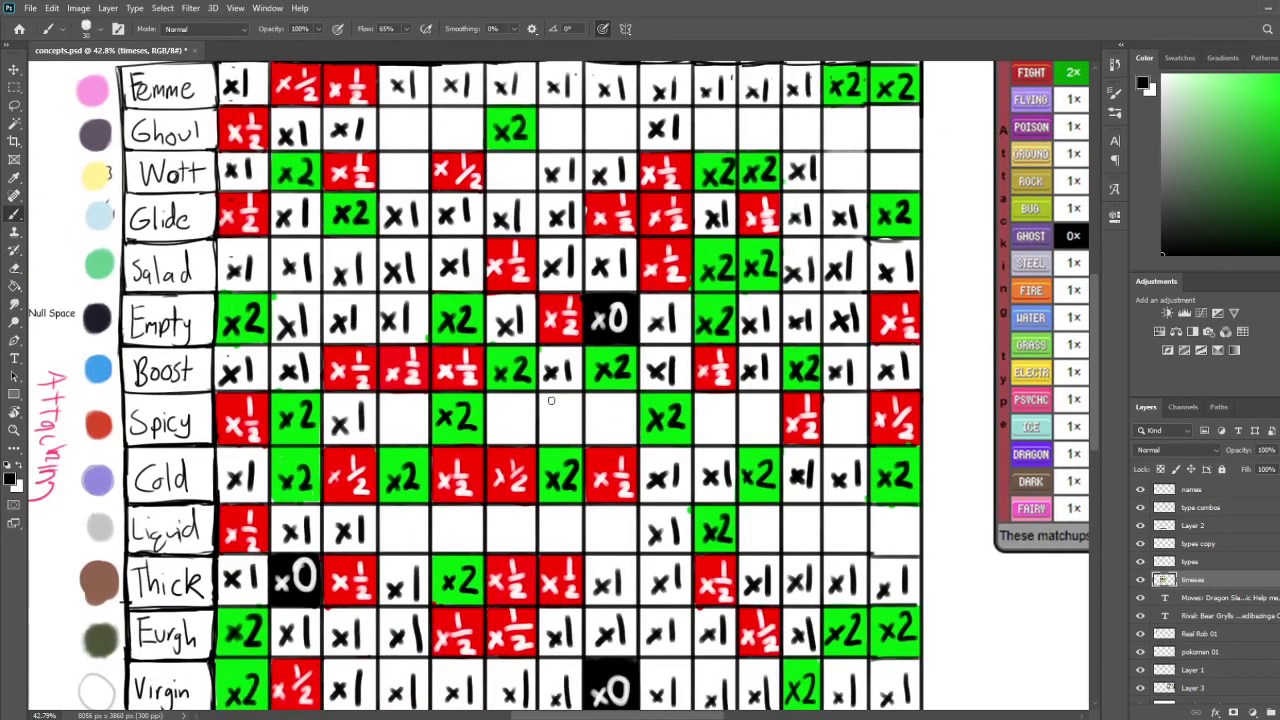
Compare the empty cells in the Ghoul, Wott, Spicy and Liquid rows with the filled matchups across the whole chart
scroll(490, 470, down, 1)
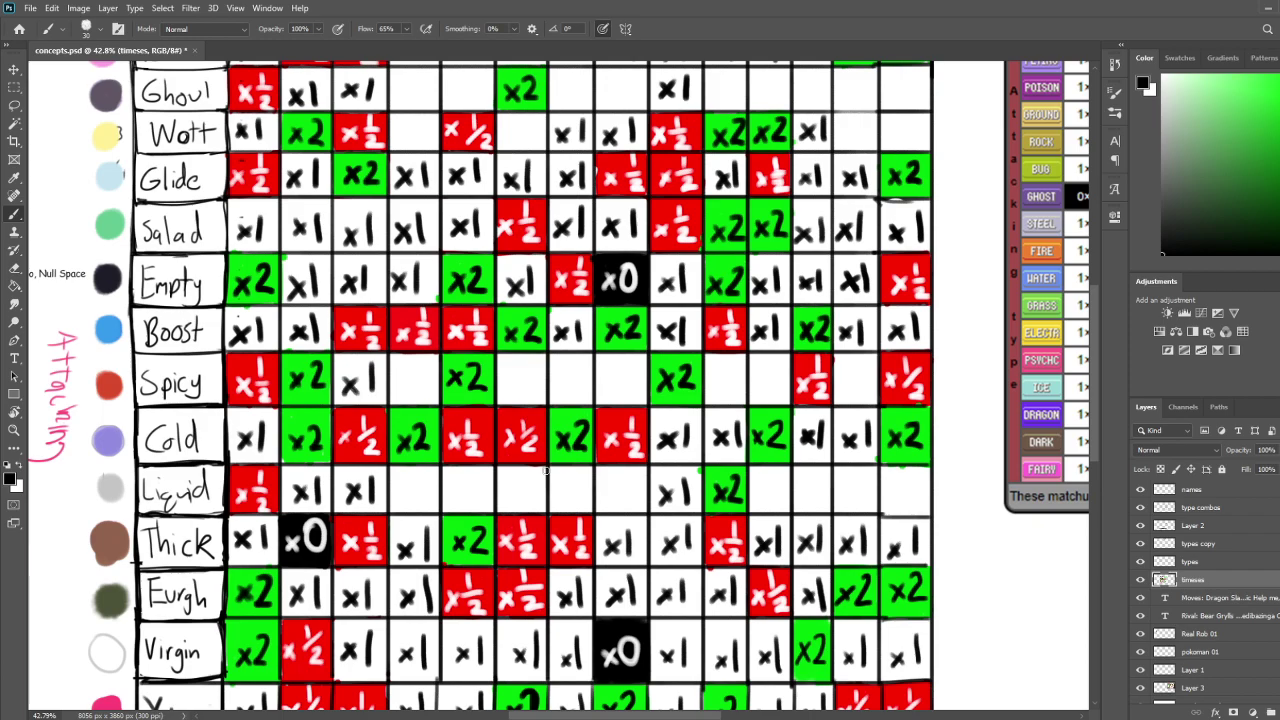
scroll(546, 471, up, 5)
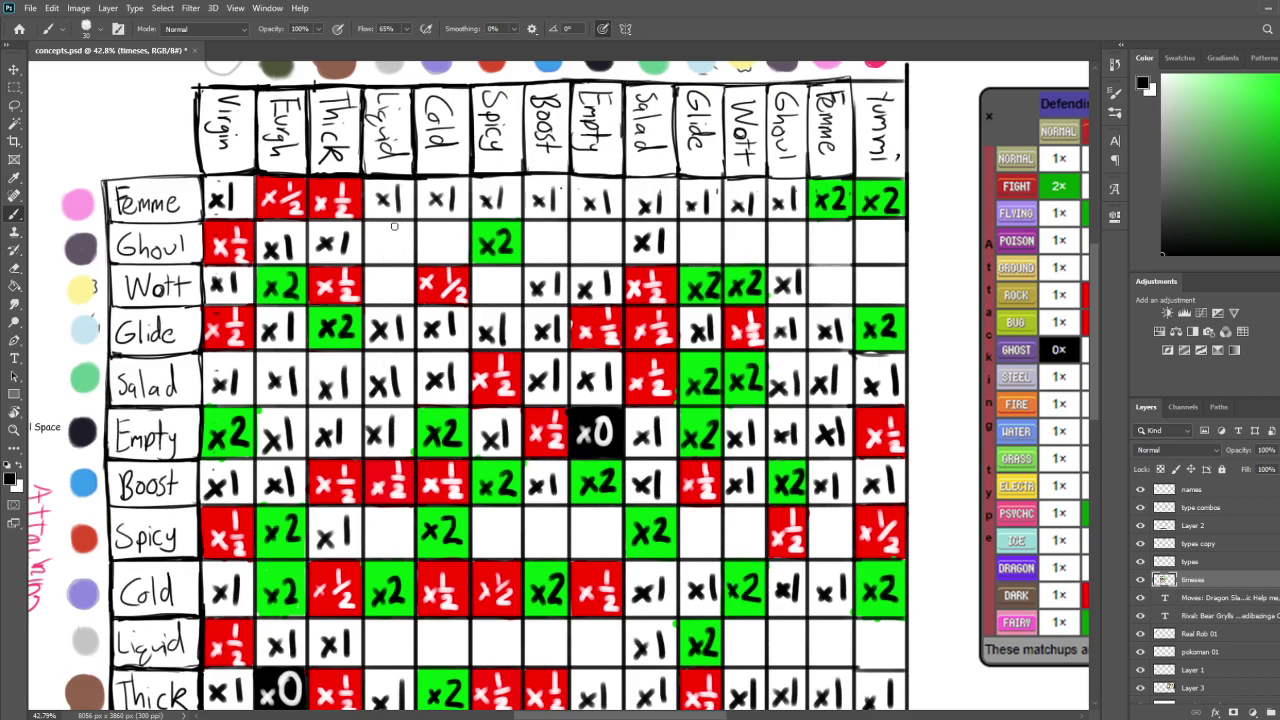
scroll(381, 465, down, 4)
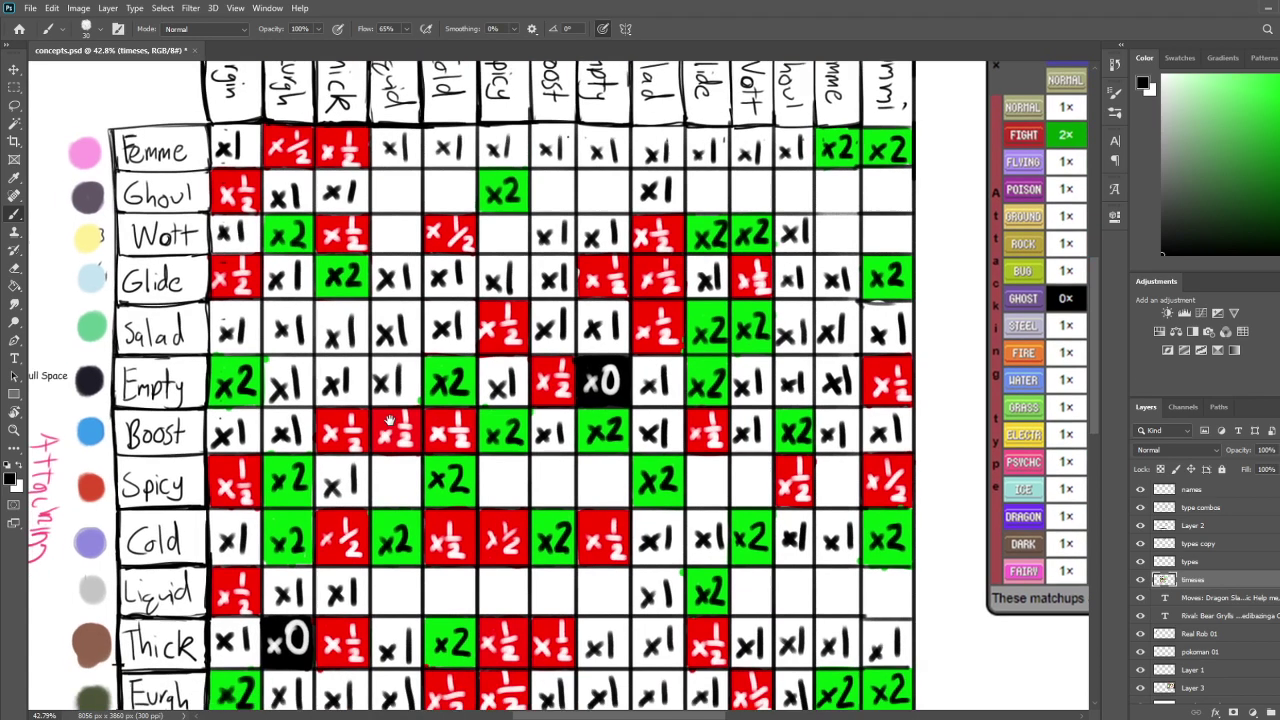
scroll(397, 512, up, 4)
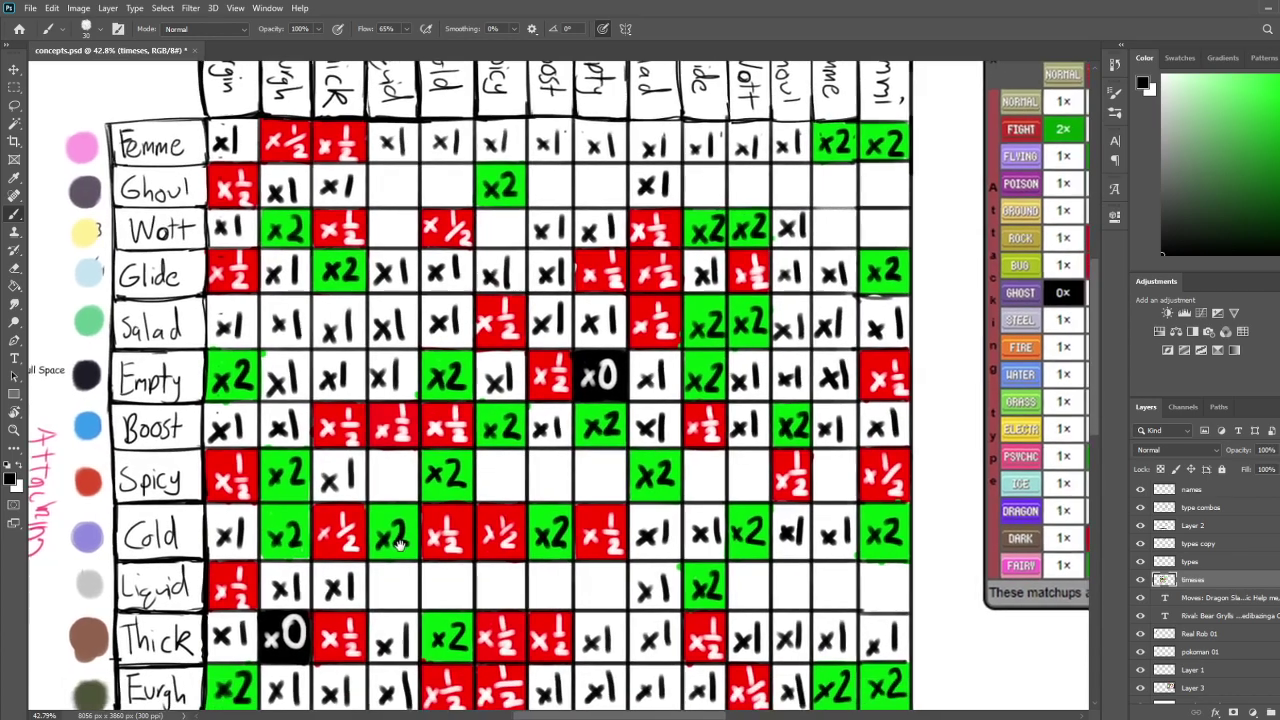
scroll(663, 598, down, 1)
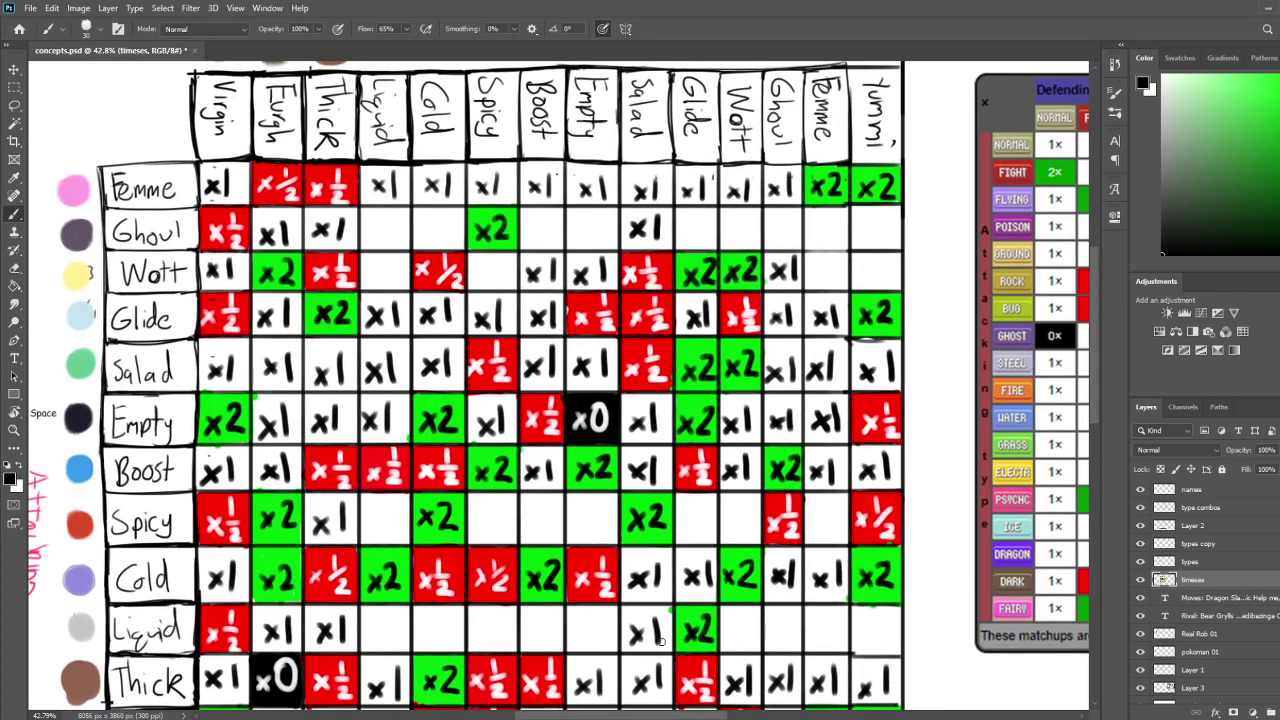
scroll(660, 540, down, 4)
drag(657, 478, 652, 429)
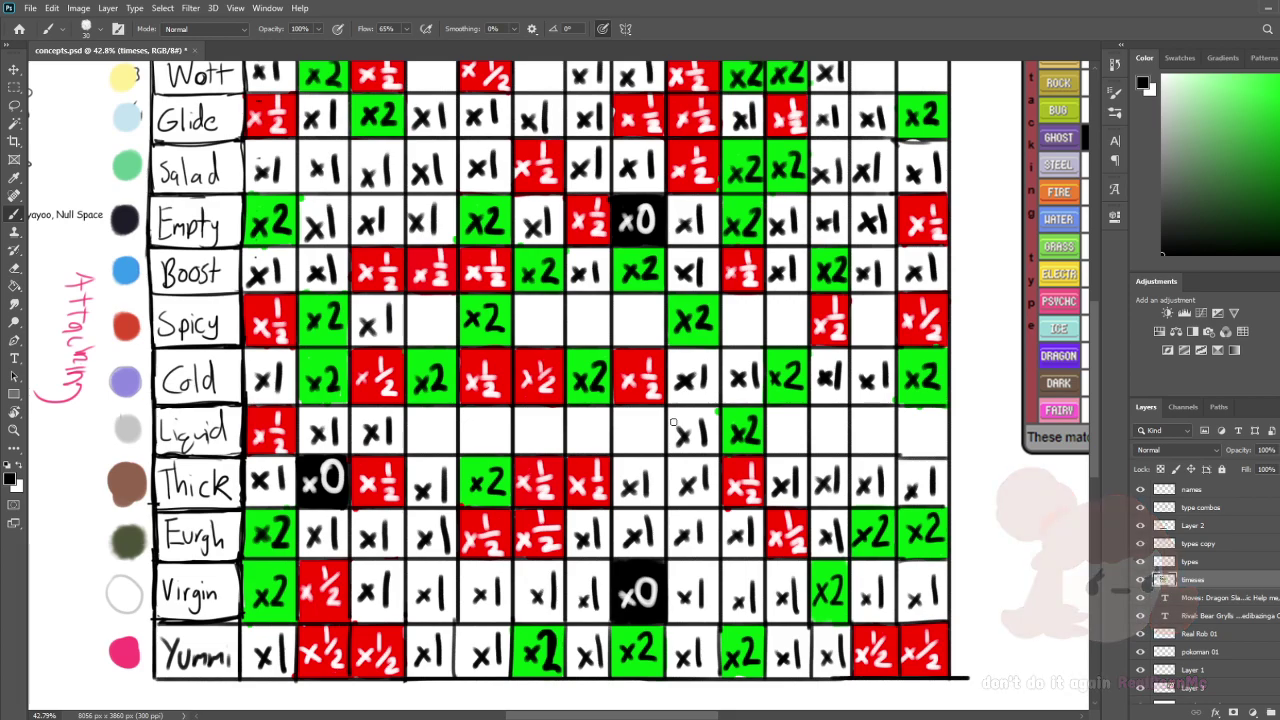
mouse_move(604, 482)
mouse_down()
mouse_move(606, 506)
mouse_move(609, 478)
mouse_up()
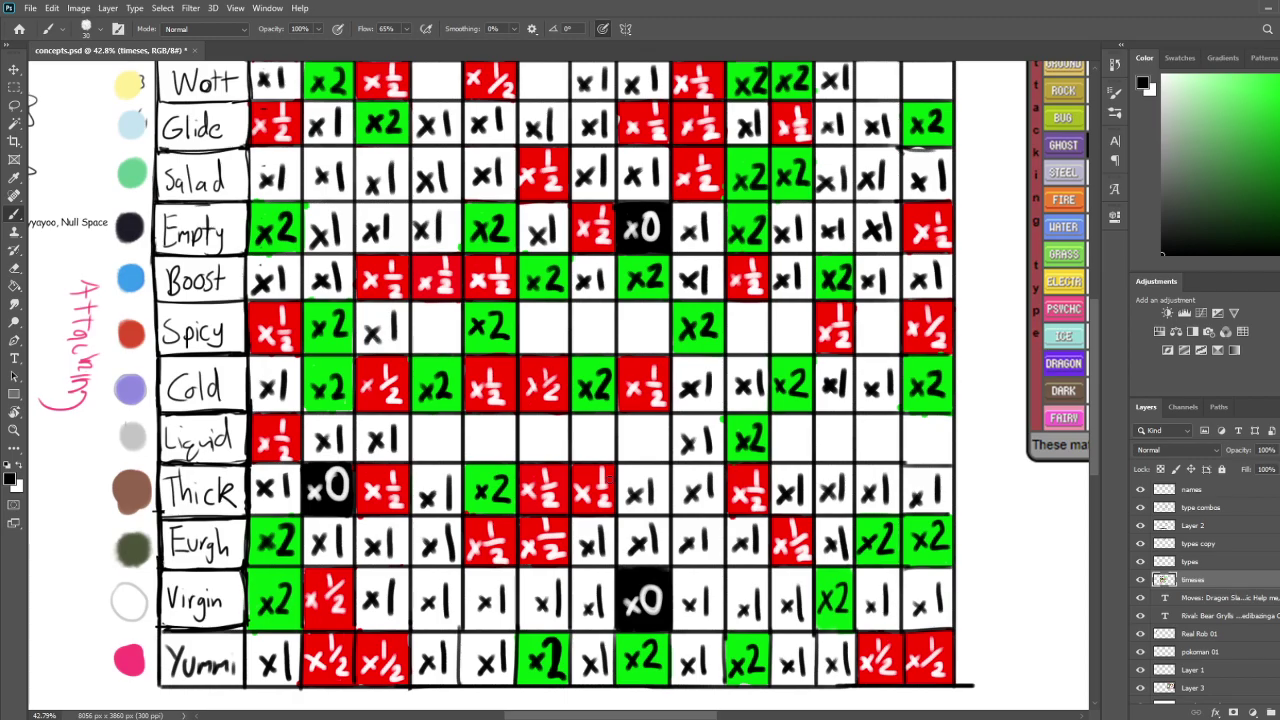
scroll(440, 372, up, 3)
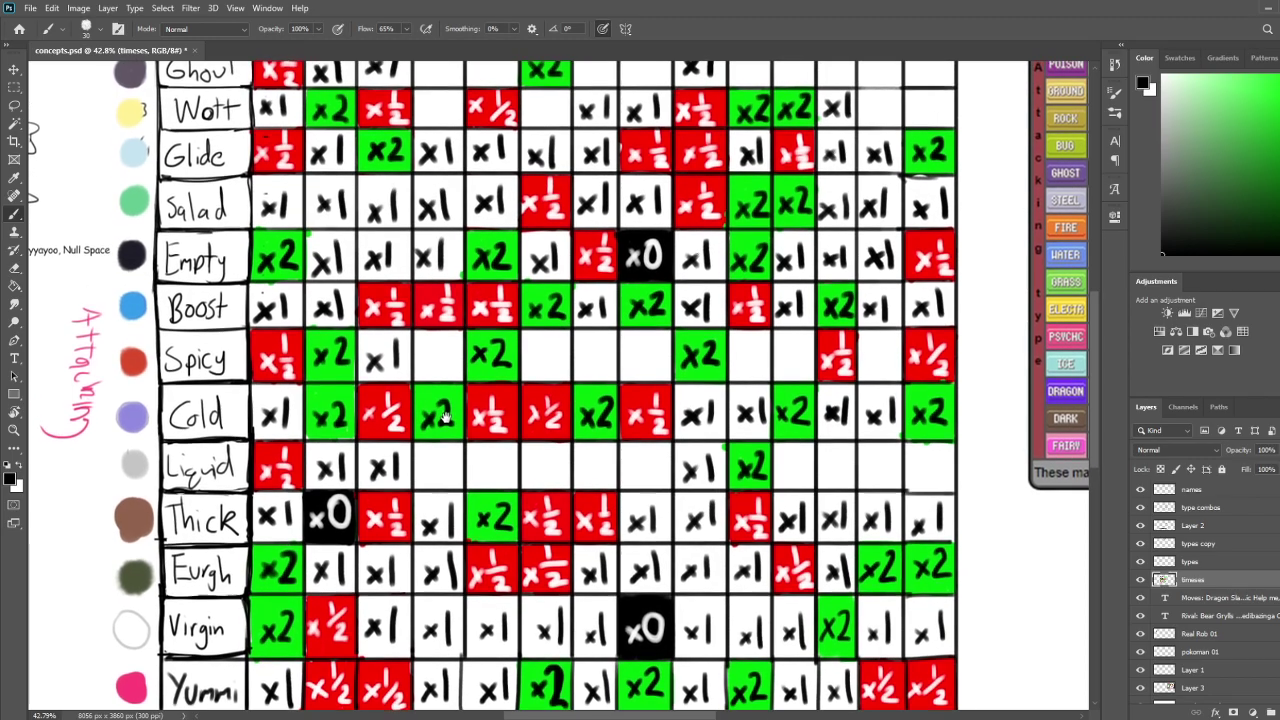
scroll(458, 483, up, 3)
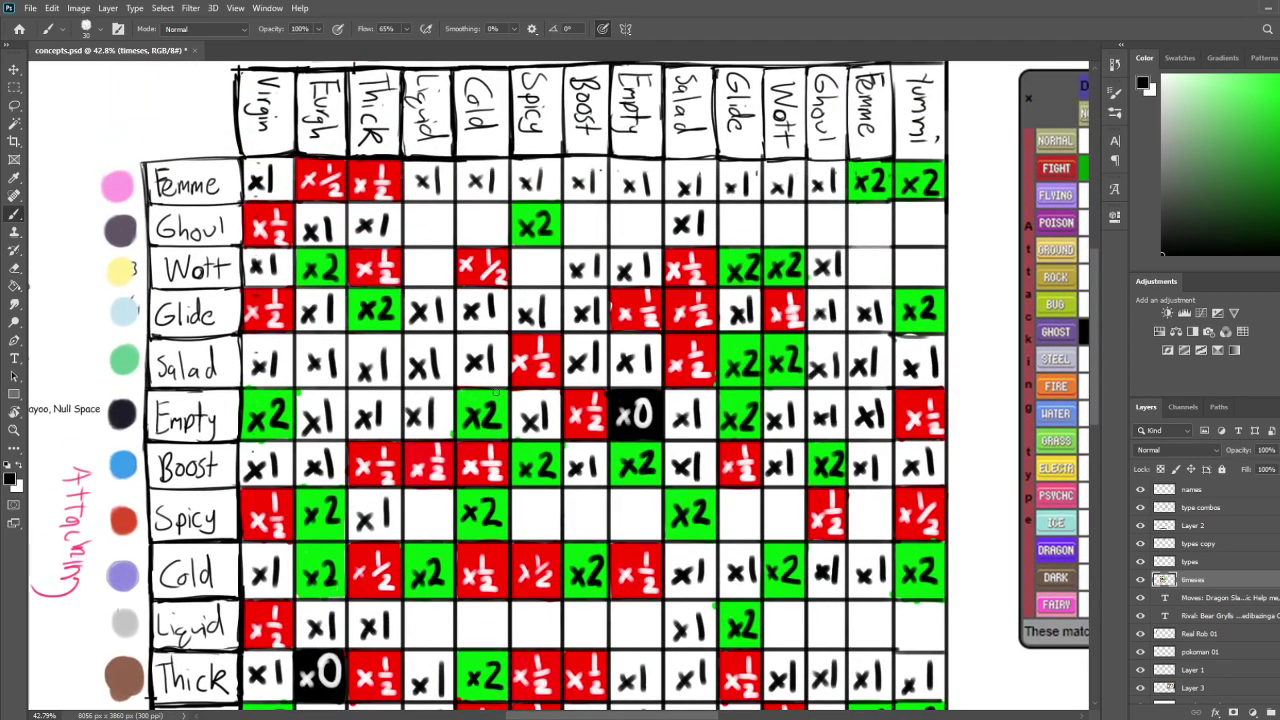
drag(538, 612, 514, 308)
drag(523, 109, 525, 392)
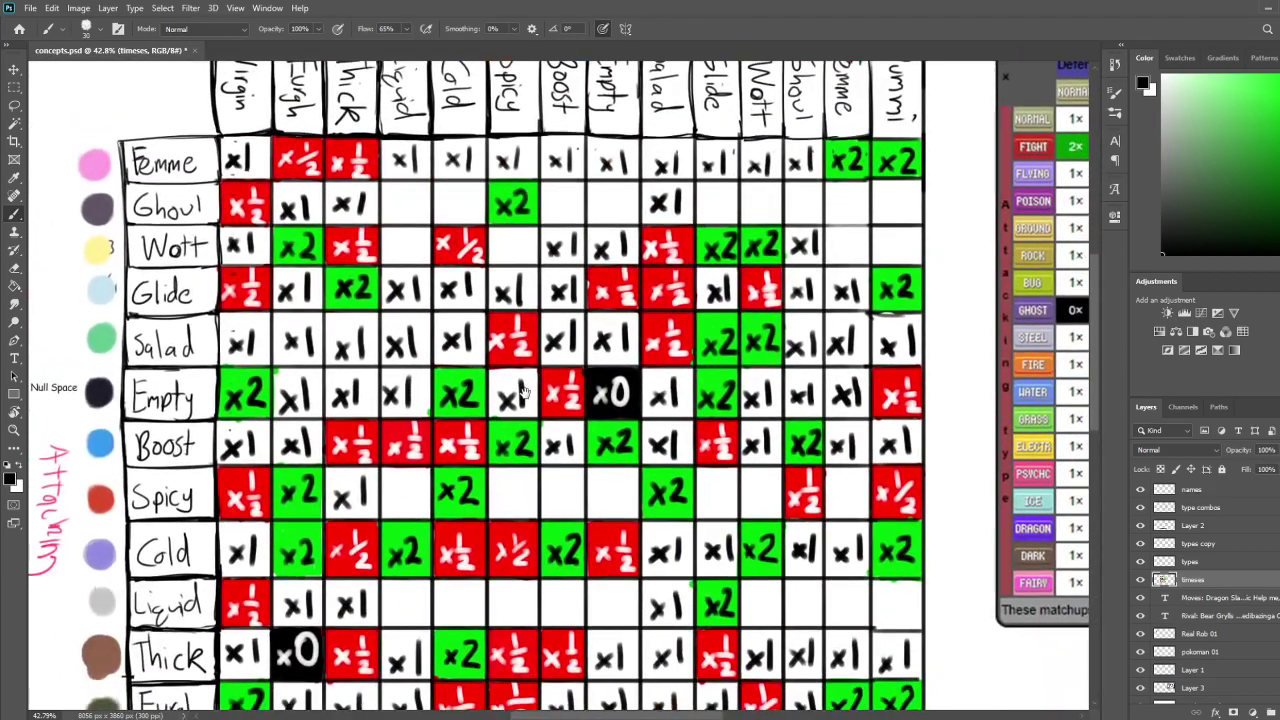
scroll(525, 320, up, 2)
scroll(528, 400, down, 6)
scroll(528, 400, right, 3)
scroll(528, 400, down, 3)
scroll(540, 403, up, 2)
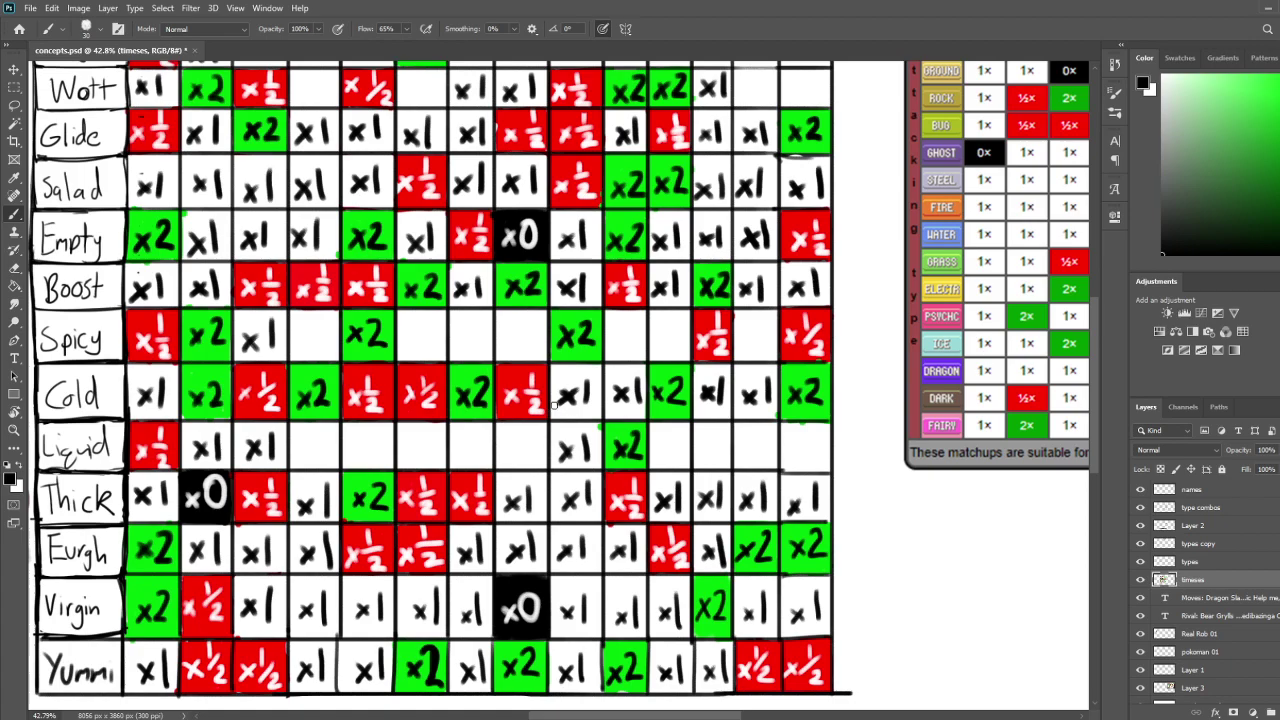
scroll(554, 404, up, 2)
scroll(554, 404, right, 1)
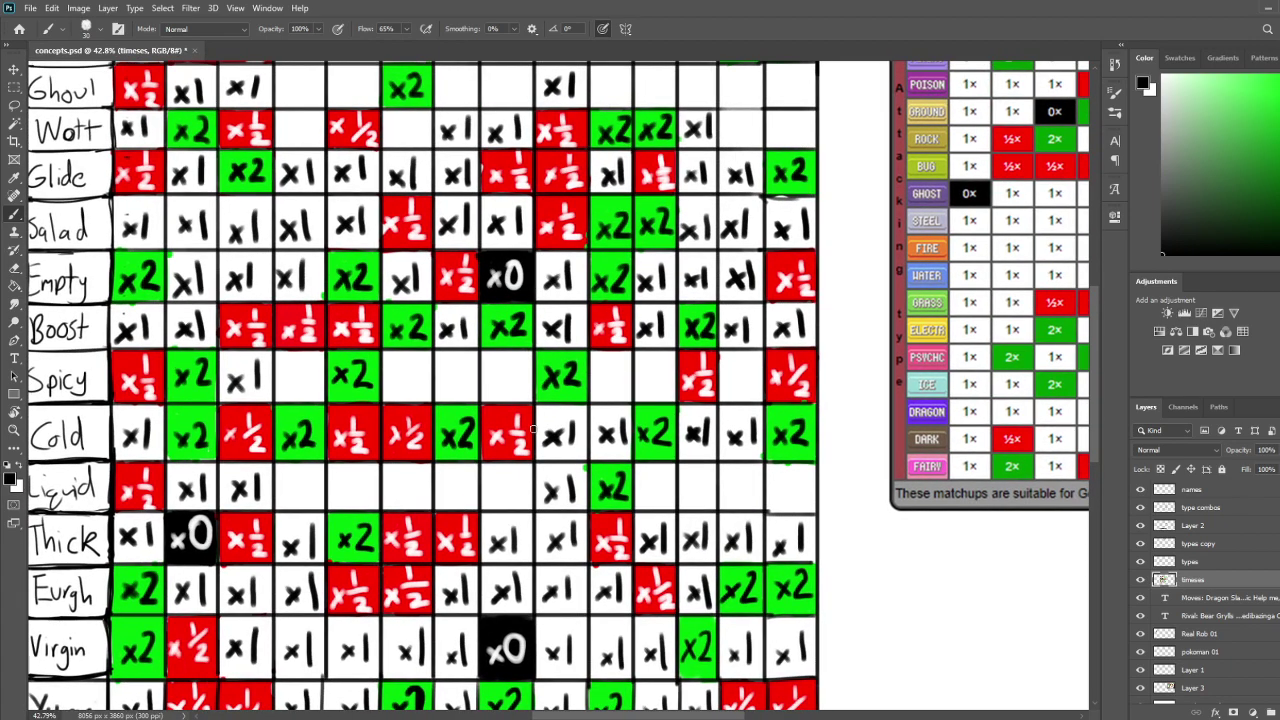
drag(388, 362, 461, 344)
scroll(461, 345, down, 1)
scroll(461, 345, up, 4)
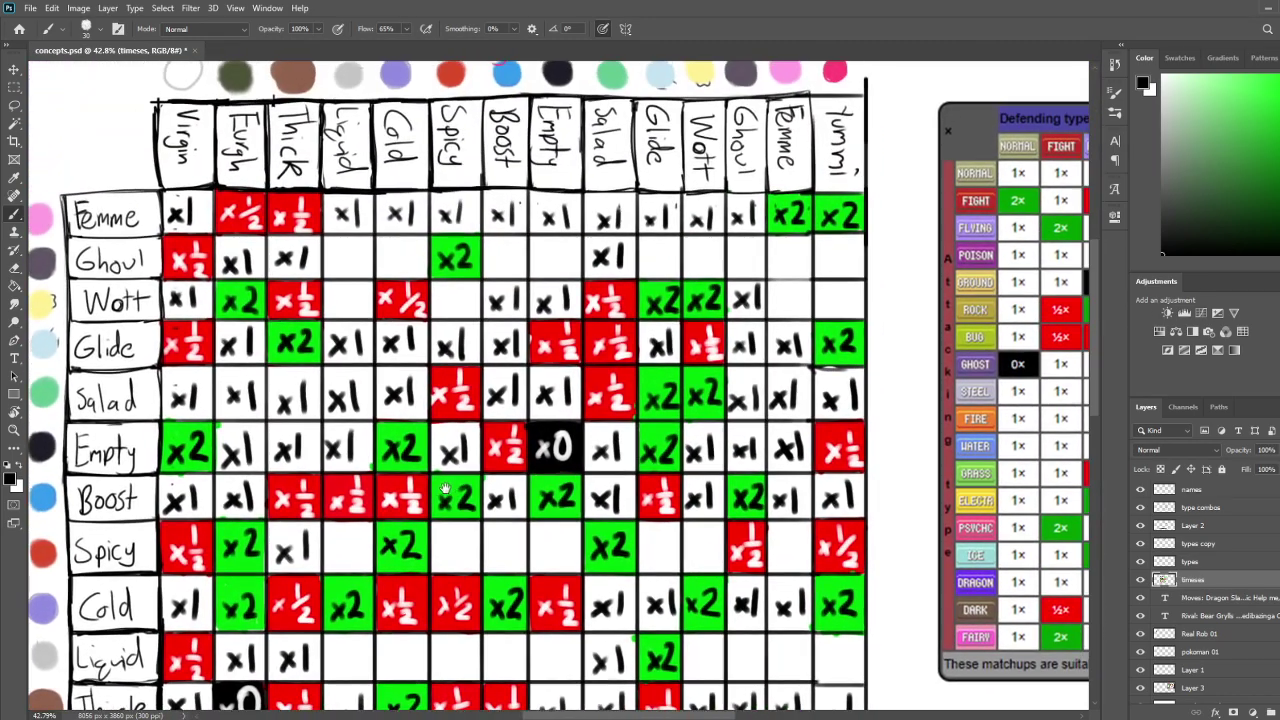
scroll(397, 261, up, 1)
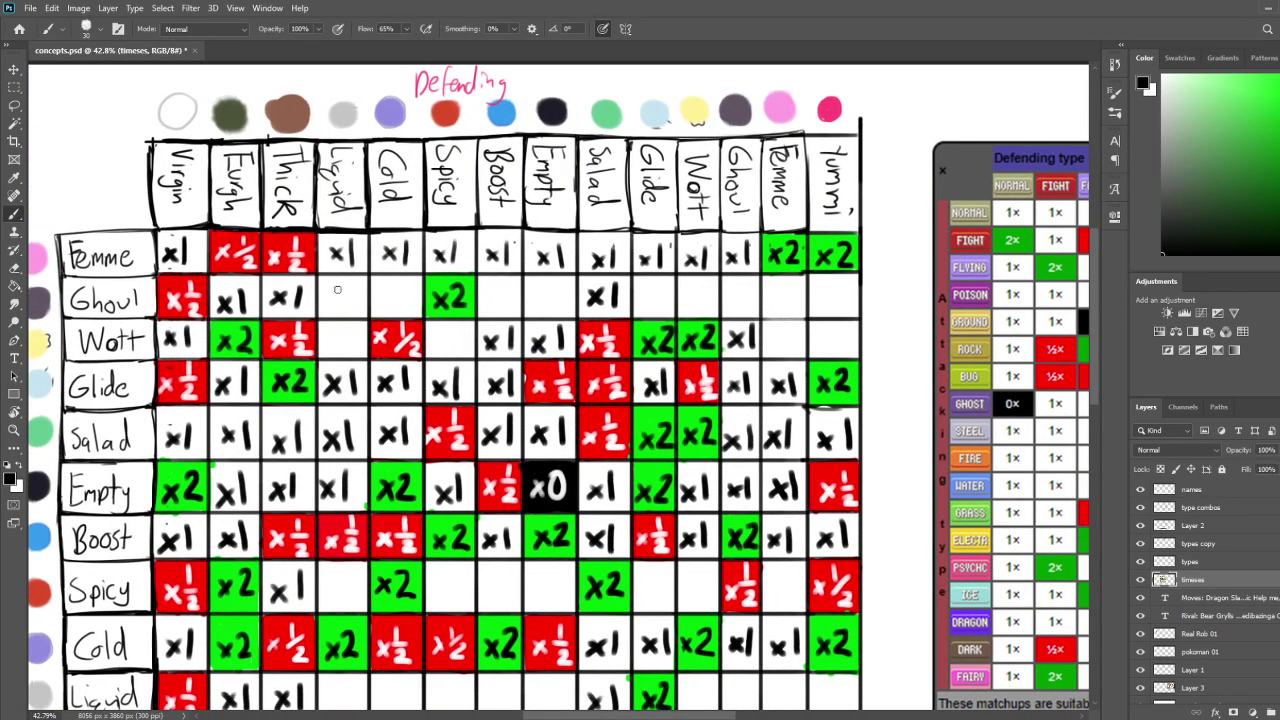
drag(396, 334, 436, 292)
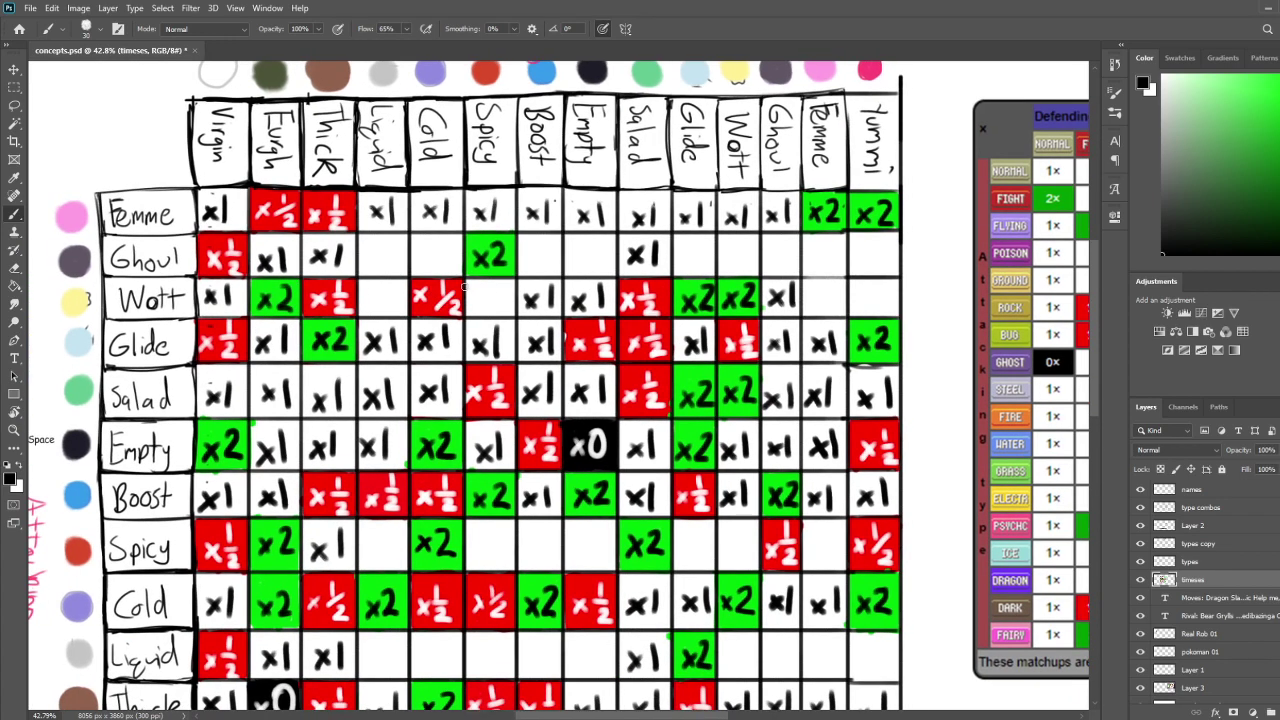
Write a black ×1 in each of the Wott row's remaining empty cells: Liquid, Spicy, Femme and Yummi
drag(360, 292, 372, 307)
mouse_move(372, 292)
mouse_down()
mouse_move(360, 307)
mouse_move(384, 316)
mouse_up()
mouse_move(484, 289)
mouse_down()
mouse_move(499, 306)
mouse_move(484, 306)
mouse_up()
drag(511, 285, 510, 313)
drag(818, 296, 834, 318)
drag(834, 296, 817, 318)
mouse_move(846, 287)
mouse_down()
mouse_move(846, 318)
mouse_move(884, 316)
mouse_up()
mouse_move(884, 294)
mouse_down()
mouse_move(864, 316)
mouse_move(891, 316)
mouse_up()
drag(706, 316, 652, 360)
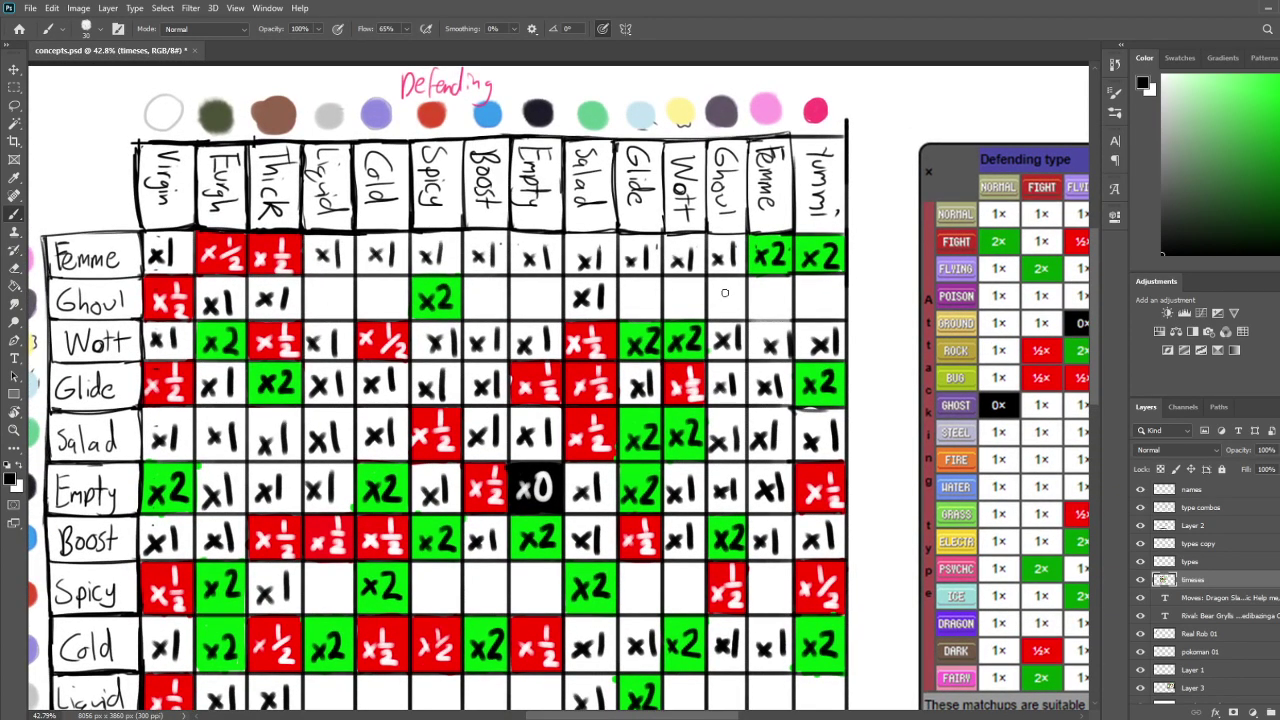
Write a black ×1 in the Ghoul row's Yummi cell and another in its Femme cell
mouse_move(800, 290)
mouse_down()
mouse_move(820, 312)
mouse_move(800, 312)
mouse_up()
drag(836, 284, 836, 318)
mouse_move(759, 369)
mouse_down()
mouse_move(755, 203)
mouse_move(715, 145)
mouse_up()
mouse_move(713, 305)
mouse_down()
mouse_move(768, 220)
mouse_move(658, 527)
mouse_move(697, 309)
mouse_move(700, 630)
mouse_up()
drag(706, 394, 771, 306)
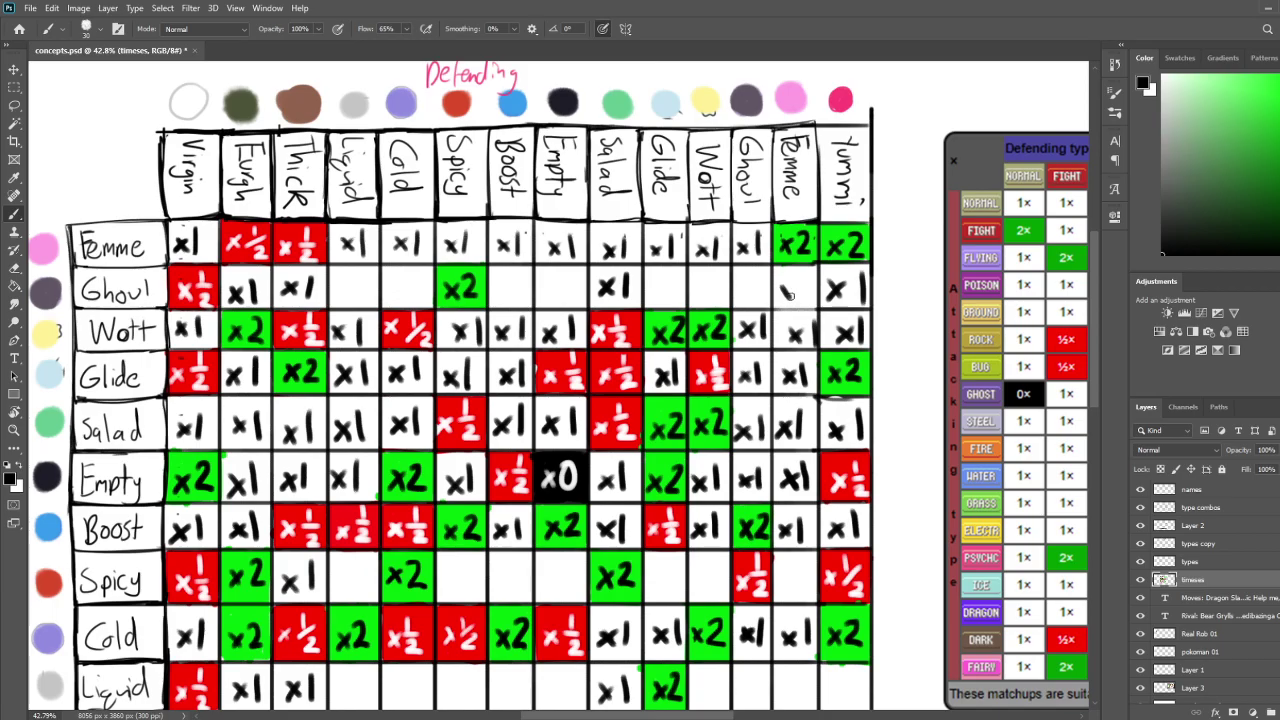
Examine the Ghoul row's remaining empty cells against the chart's other rows and the reference type matchup table
drag(807, 492, 778, 203)
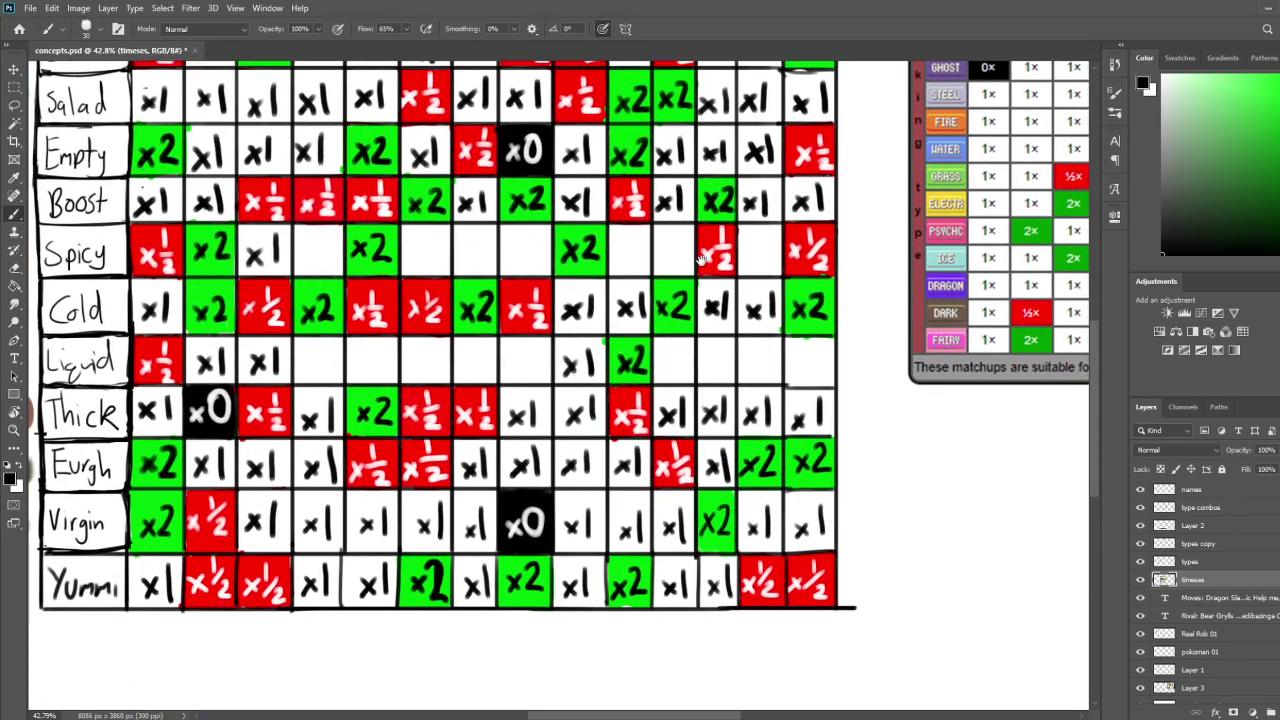
drag(715, 456, 725, 385)
drag(720, 317, 695, 540)
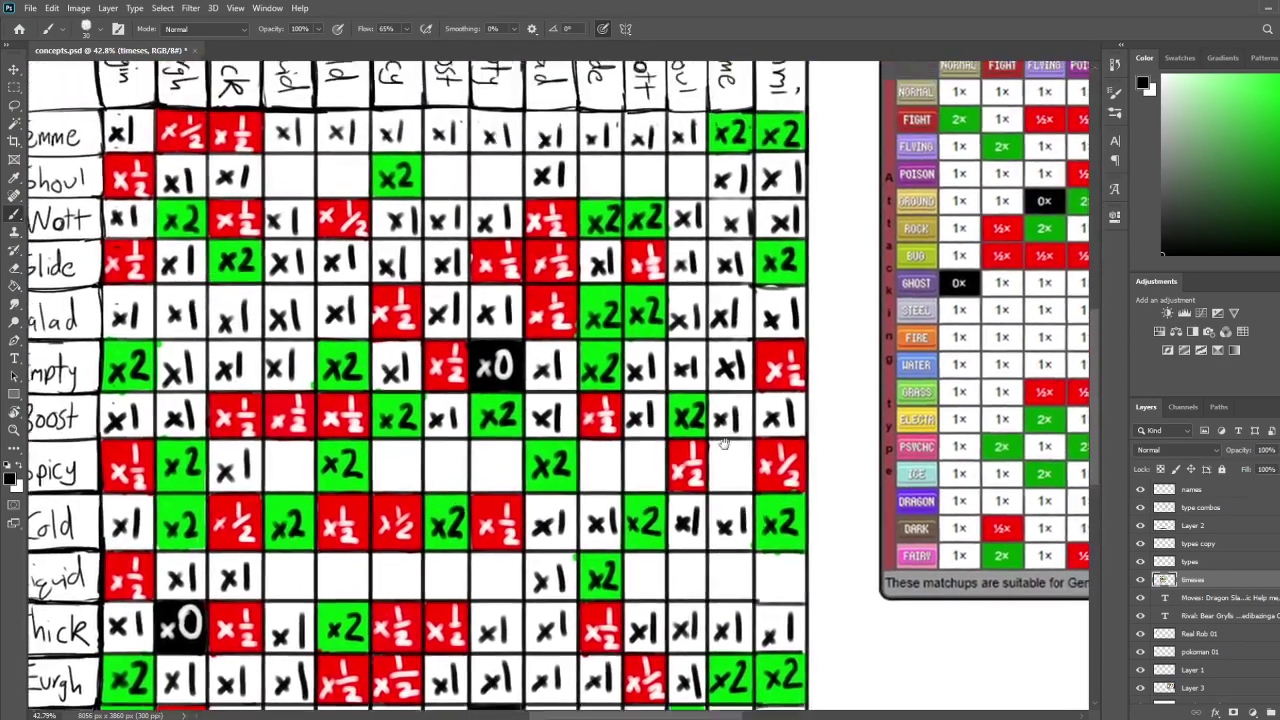
drag(683, 488, 701, 446)
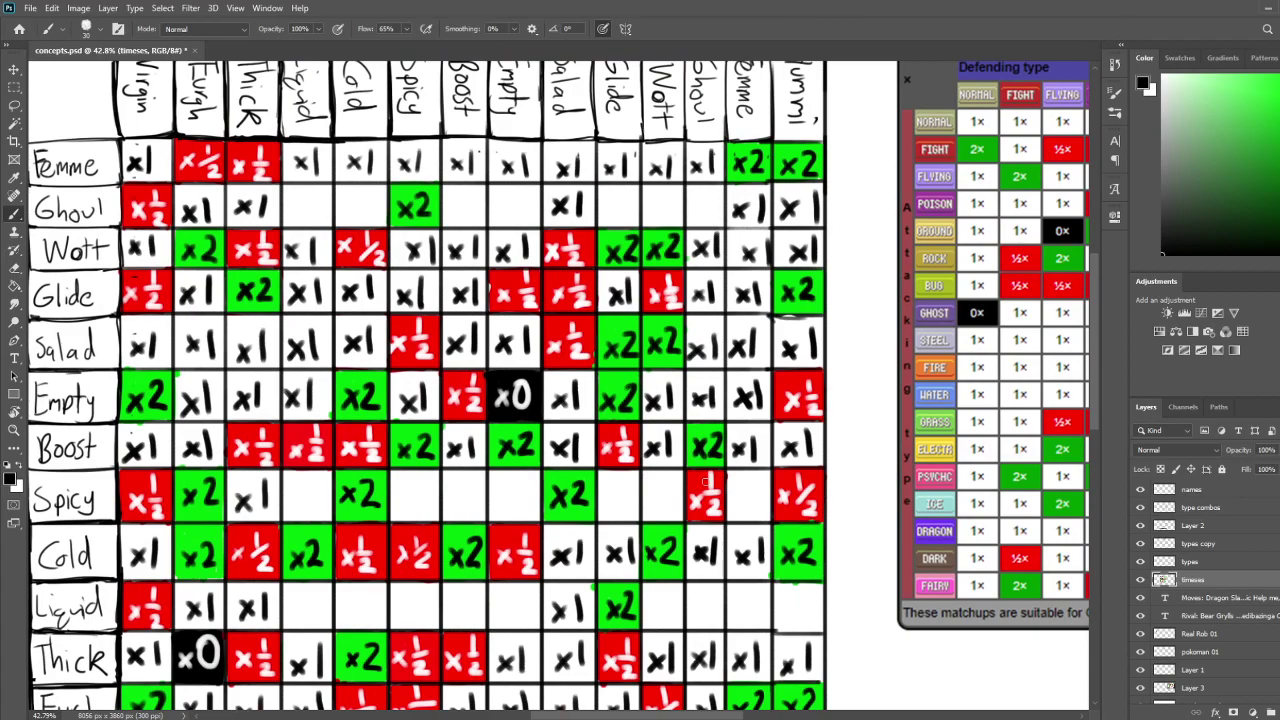
drag(700, 295, 718, 370)
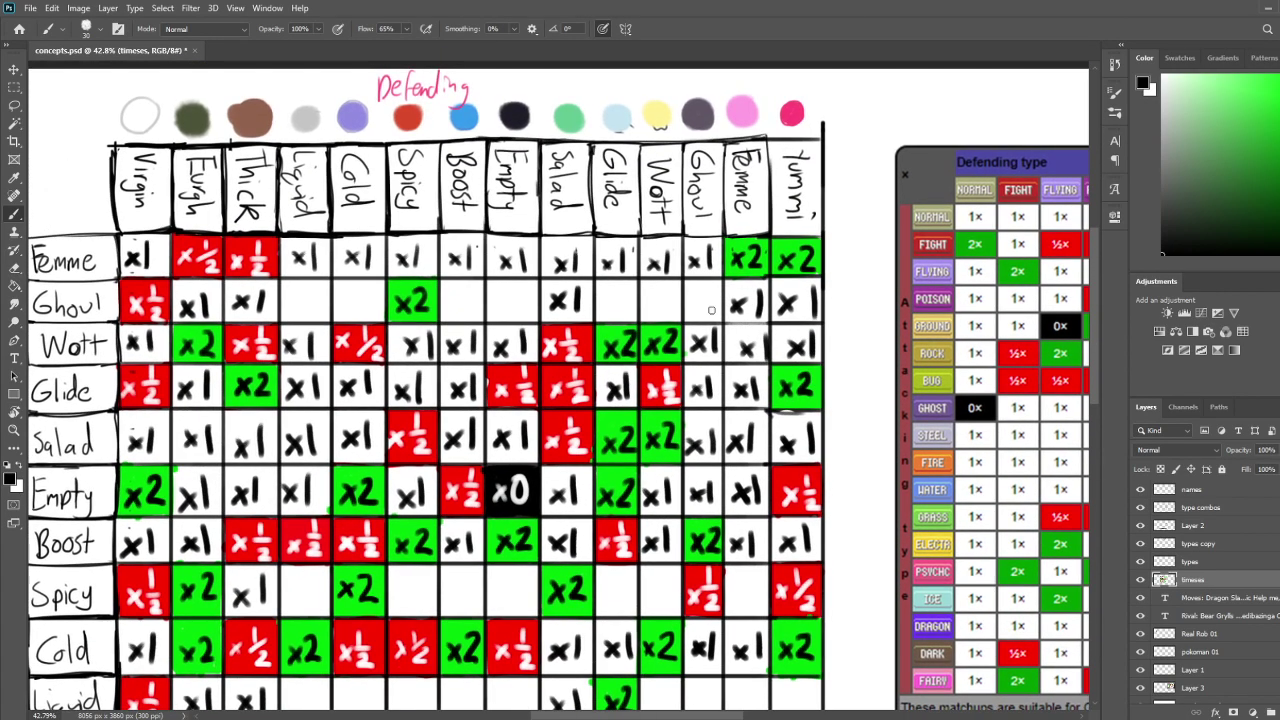
drag(705, 300, 733, 295)
mouse_move(584, 282)
mouse_down()
mouse_move(706, 287)
mouse_move(671, 246)
mouse_move(661, 206)
mouse_move(630, 321)
mouse_up()
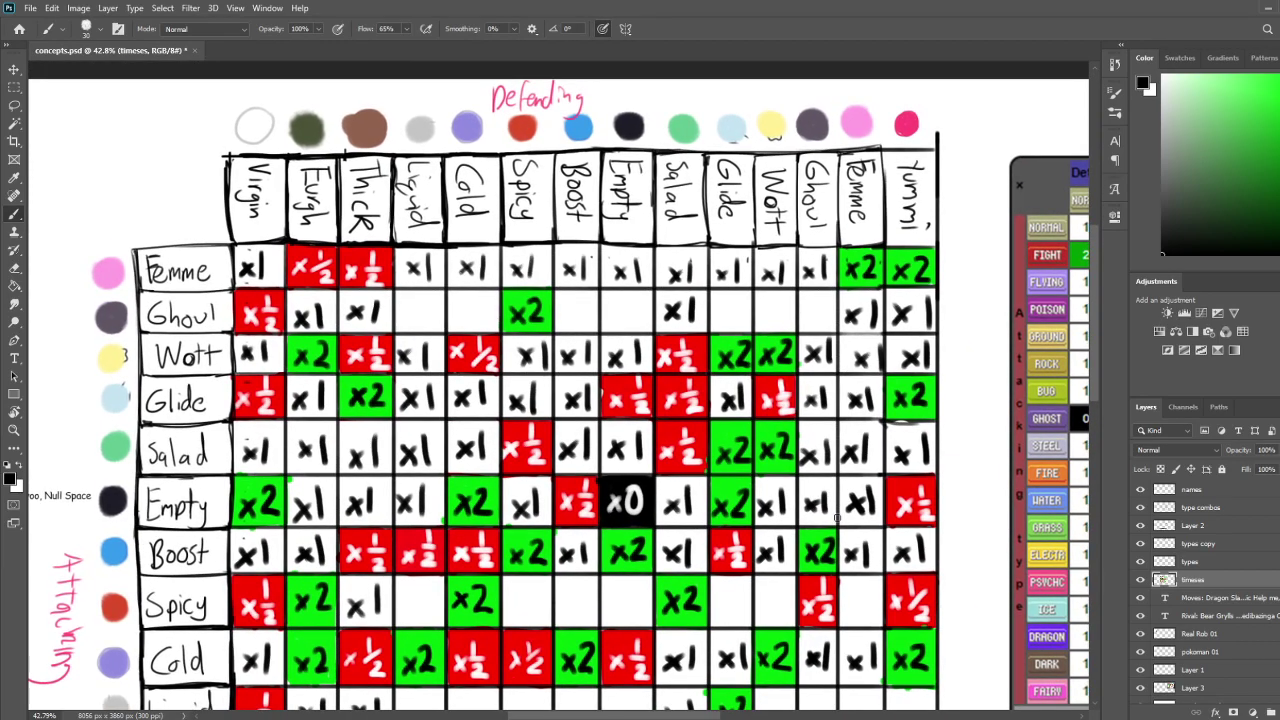
drag(736, 293, 613, 324)
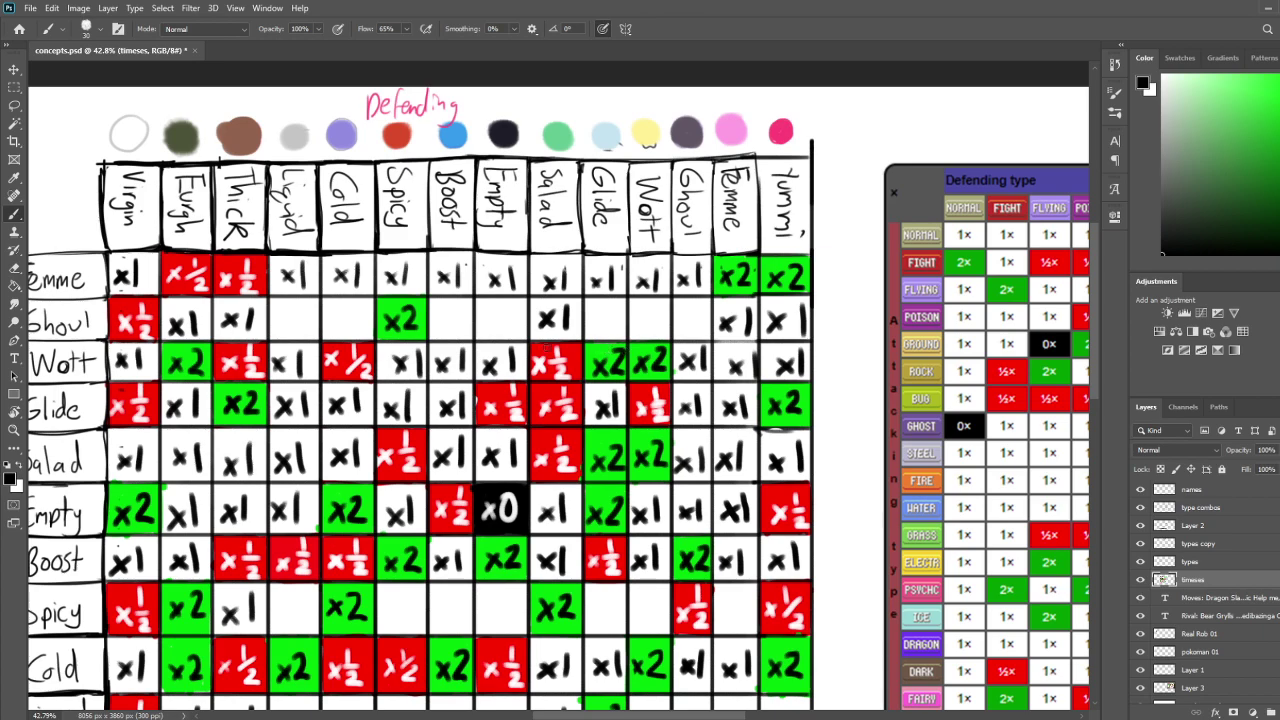
drag(544, 350, 635, 333)
drag(518, 312, 501, 325)
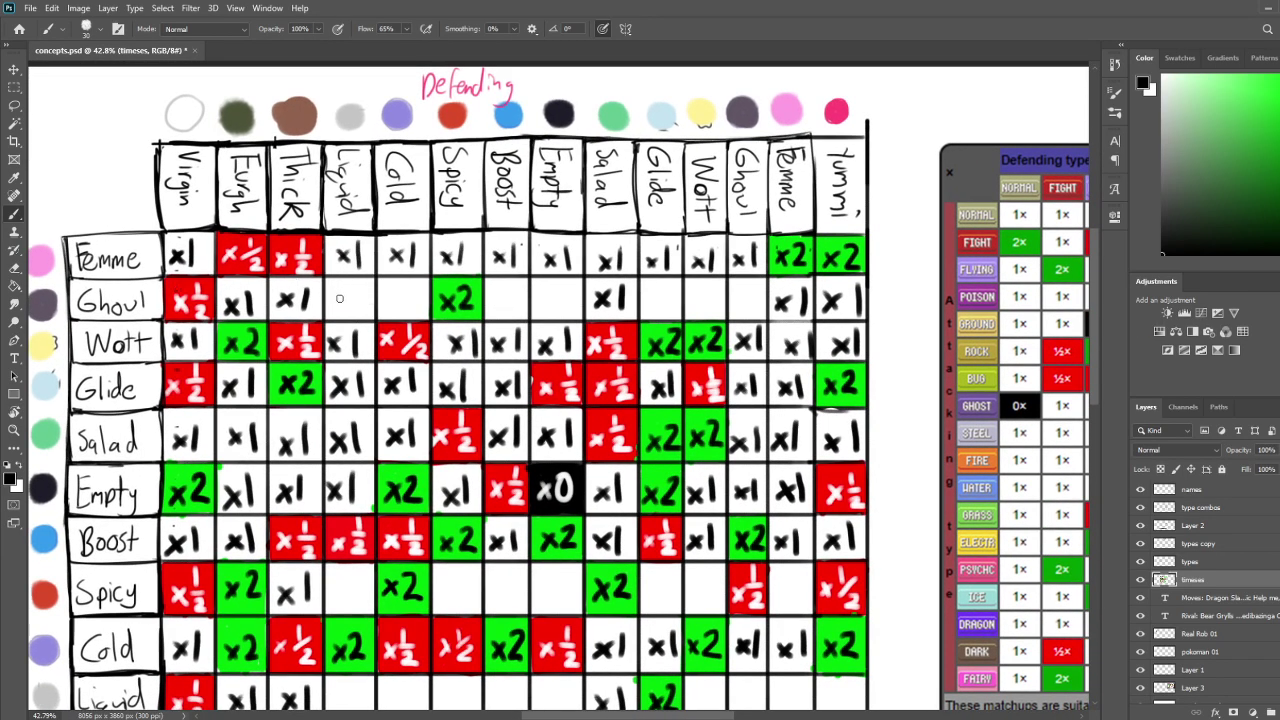
Write a black ×1 in the Ghoul row's Liquid cell and another in its Cold cell
drag(332, 291, 348, 313)
mouse_move(348, 290)
mouse_down()
mouse_move(333, 313)
mouse_move(349, 315)
mouse_move(333, 316)
mouse_move(357, 314)
mouse_up()
mouse_move(458, 309)
mouse_down()
mouse_move(440, 253)
mouse_move(446, 308)
mouse_move(399, 310)
mouse_up()
drag(398, 287, 378, 309)
mouse_move(532, 284)
mouse_down()
mouse_move(471, 297)
mouse_move(441, 321)
mouse_up()
mouse_move(442, 300)
mouse_down()
mouse_move(425, 321)
mouse_move(445, 326)
mouse_move(526, 272)
mouse_up()
key(ctrl+z)
key(ctrl+z)
Fill the Ghoul row's Boost cell with red and write a white ×½ in it
drag(517, 333, 515, 366)
drag(1279, 195, 1279, 78)
click(1276, 86)
mouse_move(484, 279)
mouse_down()
mouse_move(473, 308)
mouse_move(501, 307)
mouse_move(507, 282)
mouse_move(472, 276)
mouse_move(503, 301)
mouse_up()
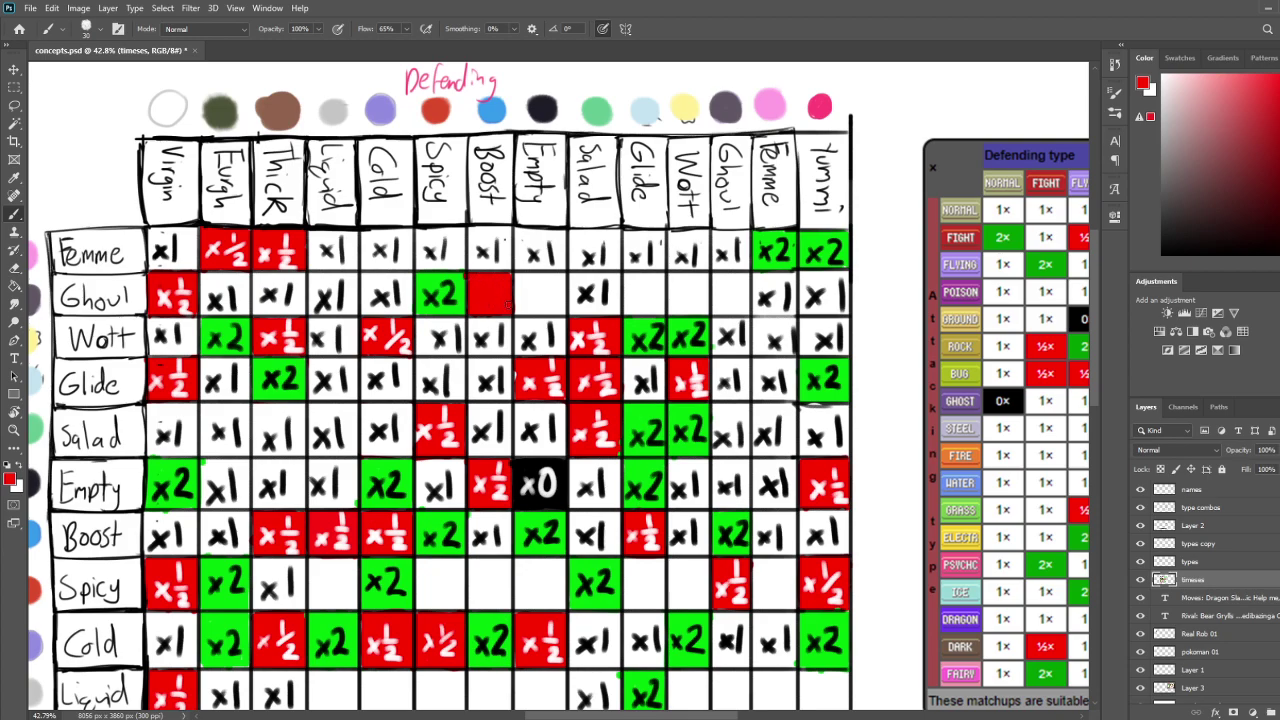
drag(518, 356, 525, 331)
drag(1183, 127, 1067, 5)
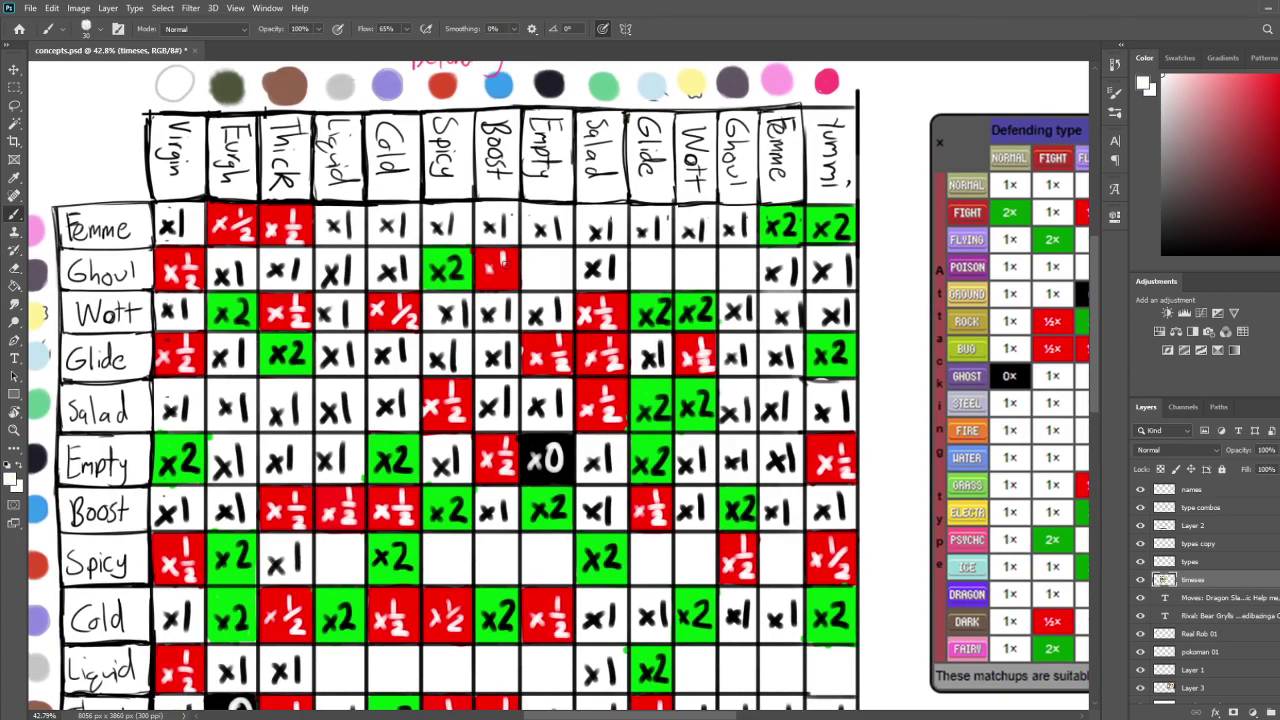
mouse_move(672, 390)
mouse_down()
mouse_move(678, 328)
mouse_move(596, 370)
mouse_up()
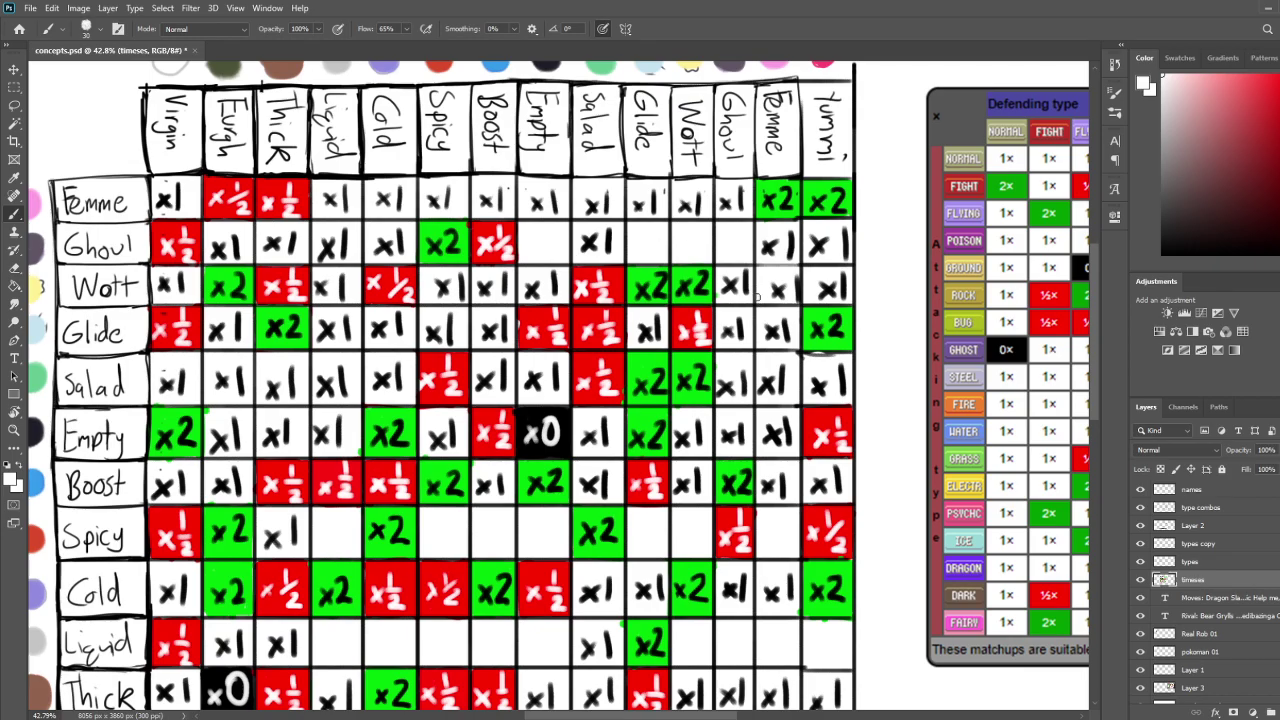
Fill the Ghoul row's Ghoul cell with the chart's green and write a black ×2 in it
mouse_move(746, 357)
mouse_down()
mouse_move(742, 275)
mouse_move(739, 368)
mouse_up()
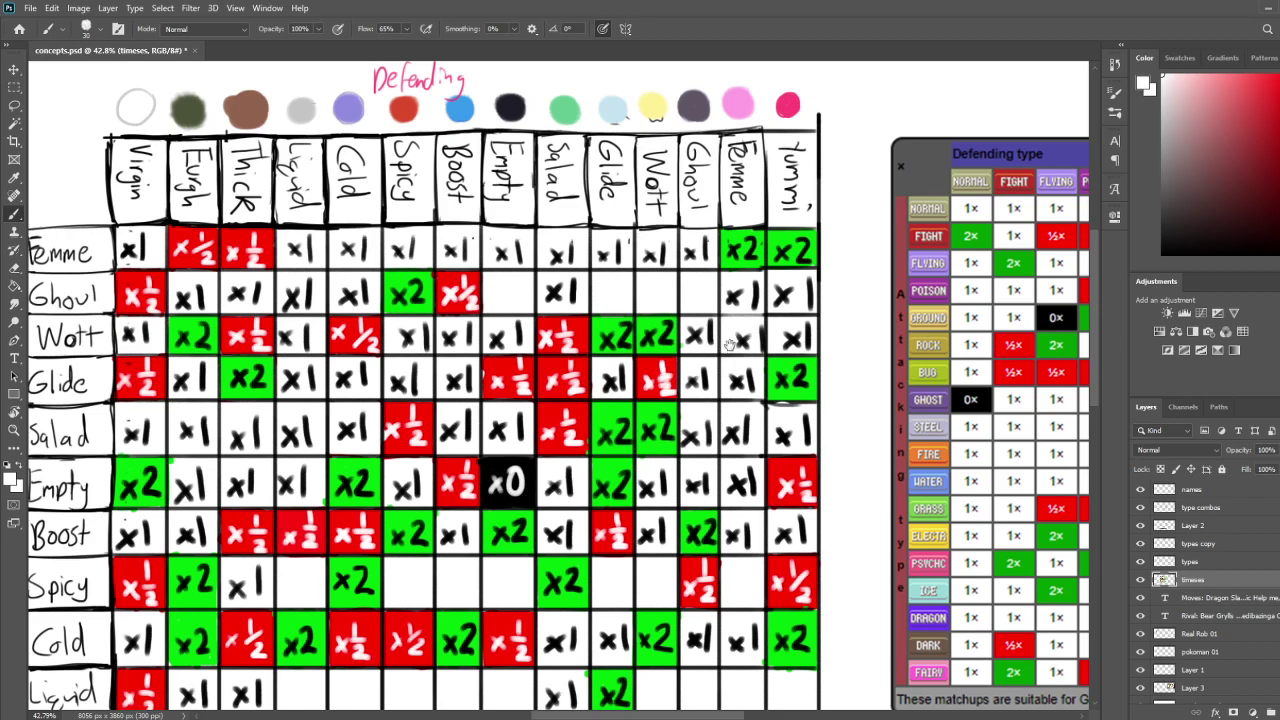
key(i)
click(654, 334)
key(b)
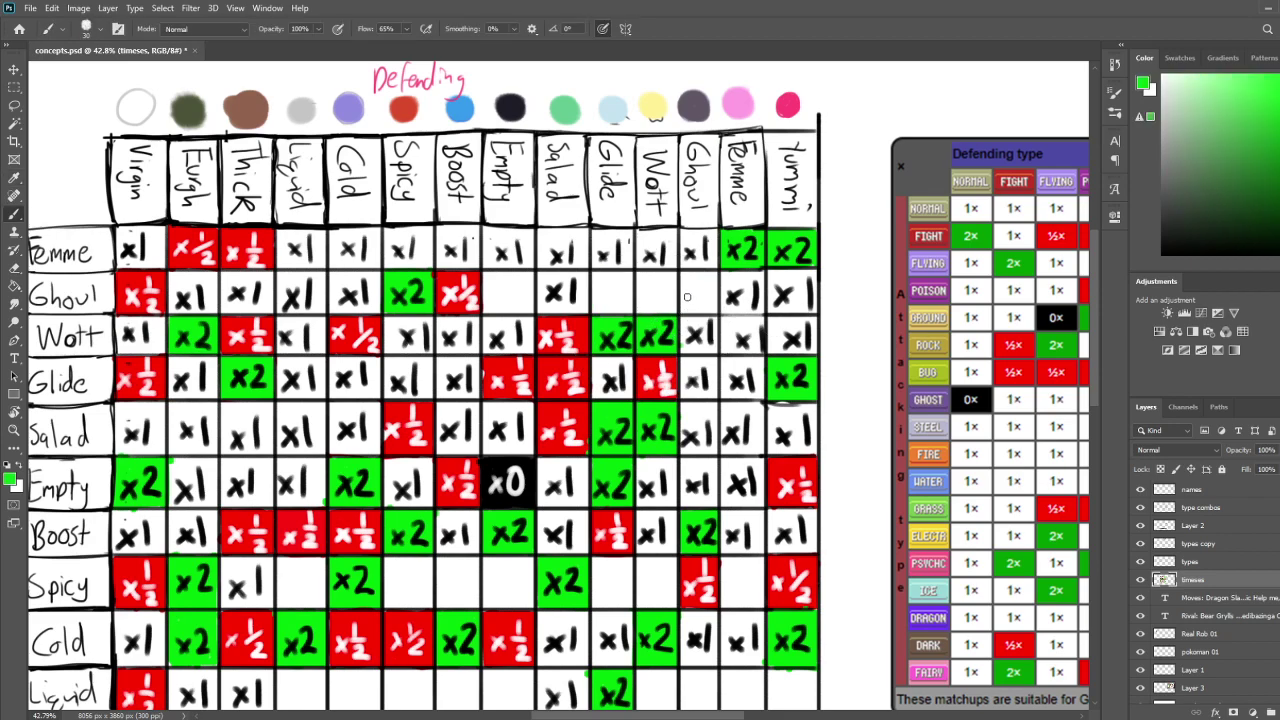
mouse_move(698, 289)
mouse_down()
mouse_move(684, 292)
mouse_move(714, 276)
mouse_move(714, 314)
mouse_move(698, 310)
mouse_move(707, 288)
mouse_up()
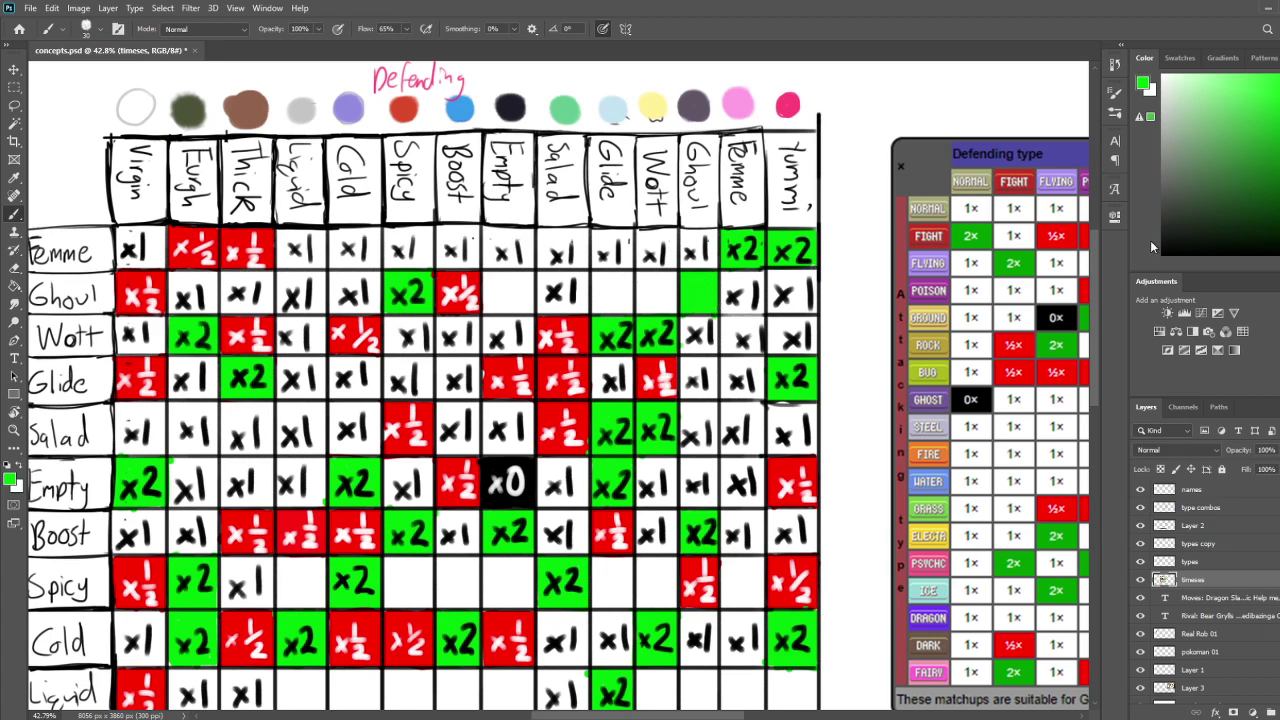
drag(1205, 235, 1074, 320)
mouse_move(700, 284)
mouse_down()
mouse_move(688, 300)
mouse_move(714, 302)
mouse_move(721, 334)
mouse_move(728, 312)
mouse_up()
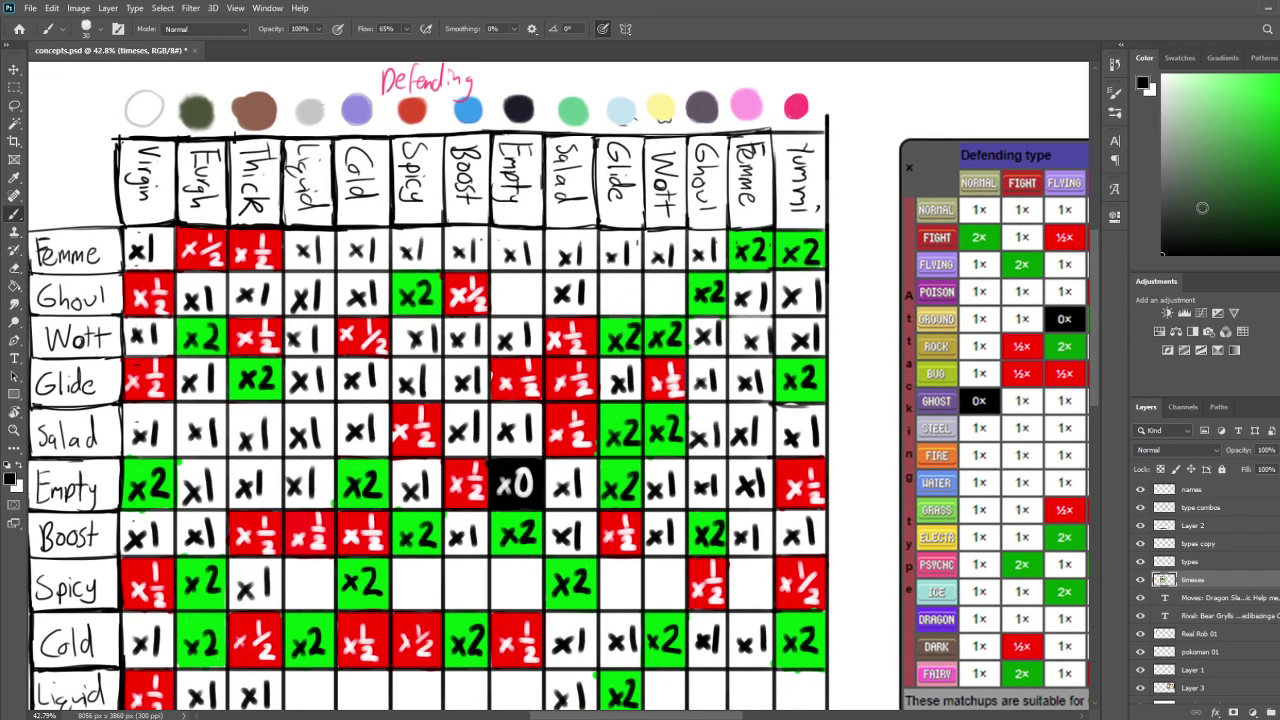
Write a black ×1 in the Ghoul row's Wott, Glide and Empty cells
mouse_move(647, 288)
mouse_down()
mouse_move(661, 305)
mouse_move(647, 306)
mouse_move(668, 307)
mouse_move(608, 305)
mouse_up()
drag(627, 283, 626, 308)
drag(503, 290, 519, 307)
mouse_move(519, 289)
mouse_down()
mouse_move(506, 308)
mouse_move(529, 311)
mouse_up()
Fill the Liquid row's Liquid cell with red and write a white ×½ in it
mouse_move(577, 432)
mouse_down()
mouse_move(636, 314)
mouse_move(674, 76)
mouse_up()
drag(742, 210, 813, 484)
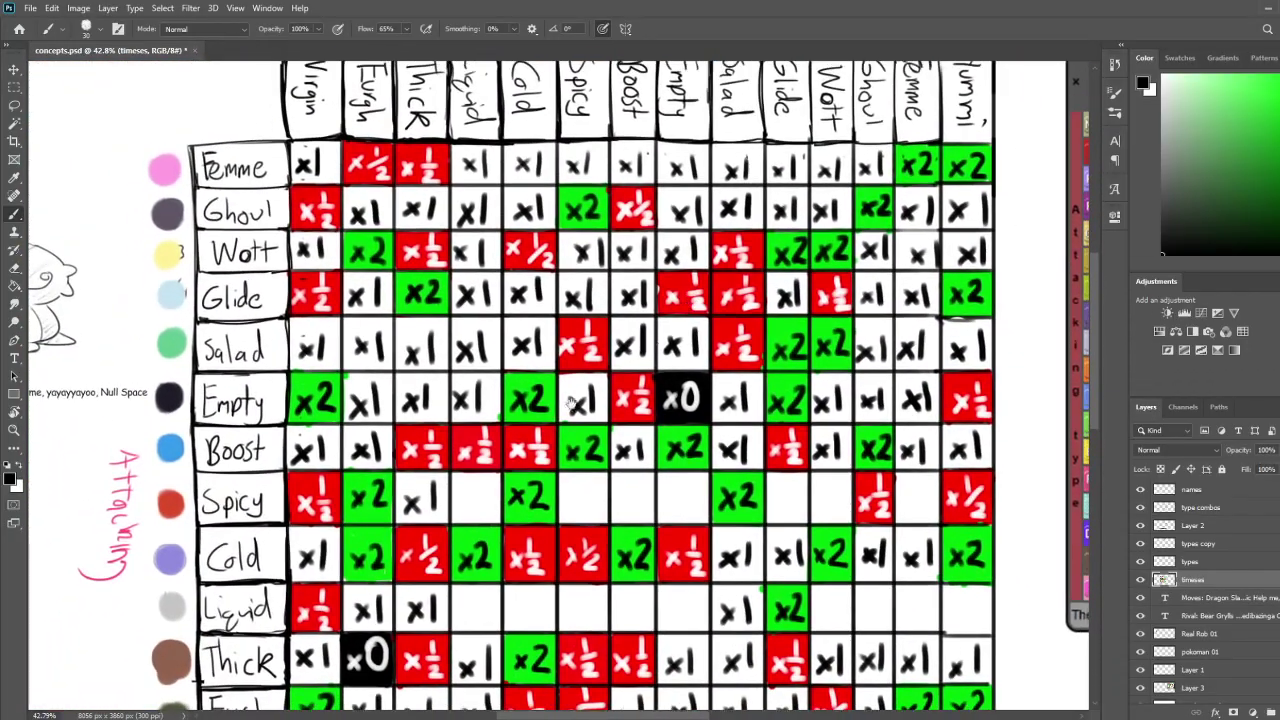
mouse_move(496, 479)
mouse_down()
mouse_move(481, 499)
mouse_move(457, 494)
mouse_move(435, 460)
mouse_move(440, 354)
mouse_move(454, 532)
mouse_move(454, 438)
mouse_move(486, 384)
mouse_up()
drag(1203, 241, 1141, 261)
click(1279, 231)
click(1279, 252)
click(1279, 85)
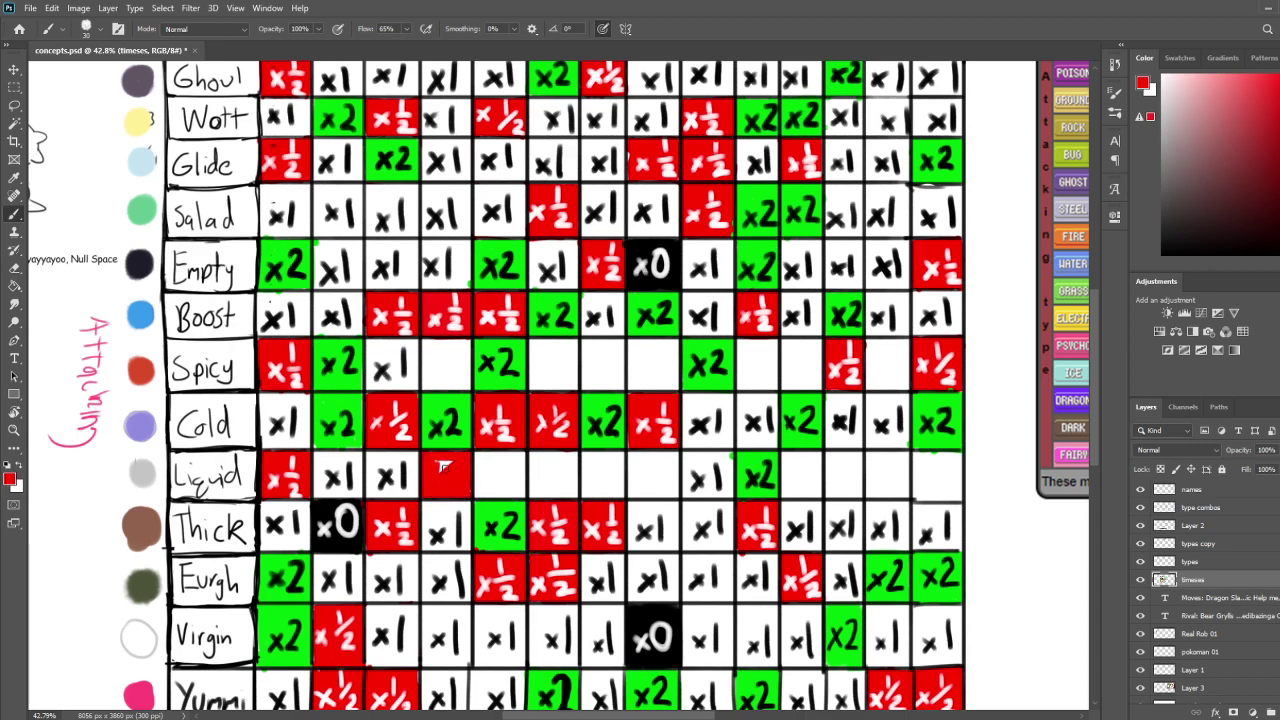
key(x)
mouse_move(444, 482)
mouse_down()
mouse_move(466, 467)
mouse_move(462, 492)
mouse_up()
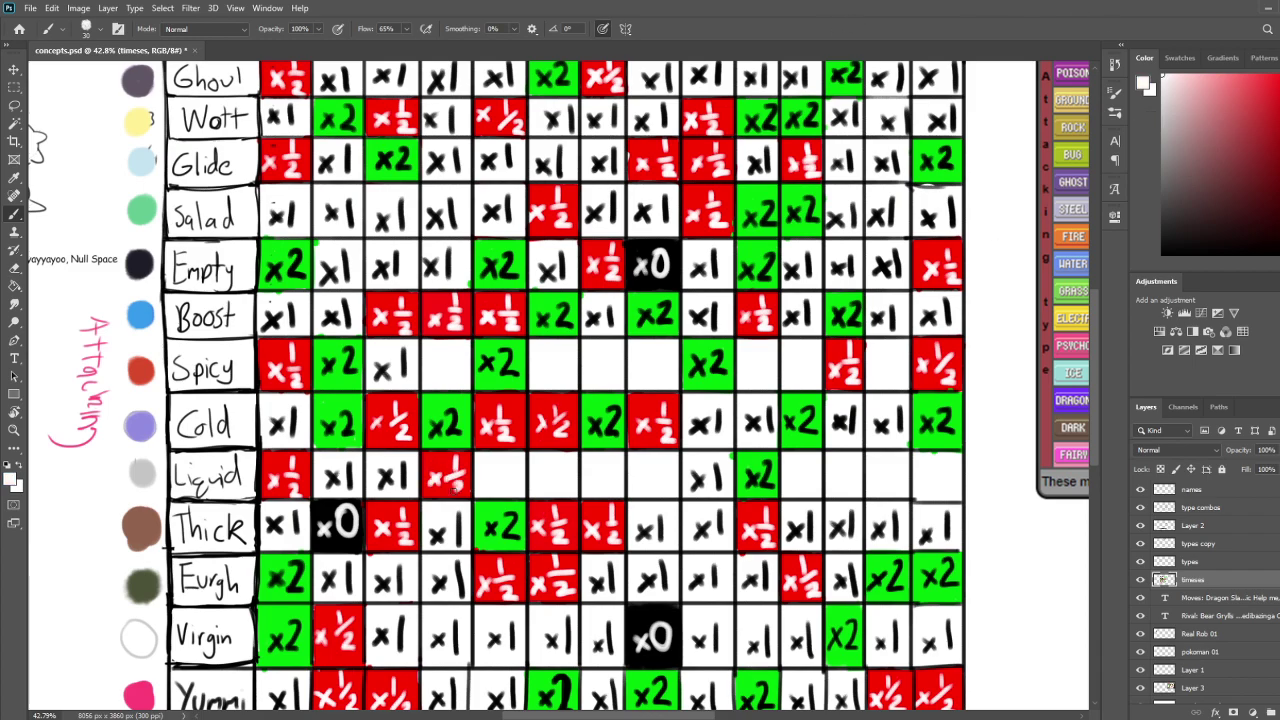
mouse_move(644, 405)
mouse_down()
mouse_move(588, 470)
mouse_move(558, 545)
mouse_move(611, 474)
mouse_move(614, 446)
mouse_move(608, 581)
mouse_up()
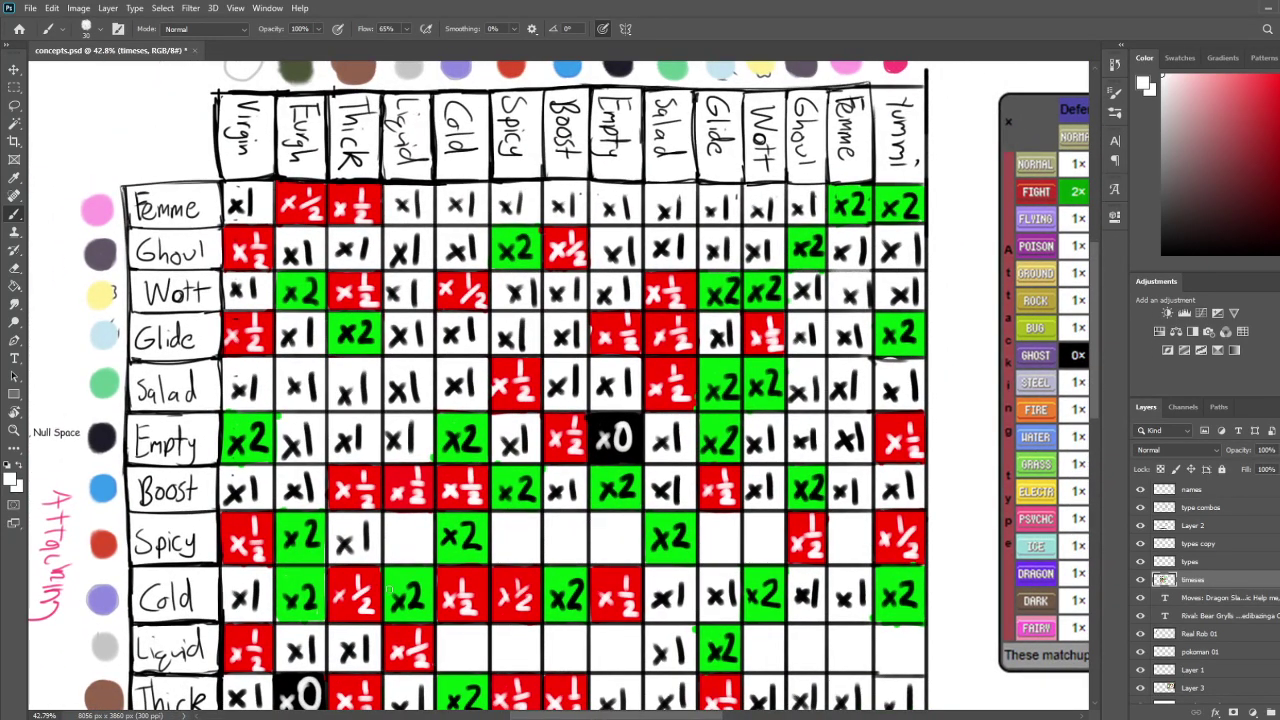
Fill the Liquid row's Cold cell with red and write a white ×½ in it
mouse_move(400, 608)
mouse_down()
mouse_move(434, 443)
mouse_move(446, 476)
mouse_move(487, 483)
mouse_up()
click(1266, 73)
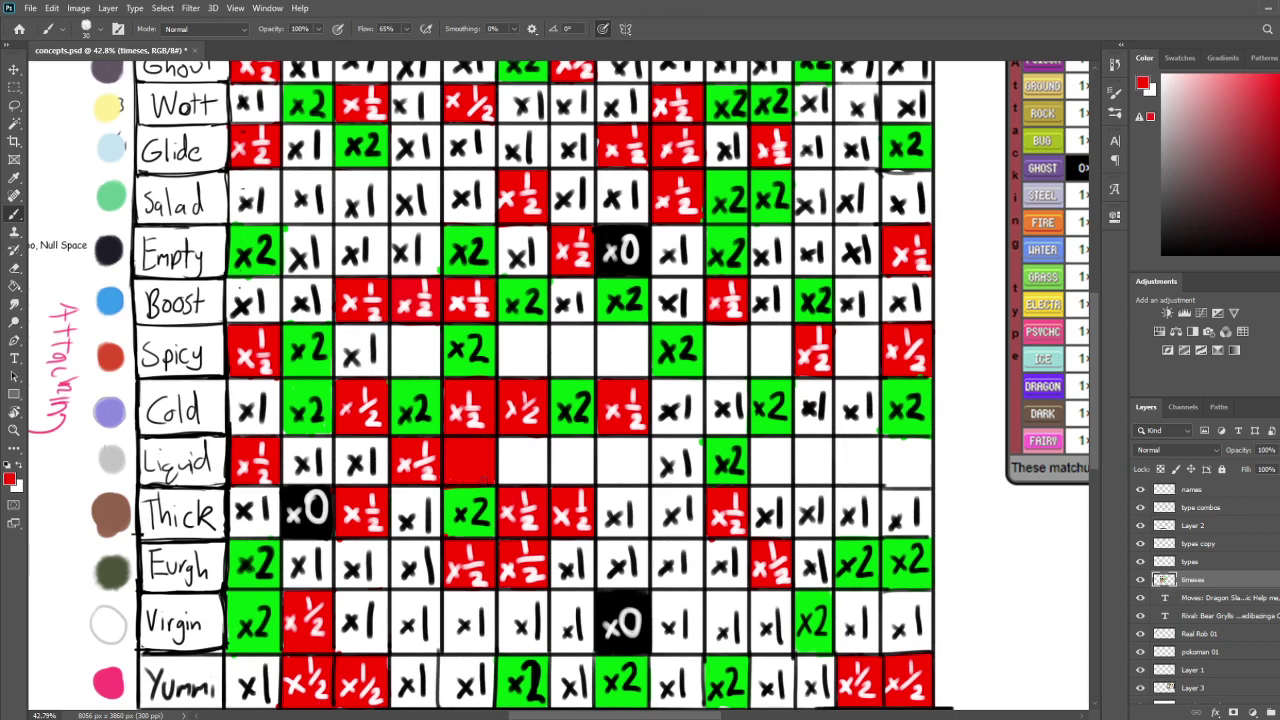
drag(1162, 178, 990, 2)
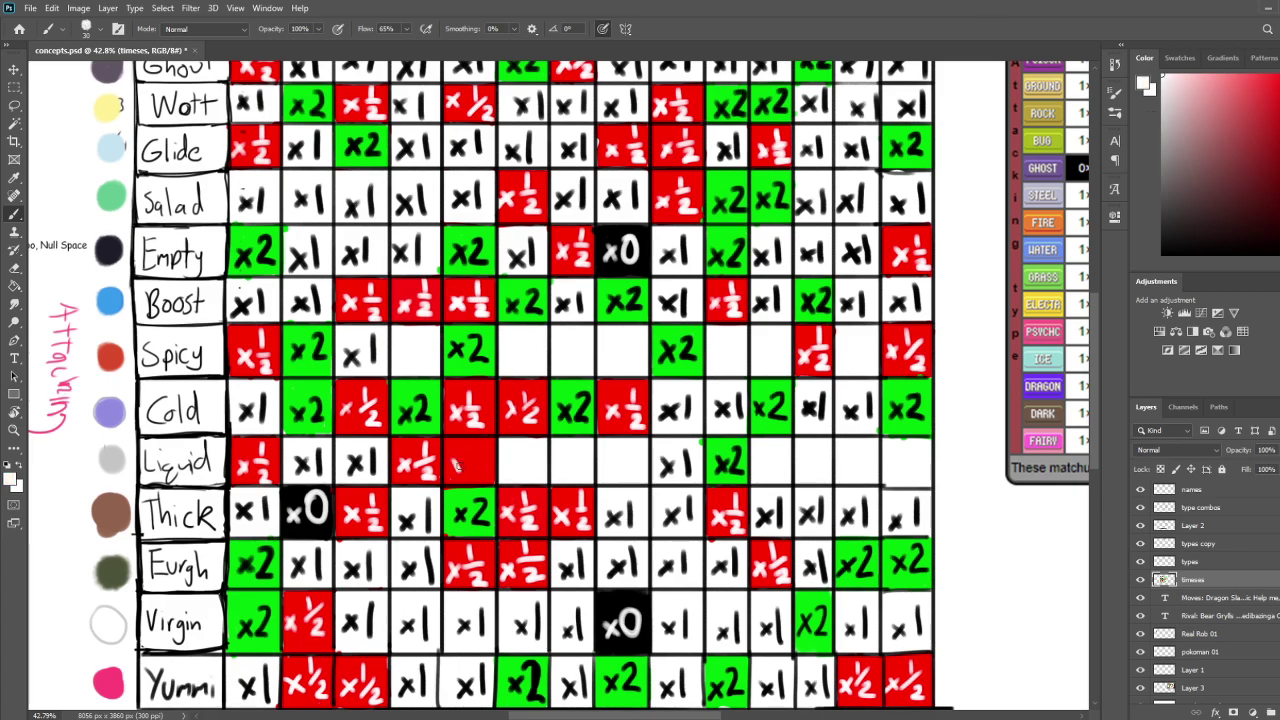
drag(474, 440, 475, 454)
mouse_move(466, 458)
mouse_down()
mouse_move(484, 457)
mouse_move(480, 476)
mouse_up()
Fill the Liquid row's Boost cell with the chart's green and write a black ×2 in it
drag(580, 385, 517, 560)
drag(459, 634, 459, 518)
drag(433, 418, 415, 494)
drag(453, 559, 393, 553)
drag(462, 606, 535, 603)
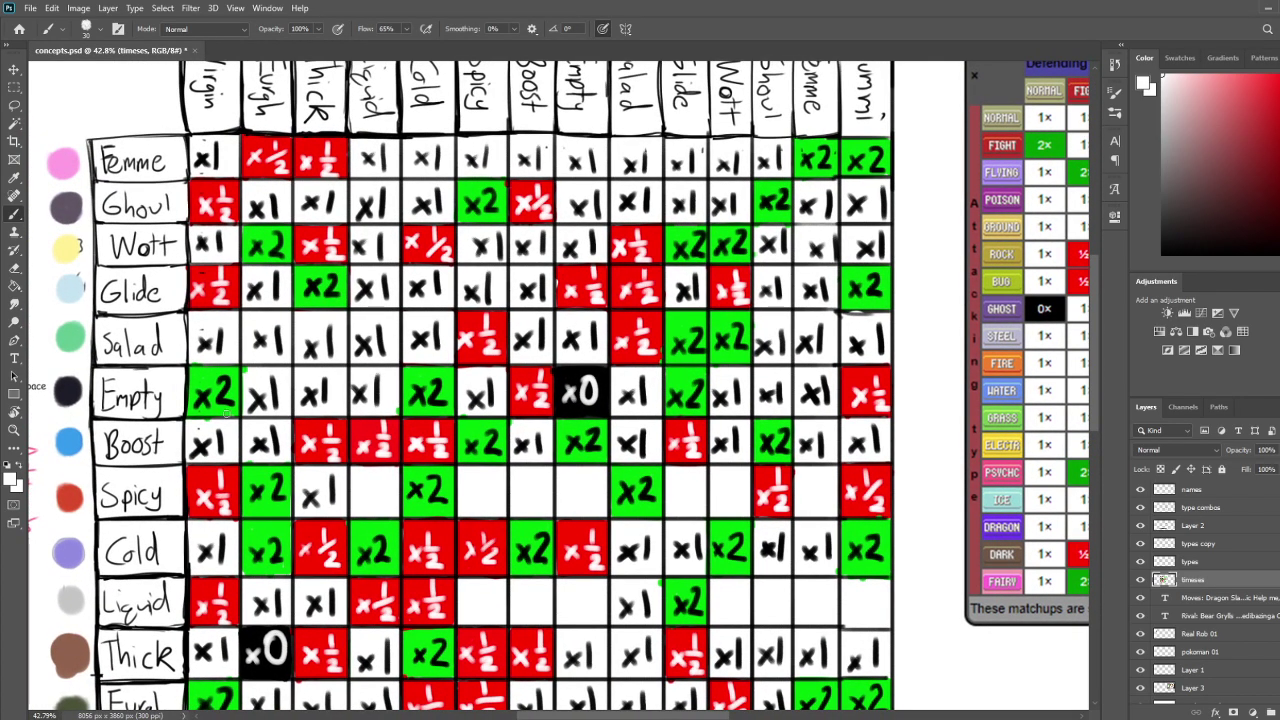
scroll(443, 568, down, 4)
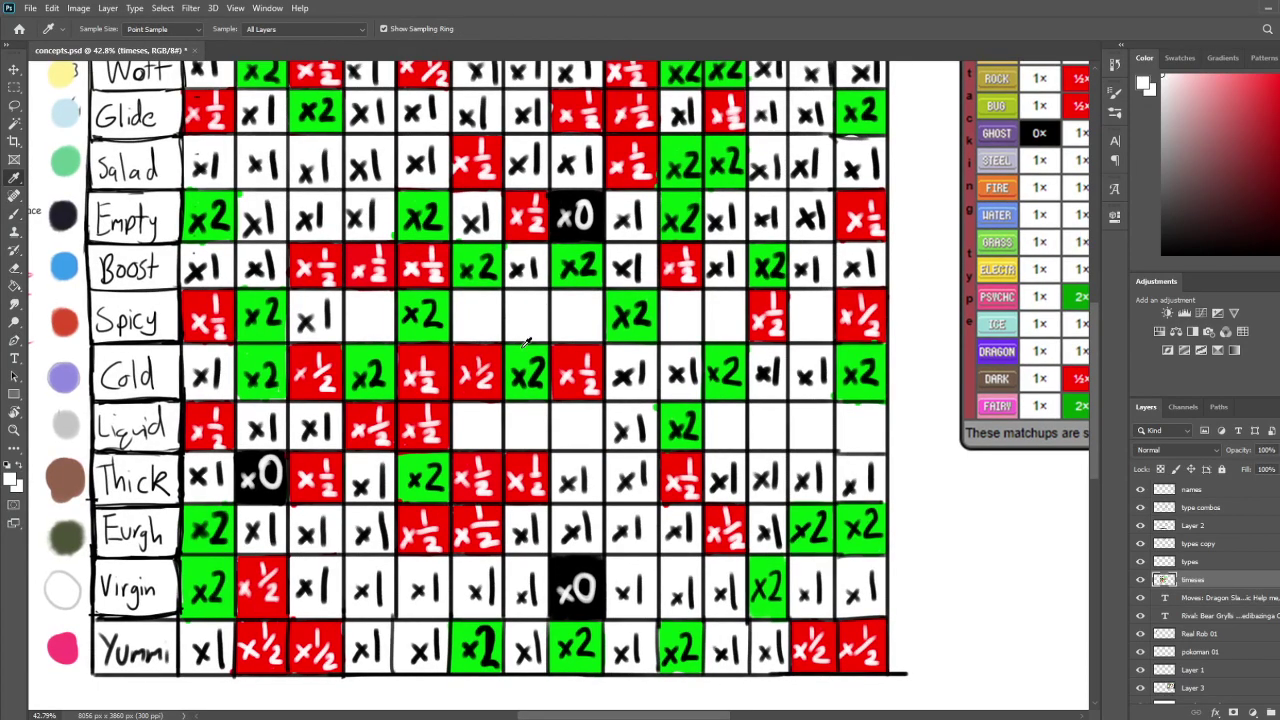
alt+click(520, 350)
mouse_move(460, 412)
mouse_down()
mouse_move(503, 409)
mouse_move(457, 409)
mouse_move(482, 509)
mouse_move(501, 516)
mouse_move(480, 603)
mouse_move(494, 538)
mouse_move(478, 540)
mouse_move(492, 537)
mouse_move(511, 586)
mouse_move(480, 578)
mouse_move(483, 546)
mouse_up()
key(ctrl+z)
click(1161, 255)
drag(575, 528, 640, 381)
mouse_move(541, 404)
mouse_down()
mouse_move(553, 421)
mouse_move(541, 423)
mouse_up()
mouse_move(560, 400)
mouse_down()
mouse_move(562, 422)
mouse_move(576, 424)
mouse_up()
Write a black ×1 in the Liquid row's Empty cell
drag(753, 405, 626, 447)
drag(630, 330, 660, 430)
scroll(658, 428, down, 1)
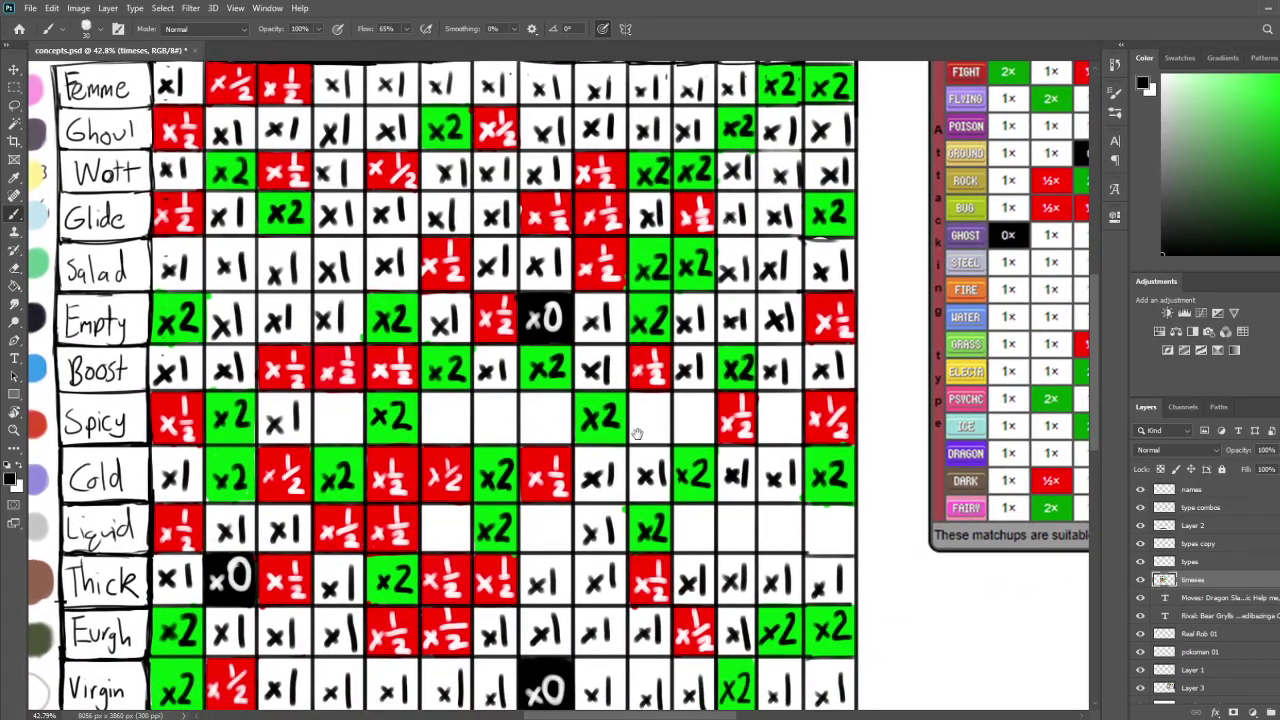
scroll(652, 440, down, 3)
scroll(646, 478, up, 2)
scroll(646, 478, up, 3)
scroll(640, 520, down, 1)
scroll(636, 552, up, 1)
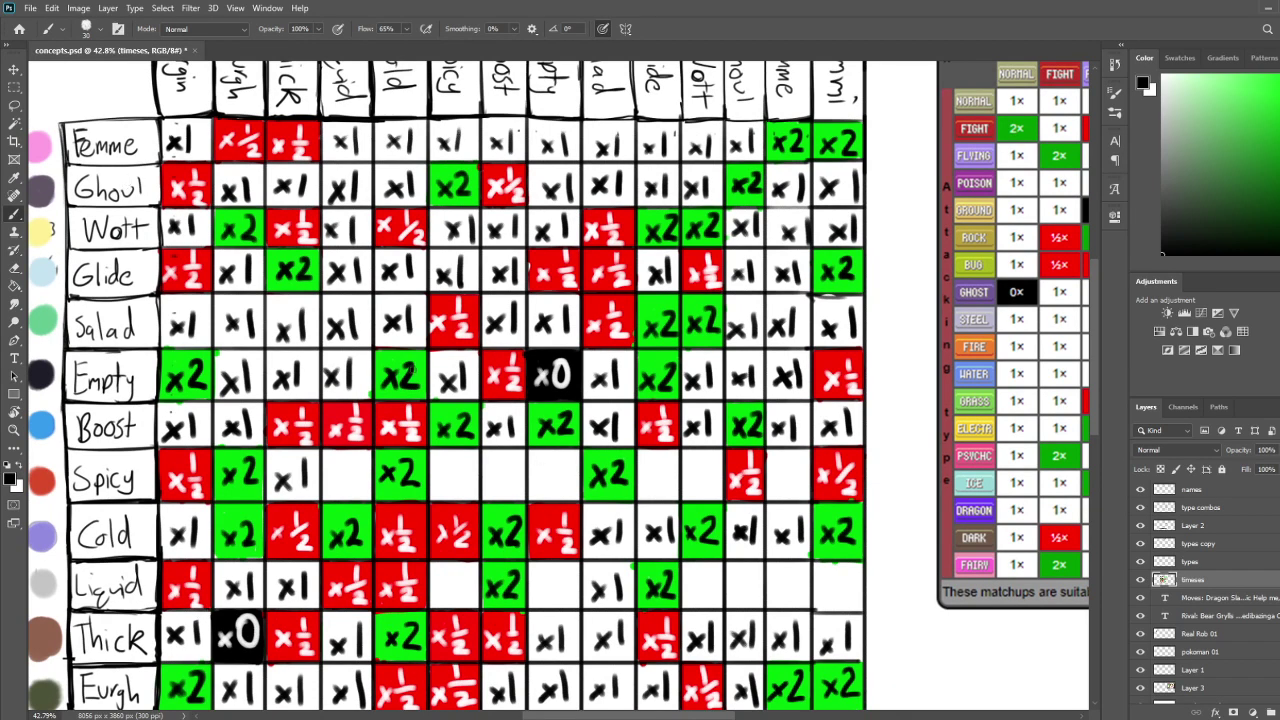
scroll(570, 415, up, 1)
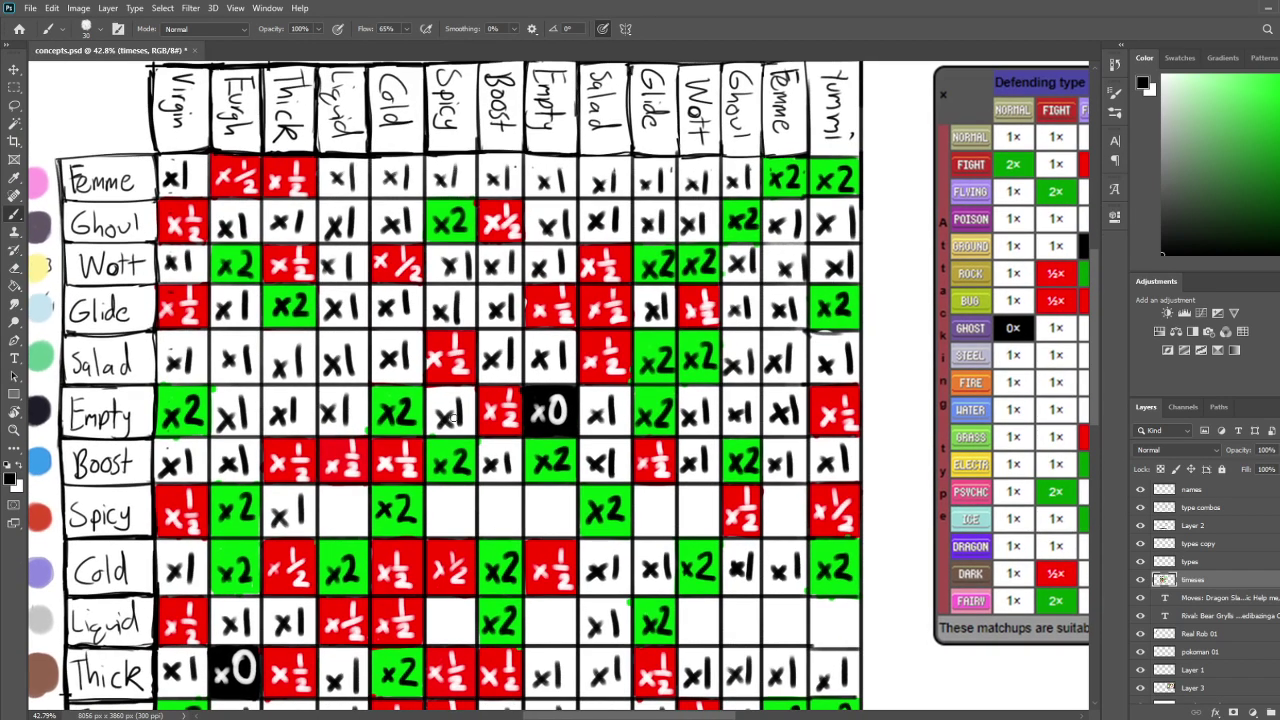
scroll(468, 525, down, 5)
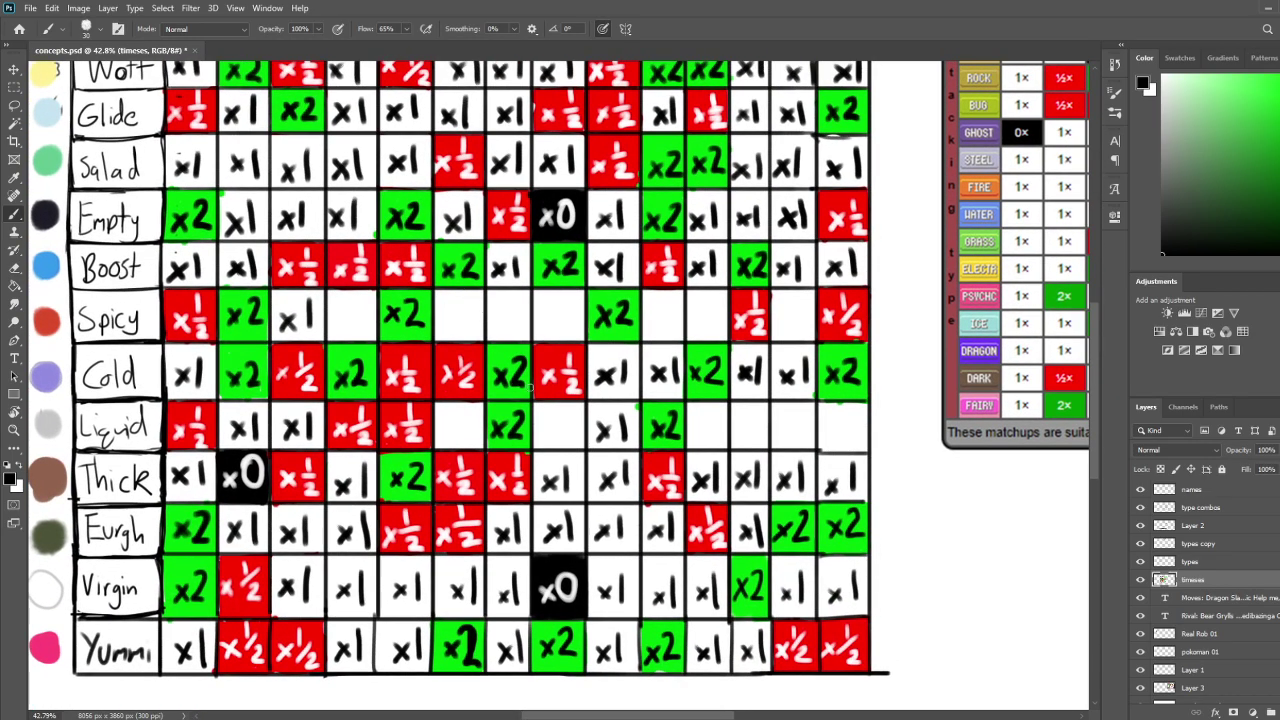
scroll(521, 483, up, 2)
scroll(521, 483, right, 1)
scroll(521, 483, up, 1)
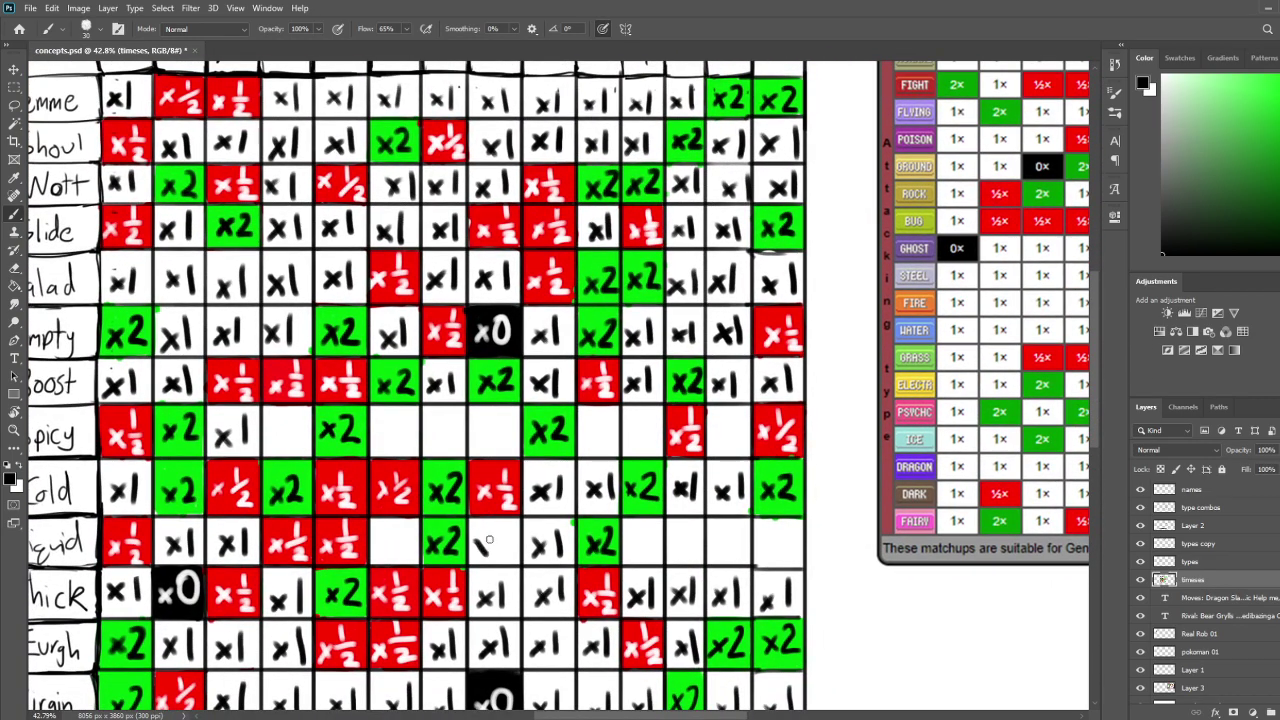
drag(628, 467, 663, 504)
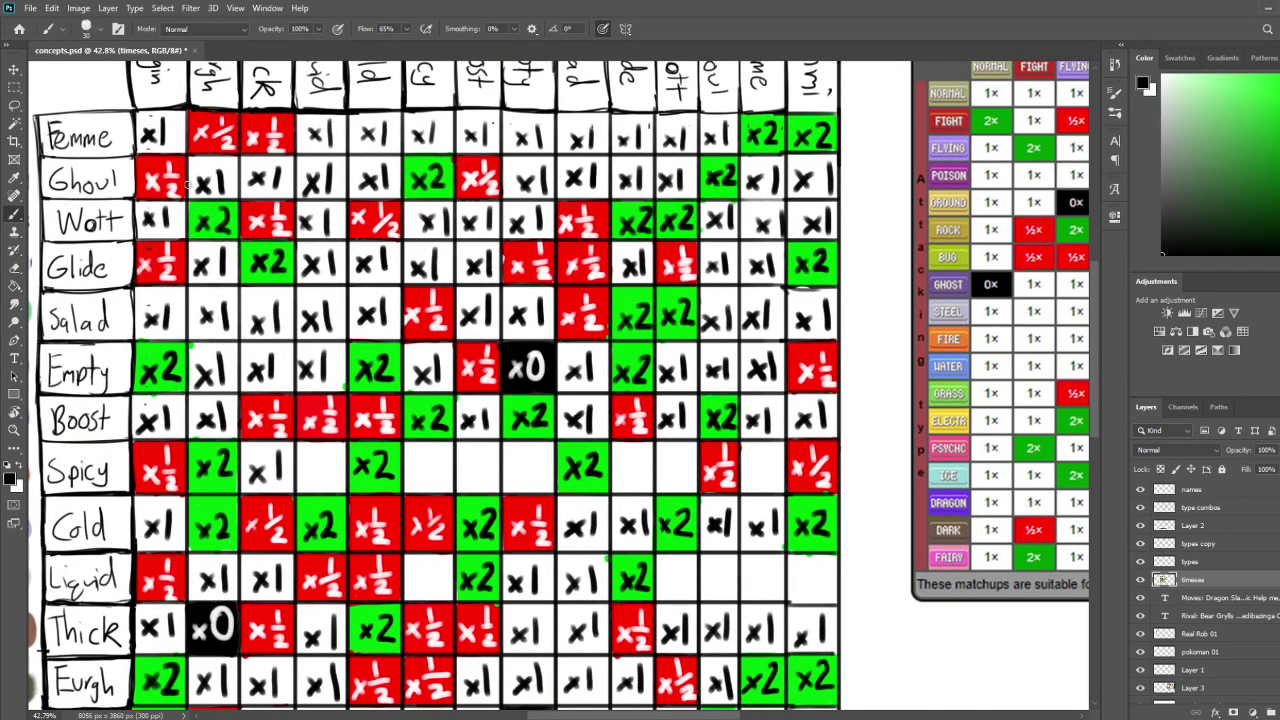
Write a black ×1 in the Liquid row's Wott, Ghoul, Femme and Yummi cells
scroll(556, 226, up, 1)
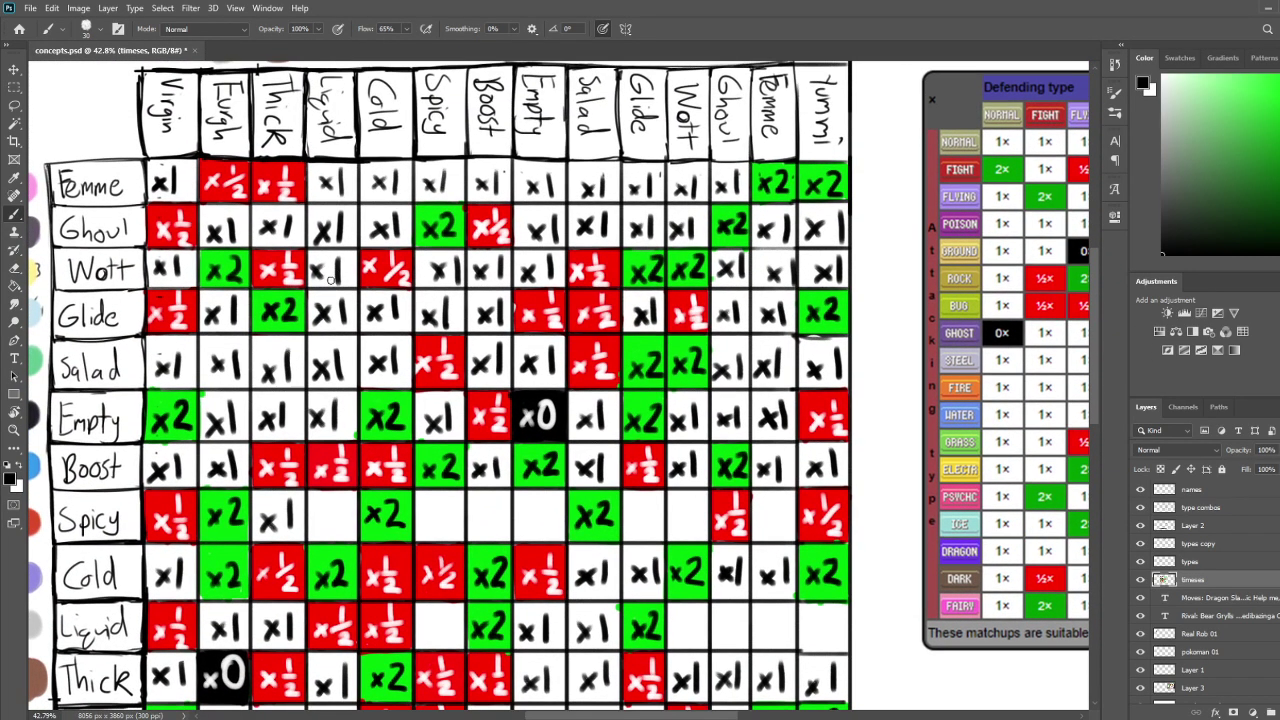
scroll(330, 280, down, 4)
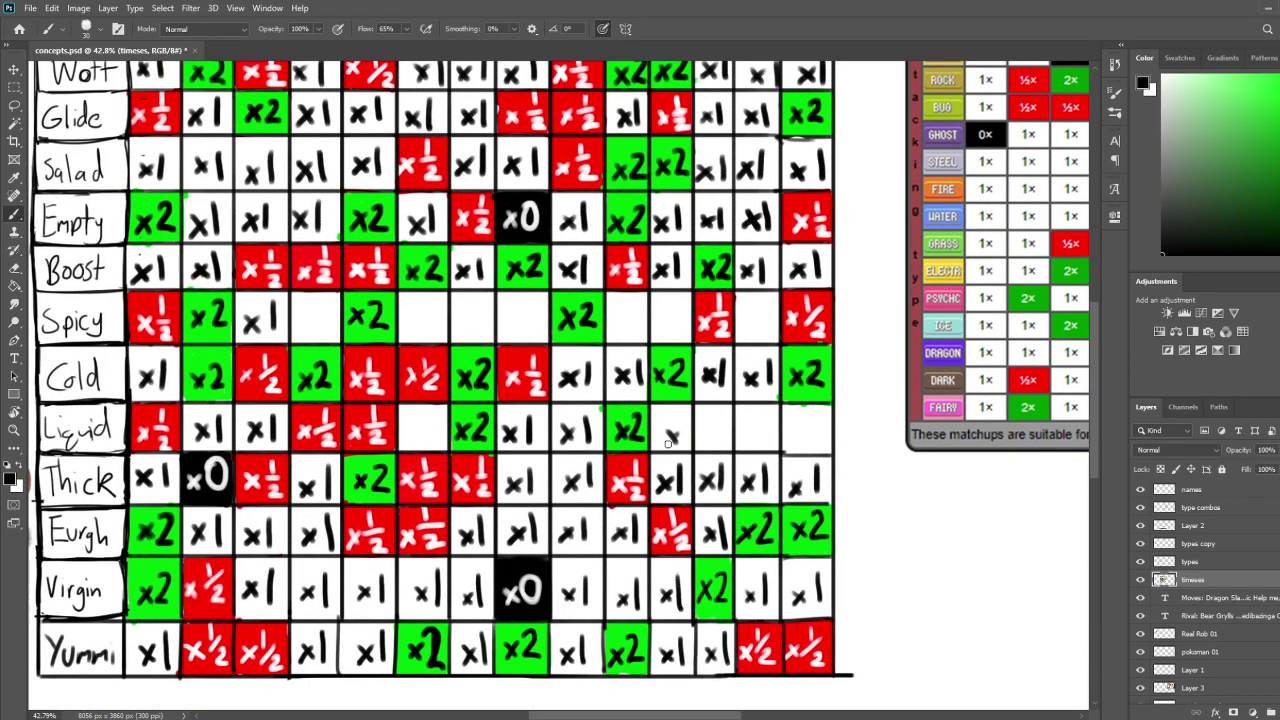
scroll(652, 597, up, 4)
scroll(652, 597, right, 2)
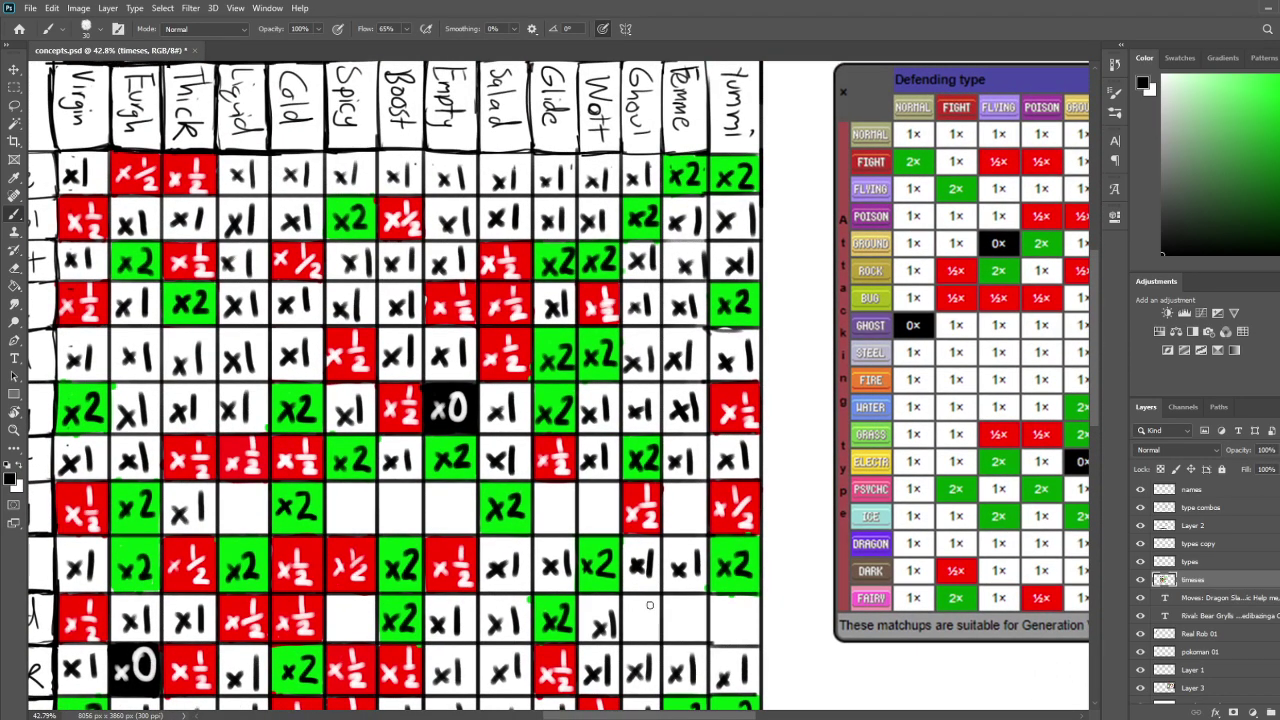
mouse_move(619, 607)
mouse_down()
mouse_move(693, 583)
mouse_move(718, 606)
mouse_up()
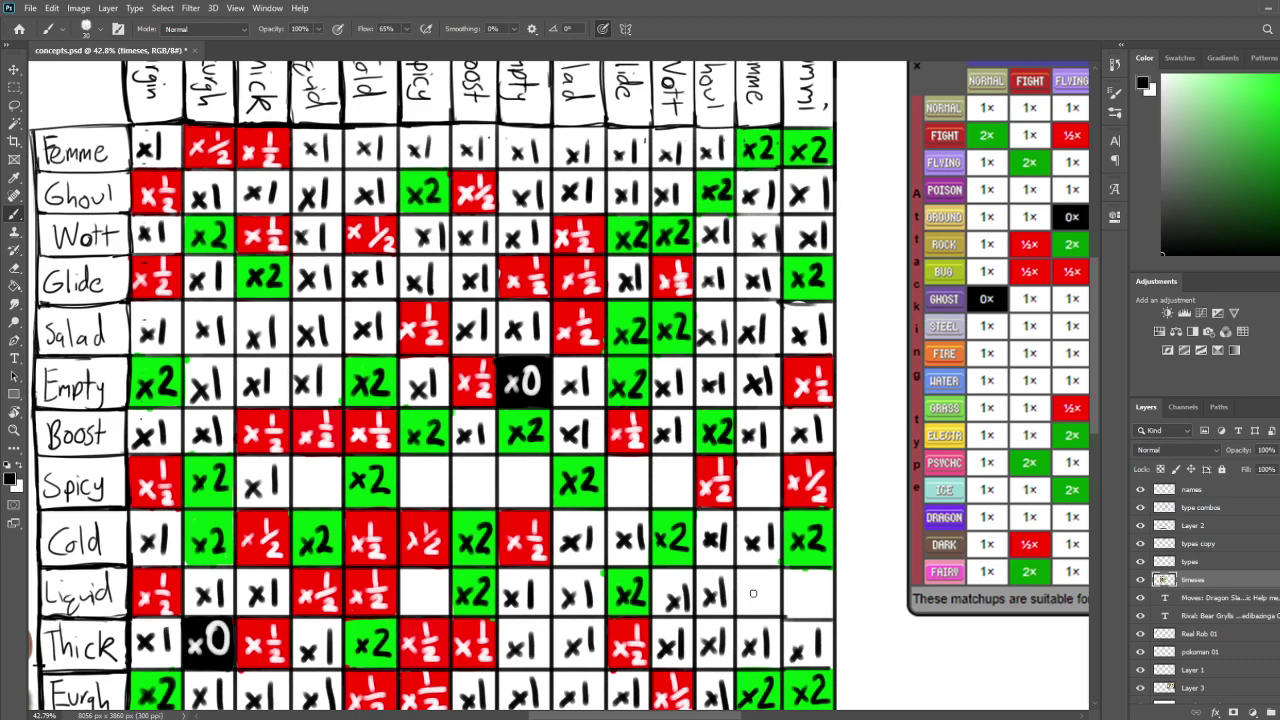
mouse_move(753, 593)
mouse_down()
mouse_move(751, 621)
mouse_move(751, 597)
mouse_move(764, 612)
mouse_up()
mouse_move(779, 532)
mouse_down()
mouse_move(781, 570)
mouse_move(793, 348)
mouse_move(784, 594)
mouse_move(777, 348)
mouse_move(771, 519)
mouse_move(762, 356)
mouse_move(757, 405)
mouse_up()
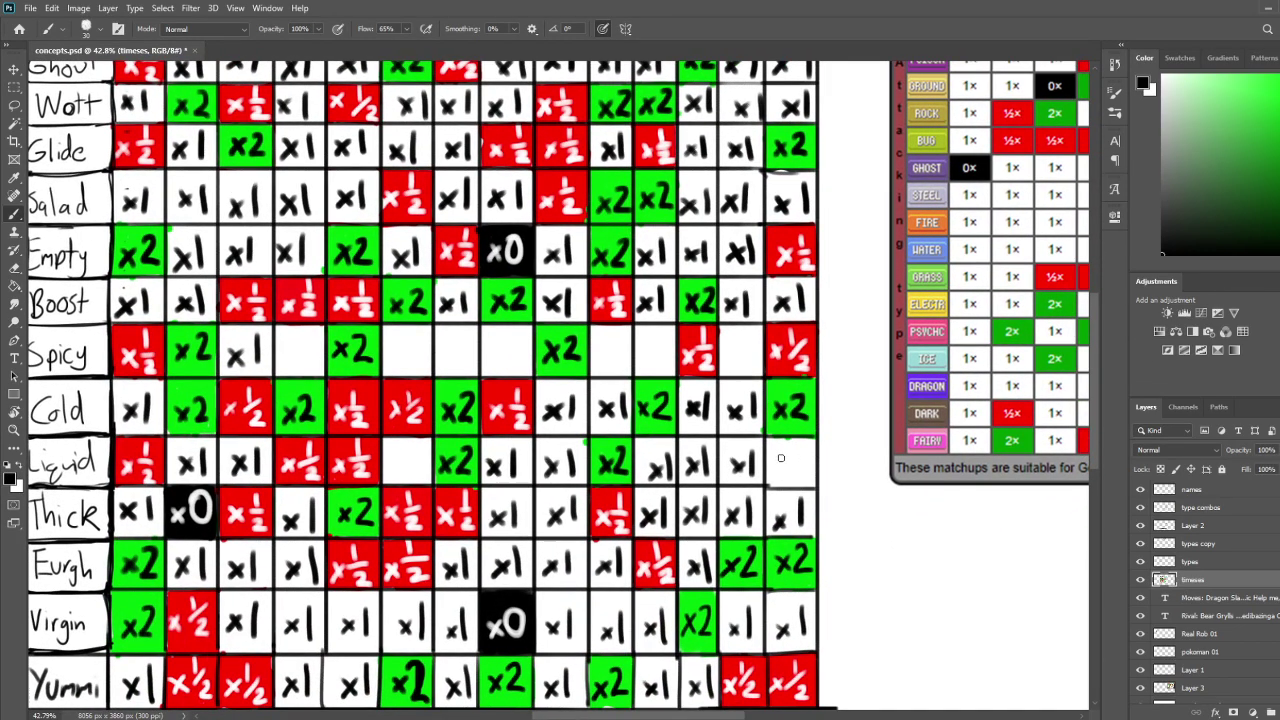
drag(755, 505, 781, 471)
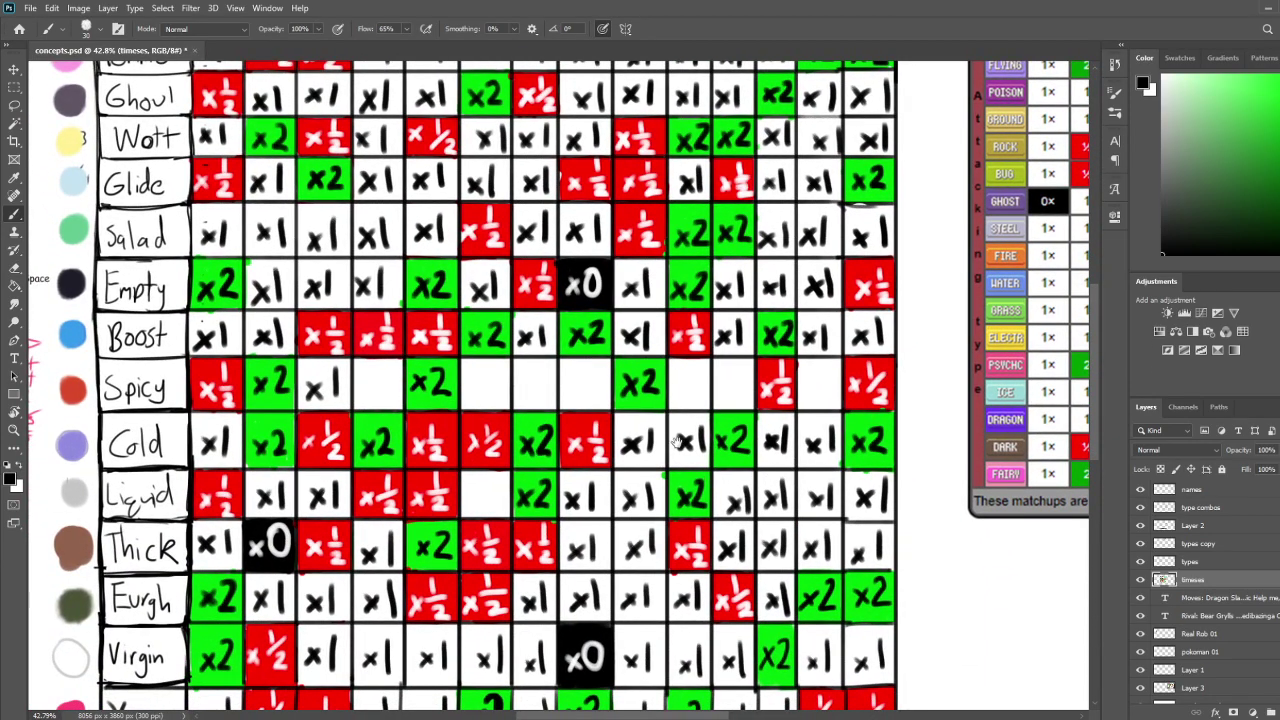
Fill the Spicy row's Spicy cell with red and write a white ×½ in it
drag(676, 442, 658, 506)
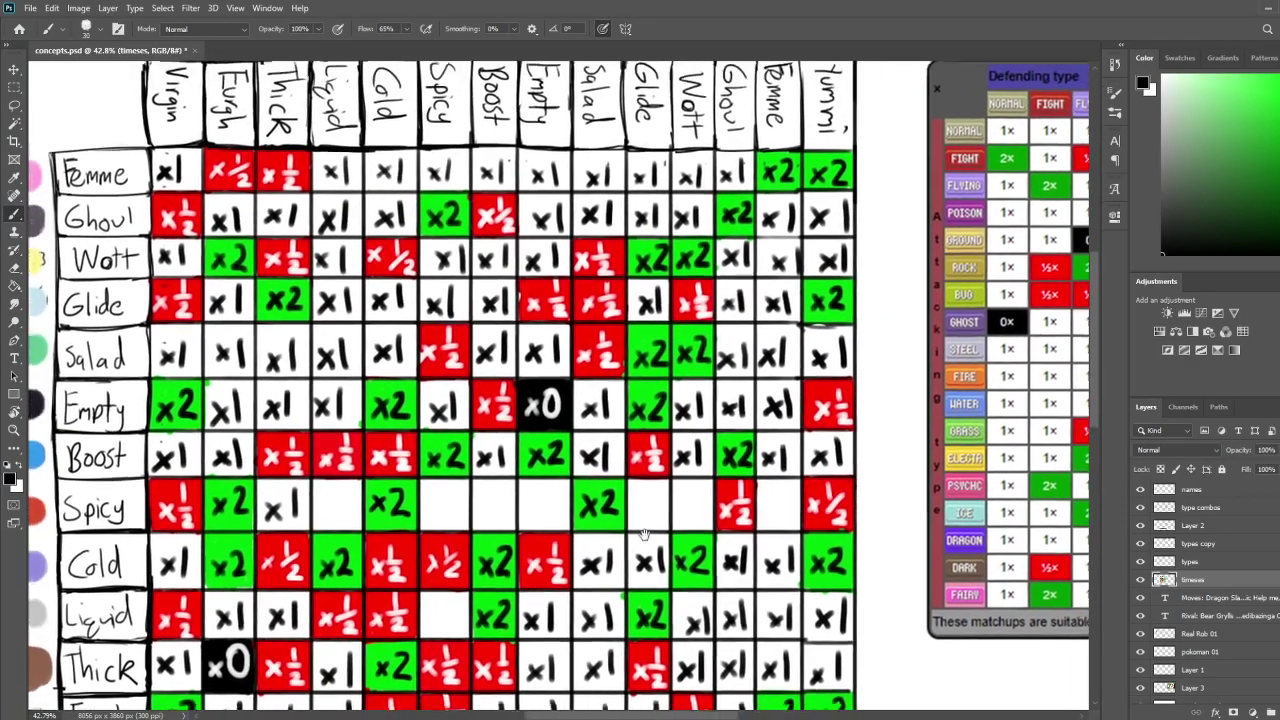
drag(645, 535, 676, 522)
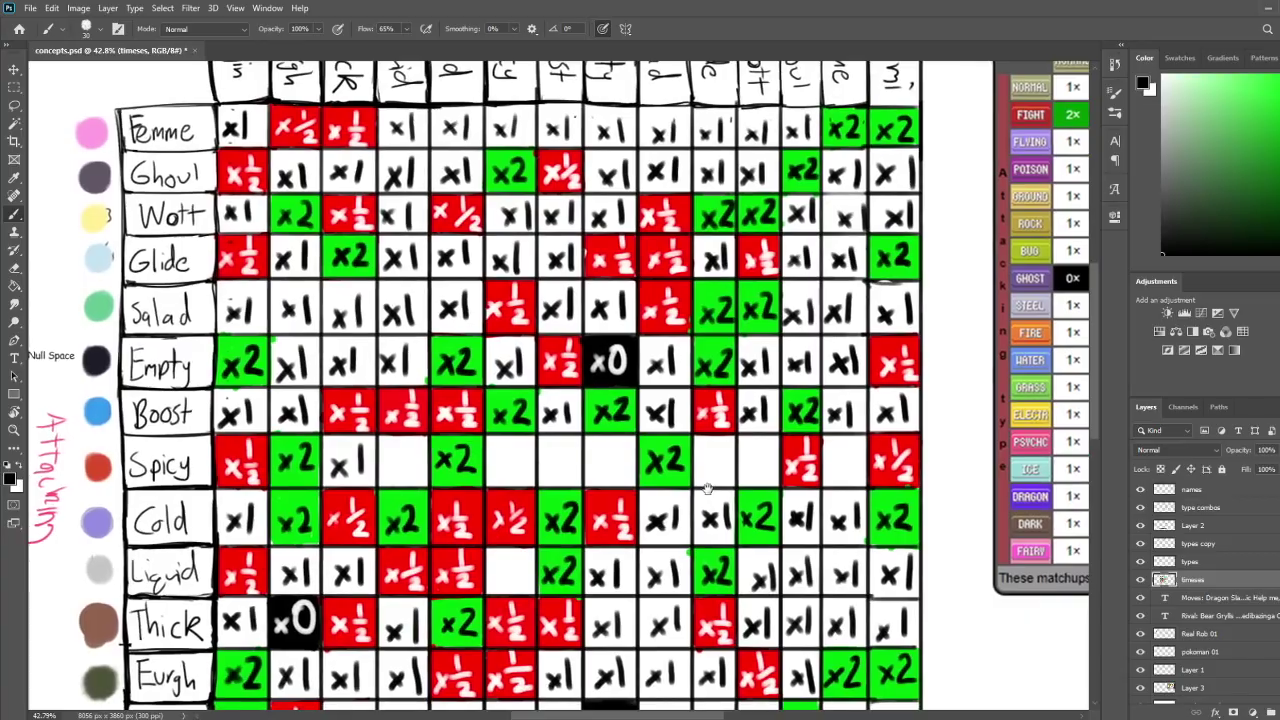
drag(708, 489, 704, 525)
drag(708, 492, 768, 530)
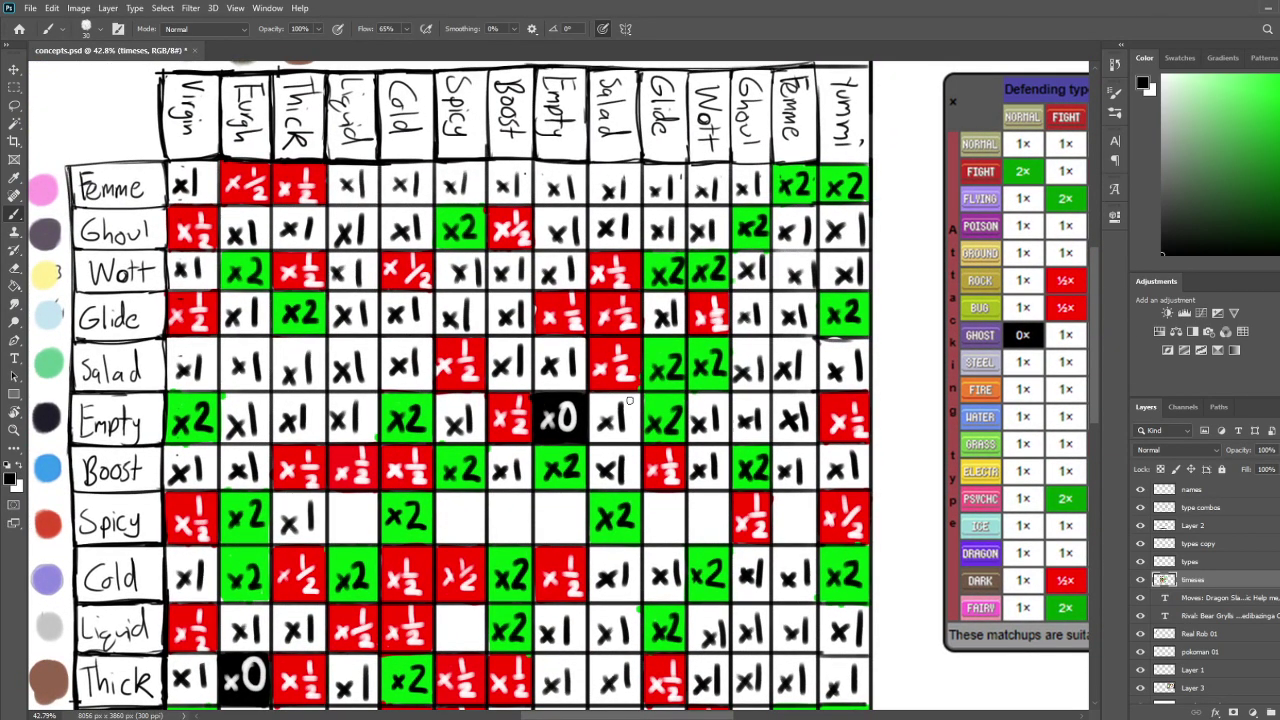
click(1279, 80)
click(1278, 90)
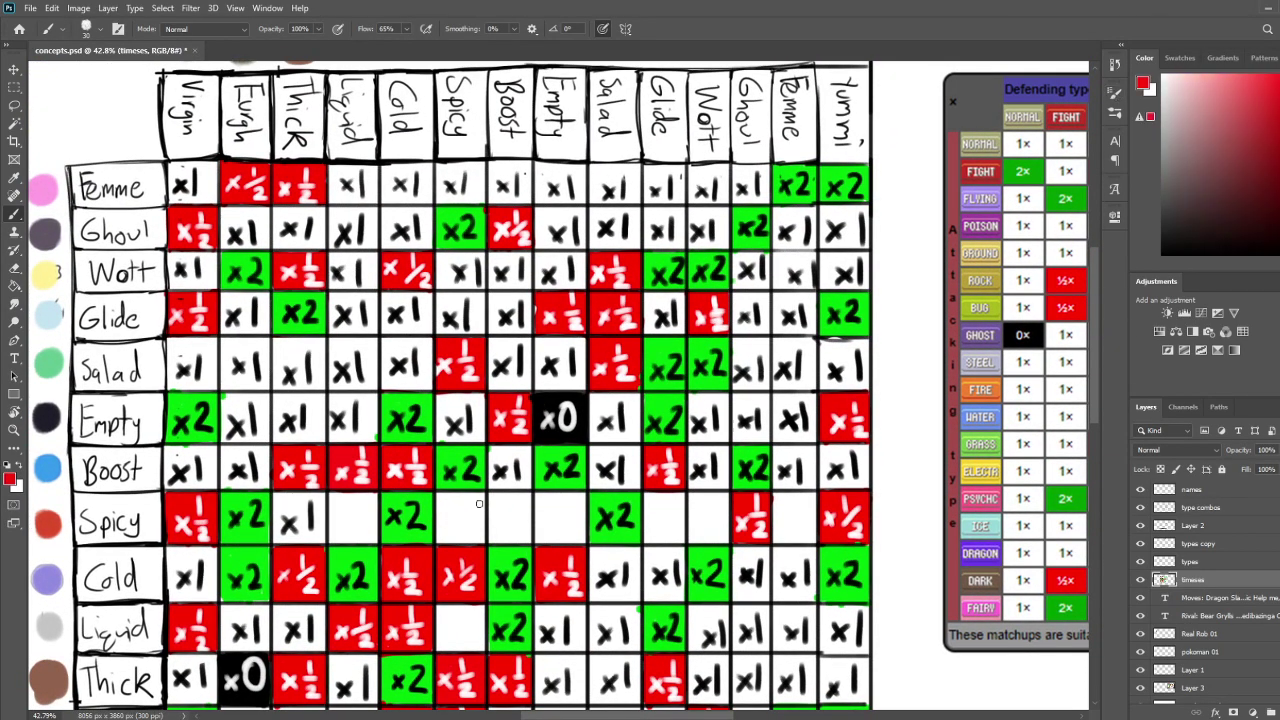
drag(444, 507, 441, 494)
mouse_move(439, 541)
mouse_down()
mouse_move(480, 542)
mouse_move(479, 498)
mouse_move(484, 540)
mouse_up()
mouse_move(467, 494)
mouse_down()
mouse_move(440, 492)
mouse_move(440, 516)
mouse_move(461, 536)
mouse_move(470, 500)
mouse_move(476, 540)
mouse_up()
key(d)
key(x)
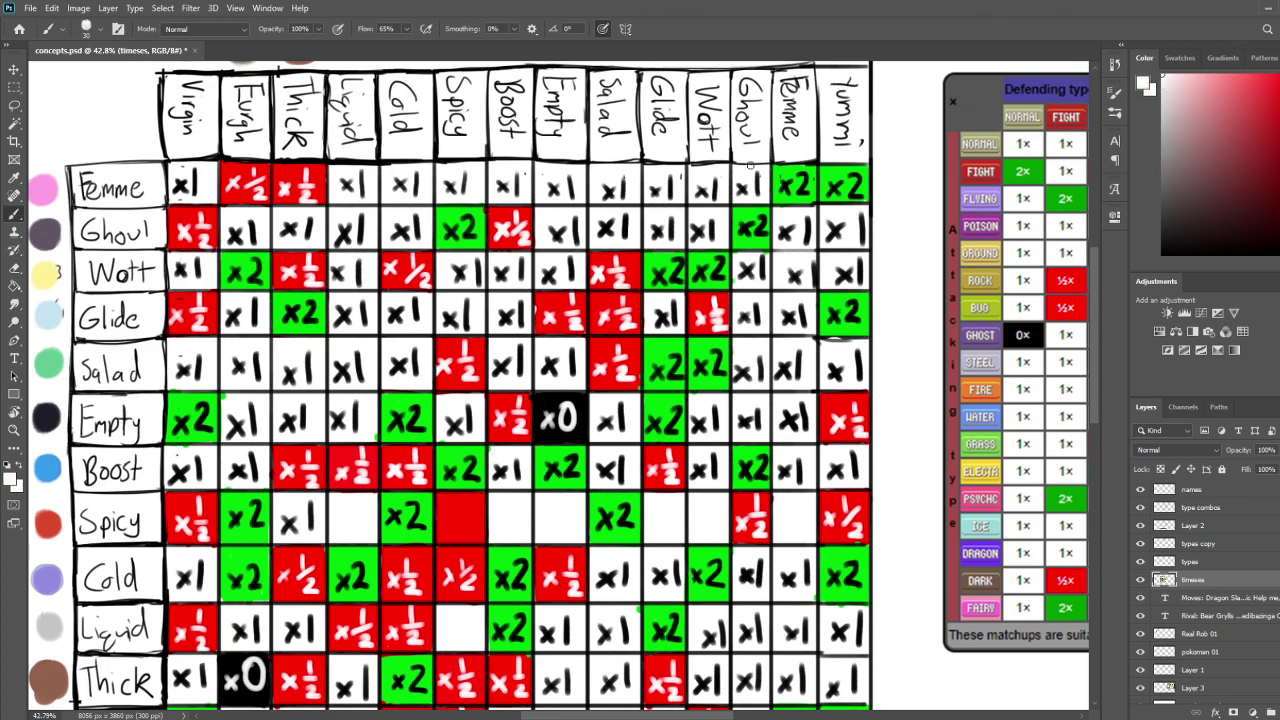
mouse_move(439, 513)
mouse_down()
mouse_move(451, 529)
mouse_move(439, 529)
mouse_move(476, 520)
mouse_move(476, 536)
mouse_up()
Fill the Spicy row's Boost cell with red and write a white ×½ in it
mouse_move(625, 465)
mouse_down()
mouse_move(618, 501)
mouse_move(625, 442)
mouse_move(615, 500)
mouse_move(607, 491)
mouse_up()
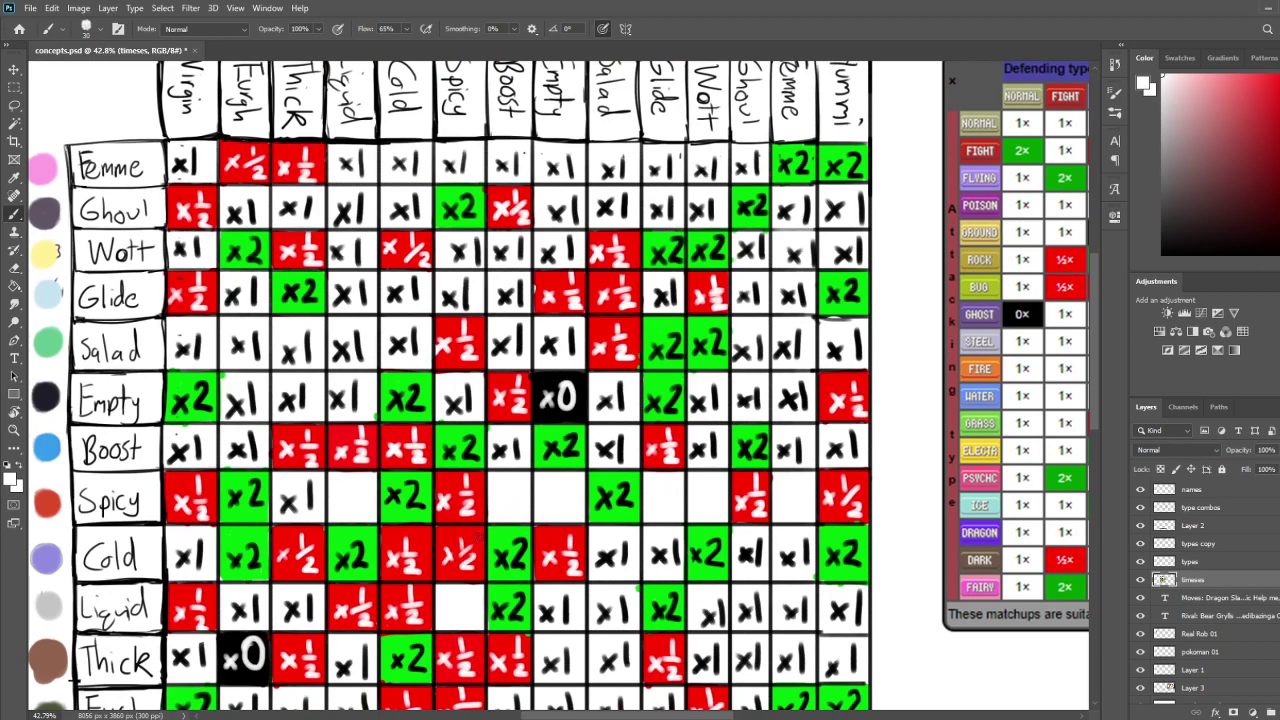
click(1245, 115)
mouse_move(495, 478)
mouse_down()
mouse_move(490, 516)
mouse_move(488, 474)
mouse_move(526, 475)
mouse_move(528, 518)
mouse_move(484, 522)
mouse_move(512, 506)
mouse_move(512, 484)
mouse_move(493, 484)
mouse_up()
key(x)
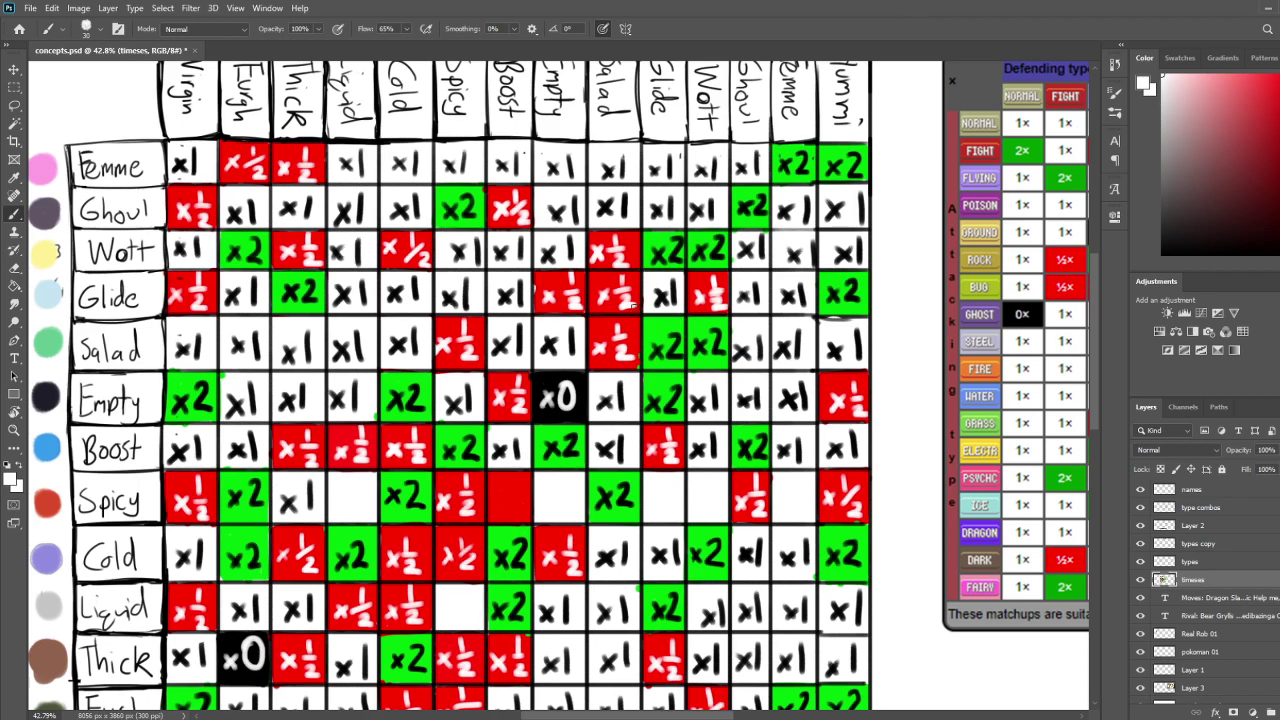
drag(494, 492, 505, 512)
mouse_move(505, 490)
mouse_down()
mouse_move(493, 514)
mouse_move(513, 490)
mouse_move(527, 492)
mouse_move(528, 512)
mouse_up()
Write a black ×1 in the Spicy row's Empty and Glide cells
drag(697, 477, 701, 524)
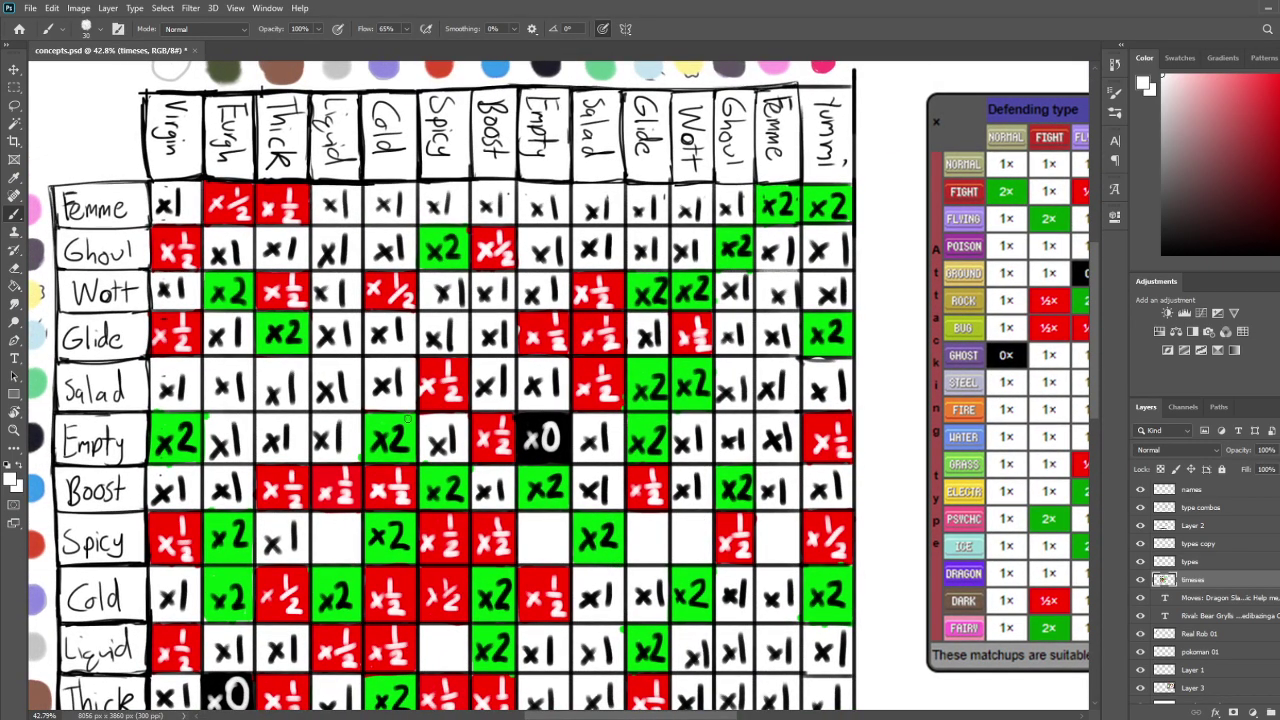
key(x)
mouse_move(526, 537)
mouse_down()
mouse_move(541, 555)
mouse_move(527, 557)
mouse_up()
drag(545, 521, 549, 555)
mouse_move(678, 488)
mouse_down()
mouse_move(654, 506)
mouse_move(663, 465)
mouse_up()
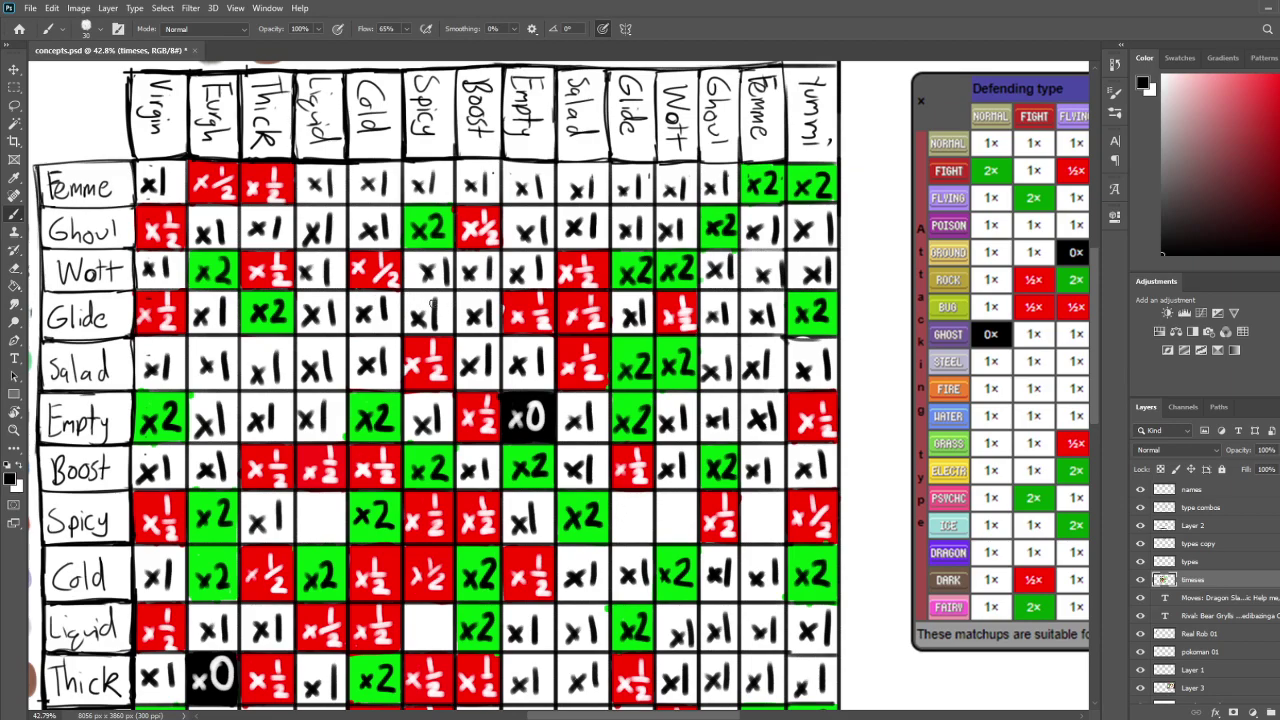
drag(620, 518, 630, 530)
mouse_move(630, 516)
mouse_down()
mouse_move(618, 530)
mouse_move(637, 518)
mouse_move(636, 532)
mouse_up()
Write a black ×1 in the Spicy row's Wott and Femme cells
mouse_move(710, 499)
mouse_down()
mouse_move(662, 531)
mouse_move(695, 521)
mouse_up()
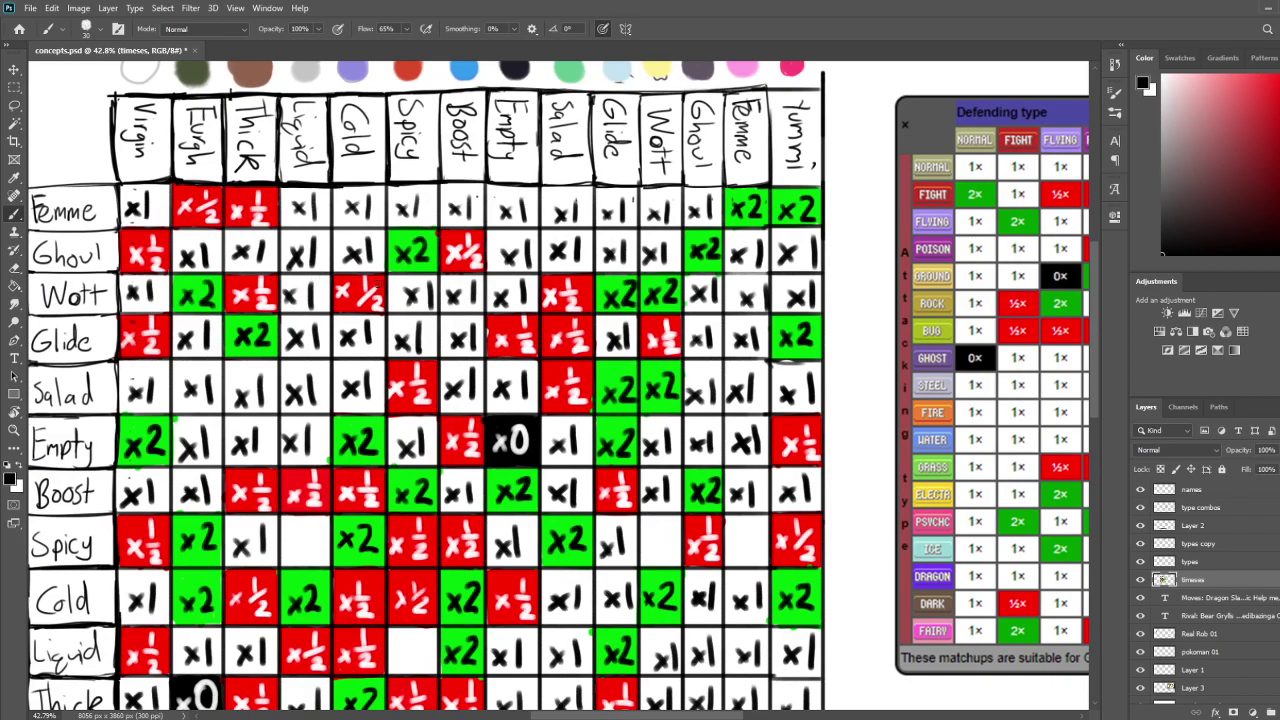
drag(722, 492, 697, 503)
scroll(697, 503, left, 3)
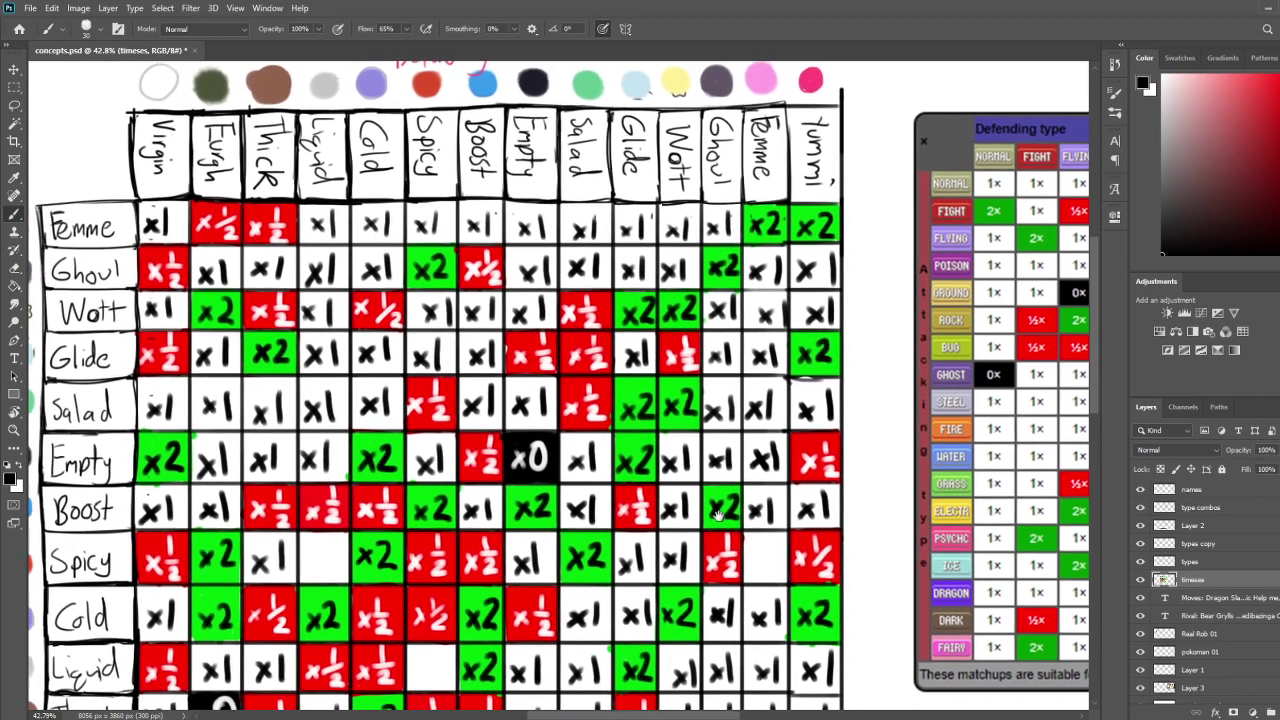
scroll(705, 259, down, 3)
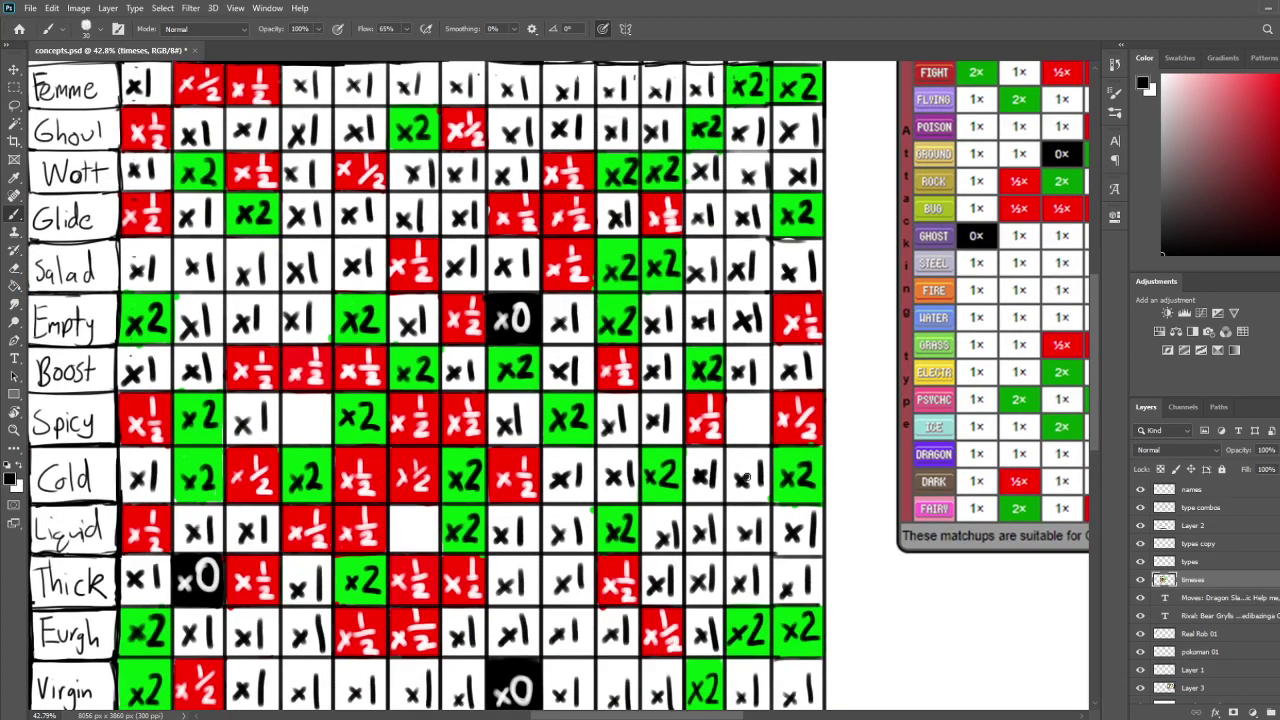
mouse_move(734, 414)
mouse_down()
mouse_move(754, 434)
mouse_move(738, 432)
mouse_up()
drag(762, 396, 763, 430)
Write a black ×1 in the Liquid row's Spicy cell and in the Spicy row's Liquid cell
drag(427, 397, 516, 457)
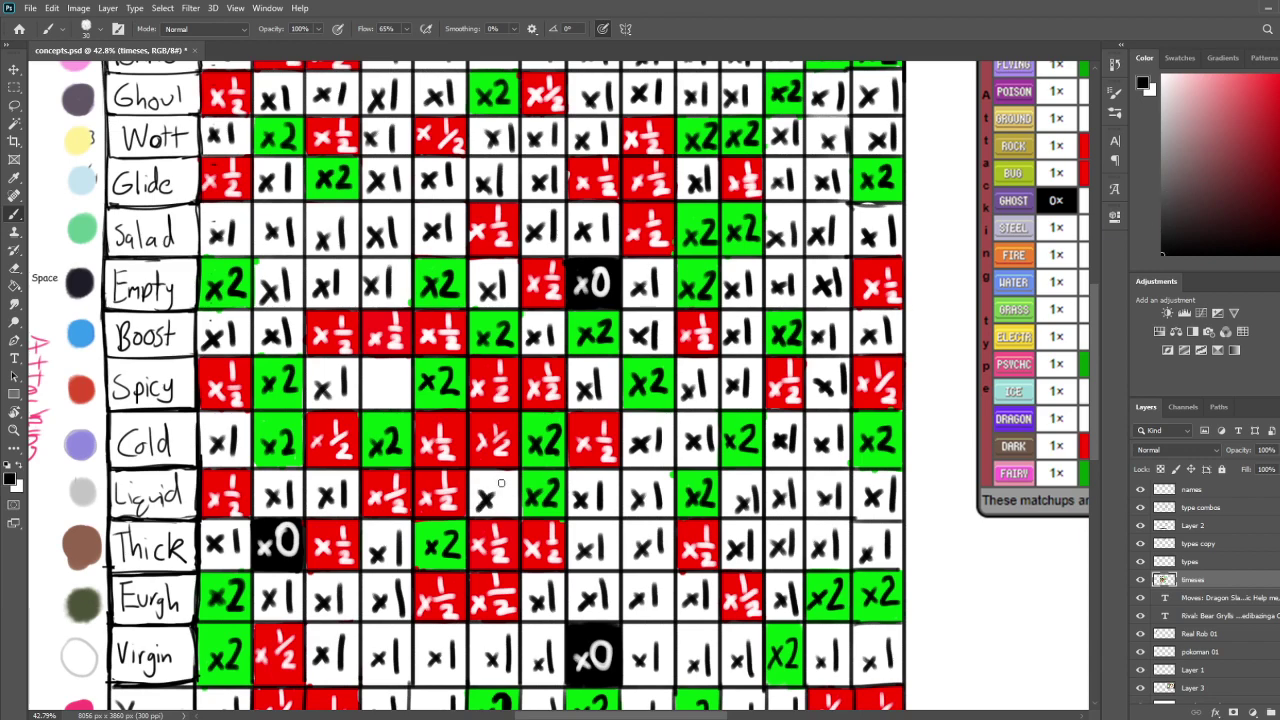
mouse_move(374, 377)
mouse_down()
mouse_move(389, 400)
mouse_move(371, 400)
mouse_up()
scroll(495, 375, down, 3)
scroll(573, 384, down, 1)
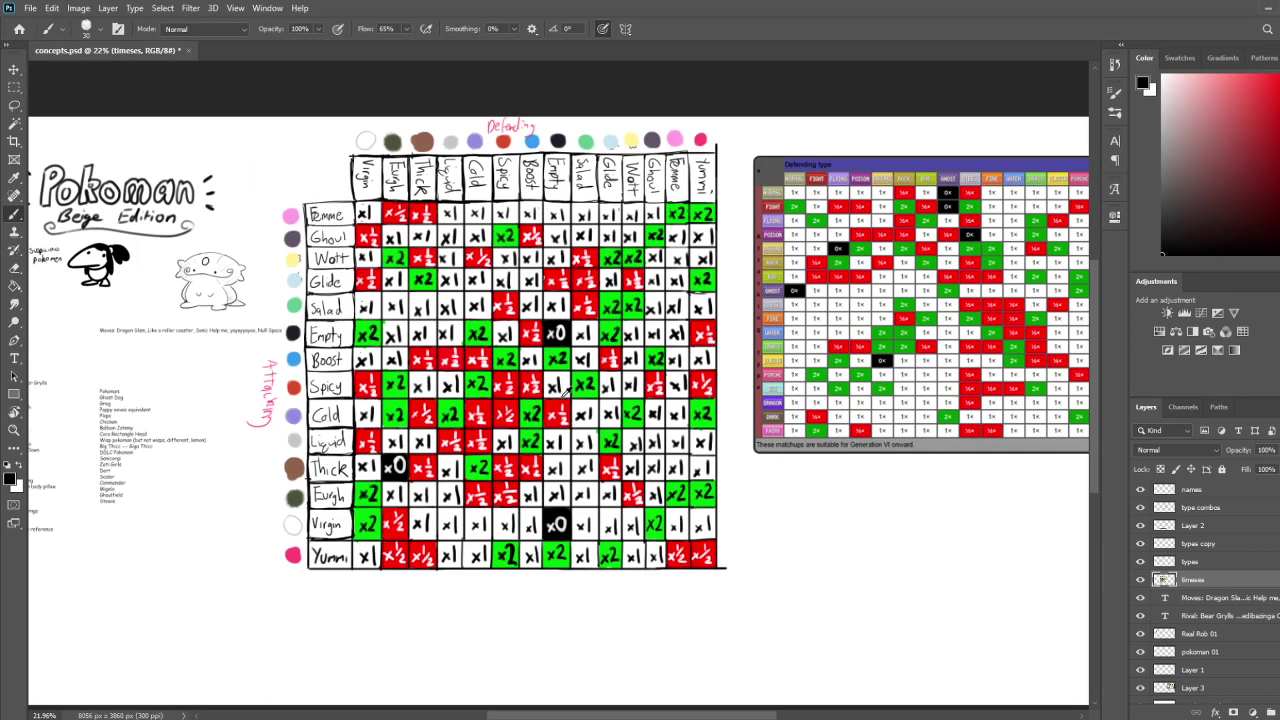
Examine the whole hand-drawn type chart alongside the reference matchup table
scroll(890, 247, down, 3)
scroll(702, 281, down, 3)
scroll(466, 277, up, 3)
scroll(560, 390, up, 2)
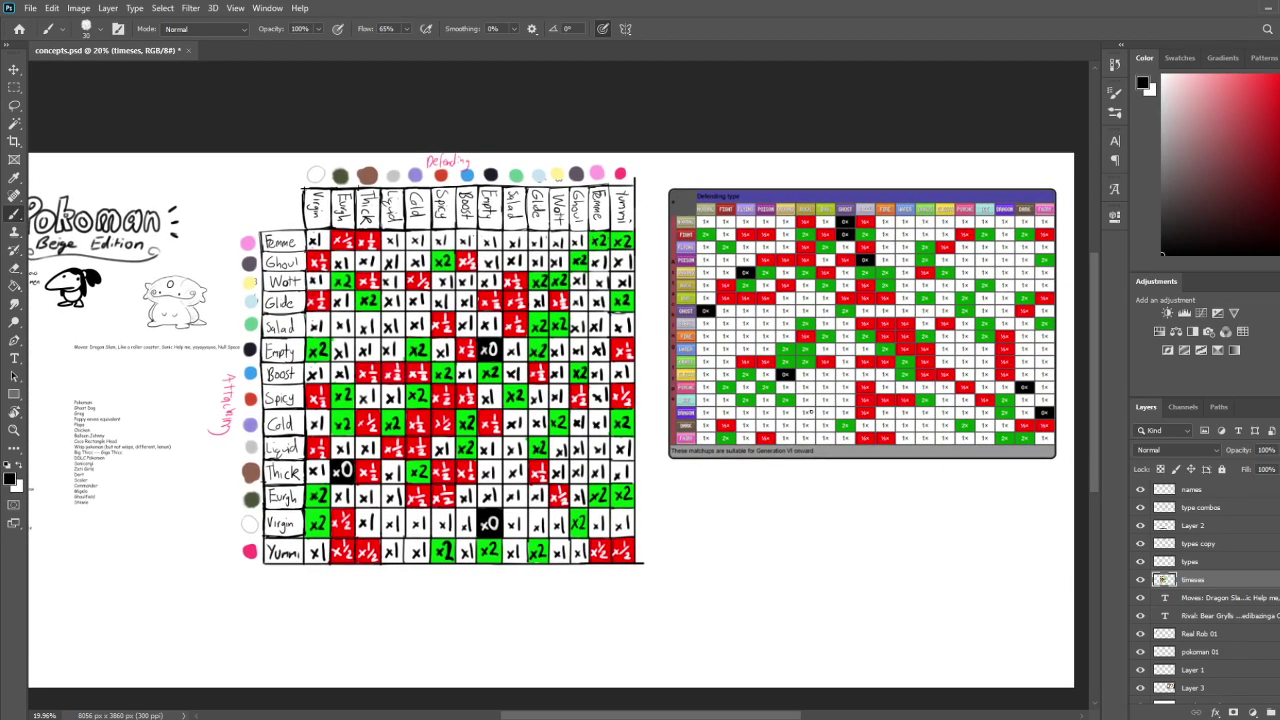
scroll(378, 335, up, 2)
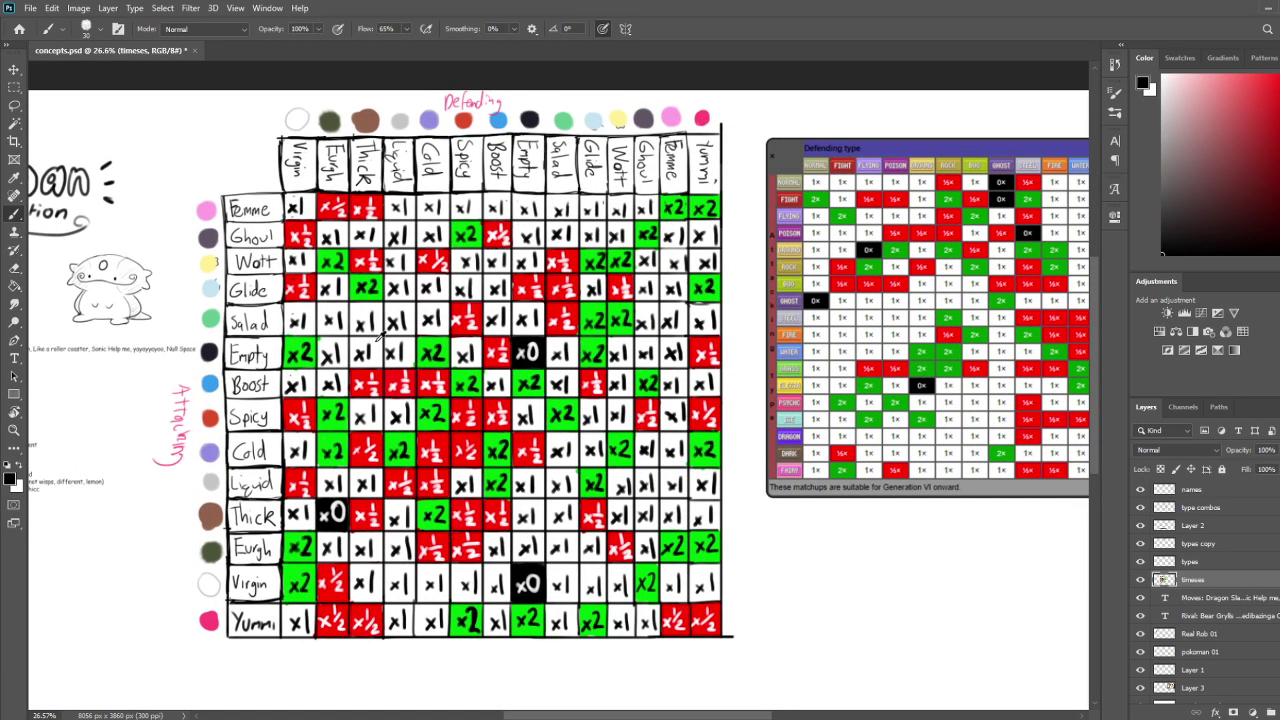
scroll(505, 325, down, 2)
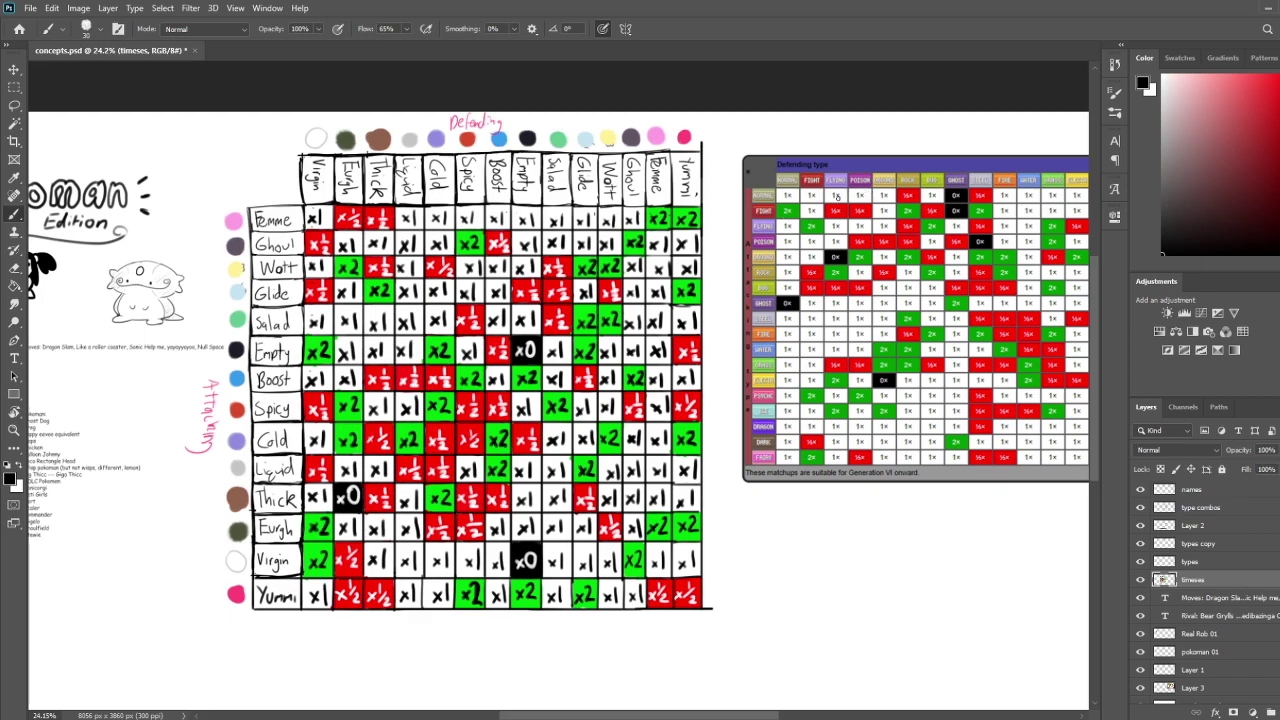
scroll(602, 200, down, 1)
scroll(555, 214, up, 2)
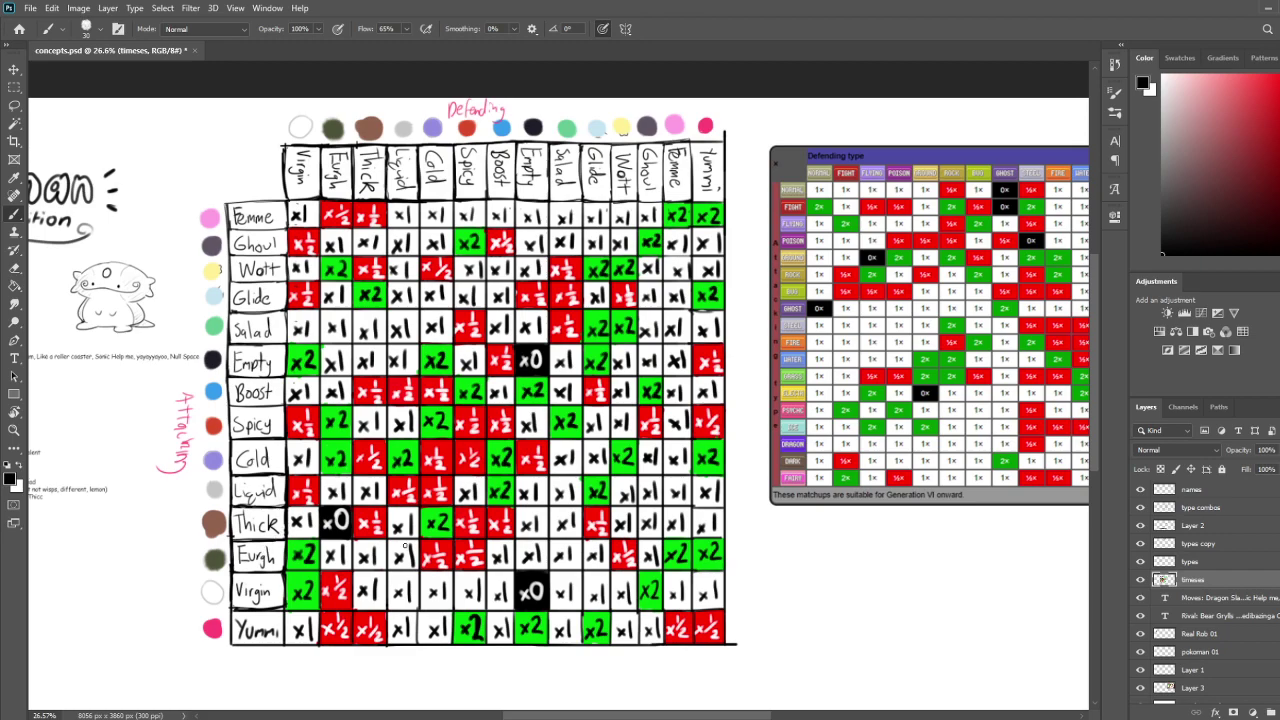
scroll(405, 546, down, 2)
drag(525, 705, 546, 580)
scroll(393, 320, up, 1)
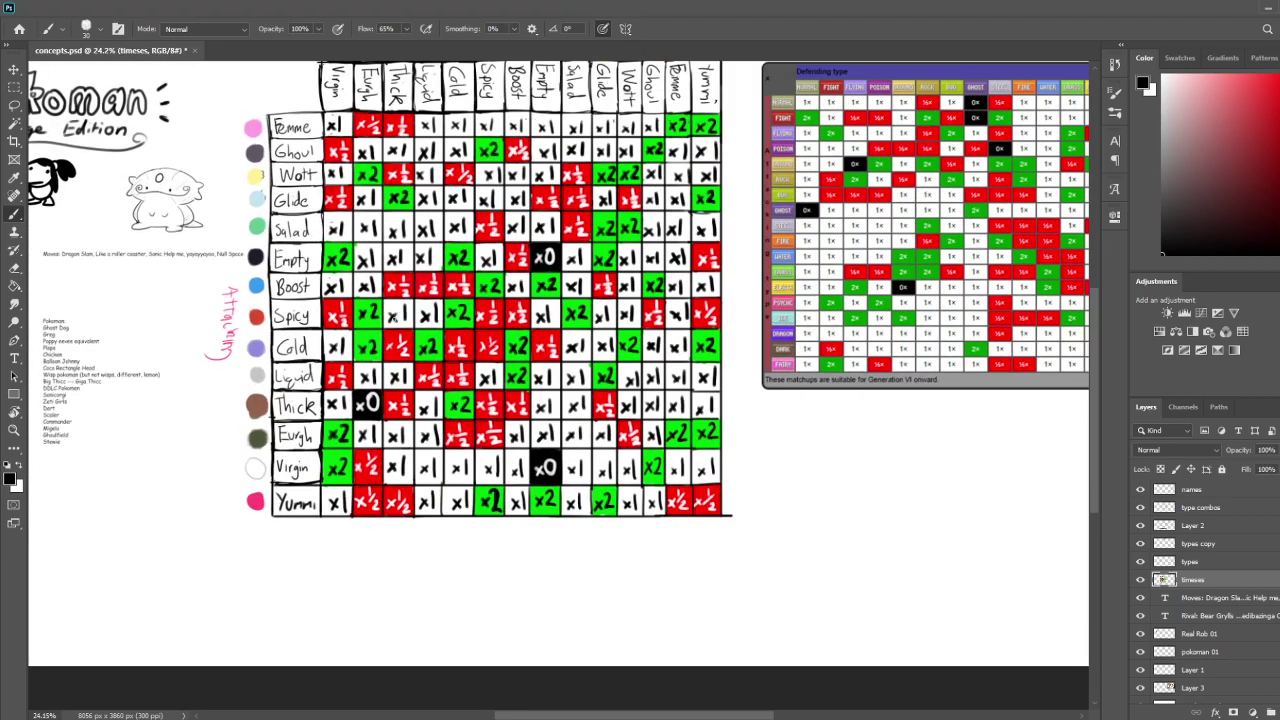
Add a new layer beneath Layer 1 for labelling the horned creature sketch
scroll(400, 315, up, 1)
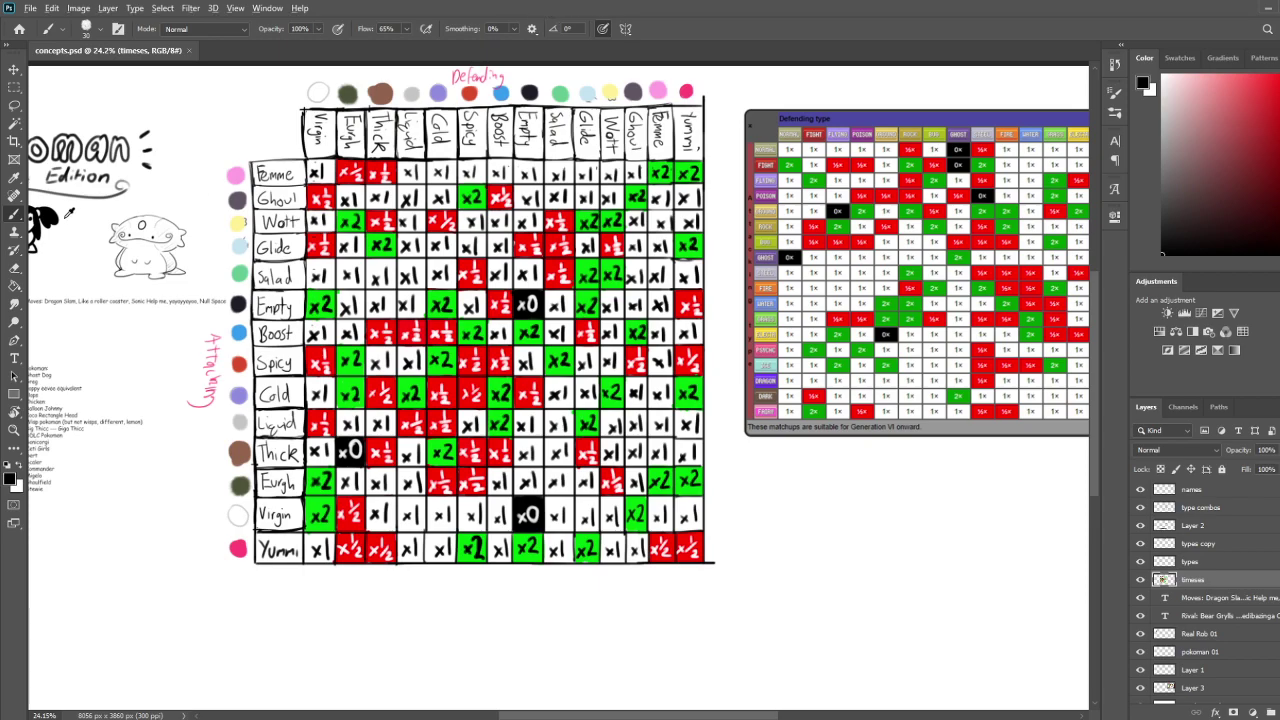
scroll(36, 216, up, 1)
drag(135, 217, 225, 223)
scroll(184, 163, up, 3)
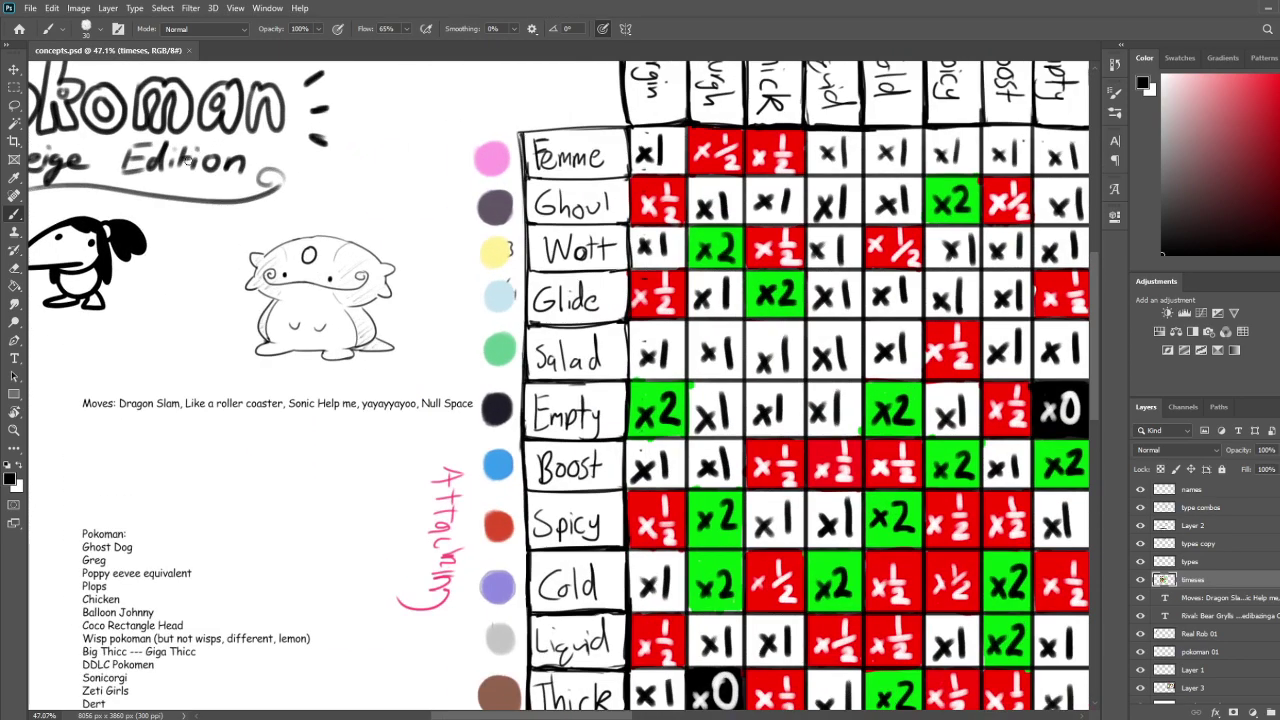
click(1223, 636)
click(1262, 692)
key(ctrl+shift+alt+n)
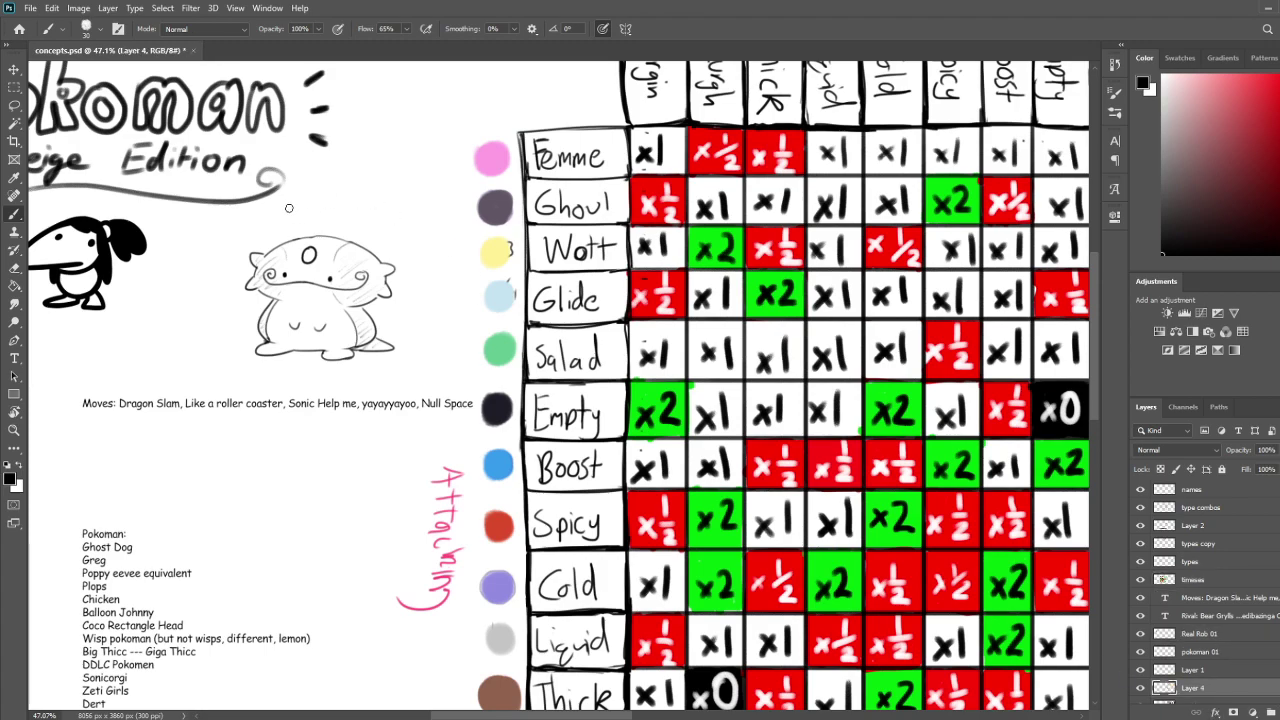
Write "Wott/" by hand in black above the horned creature sketch
mouse_move(266, 202)
mouse_down()
mouse_move(273, 214)
mouse_move(283, 201)
mouse_up()
drag(290, 206, 300, 215)
drag(294, 202, 321, 216)
drag(676, 570, 707, 456)
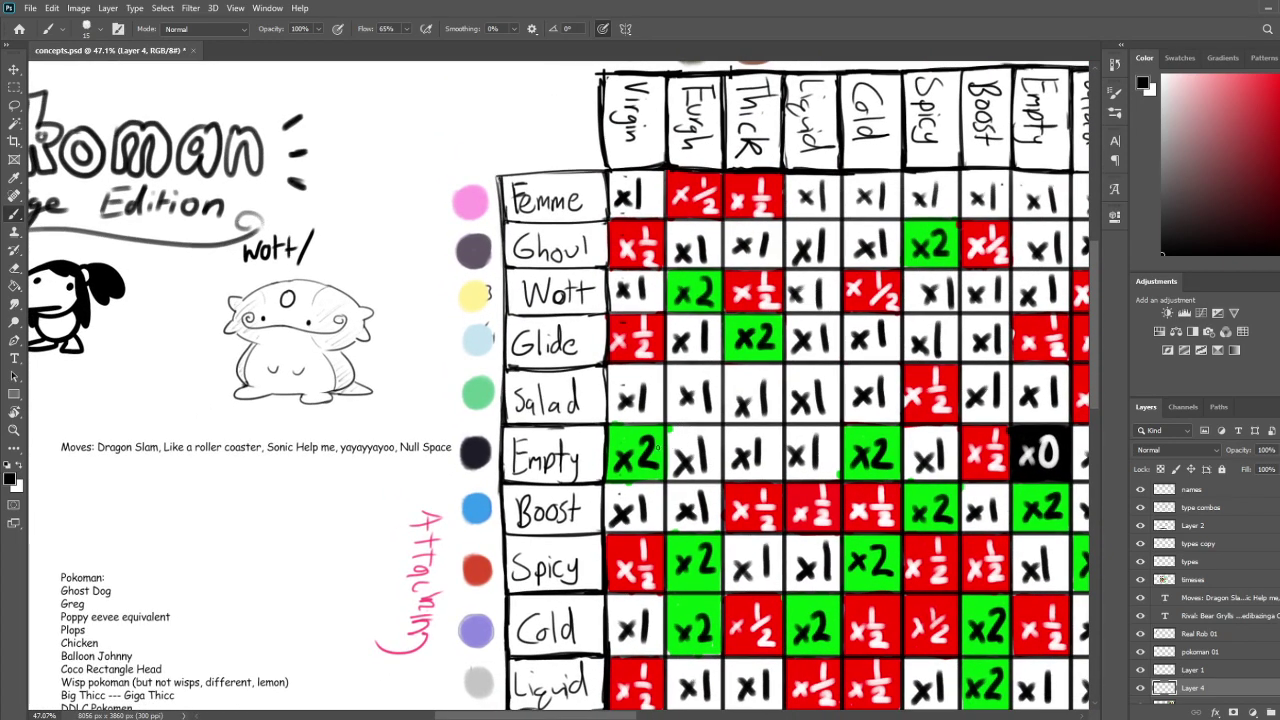
Erase the slash and rework the creature's label into an underlined "Wott" centred above its head
drag(551, 481, 585, 460)
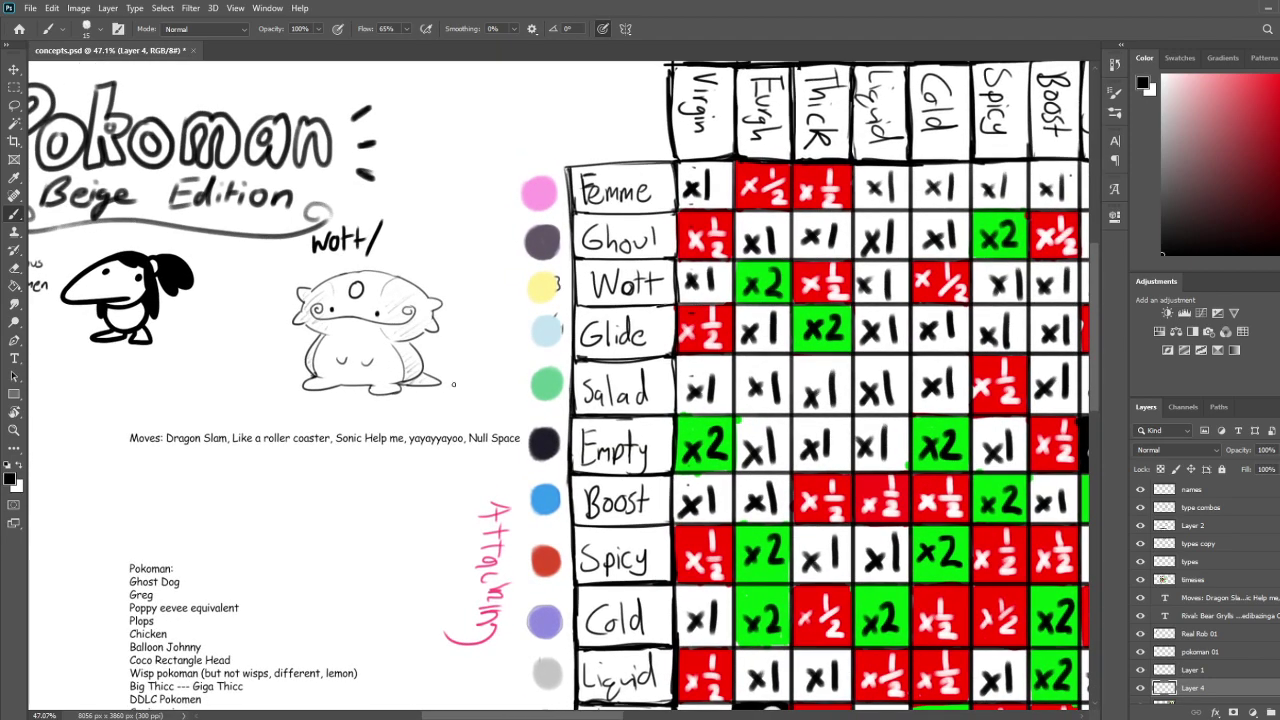
mouse_move(640, 556)
mouse_down()
mouse_move(637, 124)
mouse_move(640, 498)
mouse_move(619, 553)
mouse_up()
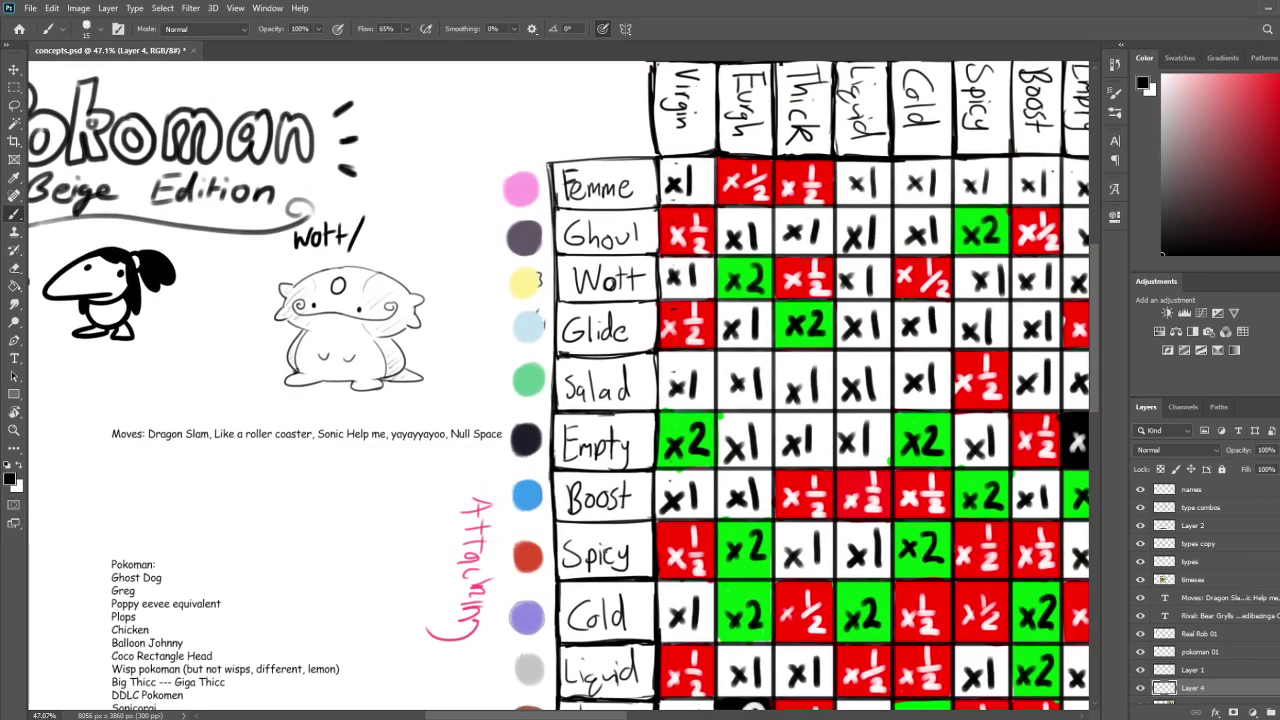
mouse_move(594, 562)
mouse_down()
mouse_move(596, 214)
mouse_move(596, 366)
mouse_move(636, 579)
mouse_up()
key(e)
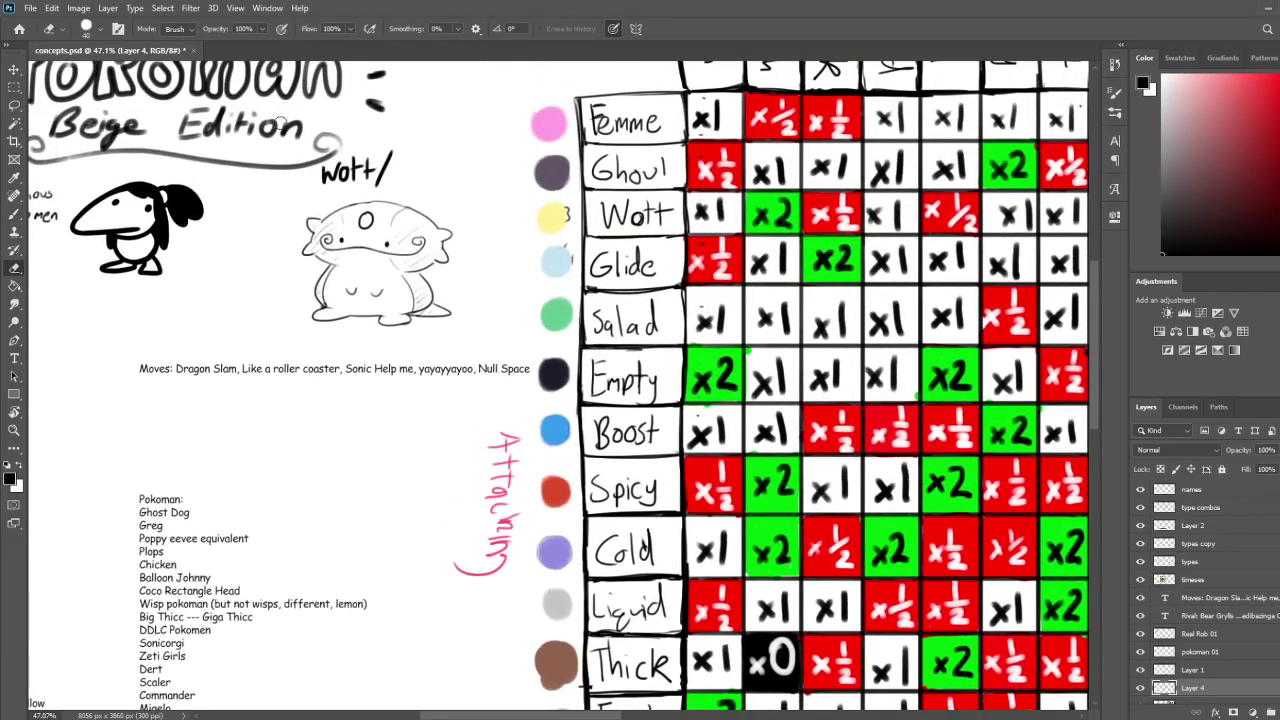
mouse_move(354, 172)
mouse_down()
mouse_move(313, 185)
mouse_move(362, 183)
mouse_move(320, 172)
mouse_move(359, 178)
mouse_move(365, 164)
mouse_up()
key(b)
drag(374, 169, 394, 185)
mouse_move(382, 166)
mouse_down()
mouse_move(421, 160)
mouse_move(358, 192)
mouse_move(408, 190)
mouse_up()
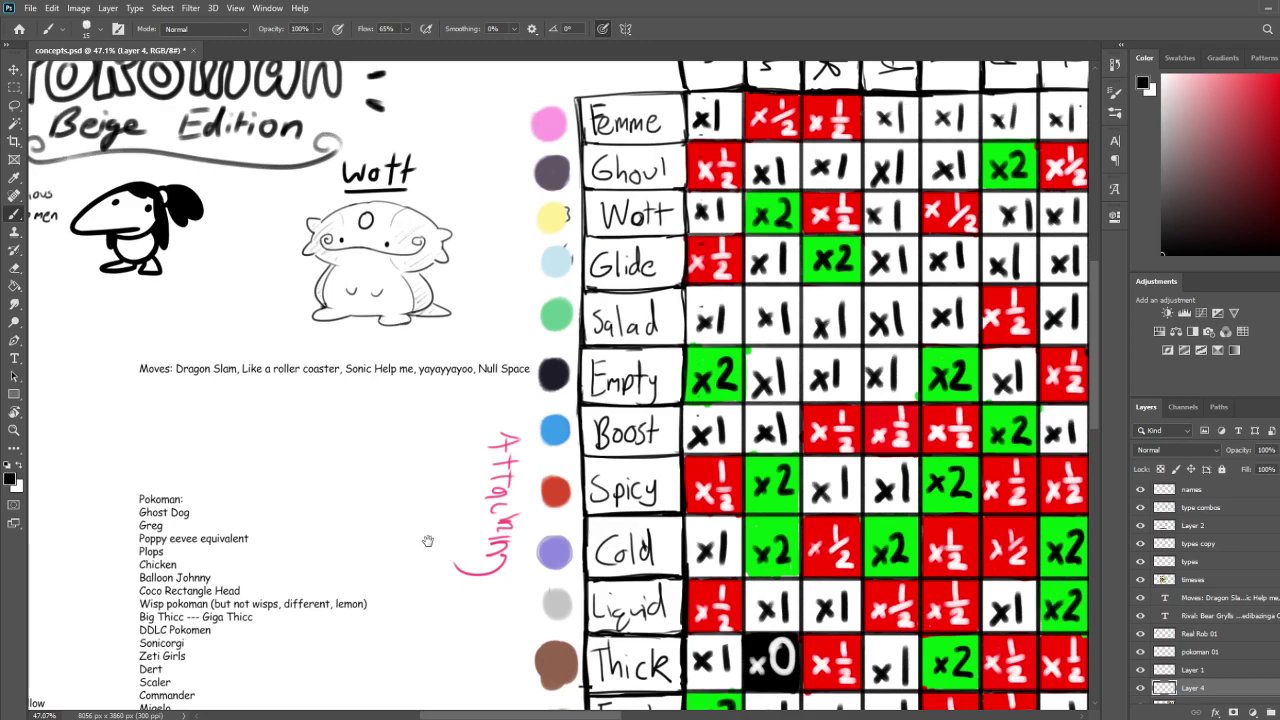
scroll(428, 540, right, 3)
scroll(418, 532, down, 3)
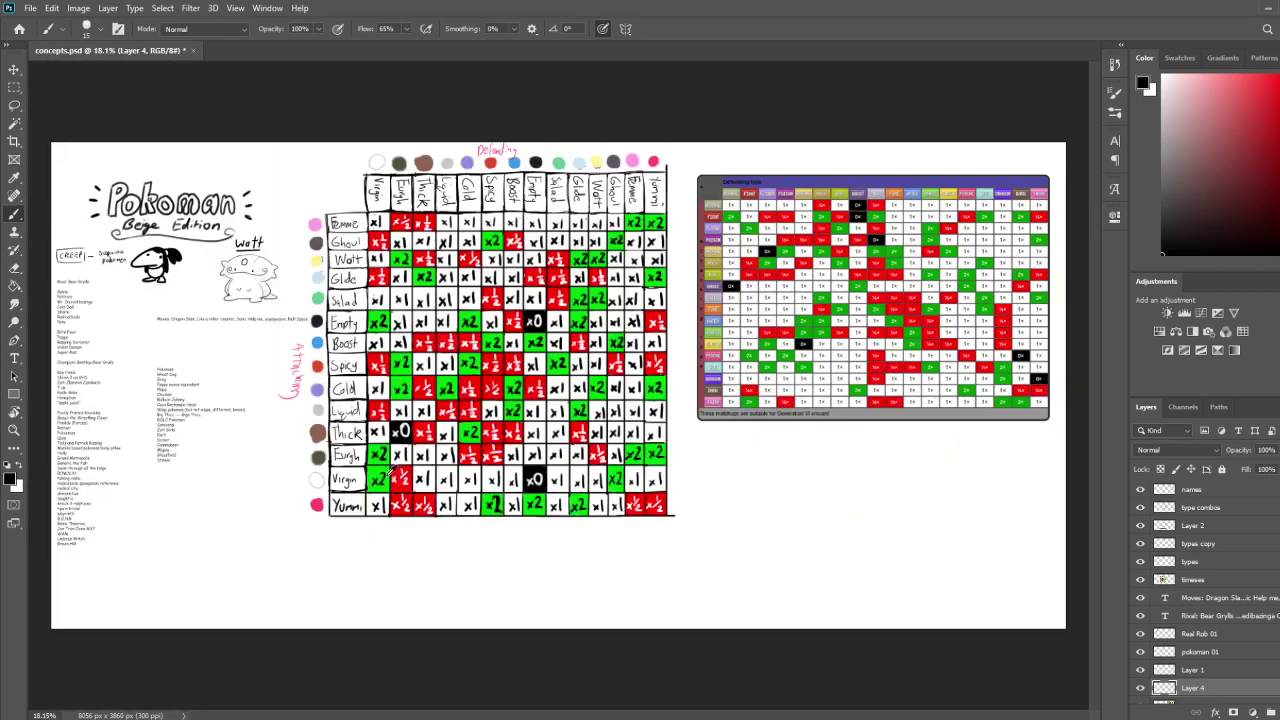
scroll(281, 240, up, 4)
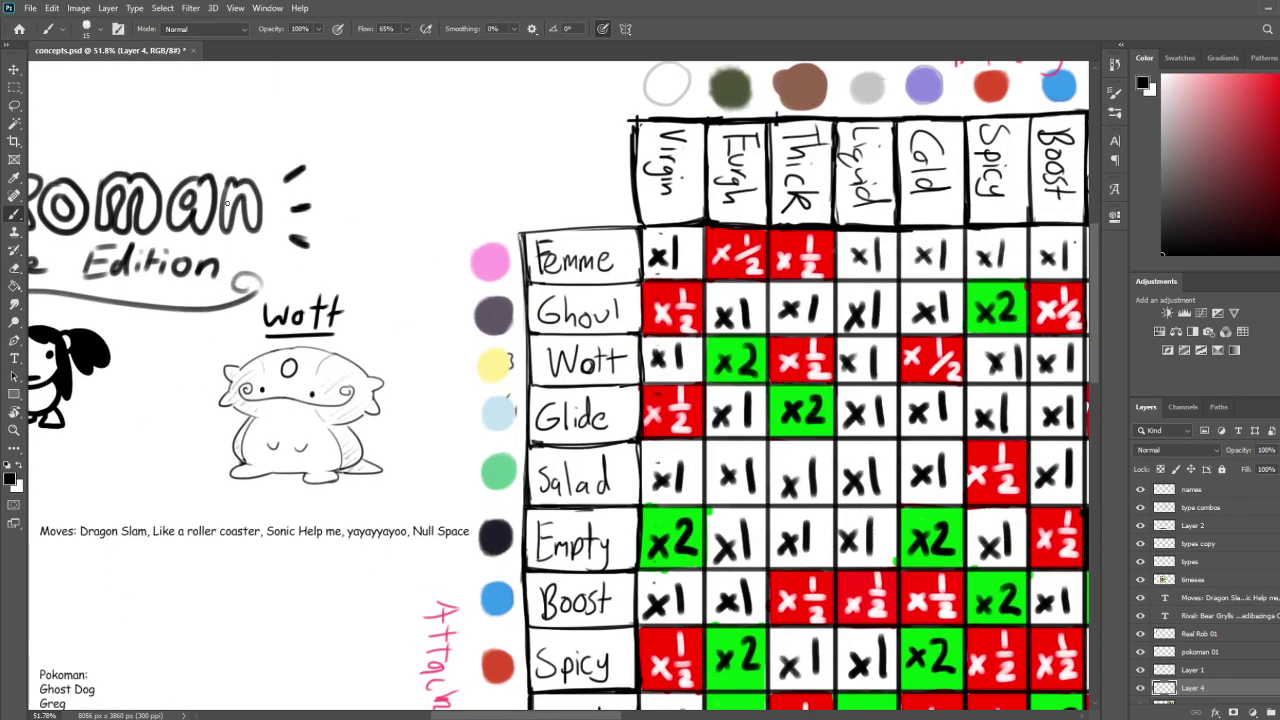
drag(346, 122, 437, 126)
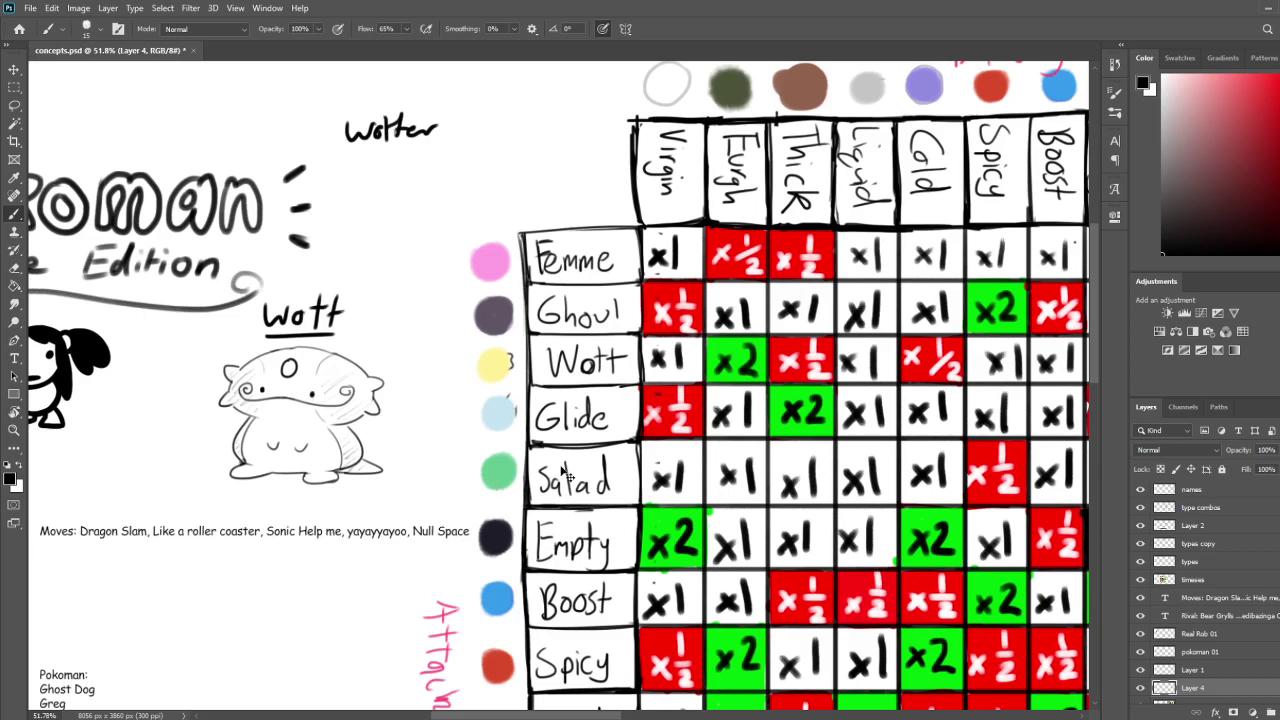
key(ctrl+z)
key(ctrl+z)
key(ctrl+z)
key(ctrl+z)
Save the concepts document with the labelled creature
drag(609, 515, 585, 357)
scroll(575, 500, down, 5)
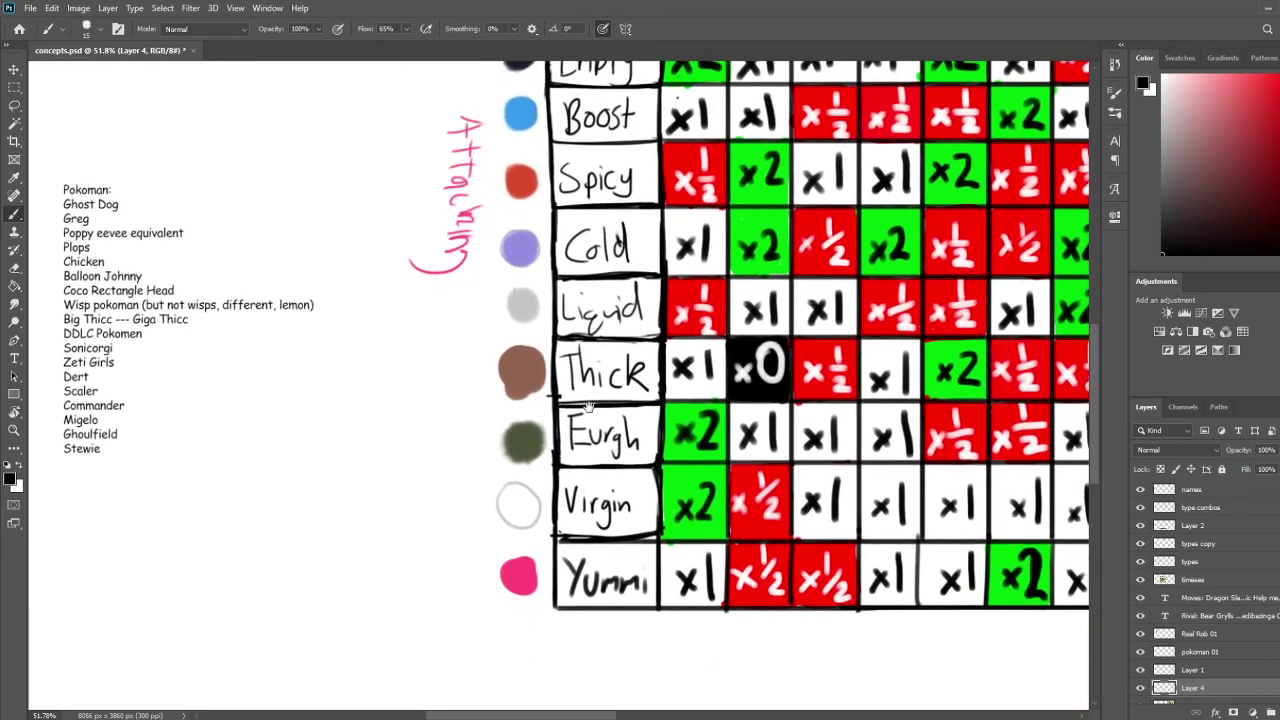
scroll(583, 360, down, 5)
scroll(737, 386, up, 2)
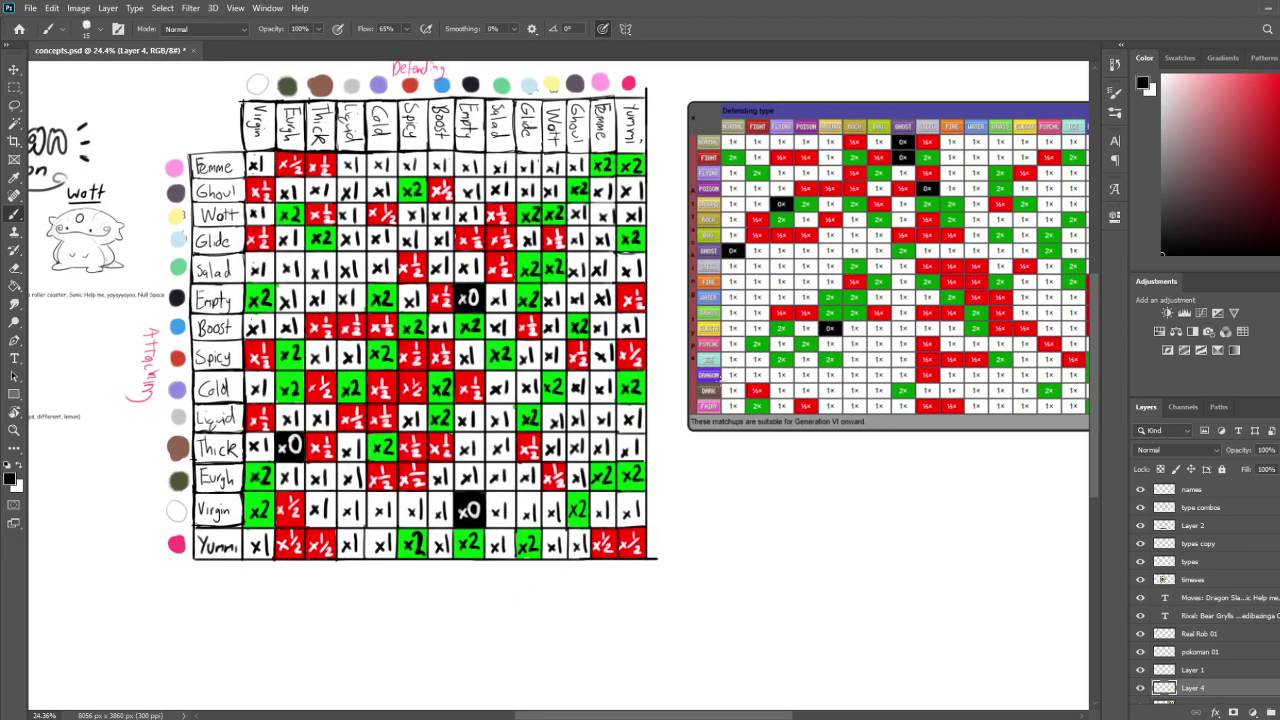
key(ctrl+s)
Examine the type chart together with the title, creature sketches, idea lists and reference matchup table
drag(356, 403, 423, 368)
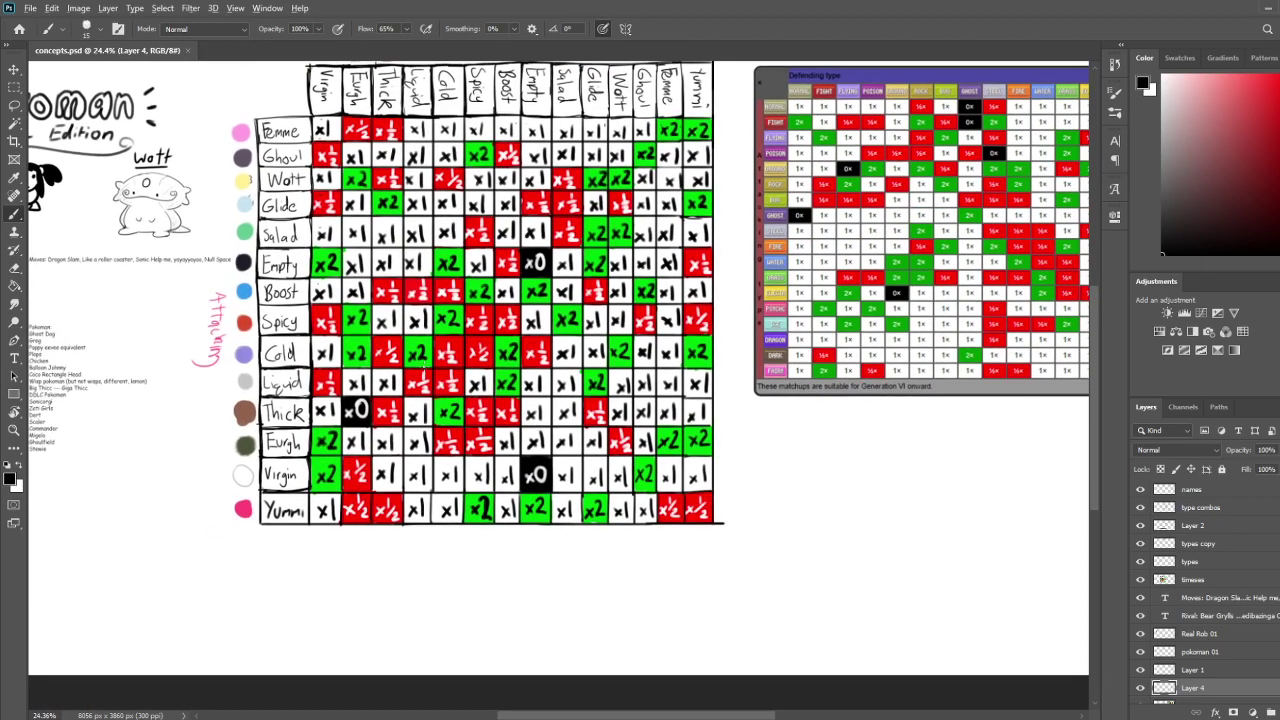
scroll(423, 366, down, 5)
scroll(369, 377, up, 7)
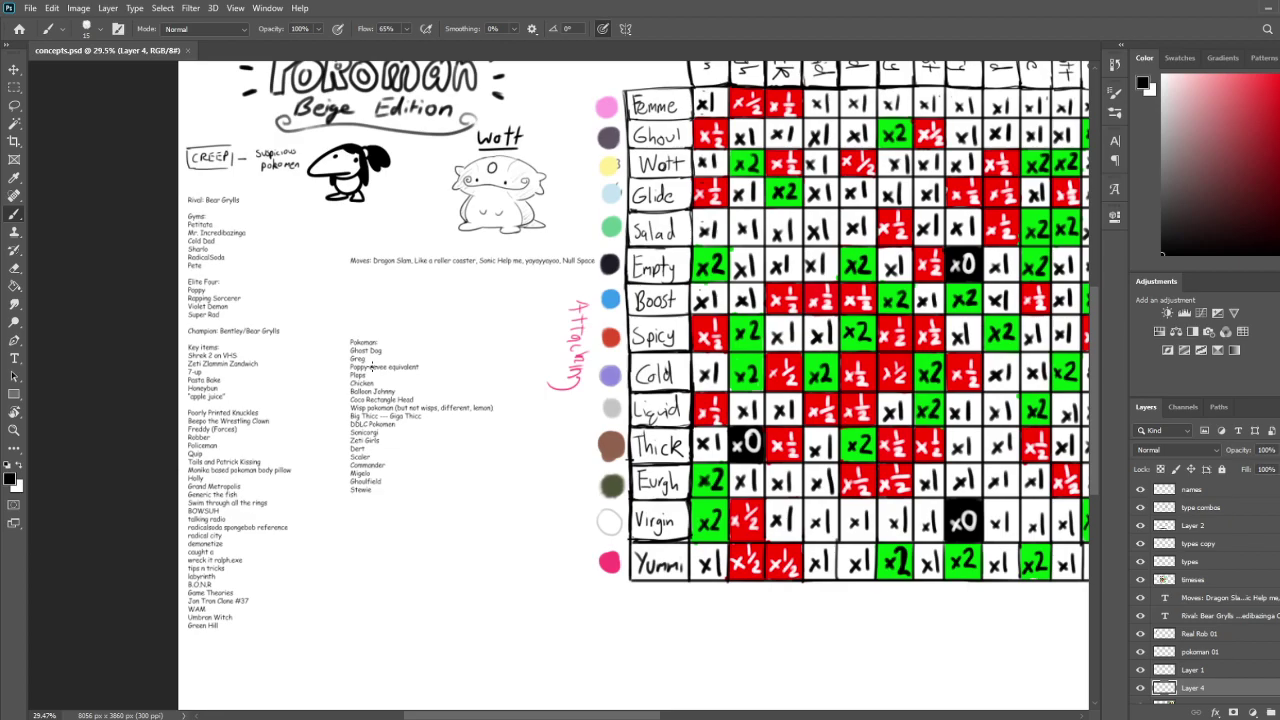
drag(771, 372, 398, 400)
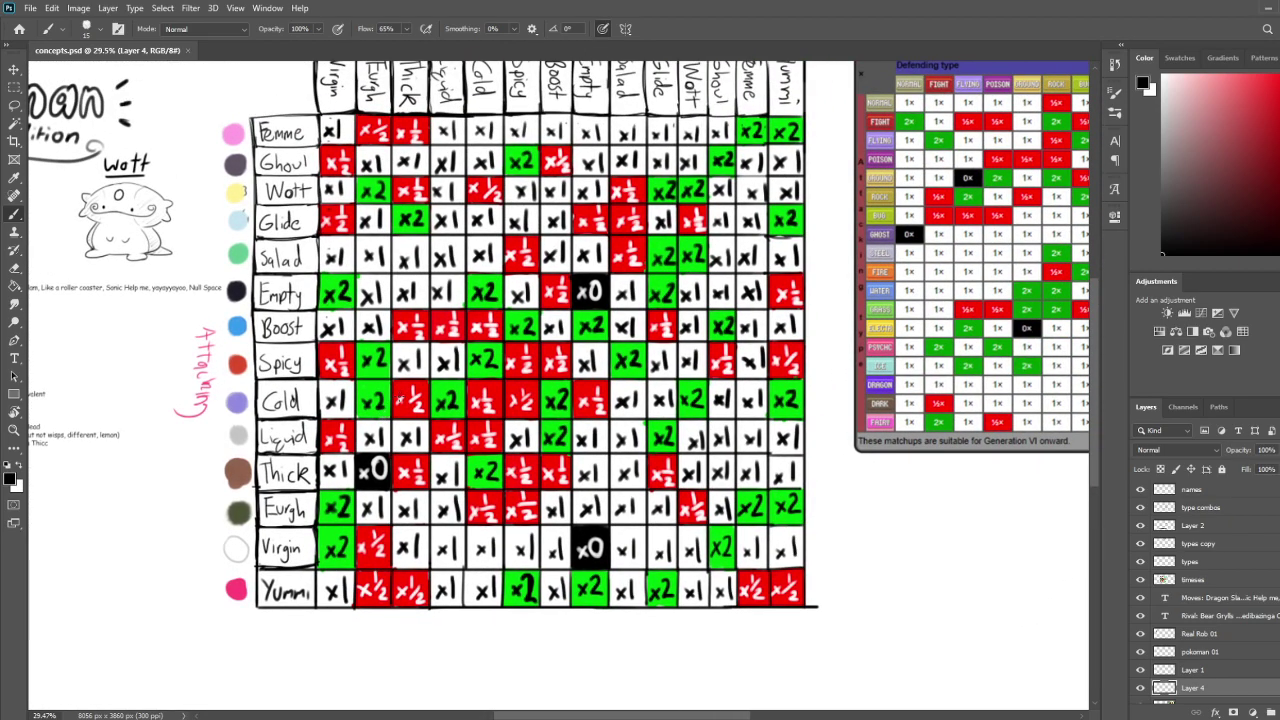
scroll(404, 392, down, 4)
scroll(410, 420, up, 2)
scroll(412, 431, up, 1)
drag(412, 431, 631, 459)
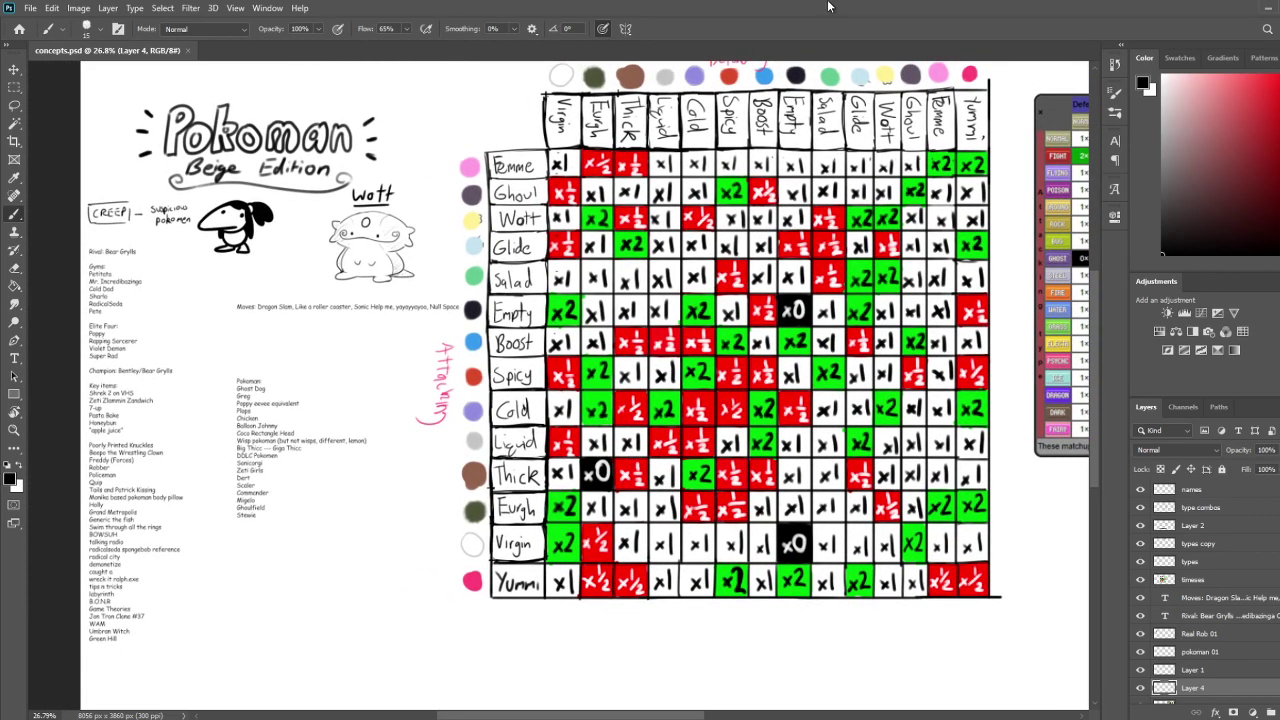
drag(762, 476, 827, 395)
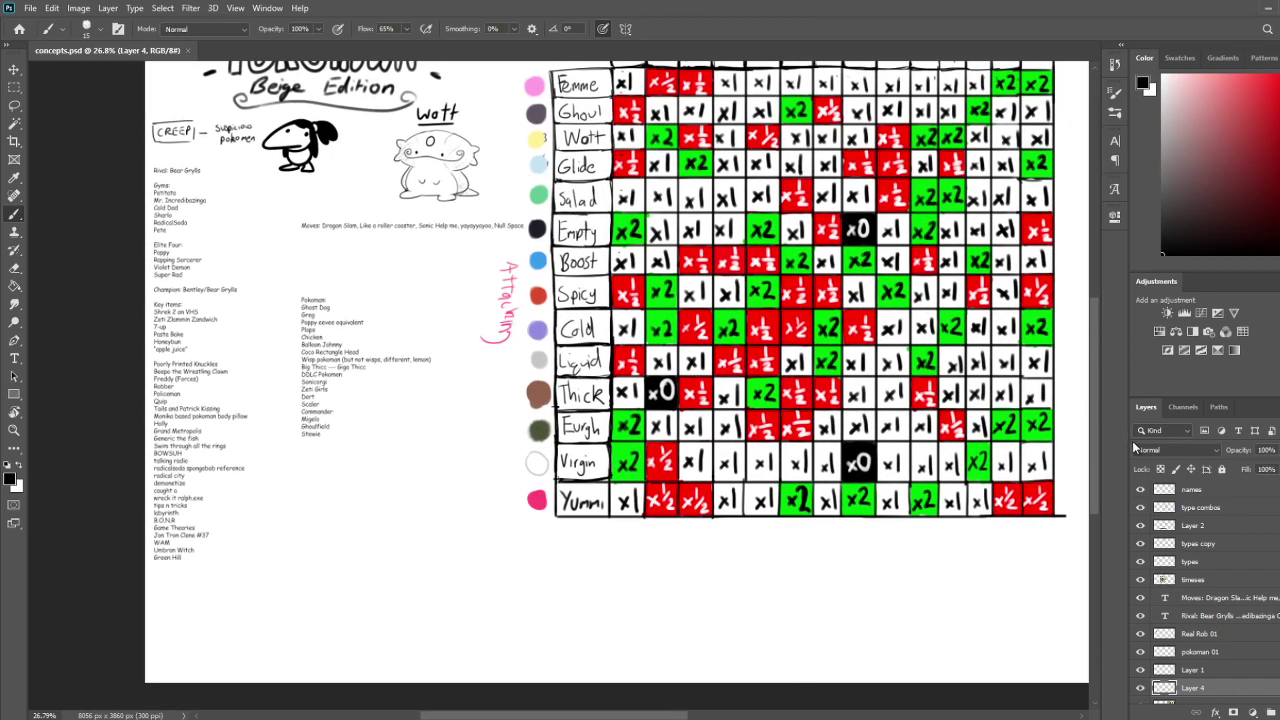
Add a new layer above the names layer for annotations
click(1256, 490)
click(1270, 712)
scroll(780, 428, up, 3)
scroll(699, 316, up, 1)
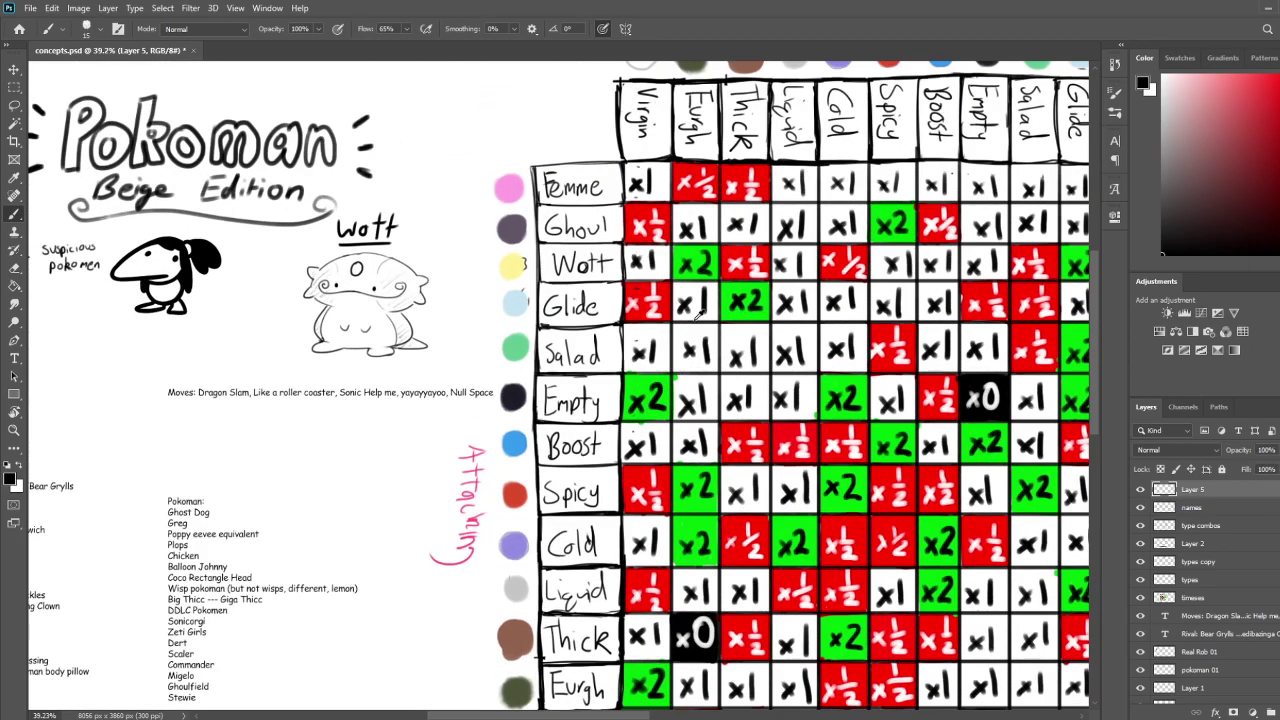
Draw black arrows pointing at the color dots of the attacking Boost and Virgin rows
drag(452, 366, 656, 254)
mouse_move(619, 332)
mouse_down()
mouse_move(701, 332)
mouse_move(691, 345)
mouse_up()
scroll(714, 330, down, 3)
drag(688, 500, 603, 496)
drag(672, 493, 668, 514)
drag(761, 513, 660, 510)
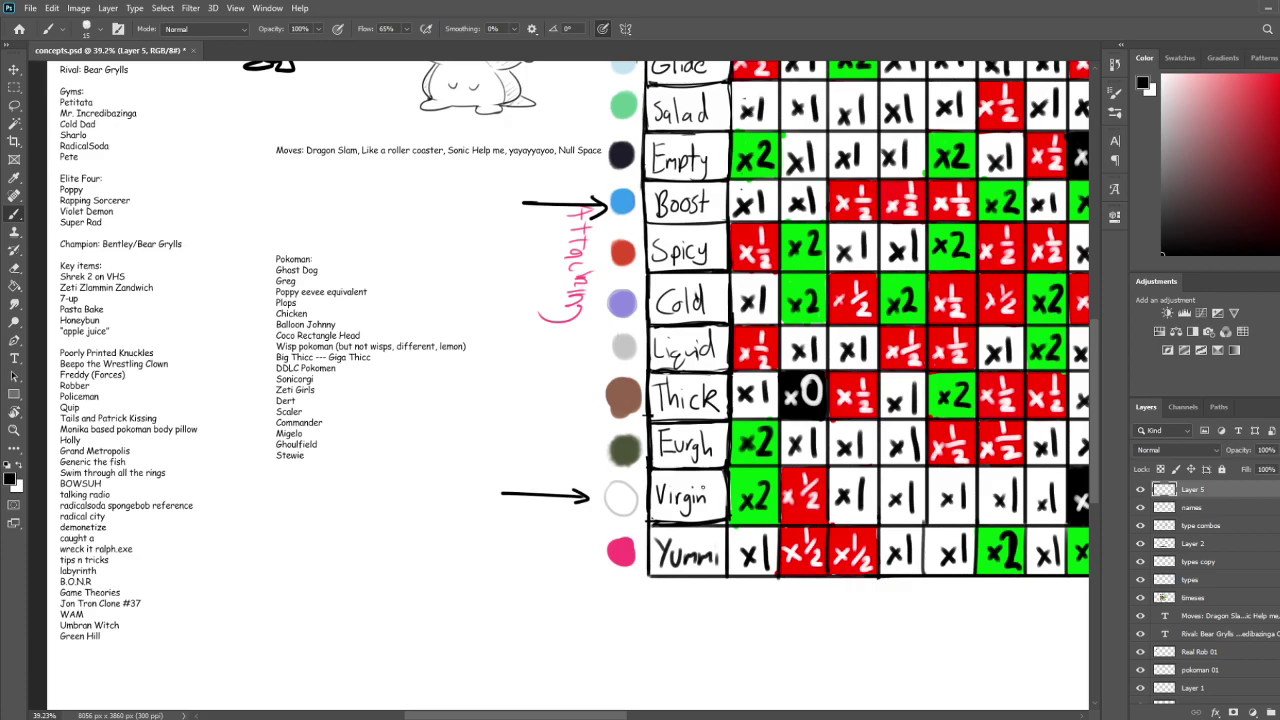
Mark the color dots of the Femme, Ghoul, Wott and Glide rows with black check marks
mouse_move(675, 335)
mouse_down()
mouse_move(670, 527)
mouse_move(661, 481)
mouse_up()
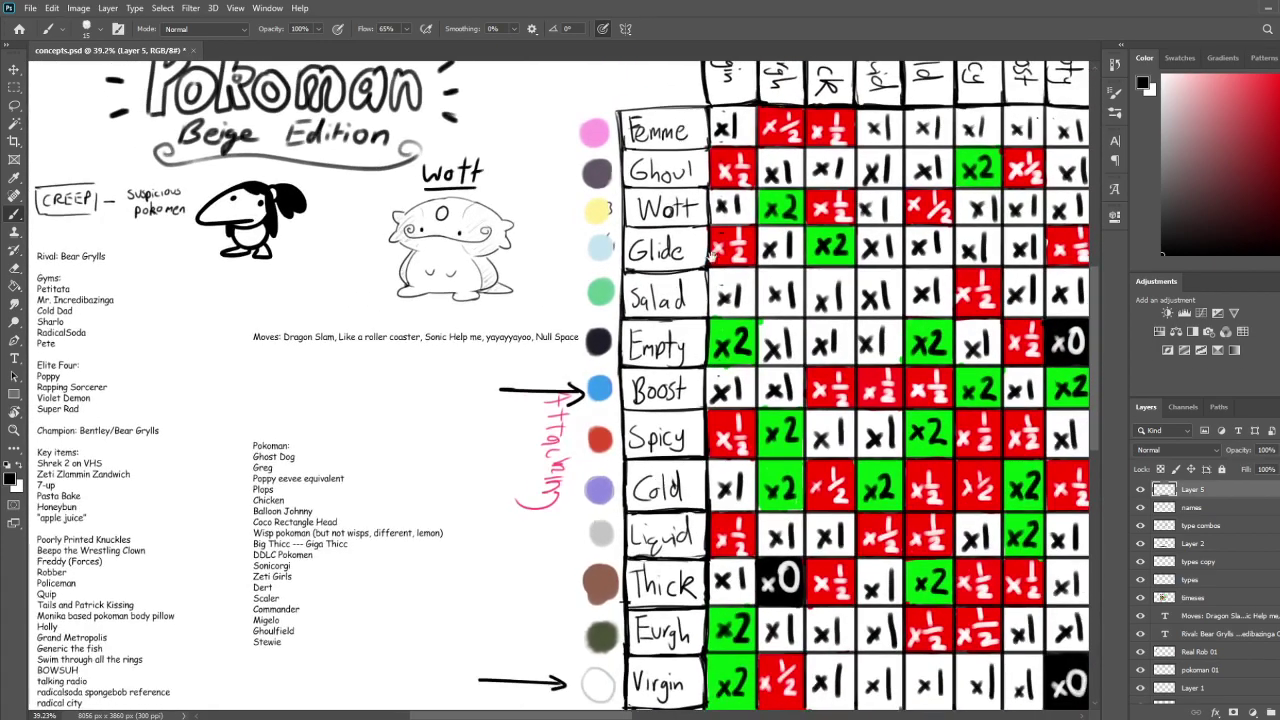
drag(586, 134, 605, 128)
drag(595, 177, 605, 166)
drag(592, 212, 608, 202)
key(ctrl+z)
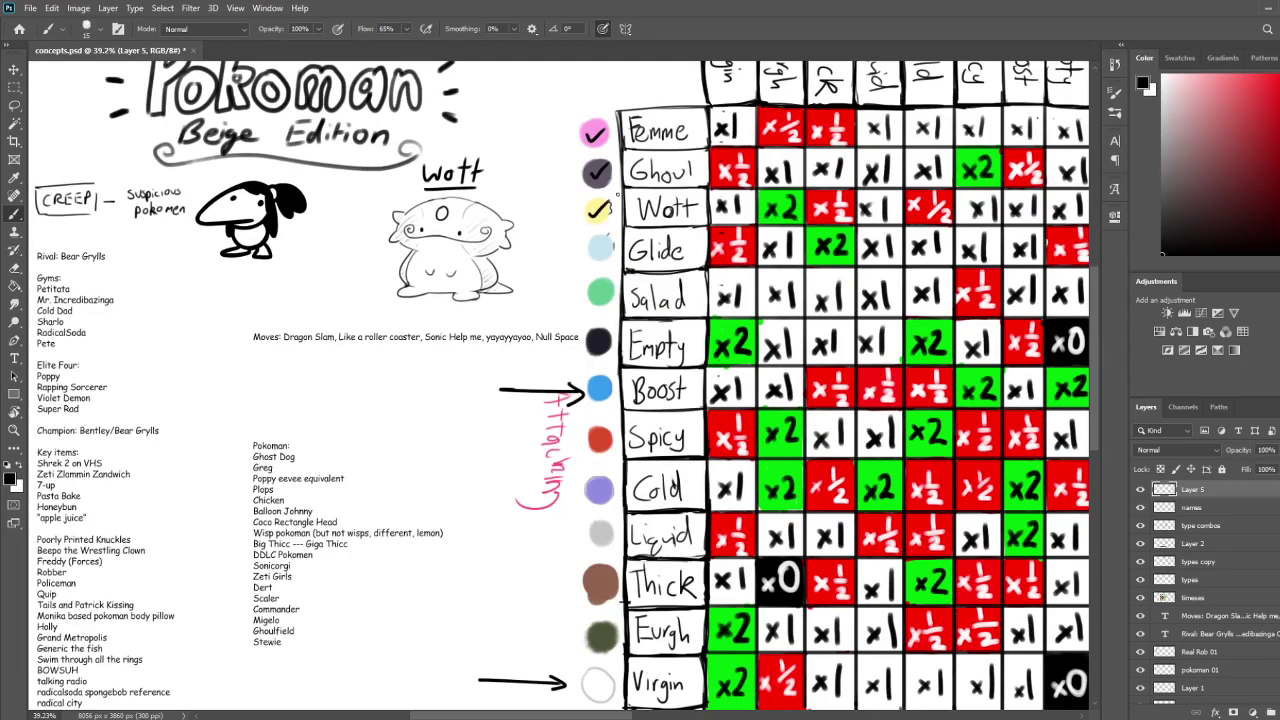
drag(625, 273, 610, 189)
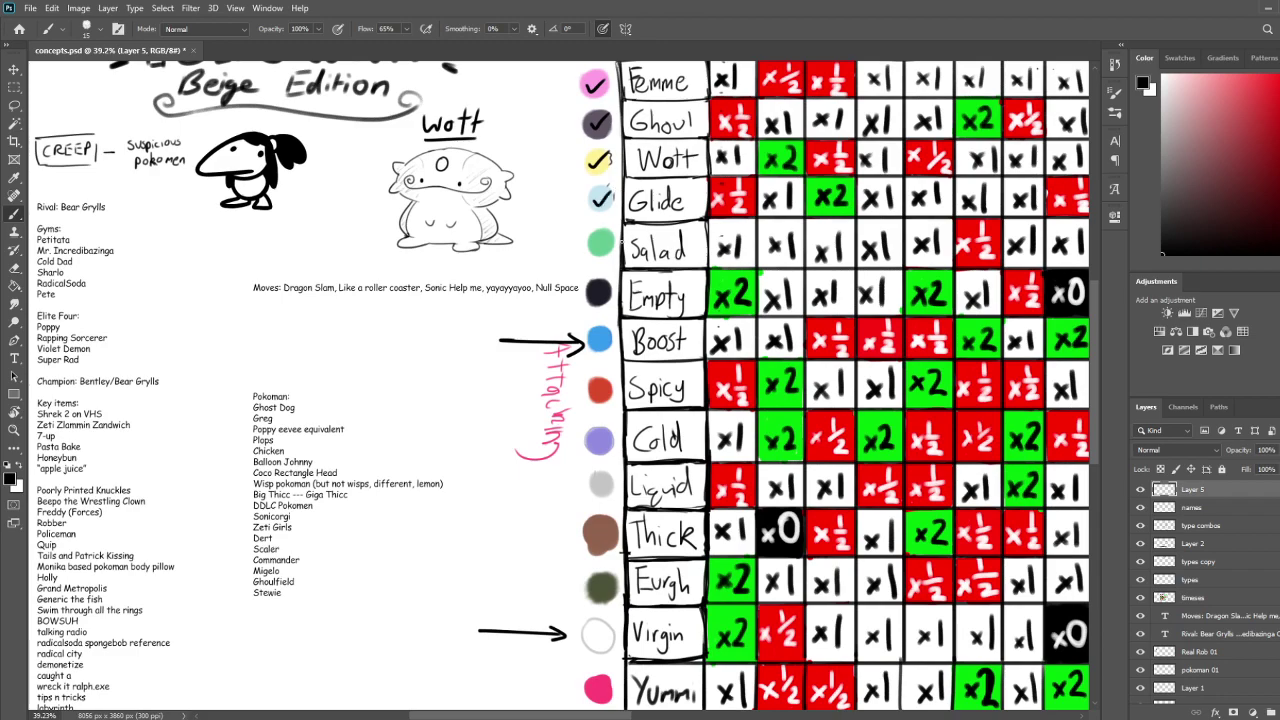
Draw a black arrow pointing at the Salad row's green dot
drag(492, 264, 559, 245)
mouse_move(544, 240)
mouse_down()
mouse_move(561, 246)
mouse_move(548, 257)
mouse_move(612, 275)
mouse_up()
scroll(605, 285, down, 1)
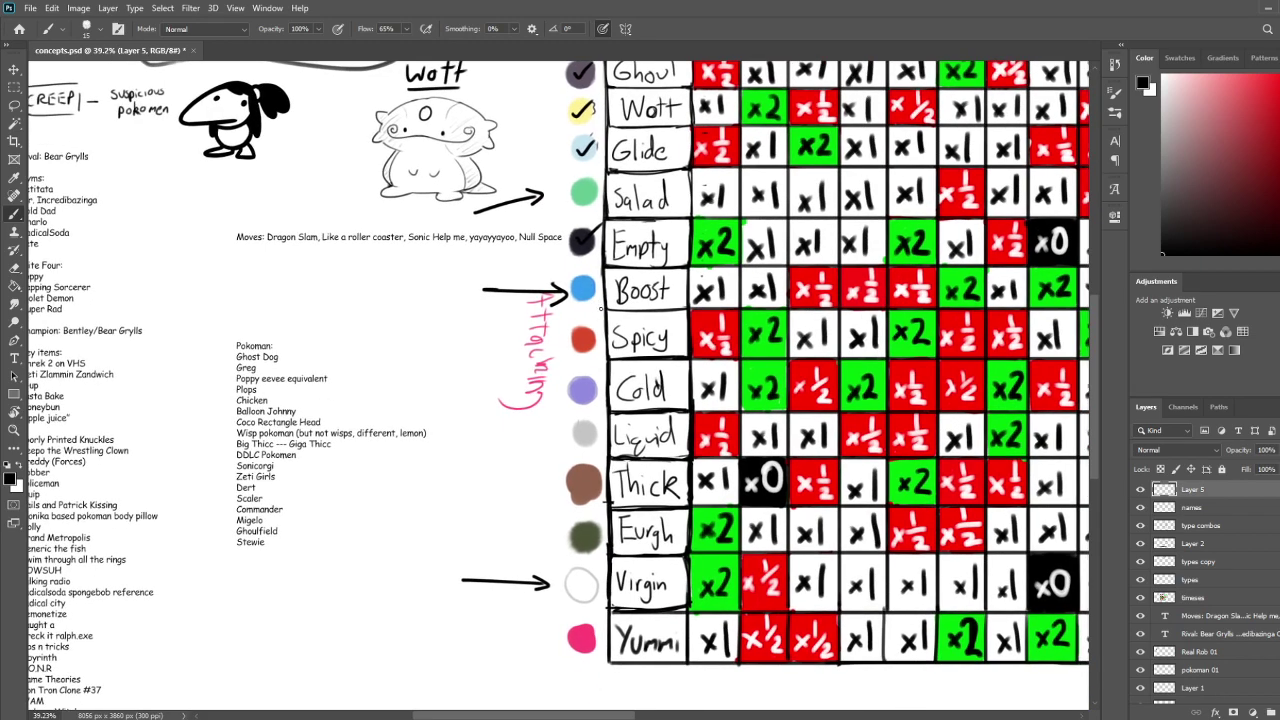
key(ctrl+z)
drag(580, 239, 636, 229)
key(ctrl+z)
drag(641, 234, 658, 254)
mouse_move(665, 227)
mouse_down()
mouse_move(667, 255)
mouse_move(680, 244)
mouse_up()
click(680, 250)
key(ctrl+z)
key(ctrl+z)
key(ctrl+z)
key(ctrl+z)
key(ctrl+z)
key(ctrl+z)
key(ctrl+z)
Draw a black arrow pointing at the Empty row's dark dot
mouse_move(492, 263)
mouse_down()
mouse_move(572, 262)
mouse_move(541, 257)
mouse_up()
key(ctrl+z)
key(ctrl+z)
drag(586, 336, 629, 213)
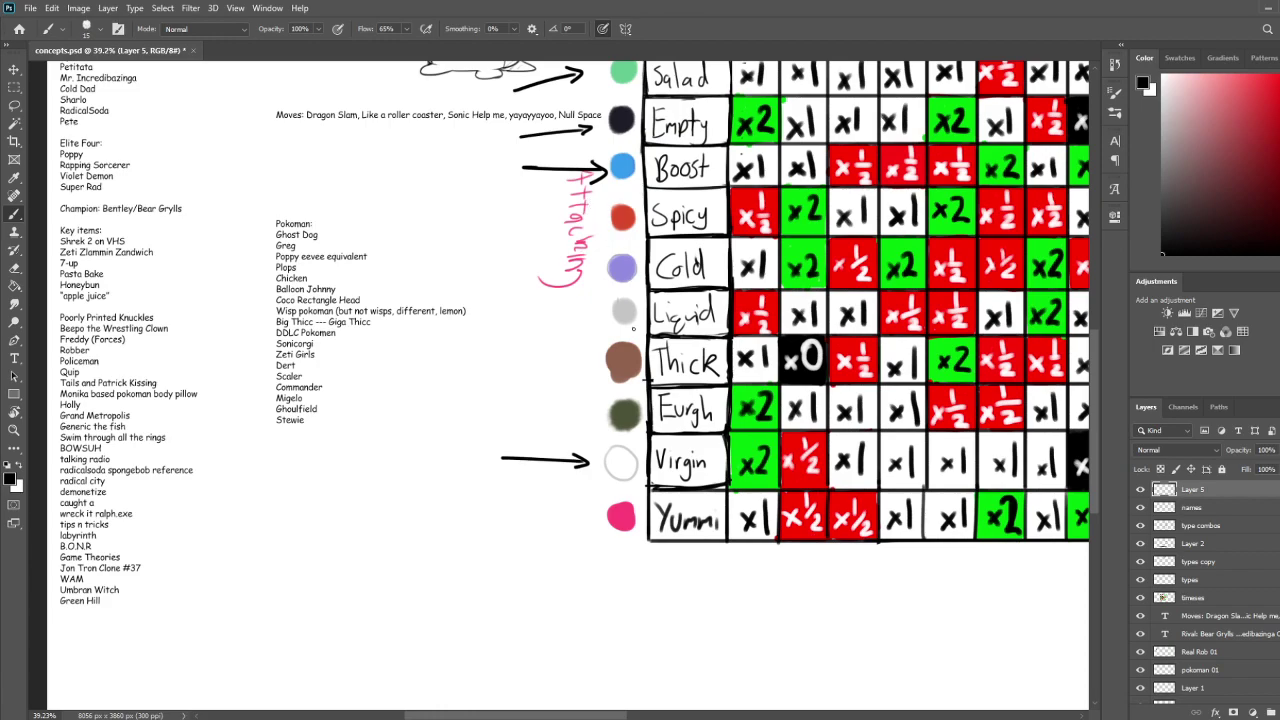
Draw a black arrow pointing at the Eurgh row's dark green dot
mouse_move(636, 399)
mouse_down()
mouse_move(660, 313)
mouse_move(555, 326)
mouse_move(621, 326)
mouse_up()
drag(607, 334, 621, 330)
key(ctrl+z)
key(ctrl+z)
key(ctrl+z)
drag(620, 331, 609, 338)
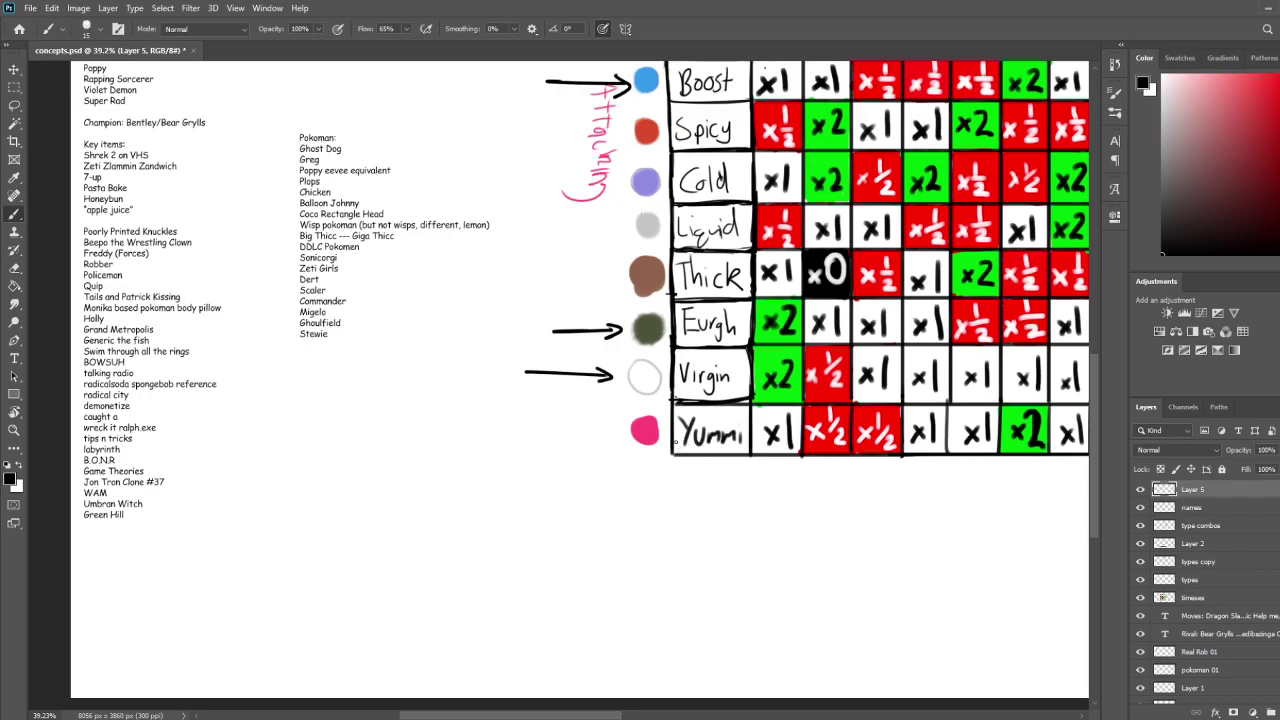
Draw a black arrow pointing at the Yummi row's pink dot, level with the dot
drag(916, 156, 659, 460)
scroll(660, 462, down, 8)
scroll(660, 462, left, 4)
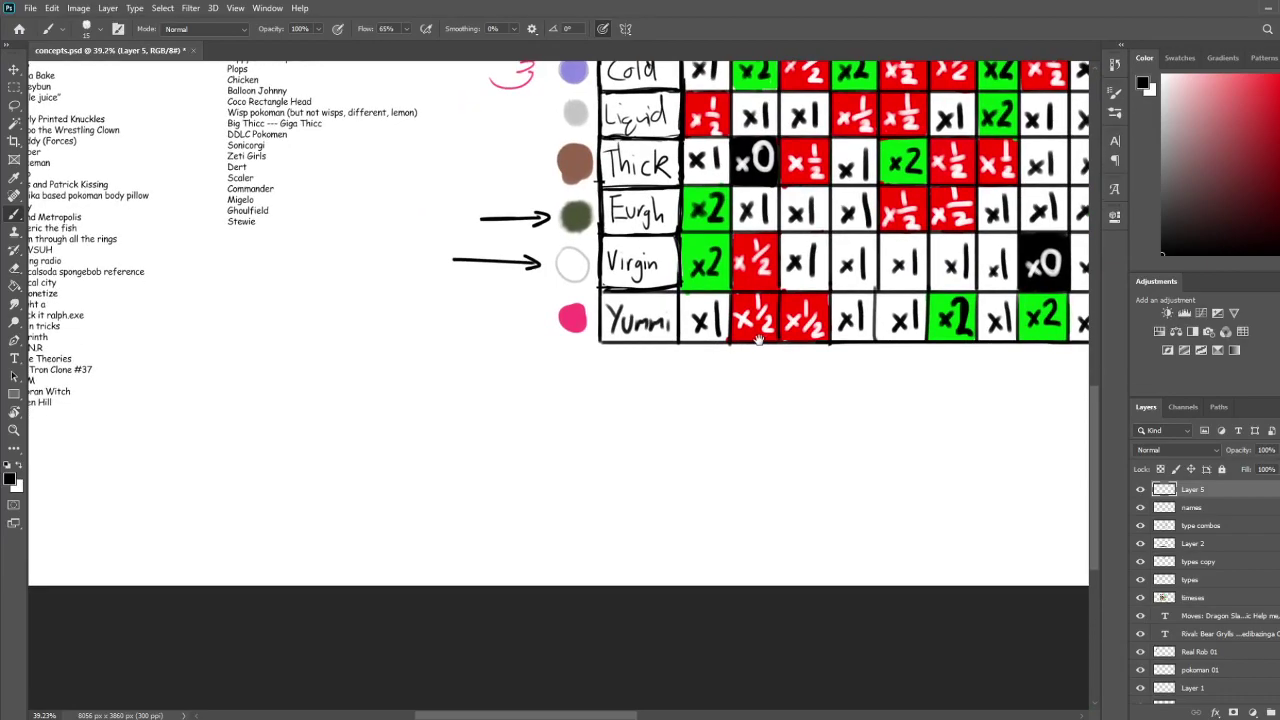
scroll(619, 296, up, 1)
scroll(619, 296, right, 1)
mouse_move(425, 364)
mouse_down()
mouse_move(504, 362)
mouse_move(483, 375)
mouse_up()
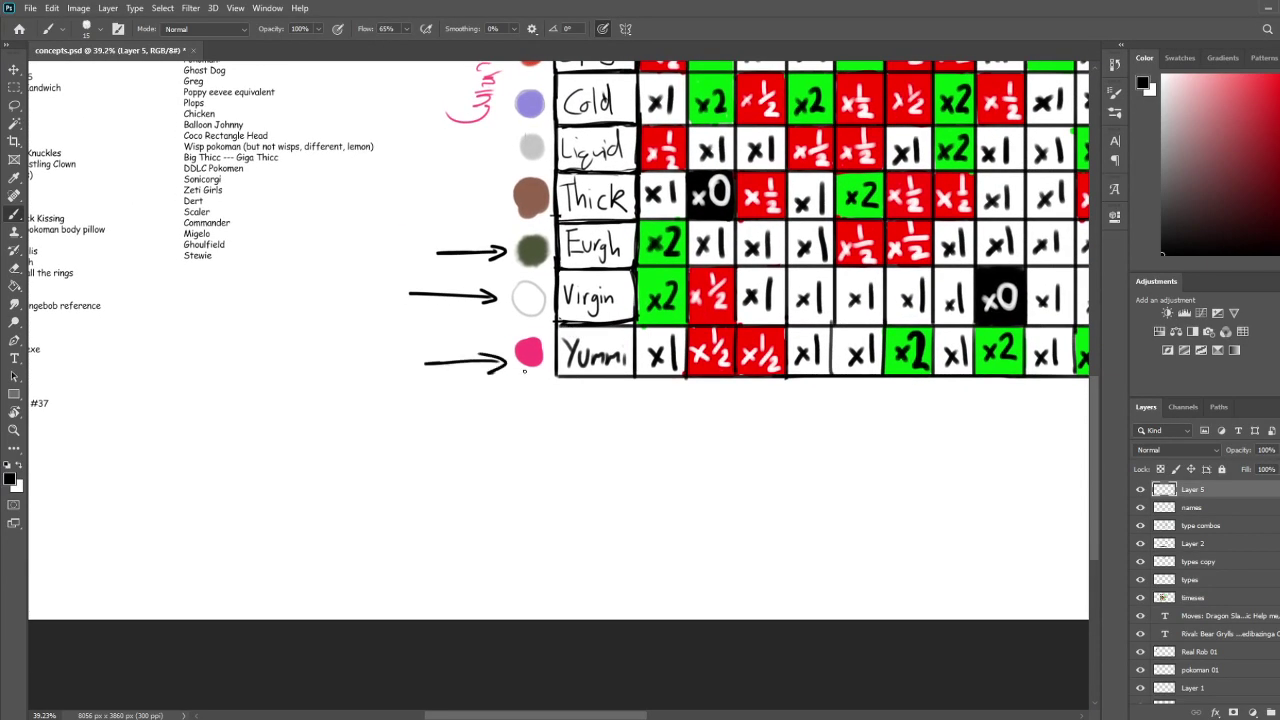
scroll(657, 356, up, 5)
scroll(657, 356, right, 2)
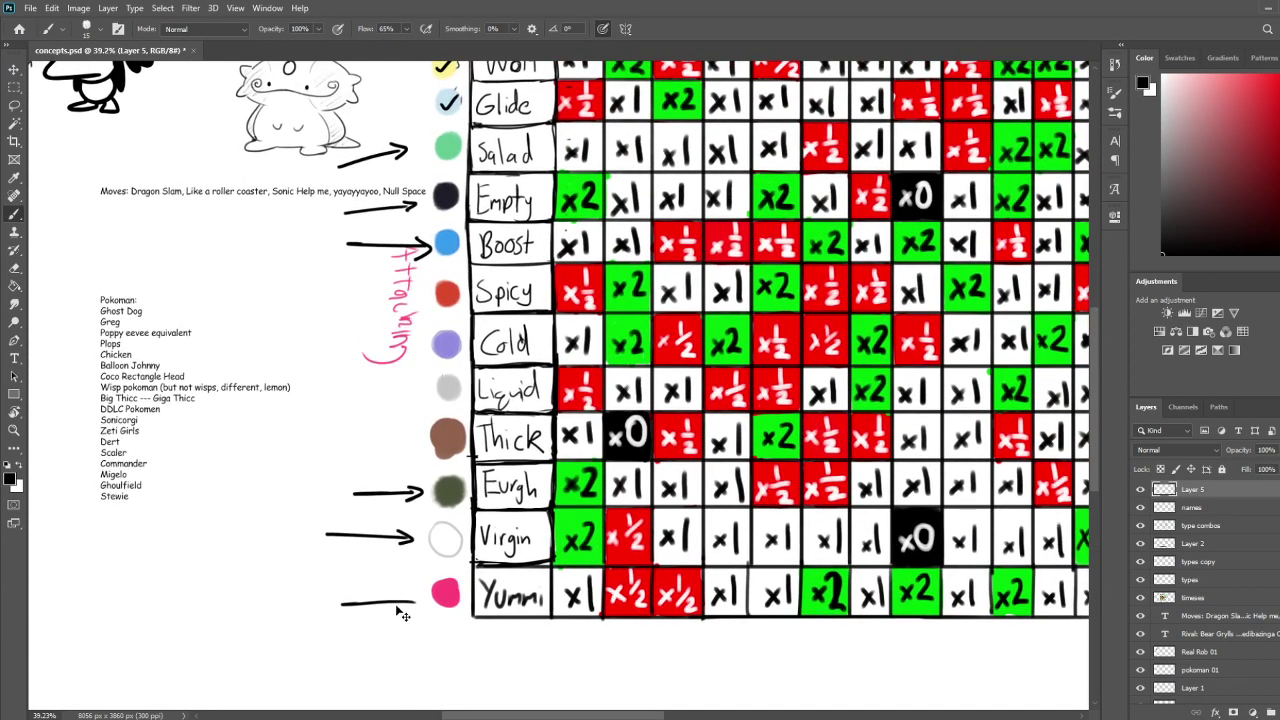
drag(347, 594, 429, 595)
drag(429, 596, 410, 603)
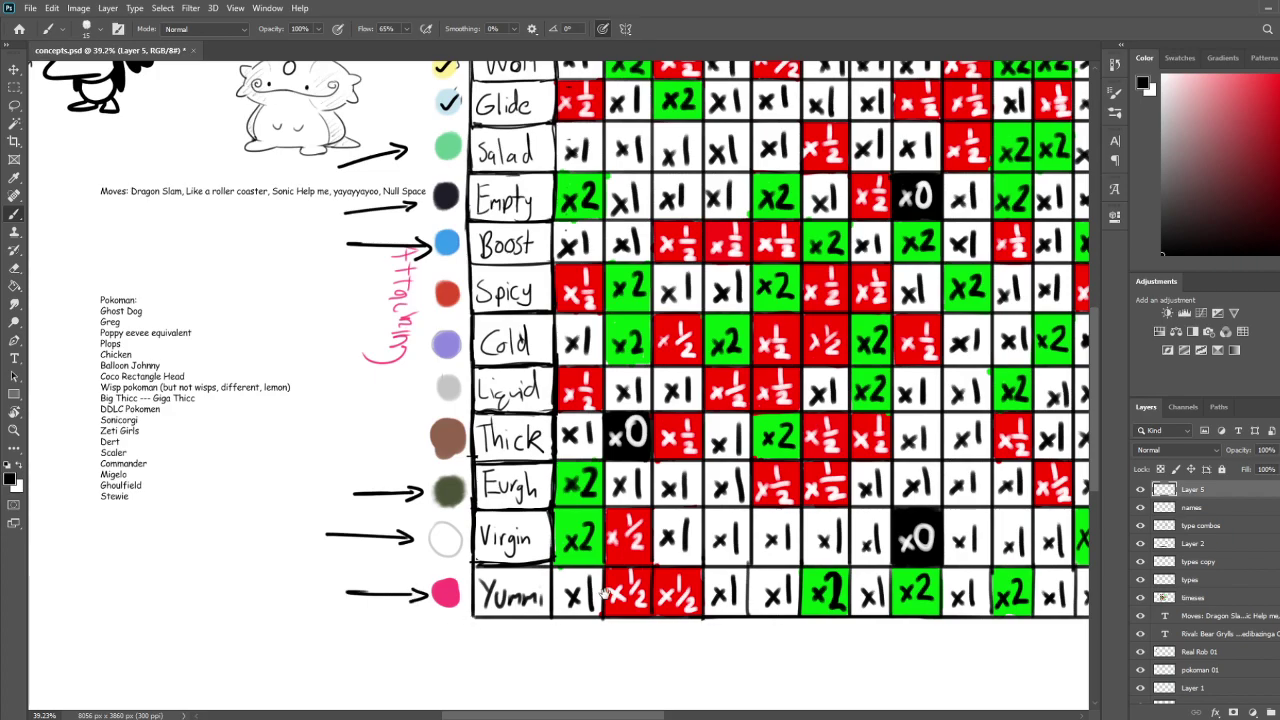
Save the document with the arrow annotations on the attacking rows
scroll(637, 468, down, 3)
scroll(637, 468, left, 1)
scroll(635, 467, down, 4)
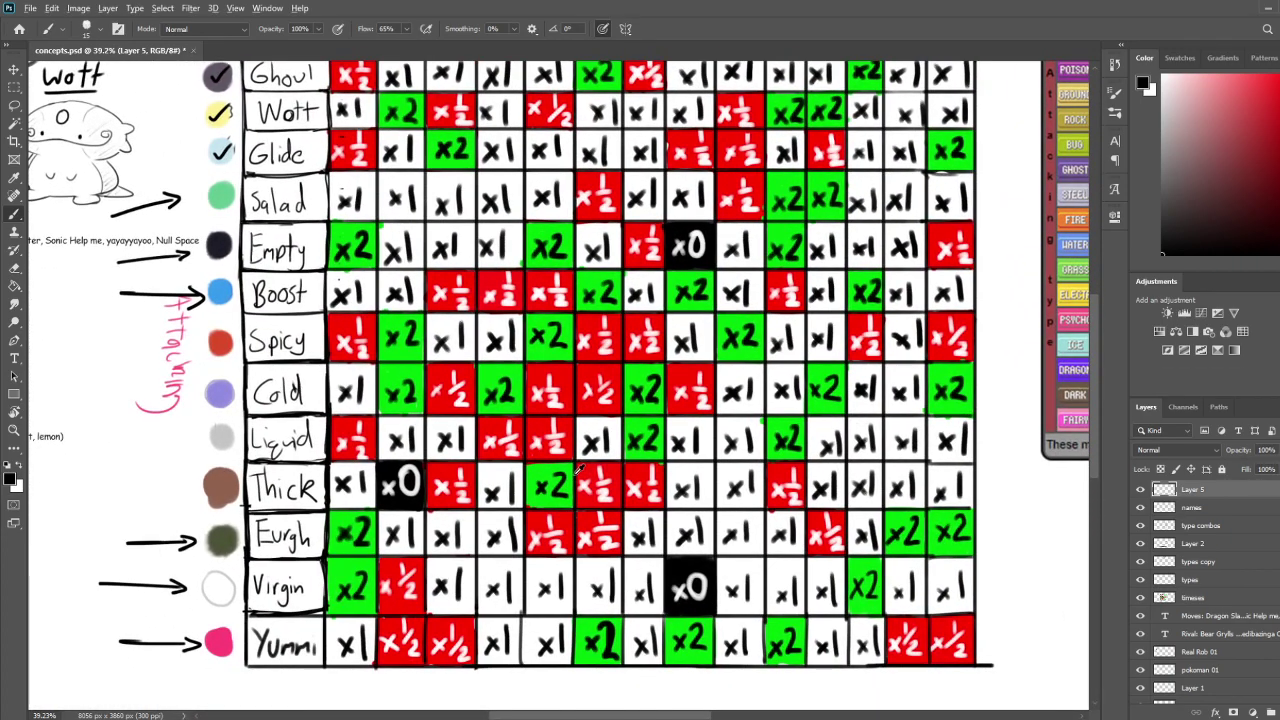
scroll(580, 465, up, 1)
key(ctrl+s)
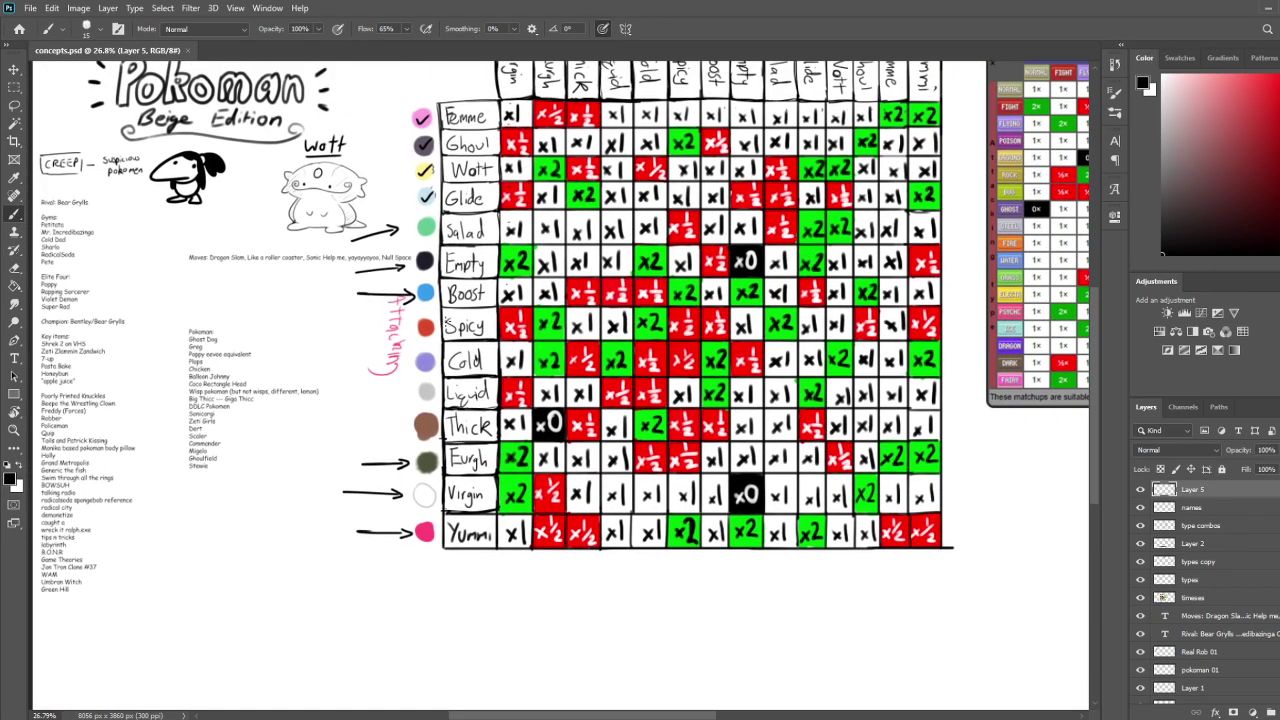
Mark the Spicy, Cold, Liquid and Thick rows' color dots with black check marks and save the document
mouse_move(419, 323)
mouse_down()
mouse_move(437, 316)
mouse_move(438, 412)
mouse_up()
drag(519, 417, 496, 446)
key(ctrl+s)
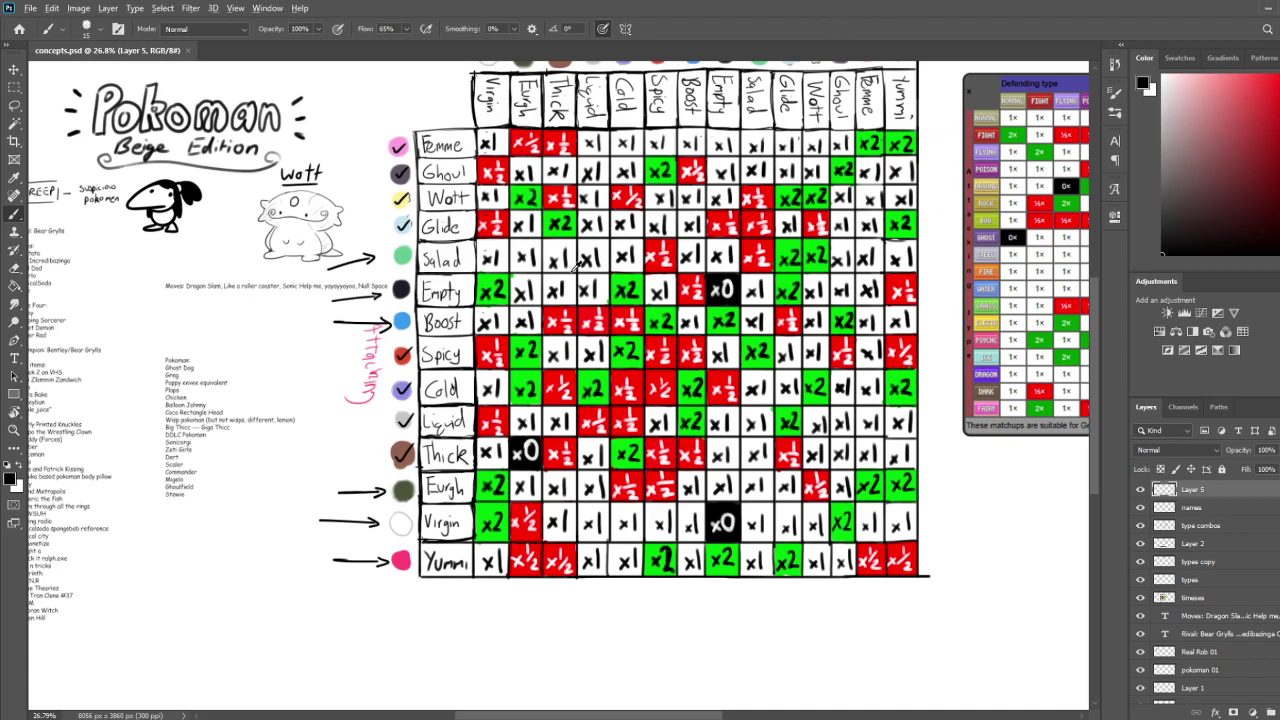
scroll(483, 298, down, 4)
scroll(529, 321, up, 3)
scroll(402, 331, down, 3)
scroll(317, 369, up, 4)
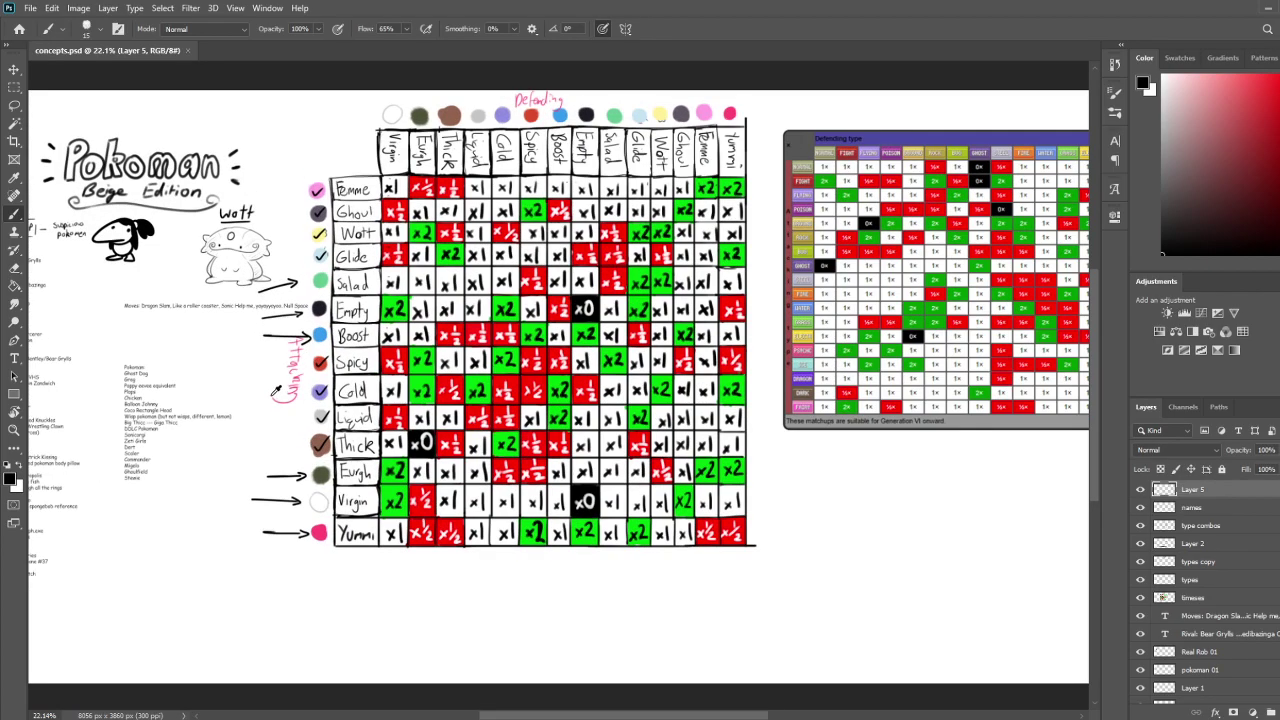
scroll(317, 369, down, 1)
scroll(313, 333, up, 1)
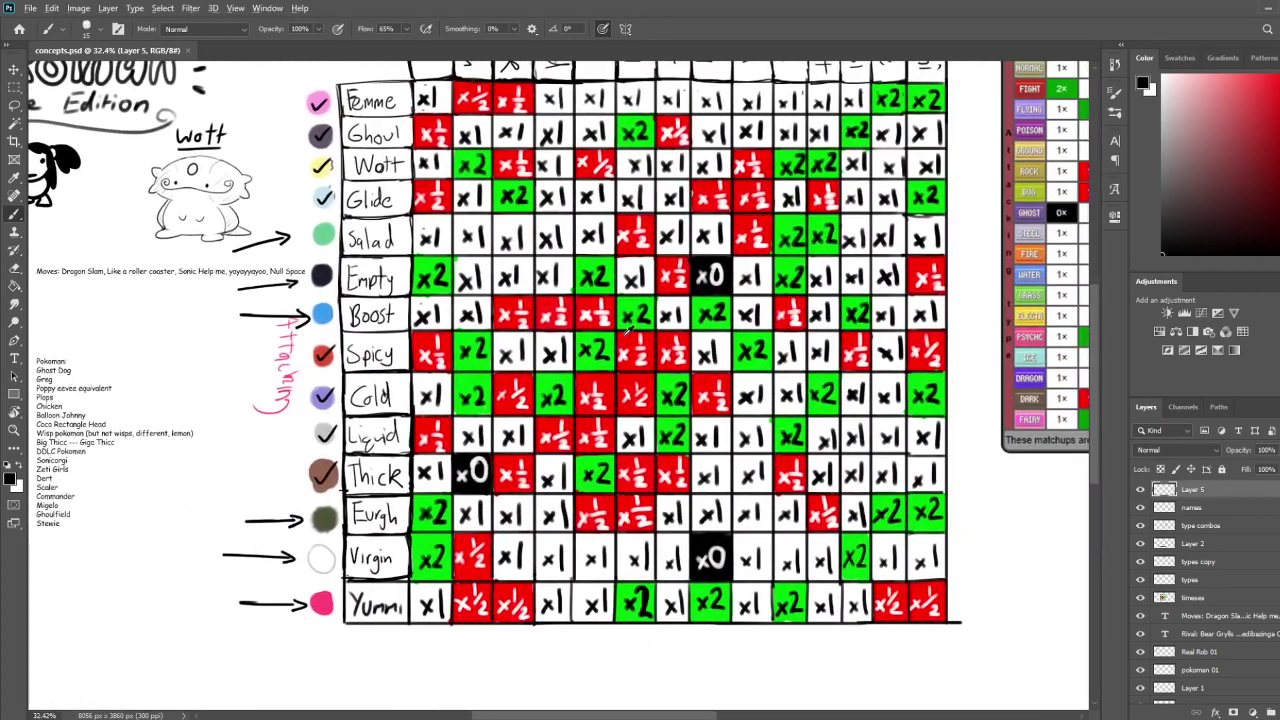
Examine the hand-drawn type chart's rows and columns and compare them with the reference matchup chart
scroll(313, 333, down, 2)
scroll(787, 240, down, 2)
scroll(800, 400, up, 2)
scroll(808, 431, down, 2)
scroll(802, 428, up, 1)
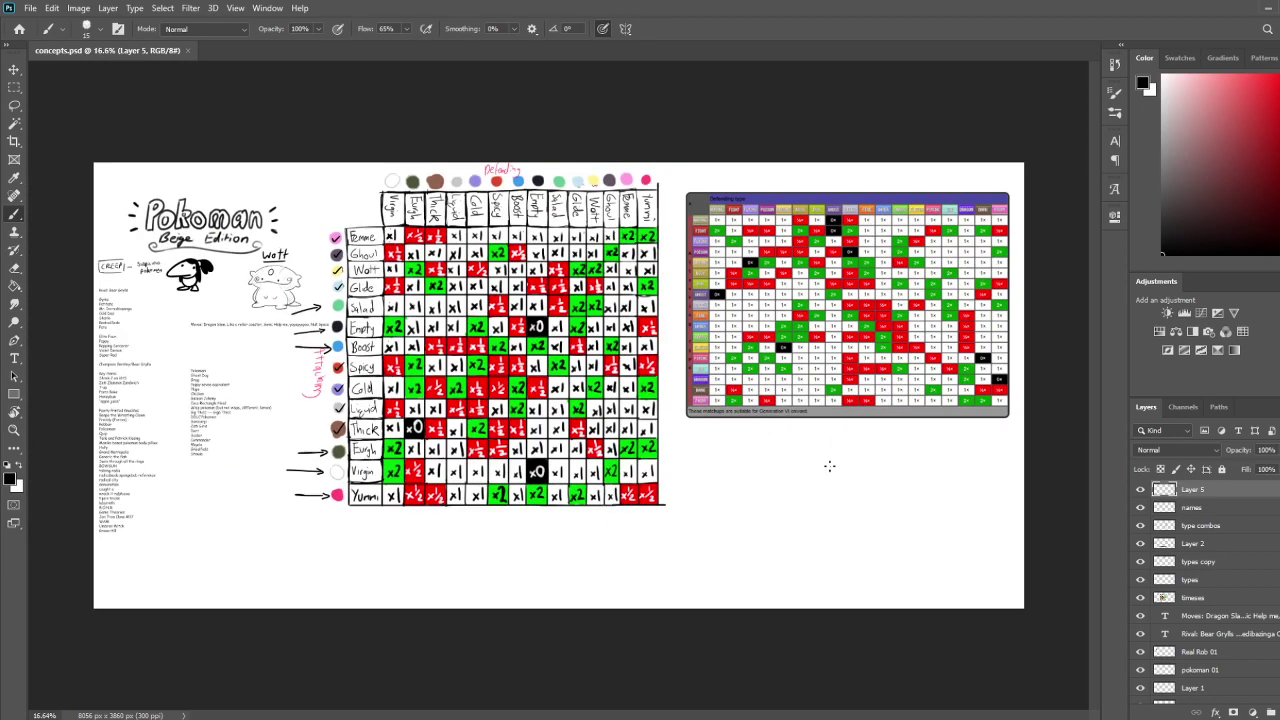
scroll(806, 514, up, 2)
drag(806, 514, 593, 442)
scroll(593, 442, up, 2)
scroll(631, 451, down, 1)
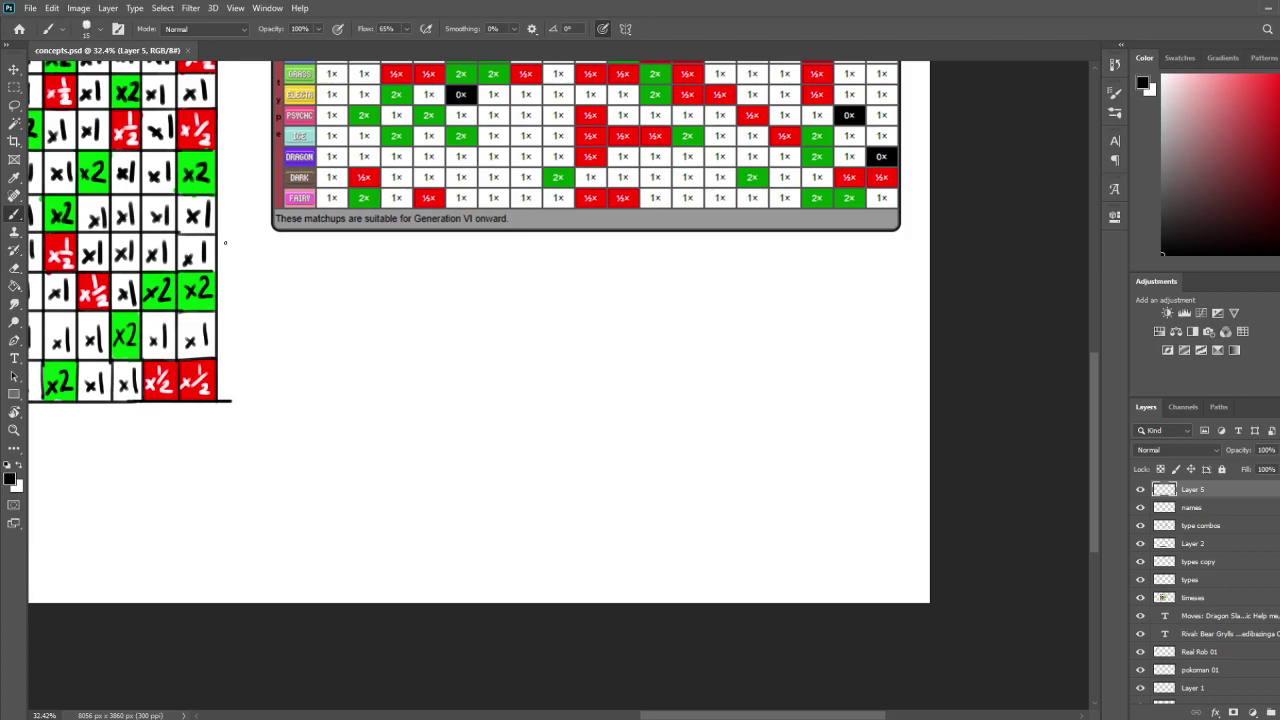
drag(283, 306, 723, 545)
mouse_move(303, 355)
mouse_down()
mouse_move(463, 391)
mouse_move(460, 369)
mouse_move(454, 438)
mouse_up()
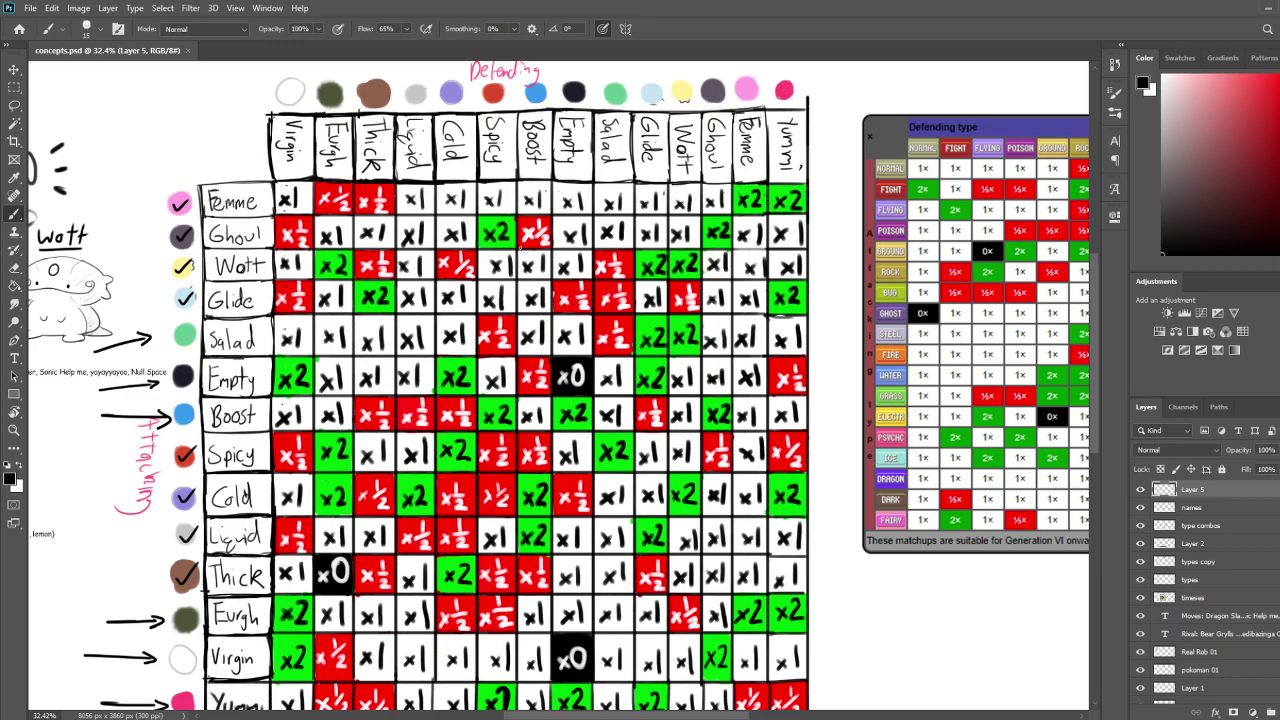
drag(517, 251, 697, 318)
drag(605, 355, 535, 235)
drag(585, 280, 825, 265)
drag(650, 317, 652, 343)
mouse_move(745, 367)
mouse_down()
mouse_move(641, 371)
mouse_move(683, 365)
mouse_up()
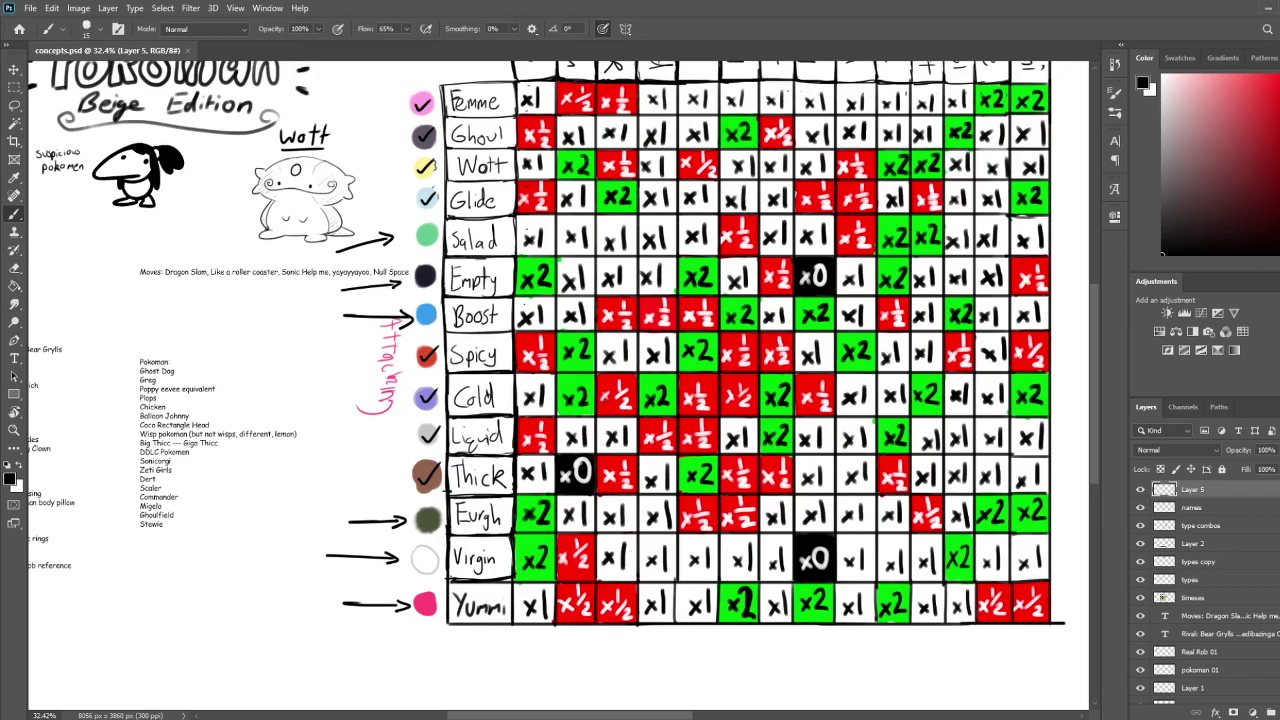
scroll(597, 386, up, 1)
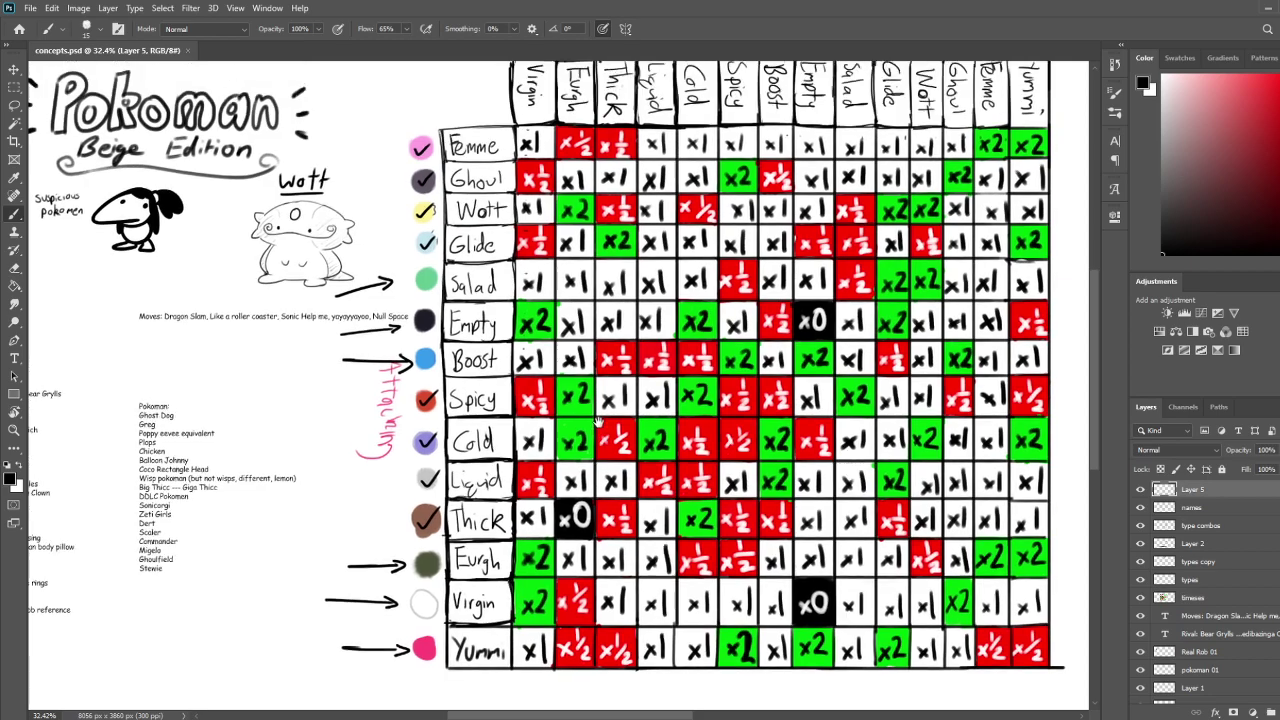
Write the underlined type names Ghoul, Salad and Femme in black, stacked between the Pokoman title and the chart's column headings
drag(543, 252, 551, 336)
mouse_move(368, 111)
mouse_down()
mouse_move(419, 118)
mouse_move(350, 132)
mouse_up()
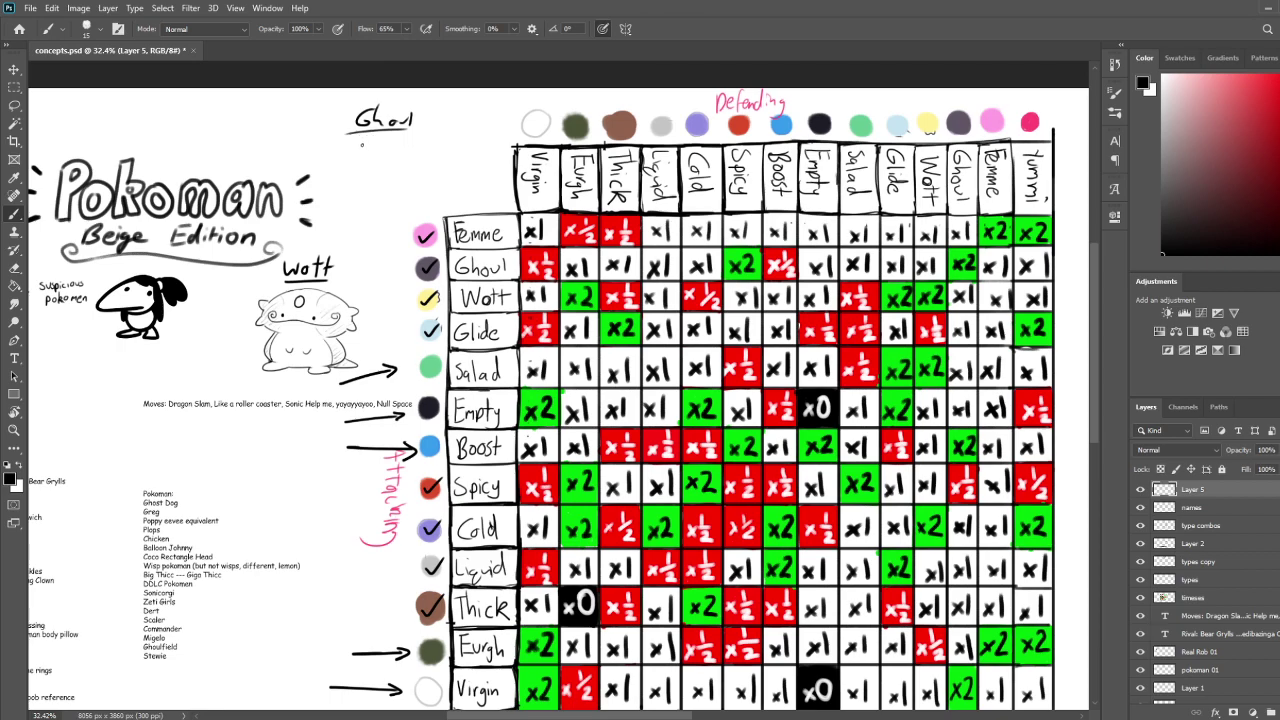
mouse_move(358, 146)
mouse_down()
mouse_move(350, 166)
mouse_move(380, 158)
mouse_up()
drag(390, 152, 394, 160)
mouse_move(402, 130)
mouse_down()
mouse_move(412, 162)
mouse_move(352, 204)
mouse_move(366, 184)
mouse_up()
drag(356, 194, 367, 192)
drag(362, 196, 394, 186)
drag(394, 190, 416, 182)
drag(354, 208, 424, 193)
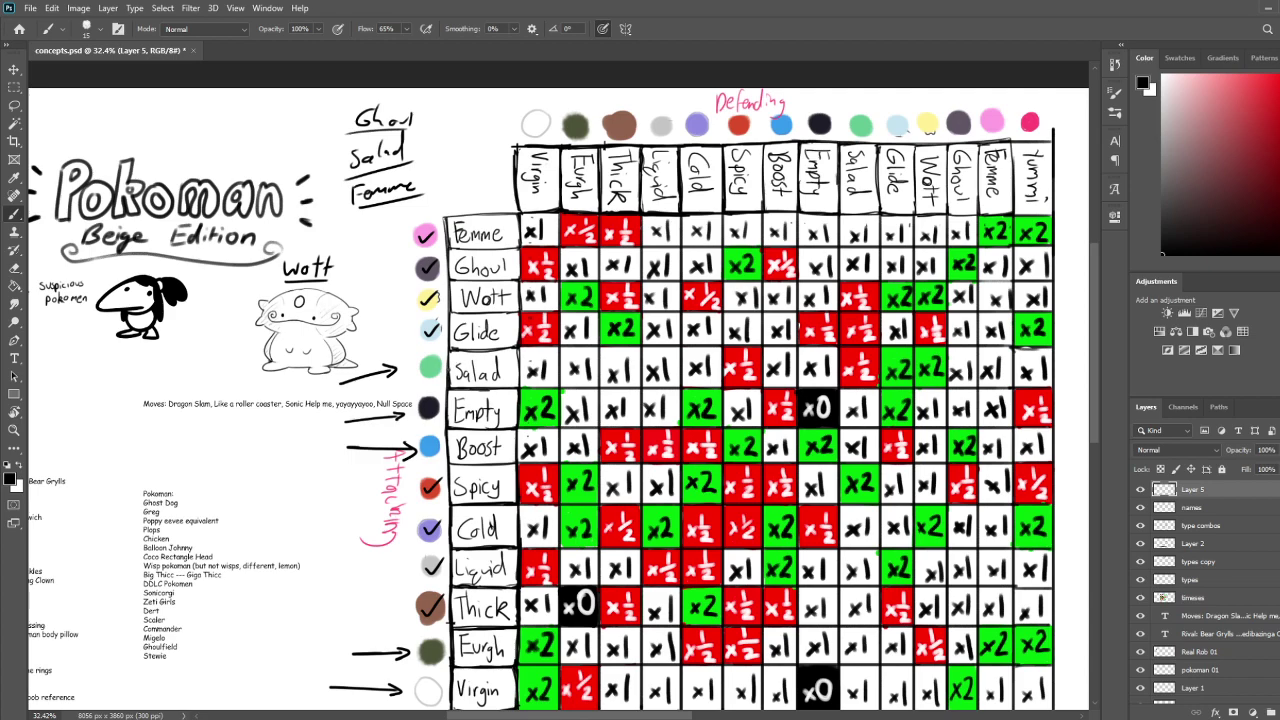
Erase the handwritten Ghoul, Salad and Femme list beside the chart with an enlarged eraser
key(e)
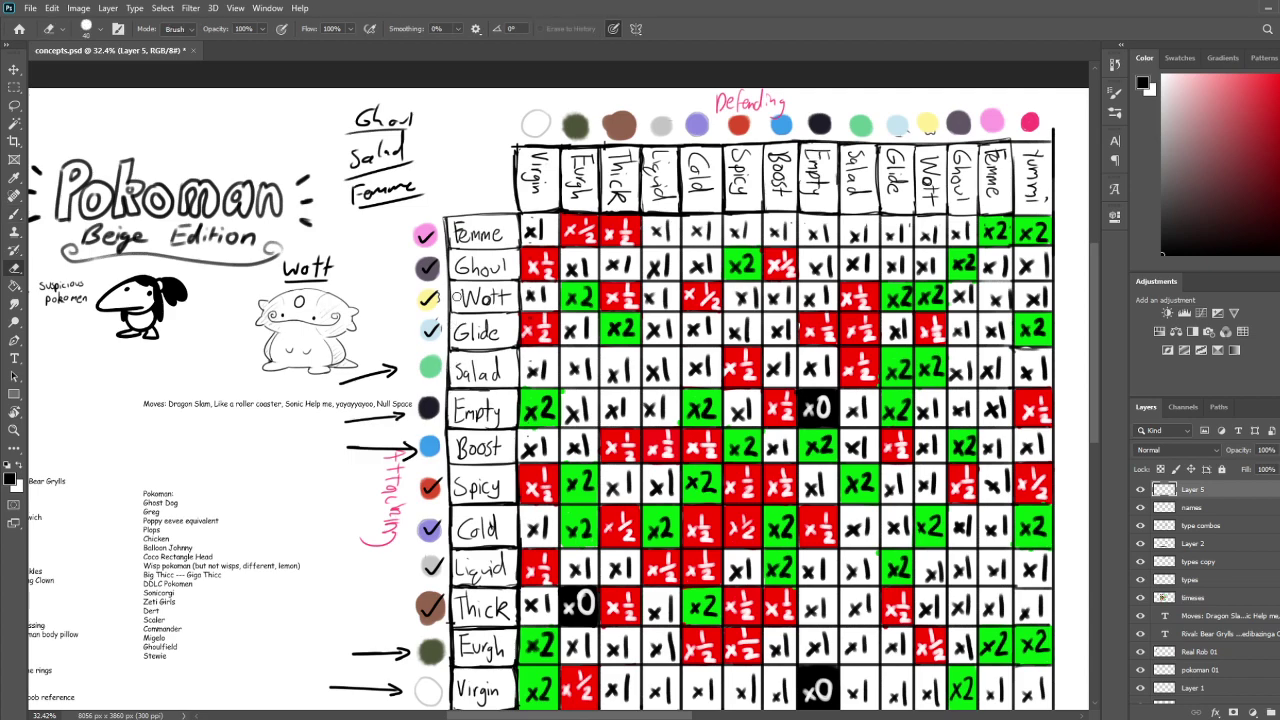
key(bracketright)
key(bracketright)
mouse_move(419, 177)
mouse_down()
mouse_move(378, 196)
mouse_move(362, 186)
mouse_move(413, 136)
mouse_move(340, 117)
mouse_up()
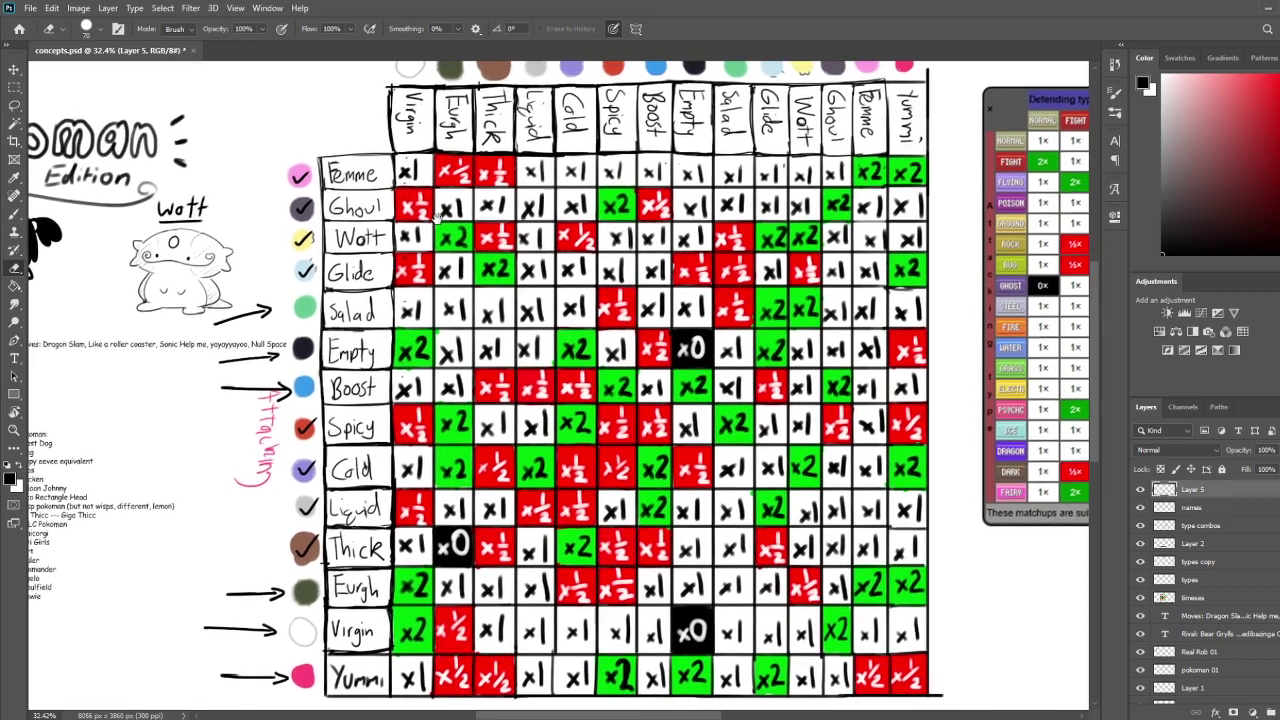
Return to the Brush tool, look over the type chart once more and save the document
drag(437, 217, 429, 215)
key(b)
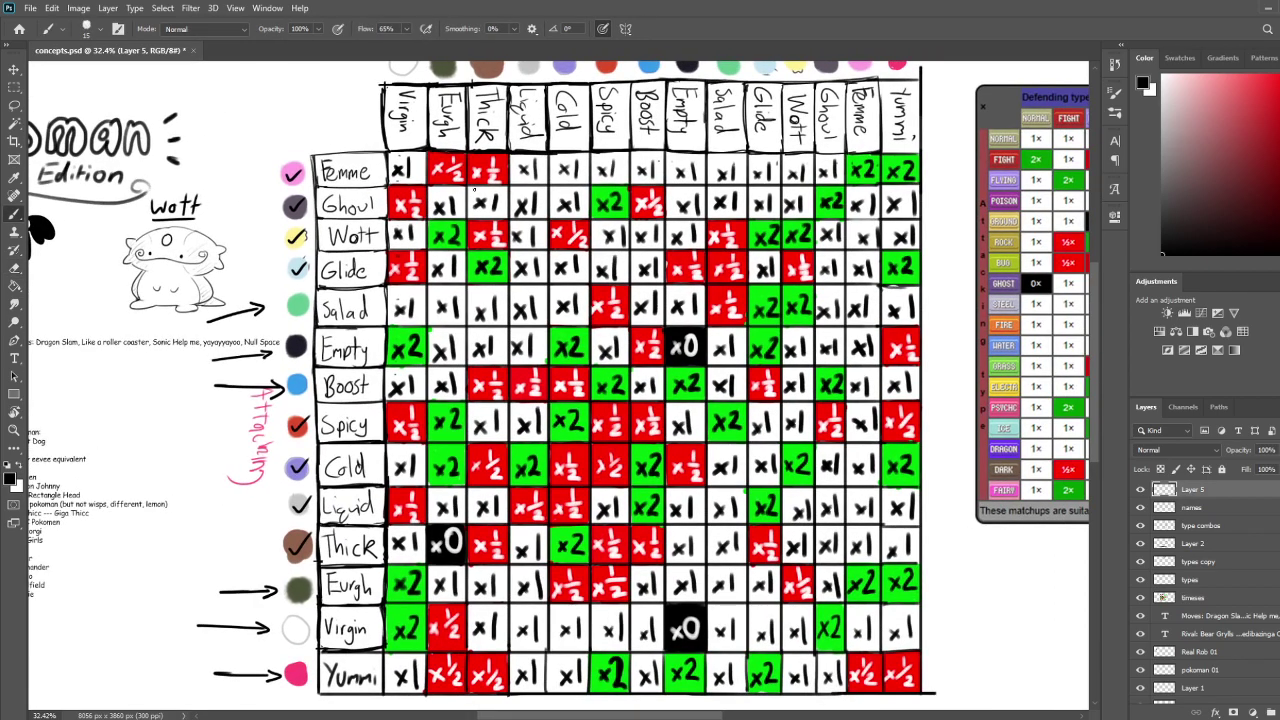
drag(599, 213, 494, 241)
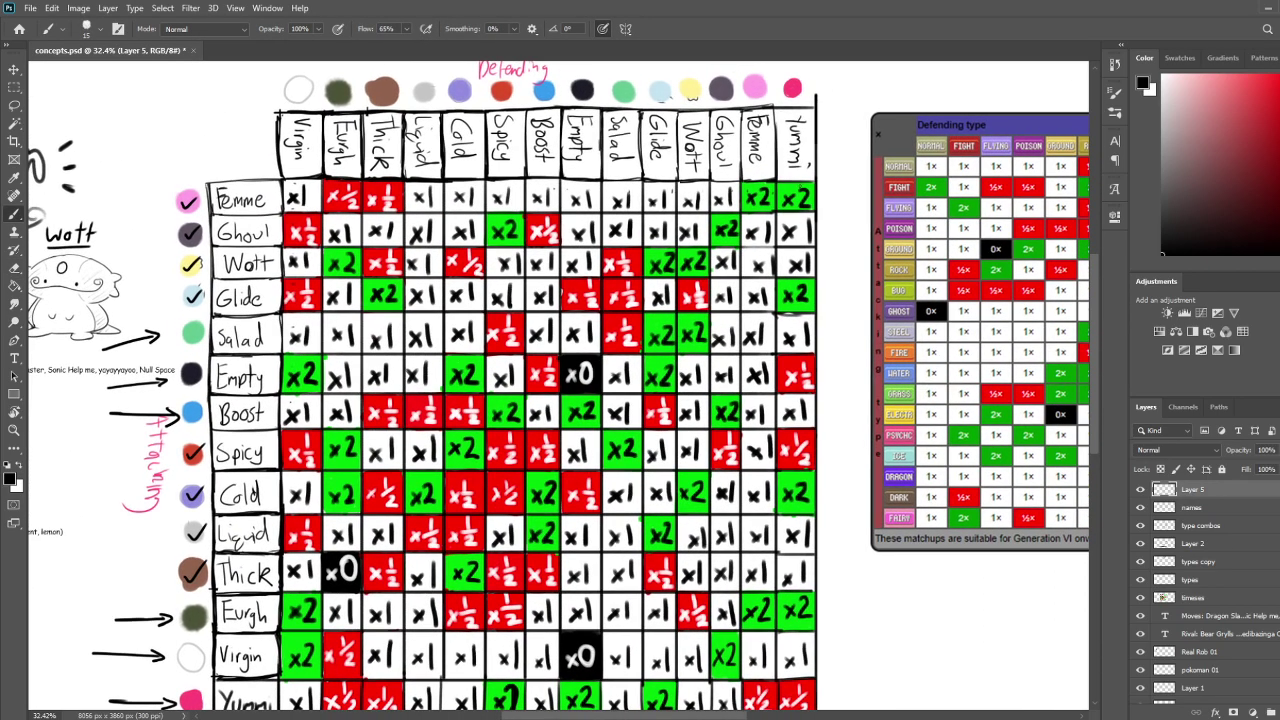
drag(577, 284, 595, 242)
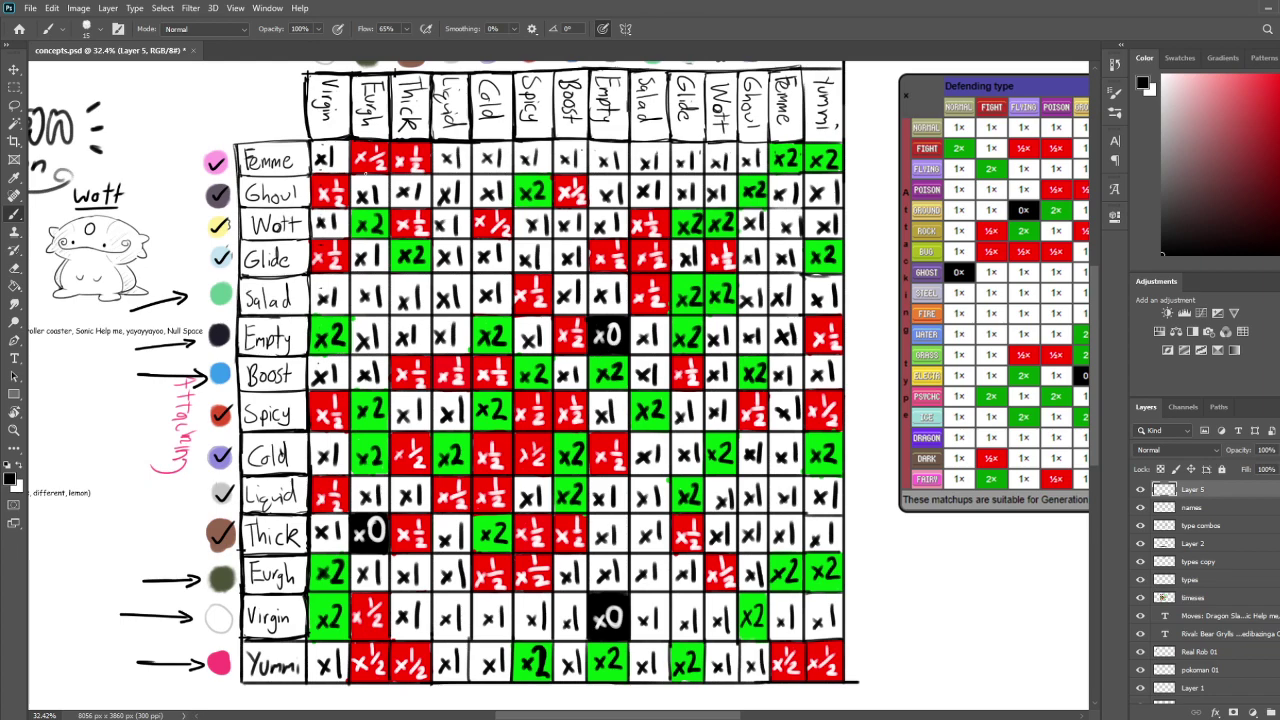
drag(685, 411, 619, 339)
scroll(617, 338, down, 2)
scroll(617, 338, right, 4)
key(ctrl+s)
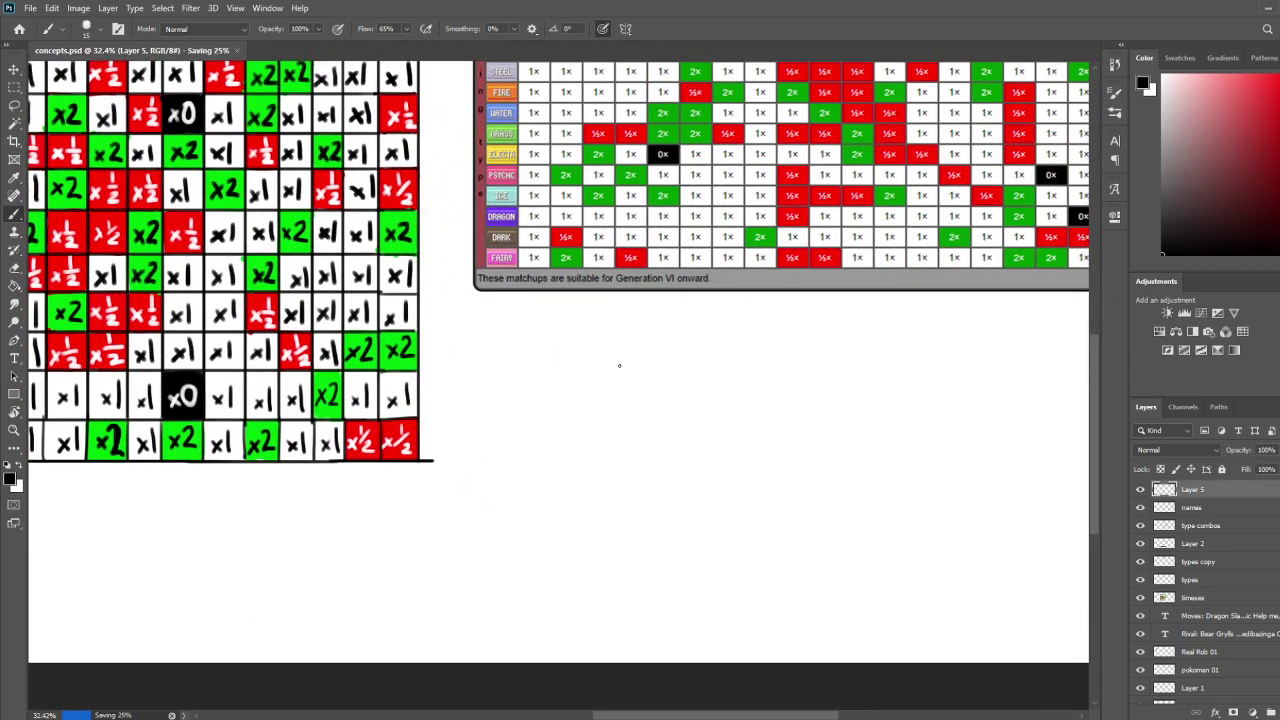
Circle the suspicious pokomen drawing with loose black rings and undo the strokes
scroll(616, 365, right, 4)
scroll(620, 370, up, 1)
scroll(624, 350, up, 2)
drag(704, 342, 736, 245)
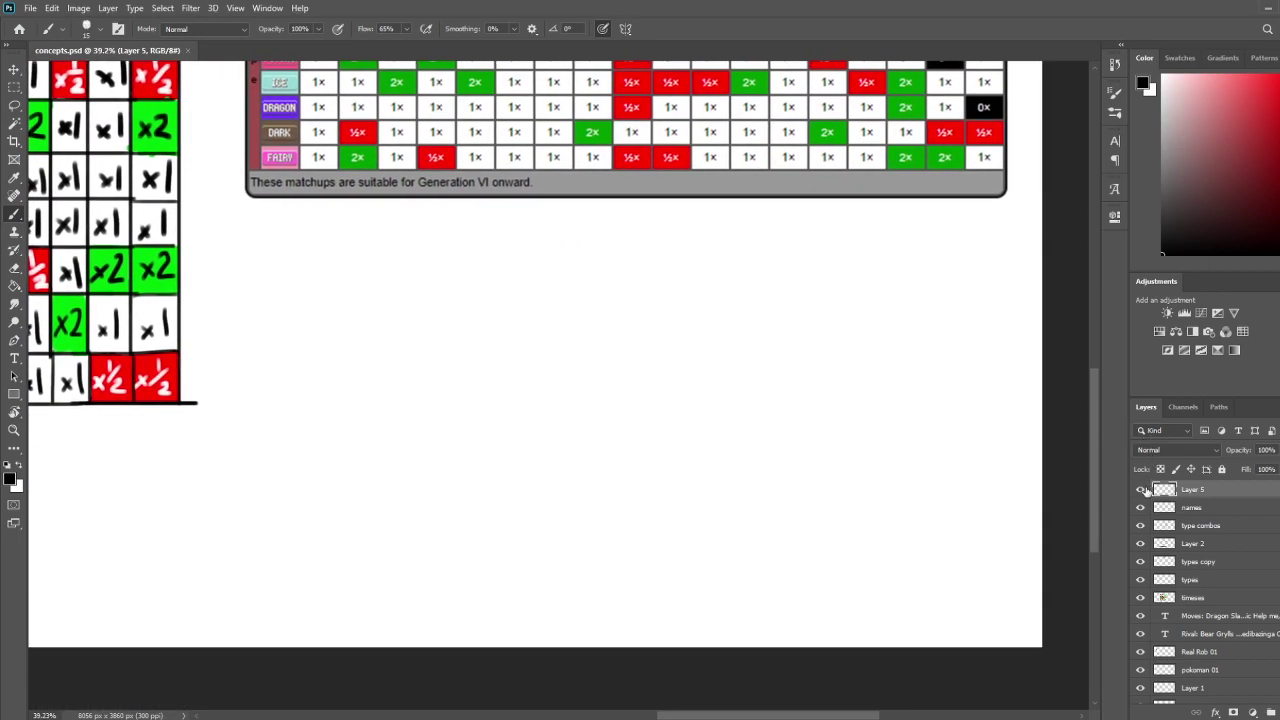
scroll(334, 307, left, 15)
scroll(334, 307, up, 6)
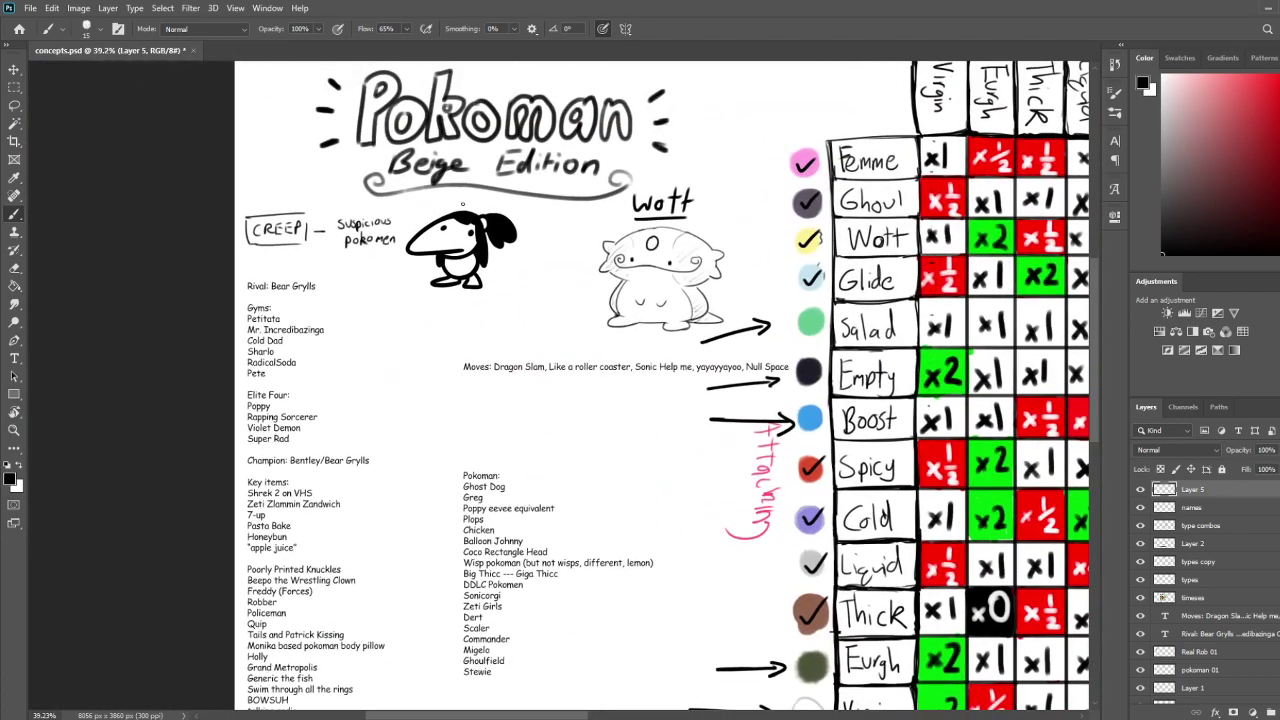
mouse_move(462, 204)
mouse_down()
mouse_move(380, 270)
mouse_move(540, 250)
mouse_move(525, 295)
mouse_up()
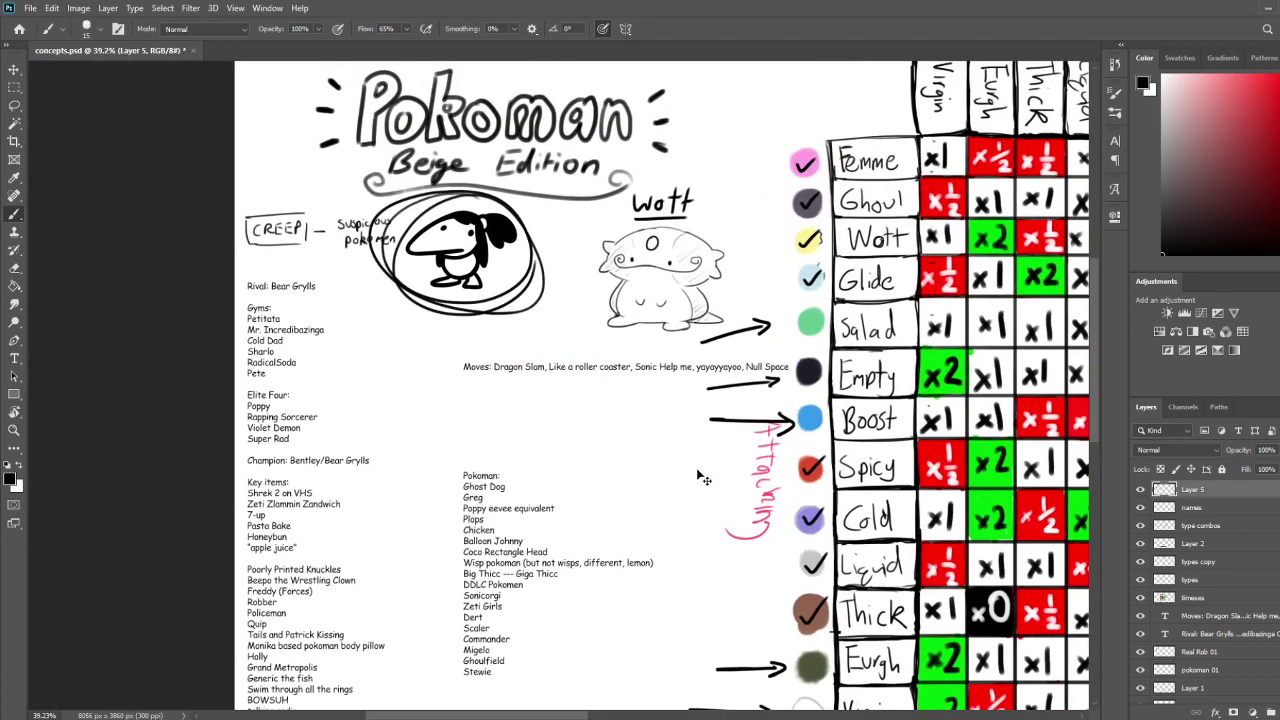
key(ctrl+z)
drag(718, 479, 631, 472)
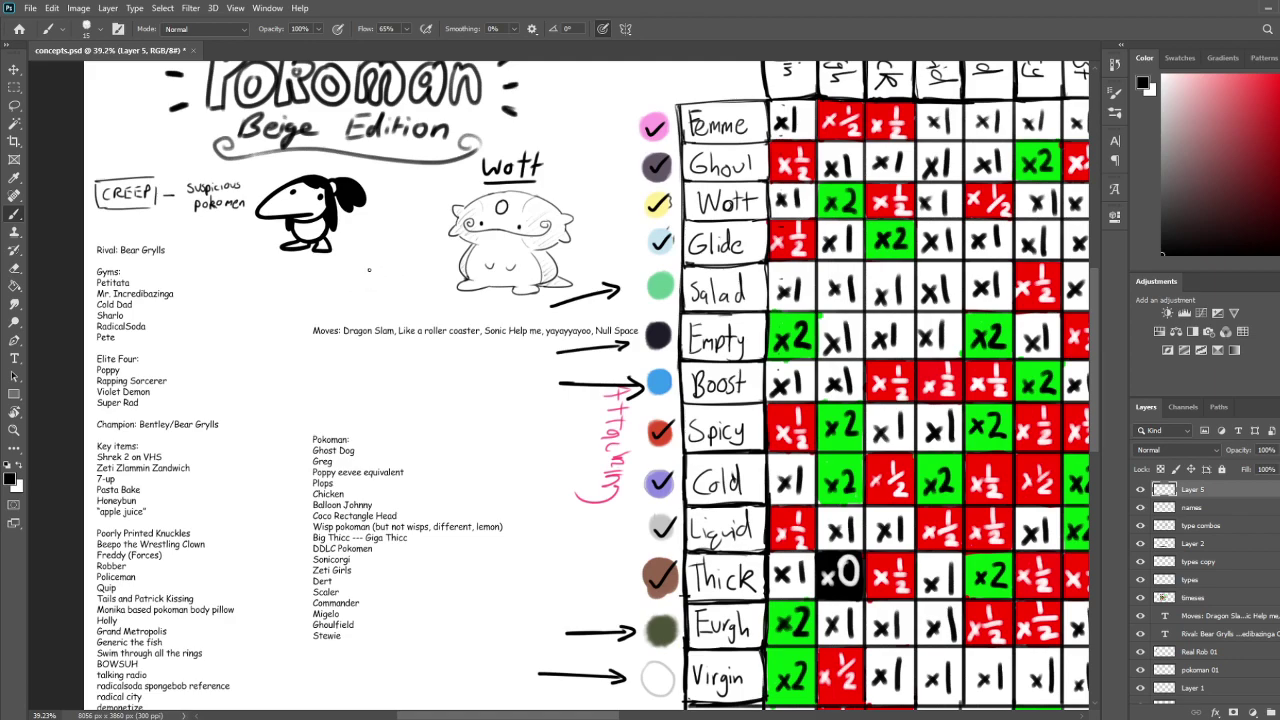
mouse_move(373, 248)
mouse_down()
mouse_move(390, 272)
mouse_move(373, 236)
mouse_move(404, 258)
mouse_move(392, 242)
mouse_move(403, 239)
mouse_move(380, 229)
mouse_up()
key(ctrl+z)
key(ctrl+z)
key(ctrl+z)
key(ctrl+z)
key(ctrl+z)
mouse_move(535, 370)
mouse_down()
mouse_move(511, 382)
mouse_move(473, 446)
mouse_up()
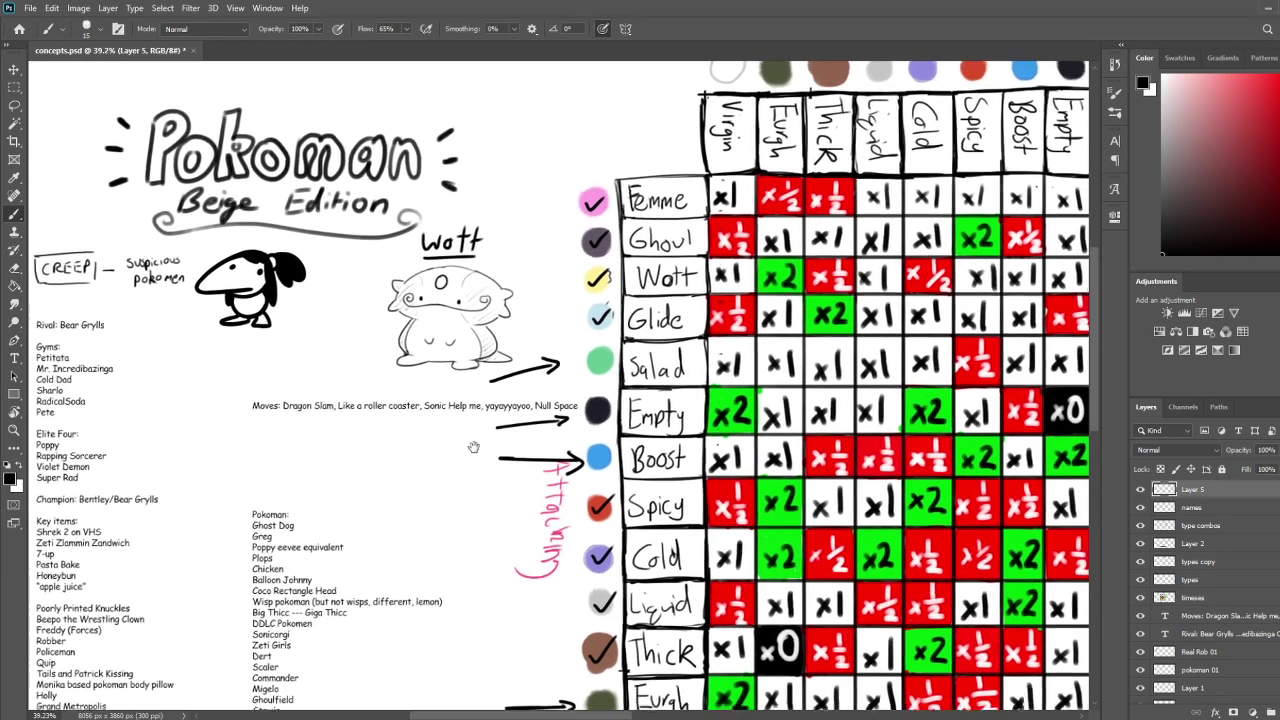
drag(559, 324, 471, 360)
mouse_move(571, 211)
mouse_down()
mouse_move(514, 238)
mouse_move(578, 218)
mouse_move(586, 254)
mouse_move(576, 224)
mouse_move(598, 234)
mouse_move(582, 218)
mouse_up()
key(ctrl+z)
key(ctrl+z)
key(ctrl+z)
key(ctrl+z)
Draw a long-snouted head outline with one black oval eye in the empty canvas area below the reference matchup chart
drag(570, 520, 542, 288)
drag(544, 220, 540, 351)
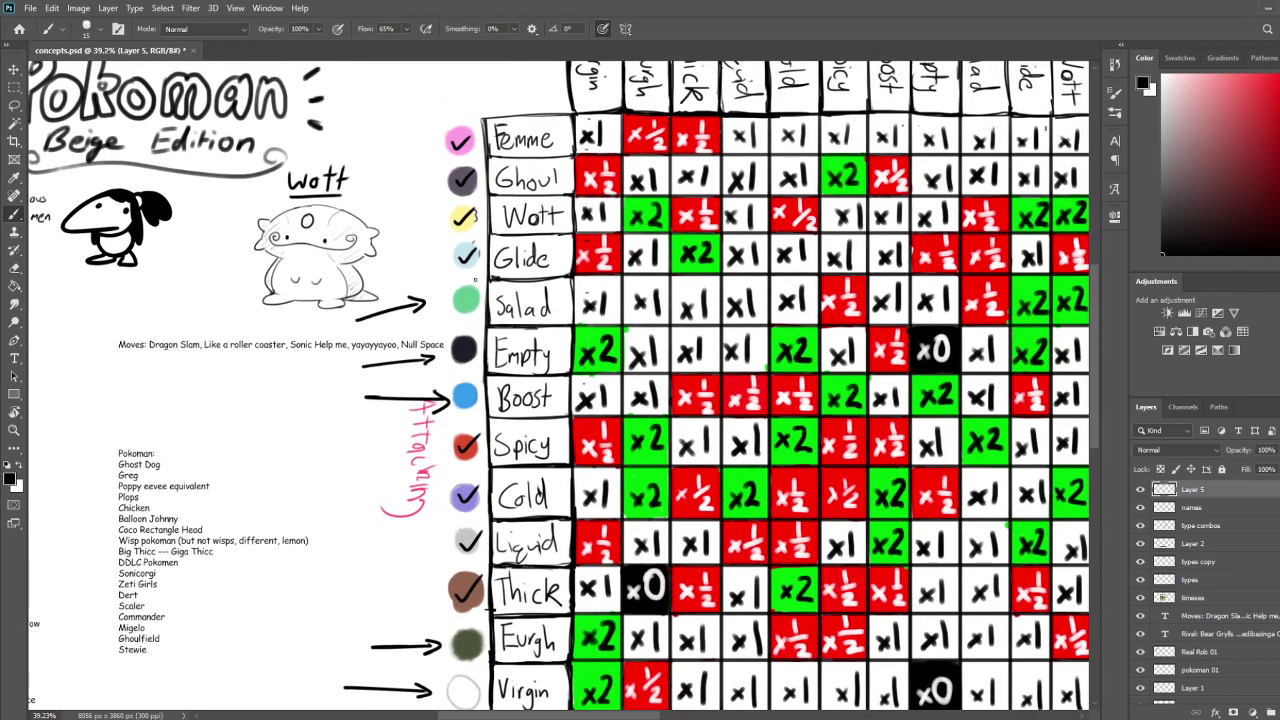
drag(598, 407, 425, 174)
drag(959, 707, 392, 389)
drag(698, 317, 449, 403)
drag(652, 345, 486, 380)
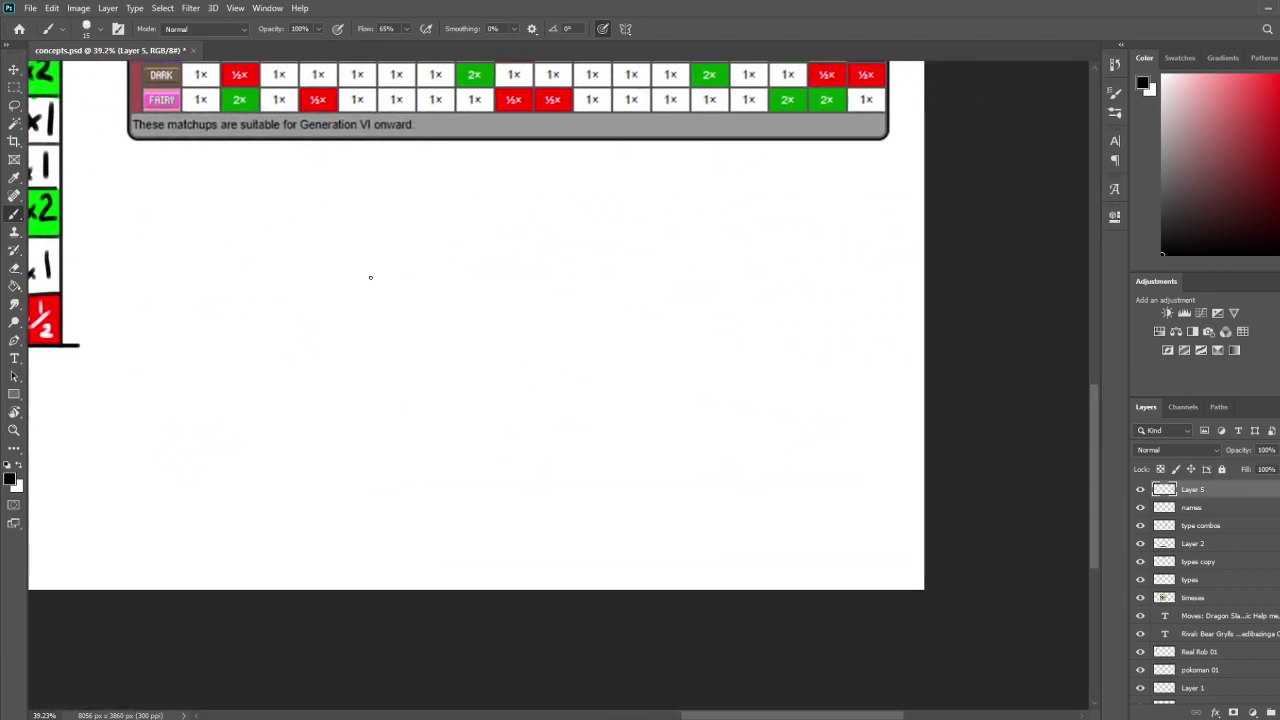
mouse_move(349, 282)
mouse_down()
mouse_move(369, 305)
mouse_move(352, 297)
mouse_move(352, 322)
mouse_move(358, 296)
mouse_move(350, 312)
mouse_move(341, 298)
mouse_move(530, 264)
mouse_move(420, 326)
mouse_move(467, 321)
mouse_up()
key(ctrl+z)
key(ctrl+z)
key(ctrl+z)
key(ctrl+z)
key(ctrl+z)
key(ctrl+z)
key(ctrl+z)
drag(490, 249, 488, 303)
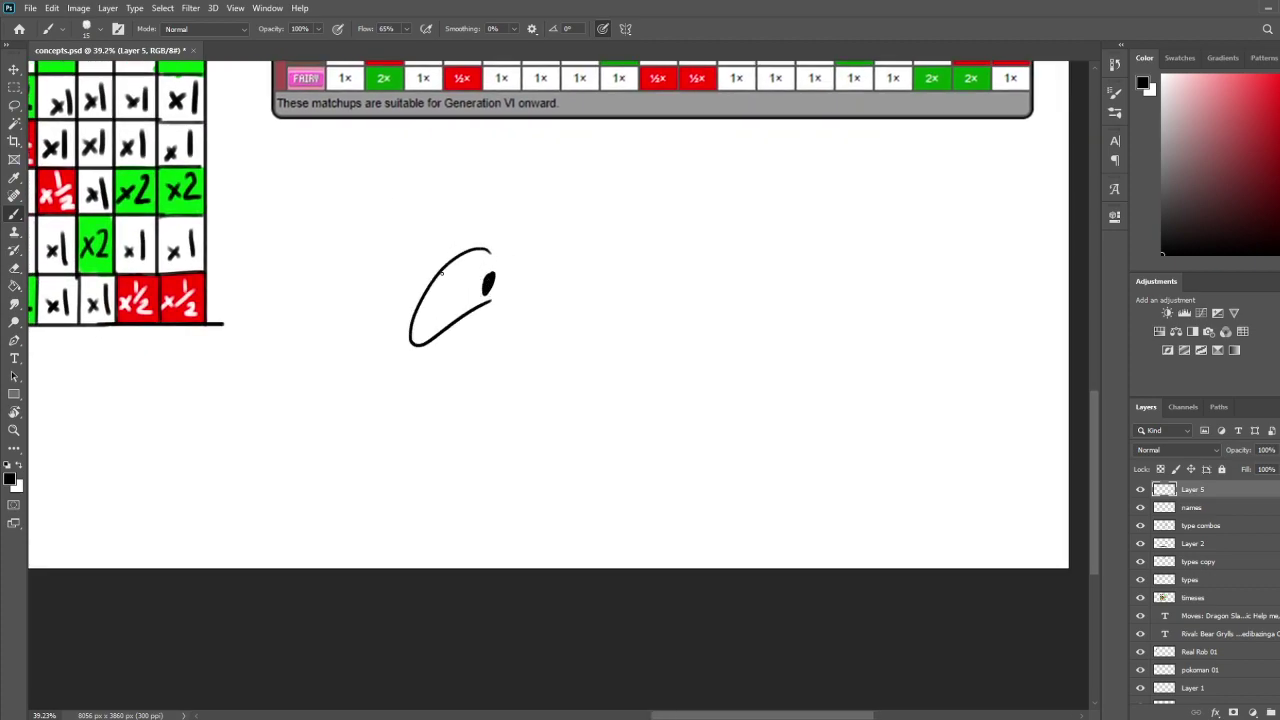
Add a second black eye on the creature's snout side and close the rounded back of its head
mouse_move(439, 267)
mouse_down()
mouse_move(436, 282)
mouse_move(514, 280)
mouse_move(489, 300)
mouse_up()
key(ctrl+z)
key(ctrl+z)
key(ctrl+z)
drag(486, 250, 488, 301)
key(ctrl+z)
drag(490, 249, 503, 300)
key(ctrl+z)
drag(490, 249, 506, 306)
mouse_move(500, 256)
mouse_down()
mouse_move(544, 287)
mouse_move(473, 325)
mouse_up()
Try a large rounded ponytail curve behind the creature's head and undo it
mouse_move(556, 283)
mouse_down()
mouse_move(542, 290)
mouse_move(574, 265)
mouse_up()
key(ctrl+z)
key(ctrl+z)
key(ctrl+z)
key(ctrl+z)
key(ctrl+z)
key(ctrl+z)
key(ctrl+z)
key(ctrl+z)
key(ctrl+z)
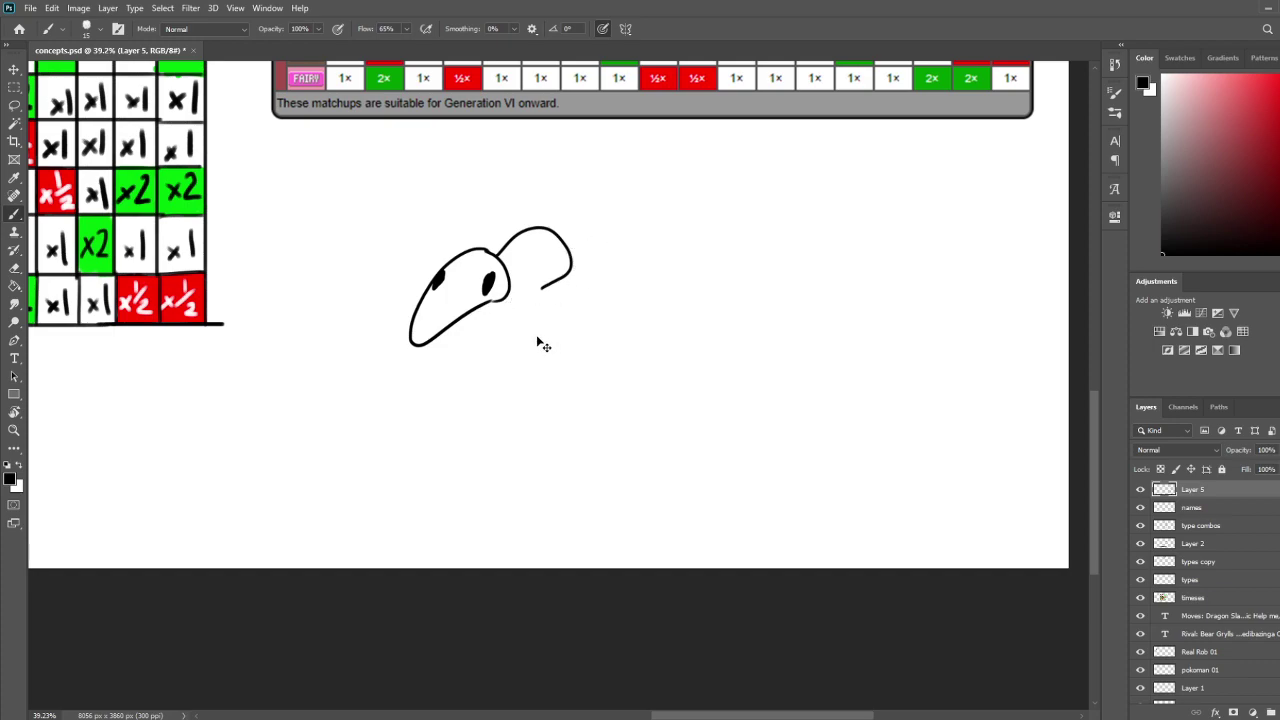
key(e)
mouse_move(512, 270)
mouse_down()
mouse_move(512, 282)
mouse_move(555, 266)
mouse_move(510, 290)
mouse_up()
key(b)
key(ctrl+z)
key(ctrl+z)
Draw a small hair tie and an upswept ponytail with three lobes at the back of the creature's head
drag(510, 285, 511, 257)
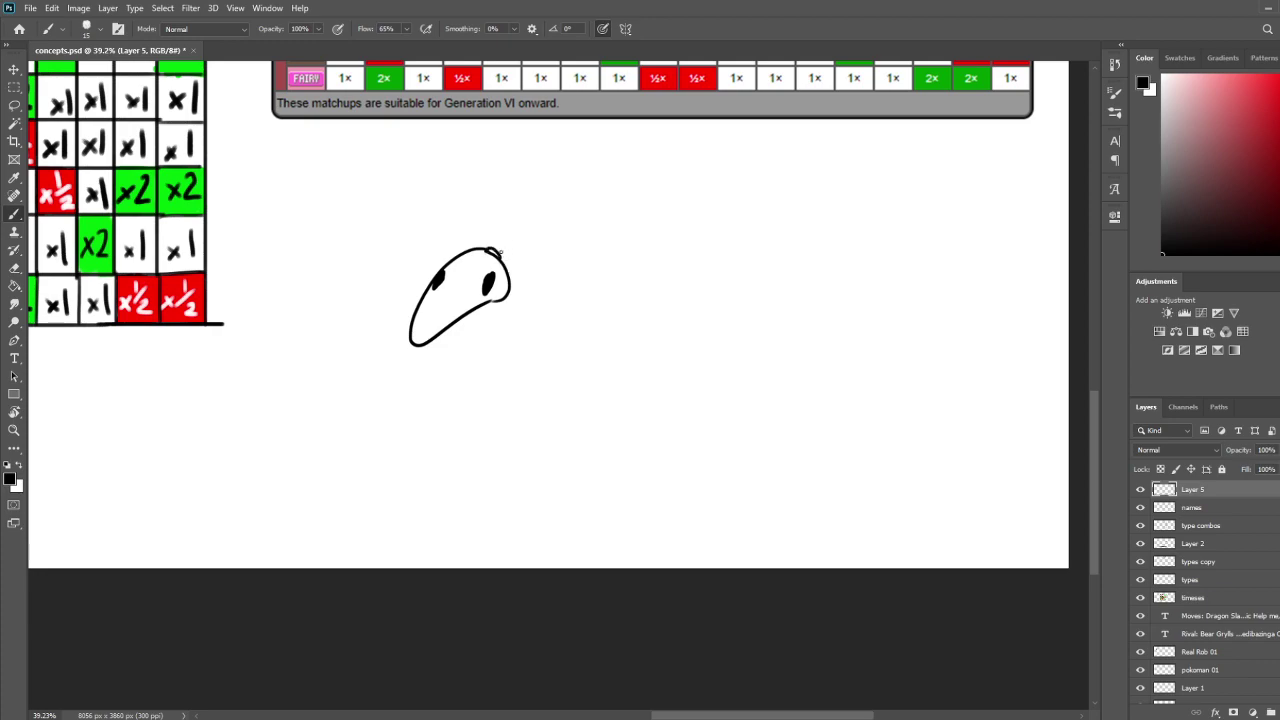
mouse_move(490, 249)
mouse_down()
mouse_move(552, 184)
mouse_move(534, 198)
mouse_move(549, 234)
mouse_up()
key(e)
mouse_move(502, 300)
mouse_down()
mouse_move(427, 343)
mouse_move(413, 305)
mouse_move(414, 332)
mouse_move(512, 297)
mouse_up()
key(b)
key(ctrl+z)
key(ctrl+z)
Reshape the creature's rounded snout into a sharp, straight-edged beak and clean up its outline with the eraser
mouse_move(434, 283)
mouse_down()
mouse_move(402, 341)
mouse_move(511, 297)
mouse_move(420, 340)
mouse_move(431, 337)
mouse_up()
key(ctrl+z)
key(e)
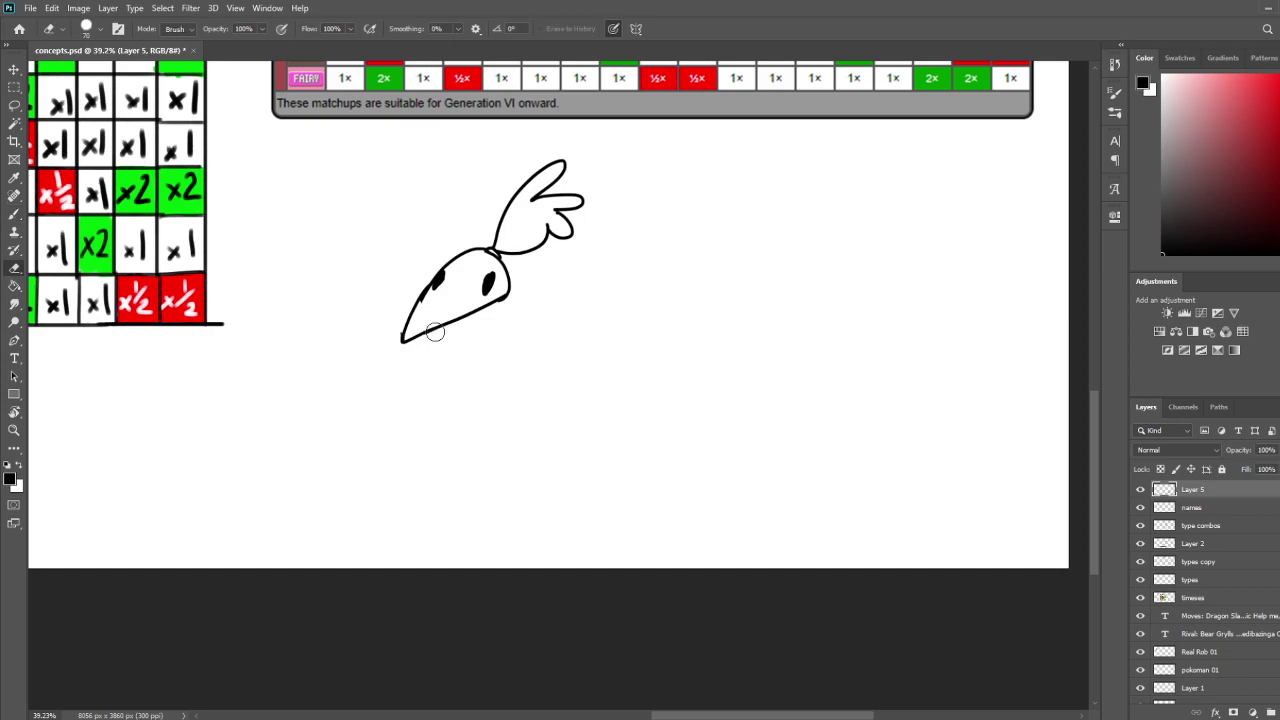
key(b)
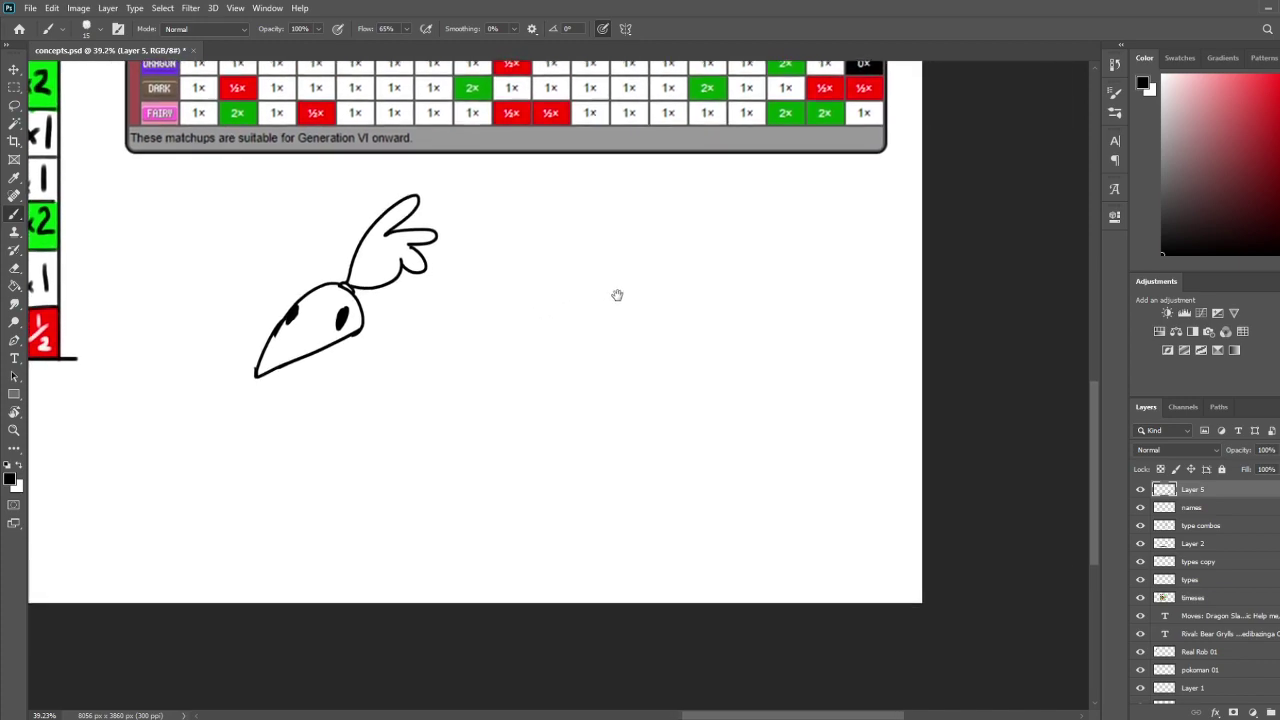
key(e)
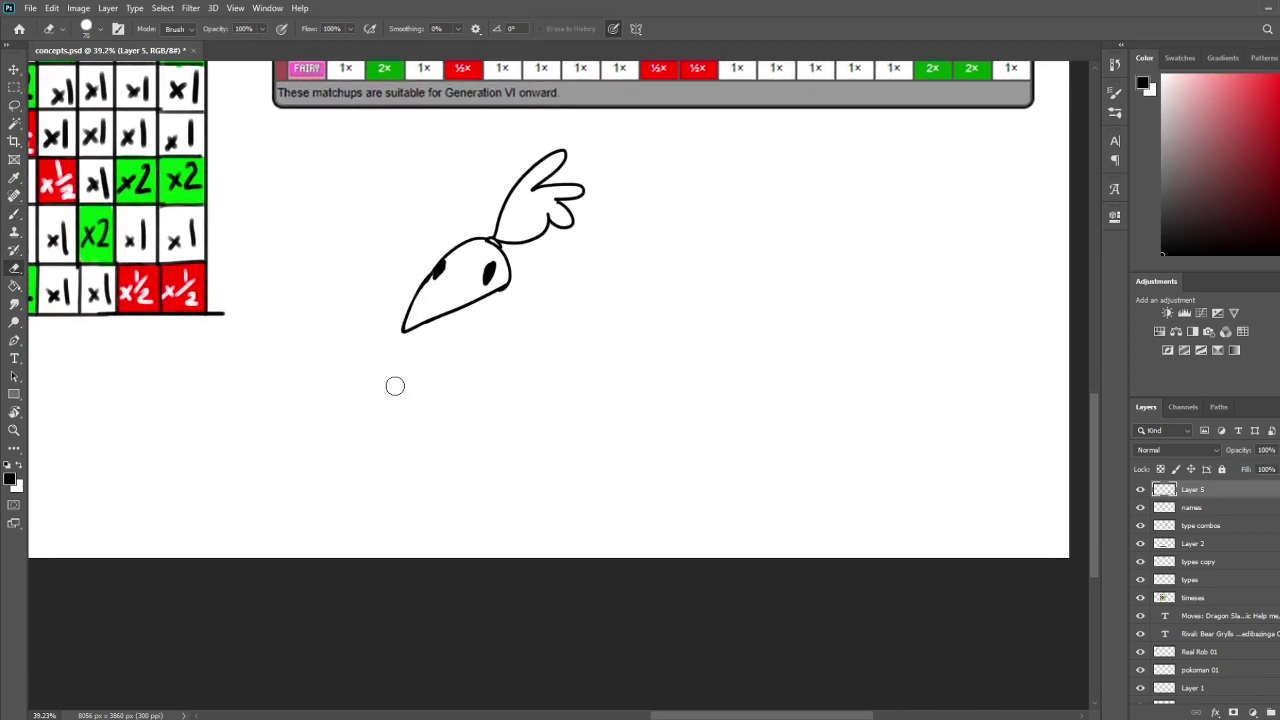
key(b)
drag(424, 285, 398, 335)
key(ctrl+z)
drag(520, 331, 571, 364)
mouse_move(545, 271)
mouse_down()
mouse_move(496, 284)
mouse_move(560, 292)
mouse_up()
key(ctrl+z)
Add black hair on the crown, behind the eye and below the beak, and shade the ponytail with dense strokes
drag(200, 100, 779, 326)
mouse_move(1040, 550)
mouse_down()
mouse_move(775, 365)
mouse_move(447, 222)
mouse_move(379, 248)
mouse_up()
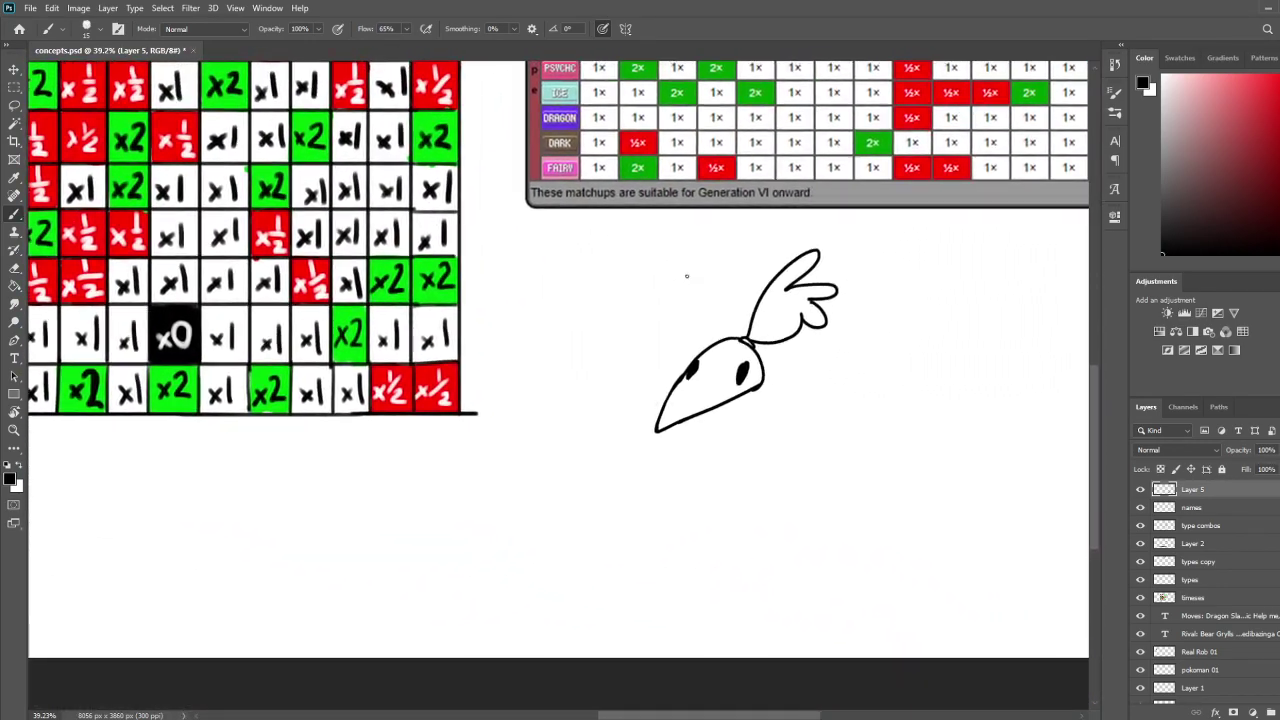
mouse_move(744, 340)
mouse_down()
mouse_move(756, 352)
mouse_move(708, 346)
mouse_move(754, 345)
mouse_up()
key(ctrl+z)
key(ctrl+z)
mouse_move(749, 395)
mouse_down()
mouse_move(754, 365)
mouse_move(768, 390)
mouse_up()
drag(700, 412, 706, 414)
mouse_move(787, 285)
mouse_down()
mouse_move(758, 318)
mouse_move(766, 330)
mouse_move(788, 332)
mouse_move(806, 312)
mouse_up()
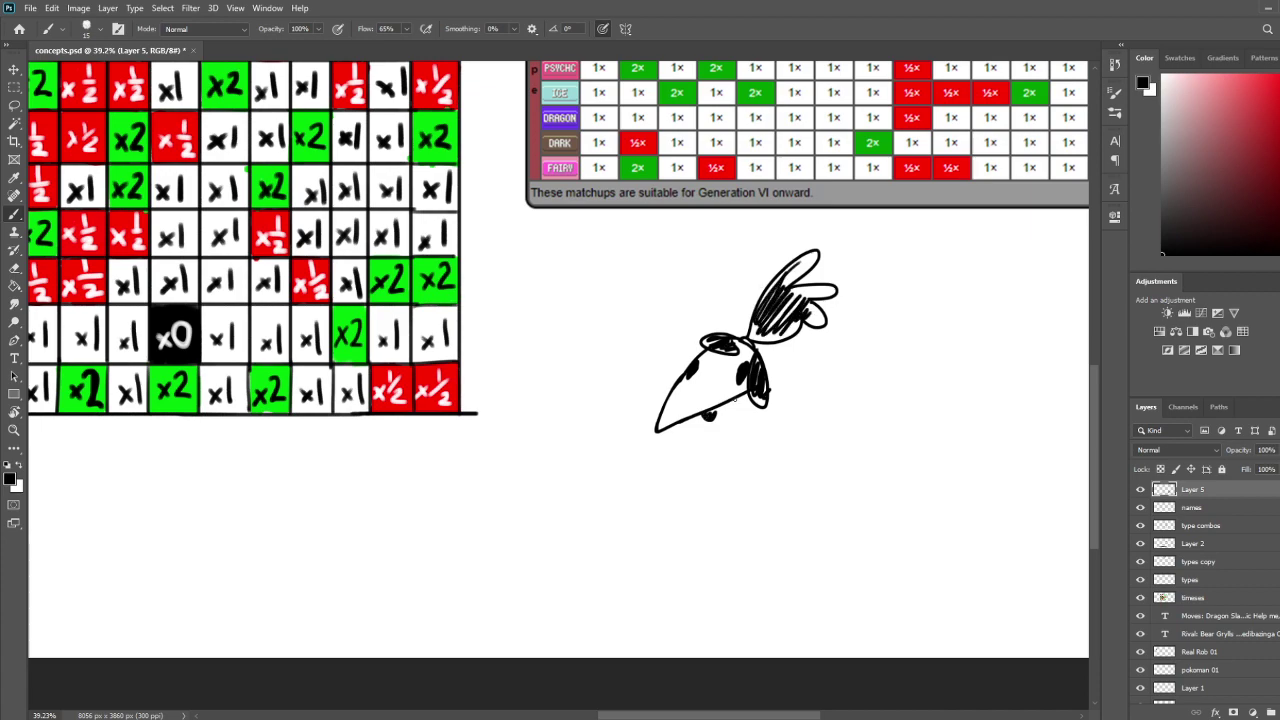
Draw a small round body with two flat feet beneath the creature's head, redoing unsatisfactory strokes
mouse_move(728, 404)
mouse_down()
mouse_move(774, 406)
mouse_move(786, 423)
mouse_move(744, 447)
mouse_move(779, 409)
mouse_move(760, 442)
mouse_move(719, 424)
mouse_move(785, 426)
mouse_move(756, 437)
mouse_up()
key(ctrl+z)
key(ctrl+z)
key(ctrl+z)
key(ctrl+z)
key(ctrl+z)
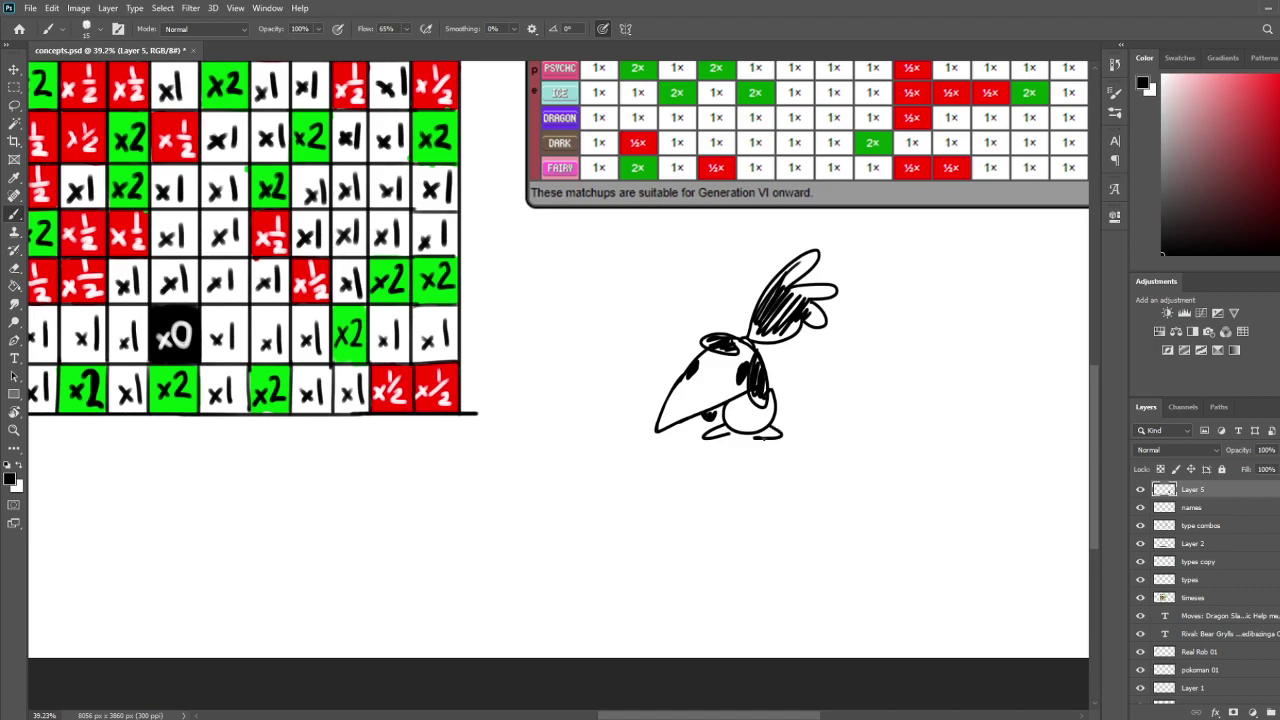
Sketch a second creature's long pointed upper beak and angular open lower jaw beside the first creature
drag(882, 386, 727, 392)
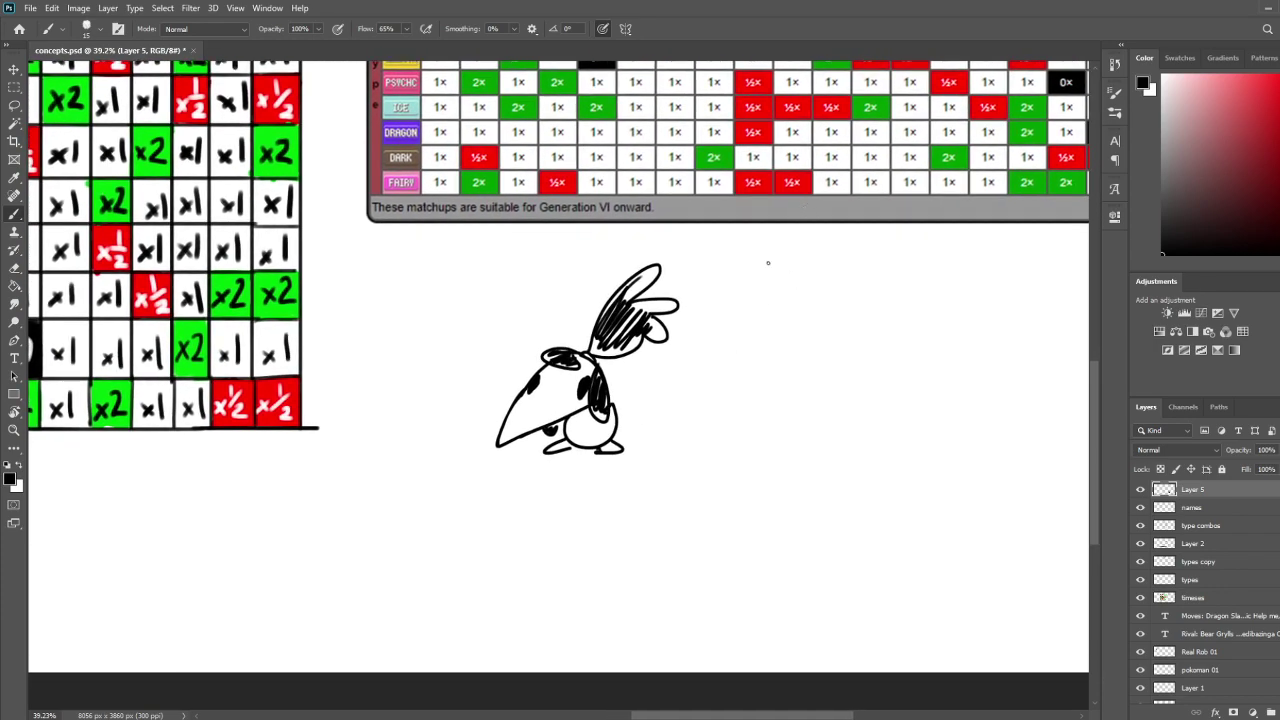
mouse_move(842, 296)
mouse_down()
mouse_move(822, 354)
mouse_move(843, 354)
mouse_move(806, 412)
mouse_up()
mouse_move(808, 411)
mouse_down()
mouse_move(847, 383)
mouse_move(811, 410)
mouse_up()
key(ctrl+z)
key(ctrl+z)
drag(814, 407, 856, 375)
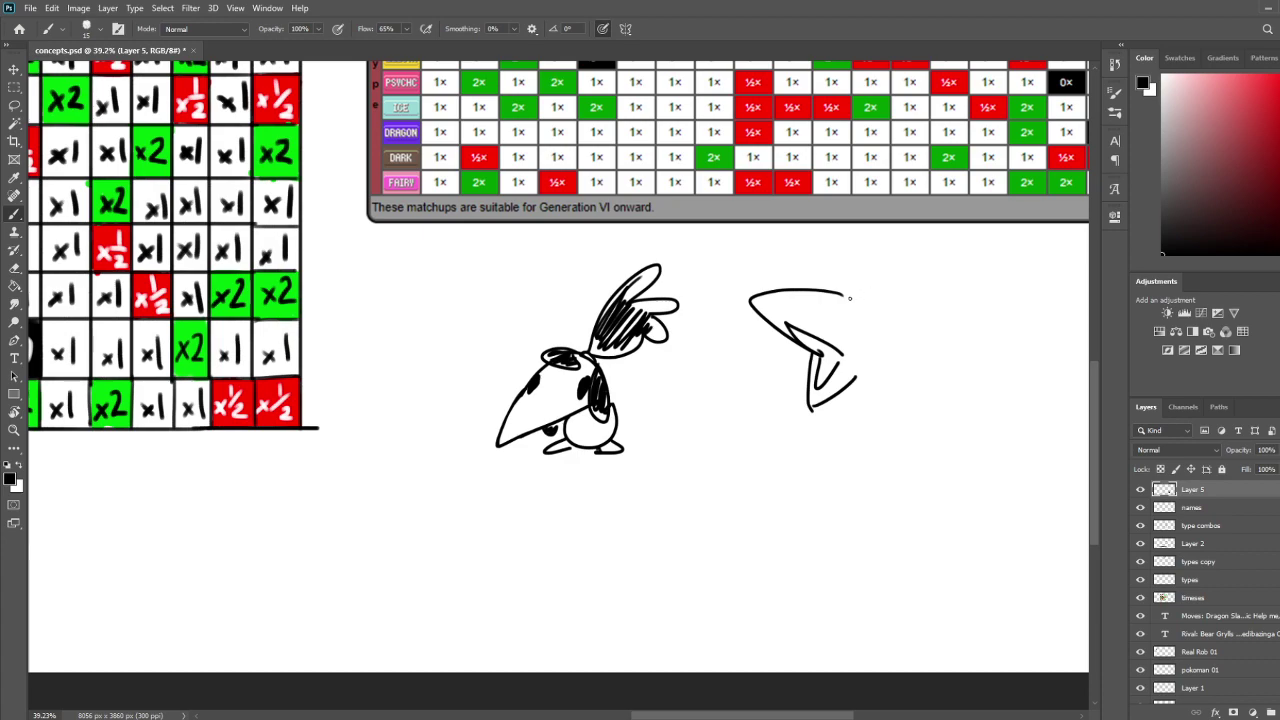
Draw long pointed hair strands hanging behind the second creature's head and a smaller dark tuft beside its lower jaw
drag(842, 295, 862, 384)
key(ctrl+z)
mouse_move(838, 290)
mouse_down()
mouse_move(855, 418)
mouse_move(869, 351)
mouse_move(896, 346)
mouse_move(898, 318)
mouse_move(922, 398)
mouse_up()
mouse_move(798, 352)
mouse_down()
mouse_move(790, 398)
mouse_move(794, 374)
mouse_up()
drag(802, 362, 796, 396)
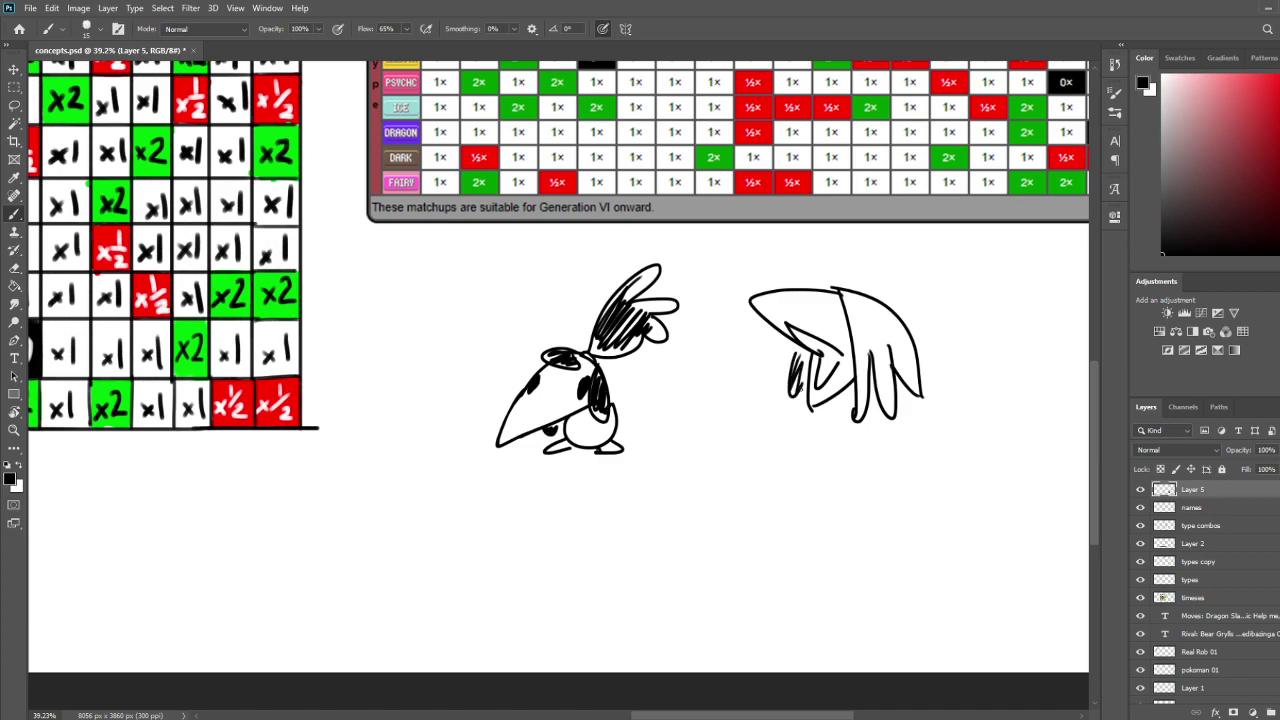
Shade the second creature's hair with dense strokes and outline its body and hind leg, redoing unsatisfactory strokes
mouse_move(861, 351)
mouse_down()
mouse_move(866, 400)
mouse_move(885, 400)
mouse_move(892, 320)
mouse_move(911, 386)
mouse_up()
mouse_move(835, 397)
mouse_down()
mouse_move(826, 425)
mouse_move(758, 466)
mouse_up()
drag(884, 390, 888, 482)
mouse_move(792, 444)
mouse_down()
mouse_move(758, 396)
mouse_move(745, 480)
mouse_move(788, 542)
mouse_up()
mouse_move(763, 482)
mouse_down()
mouse_move(775, 555)
mouse_move(755, 548)
mouse_move(773, 558)
mouse_move(882, 490)
mouse_move(846, 540)
mouse_up()
key(ctrl+z)
key(ctrl+z)
key(ctrl+z)
Add the second creature's front leg and two small hanging arms on its upper body
drag(876, 488, 882, 554)
mouse_move(817, 475)
mouse_down()
mouse_move(826, 559)
mouse_move(850, 483)
mouse_up()
key(ctrl+z)
key(ctrl+z)
mouse_move(828, 441)
mouse_down()
mouse_move(818, 490)
mouse_move(846, 500)
mouse_move(844, 478)
mouse_up()
mouse_move(888, 436)
mouse_down()
mouse_move(906, 482)
mouse_move(890, 494)
mouse_up()
Draw a raised feathered wing behind the second creature's back, clean up its lines and hatch it
key(e)
mouse_move(742, 398)
mouse_down()
mouse_move(760, 428)
mouse_move(752, 480)
mouse_up()
key(ctrl+z)
mouse_move(761, 510)
mouse_down()
mouse_move(768, 422)
mouse_move(783, 442)
mouse_move(770, 428)
mouse_move(742, 468)
mouse_move(758, 508)
mouse_up()
key(e)
key(b)
key(e)
key(b)
mouse_move(779, 440)
mouse_down()
mouse_move(749, 364)
mouse_move(752, 408)
mouse_move(669, 370)
mouse_move(726, 411)
mouse_move(695, 425)
mouse_move(721, 448)
mouse_move(713, 472)
mouse_move(771, 428)
mouse_move(730, 451)
mouse_move(728, 402)
mouse_up()
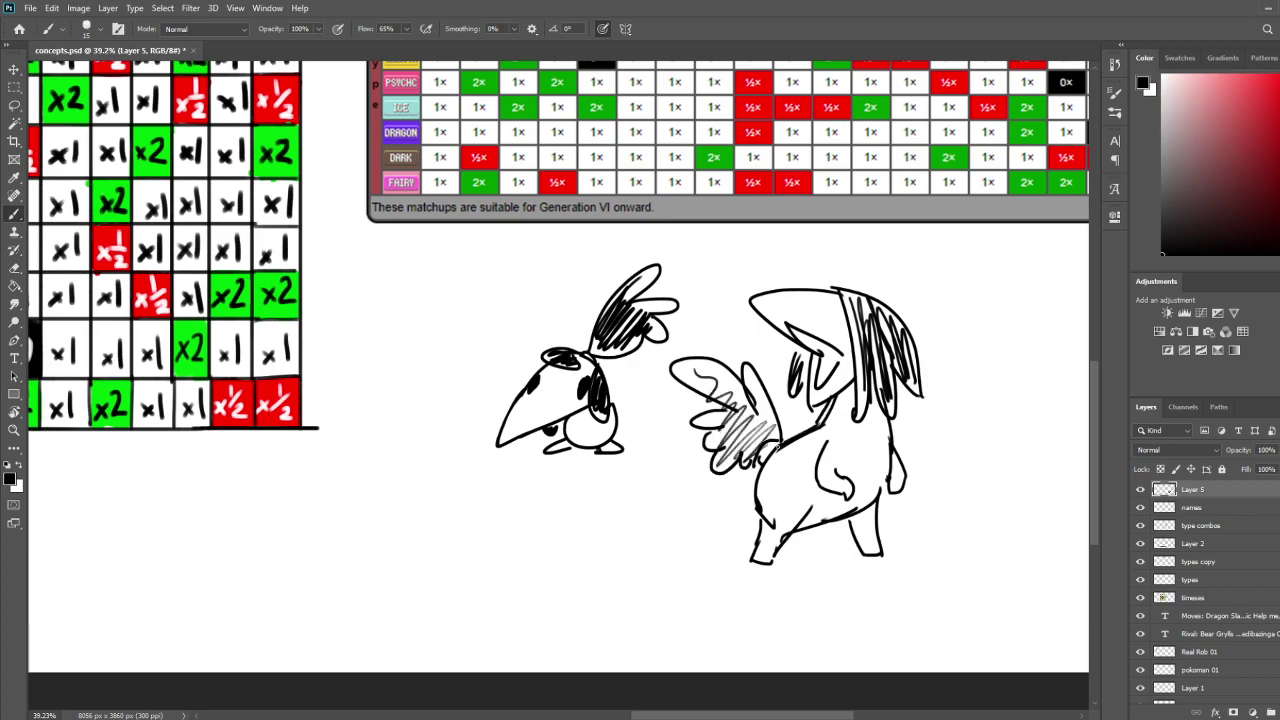
Sketch shaded feathers over the second creature's shoulder and add short strokes along its chest and arm
mouse_move(758, 458)
mouse_down()
mouse_move(796, 490)
mouse_move(814, 488)
mouse_move(846, 436)
mouse_move(844, 398)
mouse_move(776, 480)
mouse_up()
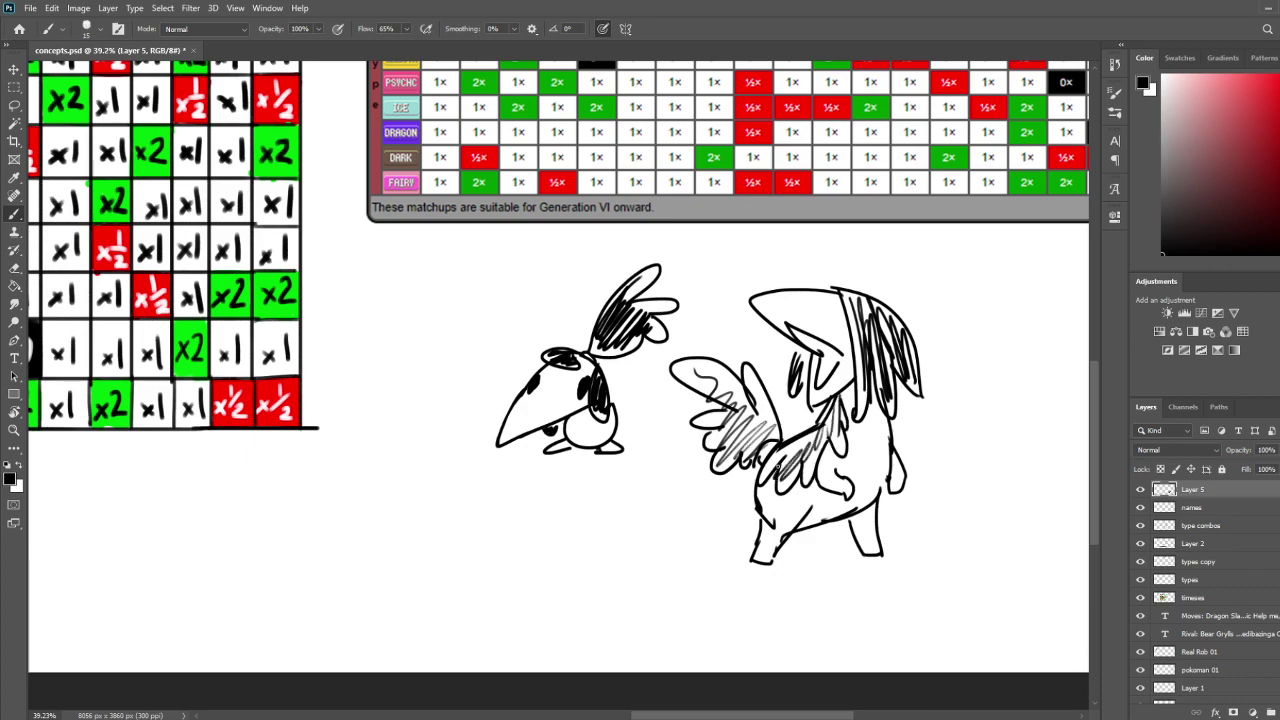
drag(892, 412, 904, 444)
drag(890, 487, 877, 500)
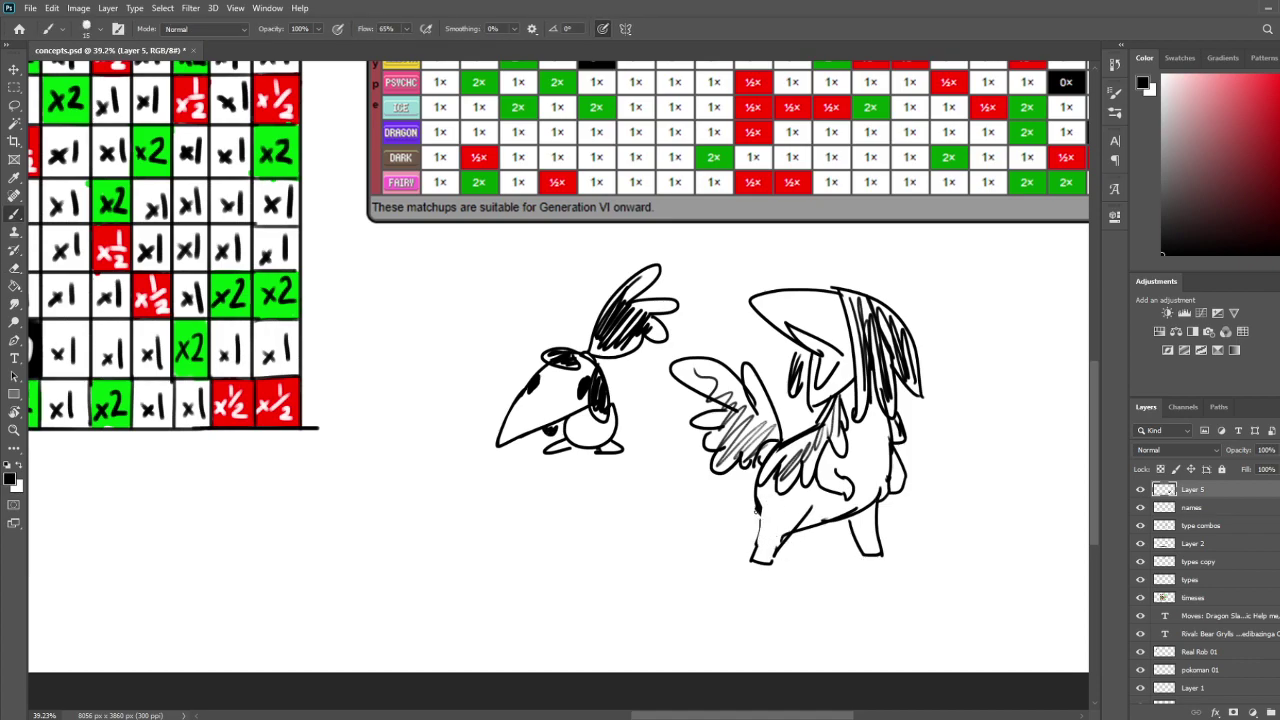
Refine the second creature's leg and belly lines, erasing and redrawing stray strokes
mouse_move(837, 557)
mouse_down()
mouse_move(783, 522)
mouse_move(706, 527)
mouse_move(740, 500)
mouse_move(808, 503)
mouse_move(825, 487)
mouse_move(796, 524)
mouse_move(816, 508)
mouse_move(808, 525)
mouse_up()
key(e)
key(b)
key(e)
key(b)
key(e)
key(b)
key(e)
drag(697, 527, 722, 527)
key(b)
Extend the canvas to the right of the creature sketches with the Crop tool, to 8823 px wide
scroll(600, 434, right, 5)
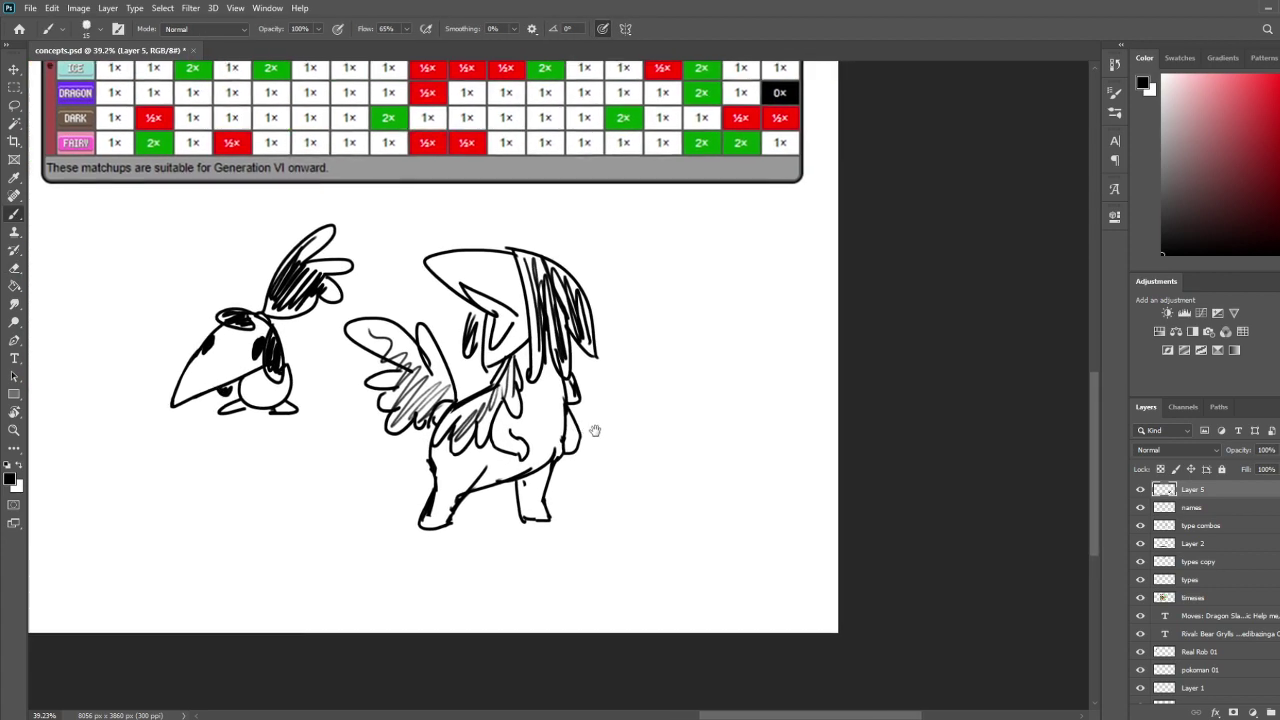
key(c)
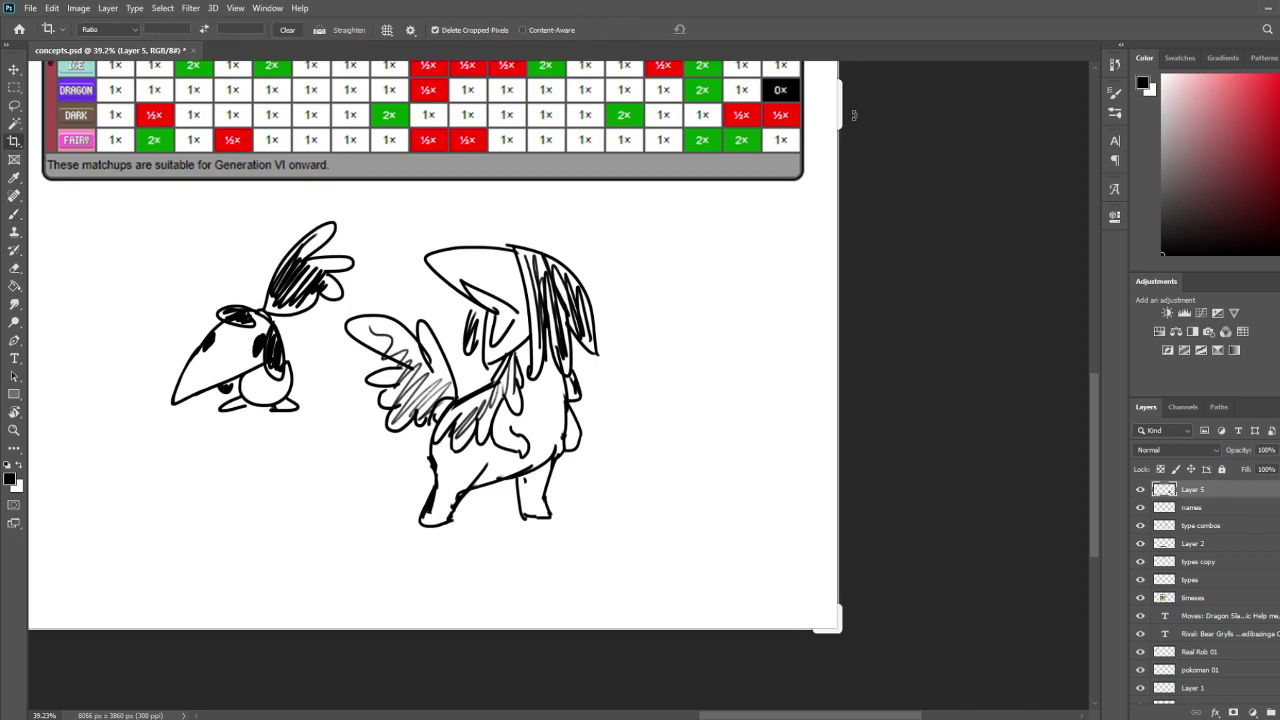
drag(838, 226, 933, 226)
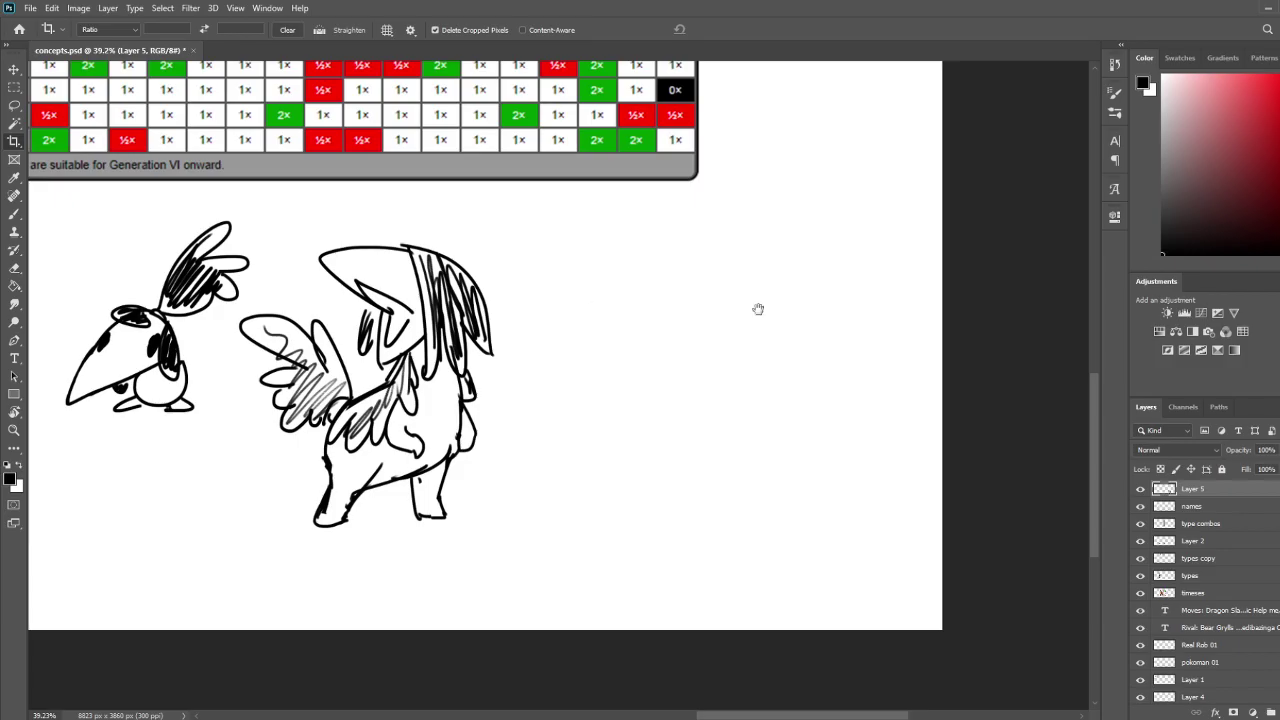
Look over the hand-drawn and reference type charts above the creature sketches
drag(473, 181, 715, 466)
key(b)
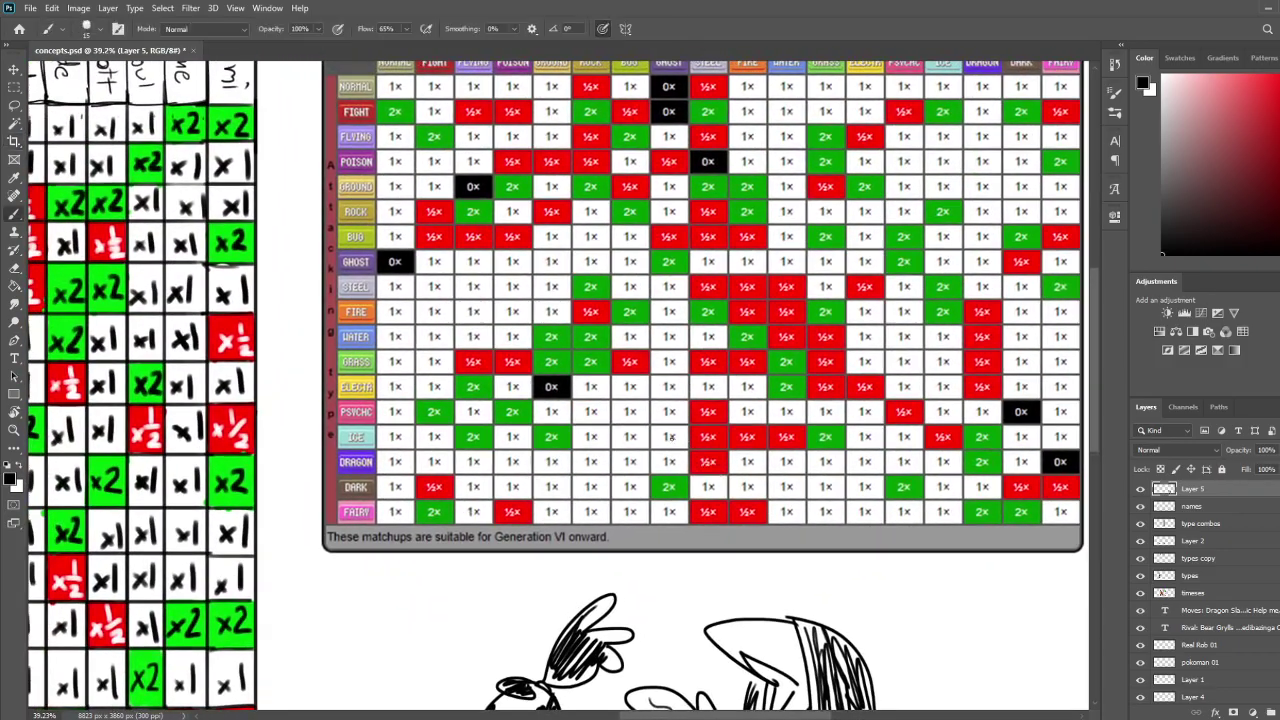
drag(737, 508, 1160, 542)
drag(856, 401, 1222, 306)
mouse_move(740, 277)
mouse_down()
mouse_move(746, 400)
mouse_move(808, 382)
mouse_up()
drag(597, 423, 725, 462)
scroll(725, 462, down, 5)
scroll(732, 456, up, 2)
scroll(732, 458, down, 6)
scroll(700, 440, right, 8)
scroll(674, 404, down, 6)
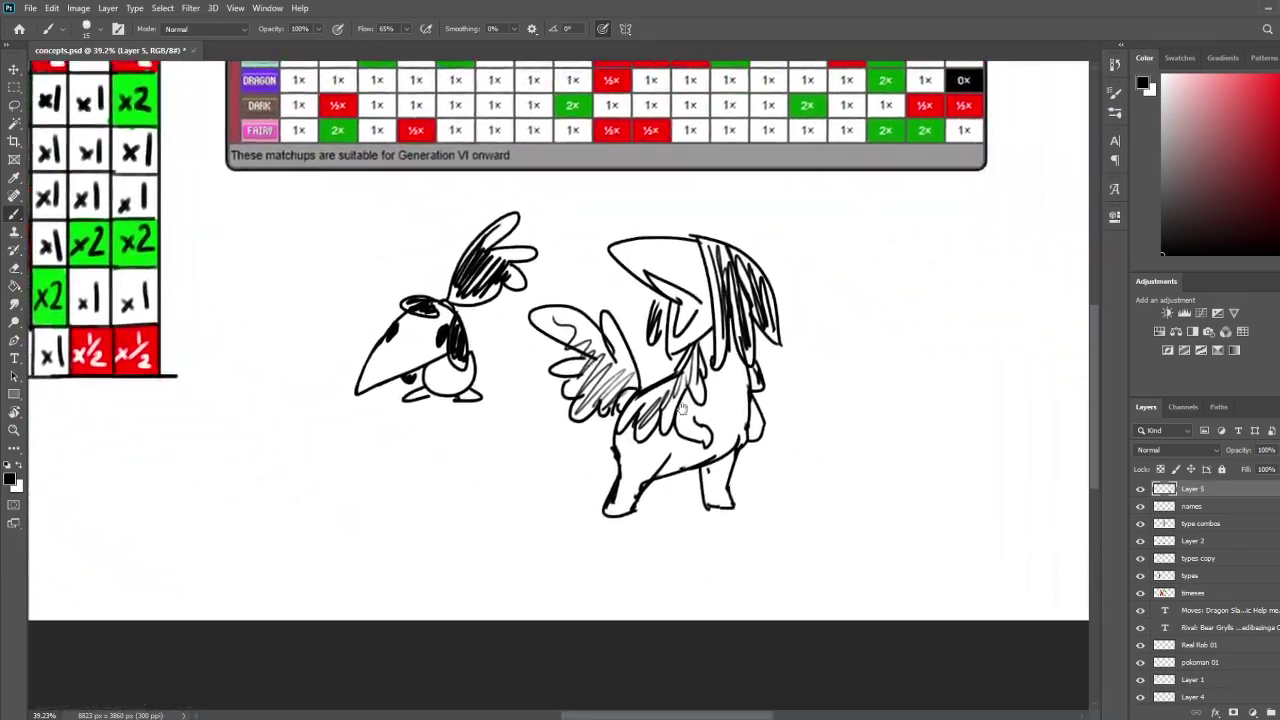
scroll(660, 425, right, 10)
scroll(860, 423, left, 4)
scroll(860, 350, down, 1)
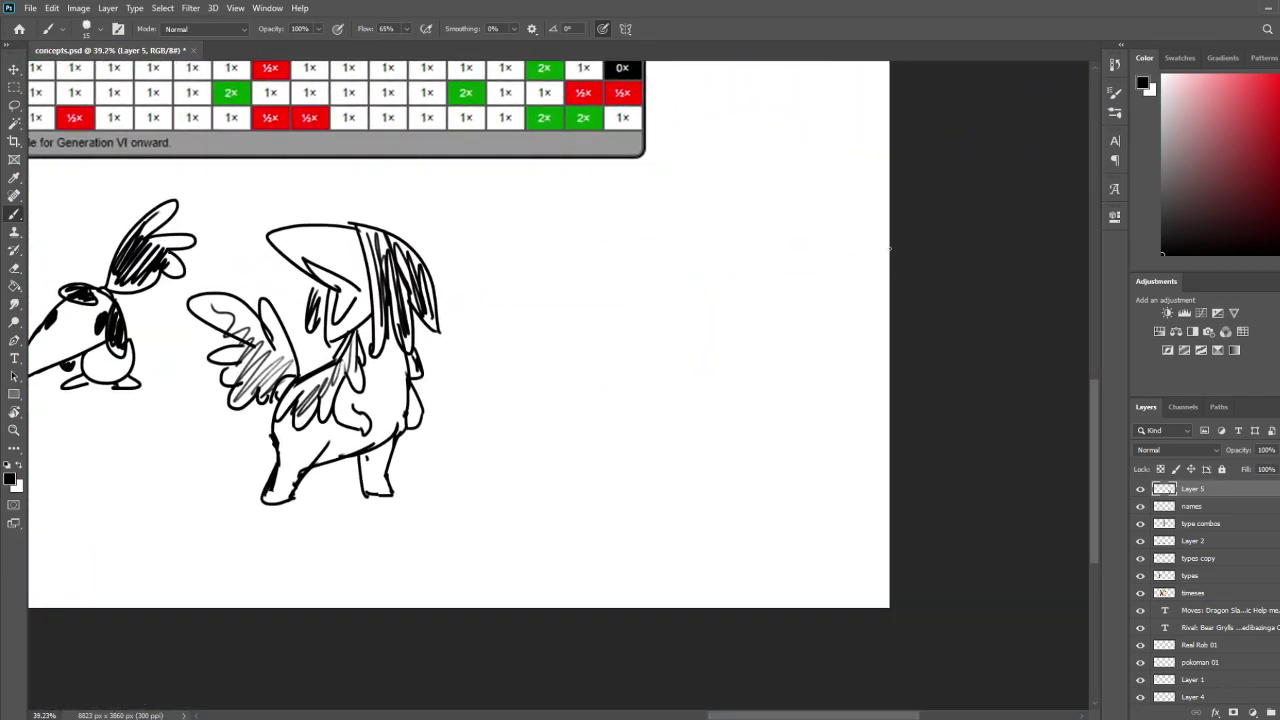
Extend the canvas further to the right with the Crop tool, to 9635 px wide
key(c)
drag(887, 76, 1000, 500)
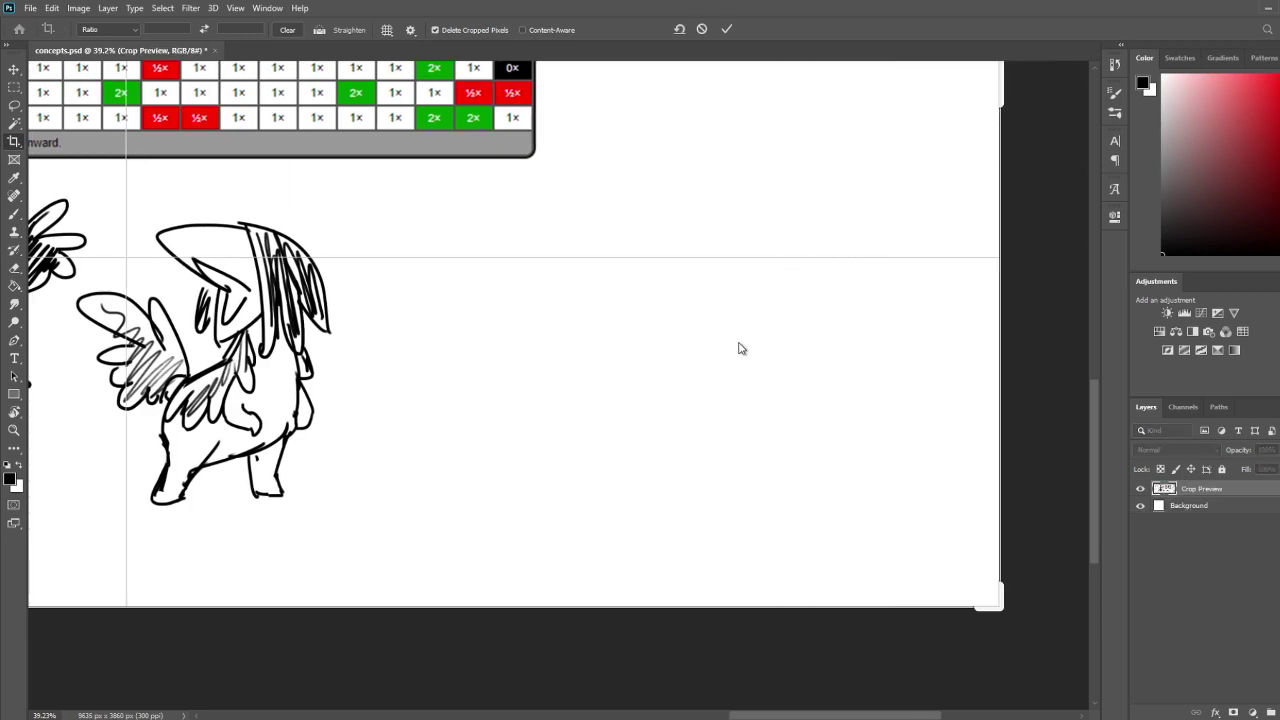
key(Return)
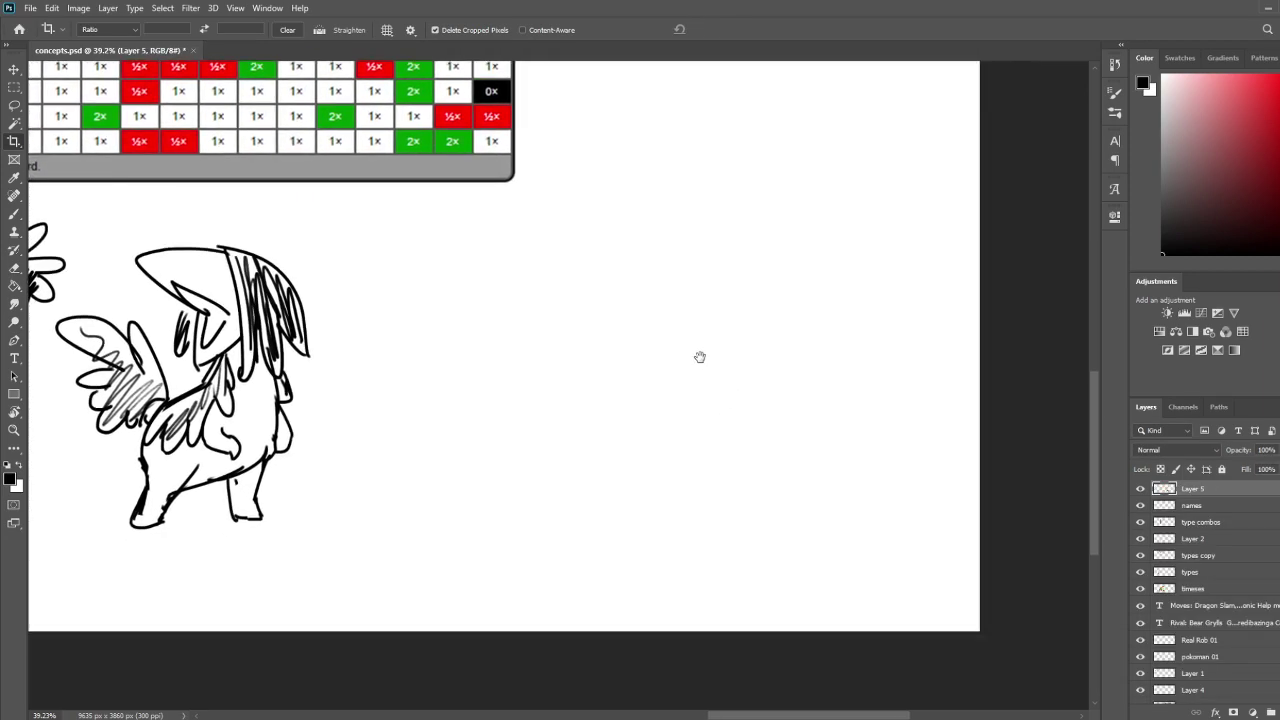
Draw a third creature's pointed beak and head with two oval eyes in the new blank area
key(b)
mouse_move(693, 228)
mouse_down()
mouse_move(591, 250)
mouse_move(700, 282)
mouse_up()
key(ctrl+z)
key(ctrl+z)
mouse_move(712, 238)
mouse_down()
mouse_move(655, 209)
mouse_move(621, 220)
mouse_move(676, 280)
mouse_move(720, 266)
mouse_up()
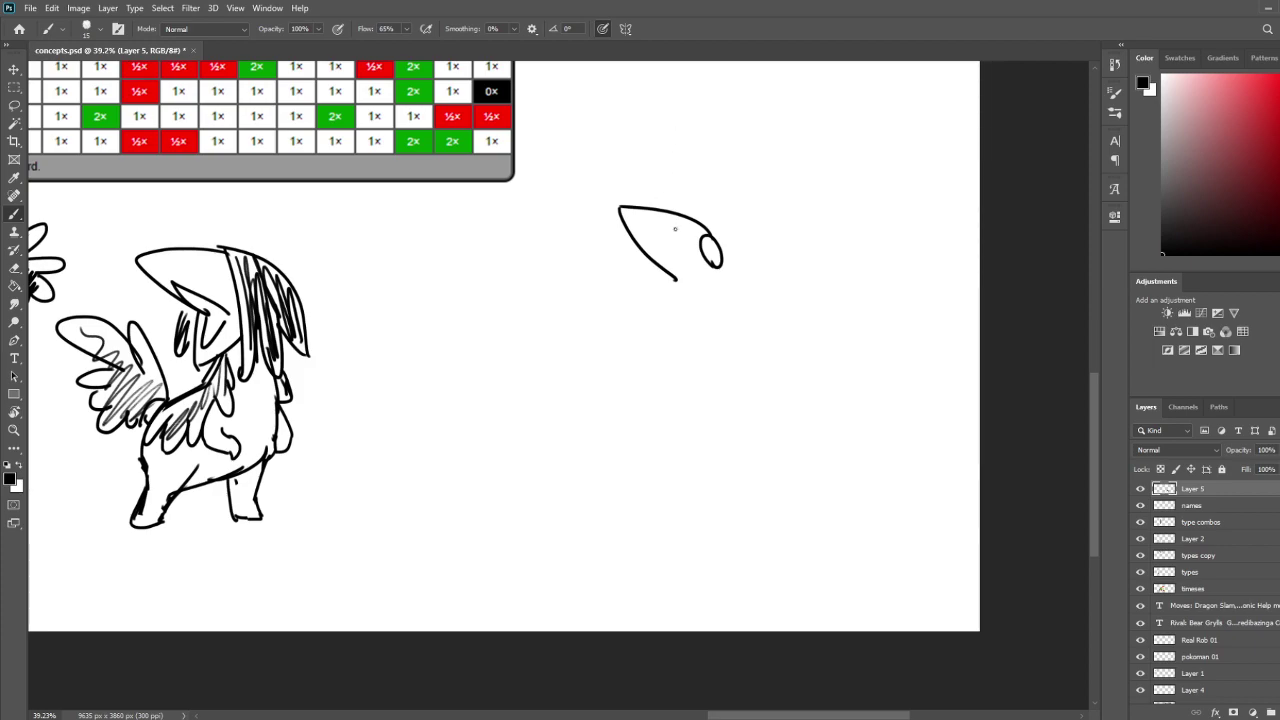
key(ctrl+z)
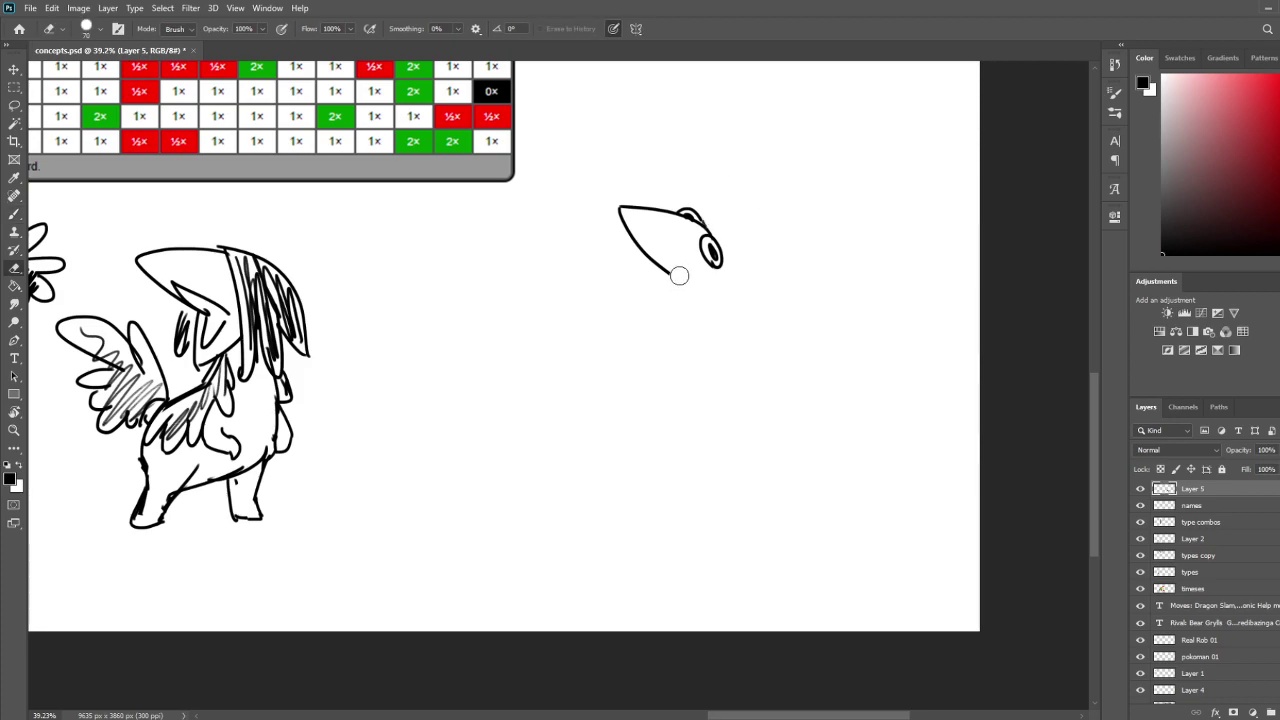
Draw a long curved neck below the third creature's head, redoing unsatisfactory strokes
drag(668, 268, 727, 357)
drag(720, 270, 750, 360)
key(ctrl+z)
key(ctrl+z)
drag(720, 266, 666, 405)
mouse_move(686, 306)
mouse_down()
mouse_move(640, 404)
mouse_move(548, 448)
mouse_up()
key(ctrl+z)
Draw the third creature's pear-shaped body with two short legs, redoing strokes that do not fit
drag(641, 398, 644, 545)
drag(668, 398, 736, 518)
key(ctrl+z)
drag(668, 398, 773, 548)
mouse_move(628, 541)
mouse_down()
mouse_move(659, 596)
mouse_move(685, 560)
mouse_move(735, 563)
mouse_move(775, 587)
mouse_up()
mouse_move(775, 586)
mouse_down()
mouse_move(776, 540)
mouse_move(751, 596)
mouse_move(736, 577)
mouse_move(730, 594)
mouse_up()
key(ctrl+z)
key(ctrl+z)
key(e)
key(b)
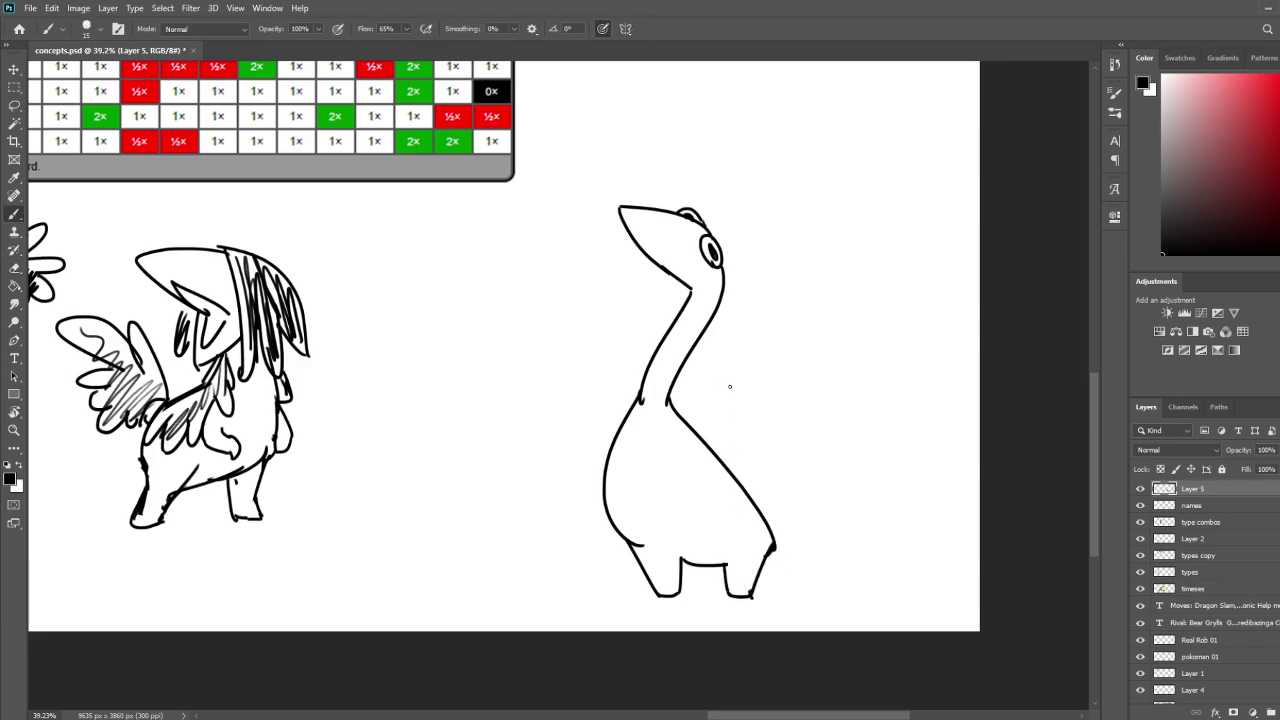
Draw two wide feathered wings spreading from the third creature's shoulders and two small arms on its chest
mouse_move(638, 400)
mouse_down()
mouse_move(402, 508)
mouse_move(436, 523)
mouse_move(441, 548)
mouse_move(550, 558)
mouse_move(526, 590)
mouse_move(612, 577)
mouse_up()
mouse_move(666, 398)
mouse_down()
mouse_move(946, 500)
mouse_move(878, 556)
mouse_move(756, 584)
mouse_up()
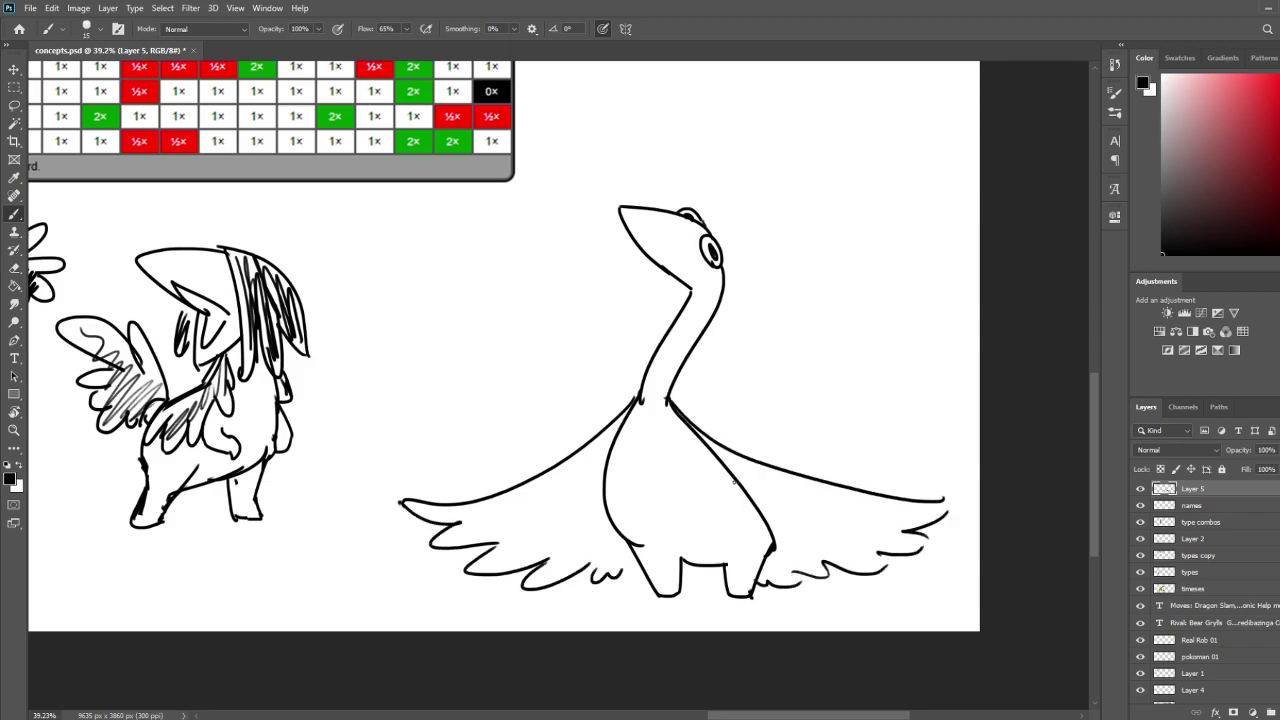
drag(622, 462, 670, 473)
Draw a long pointed plume of hair sweeping back from behind the third creature's eye
mouse_move(723, 261)
mouse_down()
mouse_move(727, 290)
mouse_move(866, 460)
mouse_up()
key(ctrl+z)
drag(722, 256, 913, 428)
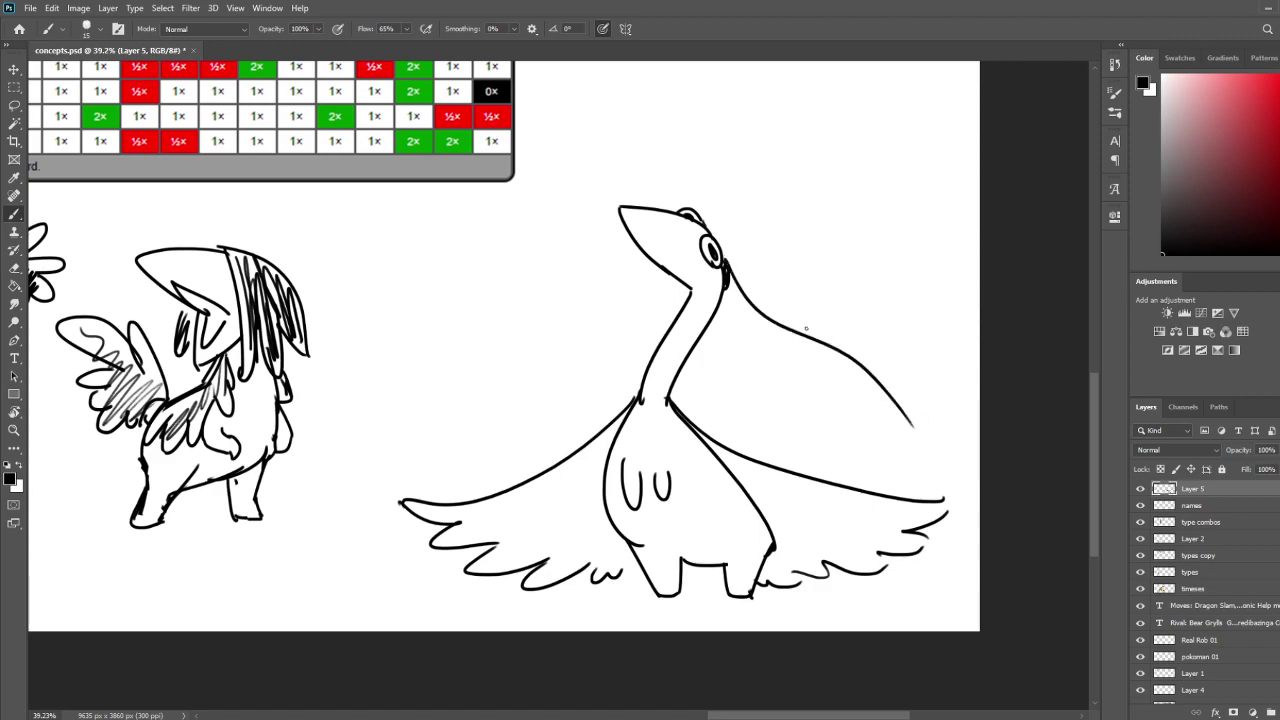
mouse_move(732, 298)
mouse_down()
mouse_move(838, 423)
mouse_move(867, 407)
mouse_move(892, 432)
mouse_up()
drag(845, 382, 938, 466)
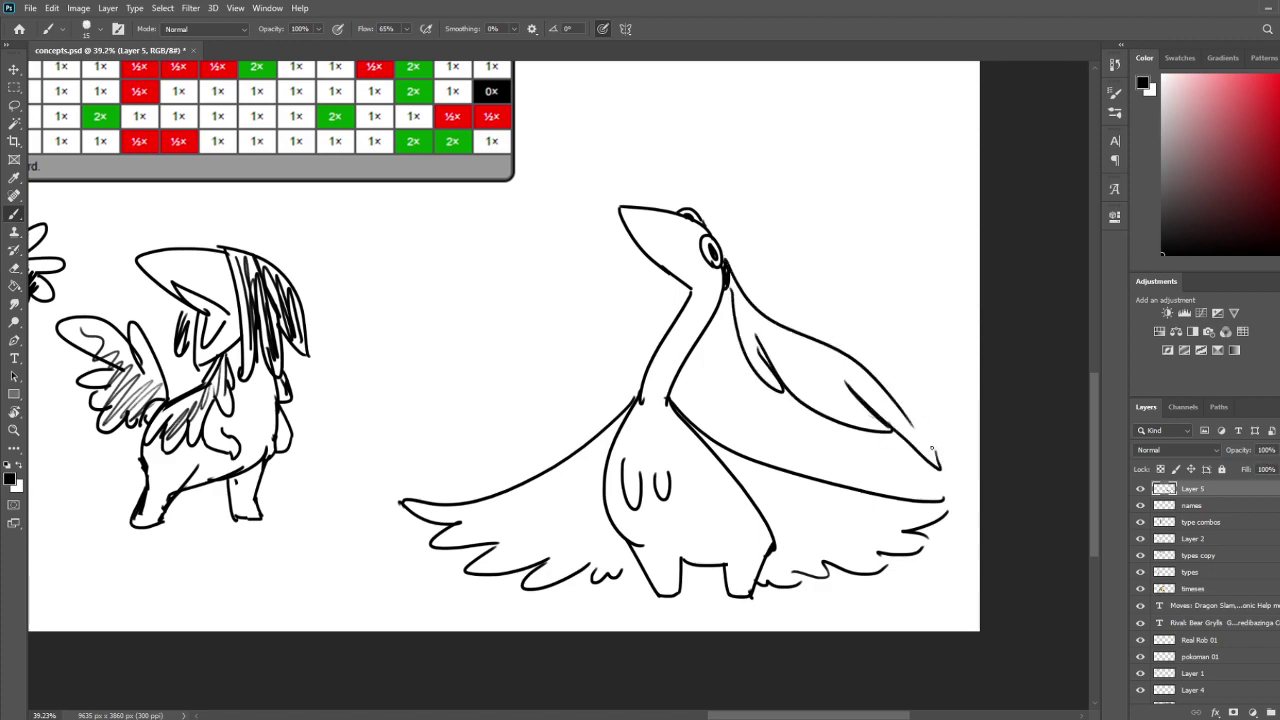
Add shorter hair locks behind and in front of the third creature's neck and hatch all the hair
mouse_move(722, 280)
mouse_down()
mouse_move(720, 404)
mouse_move(754, 428)
mouse_move(750, 416)
mouse_up()
drag(680, 290, 628, 415)
key(ctrl+z)
mouse_move(690, 285)
mouse_down()
mouse_move(617, 394)
mouse_move(678, 300)
mouse_move(699, 368)
mouse_up()
drag(713, 338, 710, 398)
drag(726, 374, 742, 414)
drag(737, 286, 764, 372)
drag(752, 316, 780, 368)
mouse_move(768, 320)
mouse_down()
mouse_move(792, 374)
mouse_move(825, 398)
mouse_up()
drag(815, 345, 868, 398)
Shade both of the third creature's wings with long feather strokes
drag(606, 442, 480, 528)
mouse_move(592, 488)
mouse_down()
mouse_move(541, 548)
mouse_move(555, 576)
mouse_up()
drag(710, 444, 842, 556)
drag(742, 462, 866, 548)
mouse_move(788, 474)
mouse_down()
mouse_move(898, 548)
mouse_move(892, 526)
mouse_up()
Erase and redraw the rear edge of the third creature's body, and move one arm farther across its chest
key(e)
drag(742, 524, 784, 538)
key(b)
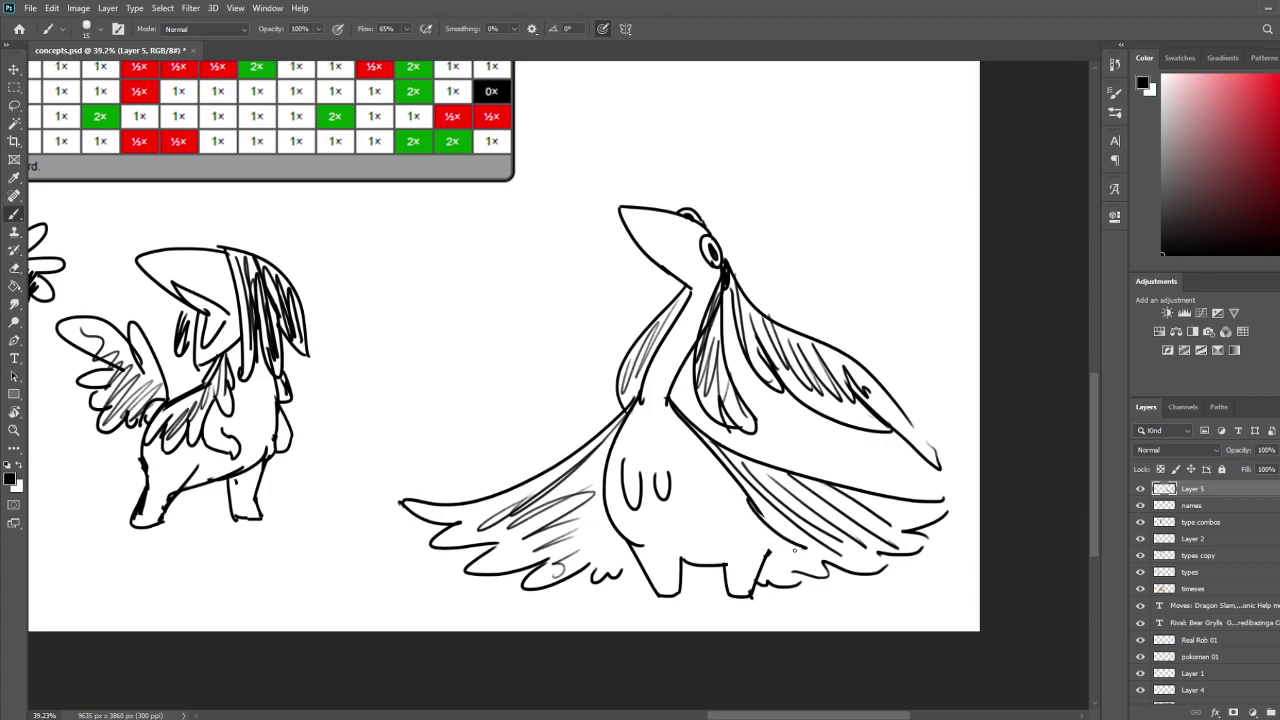
key(ctrl+z)
key(ctrl+z)
drag(742, 494, 764, 558)
key(e)
drag(644, 470, 690, 500)
key(b)
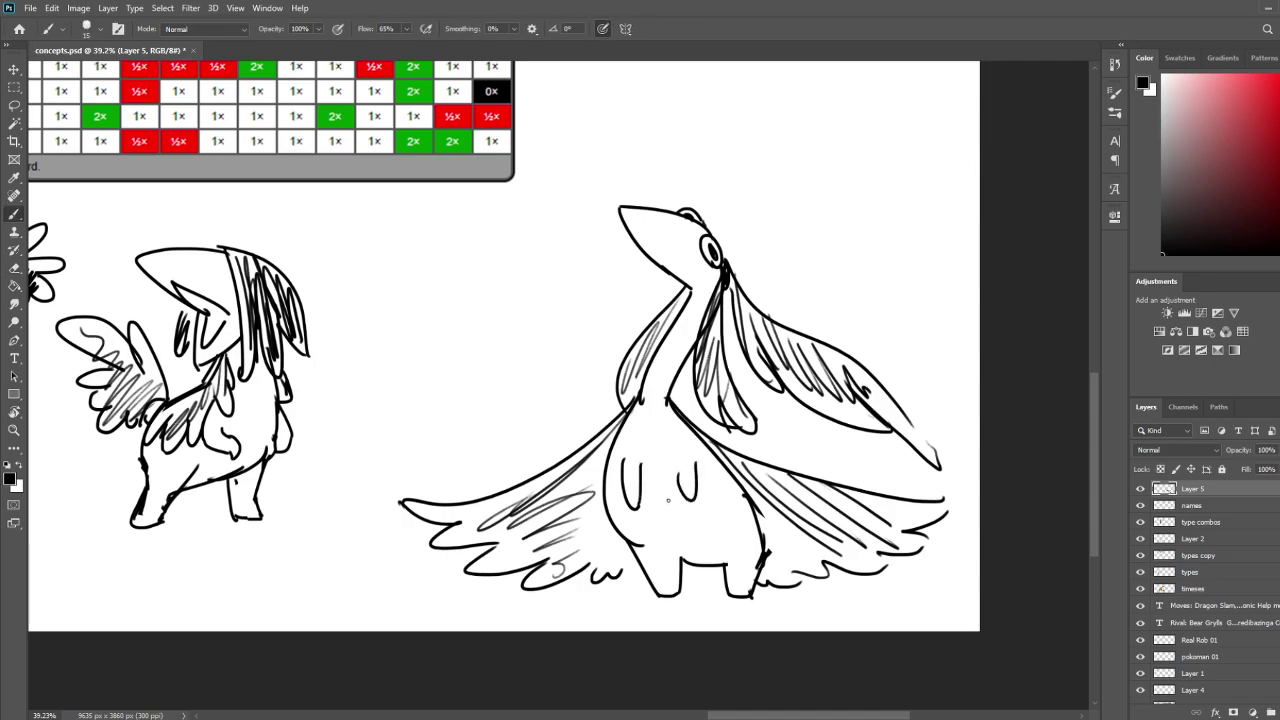
Rotate the canvas view, add a small lower jaw under the third creature's beak, and restore the rotation
key(r)
drag(789, 251, 655, 170)
key(e)
mouse_move(596, 228)
mouse_down()
mouse_move(584, 226)
mouse_move(578, 258)
mouse_up()
key(b)
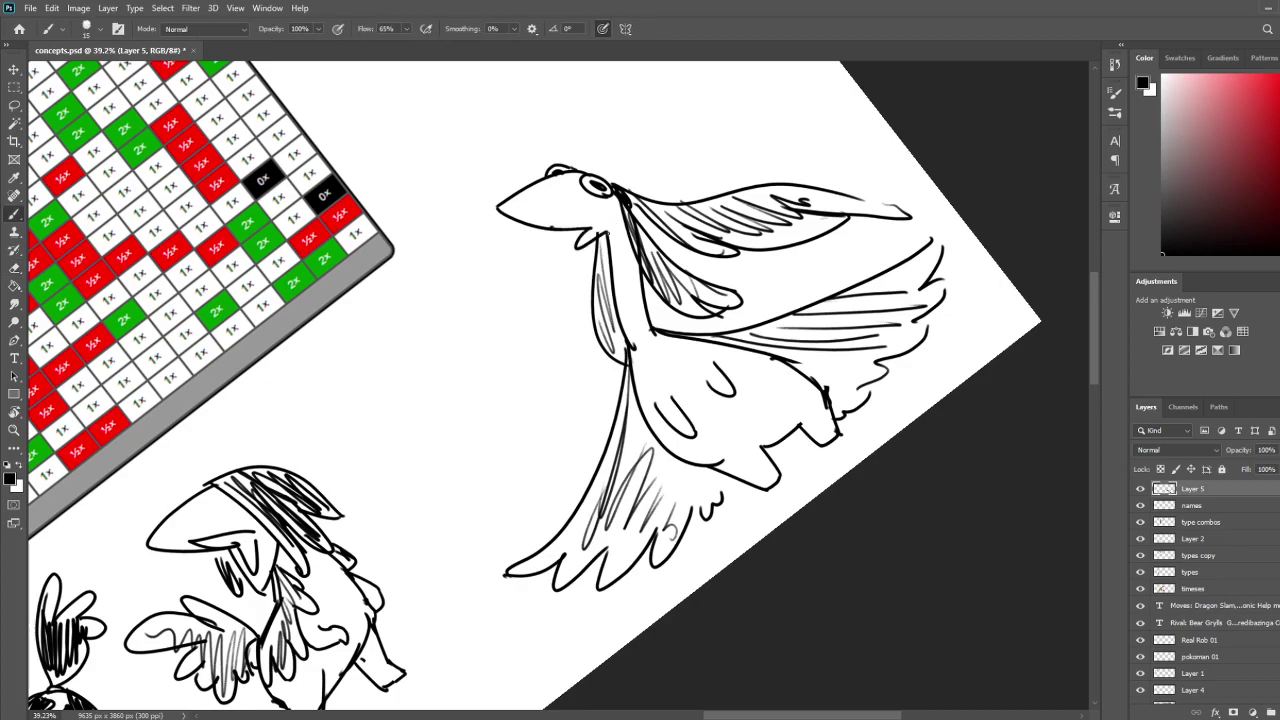
key(r)
drag(873, 252, 820, 465)
key(b)
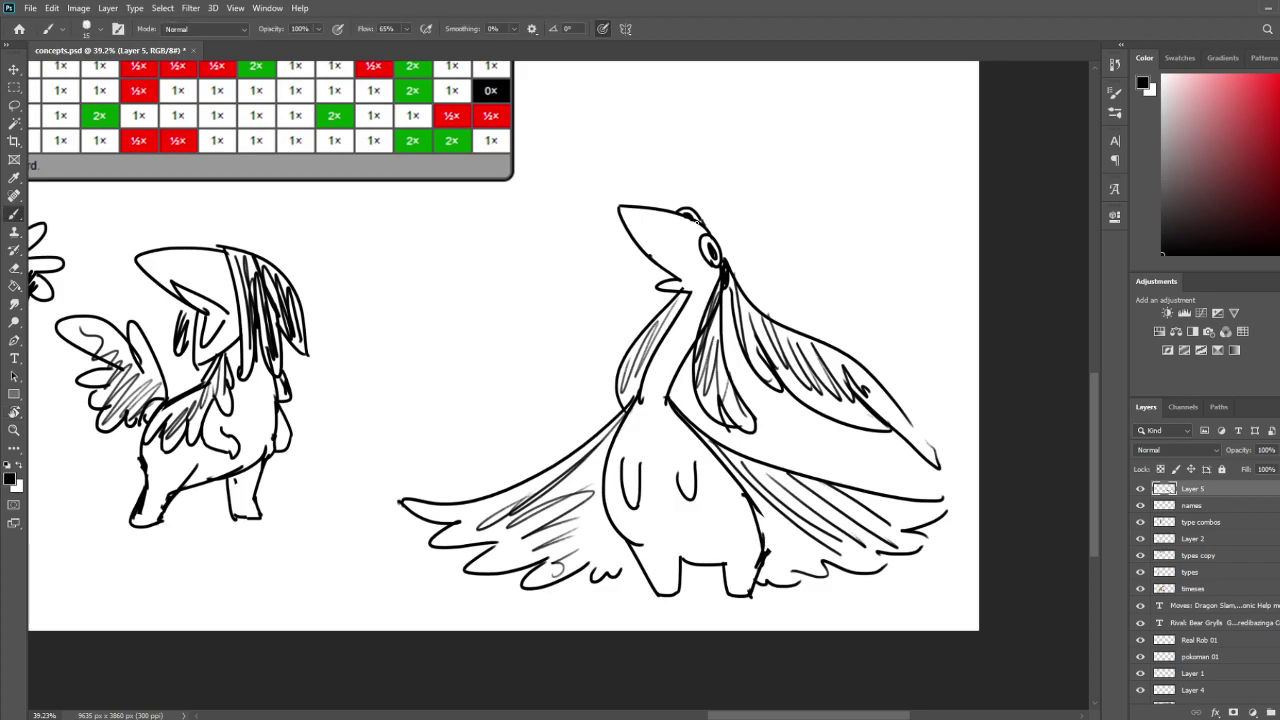
Erase the third creature's simple arms and redraw them as longer arms hanging beside and across its body
drag(798, 255, 769, 187)
key(e)
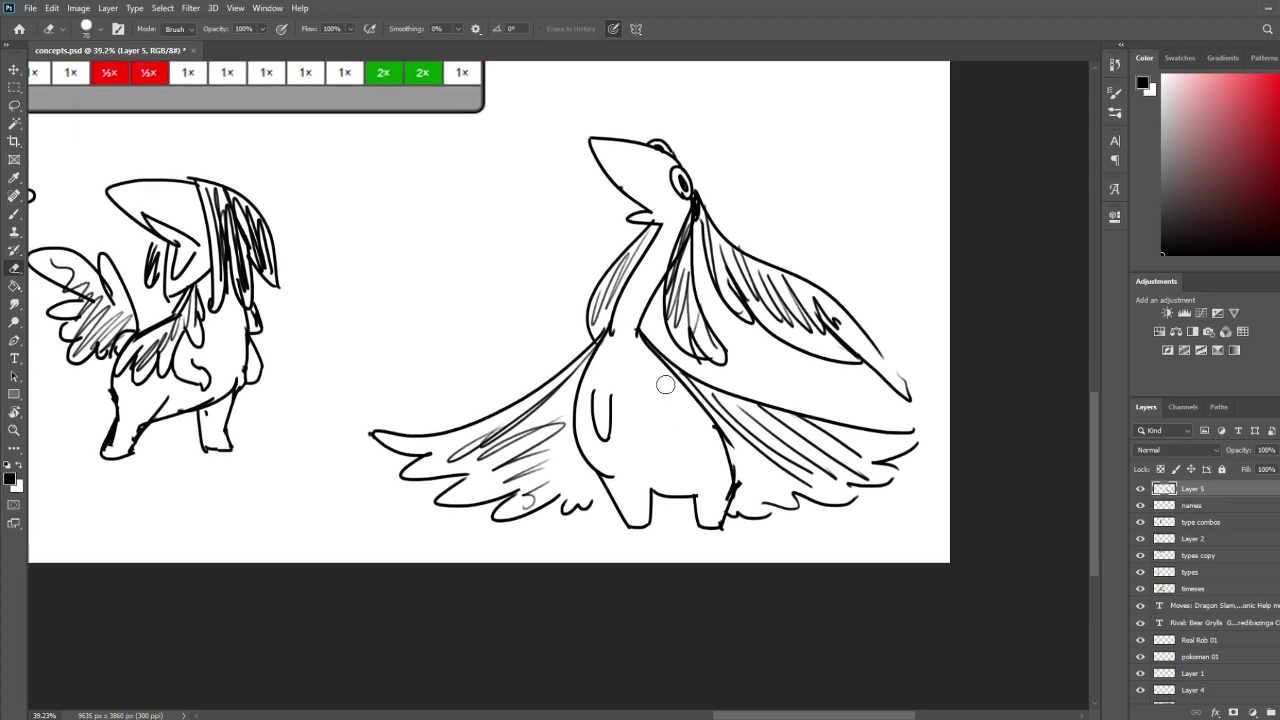
key(b)
drag(694, 466, 694, 500)
key(e)
drag(597, 405, 619, 480)
key(b)
drag(634, 383, 609, 394)
mouse_move(641, 401)
mouse_down()
mouse_move(632, 458)
mouse_move(655, 399)
mouse_move(579, 436)
mouse_move(586, 407)
mouse_move(574, 440)
mouse_up()
key(ctrl+z)
key(ctrl+z)
key(ctrl+z)
key(ctrl+z)
Redraw the third creature's lower belly as a curved line running between its two legs
key(e)
key(b)
key(e)
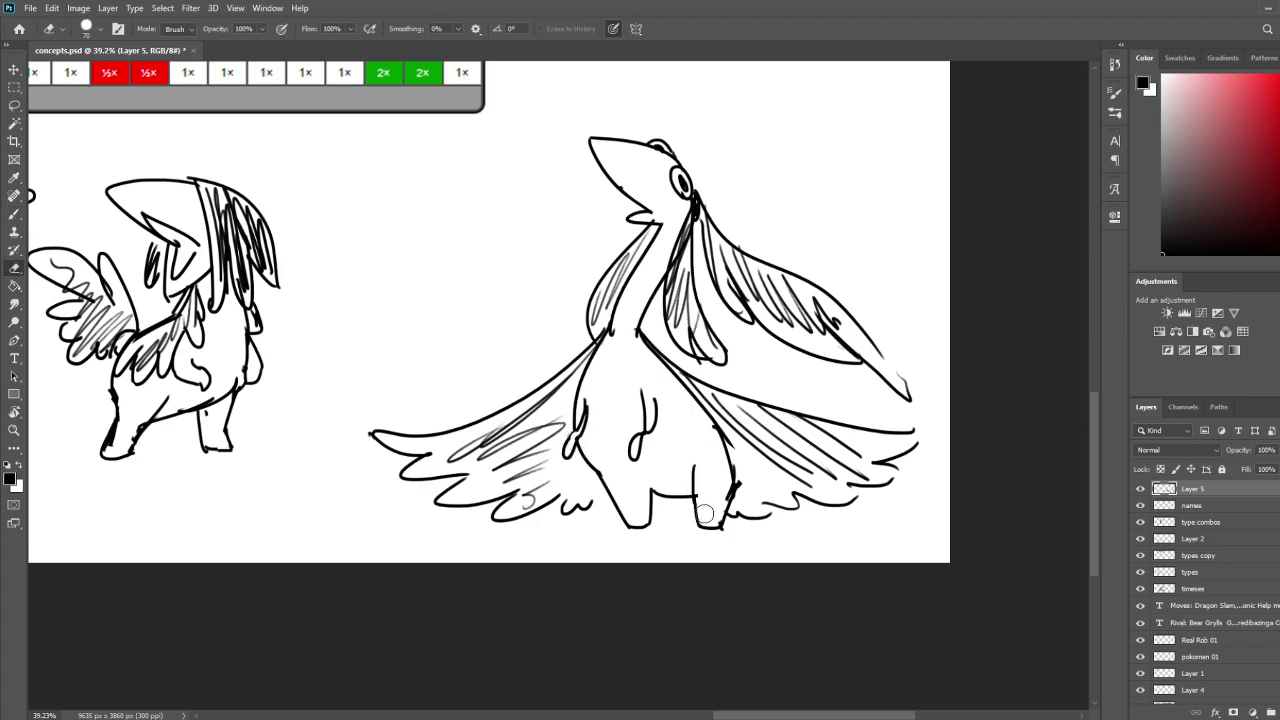
key(b)
mouse_move(618, 471)
mouse_down()
mouse_move(668, 492)
mouse_move(651, 492)
mouse_up()
key(ctrl+z)
key(ctrl+z)
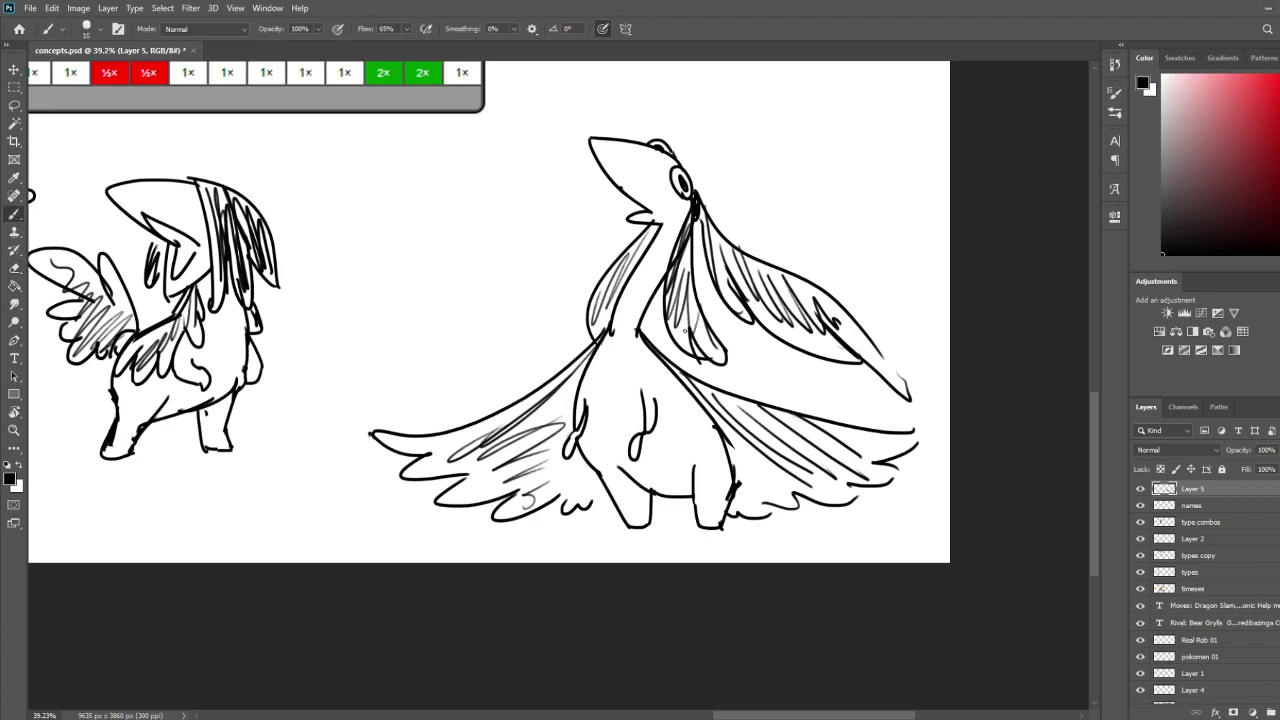
Draw a zigzag feather collar around the base of the third creature's neck
mouse_move(602, 326)
mouse_down()
mouse_move(608, 368)
mouse_move(626, 373)
mouse_up()
mouse_move(640, 332)
mouse_down()
mouse_move(636, 372)
mouse_move(624, 345)
mouse_move(610, 365)
mouse_up()
drag(616, 339, 638, 365)
drag(648, 335, 648, 367)
drag(654, 333, 650, 366)
Sketch a shaded puff of breath in front of the third creature's beak
drag(722, 116, 717, 198)
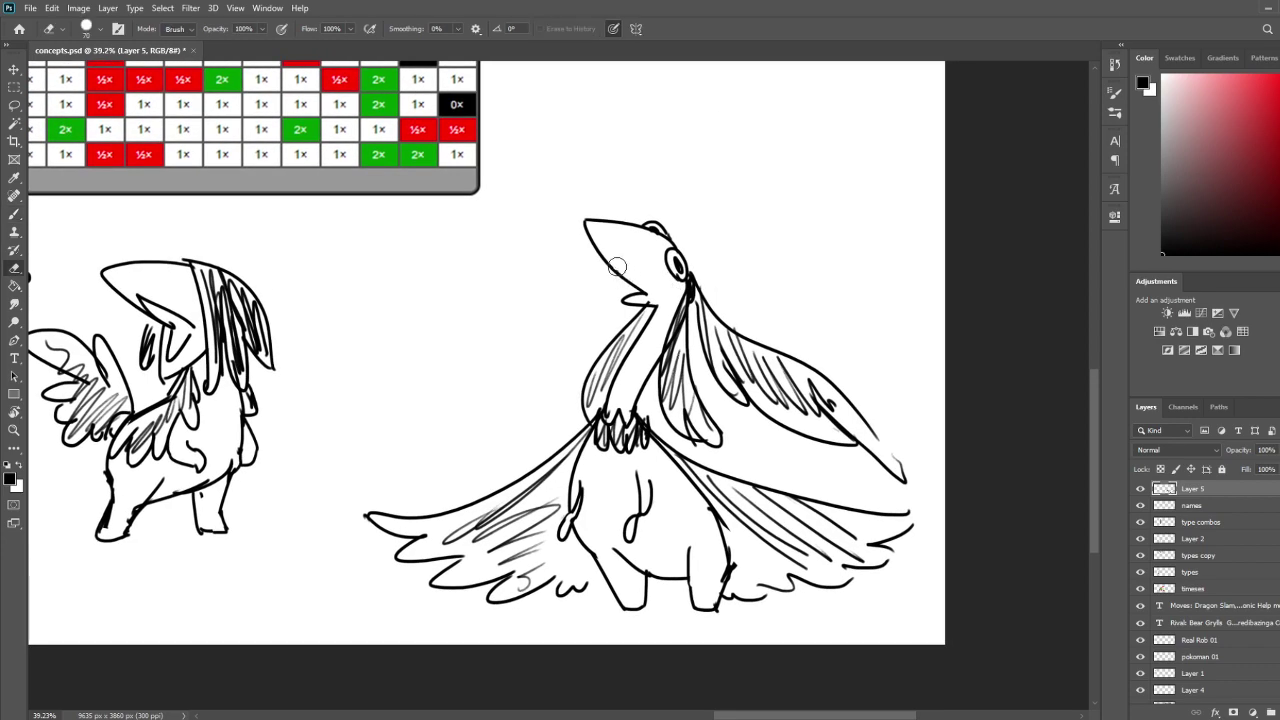
mouse_move(604, 282)
mouse_down()
mouse_move(580, 258)
mouse_move(518, 250)
mouse_move(574, 274)
mouse_move(524, 282)
mouse_move(521, 257)
mouse_move(743, 274)
mouse_move(736, 295)
mouse_up()
drag(924, 402, 848, 418)
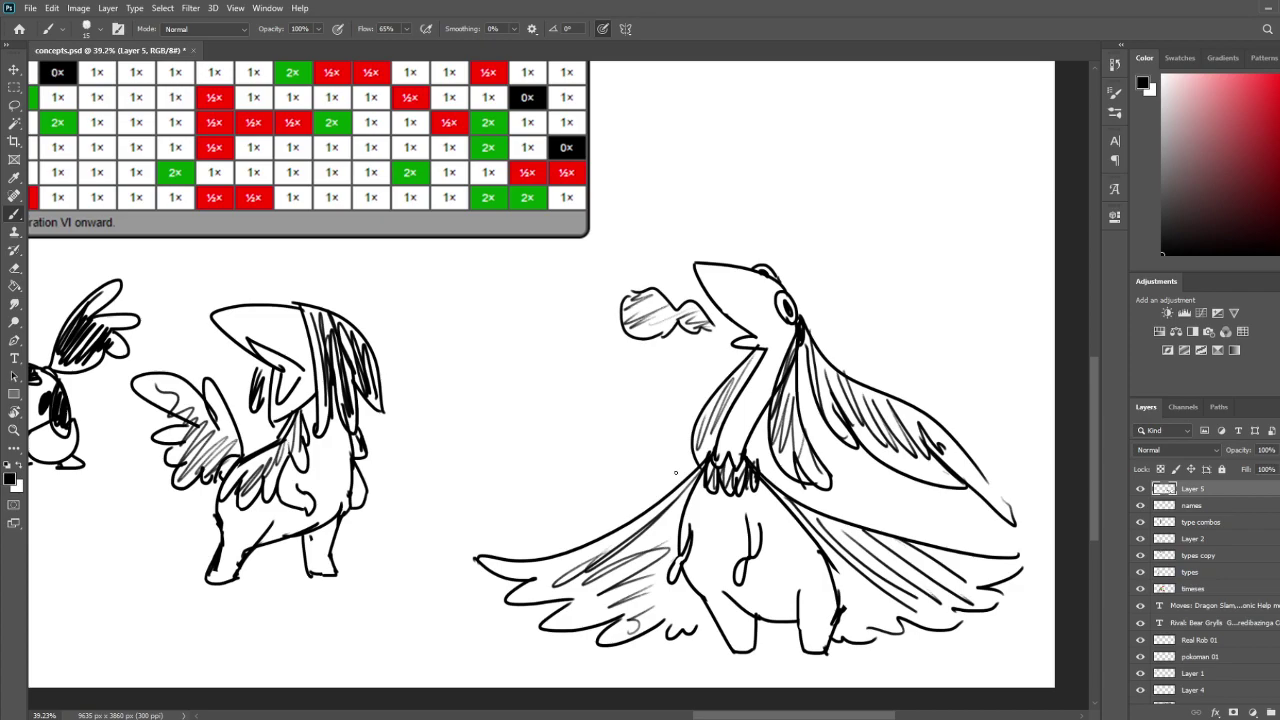
drag(614, 465, 583, 428)
key(v)
drag(880, 411, 698, 390)
key(b)
drag(799, 430, 749, 470)
mouse_move(583, 506)
mouse_down()
mouse_move(681, 514)
mouse_move(563, 501)
mouse_up()
drag(590, 489, 577, 509)
drag(653, 501, 673, 523)
drag(722, 452, 768, 506)
mouse_move(730, 452)
mouse_down()
mouse_move(780, 508)
mouse_move(808, 500)
mouse_up()
drag(782, 470, 842, 494)
mouse_move(850, 478)
mouse_down()
mouse_move(874, 486)
mouse_move(876, 465)
mouse_up()
drag(880, 440, 898, 446)
Sketch a small beaked head and long neck for a flying creature in the blank area above the third creature
drag(845, 351, 852, 565)
mouse_move(695, 163)
mouse_down()
mouse_move(594, 95)
mouse_move(620, 131)
mouse_move(692, 168)
mouse_up()
key(ctrl+z)
mouse_move(657, 148)
mouse_down()
mouse_move(673, 182)
mouse_move(735, 219)
mouse_up()
drag(676, 148, 745, 208)
key(e)
mouse_move(682, 176)
mouse_down()
mouse_move(662, 154)
mouse_move(698, 212)
mouse_up()
key(b)
mouse_move(658, 157)
mouse_down()
mouse_move(712, 221)
mouse_move(739, 213)
mouse_move(706, 225)
mouse_up()
key(space)
Draw the flying creature's body and two spread feathered wings, filling the wings with curved feather lines
mouse_move(734, 166)
mouse_down()
mouse_move(754, 250)
mouse_move(689, 279)
mouse_up()
mouse_move(682, 231)
mouse_down()
mouse_move(903, 197)
mouse_move(842, 222)
mouse_move(844, 250)
mouse_move(790, 305)
mouse_move(632, 335)
mouse_move(688, 348)
mouse_move(745, 320)
mouse_up()
mouse_move(676, 254)
mouse_down()
mouse_move(632, 338)
mouse_move(656, 332)
mouse_up()
mouse_move(690, 288)
mouse_down()
mouse_move(652, 344)
mouse_move(668, 352)
mouse_up()
drag(698, 326, 680, 350)
mouse_move(712, 236)
mouse_down()
mouse_move(849, 206)
mouse_move(734, 246)
mouse_up()
drag(824, 244, 722, 256)
mouse_move(818, 258)
mouse_down()
mouse_move(744, 268)
mouse_move(764, 278)
mouse_up()
mouse_move(794, 282)
mouse_down()
mouse_move(766, 290)
mouse_move(762, 306)
mouse_up()
drag(808, 300, 772, 310)
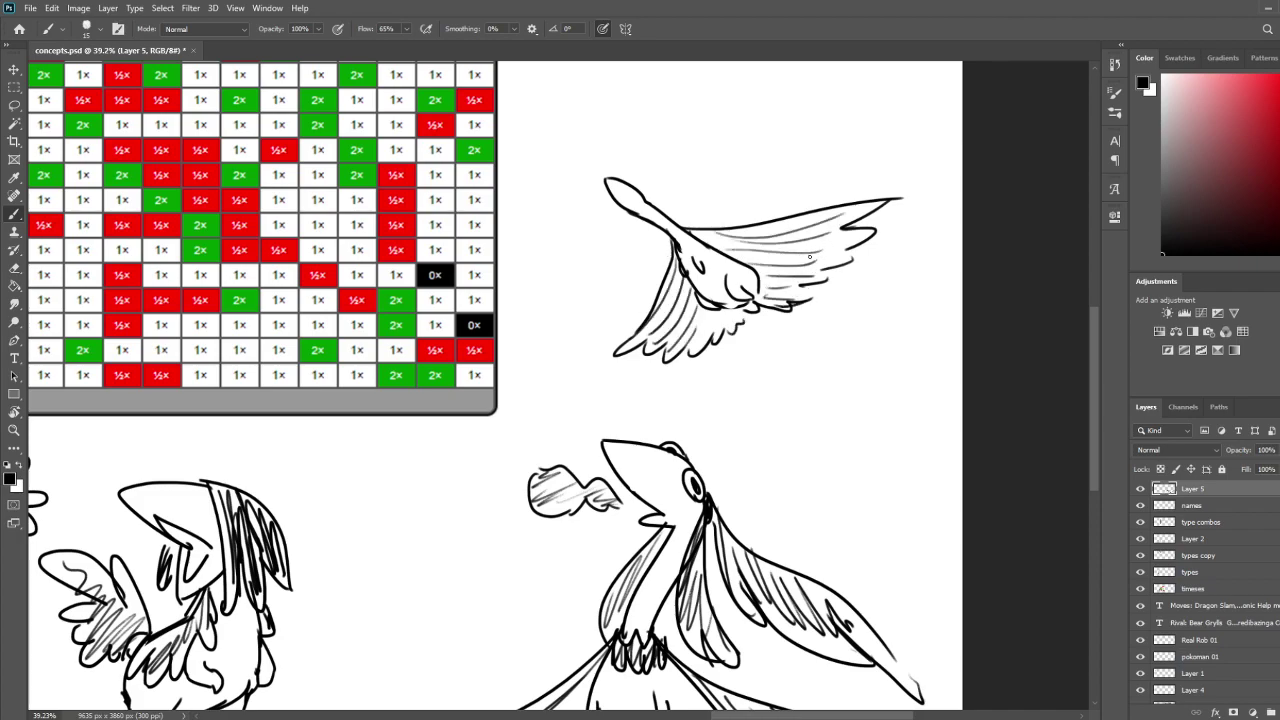
Add eyes, a swept-back head crest and a shaded trailing tail feather to the flying creature
mouse_move(624, 186)
mouse_down()
mouse_move(637, 190)
mouse_move(624, 193)
mouse_up()
mouse_move(608, 192)
mouse_down()
mouse_move(716, 227)
mouse_move(680, 222)
mouse_move(702, 224)
mouse_up()
key(ctrl+z)
key(ctrl+z)
mouse_move(808, 293)
mouse_down()
mouse_move(890, 352)
mouse_move(811, 311)
mouse_move(867, 339)
mouse_up()
mouse_move(806, 438)
mouse_down()
mouse_move(934, 258)
mouse_move(857, 451)
mouse_up()
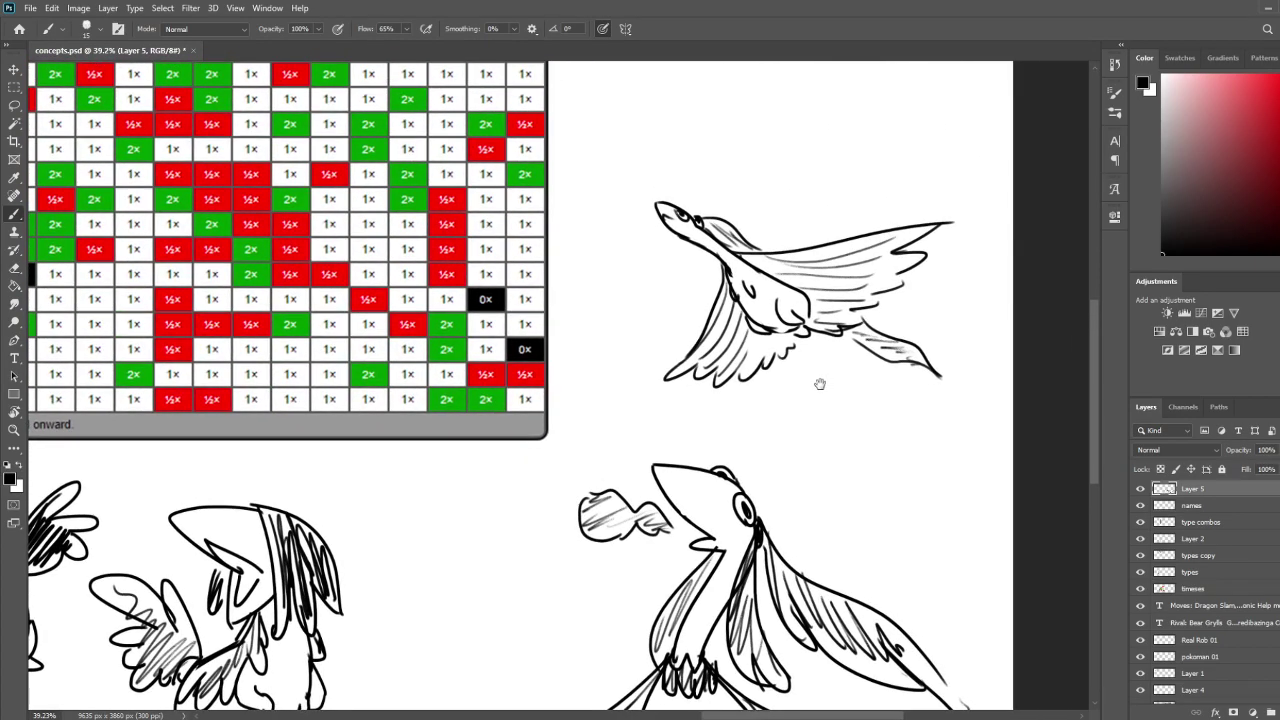
Redraw the line along the flying creature's neck, rotating the canvas for the stroke and back again
key(e)
key(r)
mouse_move(1000, 291)
mouse_down()
mouse_move(674, 469)
mouse_move(740, 482)
mouse_move(730, 506)
mouse_up()
key(b)
drag(745, 431, 725, 511)
key(ctrl+z)
drag(743, 450, 732, 497)
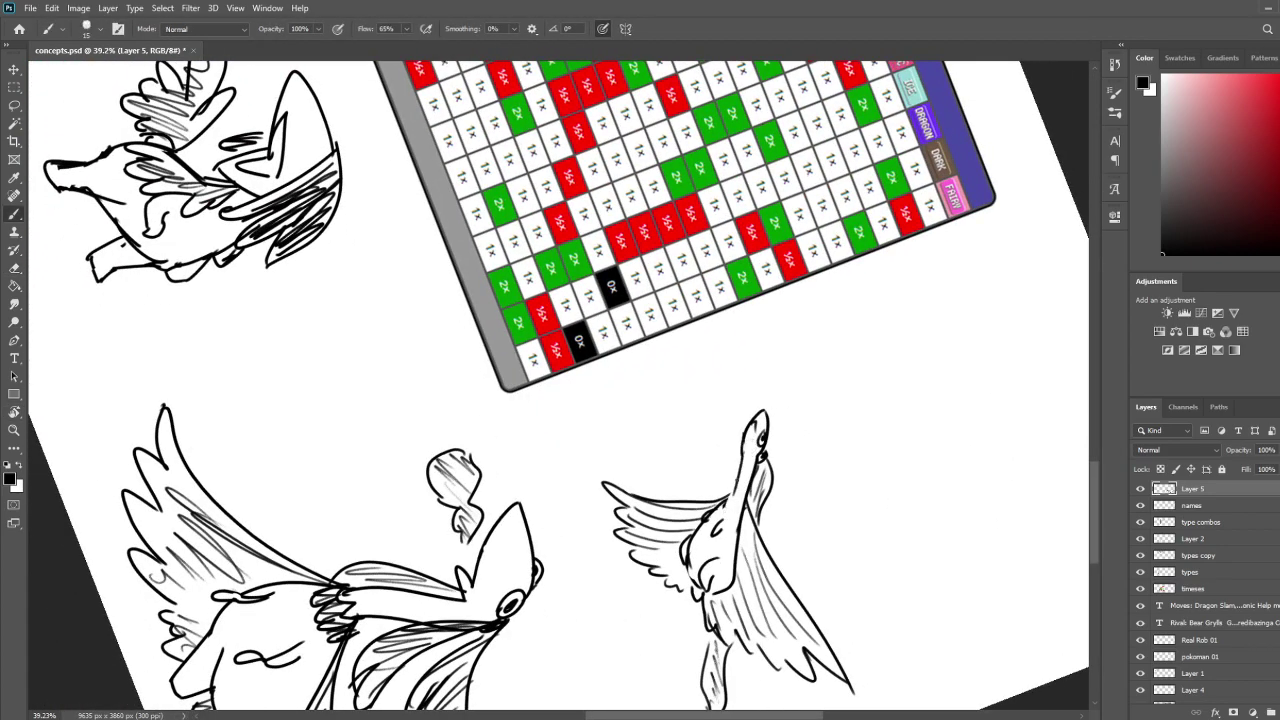
key(r)
mouse_move(869, 402)
mouse_down()
mouse_move(880, 323)
mouse_move(578, 283)
mouse_move(600, 272)
mouse_move(780, 414)
mouse_up()
Handwrite the underlined heading "Ghoul/Glide" above the flying creature
key(b)
mouse_move(849, 199)
mouse_down()
mouse_move(841, 214)
mouse_move(858, 218)
mouse_up()
drag(873, 209, 886, 208)
click(894, 216)
mouse_move(893, 196)
mouse_down()
mouse_move(892, 211)
mouse_move(809, 260)
mouse_up()
drag(720, 251, 878, 252)
mouse_move(818, 209)
mouse_down()
mouse_move(805, 243)
mouse_move(844, 242)
mouse_up()
mouse_move(851, 231)
mouse_down()
mouse_move(851, 242)
mouse_move(882, 238)
mouse_up()
Examine the Ghoul and Glide columns of the hand-drawn type chart for weaknesses and resistances
mouse_move(483, 672)
mouse_down()
mouse_move(863, 349)
mouse_move(917, 271)
mouse_move(974, 371)
mouse_move(826, 363)
mouse_move(994, 369)
mouse_move(852, 374)
mouse_move(763, 334)
mouse_move(743, 366)
mouse_move(794, 400)
mouse_move(797, 418)
mouse_up()
scroll(797, 417, left, 10)
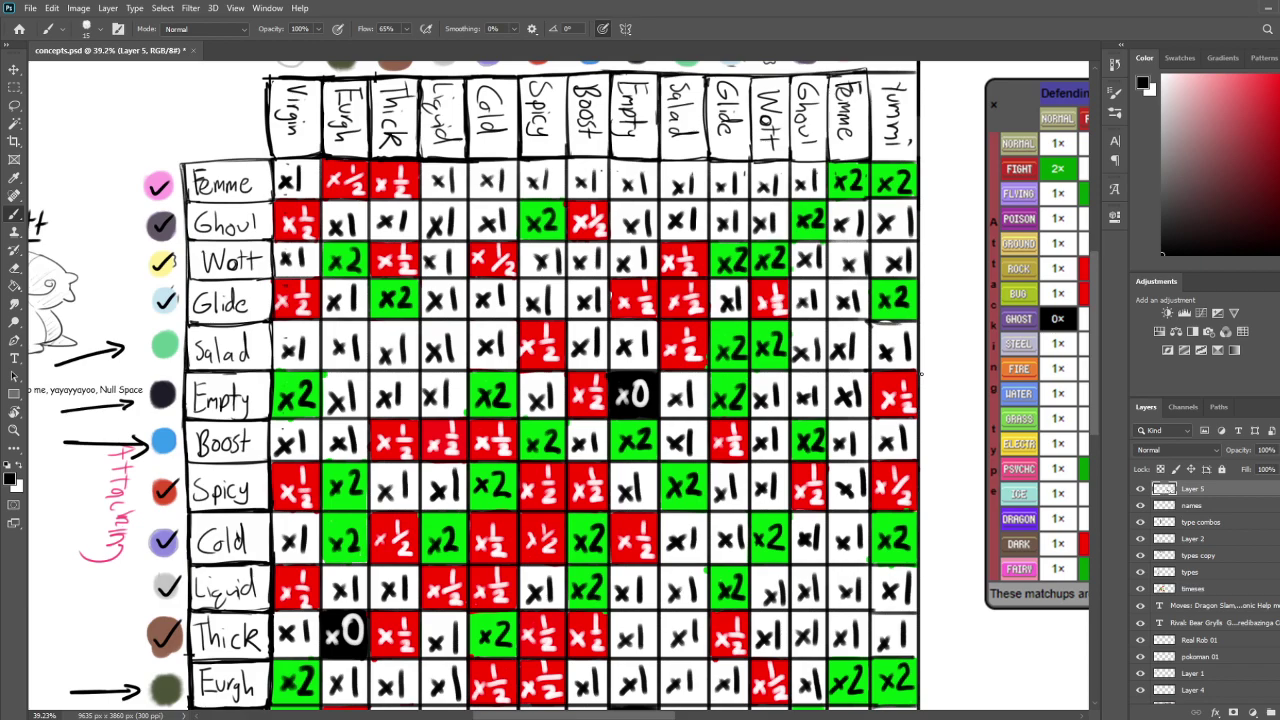
drag(654, 298, 540, 323)
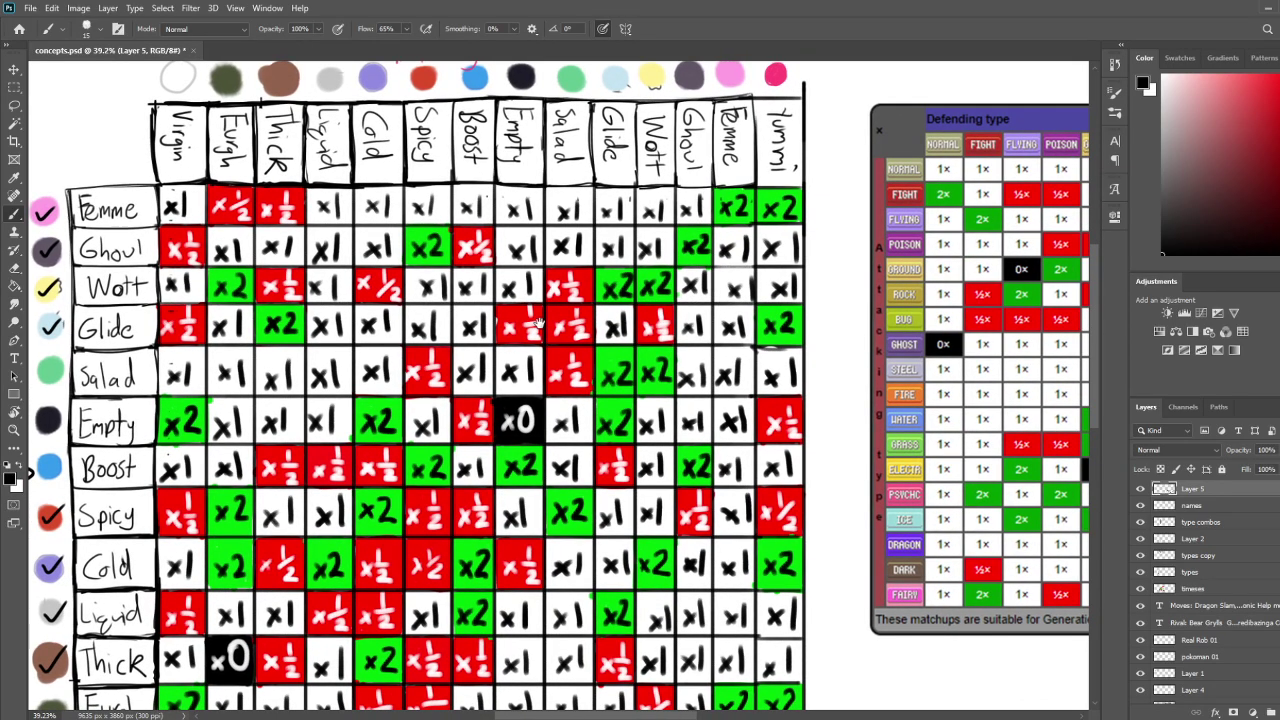
drag(434, 357, 494, 338)
scroll(491, 339, up, 1)
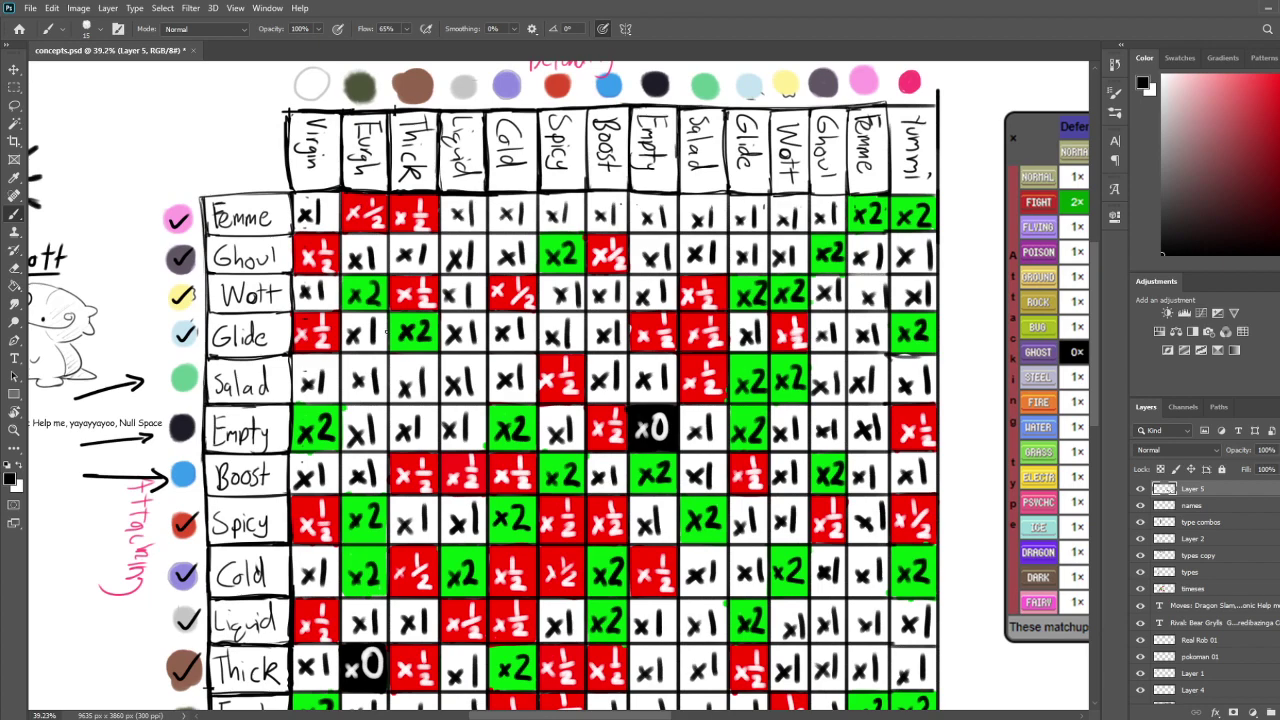
scroll(469, 323, right, 2)
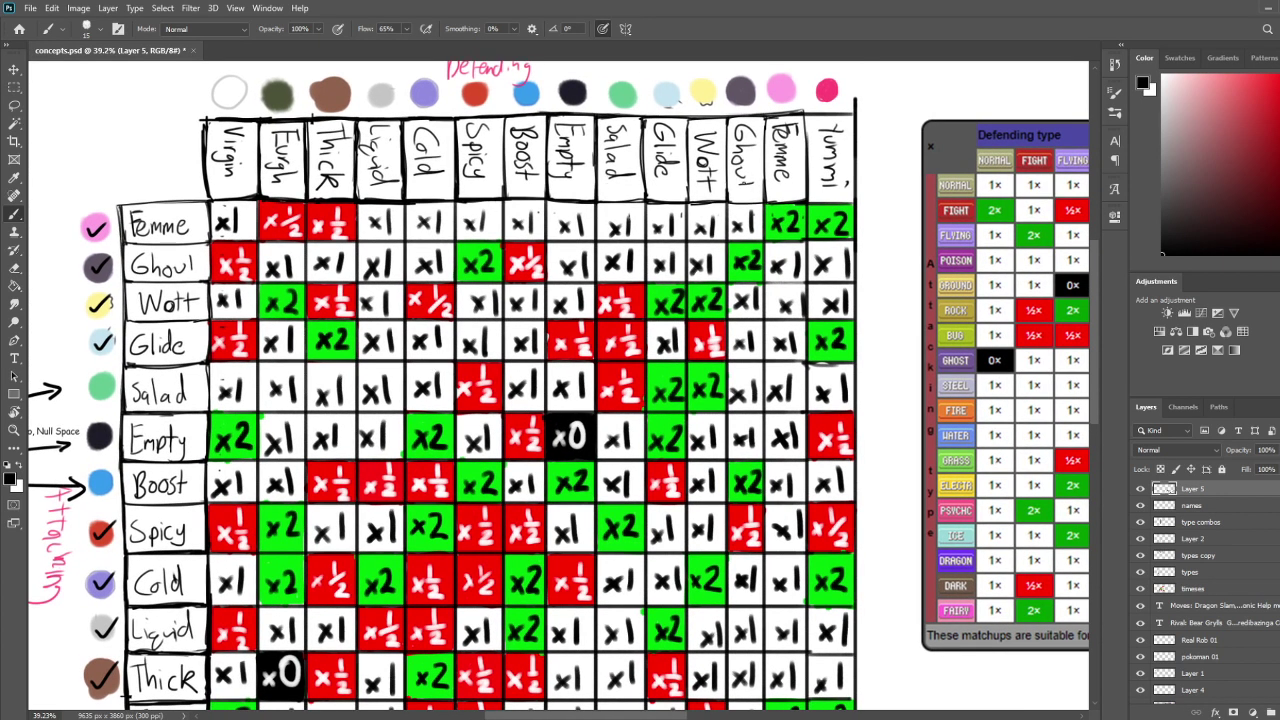
scroll(558, 390, down, 1)
scroll(558, 390, right, 1)
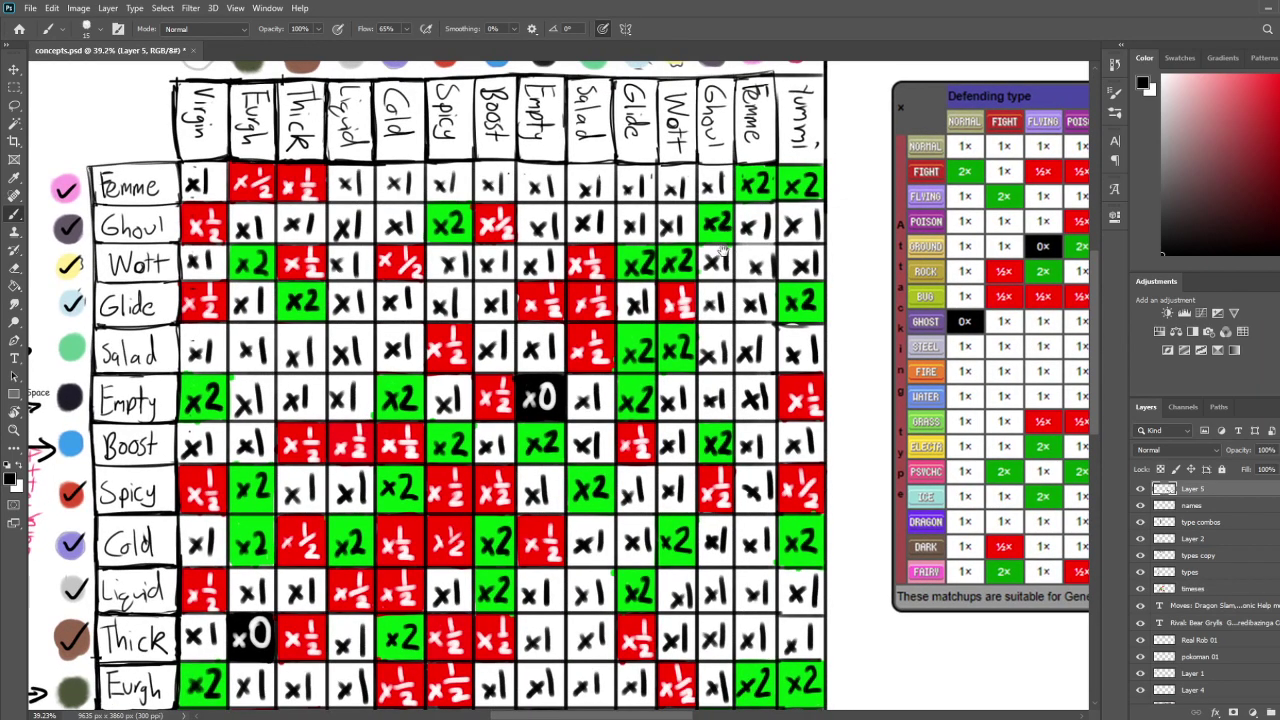
scroll(730, 262, down, 5)
scroll(730, 262, right, 1)
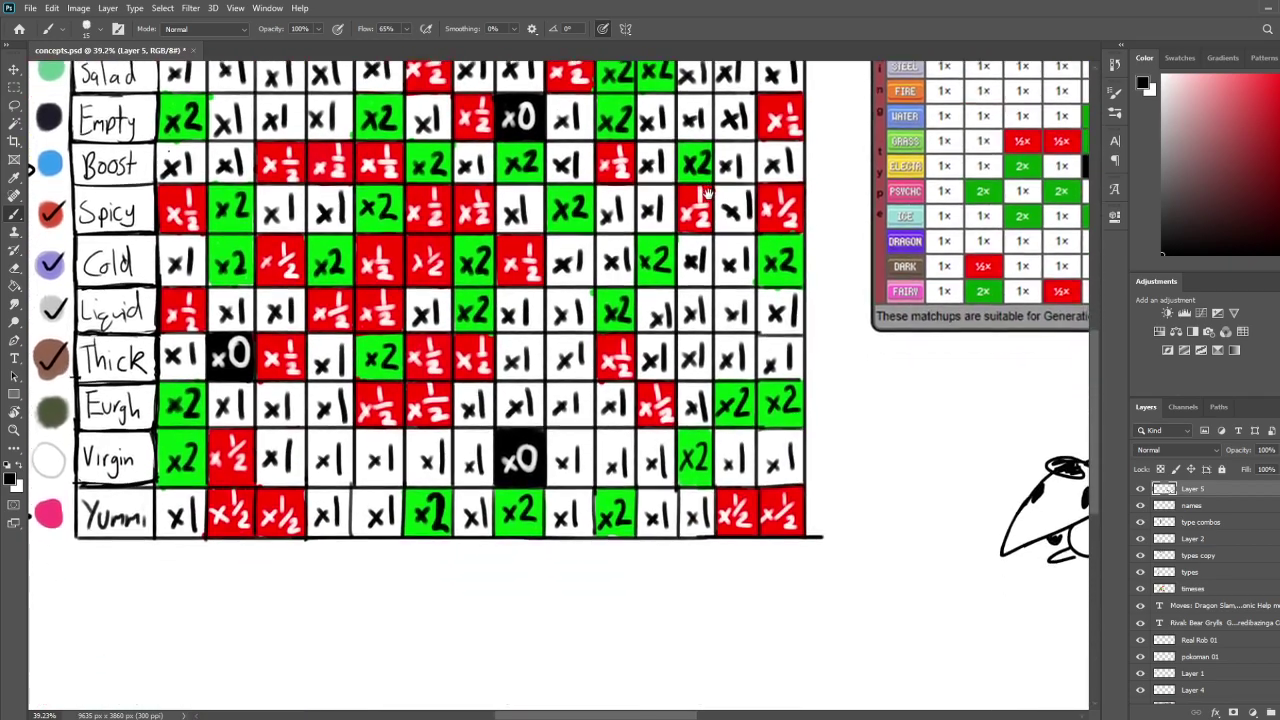
drag(708, 193, 706, 186)
drag(900, 350, 747, 344)
scroll(746, 343, left, 6)
scroll(783, 363, up, 4)
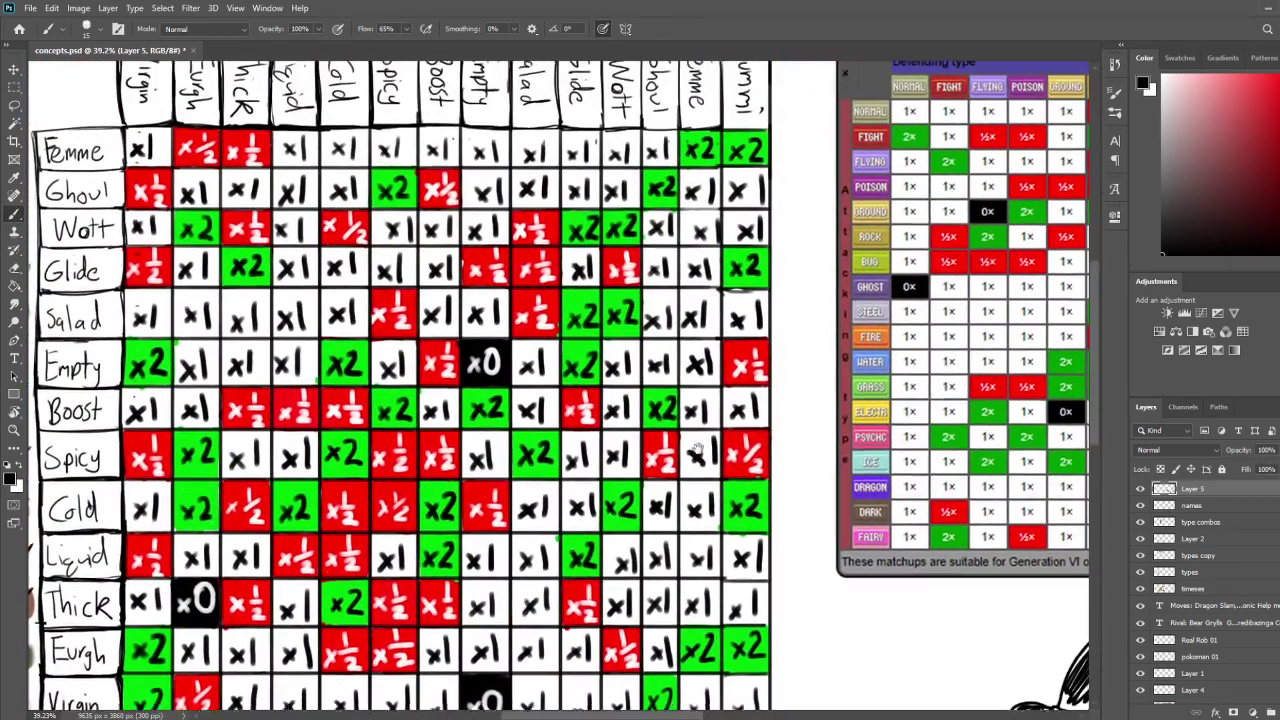
mouse_move(698, 449)
mouse_down()
mouse_move(683, 378)
mouse_move(682, 462)
mouse_move(690, 329)
mouse_move(190, 336)
mouse_up()
Handwrite the list "Ghoul, Boost, Virgin x2" beneath the Ghoul/Glide heading
drag(1000, 255, 603, 398)
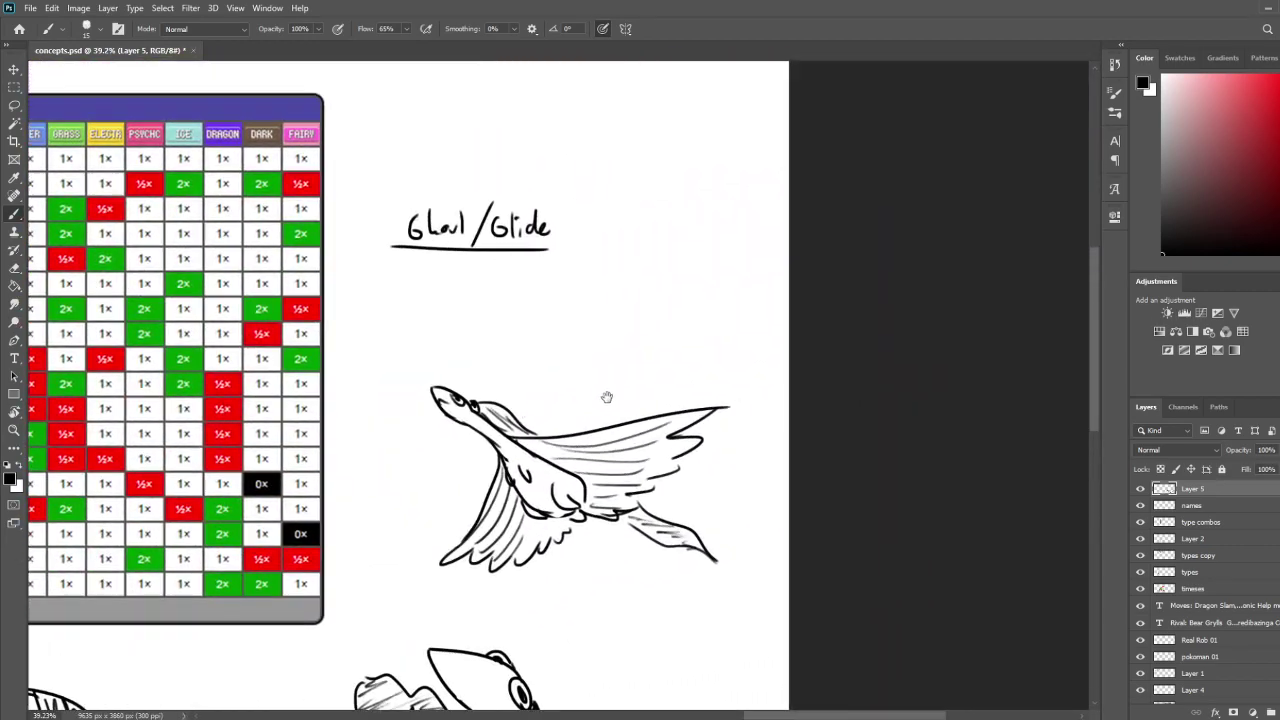
mouse_move(408, 268)
mouse_down()
mouse_move(404, 286)
mouse_move(440, 290)
mouse_move(400, 322)
mouse_move(454, 318)
mouse_up()
mouse_move(388, 349)
mouse_down()
mouse_move(440, 350)
mouse_move(438, 366)
mouse_up()
drag(450, 352, 478, 361)
drag(494, 342, 506, 357)
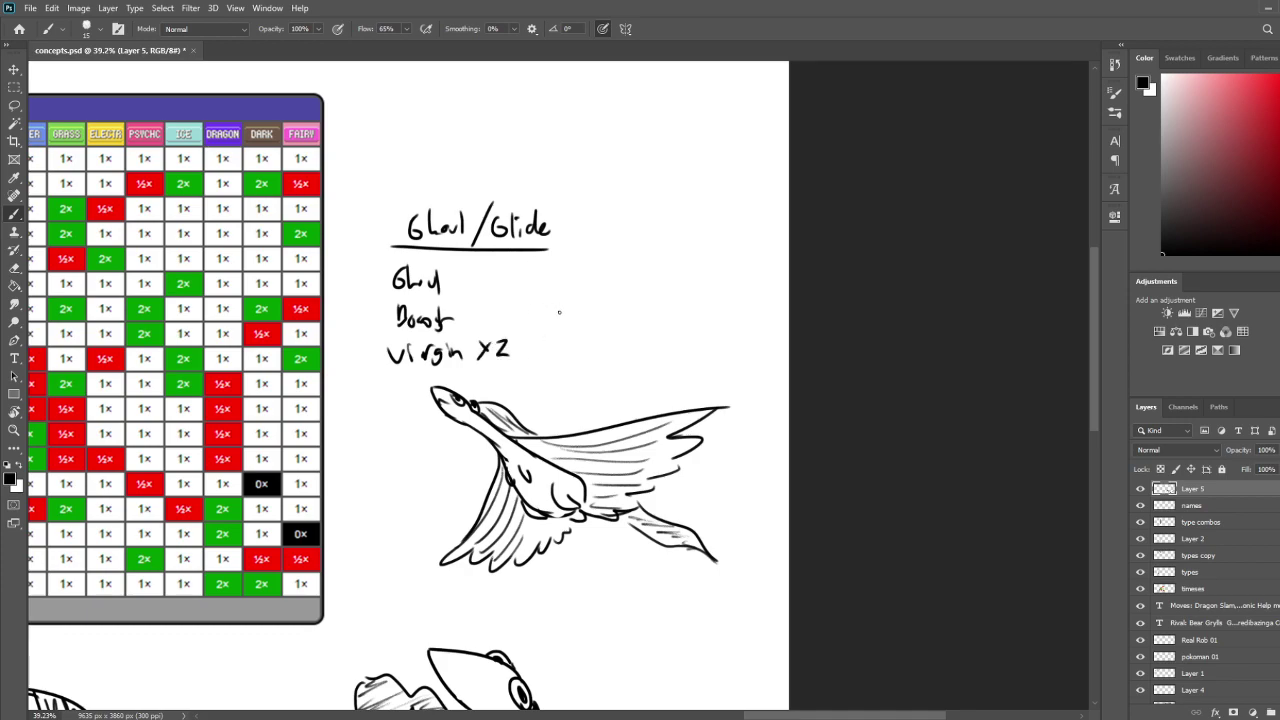
Write "Spicy x 1/2" beside the x2 list and frame the two lists with bracket lines
mouse_move(560, 282)
mouse_down()
mouse_move(550, 300)
mouse_move(572, 296)
mouse_up()
mouse_move(577, 290)
mouse_down()
mouse_move(597, 311)
mouse_move(654, 277)
mouse_up()
drag(642, 283, 653, 296)
mouse_move(524, 270)
mouse_down()
mouse_move(533, 383)
mouse_move(652, 360)
mouse_up()
drag(676, 352, 674, 256)
drag(520, 376, 369, 390)
drag(364, 386, 337, 274)
Check the Glide column in the hand-drawn chart and write "Wott, Salad, Empty, Yummi" beside the Ghoul/Glide heading
drag(405, 298, 668, 320)
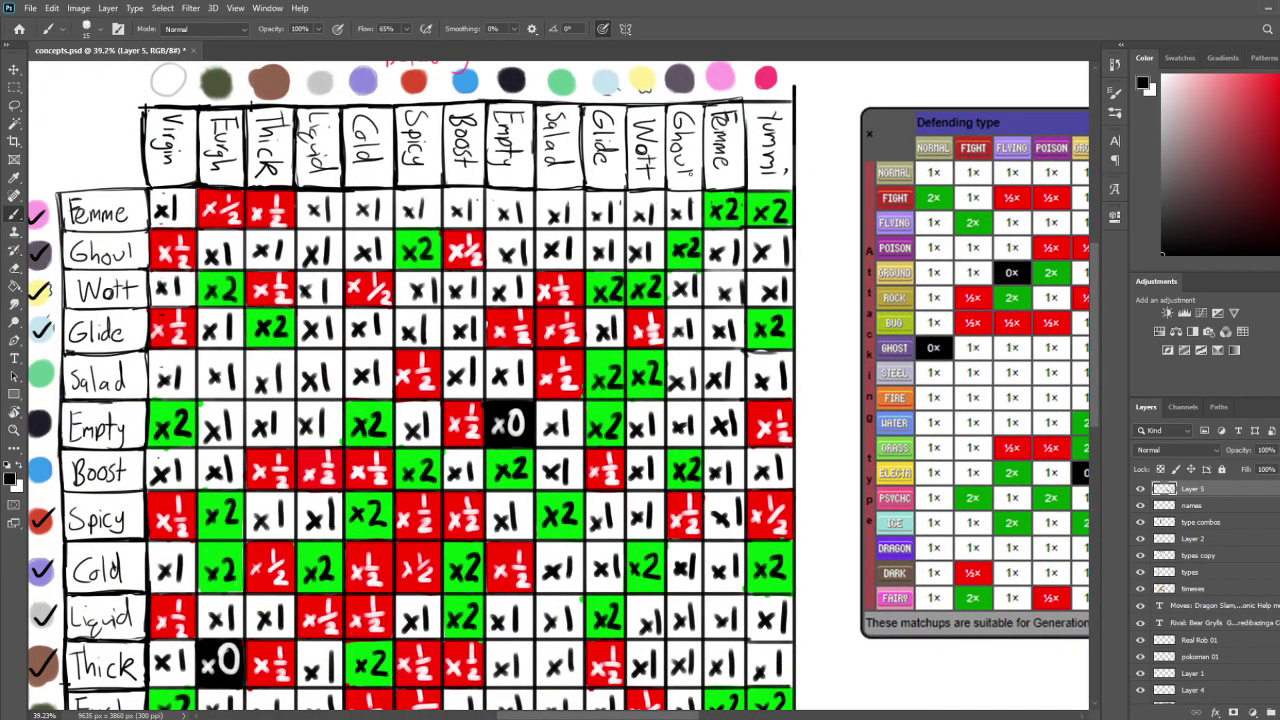
scroll(622, 309, down, 3)
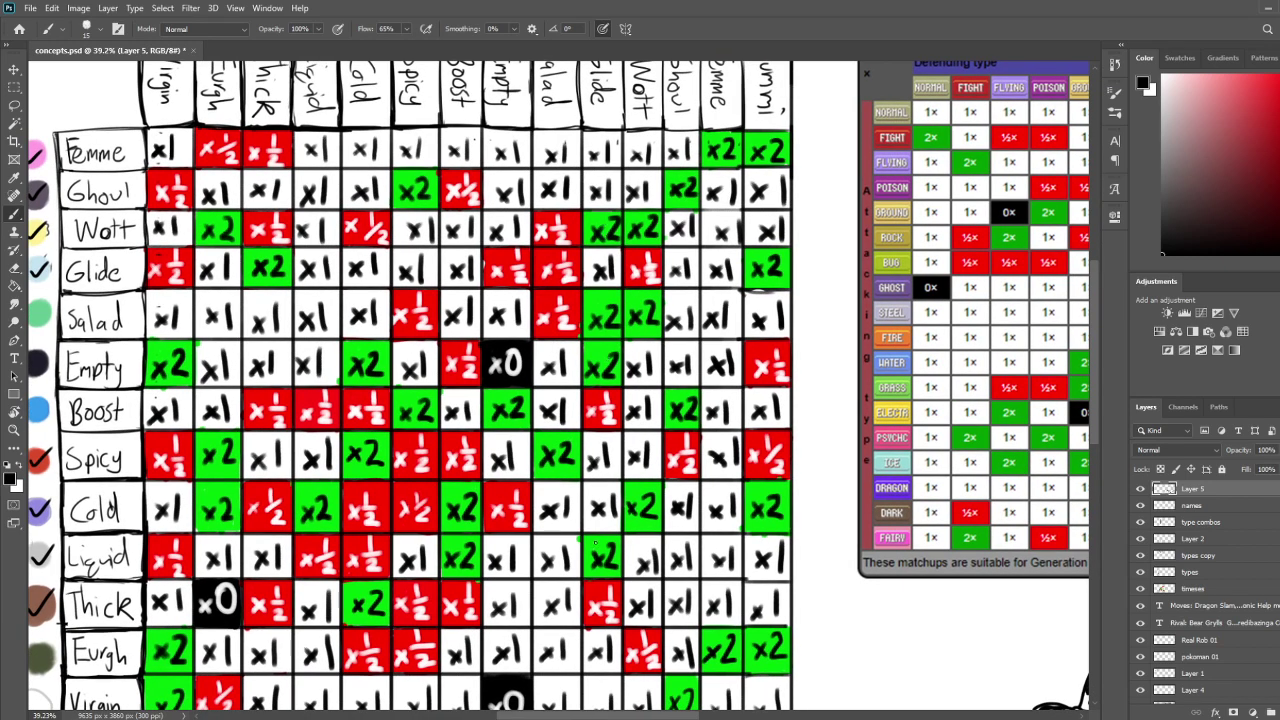
scroll(606, 551, down, 4)
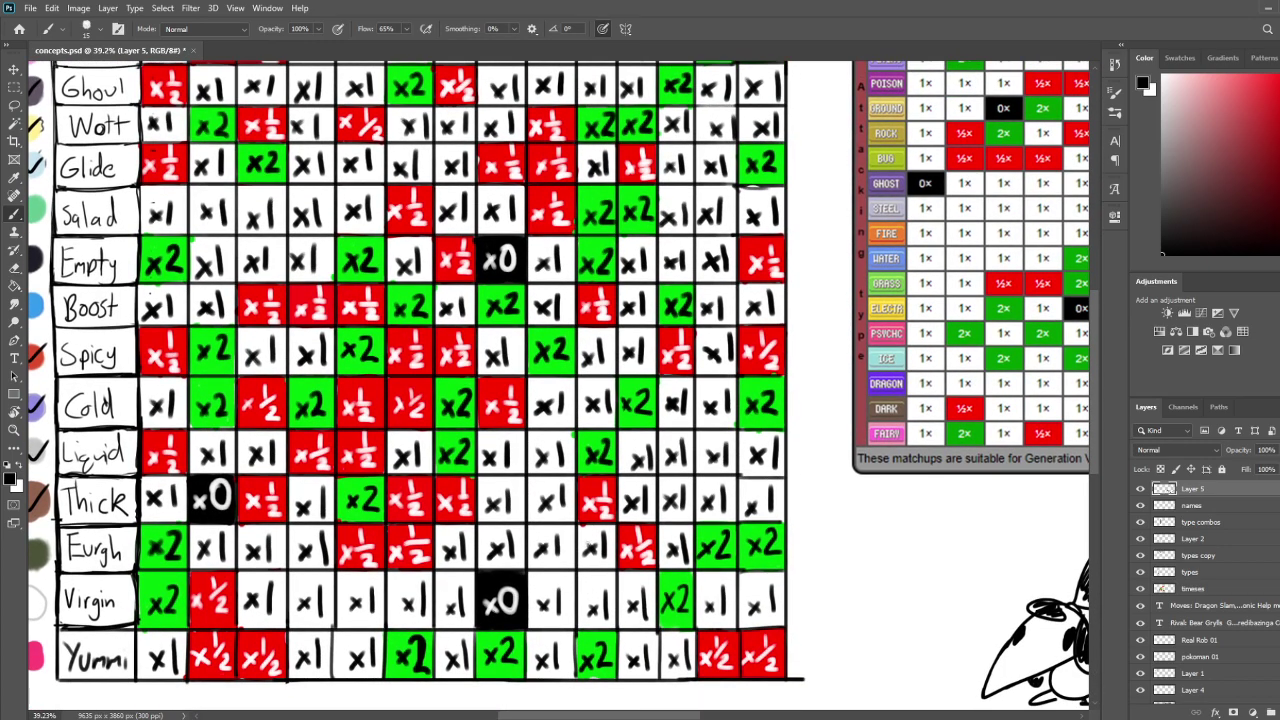
mouse_move(729, 384)
mouse_down()
mouse_move(420, 368)
mouse_move(634, 389)
mouse_up()
drag(532, 196, 587, 201)
click(591, 199)
drag(591, 182, 600, 199)
drag(594, 188, 629, 195)
drag(642, 185, 658, 194)
mouse_move(663, 169)
mouse_down()
mouse_move(664, 200)
mouse_move(618, 220)
mouse_move(648, 214)
mouse_up()
mouse_move(654, 196)
mouse_down()
mouse_move(666, 226)
mouse_move(646, 258)
mouse_move(668, 242)
mouse_up()
drag(669, 234, 684, 241)
drag(686, 233, 700, 242)
click(702, 224)
Frame the Wott, Salad, Empty and Yummi list with lines beneath it and along both sides
drag(602, 249, 716, 253)
drag(721, 174, 722, 252)
drag(545, 248, 594, 250)
drag(540, 178, 546, 240)
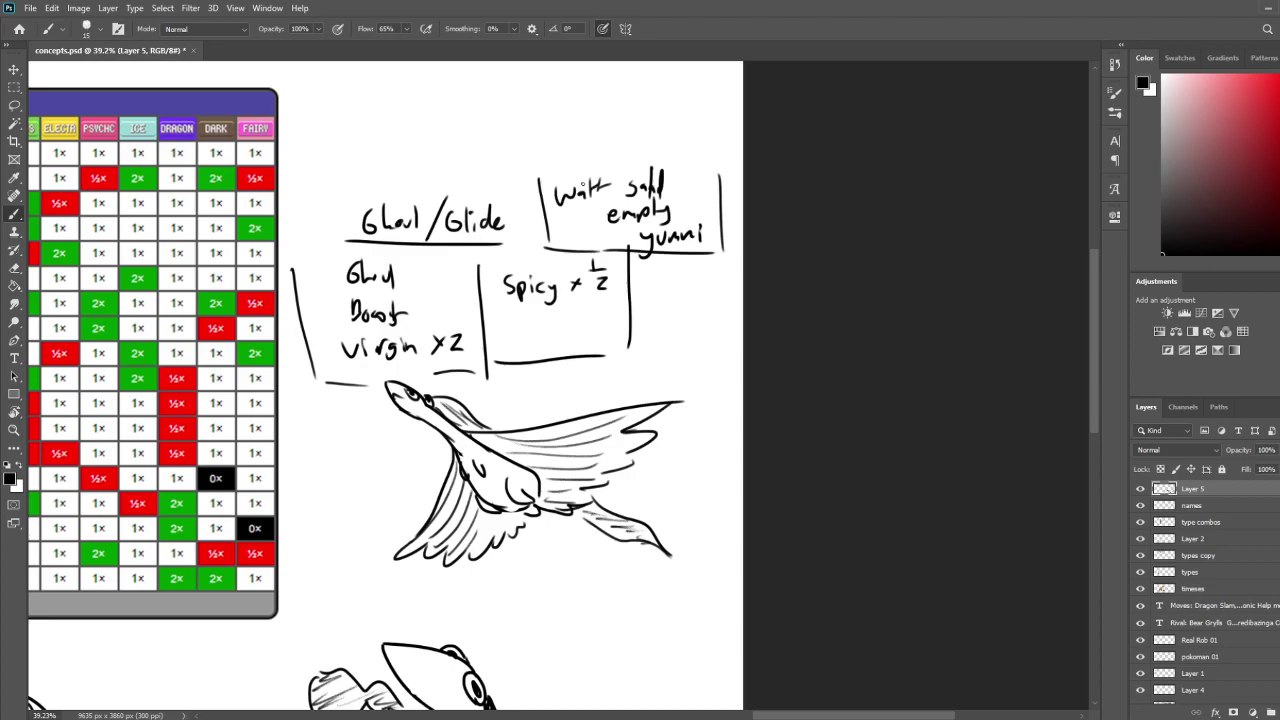
Check the chart for resistances and add "Boost x 1/2" and "Thick x 1/2" beneath the Spicy entry
mouse_move(401, 331)
mouse_down()
mouse_move(873, 326)
mouse_move(866, 318)
mouse_up()
mouse_move(60, 302)
mouse_down()
mouse_move(683, 240)
mouse_move(639, 298)
mouse_up()
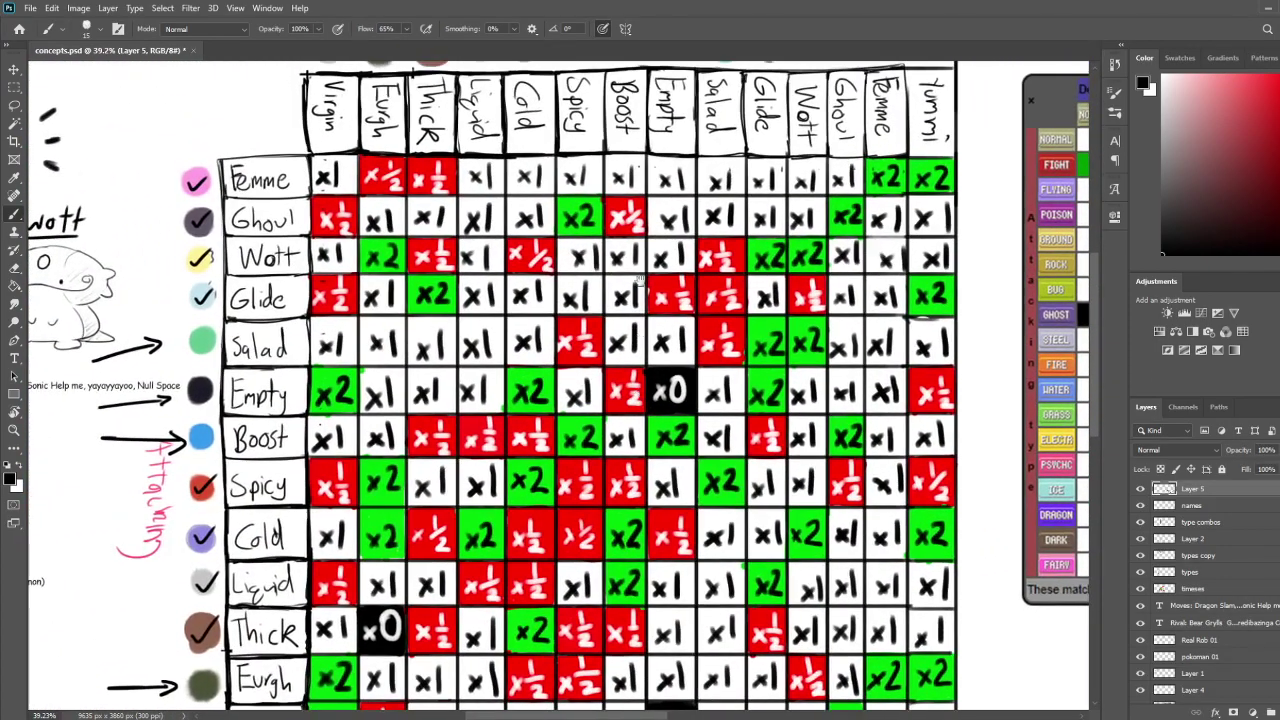
drag(785, 407, 725, 276)
scroll(713, 337, down, 3)
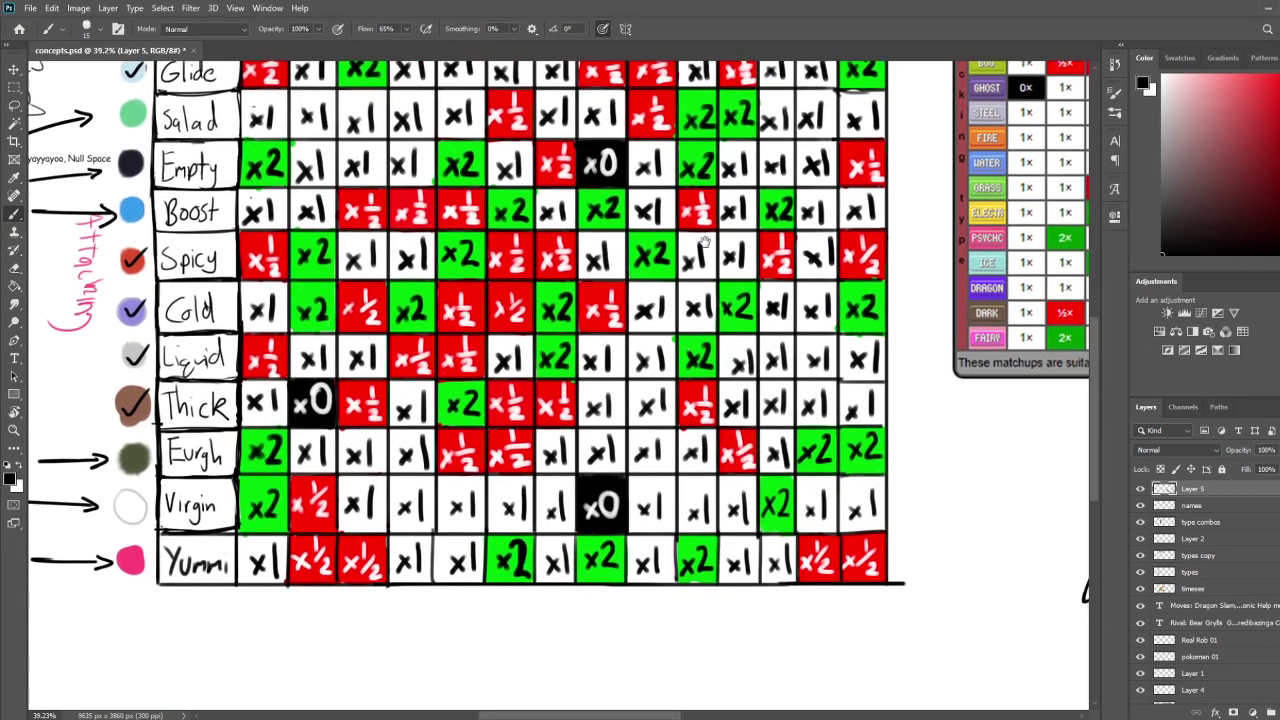
scroll(520, 305, right, 8)
scroll(520, 305, up, 5)
scroll(520, 305, right, 10)
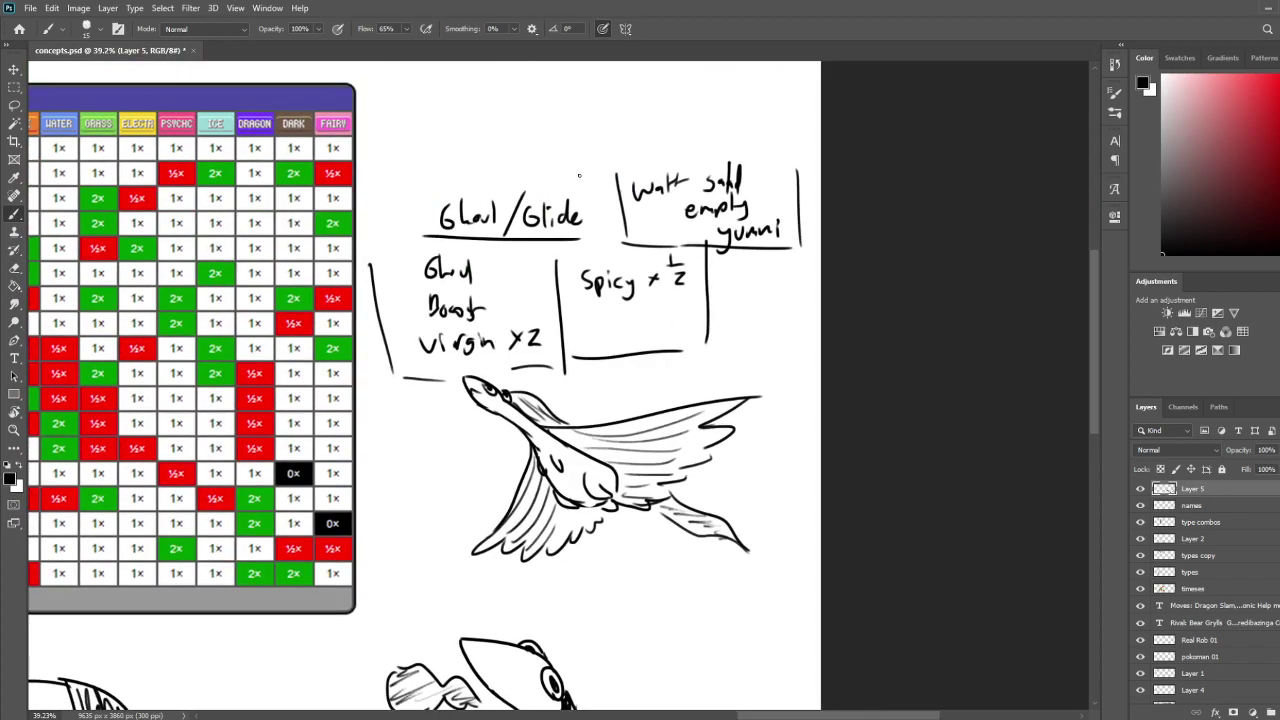
drag(585, 314, 633, 308)
mouse_move(588, 324)
mouse_down()
mouse_move(596, 346)
mouse_move(642, 346)
mouse_up()
drag(651, 297, 662, 304)
mouse_move(663, 295)
mouse_down()
mouse_move(652, 309)
mouse_move(682, 315)
mouse_move(661, 341)
mouse_up()
drag(661, 329, 652, 341)
drag(672, 320, 673, 334)
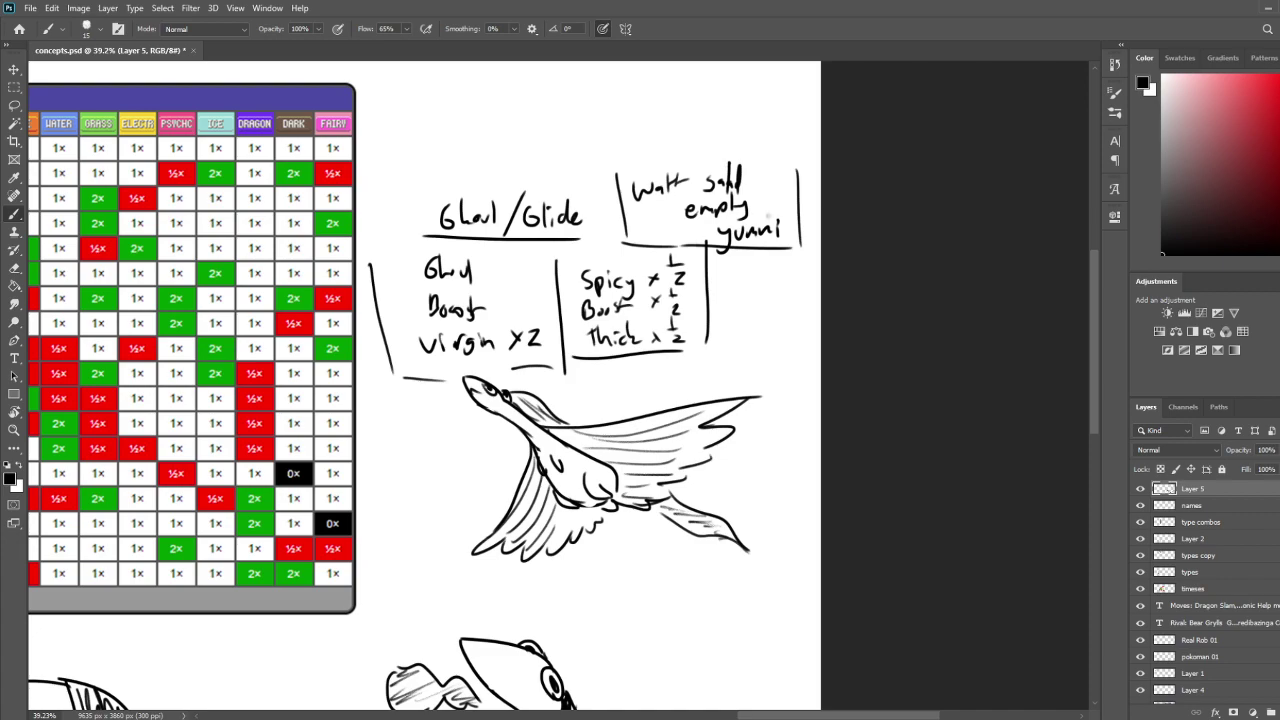
Write the totals "weak 7x" and "resists 3x" beside the resistance list
drag(733, 292, 812, 302)
drag(812, 290, 802, 306)
drag(722, 316, 810, 337)
drag(810, 325, 800, 338)
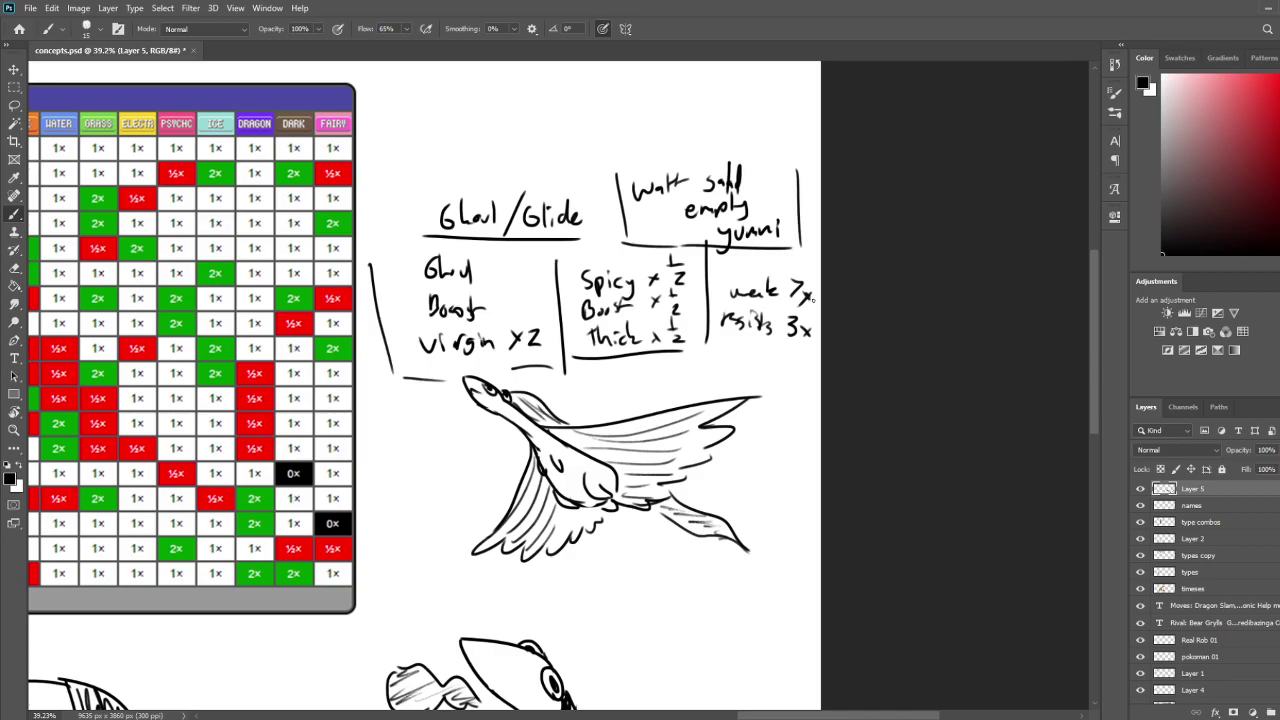
Examine the whole hand-drawn type chart again, from its heading row down to the Yummi row
drag(250, 500, 1076, 376)
drag(332, 456, 801, 478)
scroll(805, 480, down, 5)
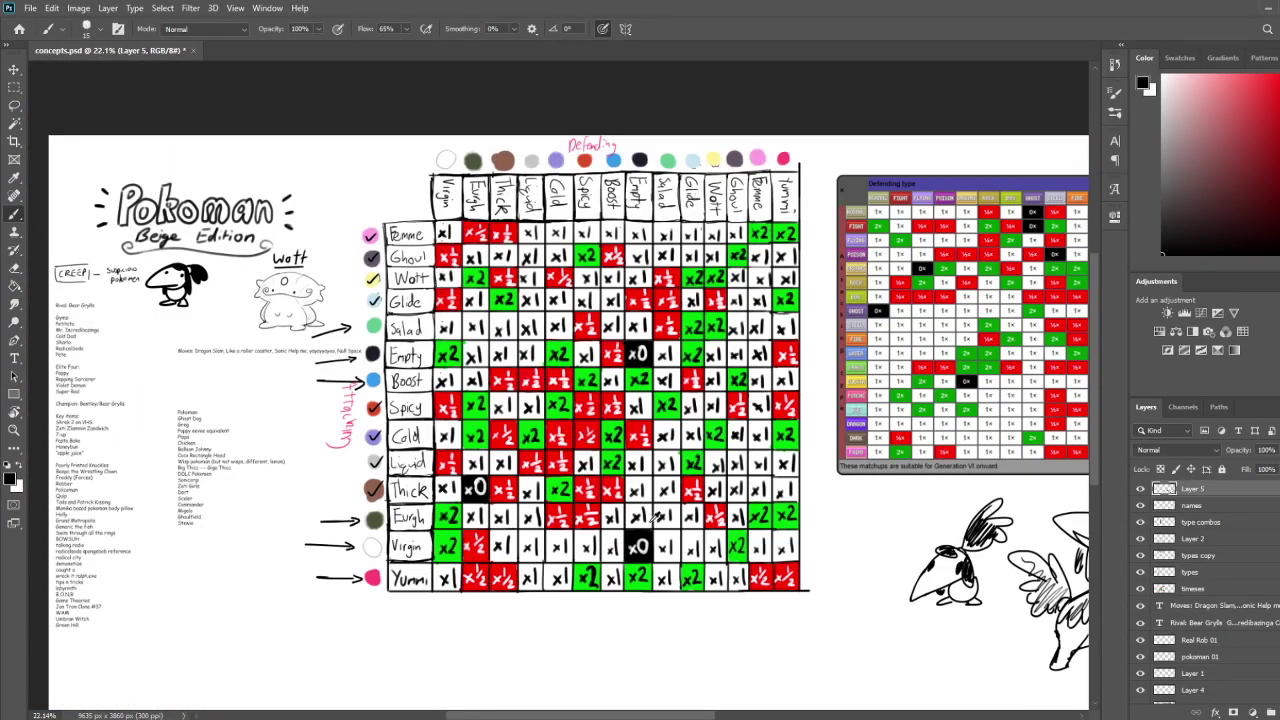
scroll(728, 464, up, 4)
scroll(730, 465, up, 1)
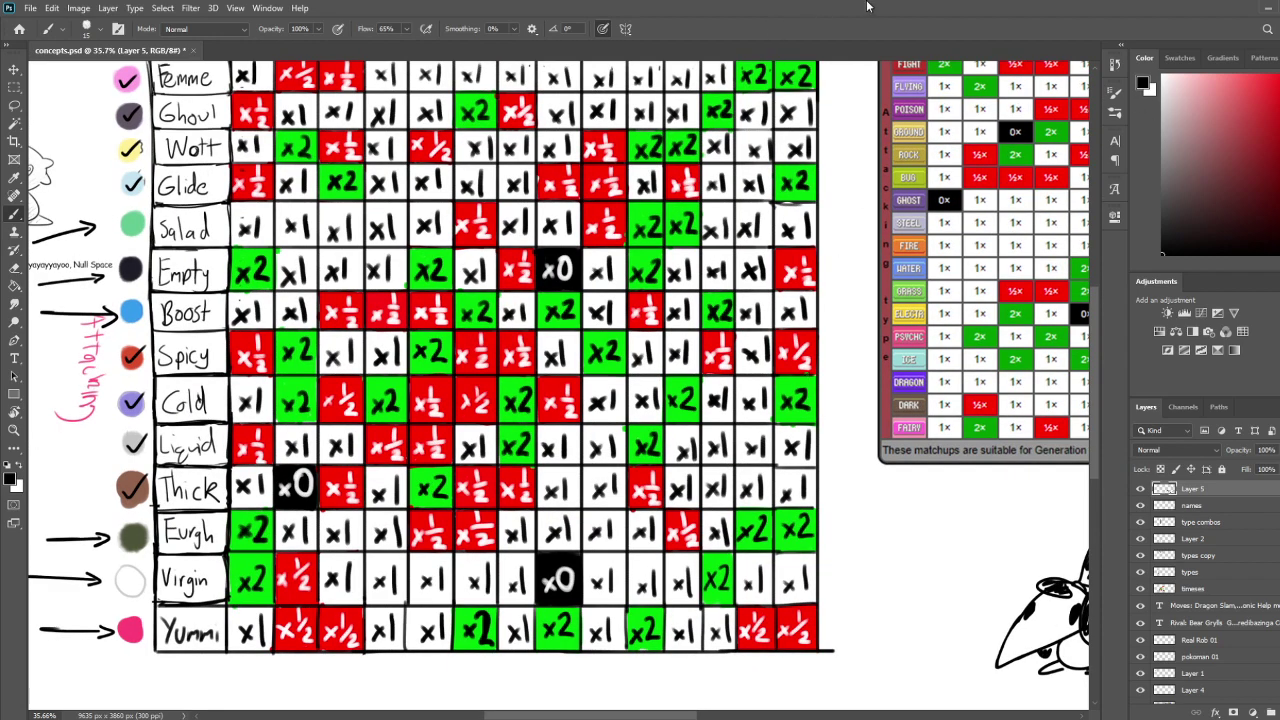
drag(649, 277, 330, 258)
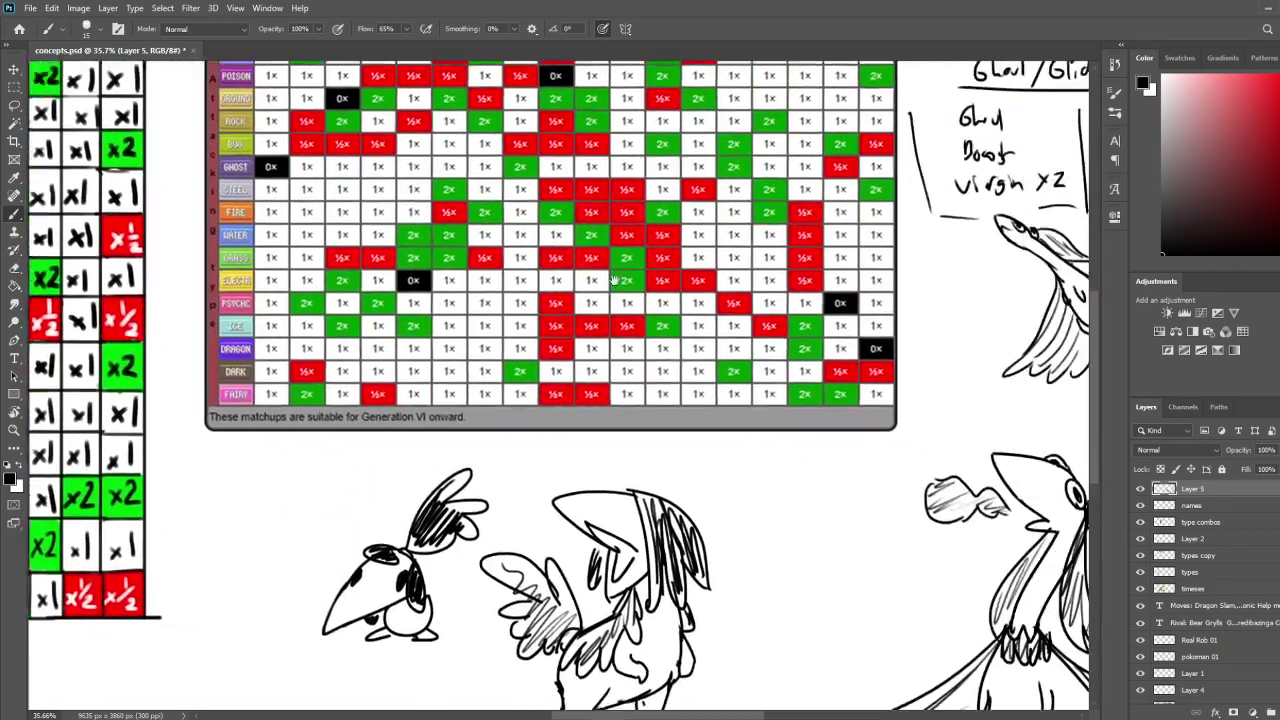
Draw a small feather collar at the base of the flying creature's neck
mouse_move(580, 300)
mouse_down()
mouse_move(598, 324)
mouse_move(634, 151)
mouse_move(676, 207)
mouse_up()
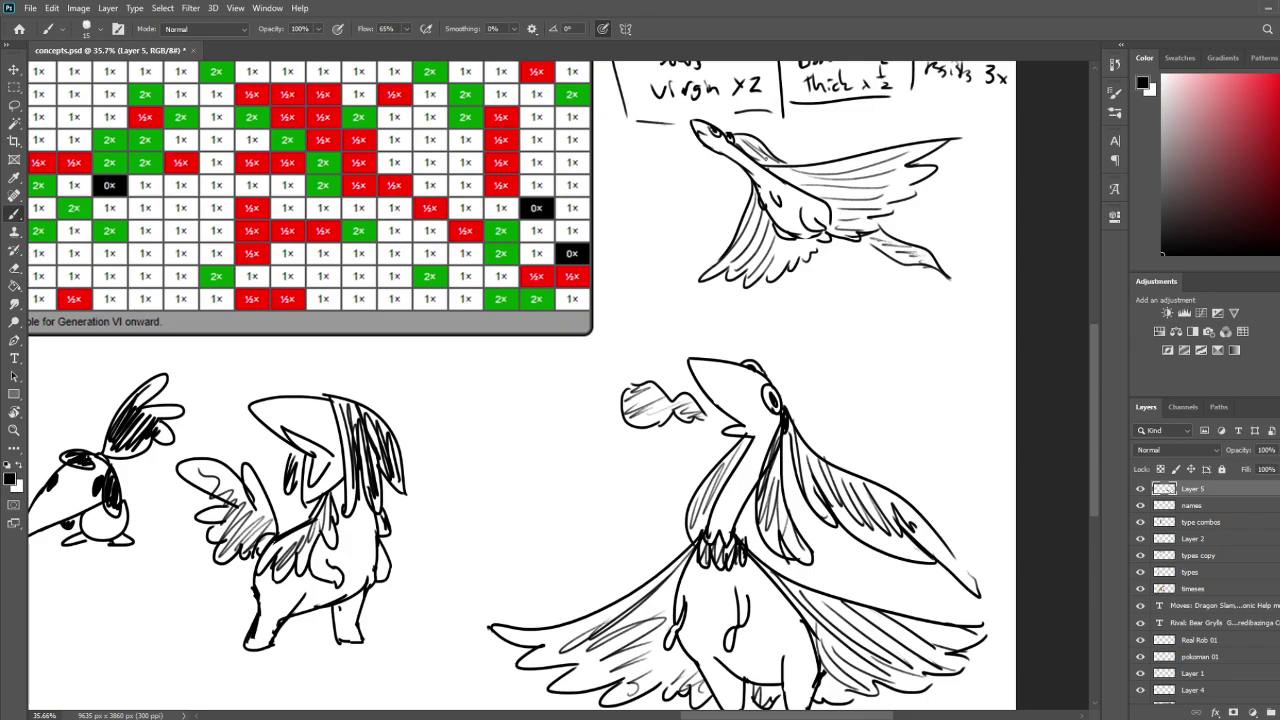
drag(768, 168, 752, 180)
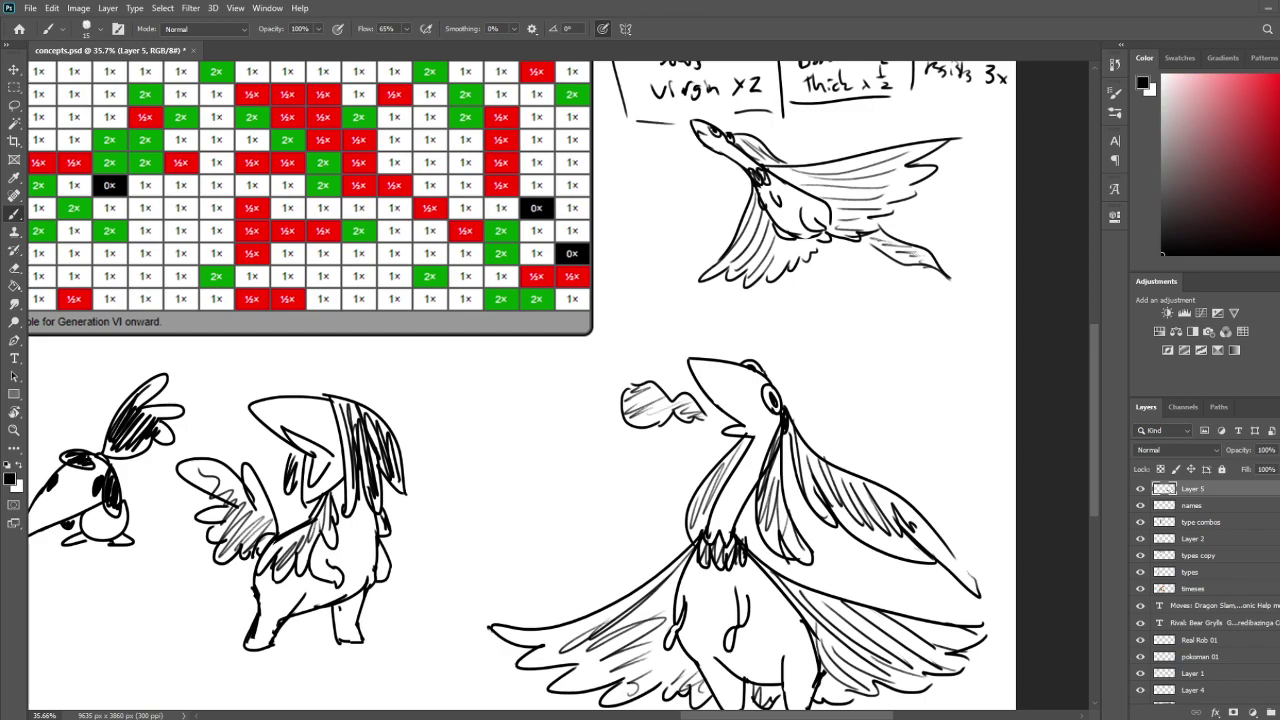
drag(683, 220, 680, 410)
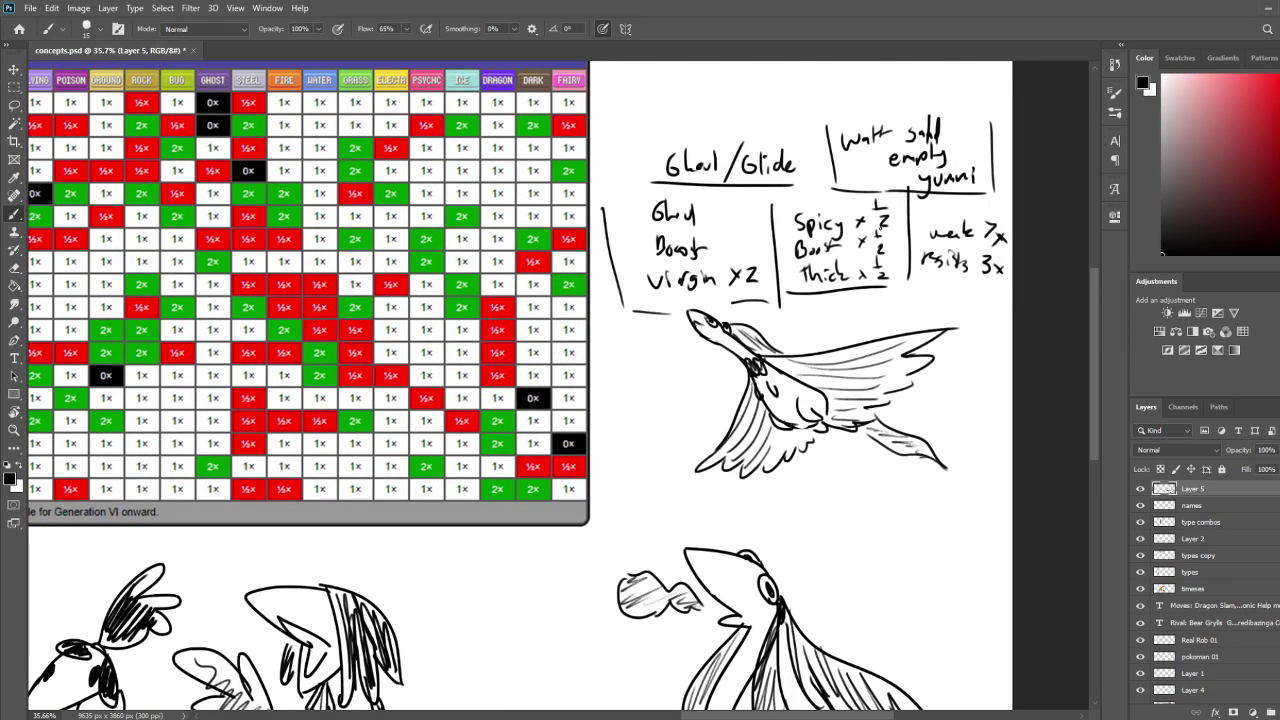
Erase Boost from the weakness and resistance lists and change the totals to "weak 6x" and "resists 2x"
key(e)
drag(700, 246, 703, 242)
mouse_move(838, 240)
mouse_down()
mouse_move(858, 256)
mouse_move(881, 244)
mouse_move(872, 237)
mouse_up()
drag(988, 227, 990, 270)
key(b)
key(e)
key(b)
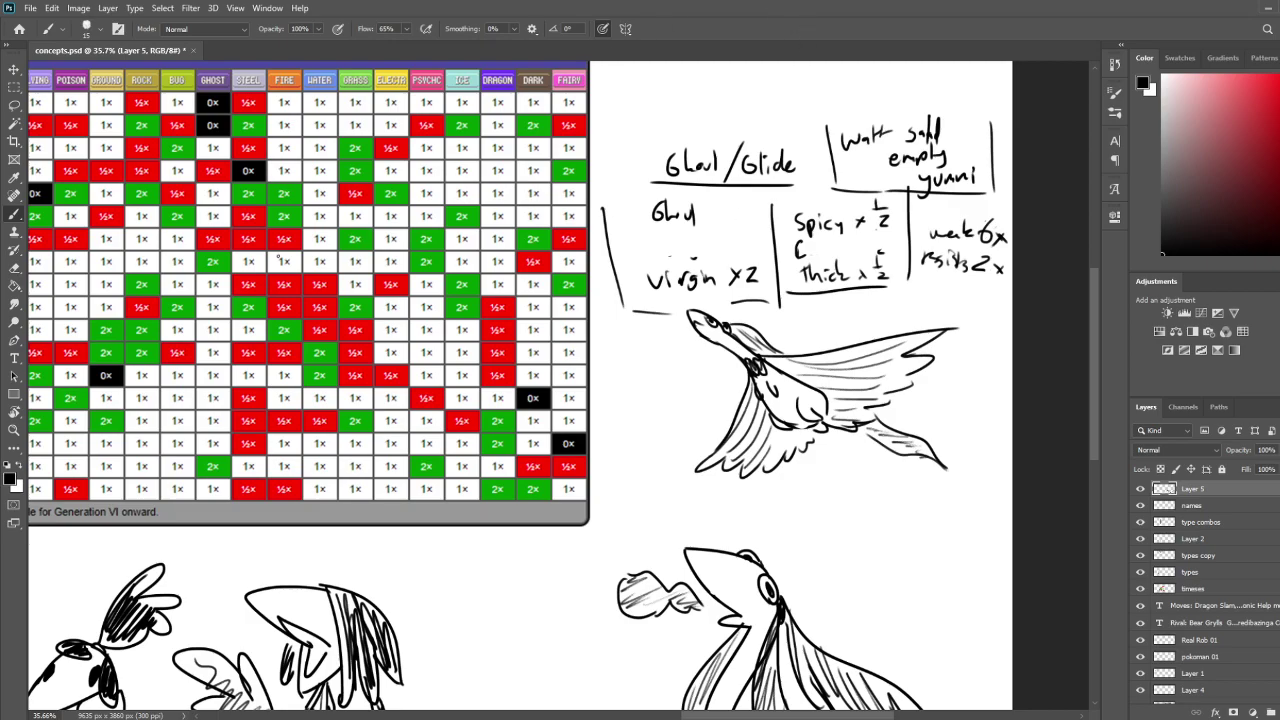
Compare the matchups in the Ghoul and Femme columns of the hand-drawn type chart
drag(80, 320, 574, 445)
mouse_move(326, 547)
mouse_down()
mouse_move(575, 445)
mouse_move(555, 459)
mouse_up()
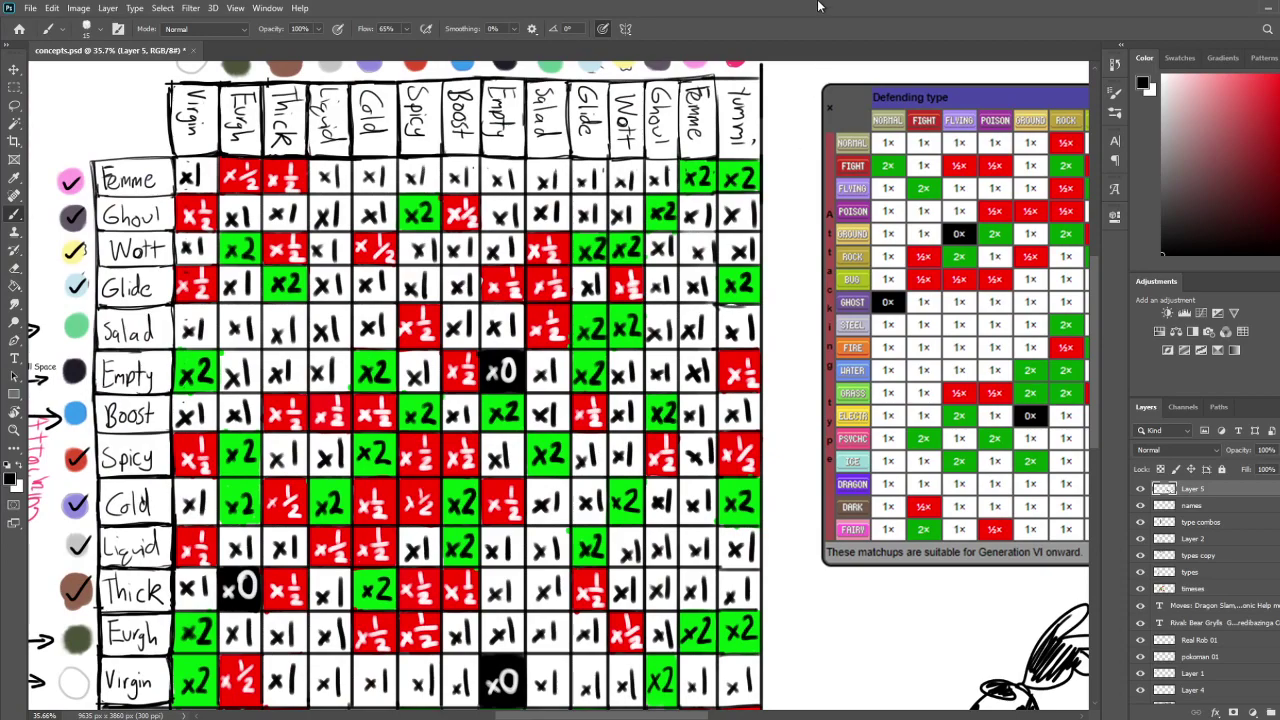
drag(694, 415, 706, 277)
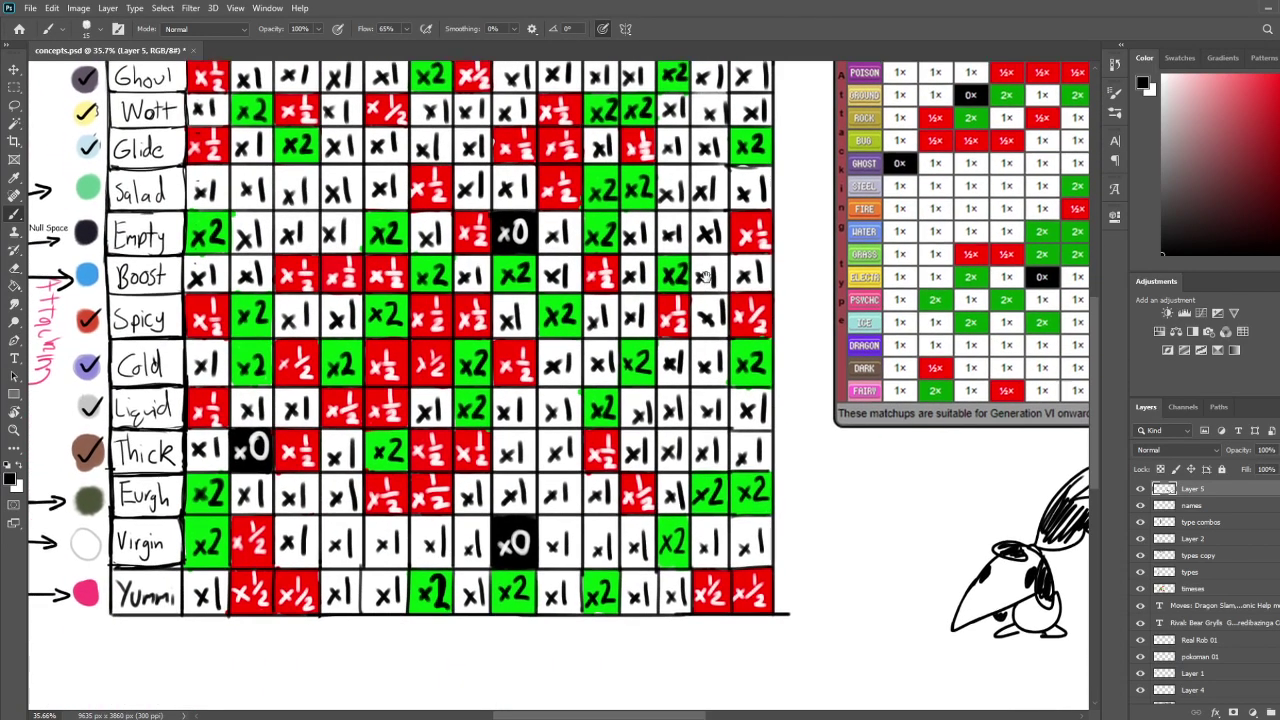
drag(671, 432, 667, 577)
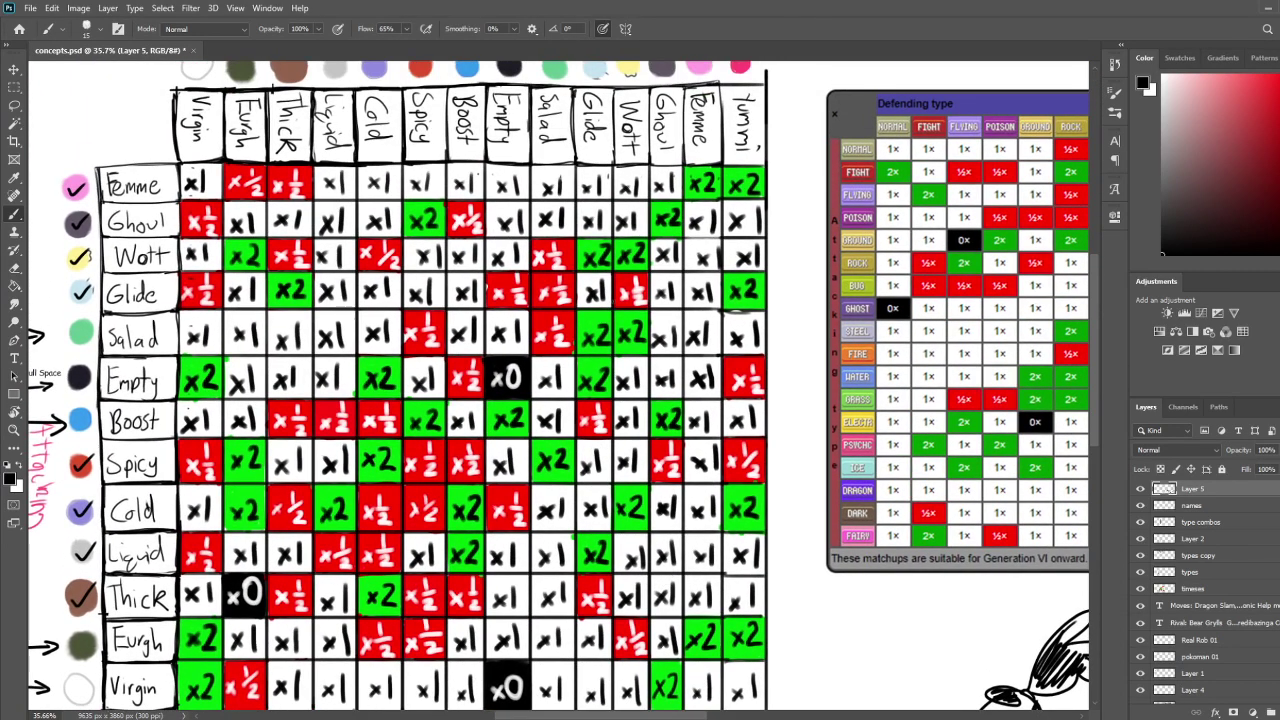
drag(662, 441, 653, 503)
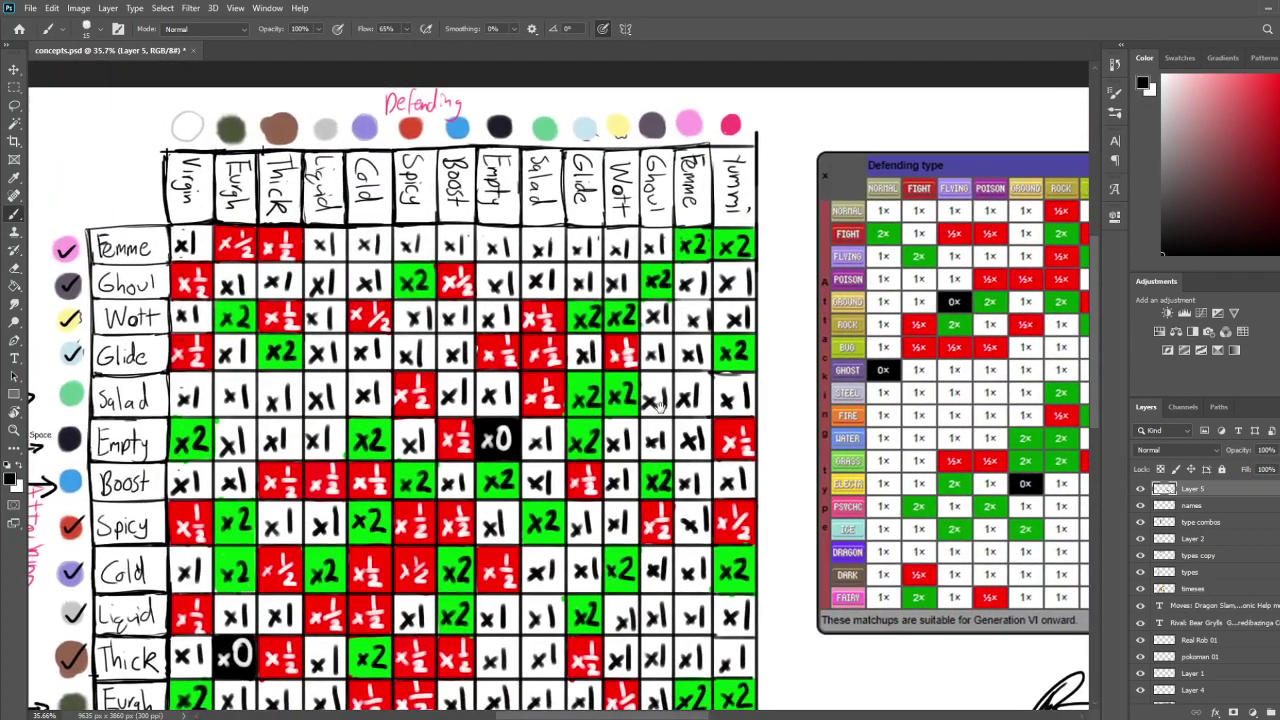
drag(547, 331, 568, 247)
mouse_move(584, 339)
mouse_down()
mouse_move(602, 250)
mouse_move(592, 349)
mouse_move(596, 333)
mouse_up()
drag(795, 236, 635, 132)
drag(622, 496, 663, 563)
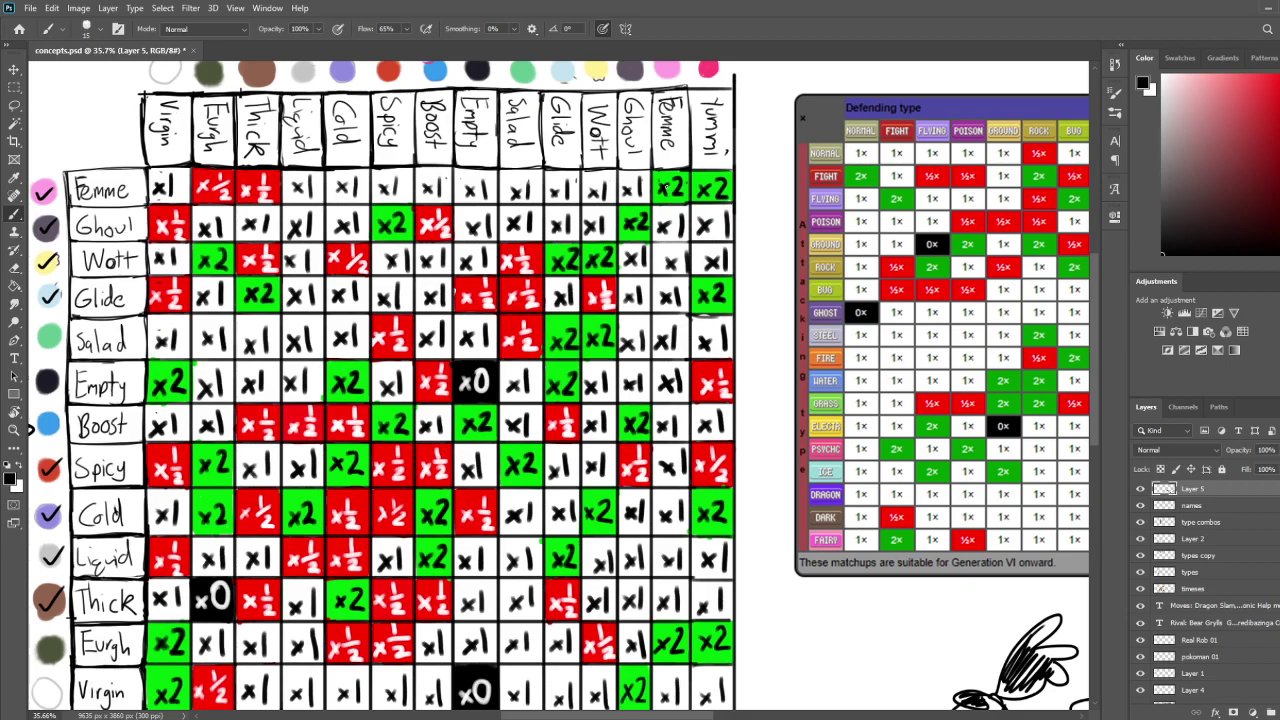
scroll(675, 325, down, 3)
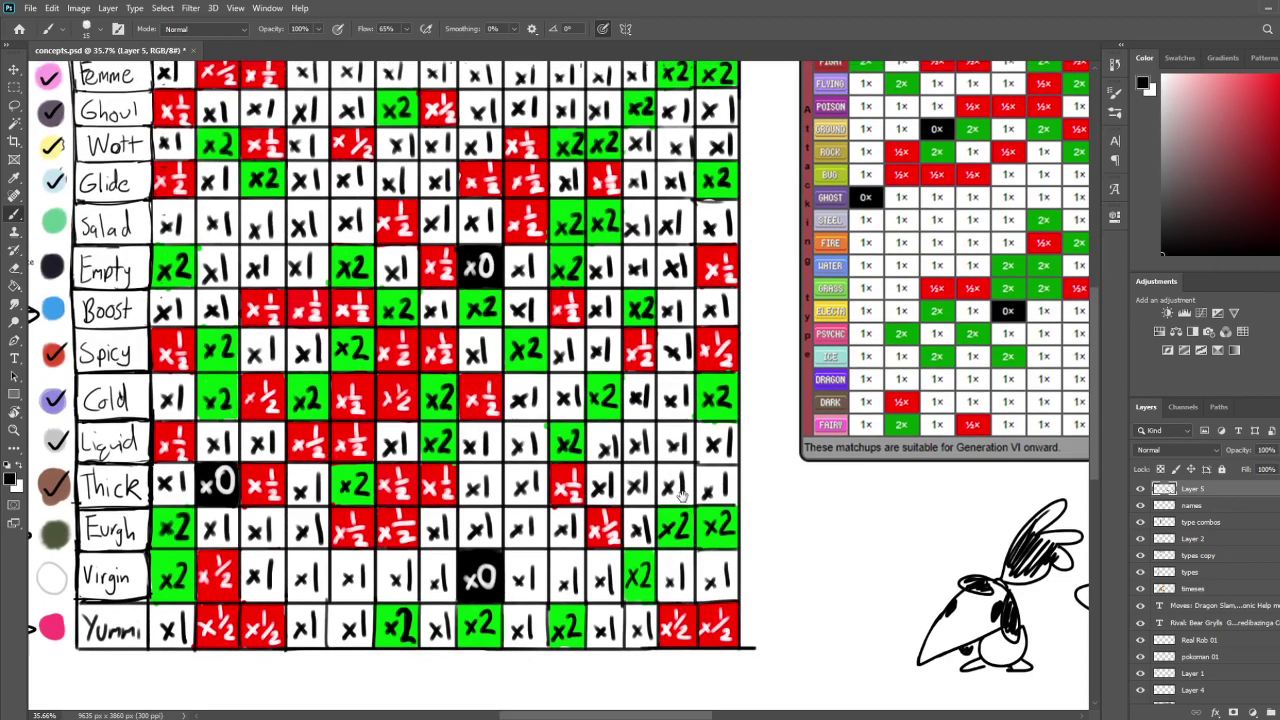
drag(682, 496, 675, 577)
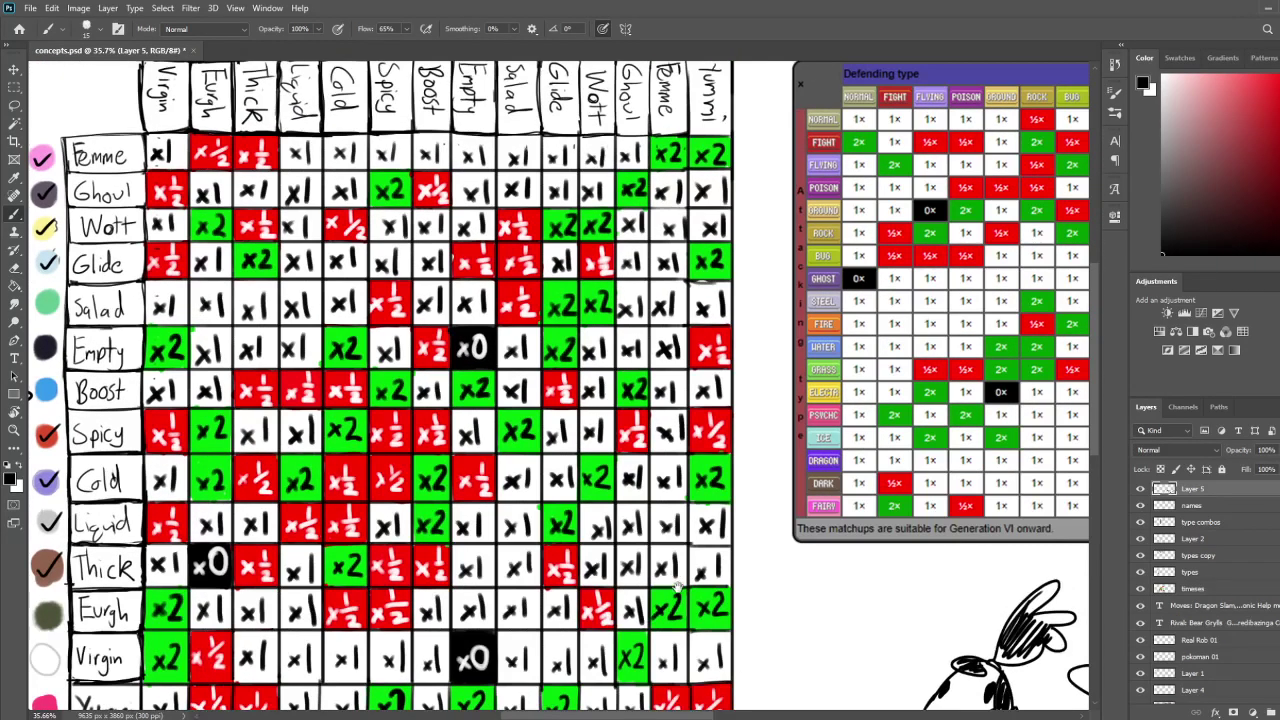
Examine every row of matchups in the hand-drawn type chart, from Femme down to Yummi
drag(684, 383, 654, 398)
drag(639, 624, 645, 586)
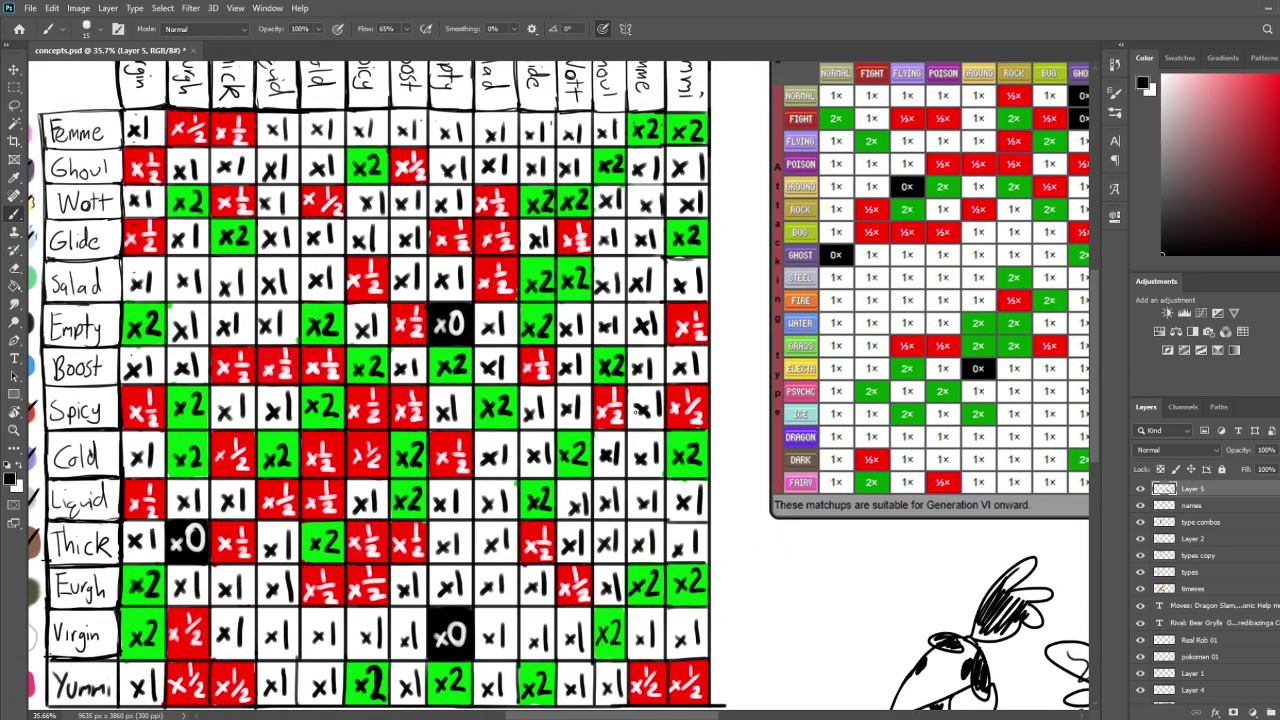
key(e)
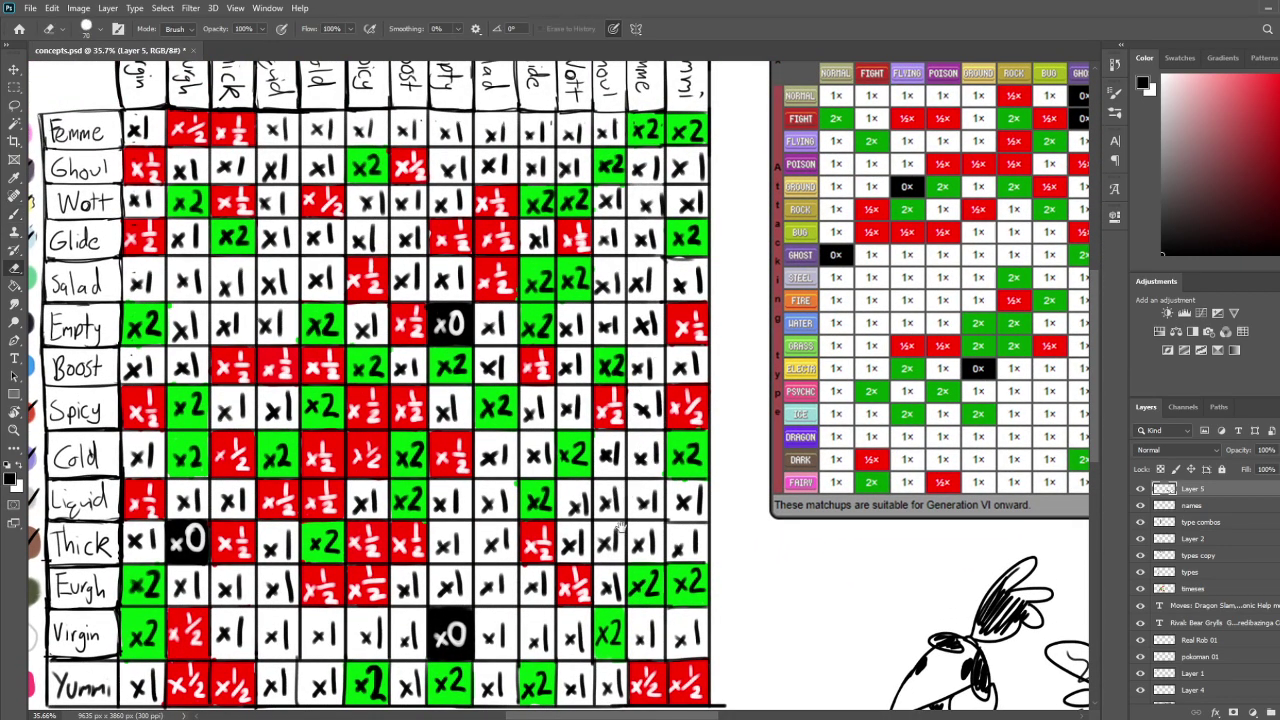
drag(619, 523, 634, 467)
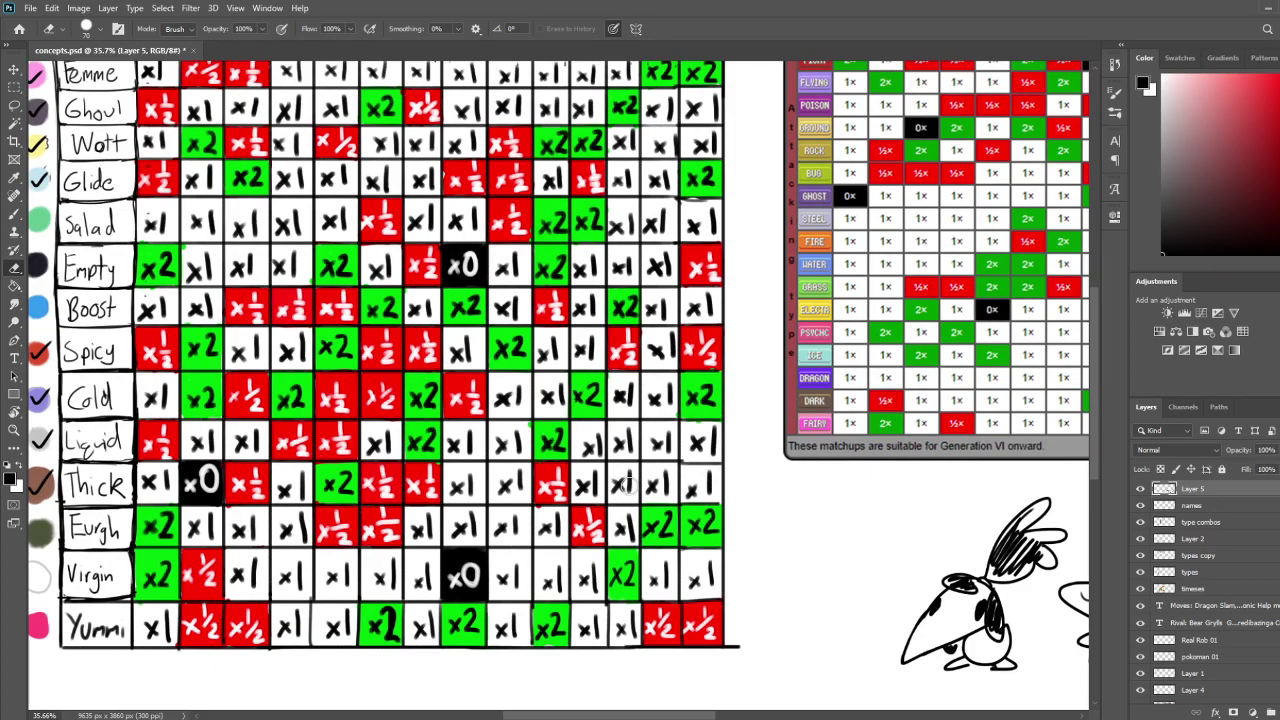
drag(635, 427, 632, 536)
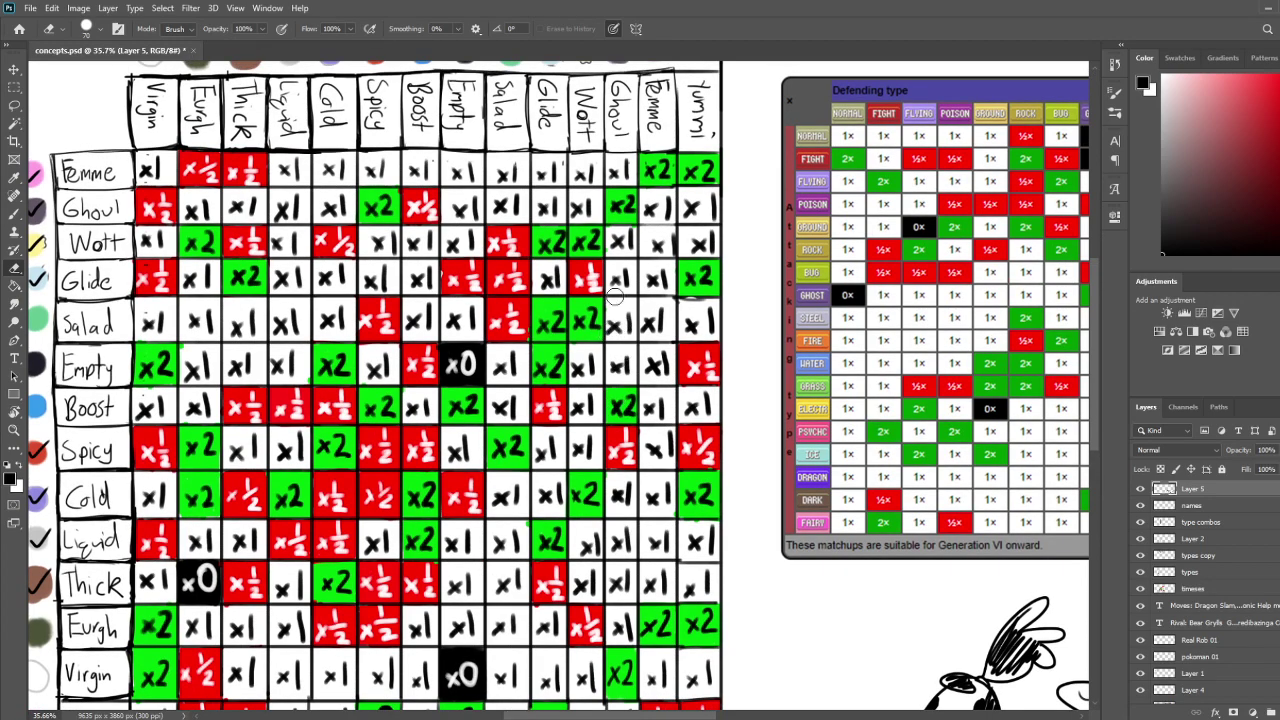
scroll(616, 290, down, 3)
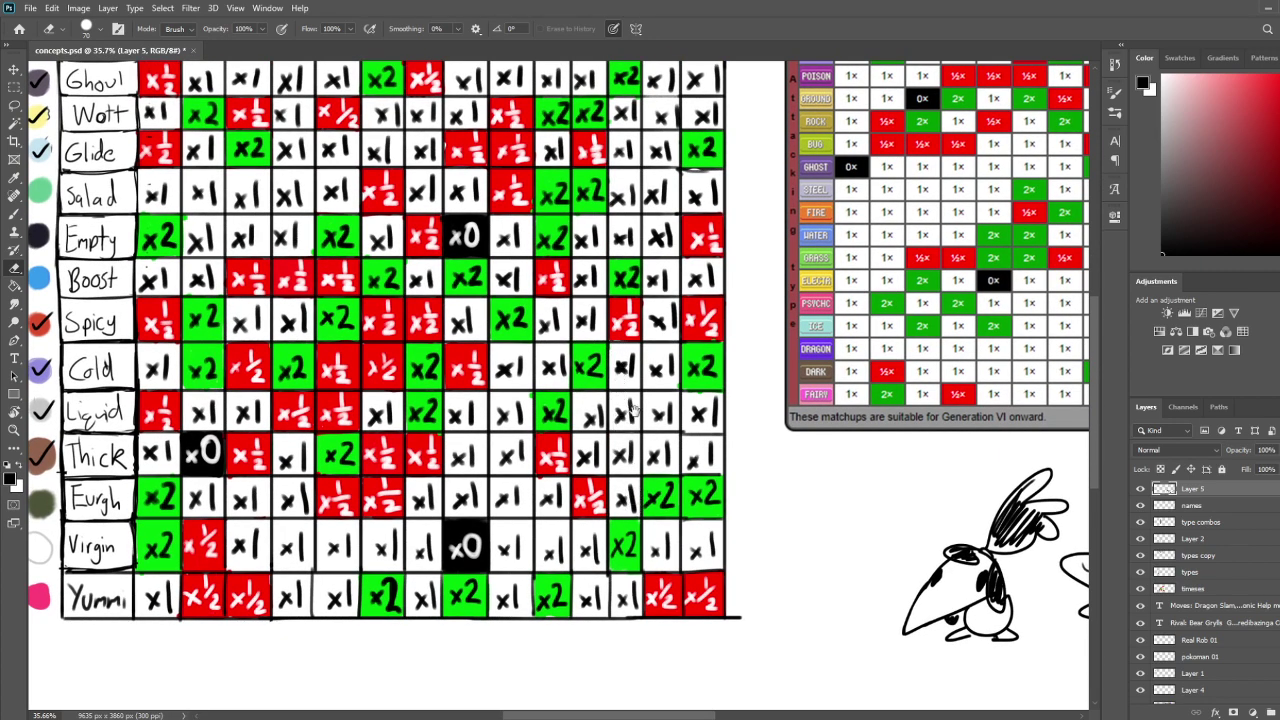
scroll(633, 503, up, 4)
scroll(636, 393, down, 4)
scroll(628, 398, down, 1)
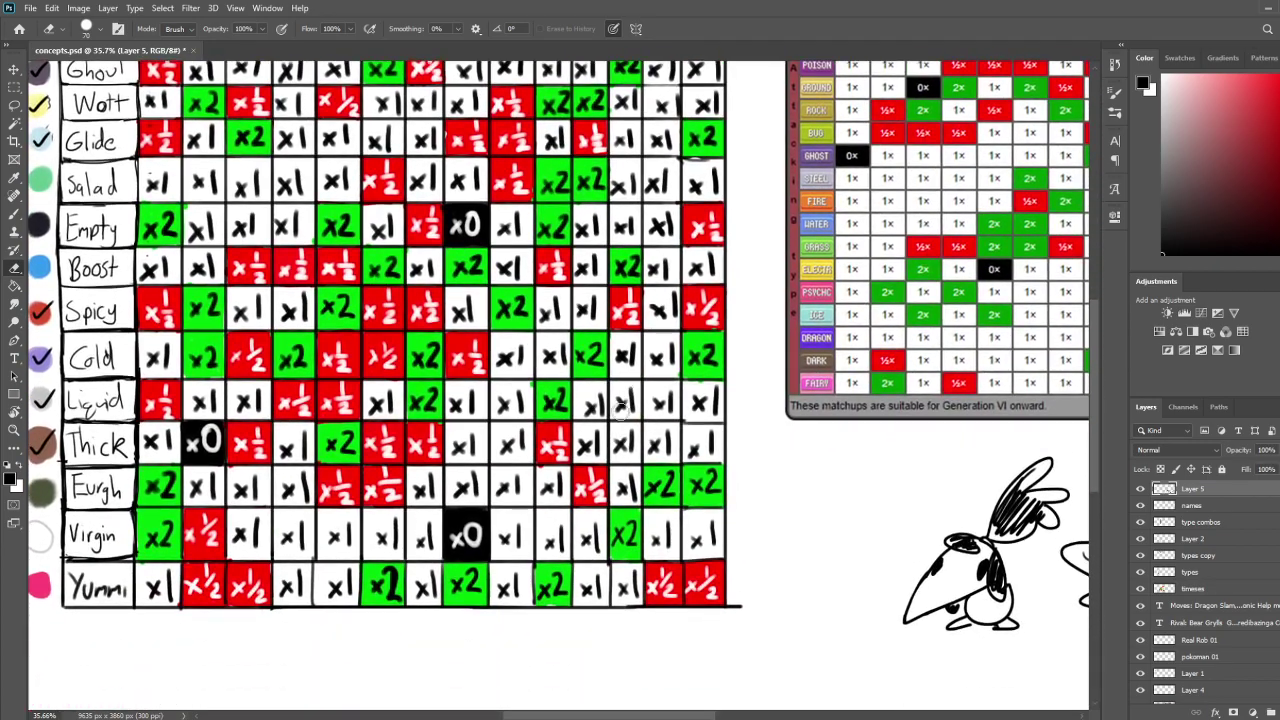
scroll(630, 403, up, 5)
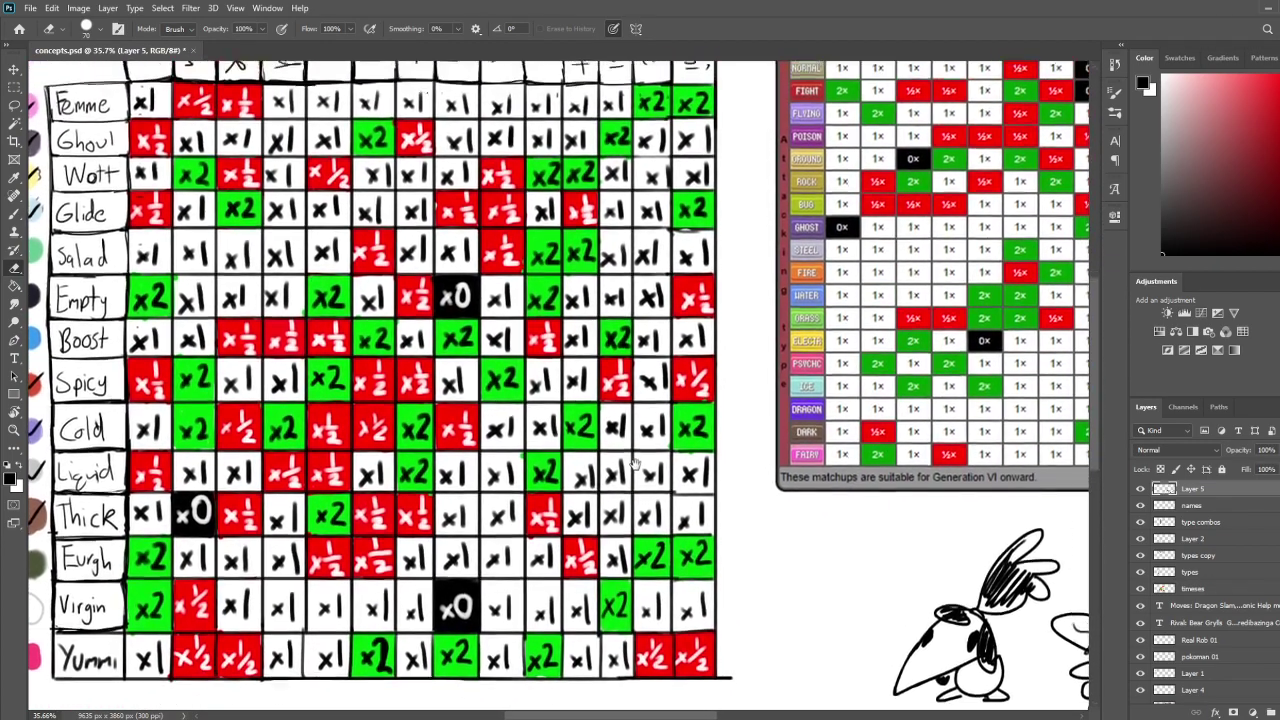
scroll(634, 484, down, 1)
scroll(633, 483, down, 3)
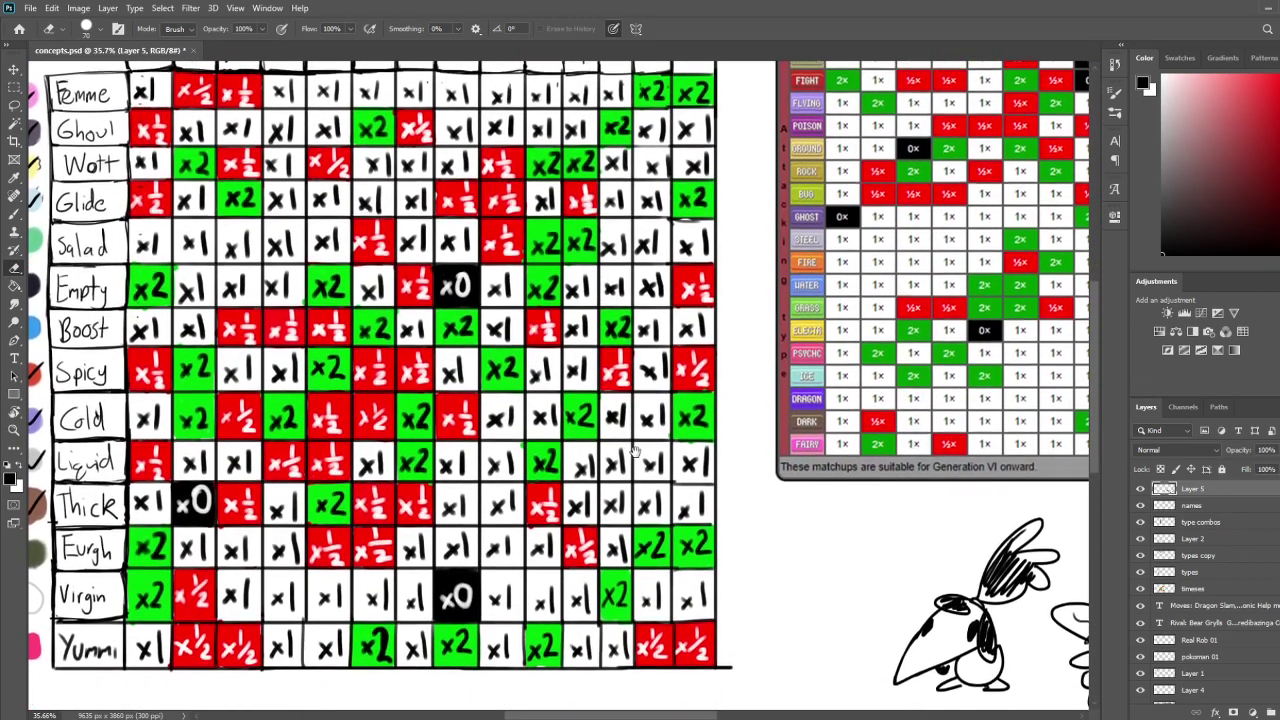
scroll(630, 482, up, 3)
scroll(630, 483, up, 1)
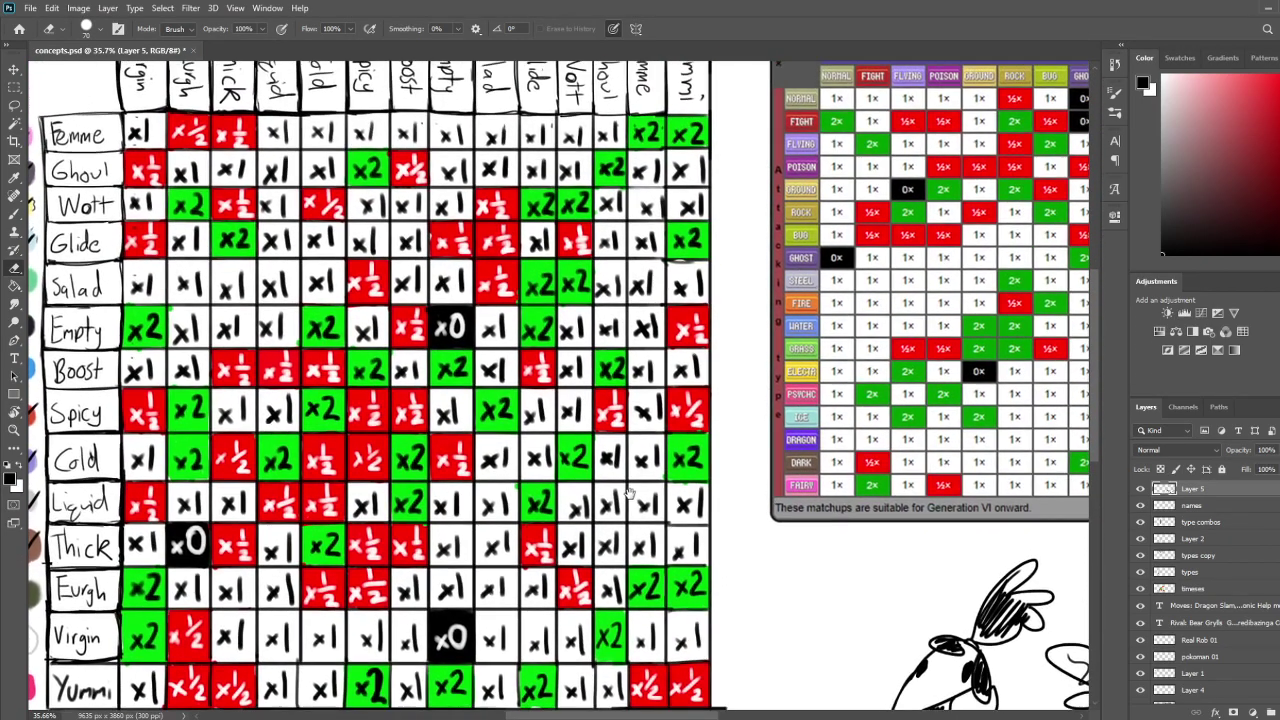
scroll(497, 400, up, 3)
scroll(510, 415, left, 3)
scroll(520, 425, down, 2)
scroll(540, 440, down, 3)
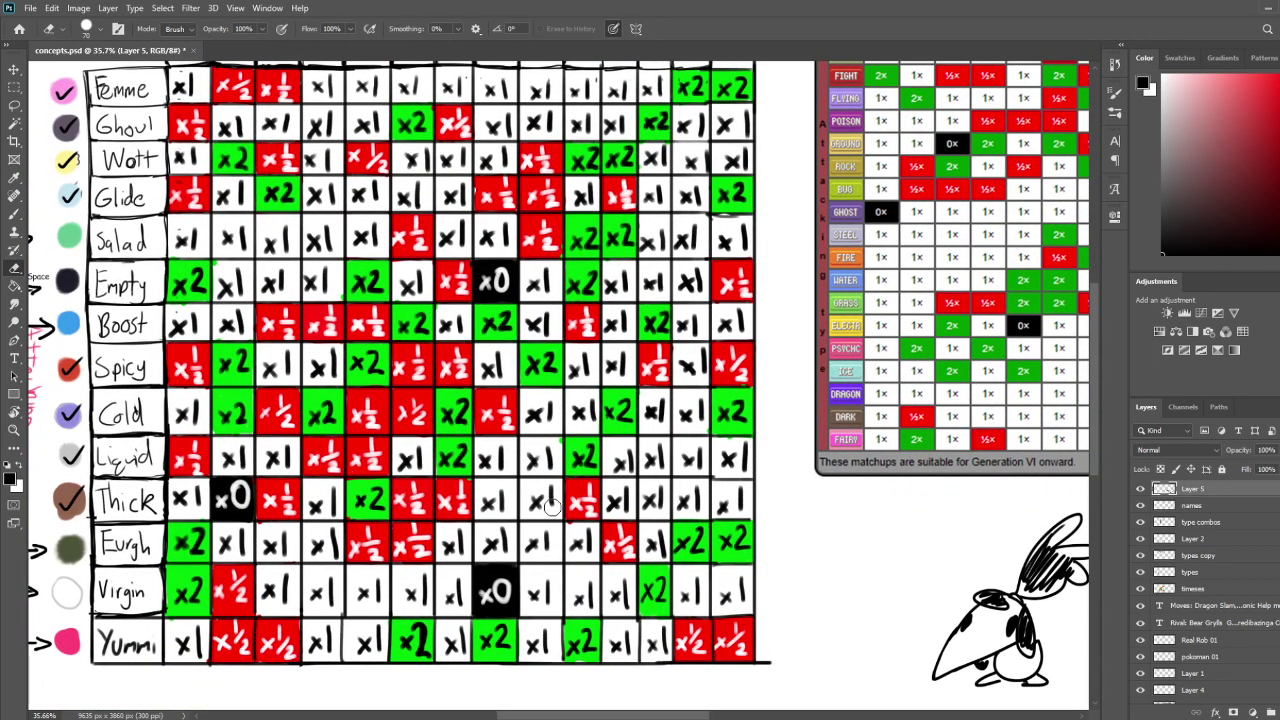
scroll(550, 498, up, 4)
scroll(554, 492, down, 3)
scroll(554, 495, left, 1)
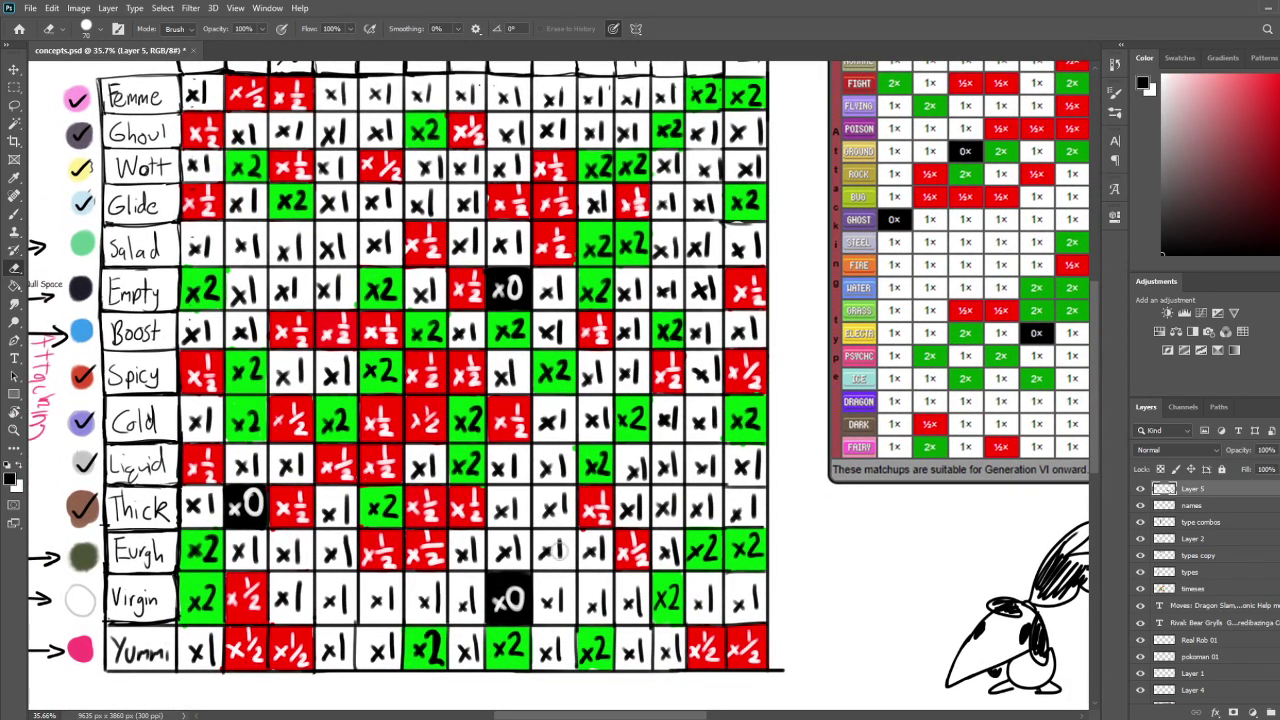
Save the concepts document and bring the large feathered creature into view
scroll(556, 550, right, 6)
scroll(556, 550, down, 1)
mouse_move(1066, 575)
mouse_down()
mouse_move(571, 391)
mouse_move(400, 375)
mouse_up()
key(ctrl+s)
drag(684, 319, 645, 401)
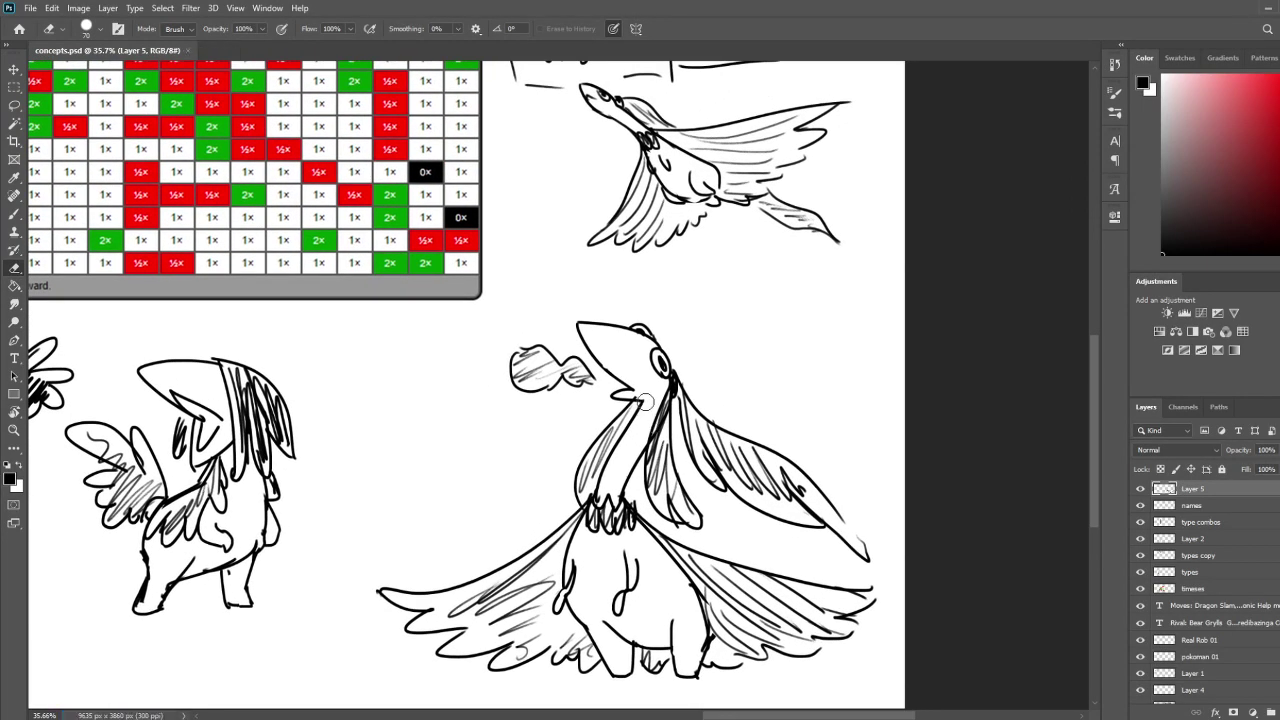
Sketch a tiny shaded, leaf-like puff just beyond the beak tip of the smallest creature
scroll(645, 401, down, 5)
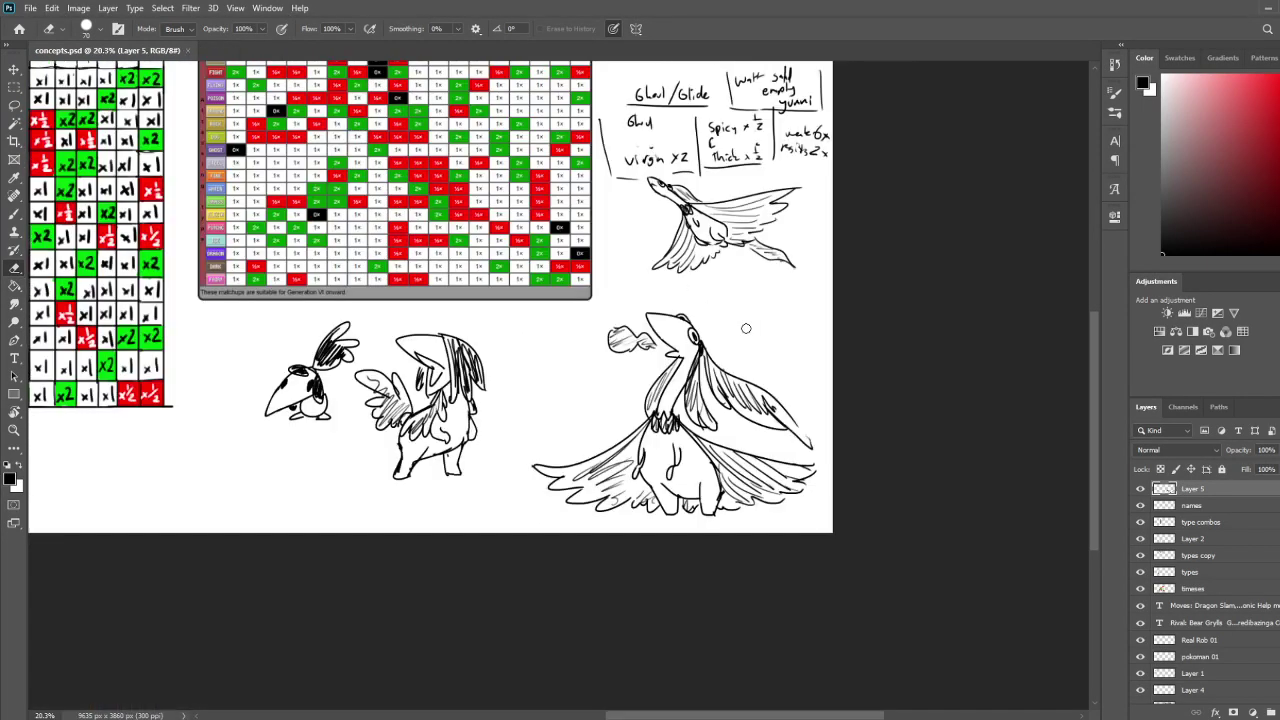
scroll(735, 335, up, 2)
scroll(804, 290, up, 2)
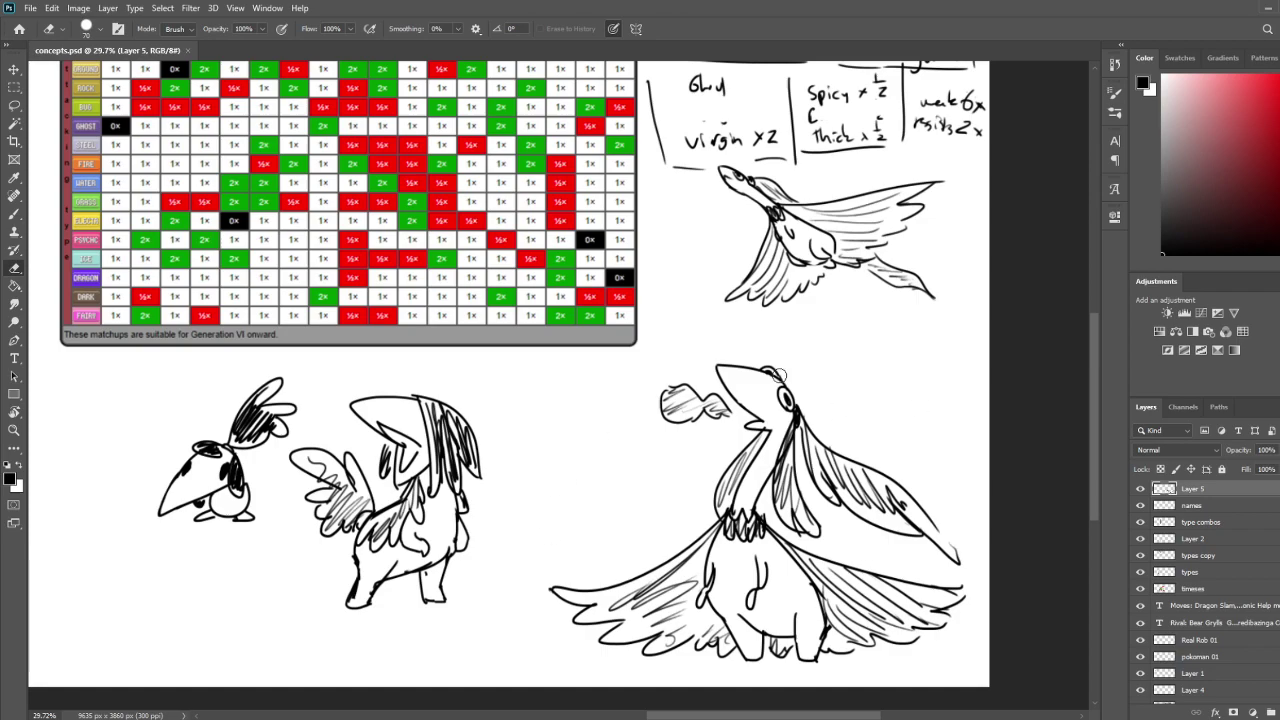
key(b)
mouse_move(130, 512)
mouse_down()
mouse_move(352, 470)
mouse_move(315, 494)
mouse_up()
mouse_move(315, 494)
mouse_down()
mouse_move(361, 503)
mouse_move(370, 480)
mouse_move(331, 495)
mouse_up()
key(ctrl+z)
mouse_move(346, 497)
mouse_down()
mouse_move(366, 484)
mouse_move(336, 490)
mouse_up()
drag(494, 471, 410, 515)
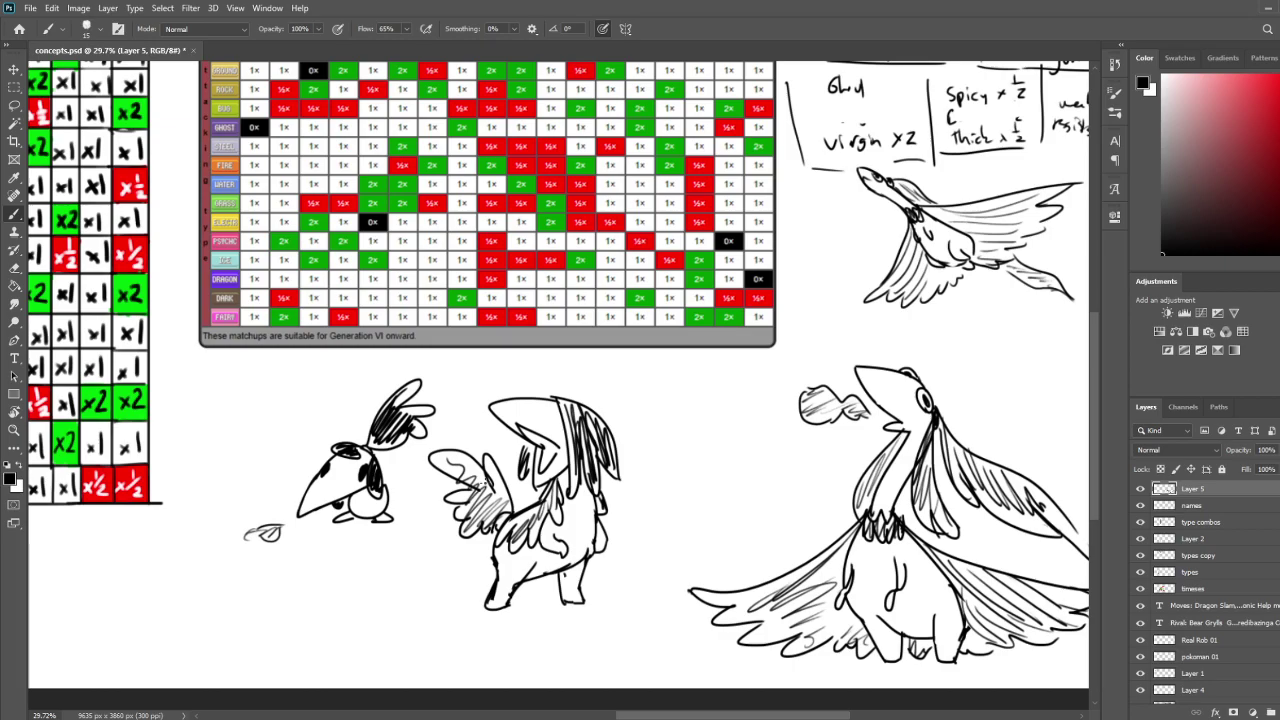
Review the flying creature, its Ghoul/Glide notes and the row of three standing creature sketches
scroll(650, 404, down, 3)
scroll(762, 540, up, 3)
drag(752, 371, 724, 425)
scroll(709, 432, down, 3)
scroll(712, 427, up, 4)
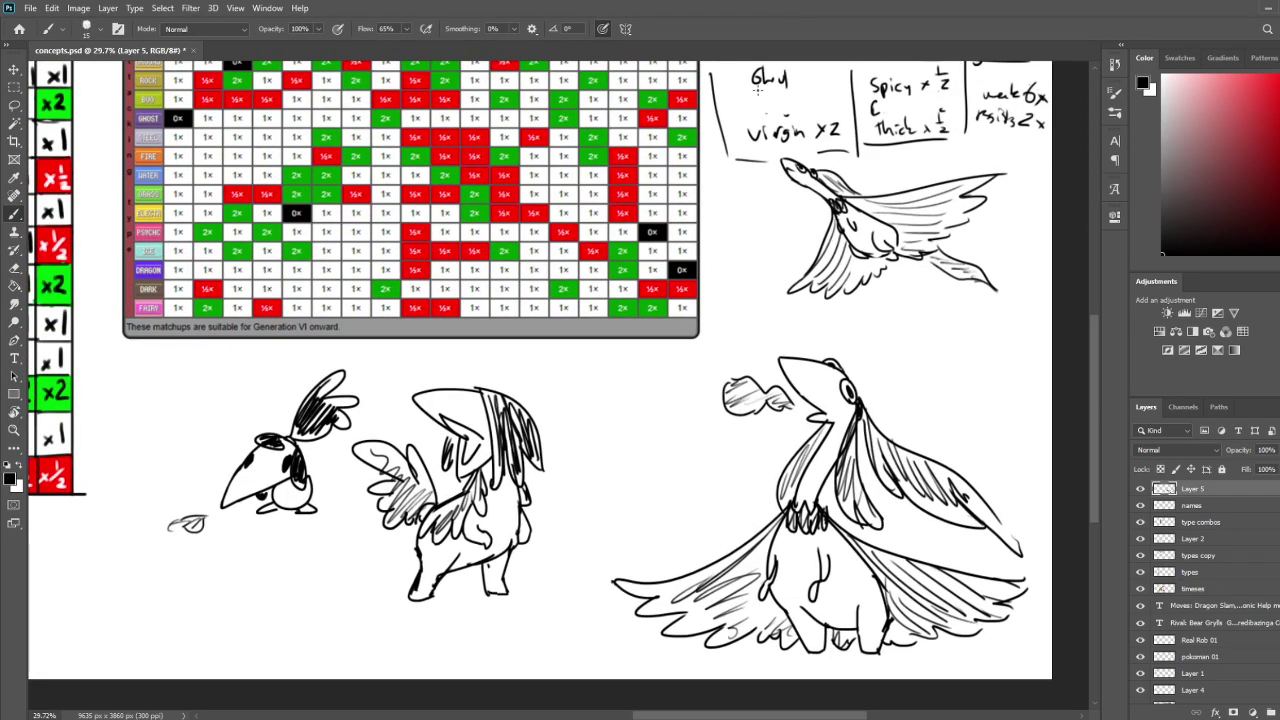
scroll(640, 399, down, 1)
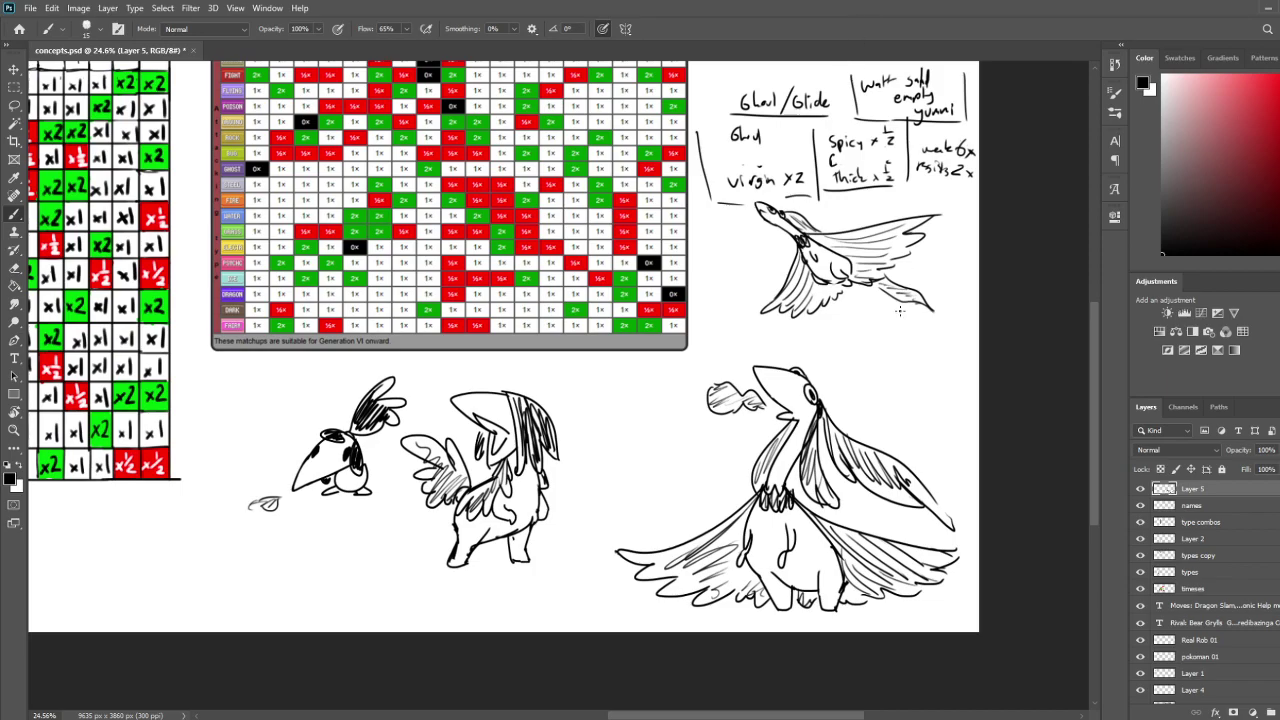
scroll(898, 312, down, 3)
scroll(870, 320, down, 4)
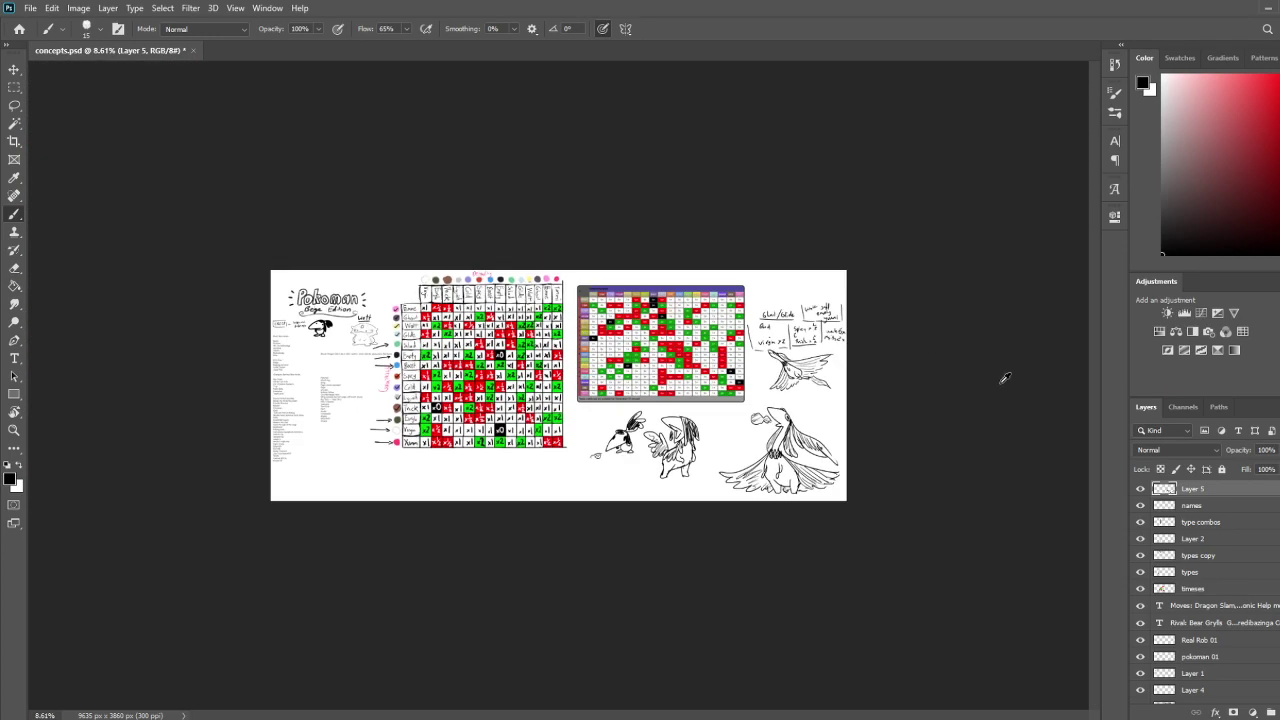
scroll(1006, 375, up, 7)
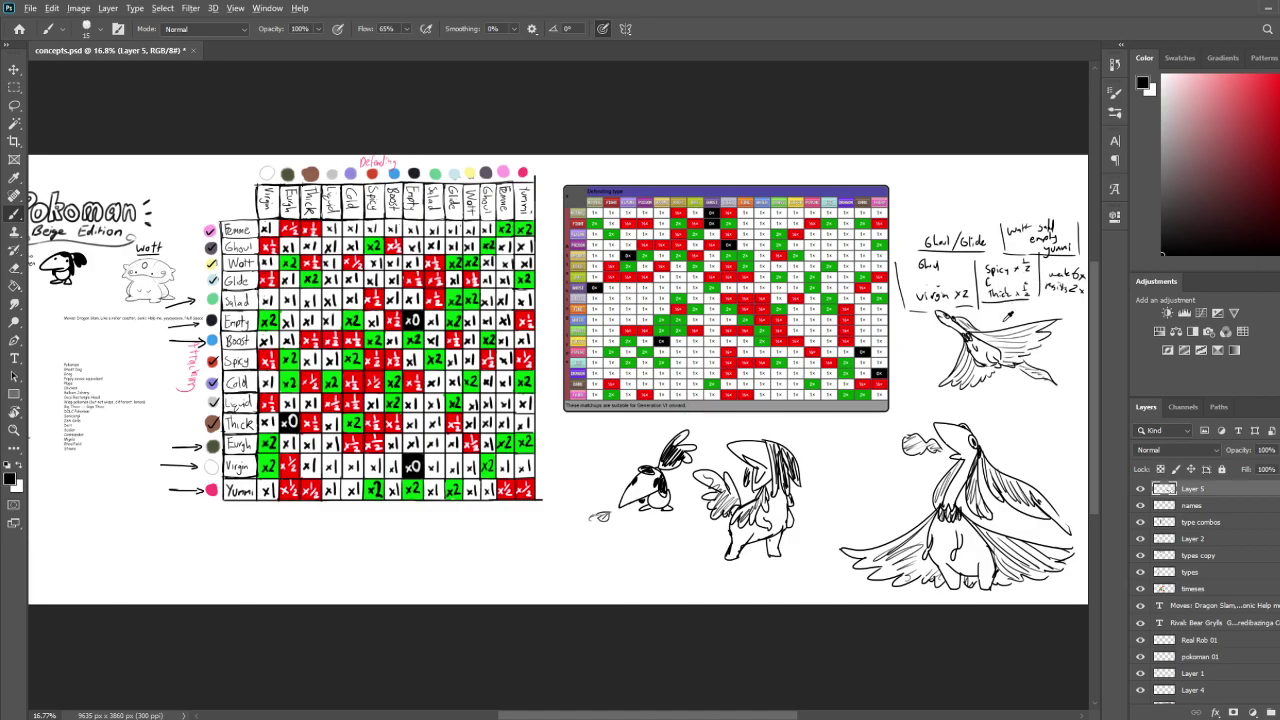
scroll(1005, 315, up, 3)
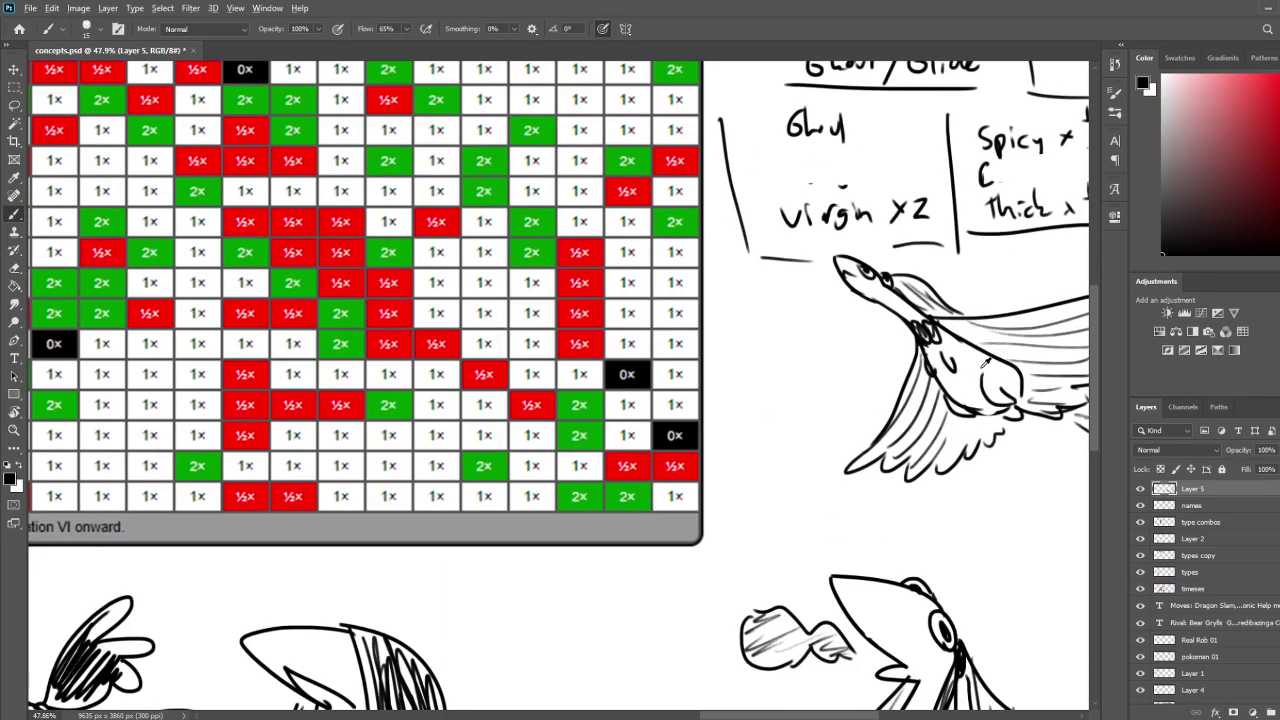
scroll(988, 360, up, 1)
scroll(915, 345, down, 3)
scroll(890, 340, down, 2)
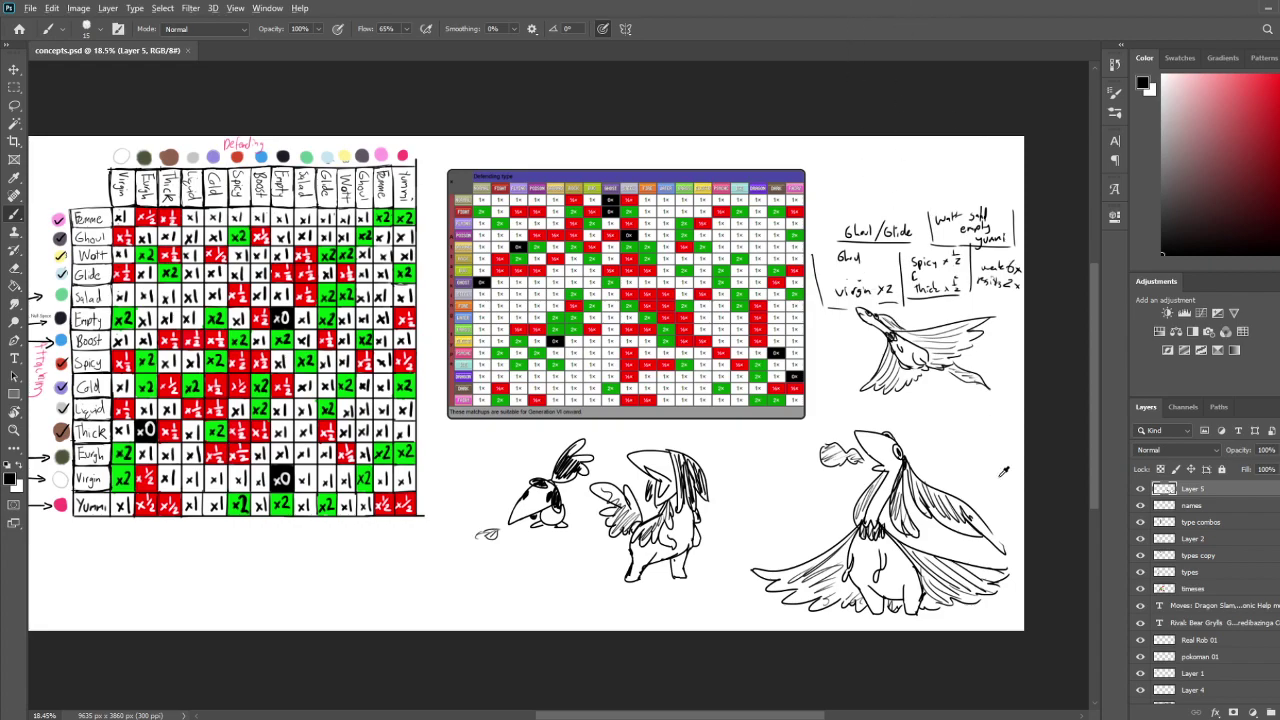
scroll(980, 500, up, 1)
scroll(975, 495, up, 1)
scroll(893, 469, down, 1)
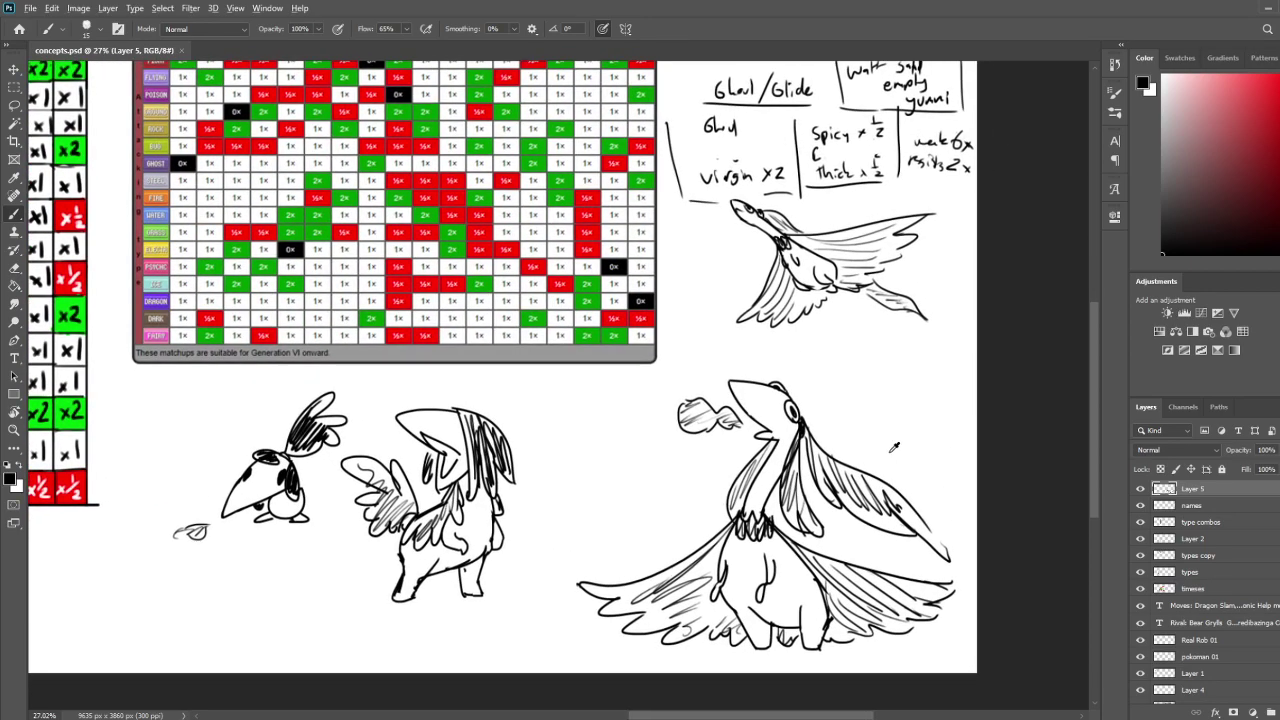
Look over the whole concept sheet, from the Pokoman title and type charts to the creature sketches
scroll(890, 450, down, 1)
scroll(721, 476, down, 1)
scroll(713, 481, up, 1)
drag(656, 473, 979, 461)
drag(669, 449, 835, 455)
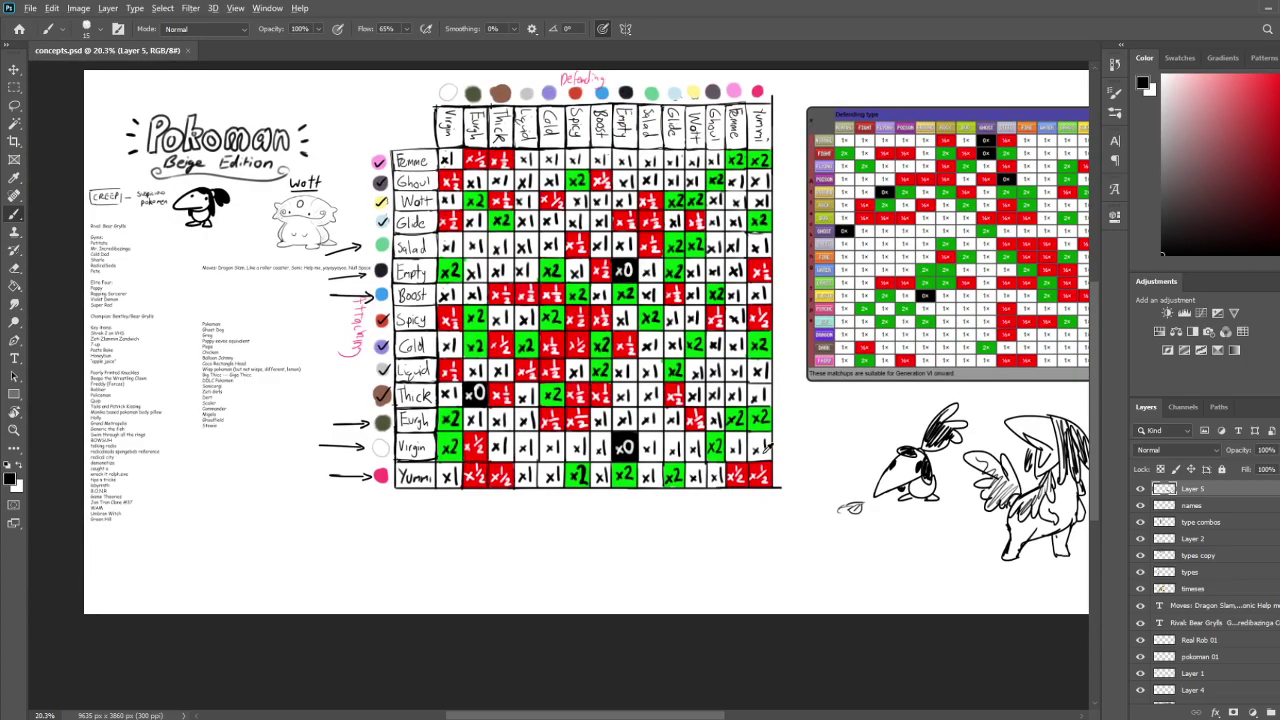
scroll(768, 448, up, 2)
drag(806, 322, 189, 312)
drag(415, 357, 442, 367)
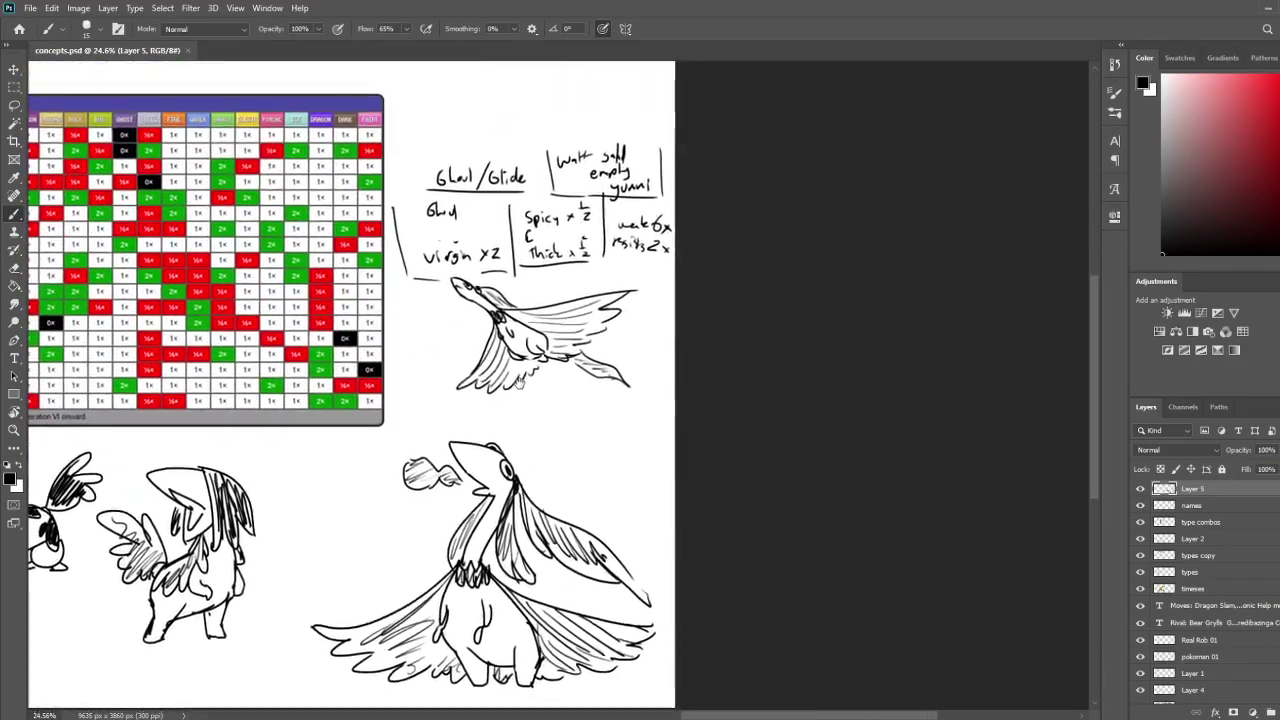
scroll(604, 333, down, 5)
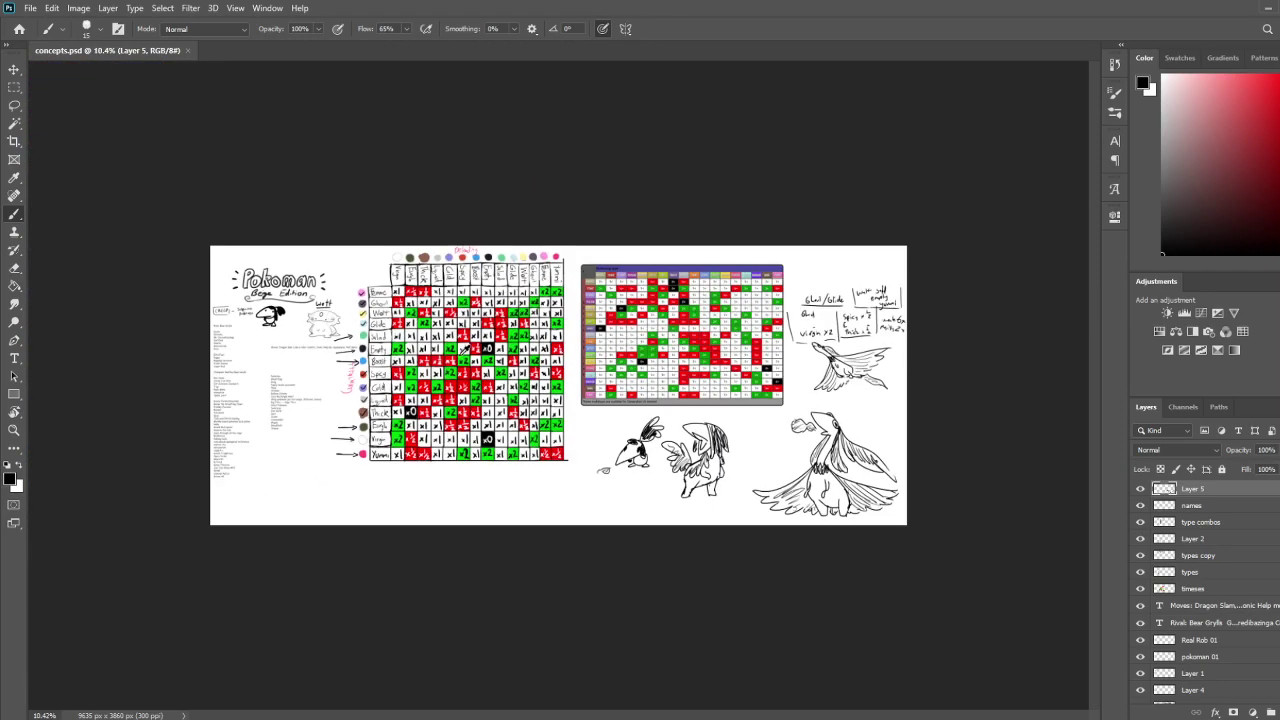
scroll(731, 400, up, 2)
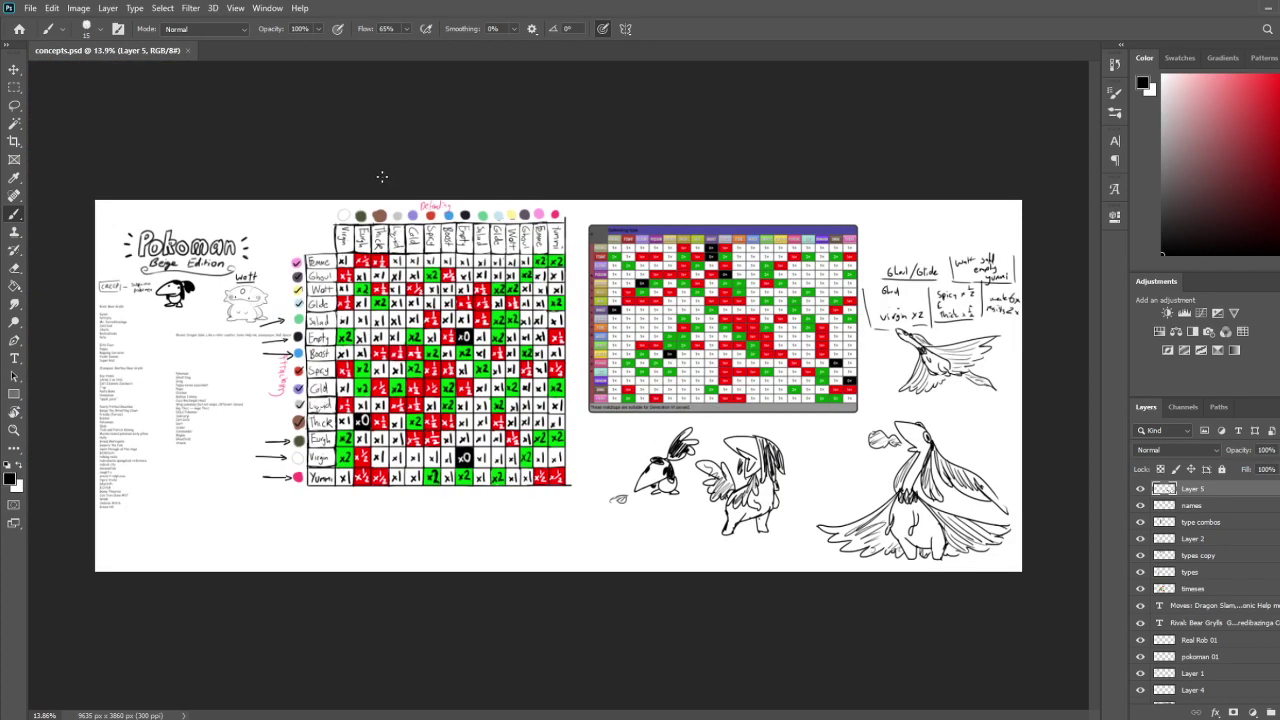
Select the large long-necked creature with its breath puff, move it left toward the middle creature, and clear the selection
click(15, 70)
scroll(990, 496, up, 3)
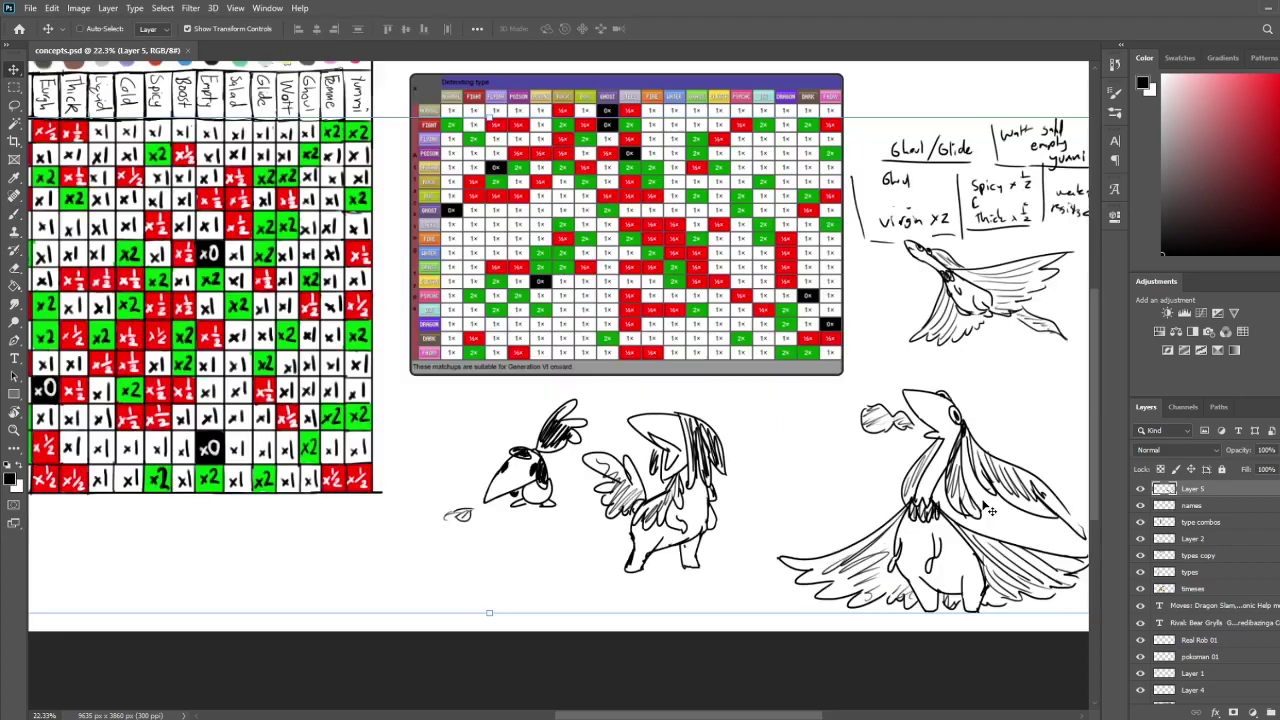
click(14, 87)
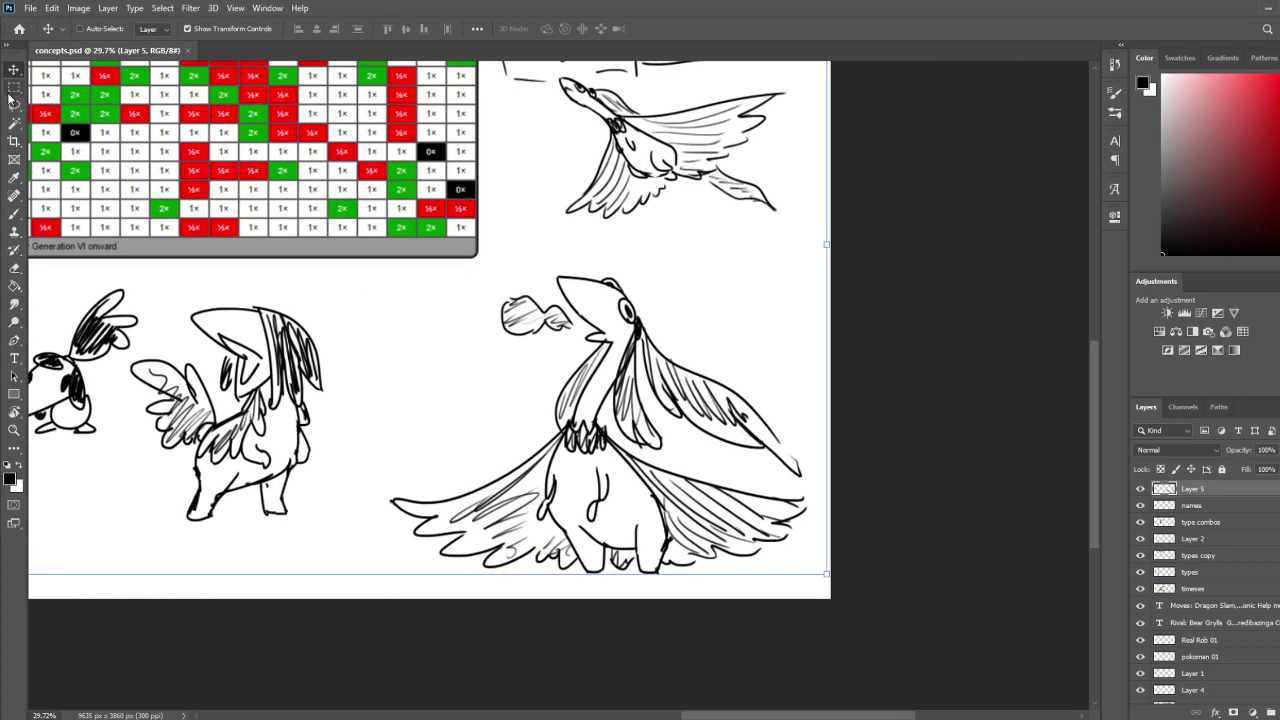
mouse_move(383, 265)
mouse_down()
mouse_move(686, 366)
mouse_move(749, 614)
mouse_move(849, 600)
mouse_up()
key(v)
mouse_move(604, 404)
mouse_down()
mouse_move(512, 404)
mouse_move(529, 399)
mouse_up()
scroll(285, 301, down, 5)
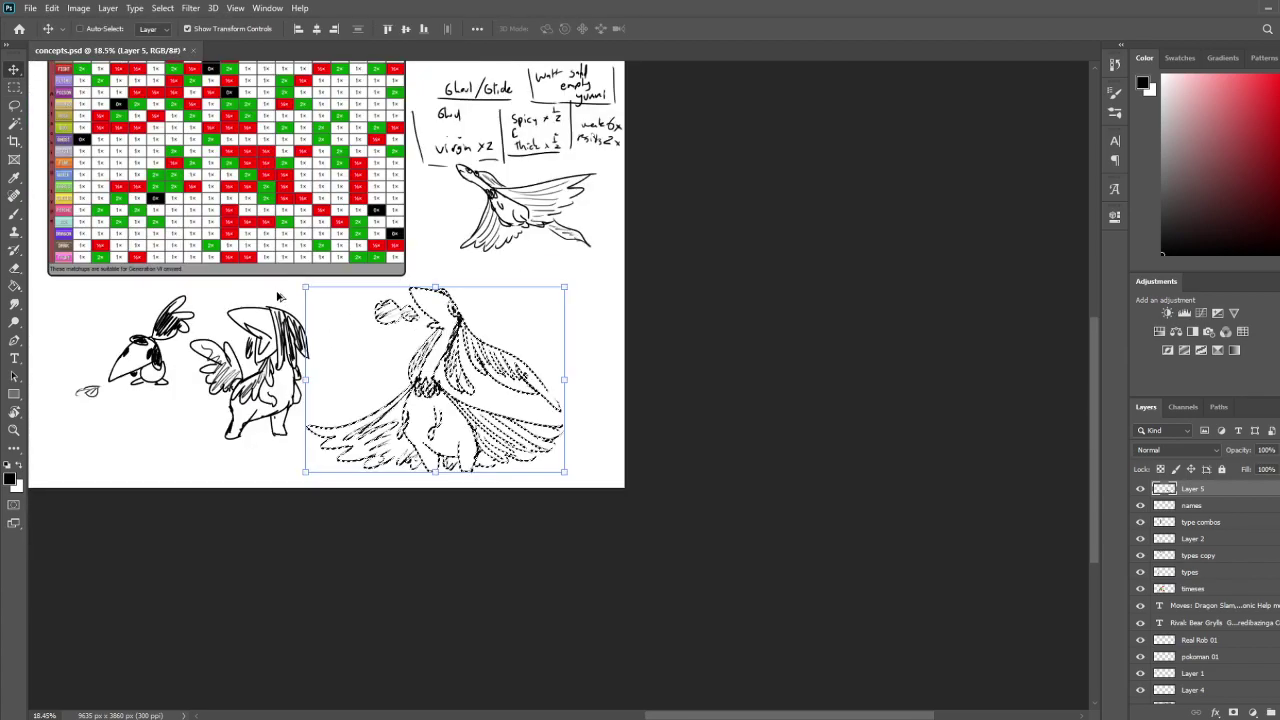
scroll(73, 173, up, 2)
click(14, 87)
click(157, 329)
Examine the Wott creature drawing and its surroundings beside the hand-drawn type chart
drag(157, 329, 563, 379)
scroll(869, 480, up, 6)
drag(1050, 372, 778, 383)
drag(1040, 440, 720, 403)
drag(1000, 430, 634, 377)
drag(300, 290, 943, 505)
scroll(510, 403, up, 5)
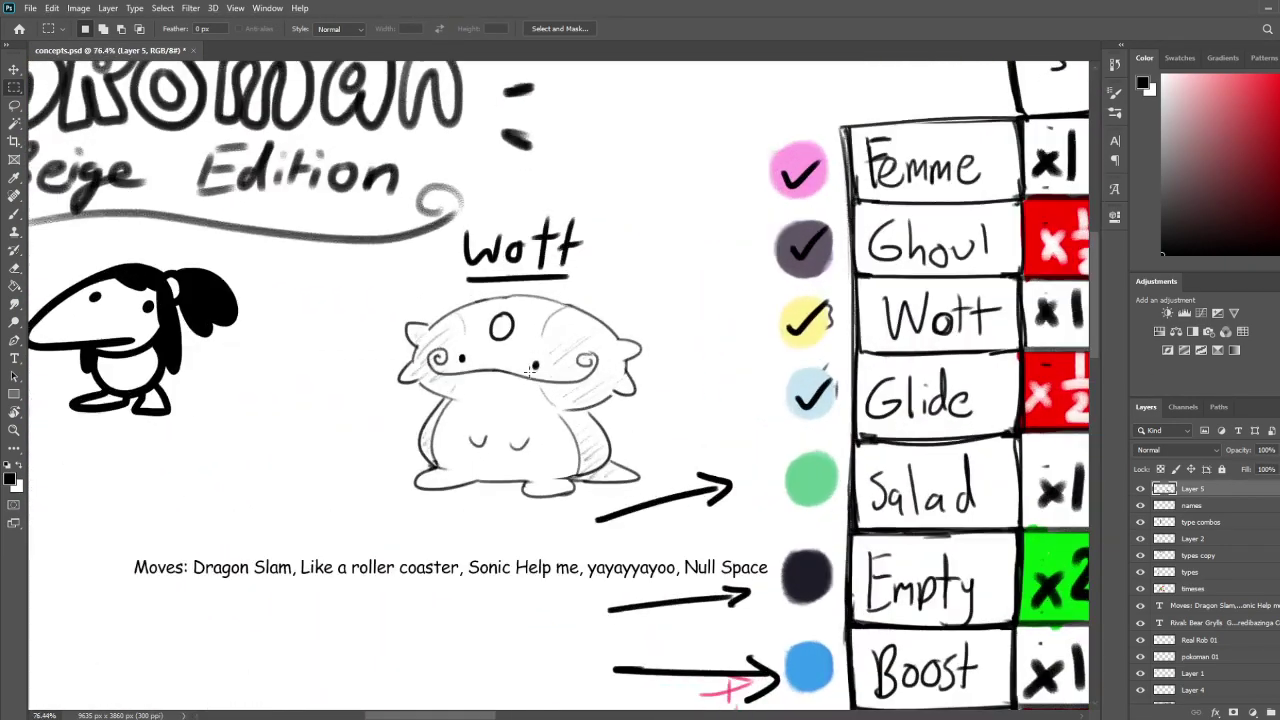
scroll(510, 403, down, 7)
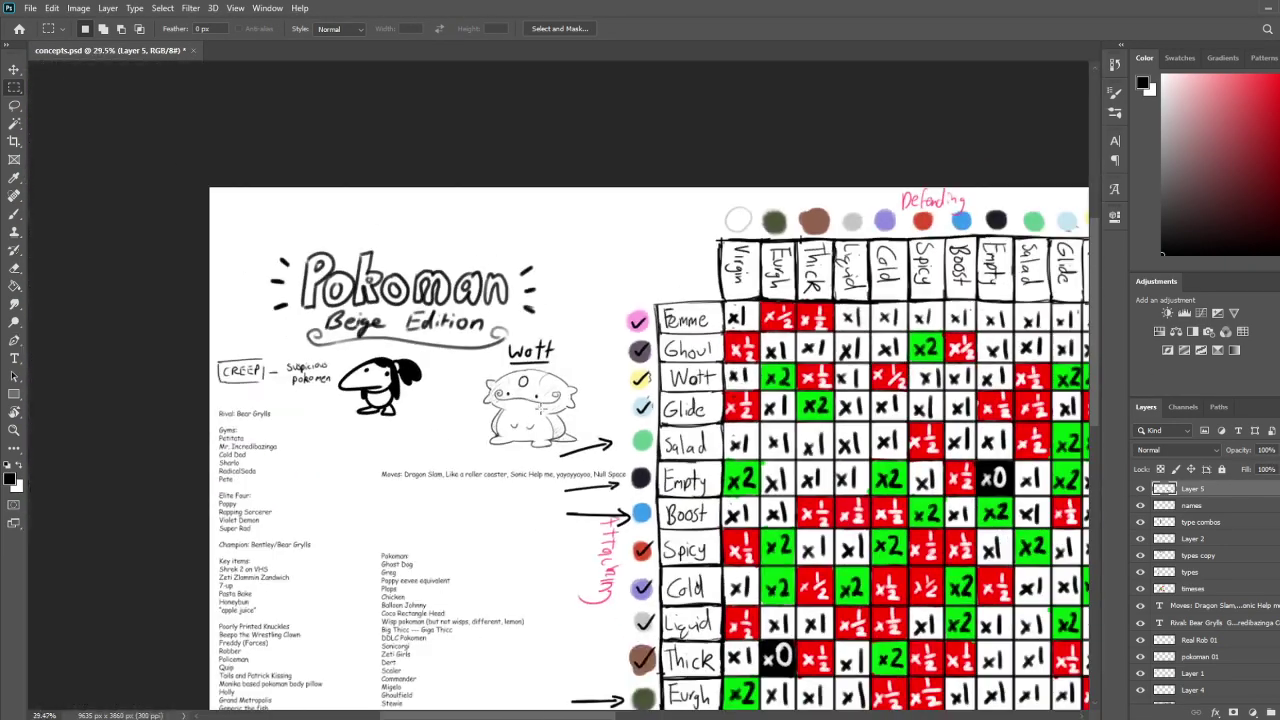
Review the spacing of the standing creature line-up up close and within the full sheet
drag(568, 415, 700, 503)
mouse_move(862, 545)
mouse_down()
mouse_move(507, 362)
mouse_move(420, 346)
mouse_up()
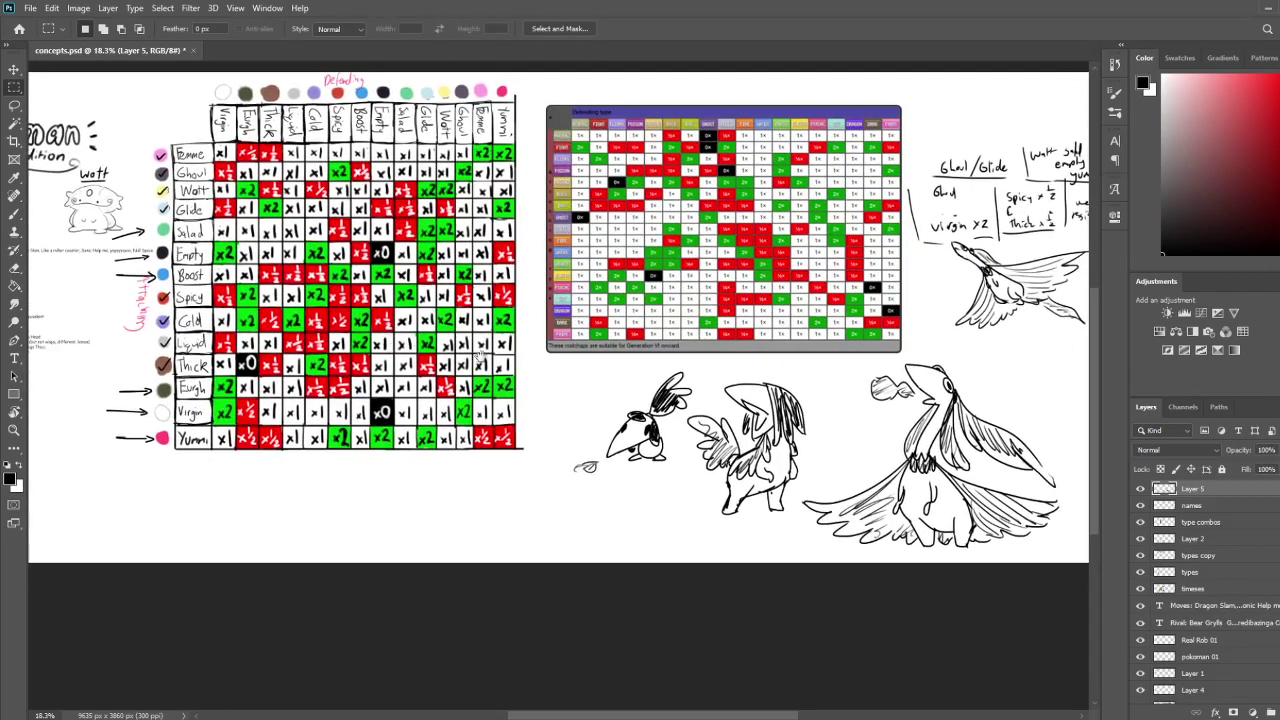
drag(870, 407, 607, 376)
scroll(537, 409, up, 2)
scroll(537, 407, up, 1)
scroll(737, 366, up, 1)
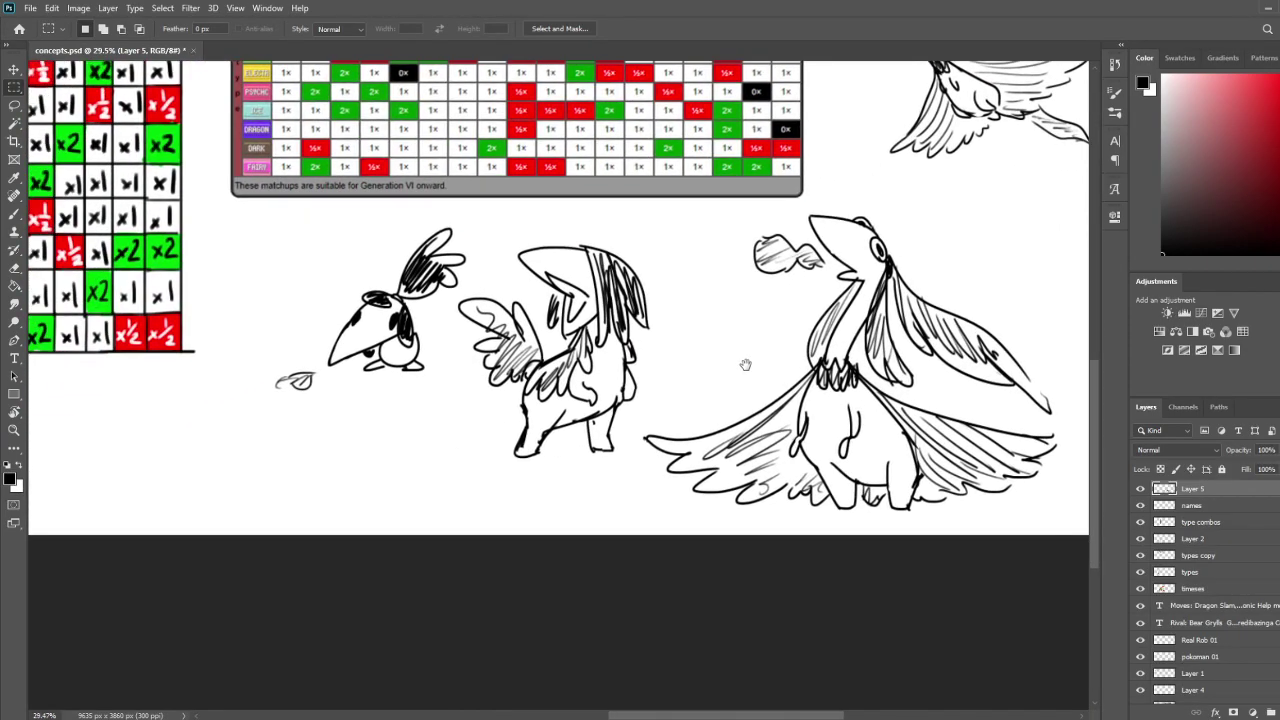
scroll(734, 374, down, 3)
scroll(734, 374, down, 4)
scroll(734, 374, up, 3)
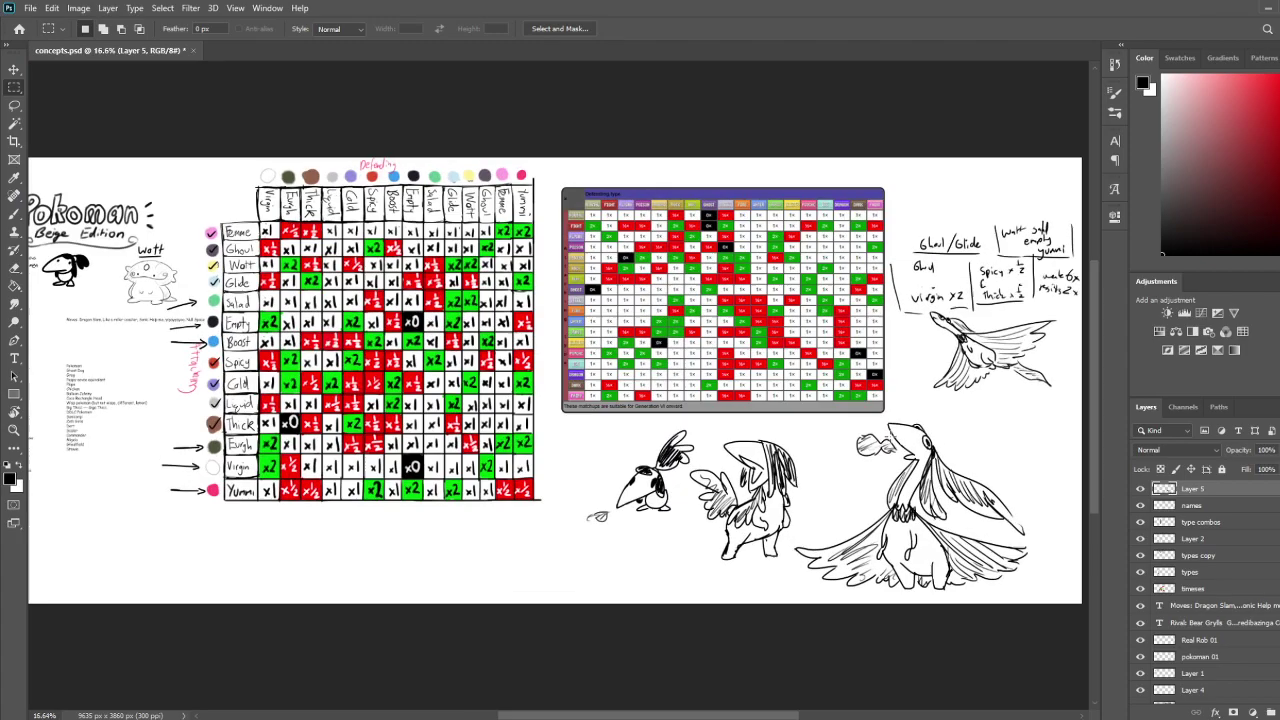
drag(742, 450, 688, 410)
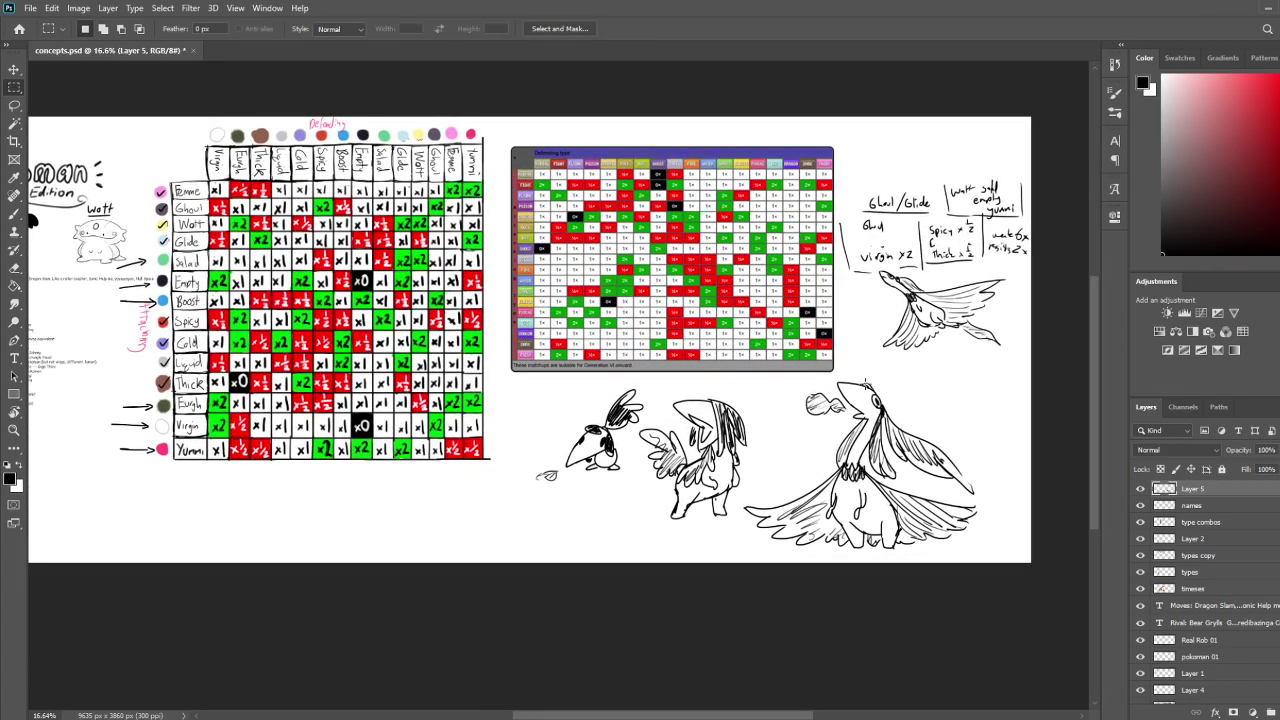
Look over the creature line-up, the Pokoman name list and both type charts across the concept sheet
drag(662, 396, 693, 384)
drag(766, 428, 712, 425)
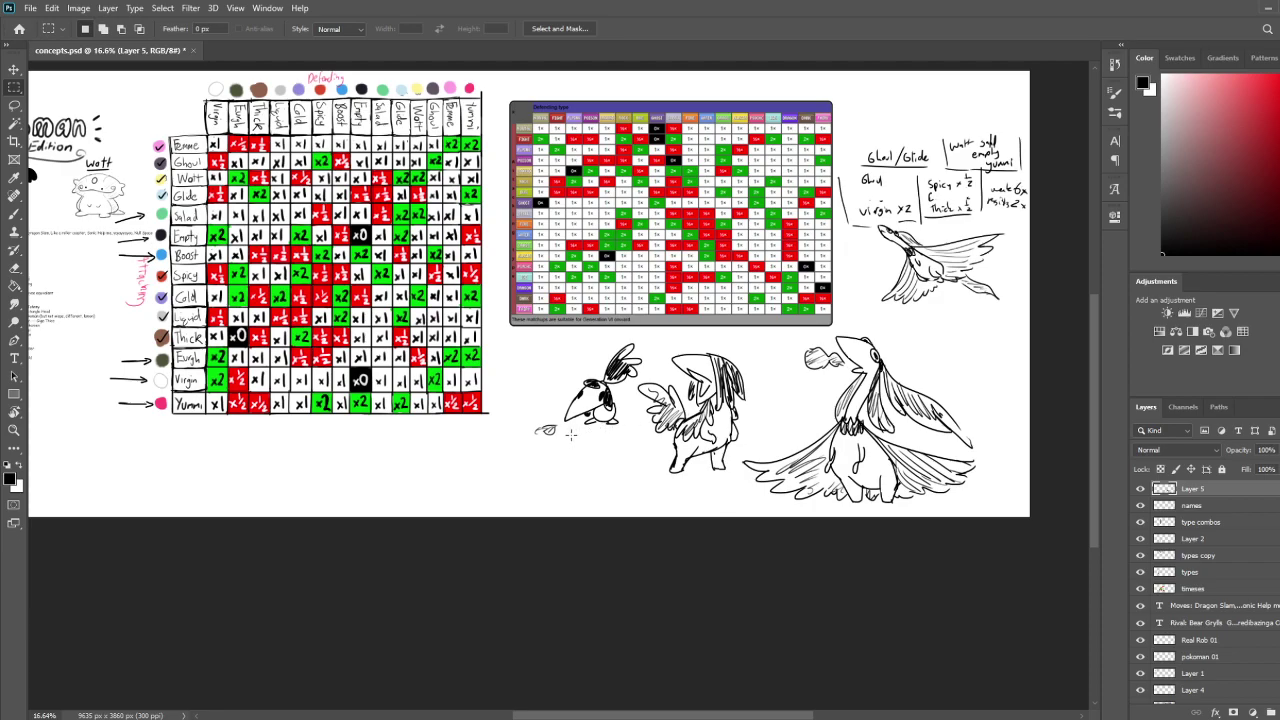
drag(547, 397, 957, 459)
drag(459, 440, 431, 438)
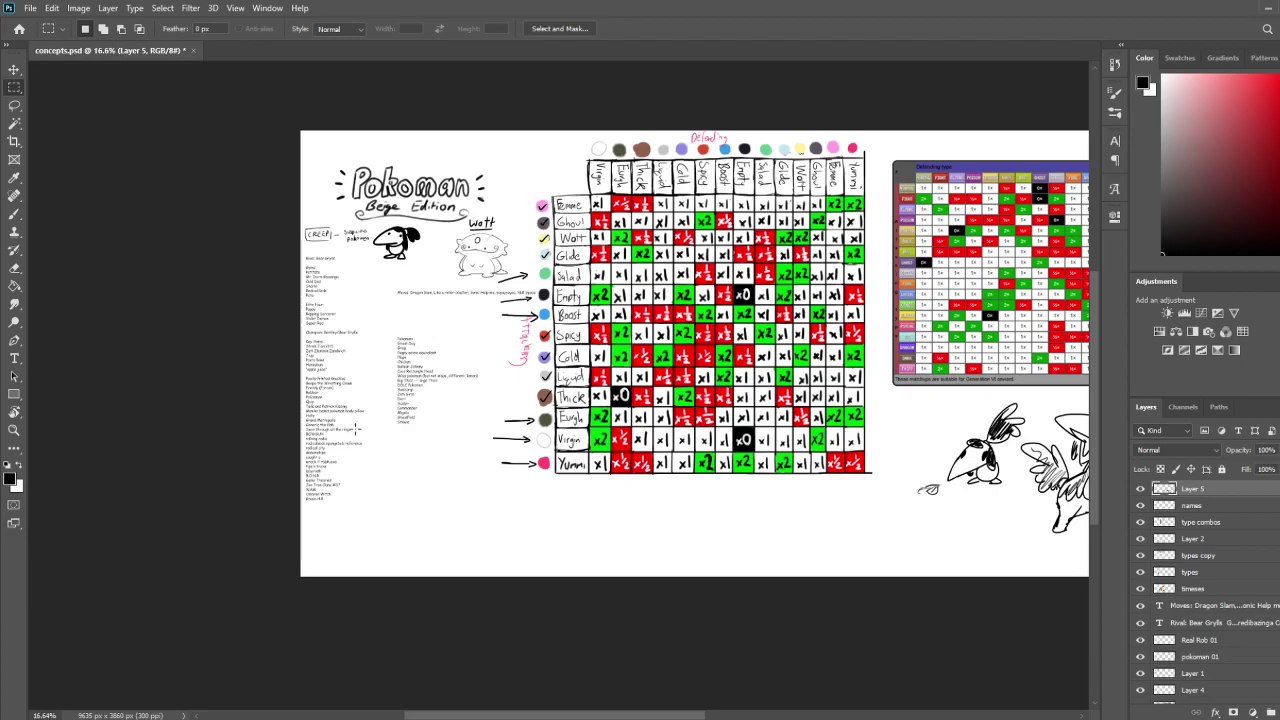
scroll(363, 427, up, 6)
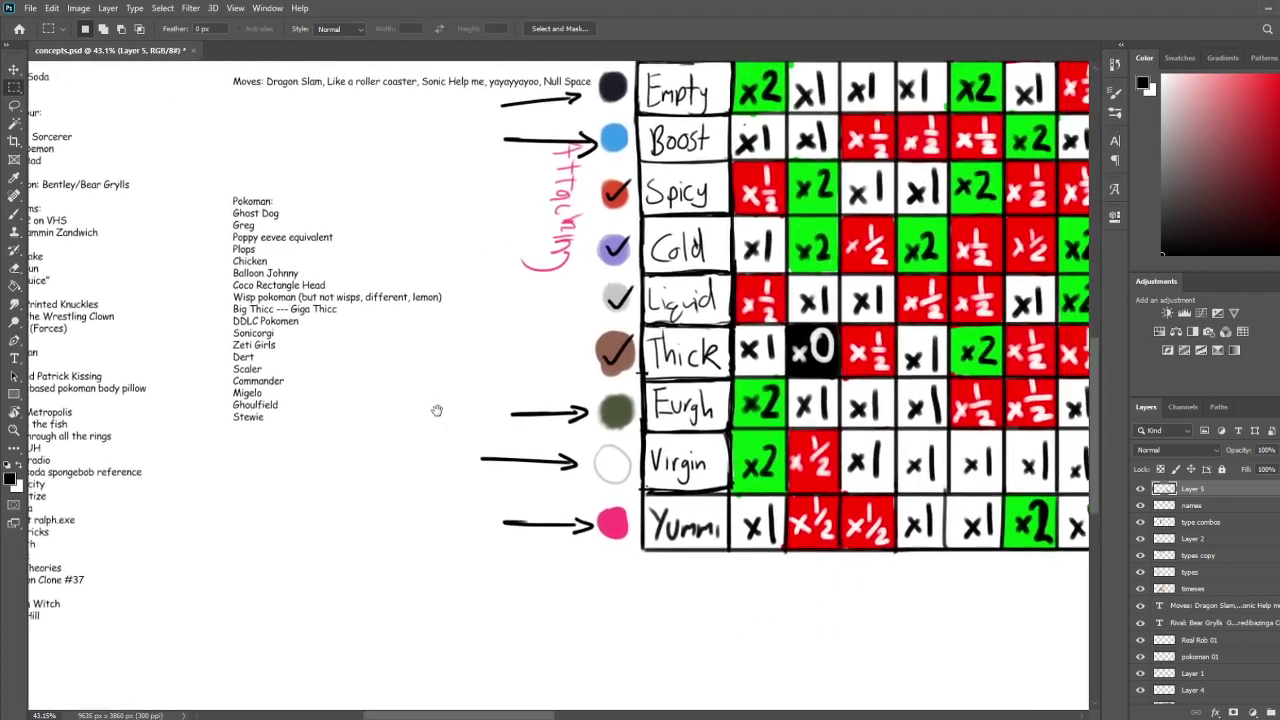
drag(1040, 372, 489, 419)
scroll(489, 419, down, 9)
scroll(580, 460, up, 2)
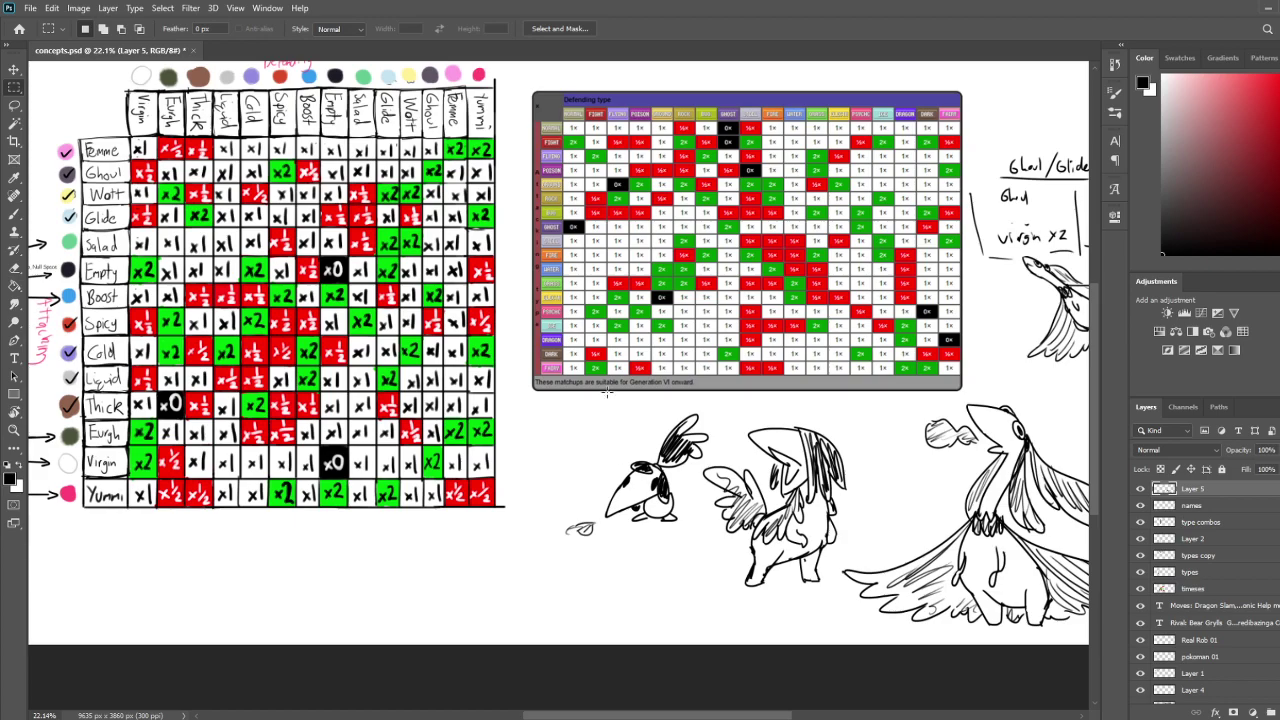
scroll(668, 518, down, 4)
scroll(776, 569, up, 2)
scroll(776, 569, down, 3)
scroll(804, 523, up, 3)
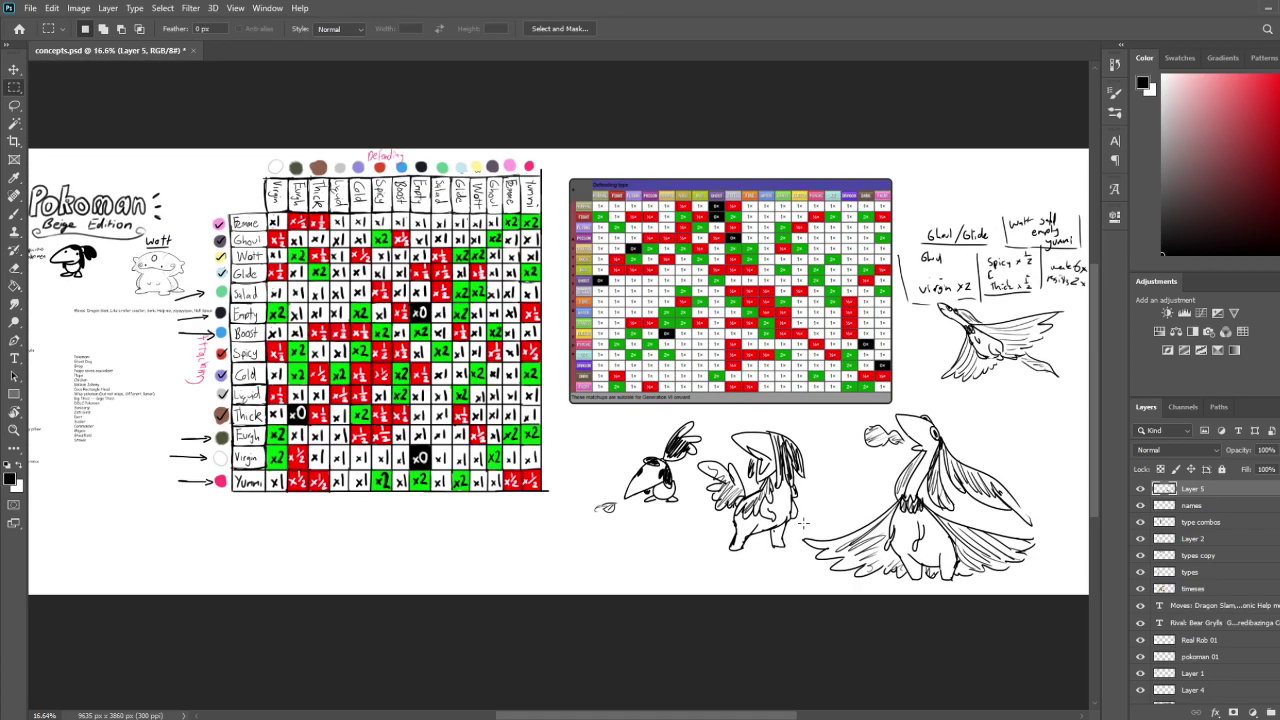
Save the concepts.psd document with the rearranged creature line-up
key(ctrl+s)
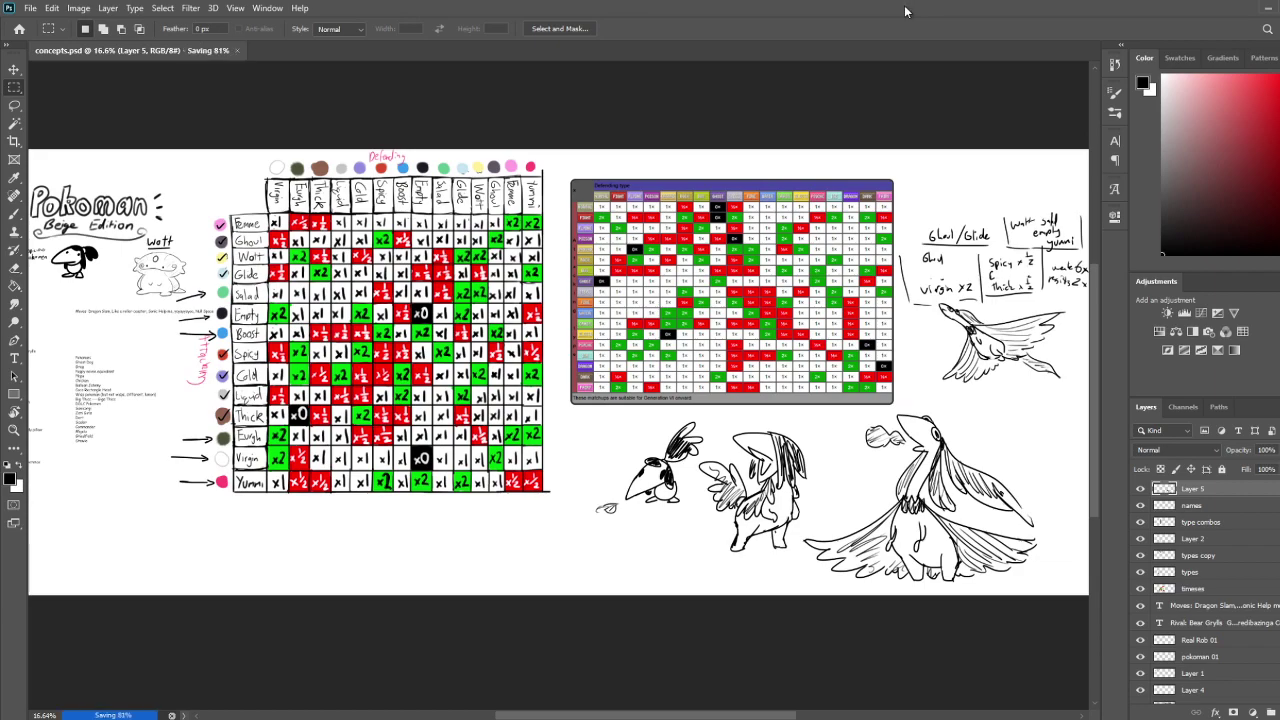
drag(762, 217, 766, 245)
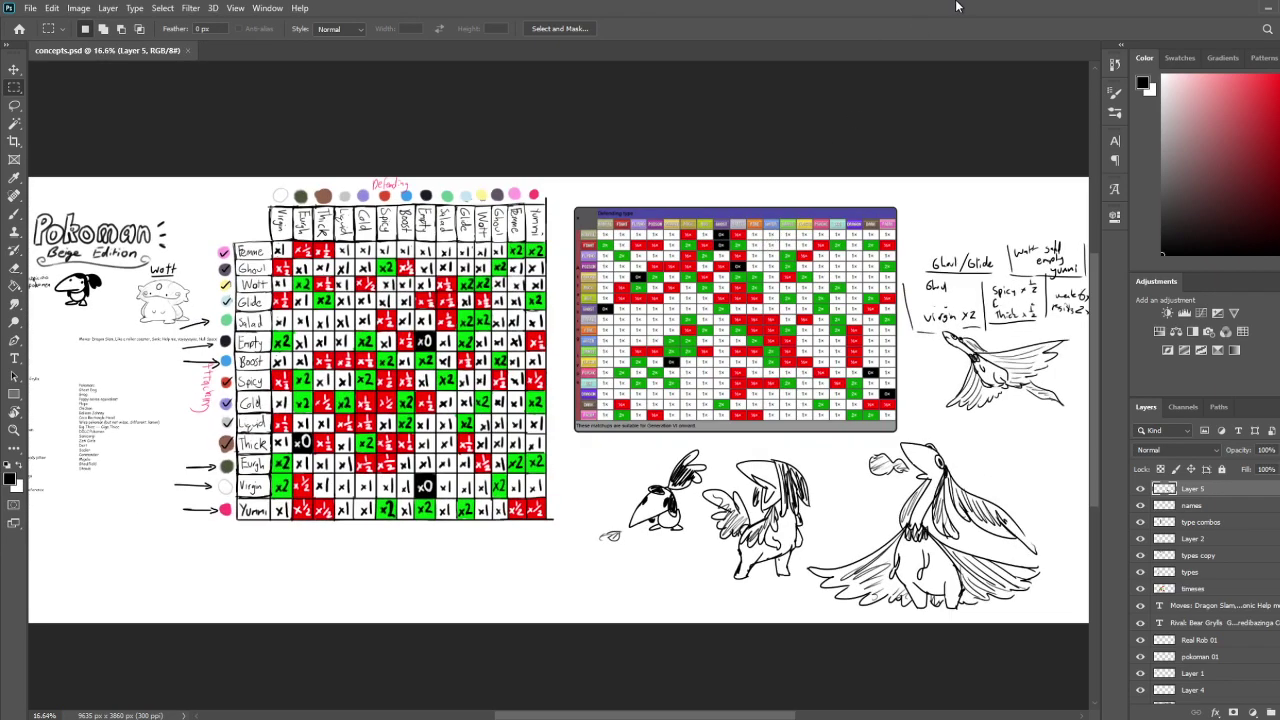
scroll(861, 386, down, 3)
scroll(902, 449, up, 2)
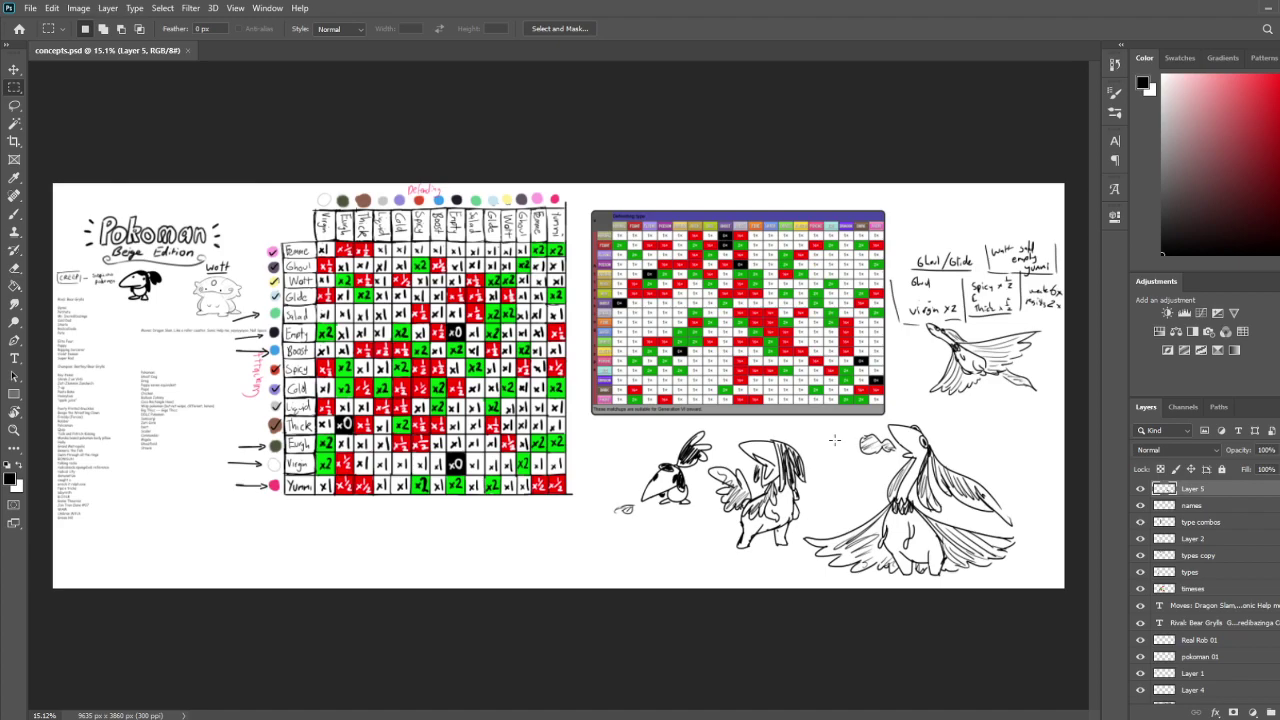
Toggle the visibility of the type combos and names layers off and on again to check their contents
scroll(274, 351, up, 4)
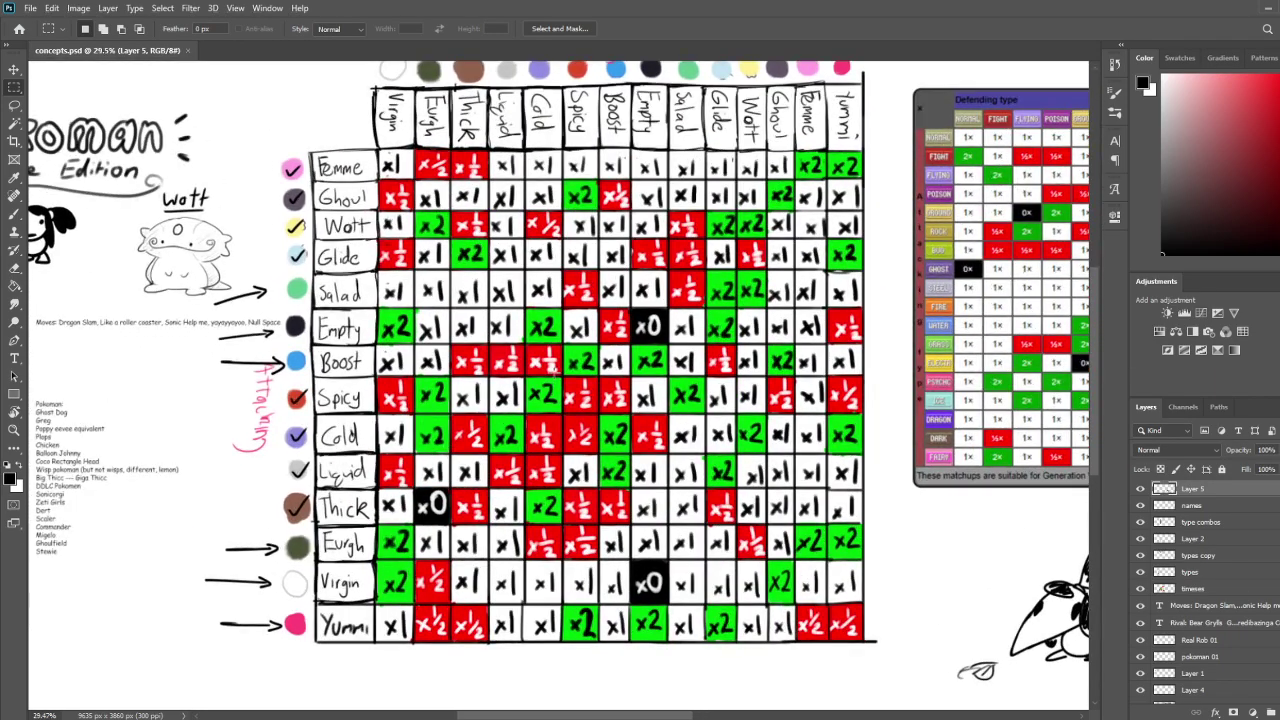
drag(599, 318, 580, 338)
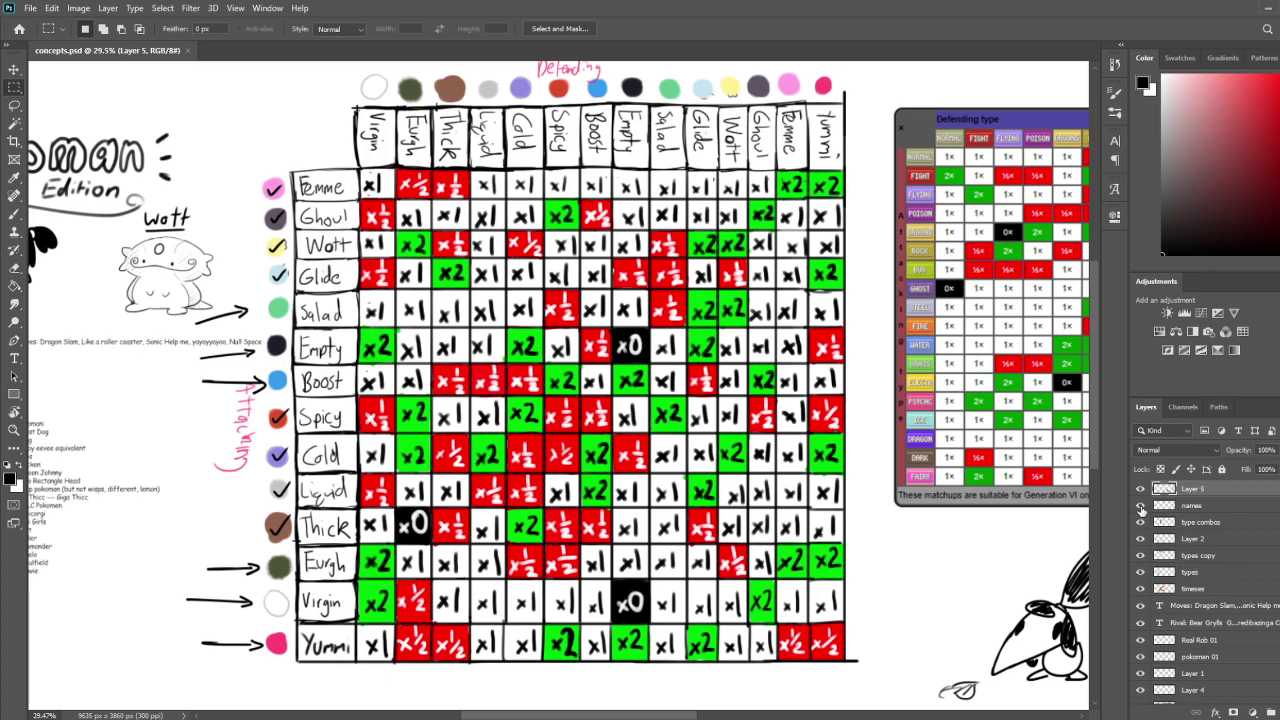
click(1141, 522)
click(1141, 522)
click(1141, 506)
click(1141, 506)
Hide the timeses layer to view the empty type grid beside the reference chart, and show the layer again
click(1140, 589)
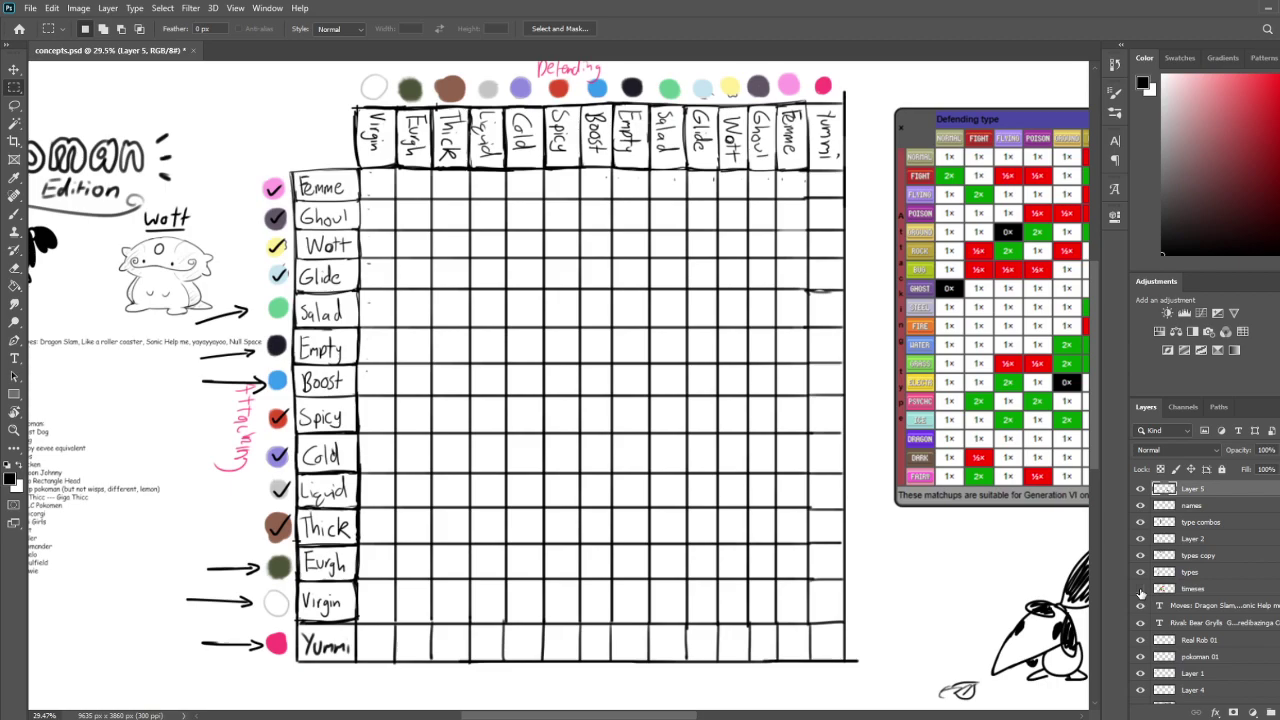
drag(960, 320, 544, 323)
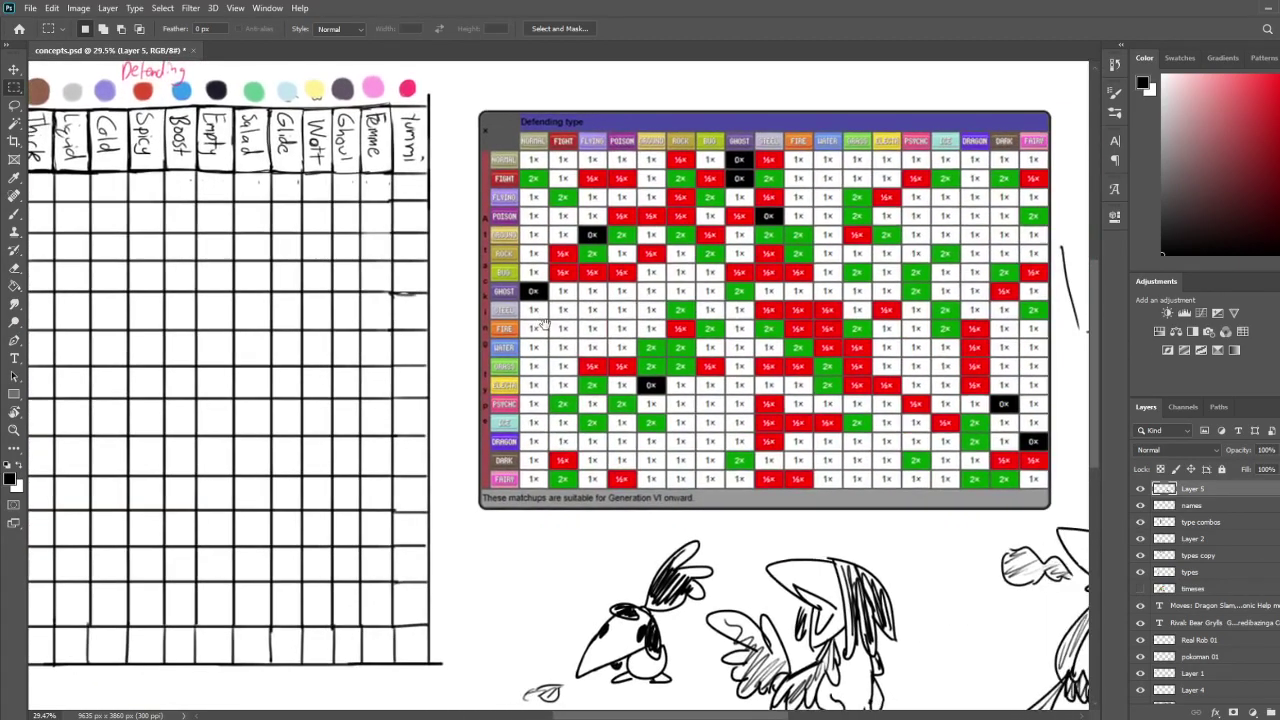
mouse_move(477, 543)
mouse_down()
mouse_move(718, 508)
mouse_move(913, 505)
mouse_up()
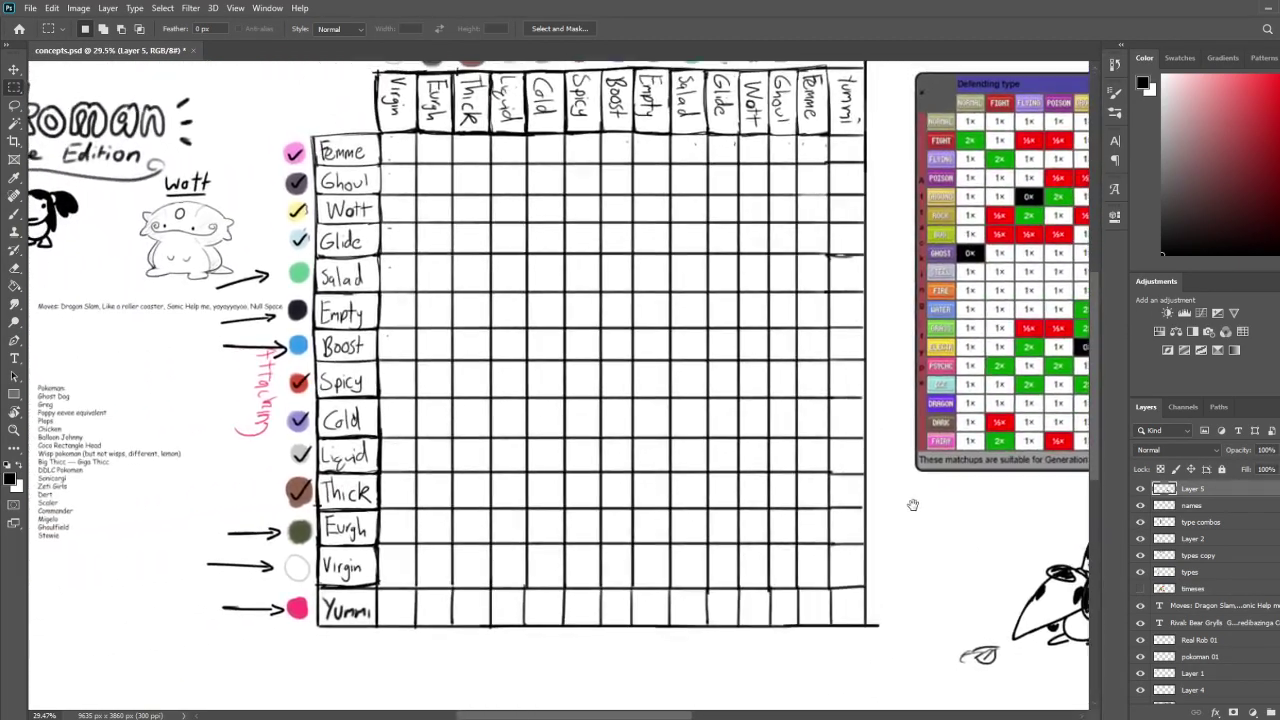
click(1140, 588)
Save concepts.psd with all chart layers visible
scroll(840, 427, down, 3)
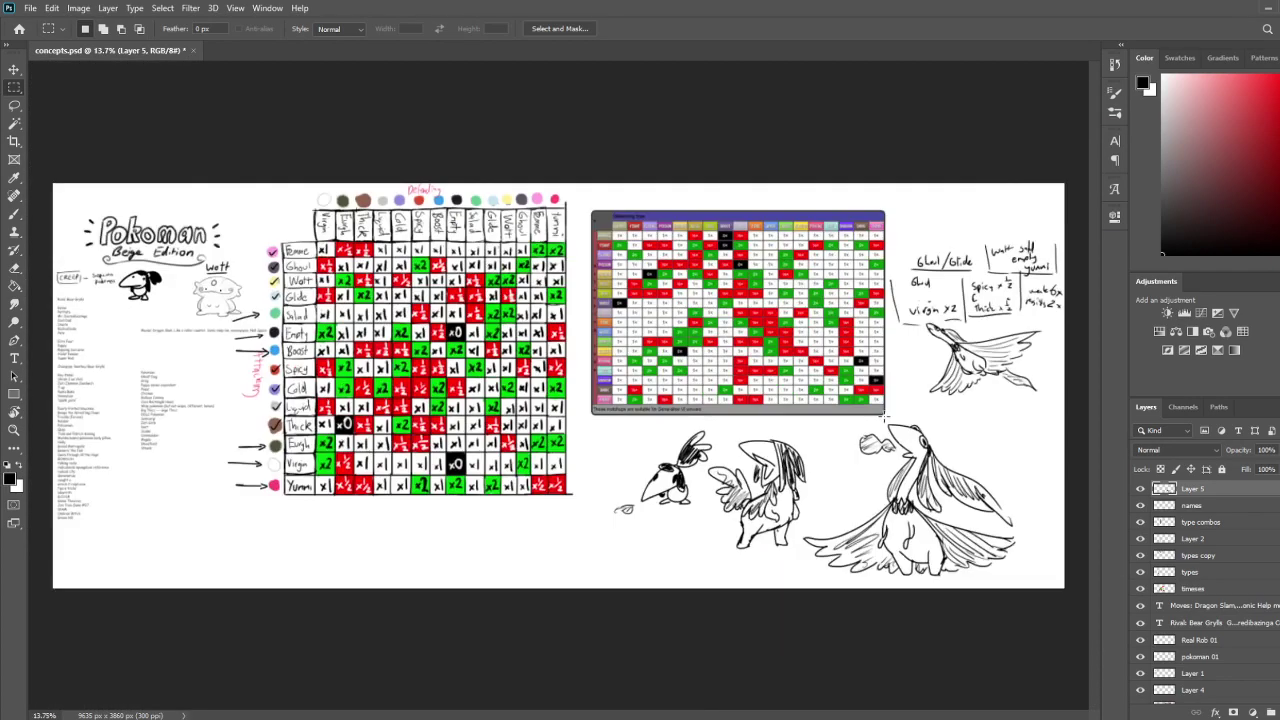
key(ctrl+plus)
key(ctrl+s)
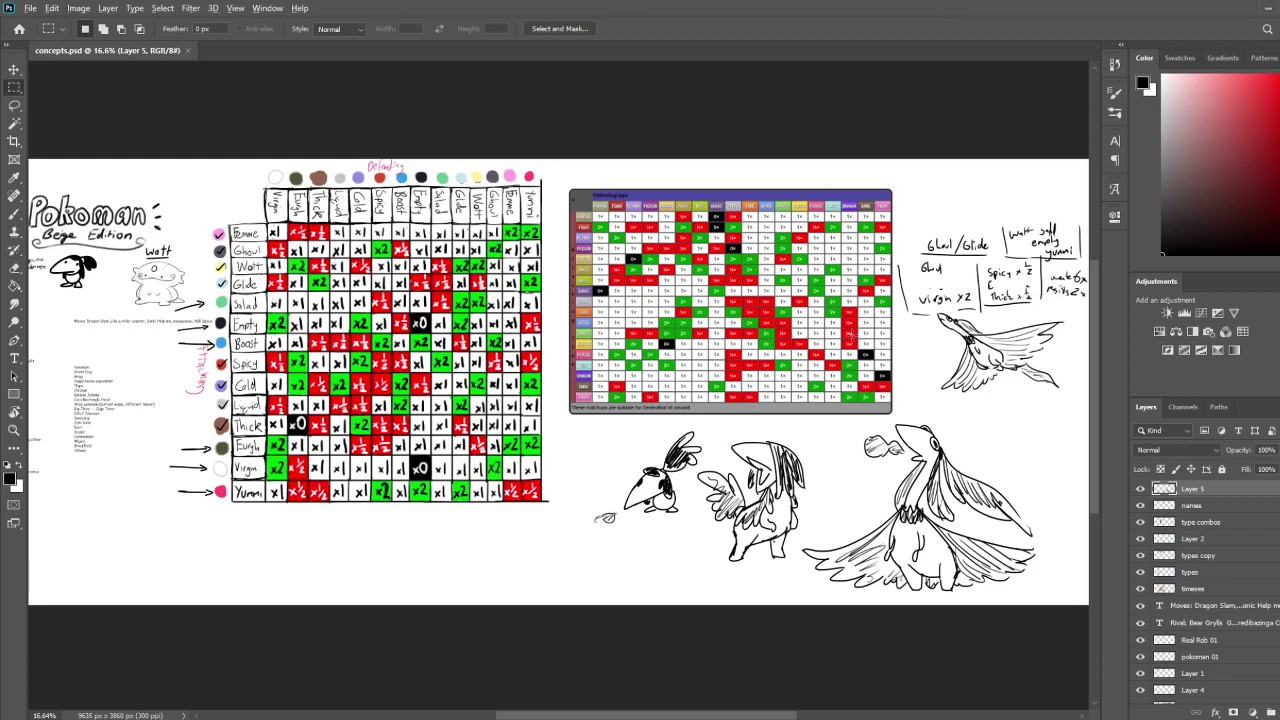
Examine the standing creature line-up up close and within the full concept sheet
scroll(568, 489, down, 8)
scroll(568, 489, up, 6)
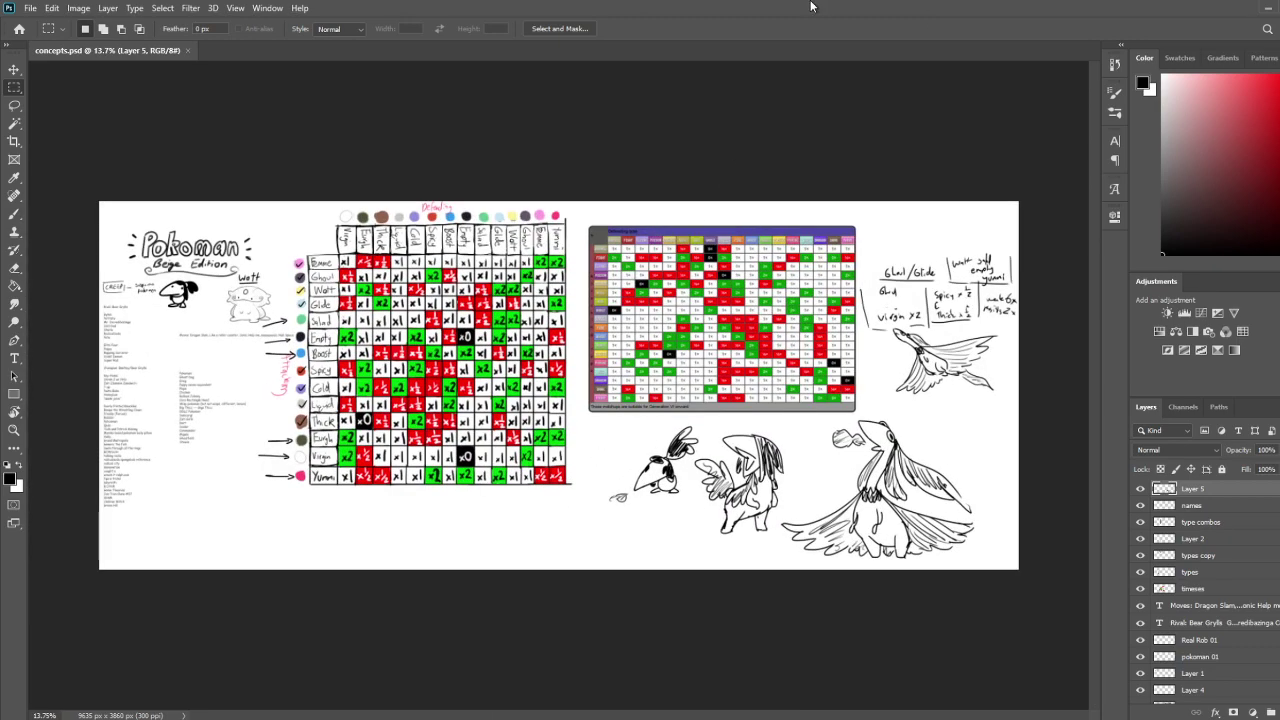
scroll(545, 390, up, 2)
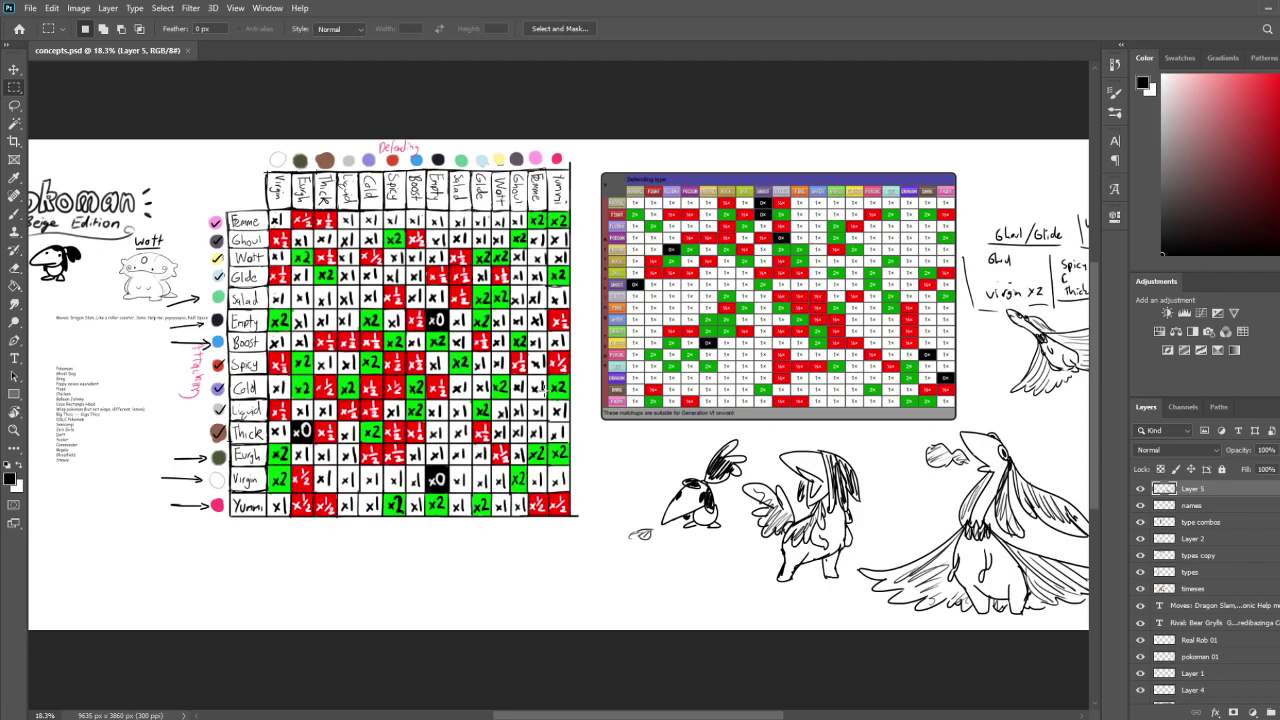
drag(1004, 549, 740, 462)
scroll(787, 526, up, 7)
drag(664, 335, 745, 420)
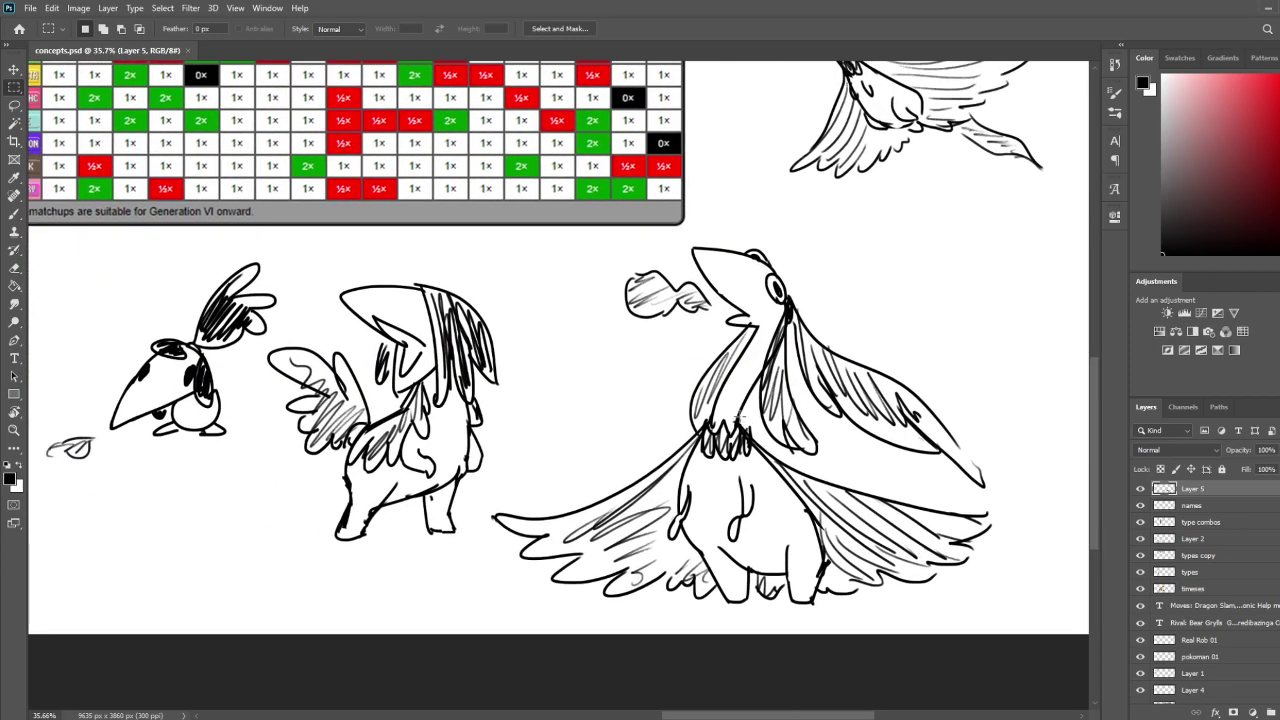
scroll(673, 408, down, 8)
scroll(603, 395, down, 3)
scroll(655, 422, up, 2)
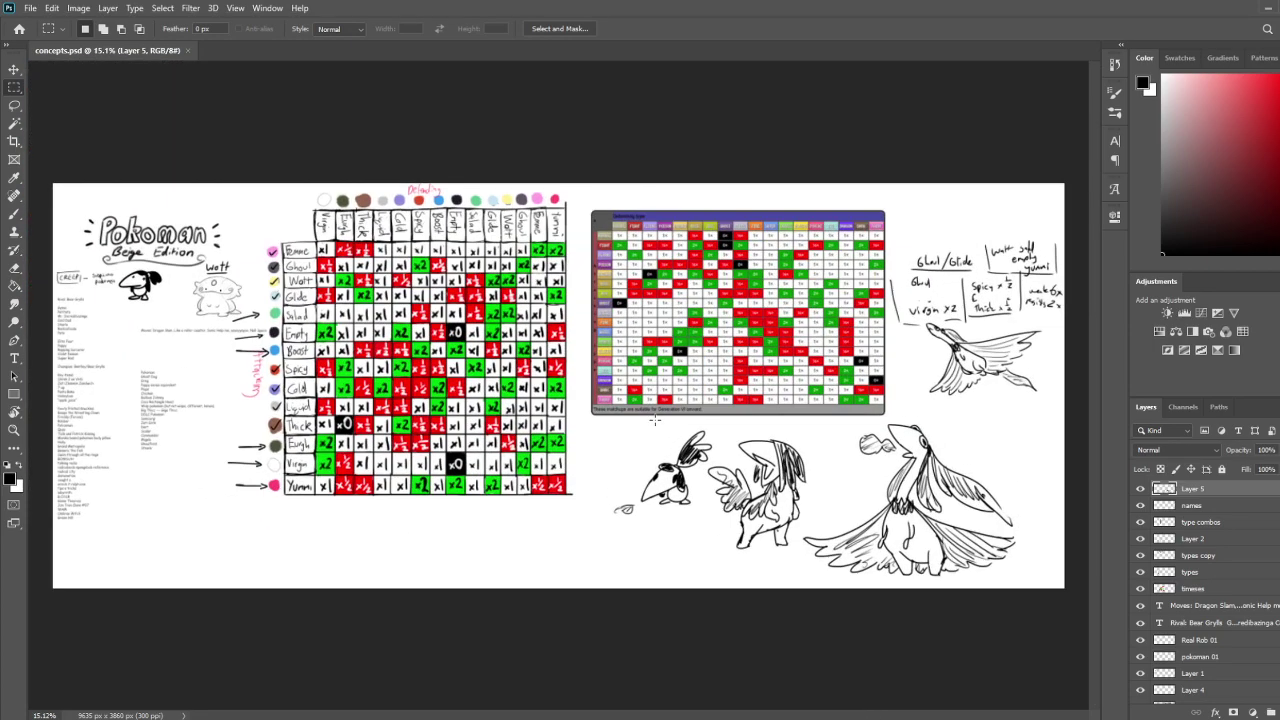